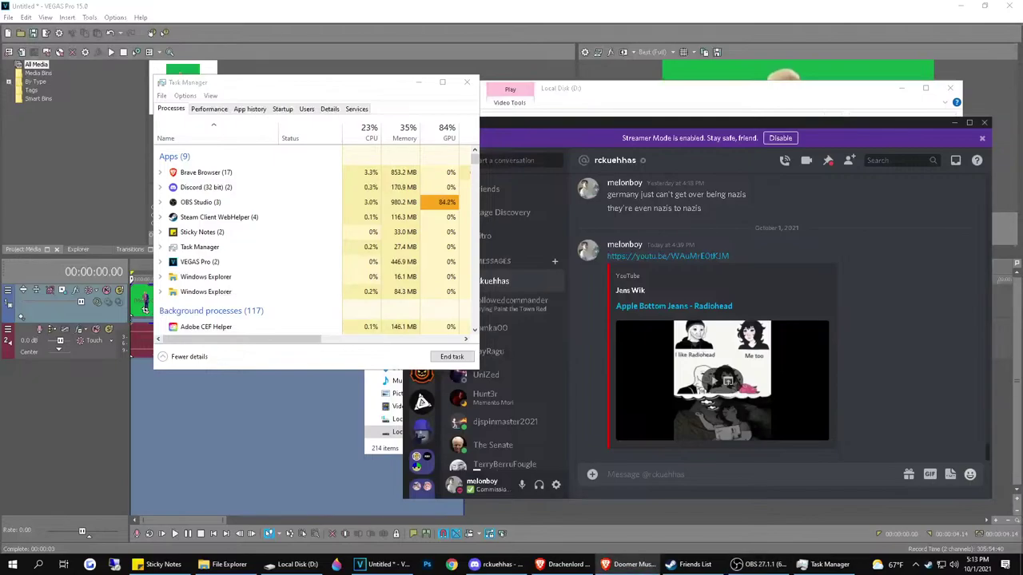
Clear the chat and Task Manager windows away, switch to VEGAS Pro, and open the recent project pttrteditstram.veg
left_click_drag(824, 125, 1022, 125)
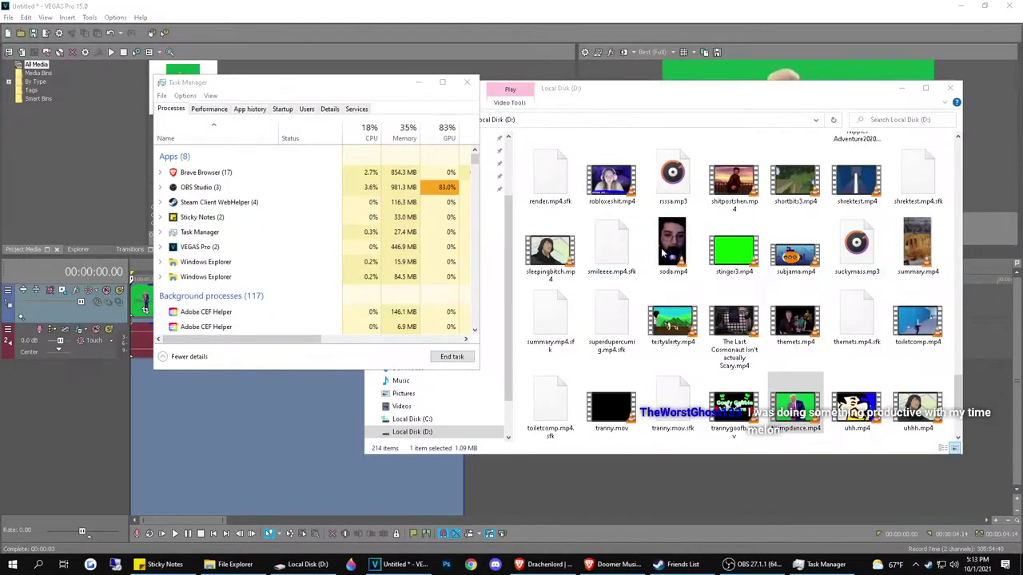
left_click(418, 82)
left_click(790, 5)
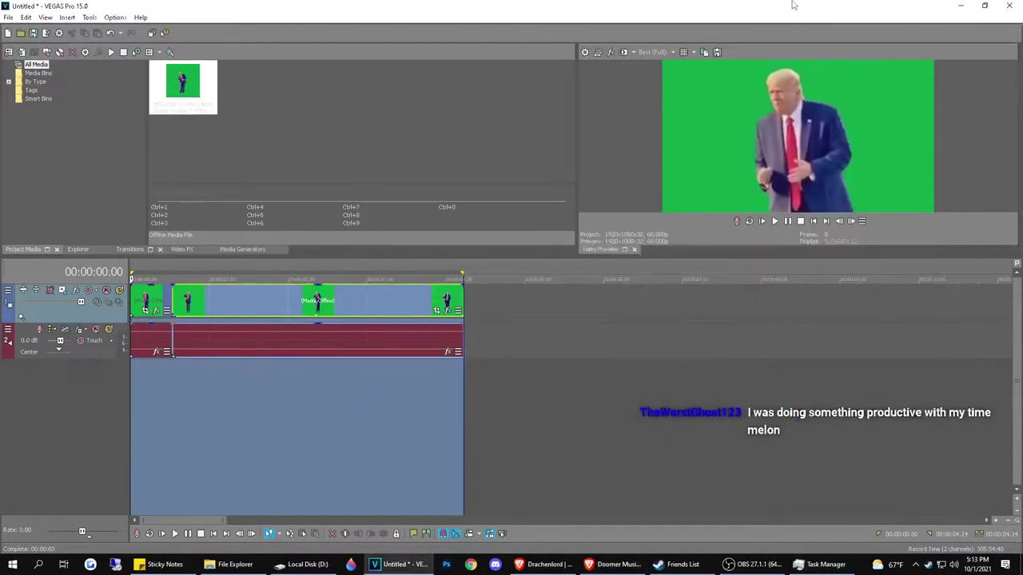
left_click(9, 18)
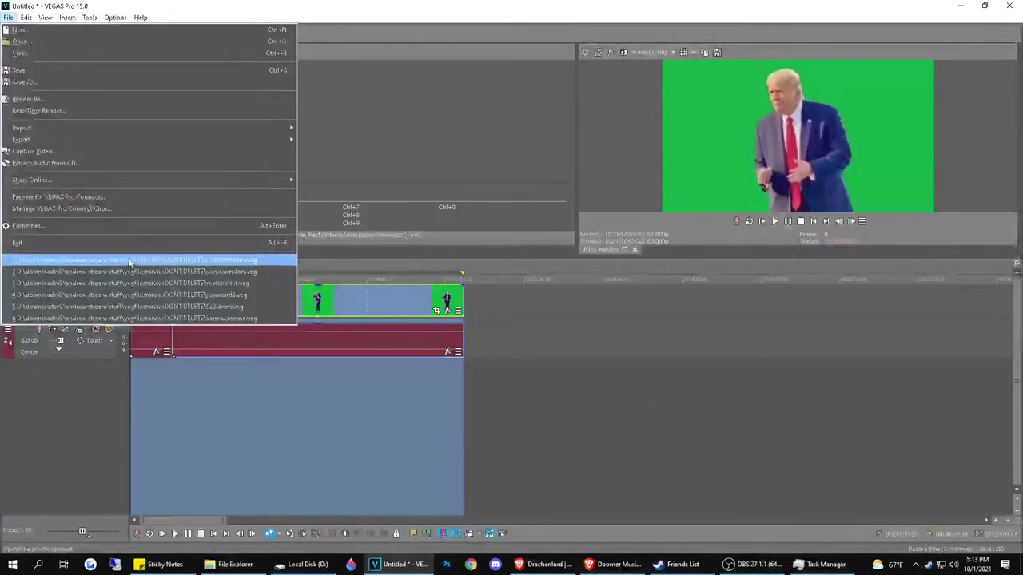
left_click(283, 269)
left_click(508, 225)
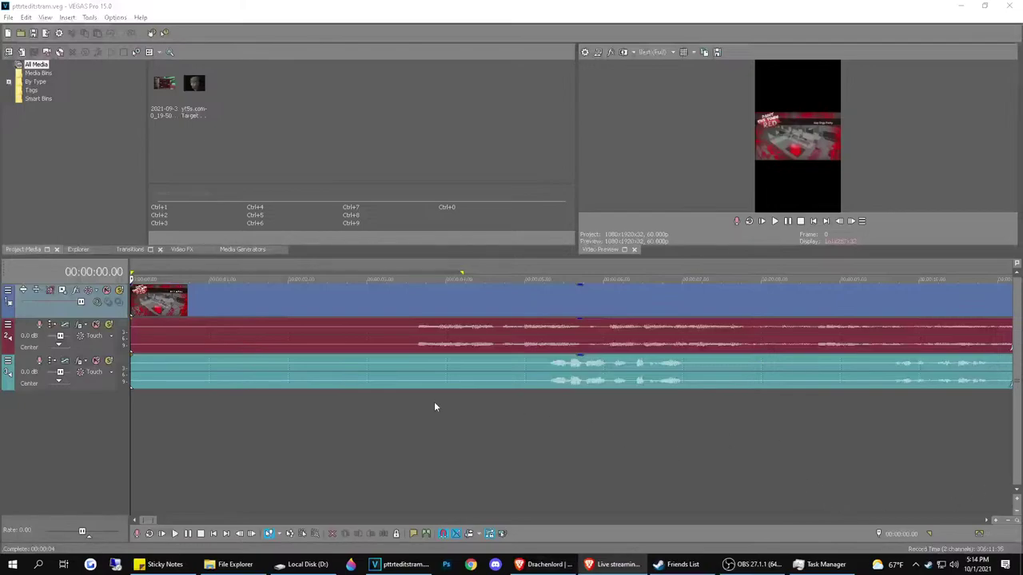
Play the opening of the first gameplay clip from about 00:00:03.36, where its game audio begins
left_click(412, 395)
scroll(412, 395, "down", 8)
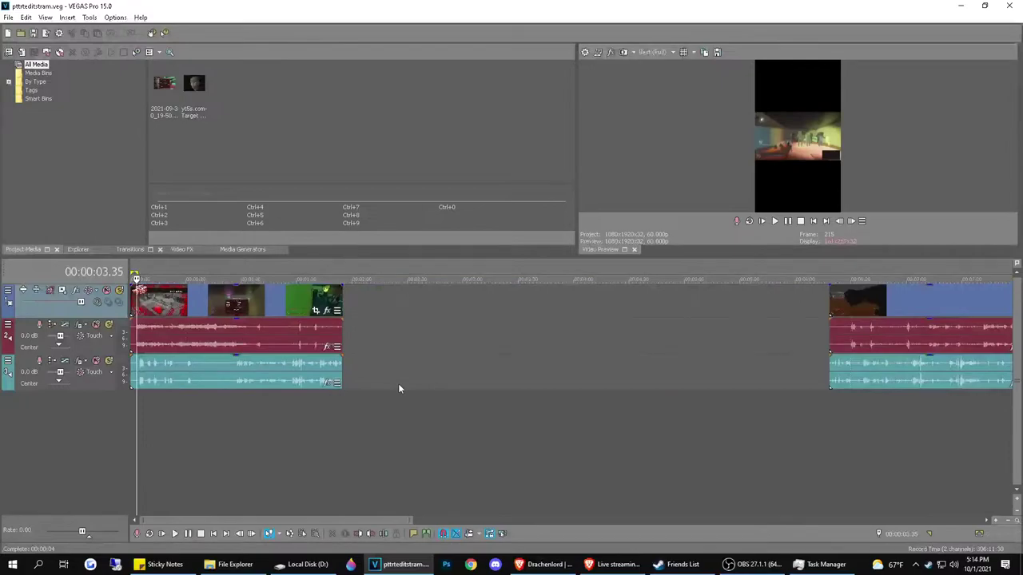
scroll(399, 388, "up", 4)
key("space")
key("space")
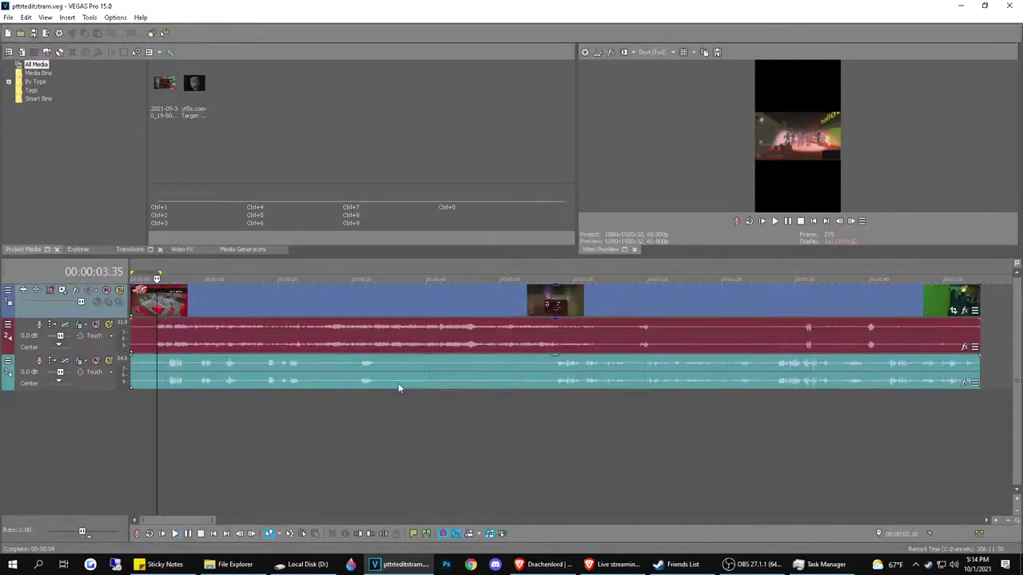
scroll(398, 383, "up", 5)
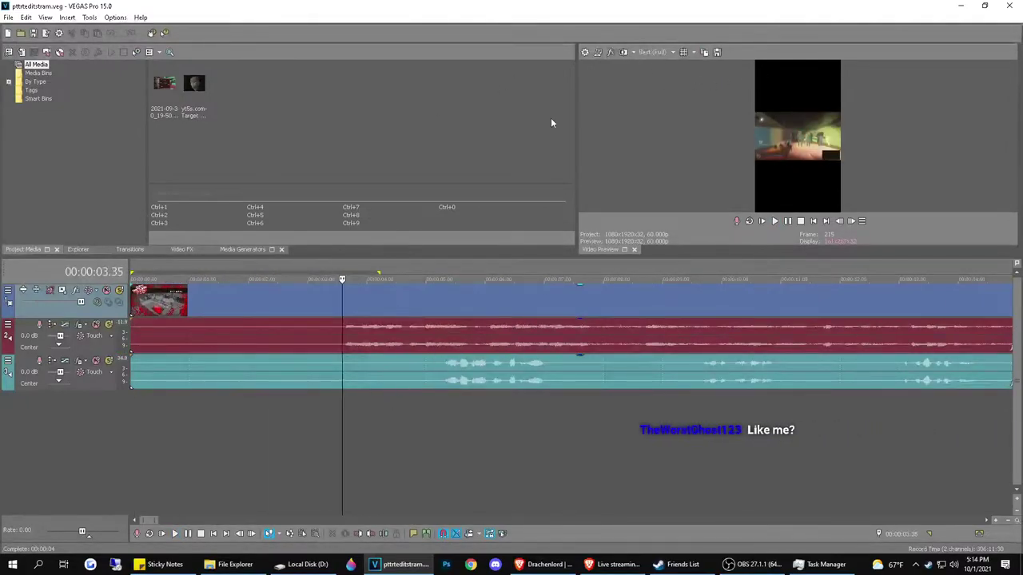
left_click(154, 301)
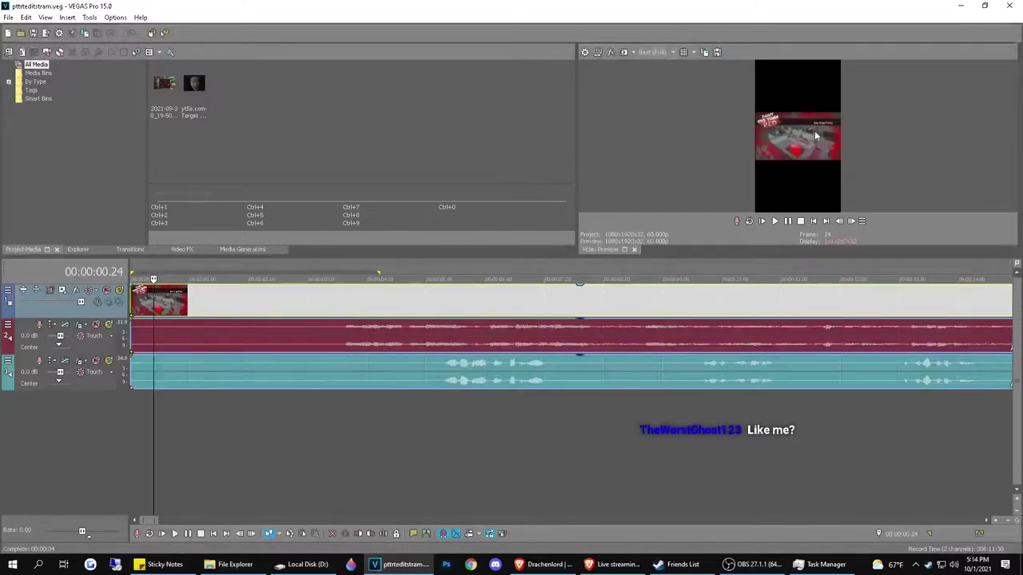
left_click(344, 307)
key("space")
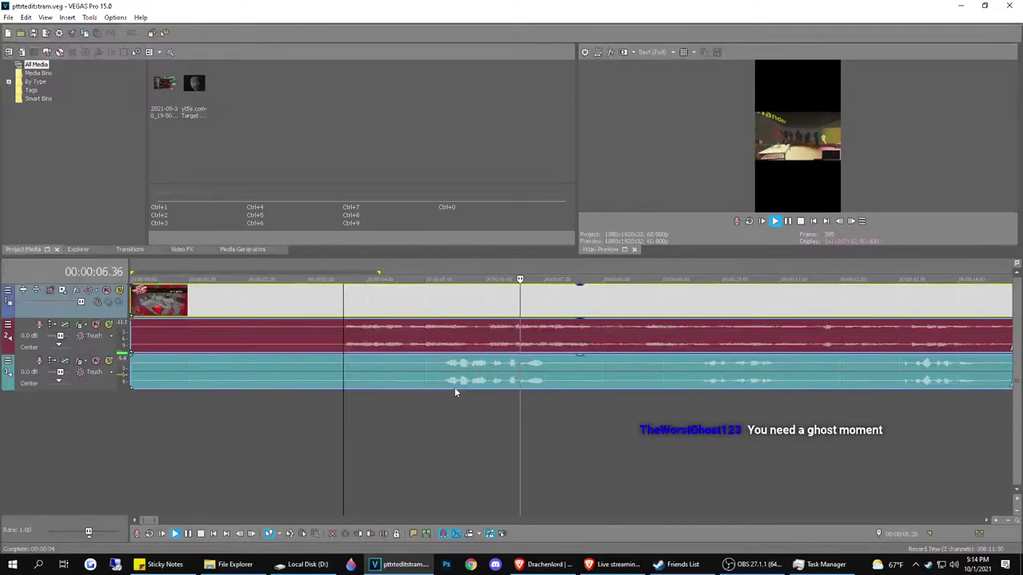
key("space")
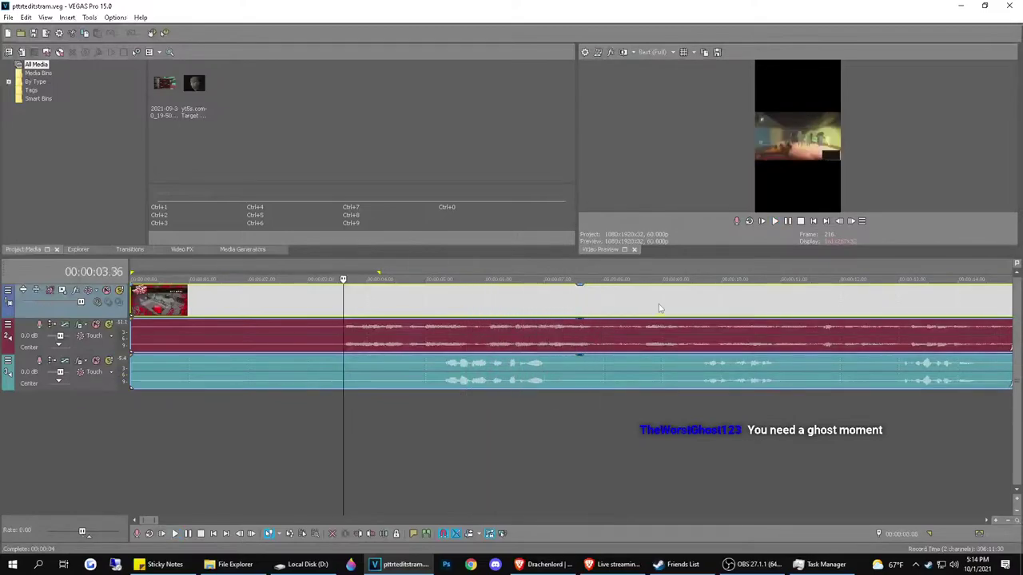
Review the start of the second gameplay clip, playing from its beginning and again from about 00:06:28
scroll(708, 309, "down", 5)
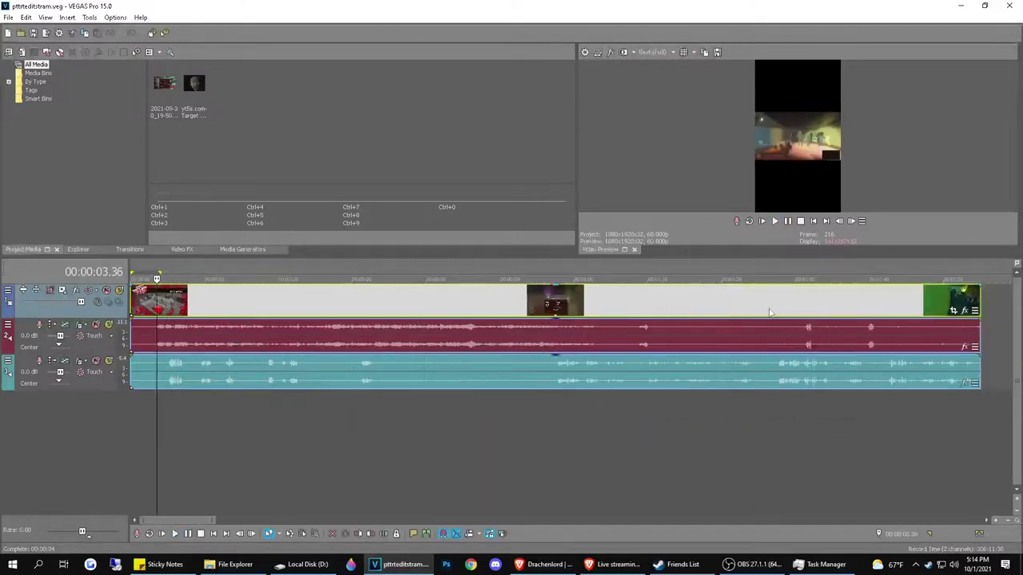
scroll(767, 310, "down", 4)
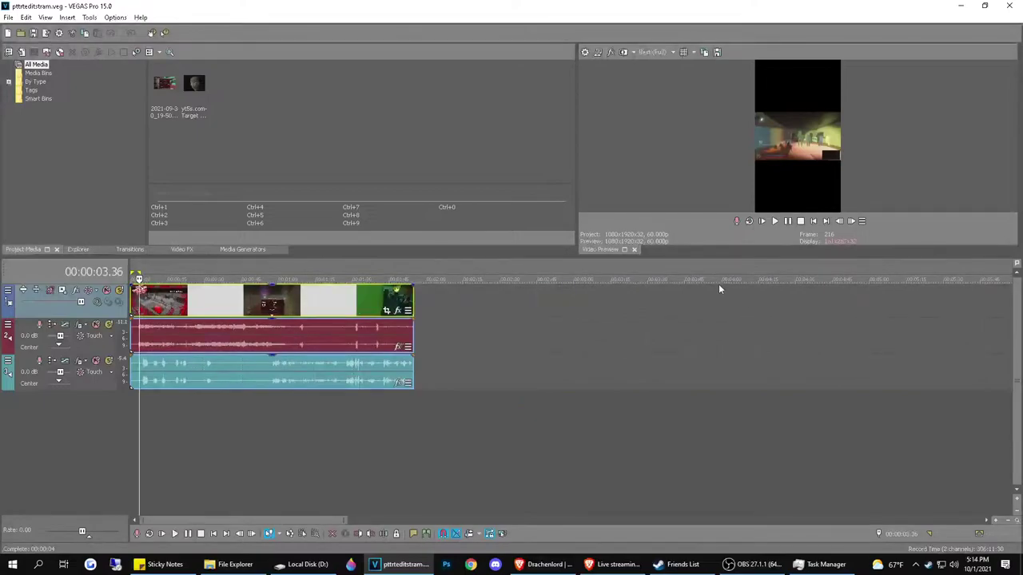
scroll(712, 281, "up", 8)
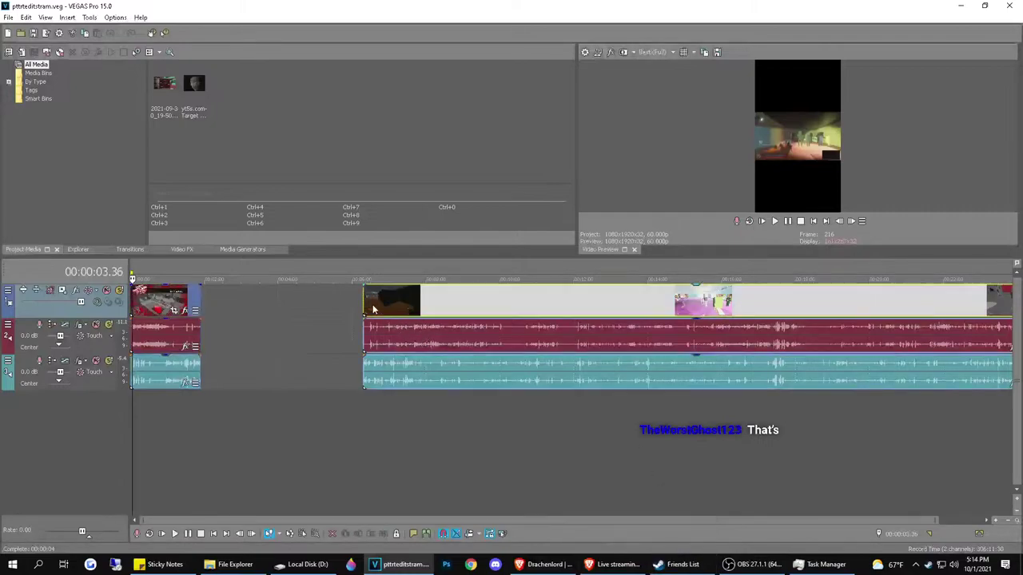
left_click(373, 309)
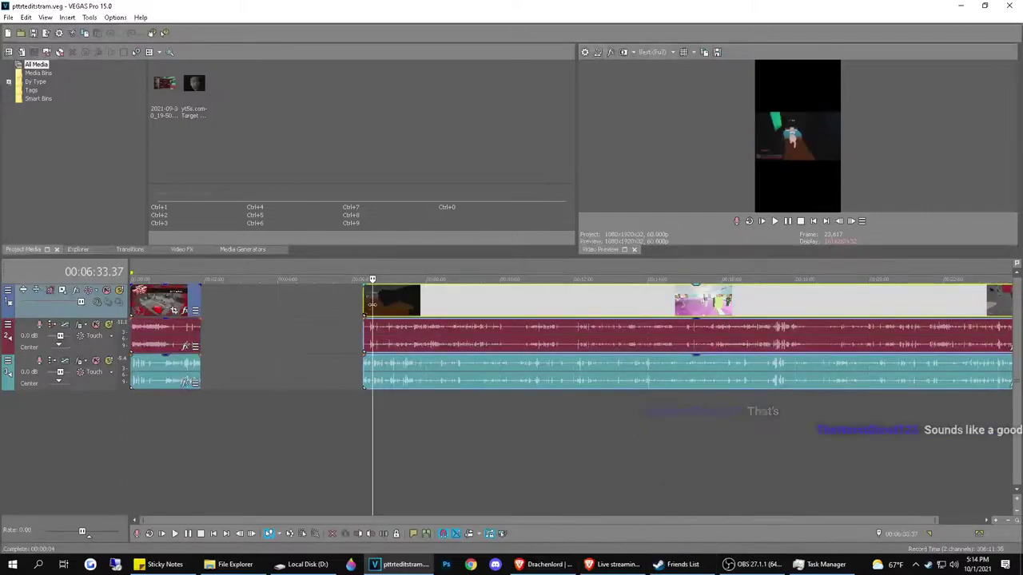
scroll(401, 398, "up", 4)
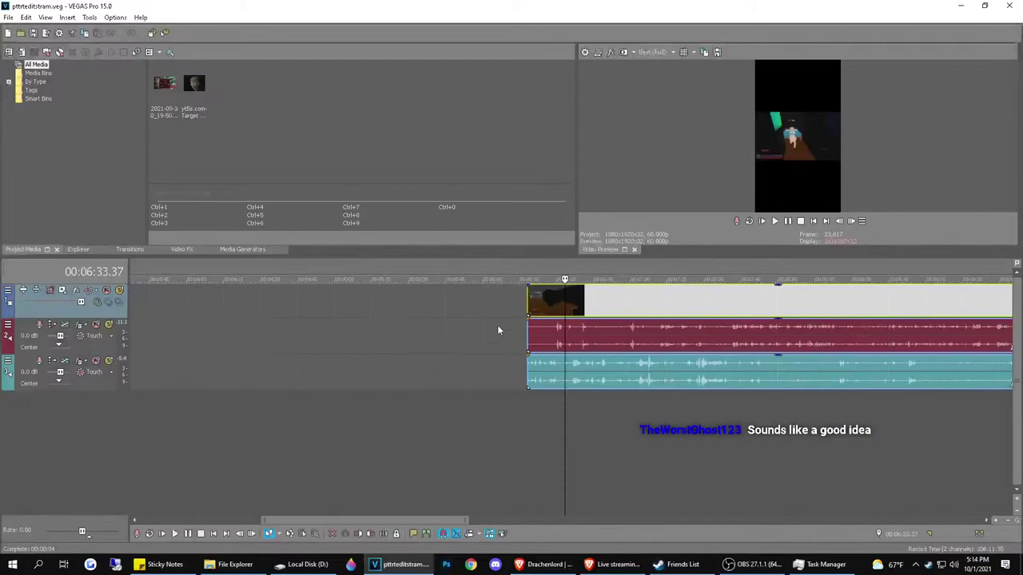
left_click(526, 295)
key("space")
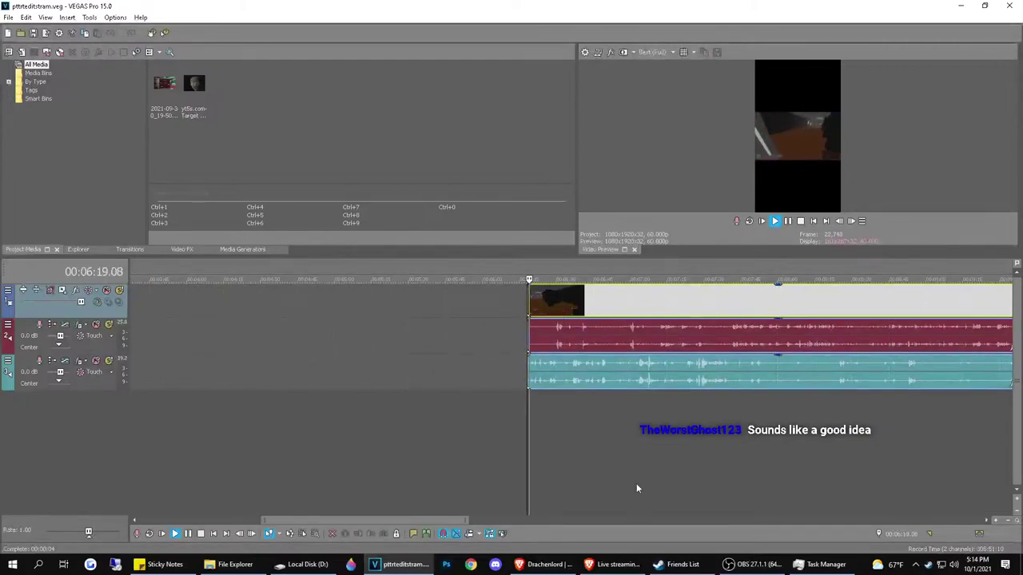
scroll(636, 483, "up", 2)
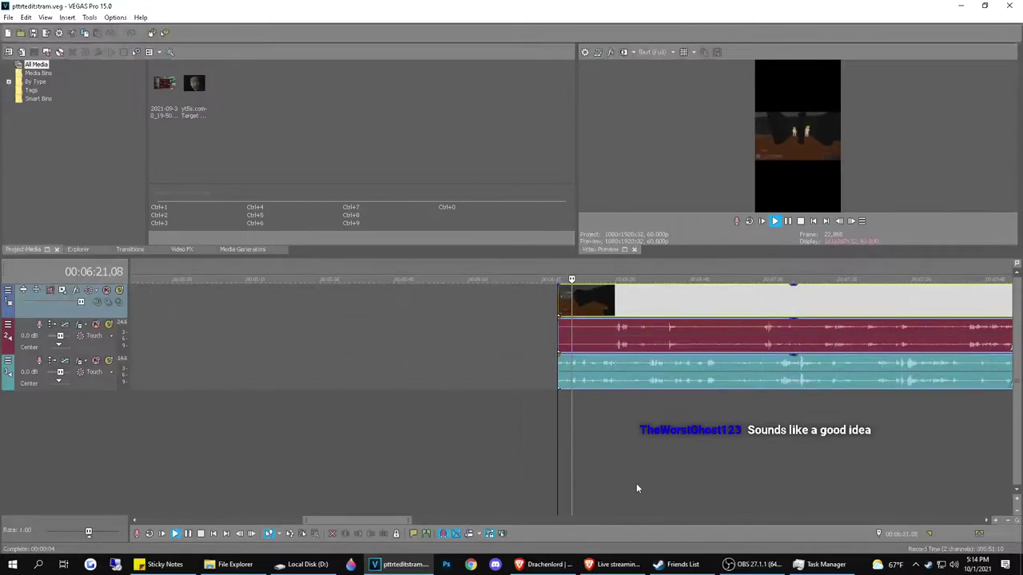
key("space")
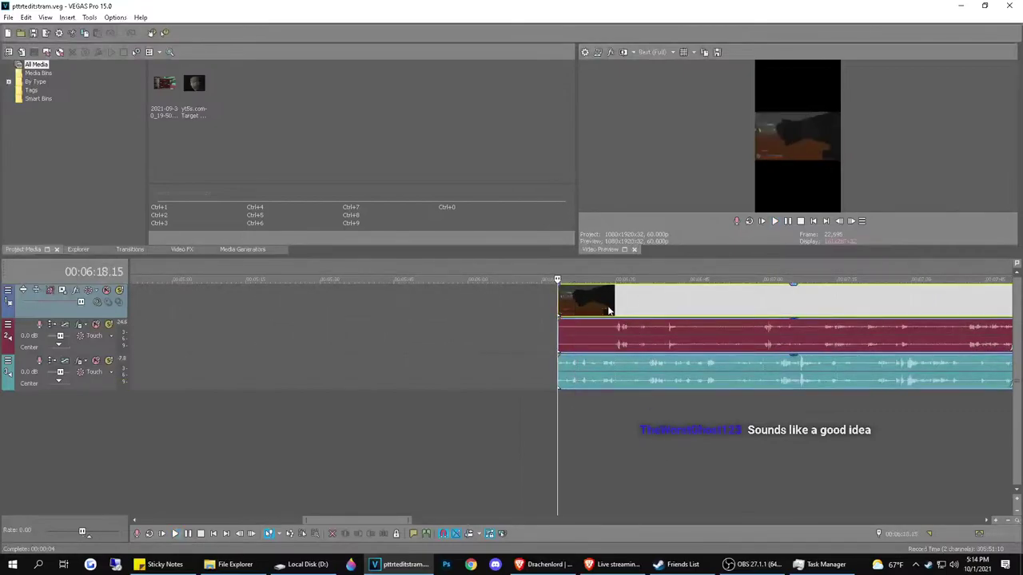
left_click(609, 310)
key("space")
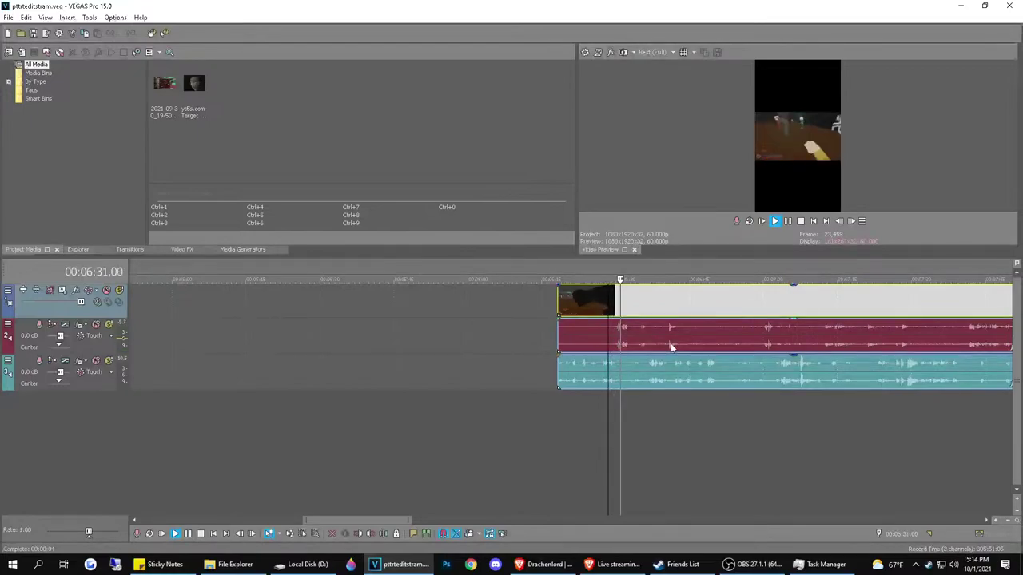
key("space")
scroll(711, 350, "down", 4)
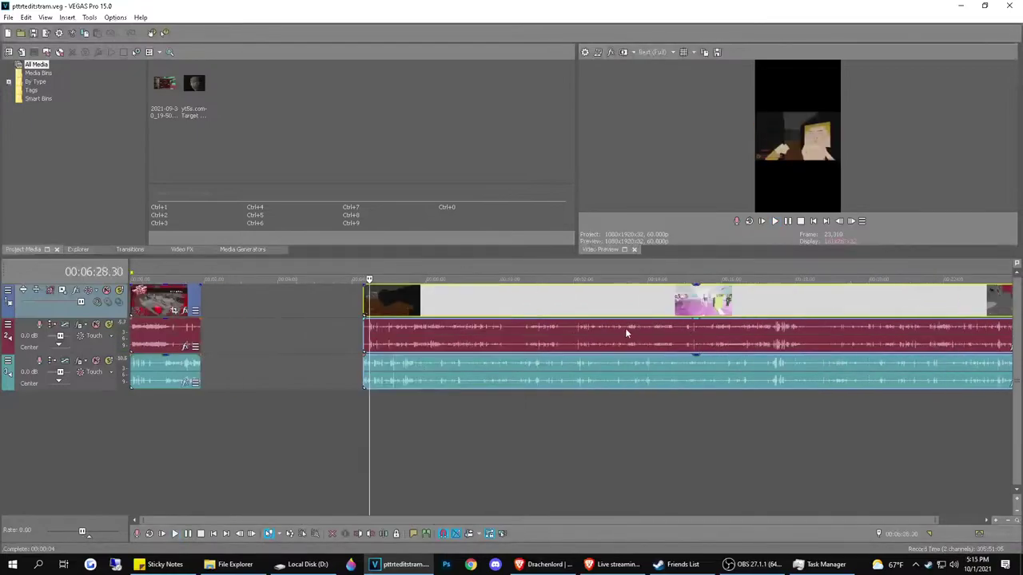
Spot-check the middle and later parts of the second clip, around 00:14:36, 00:18:45, 00:17:23 and 00:21:35
left_click(670, 306)
key("space")
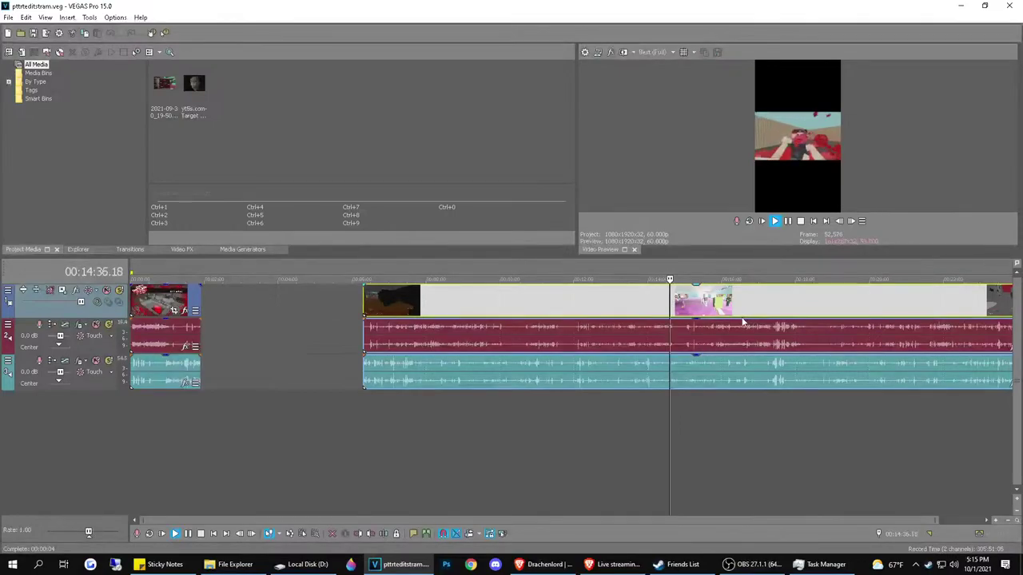
left_click(824, 310)
key("space")
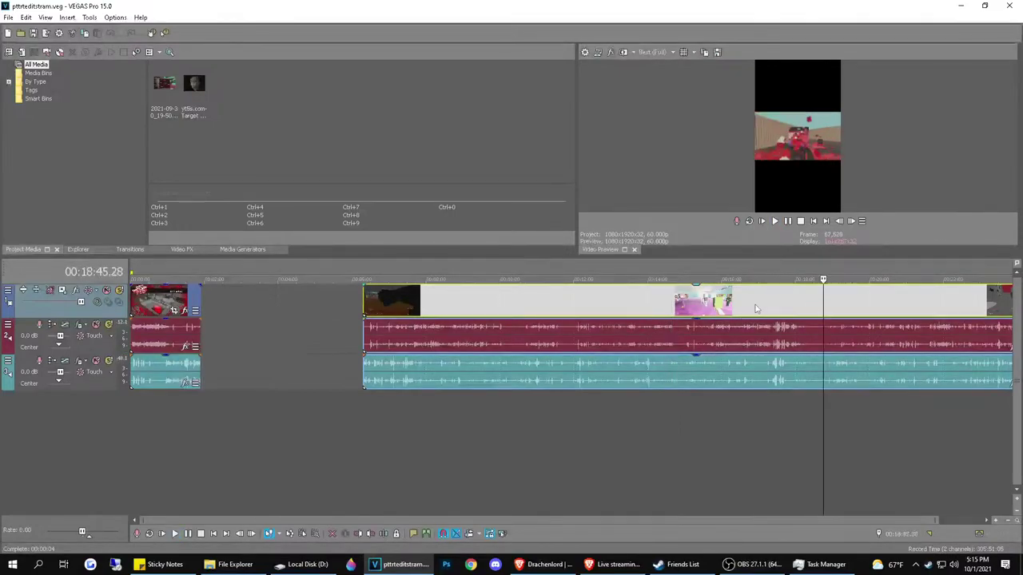
left_click(772, 314)
scroll(819, 317, "down", 1)
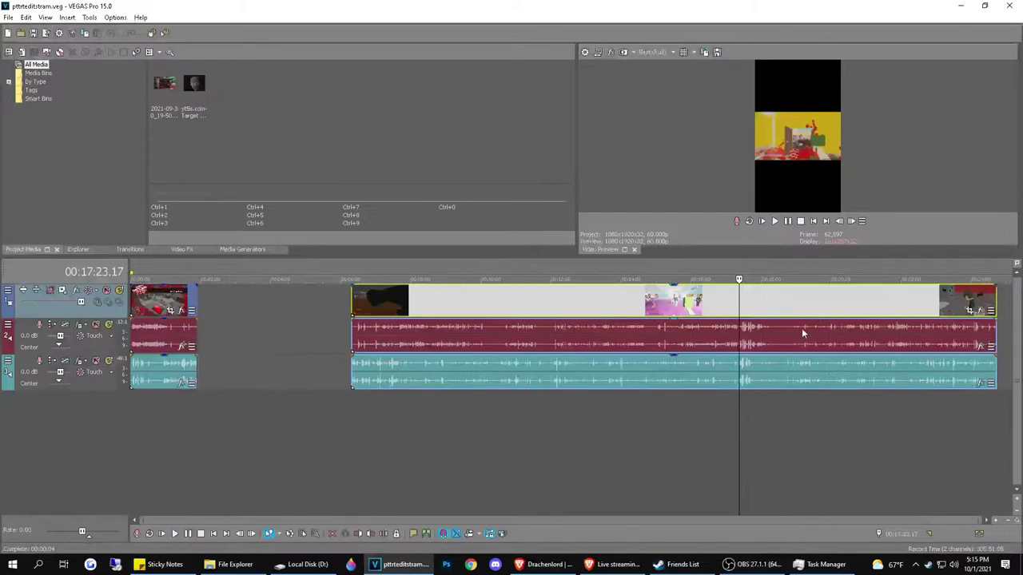
left_click(886, 319)
key("space")
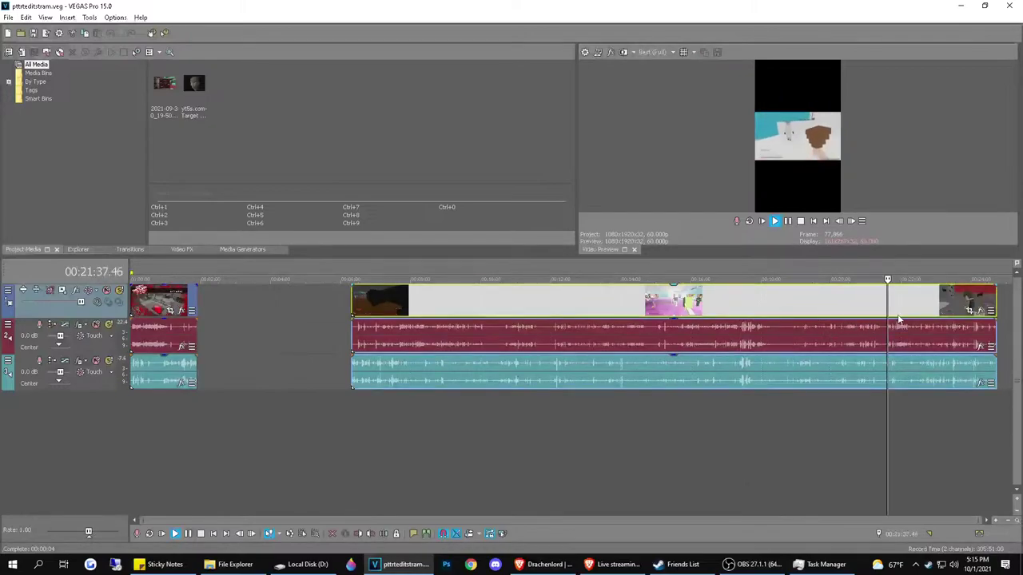
key("space")
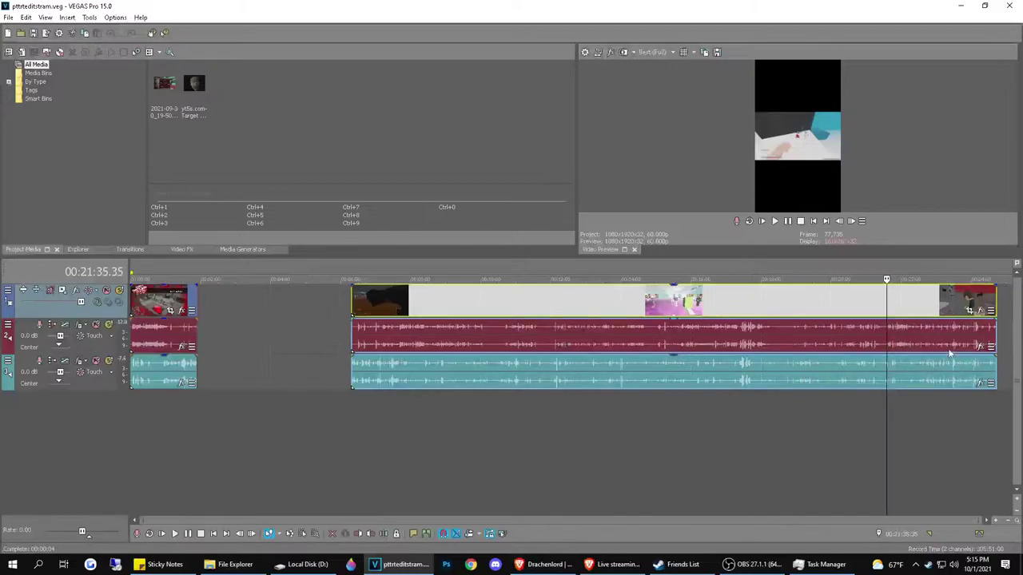
Play the loud audio peak near the end of the second clip, around 00:23:29
left_click(951, 353)
scroll(927, 367, "up", 5)
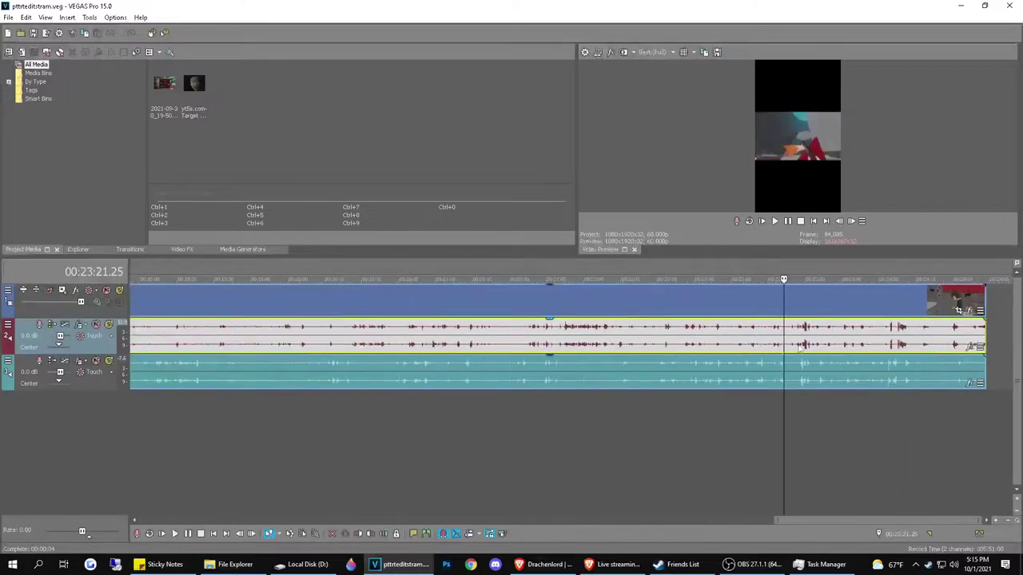
scroll(799, 348, "down", 1)
left_click(606, 346)
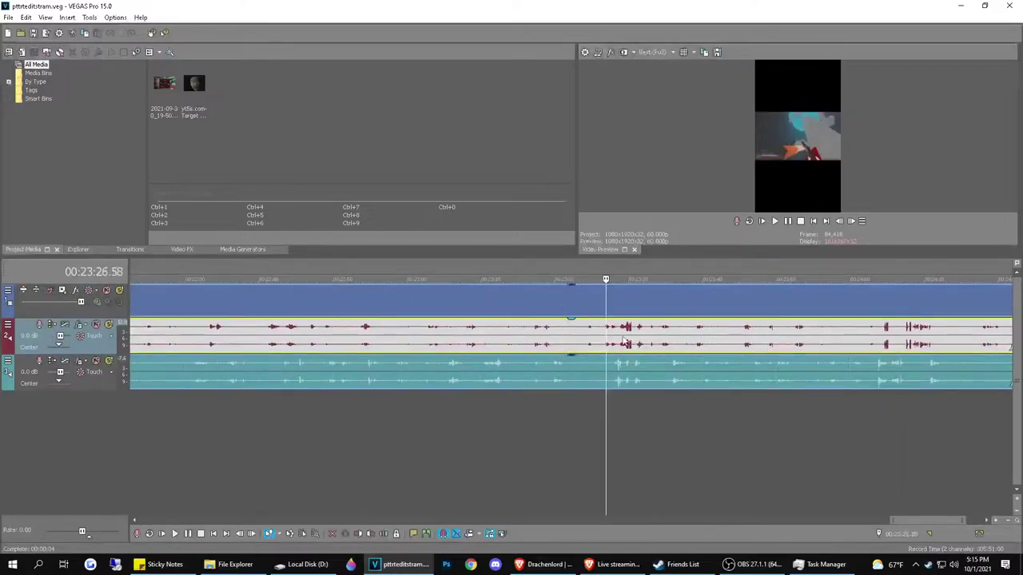
left_click(623, 341)
key("space")
scroll(543, 351, "down", 2)
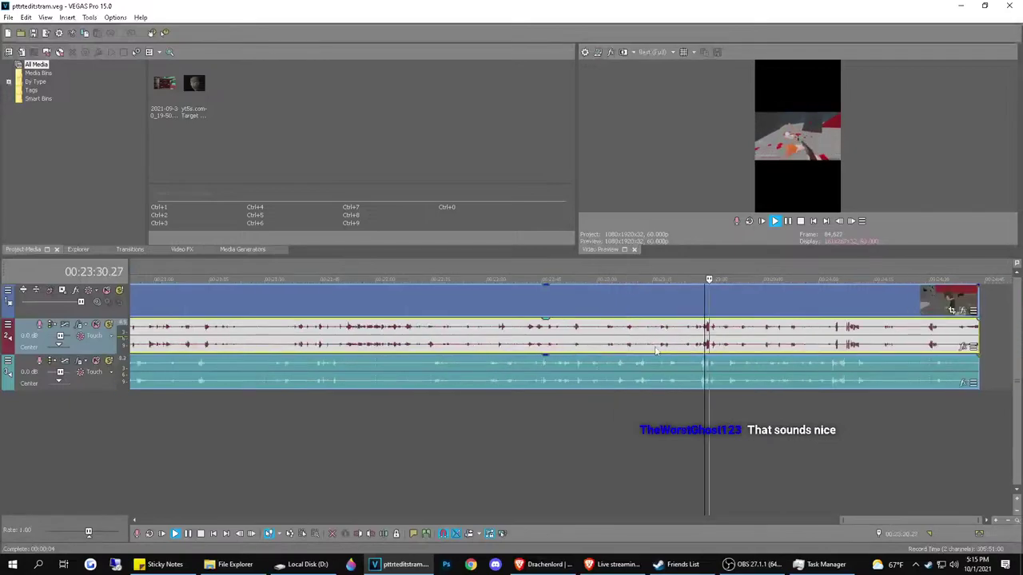
key("space")
Go back through the second clip's louder passages and play it from about 00:21:22
left_click(354, 335)
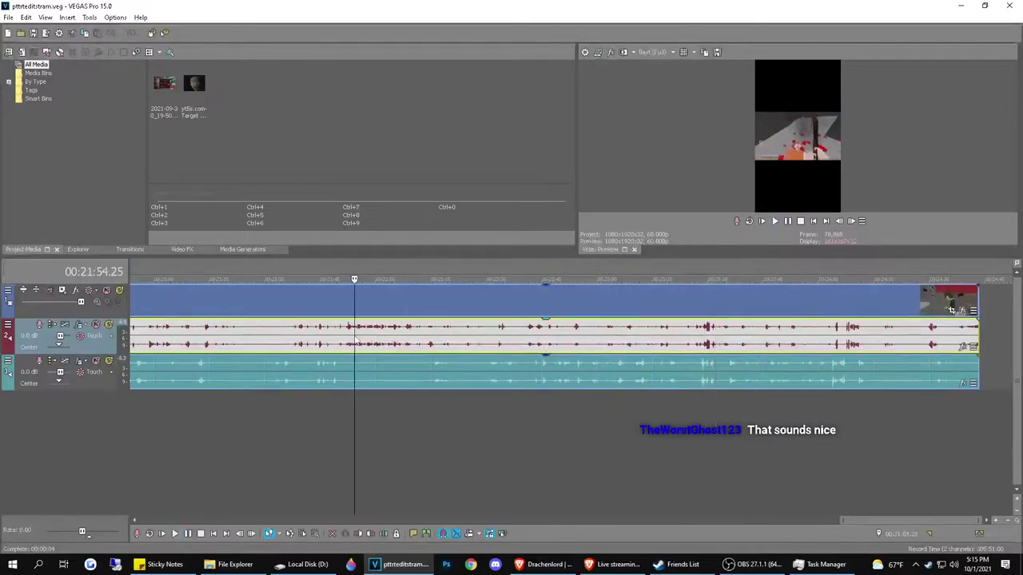
scroll(354, 335, "down", 2)
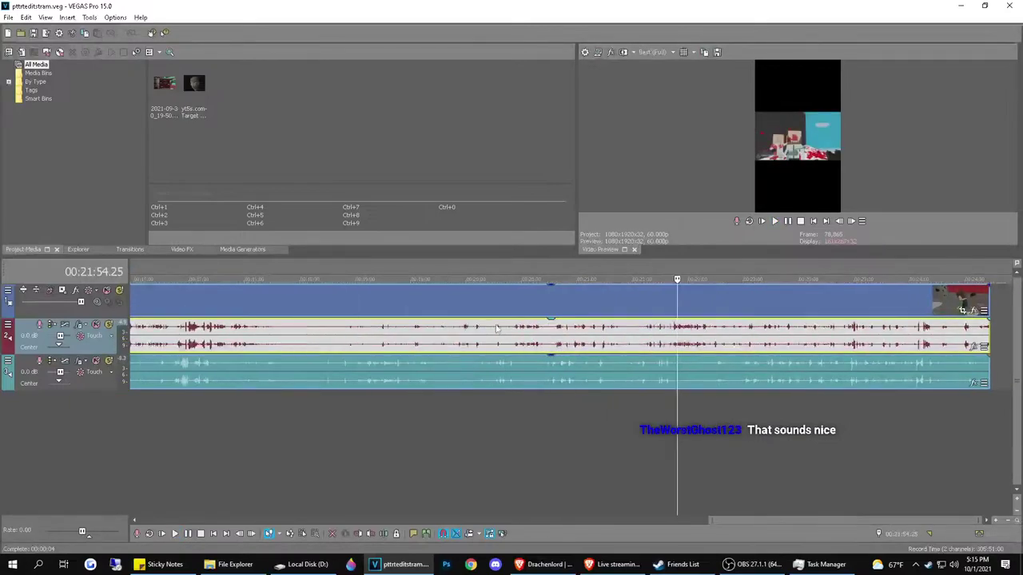
left_click(564, 344)
key("space")
left_click(619, 344)
key("space")
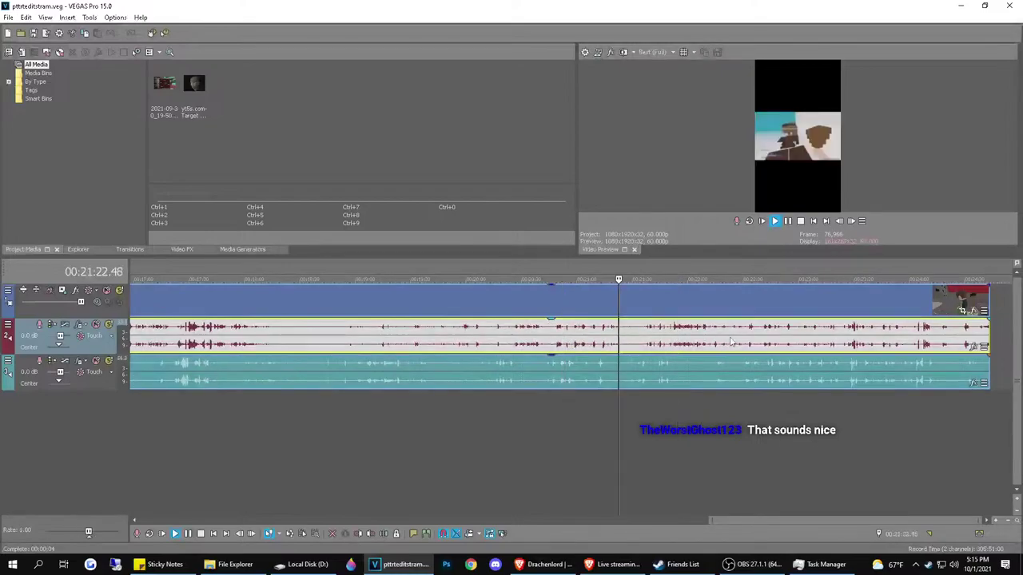
Play the late part of the second gameplay clip closely, around 00:22:51 to 00:22:57
left_click(766, 342)
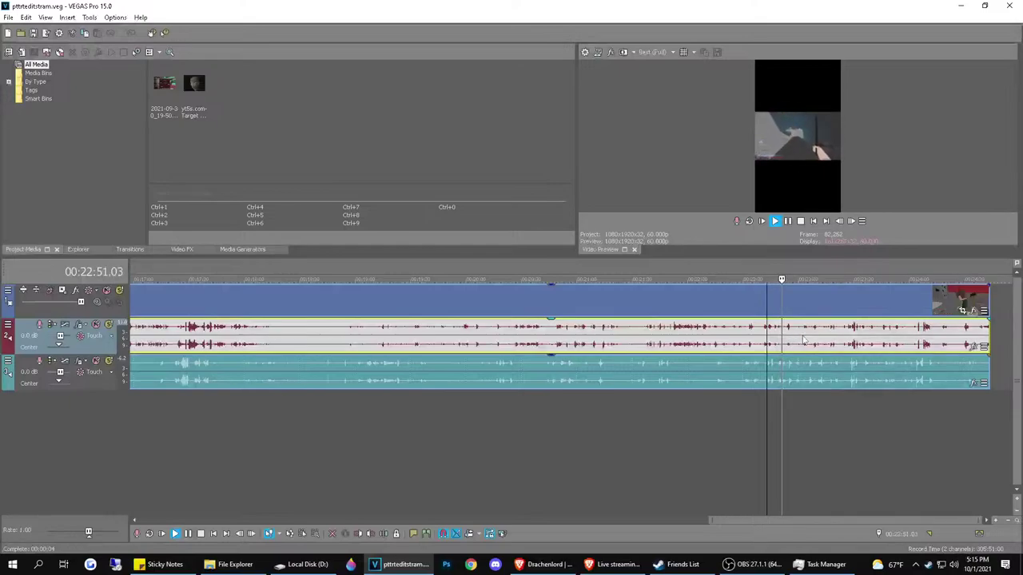
scroll(796, 339, "up", 1)
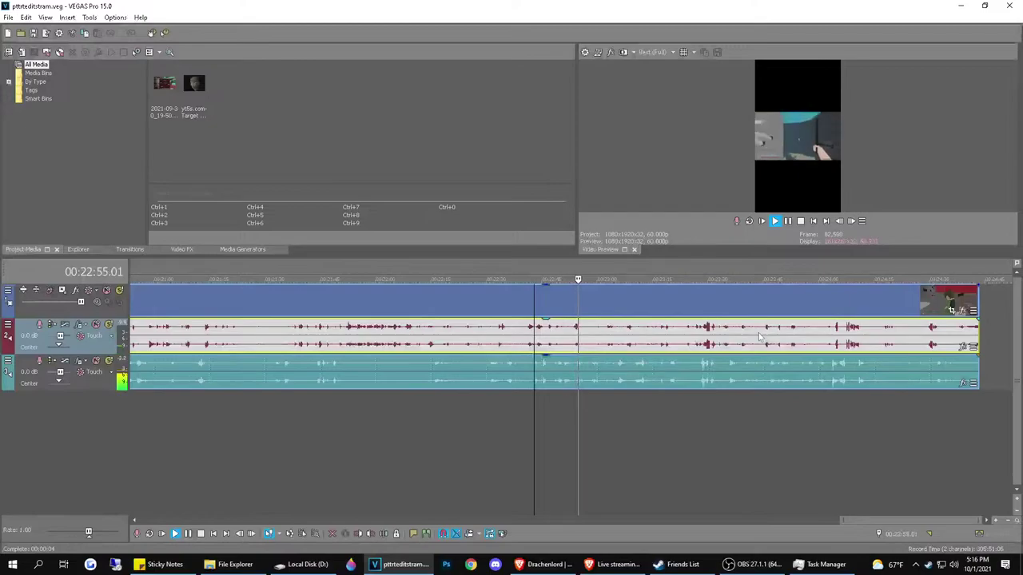
scroll(566, 368, "up", 1)
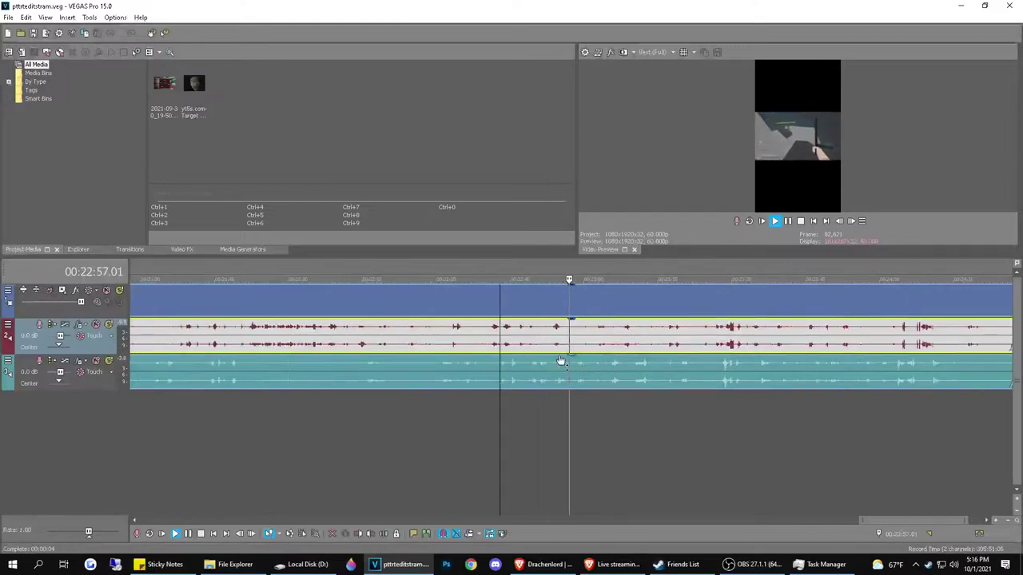
key("space")
key("space")
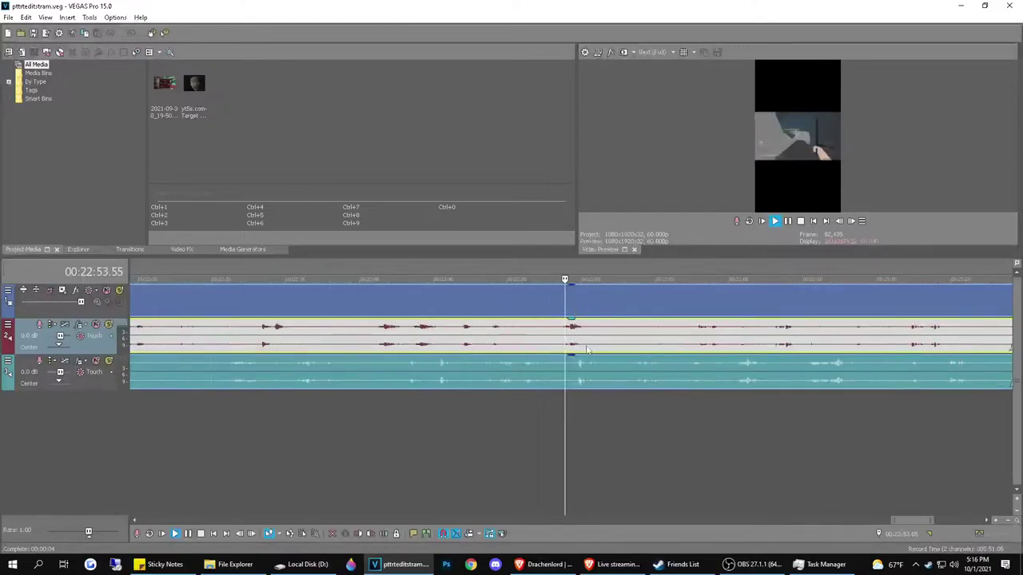
key("space")
left_click(505, 341)
key("space")
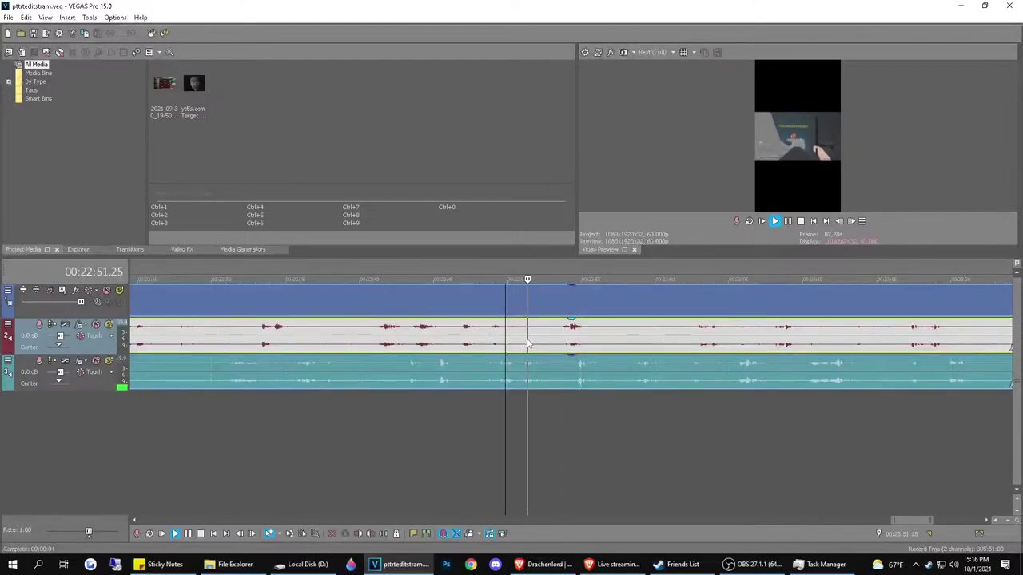
Pinpoint the start of the moment by replaying from about 00:22:51 and split the second clip at 00:22:52.37
key("space")
left_click(526, 340)
key("space")
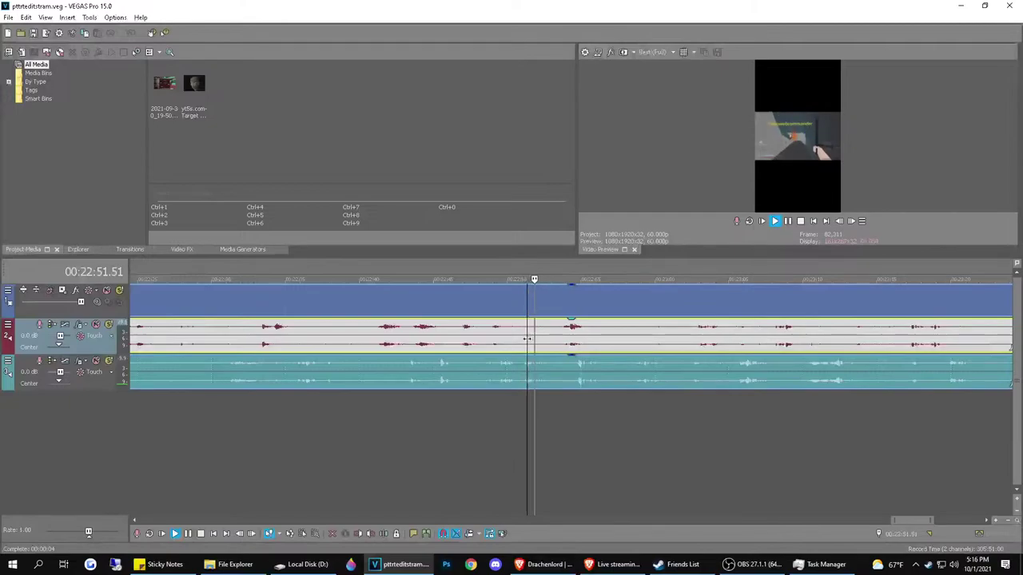
key("space")
left_click(546, 342)
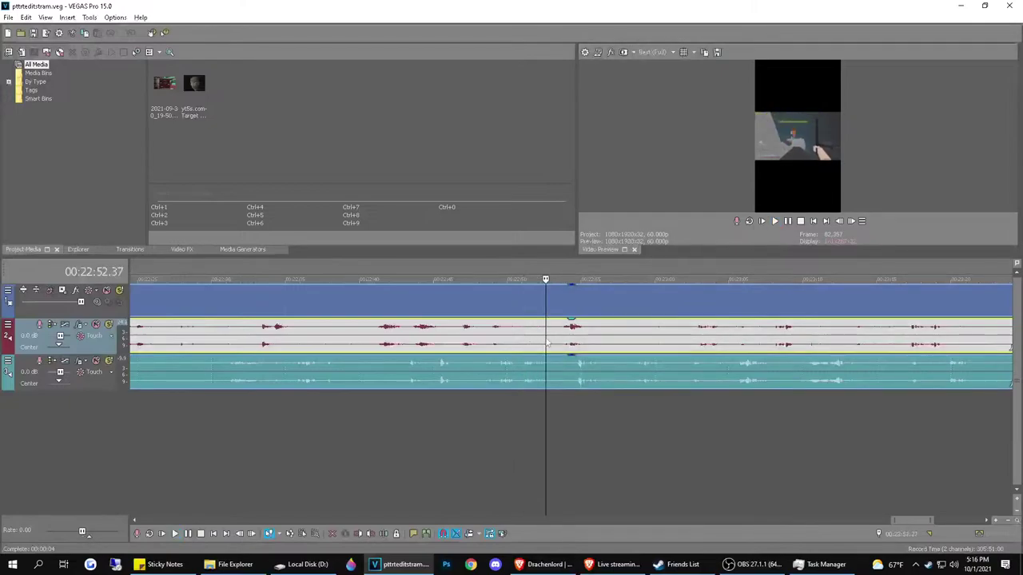
key("s")
Check earlier spots of the second clip, around 00:15:15 to 00:19:13, and split the clip at 00:18:43.05
scroll(523, 330, "down", 5)
left_click(461, 336)
left_click(380, 335)
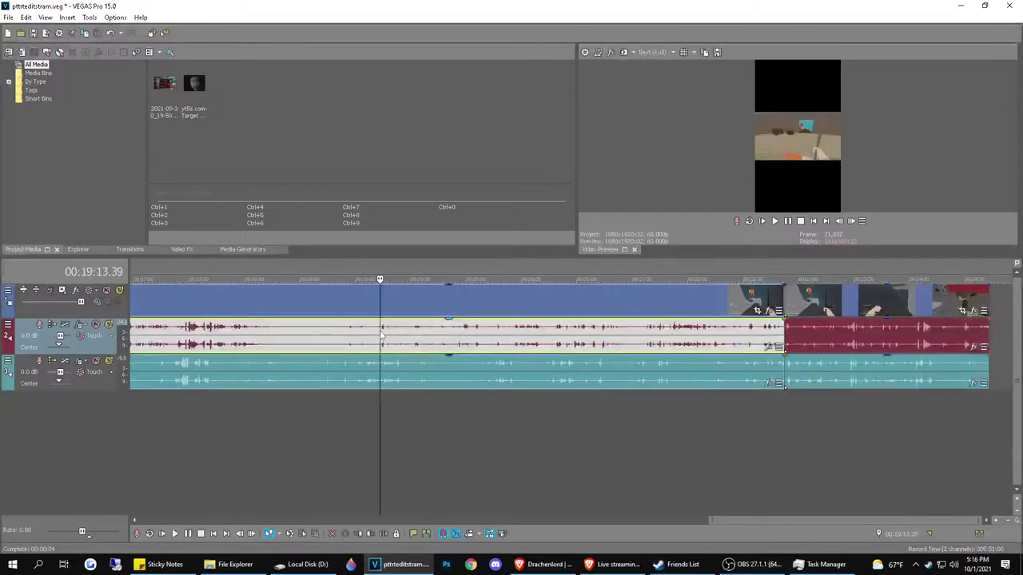
scroll(381, 335, "down", 4)
left_click(646, 337)
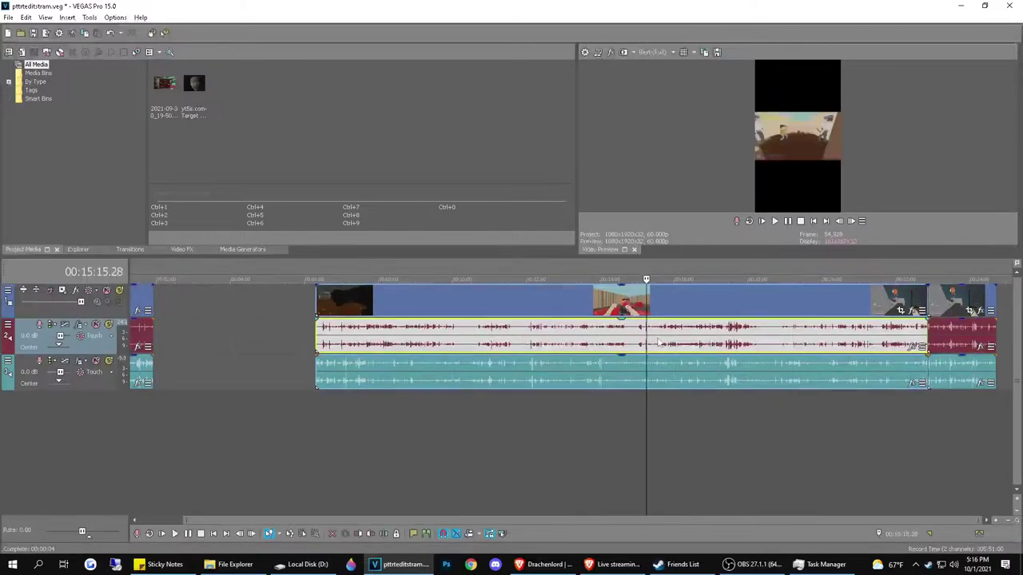
left_click(688, 343)
left_click(718, 346)
left_click(736, 349)
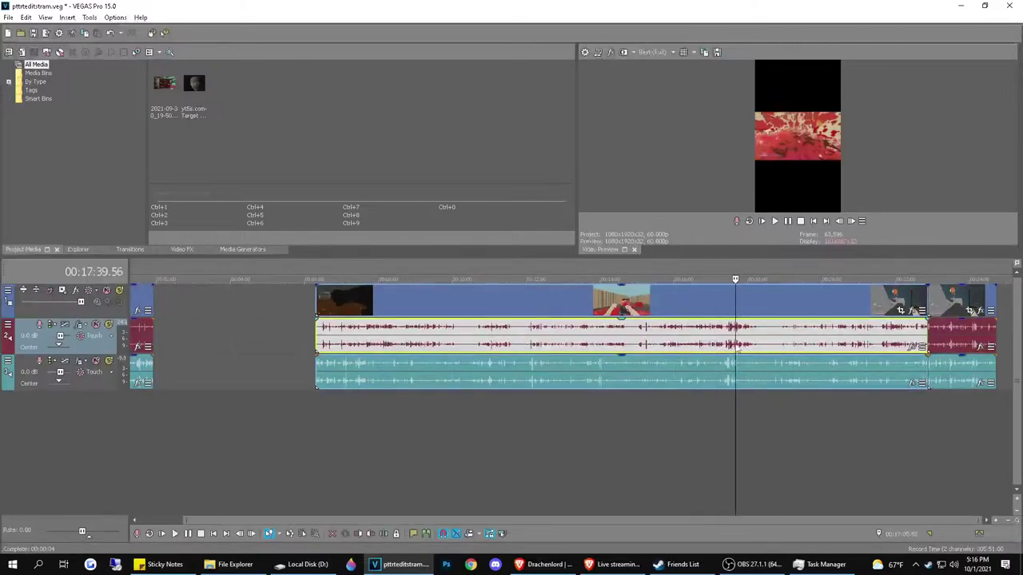
left_click(774, 347)
key("s")
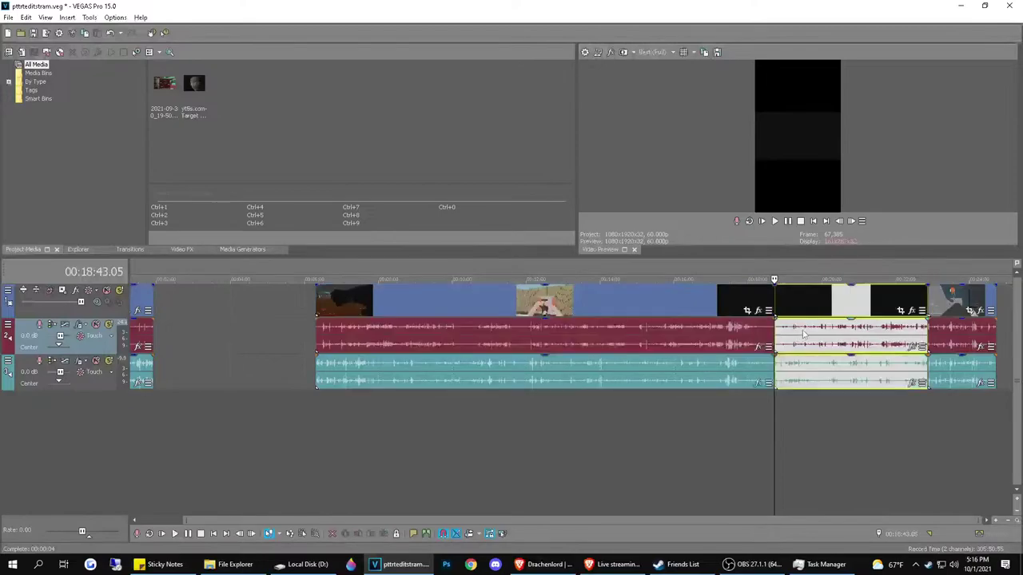
Delete the piece of footage that starts at 00:18:43.05 and close the gap it leaves
double_click(802, 333)
left_click(818, 332)
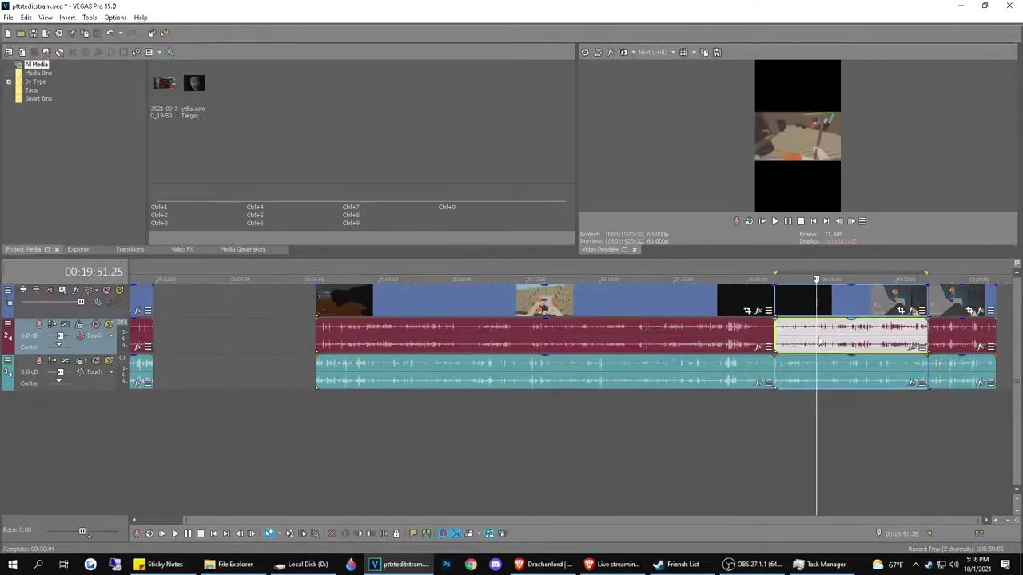
key("Delete")
double_click(846, 343)
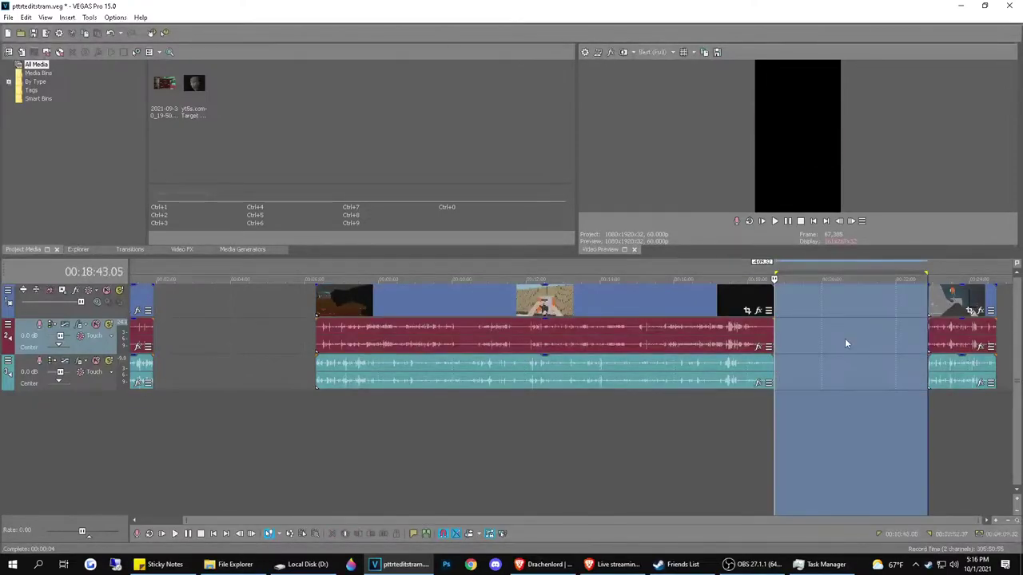
key("Delete")
scroll(846, 342, "down", 1)
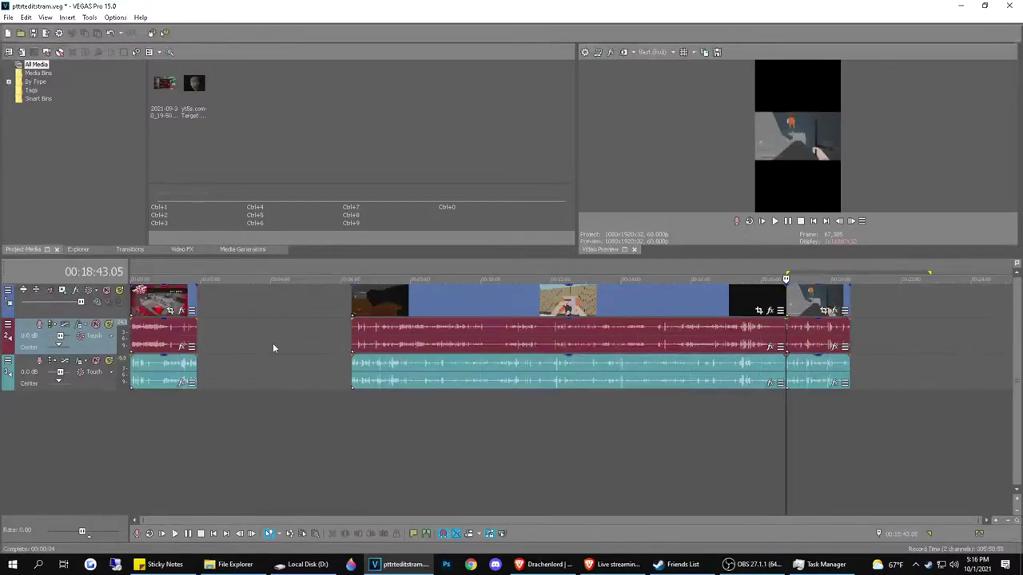
double_click(249, 301)
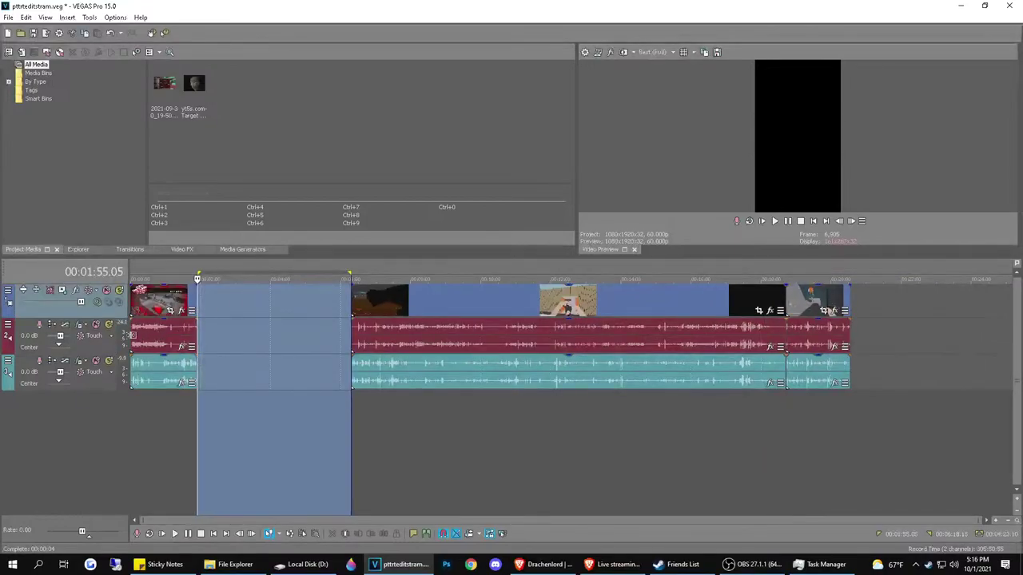
scroll(165, 325, "up", 3)
left_click(143, 304)
scroll(238, 327, "up", 4)
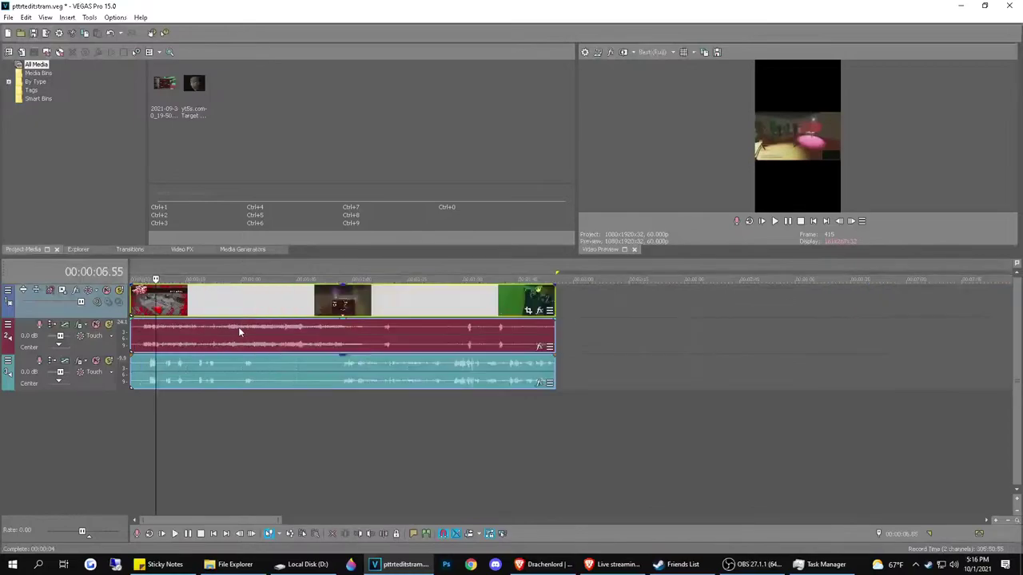
right_click(39, 306)
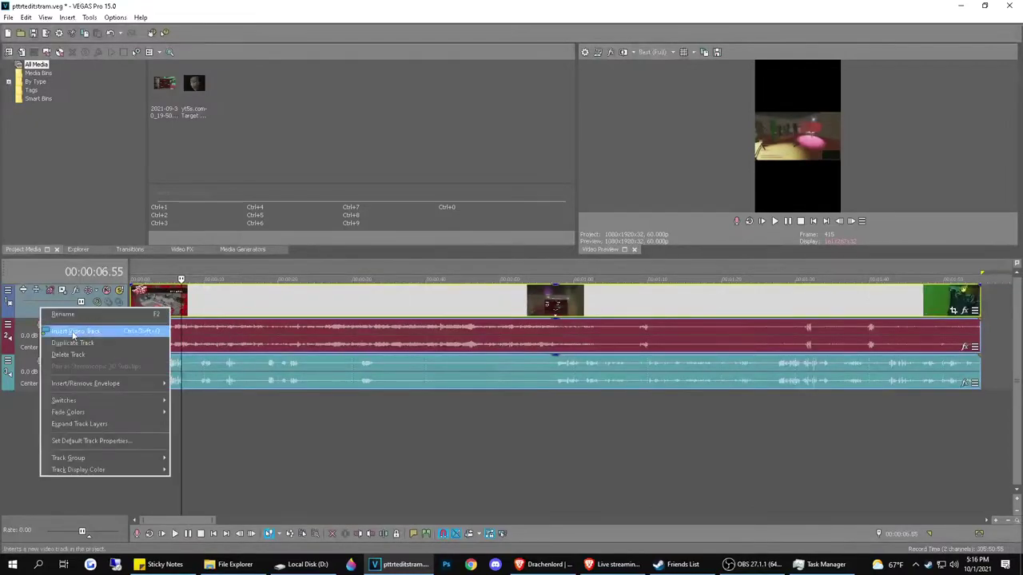
left_click(228, 301)
Record a short test voice take at 00:00:13.03, keeping the default recording folder, and delete it from the timeline
left_click(227, 302)
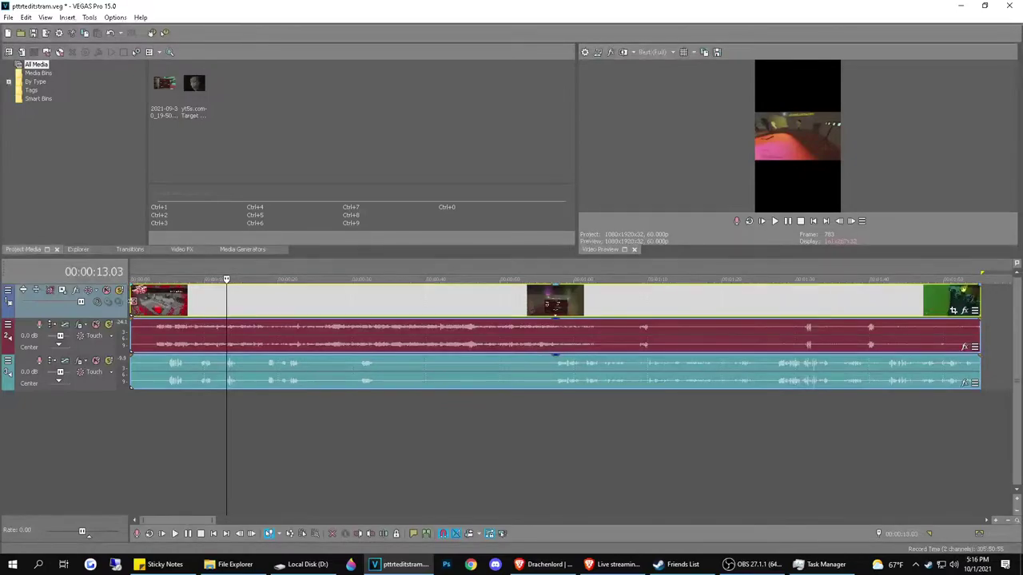
left_click(137, 533)
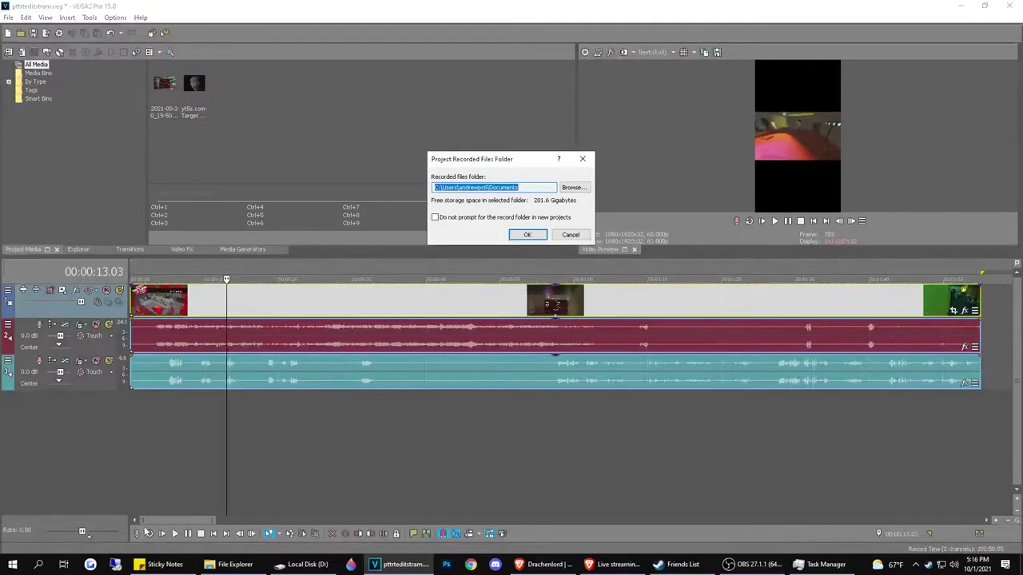
left_click(522, 238)
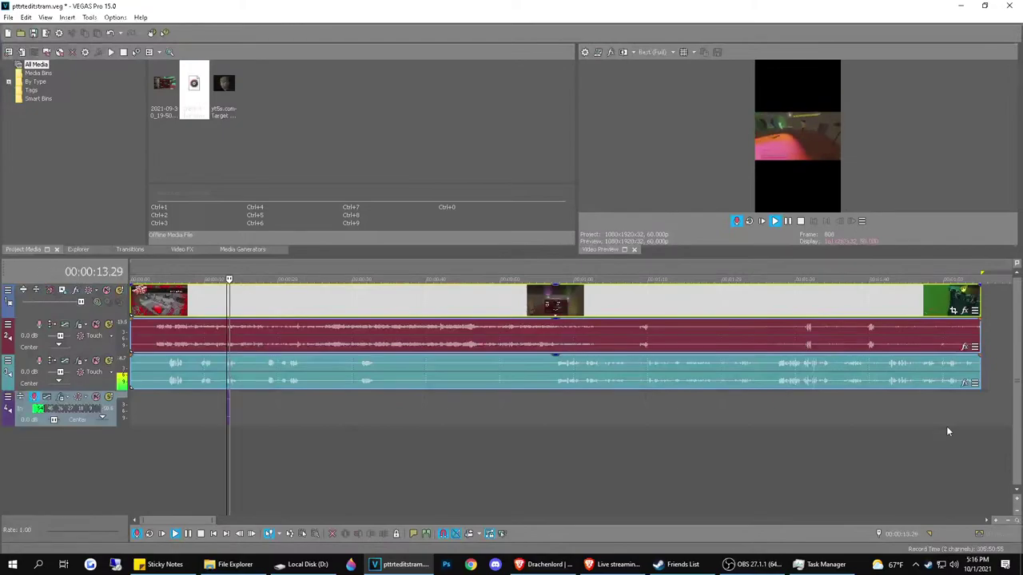
key("space")
key("Return")
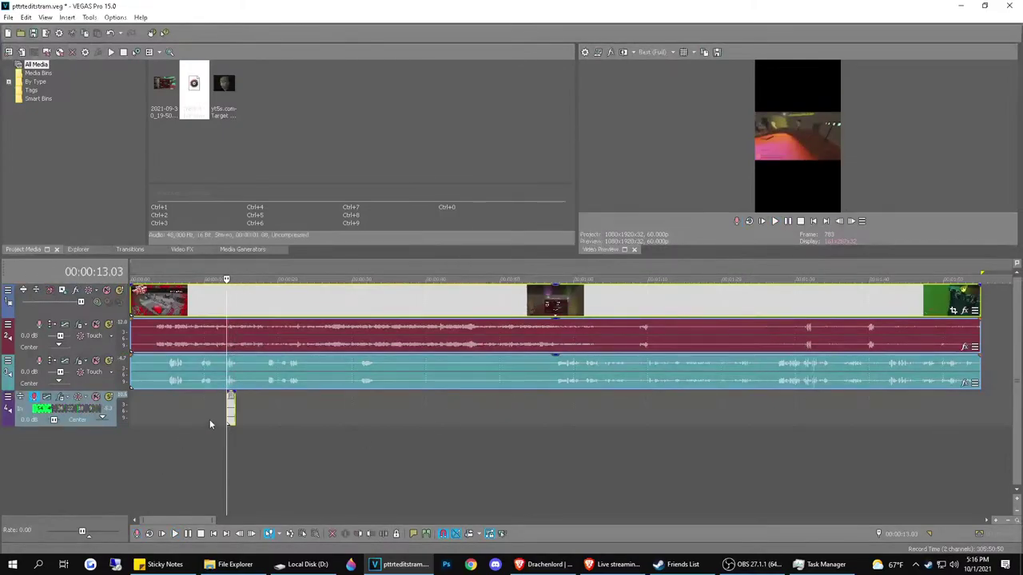
key("Delete")
key("ctrl+z")
left_click(235, 400)
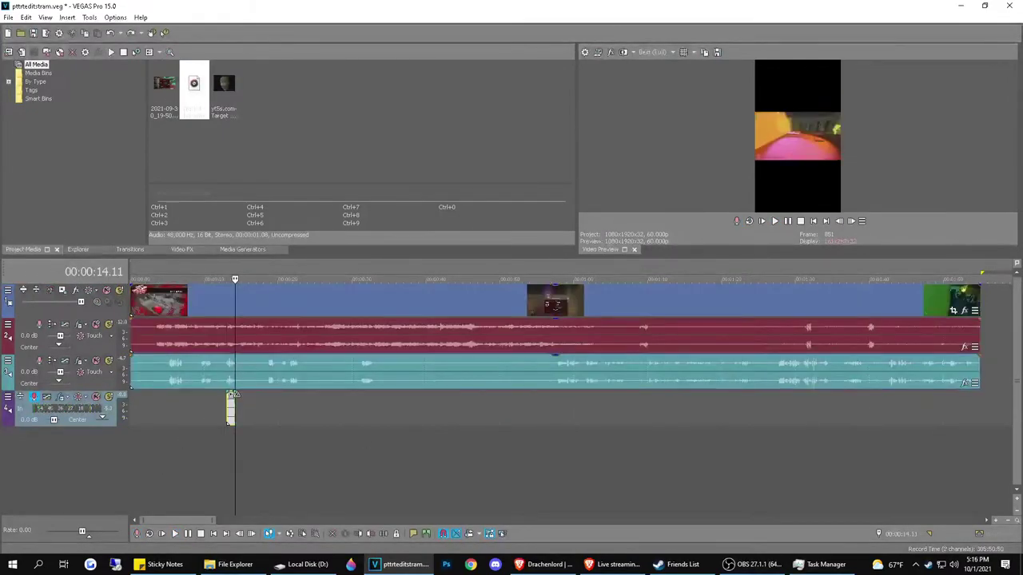
key("Delete")
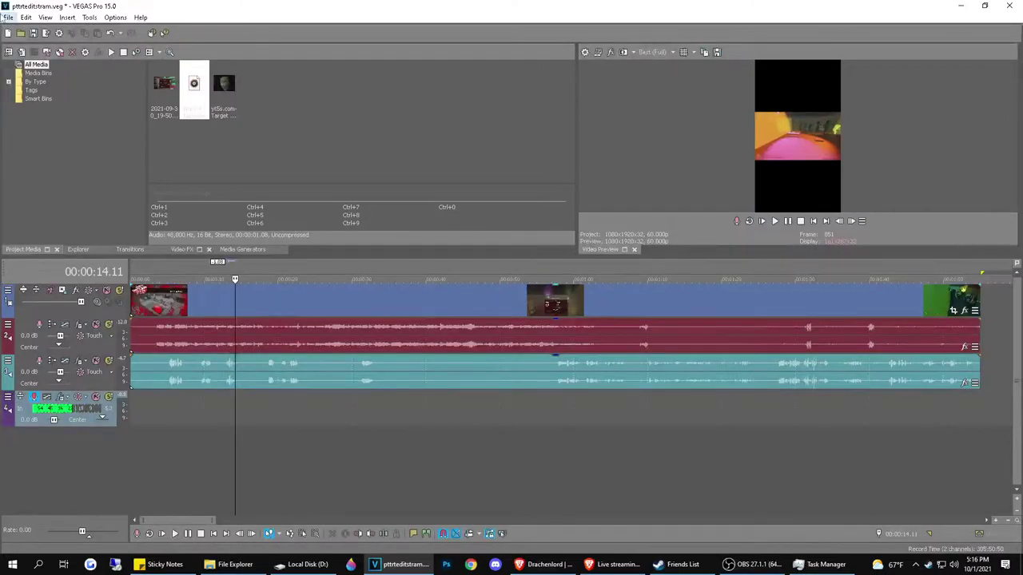
Switch the project to the 1reg video template, 1920x1080 at 60 fps
left_click(8, 16)
left_click(30, 224)
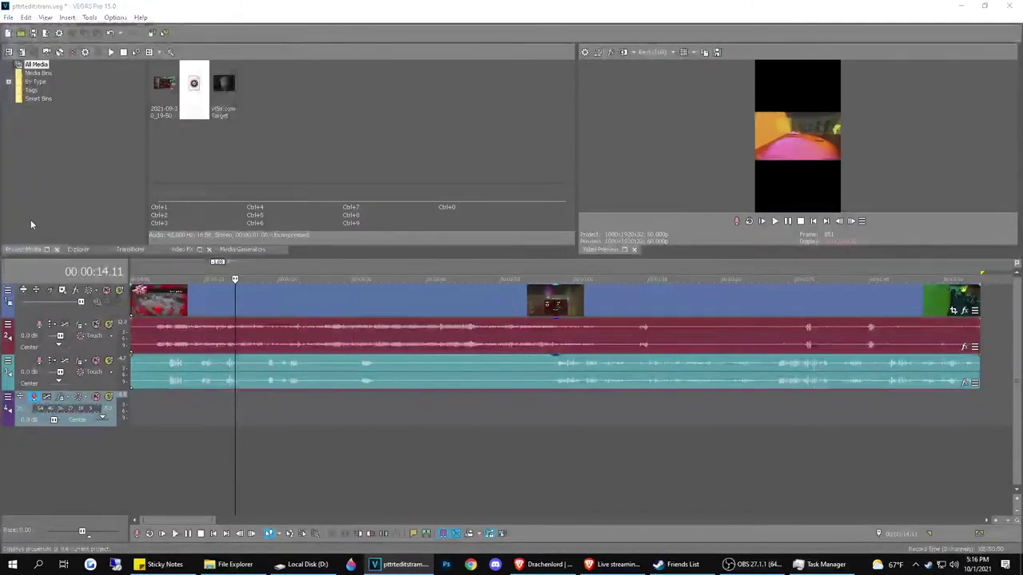
left_click(566, 99)
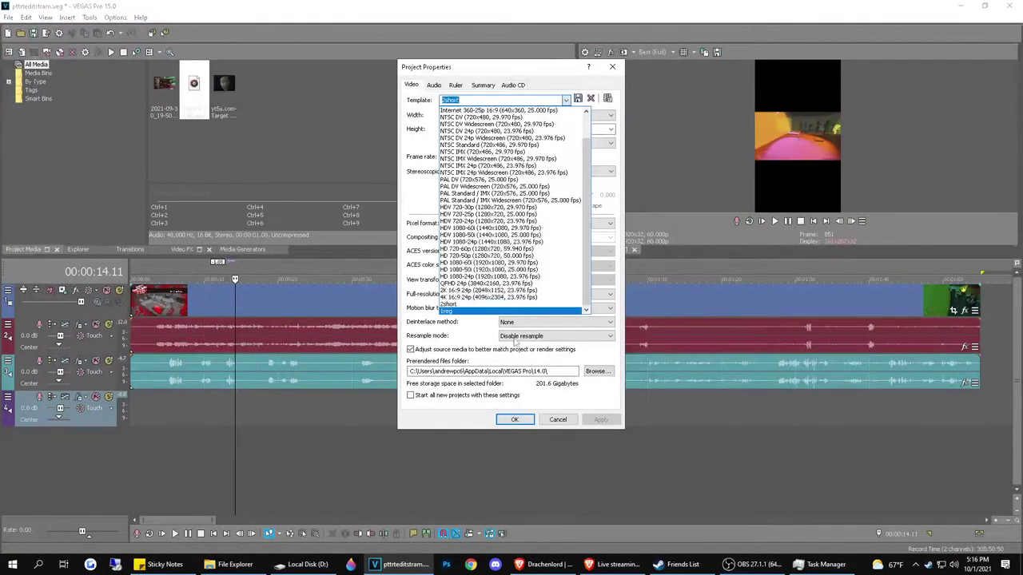
left_click(449, 310)
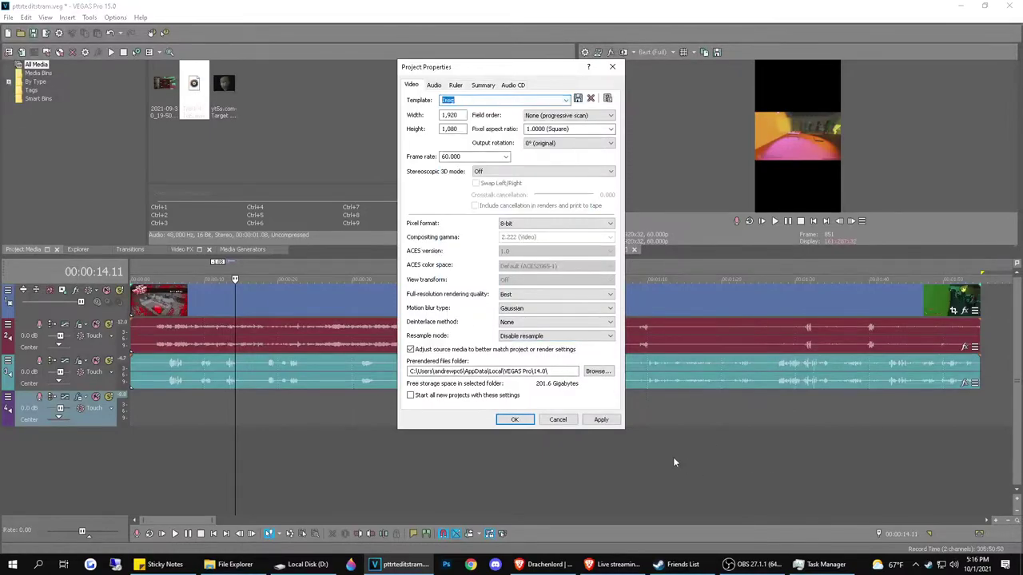
left_click(514, 420)
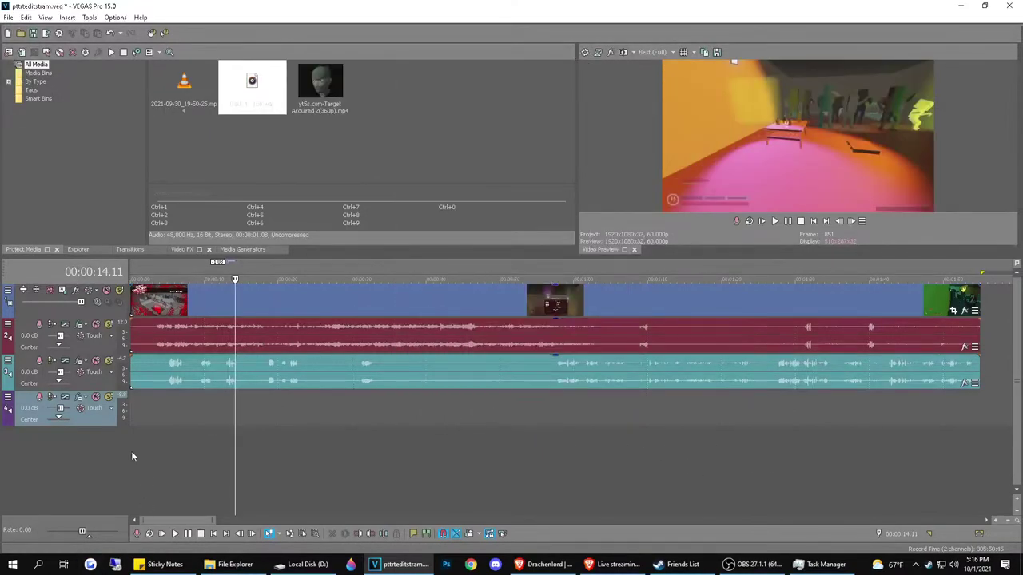
Shift the first clip about 20 seconds later and record a voice-over take of about 5 seconds near the timeline's start
left_click_drag(161, 306, 263, 295)
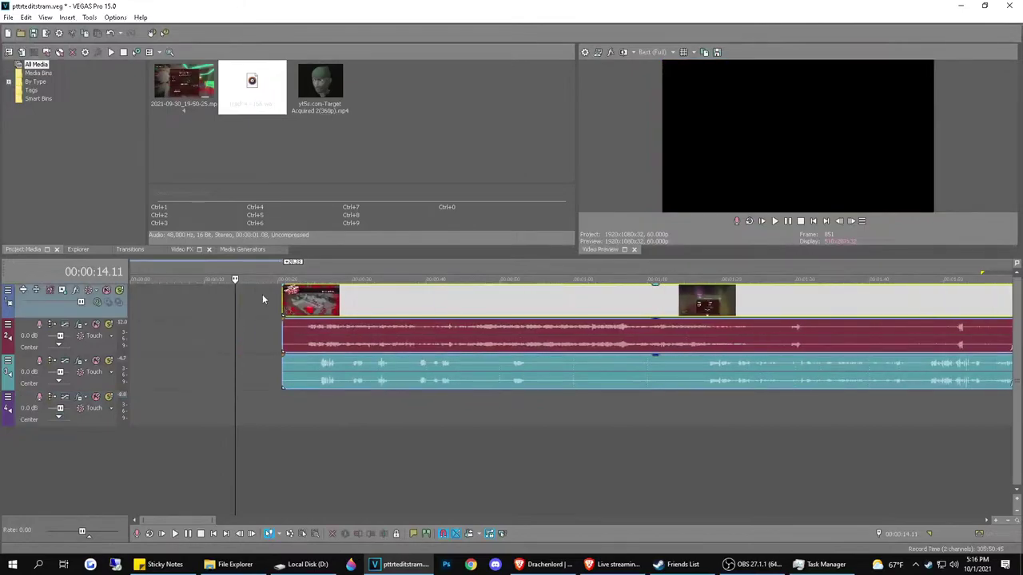
left_click(142, 357)
left_click(136, 533)
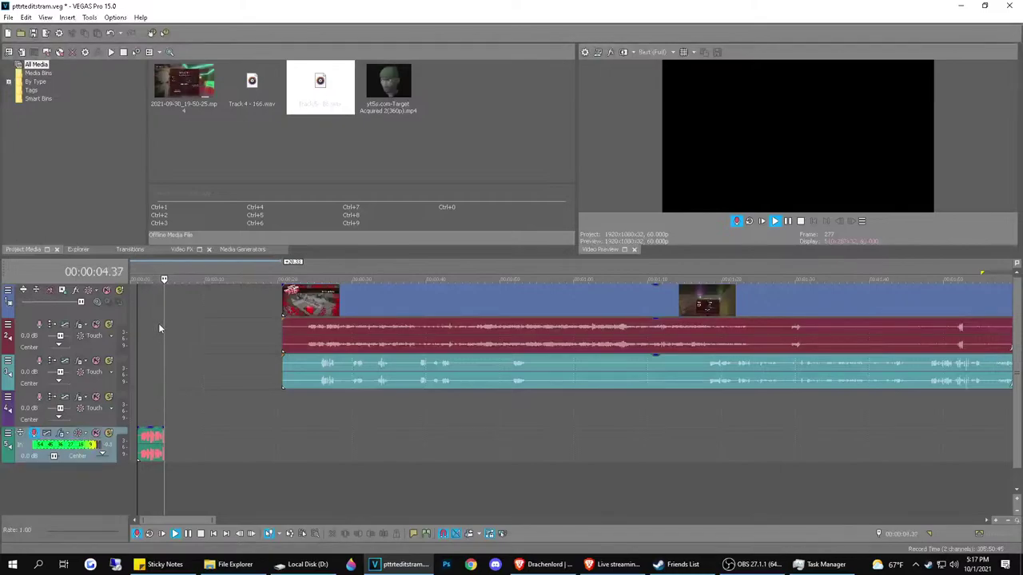
key("space")
key("Return")
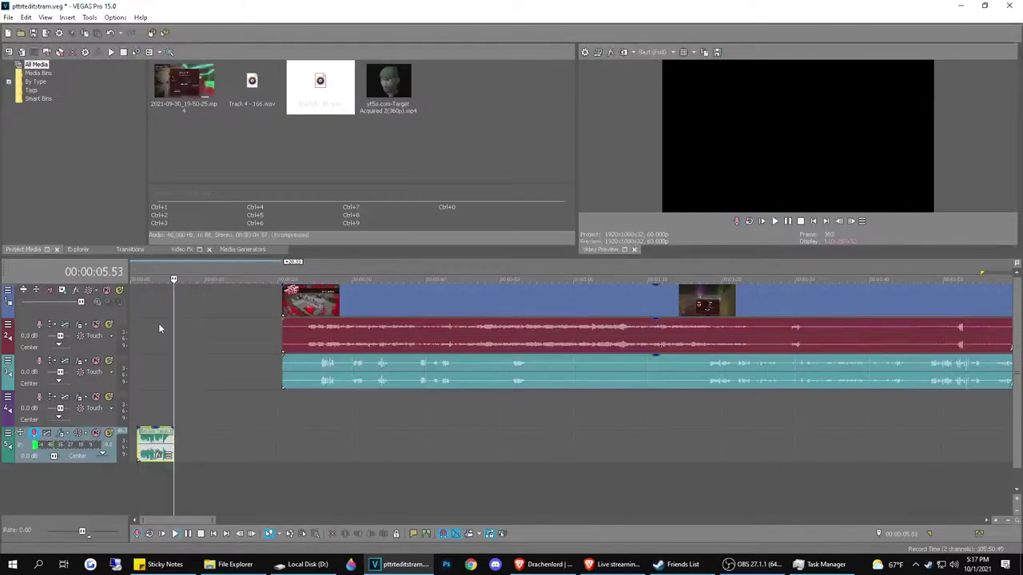
Play the first clip's opening title screen and split the clip at 00:00:22.00
left_click(301, 312)
scroll(301, 312, "up", 3)
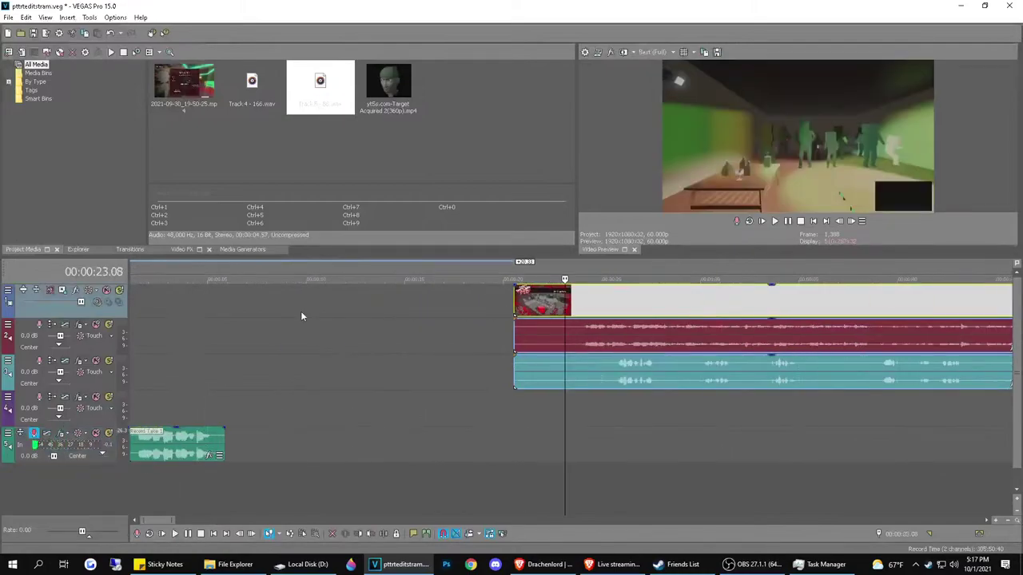
left_click(514, 295)
key("space")
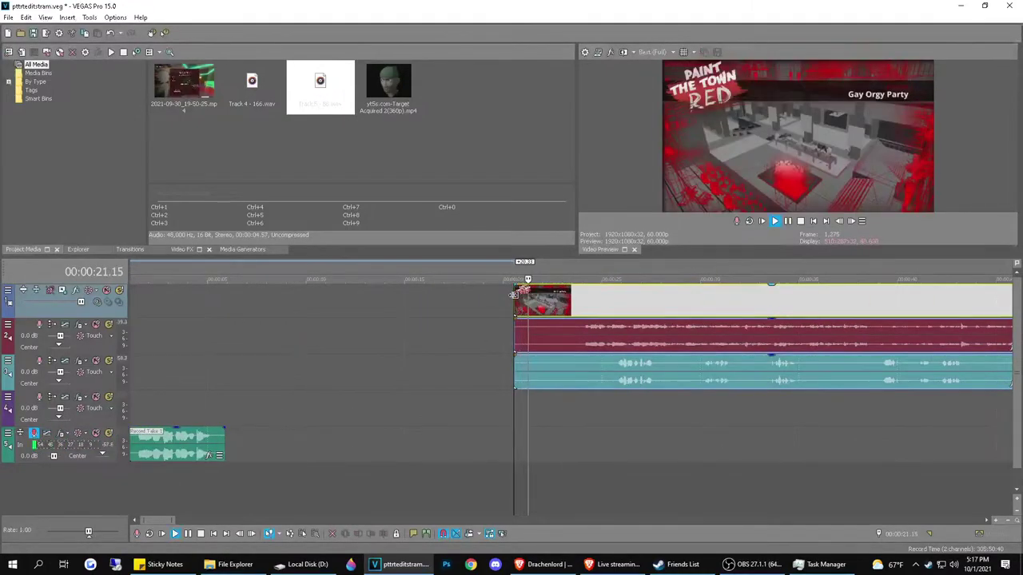
key("space")
left_click(543, 307)
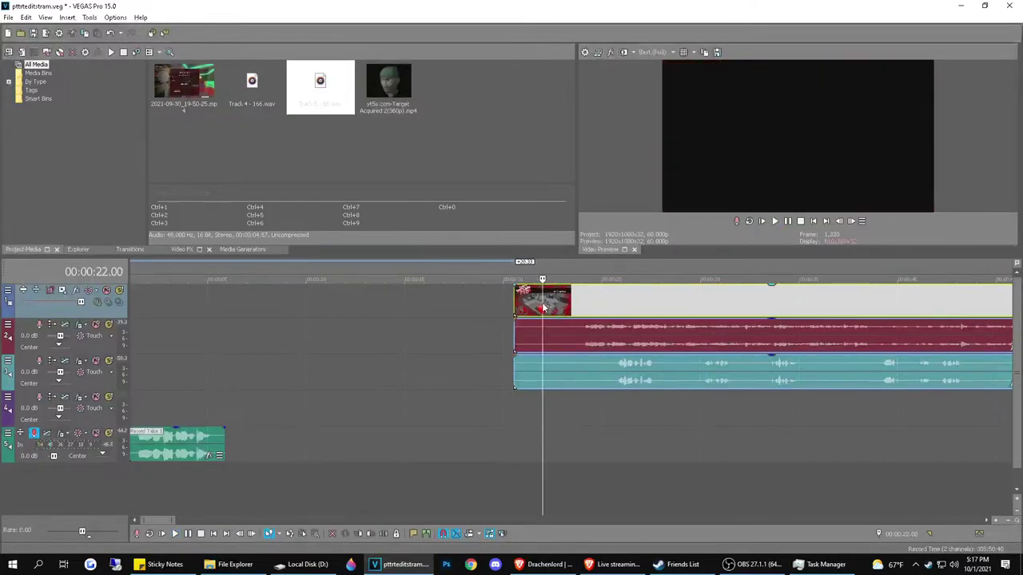
key("s")
Move the split-off title screen piece about 20 seconds earlier, to the start of the timeline
left_click_drag(528, 304, 133, 310)
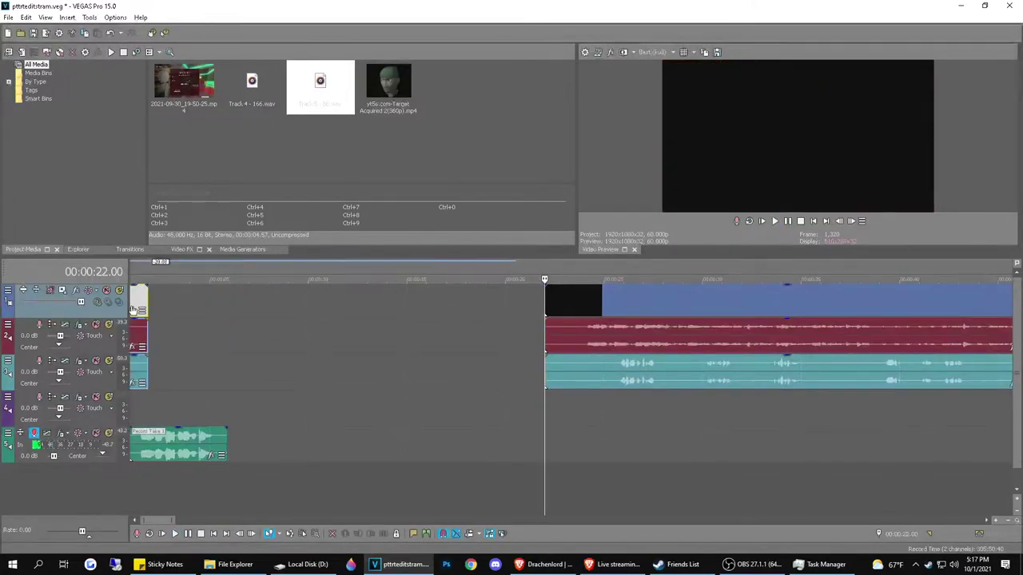
scroll(232, 346, "down", 4)
scroll(171, 392, "down", 1)
scroll(172, 392, "up", 5)
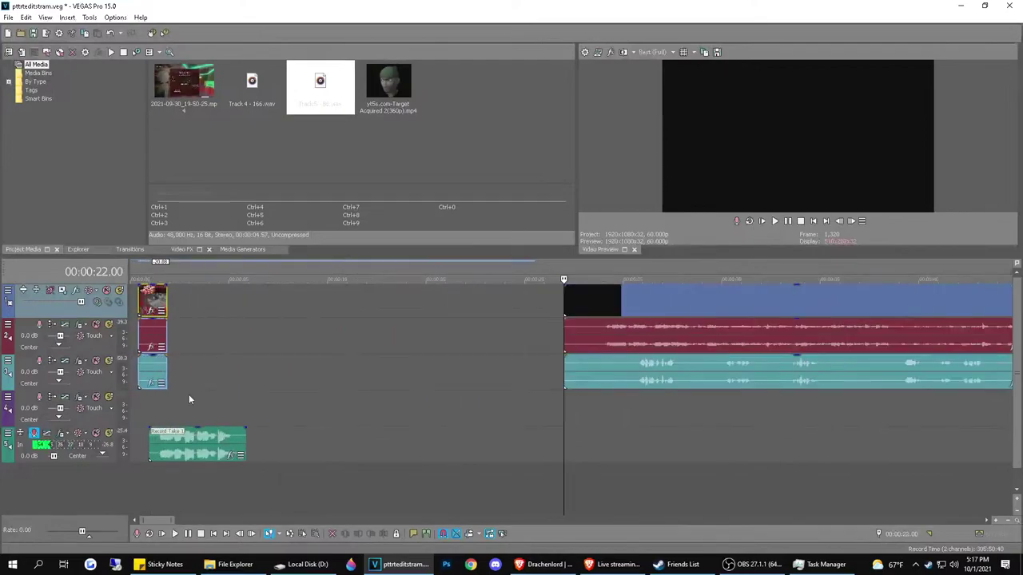
Move the title screen clip and the voice-over take to the timeline's start and cut the silent lead-in off the take
left_click(180, 399)
scroll(181, 399, "up", 4)
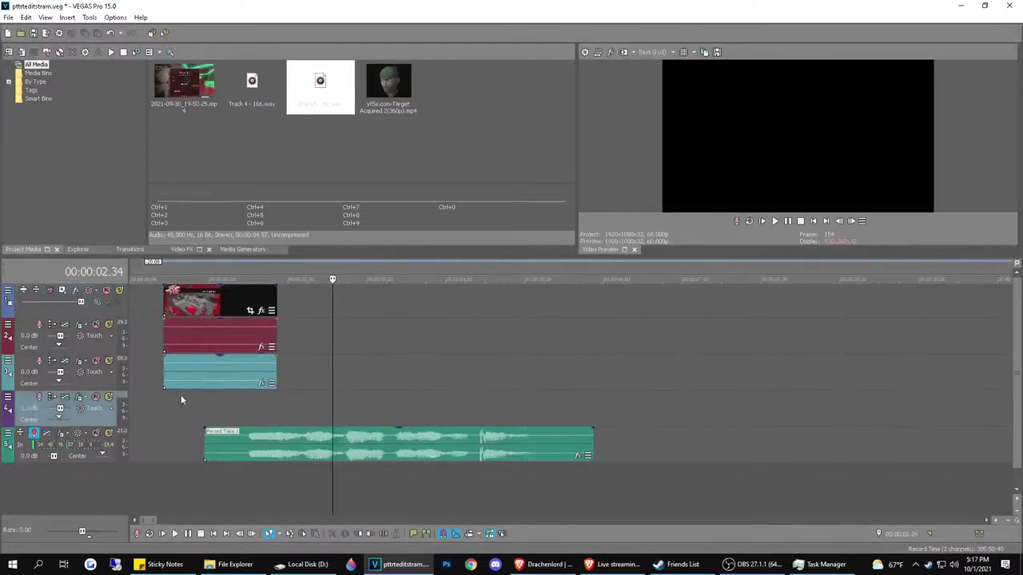
left_click_drag(202, 302, 169, 302)
left_click_drag(230, 445, 160, 432)
left_click(155, 450)
key("s")
left_click(147, 445)
key("Delete")
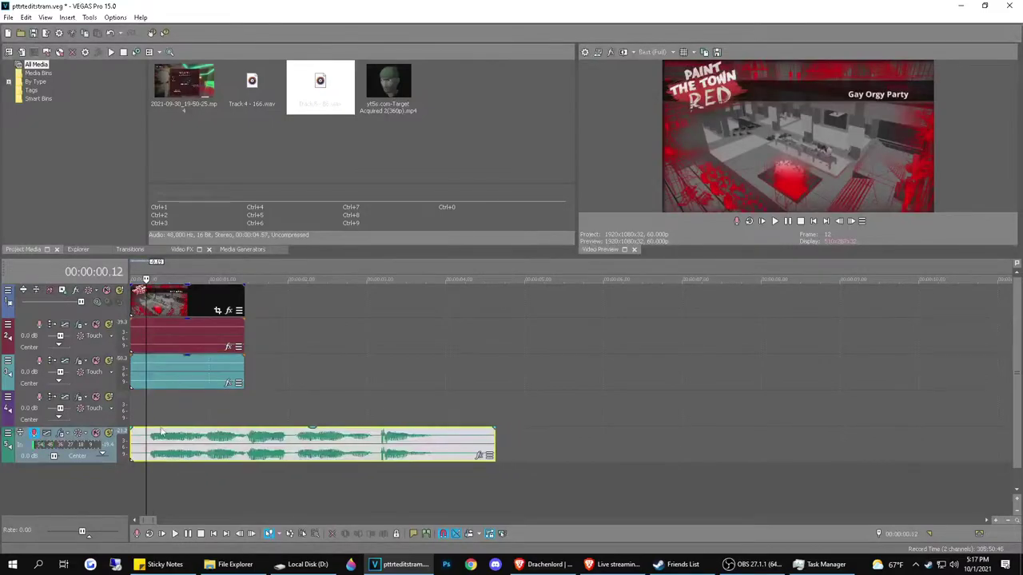
Extend the title screen clip to the end of the voice-over take and play the result
left_click_drag(242, 304, 495, 303)
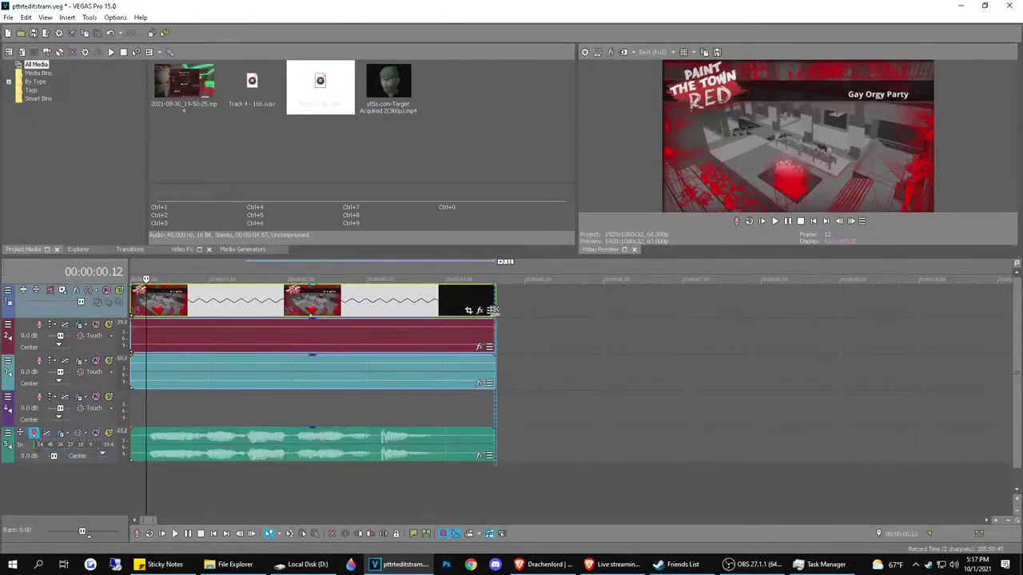
left_click(175, 534)
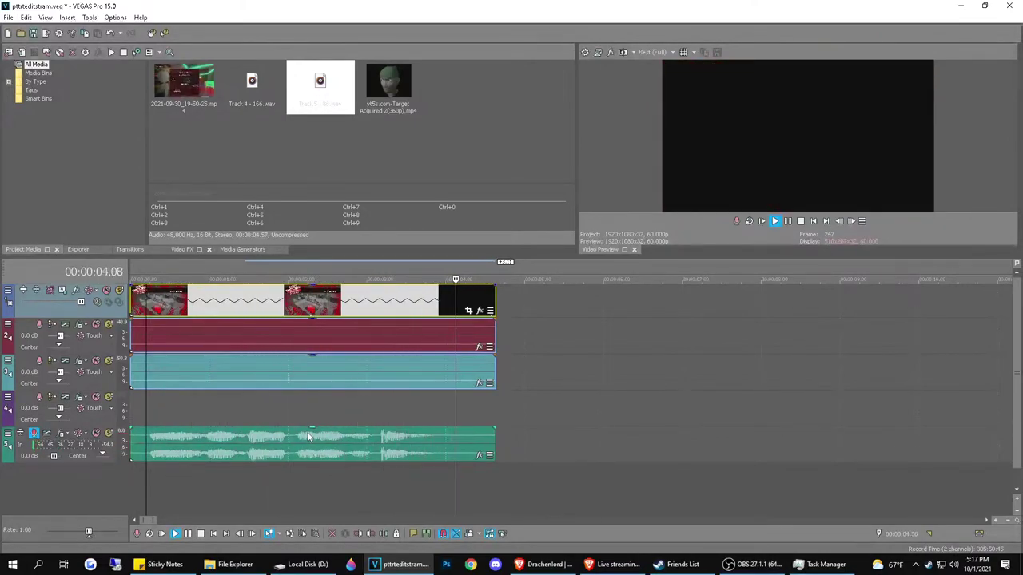
scroll(456, 394, "down", 3)
key("space")
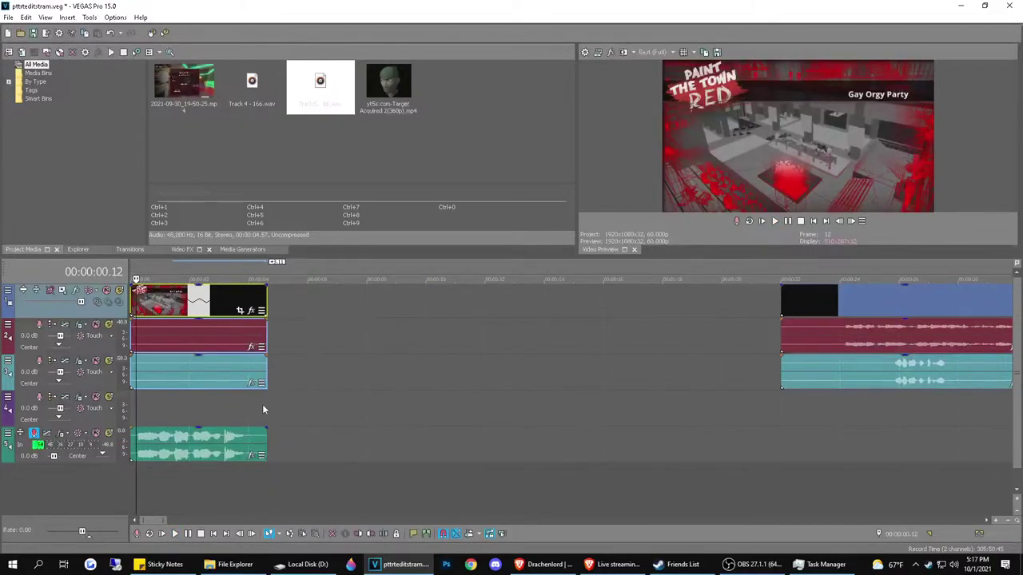
Record a second voice-over take of about 4 seconds directly after the first one
left_click(263, 405)
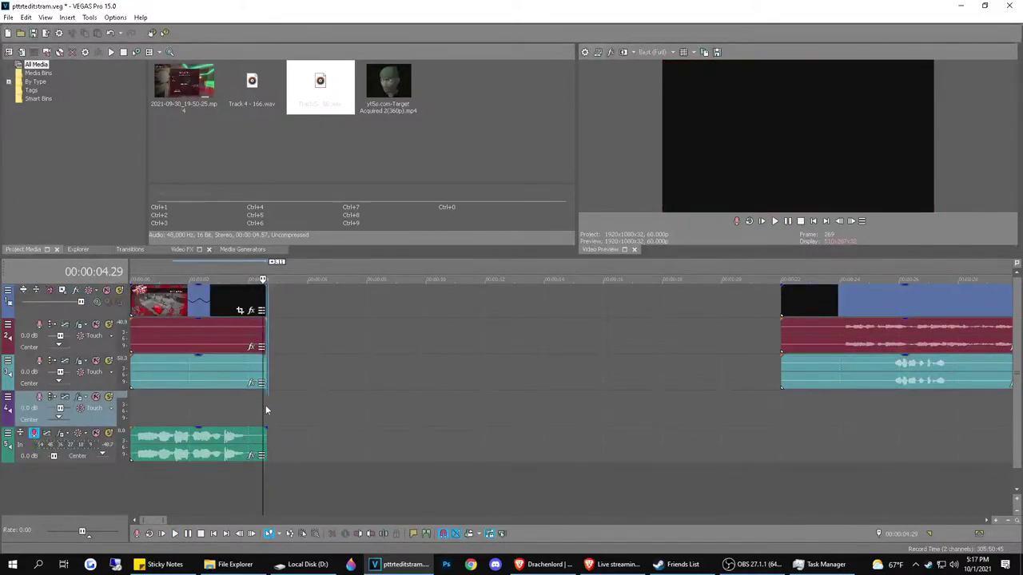
left_click(266, 405)
left_click(136, 533)
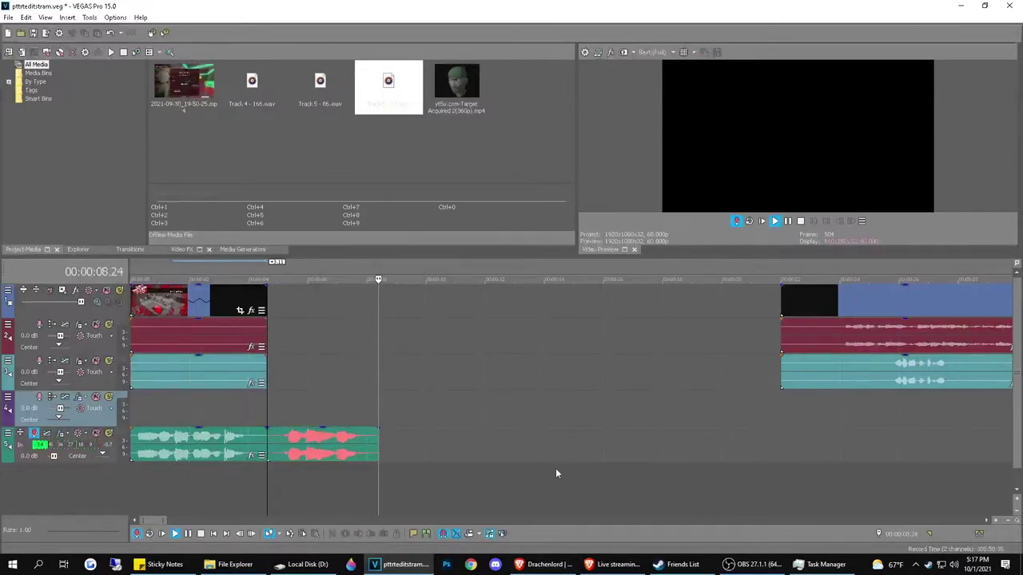
key("space")
key("Return")
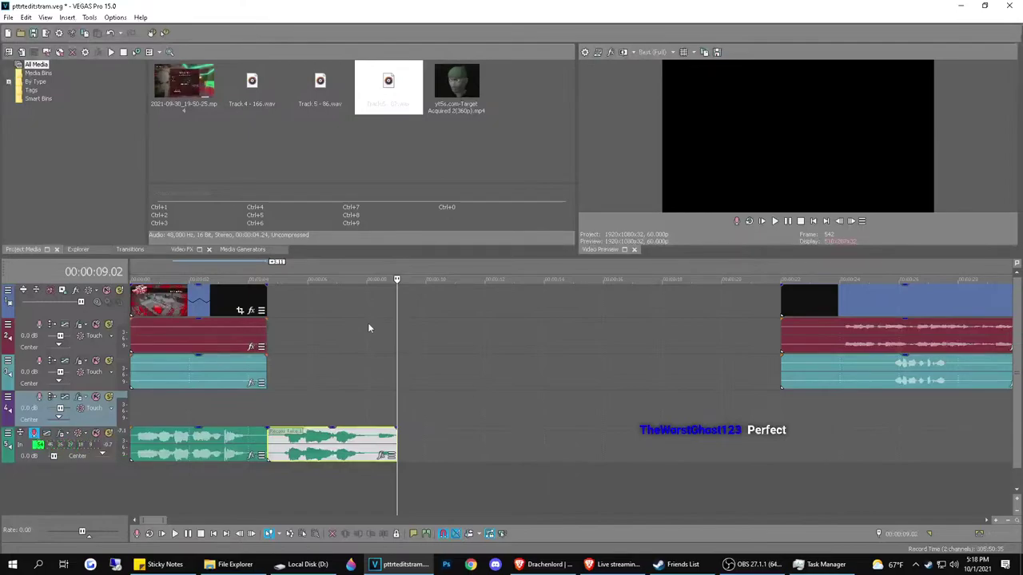
Split the first voice-over take just after its last words and delete the silent tail
left_click(261, 442)
scroll(447, 445, "up", 3)
left_click(445, 442)
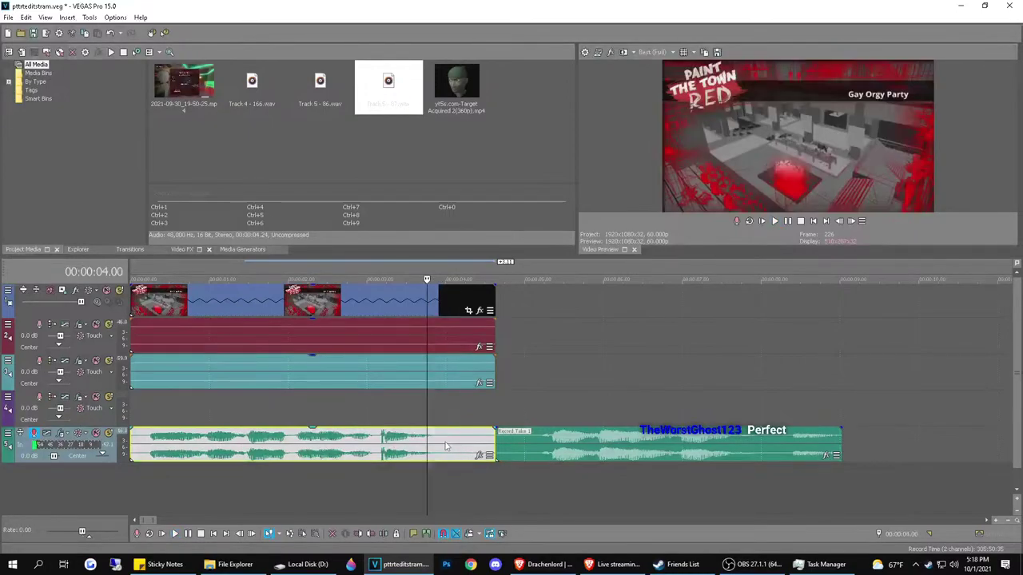
key("s")
left_click(471, 443)
key("Delete")
Cut the silent lead-in off the second voice-over take and move the take against the end of the first
left_click(537, 444)
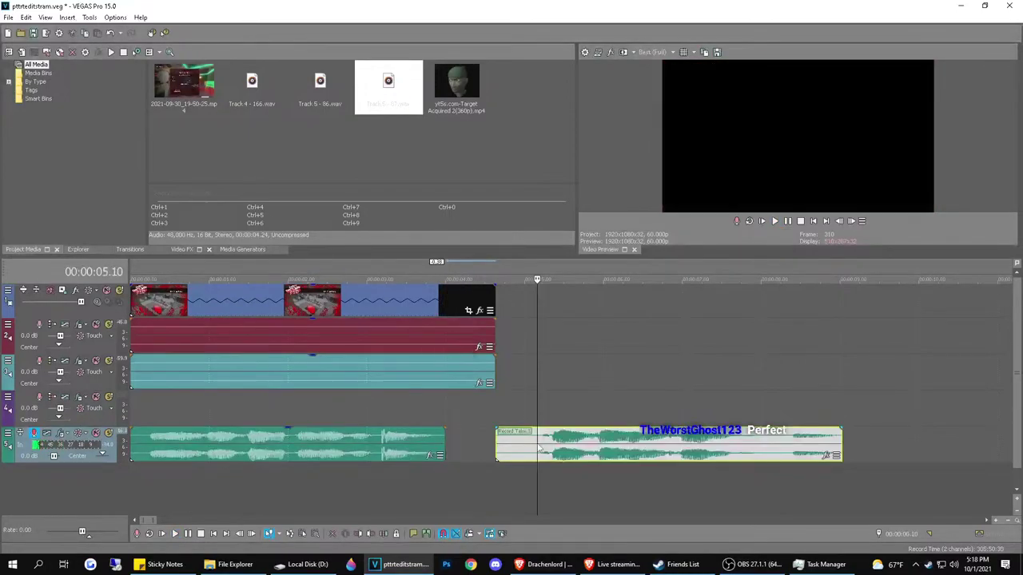
key("s")
left_click(528, 445)
key("Delete")
left_click(602, 447)
left_click_drag(602, 453, 518, 453)
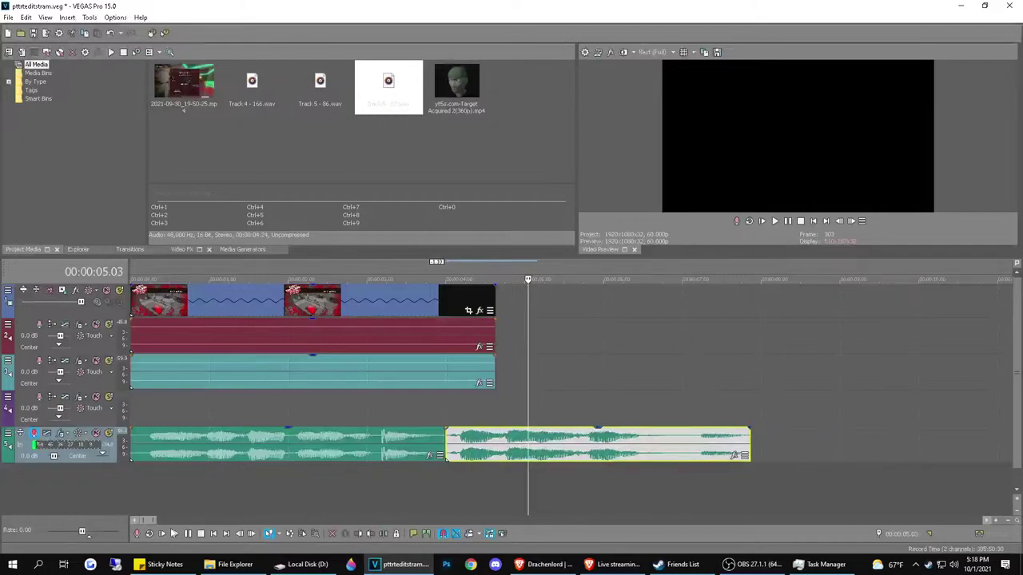
Play the joined voice-over takes and raise the voice-over track's volume to 4.0 dB
left_click(164, 533)
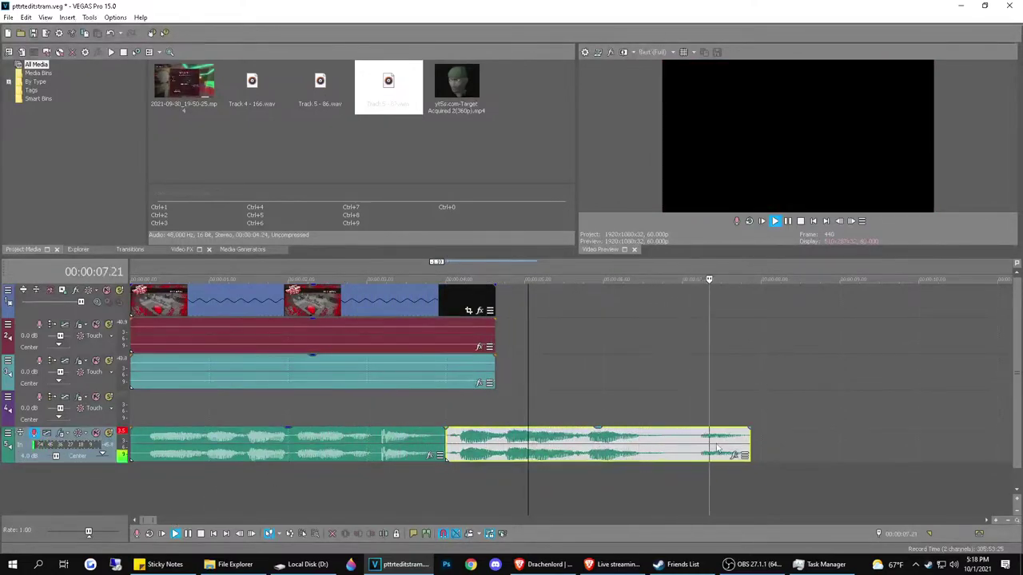
scroll(730, 419, "down", 3)
key("space")
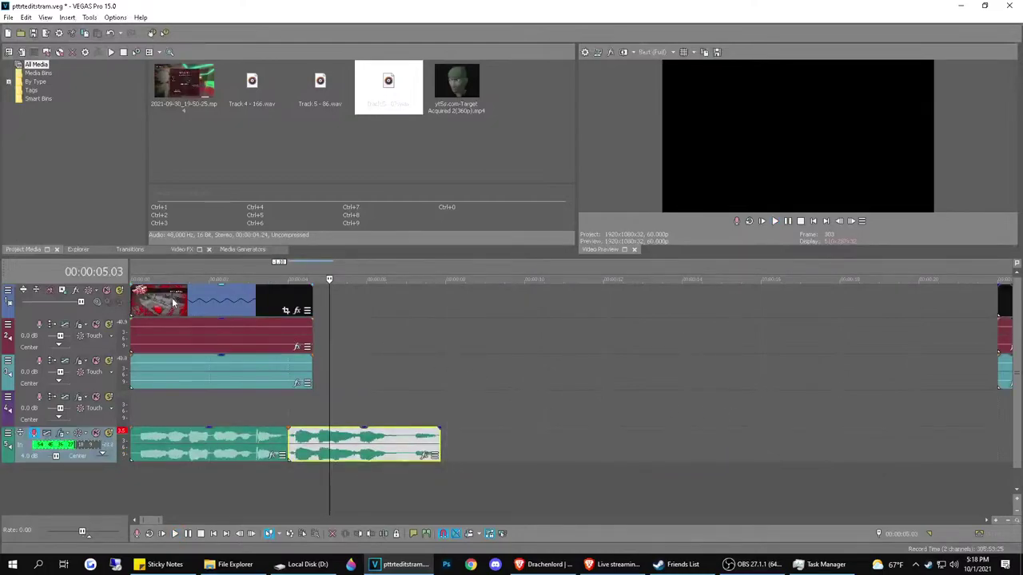
Align the title screen clip's end with the voice-over's end, extend its start to about 2 seconds and split it at 00:00:03.08
left_click_drag(174, 302, 301, 303)
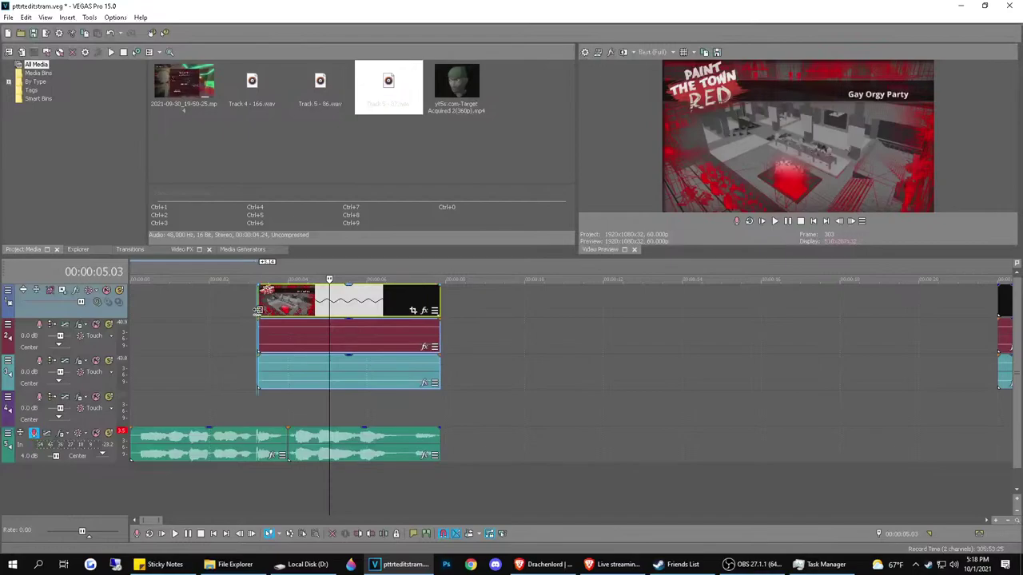
left_click_drag(257, 310, 212, 310)
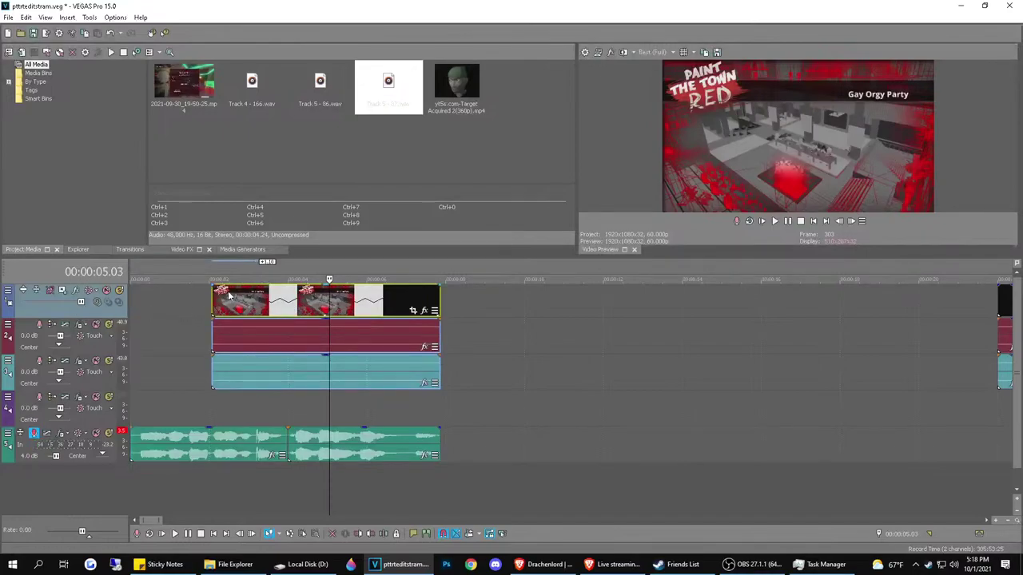
left_click(254, 303)
key("s")
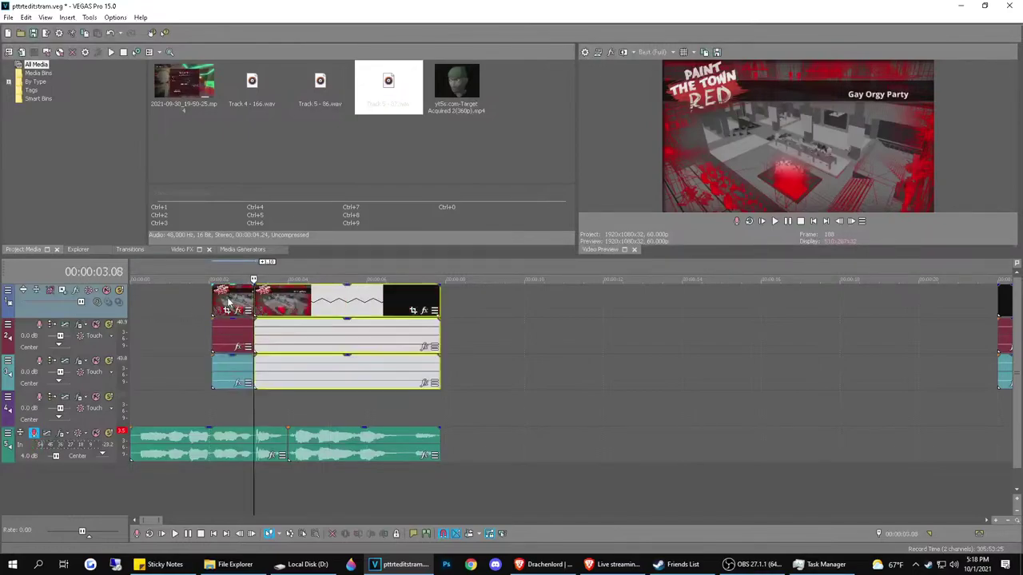
Paste two copies of the short title screen piece from the timeline's start to fill the gap, and play the intro
left_click(227, 302)
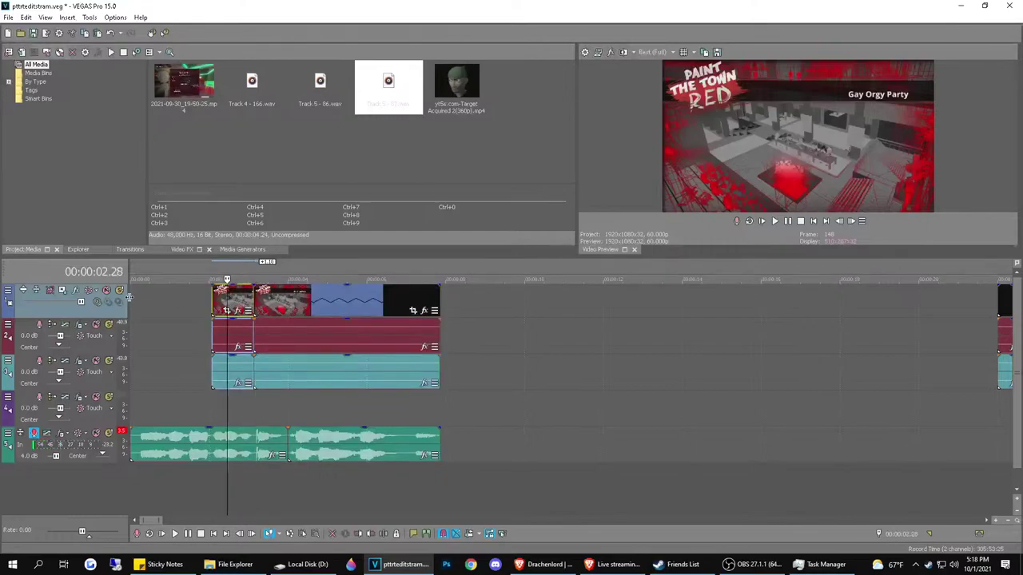
left_click(132, 299)
key("ctrl+v")
key("ctrl+v")
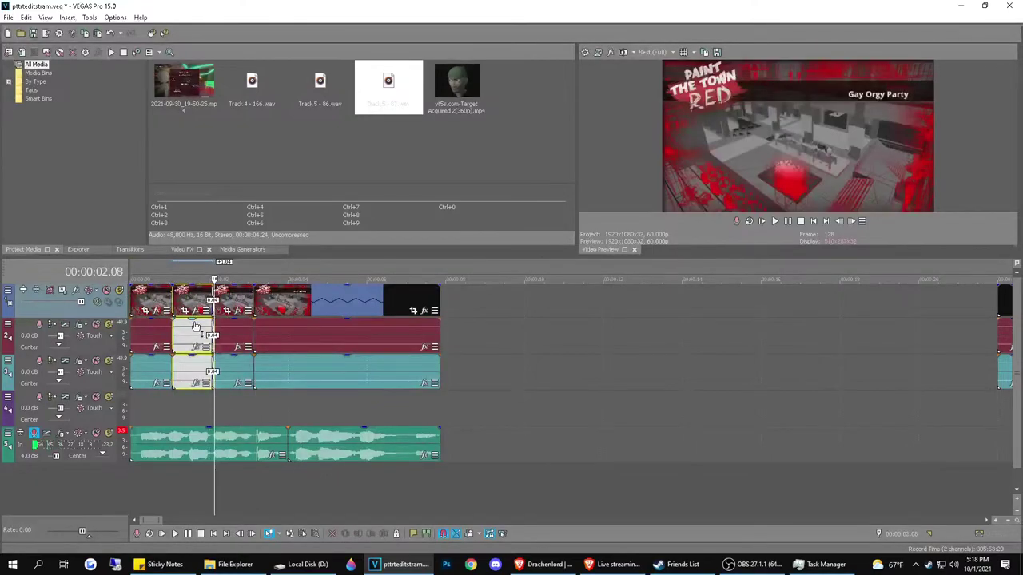
left_click(151, 403)
key("space")
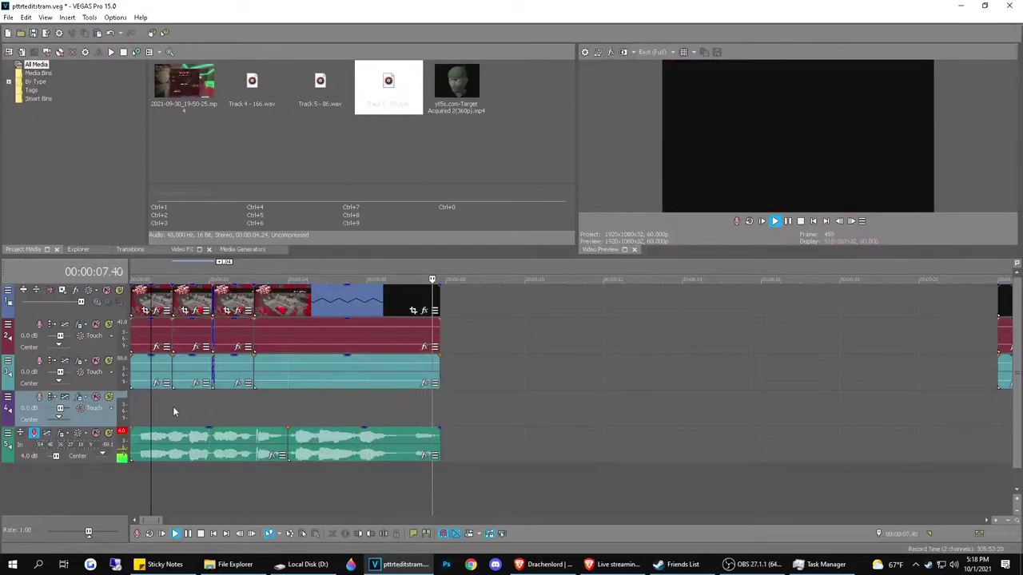
key("space")
scroll(341, 391, "down", 3)
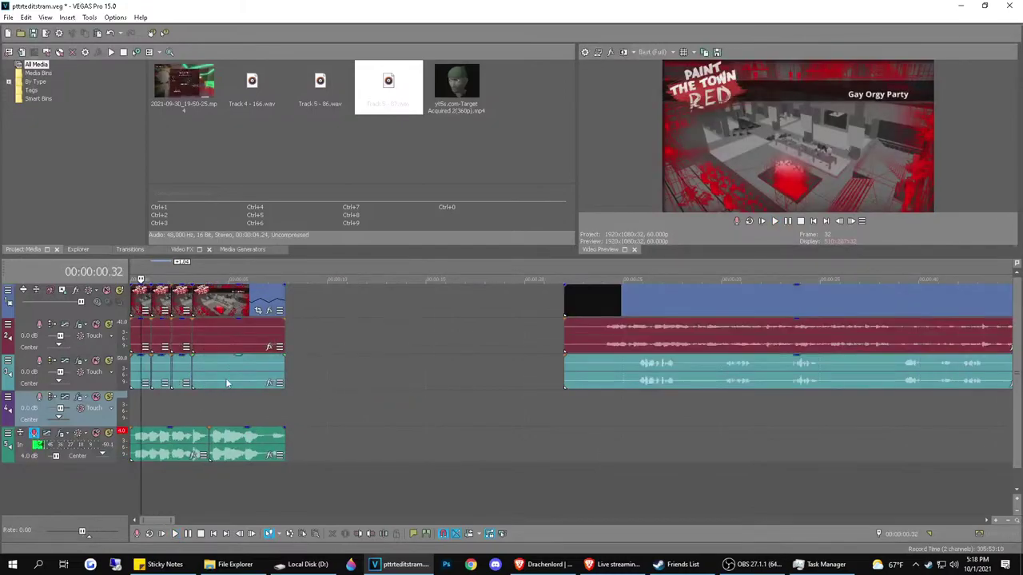
Move the gameplay clip about 14 seconds earlier, directly against the intro's end, and save the project after checking the join
left_click(151, 302)
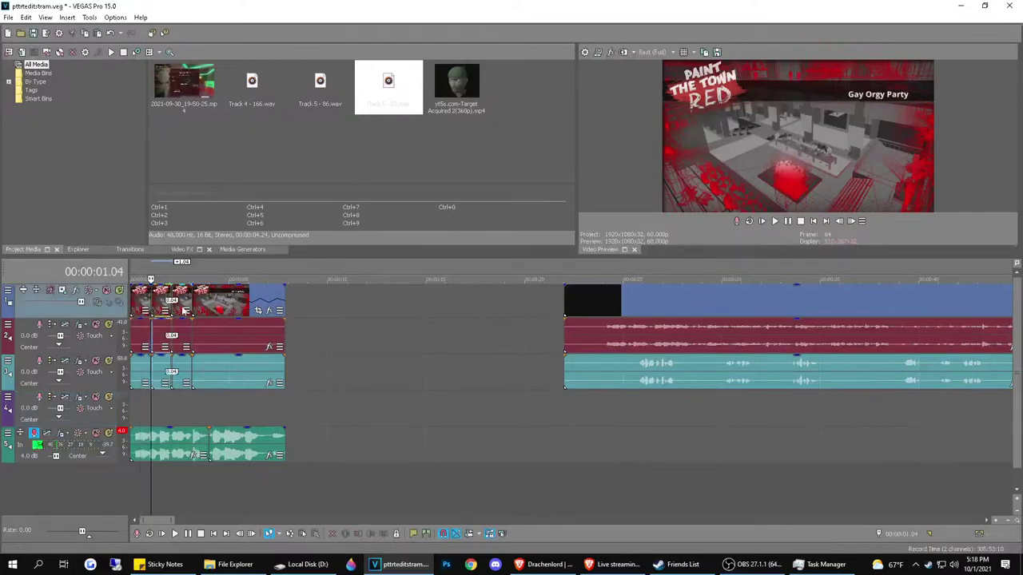
left_click_drag(640, 314, 362, 318)
key("space")
left_click(271, 337)
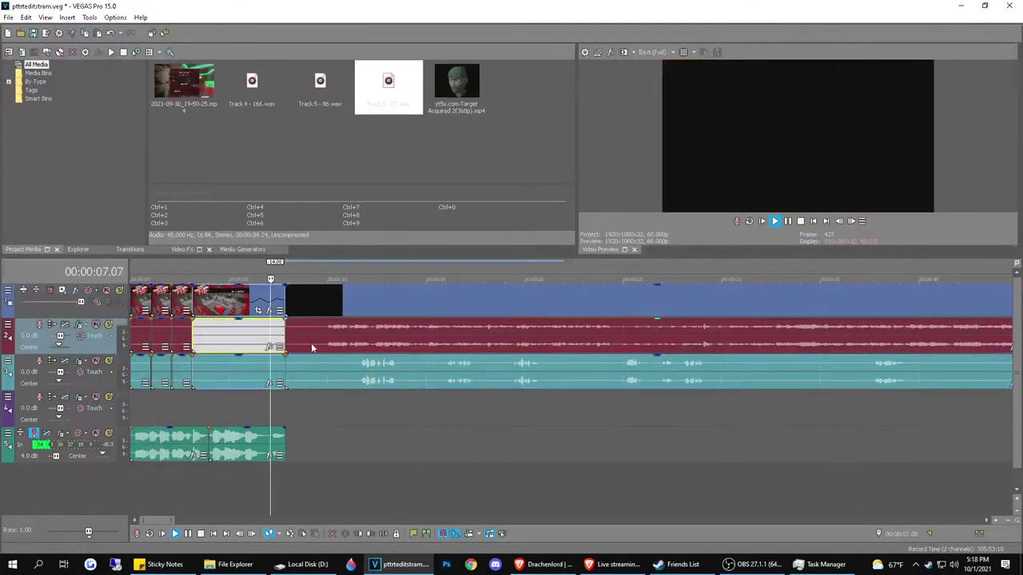
scroll(312, 347, "up", 3)
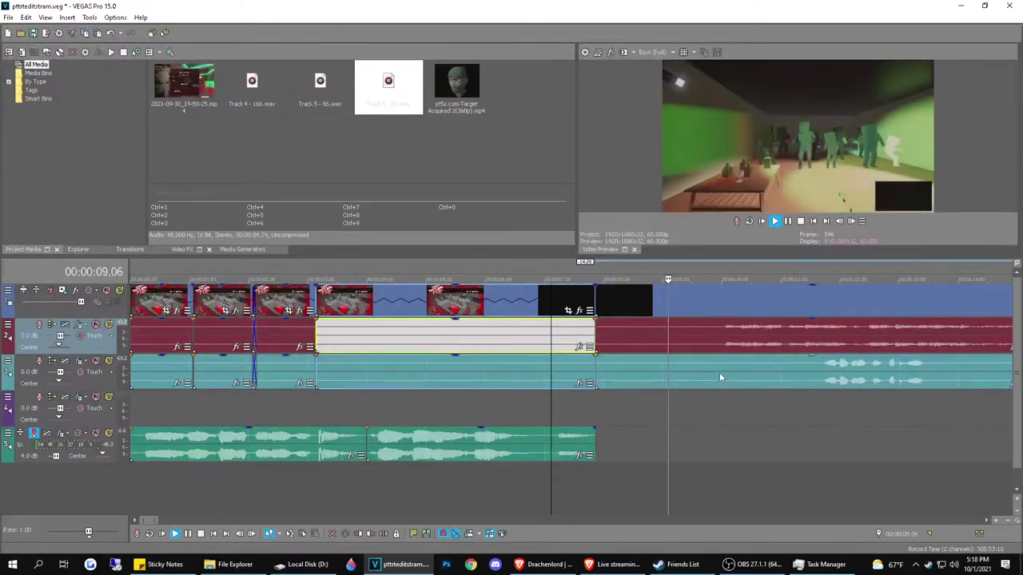
left_click(662, 331)
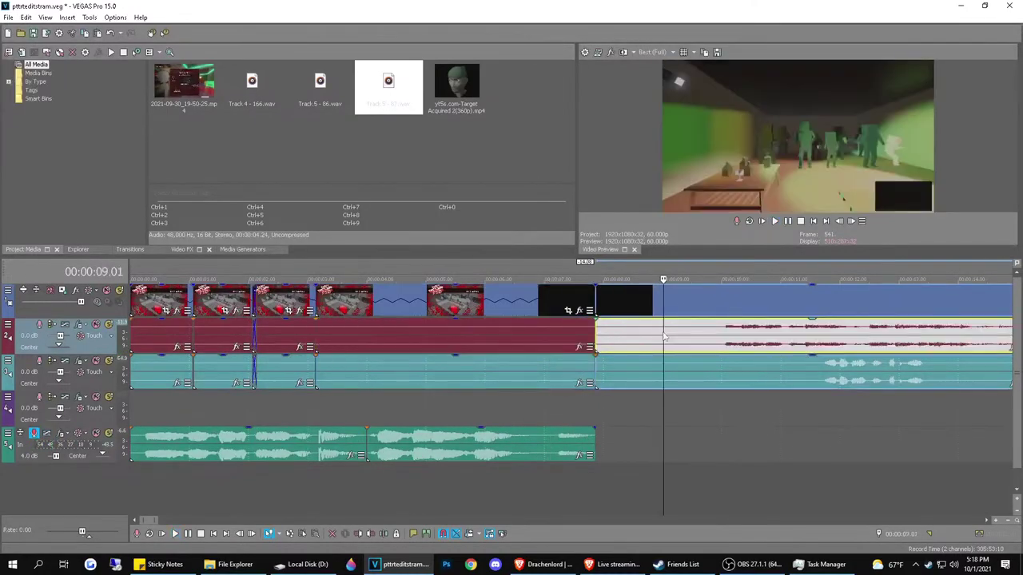
scroll(663, 336, "down", 4)
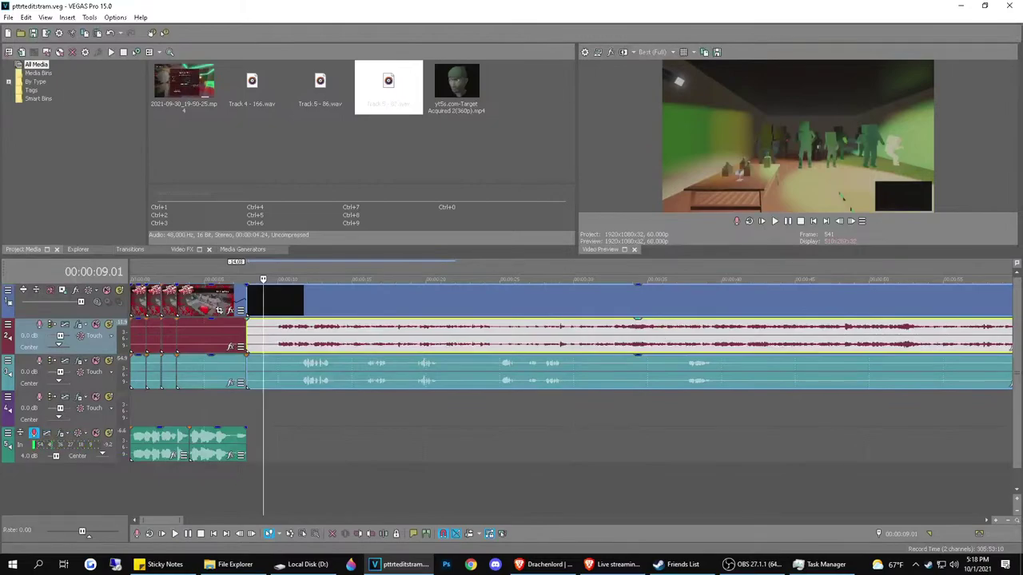
Switch to the Brave browser, search for "monsters inc music" and open the "Monsters, Inc." YouTube video
key("ctrl+t")
left_click_drag(0, 153, 224, 180)
type("monst")
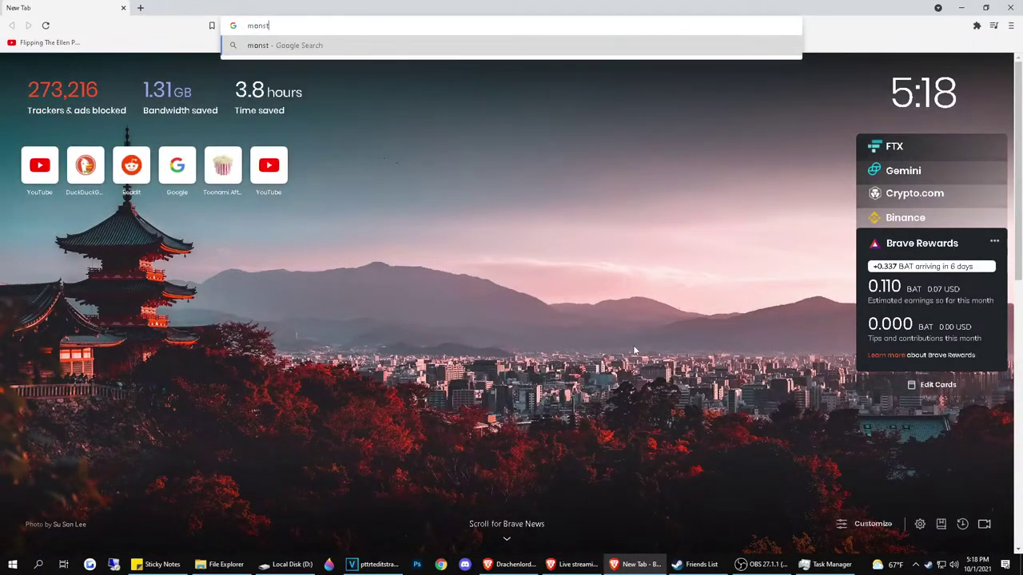
type("ers inc musi")
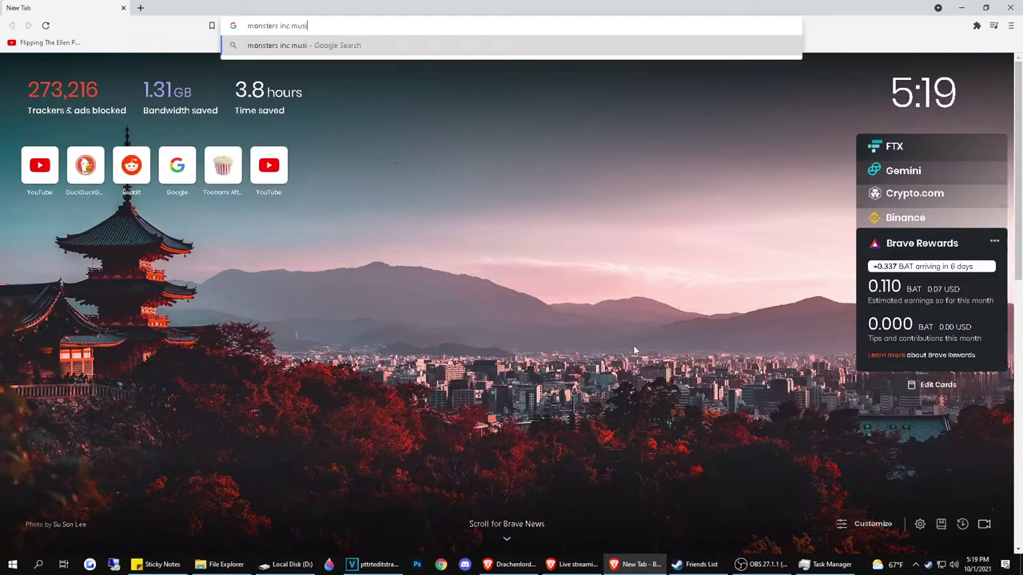
type("c")
key("Return")
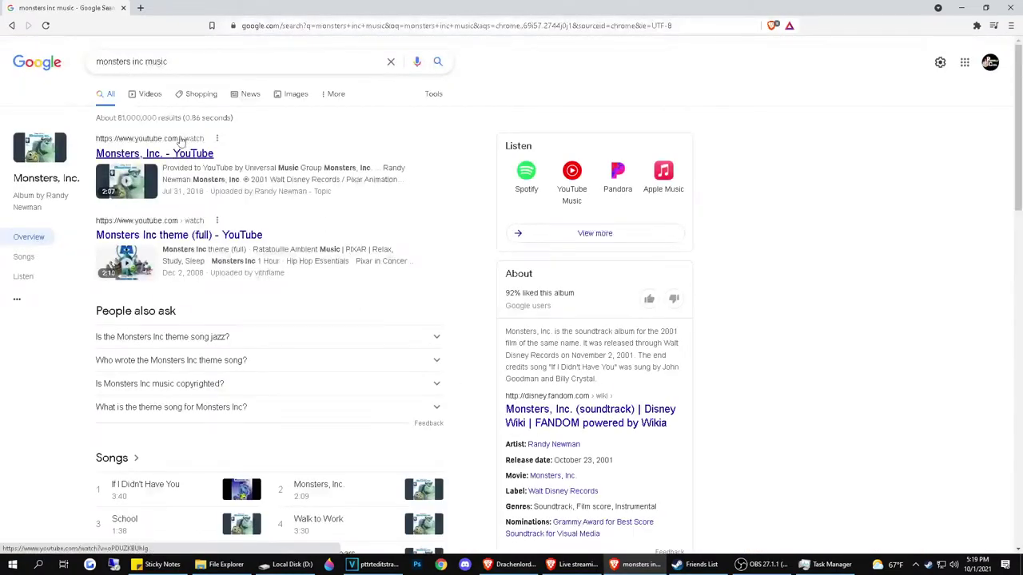
left_click(182, 141)
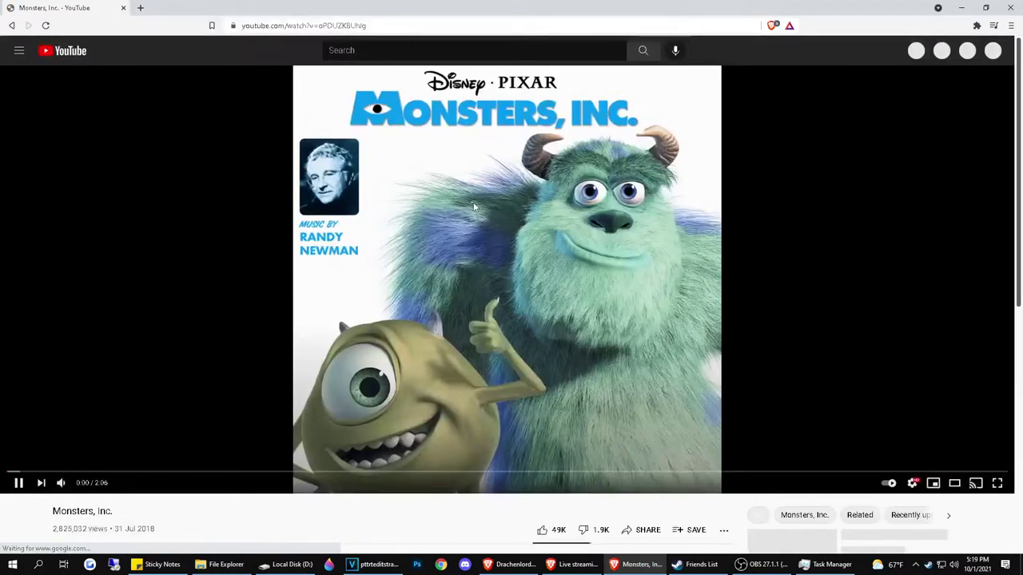
Copy the video's URL and open the YT5s.com downloader through a search for "download youtube"
right_click(473, 206)
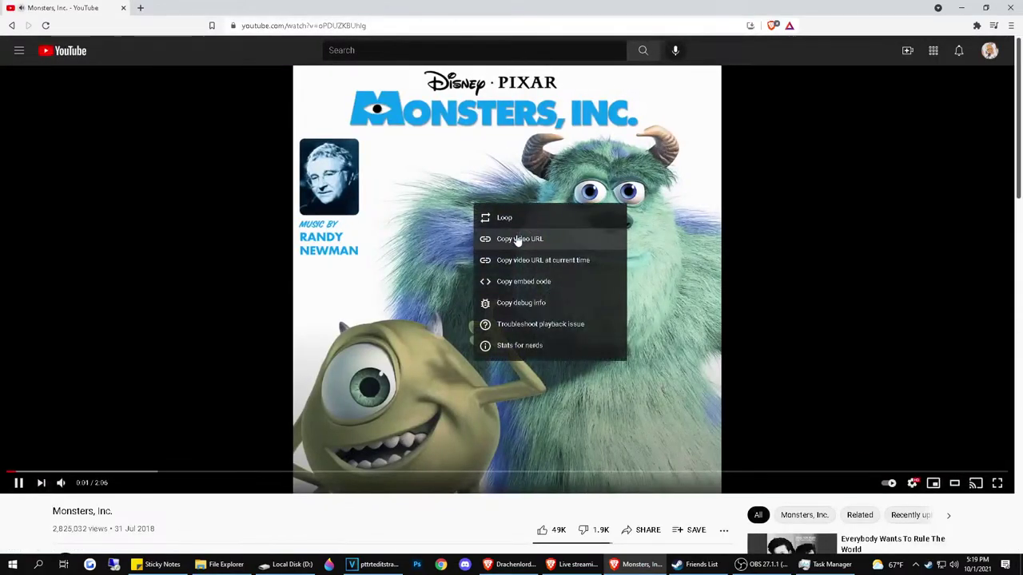
left_click(516, 237)
left_click(293, 32)
type("d")
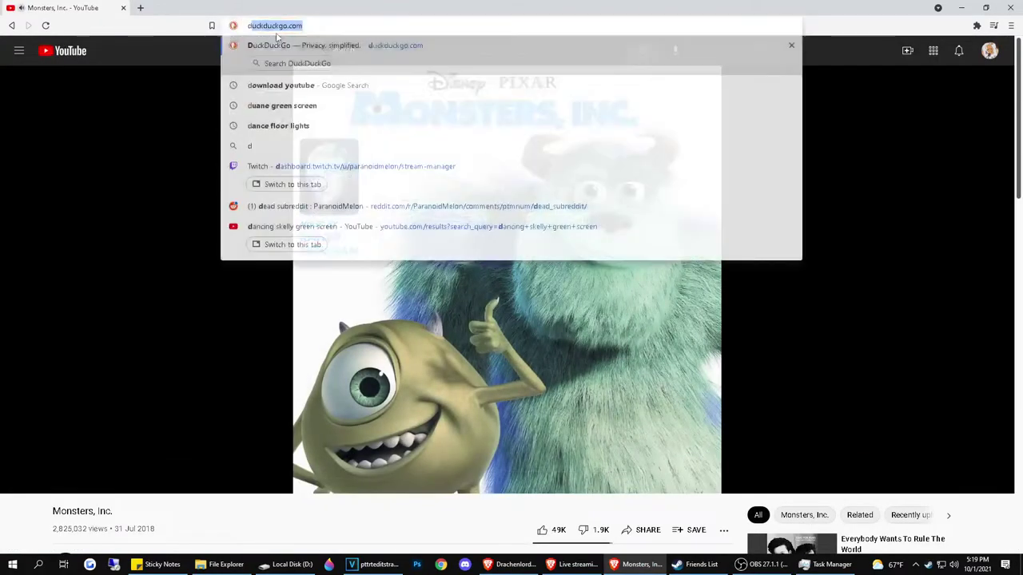
type("own")
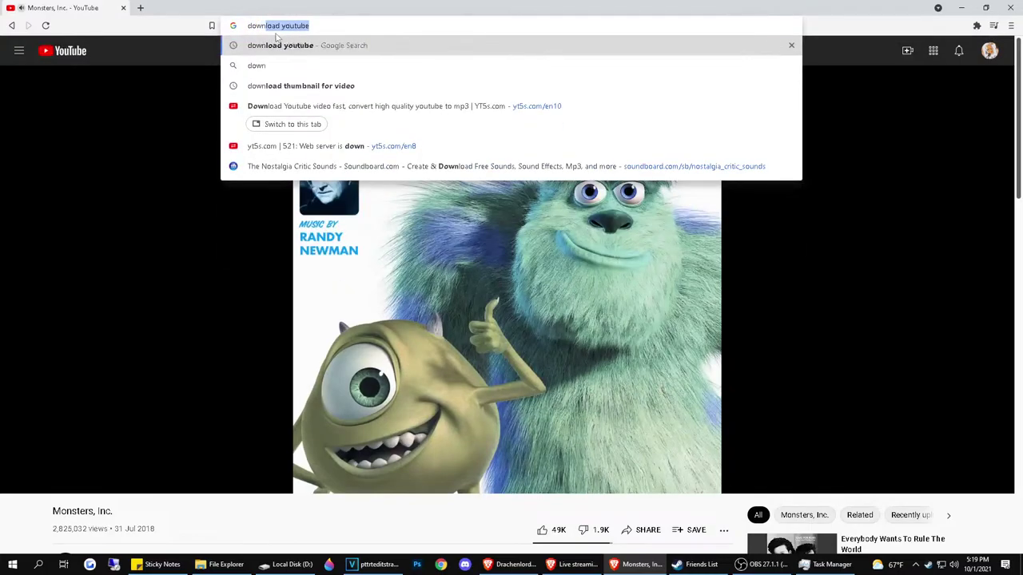
key("Return")
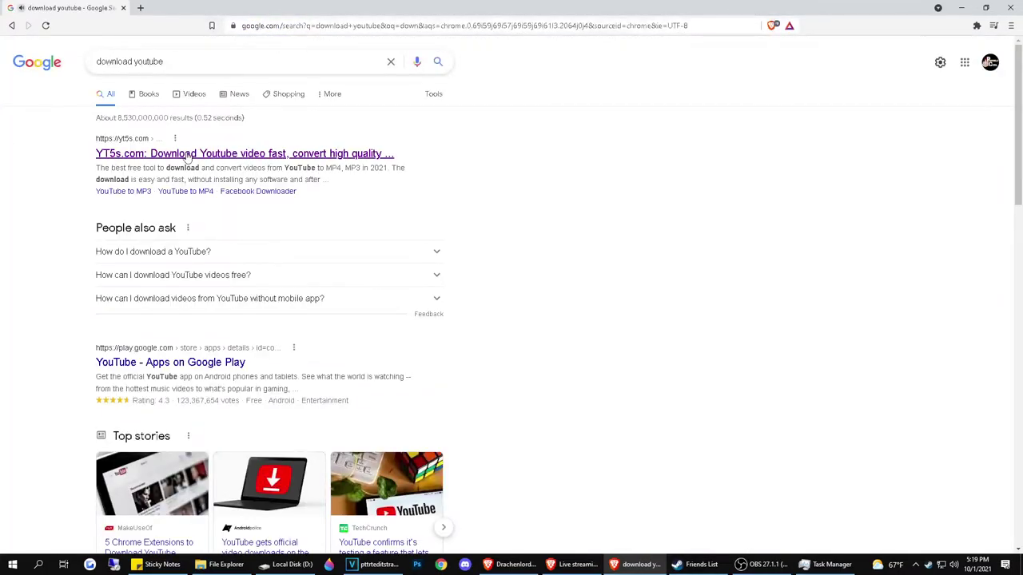
left_click(235, 155)
Convert the pasted "Monsters, Inc." video link to a 128kbps mp3 and save it in the Additional Video Stuff folder
left_click(471, 147)
key("ctrl+v")
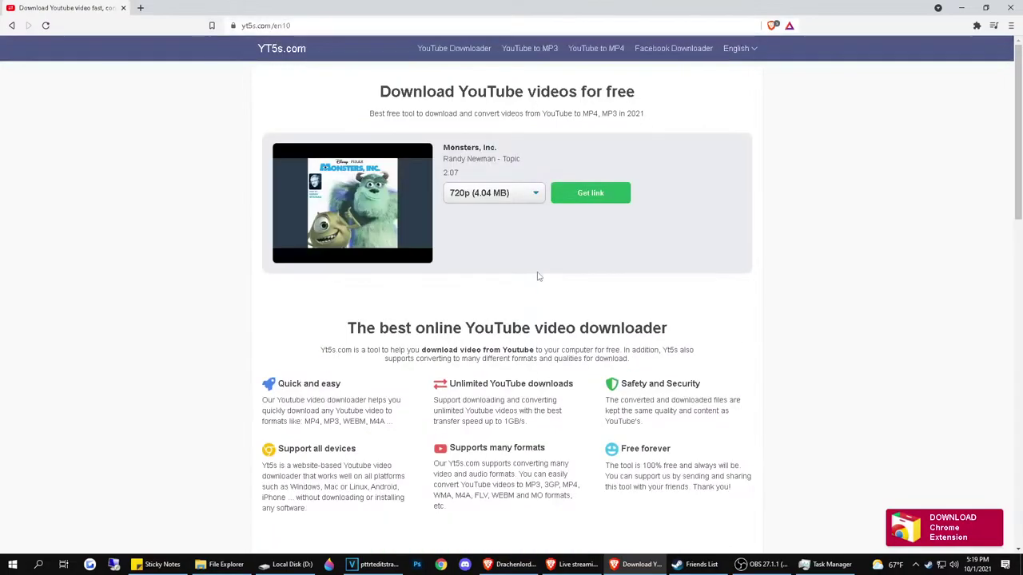
left_click(532, 199)
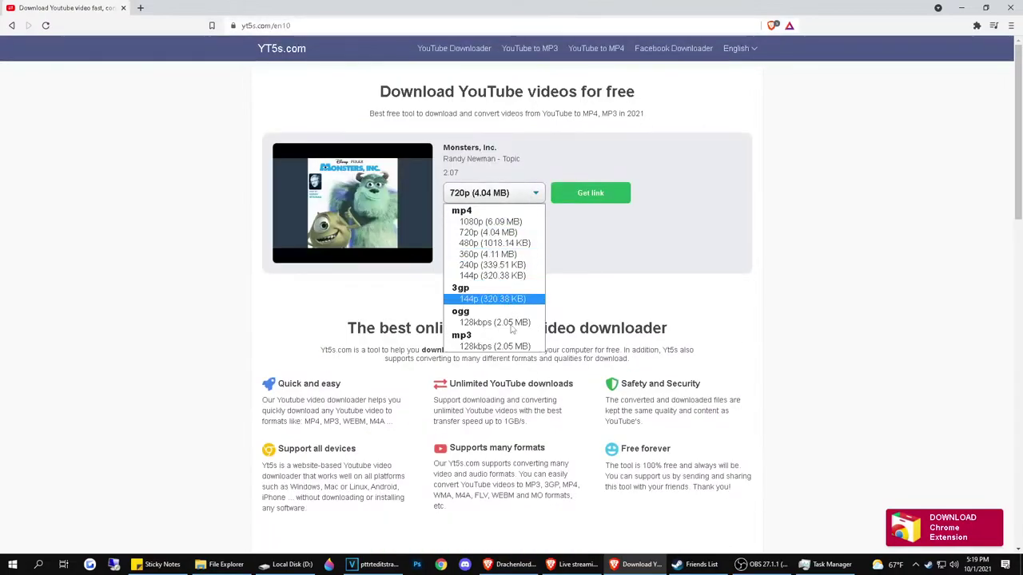
left_click(496, 348)
left_click(584, 199)
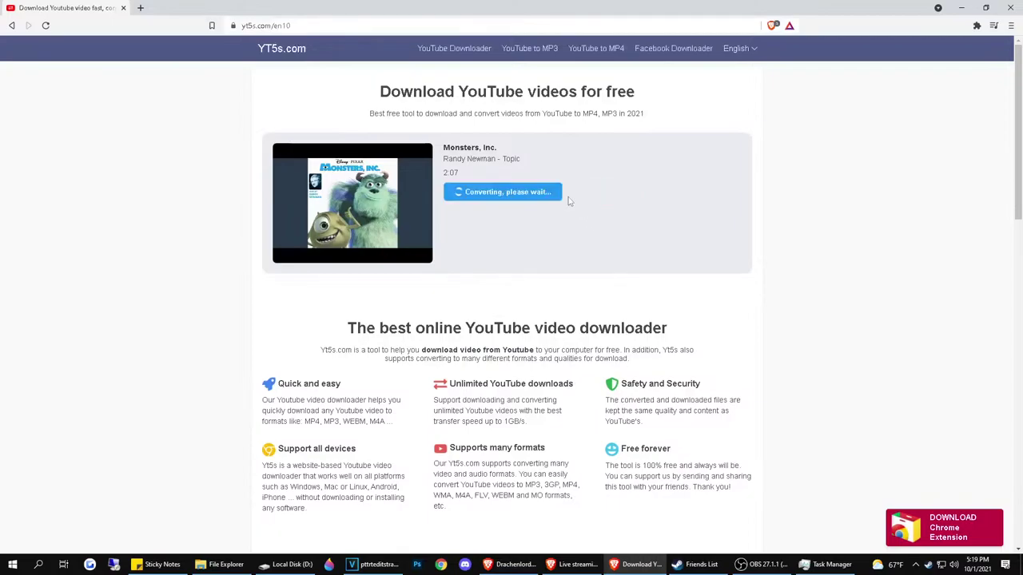
left_click(473, 193)
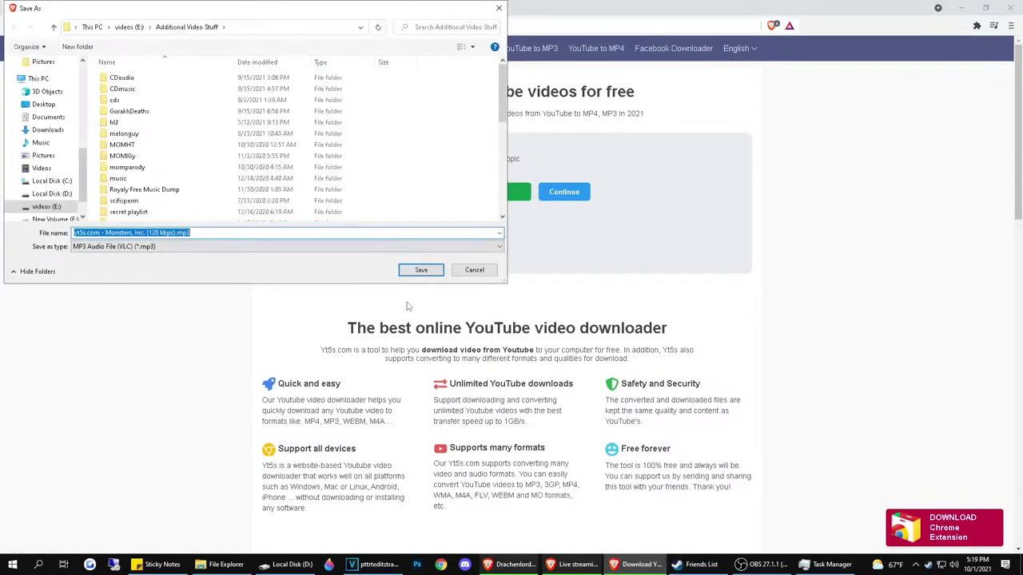
left_click(421, 269)
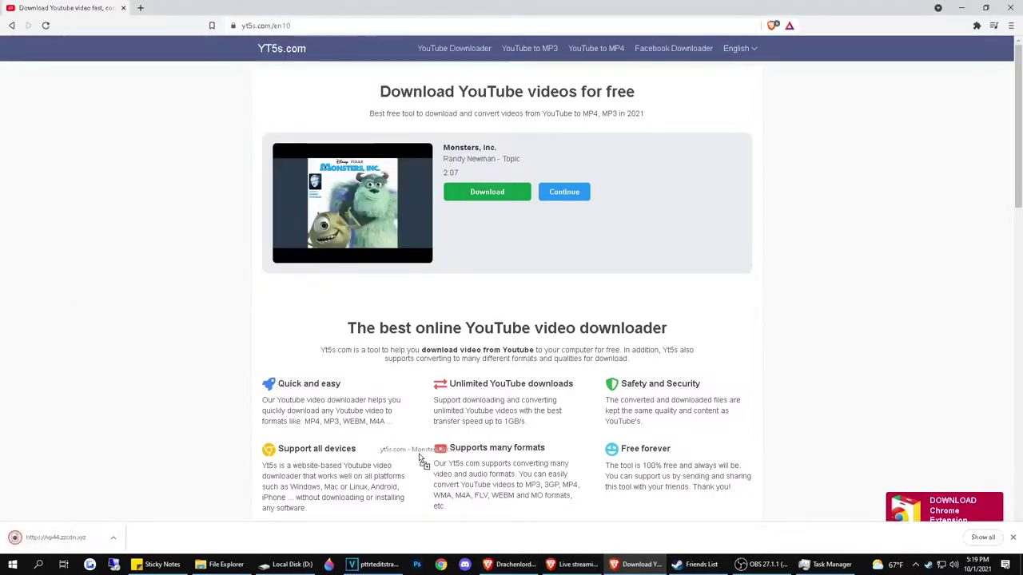
Add the downloaded Monsters, Inc. mp3 to the VEGAS Pro timeline on a new track at the gameplay clip's start, with track volume -6.0 dB
left_click(365, 568)
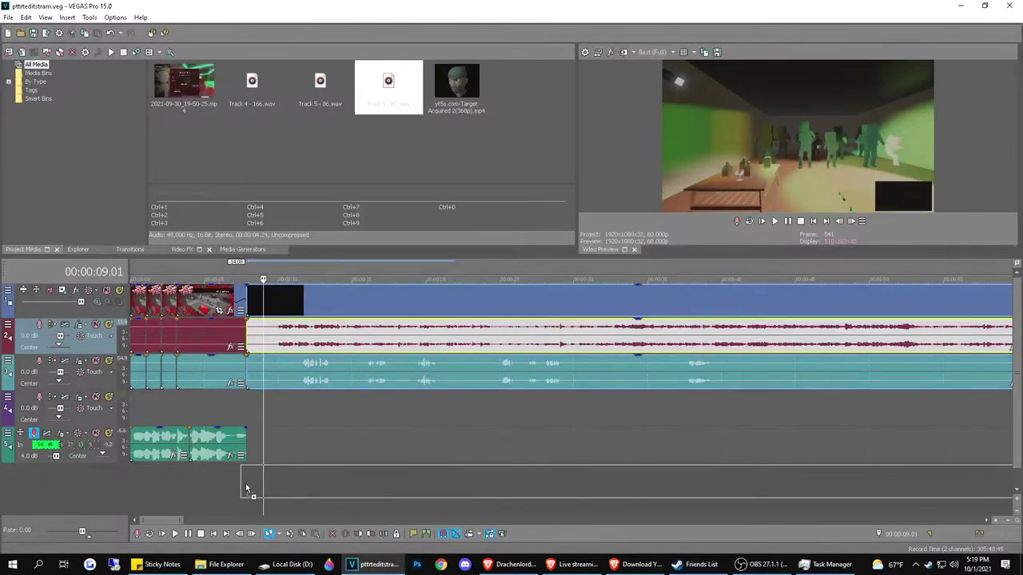
left_click_drag(253, 491, 254, 490)
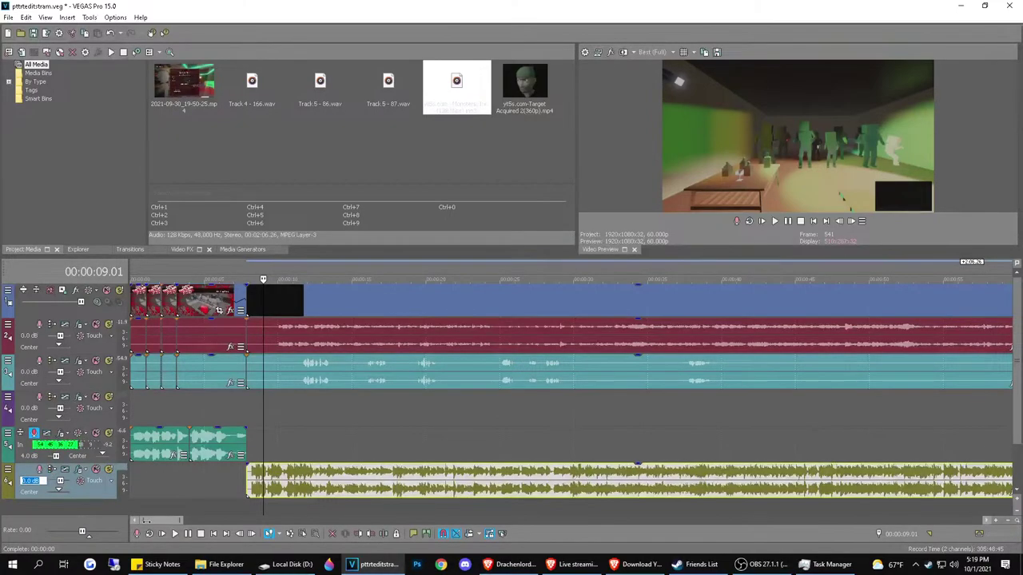
key("Return")
scroll(244, 469, "up", 3)
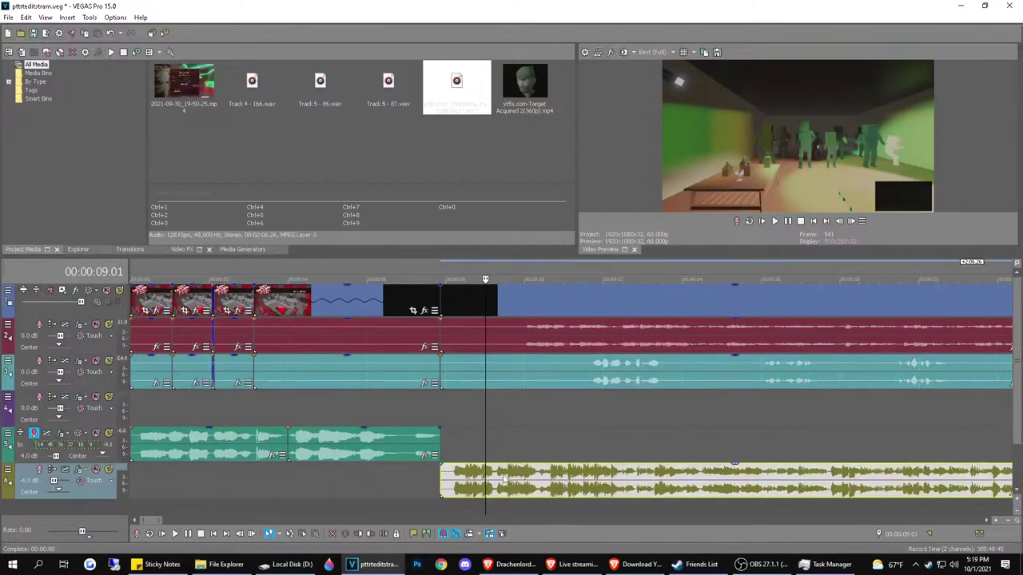
Shift the Monsters, Inc. music clip about 0.8 seconds later on the timeline, playing the gameplay opening to check its timing
left_click_drag(503, 480, 526, 479)
left_click(466, 336)
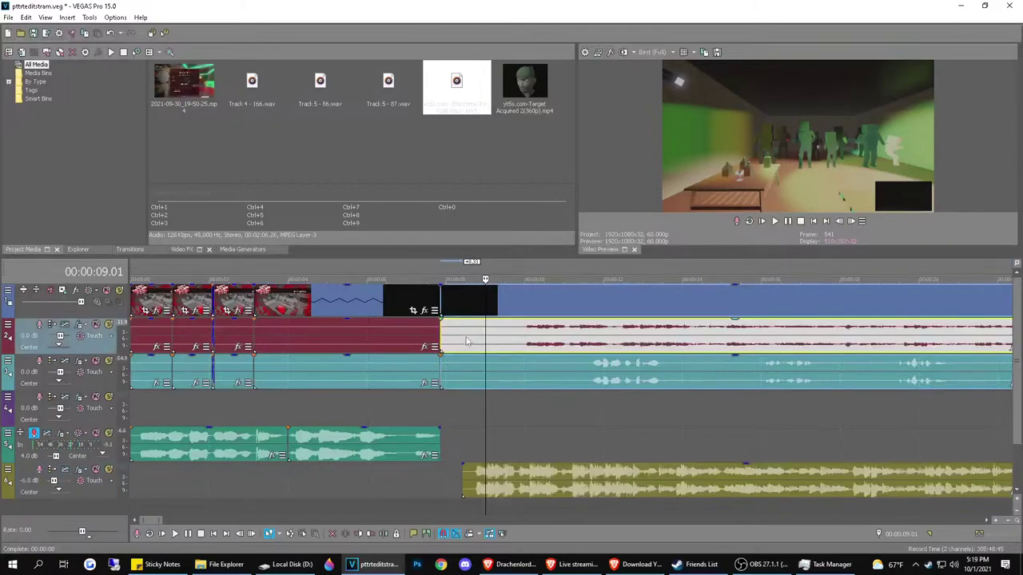
key("space")
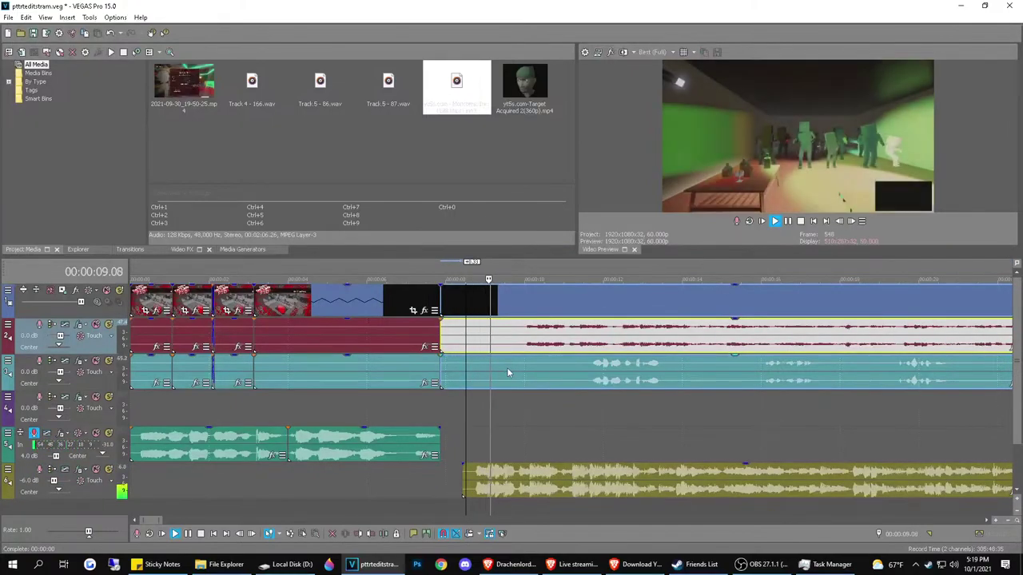
key("space")
left_click_drag(517, 472, 525, 479)
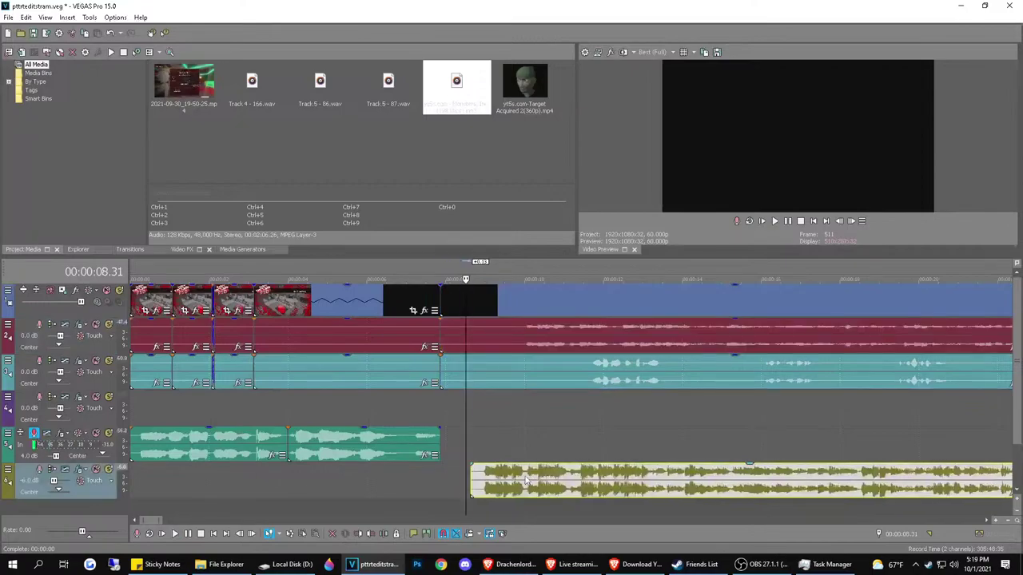
key("space")
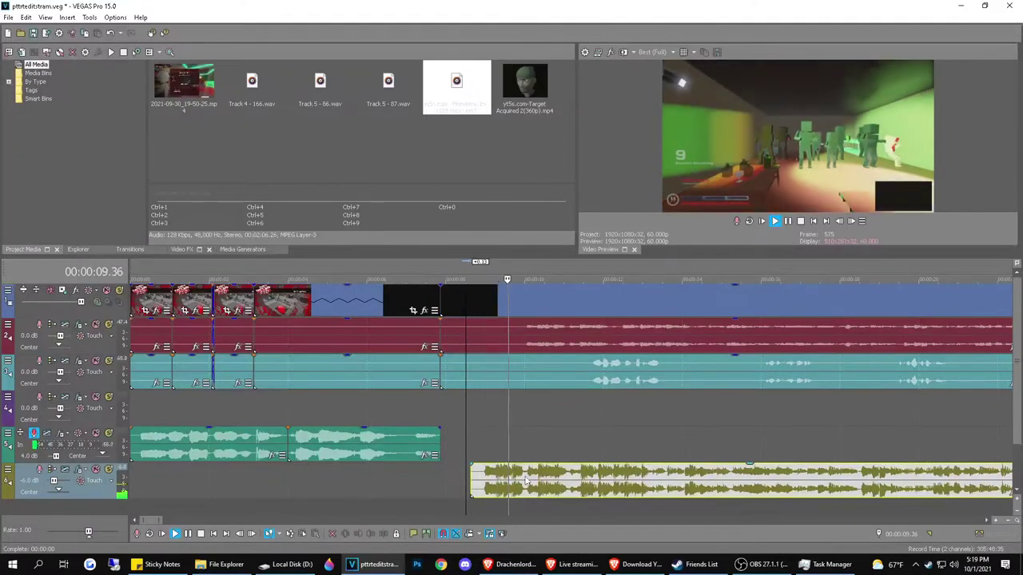
key("space")
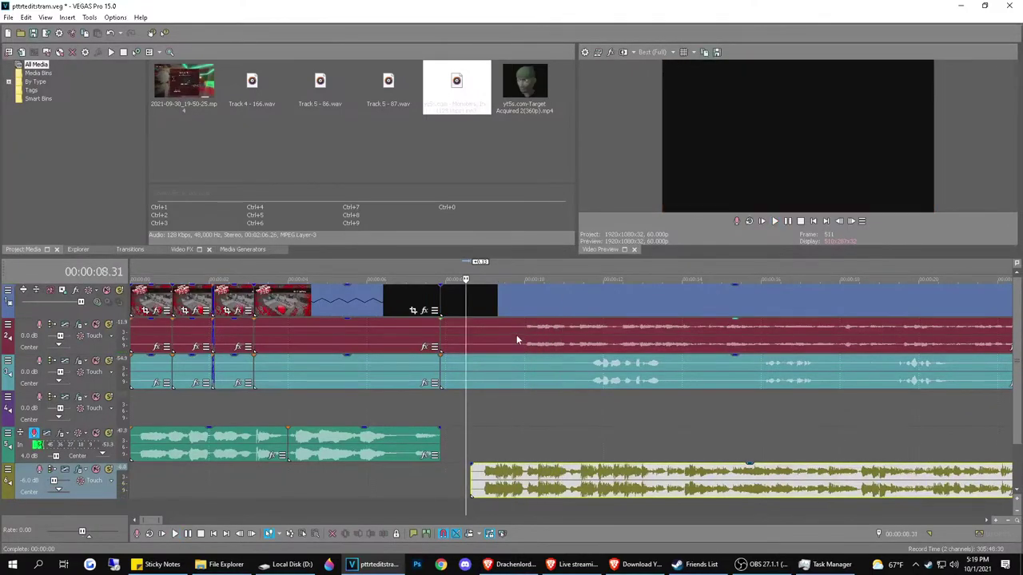
Place the playback cursor at 00:00:09.48 on the gameplay clip and open the music track's volume for editing
left_click(517, 335)
scroll(517, 334, "down", 1)
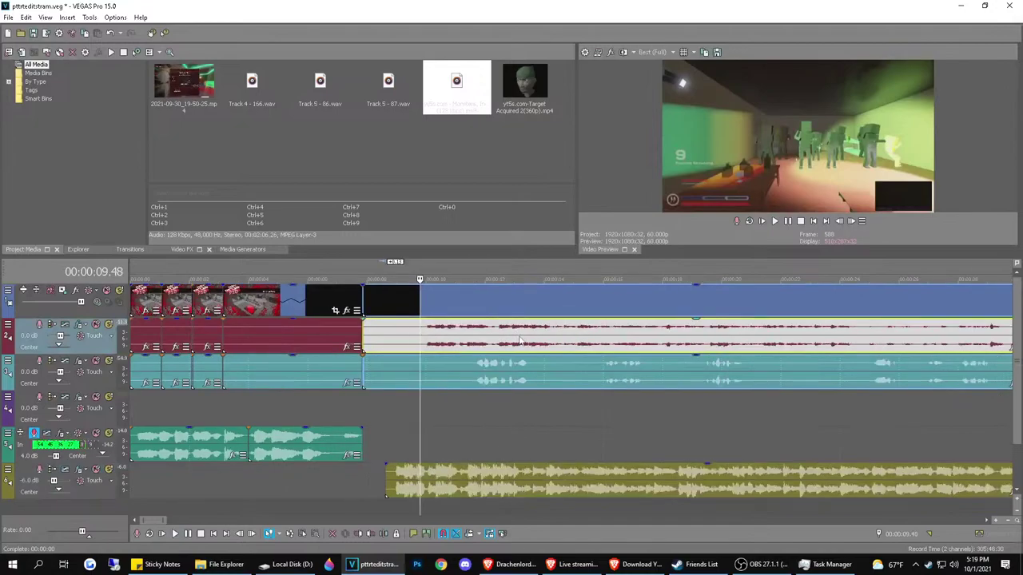
double_click(32, 483)
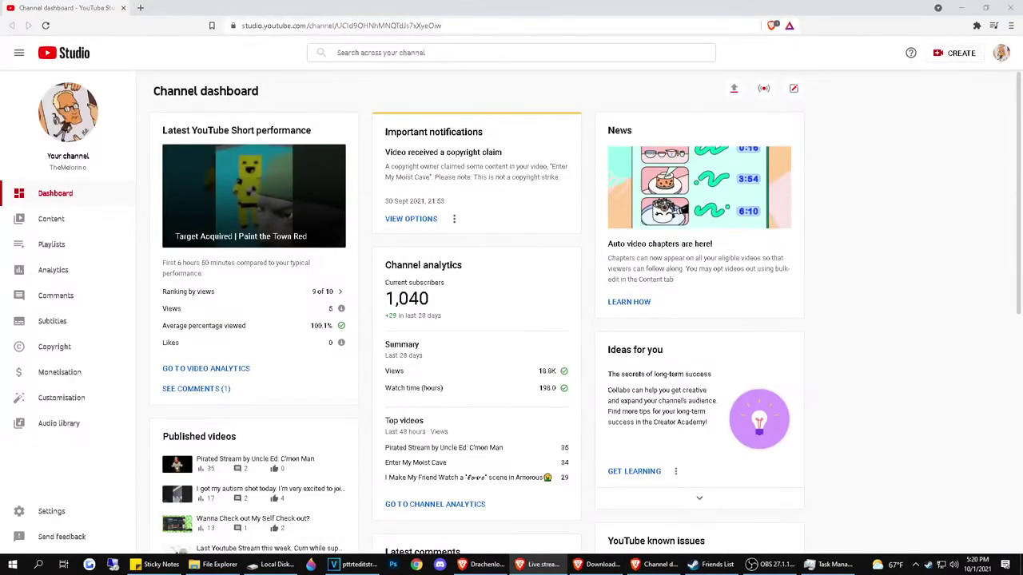
Open the channel's content list in YouTube Studio and examine the dates and view counts of the most recent uploads
left_click(52, 221)
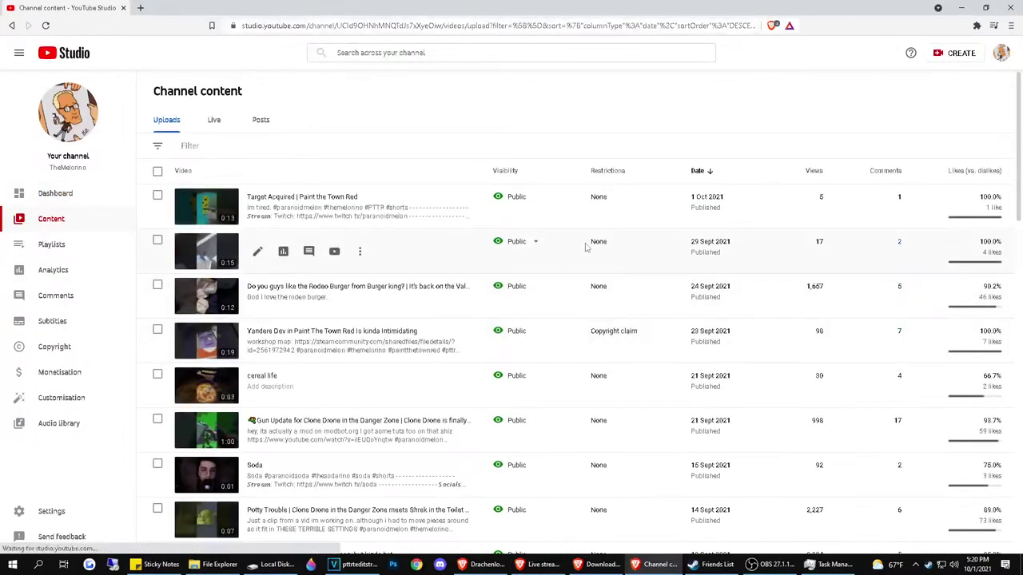
scroll(788, 94, "down", 5)
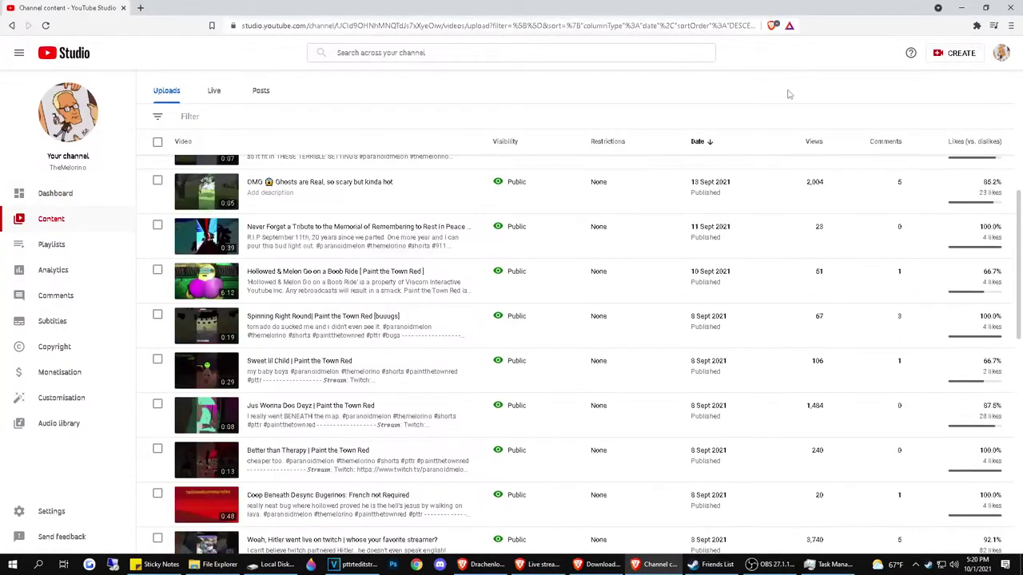
scroll(788, 95, "down", 5)
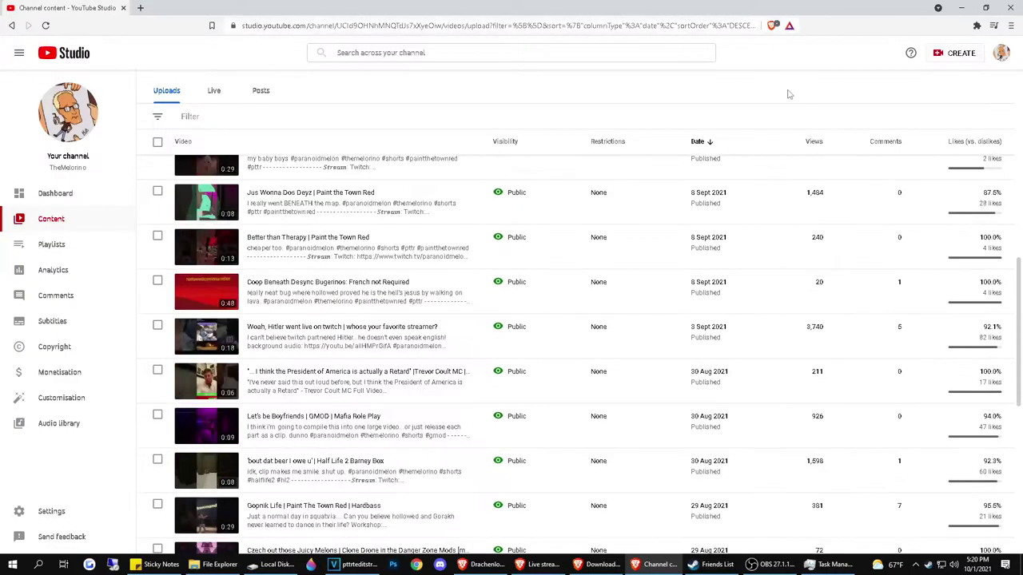
scroll(788, 95, "up", 10)
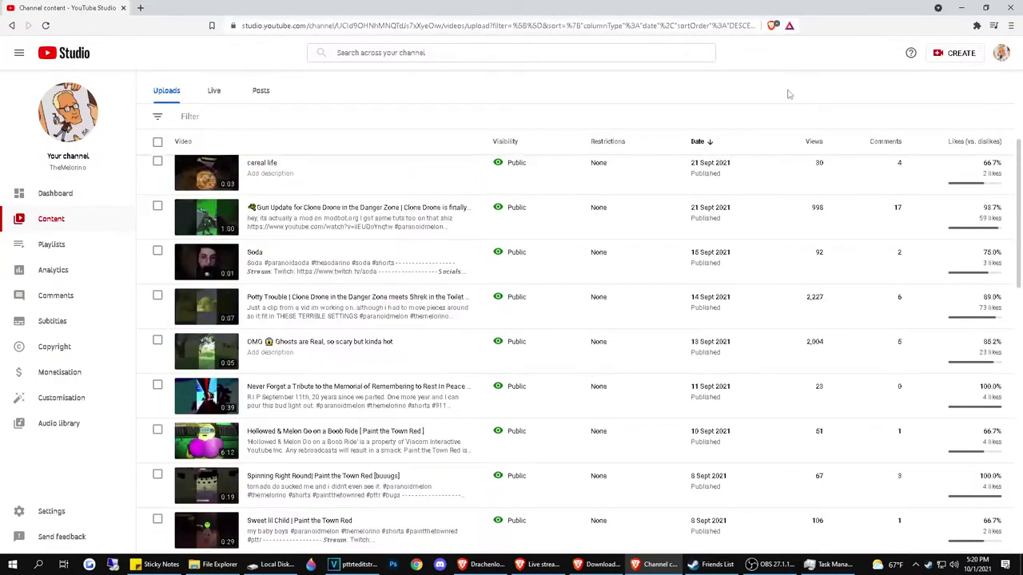
scroll(484, 259, "down", 3)
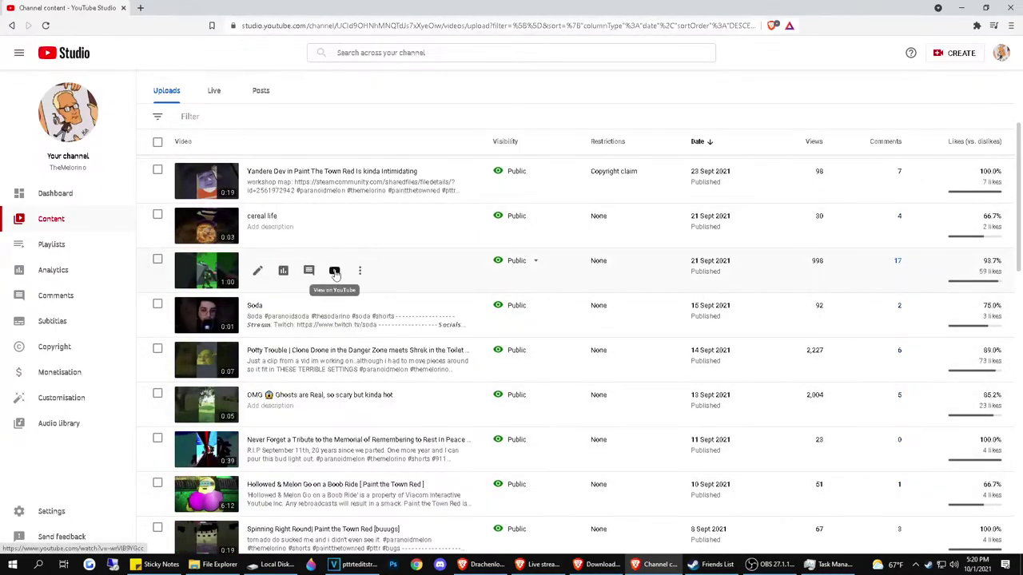
scroll(632, 403, "down", 3)
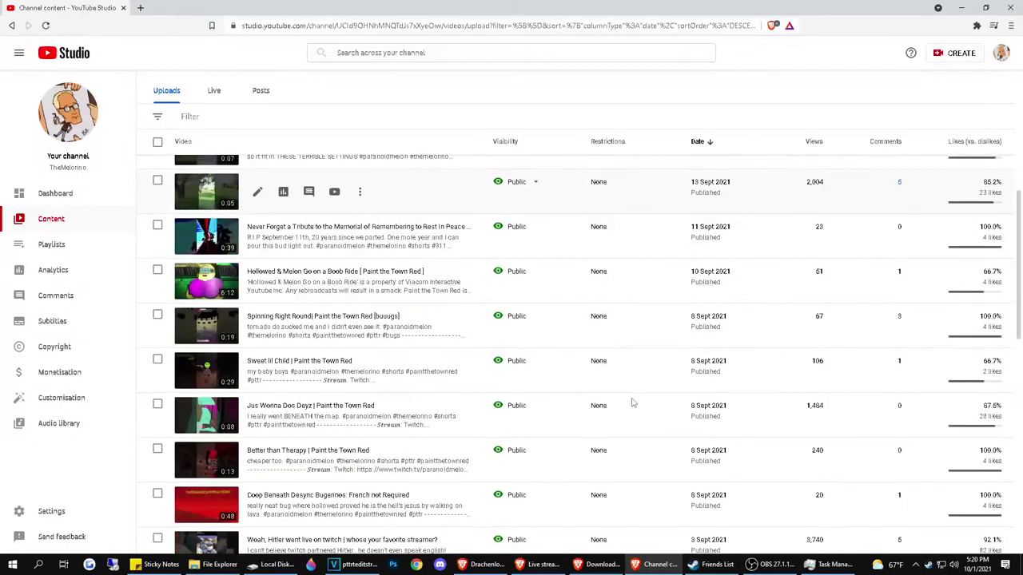
scroll(632, 404, "down", 3)
scroll(629, 402, "down", 1)
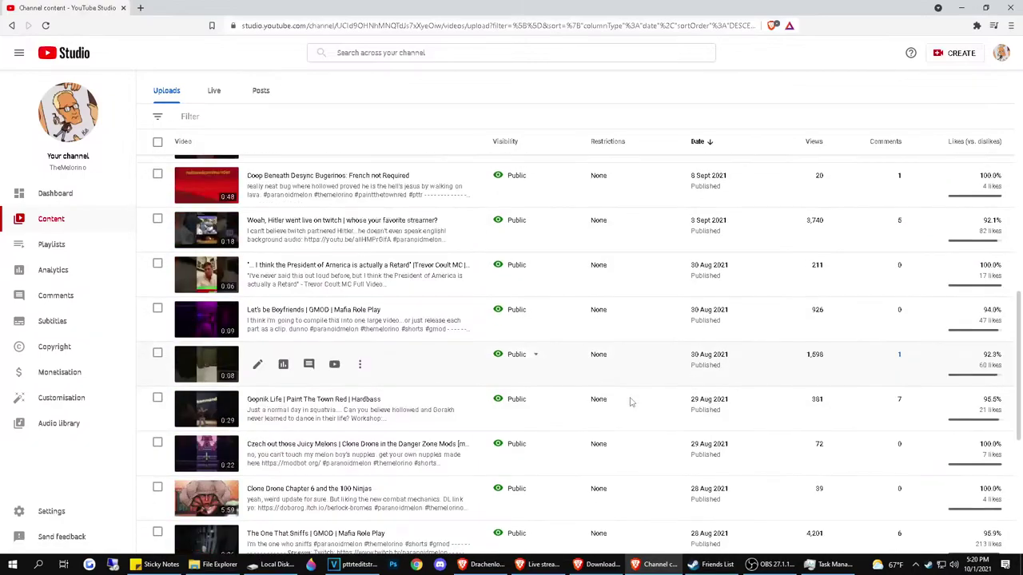
scroll(630, 402, "down", 2)
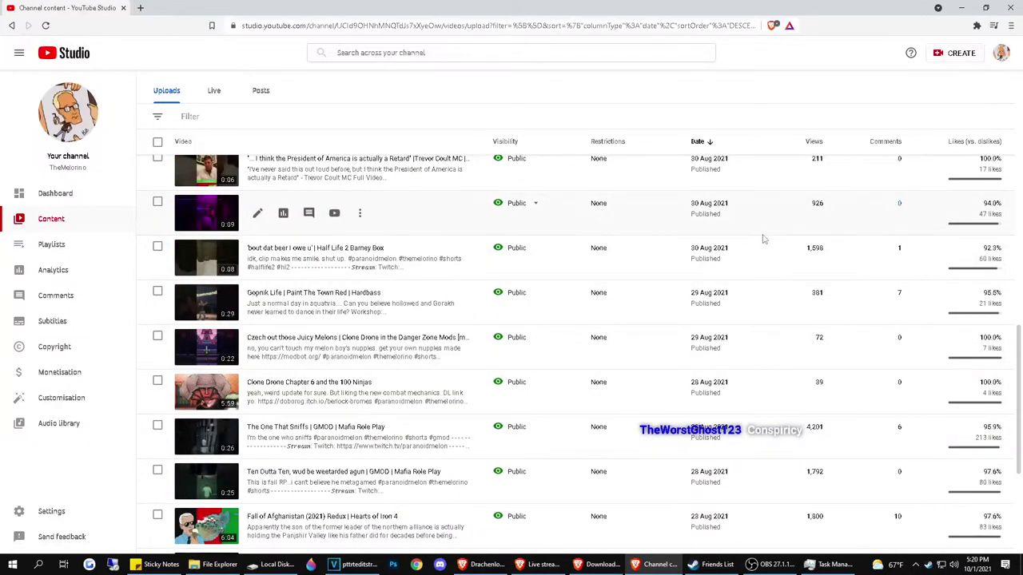
scroll(763, 239, "down", 1)
scroll(757, 235, "down", 1)
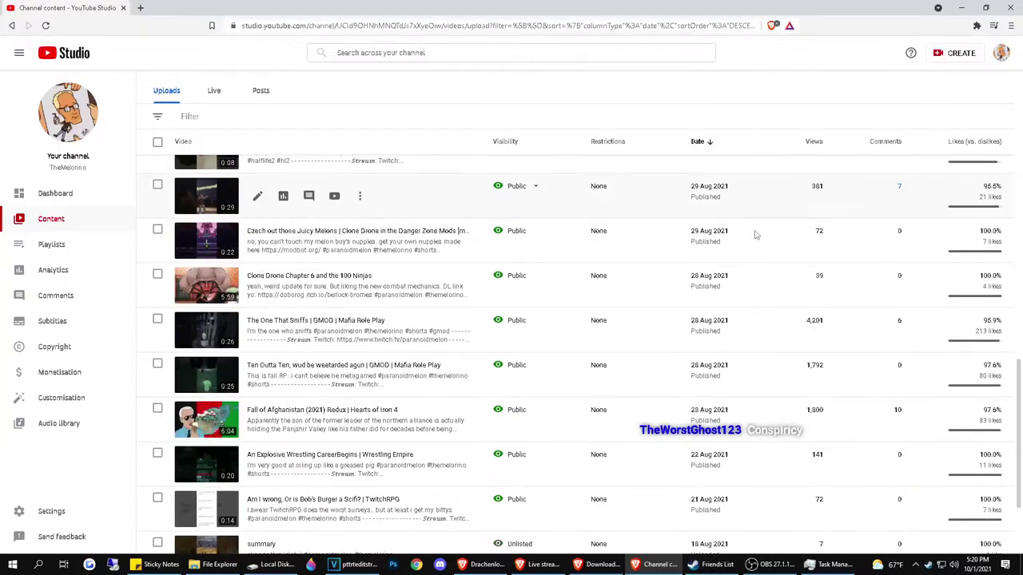
scroll(755, 235, "down", 1)
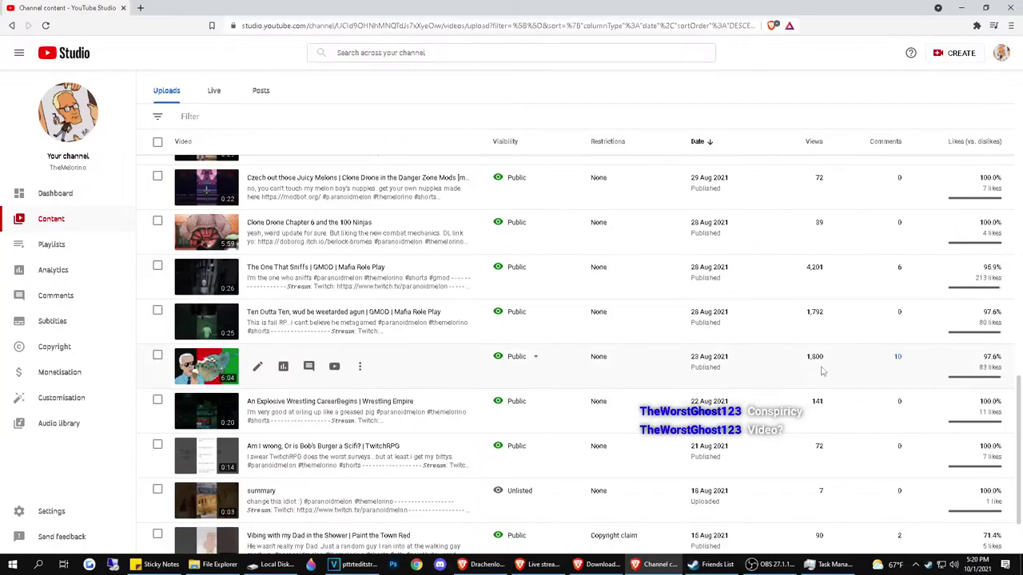
mouse_move(768, 564)
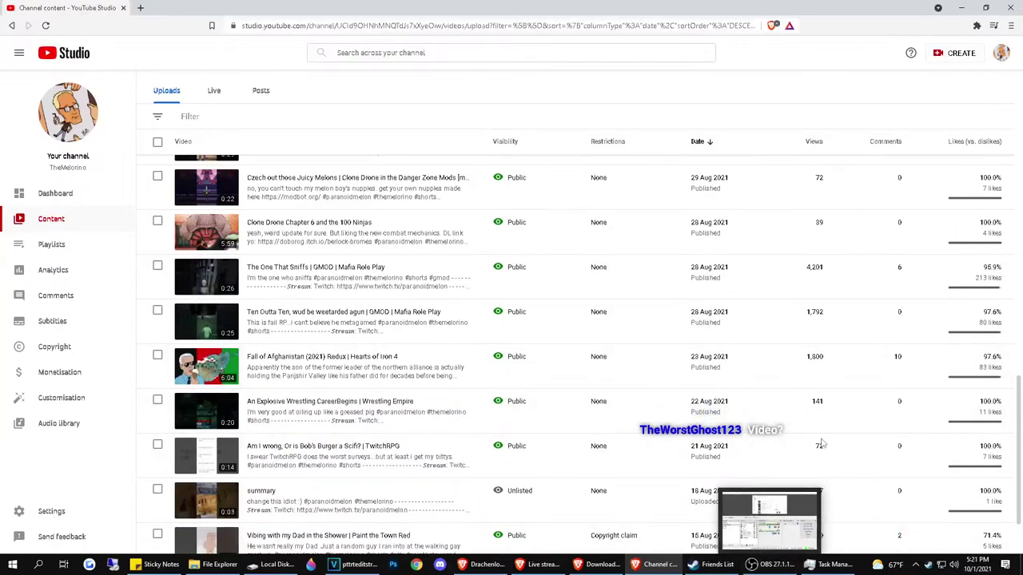
scroll(794, 370, "down", 2)
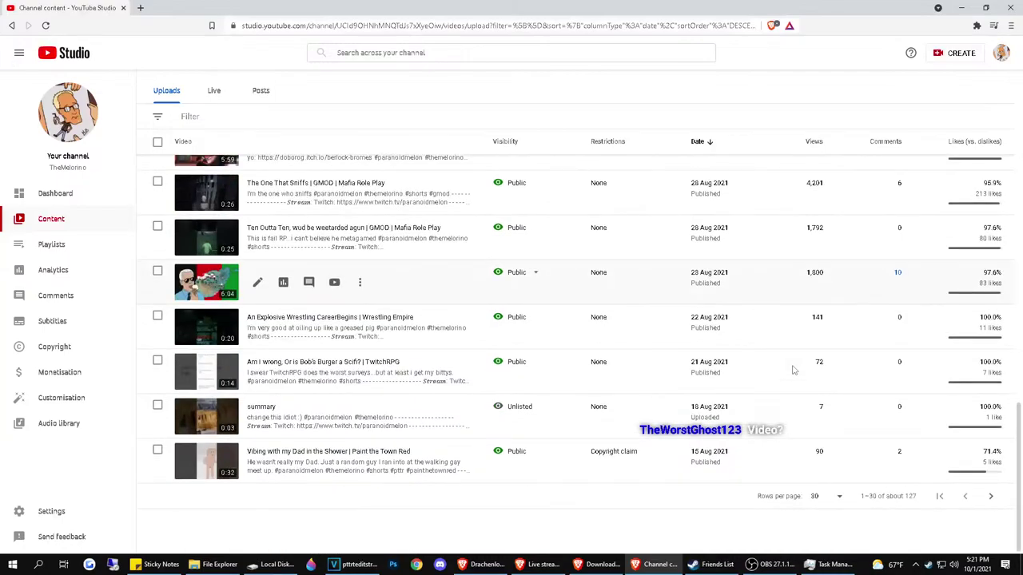
Examine the older uploads and their view counts on the second and third pages of the content list
left_click(991, 497)
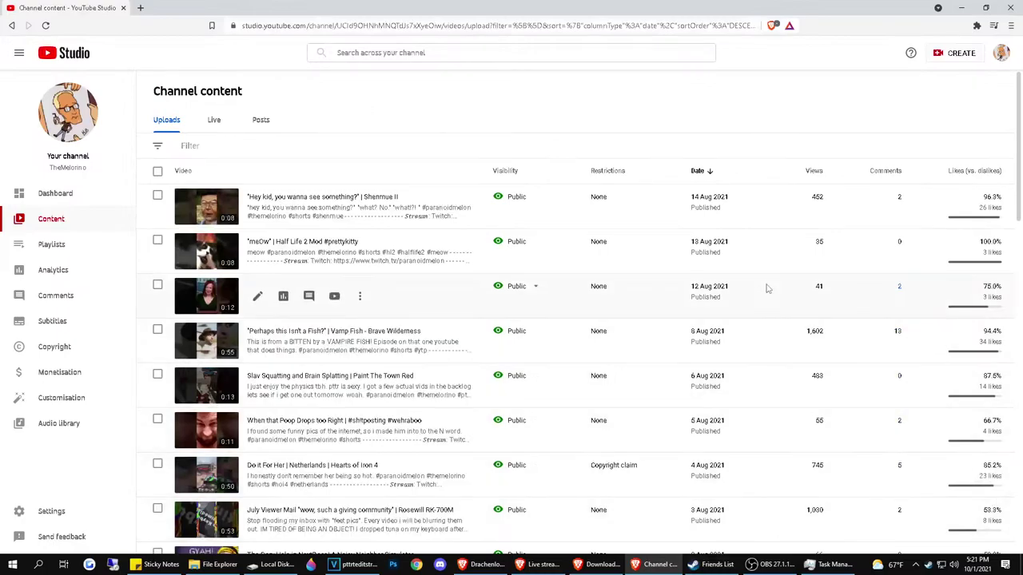
scroll(561, 125, "down", 5)
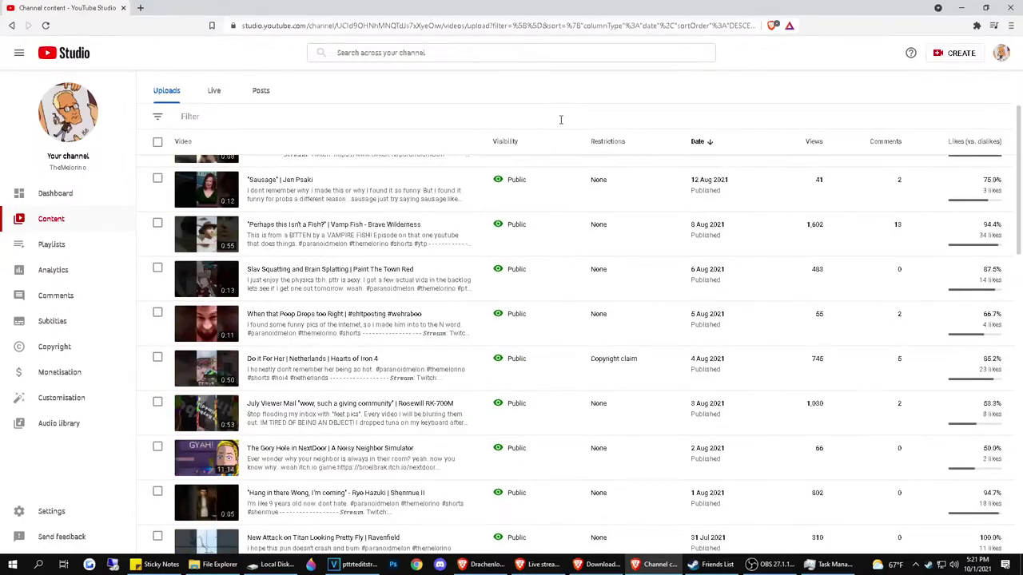
scroll(561, 119, "down", 2)
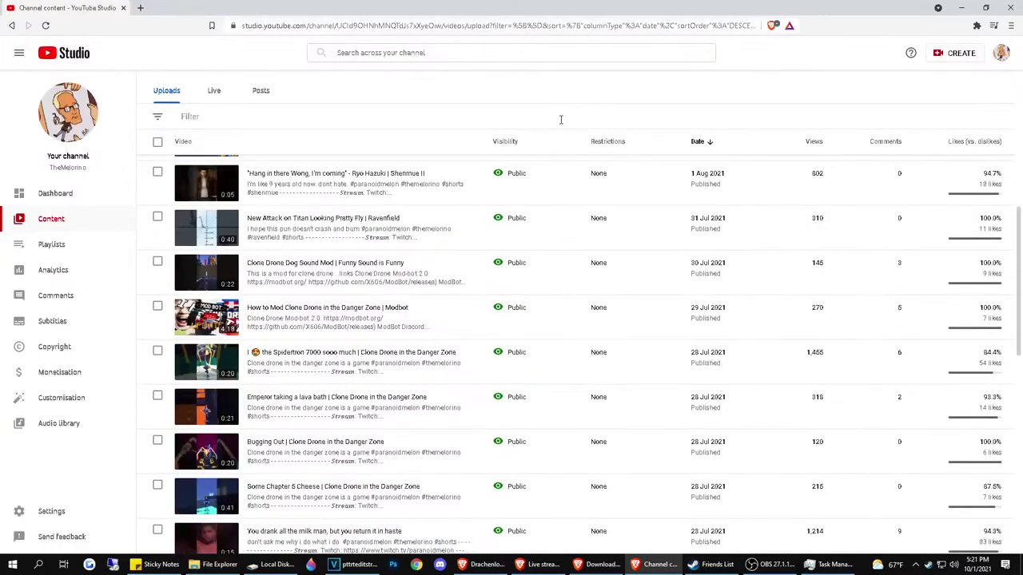
scroll(561, 119, "down", 4)
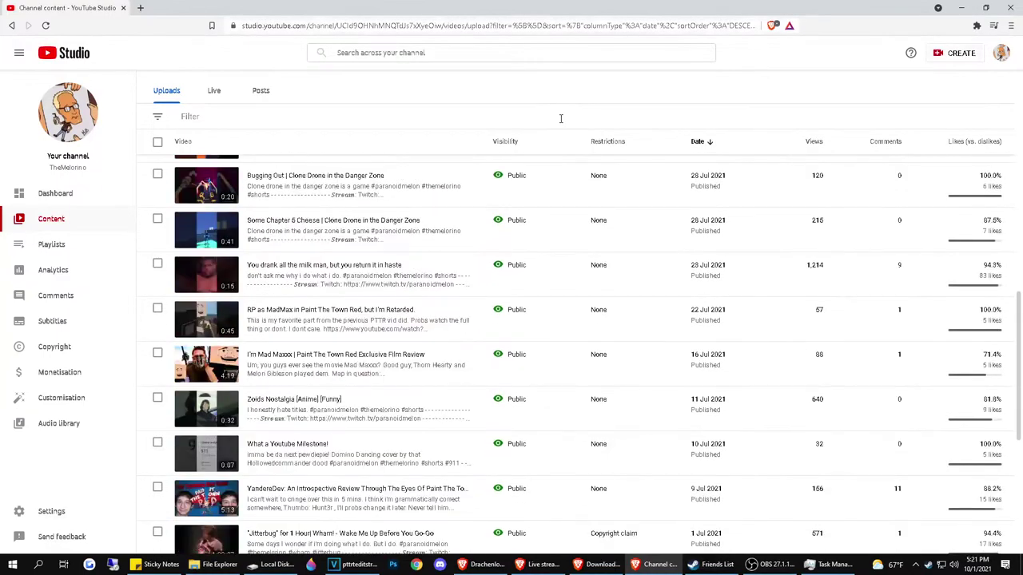
scroll(561, 119, "down", 5)
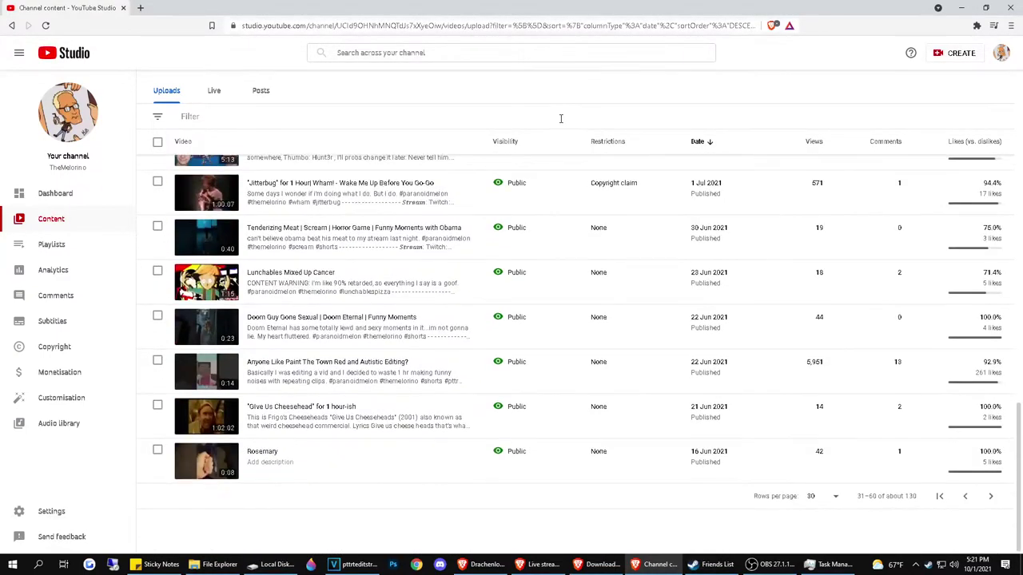
left_click(991, 497)
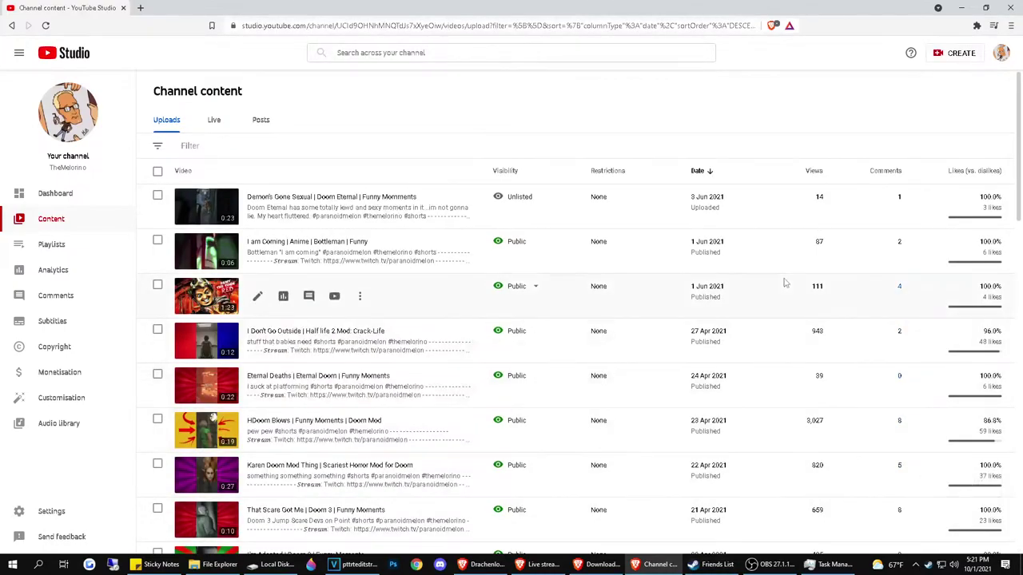
scroll(630, 501, "down", 5)
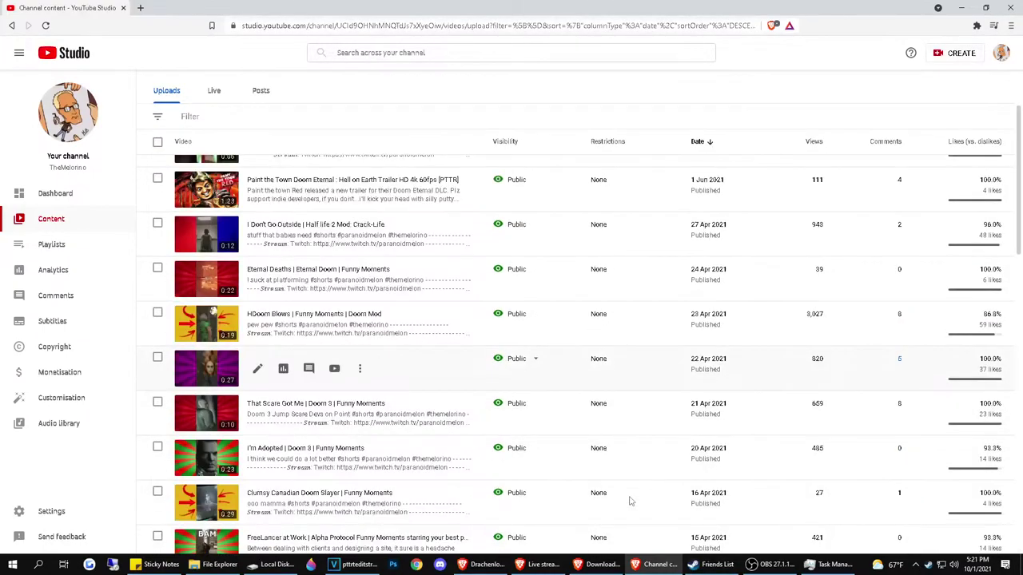
scroll(631, 500, "down", 10)
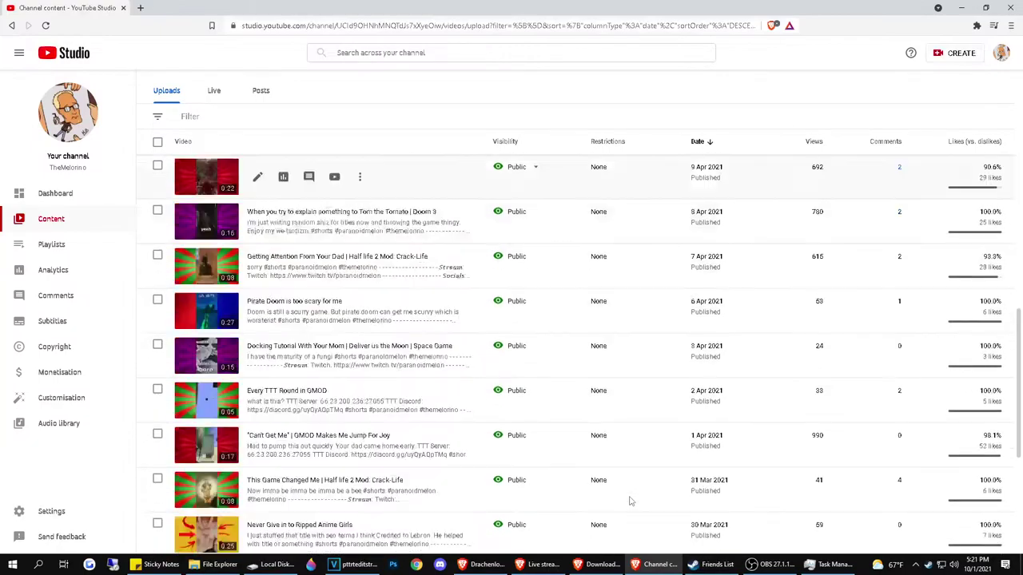
Set the content list to 50 rows per page and examine the spring 2021 uploads on the second page
scroll(630, 500, "down", 3)
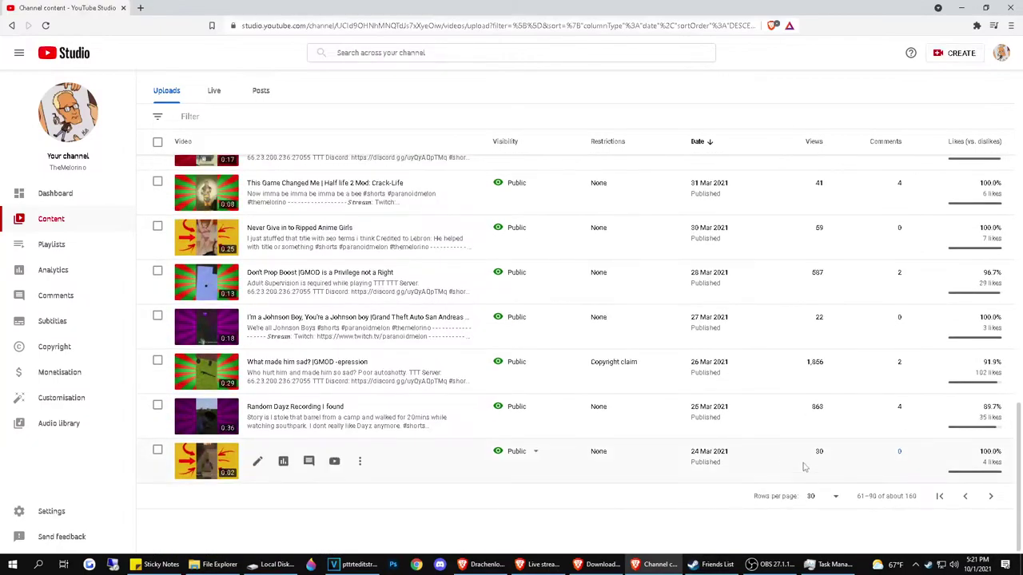
left_click(819, 496)
left_click(816, 470)
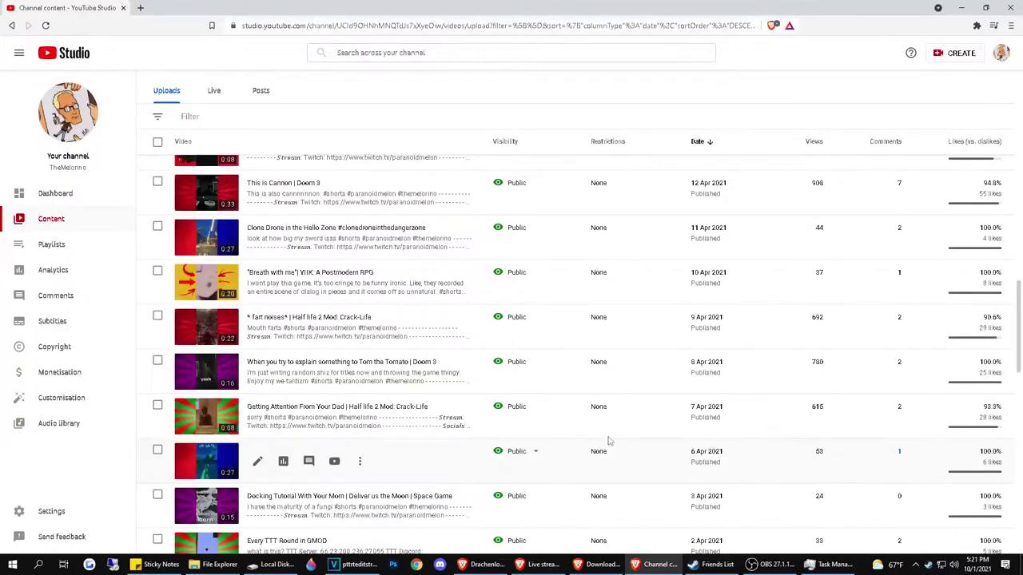
scroll(511, 422, "down", 7)
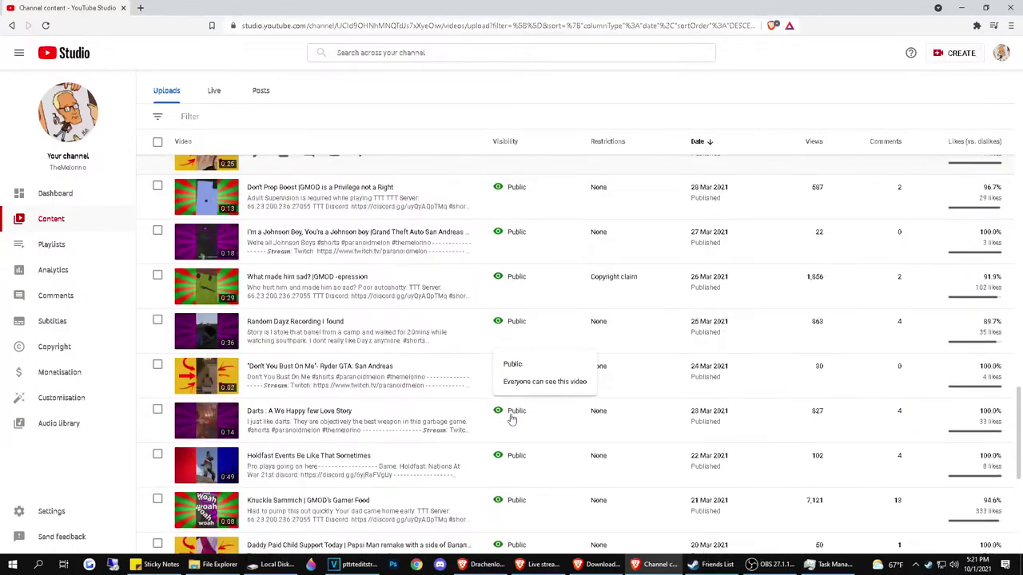
scroll(511, 419, "down", 5)
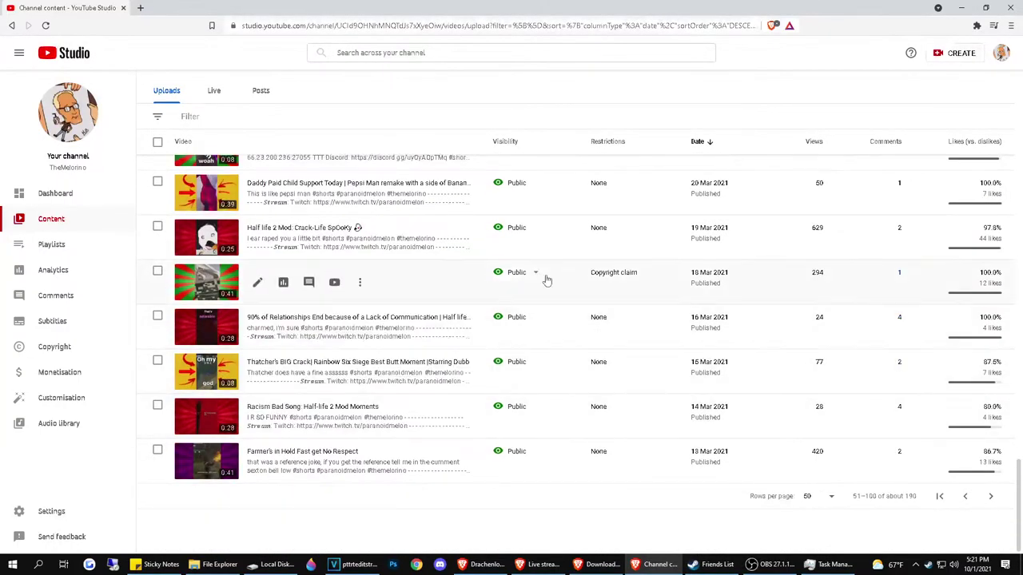
Open the third page of the content list and examine the view counts of the March to January 2021 uploads
left_click(991, 496)
scroll(644, 375, "down", 3)
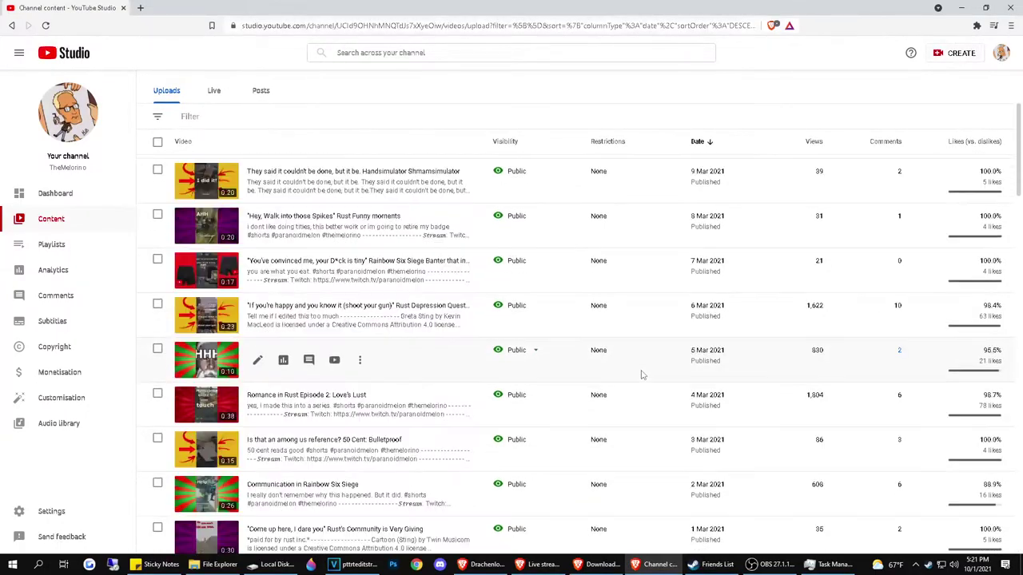
scroll(641, 374, "down", 5)
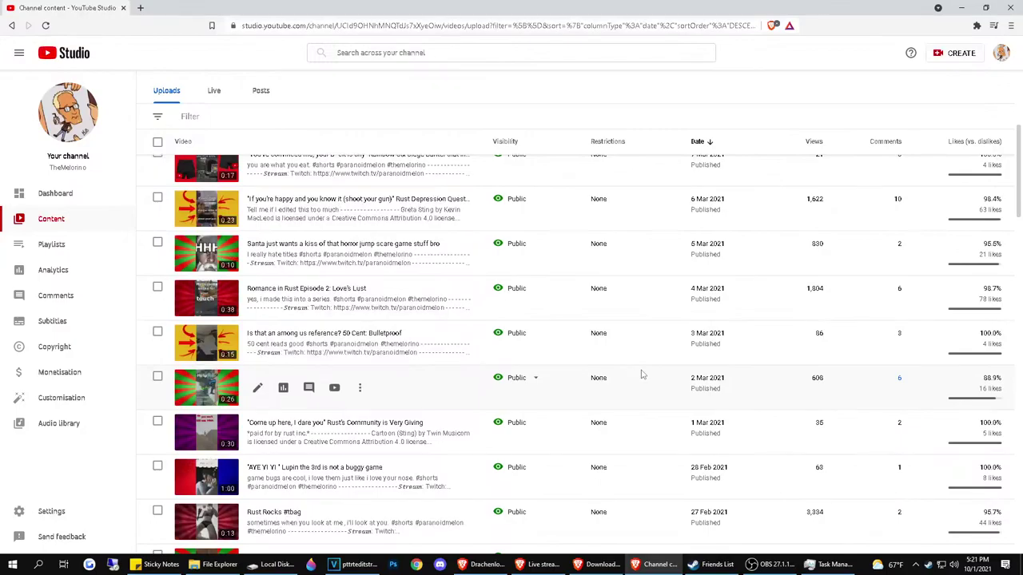
scroll(641, 374, "down", 8)
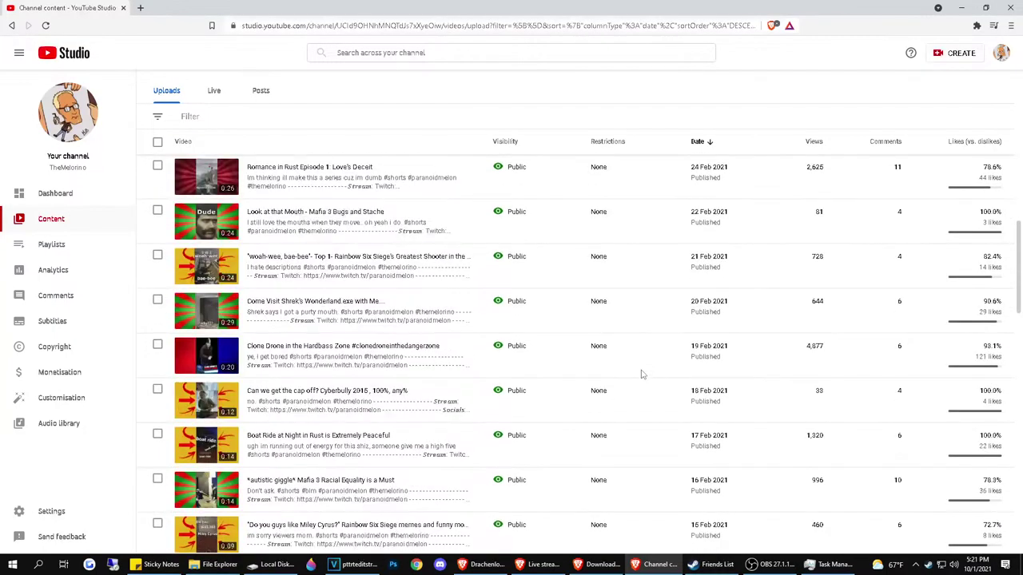
scroll(642, 374, "down", 8)
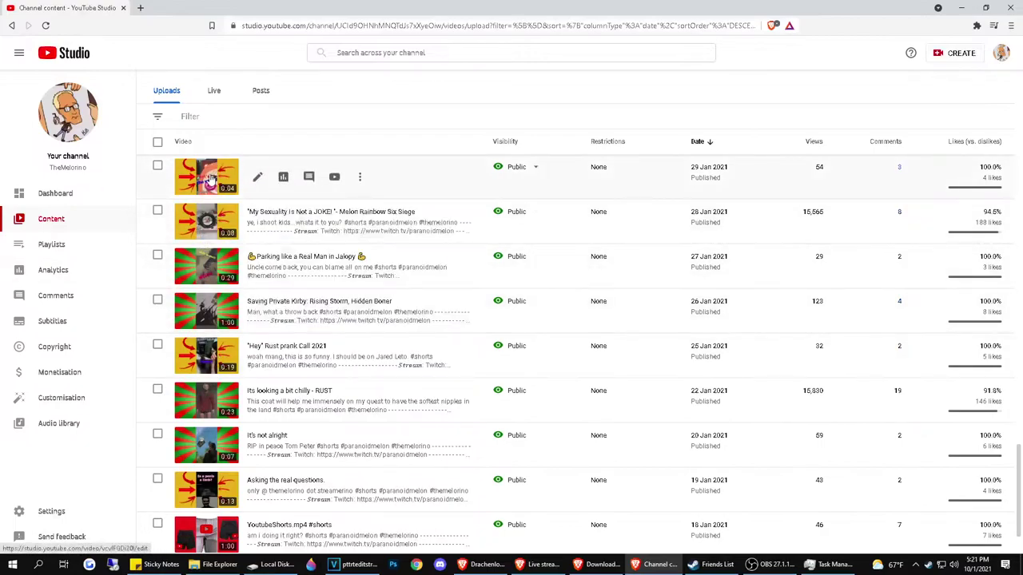
scroll(204, 312, "down", 2)
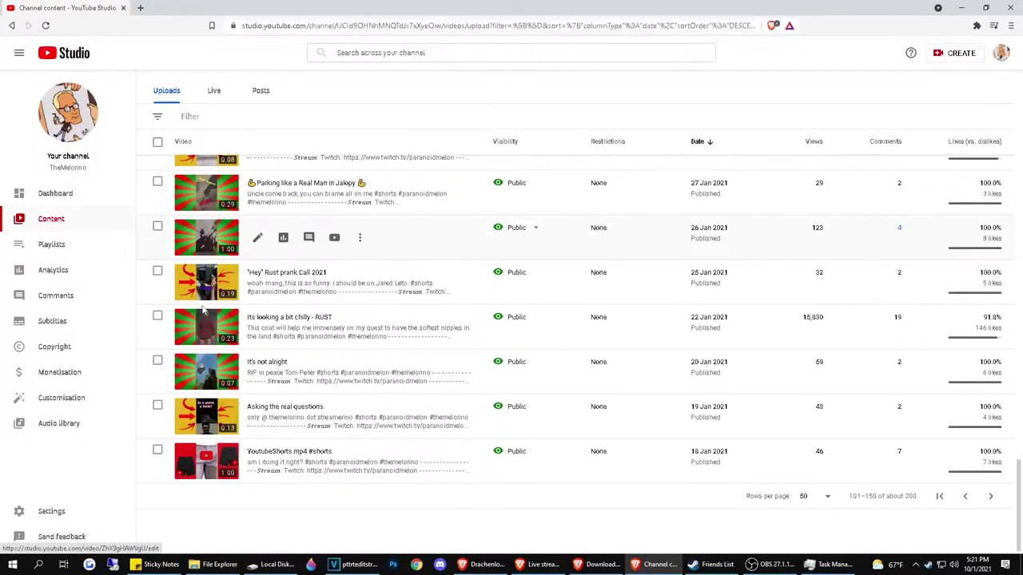
Open the fourth page of the content list and examine the dates and view counts of the January 2021 to June 2020 uploads
left_click(989, 497)
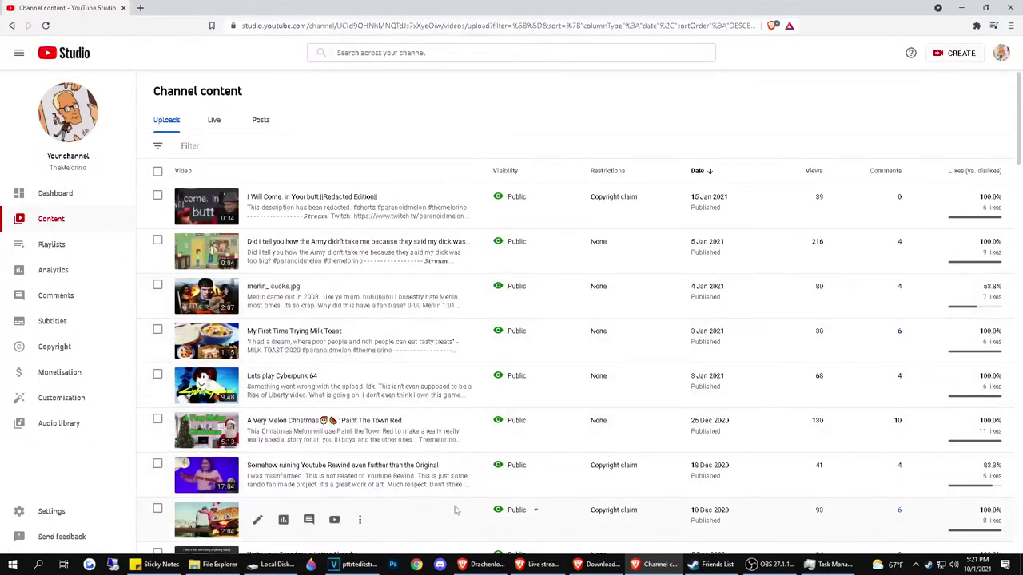
scroll(459, 334, "down", 3)
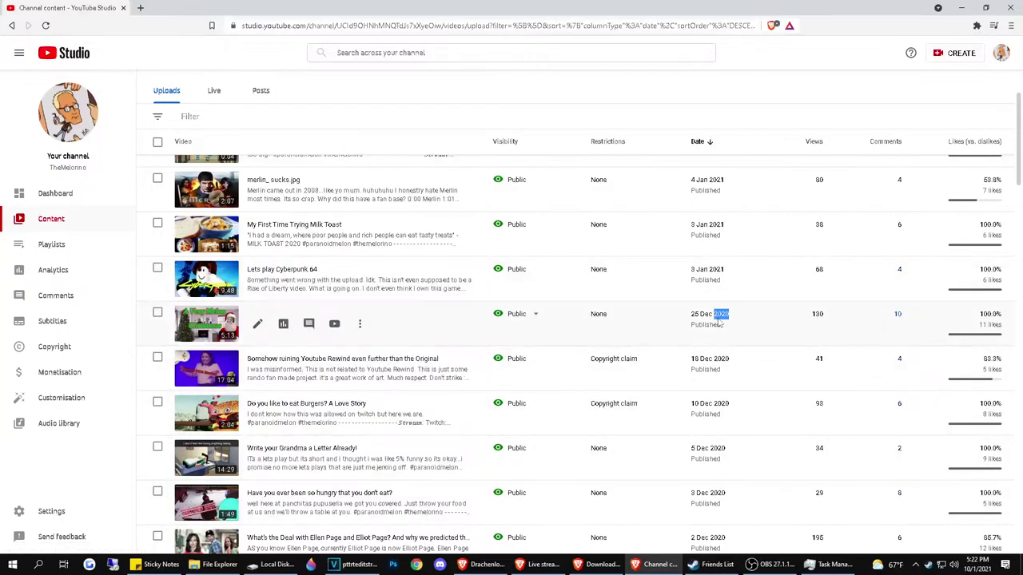
scroll(720, 322, "down", 7)
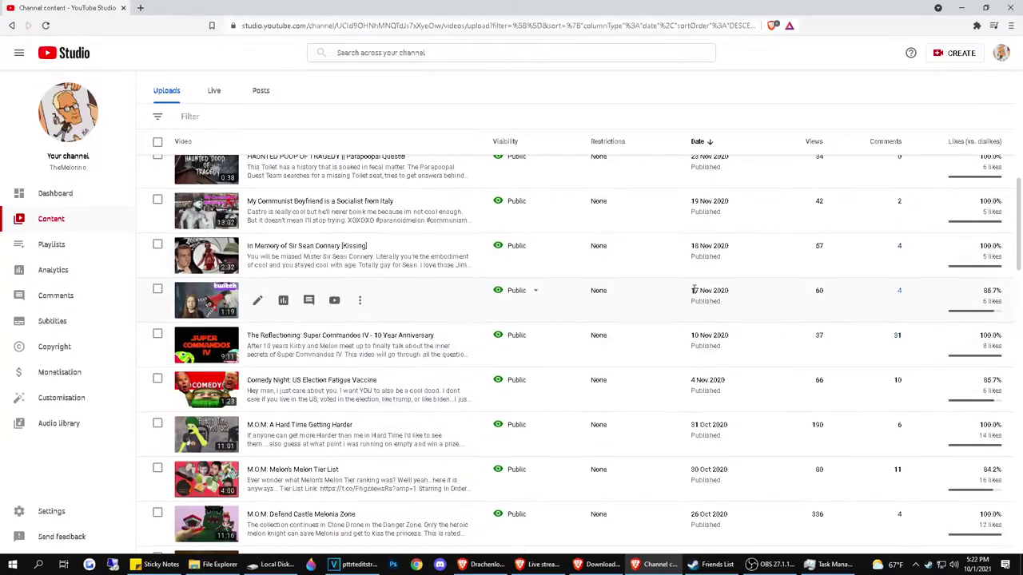
scroll(694, 290, "up", 7)
scroll(693, 289, "down", 15)
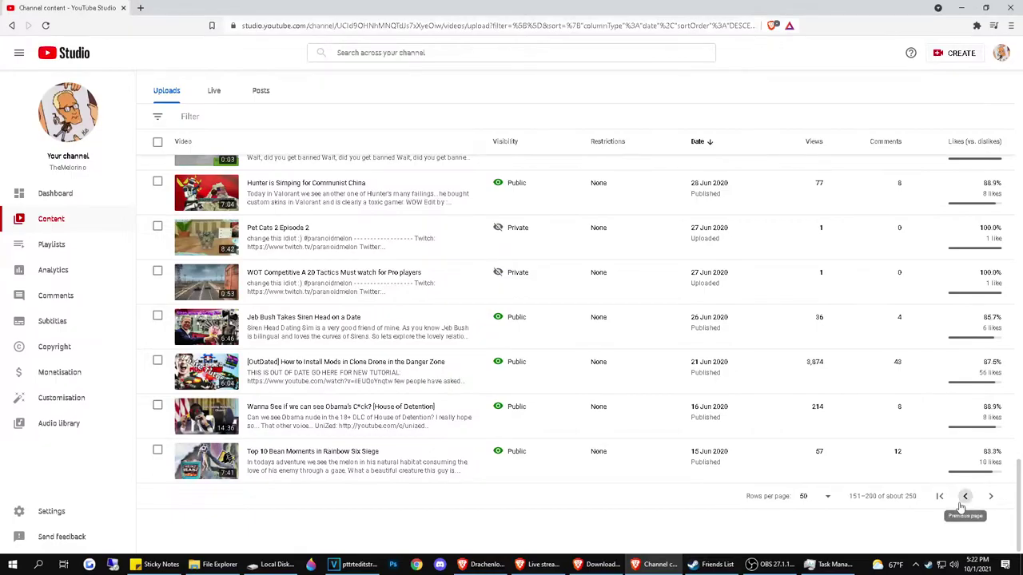
Return to the third page of the content list and open the "Mafia 3 in real life" video on YouTube in a new tab
left_click(965, 496)
scroll(772, 445, "down", 10)
scroll(681, 343, "down", 7)
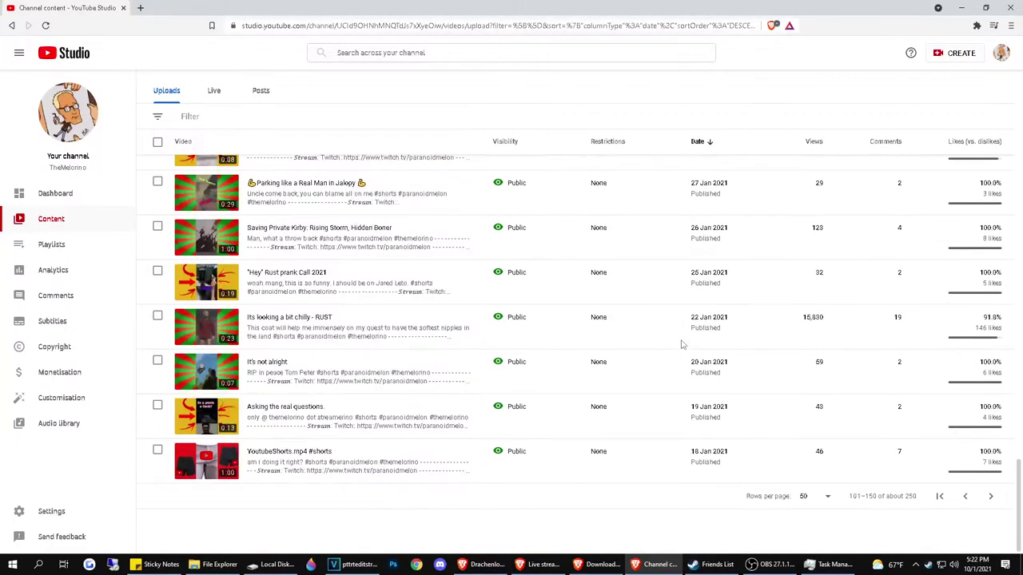
scroll(682, 344, "up", 15)
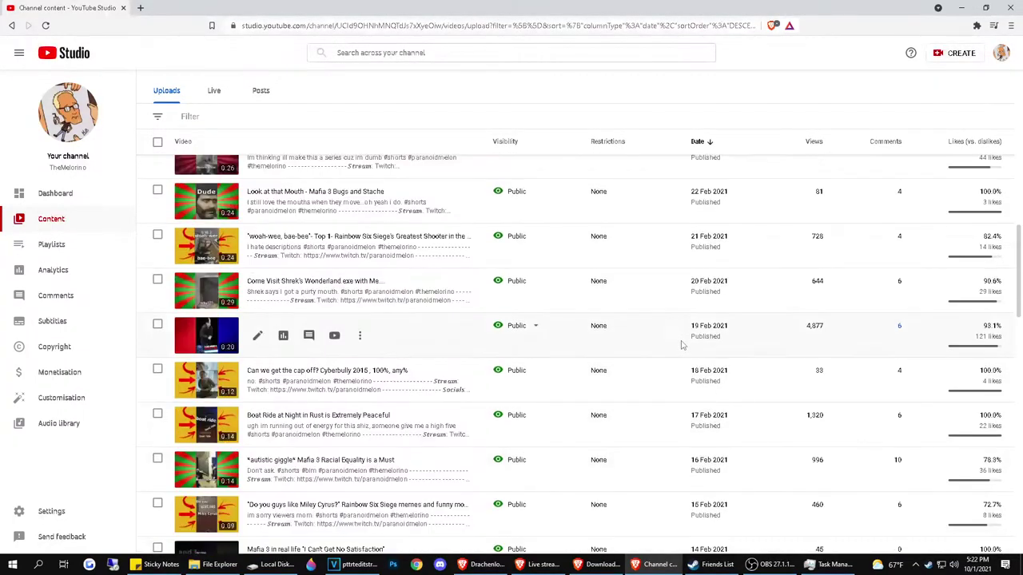
scroll(682, 344, "up", 6)
scroll(675, 368, "down", 14)
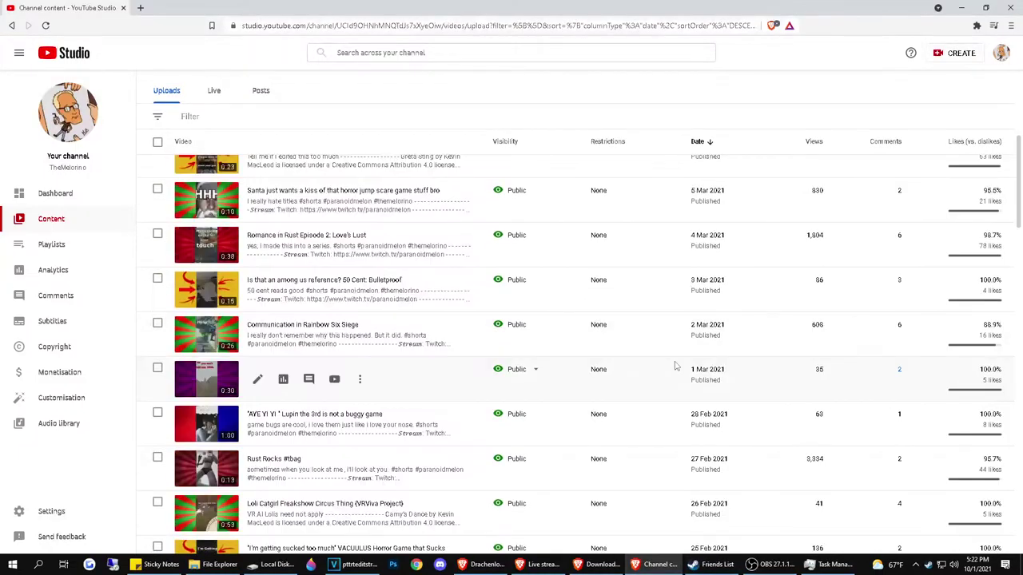
scroll(555, 453, "down", 8)
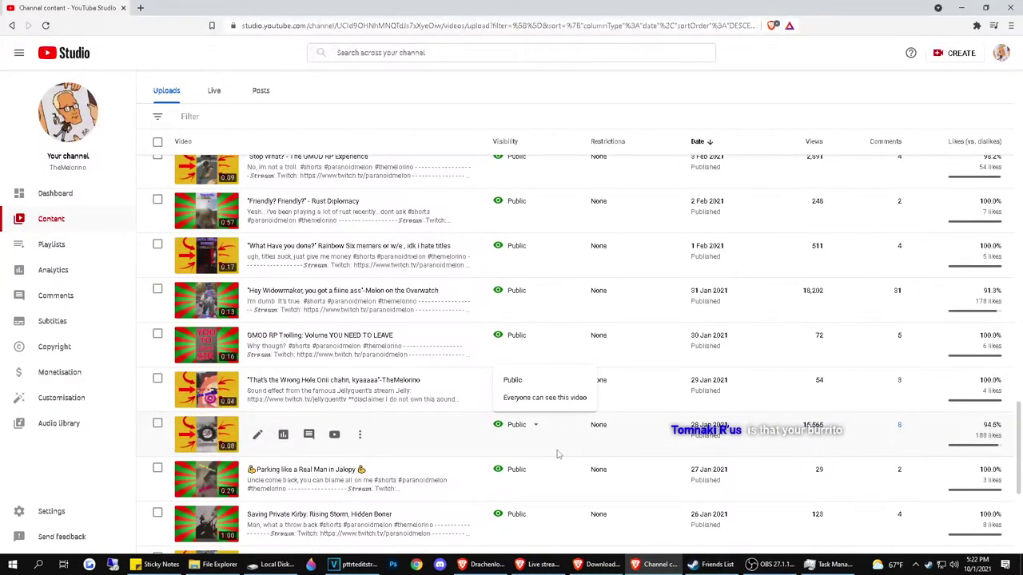
scroll(363, 397, "up", 8)
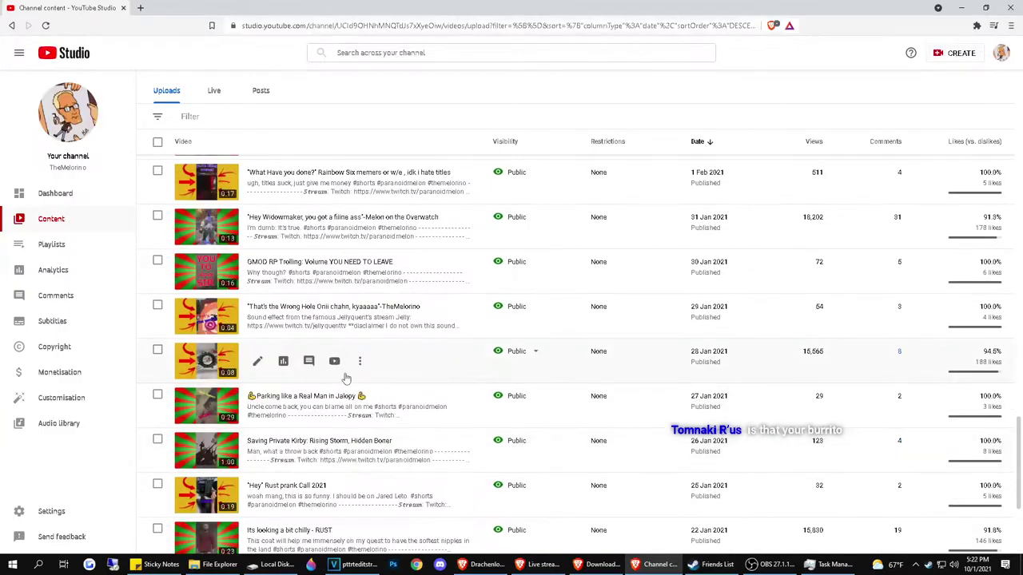
scroll(347, 377, "up", 3)
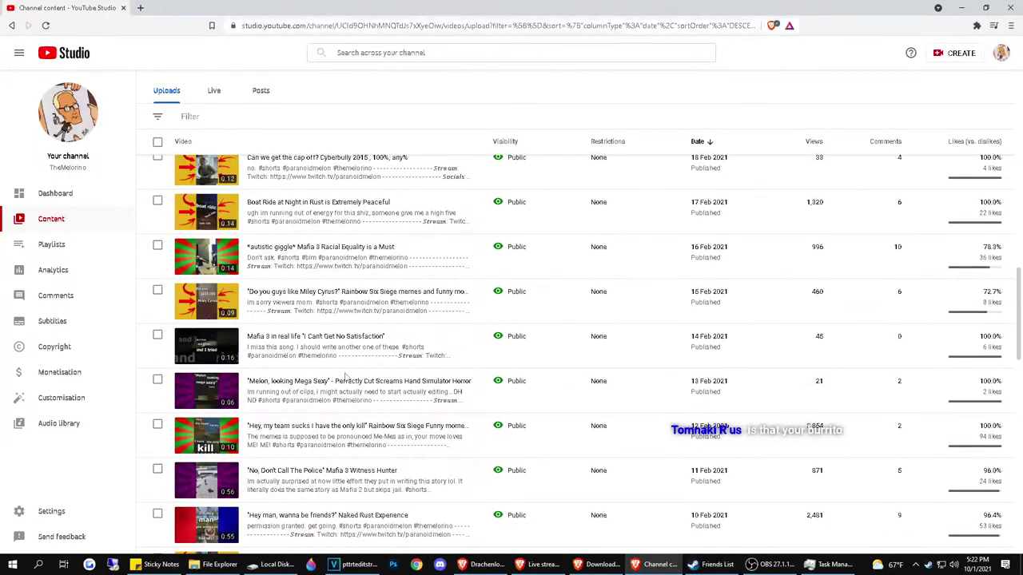
scroll(347, 378, "down", 3)
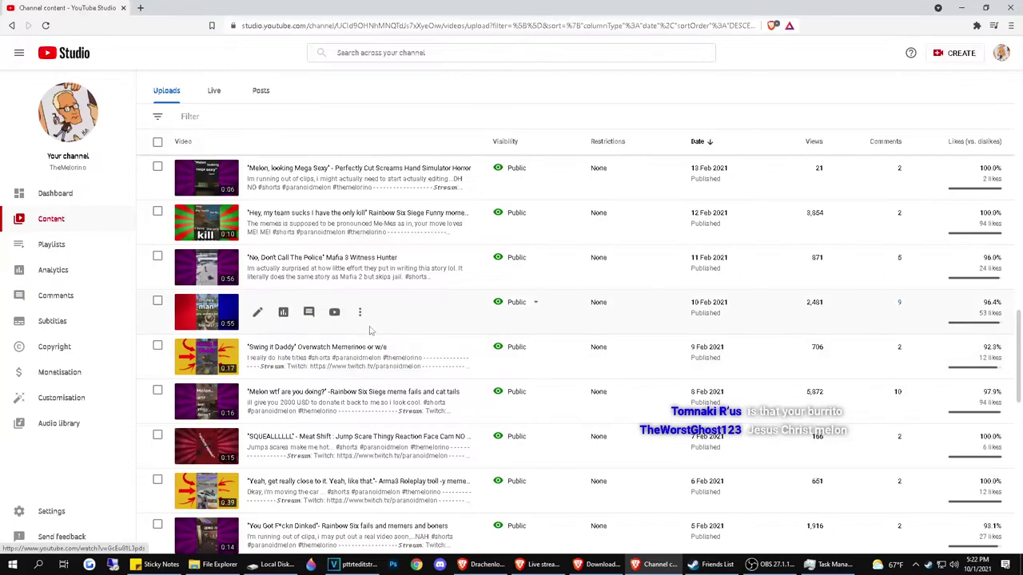
scroll(346, 354, "up", 3)
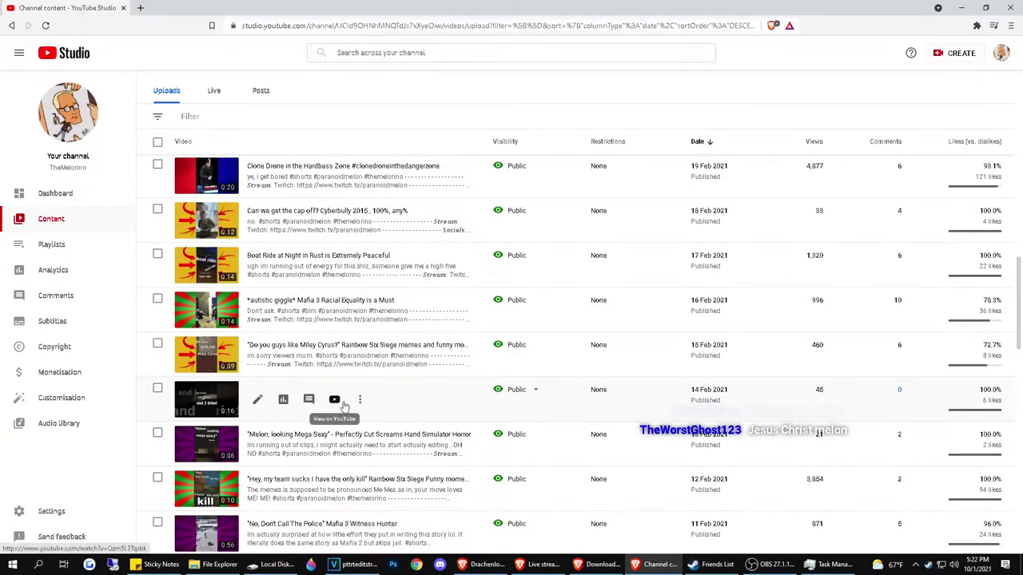
left_click(342, 405)
Go back to the second page of the content list and examine the thumbnails, titles and view counts of its uploads
scroll(804, 392, "down", 10)
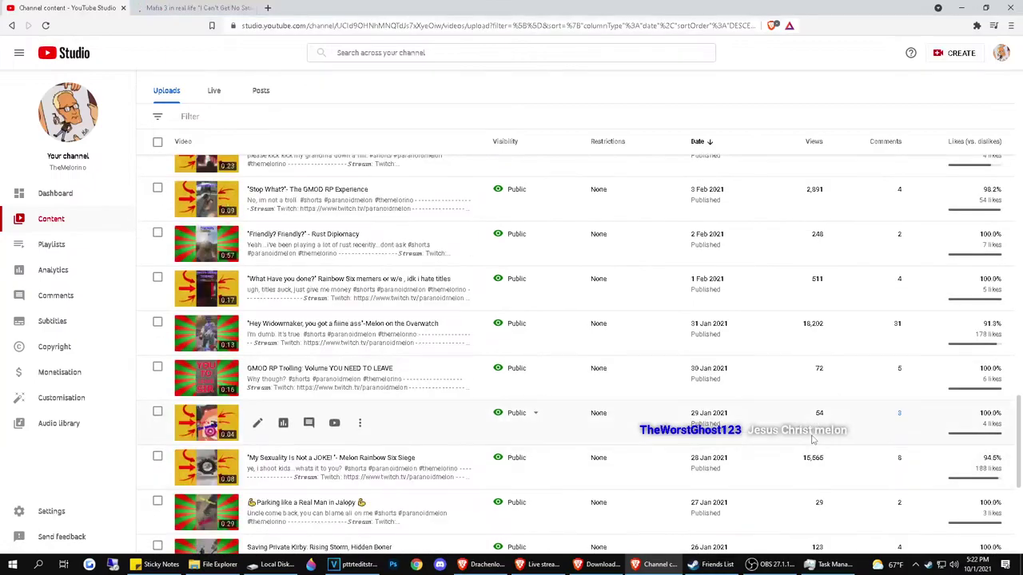
left_click(964, 496)
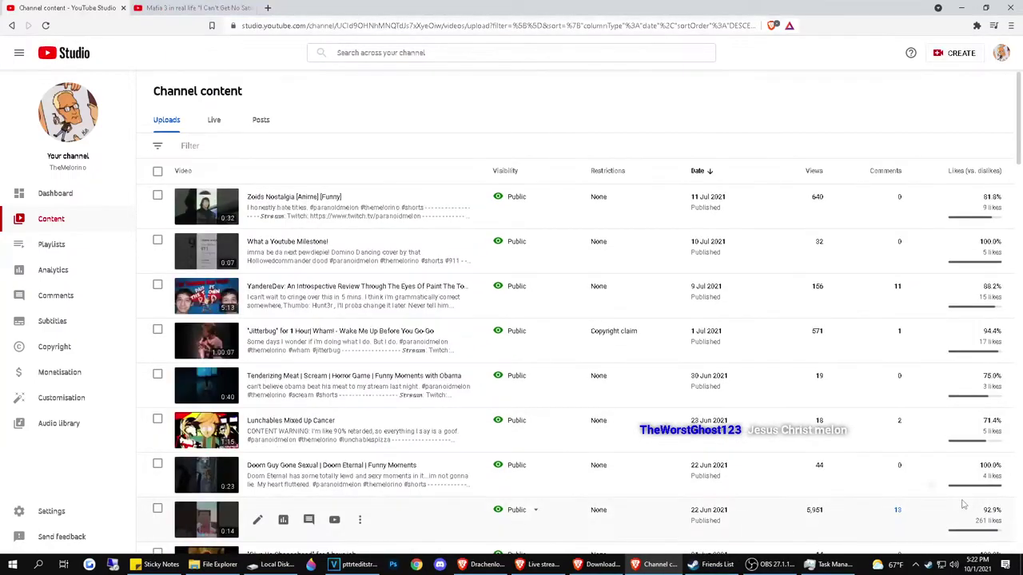
scroll(405, 402, "down", 20)
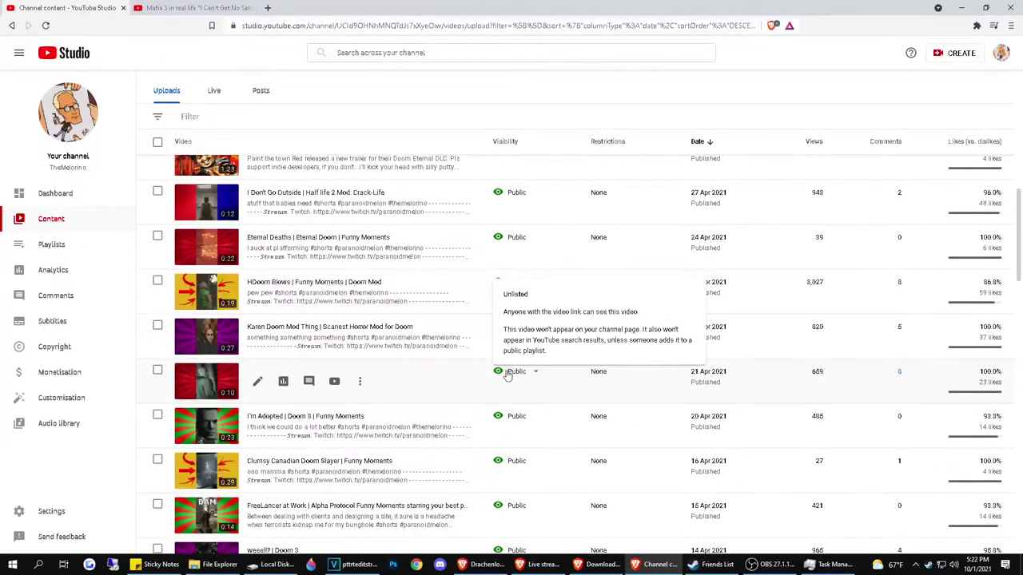
scroll(506, 372, "down", 10)
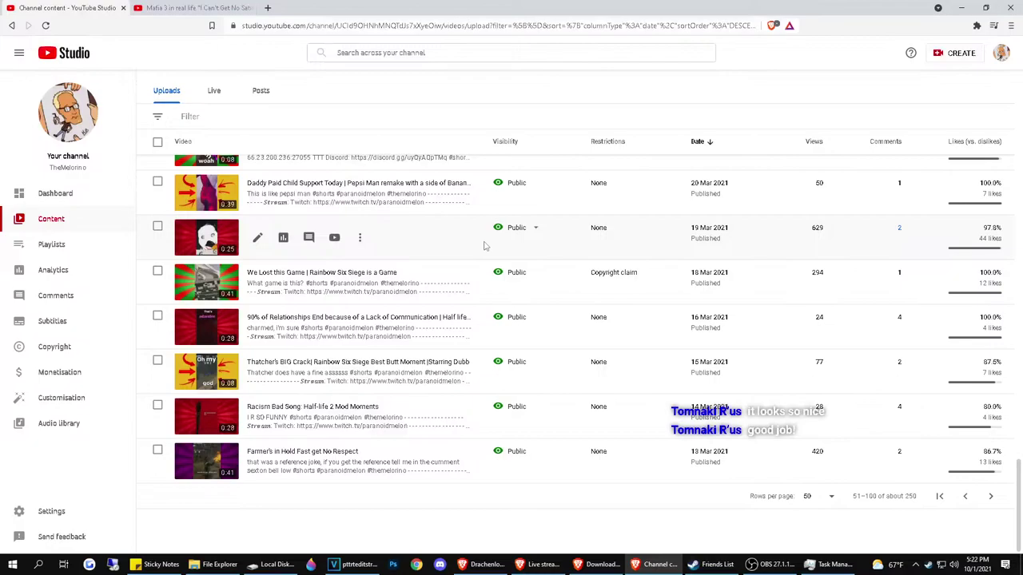
scroll(484, 242, "up", 5)
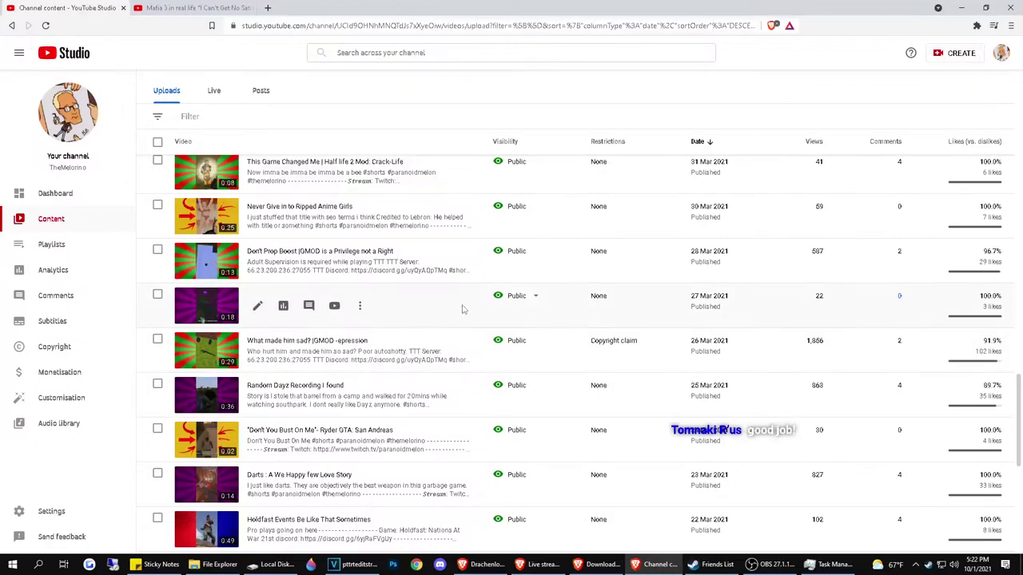
scroll(462, 308, "up", 3)
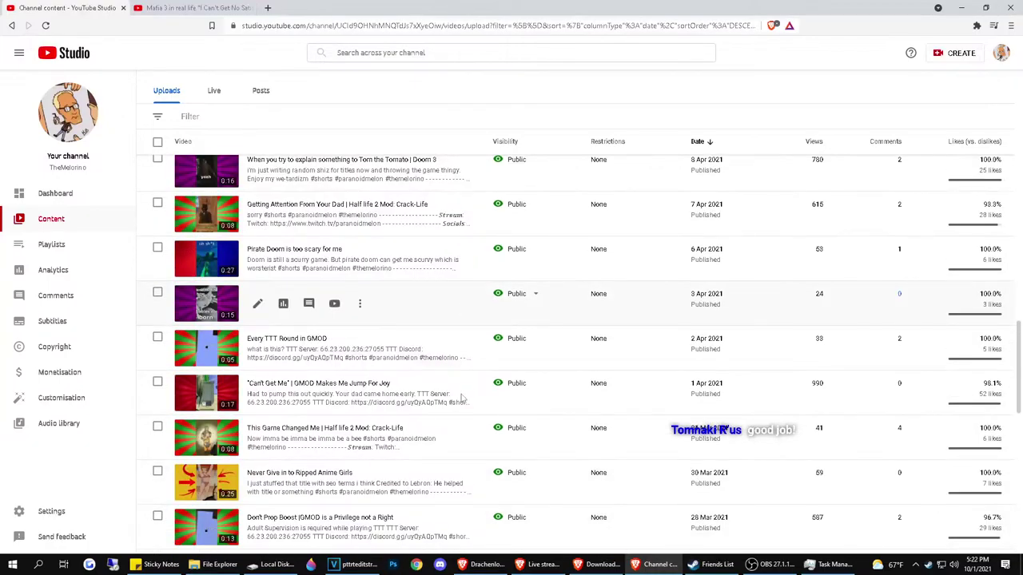
scroll(564, 445, "up", 1)
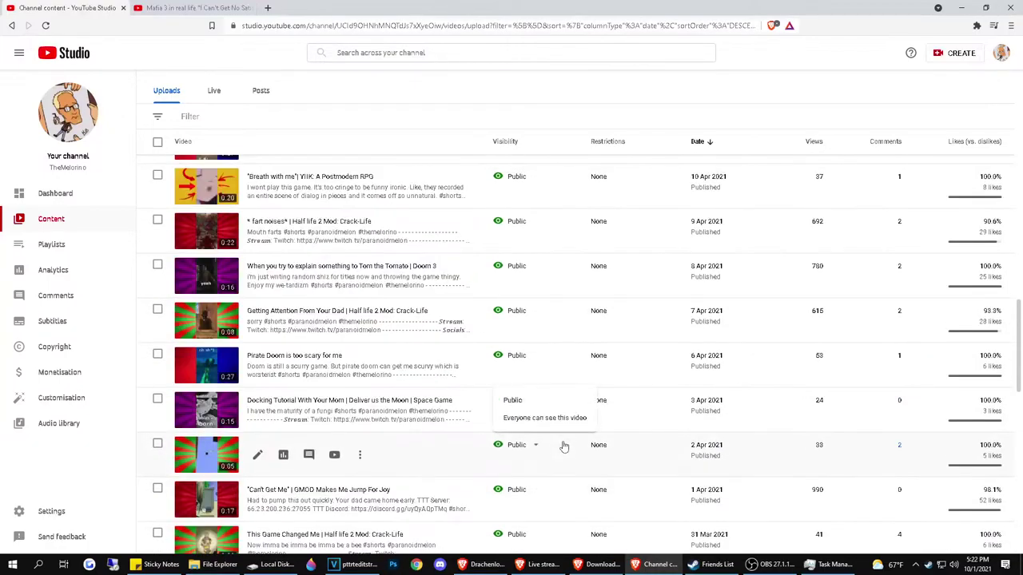
scroll(647, 359, "up", 4)
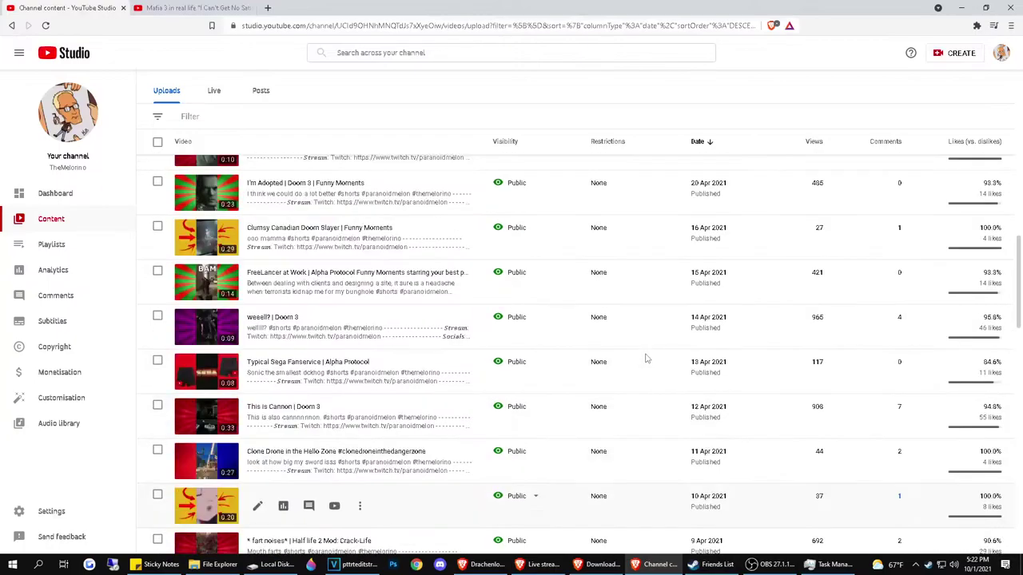
scroll(647, 359, "up", 5)
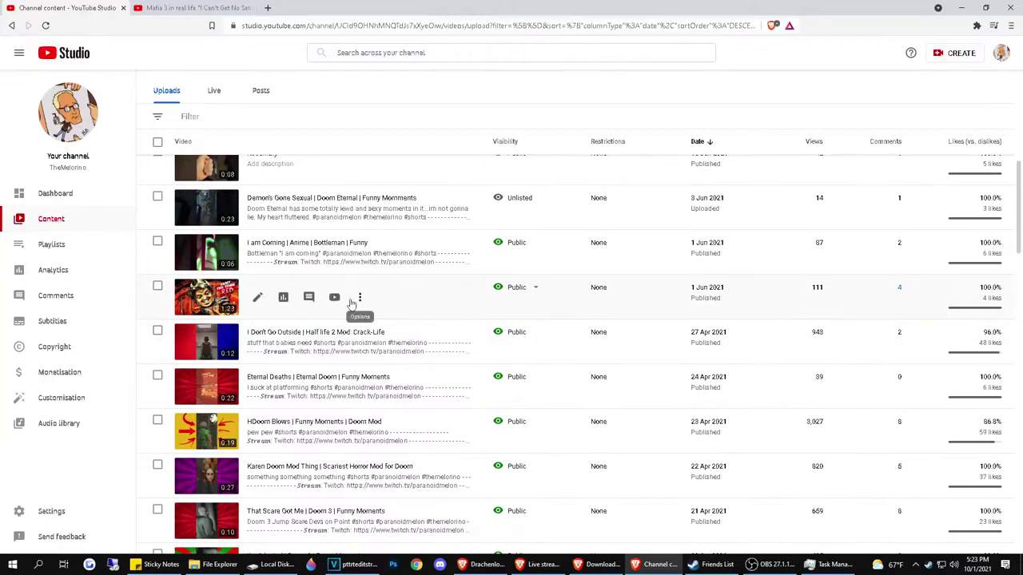
Check the link options of the "Give Us Cheesehead" video, dismiss them, and look over the second page of uploads again
scroll(351, 303, "up", 2)
scroll(351, 303, "up", 2)
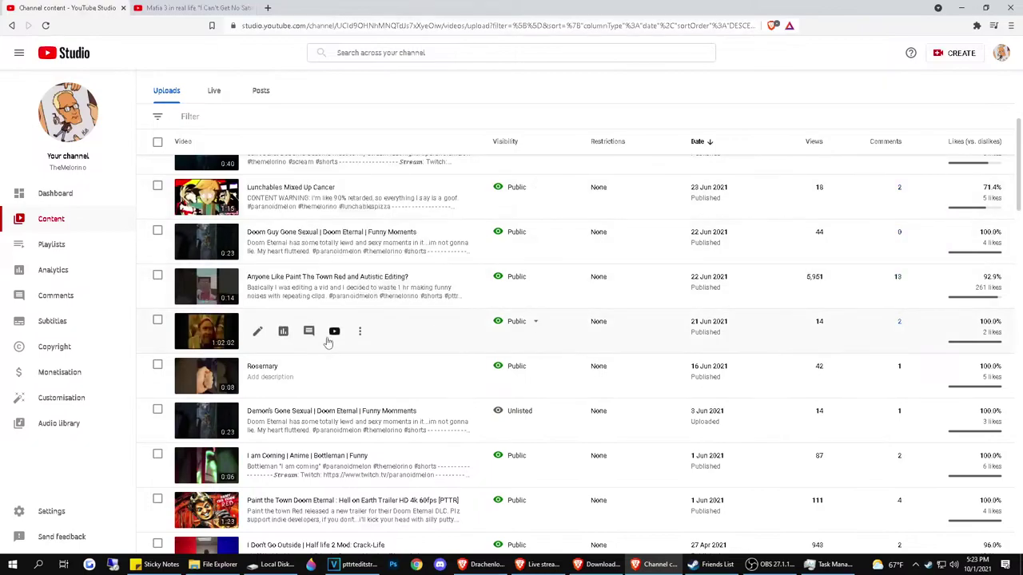
right_click(335, 331)
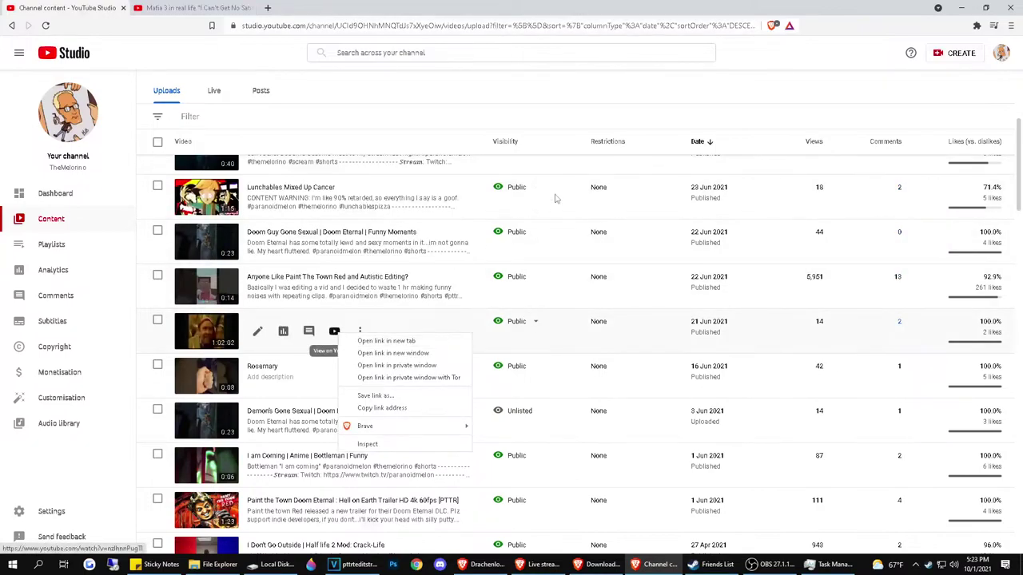
left_click(570, 67)
scroll(448, 279, "up", 4)
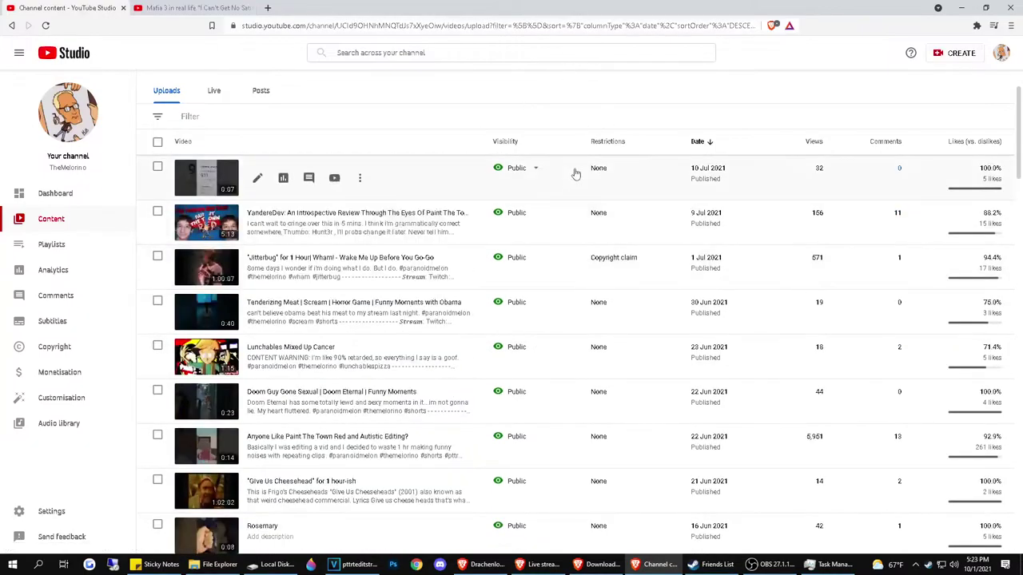
scroll(556, 188, "up", 1)
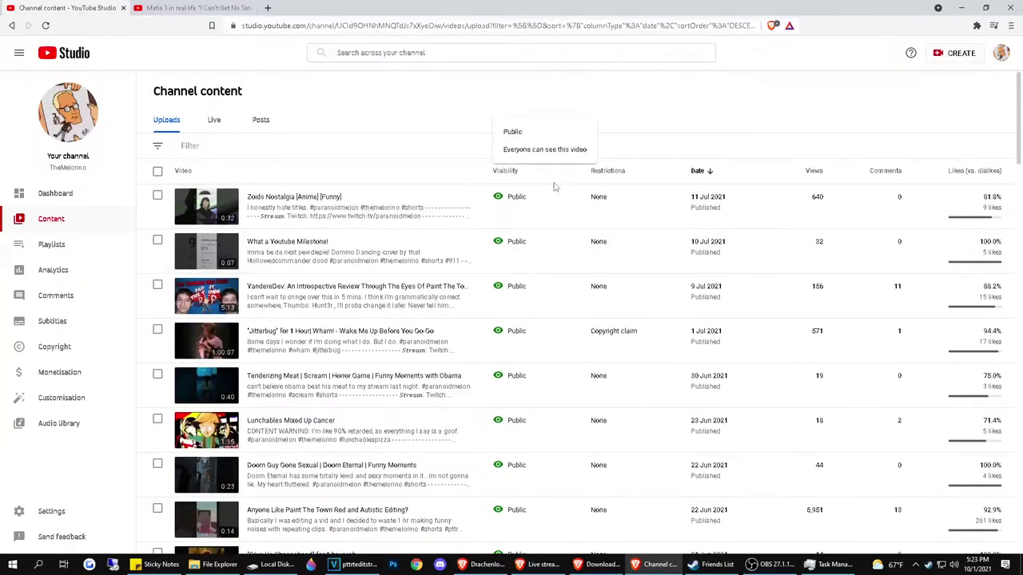
scroll(556, 239, "down", 20)
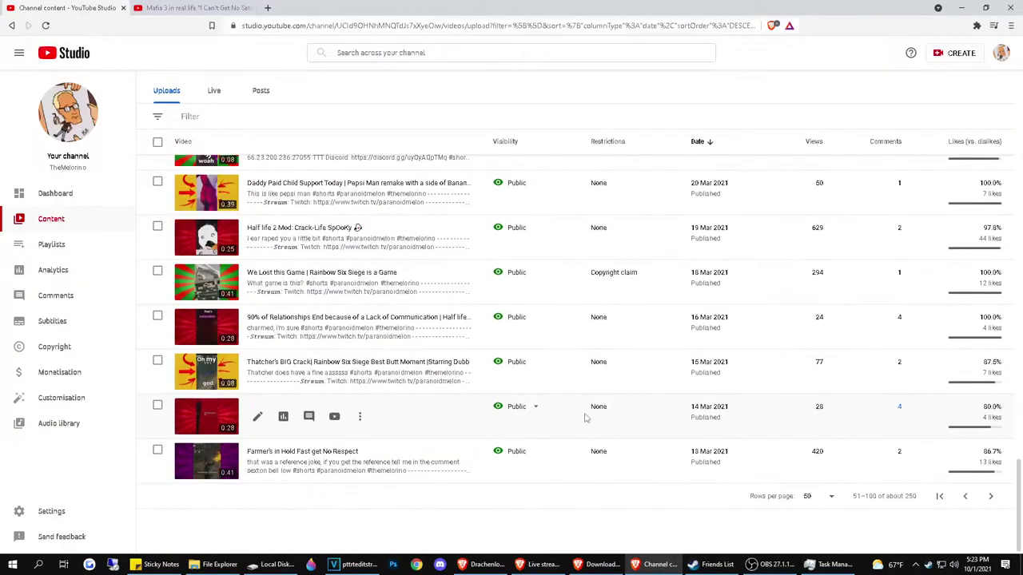
Return to the first page of the content list and look over the uploads from July to October 2021
left_click(965, 496)
scroll(718, 434, "down", 20)
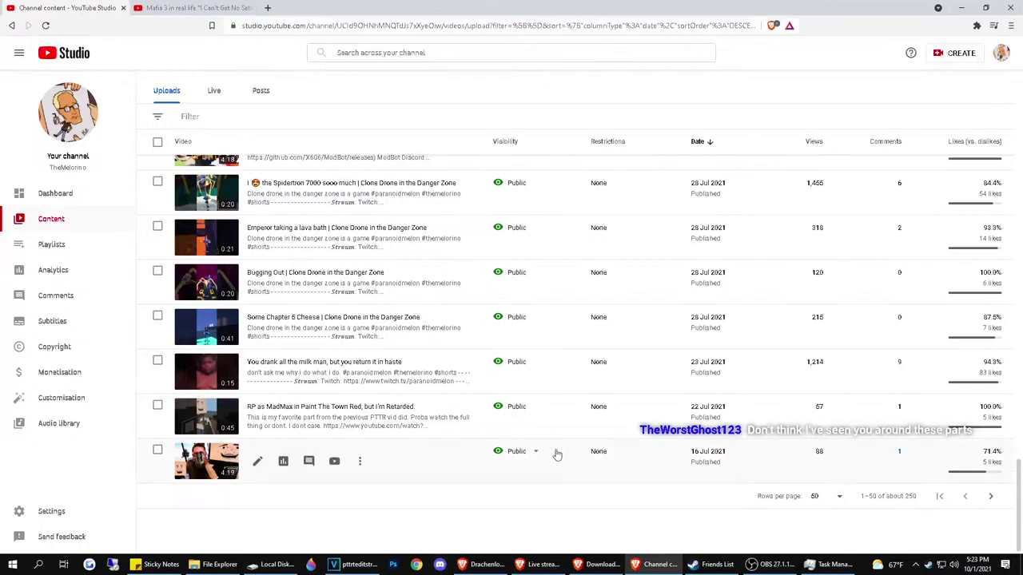
scroll(327, 375, "up", 3)
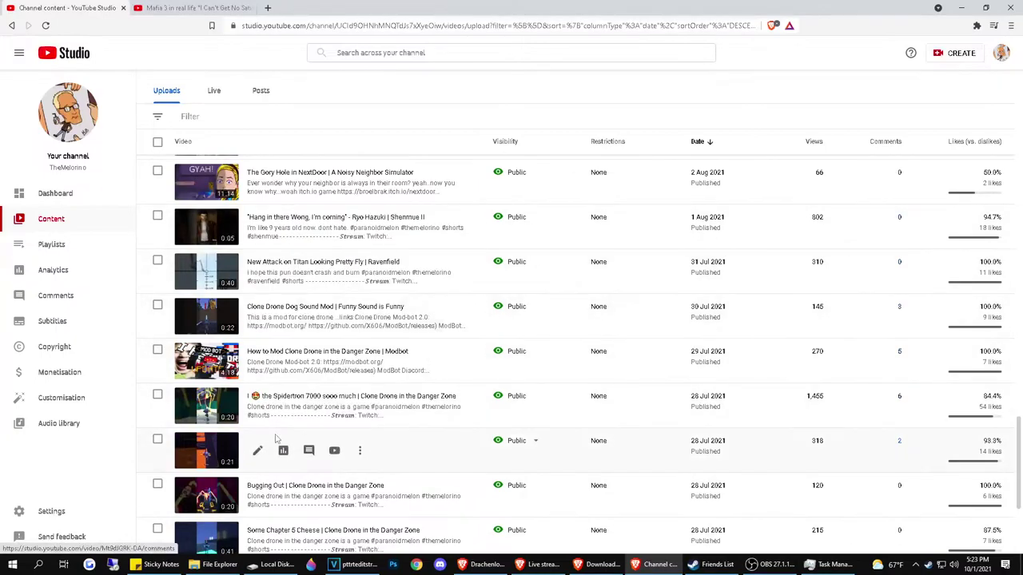
scroll(267, 408, "up", 2)
scroll(267, 408, "up", 5)
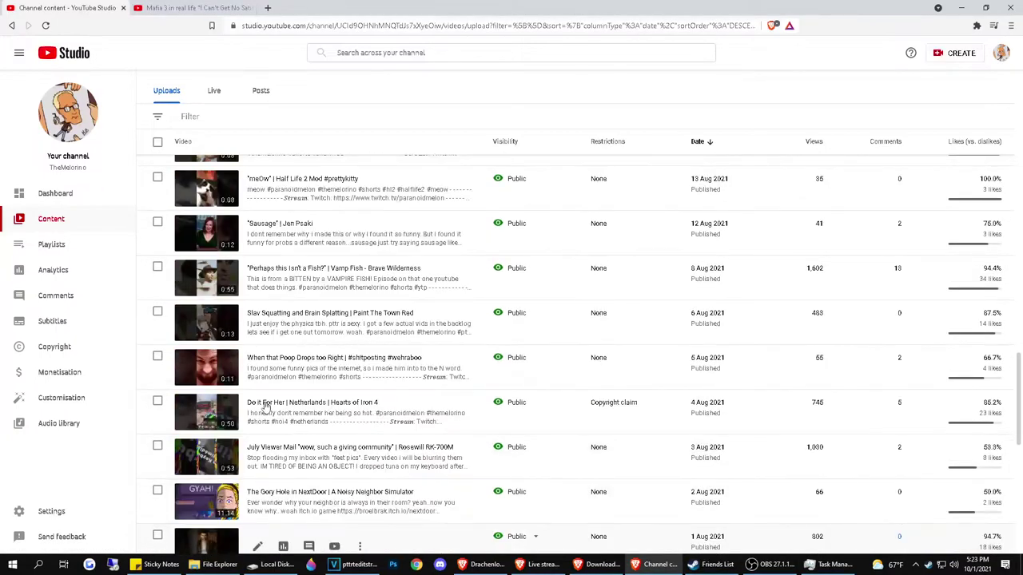
scroll(304, 303, "up", 6)
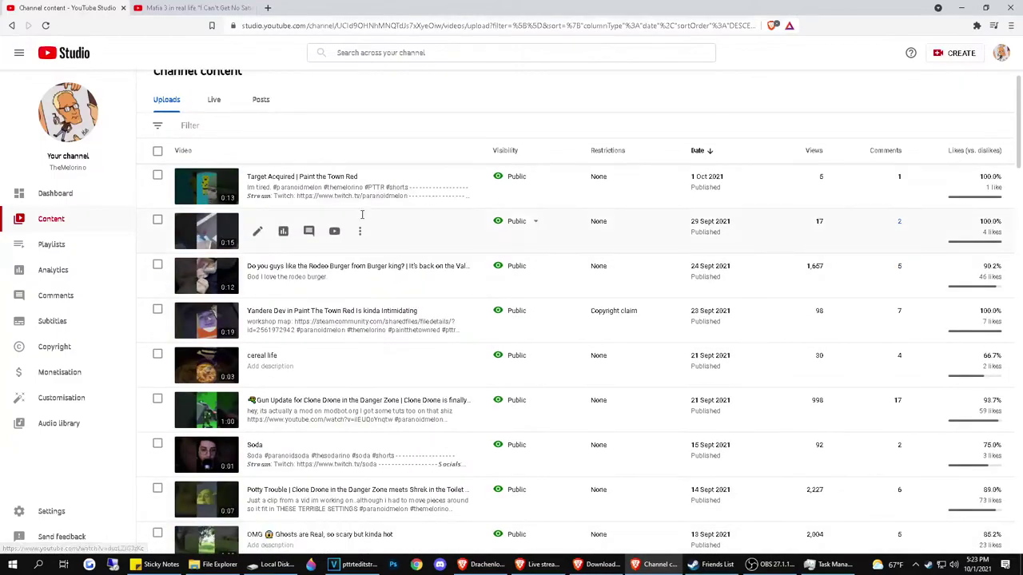
scroll(368, 276, "down", 6)
scroll(372, 276, "up", 10)
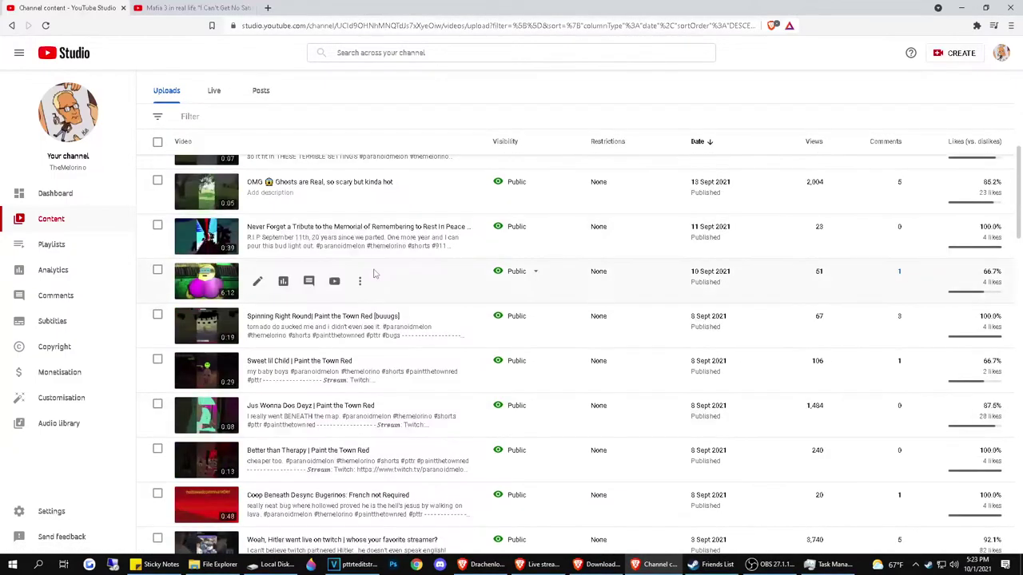
Open the channel dashboard, play the "Mafia 3 in real life" video in its tab, and close that tab
left_click(107, 201)
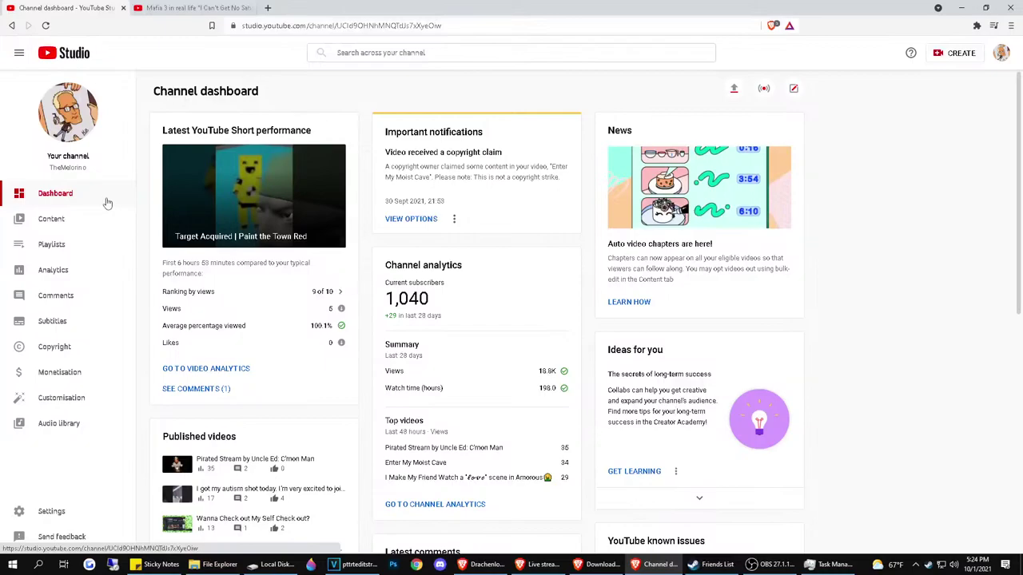
left_click(181, 7)
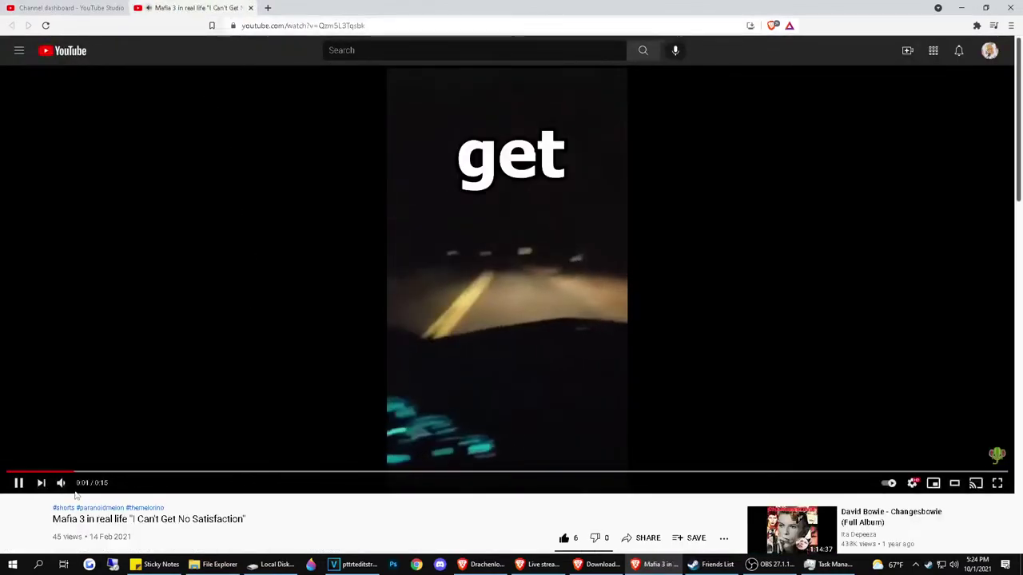
left_click_drag(77, 484, 97, 483)
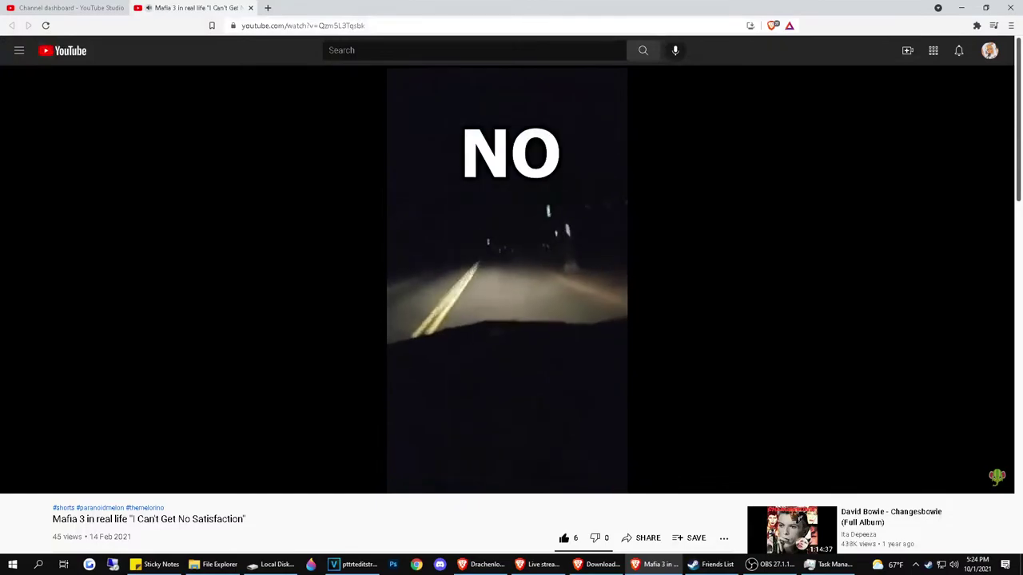
middle_click(201, 8)
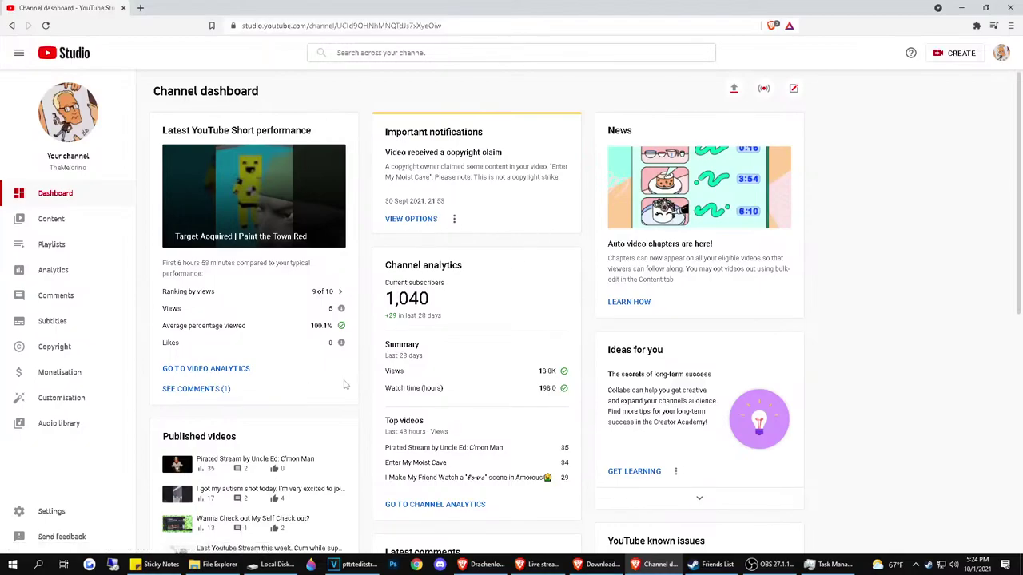
Examine the dashboard's published videos, latest post, comments and subscribers, and close the browser window to return to VEGAS Pro
scroll(353, 367, "down", 3)
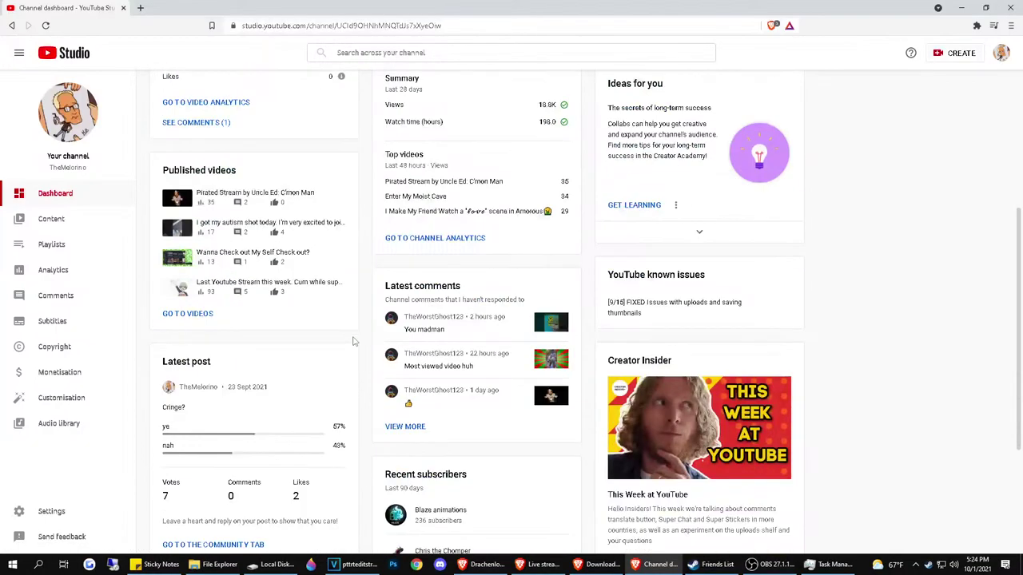
scroll(354, 341, "down", 1)
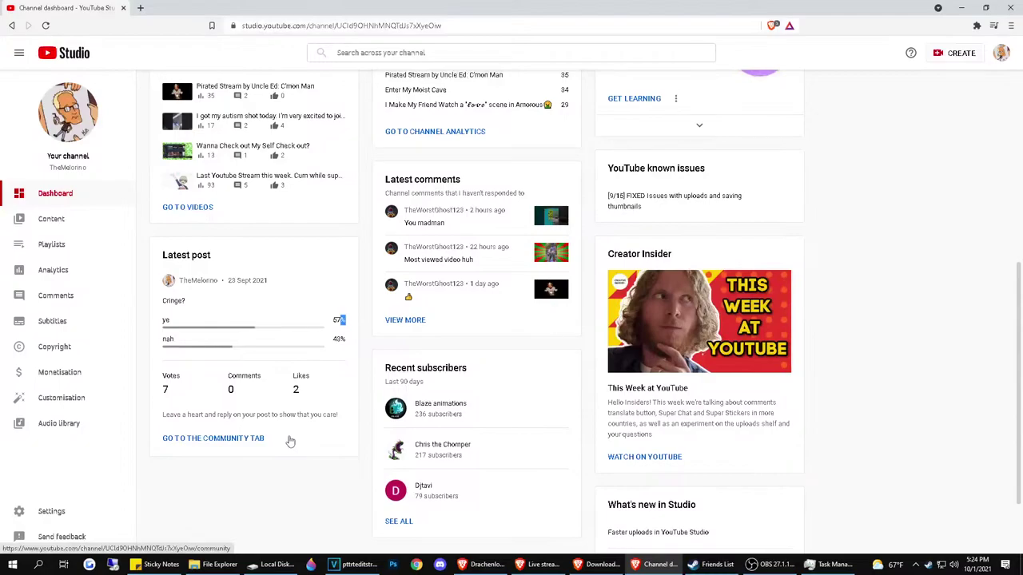
scroll(759, 184, "up", 5)
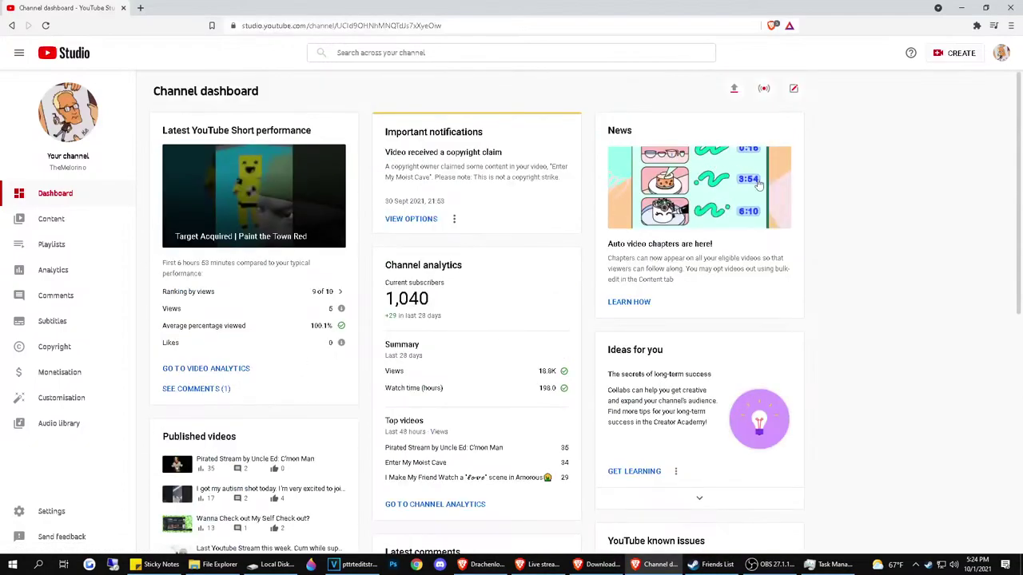
left_click(1010, 7)
Play back the gameplay section from just after the start of the music clip on track 6
scroll(646, 372, "down", 4)
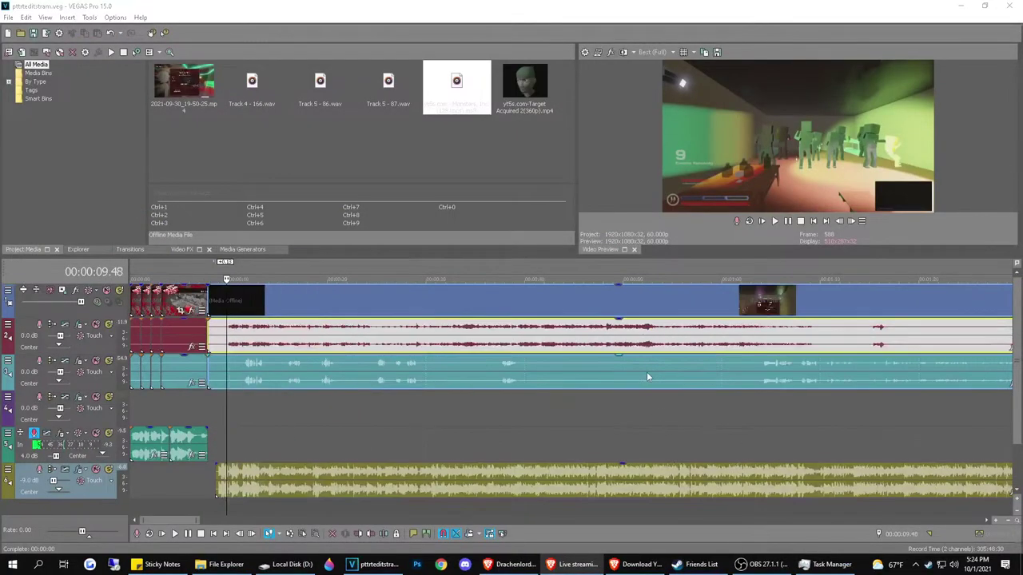
scroll(498, 399, "up", 4)
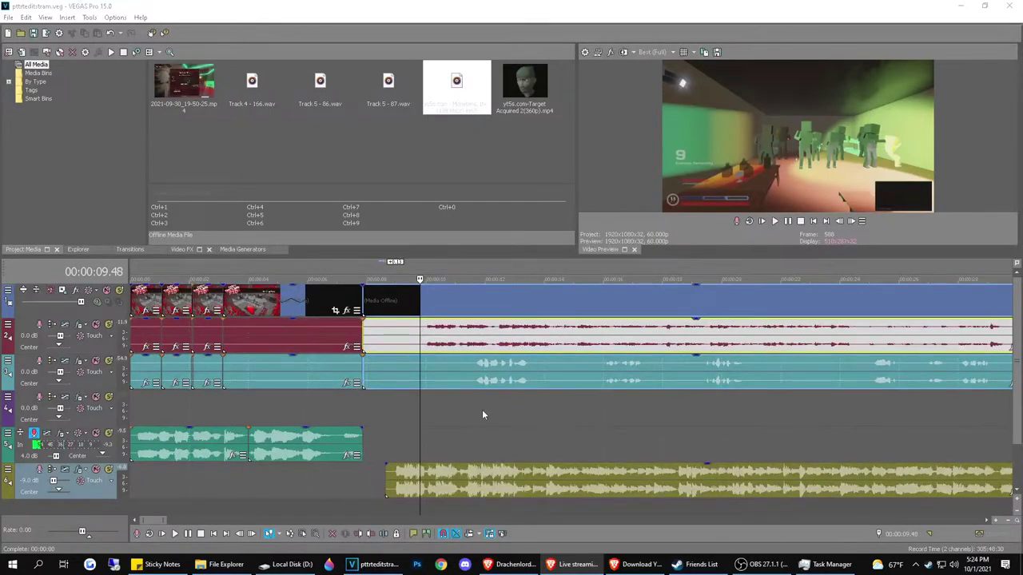
left_click(395, 436)
key("space")
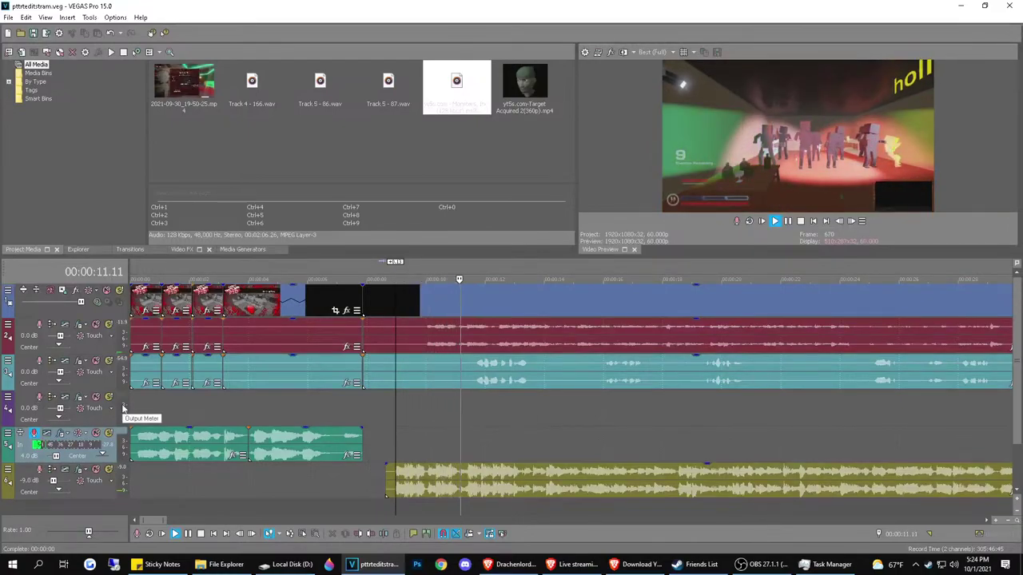
left_click(530, 330)
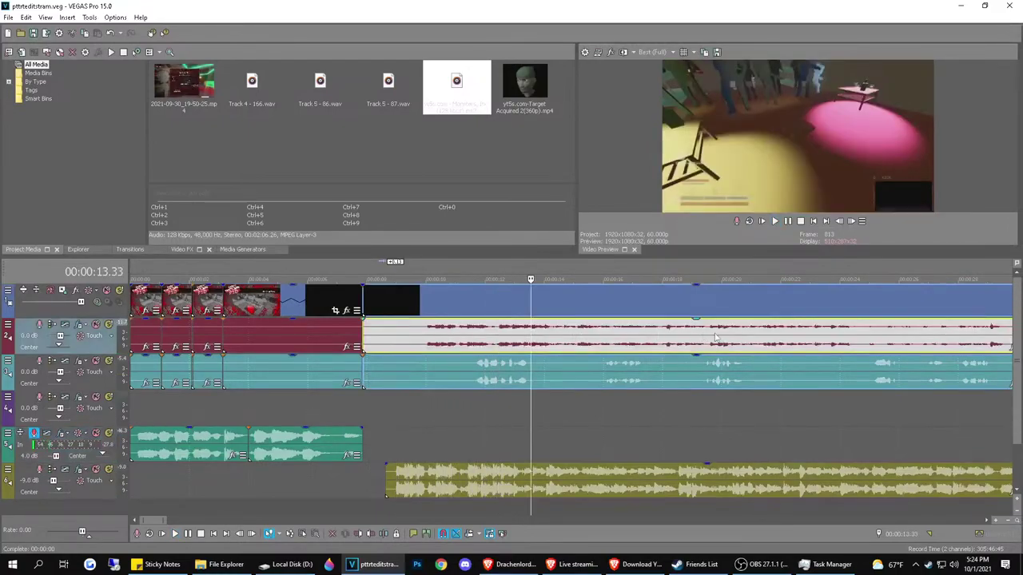
Mute the game audio on track 2 and play back the section following the start of the music
left_click_drag(693, 326, 701, 295)
left_click(686, 345)
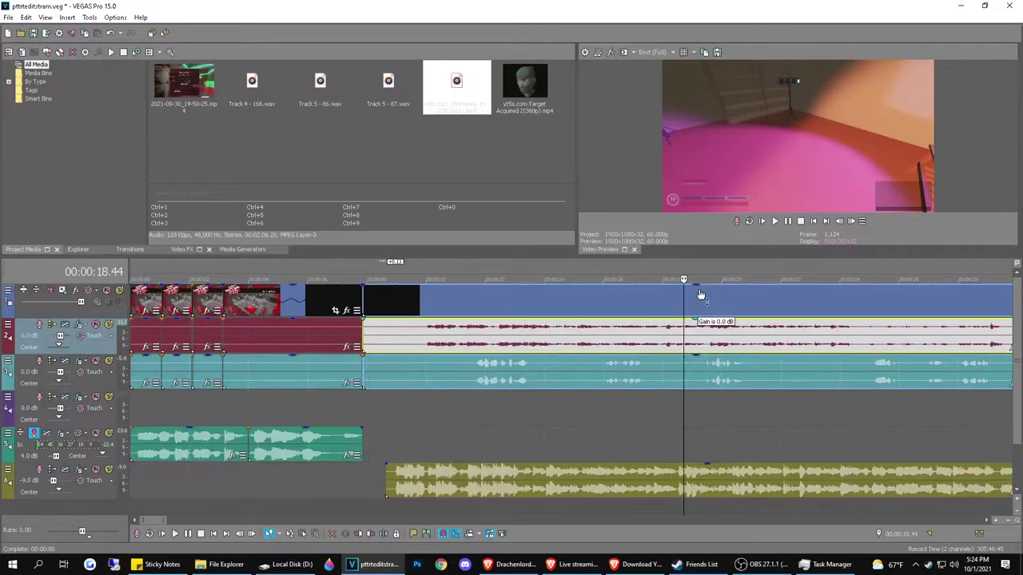
left_click(96, 325)
left_click(452, 349)
key("space")
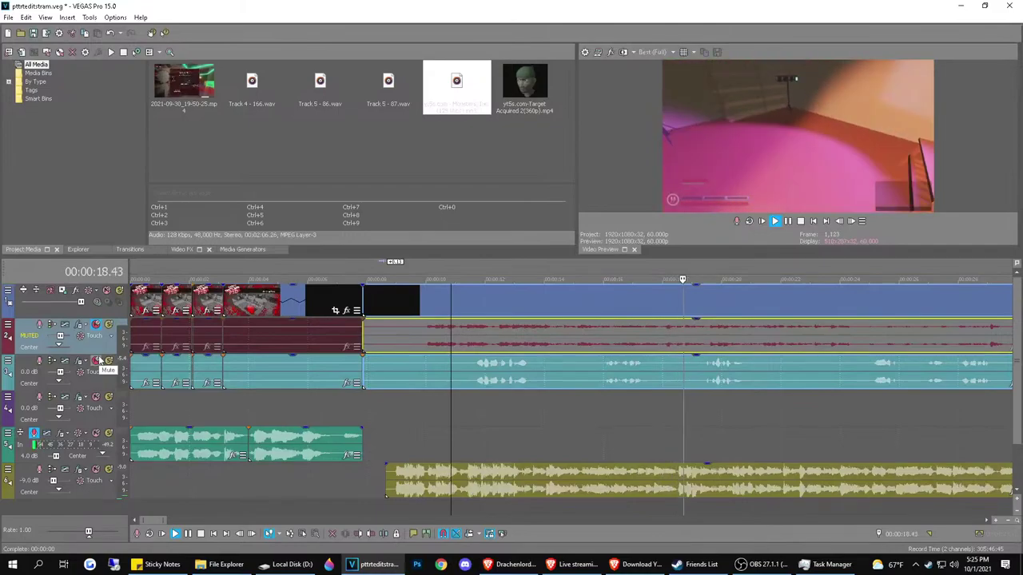
Split the gameplay clip and its audio at 00:00:14.46, and play the remaining part from 00:00:24.44
left_click(564, 369)
key("s")
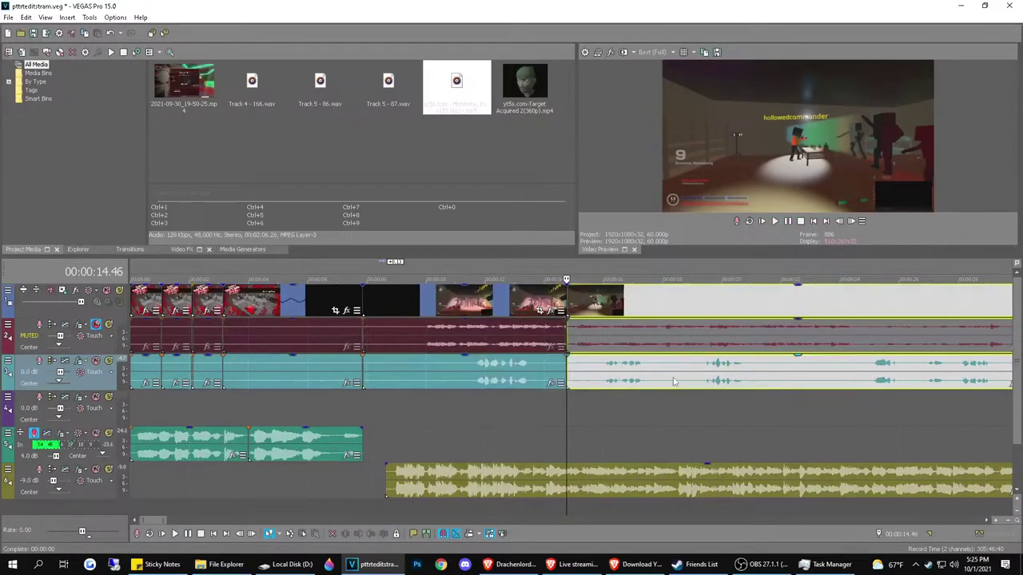
left_click(673, 380)
left_click(861, 373)
left_click(862, 373)
scroll(862, 374, "down", 3)
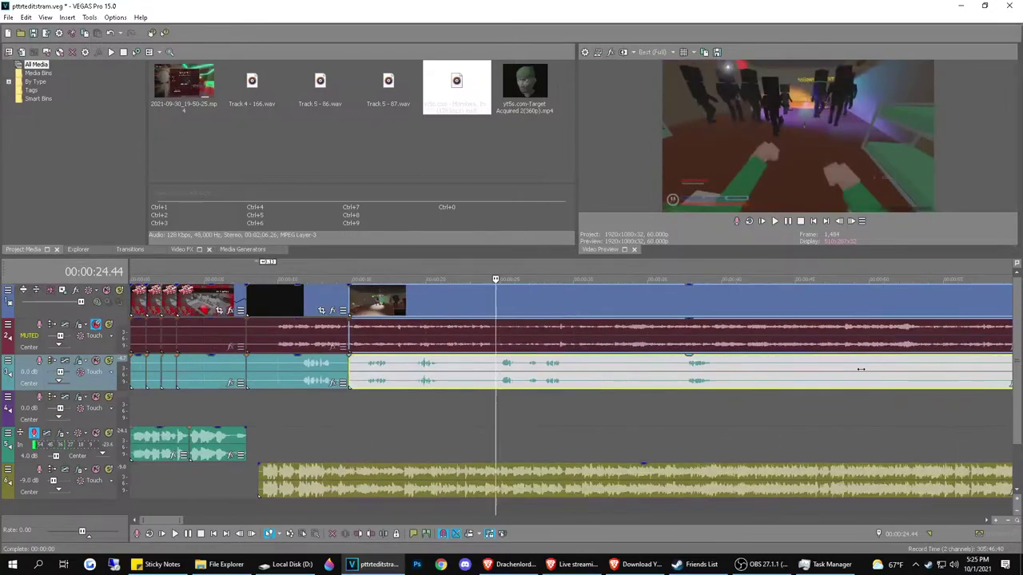
key("space")
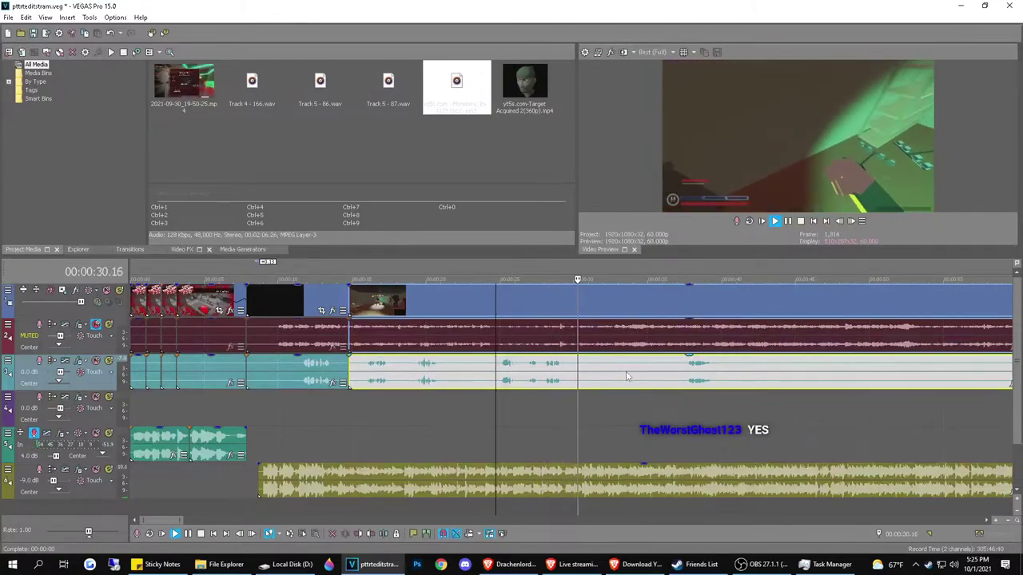
Audition the gameplay from about 1:04 and split the clip and its audio at 00:01:14.03
scroll(557, 370, "down", 3)
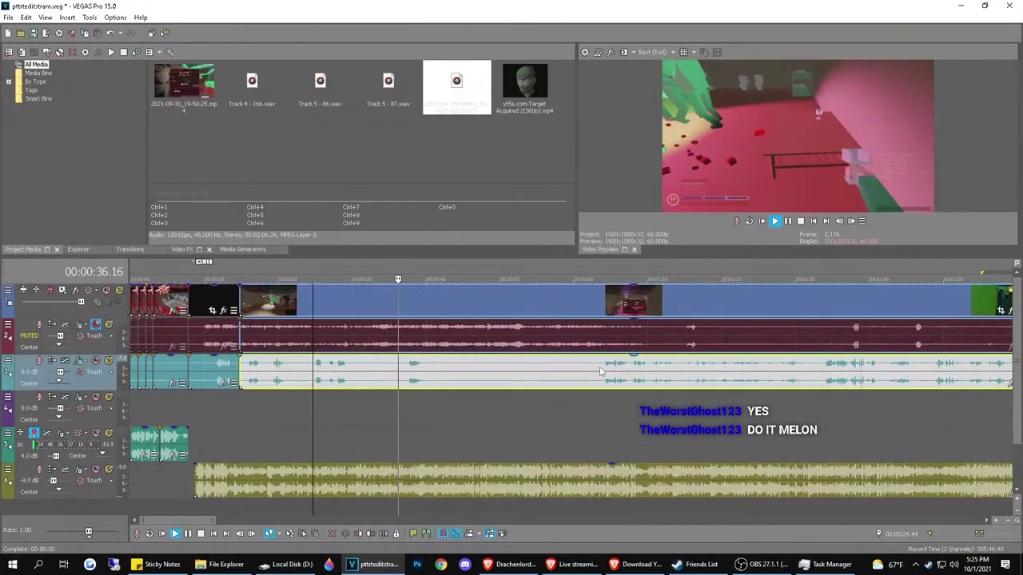
left_click(600, 372)
scroll(651, 354, "up", 3)
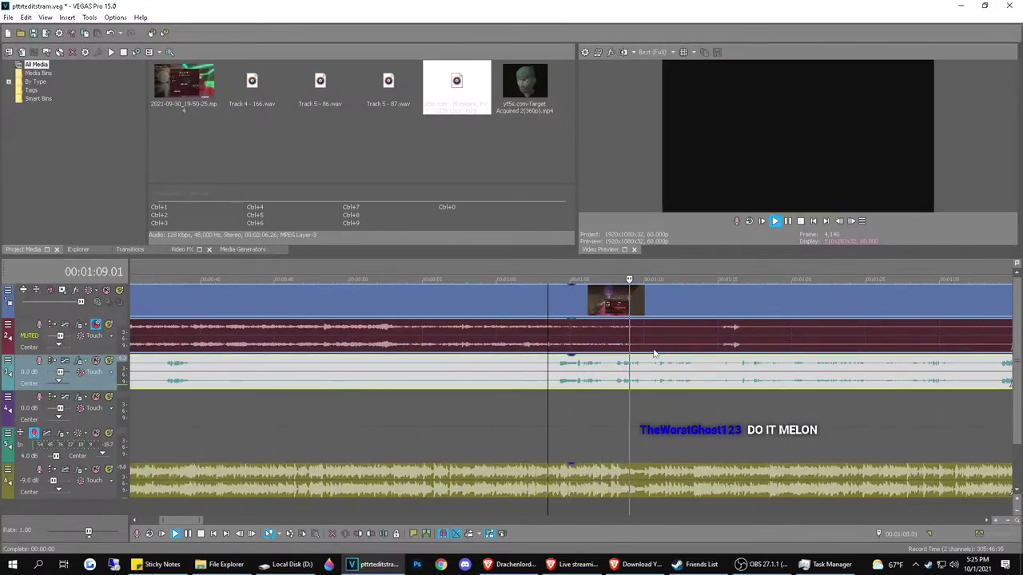
scroll(655, 351, "up", 3)
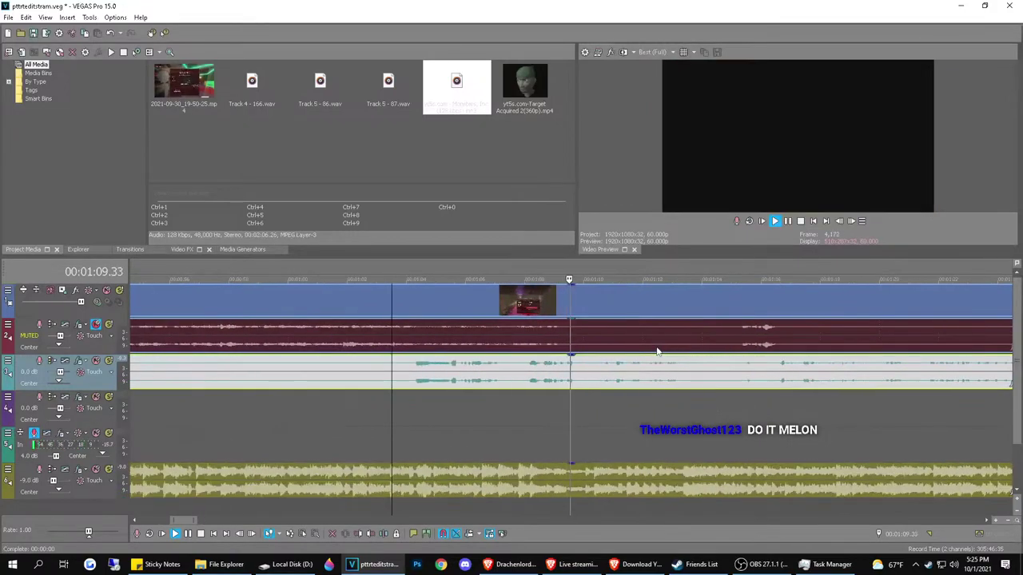
key("space")
left_click(703, 337)
key("s")
Split the middle gameplay clip at about 1:03 and lower the track 3 audio gain to silence for the part before the split
scroll(703, 339, "down", 4)
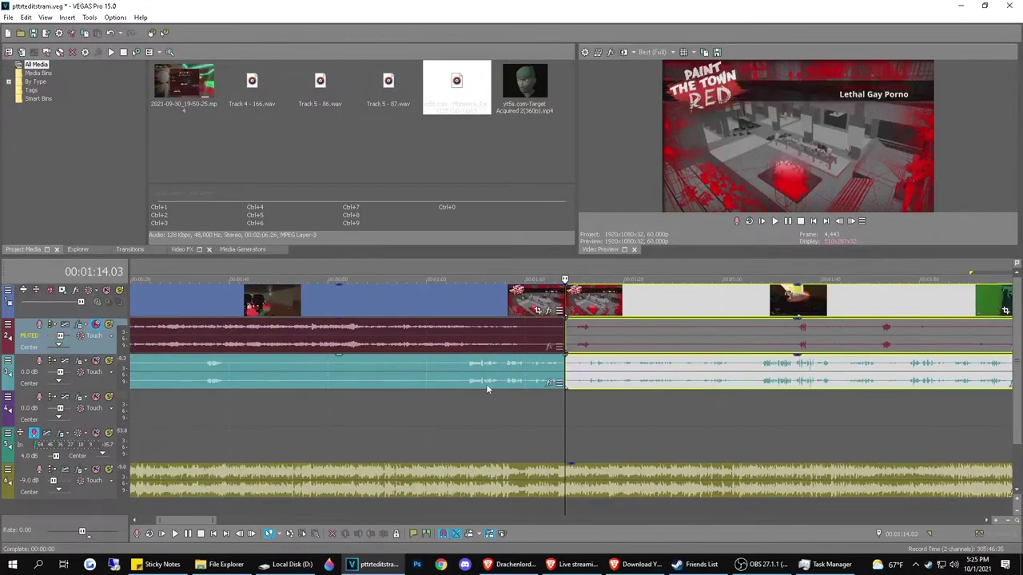
left_click(324, 371)
scroll(525, 373, "down", 3)
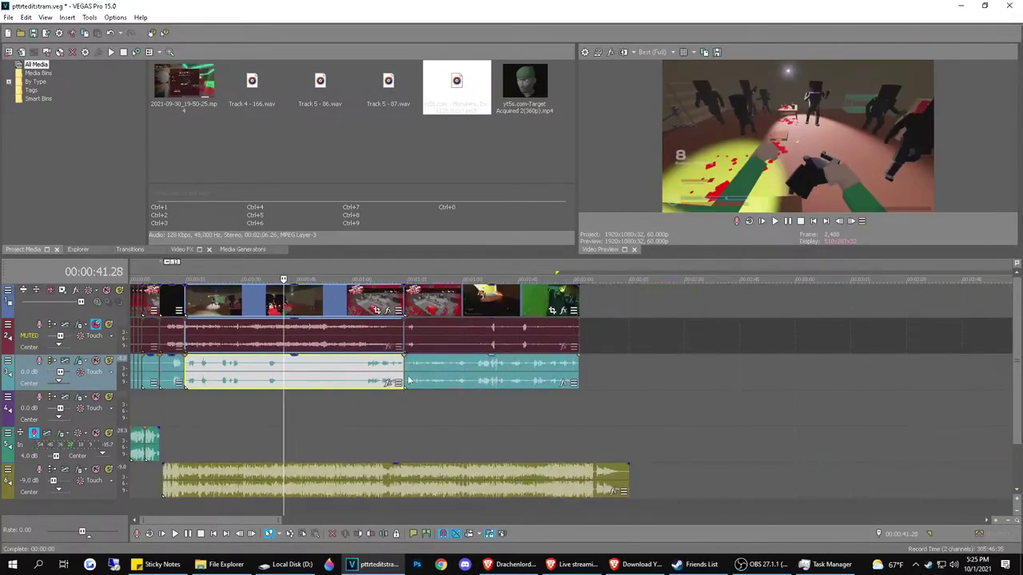
key("space")
left_click(364, 376)
key("s")
left_click(326, 369)
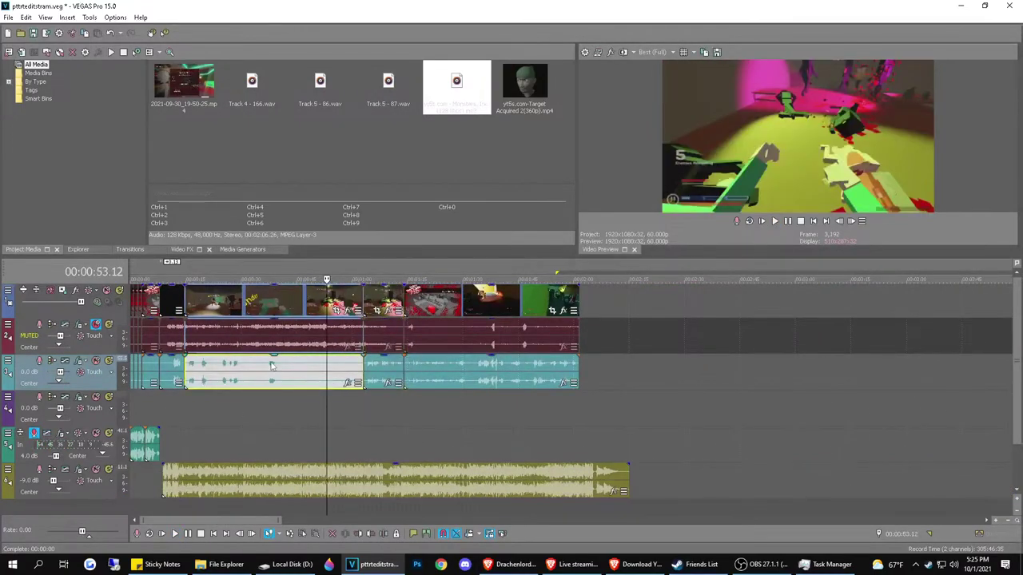
left_click_drag(279, 363, 266, 405)
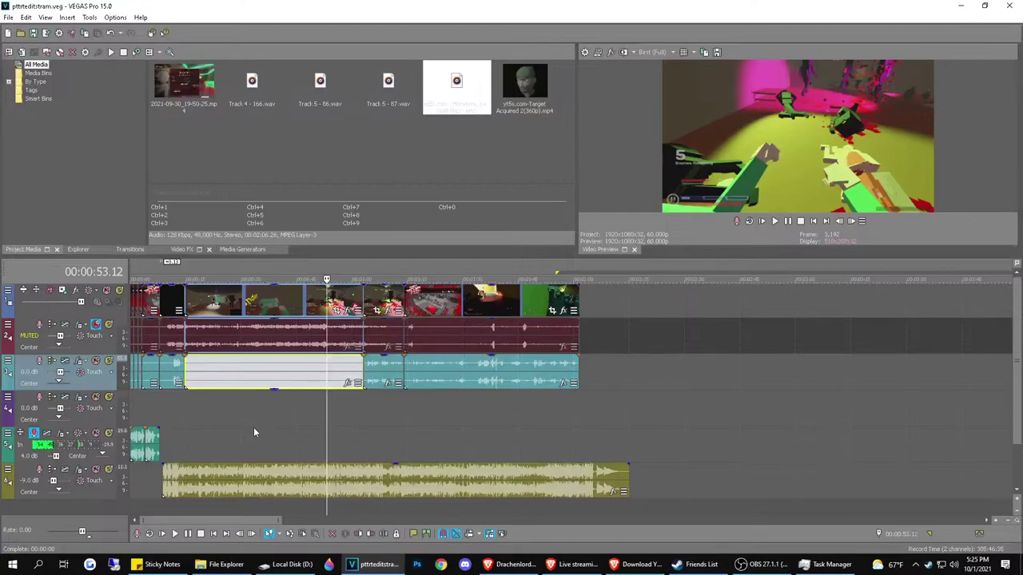
Play the edit from the beginning, and replay the middle gameplay clip from about 20 seconds and from its start
scroll(333, 465, "down", 3)
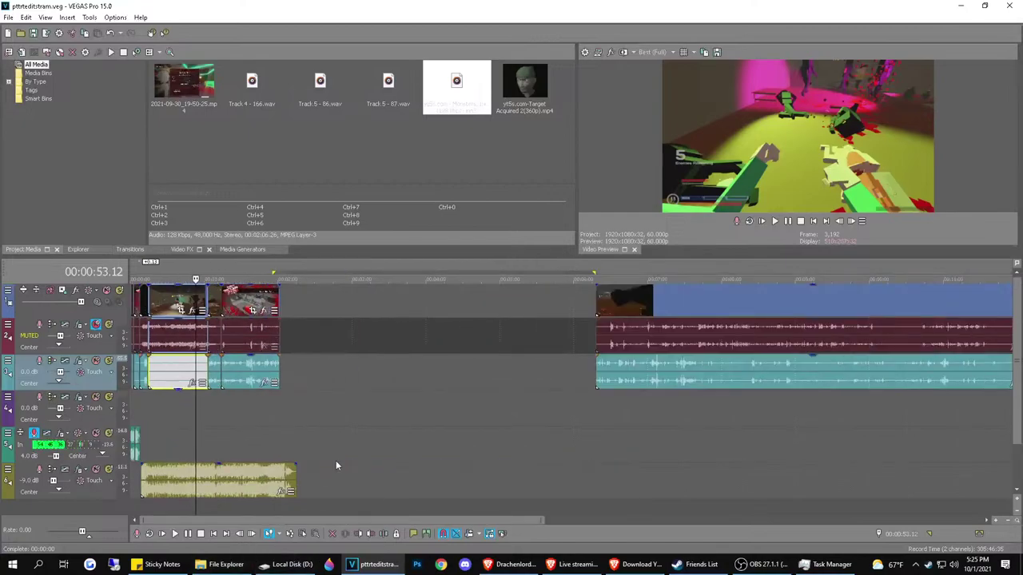
scroll(336, 460, "up", 3)
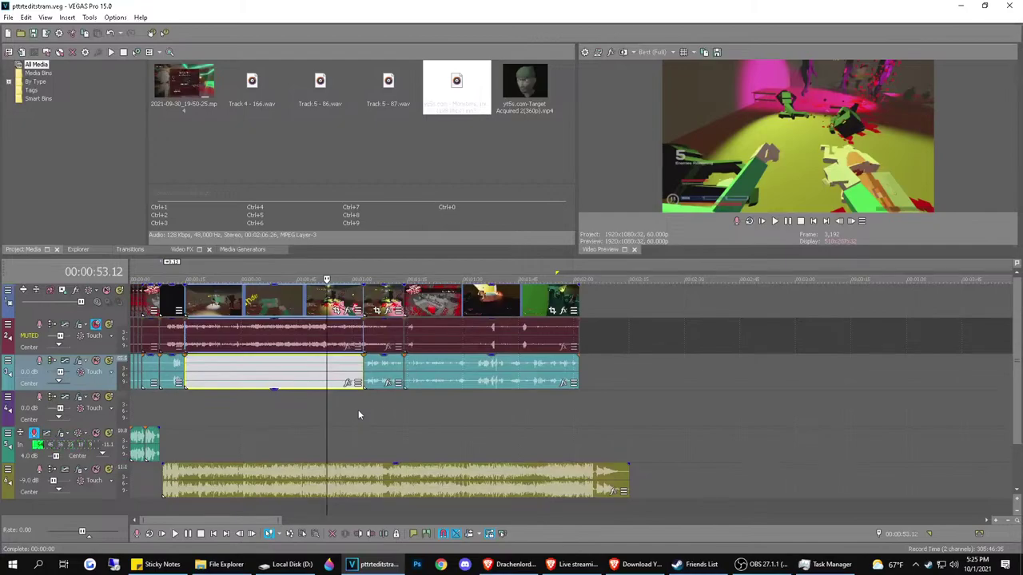
scroll(358, 409, "up", 2)
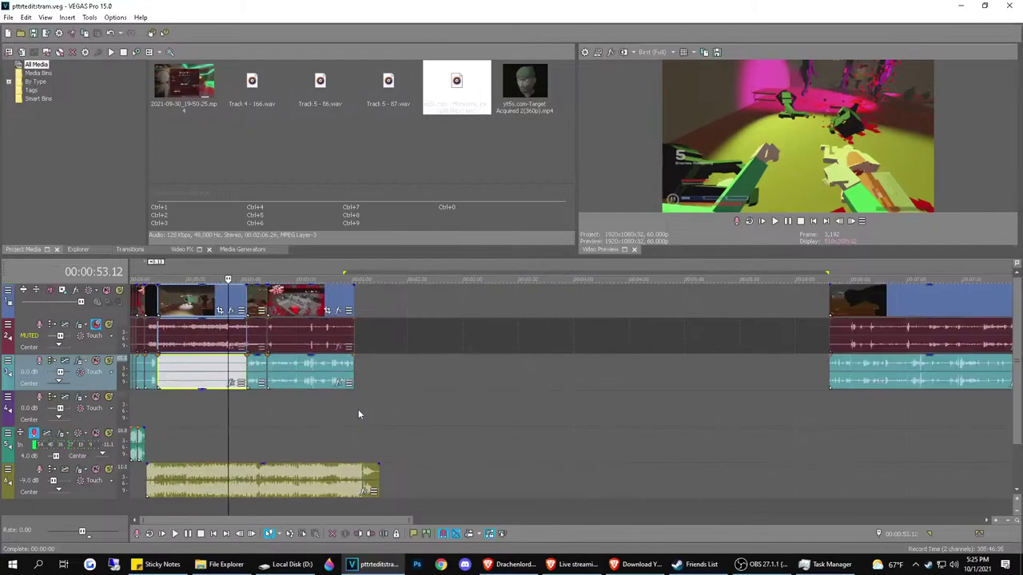
left_click(162, 535)
scroll(392, 421, "up", 5)
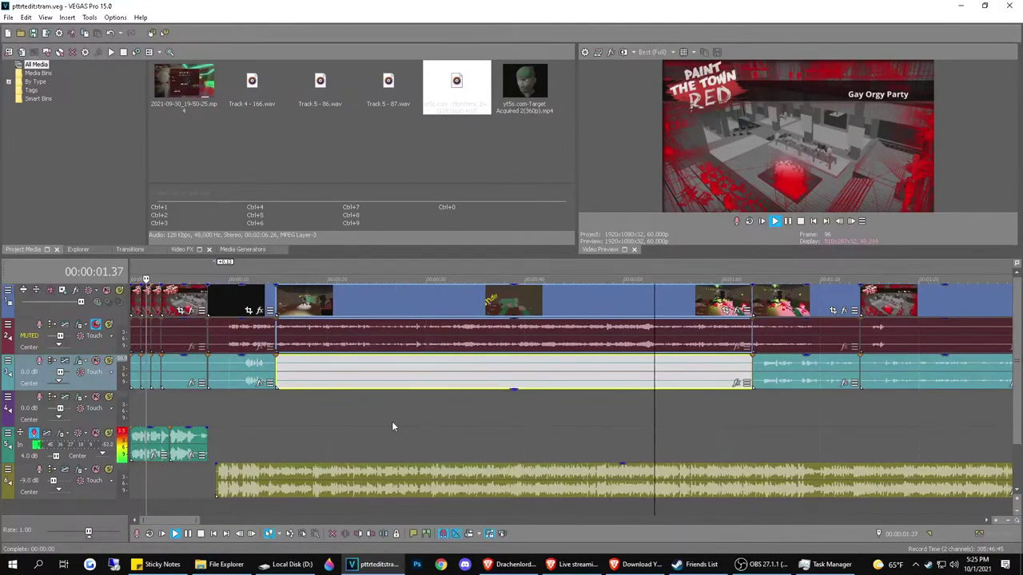
scroll(392, 420, "up", 8)
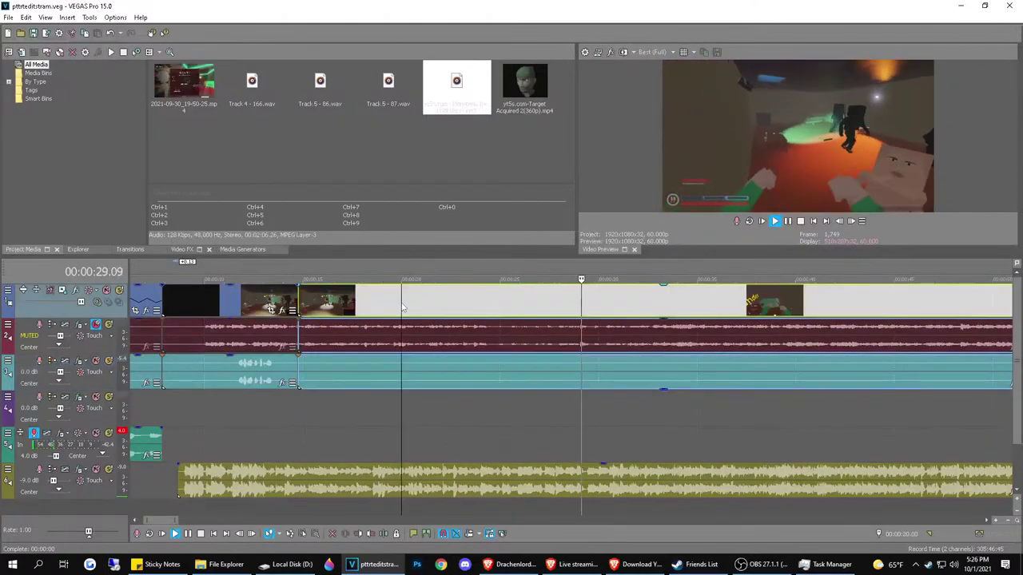
left_click(405, 310)
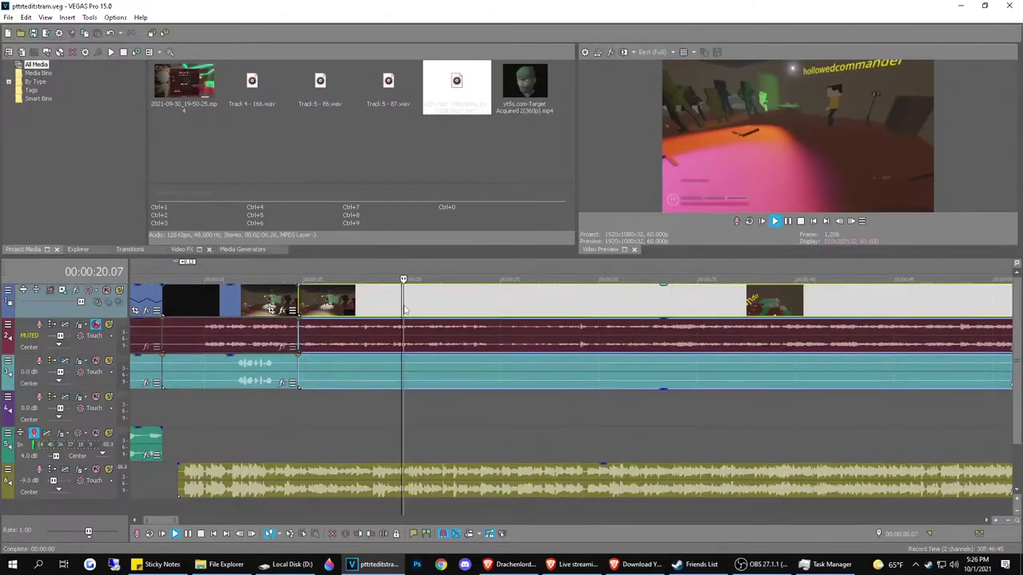
left_click(300, 310)
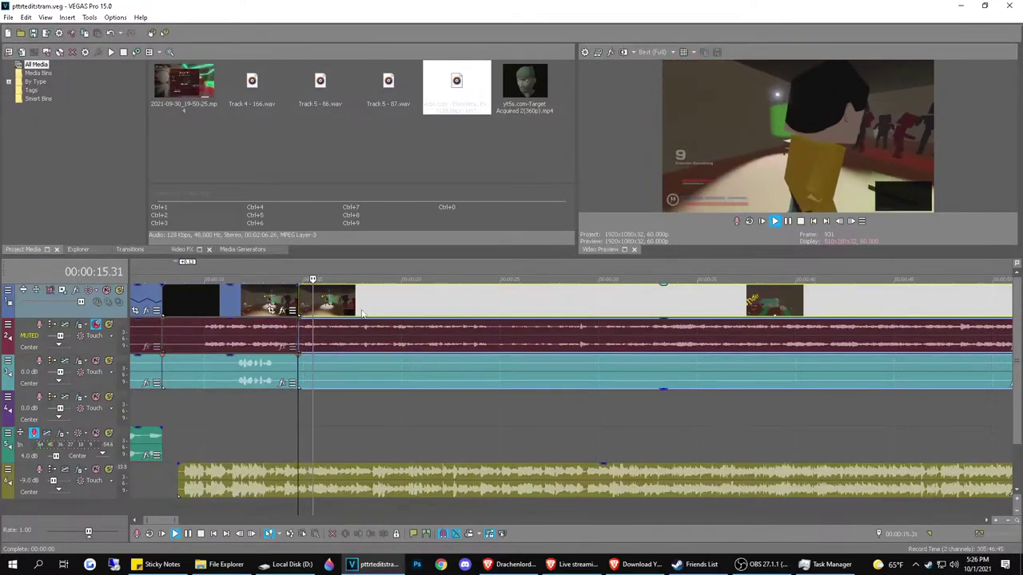
Audition the gameplay clip around 0:25 and split the clip and its audio at 00:00:22.57
left_click(512, 317)
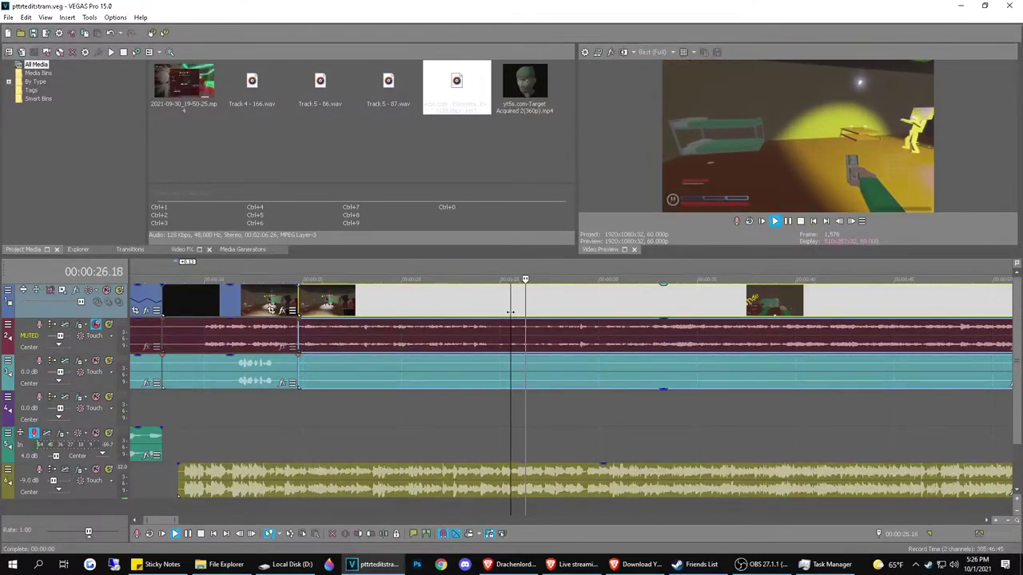
key("space")
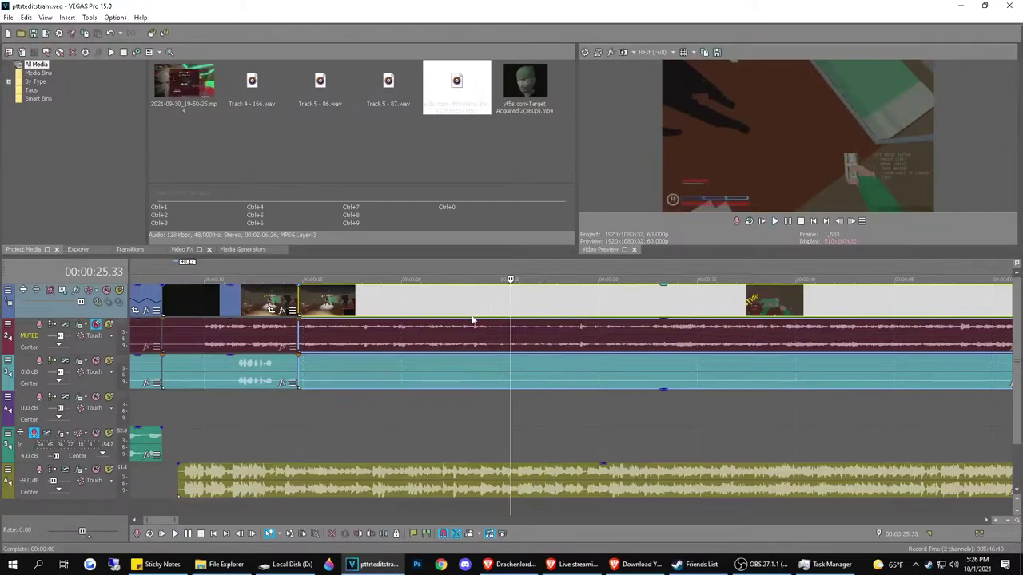
left_click(473, 320)
left_click(459, 318)
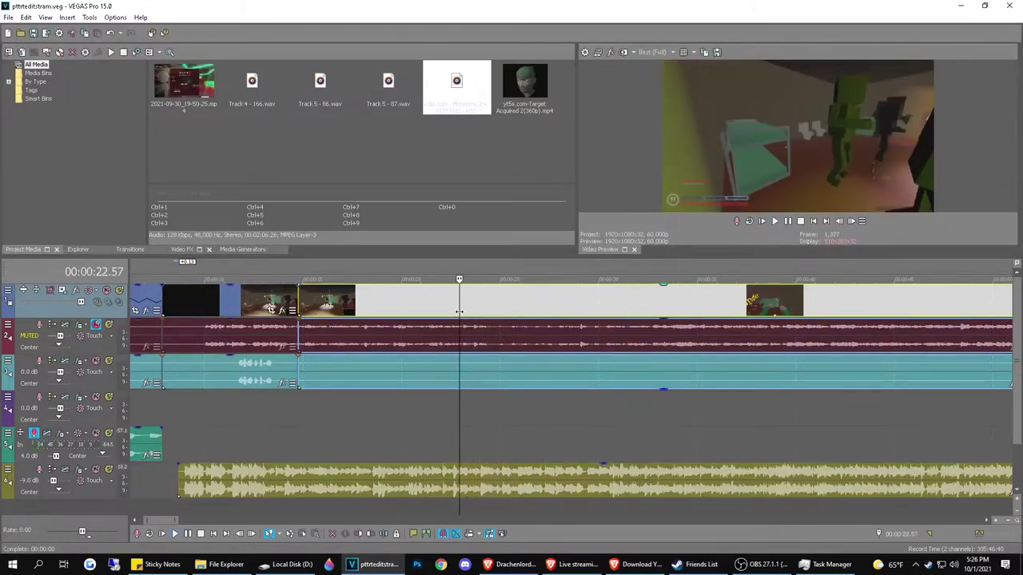
key("s")
scroll(518, 311, "down", 3)
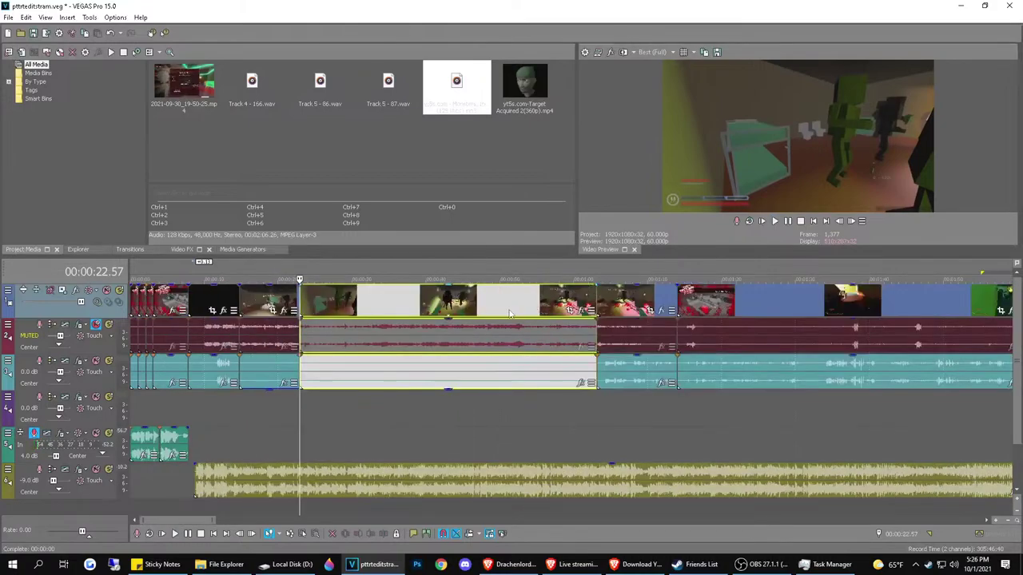
Audition the long gameplay clip after the split at about 0:50, 0:47 and 0:41
key("space")
left_click(504, 298)
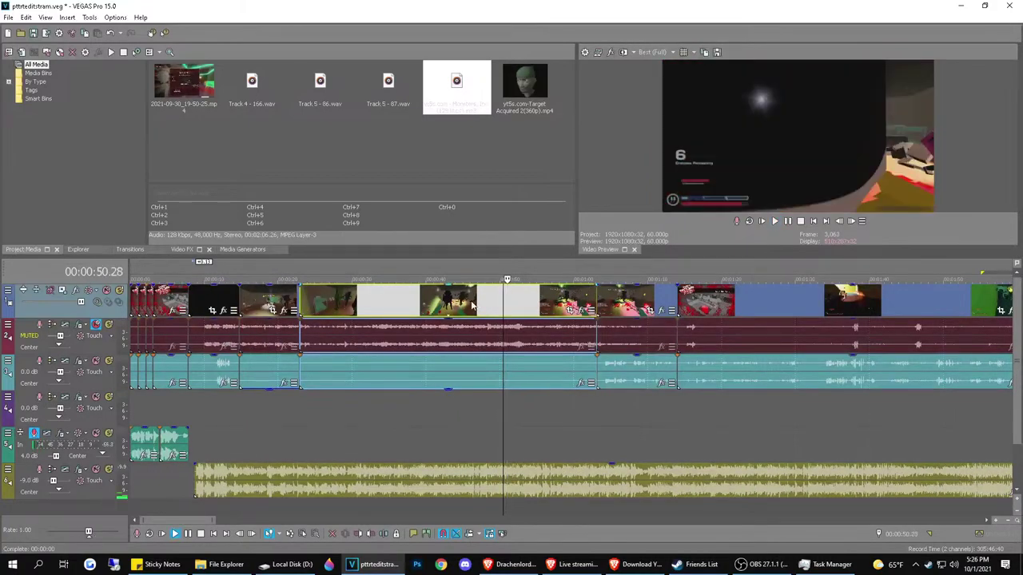
left_click(473, 305)
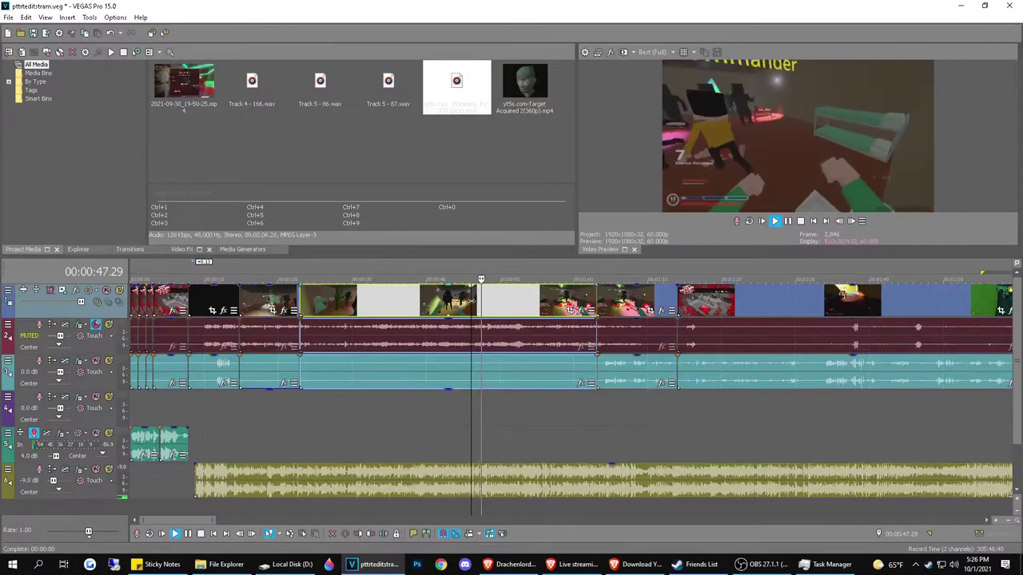
left_click(434, 308)
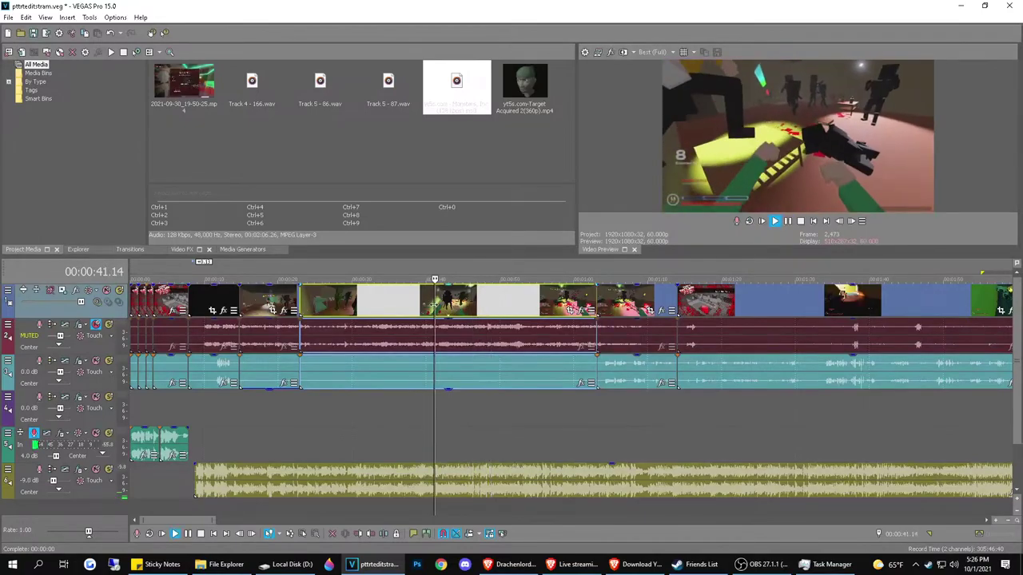
key("space")
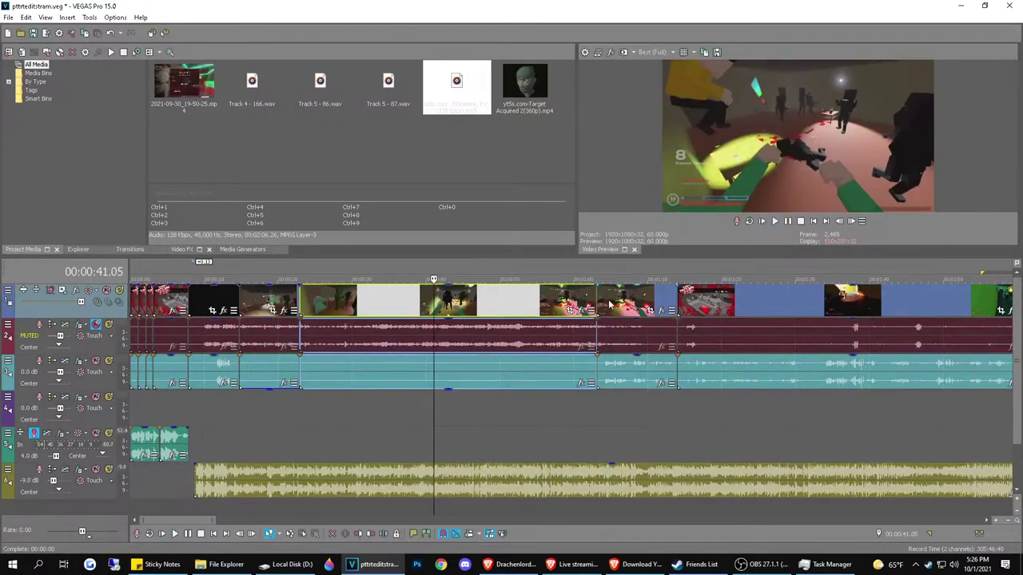
Shift the following clip later to open a gap, and time-compress the long gameplay clip so it ends at 00:00:47.09
left_click_drag(610, 304, 637, 298)
left_click(557, 306)
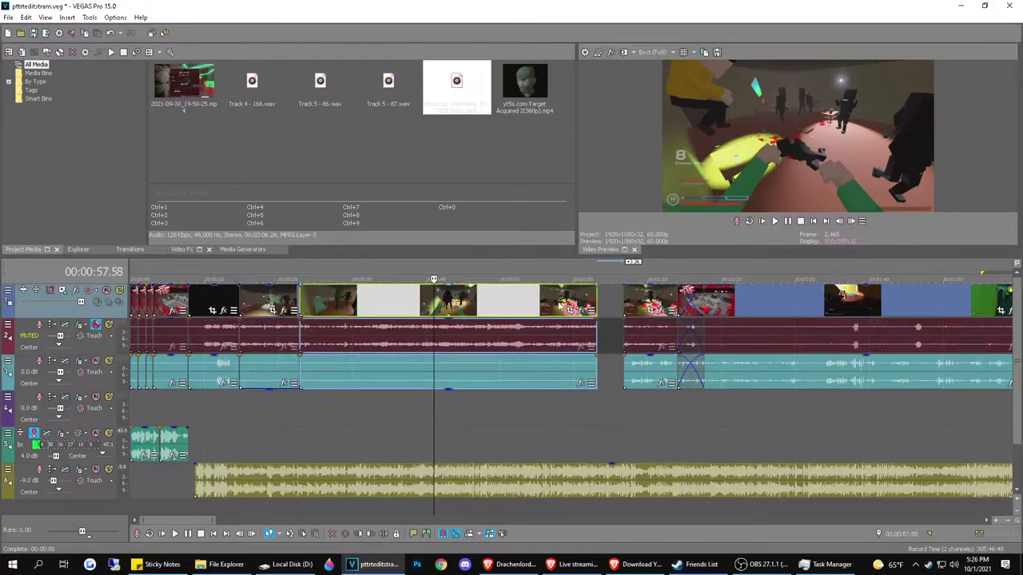
left_click(517, 309)
left_click(479, 312)
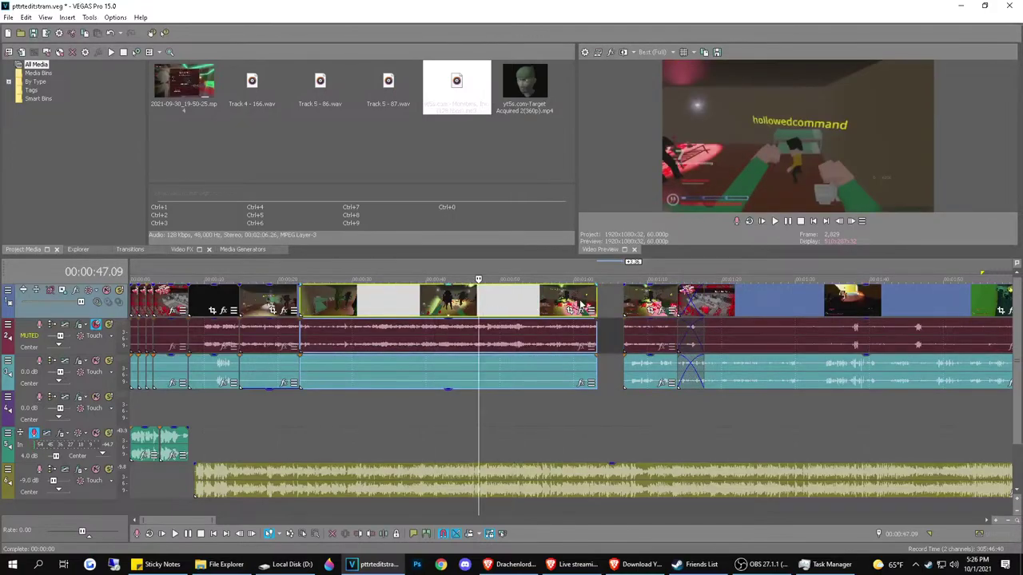
left_click_drag(596, 300, 478, 301)
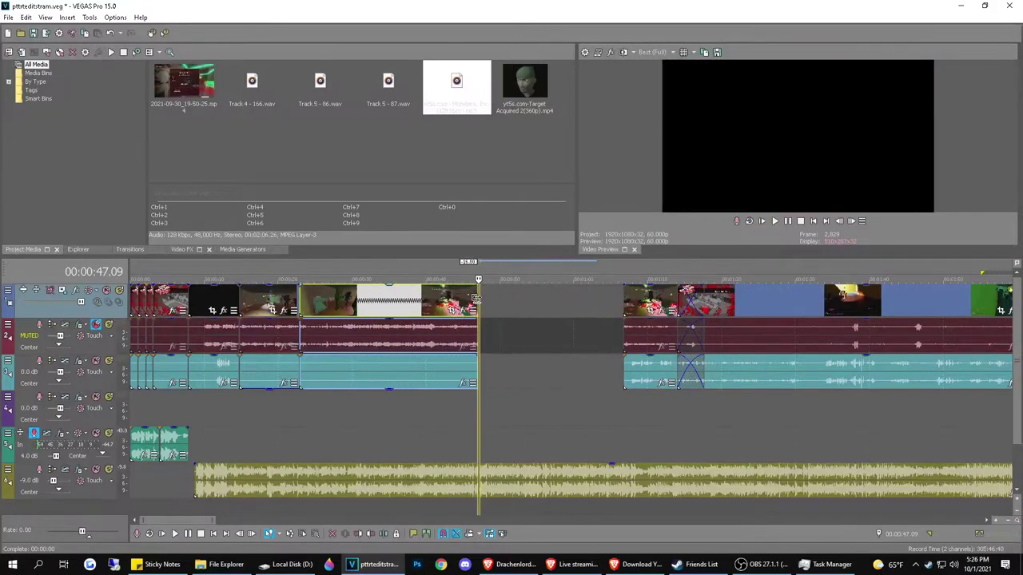
Play the edit from 00:00:19.58 and move the short gameplay clip back against the end of the time-compressed clip
left_click(278, 424)
key("space")
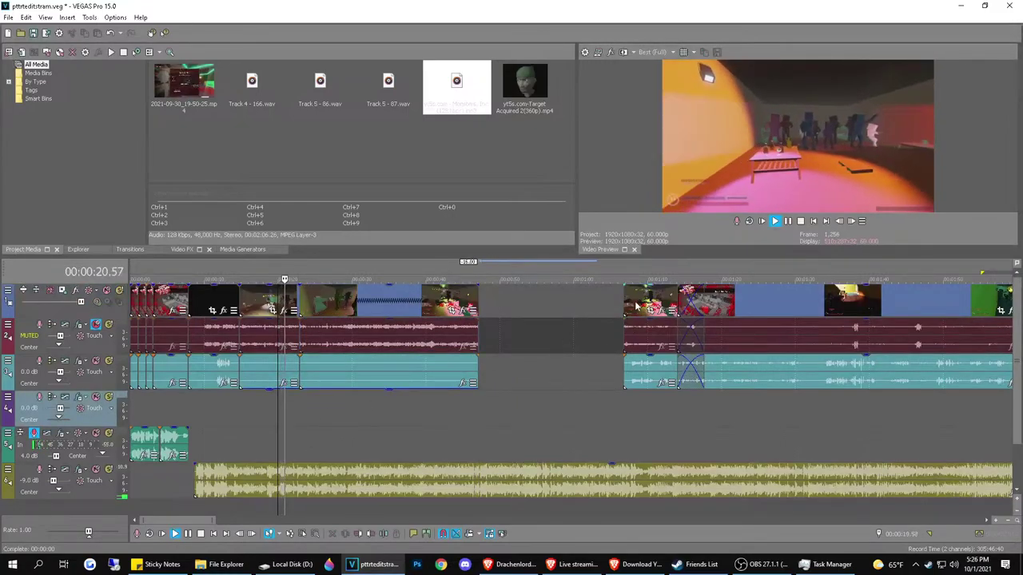
left_click_drag(636, 310, 490, 312)
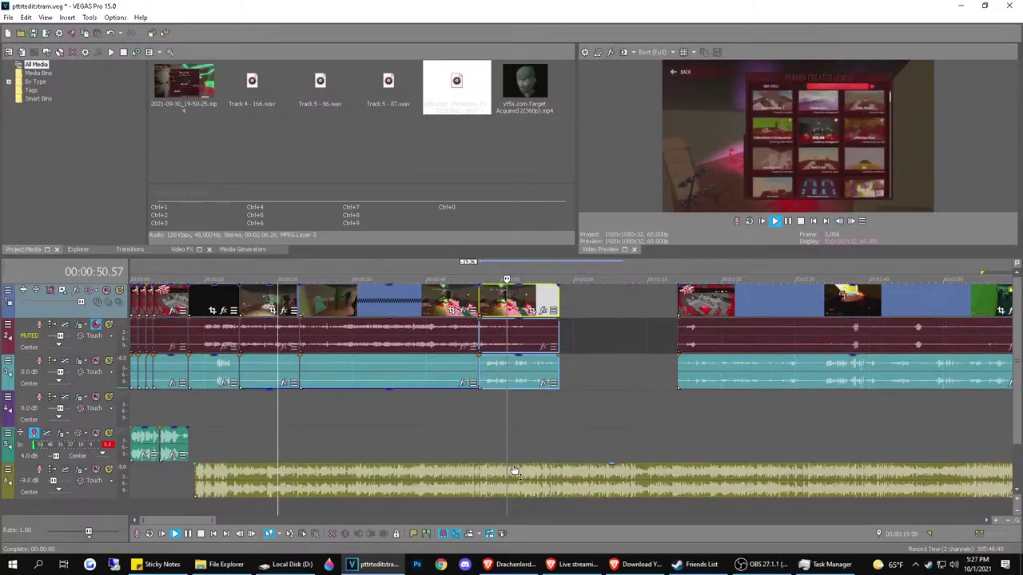
Stop playback and set the volume of track 3 to 8.0 dB and of music track 6 to -11.0 dB
scroll(515, 472, "up", 1)
scroll(596, 403, "down", 1)
key("space")
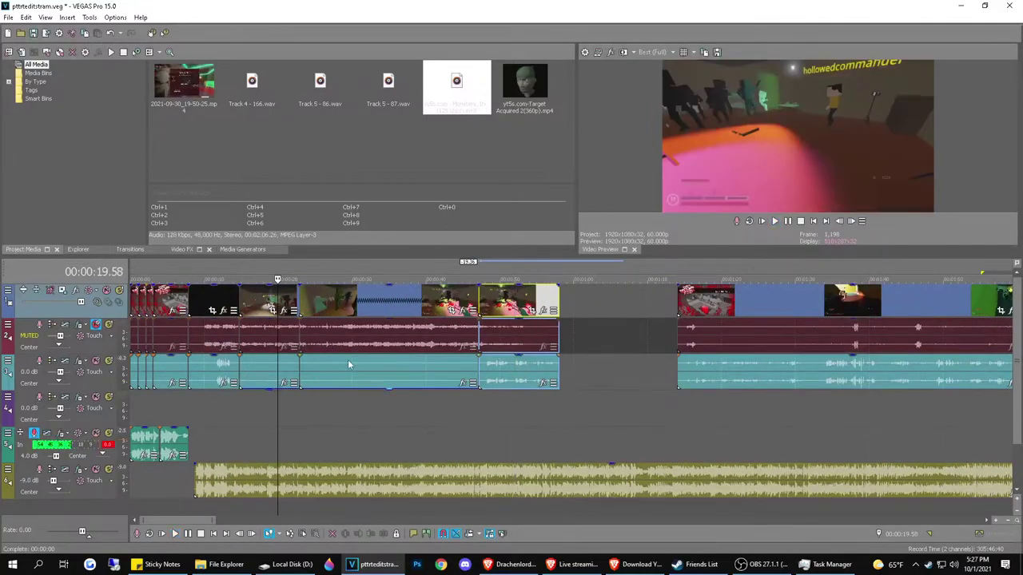
left_click(21, 372)
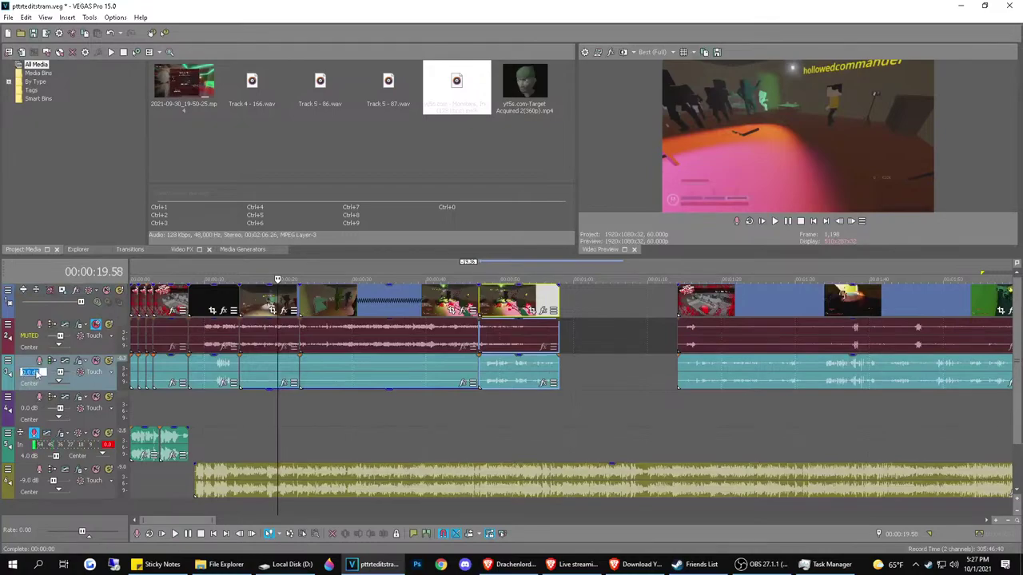
left_click(25, 478)
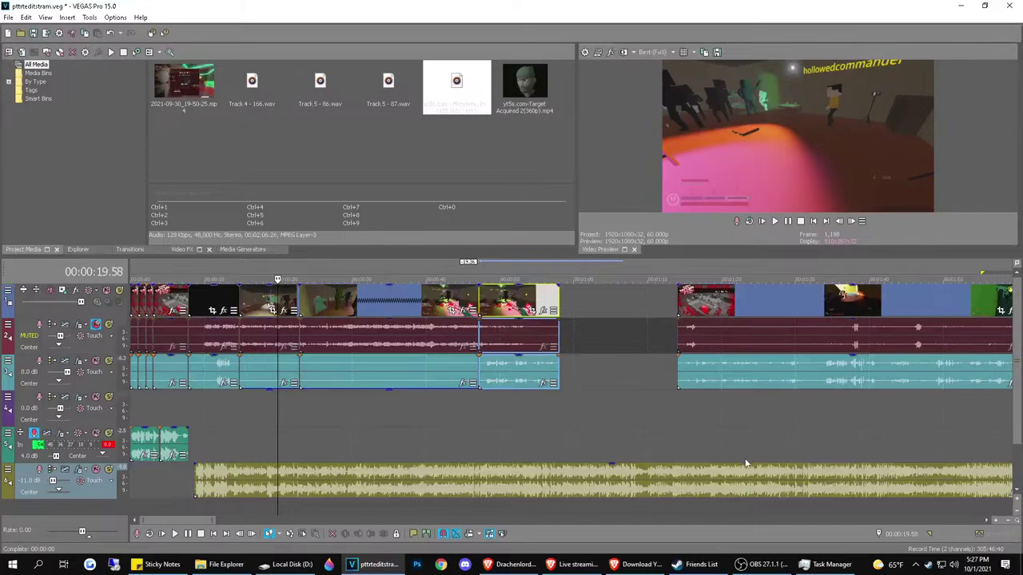
Split the music on track 6 where the short gameplay clip ends and delete the remainder
left_click(559, 479)
key("s")
left_click(594, 479)
key("Delete")
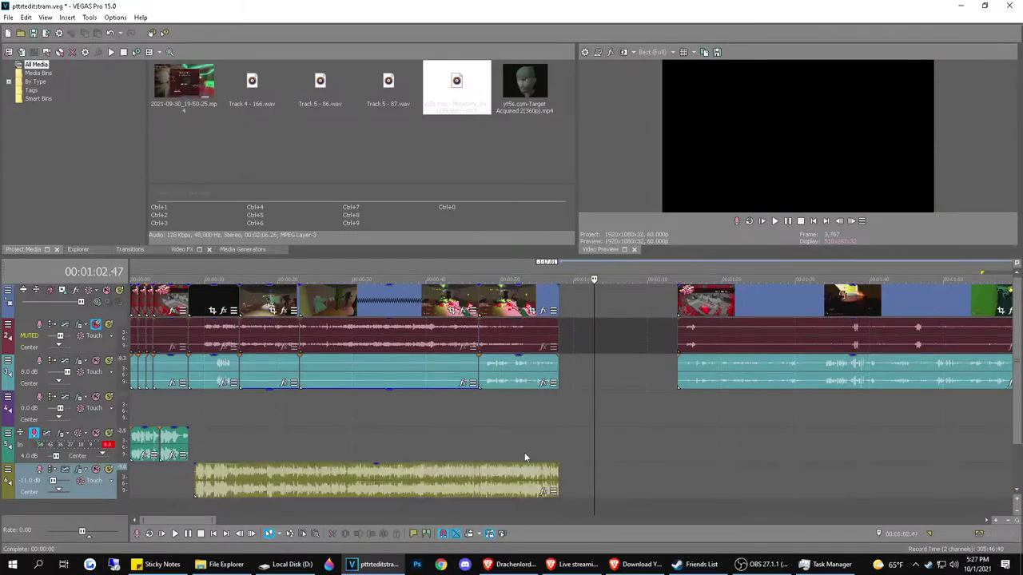
Play the ending from about 0:43 and fade the music out from about 0:44 with a curve that drops quickly first
left_click(452, 448)
scroll(453, 448, "up", 3)
key("space")
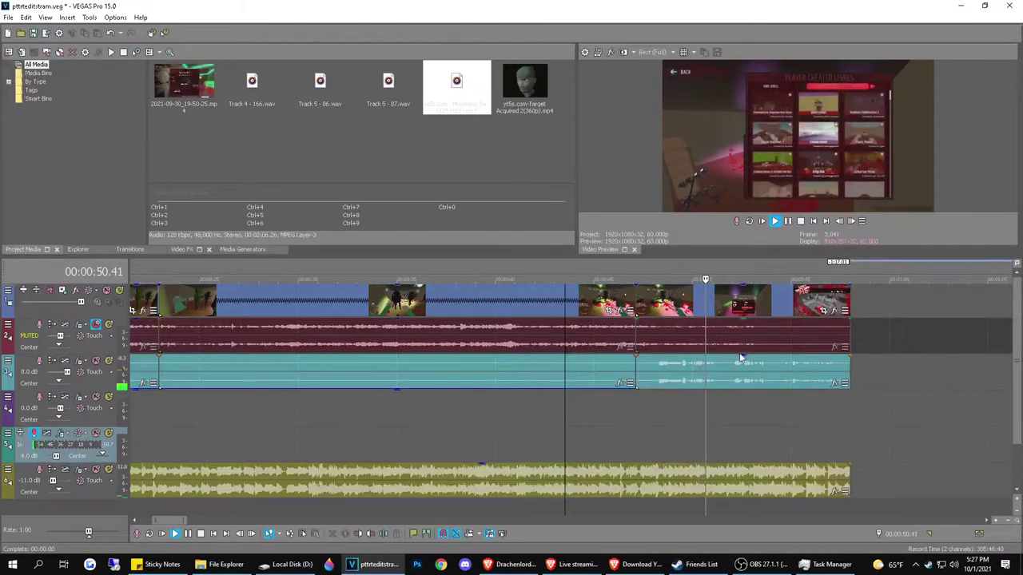
key("space")
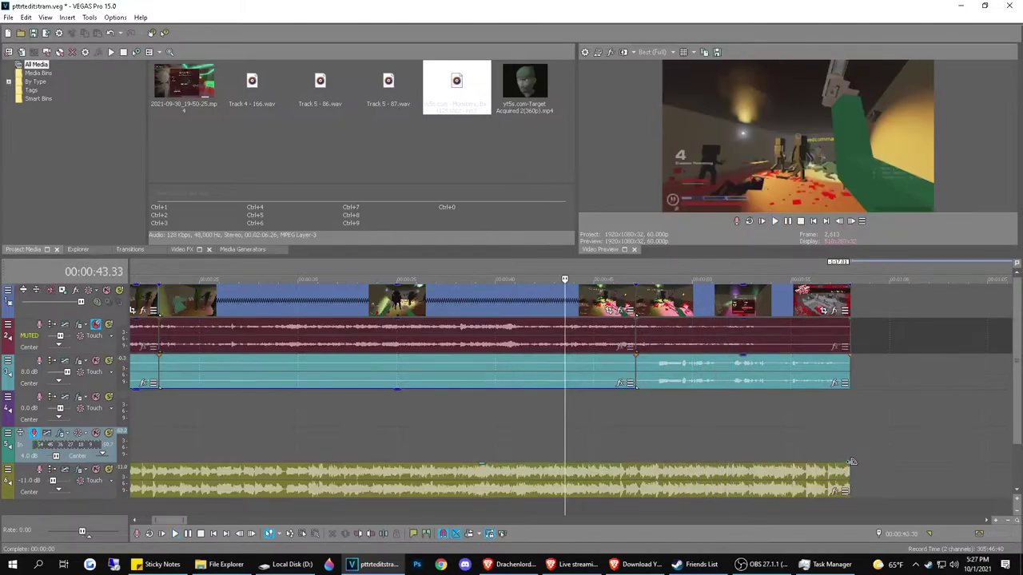
left_click_drag(852, 462, 585, 451)
key("space")
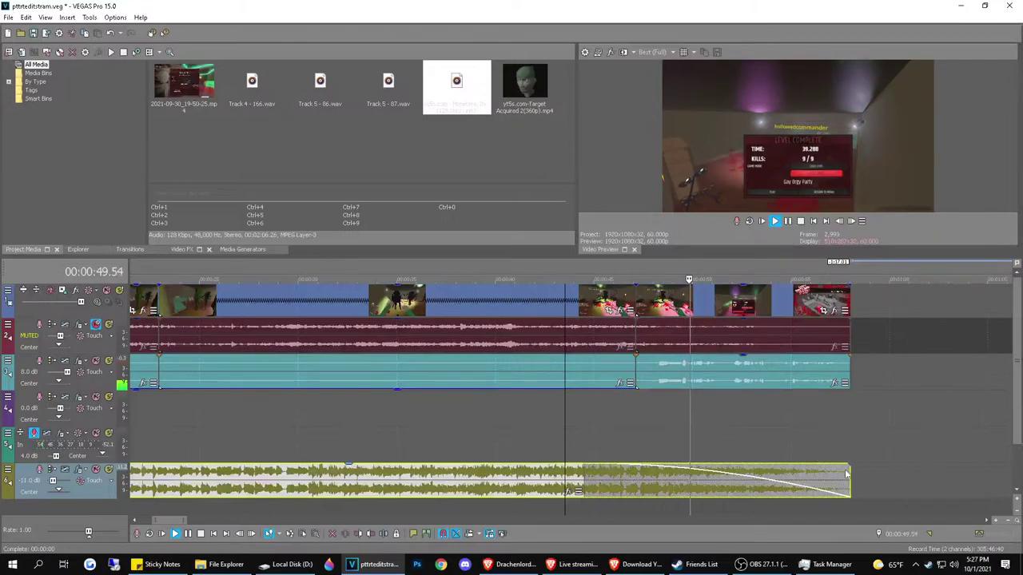
right_click(588, 477)
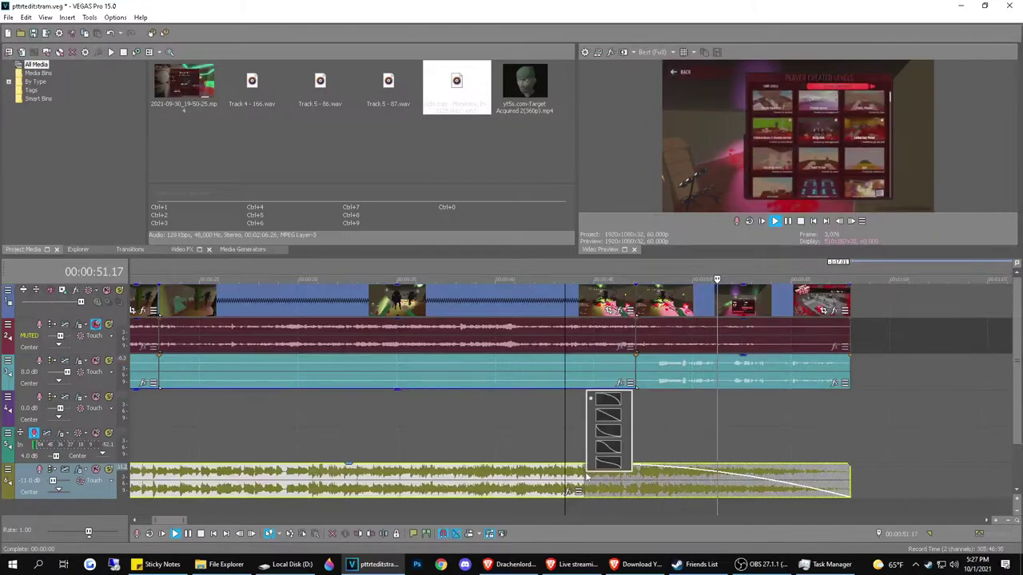
left_click(607, 432)
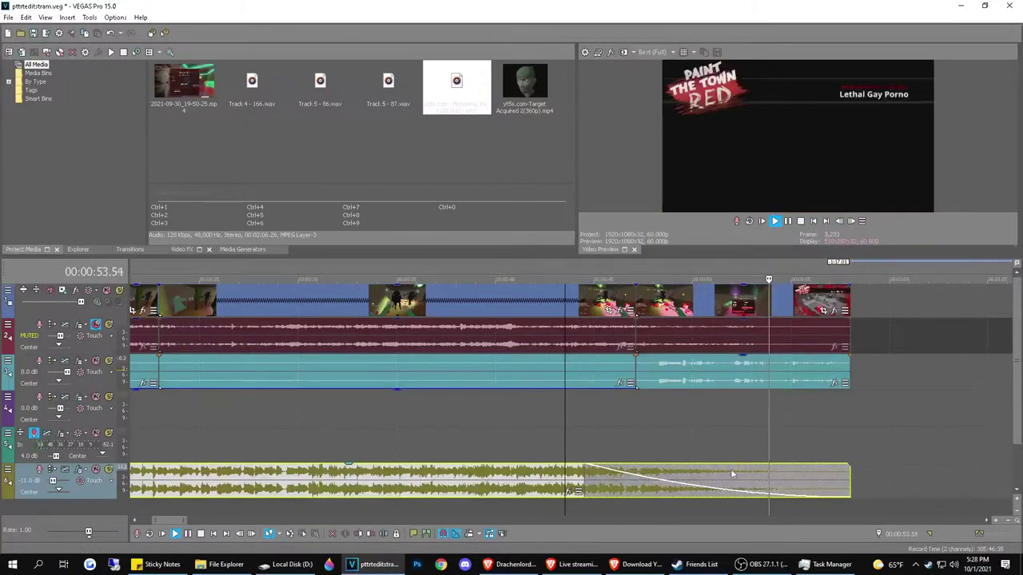
Play the music fade-out from about 0:45 through the end of the short gameplay clip
scroll(700, 429, "down", 3)
left_click(477, 428)
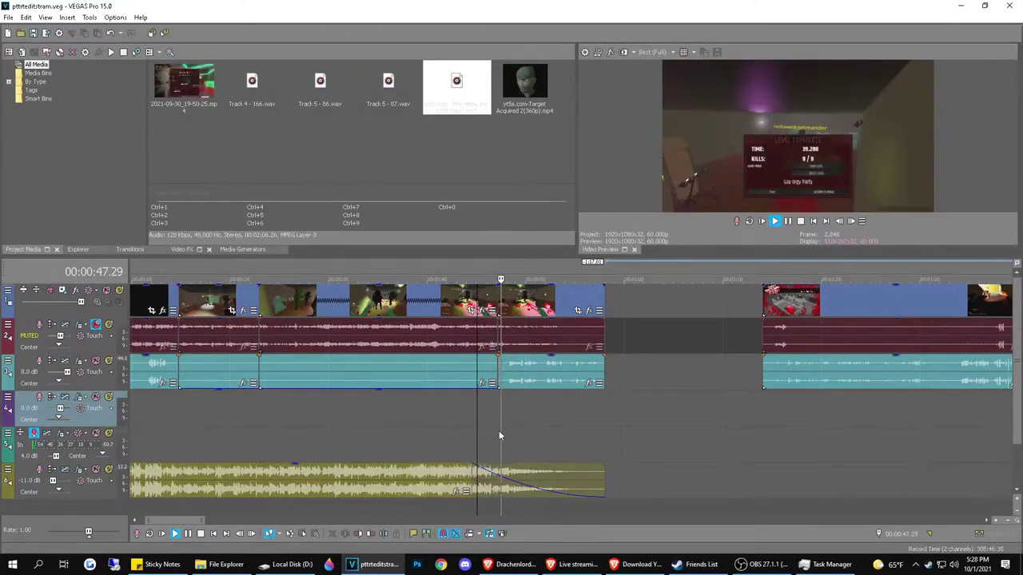
scroll(693, 365, "down", 3)
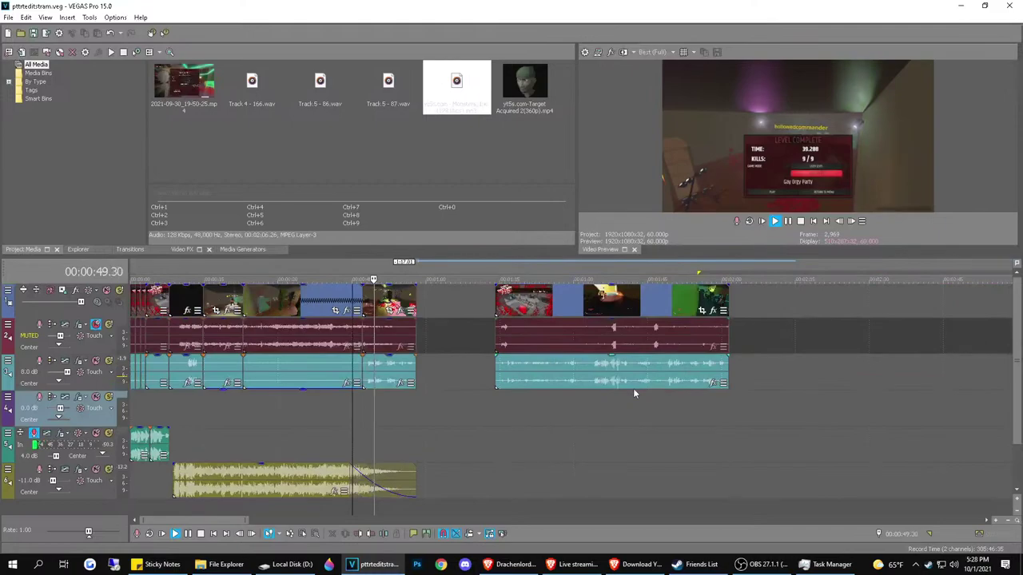
scroll(585, 374, "up", 3)
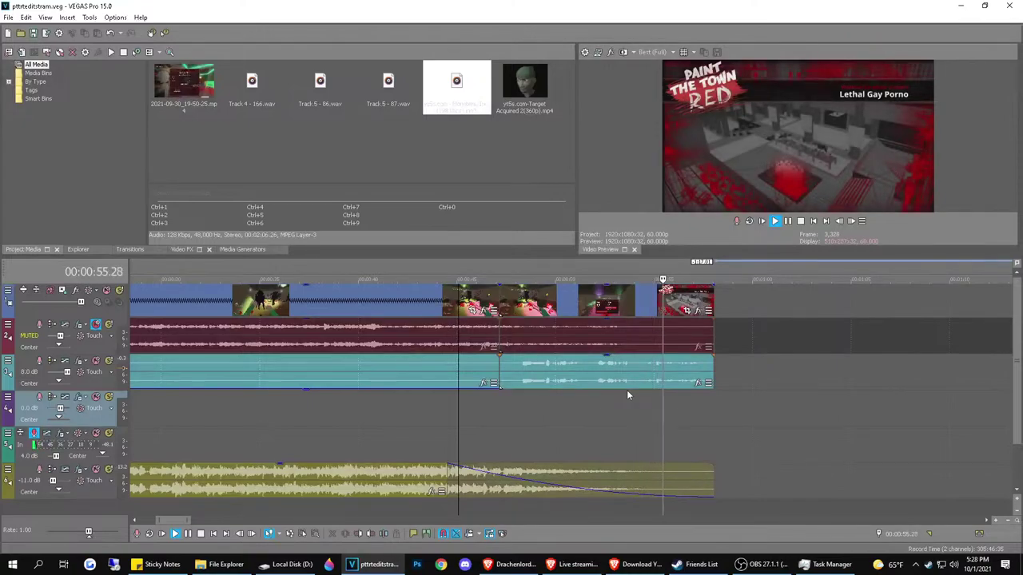
scroll(627, 390, "down", 3)
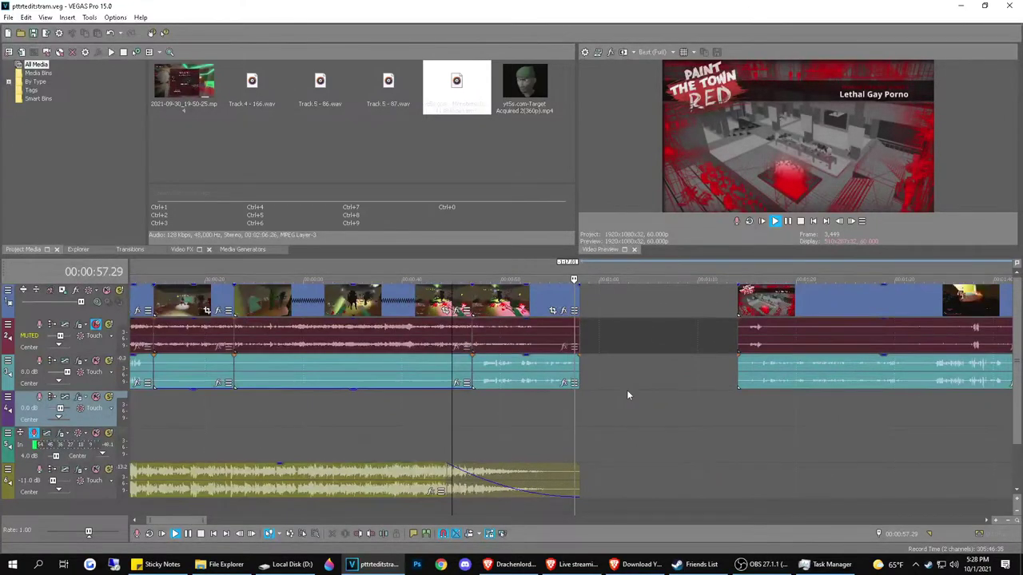
key("space")
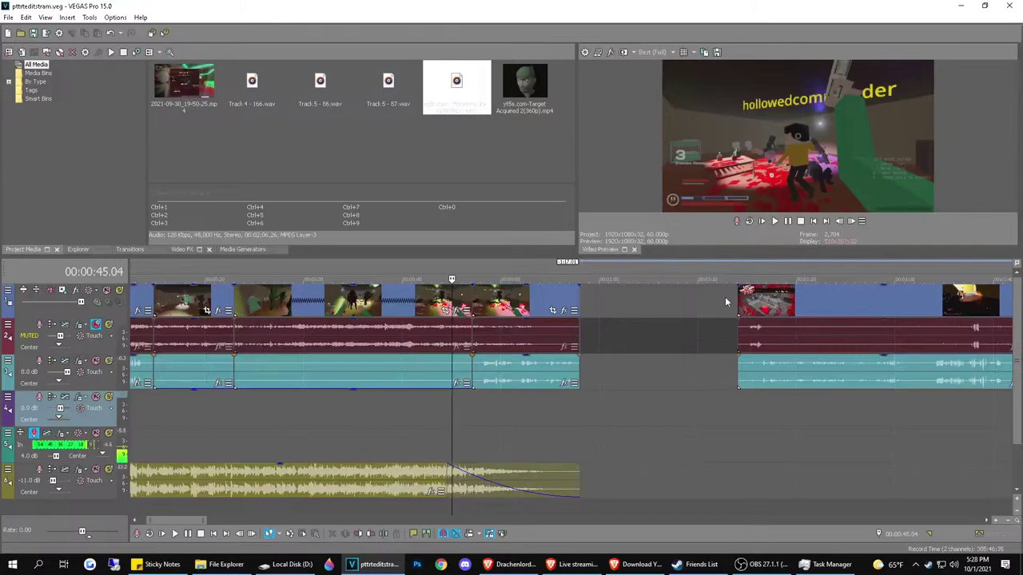
Audition the last gameplay clip from about 1:15 and from 00:01:26.34
left_click(756, 302)
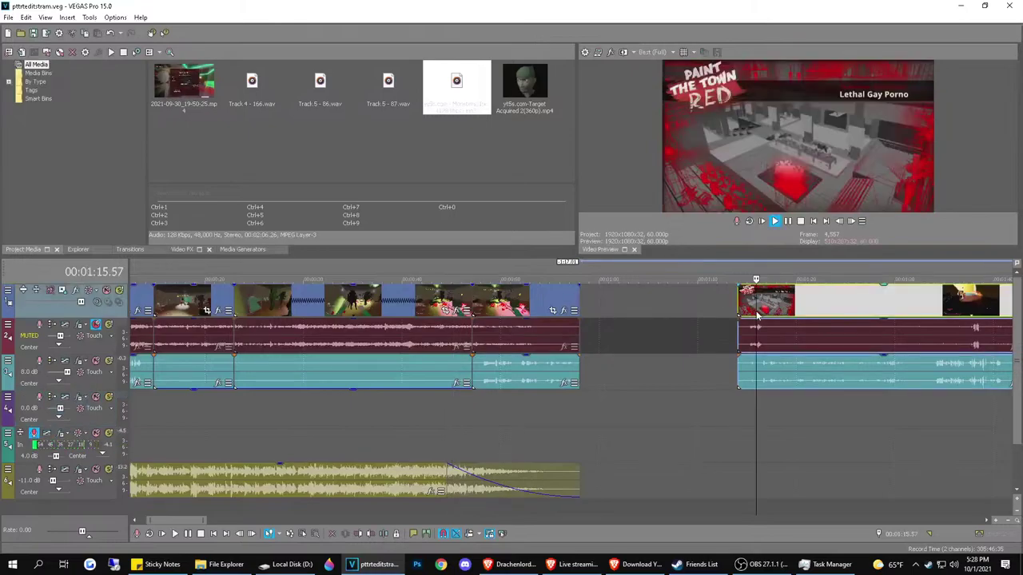
key("space")
scroll(822, 339, "down", 3)
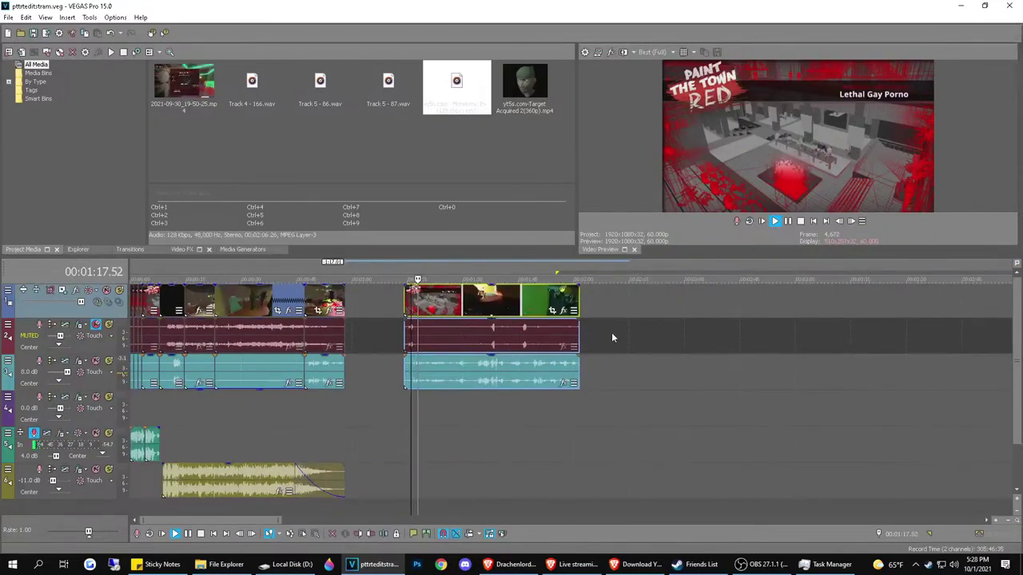
scroll(461, 374, "up", 3)
left_click(656, 343)
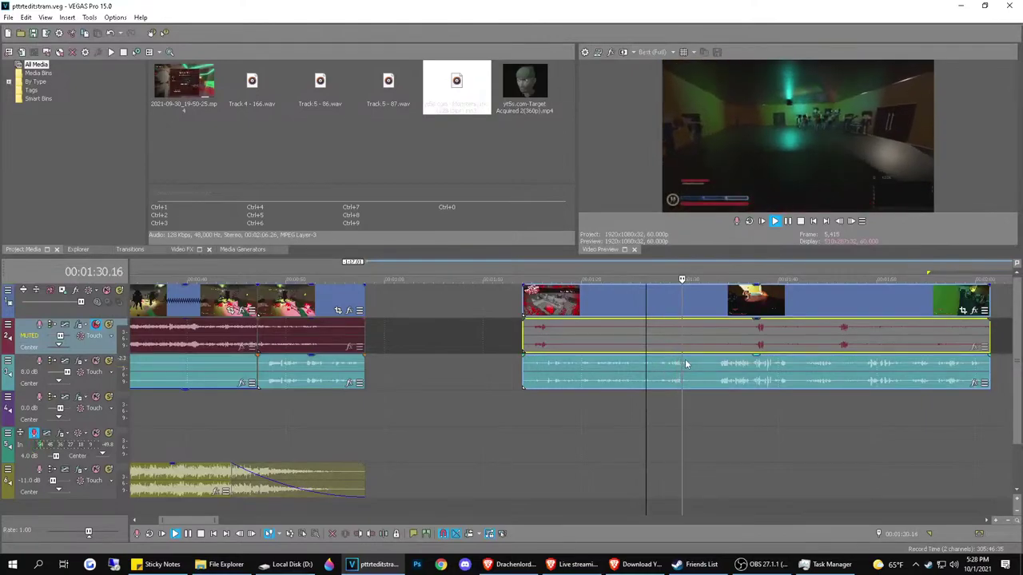
key("space")
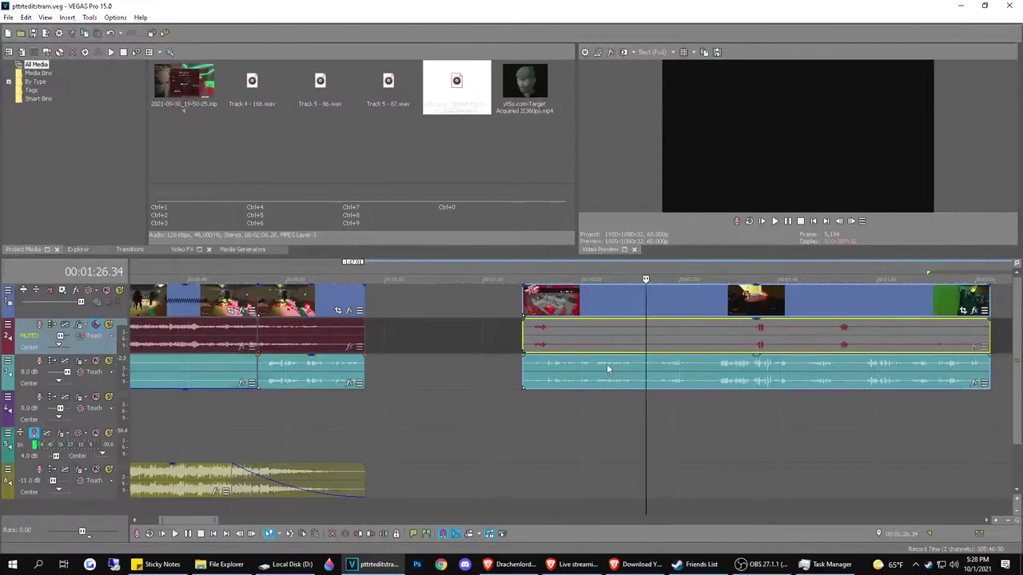
Move the last clip's track 3 audio down to track 4 and its muted track 2 audio down to track 3
left_click_drag(636, 349, 630, 327)
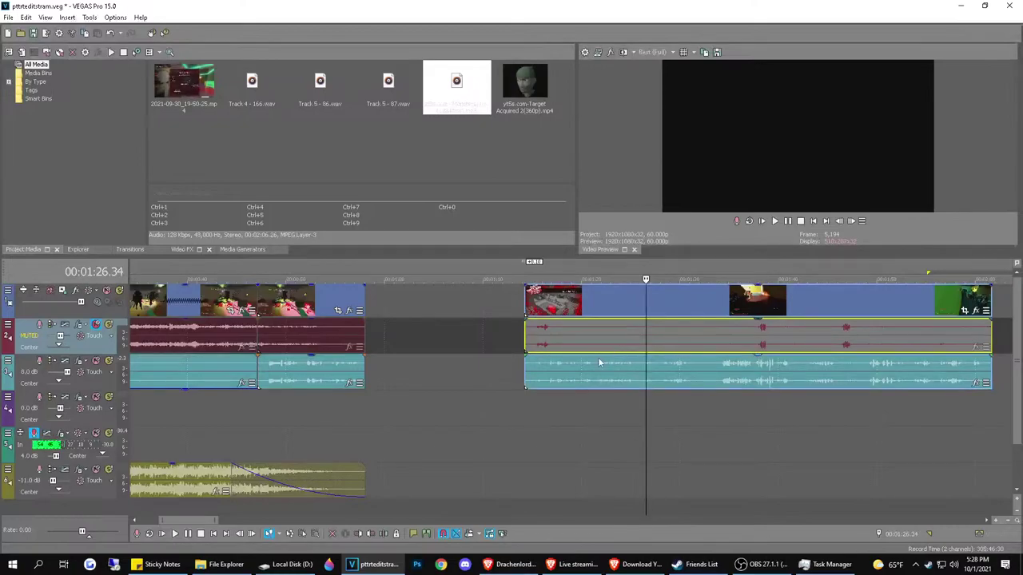
left_click(594, 387)
left_click_drag(594, 387, 593, 408)
left_click_drag(620, 345, 613, 366)
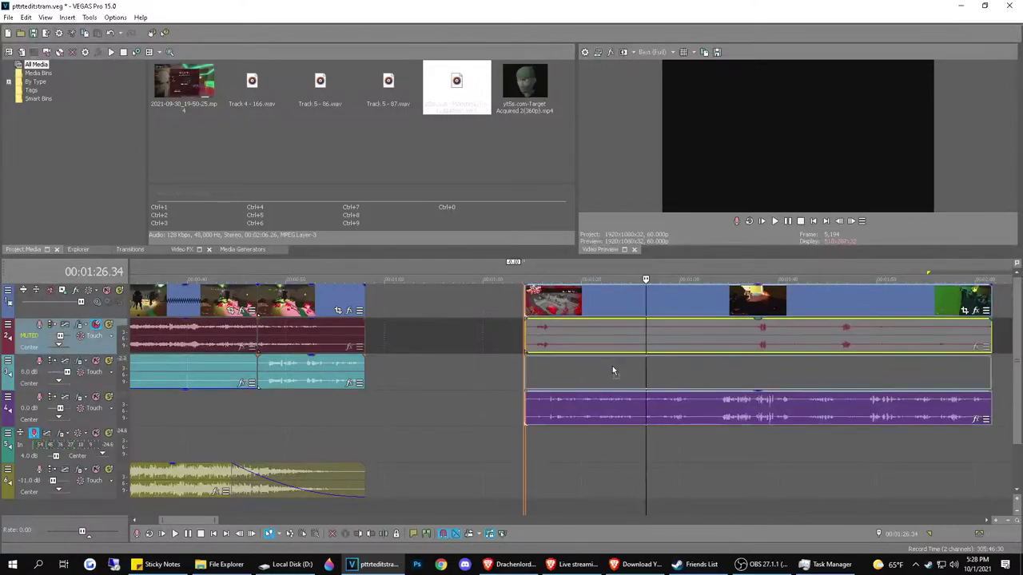
Play the last gameplay clip with its relocated audio from its start and from about 1:33
left_click(529, 369)
key("space")
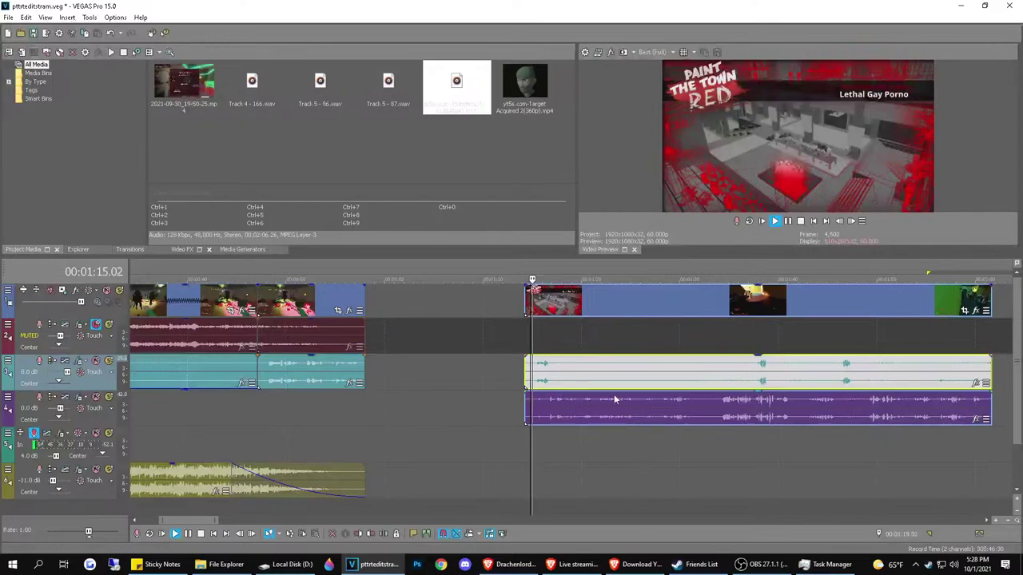
left_click(715, 390)
scroll(726, 395, "up", 3)
key("space")
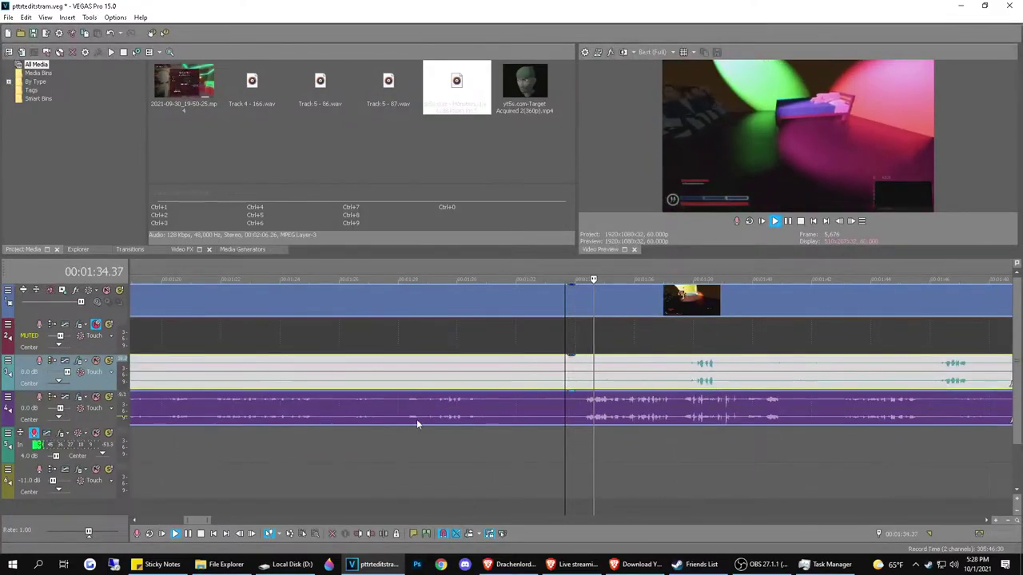
Split the last gameplay clip at about 1:27 and delete the part before the cut, including its audio
left_click(404, 380)
scroll(474, 403, "up", 1)
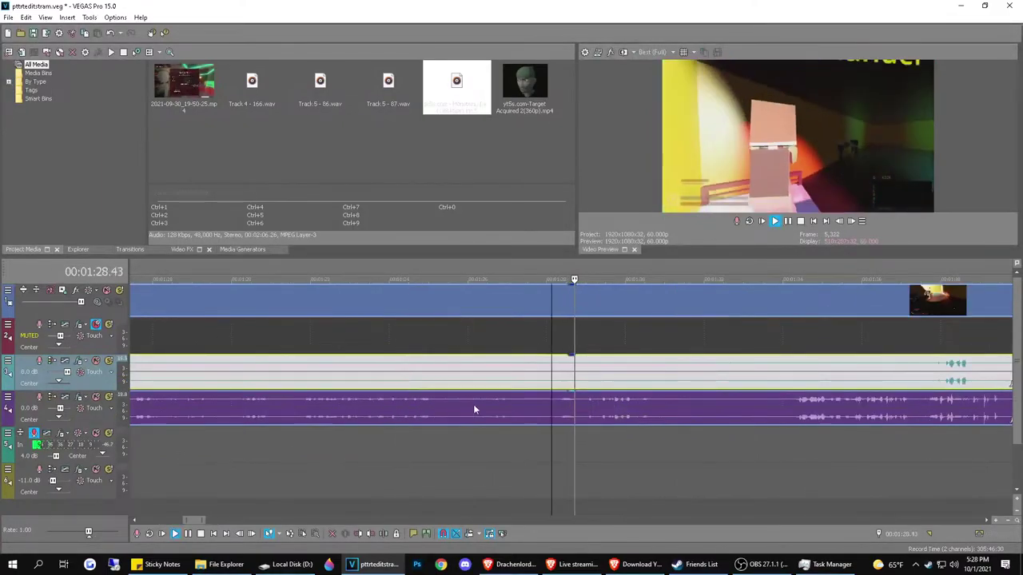
left_click(432, 380)
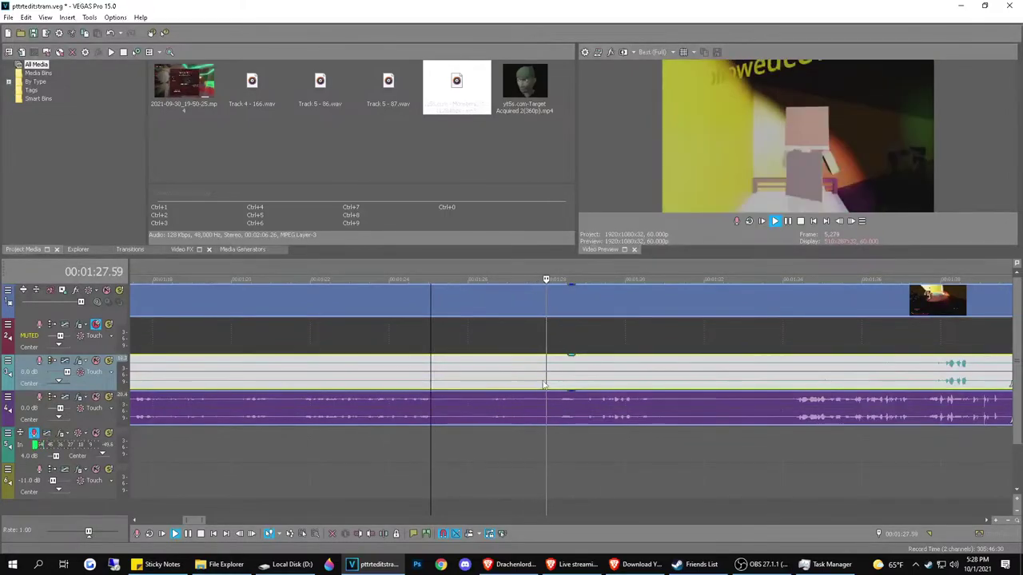
key("space")
left_click(521, 377)
key("s")
left_click(470, 381)
scroll(497, 395, "down", 6)
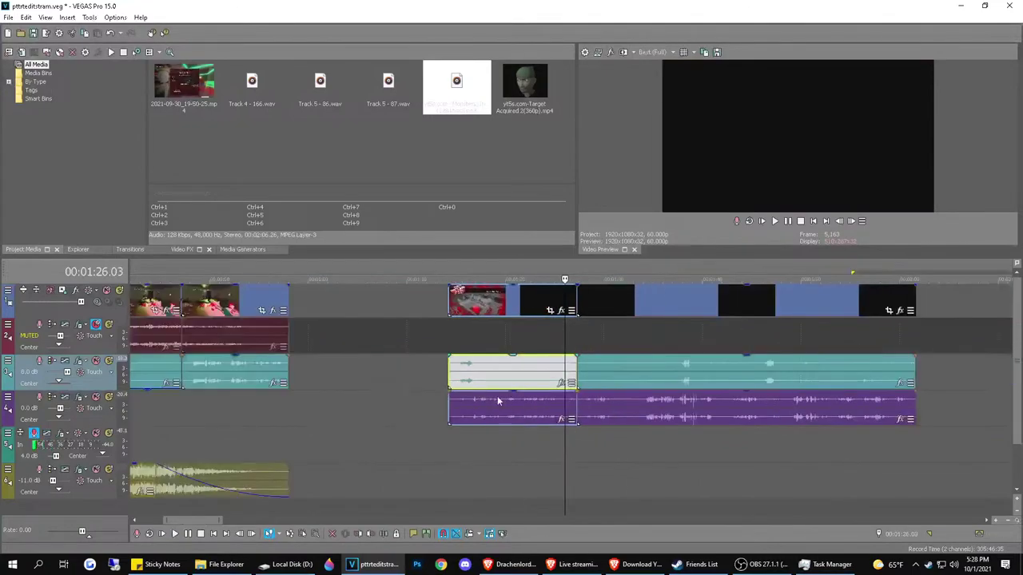
key("Delete")
Move the remaining gameplay clip and its audio back against the end of the preceding clip
left_click_drag(483, 302, 377, 313)
scroll(336, 387, "up", 3)
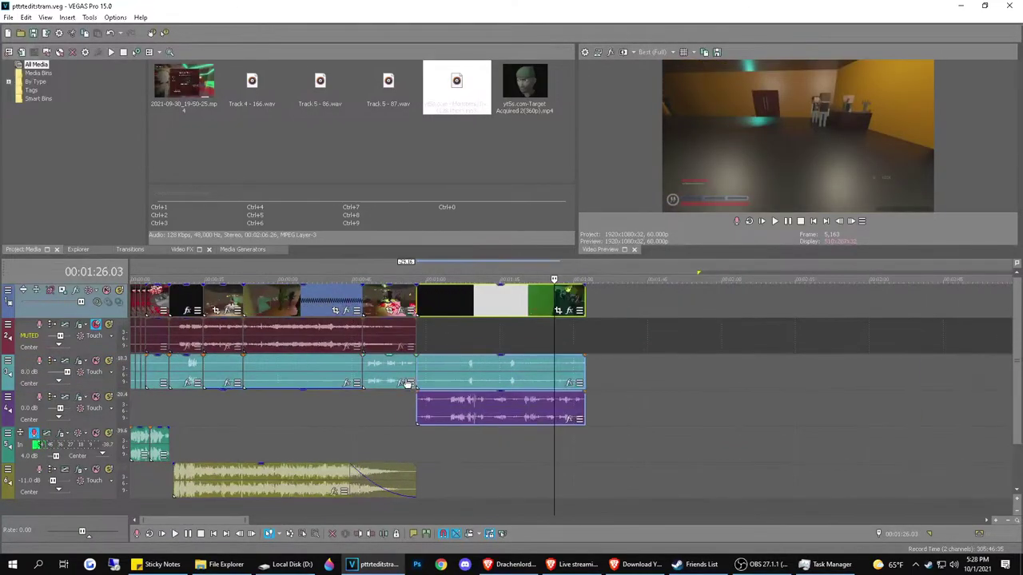
scroll(281, 369, "down", 3)
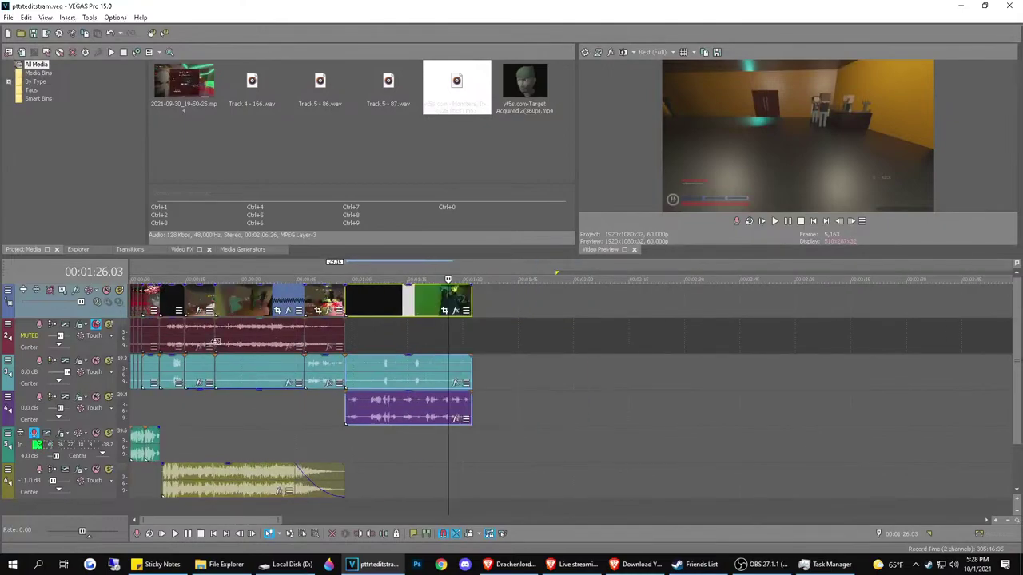
Lower the gain of the four track 2 audio clips under the gameplay before the moved clip to -Inf. dB
left_click(171, 338)
scroll(171, 337, "up", 4)
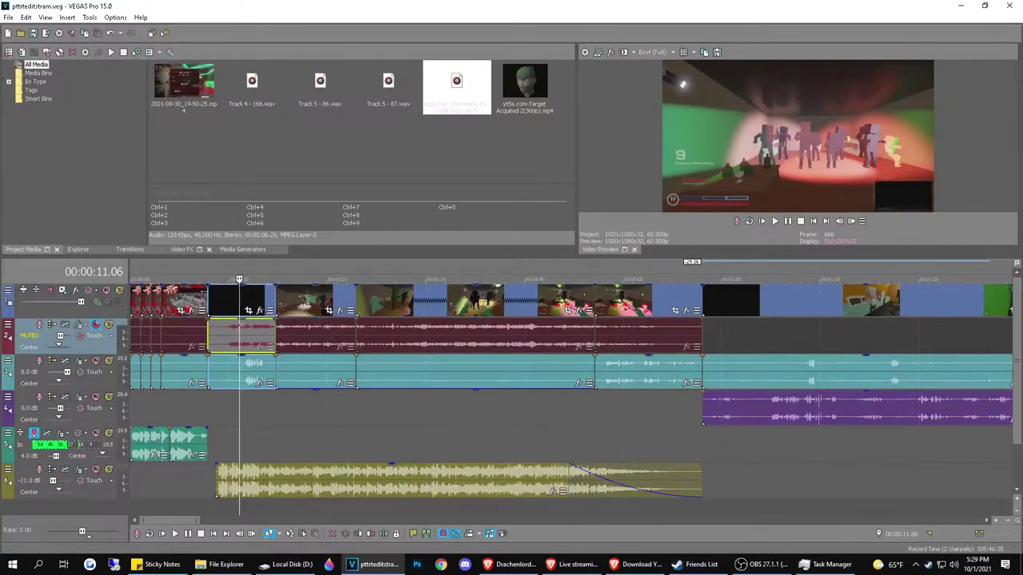
left_click_drag(236, 323, 239, 360)
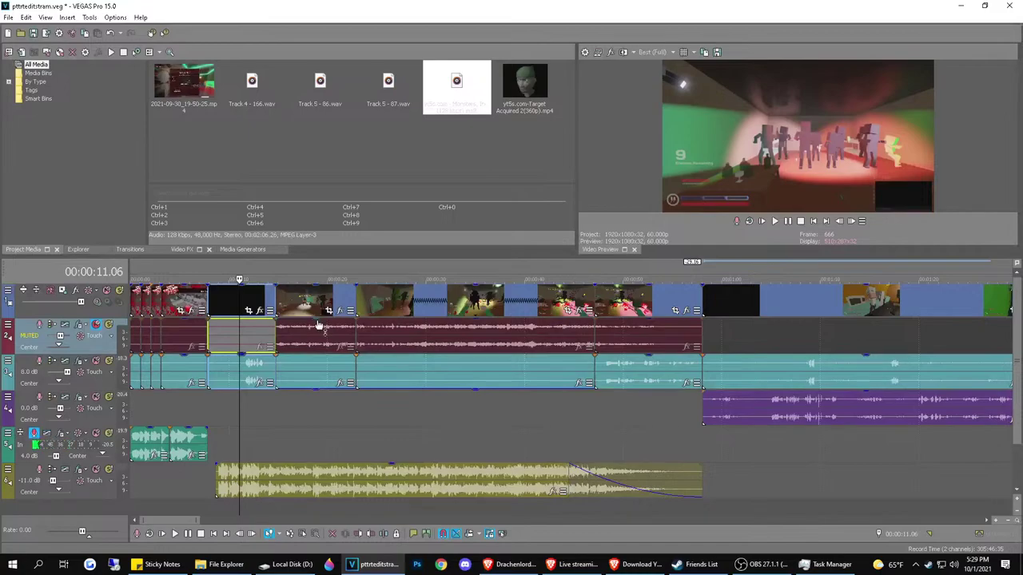
left_click_drag(318, 326, 308, 373)
left_click_drag(477, 326, 475, 382)
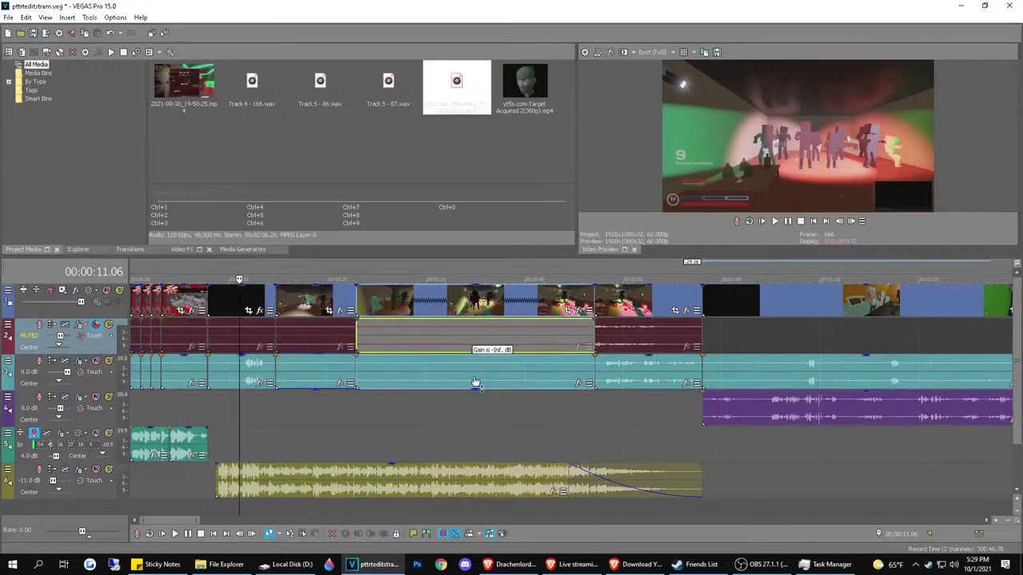
left_click(647, 330)
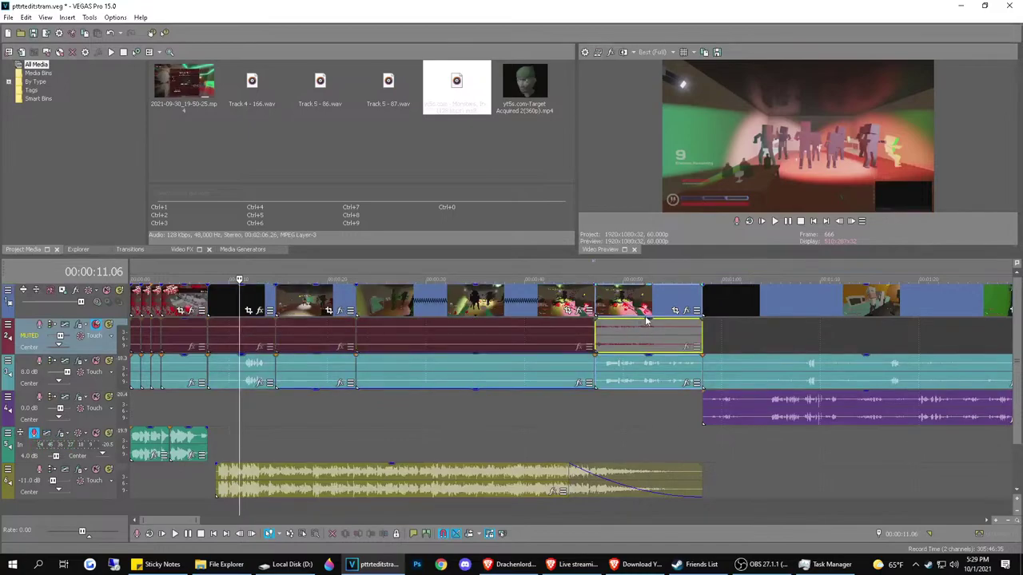
left_click_drag(651, 332, 648, 382)
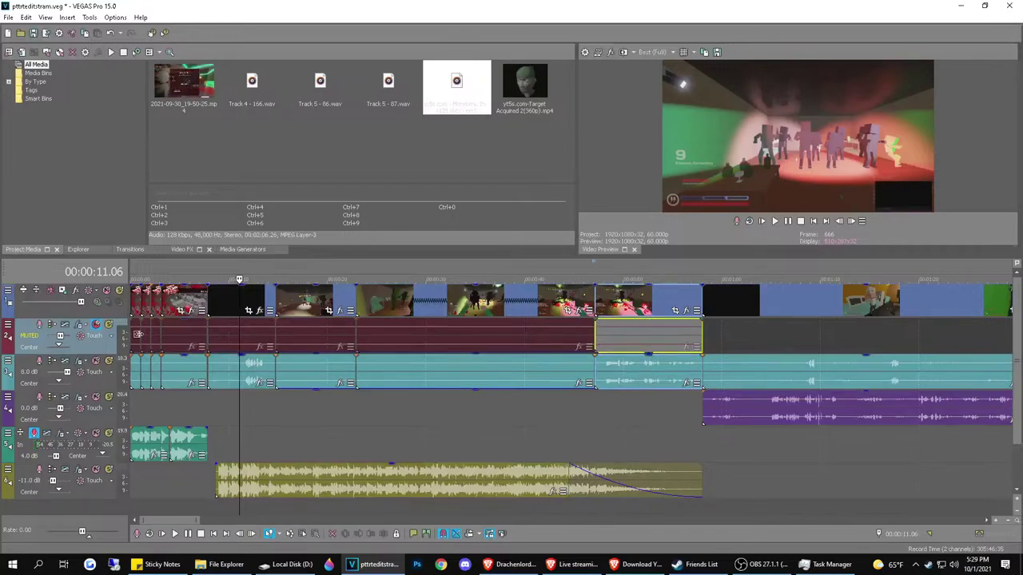
Unmute track 2 and move the last clip's audio up from tracks 3 and 4 to tracks 2 and 3
left_click(96, 324)
left_click_drag(799, 370, 794, 338)
left_click_drag(797, 405, 796, 372)
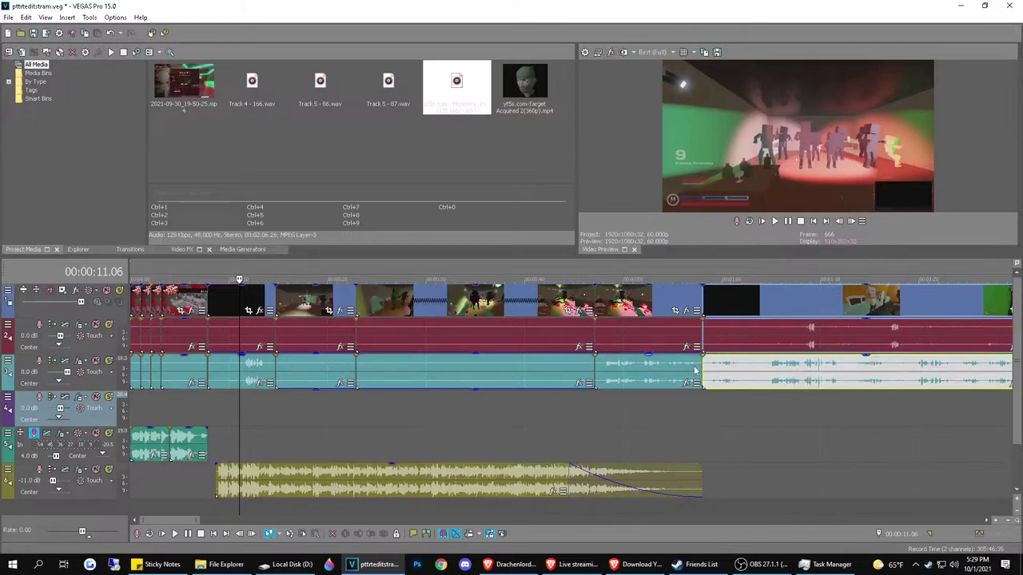
Play across the join into the moved gameplay clip and split it with its audio at 00:00:59.36
left_click(685, 374)
key("space")
scroll(709, 379, "up", 3)
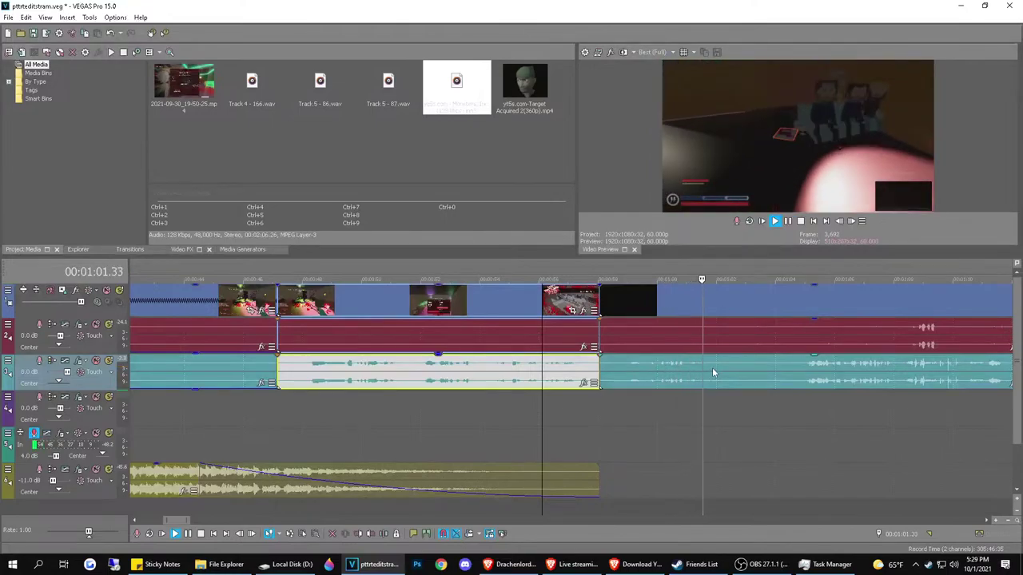
left_click(646, 339)
scroll(666, 355, "up", 3)
key("space")
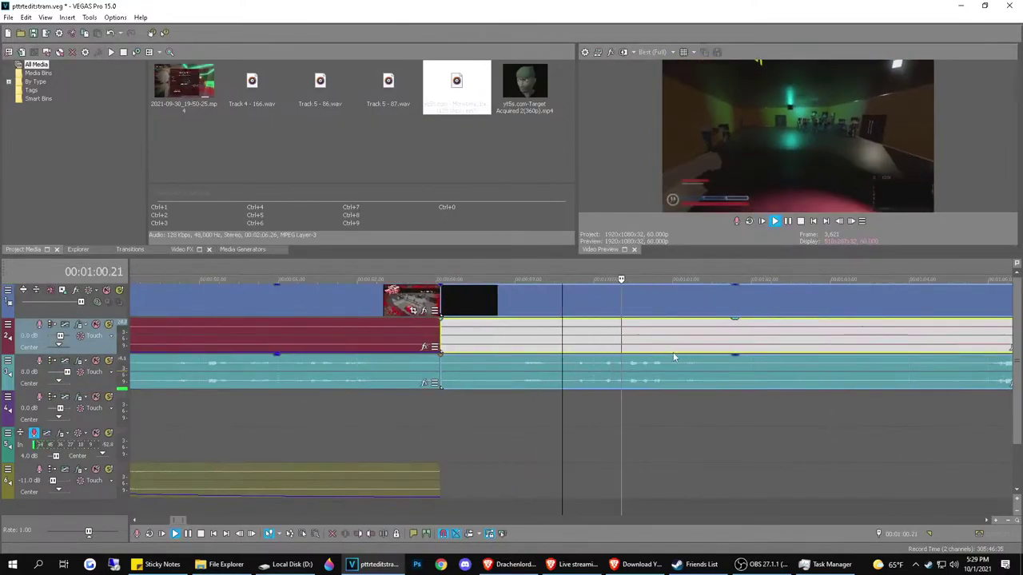
key("space")
key("s")
key("space")
Audition the section after the new cut from about 1:04 and again from about 1:00
scroll(788, 359, "down", 4)
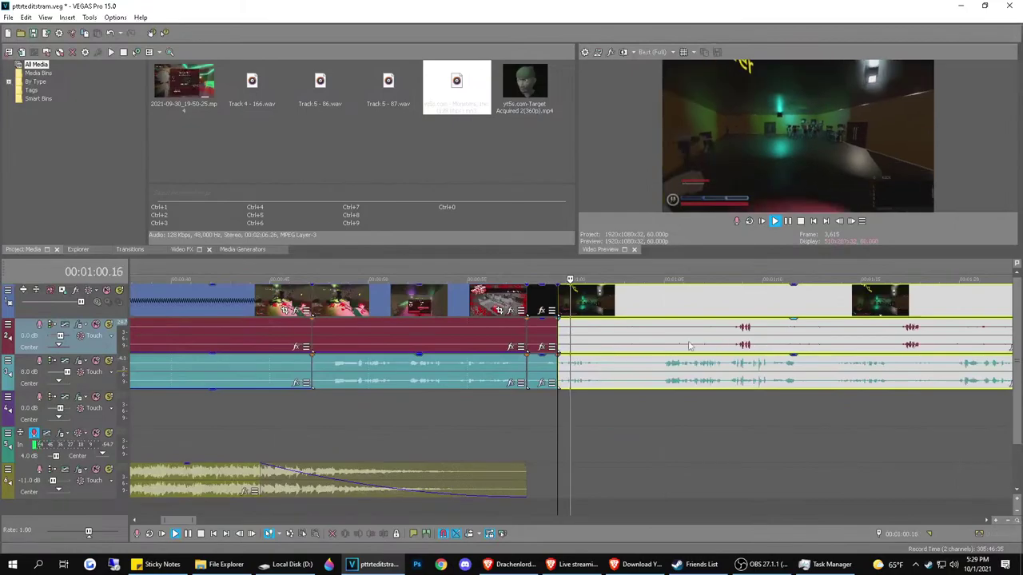
left_click(657, 349)
key("space")
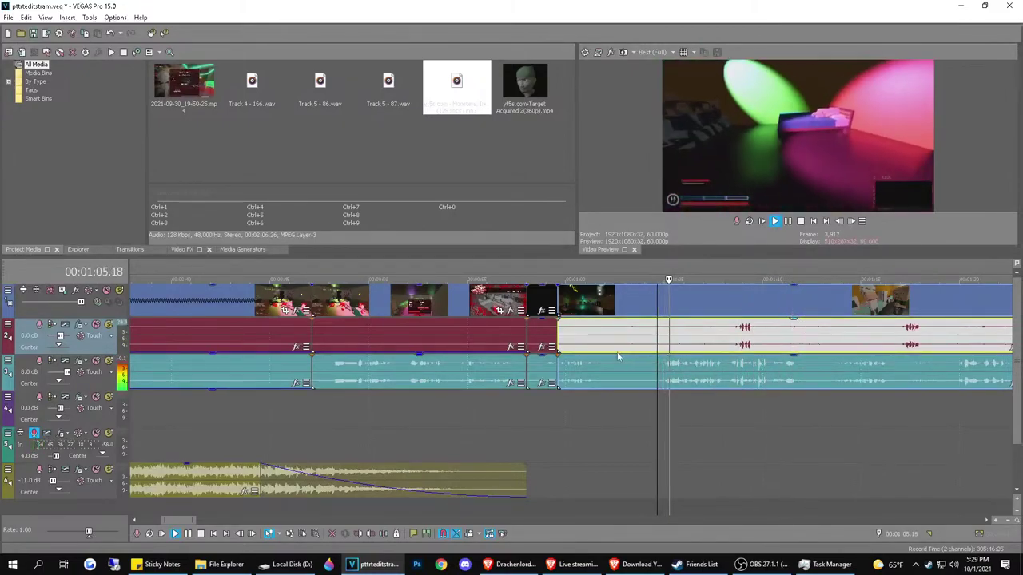
key("space")
double_click(538, 338)
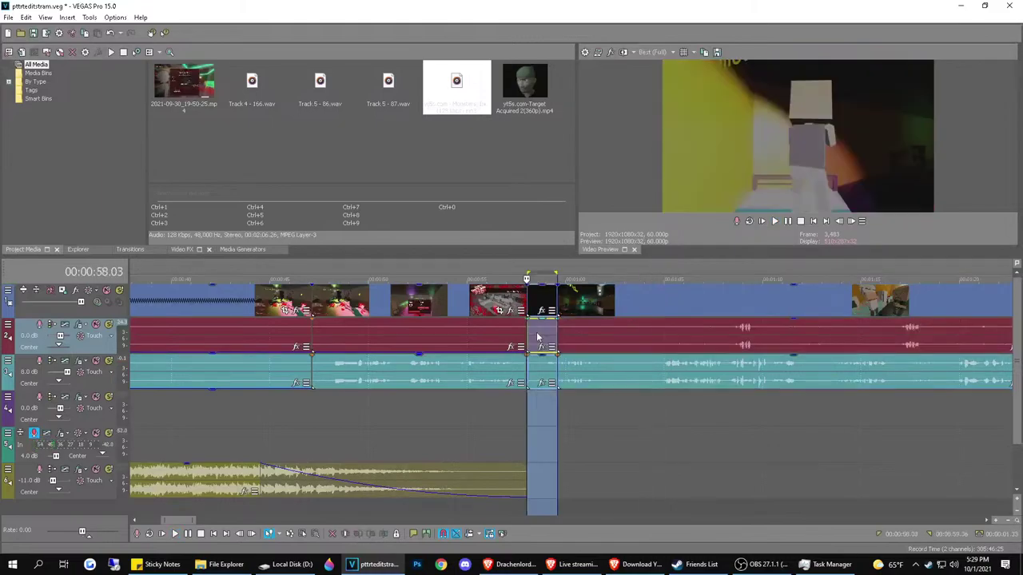
scroll(573, 358, "up", 3)
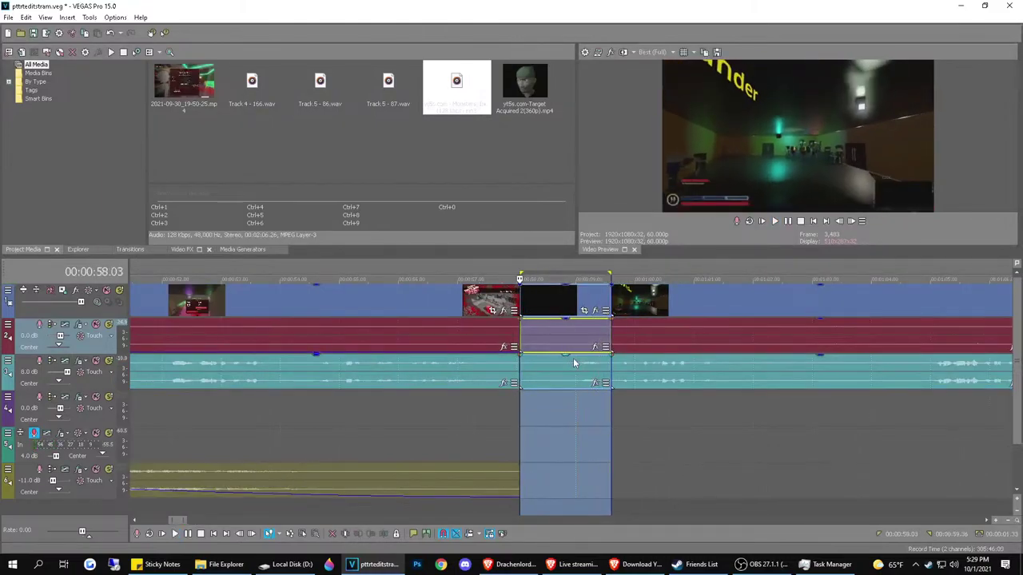
left_click(635, 346)
key("space")
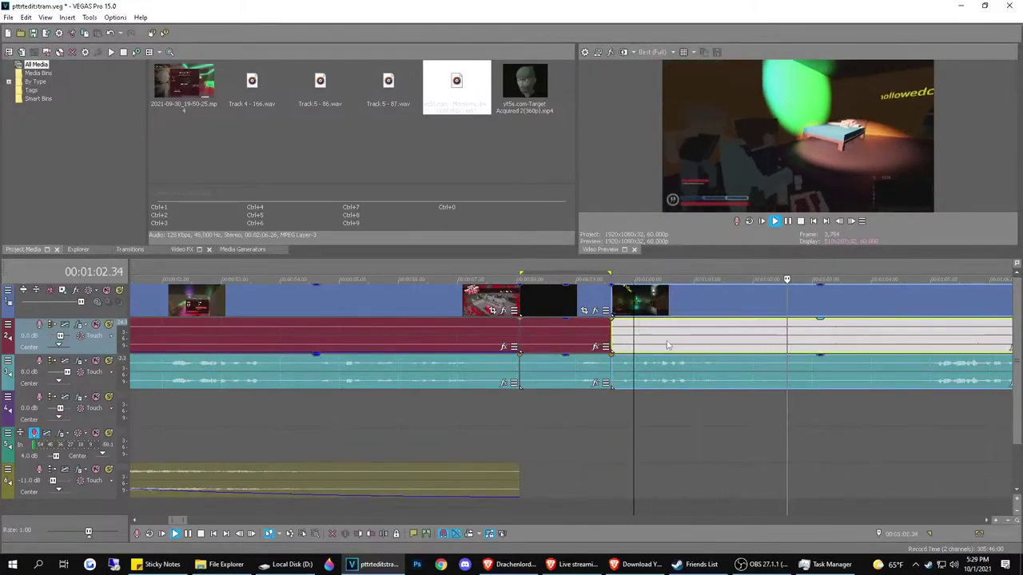
key("space")
Play the short piece before the cut from about 0:58 and the following section from about 1:04
left_click(545, 336)
key("space")
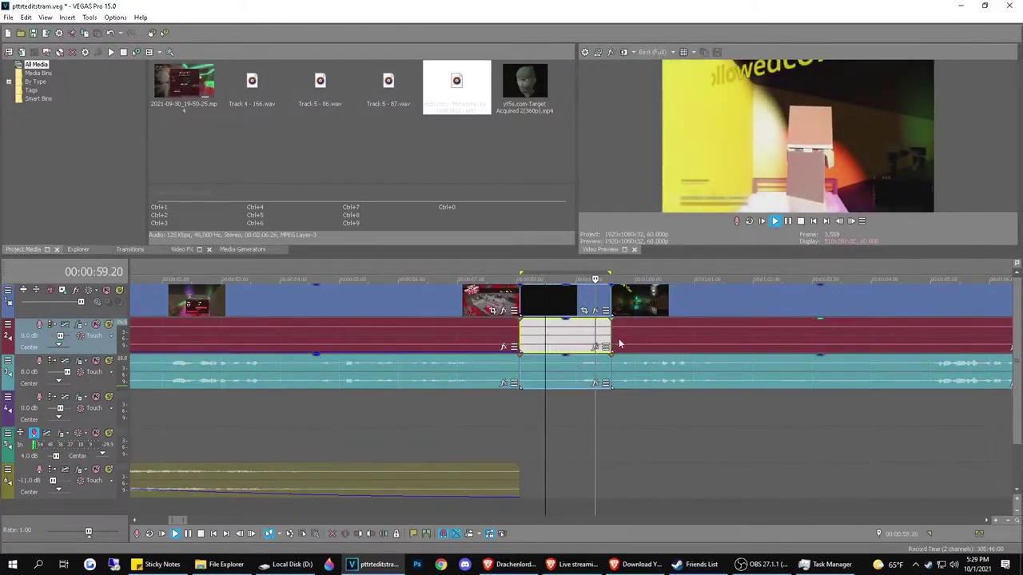
key("space")
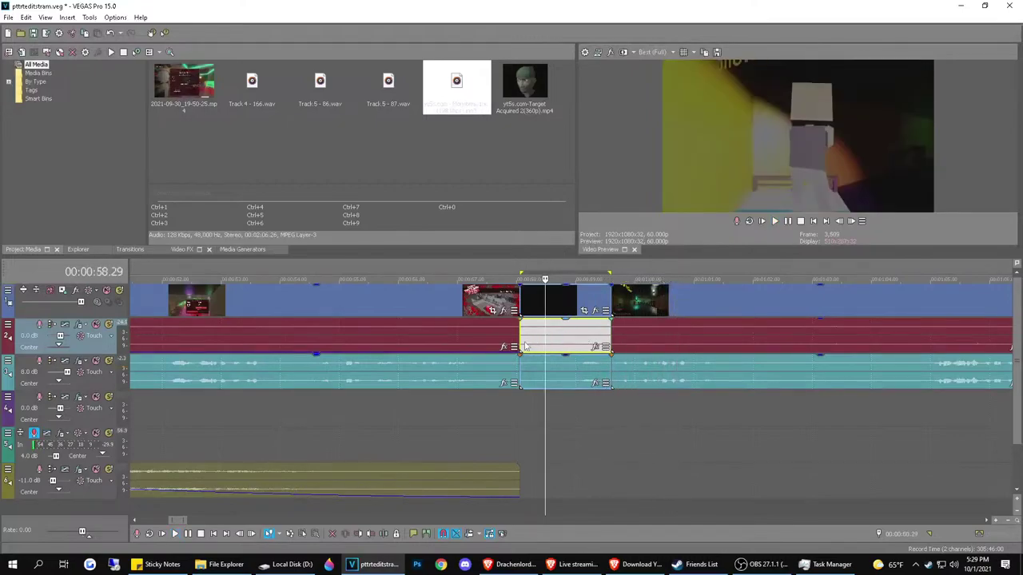
left_click(524, 341)
key("space")
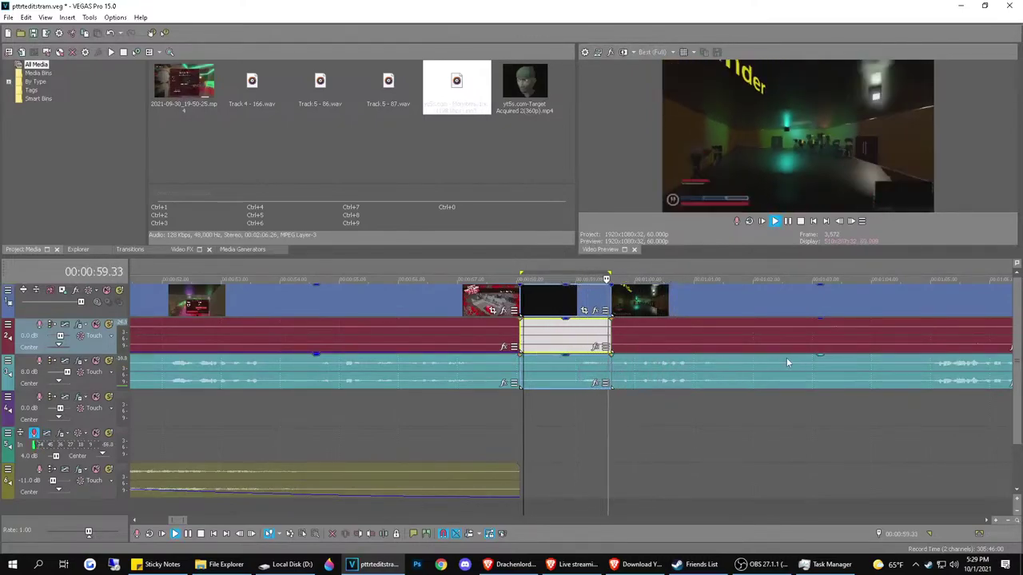
left_click(909, 350)
key("space")
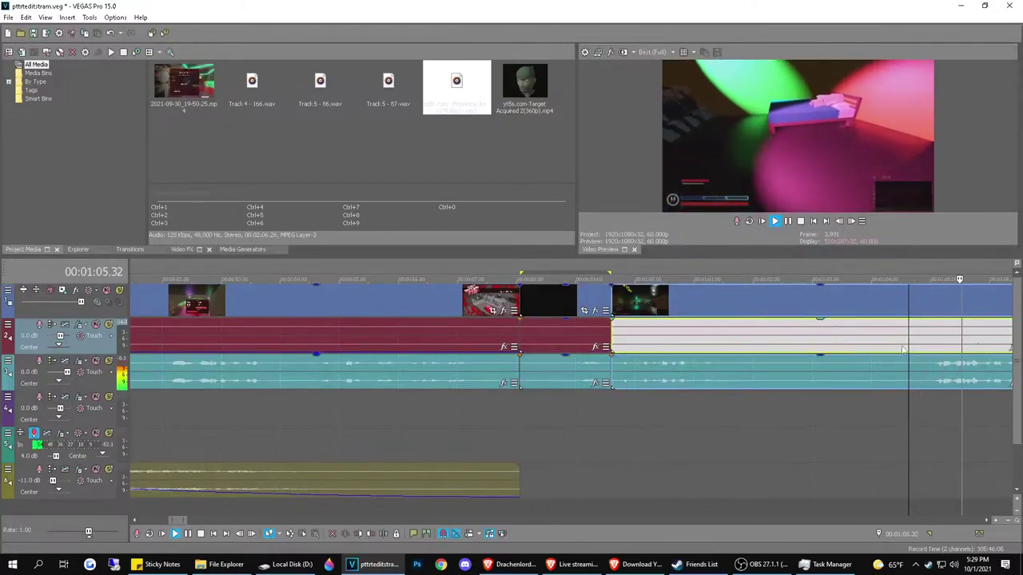
Split the gameplay at 00:01:02.38, delete the section from 00:00:59.36 to that cut, and close the gap
left_click(856, 342)
left_click(823, 342)
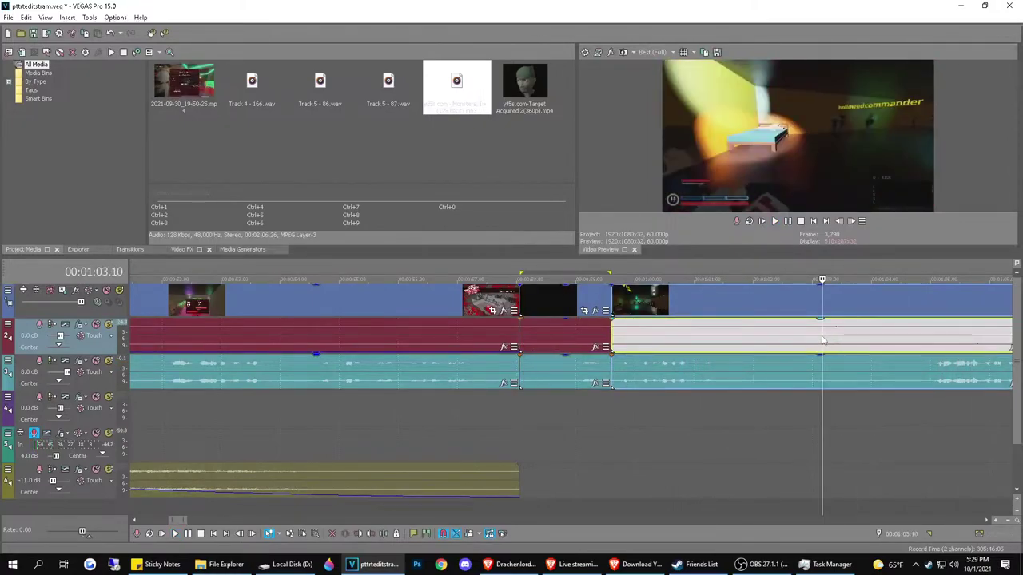
left_click(791, 341)
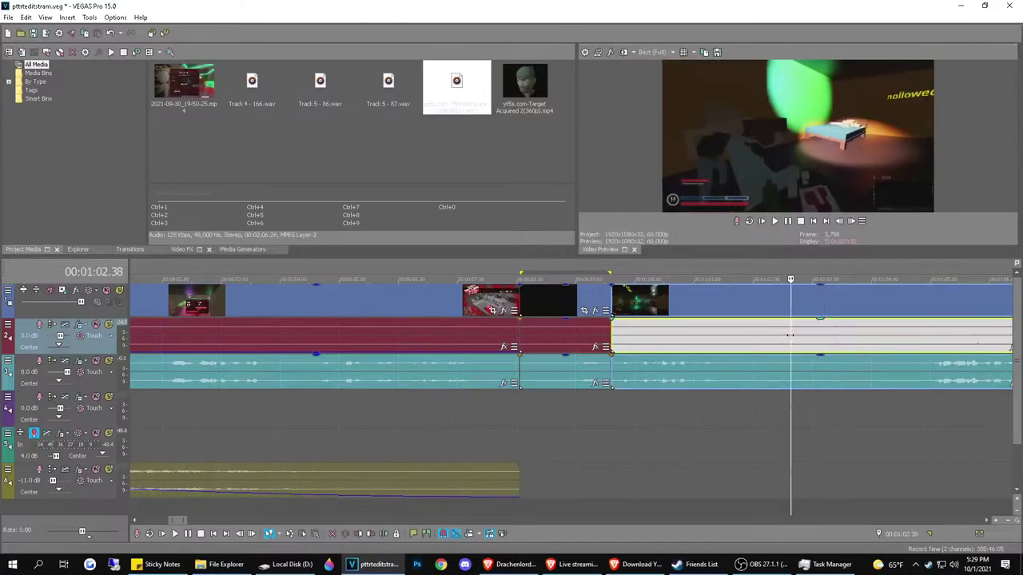
key("s")
double_click(732, 338)
key("Delete")
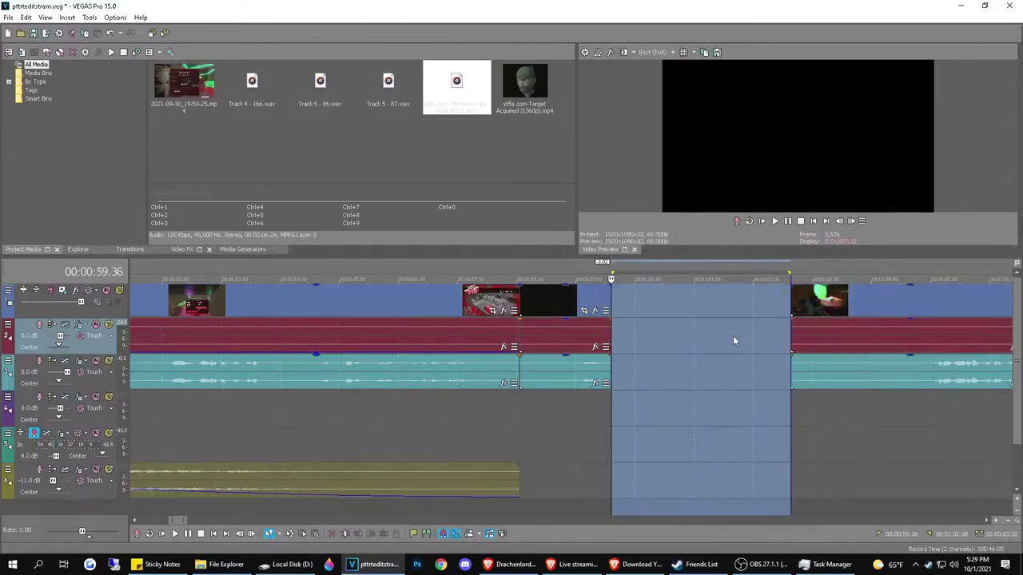
key("f")
Play across the closed gap and split the gameplay clip and its audio at 00:01:07.23
left_click(572, 396)
key("space")
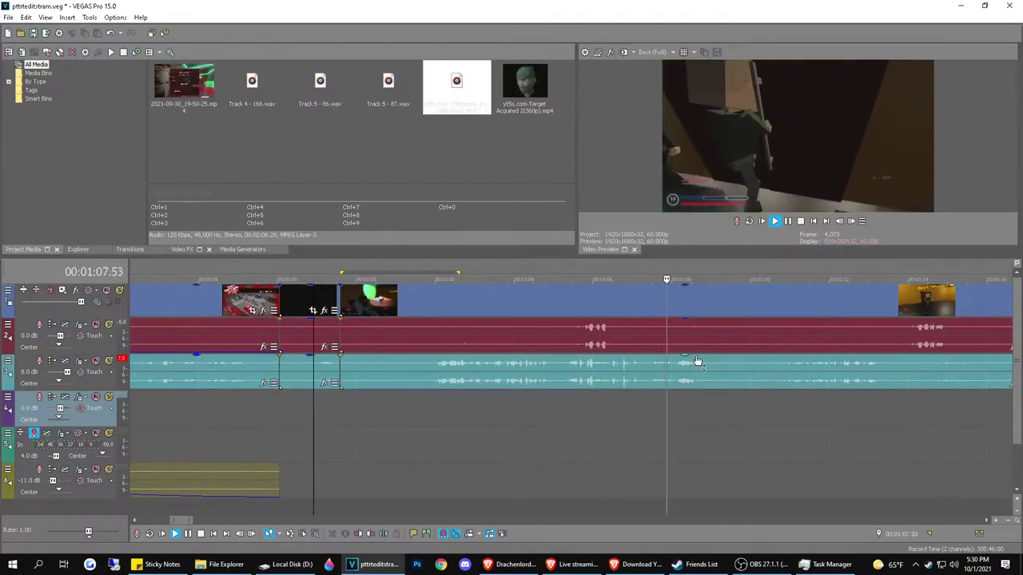
left_click(647, 344)
key("s")
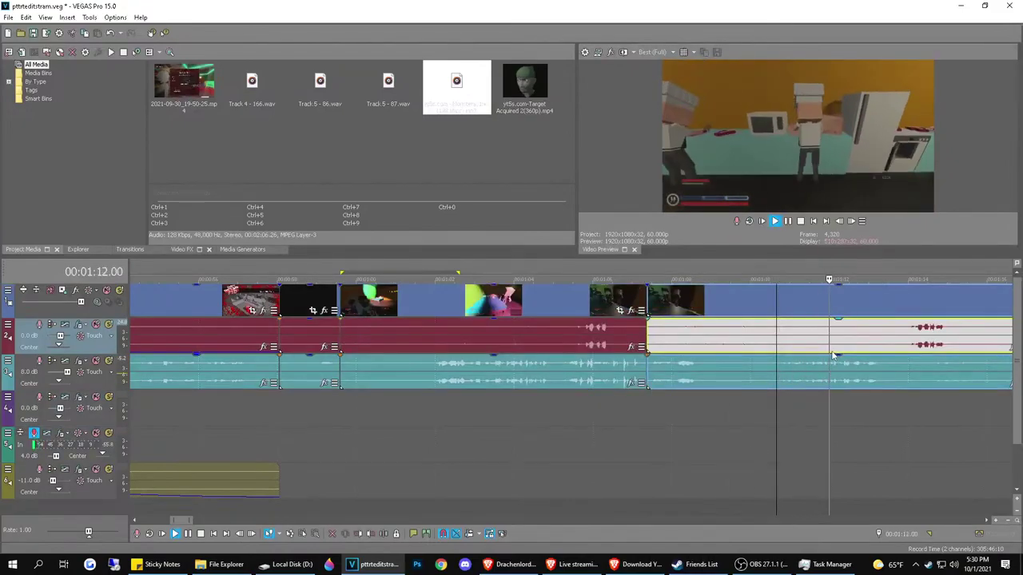
Audition the section after the 00:01:07.23 cut at several points through its end
scroll(835, 354, "down", 1)
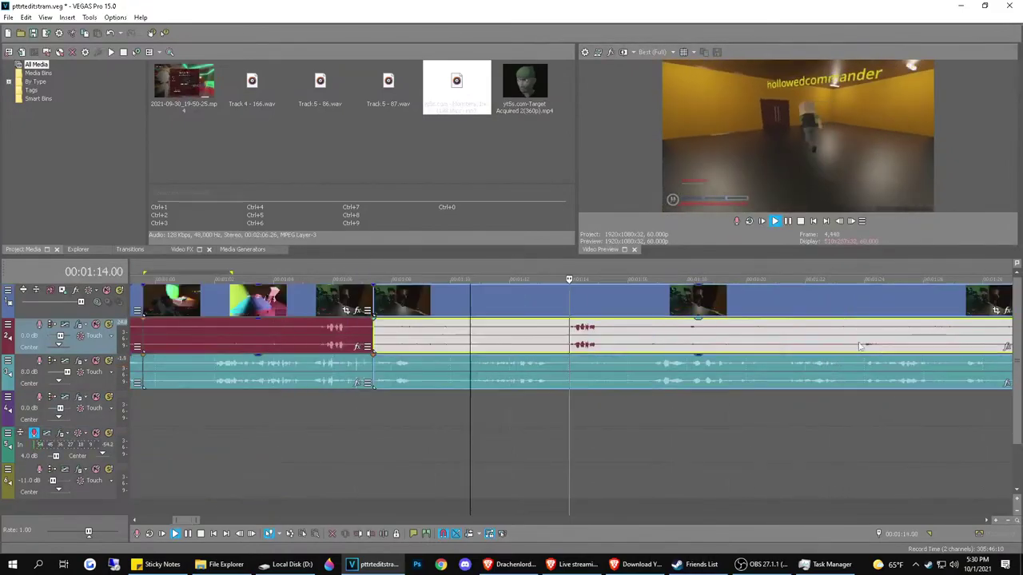
key("space")
left_click(666, 345)
key("space")
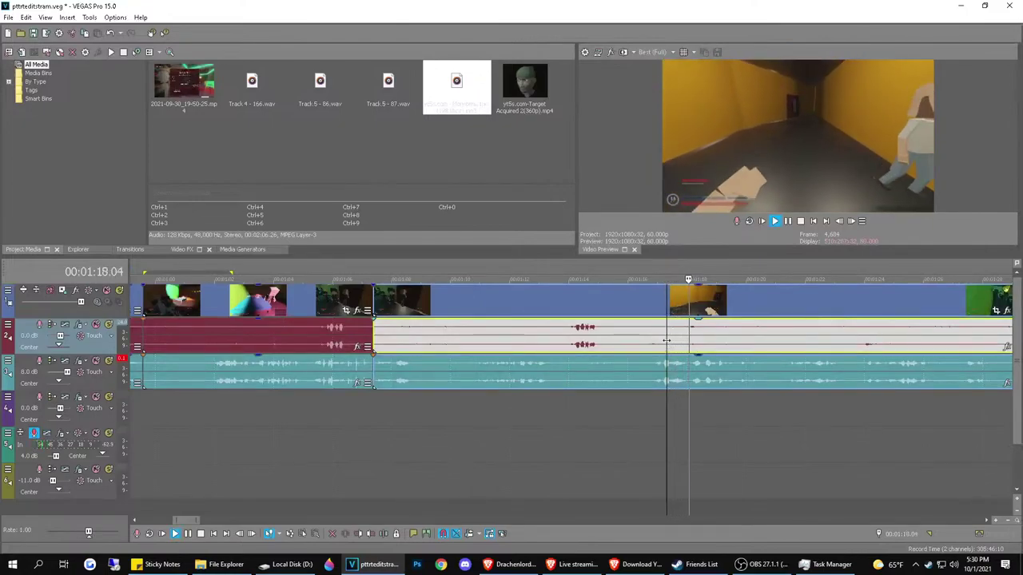
left_click(794, 342)
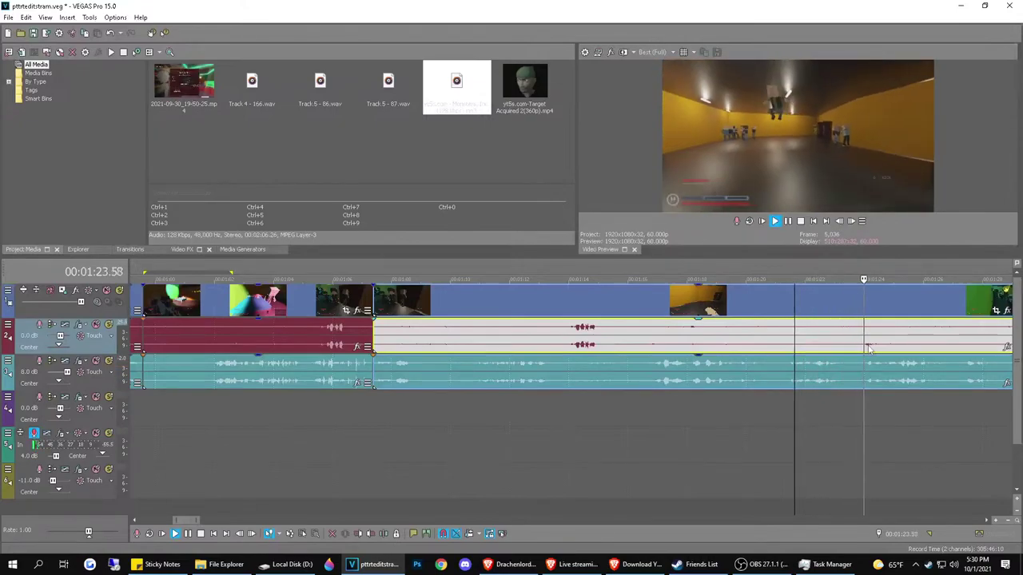
scroll(710, 349, "down", 5)
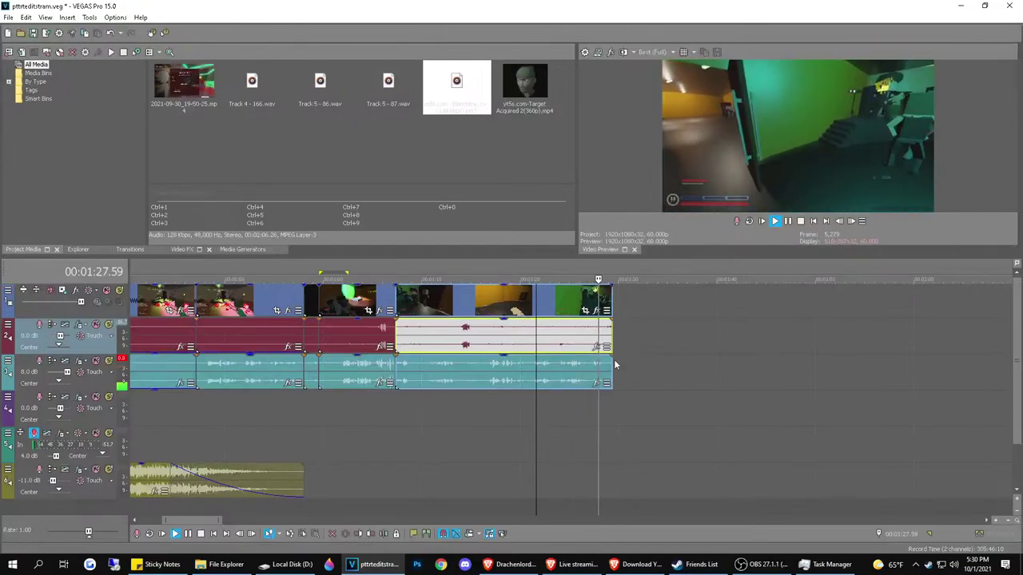
key("space")
key("space")
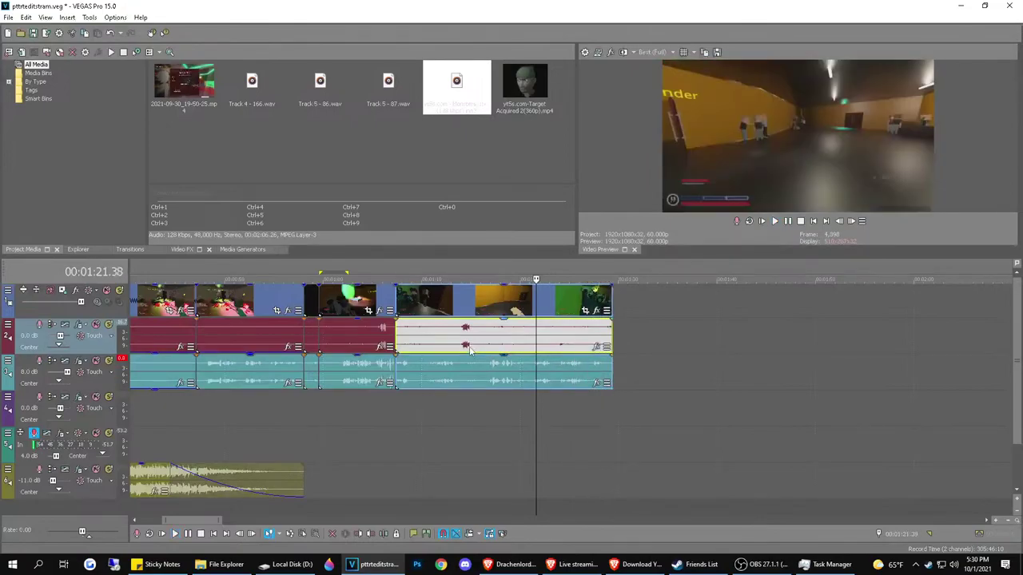
Delete the section after 00:01:07.23 and remove the empty gap before the long gameplay clip
double_click(469, 347)
key("Delete")
scroll(425, 338, "down", 3)
scroll(456, 357, "down", 3)
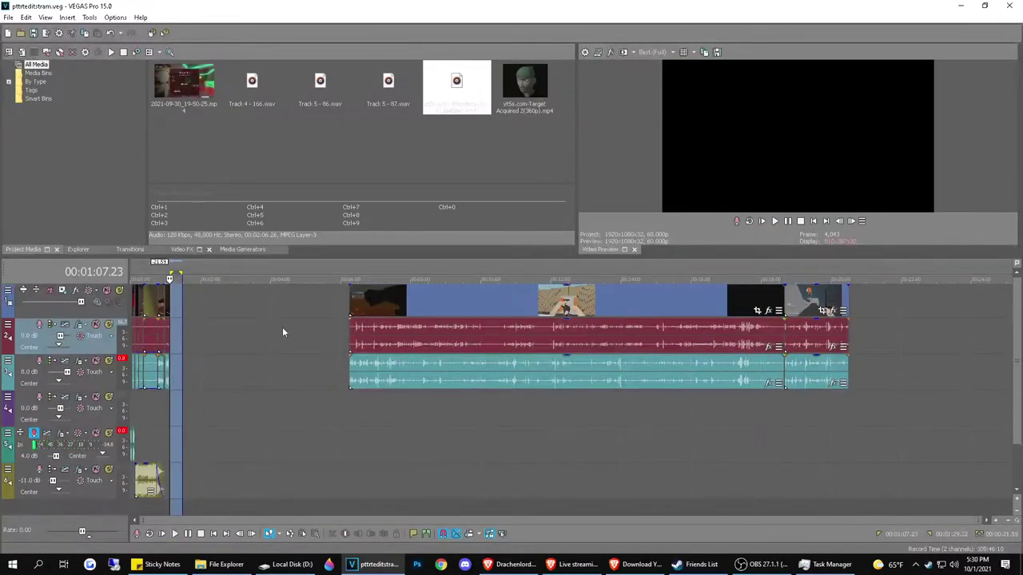
double_click(223, 323)
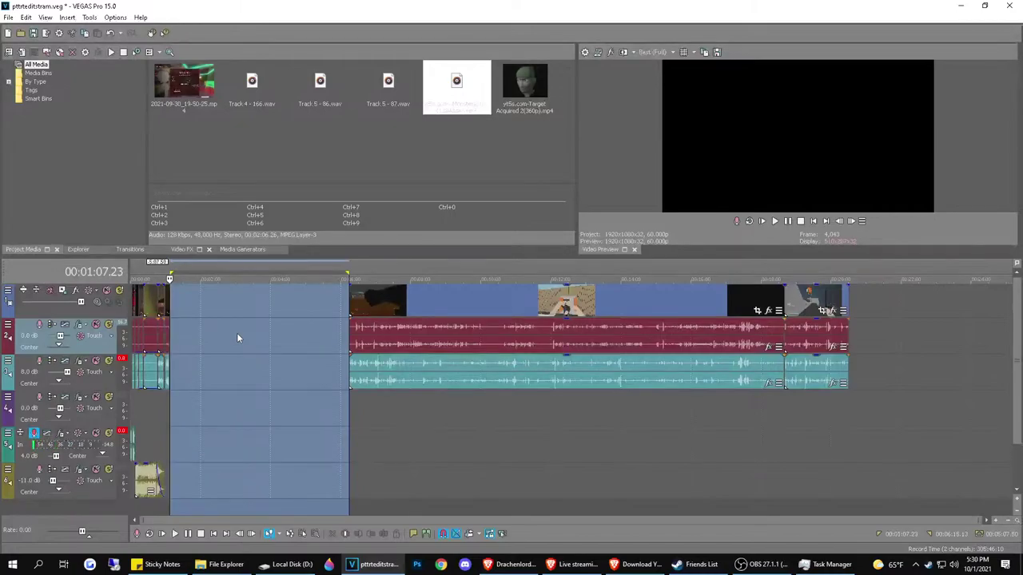
key("Delete")
Save the project and play the edit from the beginning
key("ctrl+s")
left_click(162, 534)
scroll(382, 418, "up", 4)
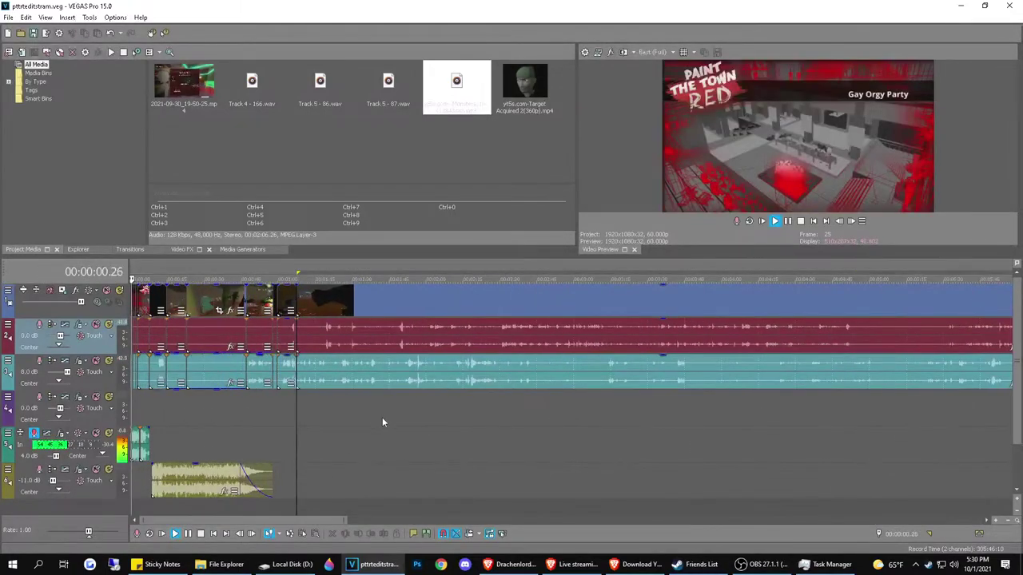
Audition the edit from the music's fade-out through the gameplay after the 00:01:07.23 cut
scroll(382, 422, "up", 2)
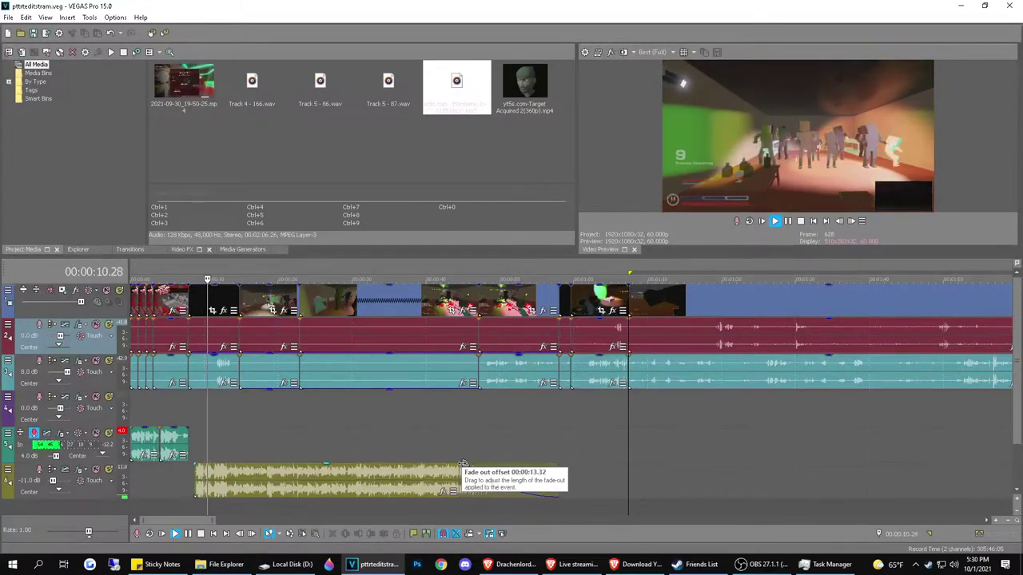
left_click(462, 443)
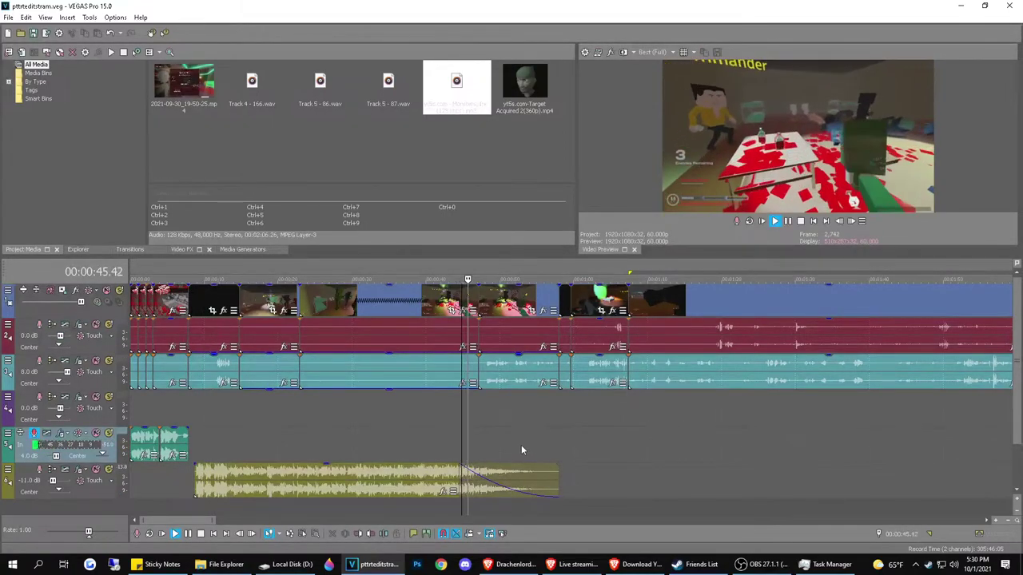
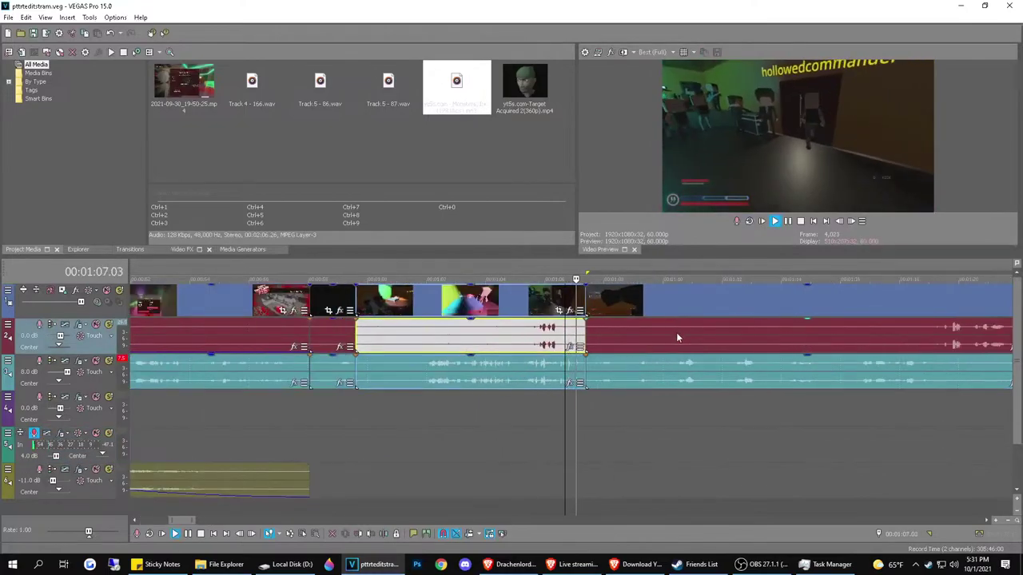
left_click(610, 337)
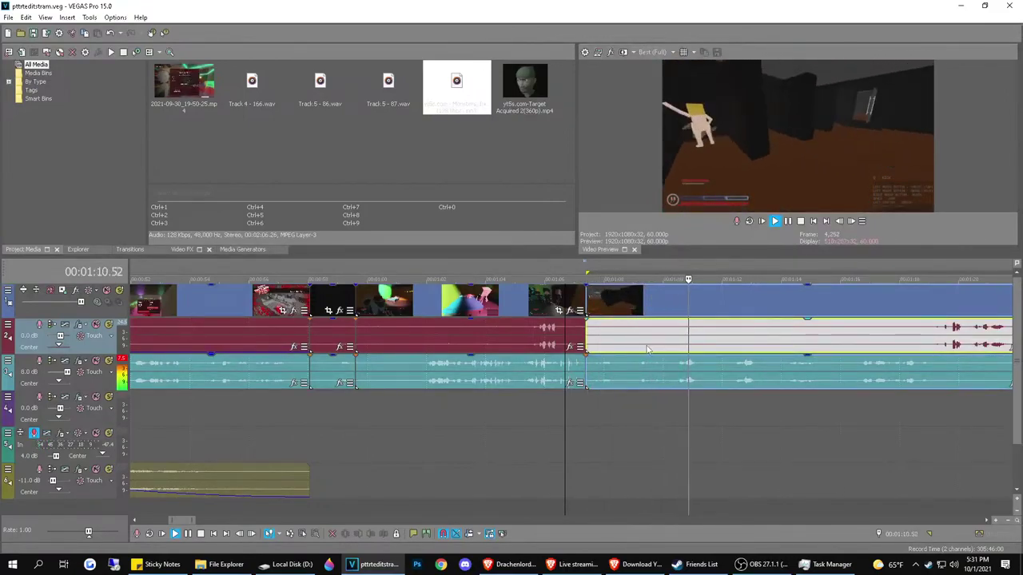
Split the long gameplay clip at 00:01:09.41, delete the section between 00:01:07.23 and that split, and close the gap
left_click(654, 346)
key("space")
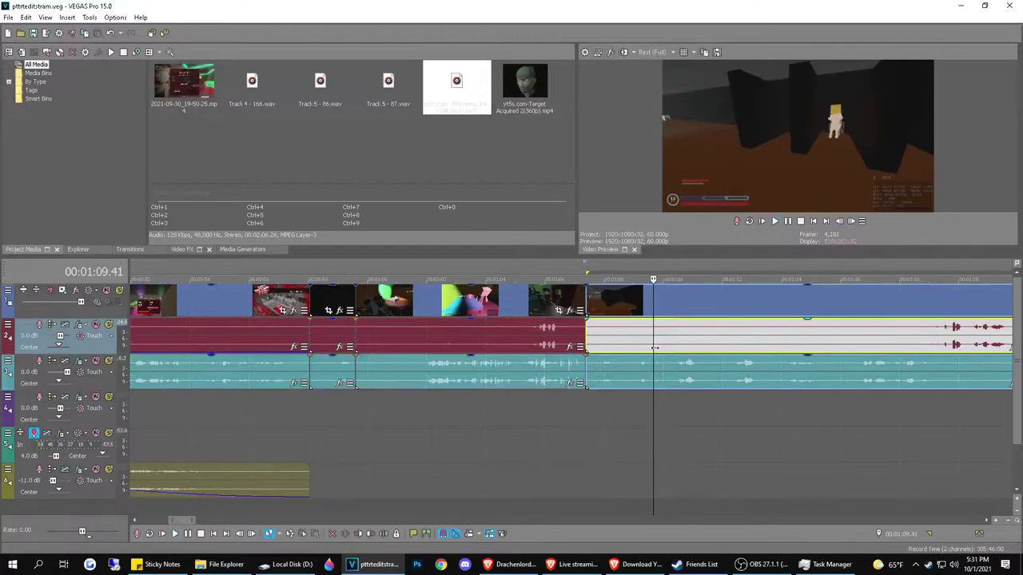
key("s")
double_click(626, 342)
key("Delete")
left_click_drag(704, 343, 637, 343)
Split the gameplay clip and its audio at 00:01:08.08 and play across the cuts on both sides of the short clip
left_click(607, 368)
key("s")
scroll(608, 368, "up", 1)
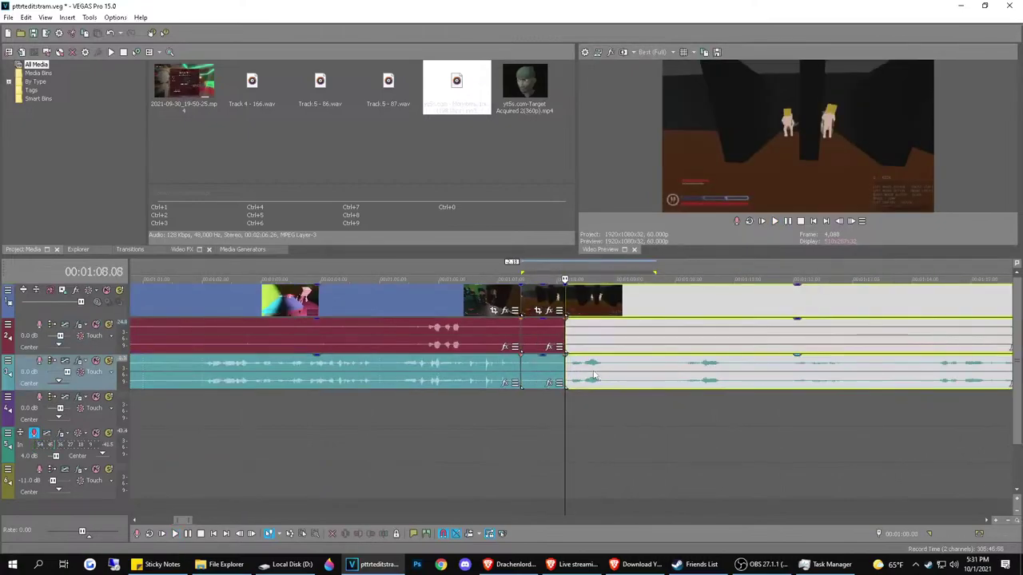
left_click(554, 378)
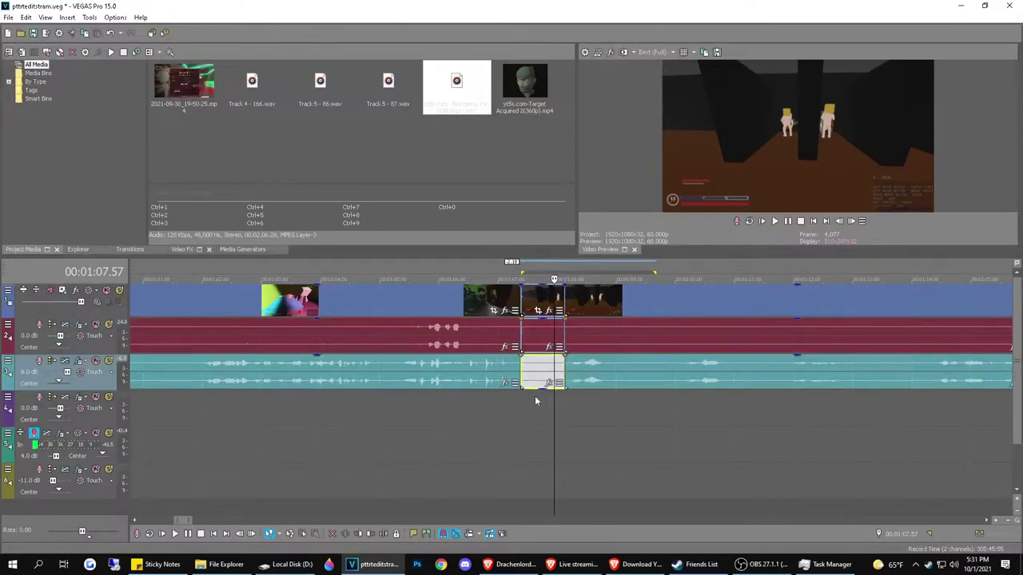
left_click(517, 336)
key("space")
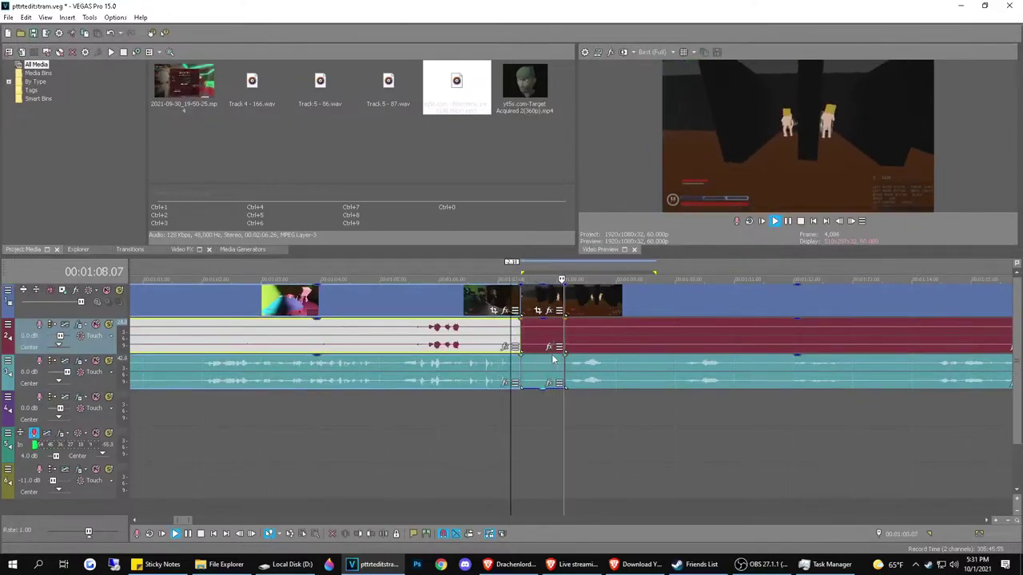
key("space")
left_click(613, 370)
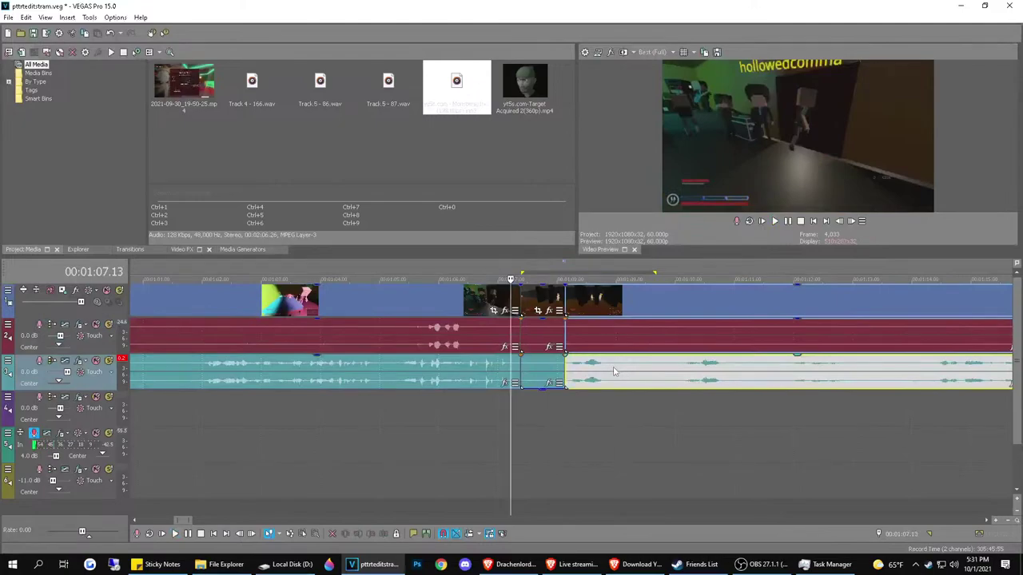
key("space")
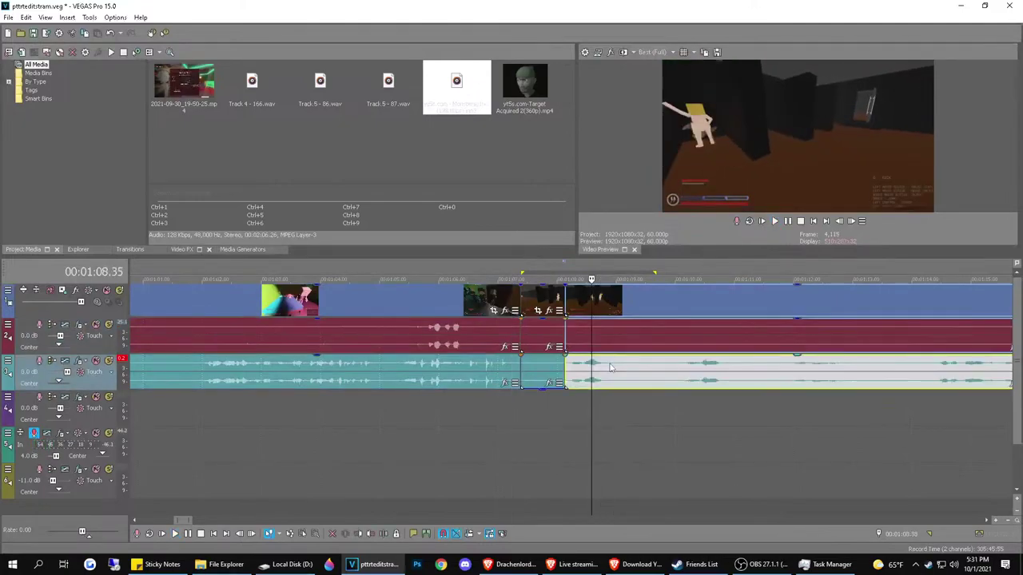
Cut out the gameplay and audio between 00:01:08.58 and 00:01:10.02 and close the gap
left_click(614, 372)
key("s")
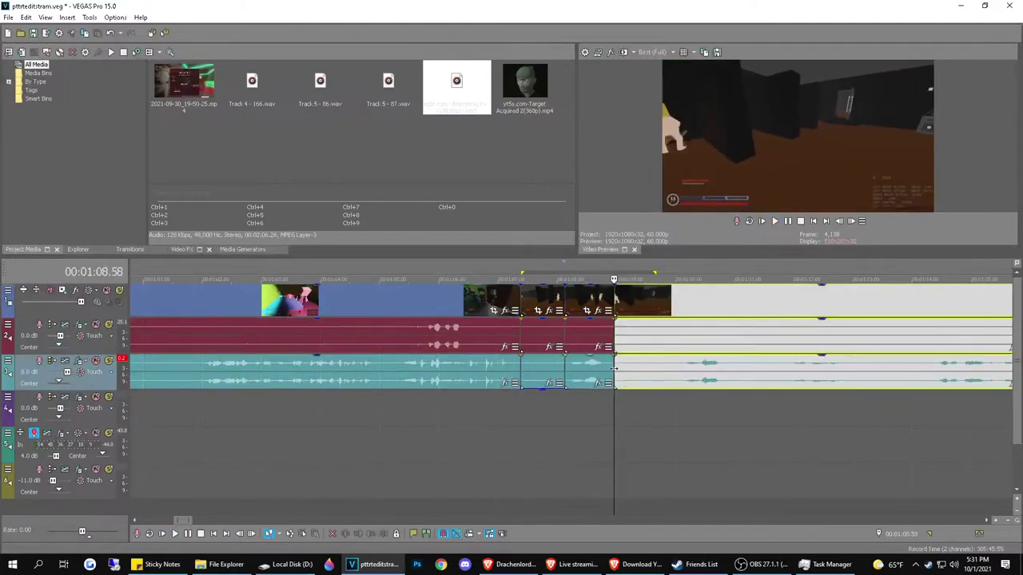
key("space")
left_click(677, 346)
key("s")
double_click(651, 327)
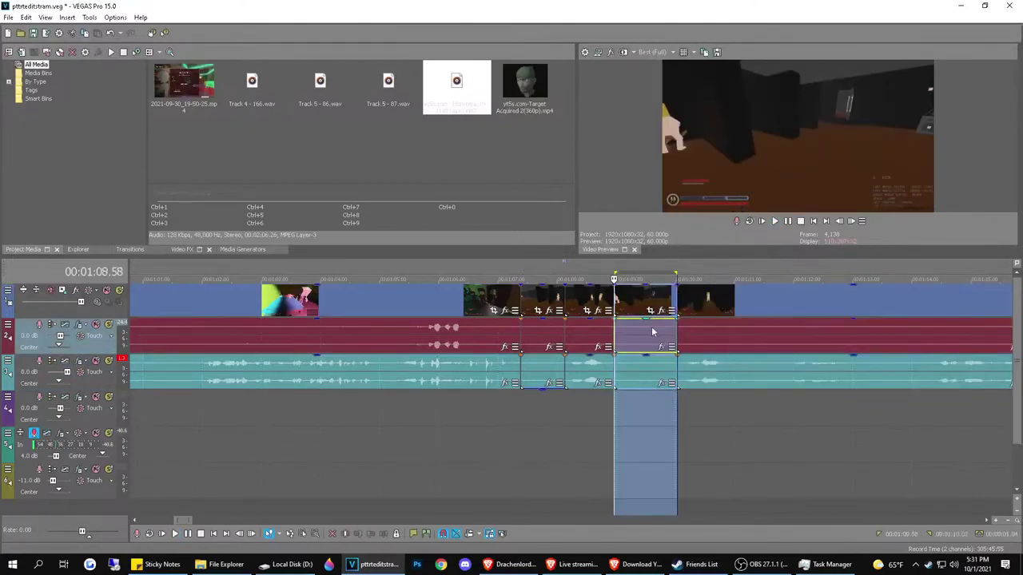
key("Delete")
key("f")
Play the two short gameplay clips before the 00:01:08.58 cut to check the tightened section
double_click(580, 344)
key("space")
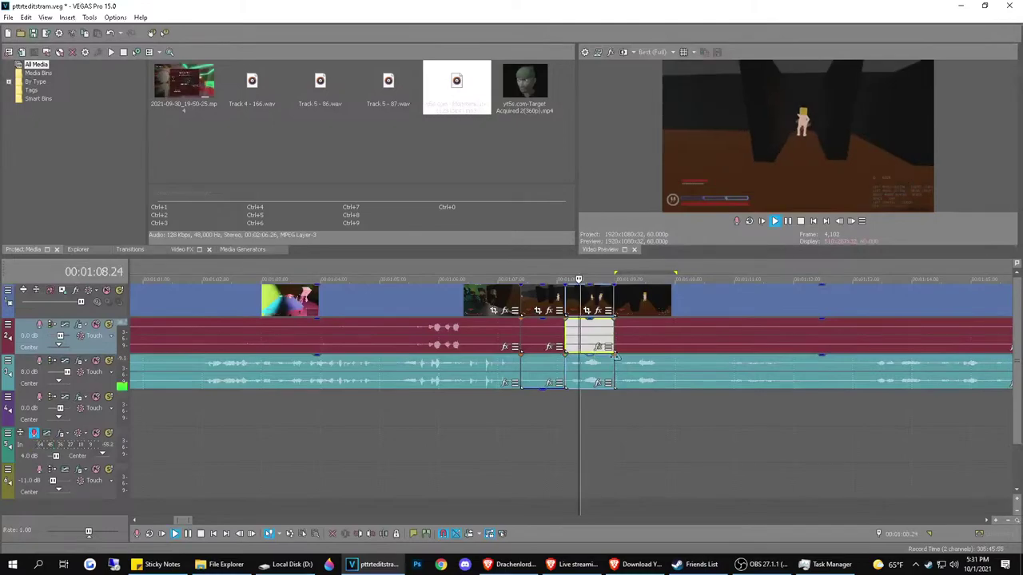
double_click(533, 342)
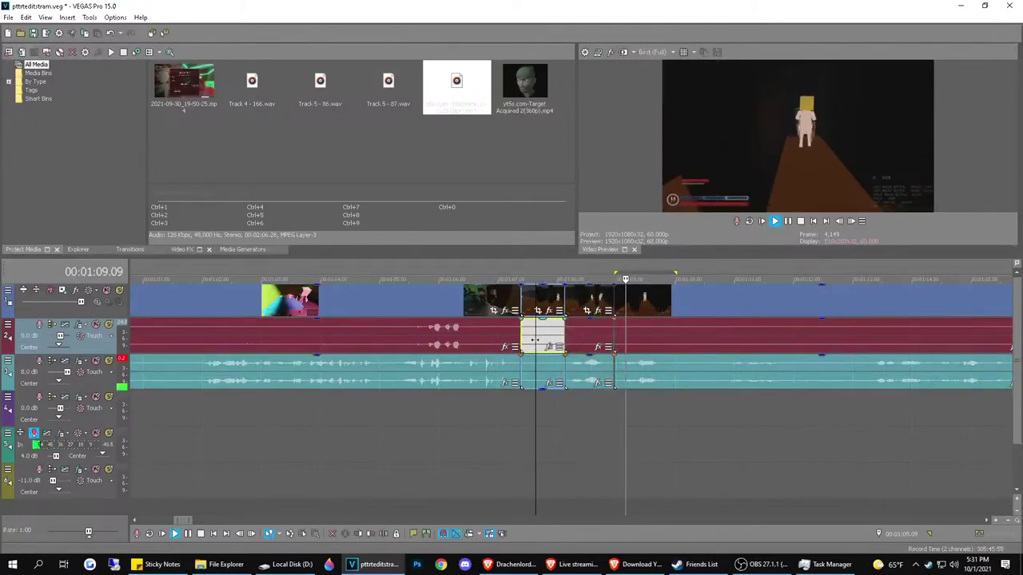
key("space")
Cut out the gameplay and audio from about 00:01:09.50 to 00:01:10.45 and close the gap
left_click(658, 351)
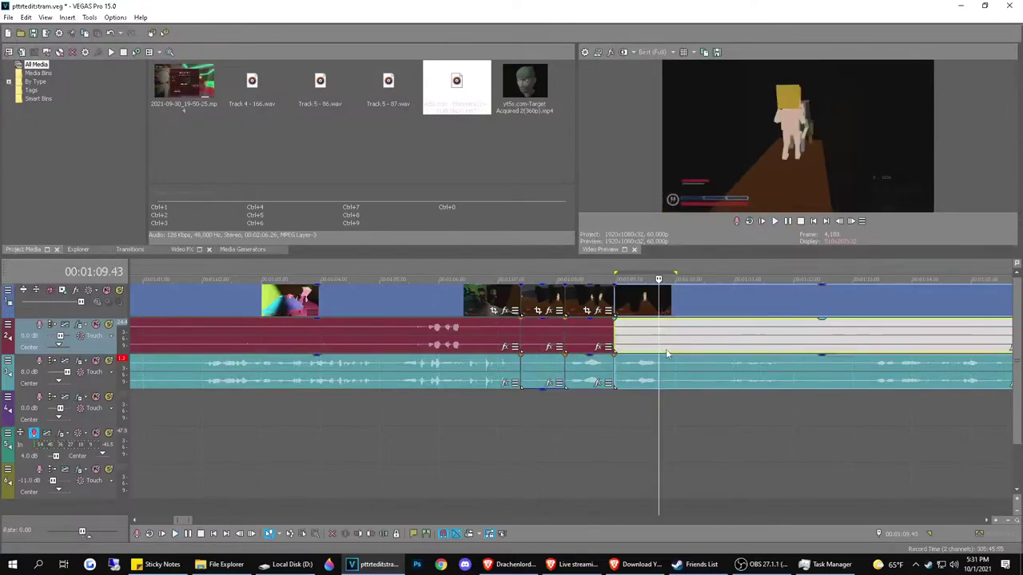
left_click(667, 351)
key("s")
key("space")
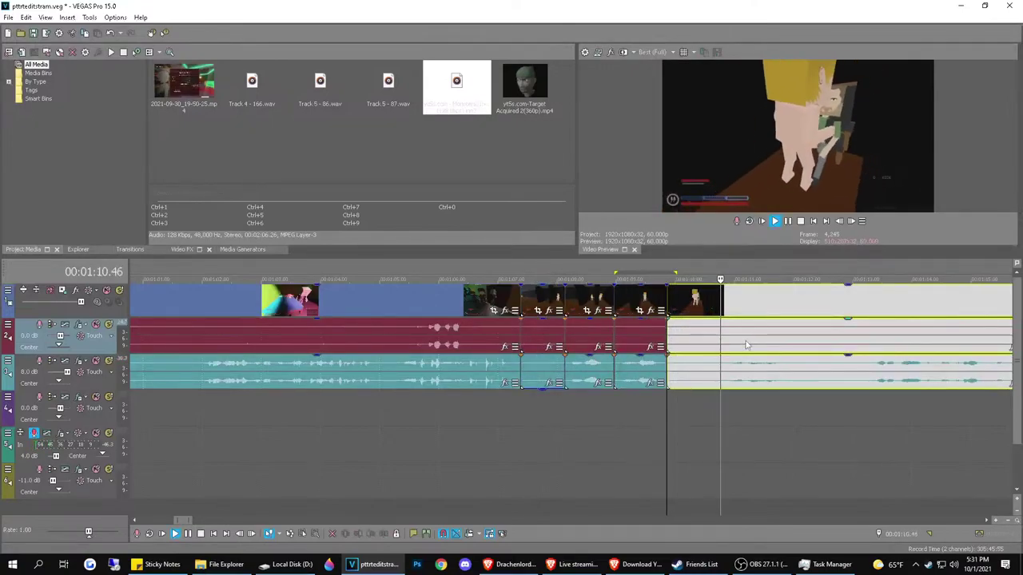
key("space")
left_click(720, 345)
key("s")
double_click(690, 335)
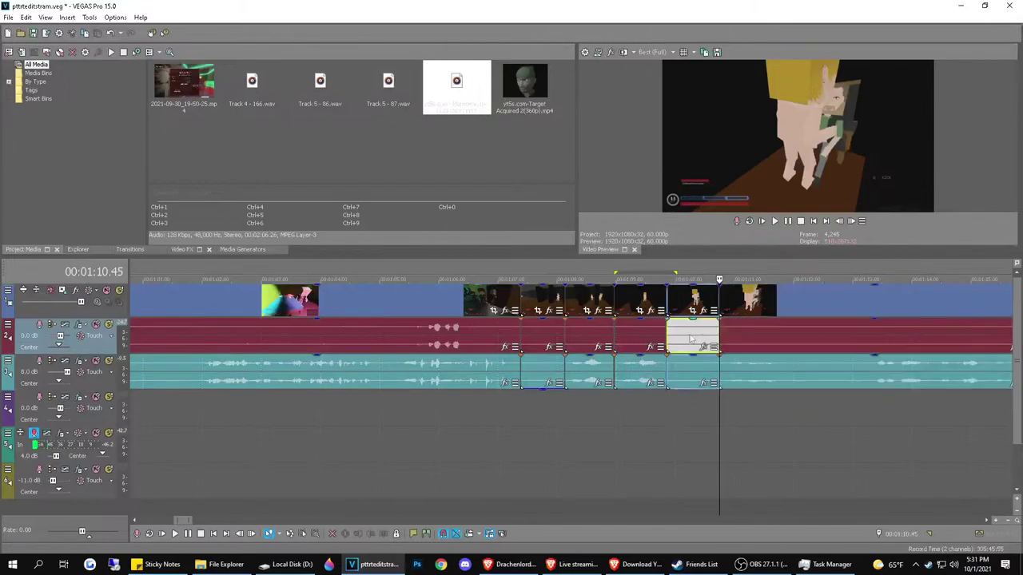
key("Delete")
key("f")
Play the edit from 00:01:09.03 across the closed gap and save the project
left_click(620, 330)
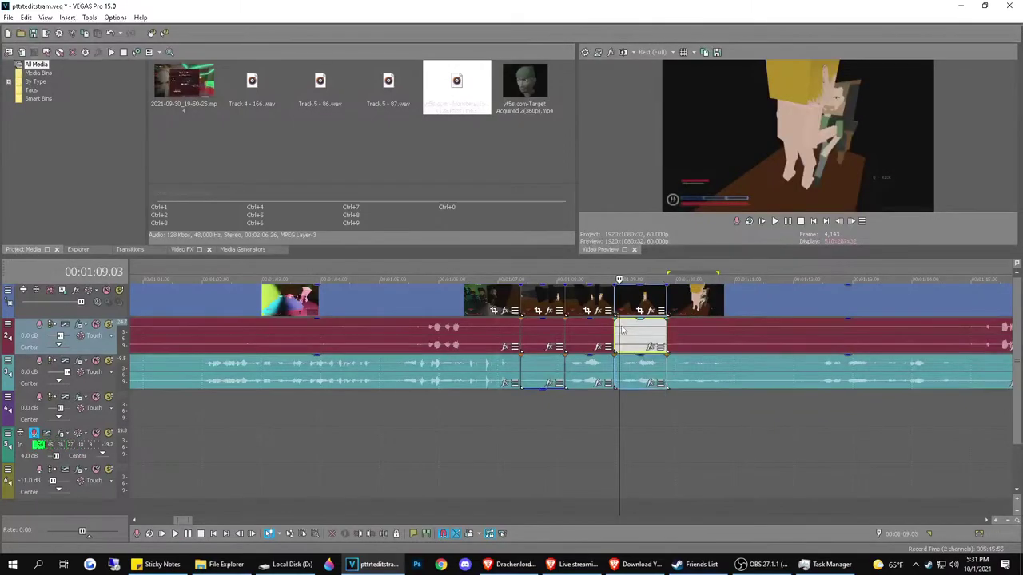
key("space")
key("ctrl+s")
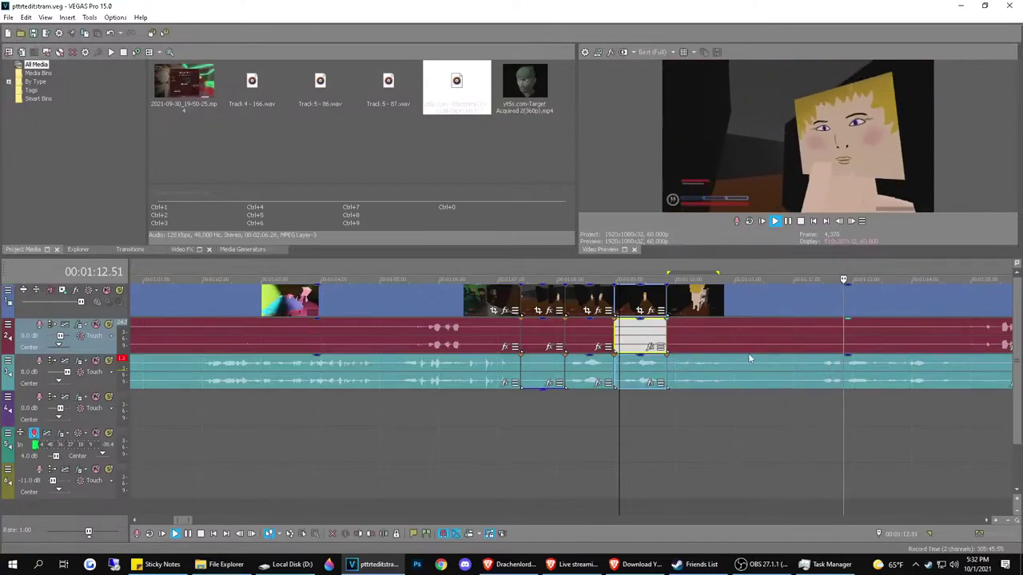
key("space")
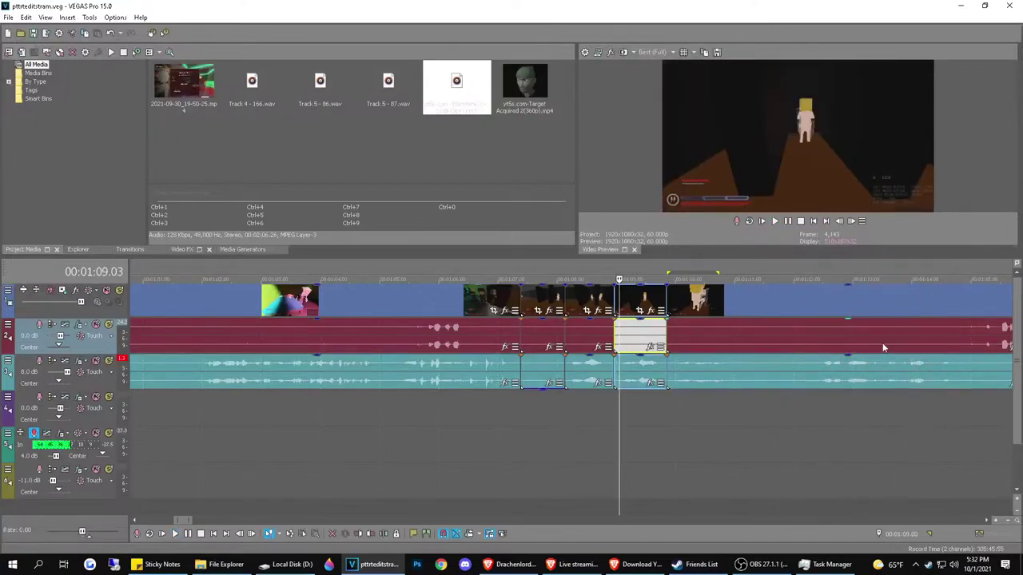
Audition the start of the remaining long gameplay clip and split it with its audio at 00:01:11.13
left_click(740, 345)
key("space")
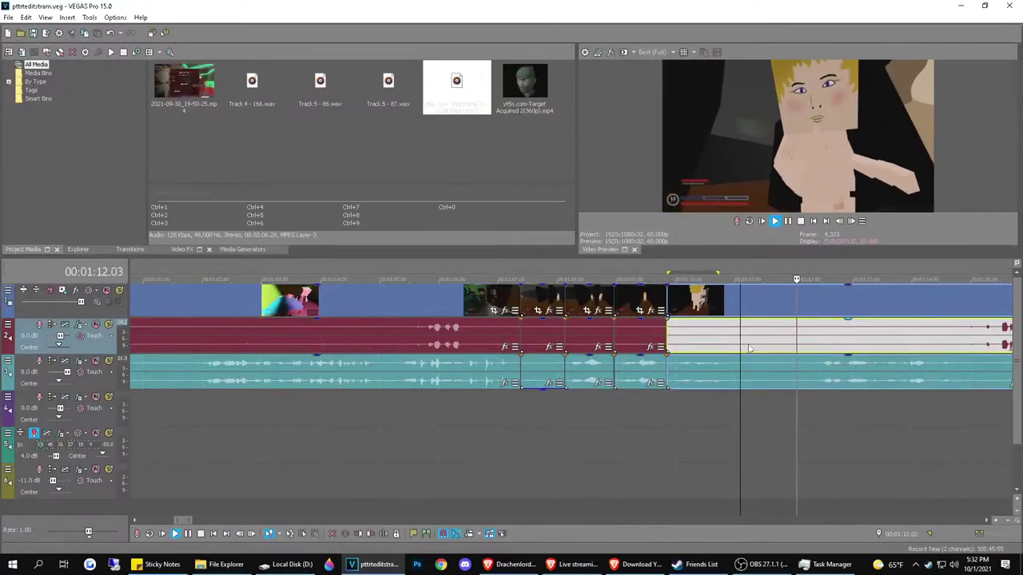
key("space")
left_click(693, 344)
key("space")
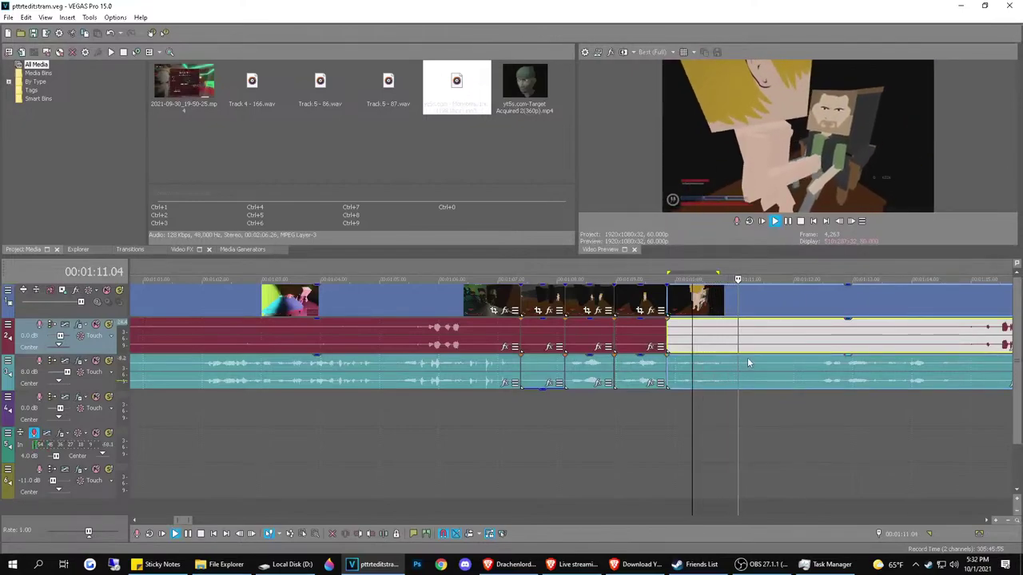
key("space")
left_click(747, 372)
key("s")
Audition the section after the 00:01:11.13 cut from several points, including 00:01:11.23
key("space")
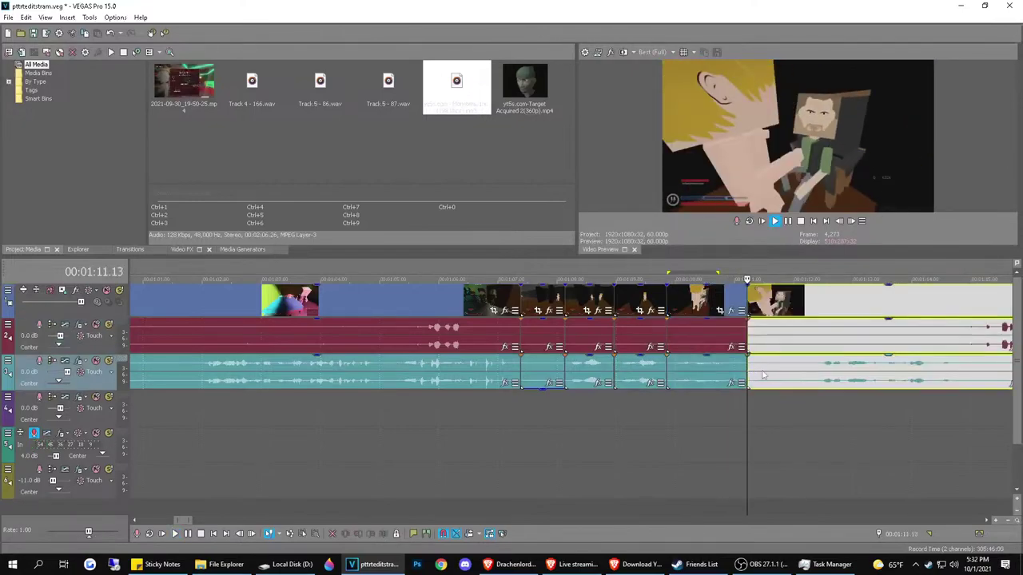
key("space")
left_click(803, 350)
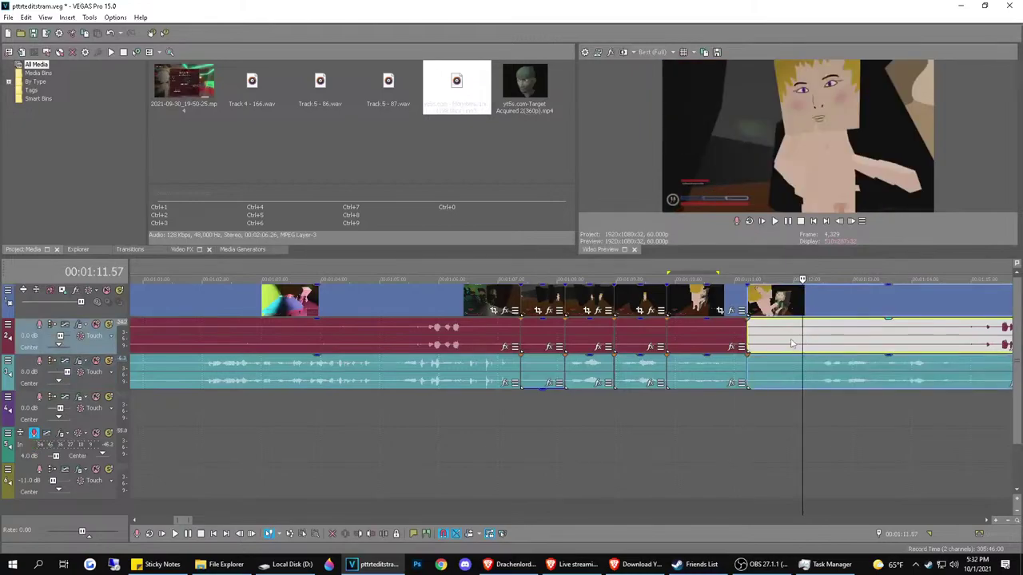
left_click(792, 342)
left_click(784, 342)
left_click(770, 339)
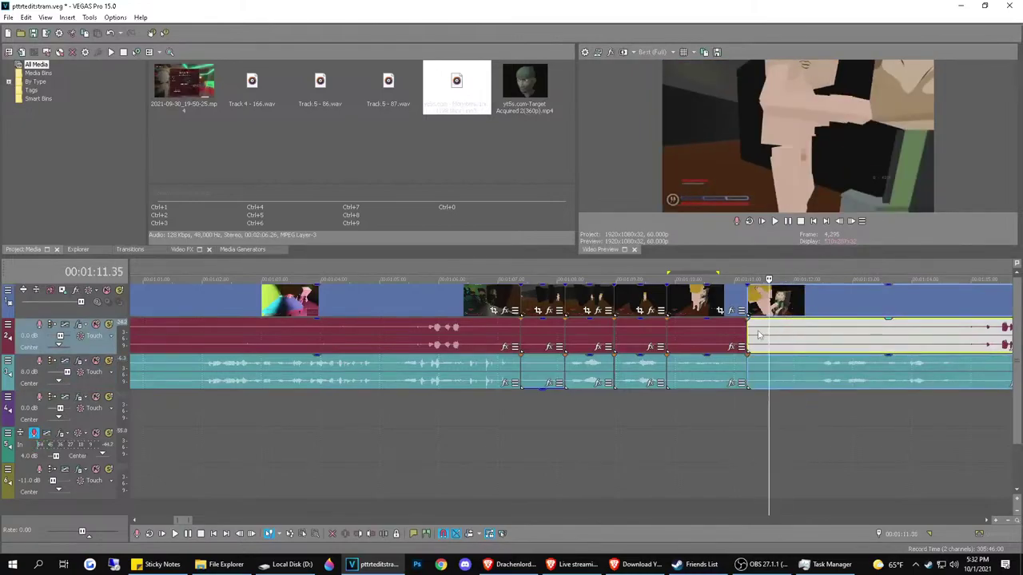
left_click(757, 337)
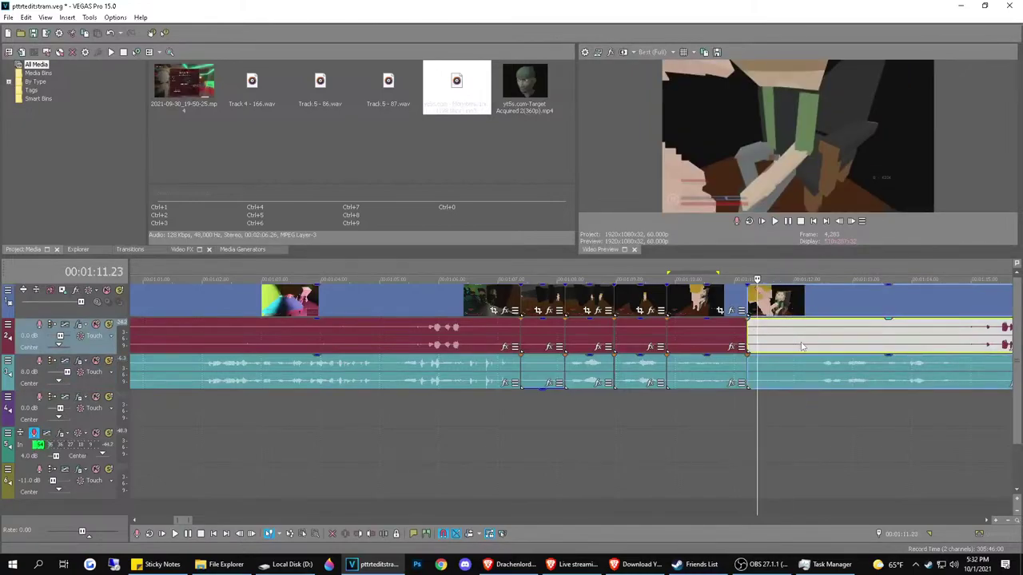
key("space")
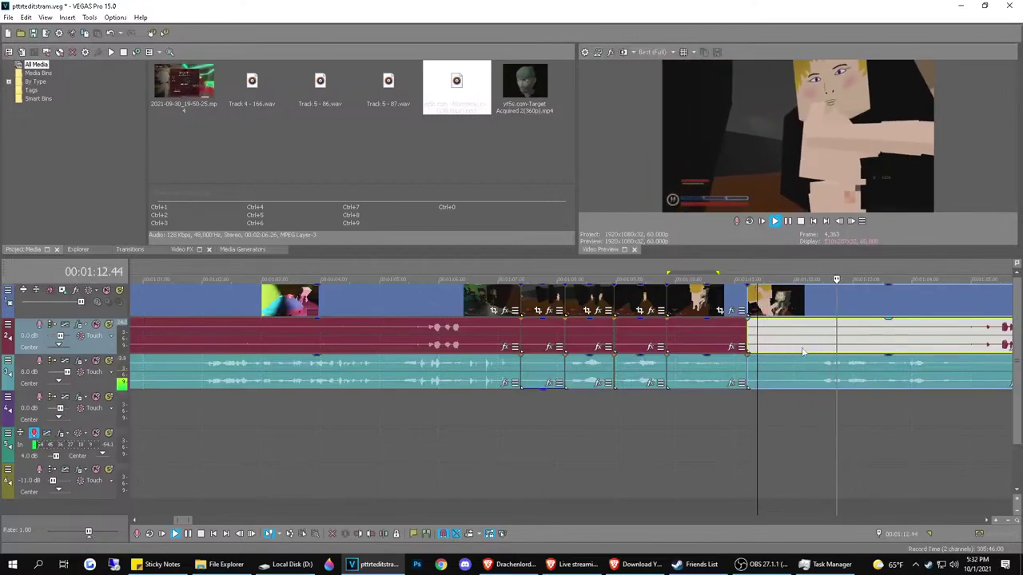
scroll(832, 362, "down", 1)
key("space")
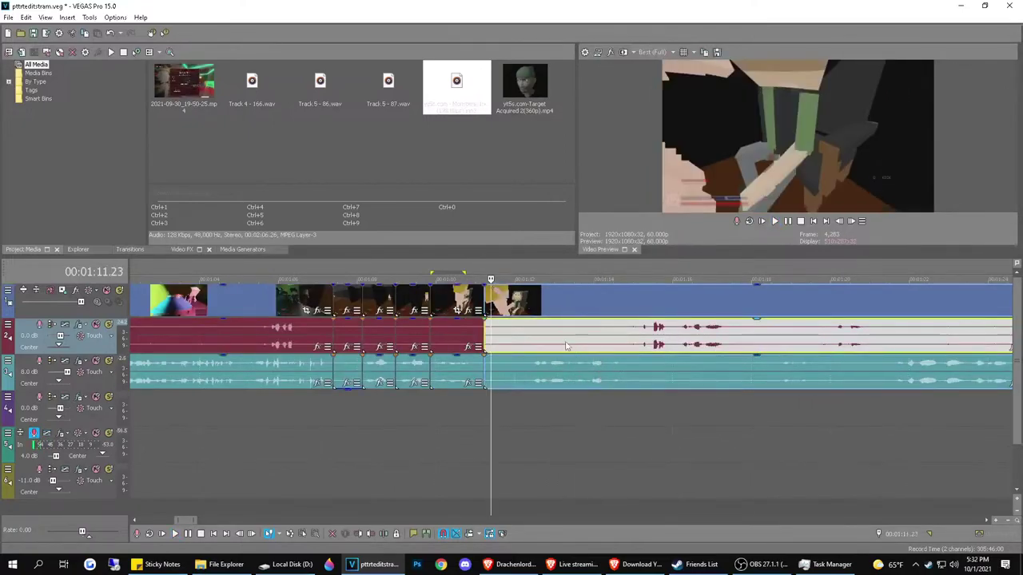
Cut out the 18-frame section of gameplay and audio starting at 00:01:13.17 and close the gap
left_click(566, 345)
scroll(574, 342, "up", 3)
key("space")
key("space")
key("s")
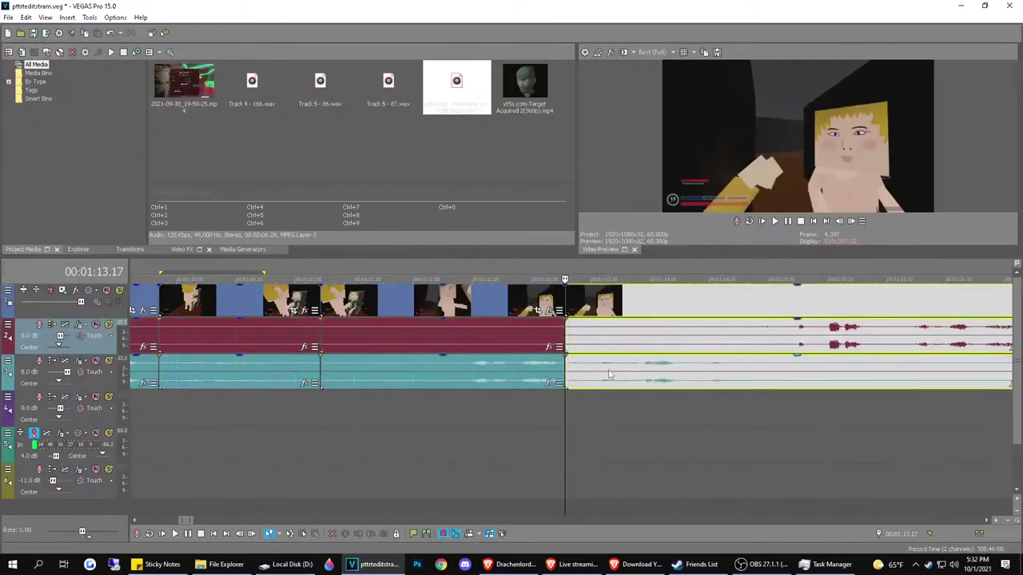
left_click(601, 372)
key("s")
double_click(584, 372)
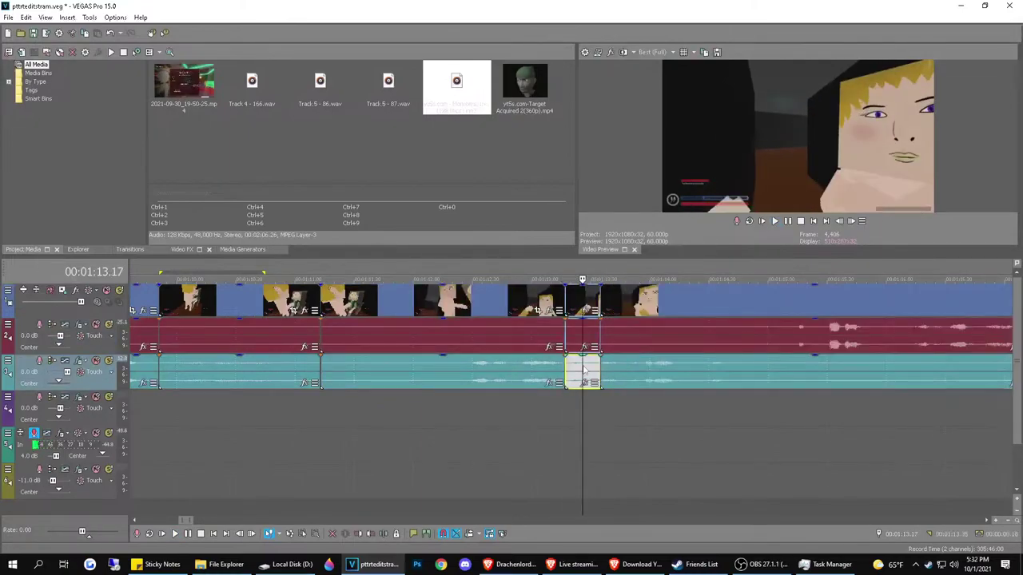
key("Delete")
key("f")
Play from 00:01:12.29 across the closed gap and split the gameplay clip and its audio at about 00:01:14
left_click(470, 340)
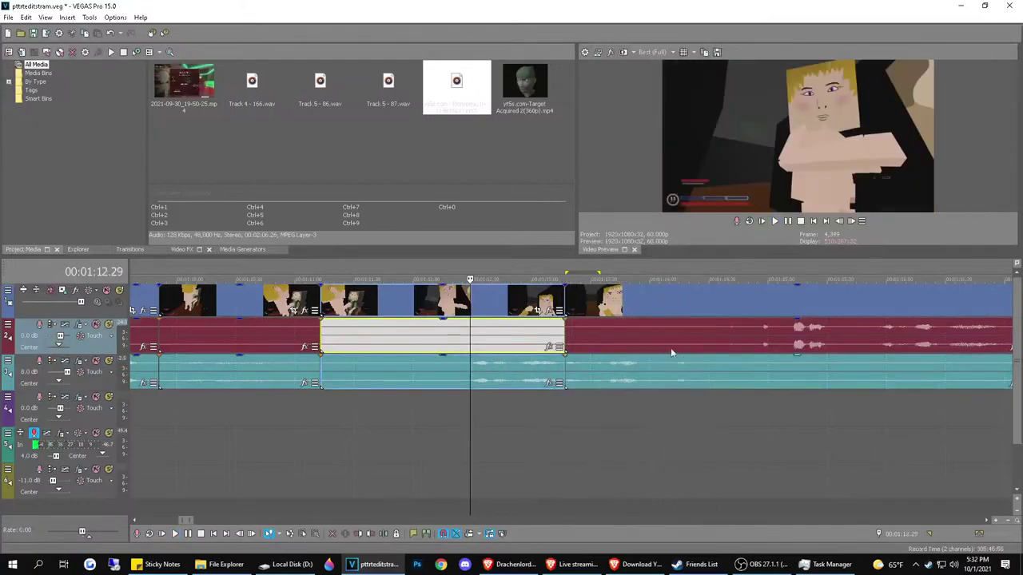
key("space")
key("s")
Audition the gameplay after the 00:01:14 cut from several points, including 00:01:18.14
key("space")
scroll(647, 336, "down", 4)
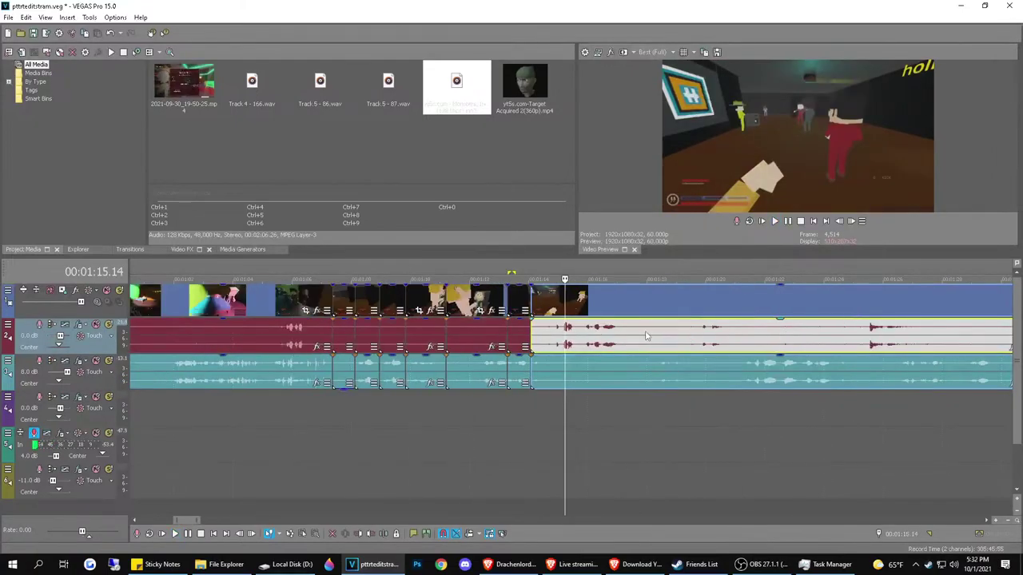
key("space")
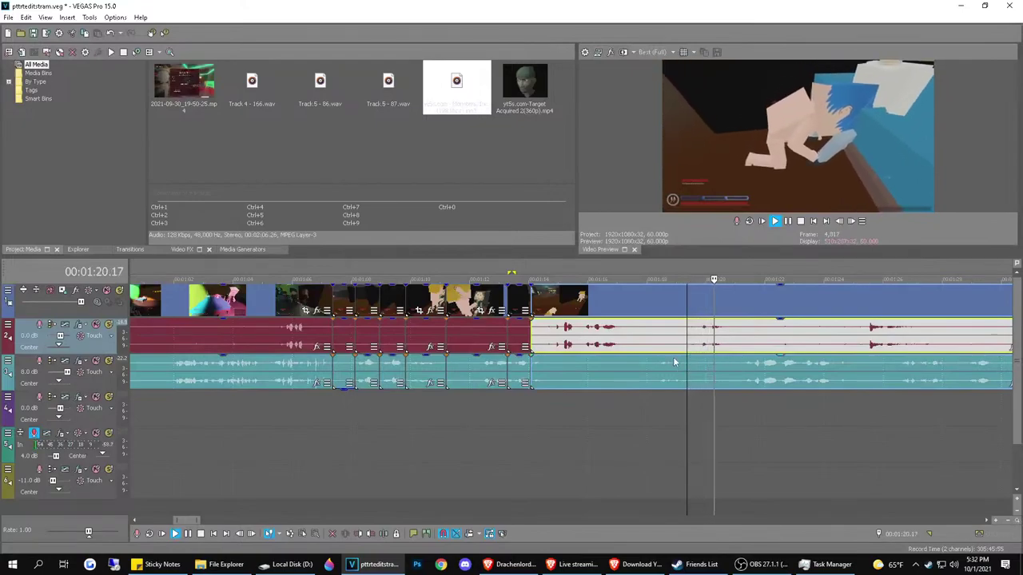
left_click(654, 346)
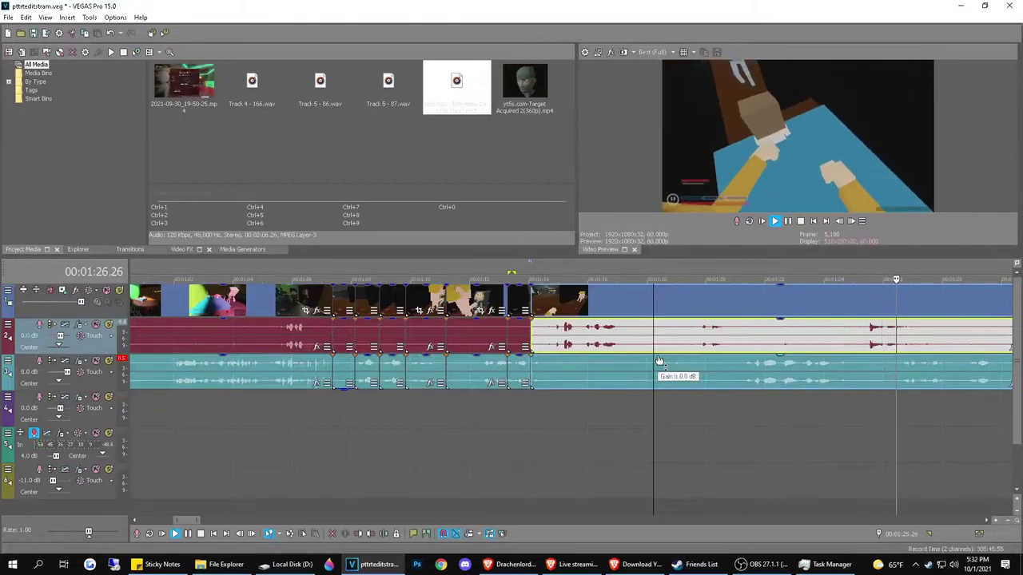
key("space")
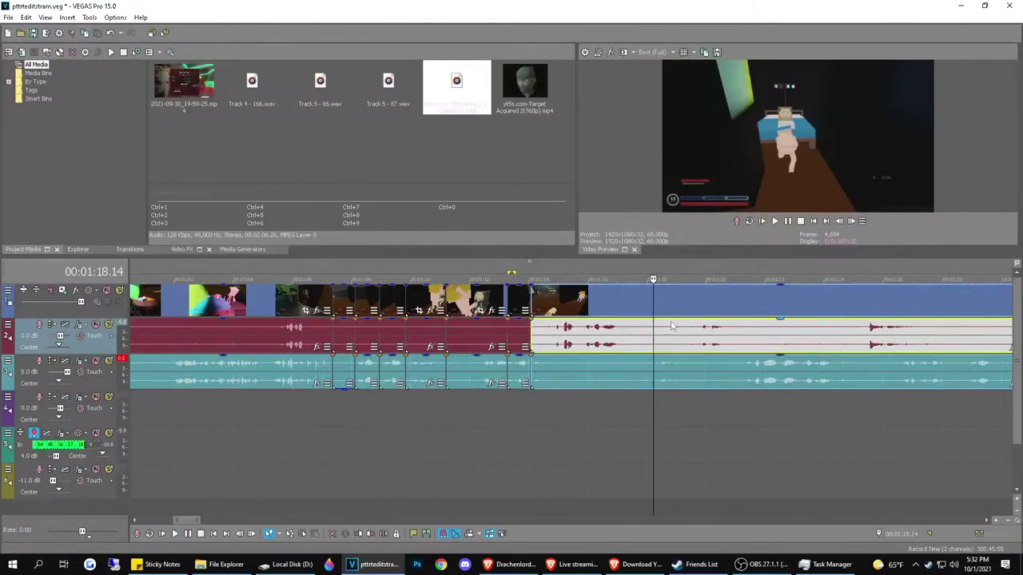
Cut out the gameplay and audio from 00:01:14.05 to 00:01:18.14 and close the gap
key("s")
double_click(630, 332)
key("Delete")
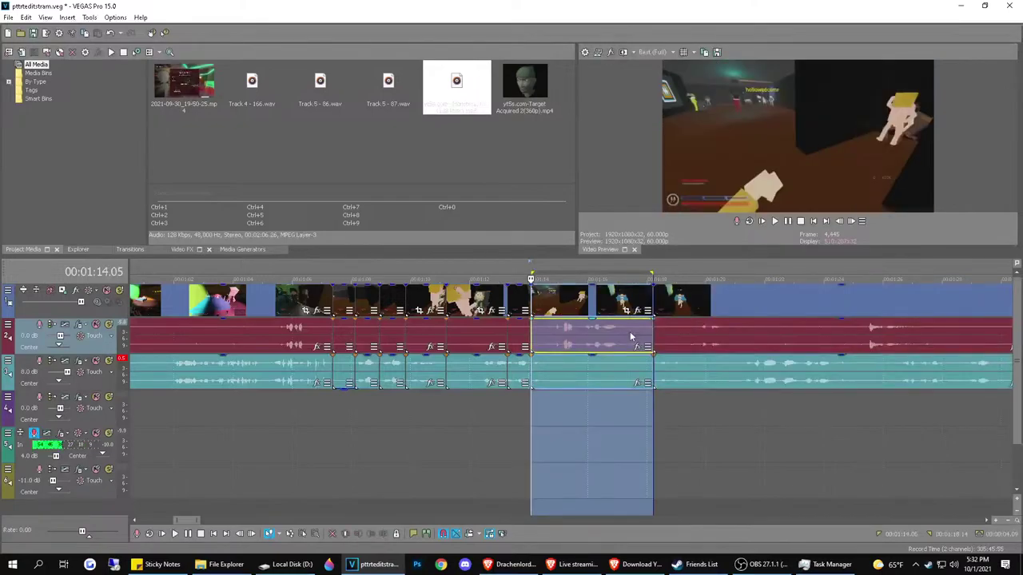
key("f")
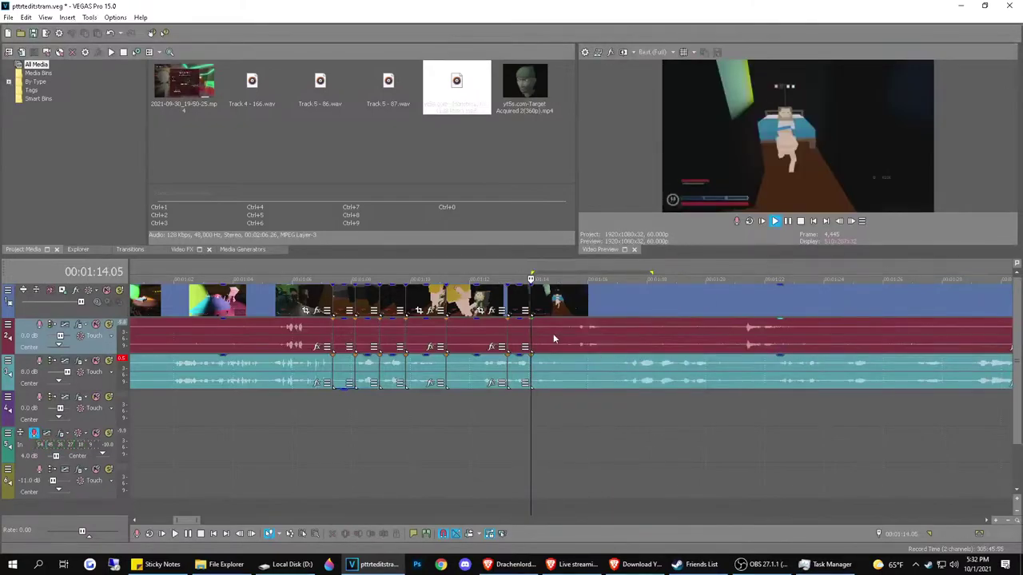
Audition the gameplay across the closed gap from 00:01:14.05, and again from 00:01:21.41
key("space")
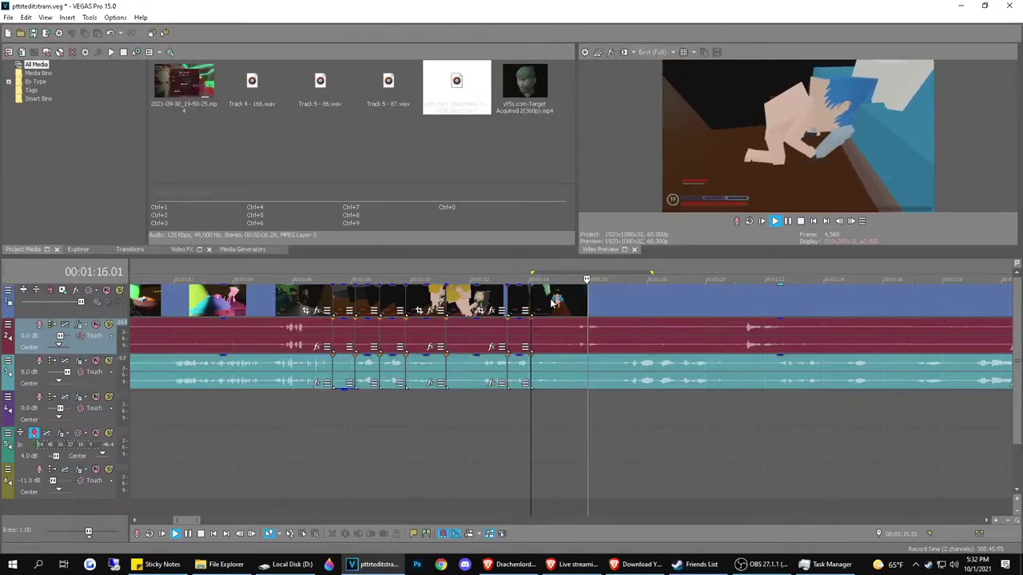
left_click(608, 335)
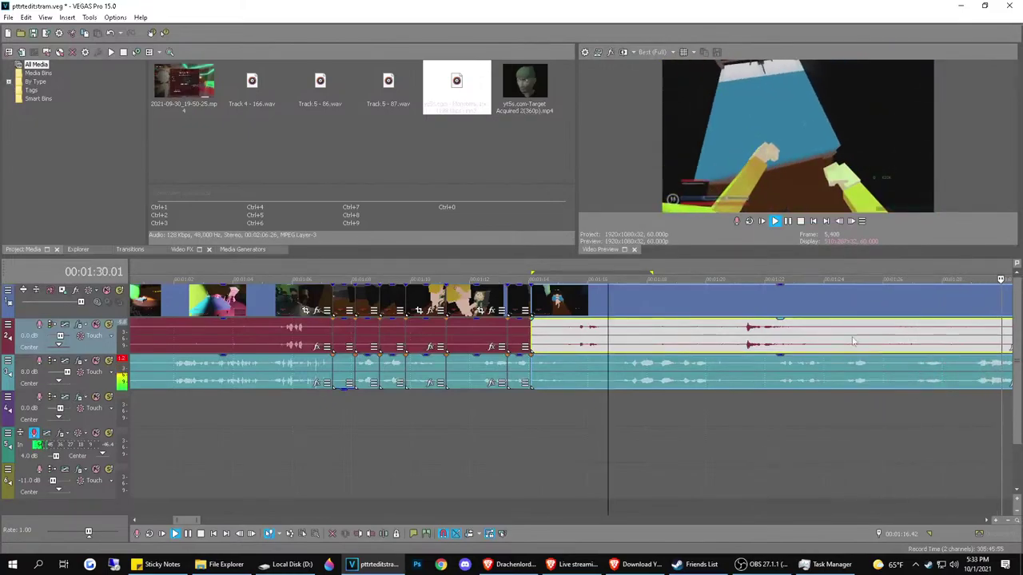
key("space")
left_click(756, 335)
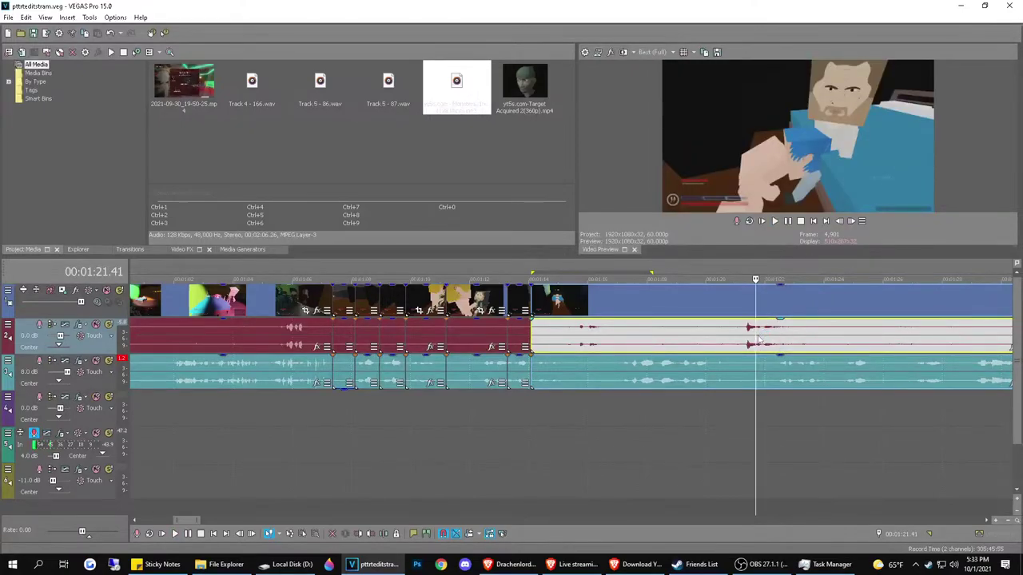
key("space")
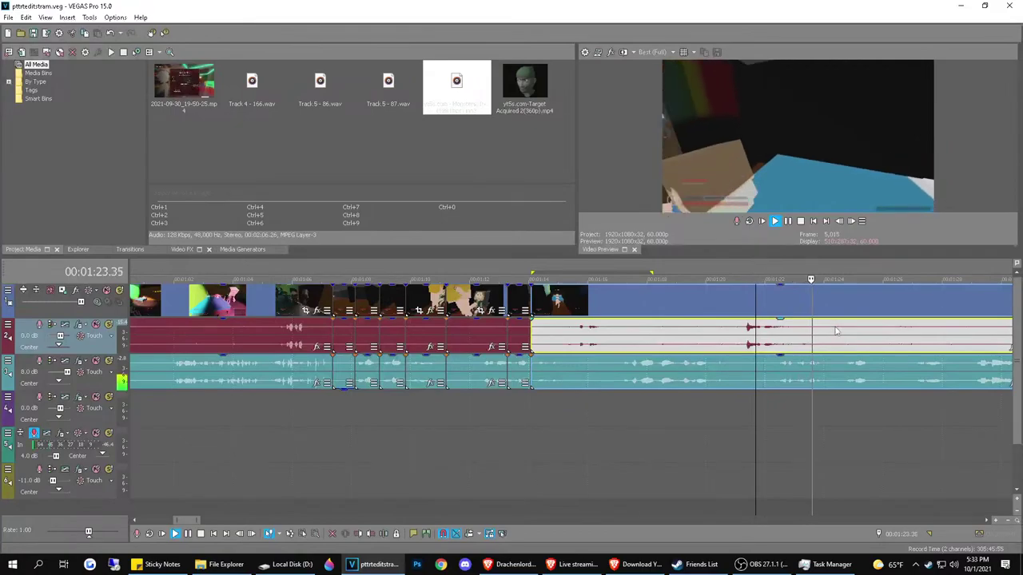
key("space")
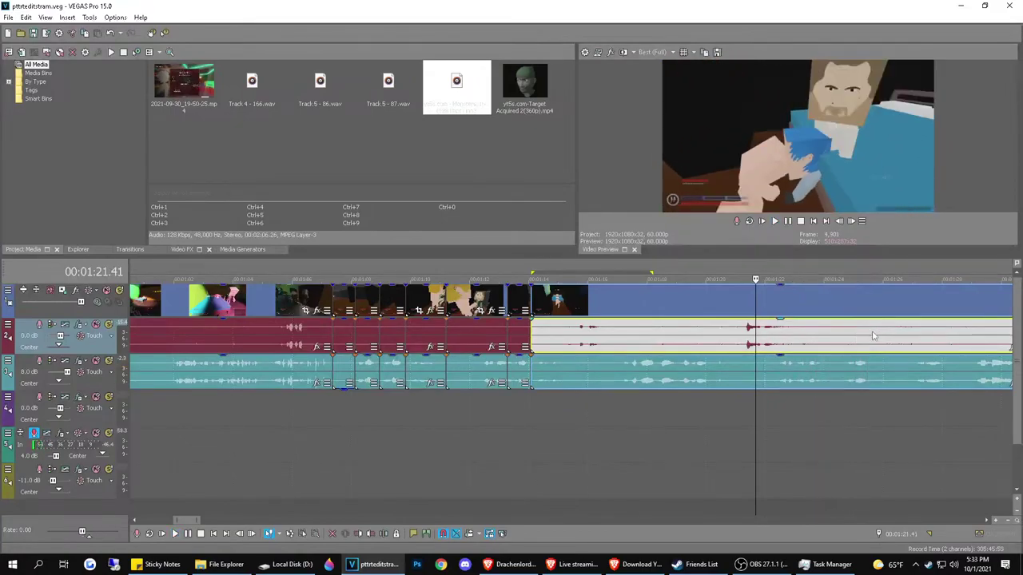
Split the gameplay clip and its audio at 00:01:25.35 and again at about 00:01:26.55
left_click(871, 338)
key("s")
key("space")
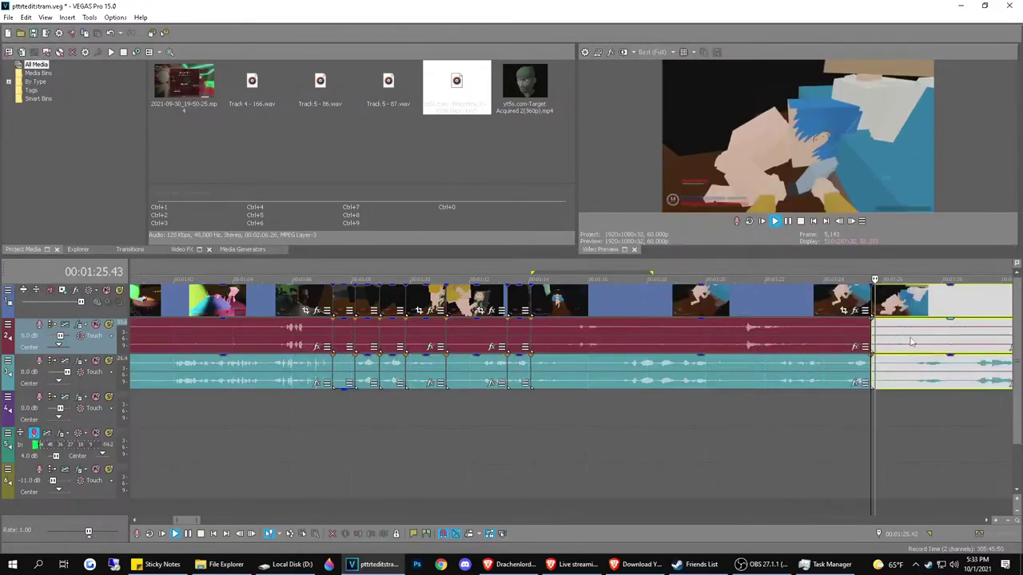
key("space")
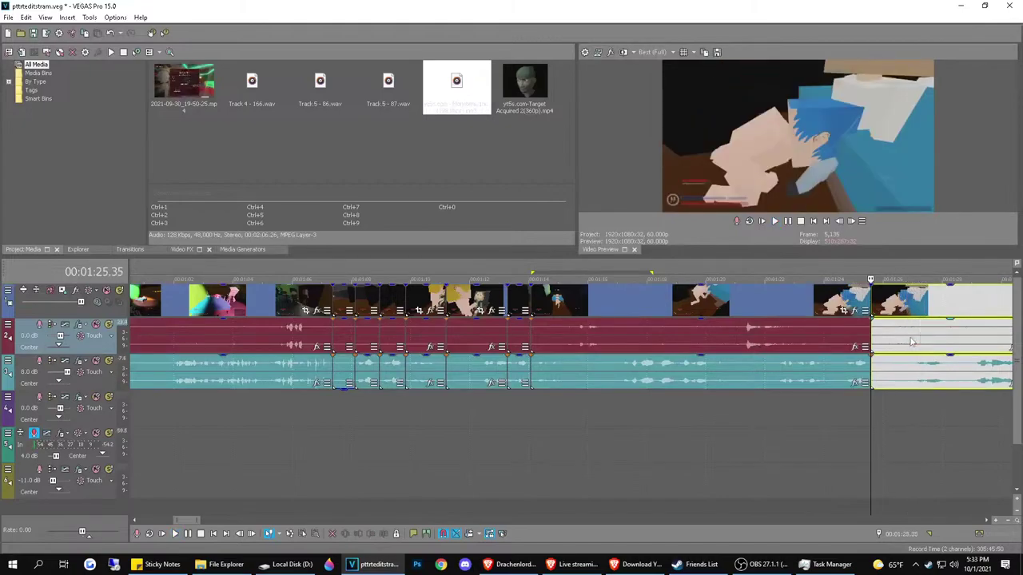
left_click(910, 341)
key("s")
Move the short section between the two splits to about 00:01:34 and pull the following gameplay forward to 00:01:25.35
left_click(885, 330)
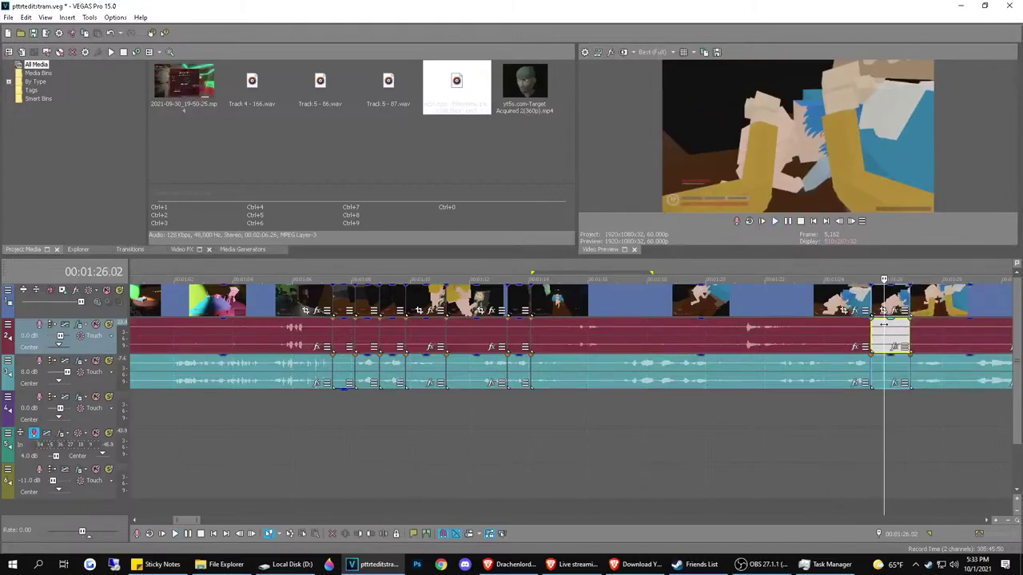
scroll(654, 339, "down", 2)
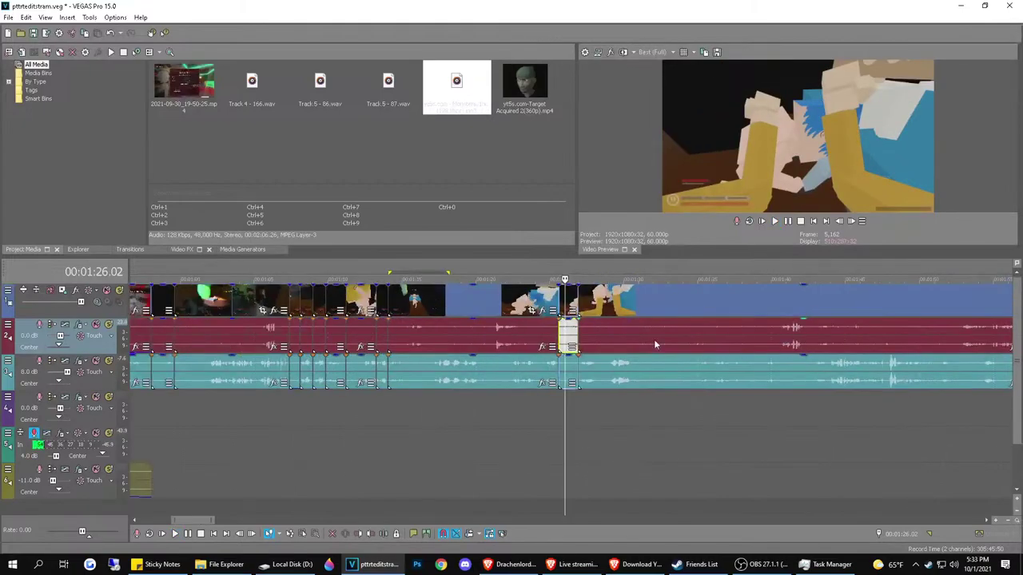
left_click_drag(569, 300, 684, 317)
left_click_drag(590, 310, 548, 310)
left_click(557, 292)
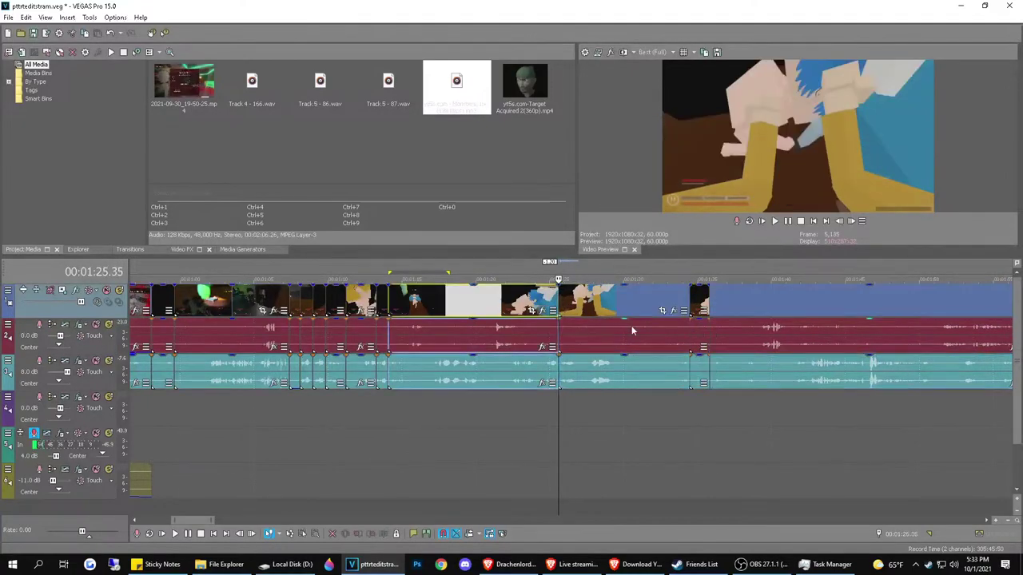
Split the pulled-forward gameplay and audio at 00:01:26.55 and play the section from 00:01:25.35 to that cut
scroll(635, 328, "up", 2)
key("space")
key("space")
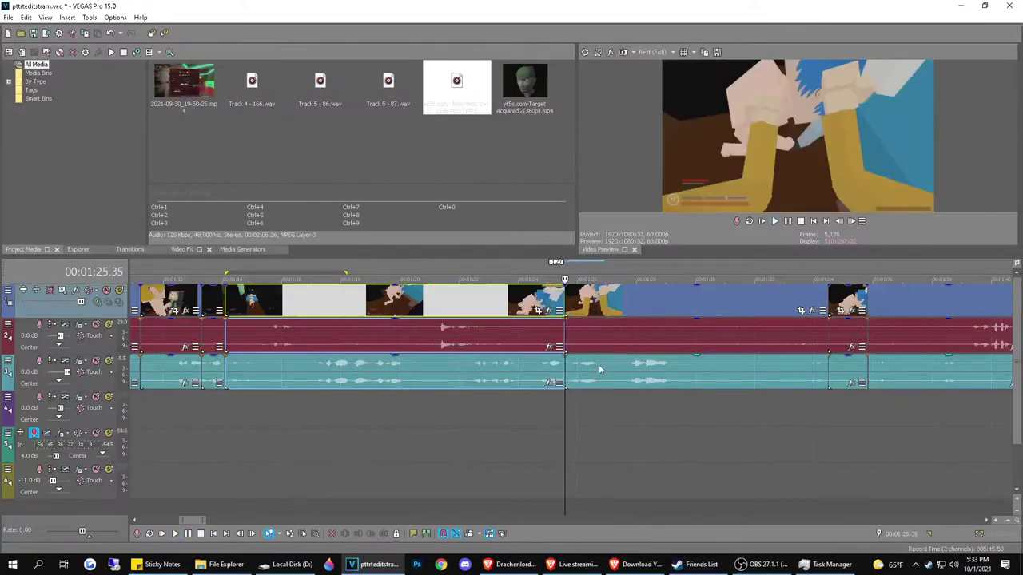
left_click(604, 367)
key("s")
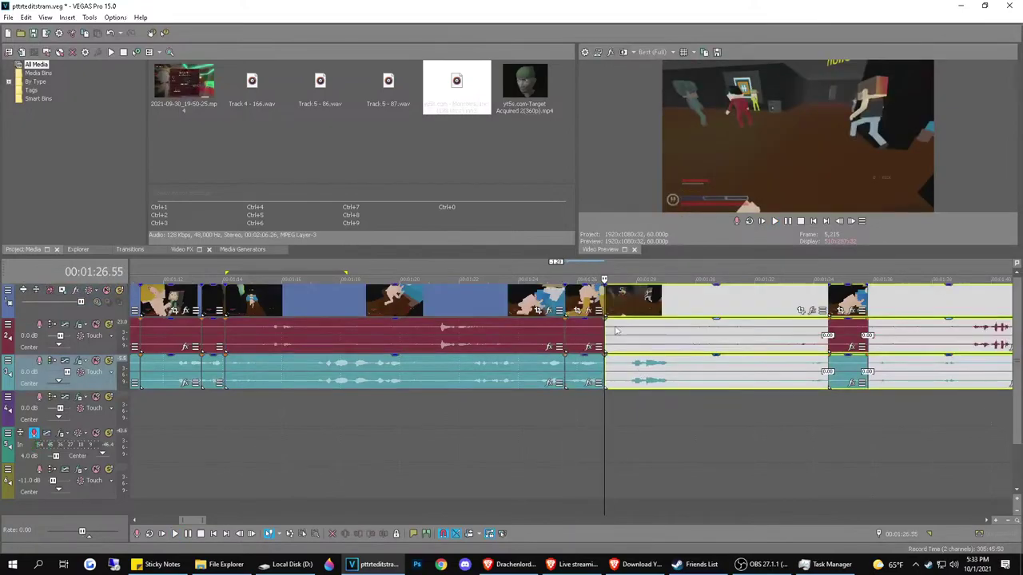
double_click(581, 330)
key("space")
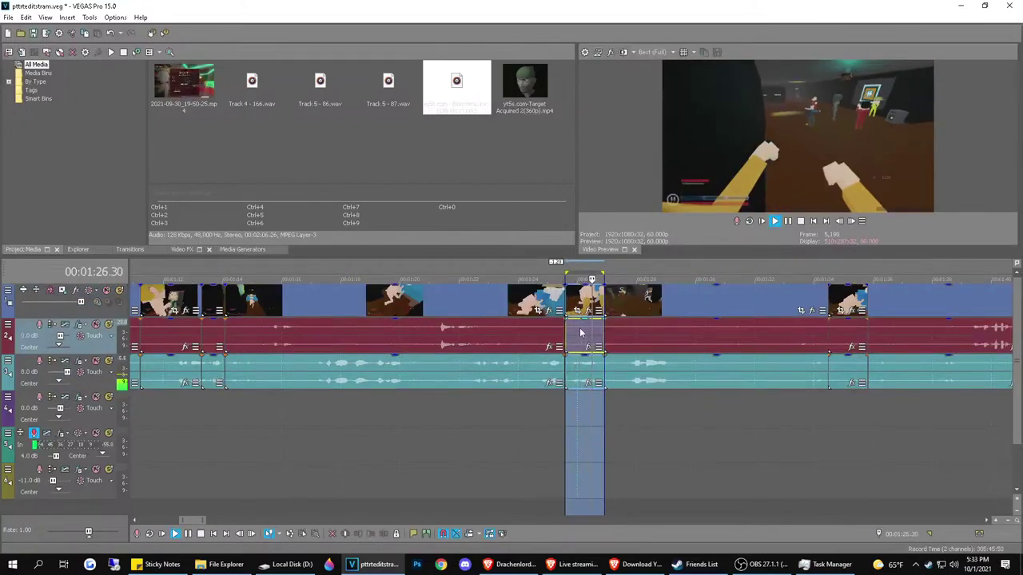
Split the gameplay and audio at 00:01:27.36 and again at about 00:01:29
left_click(649, 330)
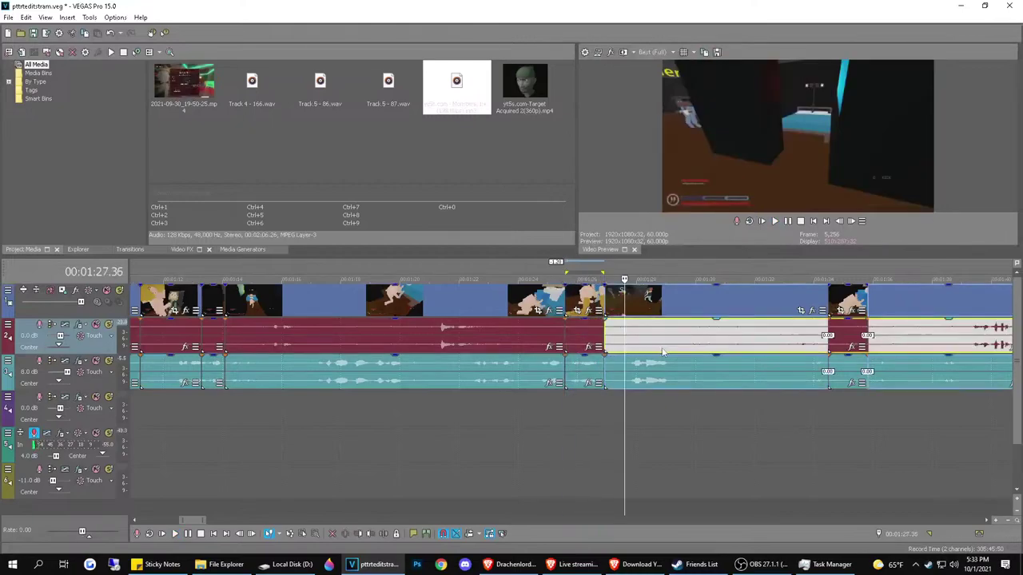
key("space")
key("s")
left_click(669, 341)
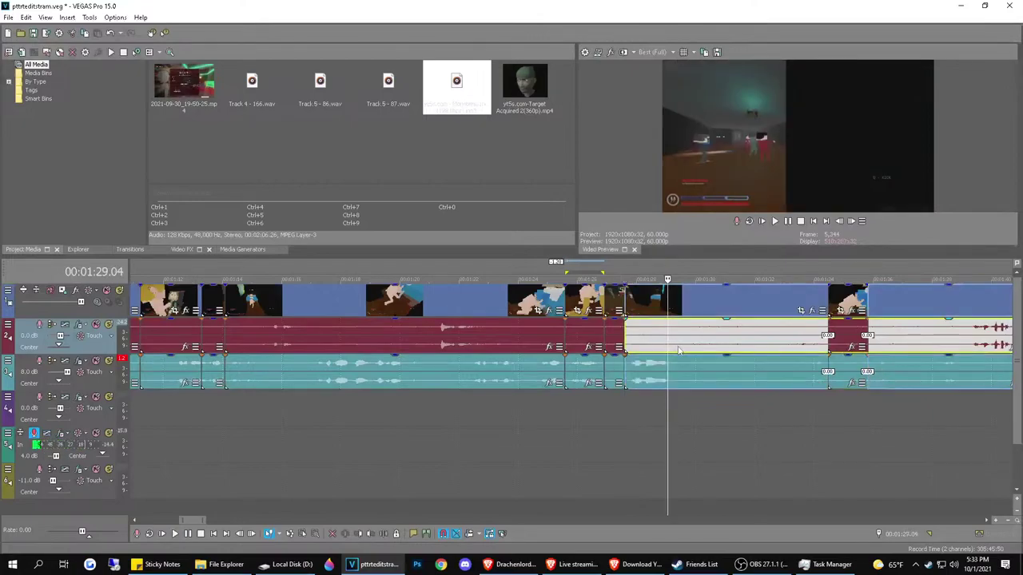
left_click(678, 341)
key("s")
Delete the section between 00:01:26.55 and 00:01:27.36 and move the following short section against the 00:01:26.55 cut
left_click(618, 337)
key("Delete")
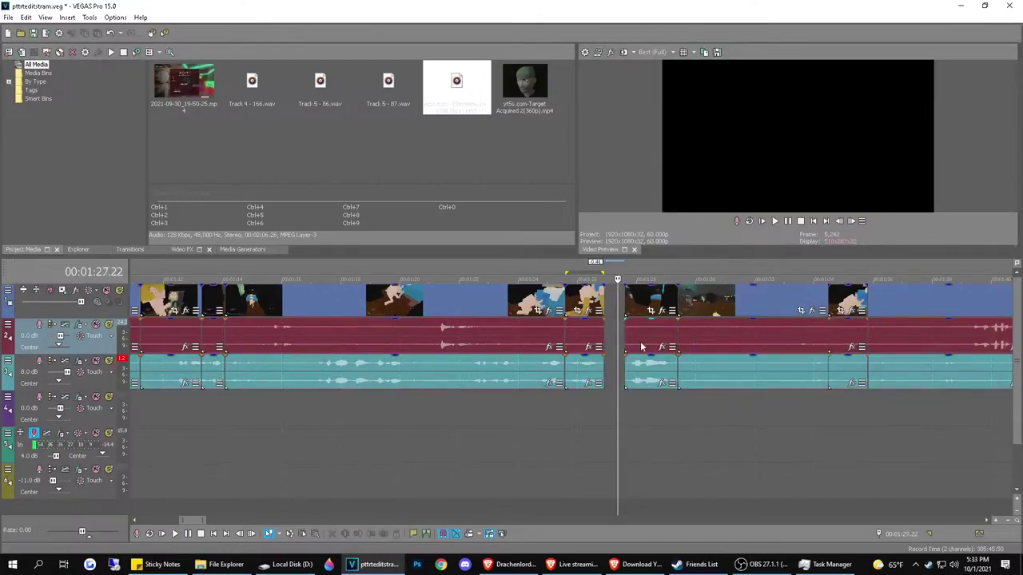
left_click_drag(642, 346, 622, 346)
Move the short clip's video from about 00:01:34 to 00:01:26.55, stretch it to the audio below, and play from 00:01:24.49
left_click(842, 299)
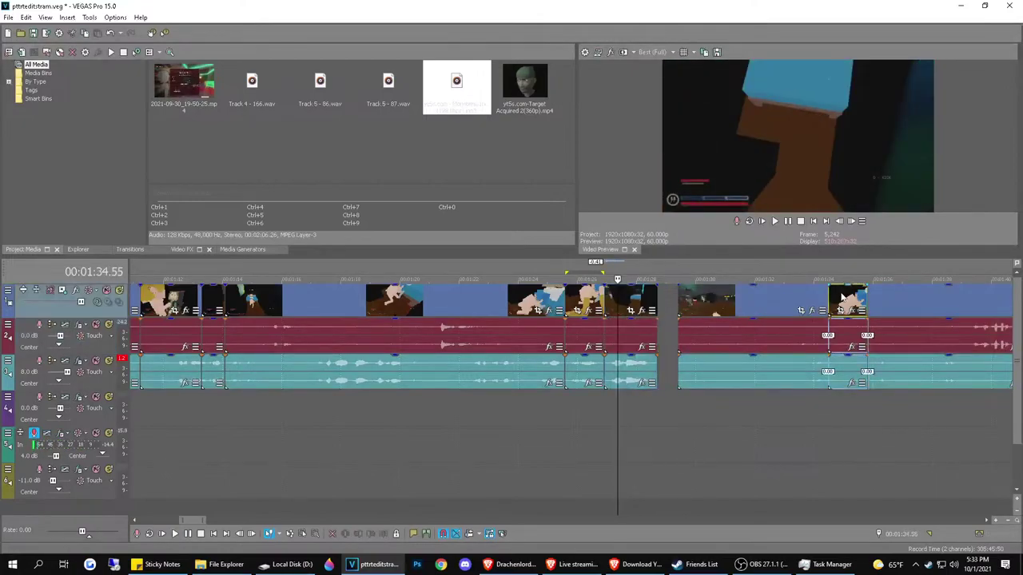
left_click_drag(854, 300, 657, 300)
left_click(590, 304)
key("space")
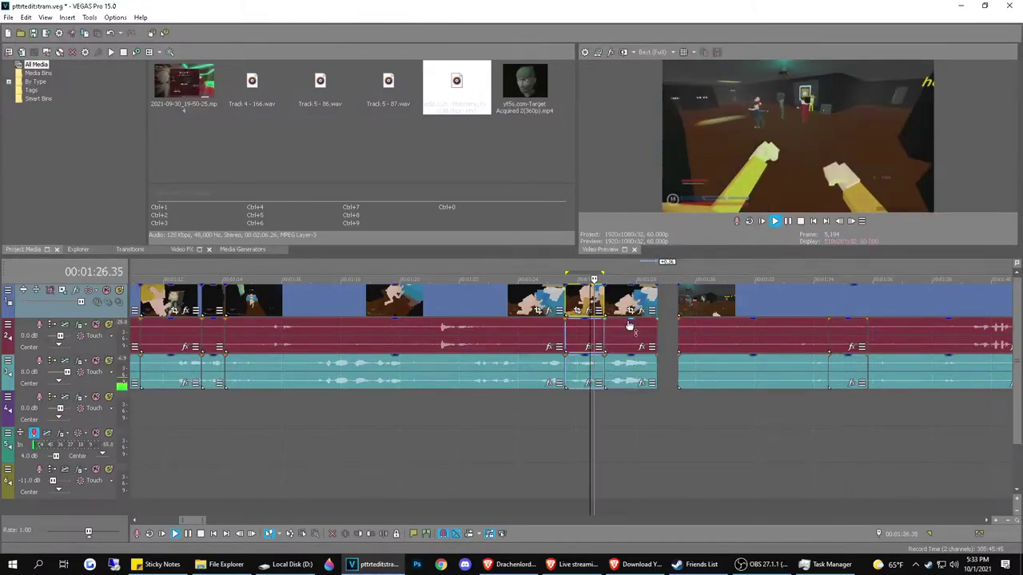
left_click(542, 331)
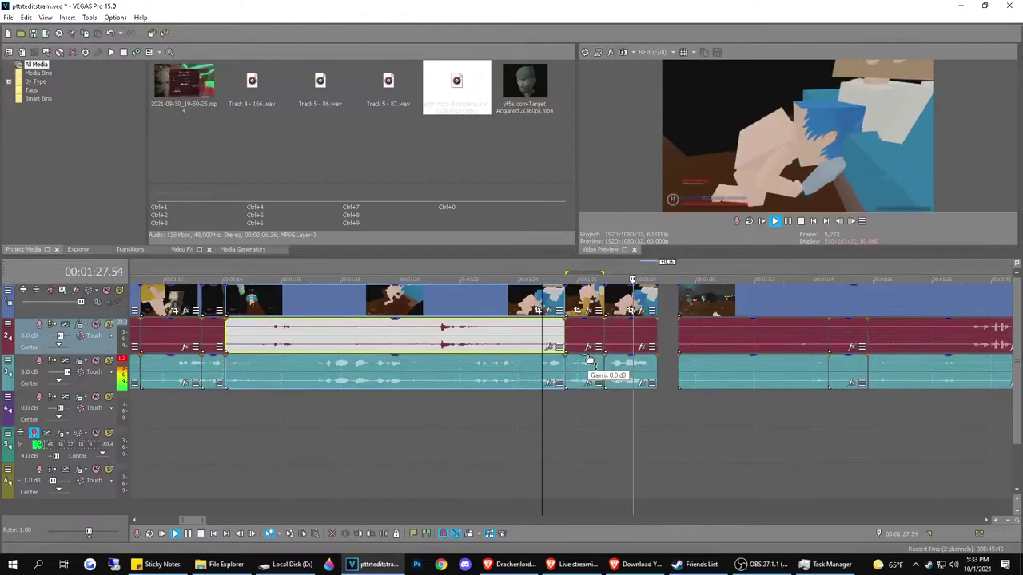
key("space")
Swap the two short video clips over the unchanged audio so the stretched clip starts at 00:01:25.35 and the raised-hands clip follows
left_click(599, 300)
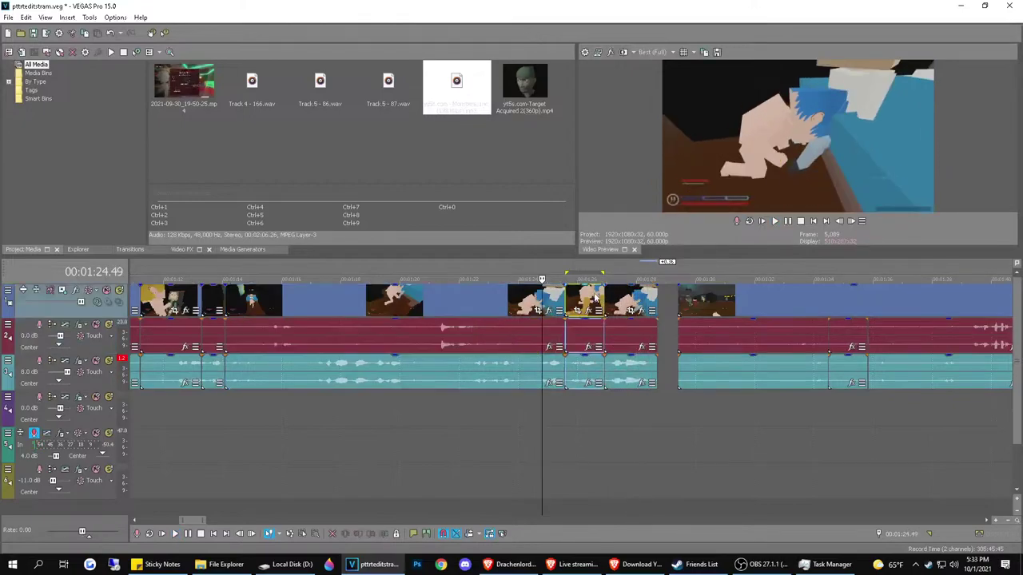
scroll(615, 298, "up", 3)
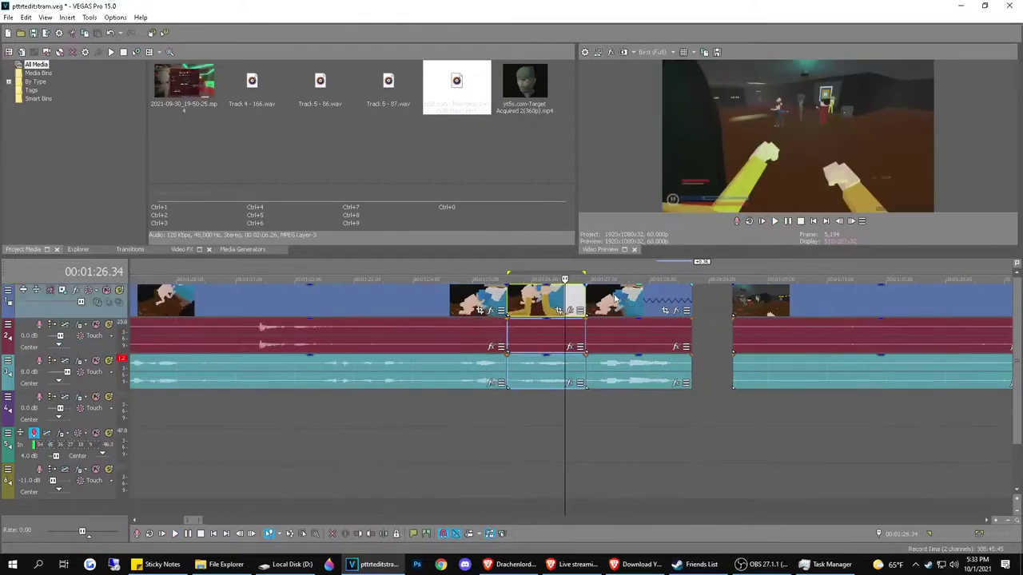
left_click(539, 306)
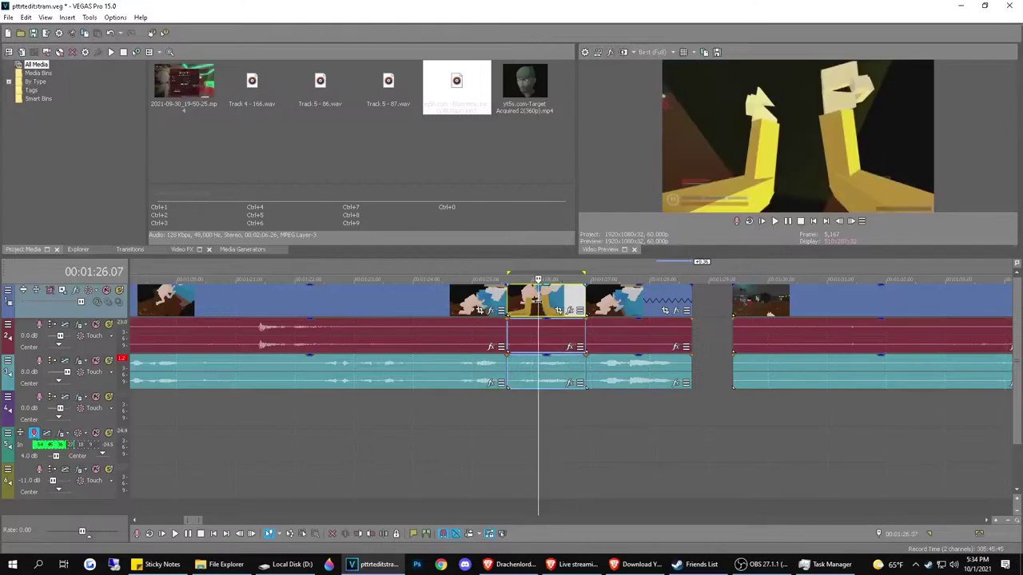
left_click_drag(554, 304, 687, 304)
left_click_drag(600, 303, 523, 306)
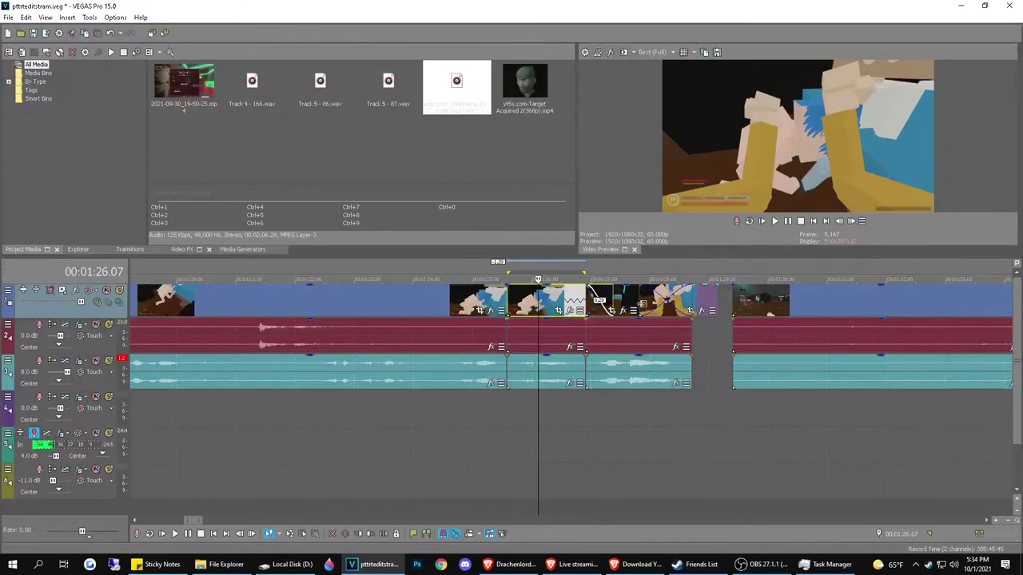
mouse_move(656, 303)
left_mouse_down()
mouse_move(623, 306)
mouse_move(646, 302)
left_mouse_up()
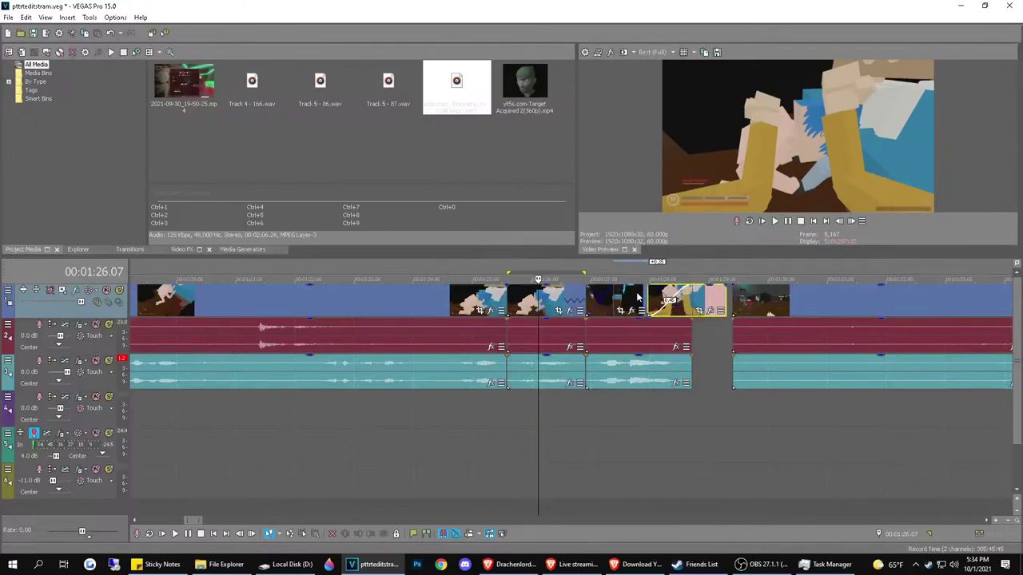
Delete the leftover video between the swapped clips, butt the raised-hands clip against the stretched one, and play from just before 00:01:25.35
left_click(638, 298)
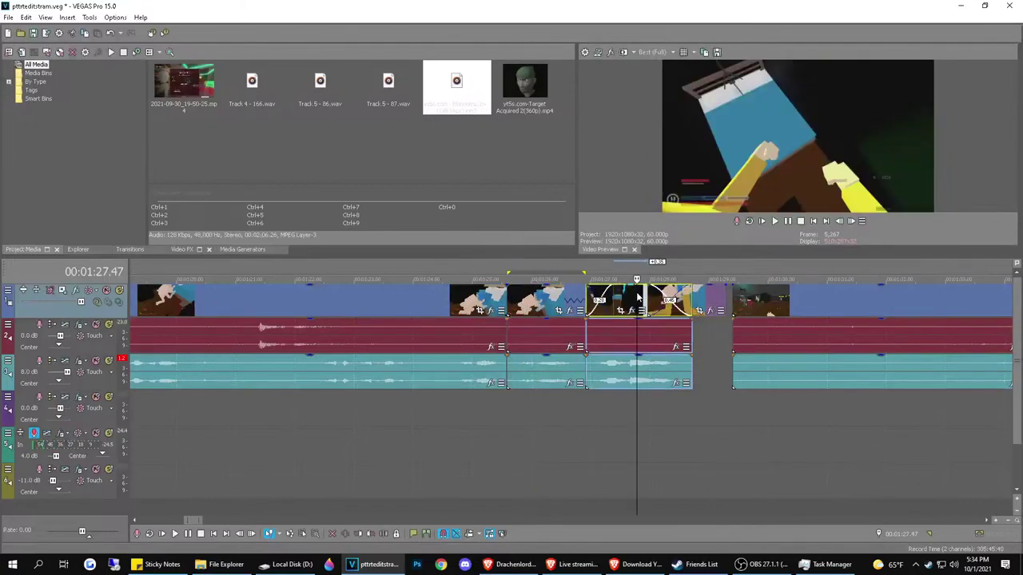
left_click(626, 301)
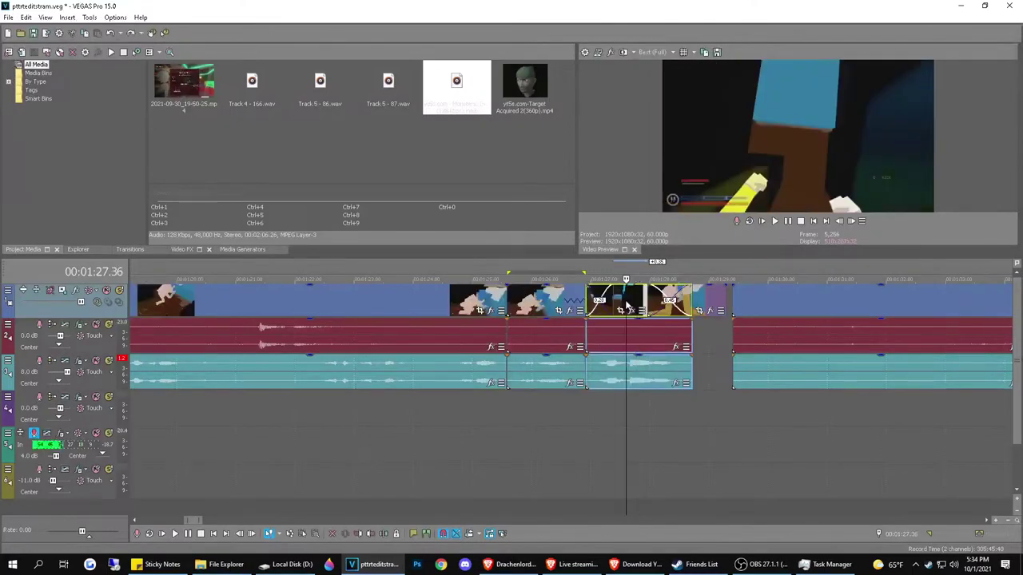
key("Delete")
left_click_drag(664, 305, 614, 301)
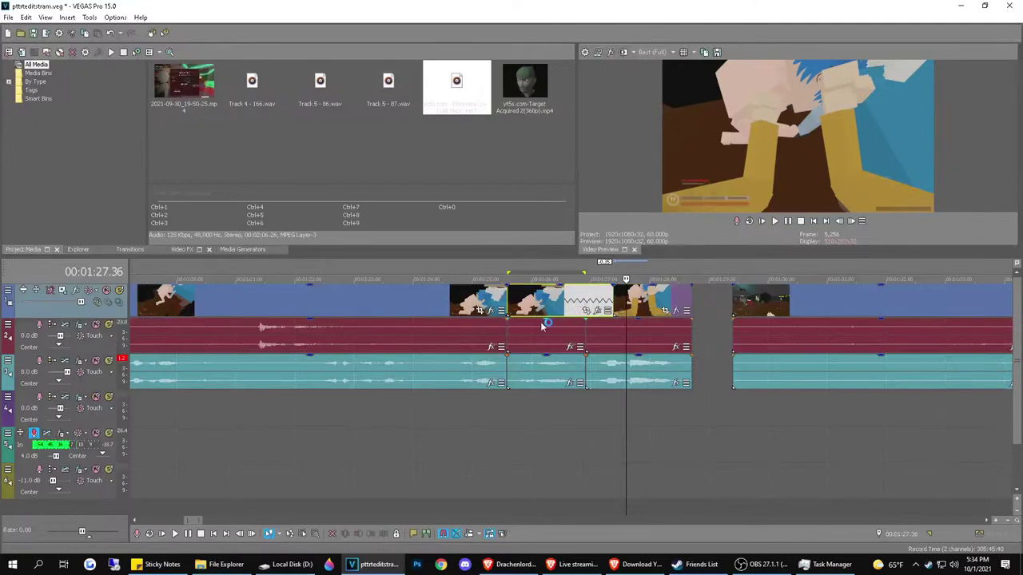
left_click(489, 295)
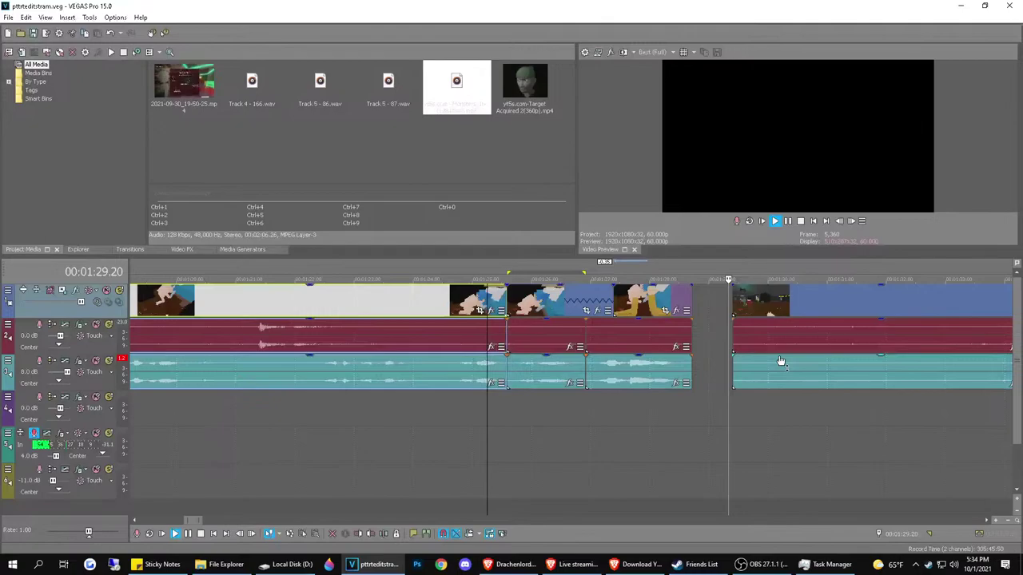
Delete the leftover short audio section overlapping the long gameplay clip at about 00:01:34
scroll(780, 361, "down", 4)
double_click(587, 345)
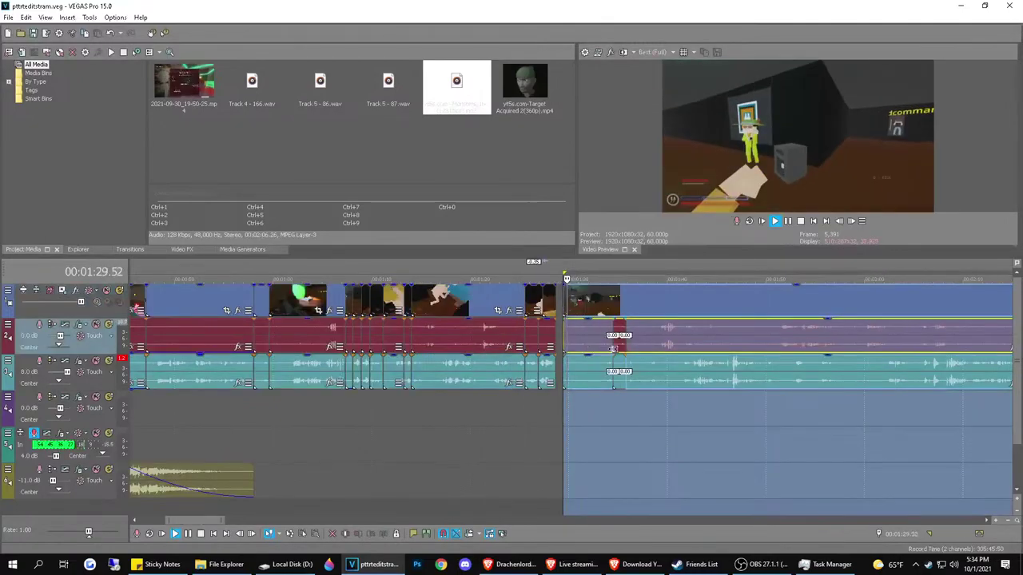
left_click(621, 345)
key("Delete")
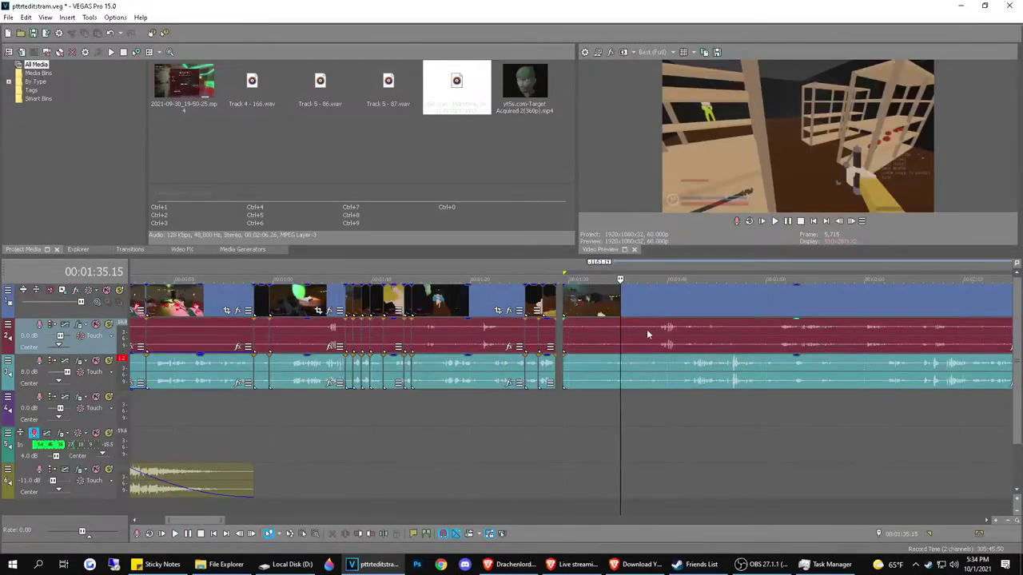
Audition the remaining long gameplay clip from several later points, including 00:02:03.51 and 00:02:06.01
left_click(657, 338)
key("space")
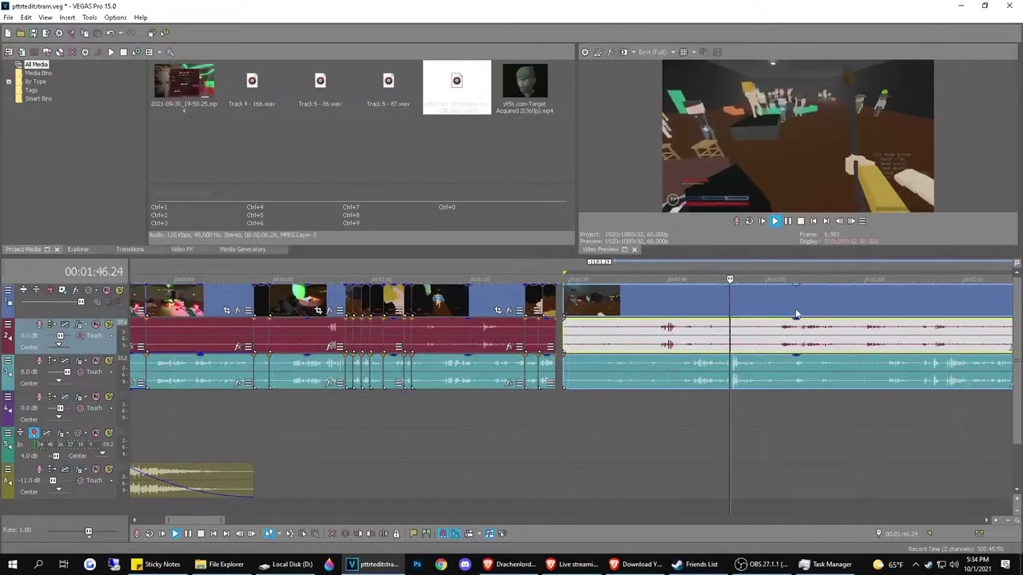
key("space")
left_click(800, 344)
left_click(901, 347)
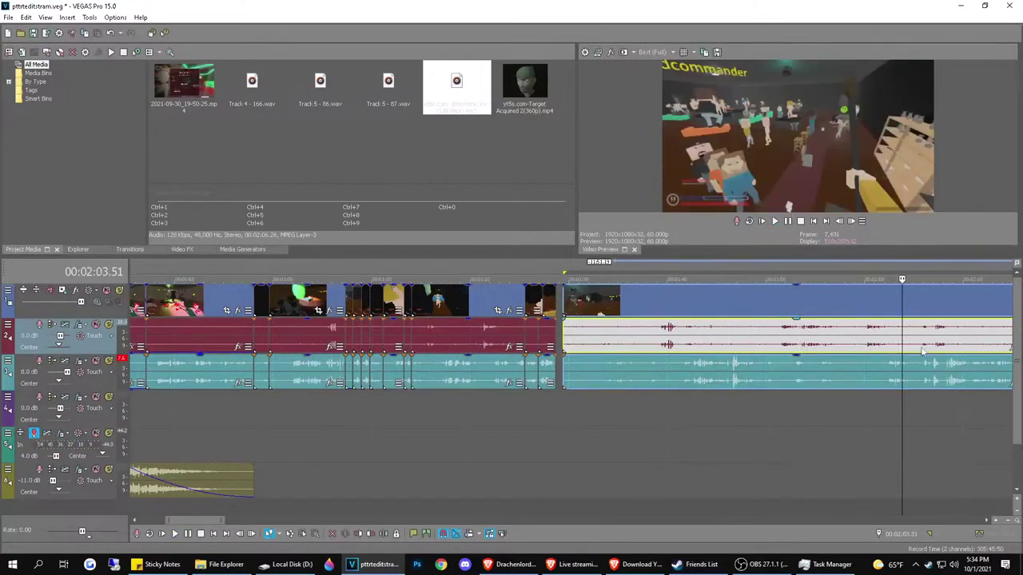
left_click(923, 348)
scroll(924, 353, "down", 3)
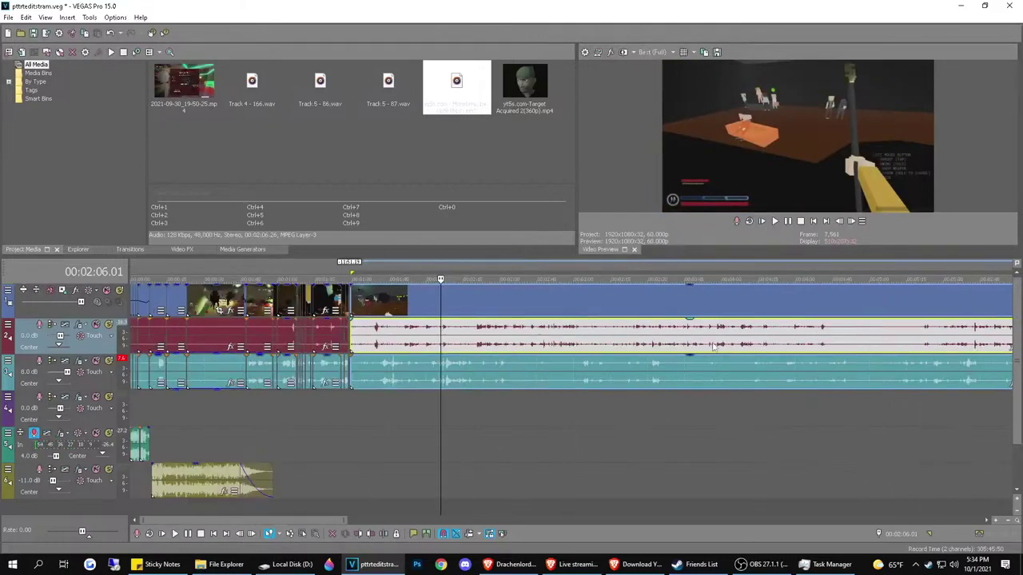
Scrub the remaining long gameplay clip between about 00:02:10 and 00:03:18, and play it from 00:02:44.35
left_click(466, 338)
left_click(452, 340)
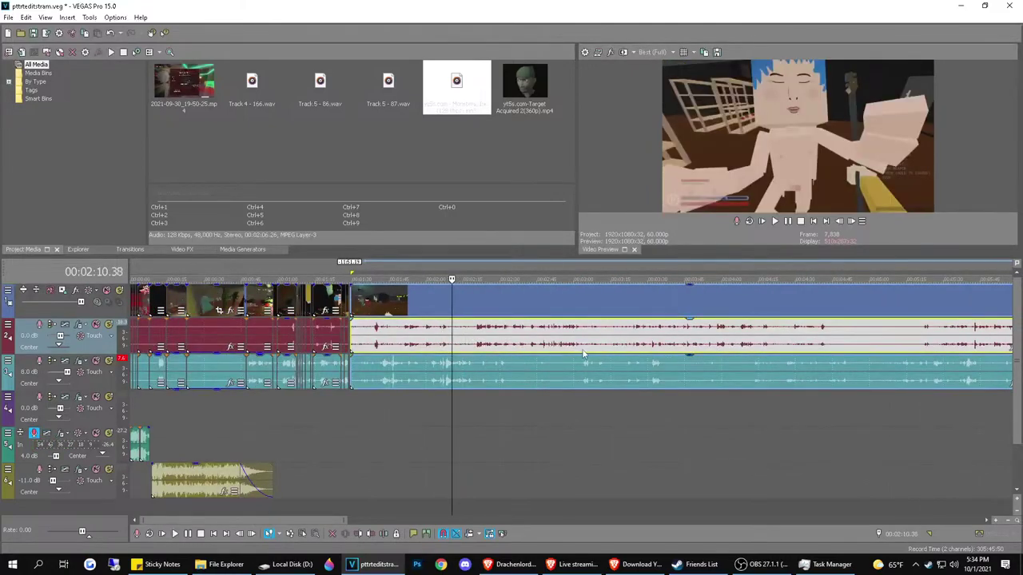
left_click(582, 347)
left_click(570, 339)
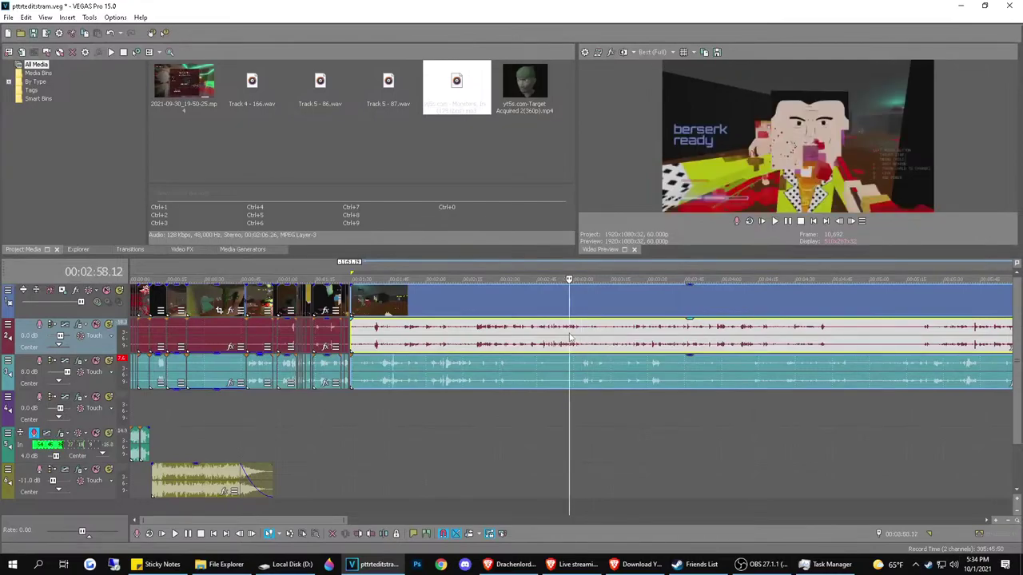
left_click(551, 335)
left_click(533, 331)
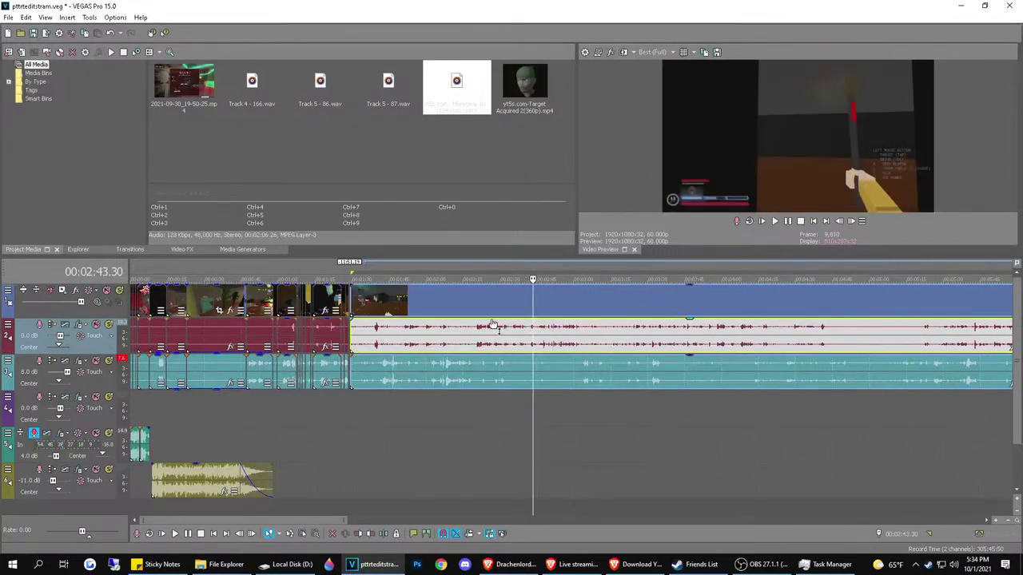
left_click(480, 334)
left_click(514, 341)
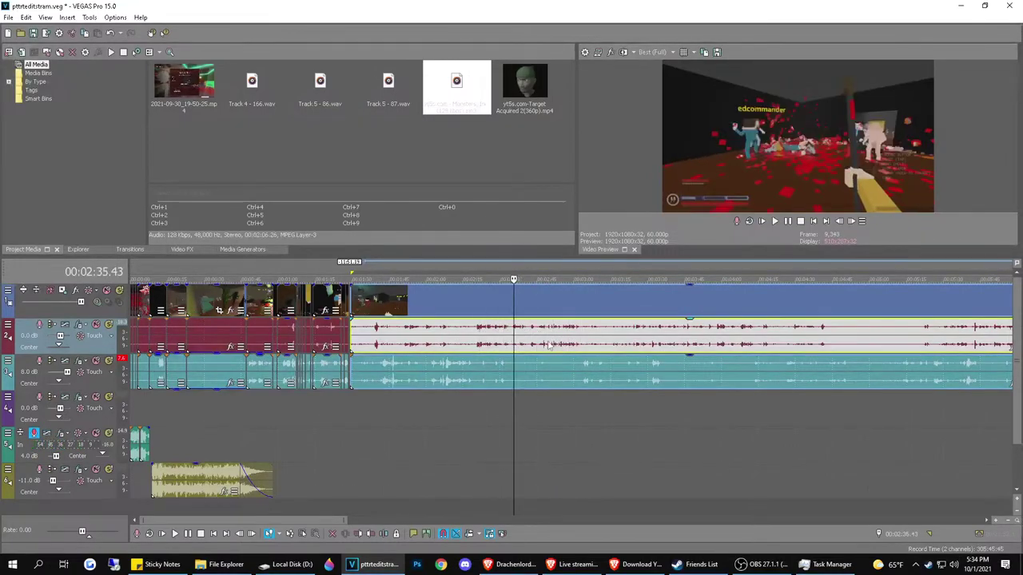
left_click(550, 340)
left_click(598, 338)
left_click(620, 336)
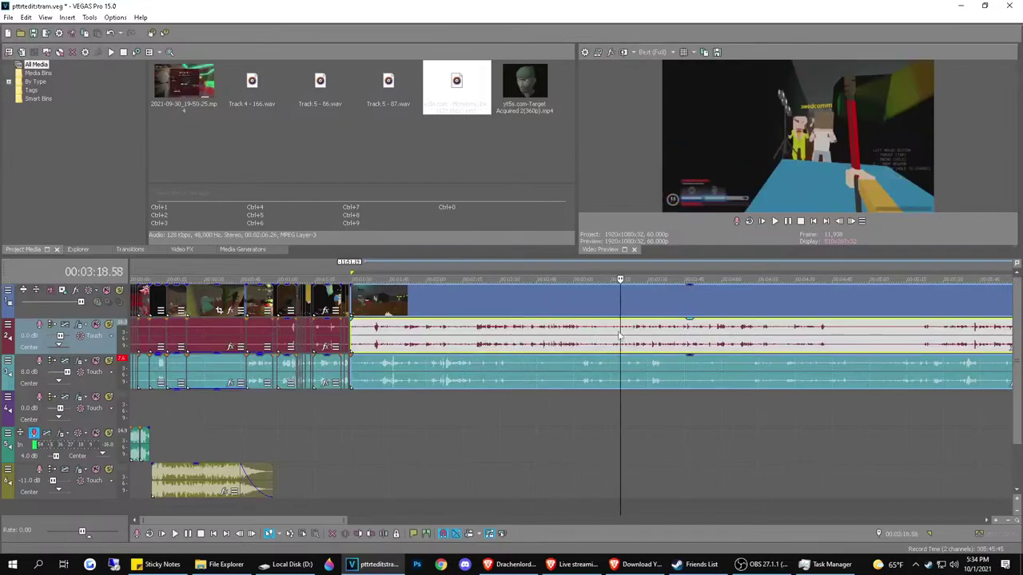
left_click(572, 341)
left_click(536, 342)
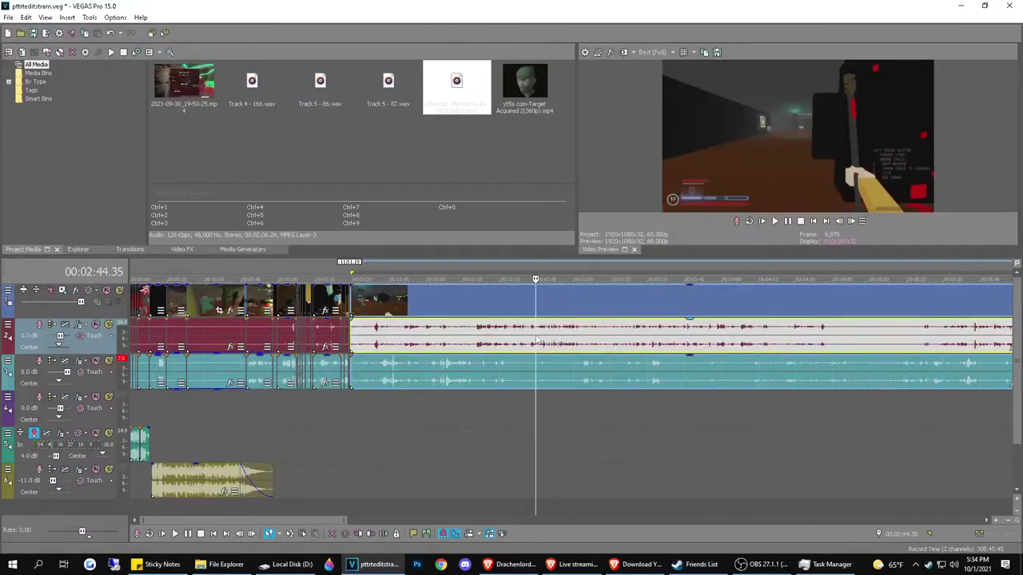
key("space")
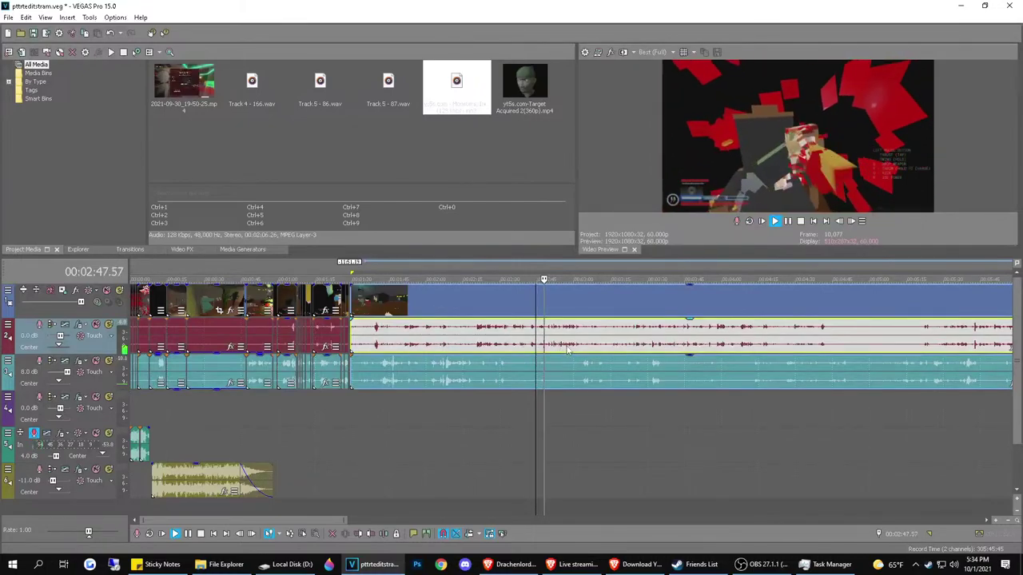
Audition the stretch around 00:02:43 to 00:02:46 and split the long gameplay clip with its audio at 00:02:44.32
scroll(568, 349, "down", 2)
left_click(521, 340)
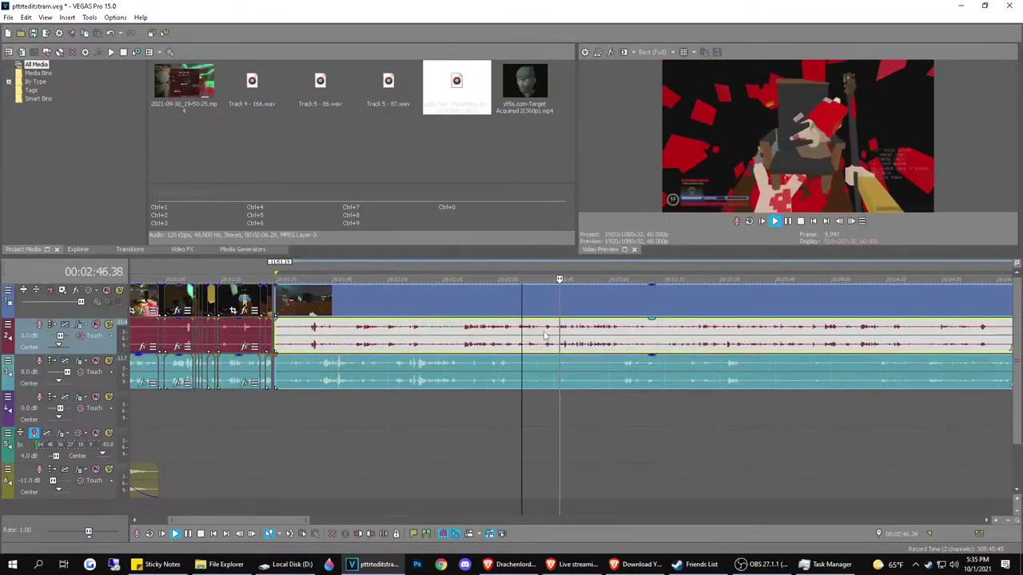
key("space")
left_click(542, 360)
scroll(564, 361, "up", 2)
key("space")
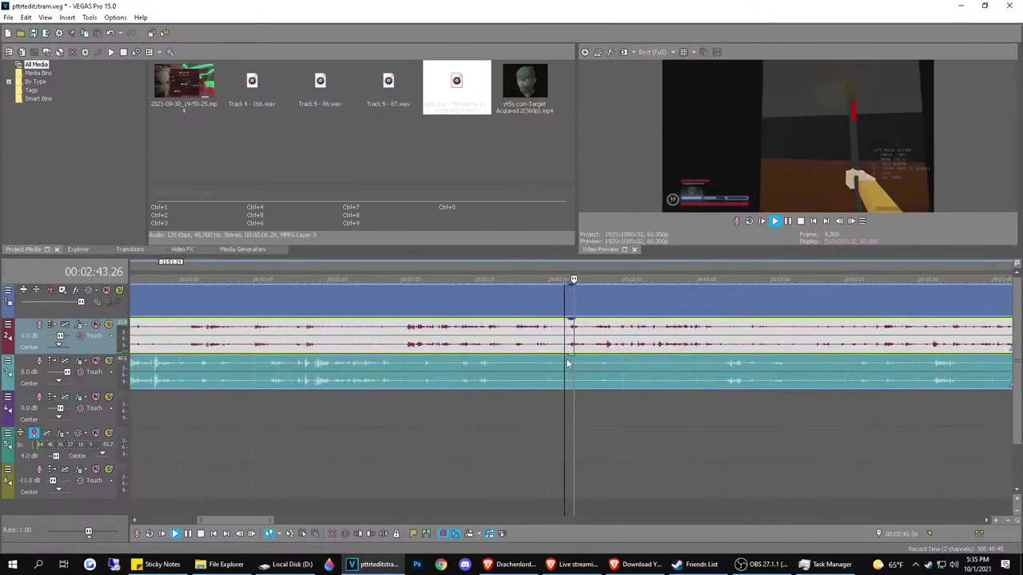
scroll(606, 351, "up", 1)
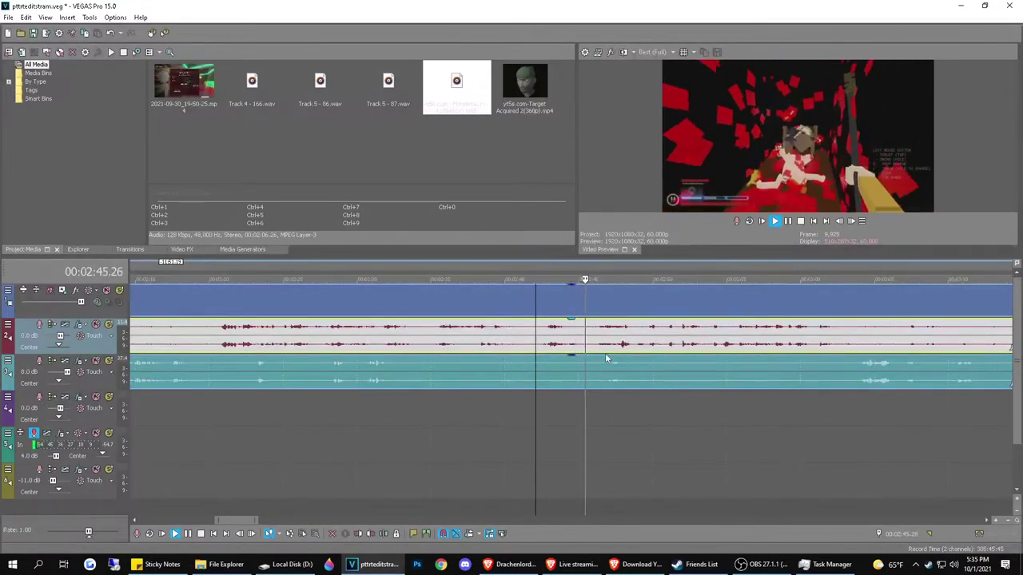
left_click(588, 336)
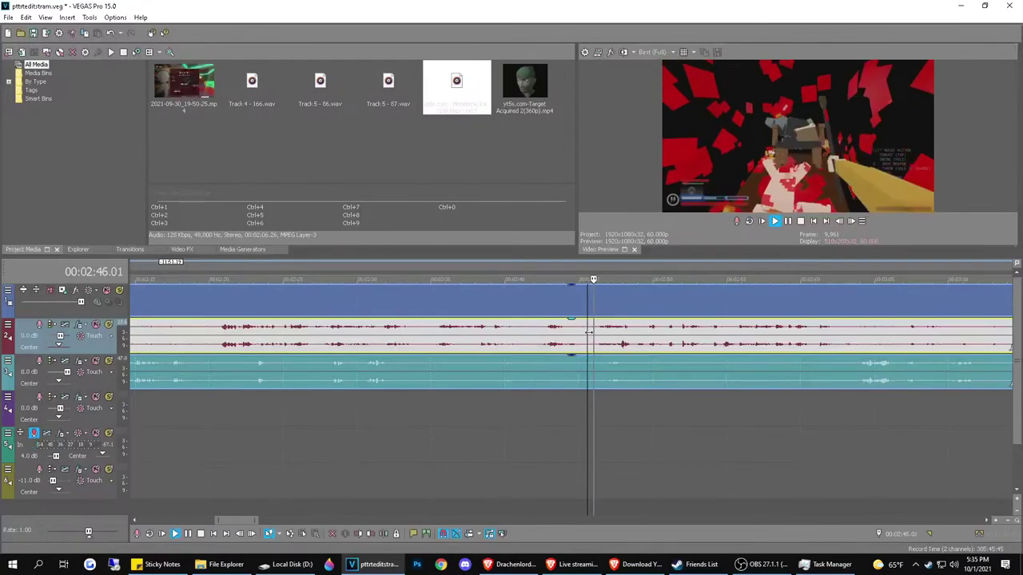
key("space")
left_click(573, 339)
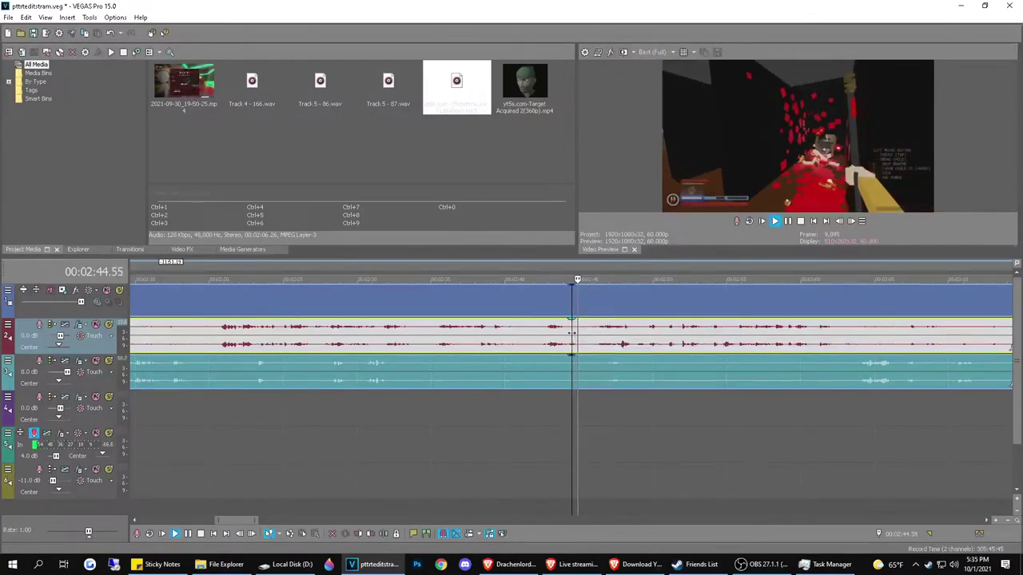
key("s")
Delete the gameplay section before the 00:02:44.32 split and close the empty gap up to 00:01:28.43
left_click(529, 334)
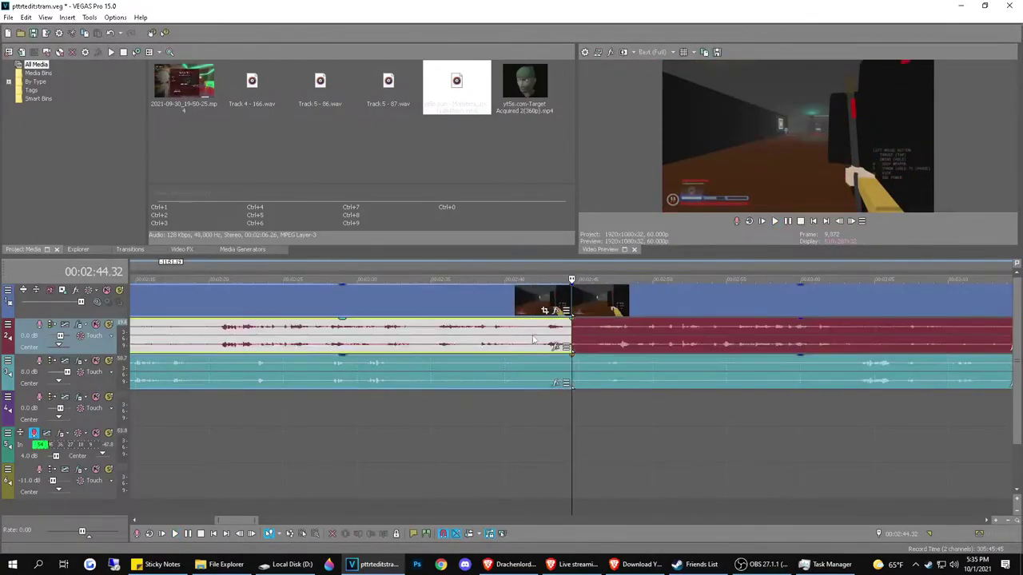
scroll(537, 330, "down", 5)
key("Delete")
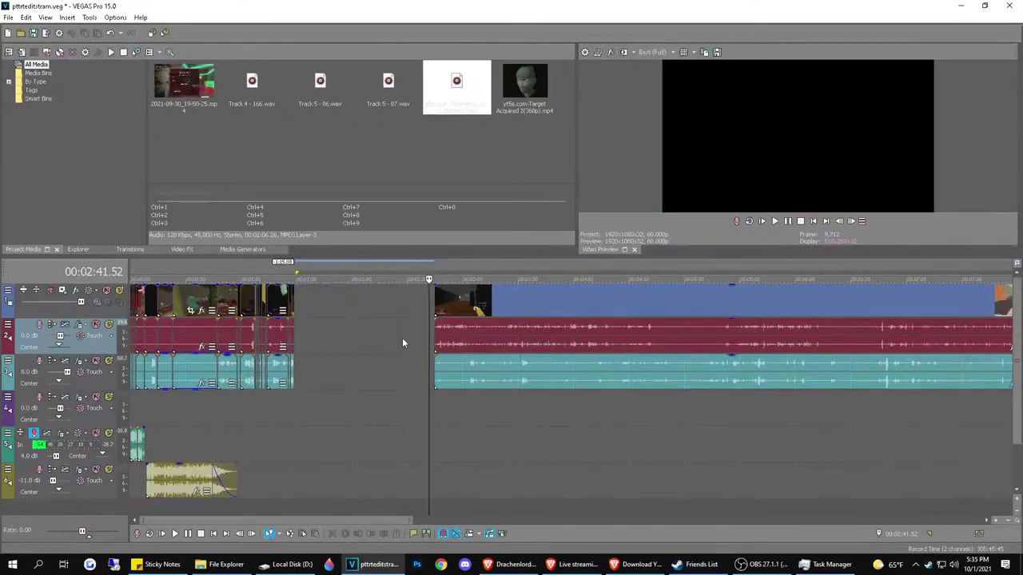
double_click(406, 333)
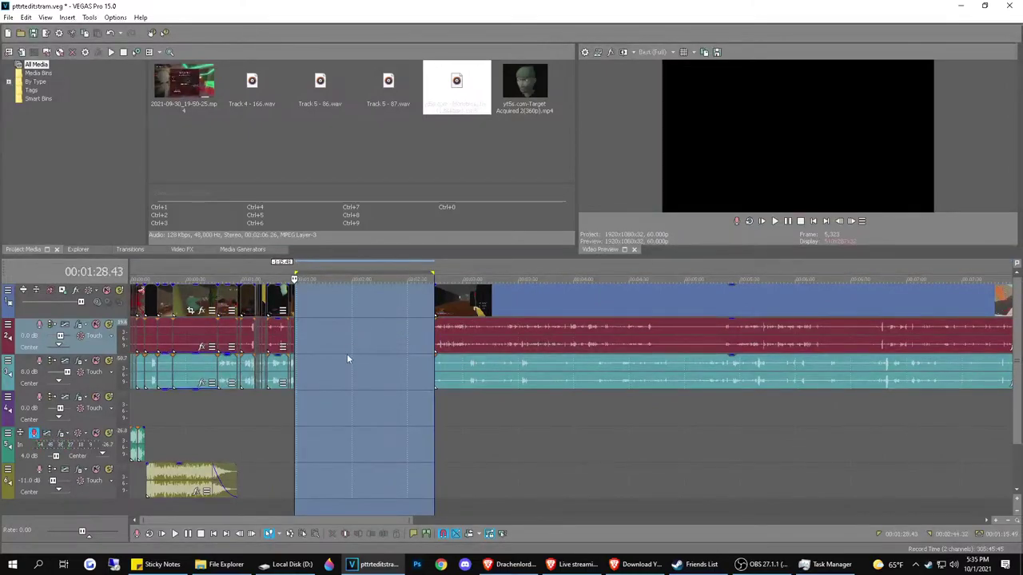
key("Delete")
Play across the new join at 00:01:28.43, starting several seconds before it
left_click(281, 406)
key("space")
scroll(327, 398, "up", 4)
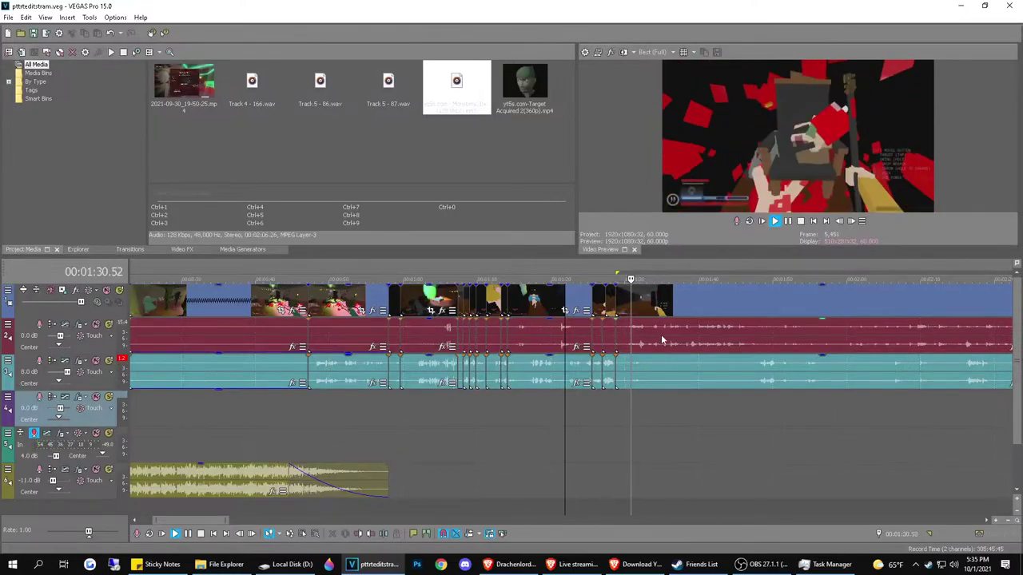
scroll(605, 327, "up", 2)
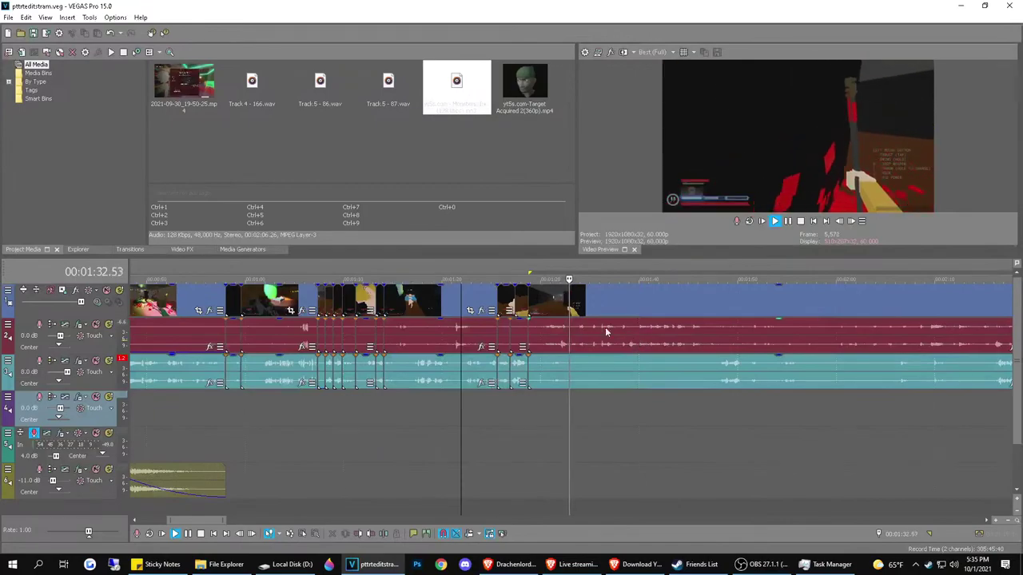
Replay the start of the long gameplay clip and split its video and audio at 00:01:32.47
left_click(569, 342)
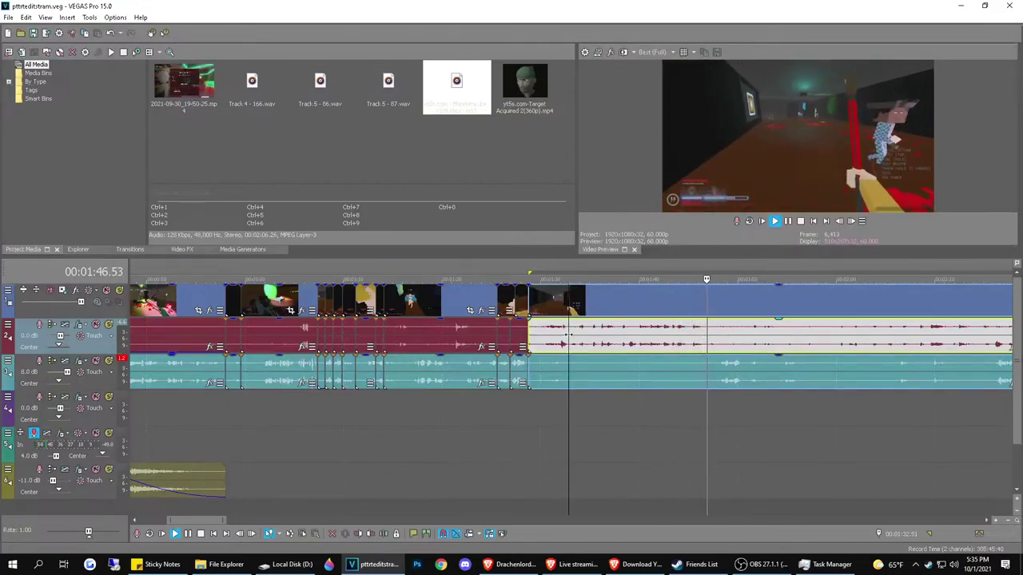
left_click(547, 334)
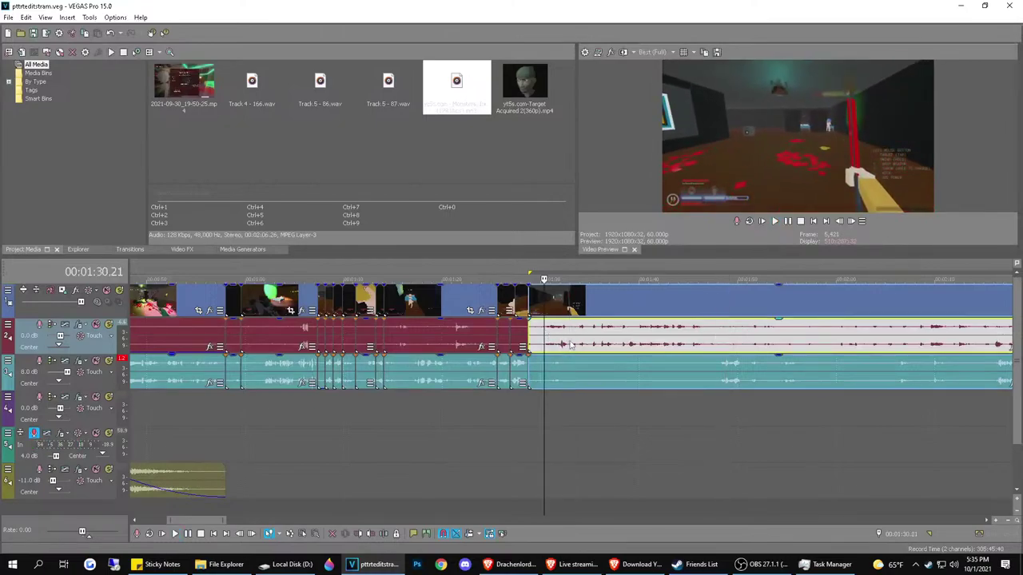
scroll(546, 334, "up", 5)
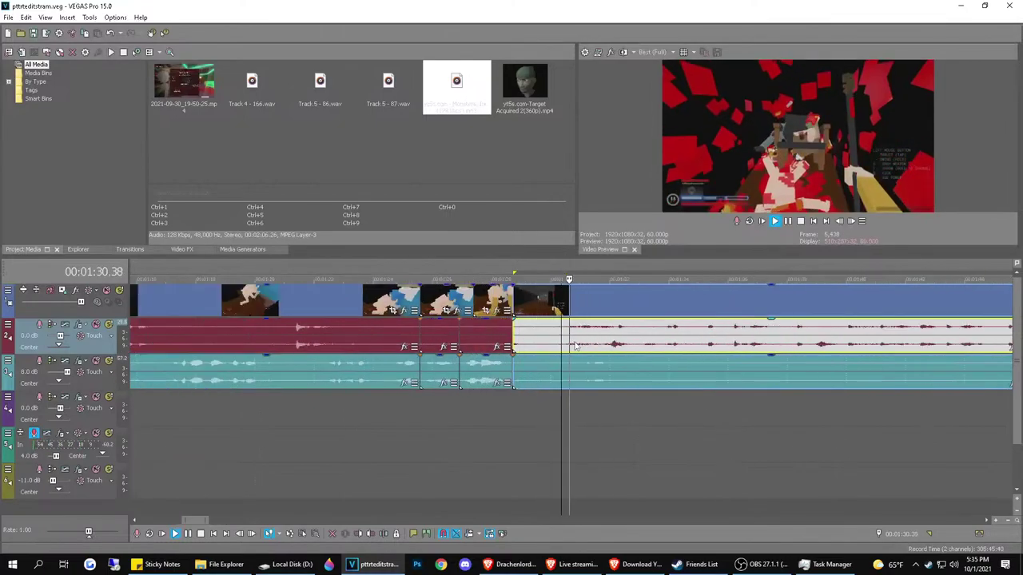
key("space")
left_click(634, 337)
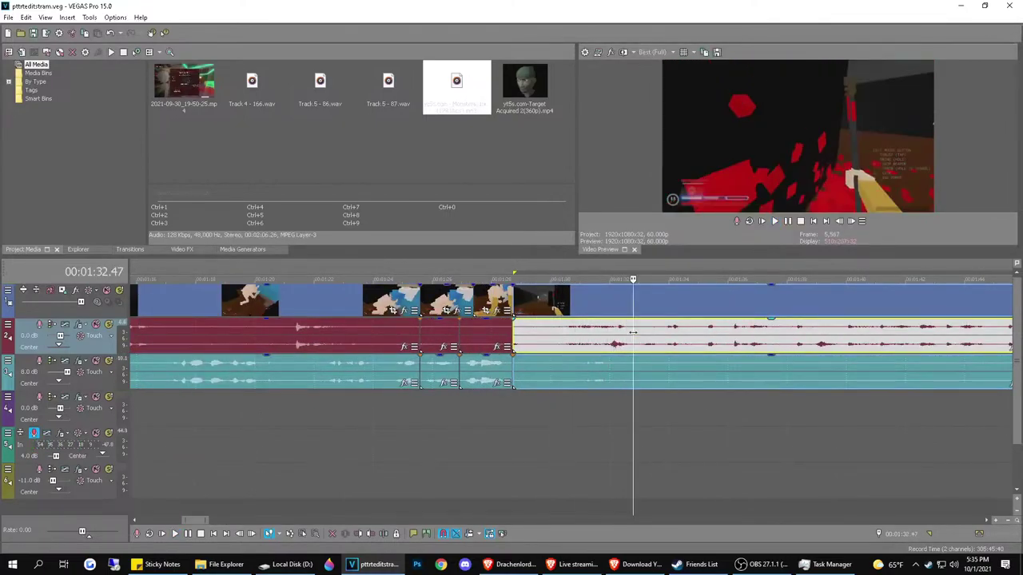
key("ctrl+v")
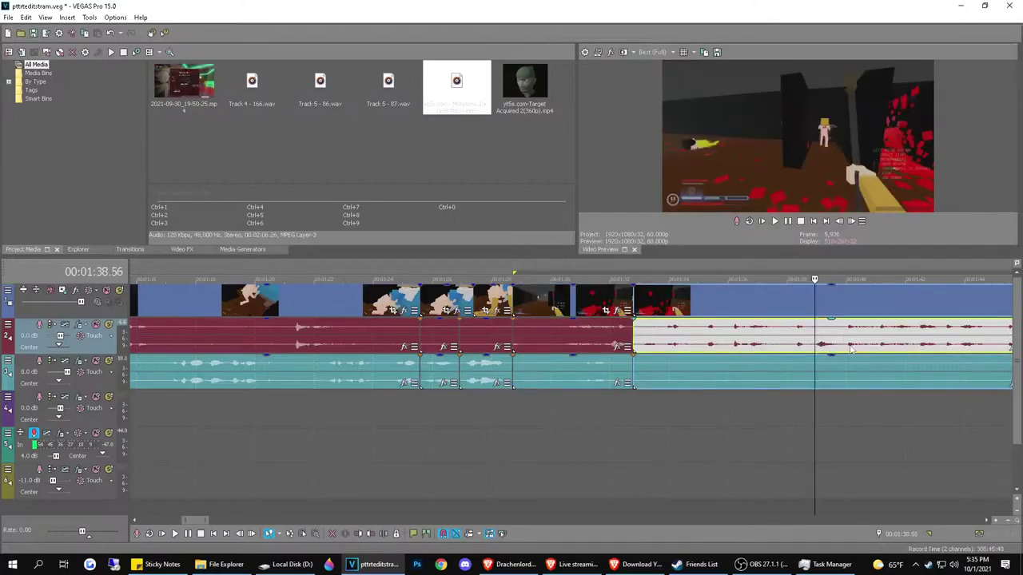
Scrub the gameplay after the split between about 00:01:48 and 00:02:00, and play onward from just after 00:02:00.10
scroll(749, 345, "down", 4)
left_click(616, 337)
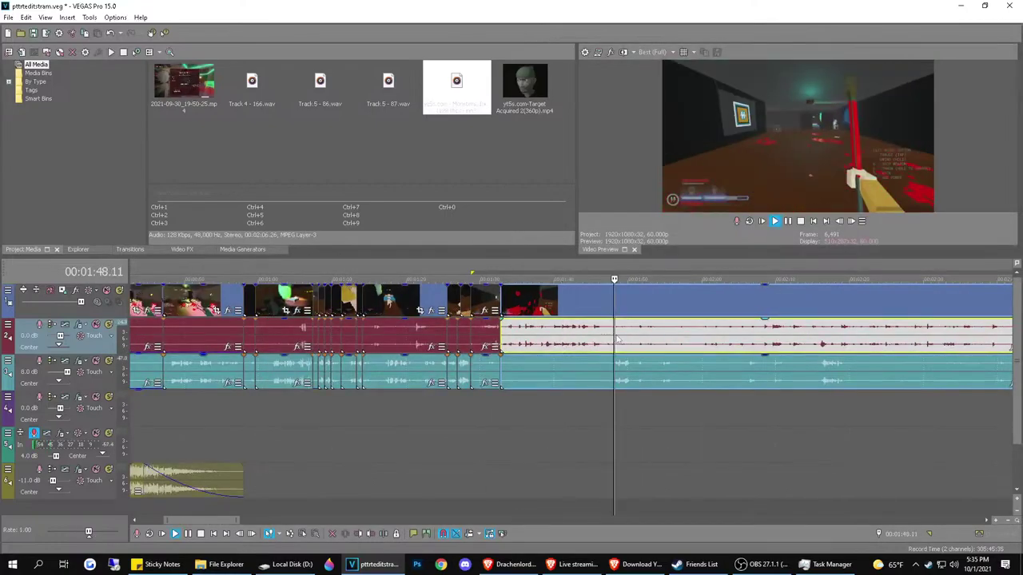
left_click(673, 344)
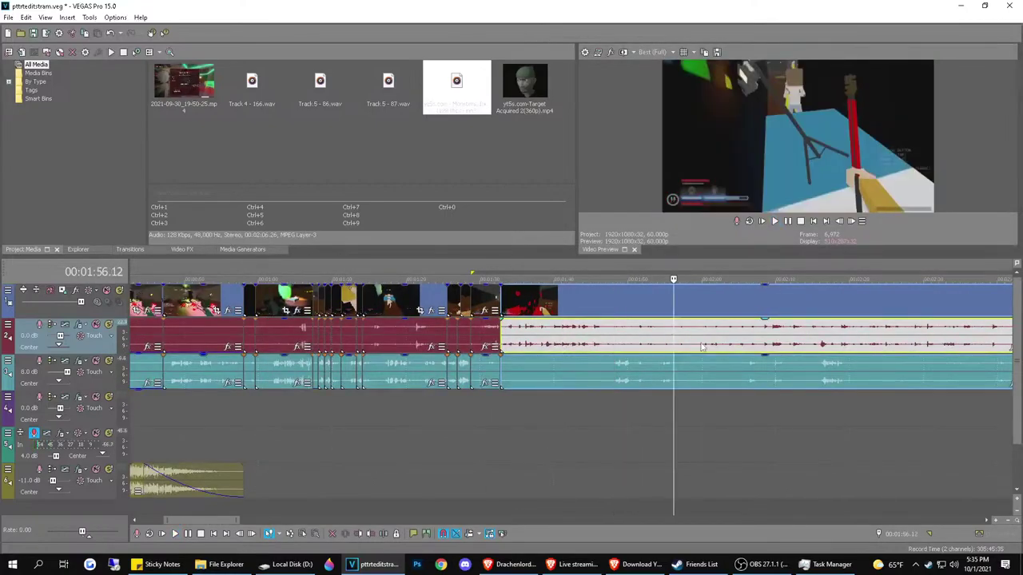
left_click(654, 340)
left_click(637, 341)
left_click(628, 342)
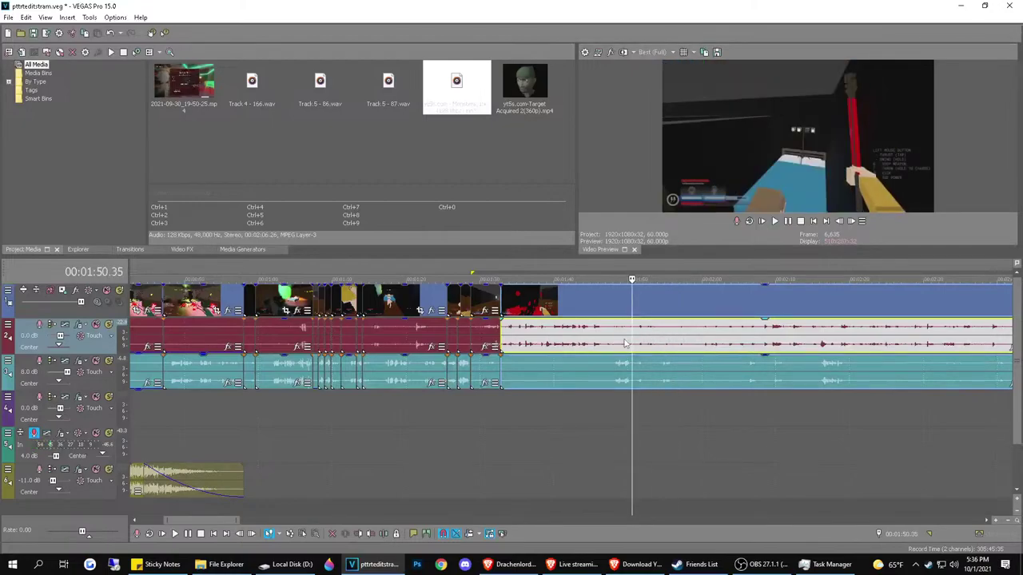
left_click(622, 342)
left_click(668, 341)
left_click(703, 342)
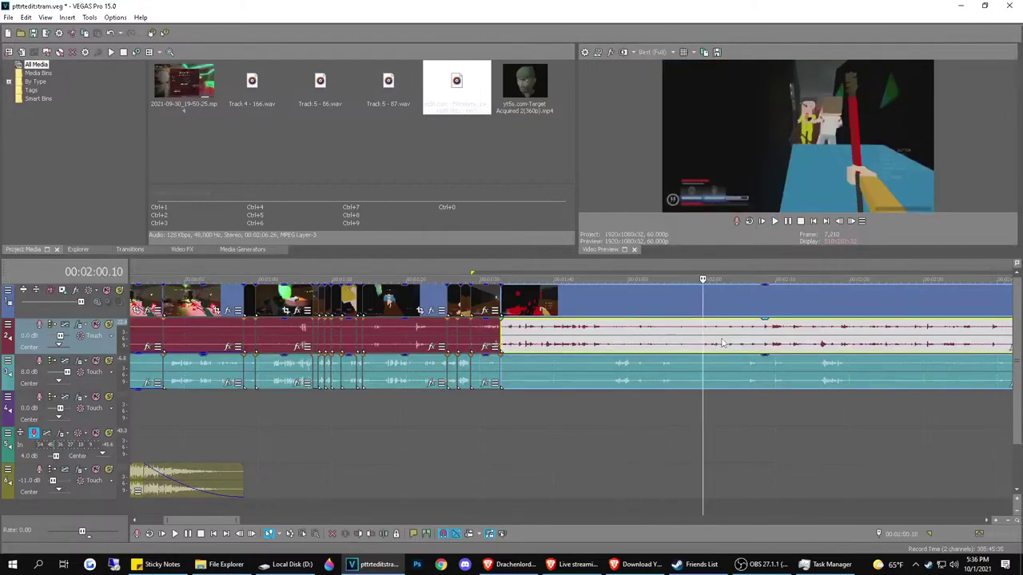
left_click(719, 342)
key("space")
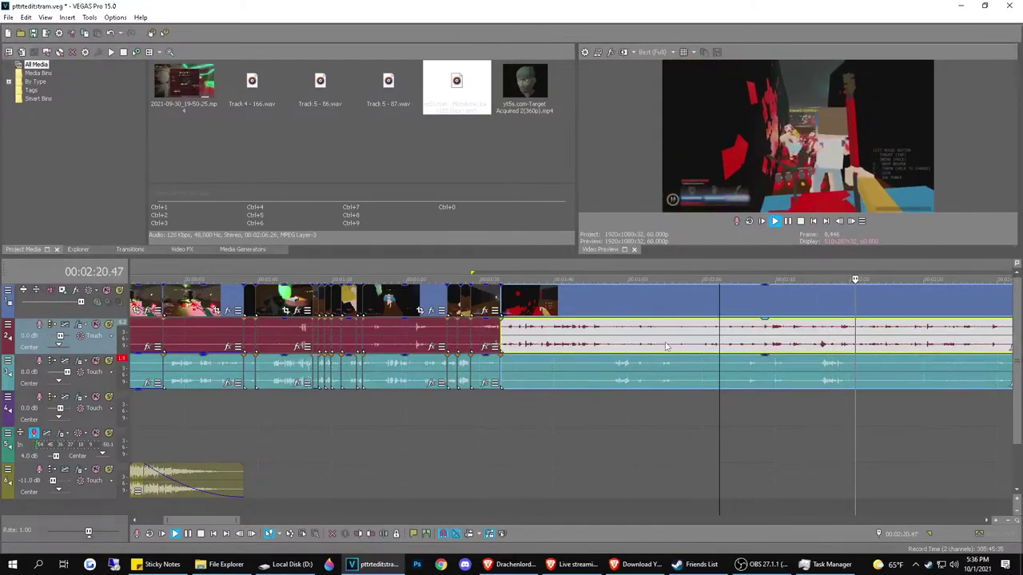
Examine the further gameplay from about 00:02:29 to 00:03:19, auditioning the parts near 00:02:43 and 00:03:01
scroll(781, 352, "down", 1)
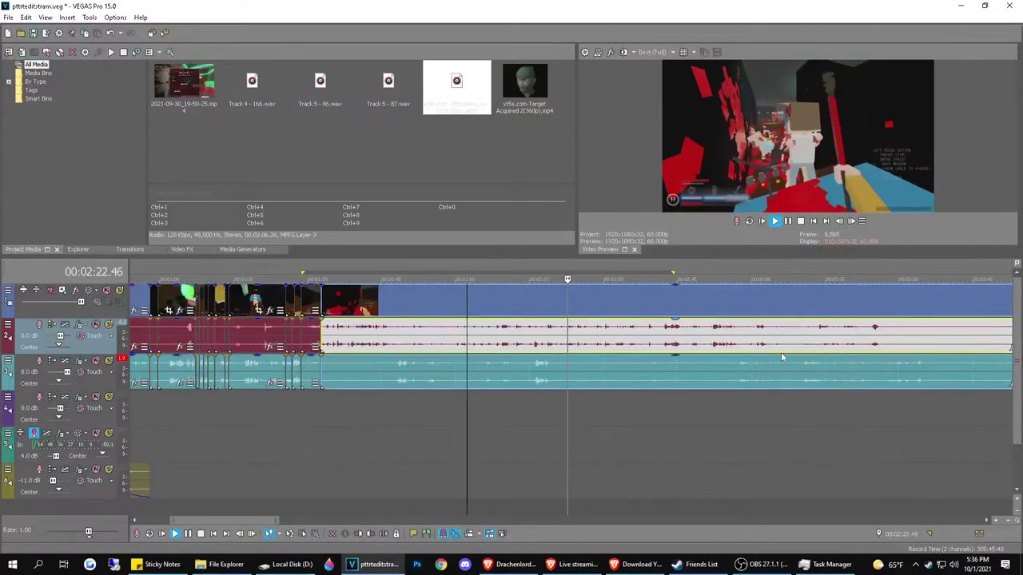
left_click(603, 342)
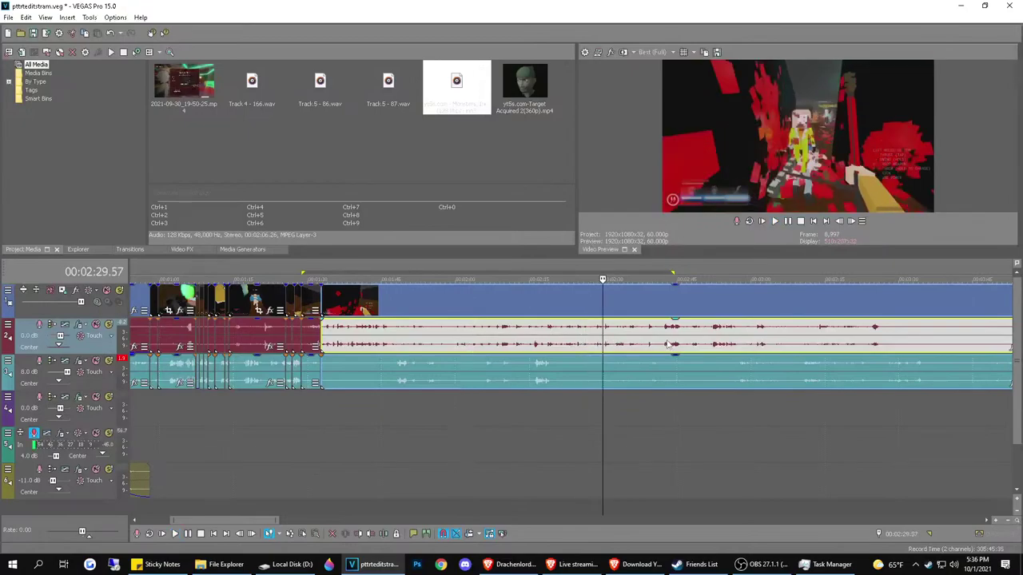
left_click(630, 336)
left_click(650, 336)
left_click(670, 336)
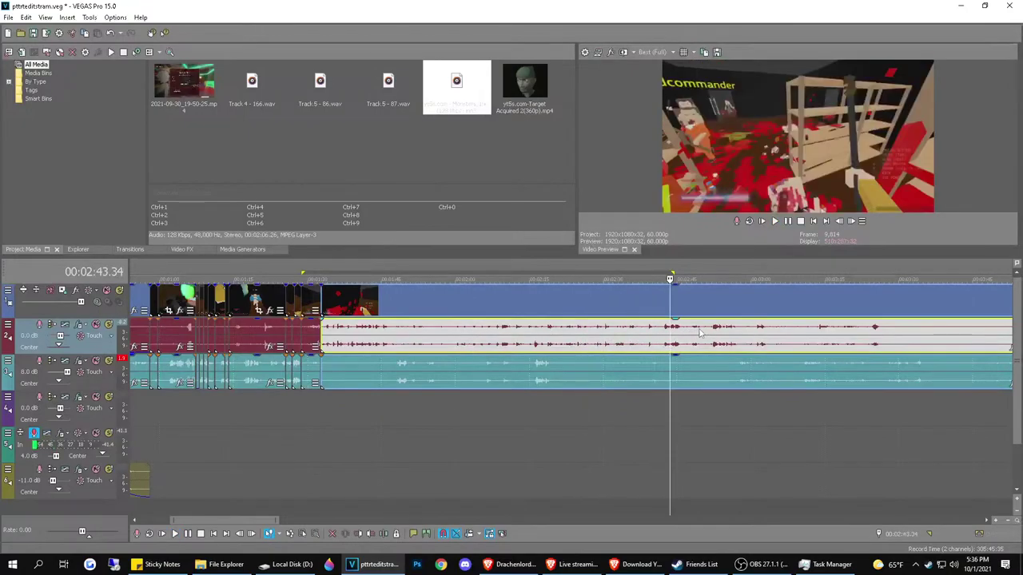
left_click(709, 334)
left_click(685, 336)
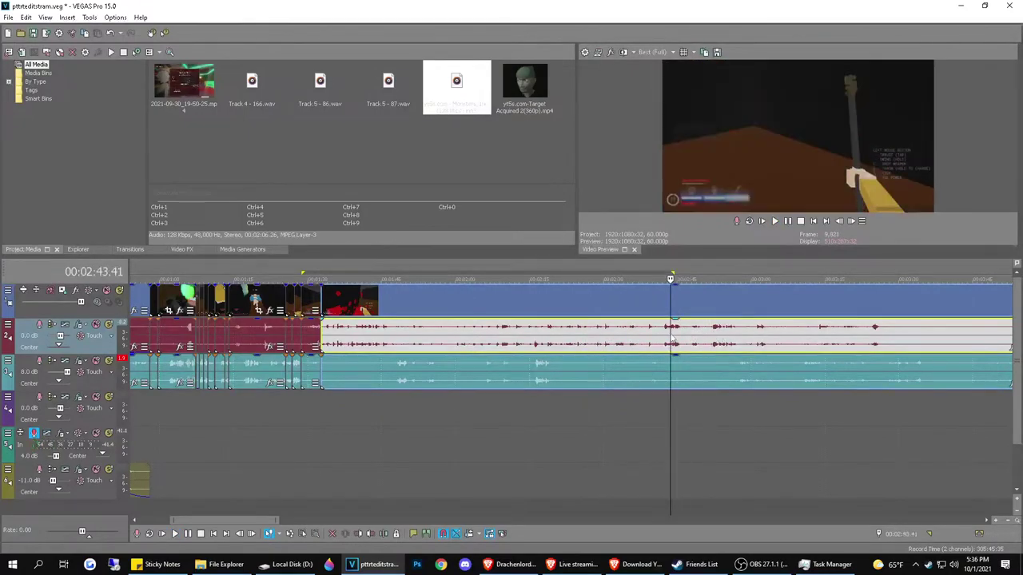
key("space")
left_click(758, 336)
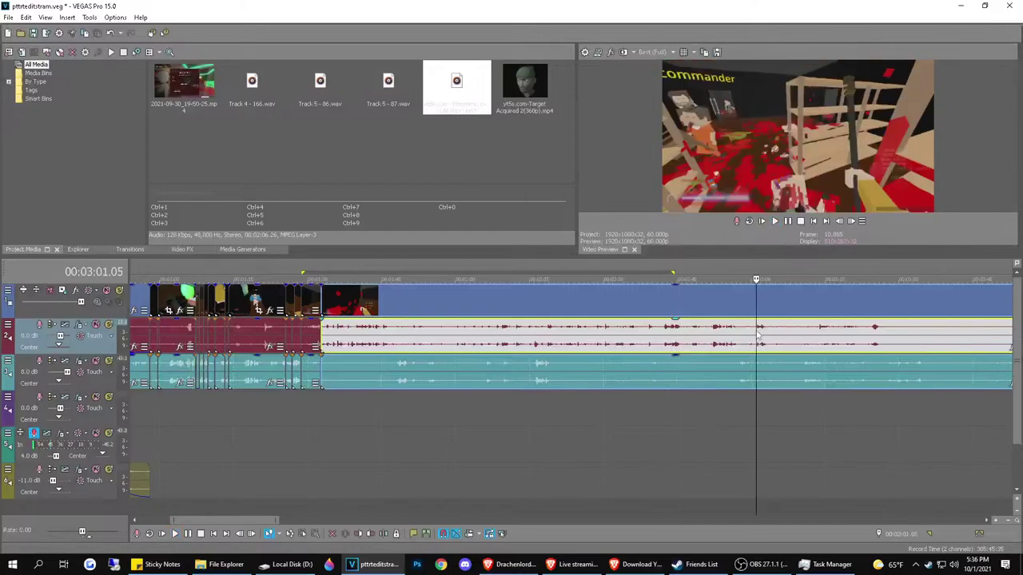
key("space")
left_click(808, 335)
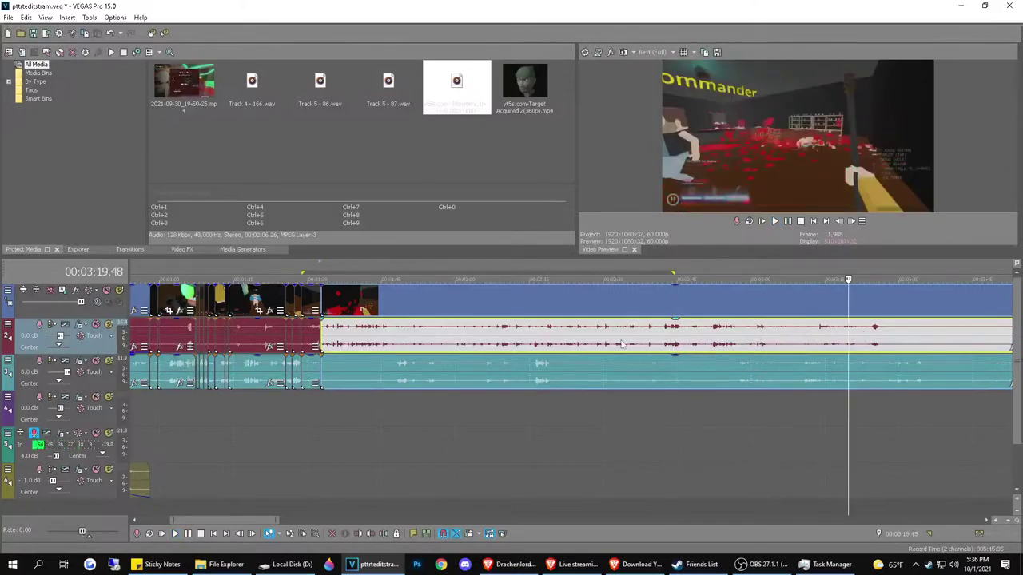
Go back through the long gameplay clip and audition it from 00:02:09.30 and 00:01:41.42
left_click(580, 340)
left_click(534, 342)
left_click(504, 342)
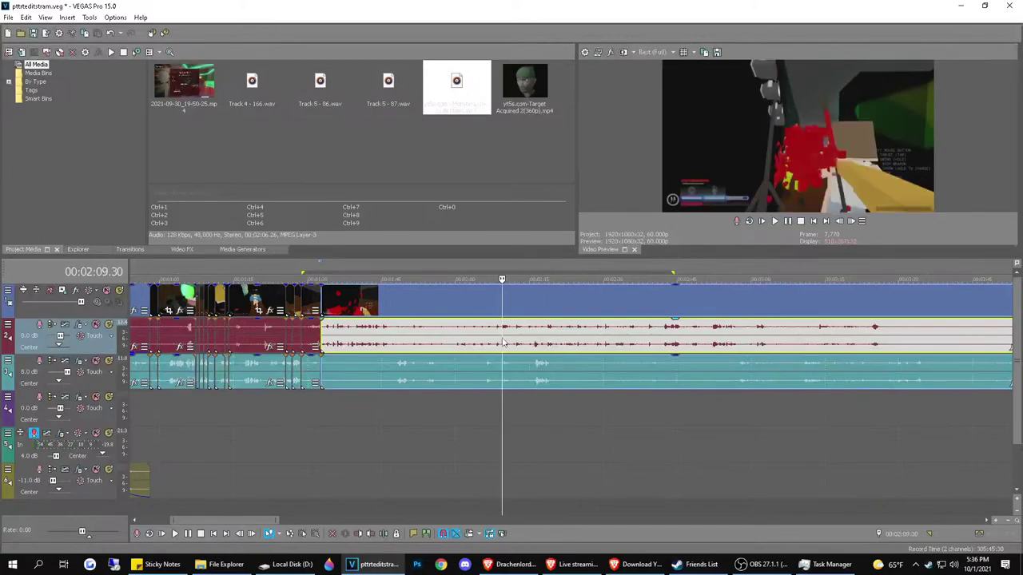
key("space")
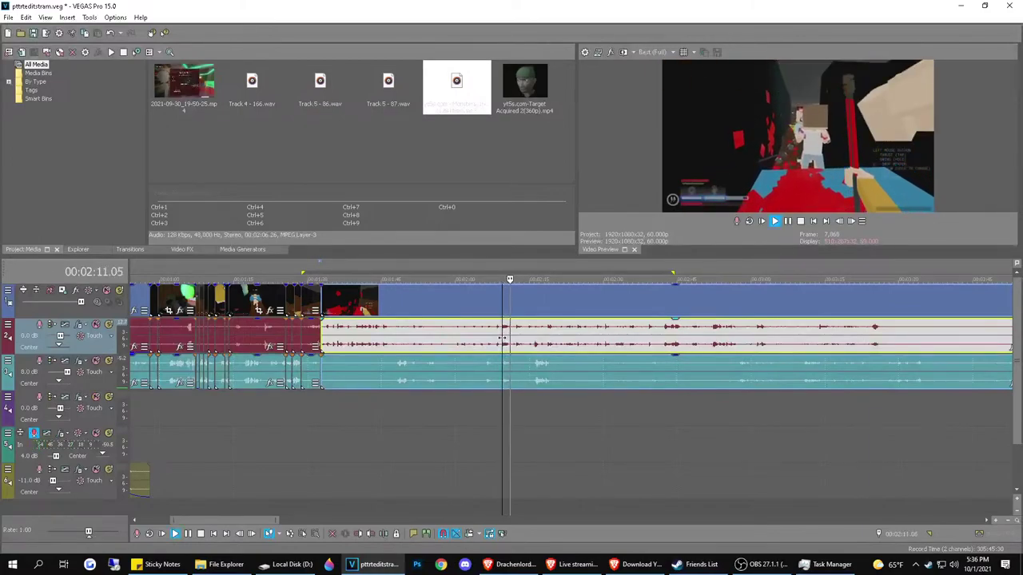
key("space")
left_click(365, 336)
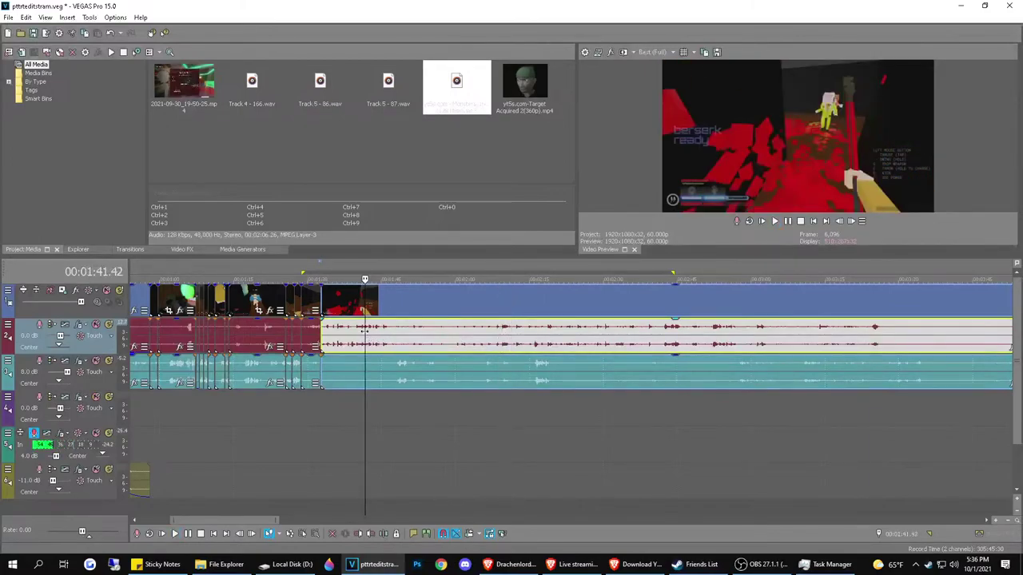
key("space")
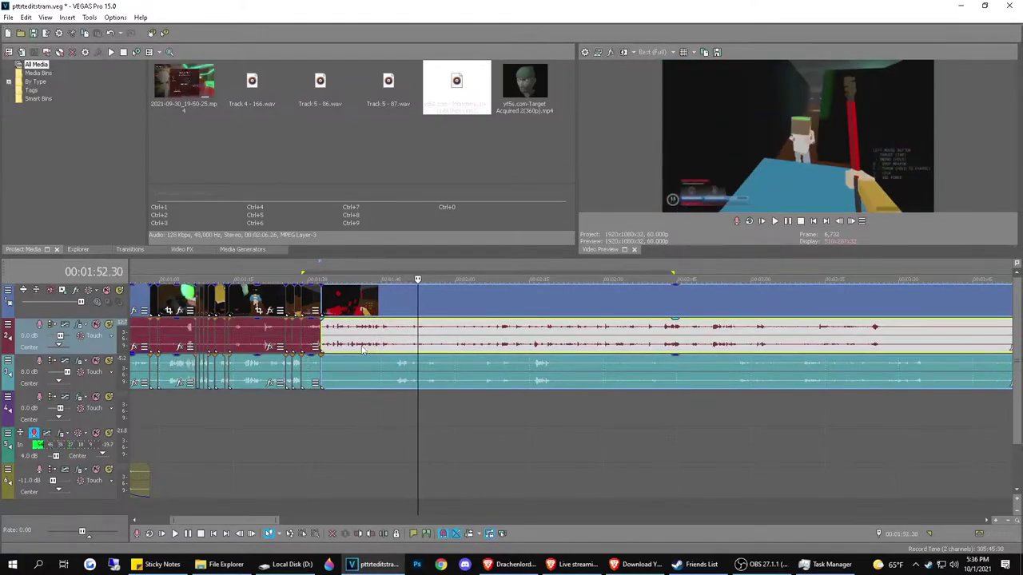
Inspect the gameplay closely between about 00:01:49 and 00:01:52 and place the playhead at 00:01:51.40
key("Left")
key("Left")
key("Left")
key("Left")
key("Left")
key("Left")
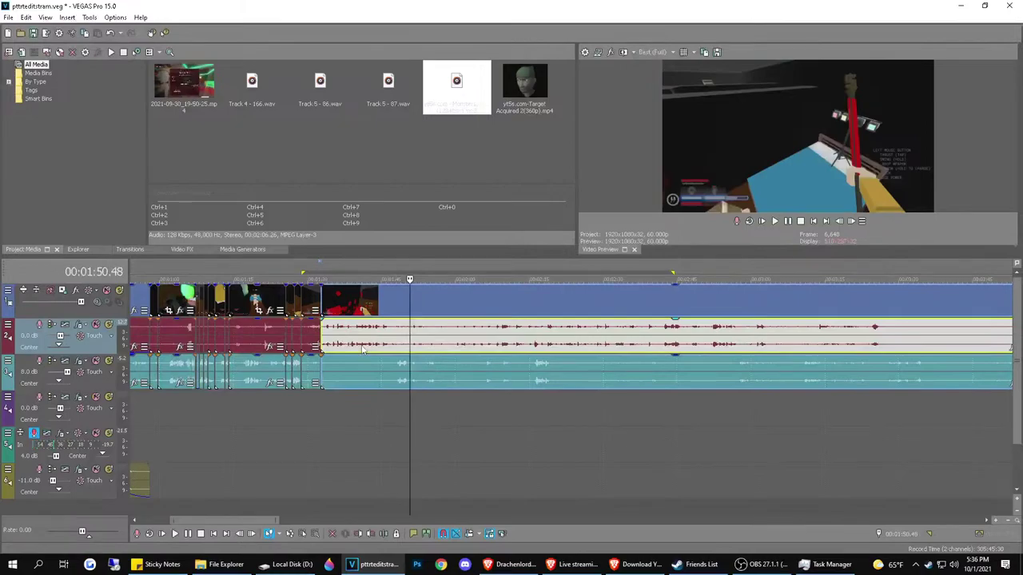
scroll(384, 352, "up", 6)
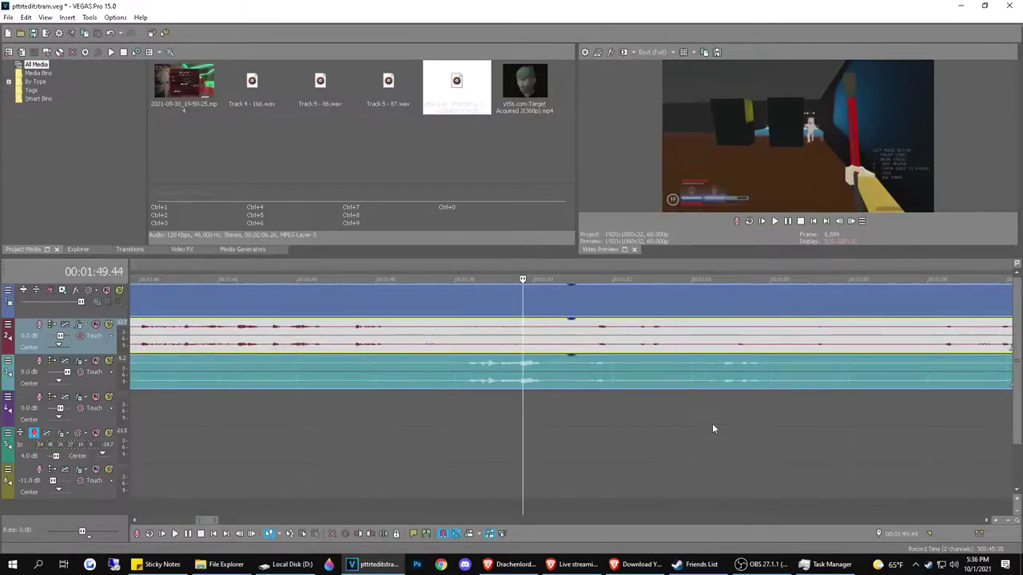
key("l")
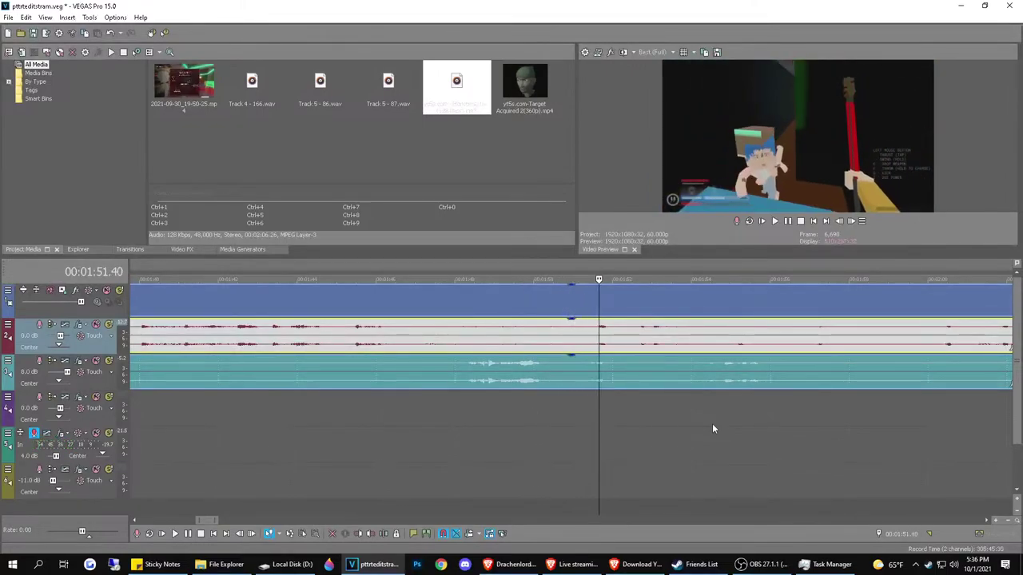
Split the video and its audio tracks at 00:03:32.39, where the Criminal Bosses 2 loading screen is showing
scroll(713, 429, "down", 3)
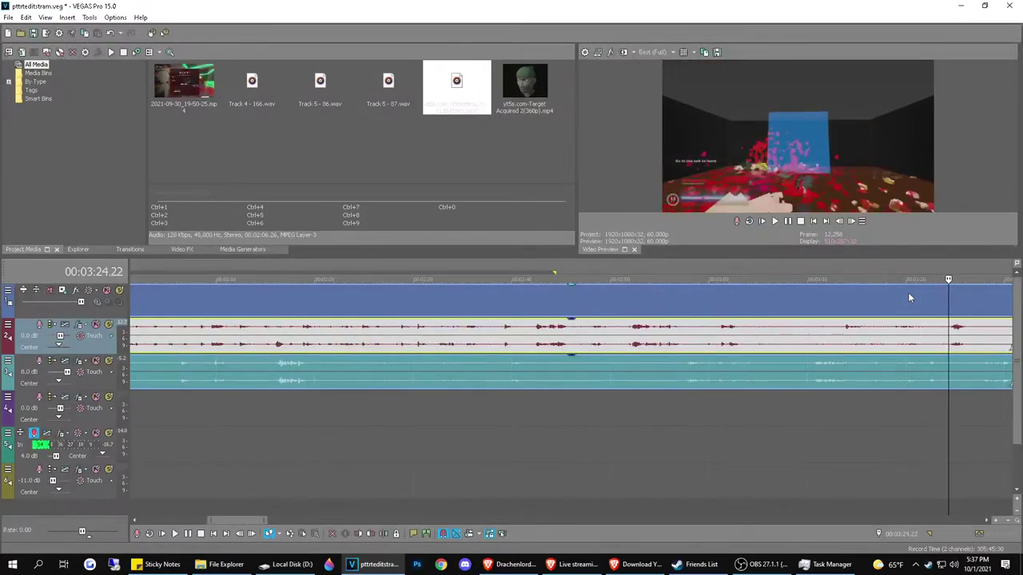
scroll(803, 325, "down", 2)
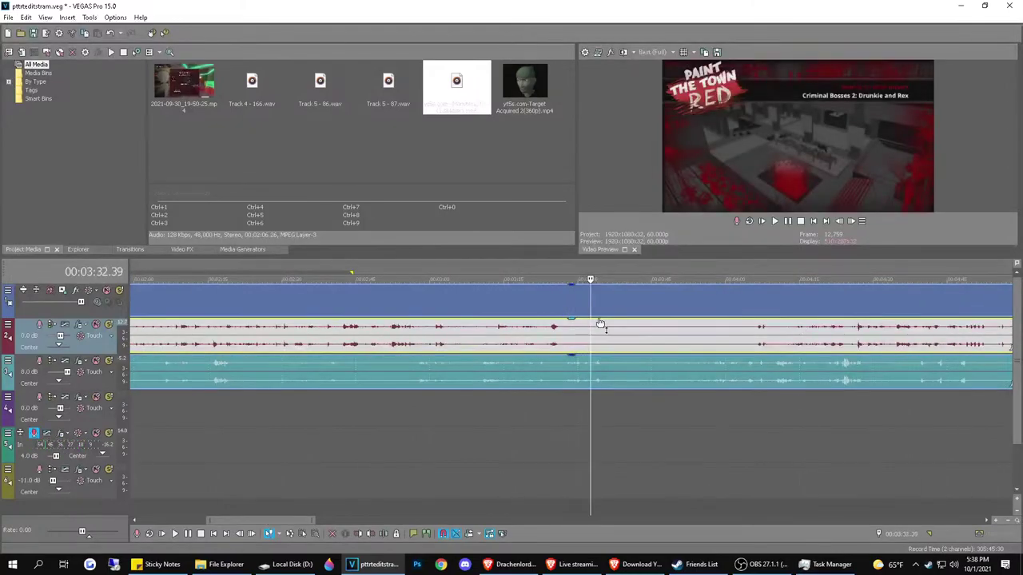
scroll(603, 350, "down", 4)
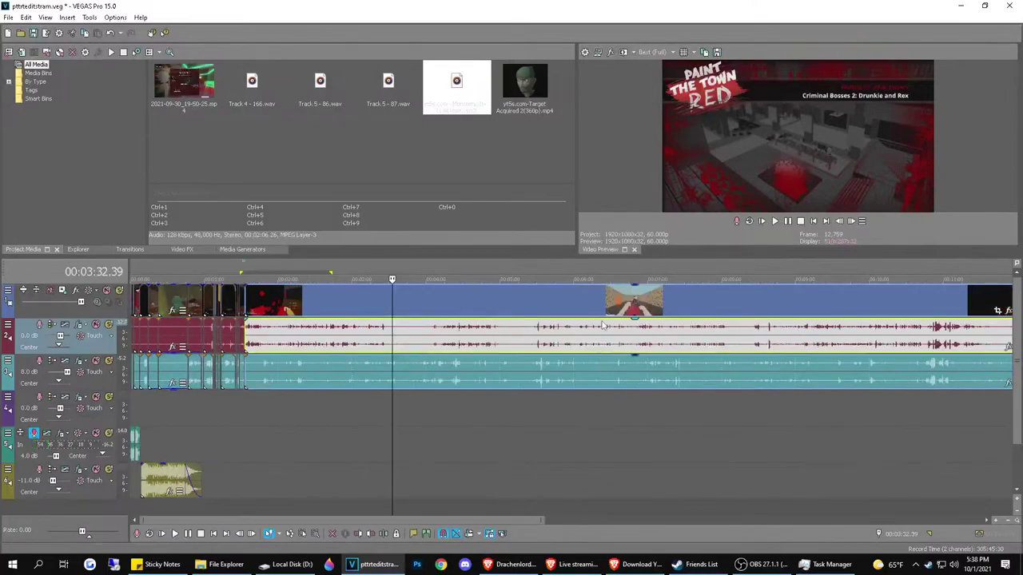
key("s")
Delete the gameplay section from 00:01:32.47 to 00:03:32.39 on all its tracks and close the gap
left_click(279, 326)
left_click(263, 334)
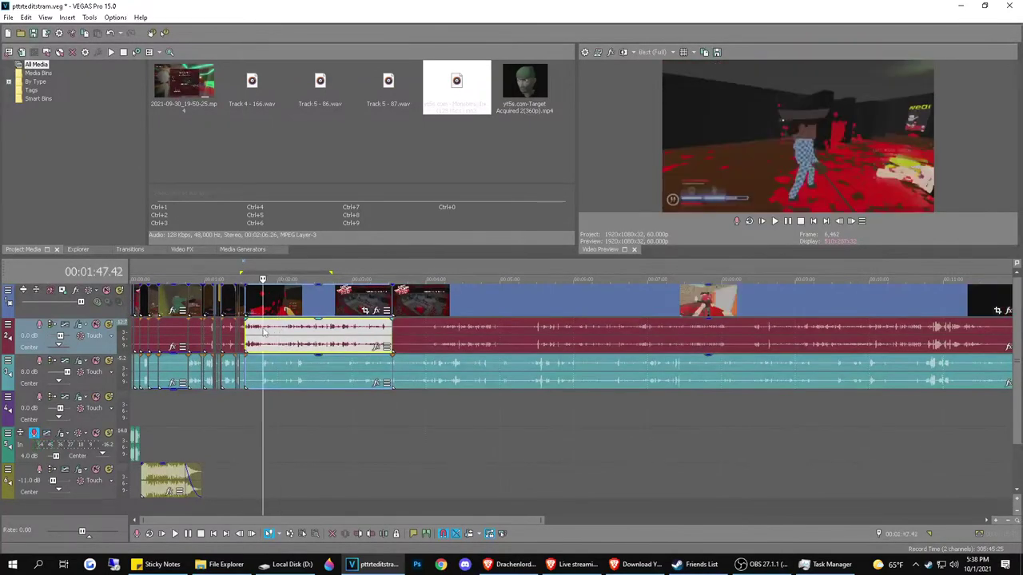
key("space")
double_click(264, 338)
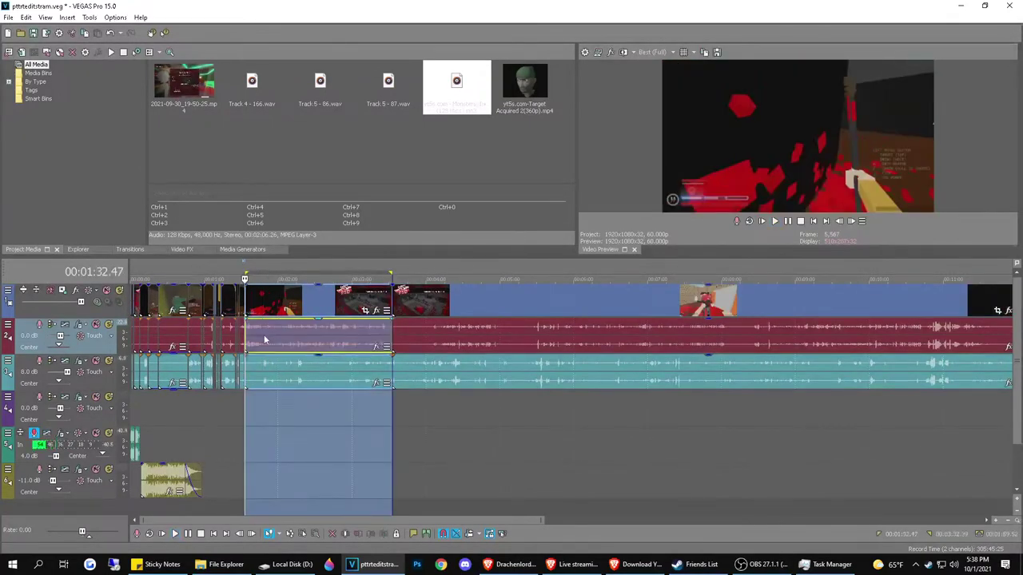
scroll(339, 361, "up", 1)
scroll(426, 370, "up", 1)
key("Delete")
key("f")
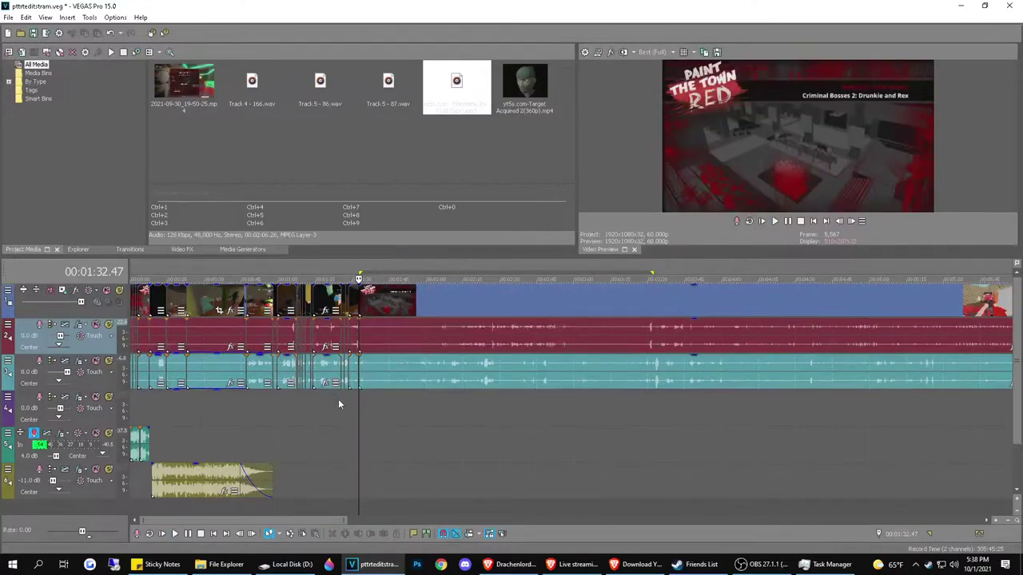
Play through the Criminal Bosses 2 loading screen and split its video and audio at 00:01:45.24
left_click(339, 399)
key("space")
scroll(468, 460, "up", 2)
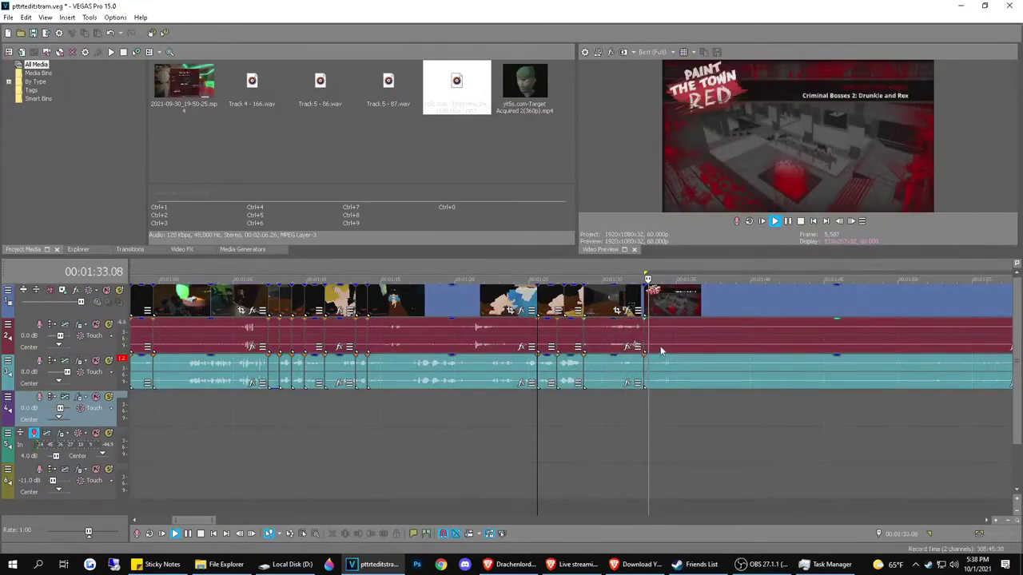
scroll(821, 331, "down", 1)
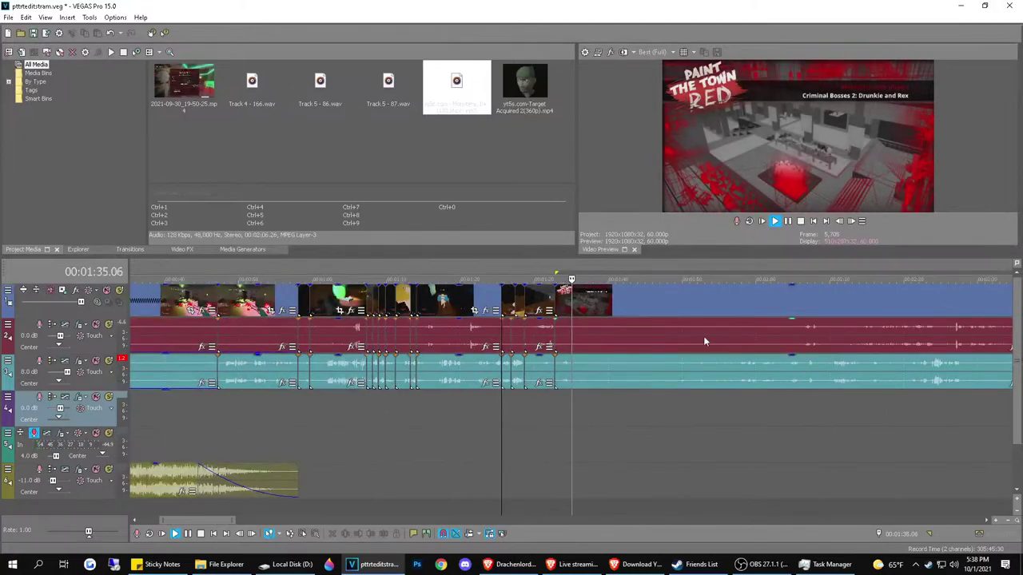
scroll(578, 361, "up", 2)
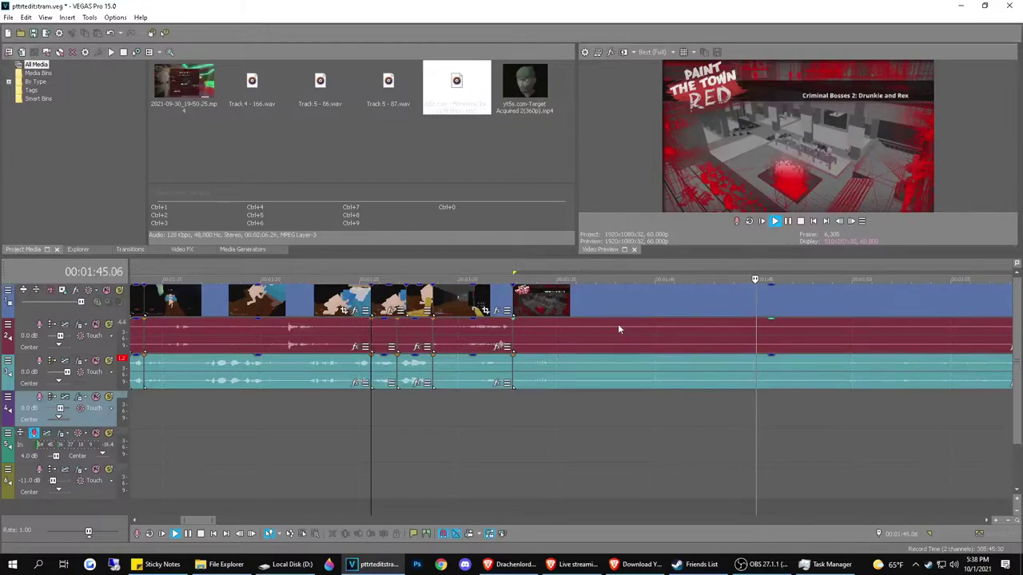
left_click(850, 337)
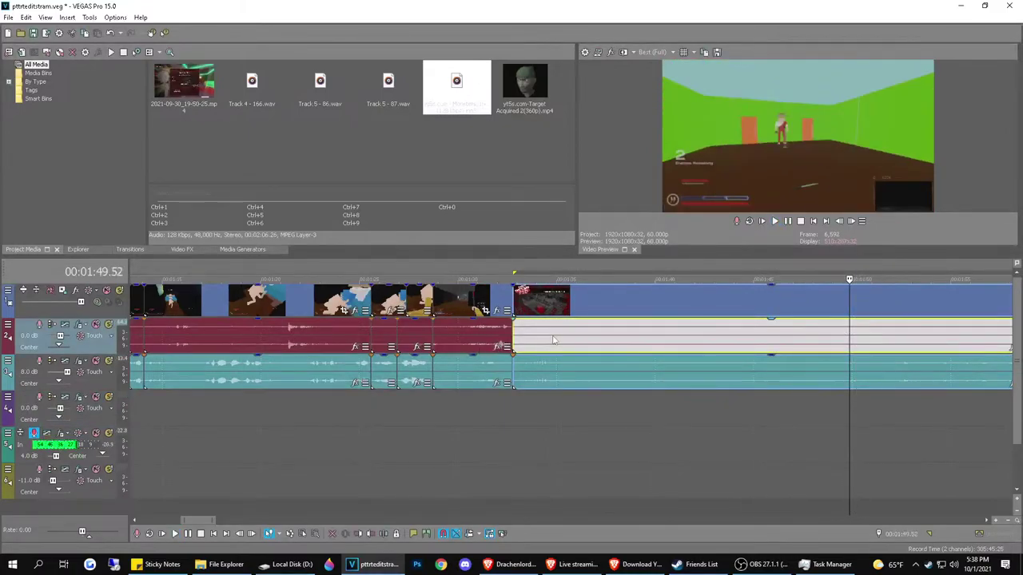
left_click(528, 339)
scroll(529, 340, "up", 1)
key("space")
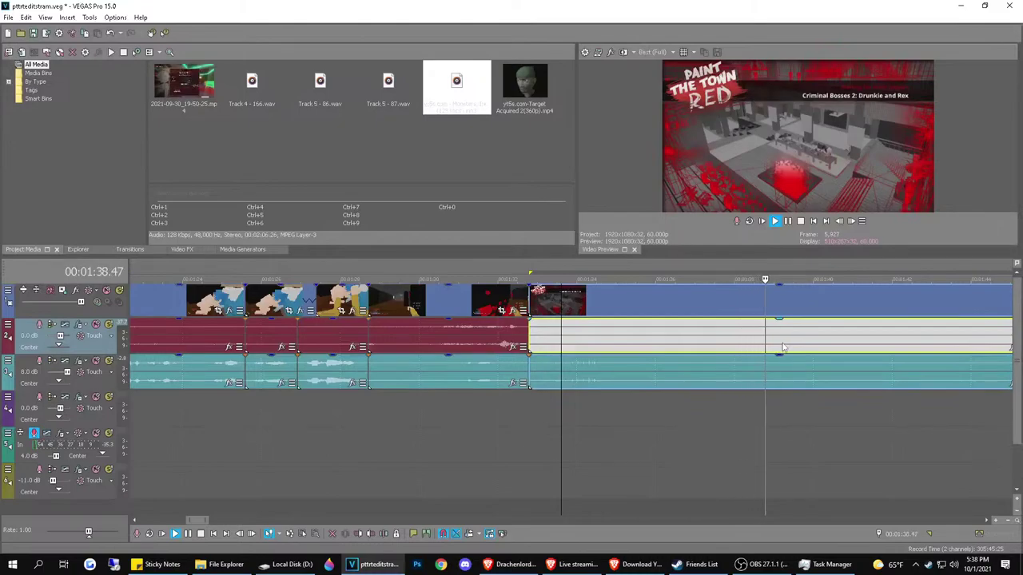
scroll(805, 328, "down", 2)
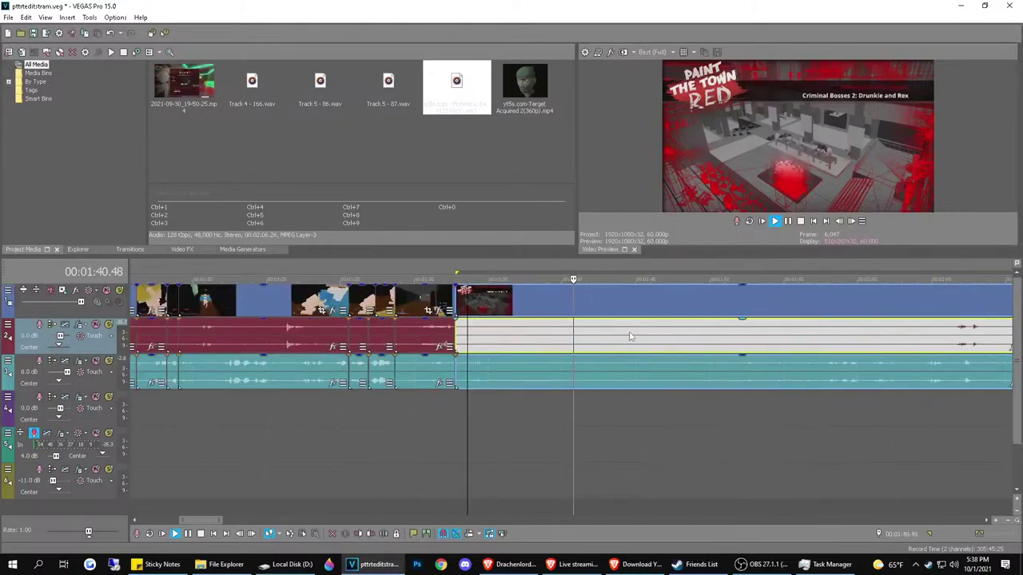
scroll(630, 337, "right", 3)
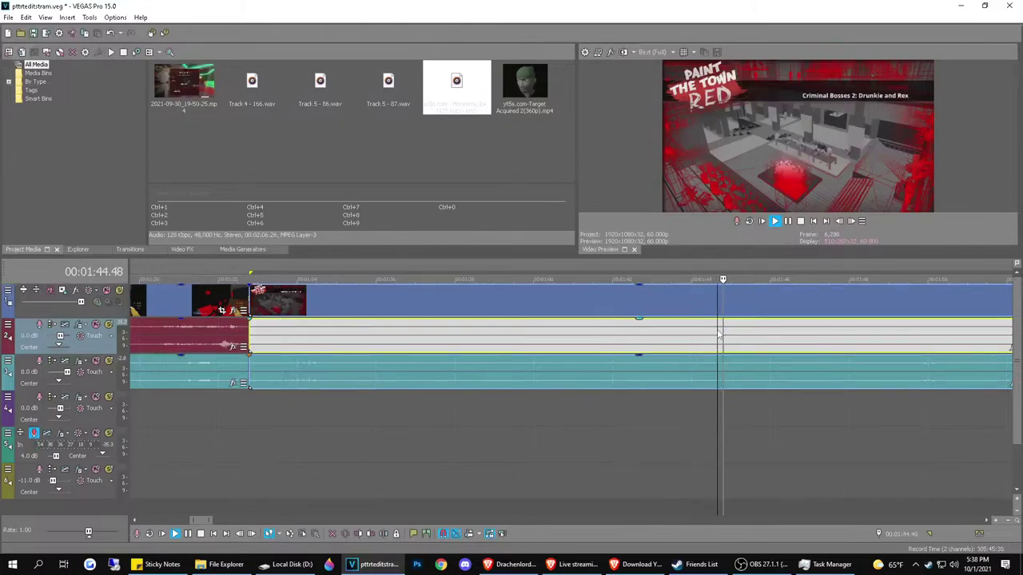
left_click(746, 336)
key("s")
scroll(637, 354, "down", 2)
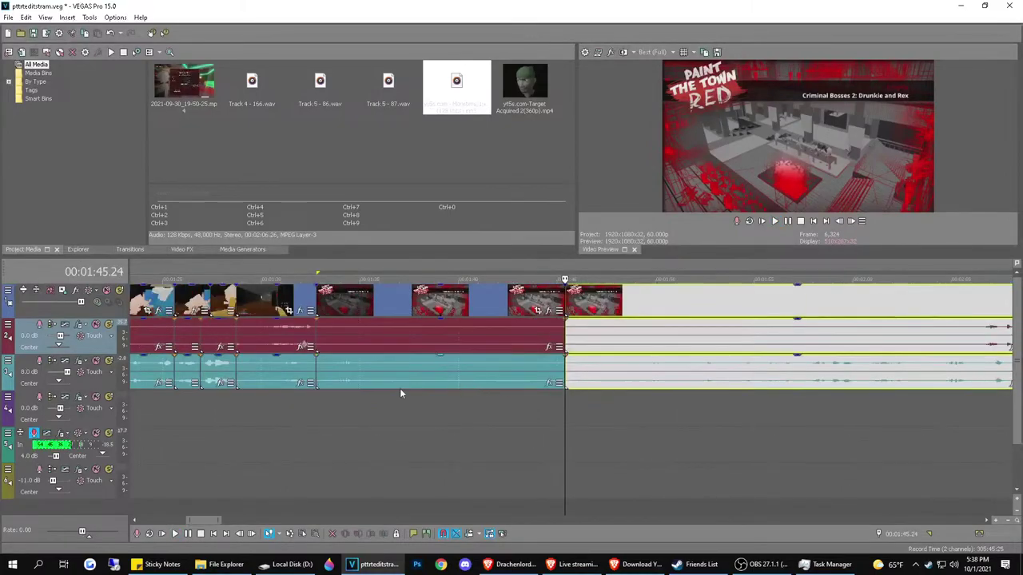
Move the track 3 audio clip under the loading screen down to track 4, keeping its timing
left_click(372, 366)
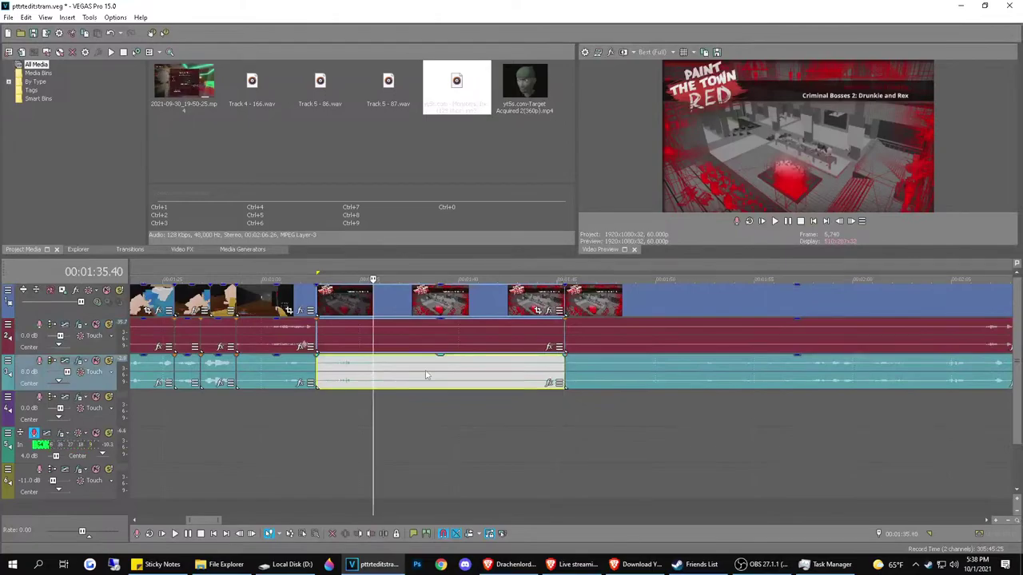
scroll(404, 367, "down", 3)
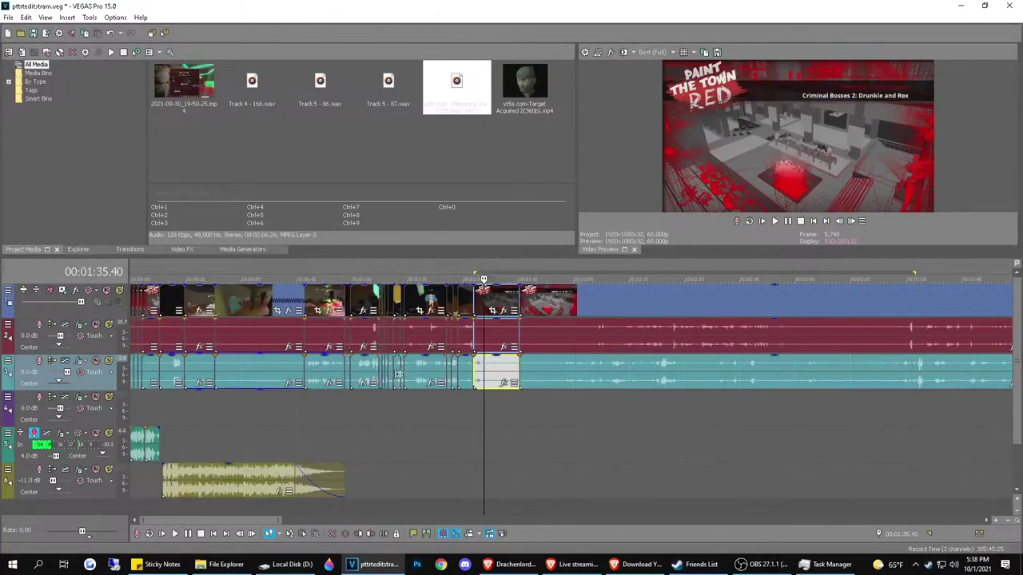
scroll(462, 378, "up", 3)
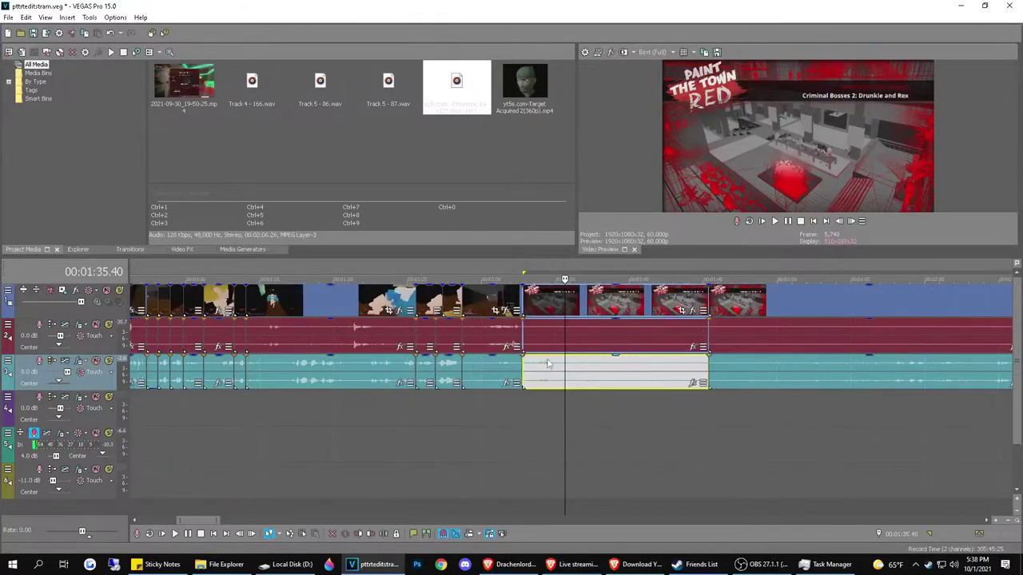
left_click_drag(578, 369, 567, 398)
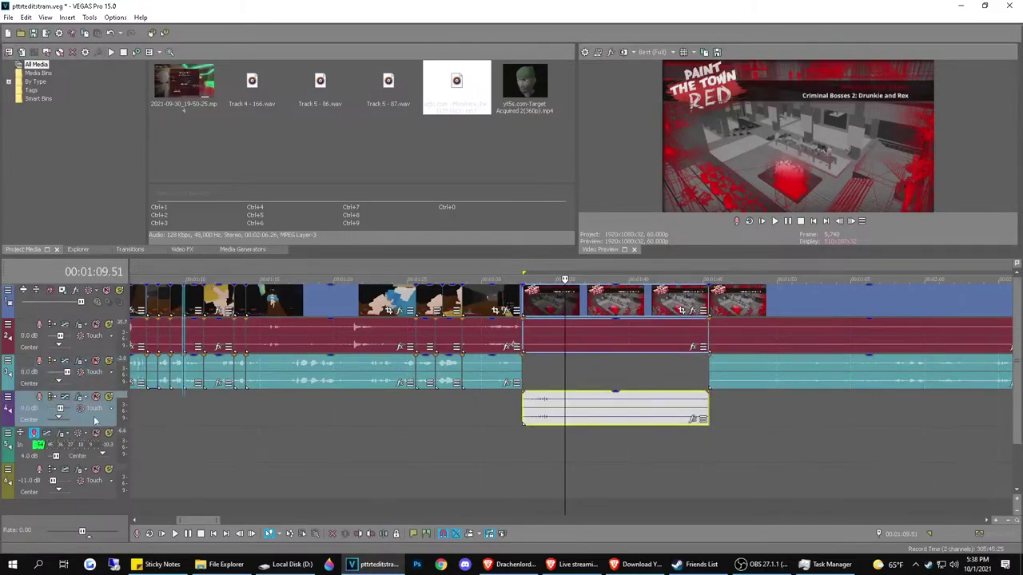
Set the track 4 volume to 12 dB and play back the loading screen section to check it
left_click(35, 409)
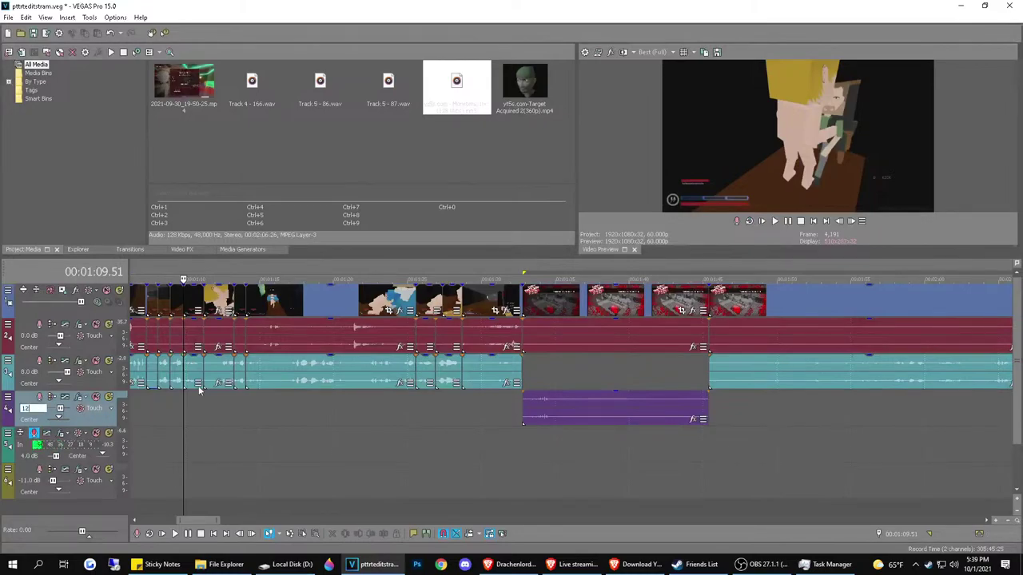
left_click(489, 405)
key("space")
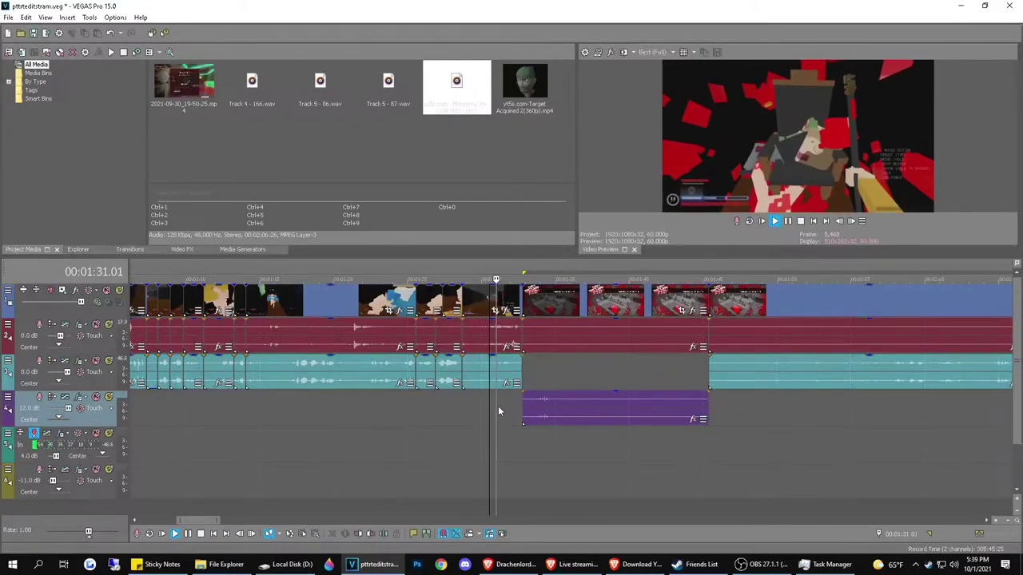
scroll(498, 406, "down", 2)
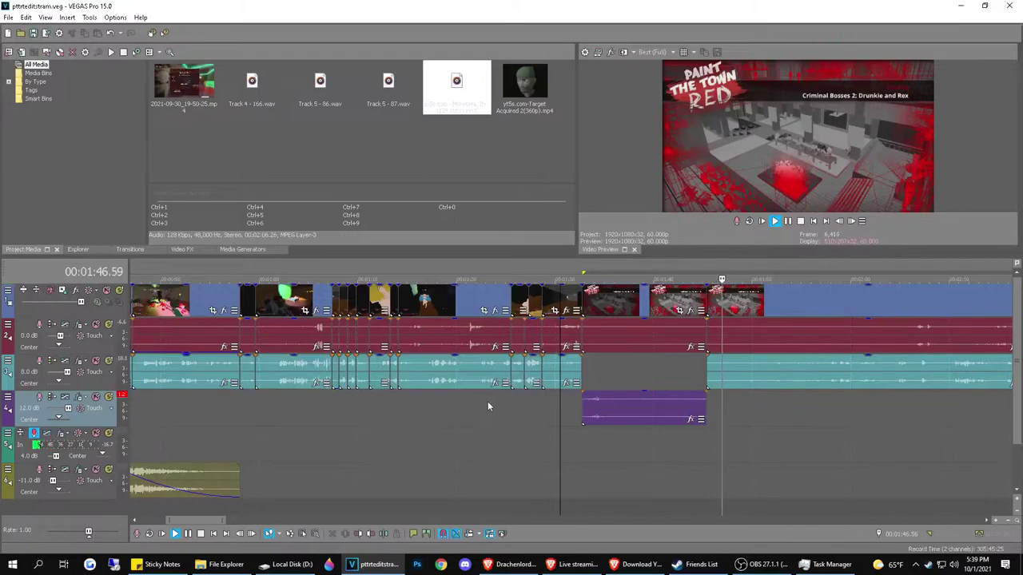
key("space")
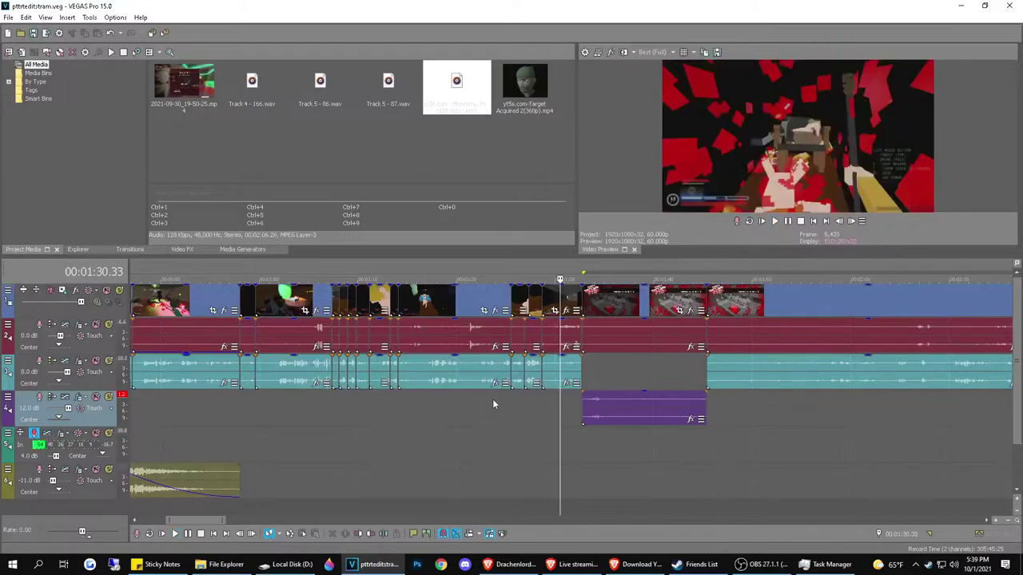
Play through the gameplay following the loading screen and split the video and audio at 00:02:44.48
left_click(838, 322)
key("space")
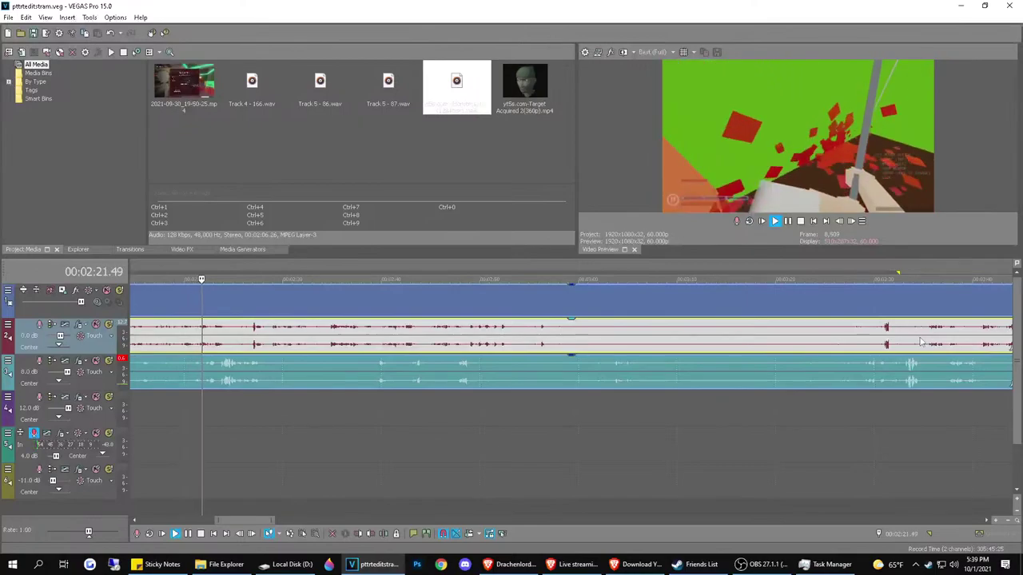
scroll(921, 342, "down", 5)
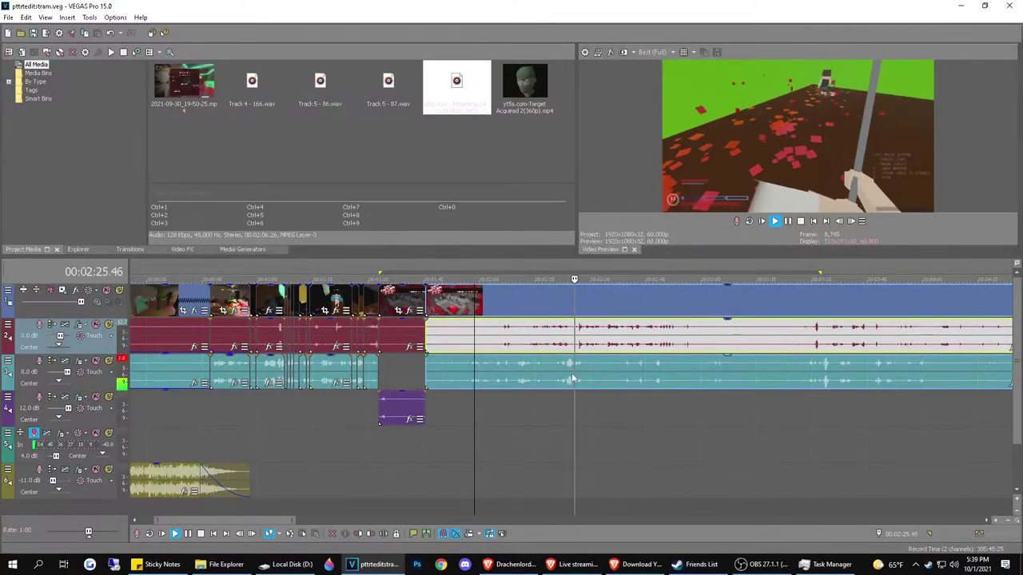
left_click(628, 346)
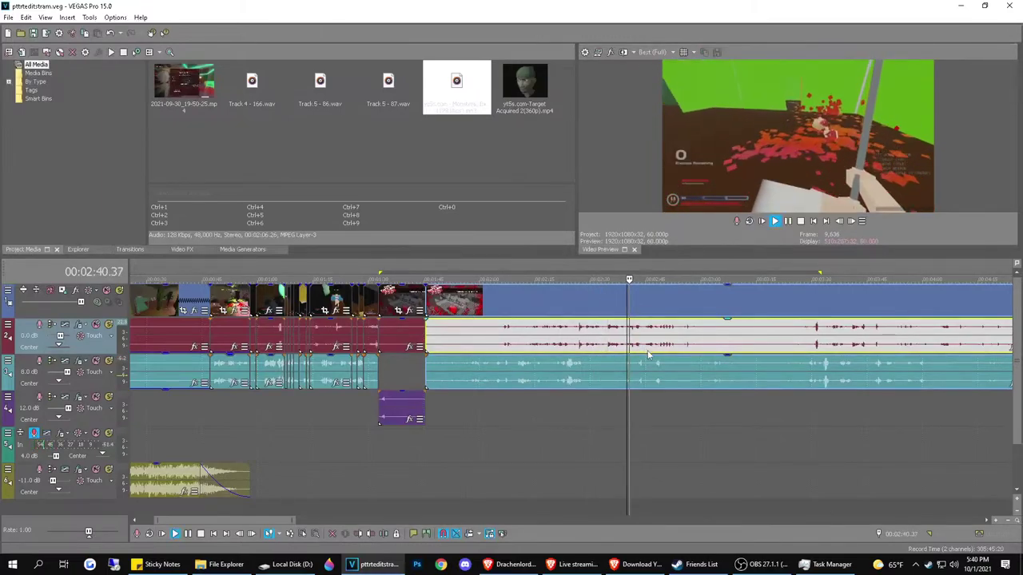
left_click(657, 352)
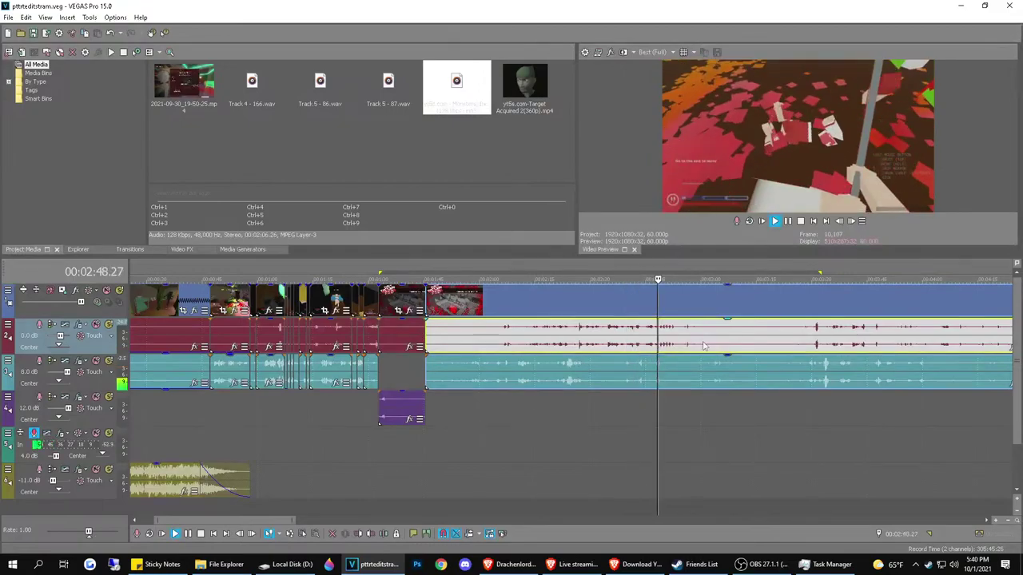
left_click(644, 347)
scroll(656, 352, "up", 1)
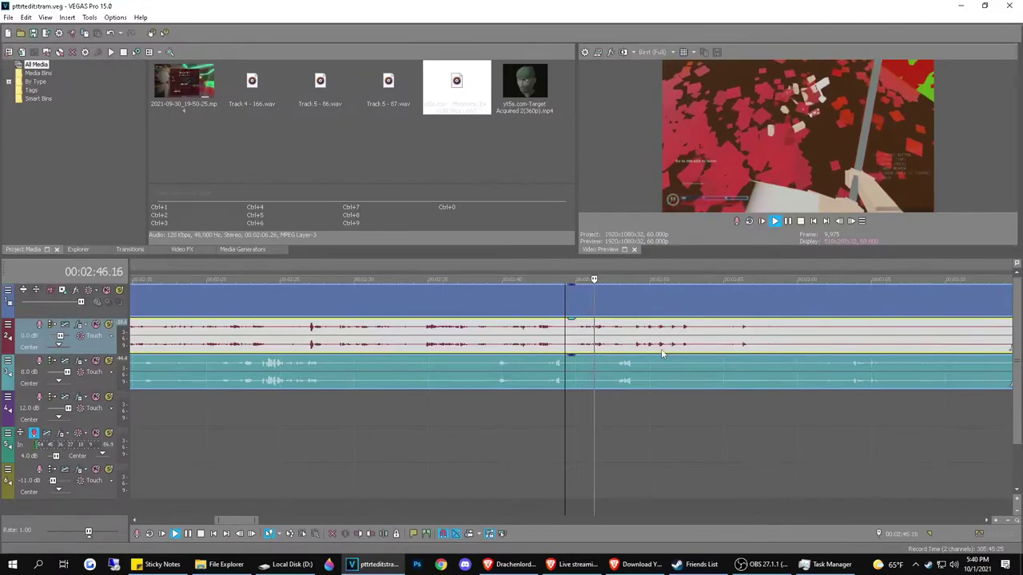
left_click(547, 343)
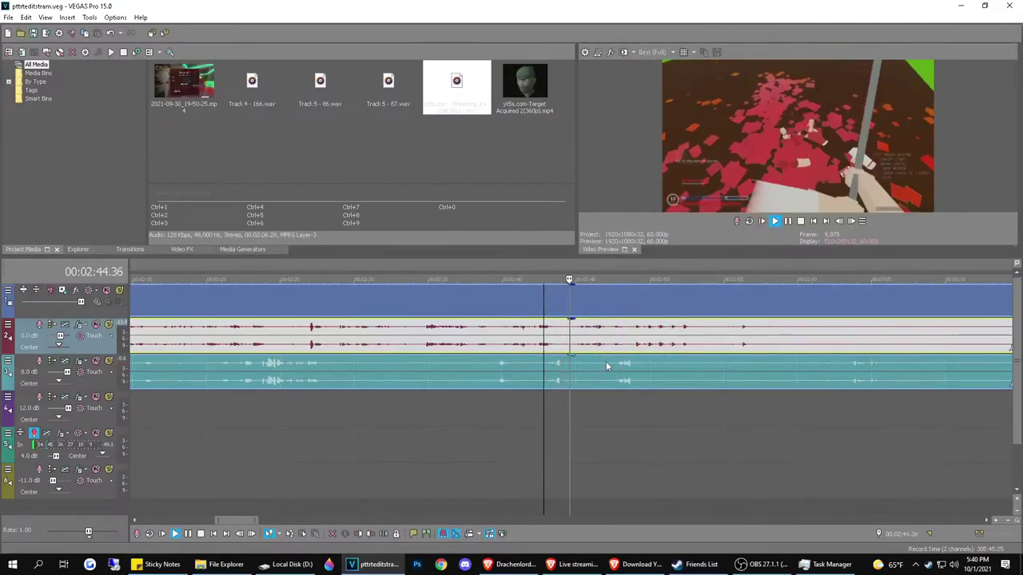
key("space")
left_click(573, 341)
key("s")
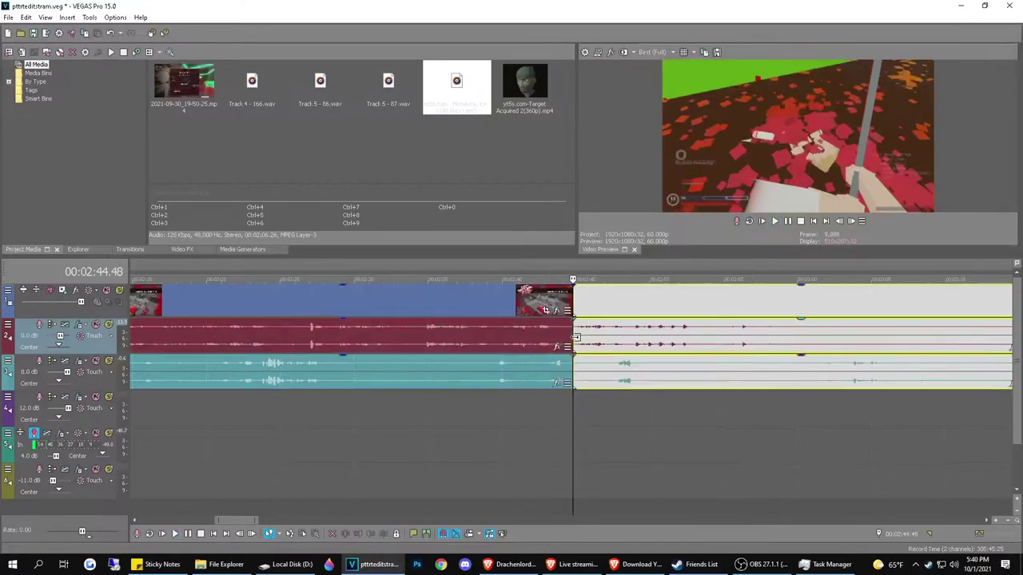
Delete the section between 00:01:45.24 and 00:02:44.48 and close the gap against the loading screen clip
scroll(573, 341, "down", 5)
double_click(465, 344)
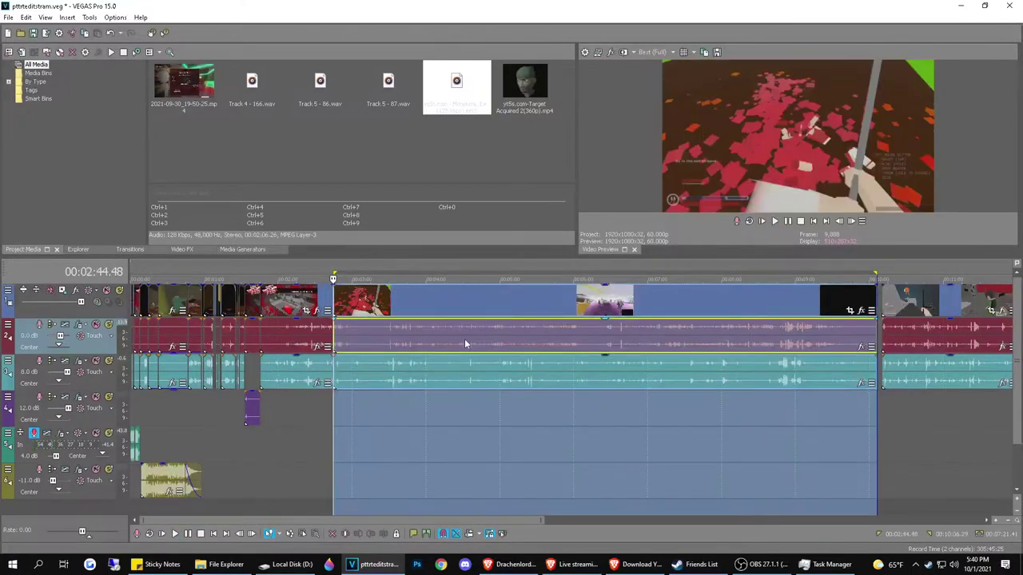
scroll(465, 344, "up", 4)
double_click(466, 345)
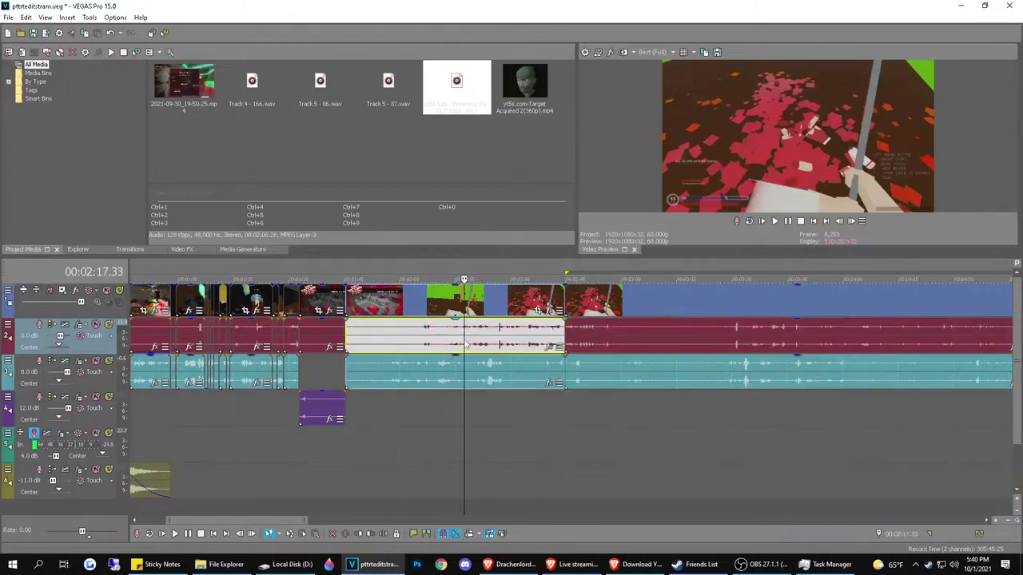
key("Delete")
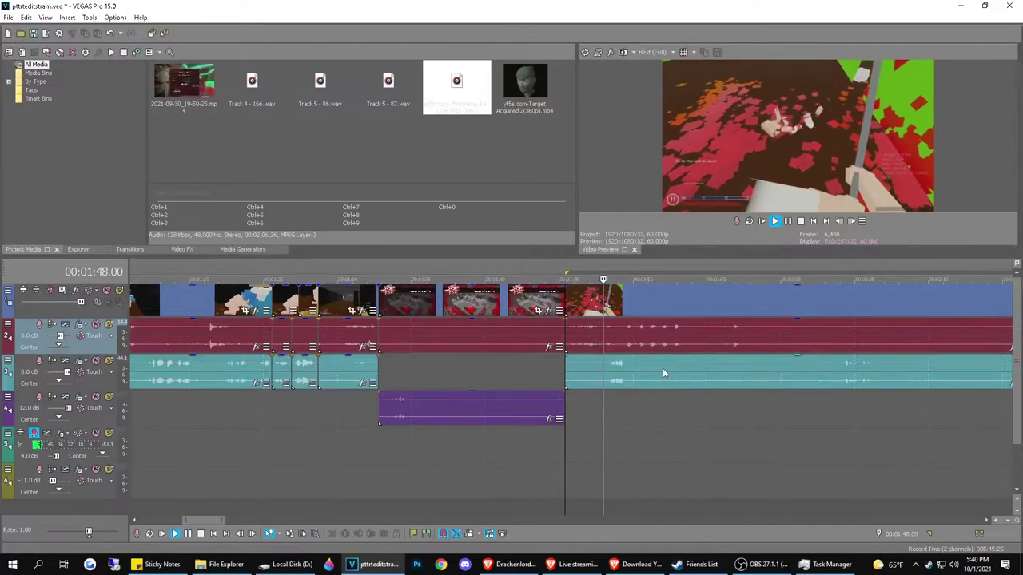
Play the gameplay following the loading screen and split its video and audio about 6 seconds into the clip
scroll(648, 363, "up", 3)
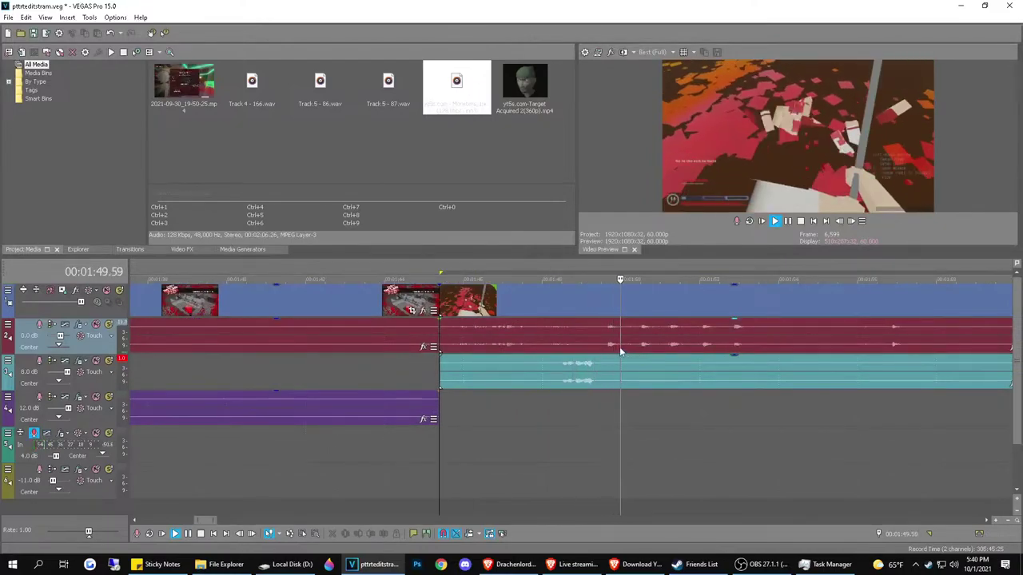
key("space")
left_click(686, 348)
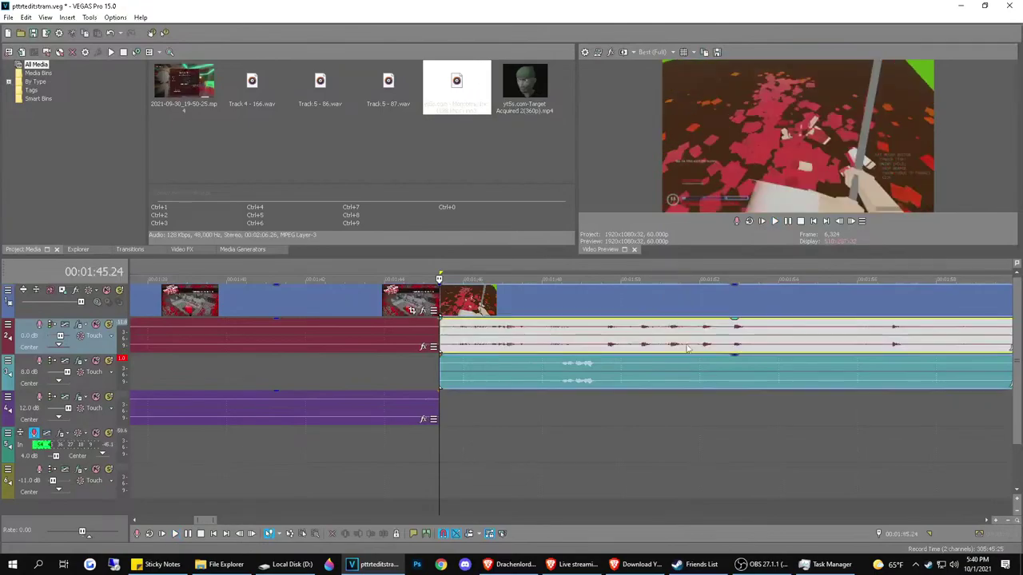
key("s")
left_click(714, 340)
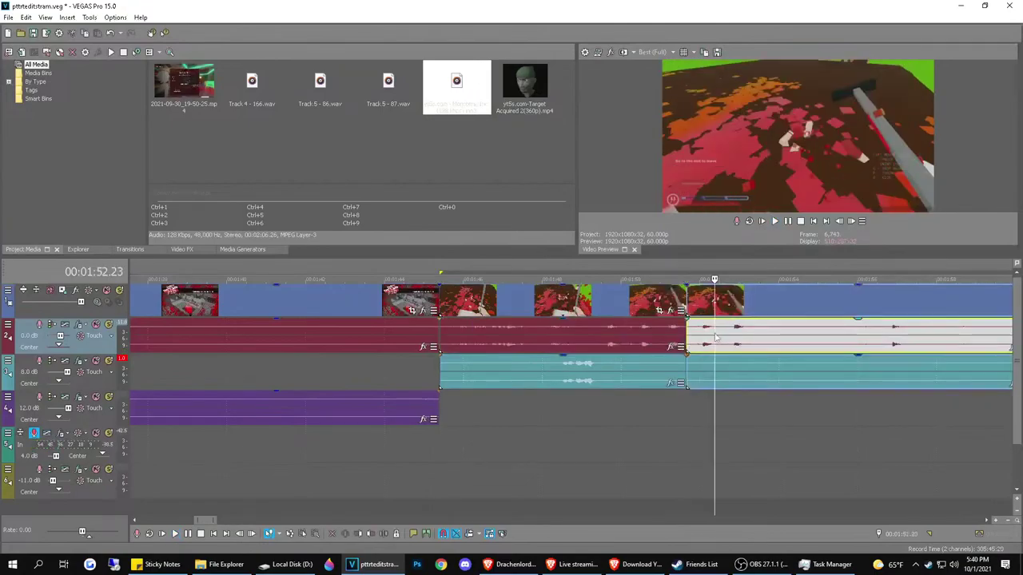
Split the gameplay's video and audio at 00:01:50.23 and again about half a second later, ahead of the existing cut
left_click(632, 336)
key("s")
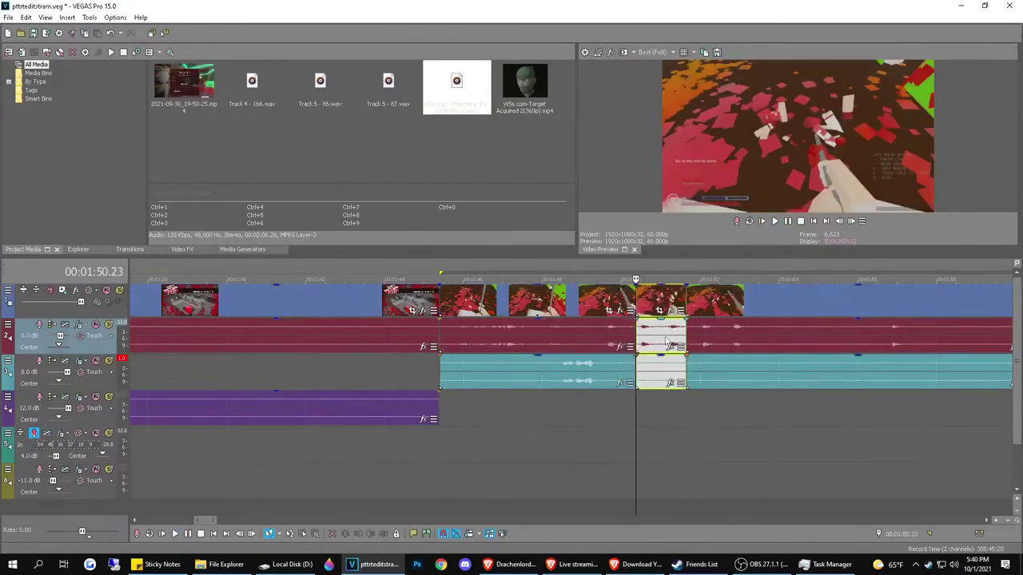
key("s")
left_click(640, 327)
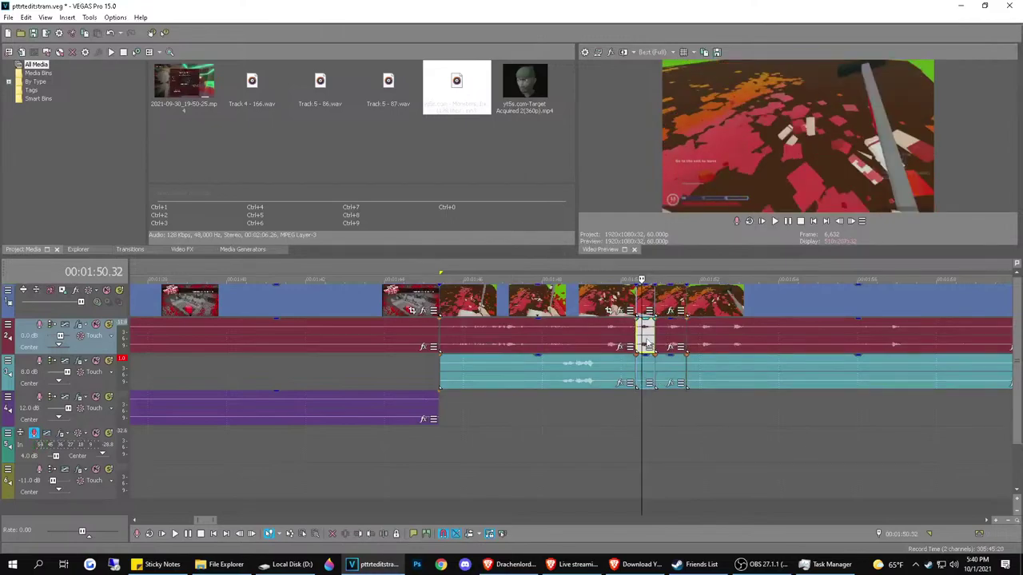
Add the Pitch Shift effect to the track 2 audio of the short clip starting at 00:01:50.23
scroll(613, 352, "up", 3)
left_click(588, 346)
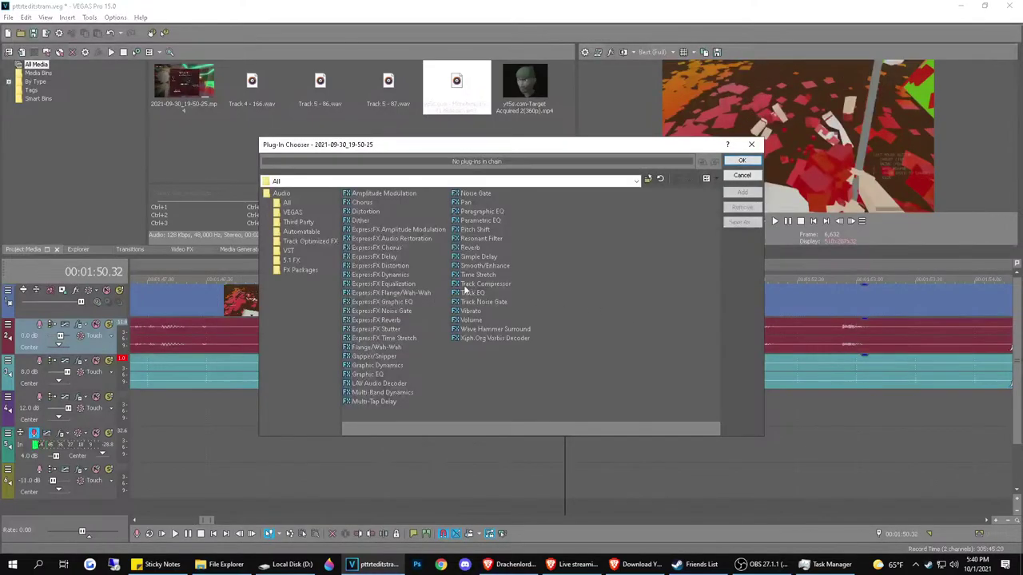
left_click(743, 193)
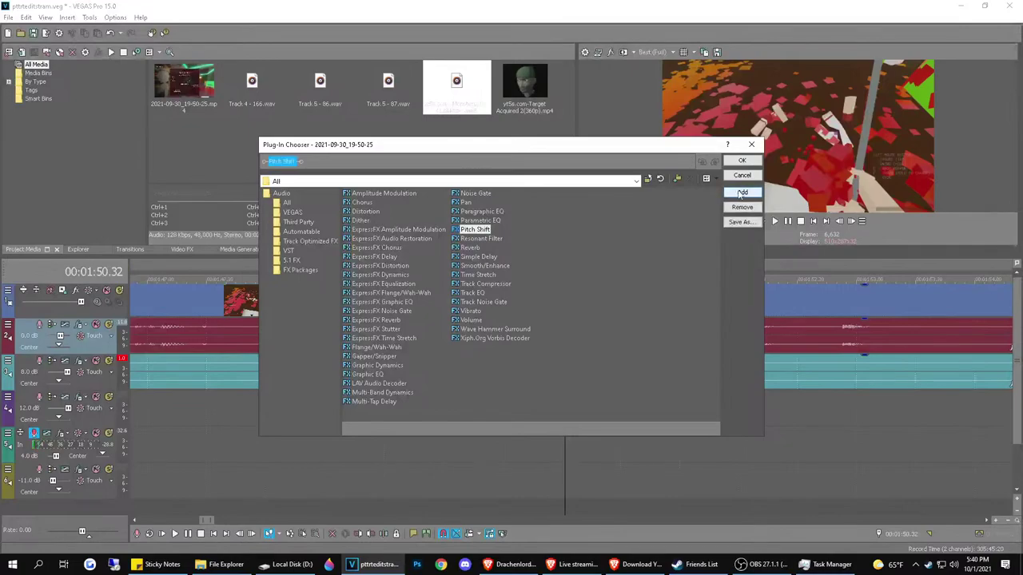
left_click(742, 162)
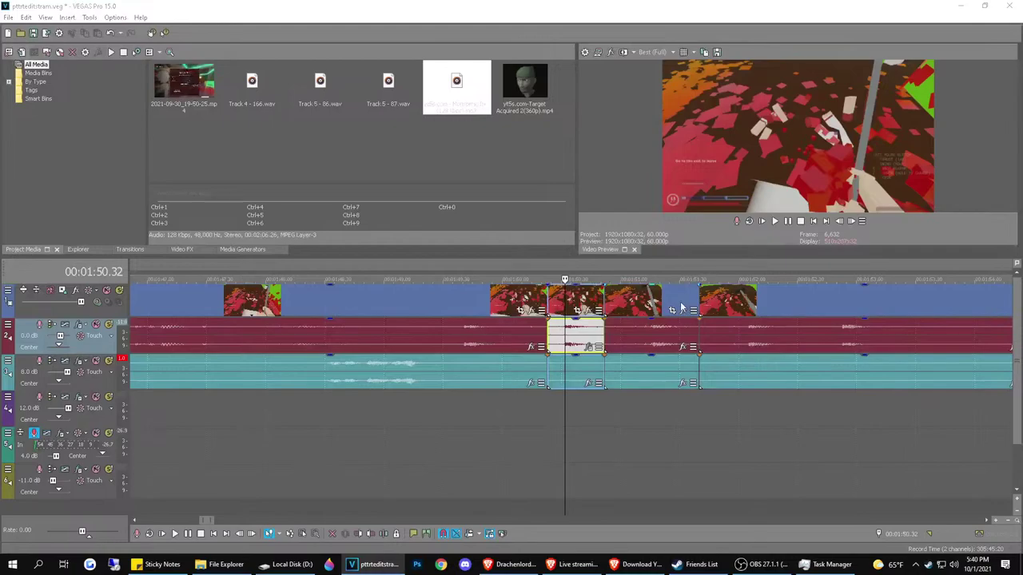
Add the Pitch Shift effect to the track 2 audio of the next short clip and play back both clips
left_click(682, 346)
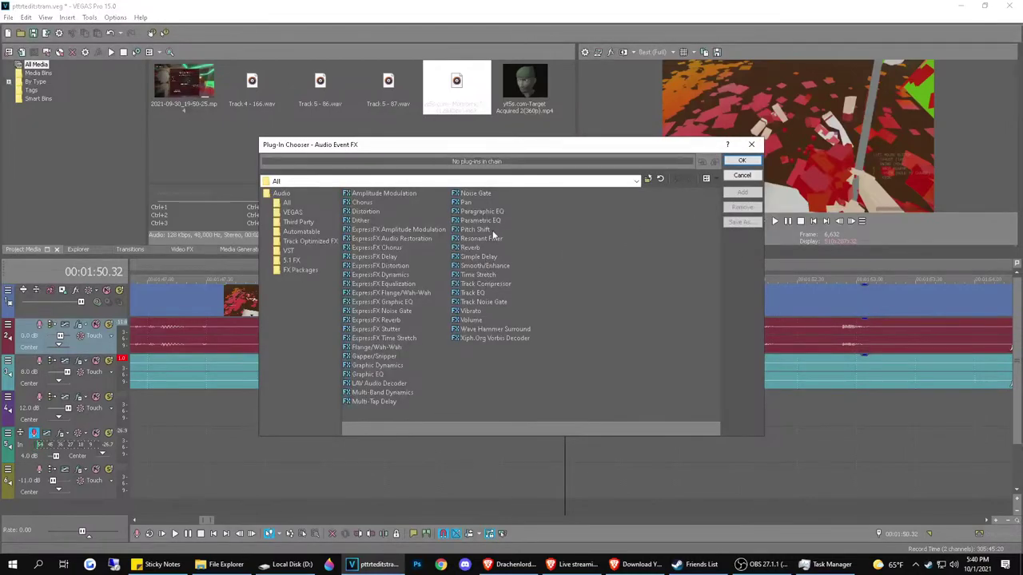
left_click(741, 192)
left_click(742, 161)
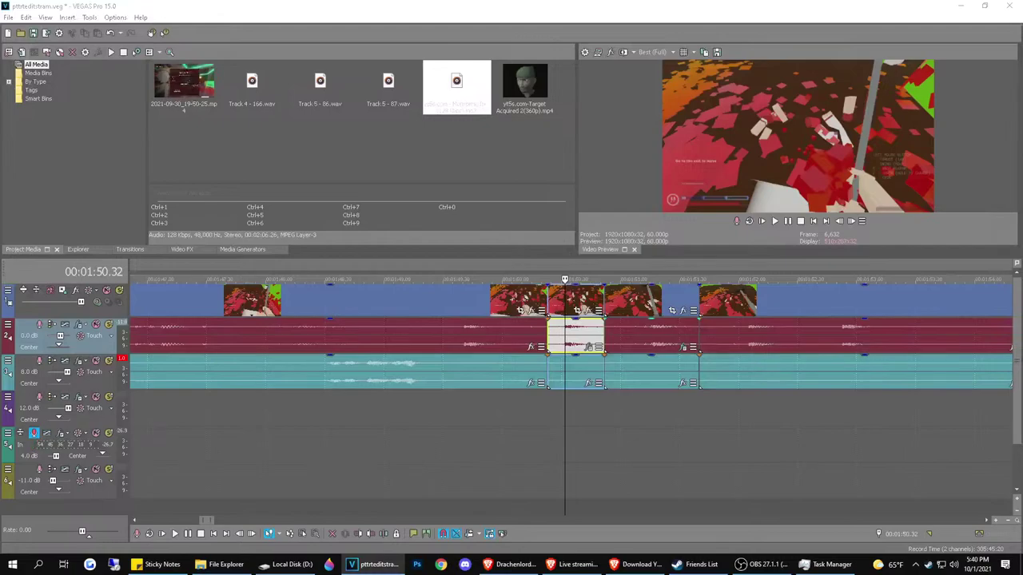
left_click(456, 407)
key("space")
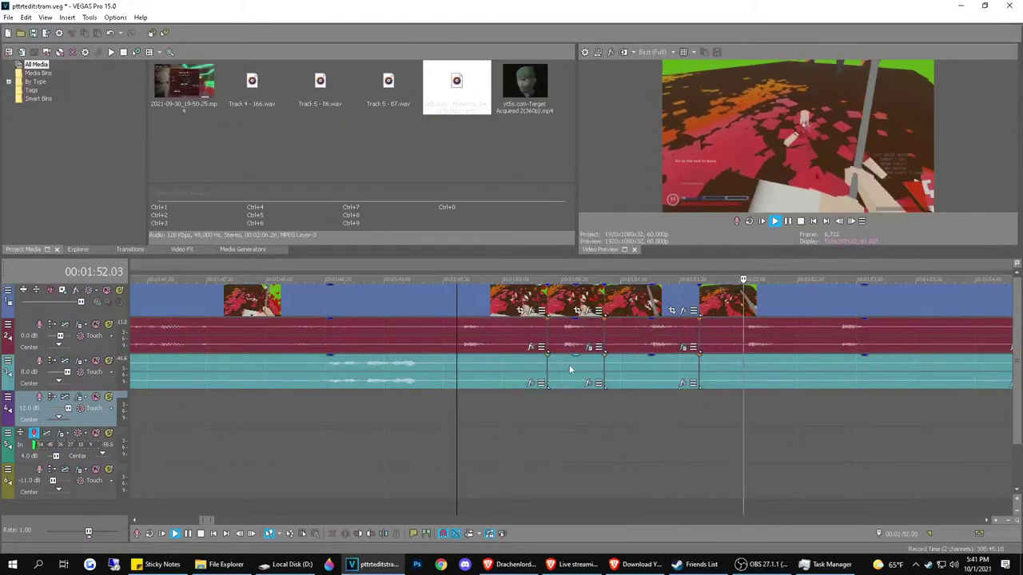
key("space")
key("ctrl+z")
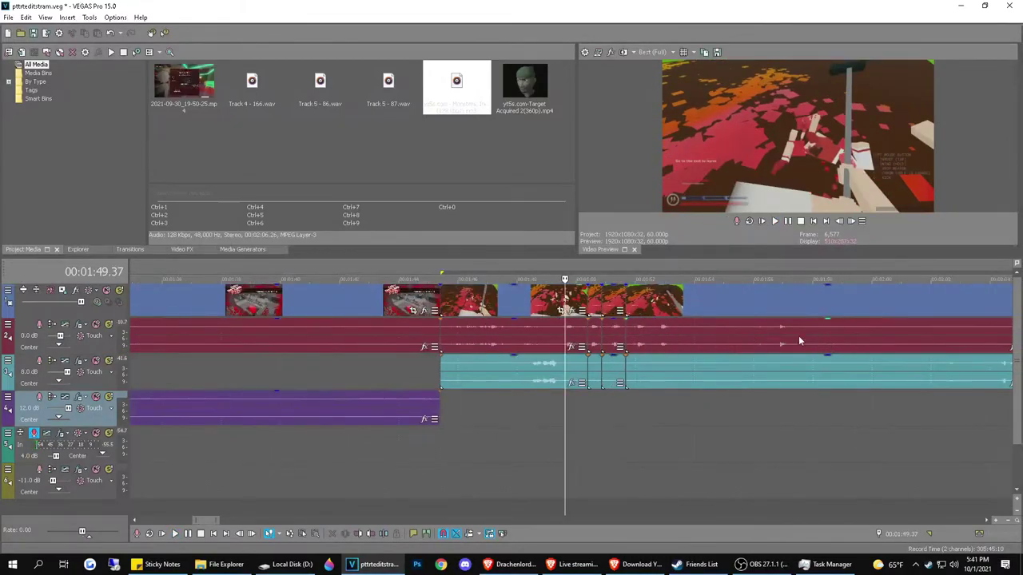
Play through the gameplay after the pitch-shifted clips, up to the Check, Please! loading screen, looking for the next passage to keep
left_click(773, 339)
scroll(774, 339, "down", 5)
key("space")
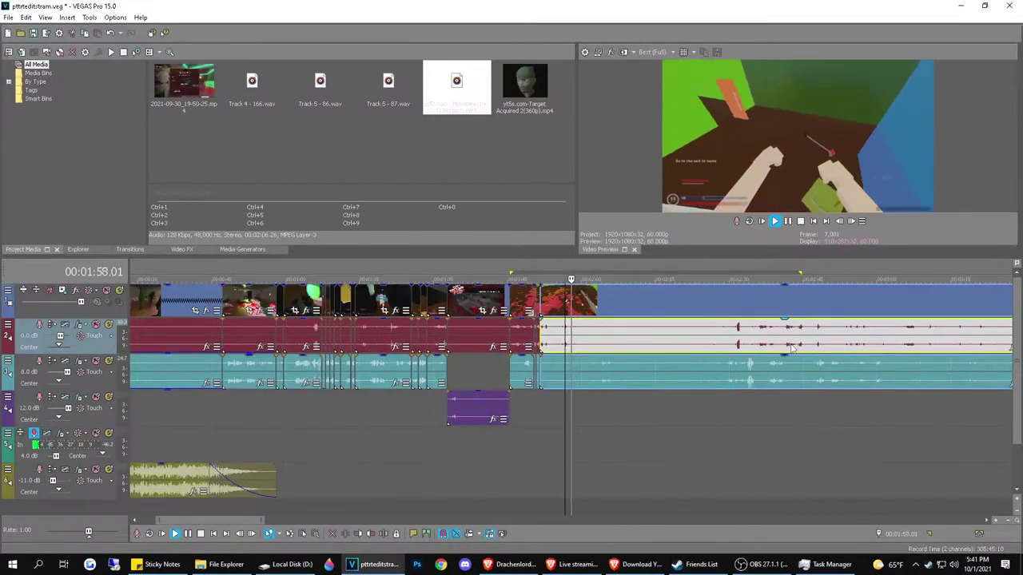
left_click(726, 349)
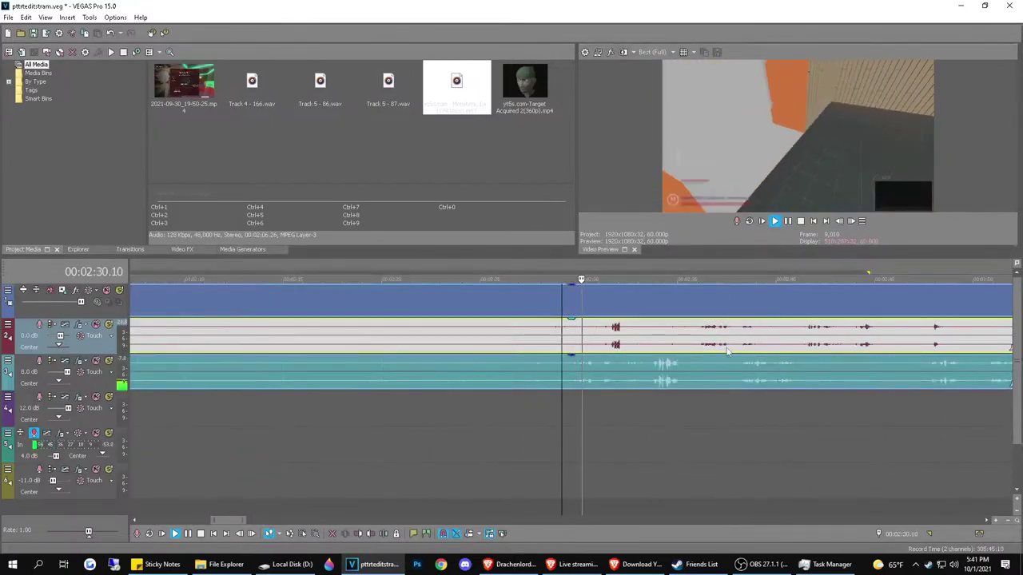
left_click(462, 344)
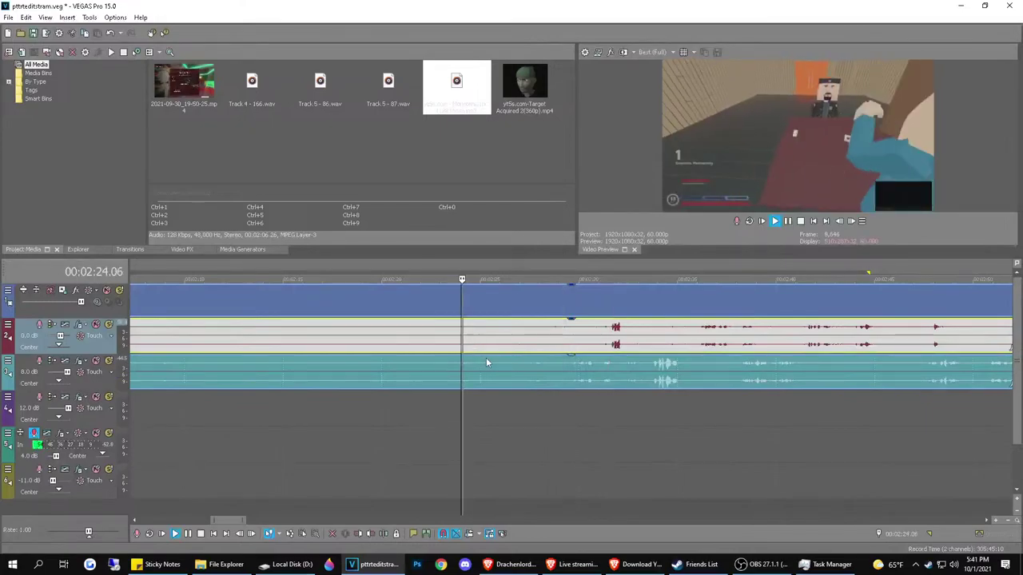
left_click(363, 353)
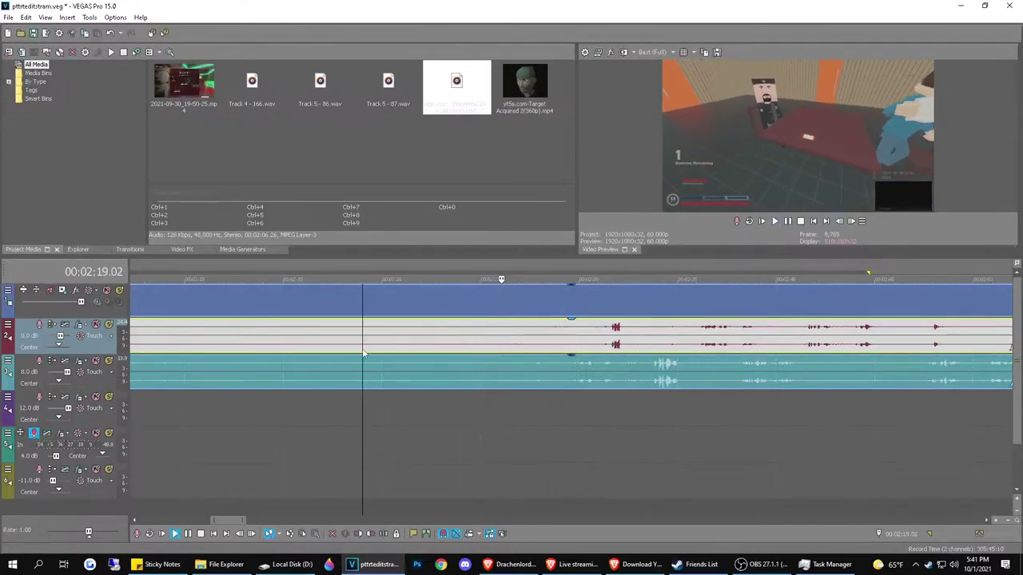
key("space")
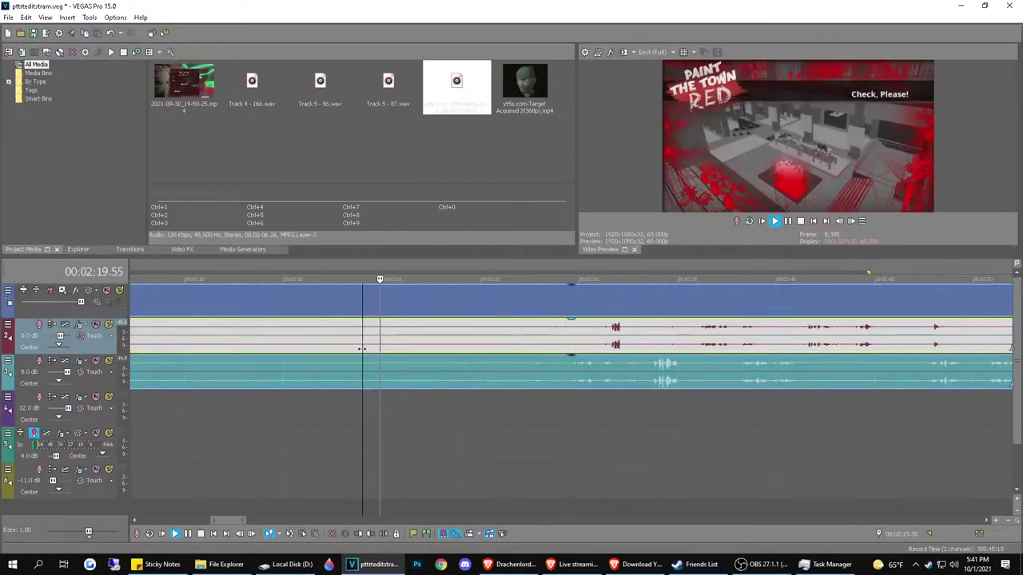
scroll(414, 364, "down", 3)
left_click(402, 337)
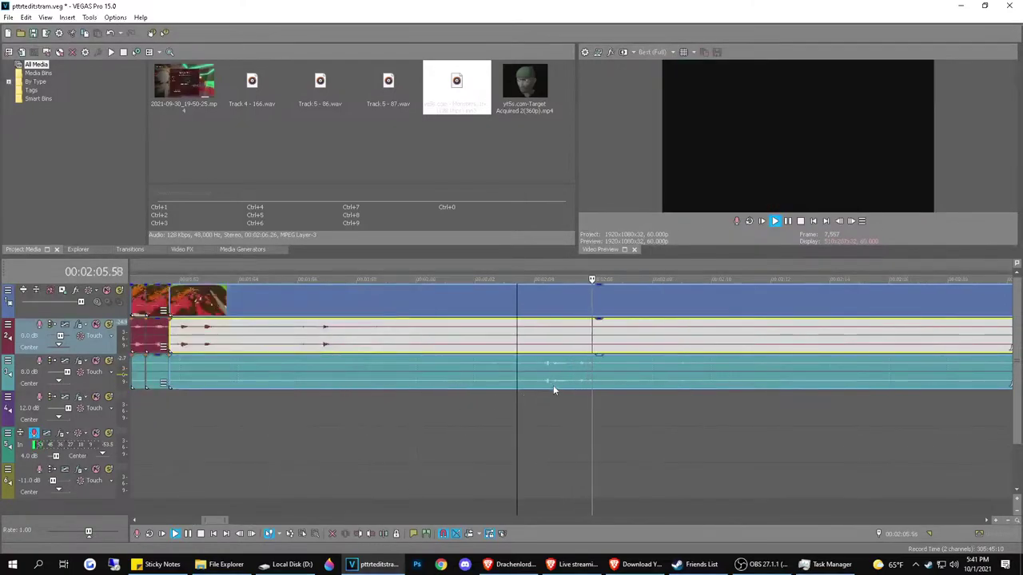
Split the video and audio before and after the speech over the level complete screen
key("space")
scroll(533, 369, "up", 4)
left_click(603, 370)
key("s")
left_click(568, 374)
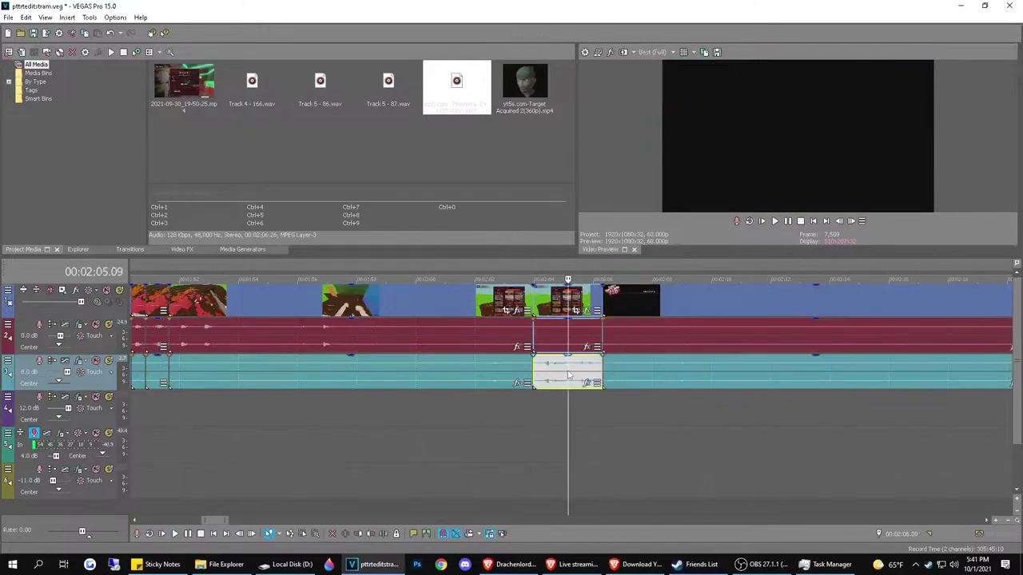
Delete the gameplay section between the pitch-shifted clips and the level complete clip
left_click(473, 350)
scroll(474, 360, "down", 2)
scroll(474, 361, "down", 2)
key("Delete")
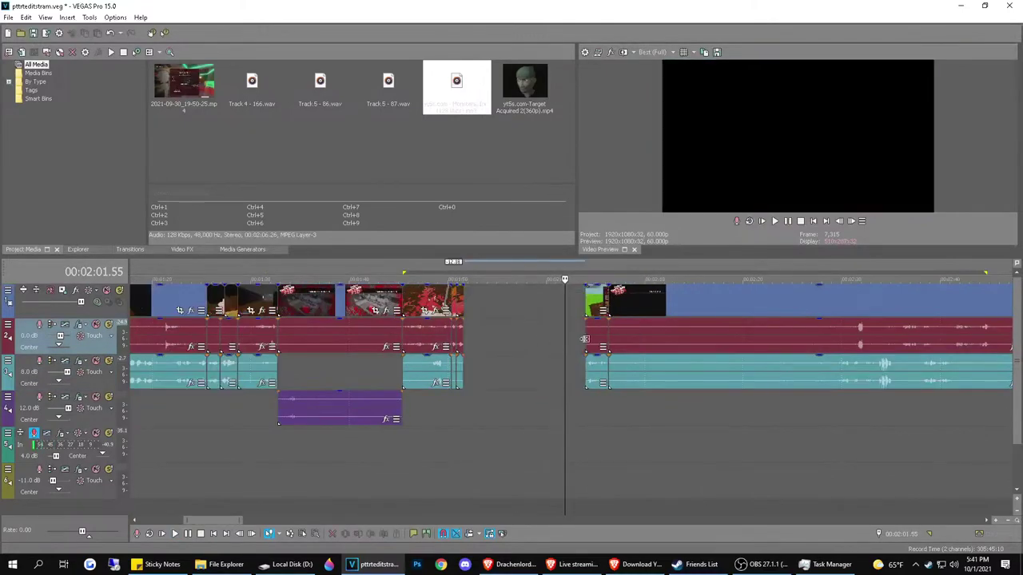
Move the track 2 audio of the two pitch-shifted clips down to track 4, keeping its timing
scroll(453, 367, "up", 2)
left_click(339, 408)
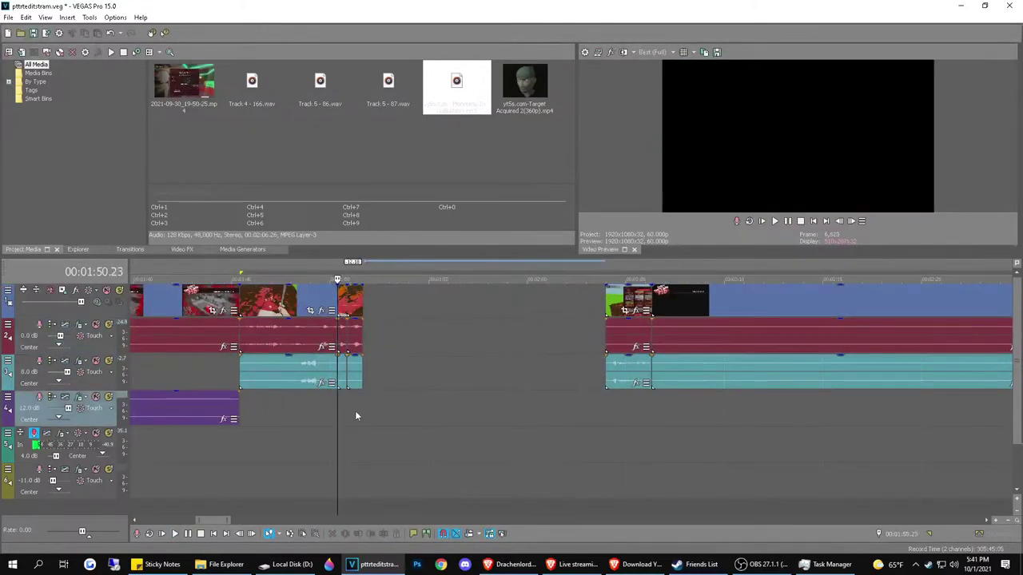
scroll(355, 411, "up", 4)
key("space")
key("space")
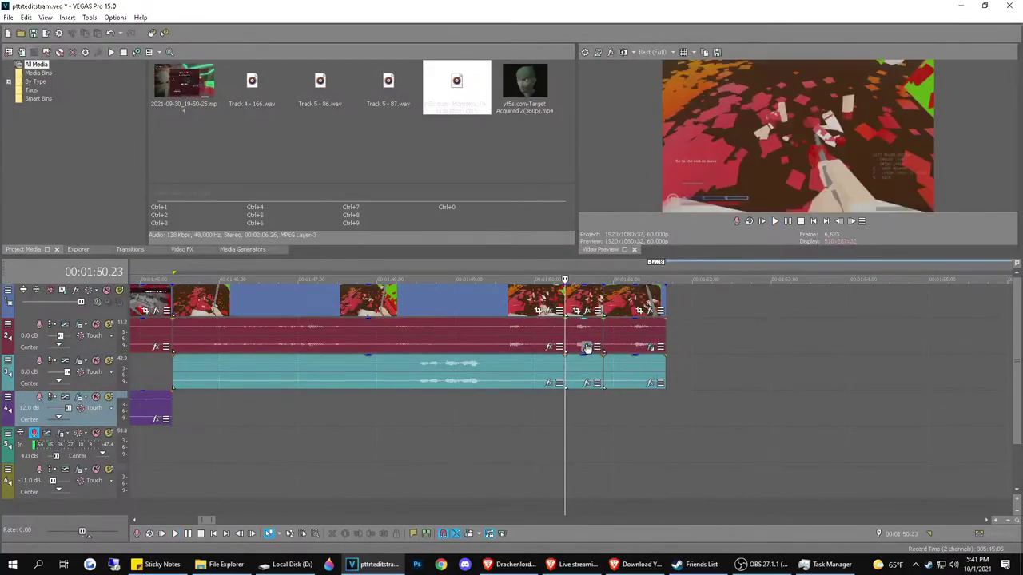
left_click(585, 342)
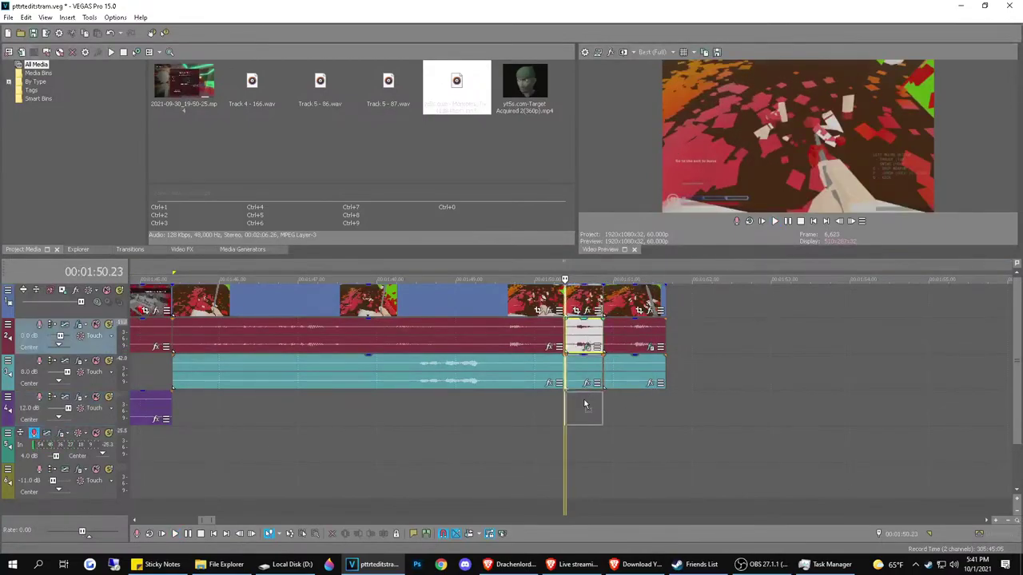
left_click_drag(584, 405, 644, 406)
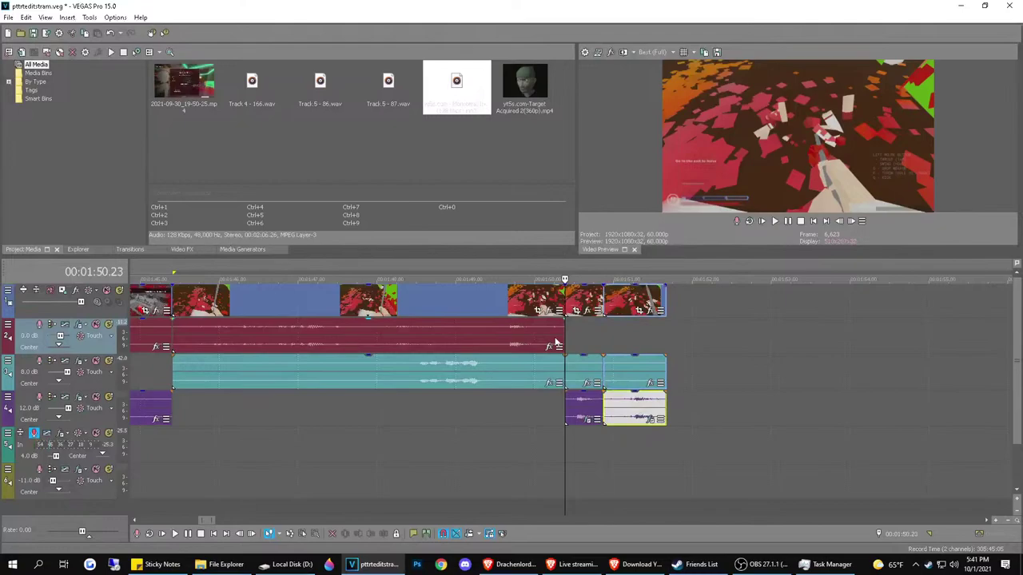
Split the gameplay about 0.8 seconds before the pitch-shifted clips, keeping the new piece's game audio on track 3
left_click(502, 326)
key("s")
mouse_move(515, 335)
left_mouse_down()
mouse_move(516, 410)
mouse_move(517, 370)
mouse_move(525, 398)
mouse_move(475, 393)
mouse_move(522, 342)
left_mouse_up()
left_click(537, 371)
key("ctrl+z")
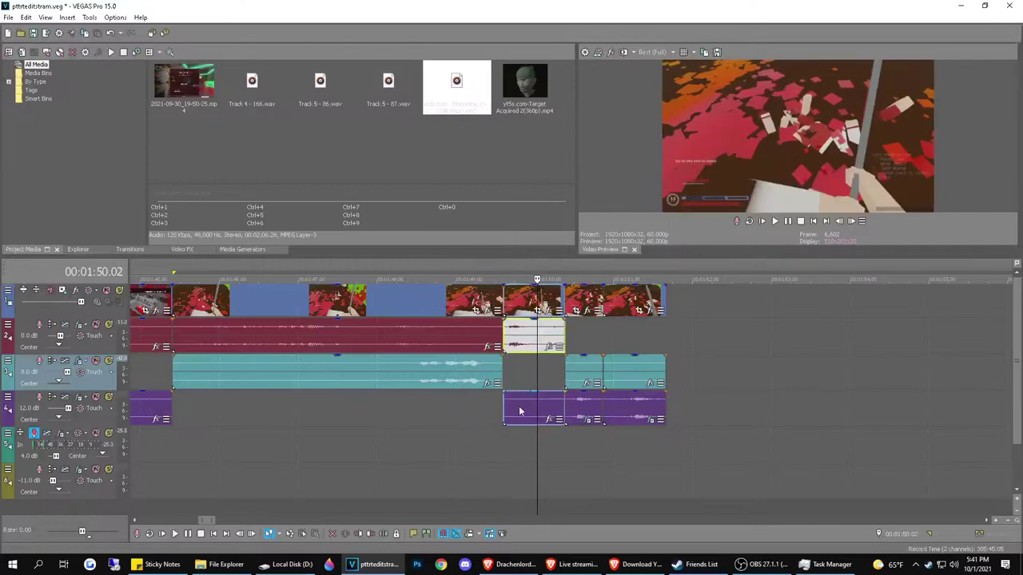
left_click(519, 410)
left_click_drag(527, 406, 531, 373)
double_click(536, 342)
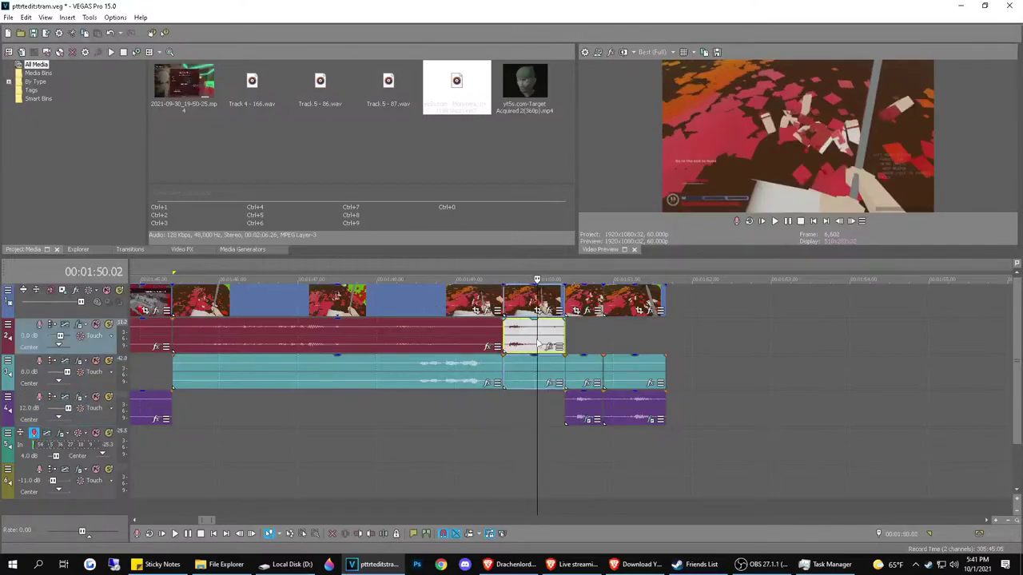
Move the track 2 audio of the clip just before the pitch-shifted ones to track 4 and play back the section
left_click(487, 397)
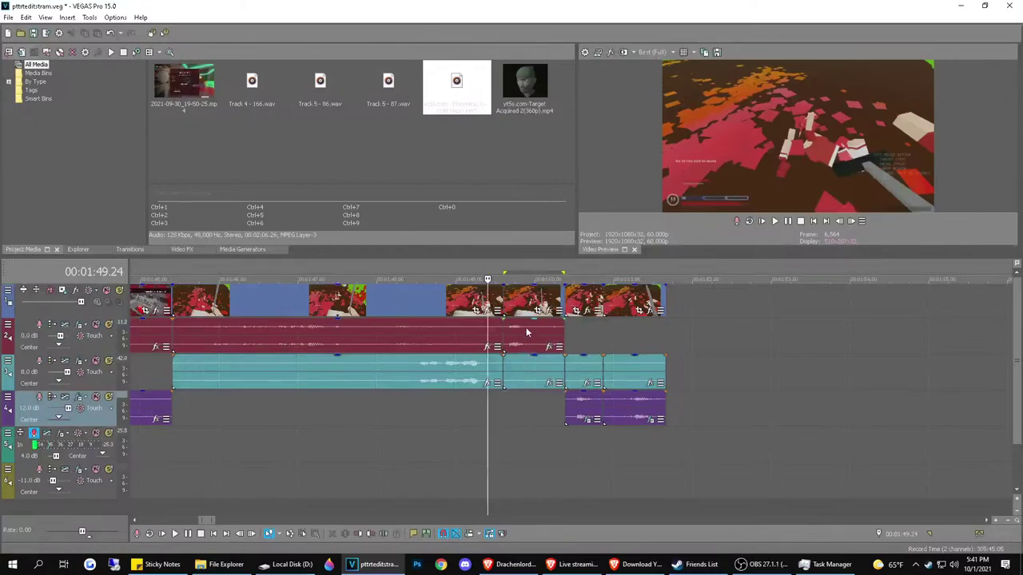
left_click_drag(527, 330, 526, 405)
left_click(463, 404)
key("space")
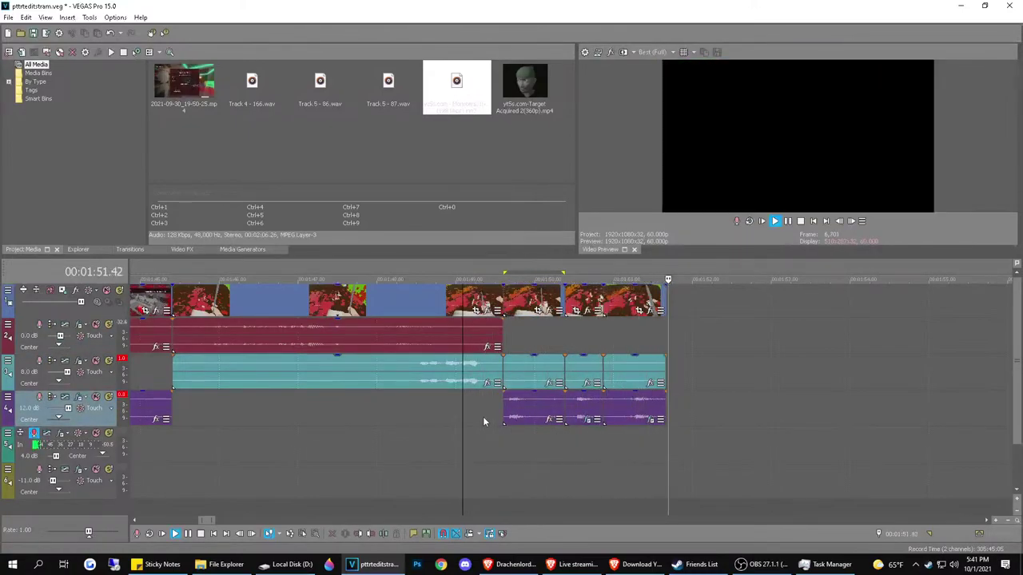
scroll(578, 379, "down", 2)
key("space")
Move the level complete clip's track 3 audio to track 4, beneath the start of the loading screen clip
scroll(611, 354, "down", 3)
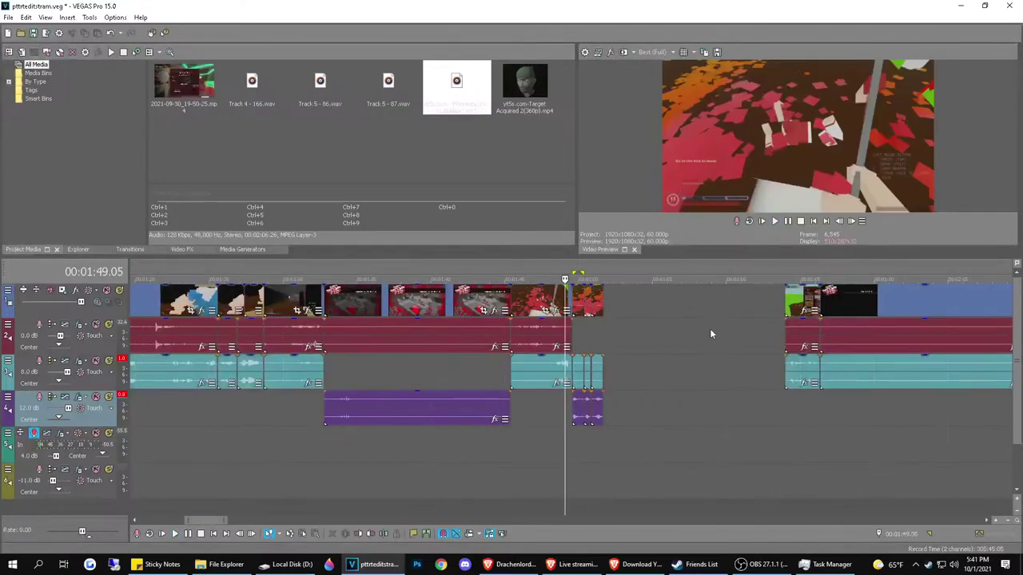
left_click(793, 371)
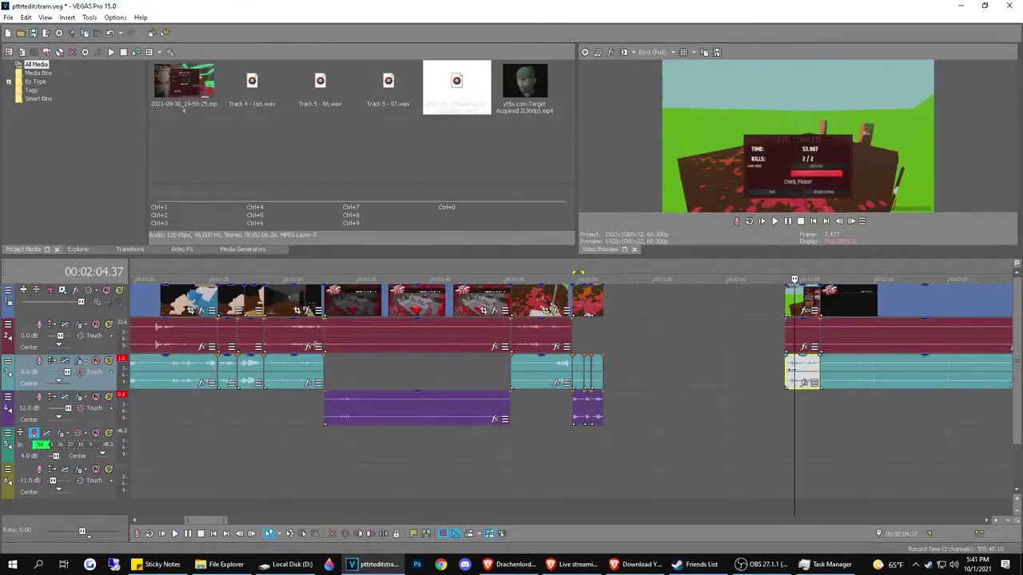
scroll(497, 402, "up", 3)
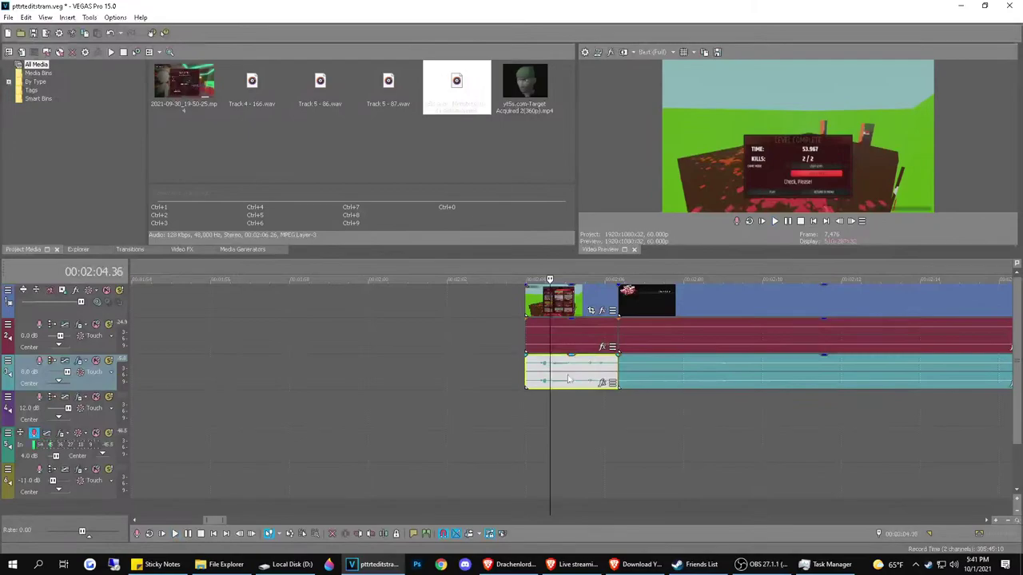
left_click_drag(569, 379, 731, 415)
Delete the level complete clip's video and track 2 audio and move the loading screen clip against the pitch-shifted clips
left_click(585, 322)
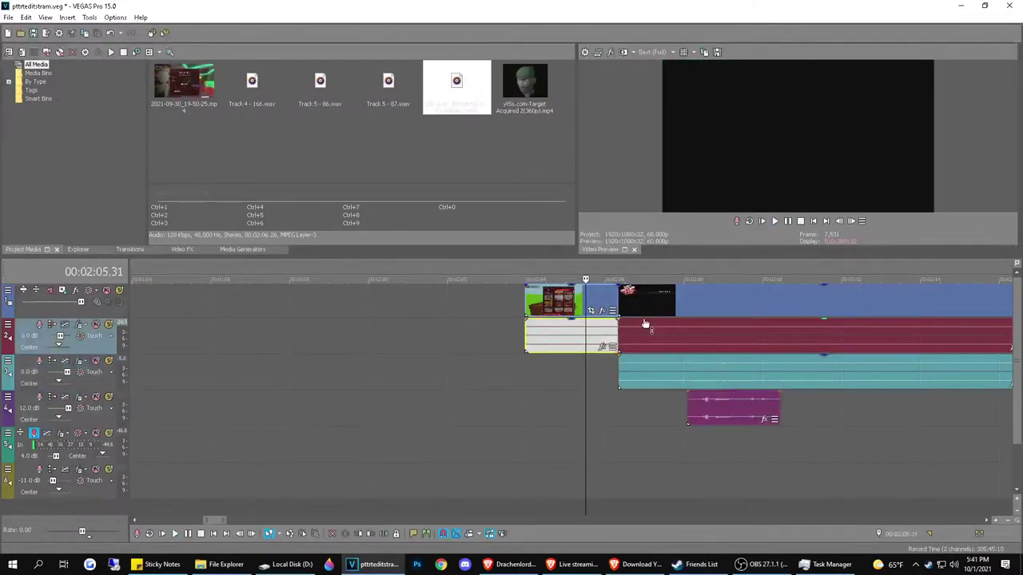
scroll(646, 323, "down", 3)
left_click_drag(643, 317, 507, 314)
Split the loading screen clip at 00:01:58.01 and move the level complete audio on track 4 beneath its beginning
left_click(449, 340)
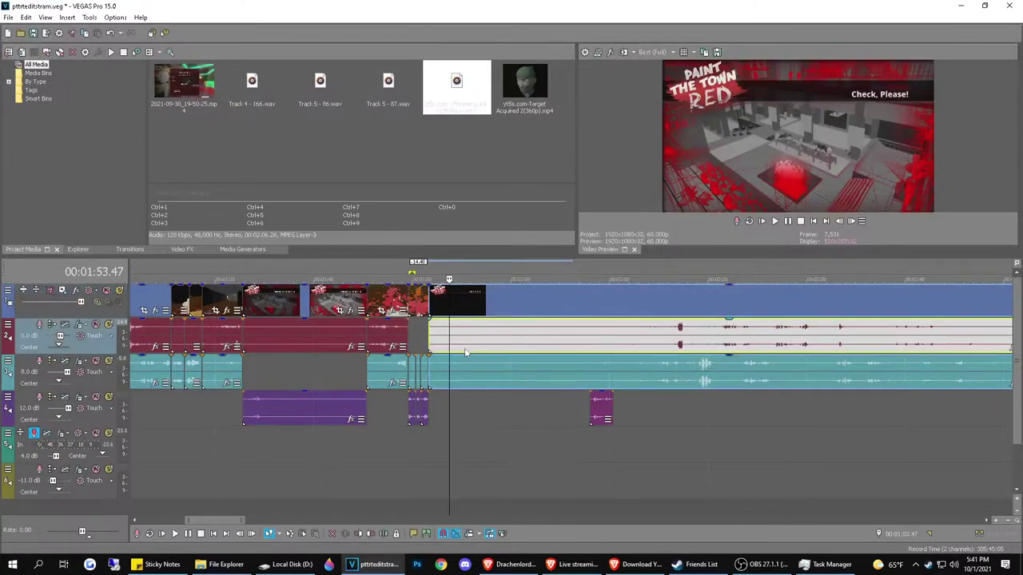
key("space")
scroll(543, 360, "up", 3)
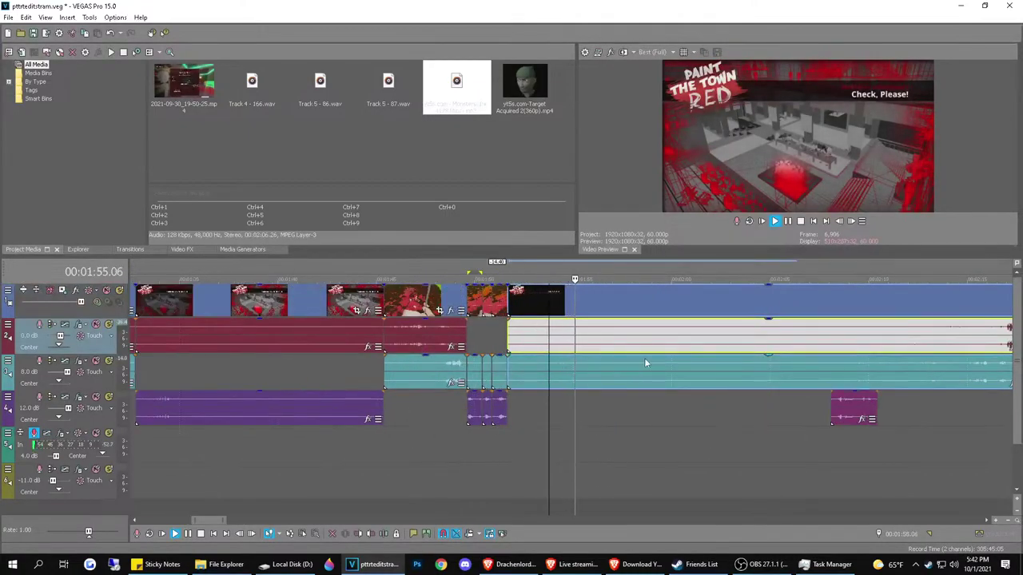
key("space")
left_click(632, 305)
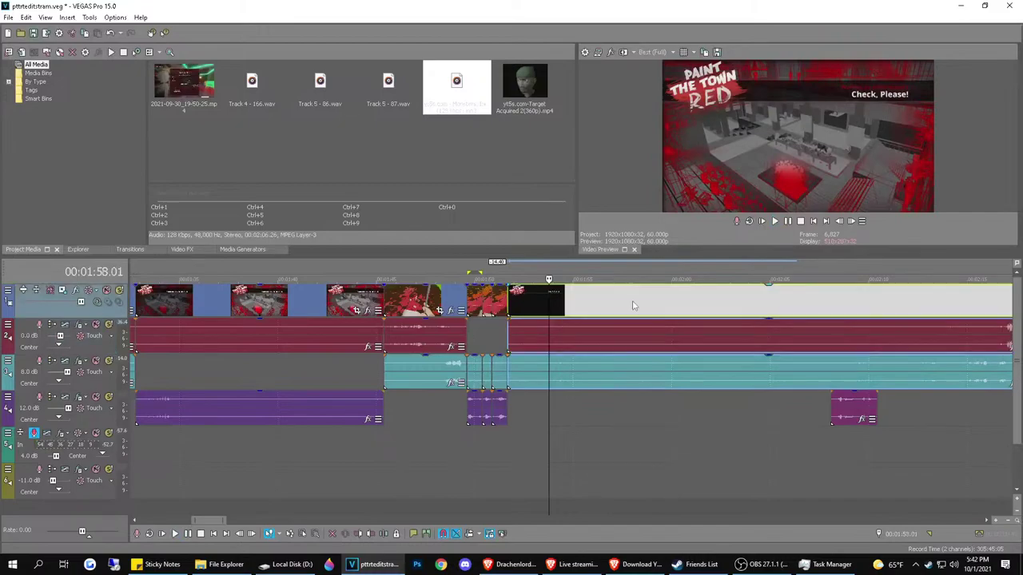
key("s")
left_click_drag(846, 397, 551, 404)
left_click(572, 338)
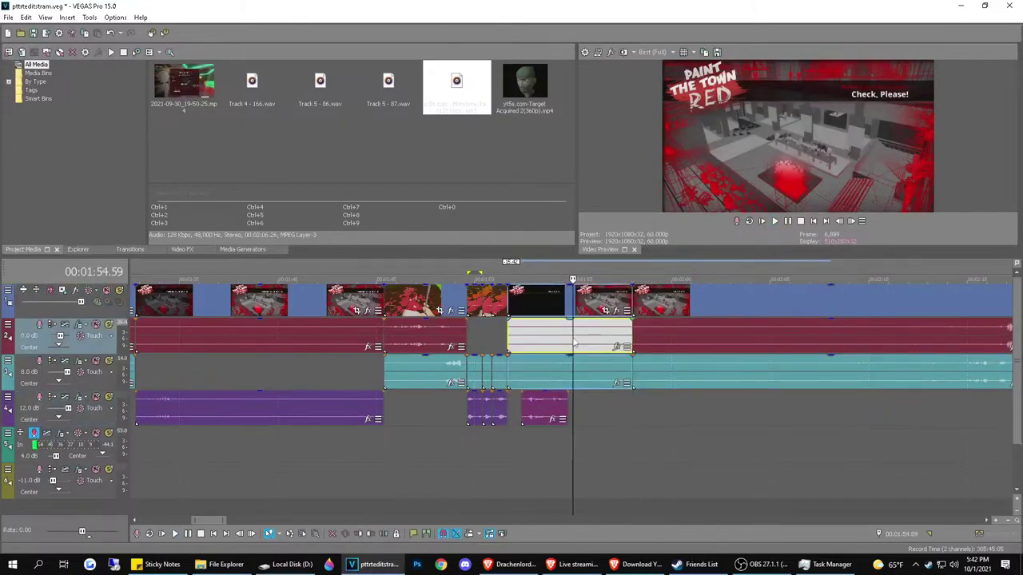
Split the loading screen clip where the level complete audio ends, delete the part up to the 00:01:58.01 cut and play the result
left_click(569, 340)
key("s")
left_click(583, 343)
key("Delete")
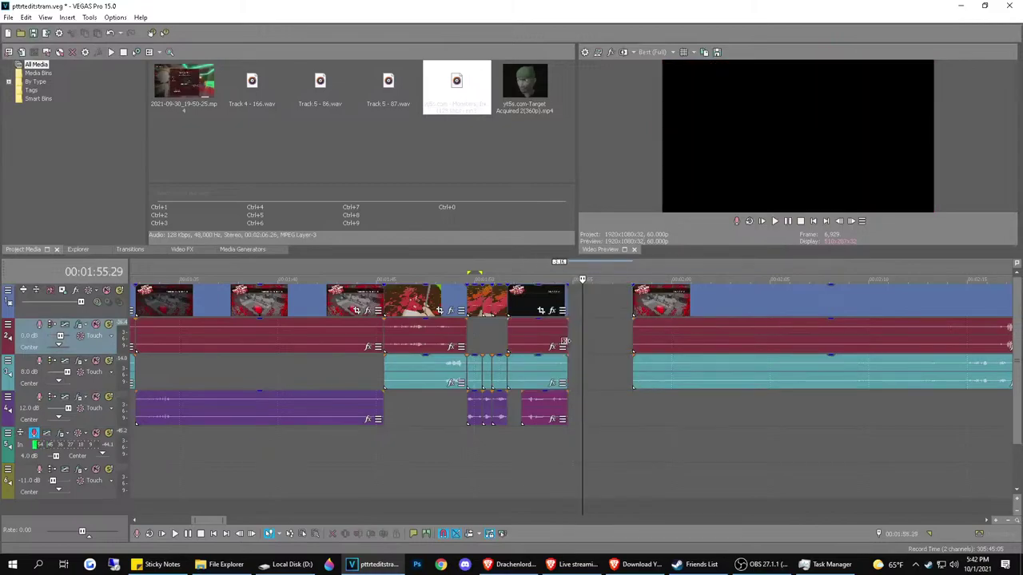
left_click(524, 372)
key("space")
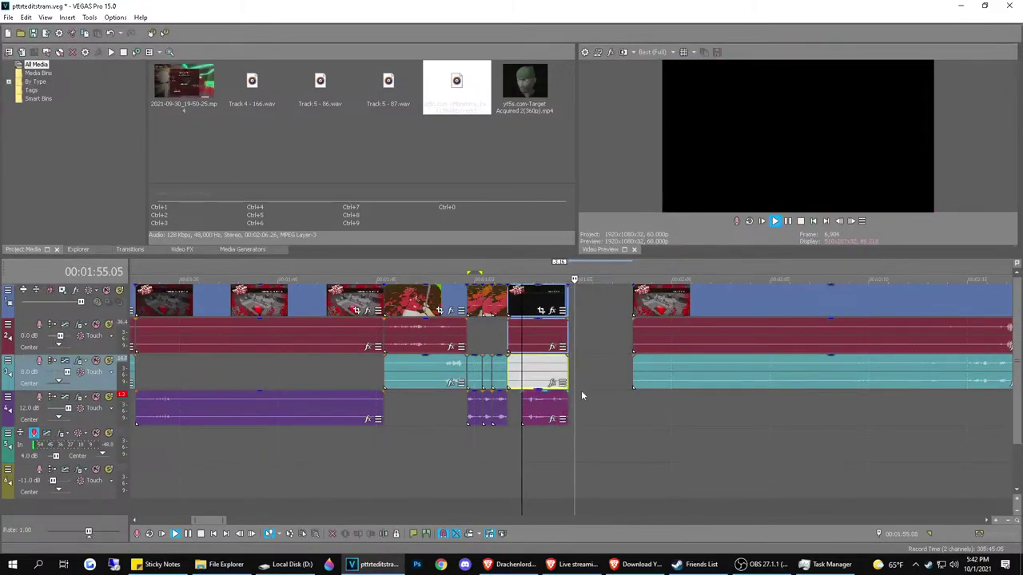
Split the loading screen clip just before its gameplay starts, at about 00:02:07, delete the part before the cut with its gap, and save
key("space")
scroll(675, 357, "down", 3)
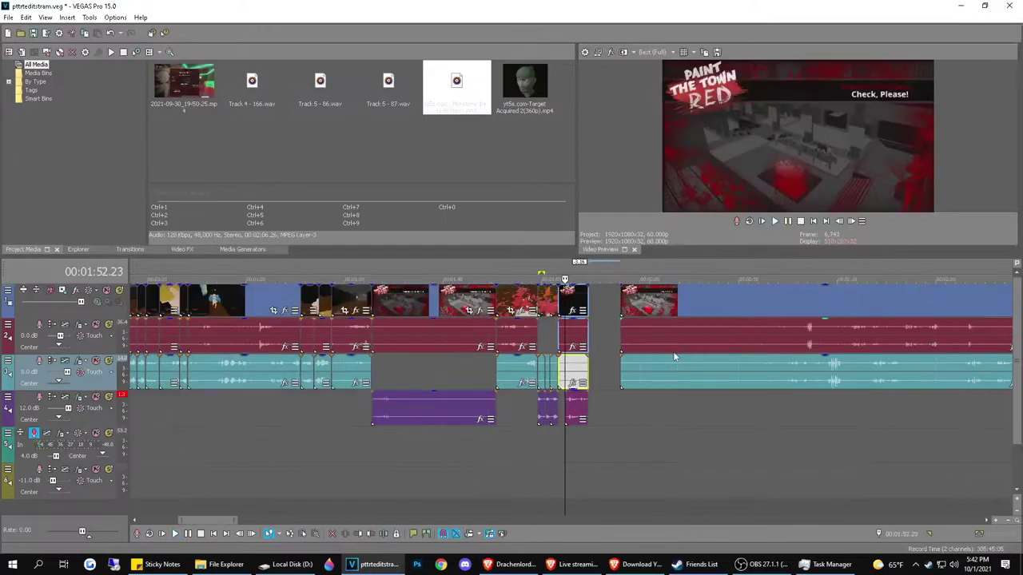
left_click(775, 346)
key("space")
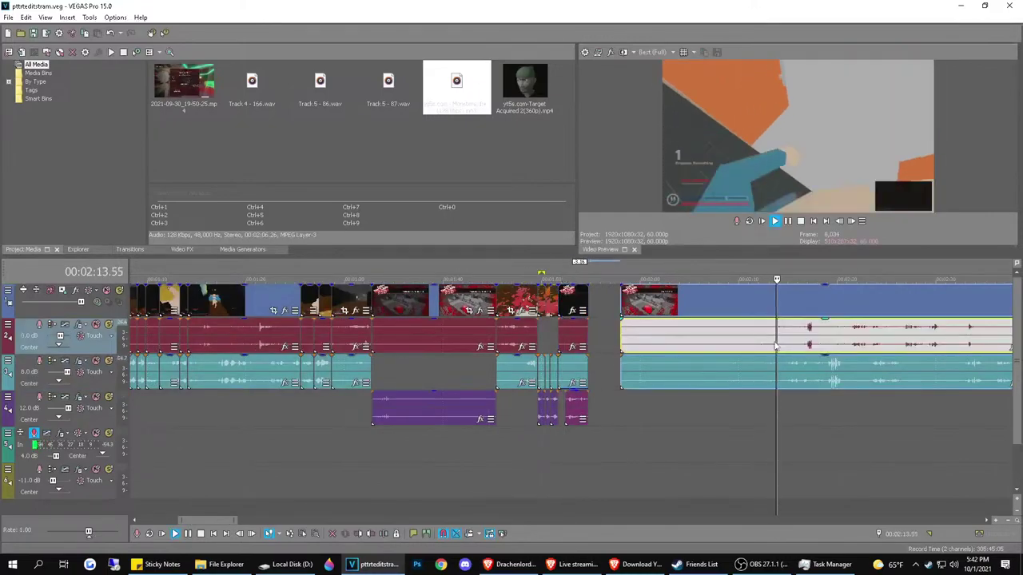
left_click(718, 341)
key("space")
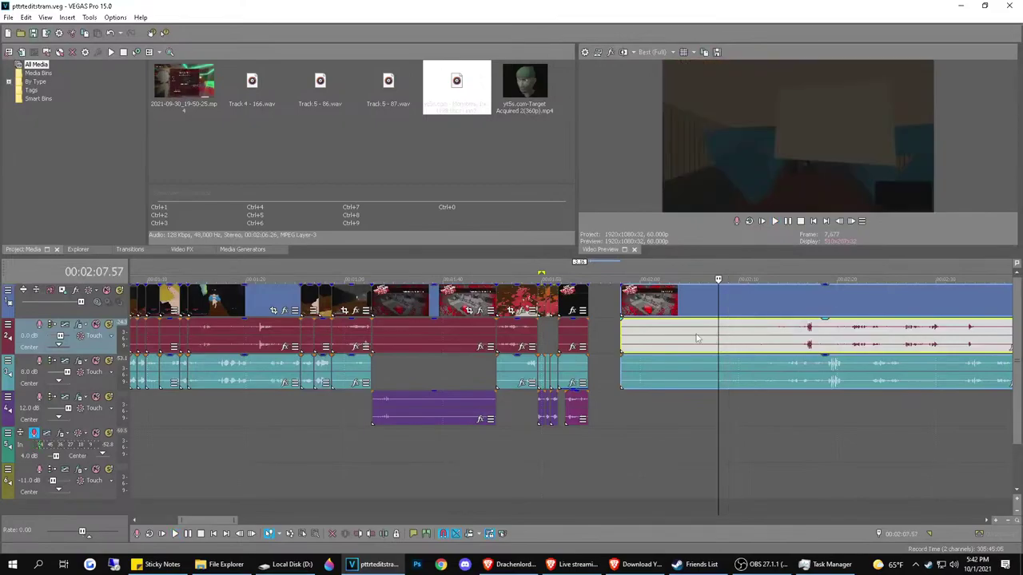
key("s")
double_click(693, 346)
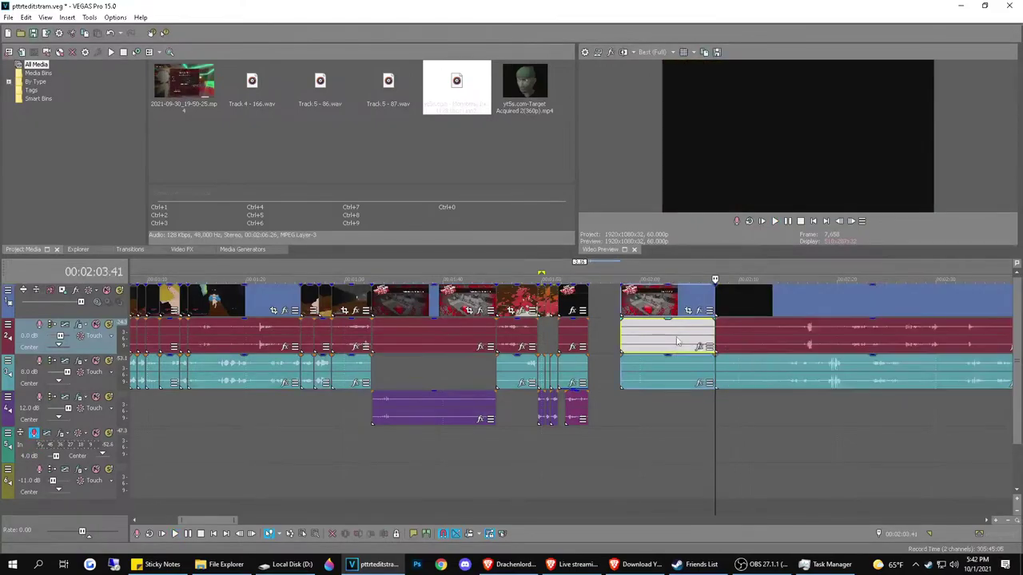
key("Delete")
double_click(653, 340)
key("Delete")
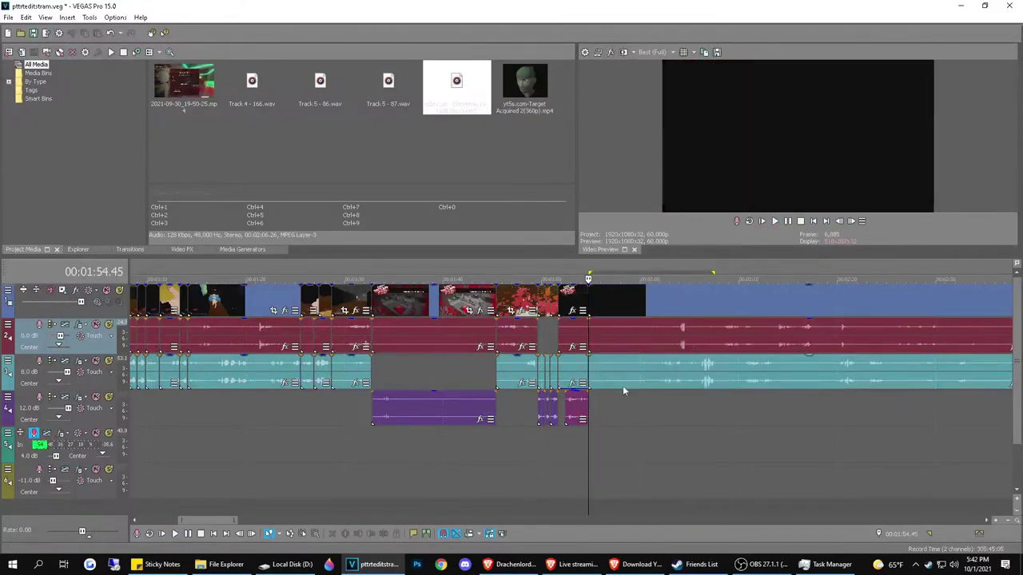
key("ctrl+s")
Trim about 15 frames off the start of the level complete audio on track 4 and play the result
left_click(566, 452)
key("space")
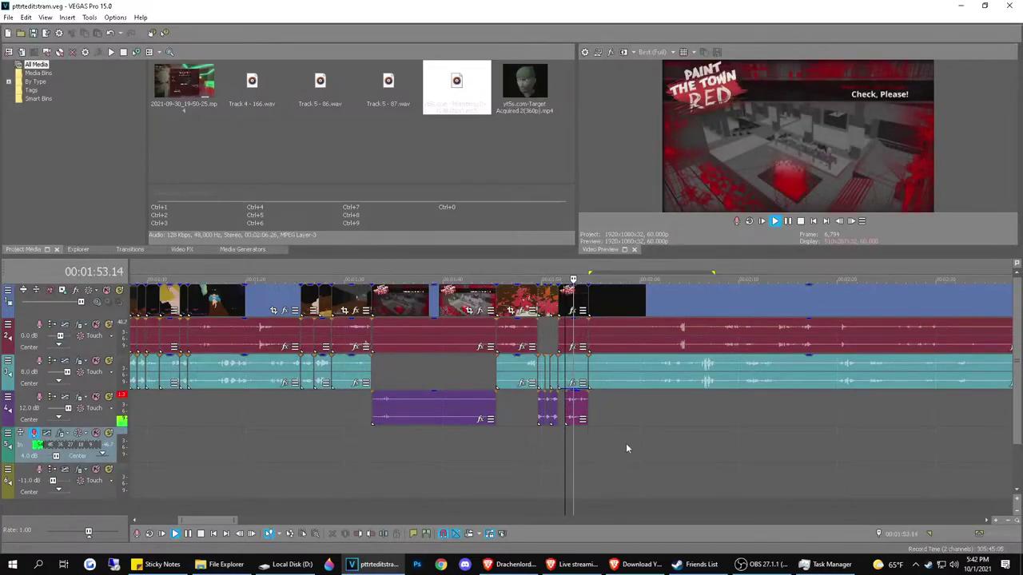
key("space")
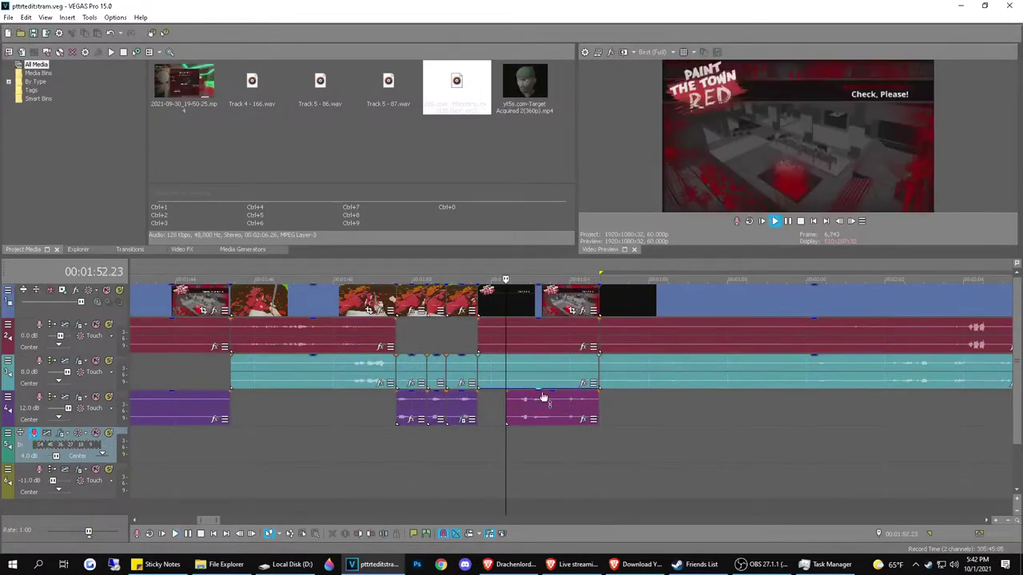
key("space")
left_click(511, 400)
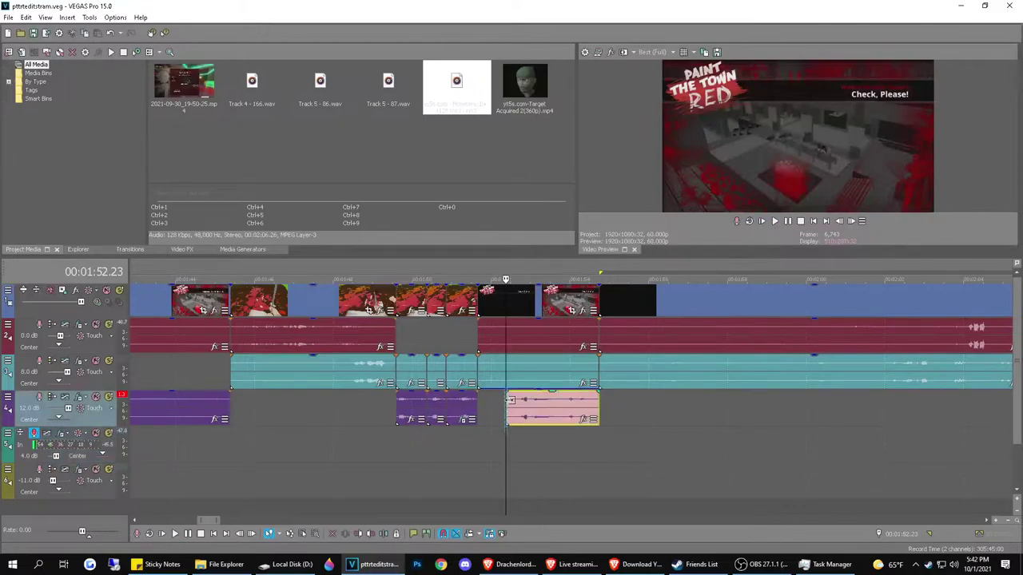
key("space")
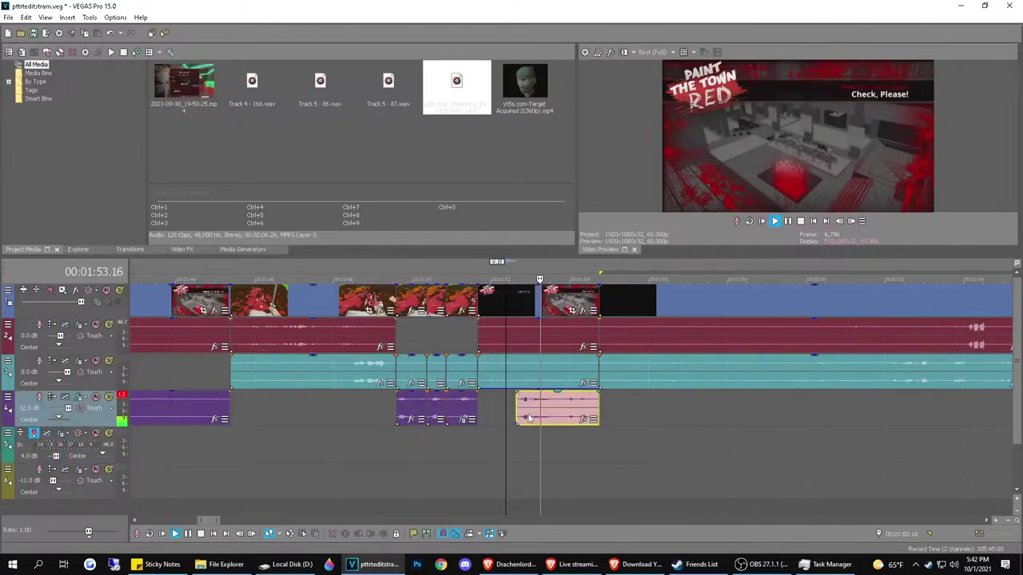
scroll(527, 417, "down", 2)
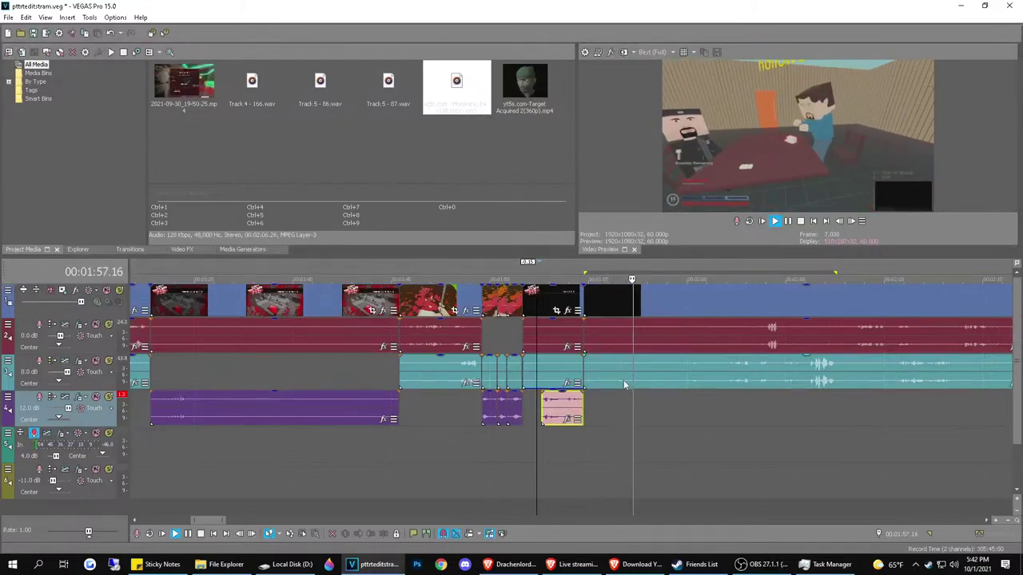
Split the clip at about 00:01:57, between the black section and the gameplay, and play on from the cut
key("space")
left_click(641, 367)
key("s")
key("space")
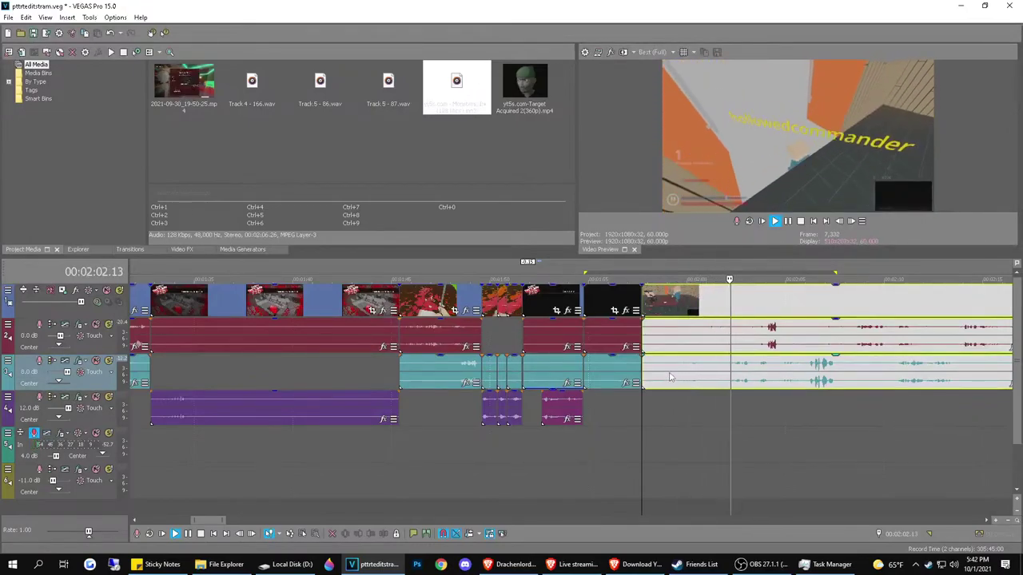
Replay the gameplay after the cut and split the clip at 00:02:07.41
key("space")
left_click(670, 378)
key("space")
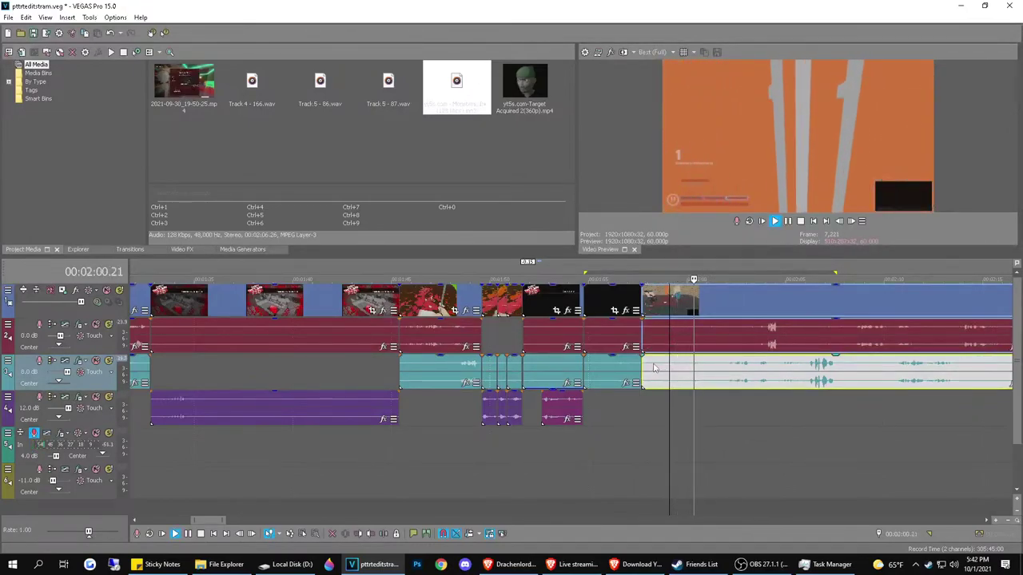
left_click(653, 370)
left_click(643, 370)
key("space")
key("space")
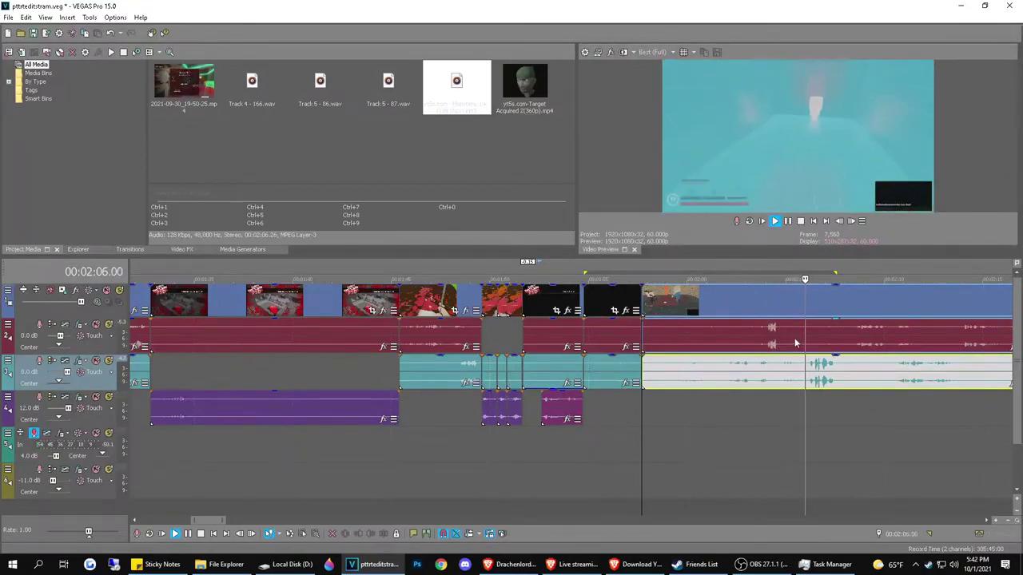
left_click(848, 350)
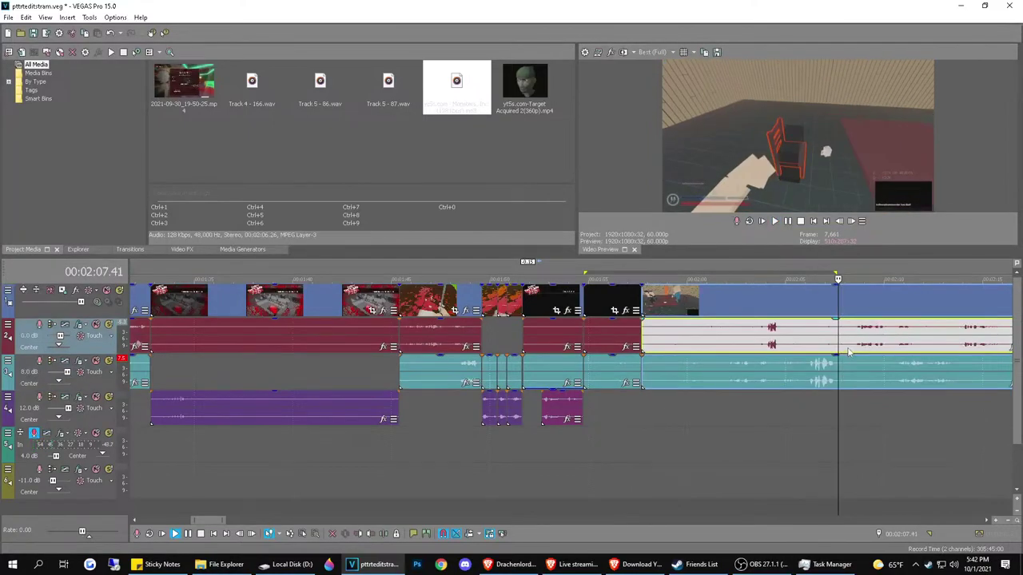
key("s")
Scrub through the gameplay after the 00:02:07.41 cut to look for the start of the next level
left_click(903, 350)
scroll(906, 355, "down", 2)
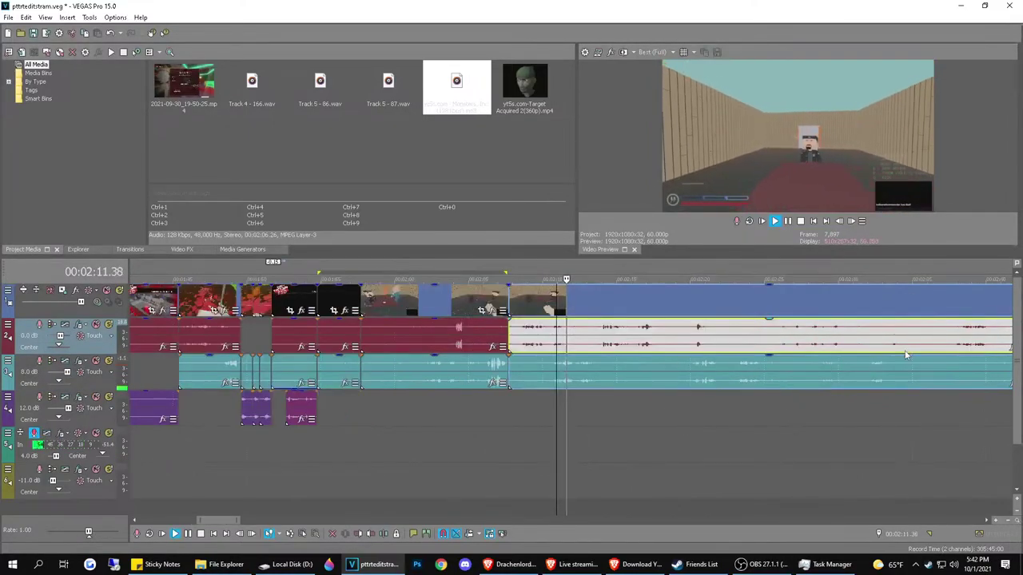
left_click(654, 344)
scroll(796, 345, "down", 1)
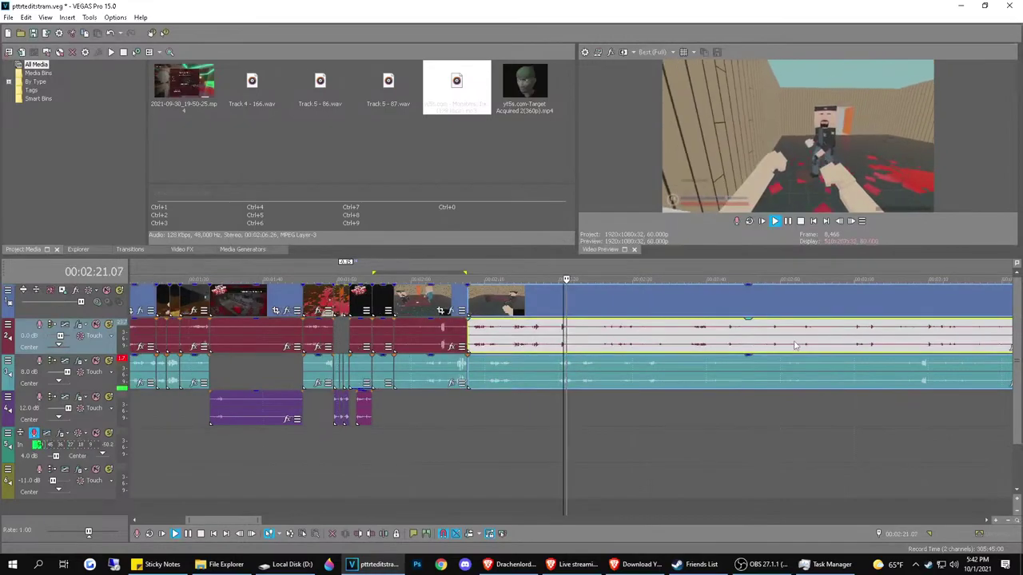
scroll(857, 330, "down", 1)
left_click(605, 356)
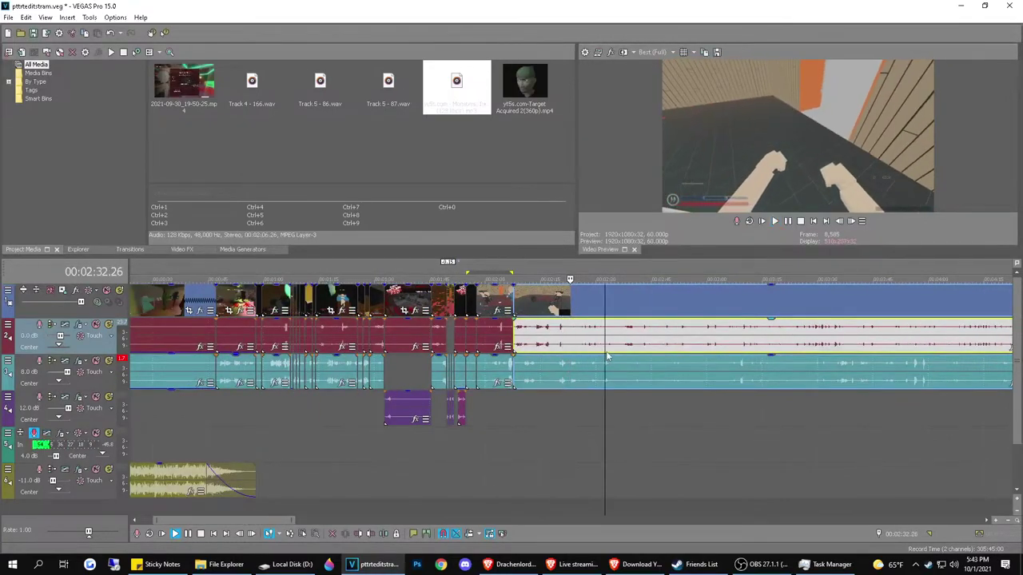
left_click(795, 345)
left_click(849, 347)
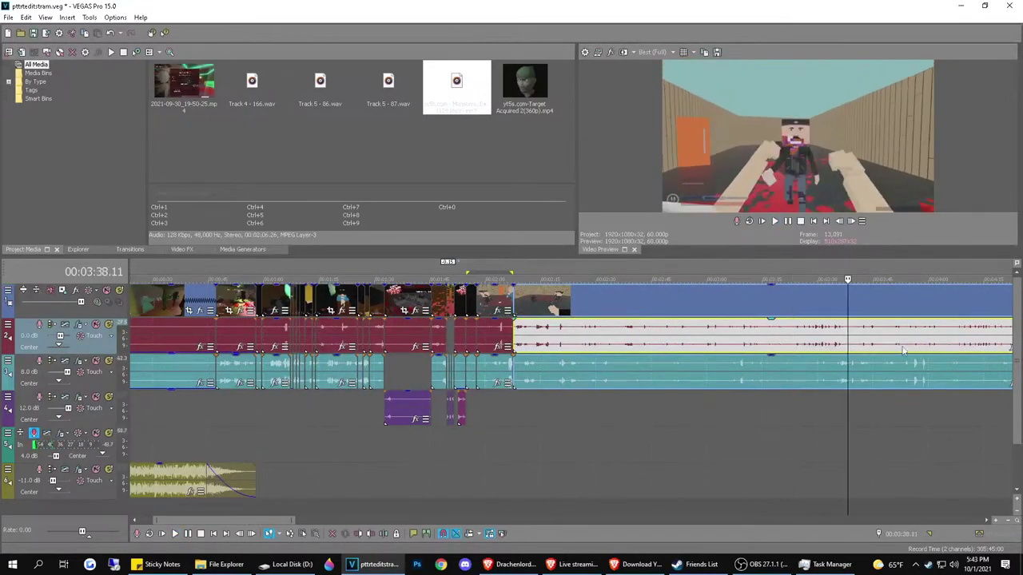
left_click(909, 349)
scroll(717, 357, "down", 1)
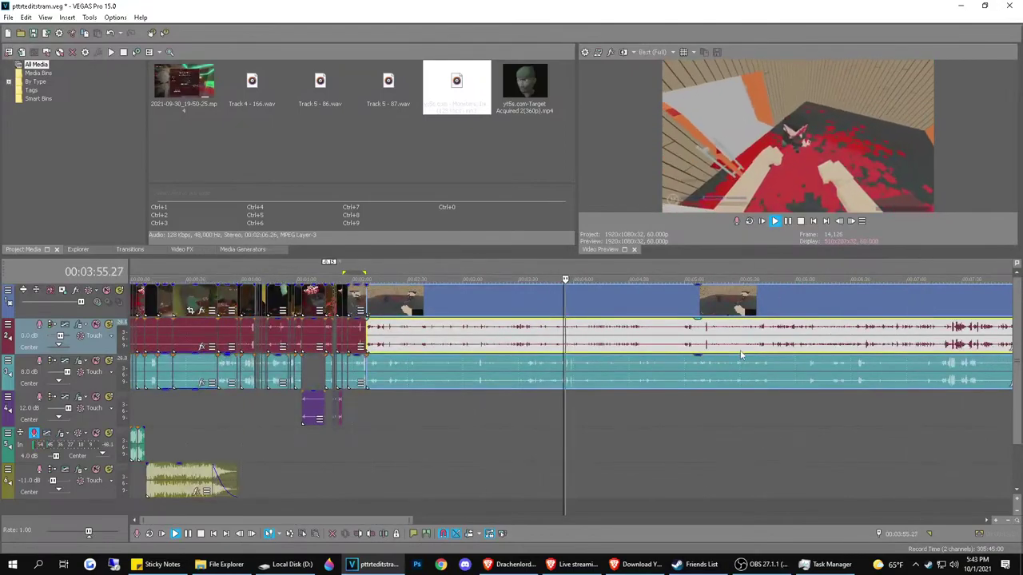
left_click(708, 349)
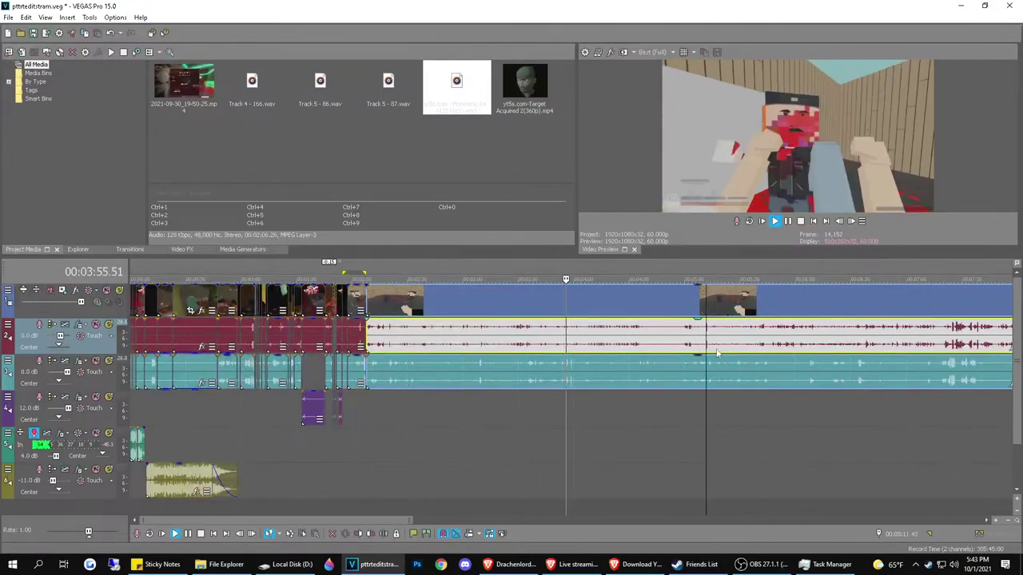
left_click(675, 339)
left_click(682, 342)
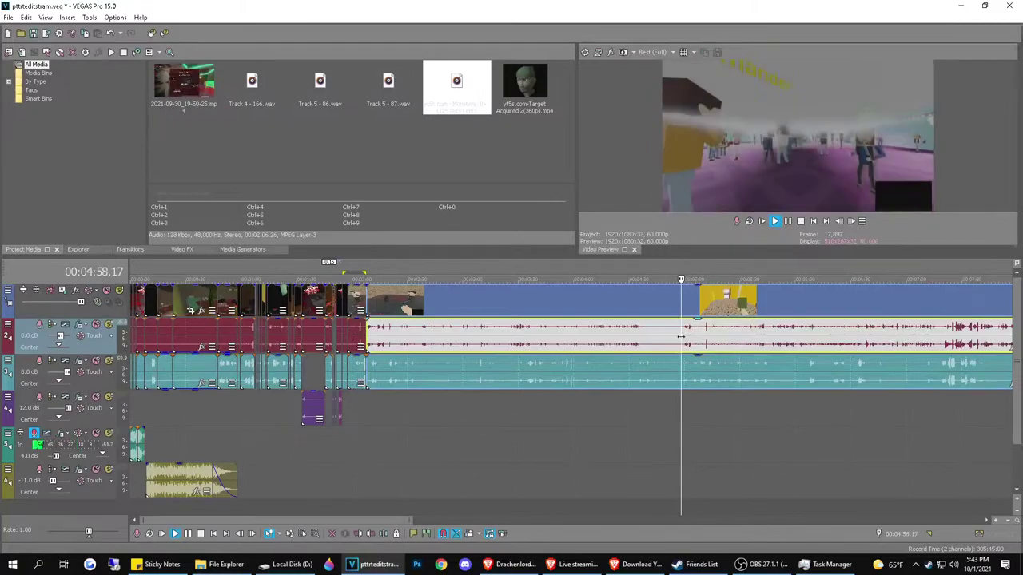
Split the gameplay at 00:04:47.47 on the Friends House loading screen and delete everything back to the 00:02:07.41 cut, closing the gap
scroll(684, 342, "up", 5)
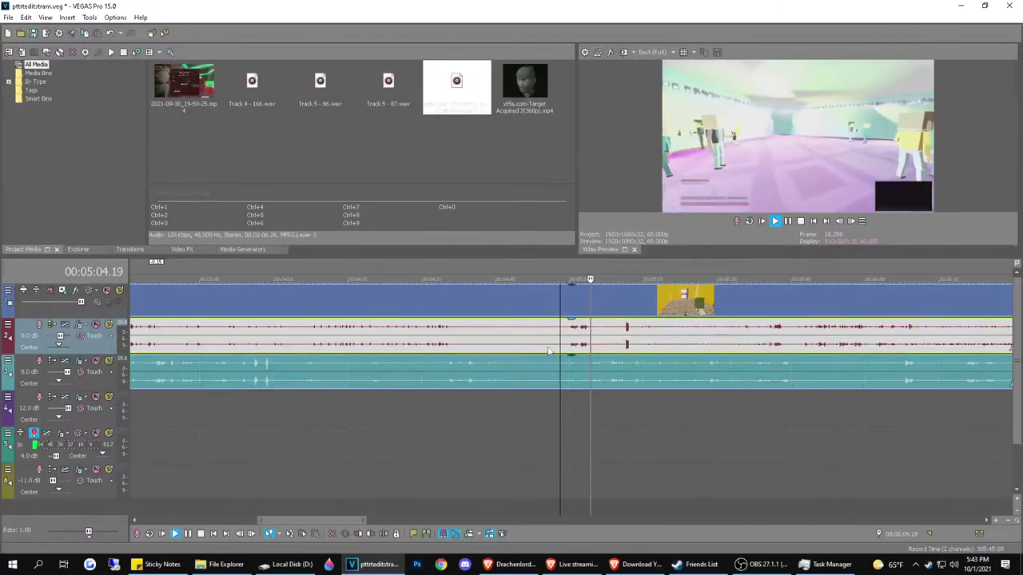
left_click(510, 330)
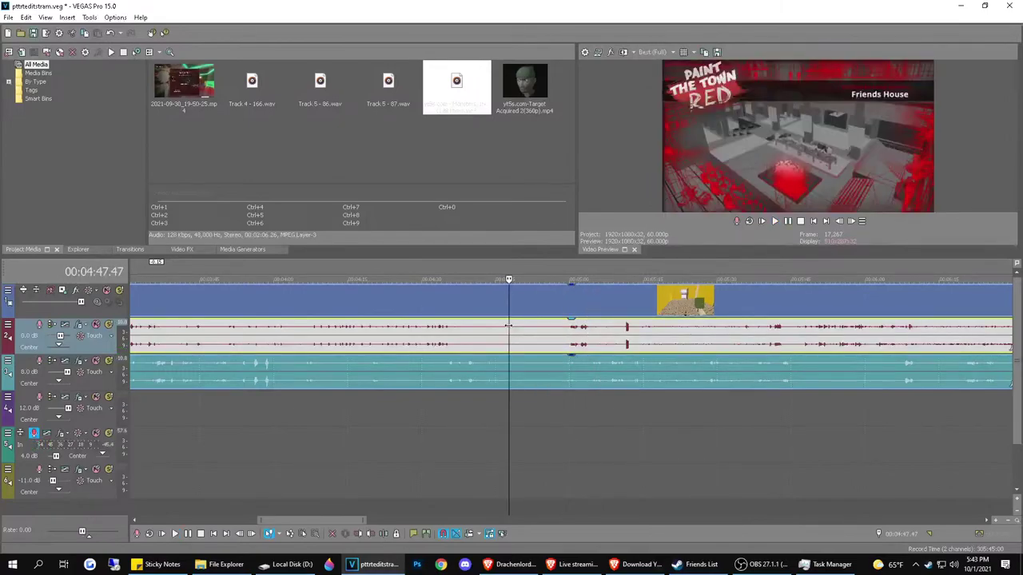
scroll(510, 326, "down", 5)
double_click(363, 336)
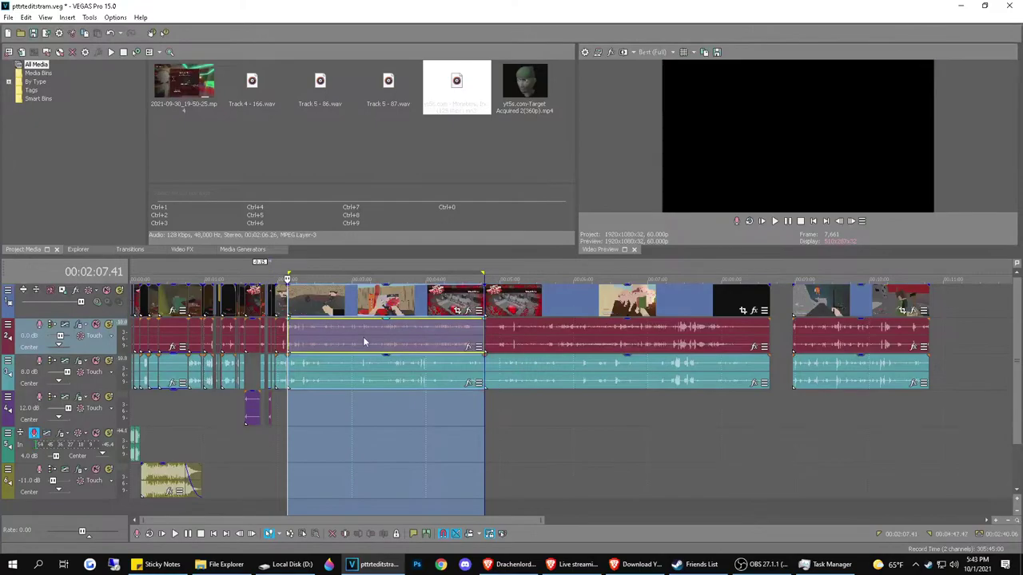
key("Delete")
key("f")
scroll(436, 378, "up", 5)
key("space")
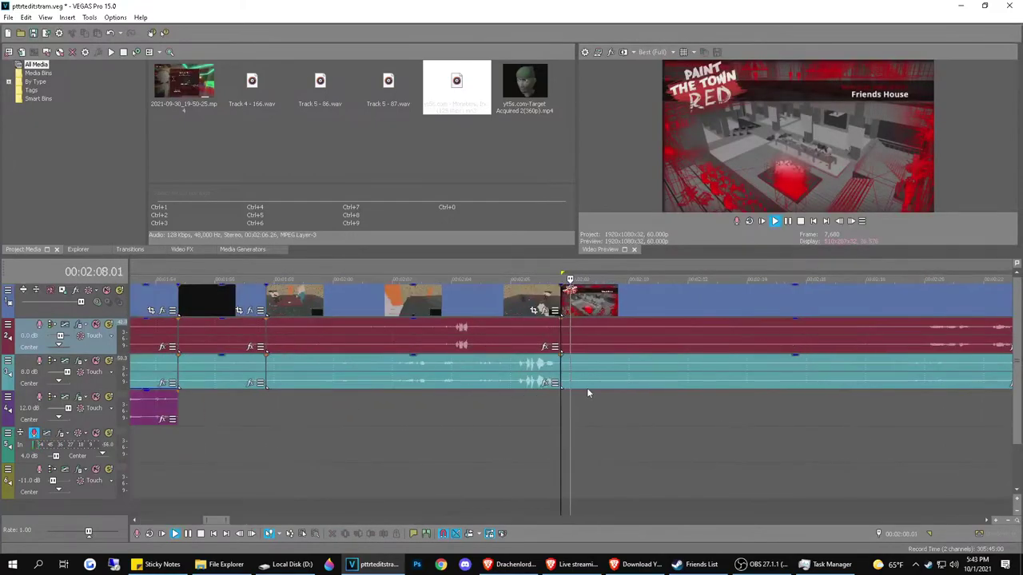
Split the Friends House clip at about 00:02:19, near the start of its gameplay, and play from the cut
left_click(898, 365)
scroll(776, 394, "down", 2)
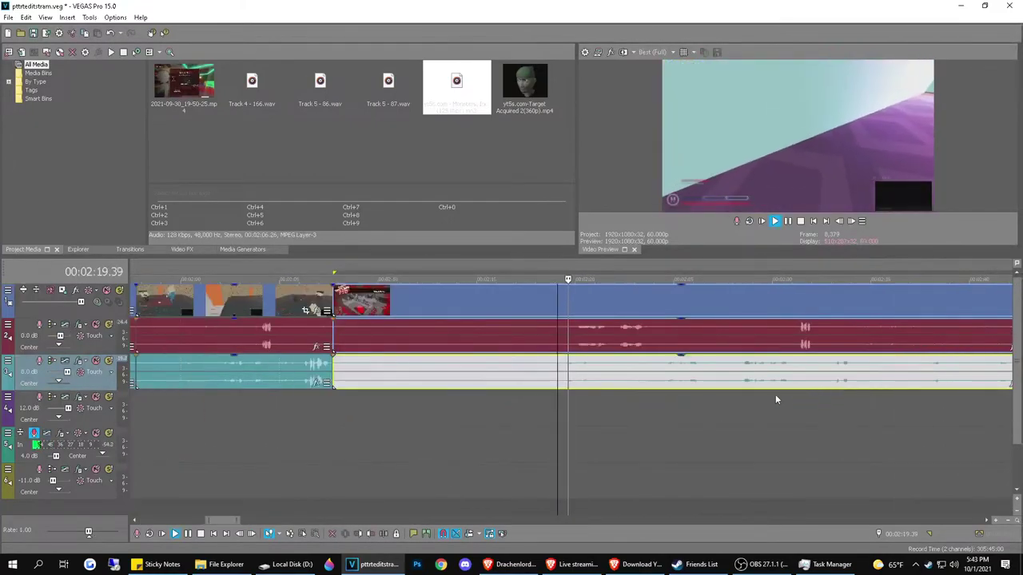
key("space")
key("s")
key("space")
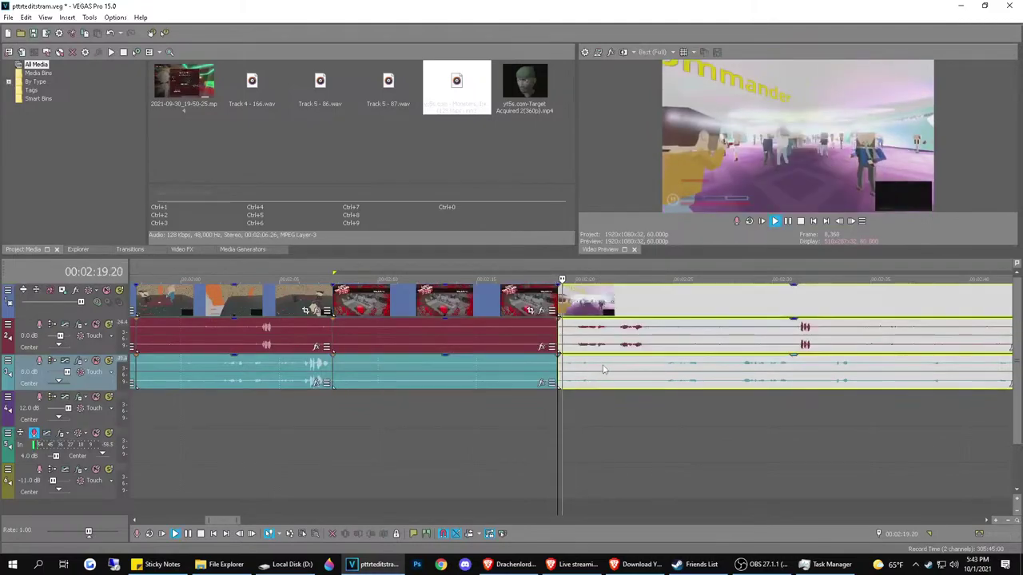
Split the Friends House gameplay at 00:02:21.01 and move the short clip's track 3 audio to track 4, beneath the end of the loading screen clip
key("Return")
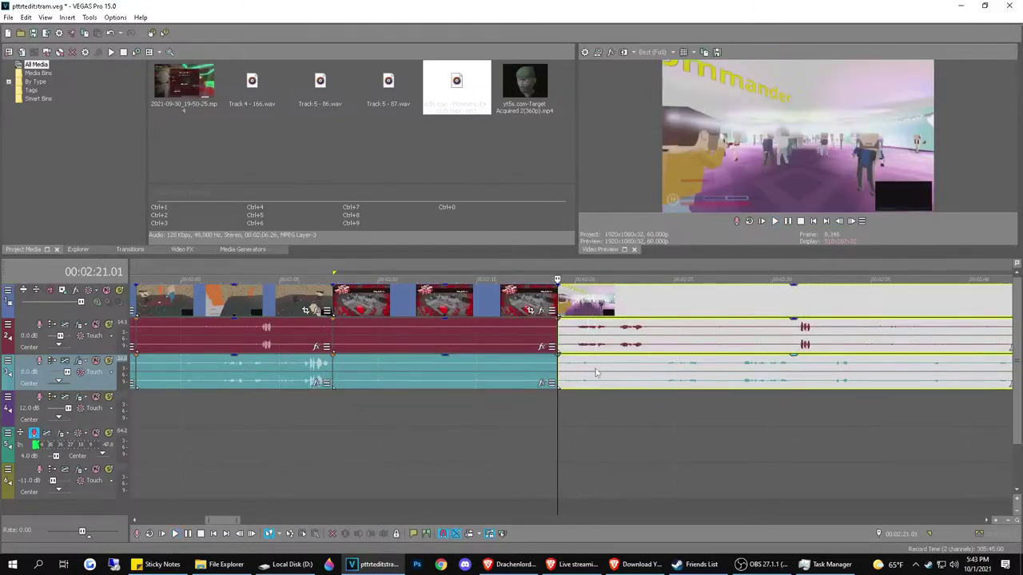
key("s")
left_click(572, 383)
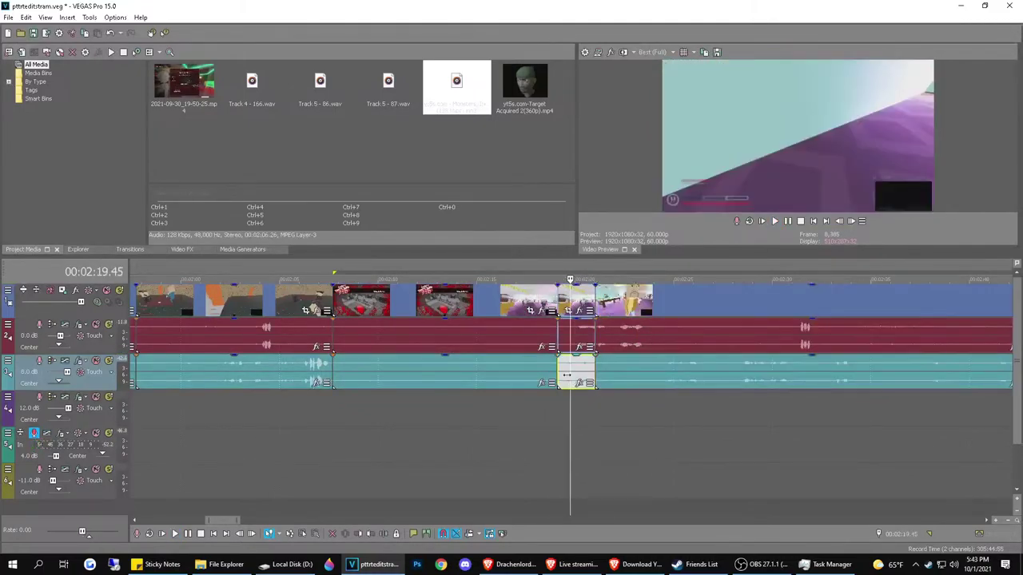
left_click_drag(569, 375, 537, 411)
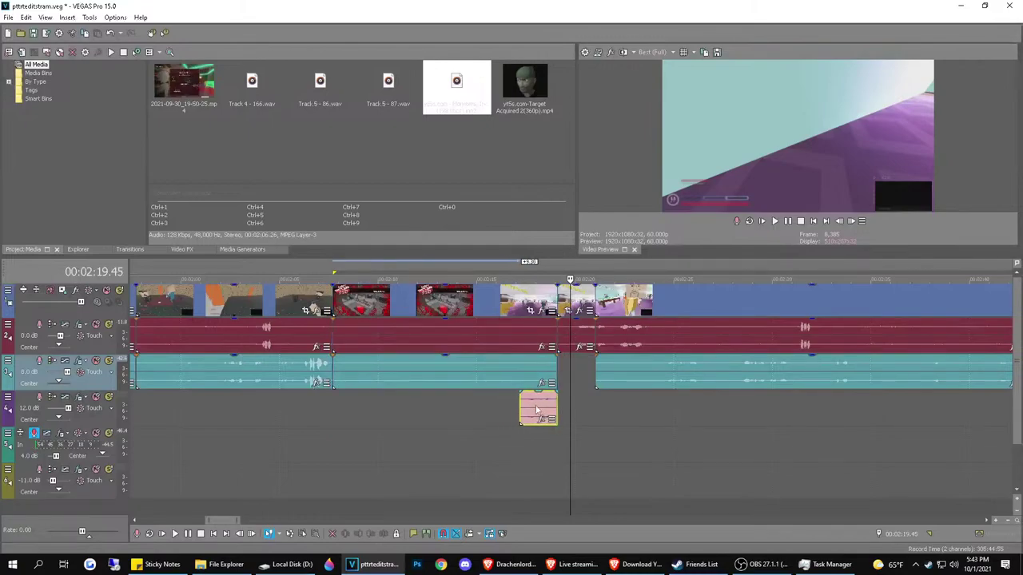
Split the Friends House loading screen clip at 00:02:15.44, delete the part before the cut and move the remainder against the preceding gameplay
left_click(491, 339)
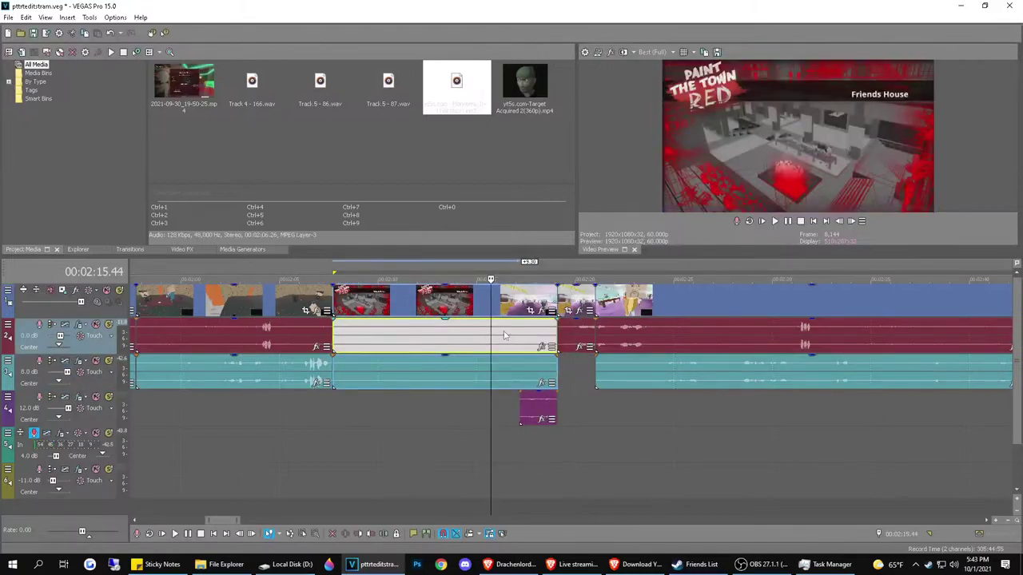
key("s")
left_click(449, 328)
left_click_drag(391, 327, 346, 326)
Move the track 4 audio beneath the end of the shortened Friends House loading screen clip and play it
left_click(519, 398)
left_click_drag(517, 396, 374, 397)
left_click(356, 338)
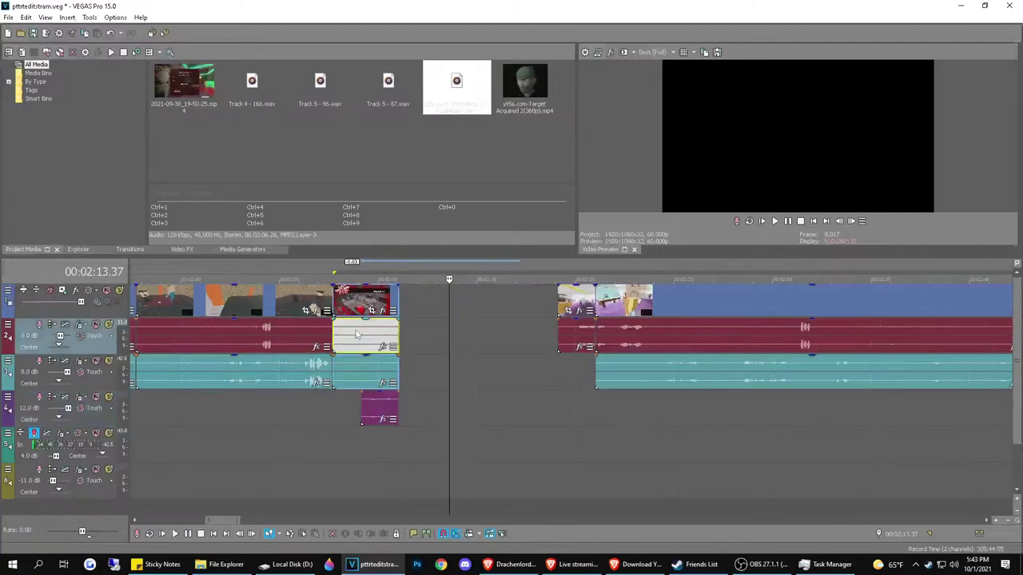
key("space")
key("space")
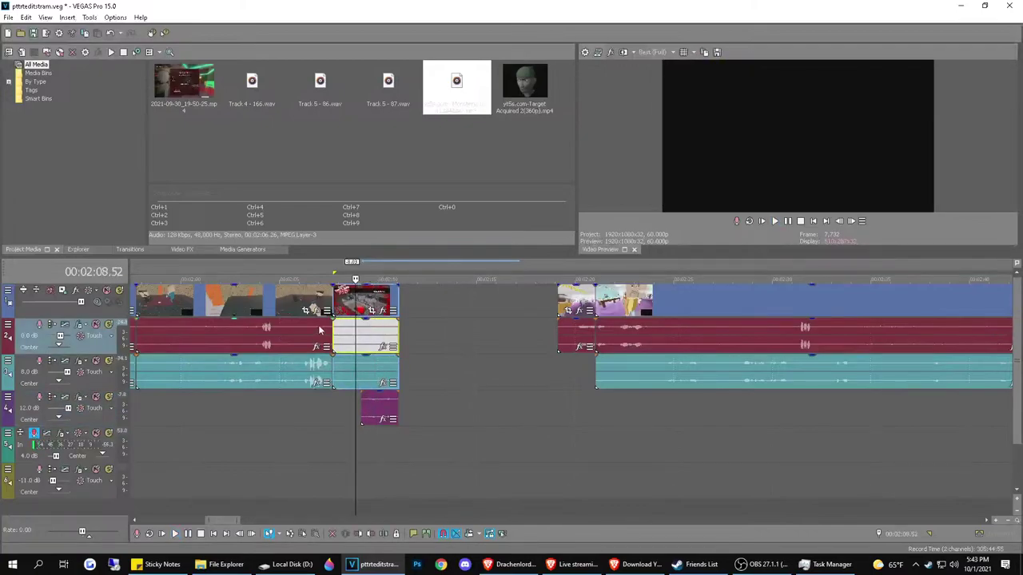
Move the short track 4 audio clip out of the way, past the end of the Friends House loading screen clip
left_click(365, 411)
key("i")
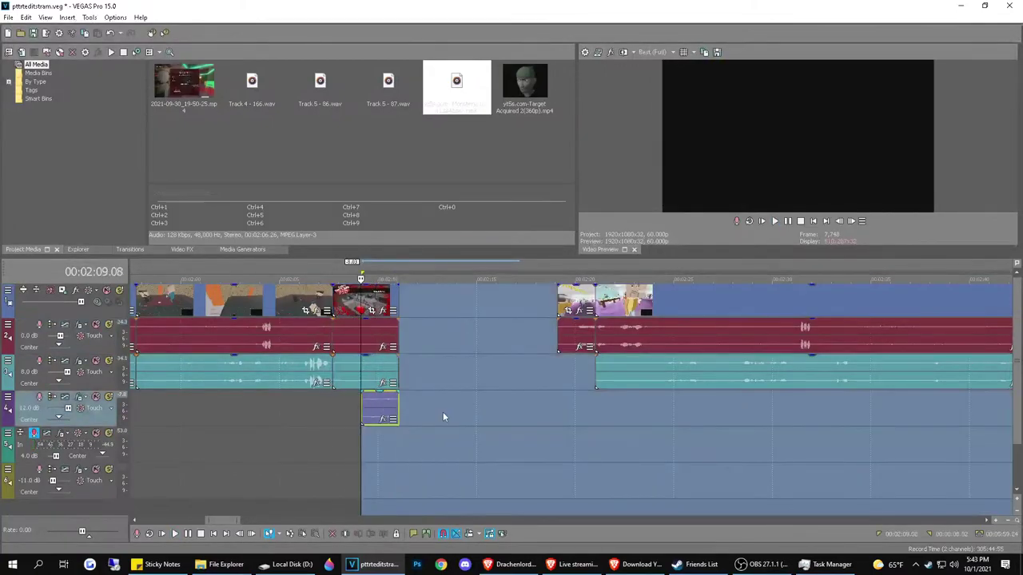
left_click_drag(385, 404, 471, 410)
Restore more of the Friends House loading screen at the clip's start, keep it against the preceding gameplay and play it
left_click(352, 335)
scroll(366, 342, "up", 3)
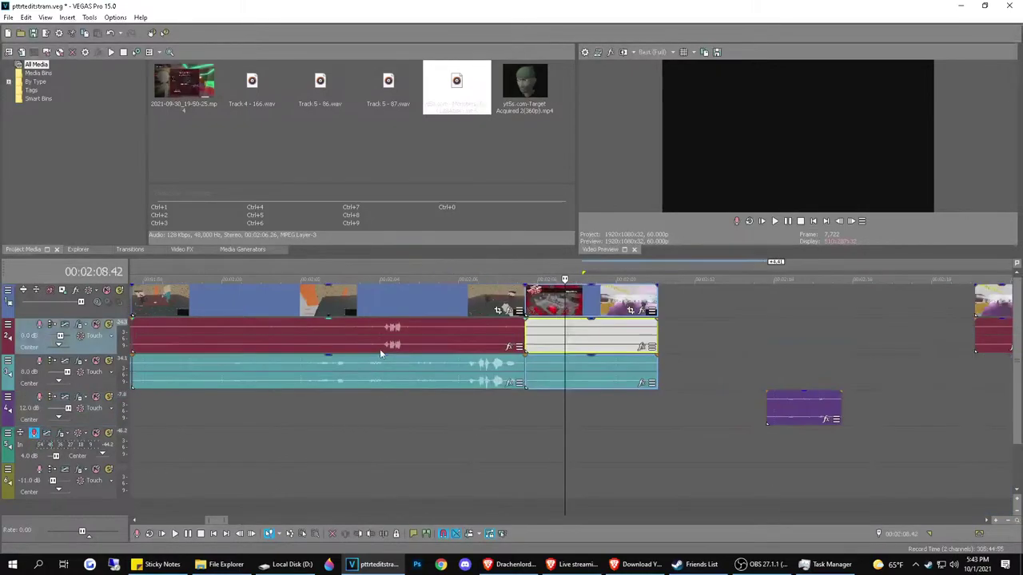
left_click(550, 354)
left_click(532, 333)
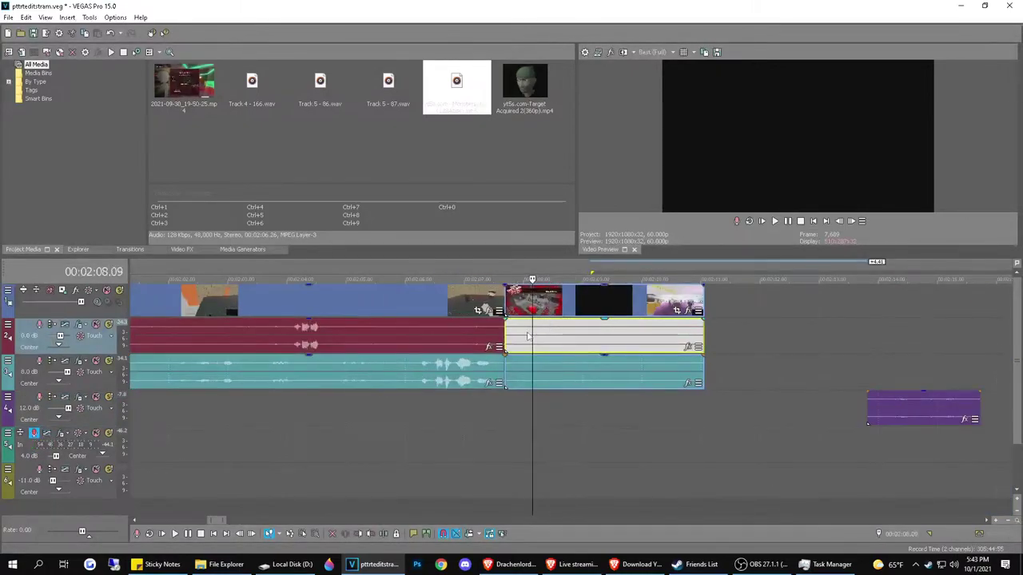
left_click(521, 334)
left_click(512, 334)
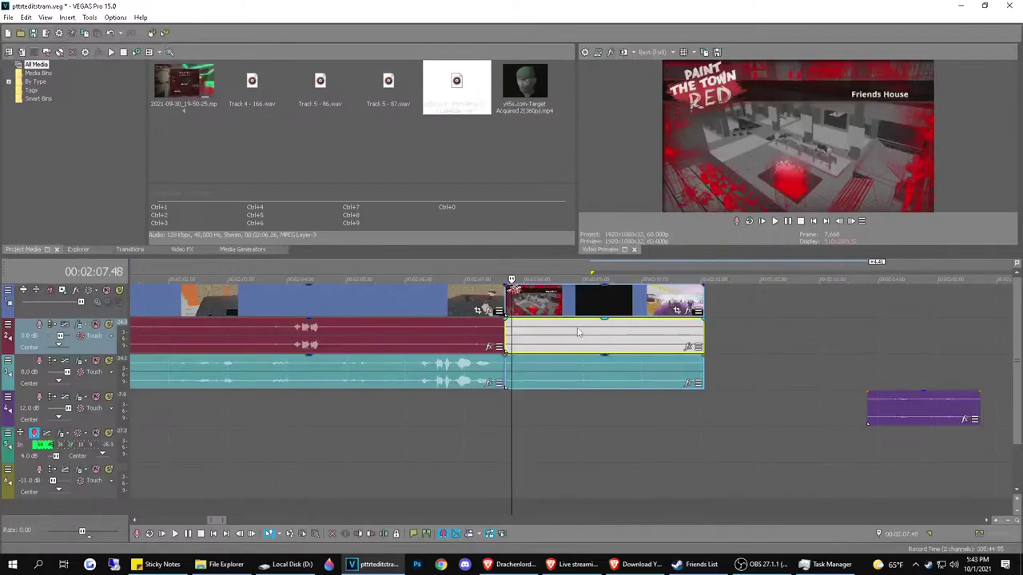
left_click_drag(540, 335, 507, 341)
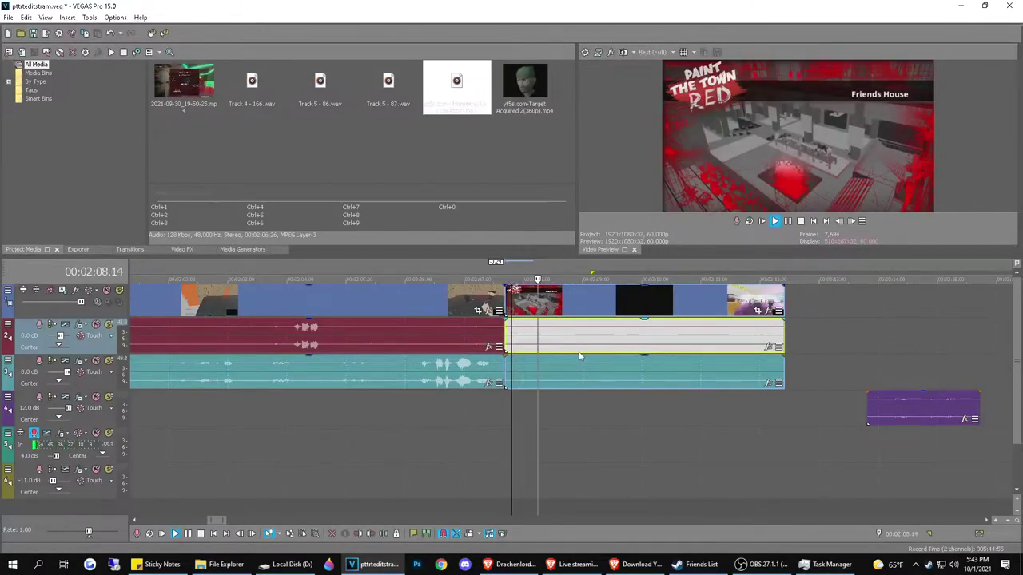
key("space")
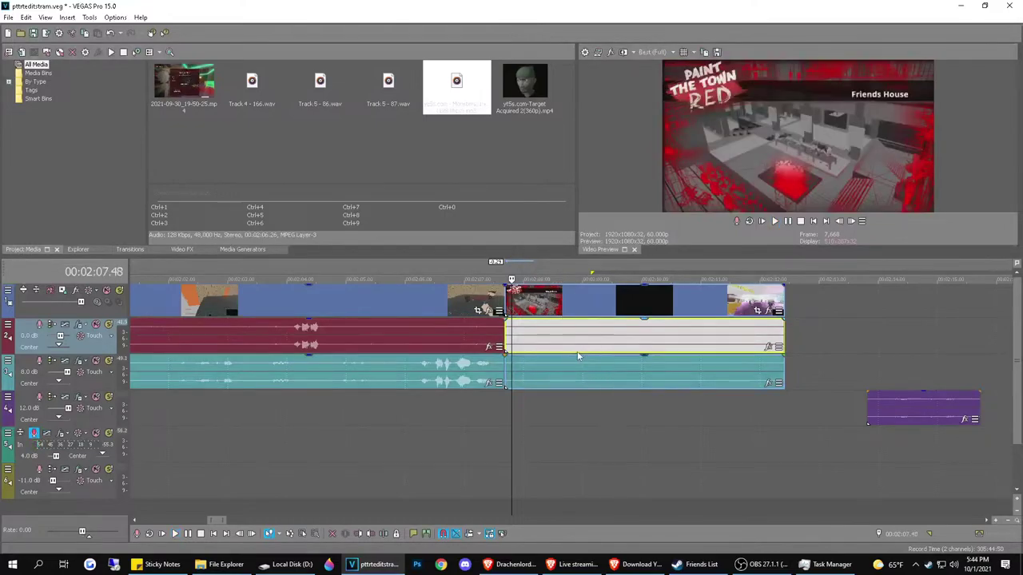
Split the extended Friends House loading screen clip at 00:02:09.21, within its black section
left_click(574, 357)
left_click(581, 348)
left_click(609, 337)
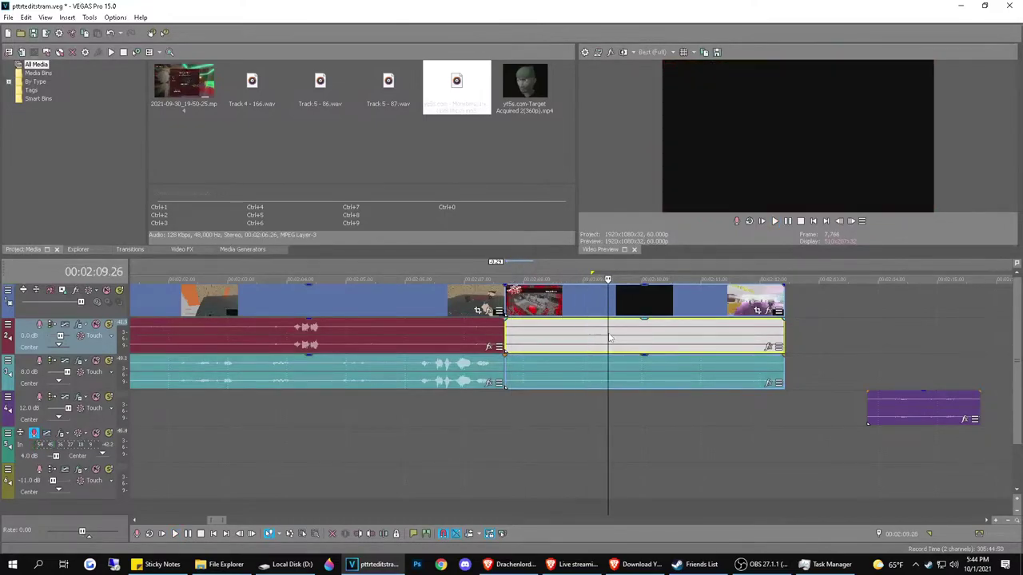
left_click(604, 336)
key("s")
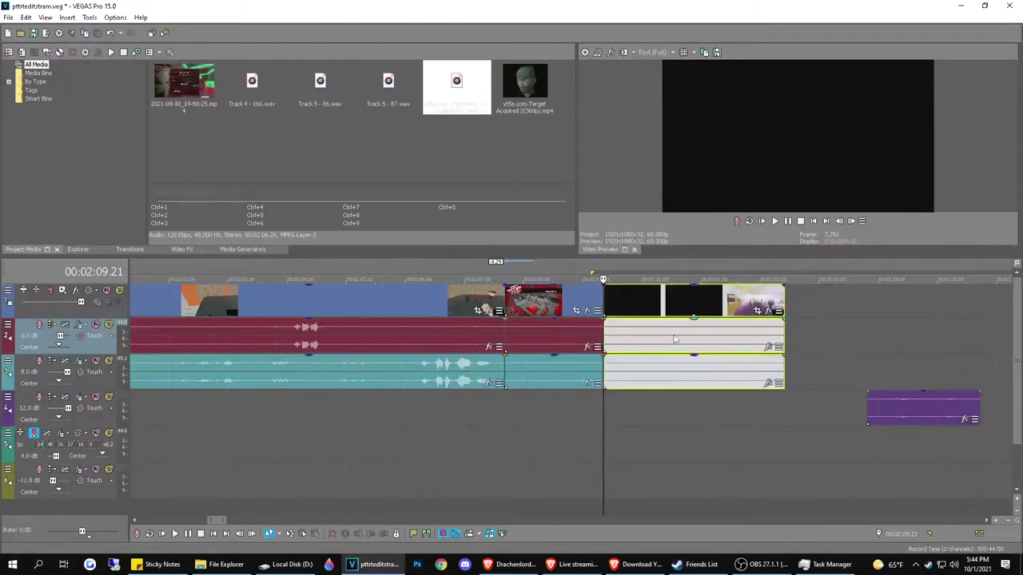
Split the clip again at about 00:02:11, delete the black piece between the cuts and close the gap with the remainder
left_click(673, 340)
left_click(698, 341)
left_click(716, 337)
left_click(710, 339)
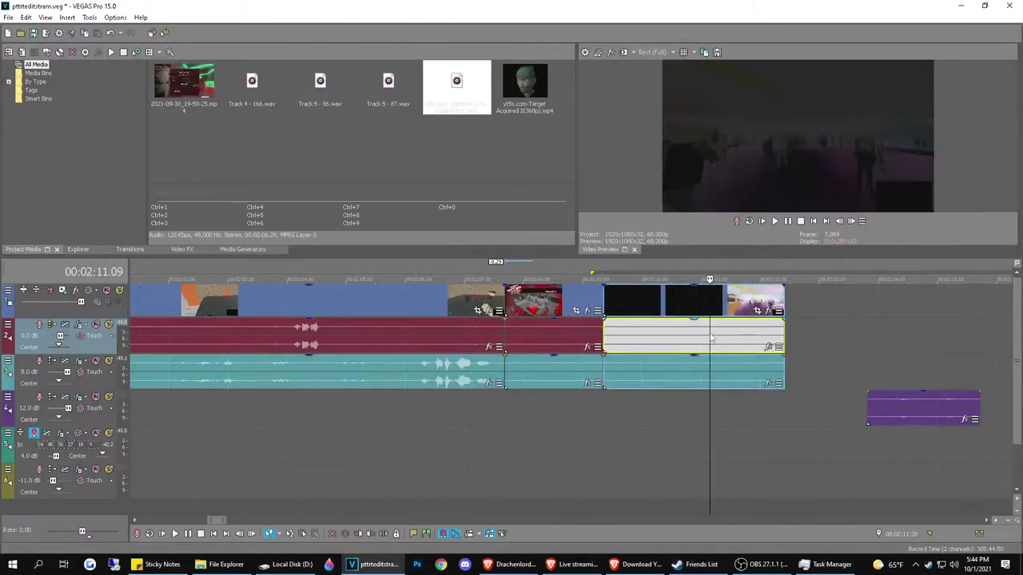
left_click(701, 335)
key("s")
left_click(672, 337)
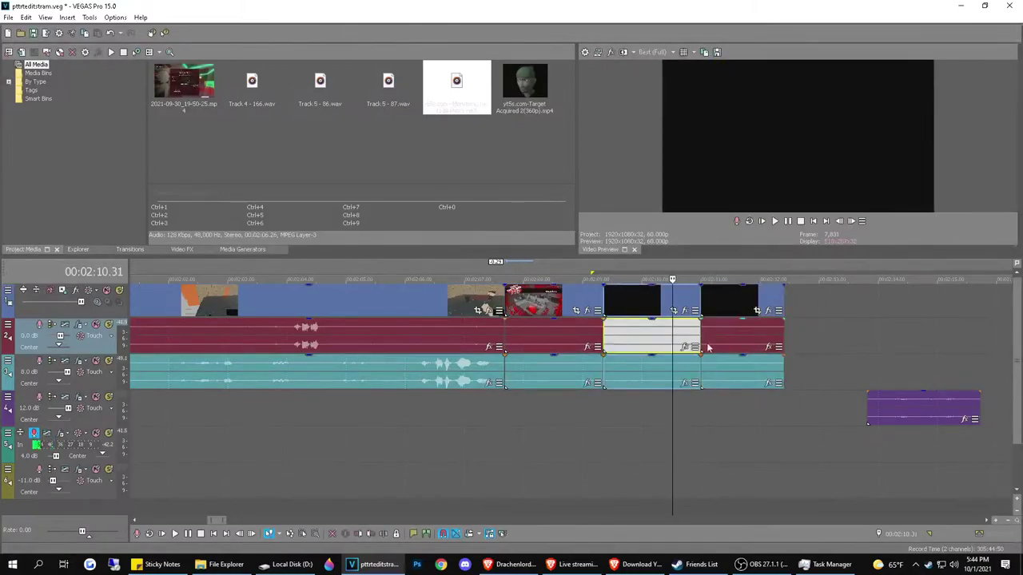
key("Delete")
left_click_drag(709, 344, 622, 340)
Move the track 4 audio beneath the shortened Friends House section so both end together, and play it
left_click_drag(918, 416, 610, 409)
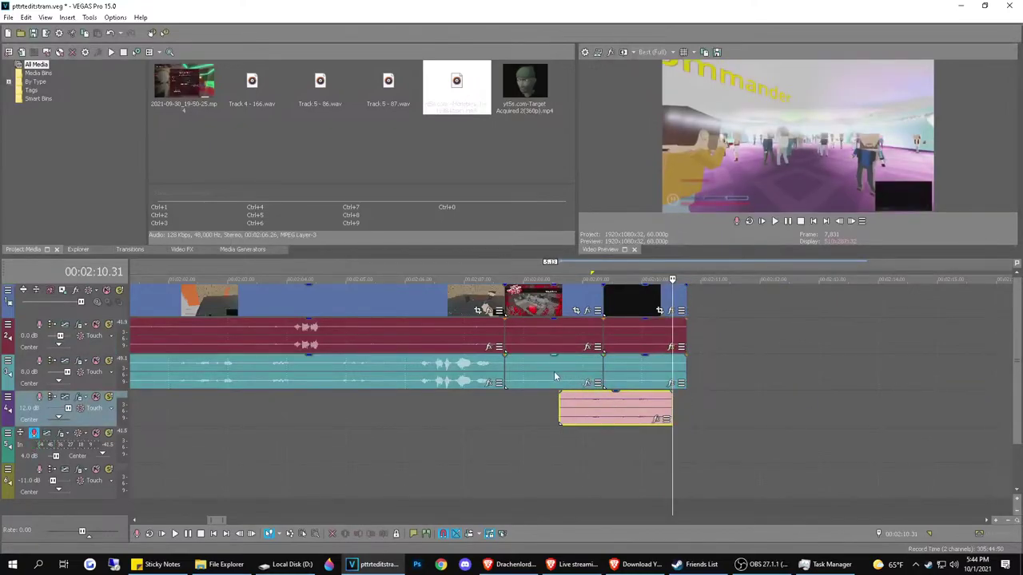
left_click(554, 371)
key("space")
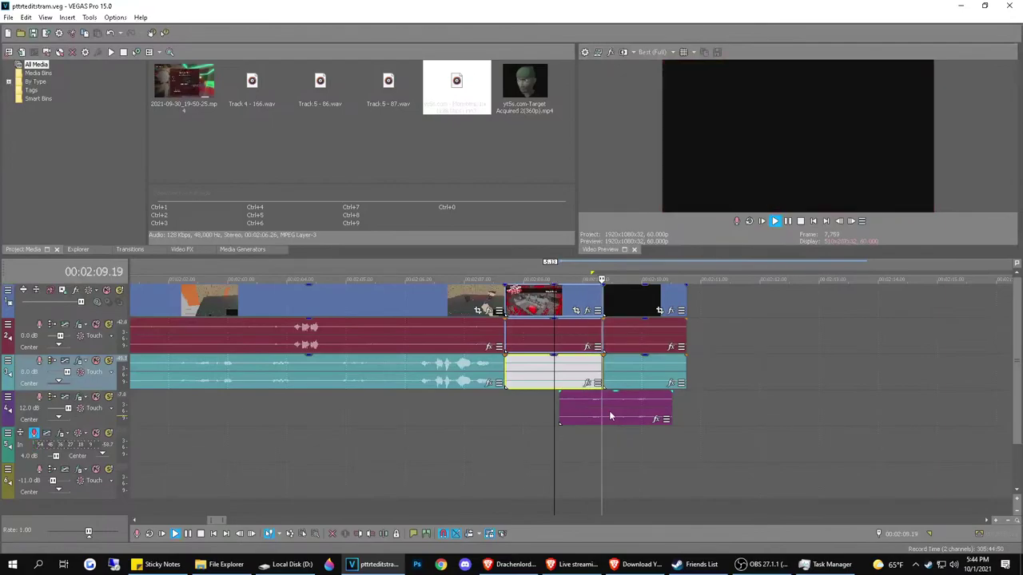
key("space")
left_click_drag(610, 416, 618, 418)
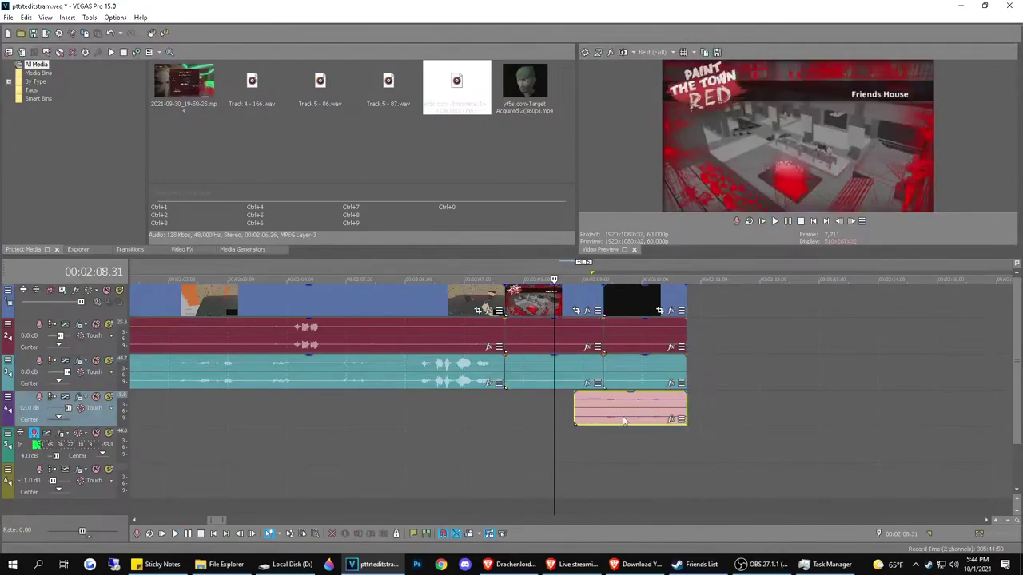
key("space")
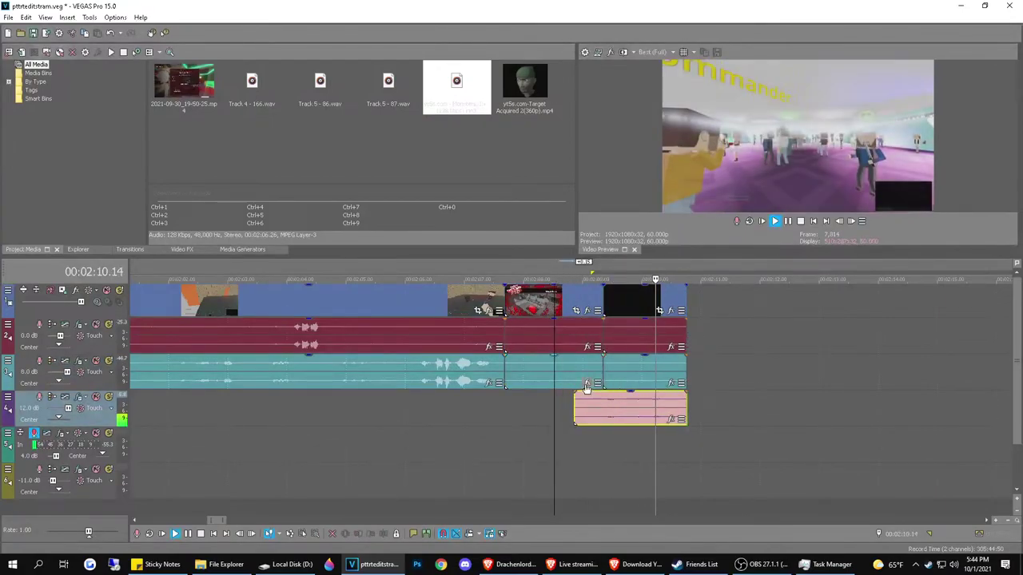
key("space")
Delete the leftover short gameplay clip at about 00:02:19, just before the long gameplay clip
scroll(672, 411, "down", 2)
left_click(815, 326)
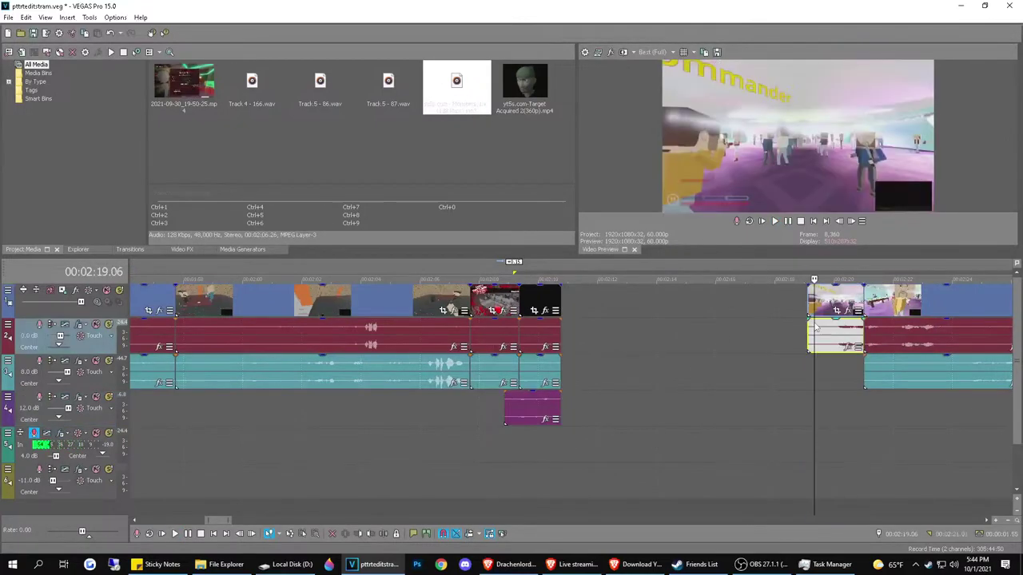
key("Delete")
Play and scrub through the opening of the long gameplay clip, from about 00:02:21 to 00:02:31, for a cut point
scroll(813, 323, "down", 4)
key("space")
left_click(640, 349)
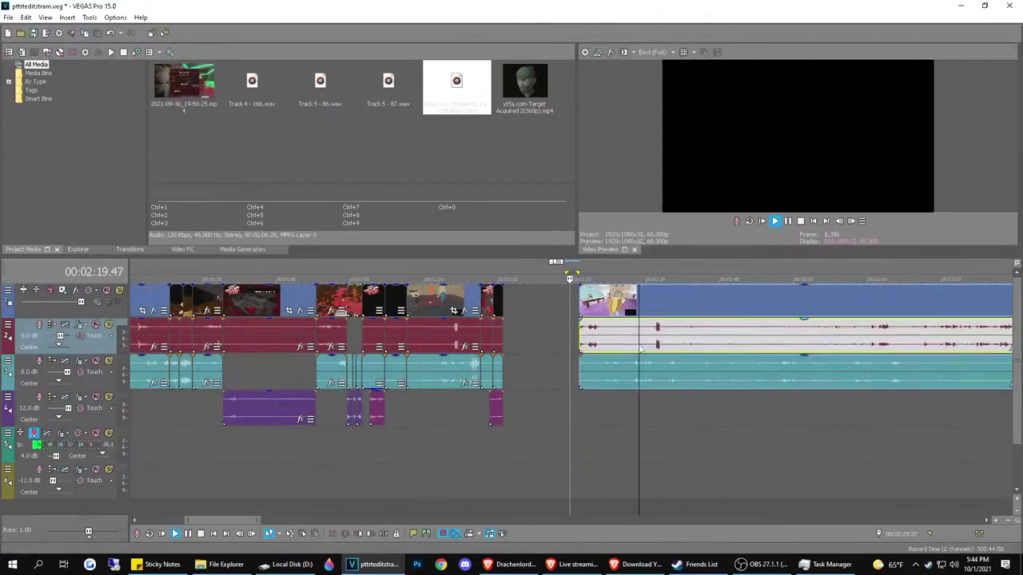
key("space")
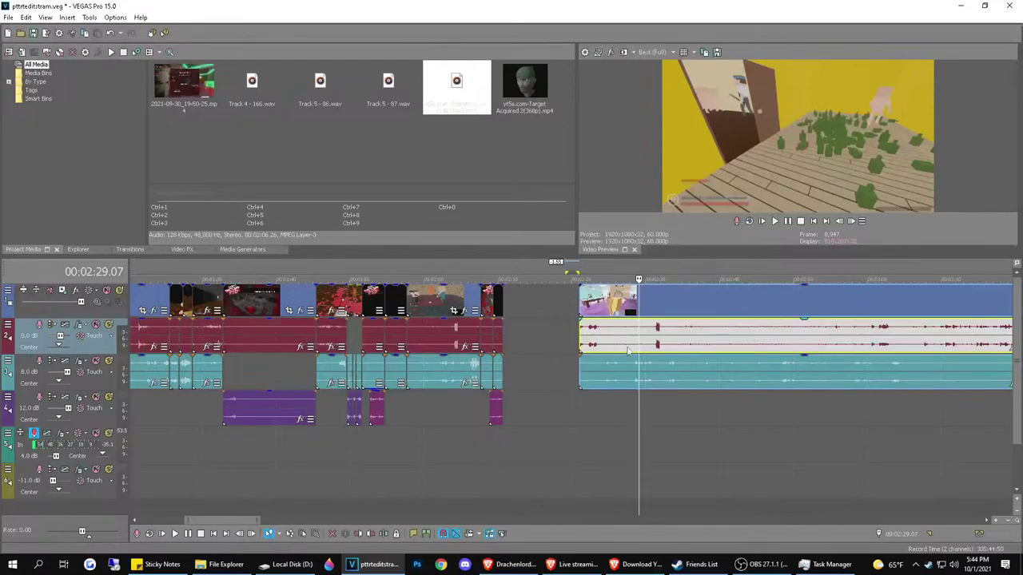
left_click(618, 343)
key("Left")
key("Left")
key("Left")
key("Left")
key("Left")
key("Left")
key("Left")
key("Left")
key("Left")
key("Left")
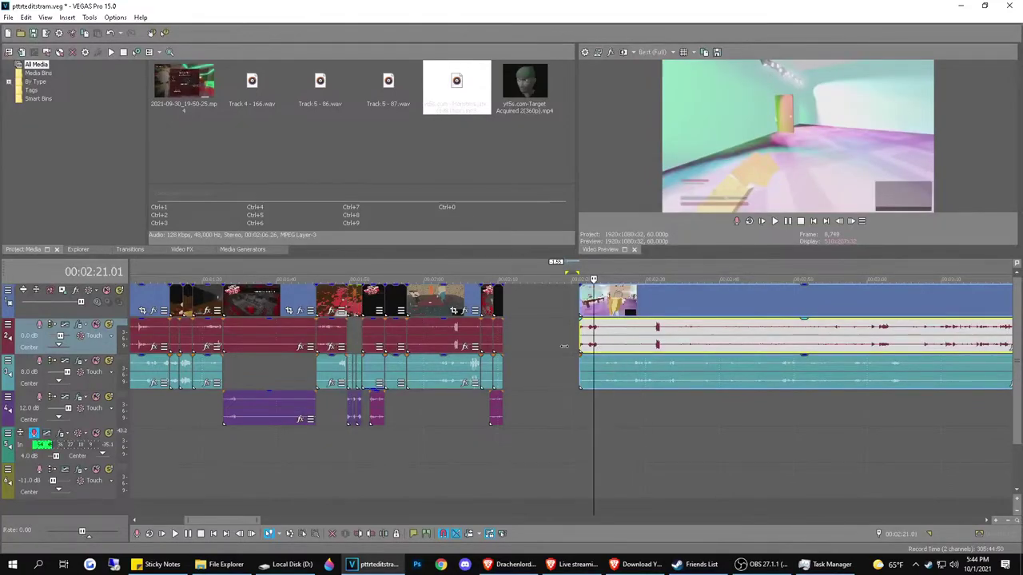
left_click(620, 351)
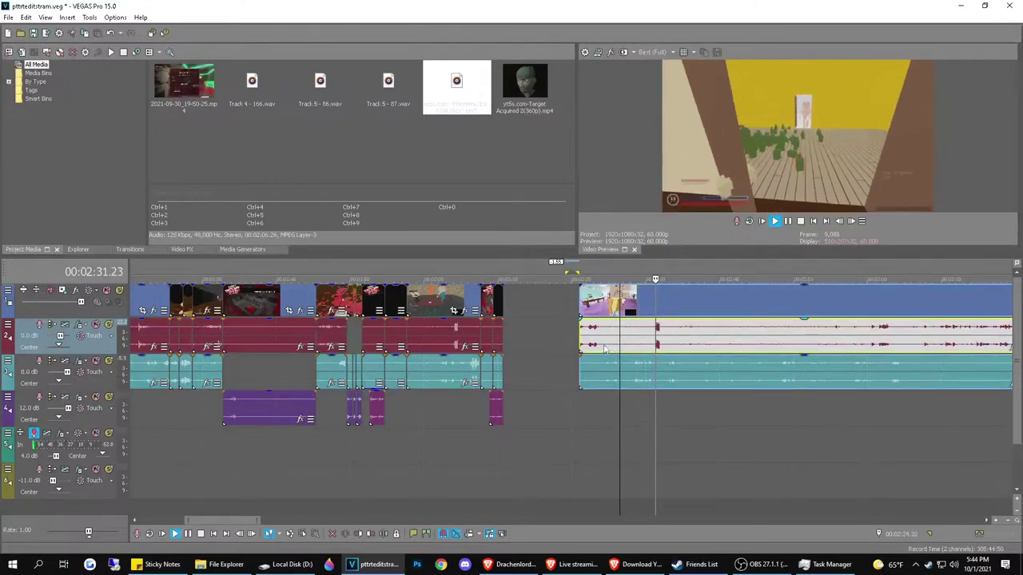
Split the long gameplay clip at 00:02:27.08, delete the part before the cut and move the remainder against the Friends House section
left_click(605, 349)
scroll(604, 348, "up", 2)
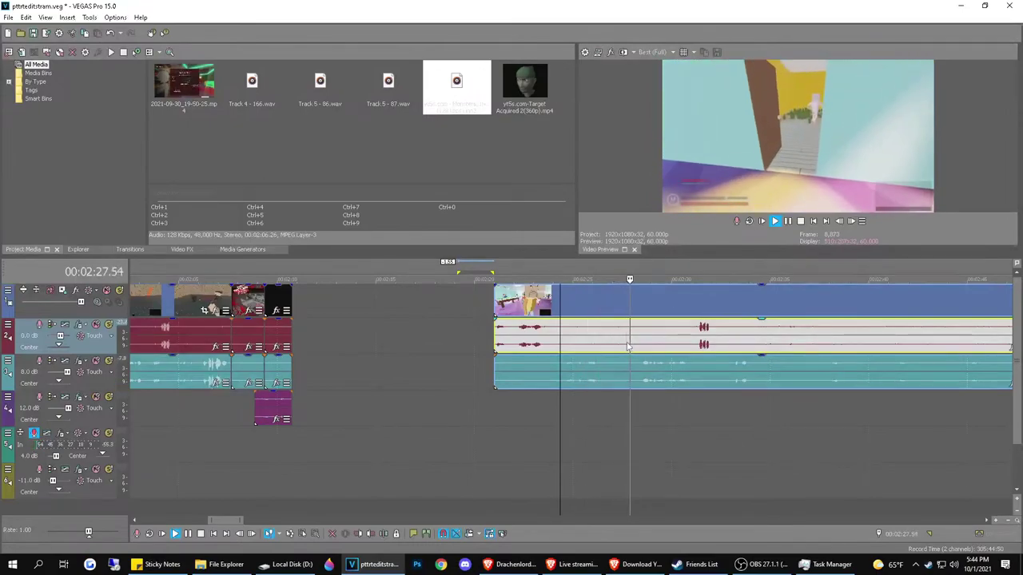
key("space")
left_click(614, 349)
key("s")
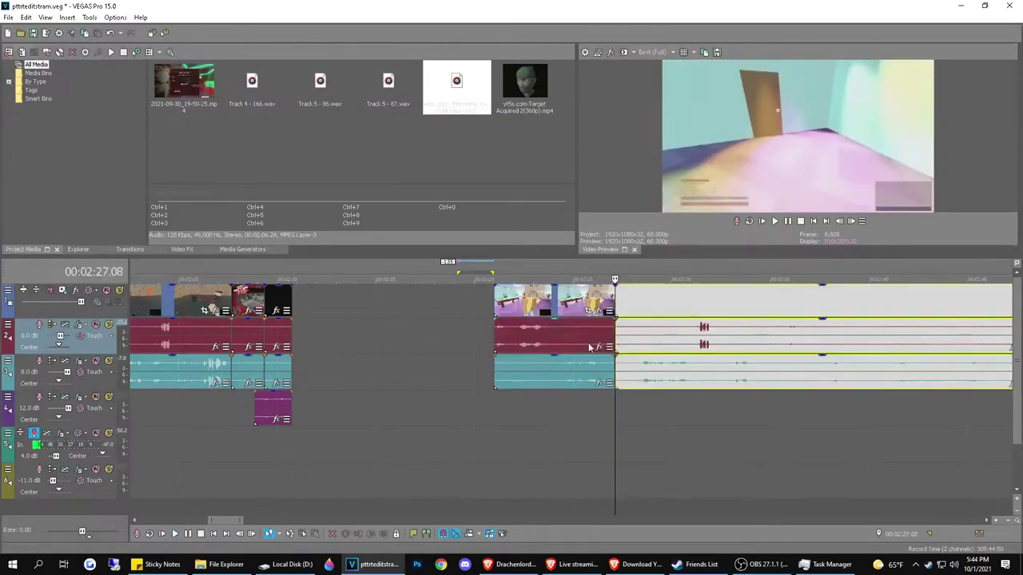
double_click(589, 346)
key("Delete")
left_click_drag(651, 337, 328, 349)
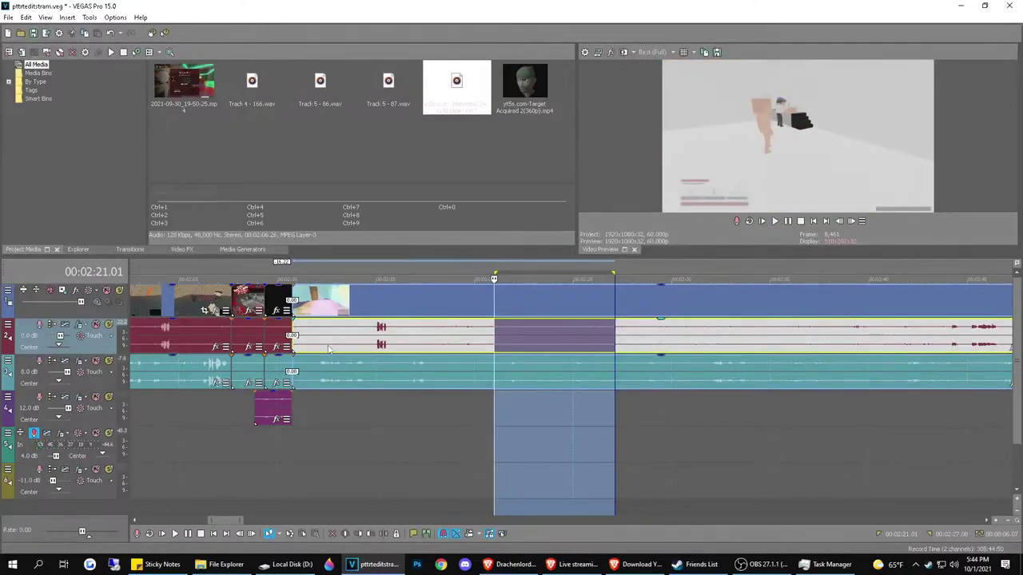
Split the moved gameplay clip at about 00:02:15, just before the loud voice burst, and shift the remainder later to leave a gap
left_click(328, 349)
key("space")
scroll(379, 361, "up", 2)
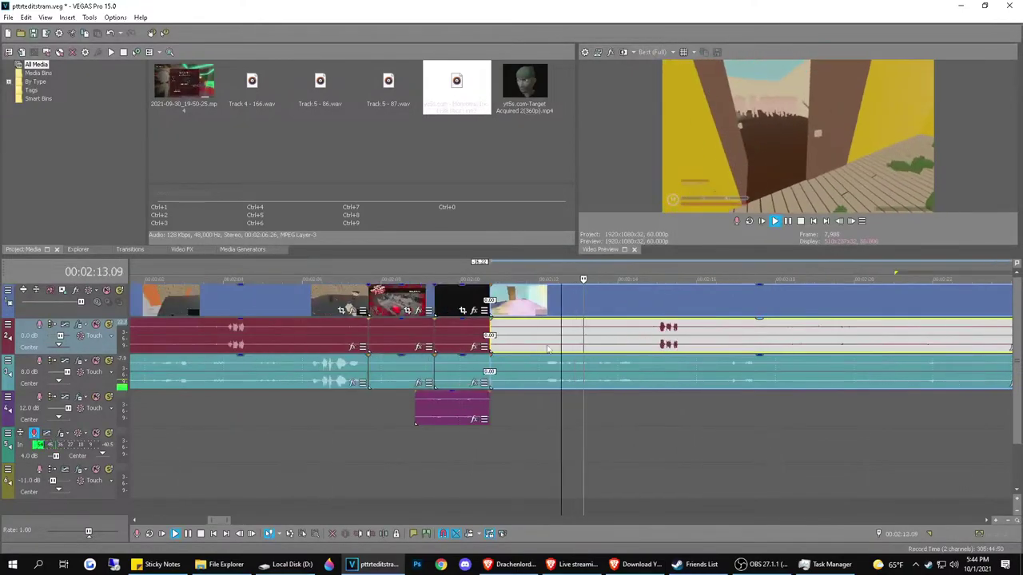
key("space")
left_click(648, 349)
left_click(637, 348)
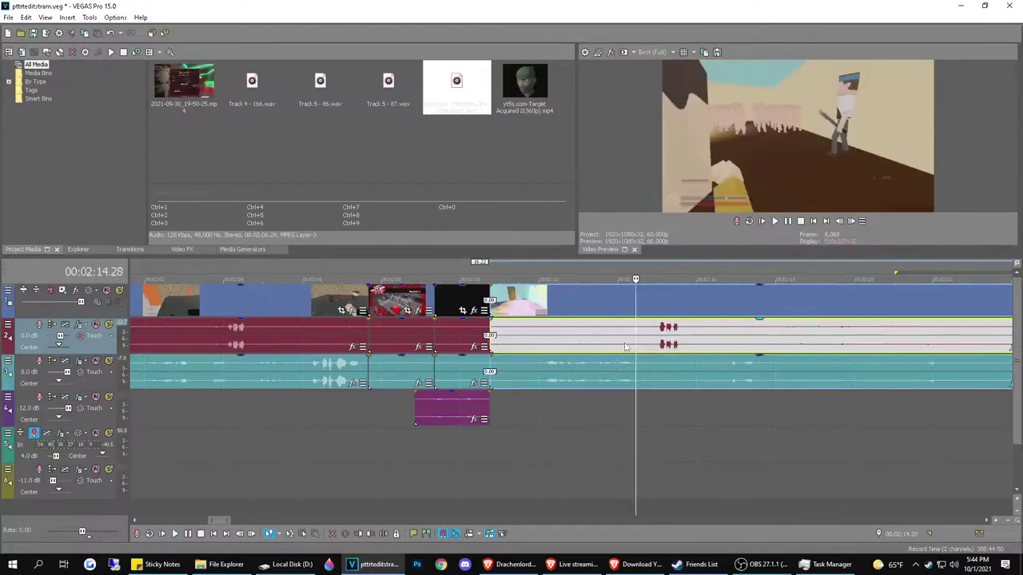
left_click(620, 346)
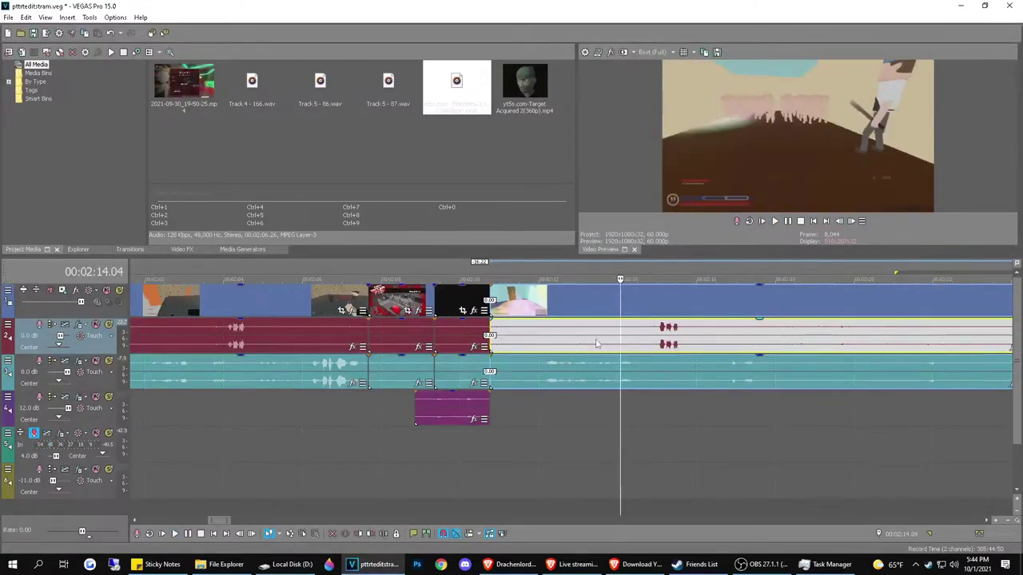
left_click(657, 340)
key("s")
left_click_drag(686, 342, 759, 341)
Play the end of the shortened gameplay clip and split it at 00:02:14.03
left_click(619, 335)
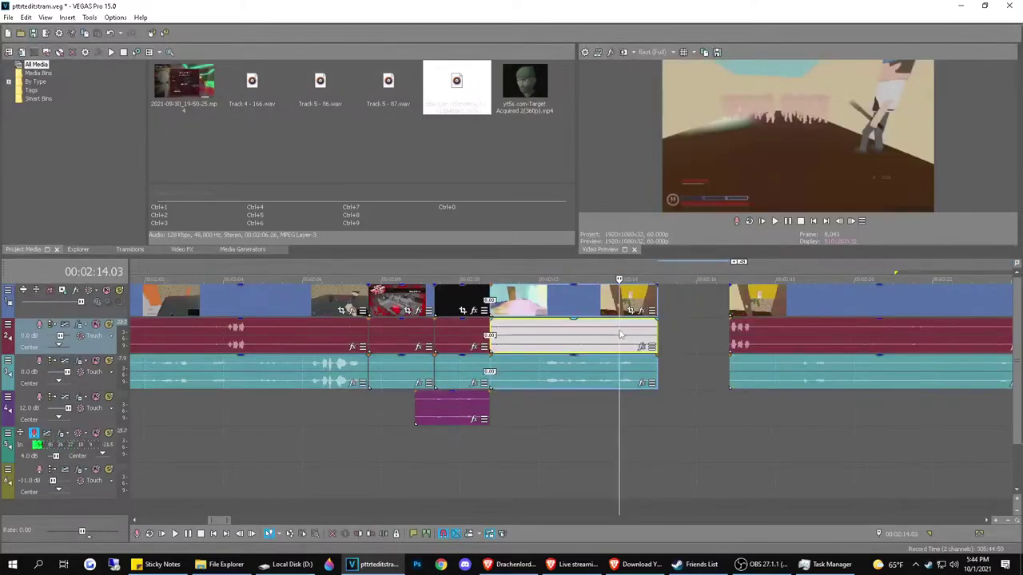
key("space")
key("space")
key("space")
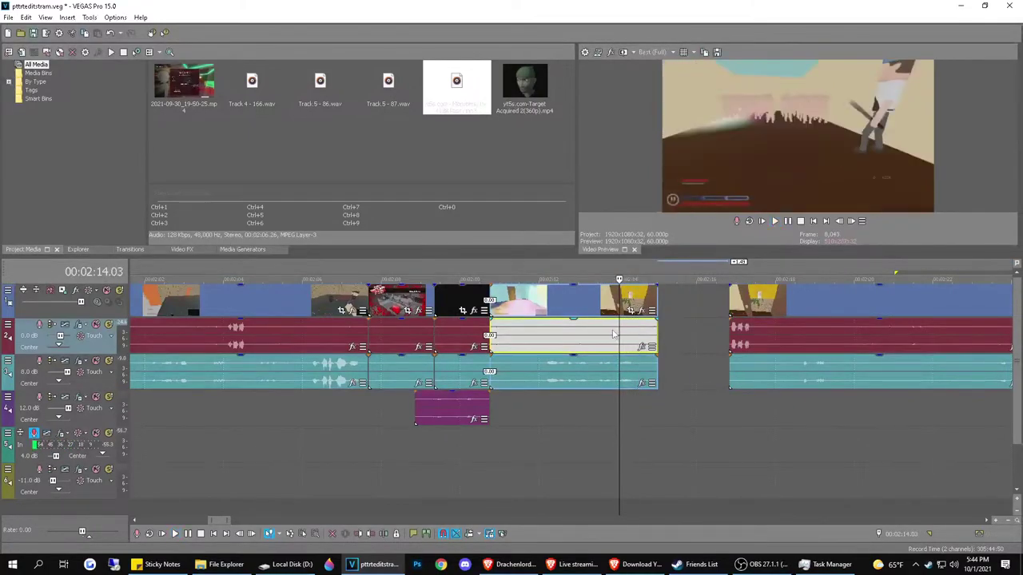
key("s")
Step back frame by frame to 00:02:14.00 and save that preview frame as the snapshot Image94.jpg
left_click(634, 297)
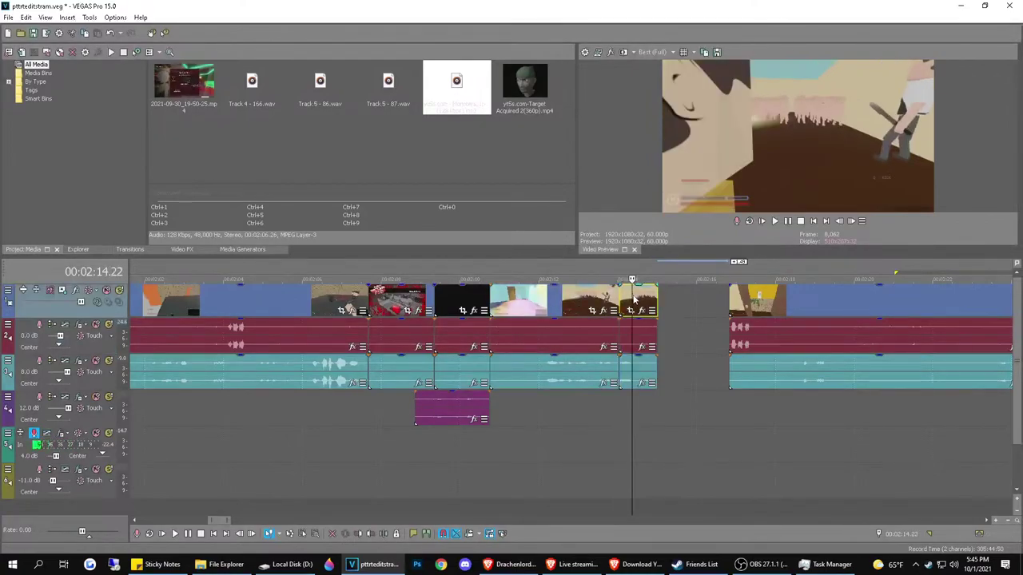
key("Left")
key("Left")
key("Left")
key("Left")
key("Left")
key("Left")
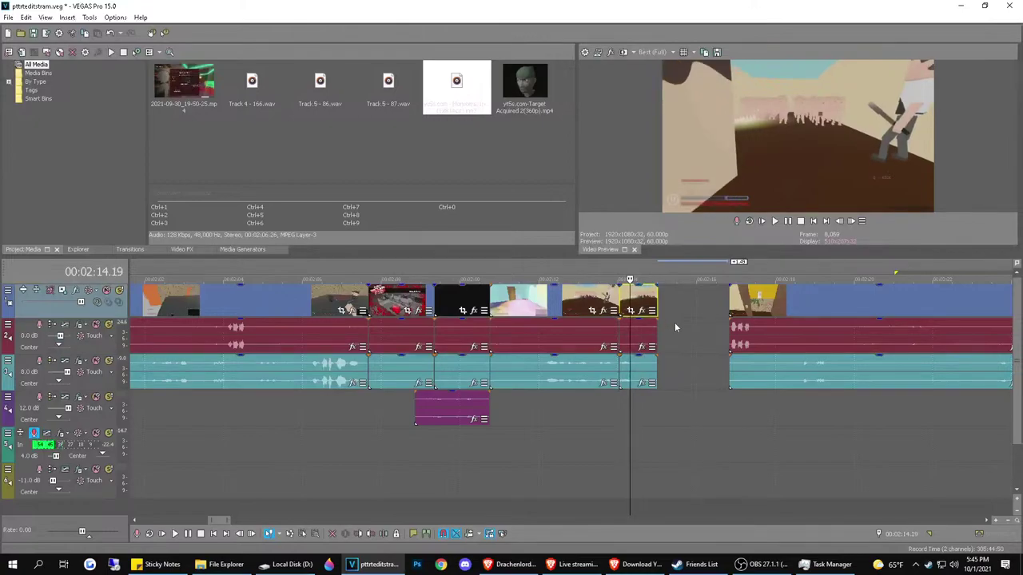
key("Left")
key("Left")
key("Left")
key("Left")
key("Left")
key("Left")
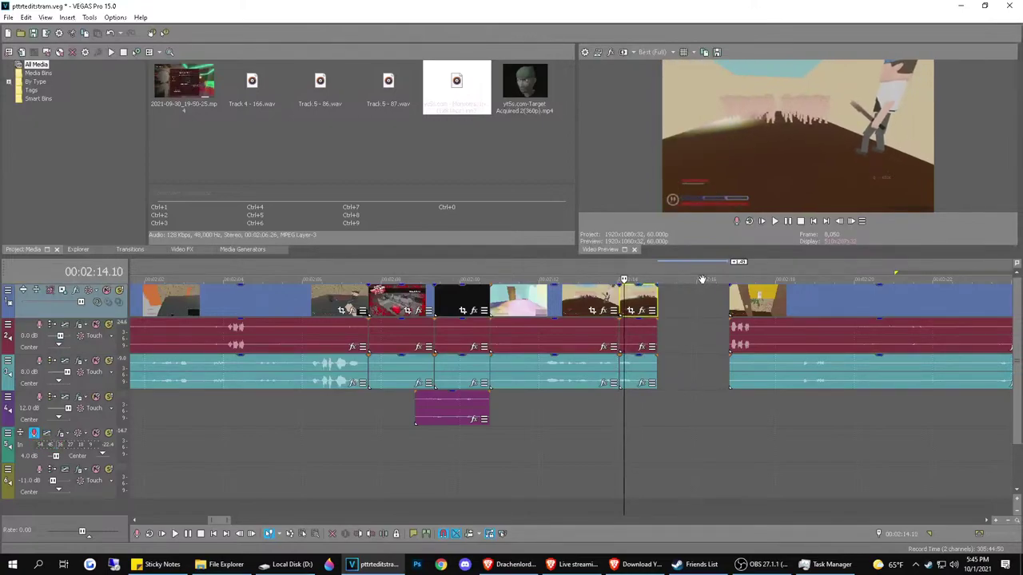
key("Left")
key("Left")
key("Left")
key("Left")
key("Left")
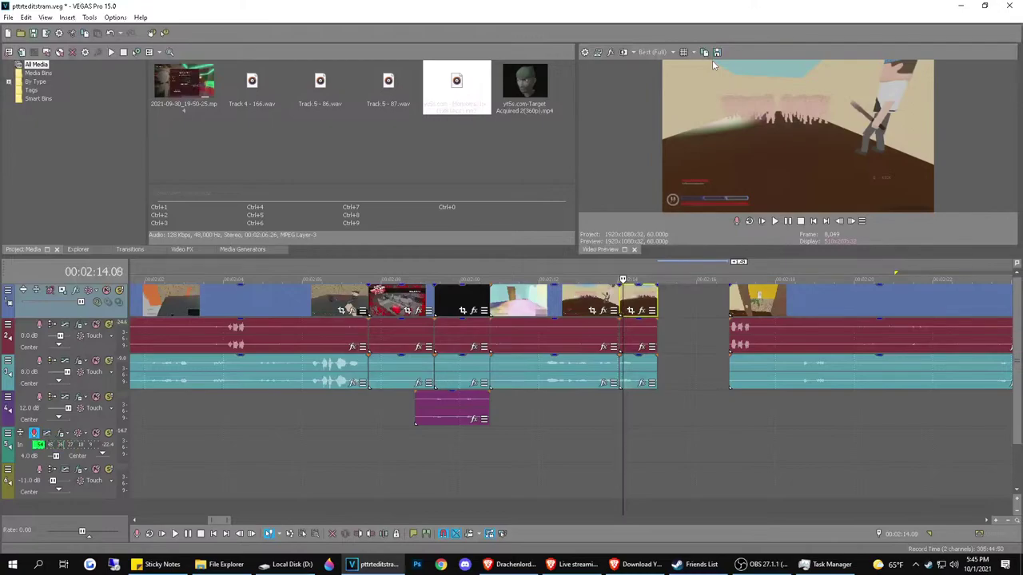
key("Left")
key("Left")
key("Left")
key("Left")
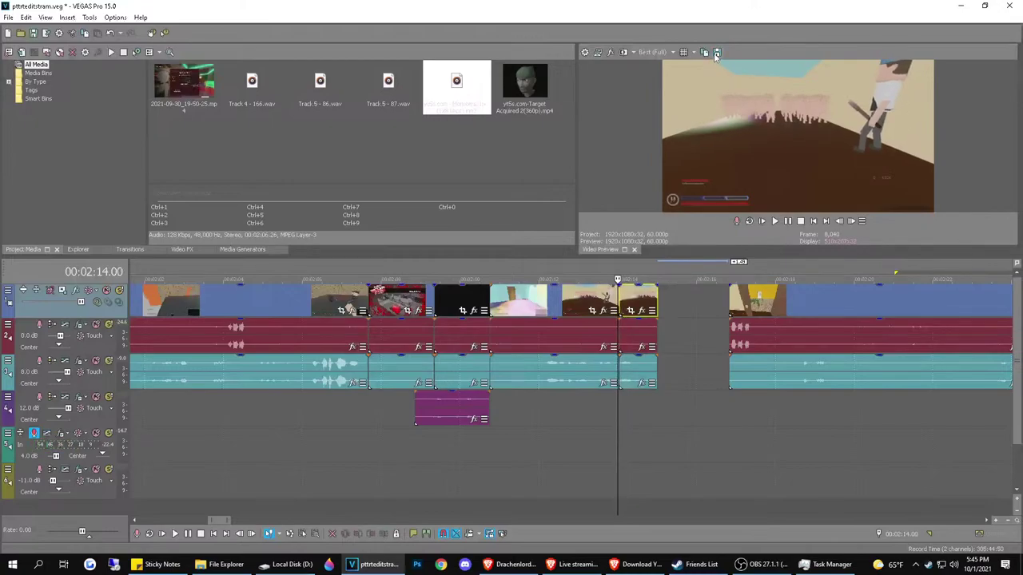
left_click(717, 53)
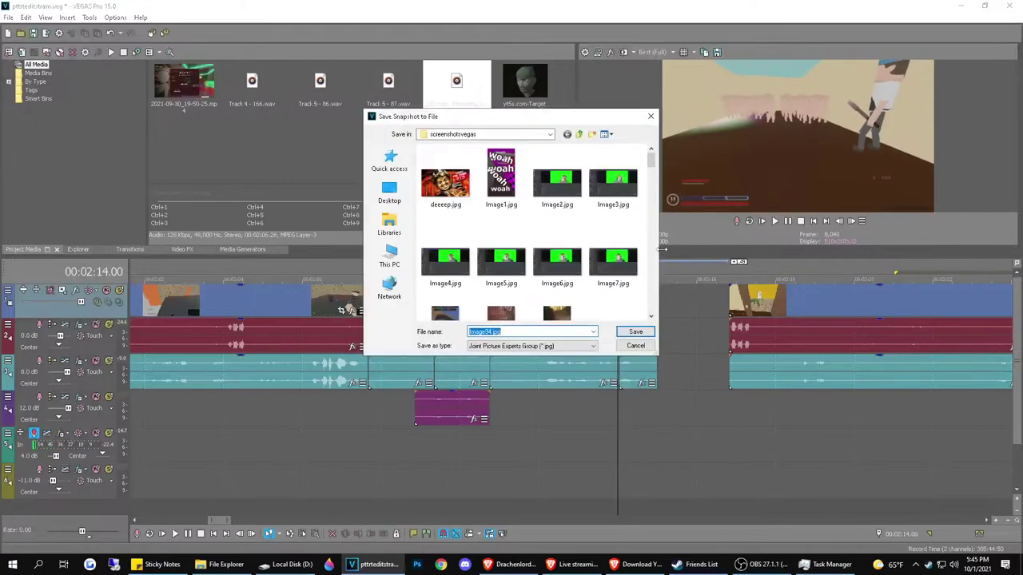
left_click(629, 334)
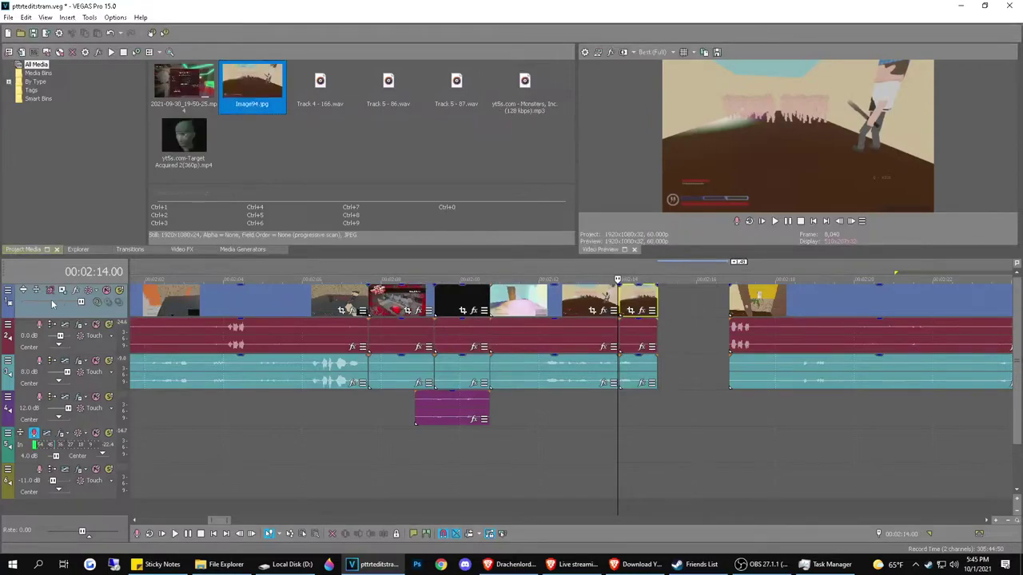
Insert an empty video track above the gameplay video
right_click(38, 320)
left_click(72, 335)
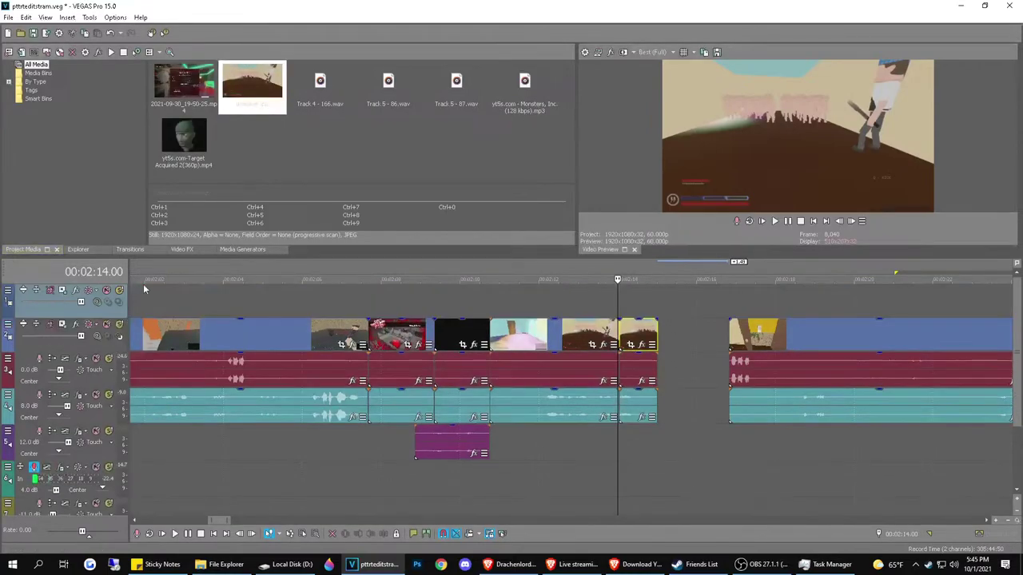
Place Image94.jpg on the empty upper video track at 00:02:14.00 and trim its end to 00:02:16.04
left_click_drag(239, 139, 630, 311)
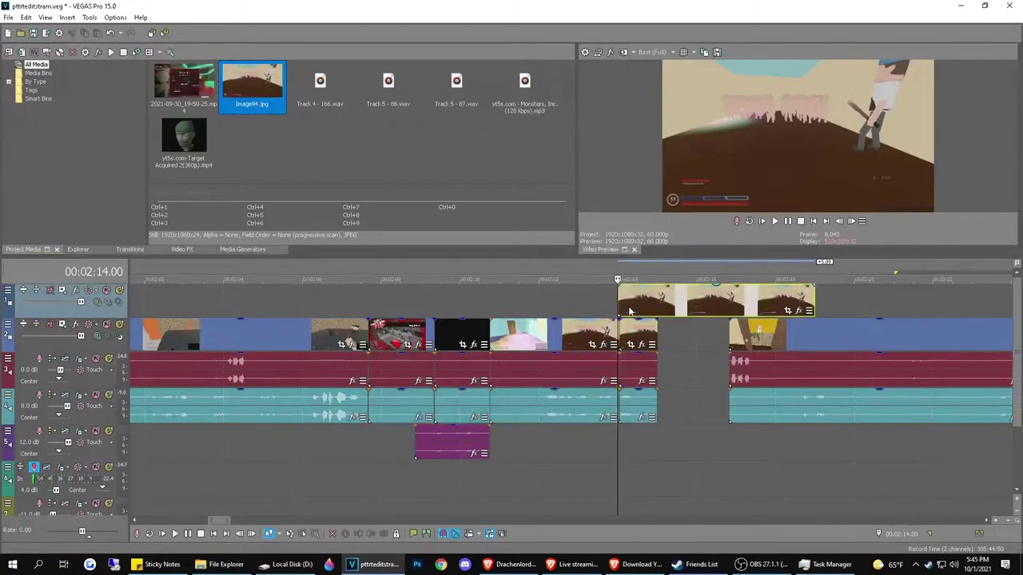
left_click(699, 307)
key("s")
left_click(727, 300)
key("Delete")
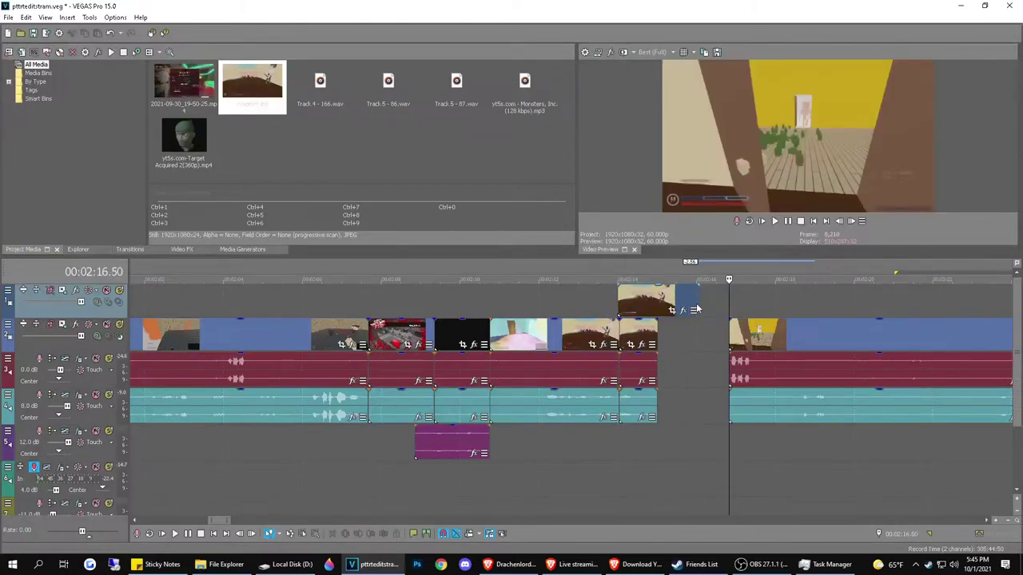
Add a Pan/Crop keyframe at the still's end zooming into the distant crowd, about 668 × 376, and play the result
left_click(697, 306)
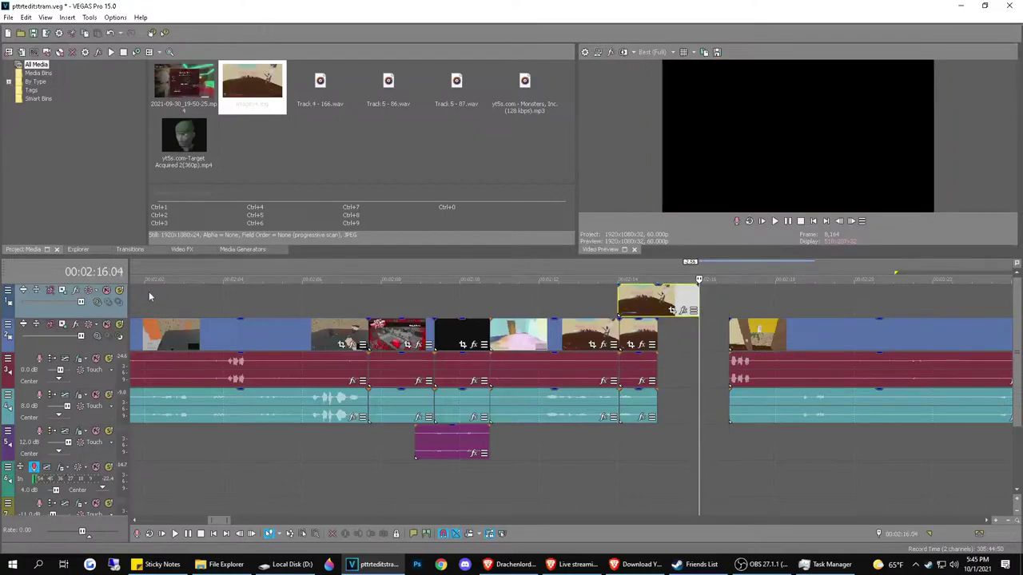
left_click(673, 310)
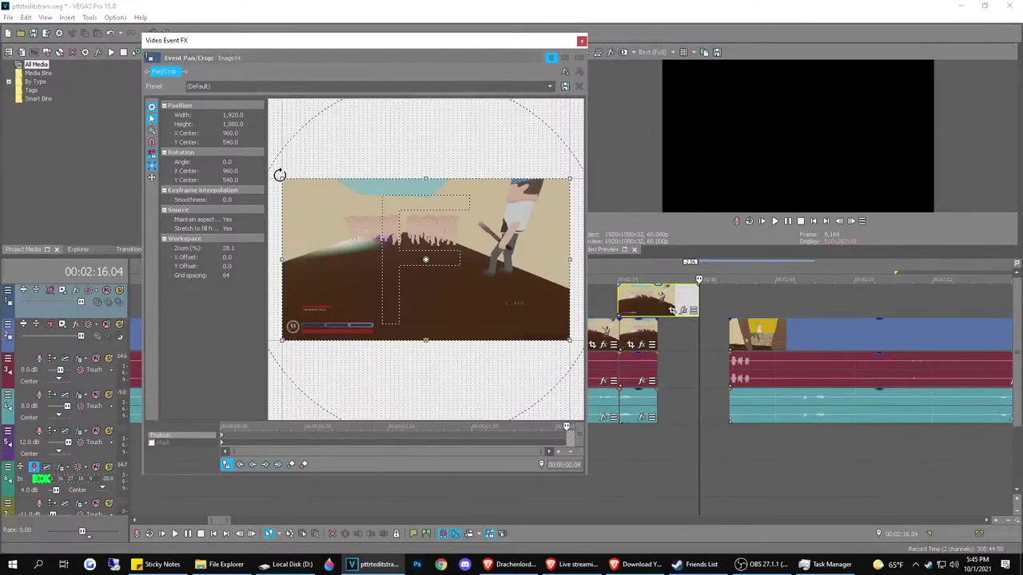
left_click_drag(283, 175, 385, 212)
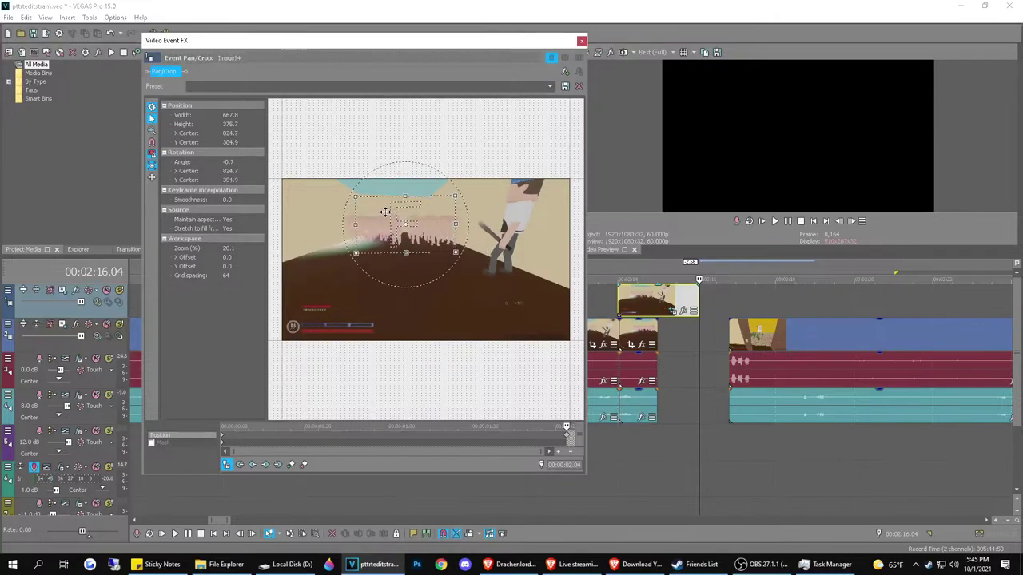
left_click(582, 42)
left_click(557, 309)
key("space")
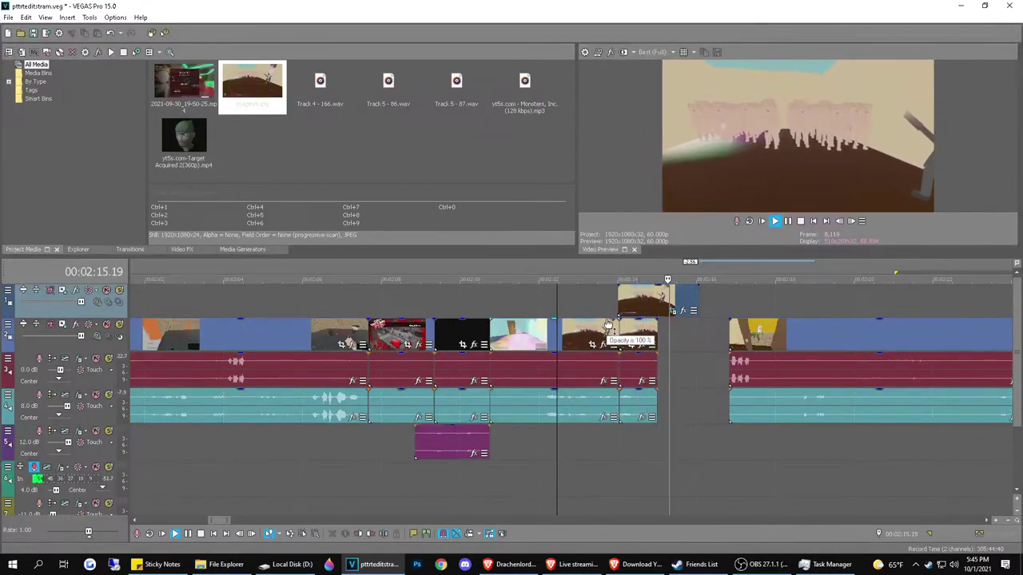
key("space")
Try extending the short gameplay clip's audio beneath the still image and replay the passage
left_click(666, 379)
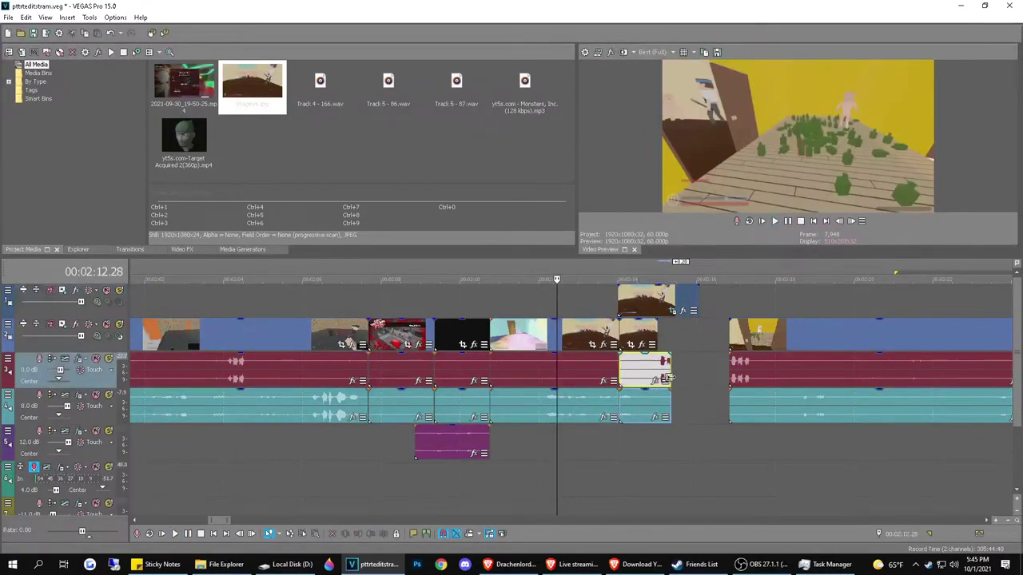
left_click_drag(668, 379, 660, 371)
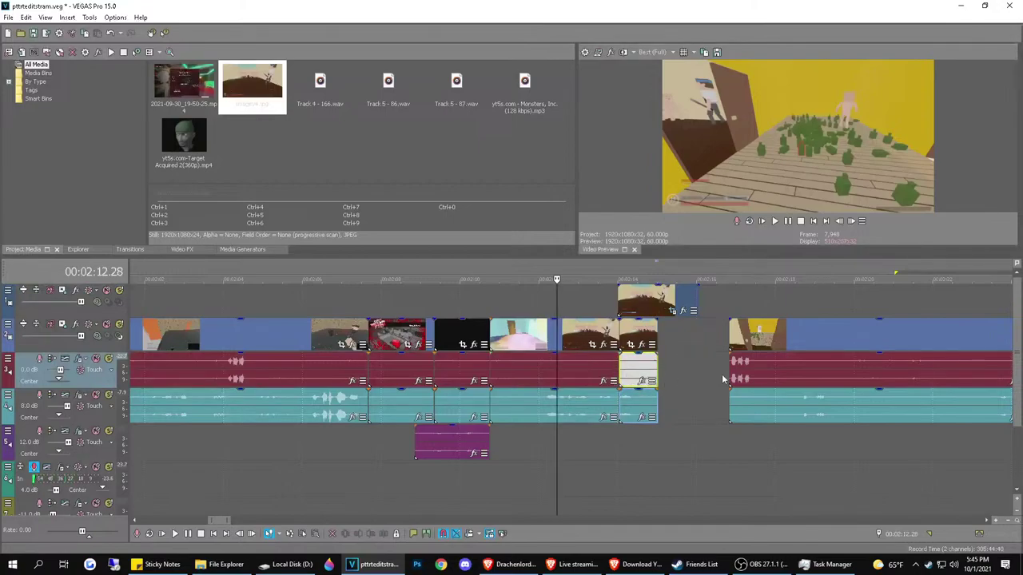
key("space")
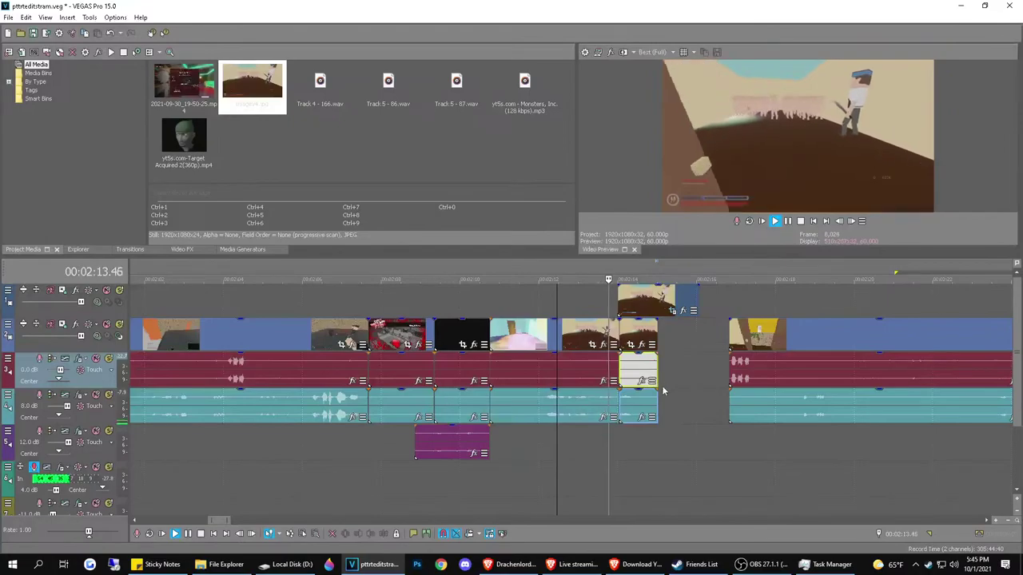
key("space")
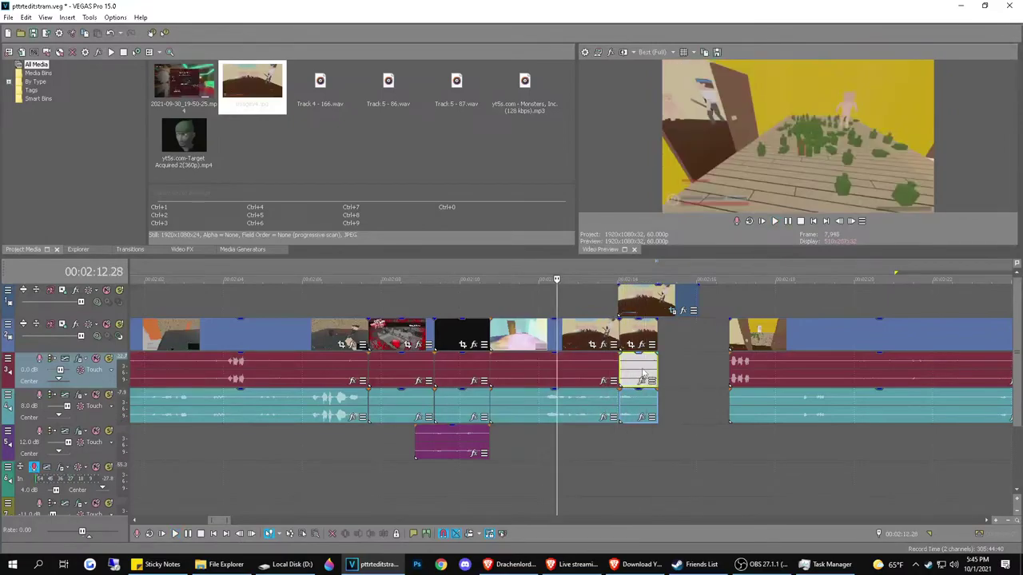
Split the short clip's audio at 00:02:14.38 and stretch the red track's remainder to the still's end, checking it by playback
left_click(642, 375)
key("s")
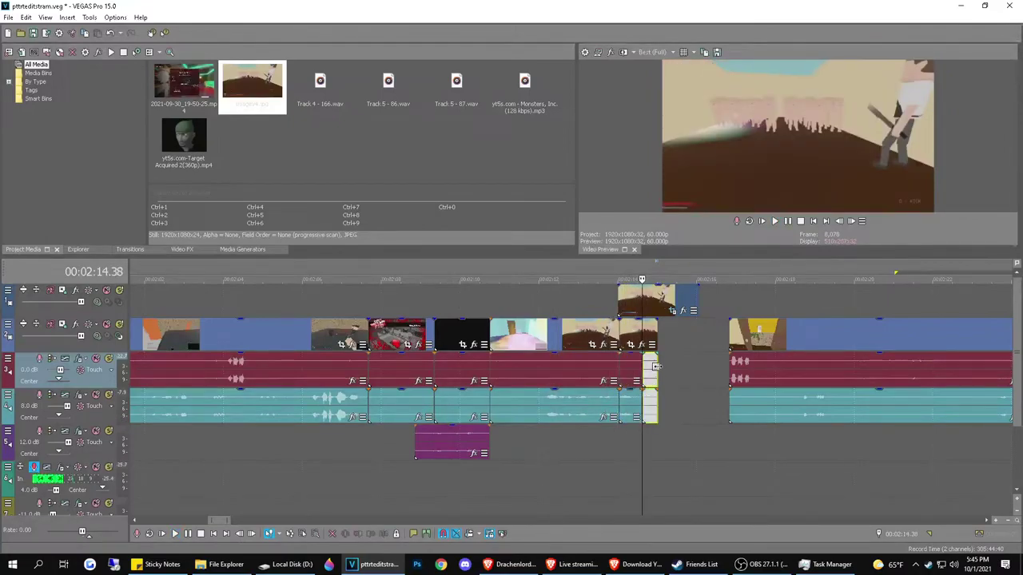
left_click(650, 363)
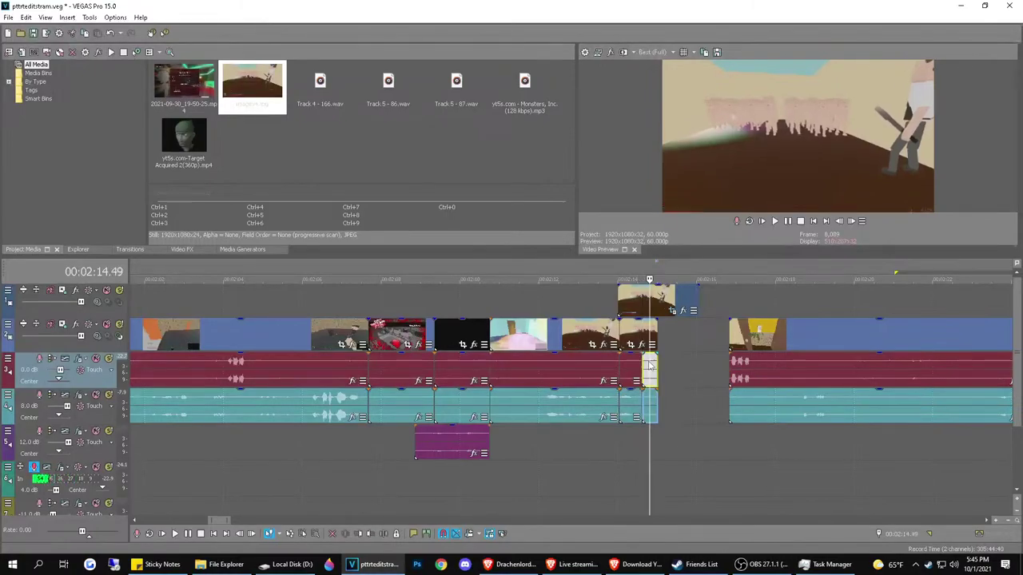
left_click(648, 364)
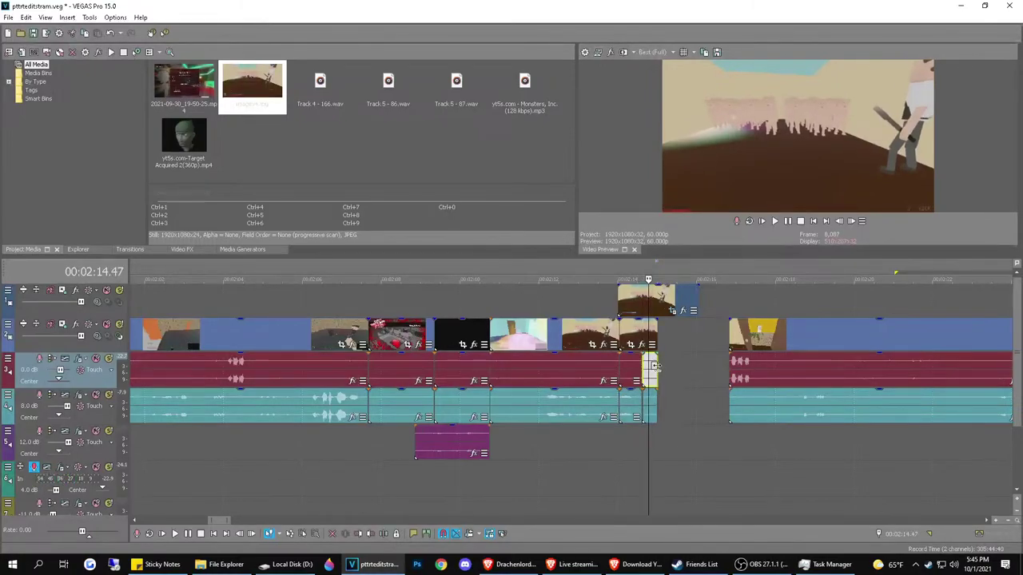
left_click_drag(653, 366, 700, 379)
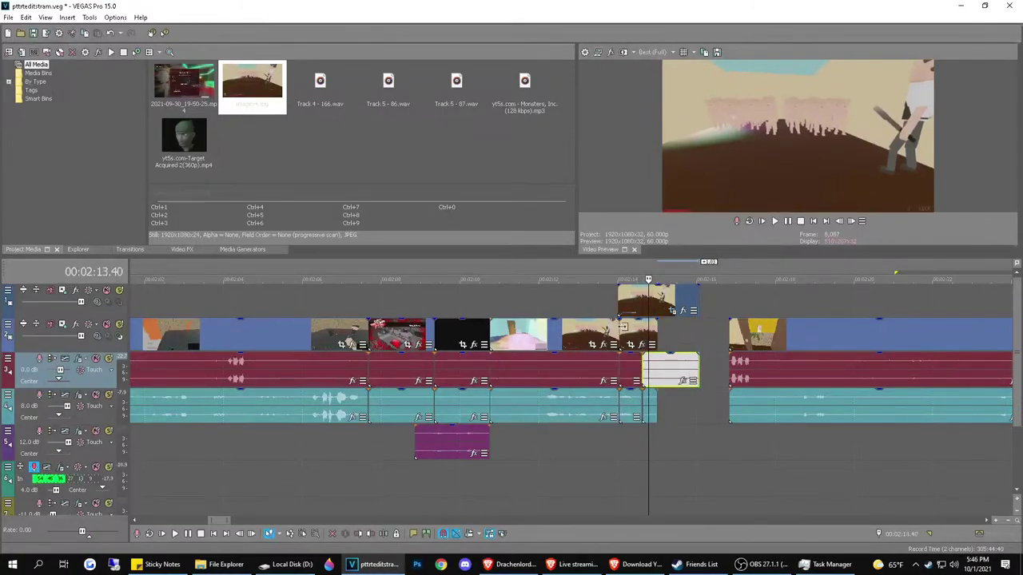
left_click(604, 305)
key("space")
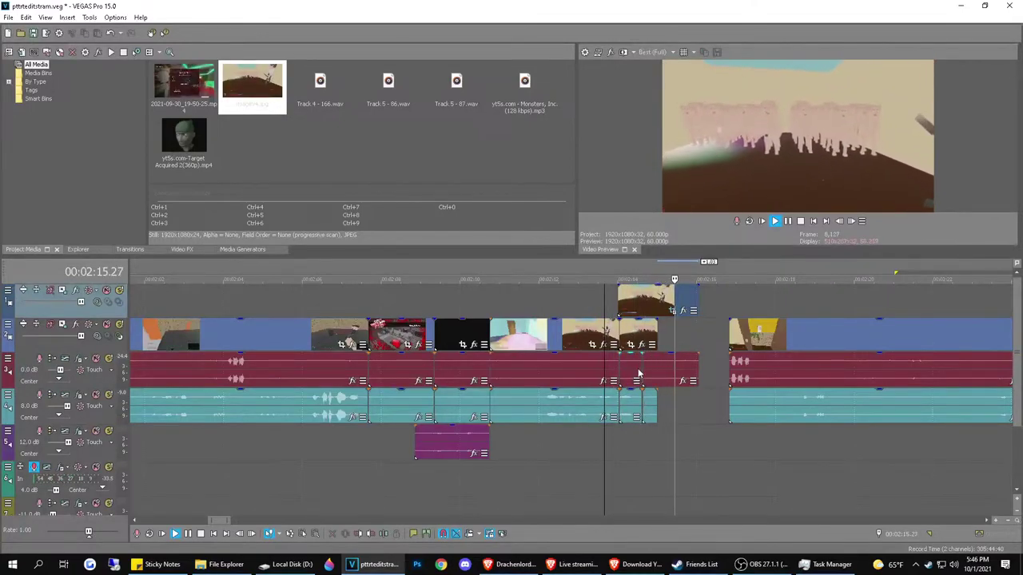
key("space")
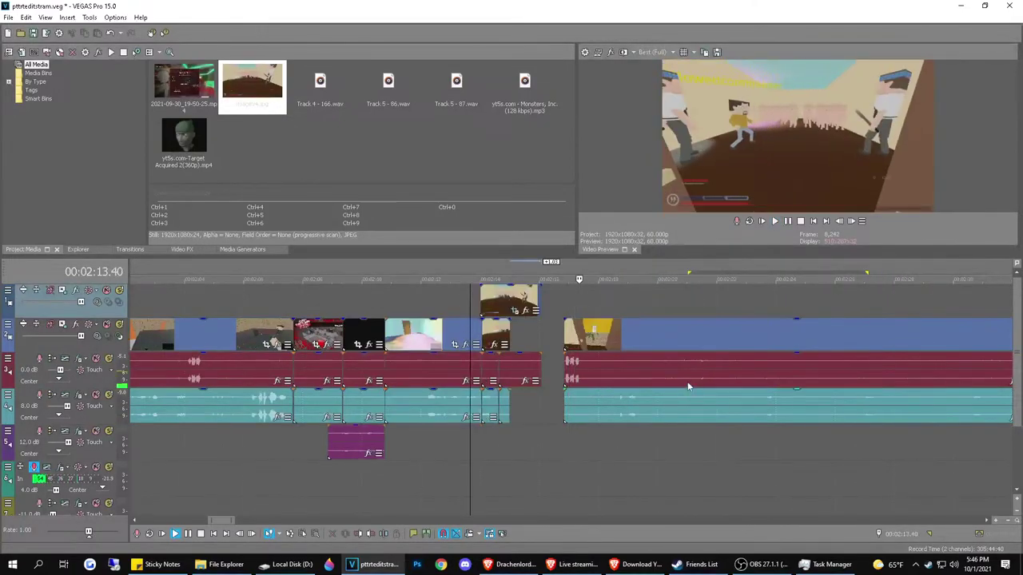
Skim the remaining gameplay clip for highlights and play the passage from 00:04:25.44
left_click(676, 366)
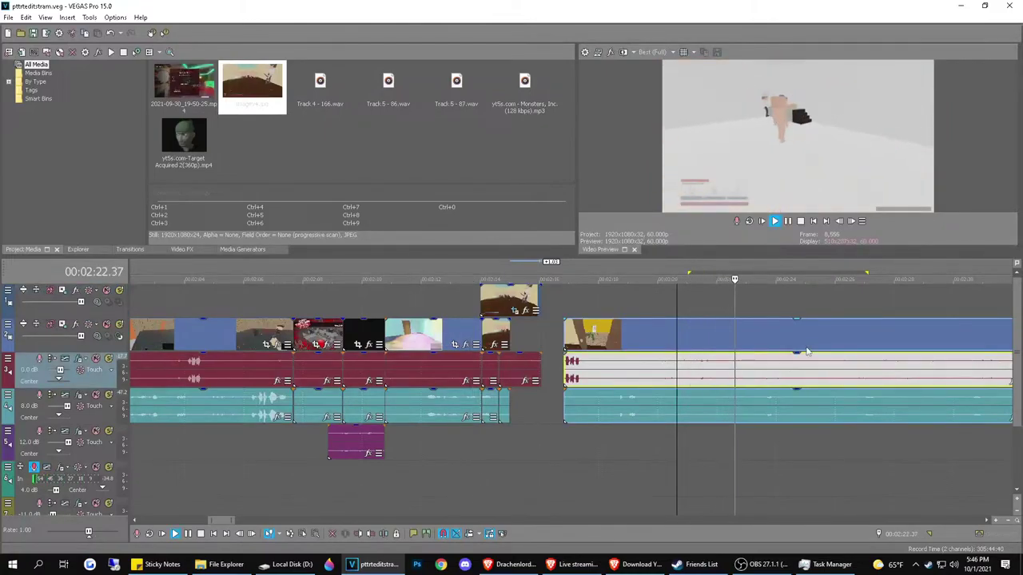
scroll(732, 363, "down", 5)
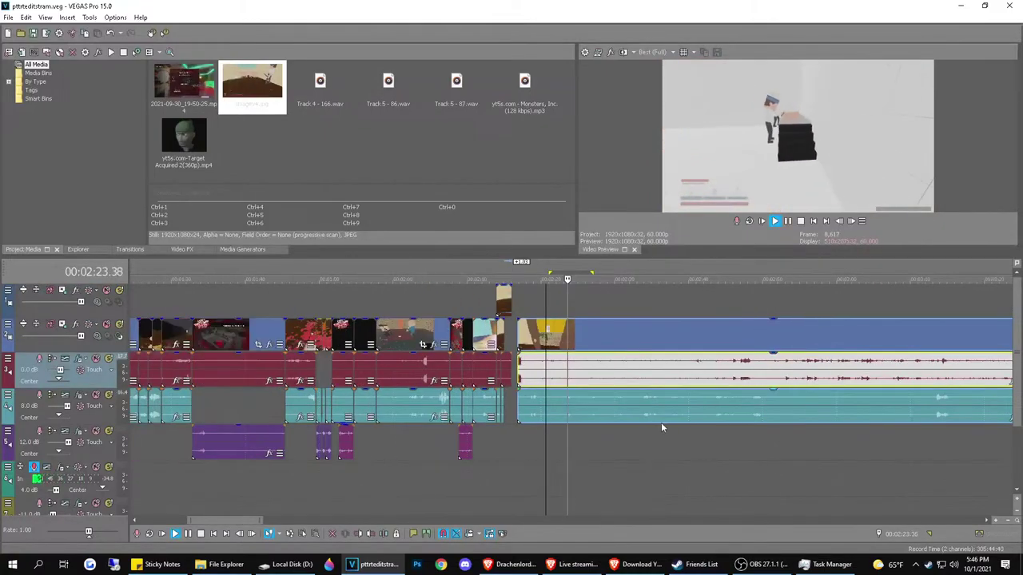
left_click(732, 364)
left_click(850, 371)
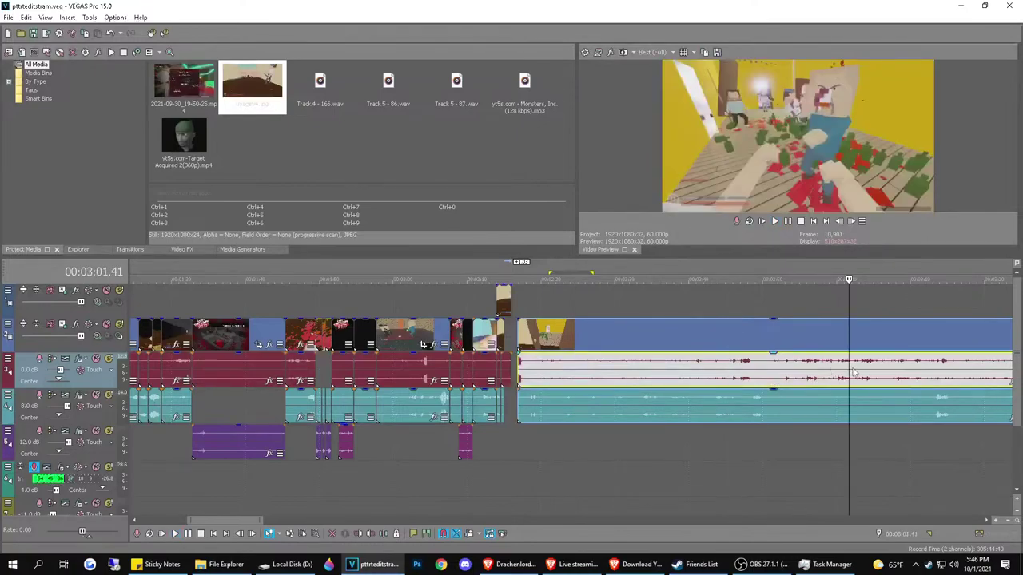
scroll(853, 372, "down", 3)
left_click(719, 382)
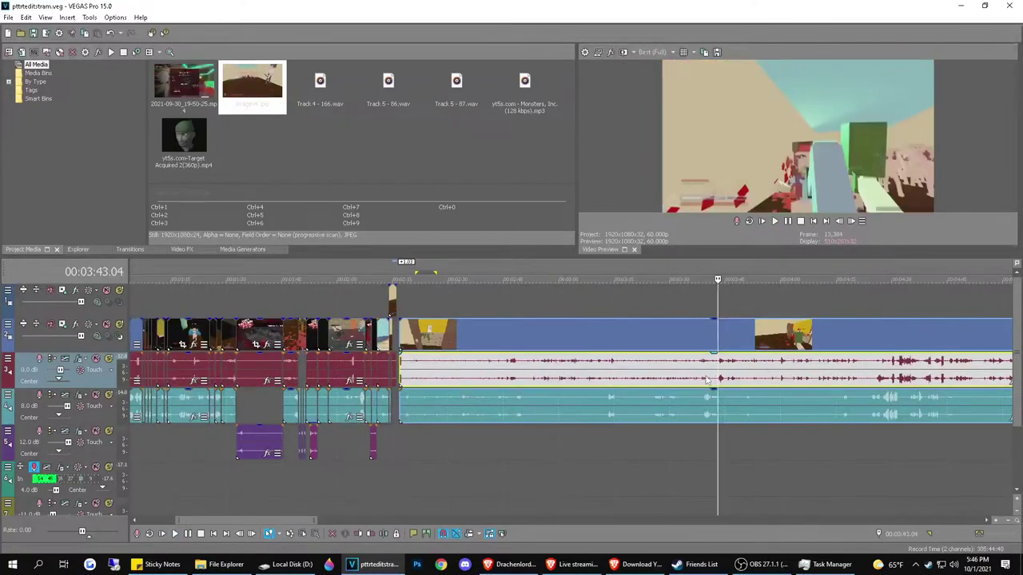
left_click(705, 377)
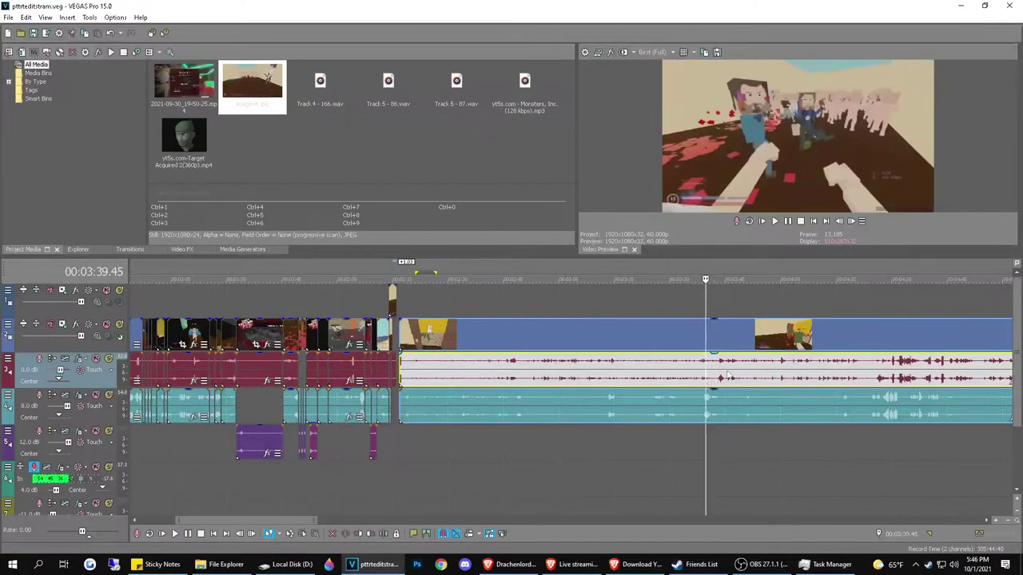
left_click(876, 372)
key("space")
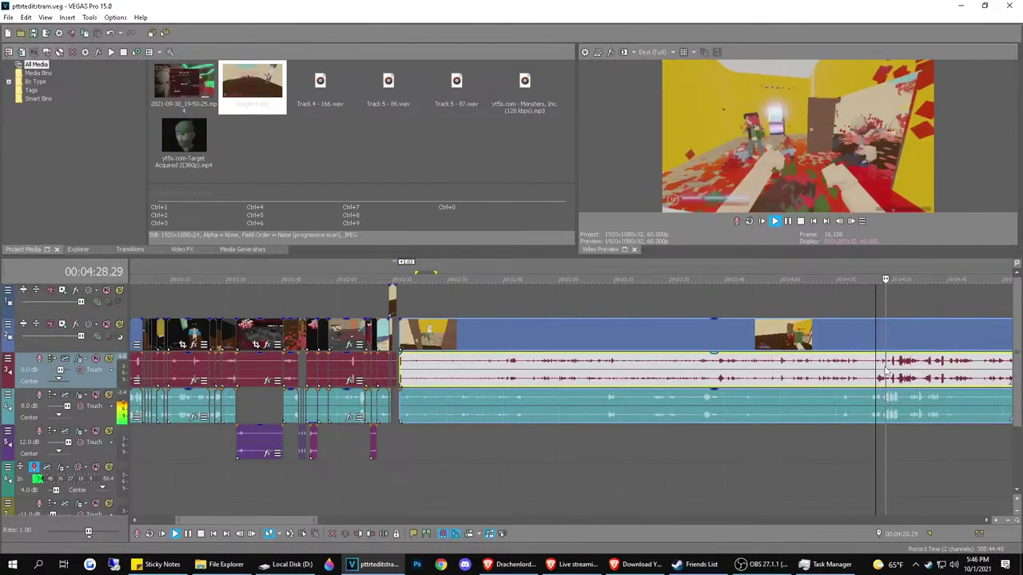
key("space")
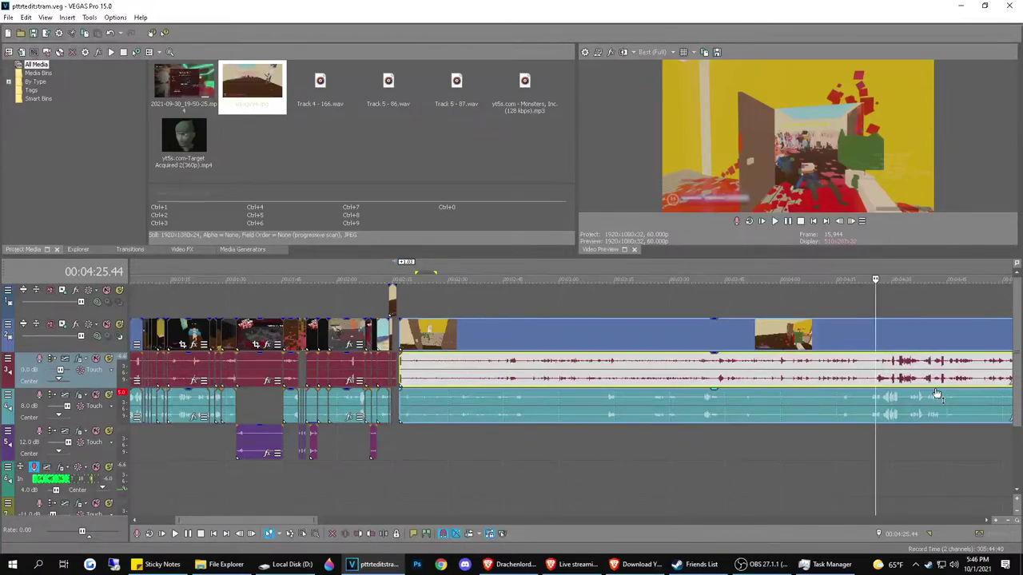
Play the quieter passage after the loud voices and split the gameplay clip at 00:04:54.07
scroll(808, 393, "up", 3)
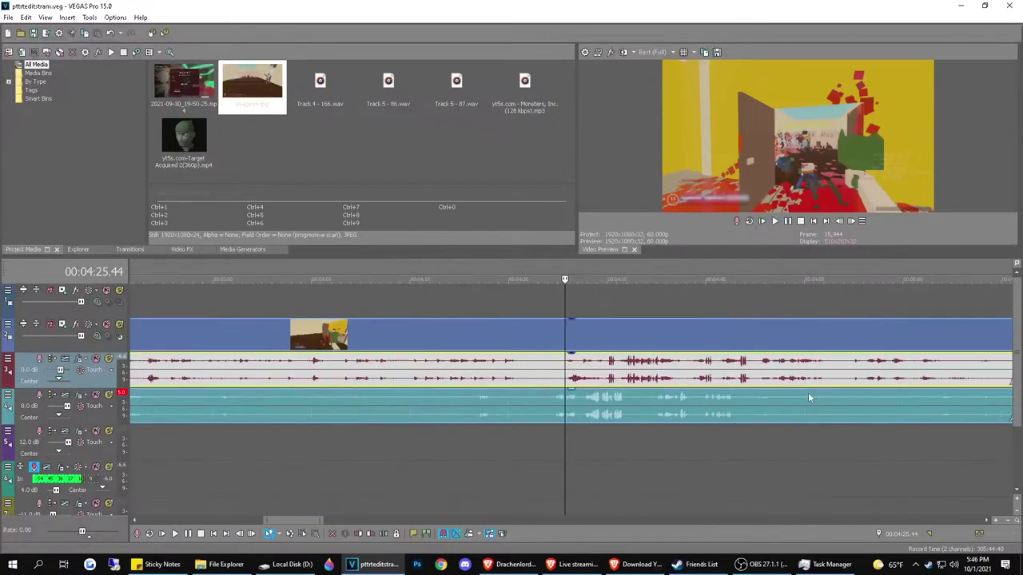
left_click(732, 368)
left_click(749, 369)
left_click(798, 372)
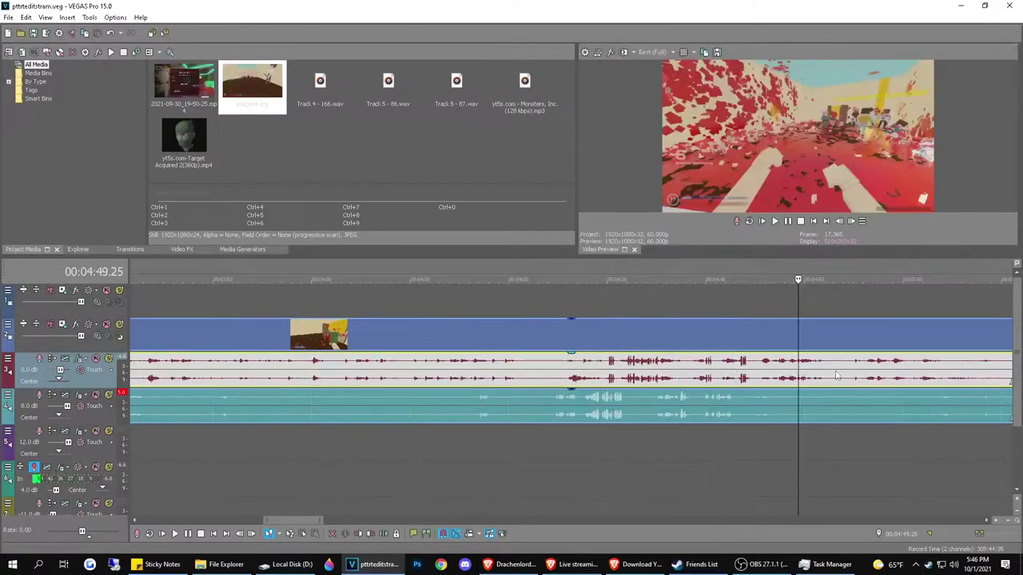
left_click(849, 374)
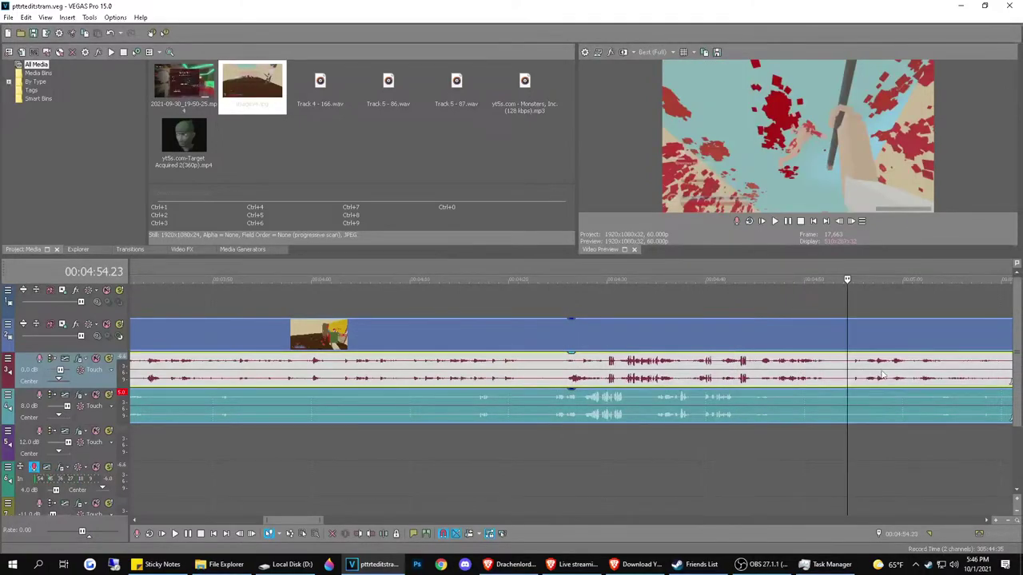
key("space")
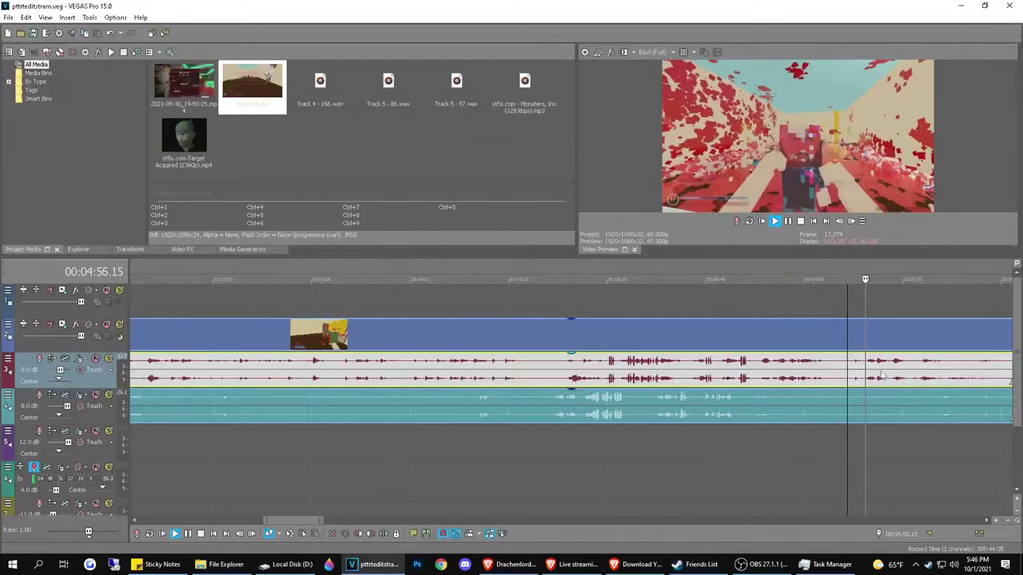
key("space")
left_click(821, 366)
key("space")
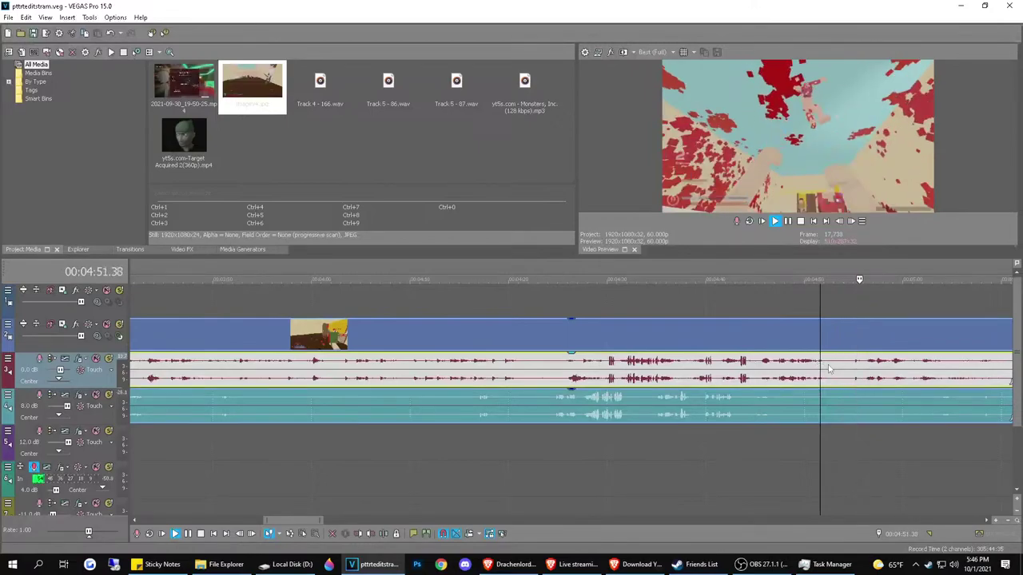
key("space")
left_click(845, 368)
key("s")
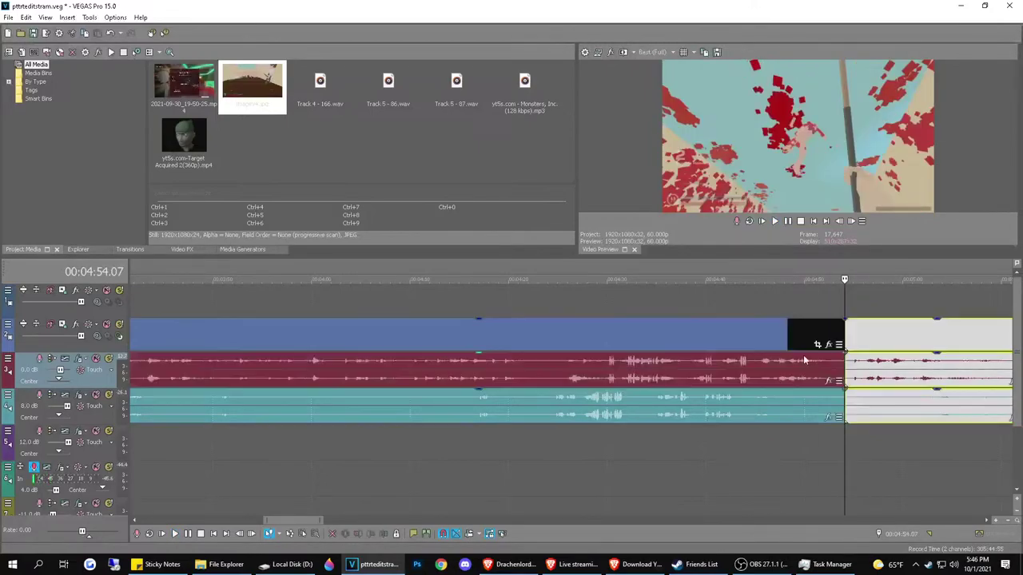
Delete the long gameplay section before the 00:04:54.07 split
left_click(803, 356)
scroll(801, 358, "down", 2)
key("Delete")
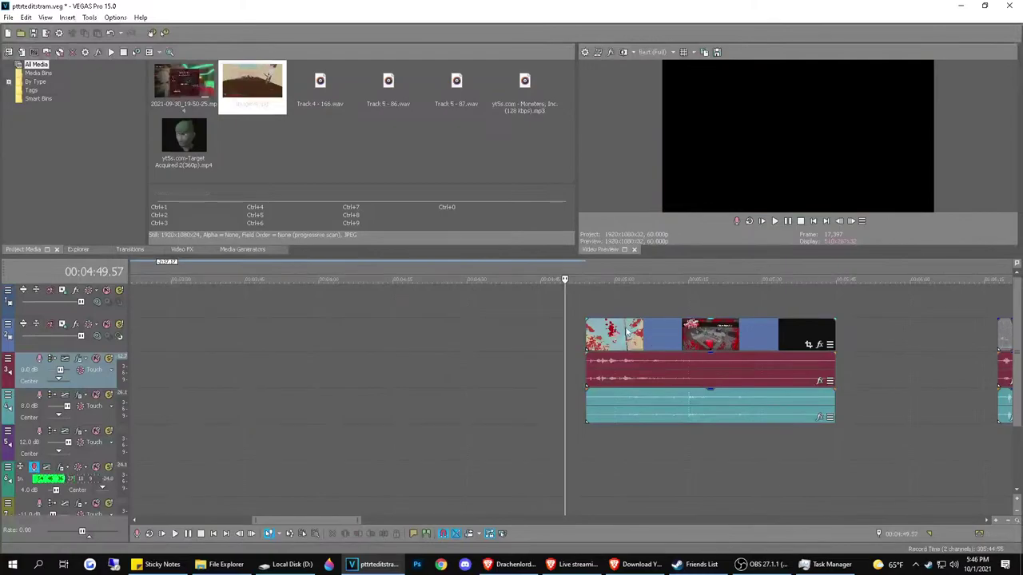
Switch to Discord and open the direct-message conversation with the contact playing Paint the Town Red
left_click(963, 6)
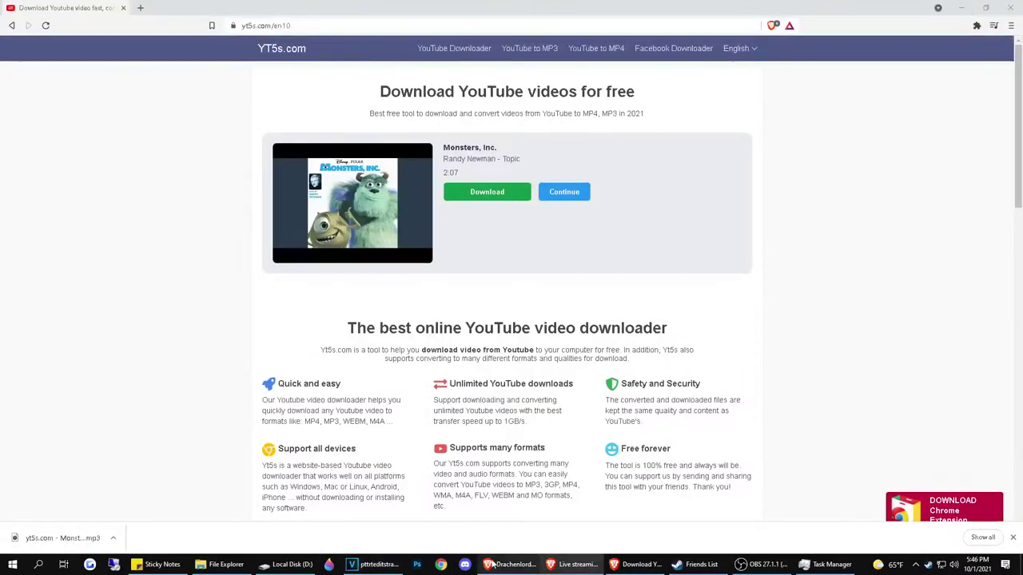
left_click(916, 565)
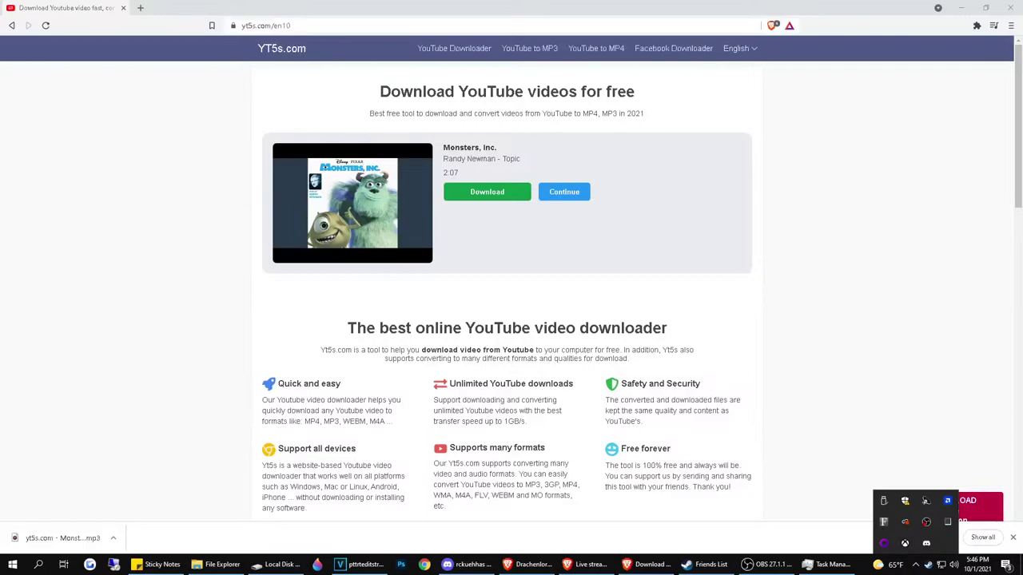
left_click_drag(759, 107, 665, 64)
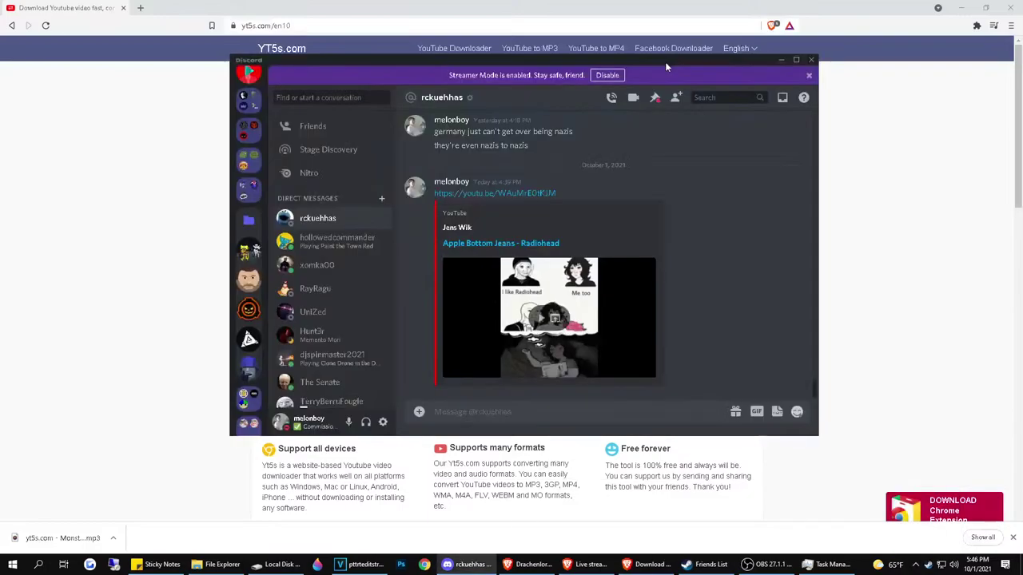
left_click(336, 240)
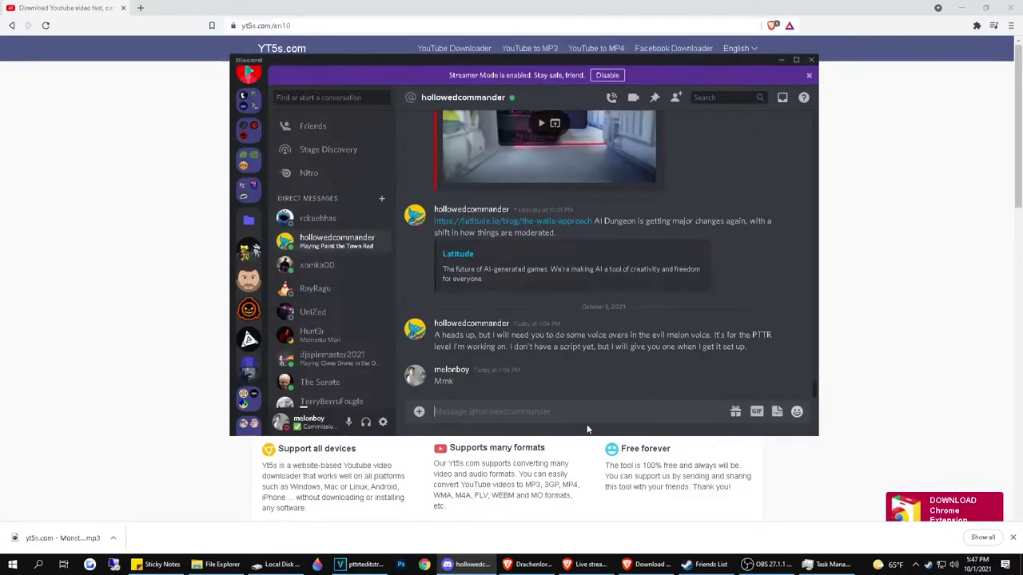
Message the contact "hey", "wanna blow up all those naked guys with me again?" and "I need to clip it :)"
type("hey")
key("Return")
type("wanna")
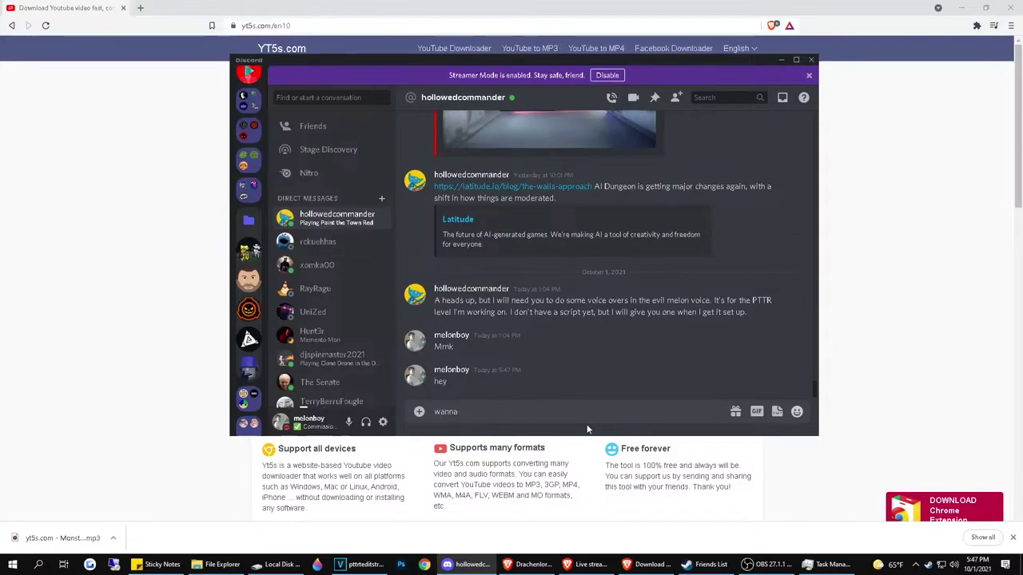
type(" blow up all those naked guys with me ")
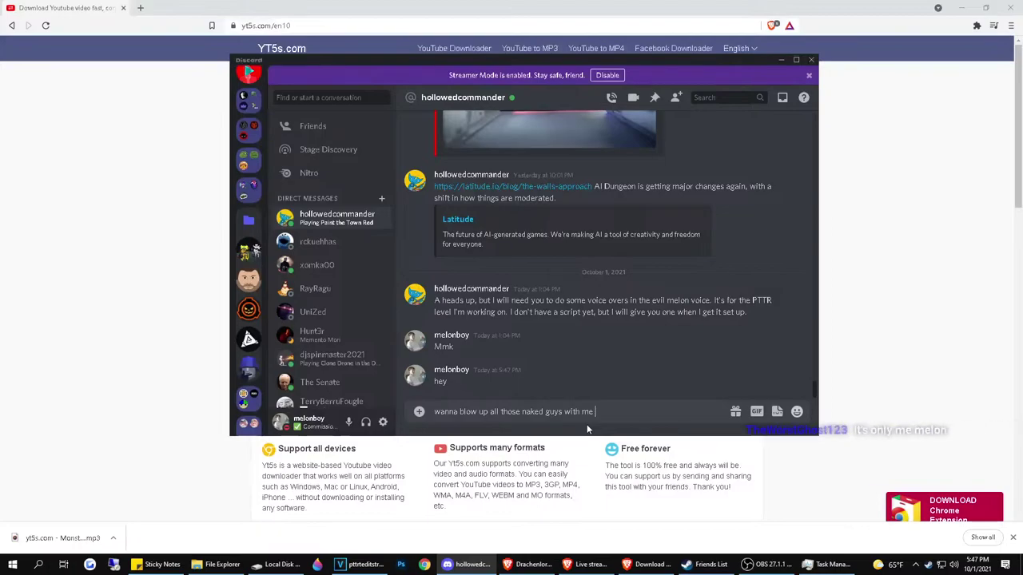
type("again?")
key("Return")
type("I ne")
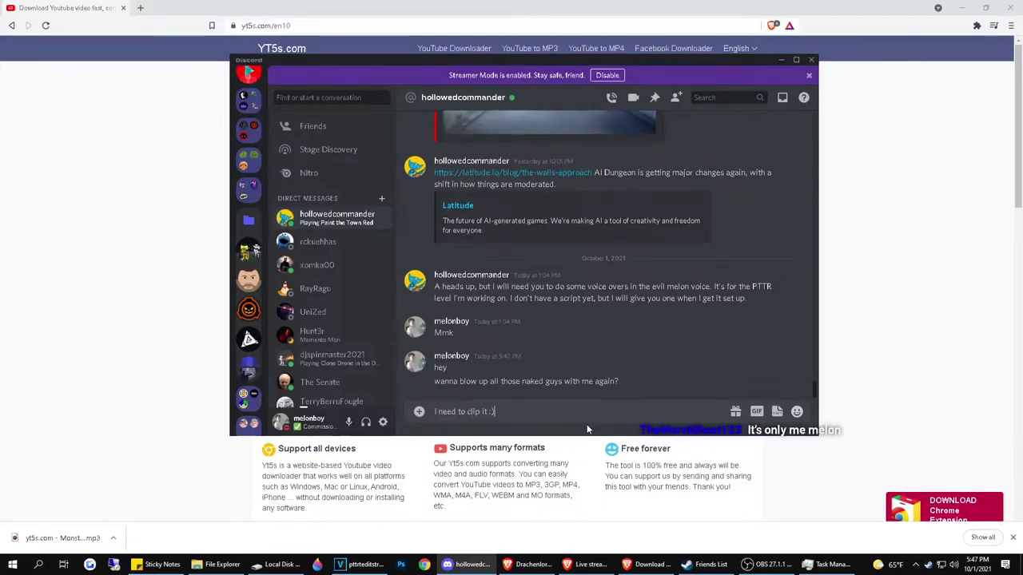
type("ed to clip it :)")
key("Return")
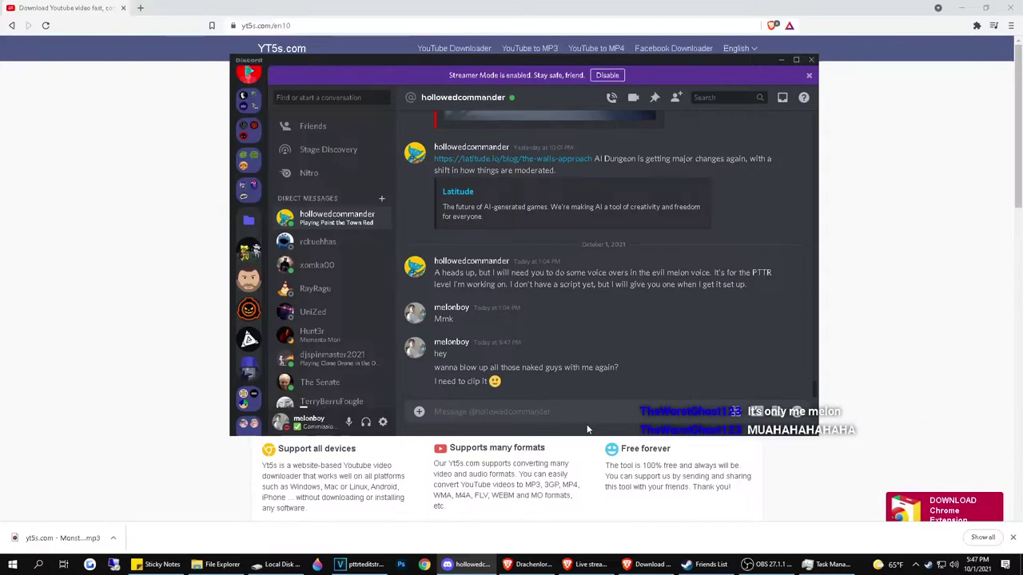
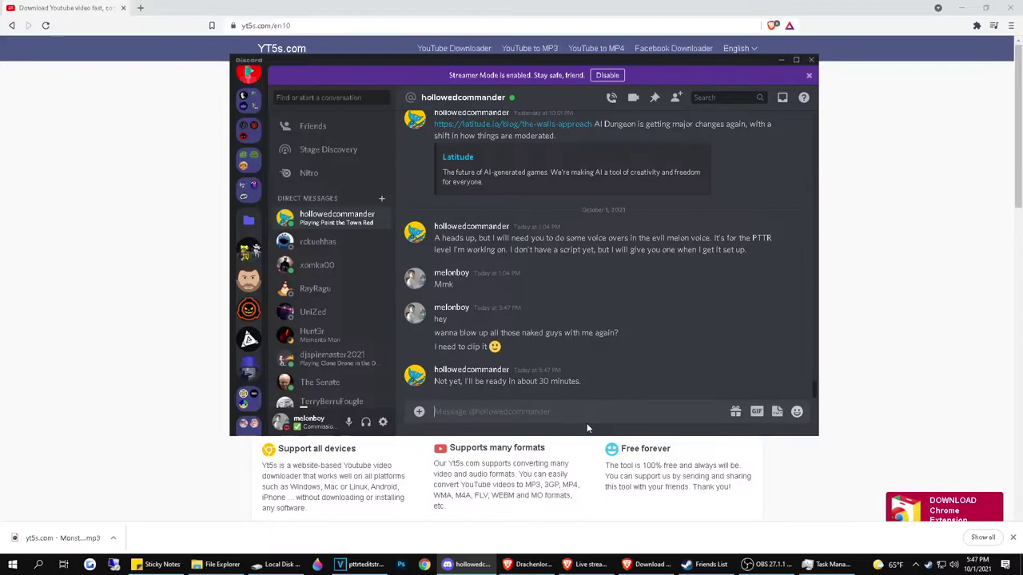
Reply "ok boss" to the contact and switch back to the VEGAS Pro project
type("ok boss")
key("Return")
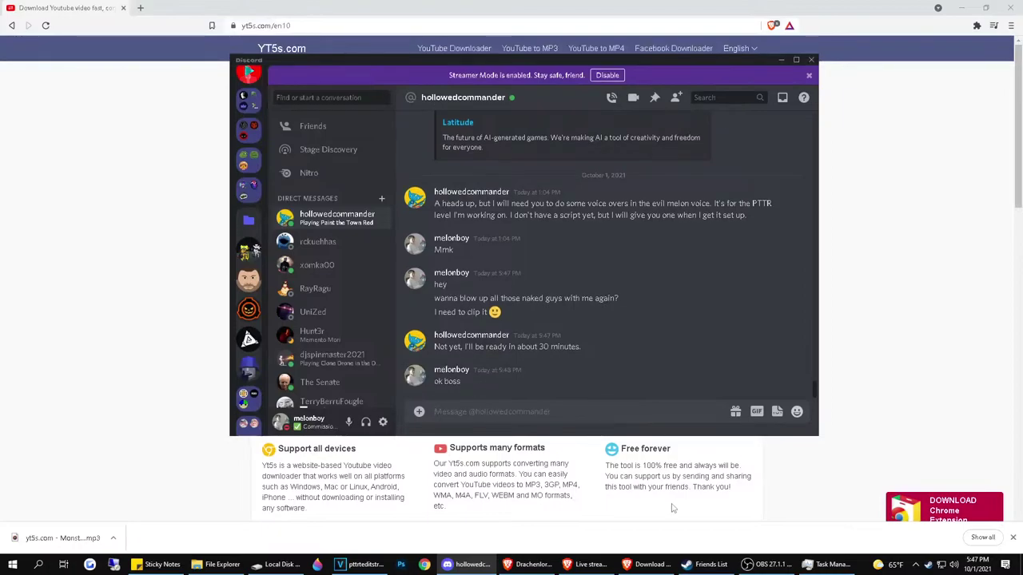
left_click(360, 564)
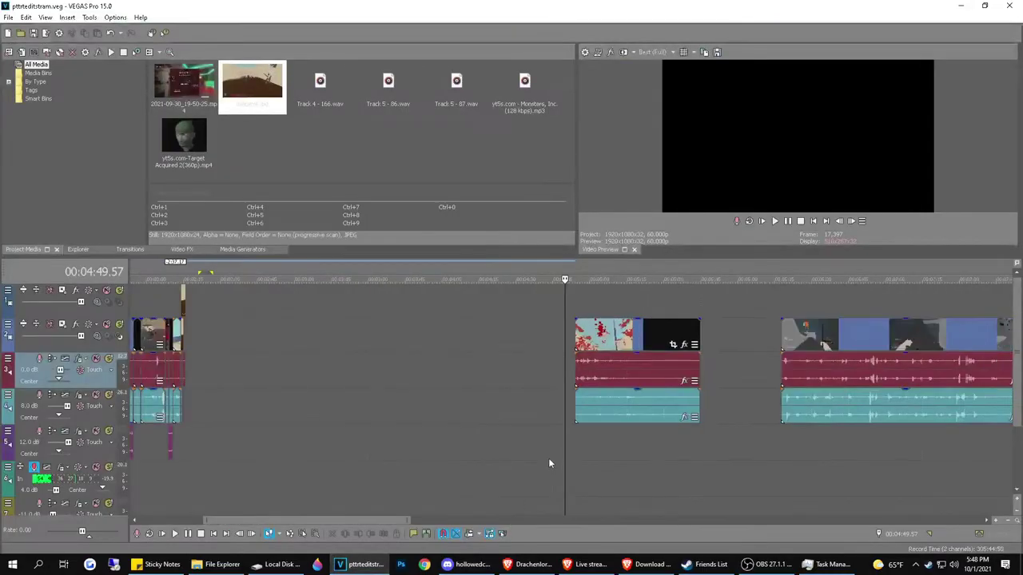
Play the last gameplay clip from around its start near 00:06:24 to check its opening
scroll(548, 458, "down", 5)
left_click(376, 342)
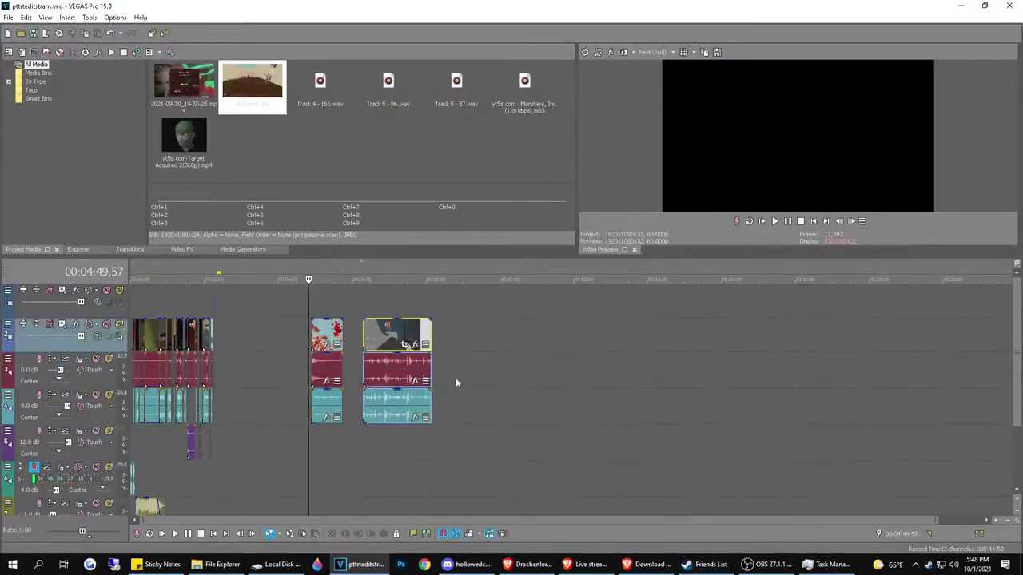
left_click(366, 338)
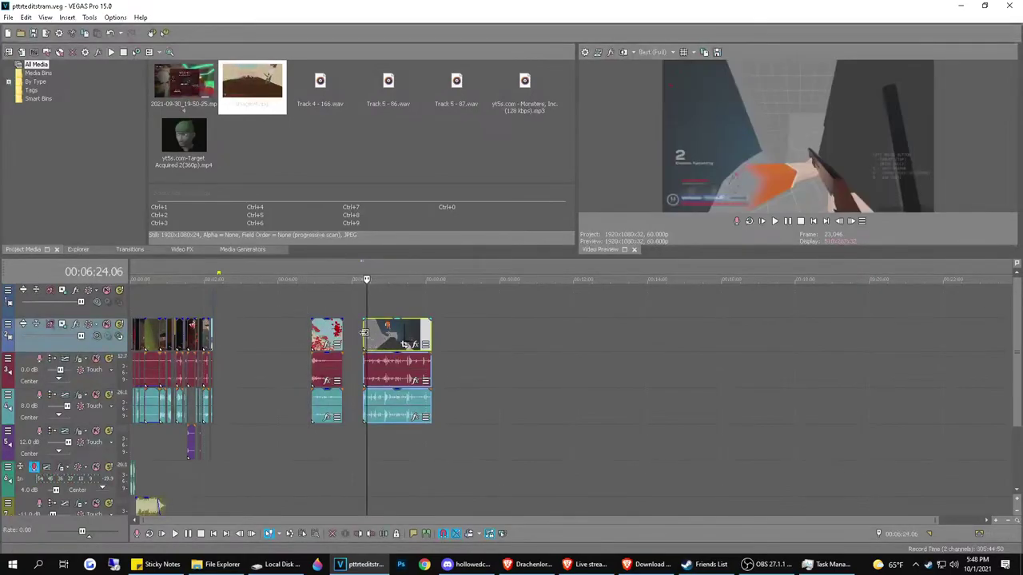
key("space")
scroll(465, 409, "up", 3)
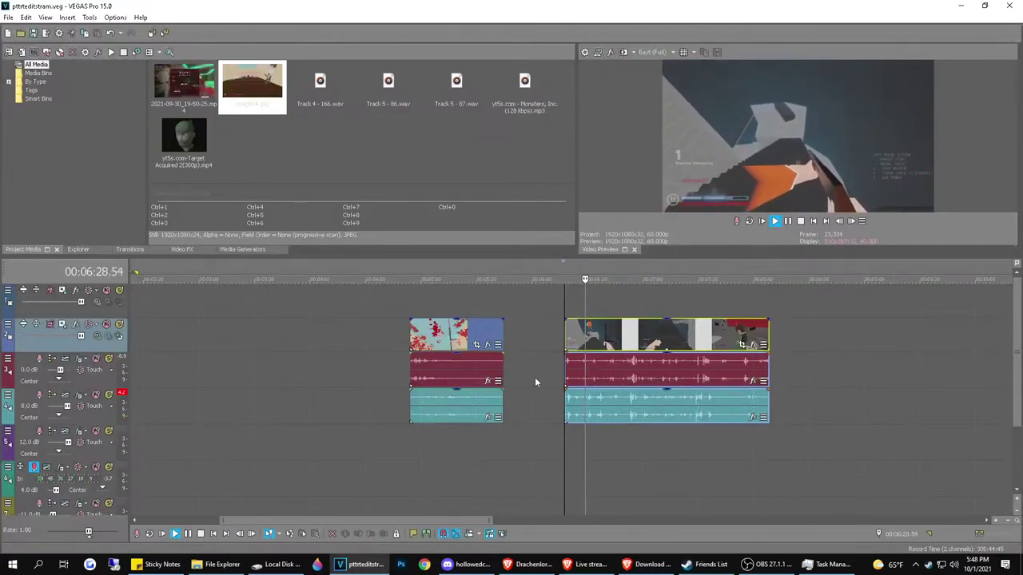
scroll(581, 365, "up", 3)
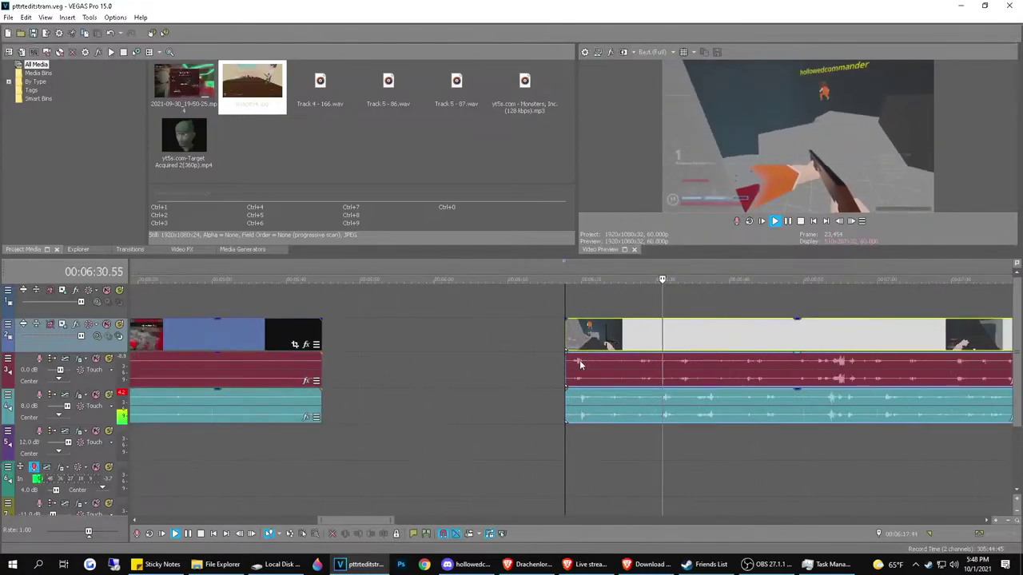
scroll(581, 364, "down", 2)
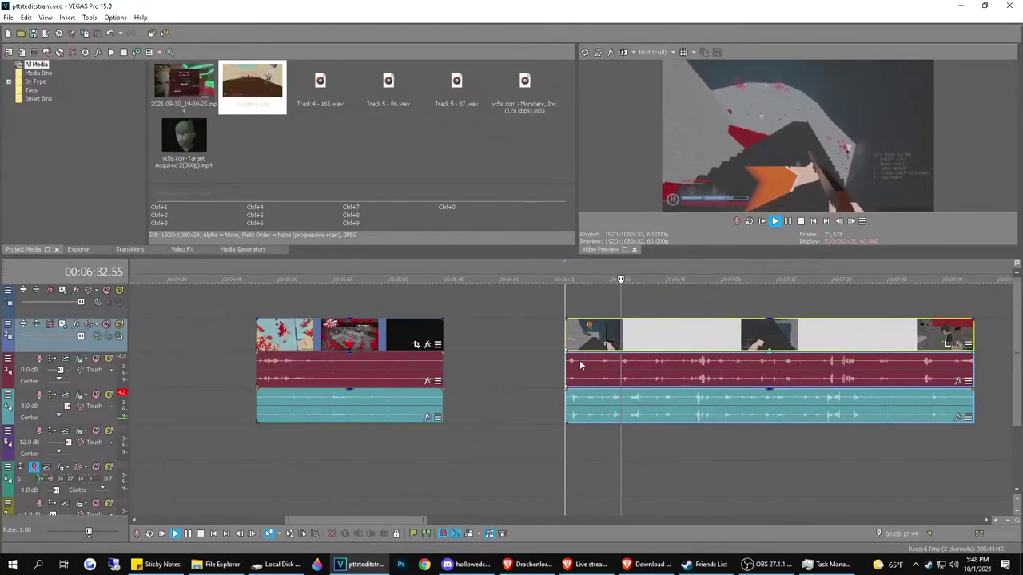
key("space")
scroll(360, 367, "up", 2)
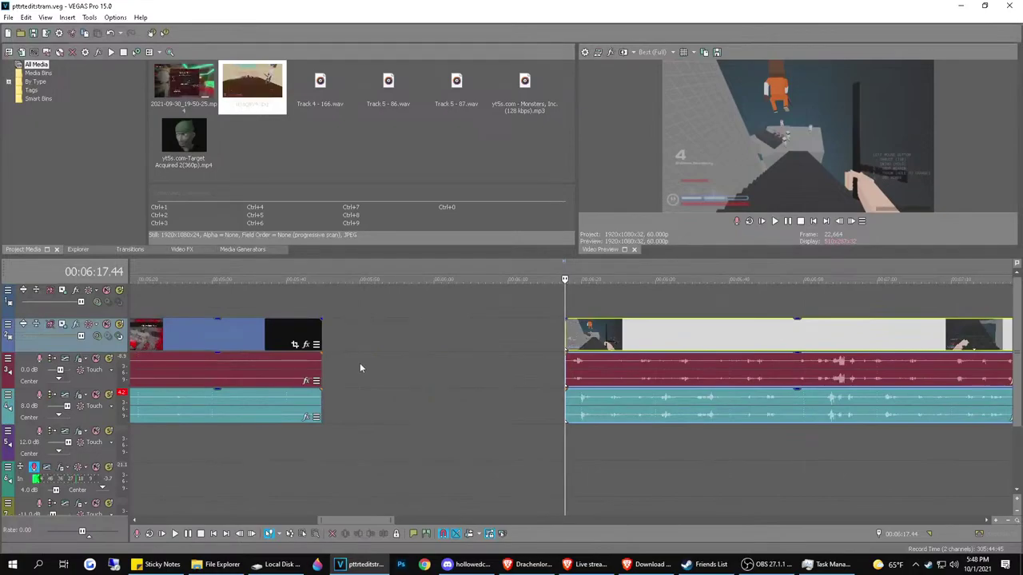
Extend the start of the last gameplay clip slightly earlier, to 00:06:17.31
left_click(310, 334)
left_click(280, 334)
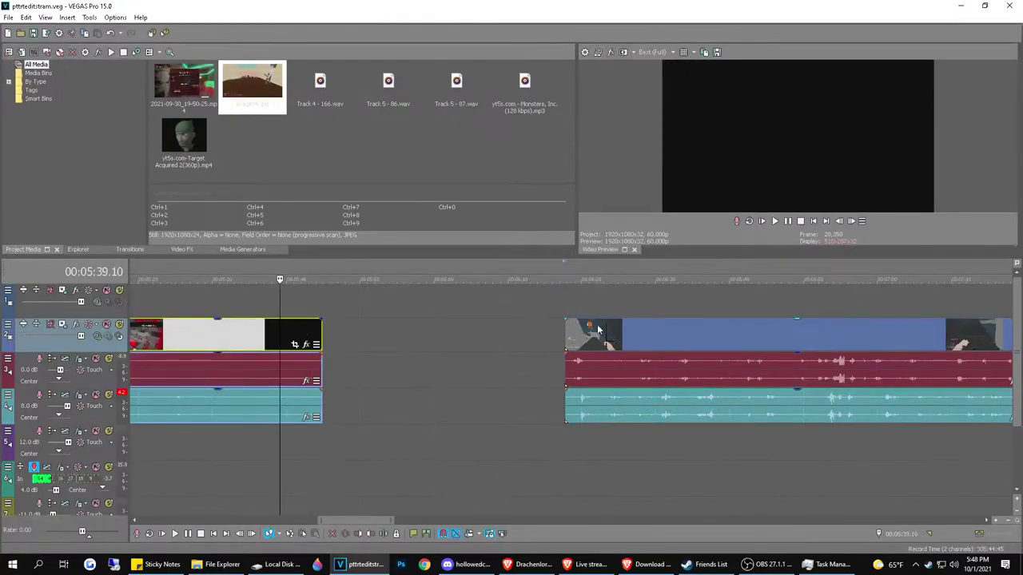
mouse_move(598, 329)
left_mouse_down()
mouse_move(489, 329)
mouse_move(583, 330)
left_mouse_up()
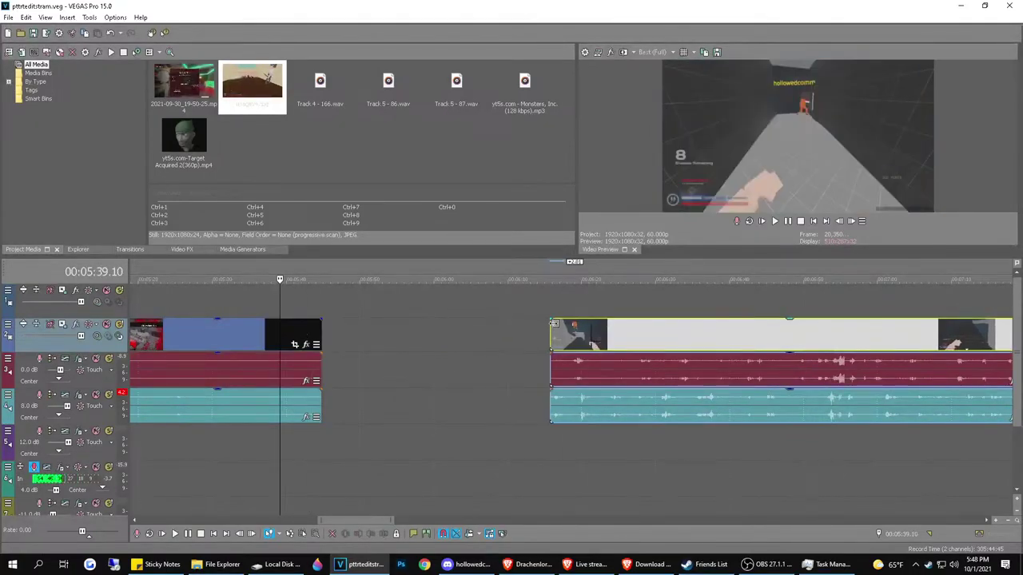
scroll(446, 374, "down", 2)
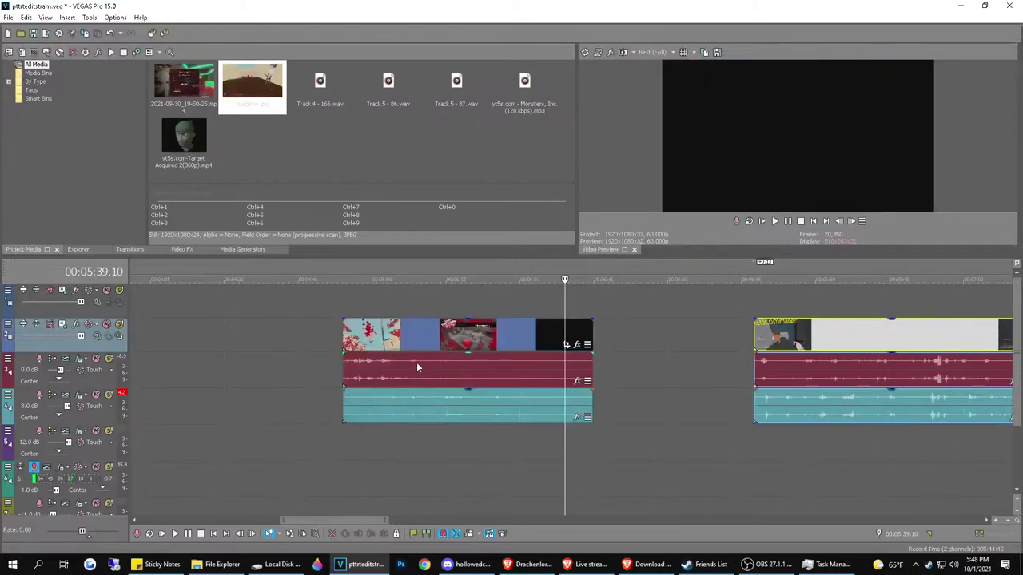
Skim and play the middle gameplay clip around the Winter Base Part 1 loading screen to find the voice lines
left_click(466, 338)
left_click(480, 333)
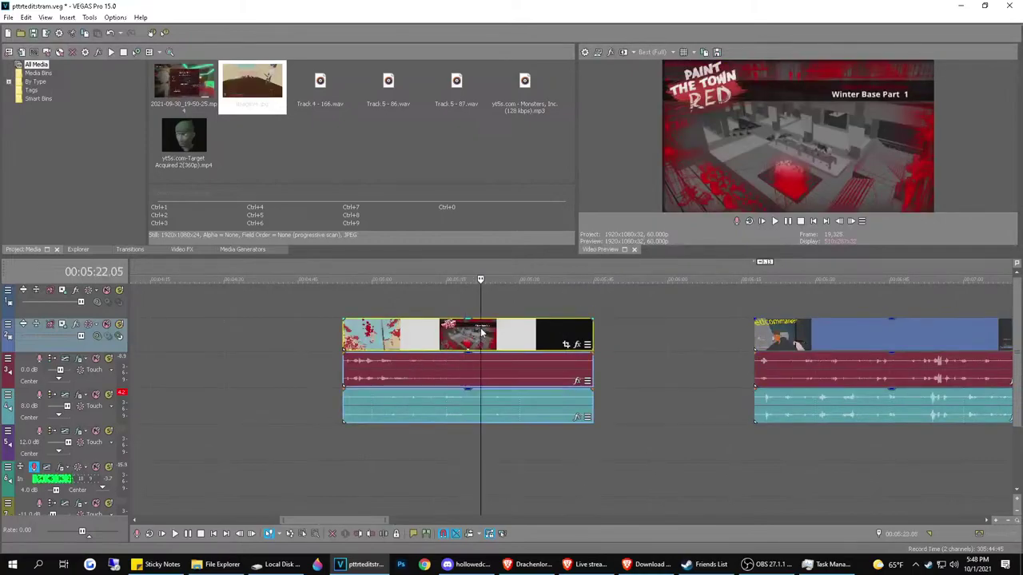
left_click(419, 334)
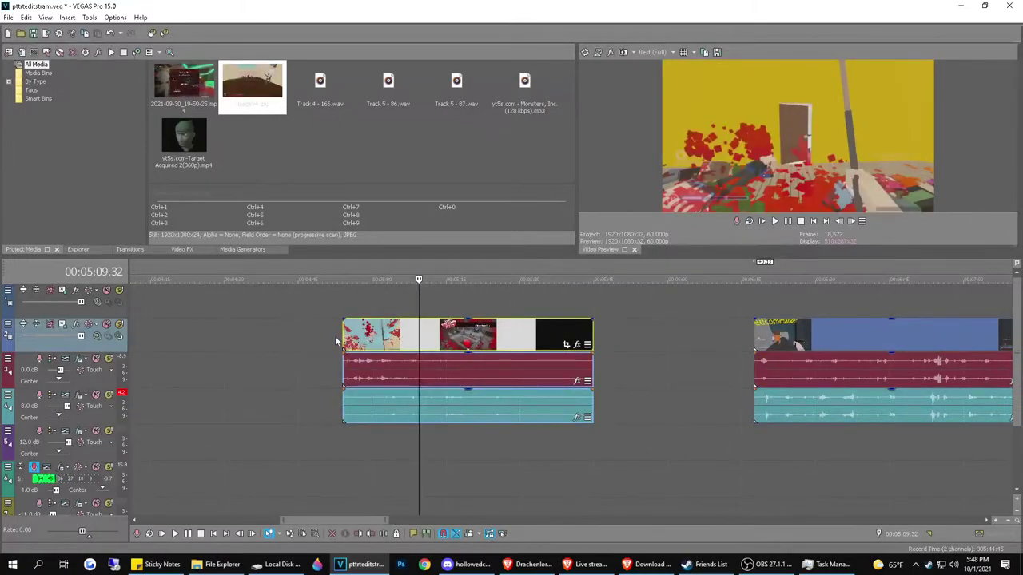
left_click(487, 336)
key("space")
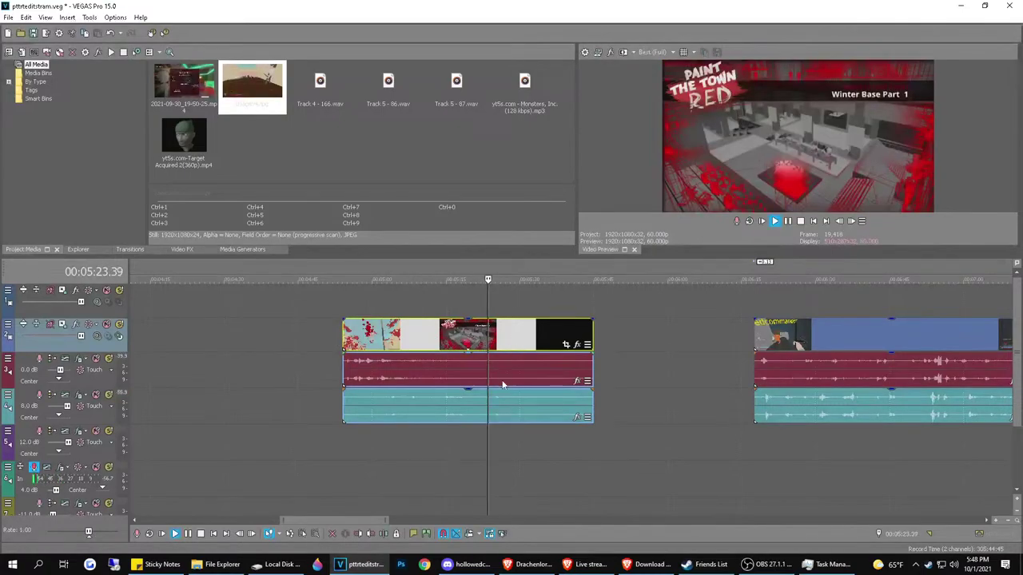
scroll(502, 385, "up", 2)
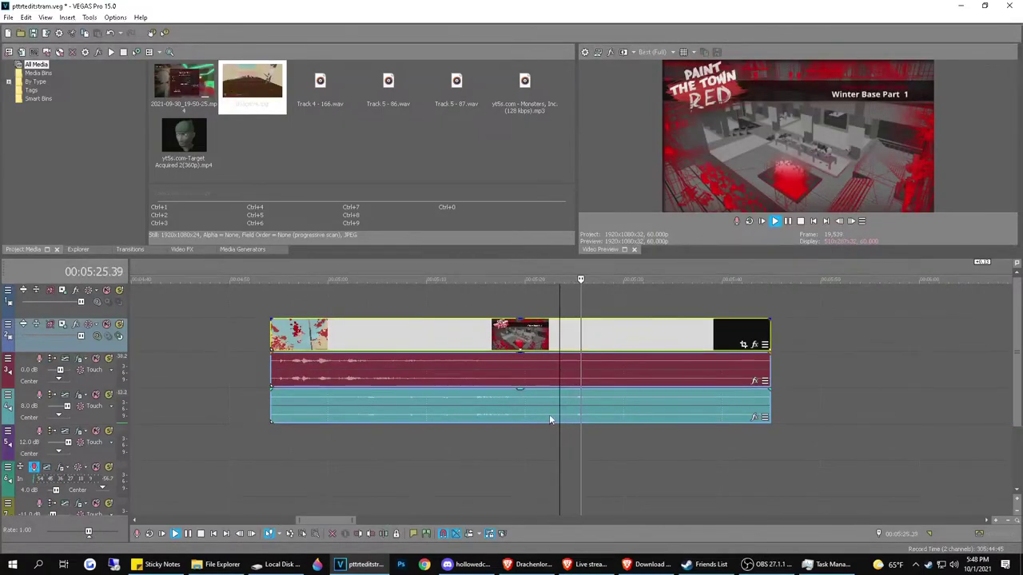
key("space")
left_click(481, 382)
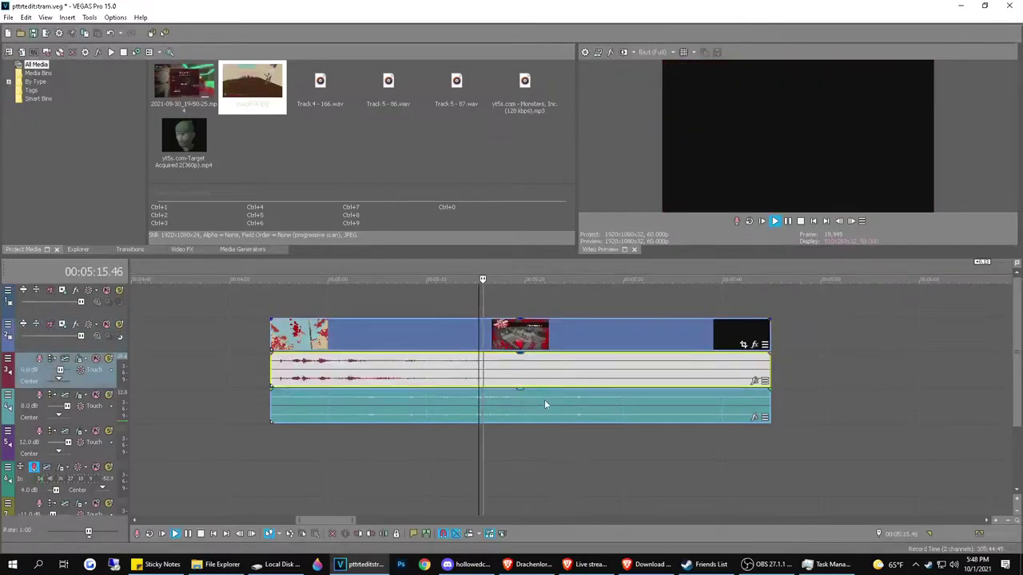
key("space")
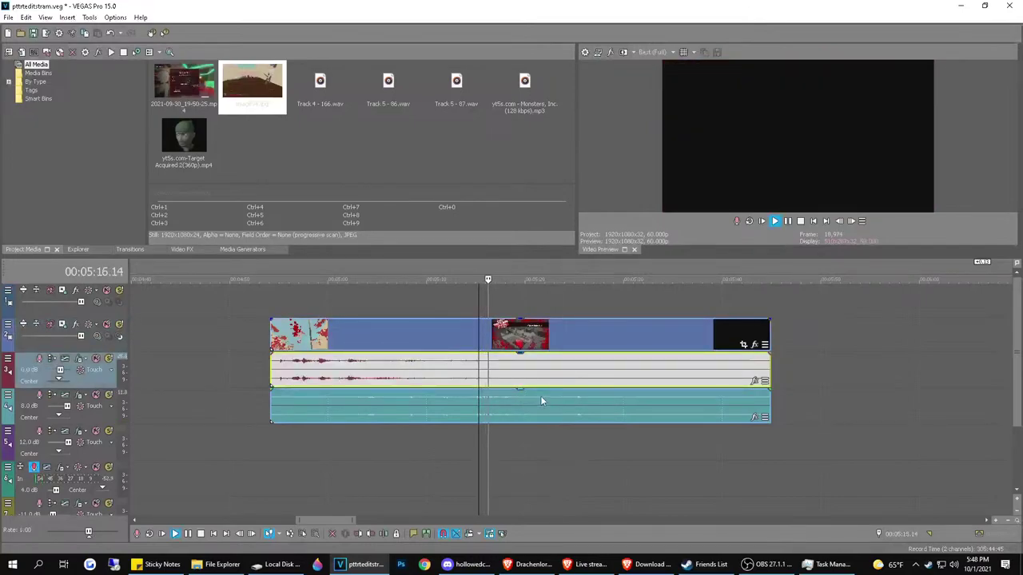
Split the middle gameplay clip at 00:05:14.47 and again at 00:05:19.10 to isolate the short voice segment
left_click(473, 408)
key("space")
key("s")
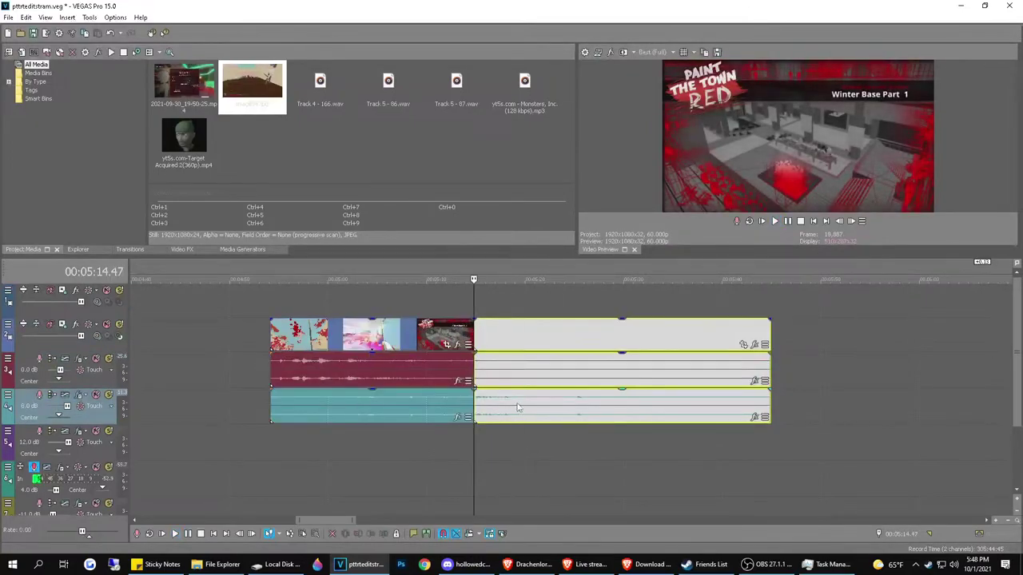
left_click(517, 404)
key("s")
Delete the gameplay section before the 00:05:14.47 split
left_click(500, 392)
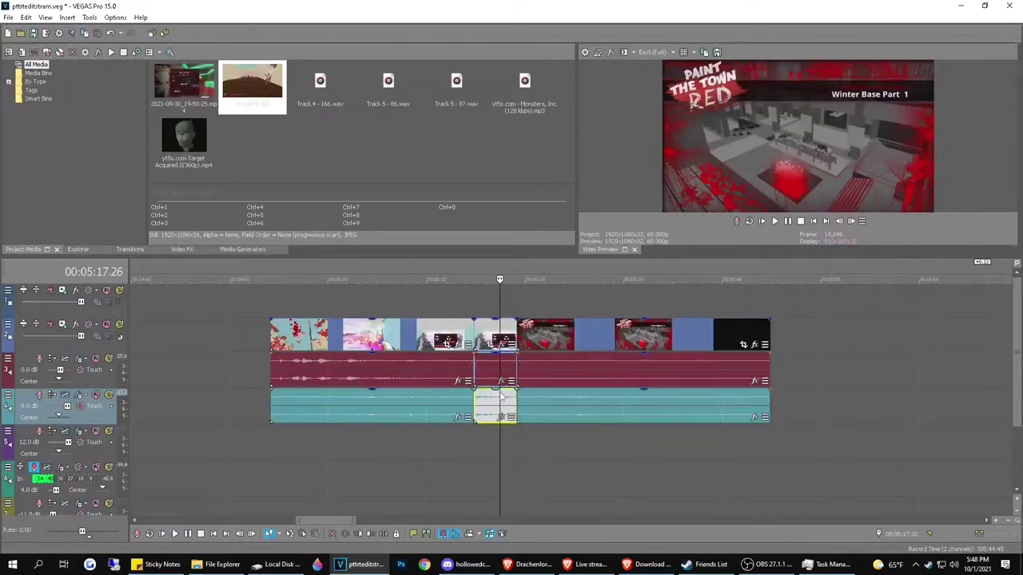
left_click(410, 344)
key("Delete")
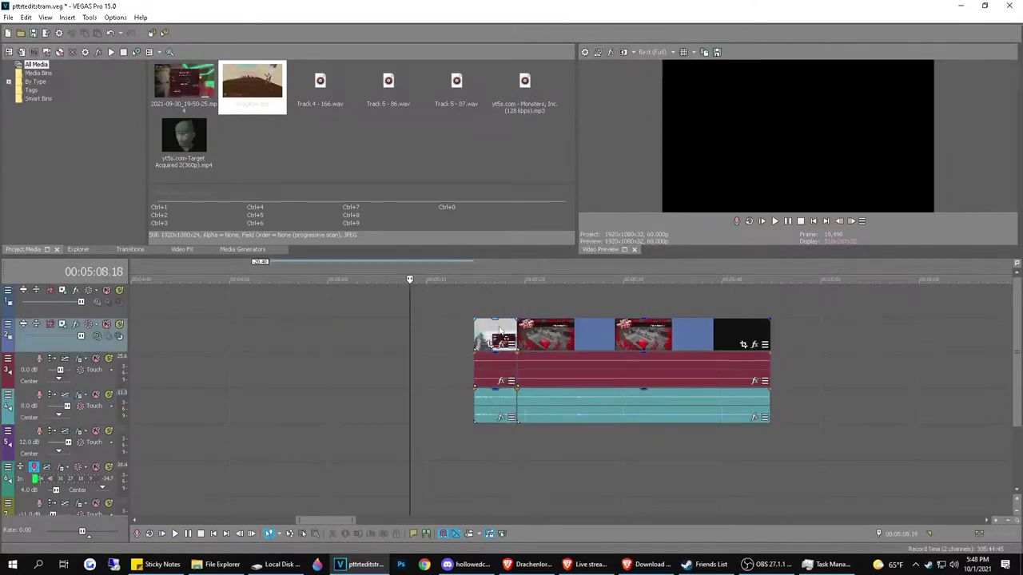
Move the short segment's voice audio to track 5 at 00:05:19.10 and delete that segment's remaining video and game audio
left_click_drag(493, 409, 535, 435)
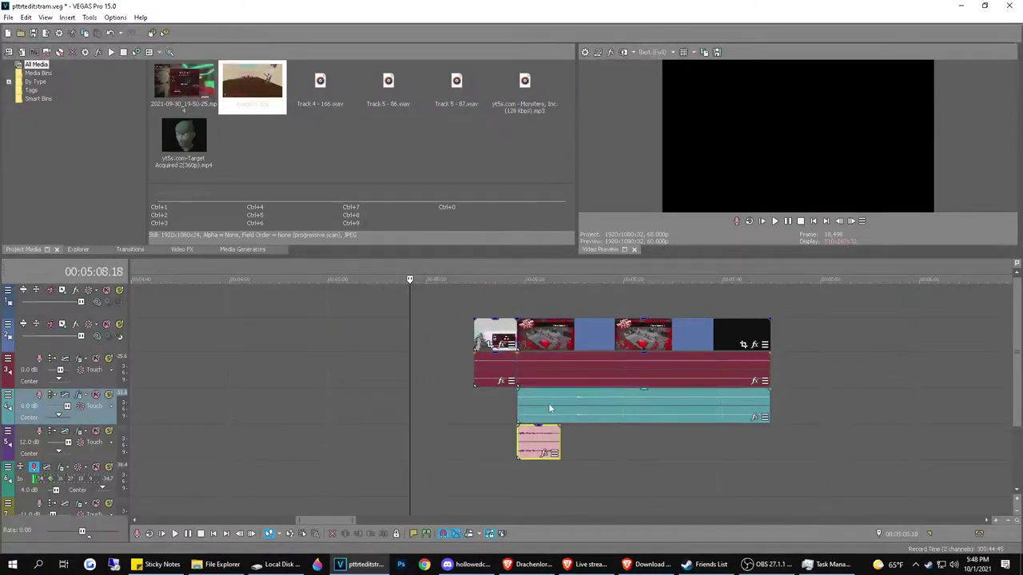
left_click(491, 336)
key("Delete")
left_click_drag(519, 331, 516, 330)
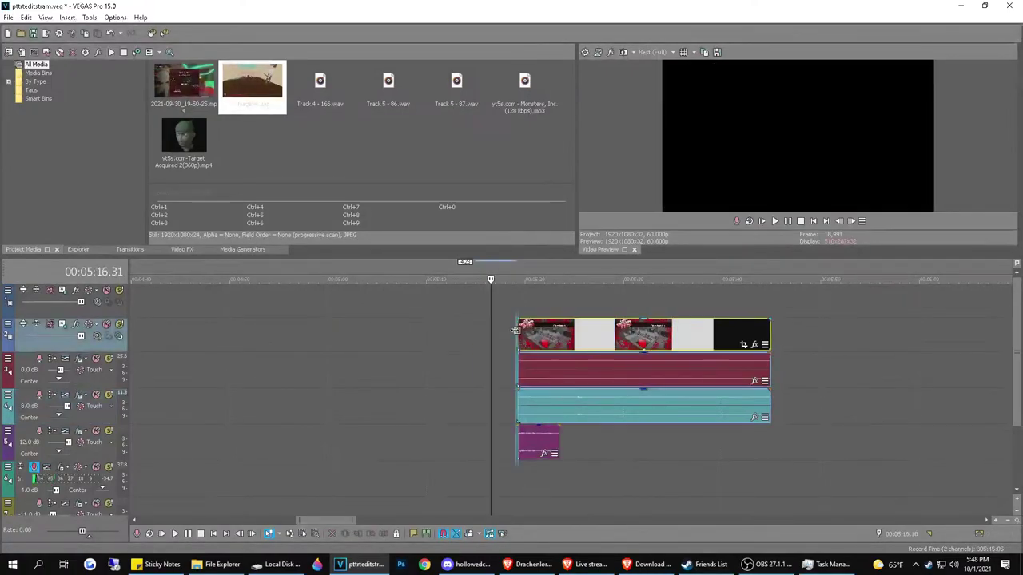
Play the loading screen with the moved voice snippet and shift the snippet on track 5 later by 1:57
key("space")
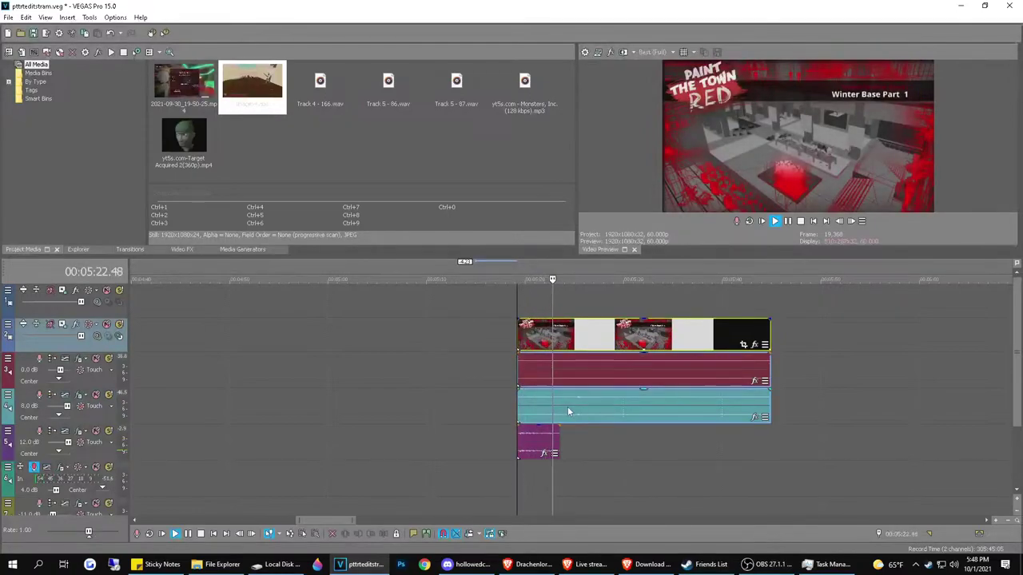
key("space")
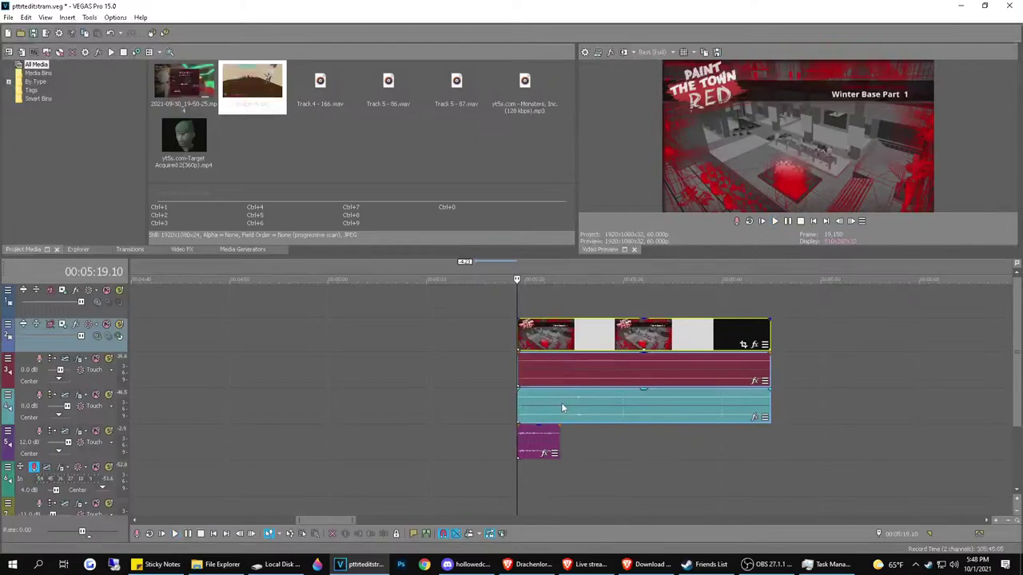
left_click_drag(532, 438, 551, 440)
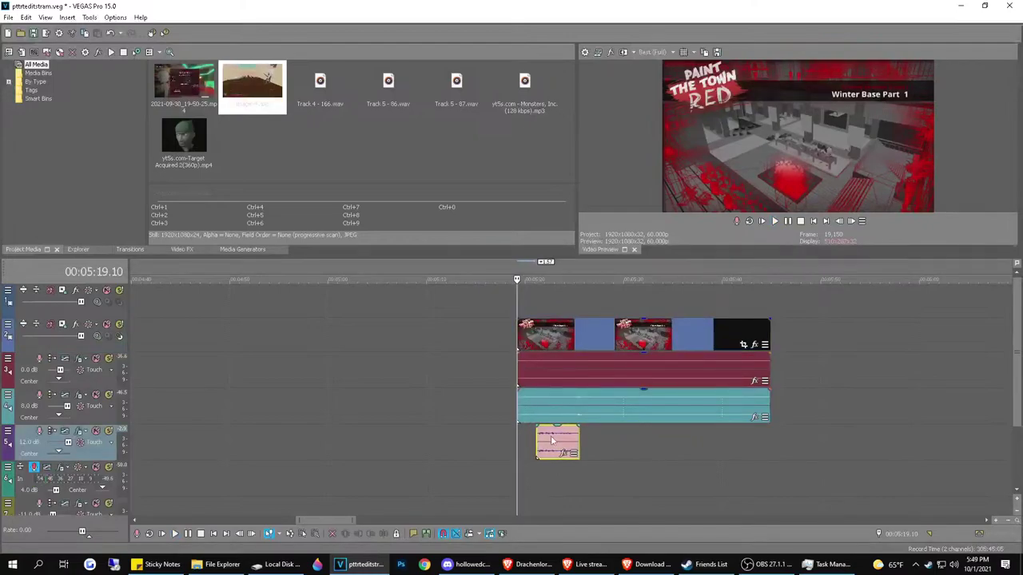
Play past the voice snippet, split the loading-screen clip at 00:05:26.51 and delete the part after it
left_click(573, 415)
key("space")
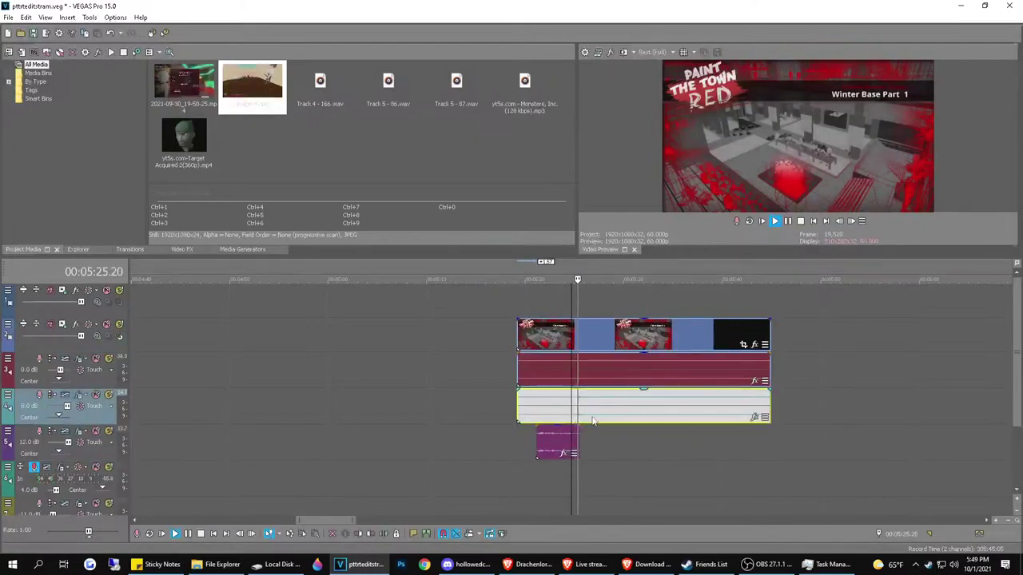
key("s")
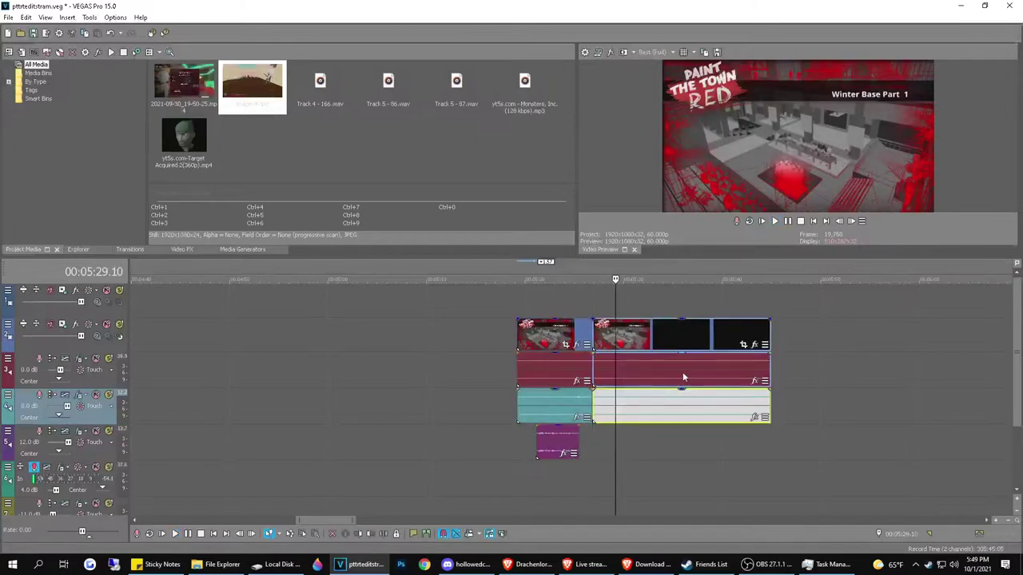
left_click(684, 372)
key("Delete")
Close the empty gap between the loading-screen clip and the following gameplay, and play across the new cut
scroll(519, 363, "down", 2)
right_click(519, 367)
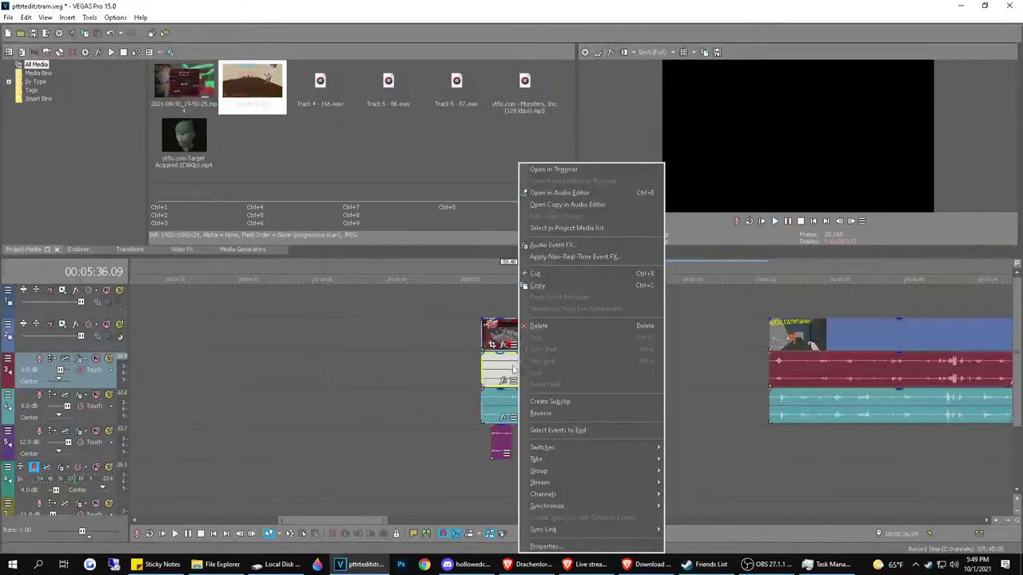
left_click(368, 52)
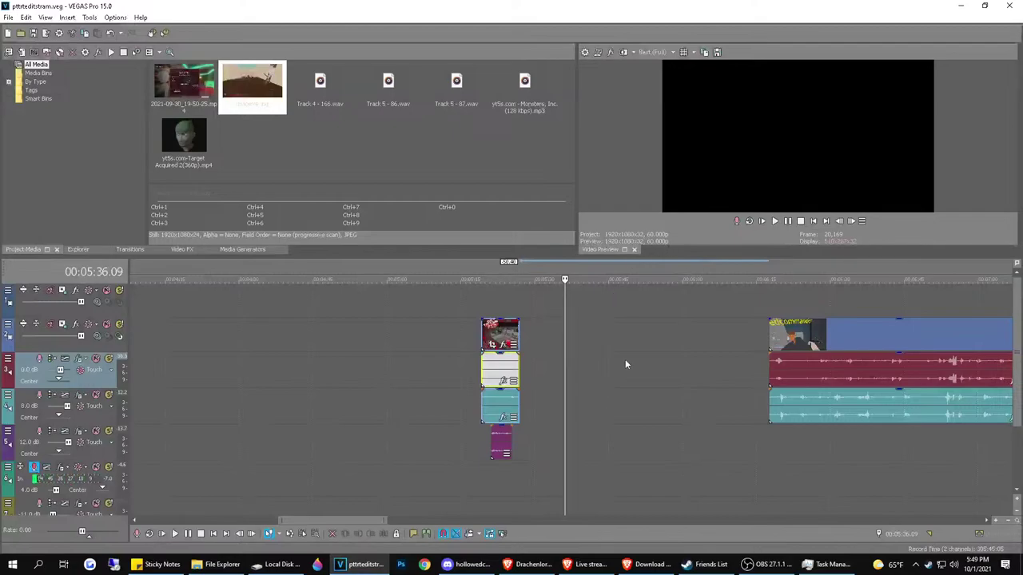
double_click(658, 329)
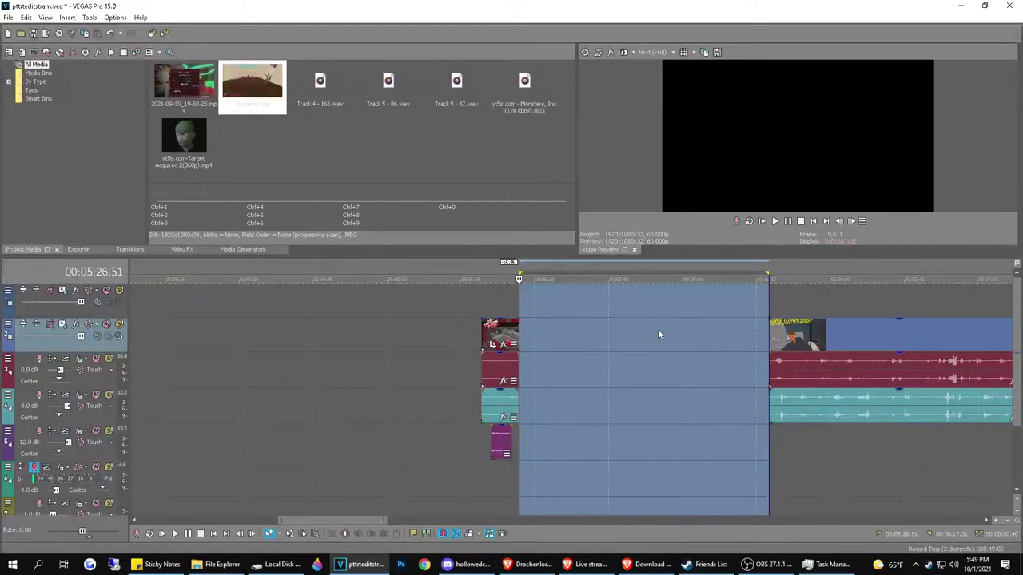
key("Delete")
left_click(489, 317)
key("space")
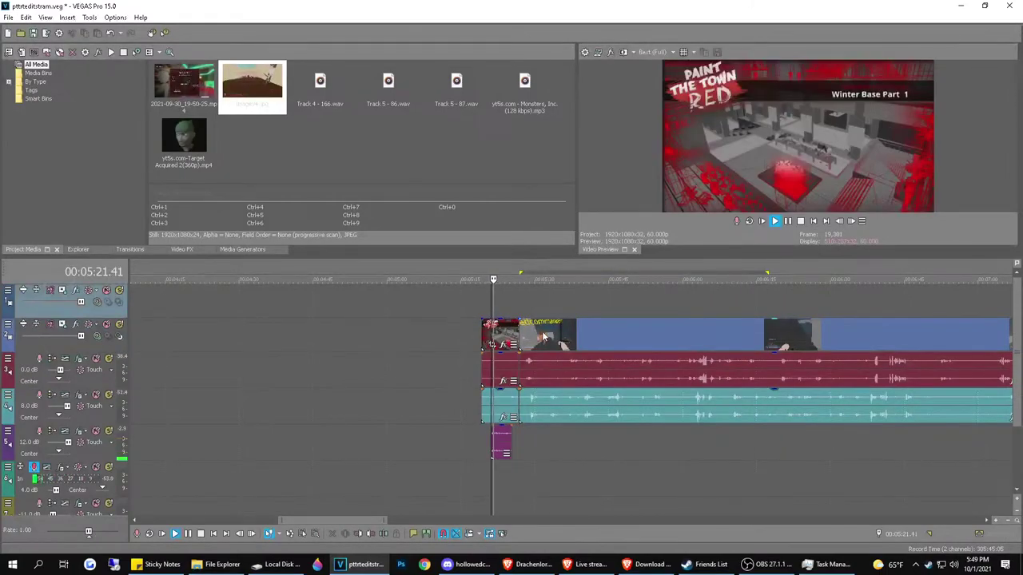
Split the gameplay shortly after its start and silence the track 4 audio of the short first segment
left_click(527, 413)
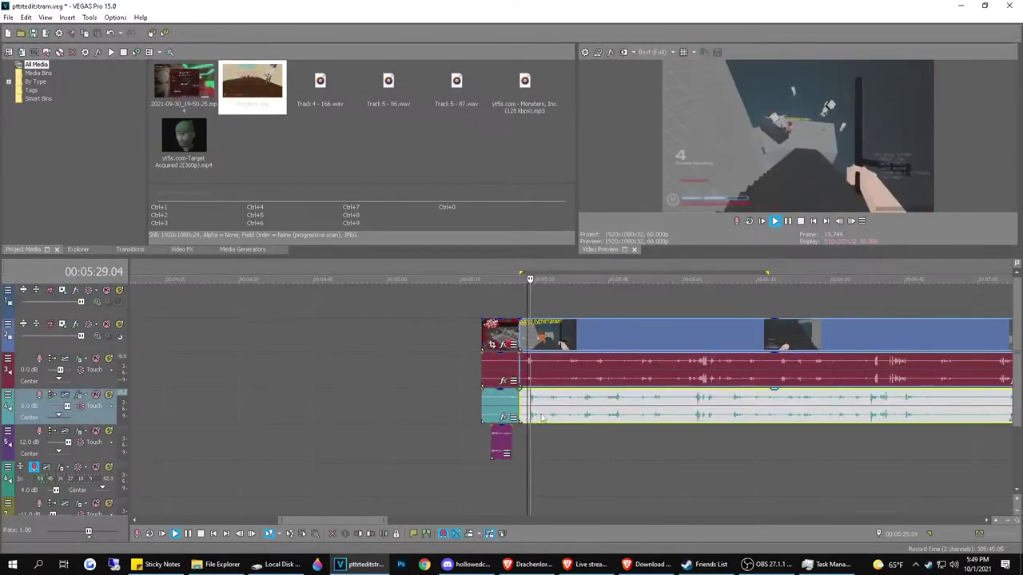
scroll(528, 413, "up", 3)
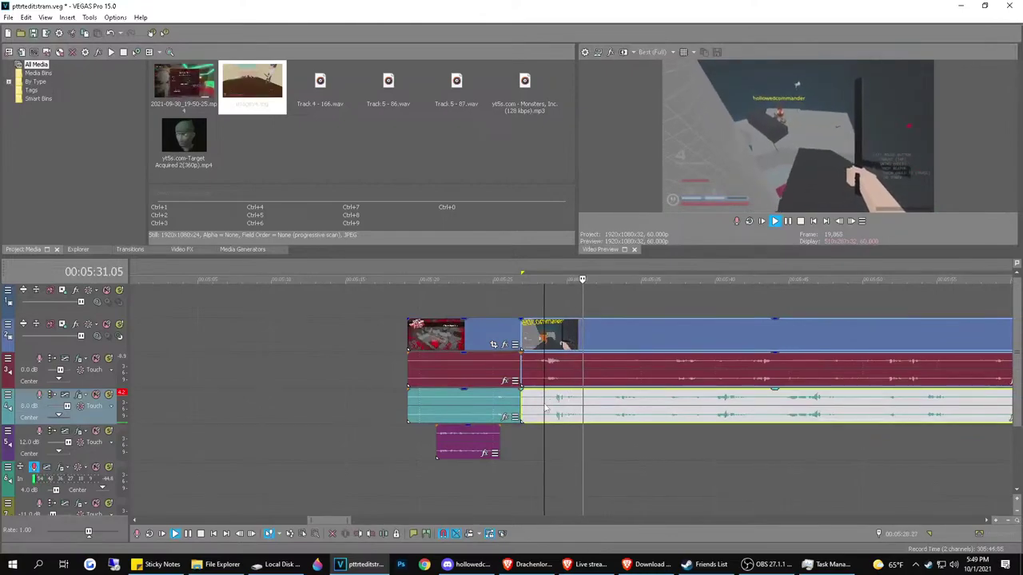
key("space")
key("s")
left_click(528, 402)
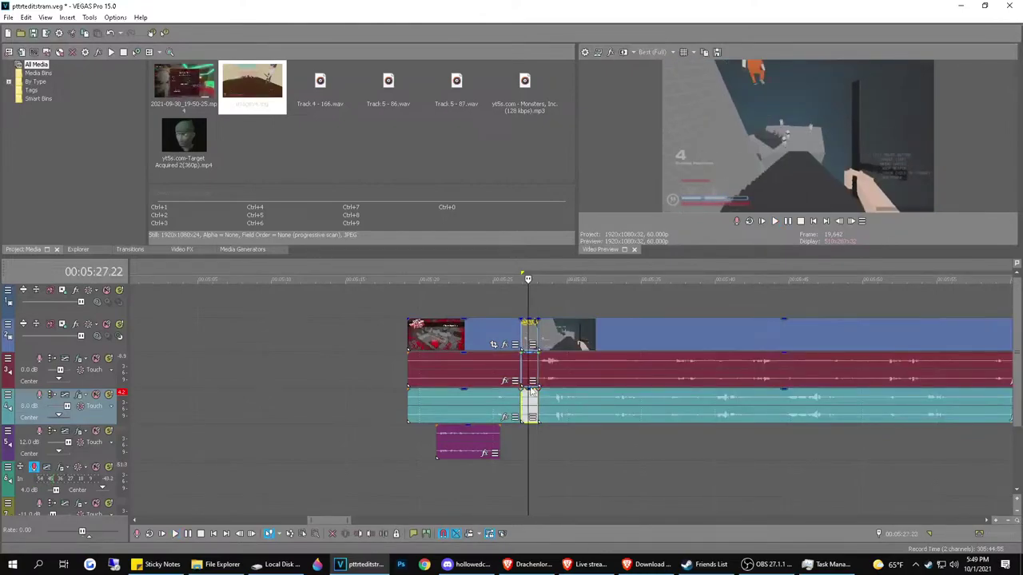
left_click_drag(528, 391, 531, 467)
Play the gameplay, split it again just before the voice starts, and silence the new segment's track 4 audio
left_click(523, 337)
key("space")
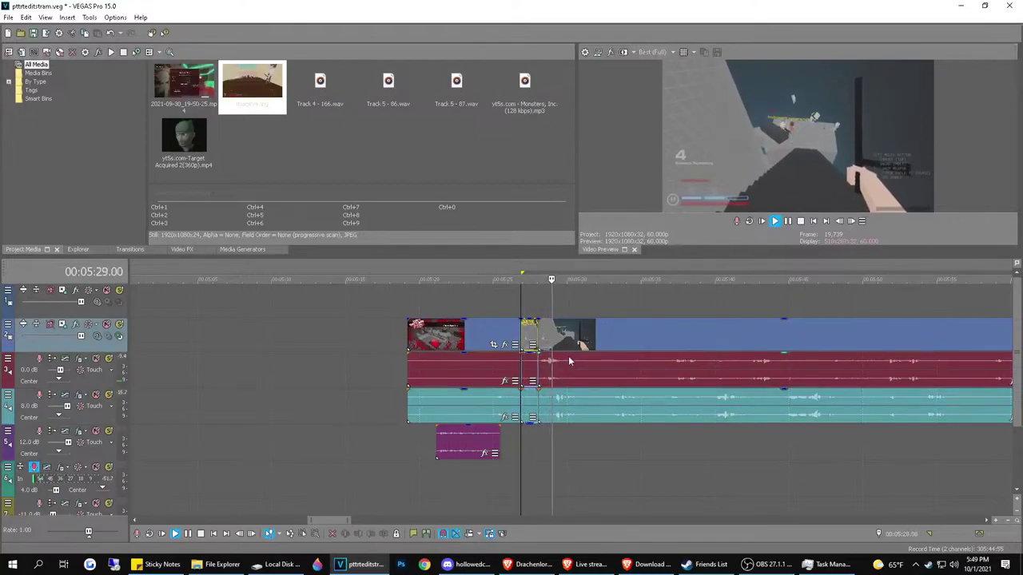
key("space")
left_click(554, 399)
key("space")
scroll(554, 399, "up", 5)
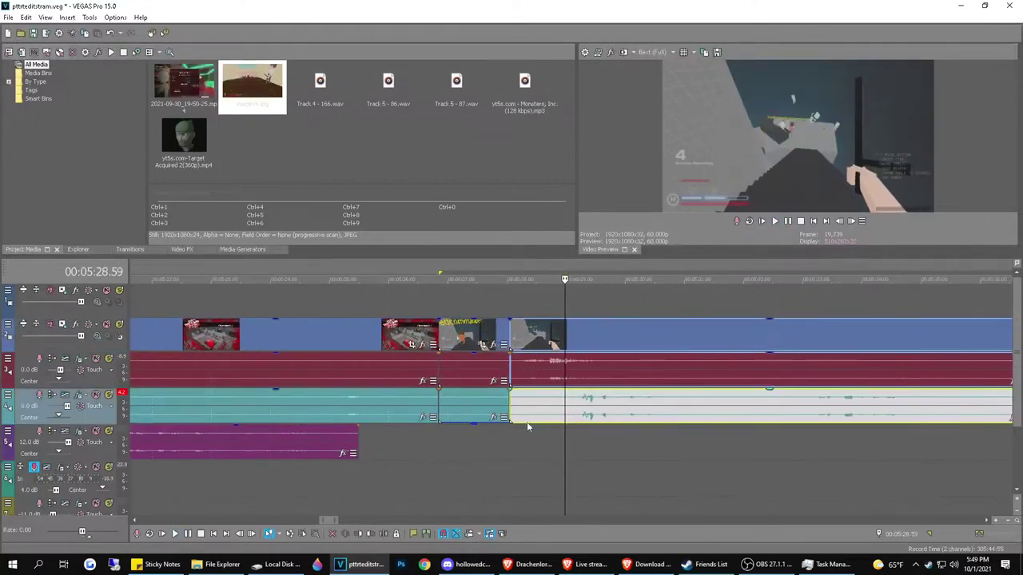
key("s")
left_click(536, 406)
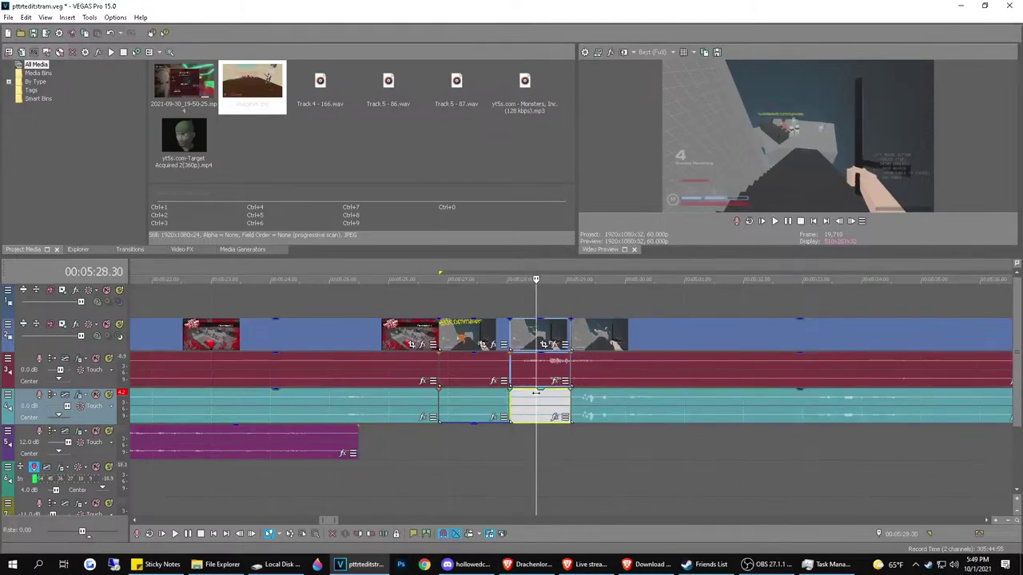
left_click_drag(542, 391, 542, 457)
Split the gameplay at 00:05:31.00, move the preceding segment's voice audio to track 5 starting at that split, and play the section
left_click(474, 403)
key("space")
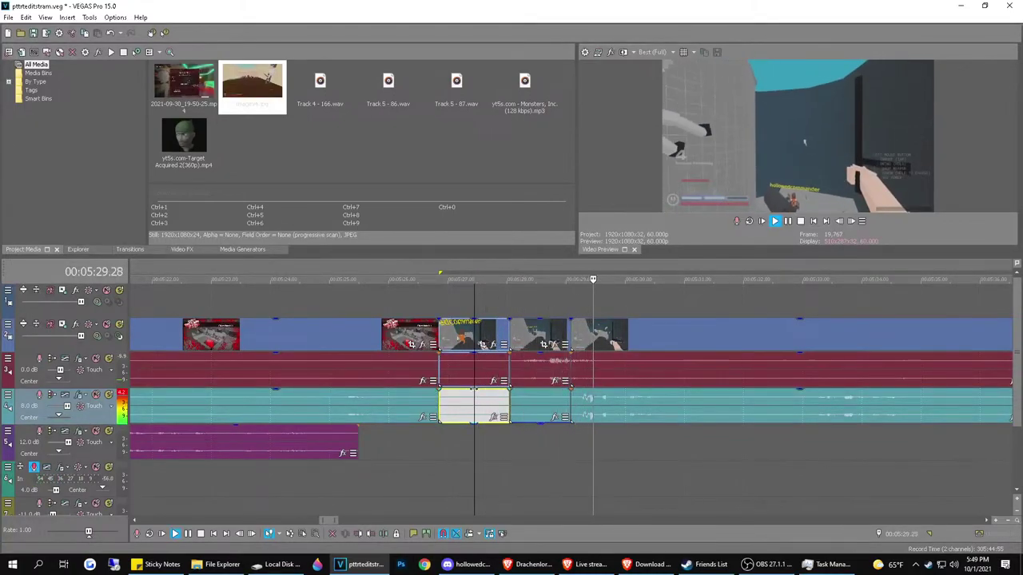
key("space")
left_click(684, 374)
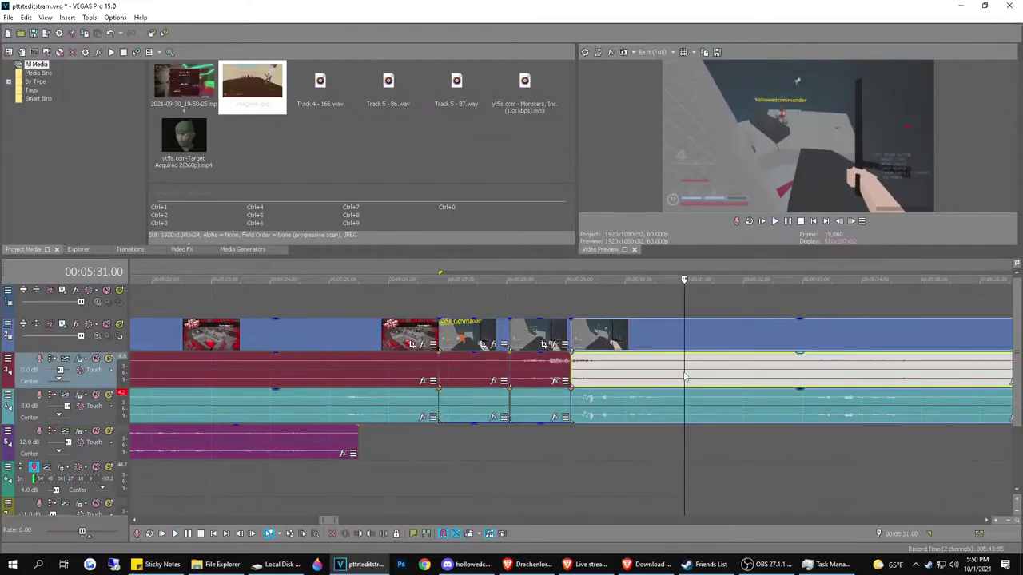
key("s")
left_click(632, 405)
left_click(618, 413)
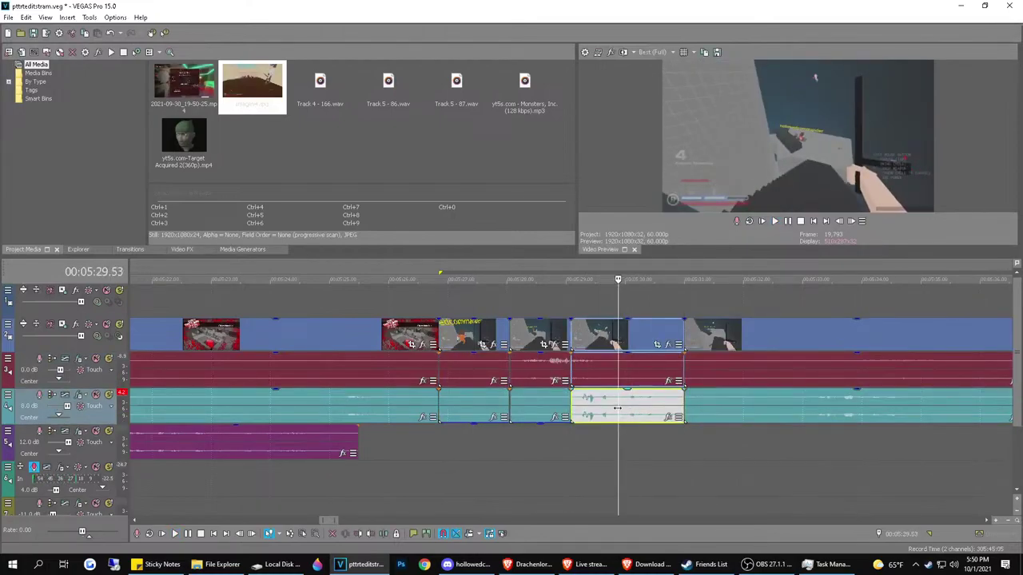
left_click_drag(681, 463, 705, 450)
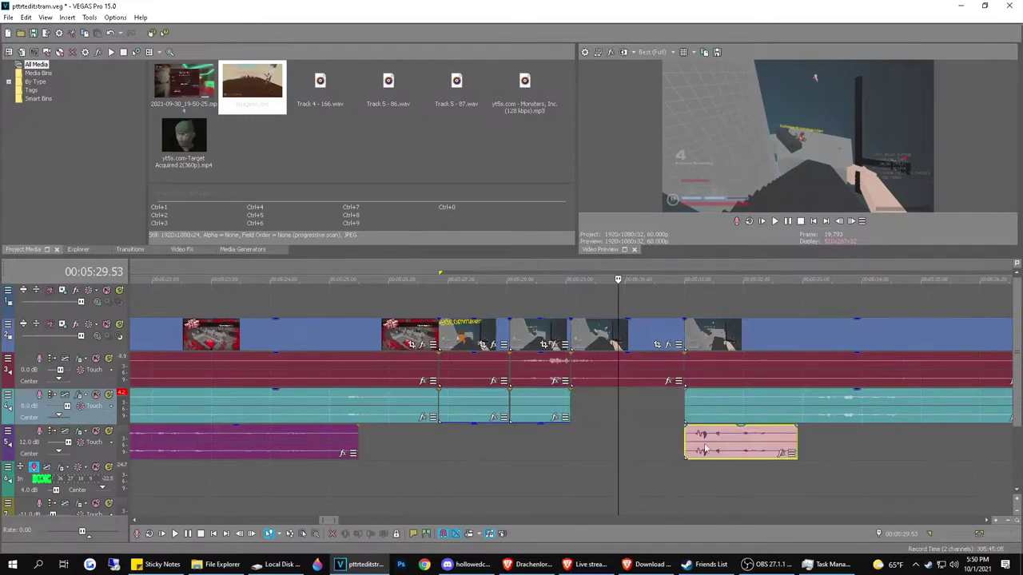
left_click(531, 346)
key("space")
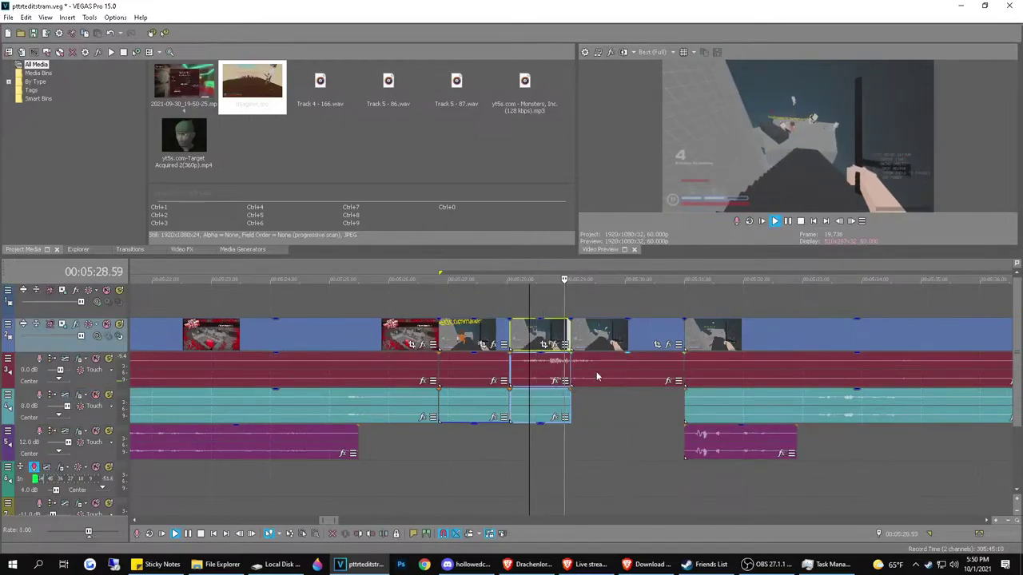
key("space")
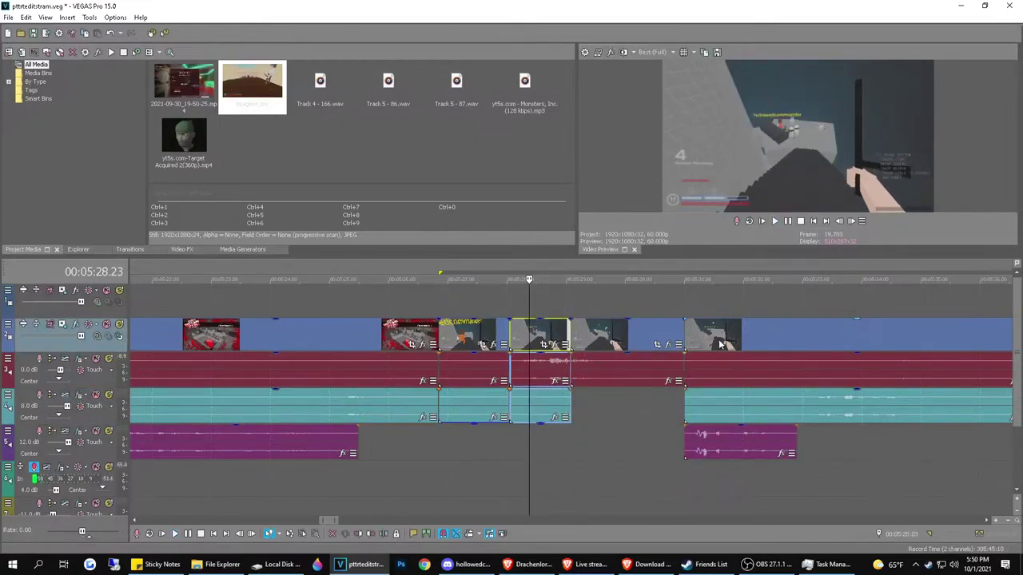
Shift the gameplay after 00:05:31.00 later by about 5 seconds and align the track 5 voice snippet with its start
scroll(633, 352, "down", 3)
left_click_drag(688, 333, 809, 340)
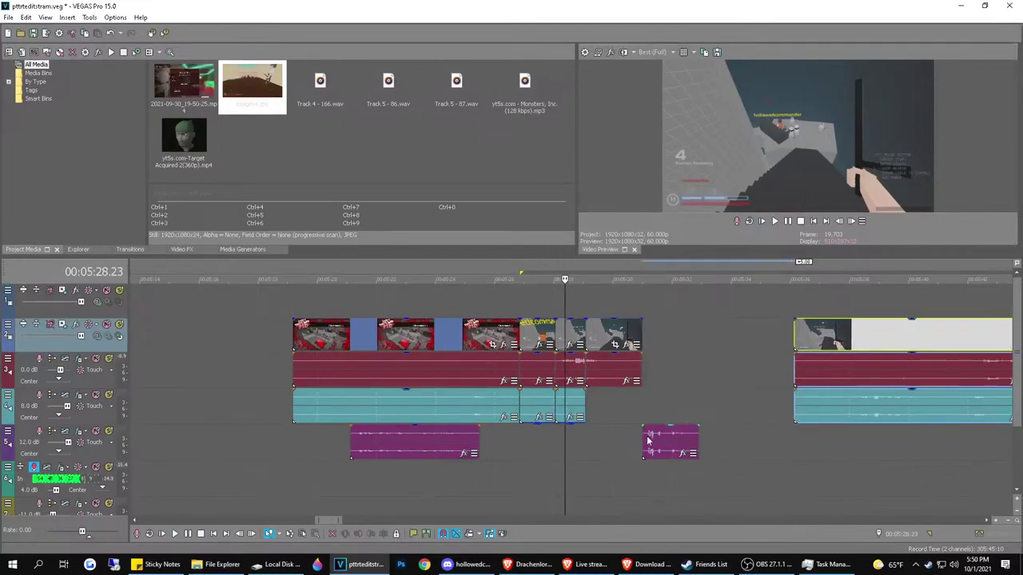
left_click_drag(649, 439, 801, 441)
Play the short segments and split the gameplay at 00:05:28.44 and 00:05:28.55 to isolate an 11-frame fragment
left_click(546, 308)
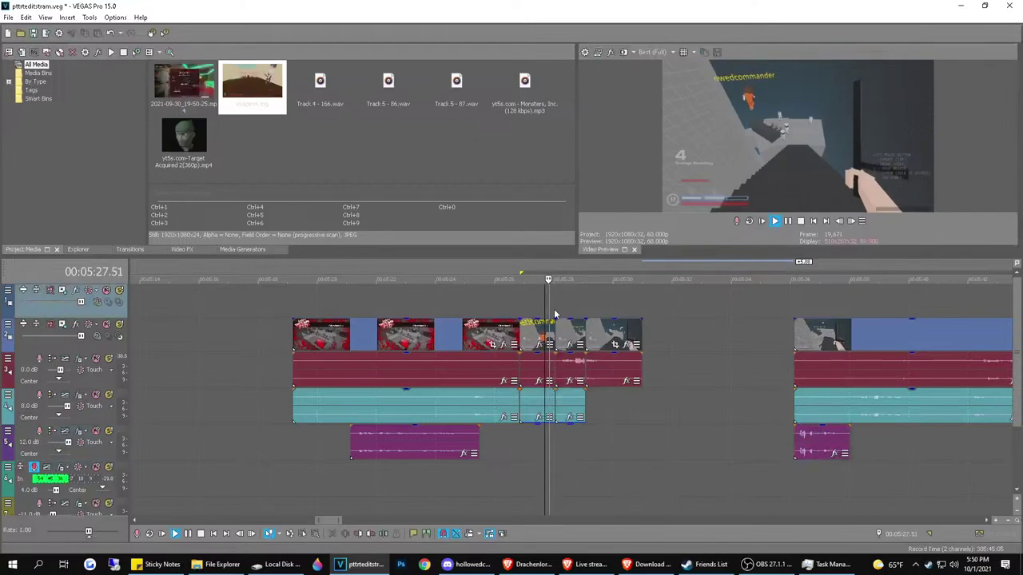
key("space")
left_click(579, 326)
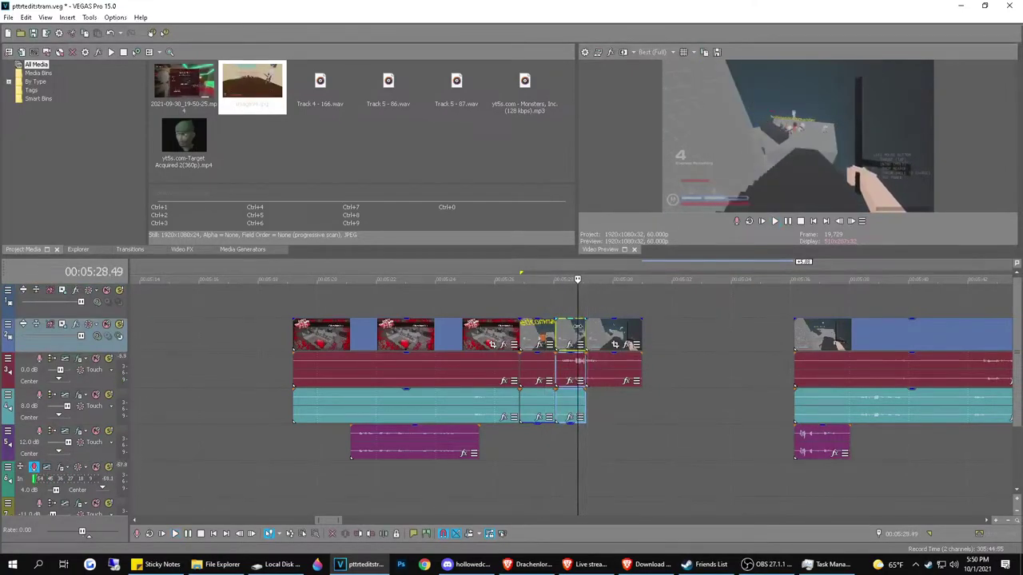
key("space")
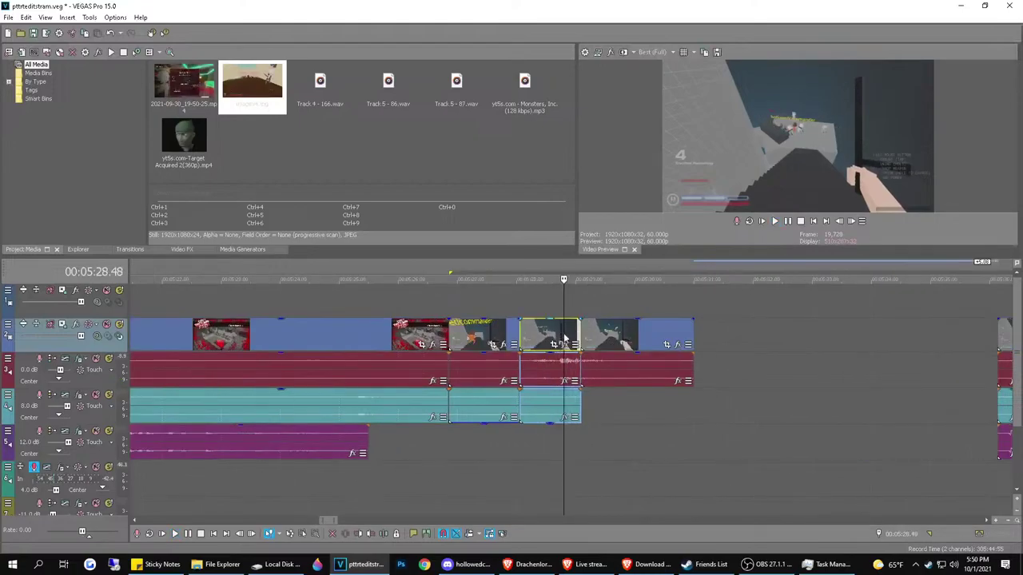
key("space")
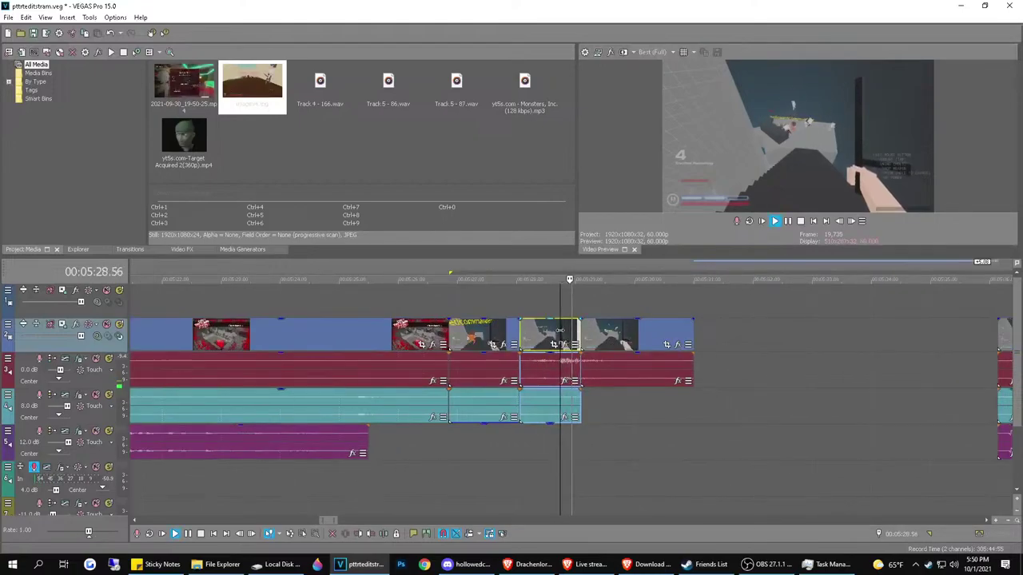
key("space")
key("s")
key("space")
key("space")
left_click(570, 338)
key("s")
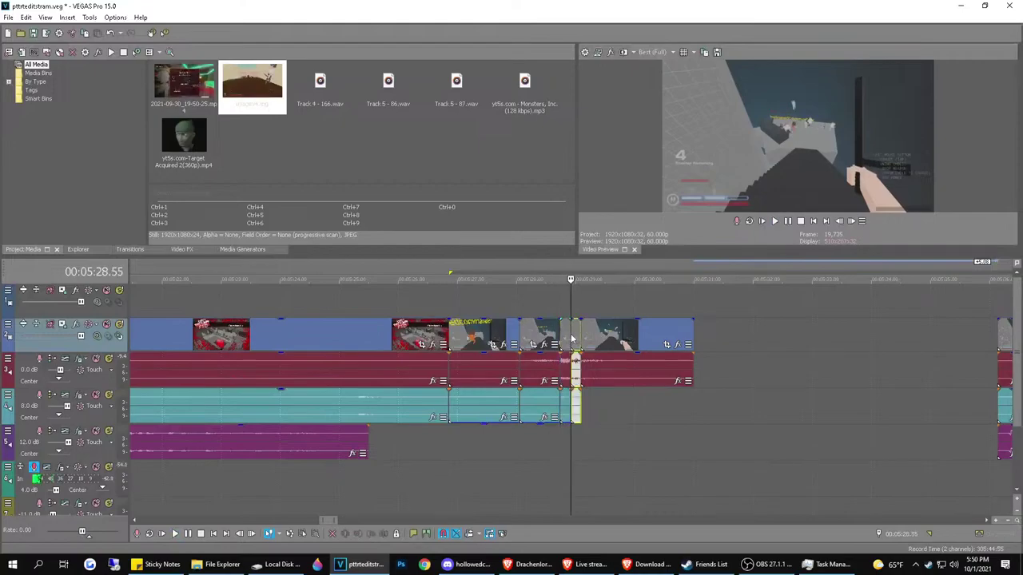
Copy the 11-frame fragment between the two splits and shift the two clips following it later to make room
key("space")
key("space")
double_click(569, 336)
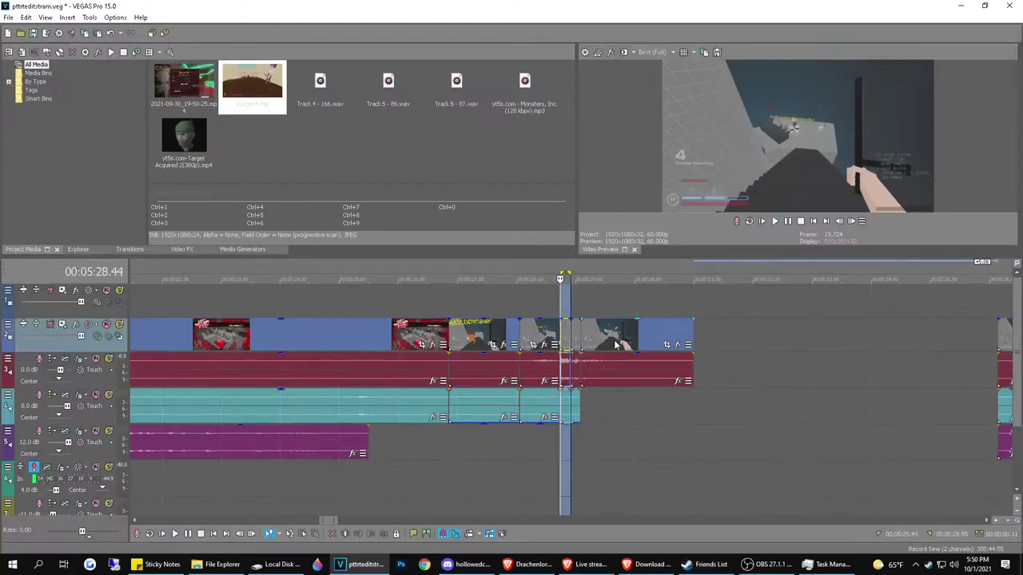
left_click(587, 329)
key("space")
key("space")
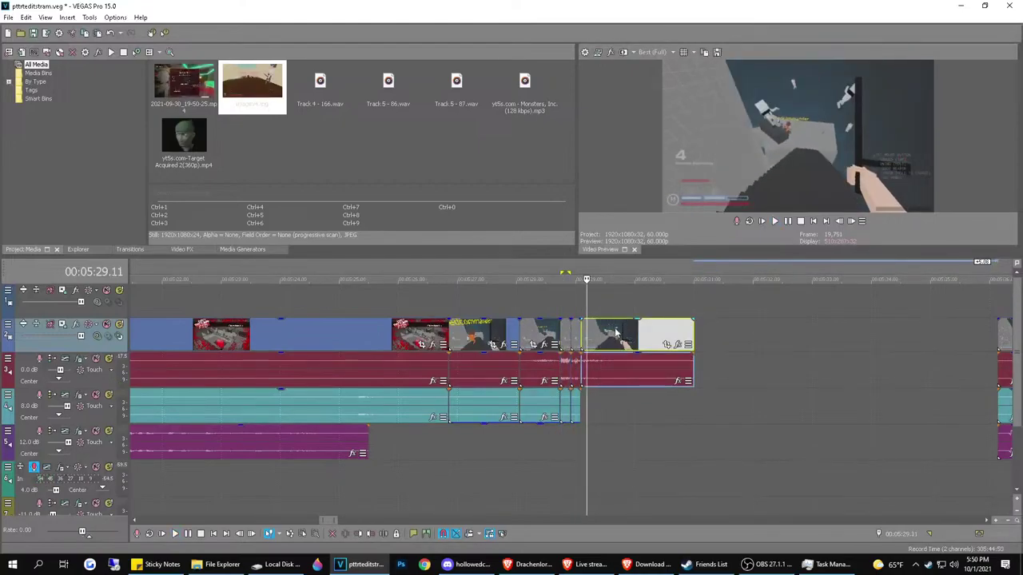
left_click_drag(616, 333, 732, 332)
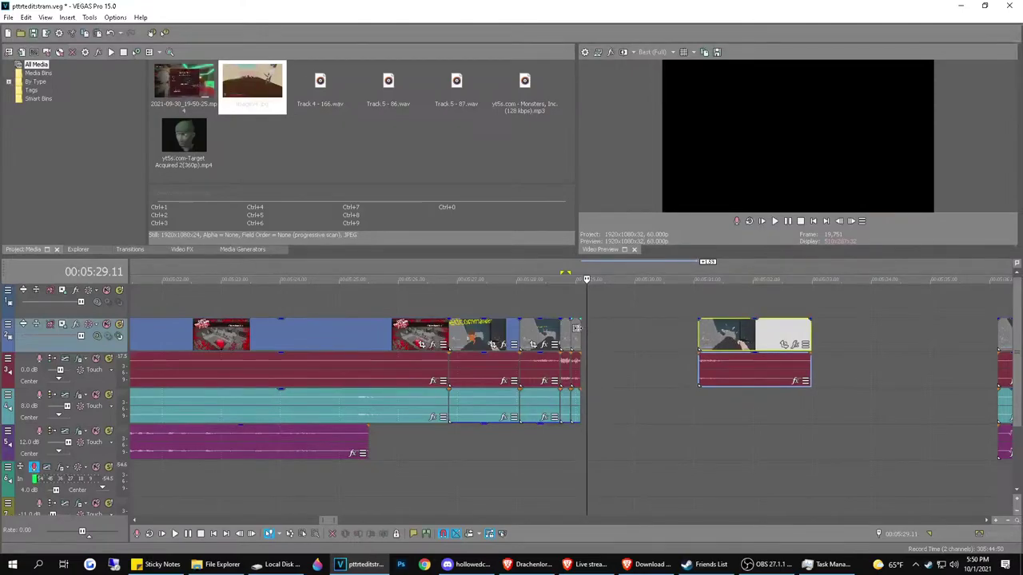
left_click_drag(576, 328, 669, 320)
Paste four copies of the fragment back to back from 00:05:28.55 and play the repeated section
left_click(573, 334)
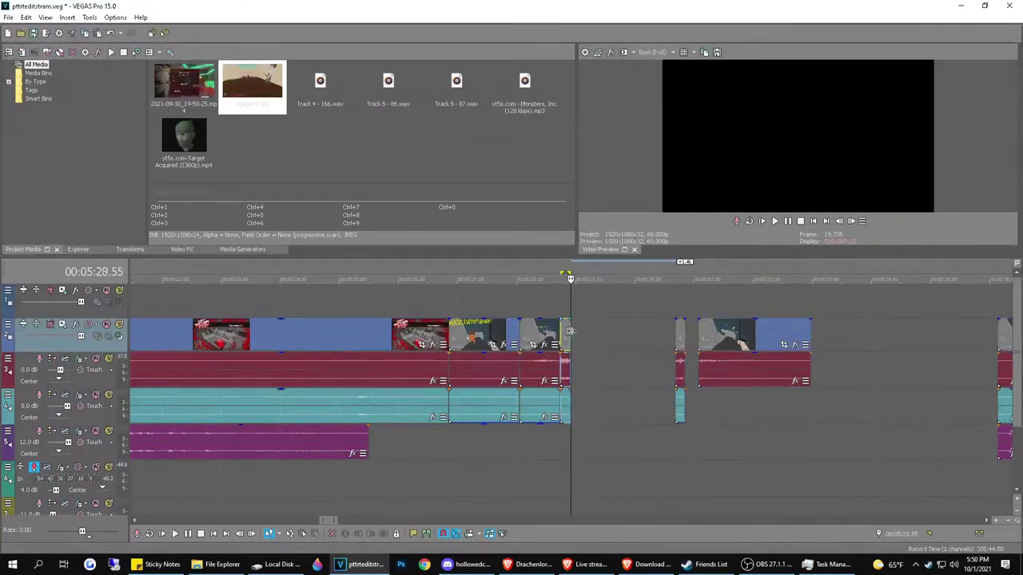
key("ctrl+v")
key("ctrl+v")
key("ctrl+v")
key("ctrl+v")
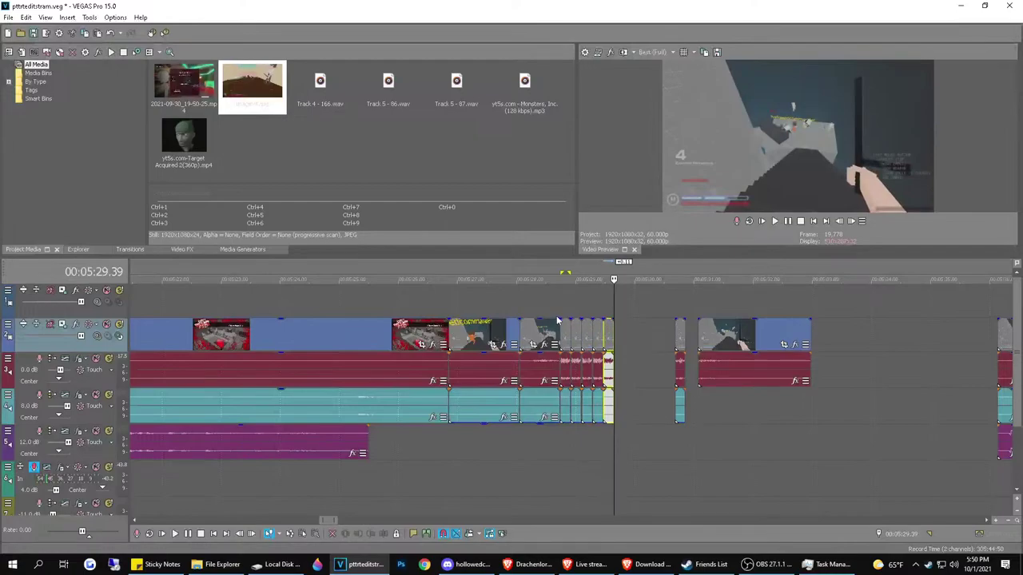
left_click(553, 320)
key("space")
key("space")
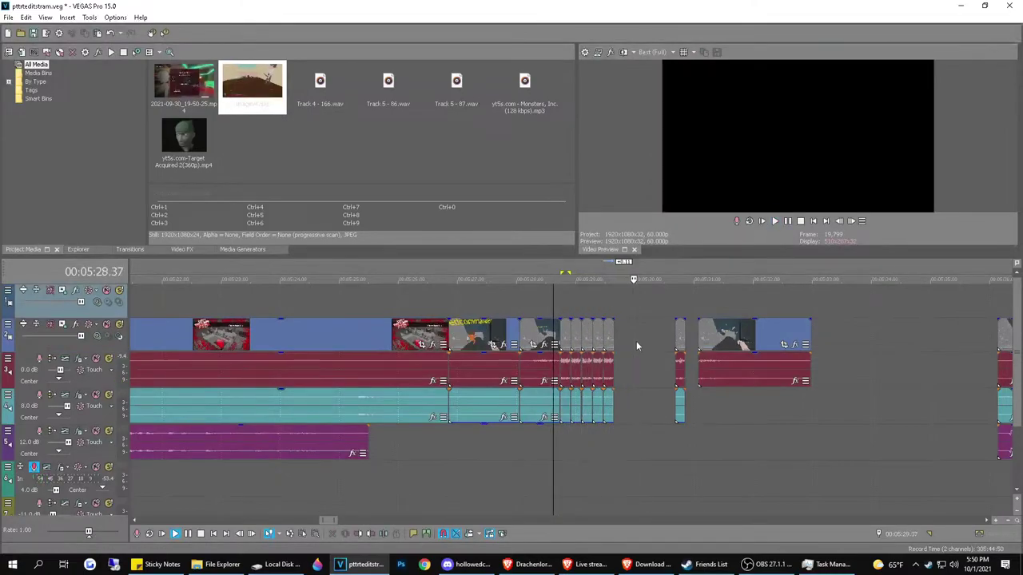
Place the leftover fragment directly after the copies, lengthen it, butt the following clip against it, and play the result
left_click_drag(679, 339, 655, 351)
left_click_drag(726, 339, 678, 329)
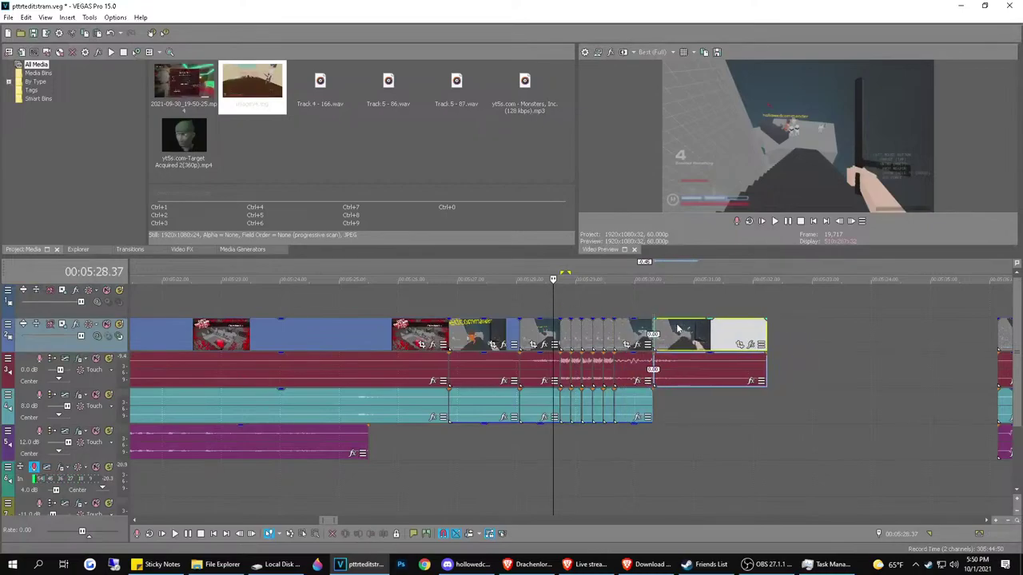
left_click(540, 301)
key("space")
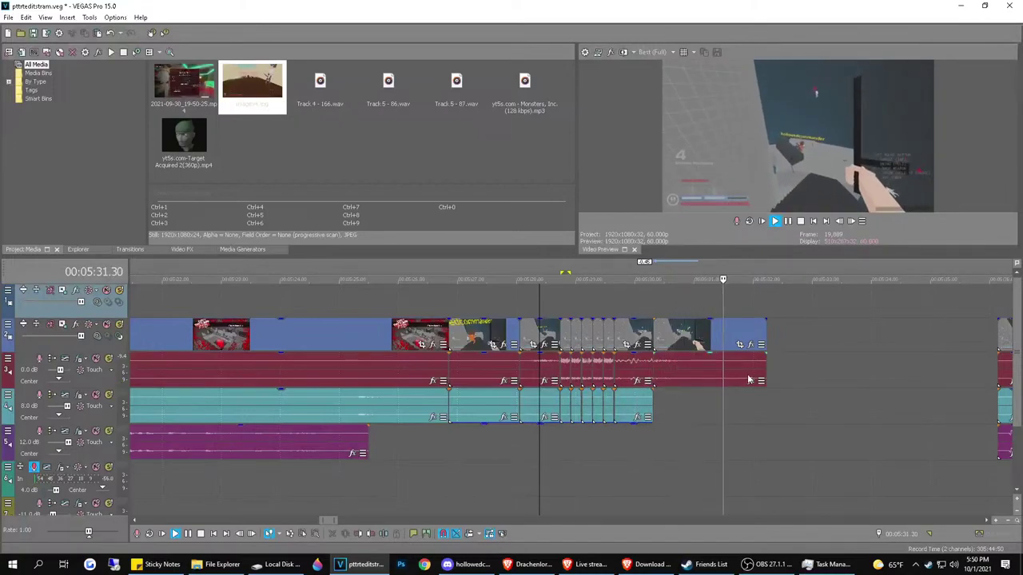
Move the voice snippet from track 5 back to track 4 beneath the last short gameplay clip and play it
scroll(575, 326, "down", 2)
key("space")
left_click_drag(726, 440, 606, 418)
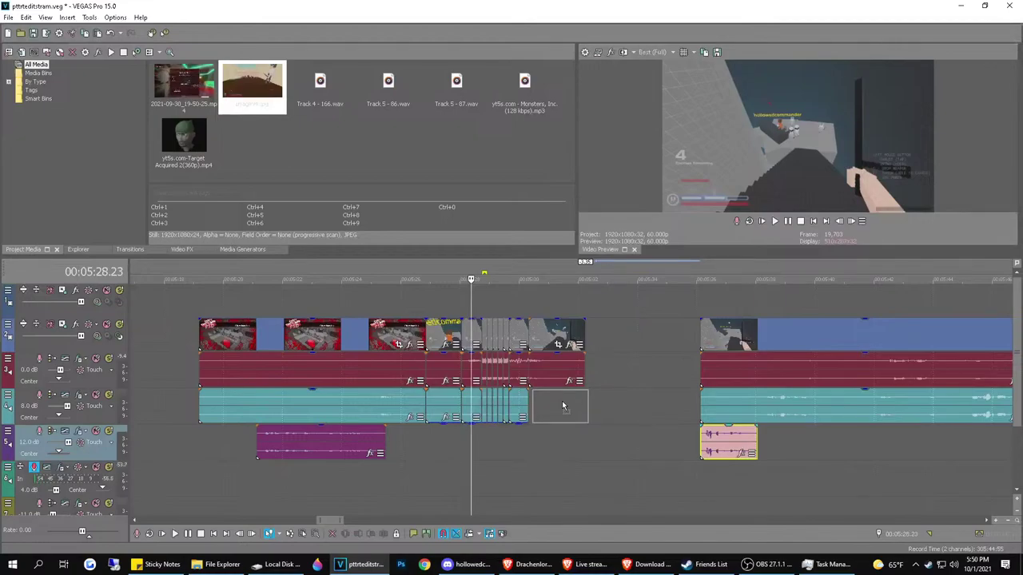
left_click_drag(563, 407, 563, 408)
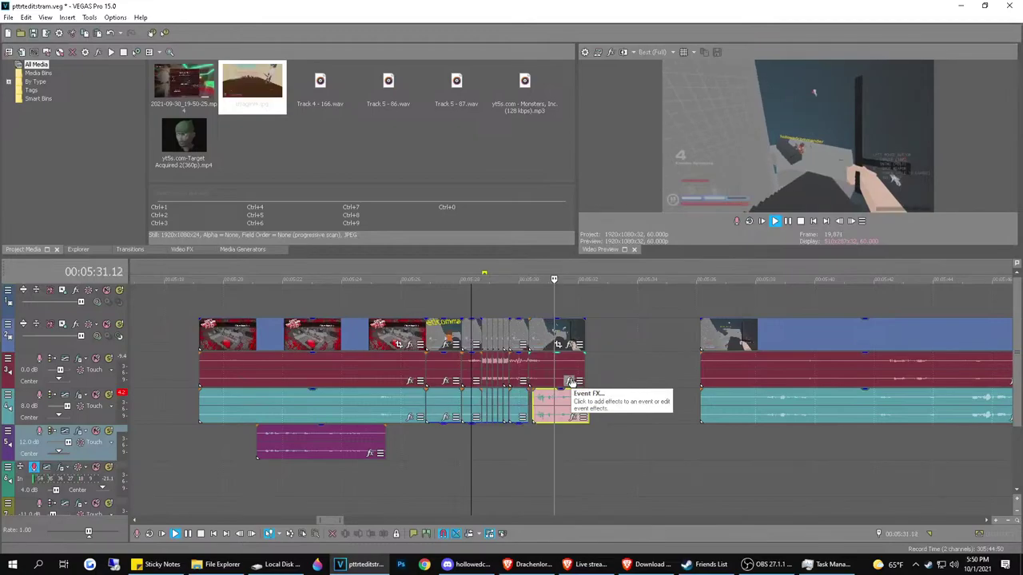
key("space")
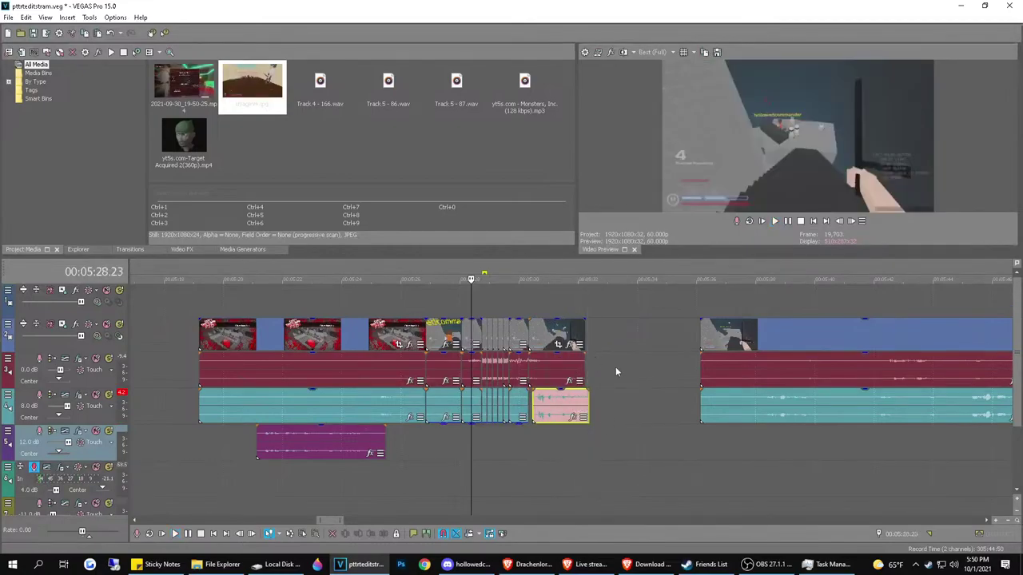
Play the long gameplay clip after the gap from several points to look for the next section worth keeping
left_click(786, 382)
key("space")
scroll(786, 382, "down", 2)
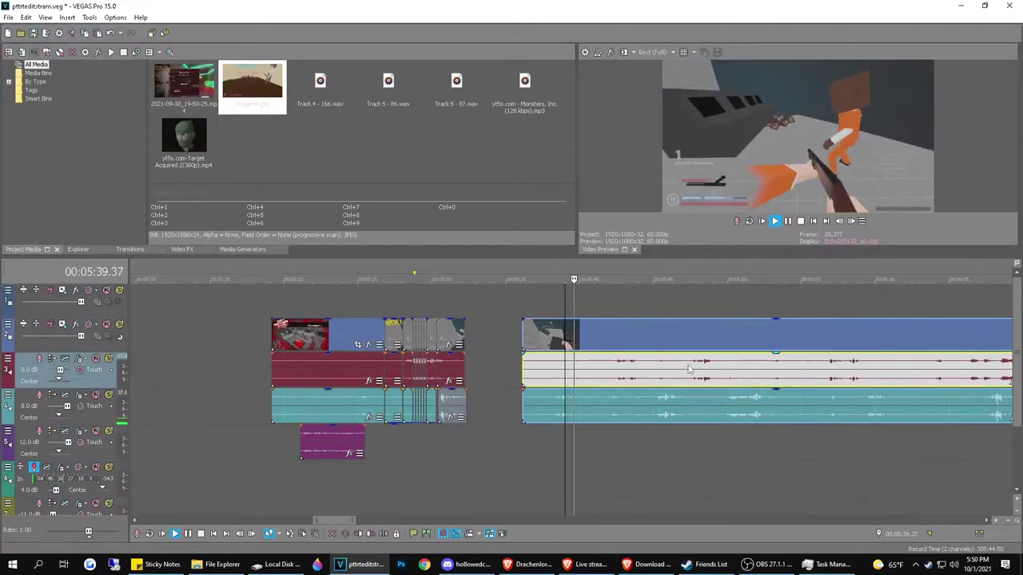
left_click(727, 402)
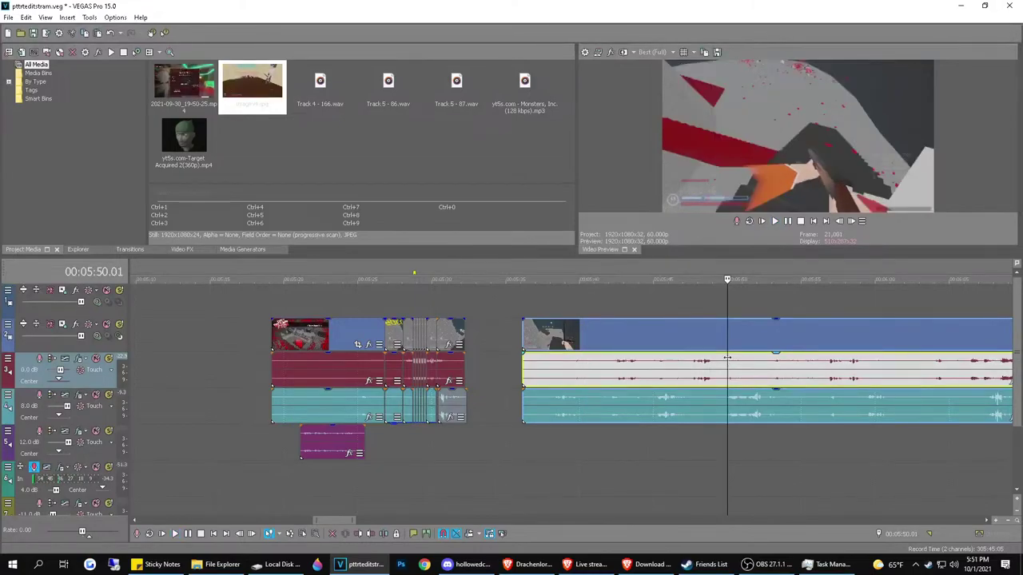
key("space")
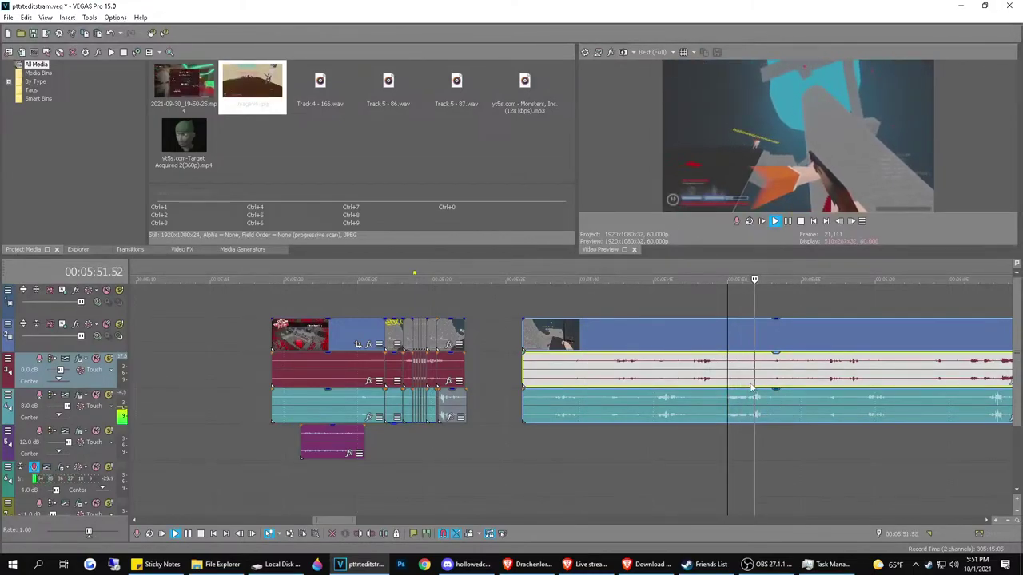
left_click(821, 382)
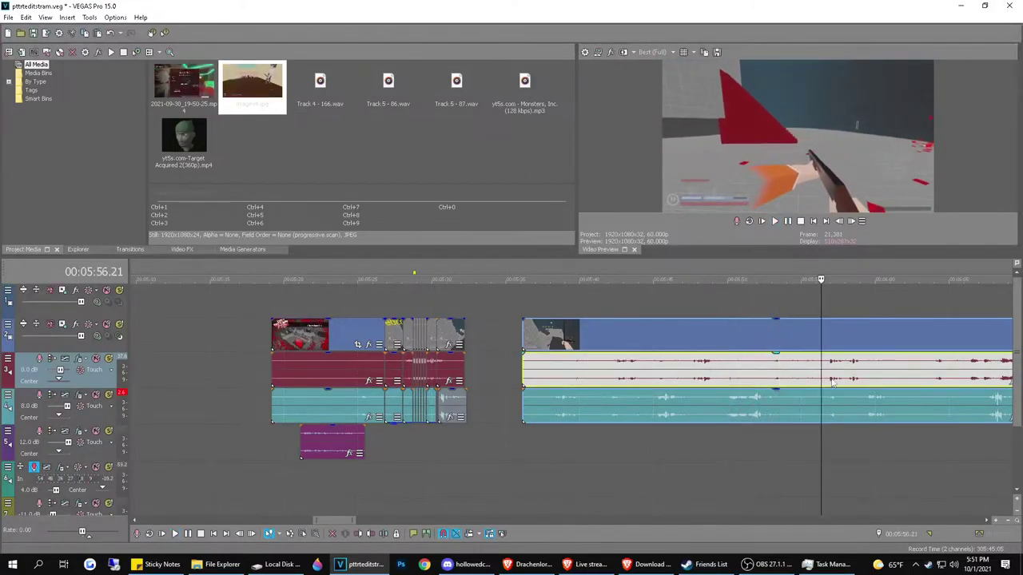
key("space")
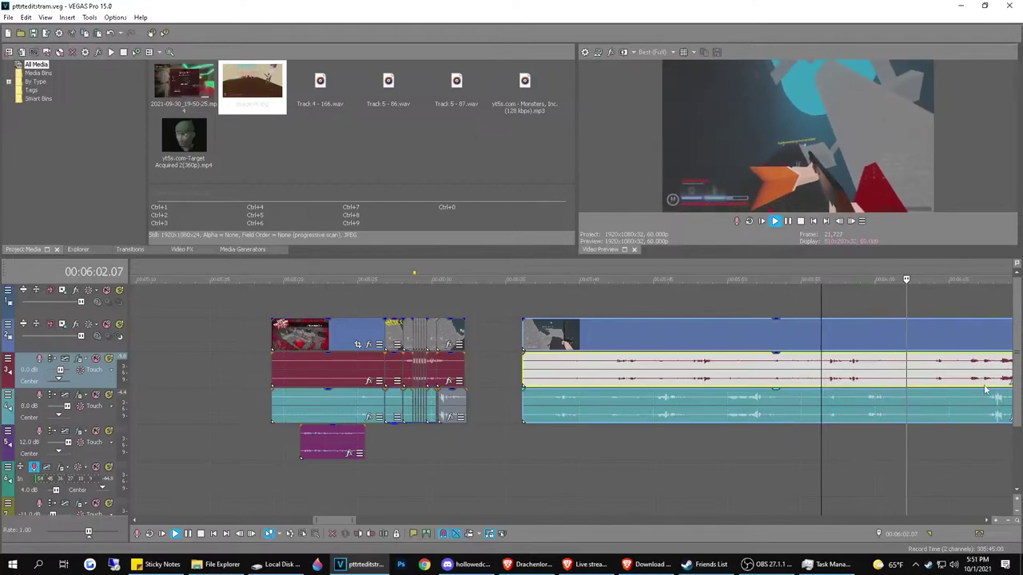
left_click(959, 379)
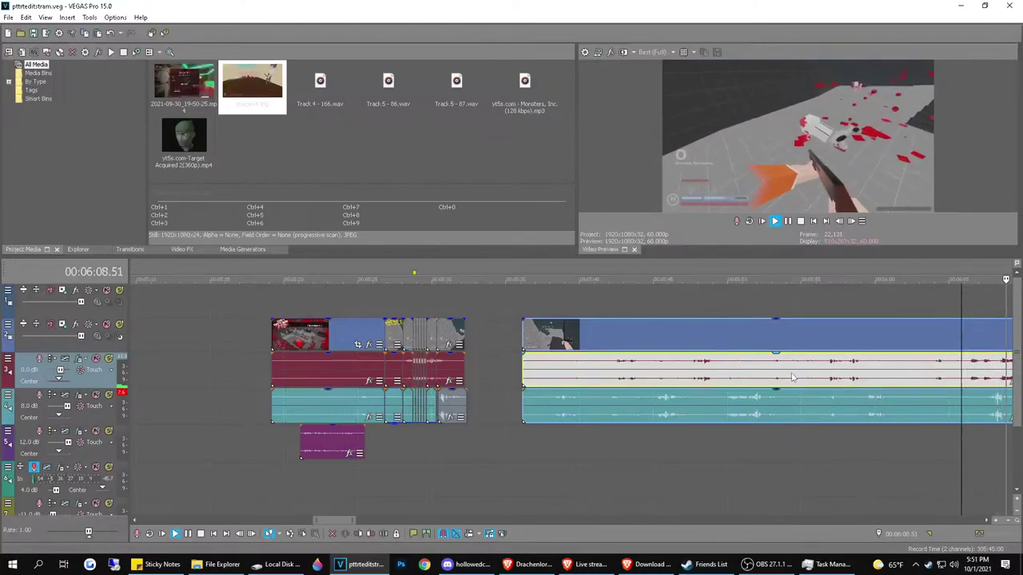
key("space")
scroll(627, 365, "down", 3)
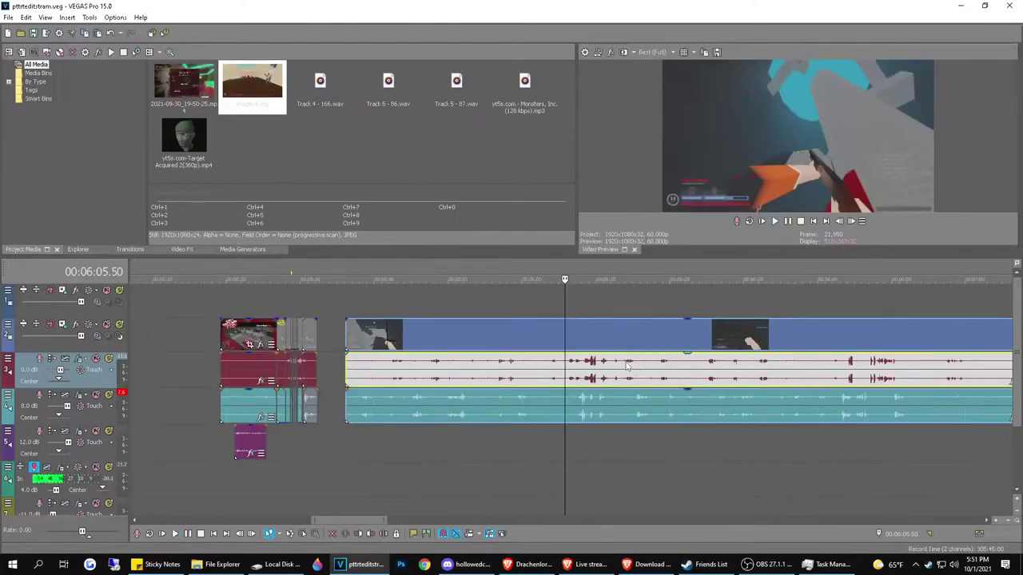
left_click(496, 372)
key("space")
scroll(496, 371, "up", 3)
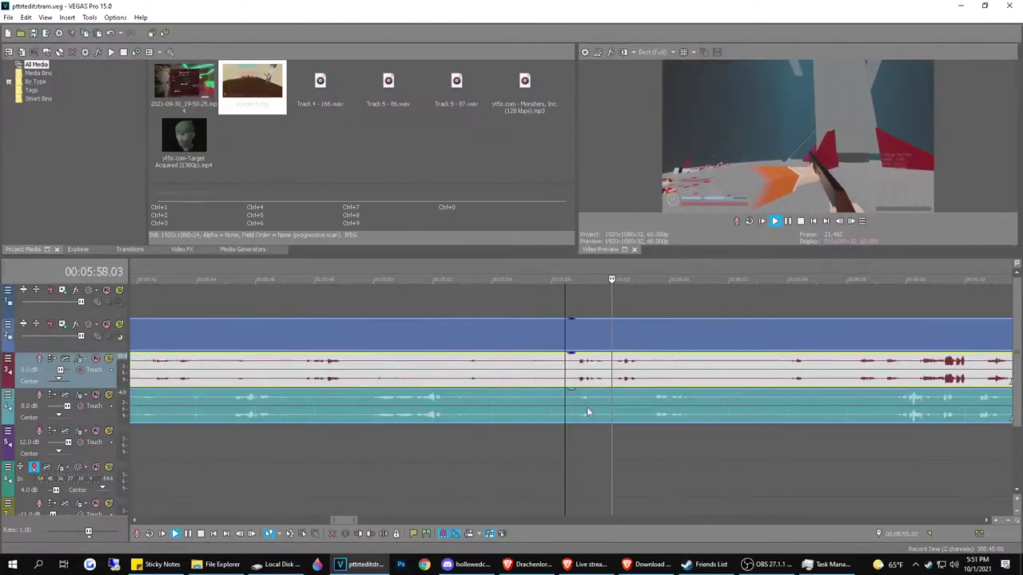
left_click(304, 392)
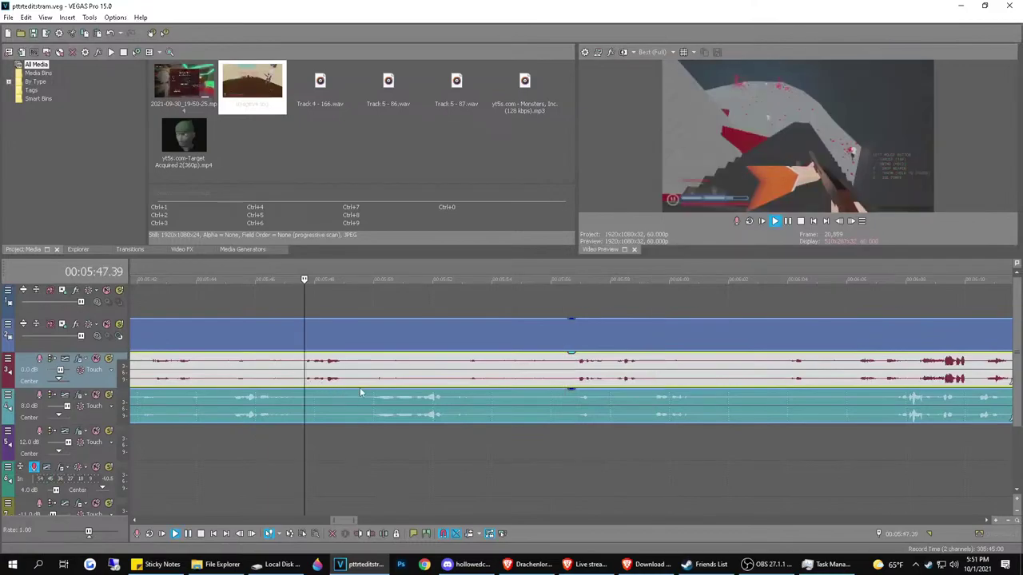
left_click(468, 392)
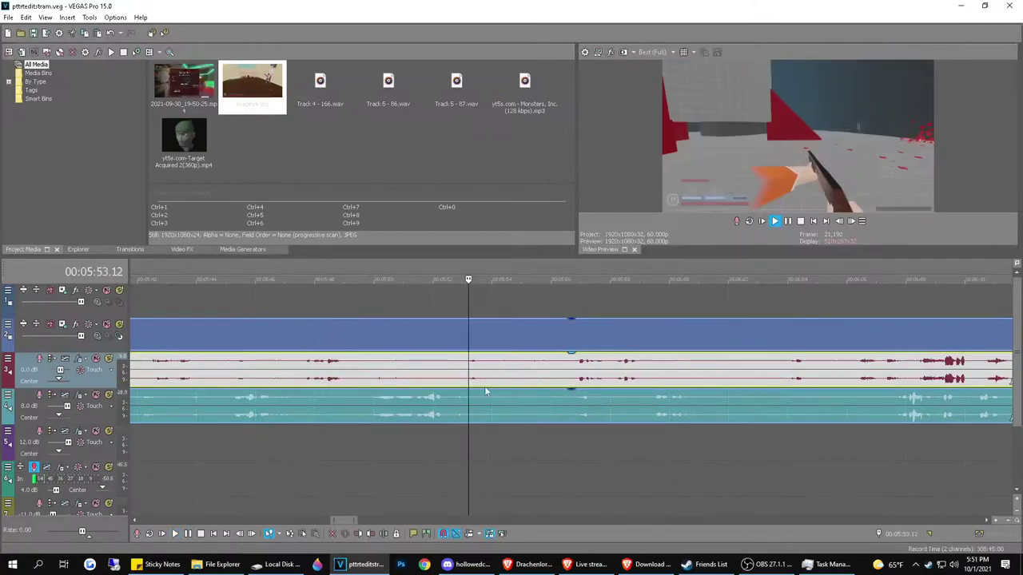
Split the long gameplay clip just after 00:05:56, delete the part before the split, and butt the remainder against the preceding short clip
left_click(569, 388)
key("space")
key("s")
left_click(504, 368)
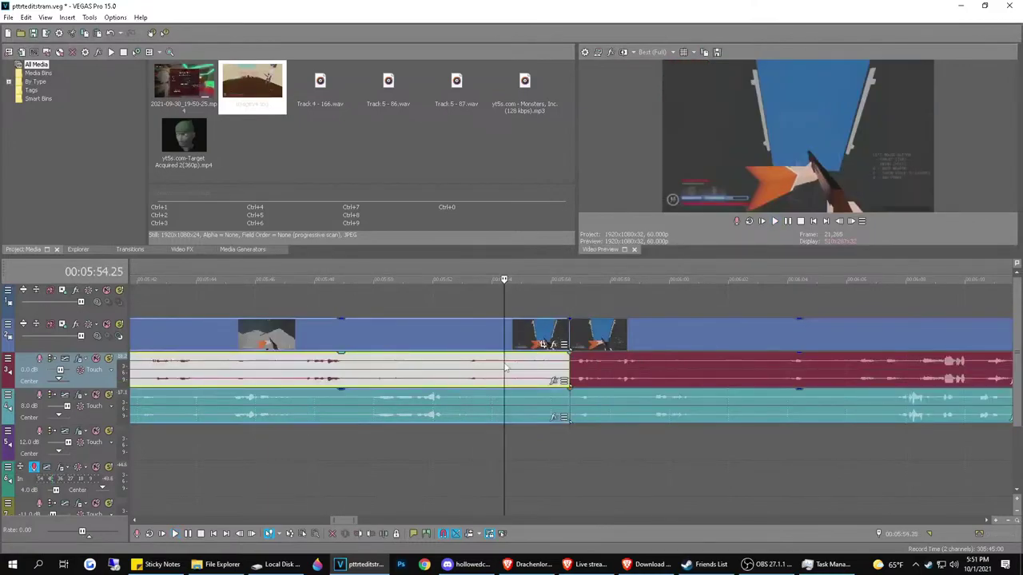
scroll(504, 367, "down", 3)
key("Delete")
left_click_drag(609, 347, 374, 339)
scroll(400, 392, "up", 1)
scroll(435, 367, "down", 2)
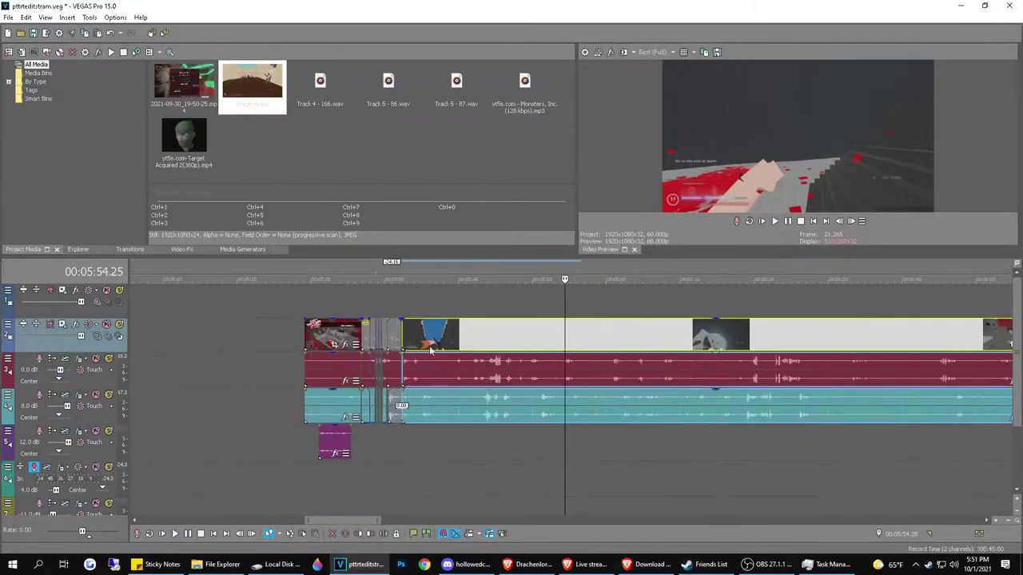
Split the clip shortly after 00:05:36 and at 00:05:41.33, delete the section in between, and move the rest up to close the gap
left_click(407, 331)
scroll(408, 331, "up", 2)
key("space")
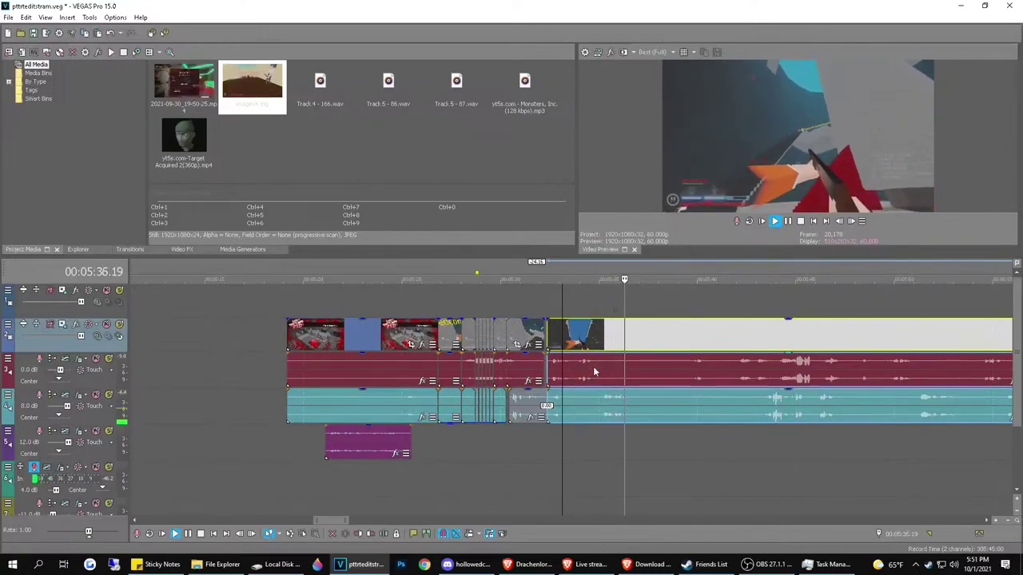
key("s")
left_click(747, 376)
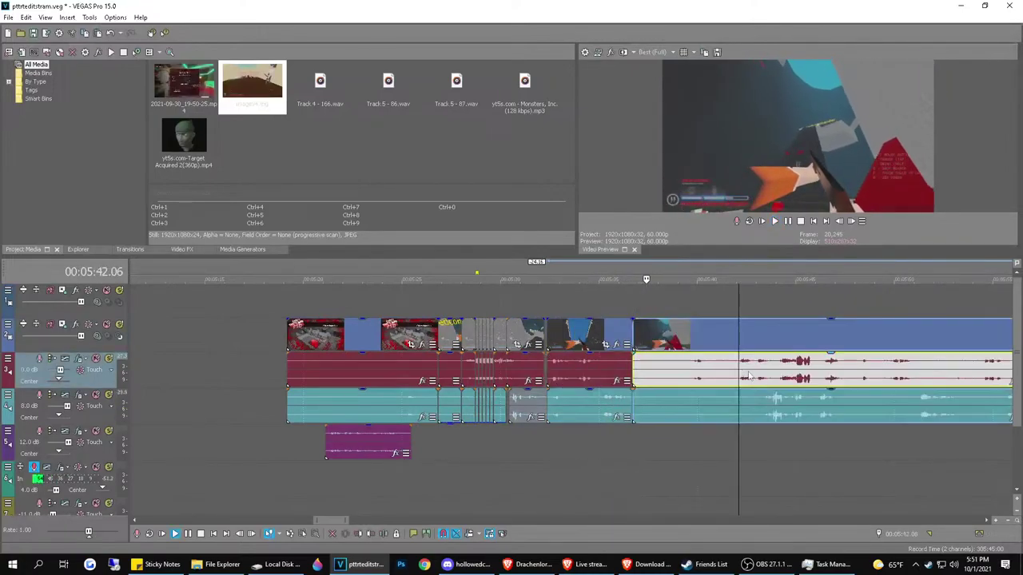
left_click(728, 379)
key("s")
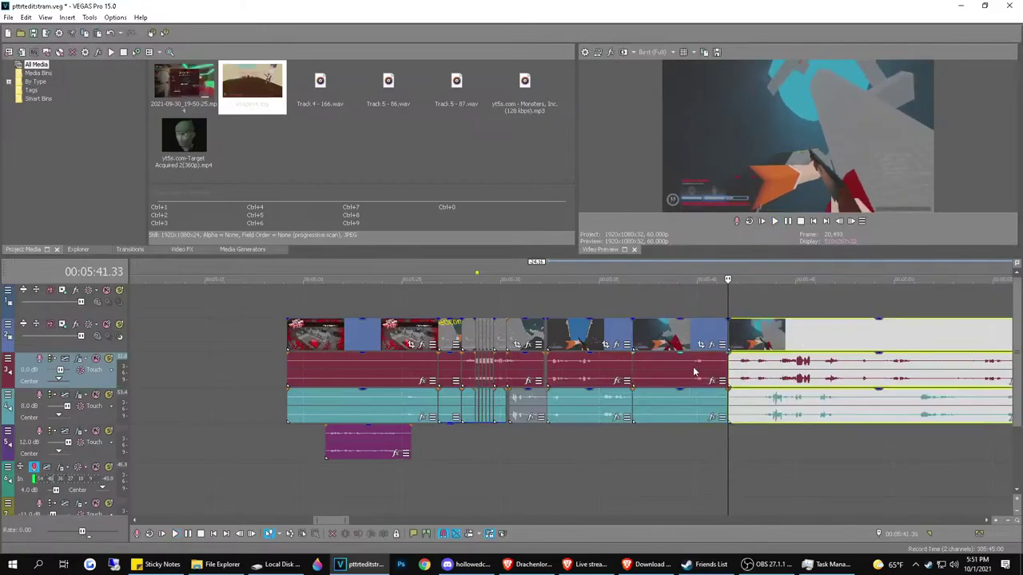
left_click(693, 371)
key("Delete")
left_click_drag(774, 383, 678, 386)
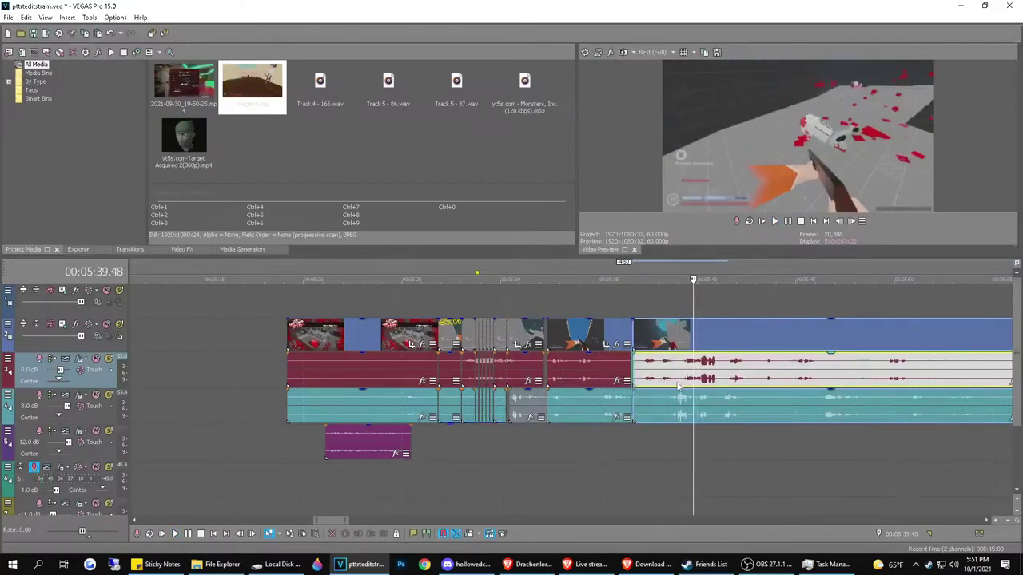
Play across the new cut and split the following gameplay clip at 00:05:44.20
left_click(591, 304)
key("space")
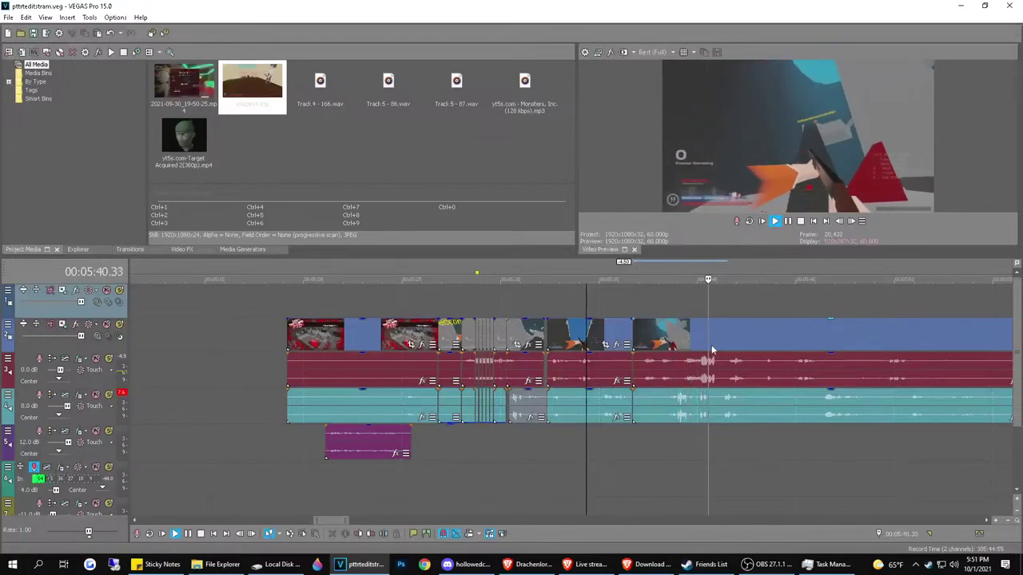
left_click(772, 375)
scroll(772, 373, "up", 3)
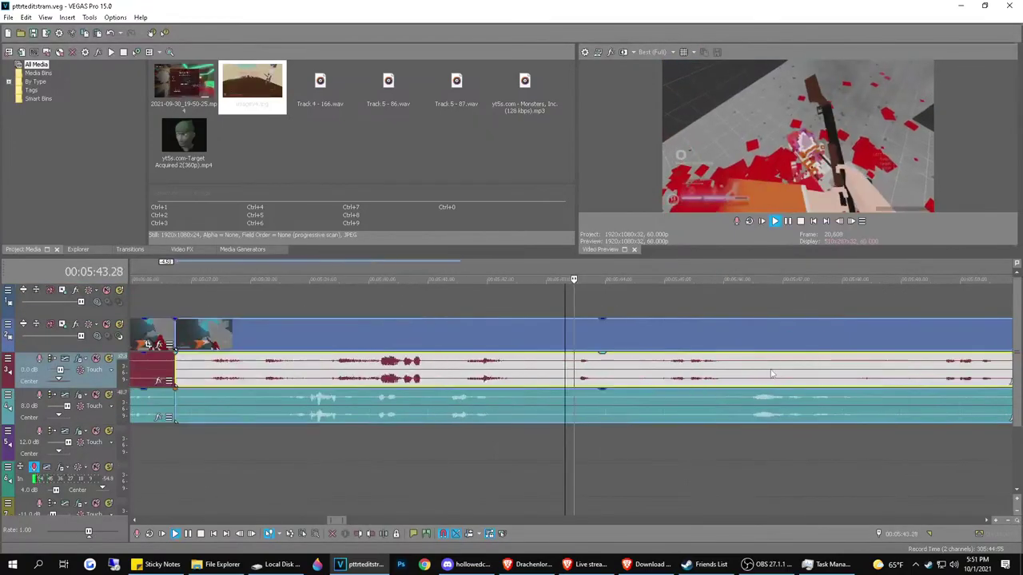
key("space")
left_click(631, 369)
left_click(625, 368)
key("s")
scroll(607, 369, "down", 4)
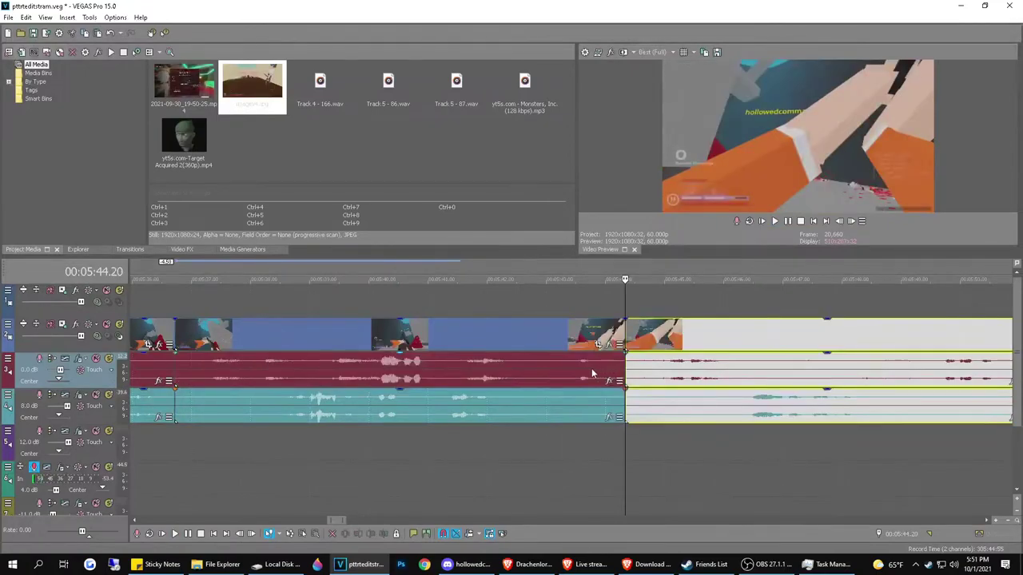
Play the first cut, delete the start of the second gameplay piece up to 00:05:37.20, and move its remainder up to close the gap
left_click(364, 329)
scroll(364, 329, "up", 3)
key("space")
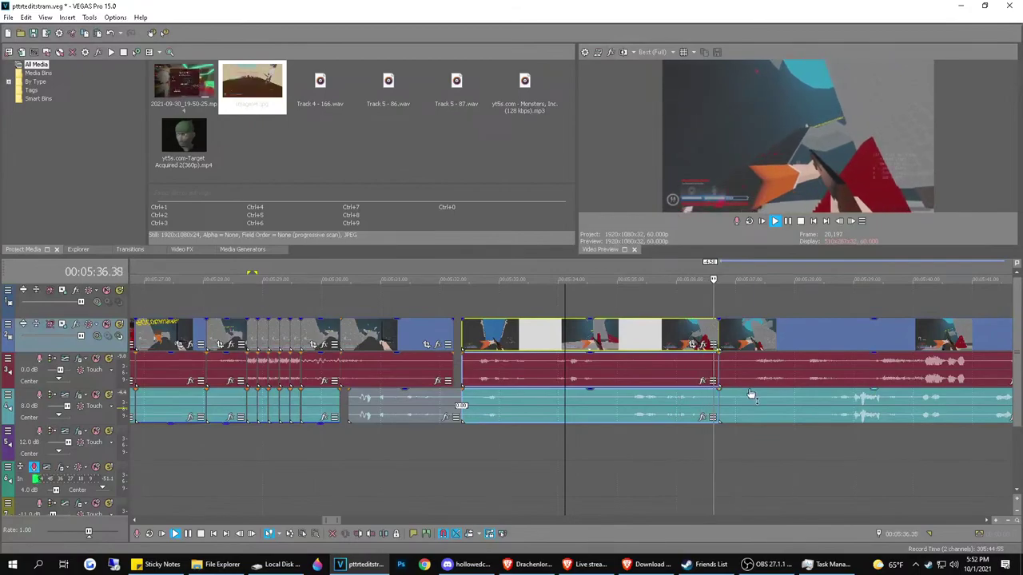
left_click(809, 378)
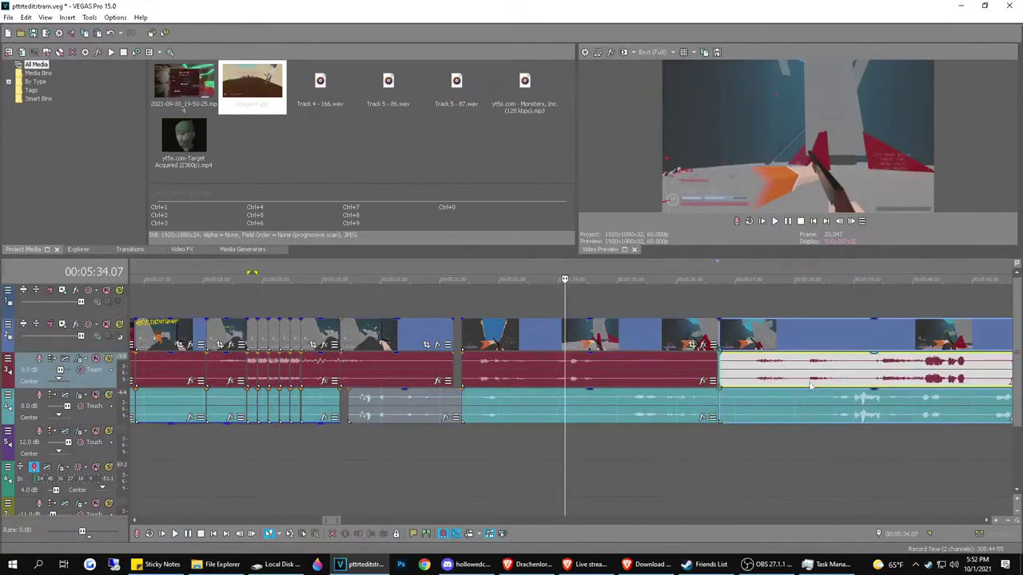
left_click(746, 385)
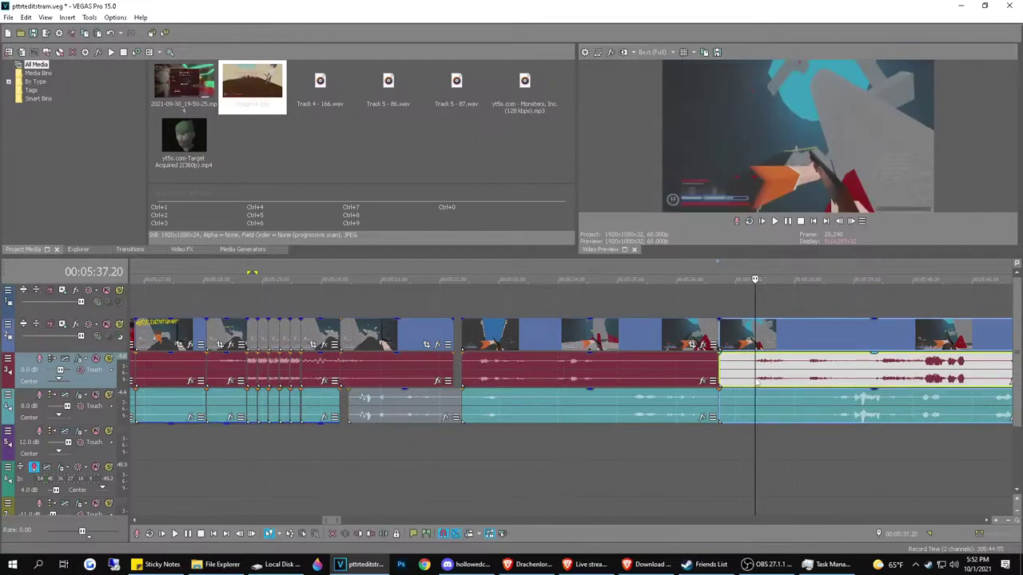
key("s")
left_click(744, 376)
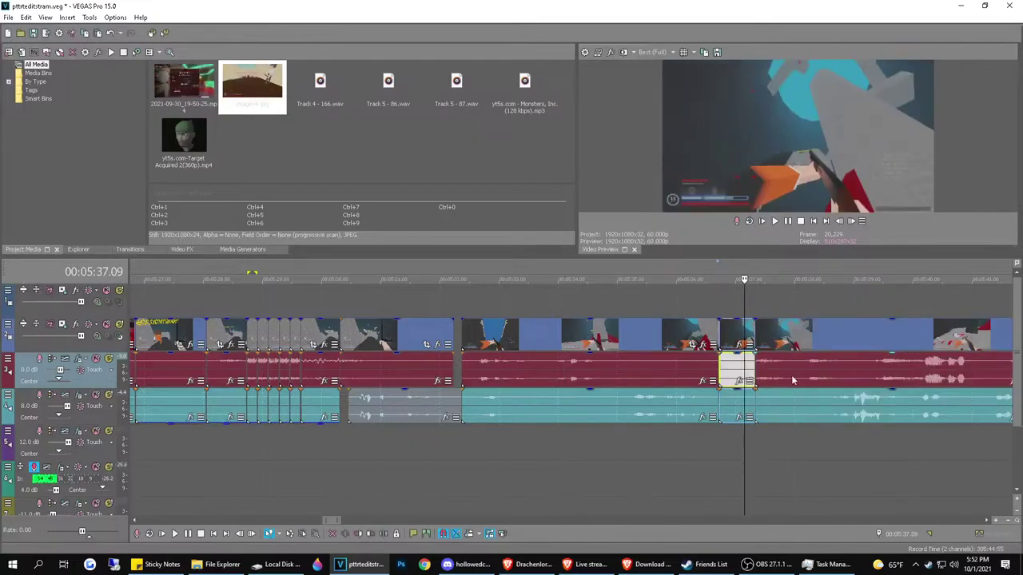
key("Delete")
left_click_drag(804, 376, 769, 365)
Replay the tightened section around the join several times to check the cut and the voice audio
left_click(694, 371)
key("space")
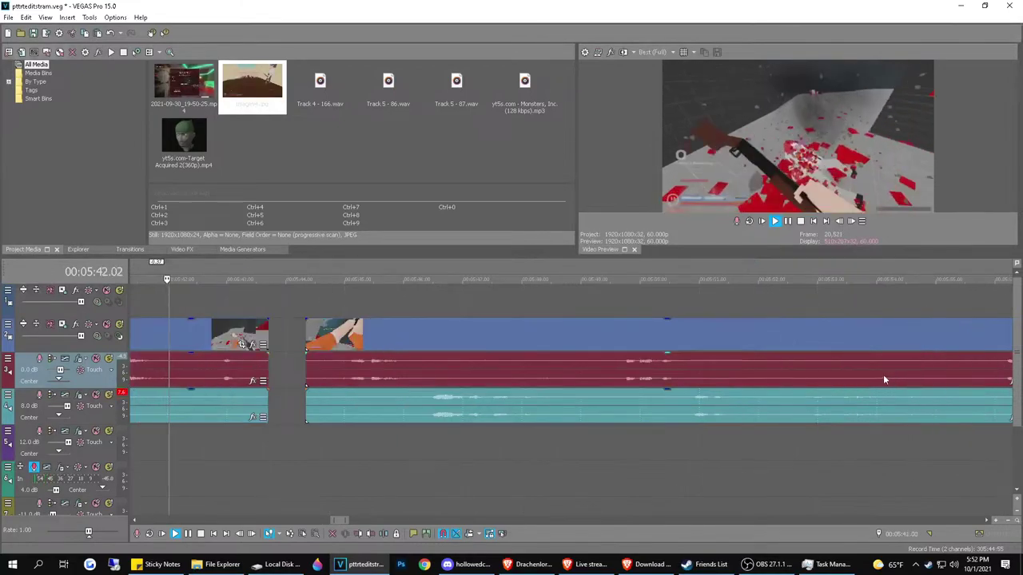
scroll(883, 374, "down", 4)
key("space")
key("space")
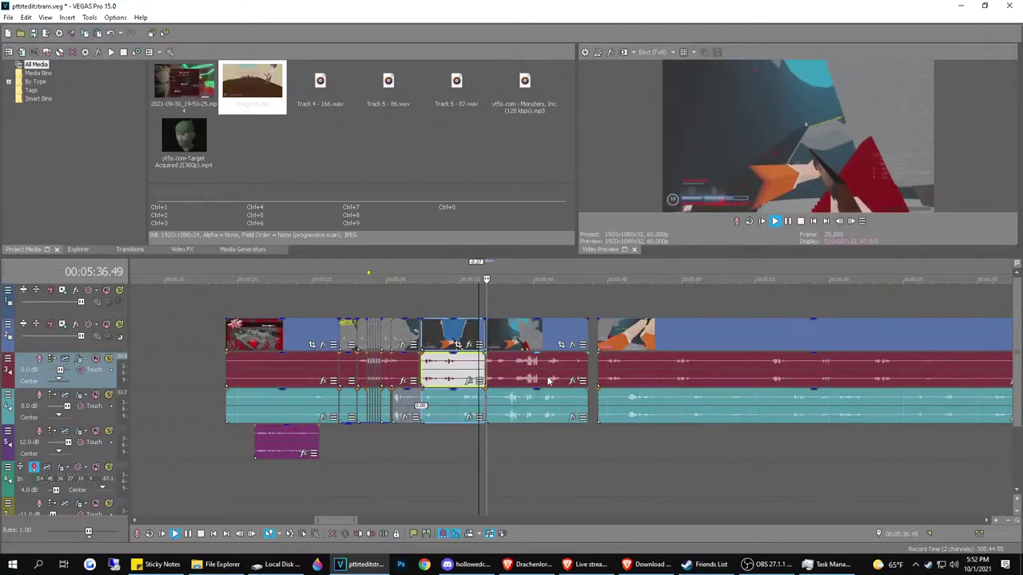
key("space")
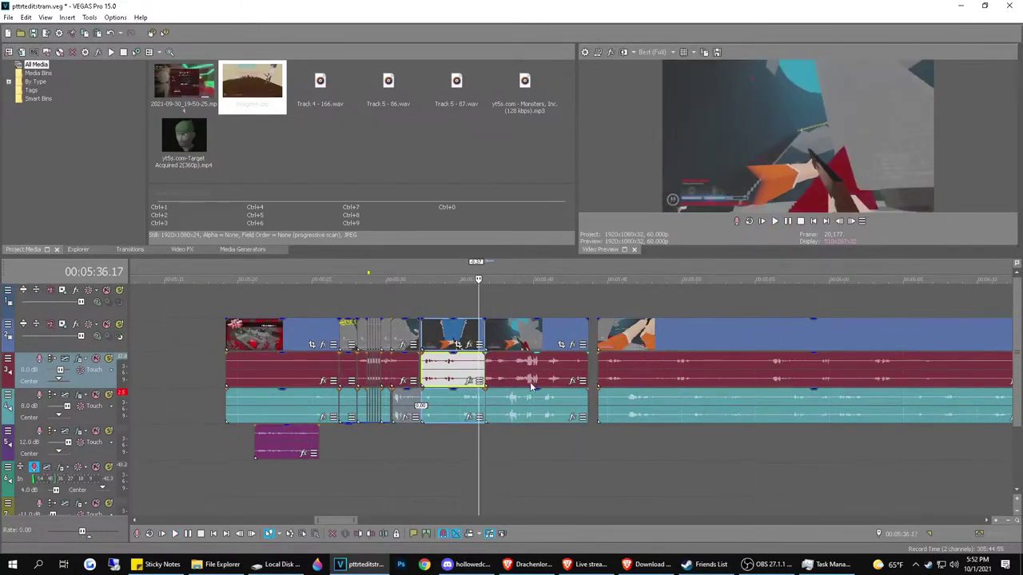
left_click(519, 376)
key("space")
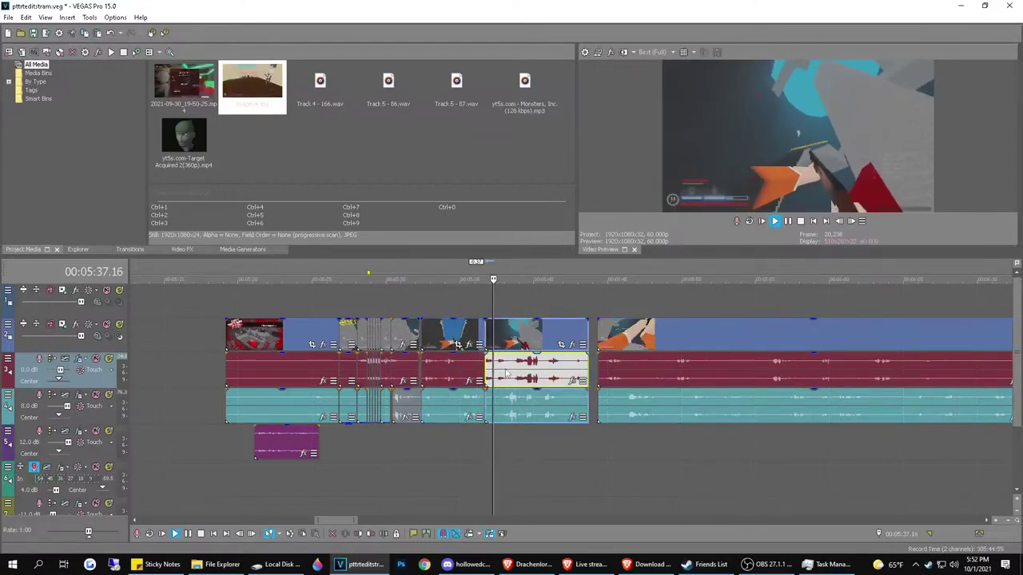
key("space")
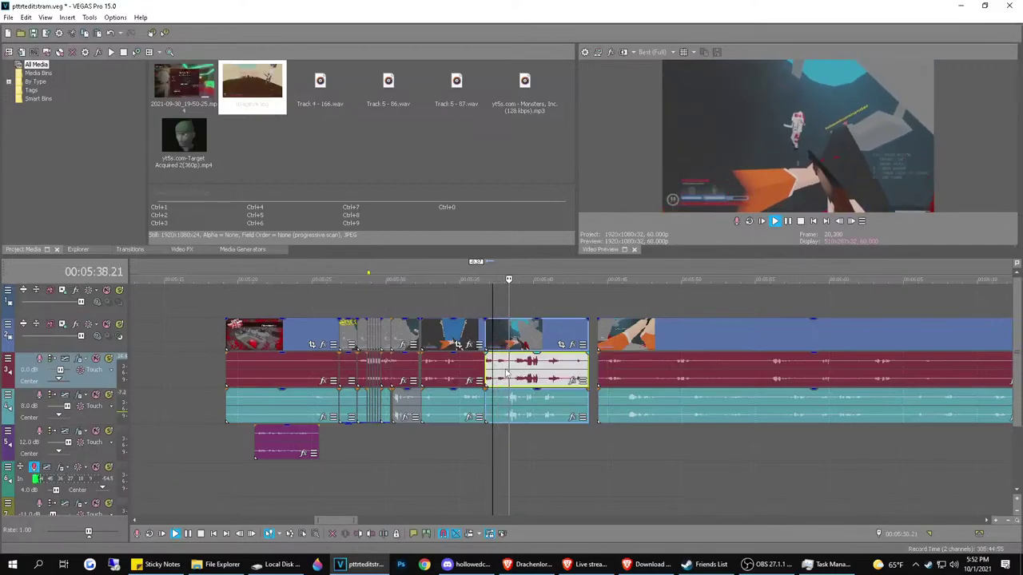
key("space")
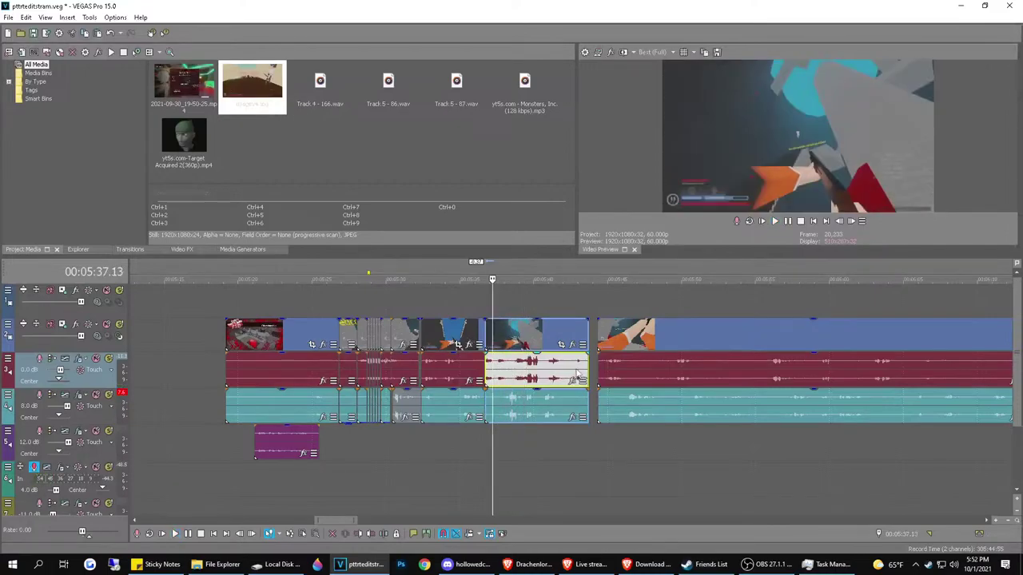
left_click(543, 369)
key("space")
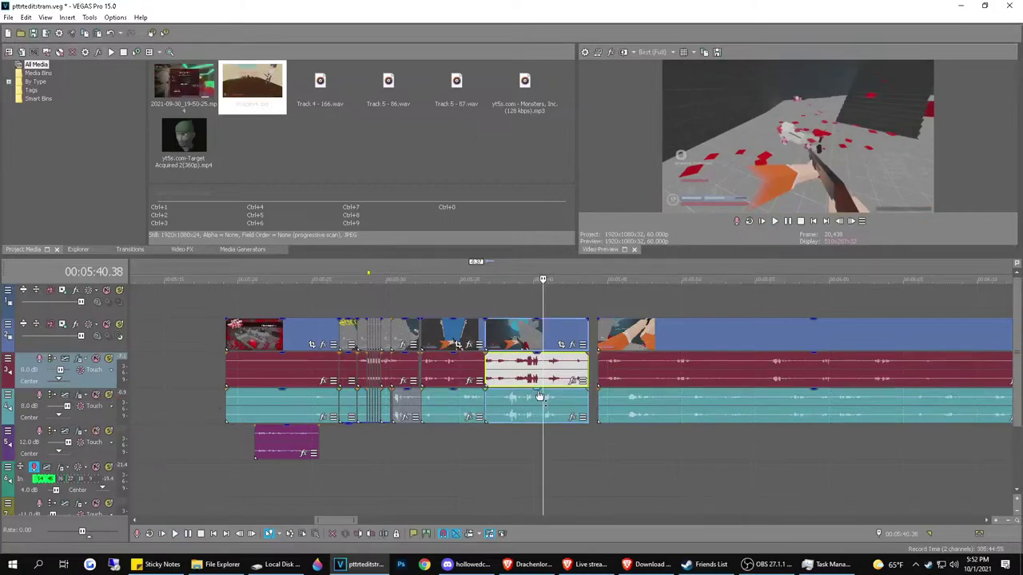
Lower the volume of the track 4 voice audio under the clip following the join and play it
left_click_drag(541, 396, 541, 402)
left_click(512, 428)
key("space")
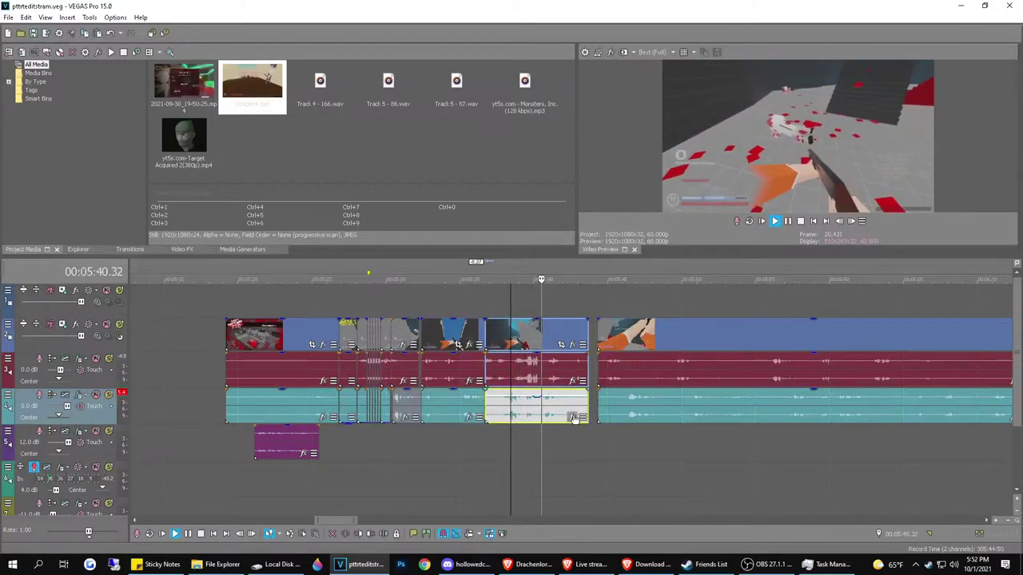
key("space")
Play the clip following the join and split it at 00:05:38.24, just before the voice peak on track 4
scroll(648, 436, "up", 3)
key("space")
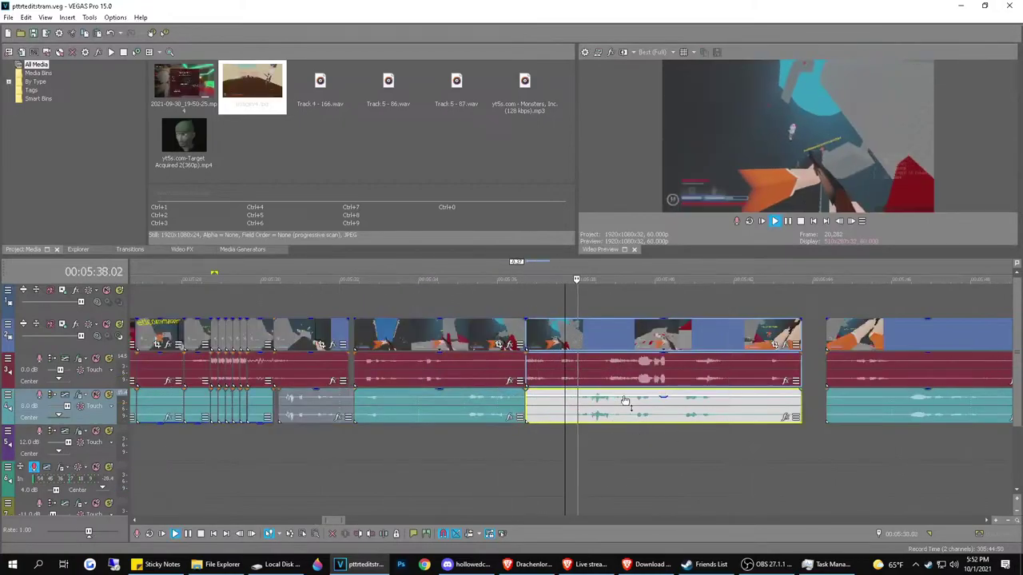
key("space")
left_click(593, 417)
key("s")
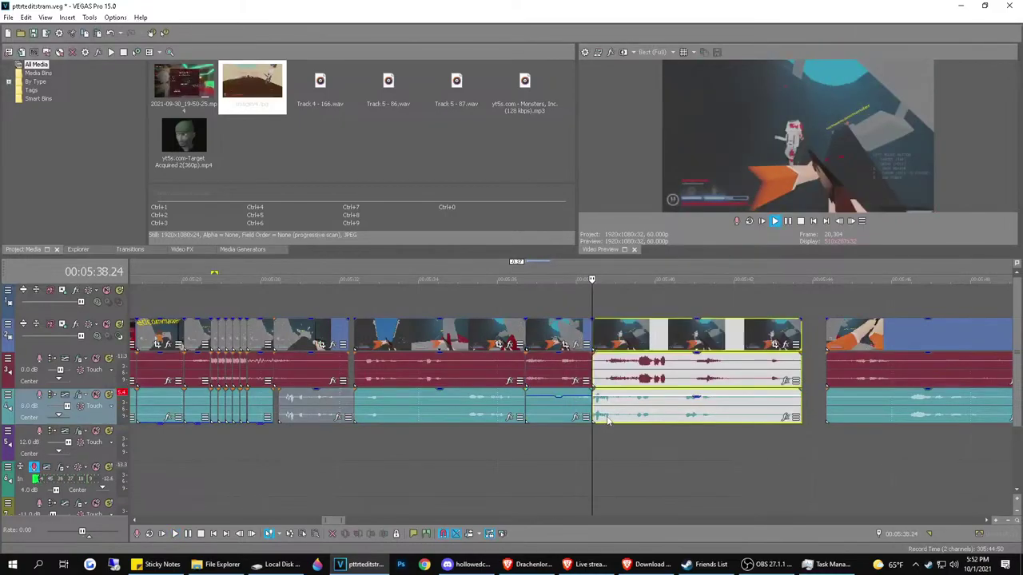
Split the clip again at about 00:05:39.00, after the voice peak, and select the isolated voice fragment on track 4
key("space")
key("space")
key("space")
key("space")
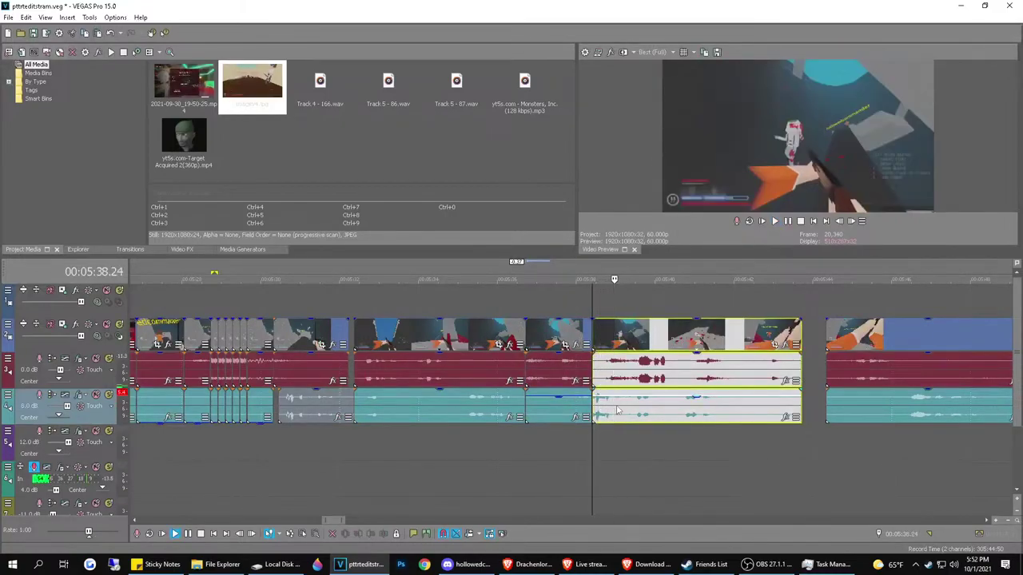
left_click(617, 410)
key("s")
key("space")
left_click(605, 403)
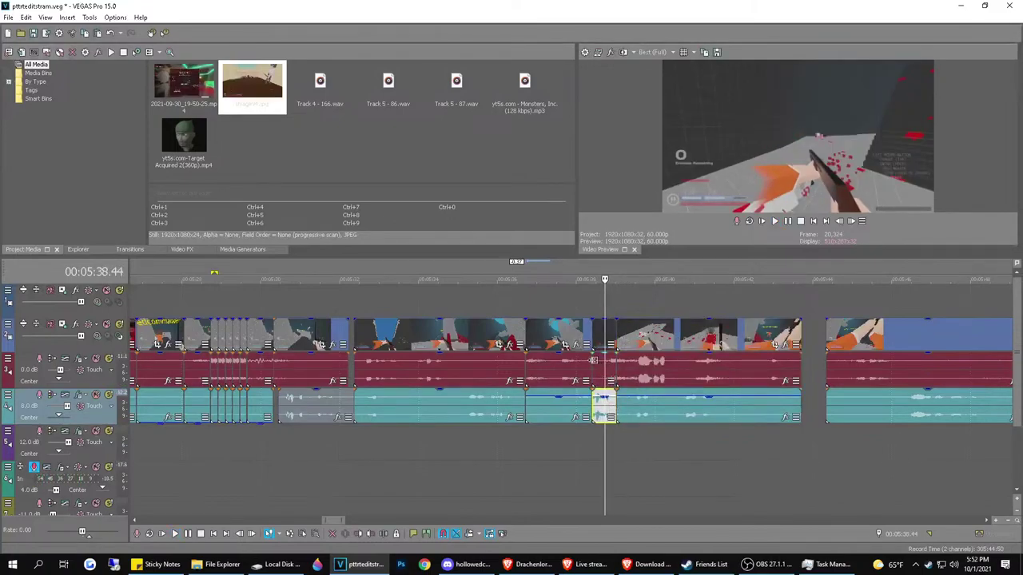
Mark the isolated fragment at 00:05:38.24 as the time selection and play it
double_click(605, 336)
key("space")
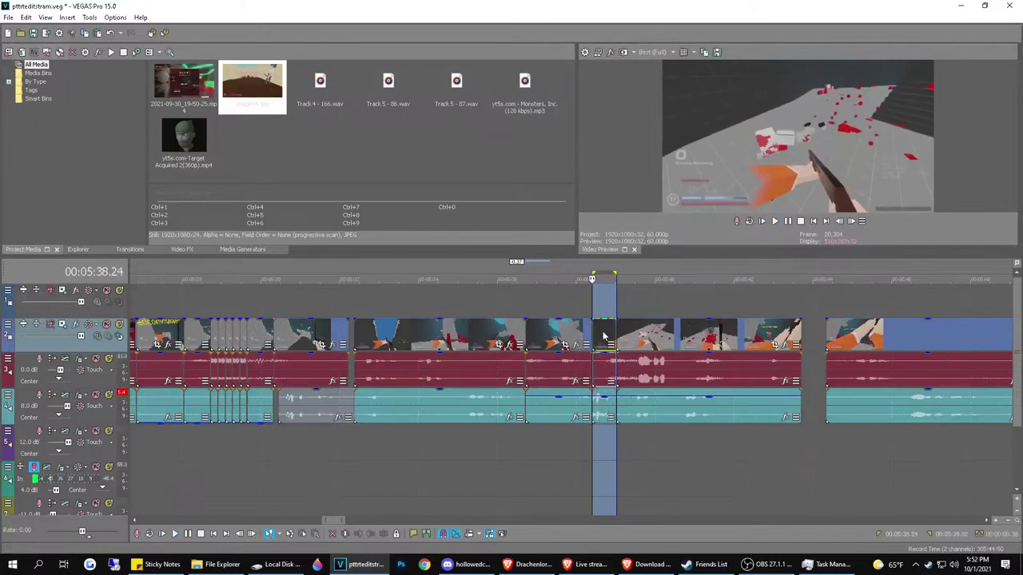
key("space")
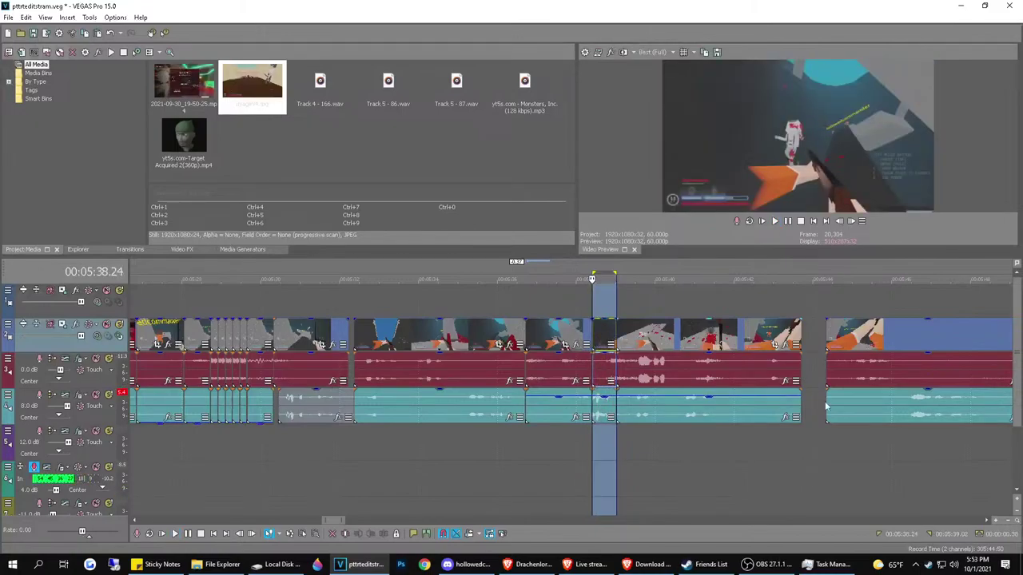
Sample the long clip after the gap at several points, including around 00:06:14.53, to find usable material
scroll(843, 359, "down", 6)
left_click(836, 342)
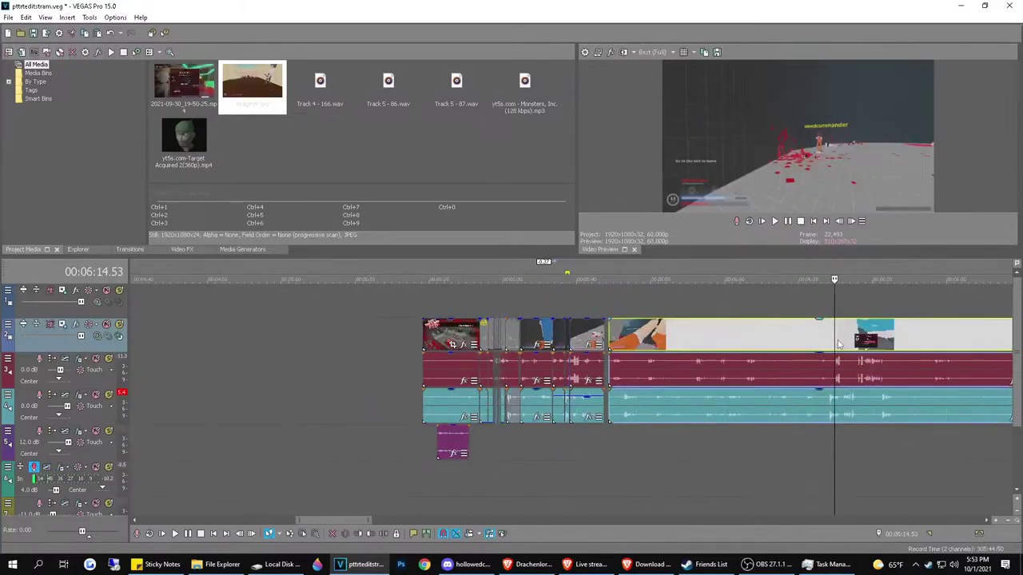
scroll(831, 342, "down", 4)
key("space")
scroll(602, 344, "up", 3)
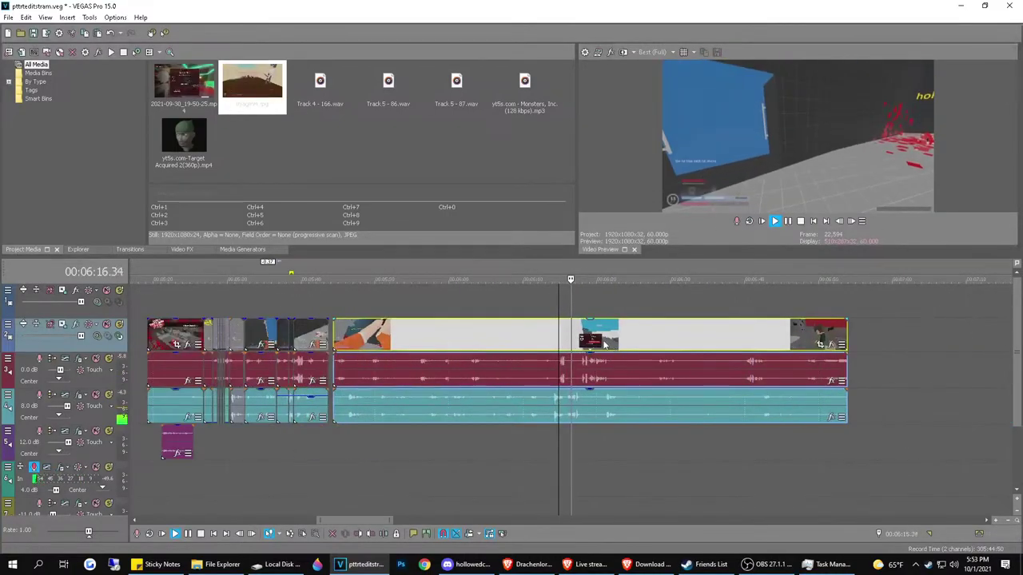
left_click(601, 342)
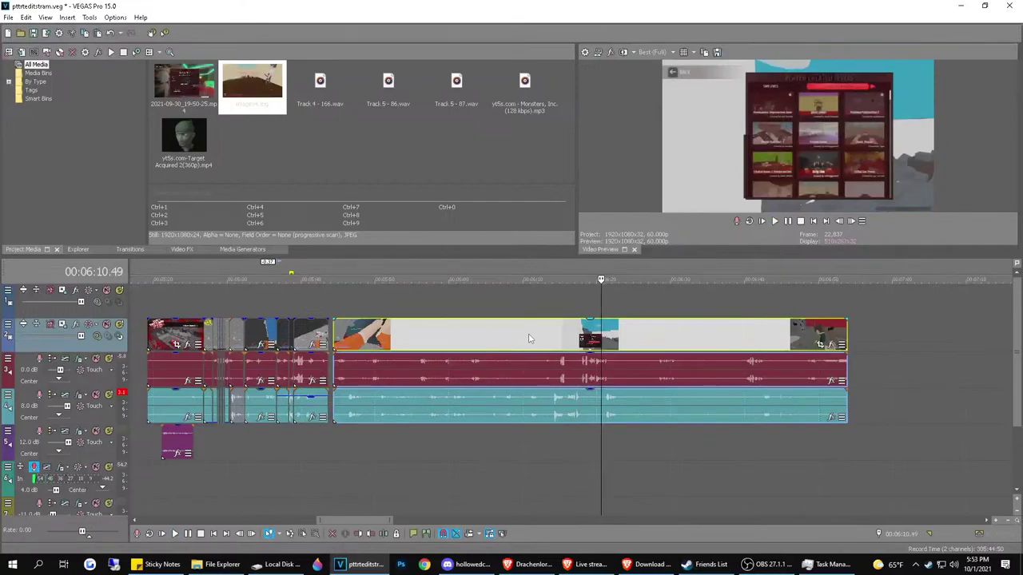
Play the long clip leading up to its voice peaks and split it at 00:06:10.32
left_click(528, 339)
key("space")
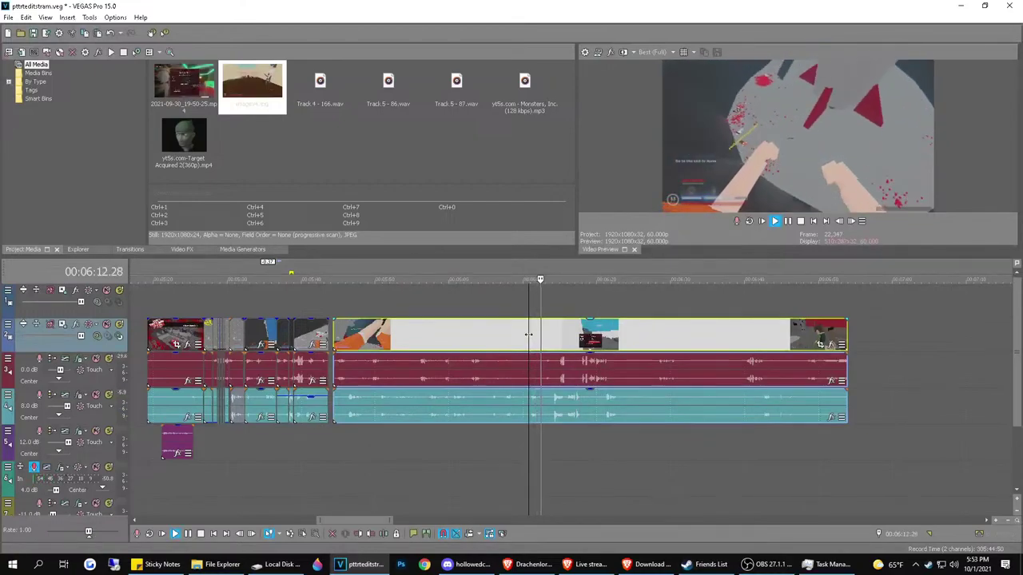
left_click(492, 344)
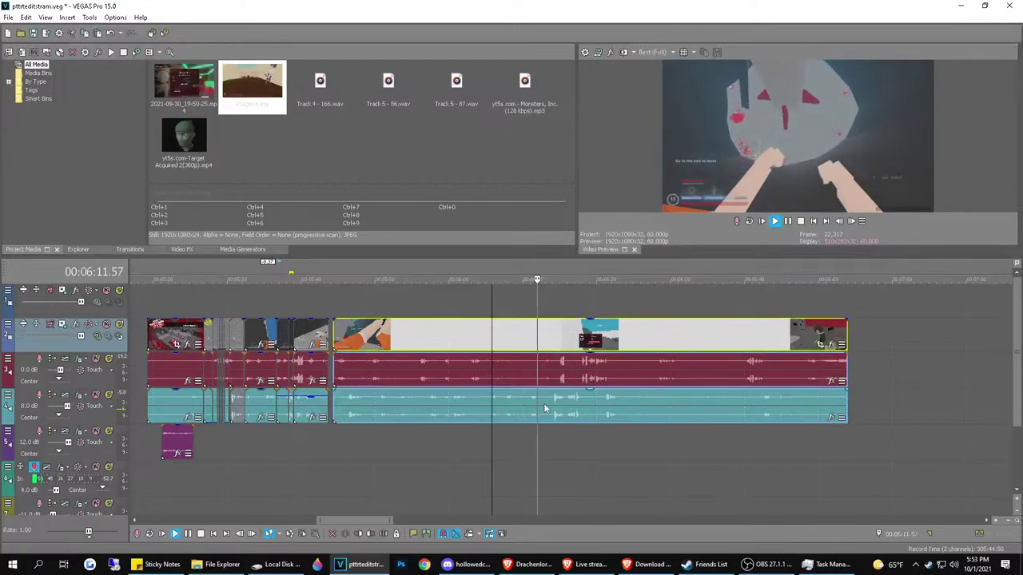
left_click(501, 381)
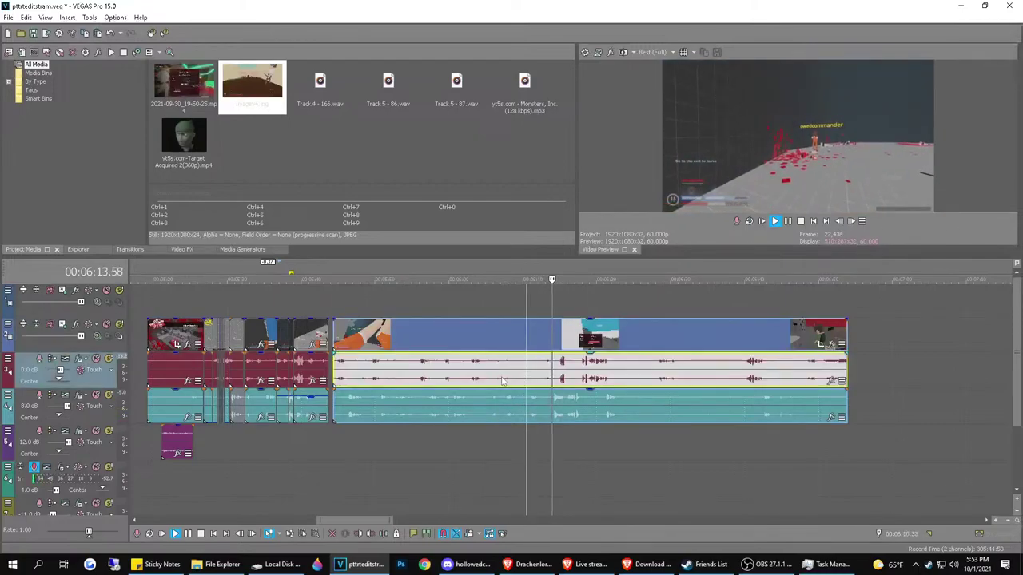
key("s")
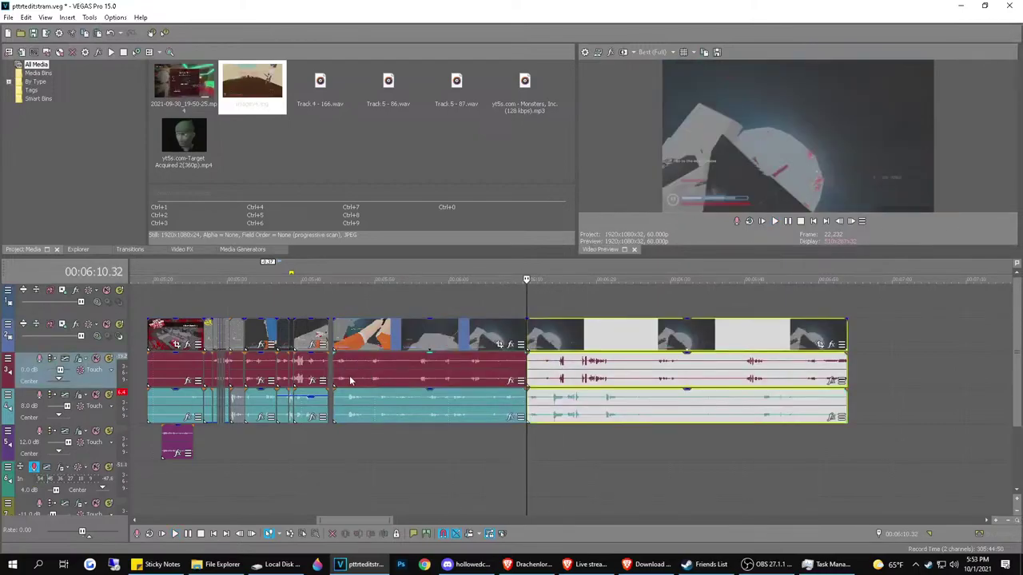
Check both parts of the split clip and split the second part at 00:06:14.57, within the first track 4 voice peak
left_click(350, 373)
key("space")
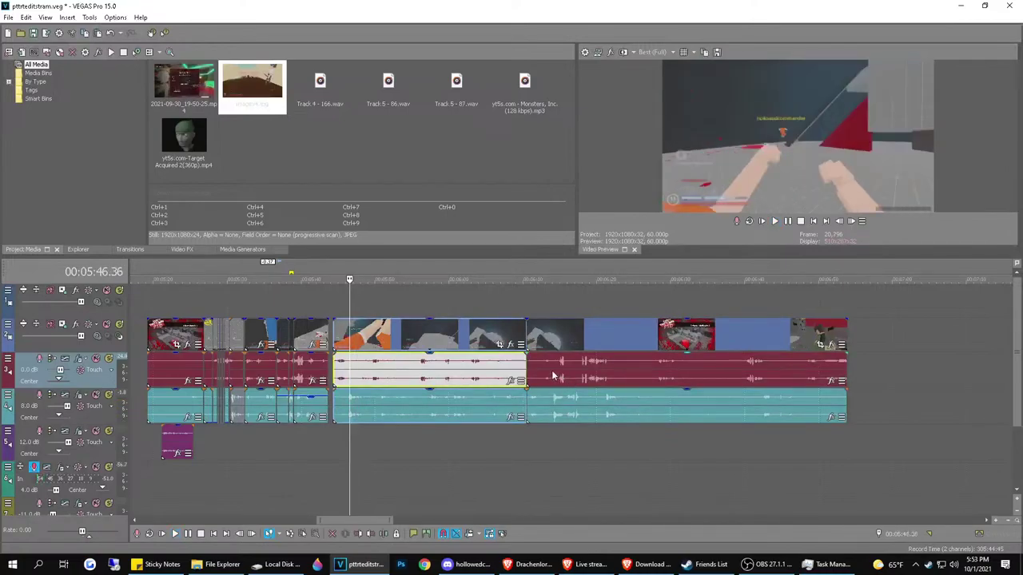
left_click(556, 376)
scroll(556, 376, "up", 3)
key("space")
left_click(583, 399)
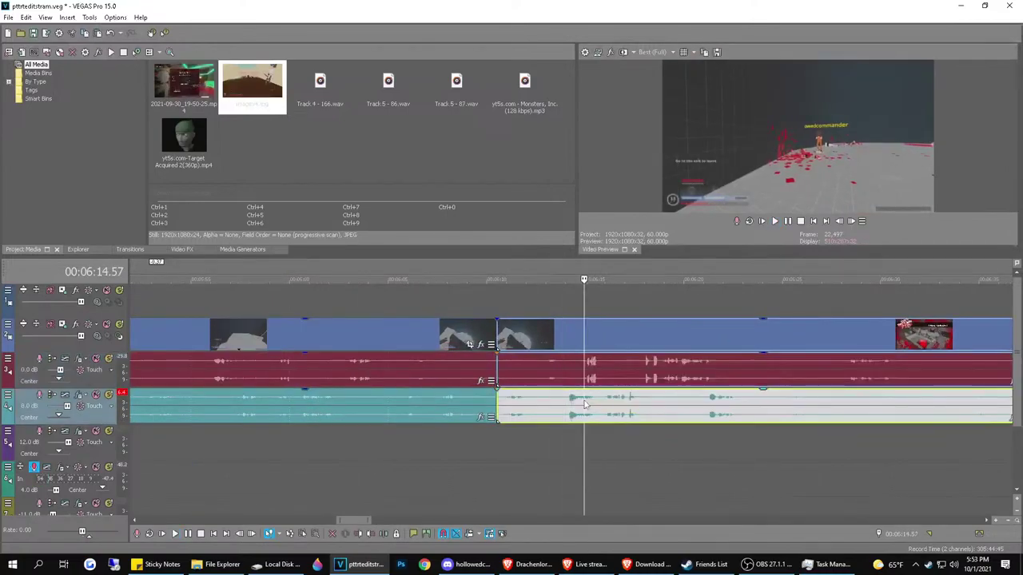
key("s")
Check the remaining footage after 00:06:14.57 and delete that last clip with its audio
left_click(622, 382)
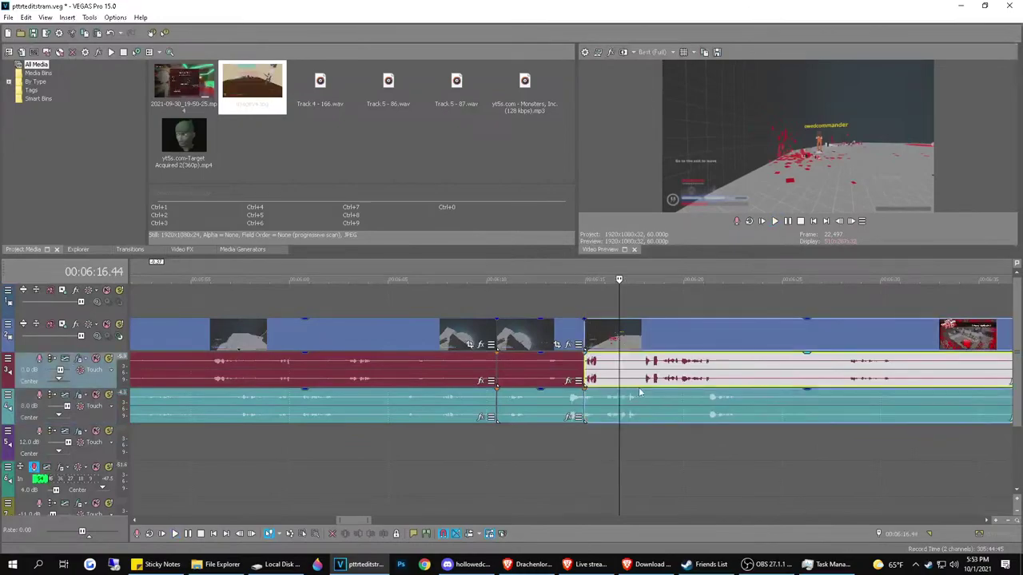
left_click(701, 384)
key("space")
scroll(701, 385, "down", 3)
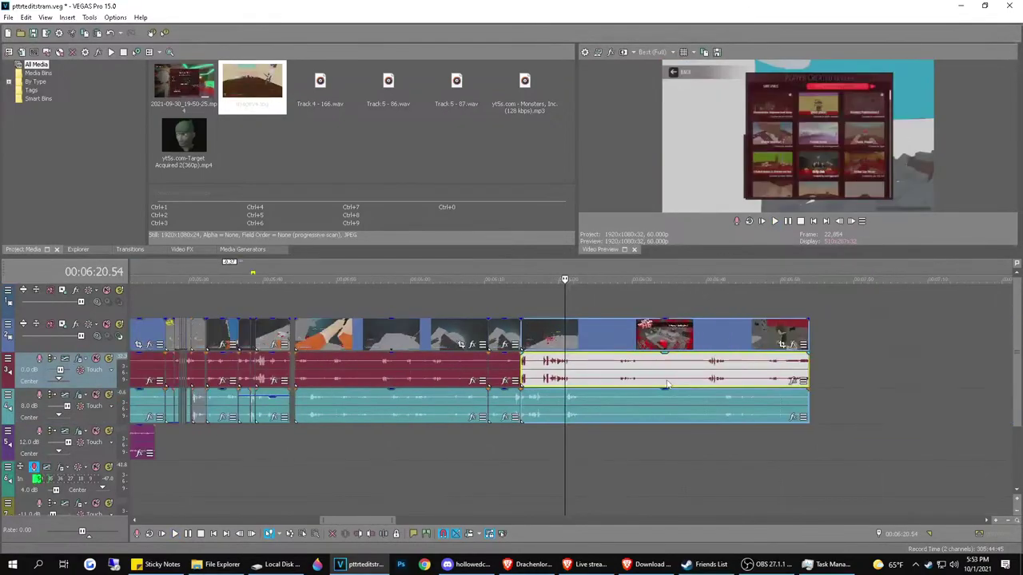
left_click(756, 384)
left_click(788, 382)
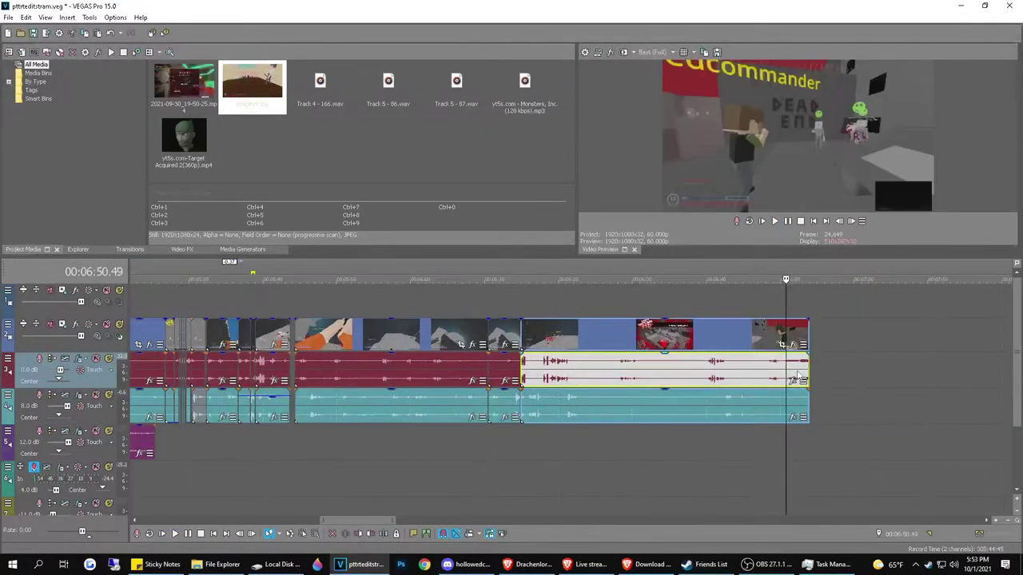
left_click(797, 376)
key("Delete")
Delete the clip ending at 00:06:10.32 and close the gap so the short last clip starts at 00:05:43.43
left_click(325, 369)
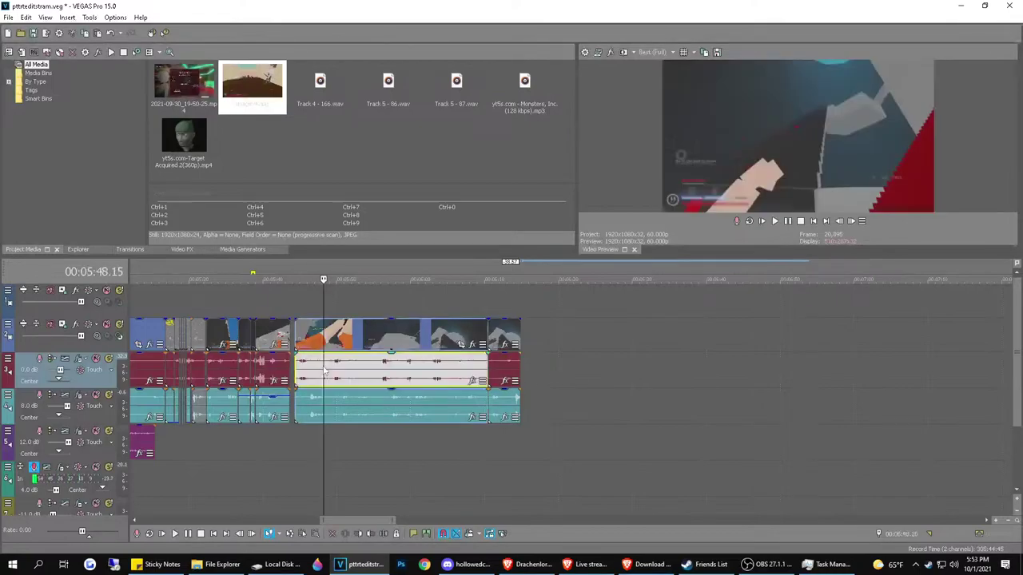
key("Delete")
double_click(344, 368)
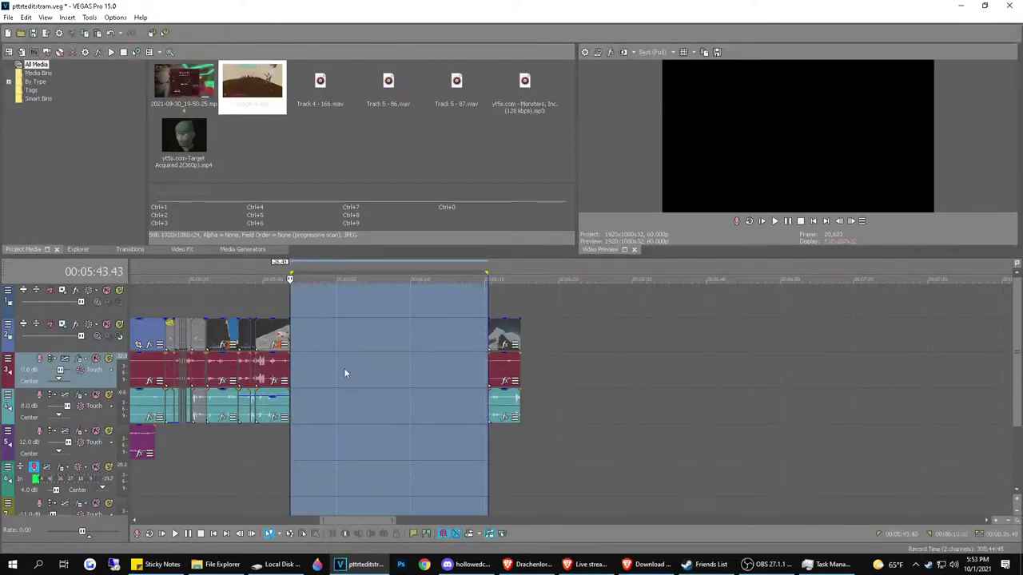
key("Delete")
Append three back-to-back copies of the short fragment from 00:05:38.24 after the last clip, including its track 4 voice audio
scroll(352, 379, "up", 1)
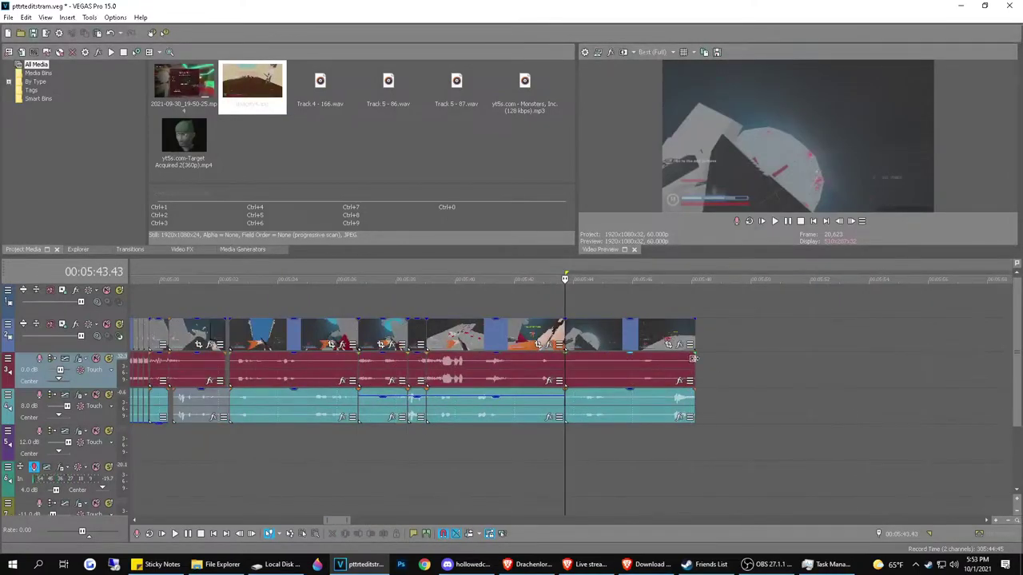
left_click_drag(693, 359, 749, 359)
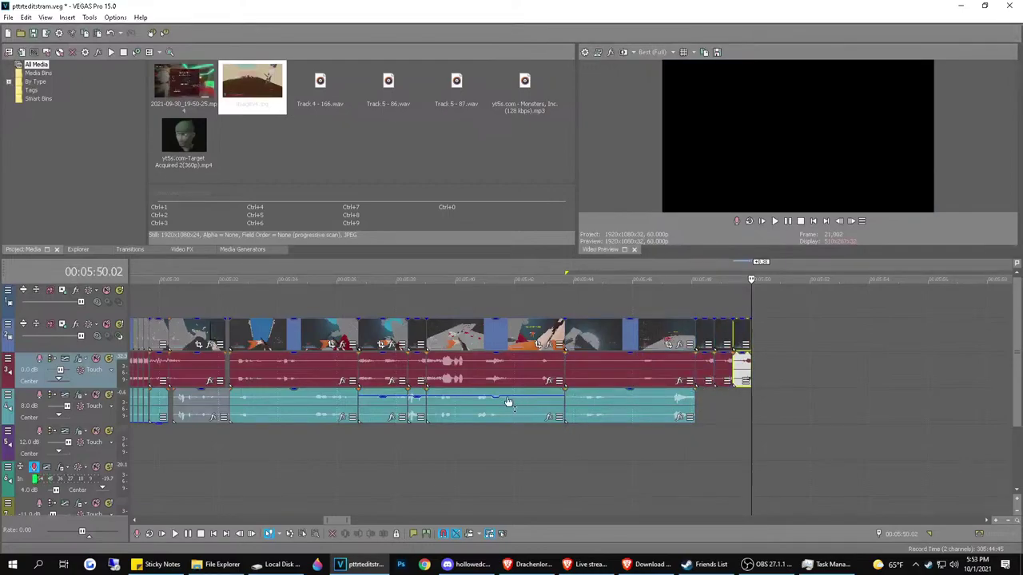
left_click(413, 416)
key("ctrl+c")
left_click(694, 402)
key("ctrl+v")
left_click_drag(711, 413, 749, 413)
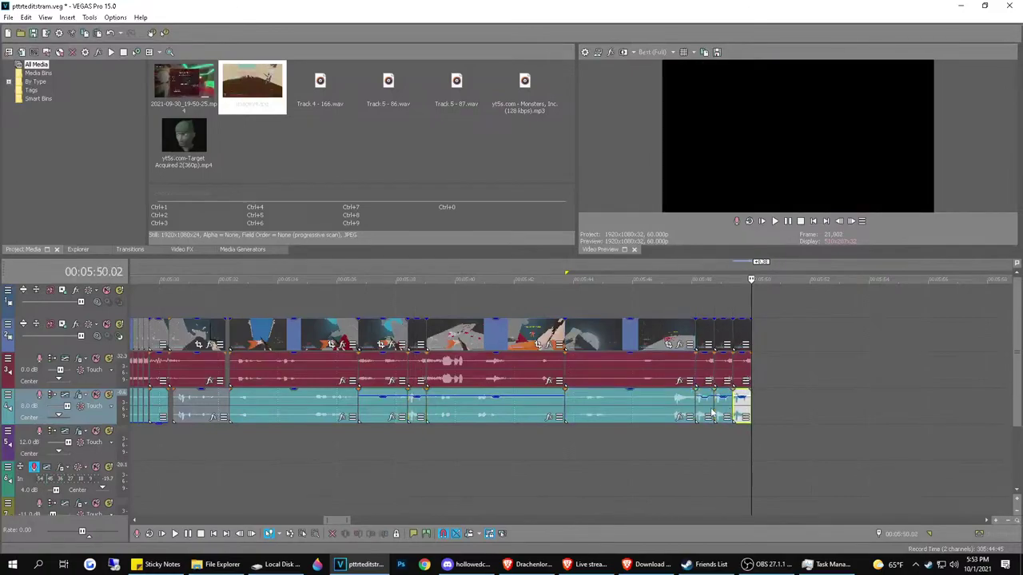
Play the last clip into the three repeated fragments, starting from 00:05:46.52 and again from 00:05:44.42
left_click(668, 449)
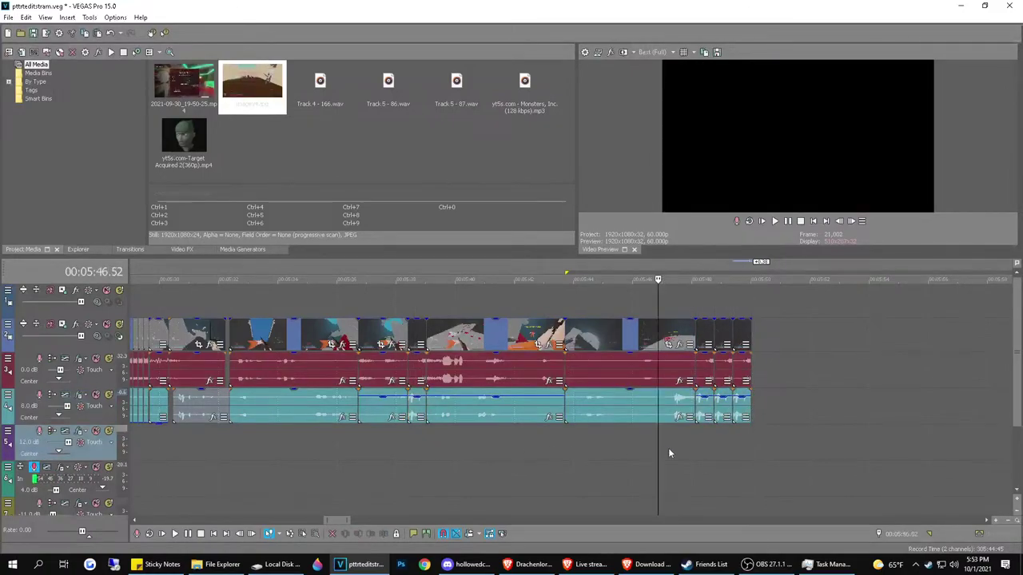
key("space")
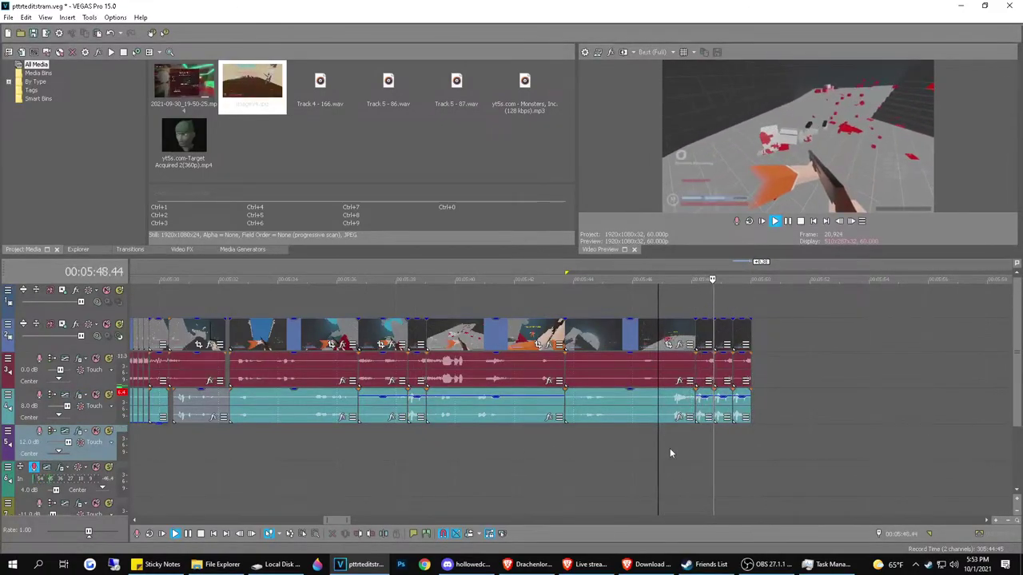
key("space")
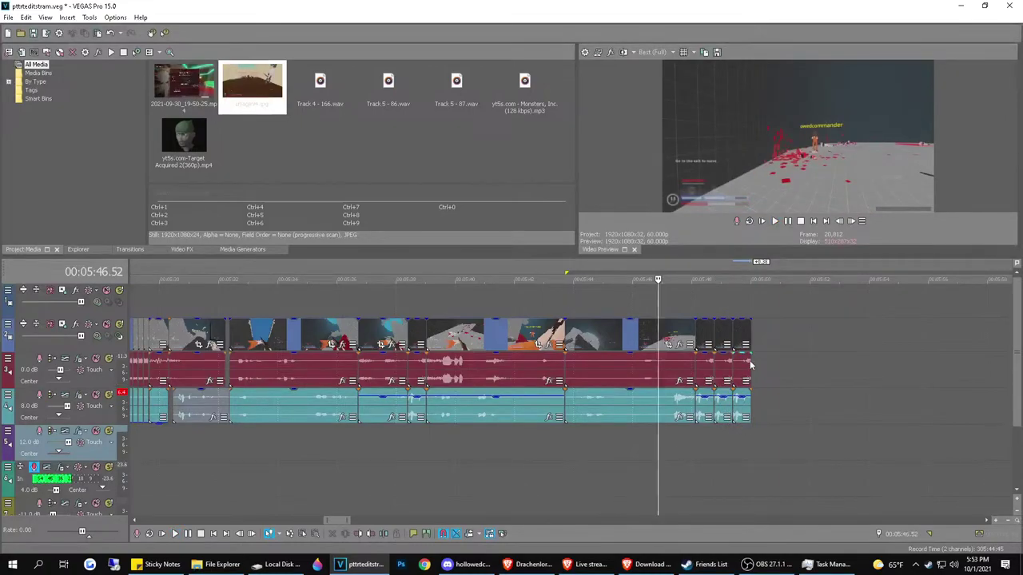
left_click(594, 370)
key("space")
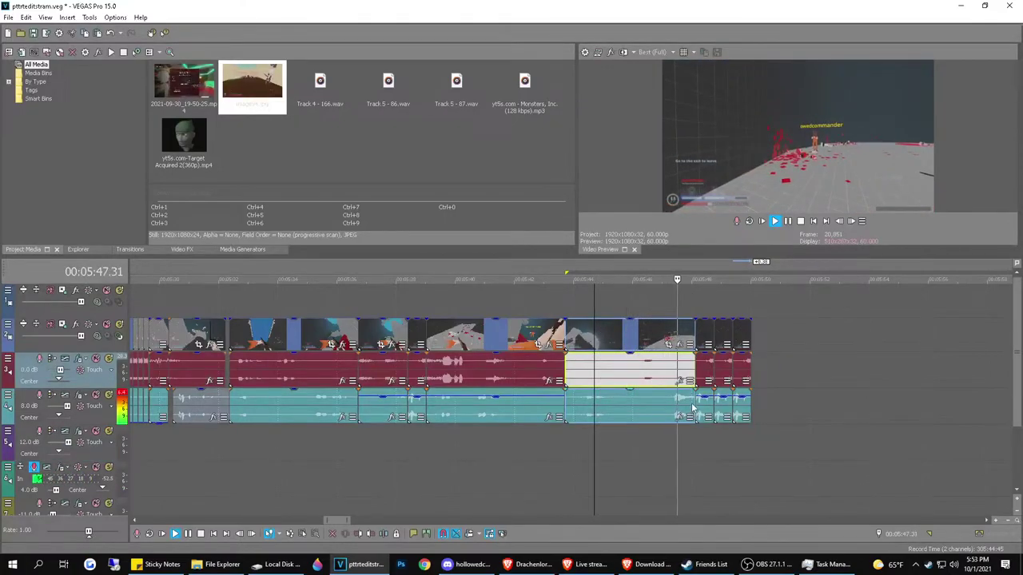
key("space")
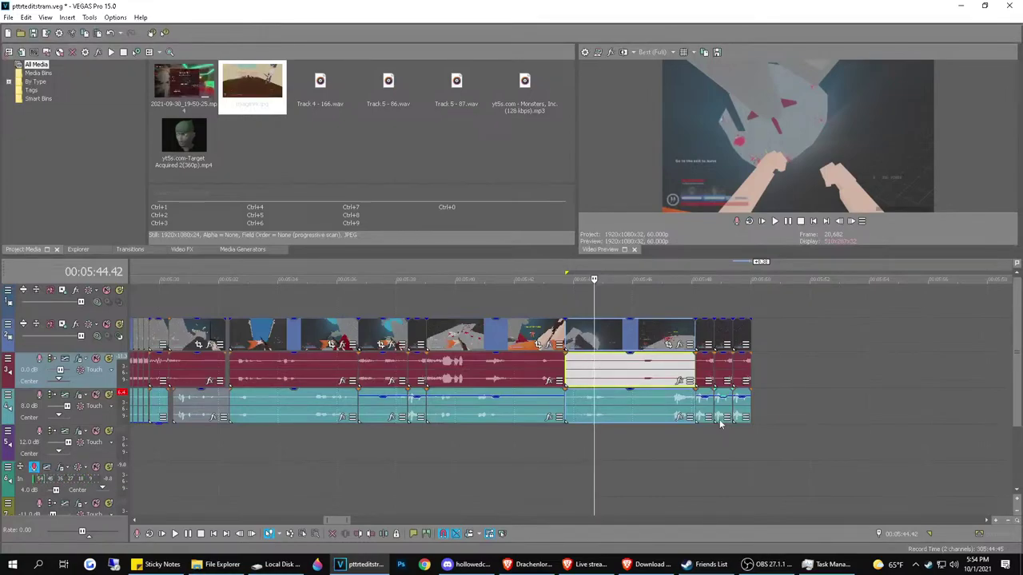
Split the clip before the repeats at 00:05:47.16, move the isolated track 4 voice fragment to track 5, and play it
left_click(669, 414)
key("s")
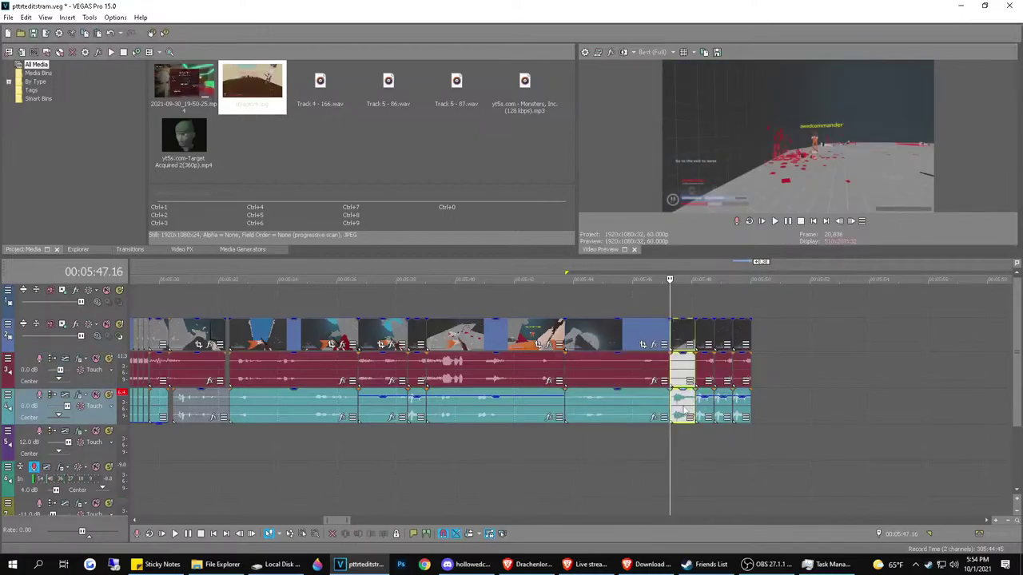
left_click(684, 410)
scroll(684, 412, "up", 3)
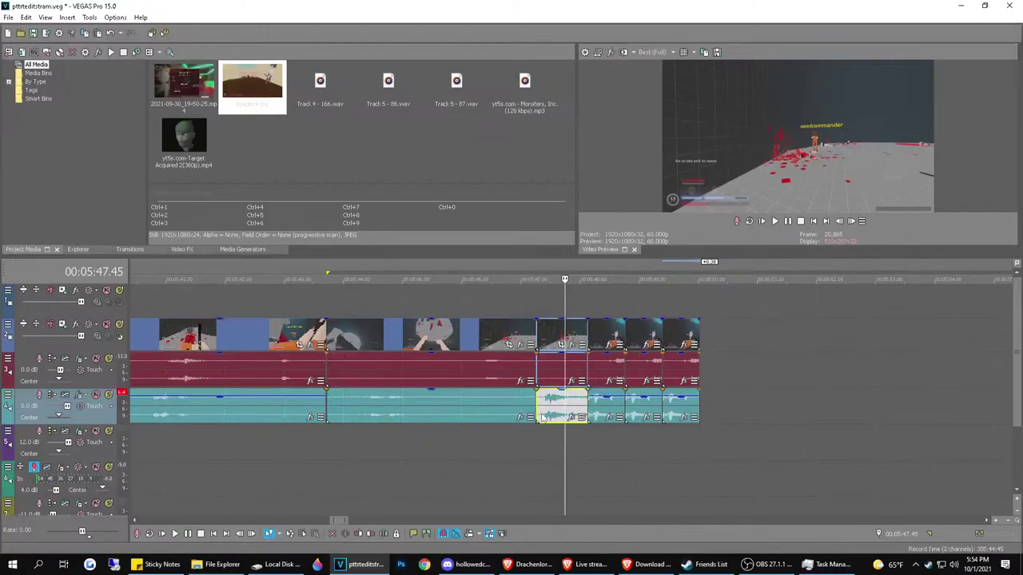
left_click_drag(549, 416, 540, 441)
key("space")
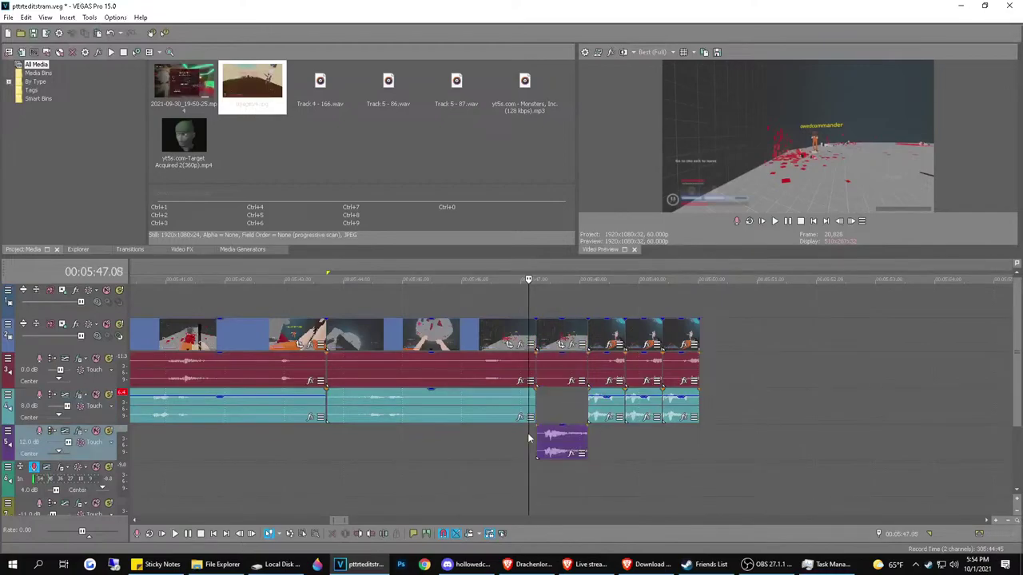
key("space")
Try splitting the track 5 voice fragment at 00:05:47.51 and pasting three copies of its tail, and undo the attempt
left_click(574, 444)
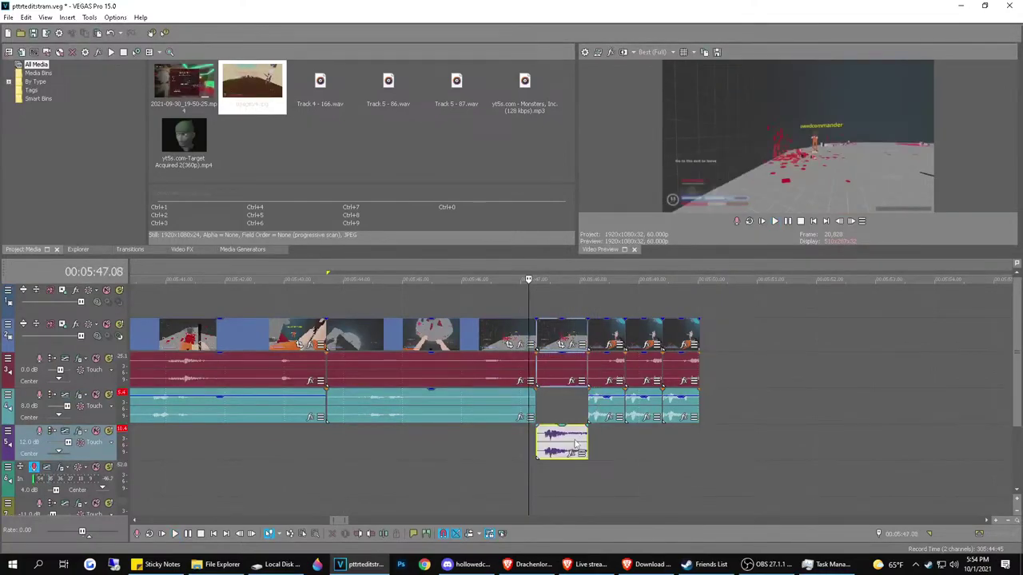
left_click(578, 434)
left_click(572, 436)
key("s")
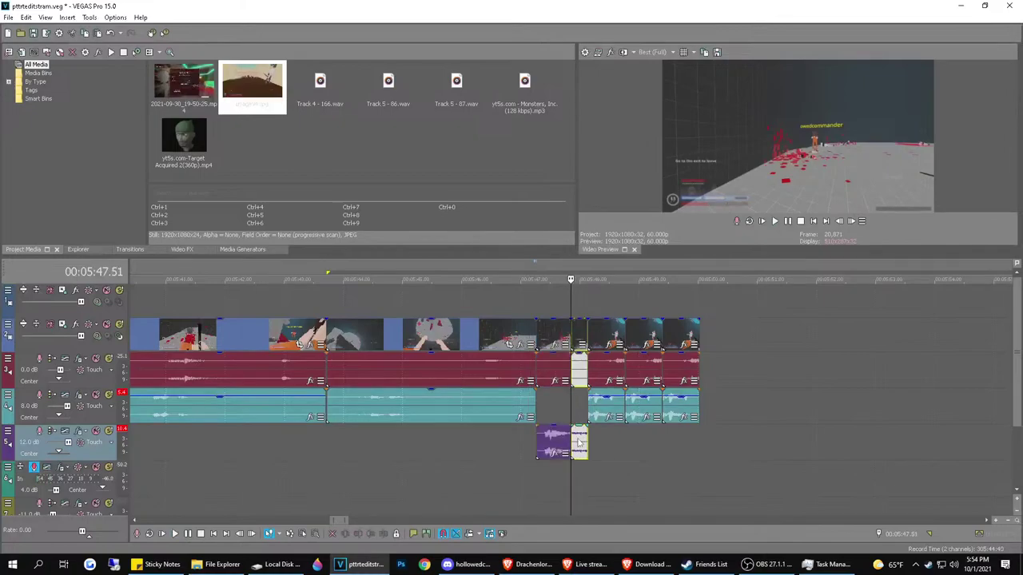
left_click(578, 443)
key("ctrl+c")
left_click(589, 449)
key("ctrl+v")
key("ctrl+v")
key("ctrl+v")
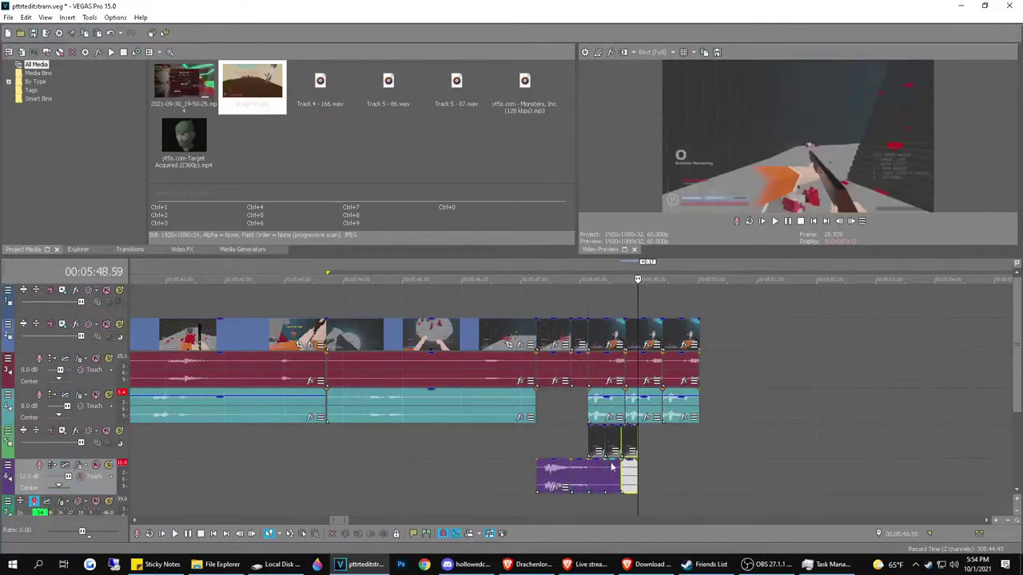
key("ctrl+z")
key("ctrl+z")
key("ctrl+z")
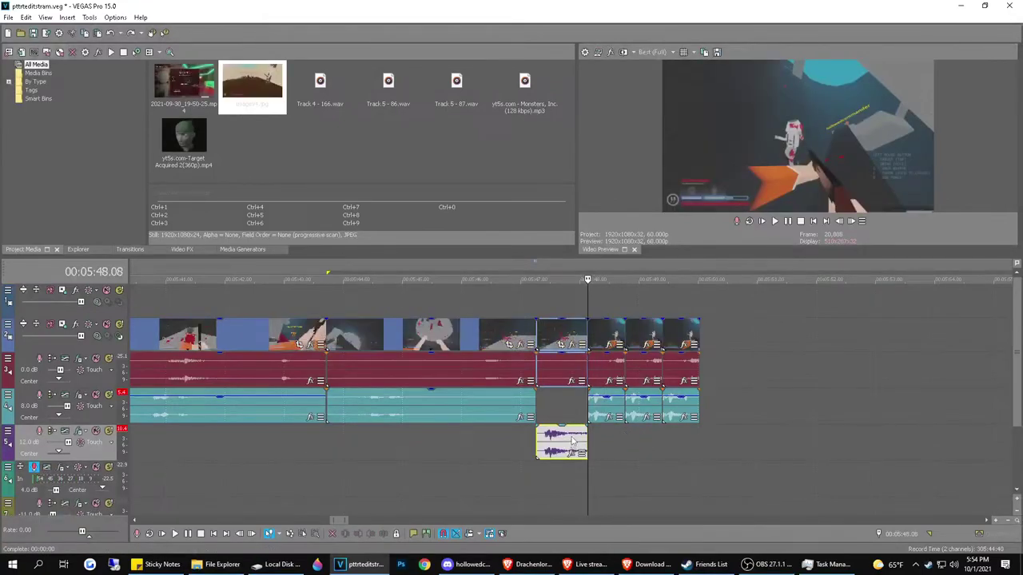
Split the track 5 voice fragment just after its peak and paste seven copies of the tail behind it
left_click(571, 441)
left_click(579, 439)
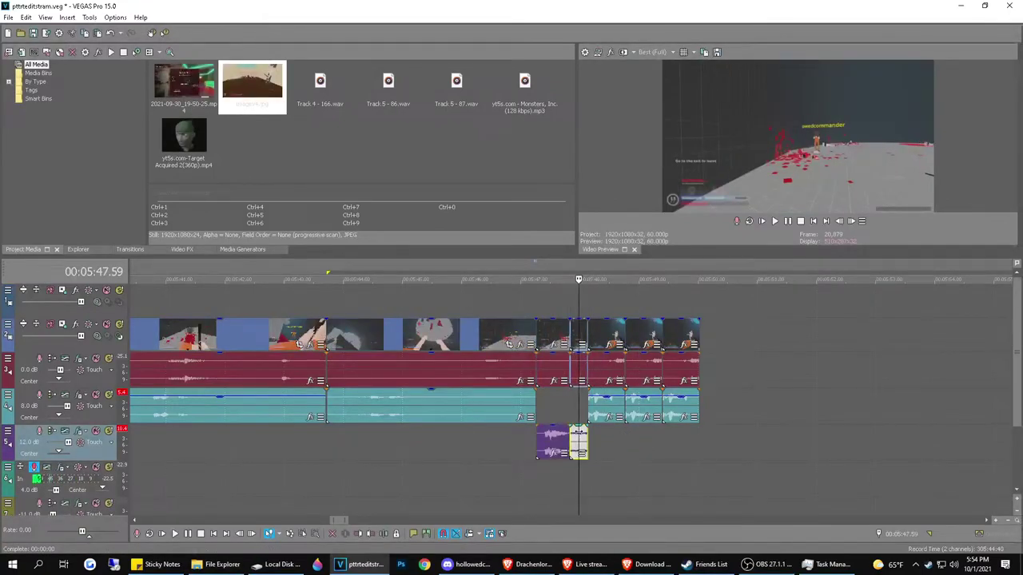
left_click(587, 432)
key("ctrl+v")
key("ctrl+v")
key("ctrl+v")
key("ctrl+v")
key("ctrl+v")
key("ctrl+v")
key("ctrl+v")
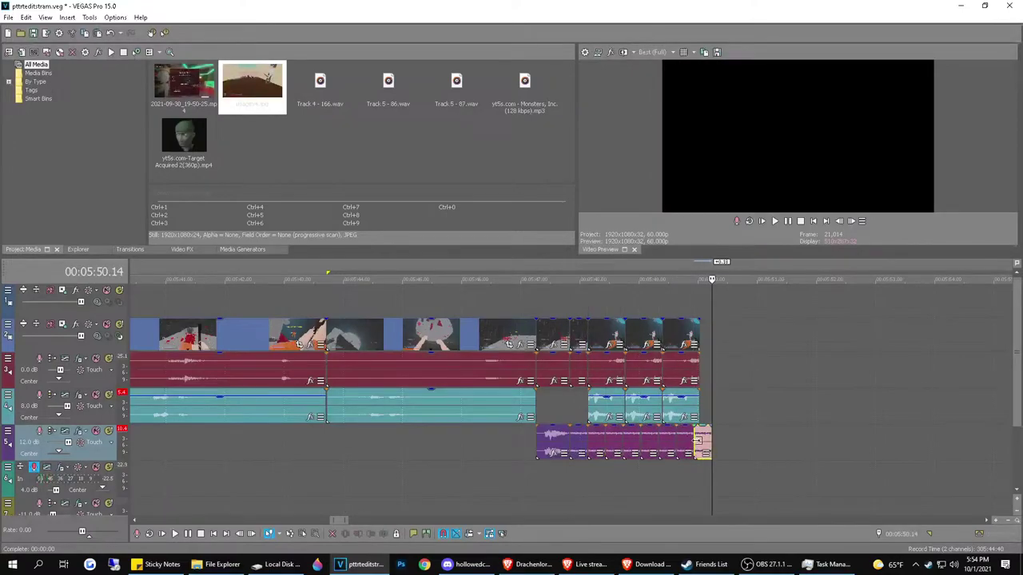
Delete the last pasted voice tail on track 5 and extend the preceding one to the end of the repeated video fragments
left_click(694, 440)
key("Delete")
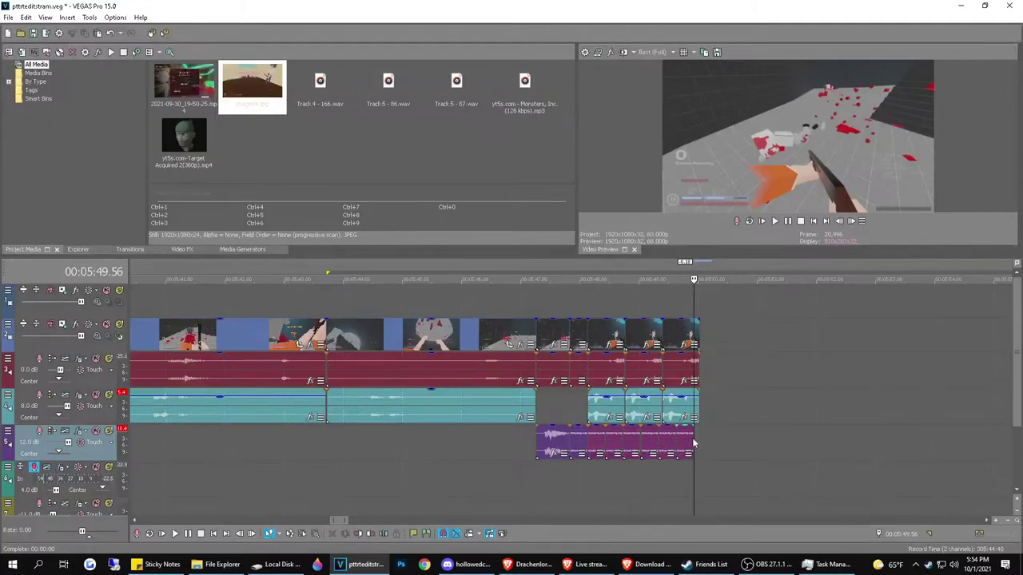
left_click_drag(692, 439, 700, 440)
scroll(684, 443, "up", 4)
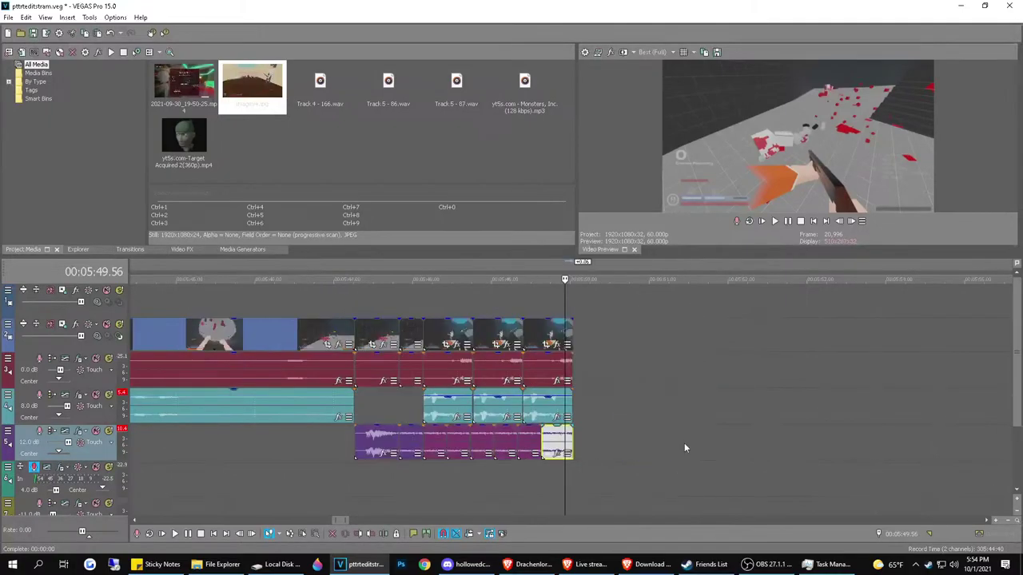
Add the Pitch Shift effect to the last voice tail on track 5 and play the repeated section
left_click(565, 453)
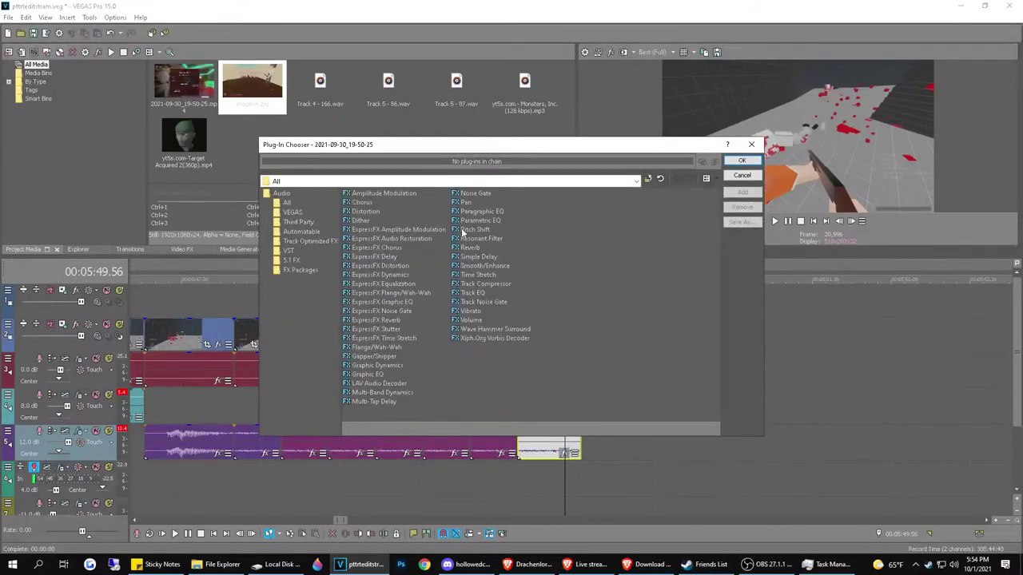
left_click(471, 229)
left_click(743, 191)
left_click(742, 161)
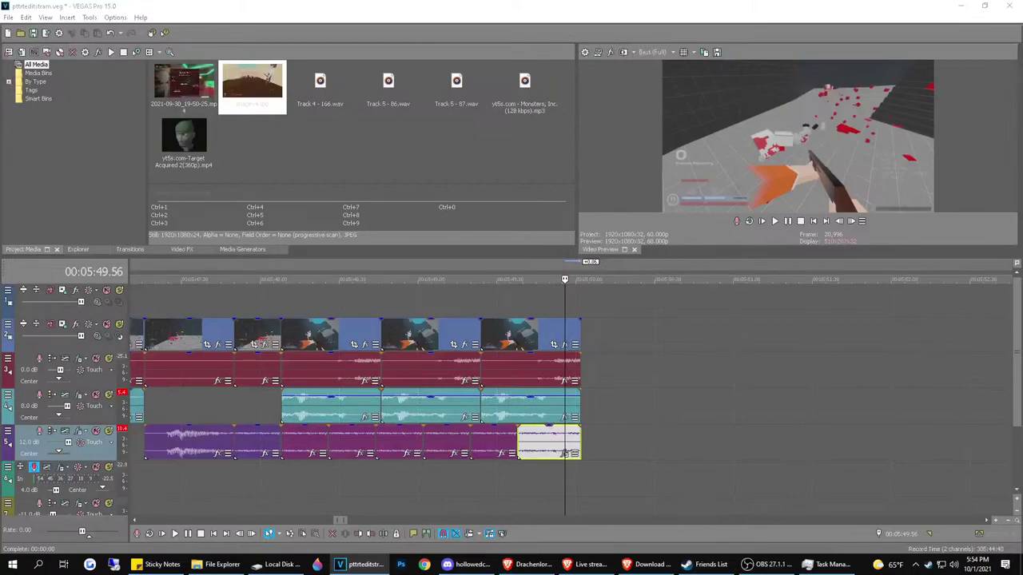
left_click(441, 475)
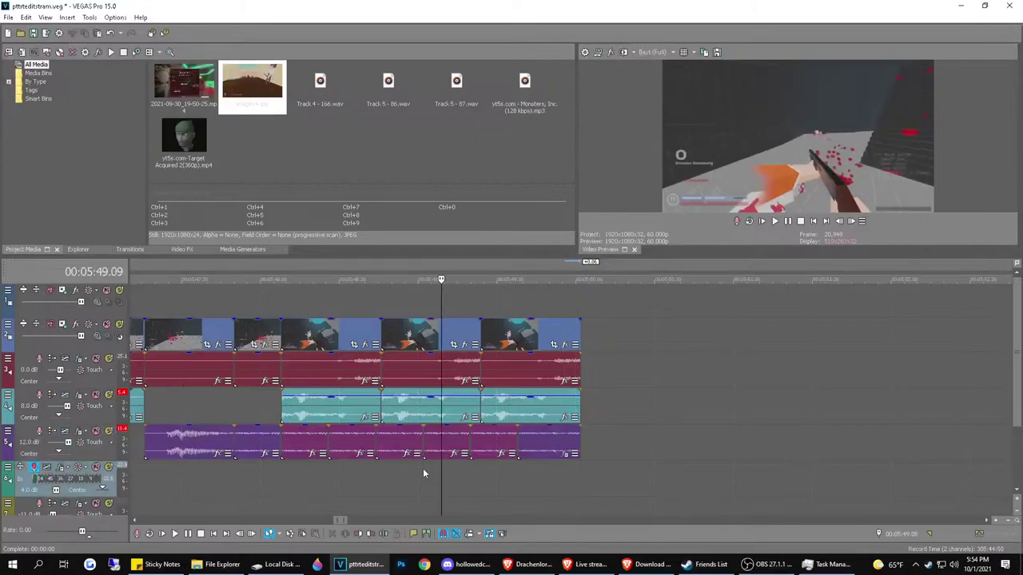
left_click(267, 485)
key("space")
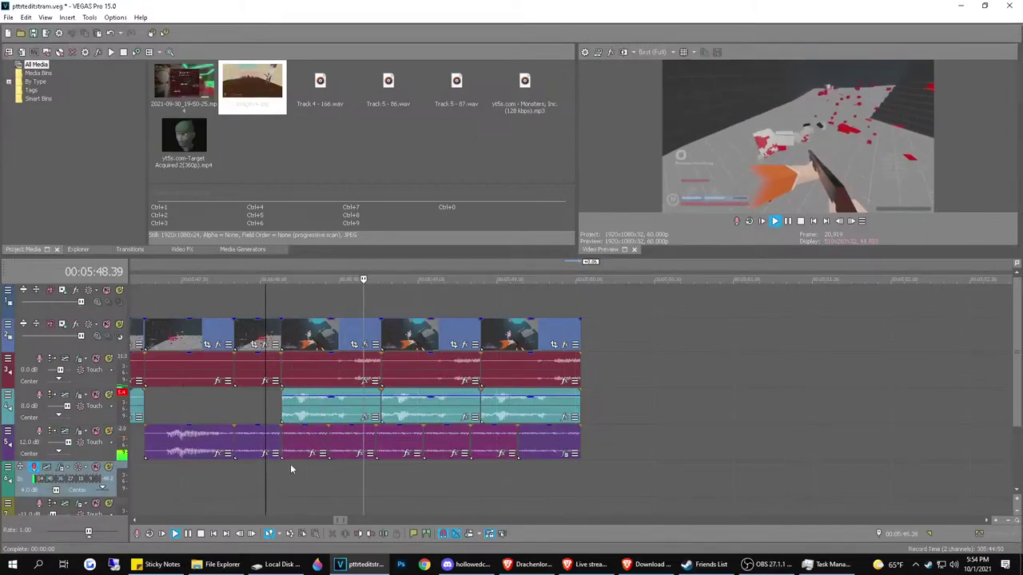
scroll(361, 430, "down", 3)
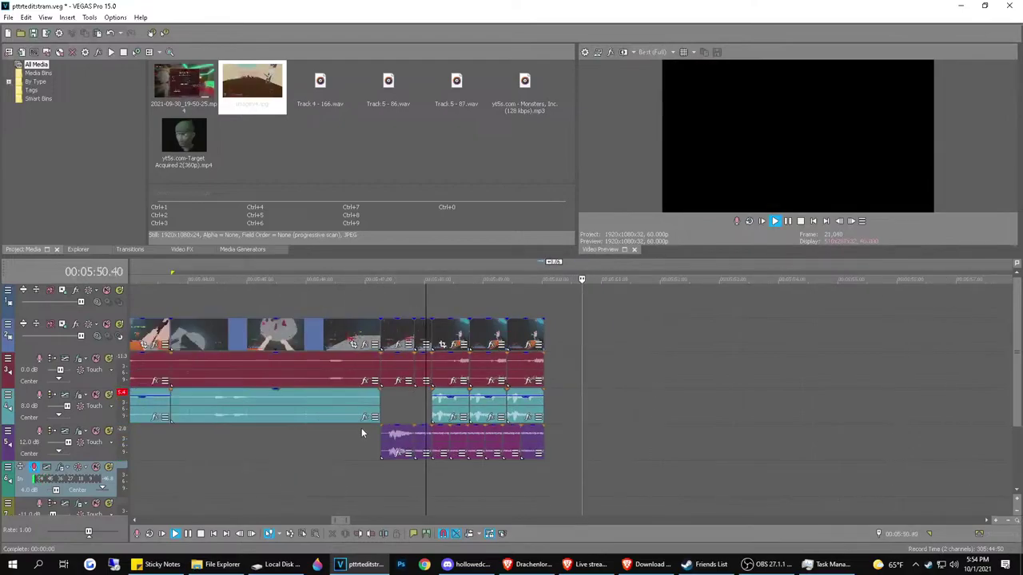
key("space")
Copy the last voice tail on track 5 and paste its event attributes onto the five tails before it
scroll(540, 473, "up", 2)
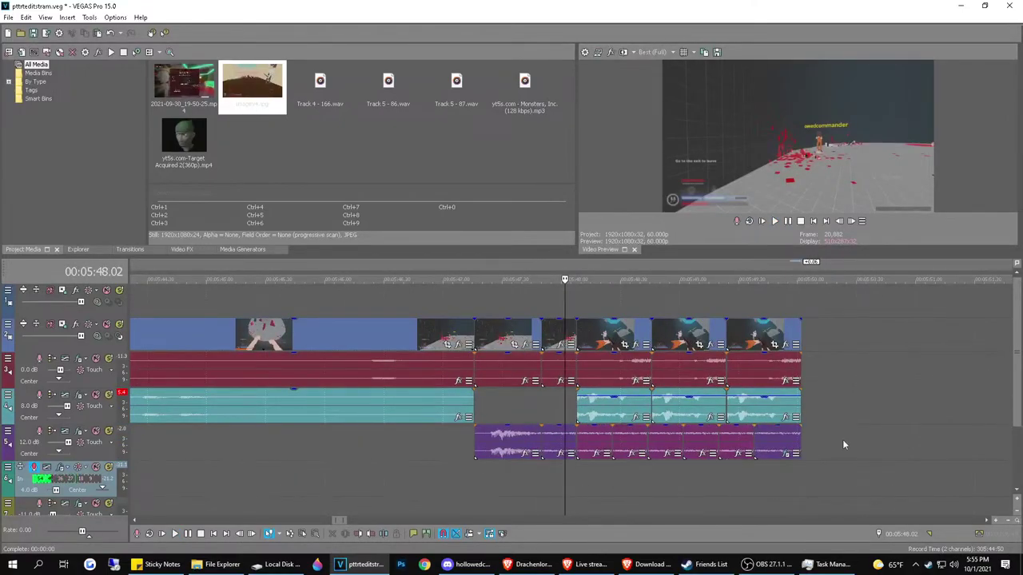
right_click(778, 446)
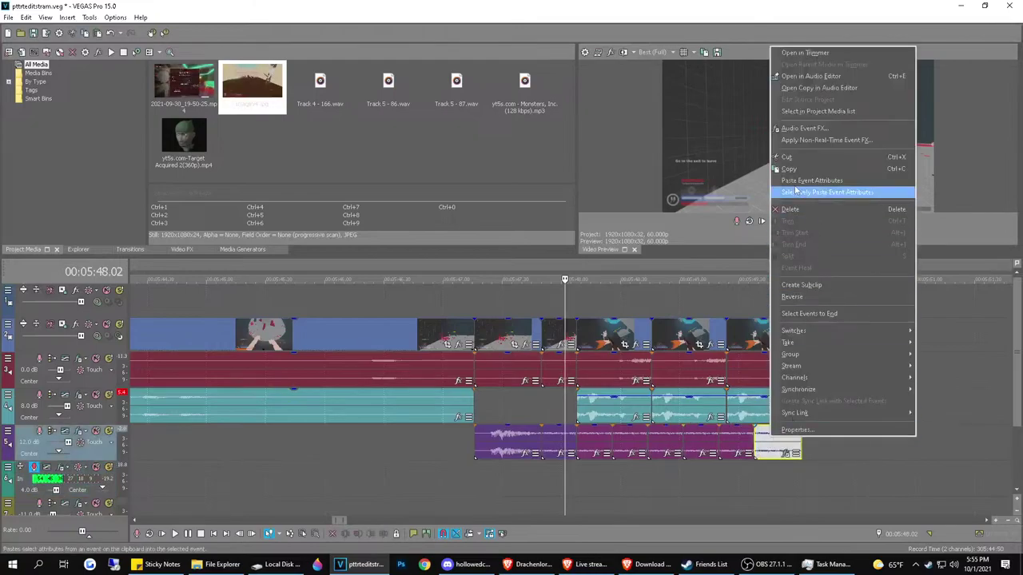
left_click(791, 170)
right_click(731, 450)
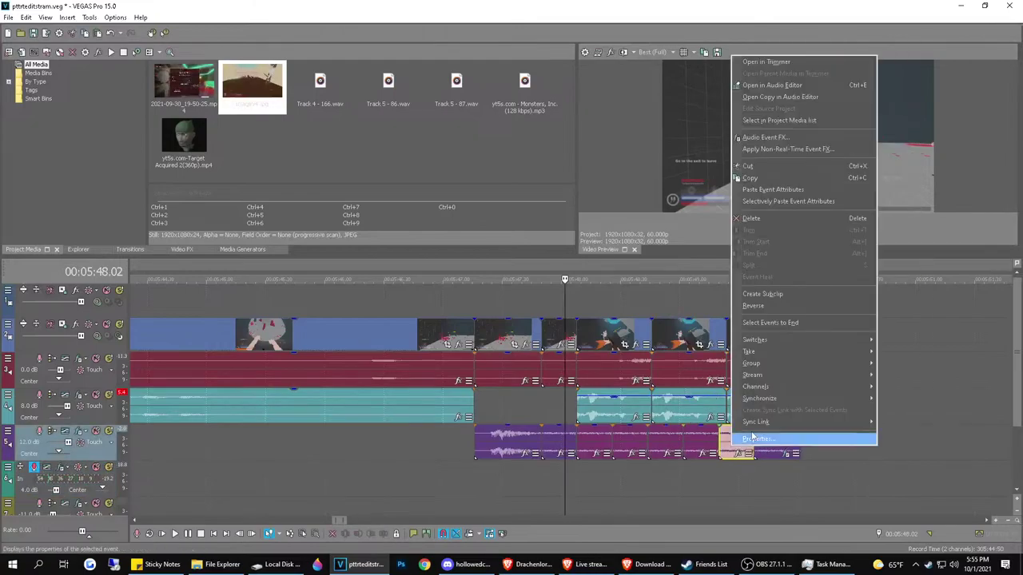
left_click(761, 192)
right_click(689, 446)
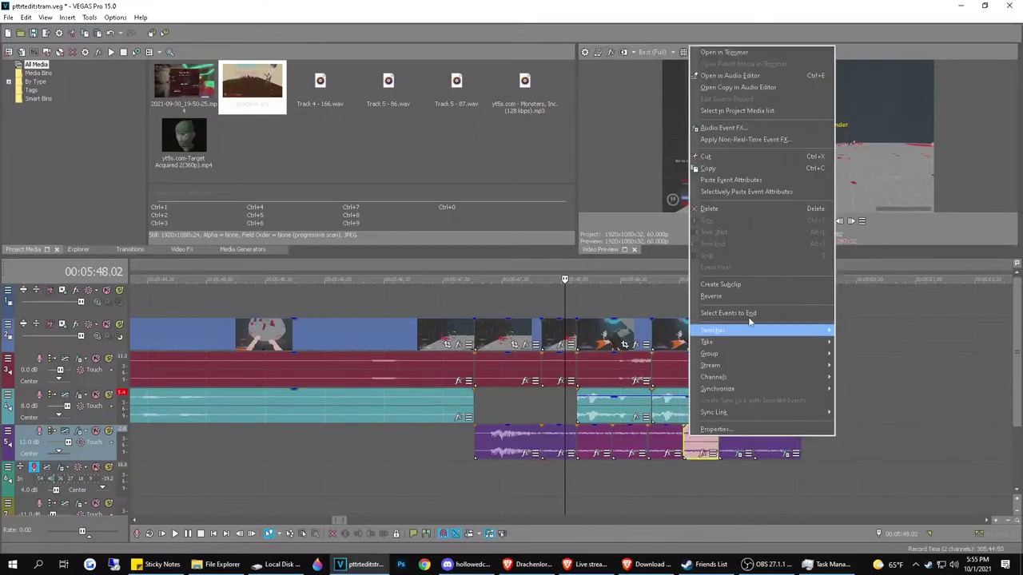
left_click(719, 181)
right_click(664, 443)
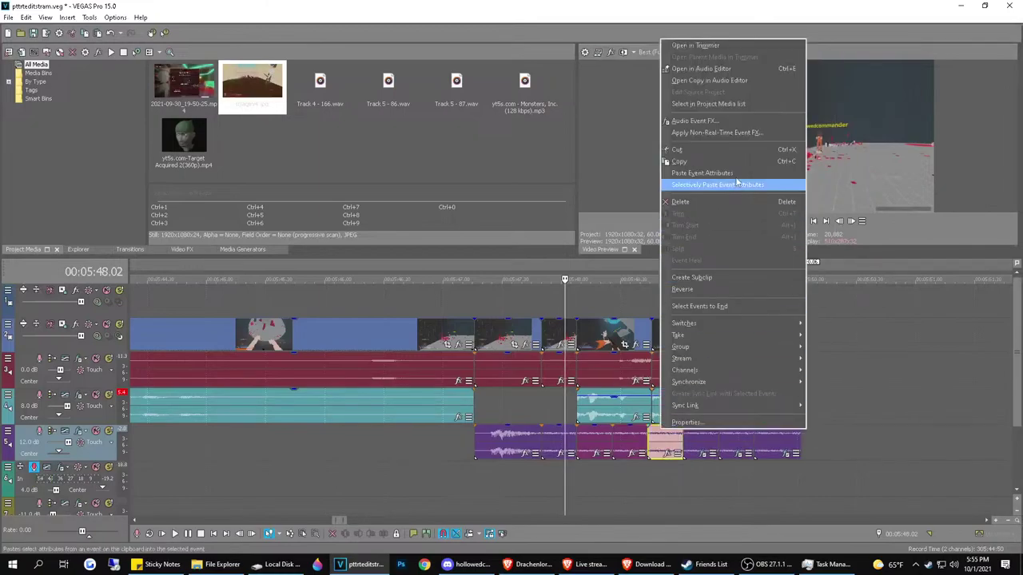
left_click(703, 176)
right_click(639, 440)
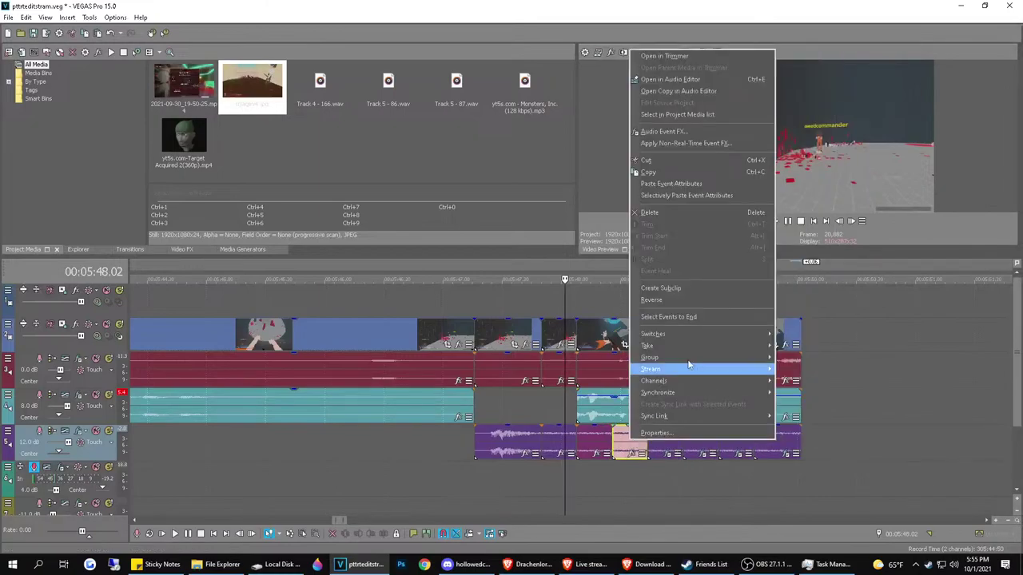
left_click(680, 184)
right_click(592, 441)
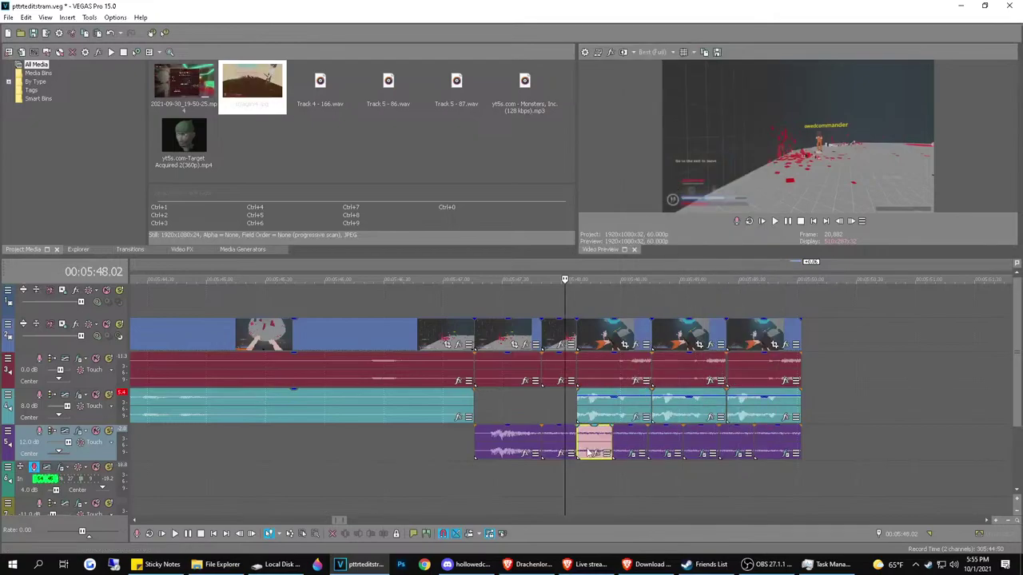
left_click(623, 193)
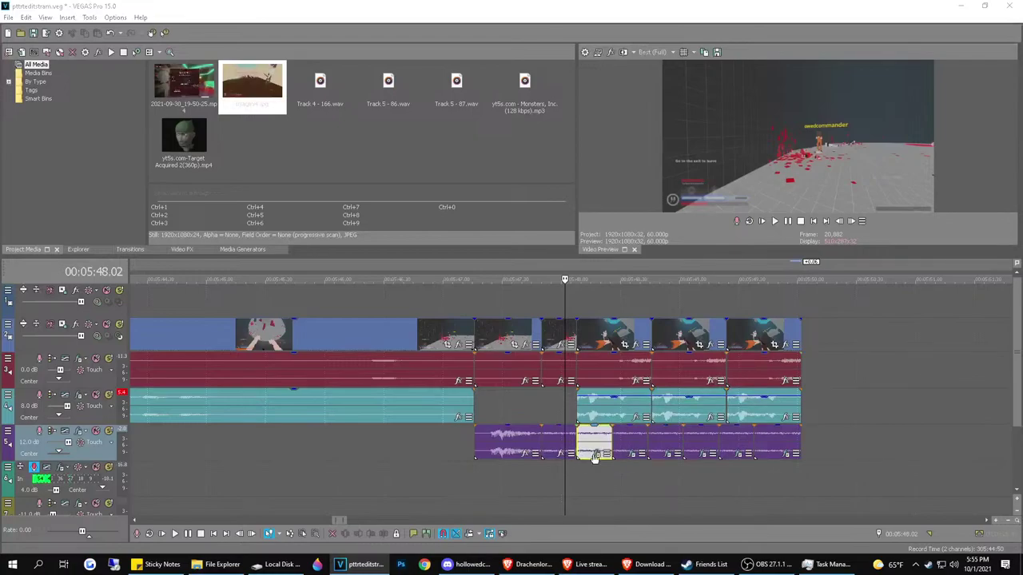
Adjust the Pitch Shift effect on the copied voice tails on track 5 and play the section from 00:05:47.31
left_click(740, 436)
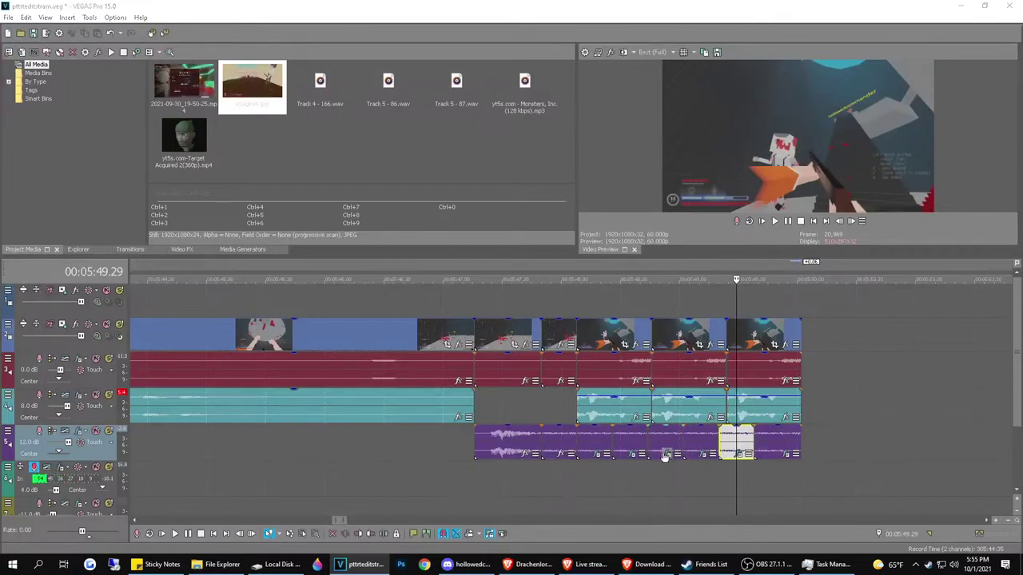
left_click(630, 452)
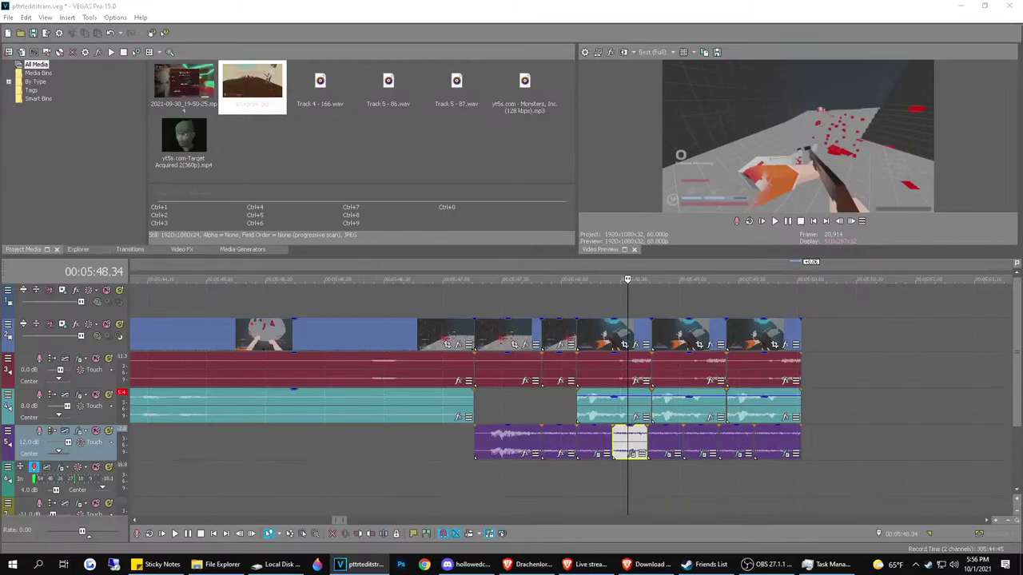
left_click(508, 416)
key("space")
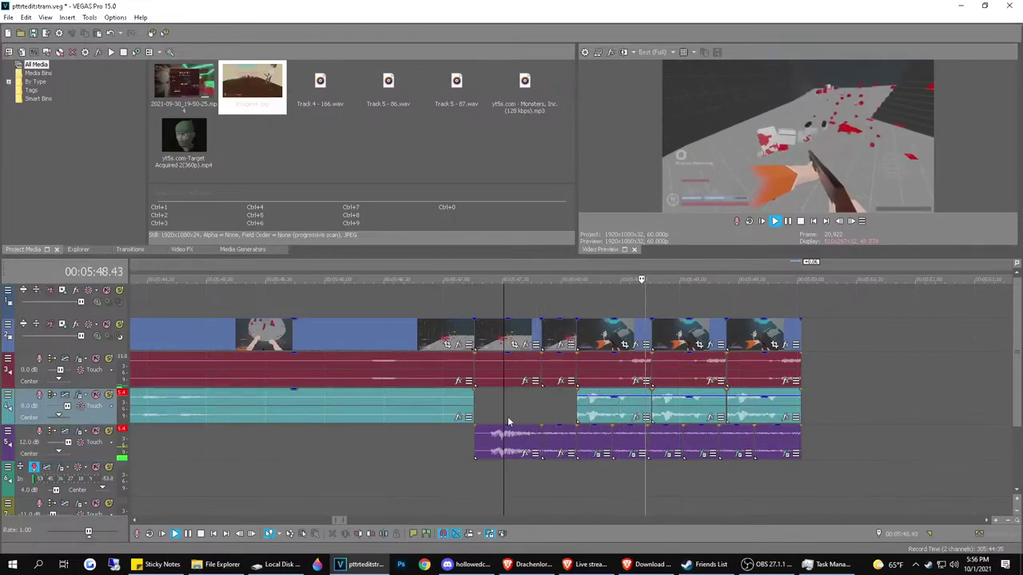
key("space")
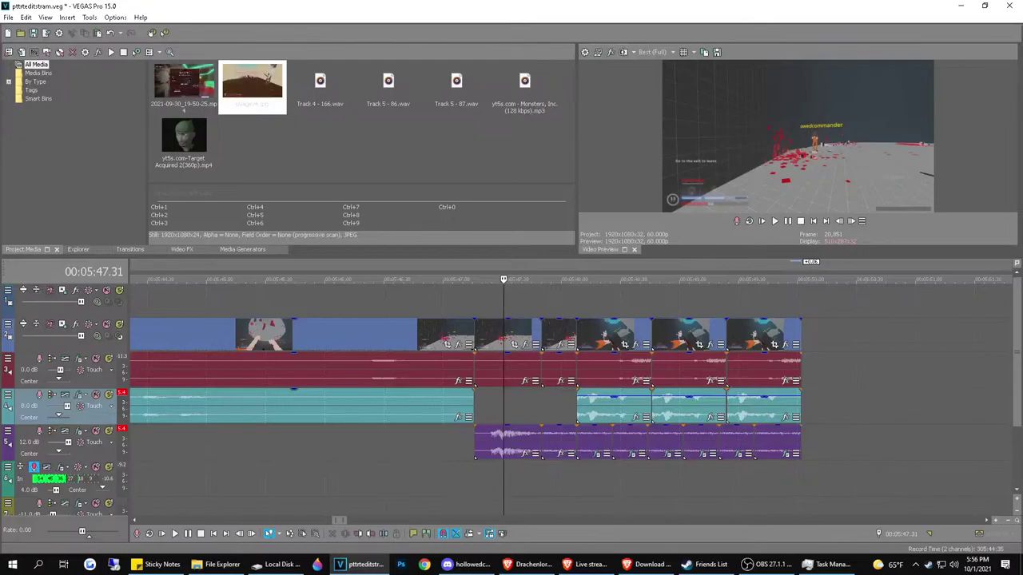
Add the Pitch Shift effect to the second of the three repeated voice fragments on track 4
left_click(712, 416)
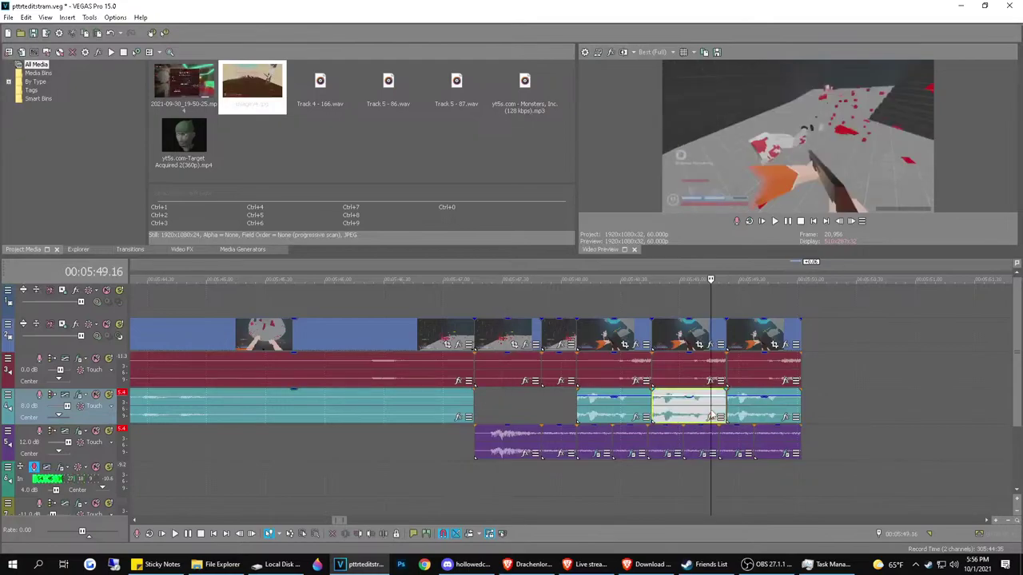
left_click(713, 416)
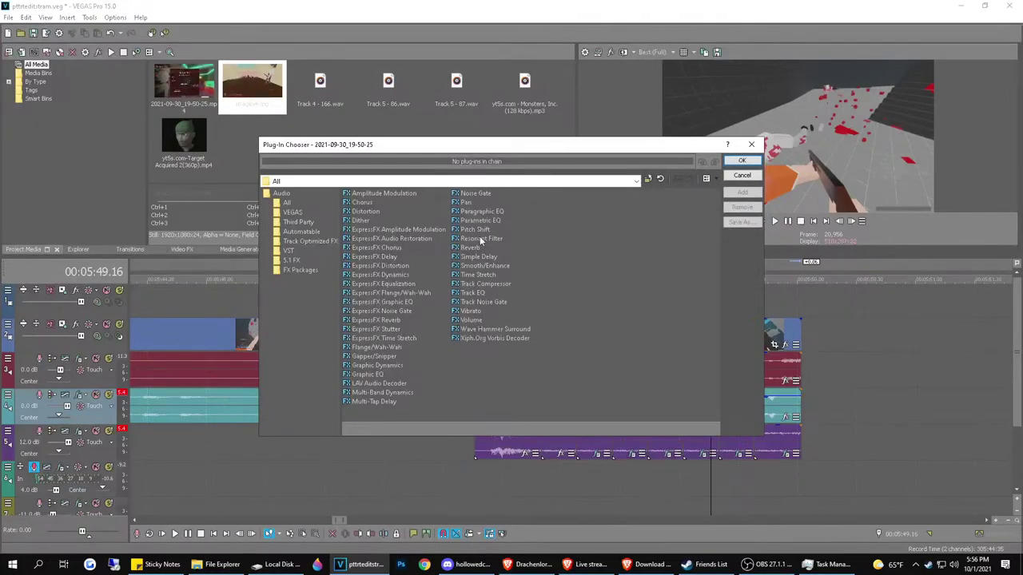
left_click(476, 230)
left_click(743, 192)
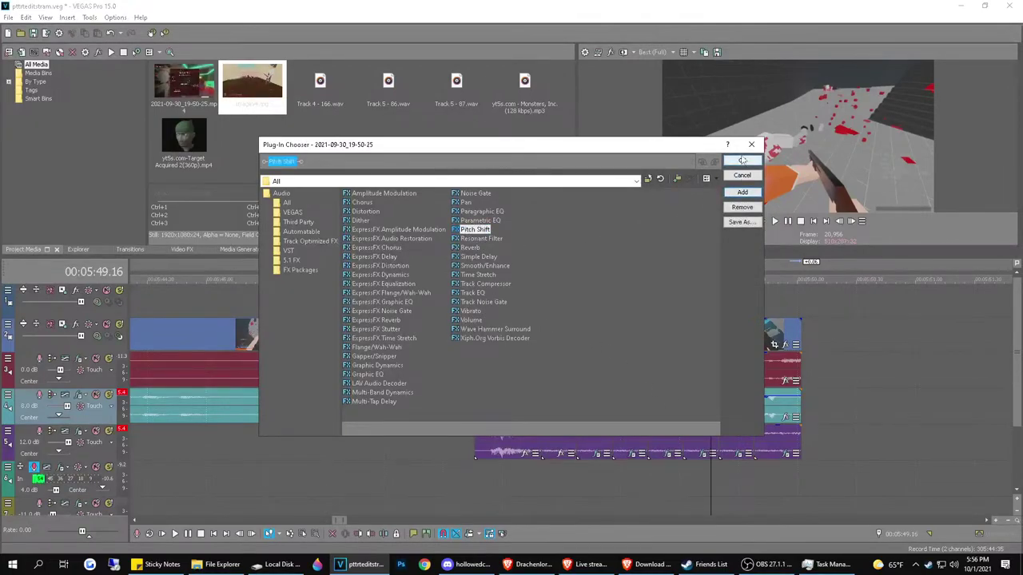
left_click(740, 161)
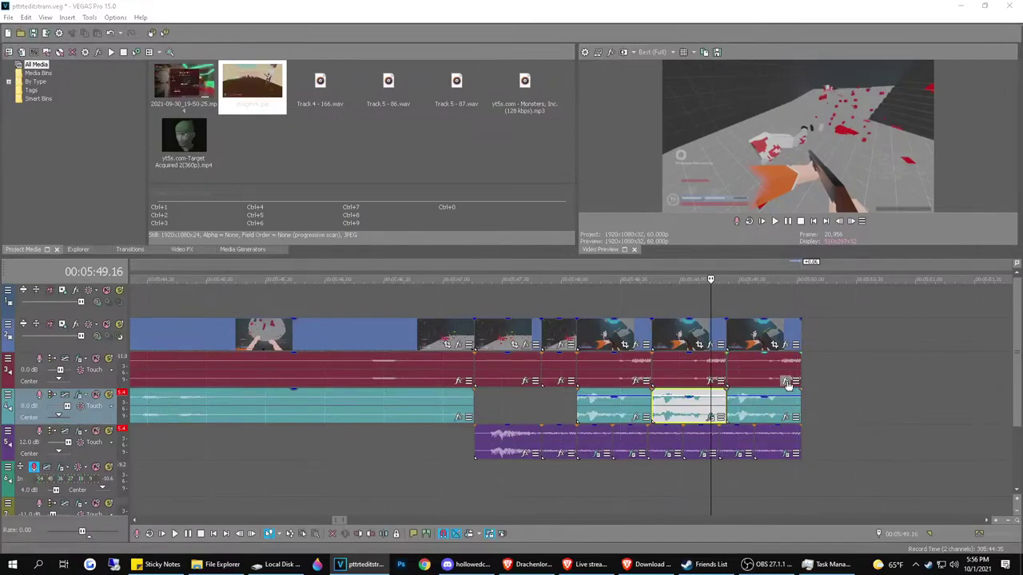
Add the Pitch Shift effect to the third repeated voice fragment on track 4 and play through the repeats
left_click(784, 417)
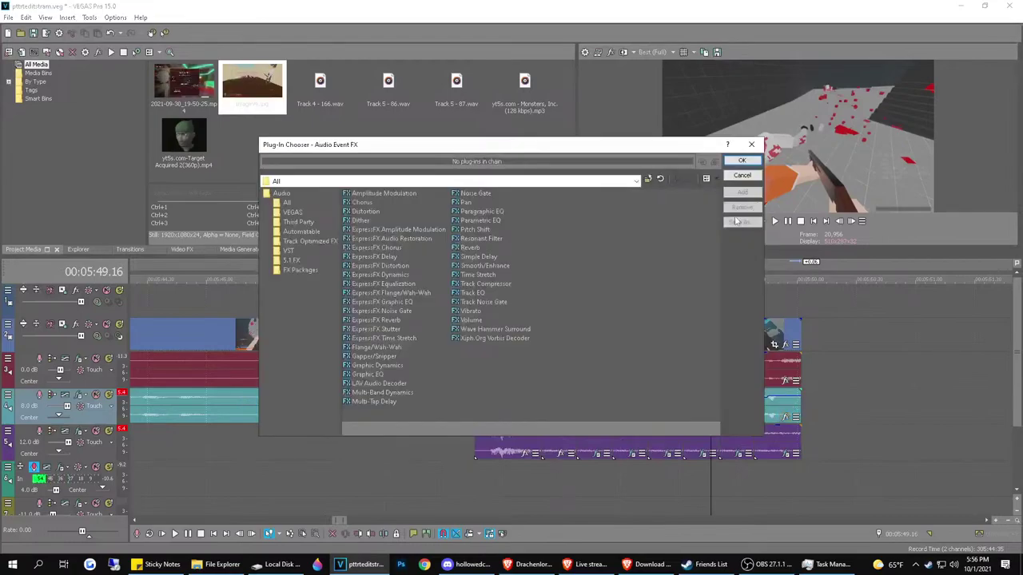
left_click(475, 229)
left_click(730, 195)
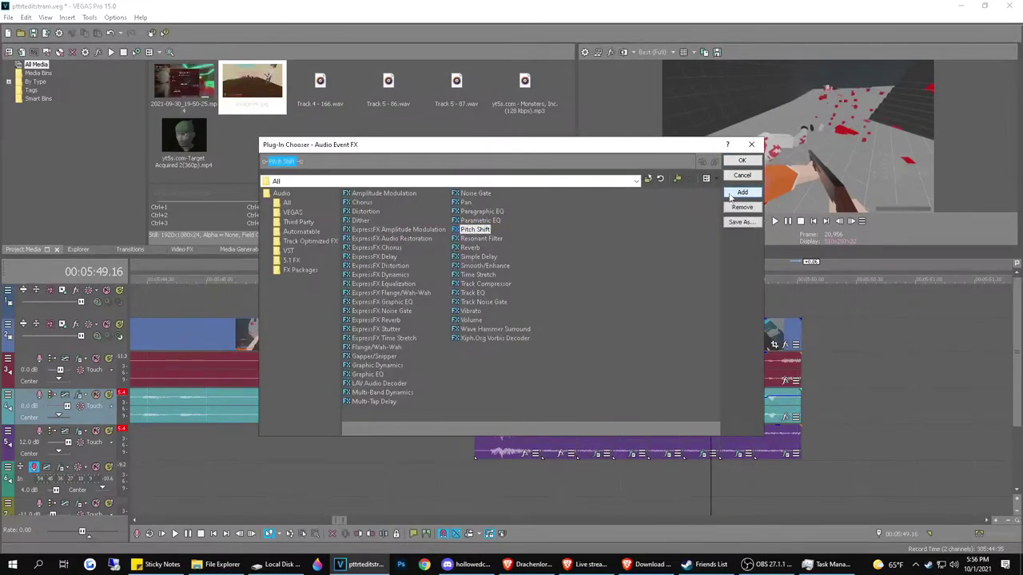
left_click(741, 160)
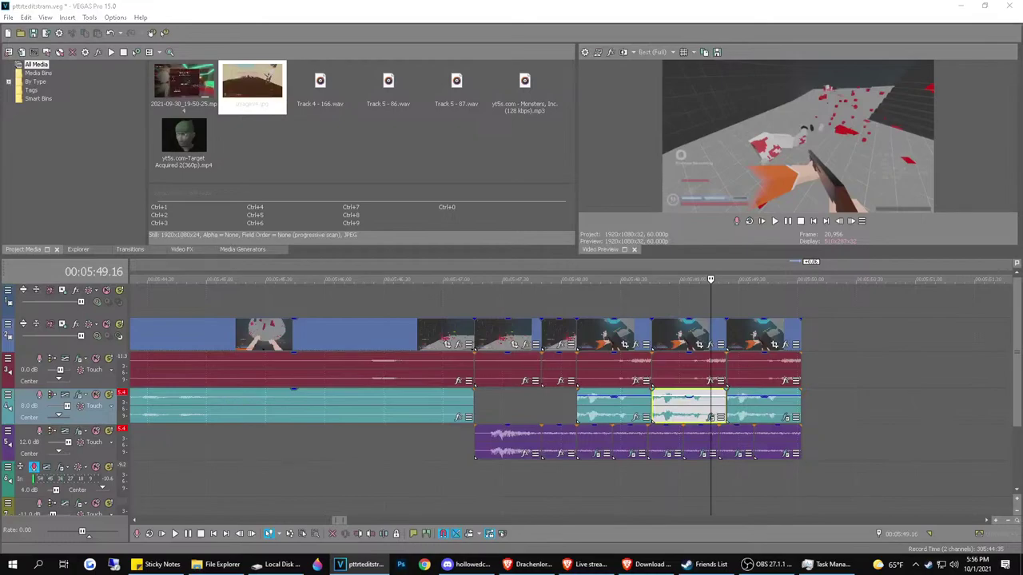
left_click(432, 440)
key("space")
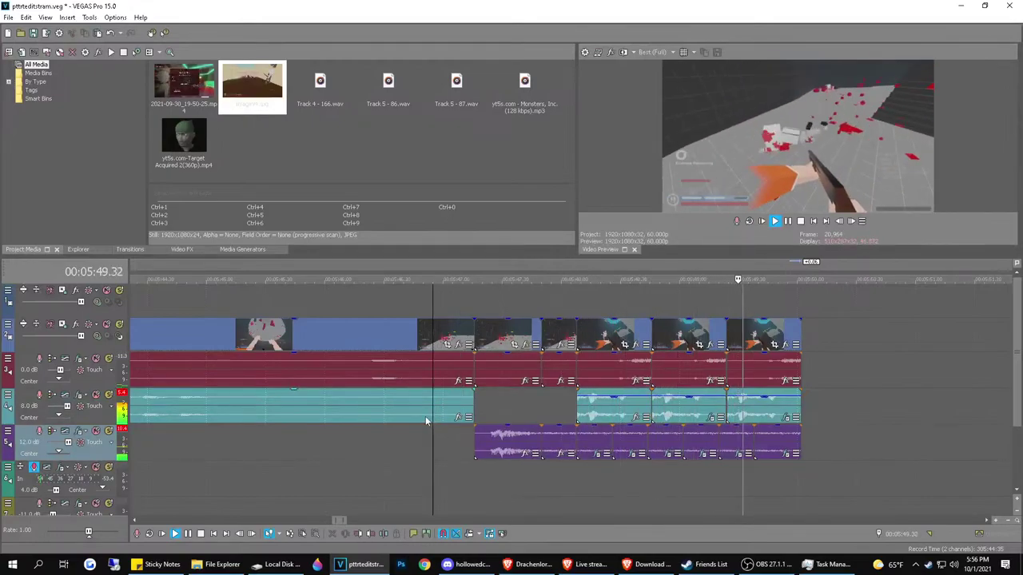
left_click(534, 411)
key("space")
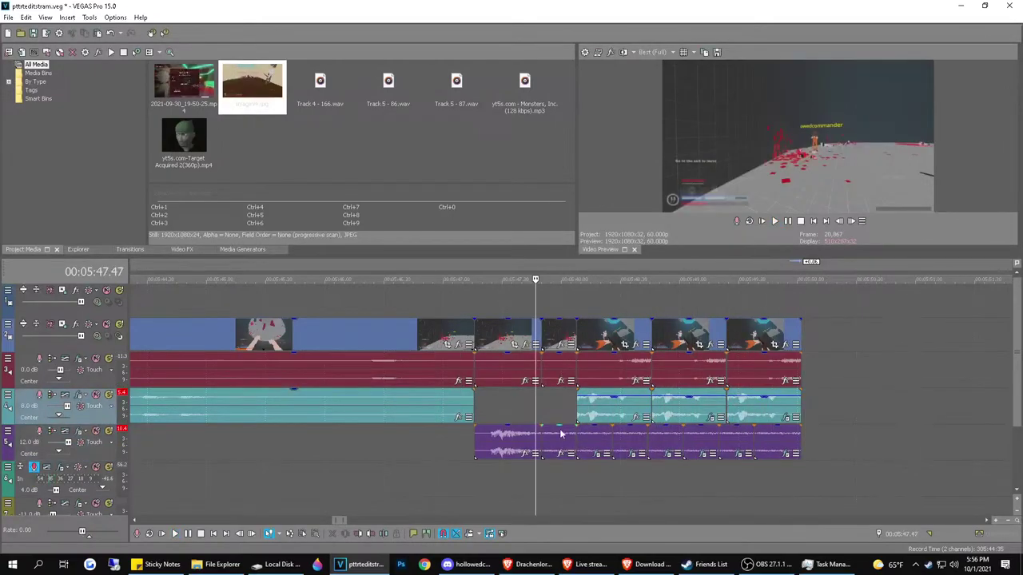
Play the clip before the repeats and split its video and audio at 00:05:46.36
scroll(550, 419, "down", 5)
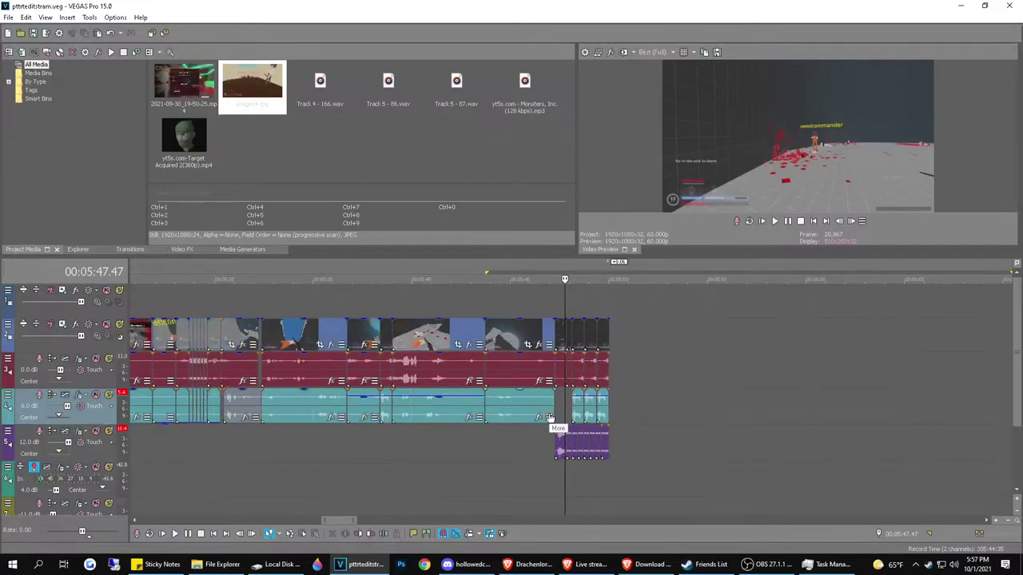
scroll(550, 417, "down", 3)
scroll(550, 417, "up", 3)
left_click(485, 425)
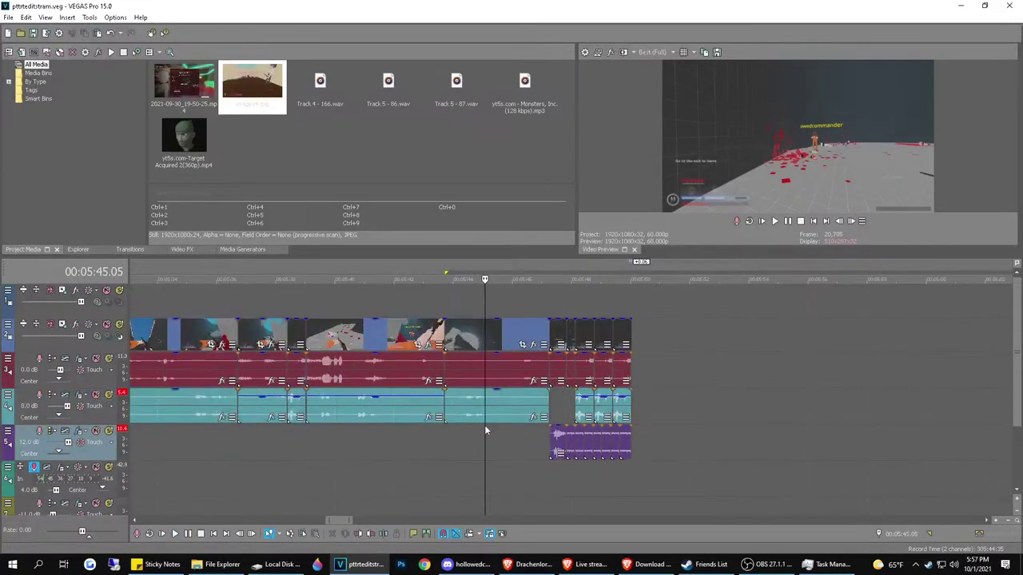
key("space")
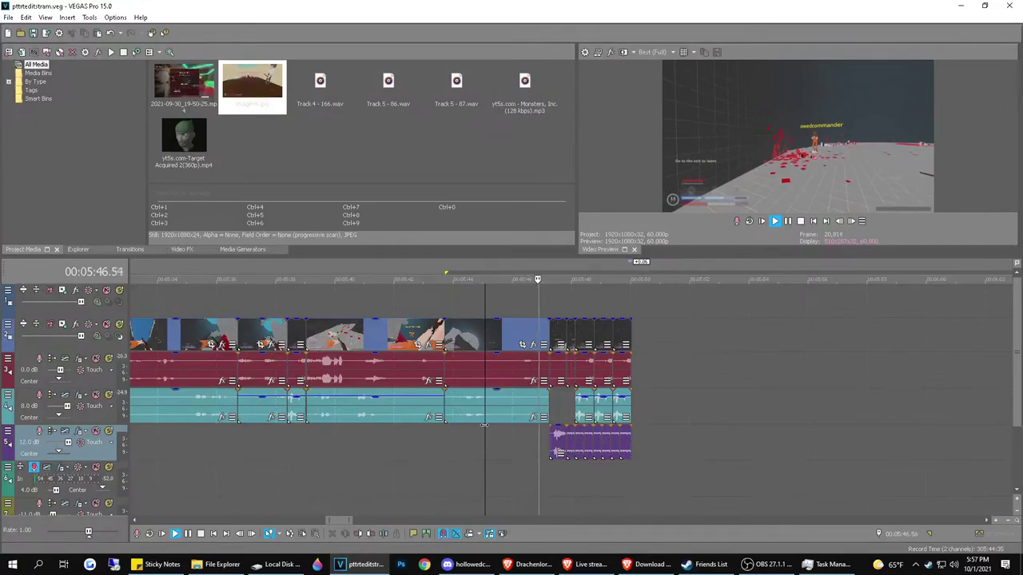
left_click(509, 367)
key("space")
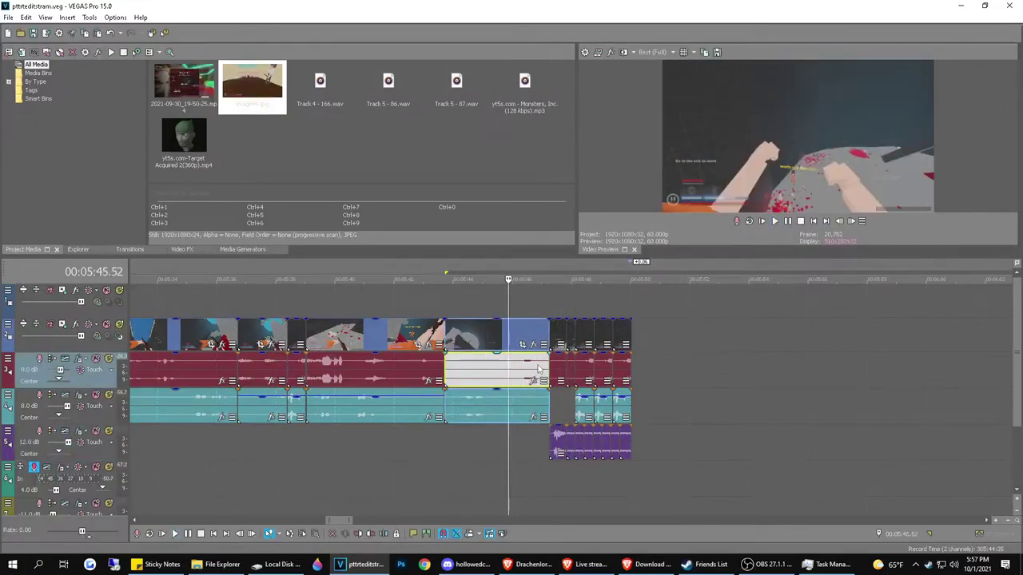
left_click(530, 362)
scroll(530, 363, "up", 4)
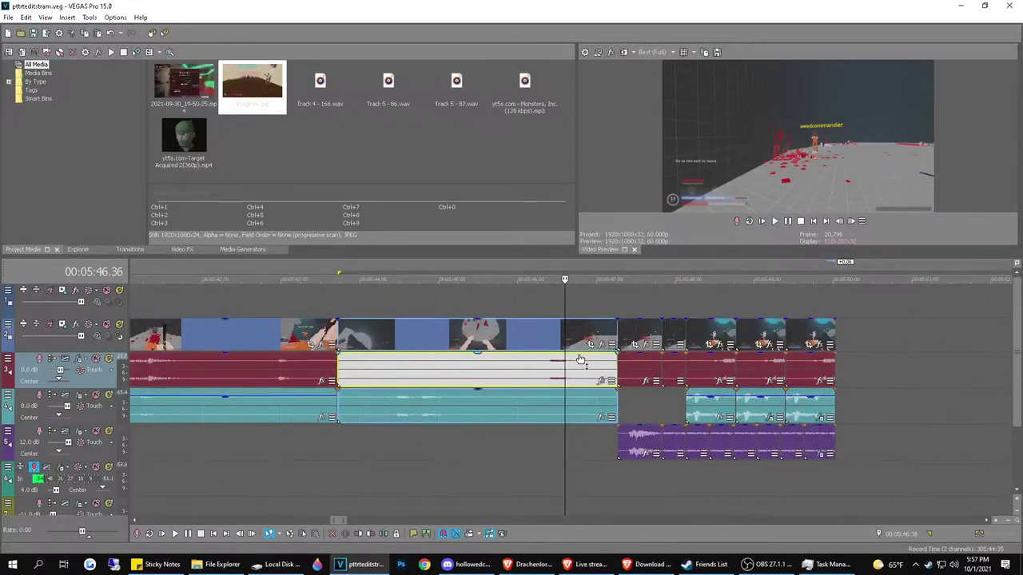
key("s")
Crop the short shot after 00:05:46.36 on track 2 to about 103 by 58 around the distant orange-clad character's head
left_click(584, 336, "ctrl")
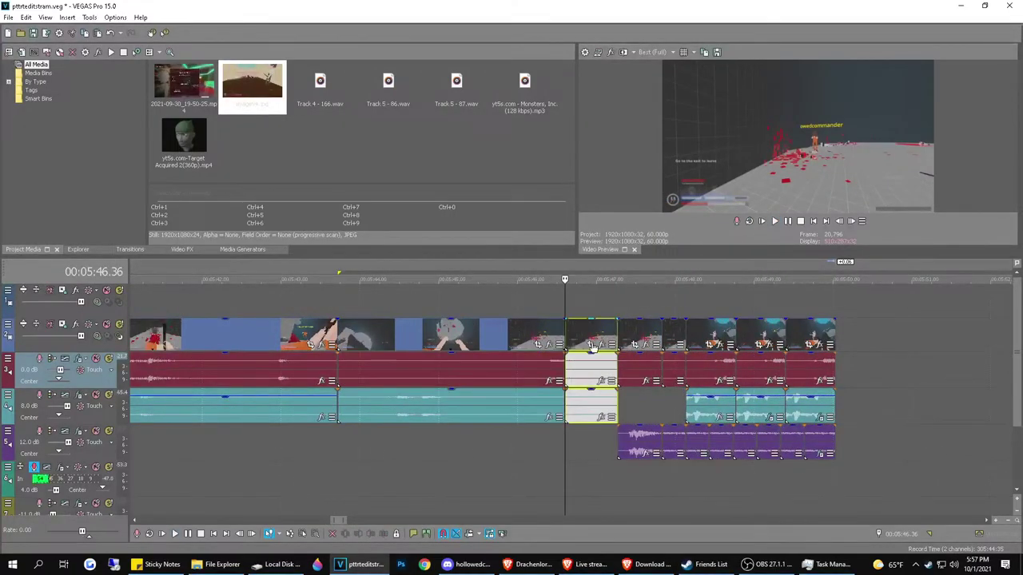
left_click(591, 345)
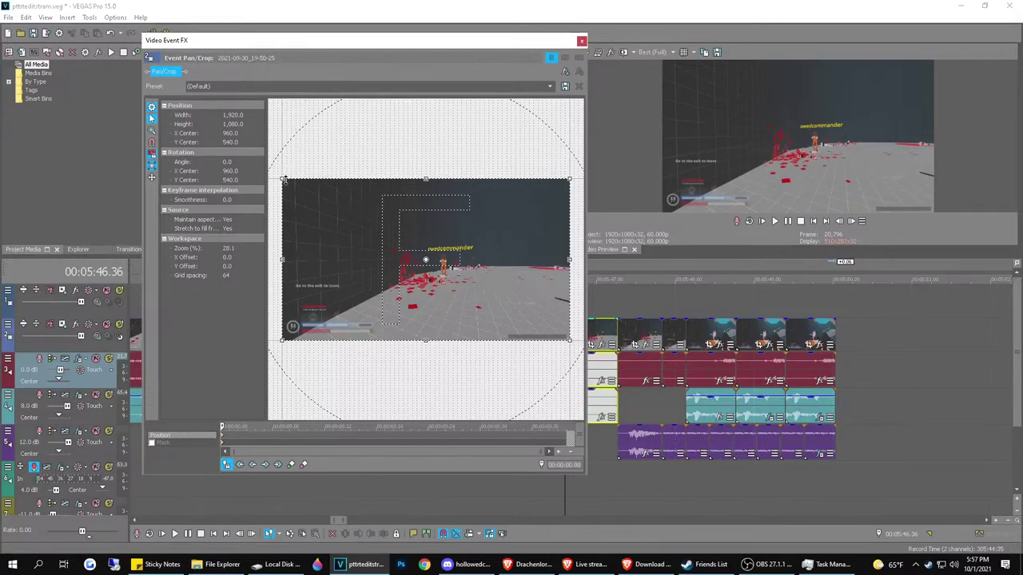
left_click_drag(281, 179, 450, 262)
scroll(432, 246, "up", 2)
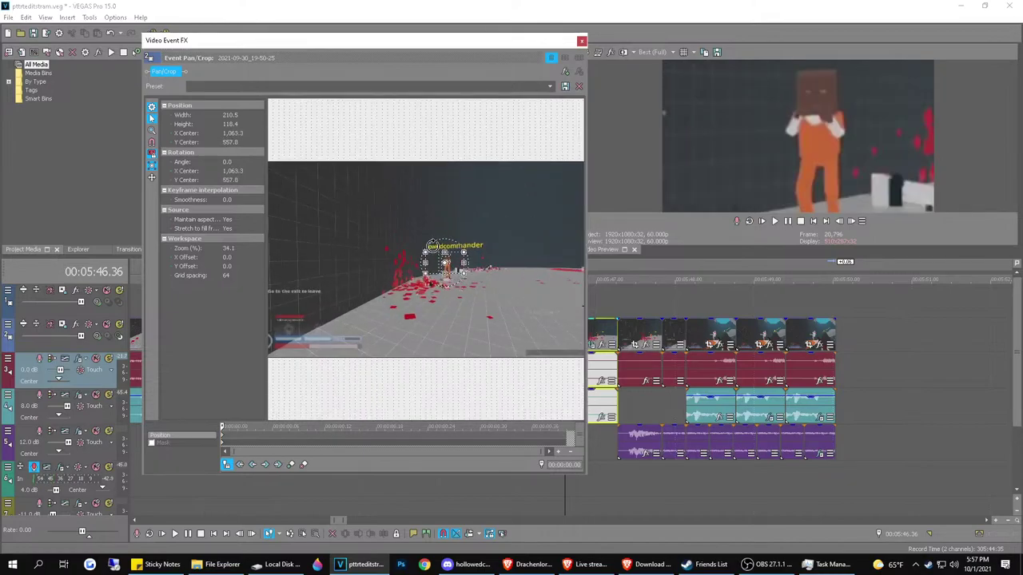
scroll(431, 244, "up", 6)
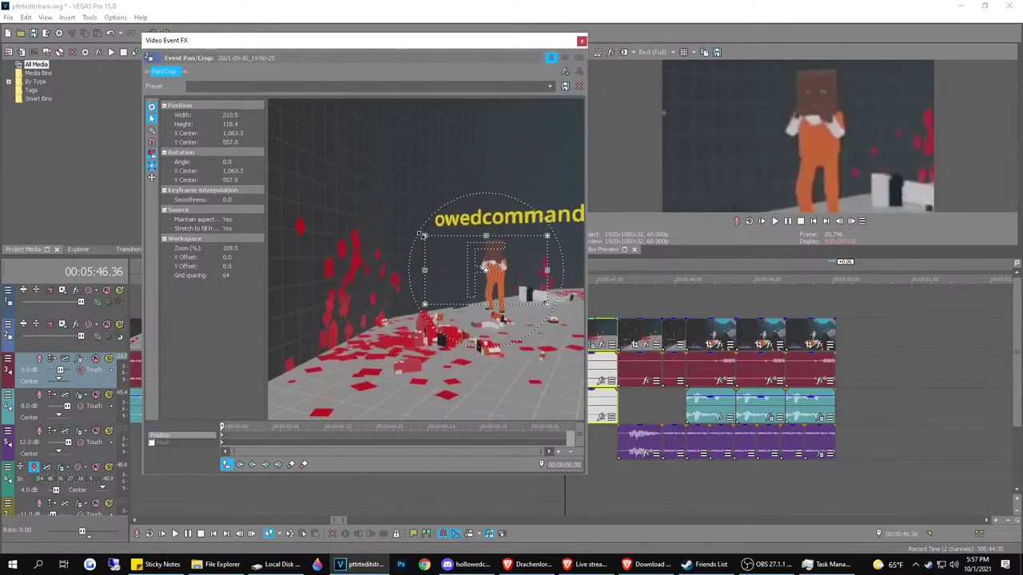
left_click_drag(421, 234, 499, 255)
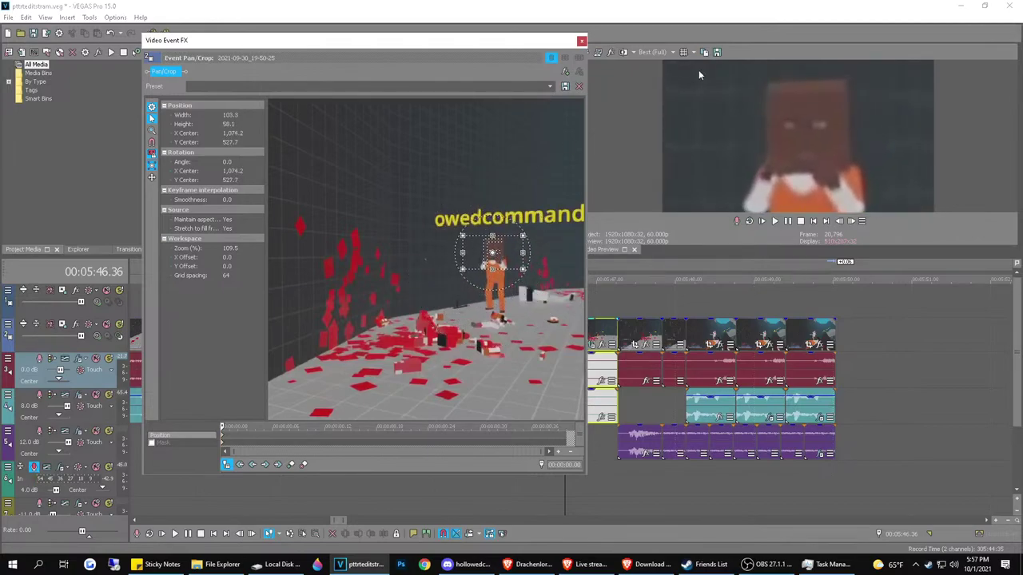
left_click(582, 40)
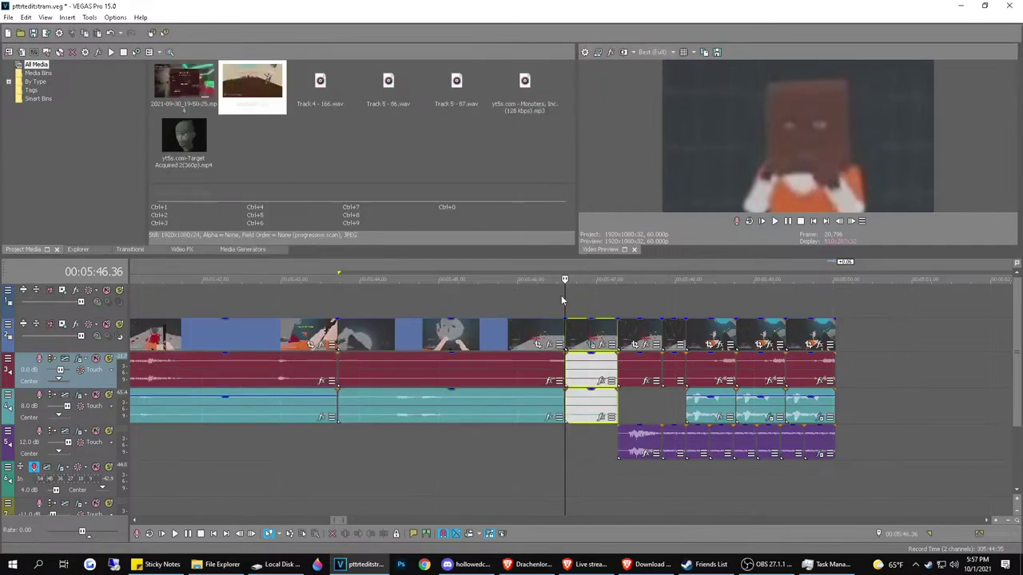
Play the edit from 00:05:45.05 through the zoomed-in shot and the repeated fragments
left_click(445, 311)
key("space")
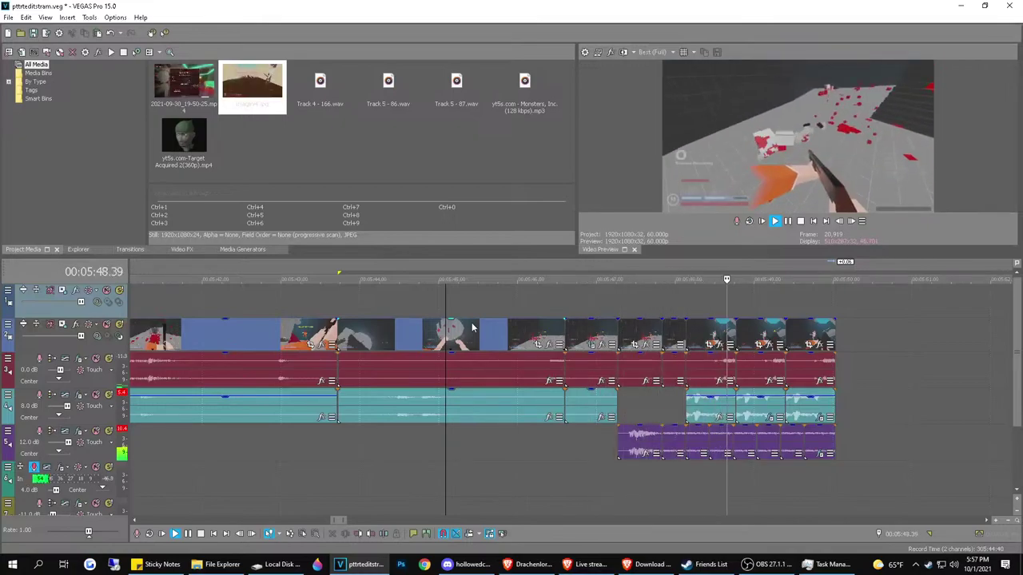
key("space")
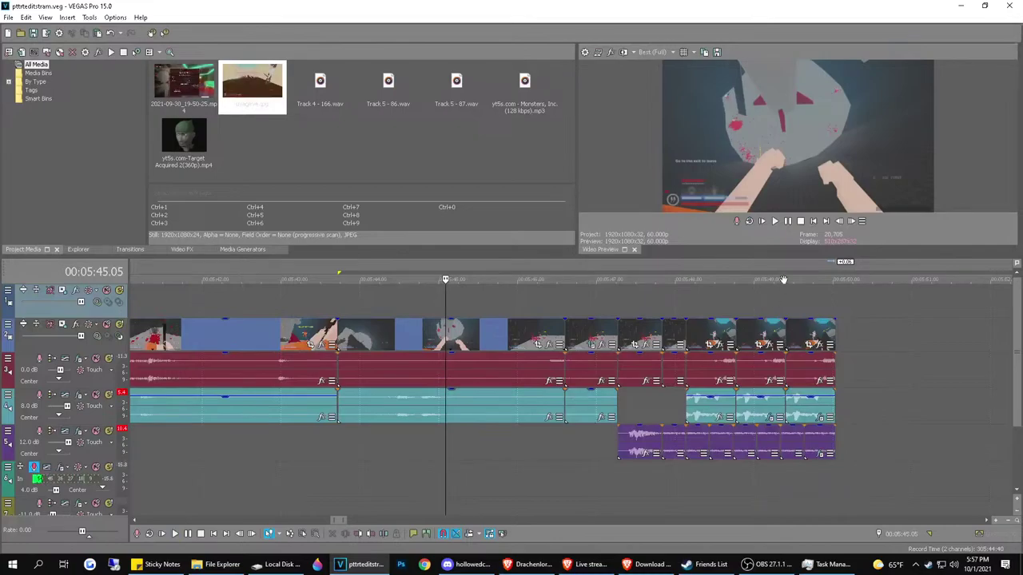
Play the end of the first edited section from 00:02:14.00, where the image overlay on track 1 begins
scroll(788, 290, "down", 2)
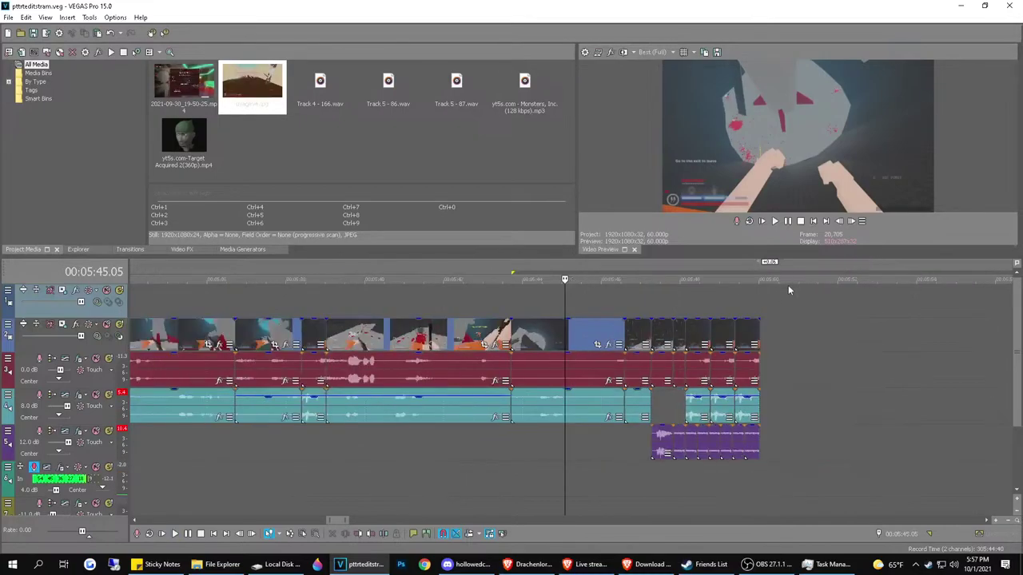
scroll(788, 290, "down", 5)
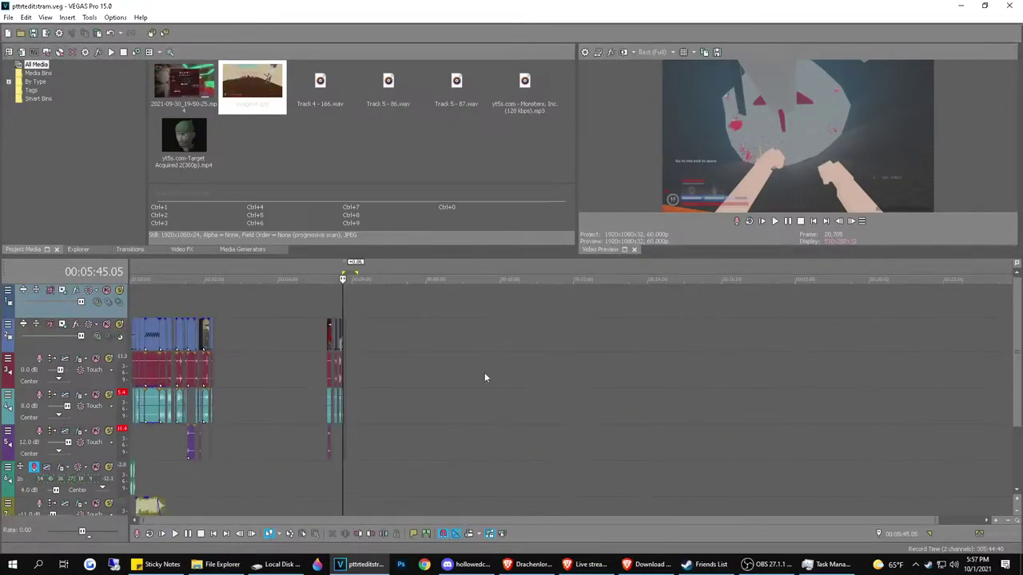
left_click(246, 365)
scroll(320, 356, "up", 6)
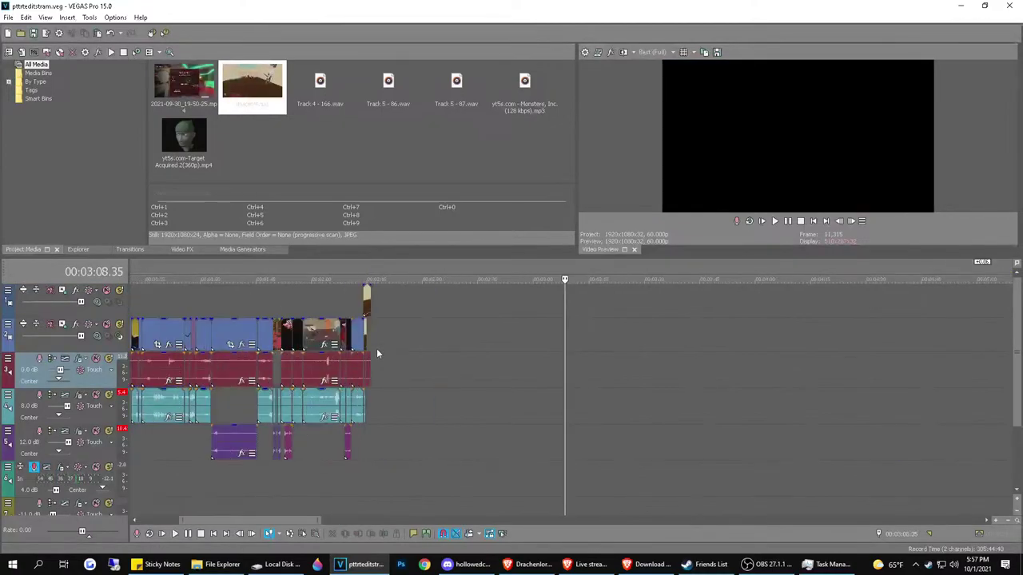
left_click(366, 299)
scroll(506, 435, "up", 4)
key("space")
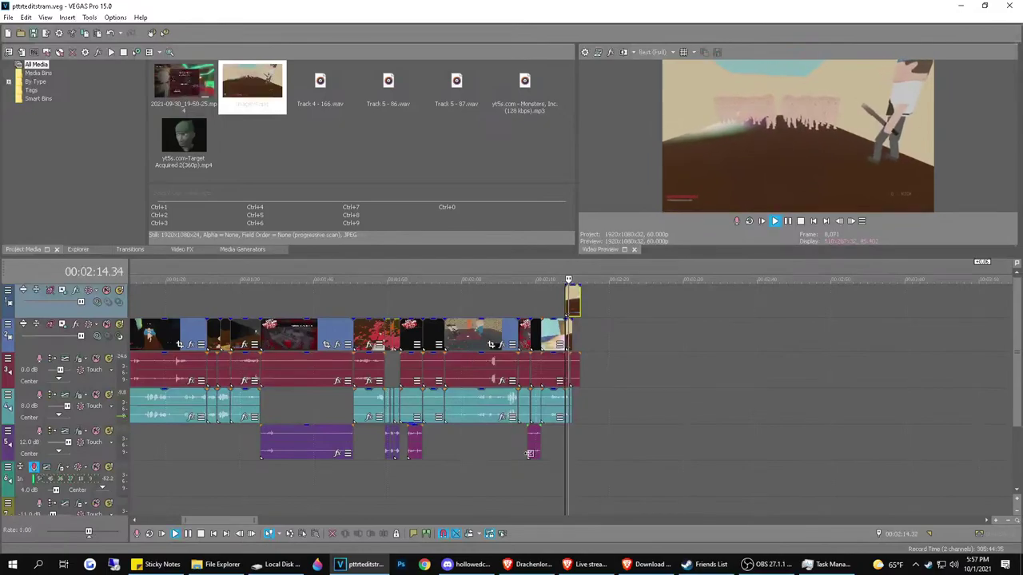
scroll(529, 454, "up", 3)
scroll(763, 393, "down", 7)
key("space")
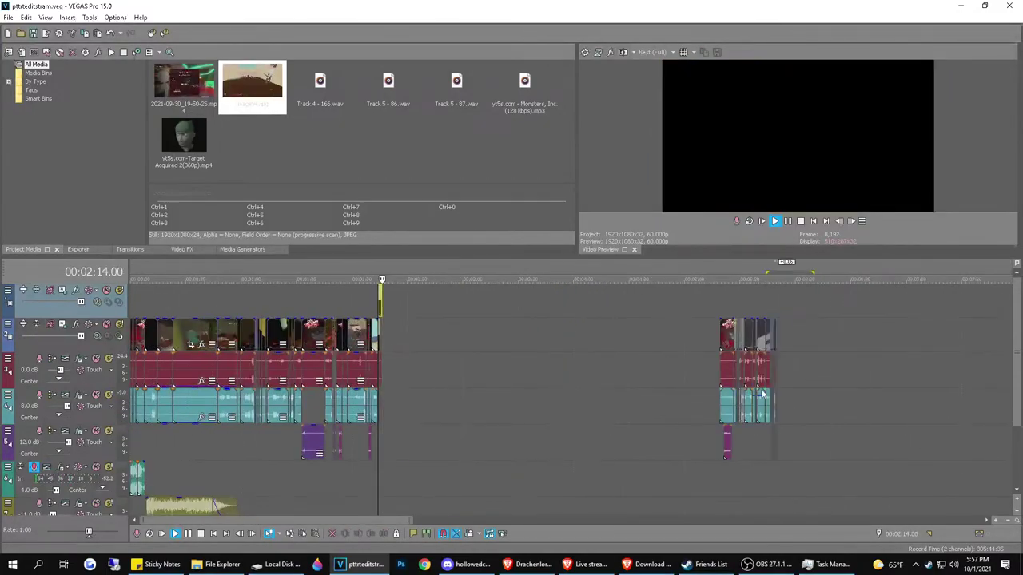
key("space")
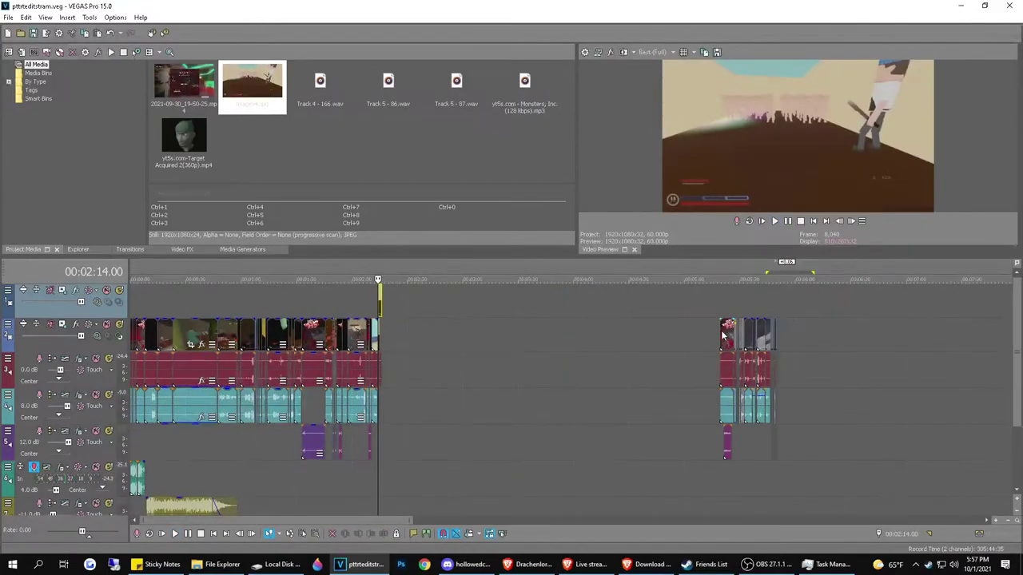
Play the start of the second edited section from 00:05:19.10 and compare its place with the first section
left_click(723, 328)
scroll(717, 343, "up", 3)
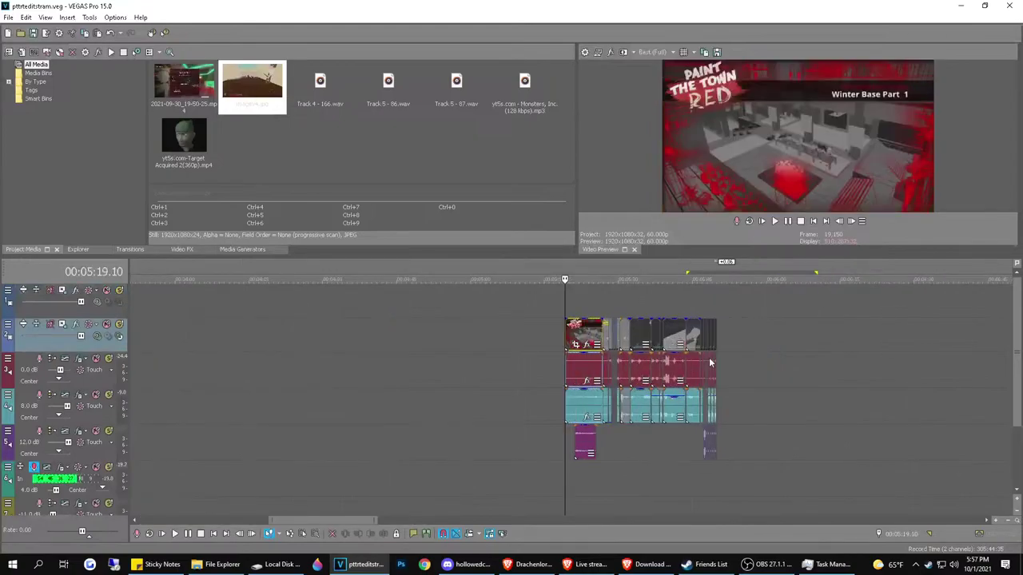
key("space")
scroll(289, 336, "up", 1)
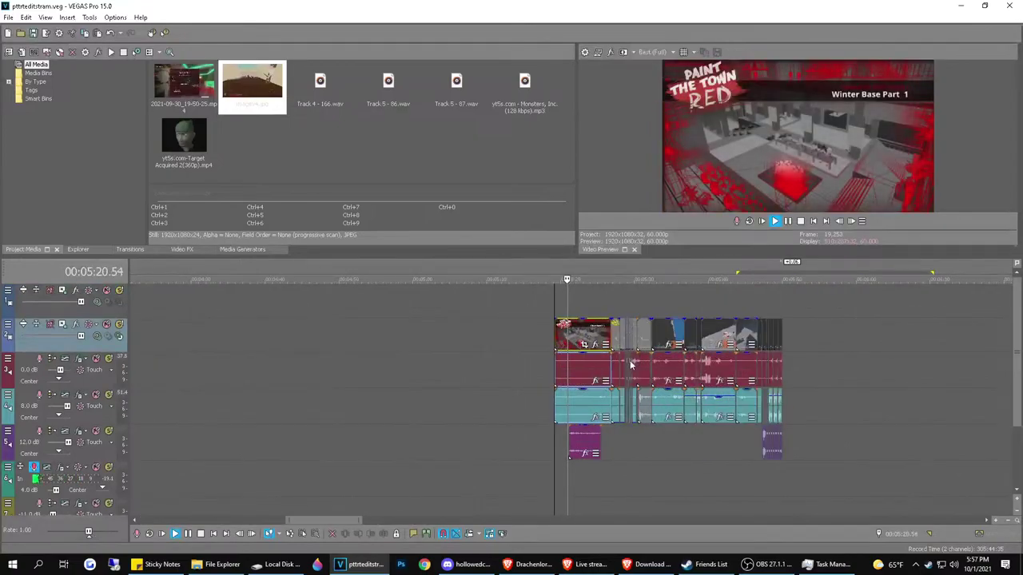
scroll(288, 336, "down", 5)
scroll(226, 318, "up", 4)
Replay the first section's ending from 00:02:10.46 through the image overlay and survey the whole timeline
left_click(539, 304)
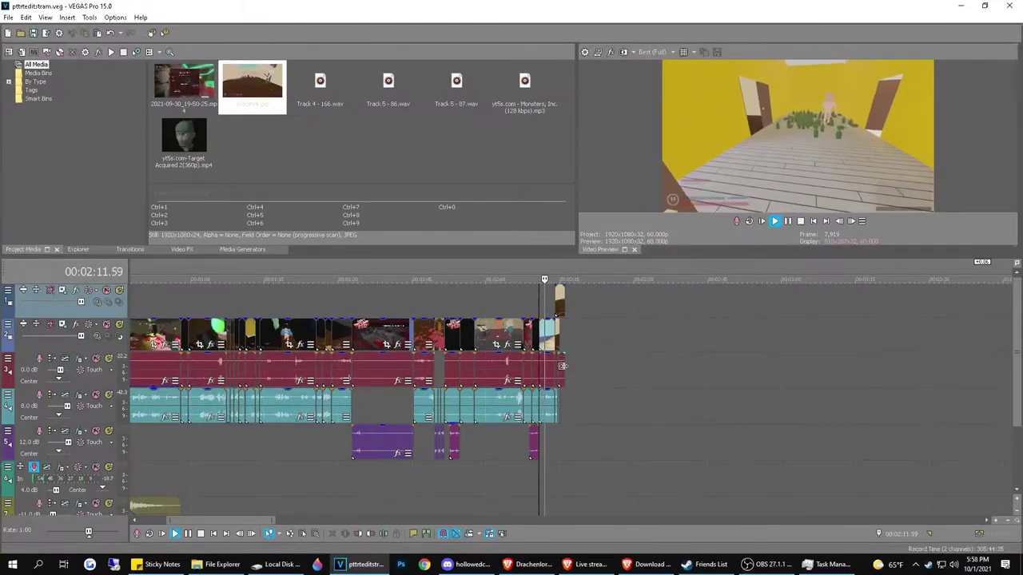
scroll(564, 398, "up", 3)
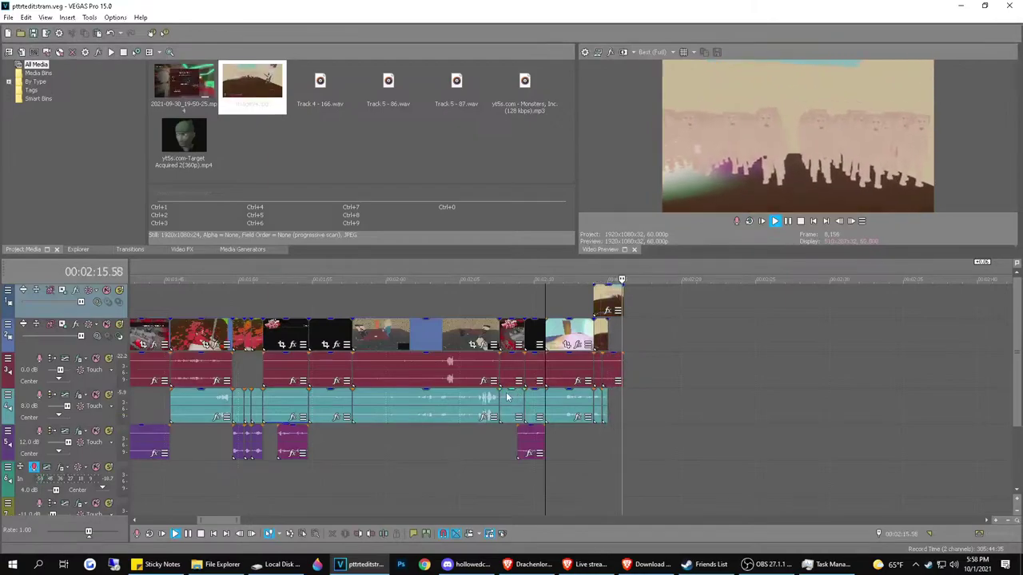
key("space")
scroll(605, 386, "down", 6)
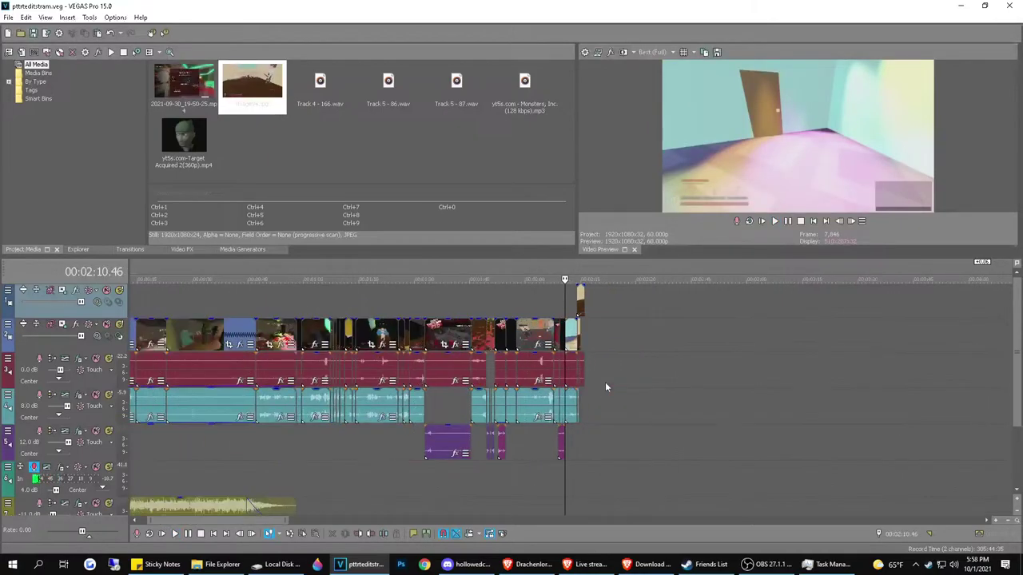
scroll(384, 357, "up", 2)
scroll(382, 358, "down", 4)
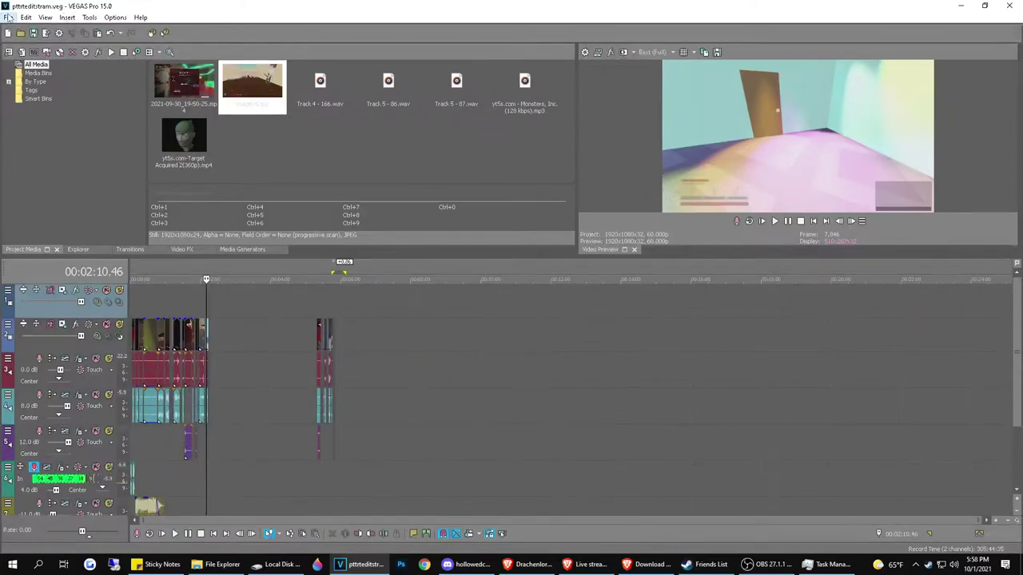
Open the jamstramstart.veg project and play it from the beginning
left_click(8, 16)
left_click(229, 273)
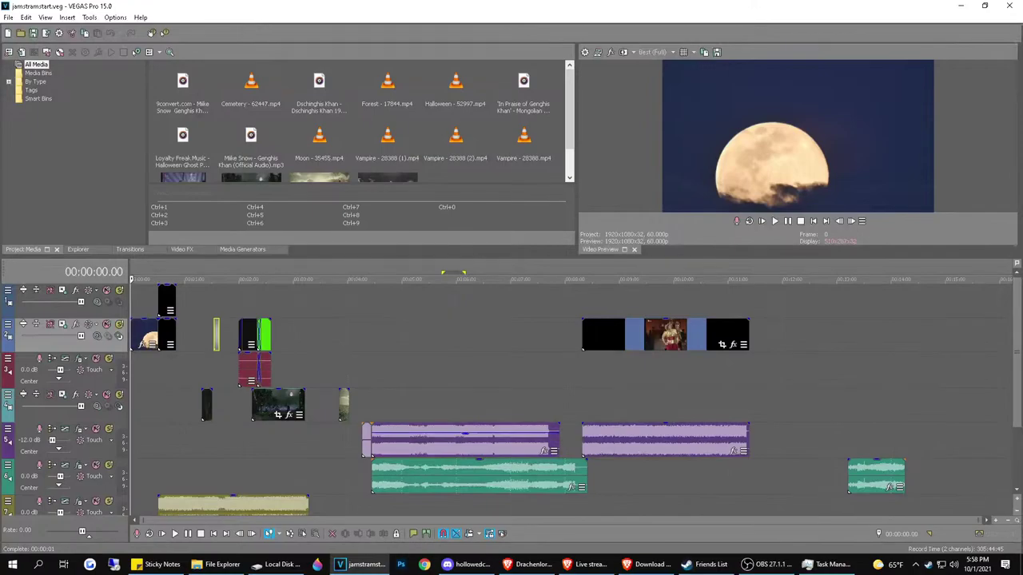
scroll(571, 397, "down", 1)
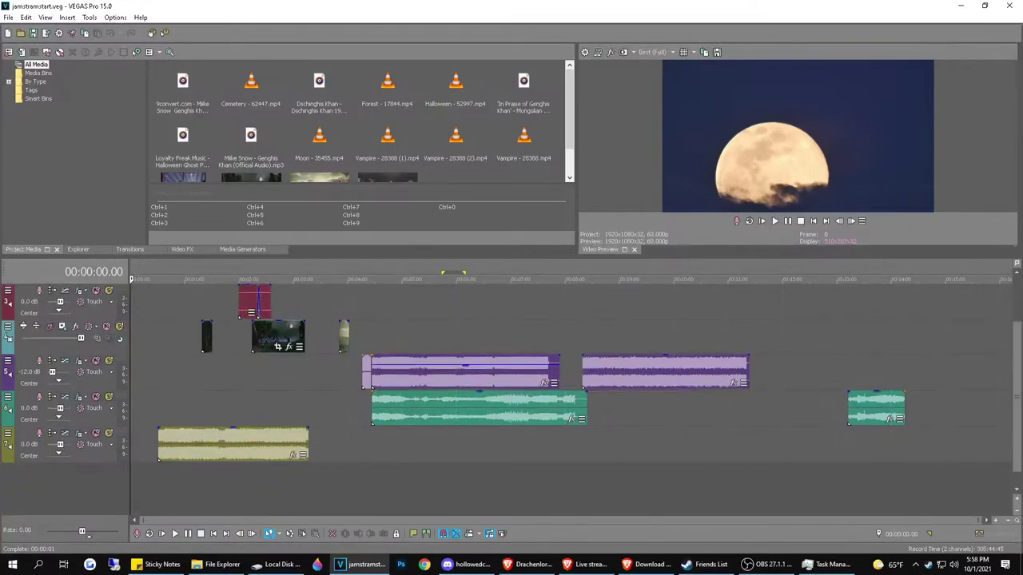
left_click(163, 533)
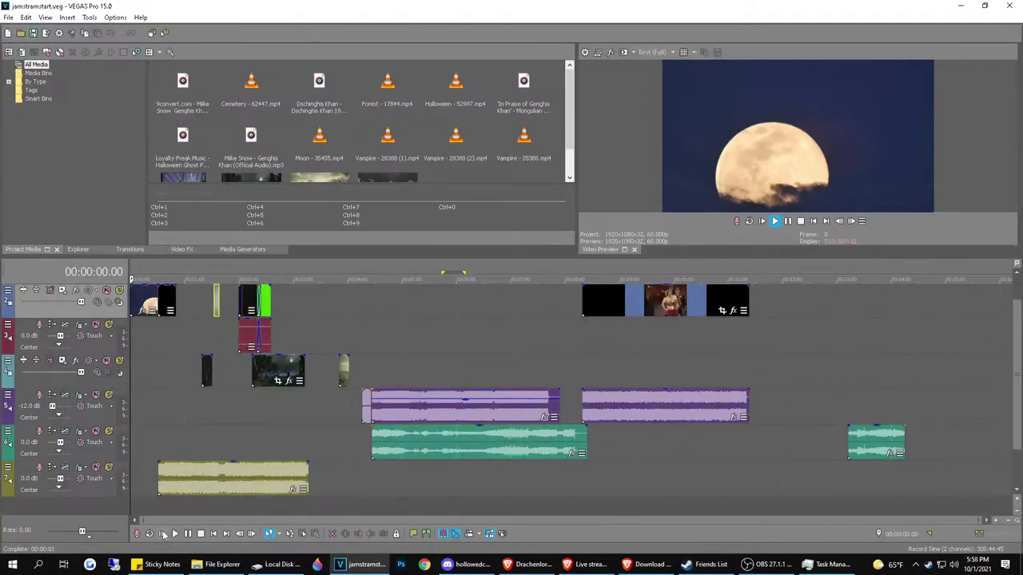
scroll(223, 429, "up", 3)
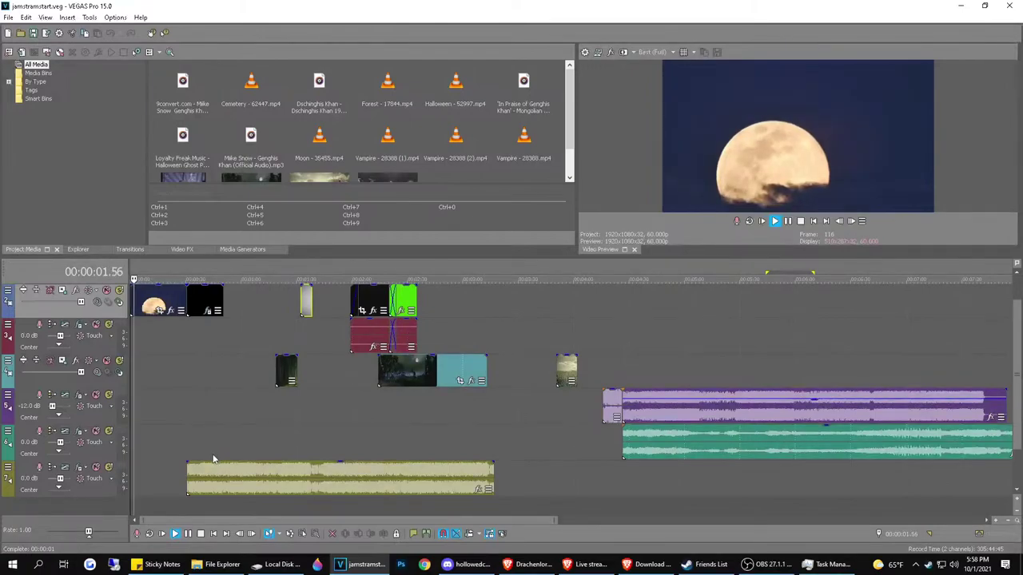
Try the track 7 music clip at the project's start while playing, and return it to the start of the haunted house clip
left_click_drag(193, 470, 137, 470)
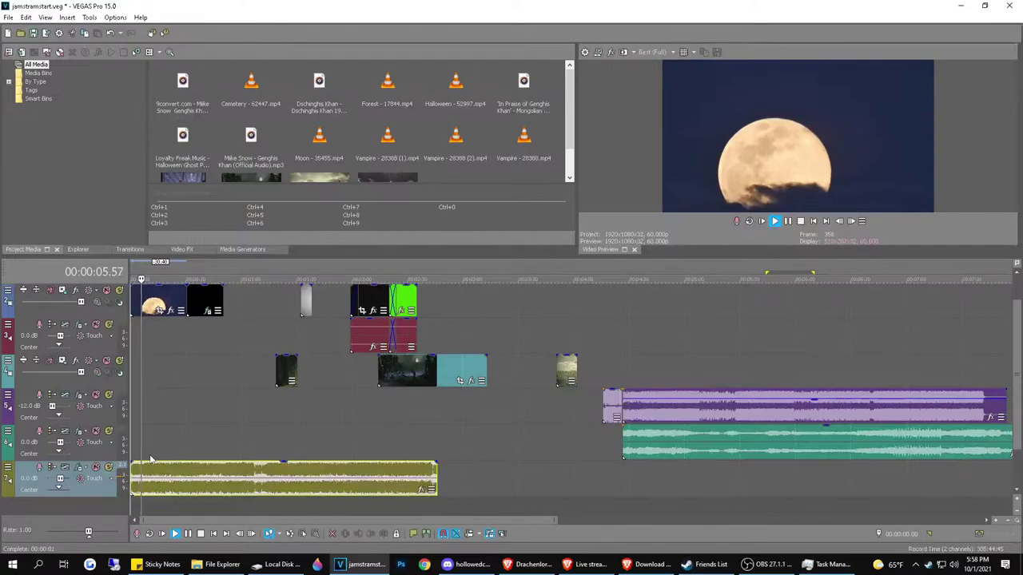
left_click(191, 416)
left_click_drag(171, 468, 222, 489)
key("space")
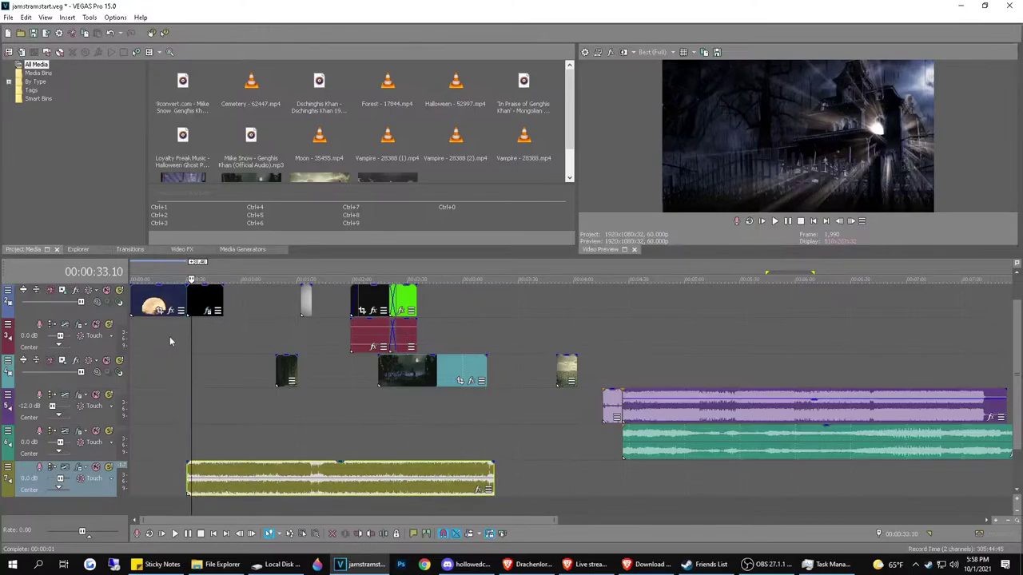
Play the haunted house clip on track 2 from its start, stop at 00:00:36.37 and save the project
left_click(190, 302)
key("space")
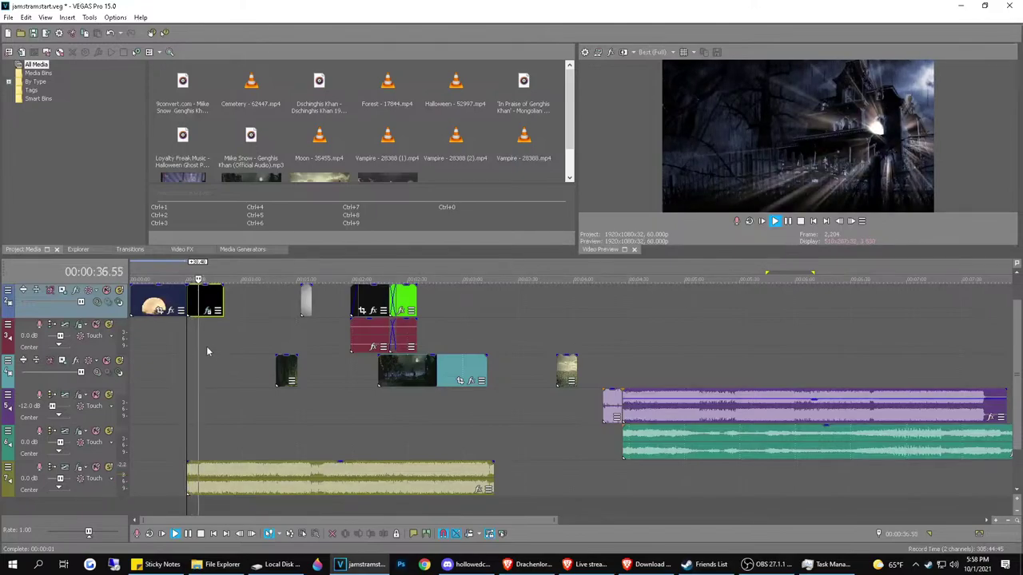
left_click(198, 300)
key("space")
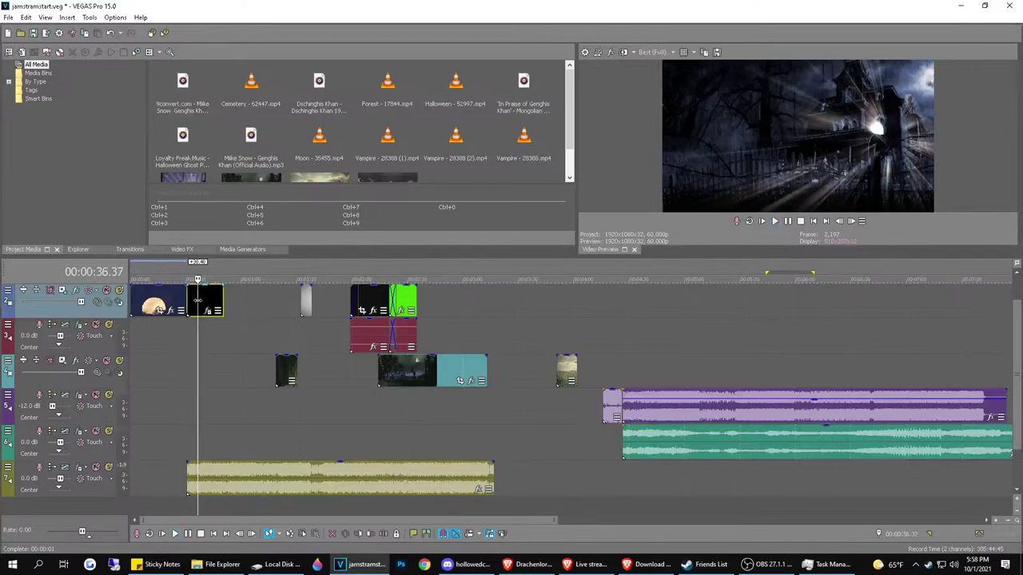
scroll(233, 462, "up", 3)
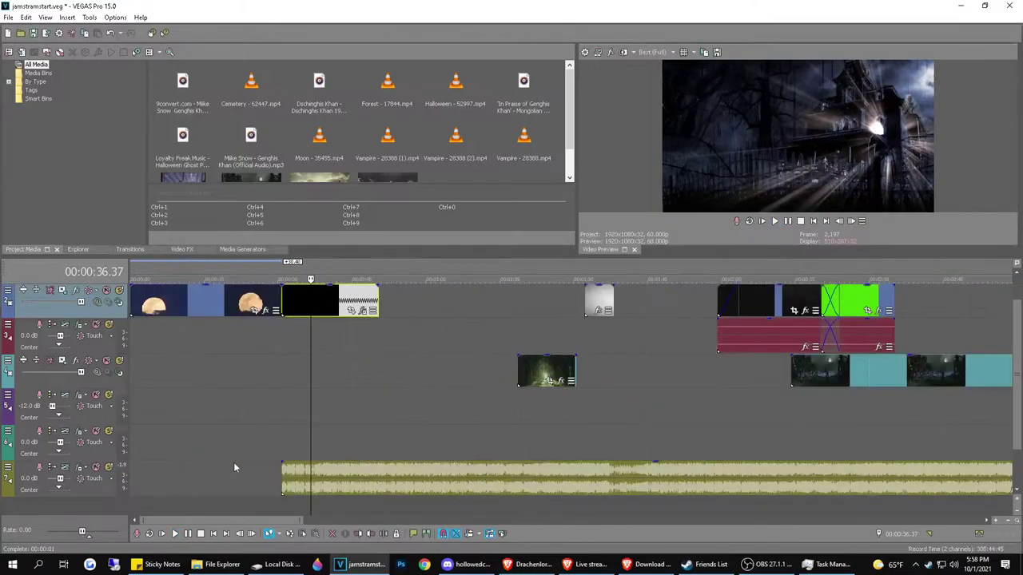
key("ctrl+s")
Switch to the Brave browser, open youtube.com and watch the seven-second video from the home page before returning there
left_click(648, 564)
left_click(277, 24)
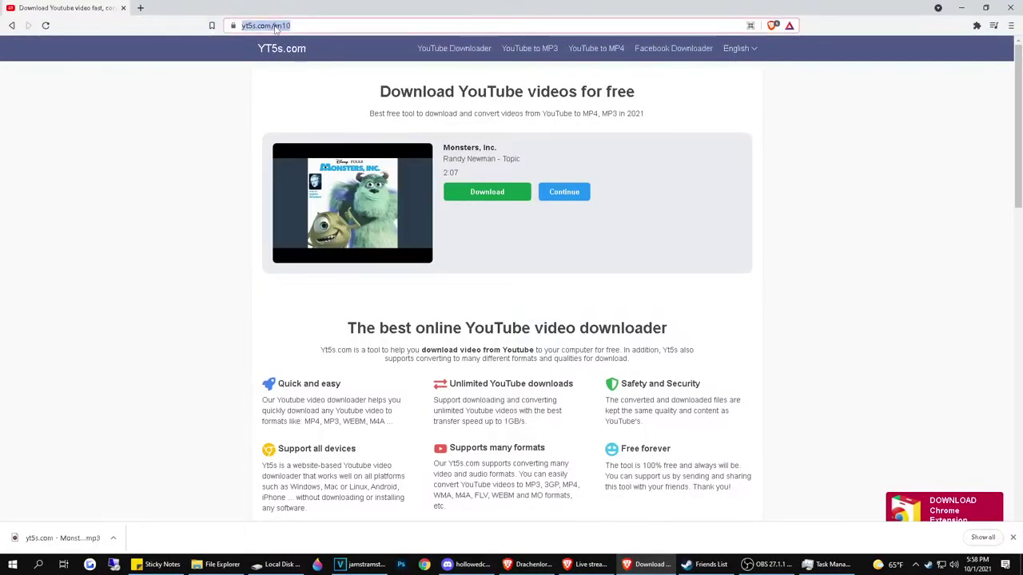
type("youtube.com")
key("Return")
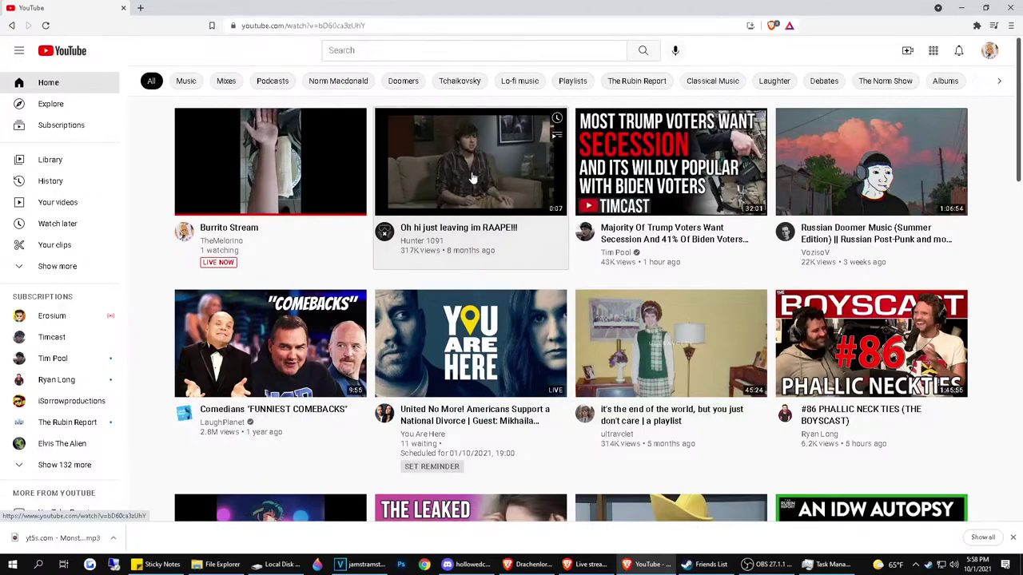
left_click(471, 178)
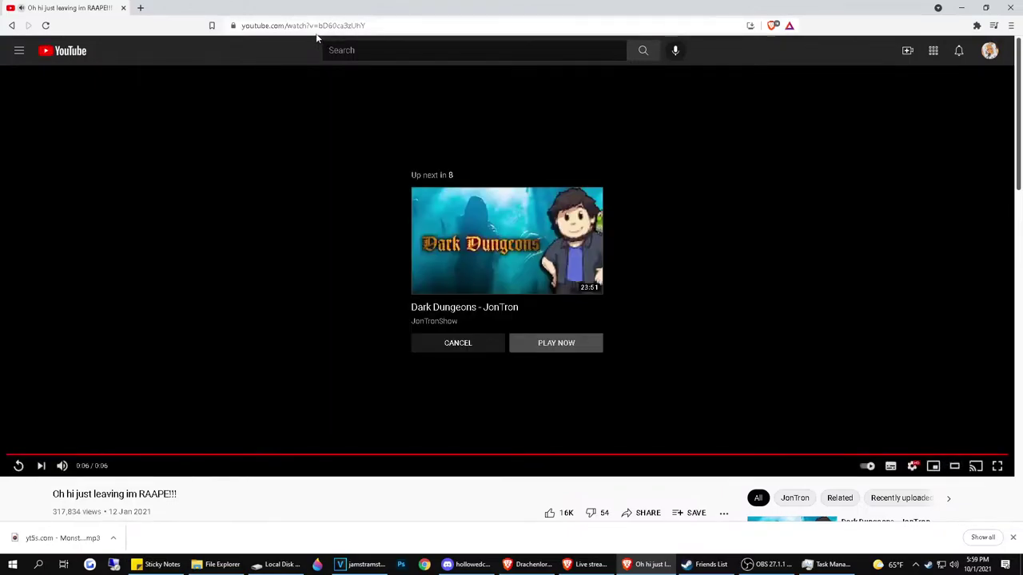
key("alt+Left")
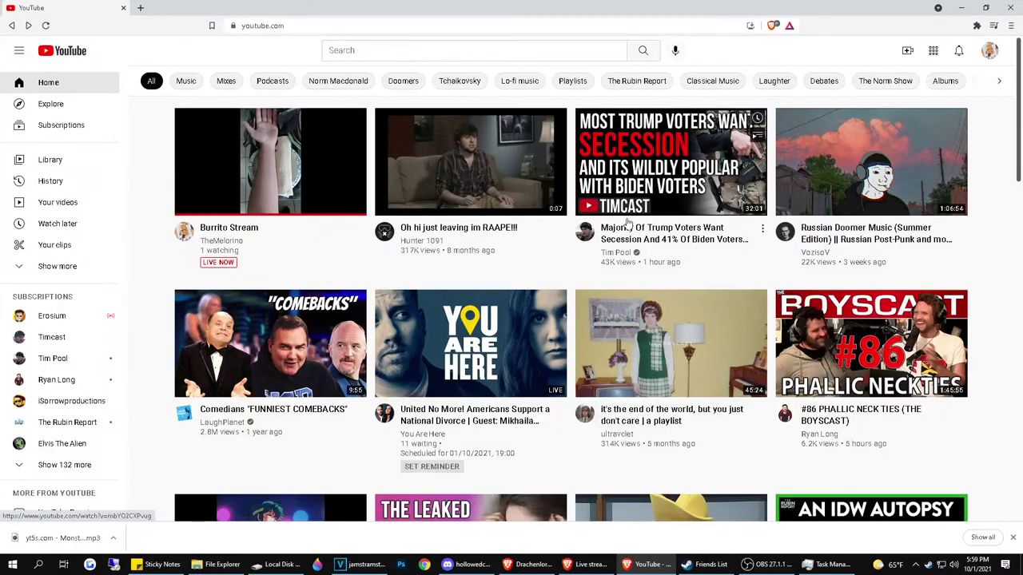
Open the video "it's the end of the world, but you just don't care | a playlist" in a new tab and move that tab out of the window
right_click(696, 344)
left_click(715, 347)
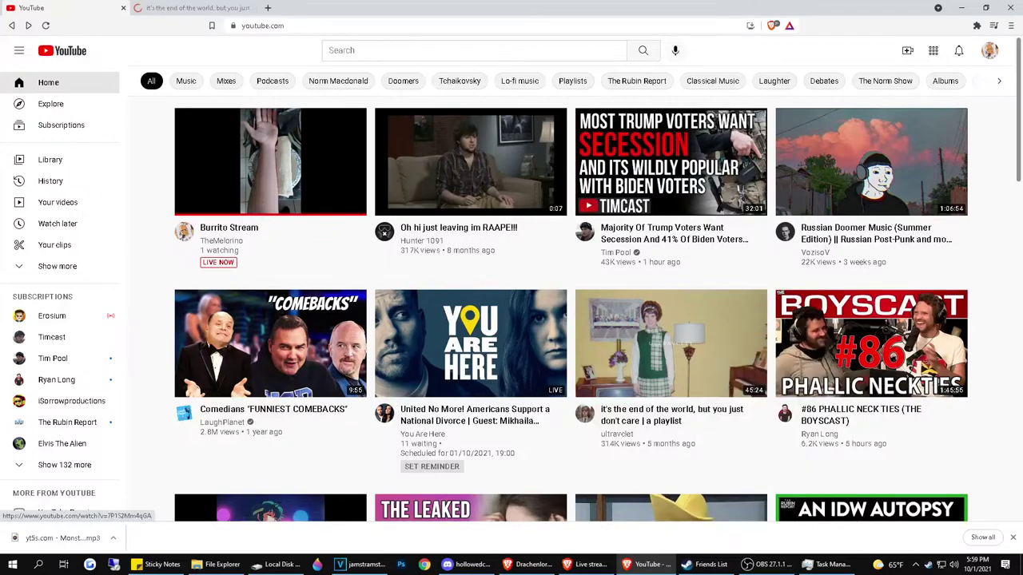
left_click_drag(179, 6, 0, 25)
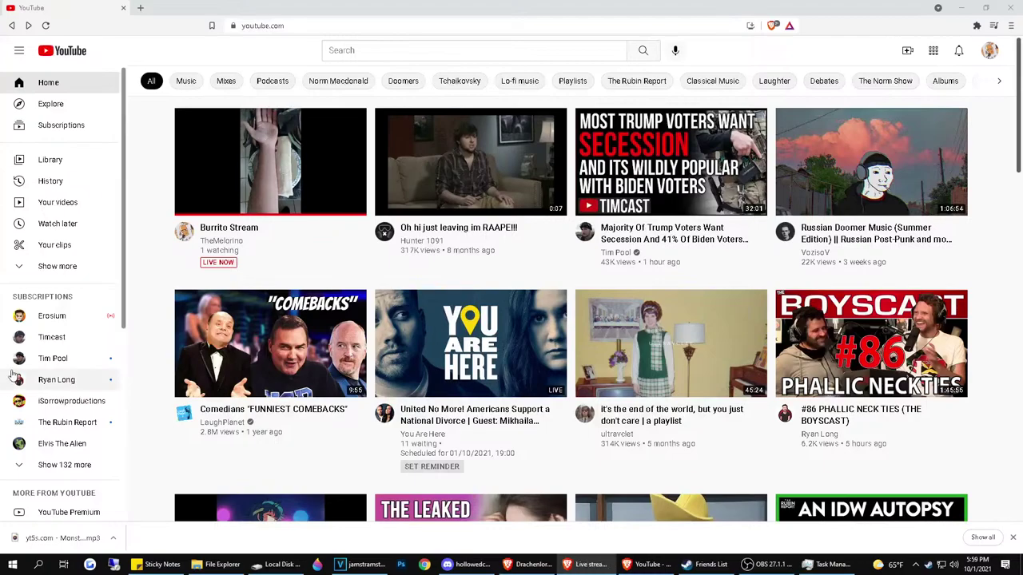
Search YouTube for "halloween mix" and look through the results for Halloween music
left_click(391, 46)
type("halloween mix")
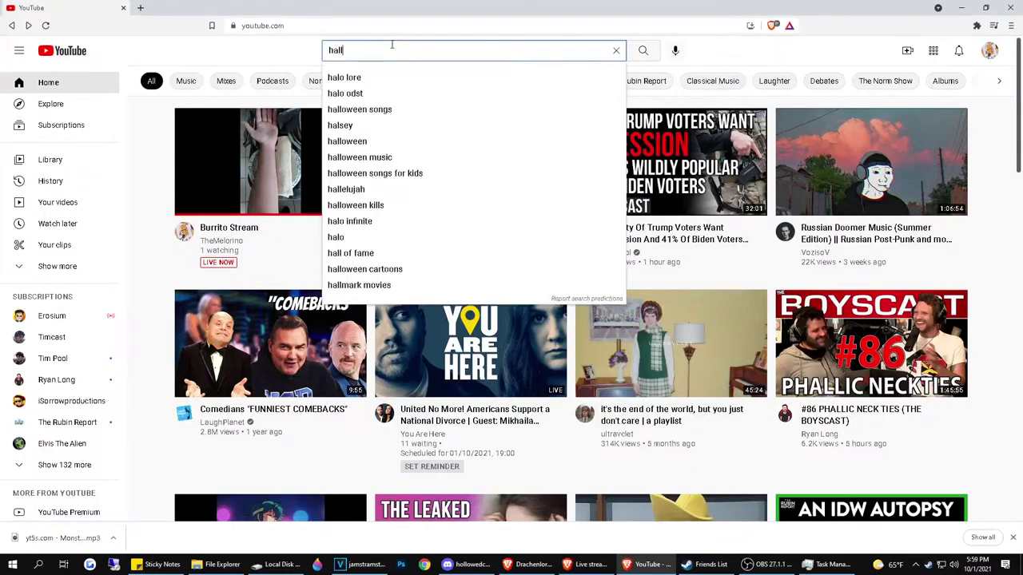
key("Return")
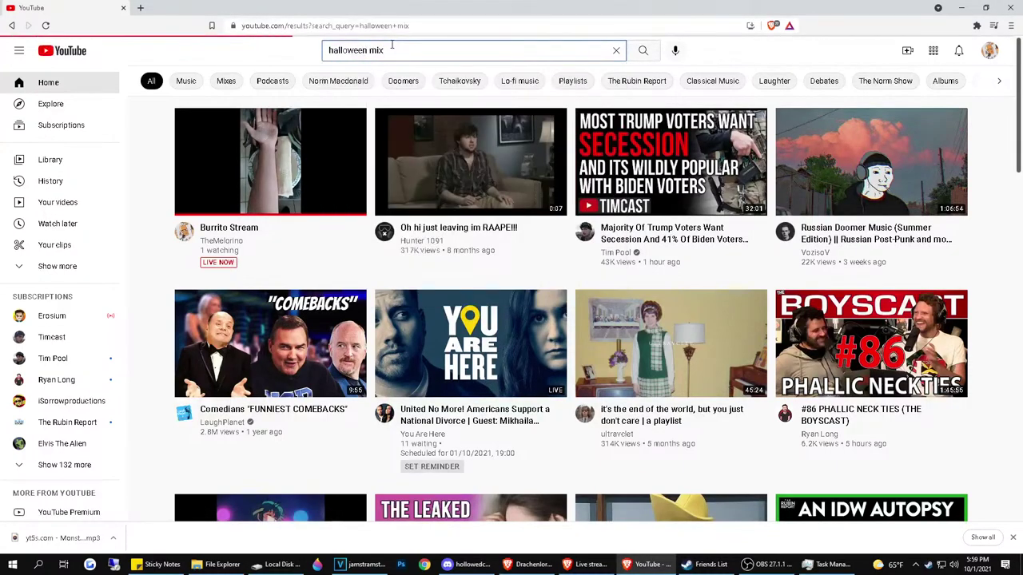
scroll(406, 302, "down", 5)
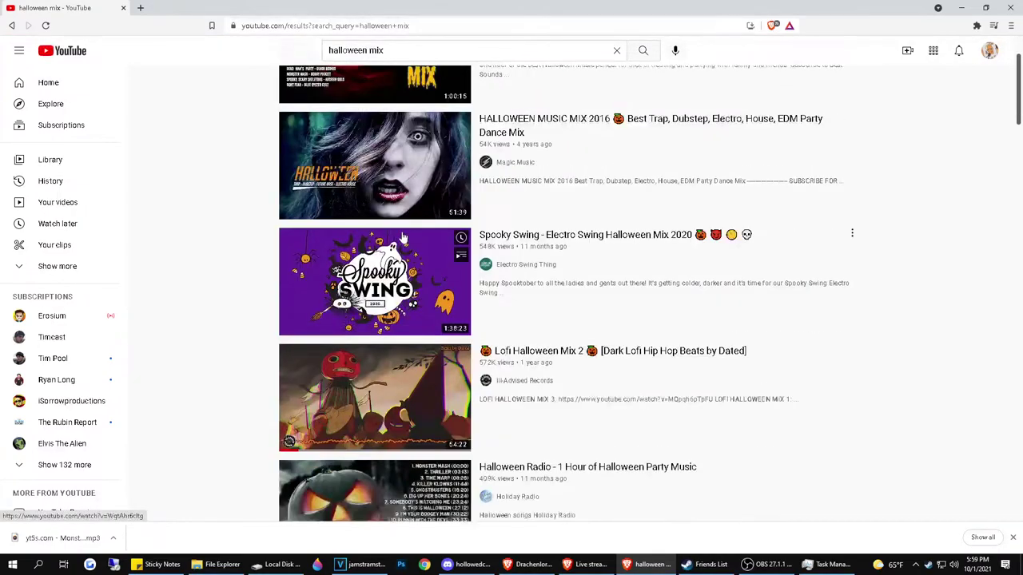
scroll(393, 213, "down", 4)
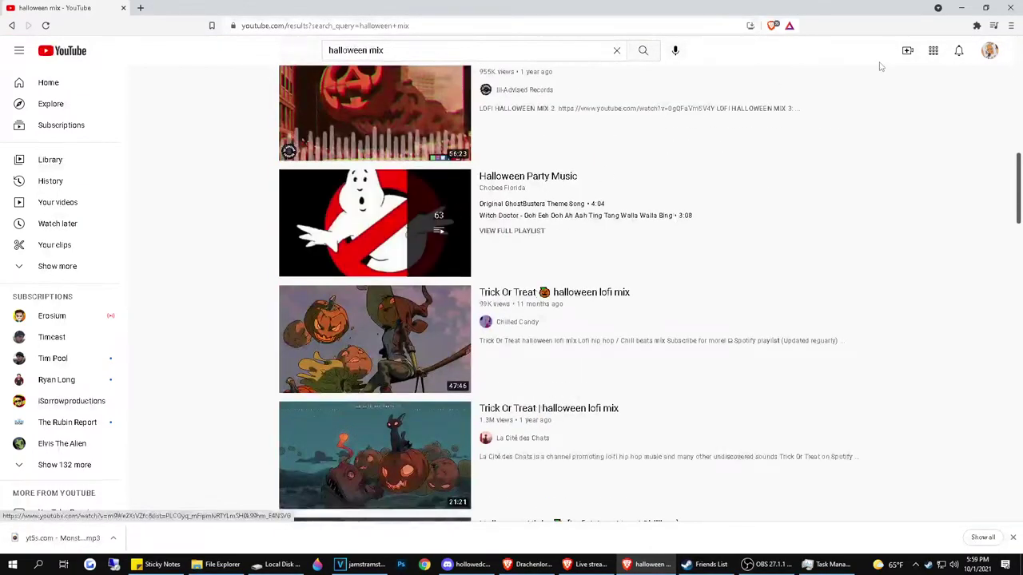
scroll(826, 255, "down", 6)
scroll(815, 254, "down", 3)
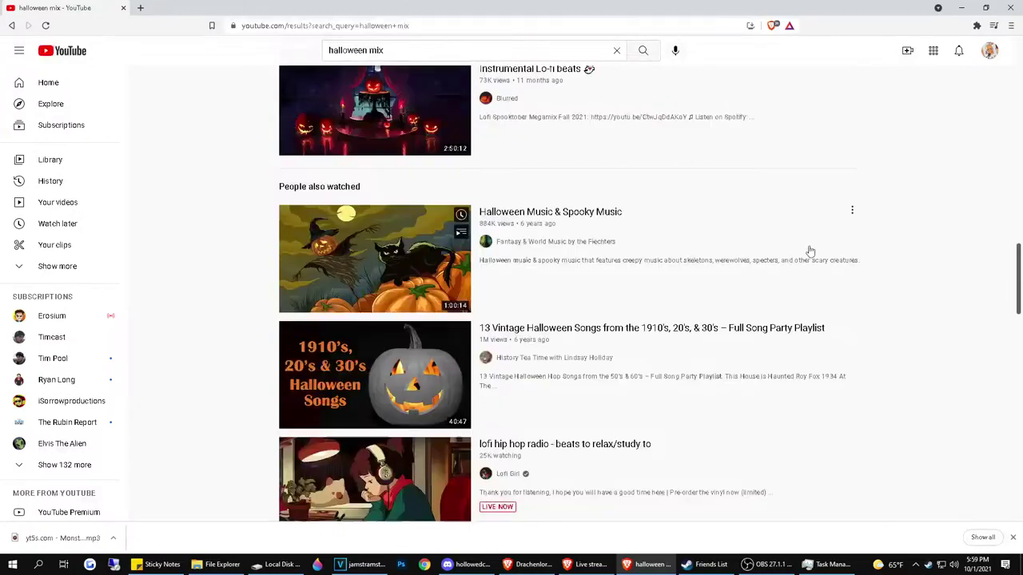
scroll(792, 243, "down", 9)
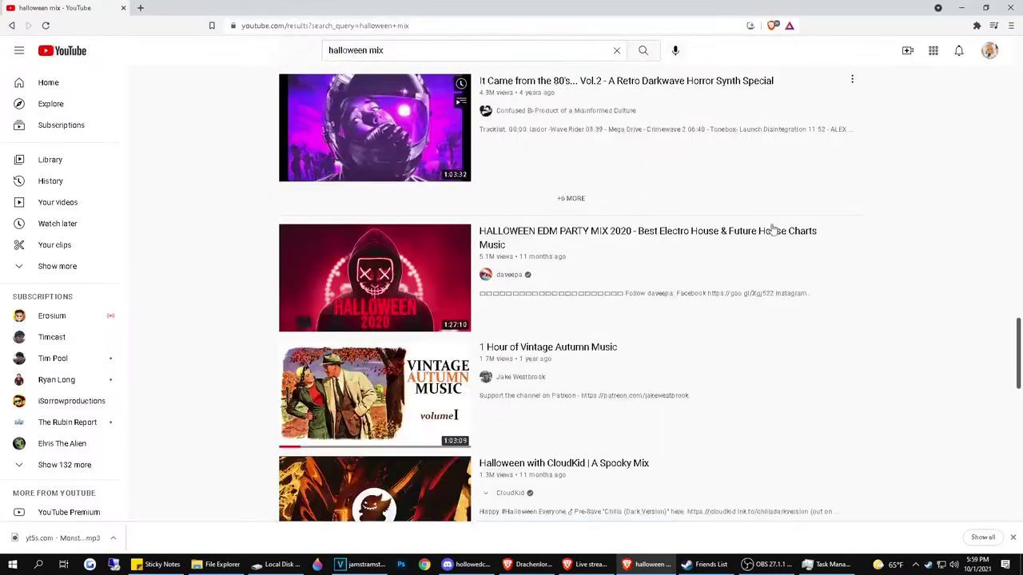
scroll(772, 230, "down", 5)
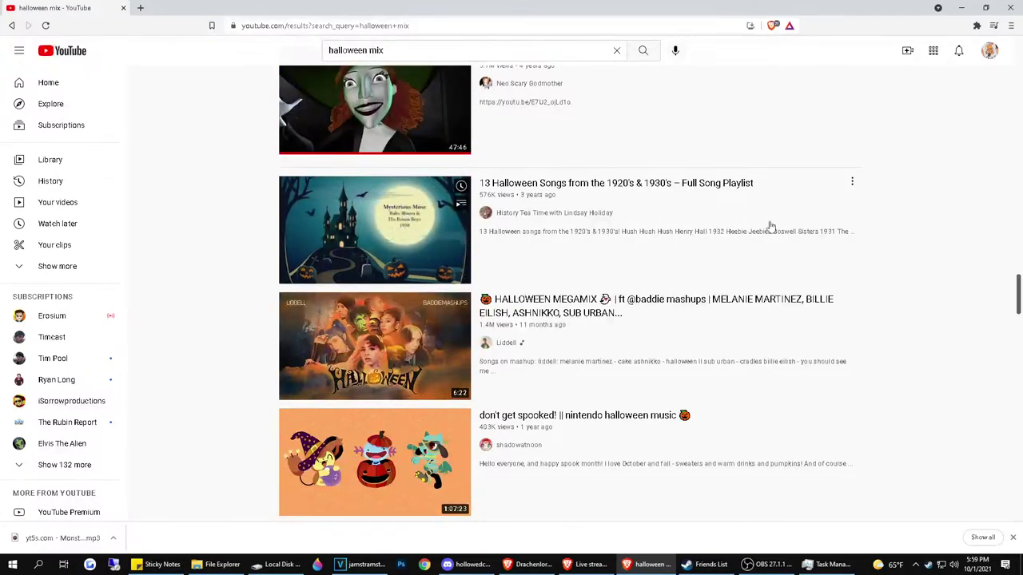
left_click(365, 565)
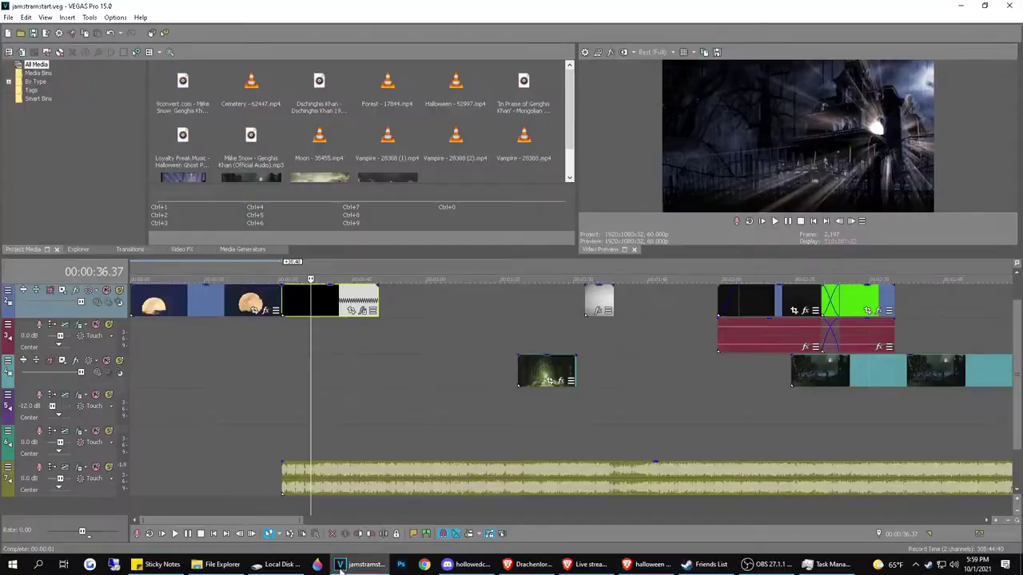
left_click(364, 565)
left_click(587, 565)
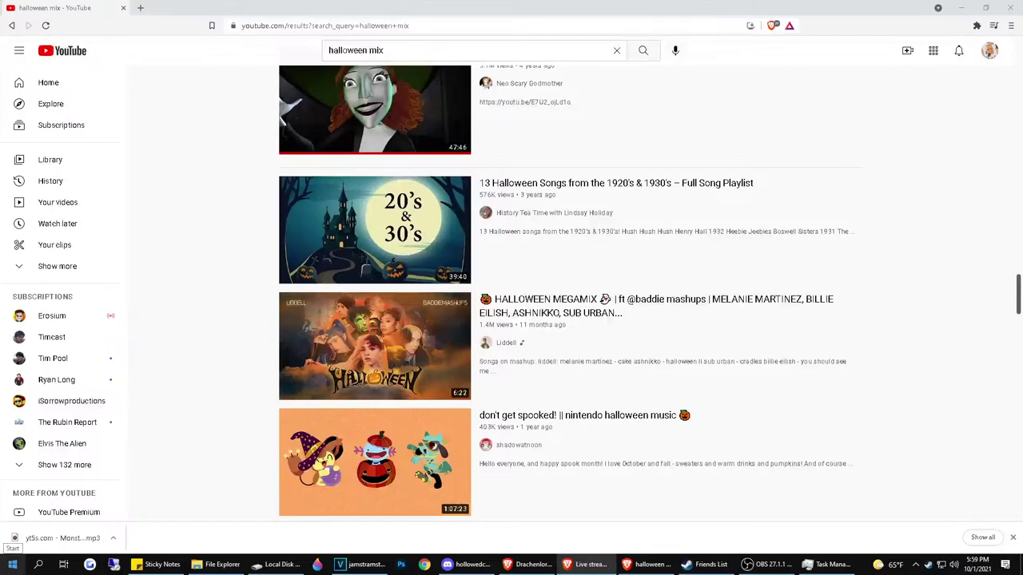
Open a blank Notepad document and write "monster house party" on its first line
left_click(12, 564)
left_click(199, 472)
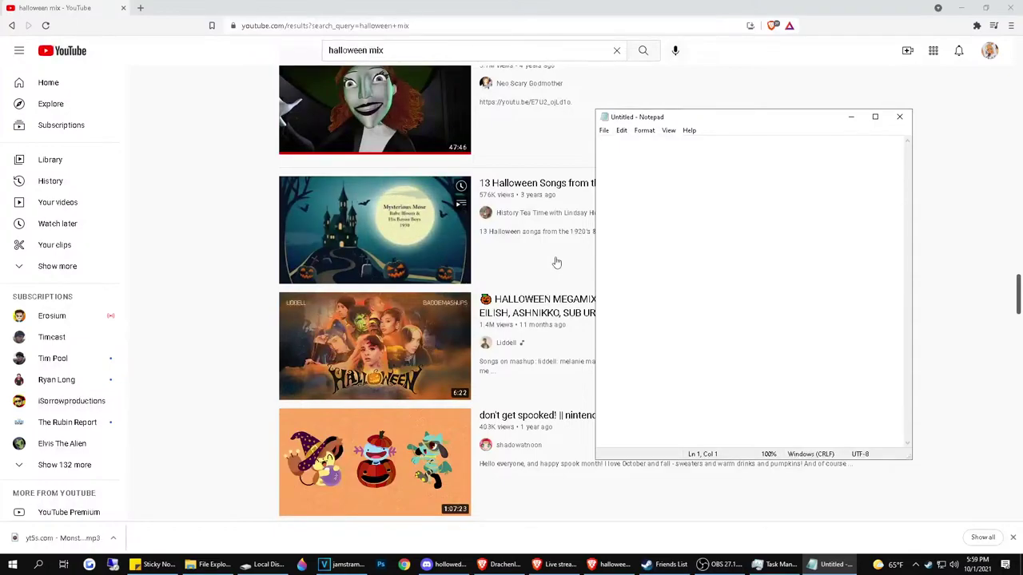
type("monster house party")
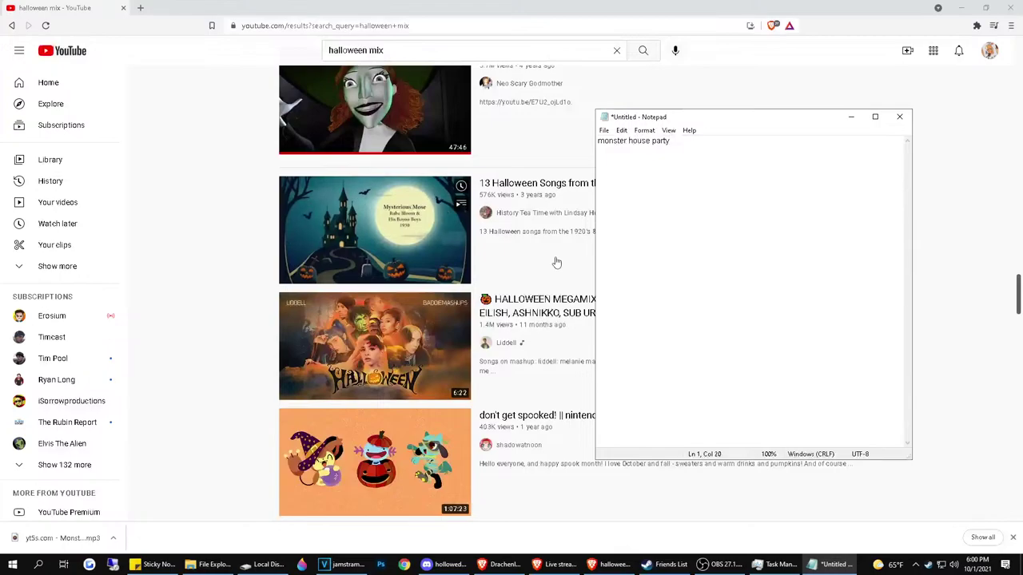
Above the "monster house party" line, write "start with some halloween establishing shots. Like cemetary/ moon/"
key("Up")
key("Return")
key("Return")
key("Return")
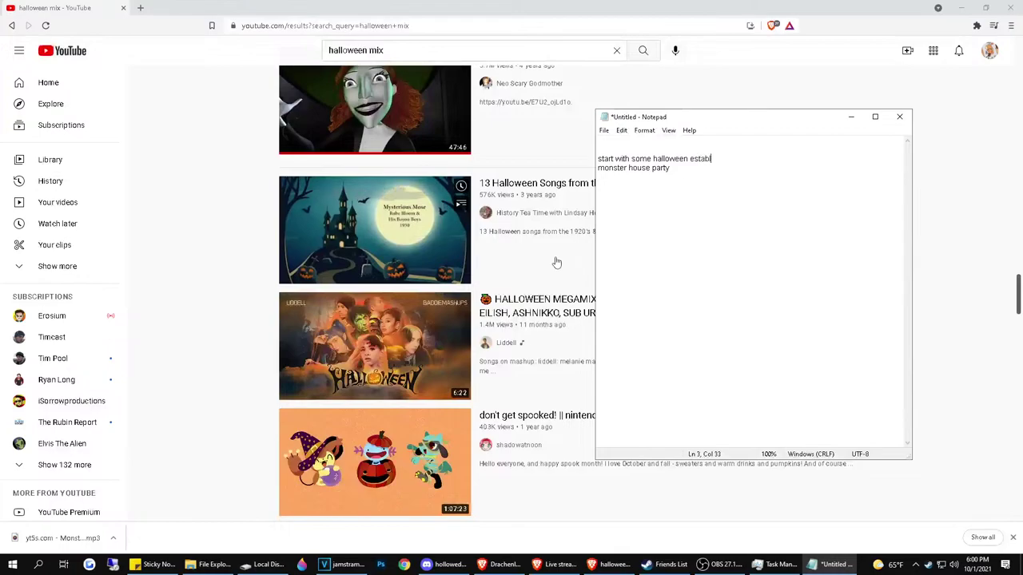
type("s. Like cemetary/ moon/")
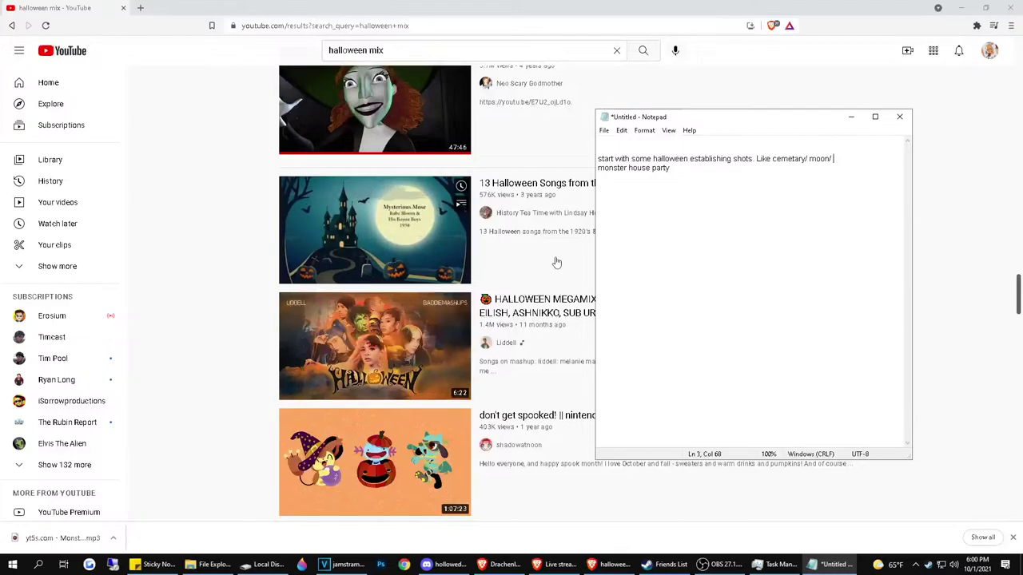
type("christa")
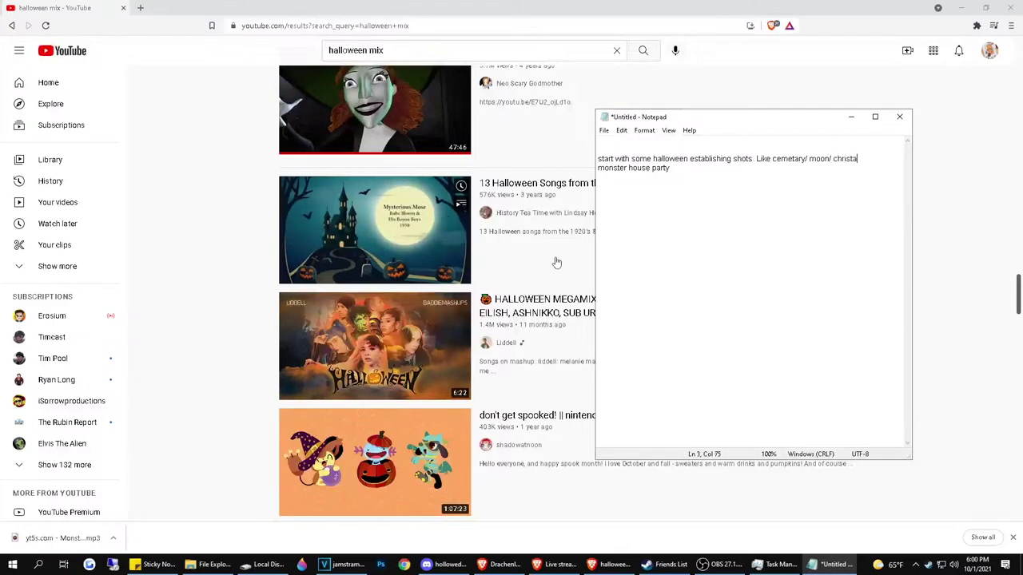
key("BackSpace")
type("mas")
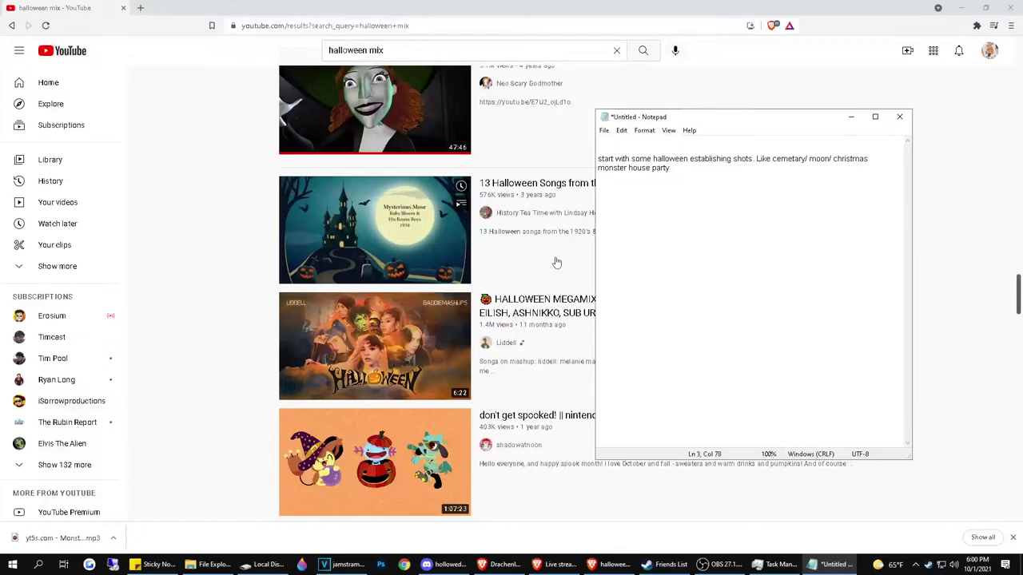
key("BackSpace")
key("BackSpace")
type("as")
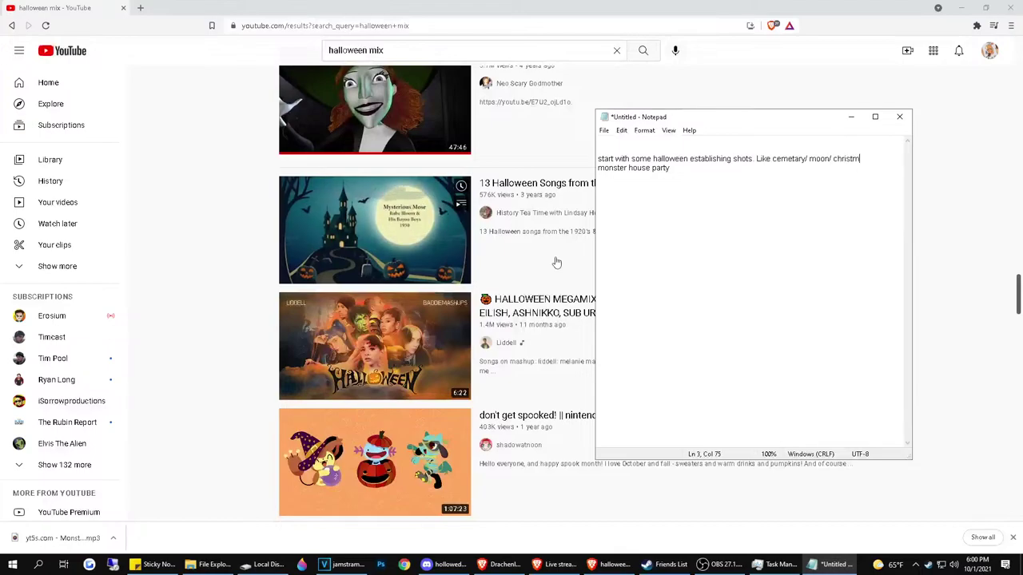
key("BackSpace")
key("BackSpace")
key("BackSpace")
key("BackSpace")
key("BackSpace")
key("BackSpace")
key("BackSpace")
key("BackSpace")
key("BackSpace")
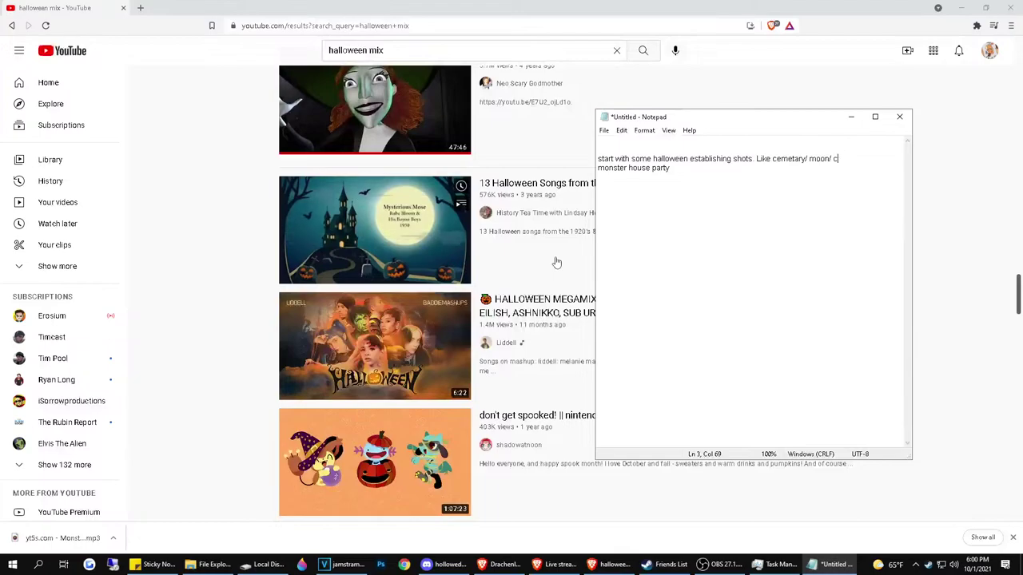
Continue the establishing shots line with "maria carrey on the radio muffled"
type("maria ca")
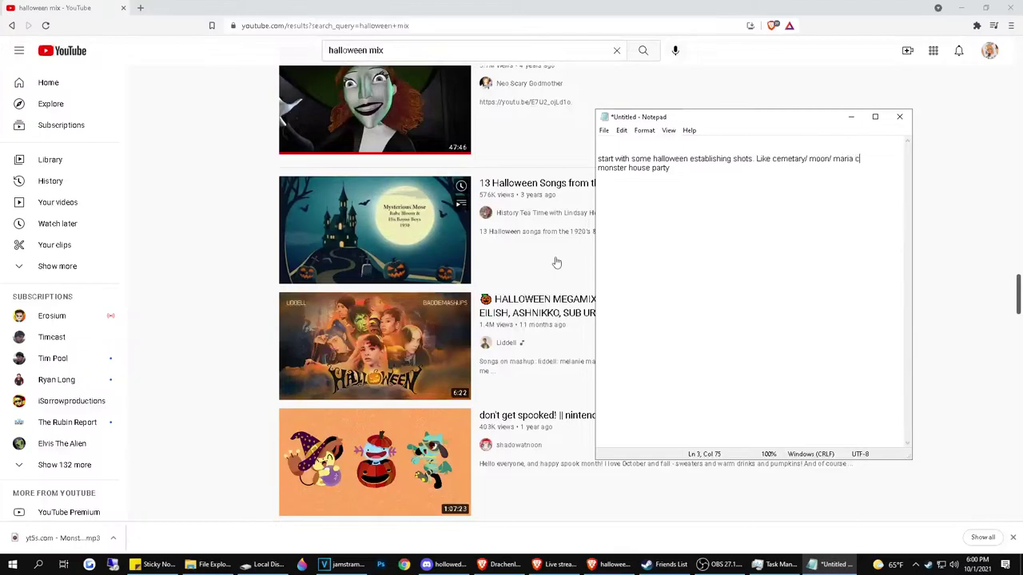
type("rry")
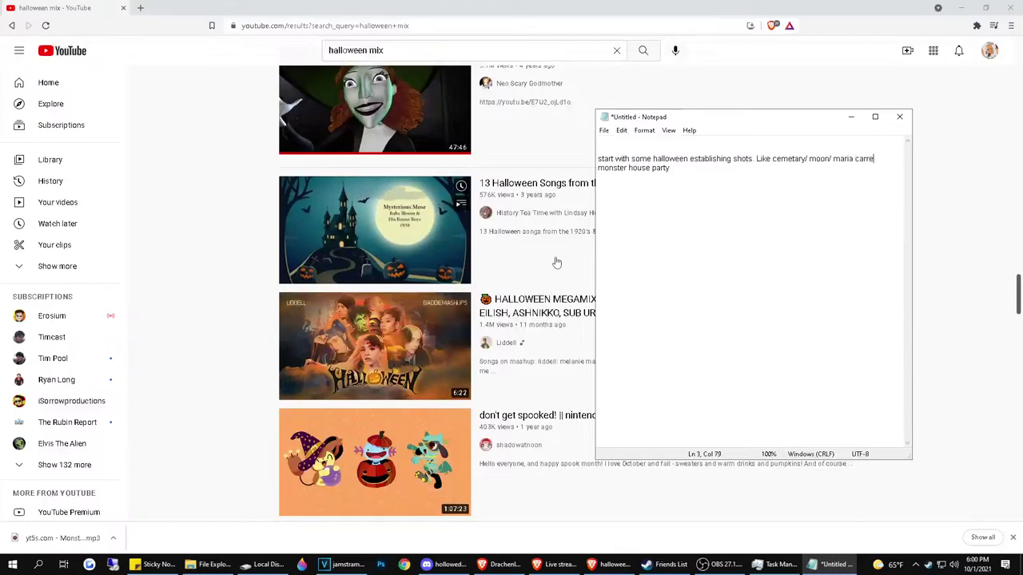
key("BackSpace")
key("BackSpace")
type("ey on ")
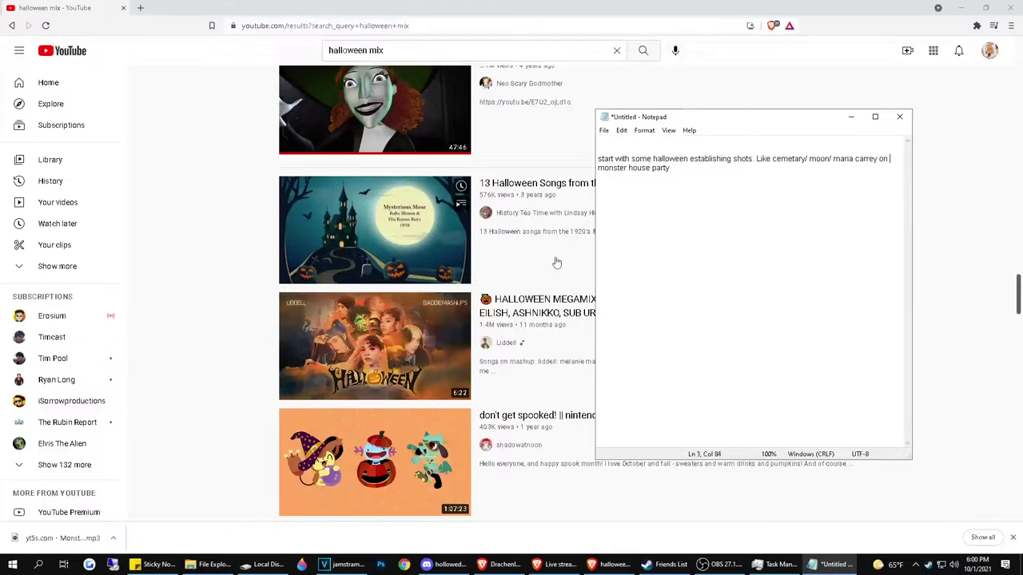
type("the radio ")
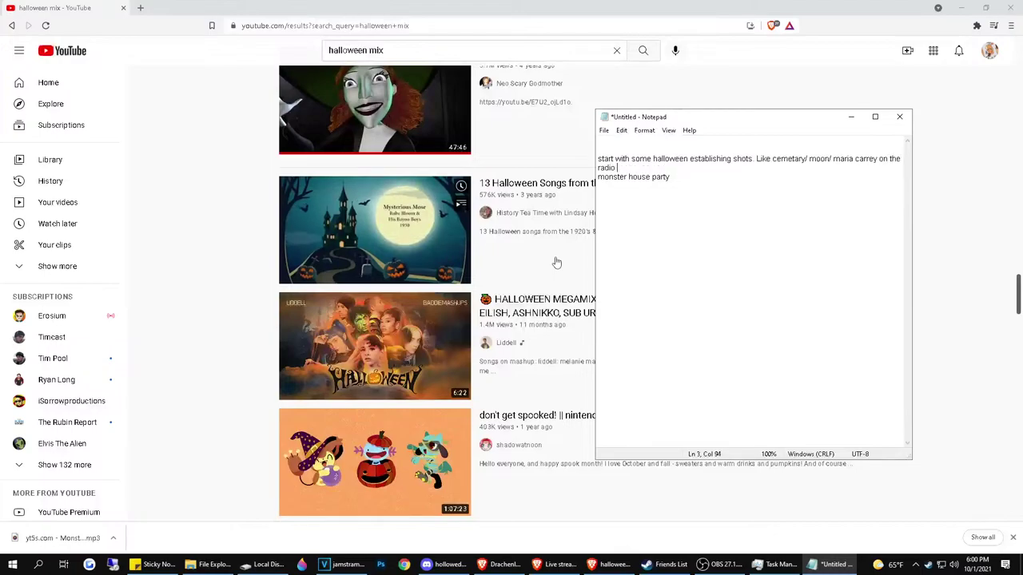
type("muffled")
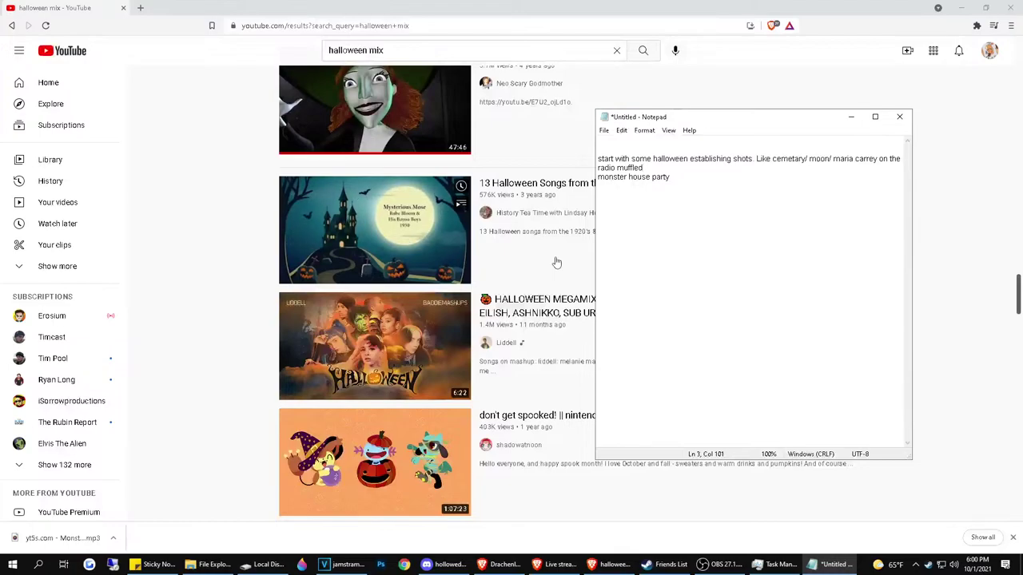
Add the lines "doorbell noise" and "door with kids trick or treating" below the establishing shots note
key("Return")
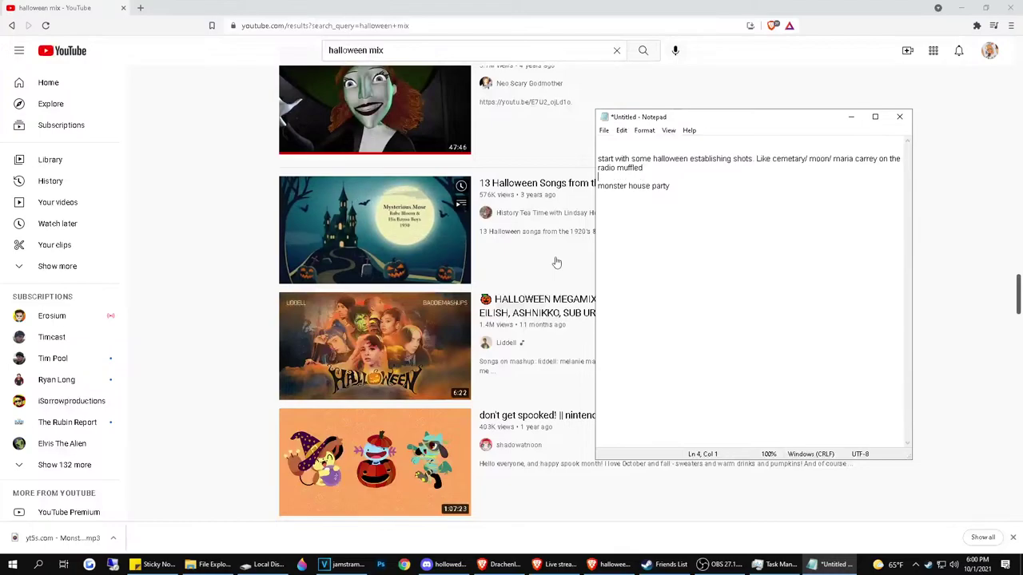
type("do")
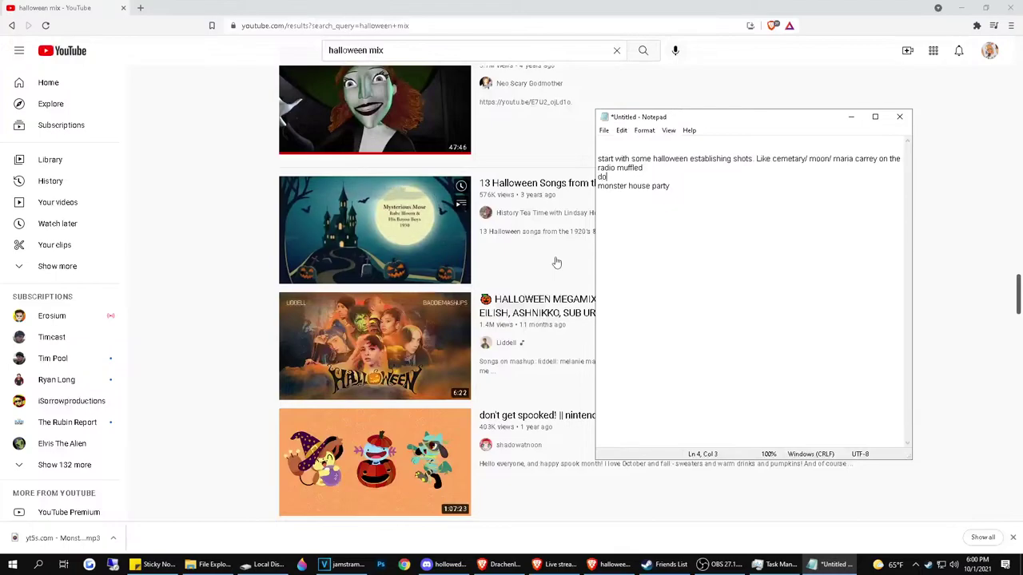
type("orbell noise")
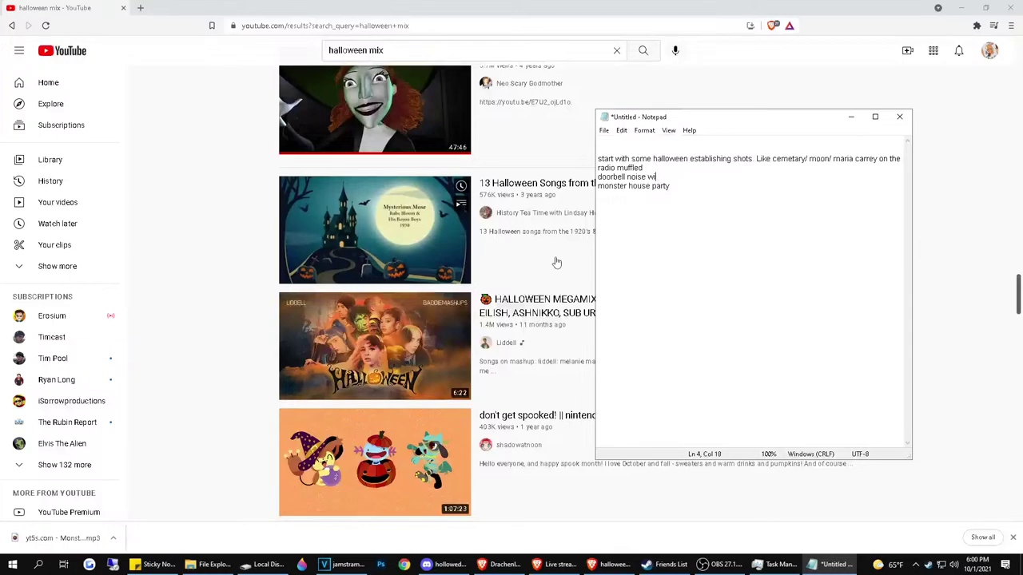
key("Return")
type("doo")
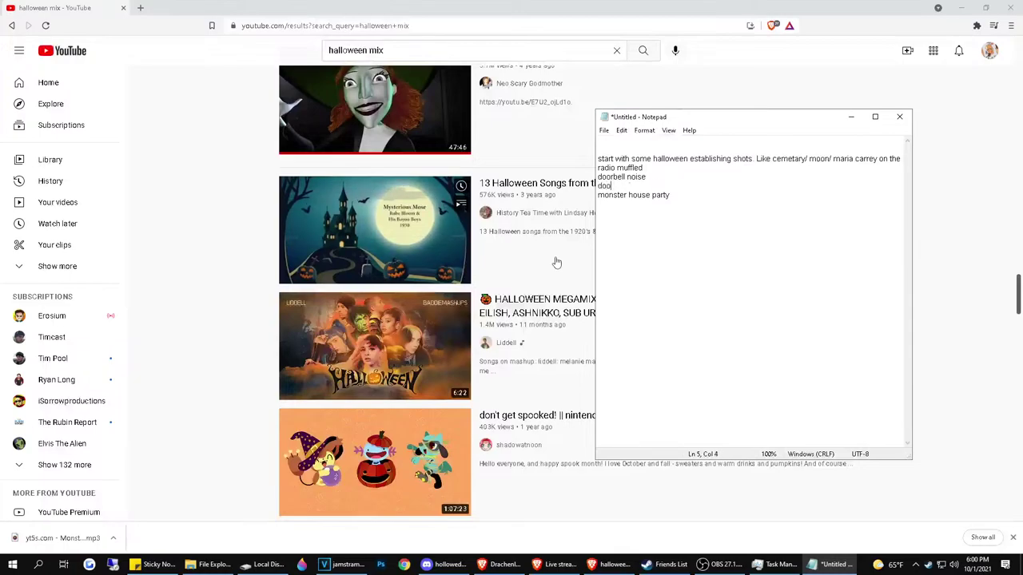
type("r with kids trick or treating")
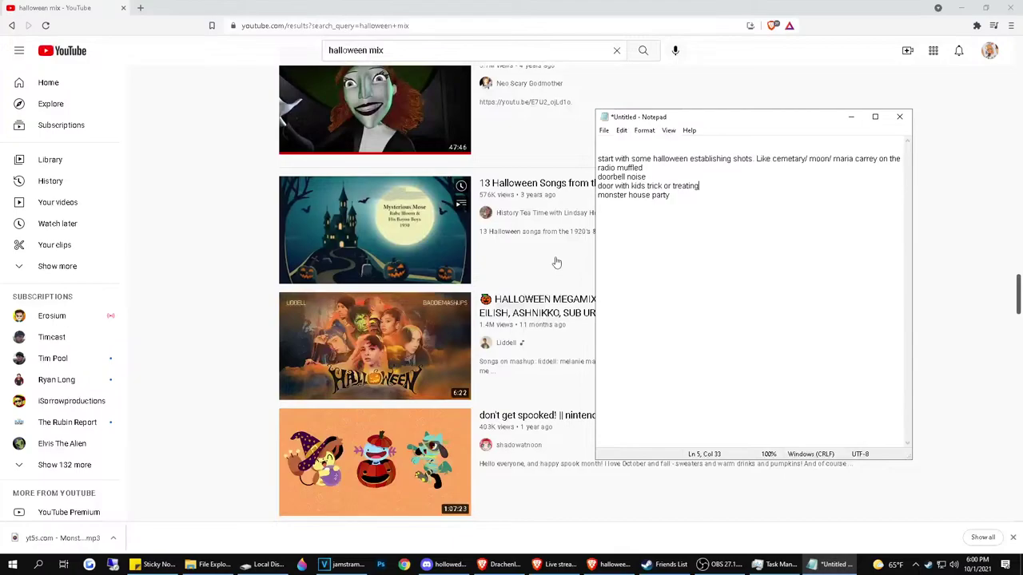
Add the lines "monsters how" and "AHHHHH" below the trick or treating line
key("Return")
type("mo")
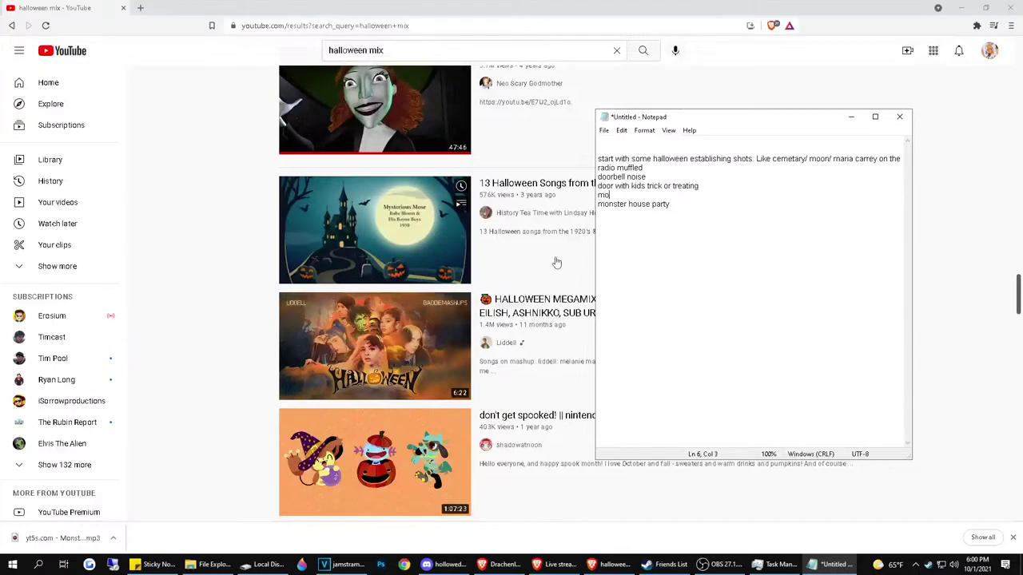
type("nsters how")
key("Return")
type("AHHHHH")
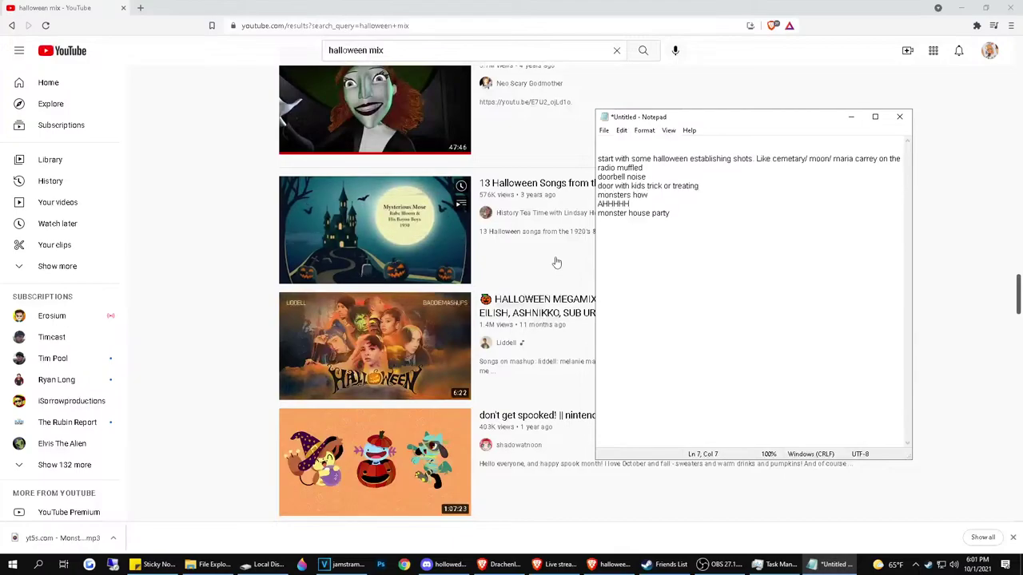
Extend the "monster house party" line with "then we got monsters dancing" and add "est time 5mins~" below it
key("Down")
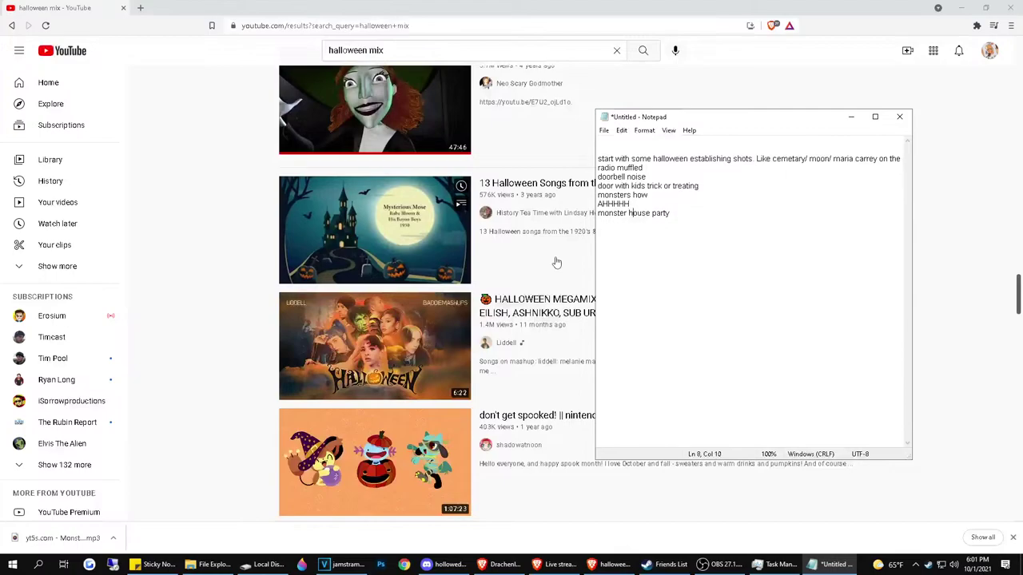
key("Right")
key("Right")
key("Right")
key("Right")
key("BackSpace")
type("then we got monsters dancing")
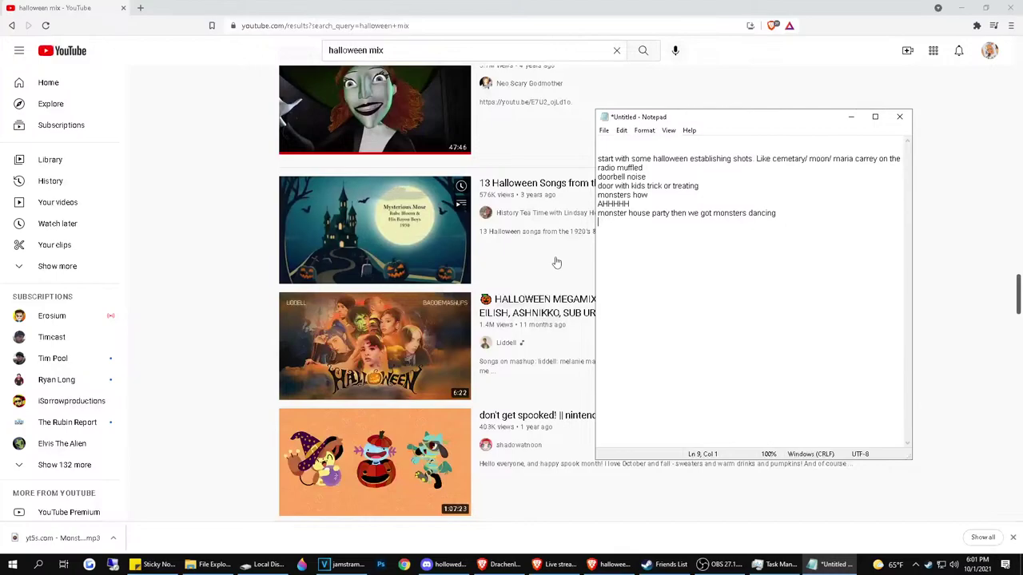
type("est t")
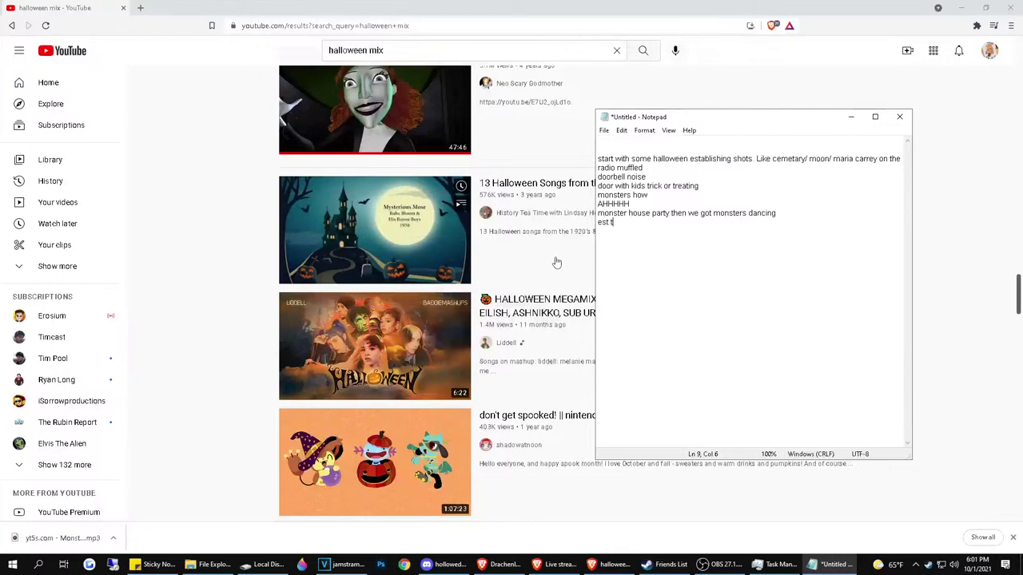
type("ime 5mins~")
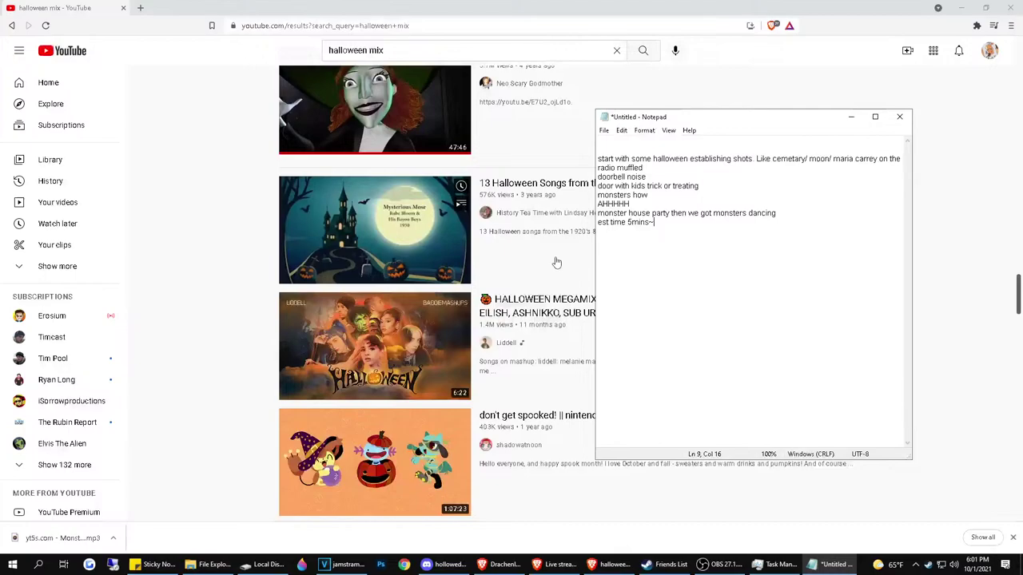
Add the lines "maybe have a splatter board for like stream related events or functions or w/e" and "loop" at the end of the notes
key("Return")
type("maybe have a splatt")
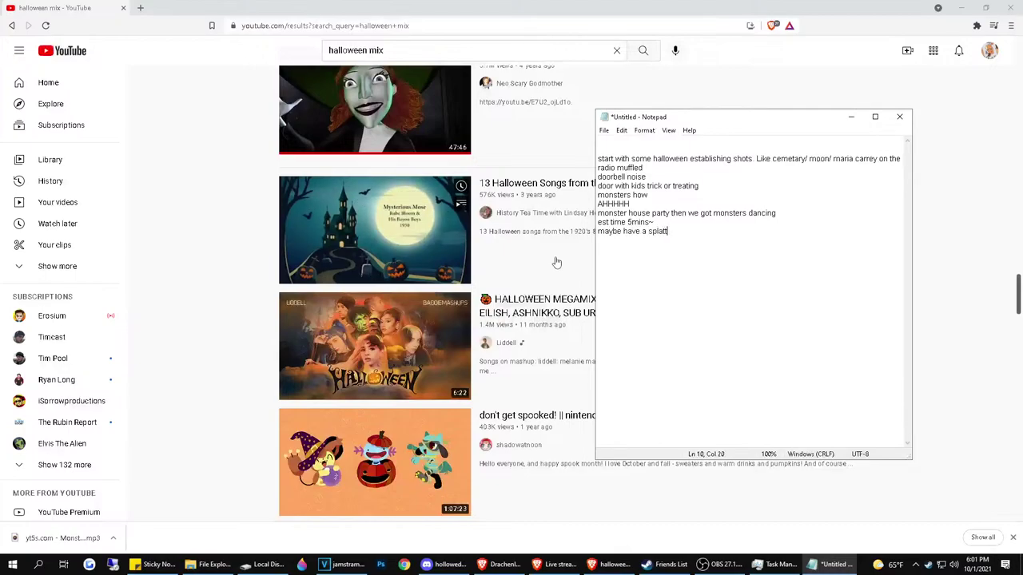
type("er board for ")
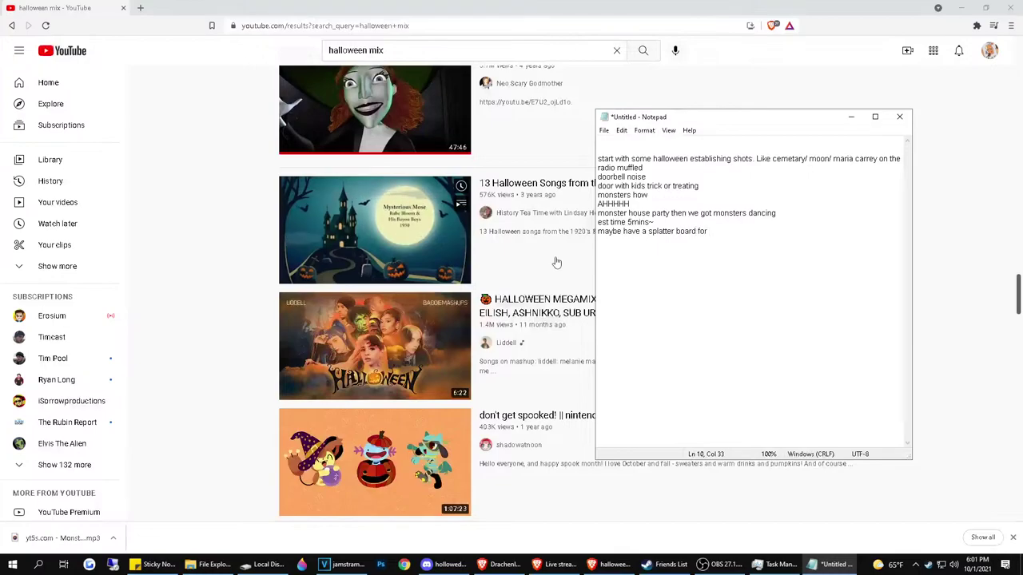
type("like stream relate ")
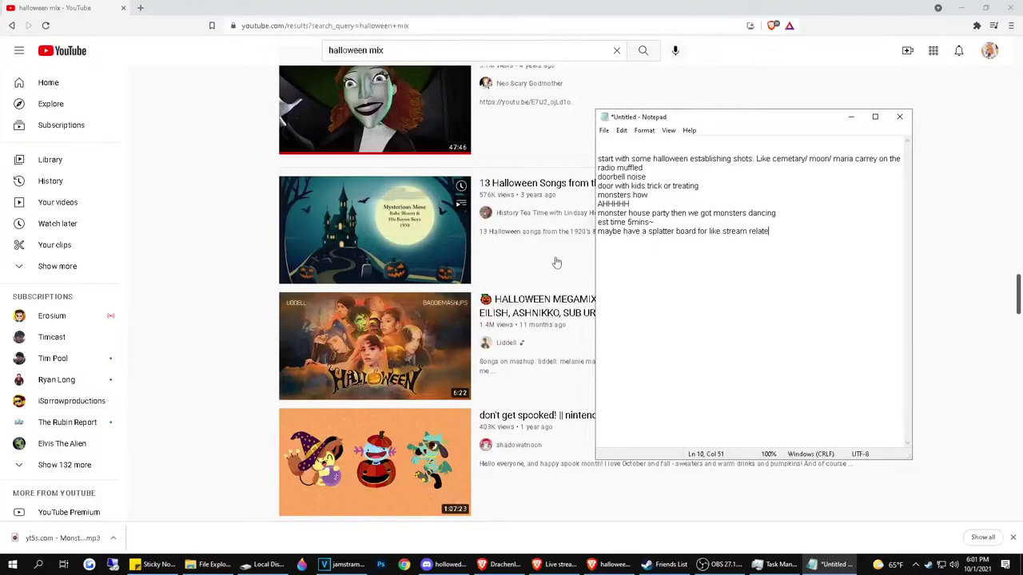
type("d")
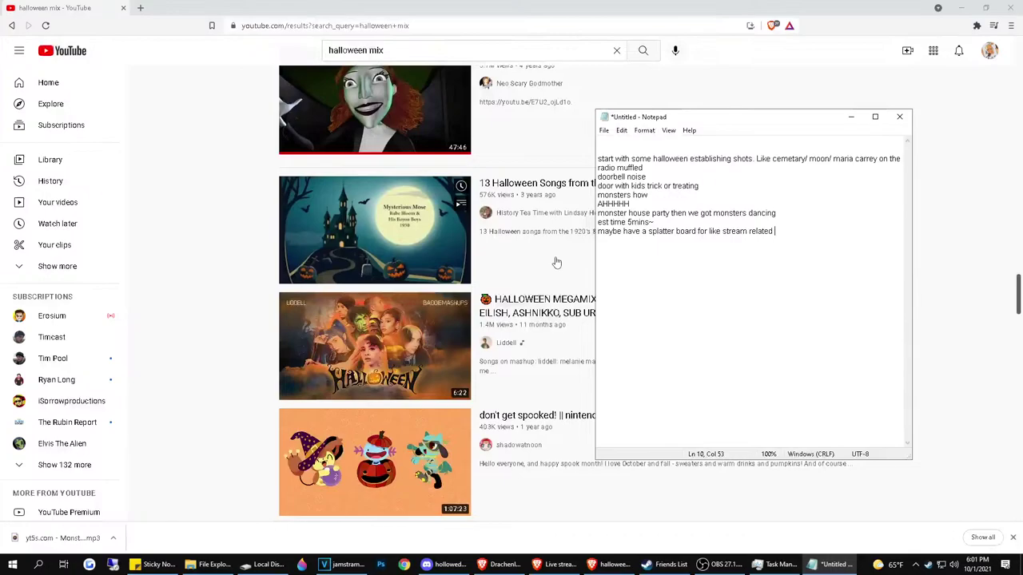
type("events or functions wor")
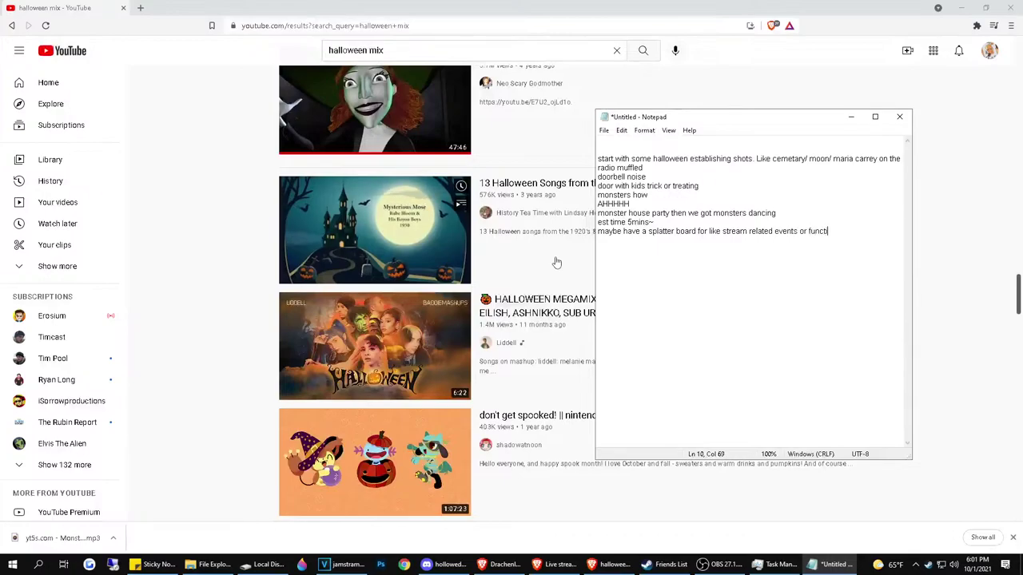
key("BackSpace")
key("BackSpace")
key("BackSpace")
type("or w/e")
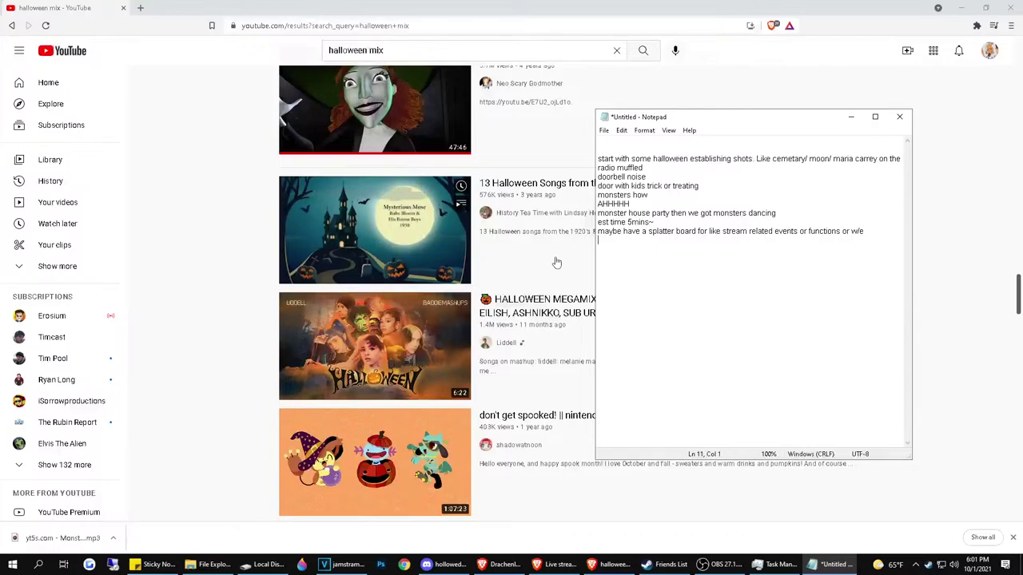
key("Return")
type("loop")
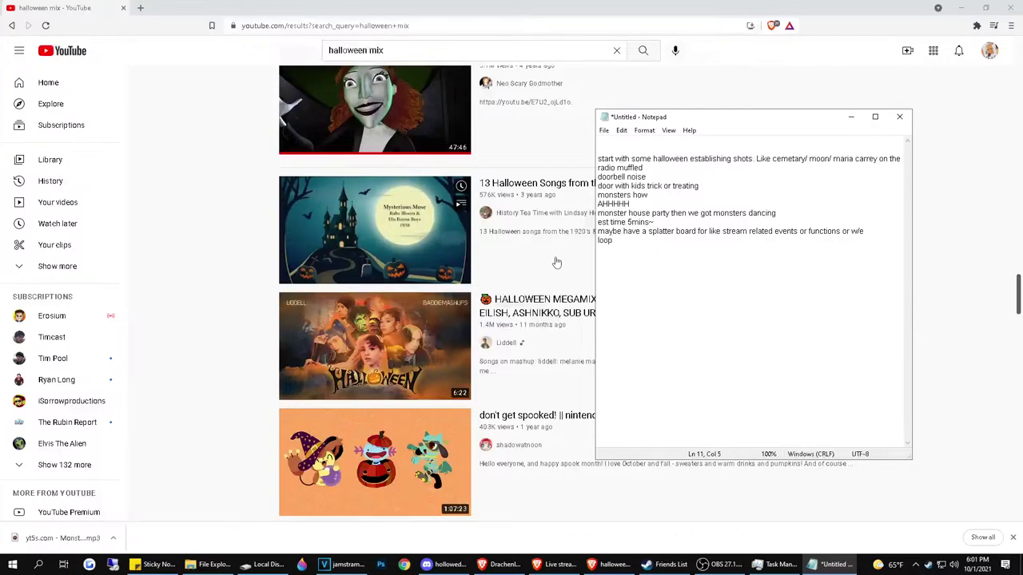
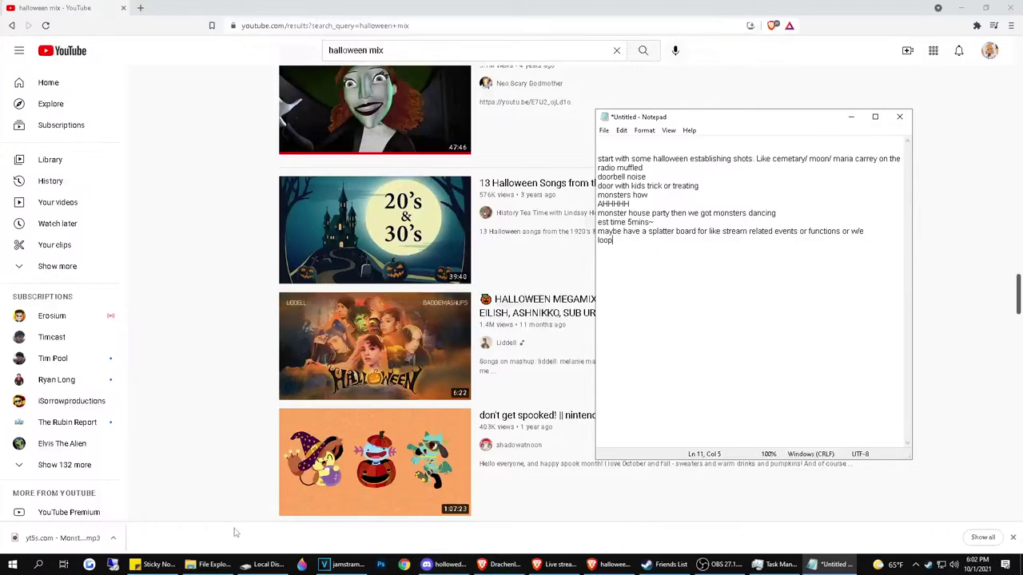
Switch to Discord and open the melonideas channel of the Melon's Fun House server
left_click(344, 565)
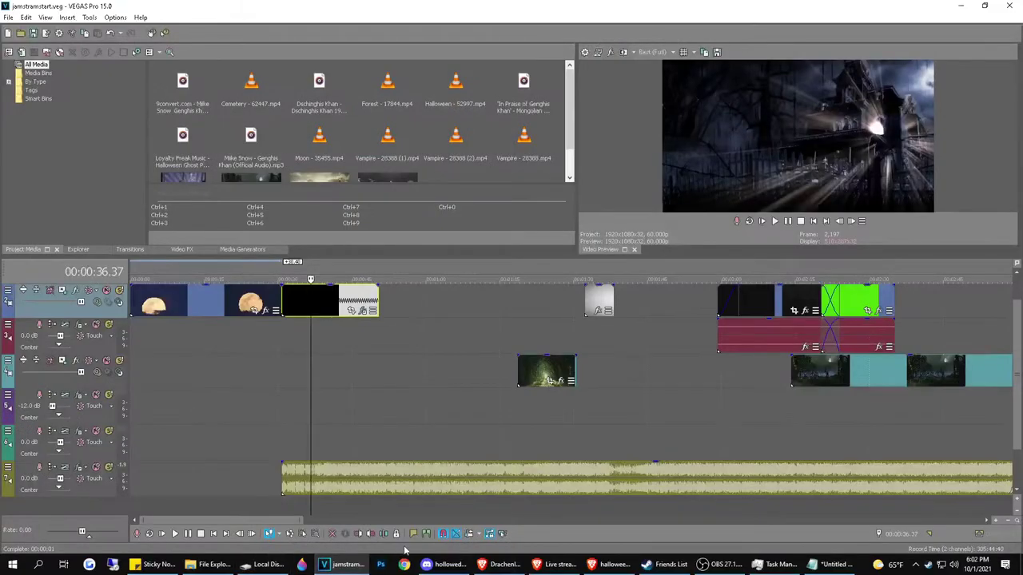
left_click(445, 564)
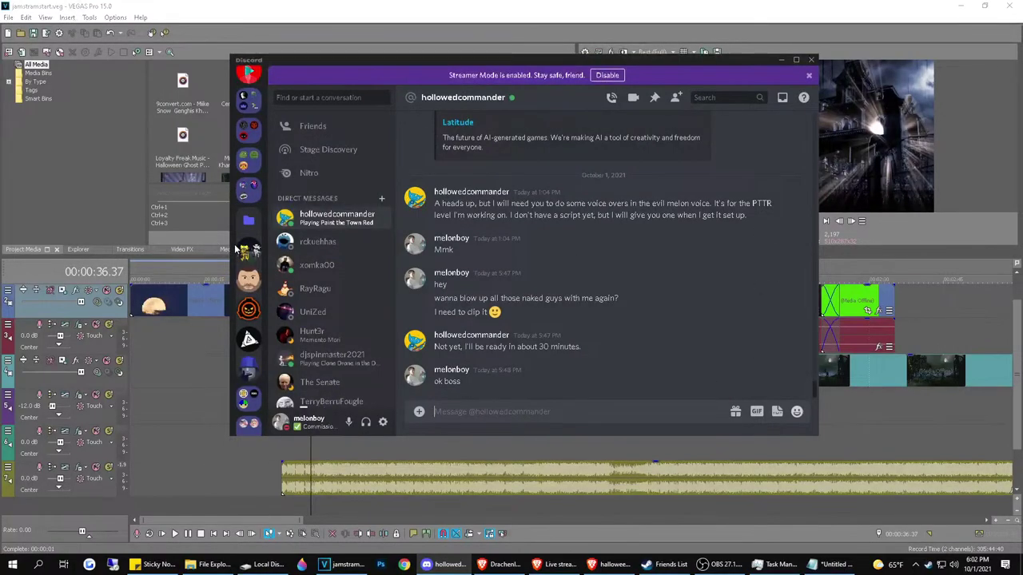
scroll(249, 186, "up", 3)
left_click(248, 112)
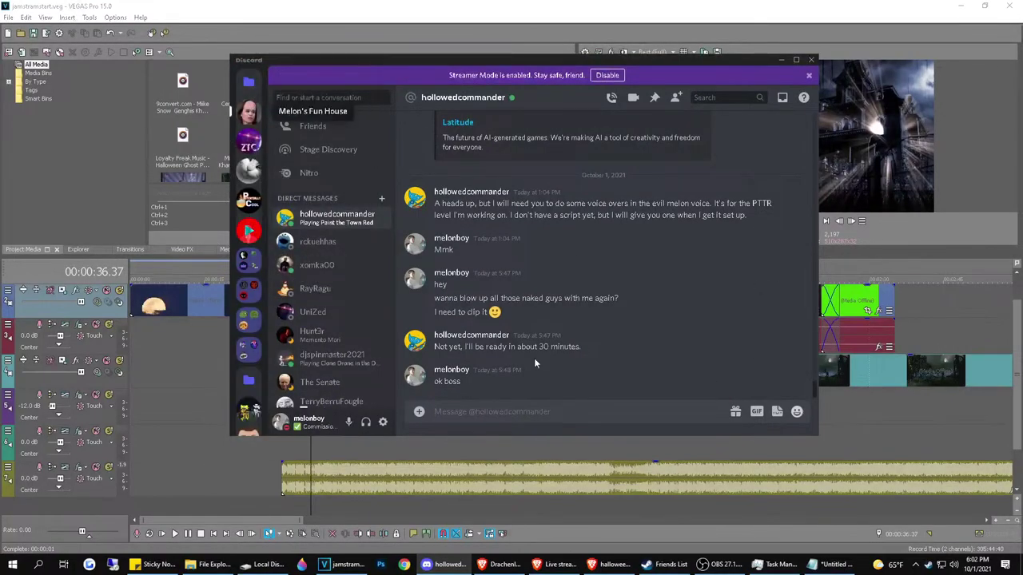
scroll(335, 304, "down", 5)
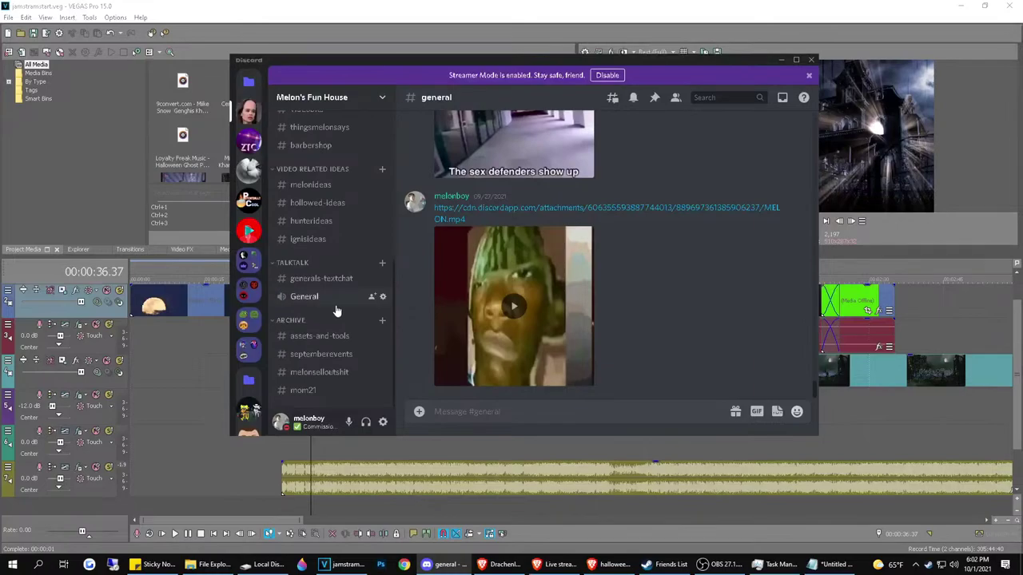
left_click(316, 188)
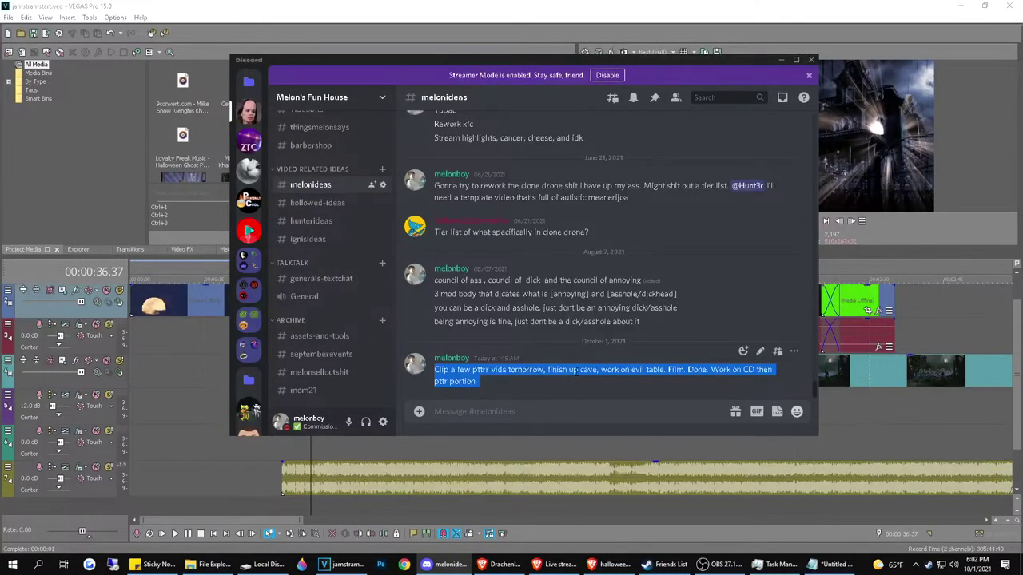
Close VEGAS Pro and launch Paint the Town Red through Steam
double_click(574, 370)
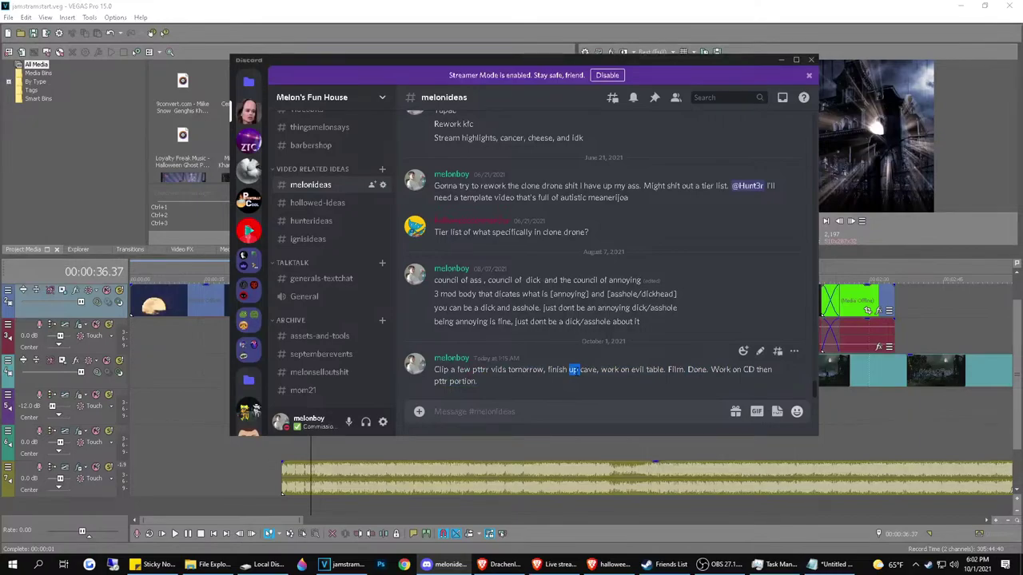
left_click(940, 22)
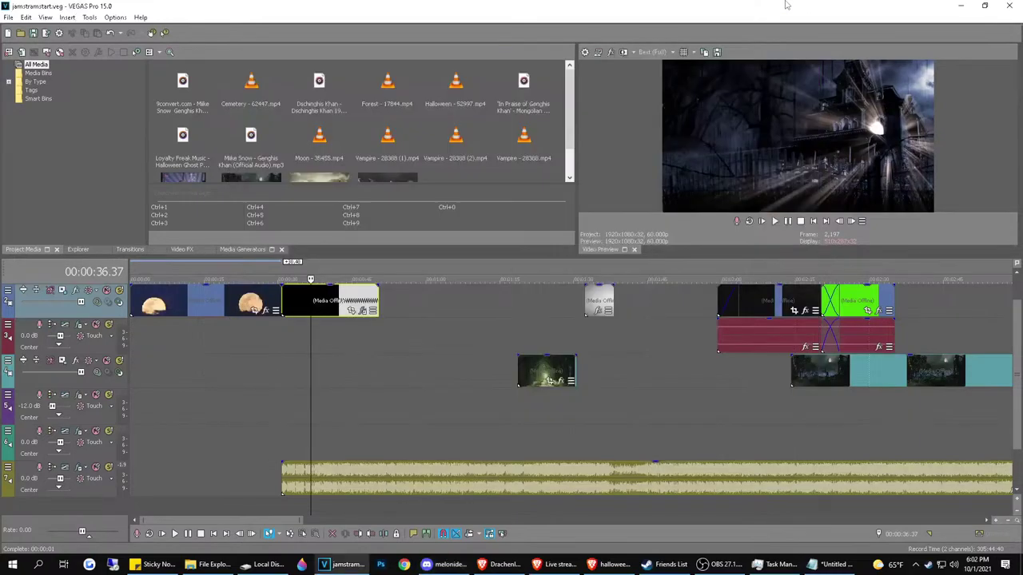
left_click(1004, 5)
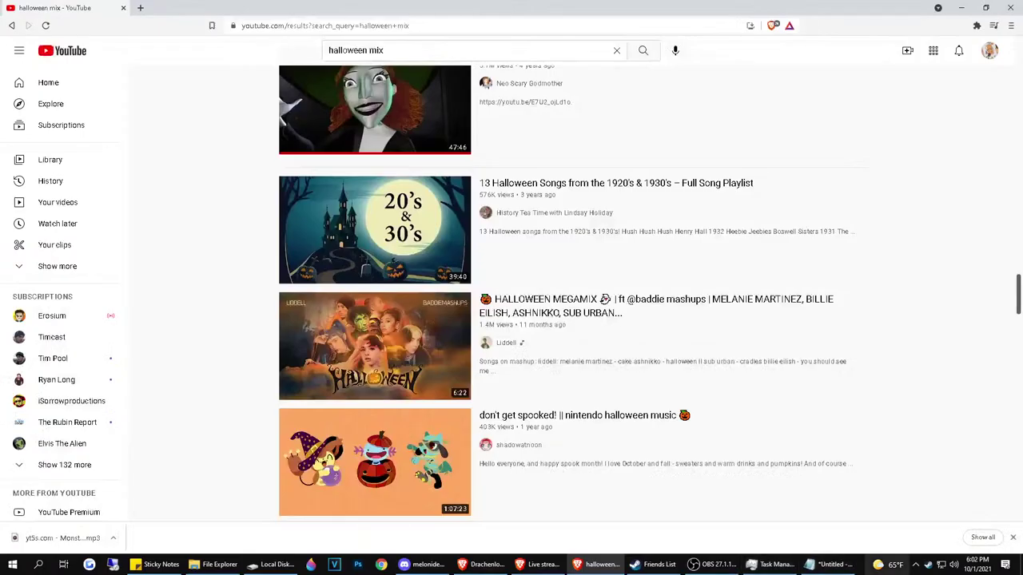
right_click(928, 565)
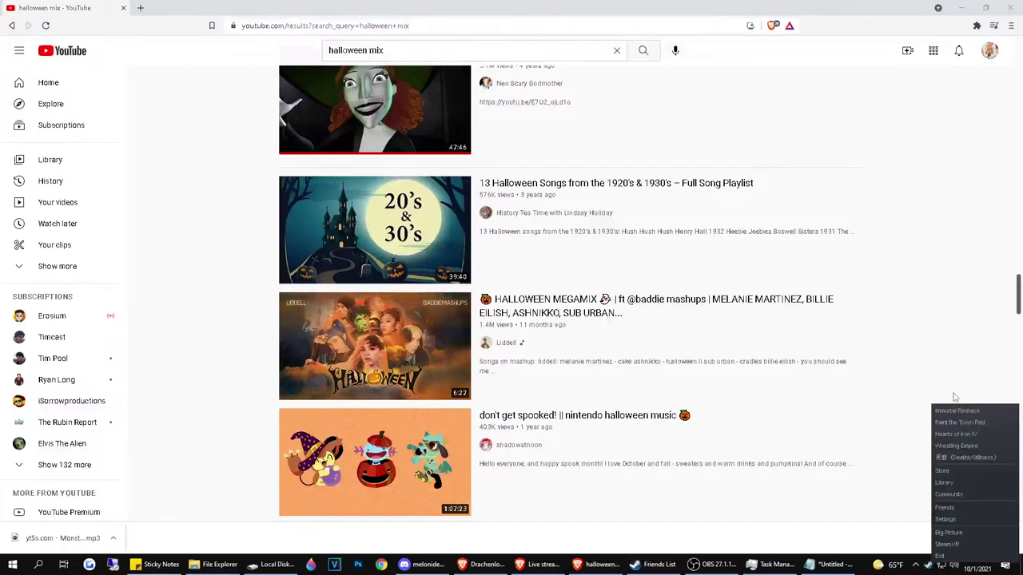
left_click(946, 426)
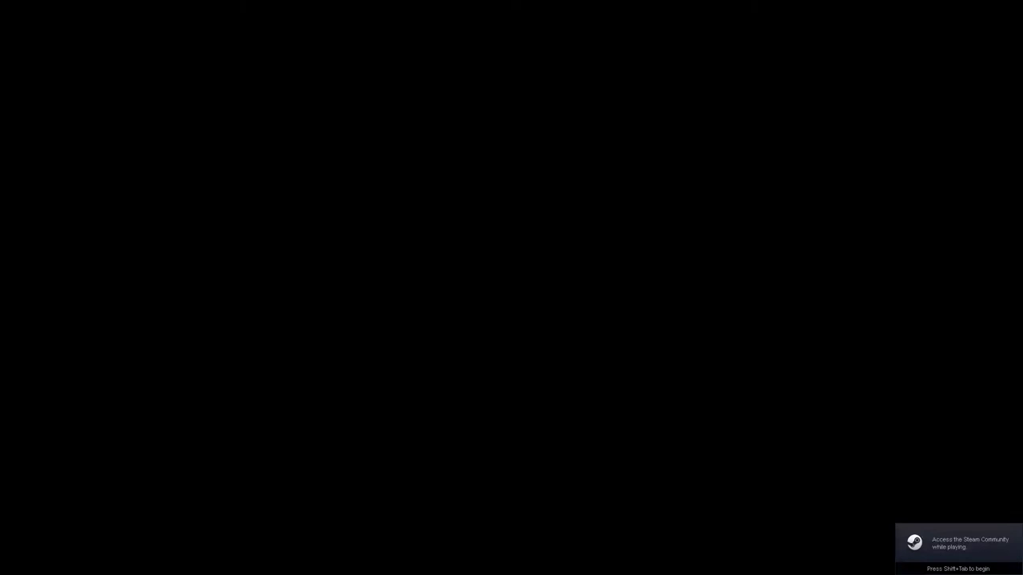
Leave and close the Paint the Town Red game, and start VEGAS Pro again
key("alt+Tab")
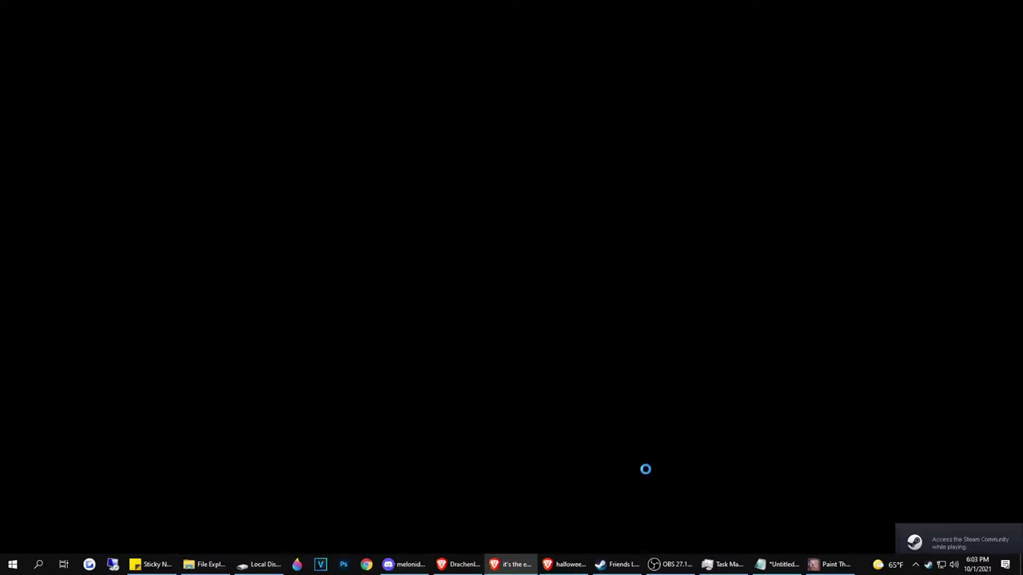
key("super")
right_click(843, 564)
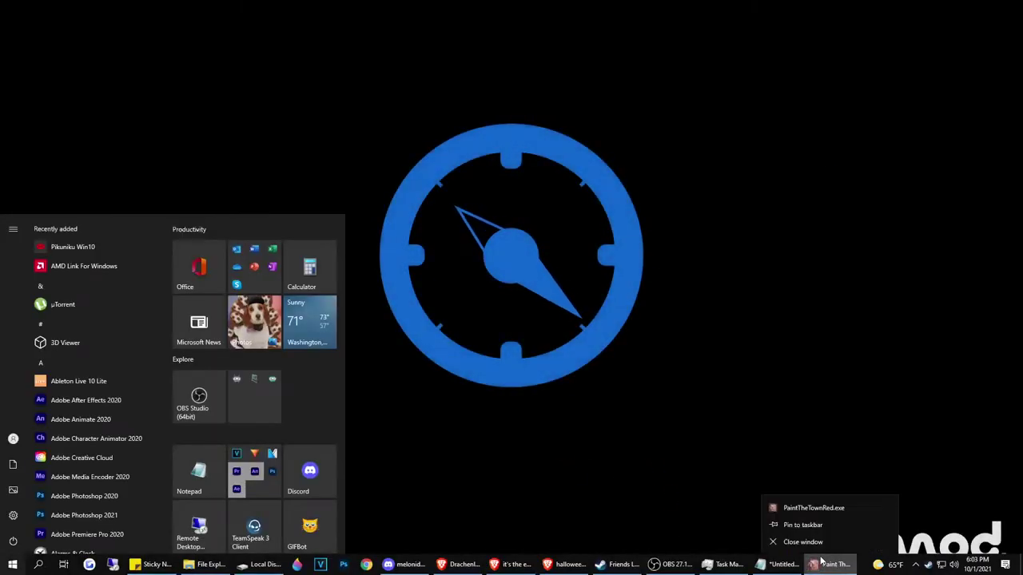
left_click(806, 546)
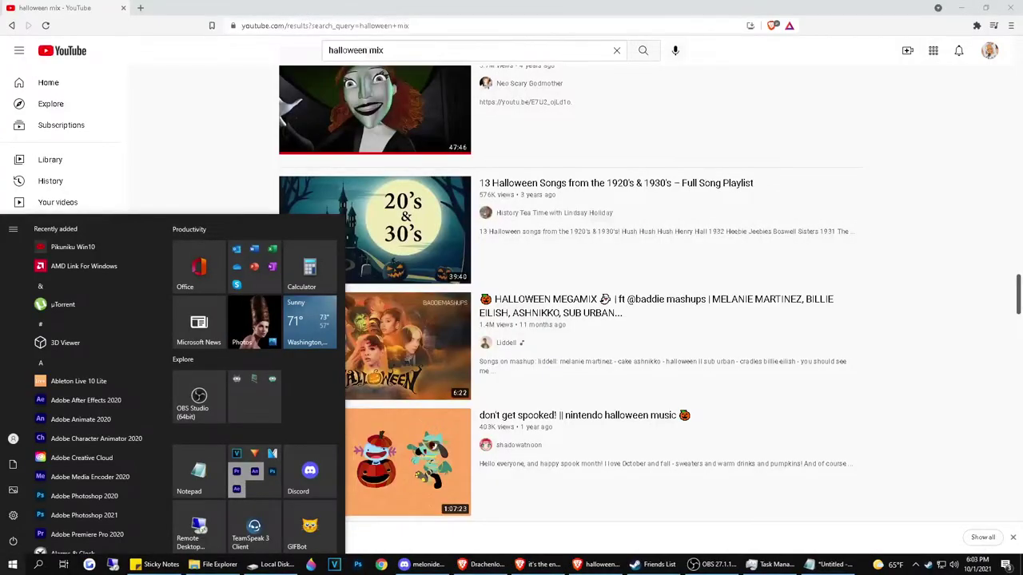
left_click(334, 565)
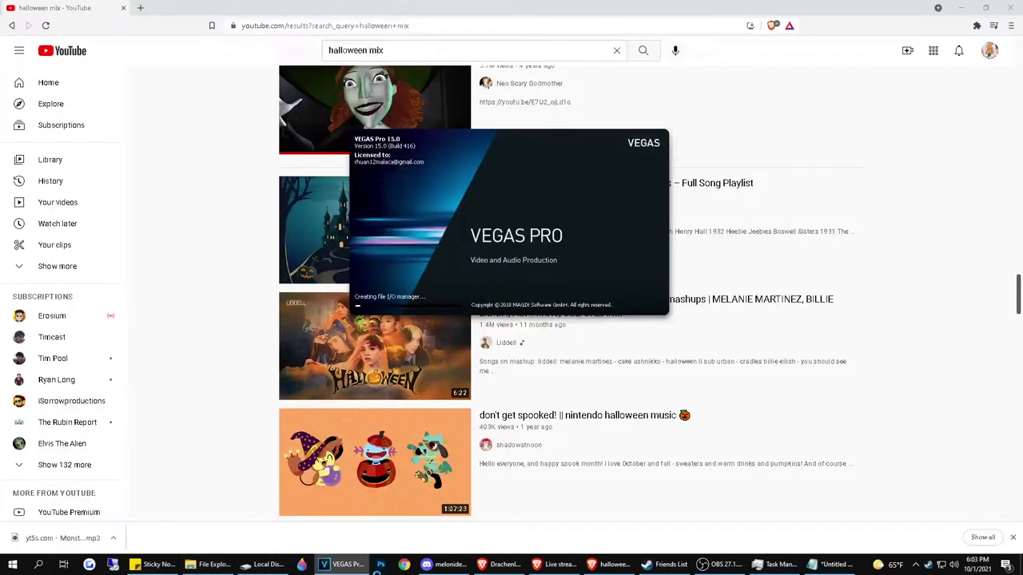
Switch to Discord and check the generals-textchat and project-queue channels of the Melon's Fun House server
left_click(451, 565)
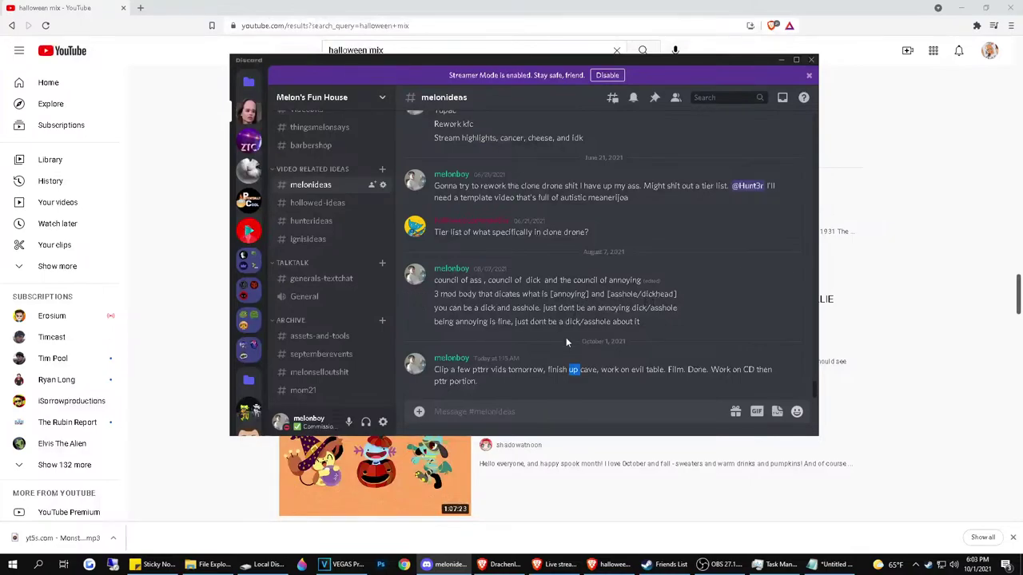
left_click(531, 321)
triple_click(531, 321)
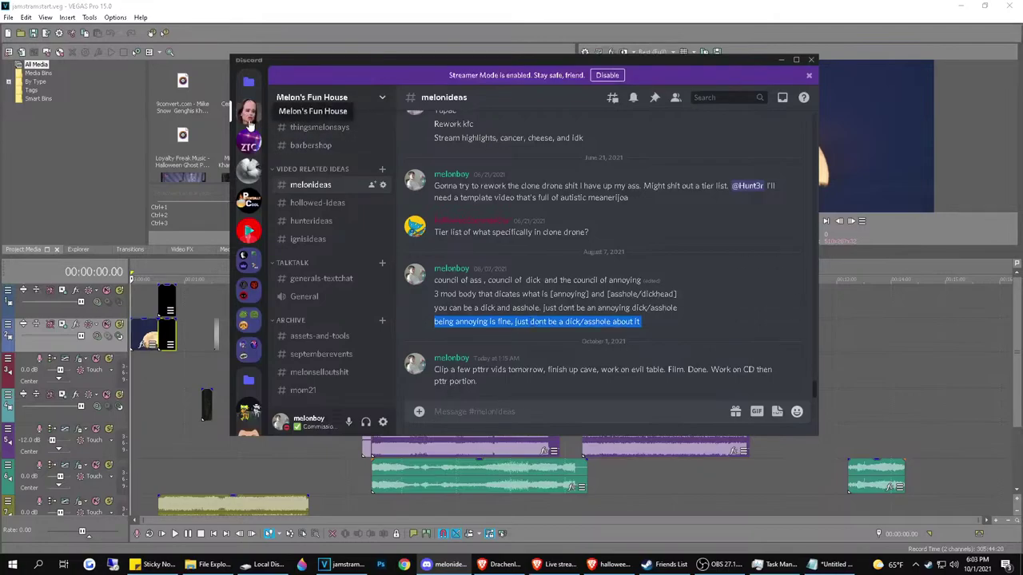
scroll(249, 227, "up", 1)
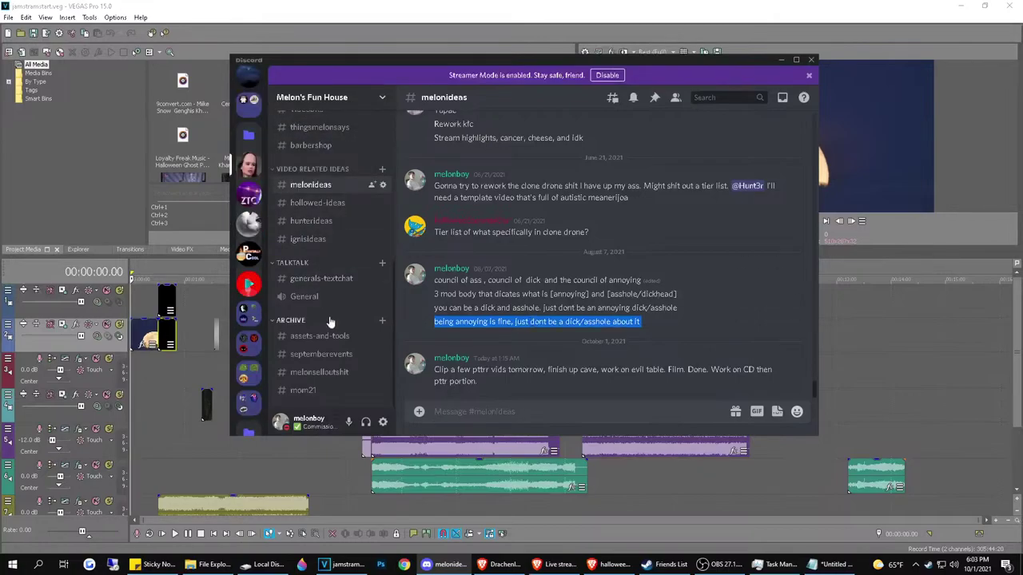
left_click(324, 281)
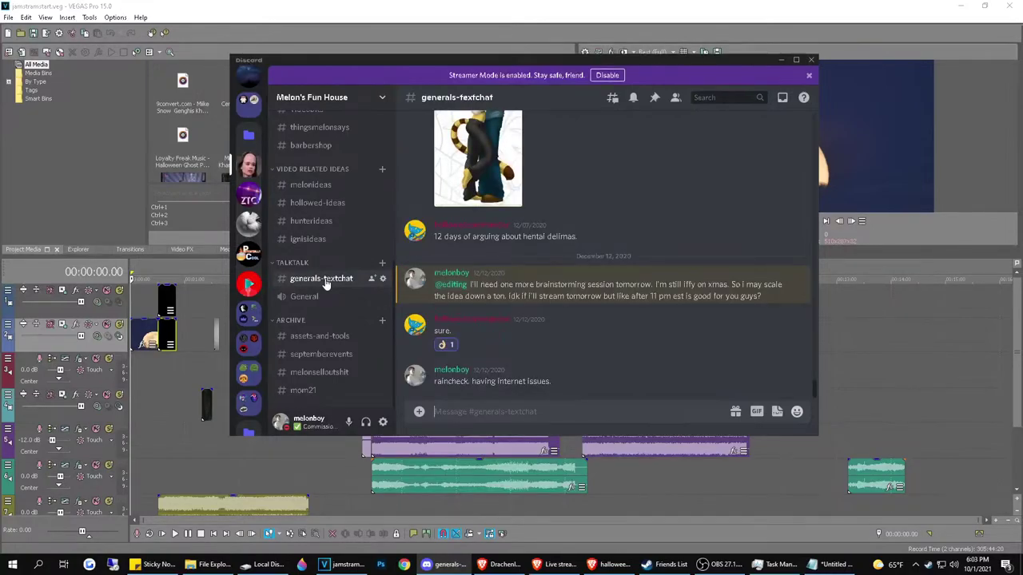
scroll(321, 276, "up", 3)
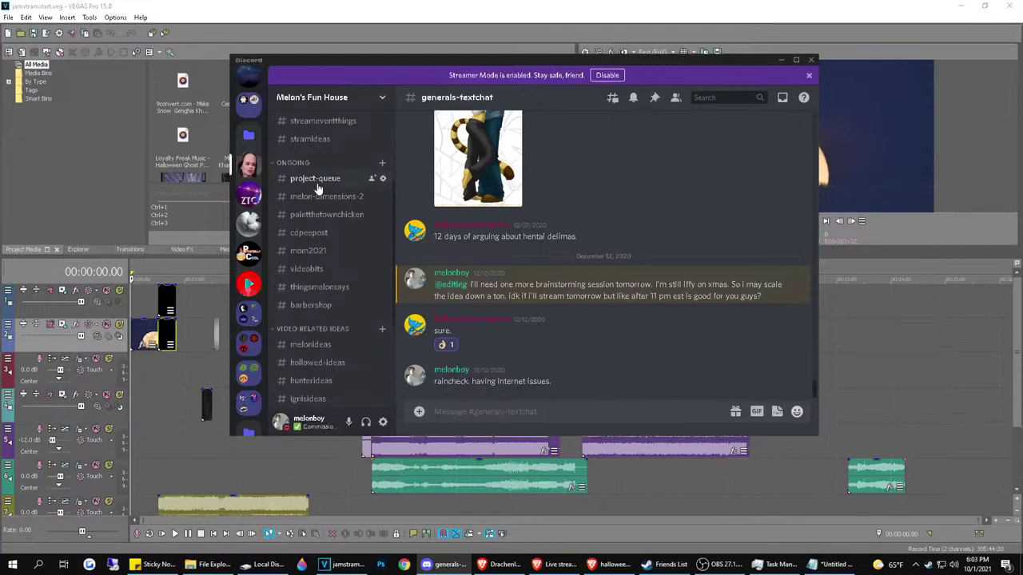
left_click(319, 182)
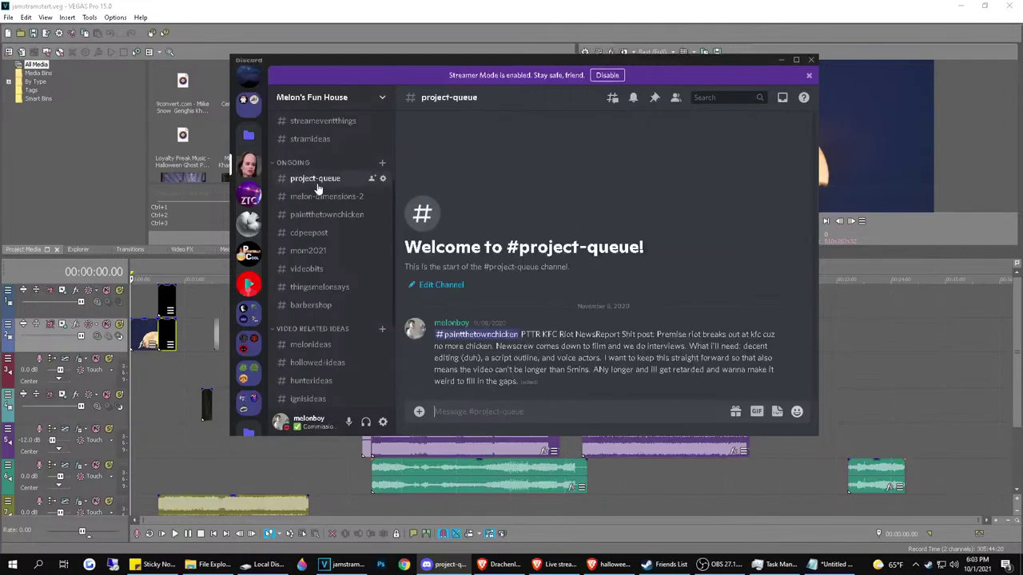
Return to the generals-textchat channel and look back through its older posts and images
left_click(308, 345)
scroll(311, 347, "down", 2)
left_click(326, 330)
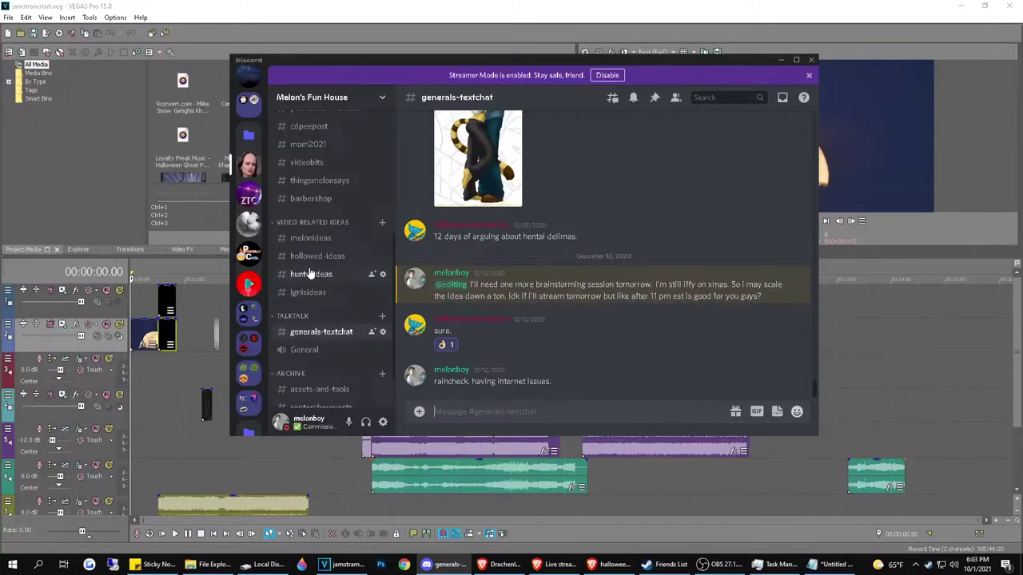
scroll(310, 273, "up", 5)
scroll(489, 232, "up", 5)
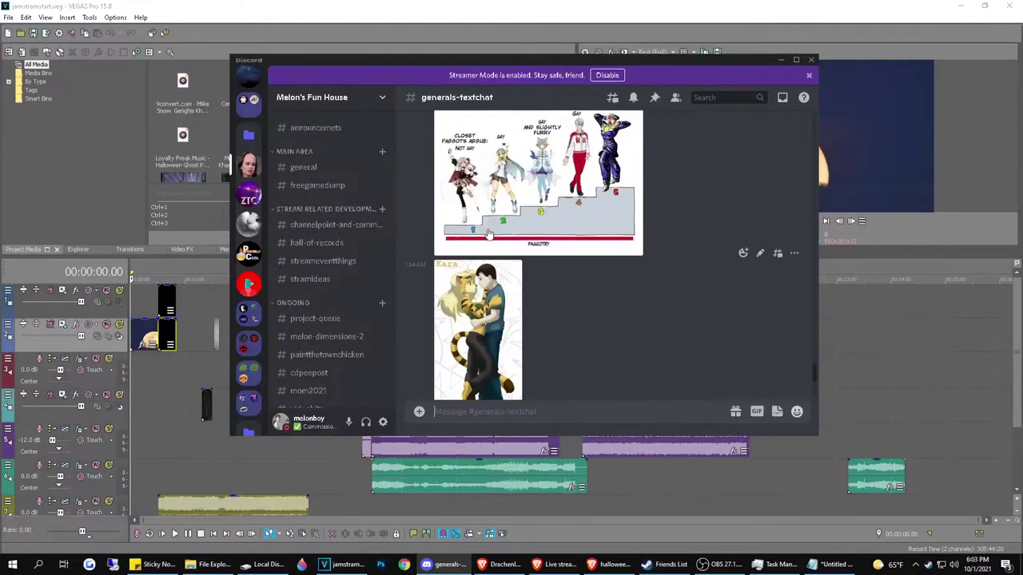
scroll(489, 232, "up", 3)
scroll(489, 232, "down", 5)
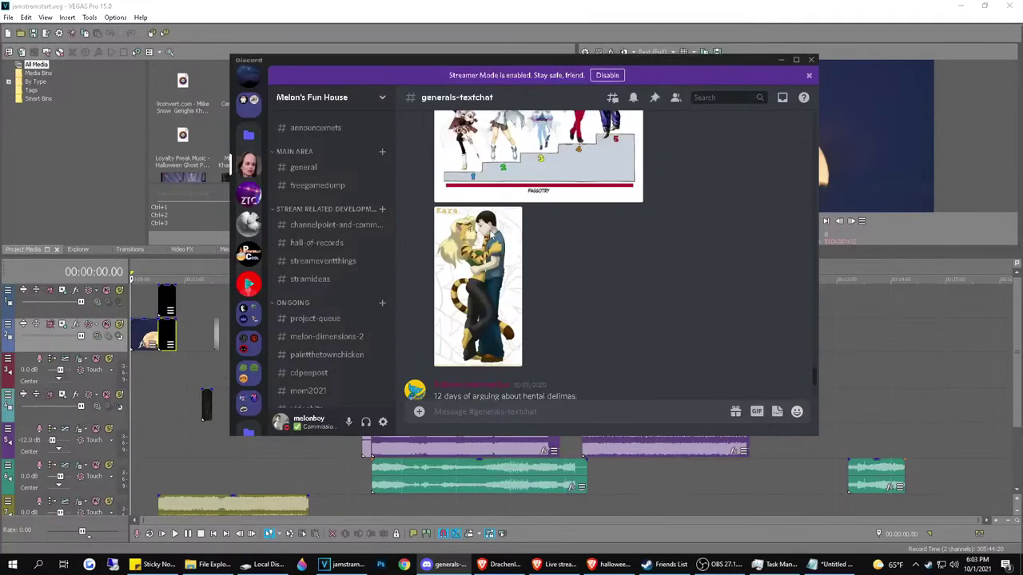
scroll(491, 232, "up", 4)
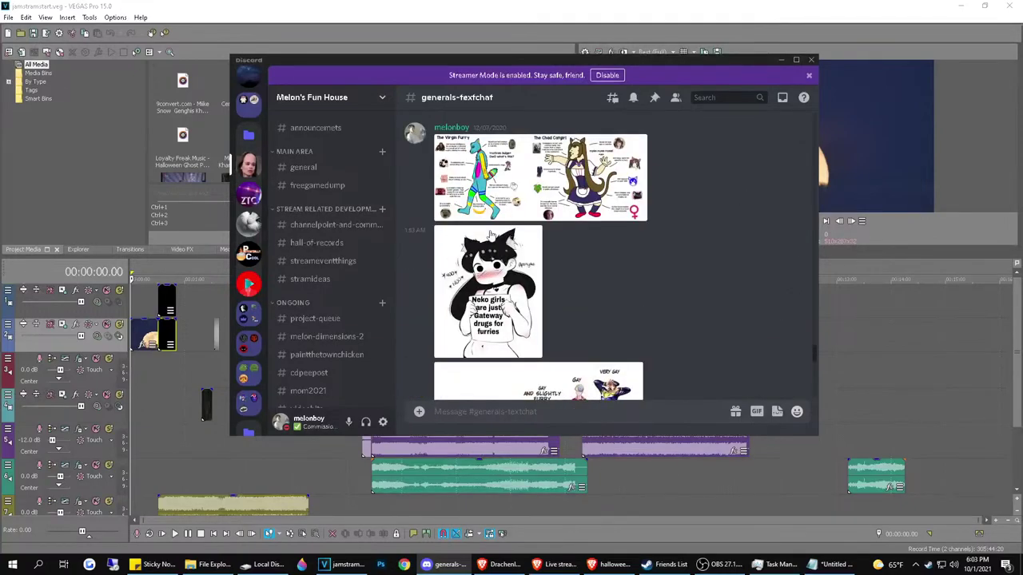
scroll(491, 234, "down", 6)
Open the general channel and review its message history from July to September 2021
left_click(334, 169)
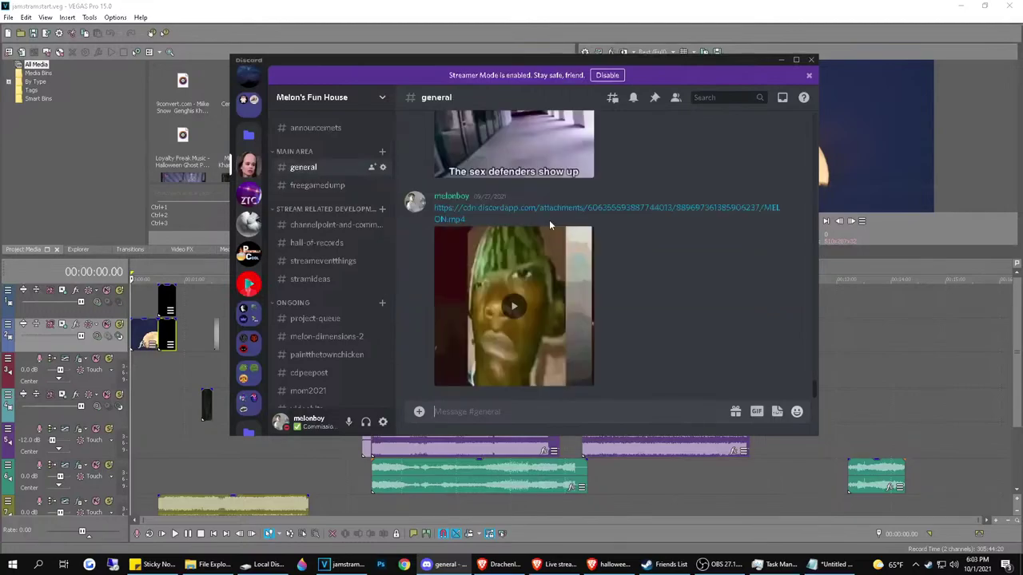
scroll(534, 256, "up", 5)
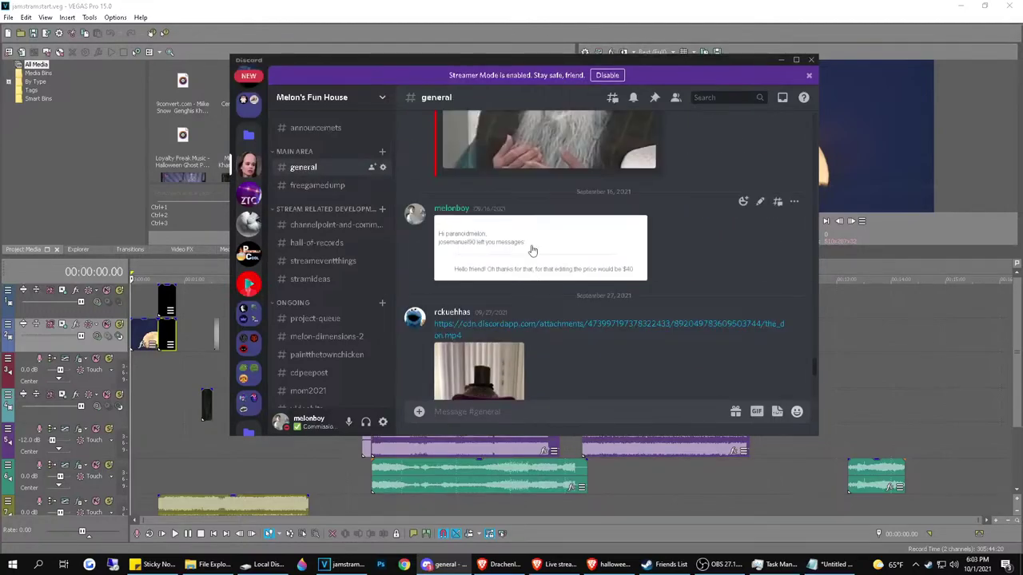
scroll(532, 250, "up", 5)
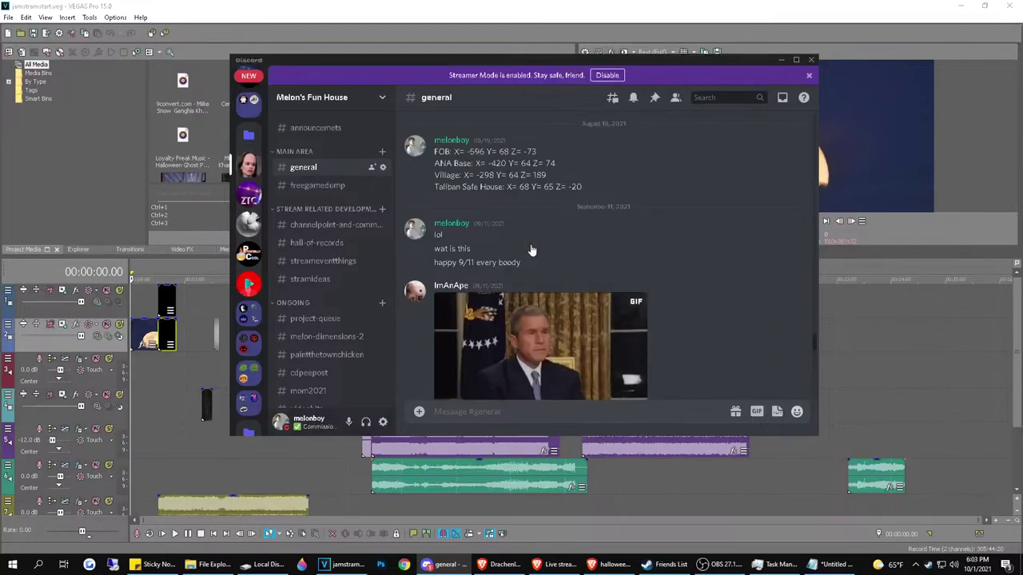
scroll(532, 249, "down", 2)
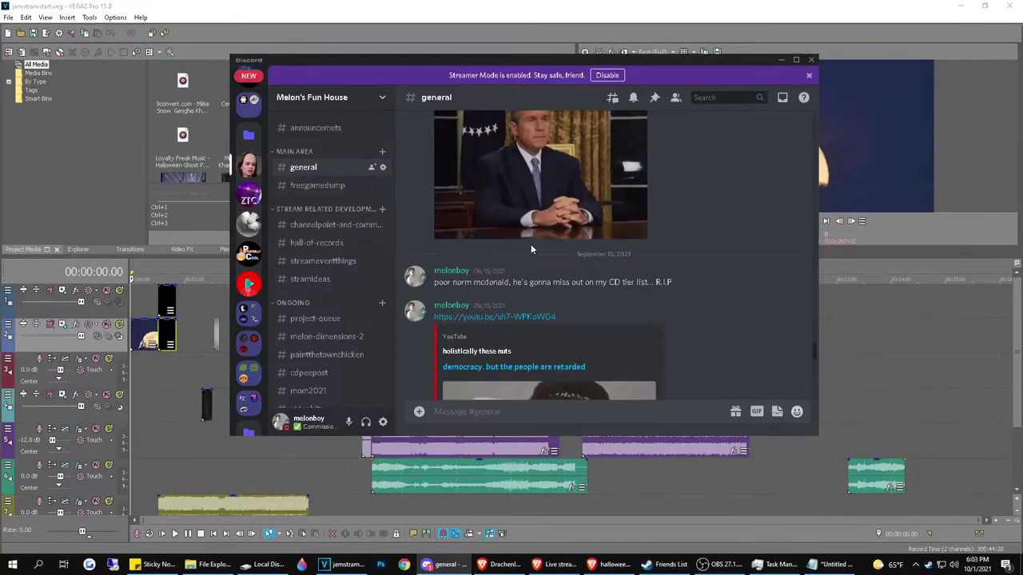
scroll(531, 249, "up", 4)
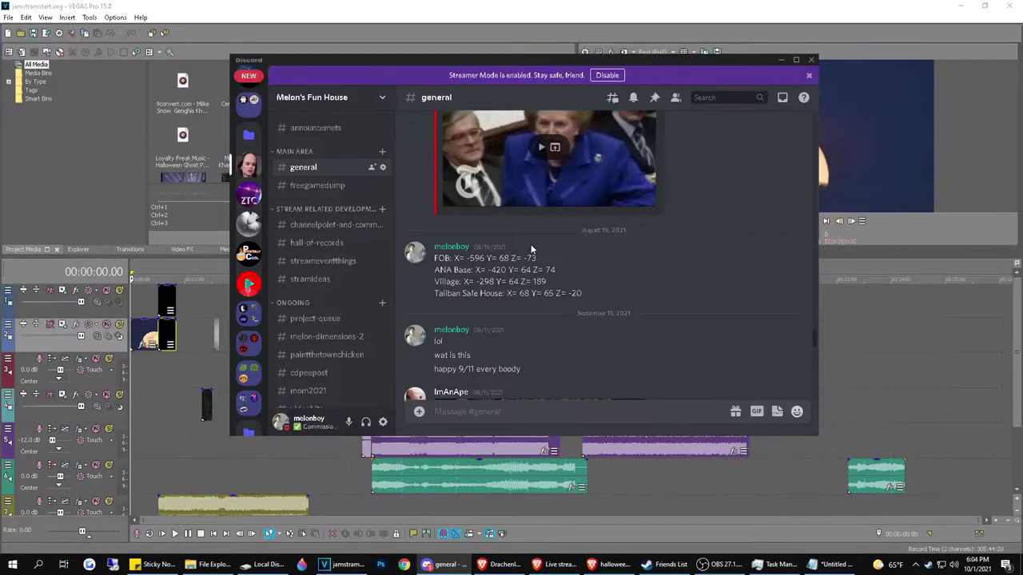
scroll(532, 249, "up", 7)
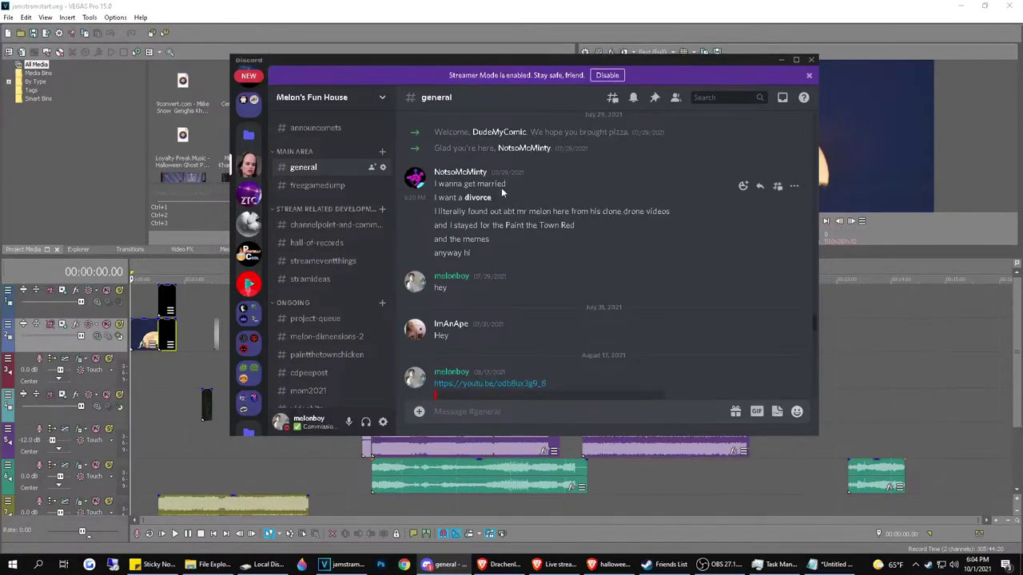
left_click(459, 171)
left_click(582, 295)
scroll(583, 295, "down", 6)
scroll(538, 261, "down", 5)
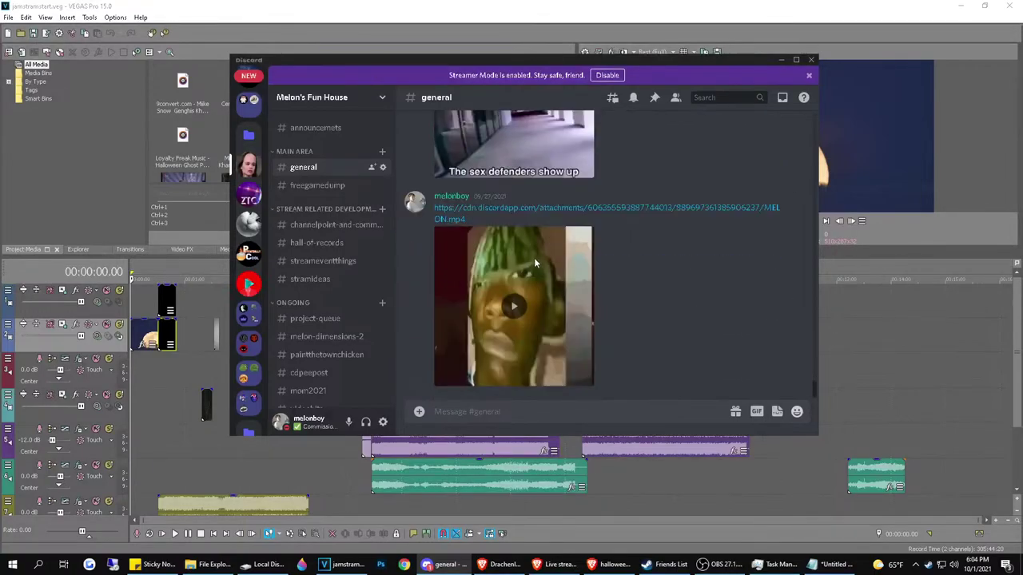
Open the direct message conversation with the unread message and send the replies "omg", "tuhis fuck", "oka" and "y"
scroll(252, 128, "up", 4)
left_click(251, 114)
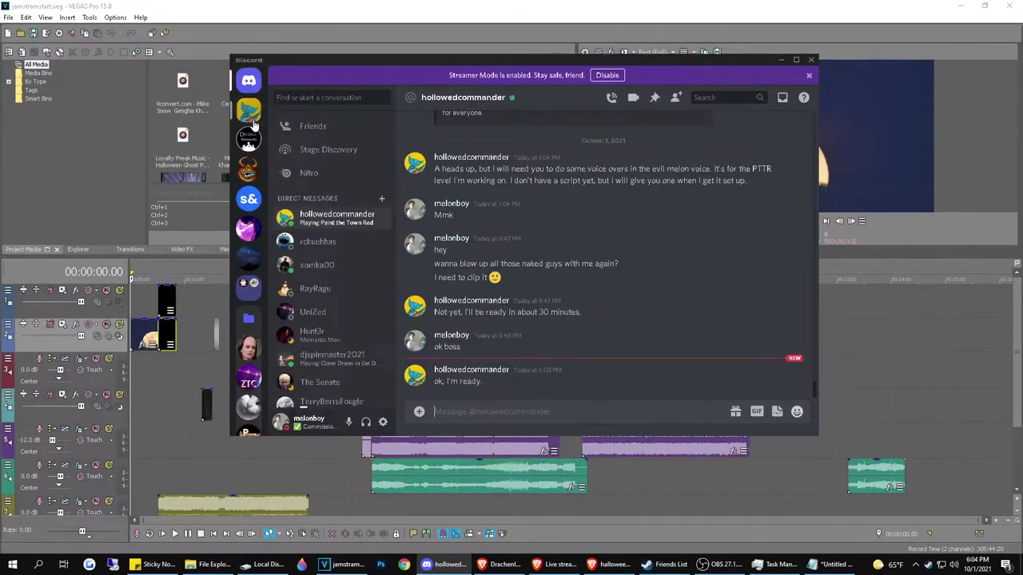
type("o")
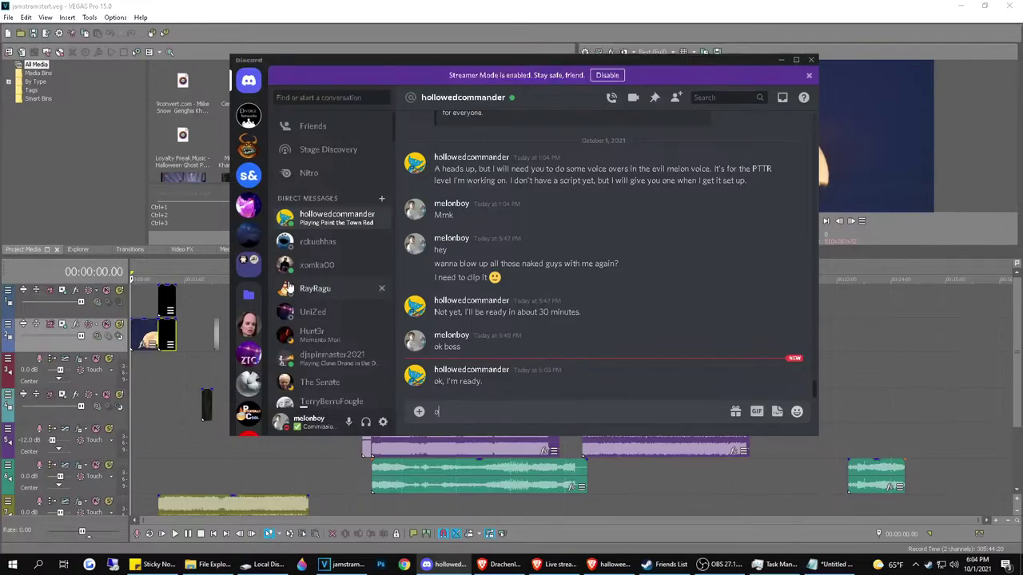
type("mg")
key("Return")
type("tuhis fuck")
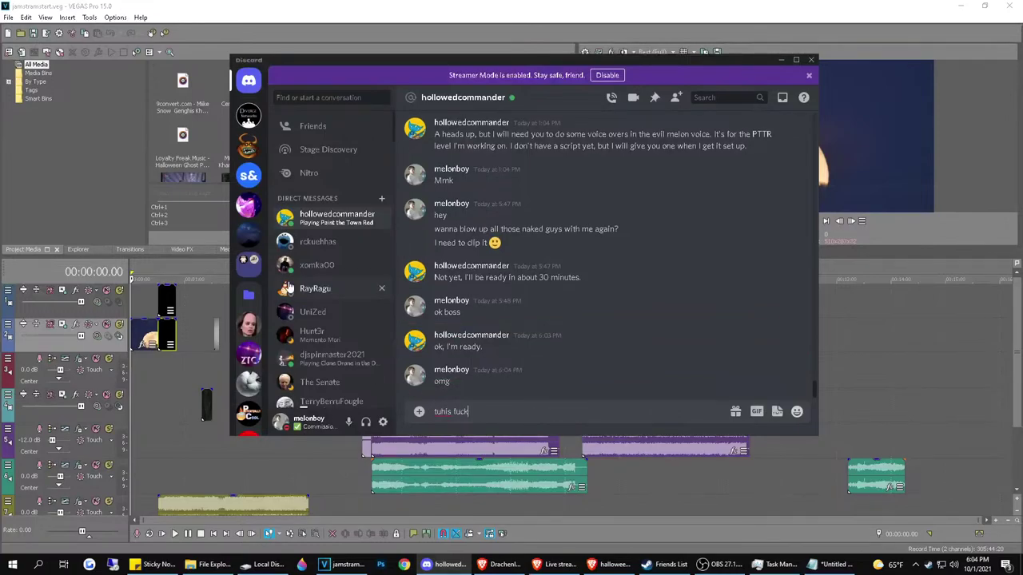
key("Return")
type("oka")
key("Return")
type("y")
key("Return")
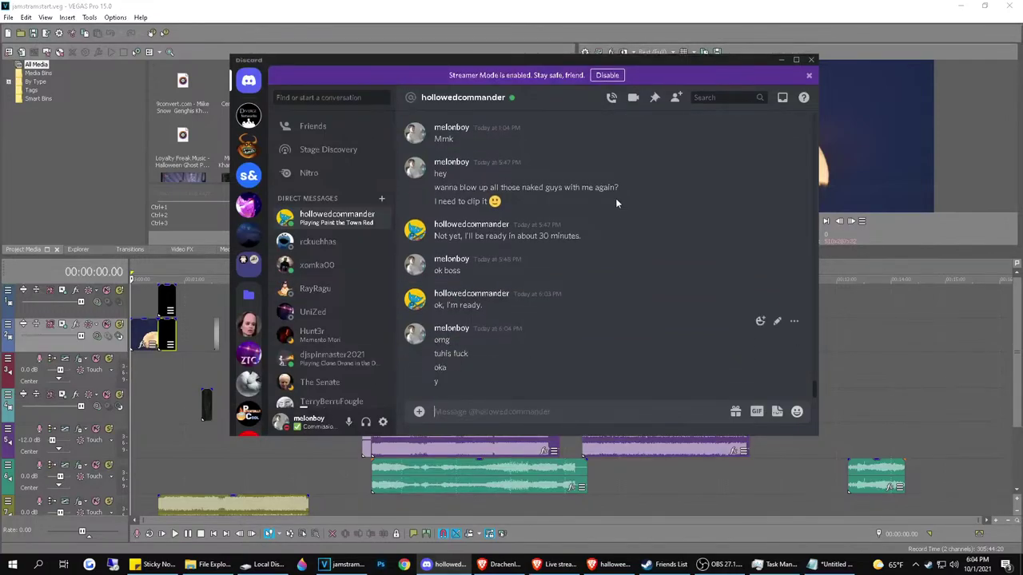
Close the VEGAS Pro project window and start Paint the Town Red from Steam
left_click(1010, 6)
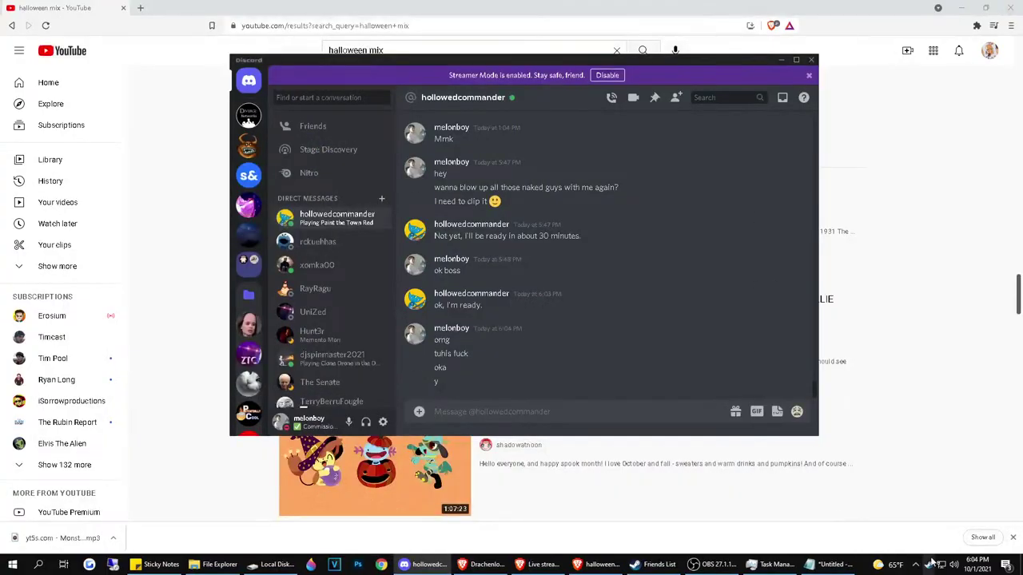
right_click(929, 563)
left_click(944, 431)
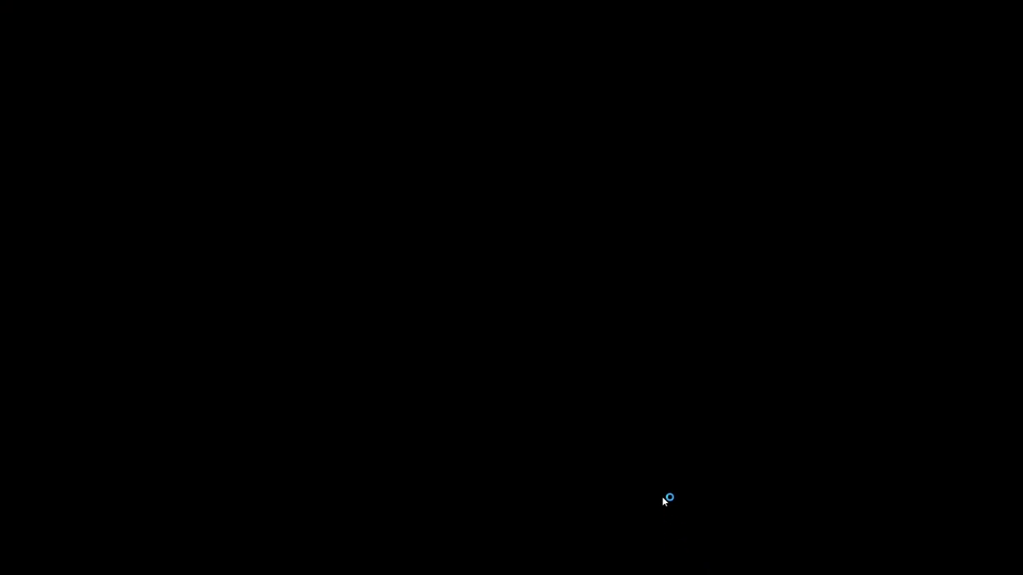
Switch to the Brave browser and search the web for "karma chalemon" in a new tab
key("alt+Tab")
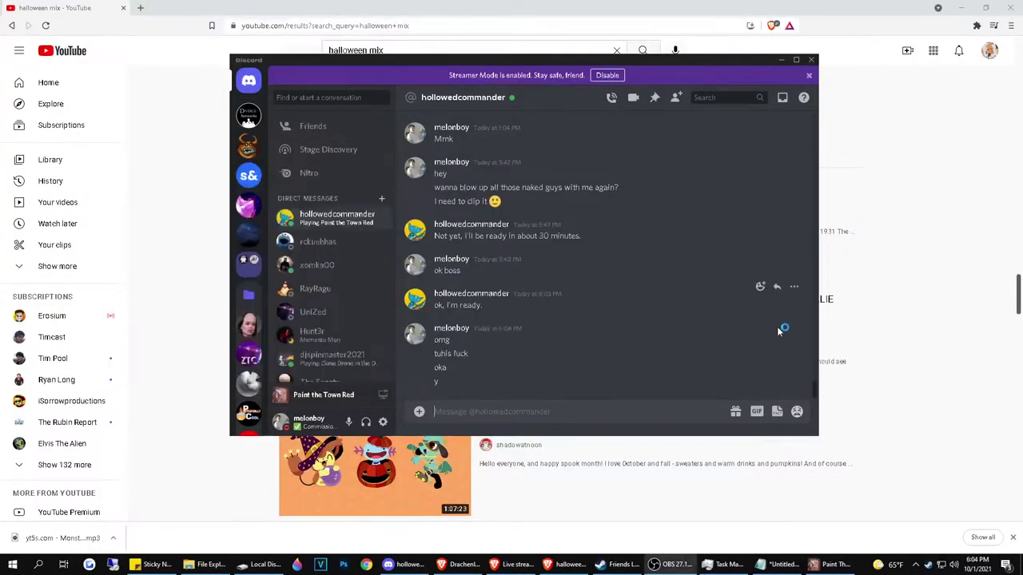
left_click(138, 7)
type("kar")
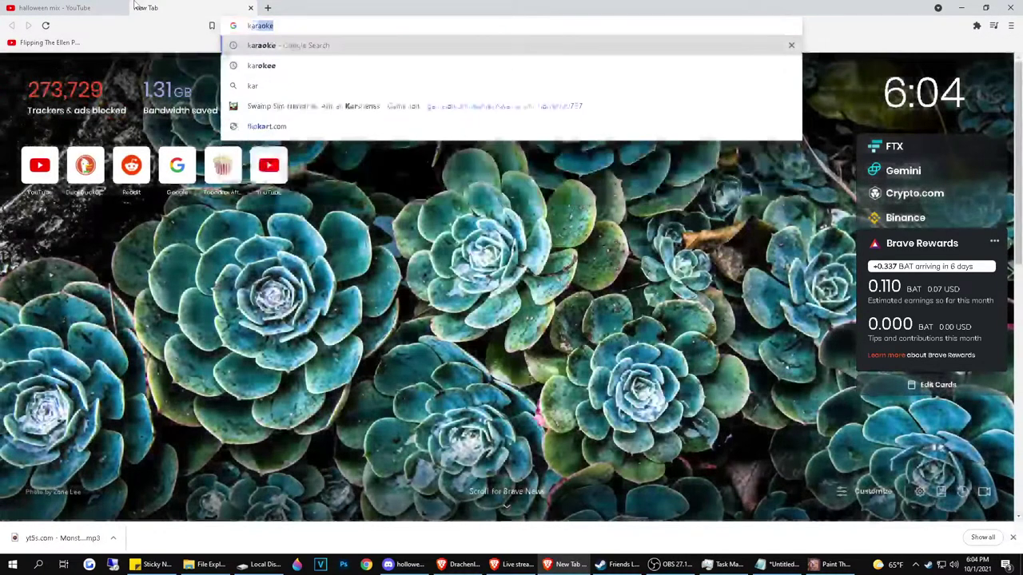
type("ma ")
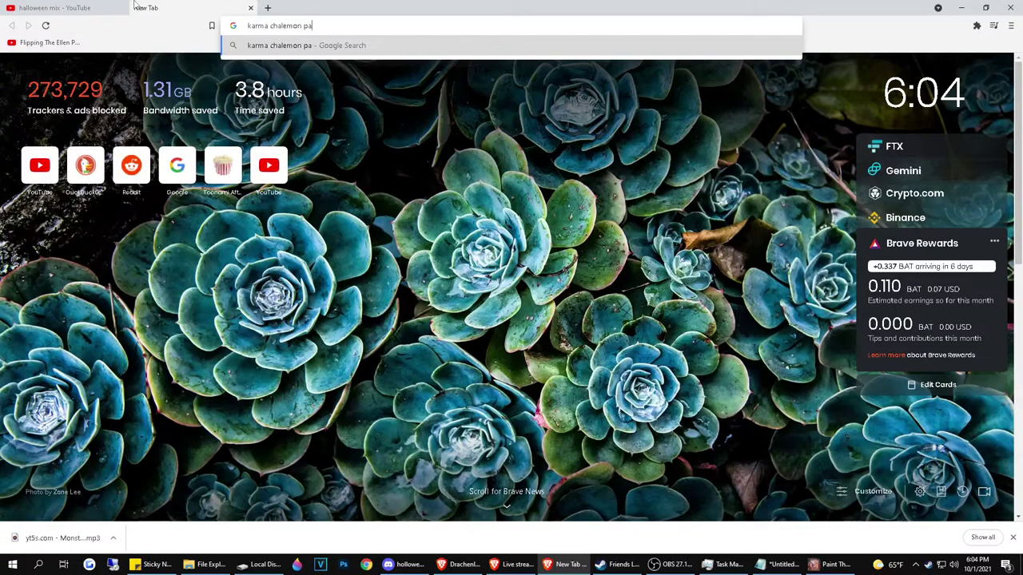
type("chalemon pa")
key("BackSpace")
key("BackSpace")
key("Return")
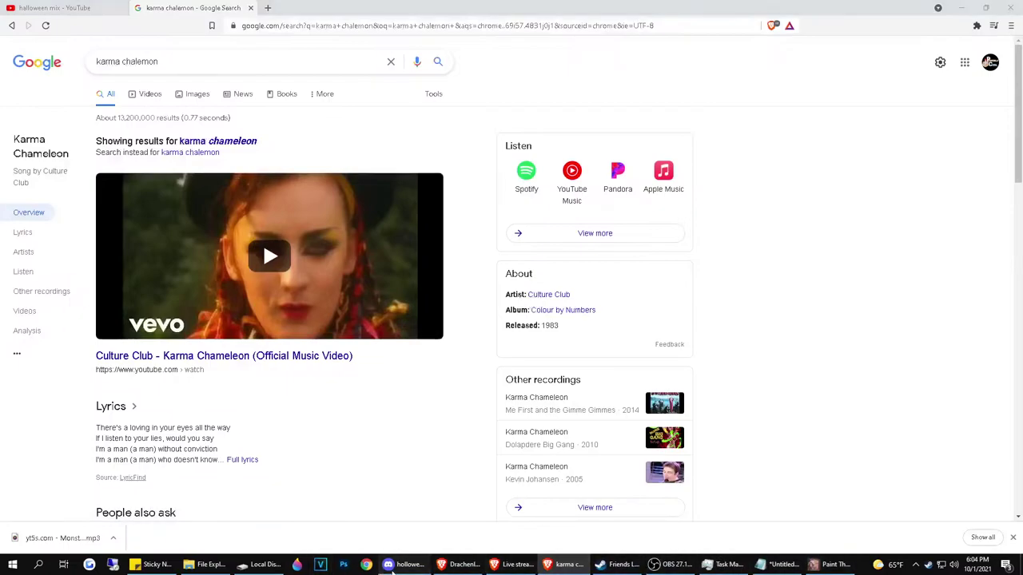
Return to Paint the Town Red and set up a hosted coop game visible to friends, using the User Level game mode
left_click(397, 565)
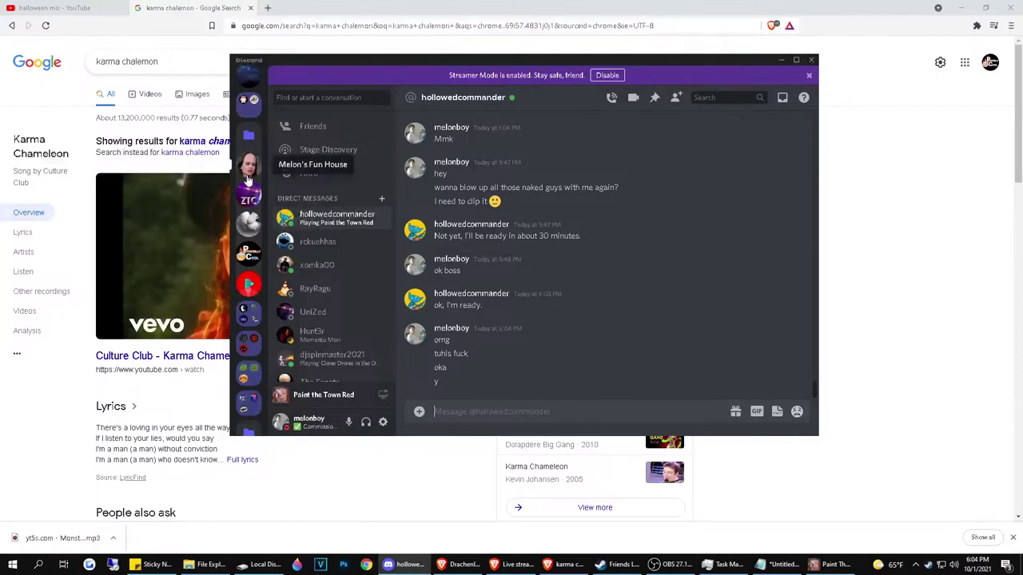
left_click(829, 568)
left_click(182, 365)
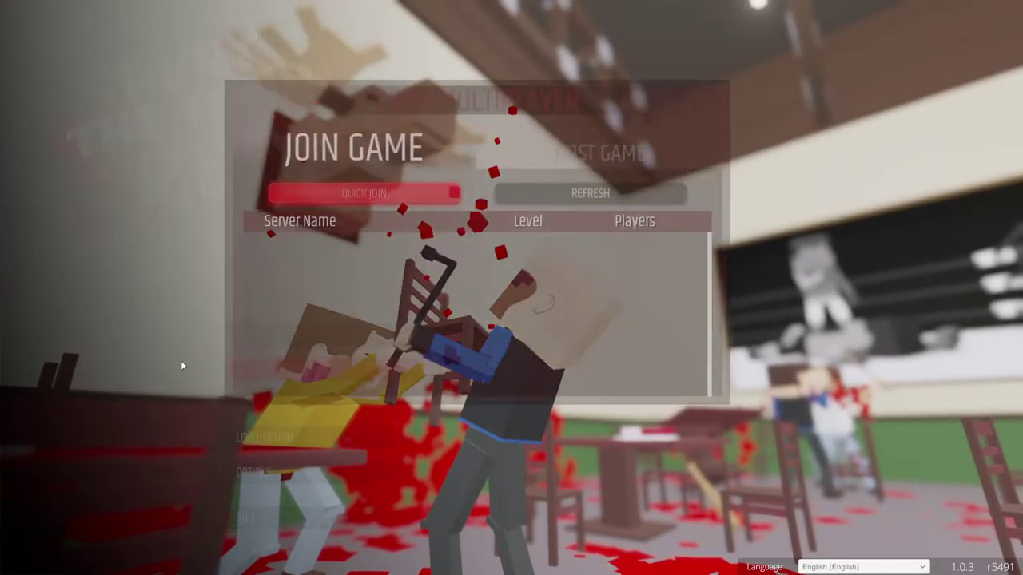
left_click(574, 161)
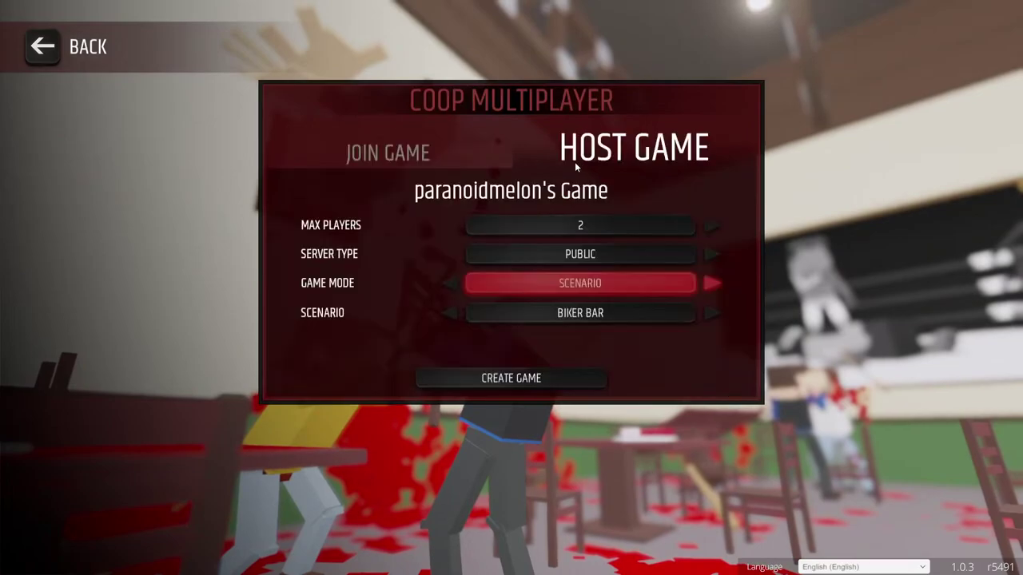
left_click(702, 252)
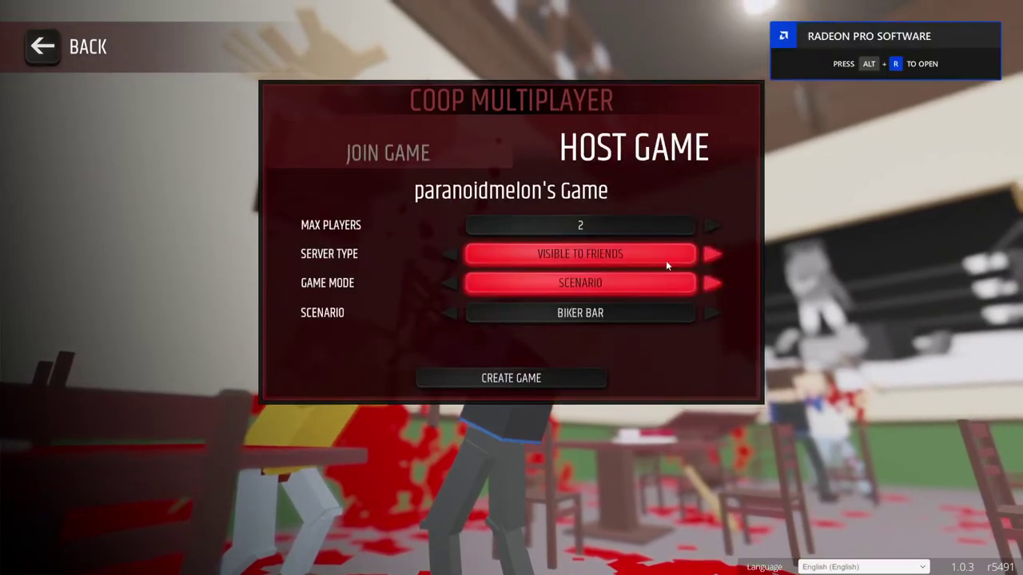
left_click(442, 284)
left_click(442, 284)
left_click(580, 311)
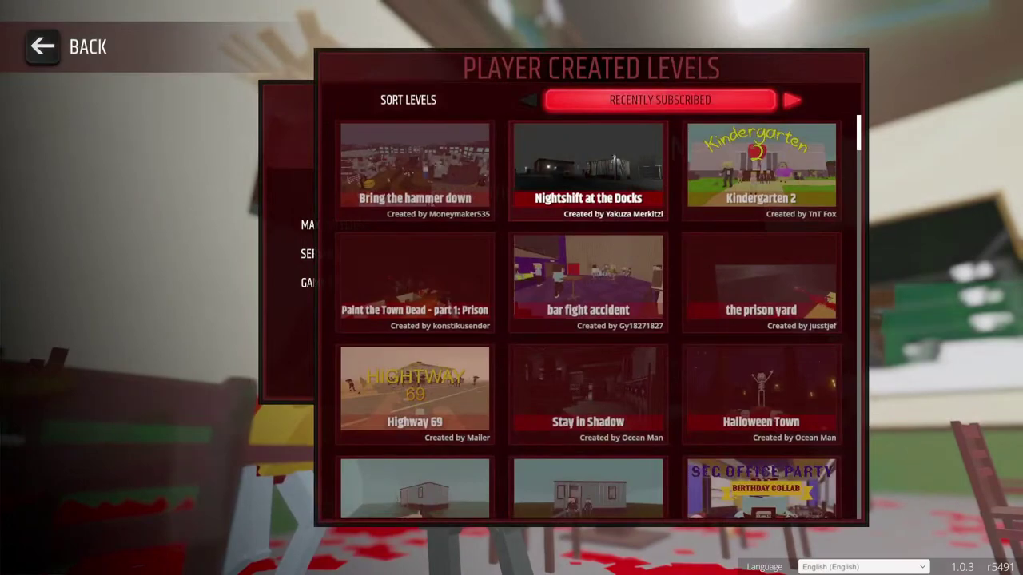
Look through the player-created levels sorted by Recently Created and by Unplayed
left_click(792, 100)
left_click(792, 100)
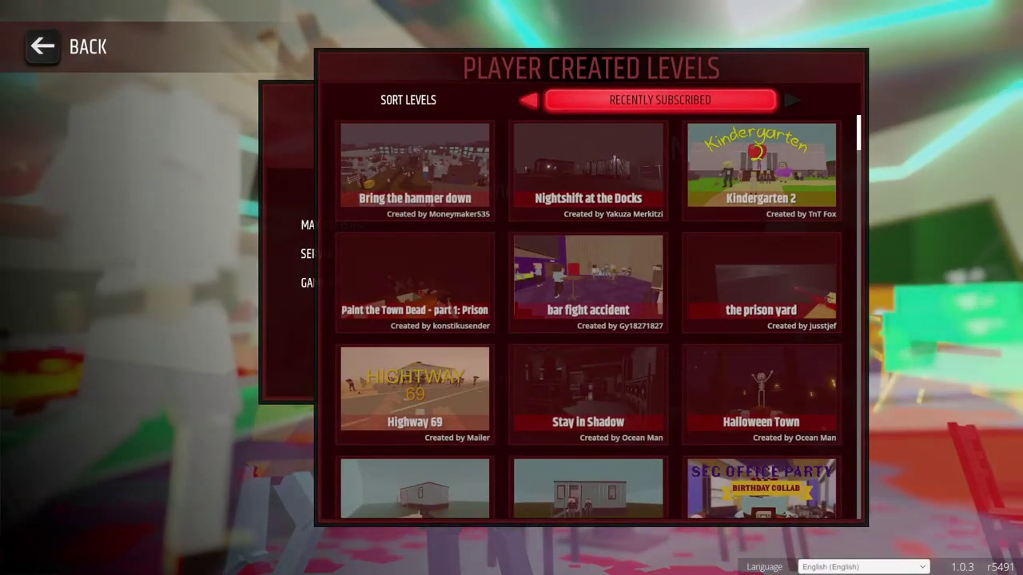
left_click(528, 100)
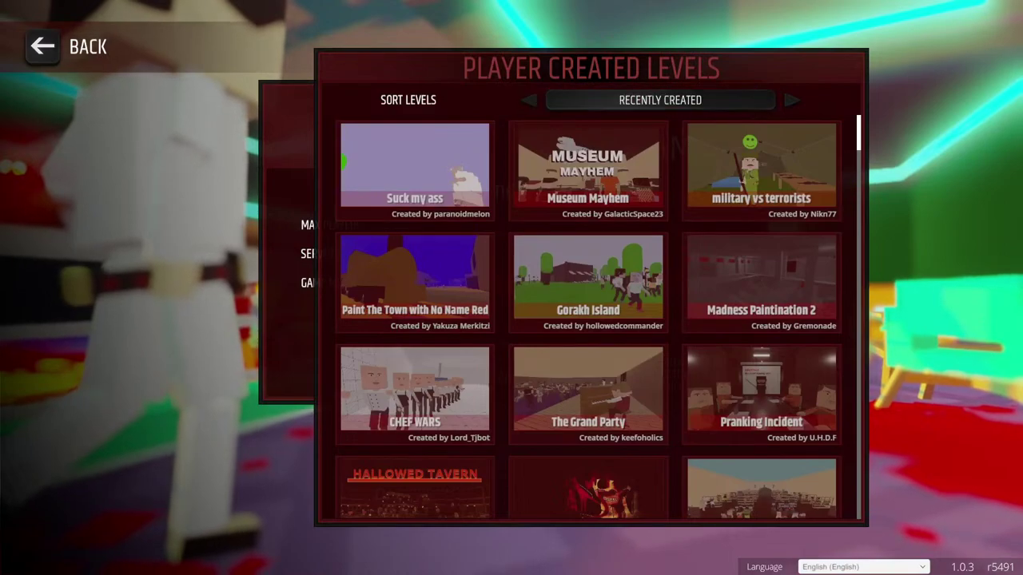
scroll(588, 232, "down", 5)
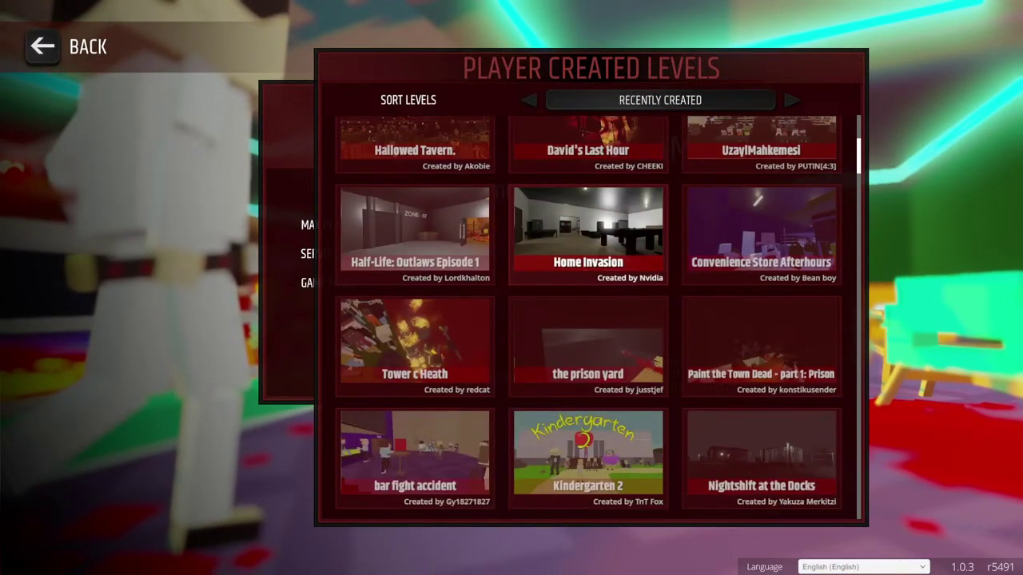
scroll(588, 207, "up", 5)
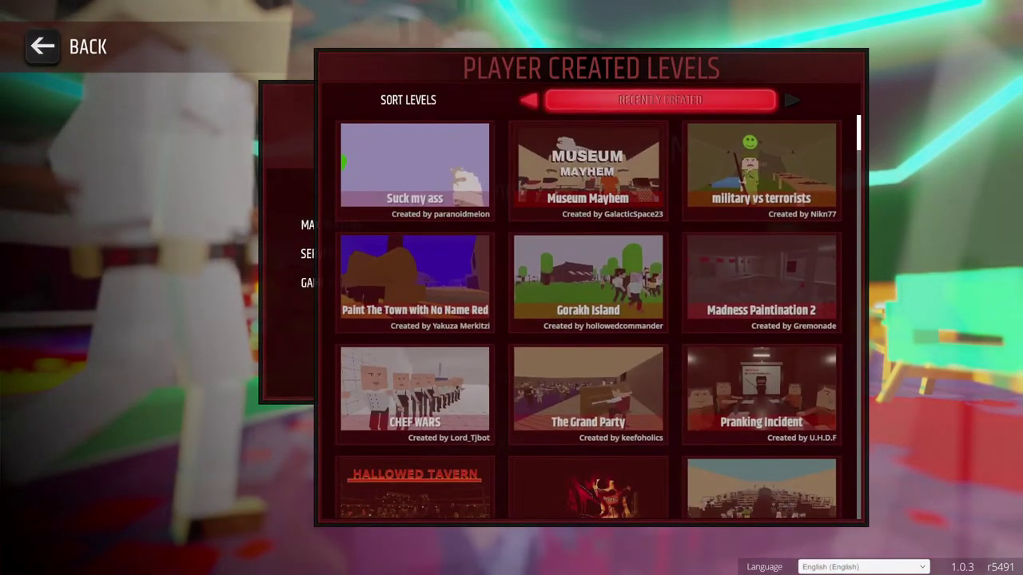
left_click(528, 100)
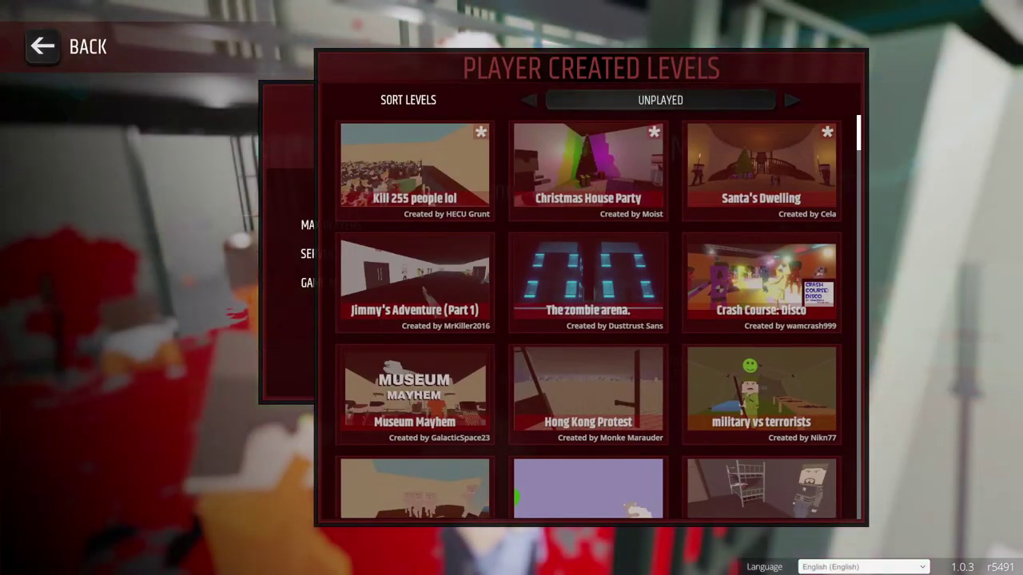
scroll(588, 320, "down", 3)
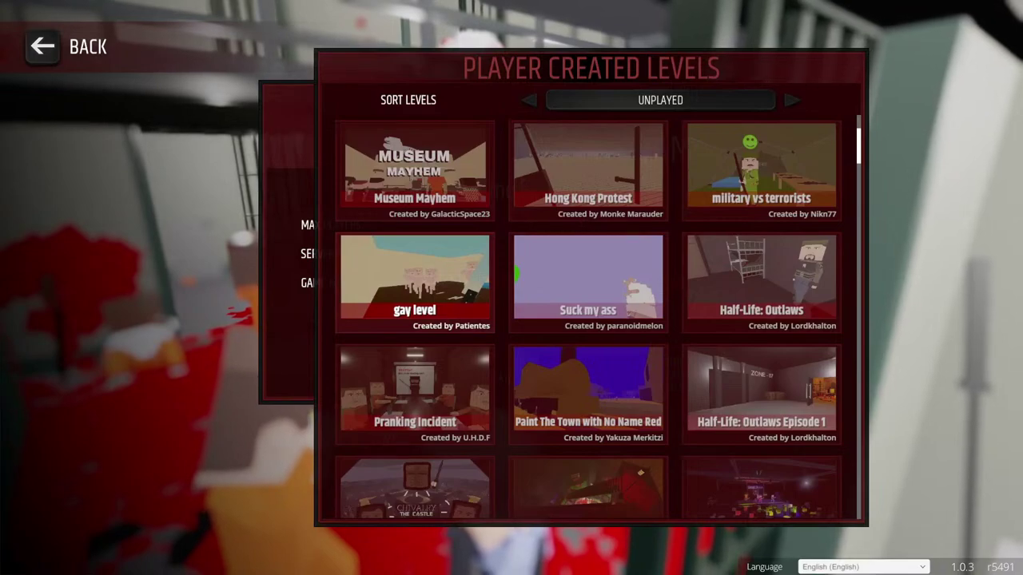
scroll(415, 279, "down", 1)
scroll(414, 280, "up", 3)
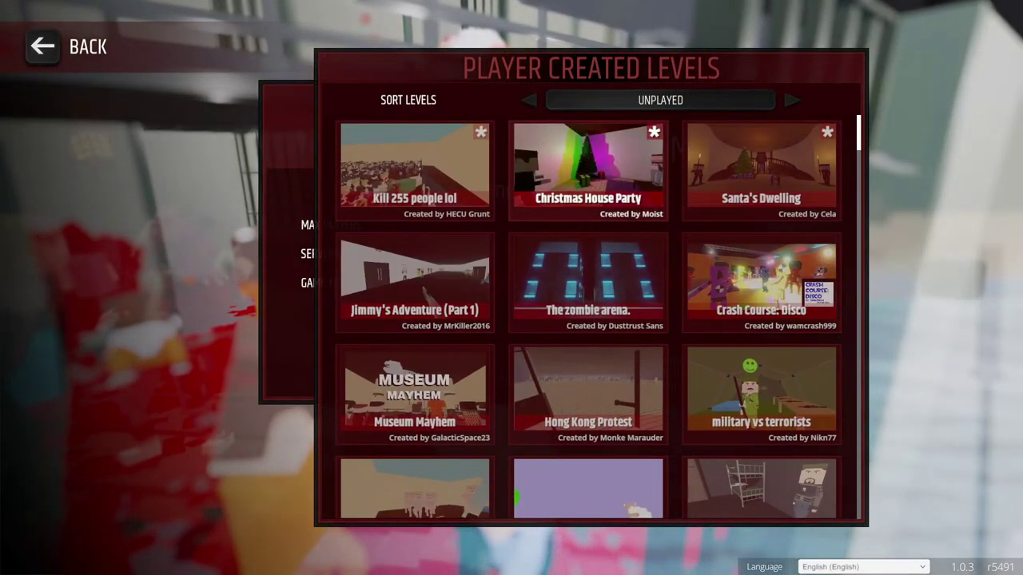
key("Up")
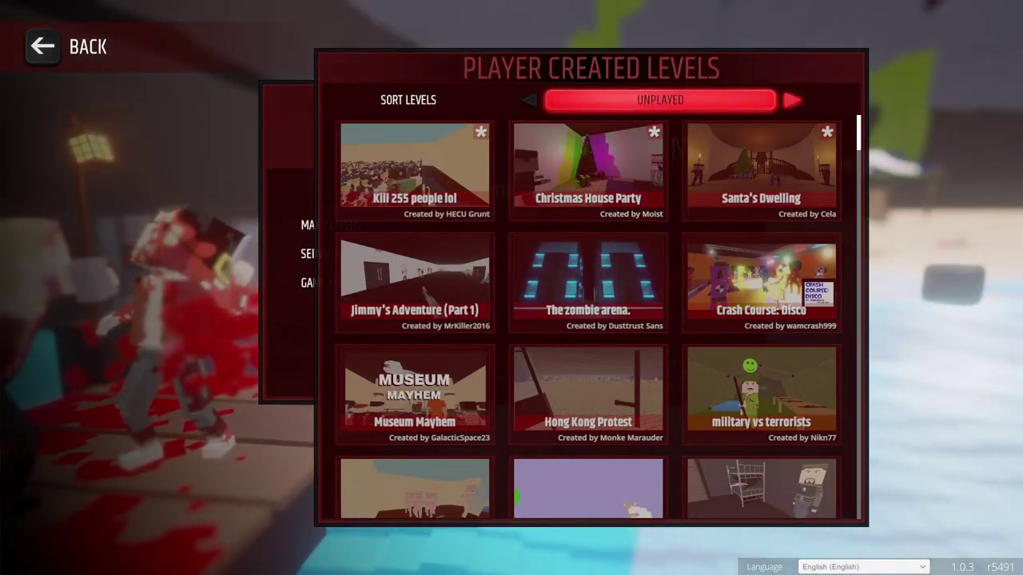
Choose Kawaii Cul-de-sac Massacre from the recently subscribed levels and create the coop game with it
key("Right")
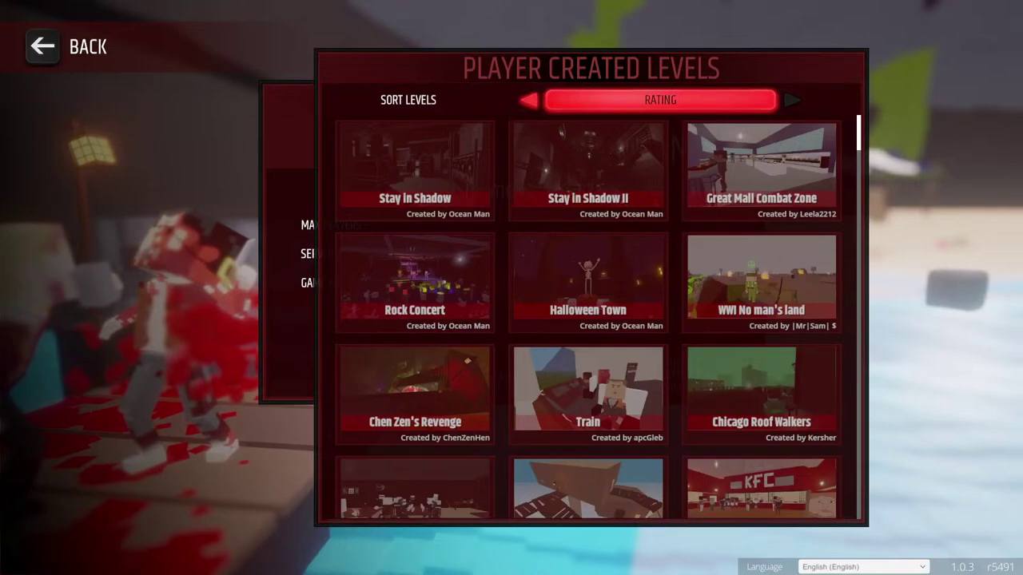
key("Right")
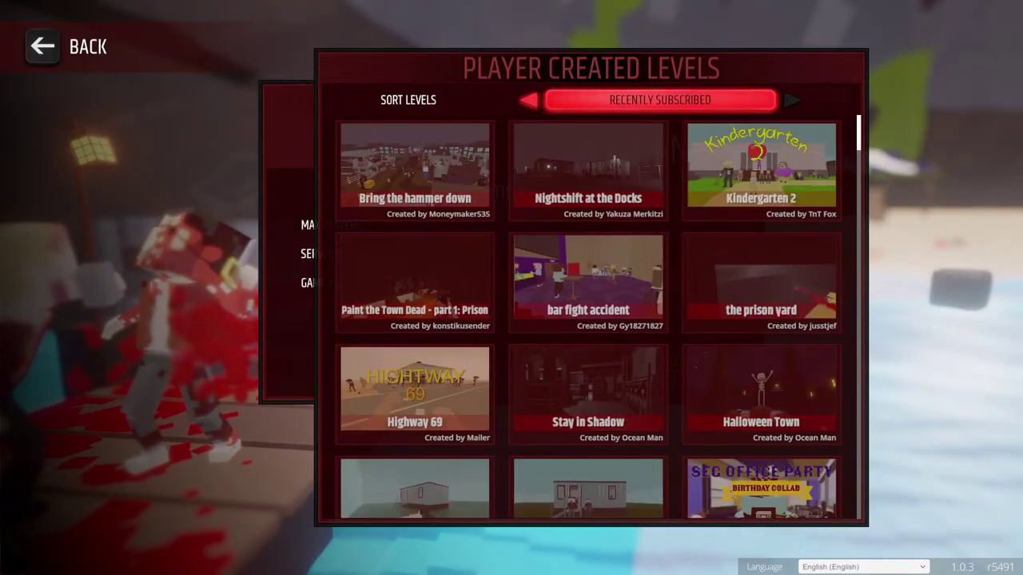
scroll(591, 317, "down", 3)
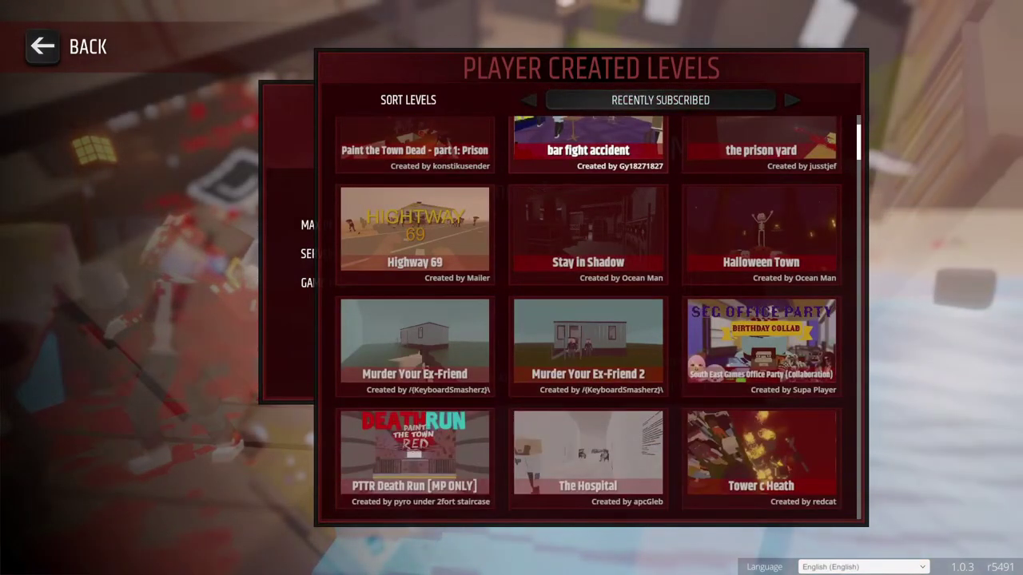
scroll(591, 318, "down", 5)
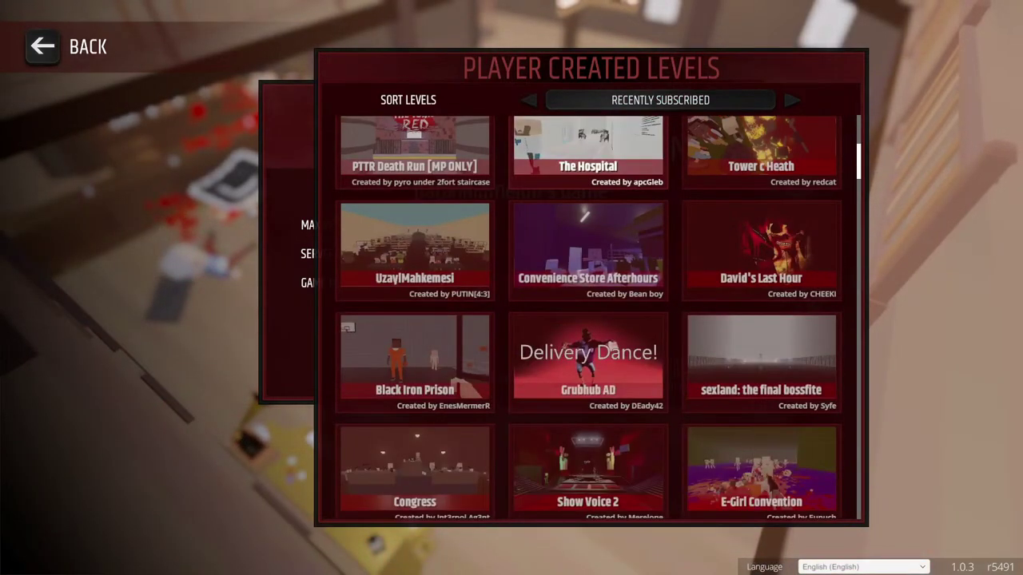
key("Down")
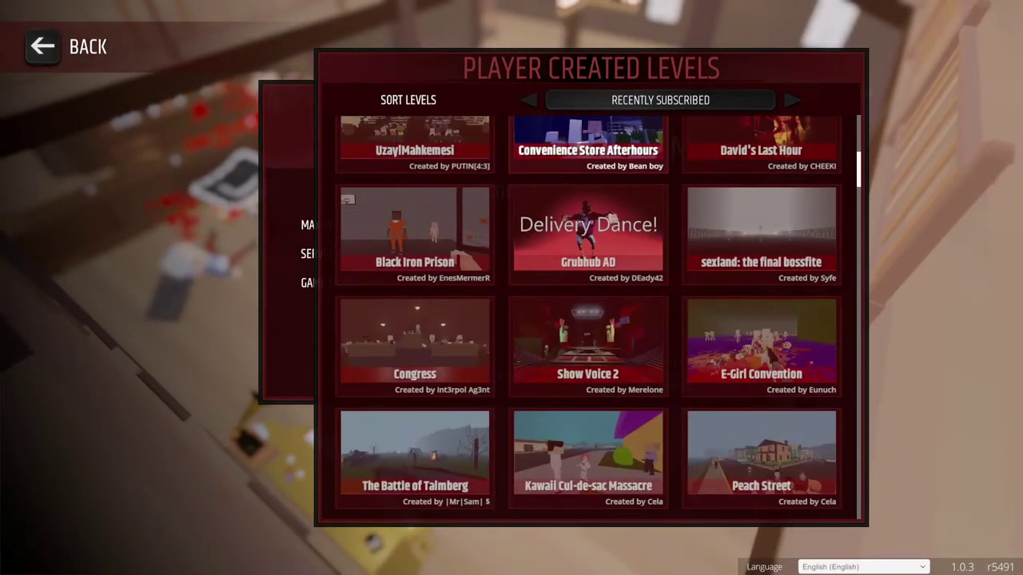
key("Down")
key("Down")
key("Down")
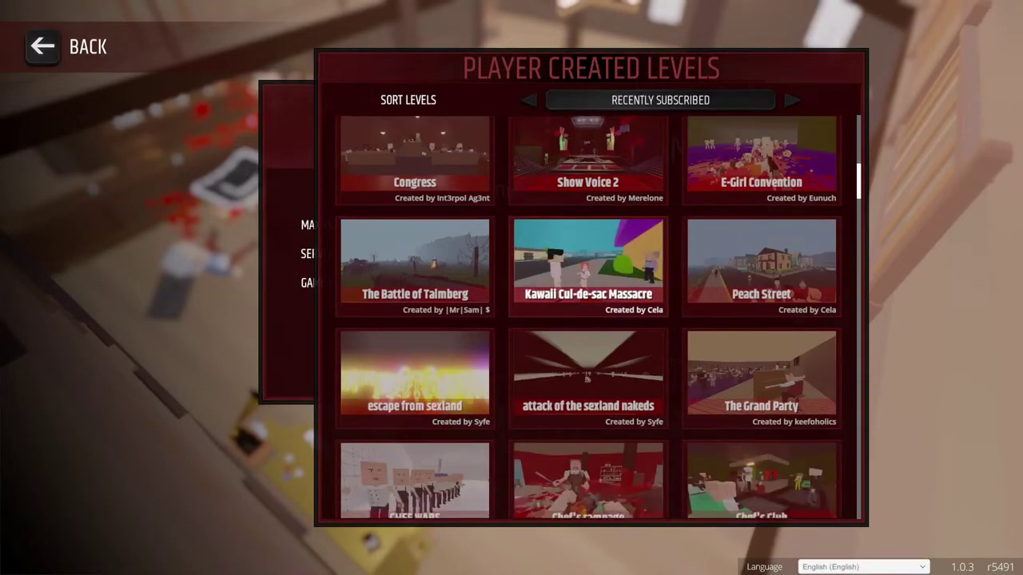
key("Return")
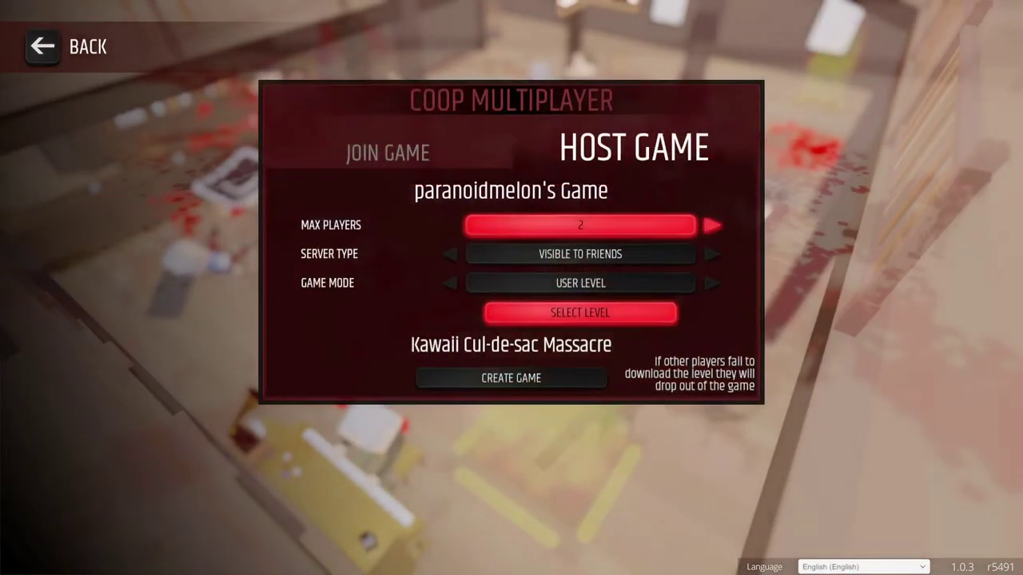
key("Return")
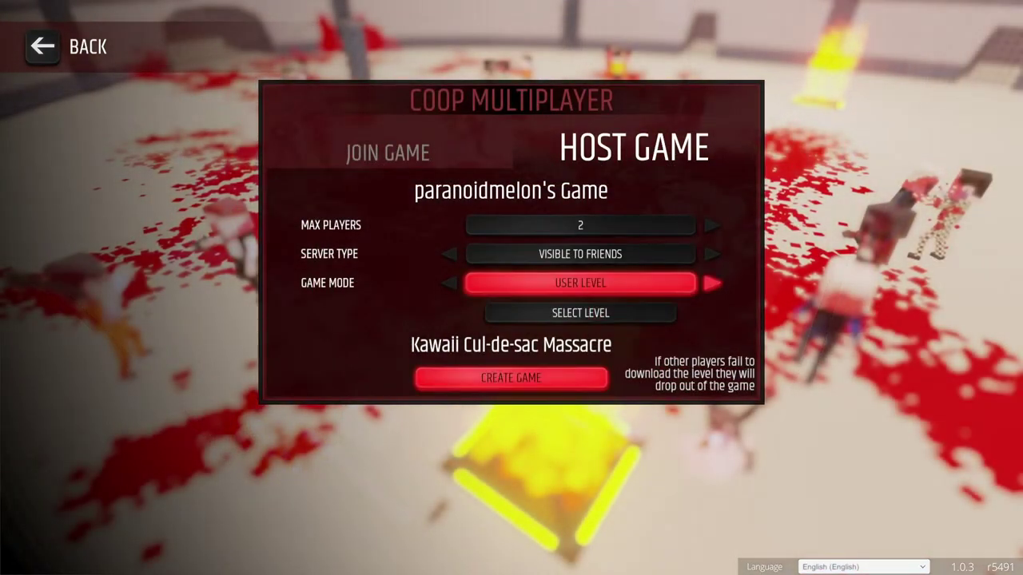
key("Down")
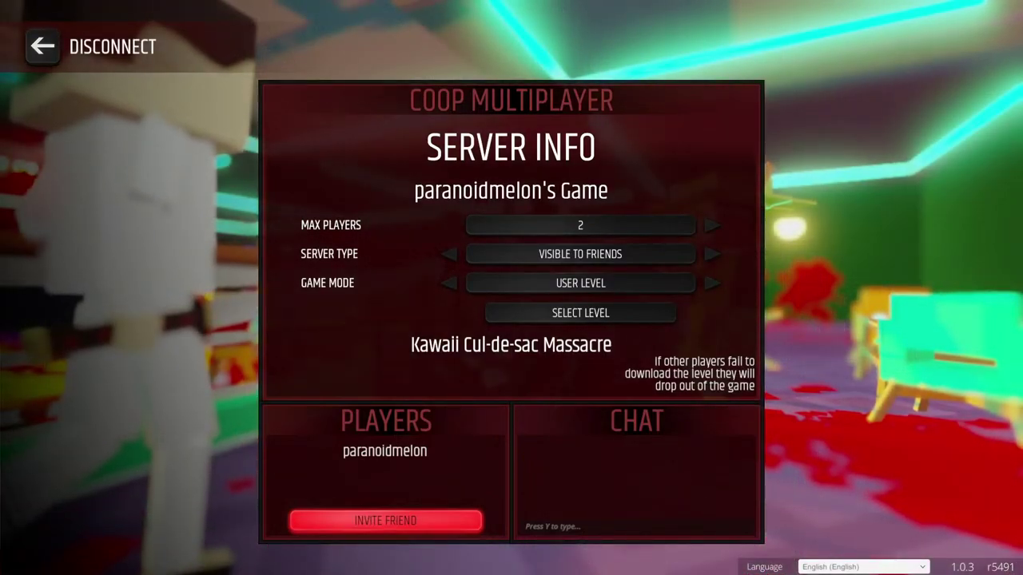
Change the hosted game's user level to Friends House from the recently subscribed levels
key("Down")
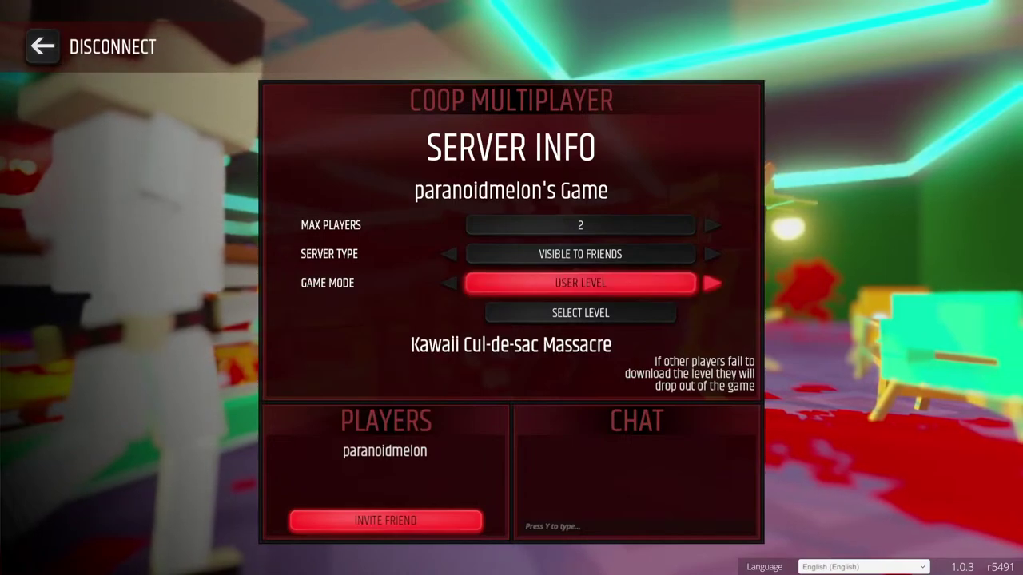
key("Down")
key("Return")
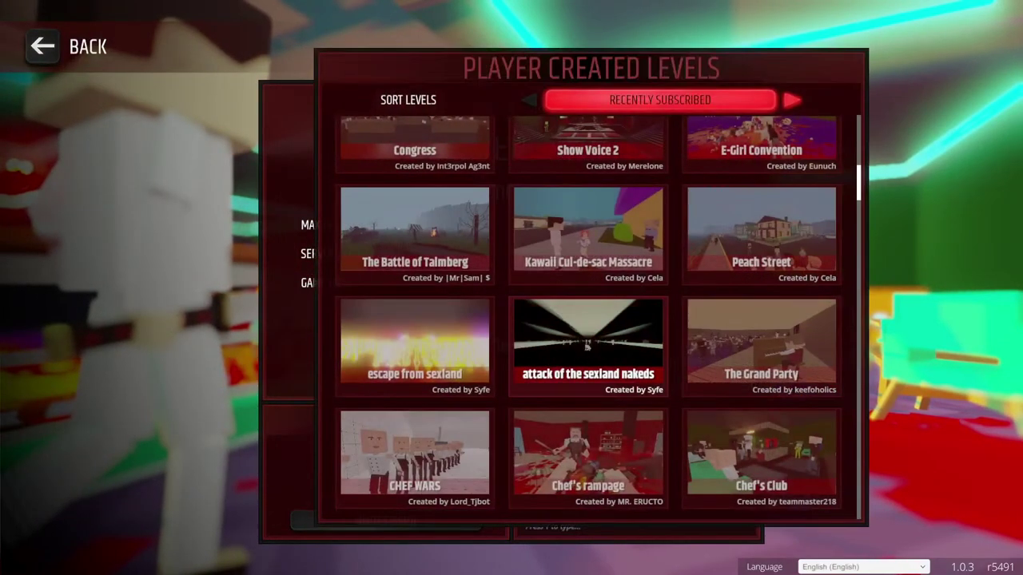
key("Down")
key("Down")
key("Down")
key("Down")
key("Down")
key("Down")
key("Down")
key("Down")
key("Down")
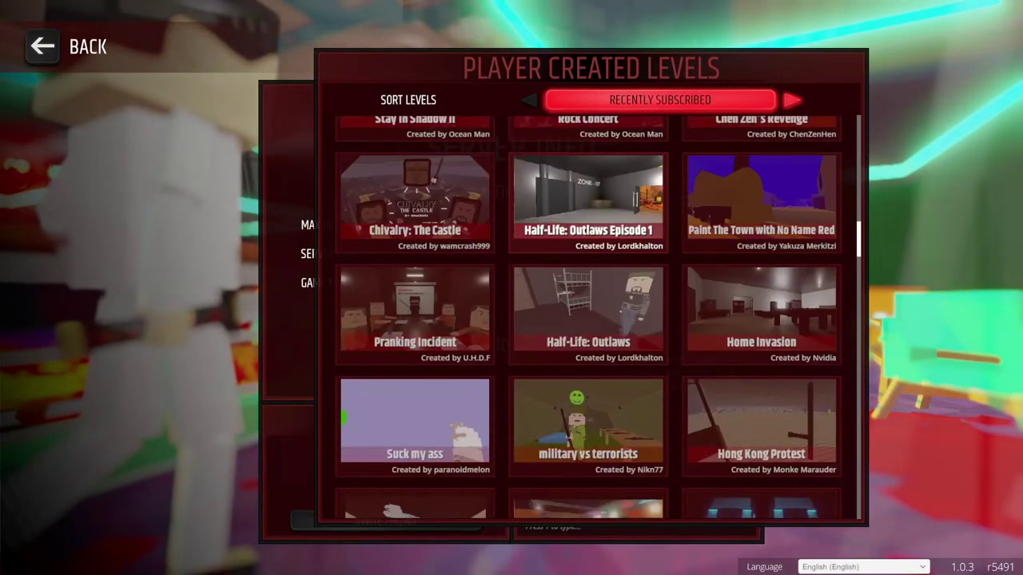
key("Up")
key("Up")
key("Down")
key("Down")
key("Down")
key("Down")
key("Down")
key("Down")
key("Down")
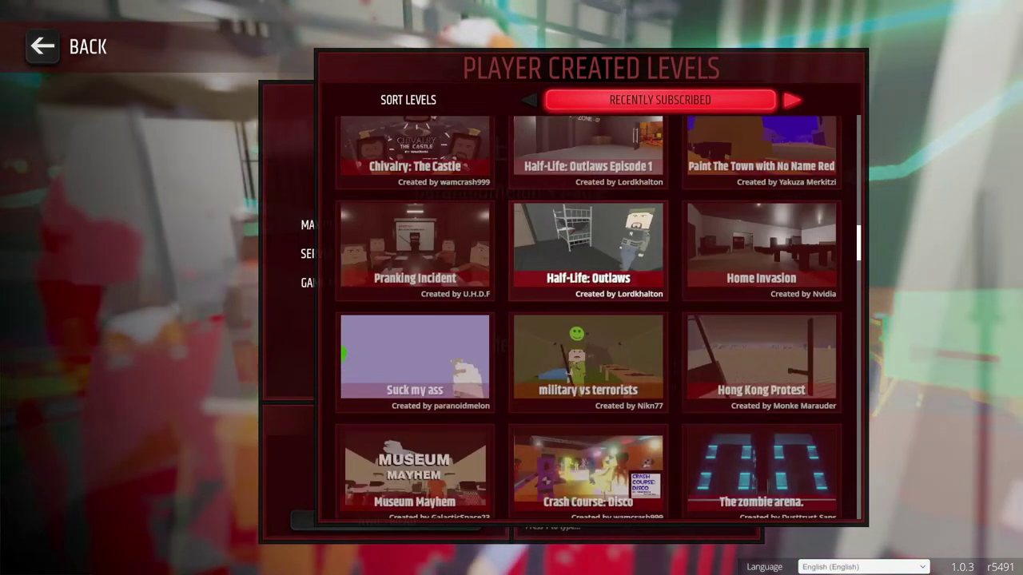
key("Down")
key("Down")
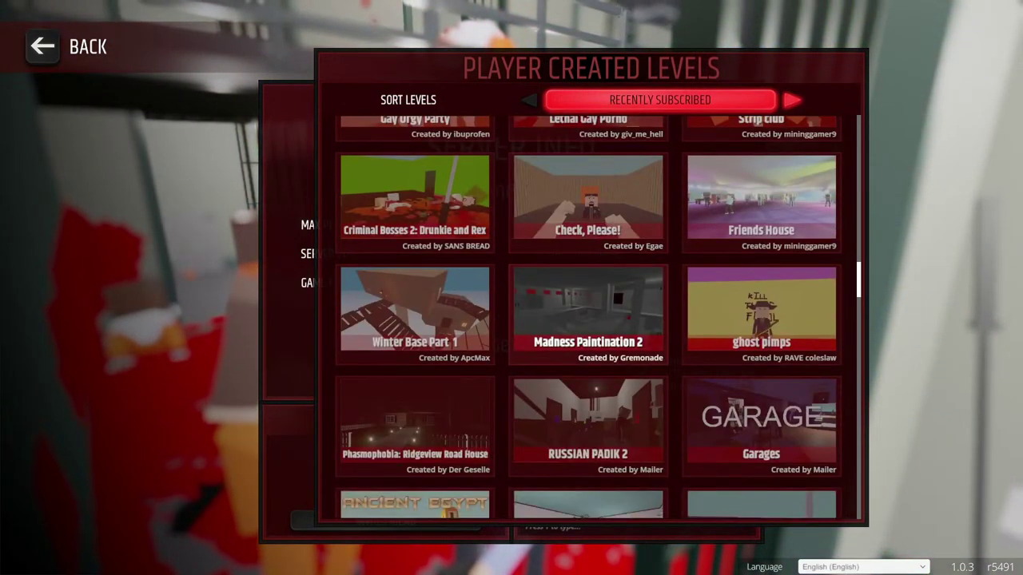
key("Up")
key("Right")
key("Return")
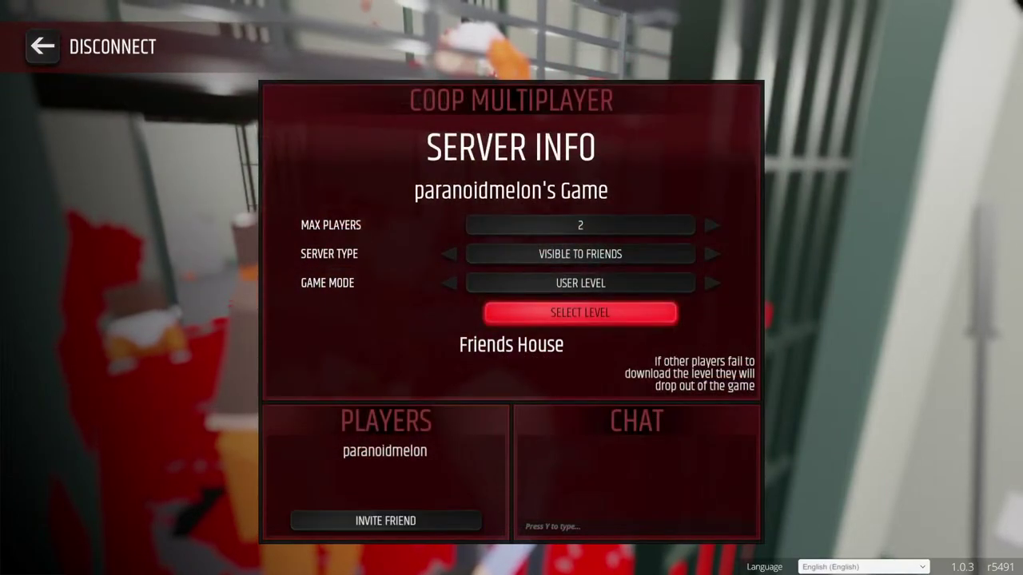
key("Up")
key("Up")
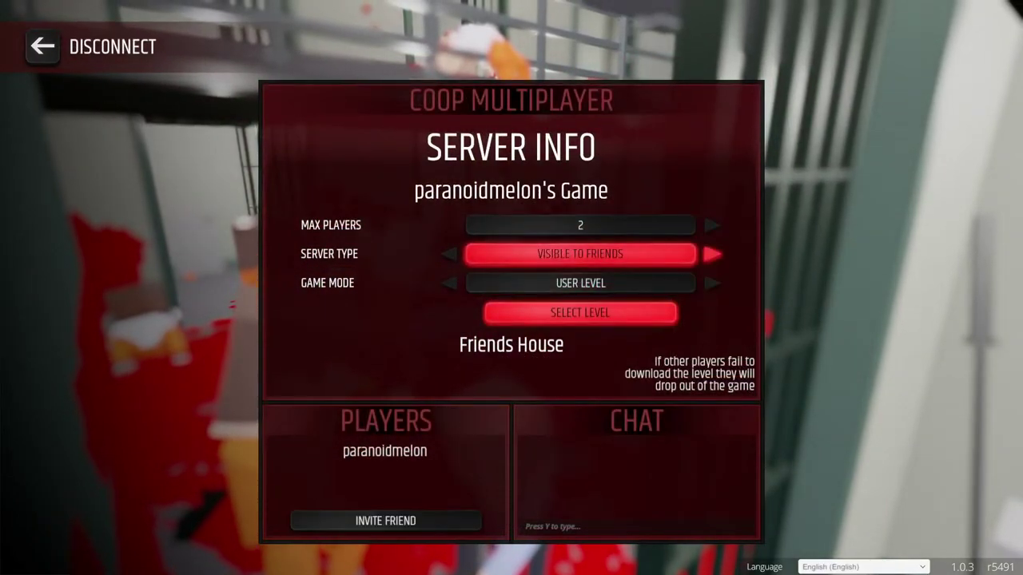
key("Down")
key("Down")
key("Down")
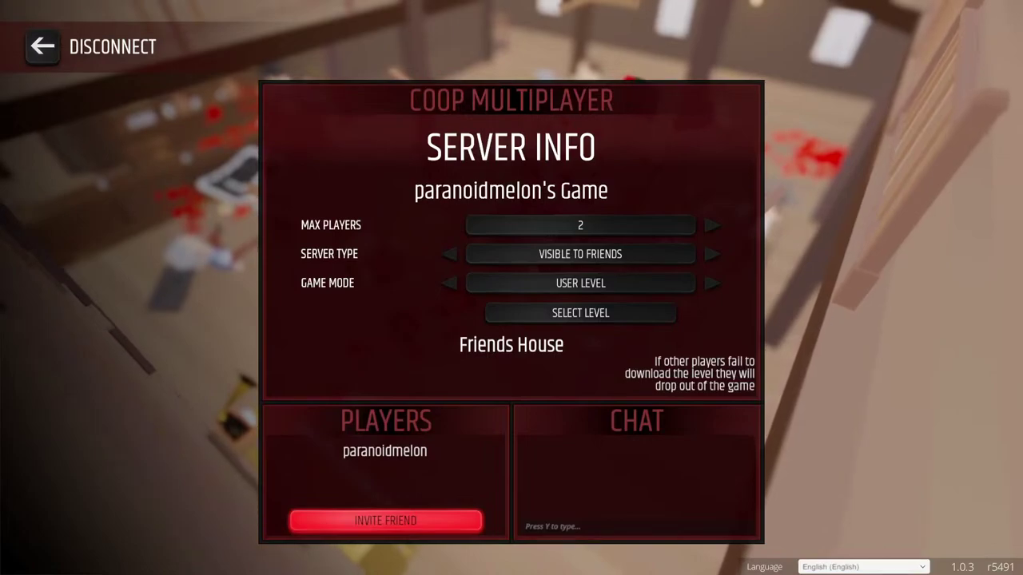
key("Up")
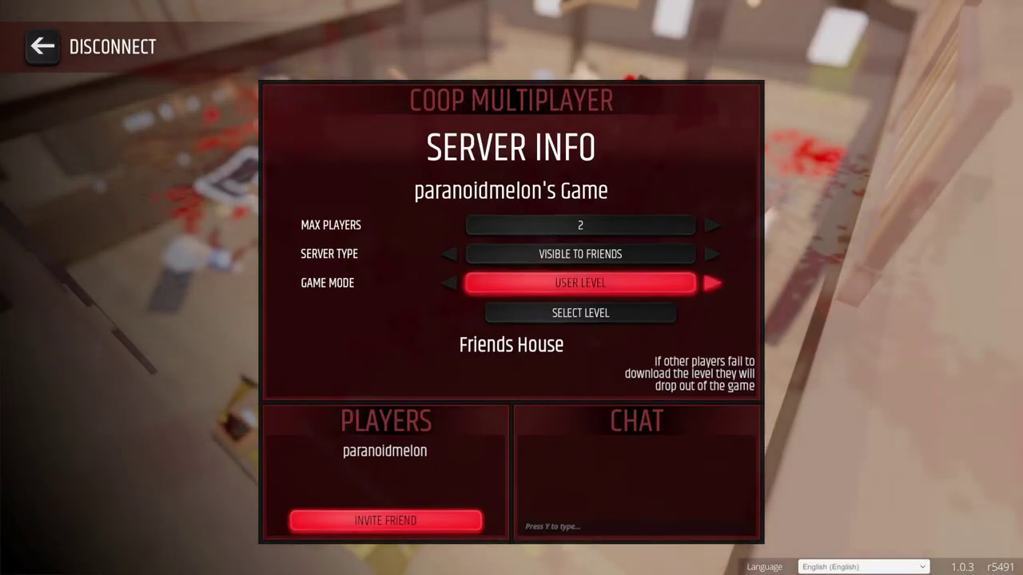
key("Up")
key("Right")
key("Down")
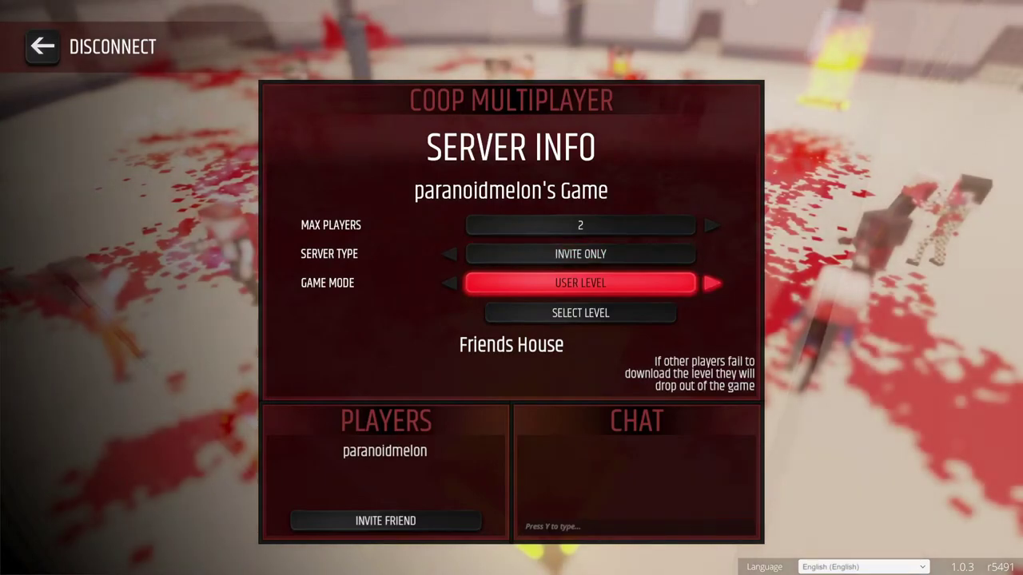
key("Up")
key("Left")
key("Down")
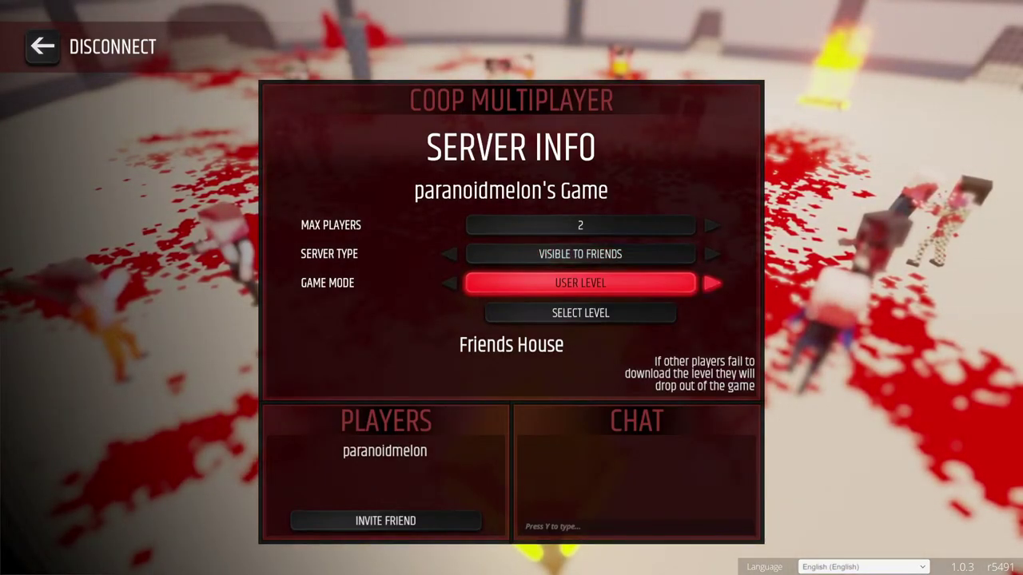
key("Down")
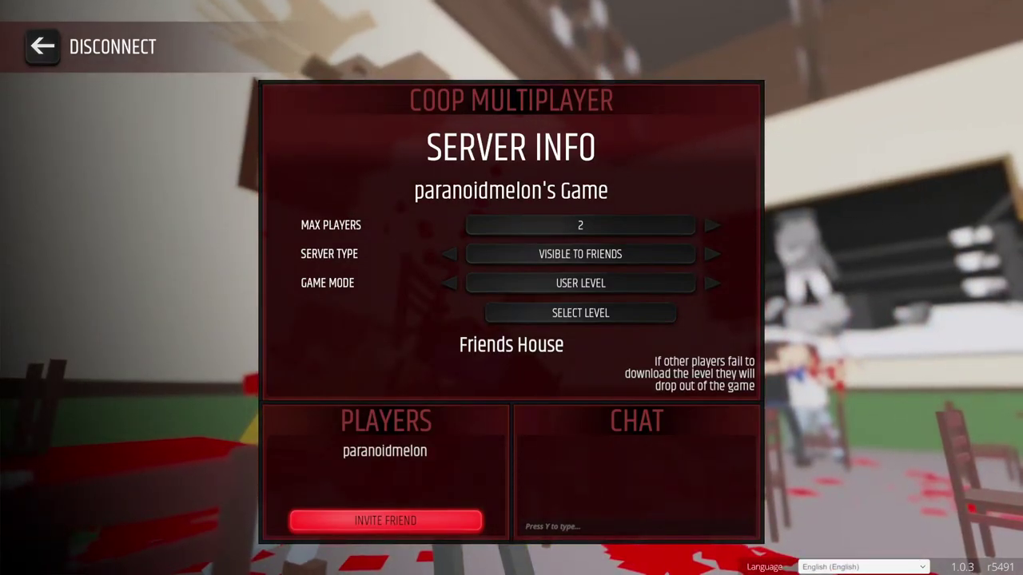
Switch to File Explorer, open the photo 2021-10-01.jpg from the recent files and maximize the viewer
key("alt+Tab")
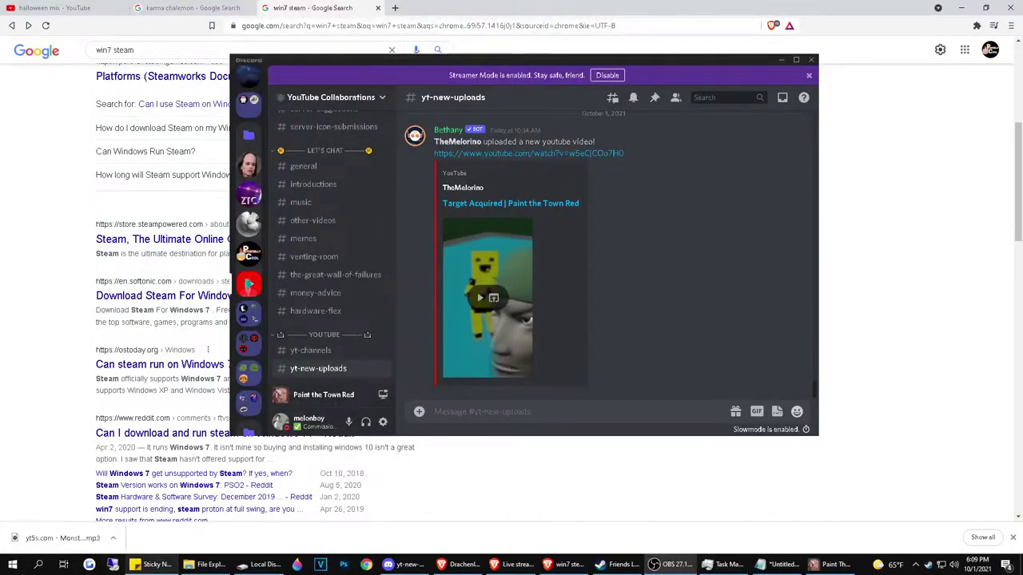
left_click(204, 565)
scroll(551, 293, "down", 1)
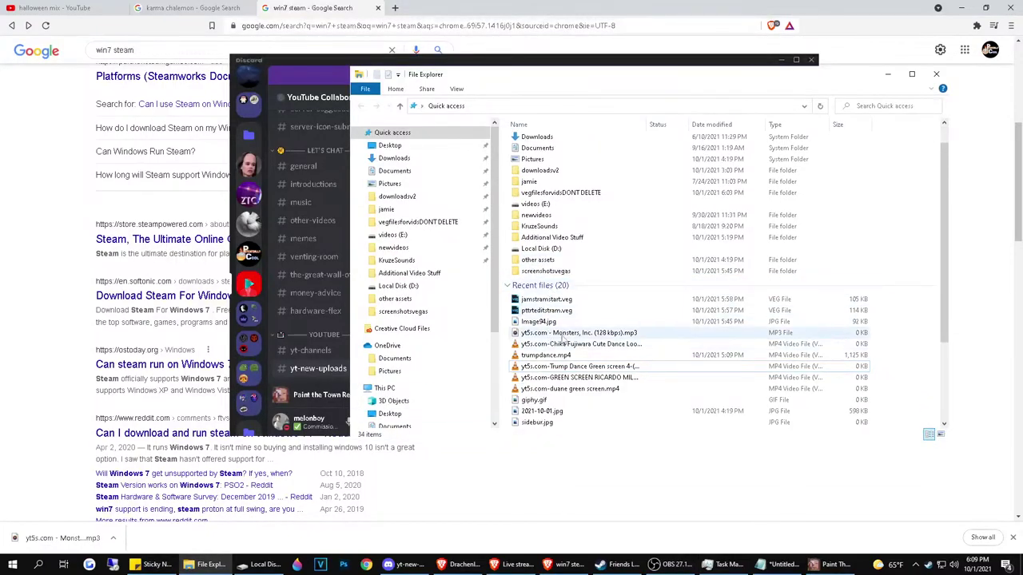
left_click(551, 323)
scroll(551, 327, "down", 1)
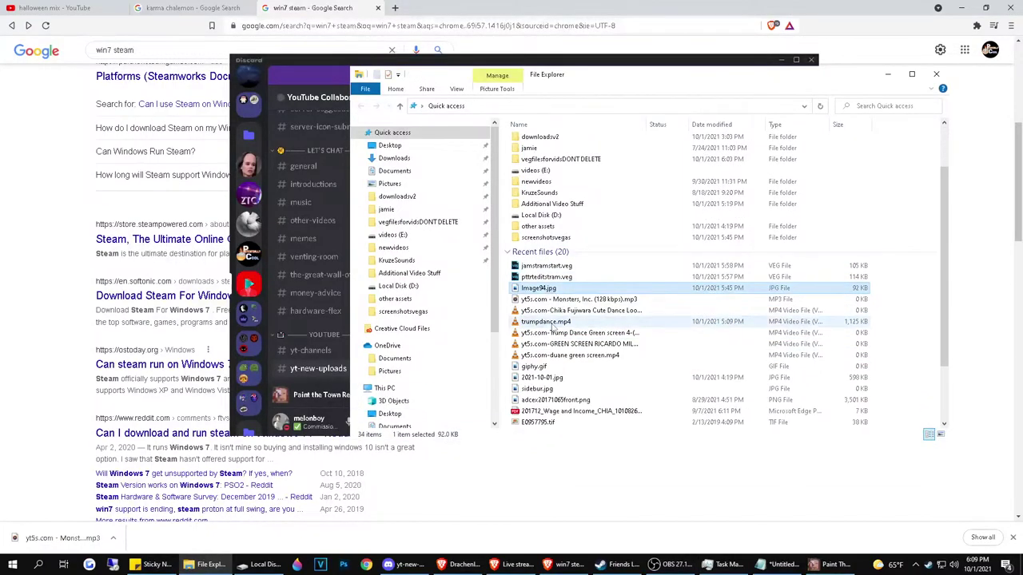
left_click(572, 379)
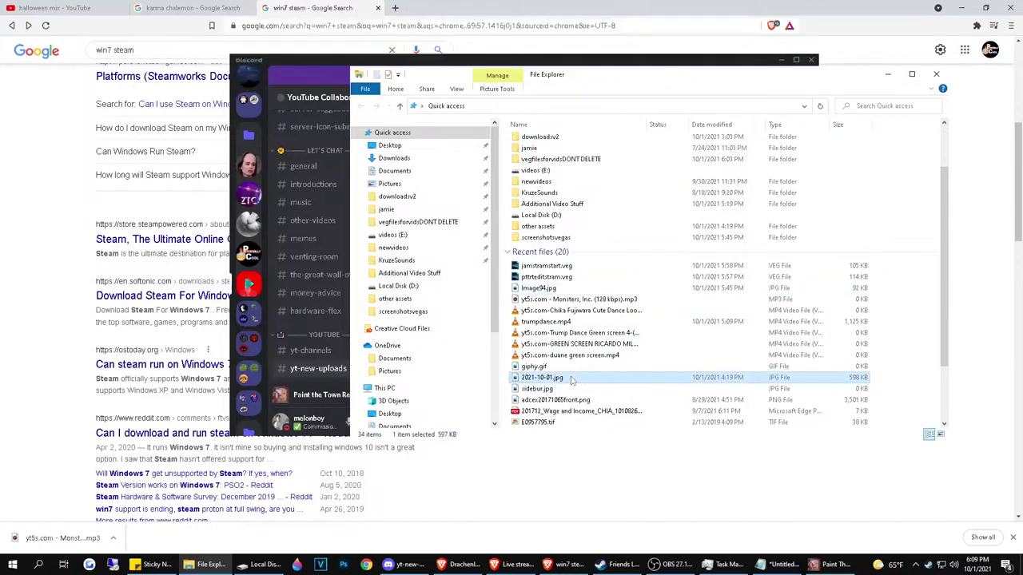
double_click(571, 378)
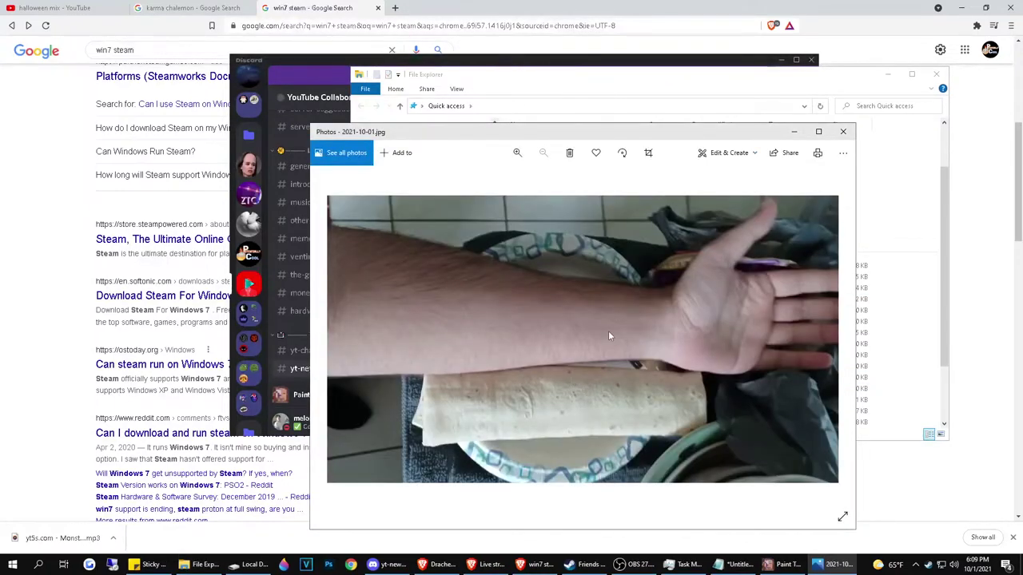
left_click(818, 132)
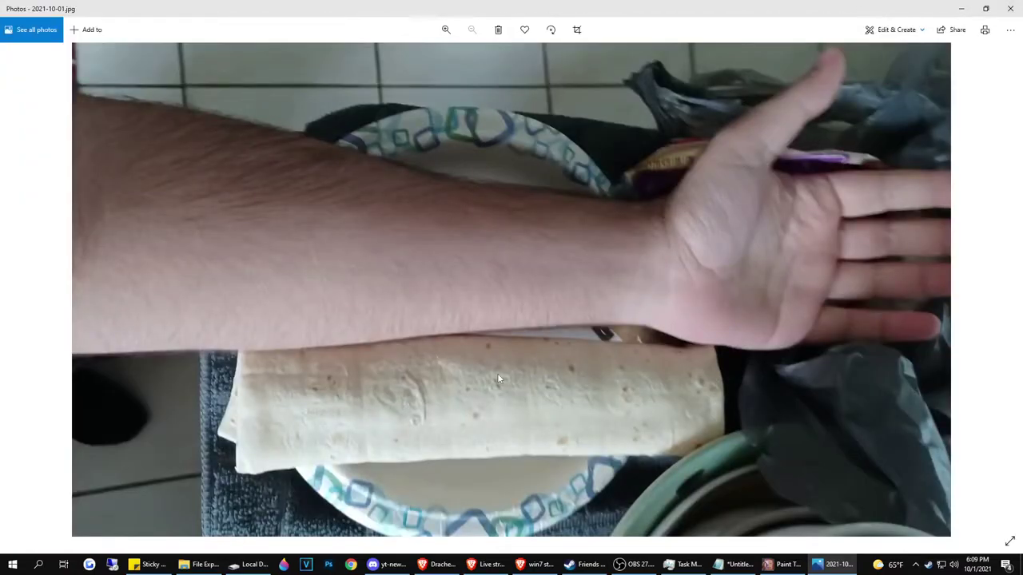
Examine the tortilla wrap beside the forearm in the photo up close, and close the photo viewer
left_click(444, 32)
left_click(443, 32)
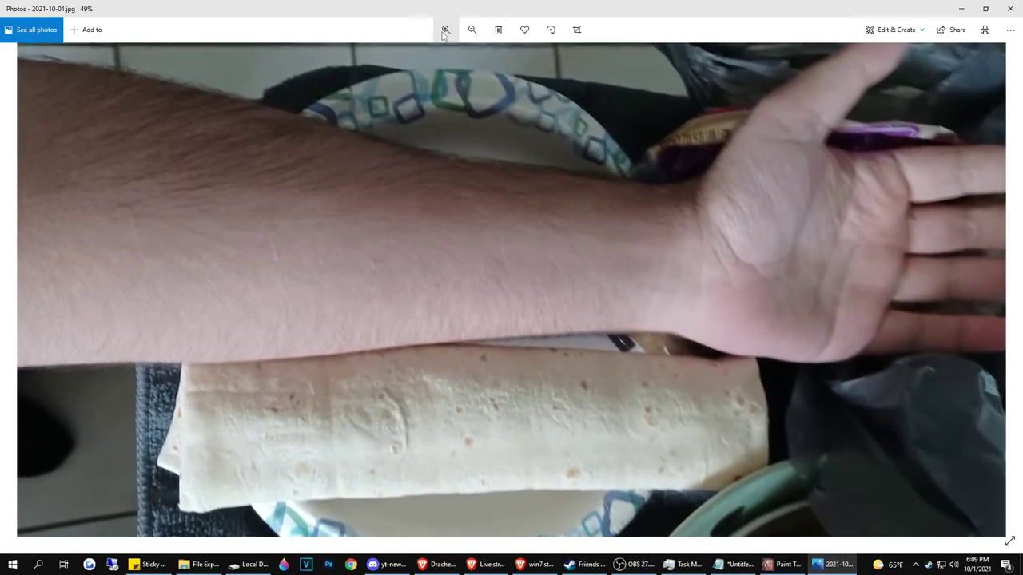
left_click(443, 32)
left_click(443, 32)
left_click(442, 32)
left_click(442, 33)
left_click(445, 30)
left_click(444, 28)
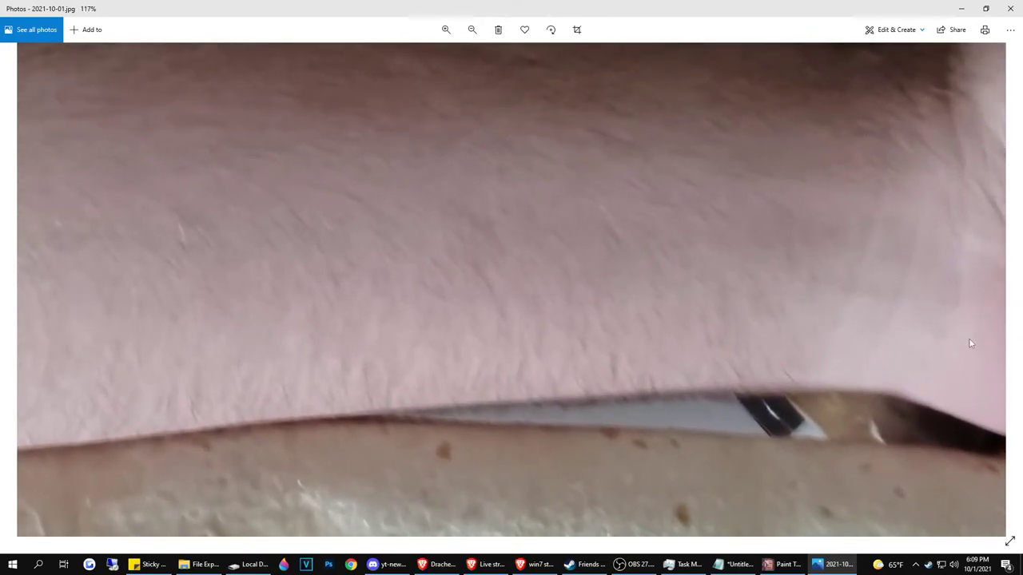
scroll(865, 254, "down", 4)
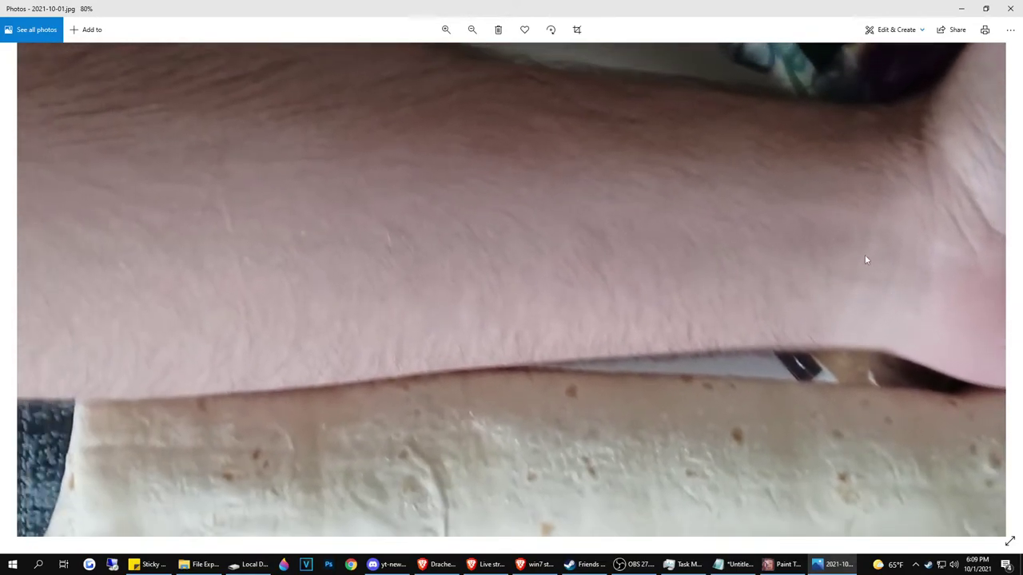
scroll(864, 254, "up", 3)
left_click_drag(868, 444, 820, 265)
left_click_drag(219, 447, 296, 345)
scroll(296, 344, "down", 2)
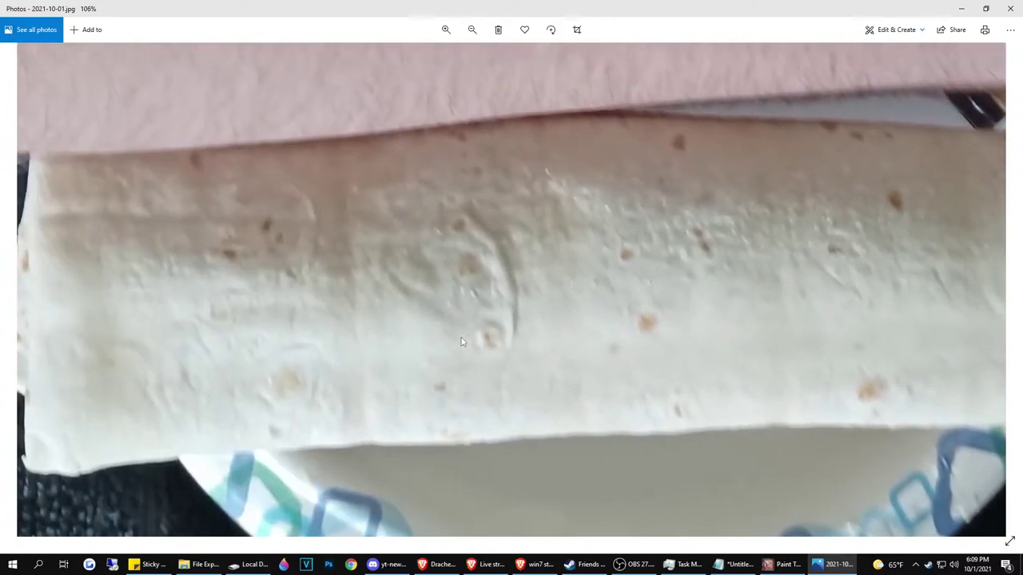
scroll(483, 324, "up", 1)
scroll(483, 324, "down", 3)
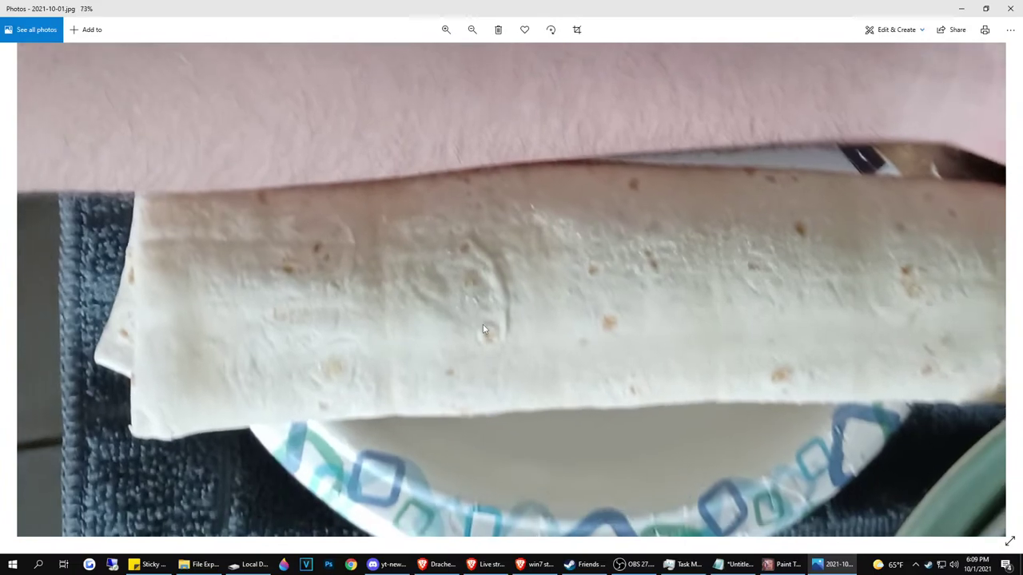
scroll(555, 290, "up", 1)
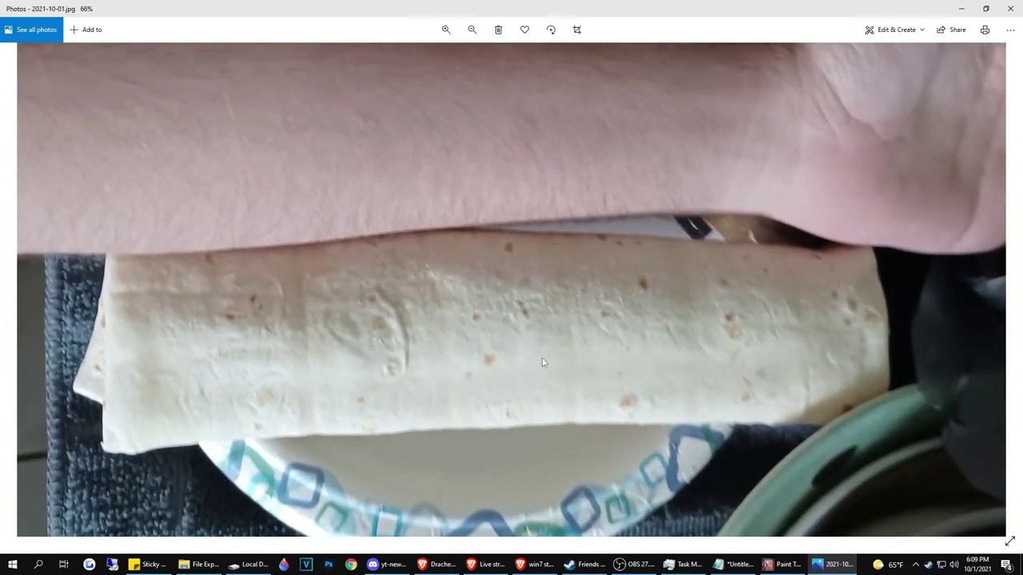
left_click_drag(498, 338, 483, 290)
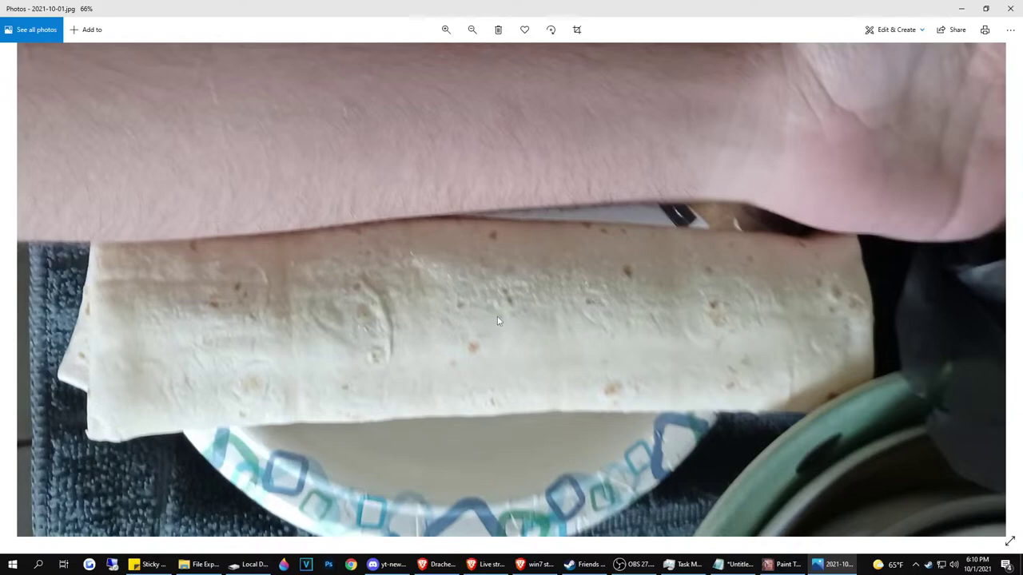
scroll(498, 321, "up", 1)
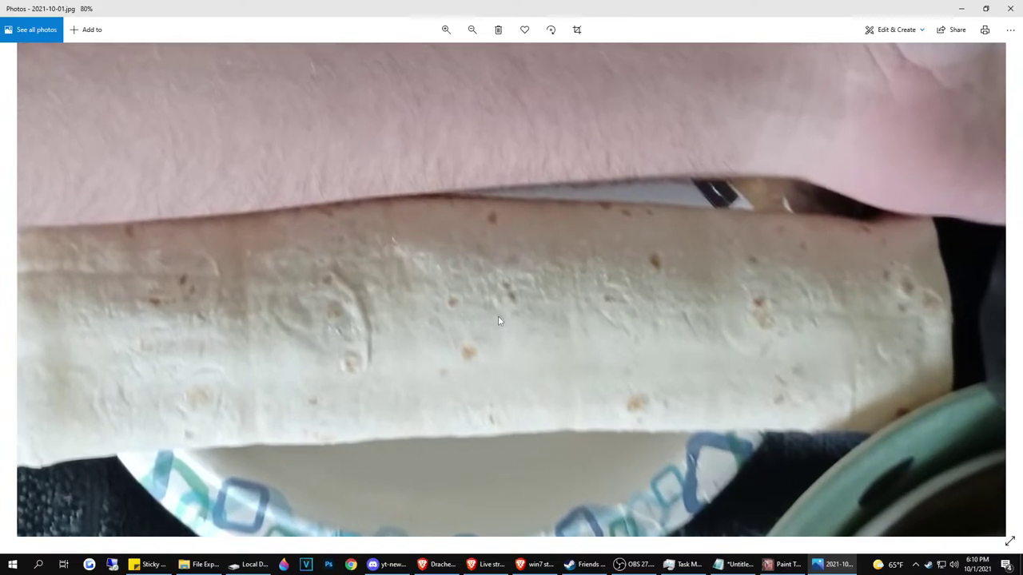
left_click_drag(412, 335, 447, 295)
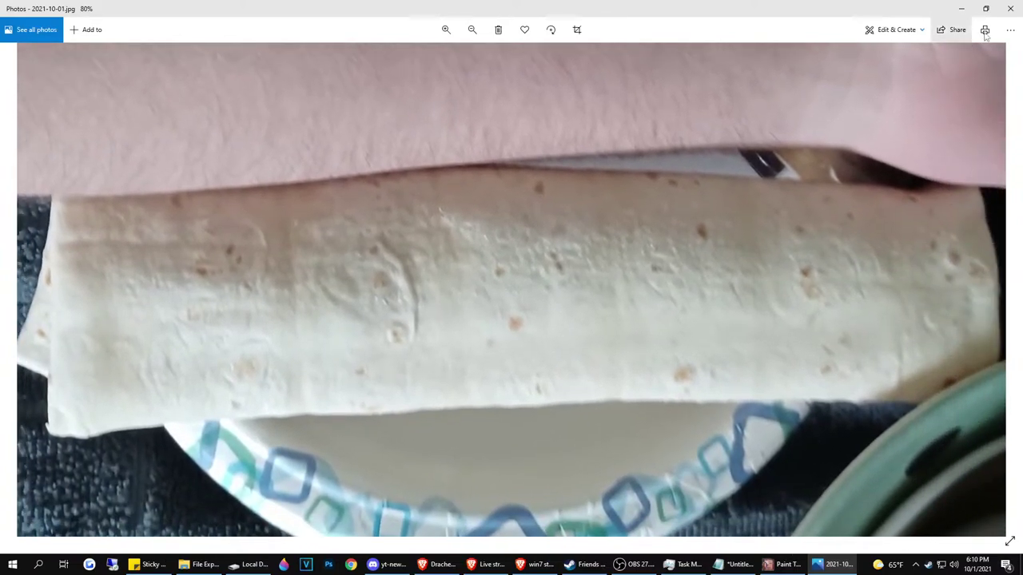
left_click(1011, 16)
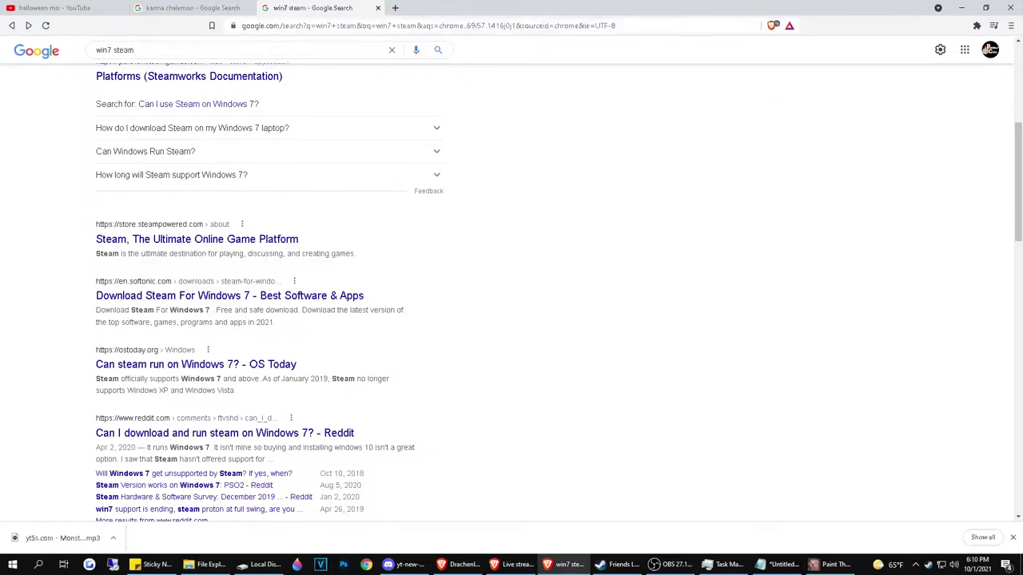
left_click(672, 564)
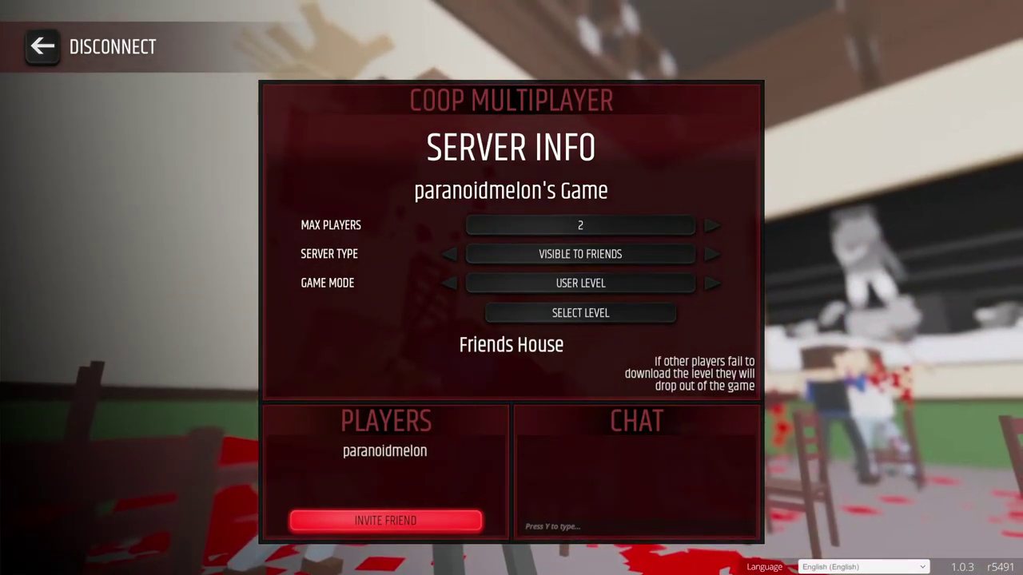
Switch to the Brave browser and search Google Images for "oreo cakesters"
key("alt+Tab")
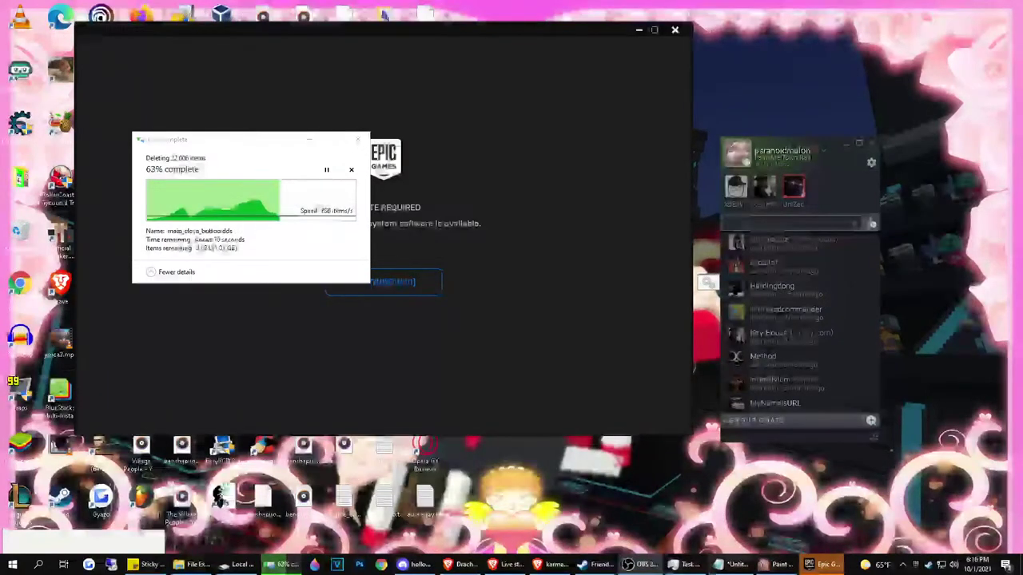
left_click(551, 565)
left_click(268, 7)
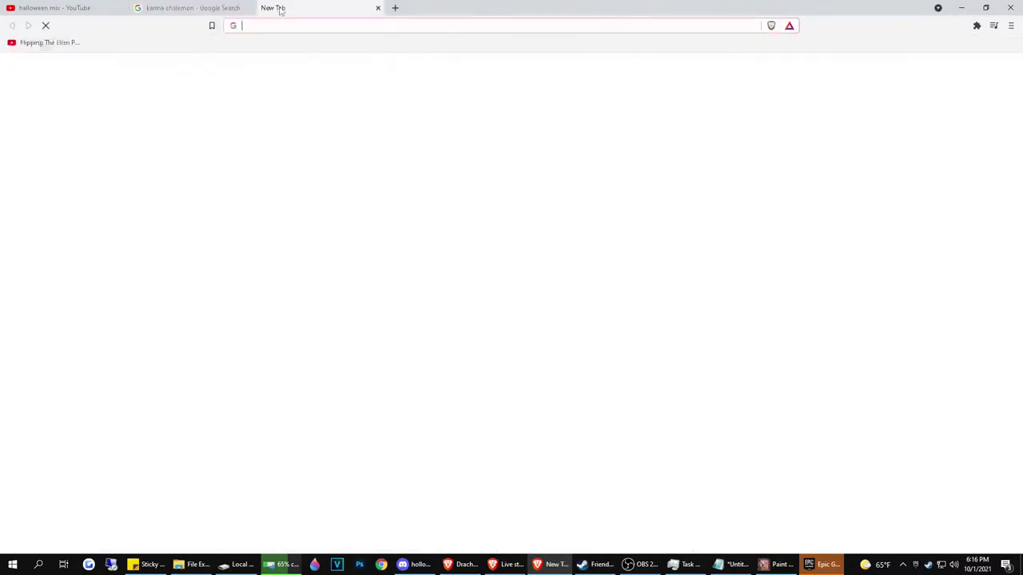
type("oreo cak")
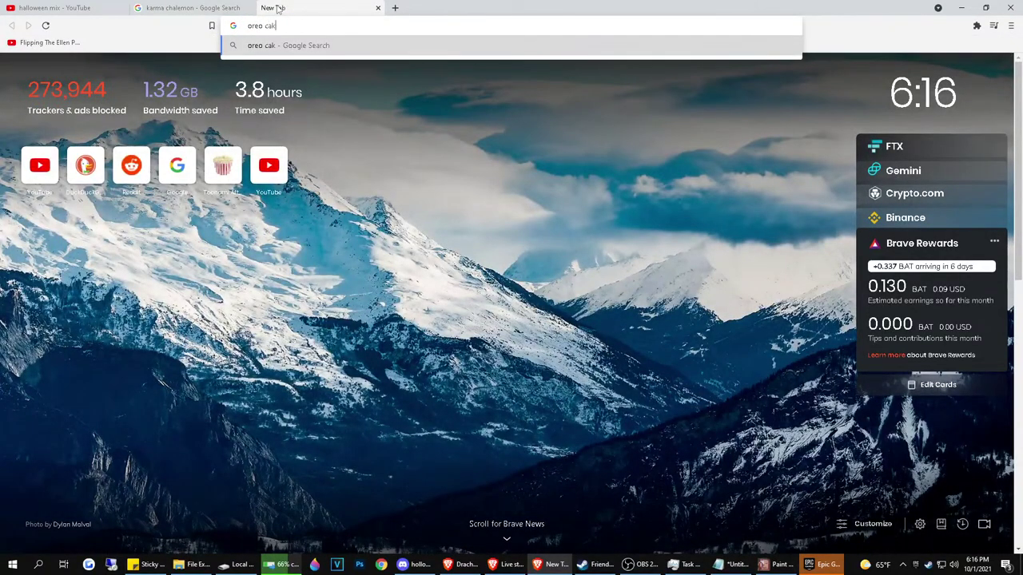
type("esters")
key("Return")
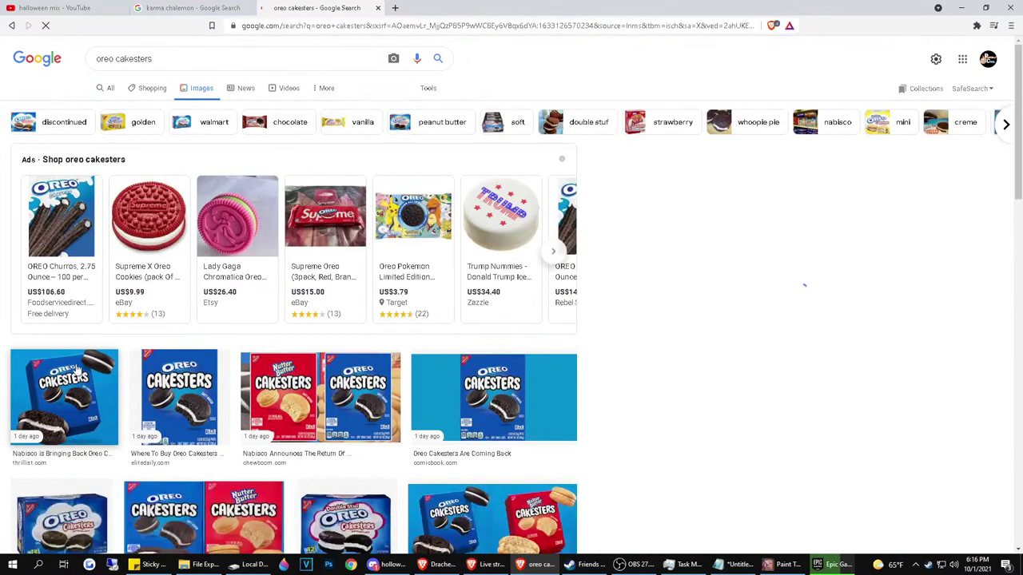
Enlarge the Thrillist Oreo Cakesters image and look through its related images
left_click(71, 366)
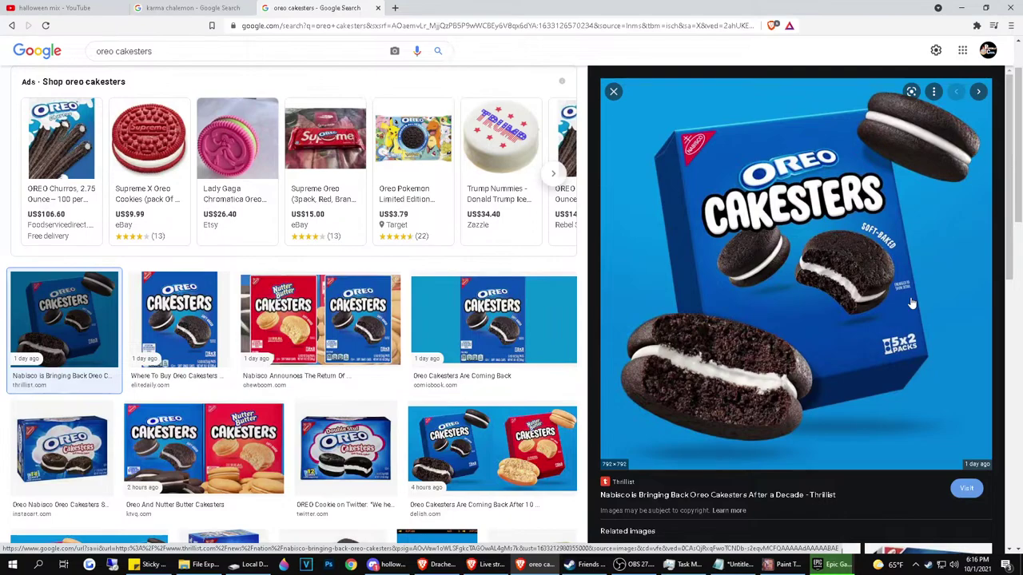
scroll(727, 318, "down", 5)
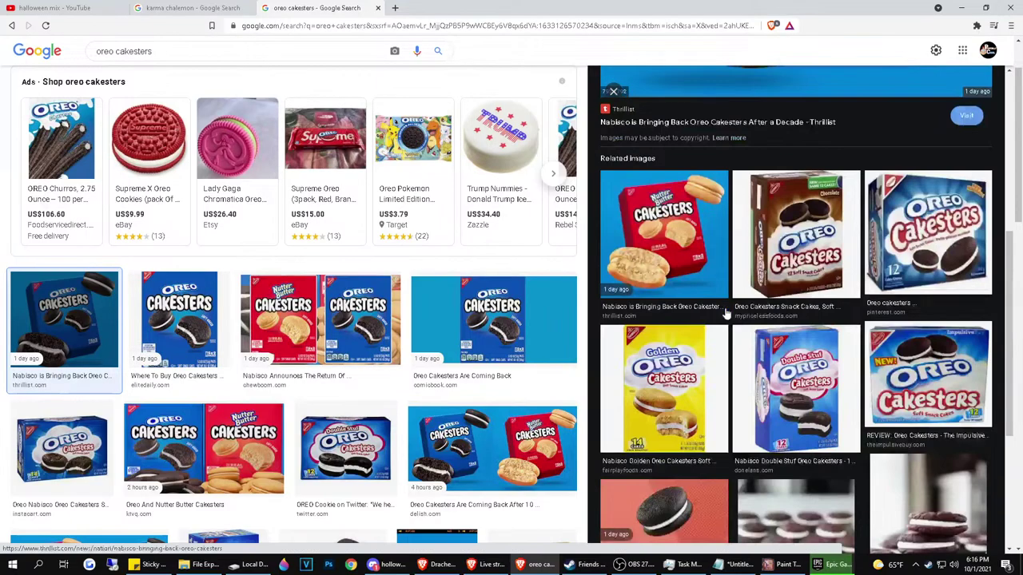
scroll(726, 296, "down", 3)
scroll(725, 293, "up", 8)
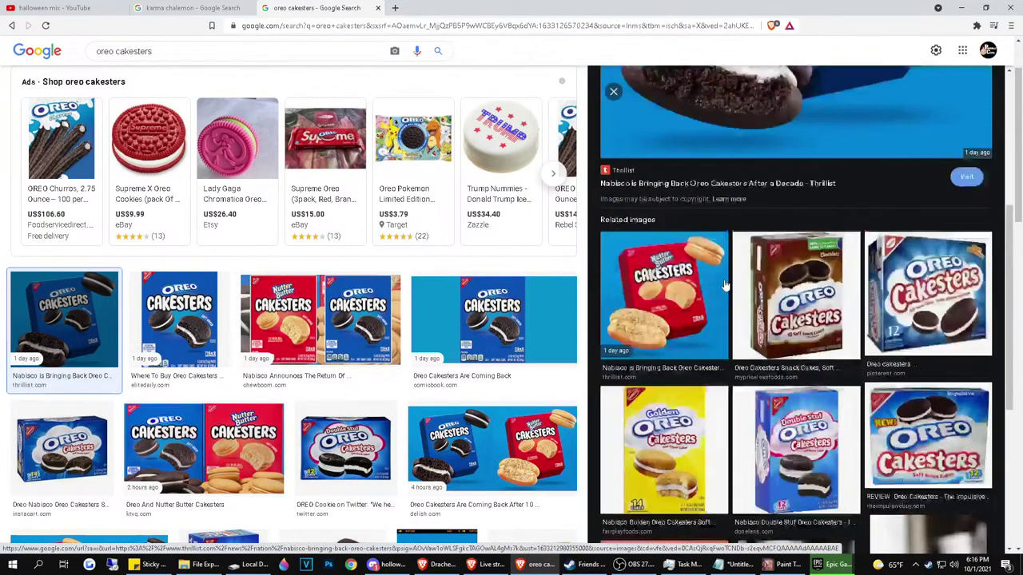
Search for "oreo thins" in a new tab and open the OREO Thins page on oreo.com
left_click(394, 7)
type("oreo ")
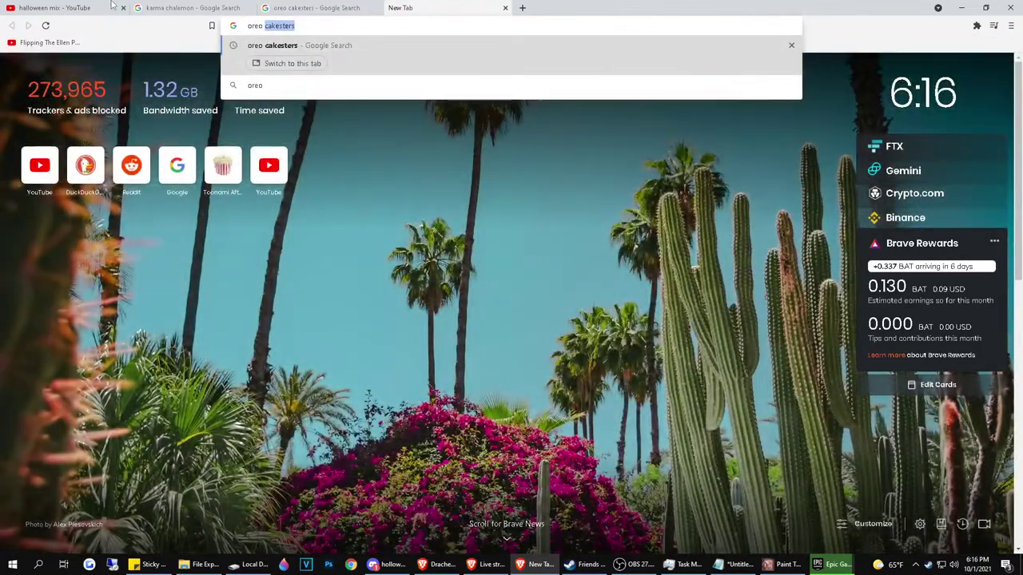
type("thins")
key("Return")
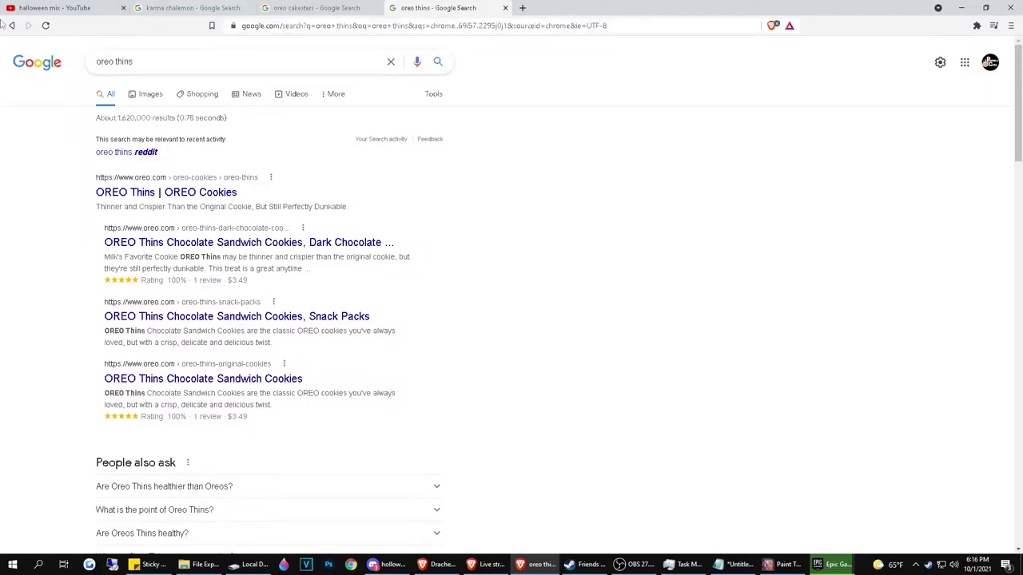
left_click(164, 194)
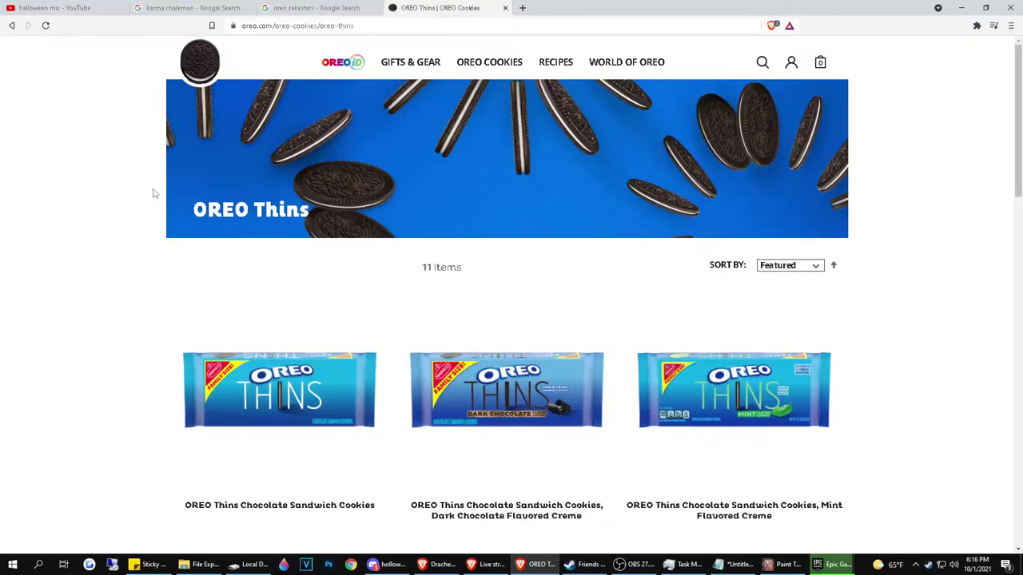
Open the OREO Thins Chocolate Sandwich Cookies product page and view the second and third gallery pictures
scroll(162, 366, "down", 1)
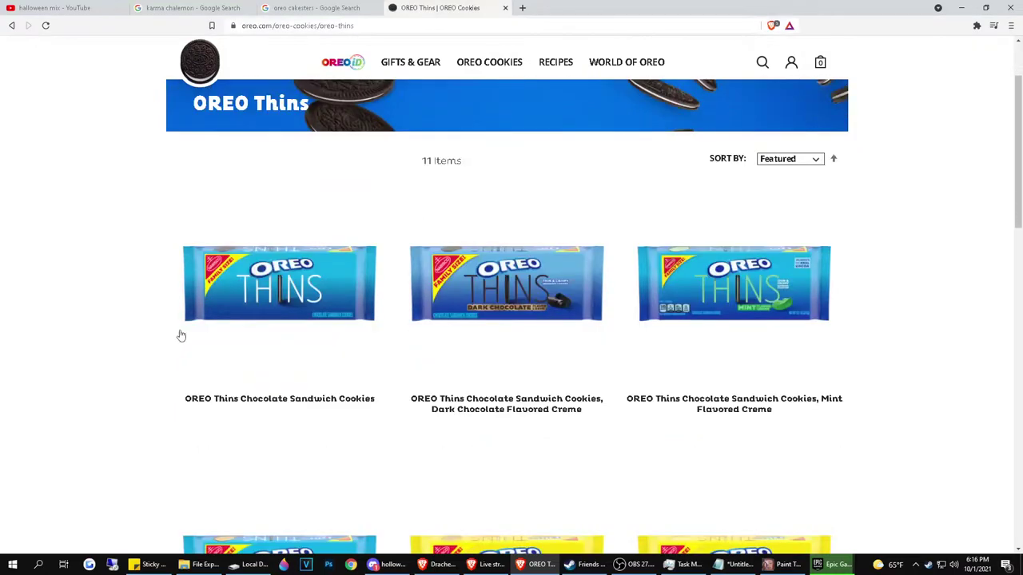
left_click(254, 272)
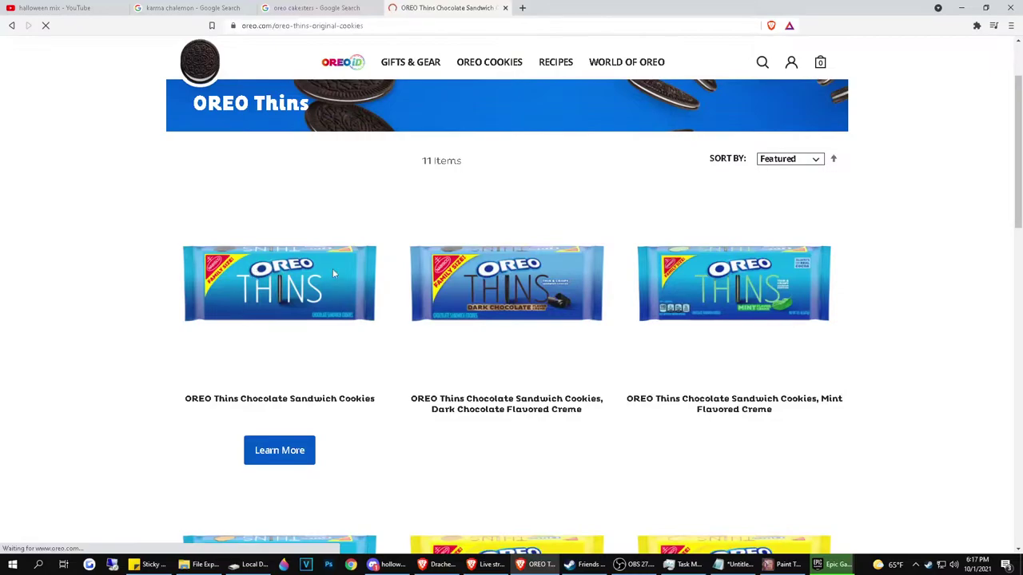
scroll(332, 269, "down", 2)
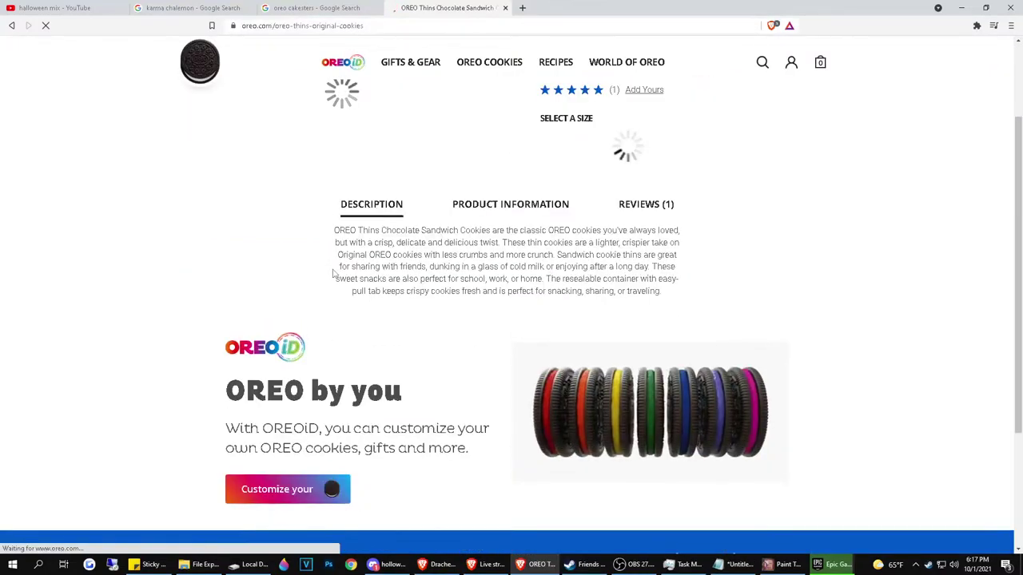
scroll(334, 273, "up", 3)
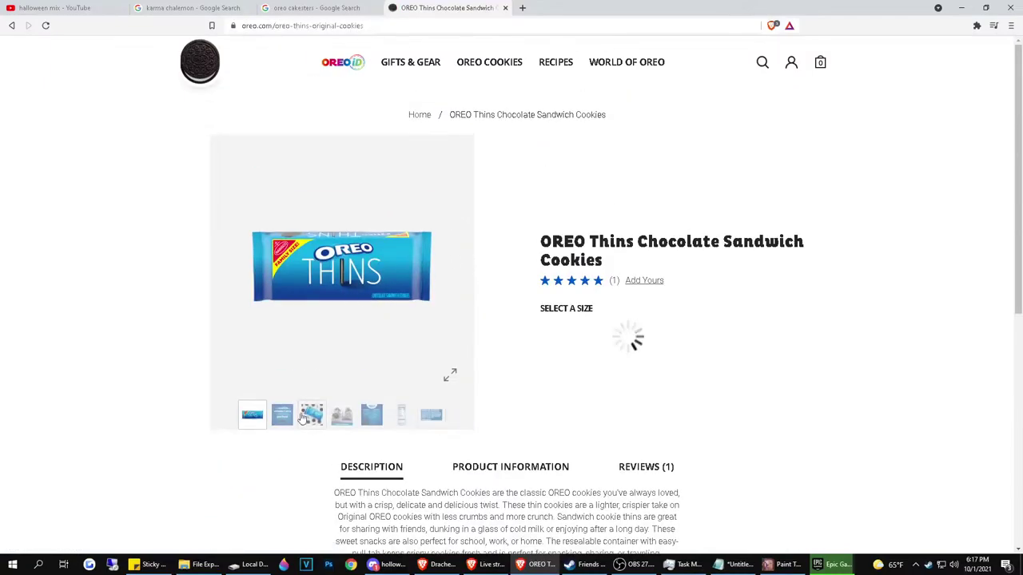
left_click(282, 415)
left_click(319, 410)
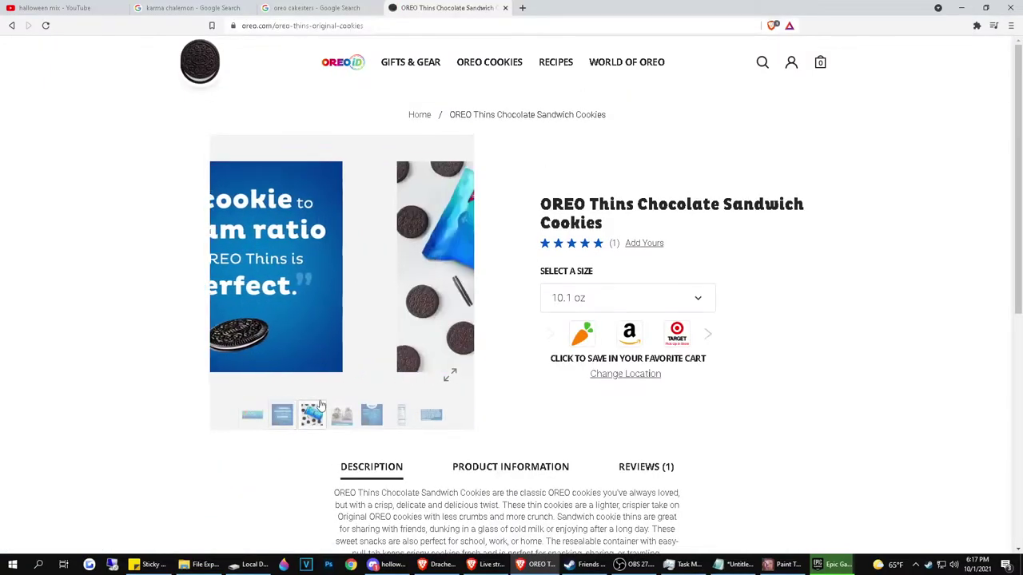
Enlarge the third OREO Thins gallery picture and dismiss the newsletter sign-up form covering it
left_click(335, 371)
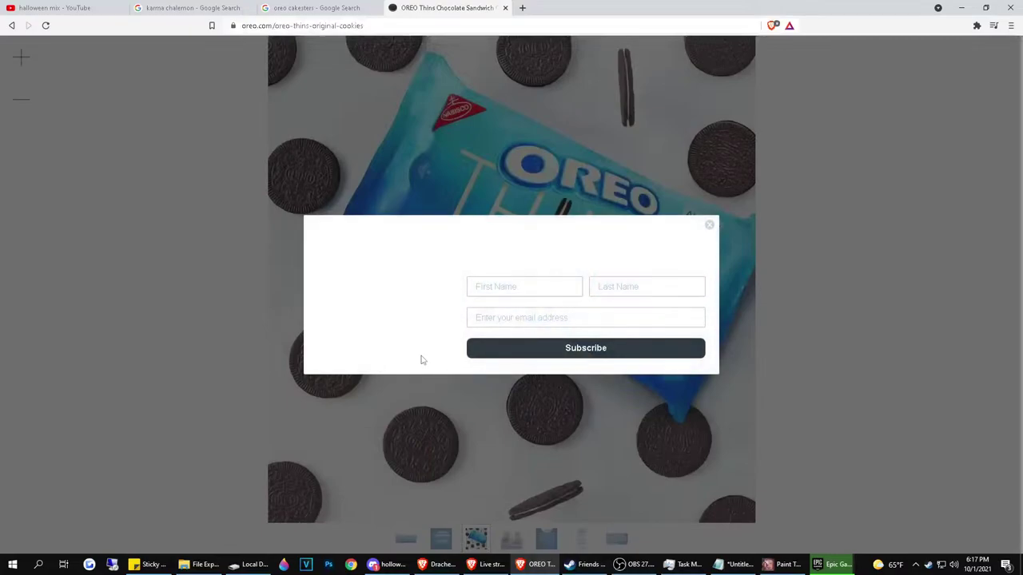
left_click(709, 226)
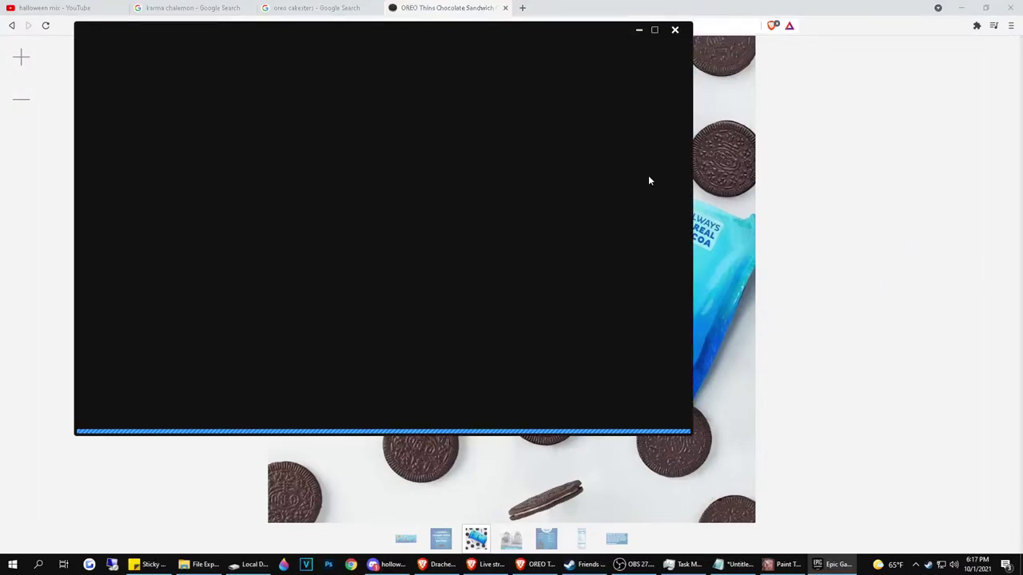
left_click(452, 7)
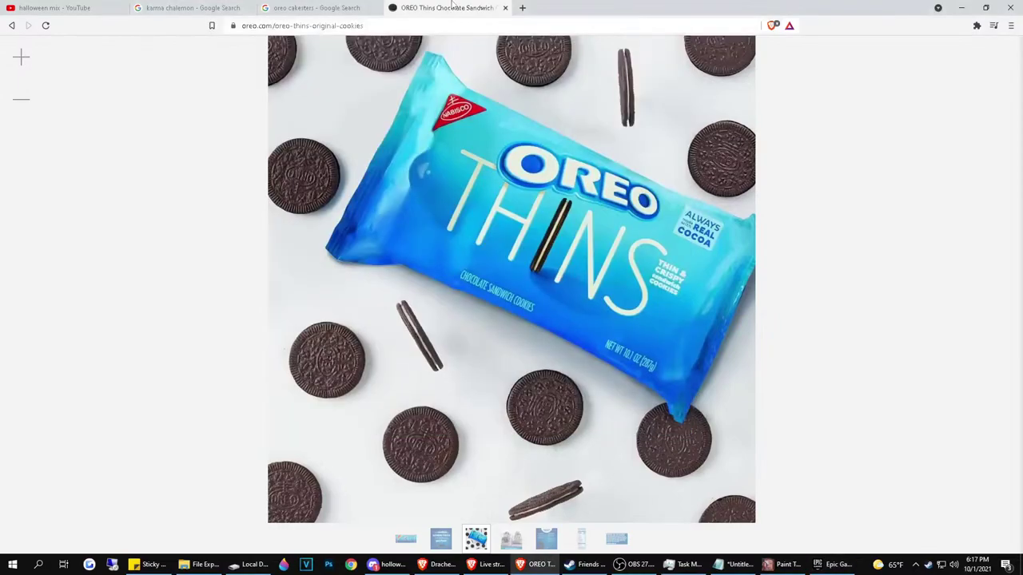
In the Epic Games launcher, choose to sign in with an Epic Games account, enter the account e-mail and move the window mostly off-screen
left_click(841, 567)
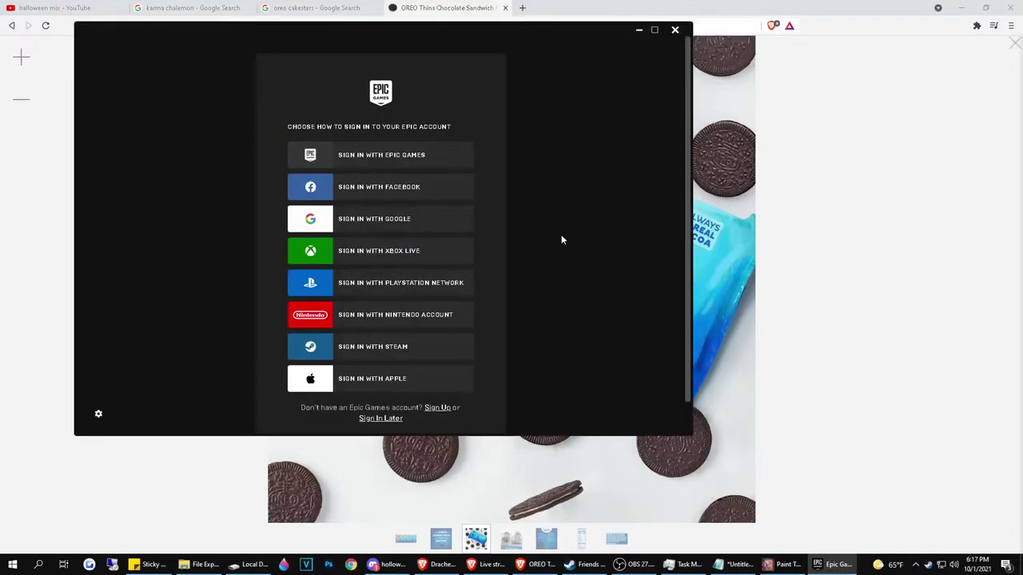
left_click(393, 156)
left_click(373, 174)
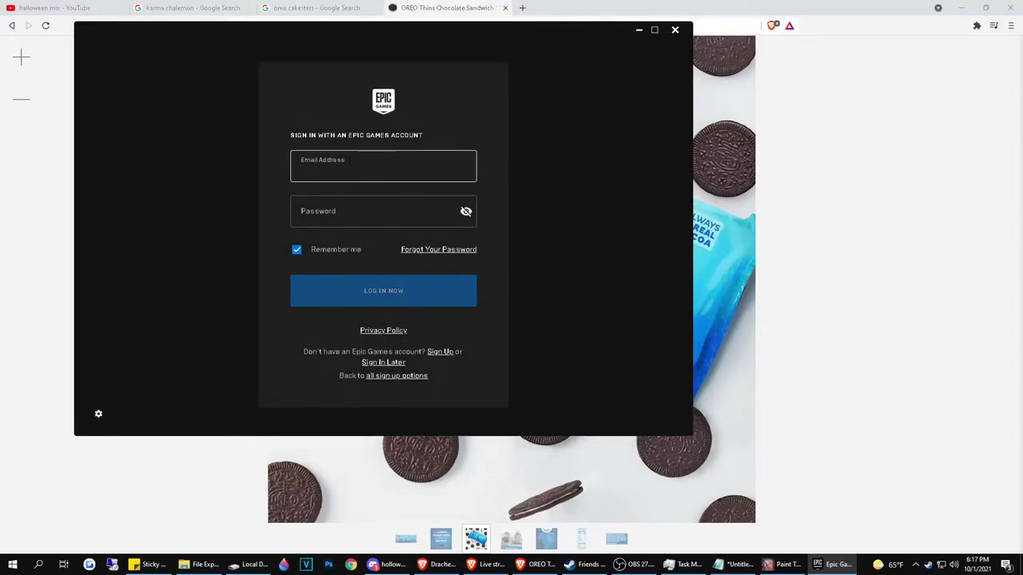
type("andrews")
left_click_drag(377, 39, 1022, 137)
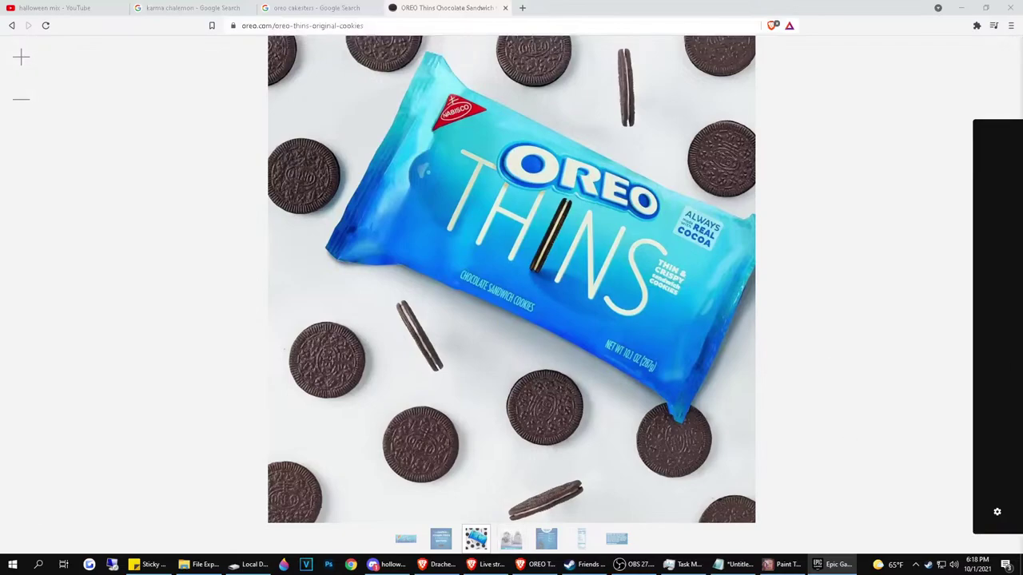
key("alt+Tab")
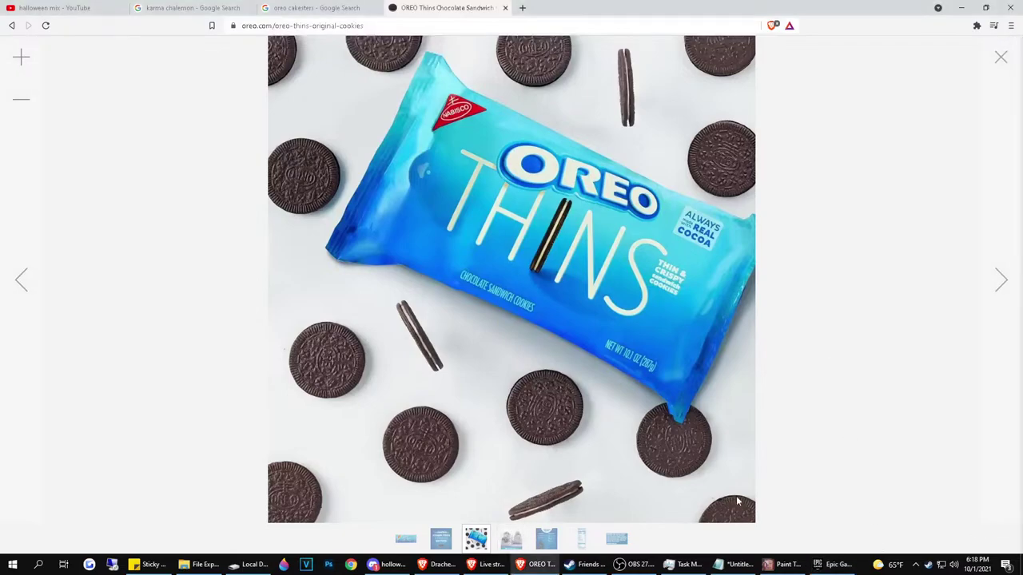
Switch to Discord and send the friend the messages ":/" and "no biggie"
left_click(386, 564)
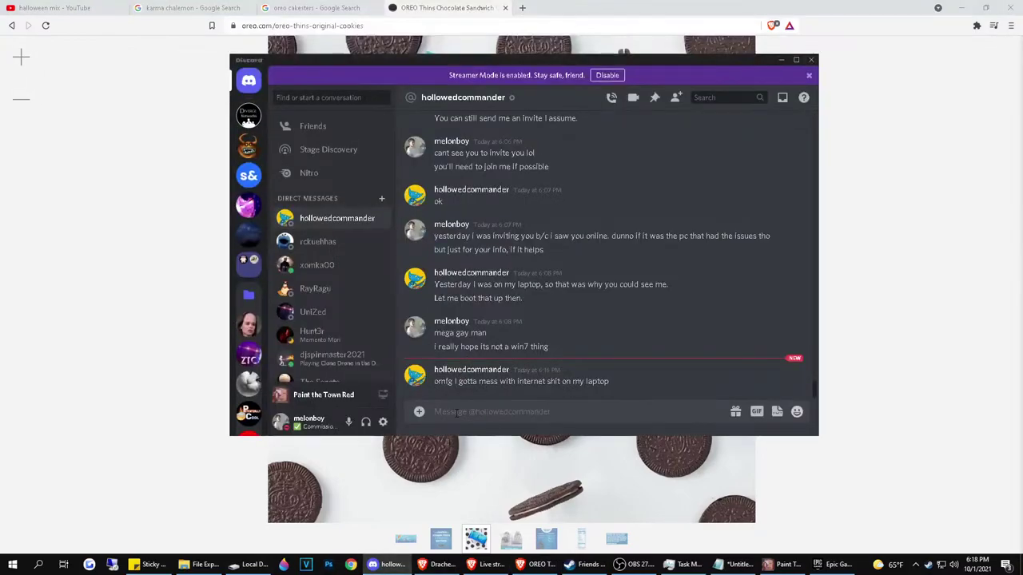
type(":/")
key("Return")
type("no biggie")
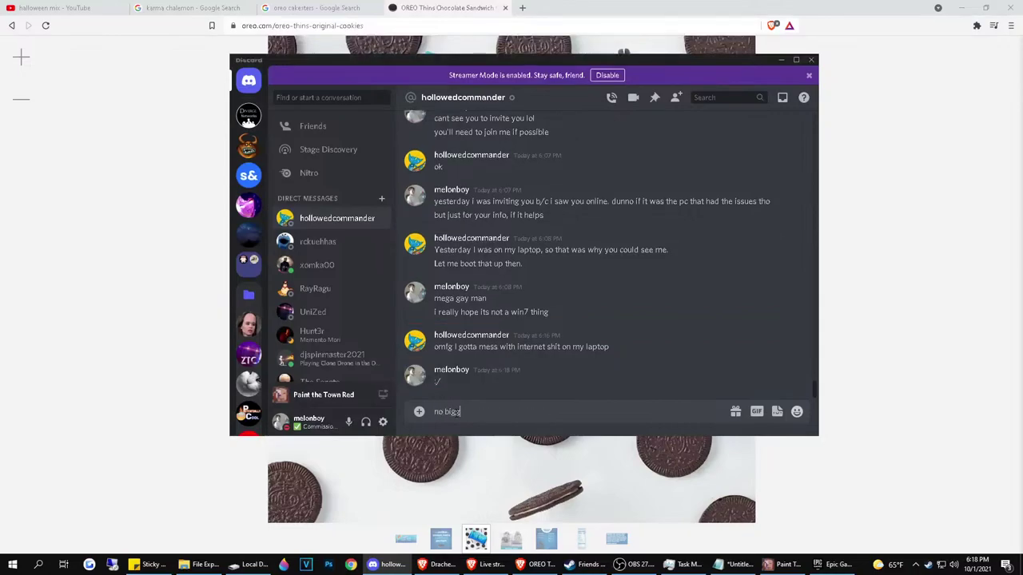
key("Return")
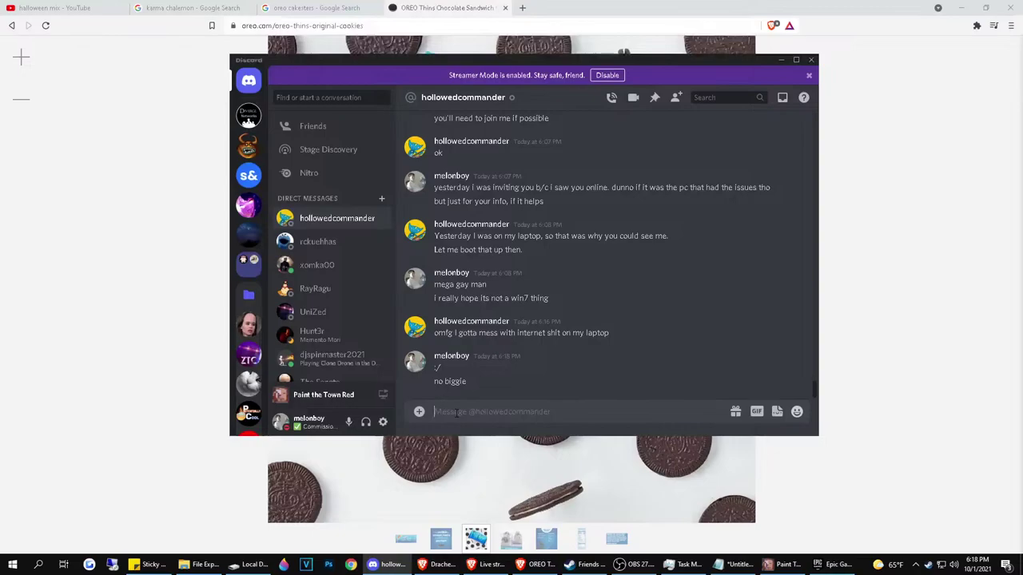
Draft a further message to the friend starting "dont worry about me. your problem"
type("take care of")
key("BackSpace")
key("BackSpace")
key("BackSpace")
key("BackSpace")
key("BackSpace")
key("BackSpace")
key("BackSpace")
key("BackSpace")
key("BackSpace")
key("BackSpace")
key("BackSpace")
key("BackSpace")
type("dont worry about me. ju")
key("BackSpace")
key("BackSpace")
type("your problem")
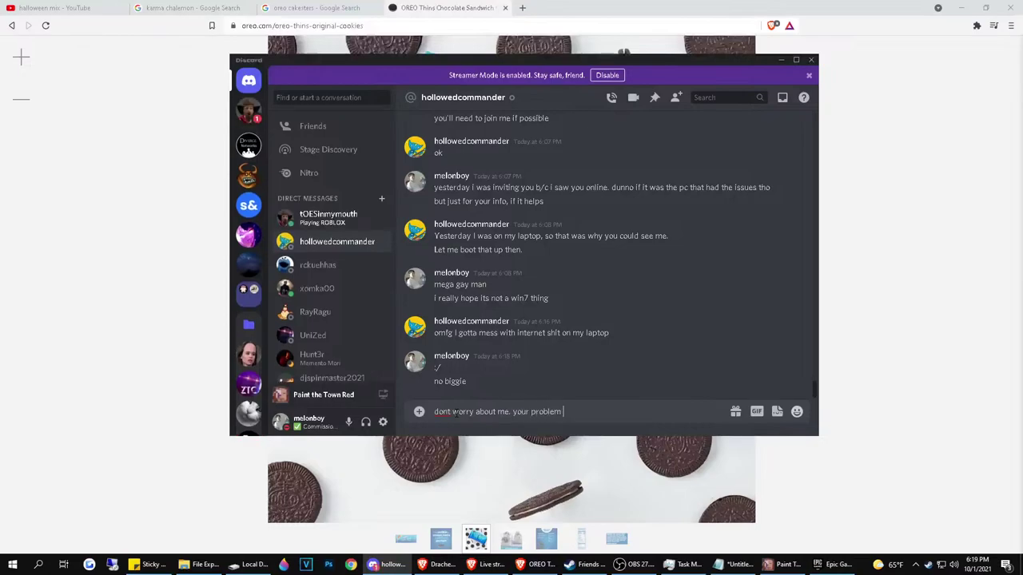
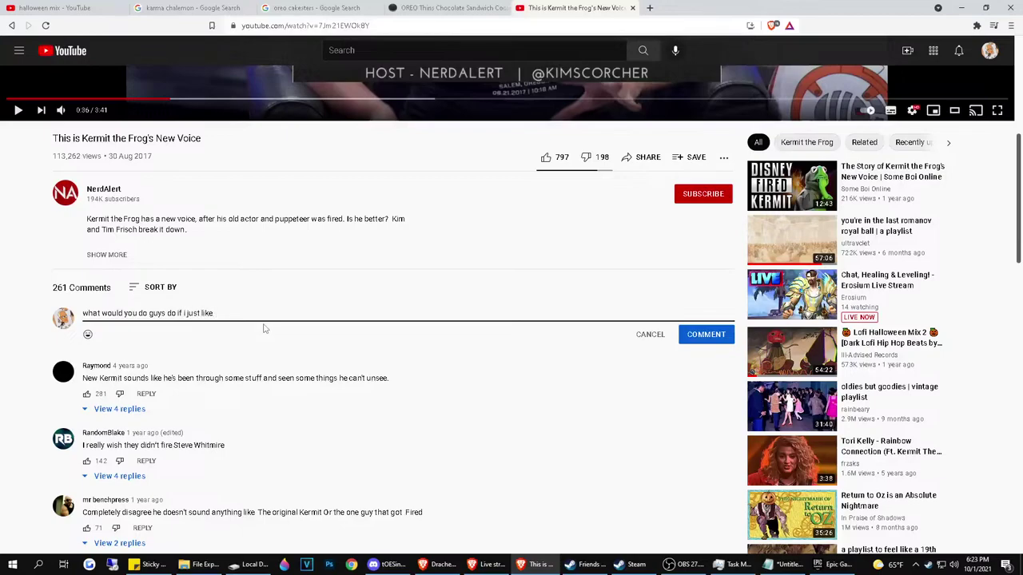
Continue the Kermit video comment with "...shaved the hosts head live during her kermit interview? Yeah...you'd do notihng. You fucks."
type("...shaeed the hosts head live during her kermit inte")
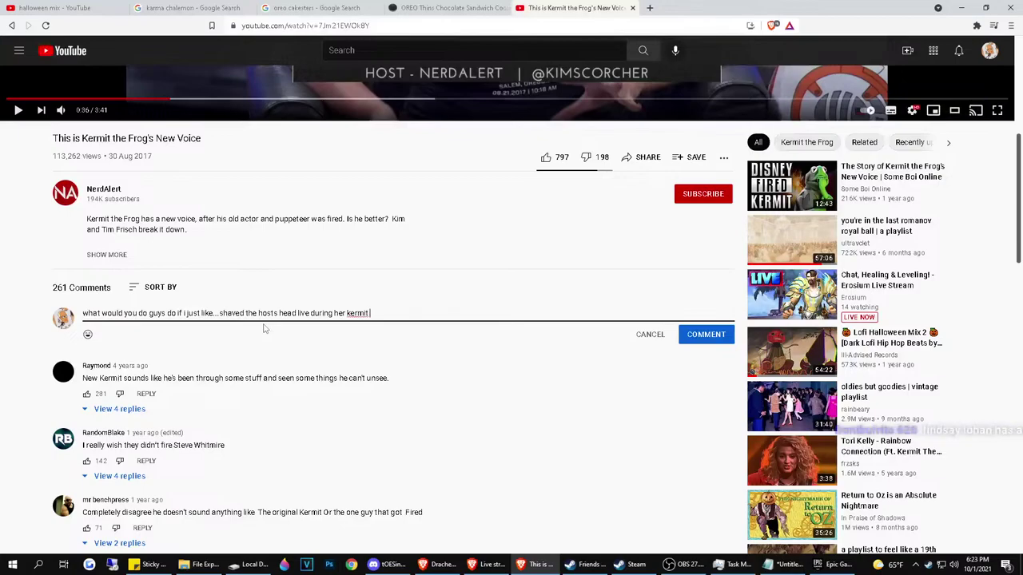
type("rview? ")
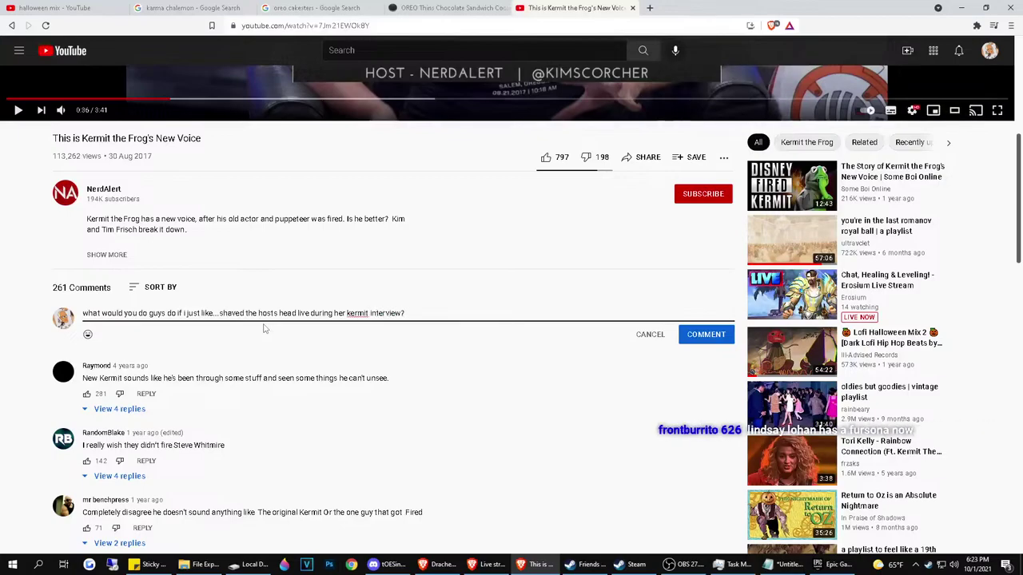
type("Yeah...you'd do notihng. You fucks.")
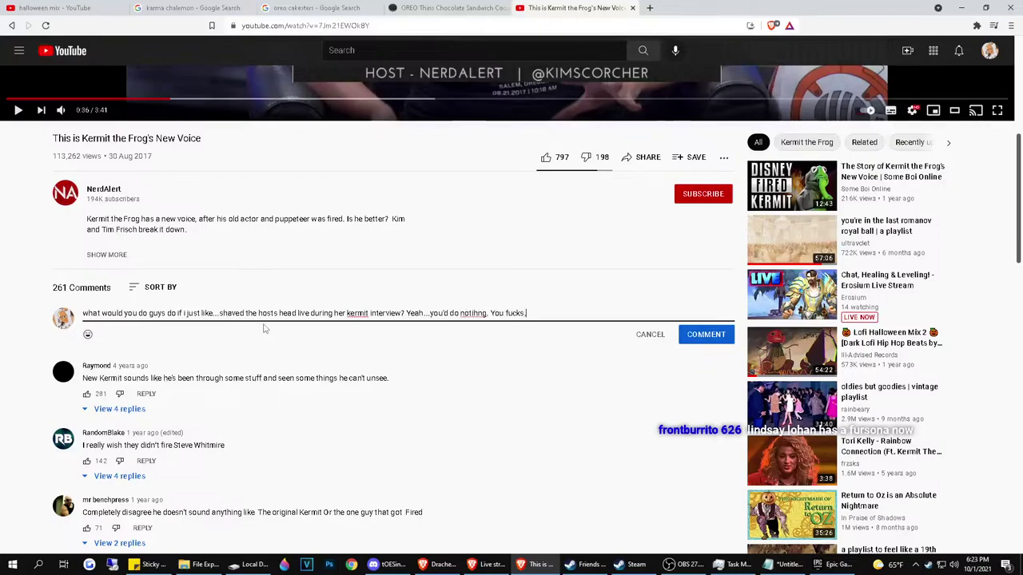
Correct "notihng" to "nothing", post the comment and close the Kermit video
right_click(477, 314)
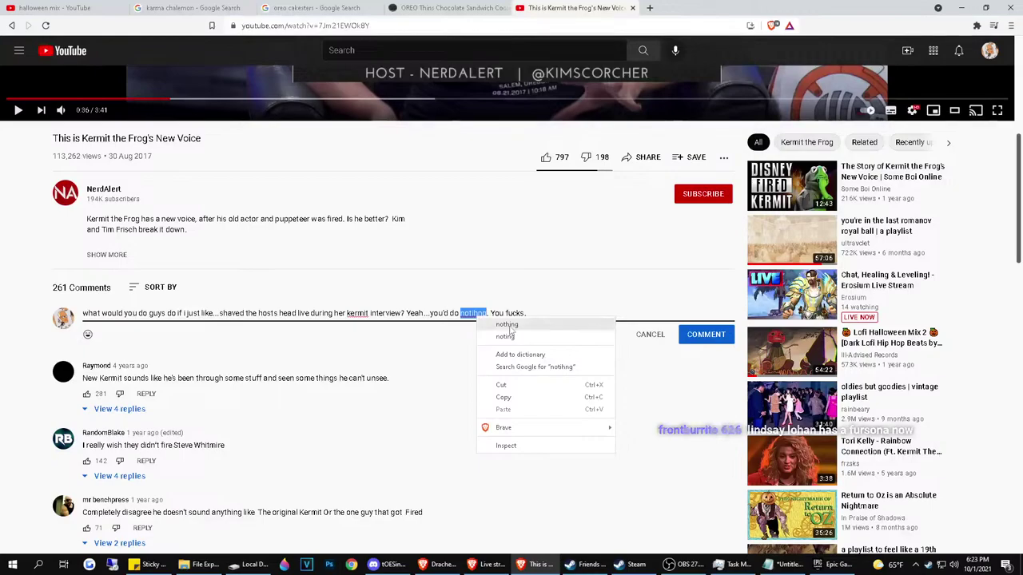
left_click(497, 324)
left_click(703, 337)
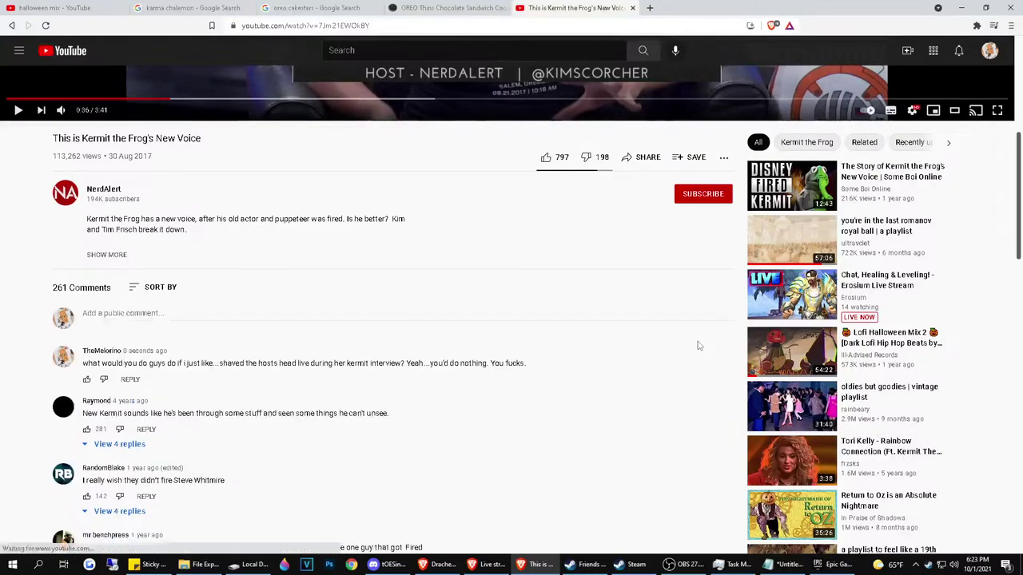
scroll(685, 242, "up", 5)
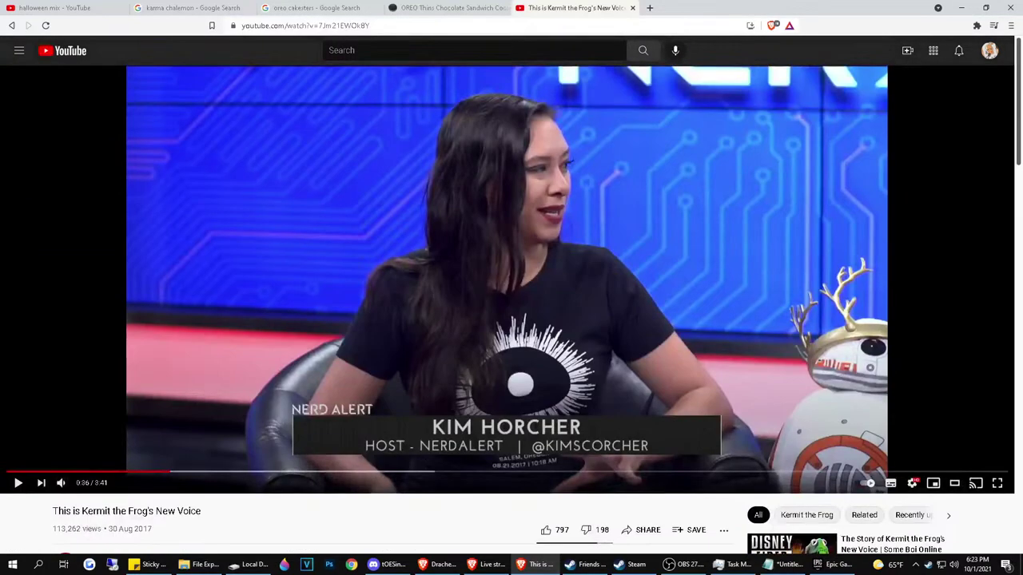
middle_click(559, 5)
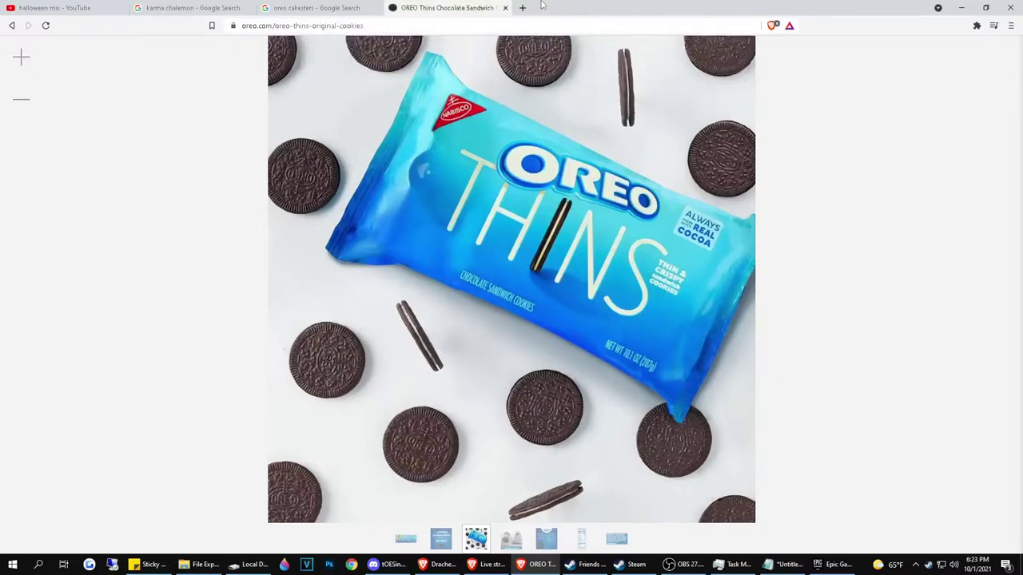
Search Google for "lindsey loghan furona" in a new tab and switch to the suggested spelling "lindsay lohan fursona"
left_click(522, 7)
type("lindse")
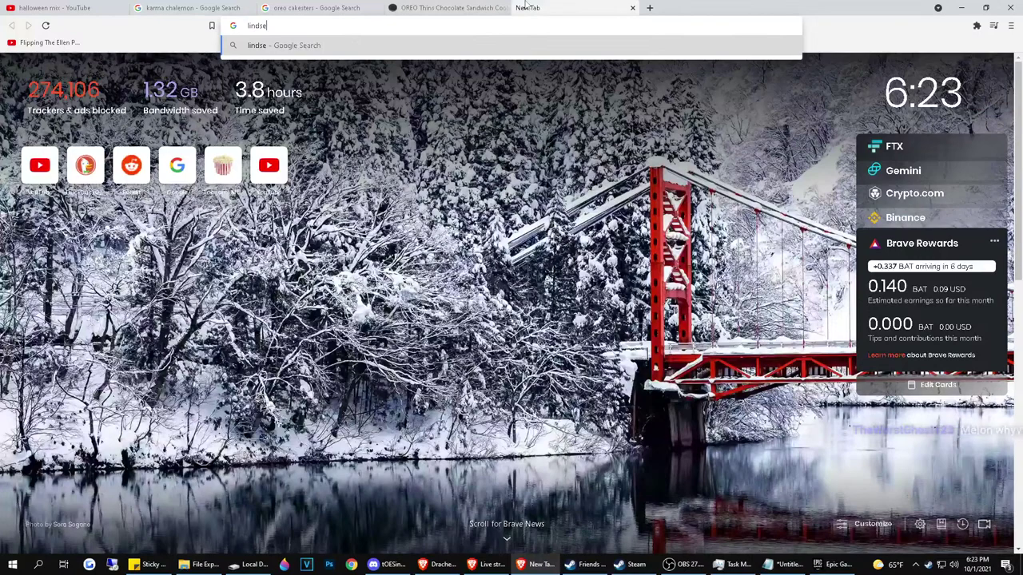
type("y loghan ")
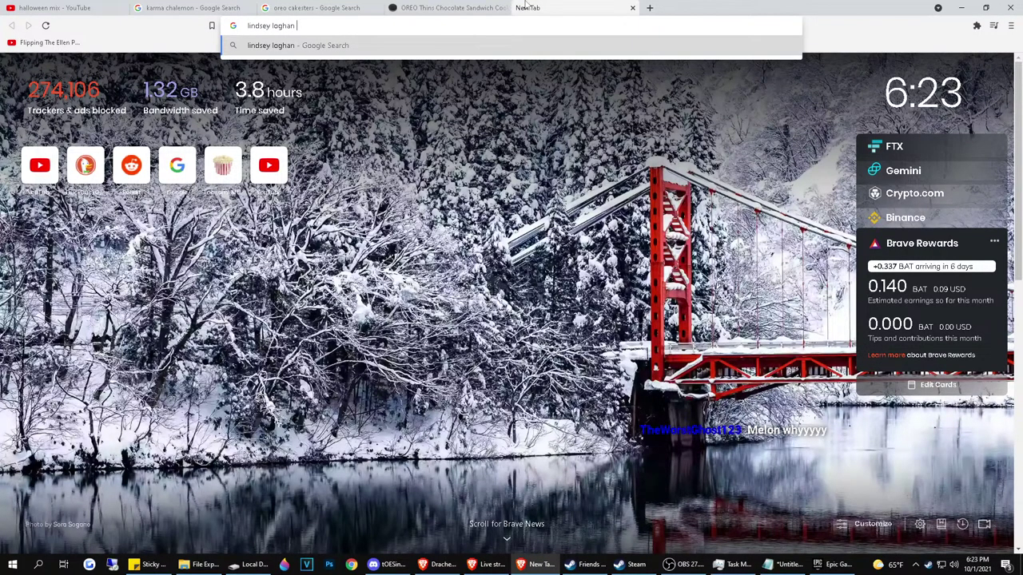
type("furona")
key("Return")
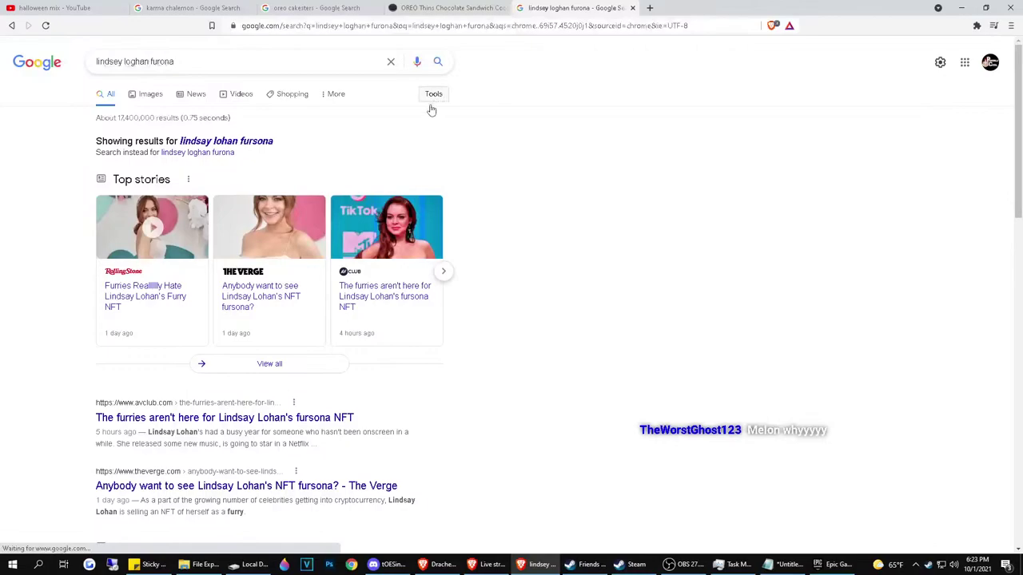
left_click(233, 141)
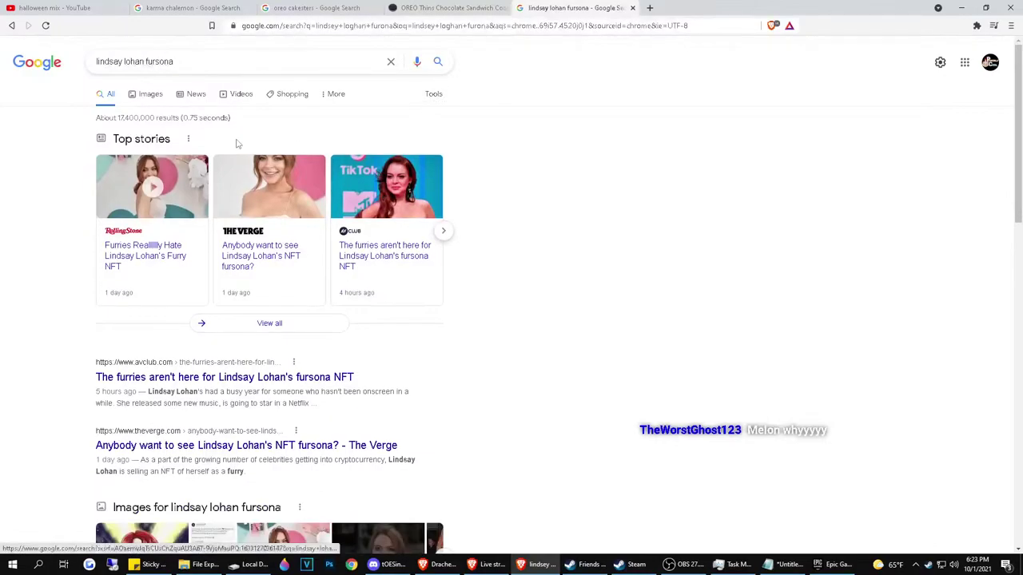
Open The Verge's article on Lindsay Lohan's NFT fursona and read down to the embedded tweet's picture
left_click(242, 258)
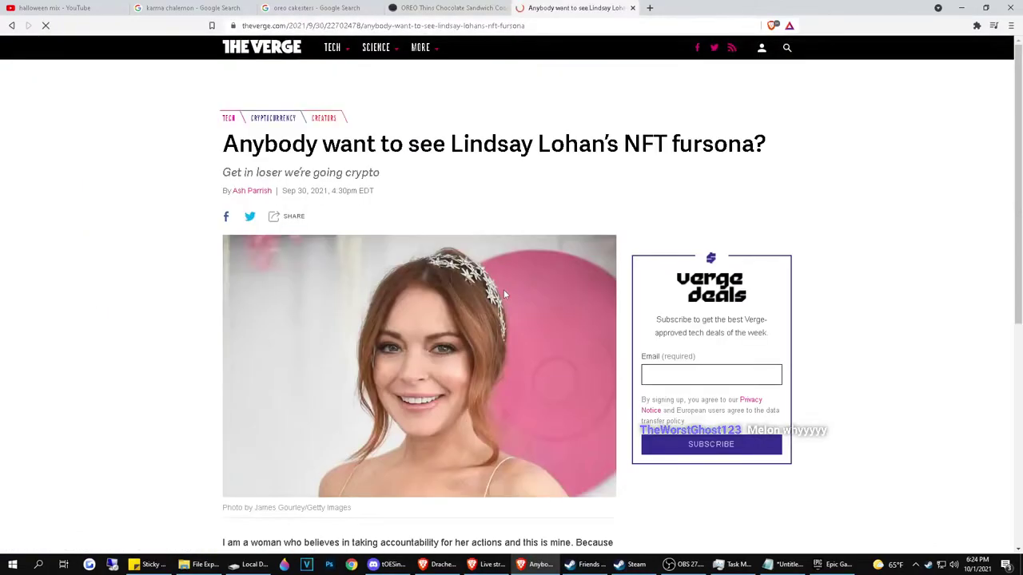
scroll(503, 312, "down", 5)
scroll(503, 317, "up", 2)
scroll(504, 316, "down", 5)
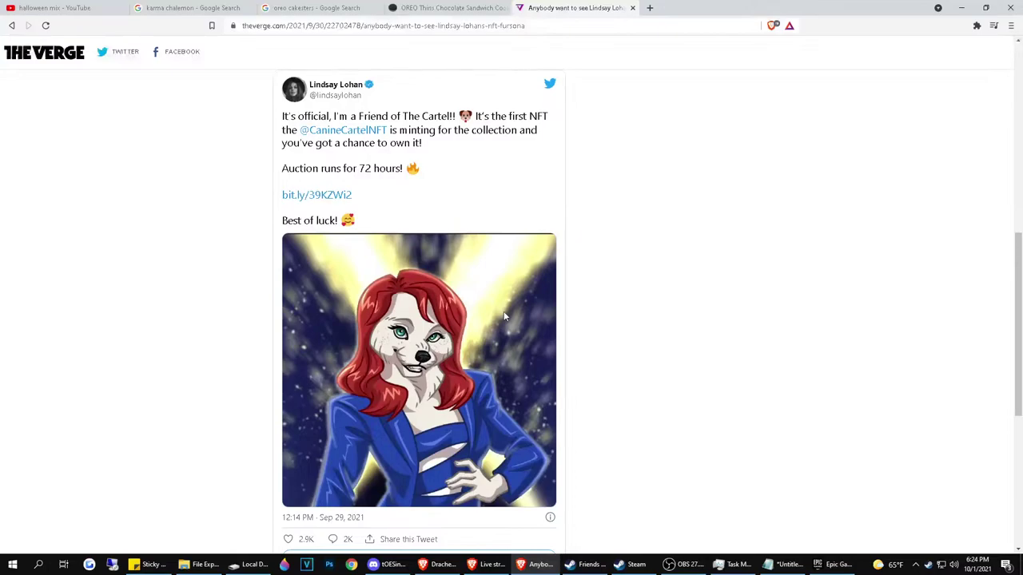
scroll(504, 316, "down", 3)
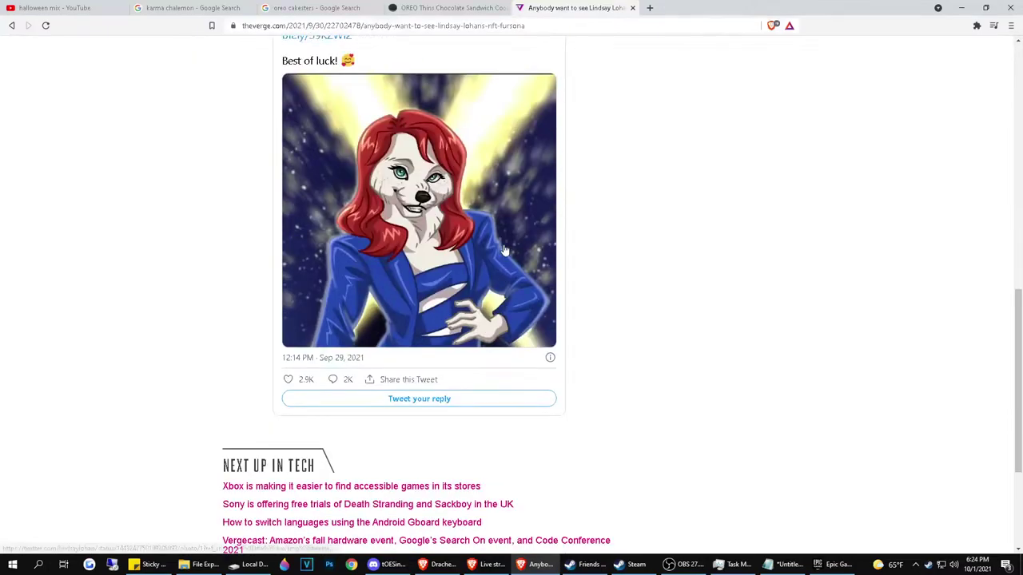
Open the Lindsay Lohan tweet on Twitter, look through its replies and view the "That's kind of sad" comic reply enlarged
left_click(504, 249)
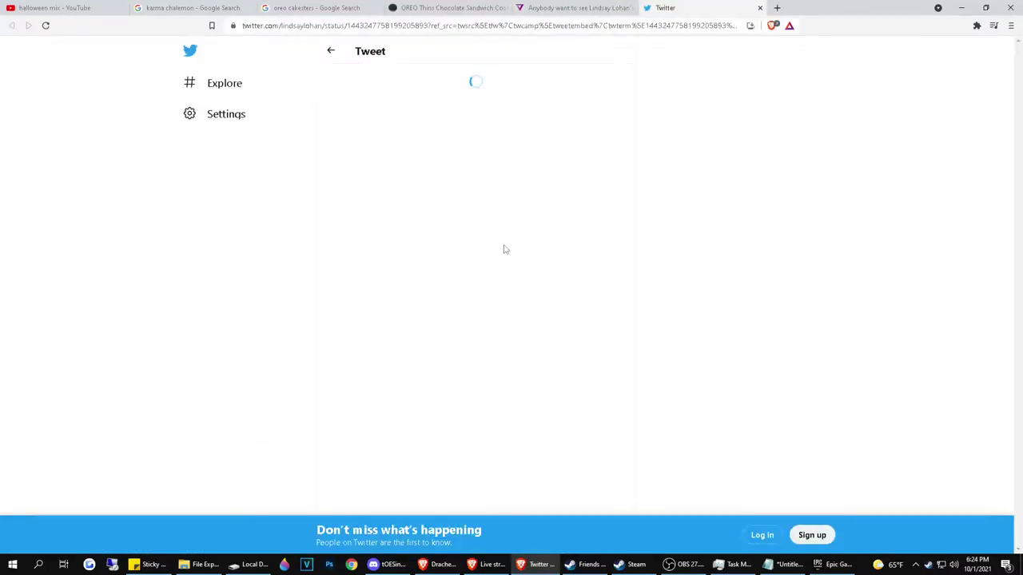
scroll(503, 249, "down", 3)
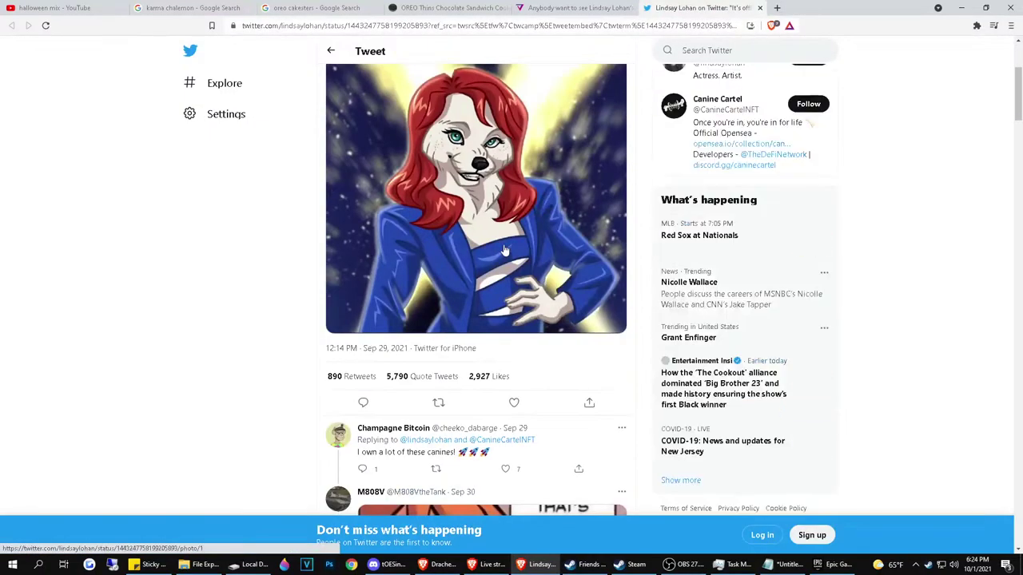
scroll(503, 249, "down", 3)
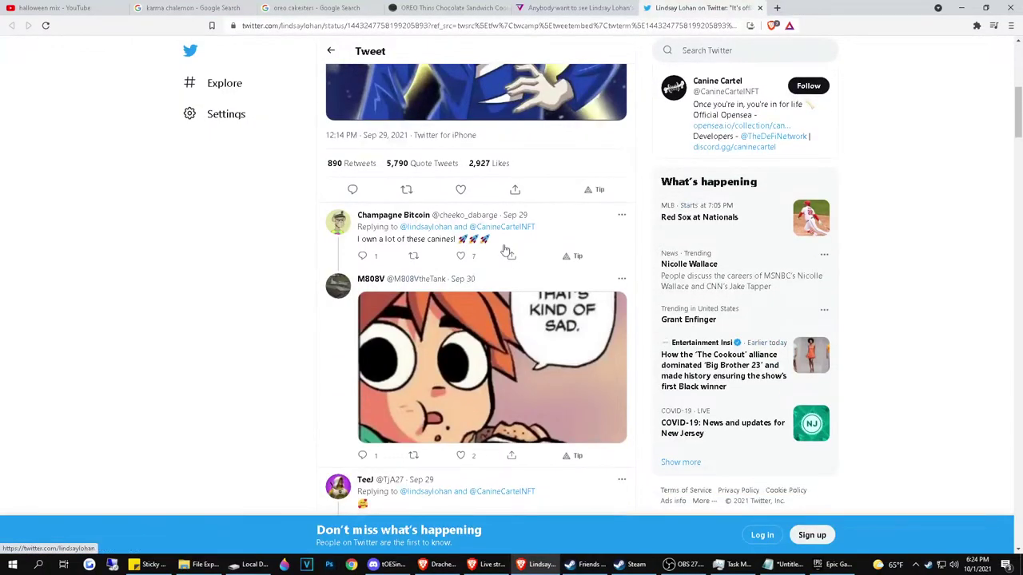
left_click(537, 324)
left_click(165, 217)
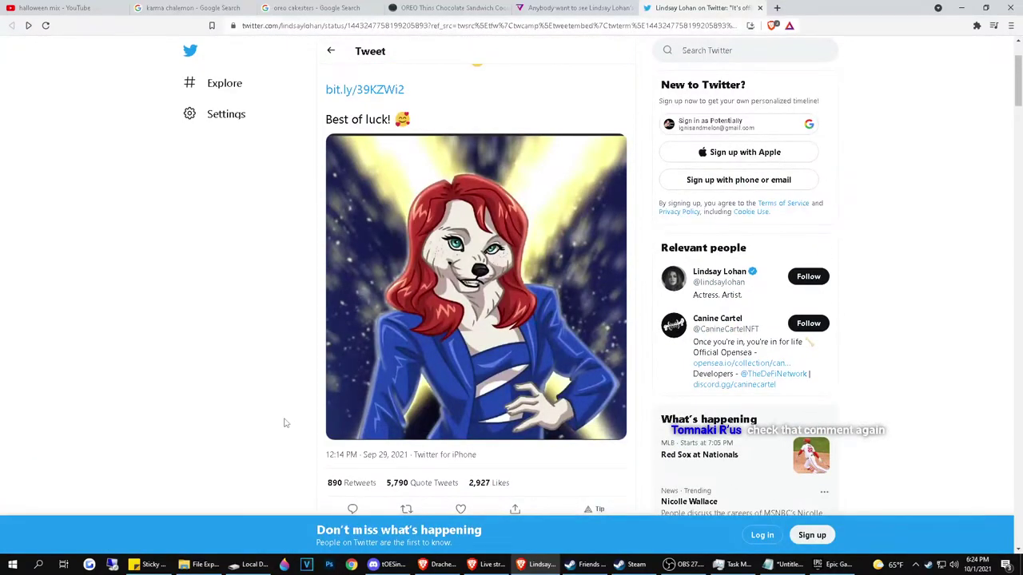
scroll(390, 361, "down", 2)
scroll(390, 361, "down", 1)
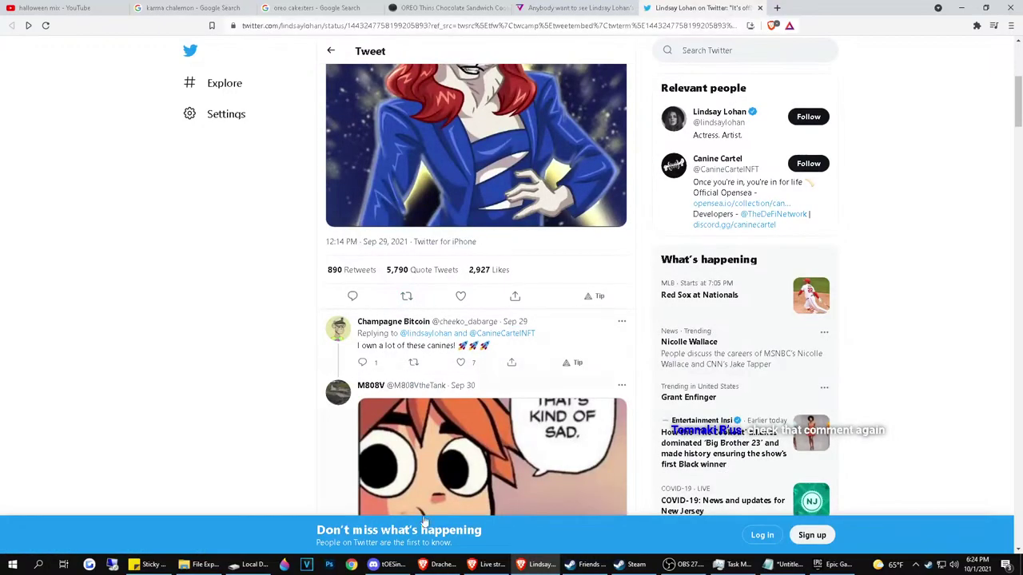
Close the Lindsay Lohan tweet and go back from The Verge article to the blank new tab page
left_click(387, 565)
key("alt+Tab")
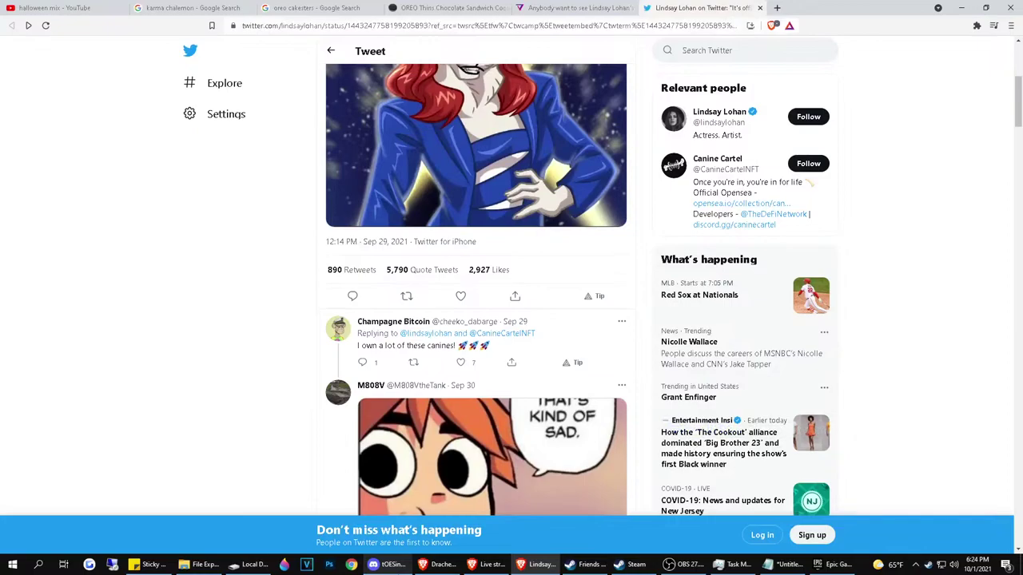
scroll(546, 295, "up", 5)
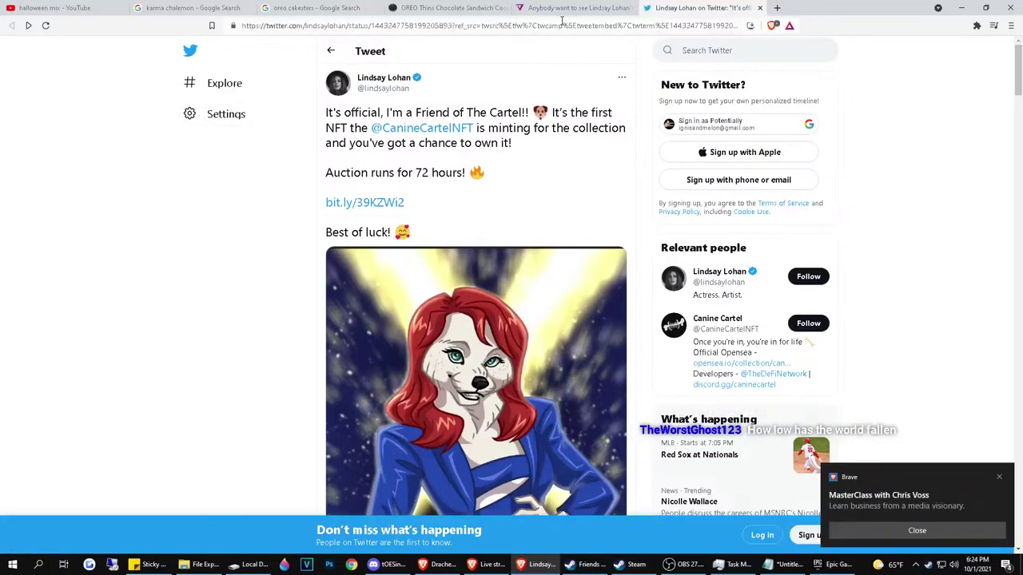
key("ctrl+w")
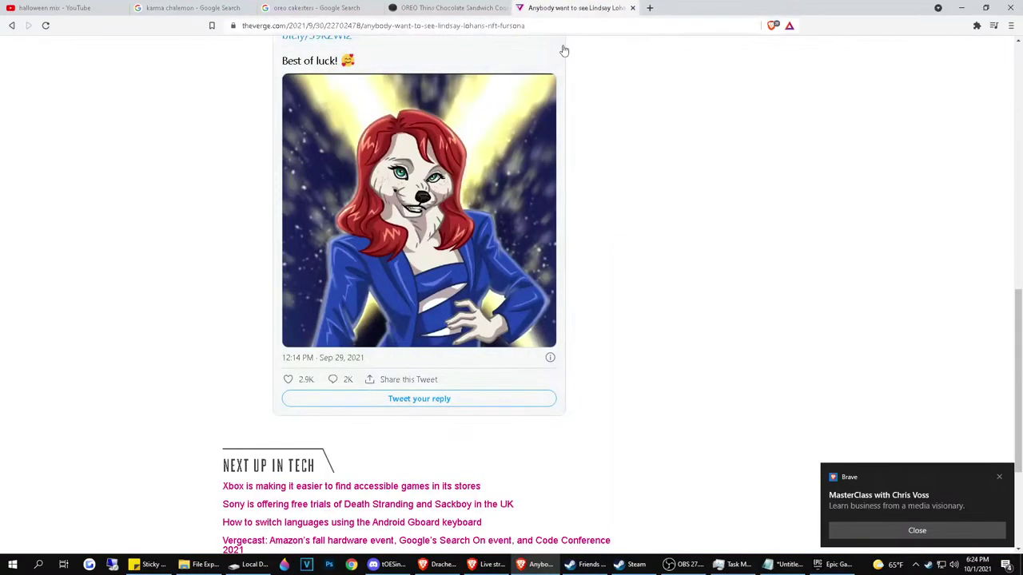
key("alt+Left")
key("alt+Left")
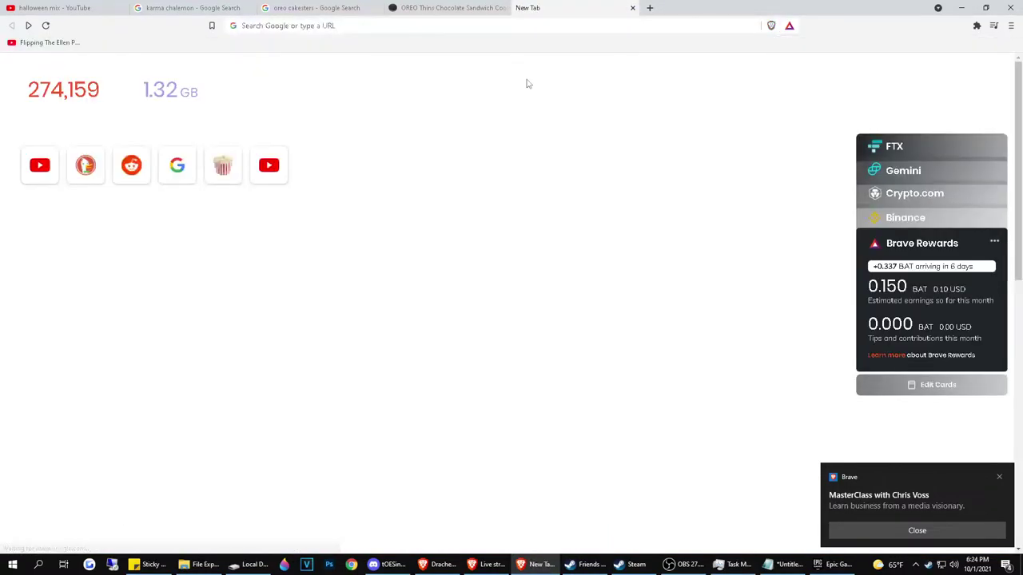
Close the blank tab, return to the halloween mix results and reopen the most recently closed tab from the browser history
key("ctrl+w")
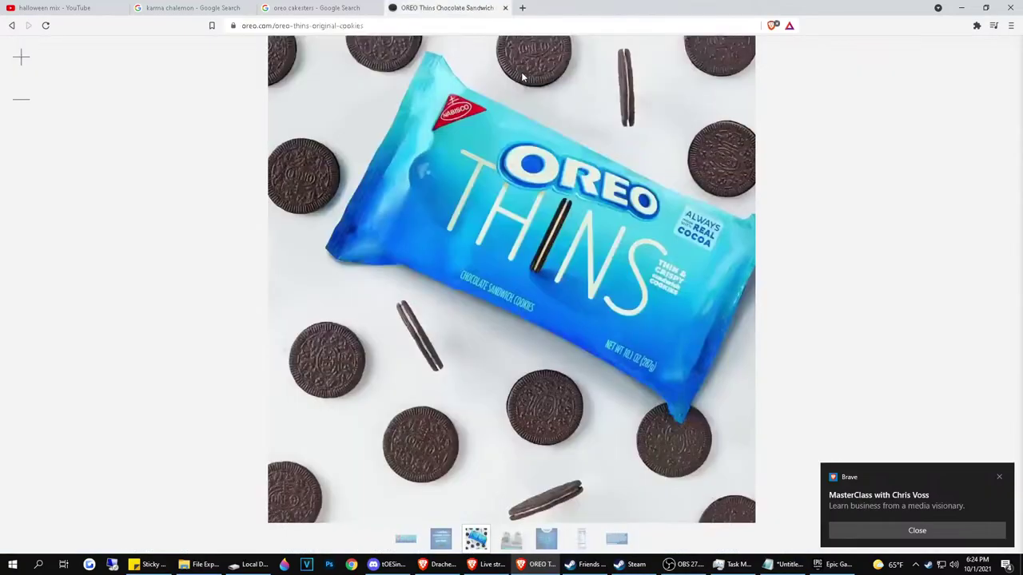
key("ctrl+shift+Tab")
left_click(125, 4)
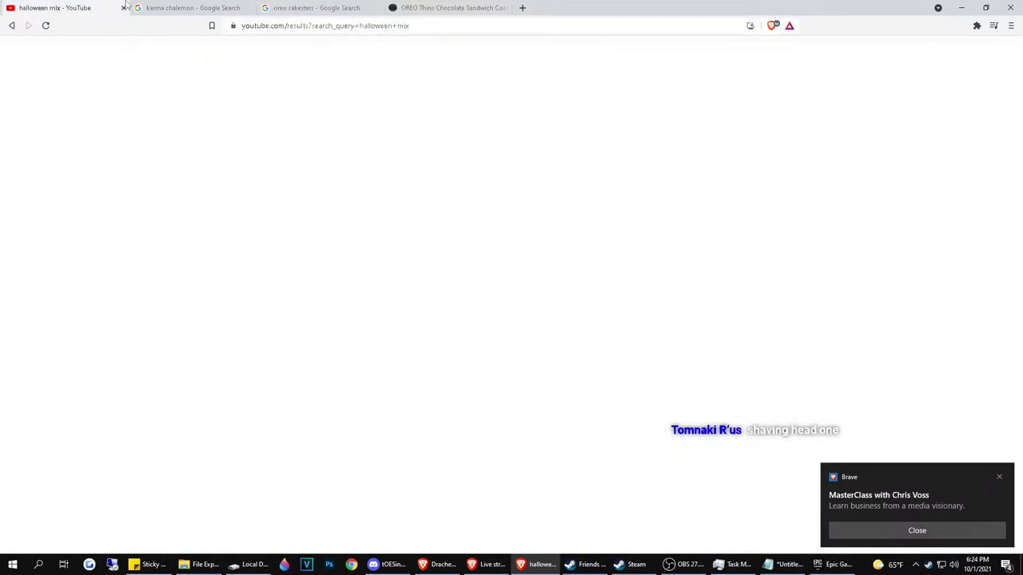
left_click(1011, 25)
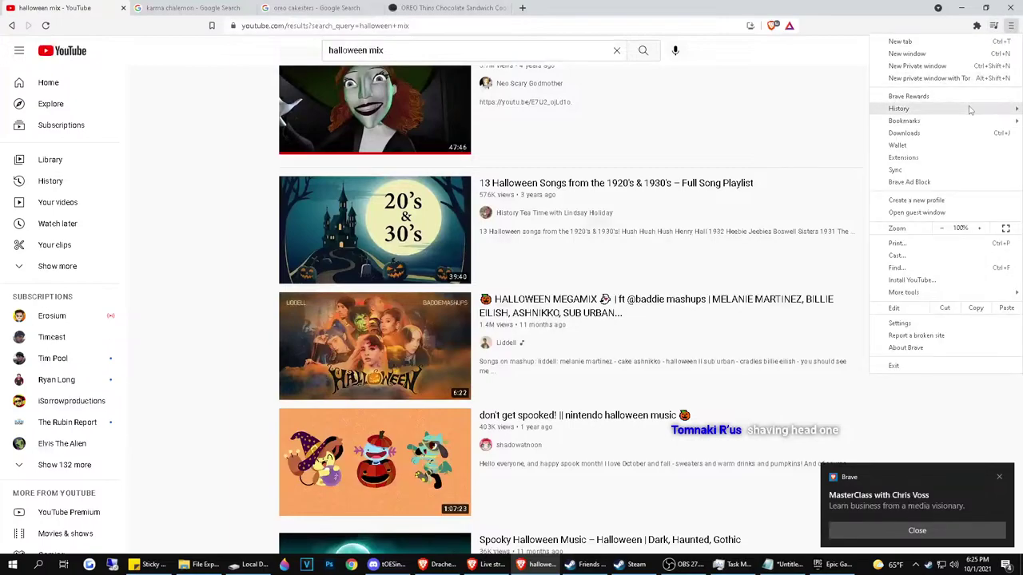
mouse_move(934, 112)
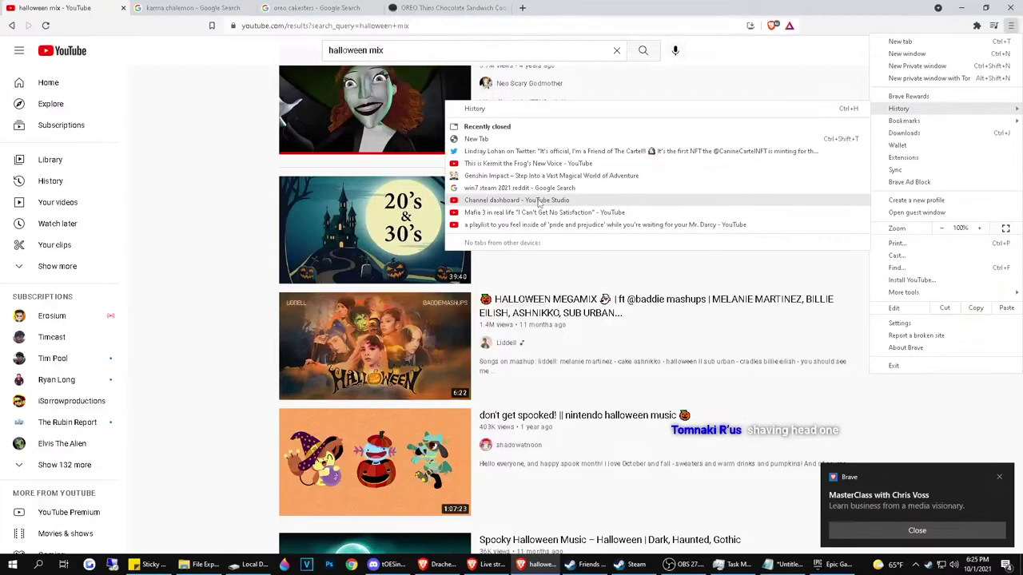
left_click(476, 138)
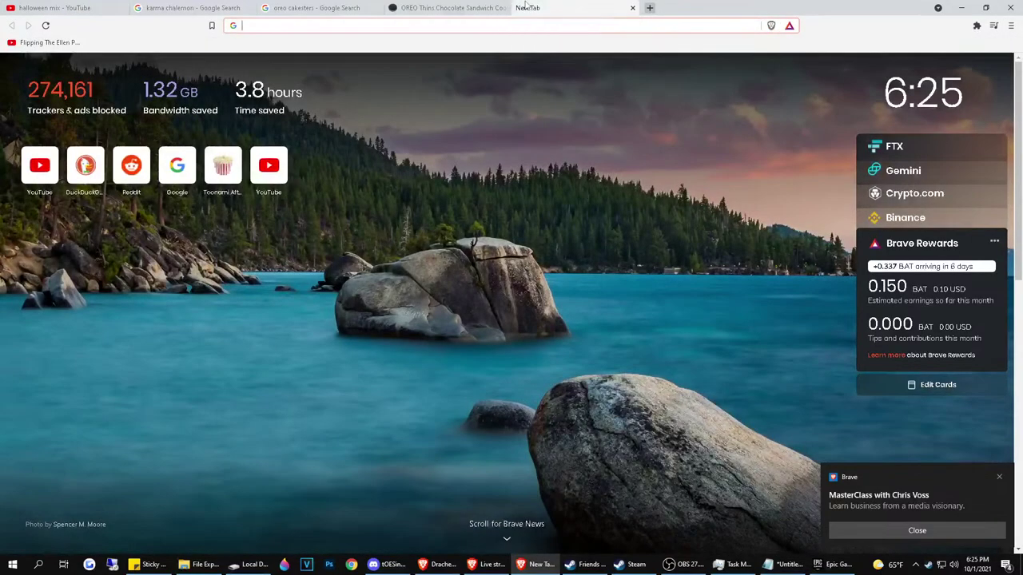
Search Google for "kermit voice", open the video "This is Kermit the Frog's New Voice" and pause it
type("kermit voice")
key("Return")
scroll(355, 155, "down", 5)
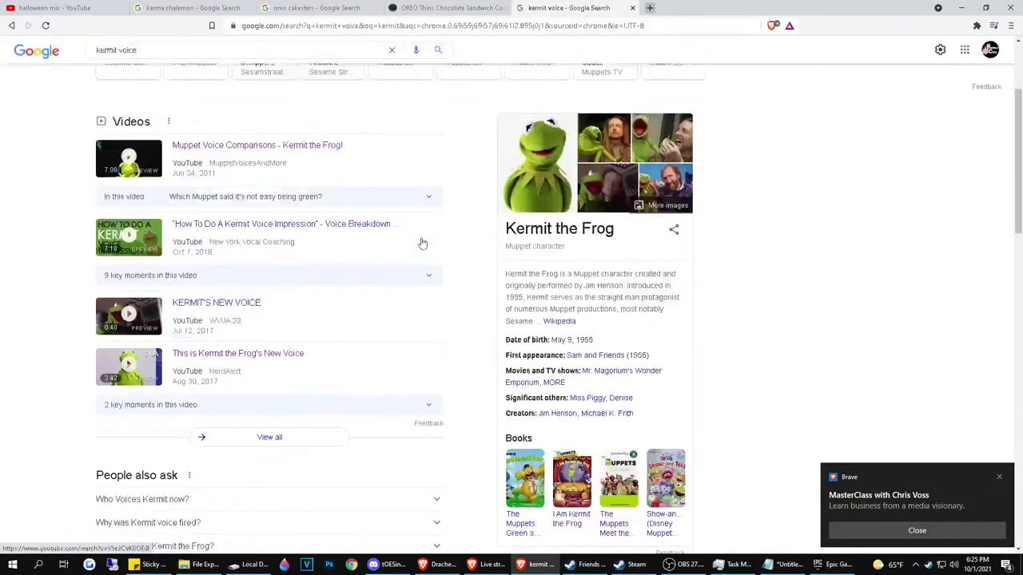
scroll(355, 155, "up", 2)
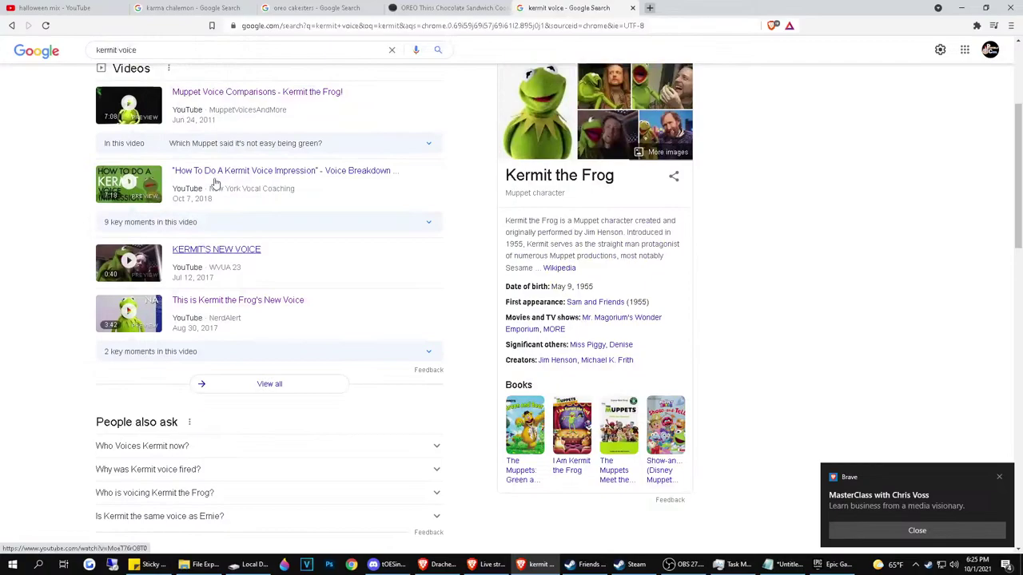
left_click(269, 106)
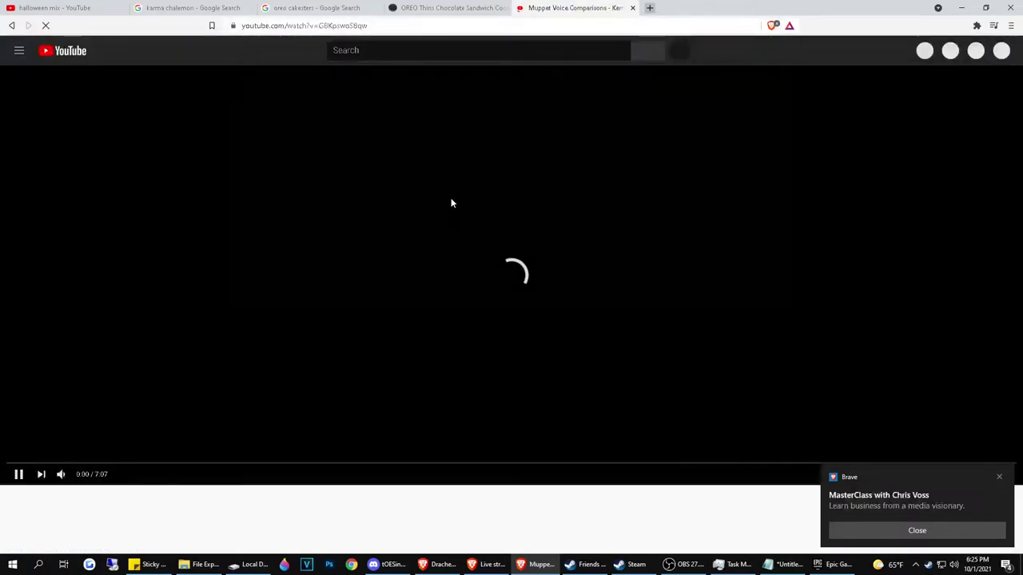
key("alt+Left")
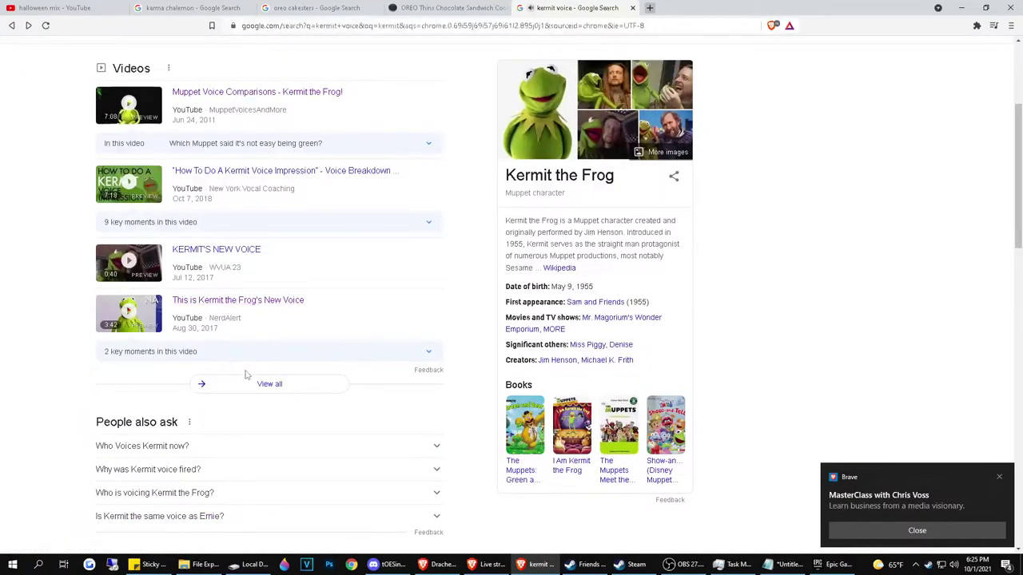
left_click(285, 315)
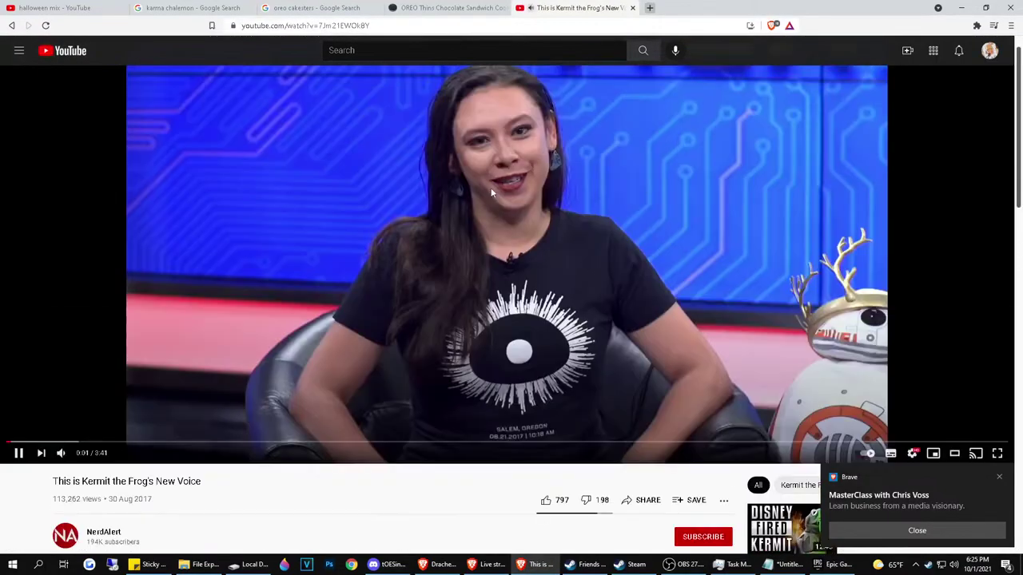
left_click(492, 193)
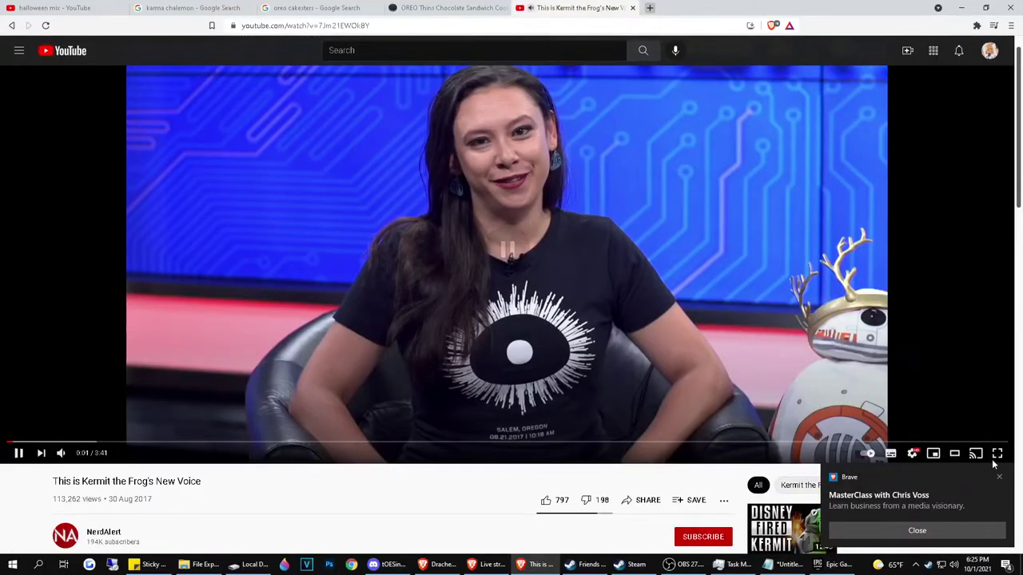
Expand and read the reply under the first comment on the Kermit video
scroll(409, 248, "down", 3)
scroll(408, 247, "down", 1)
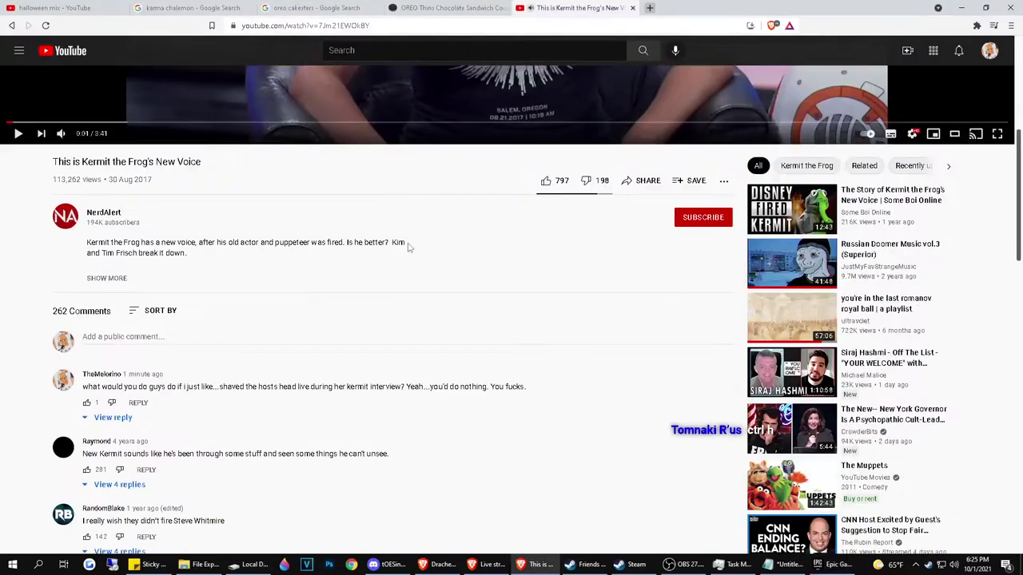
left_click(106, 417)
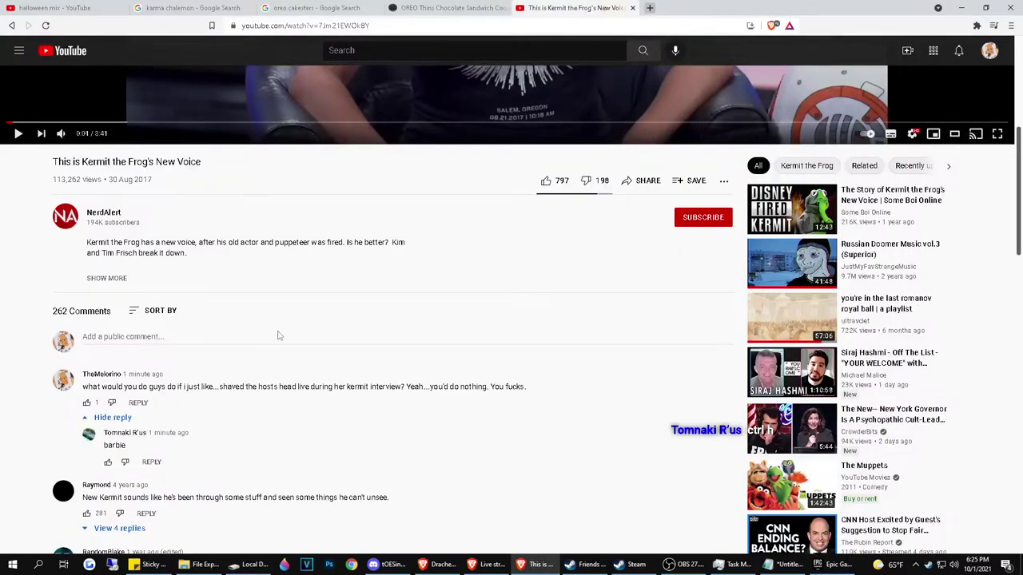
scroll(276, 328, "up", 5)
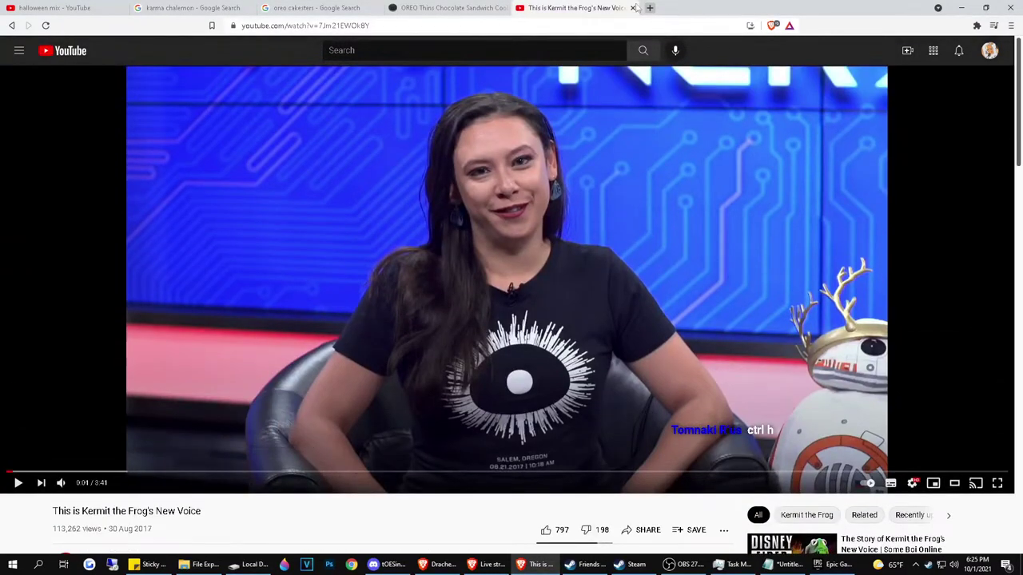
Close the Kermit video and halloween mix tabs and dismiss the Epic Games launcher
middle_click(584, 7)
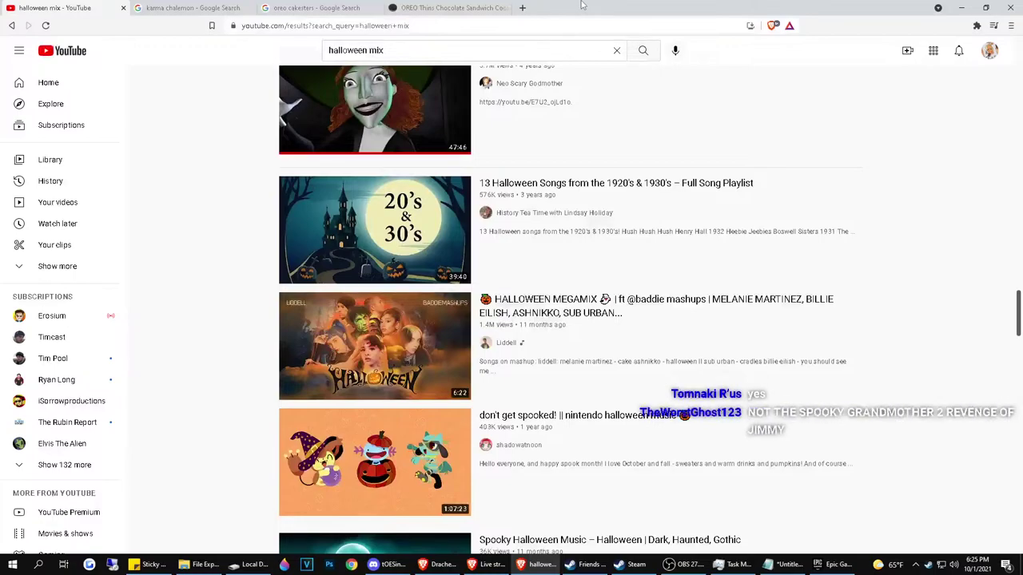
middle_click(87, 5)
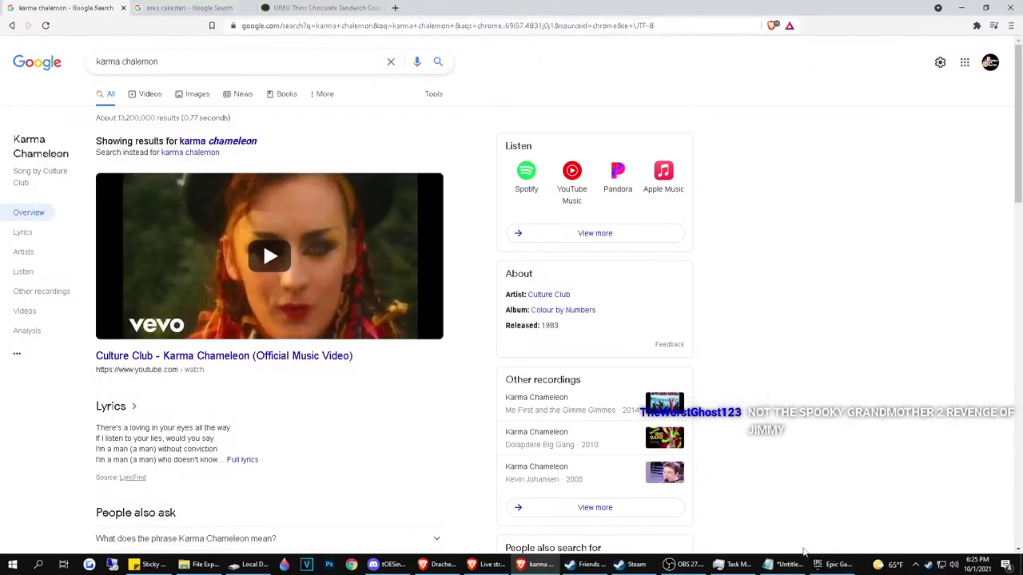
left_click(812, 557)
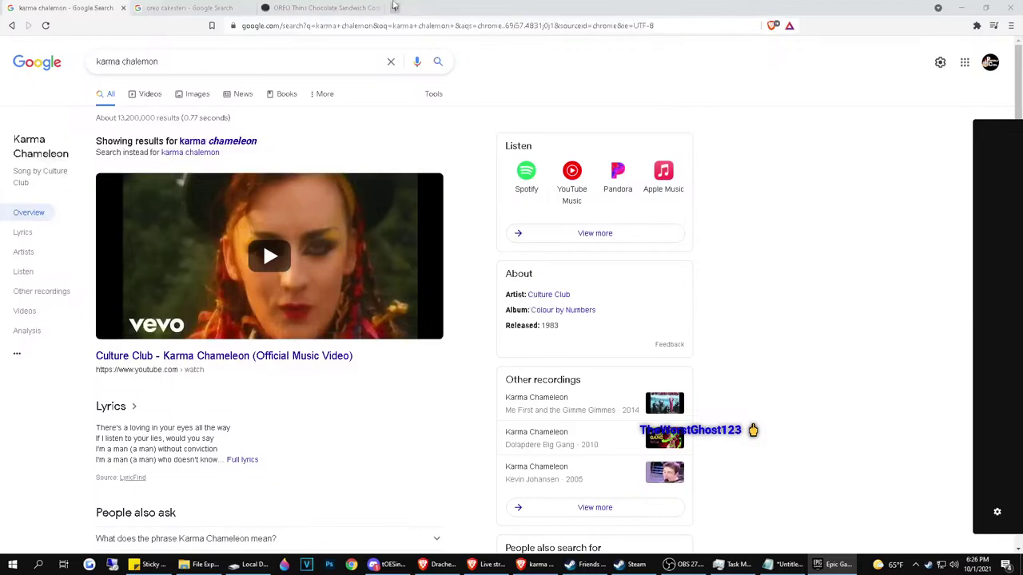
left_click(395, 7)
key("ctrl+w")
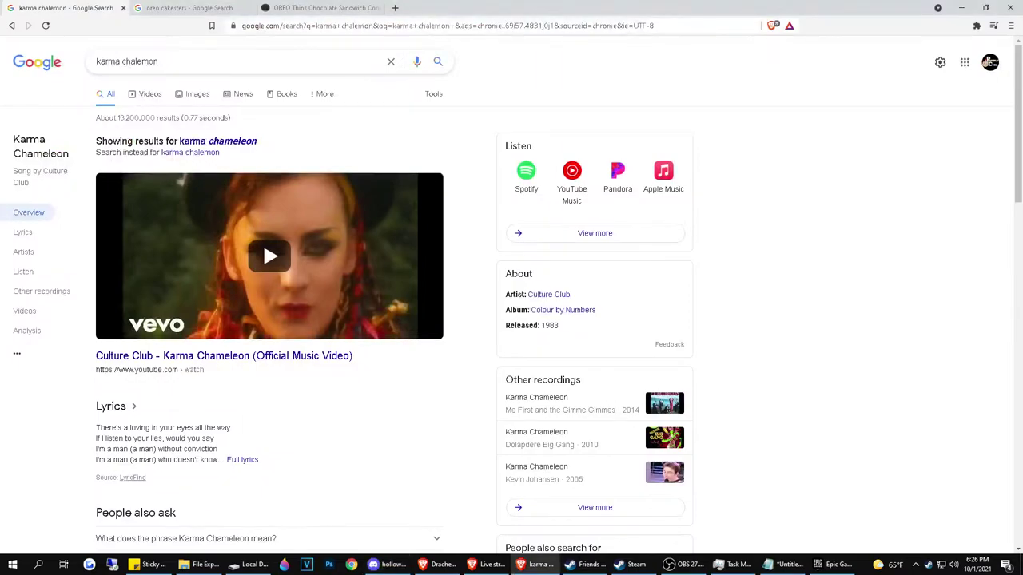
Launch Paint the Town Red through Steam and bring the game to the front
right_click(928, 565)
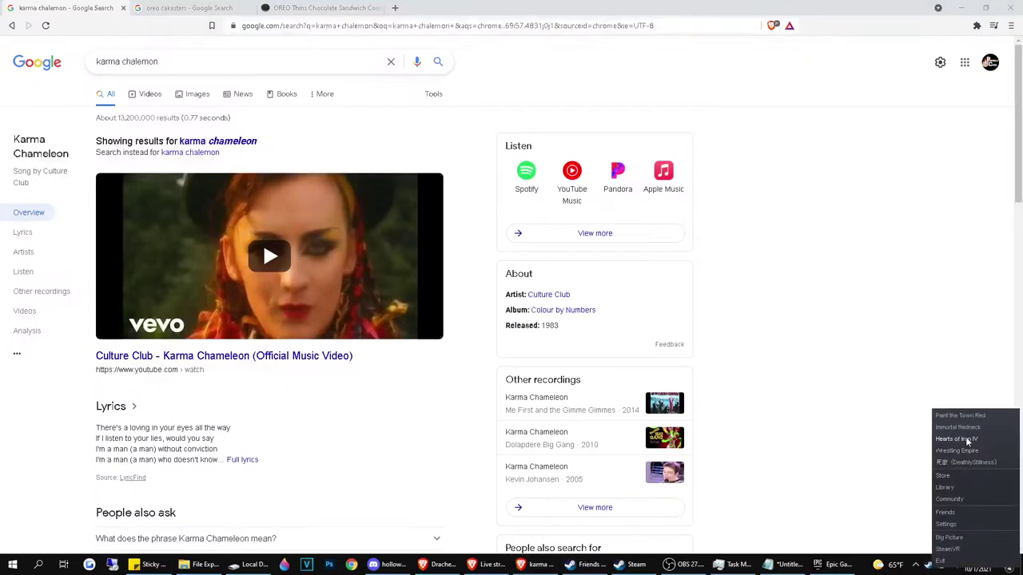
left_click(959, 415)
left_click(669, 565)
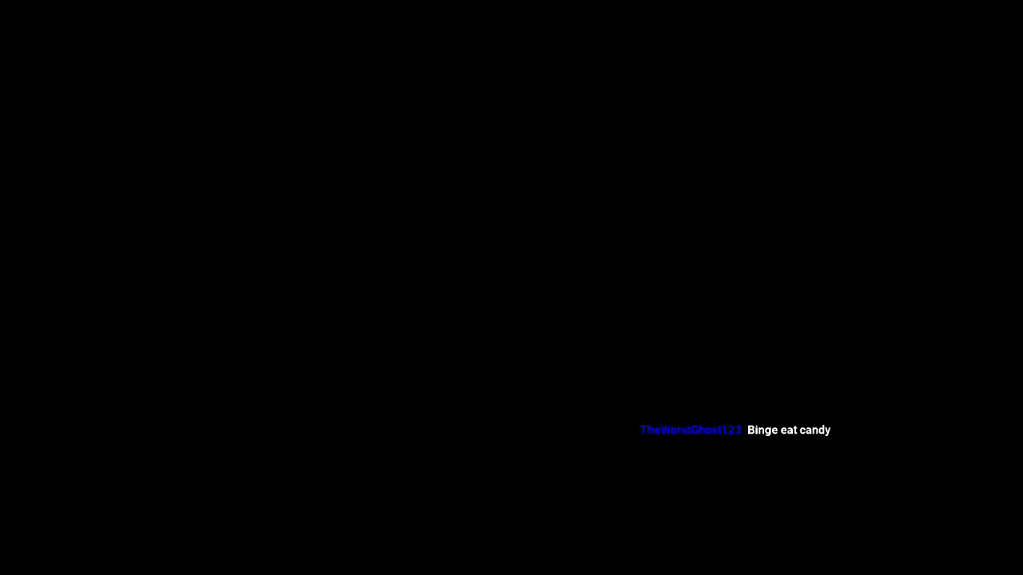
key("alt+Tab")
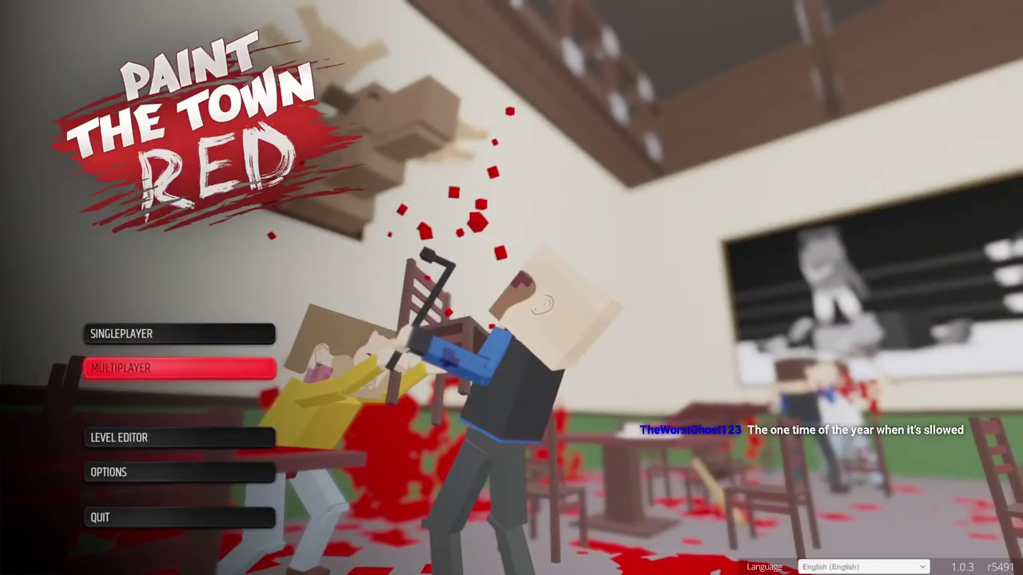
Set up a hosted coop multiplayer game with server type Visible to Friends and game mode User Level
left_click(179, 368)
left_click(633, 152)
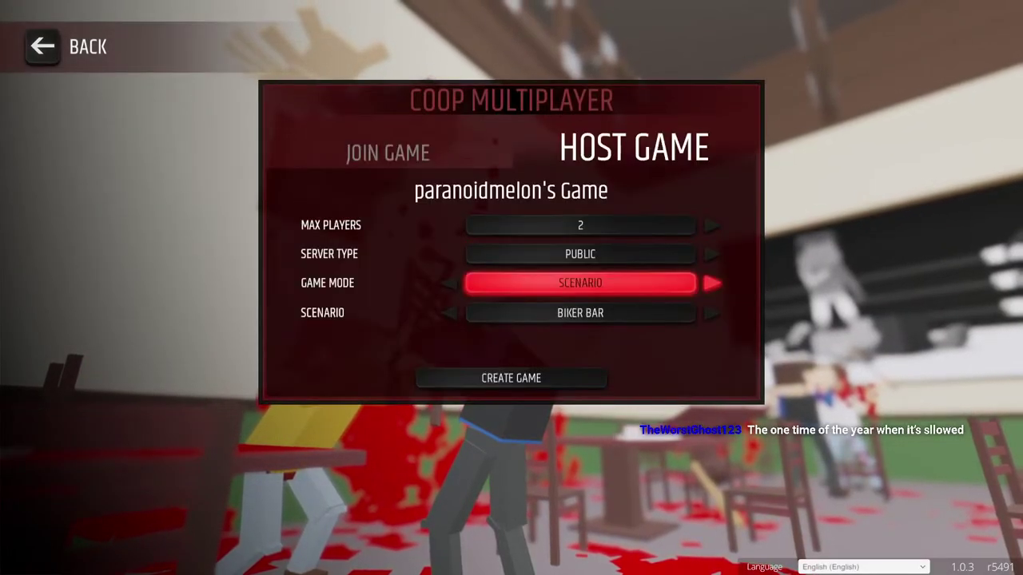
key("Up")
key("Right")
key("Down")
key("Down")
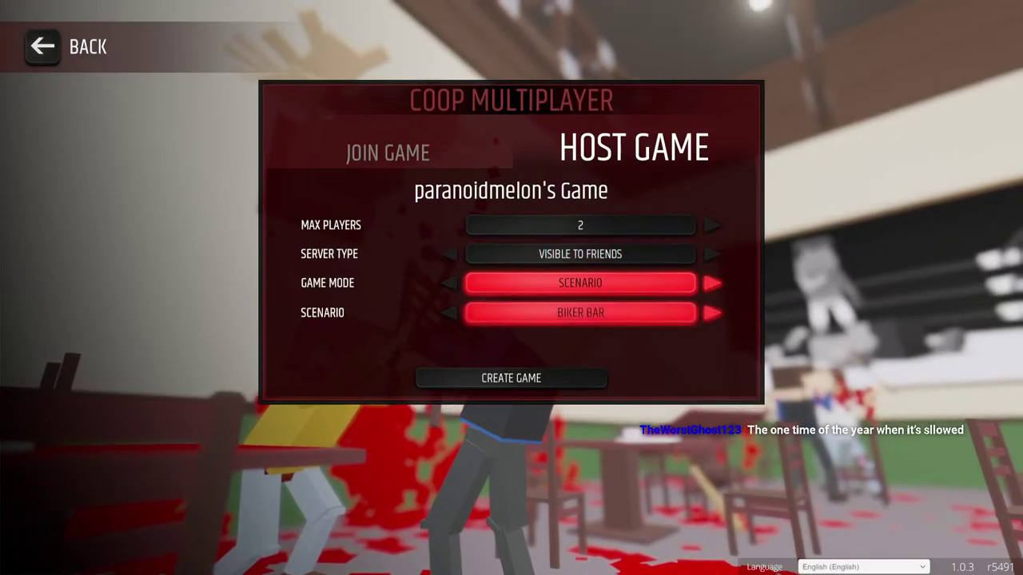
key("Up")
key("Right")
key("Right")
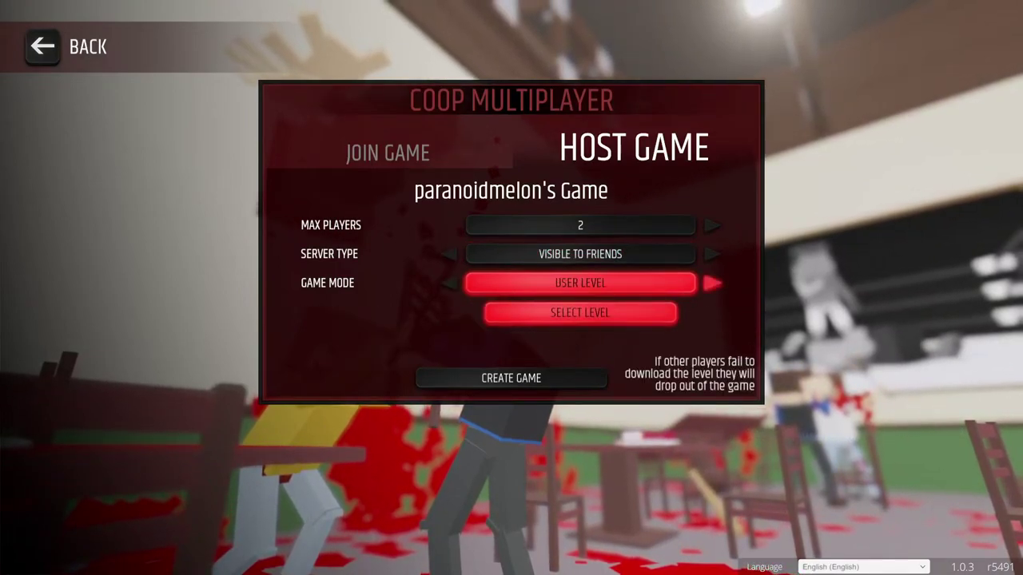
Look through the recently subscribed player-created levels and choose Friends House as the level to host
key("Down")
key("Return")
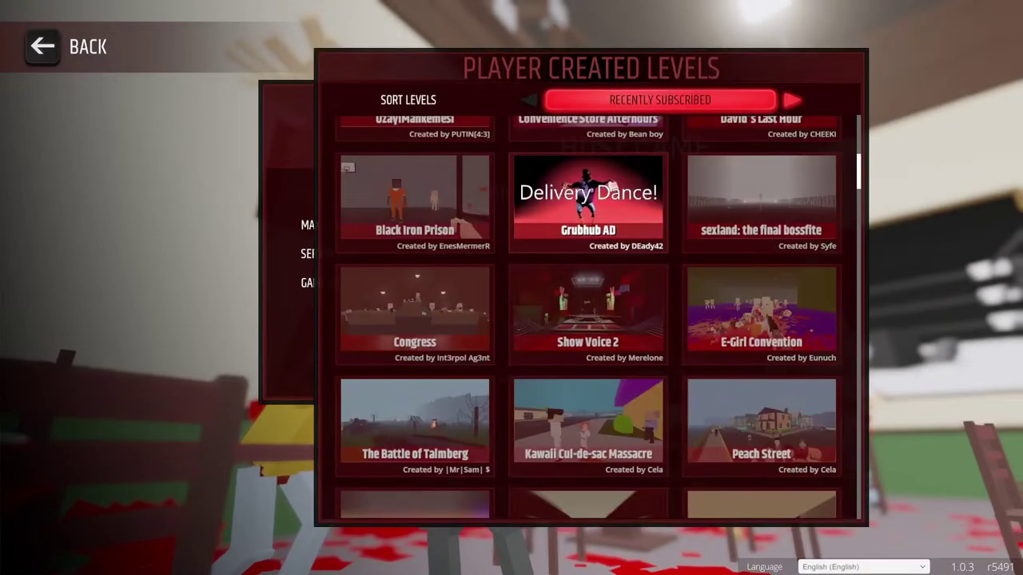
key("Down")
key("Down")
key("Down")
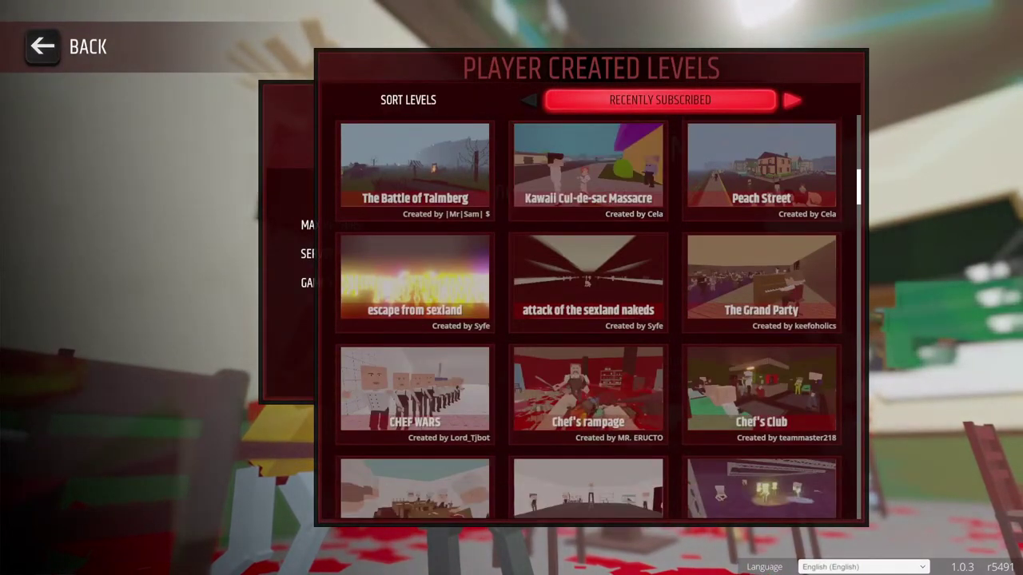
scroll(588, 228, "down", 20)
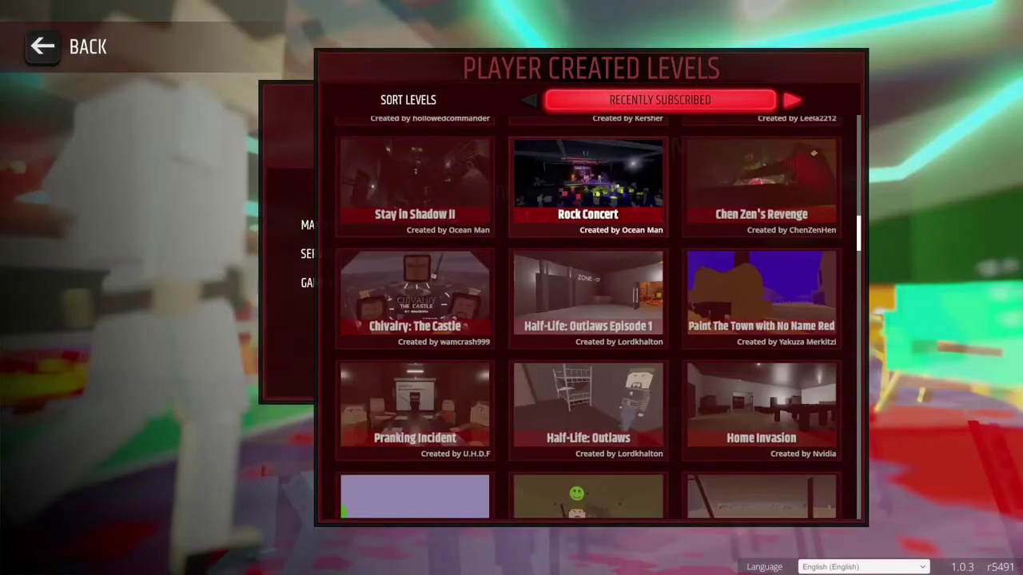
scroll(588, 228, "up", 3)
scroll(588, 228, "down", 4)
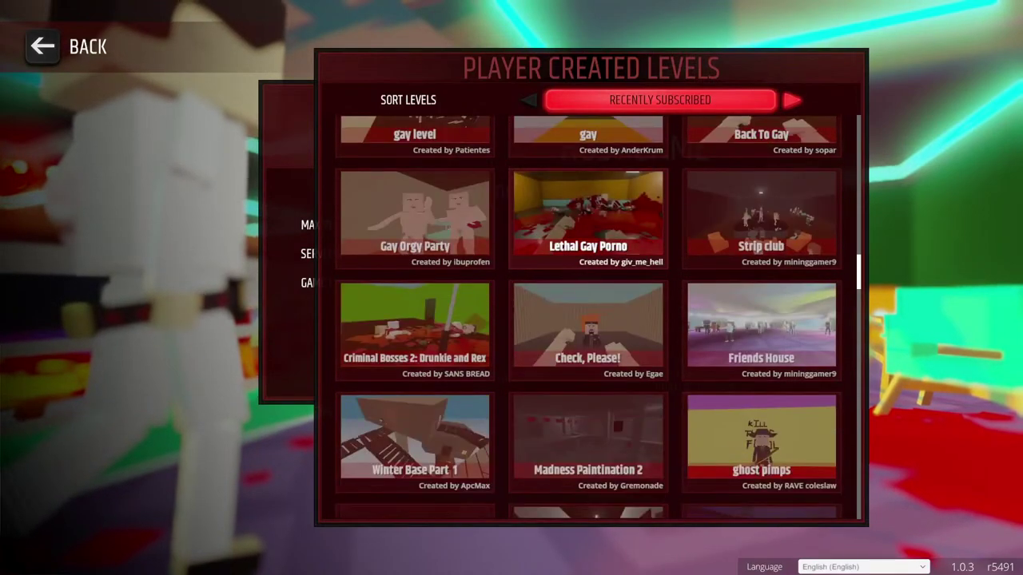
left_click(761, 234)
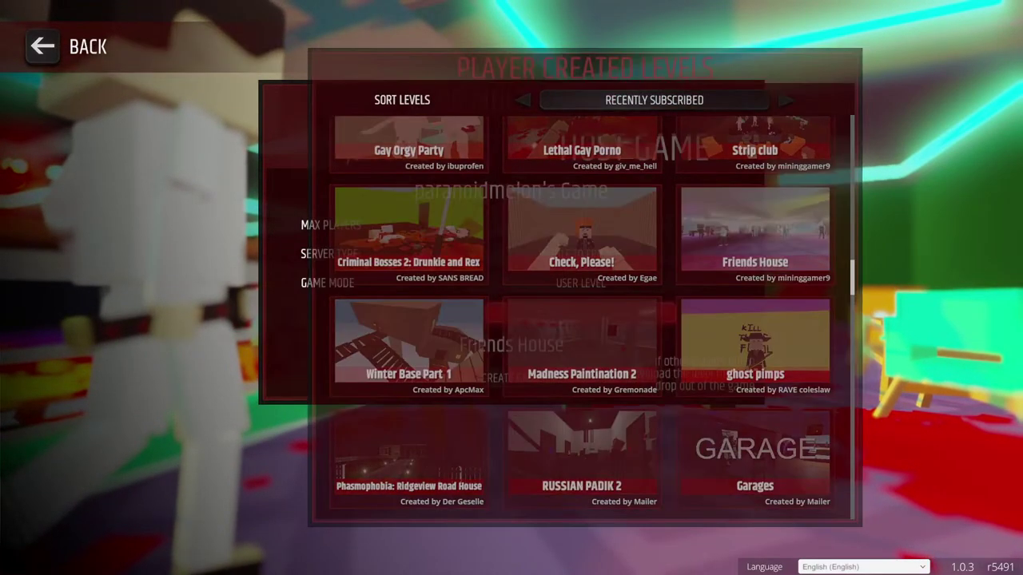
Create the coop game and start playing once the second player has joined the lobby
left_click(511, 378)
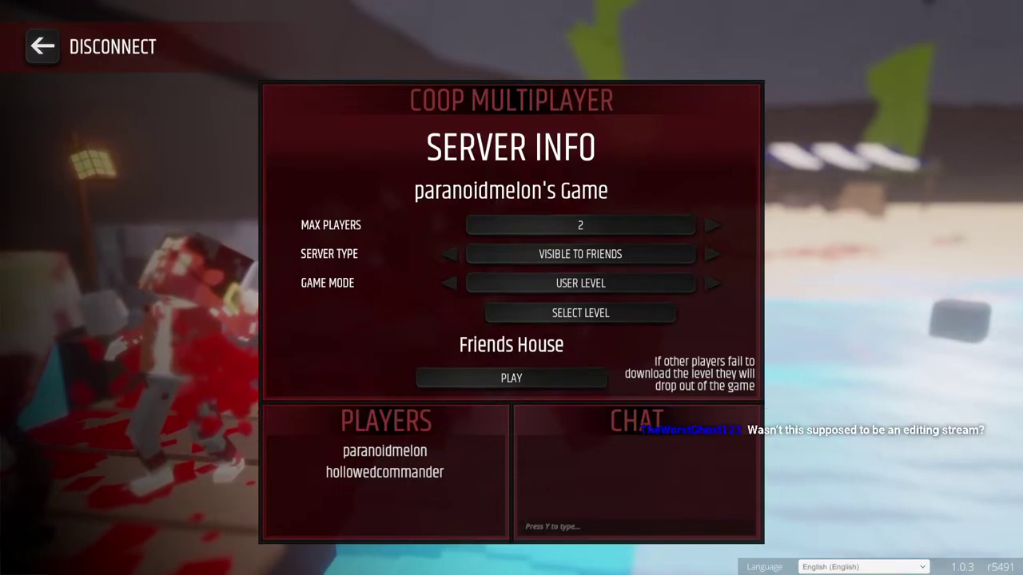
left_click(510, 377)
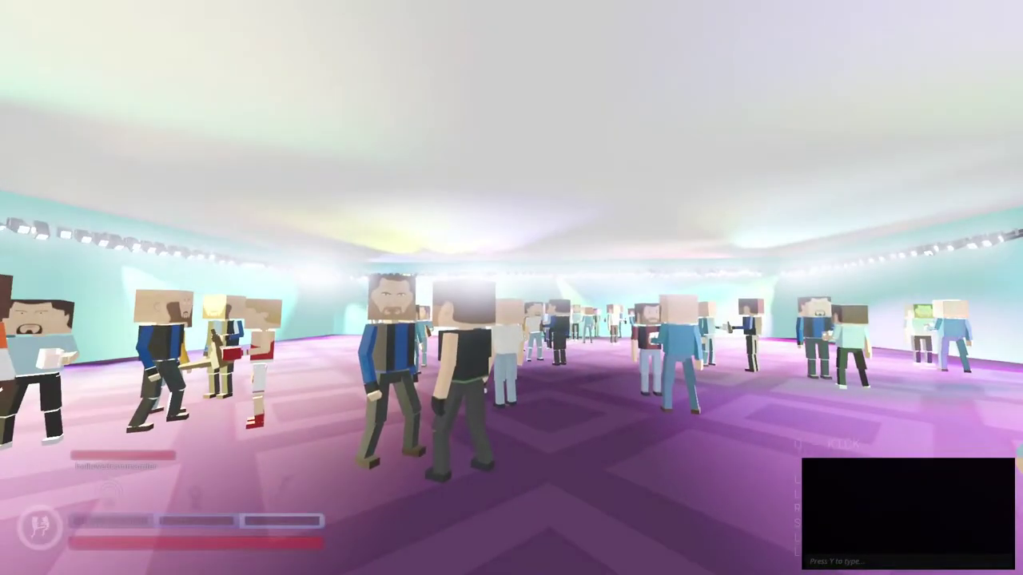
Walk across the purple-floored dance hall, go through its door into the yellow room and open the doors to the next room
key("w")
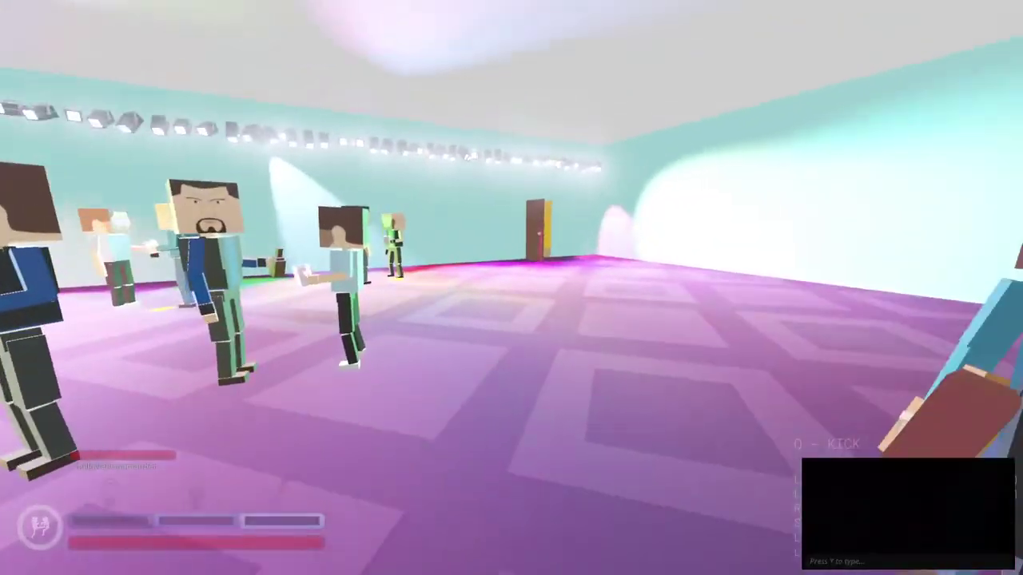
key("w")
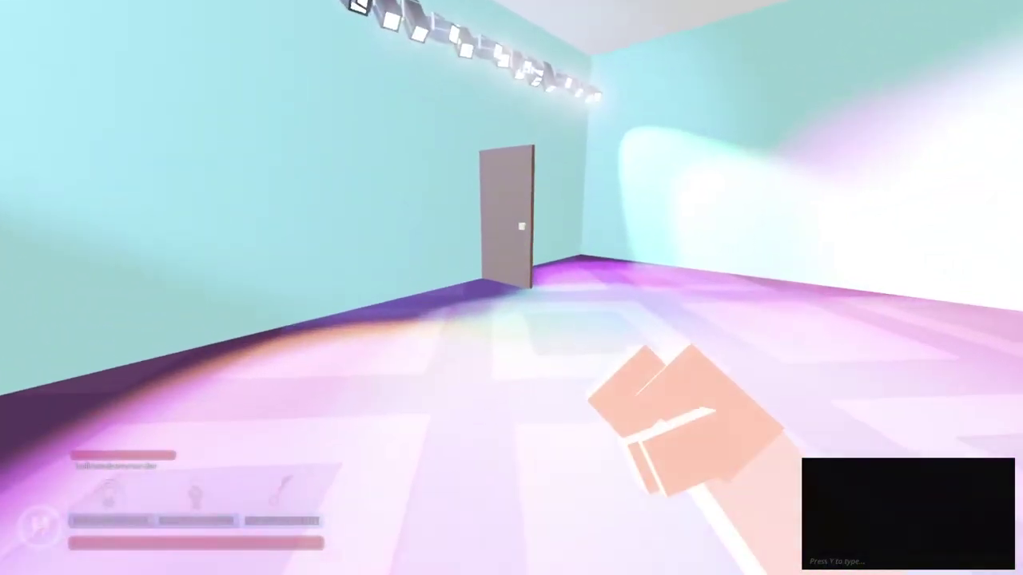
key("w")
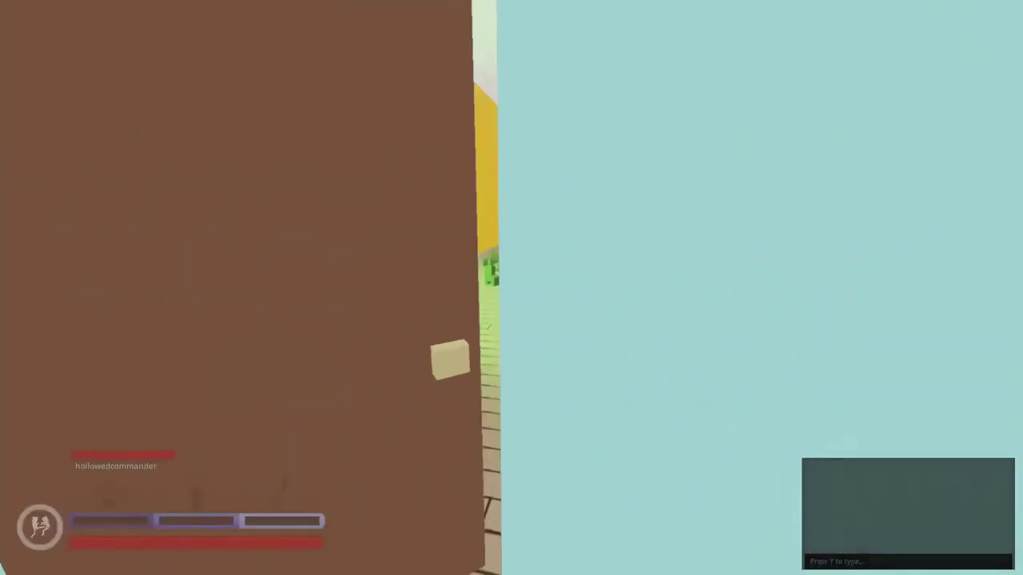
key("w")
key("e")
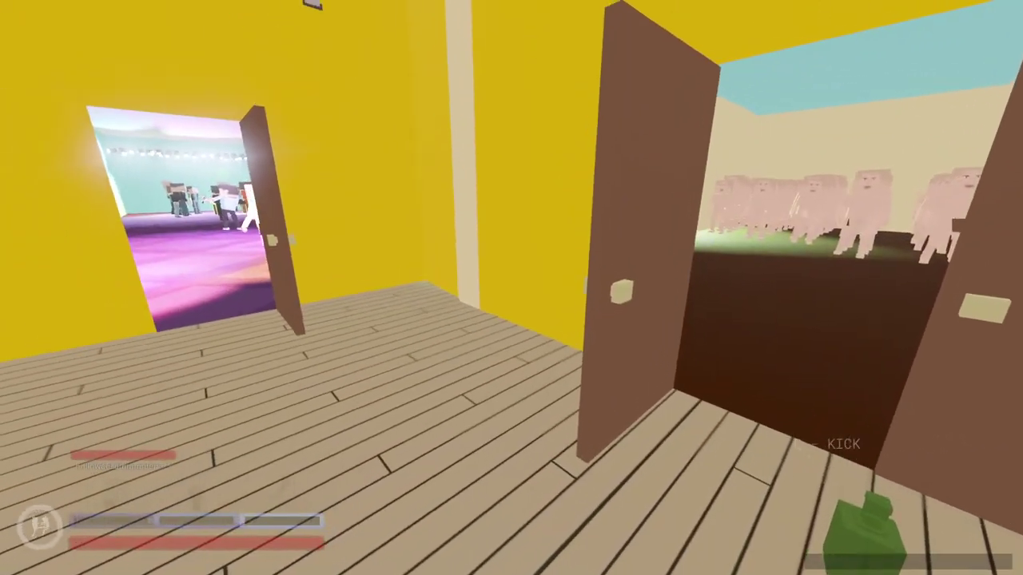
Back into the yellow room, pick up green bottles from the floor and throw them towards the dance hall door
key("Return")
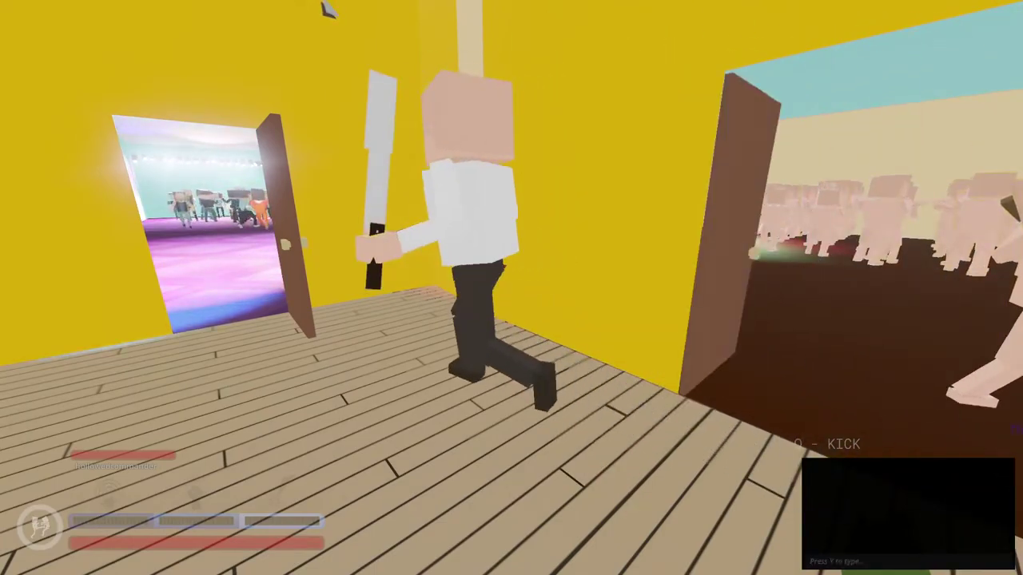
key("s")
key("e")
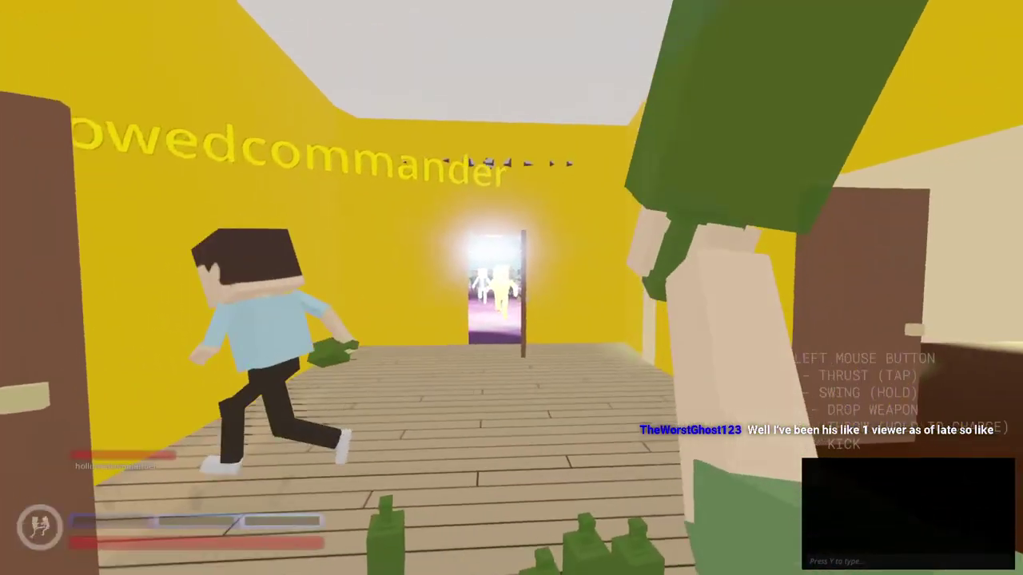
key("w")
key("f")
key("s")
key("e")
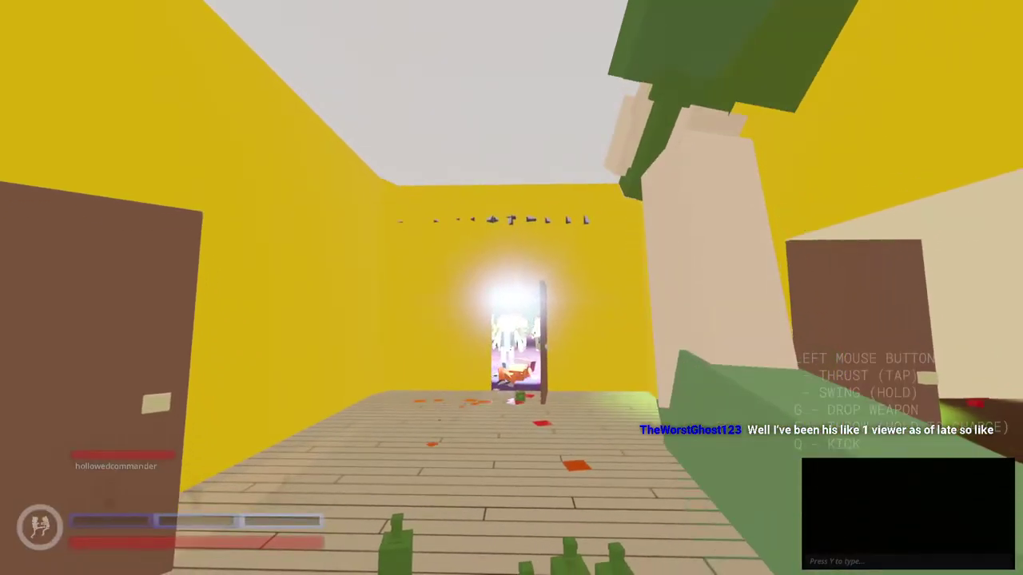
Keep grabbing bottles and throwing them one after another at the attackers coming in from the dance hall
key("f")
key("e")
key("f")
key("e")
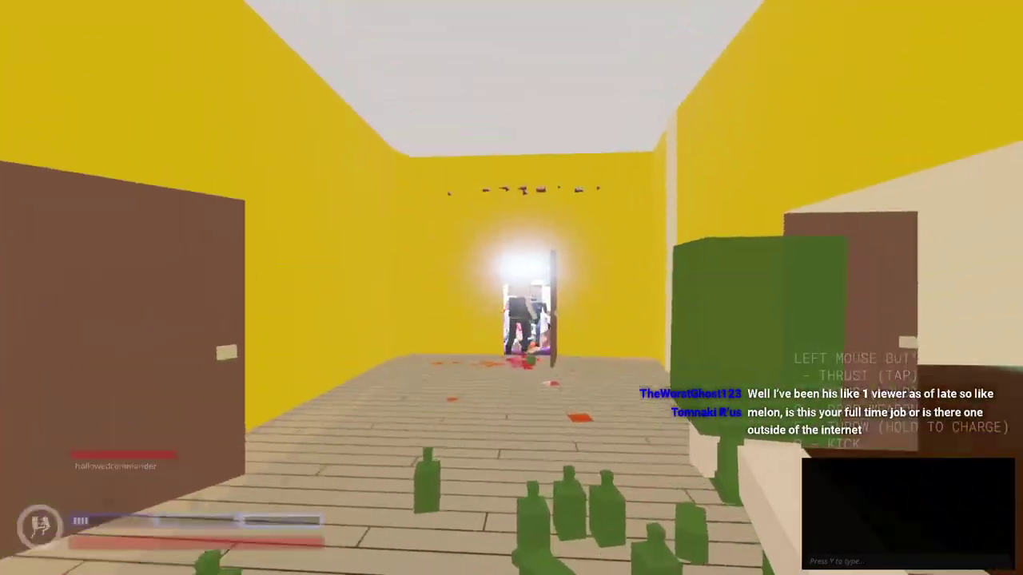
key("f")
key("e")
key("f")
key("e")
key("f")
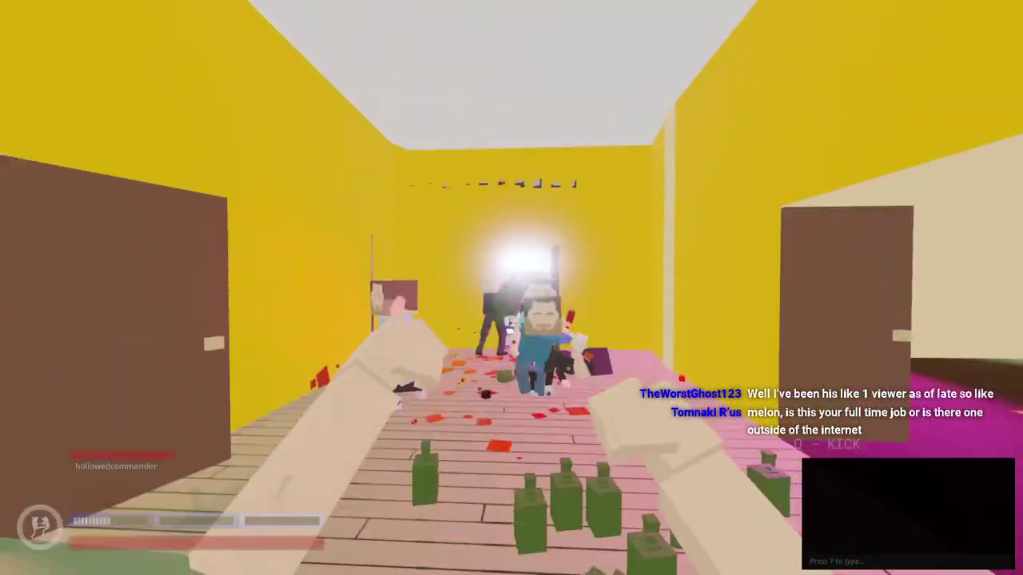
key("e")
key("f")
Retreat towards the back of the yellow room and hit the approaching attackers with more thrown bottles
key("s")
key("e")
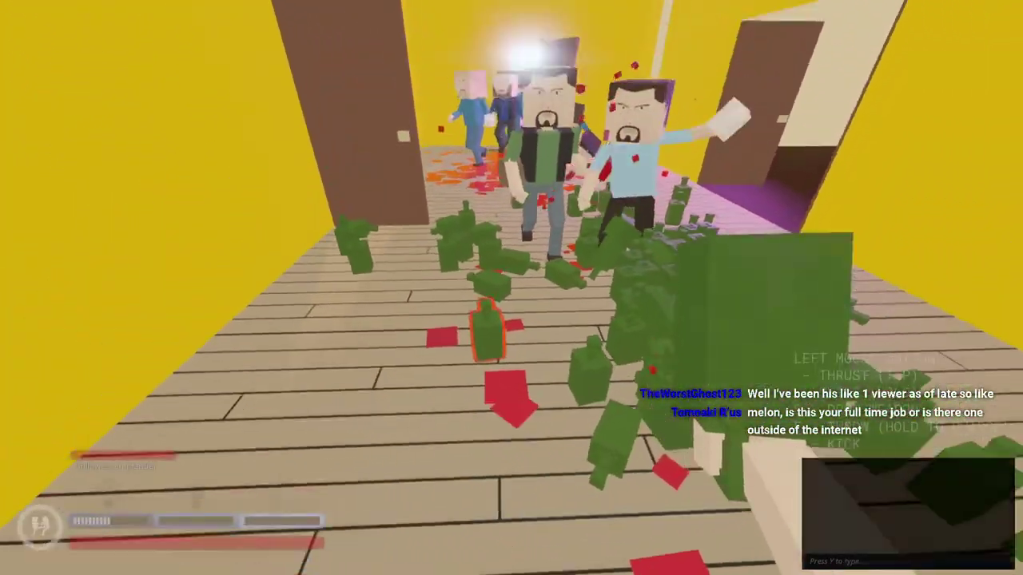
key("f")
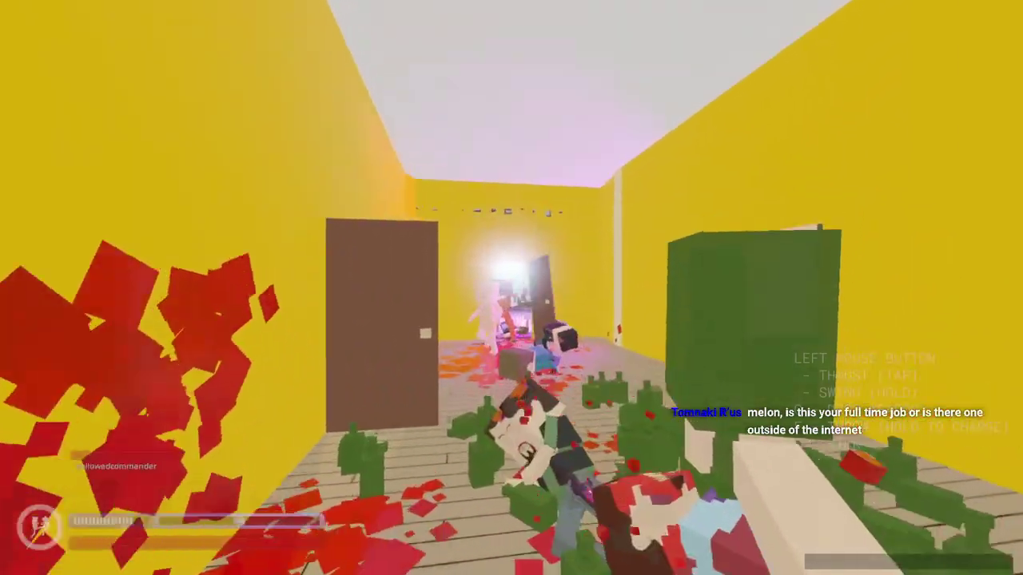
key("f")
key("e")
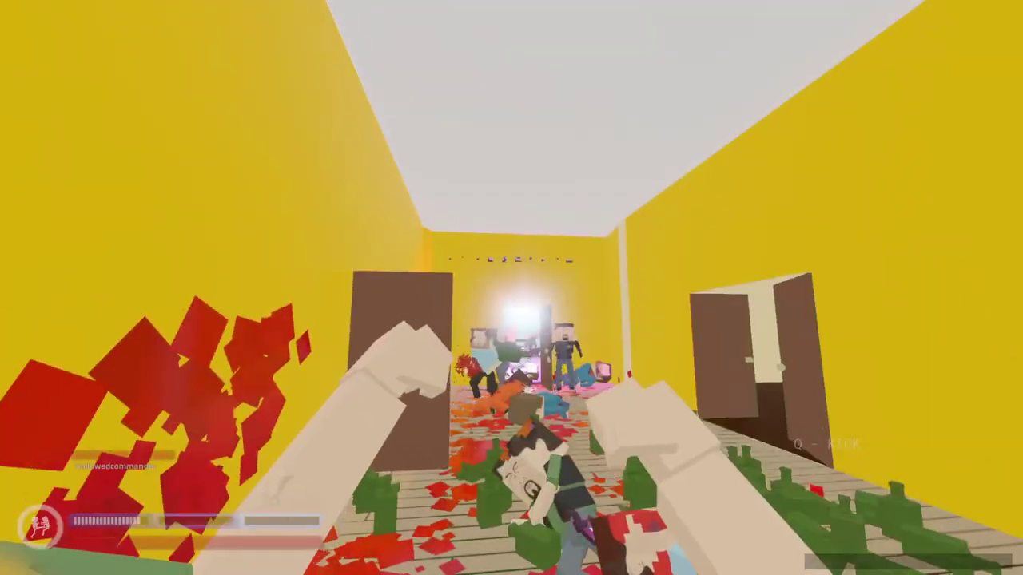
key("e")
key("f")
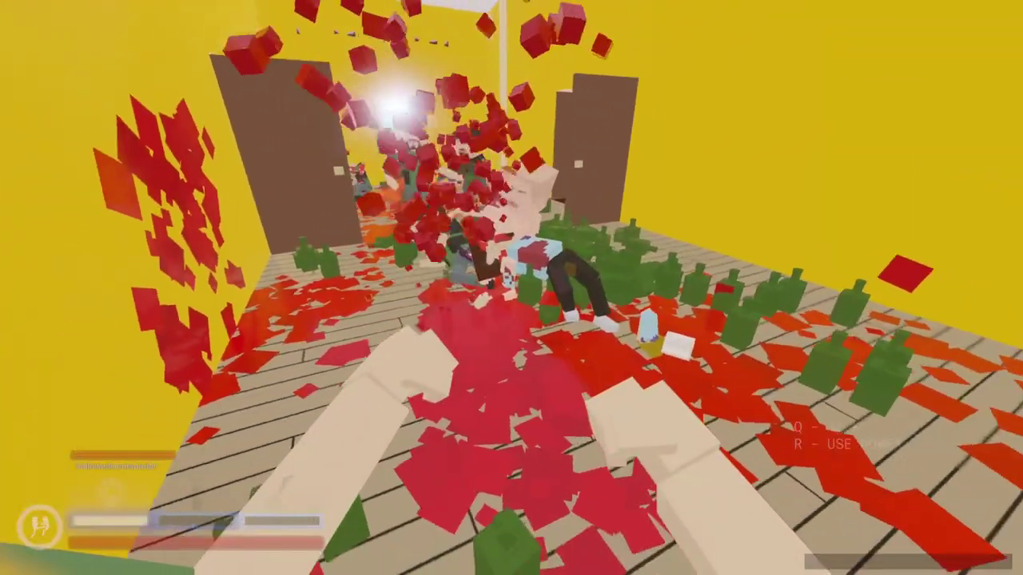
Run through the double doors into the dark-floored room, throw a bottle at the pursuers and kick the nearest one
key("w")
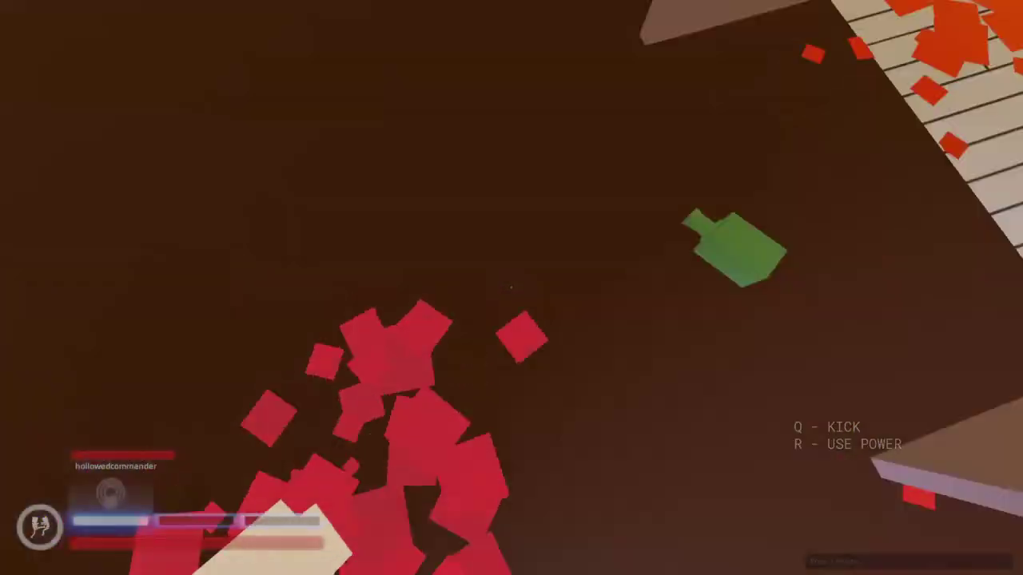
key("e")
key("f")
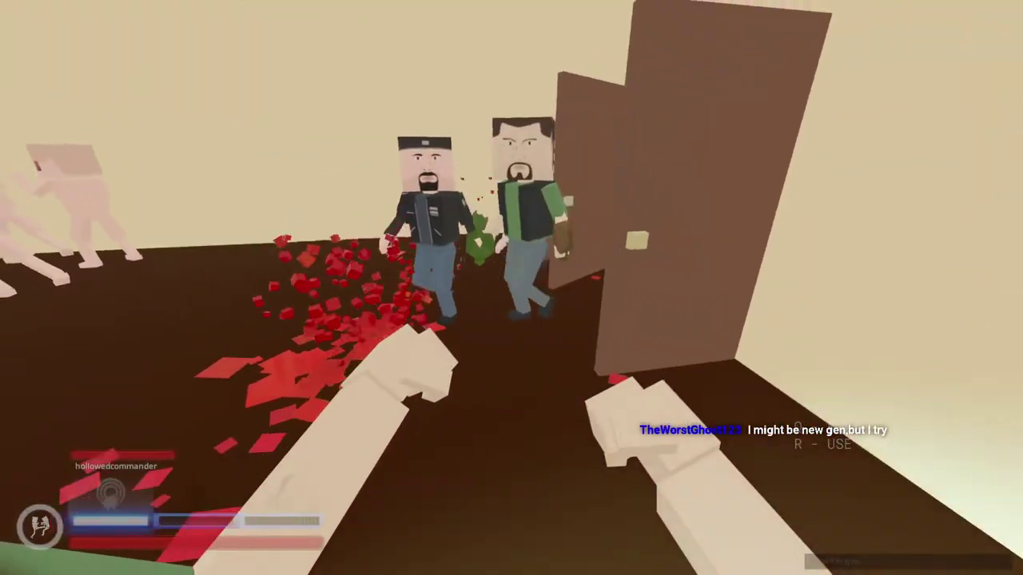
key("w")
key("q")
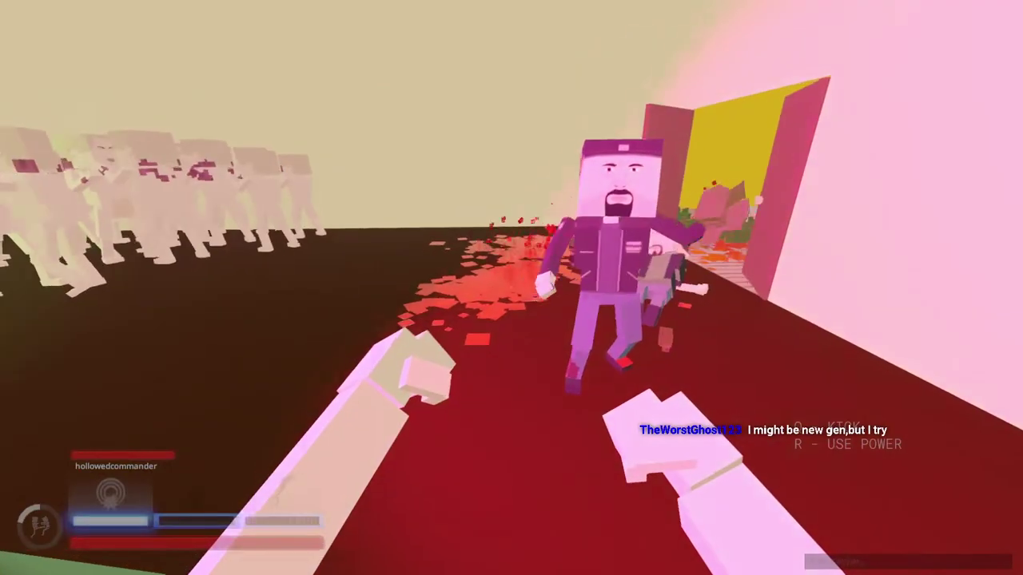
Dodge around the pursuers in the dark-floored room and run back through the double doors into the yellow room
key("w")
key("s")
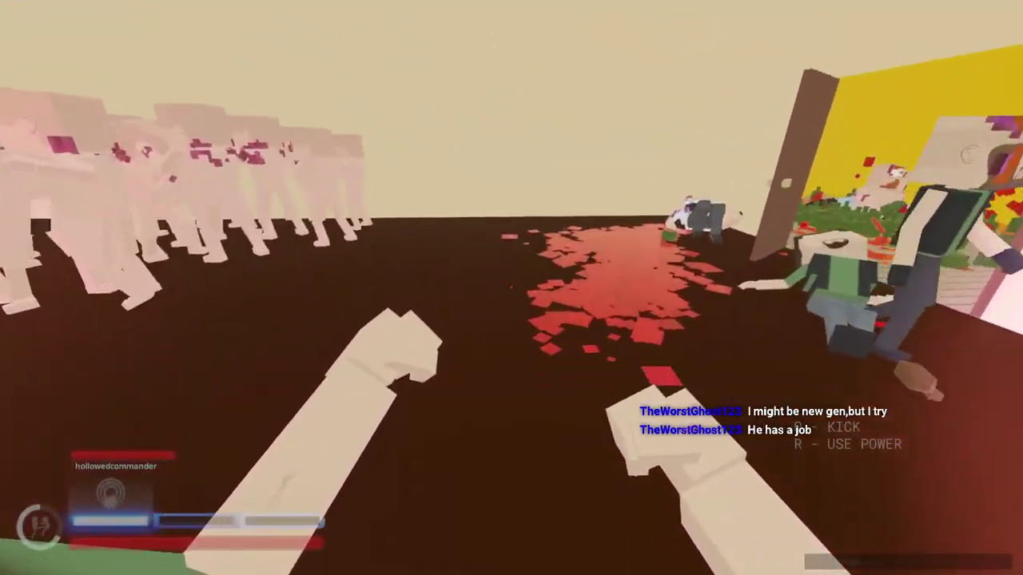
key("w")
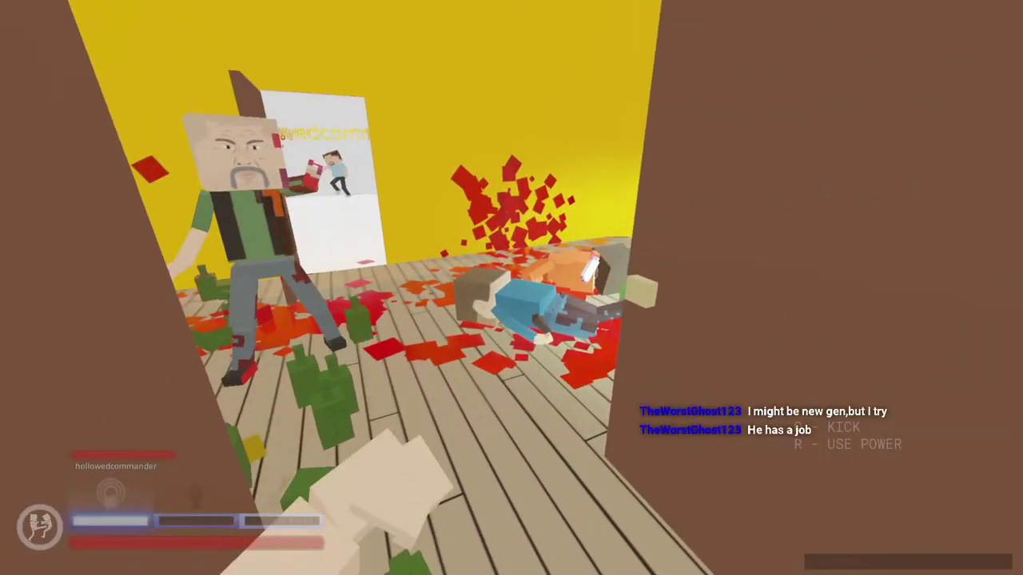
key("w")
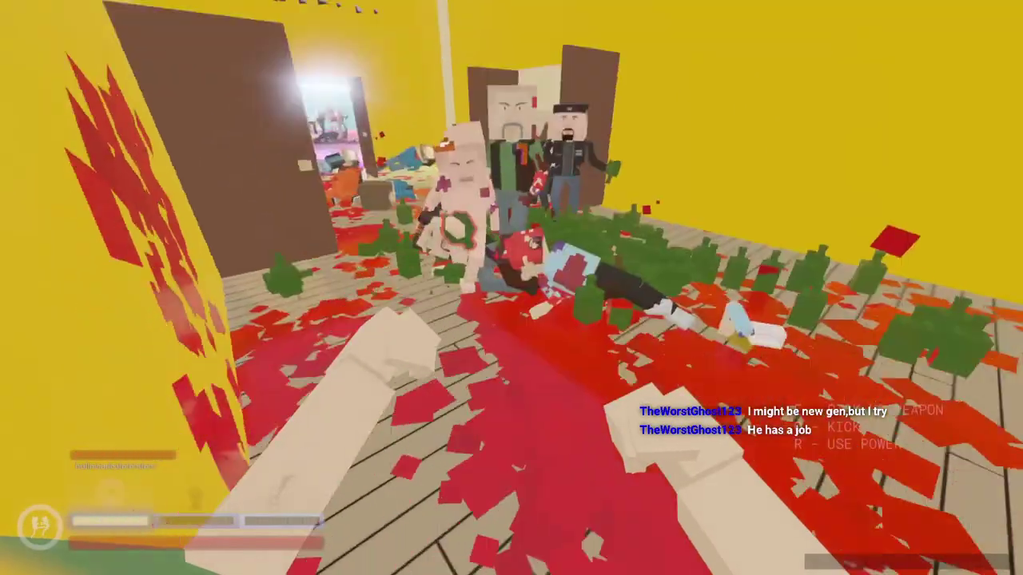
Fight the attackers at the back of the yellow room by striking with green bottles and throwing them
key("e")
left_click(512, 288)
key("e")
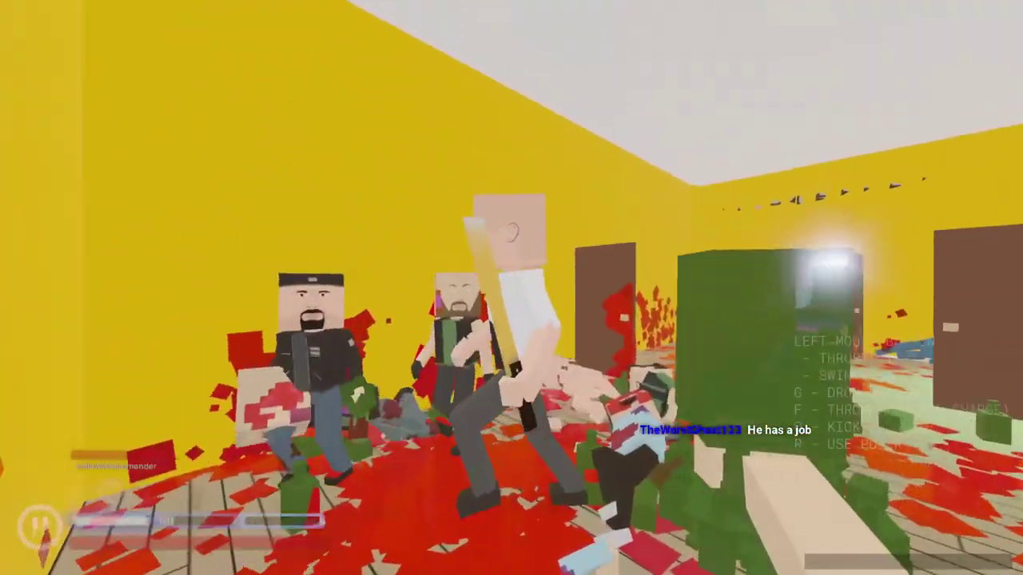
key("f")
key("e")
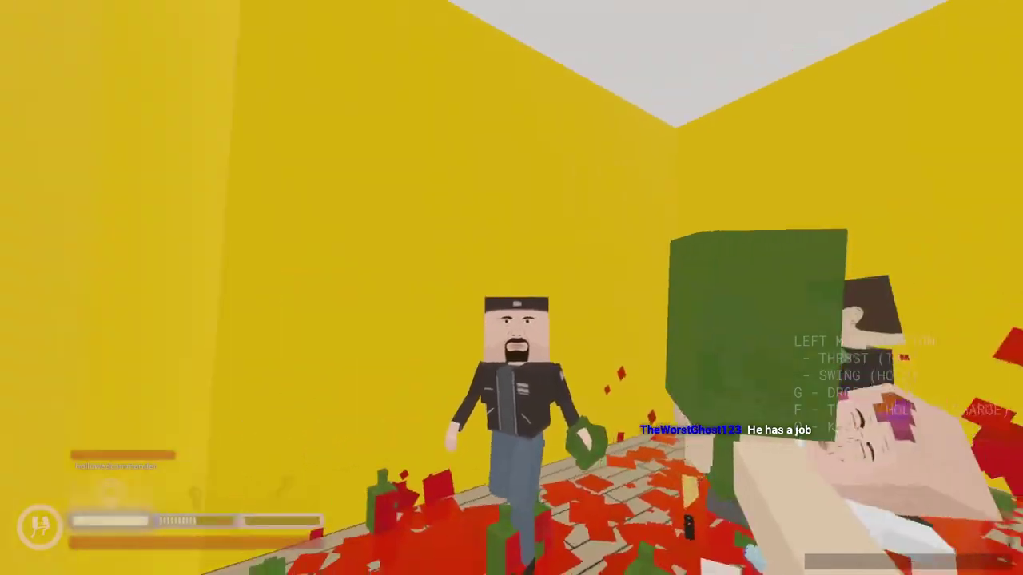
left_click(512, 288)
left_click(511, 288)
key("e")
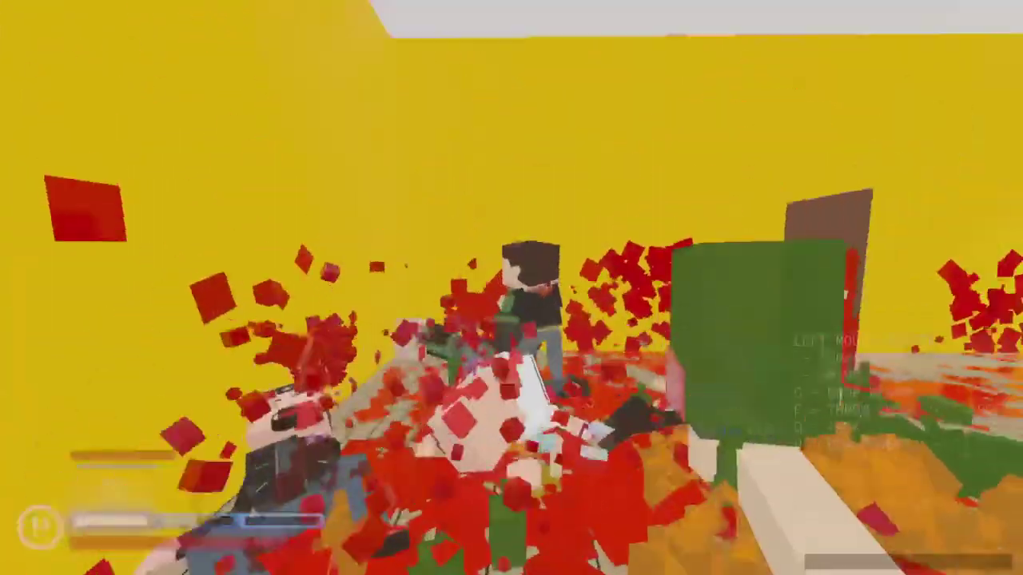
left_click(512, 288)
key("e")
key("w")
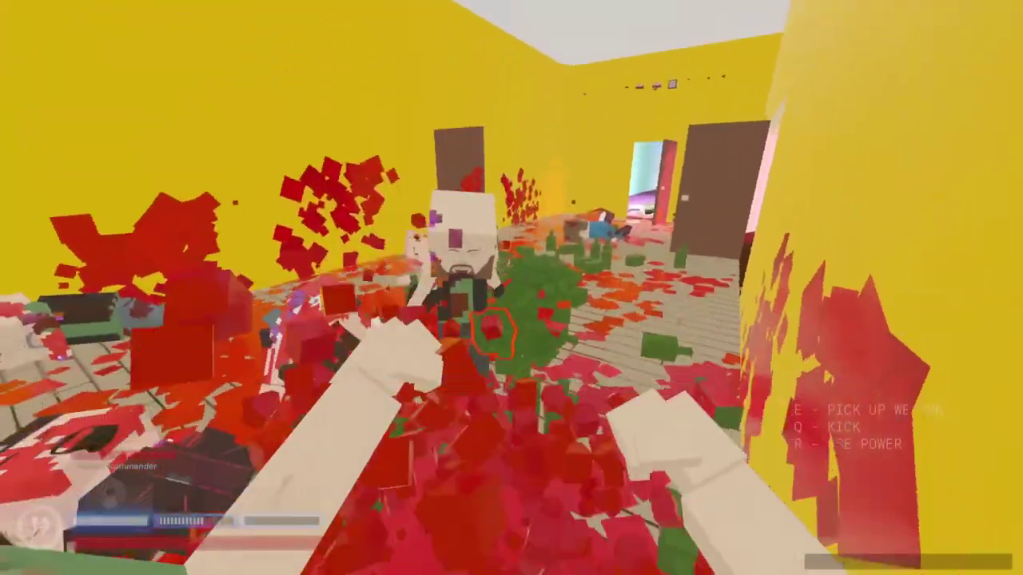
Lure the attackers into the dark-floored room, kick the man in the black cap and head back to the doorway
key("w")
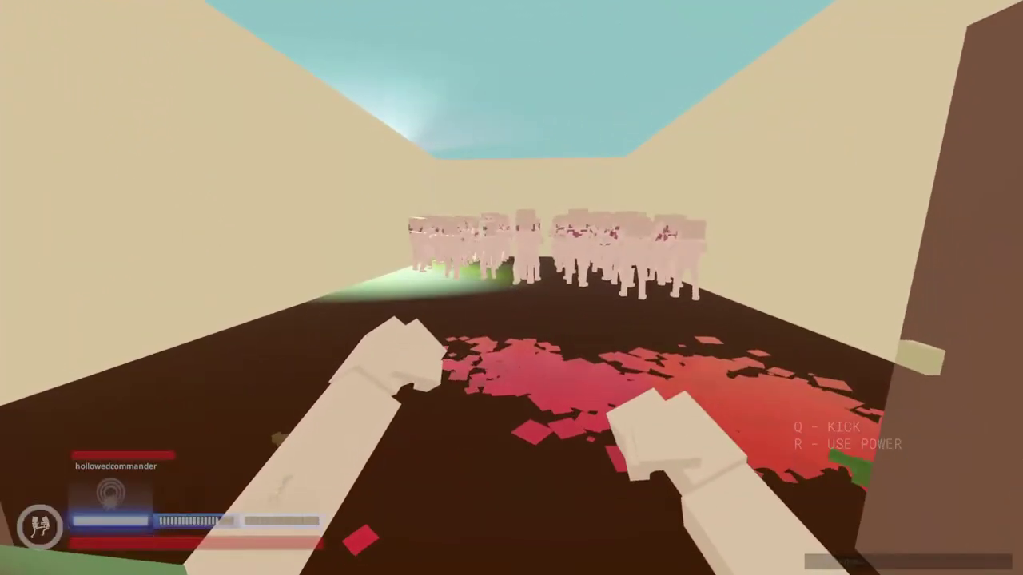
key("s")
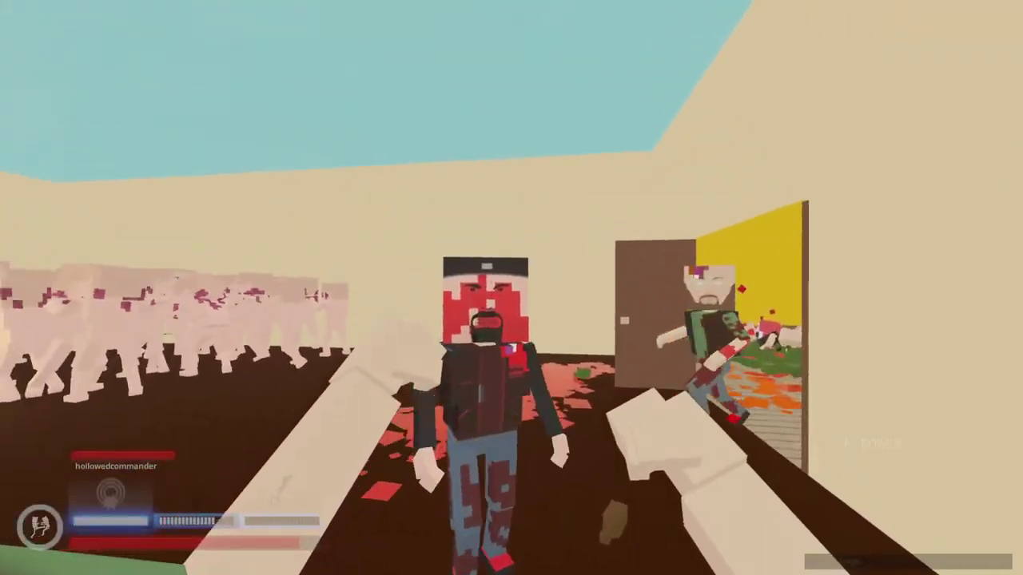
key("q")
key("w")
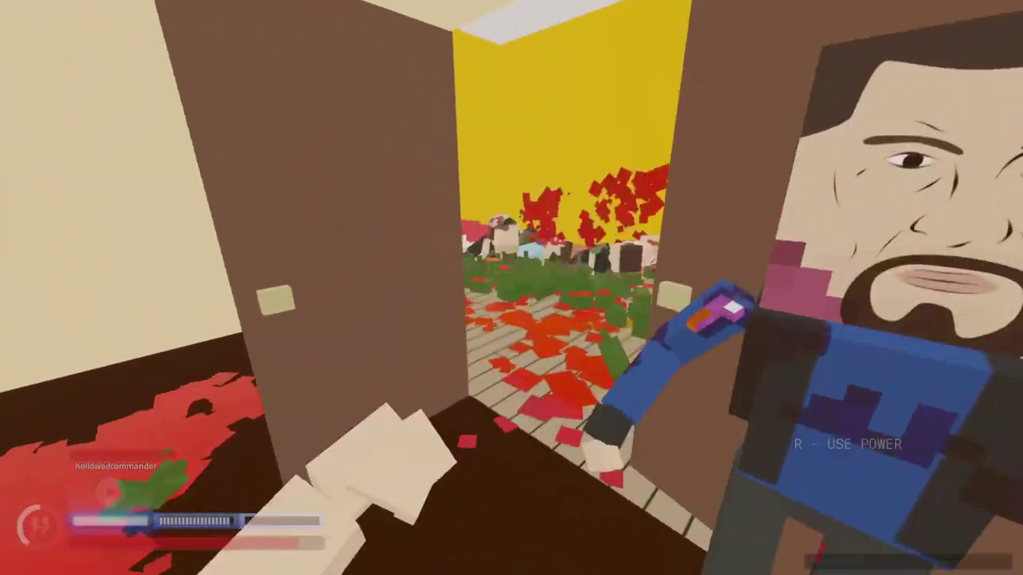
Return to the yellow room and throw bottles at the attackers in blue shirts while backing away
key("e")
key("f")
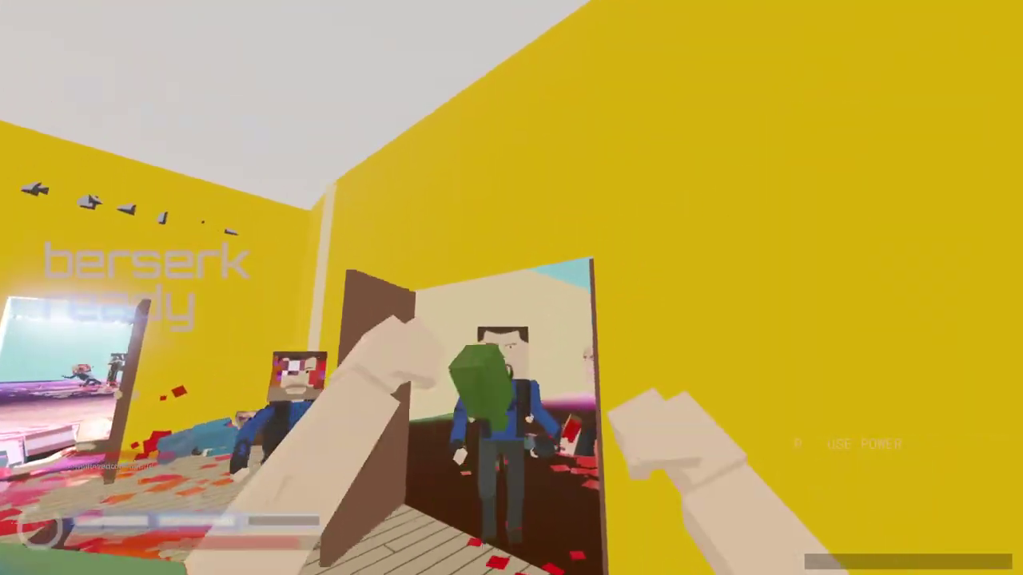
key("s")
key("e")
key("f")
key("e")
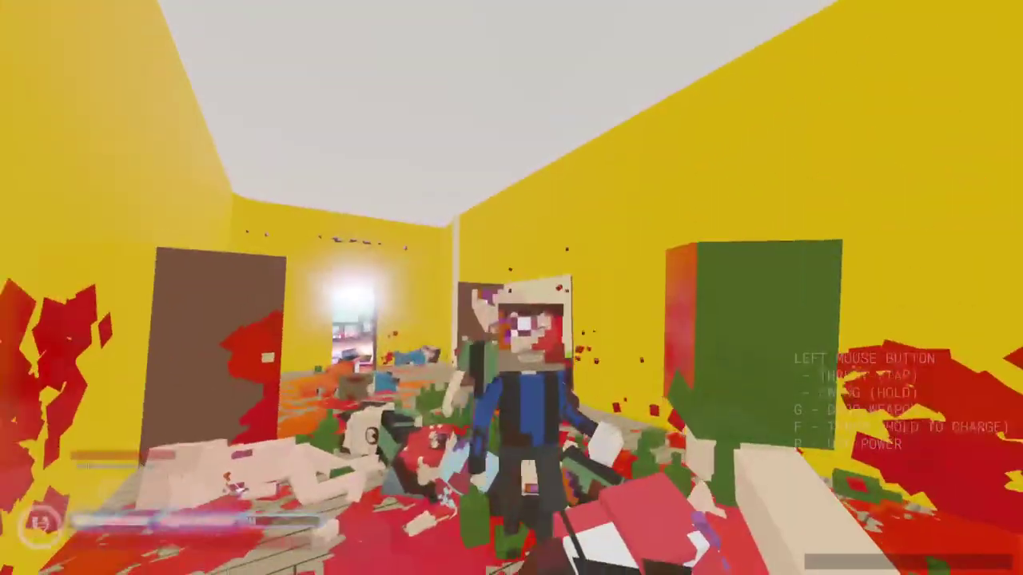
key("f")
Move through the fallen bodies in the yellow room, throwing more bottles at the remaining attackers
key("w")
key("e")
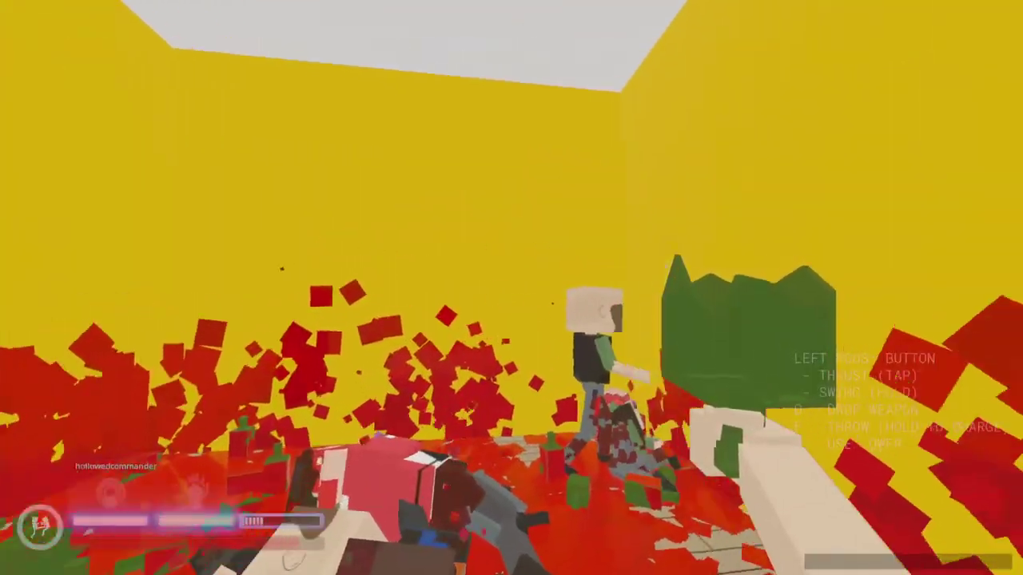
key("f")
key("e")
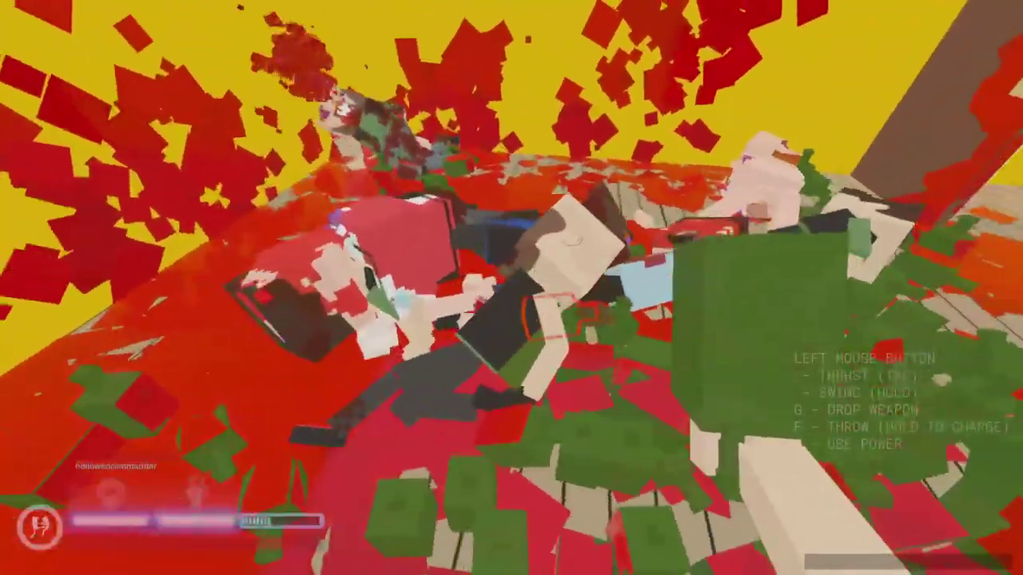
key("f")
key("w")
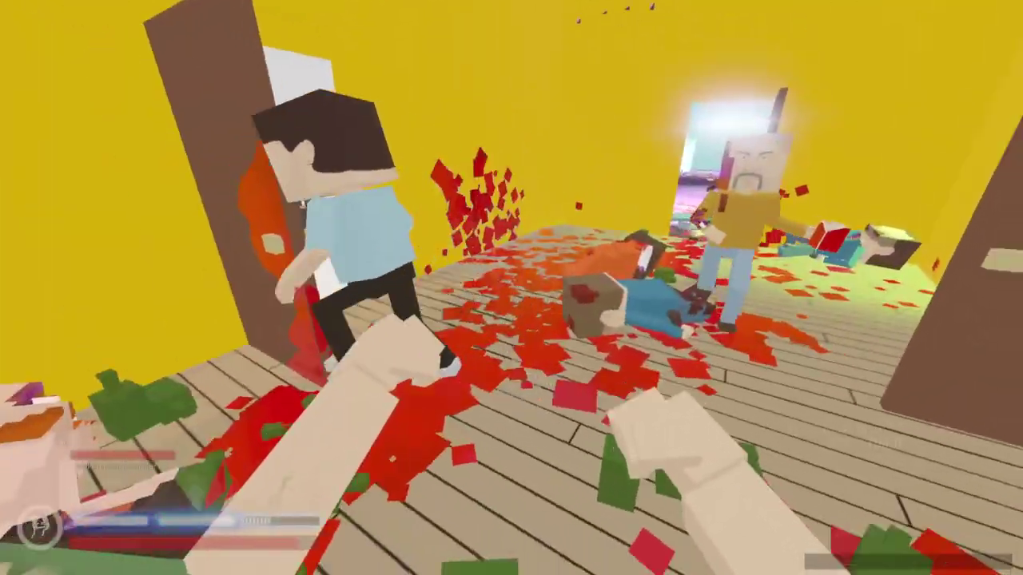
Back away from the new attackers, picking up weapons off the blood-covered floor and throwing them at the group
key("e")
key("f")
key("s")
key("e")
key("f")
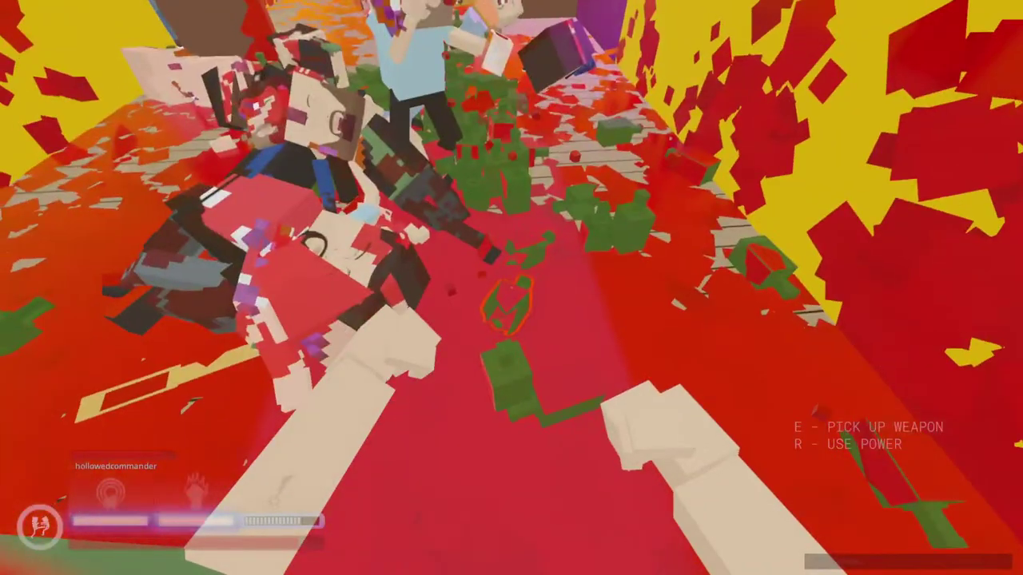
key("e")
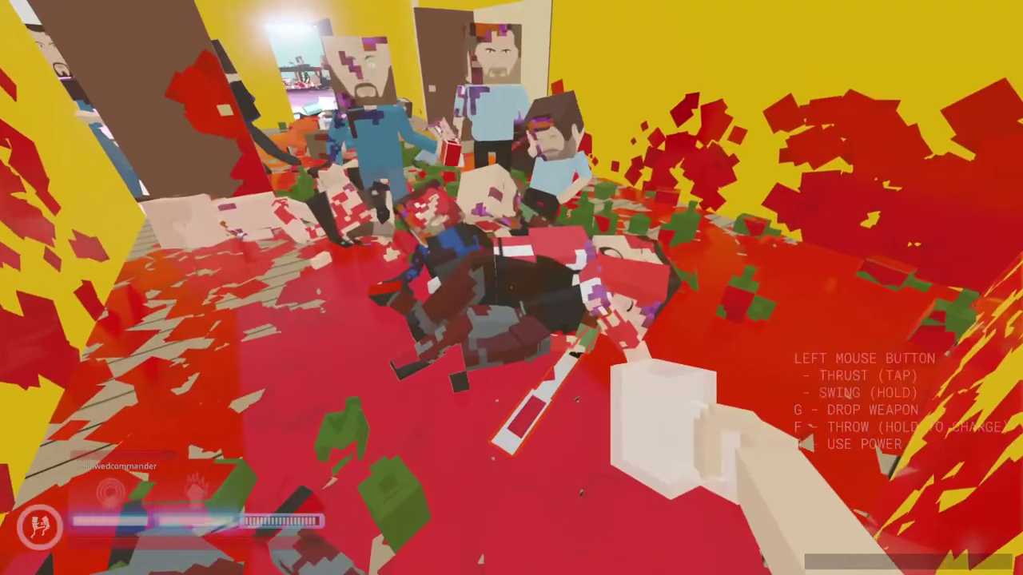
key("f")
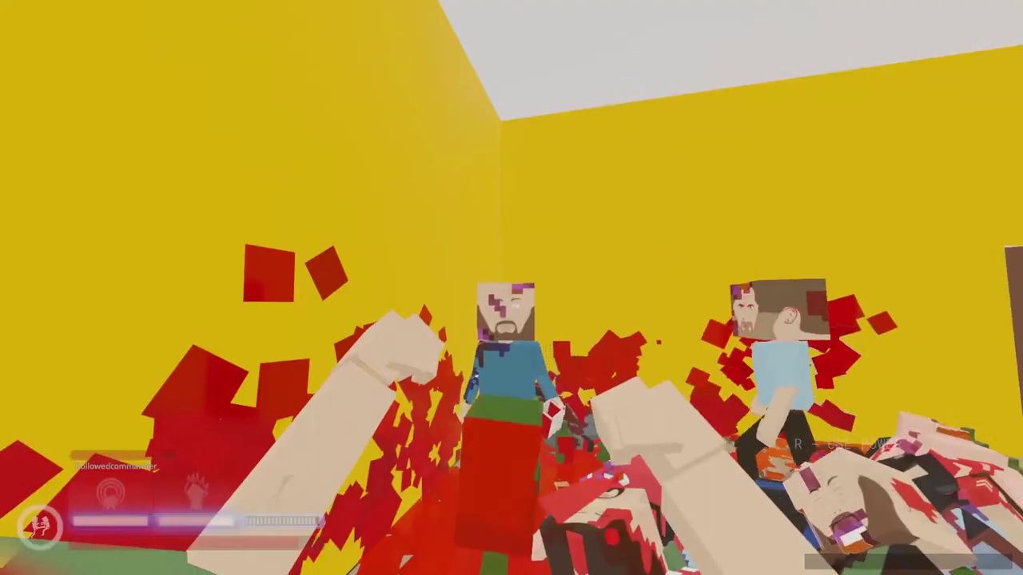
key("e")
key("f")
Punch the attackers in light blue shirts, dodge through the dark-floored room and return to the yellow room
left_click(511, 288)
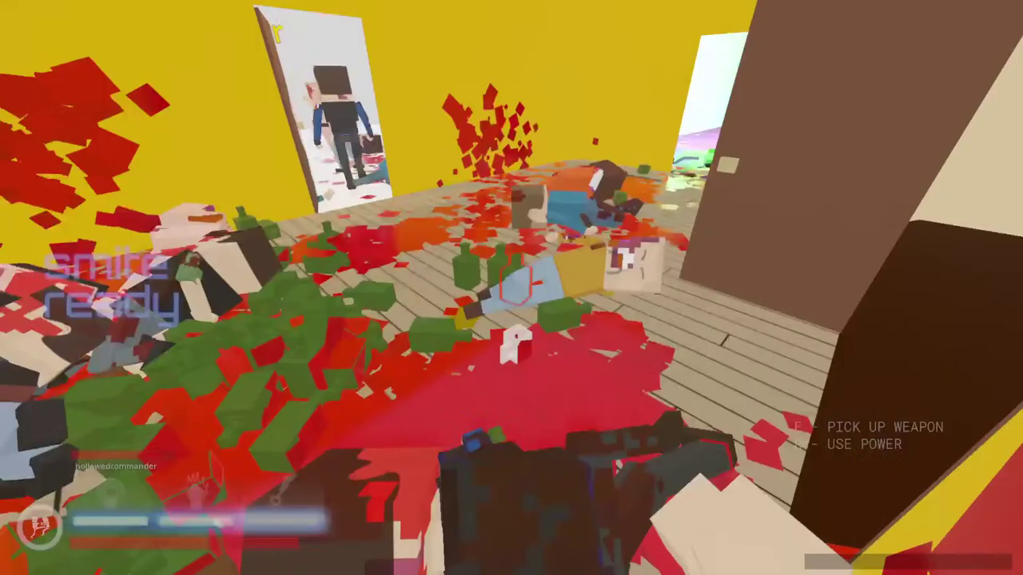
left_click(511, 288)
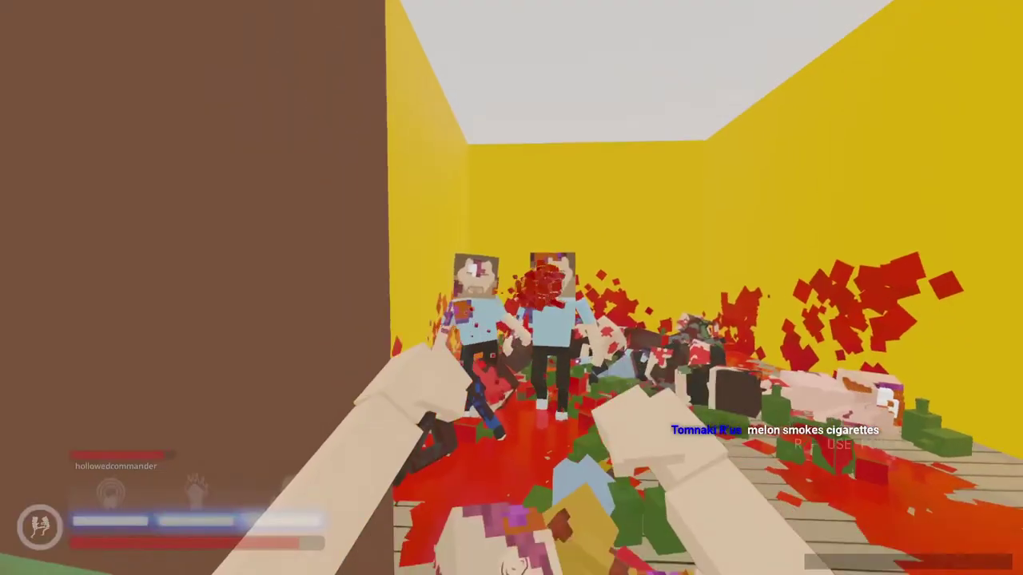
left_click(512, 288)
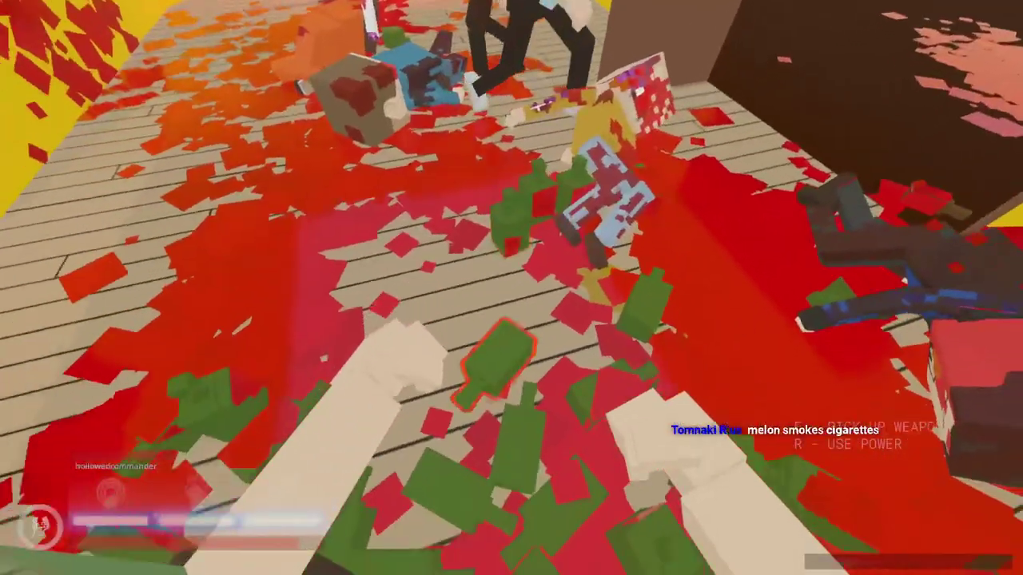
key("w")
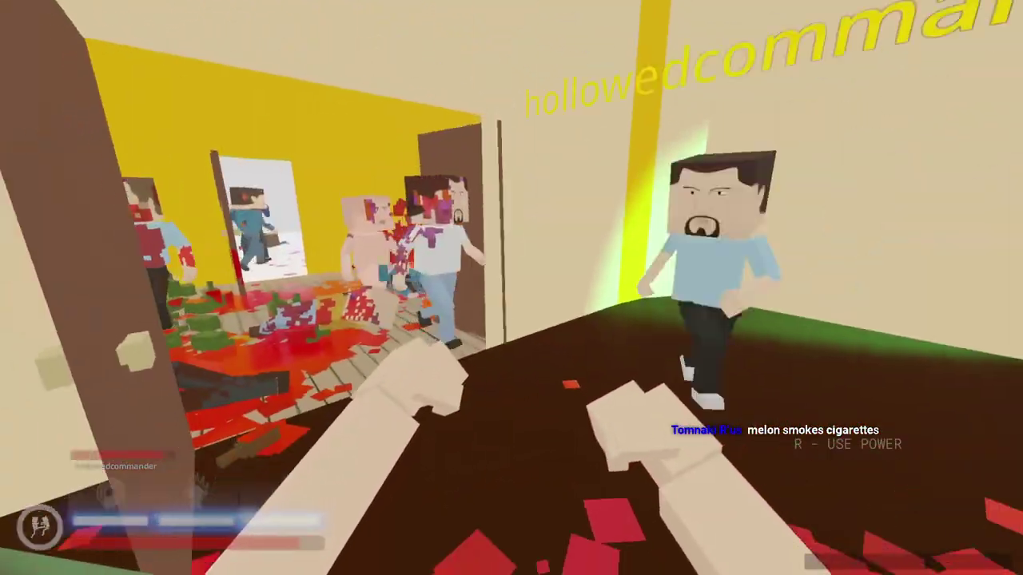
key("s")
key("w")
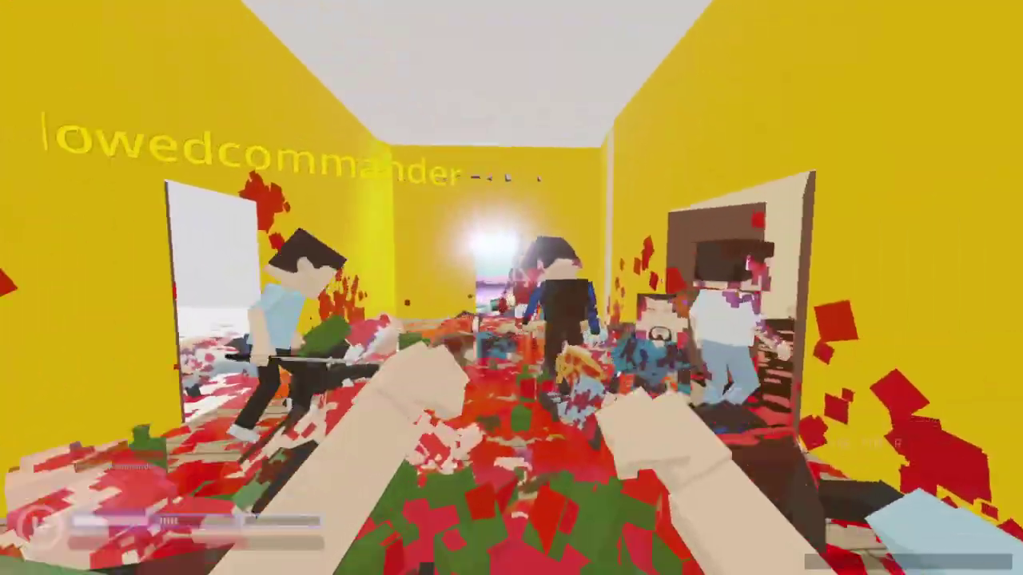
Grab weapons from the blood-covered floor of the yellow room and fight the group of attackers closing in
key("e")
key("e")
key("f")
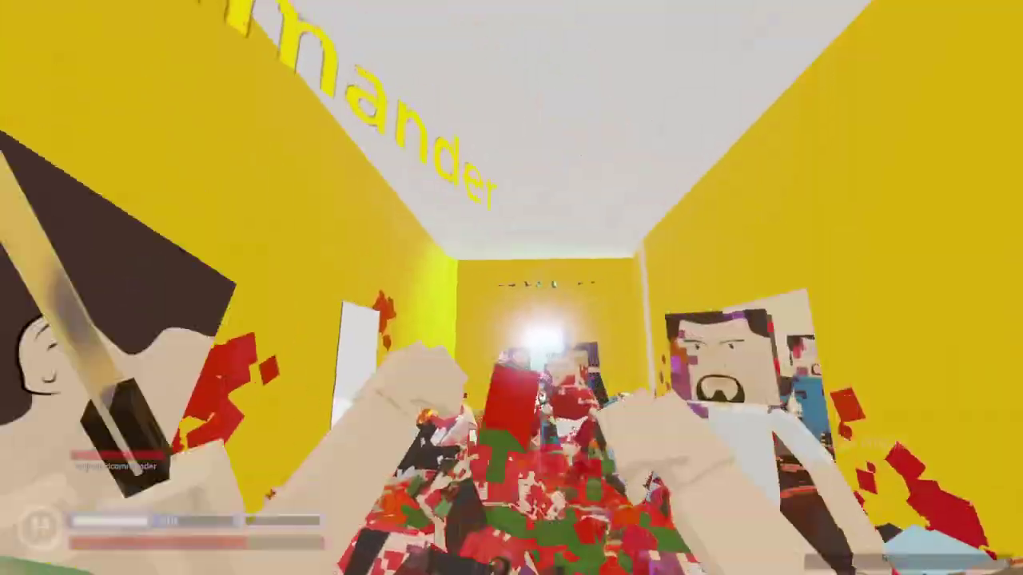
key("e")
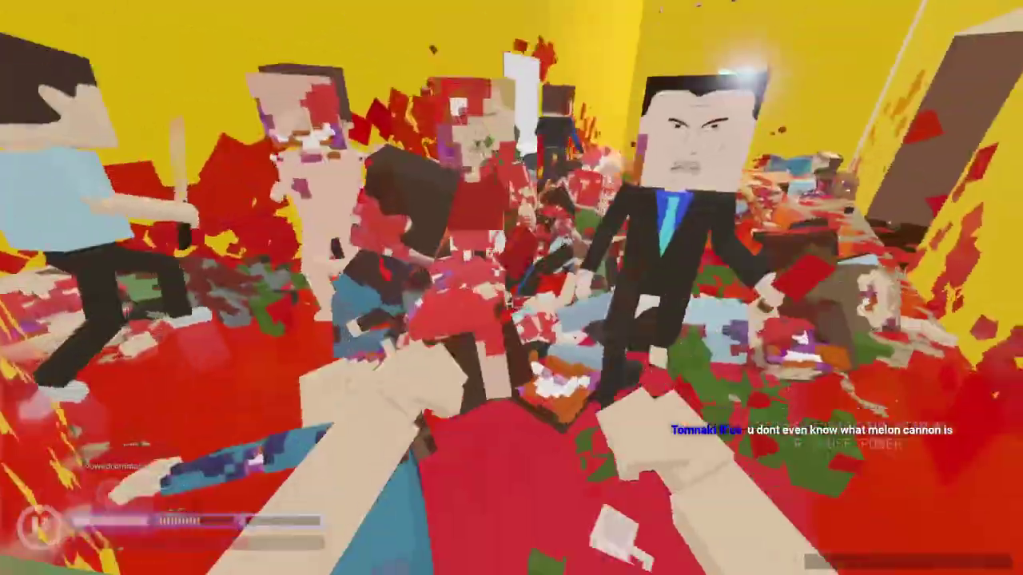
key("e")
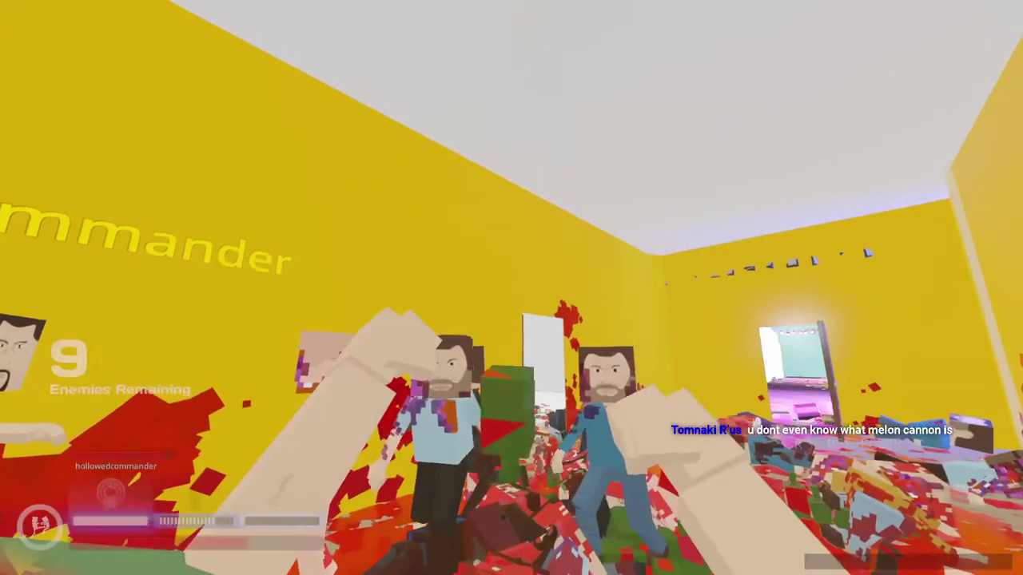
key("e")
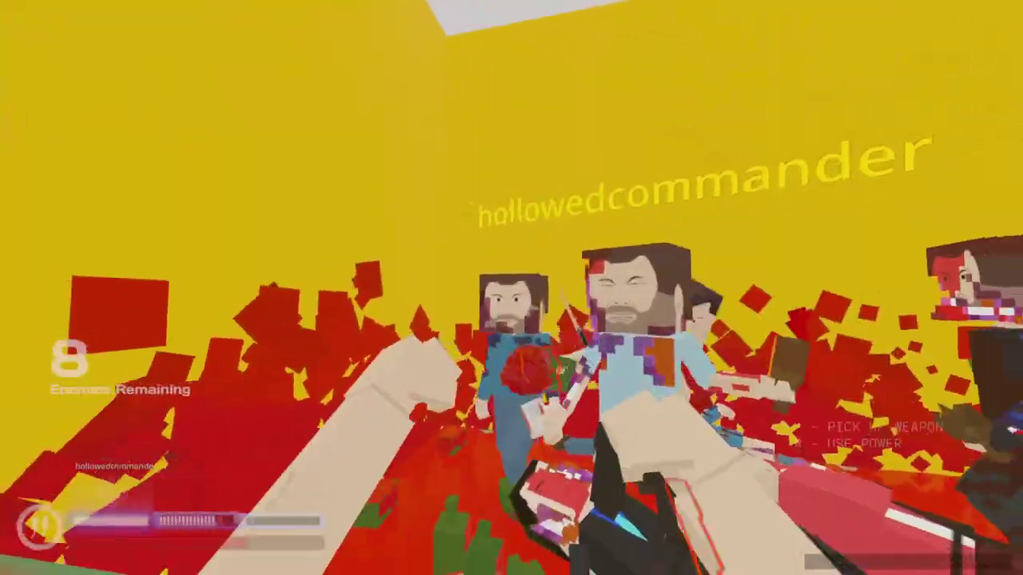
Pick up more weapons and use the power on the attackers by the yellow wall, clearing the room
key("e")
key("r")
key("e")
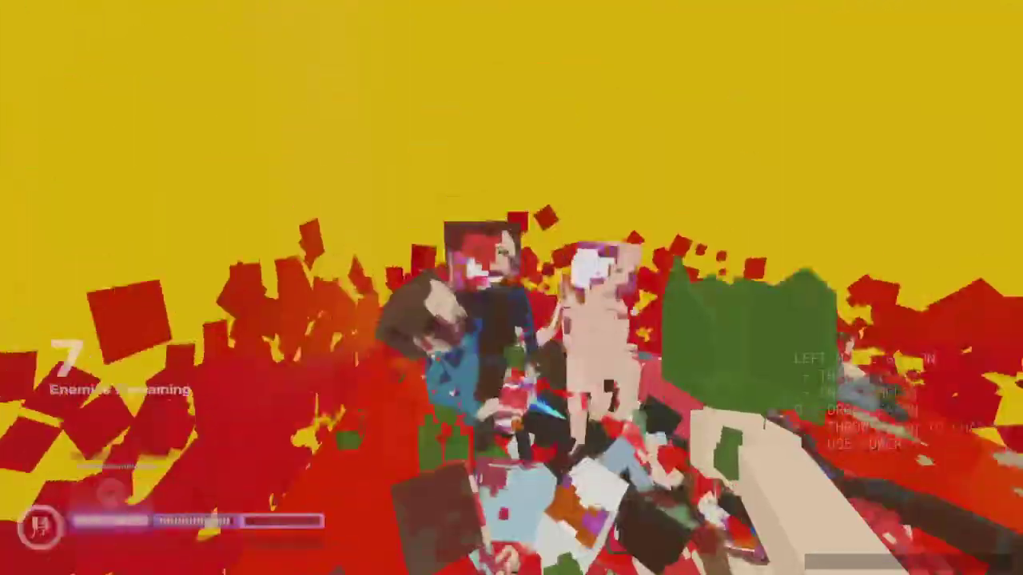
key("e")
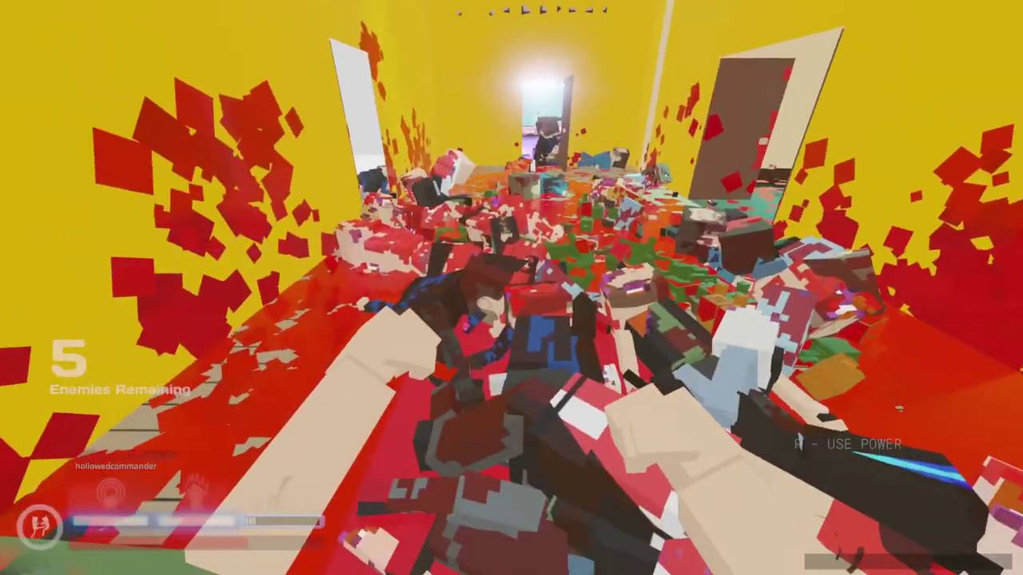
key("e")
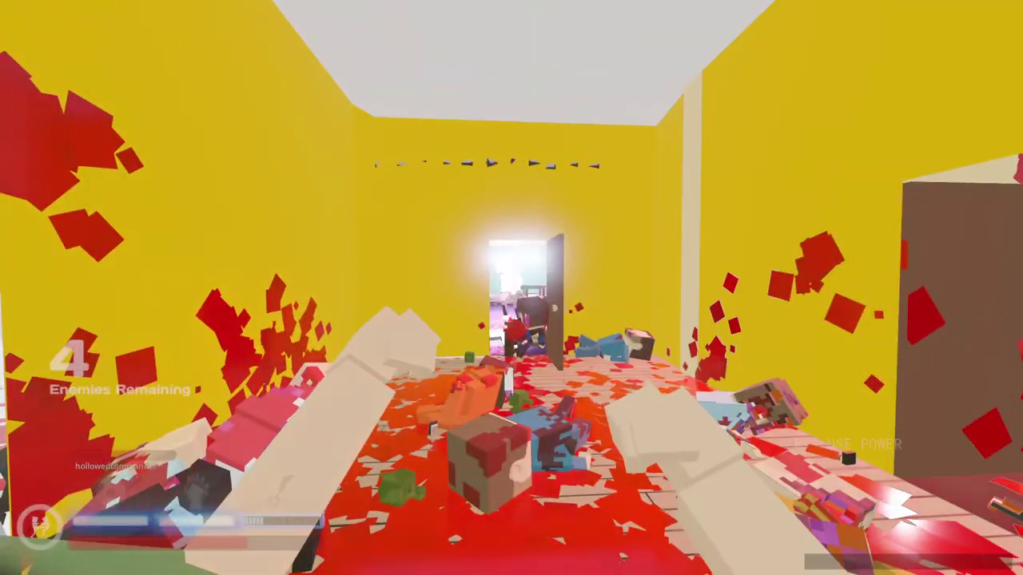
Pick up a broken bottle and move into the cream-walled room with the dark floor to hunt the remaining enemies
key("e")
key("w")
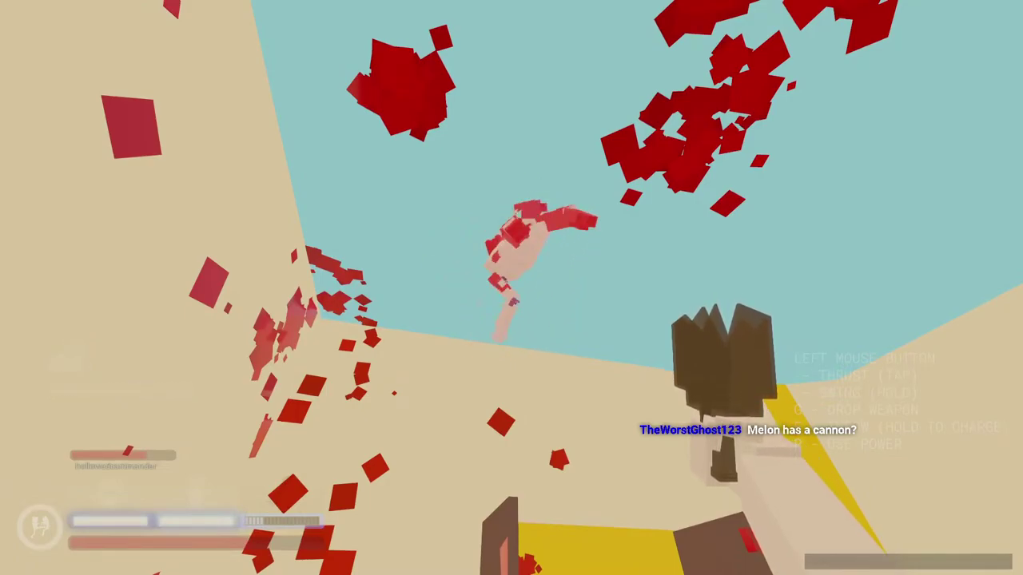
key("w")
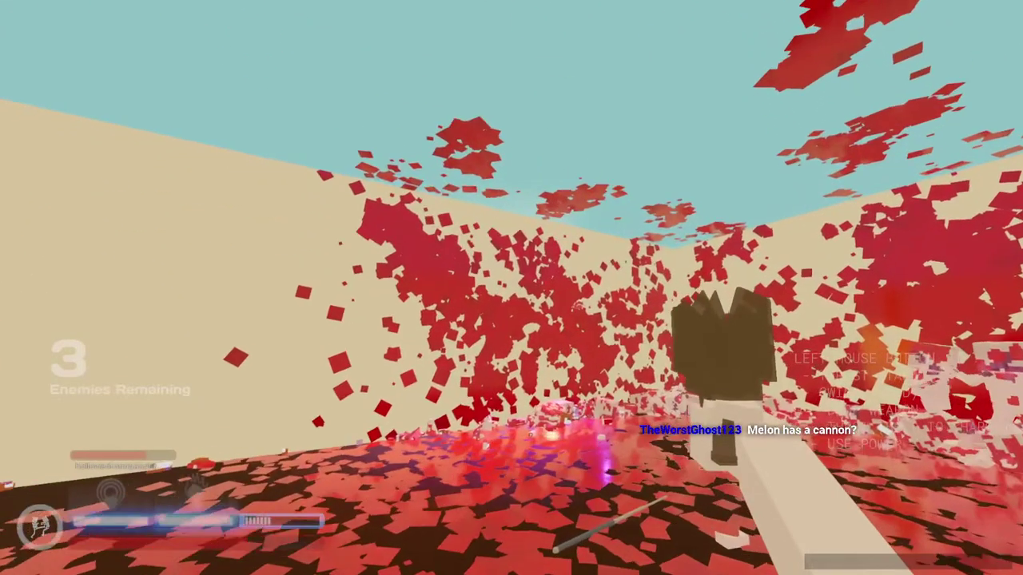
key("w")
key("d")
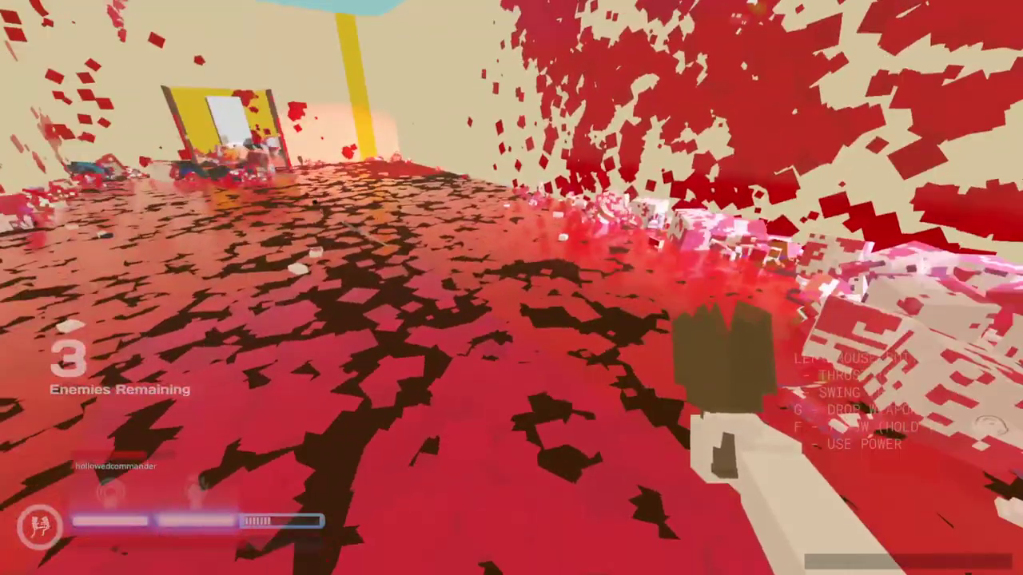
Cross the blood-covered dark floor with the broken bottle to the open double doors of the yellow room
key("w")
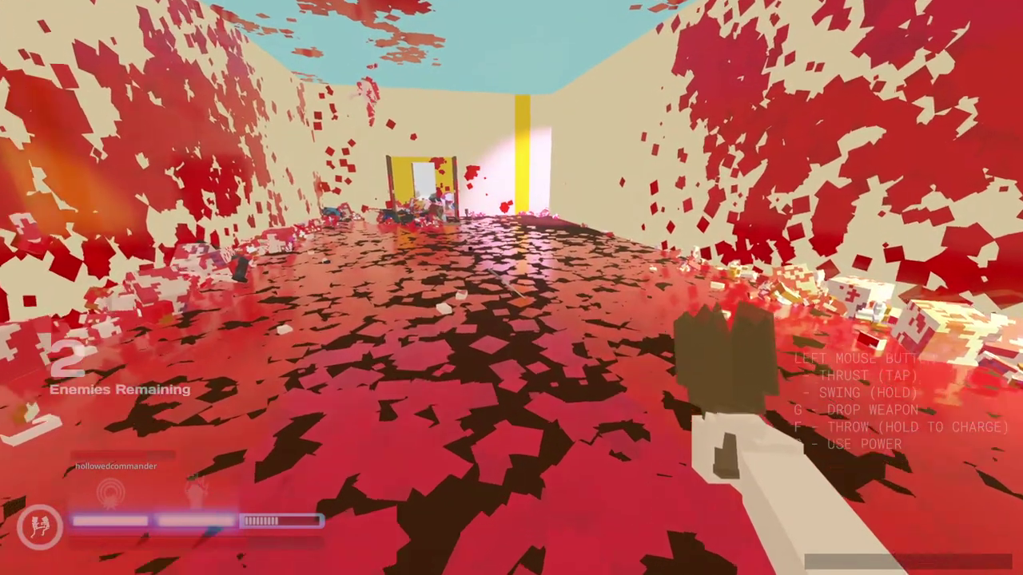
key("a")
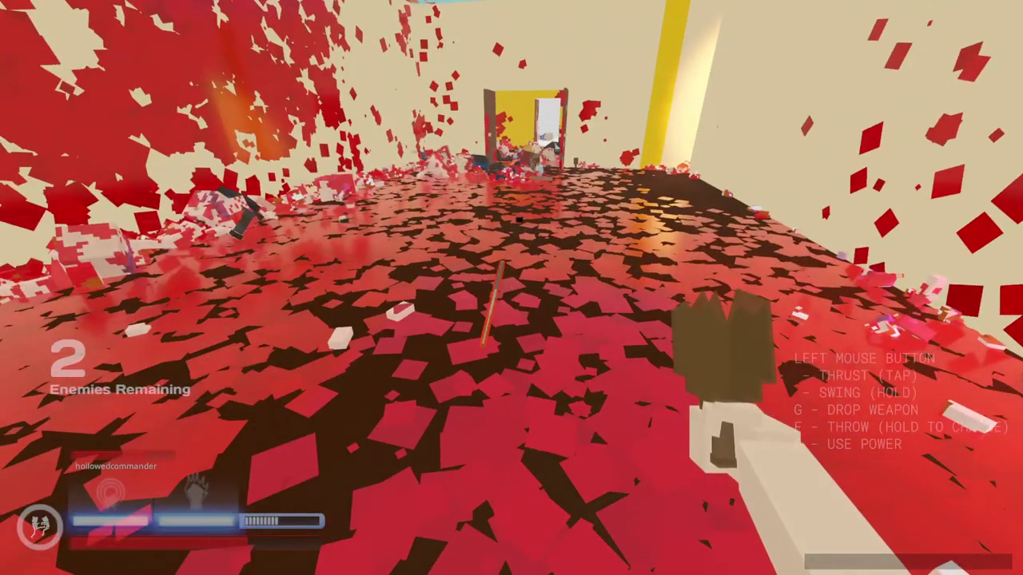
key("w")
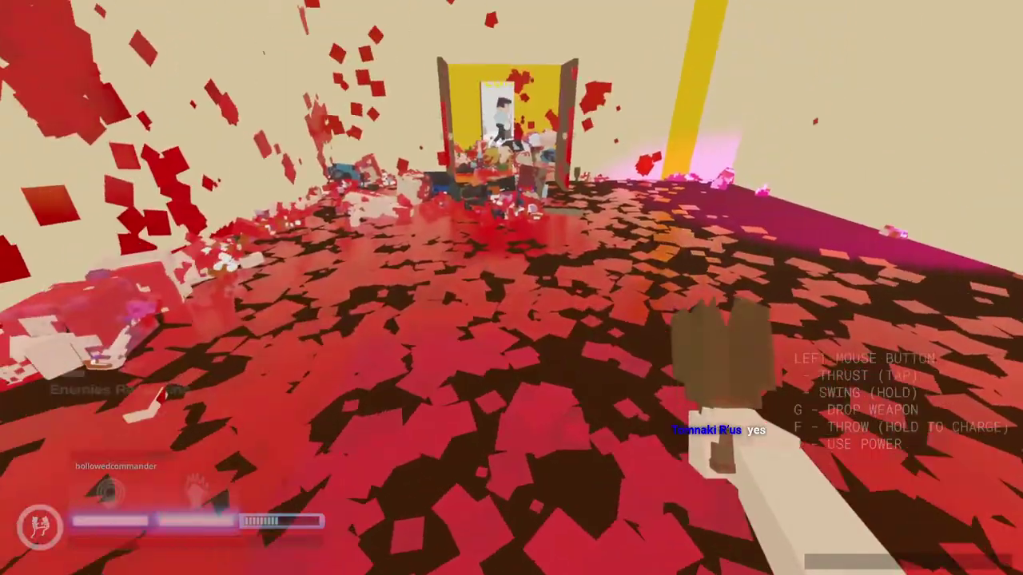
key("w")
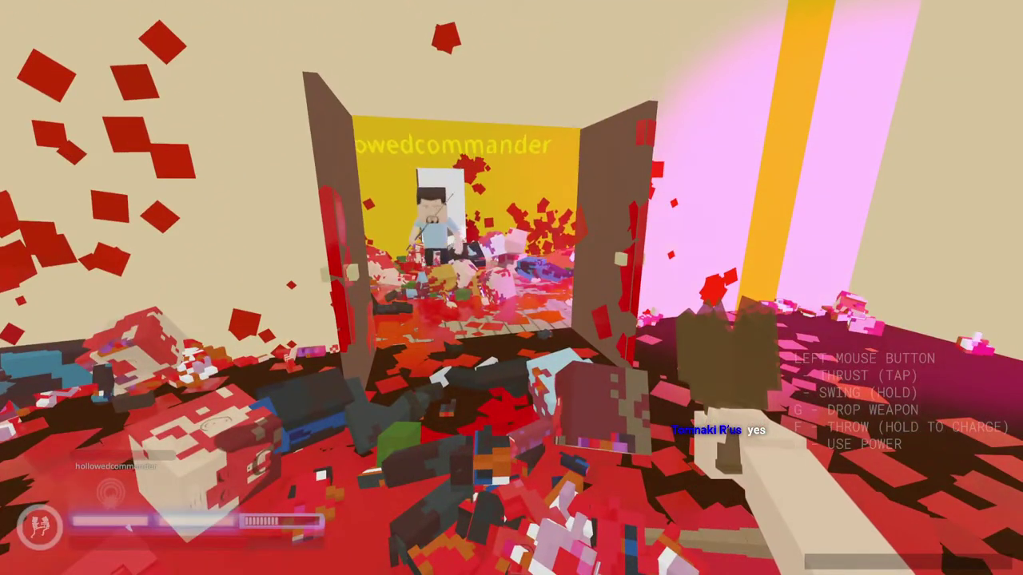
Step back and forth at the double doors near the coop partner, and enter the yellow room
key("s")
key("w")
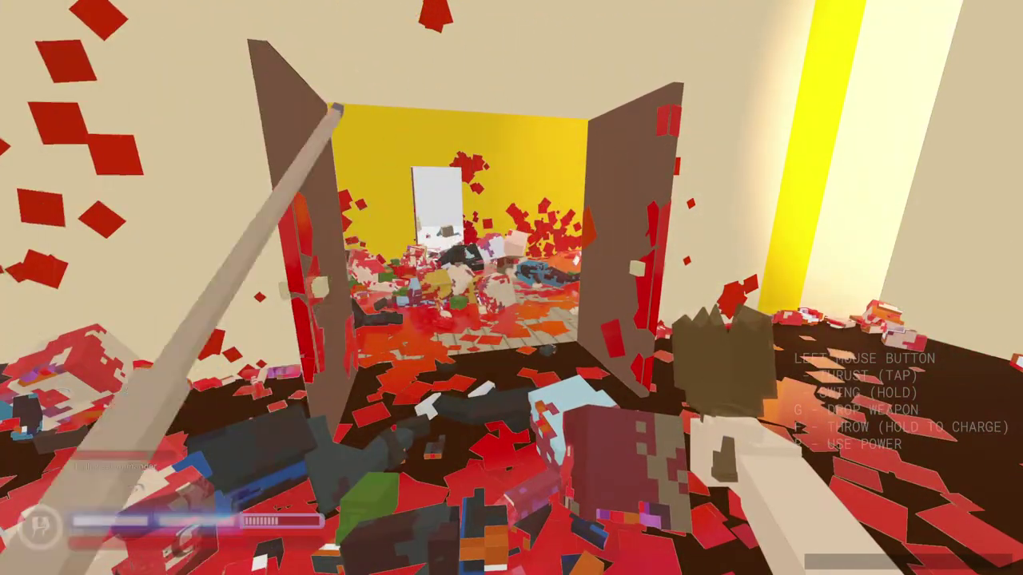
key("s")
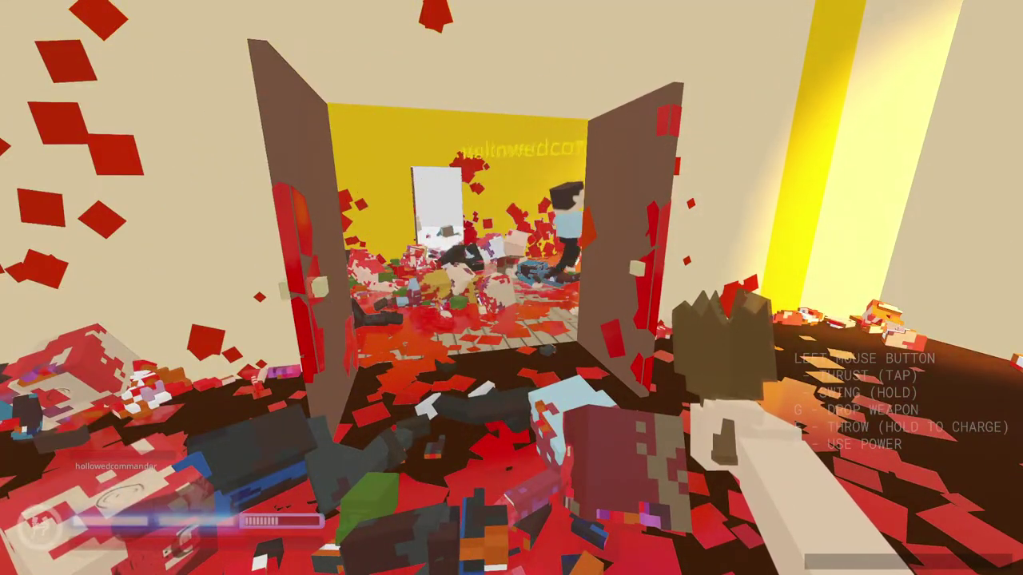
key("w")
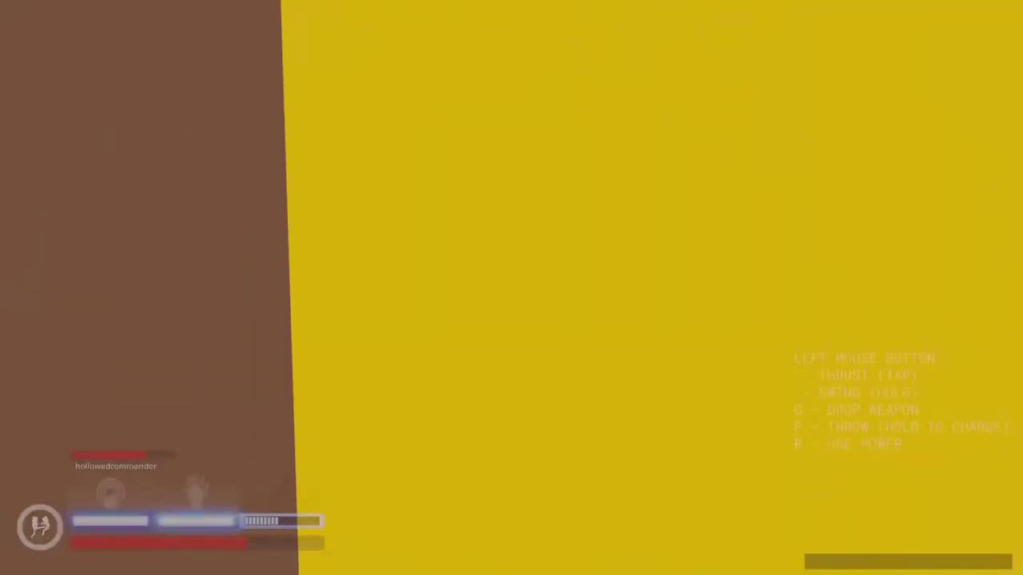
Run through the purple-floored room with the broken bottle, searching for the last enemies
key("w")
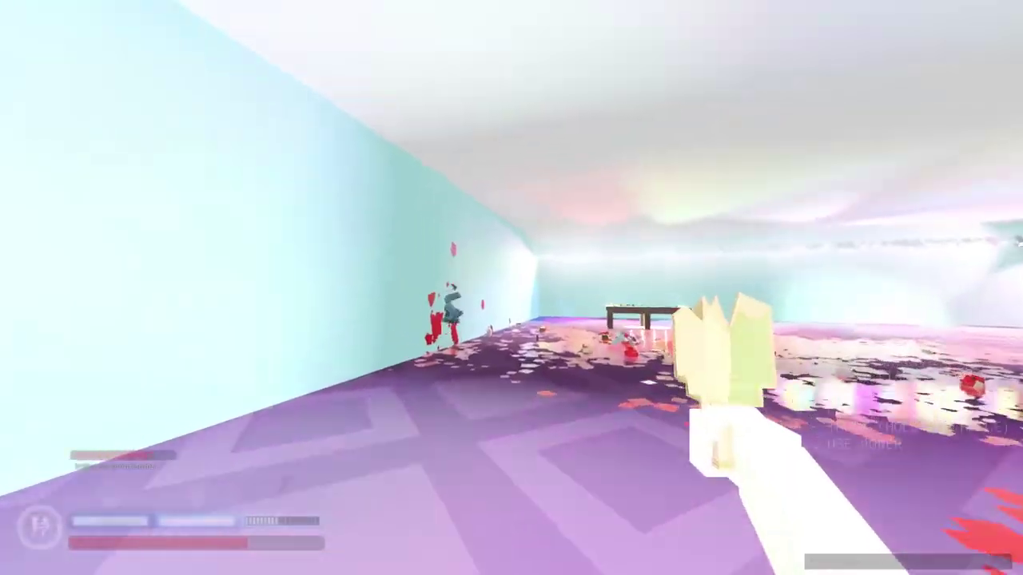
key("w")
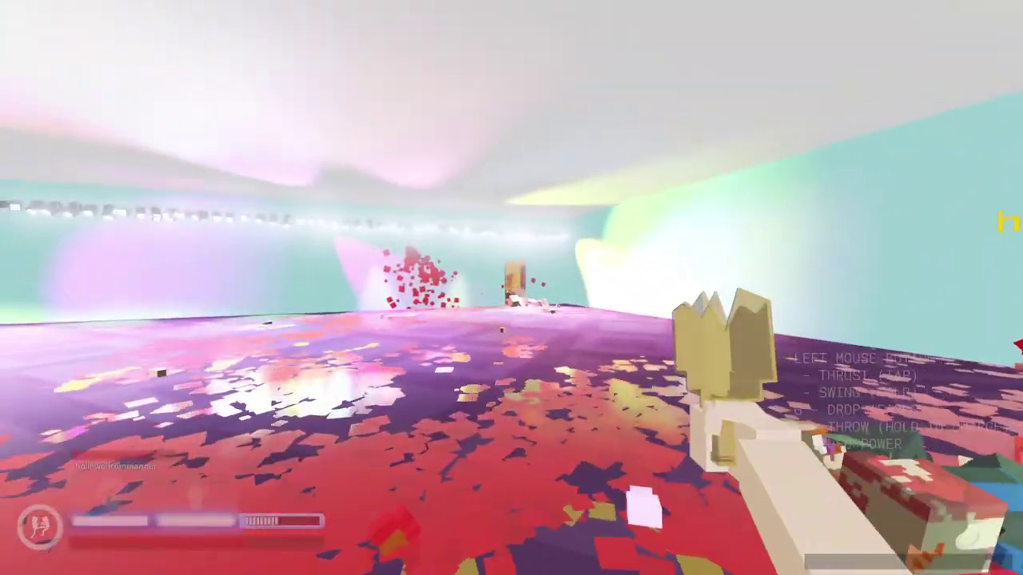
key("w")
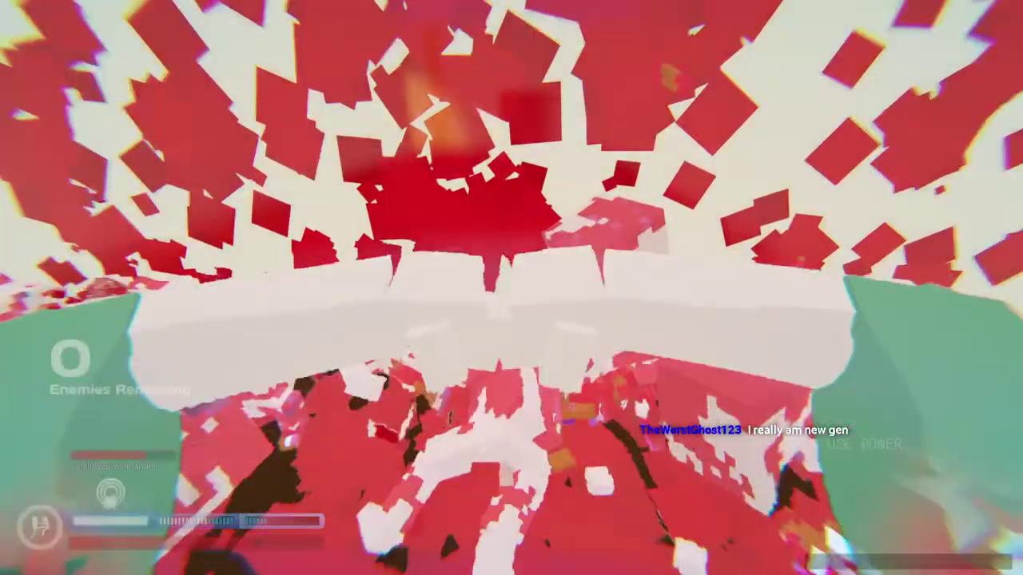
Run back through the double doors and the yellow room, following the coop partner into the purple-floored room
key("w")
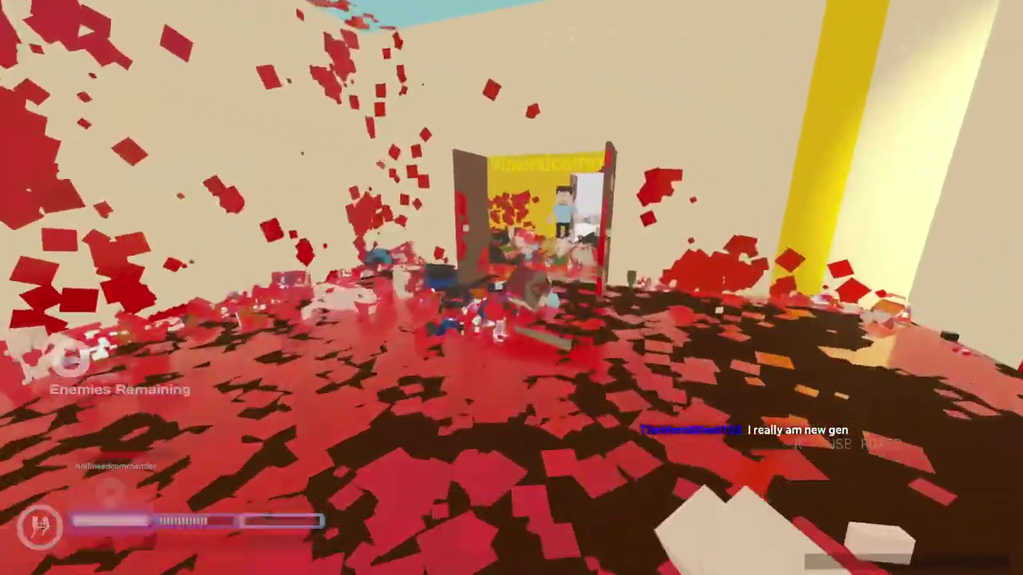
key("w")
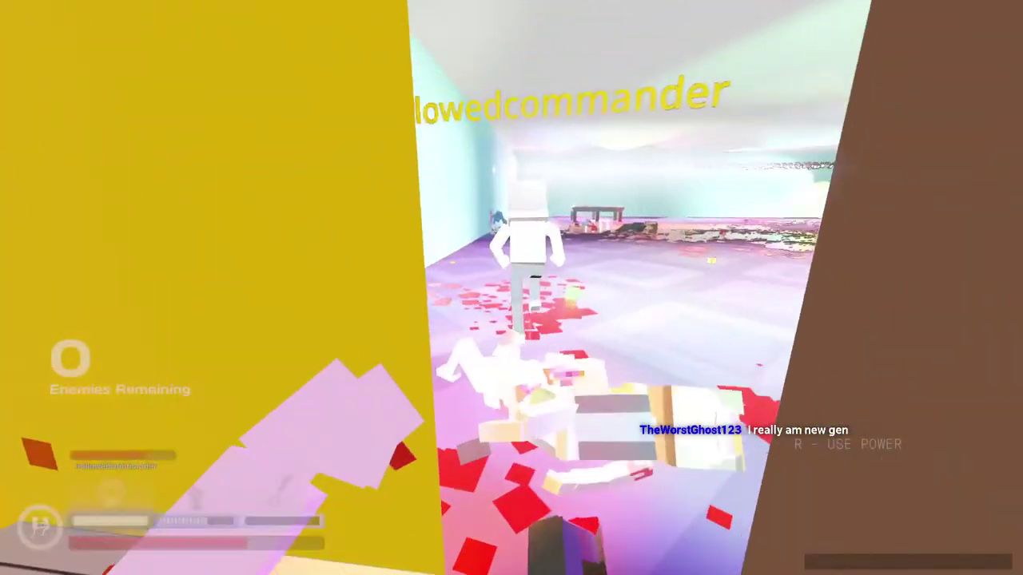
key("w")
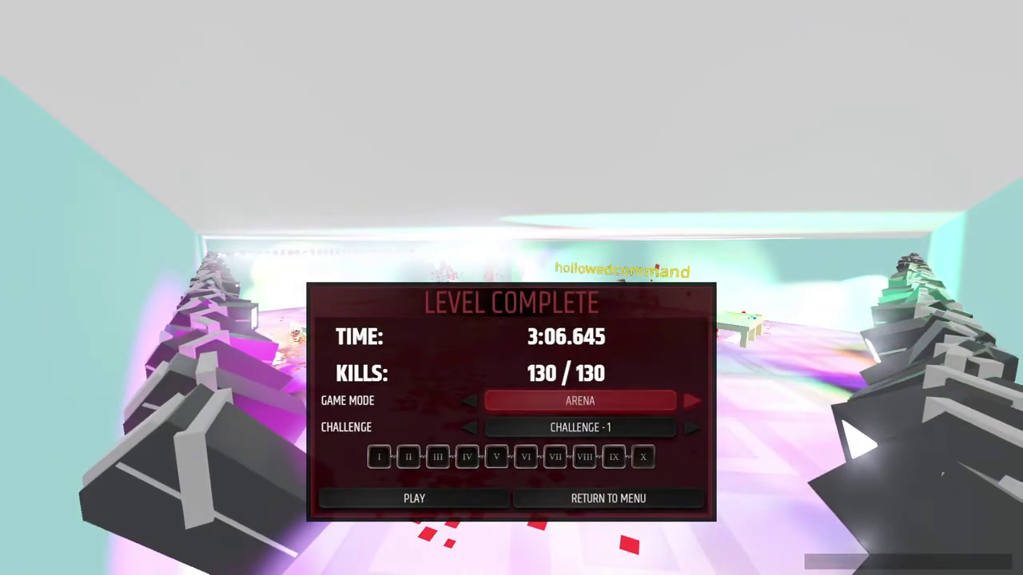
Leave the completed level for the main menu, switch out of the game and launch VEGAS Pro
left_click(607, 498)
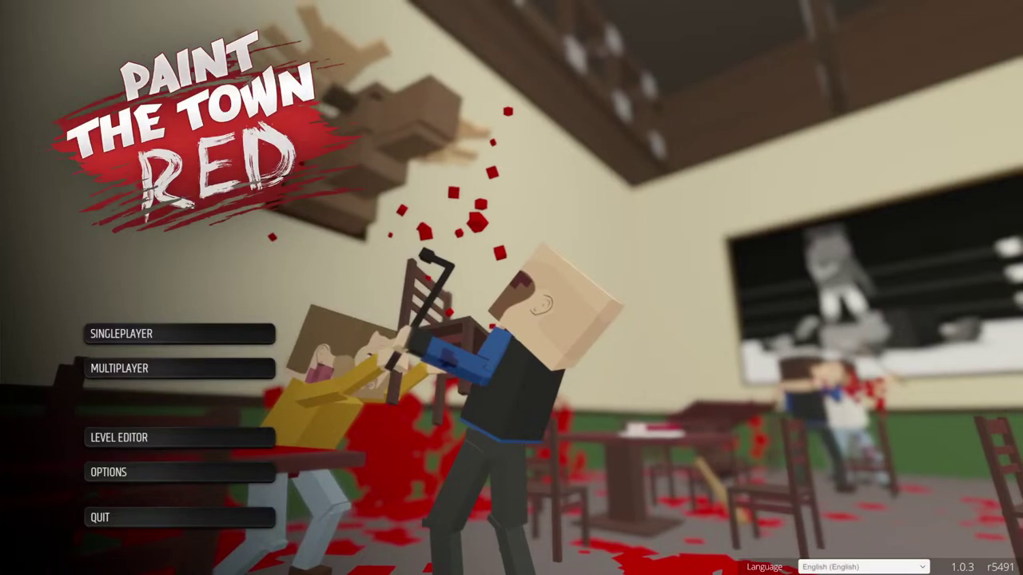
key("alt+Tab")
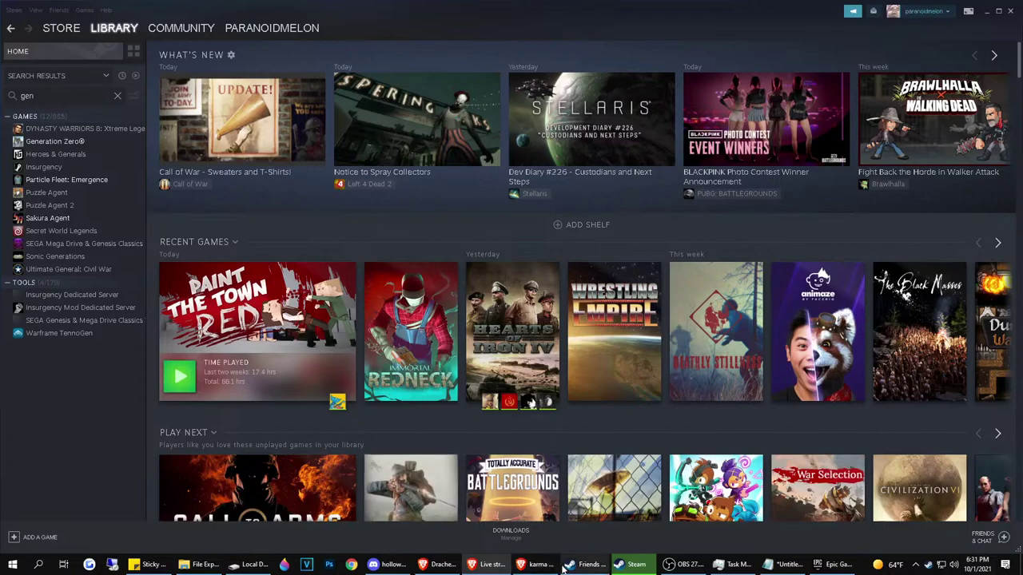
left_click(300, 566)
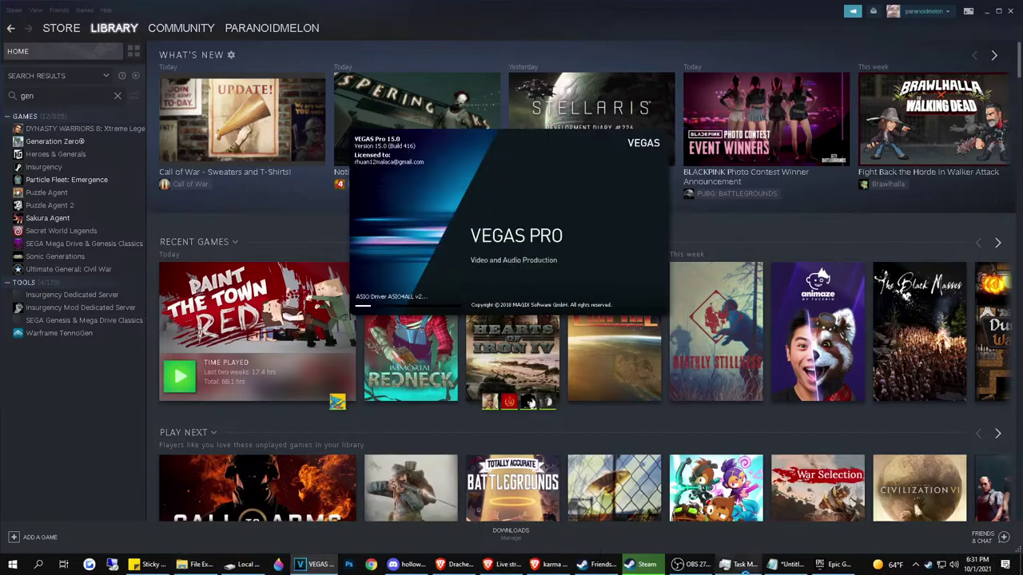
In YouTube Studio in the browser, search the channel content for "m.o.m" and show all matching videos
mouse_move(698, 571)
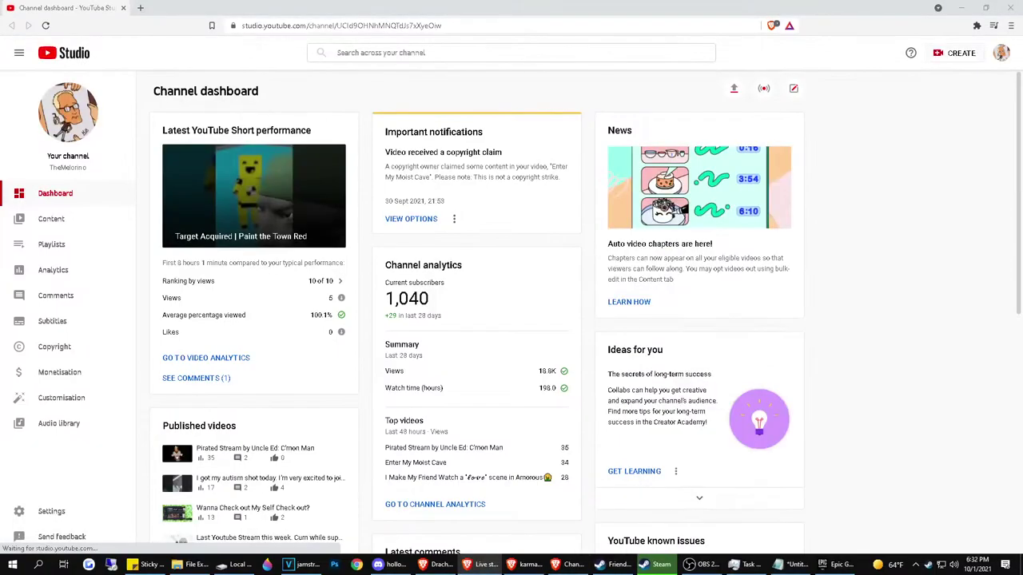
left_click(64, 221)
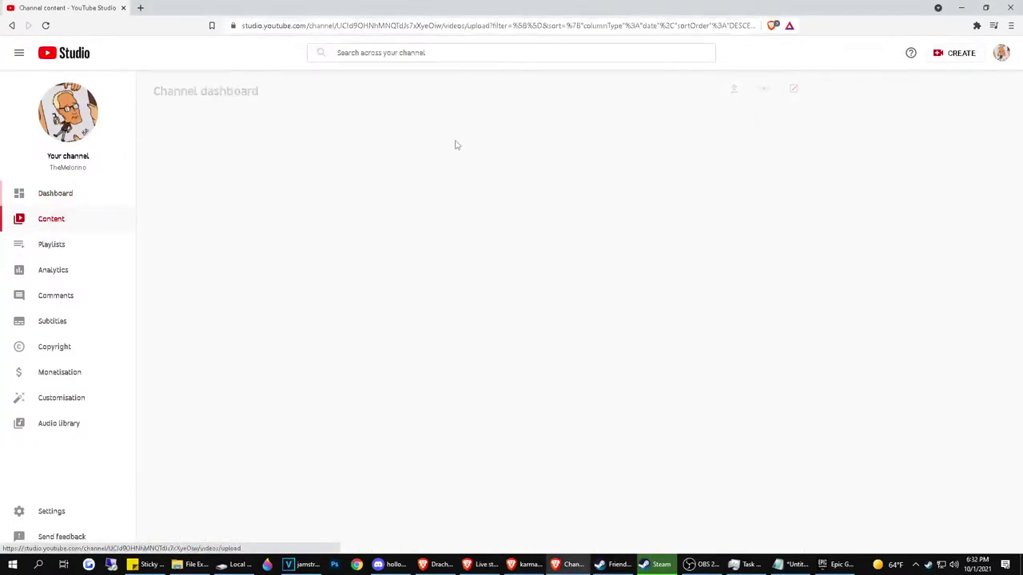
left_click(408, 53)
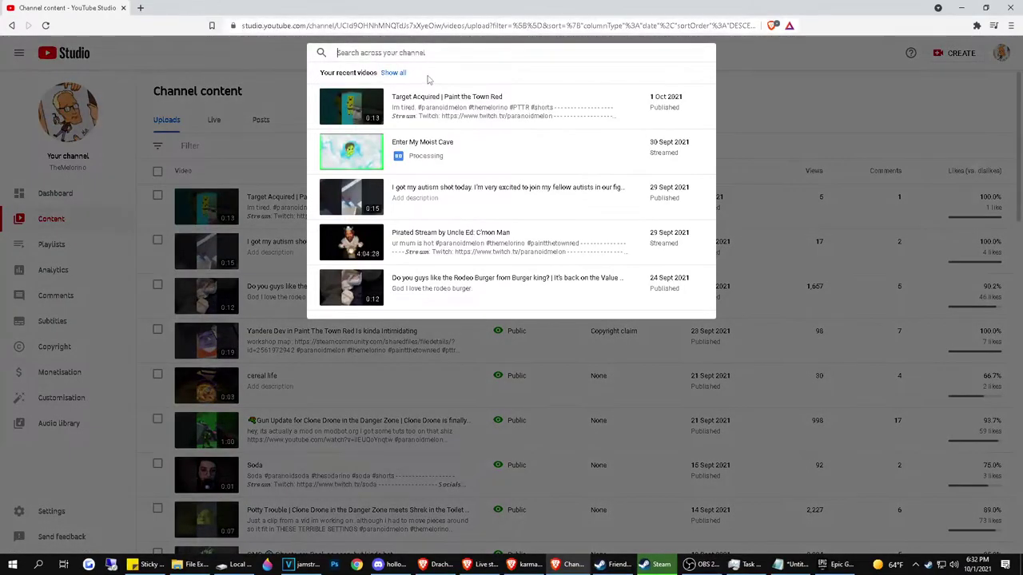
type("m.o.m")
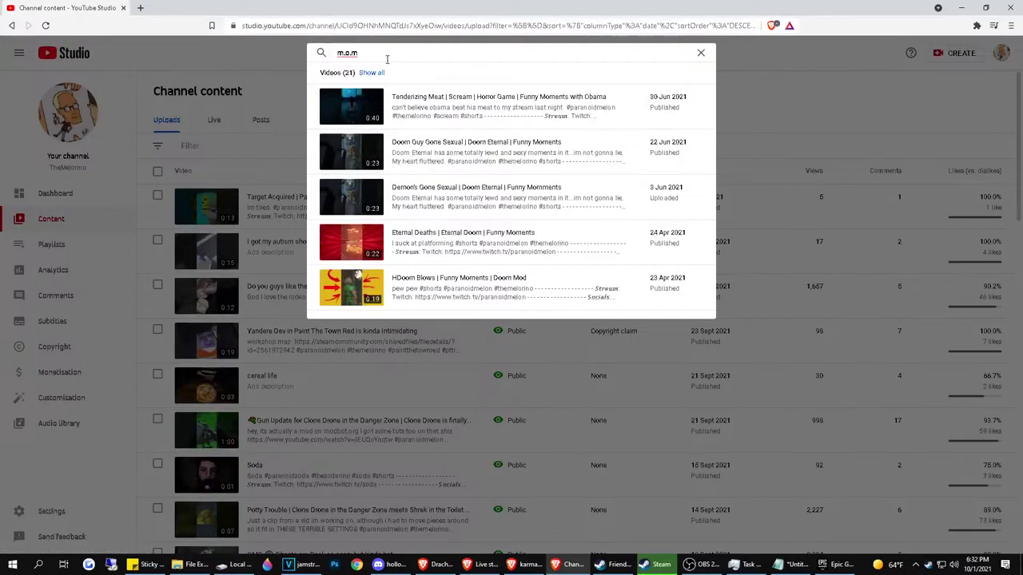
left_click(371, 72)
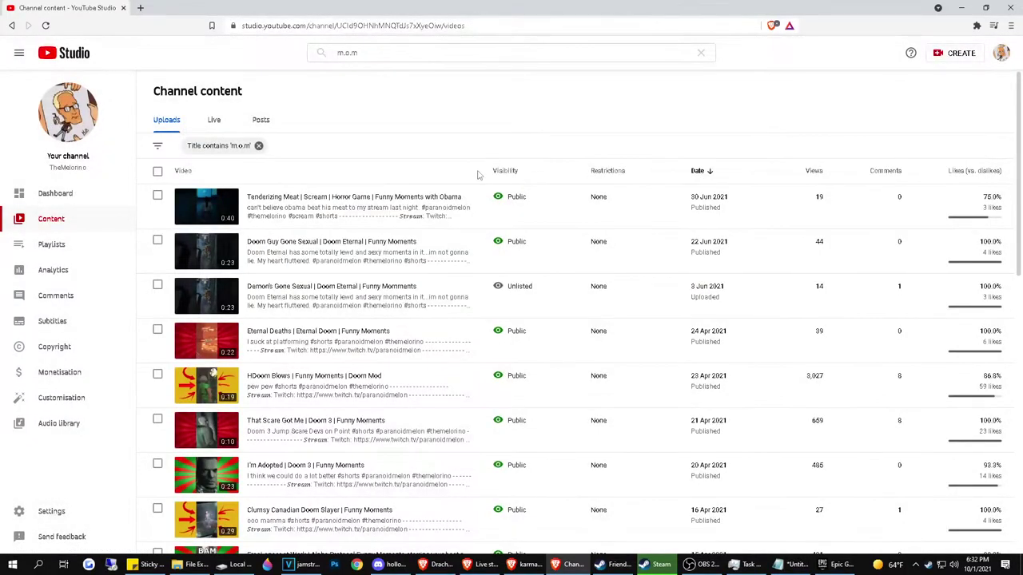
Look through the filtered uploads down to the oldest M.O.M videos, and open the channel's playlists
scroll(478, 174, "down", 8)
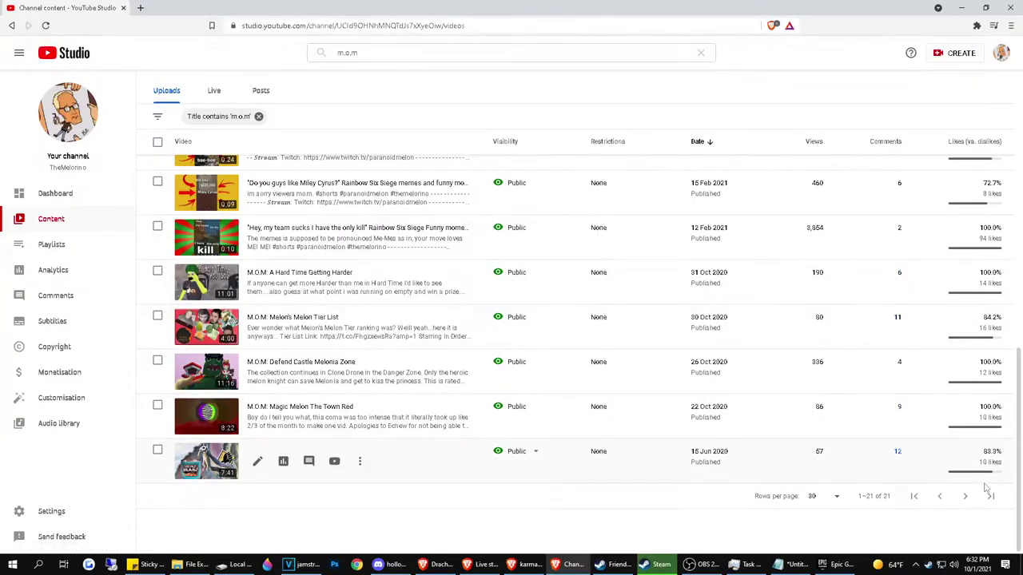
scroll(320, 235, "up", 3)
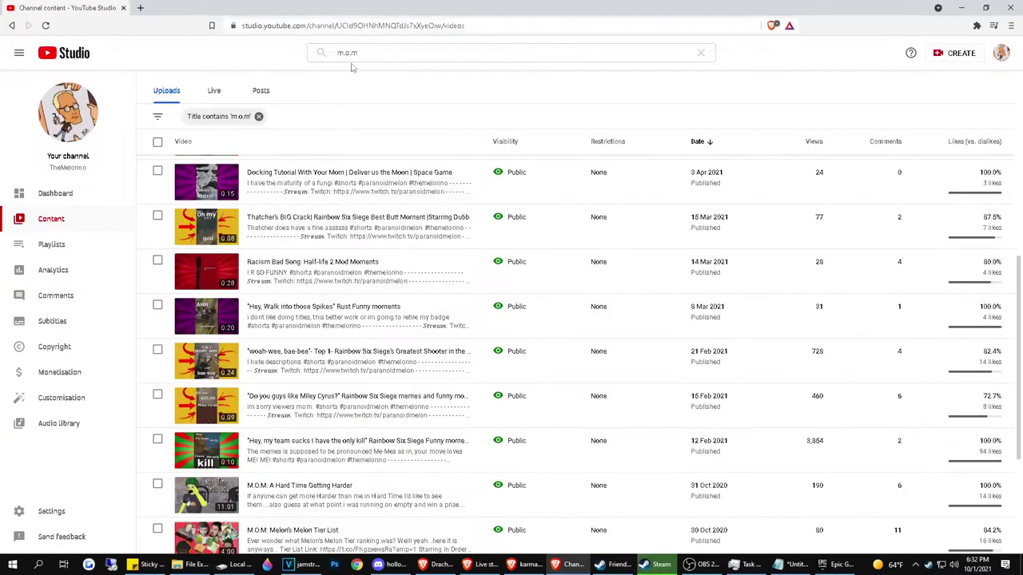
scroll(336, 200, "down", 3)
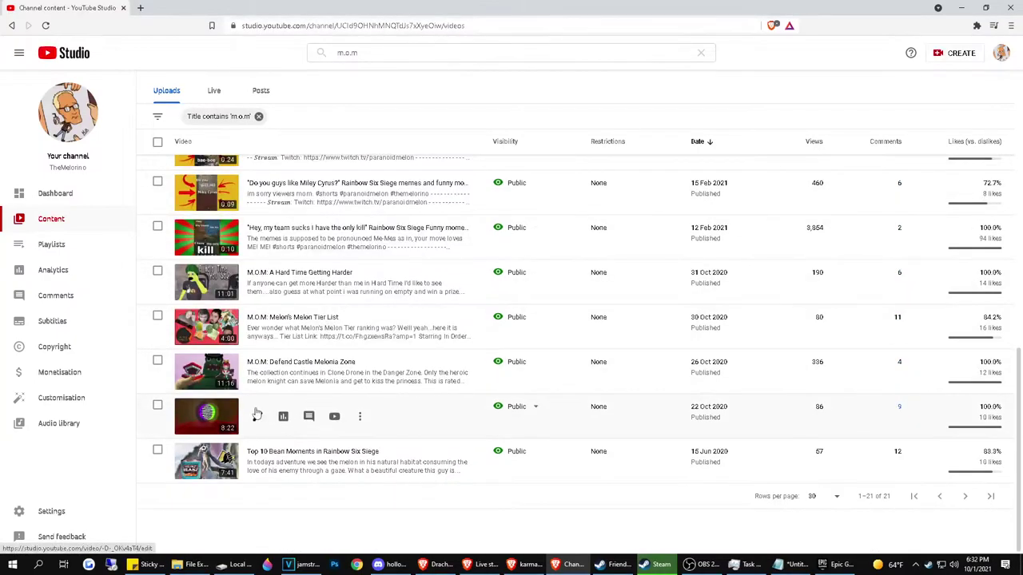
key("alt+Left")
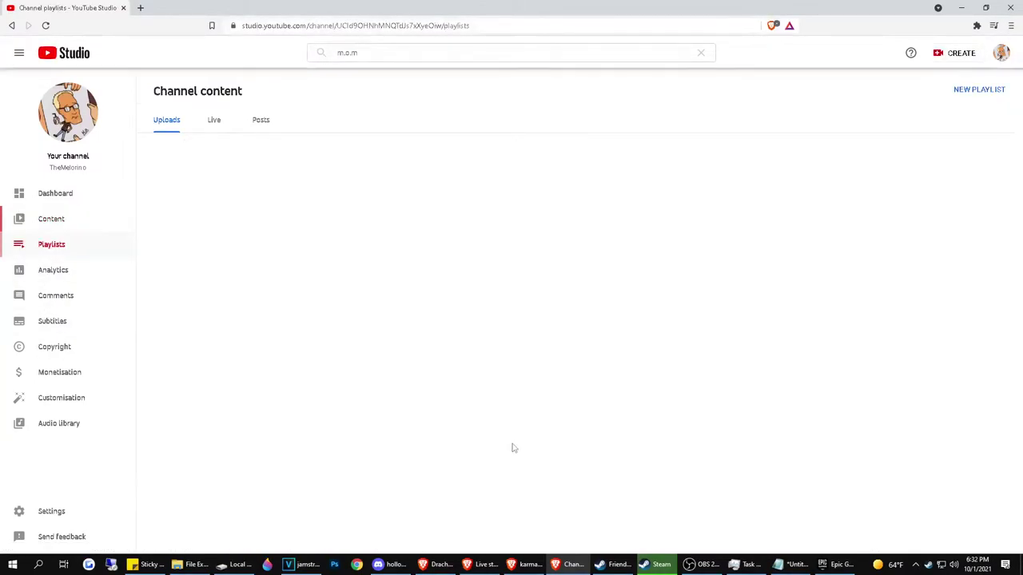
Open the M.O.M playlist from the second page of playlists, play its October Madness welcome video and raise the volume
scroll(518, 292, "down", 1)
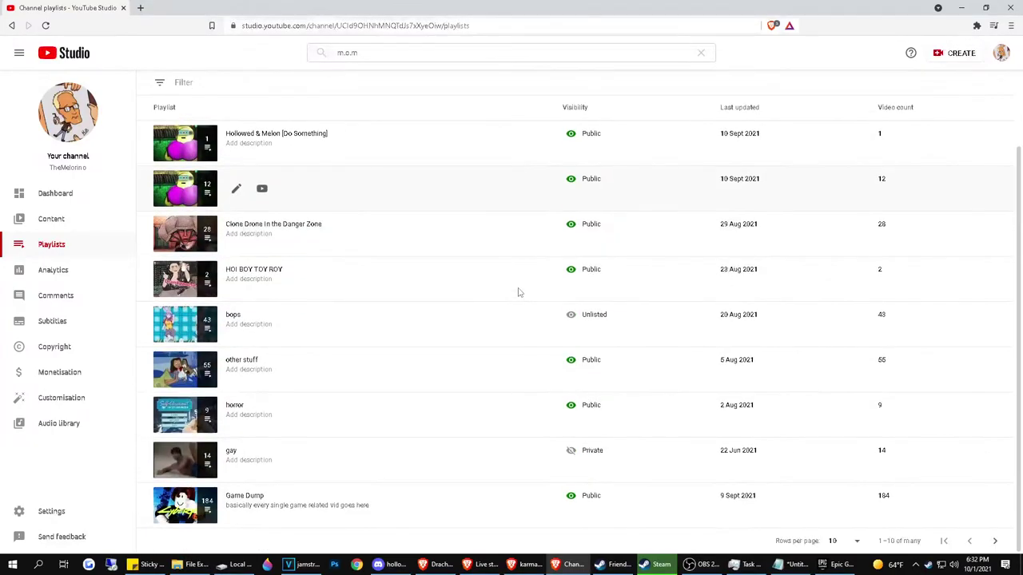
left_click(994, 542)
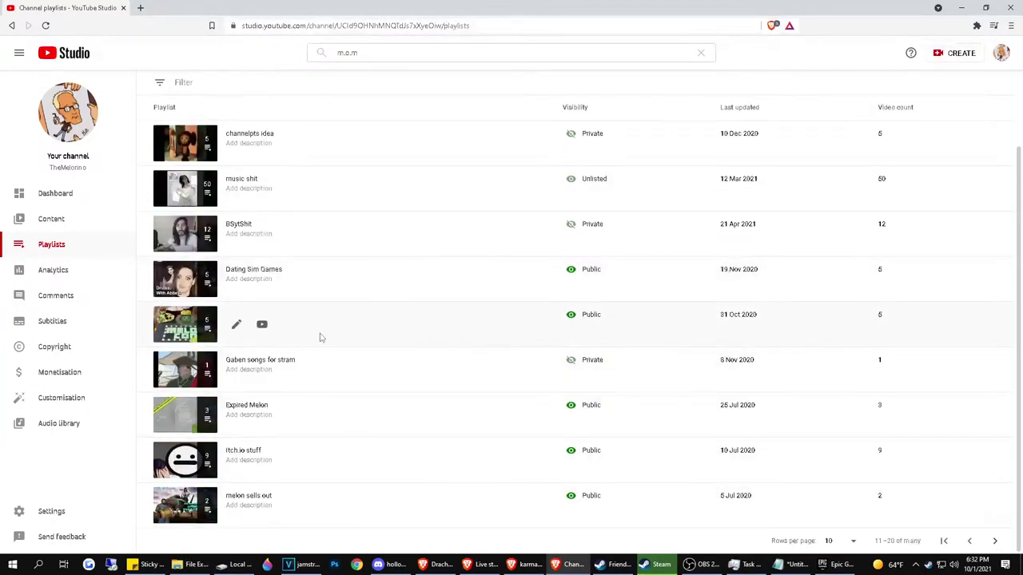
left_click(182, 326)
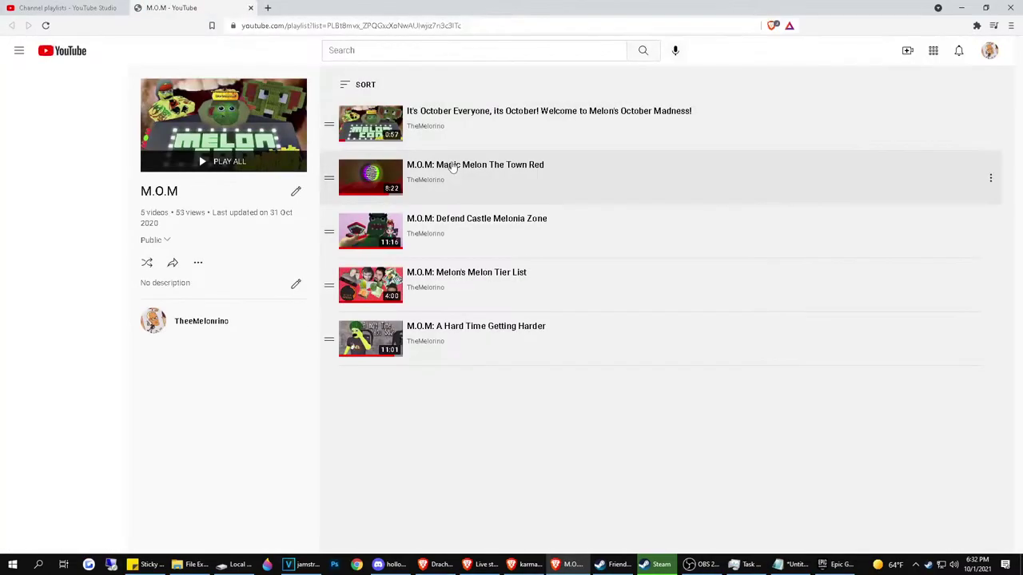
left_click(515, 107)
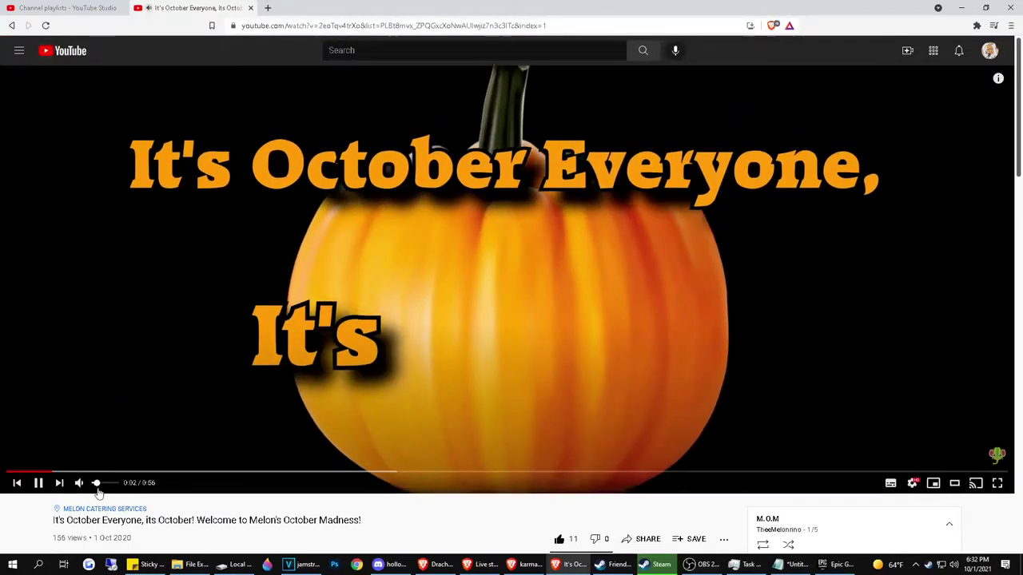
left_click_drag(96, 487, 106, 493)
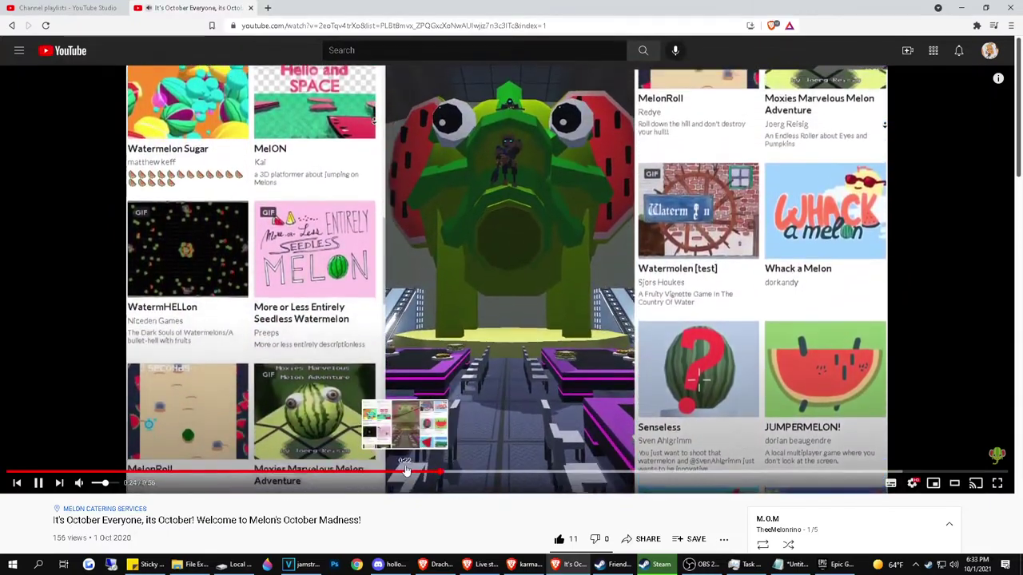
Replay the October video's passage from about 0:19 to 0:23 several times, pausing on the giant melon creature
left_click(405, 470)
left_click(388, 470)
left_click(361, 471)
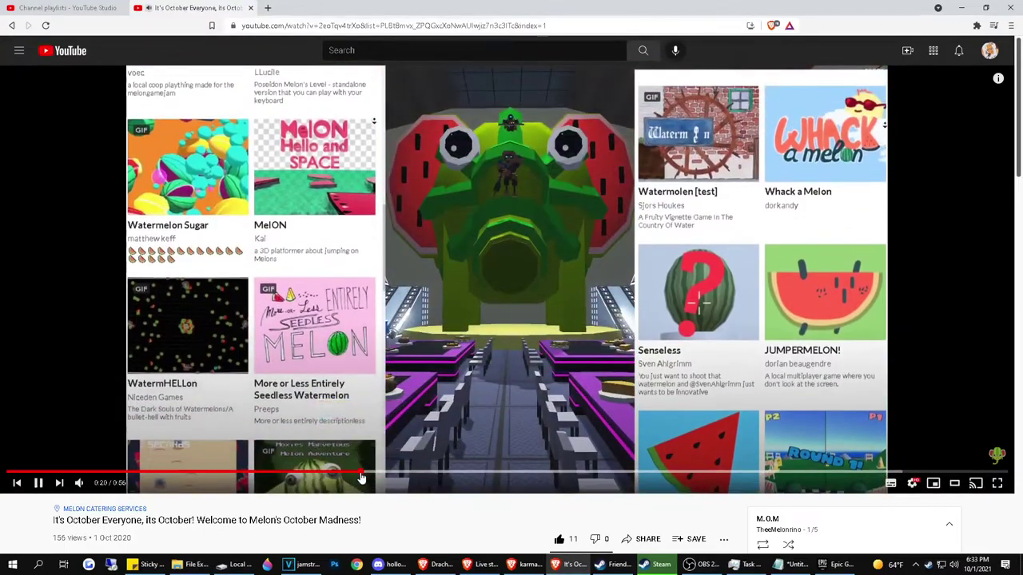
left_click(361, 472)
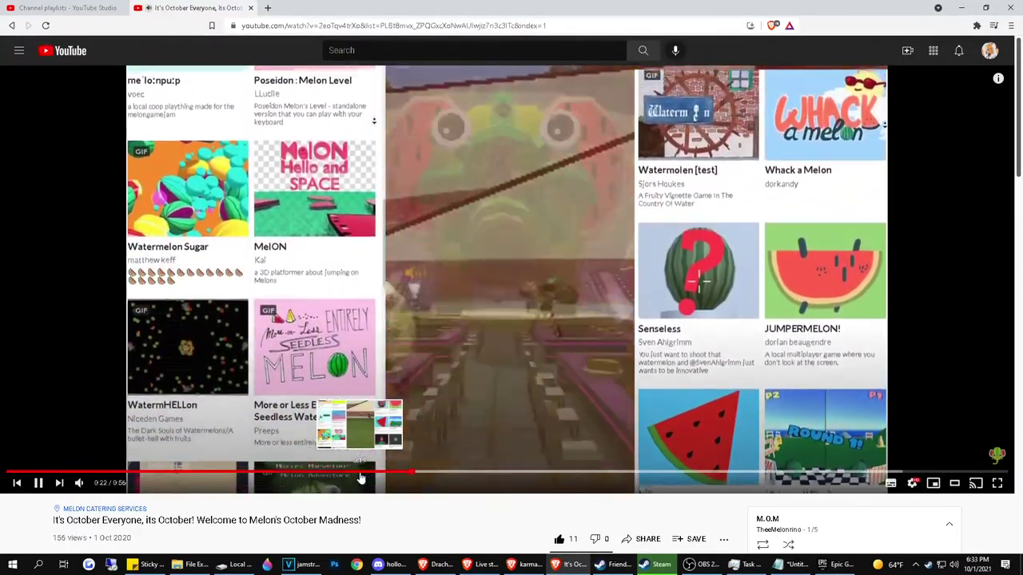
left_click(353, 307)
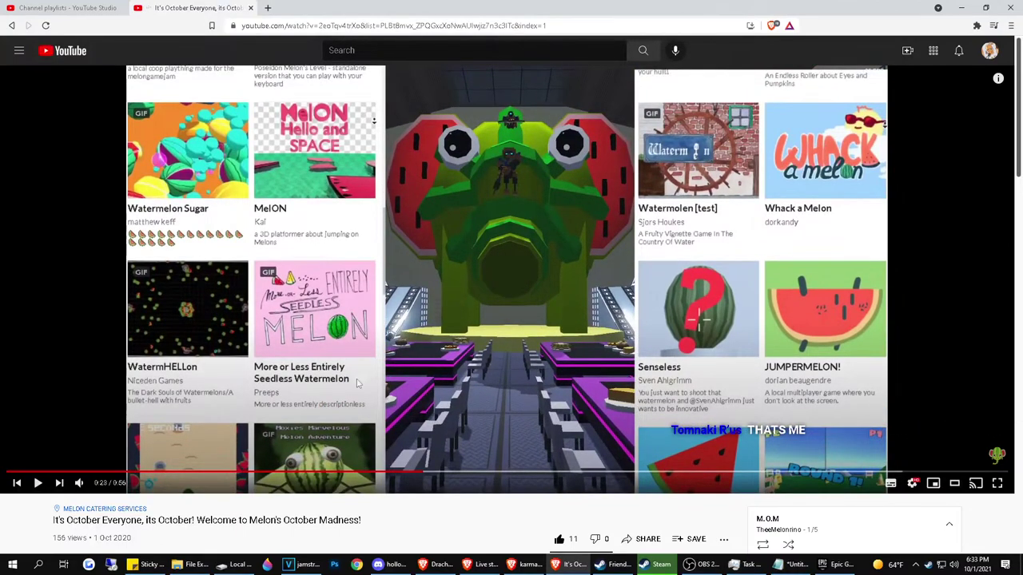
left_click(351, 472)
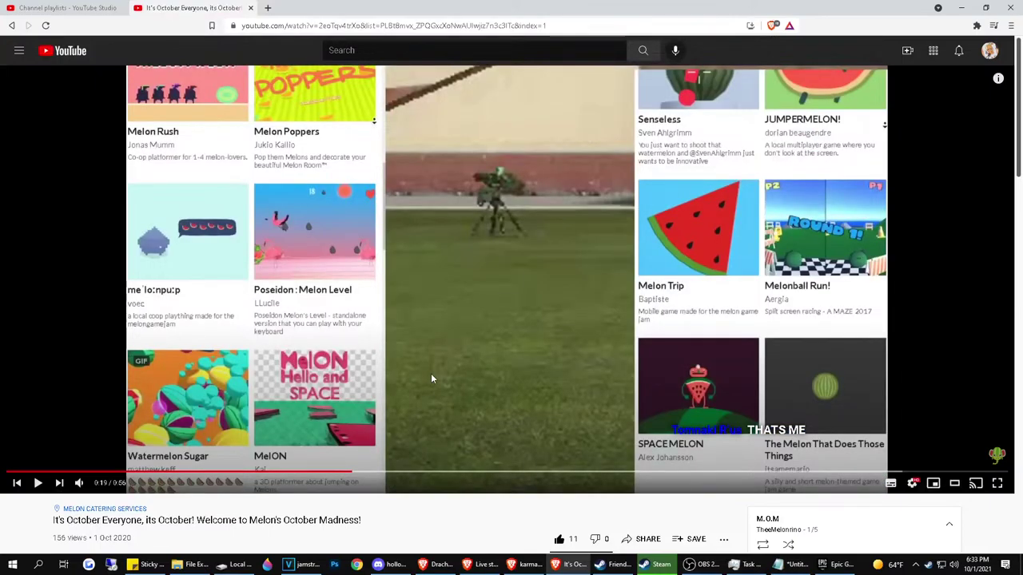
left_click(485, 395)
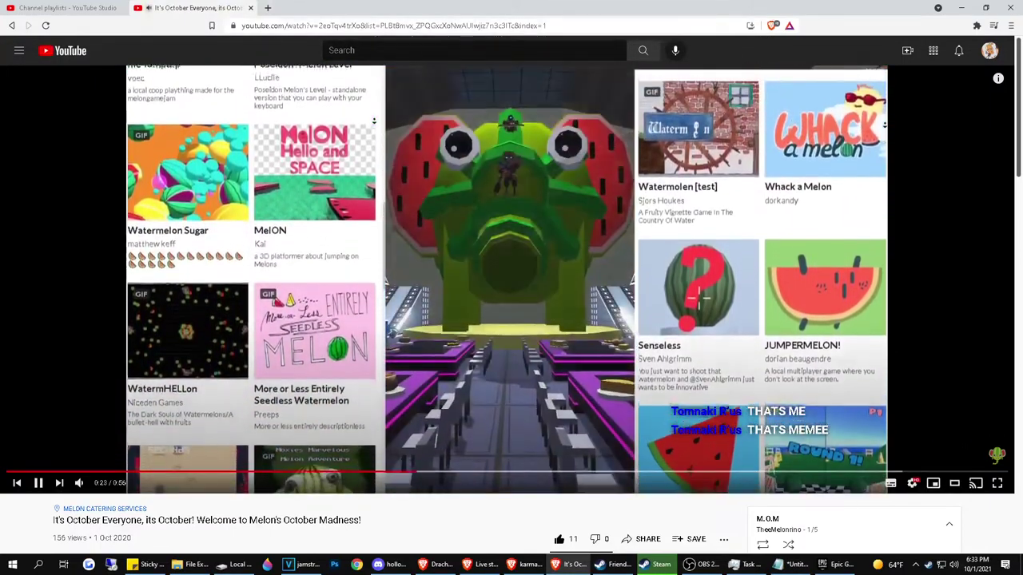
left_click(483, 373)
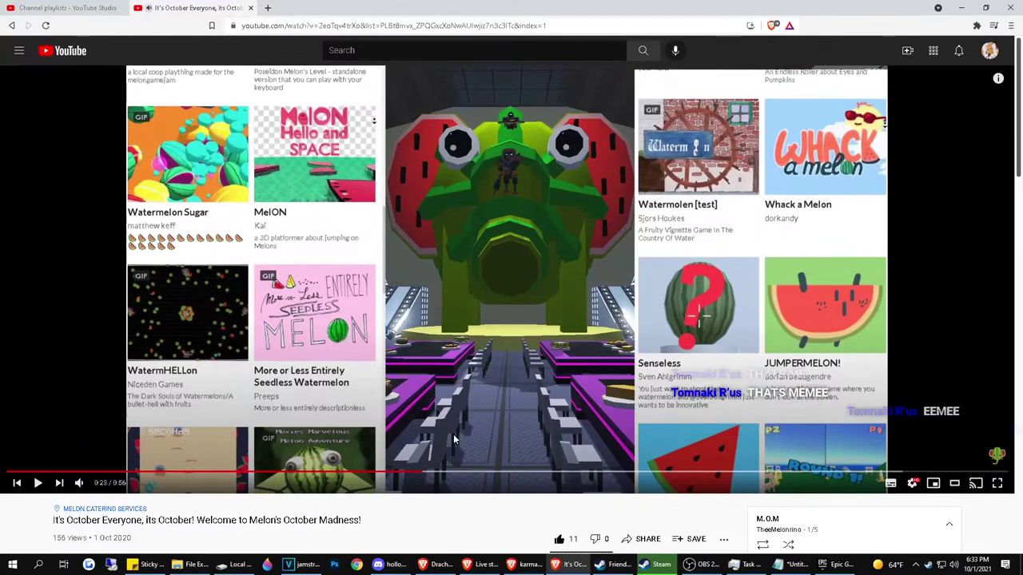
left_click(361, 472)
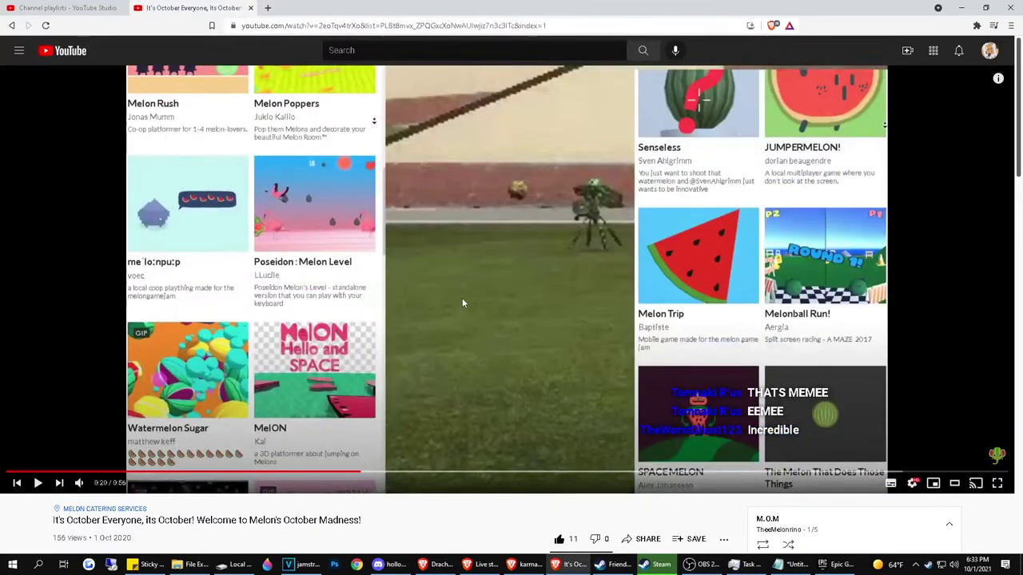
left_click(462, 298)
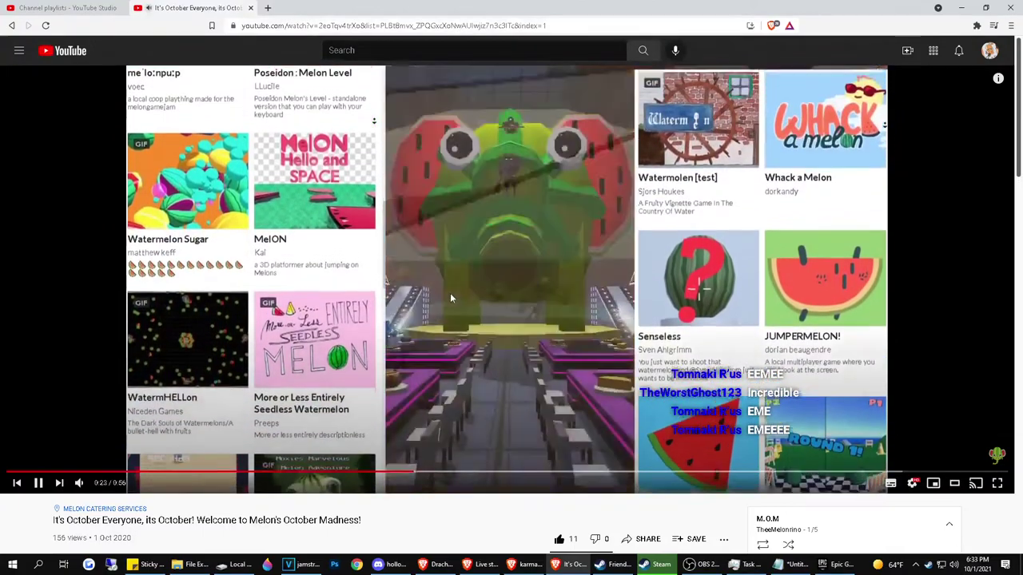
left_click(451, 298)
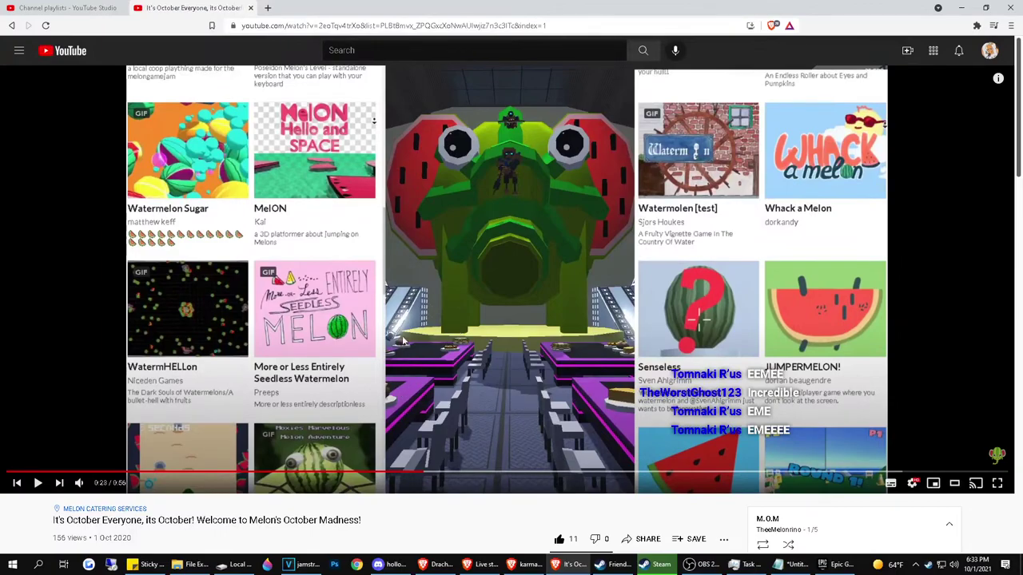
Watch later parts of the October video, return to the melon creature shot at 0:23, pause it and close the video
left_click(539, 463)
left_click(548, 471)
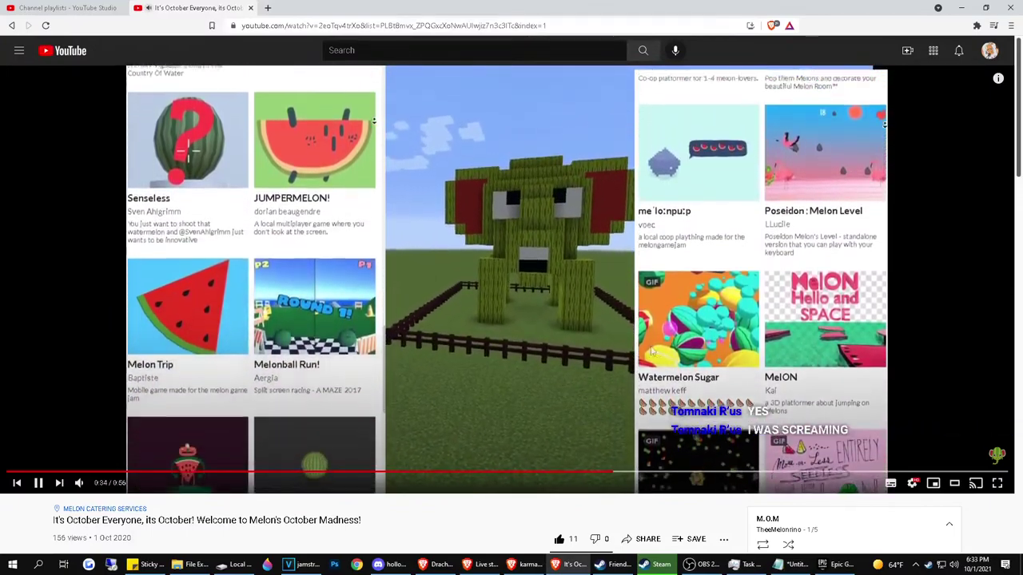
left_click(822, 472)
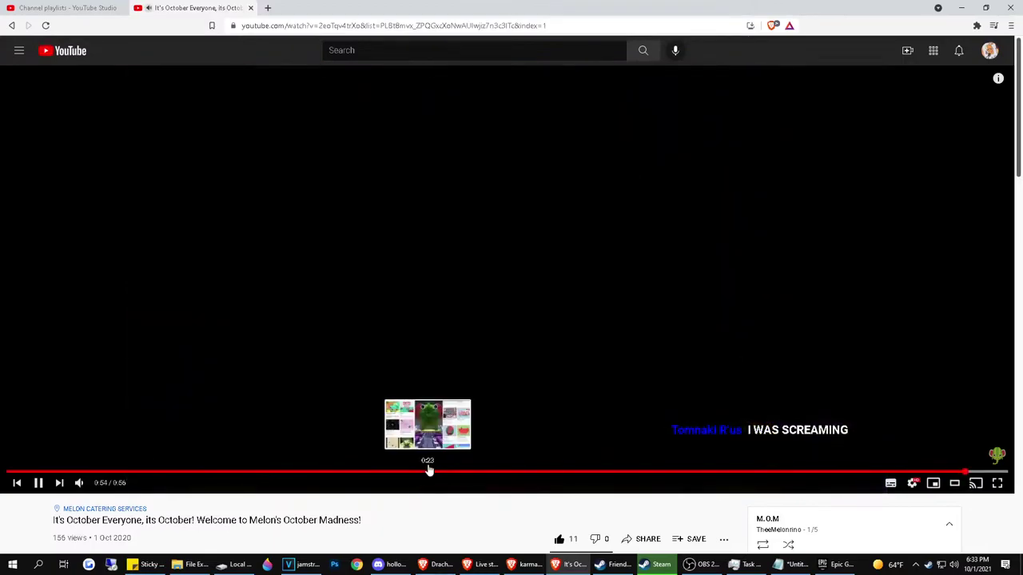
left_click_drag(428, 470, 392, 471)
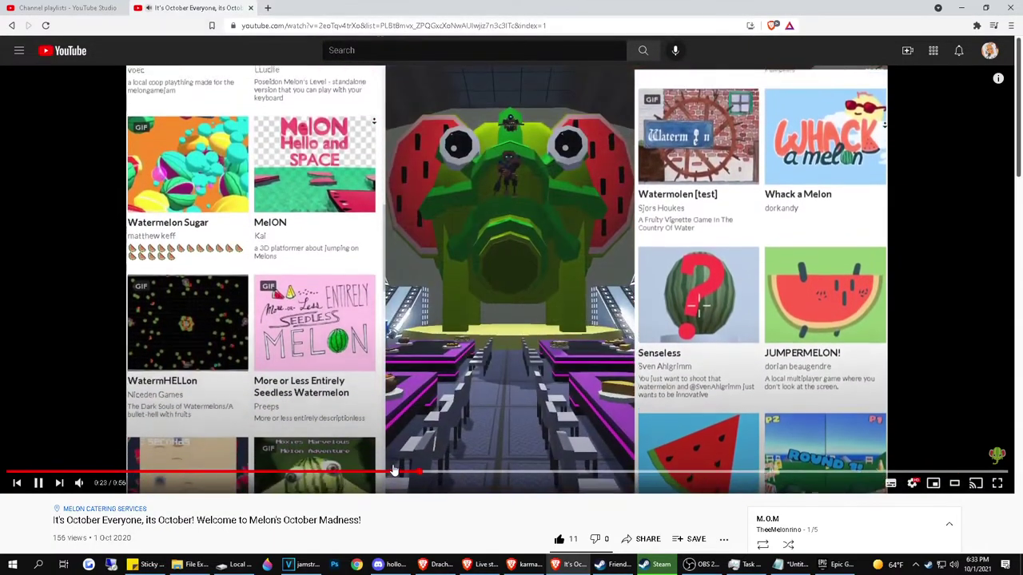
left_click(438, 425)
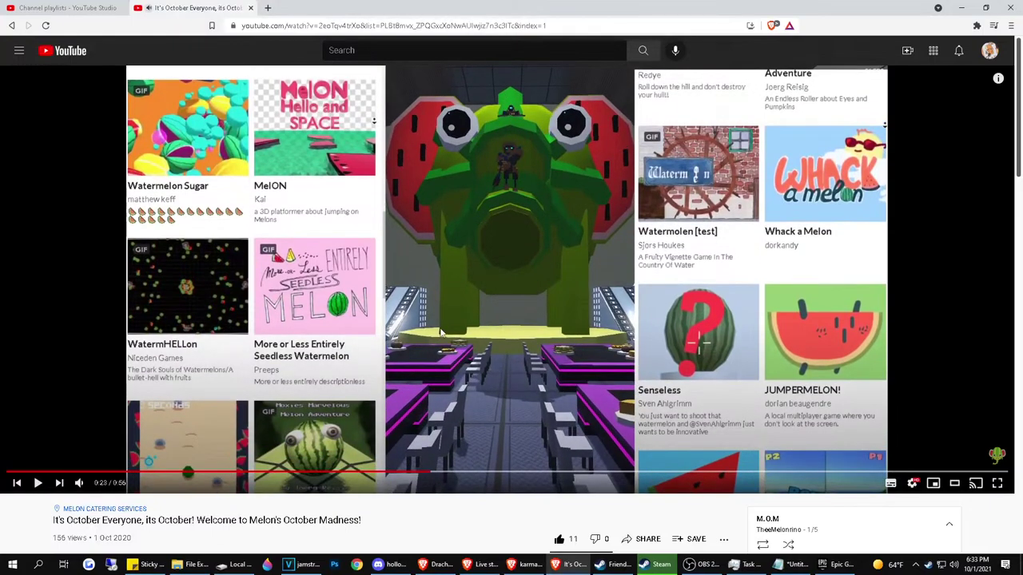
key("ctrl+w")
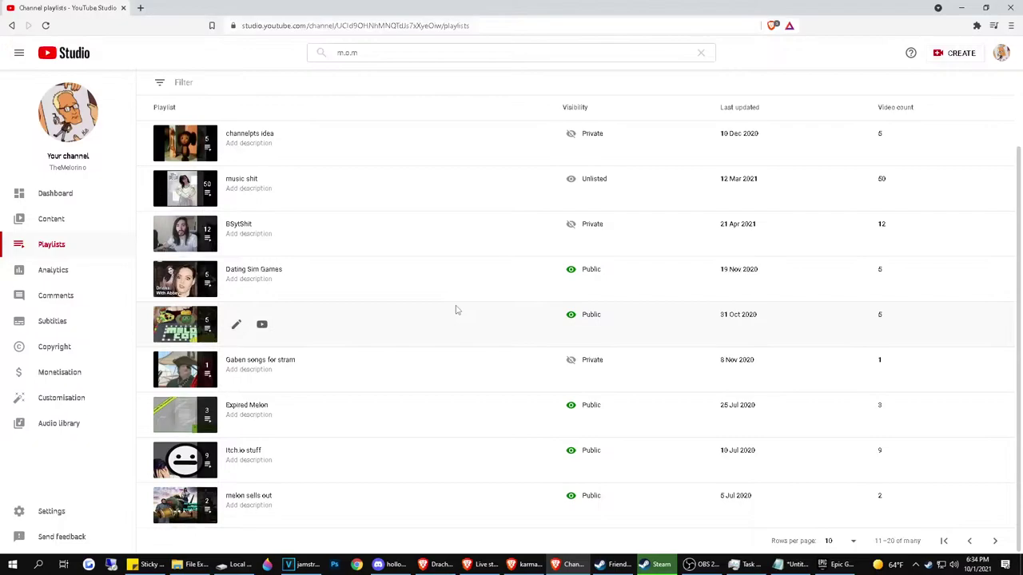
Search the web for "im wearing two pair of pants"
left_click(279, 25)
type("im wearing")
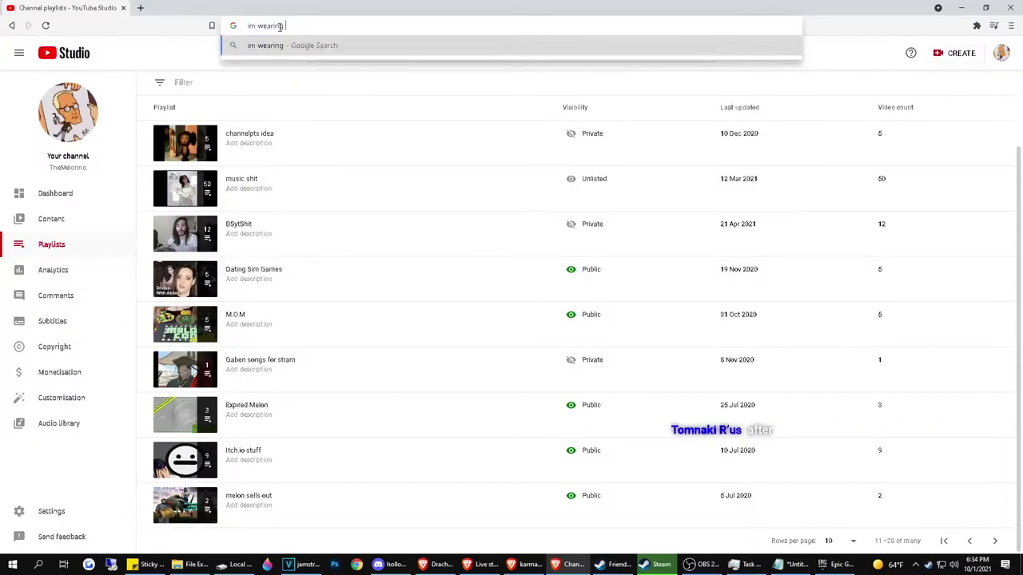
type(" two pai")
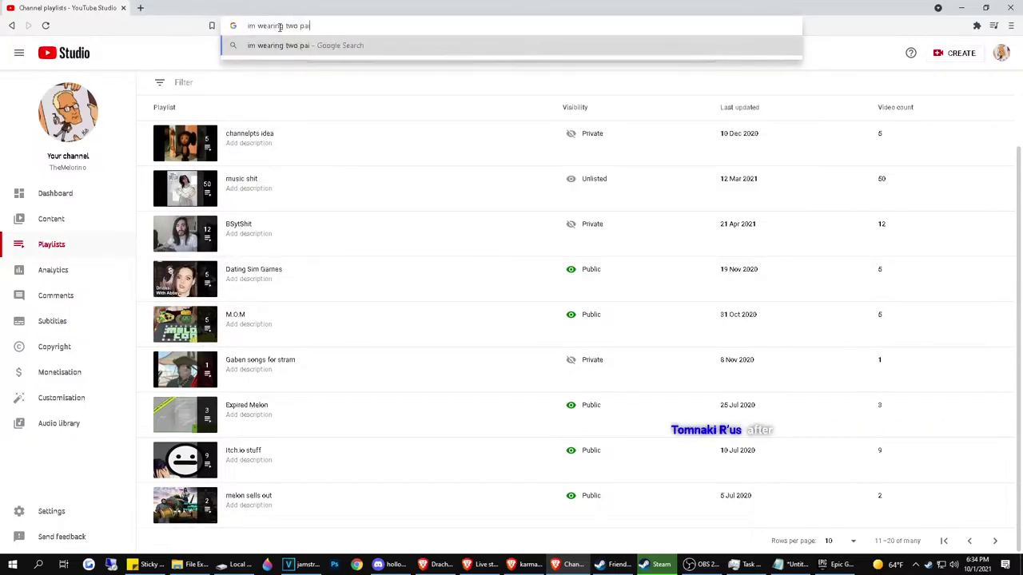
type("r of pants")
key("Return")
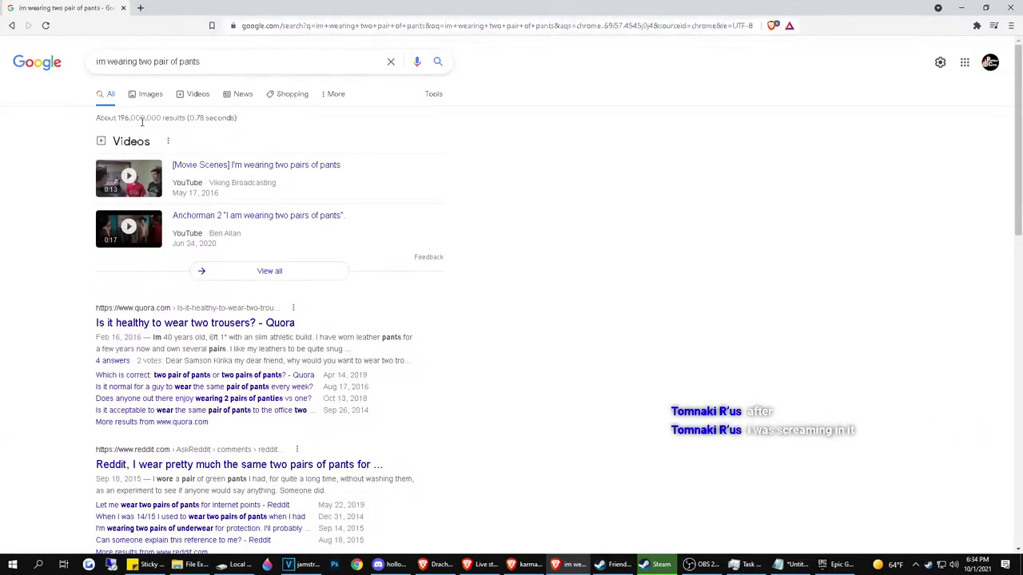
Watch the "[Movie Scenes] I'm wearing two pairs of pants" clip at full volume and the Anchorman 2 clip from the results
left_click(280, 166)
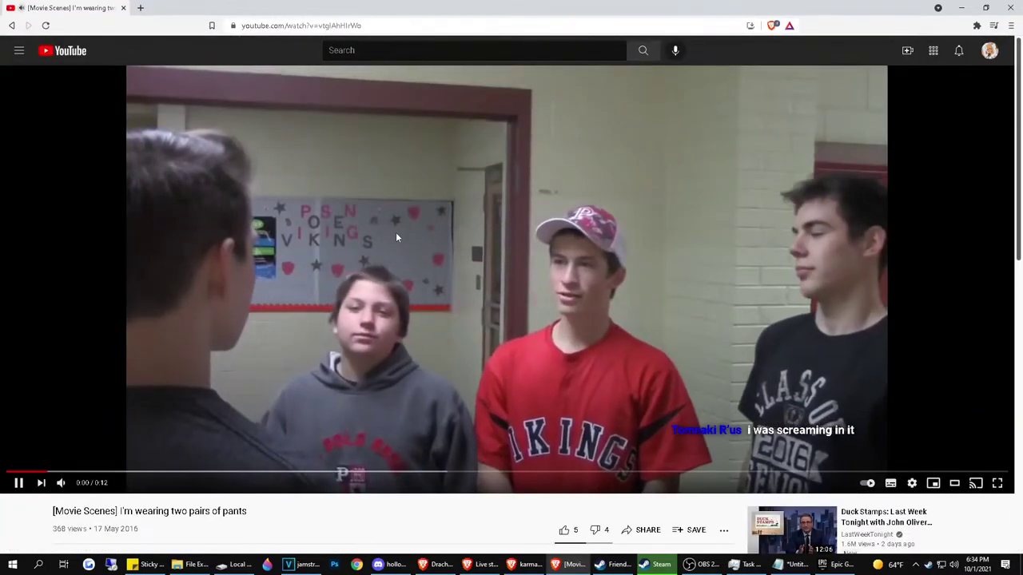
left_click(99, 484)
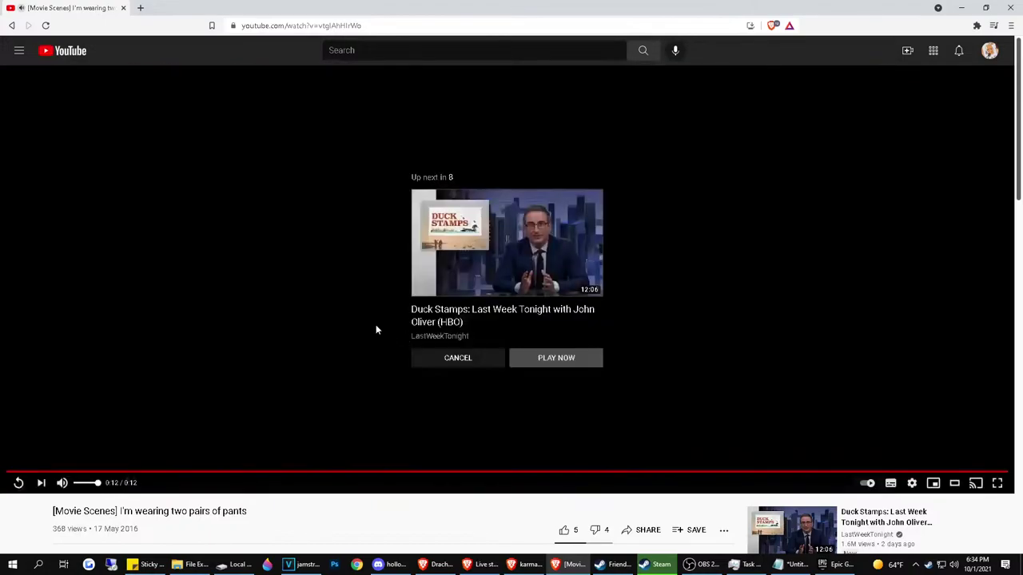
scroll(375, 327, "down", 3)
key("alt+Left")
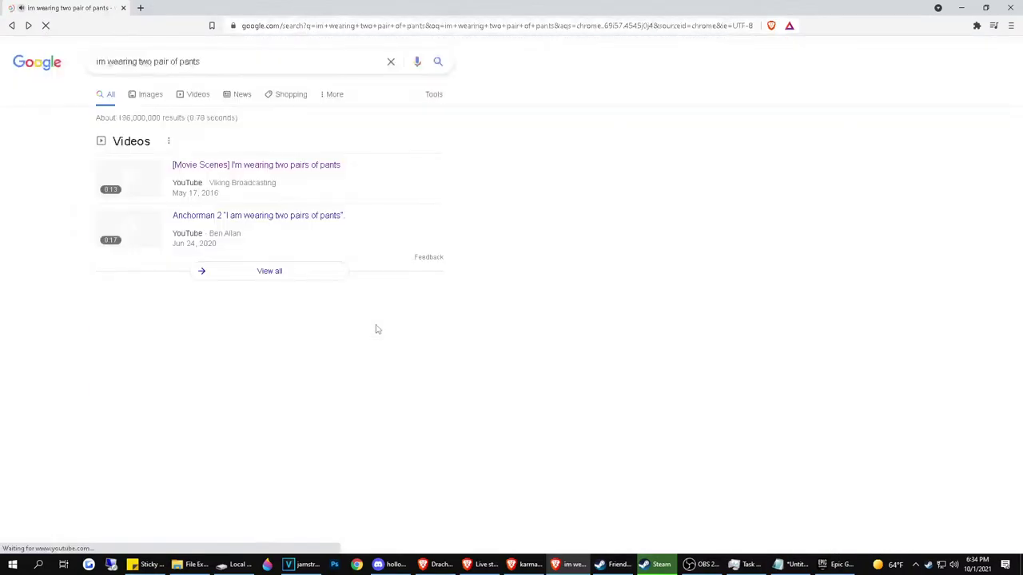
left_click(300, 233)
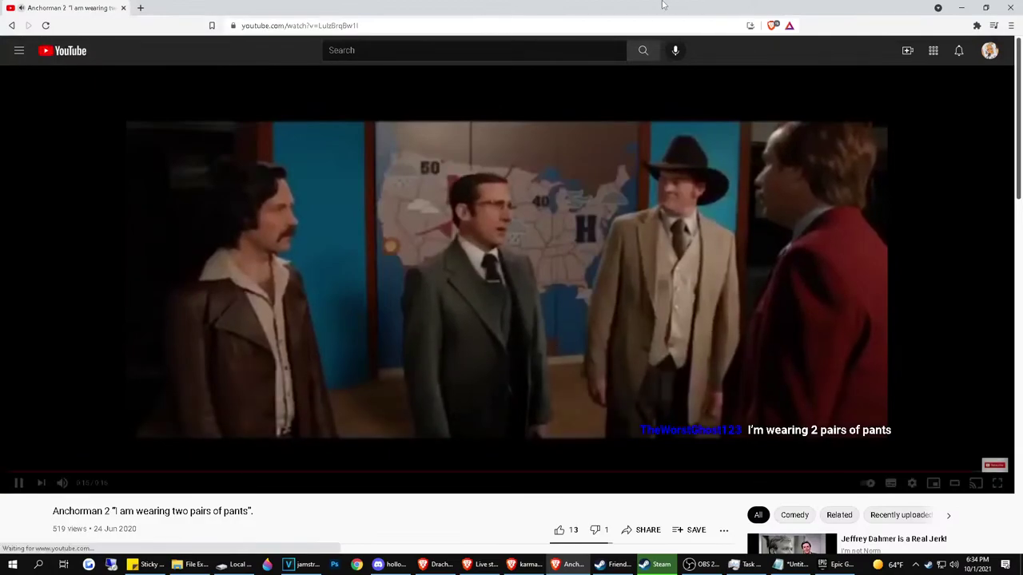
Switch to VEGAS Pro and open the recent project pttrteditstram.veg
double_click(661, 5)
left_click(543, 234)
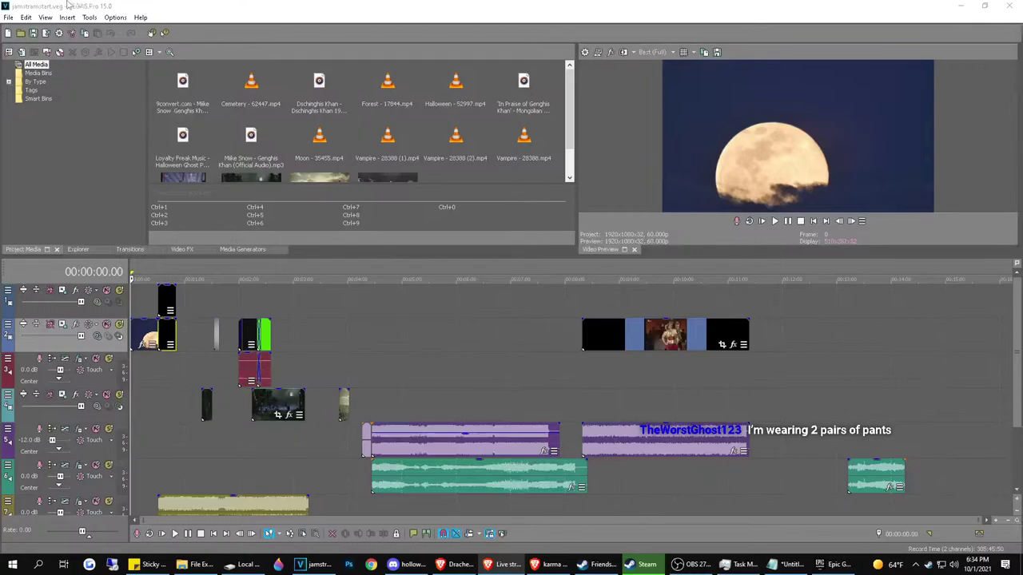
left_click(10, 17)
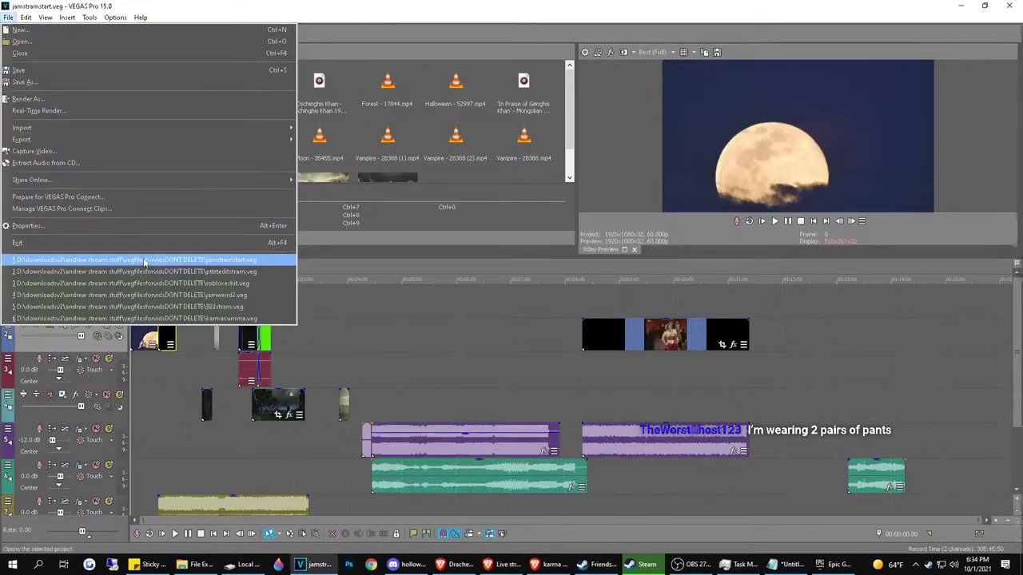
left_click(140, 272)
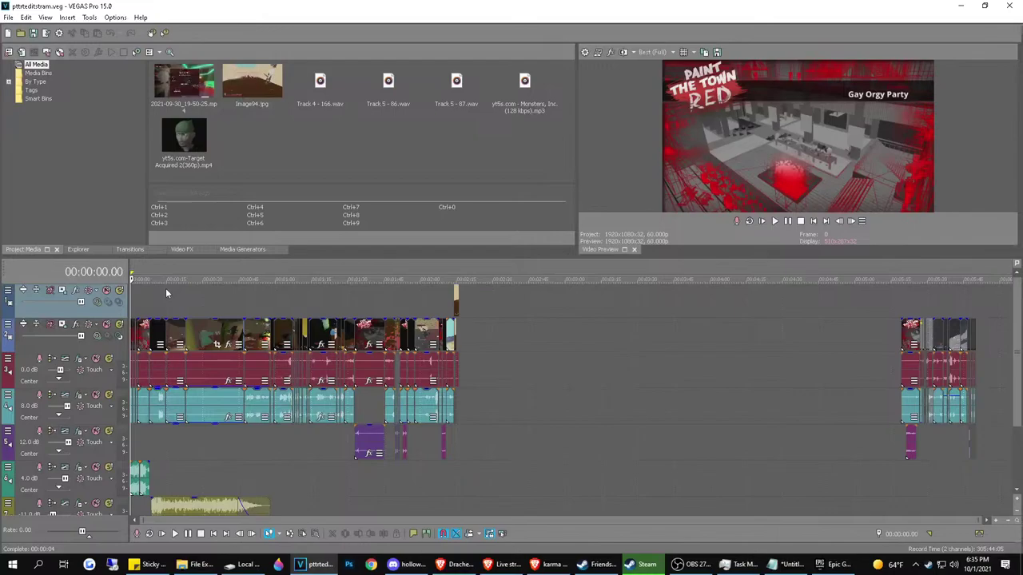
Switch to File Explorer, open the vegfilesforvidsDONT DELETE folder and jump to the files starting with "mo"
left_click(238, 565)
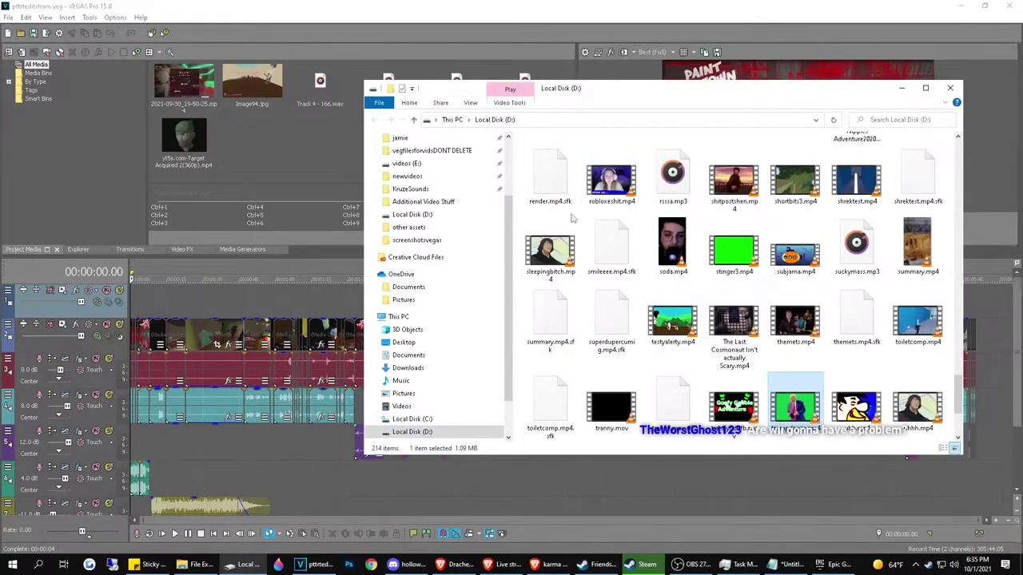
left_click(432, 219)
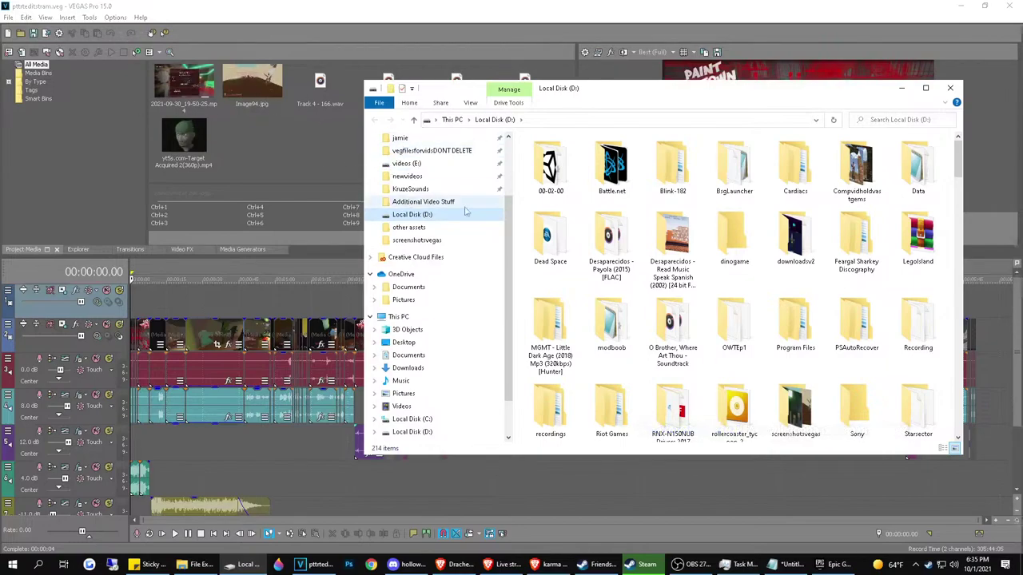
left_click(433, 150)
left_click(560, 211)
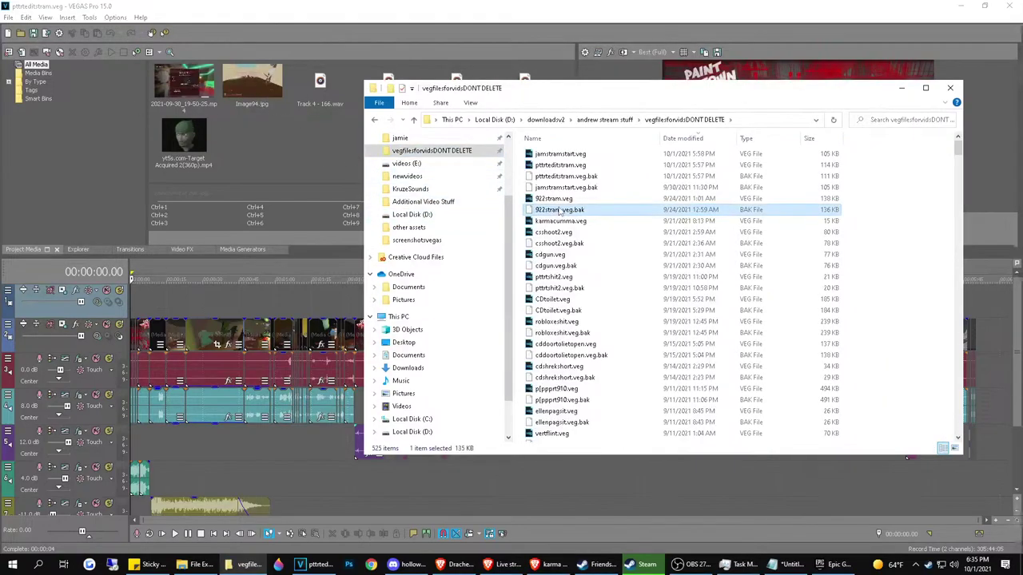
type("mo")
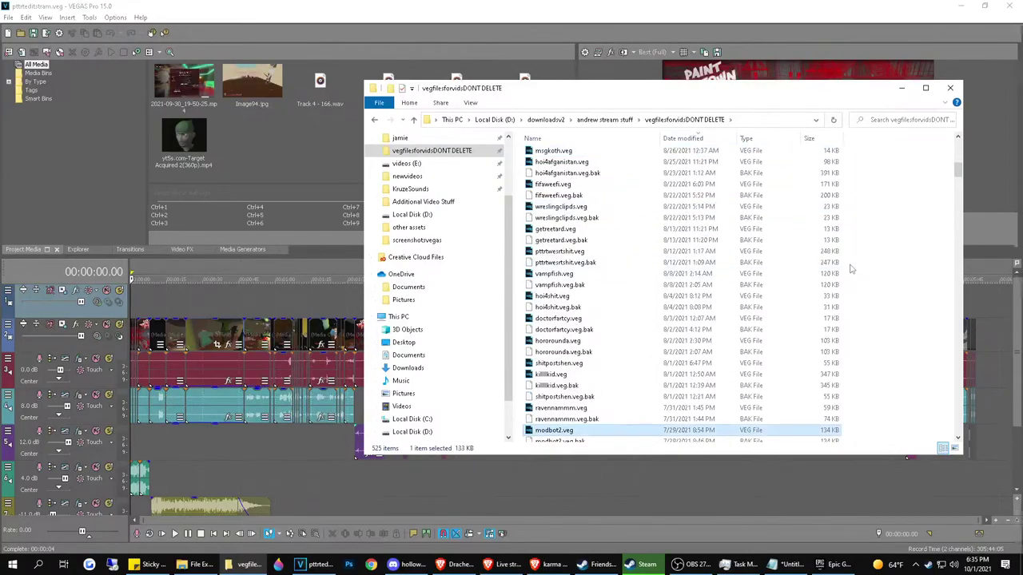
Find the project files from late October 2020 in the folder and select MOMHTCRASH.veg
scroll(851, 269, "down", 8)
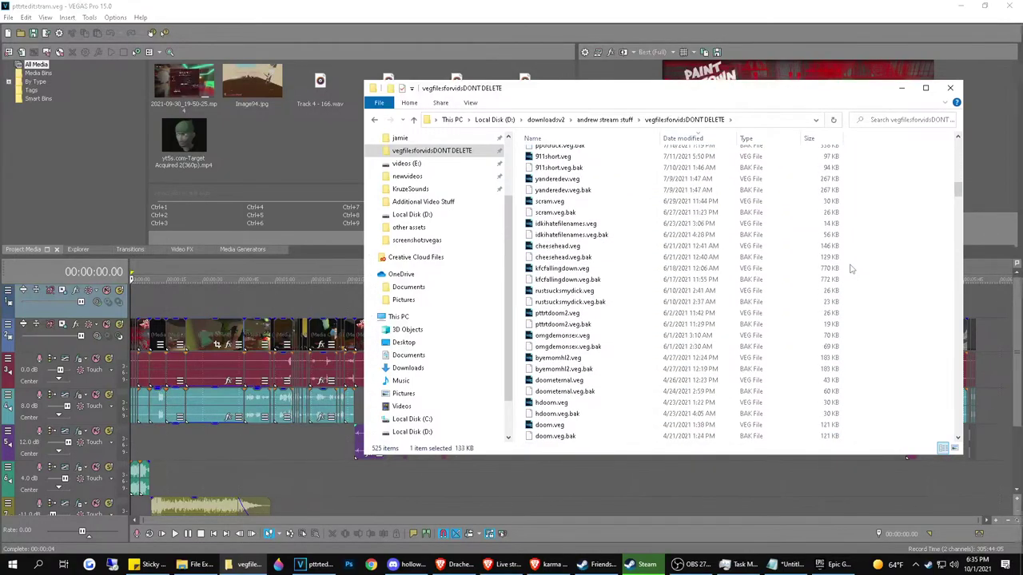
scroll(851, 269, "down", 12)
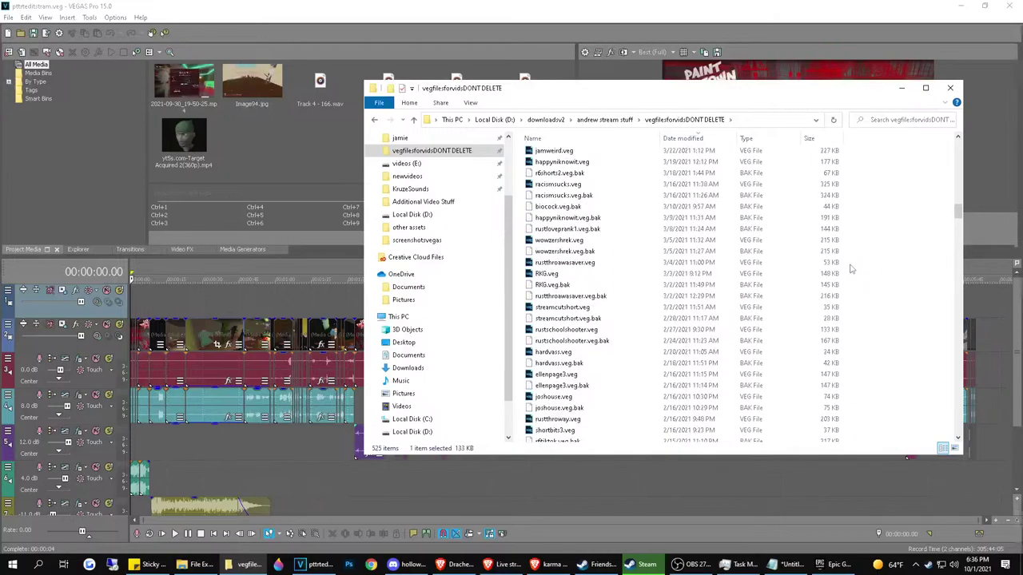
scroll(851, 269, "down", 12)
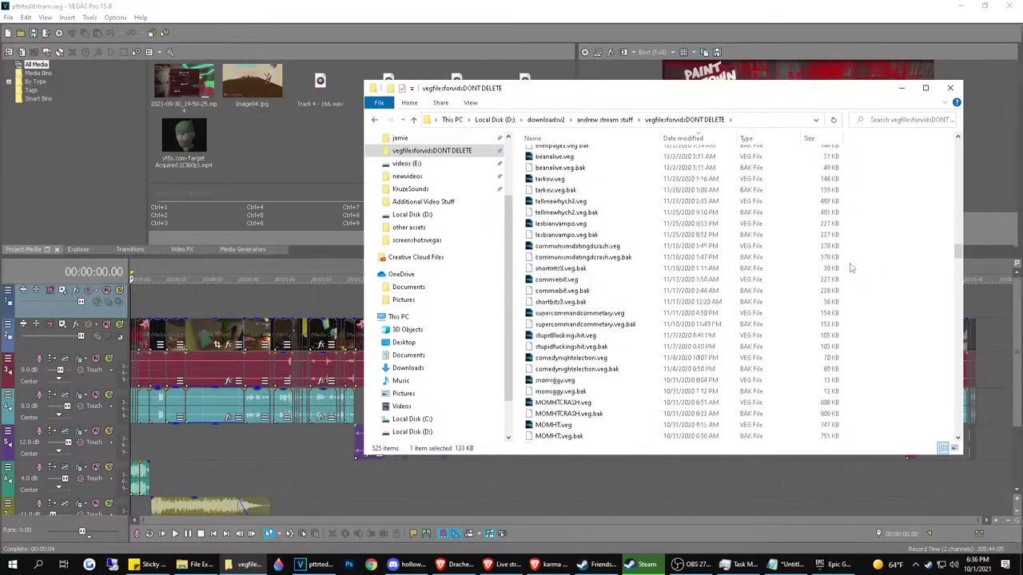
scroll(851, 269, "down", 5)
left_click(715, 235)
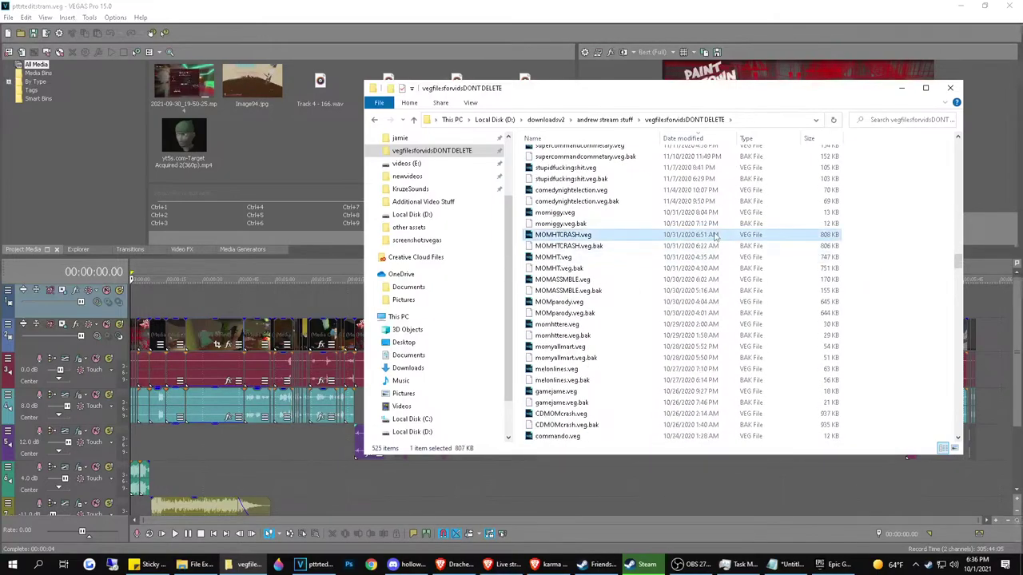
Go through the older project files from MOMASSMBLE.veg to disny.veg.bak, looking for last year's October video project
left_click(833, 280)
key("Down")
key("Down")
key("Down")
key("Down")
key("Down")
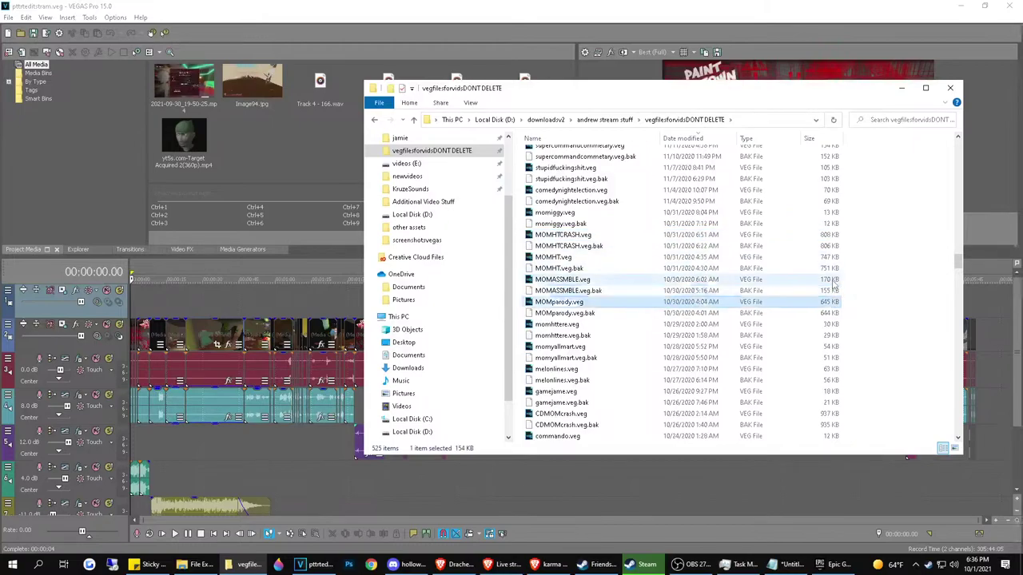
key("Down")
key("Down")
scroll(834, 276, "down", 2)
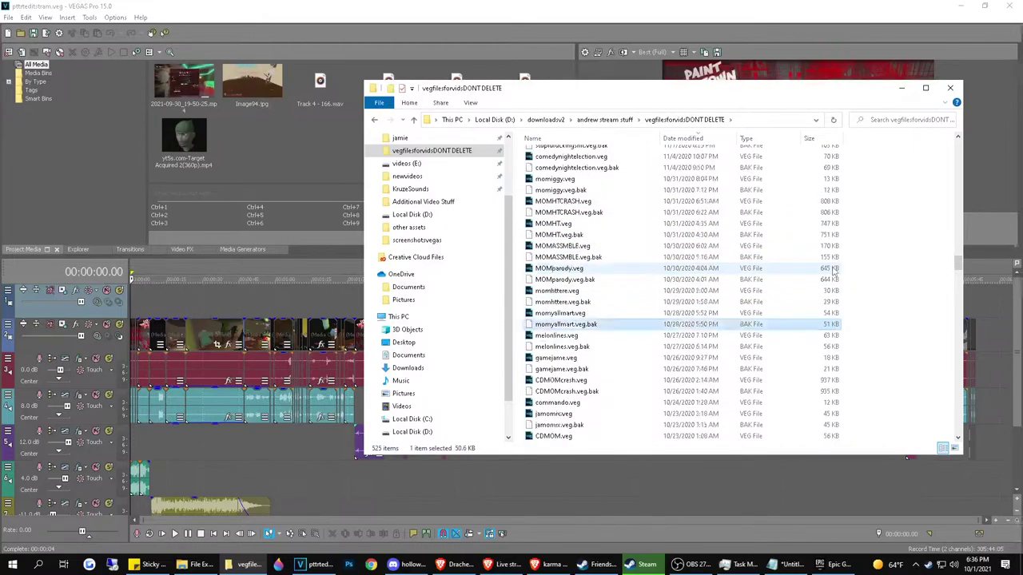
key("Down")
key("Down")
key("Down")
key("Down")
key("Down")
key("Down")
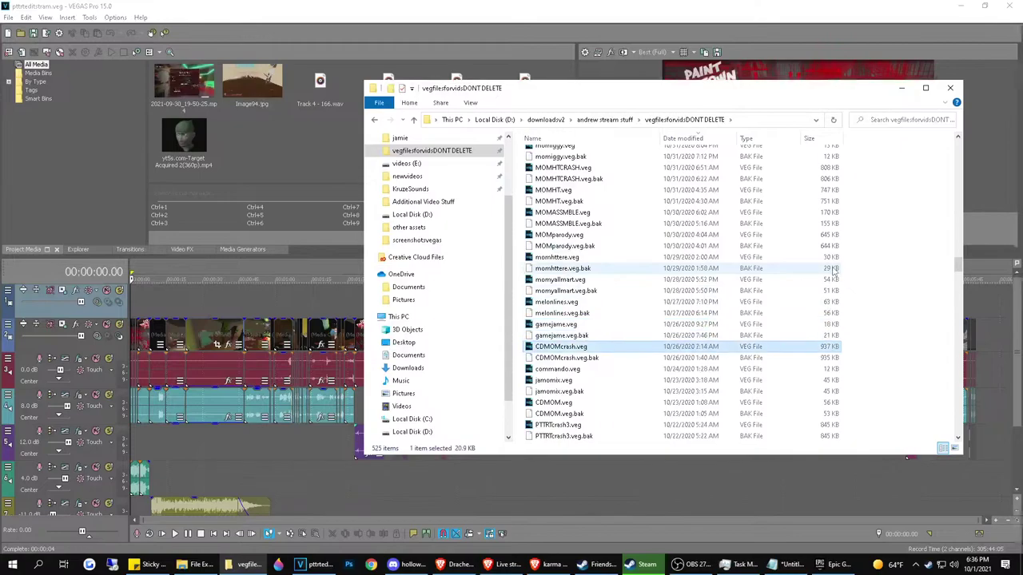
key("Down")
key("Down")
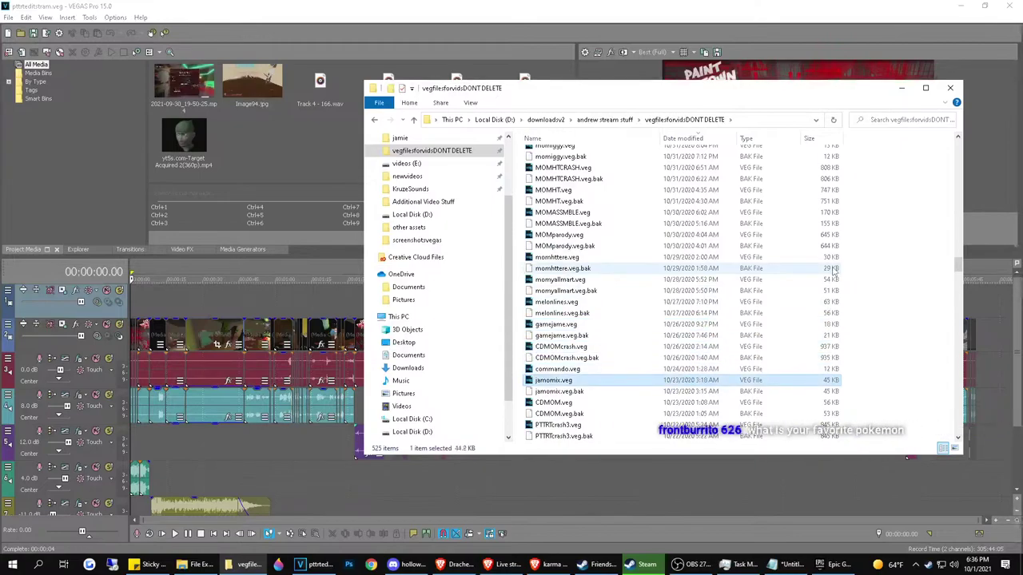
key("Up")
key("Down")
scroll(833, 271, "down", 1)
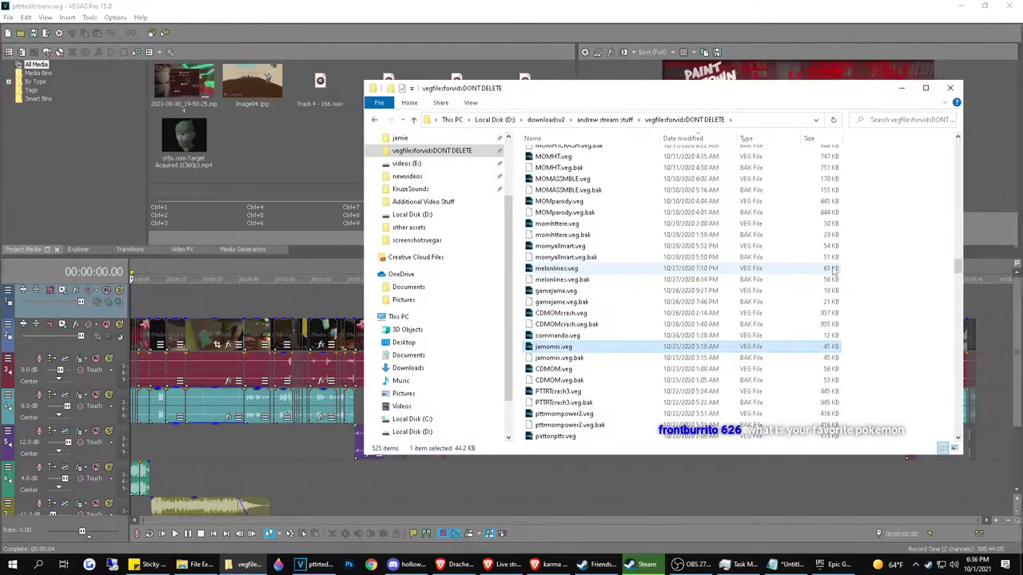
scroll(833, 271, "down", 1)
key("Down")
key("Down")
key("Down")
key("Down")
key("Down")
key("Down")
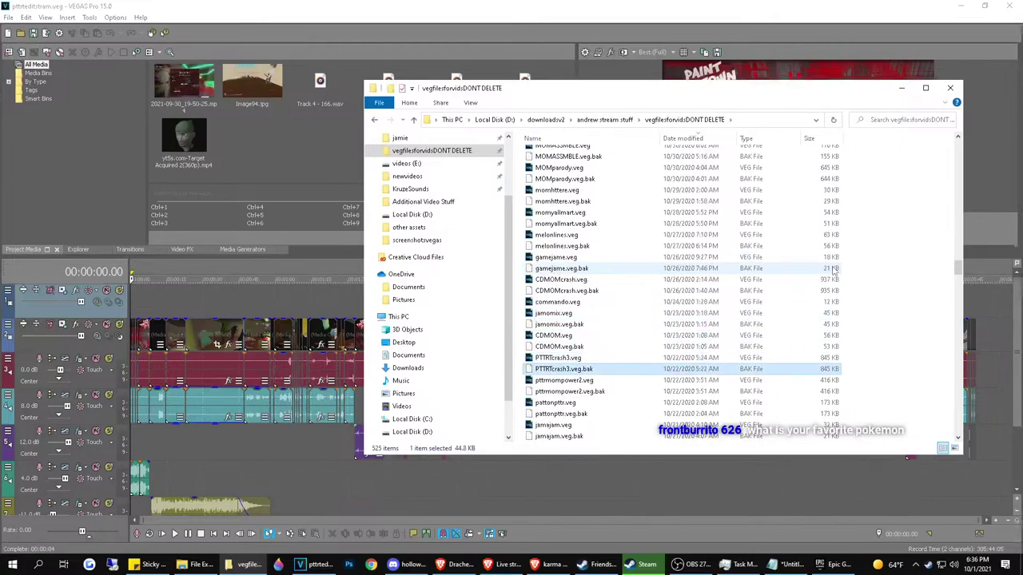
scroll(834, 272, "down", 2)
key("Down")
key("Down")
key("Down")
key("Down")
key("Down")
key("Down")
key("Down")
key("Down")
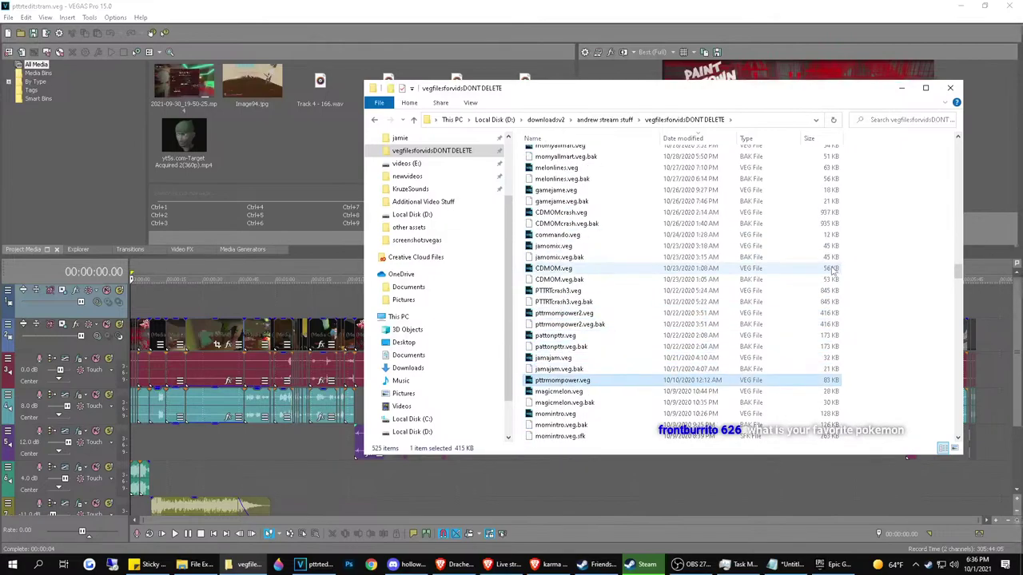
scroll(834, 272, "down", 3)
key("Down")
key("Down")
key("Down")
key("Down")
key("Down")
key("Down")
key("Down")
key("Down")
key("Down")
key("Down")
key("Down")
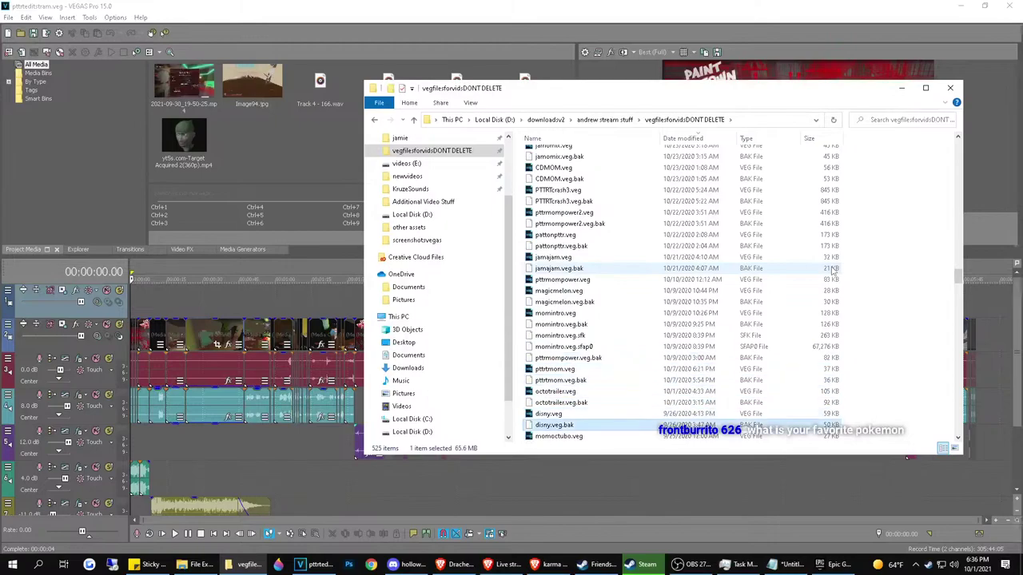
Open the project octotrailer.veg in a second VEGAS Pro window
scroll(834, 272, "down", 1)
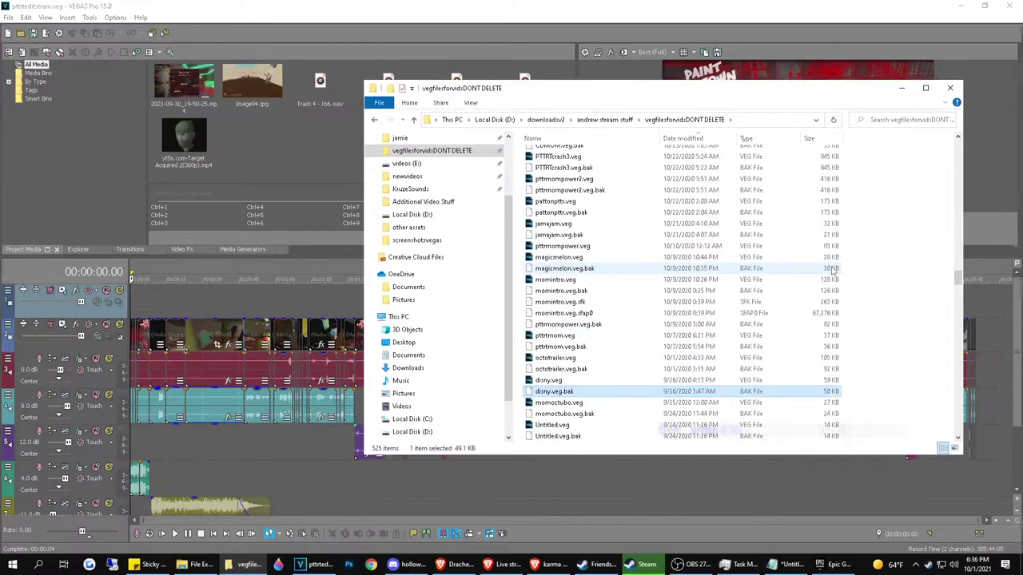
key("Up")
key("Up")
key("Up")
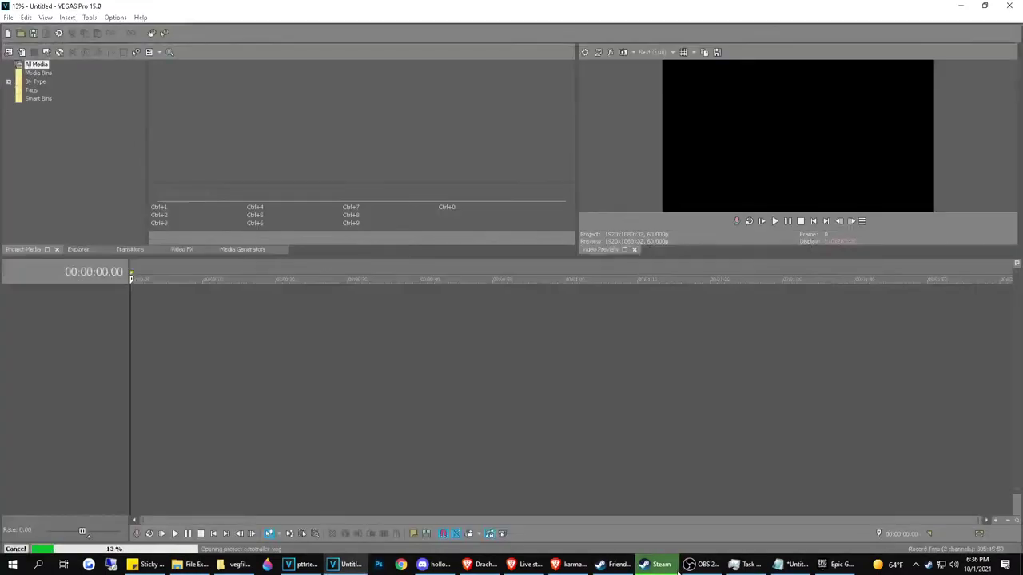
mouse_move(678, 572)
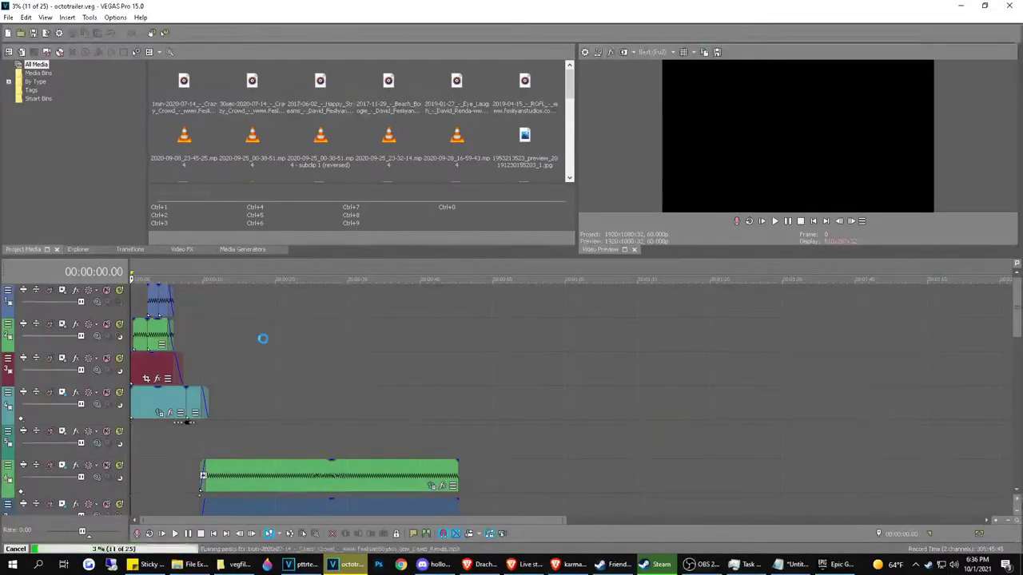
Look through the project media for the October video's sources, including melonmaddynes.png and 2020-09-08_23-45-25.mp4
scroll(248, 346, "down", 1)
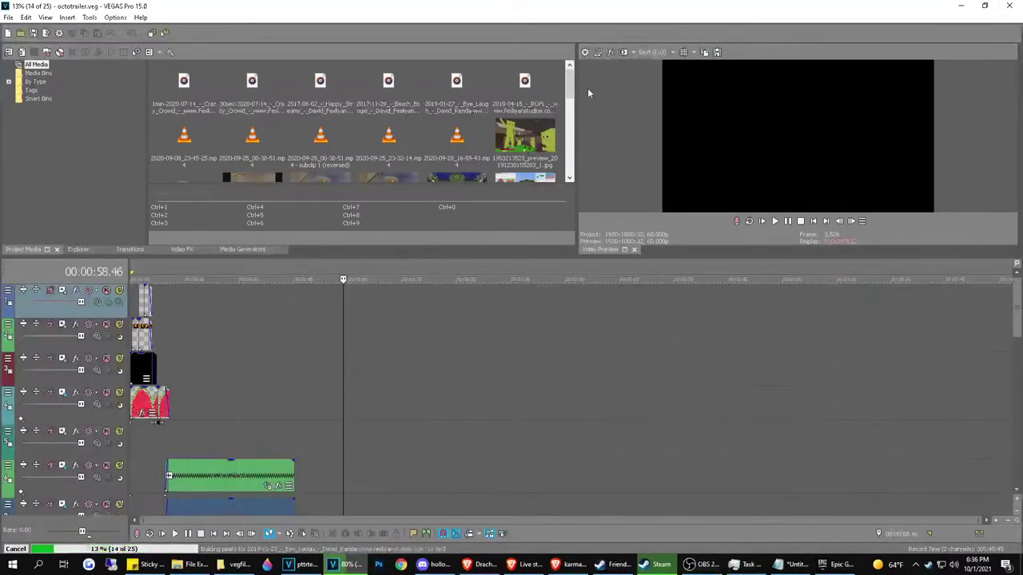
left_click_drag(572, 91, 571, 135)
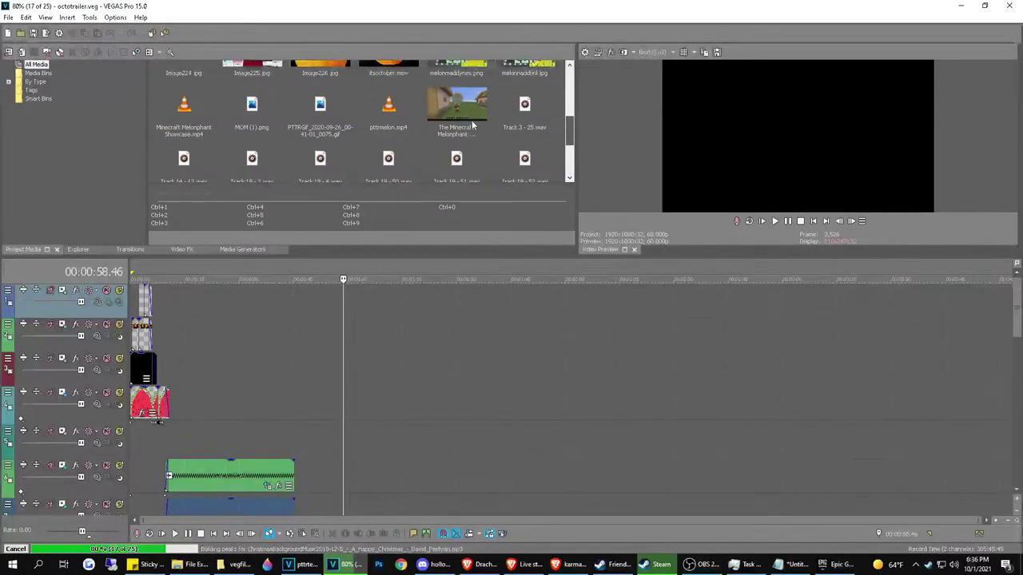
scroll(459, 160, "up", 3)
left_click(460, 156)
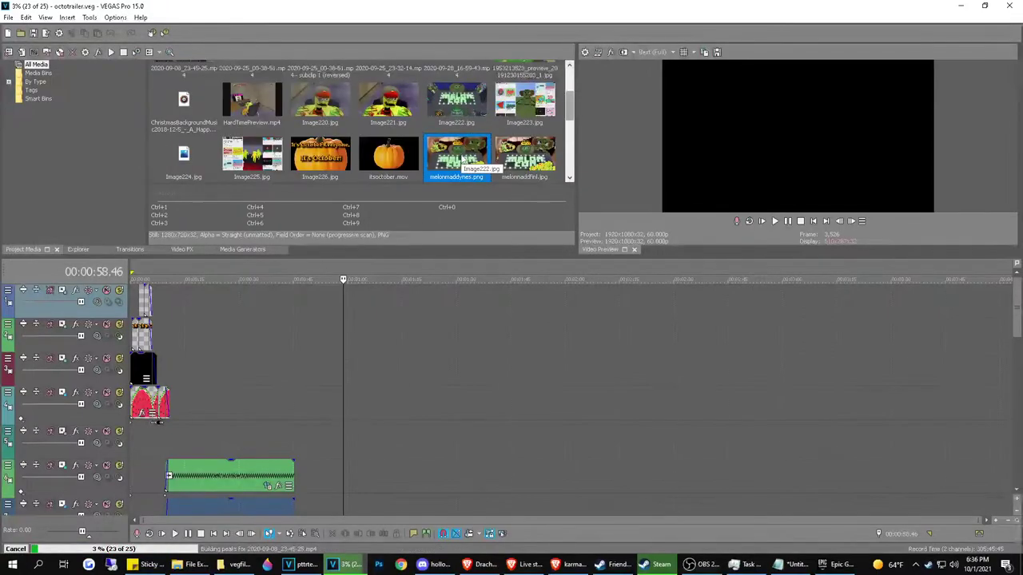
scroll(400, 152, "up", 2)
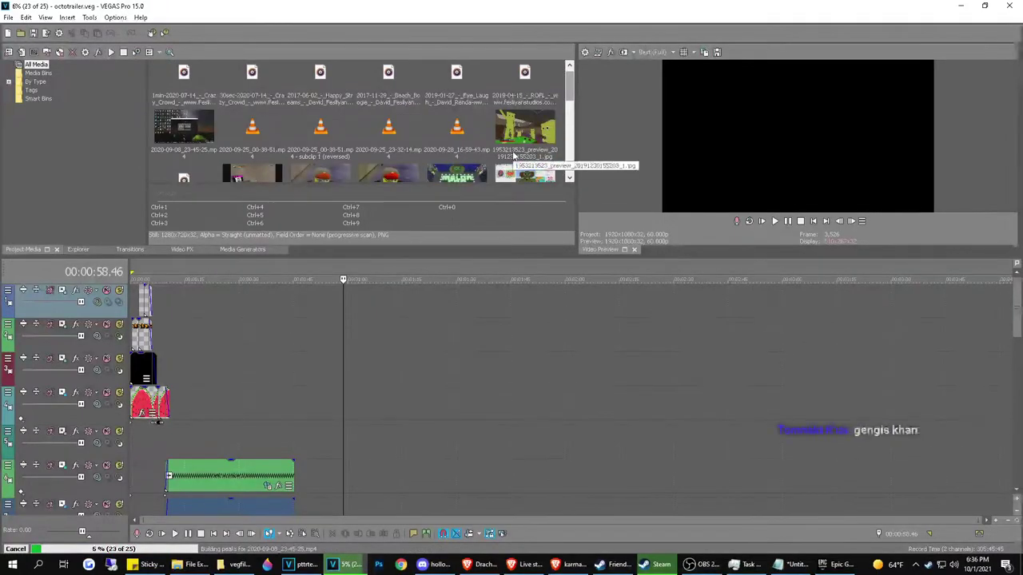
left_click(196, 150)
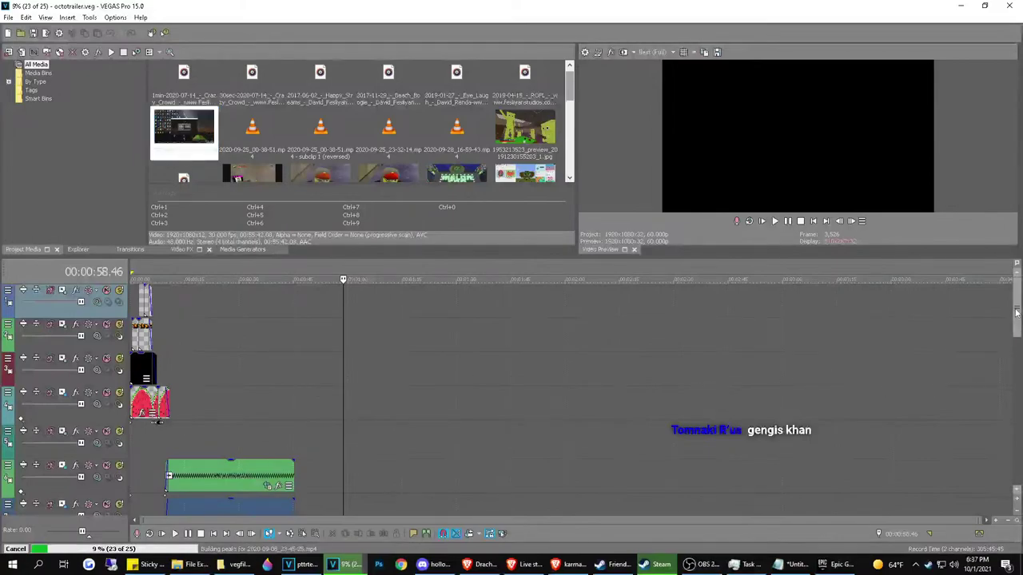
Bring the lower timeline tracks into view and briefly play the Minecraft footage from 00:00:36.11
left_click_drag(1014, 316, 1013, 415)
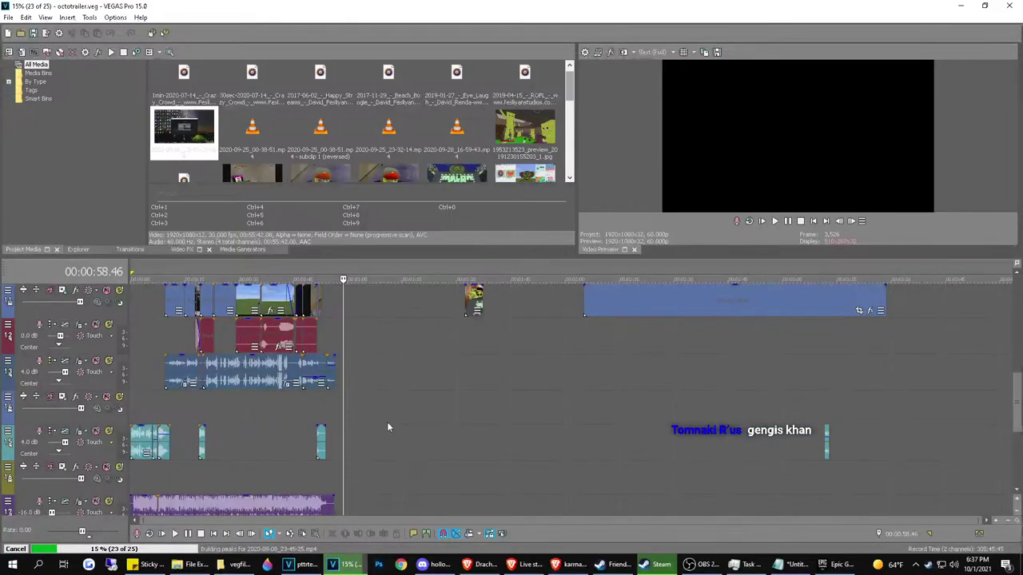
left_click(259, 414)
scroll(311, 427, "up", 4)
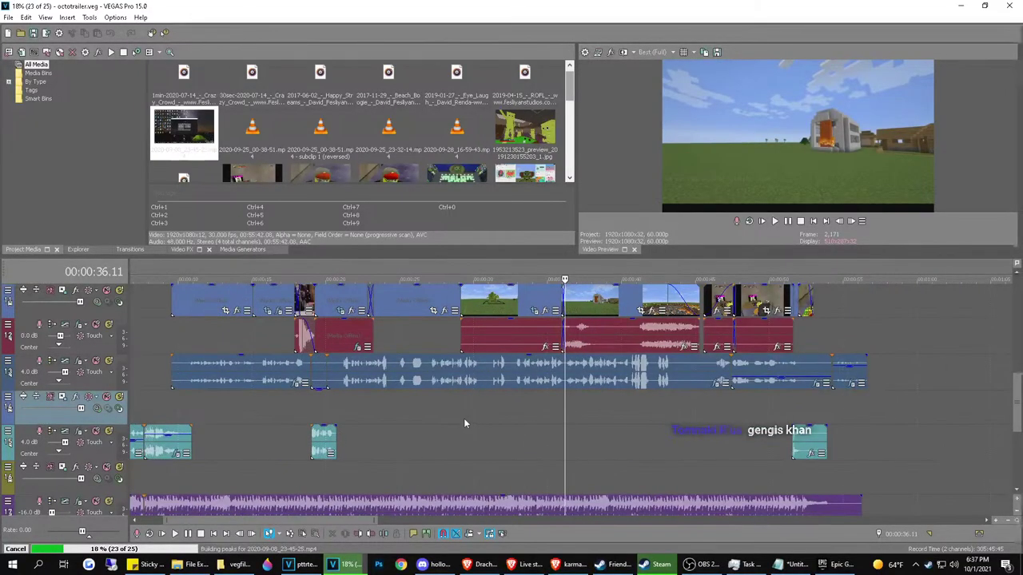
key("space")
key("space")
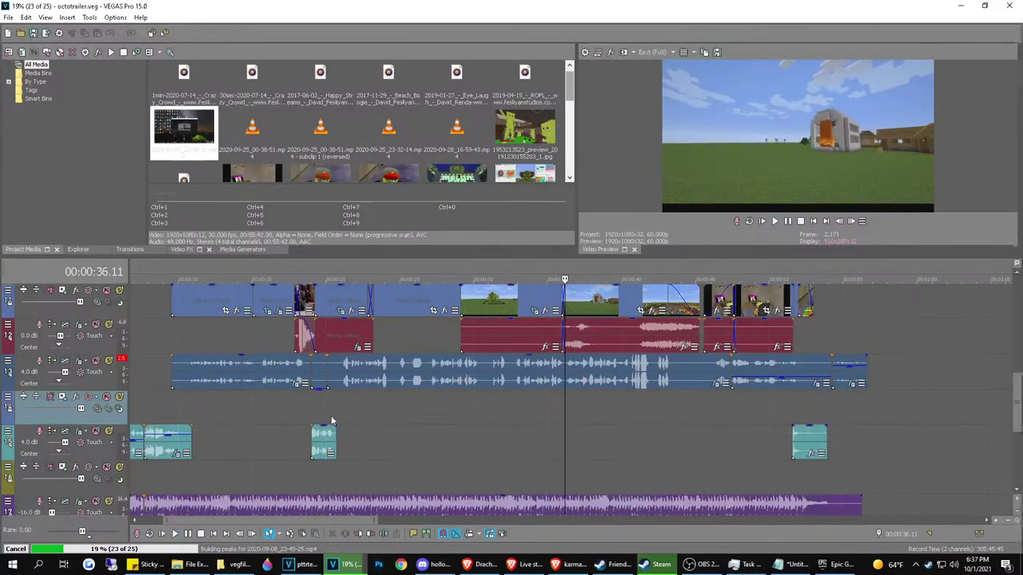
Check several points in the offline clips section and play the timeline from 00:00:20.04
left_click(299, 395)
left_click(358, 400)
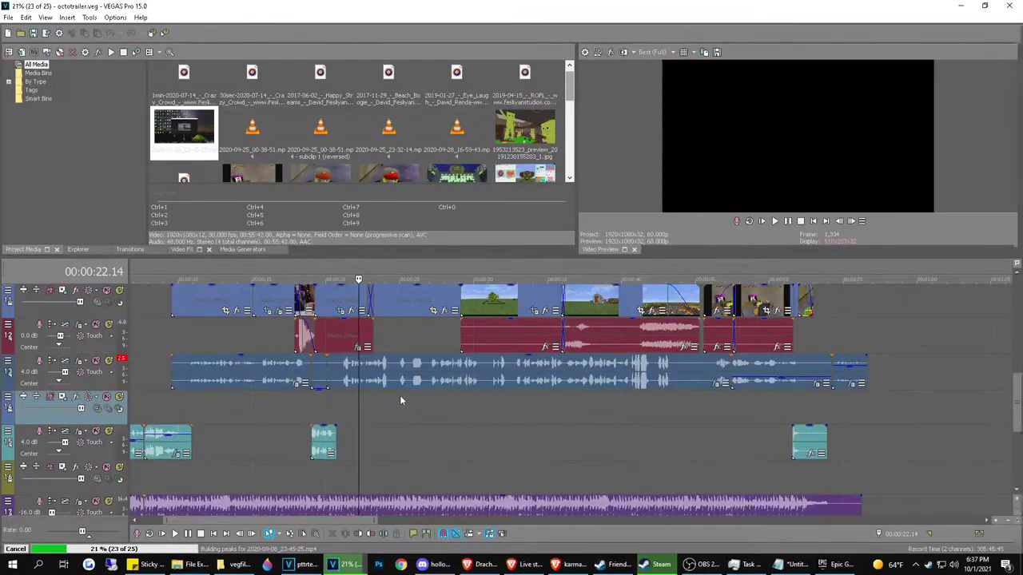
left_click(400, 395)
left_click(326, 404)
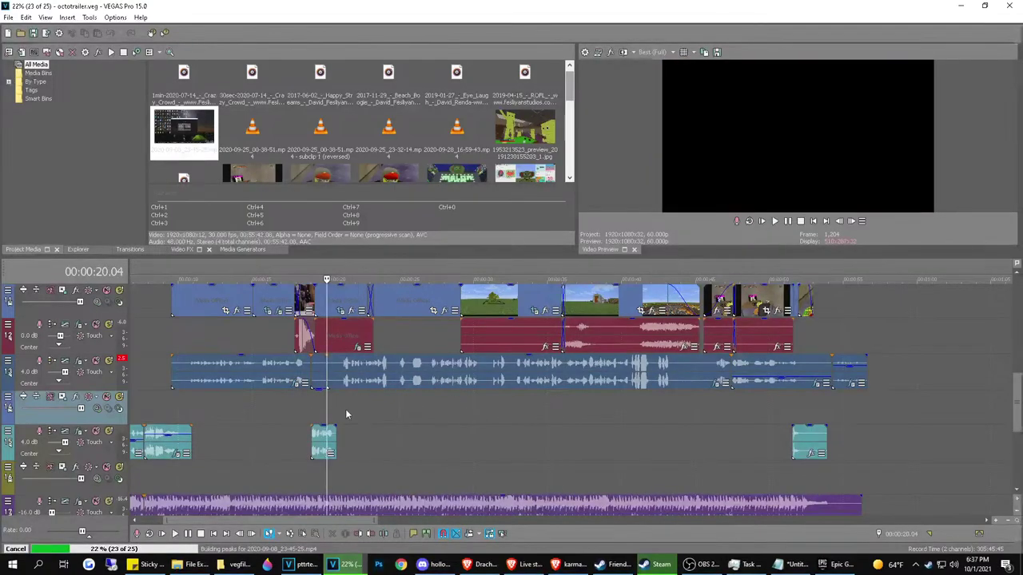
key("space")
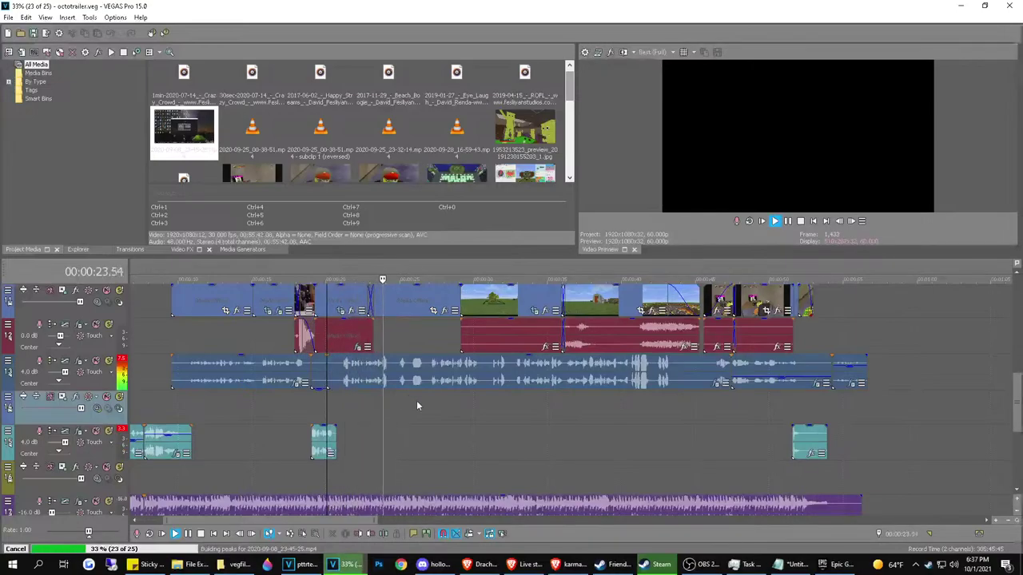
key("space")
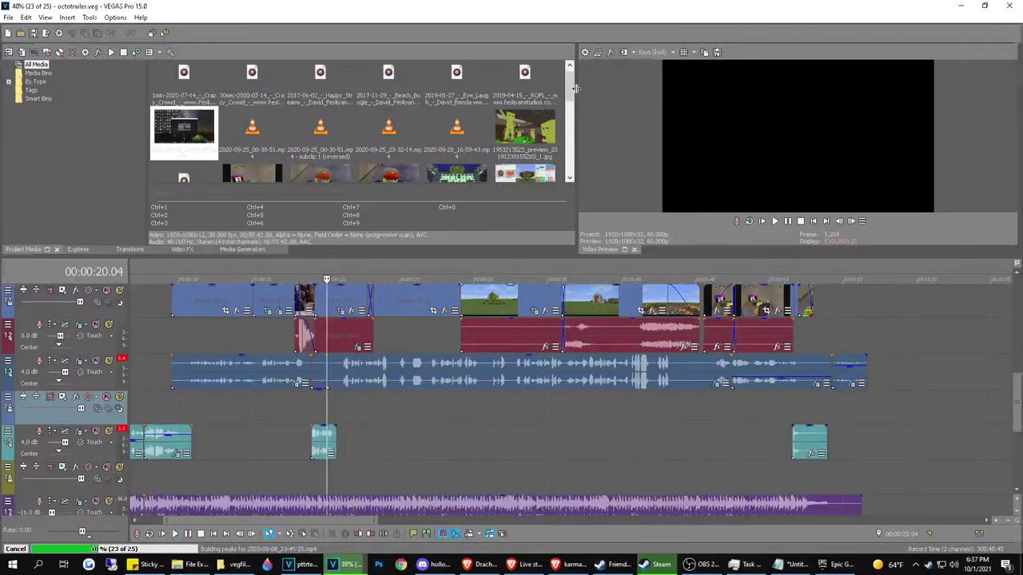
Check the project media and the properties of the offline video event at 00:00:20.43 to identify its source clip
mouse_move(571, 90)
left_mouse_down()
mouse_move(575, 141)
mouse_move(575, 109)
left_mouse_up()
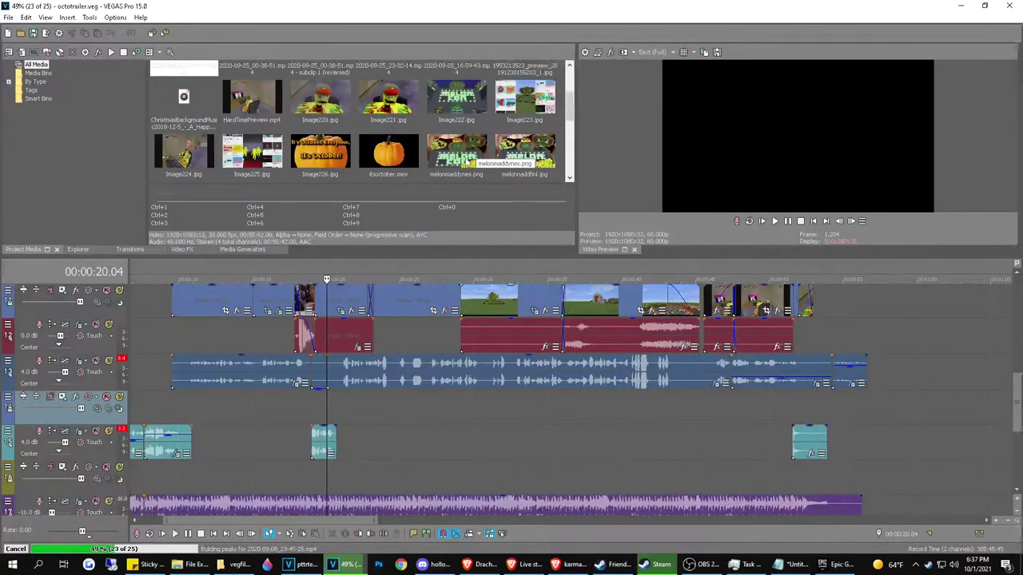
scroll(445, 128, "up", 1)
left_click(337, 297)
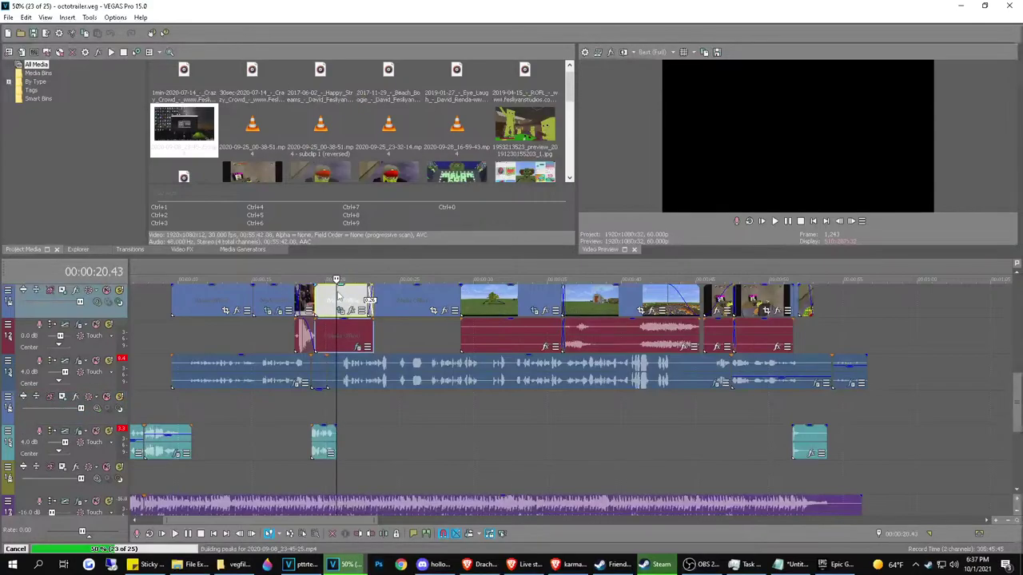
right_click(338, 297)
left_click(414, 547)
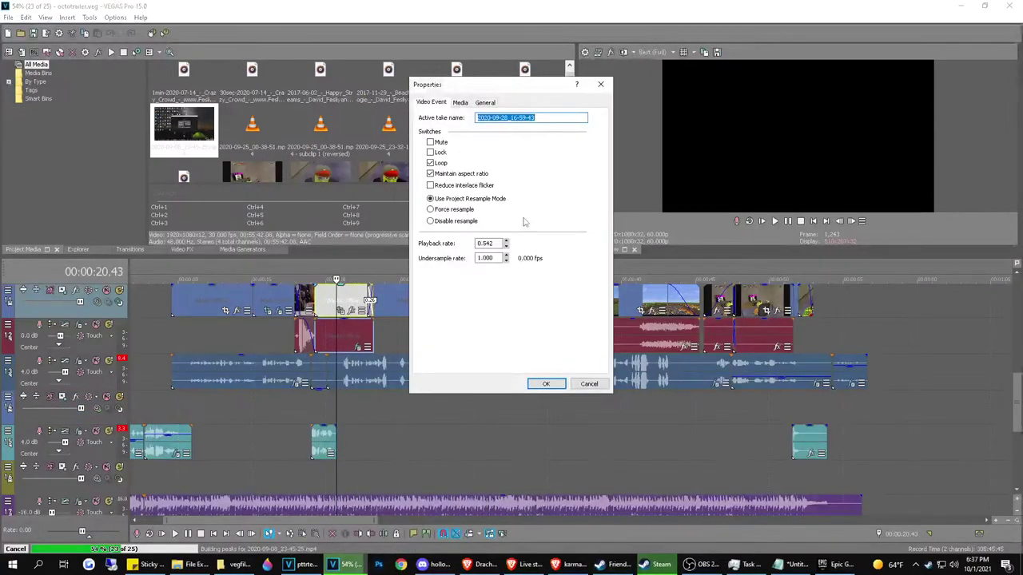
left_click(602, 85)
scroll(471, 174, "up", 1)
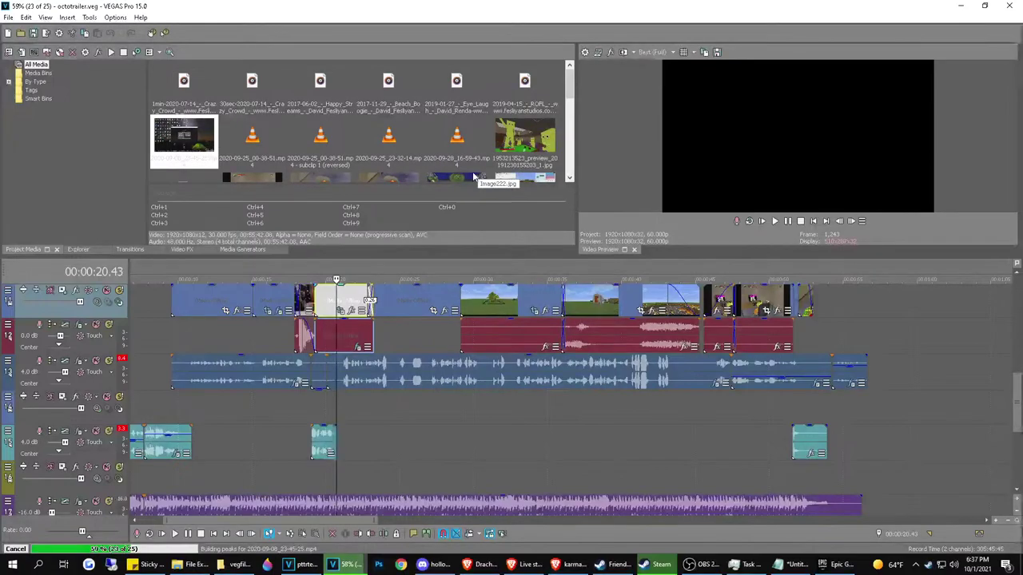
Pick the offline clip 2020-09-28_16-59-43.mp4 in the project media and search for its name in File Explorer's Quick access
left_click(452, 139)
right_click(450, 138)
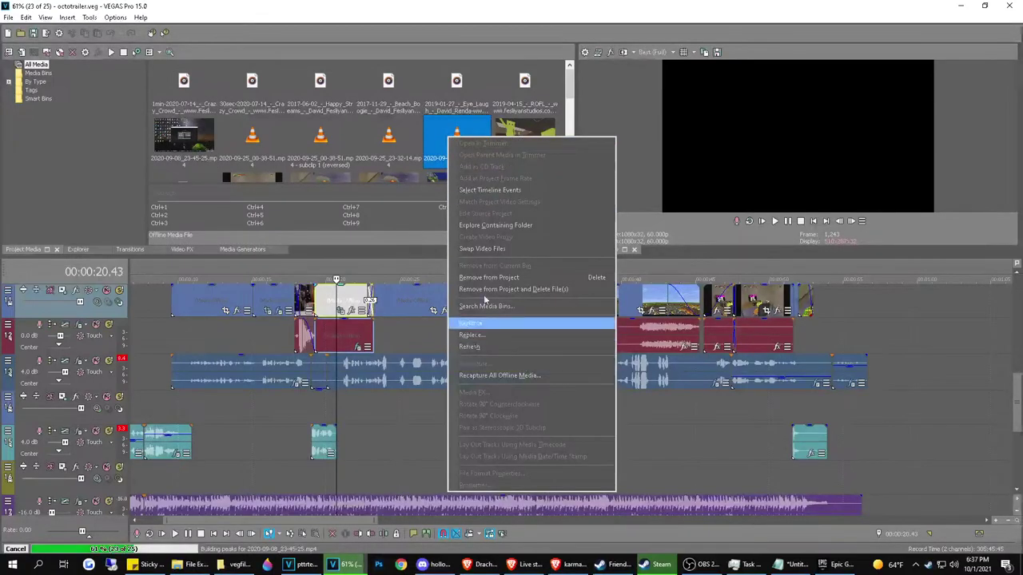
left_click(443, 145)
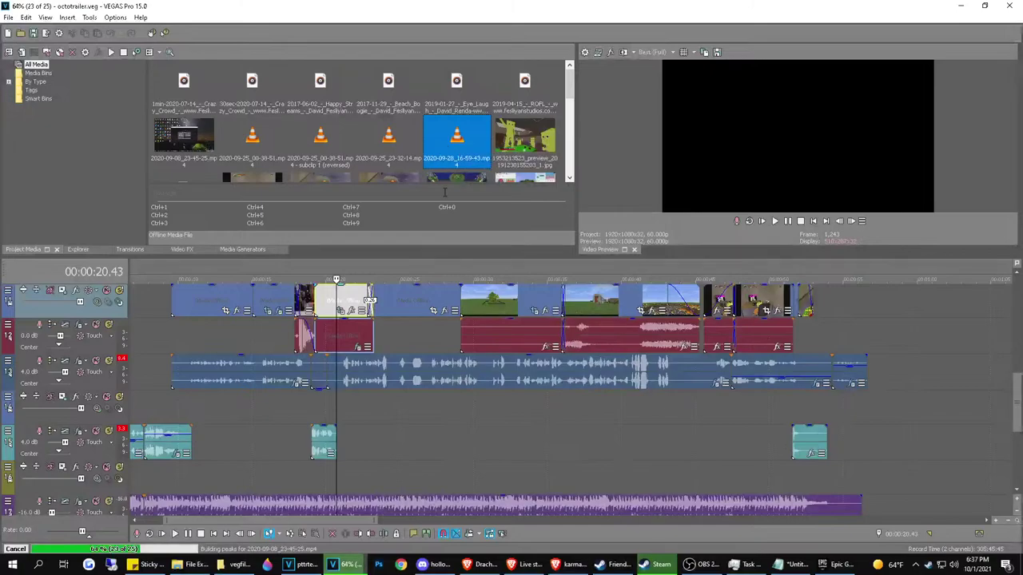
left_click(191, 565)
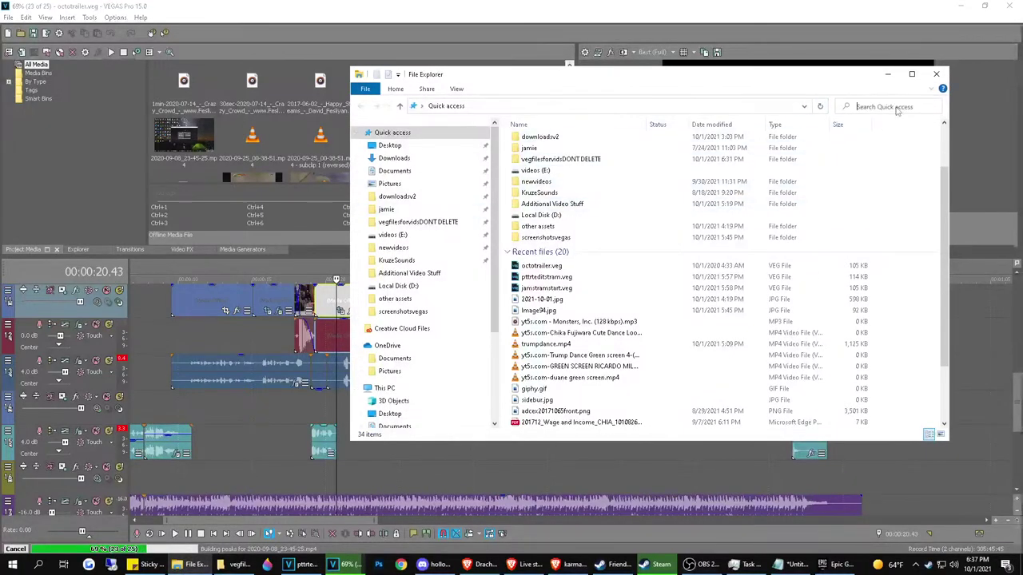
key("ctrl+v")
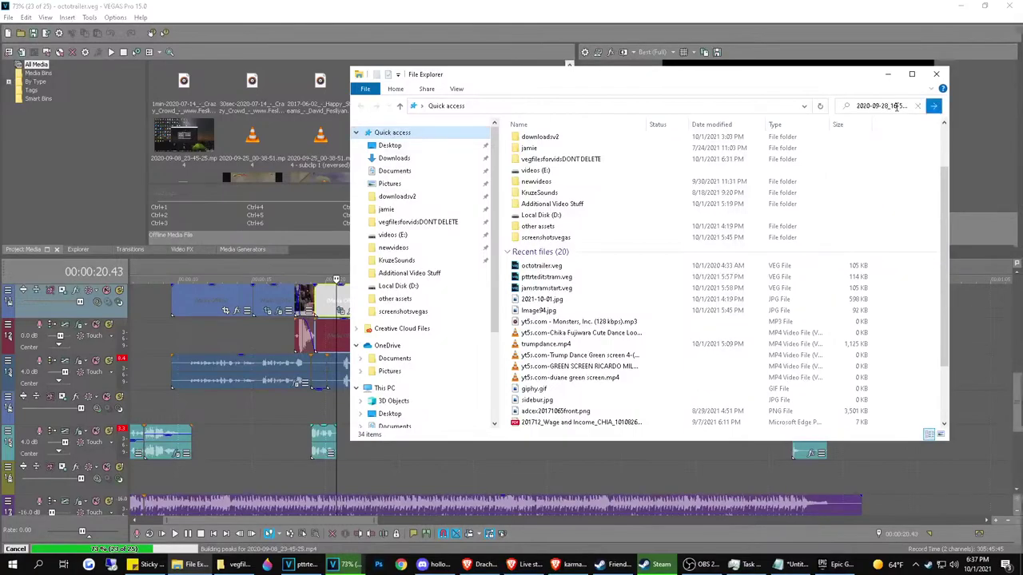
Close the octotrailer project, cancelling its background peak building, and close both open File Explorer windows
left_click(4, 12)
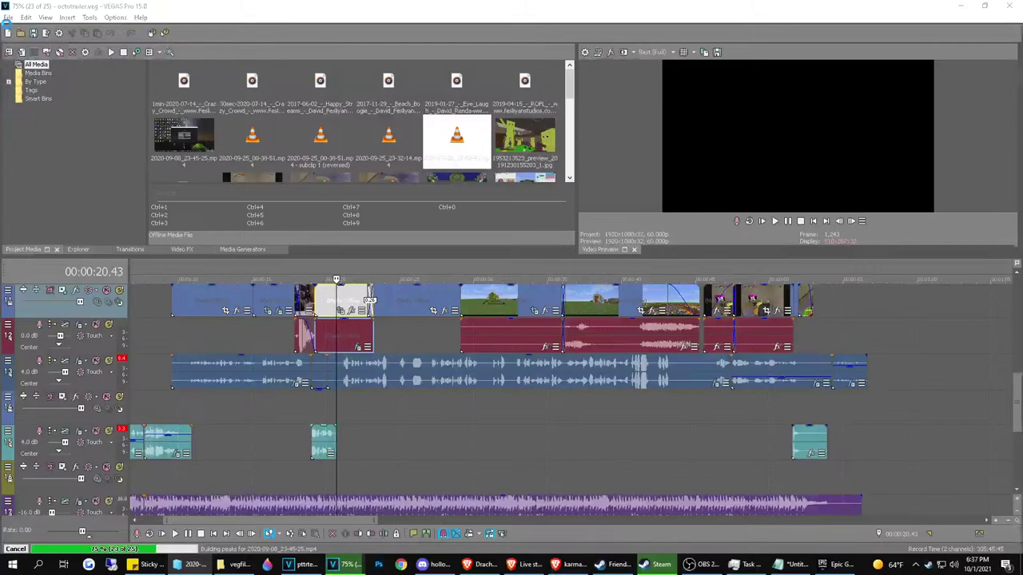
left_click(6, 7)
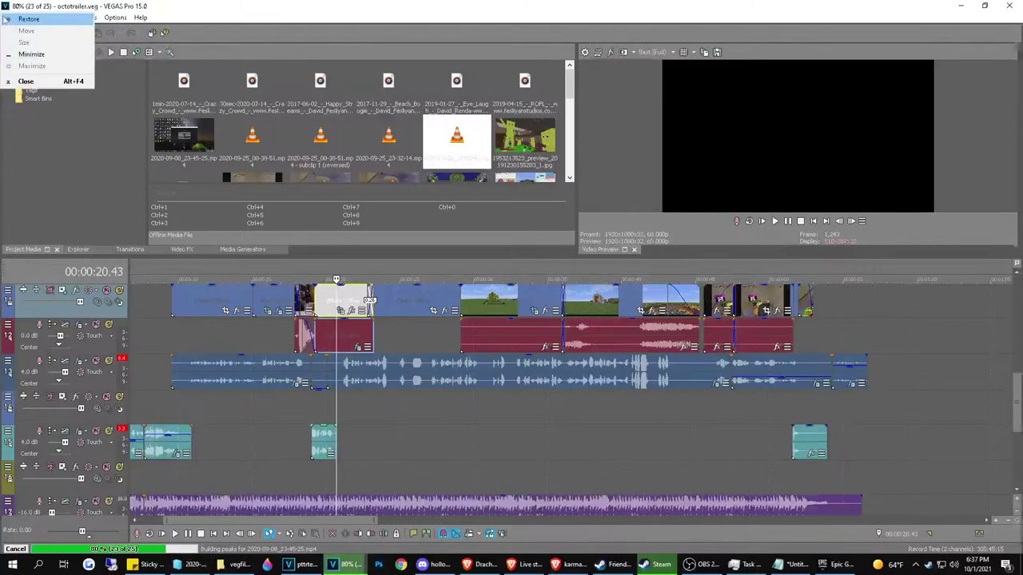
left_click(5, 10)
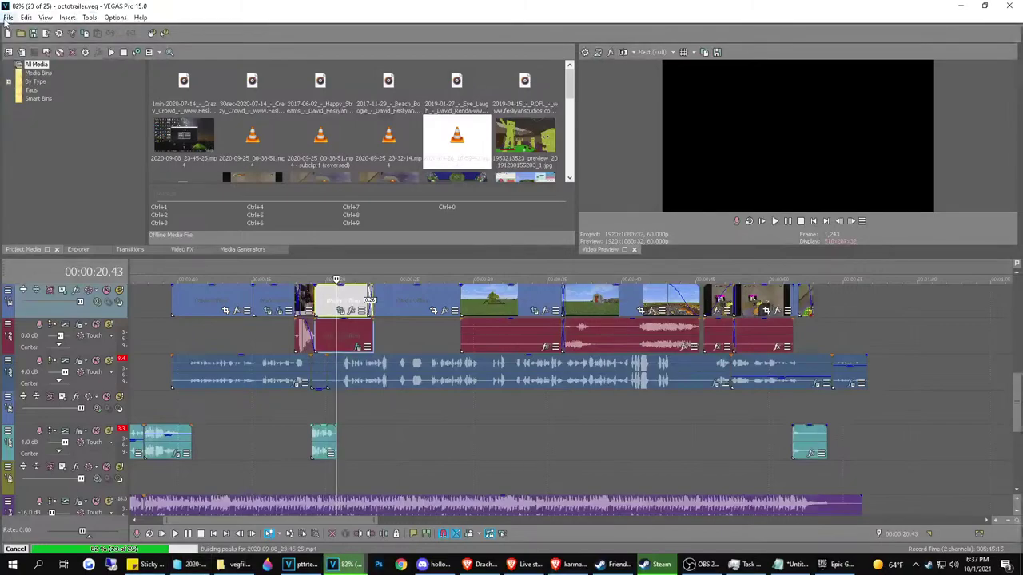
left_click(7, 18)
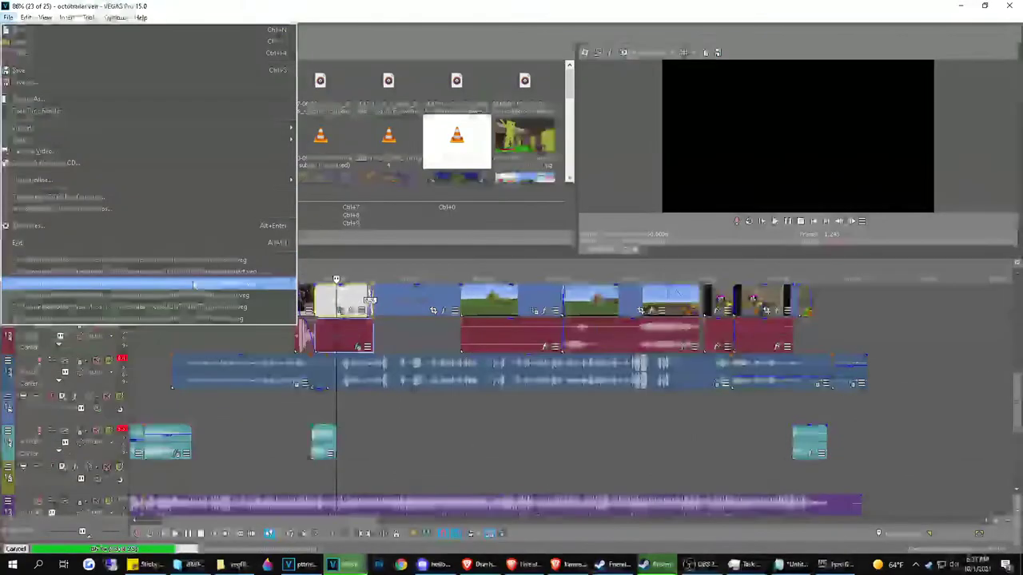
left_click(192, 284)
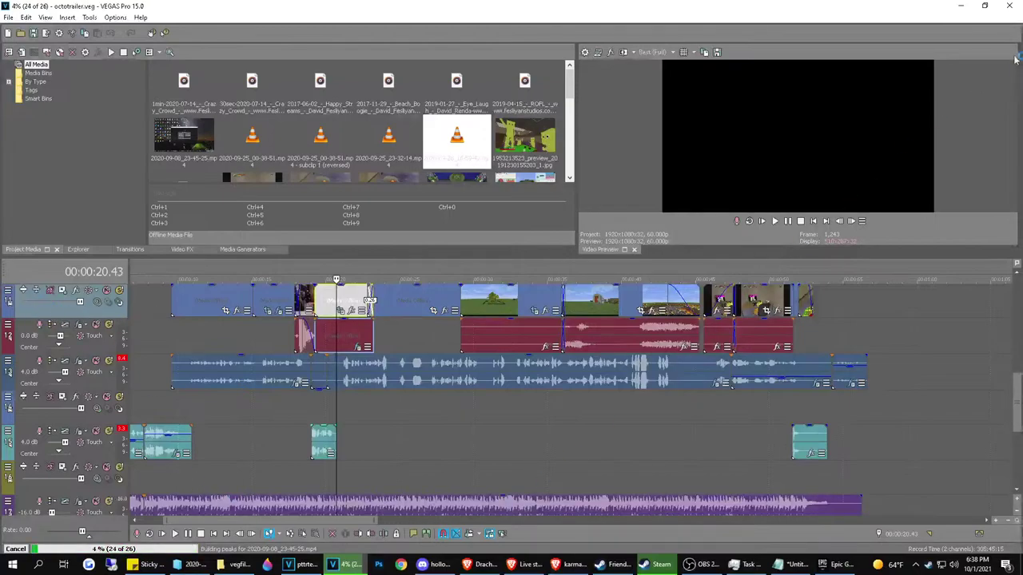
left_click(1010, 6)
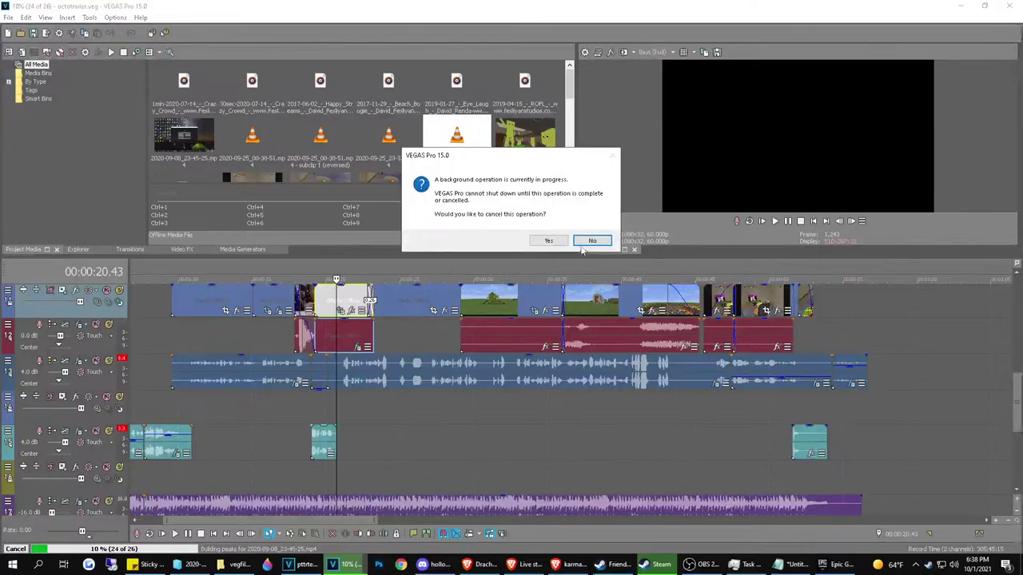
left_click(548, 241)
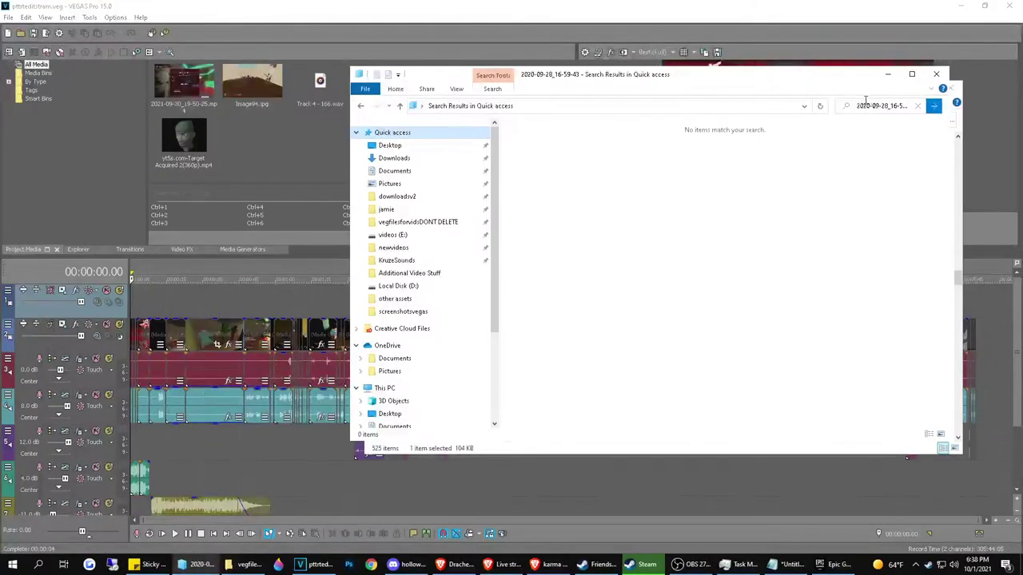
left_click(943, 76)
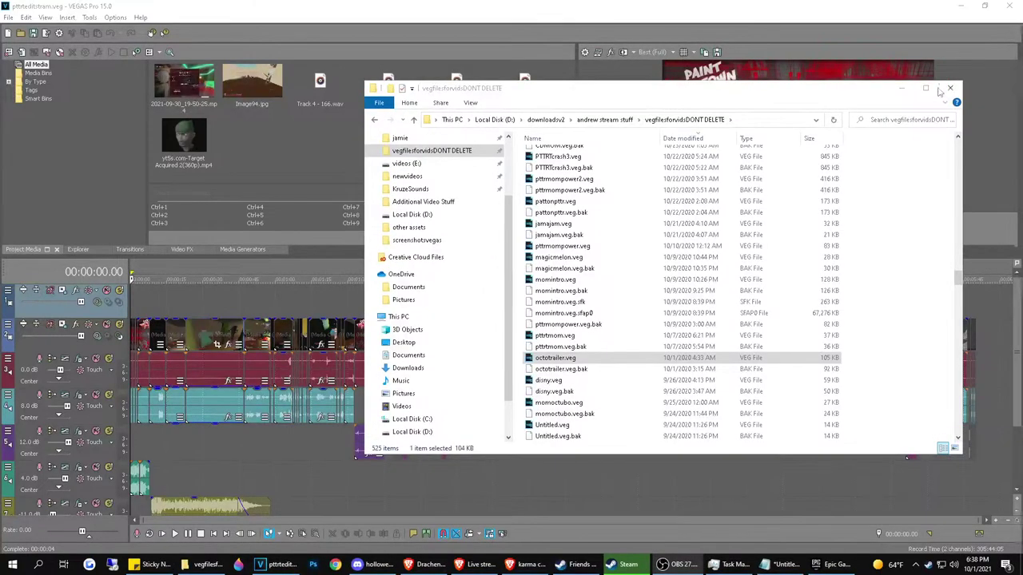
left_click(953, 89)
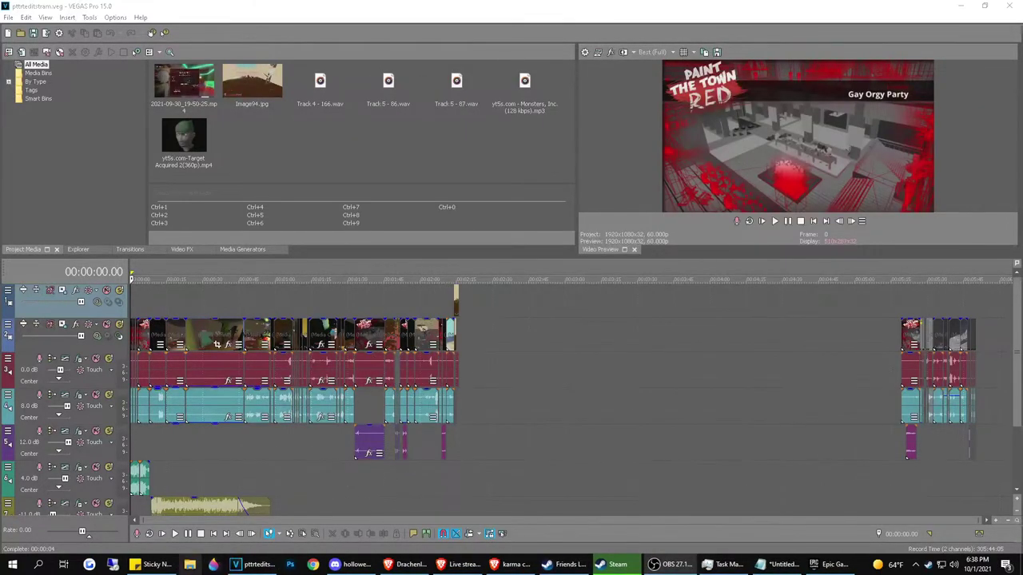
Add 2021-10-01_18-27-30.mp4 from the newvideos folder to the empty stretch of the pttrteditstram.veg timeline
left_click(187, 563)
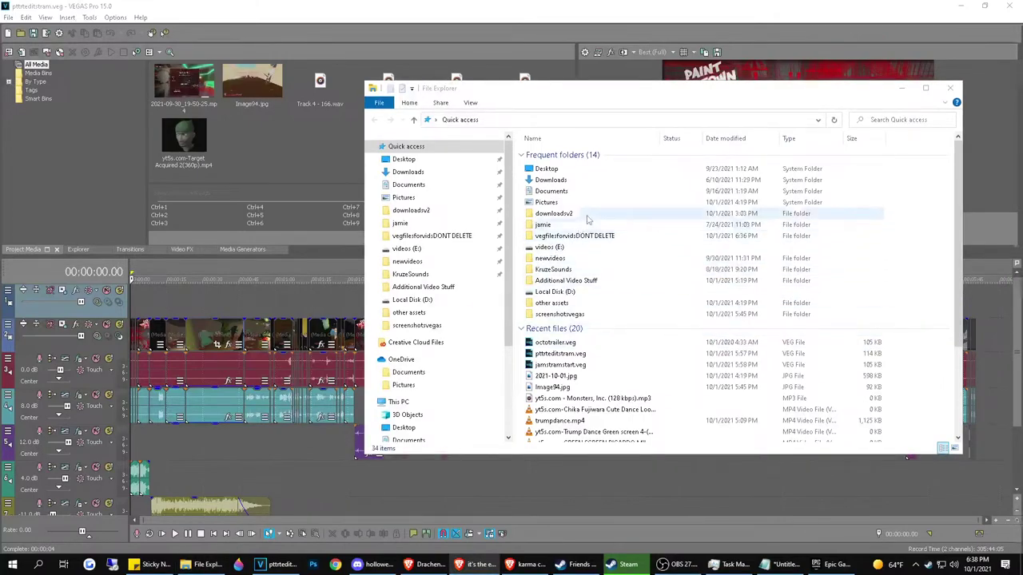
left_click(550, 258)
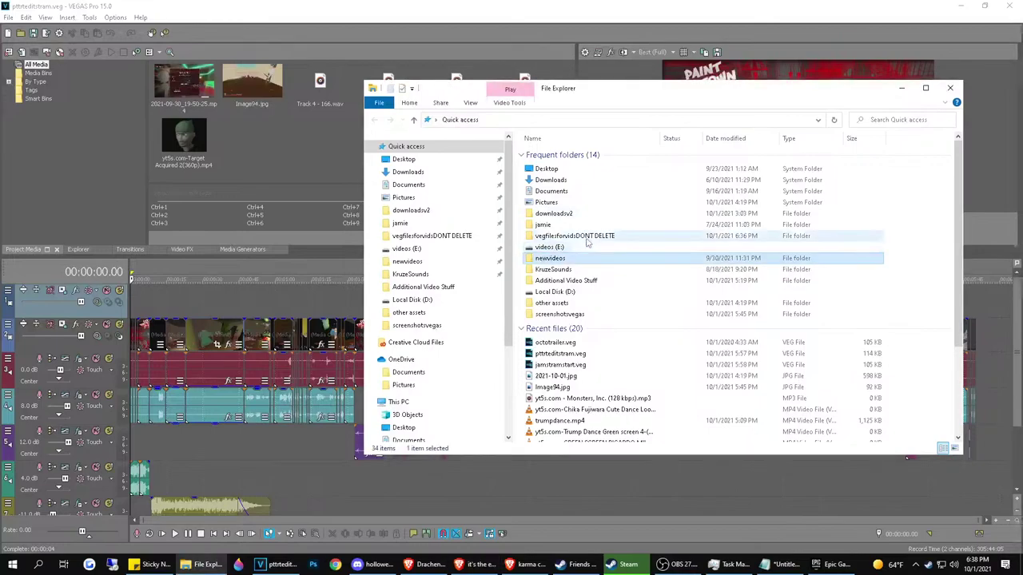
double_click(550, 259)
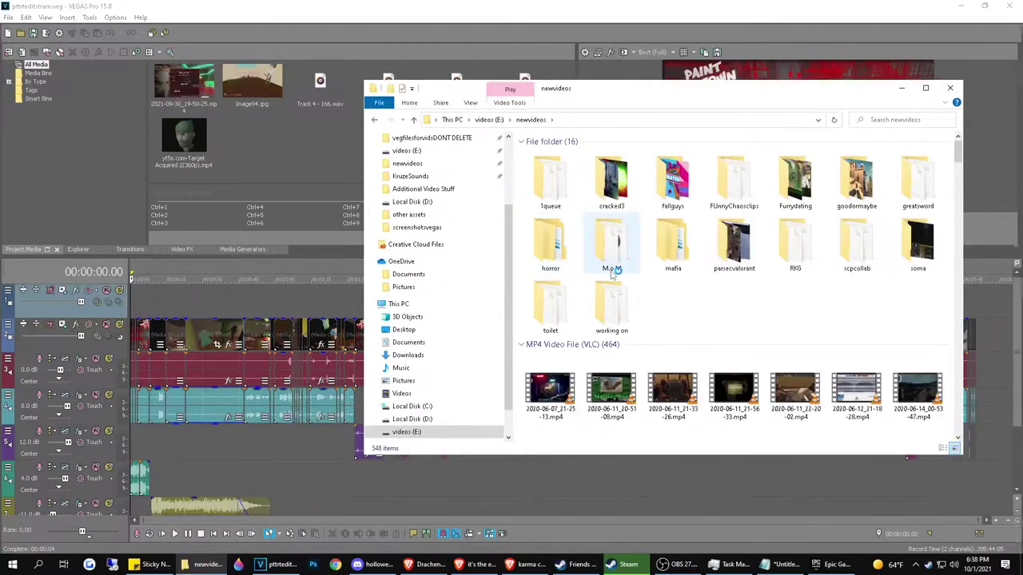
left_click_drag(960, 158, 959, 397)
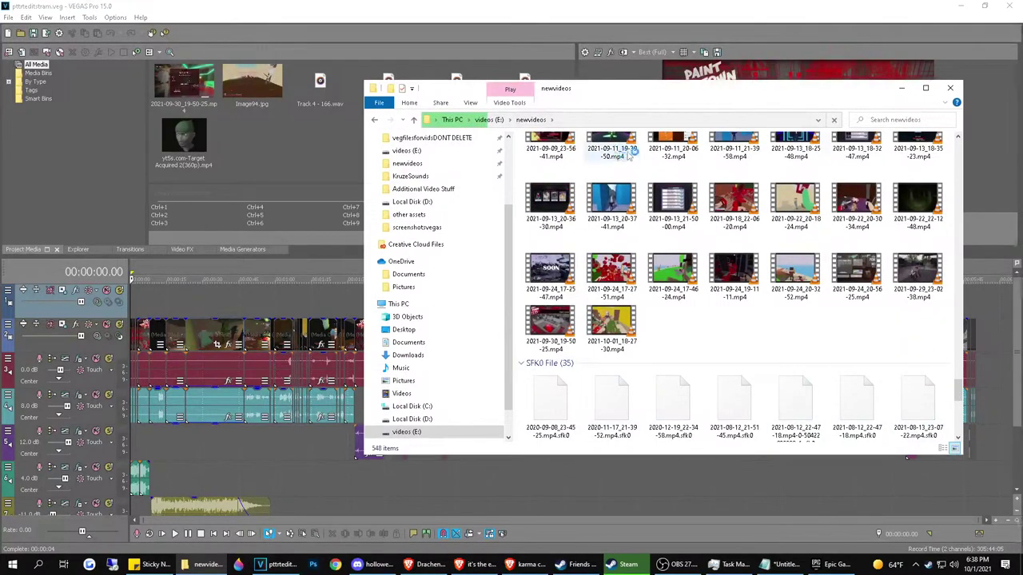
left_click_drag(683, 91, 1008, 390)
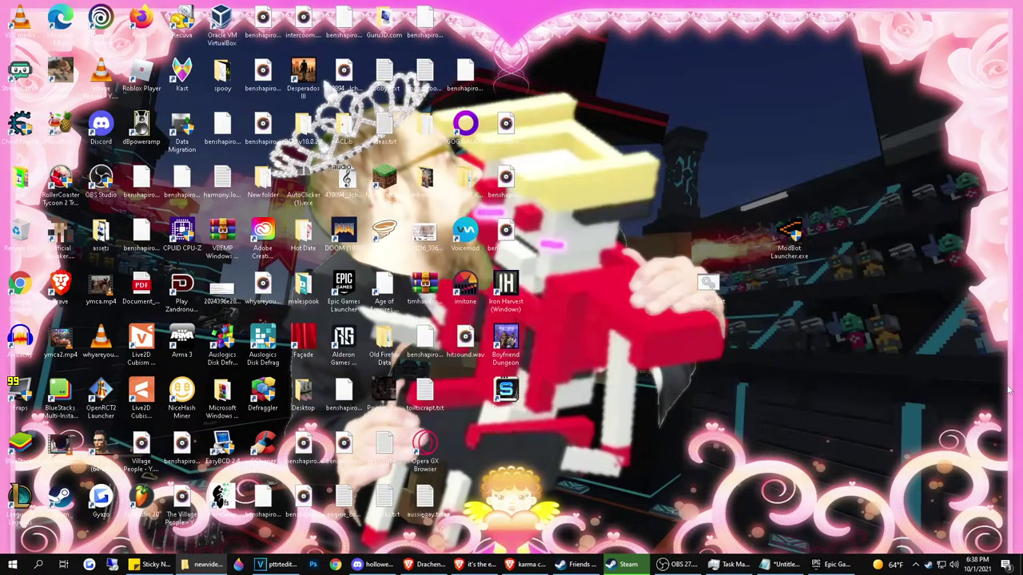
left_click(263, 565)
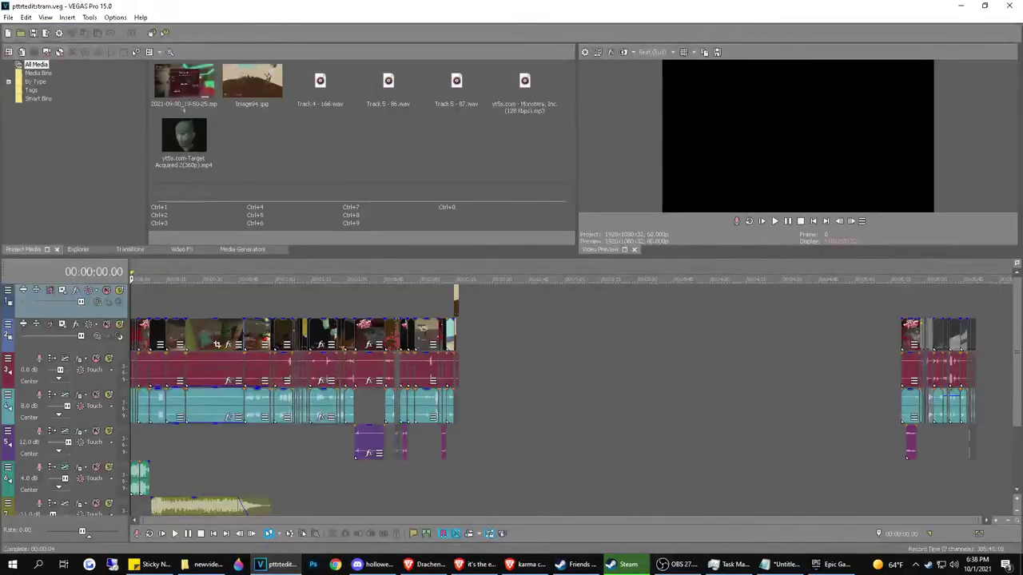
left_click_drag(264, 564, 512, 349)
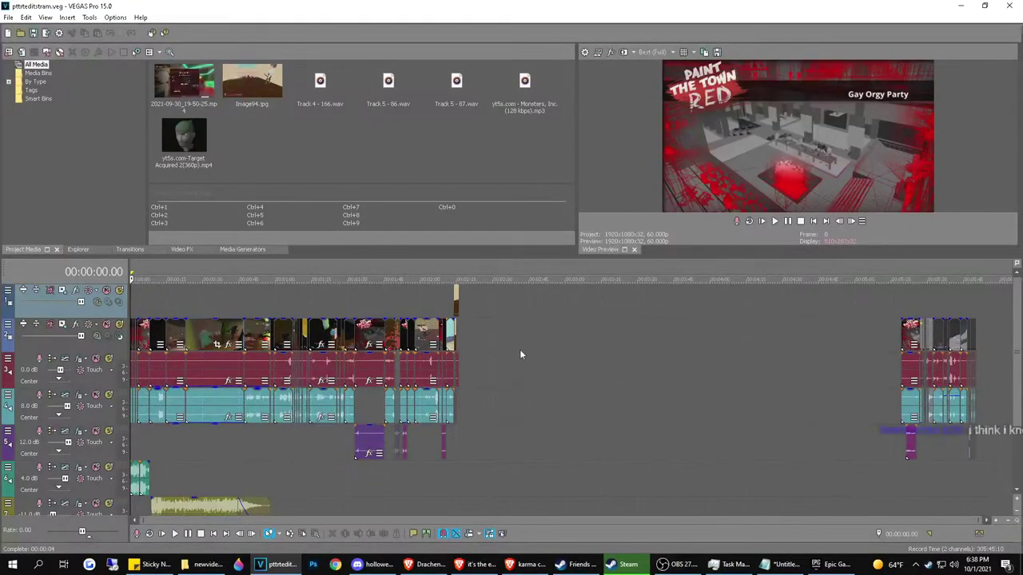
scroll(540, 364, "down", 1)
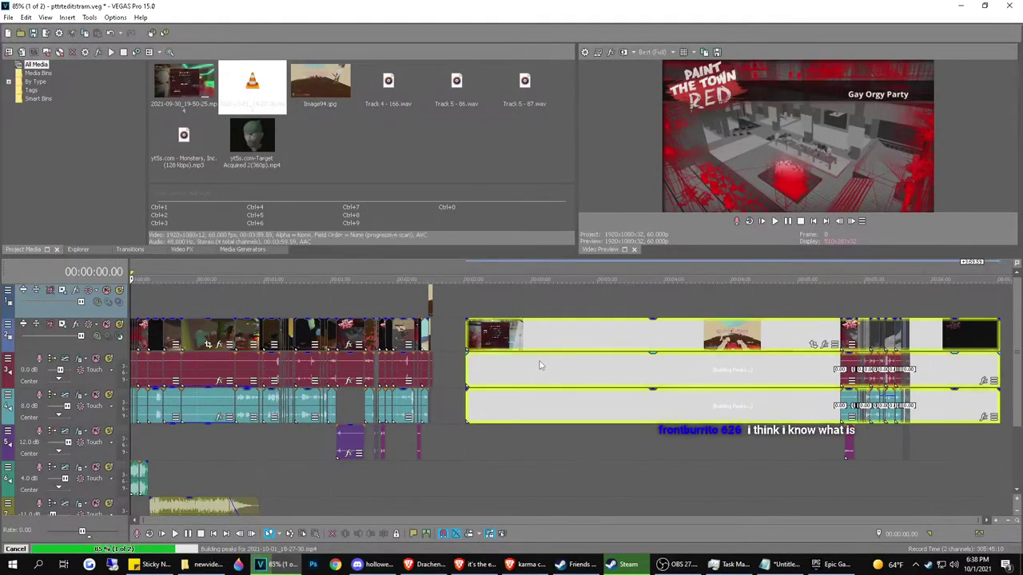
Play the newly added Paint the Town Red clip from several points between about 00:03:44 and 00:04:31
left_click(626, 336)
key("space")
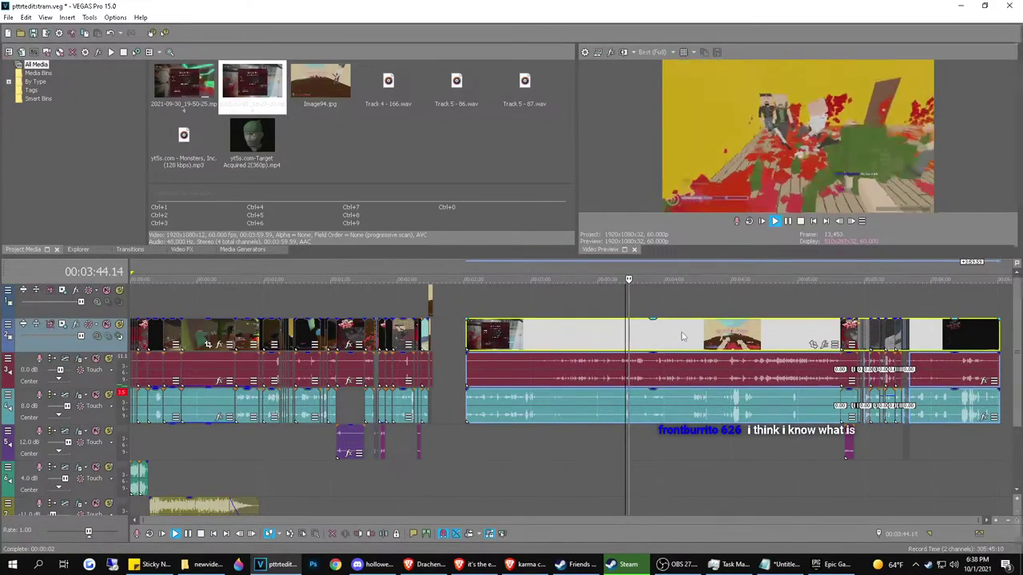
key("space")
left_click(680, 340)
key("space")
left_click(717, 374)
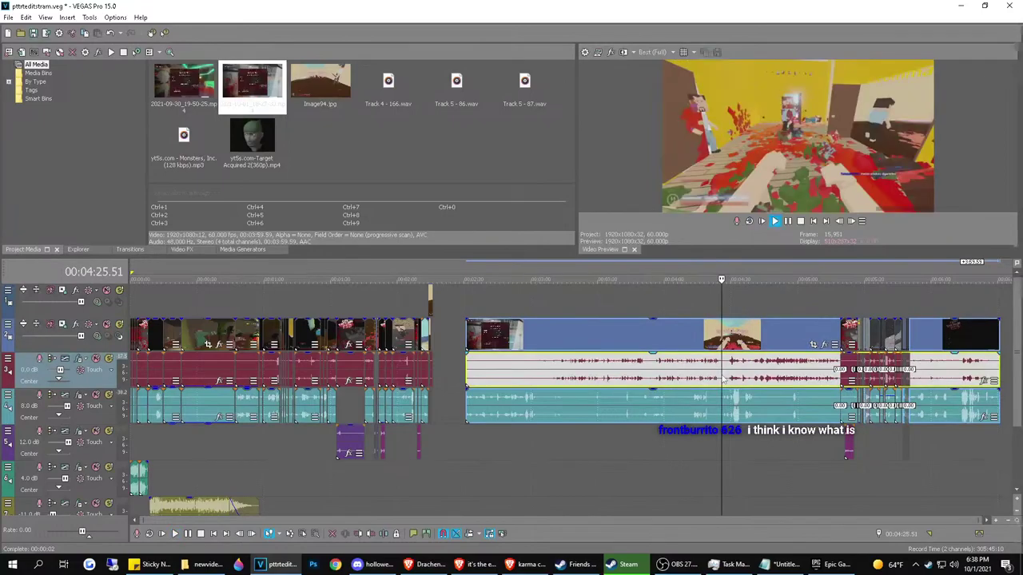
scroll(718, 376, "down", 1)
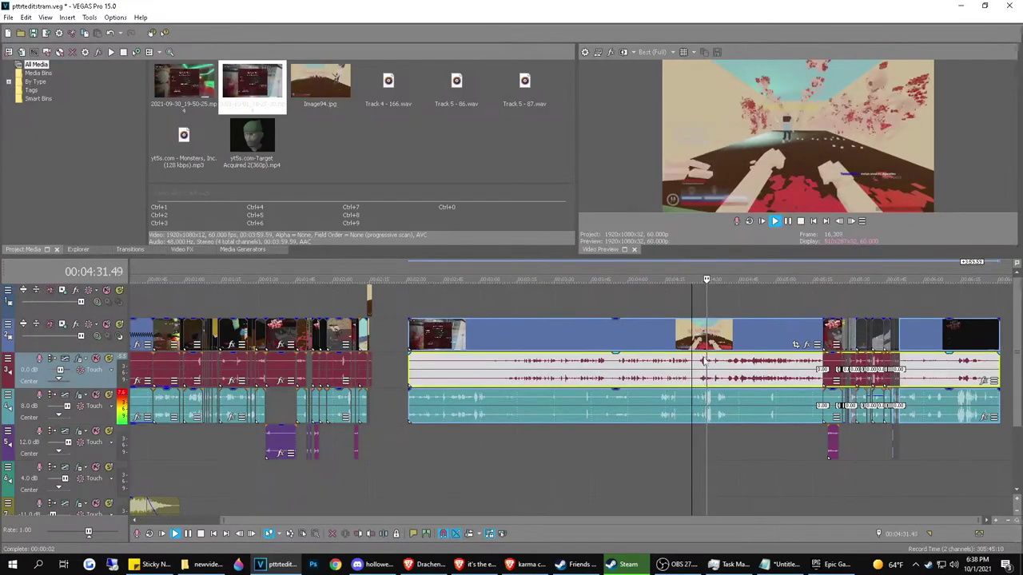
key("space")
Split the new clip at 00:04:29.15 and delete the portion before the cut
scroll(702, 378, "up", 3)
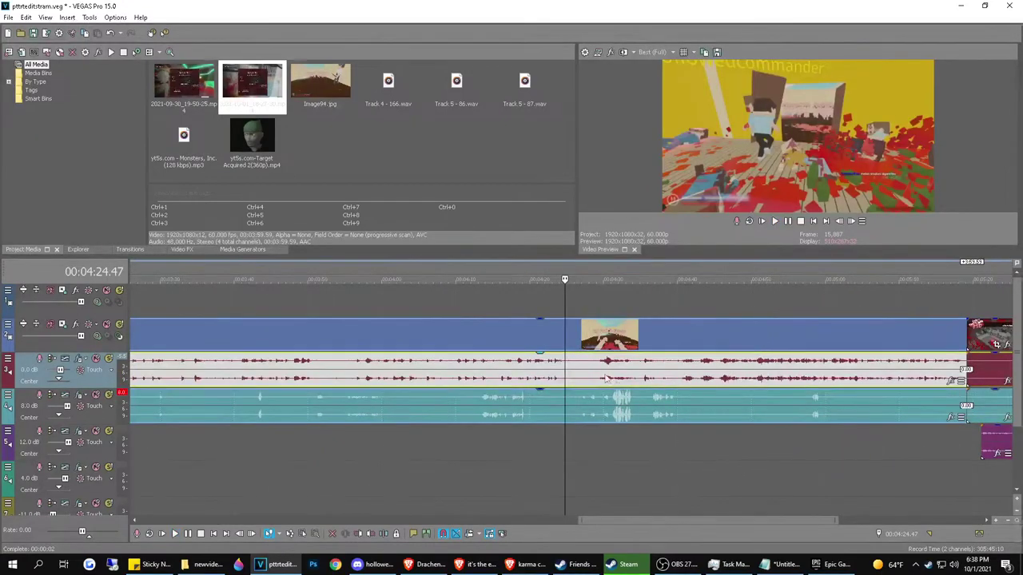
left_click(574, 370)
left_click(597, 377)
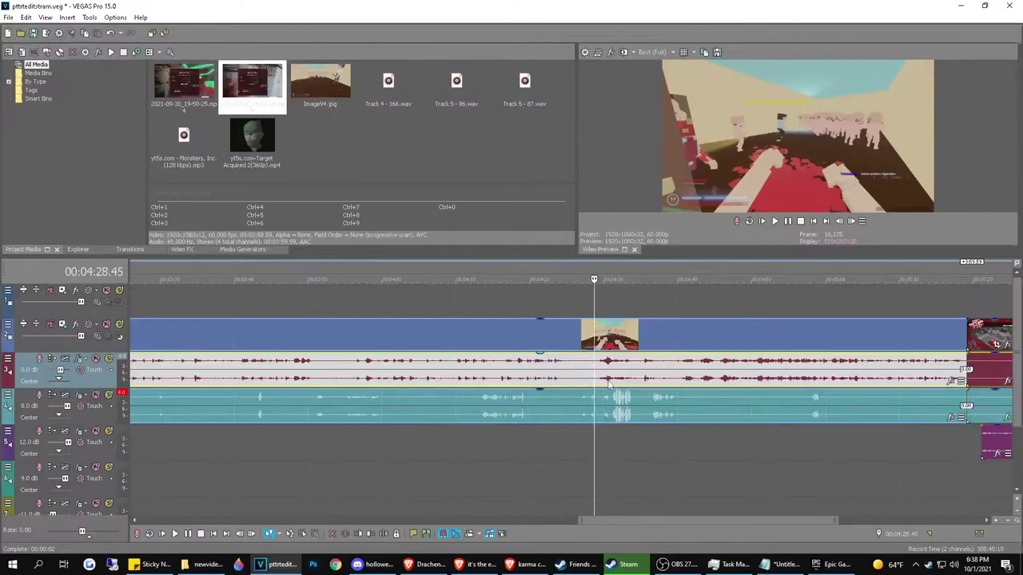
left_click(609, 383)
left_click(598, 381)
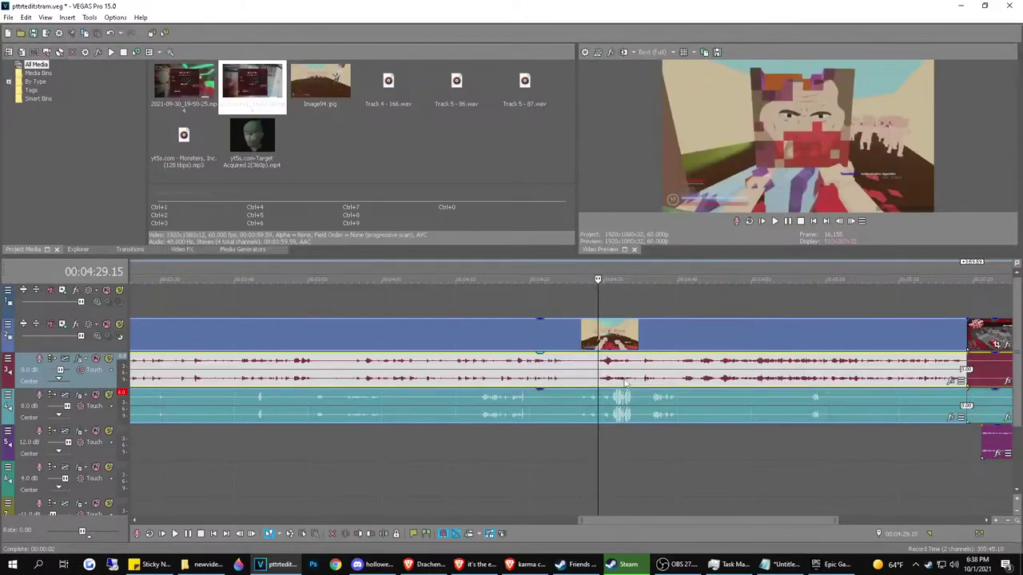
key("s")
left_click(552, 368)
scroll(564, 368, "down", 3)
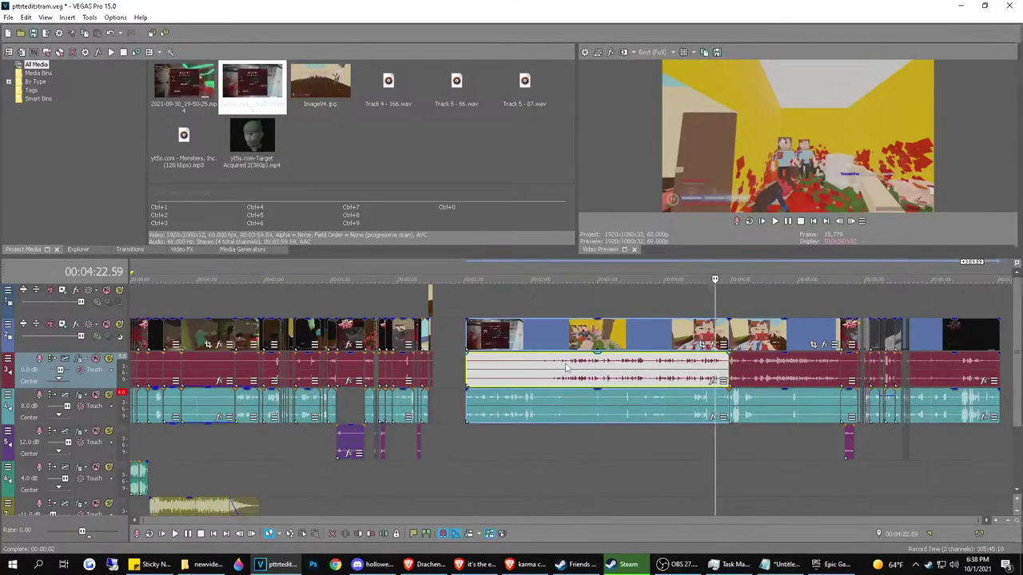
key("Delete")
Split the remaining clip at 00:04:38.50 and delete the portion after the cut
left_click(791, 369)
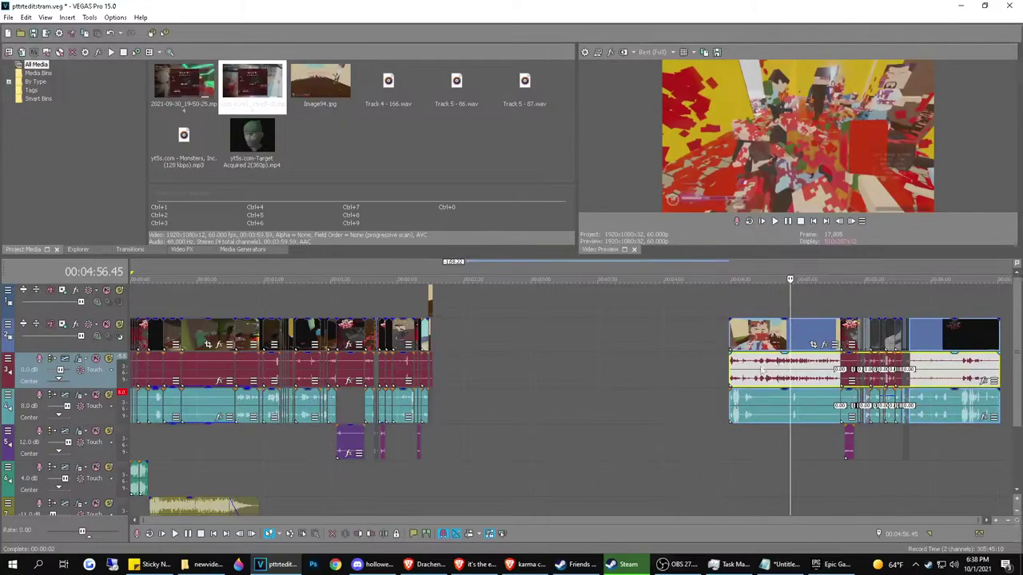
left_click(760, 371)
scroll(764, 371, "up", 2)
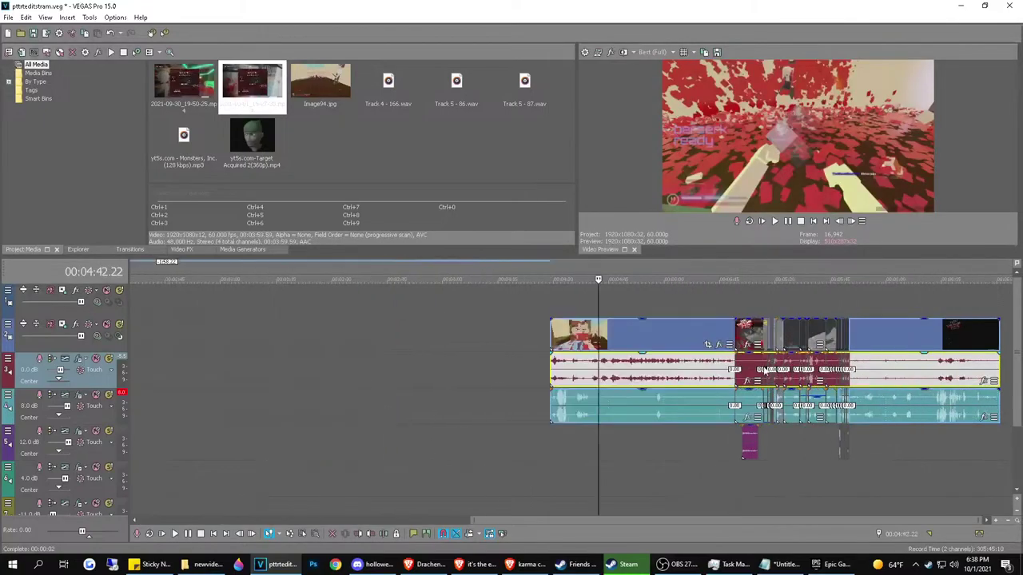
left_click(579, 377)
left_click(590, 376)
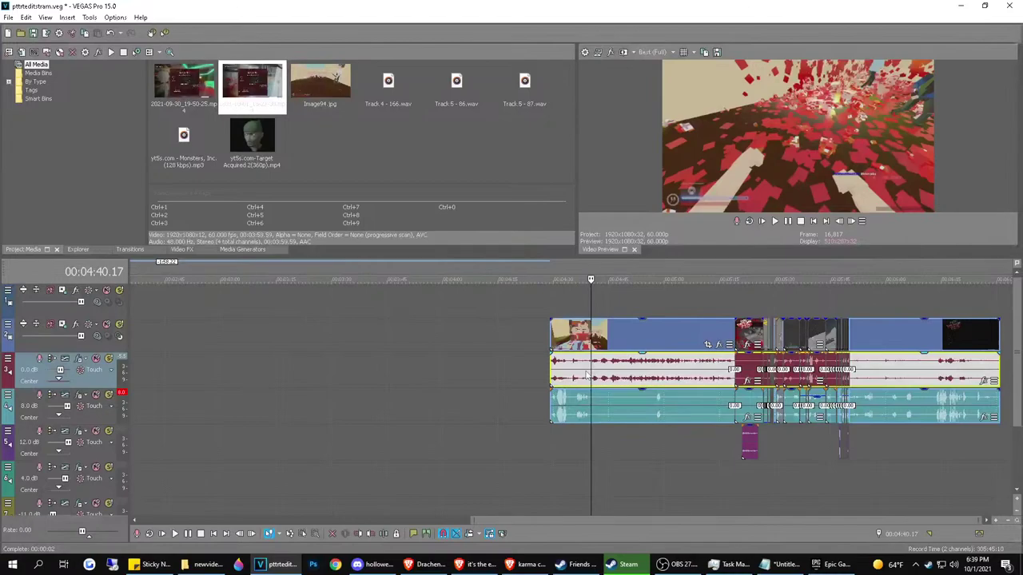
left_click(585, 377)
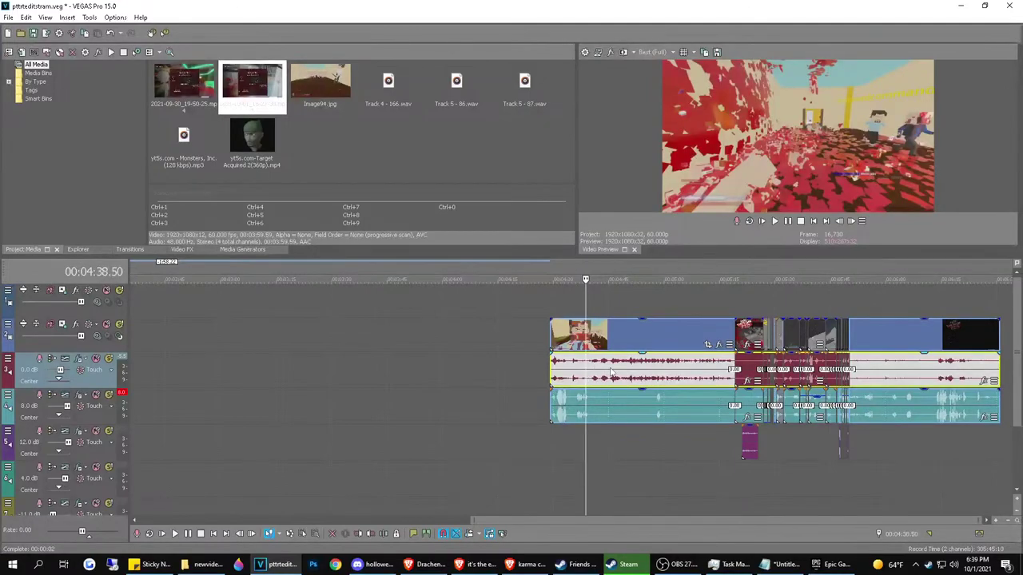
key("s")
left_click(614, 371)
scroll(607, 367, "down", 2)
key("Delete")
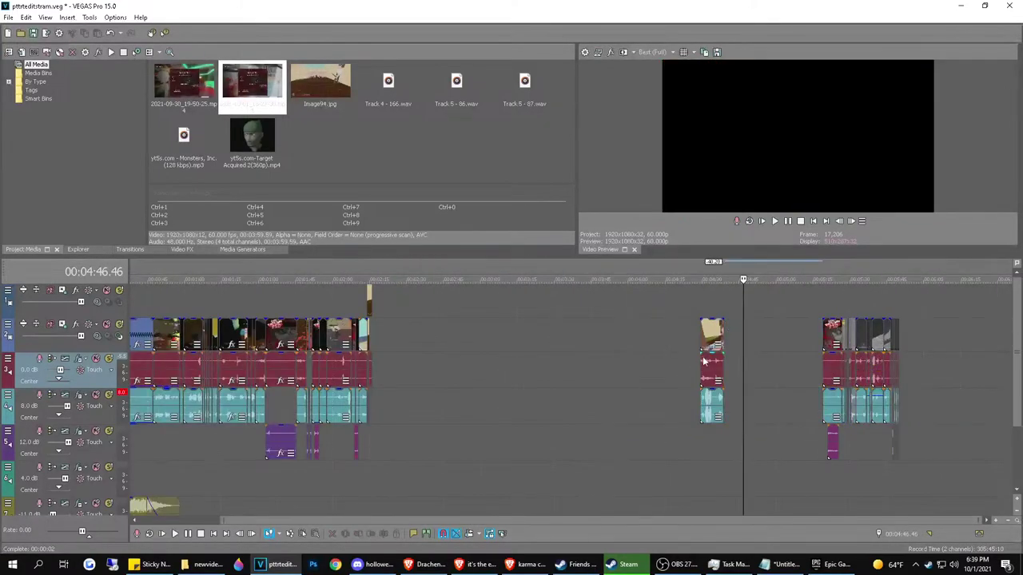
Move the trimmed clip directly after the last event of the main sequence and bring up the open windows for switching
left_click_drag(704, 362, 382, 376)
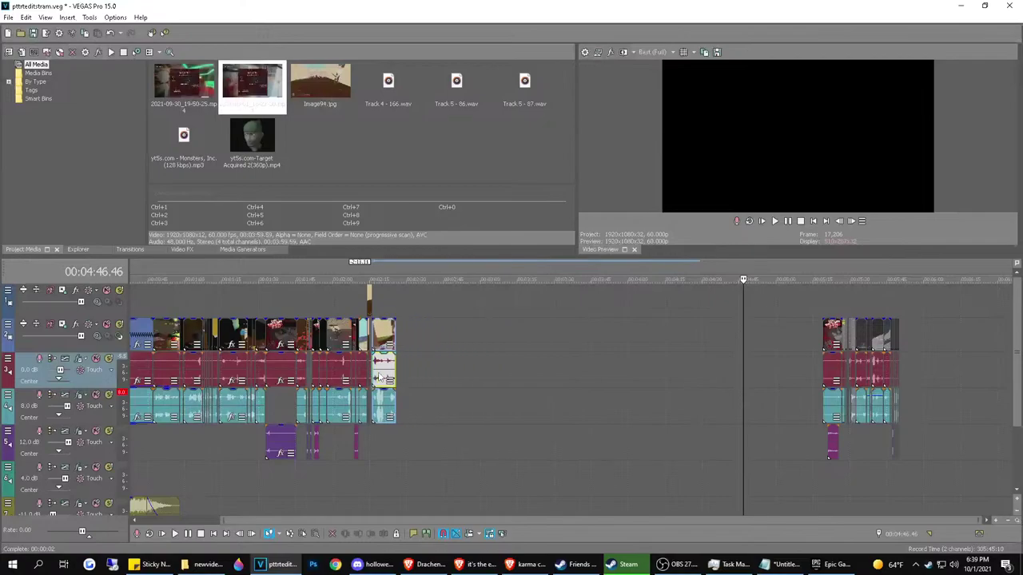
key("alt+Tab")
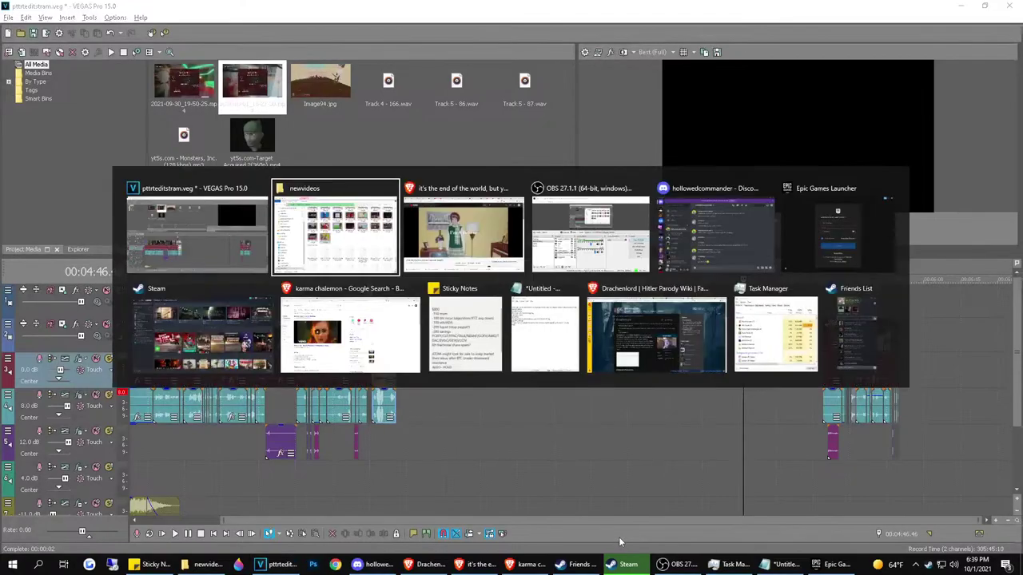
Lower the gain of the newly placed clip's audio event on track 4 to about -11.0 dB
key("alt+Tab")
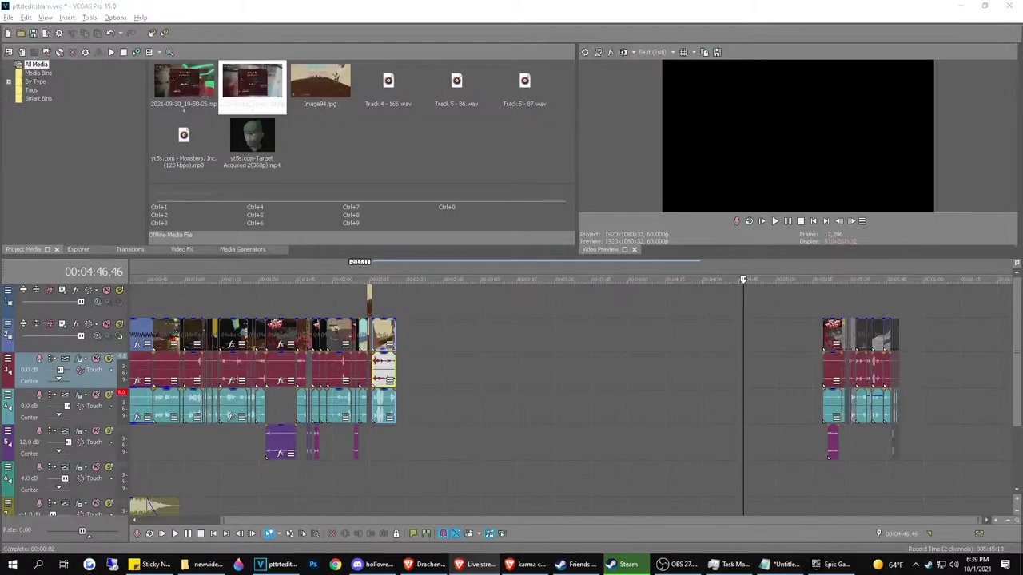
scroll(402, 477, "up", 2)
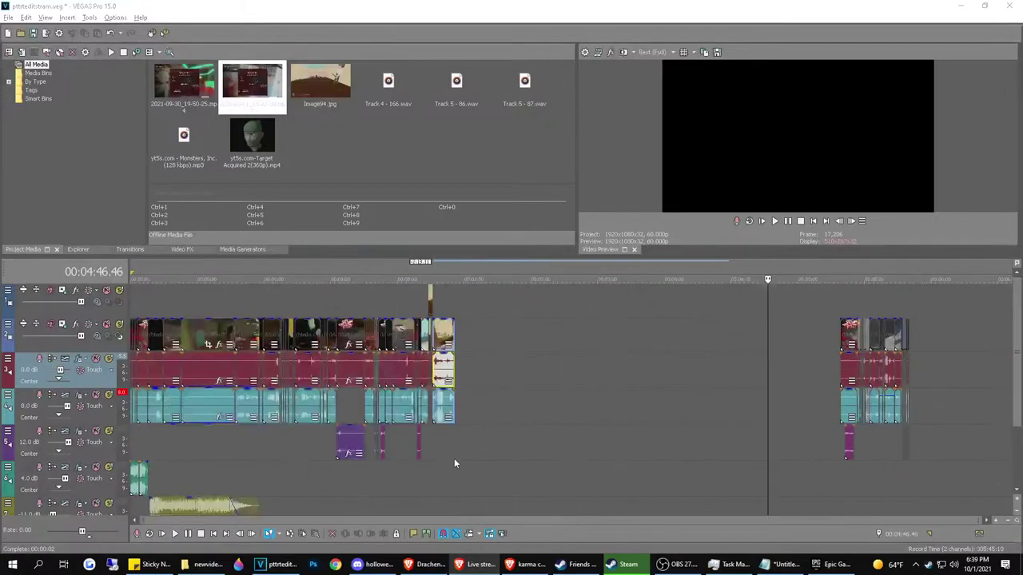
left_click(446, 451)
scroll(446, 451, "up", 7)
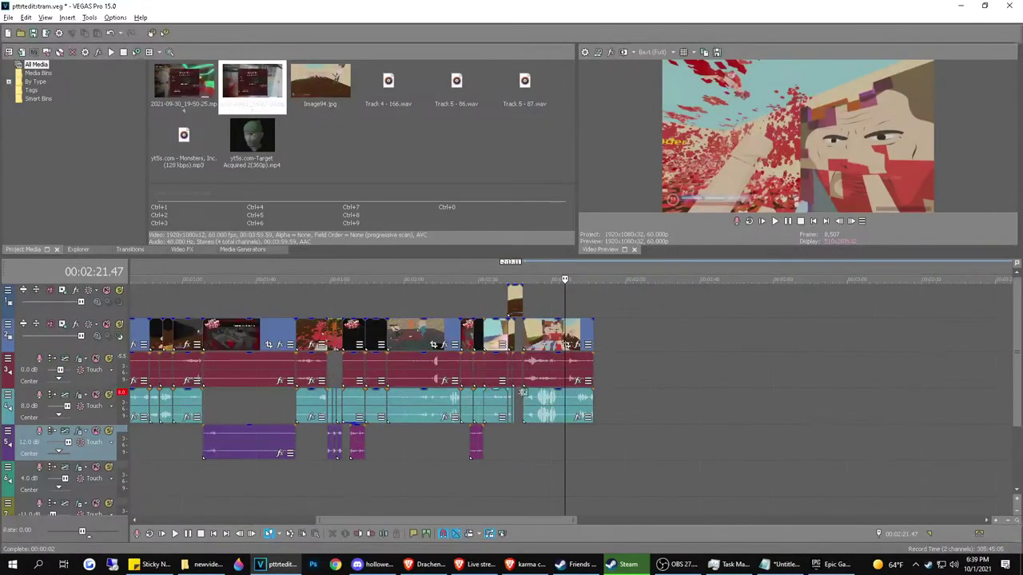
left_click_drag(553, 394, 557, 420)
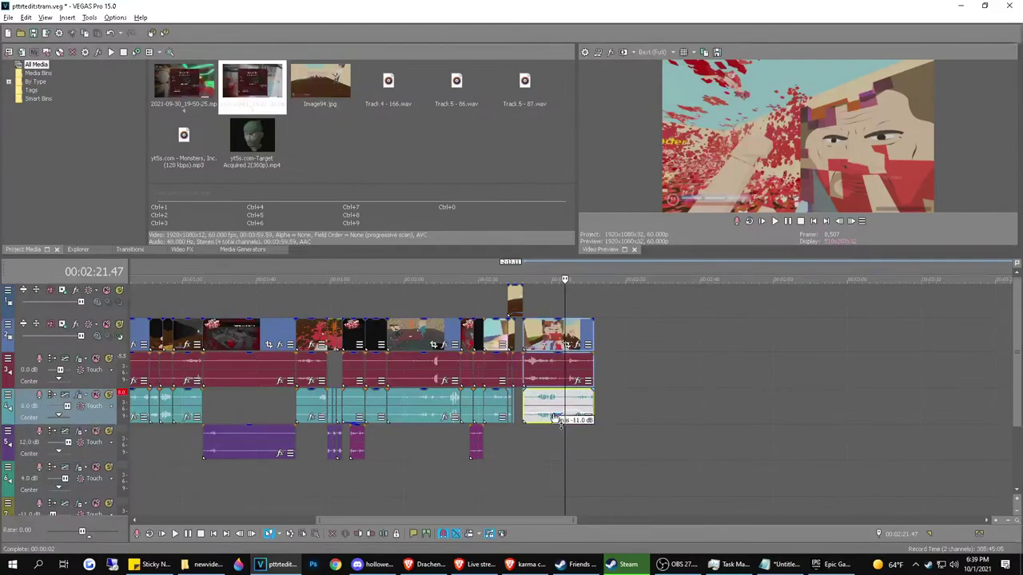
Play the end of the main sequence from several points around the overlay event and the start of the newly added clip
left_click(498, 370)
key("space")
scroll(527, 388, "up", 3)
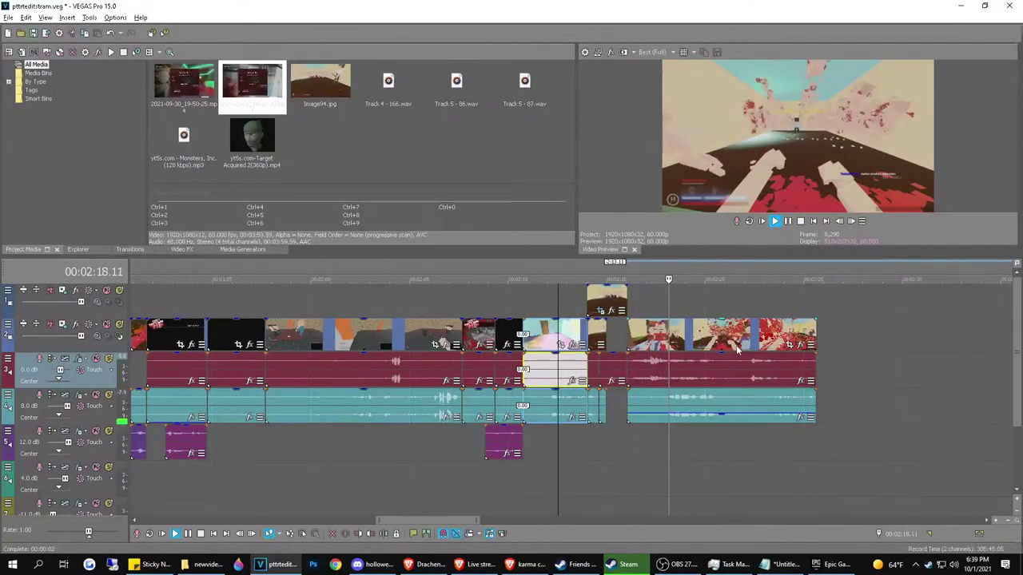
key("space")
left_click(641, 364)
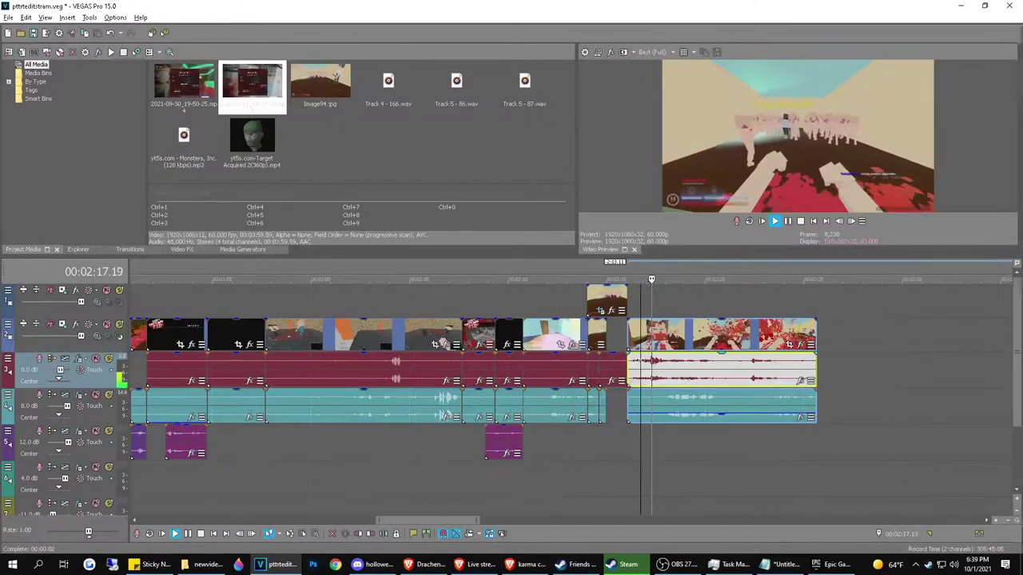
left_click(602, 298)
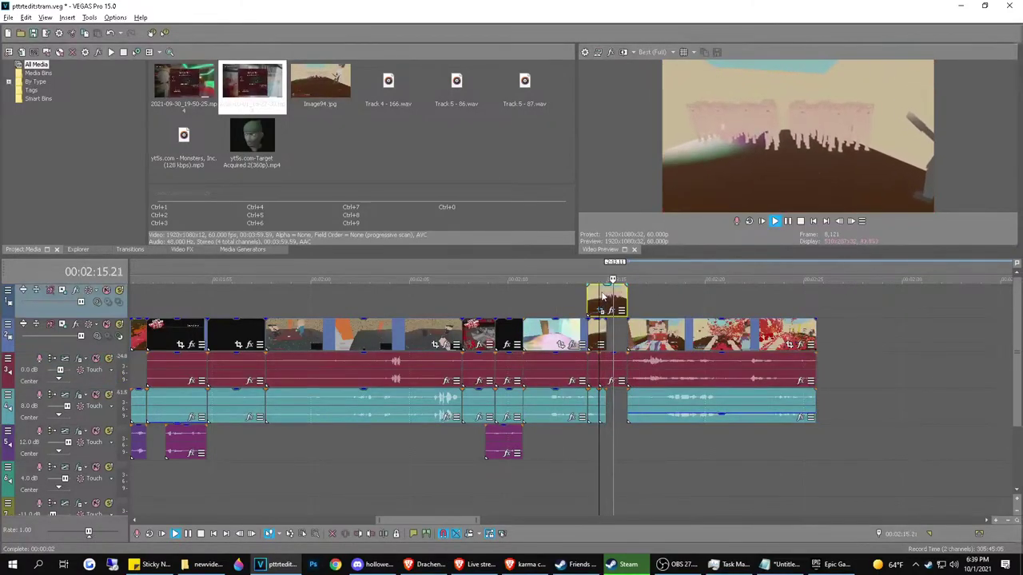
key("space")
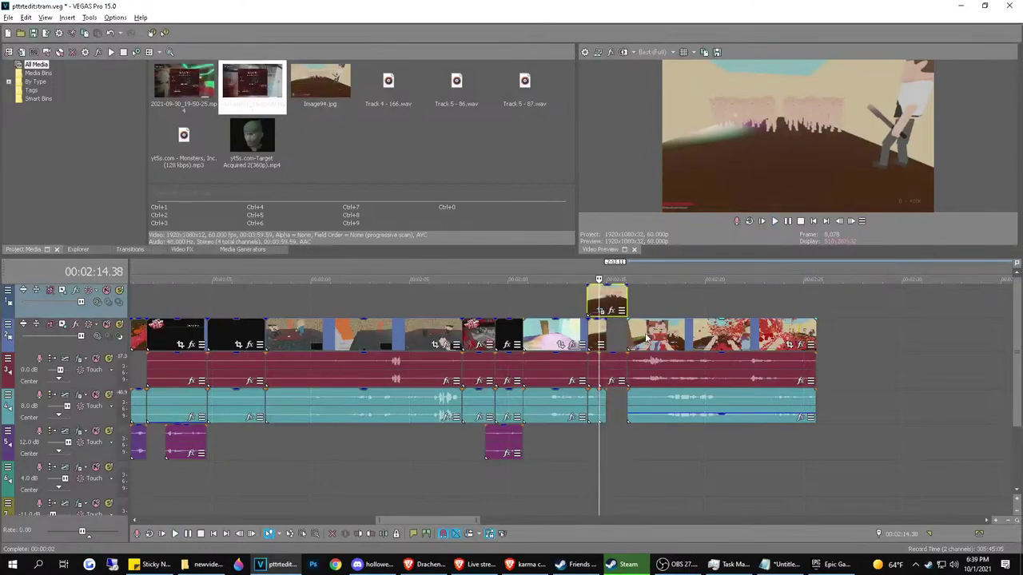
Cut away the part of the last gameplay clip before 2:17.12 and move the remainder back to meet the still image's end
left_click(652, 334)
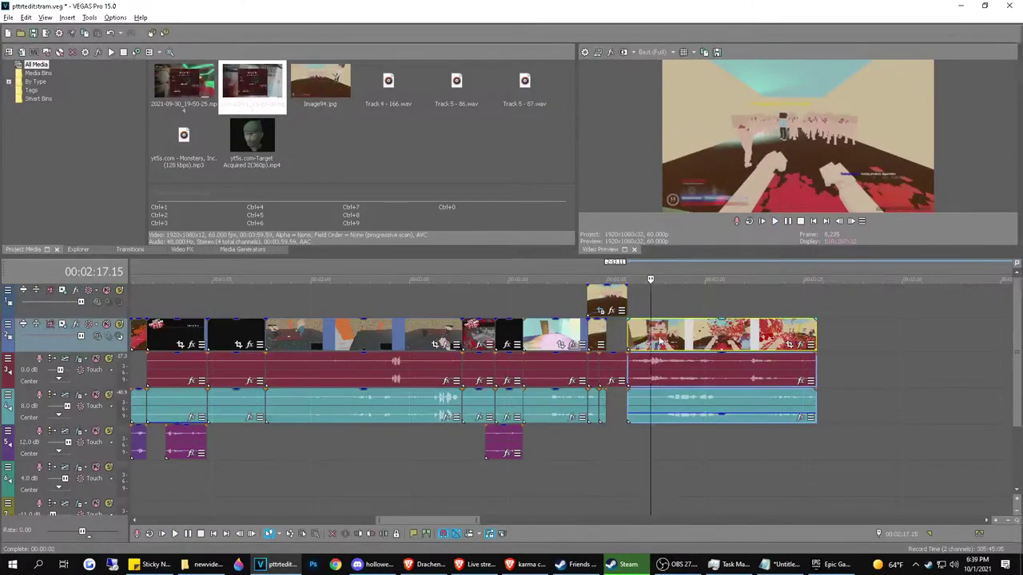
left_click(654, 340)
left_click(660, 339)
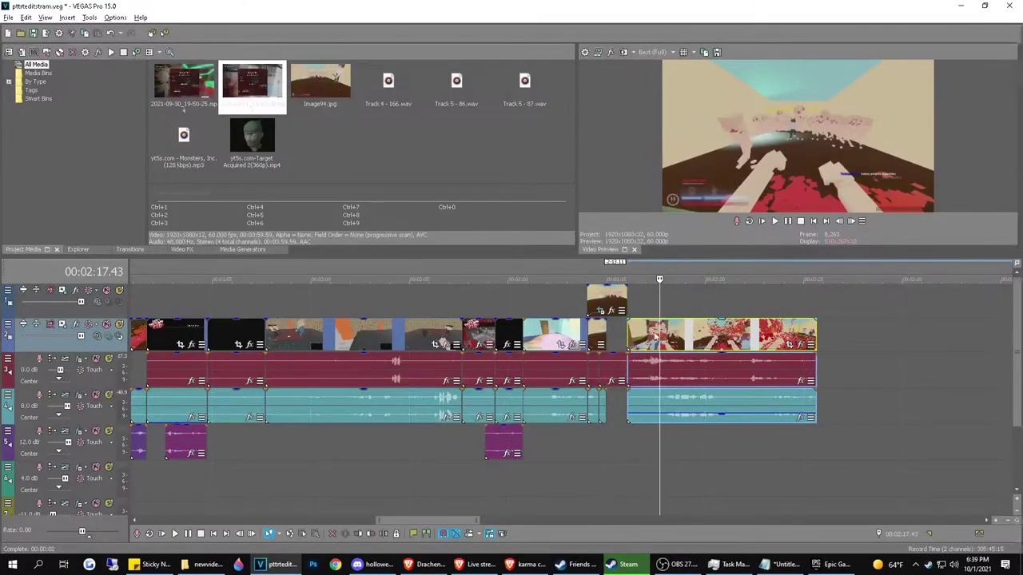
left_click(649, 335)
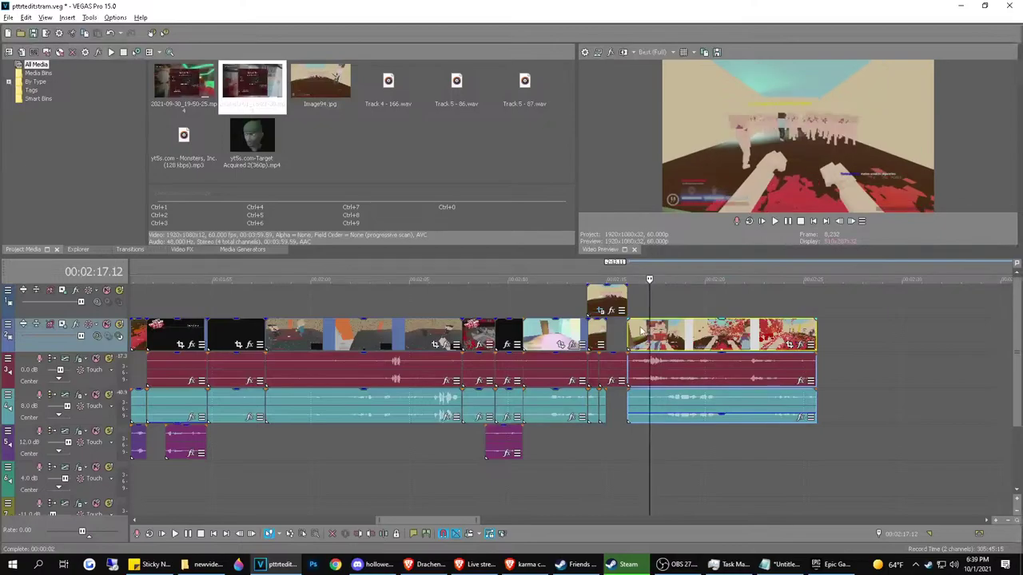
key("s")
left_click(638, 331)
key("Delete")
left_click_drag(683, 323, 649, 334)
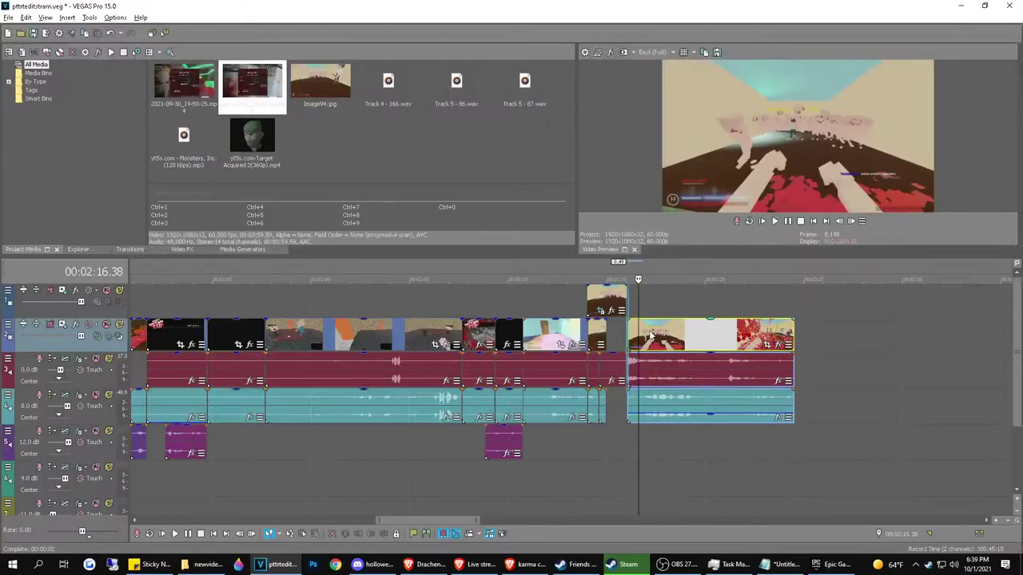
Lower the gain of the last gameplay clip's track 4 audio to silence and play back the cut
scroll(639, 334, "down", 2)
key("space")
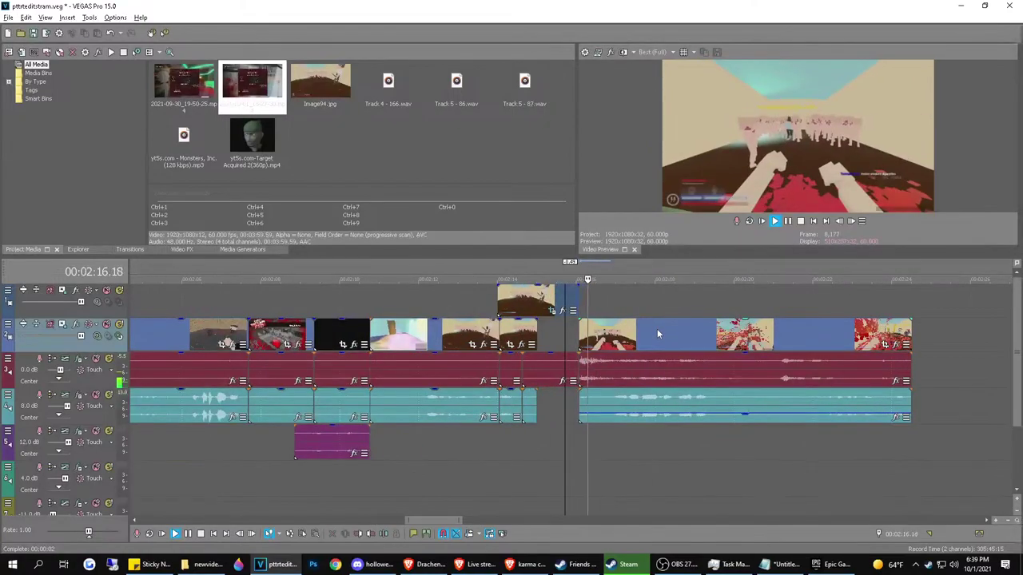
key("space")
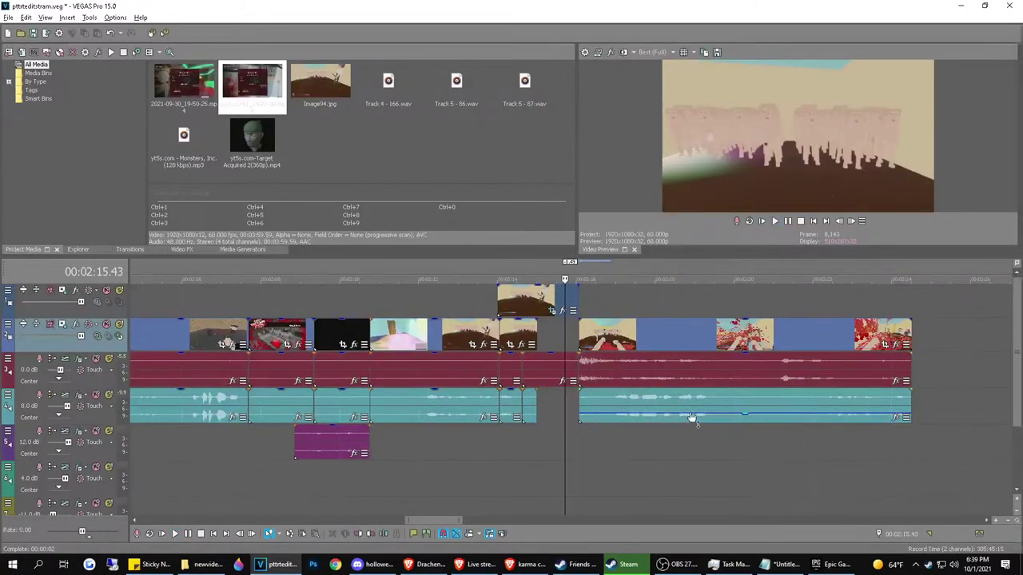
left_click(734, 418)
key("space")
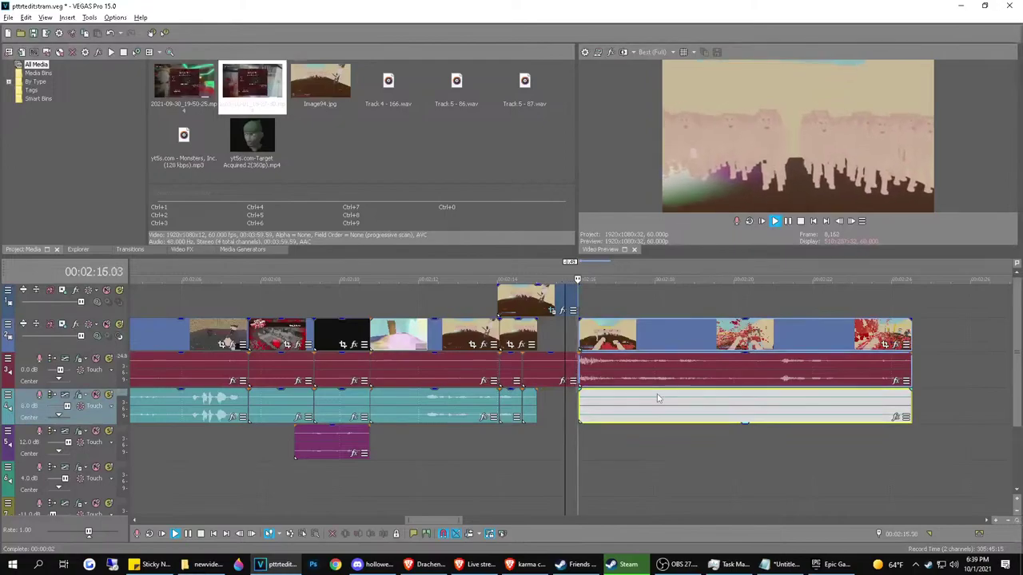
left_click(581, 333)
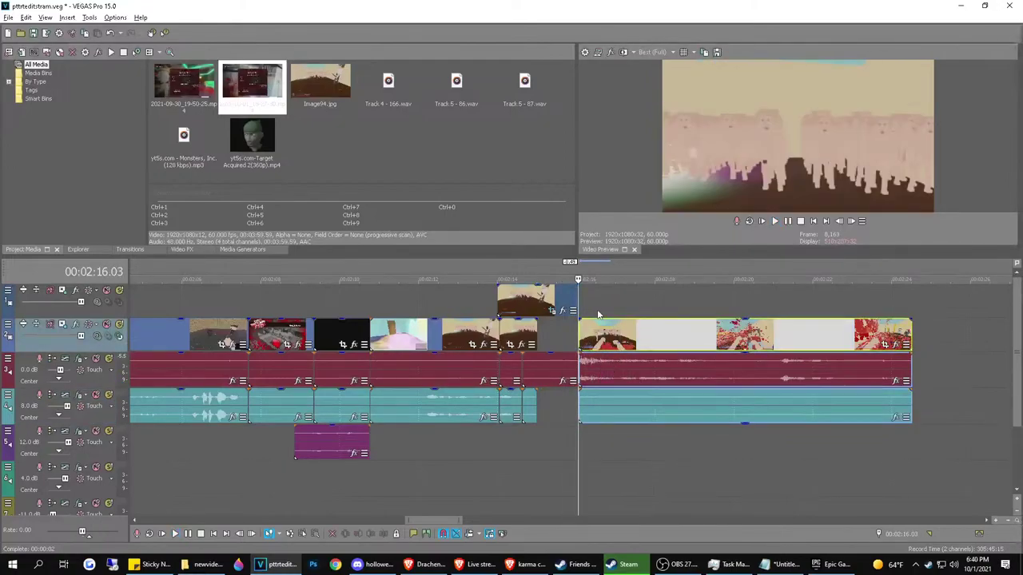
left_click(887, 344)
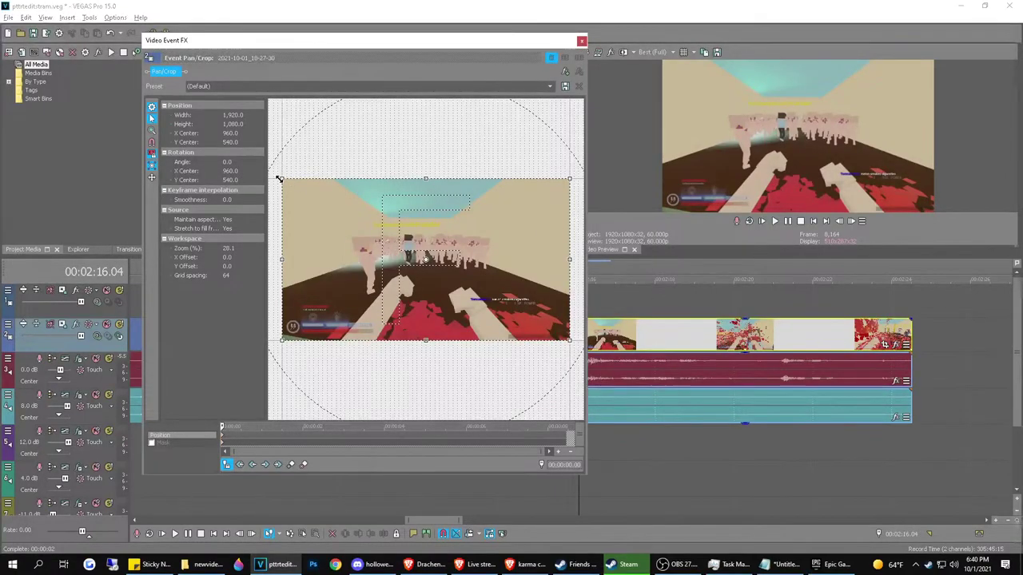
left_click(642, 350)
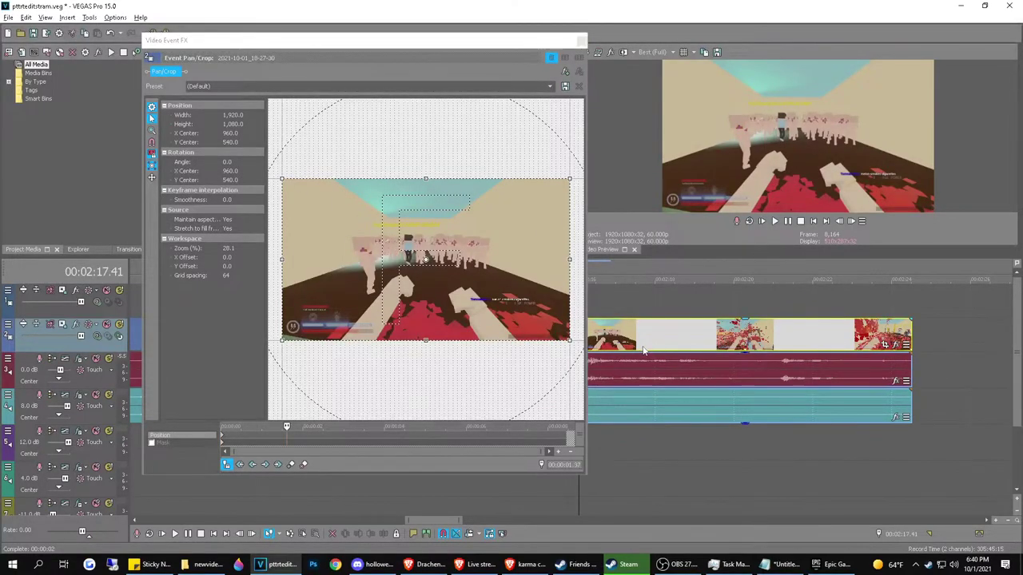
left_click(581, 40)
Split the last gameplay clip at 2:16.40 and move the part after the cut later, leaving a gap
left_click(616, 345)
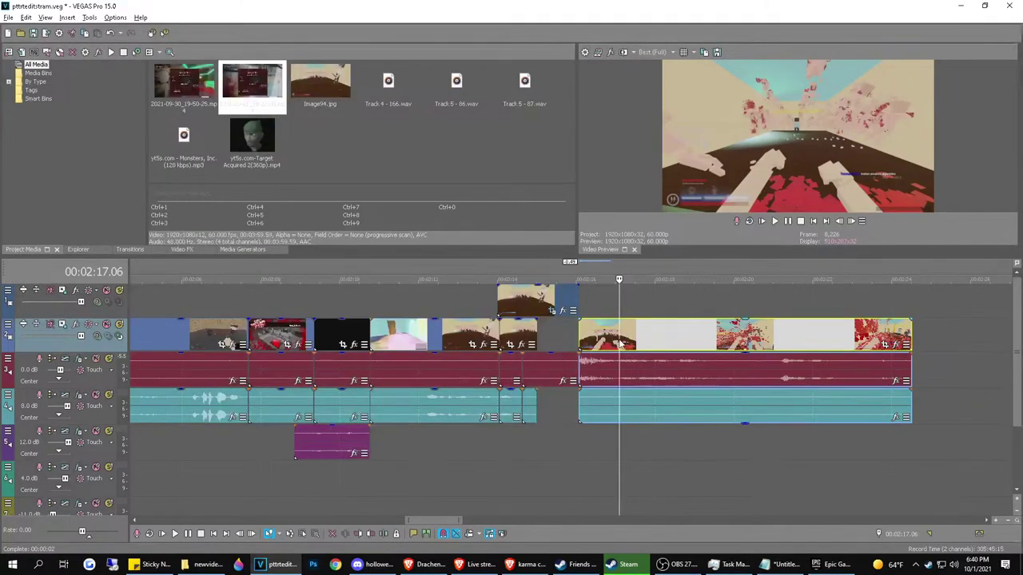
left_click(603, 344)
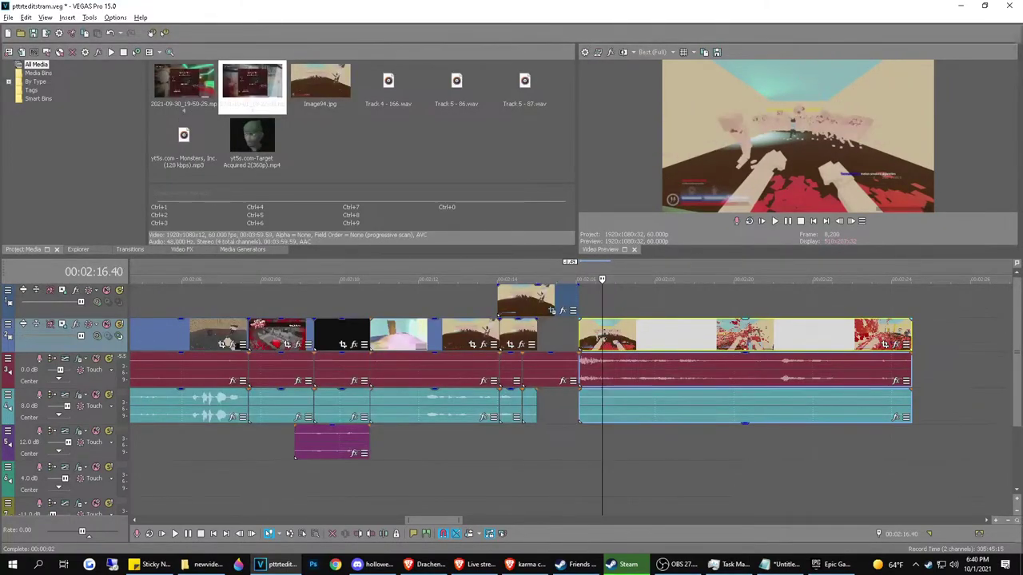
key("s")
left_click_drag(630, 343, 667, 342)
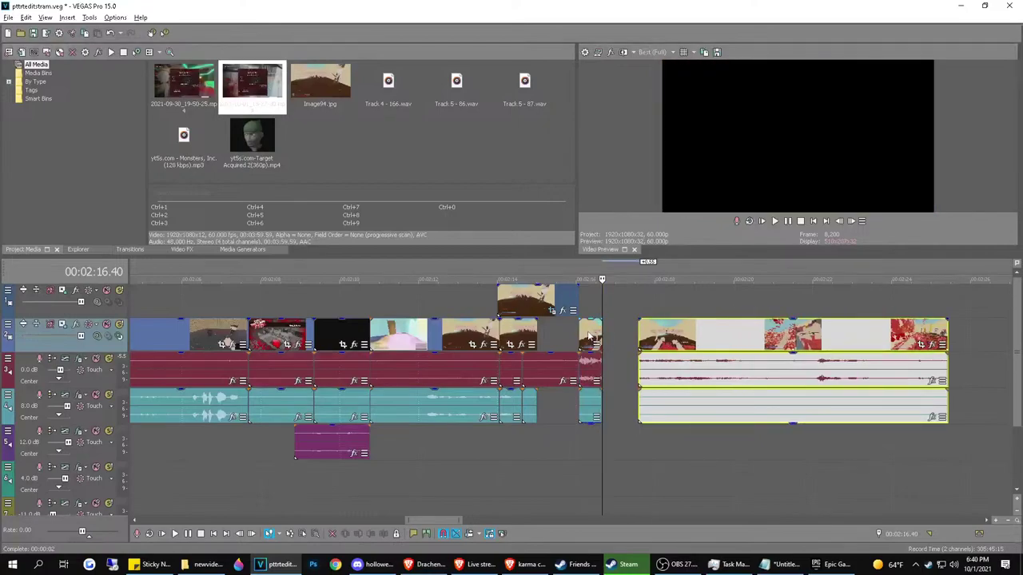
Crop the short gameplay clip to about 375 × 211, centred on the crowd at about X 1013, Y 440
left_click(590, 337)
scroll(599, 342, "up", 3)
left_click(615, 345)
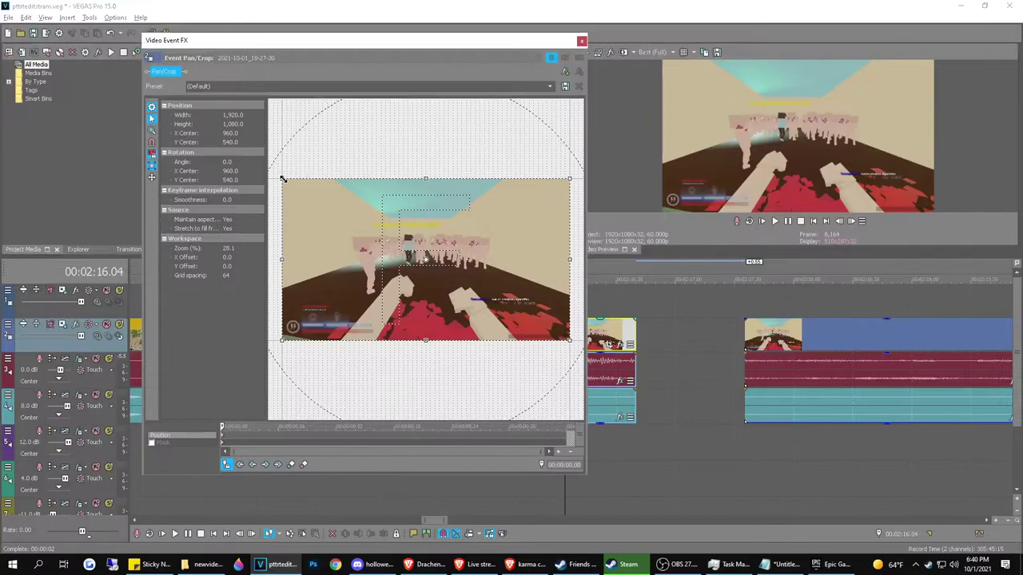
left_click_drag(283, 179, 357, 243)
left_click_drag(436, 260, 452, 244)
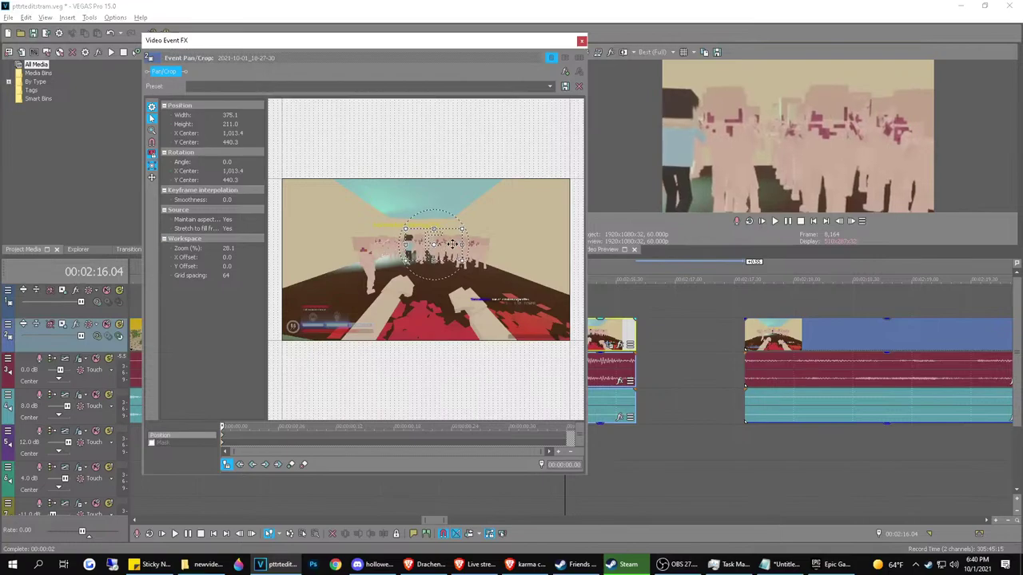
left_click(581, 40)
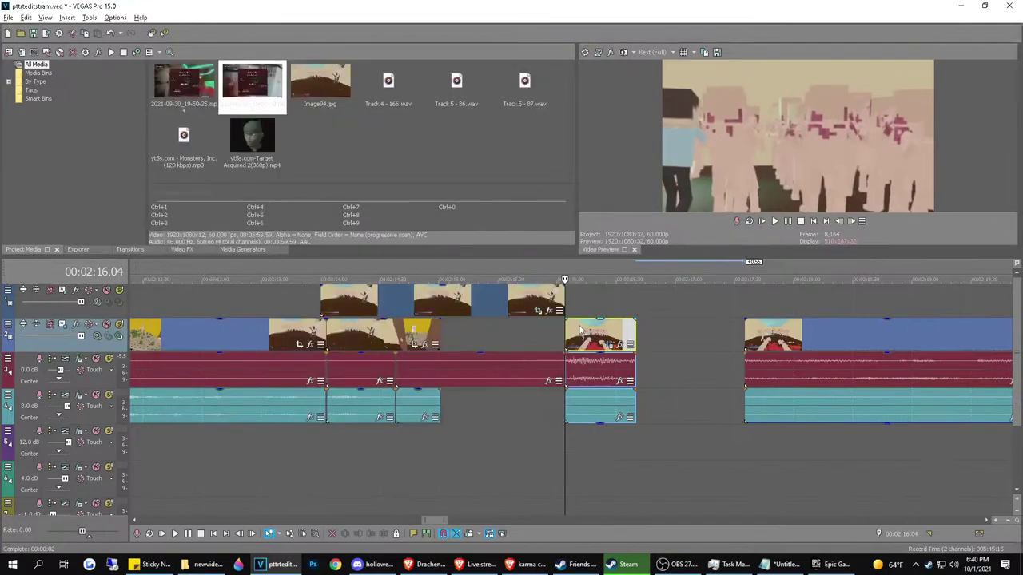
Move the cropped clip's video up to track 1 beside the still image and extend its start into a 12-frame crossfade
left_click(583, 332)
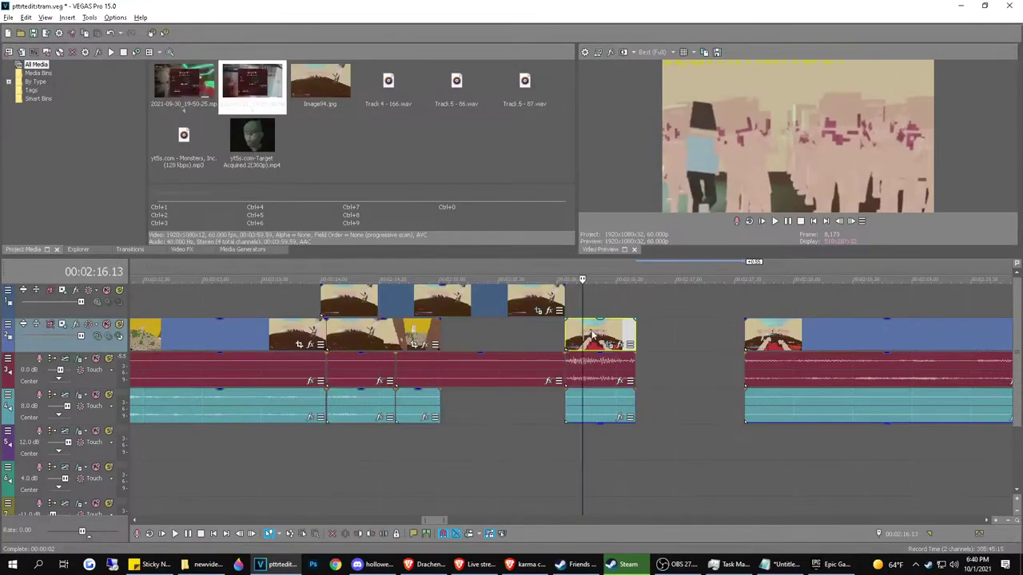
left_click_drag(593, 334, 560, 302)
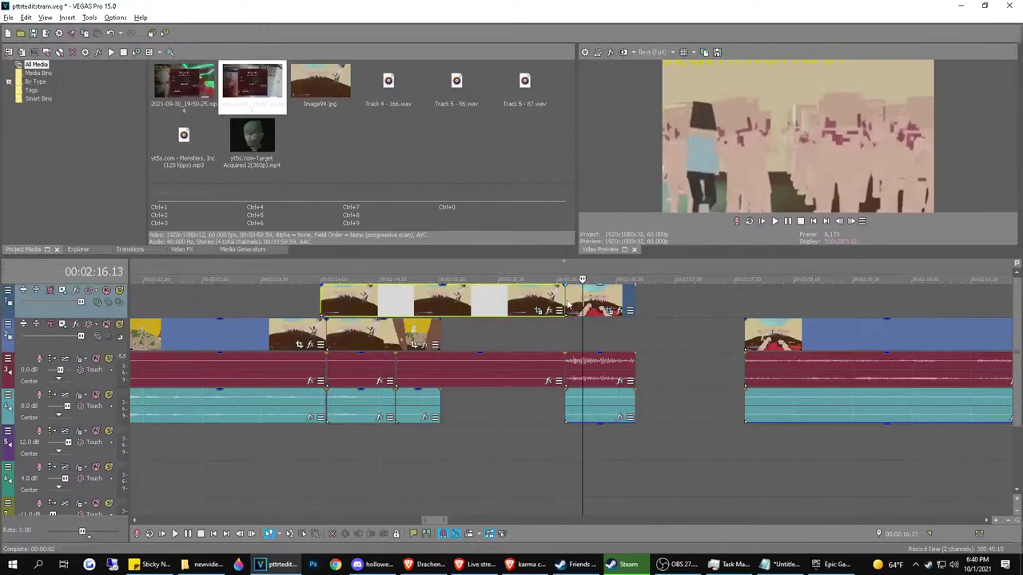
left_click(566, 304)
left_click(537, 301)
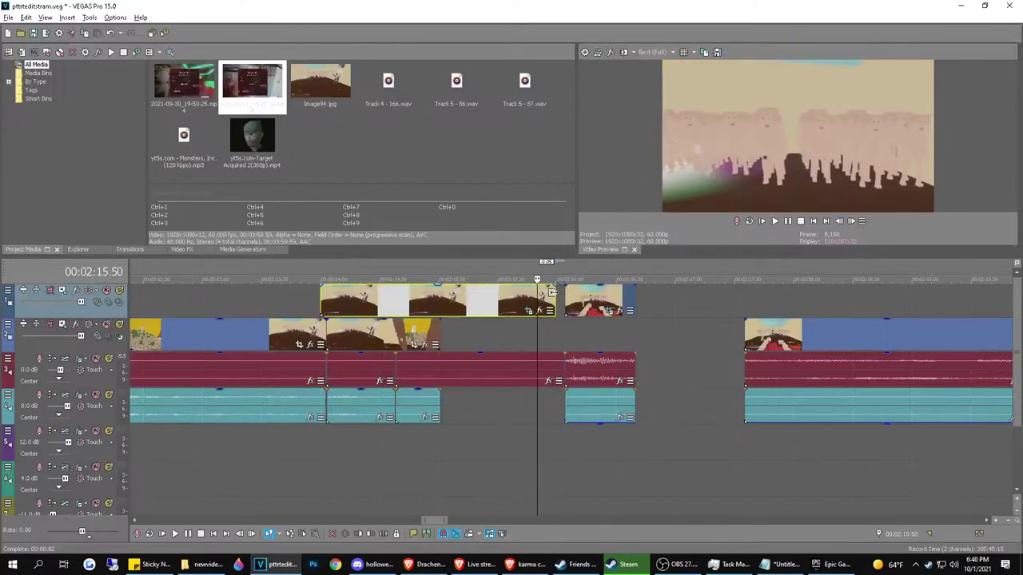
left_click(559, 304)
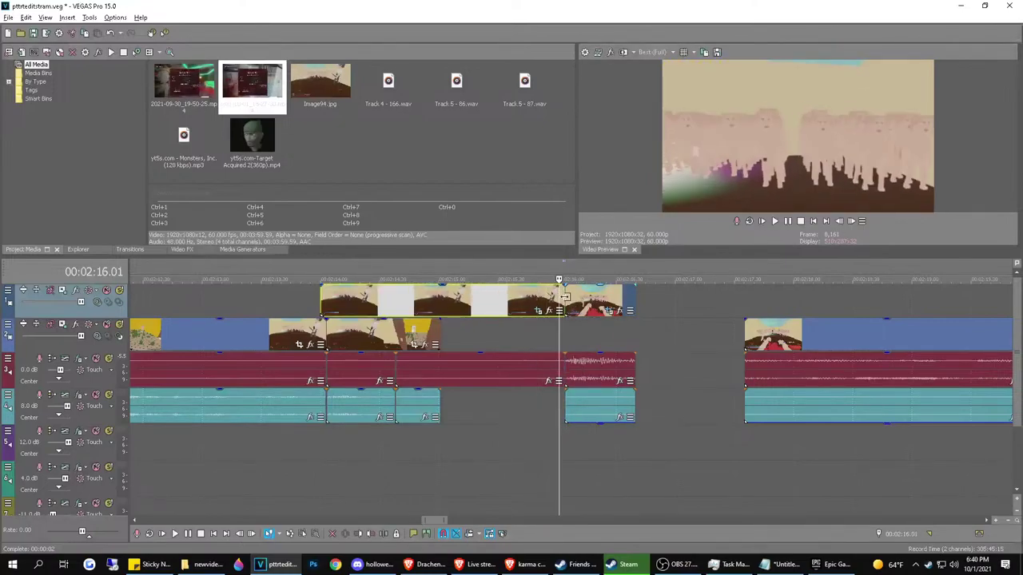
left_click_drag(566, 303, 541, 299)
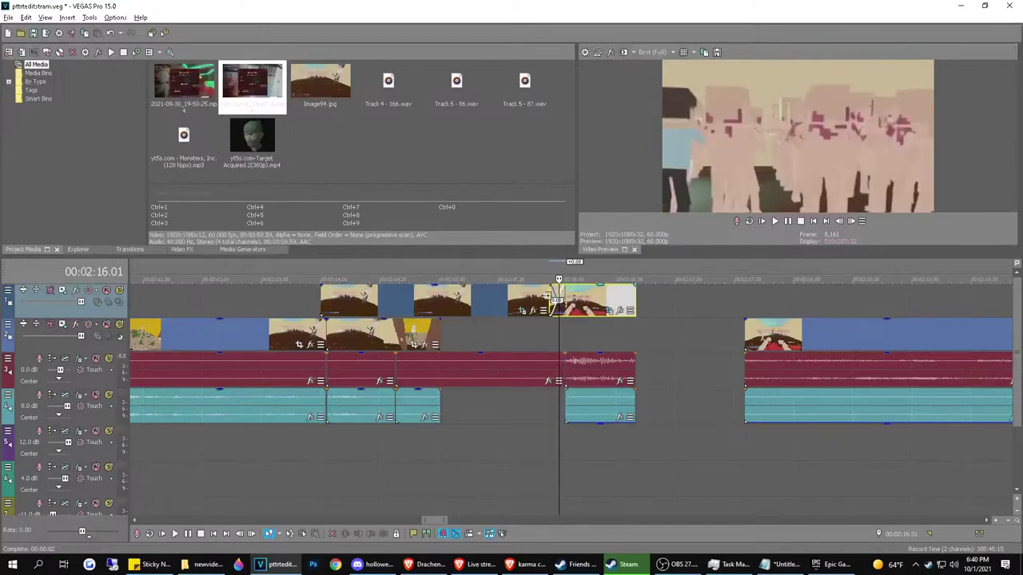
Play back the crossfade between the still image and the cropped clip on track 1
left_click(509, 303)
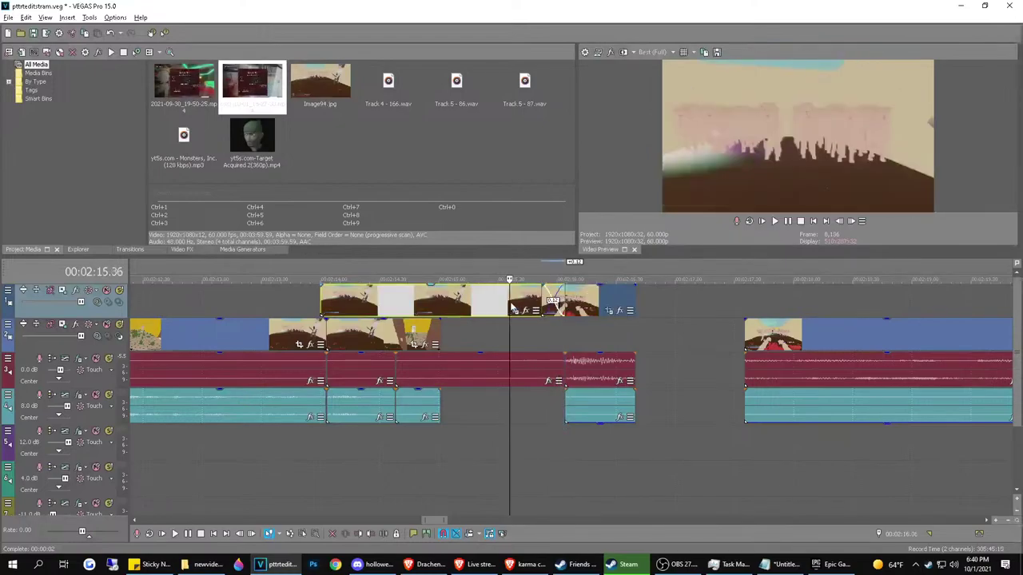
key("space")
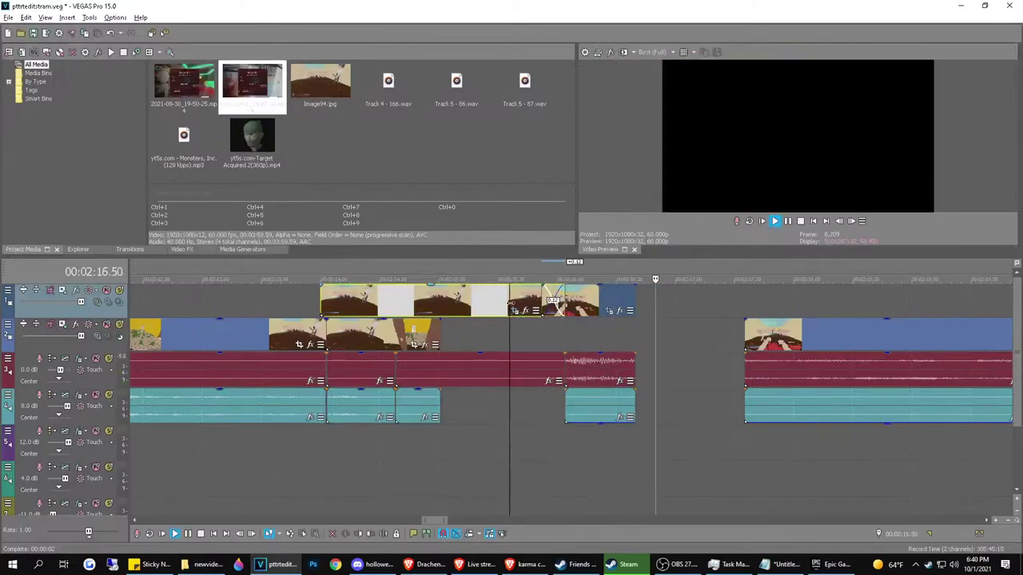
key("space")
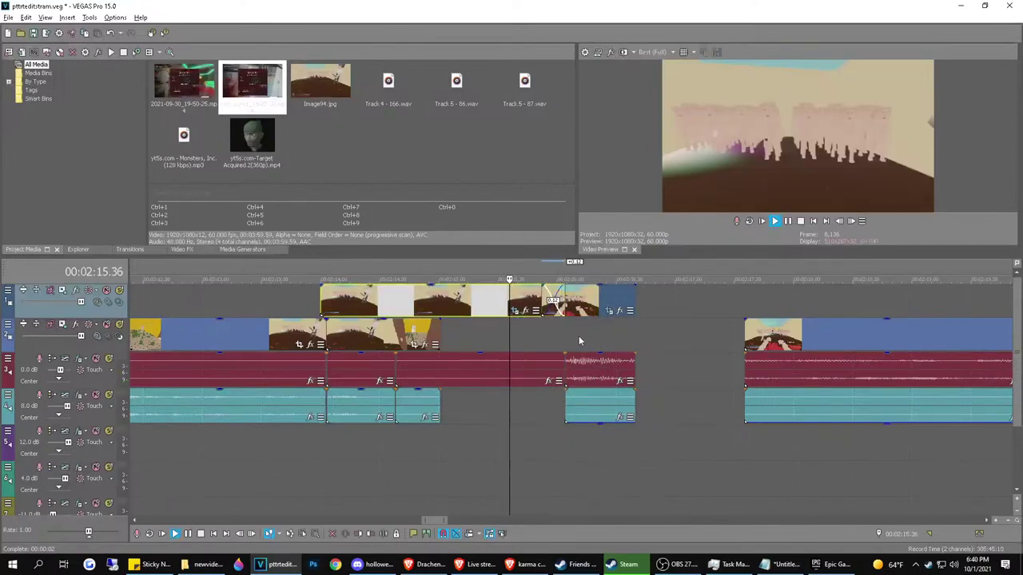
key("space")
key("space")
key("space")
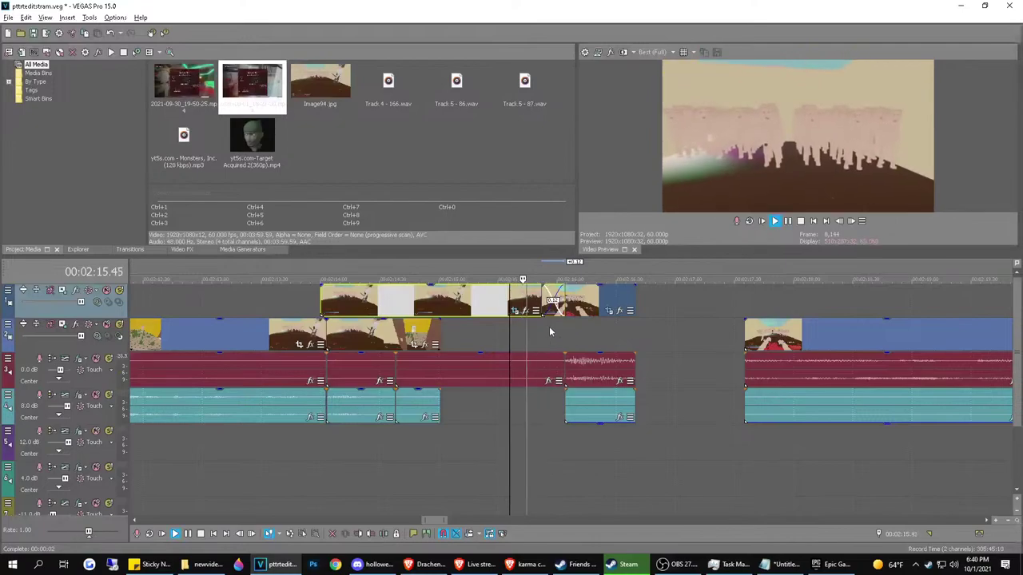
key("space")
Try a much longer crossfade by extending the cropped clip's start further over the still image, preview it, and undo the extension
left_click_drag(550, 313, 418, 323)
left_click(364, 297)
key("space")
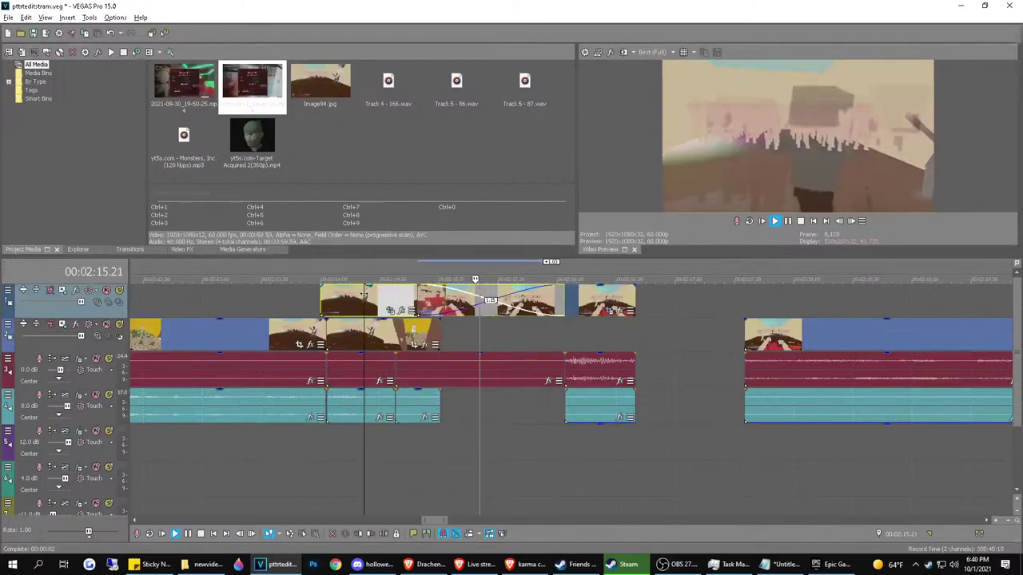
key("space")
key("ctrl+z")
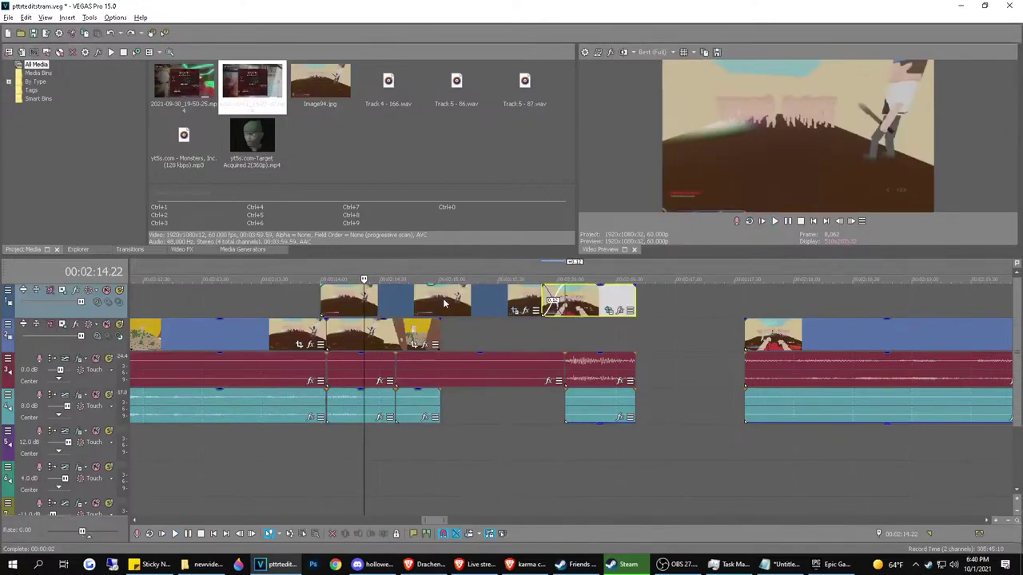
Move the cropped clip's video on track 1 later, clear of the still image, and shift its audio 20 frames later
left_click_drag(591, 300, 629, 301)
left_click(606, 300)
key("space")
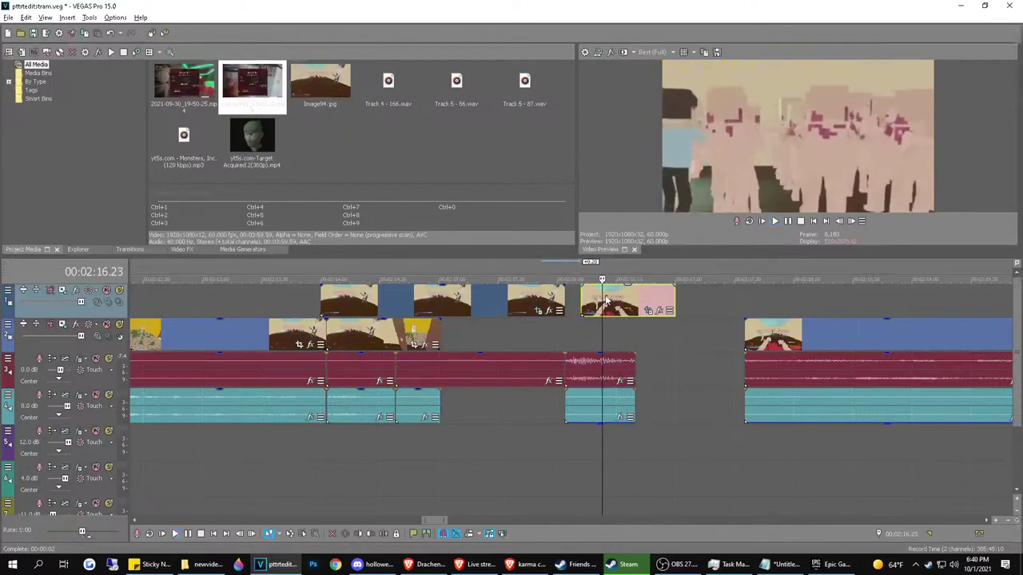
key("space")
left_click(624, 304)
left_click_drag(592, 365, 632, 366)
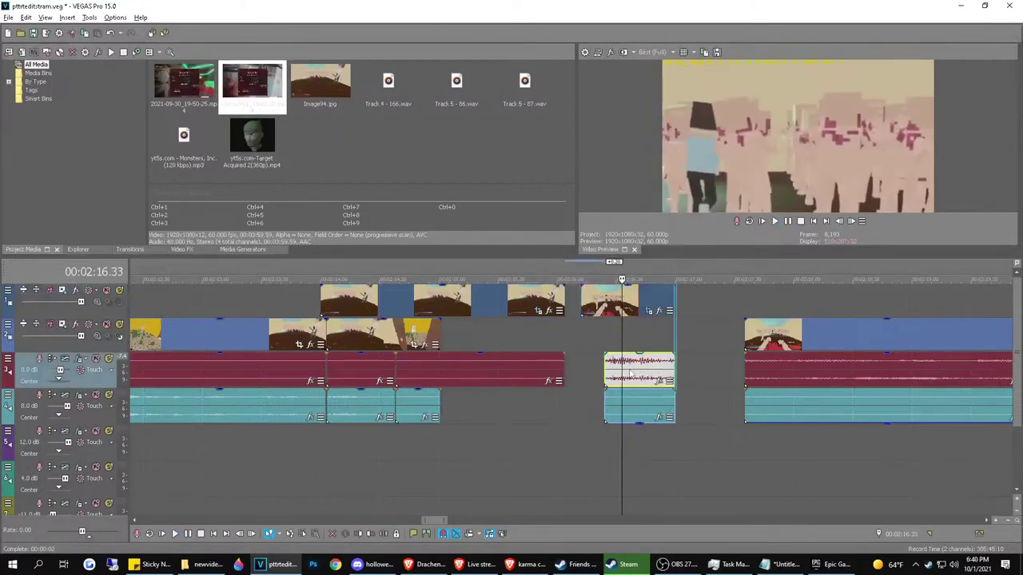
Add a pan/crop keyframe to the track 1 clip at 2:16.24, widening the crop to about 1084 × 610
left_click(603, 305)
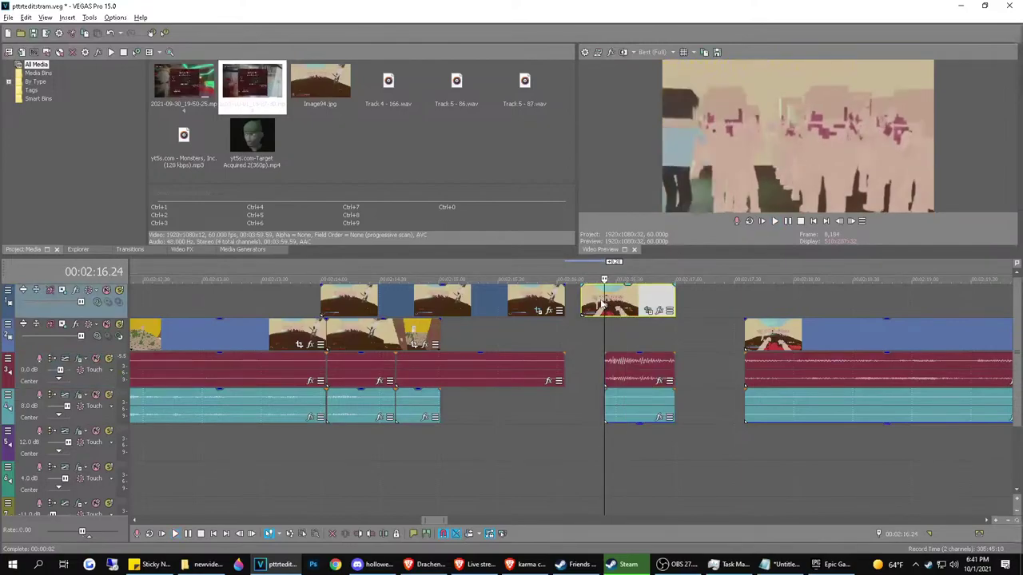
left_click(560, 294)
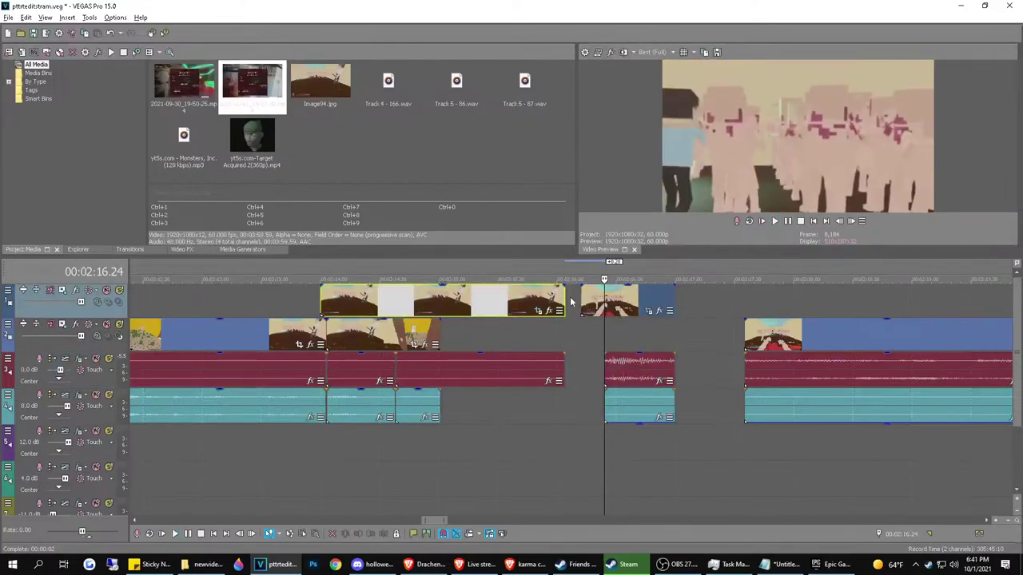
left_click(564, 297)
key("Left")
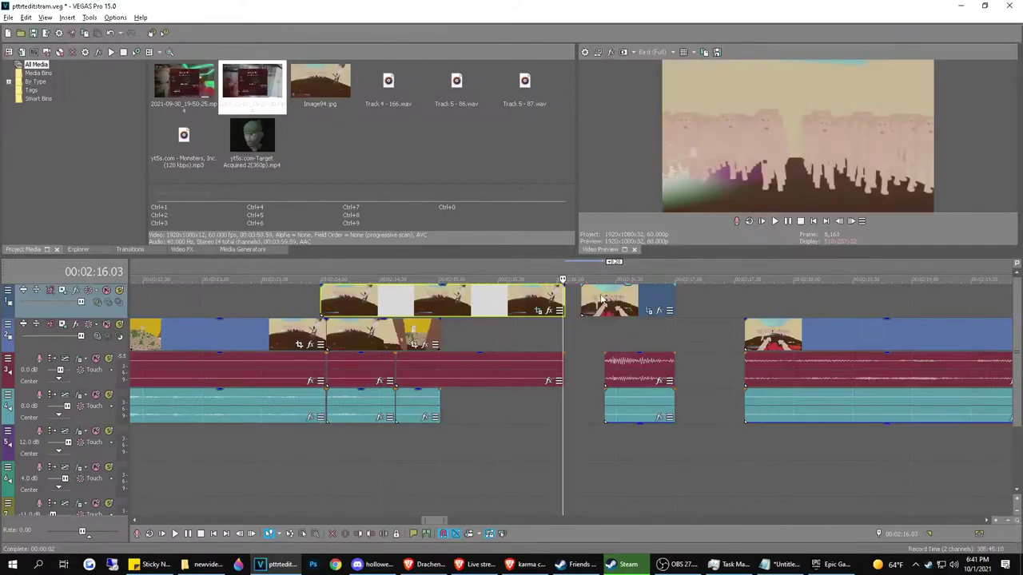
left_click(605, 301)
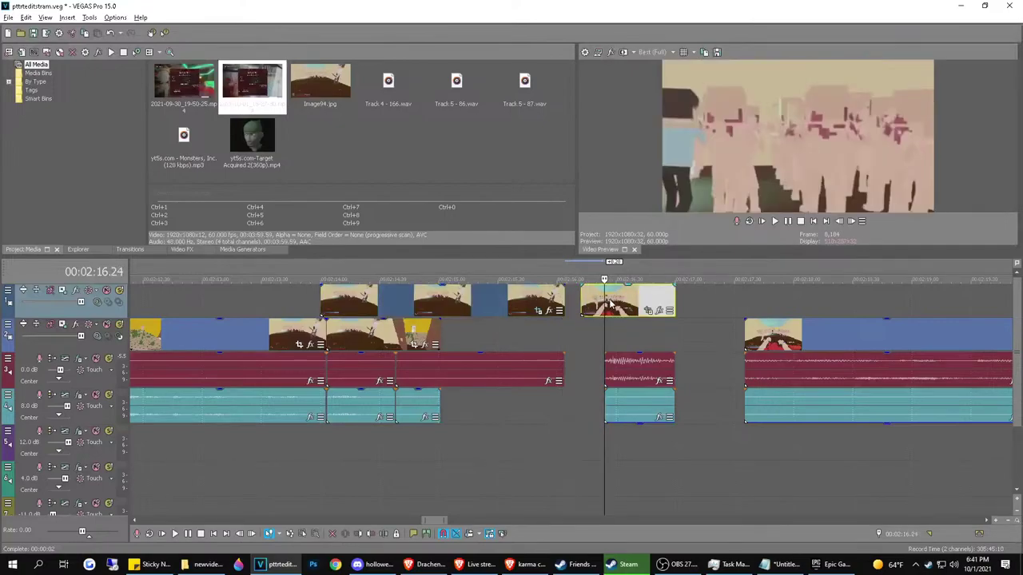
left_click(610, 304)
key("Left")
key("Left")
key("Left")
left_click(648, 311)
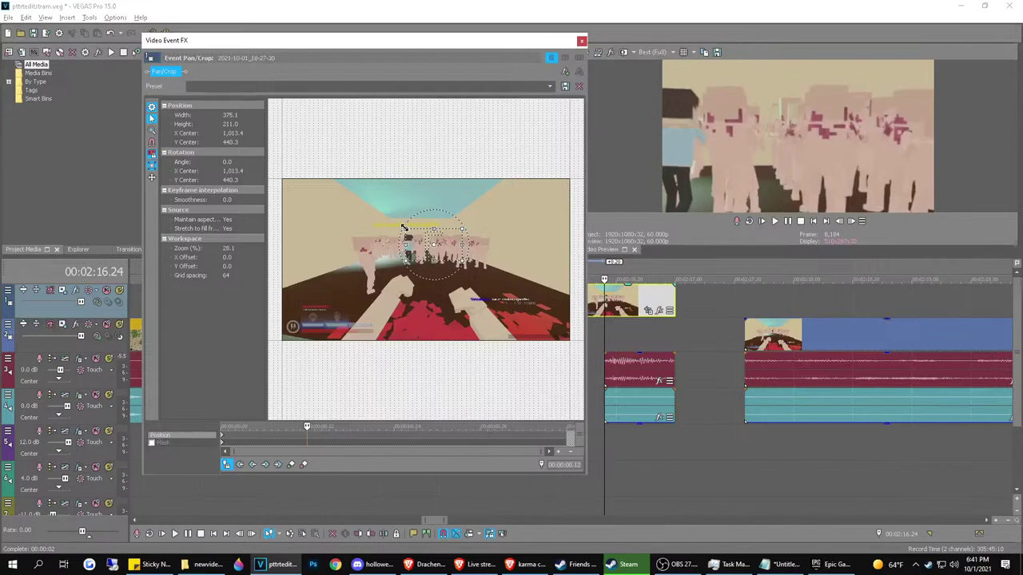
left_click_drag(403, 227, 347, 197)
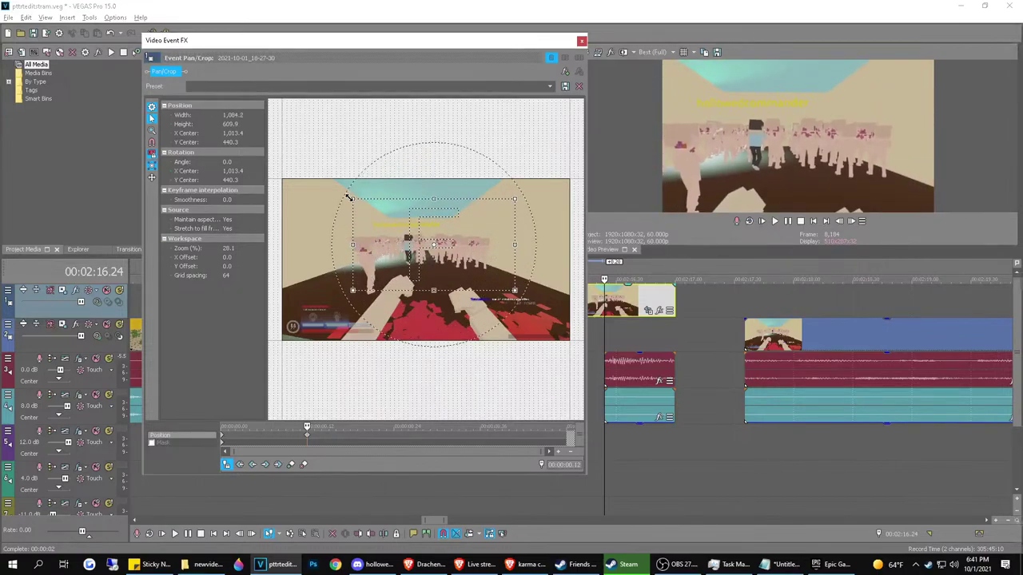
Move the cropped clip on track 1 earlier to crossfade with the still image, and shift its audio 17 frames earlier
left_click(581, 40)
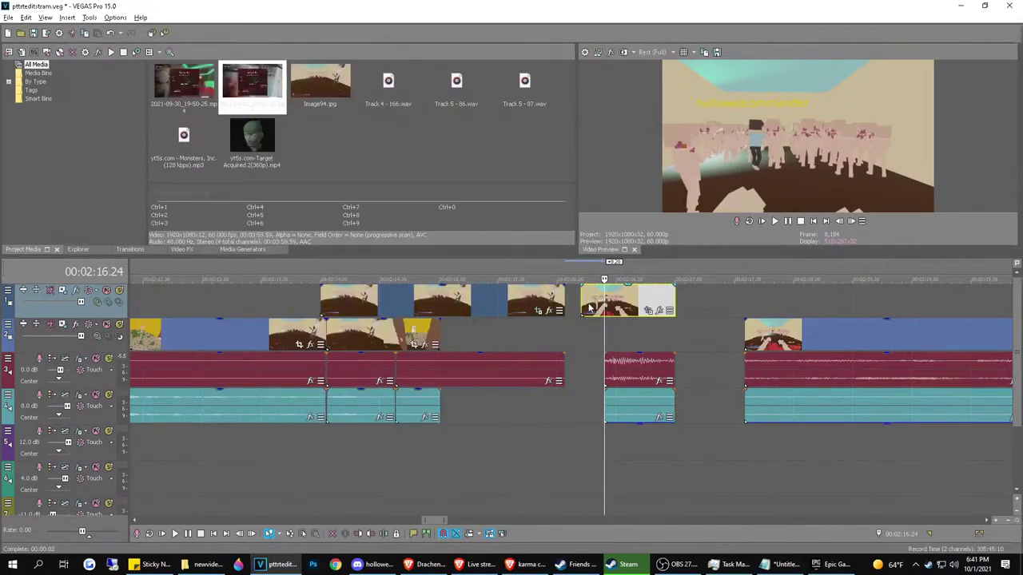
left_click_drag(573, 309, 558, 305)
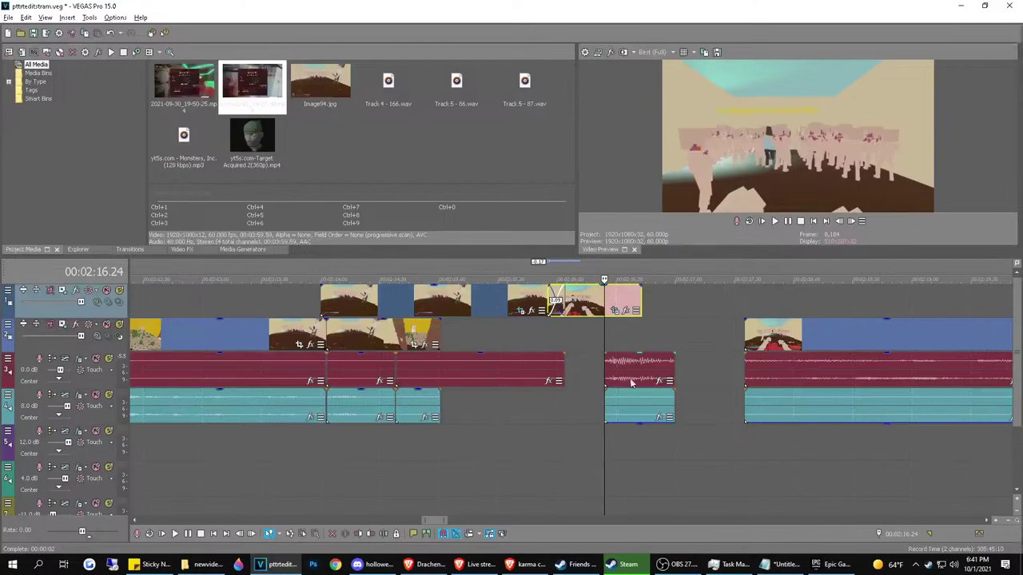
left_click(623, 371)
left_click_drag(623, 373, 608, 375)
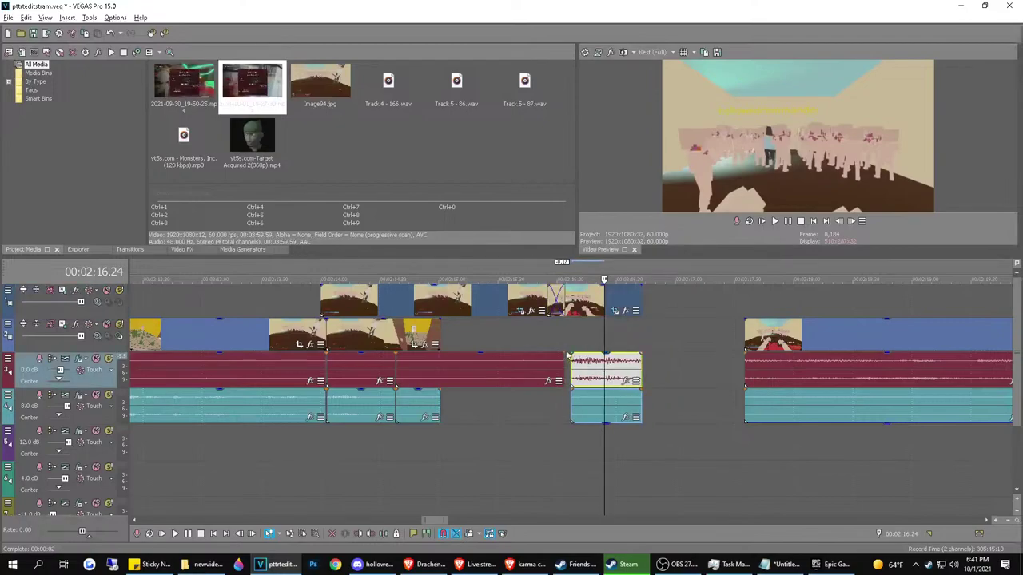
Extend the cropped clip's audio at both ends to meet the preceding audio, and lengthen its track 1 video to the same end point
left_click(546, 339)
left_click(476, 339)
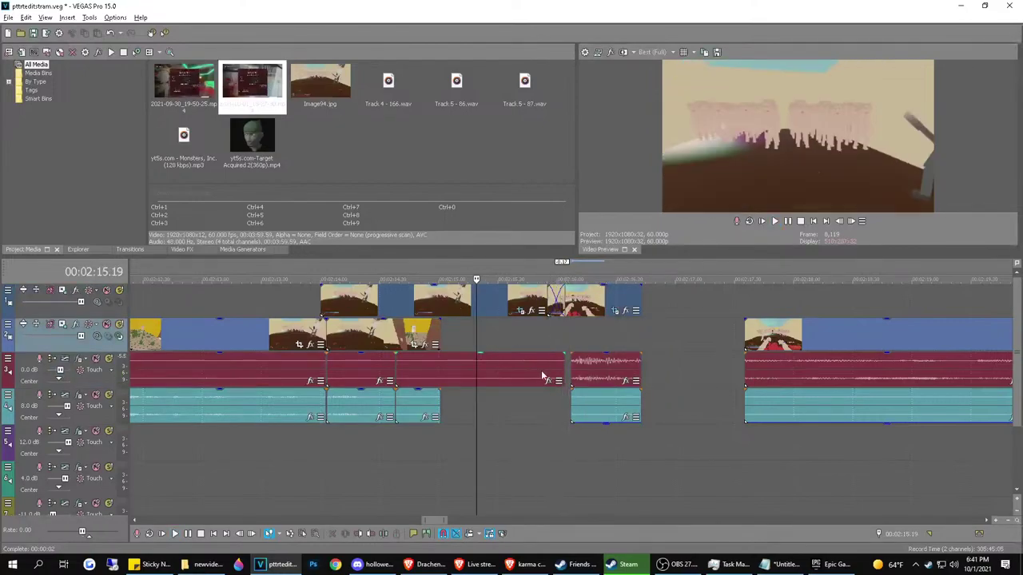
mouse_move(574, 363)
left_mouse_down()
mouse_move(606, 364)
mouse_move(569, 369)
left_mouse_up()
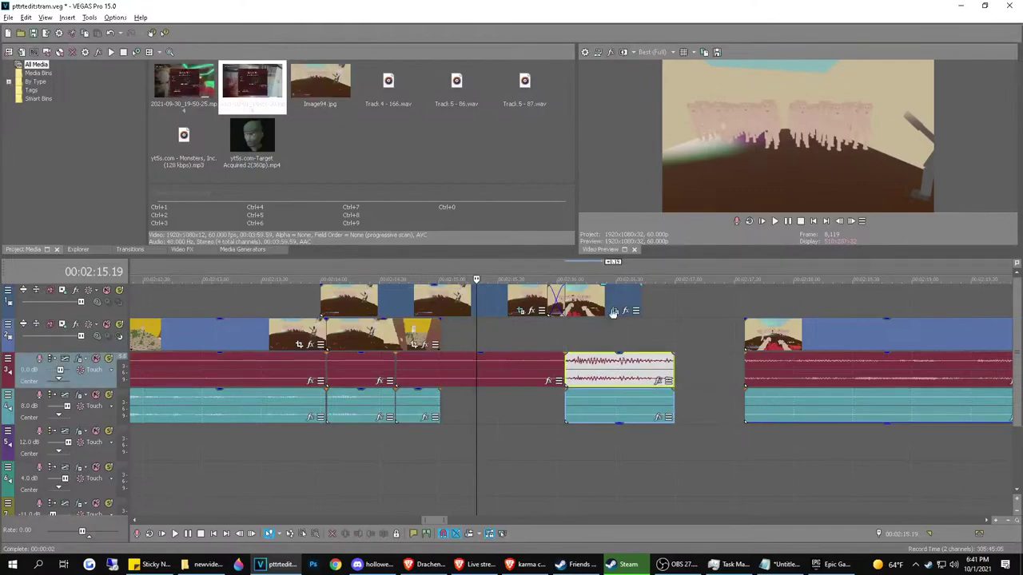
left_click_drag(643, 298, 671, 312)
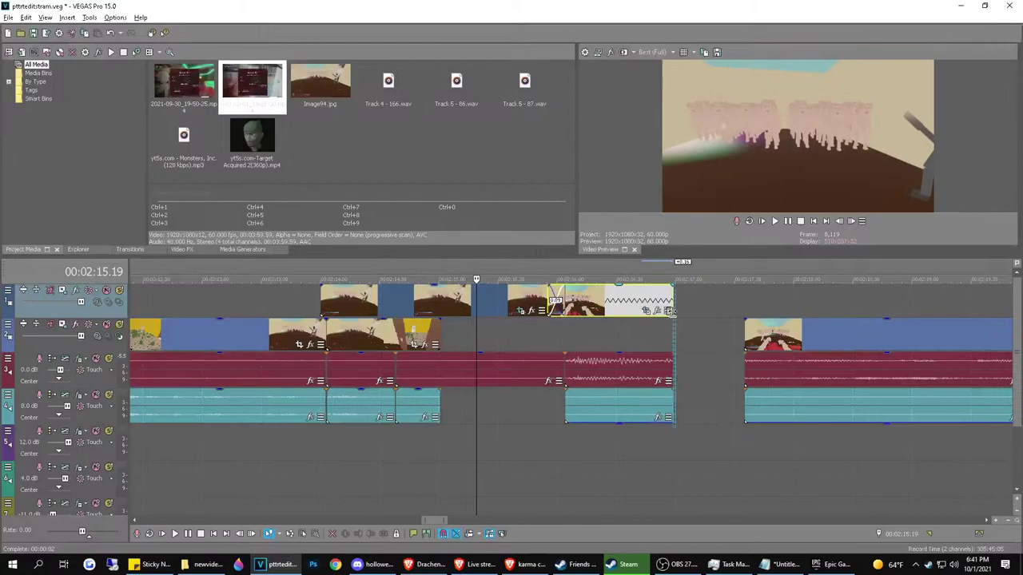
Preview the crossfade and move the next gameplay clip on track 2, with its audio, earlier to butt against the cropped clip's end
left_click(533, 348)
key("space")
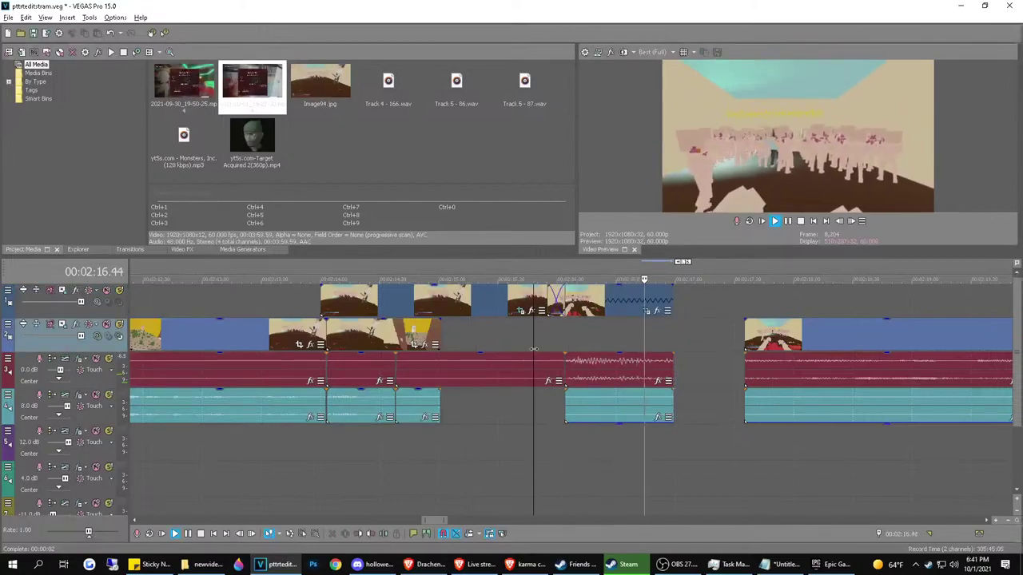
key("space")
left_click_drag(803, 342, 737, 342)
scroll(495, 308, "down", 4)
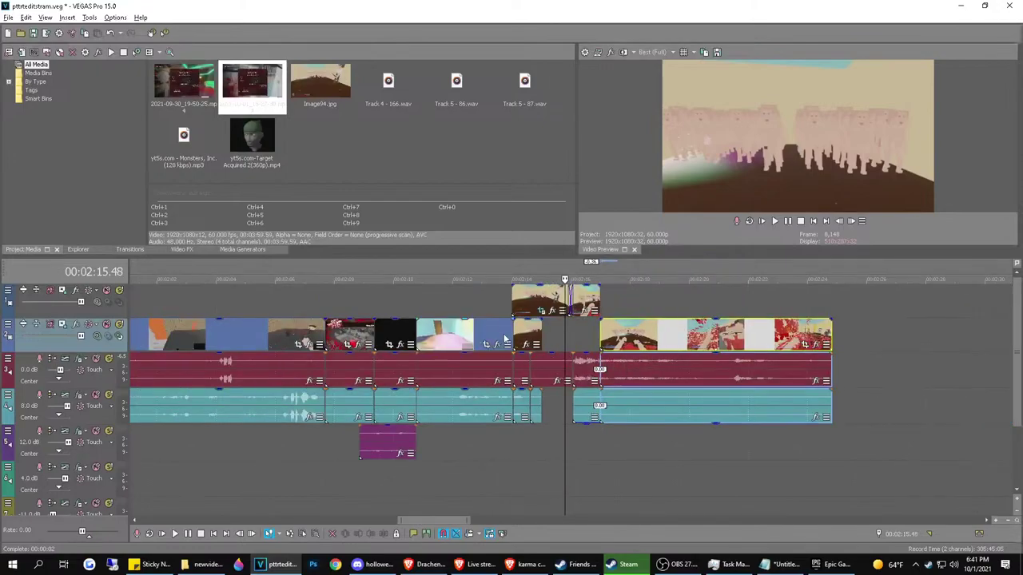
Play back the joined clips from just before the still image into the next scene, and replay the cropped clip's section
left_click(492, 303)
key("space")
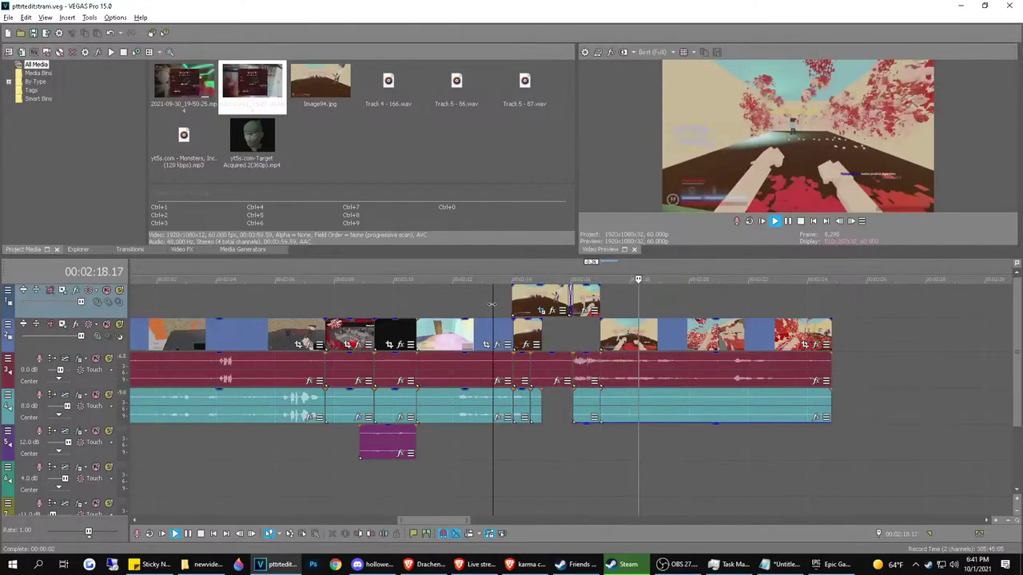
key("space")
left_click(603, 306)
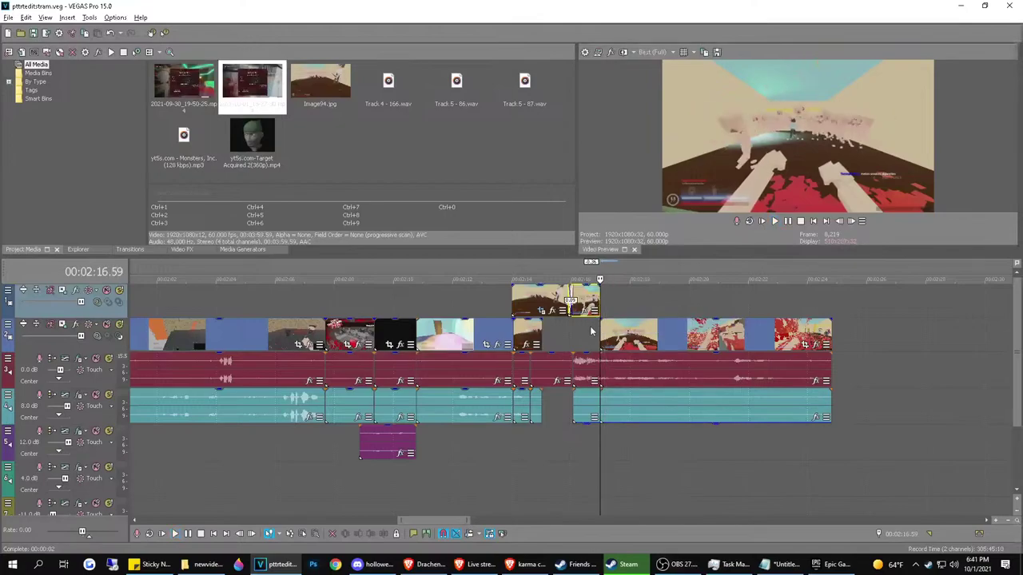
key("space")
left_click(579, 369)
key("space")
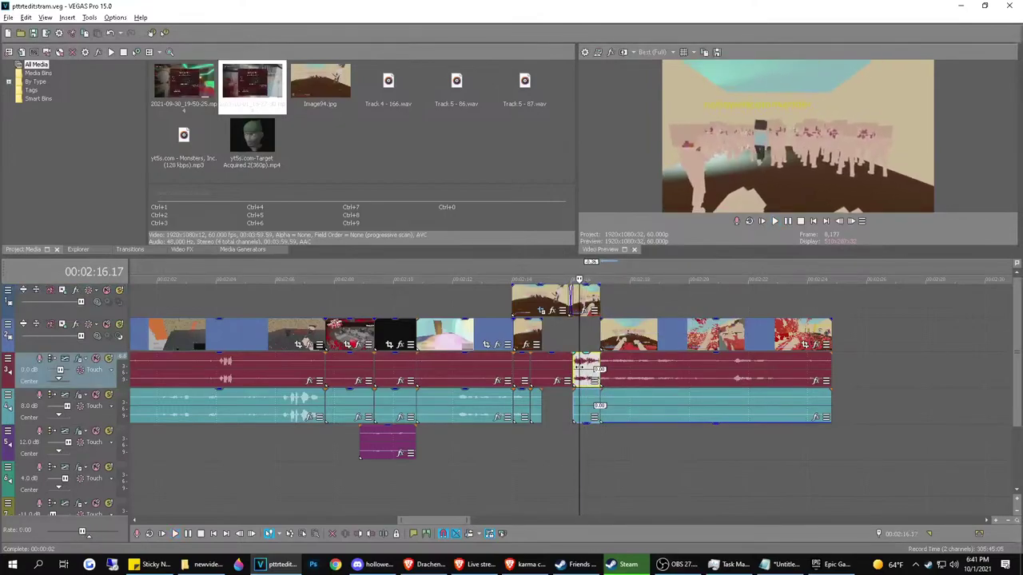
key("space")
Split the cropped clip's audio on tracks 3 and 4 at 2:16.49 and delete the part before the split
left_click(587, 369)
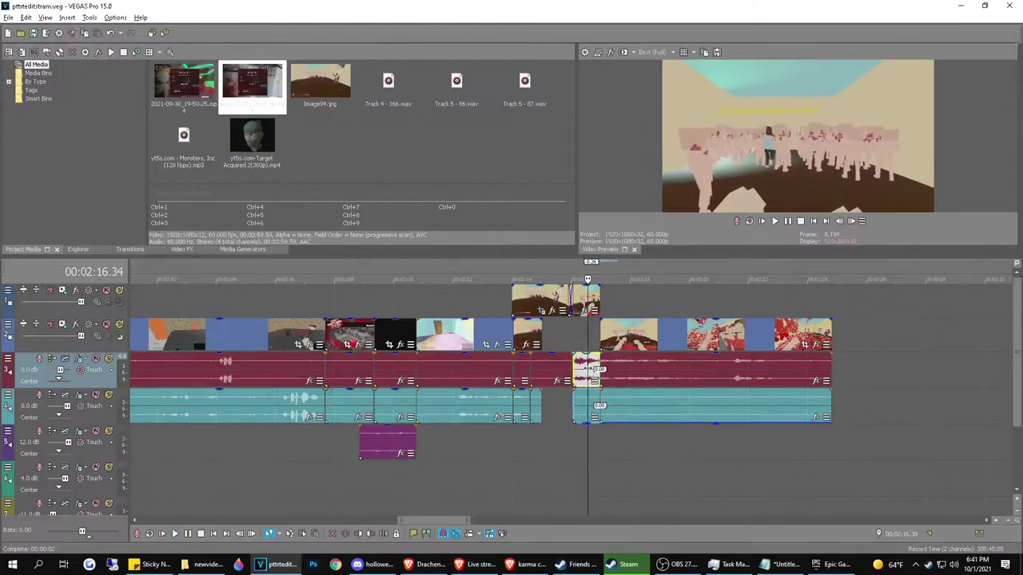
key("Right")
key("Right")
key("Right")
key("Right")
key("Right")
key("Right")
key("Right")
key("Right")
key("Right")
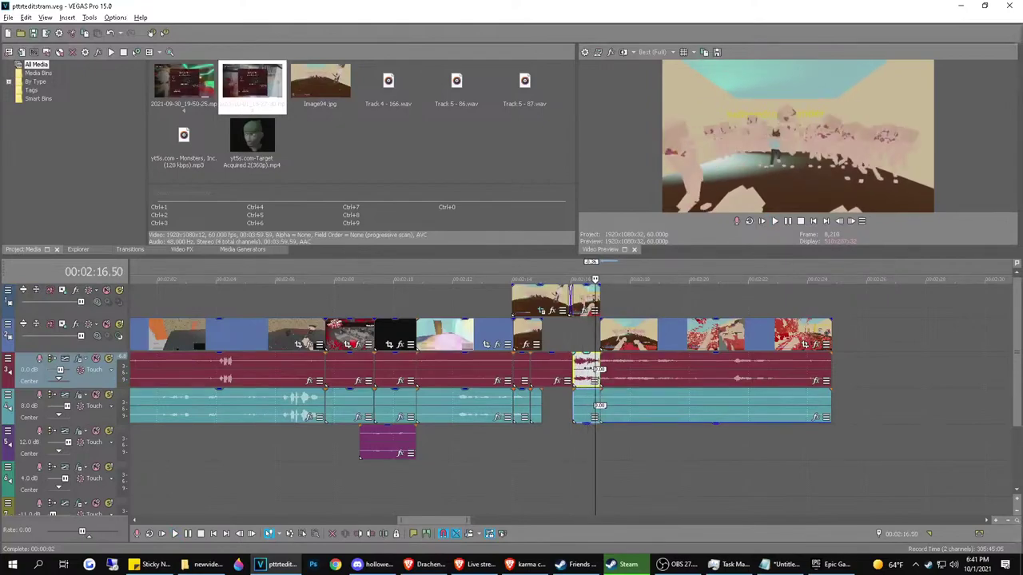
key("Left")
key("Left")
key("Right")
key("s")
left_click(581, 373)
scroll(581, 370, "up", 1)
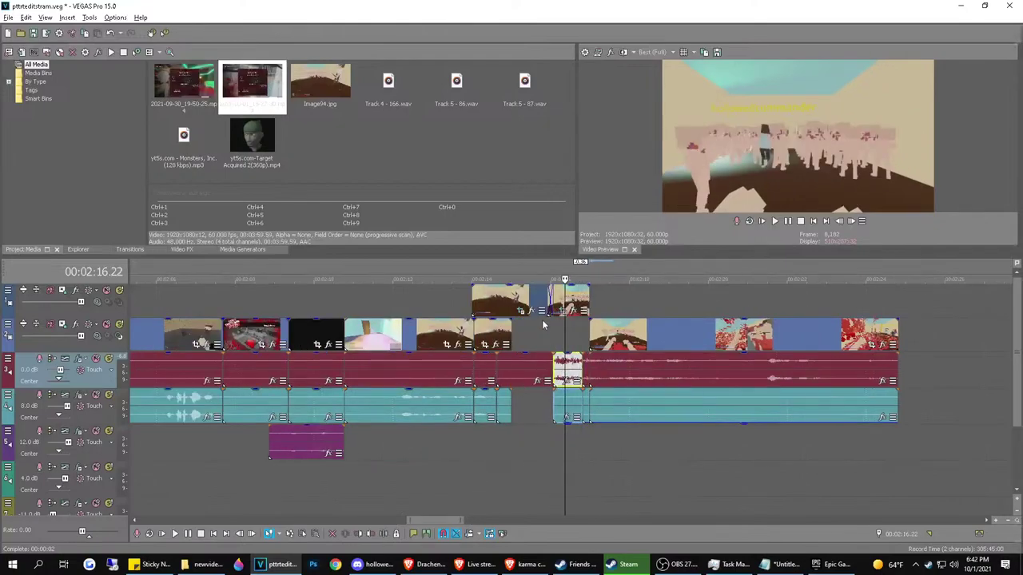
key("Delete")
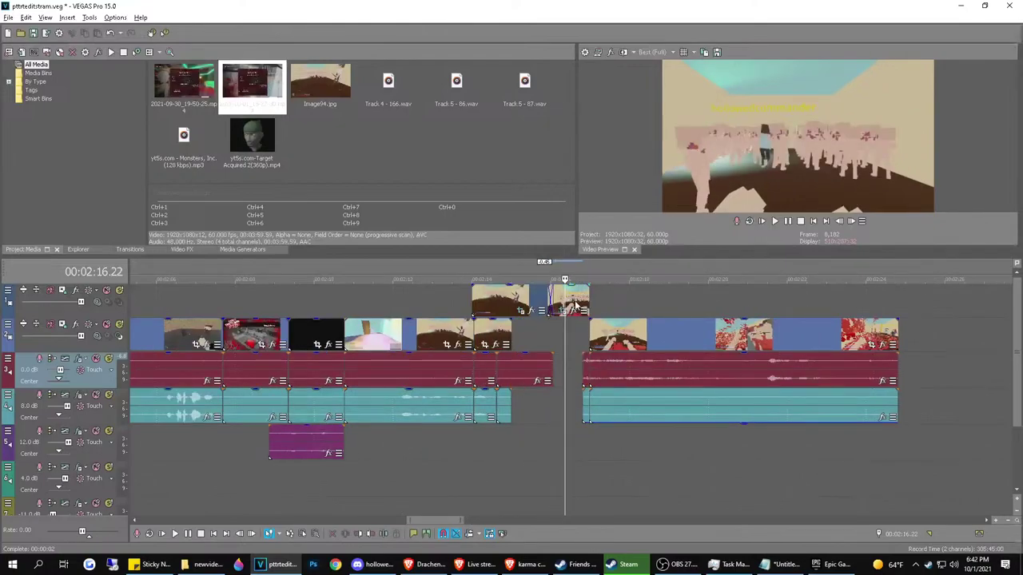
Split the cropped clip's video on track 1 at 2:16.49 and delete the part before the split
left_click(583, 311)
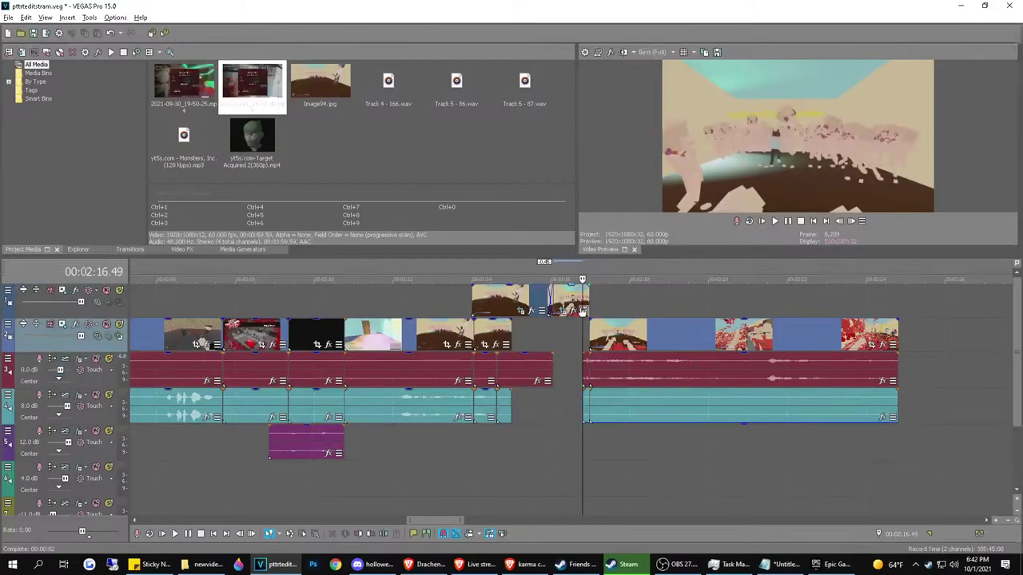
scroll(583, 310, "up", 2)
key("s")
left_click(537, 308)
key("Delete")
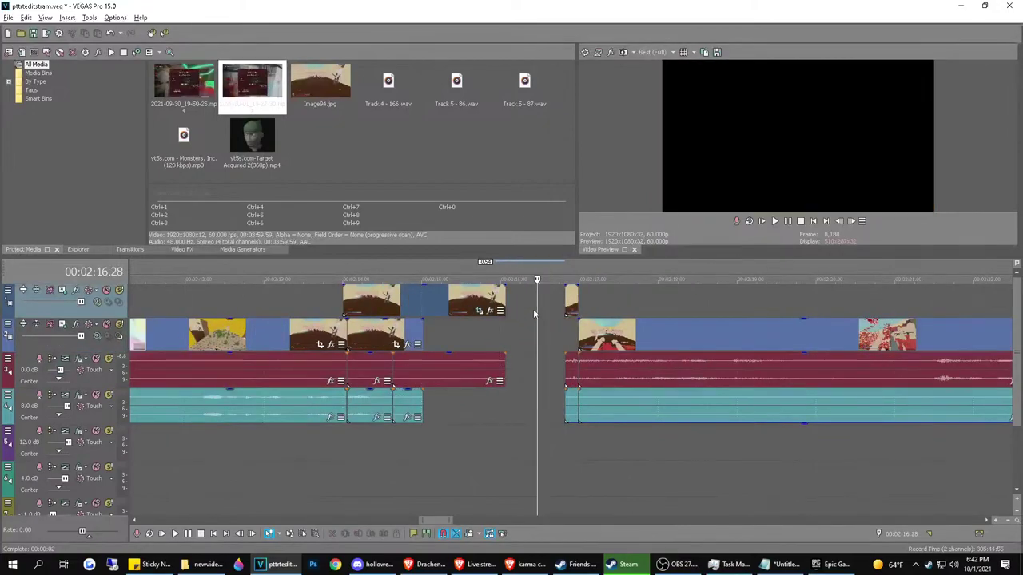
Close the 45-frame gap after the still image across all tracks and play back the tightened cut
double_click(534, 307)
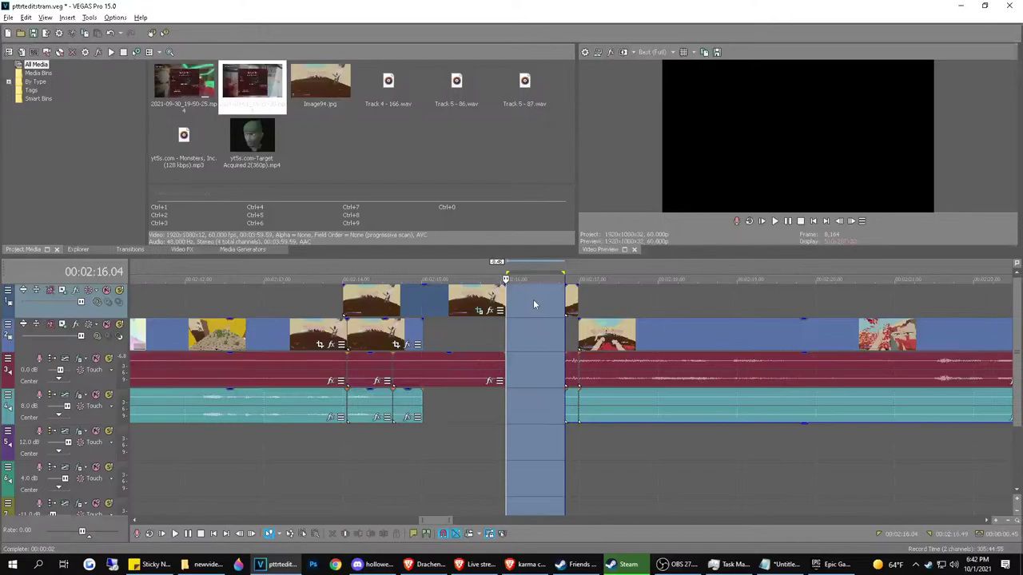
key("Delete")
left_click(481, 334)
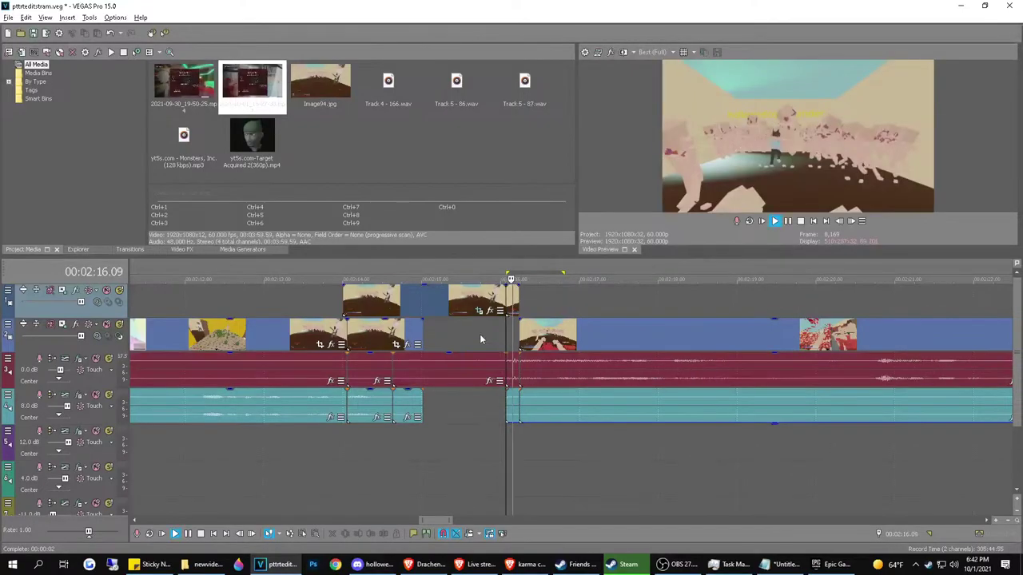
key("space")
key("space")
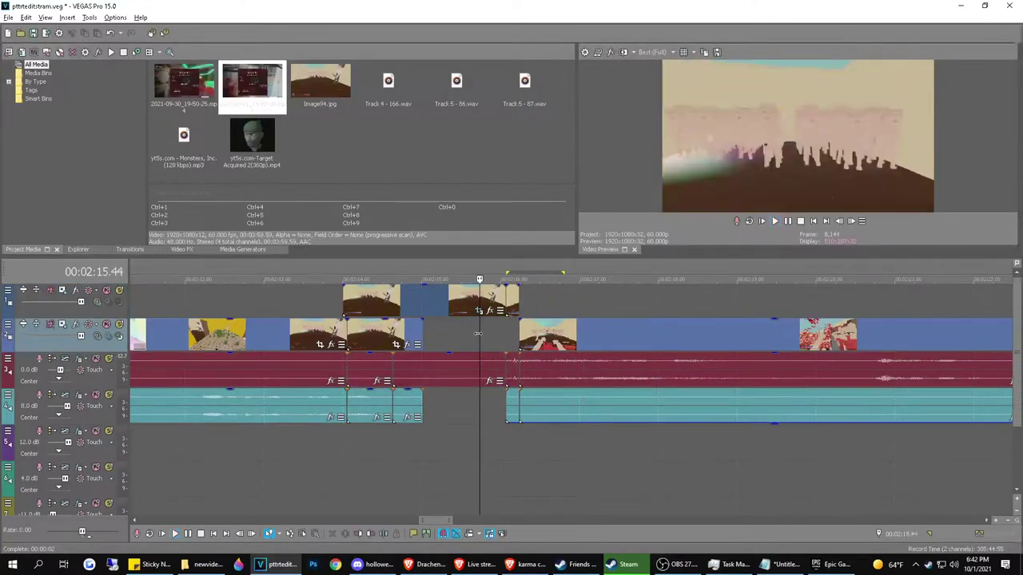
Play back the edit from the still image's start, and replay the track 2 gameplay clip from 2:20.44
left_click(344, 297)
key("space")
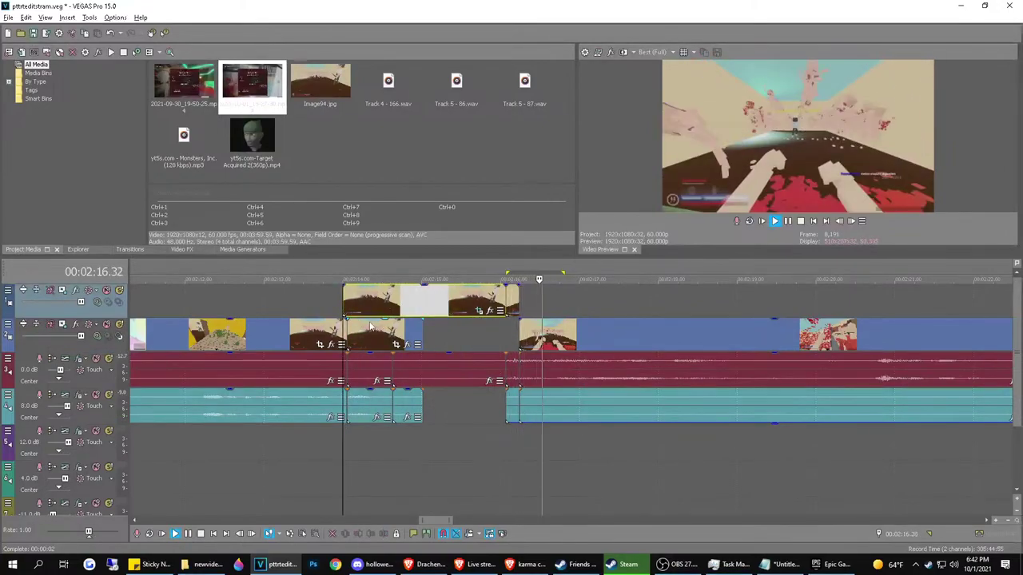
scroll(466, 339, "down", 1)
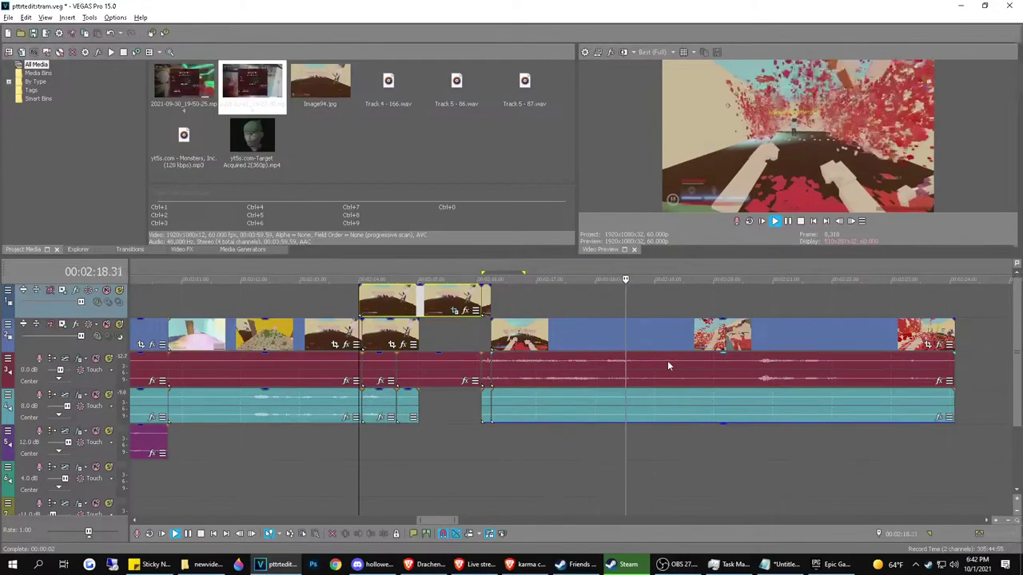
key("space")
left_click(757, 342)
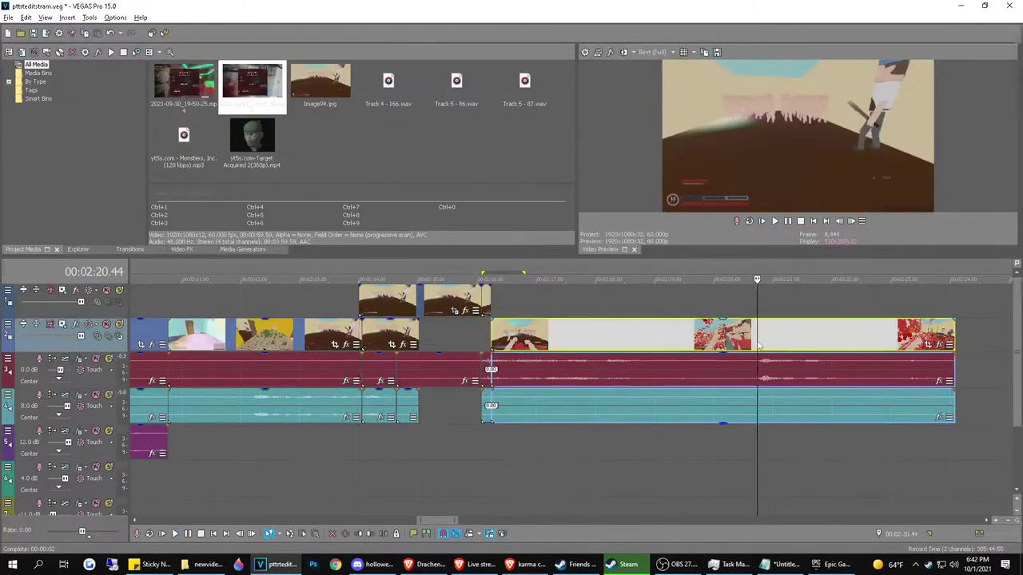
key("space")
key("space")
key("space")
key("space")
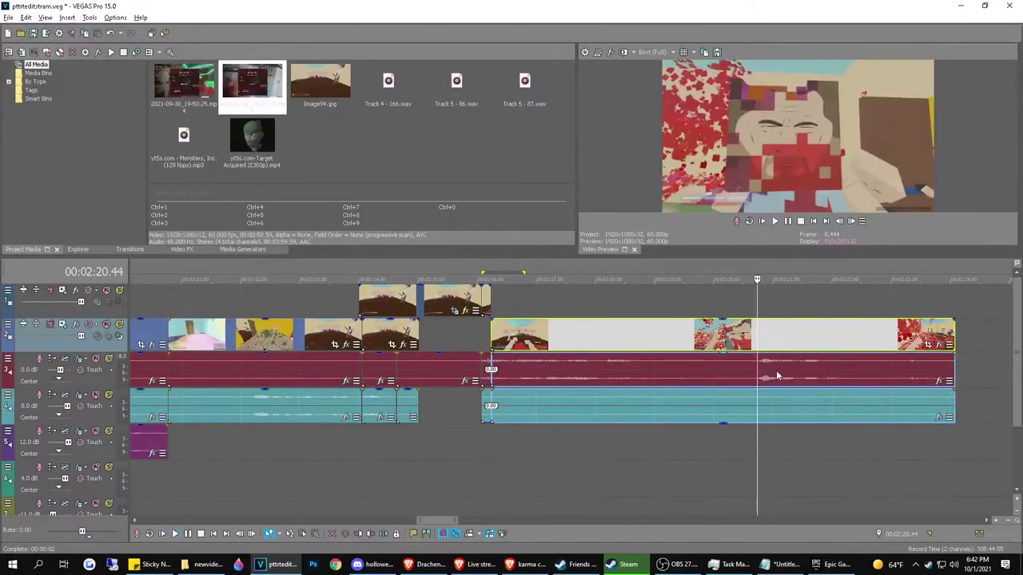
Check several moments of the track 2 clip between 2:20.08 and 2:20.32, and replay it from its start
left_click(743, 370)
left_click(721, 372)
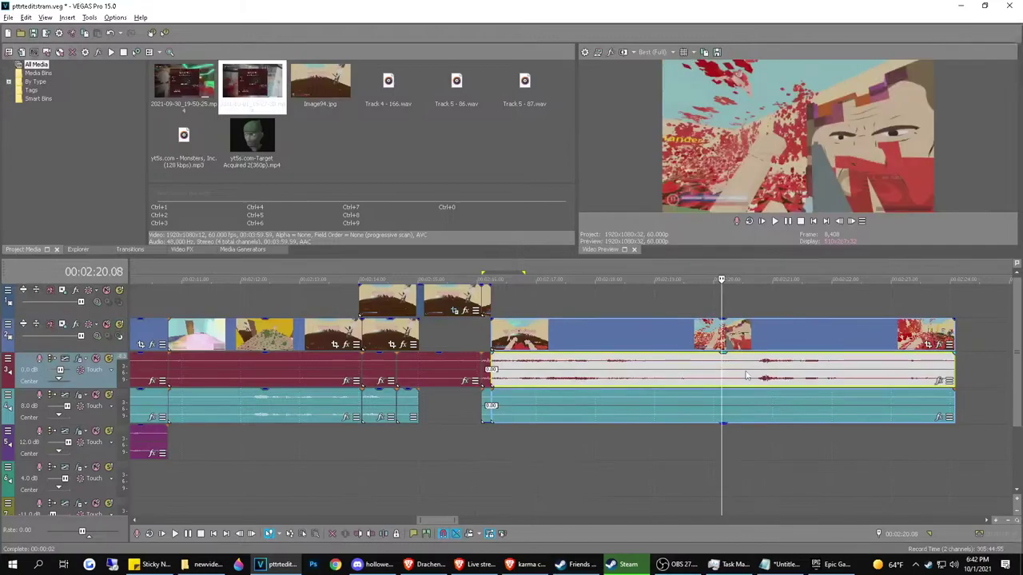
left_click(746, 375)
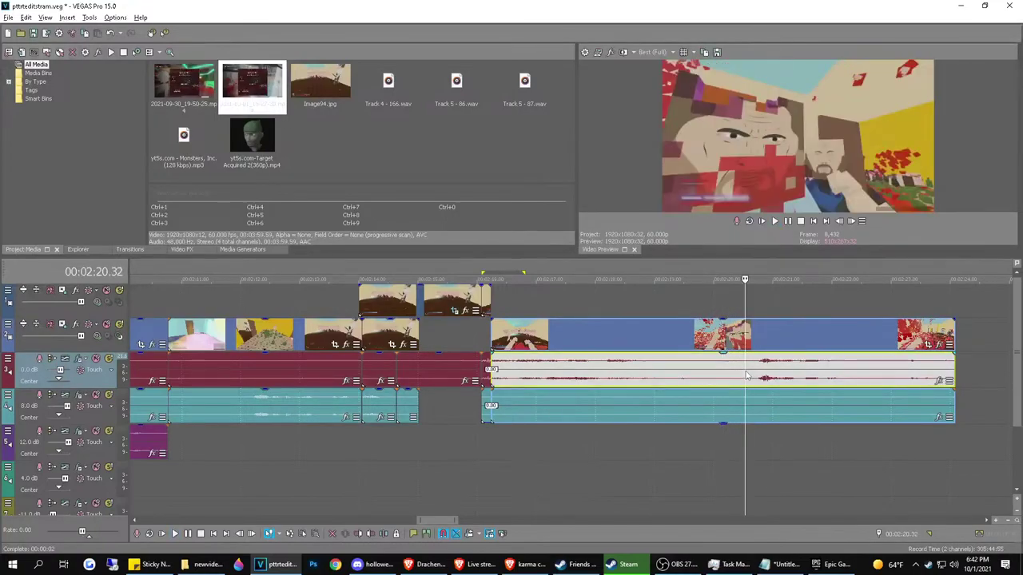
left_click(739, 373)
left_click(730, 373)
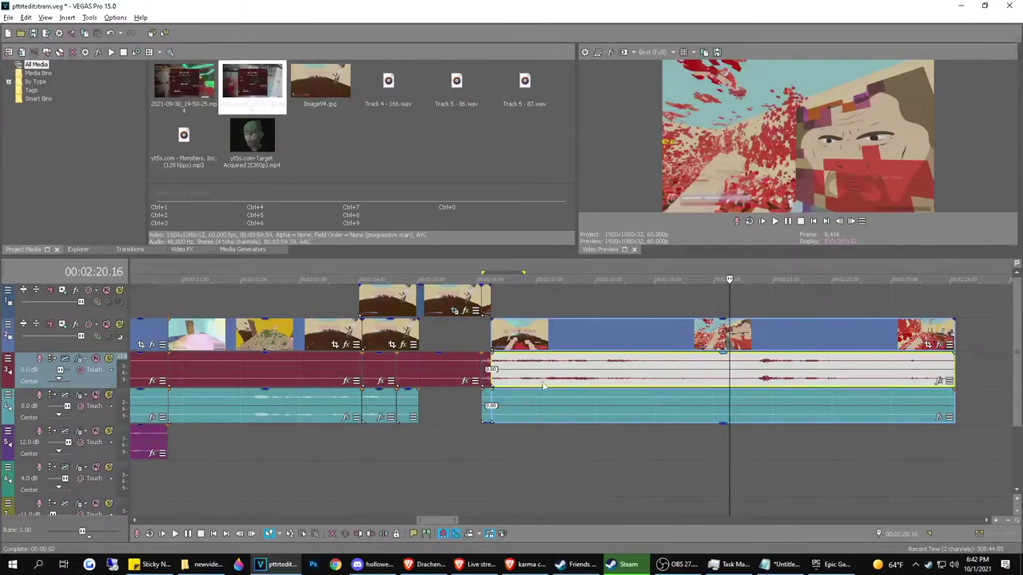
left_click(491, 330)
key("space")
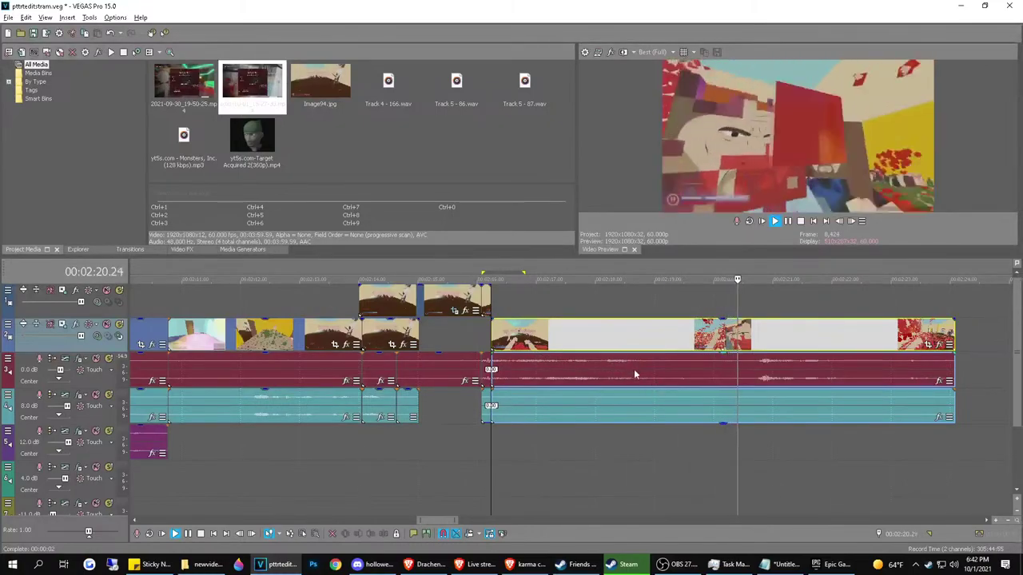
key("space")
Record a short microphone take onto a new audio track 8 starting at 2:20.41, and keep the recording
left_click(755, 352)
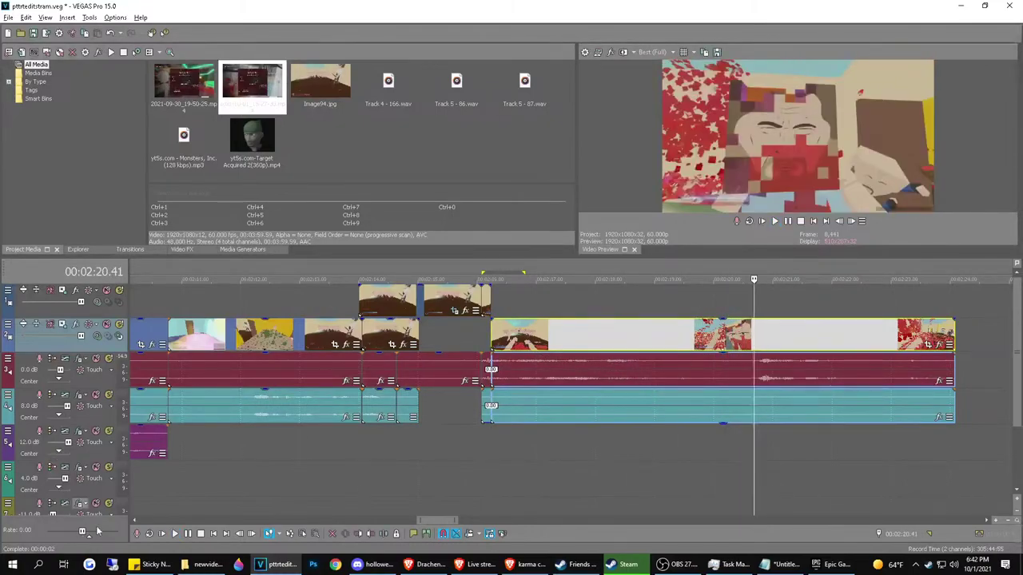
left_click(136, 533)
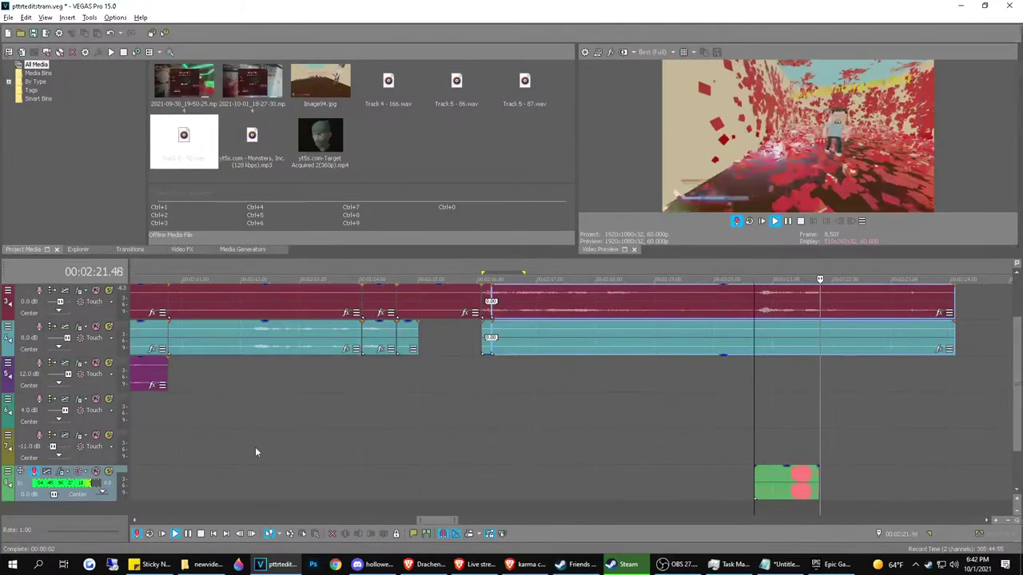
key("space")
key("Return")
Move the recorded take on track 8 57 frames earlier and audition it against the video from 2:20.10
left_click(688, 445)
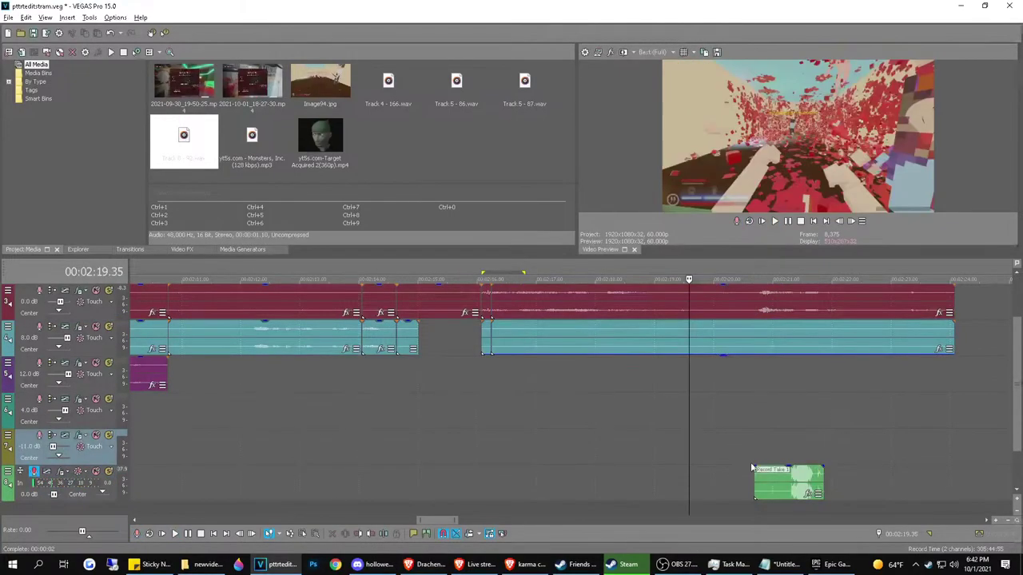
left_click_drag(783, 491, 727, 480)
left_click(723, 411)
left_click(722, 405)
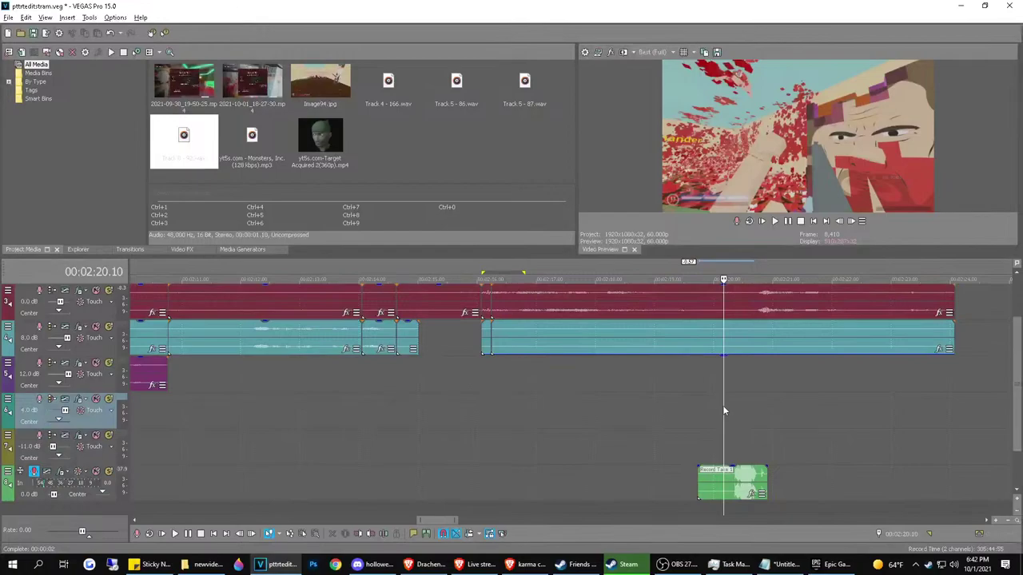
key("space")
key("space")
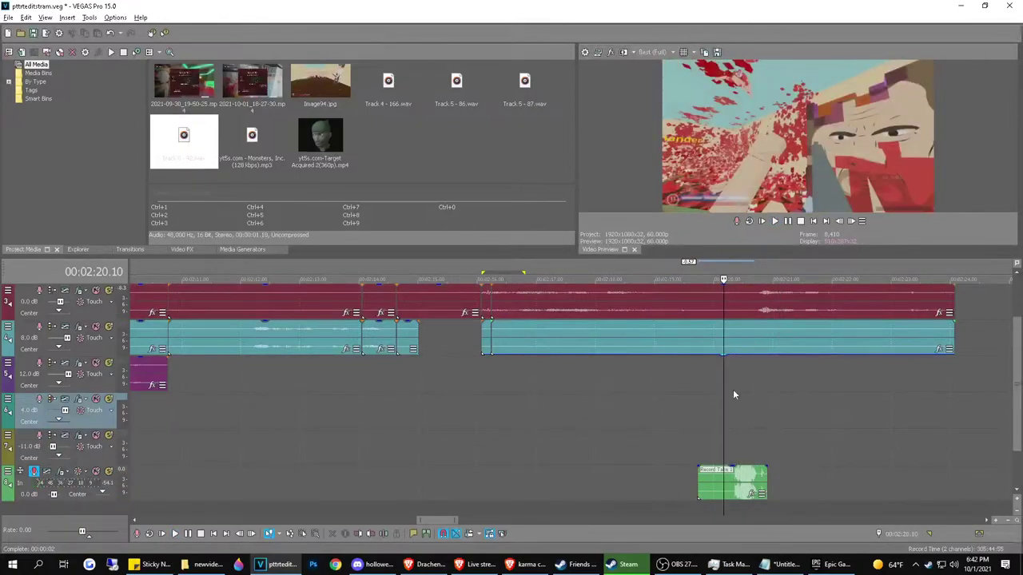
key("space")
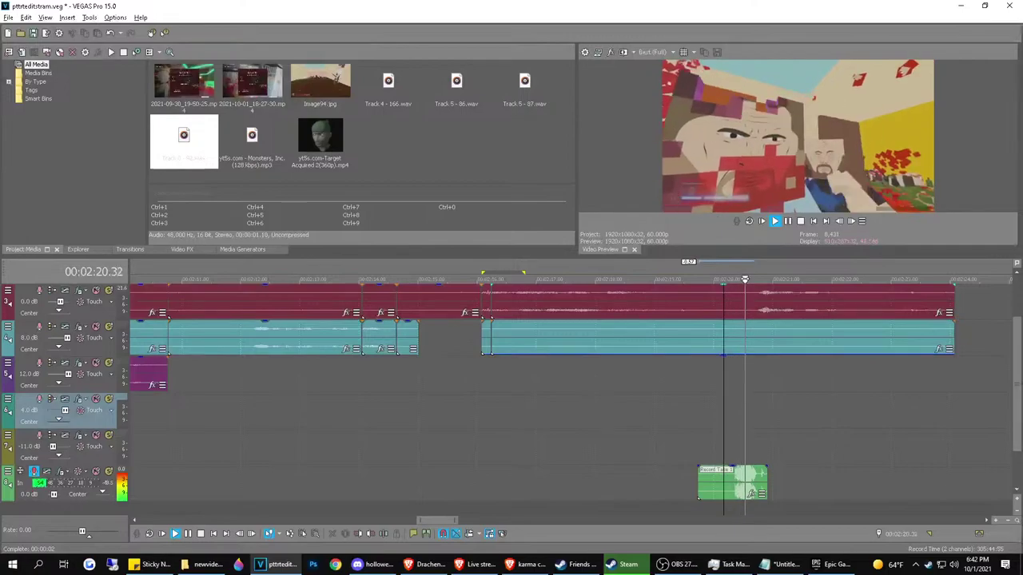
left_click_drag(780, 279, 754, 279)
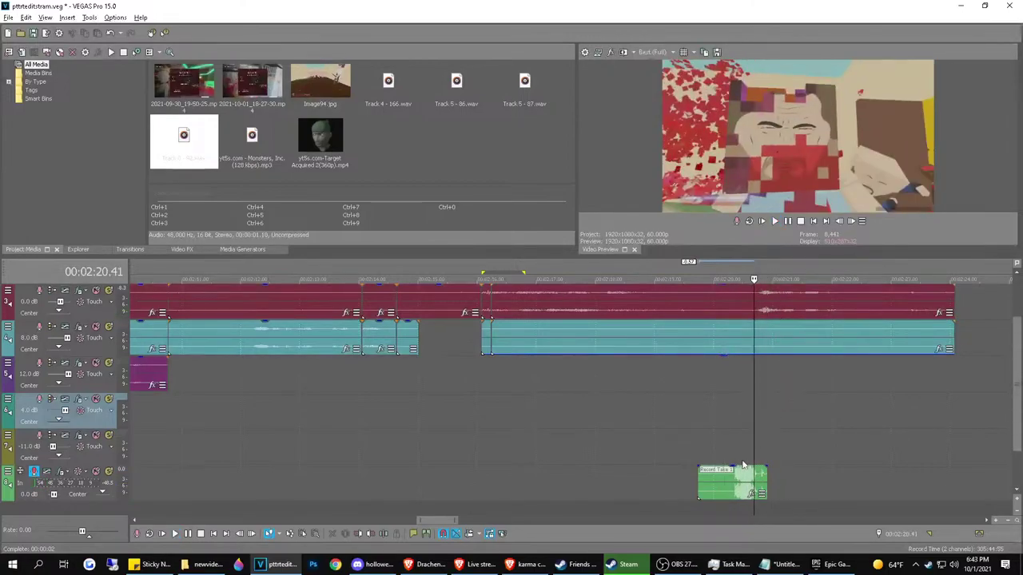
Split the gameplay video and its audio at 2:20.41 and move the later part 1.02 seconds later
scroll(705, 377, "up", 1)
key("s")
left_click_drag(628, 303, 685, 304)
left_click(559, 296)
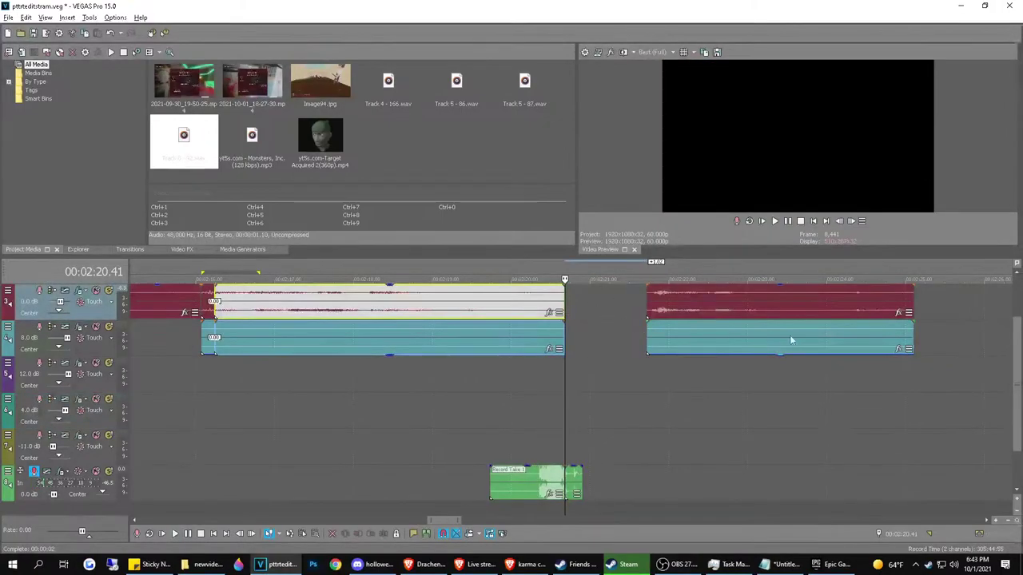
Save the first frame of the moved clip at 2:21.43 as a still image and place it on track 2 at 2:20.41
left_click_drag(1016, 344, 1017, 306)
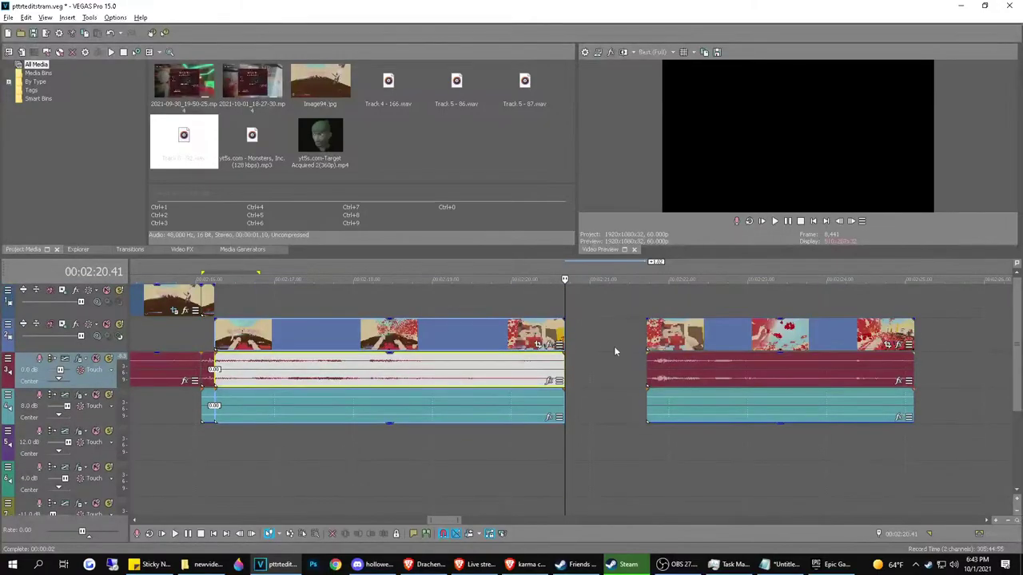
key("Left")
scroll(647, 343, "up", 3)
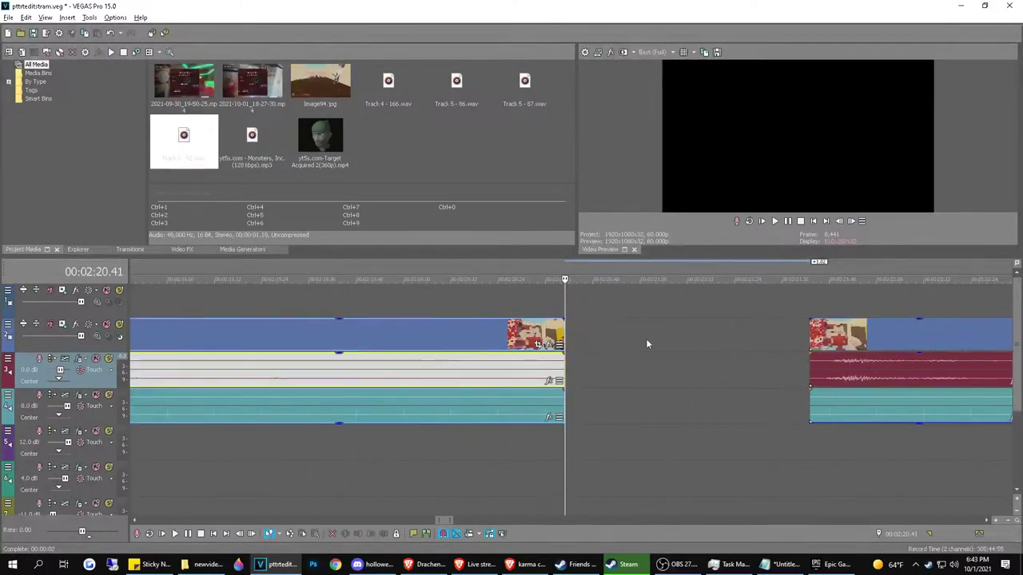
left_click(812, 329)
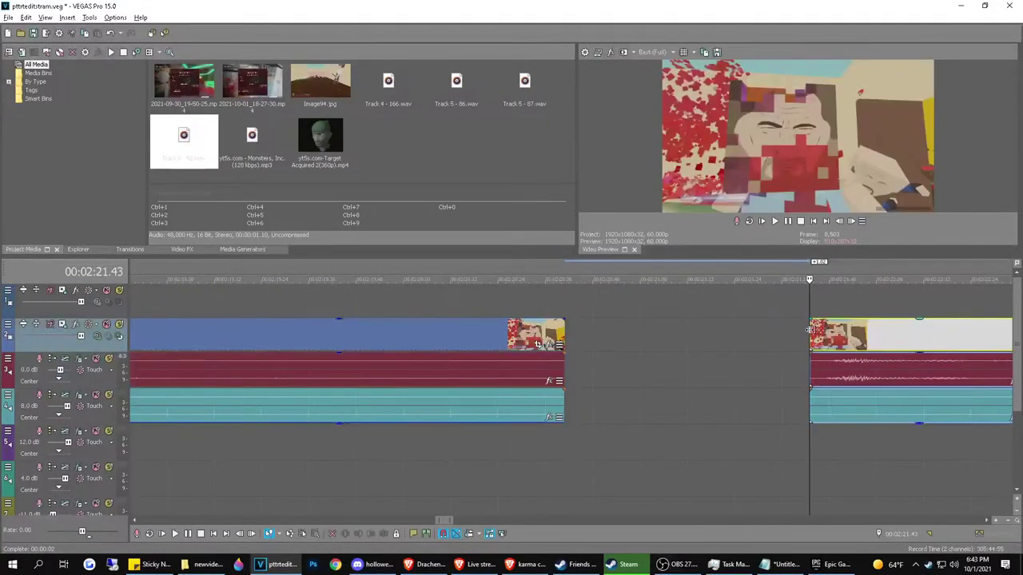
left_click(718, 52)
left_click(637, 331)
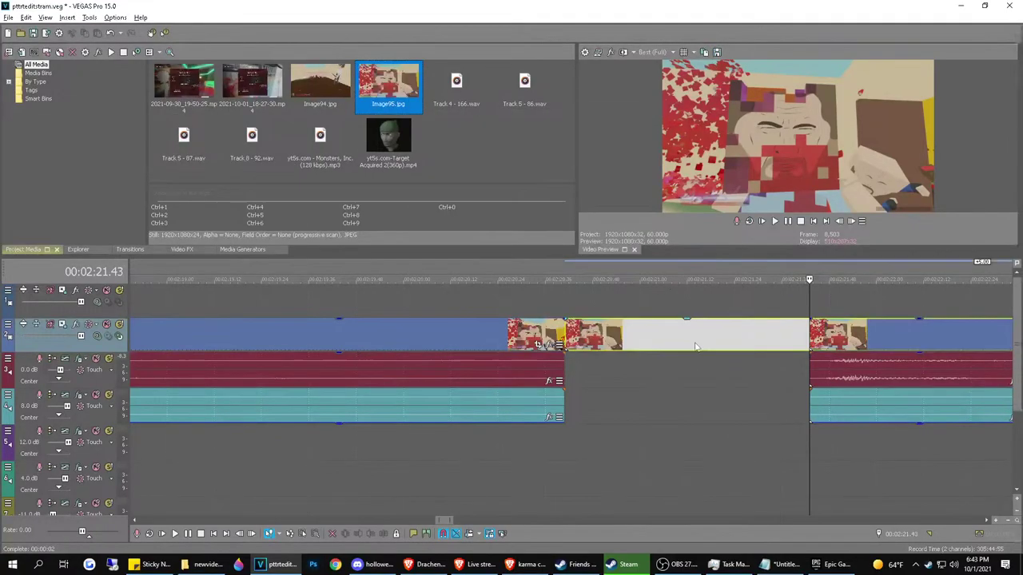
Split the inserted still inside the gap and delete the part that overlaps the following gameplay clip
left_click(714, 343)
left_click(777, 345)
scroll(777, 345, "down", 3)
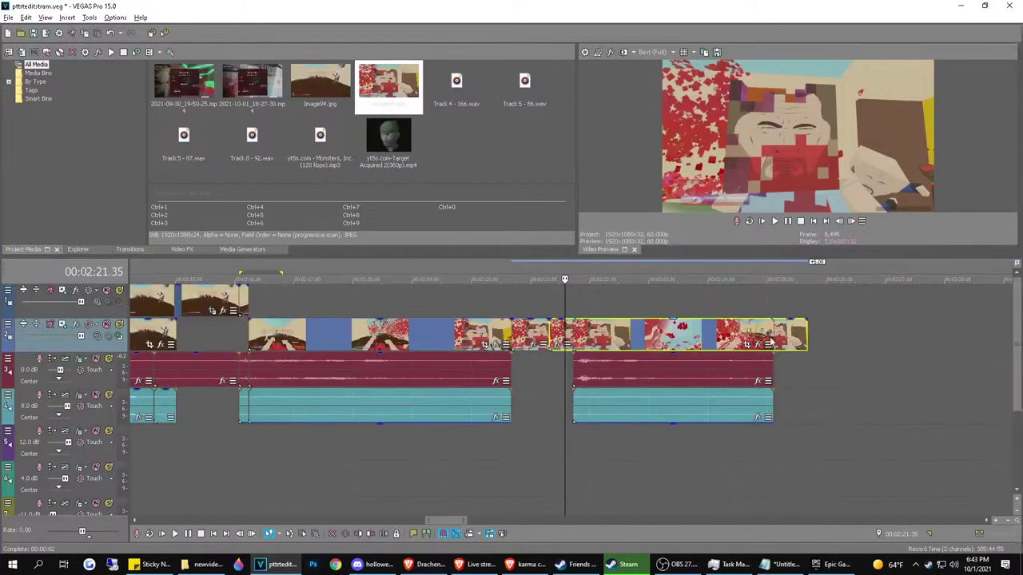
key("Delete")
Trim the tail of the recorded take on track 8 and play back the edit from 2:19.30
left_click_drag(1017, 327, 1019, 368)
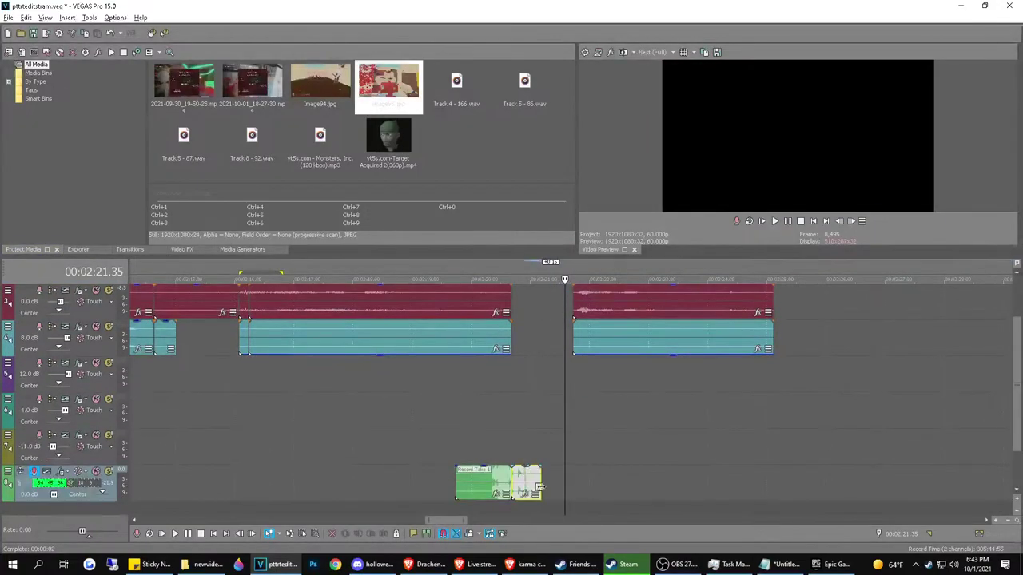
left_click_drag(541, 486, 522, 478)
left_click(442, 376)
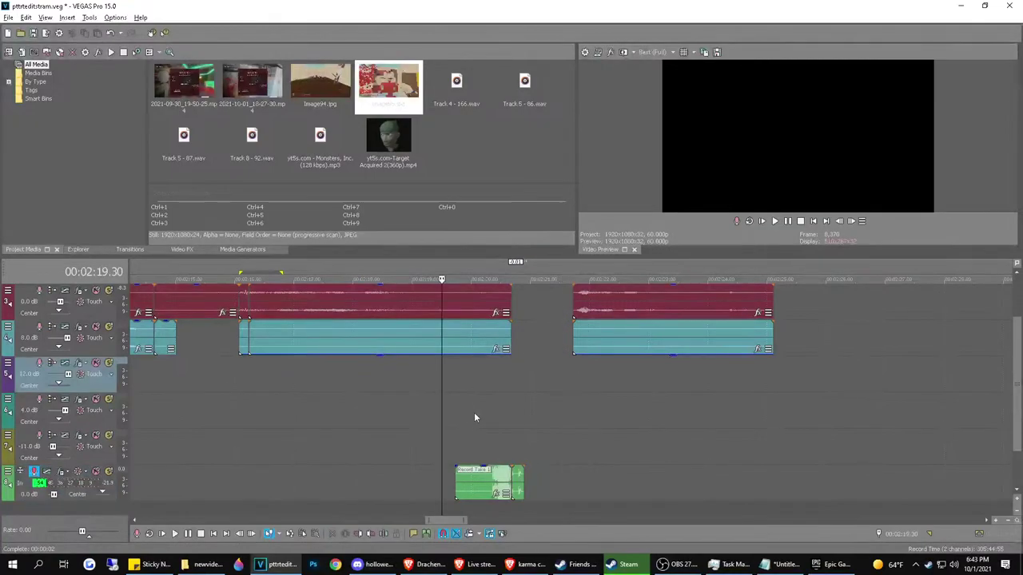
key("space")
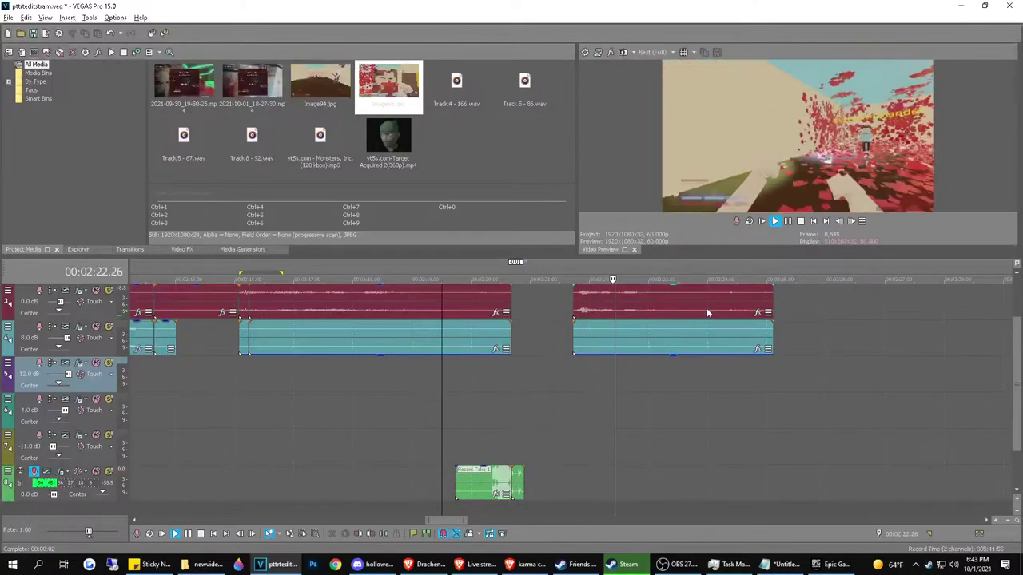
Stop playback and delete the moved gameplay clip after the still, together with its audio
left_click(685, 296)
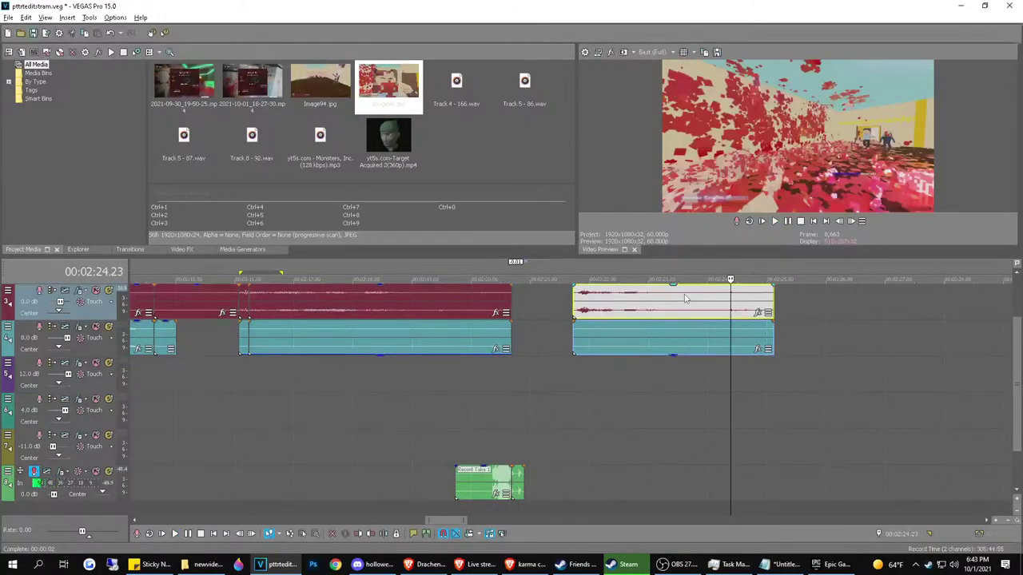
key("space")
key("Delete")
Extend the end of the still on track 2 to 2:22.26
left_click(525, 359)
scroll(528, 360, "down", 3)
scroll(527, 360, "down", 1)
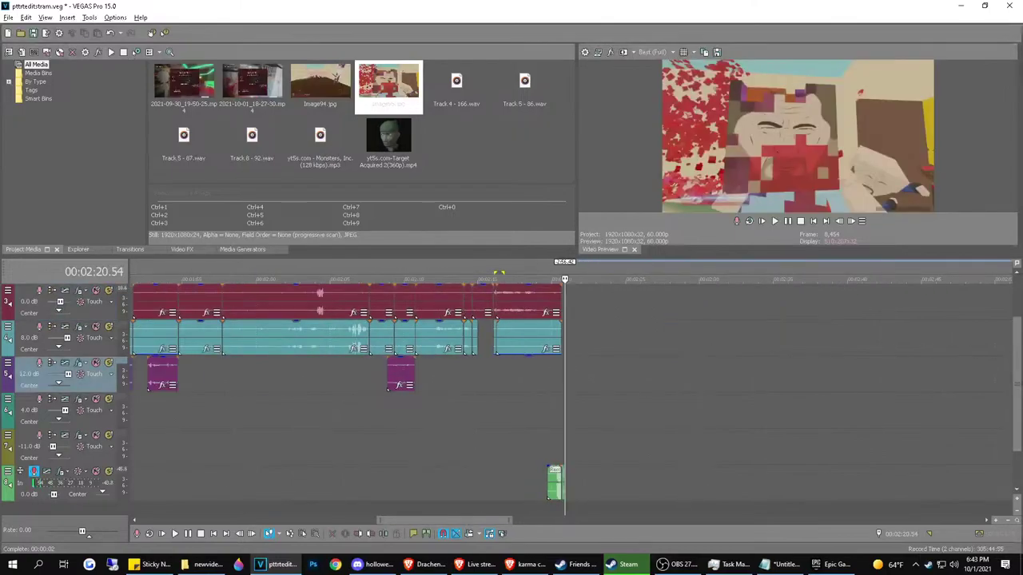
left_click_drag(1018, 347, 1018, 312)
scroll(582, 350, "up", 3)
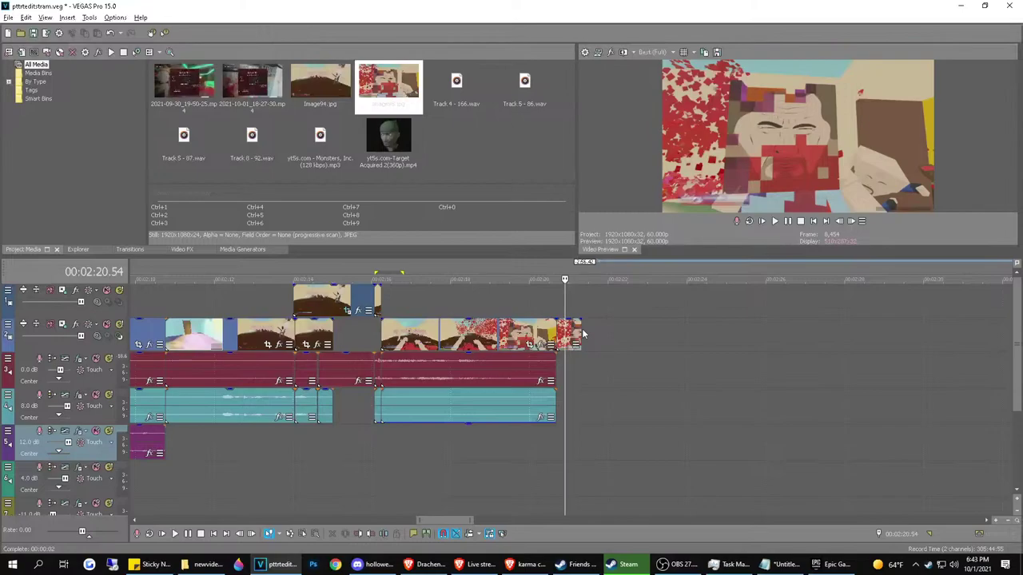
left_click_drag(584, 334, 624, 333)
Add a pan/crop close-up of the face at the still's end, about 463.7 by 260.8, centred near X 888.8, Y 497.3
left_click(597, 343)
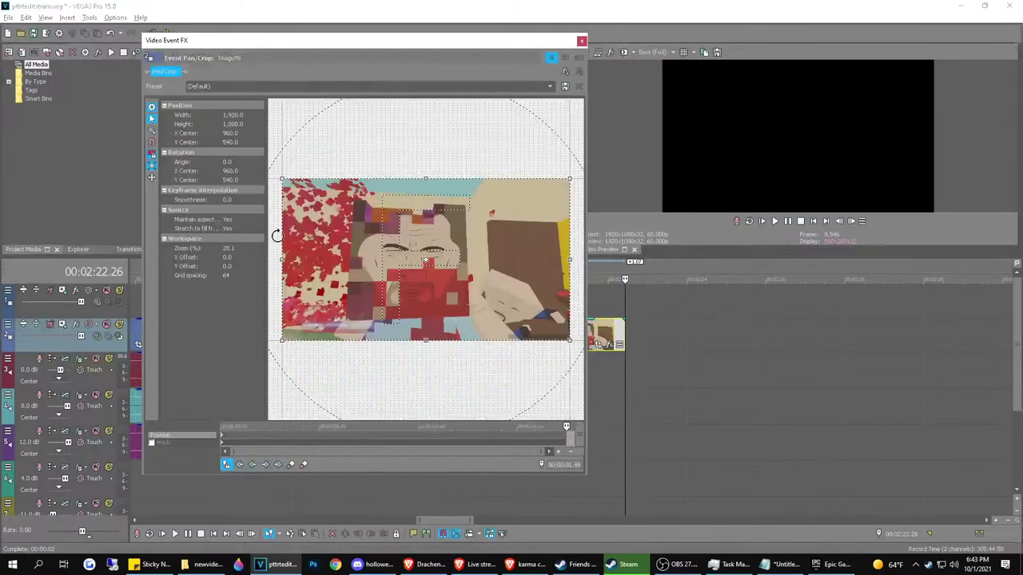
left_click_drag(280, 177, 372, 238)
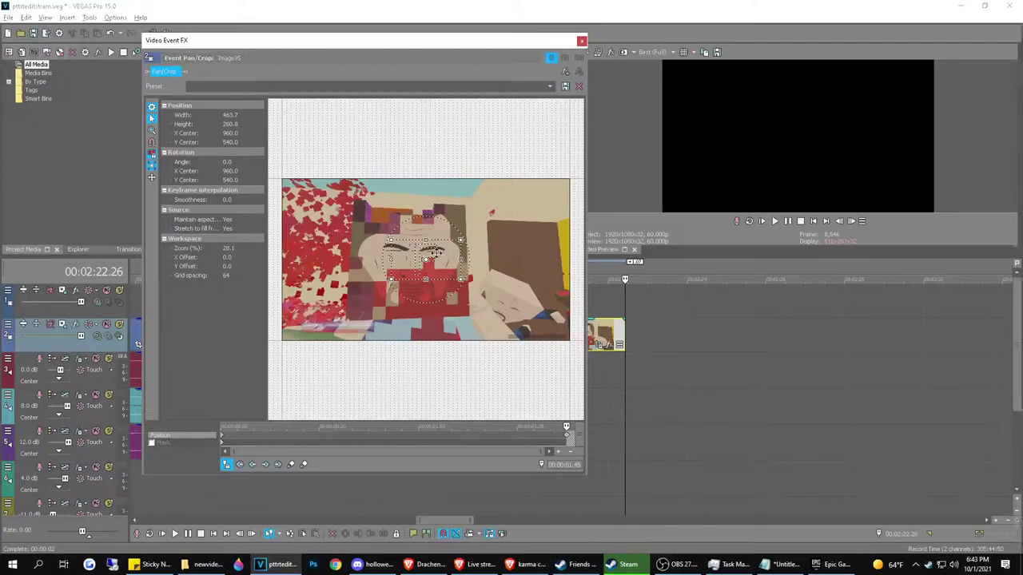
left_click_drag(433, 253, 423, 247)
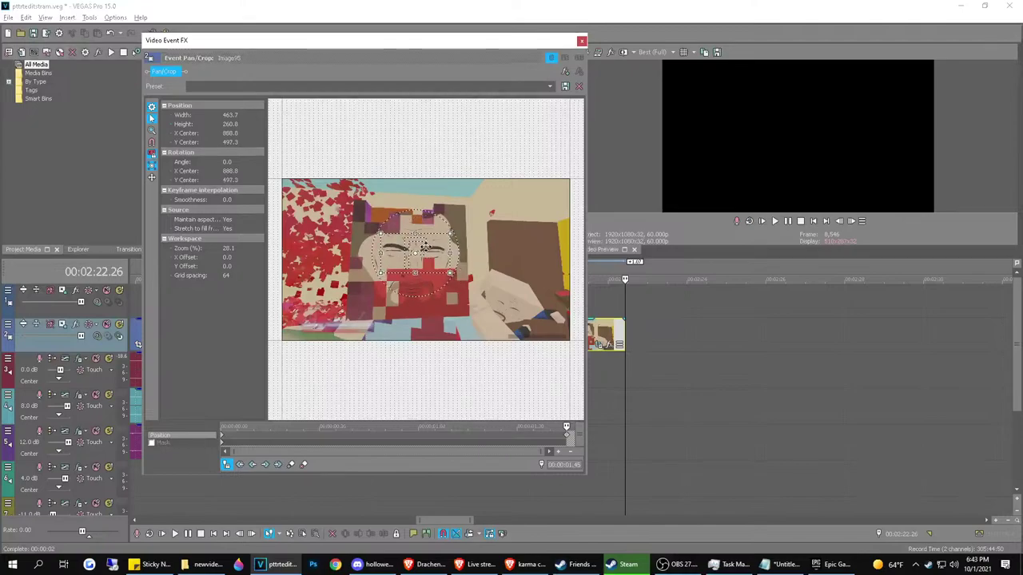
left_click(581, 41)
Close the empty stretch from 2:22.26 to 5:18.25 so the title scene directly follows the still
scroll(689, 364, "down", 3)
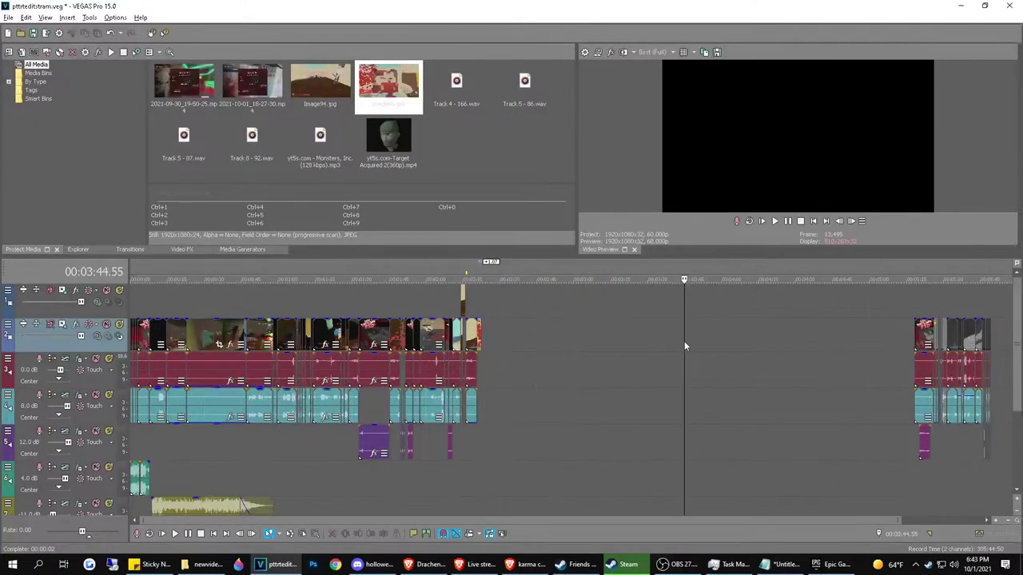
double_click(684, 346)
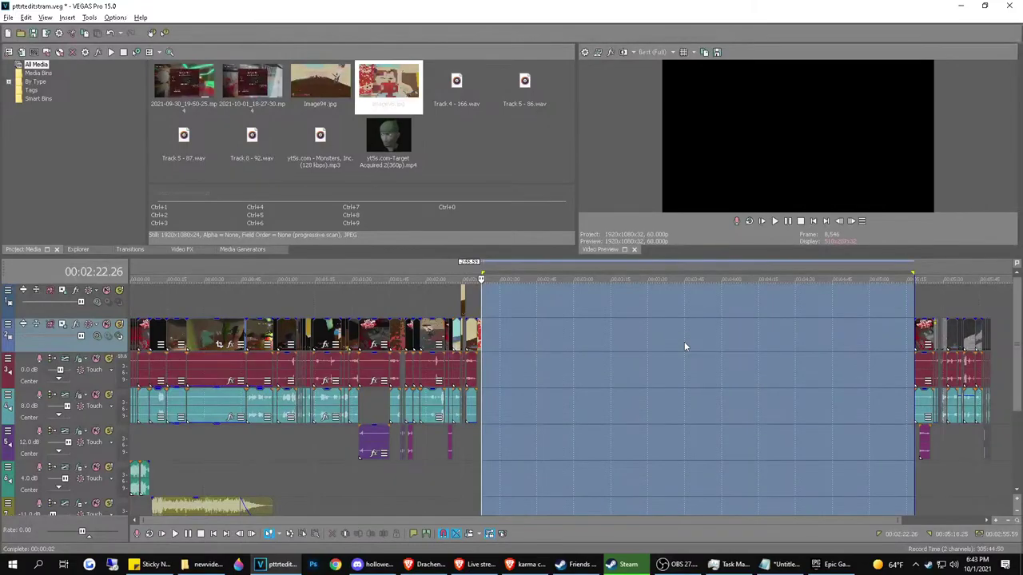
key("Delete")
Play back the still's zoom from its start at 2:20.41
scroll(504, 299, "up", 3)
key("space")
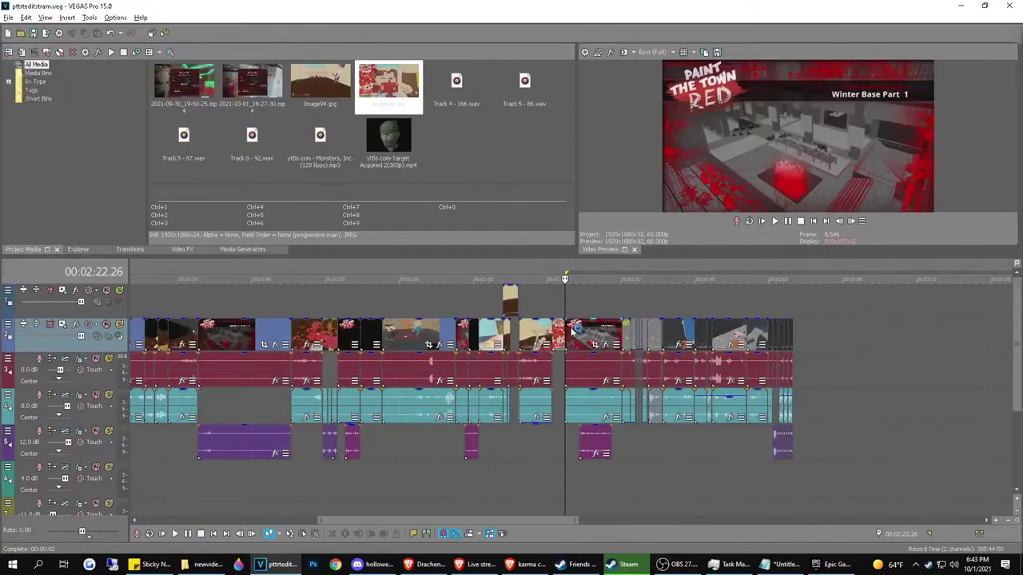
left_click(552, 320)
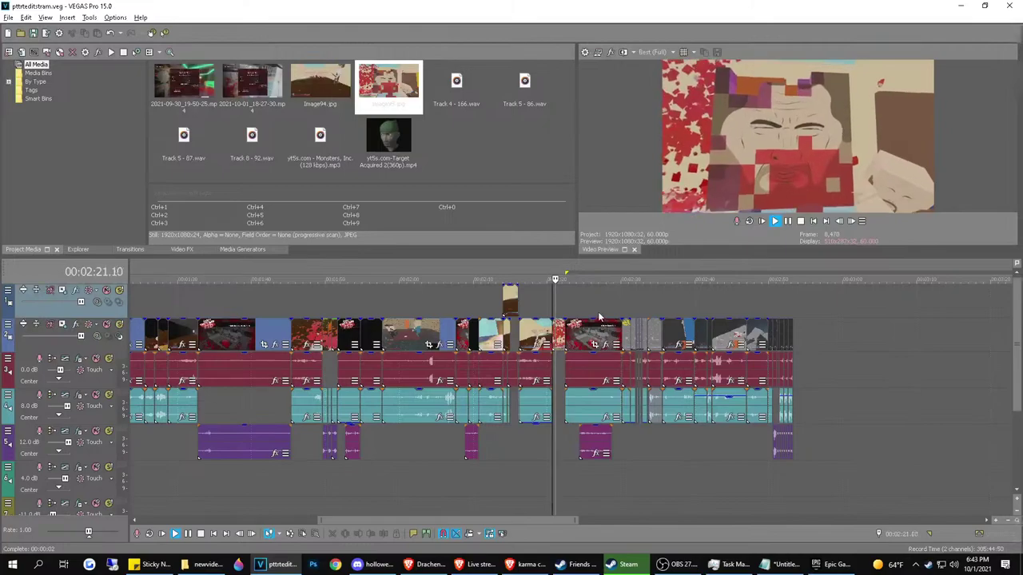
scroll(605, 323, "up", 4)
key("space")
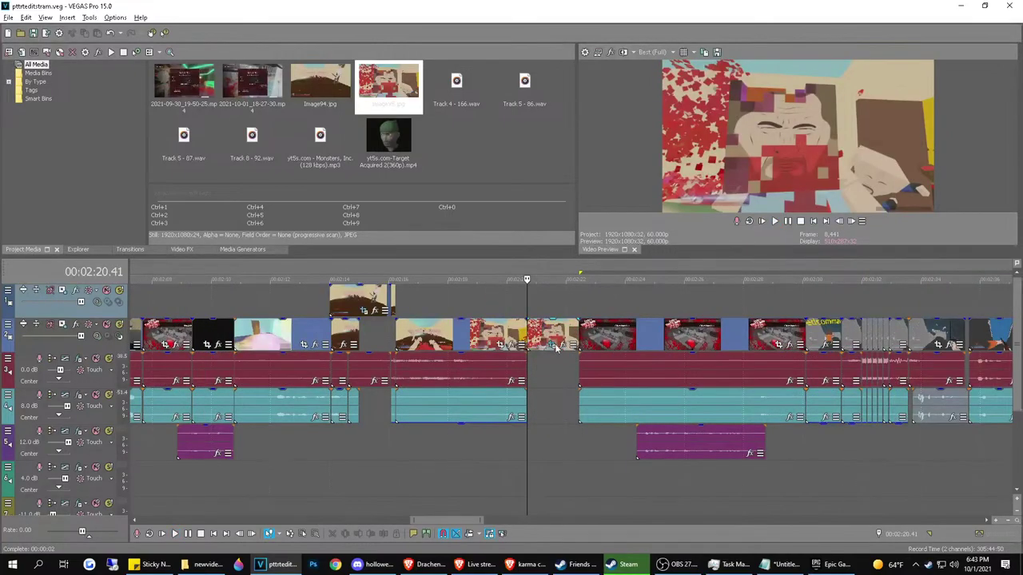
Move the still's close-up pan/crop keyframe to 32 frames after the still's start so the zoom runs faster
left_click(550, 344)
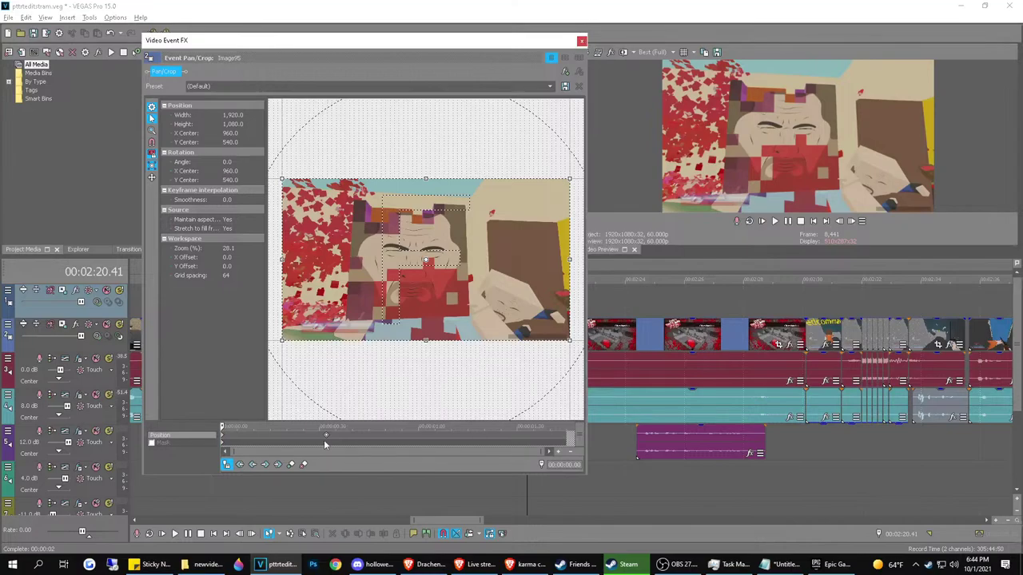
left_click(324, 438)
left_click(581, 41)
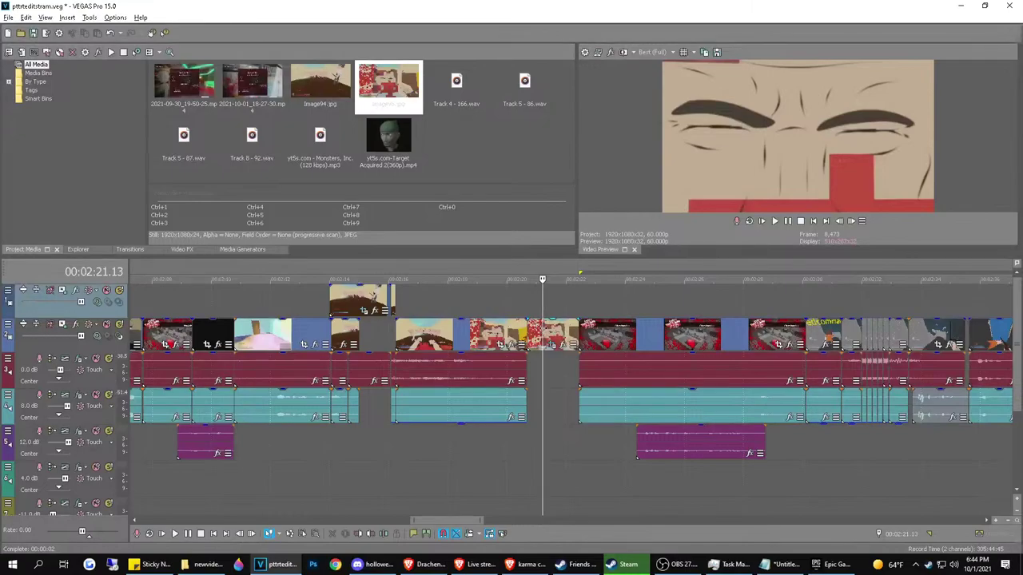
Split the still just after its zoom ends, at about 2:21.14, and delete the remaining part
left_click(544, 336)
key("s")
left_click(550, 336)
key("Delete")
Briefly play back from 2:20.04 and close the gap between the shortened still and the title scene
left_click(506, 302)
key("space")
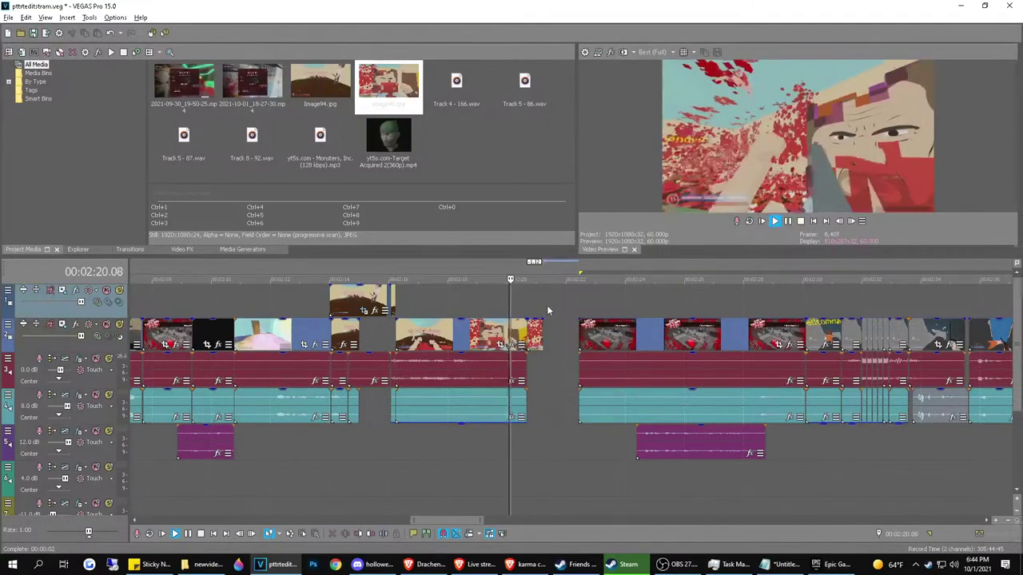
key("space")
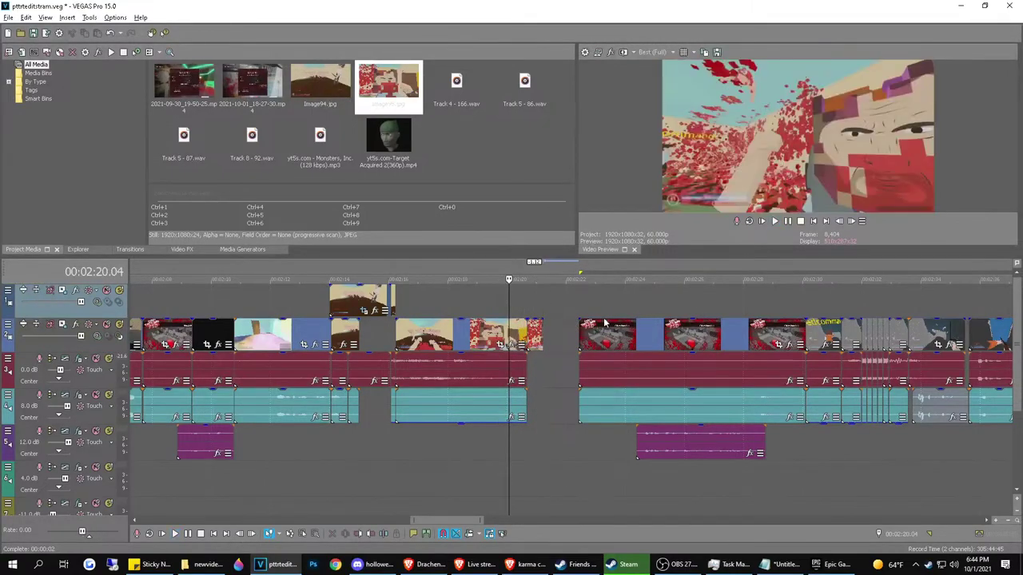
double_click(562, 336)
key("Delete")
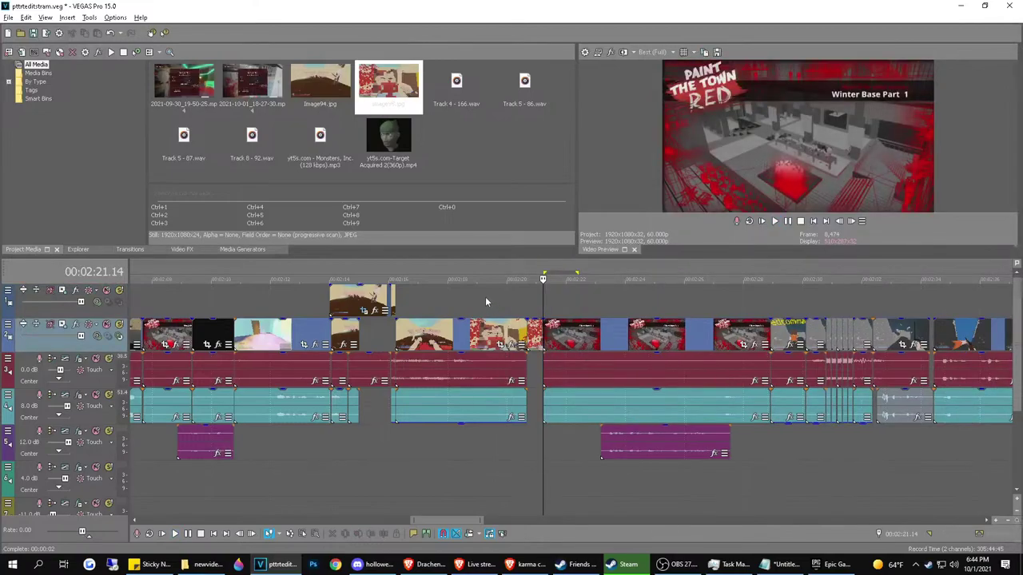
Play back the transition from the gameplay through the still into the title scene twice, starting at 2:19.17
left_click(485, 296)
key("space")
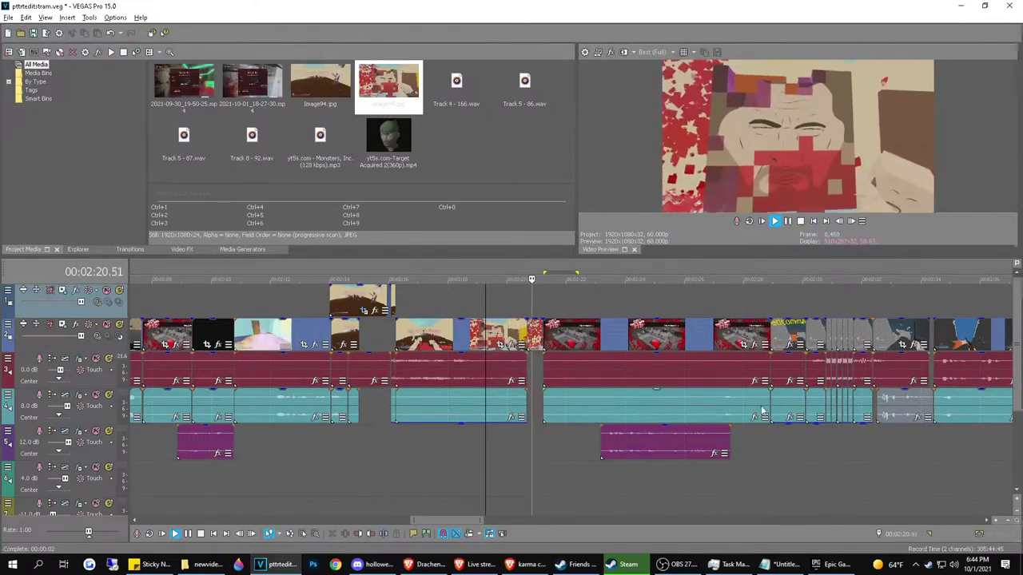
key("space")
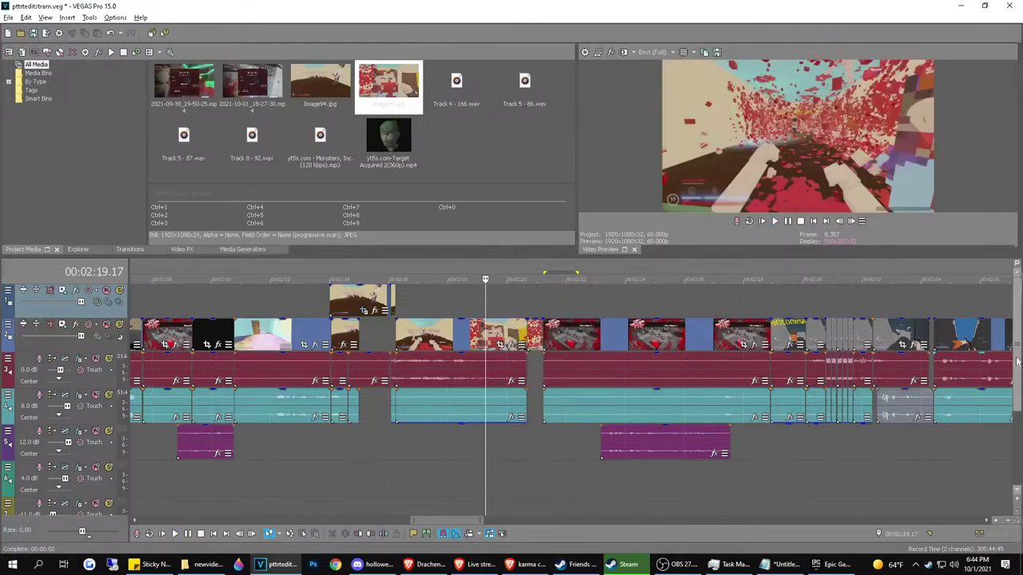
scroll(943, 384, "down", 1)
key("space")
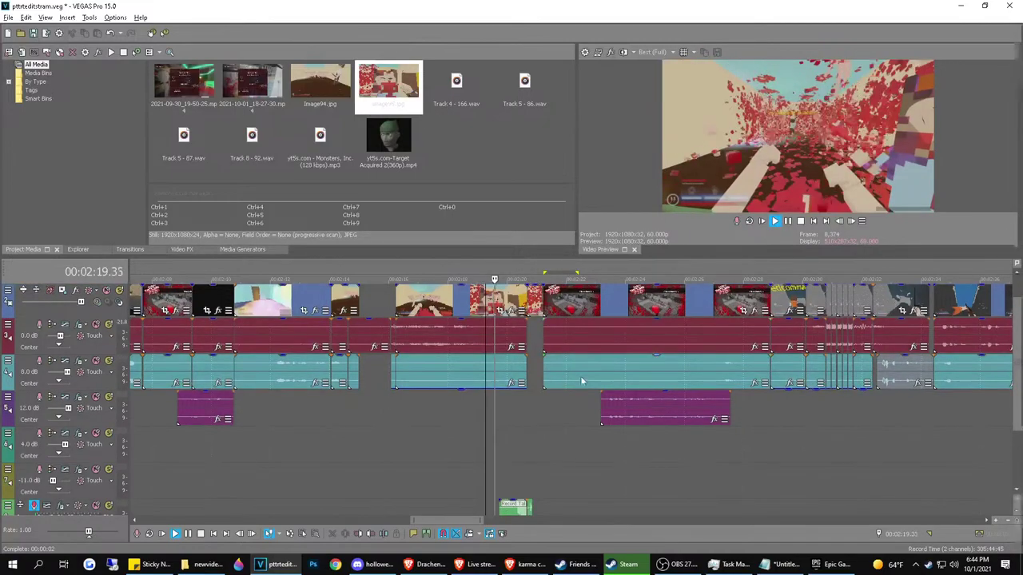
scroll(562, 511, "up", 2)
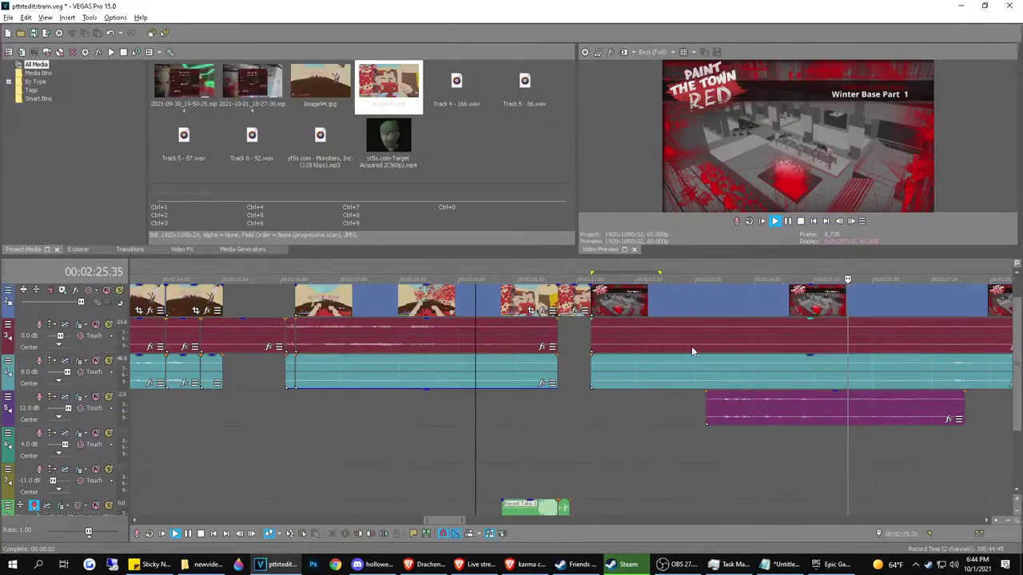
key("space")
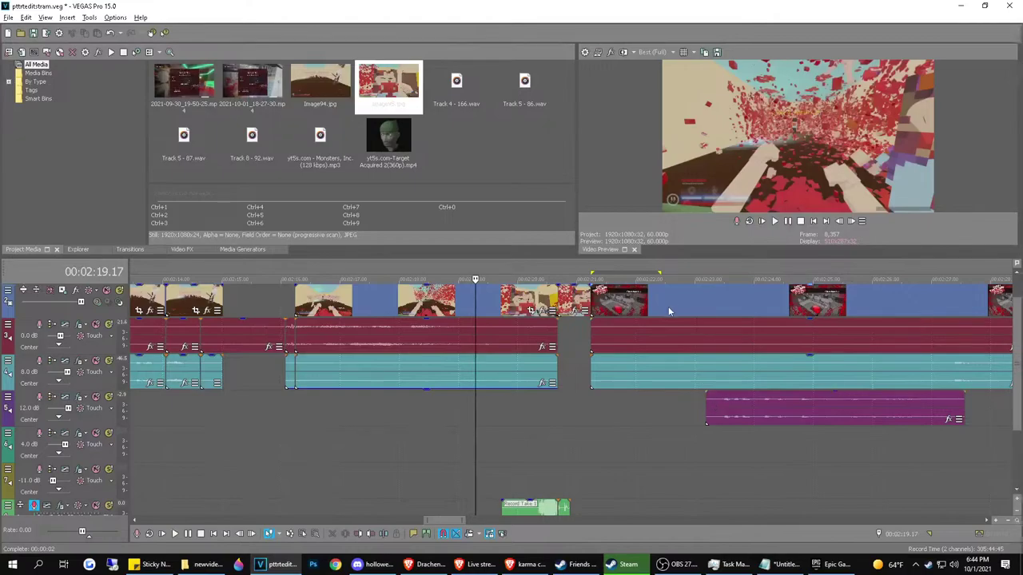
Split the title scene at 2:23.05, delete its opening part and close the resulting gap
left_click(700, 302)
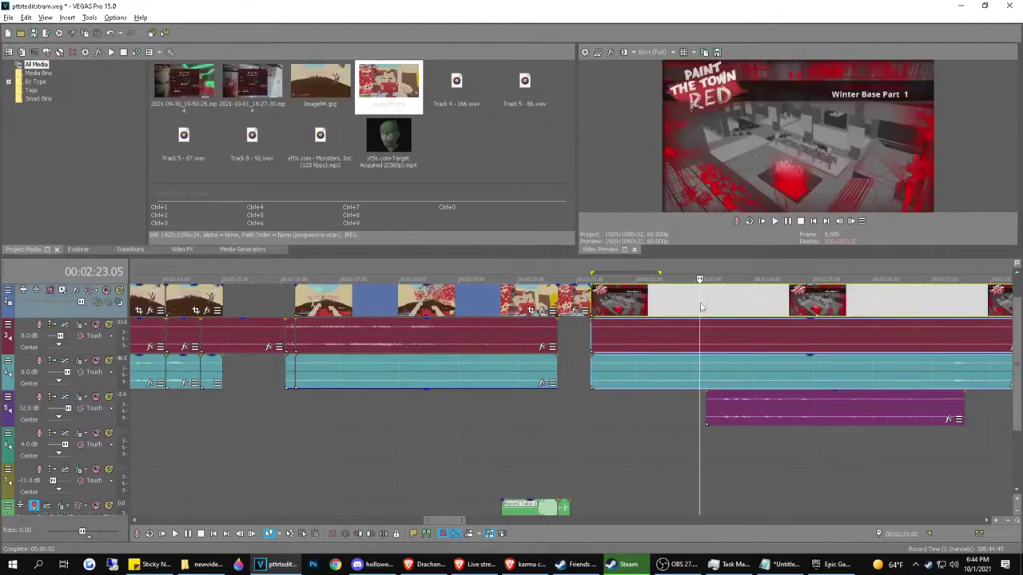
key("s")
left_click(648, 296)
key("Delete")
double_click(653, 294)
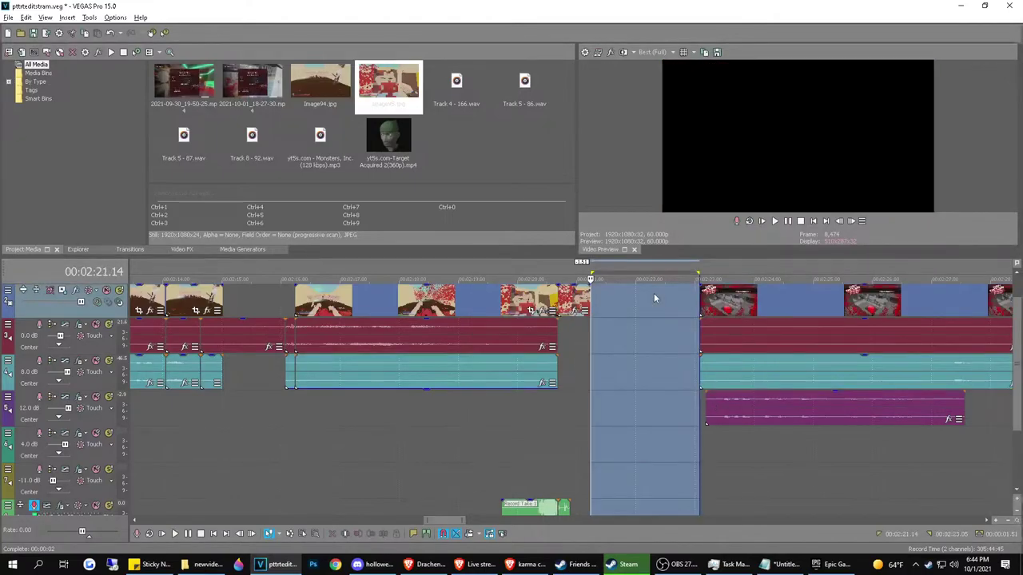
key("Delete")
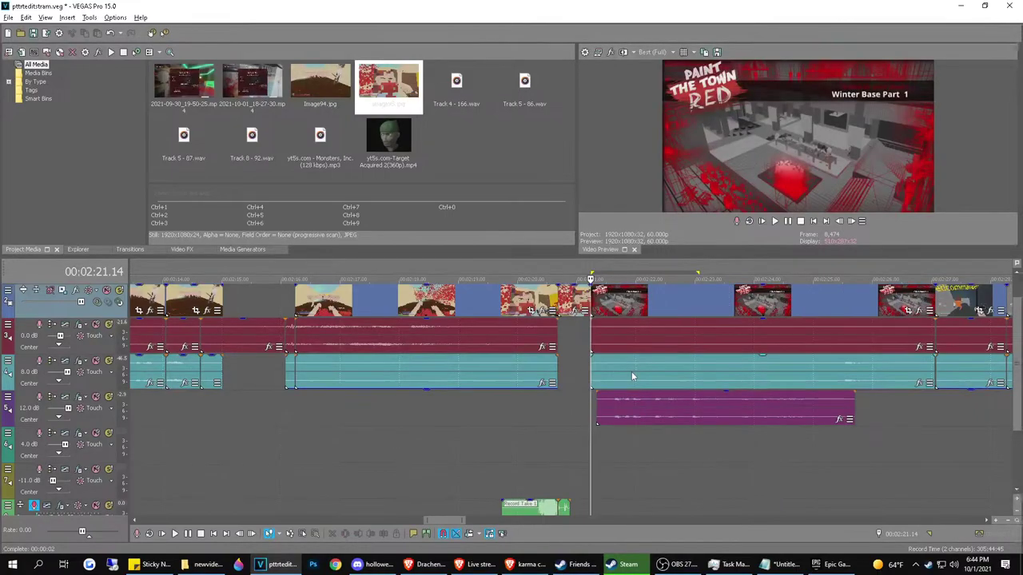
Ungroup the title scene's audio clips on tracks 4 and 3, and move the track 3 clip about 14 frames earlier
left_click(600, 385)
key("u")
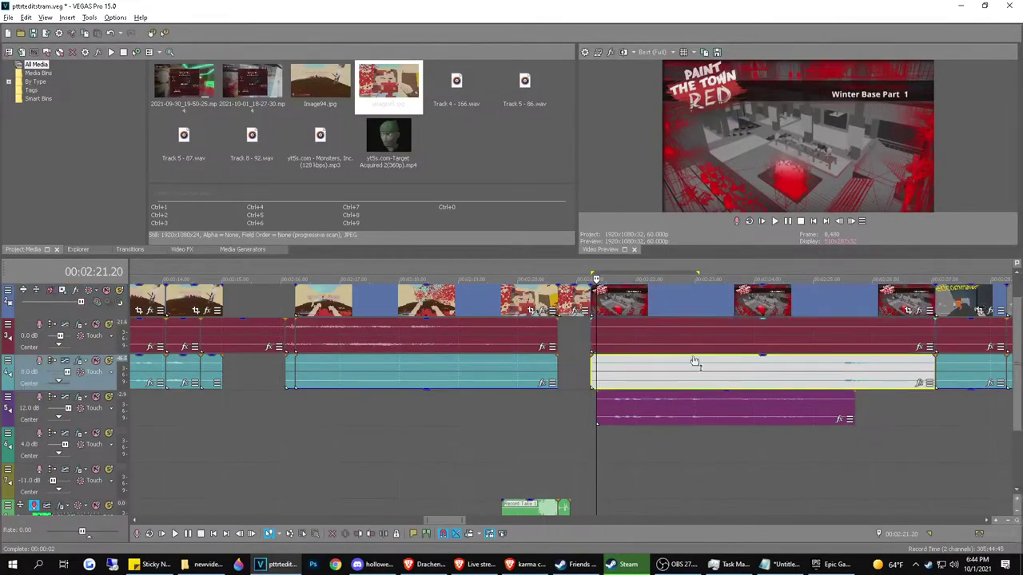
left_click(634, 333)
key("u")
left_click_drag(696, 337, 682, 336)
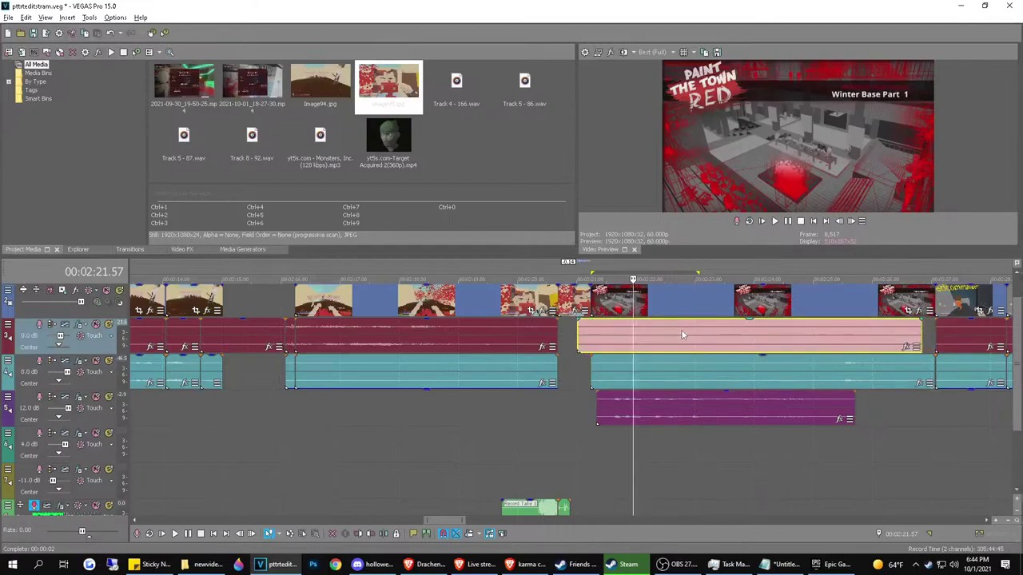
Move the title scene's track 3 audio clip earlier against the end of the preceding clip, and play back from 2:19.44
left_click(564, 450)
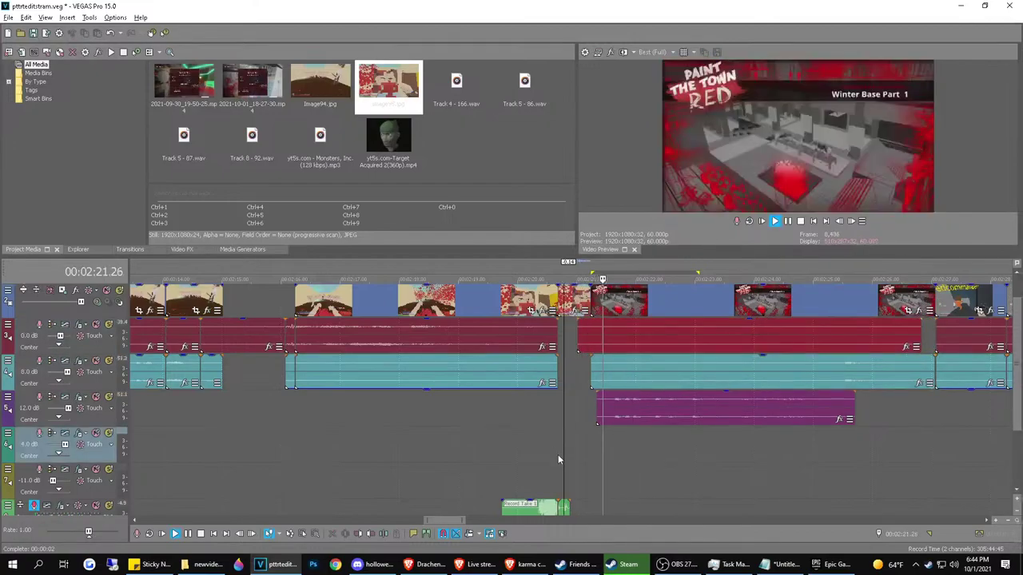
mouse_move(681, 349)
left_mouse_down()
mouse_move(680, 337)
mouse_move(664, 350)
left_mouse_up()
left_click(518, 432)
key("space")
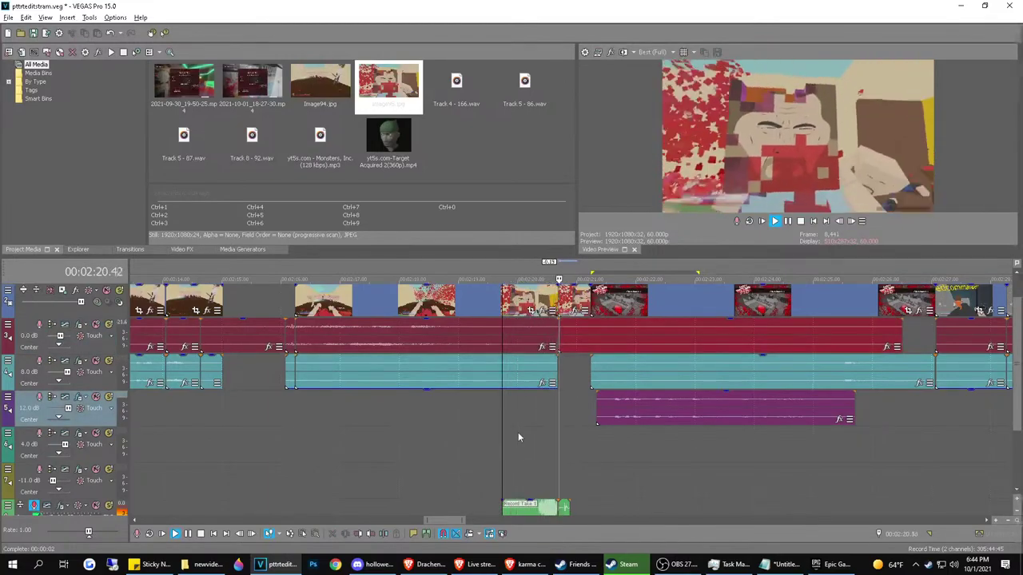
key("space")
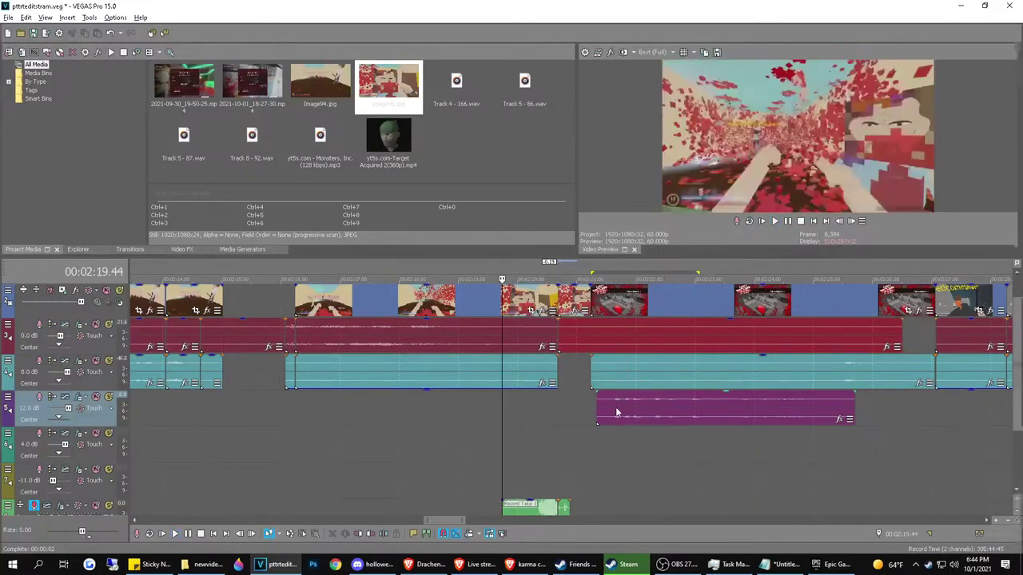
Isolate the short voice section near the end of the title scene's track 4 audio with two splits, and delete the track 5 clip
left_click(607, 408)
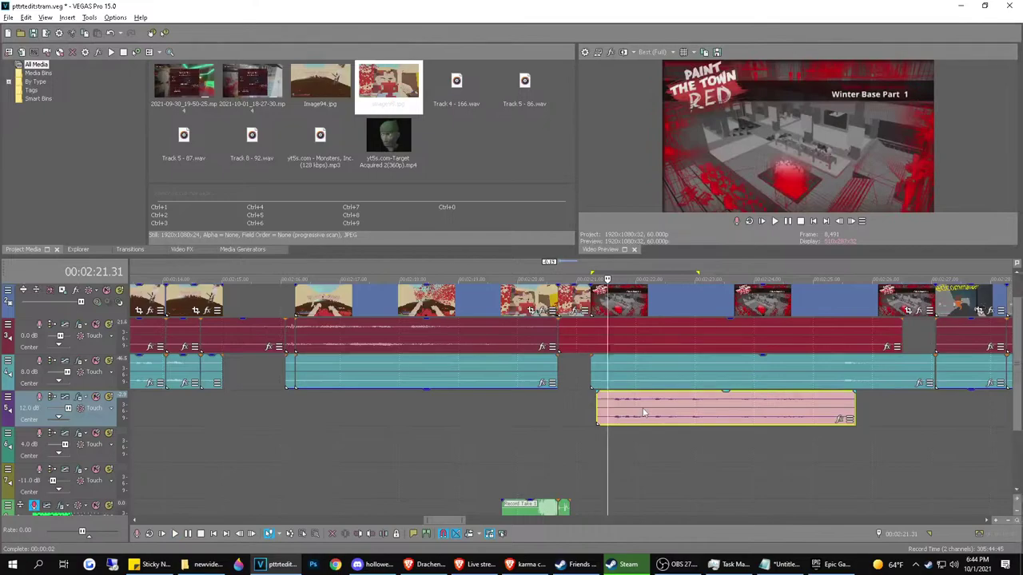
left_click(643, 413)
left_click(845, 374)
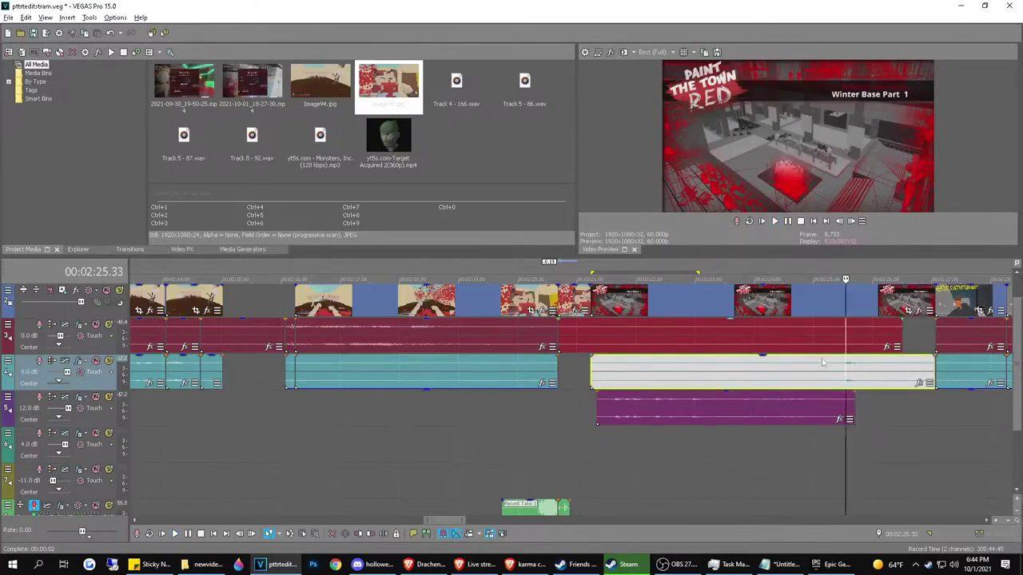
left_click(836, 370)
key("s")
key("space")
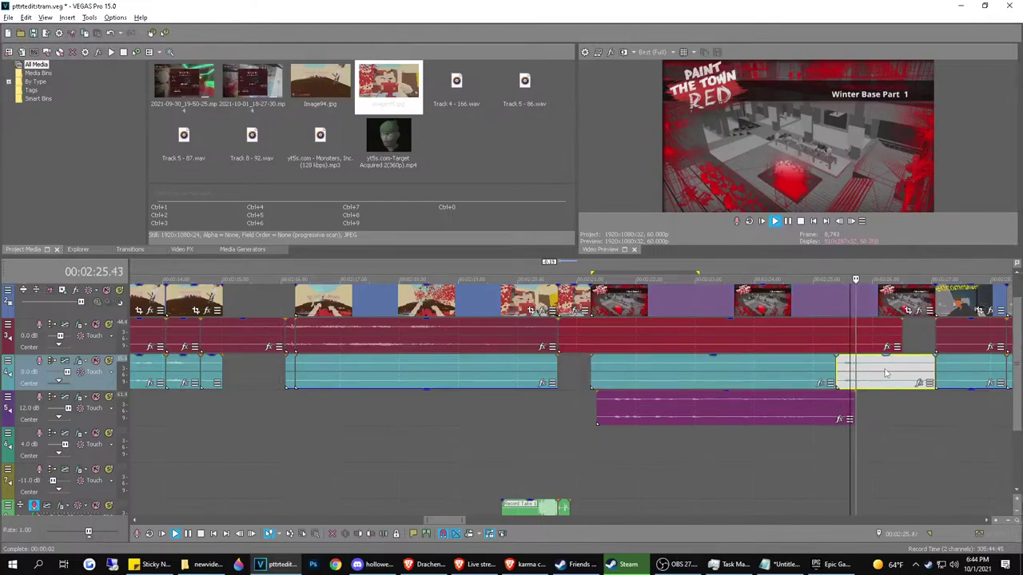
key("space")
left_click(883, 369)
key("s")
left_click(872, 365)
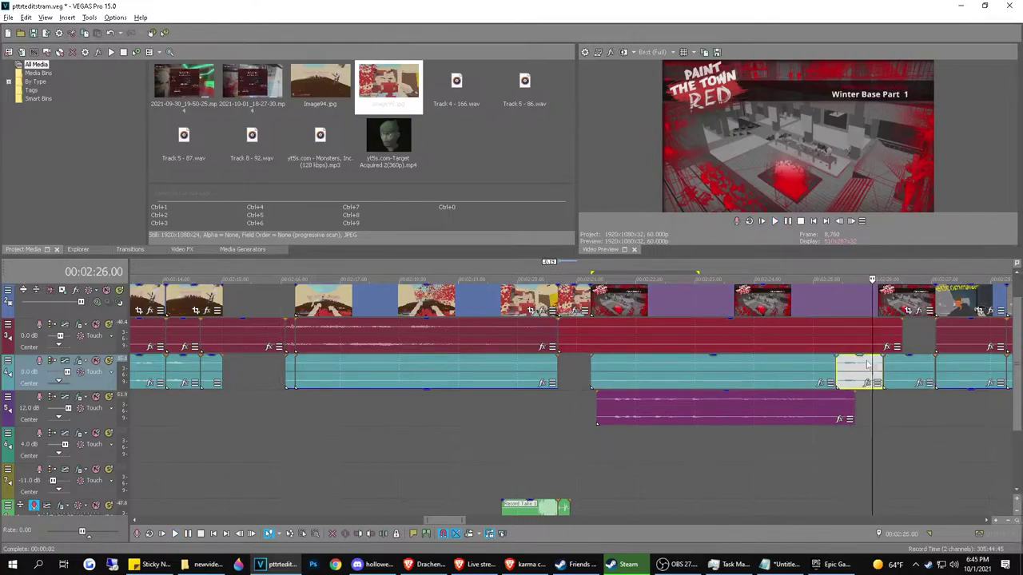
left_click(769, 407)
key("Delete")
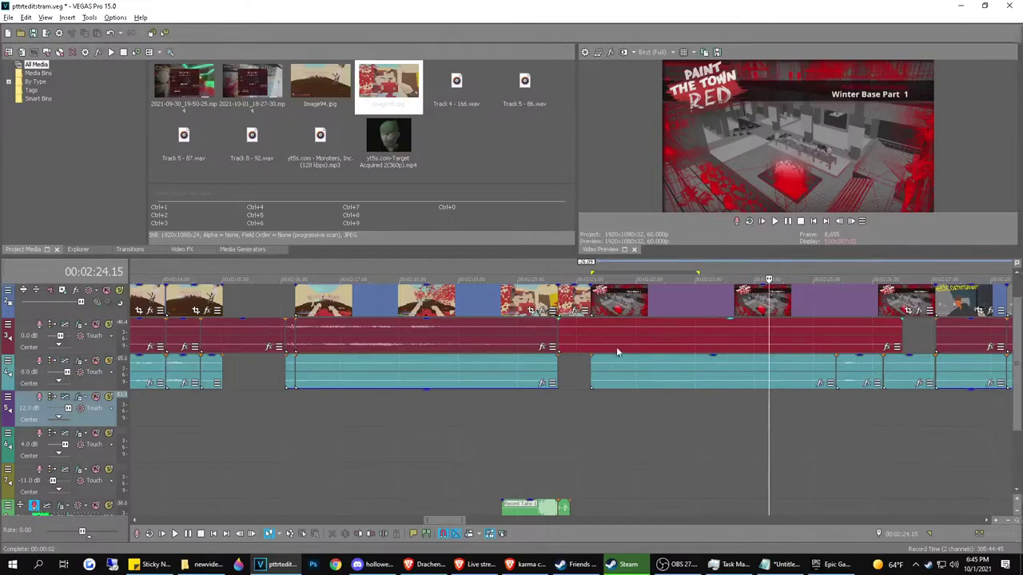
Split the title scene at 2:22.58 and delete its later video, track 3 audio and adjoining track 4 audio
left_click(693, 332)
key("s")
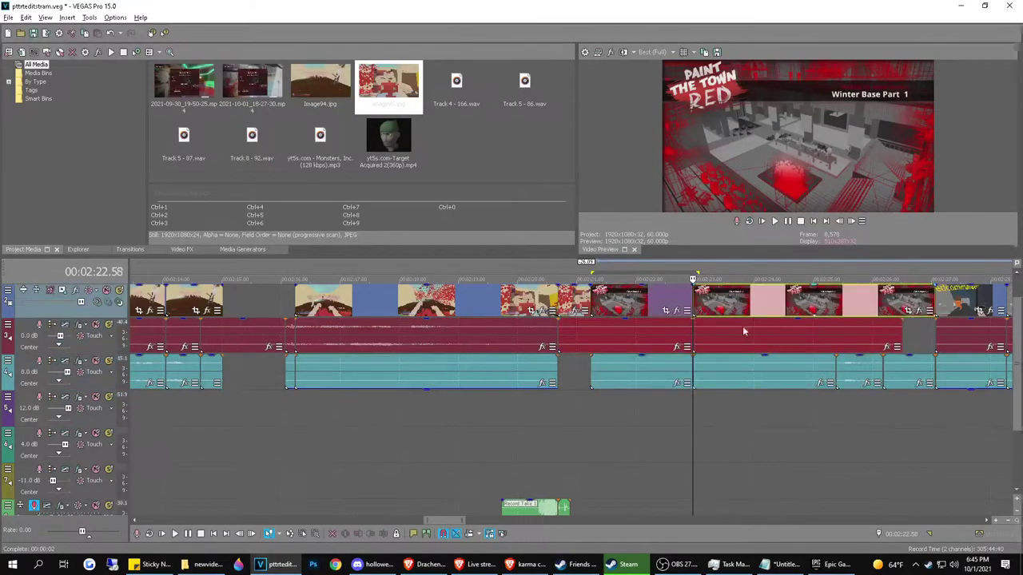
left_click(770, 345)
key("Delete")
left_click(758, 373)
key("Delete")
left_click(760, 308)
key("Delete")
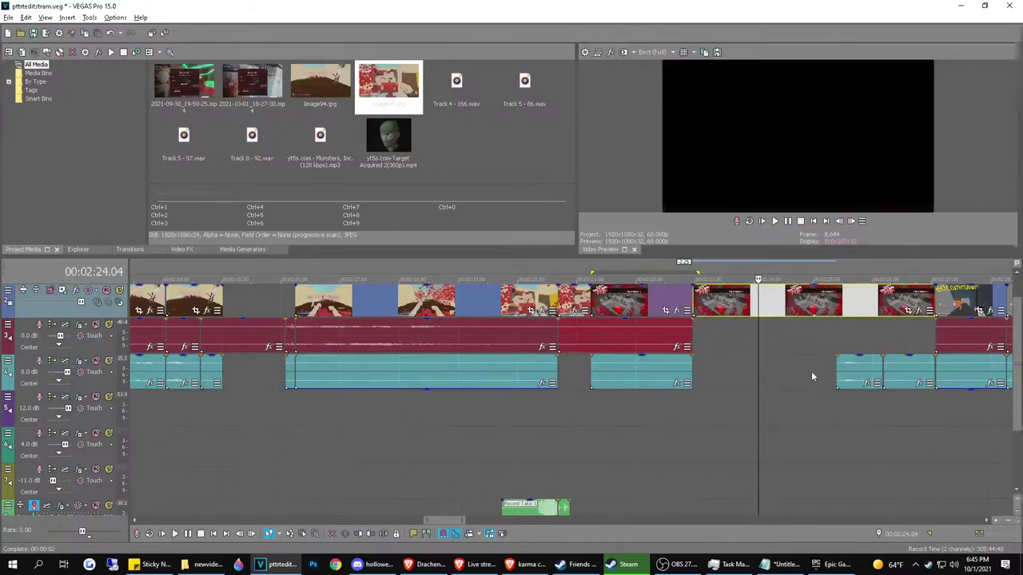
Move the isolated voice piece to track 5 so it begins just before the title scene, and play back from 2:20.27
left_click_drag(851, 369, 602, 412)
left_click(546, 420)
key("space")
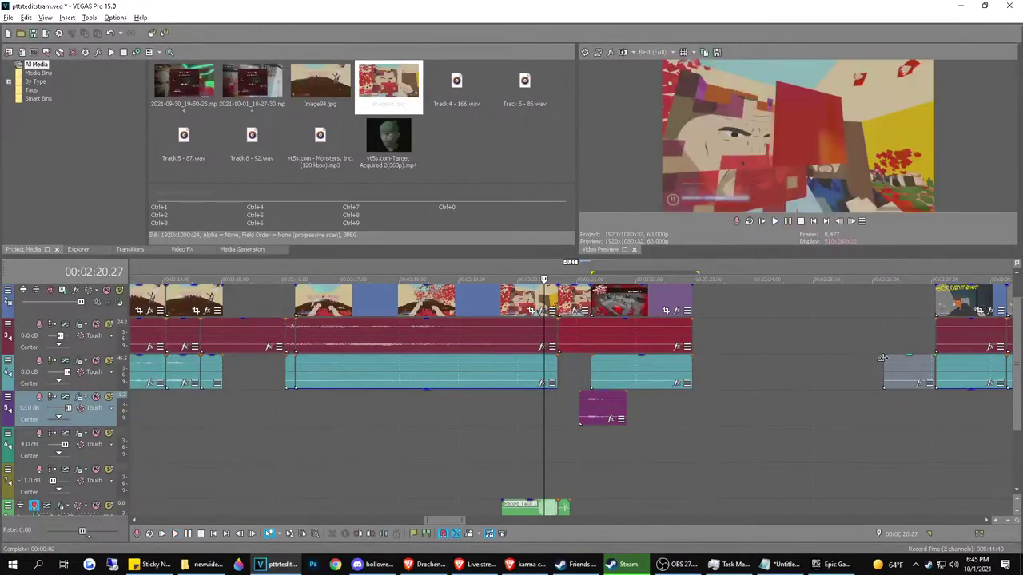
Delete the leftover track 4 audio piece after the title scene, close the gap from 2:22.58 to 2:27.04 and briefly play back the transition
left_click(901, 376)
double_click(901, 377)
double_click(759, 321)
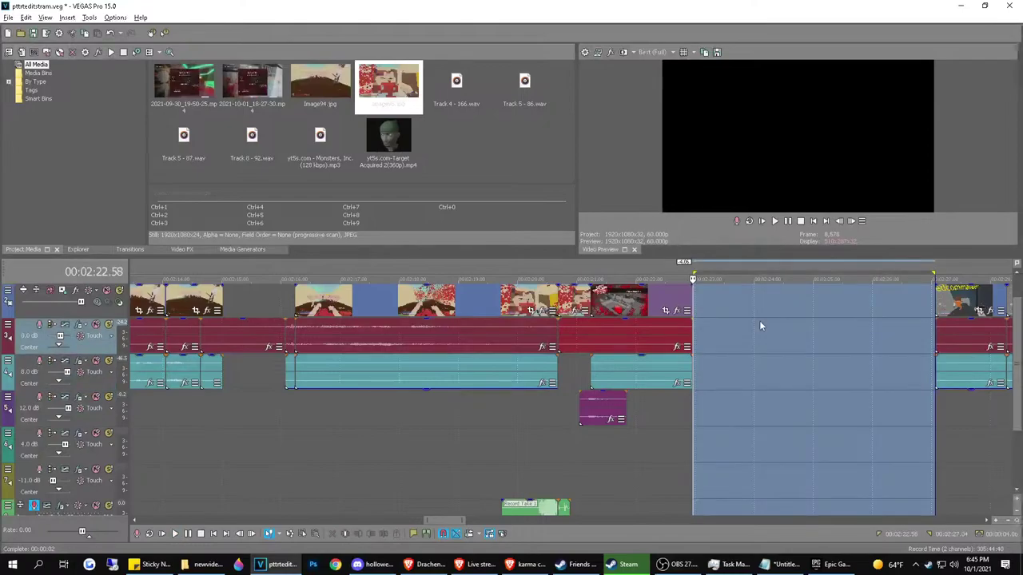
key("Delete")
left_click(566, 433)
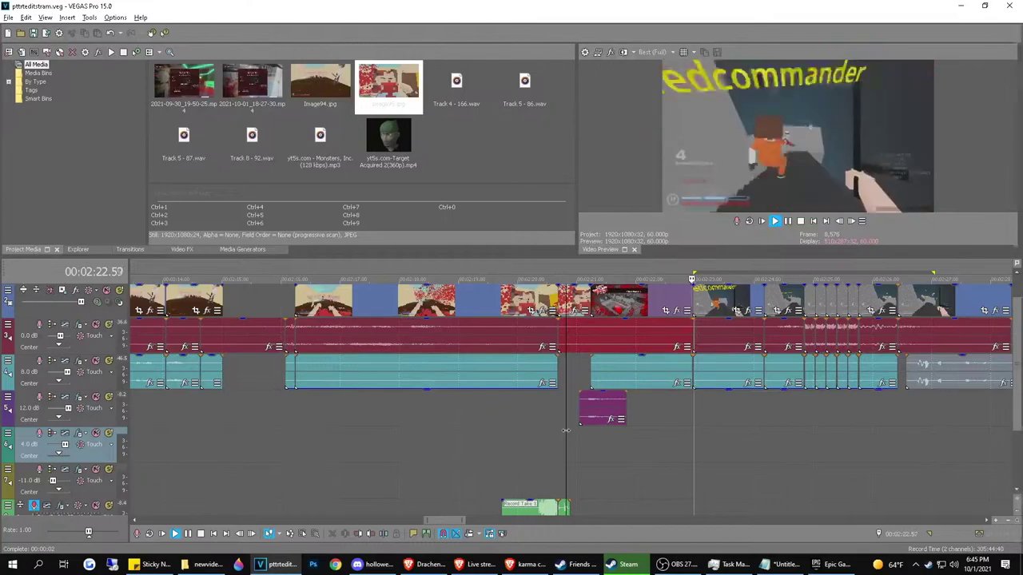
key("space")
Trim the title scene and its audio to end at 2:21.51, close the resulting gap and play back from 2:20.27
left_click(627, 344)
left_click(627, 345)
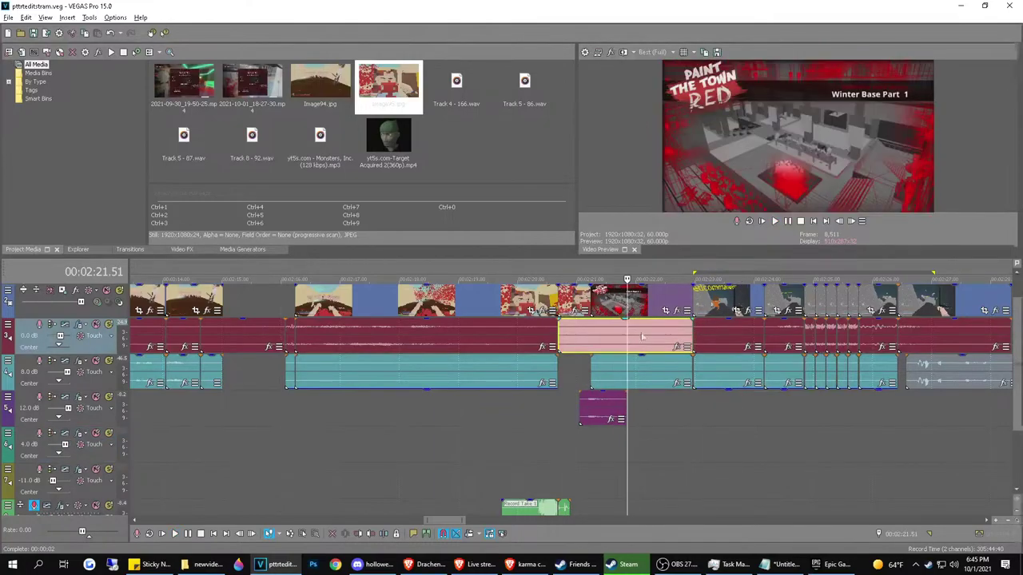
key("s")
double_click(643, 336)
key("Delete")
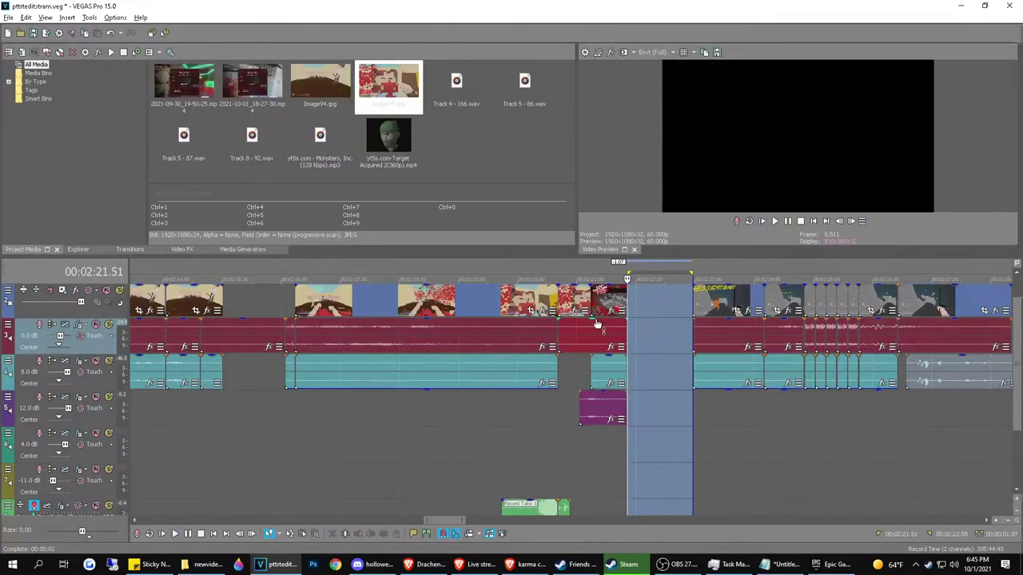
key("f")
left_click(544, 397)
key("space")
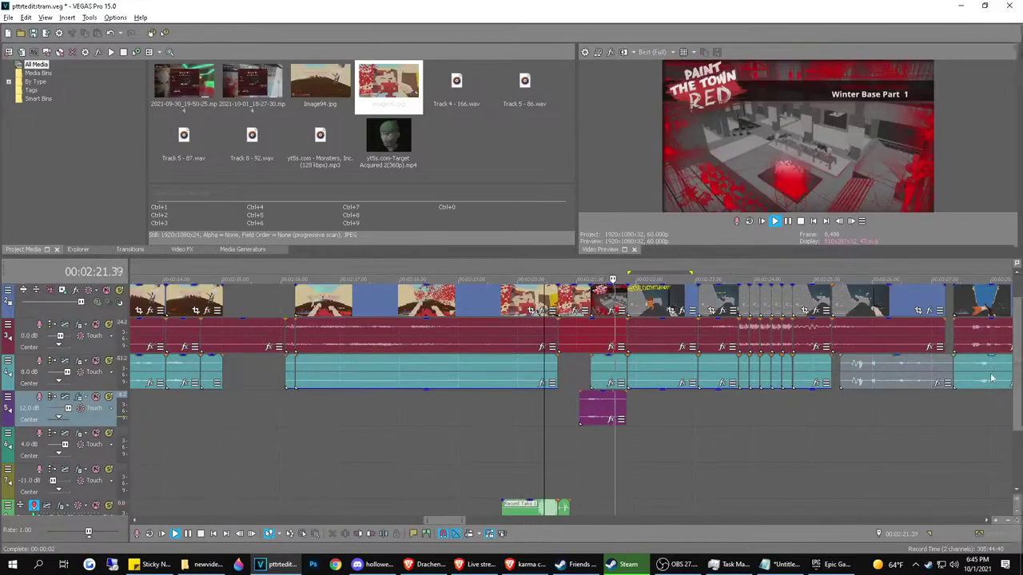
key("space")
Audition and split the last recorded sound piece on track 8, and paste three copies of its second part in a row after it
scroll(689, 432, "down", 2)
scroll(631, 439, "up", 3)
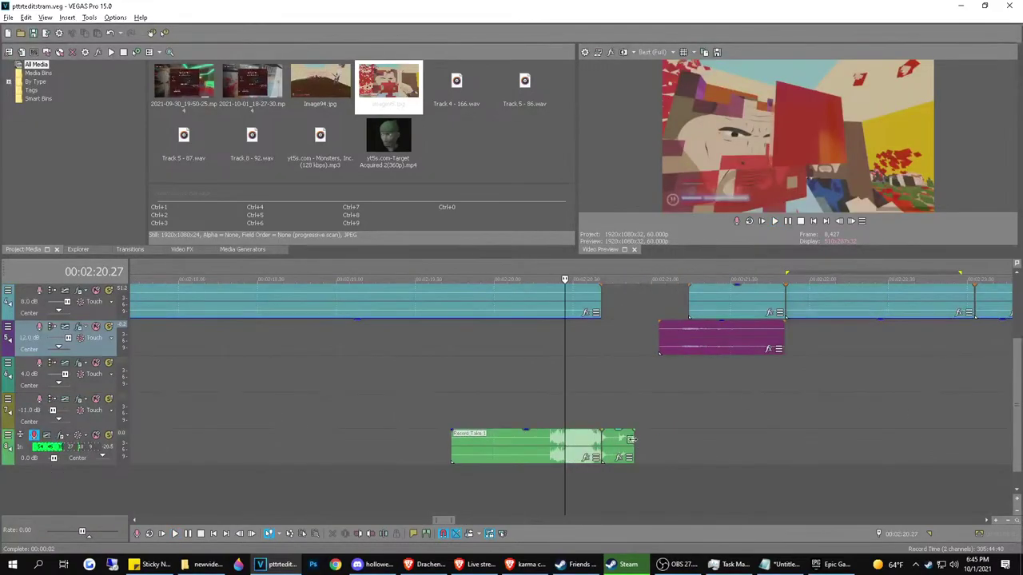
scroll(631, 438, "up", 1)
left_click(631, 439)
key("space")
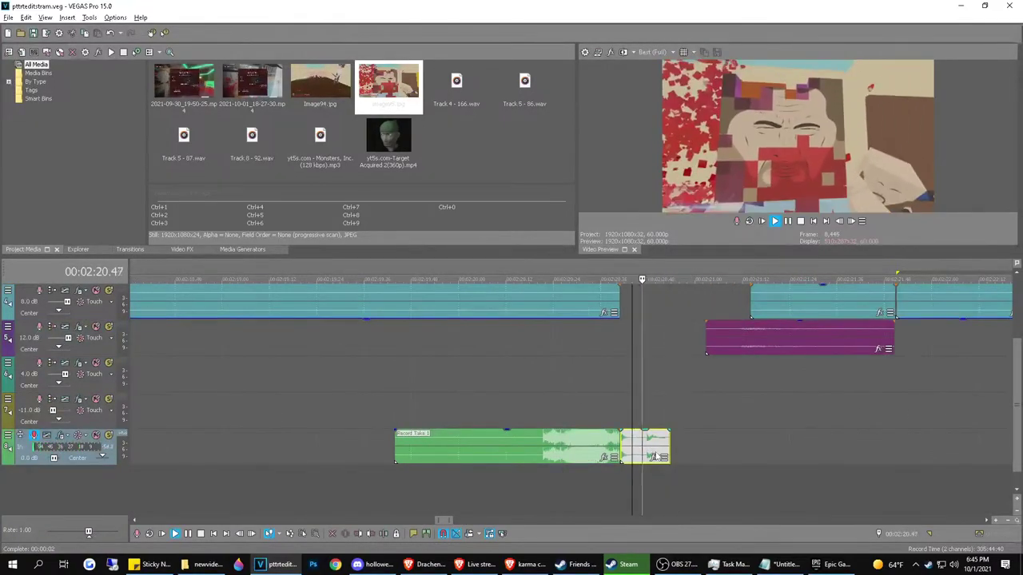
key("space")
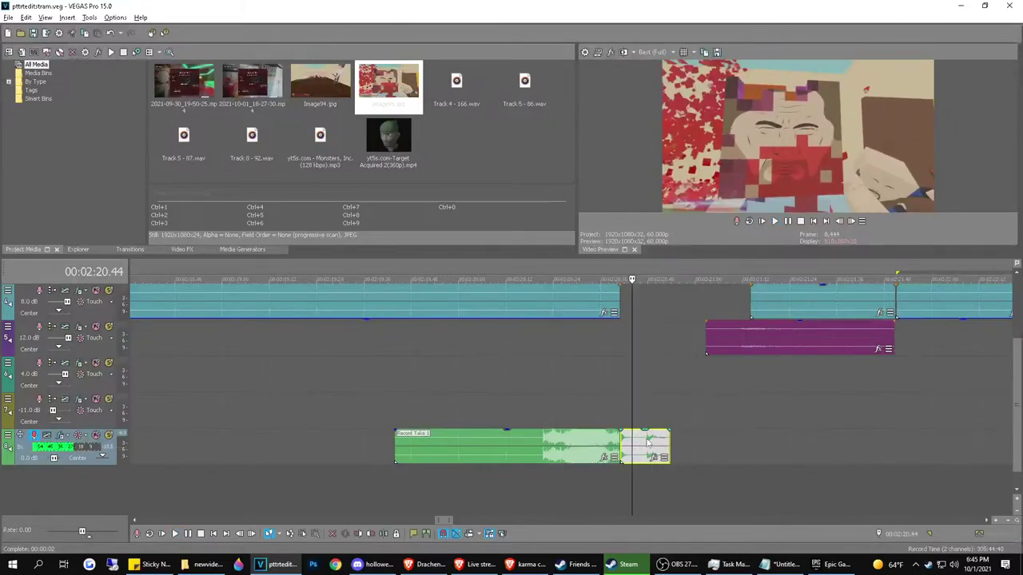
left_click(643, 439)
key("s")
key("ctrl+c")
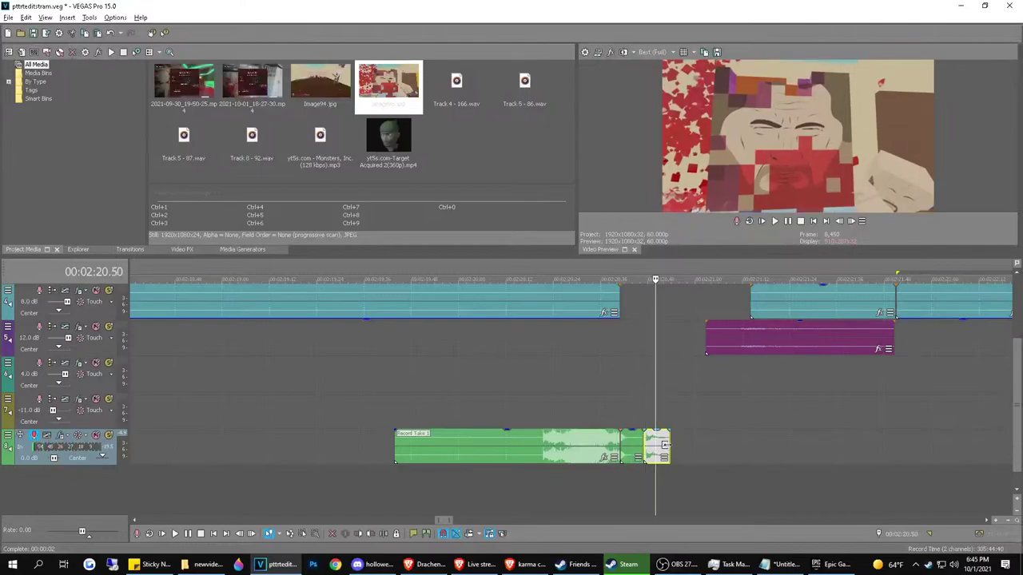
key("ctrl+v")
key("ctrl+v")
key("ctrl+v")
Play back from 2:20.28 through the repeated recorded sound and title scene into the following gameplay
key("space")
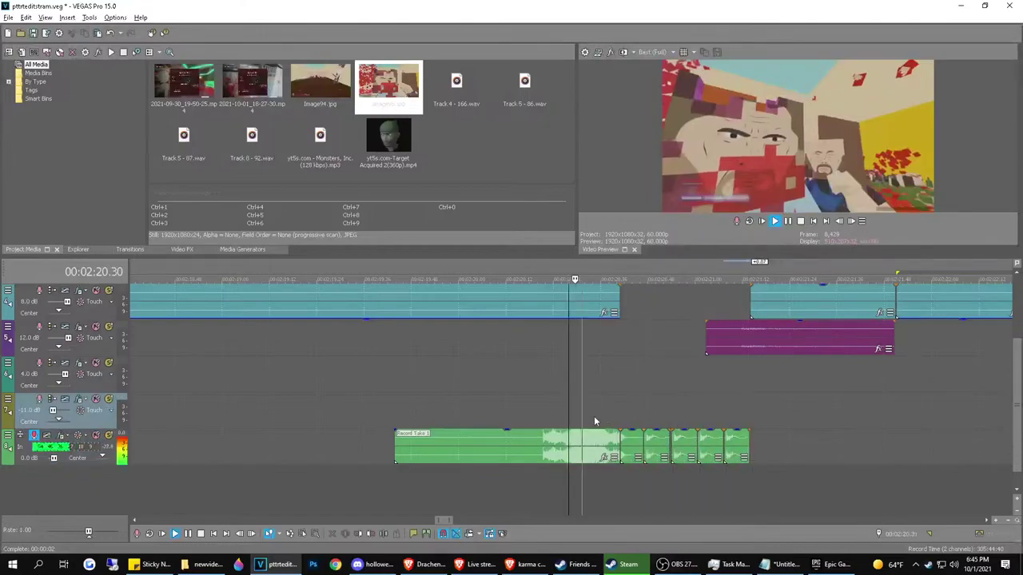
scroll(594, 419, "down", 5)
scroll(594, 421, "down", 1)
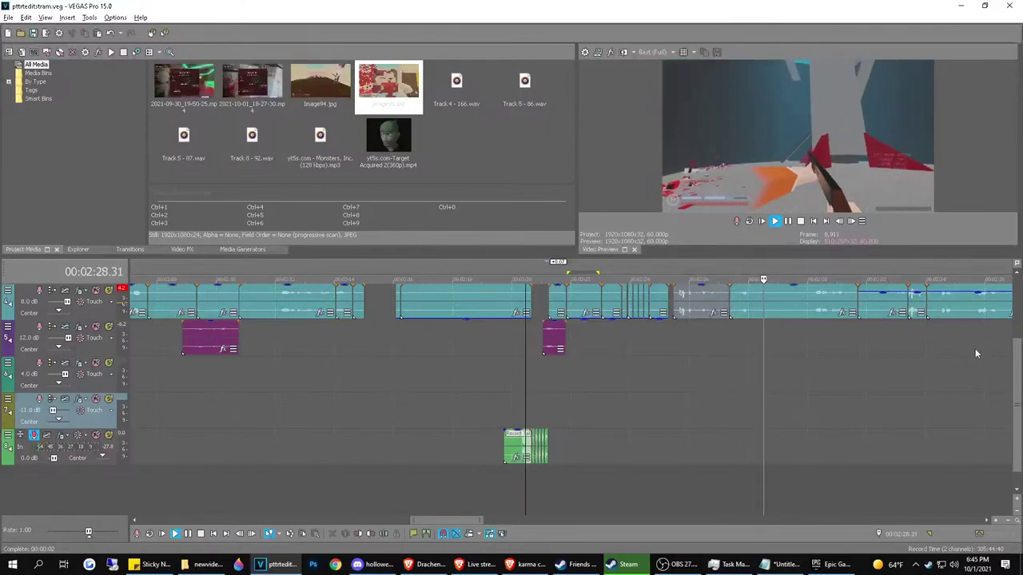
scroll(1018, 340, "up", 3)
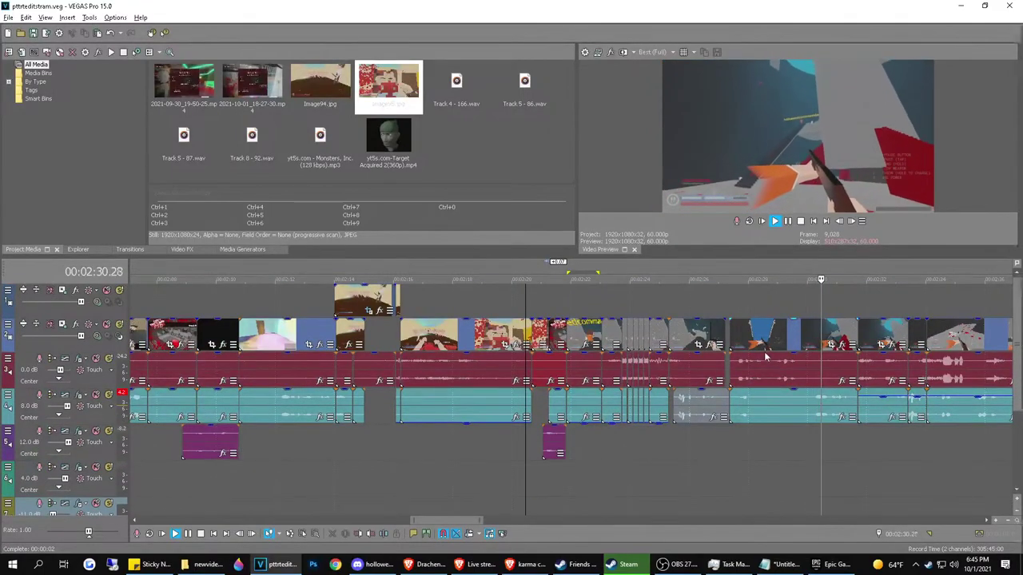
scroll(764, 351, "up", 3)
key("space")
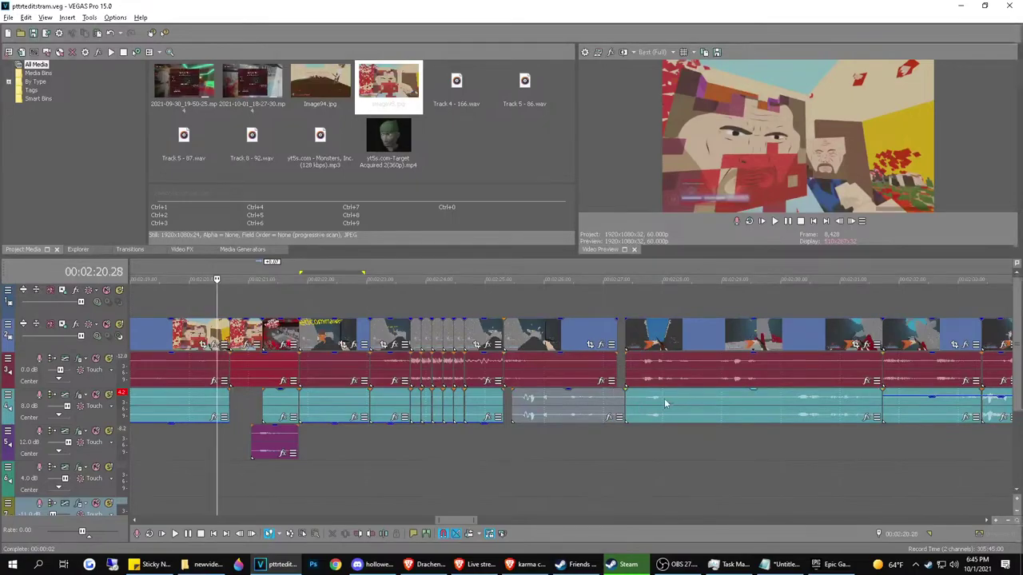
Move the gameplay clip after the 2:27.14 gap earlier to fill it, close the gap behind that clip and play back the join
left_click(621, 372)
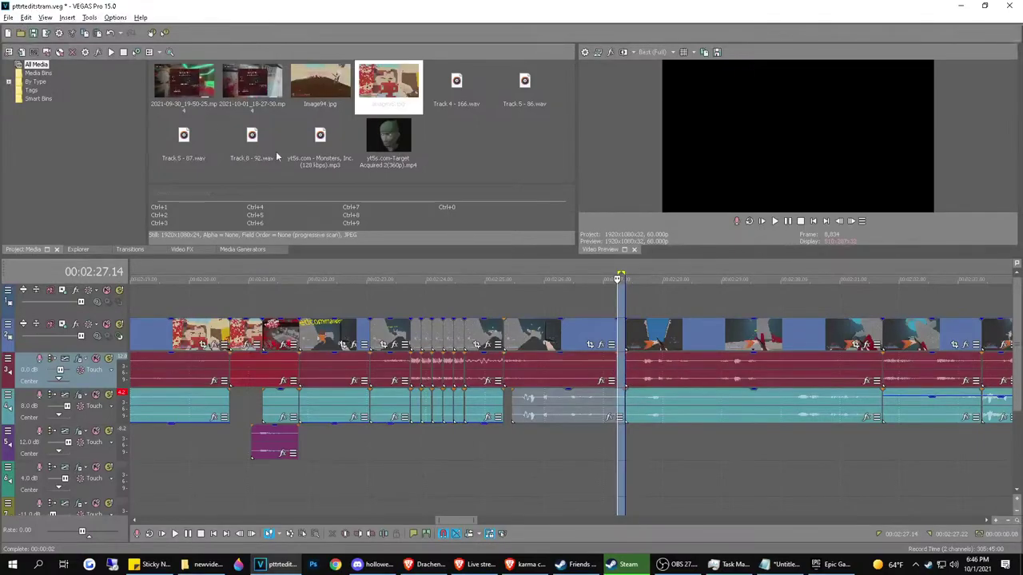
scroll(637, 398, "up", 2)
scroll(645, 394, "down", 2)
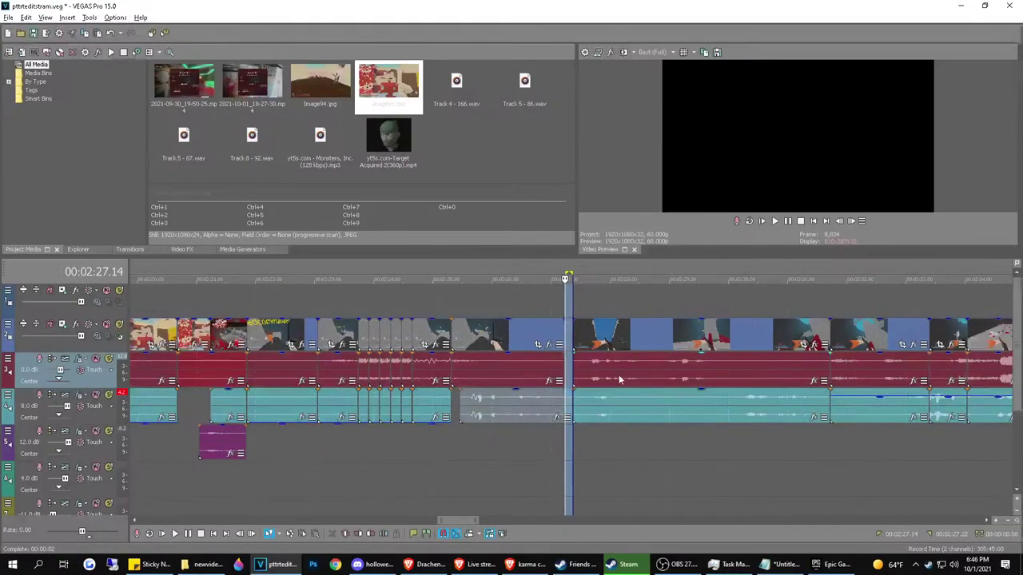
left_click(619, 375)
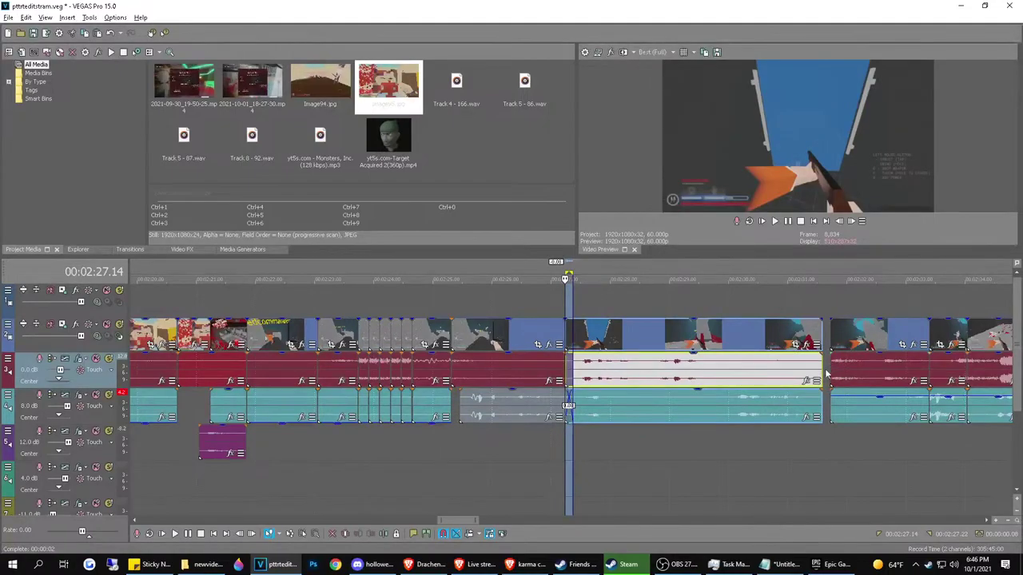
left_click(827, 374)
key("Delete")
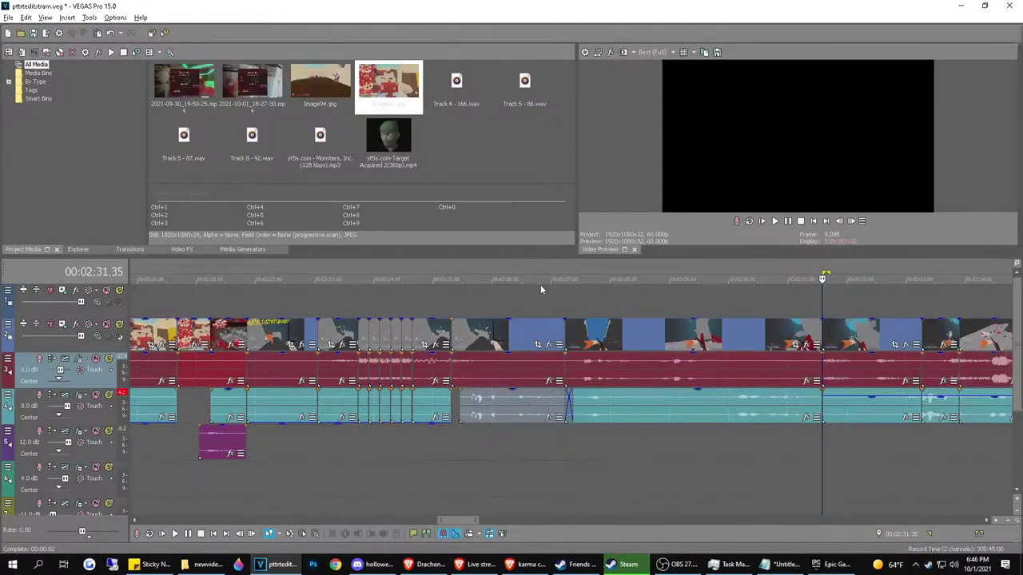
left_click(537, 298)
key("space")
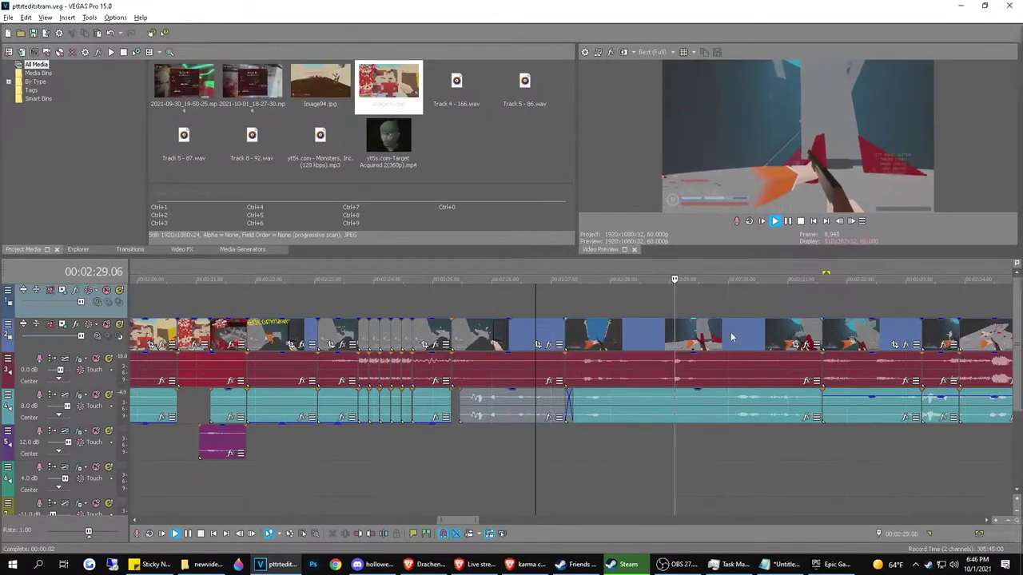
Cut out the short gameplay section starting at 2:29.38, close the resulting gap and save the project
left_click(706, 377)
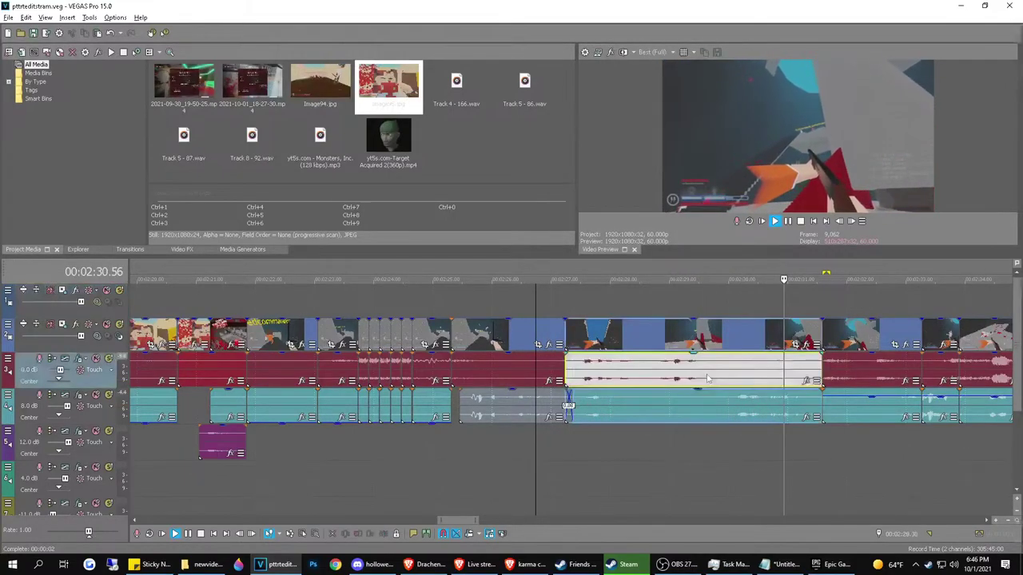
key("space")
key("s")
left_click(728, 373)
key("s")
double_click(716, 366)
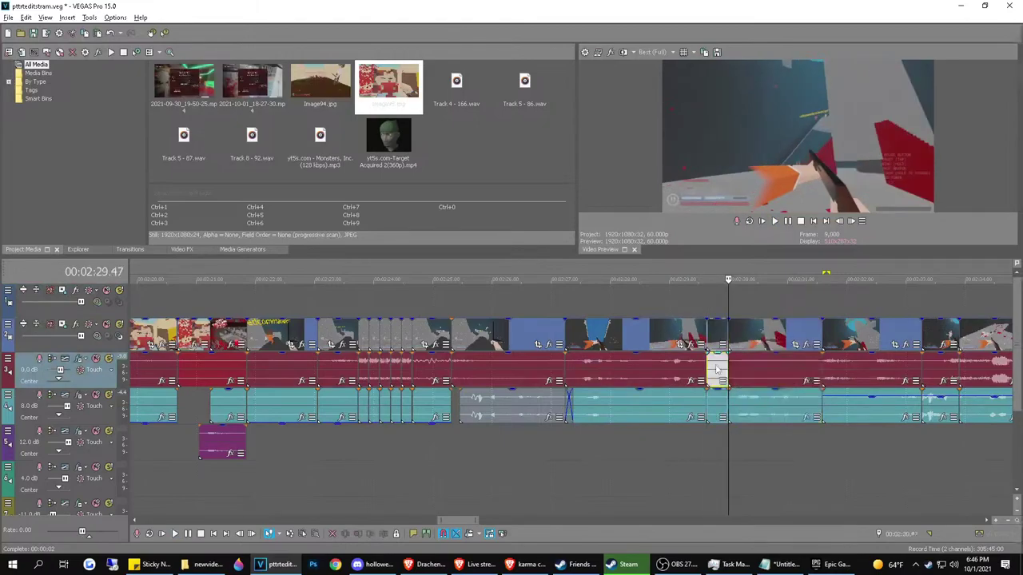
key("Delete")
key("f")
key("ctrl+s")
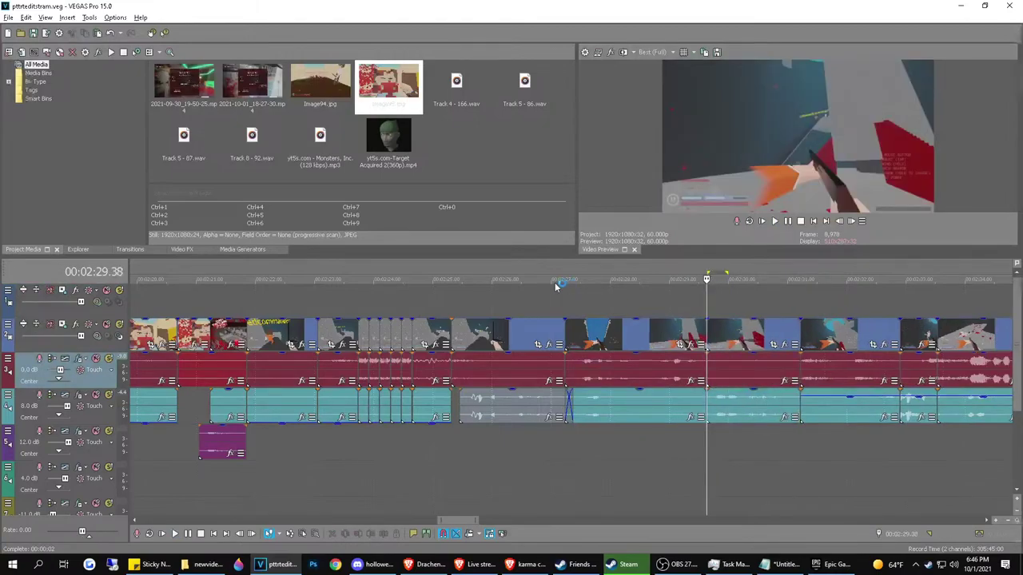
Play back the gameplay from just before the 2:27.14 cut, and replay the longer clip that precedes the last gameplay cuts
left_click(543, 297)
key("space")
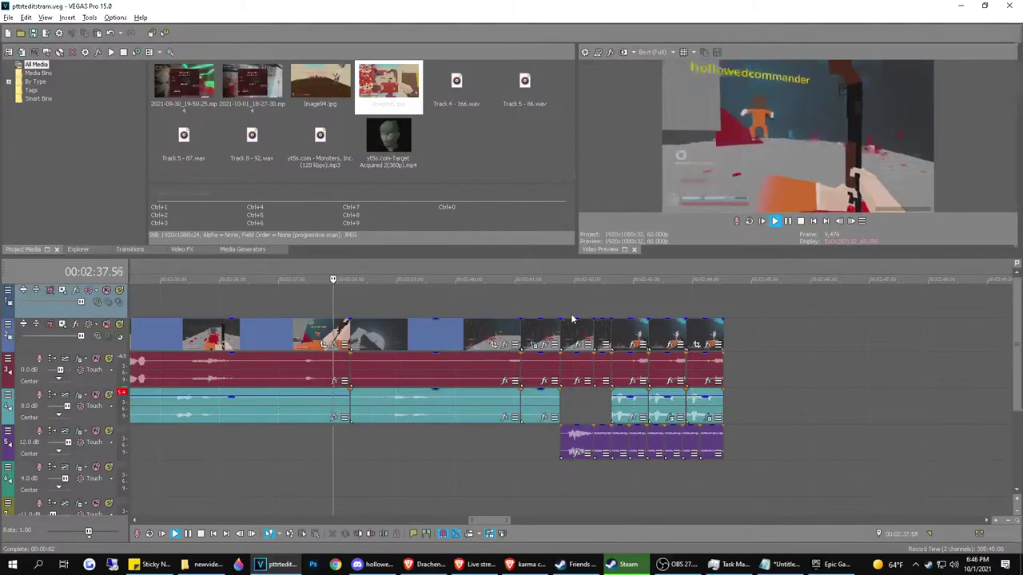
scroll(345, 364, "down", 3)
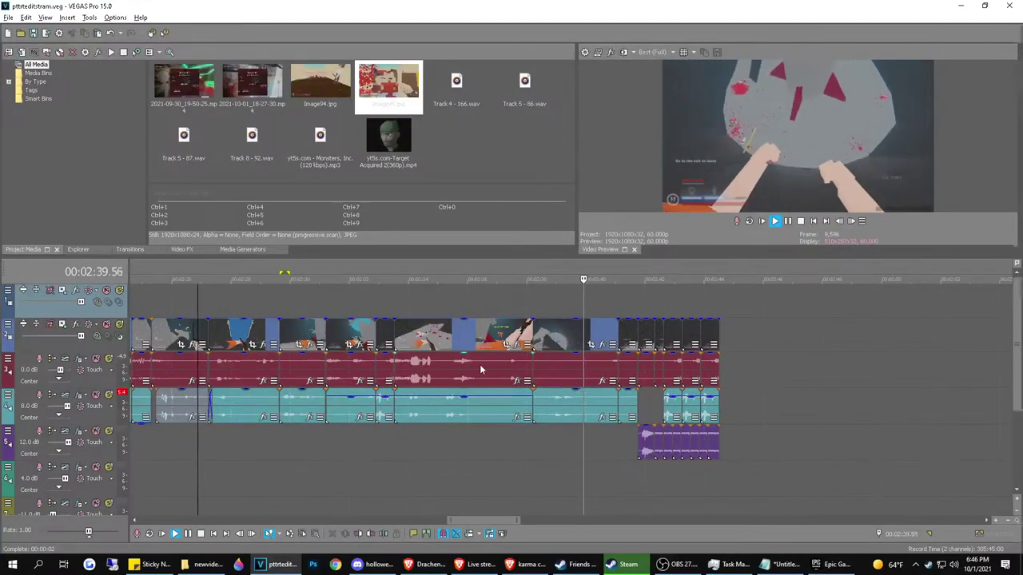
left_click(405, 384)
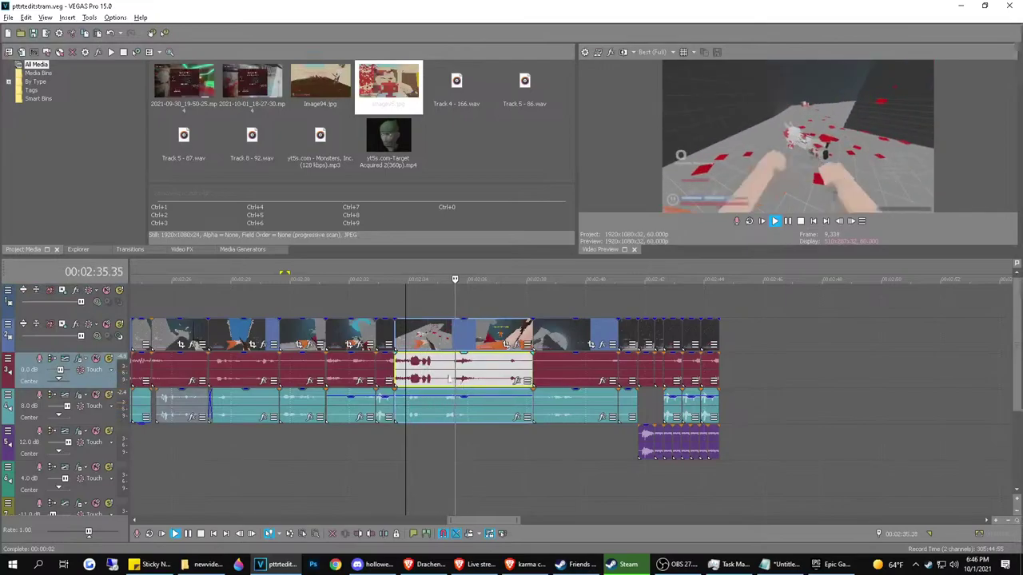
Cut out the gameplay section from 2:34.53 to 2:35.41, split the remaining clip shortly after it and close the gap
key("space")
left_click(434, 377)
key("s")
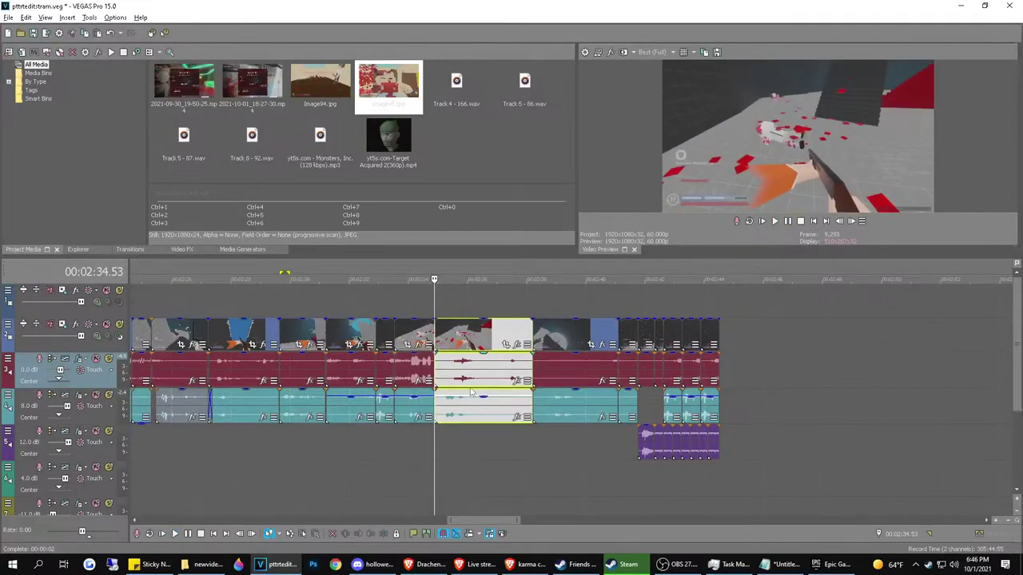
scroll(446, 390, "up", 2)
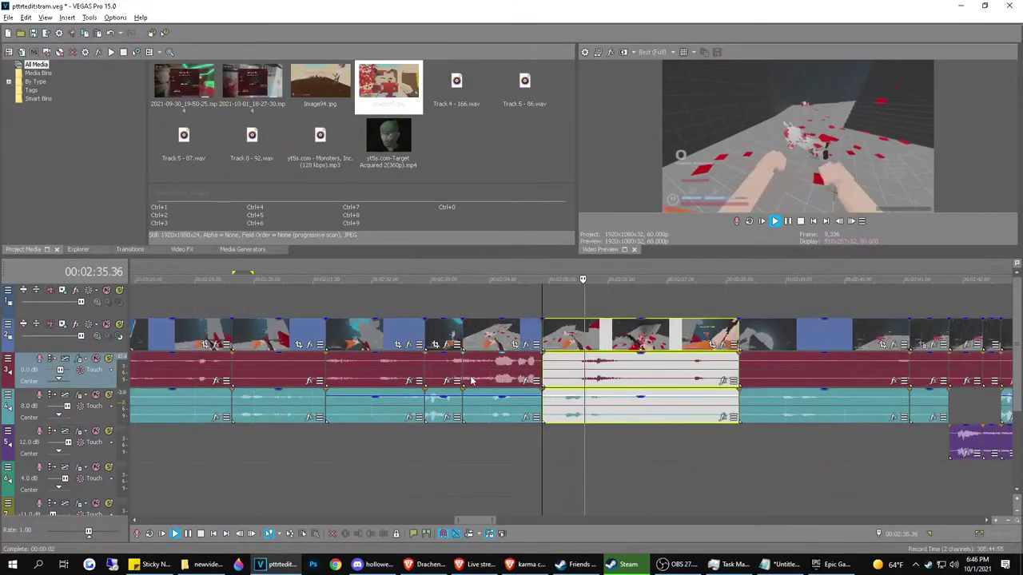
left_click(590, 369)
key("s")
left_click(565, 364)
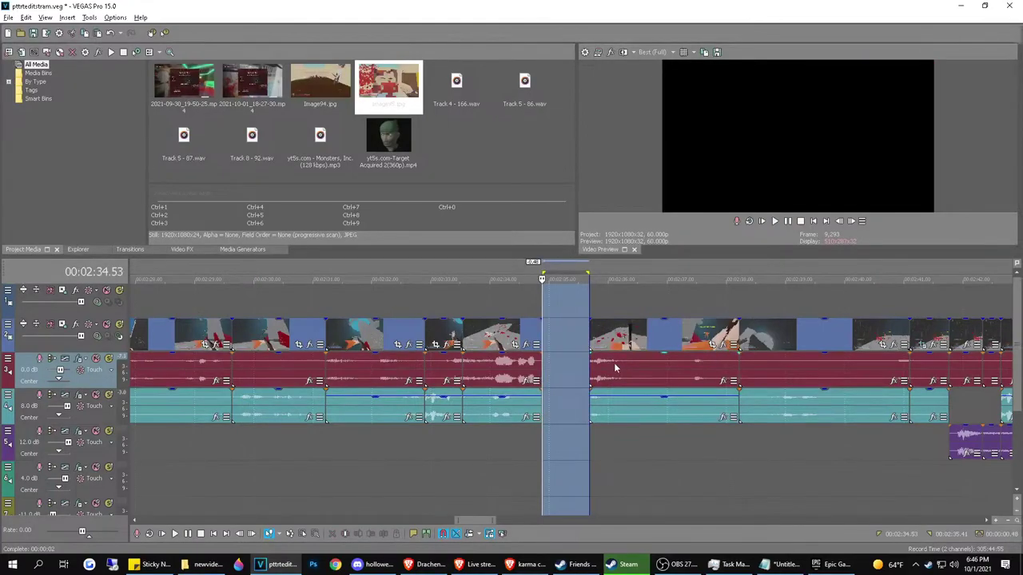
left_click(620, 372)
double_click(571, 361)
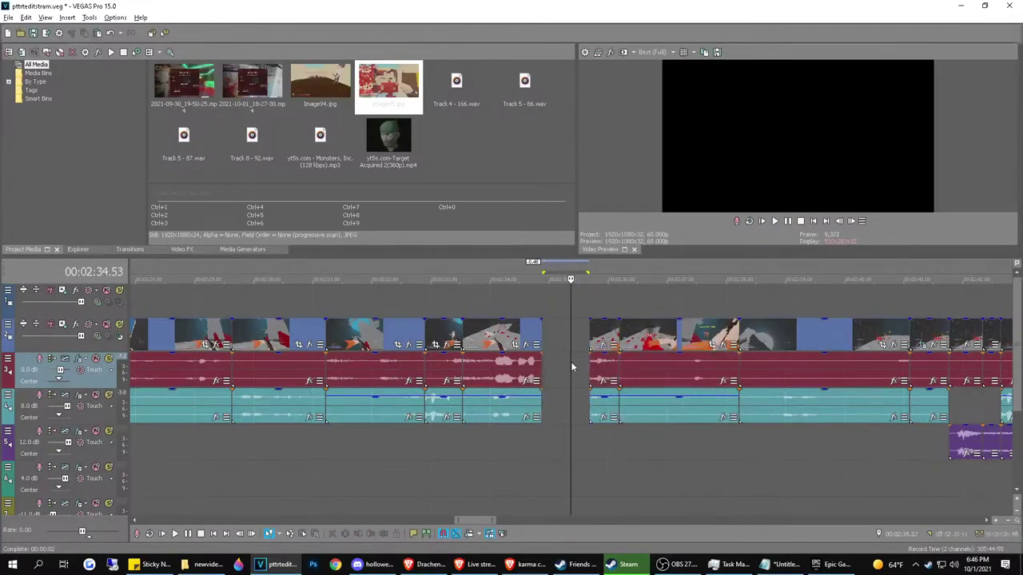
key("Delete")
Delete the 2.02 s gameplay piece starting at 2:35.23, close the gap it leaves and play back the join
double_click(630, 369)
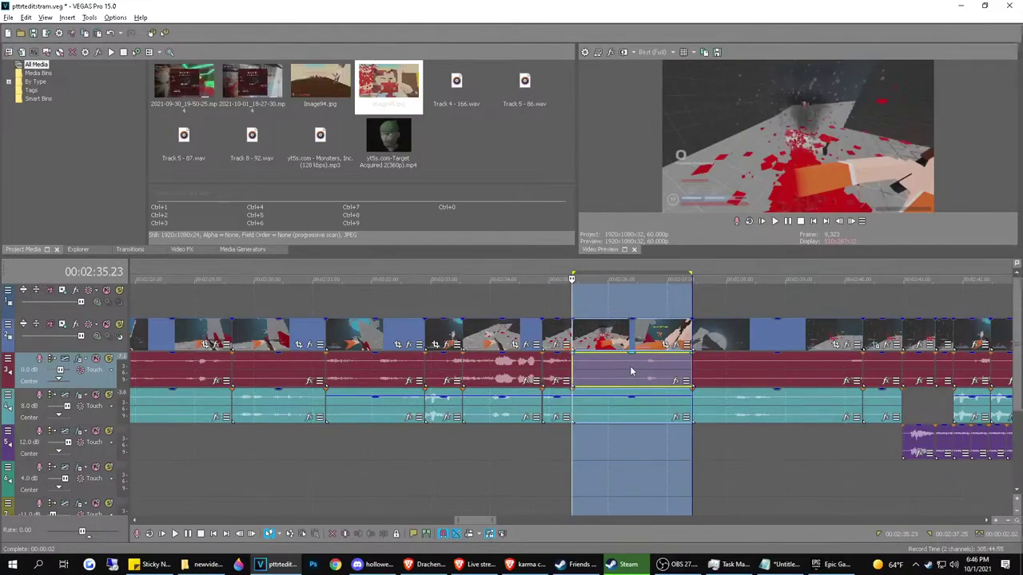
key("Delete")
key("ctrl+shift+f")
left_click(475, 299)
key("space")
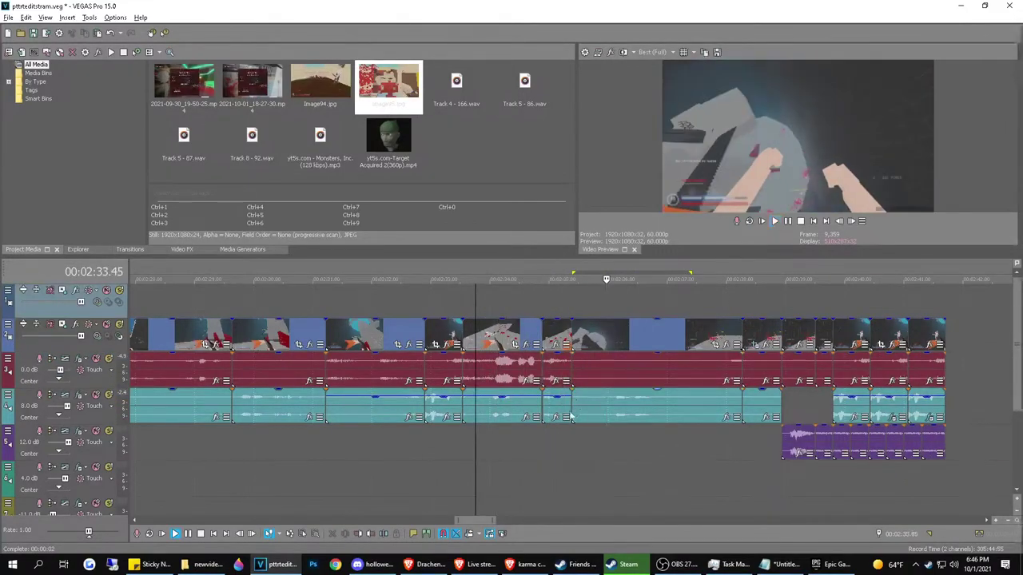
key("space")
Lower the track 4 audio event just before the 2:35.23 cut to silence and play back to the end of the edit
left_click(557, 402)
left_click_drag(557, 402, 557, 427)
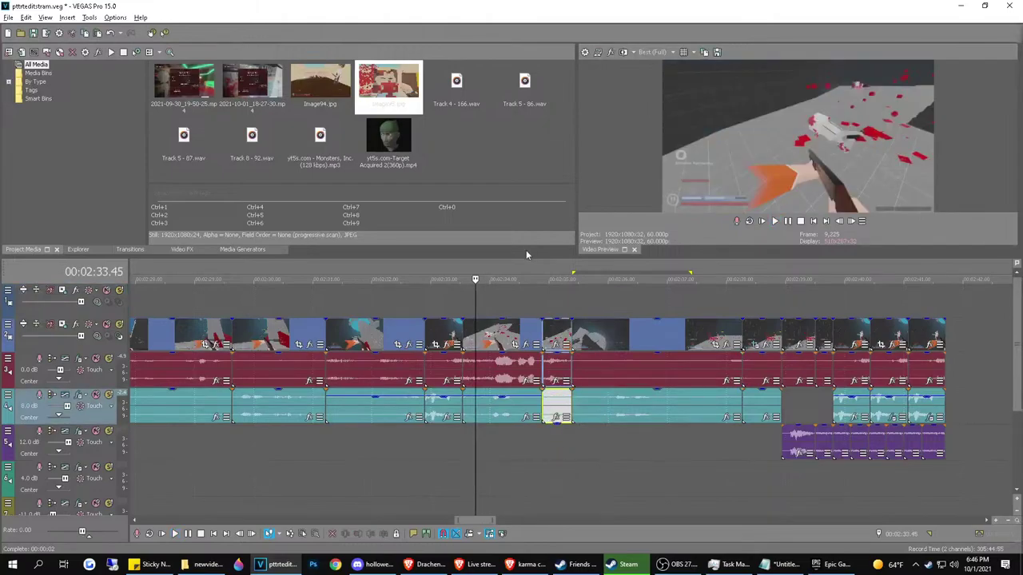
left_click(526, 311)
key("space")
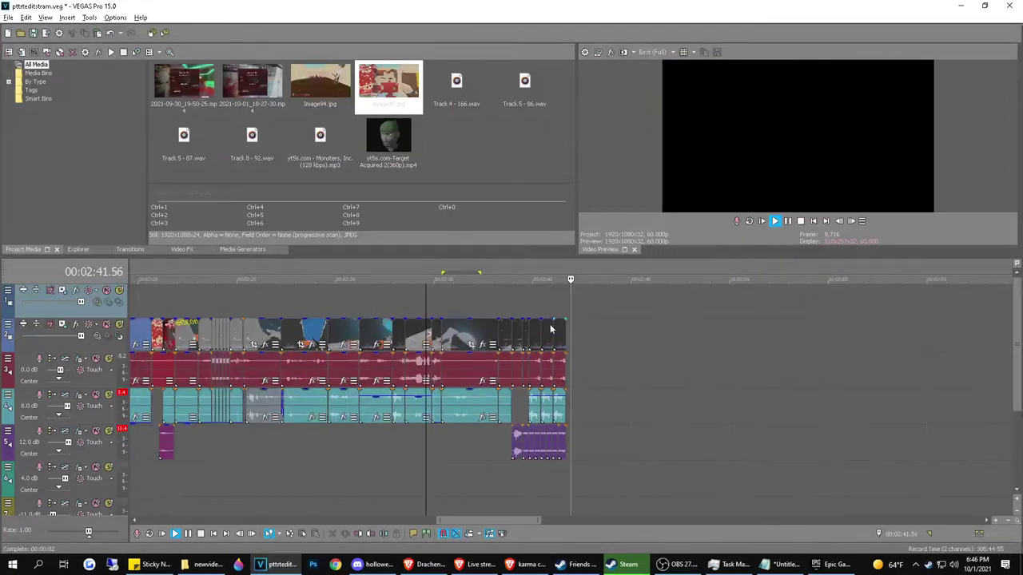
scroll(531, 323, "down", 3)
scroll(534, 336, "down", 2)
scroll(533, 372, "down", 1)
key("space")
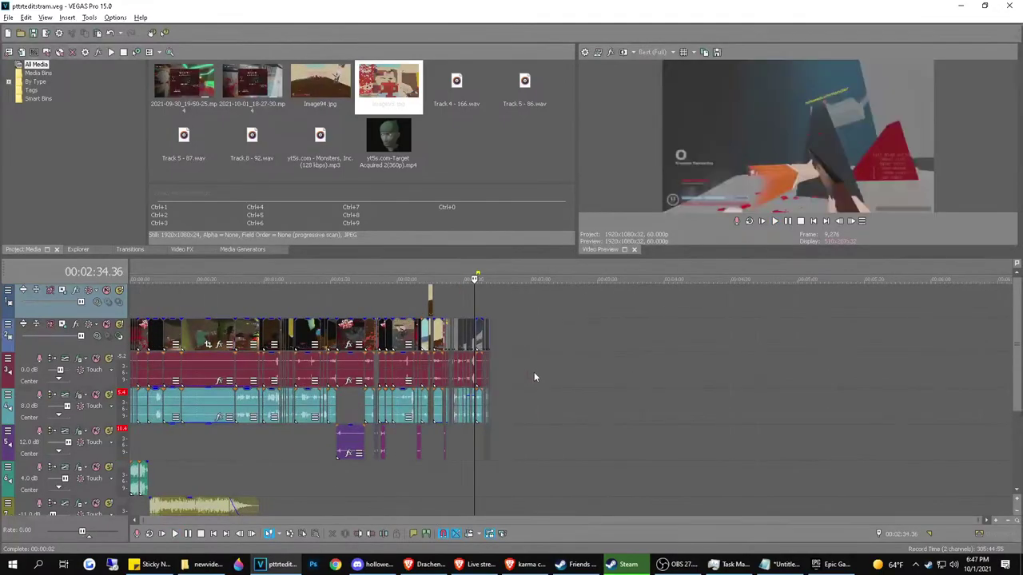
Play back the edit from the start, checking the opening, the end and the gameplay from around 0:59
left_click(492, 288)
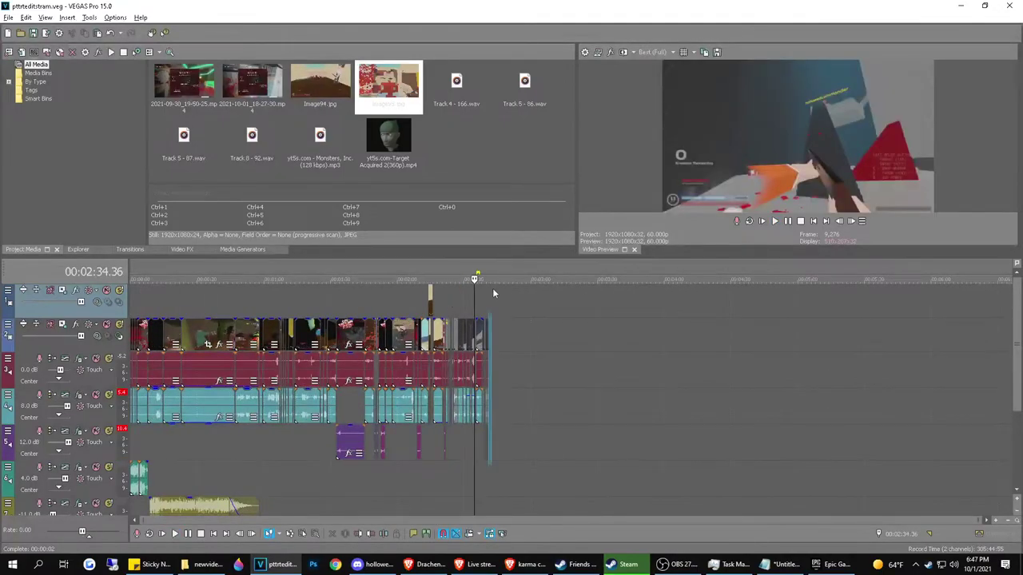
left_click(162, 534)
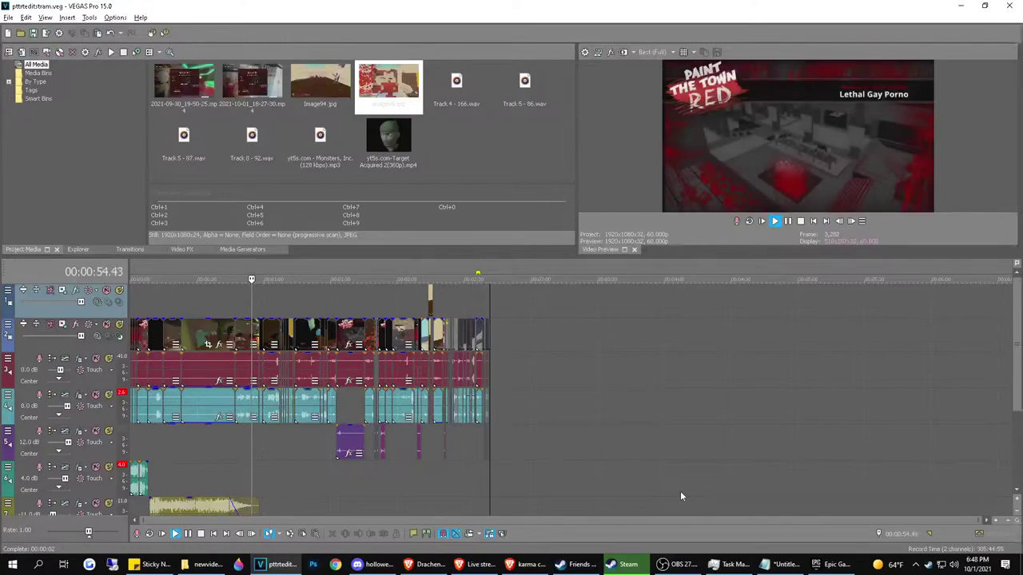
key("End")
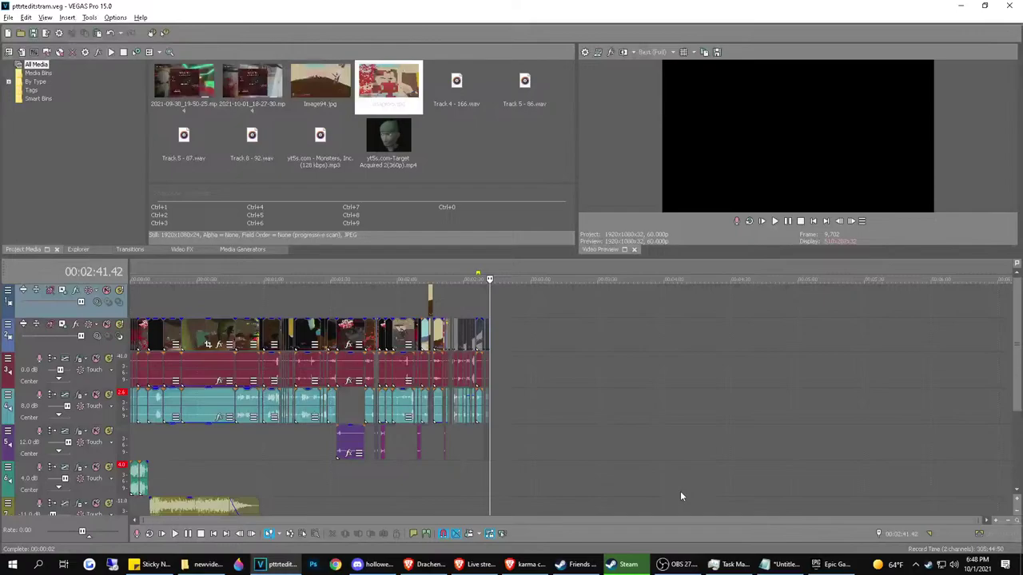
key("space")
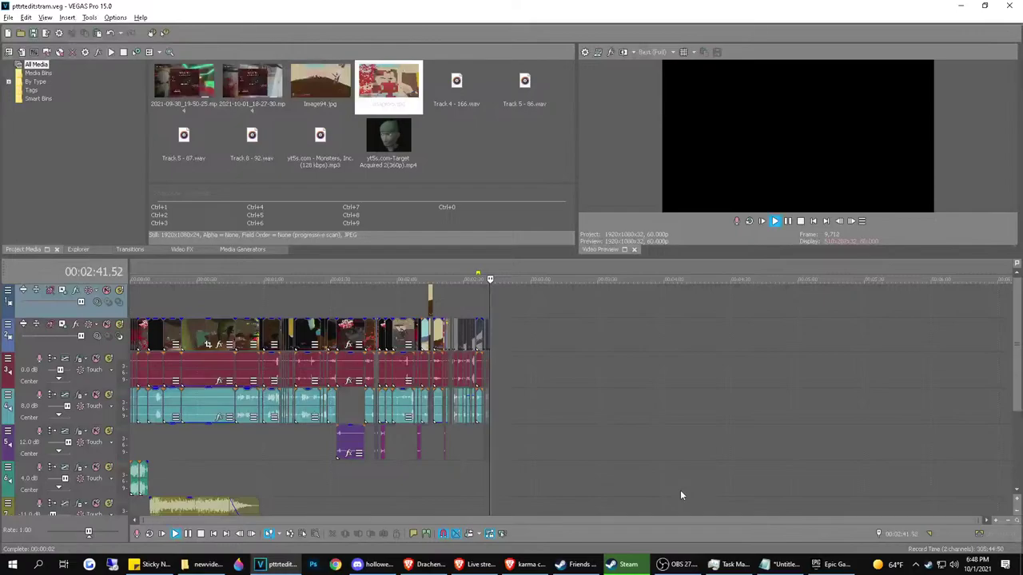
left_click(141, 289)
scroll(376, 460, "up", 3)
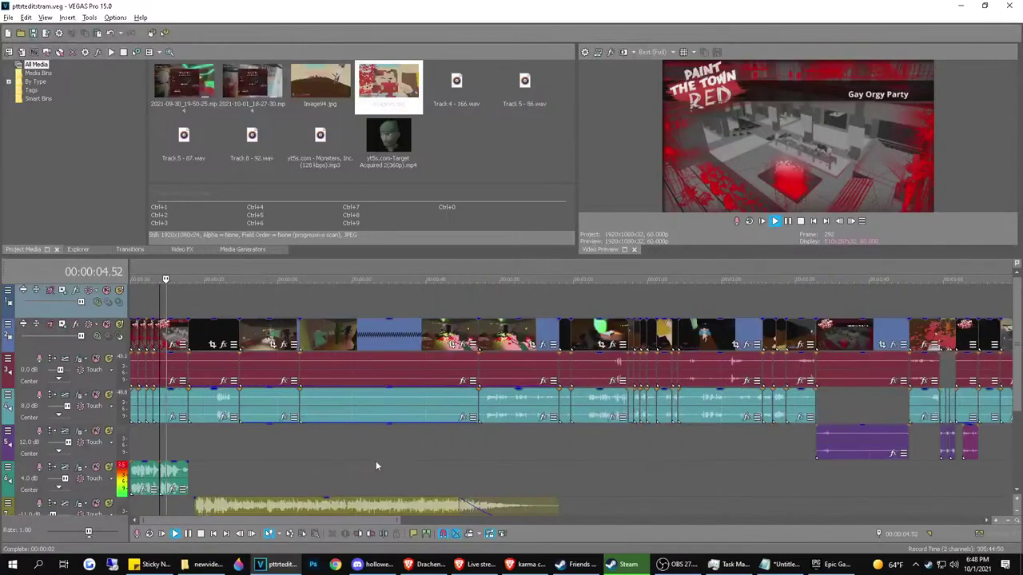
left_click(606, 454)
left_click(559, 441)
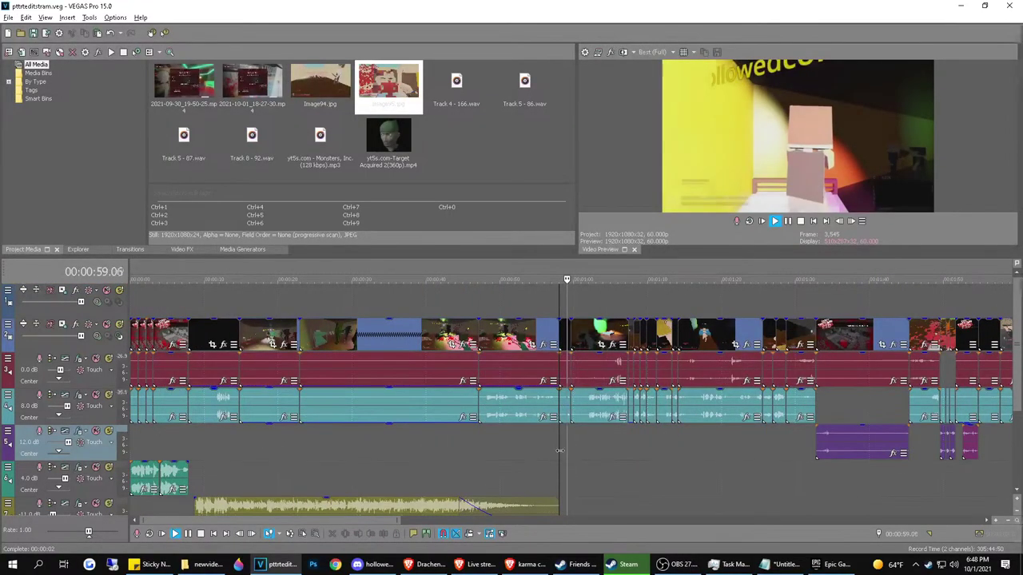
left_click(525, 463)
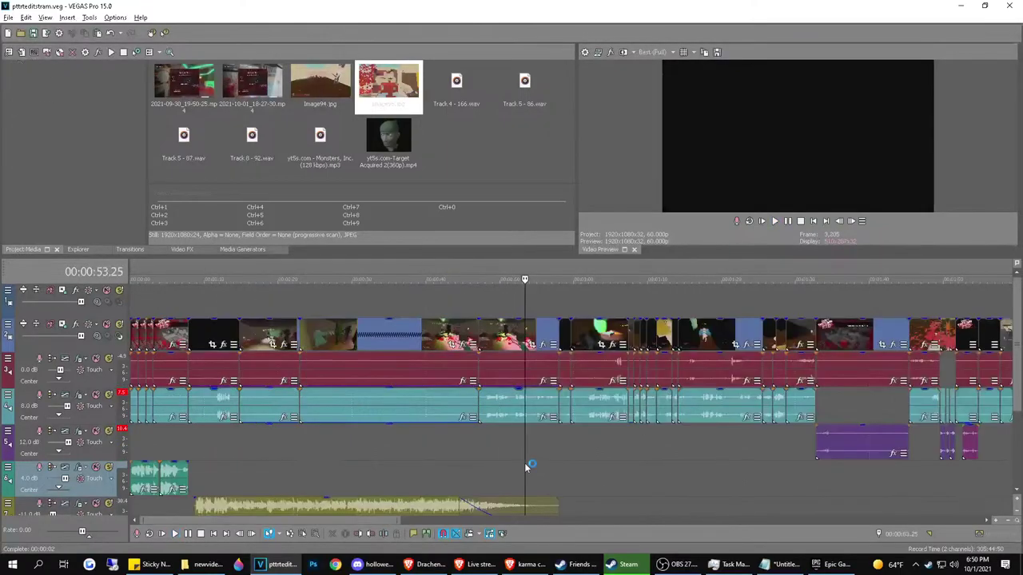
scroll(525, 463, "down", 3)
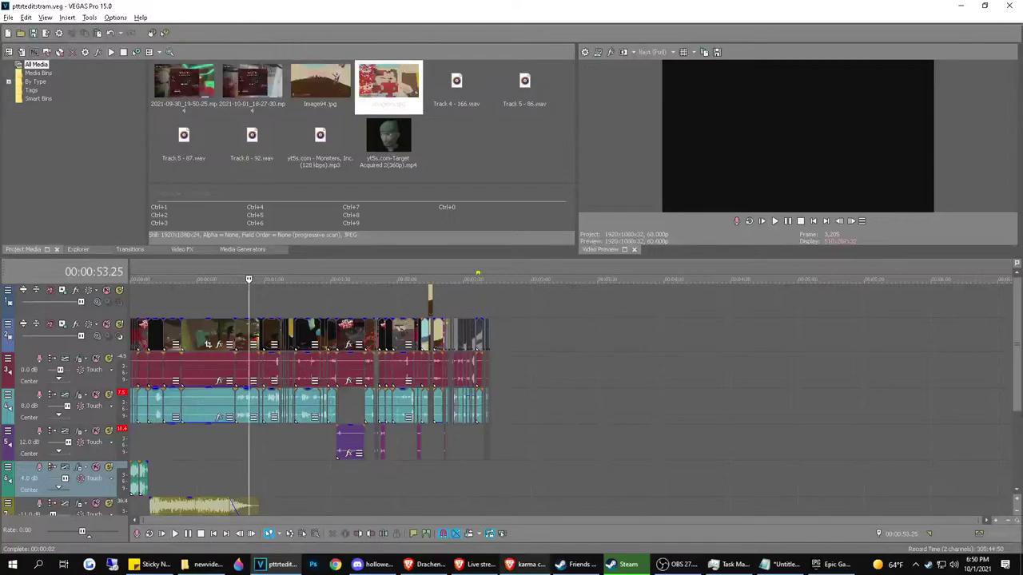
Switch to the Brave browser window and open youtube.com in place of the Oreo Thins page
left_click(528, 565)
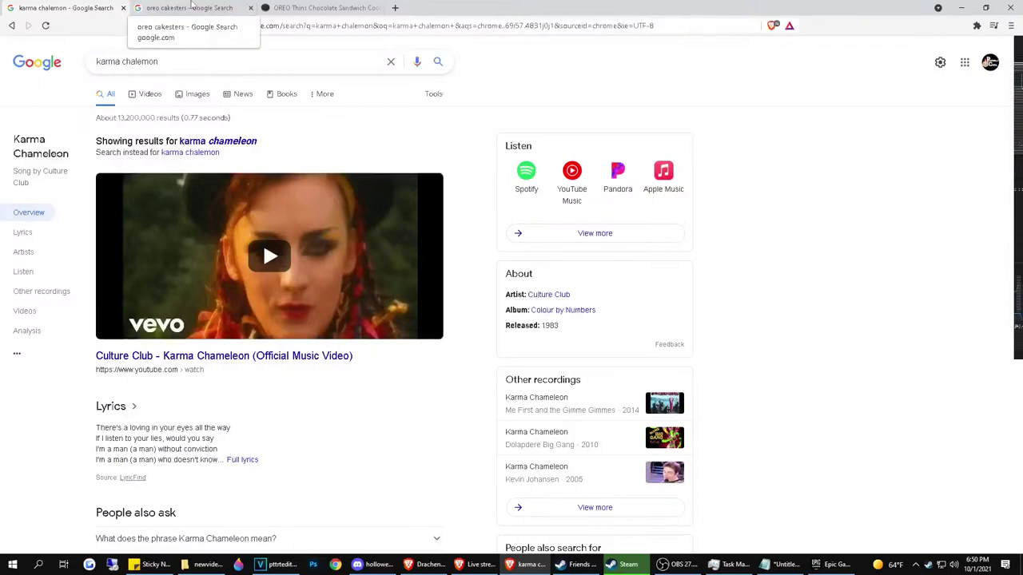
left_click(192, 7)
left_click(303, 7)
left_click(304, 24)
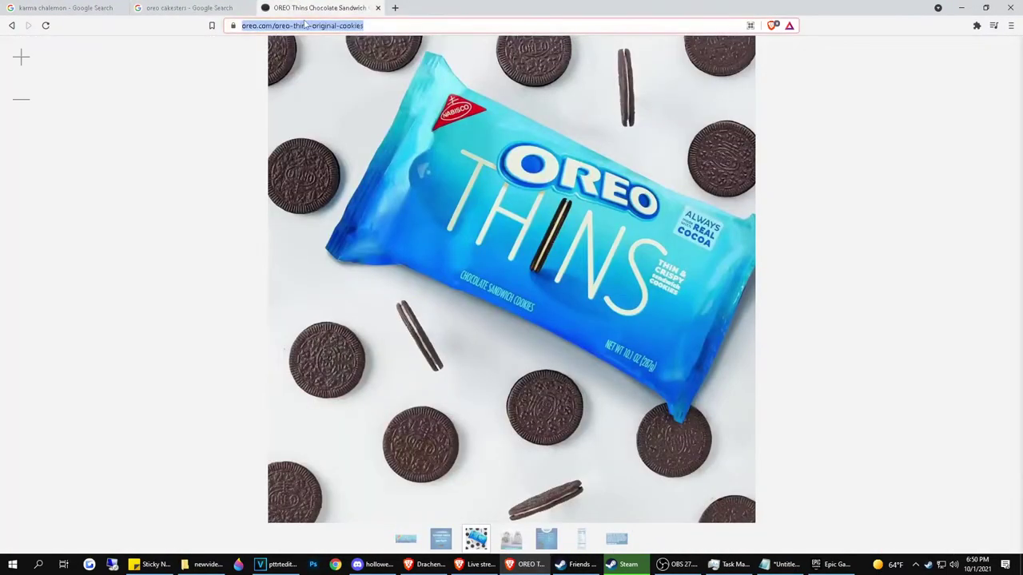
type("youtube.com")
key("Return")
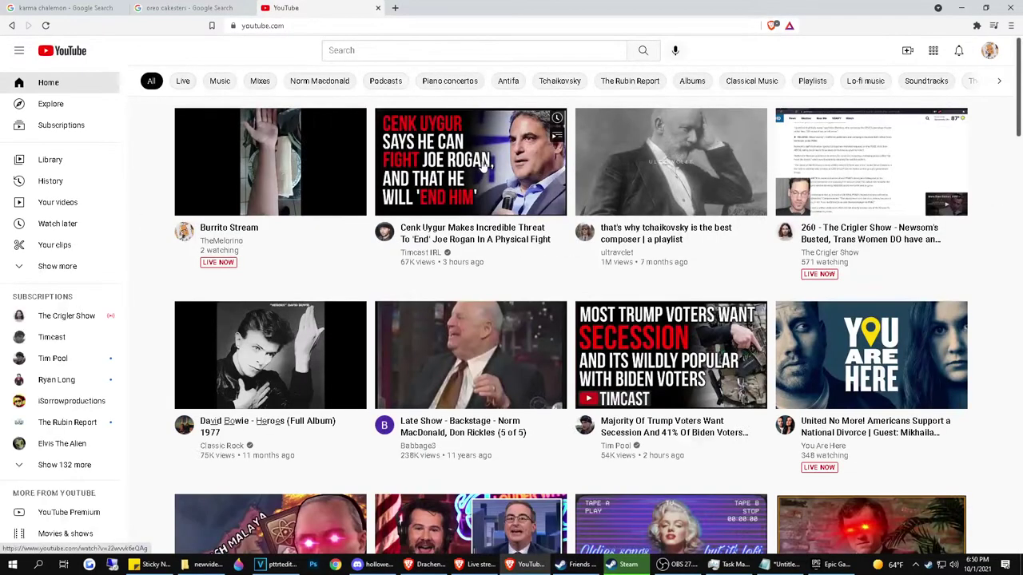
Look through the YouTube account options and search YouTube for the audio library
left_click(988, 54)
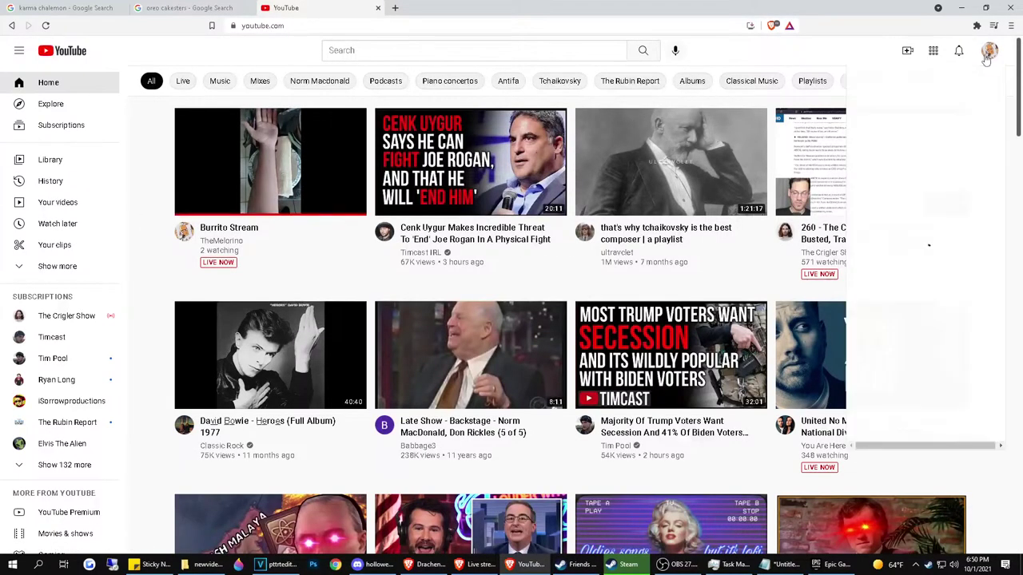
left_click(404, 25)
type("a")
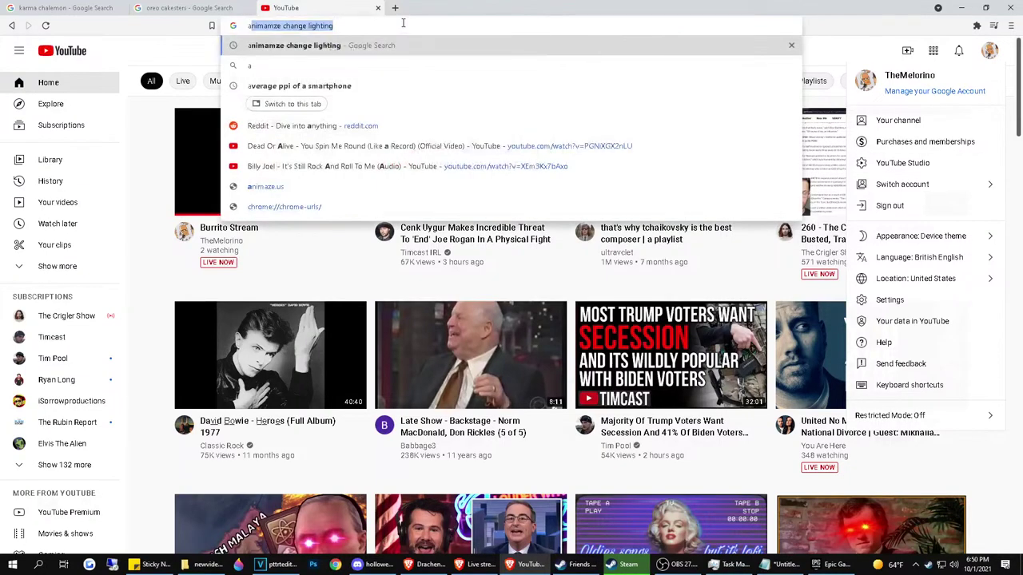
type("udio")
key("Down")
key("Return")
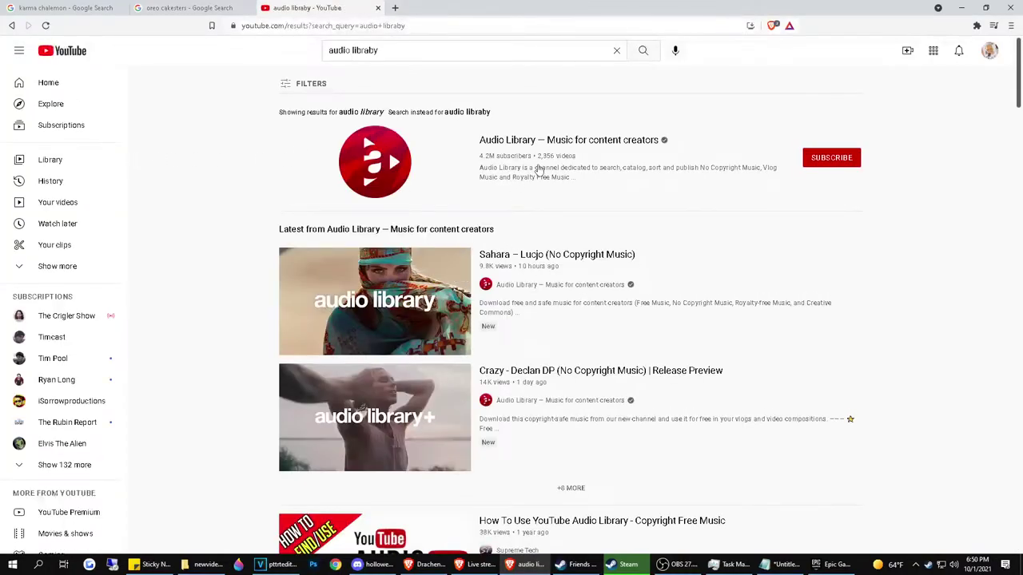
Search Google for "youtube audio library" and open the Audio library in YouTube Studio
left_click(376, 32)
type("youtu")
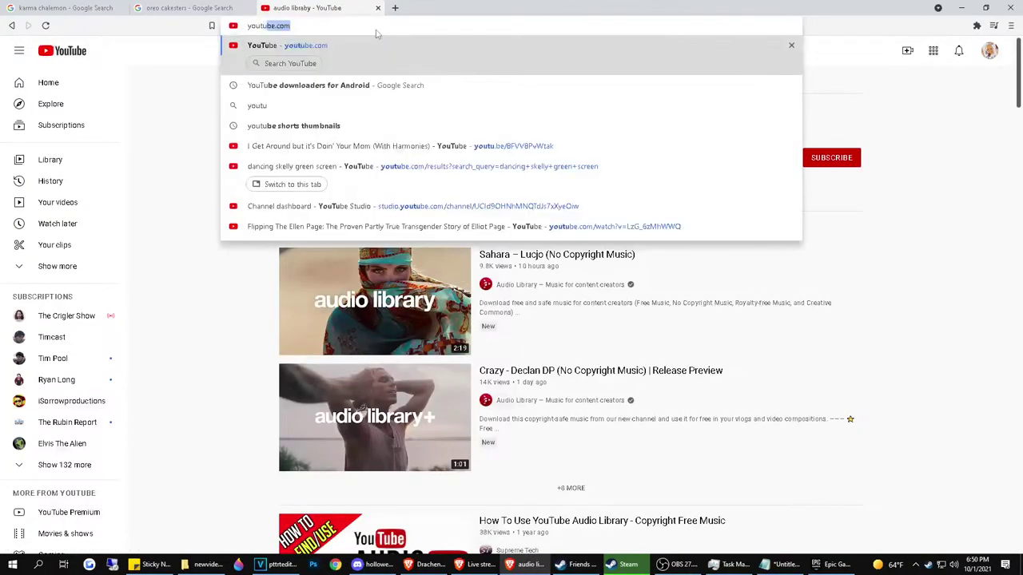
type("be audio li")
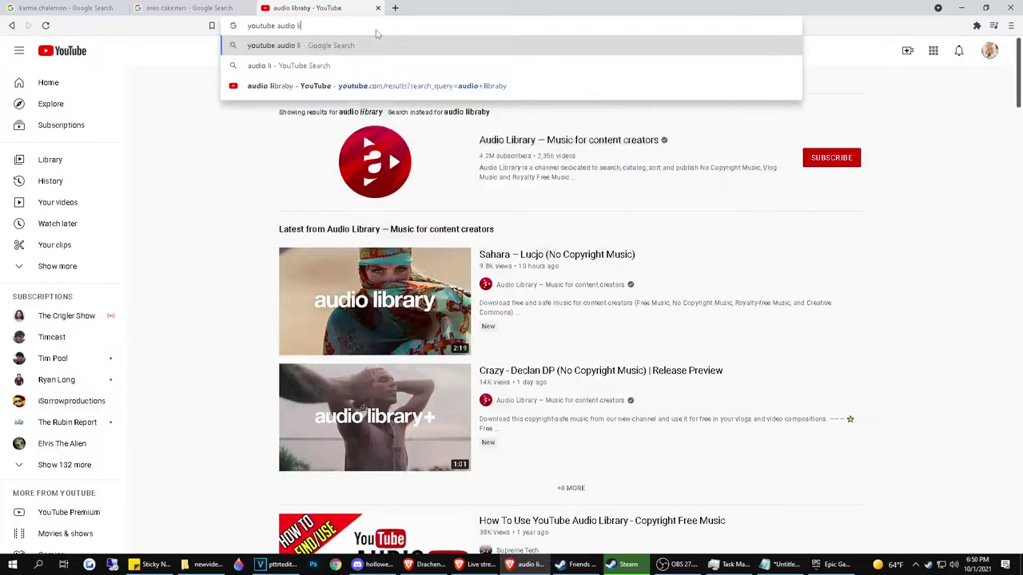
type("brary")
key("Return")
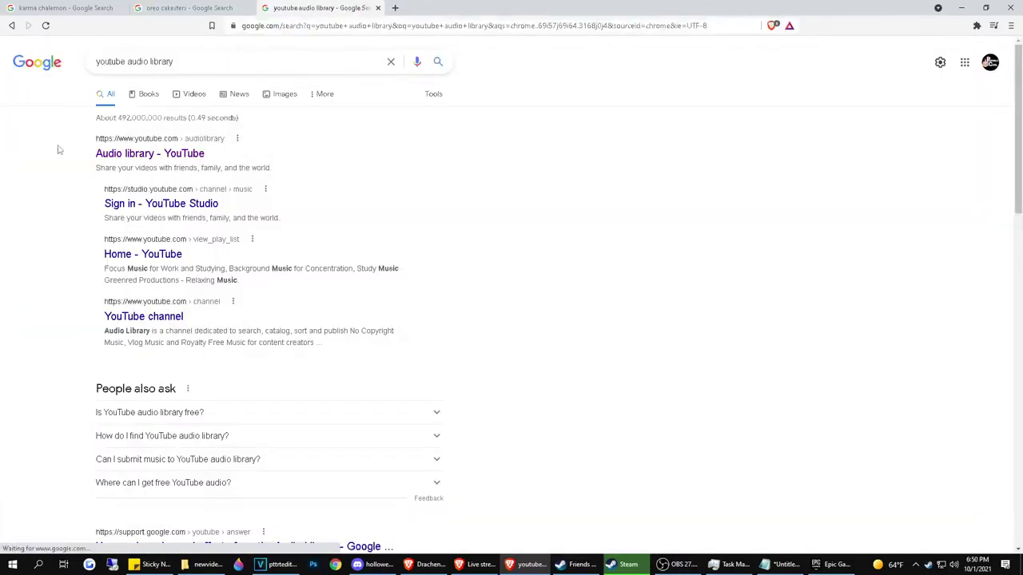
left_click(152, 157)
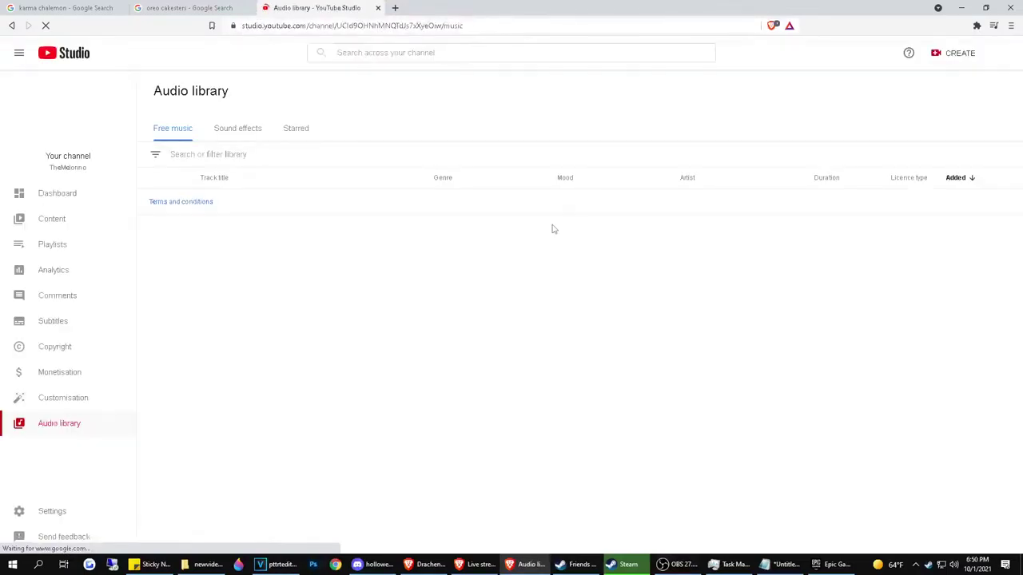
Preview the tracks North Oakland Extasy, Shine On and BSC State of Mind, sampling different parts of the first two
left_click(155, 201)
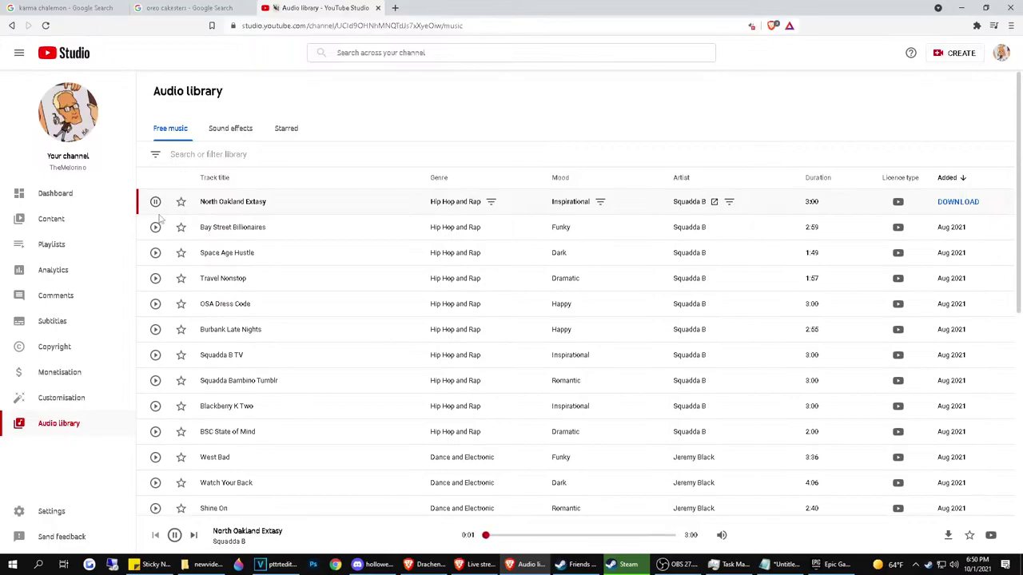
left_click(554, 534)
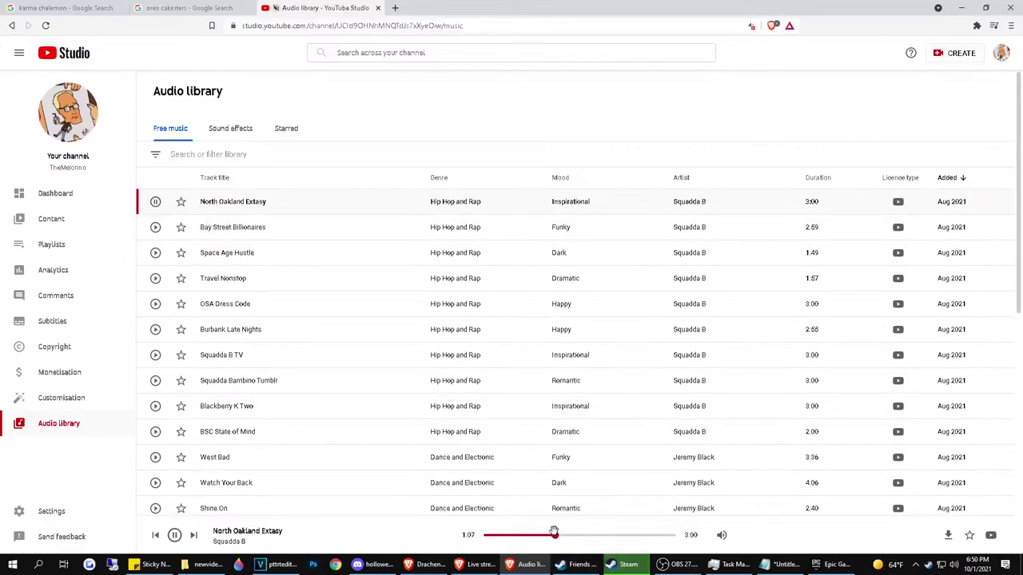
left_click(155, 509)
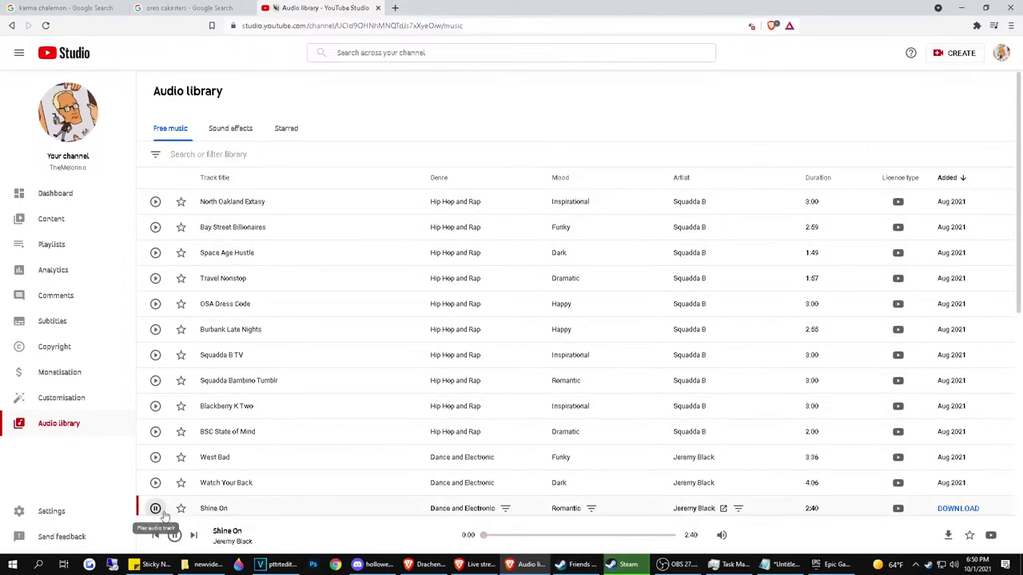
left_click(573, 537)
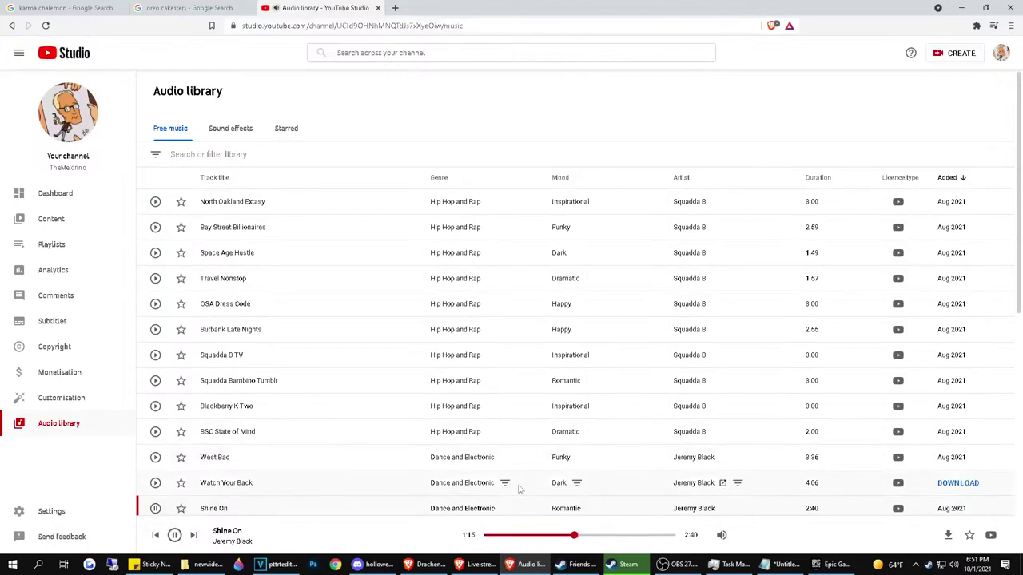
left_click(493, 535)
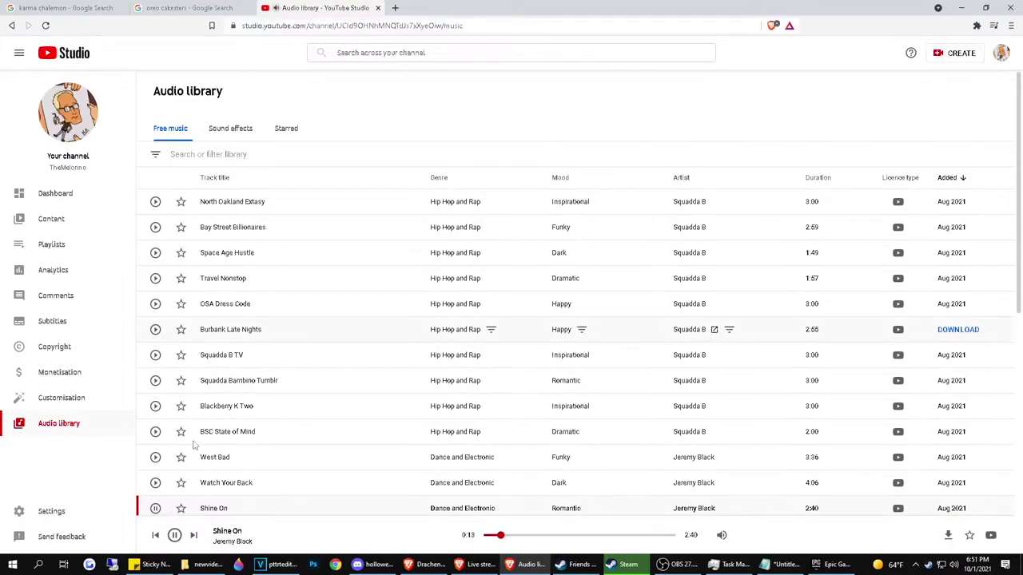
left_click(156, 432)
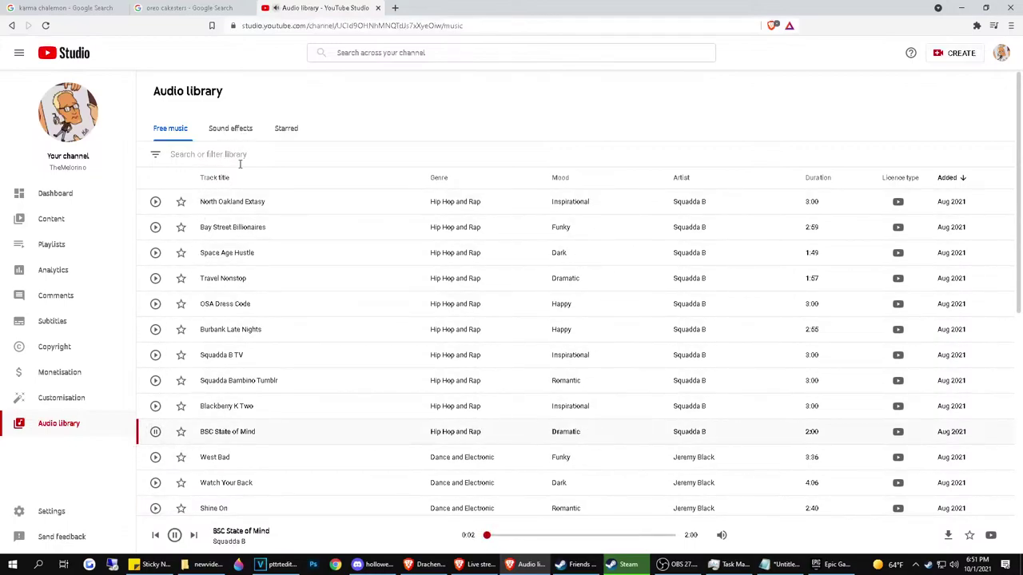
Filter the free music library to tracks with attribution not required
left_click(350, 163)
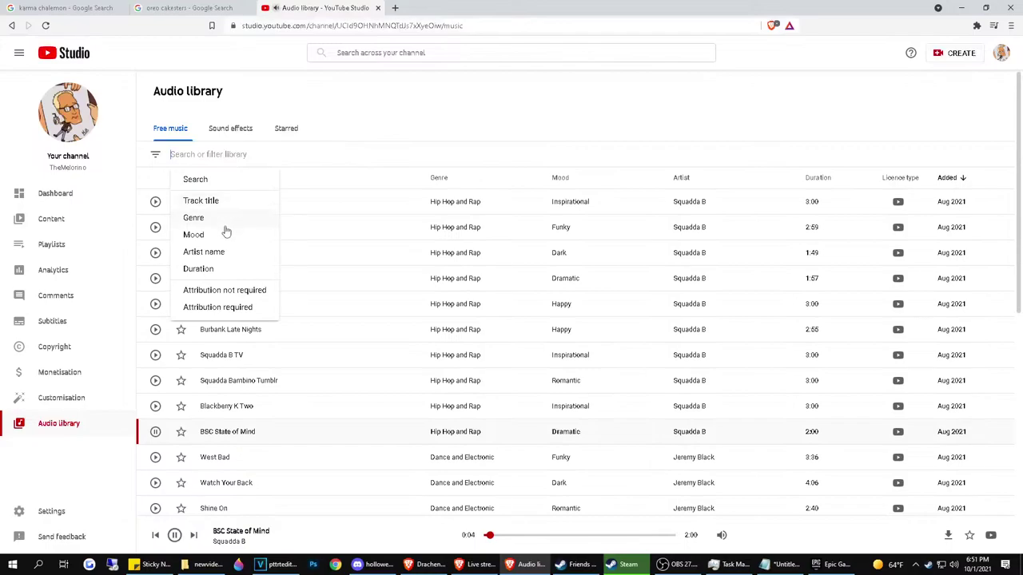
left_click(225, 290)
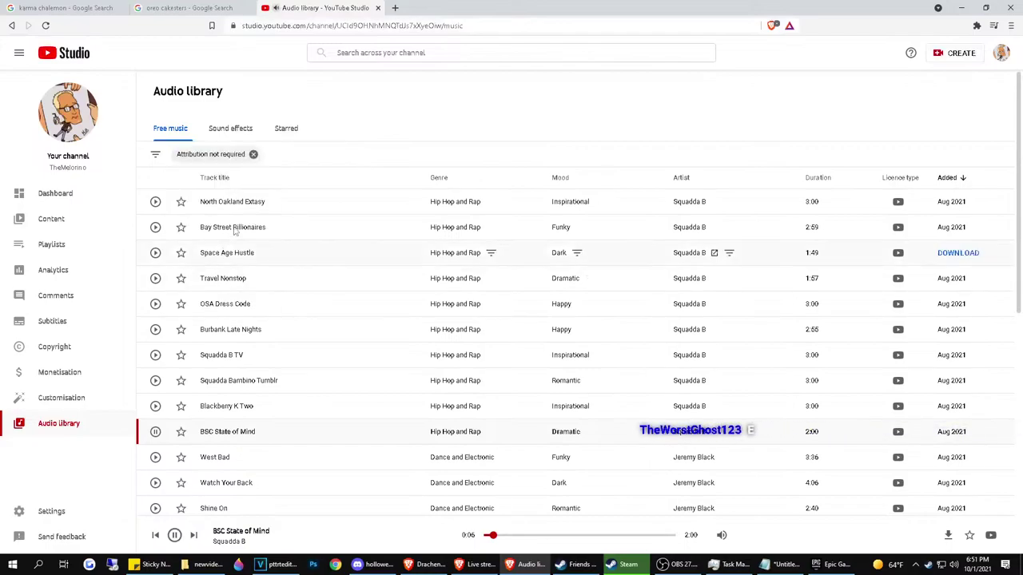
Narrow the attribution-free music list to the Children's genre
left_click(289, 235)
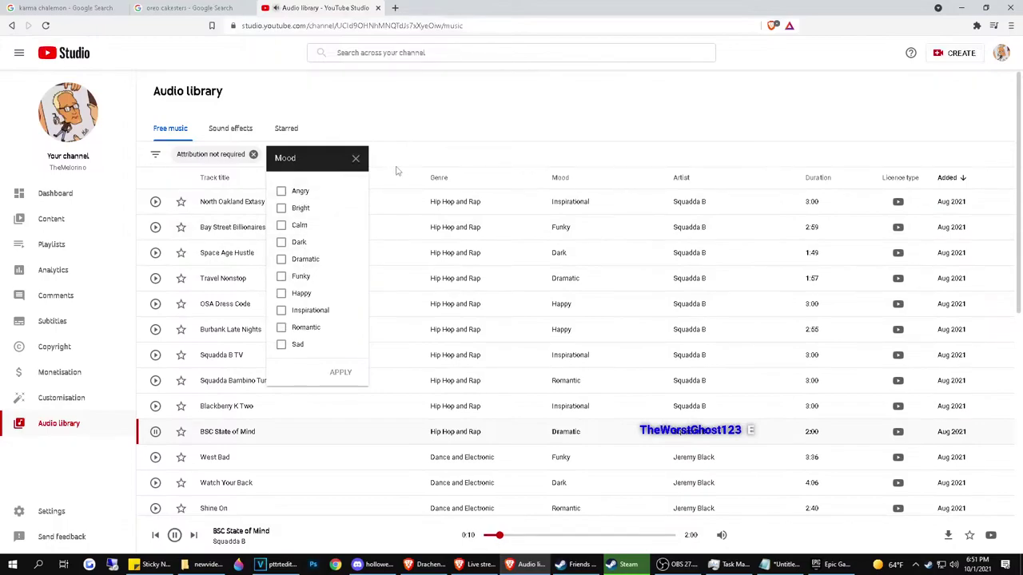
left_click(355, 158)
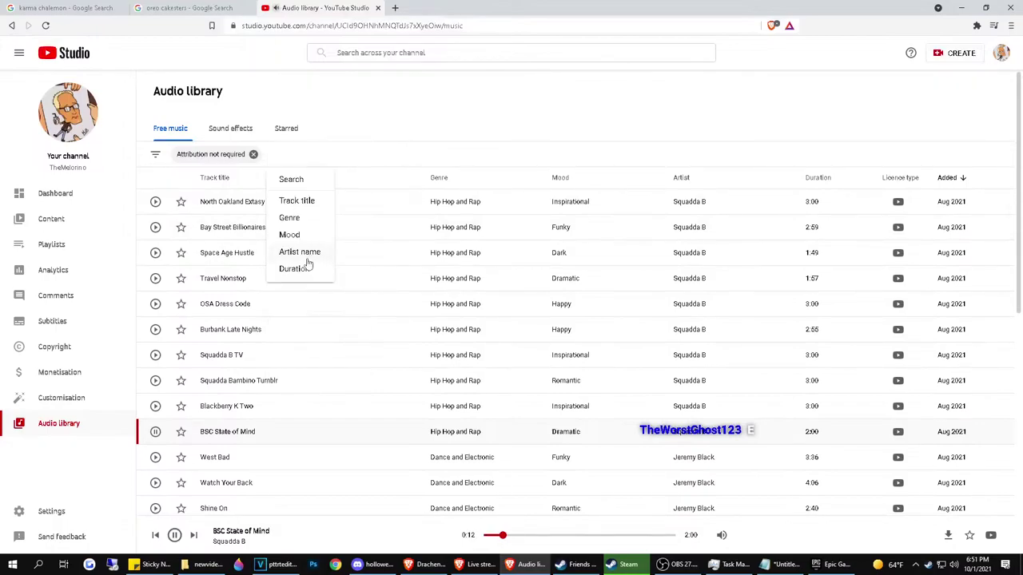
left_click(294, 219)
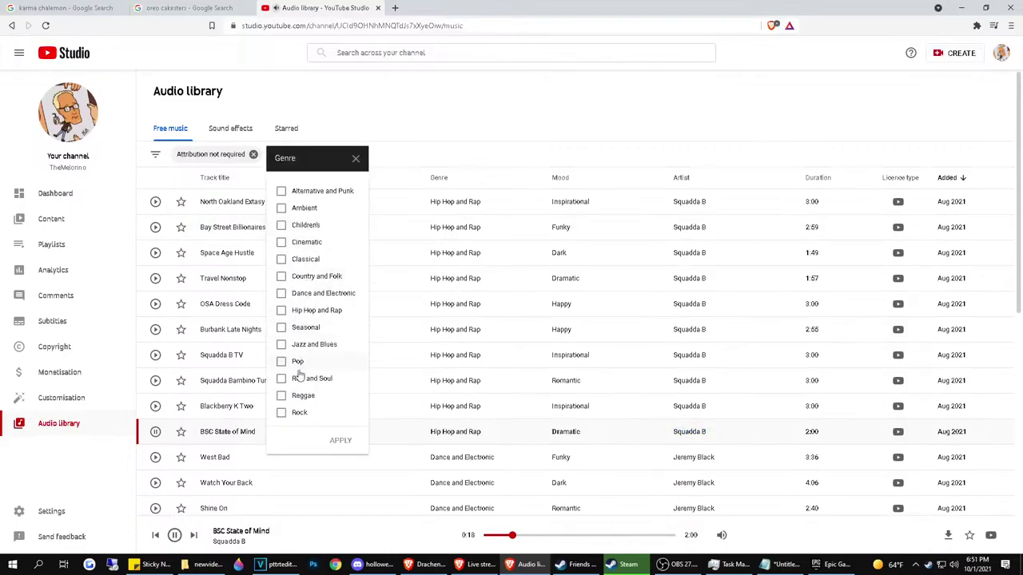
left_click(286, 224)
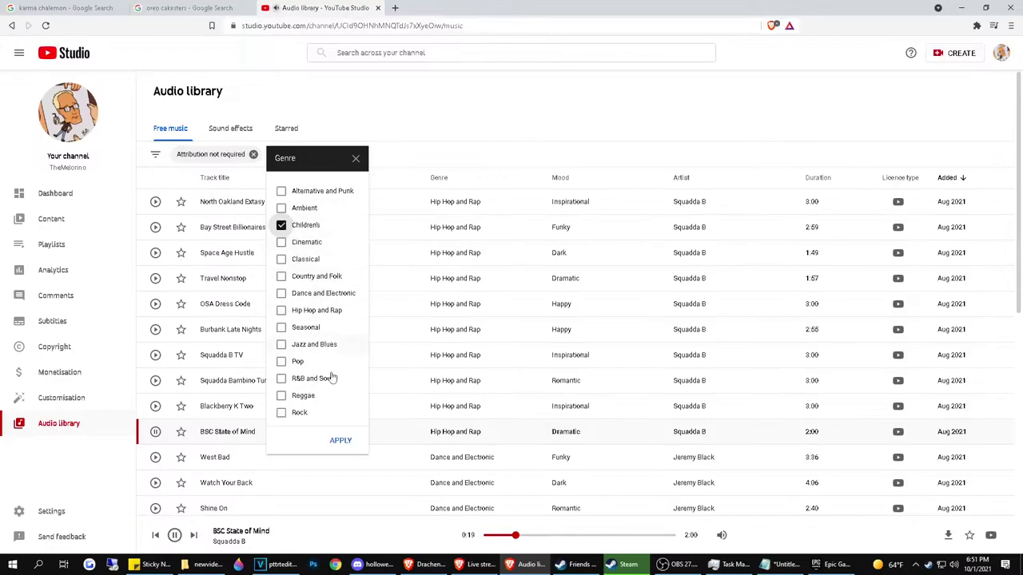
left_click(339, 441)
Preview the children's tracks Kazoom, Calimba, My Dog Is Happy, Good Morning!, Try To Catch Me and Happy Mistake
left_click(155, 201)
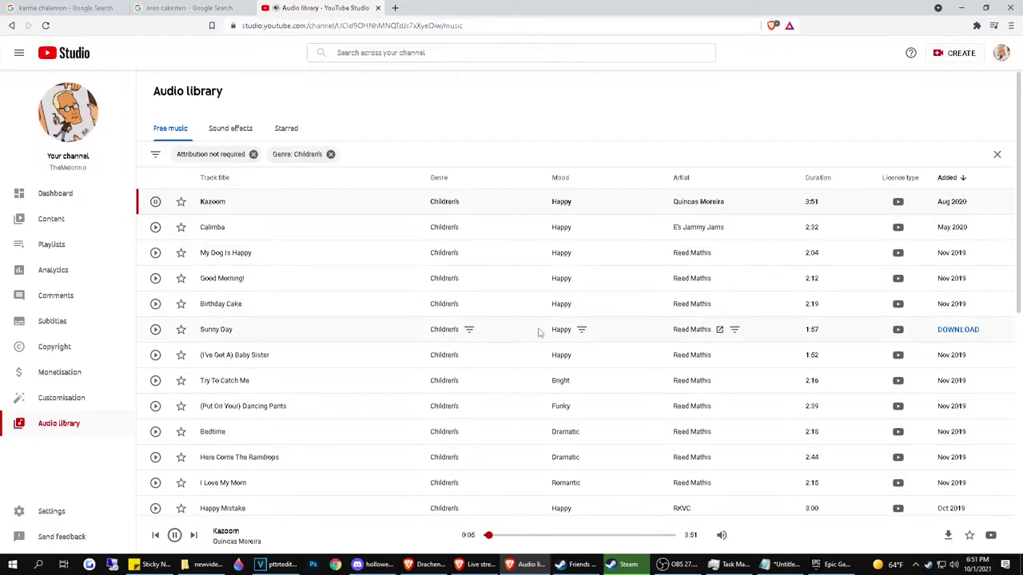
left_click(155, 227)
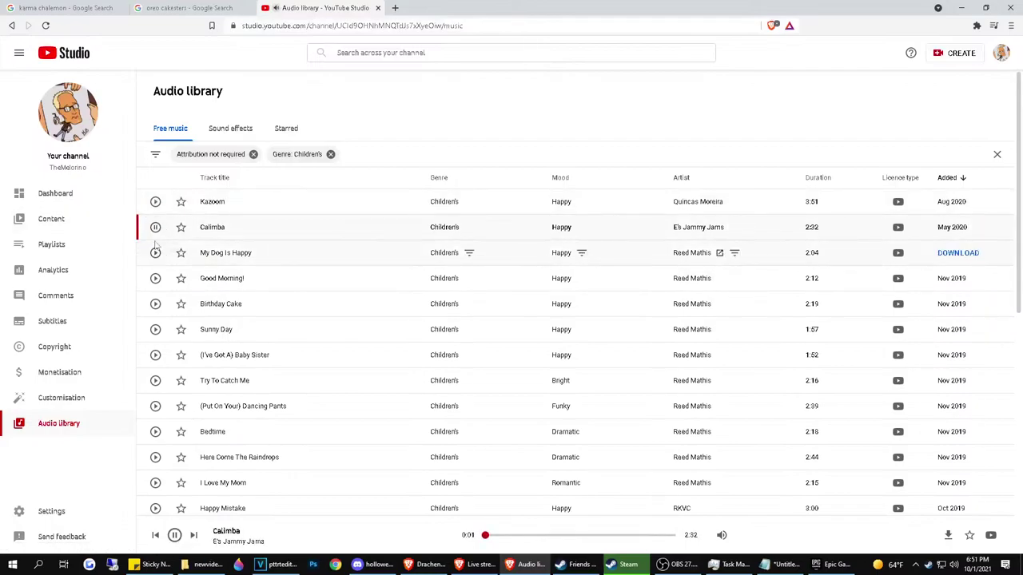
left_click(155, 253)
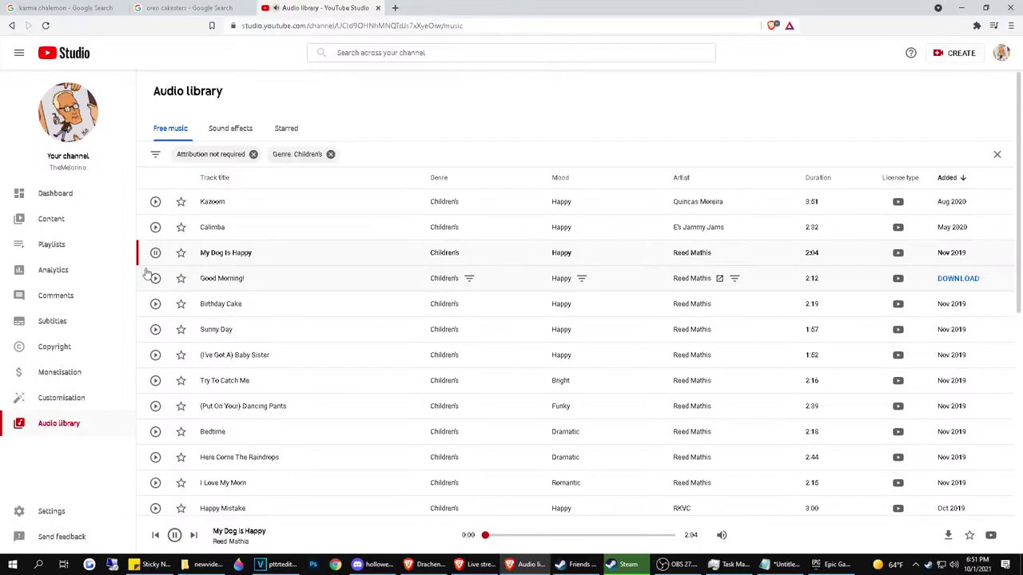
left_click(155, 278)
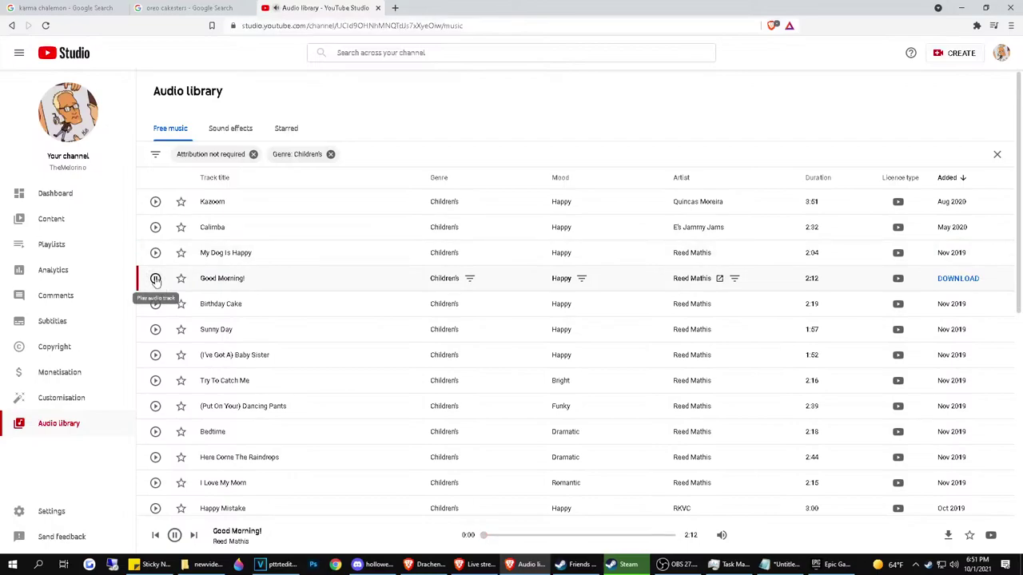
left_click(155, 380)
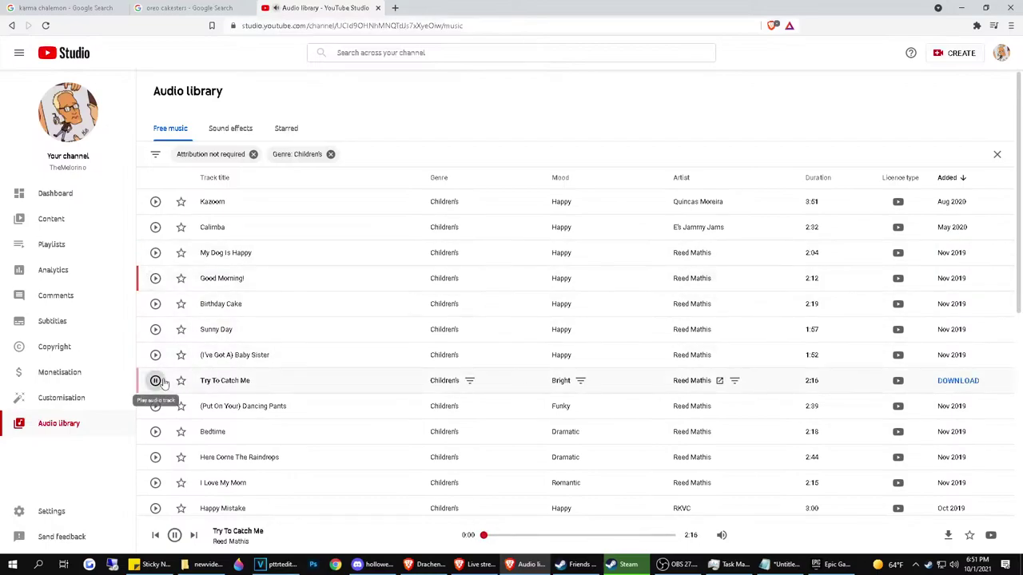
scroll(160, 382, "down", 3)
left_click(156, 295)
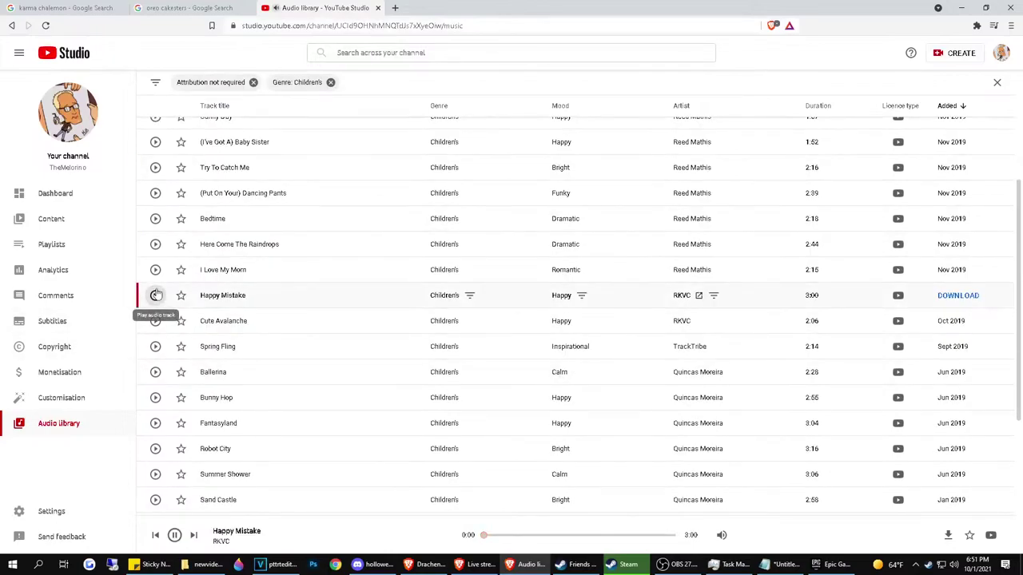
Sample I Love My Mom from about 20 seconds in, download the track and pause its preview
left_click(155, 269)
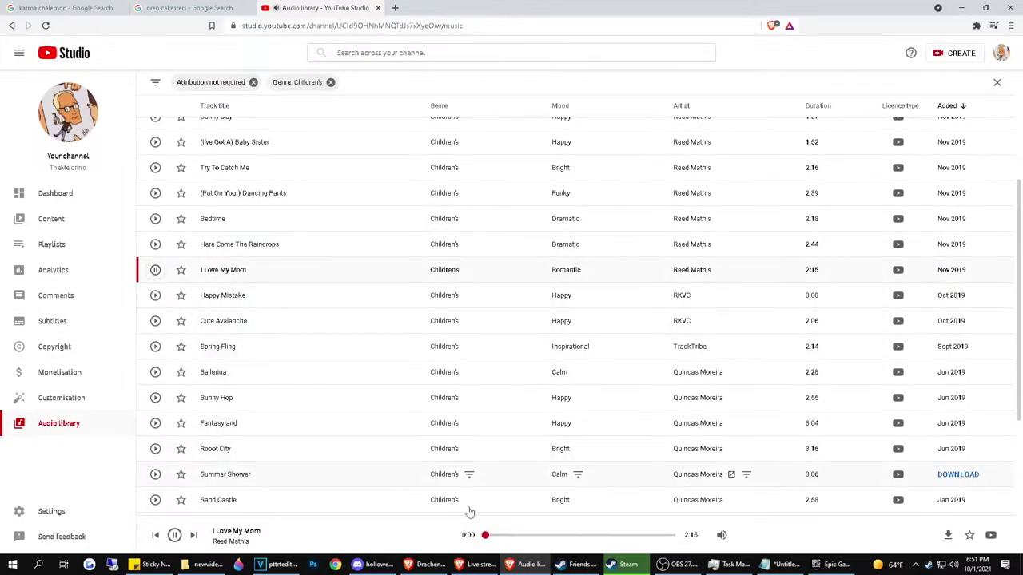
left_click(501, 535)
left_click_drag(503, 535, 512, 534)
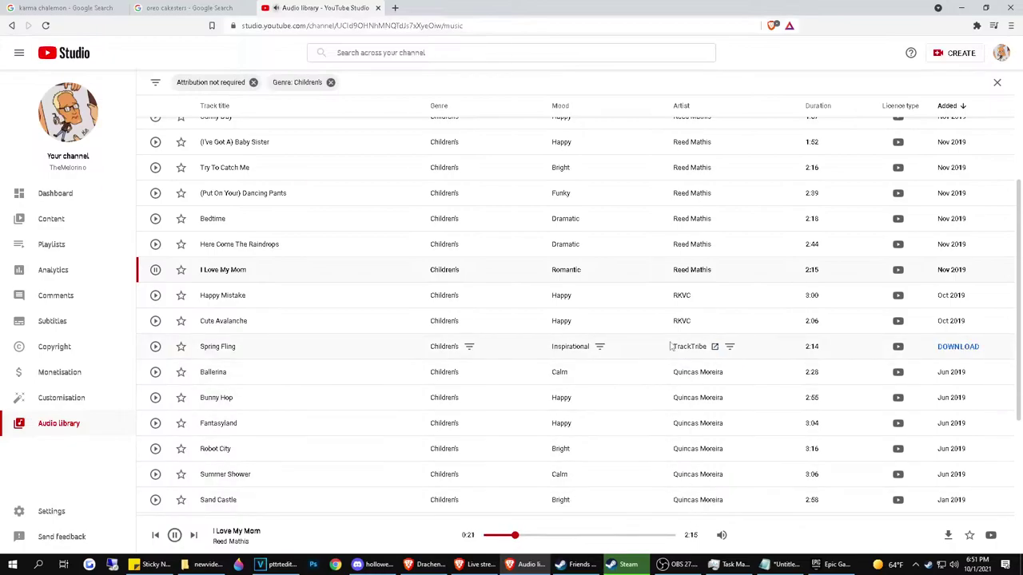
left_click(957, 270)
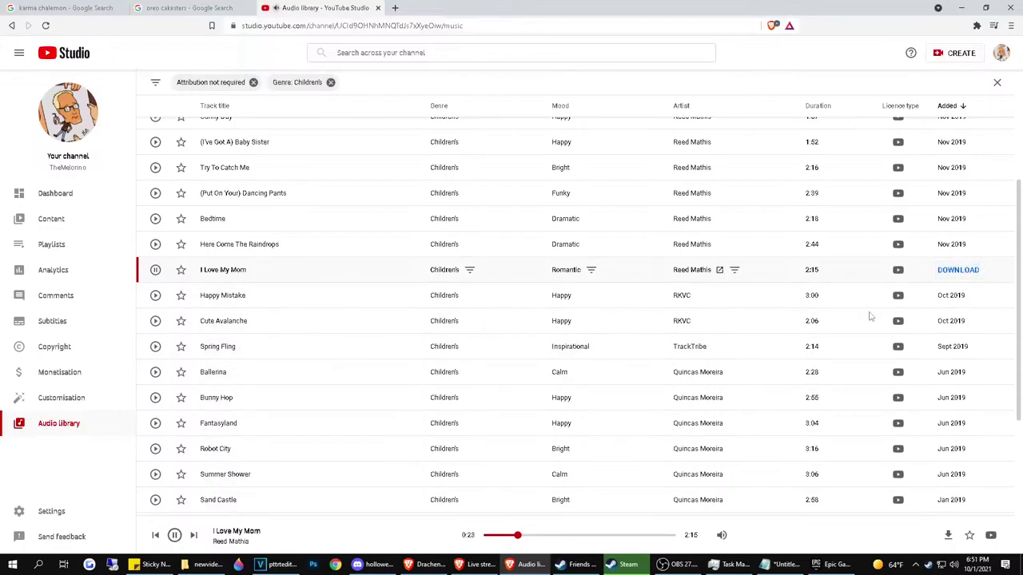
left_click(421, 270)
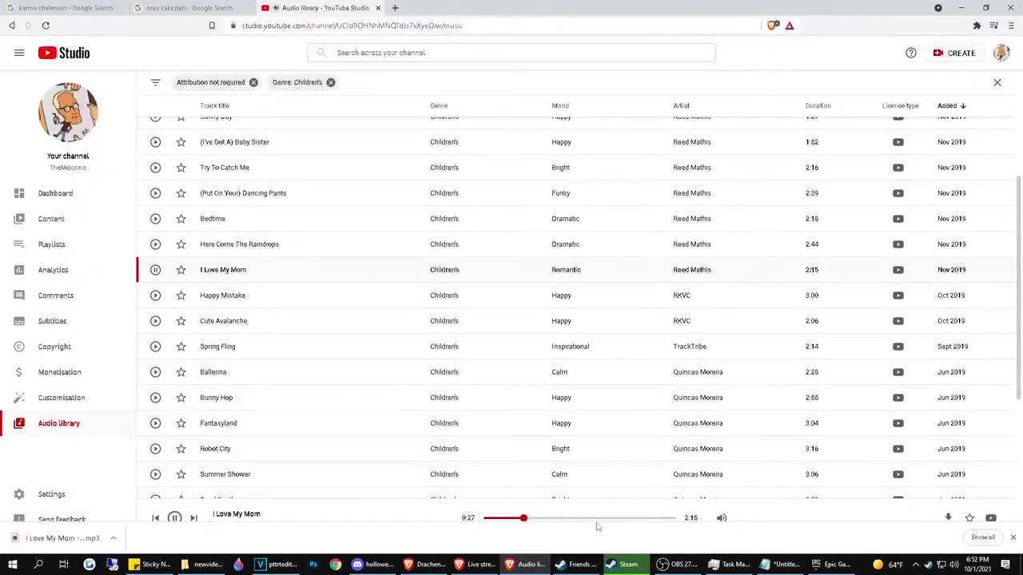
left_click(175, 518)
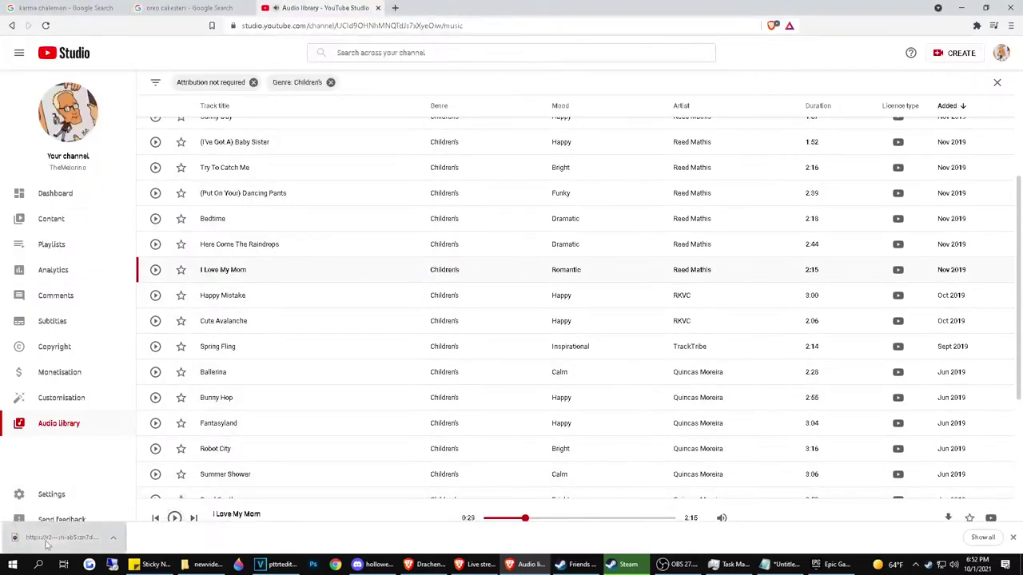
Bring the downloaded I Love My Mom file into VEGAS Pro on a new audio track, directly after the earlier music, with -19.2 dB gain
mouse_move(64, 538)
left_mouse_down()
mouse_move(396, 538)
mouse_move(640, 505)
mouse_move(761, 506)
mouse_move(281, 564)
mouse_move(279, 475)
mouse_move(412, 476)
left_mouse_up()
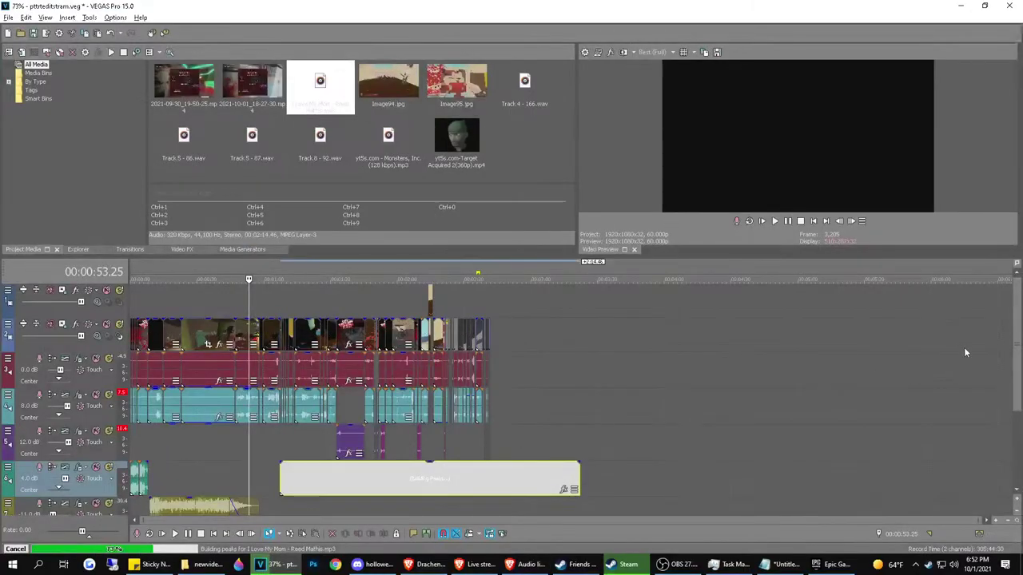
scroll(236, 396, "down", 3)
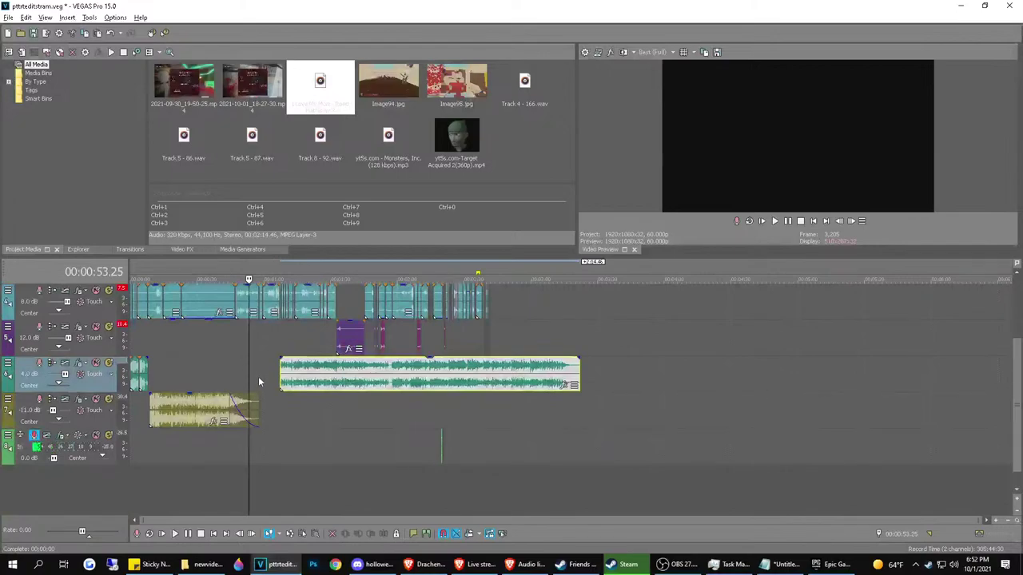
right_click(32, 424)
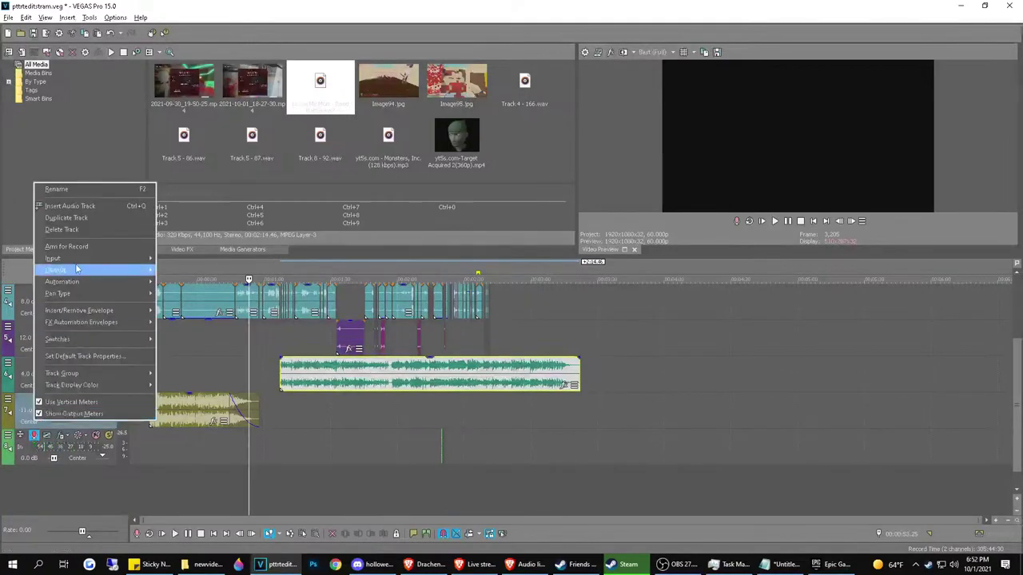
left_click(80, 209)
left_click_drag(327, 372, 343, 405)
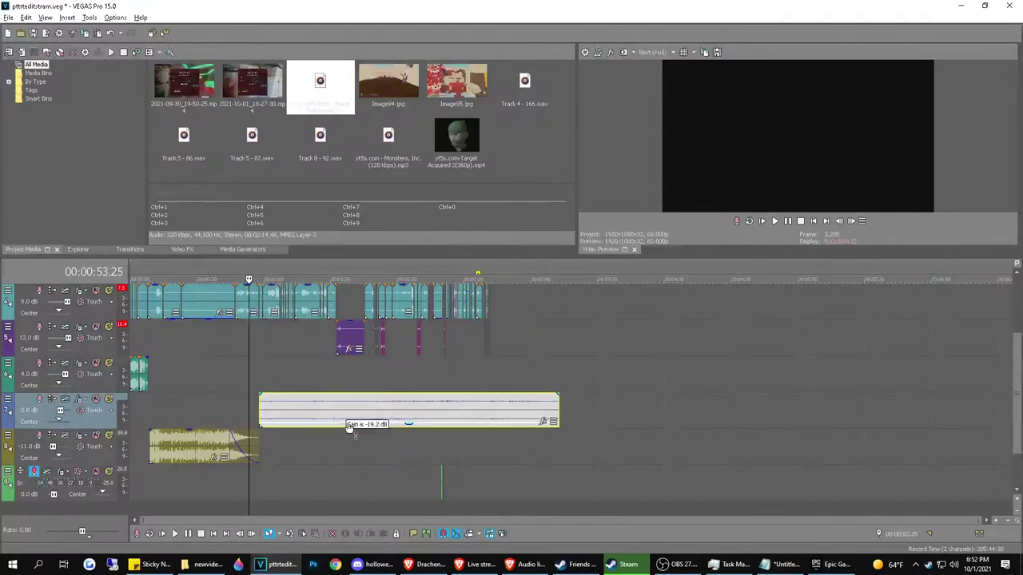
Trim the end of the I Love My Mom clip to the end of the gameplay footage at 00:02:41.42
scroll(594, 392, "up", 3)
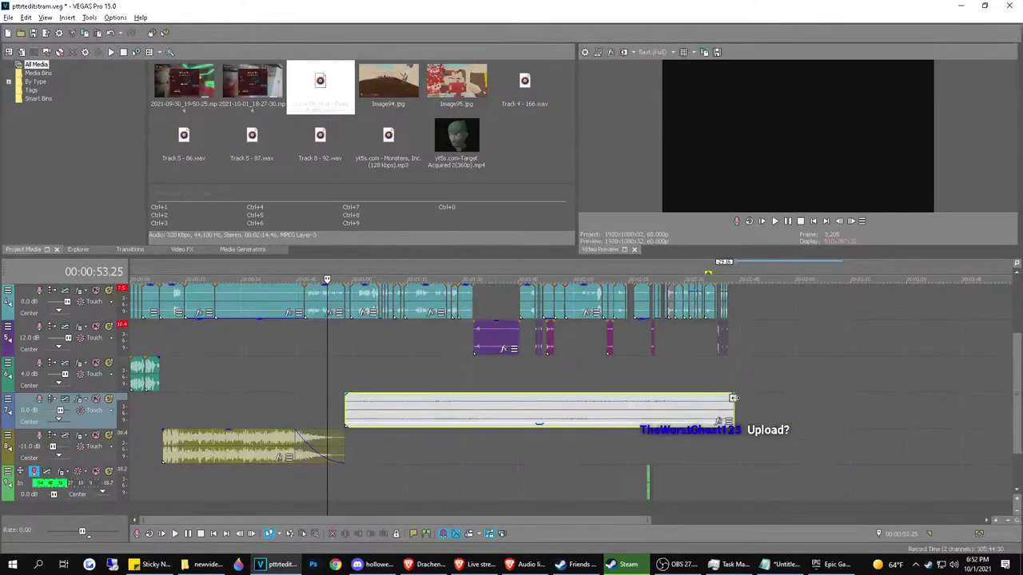
scroll(735, 386, "up", 1)
scroll(731, 389, "down", 3)
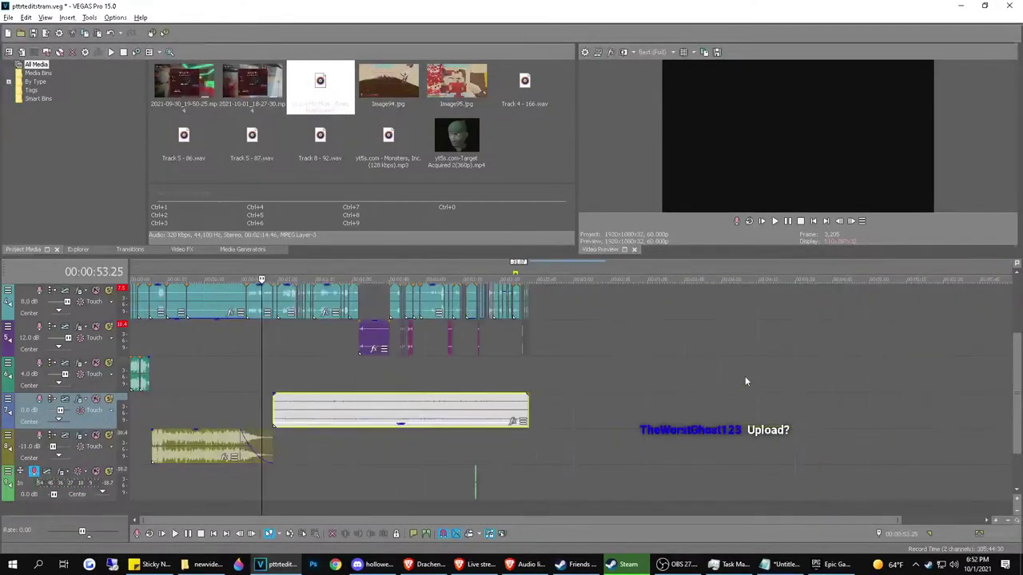
left_click(528, 376)
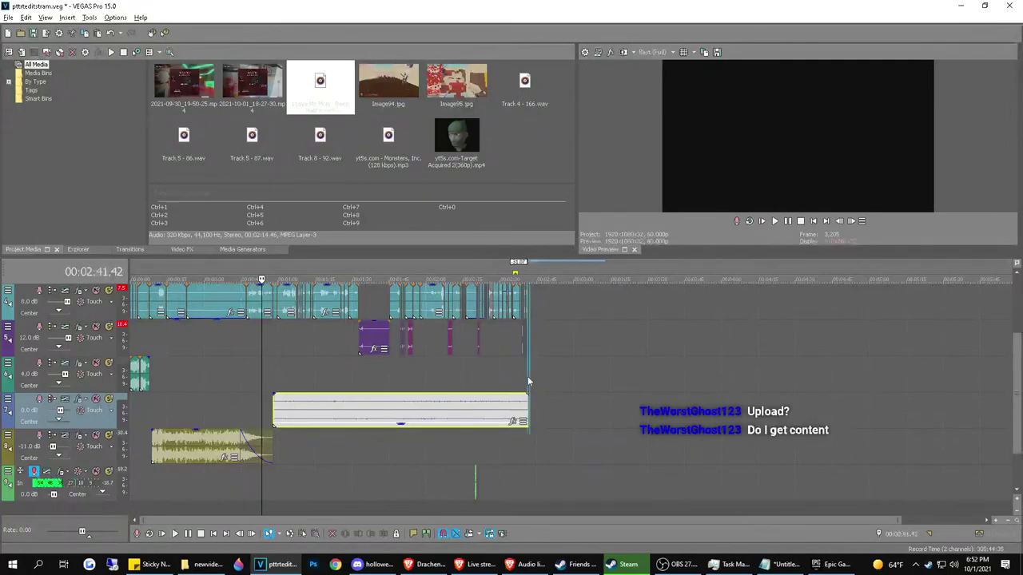
scroll(559, 383, "up", 3)
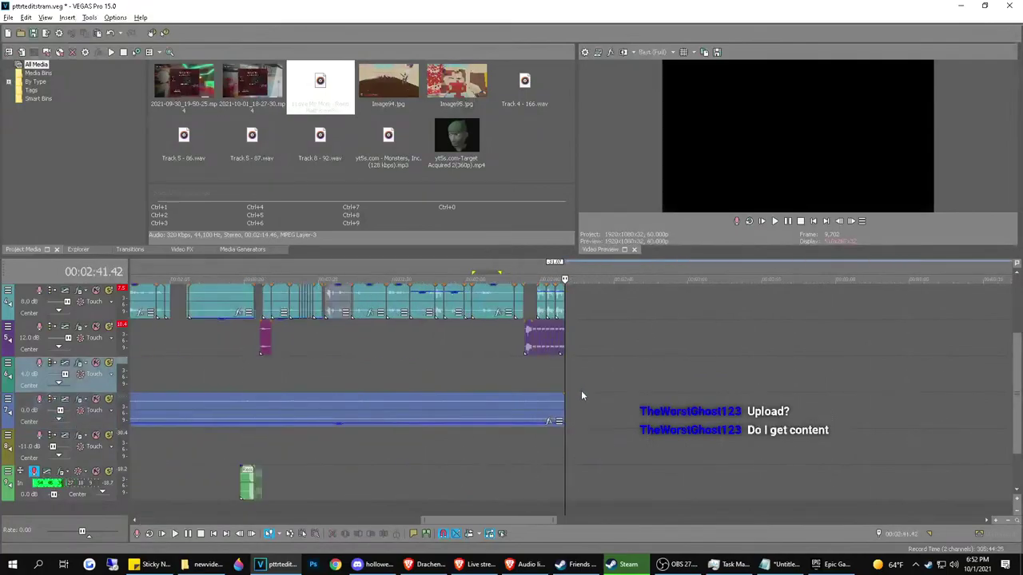
Play the transition from the earlier music to I Love My Mom and raise the new clip's gain
left_click(163, 533)
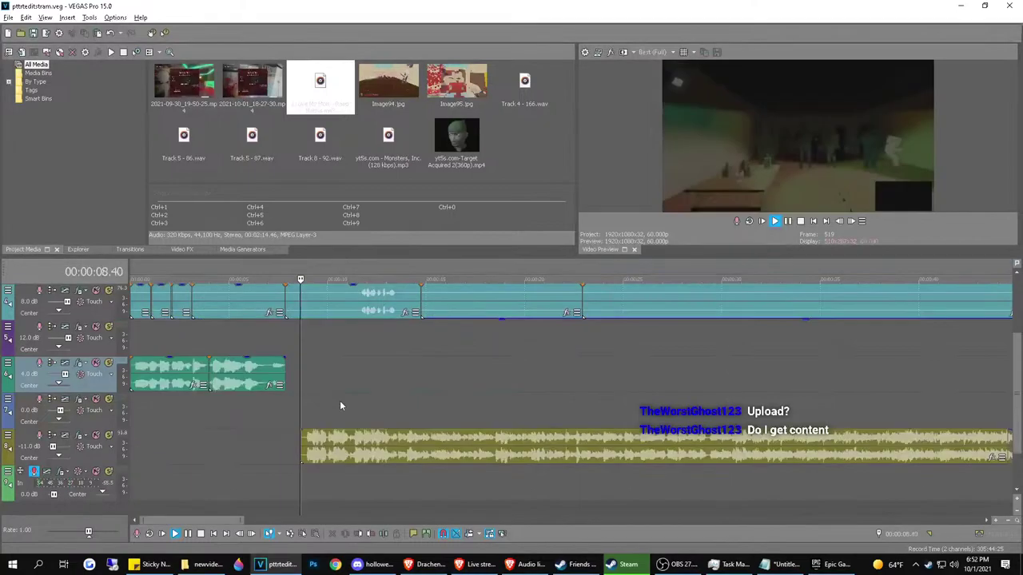
left_click(342, 404)
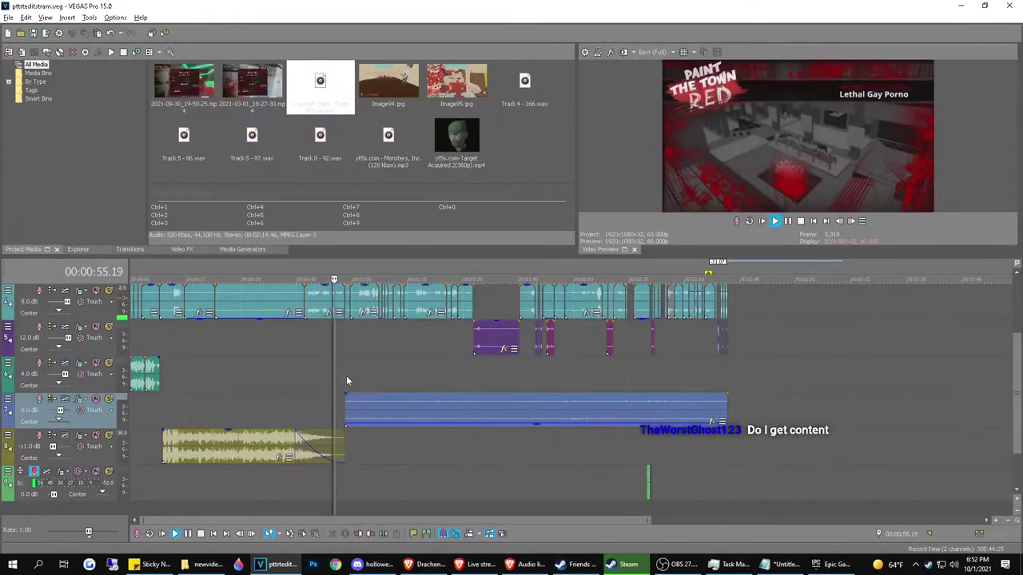
scroll(355, 422, "up", 2)
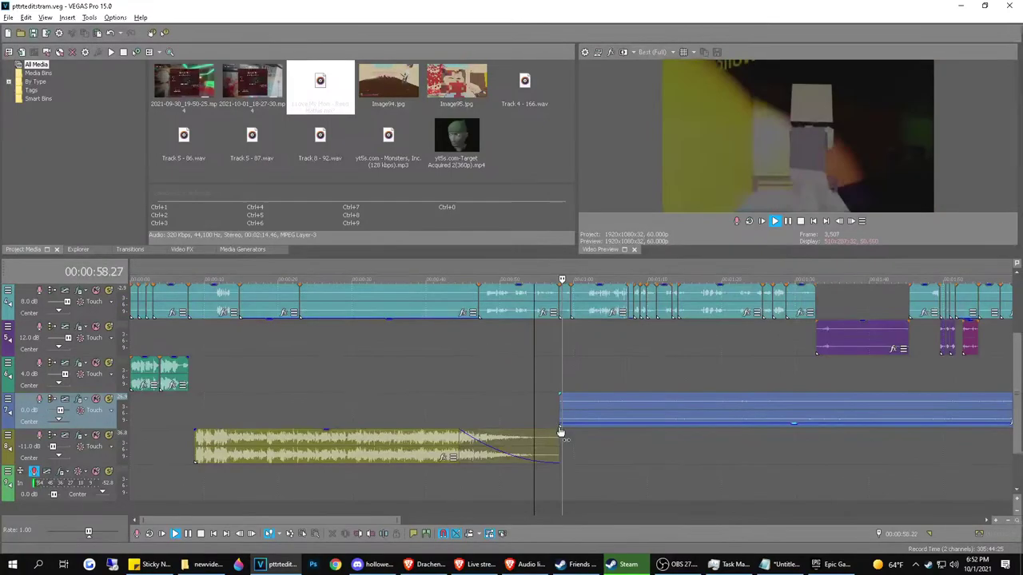
mouse_move(603, 431)
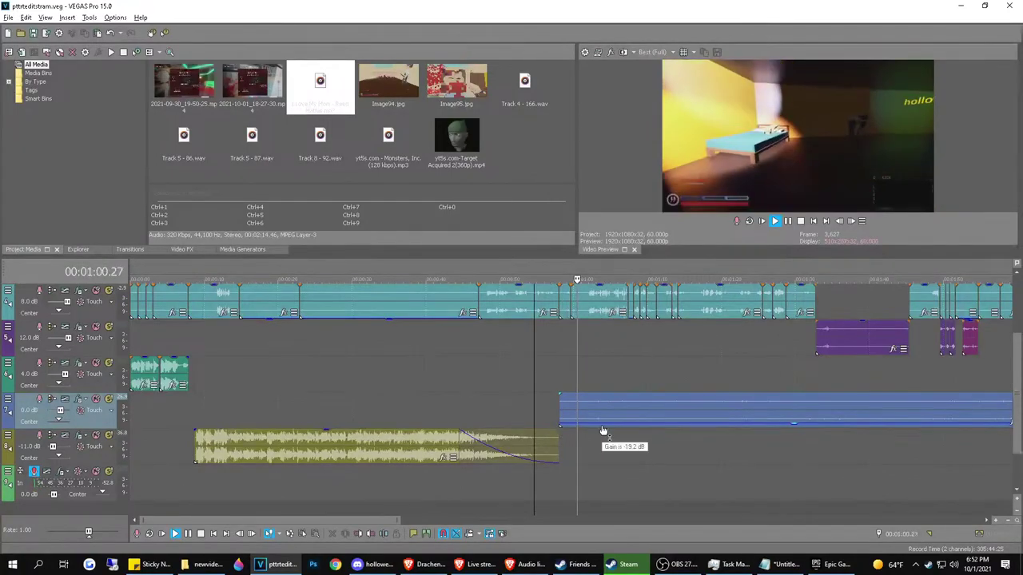
left_click_drag(604, 430, 603, 430)
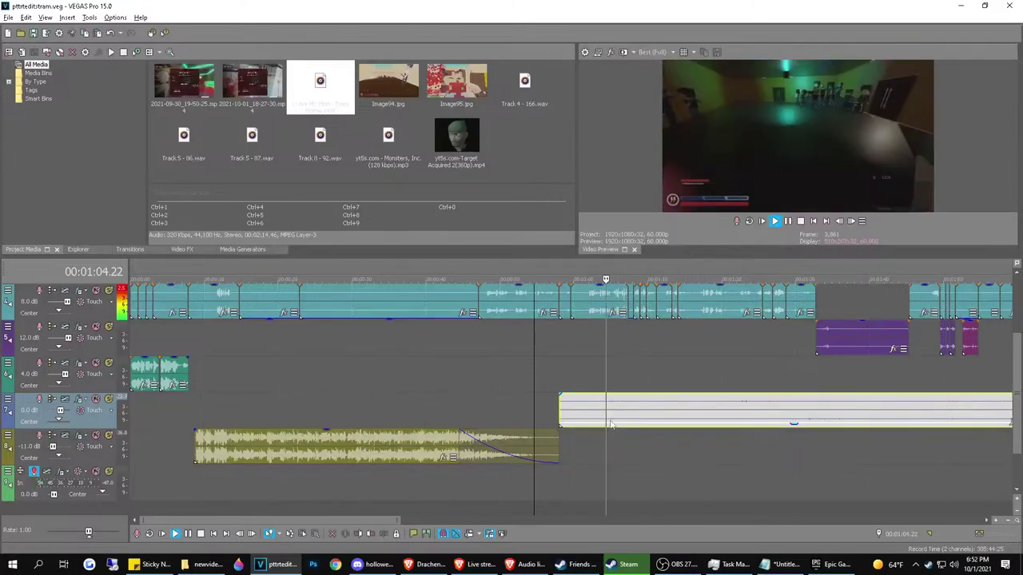
left_click_drag(612, 425, 605, 419)
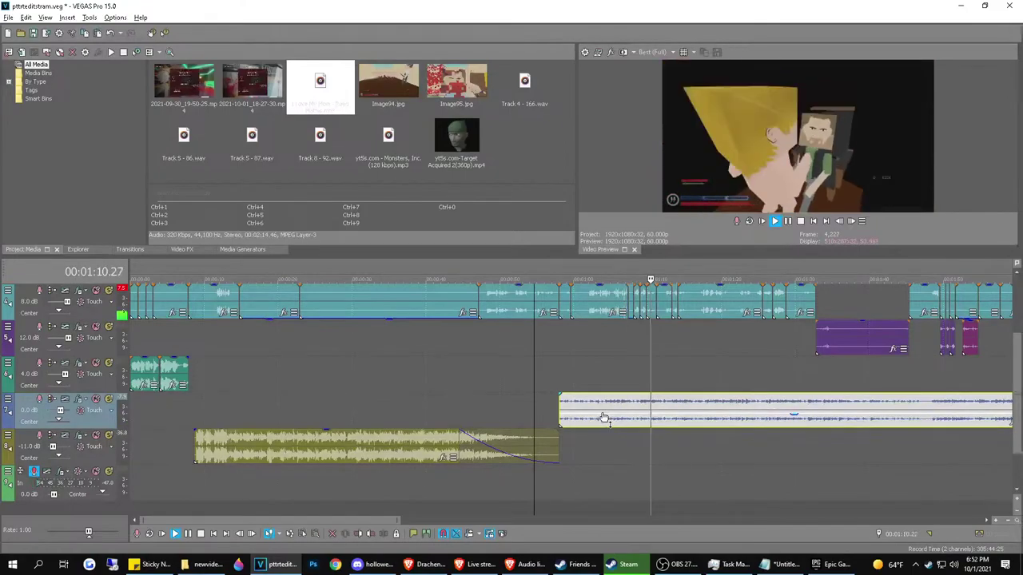
Play the edit from several points between the music transition and the final clips to check the background music level
left_click(557, 379)
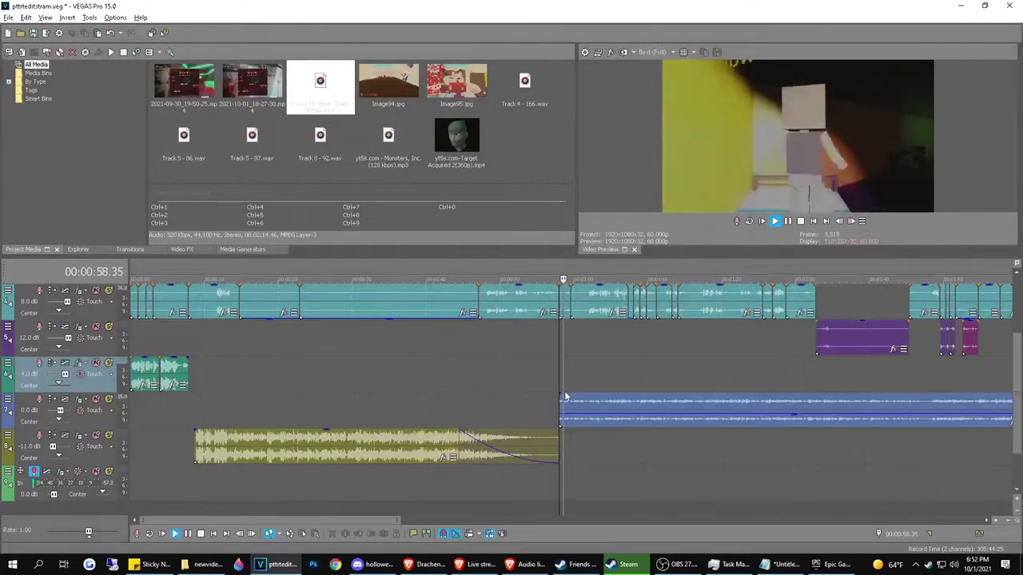
left_click(673, 383)
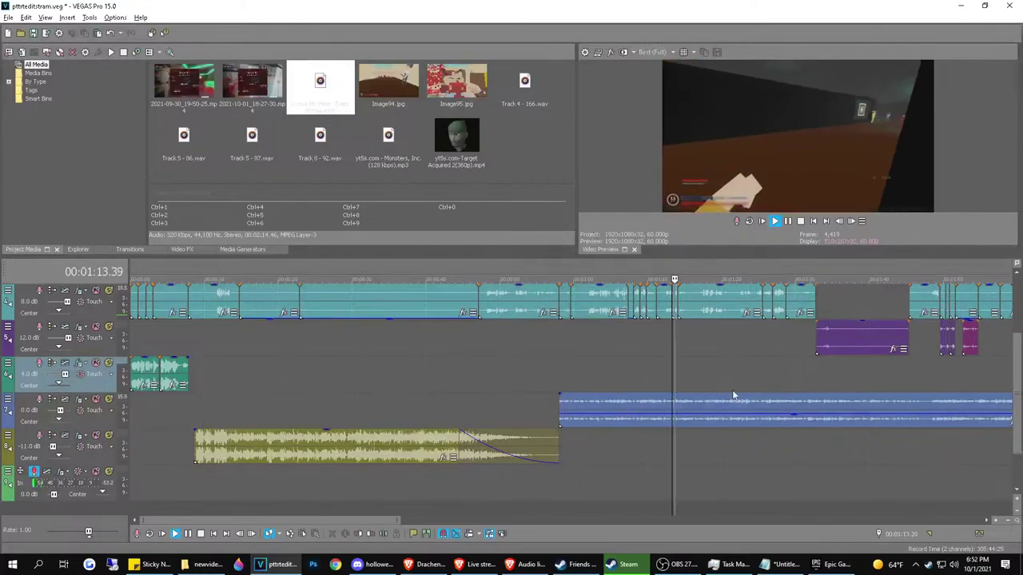
scroll(732, 390, "down", 2)
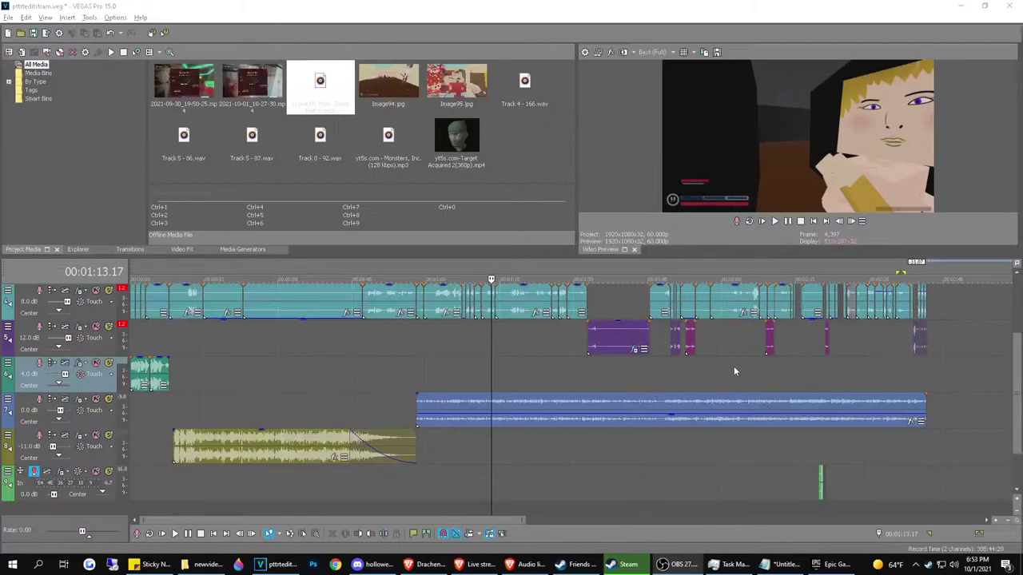
left_click(709, 383)
key("space")
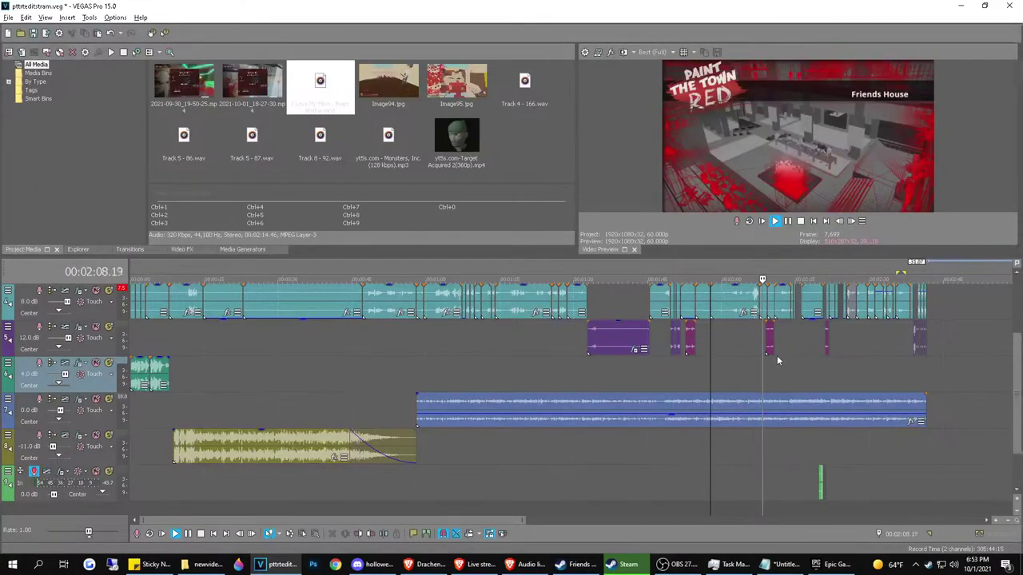
left_click(601, 375)
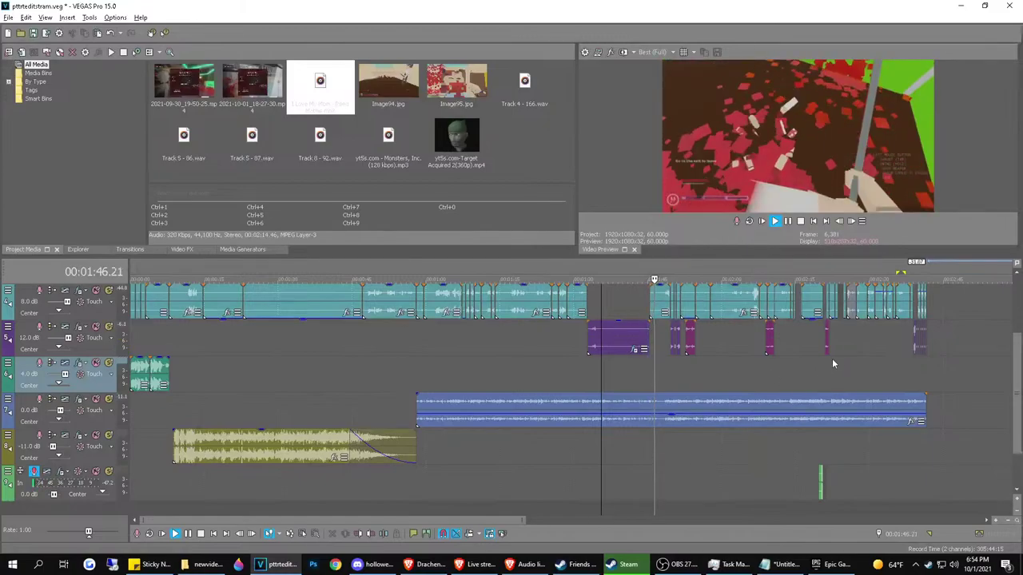
left_click(906, 368)
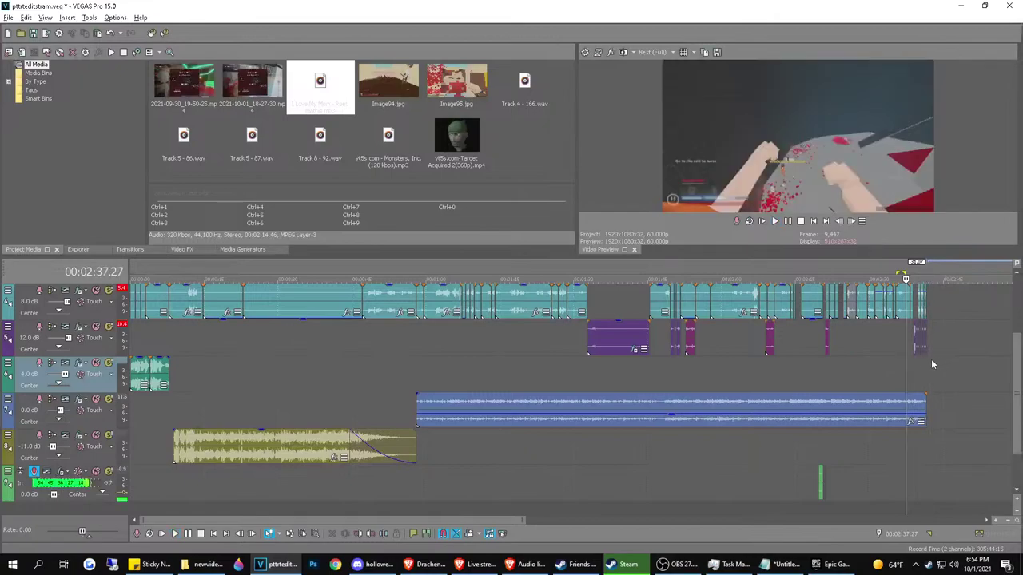
Select the timeline from its start to 00:02:41.42 and render it to D:\ as pttrteditstram.mp4 with the GPUCQP50kk template
left_click_drag(930, 360, 893, 369)
left_click_drag(800, 375, 130, 375)
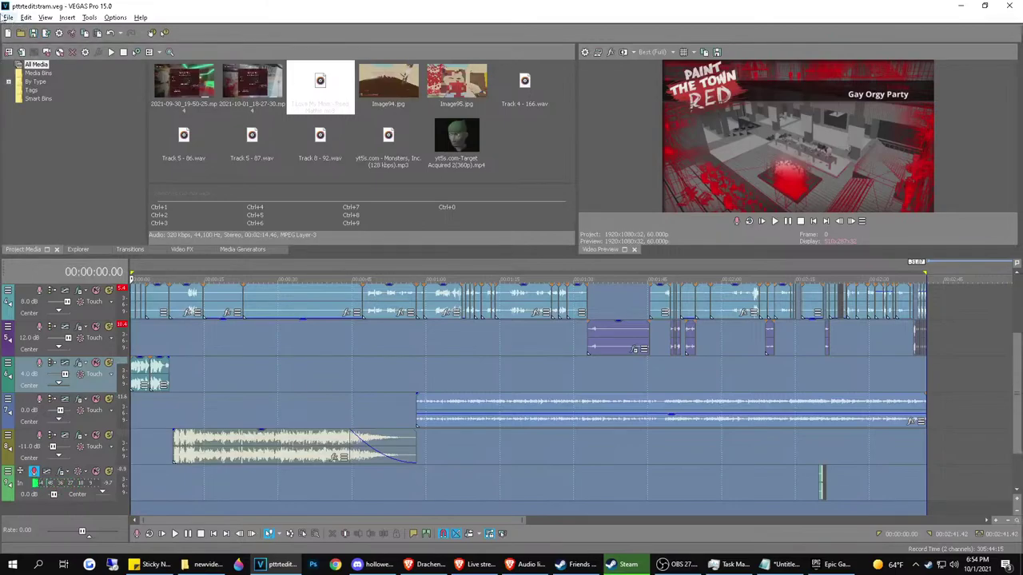
left_click(8, 16)
key("Escape")
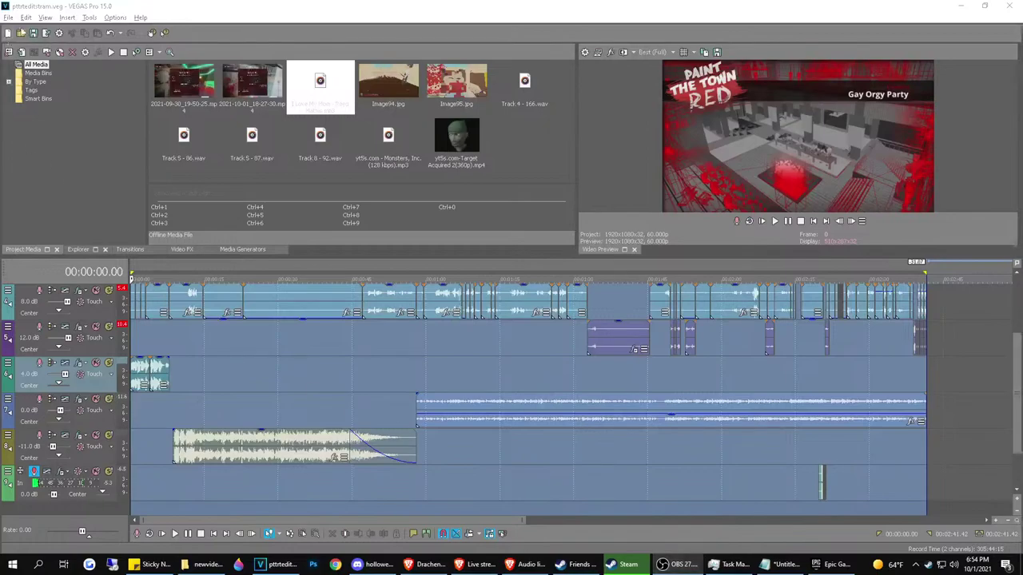
left_click(8, 16)
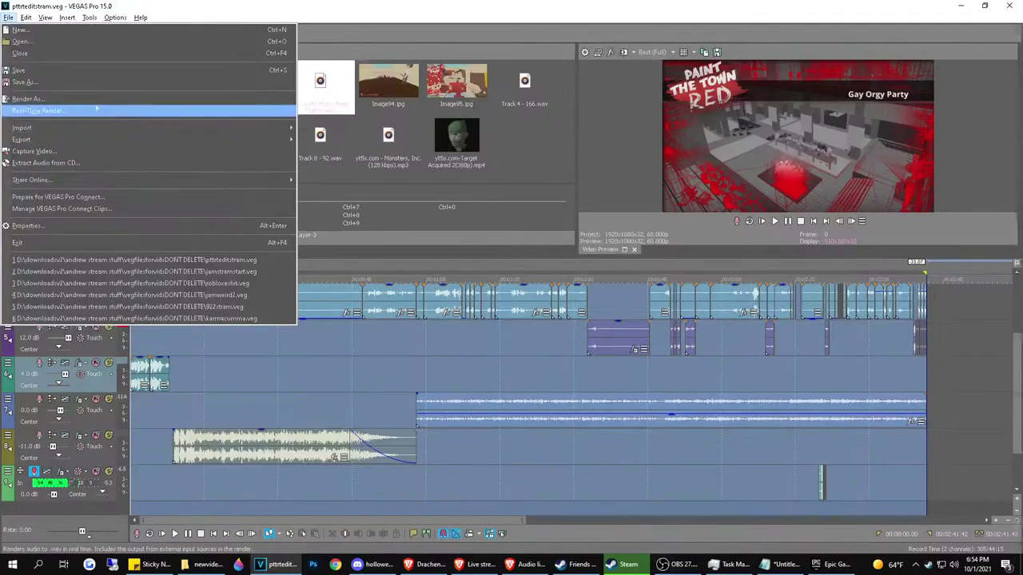
left_click(49, 99)
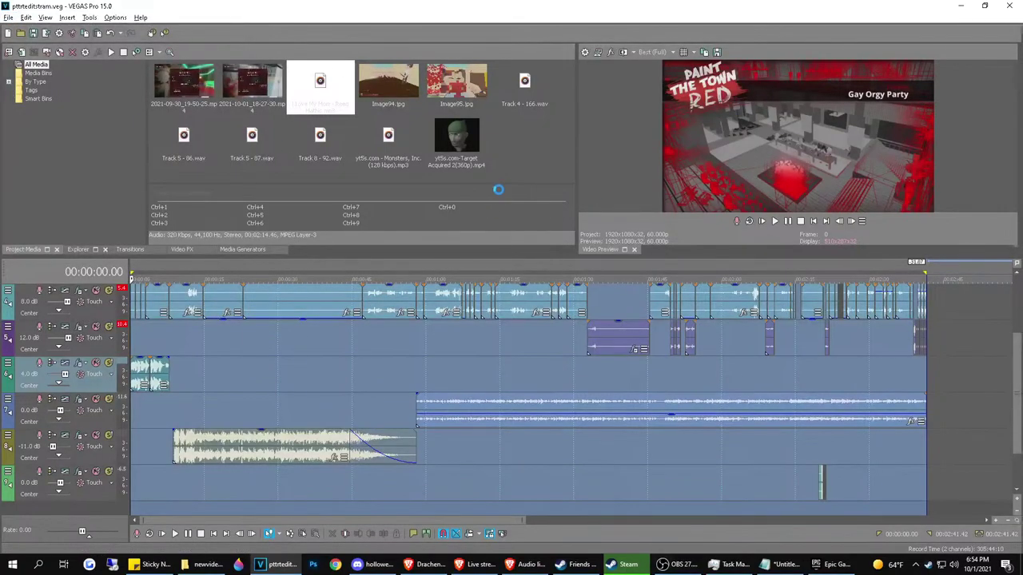
scroll(383, 237, "down", 1)
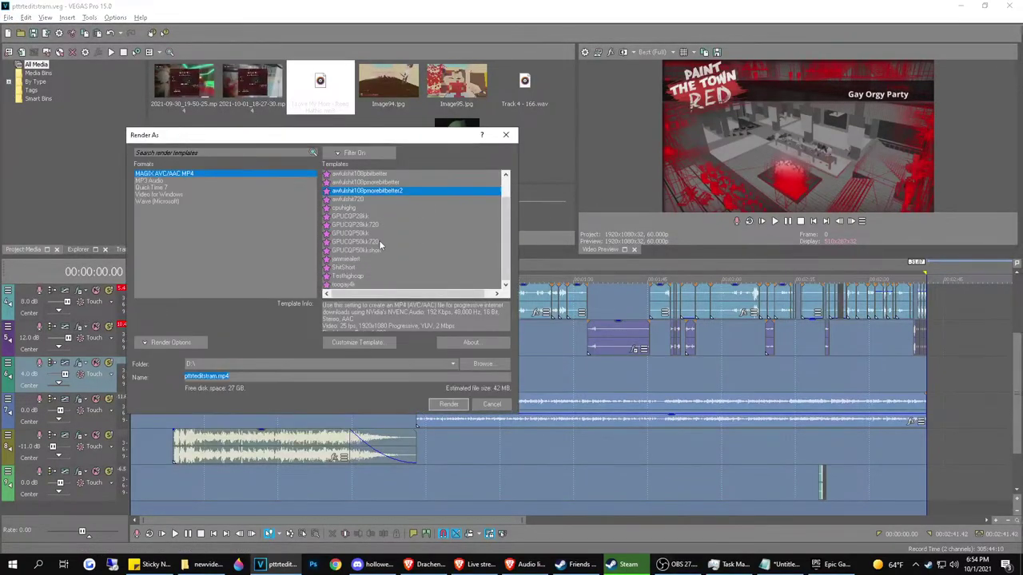
left_click(371, 235)
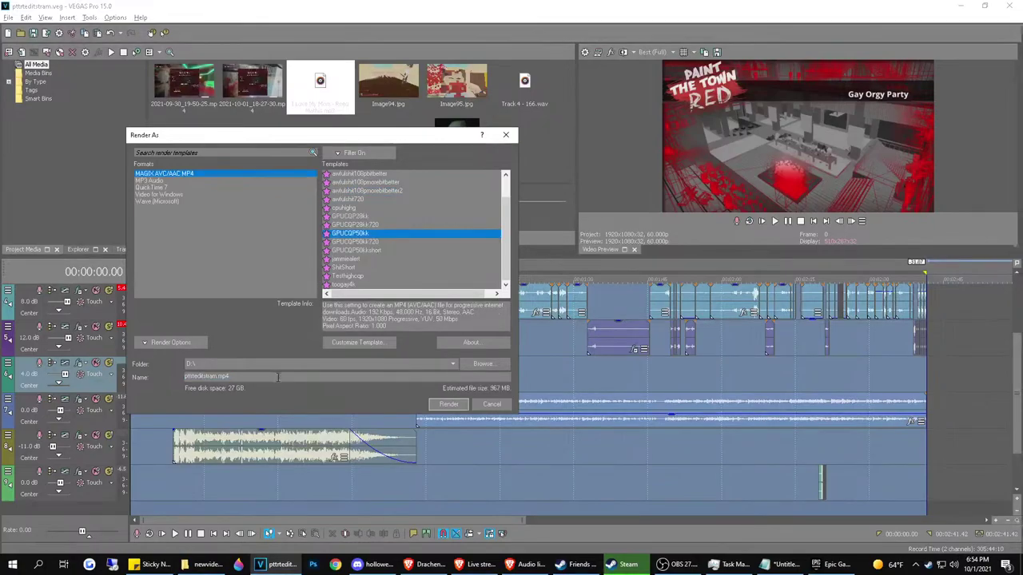
left_click(447, 403)
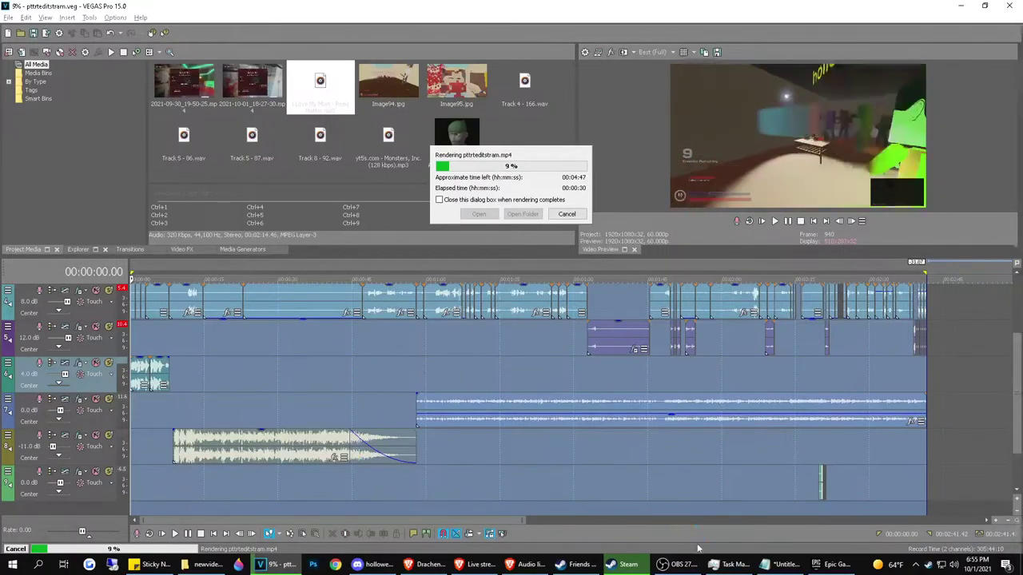
Switch to Chrome, restore its previous windows, pause the Anti-Bedtime Aktion video and minimize the browser windows
mouse_move(823, 564)
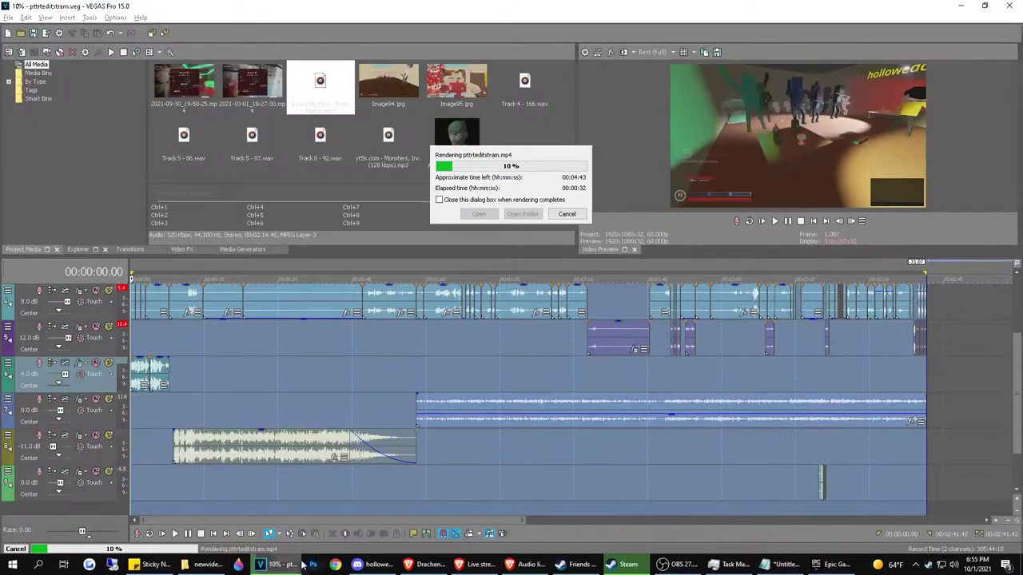
left_click(334, 566)
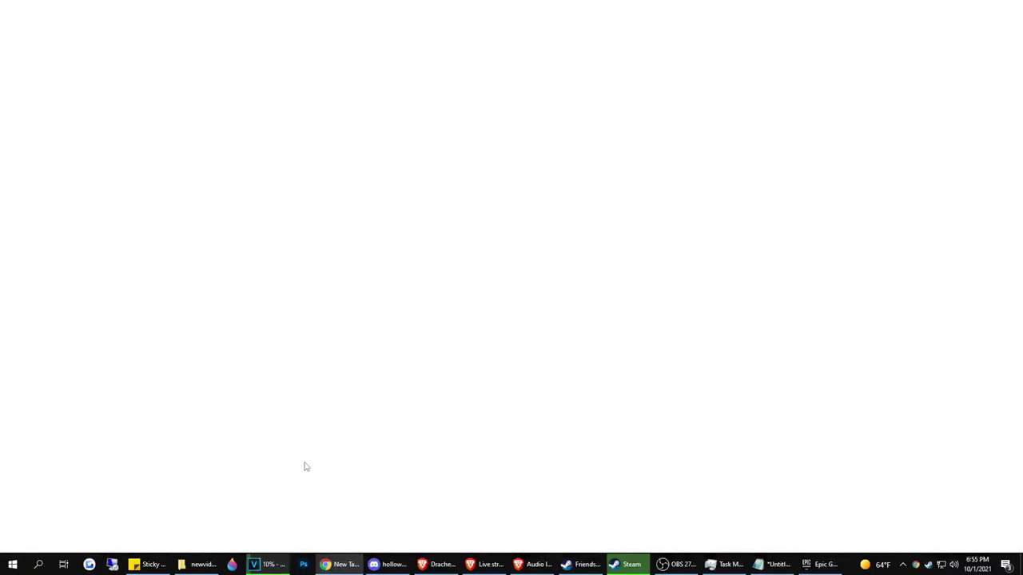
left_click(995, 89)
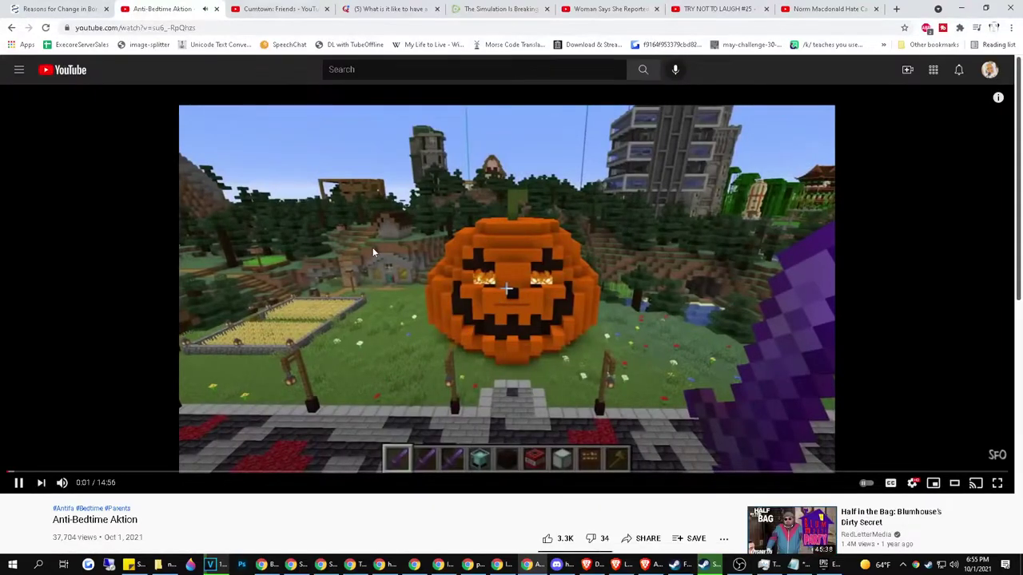
left_click(373, 252)
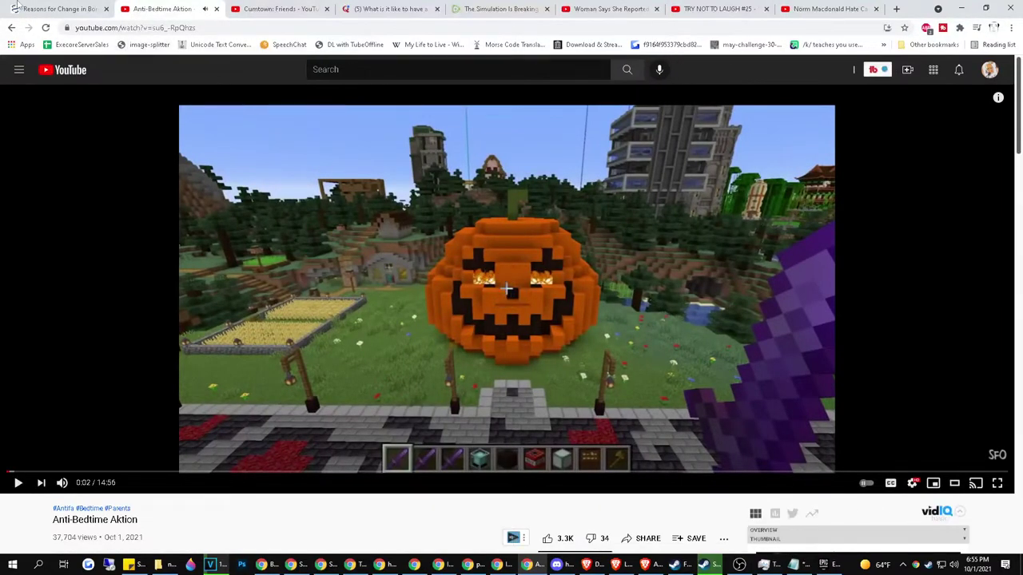
left_click(962, 8)
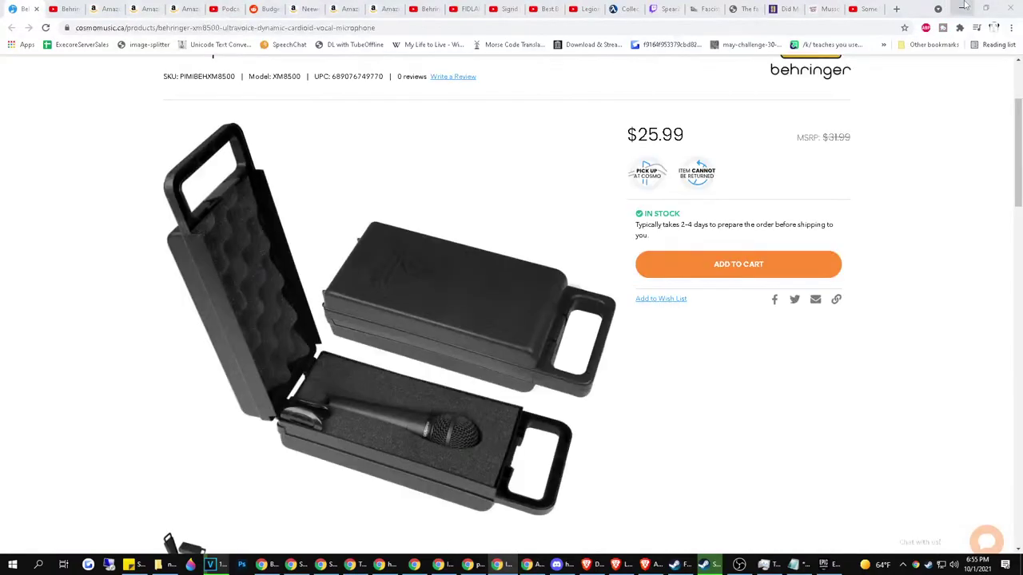
left_click(965, 6)
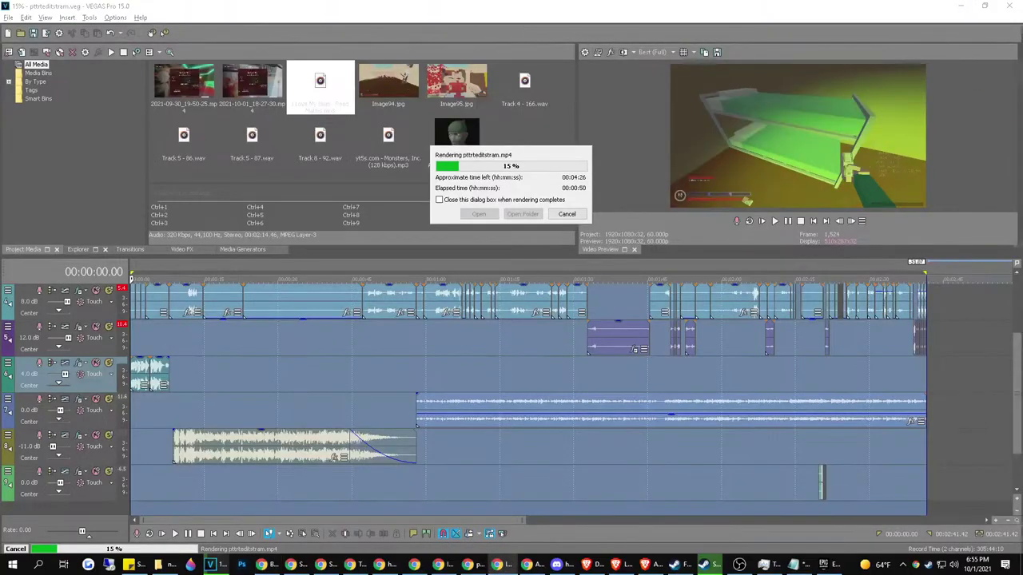
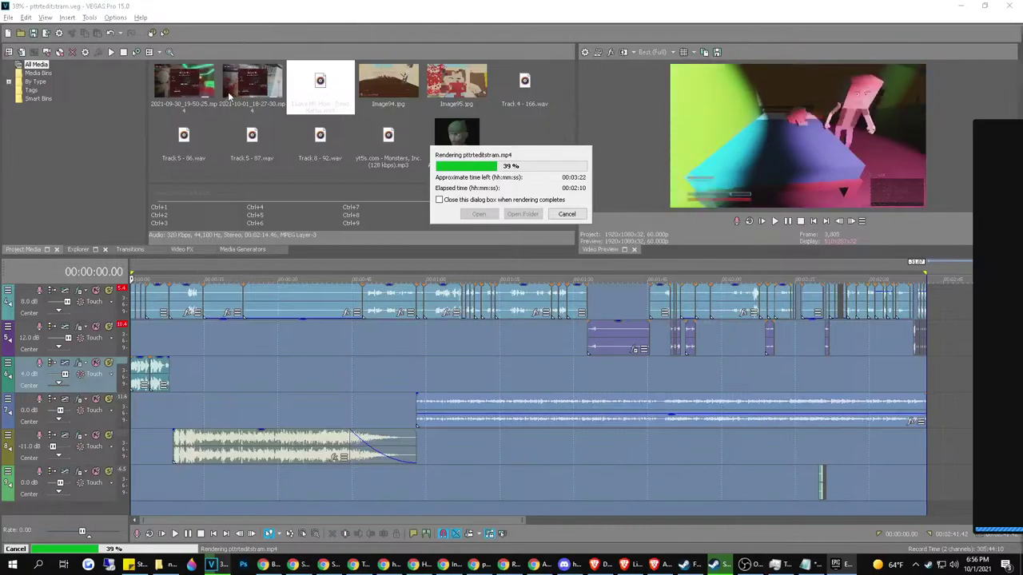
Move the Epic Games Launcher window fully into view and end the Google Chrome task in Task Manager
left_click_drag(1022, 128, 434, 108)
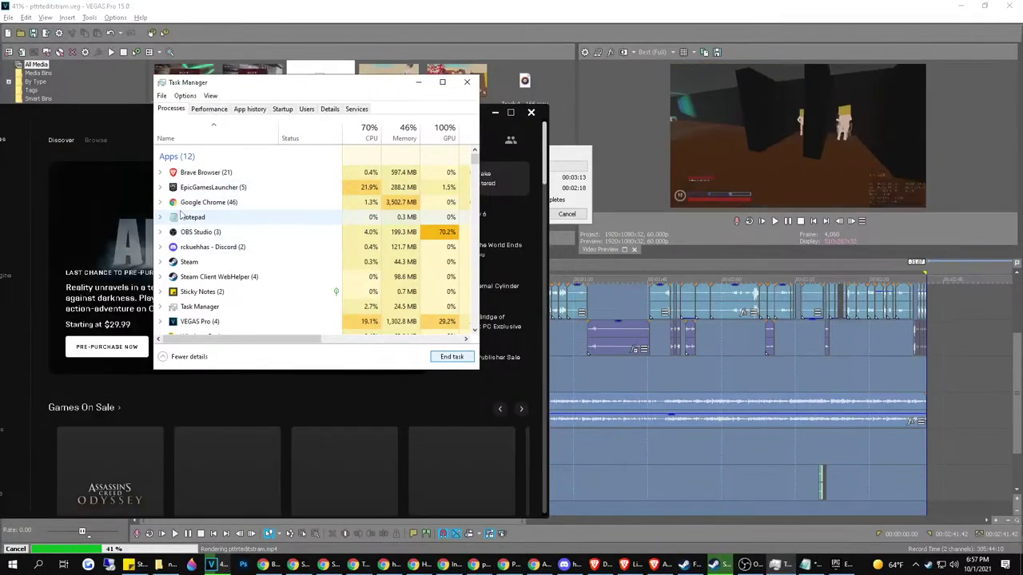
left_click(191, 203)
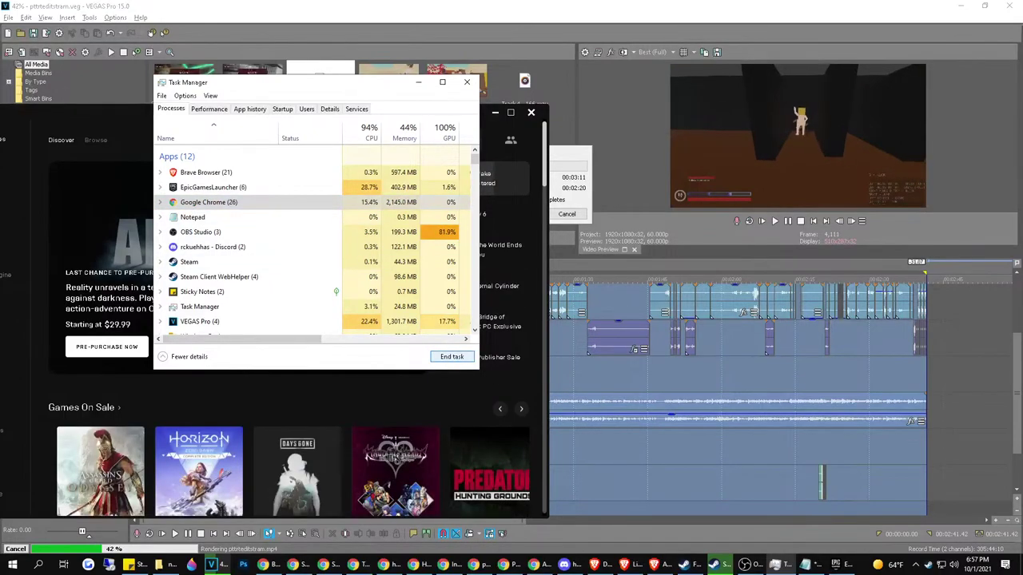
left_click(451, 356)
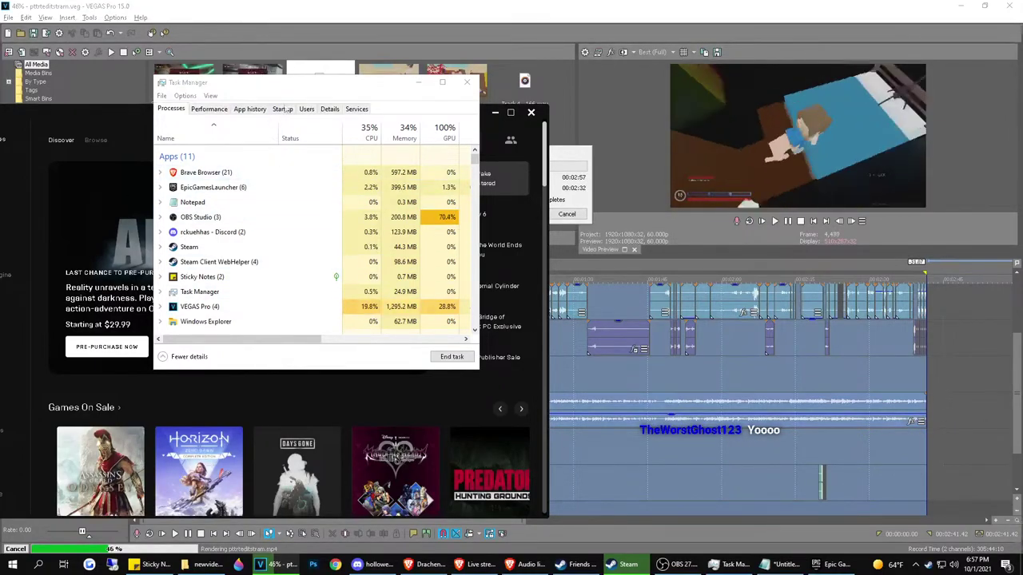
Switch to the Epic Games Launcher, maximize it and look through the game library, Unreal Engine pages and launcher settings
left_click(75, 121)
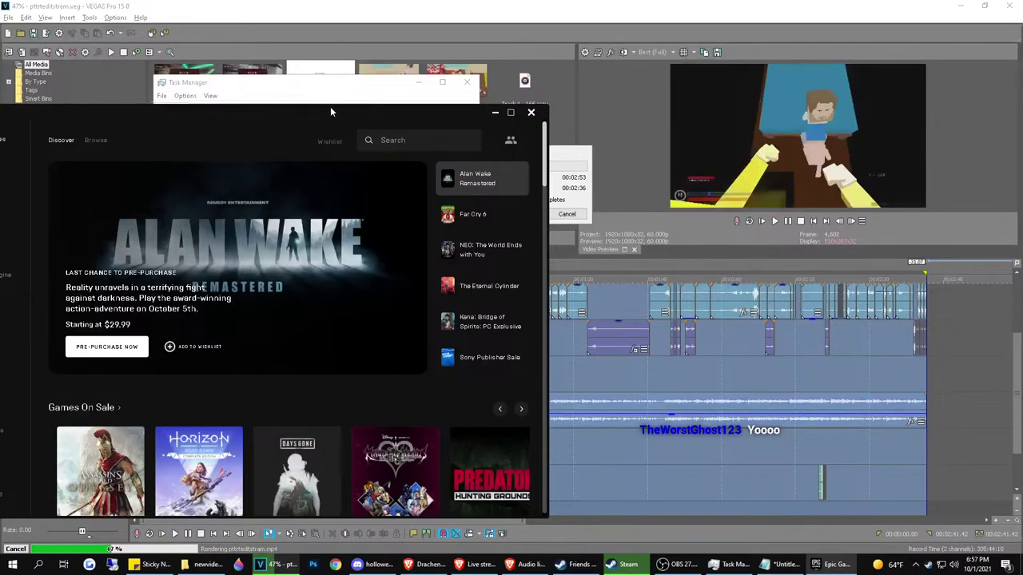
left_click(509, 109)
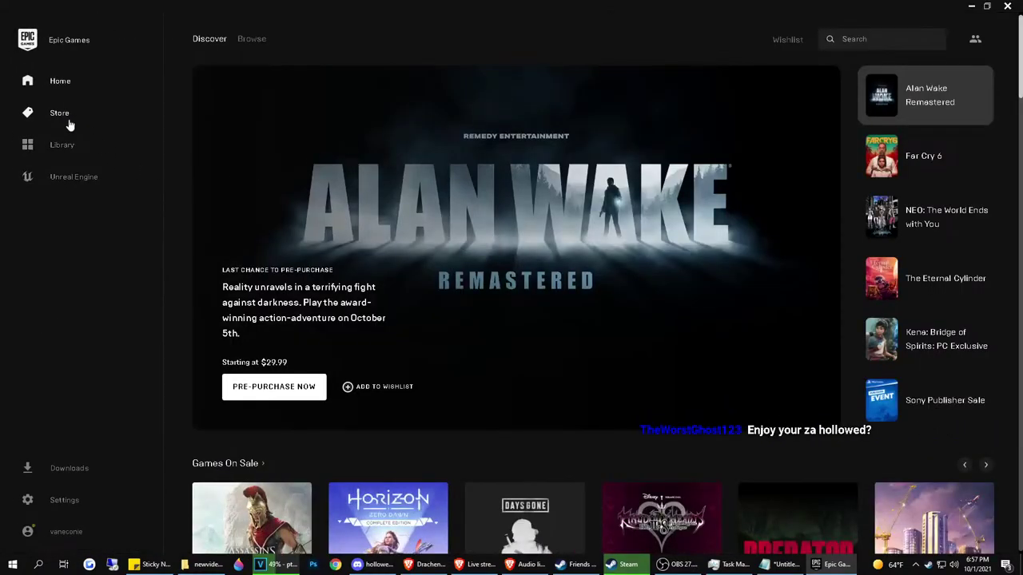
left_click(58, 150)
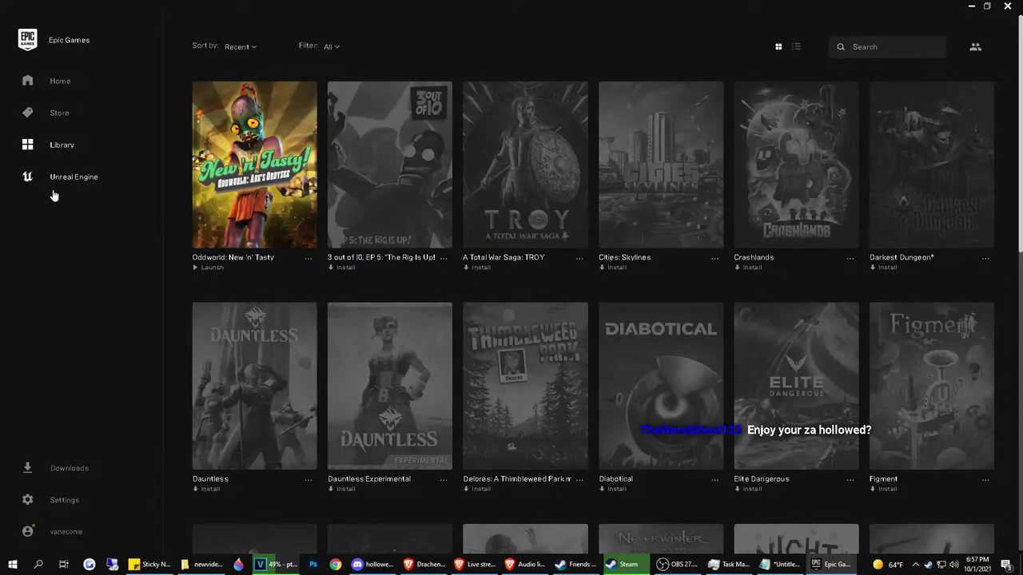
left_click(53, 196)
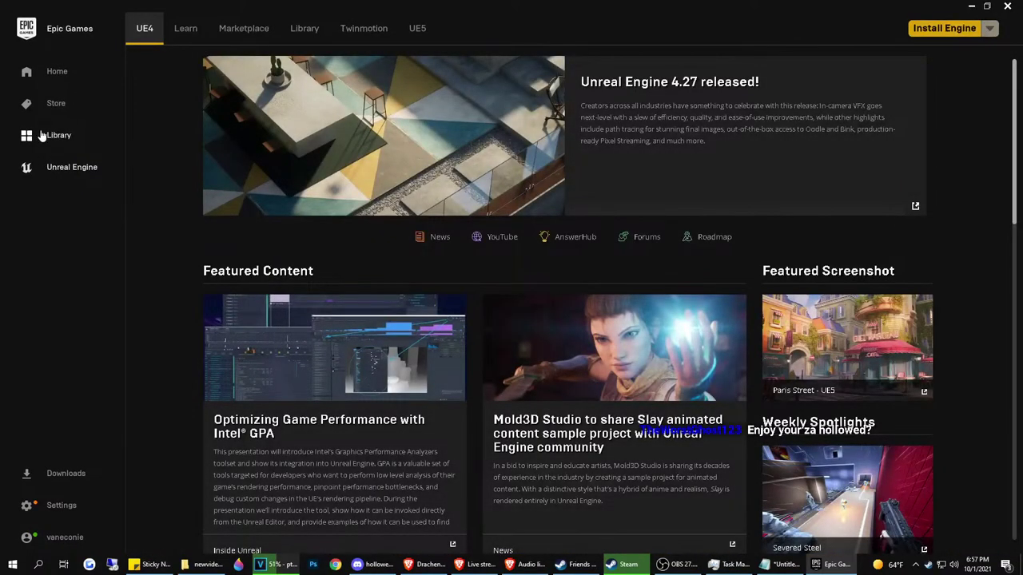
left_click(56, 503)
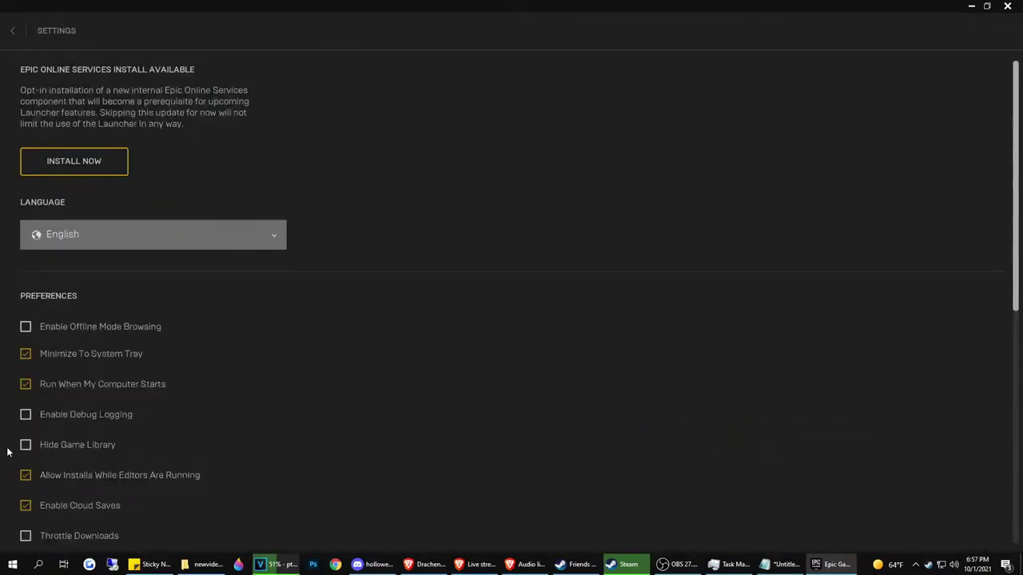
left_click(29, 43)
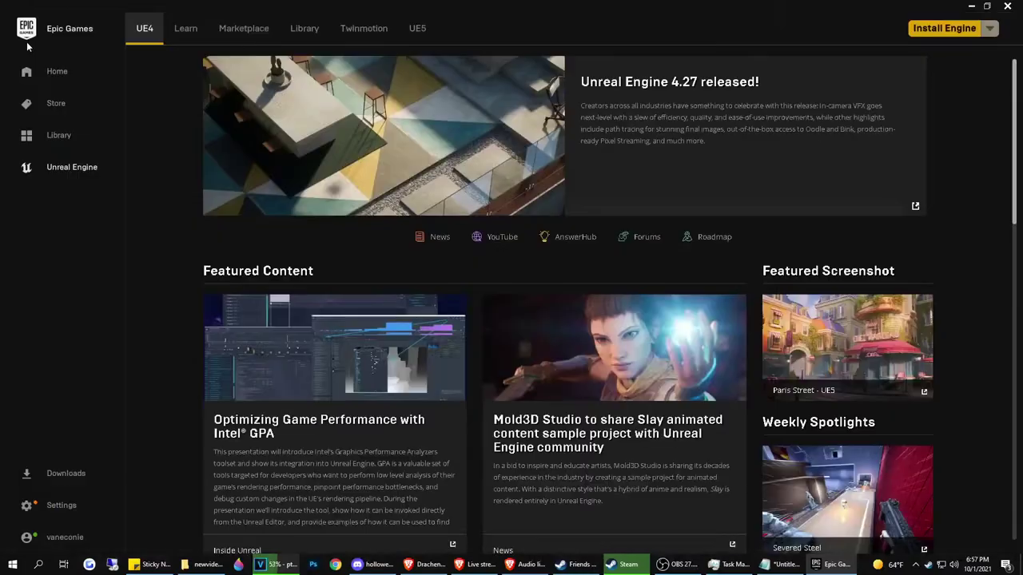
left_click(312, 27)
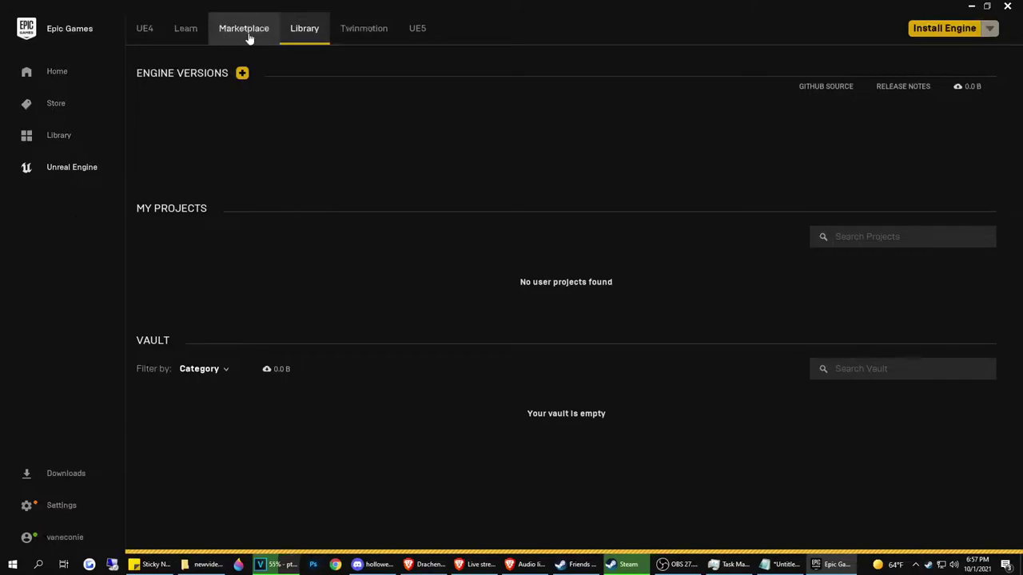
left_click(146, 32)
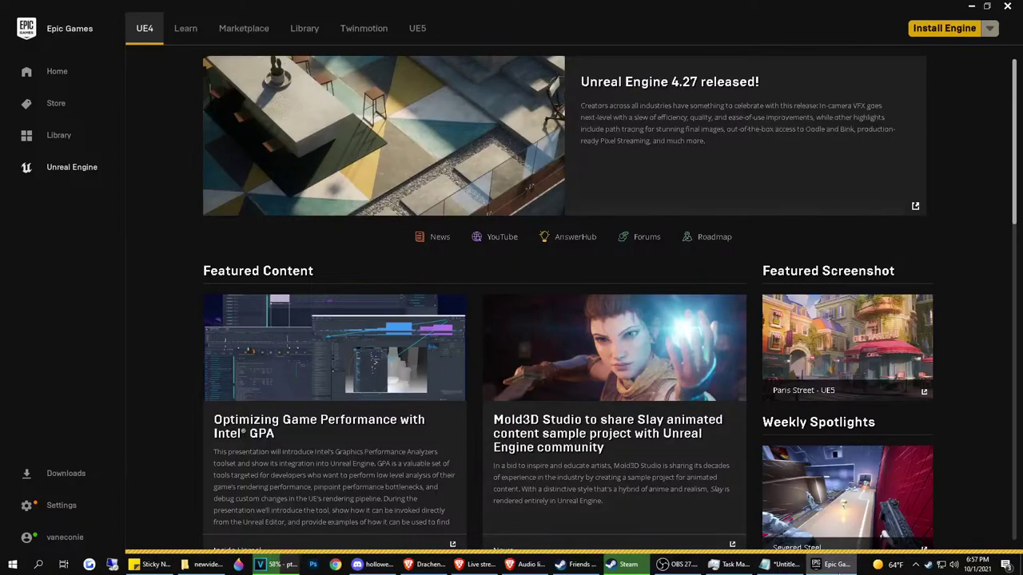
Look through the news and friends list on the Epic Games Launcher's Home page
left_click(827, 564)
left_click(825, 562)
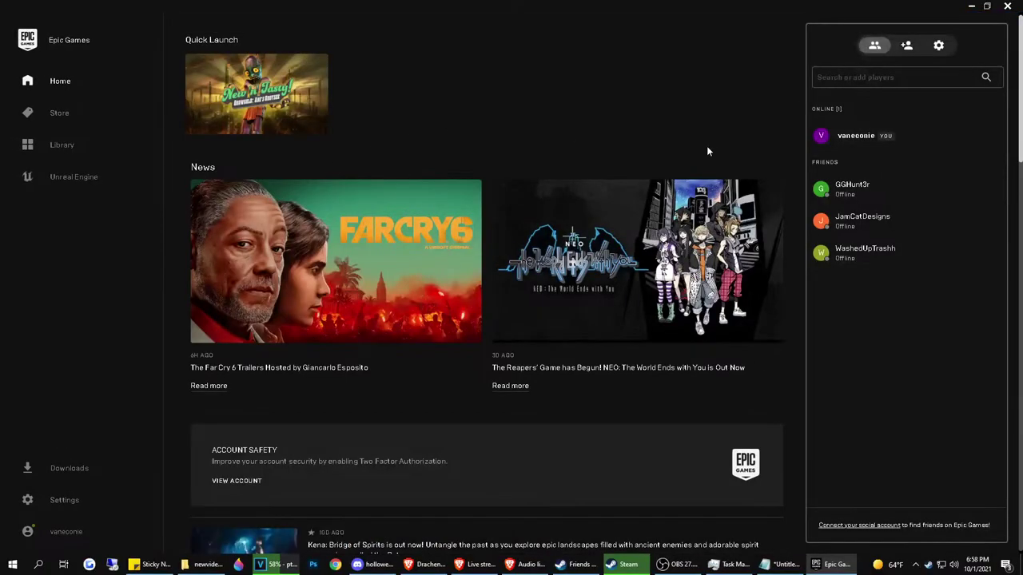
scroll(903, 200, "down", 1)
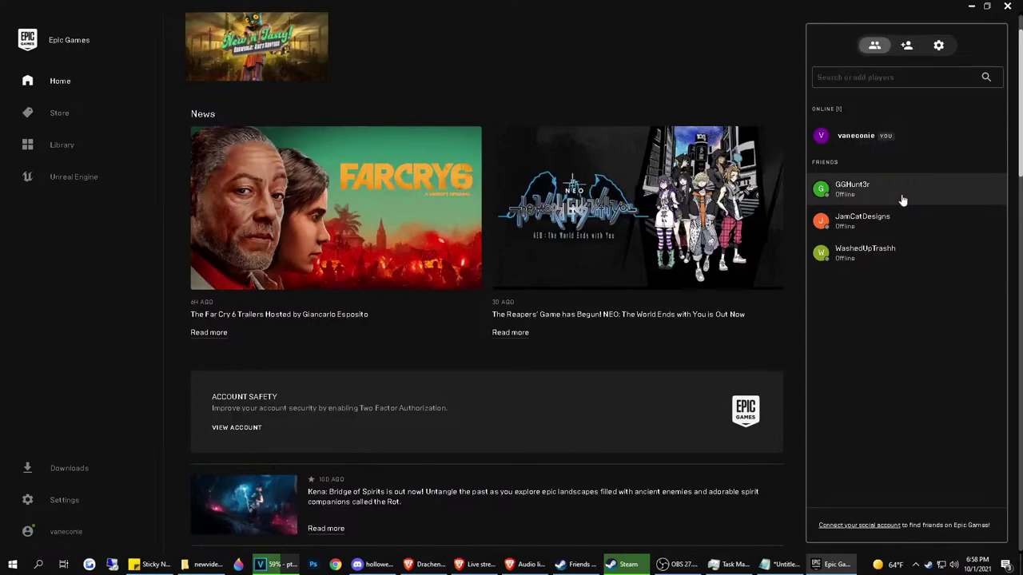
scroll(650, 293, "down", 2)
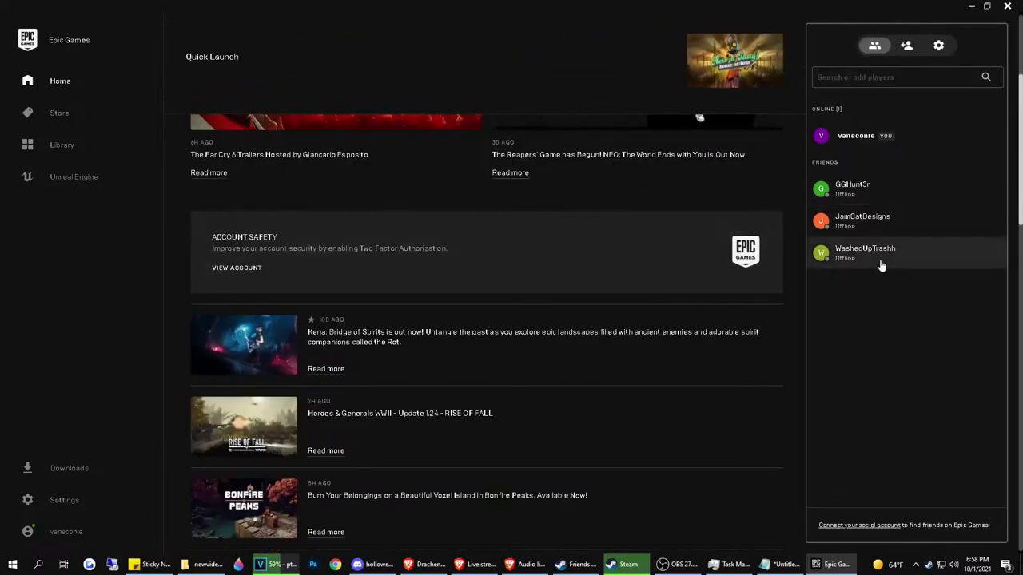
scroll(313, 216, "down", 2)
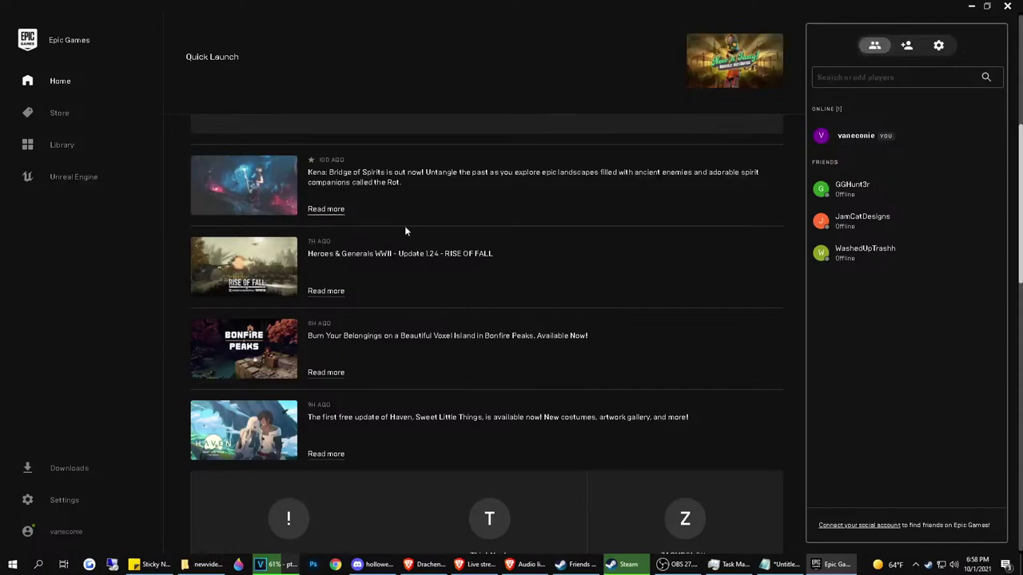
scroll(405, 232, "up", 5)
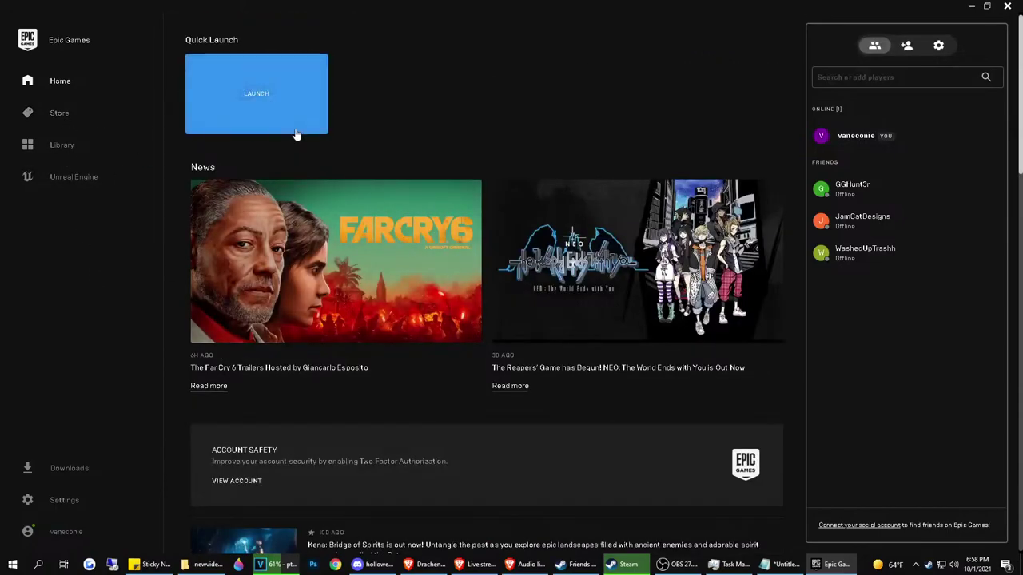
Search the Epic Games store for "gen", open the Genshin Impact page and begin getting the free base game
left_click(61, 122)
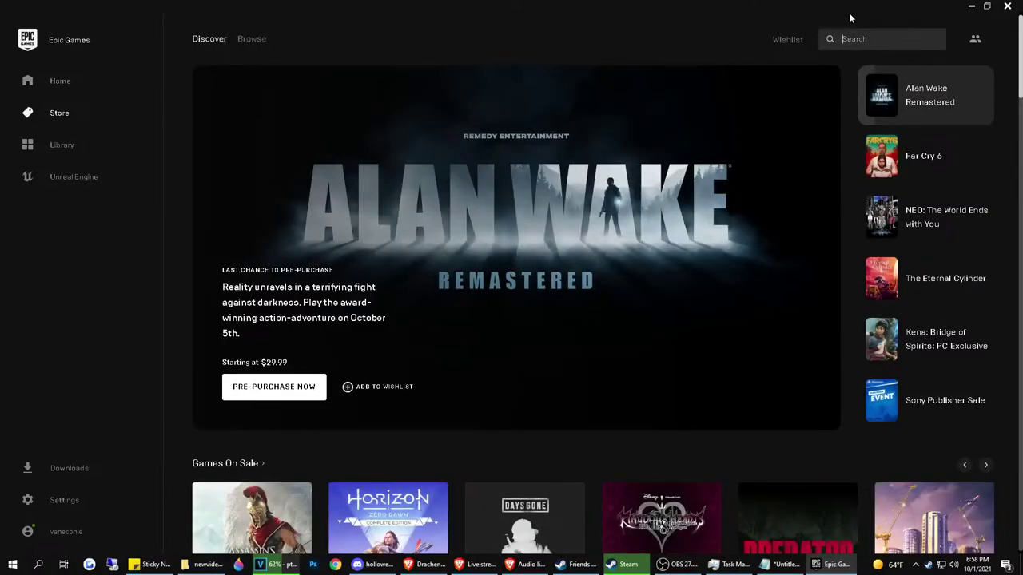
type("gen")
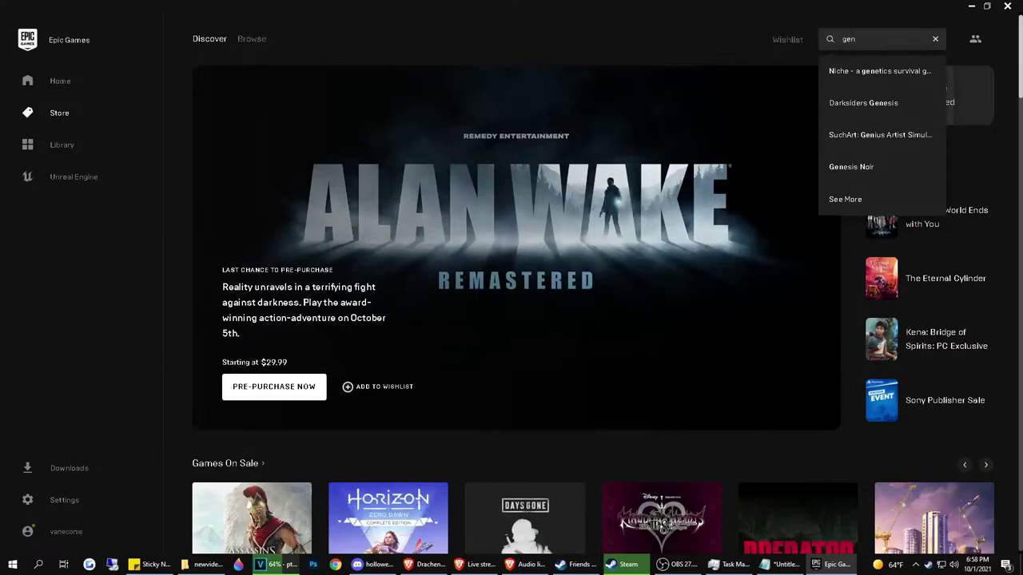
key("Return")
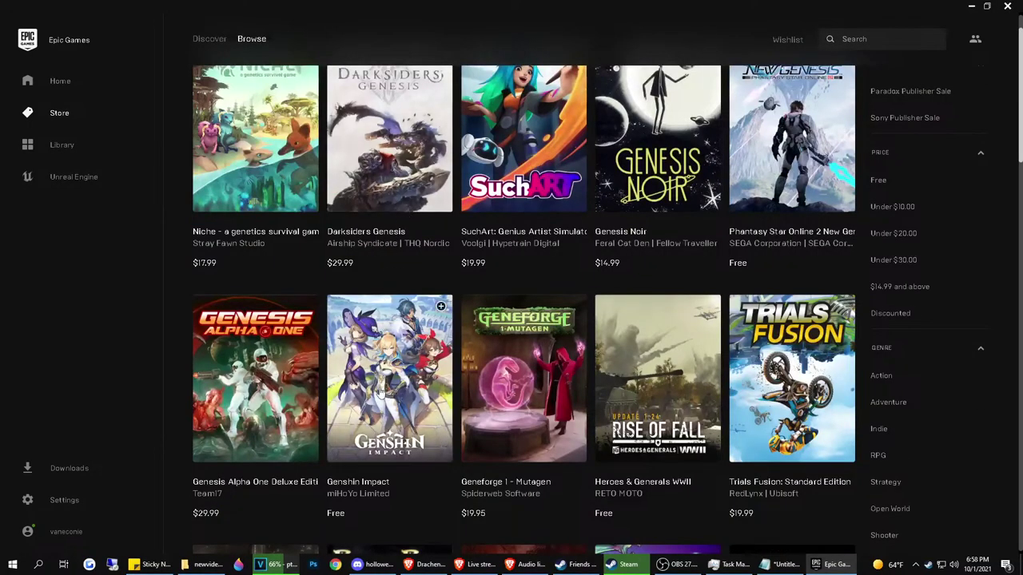
left_click(381, 392)
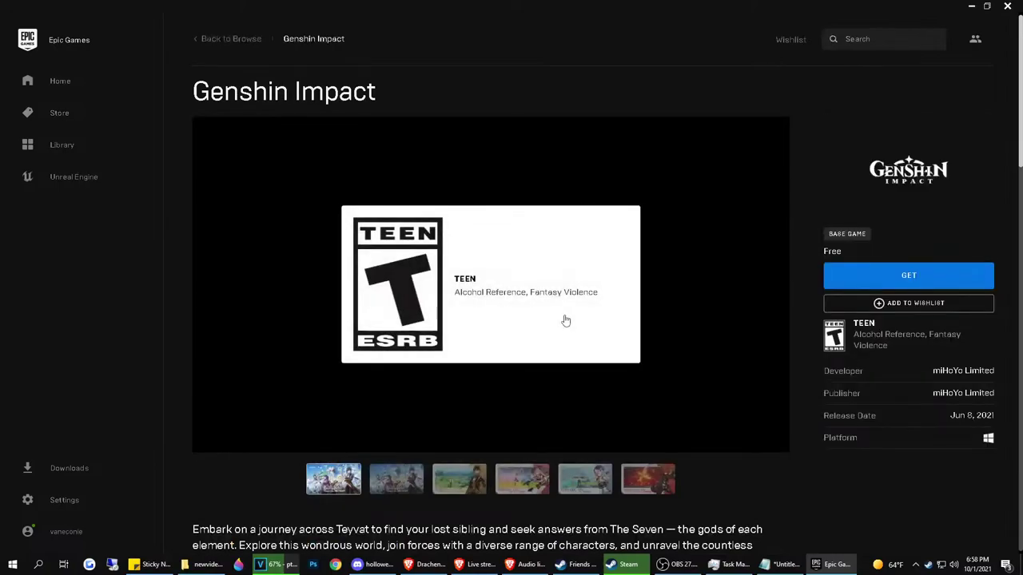
left_click(906, 281)
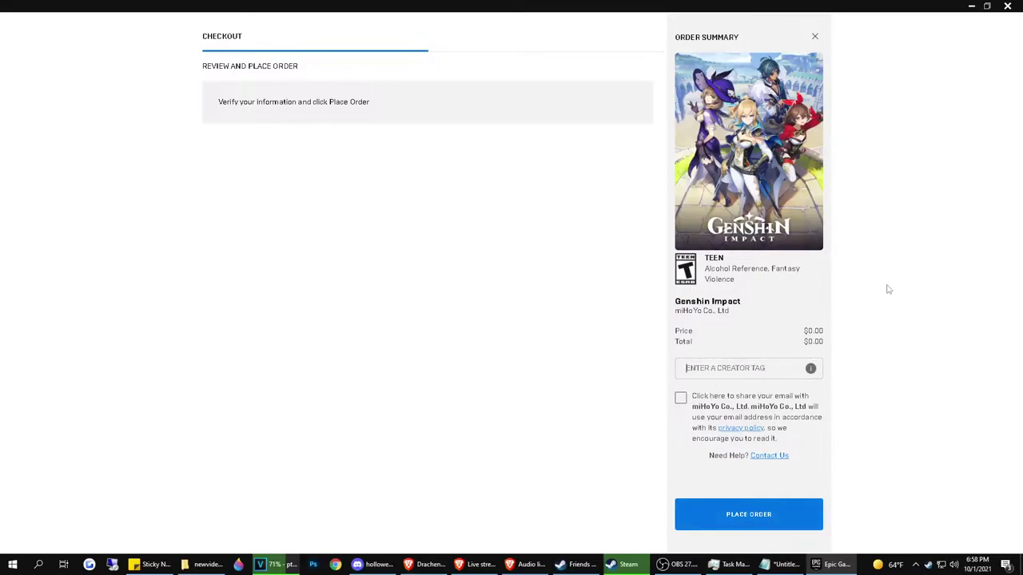
Set the creator tag on the Genshin Impact order to the suggested GAY-MEN-KISSING
type("SUCK MY DICK")
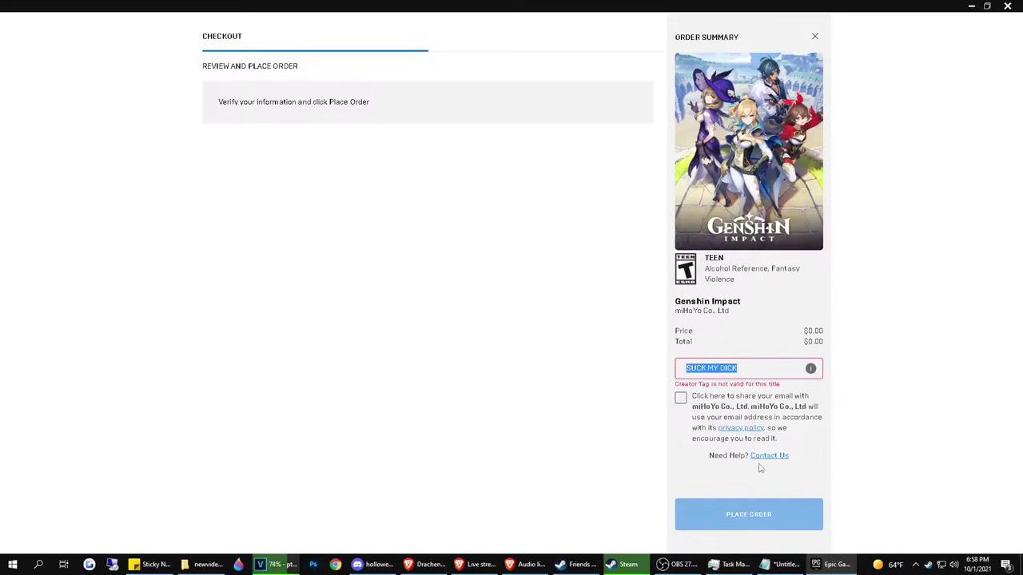
type("GAY")
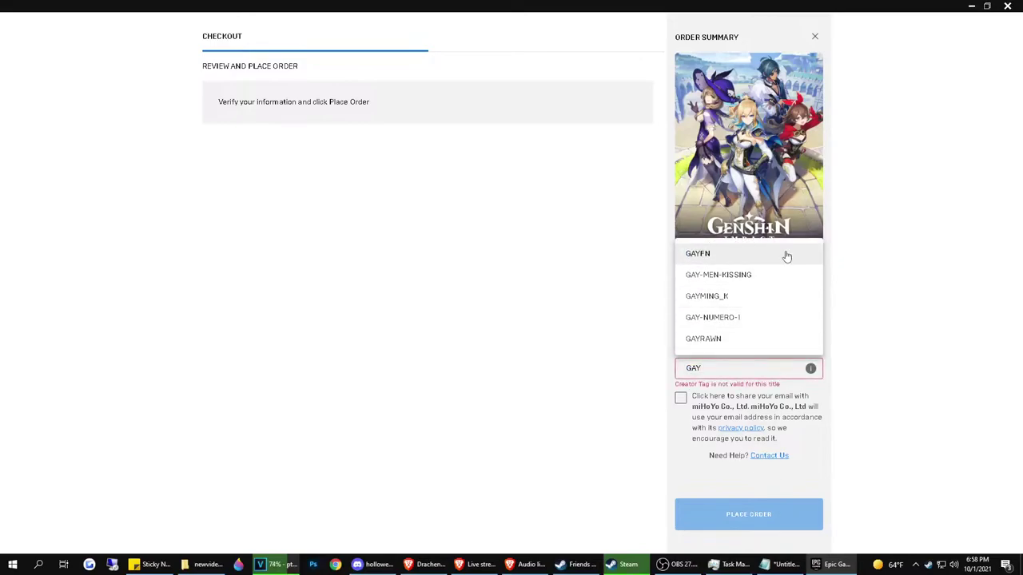
left_click(755, 275)
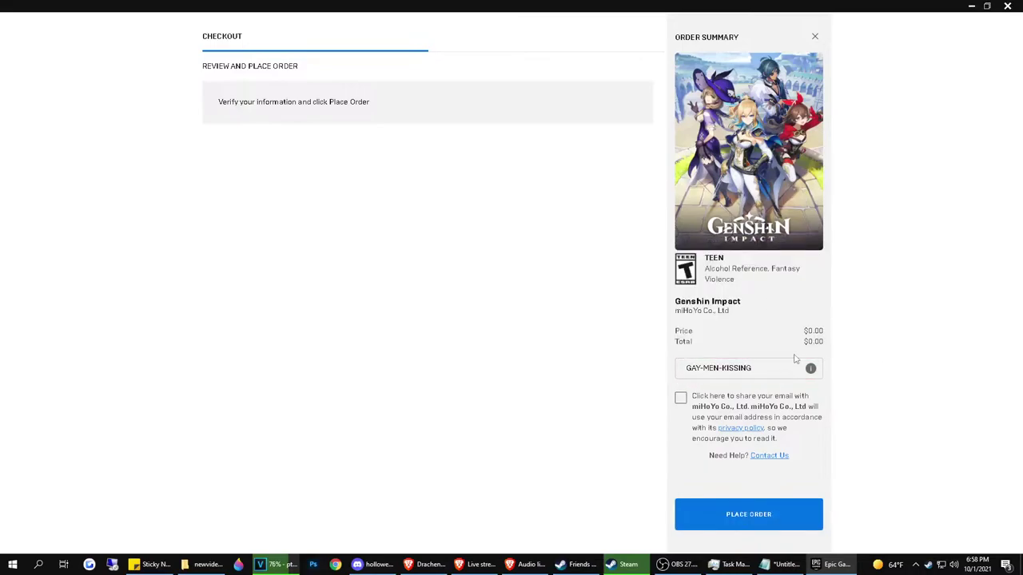
key("ctrl+a")
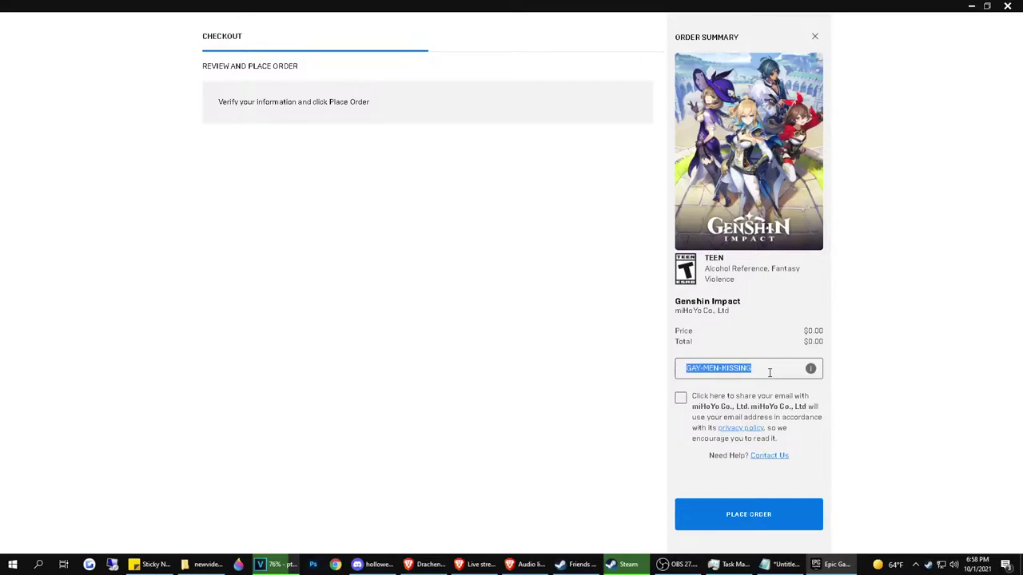
type("GAY")
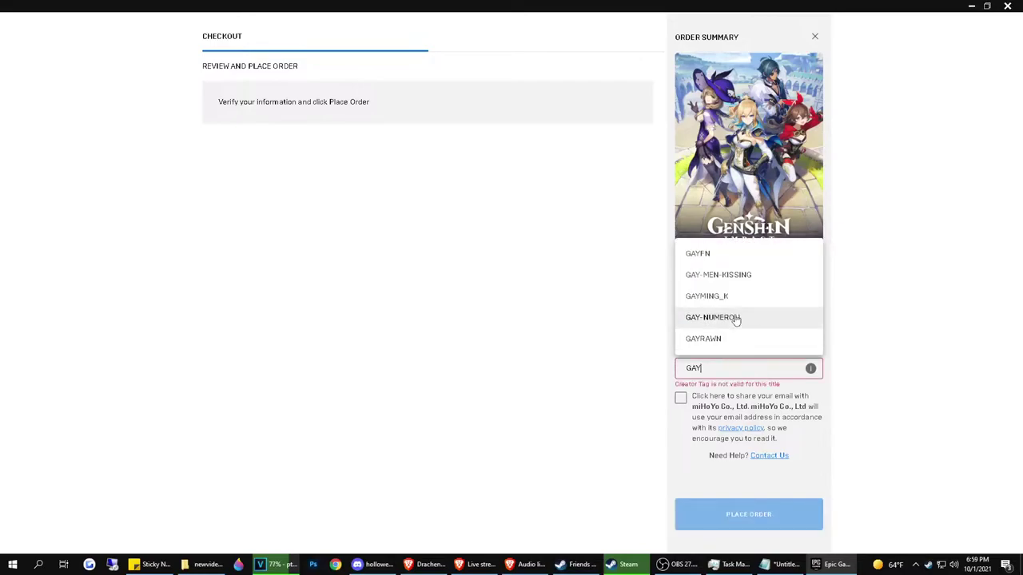
left_click(765, 274)
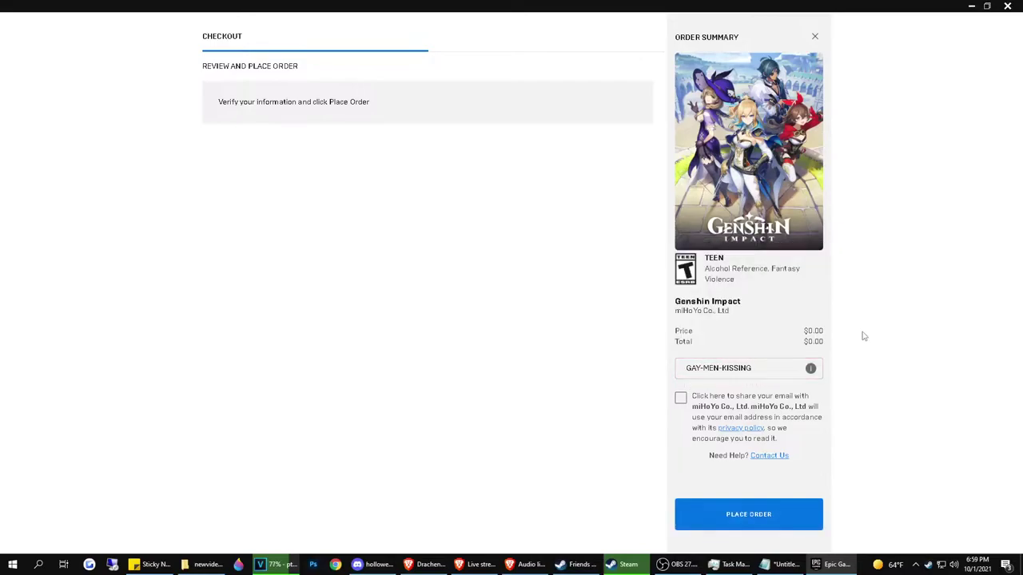
Place the Genshin Impact order and install the game to E:\GenshinImpact with Auto-Update and Create Shortcut enabled
left_click(773, 508)
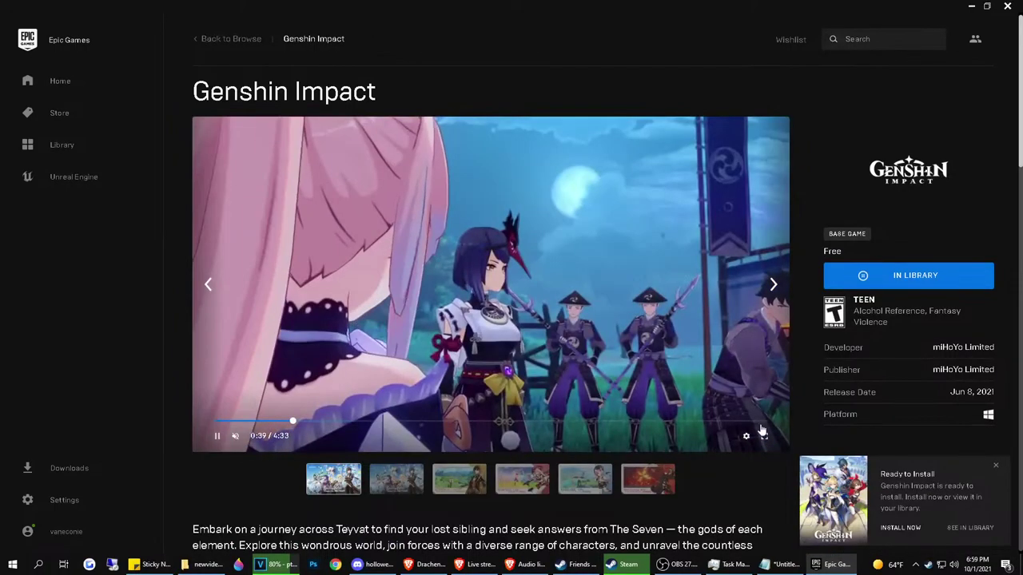
left_click(903, 529)
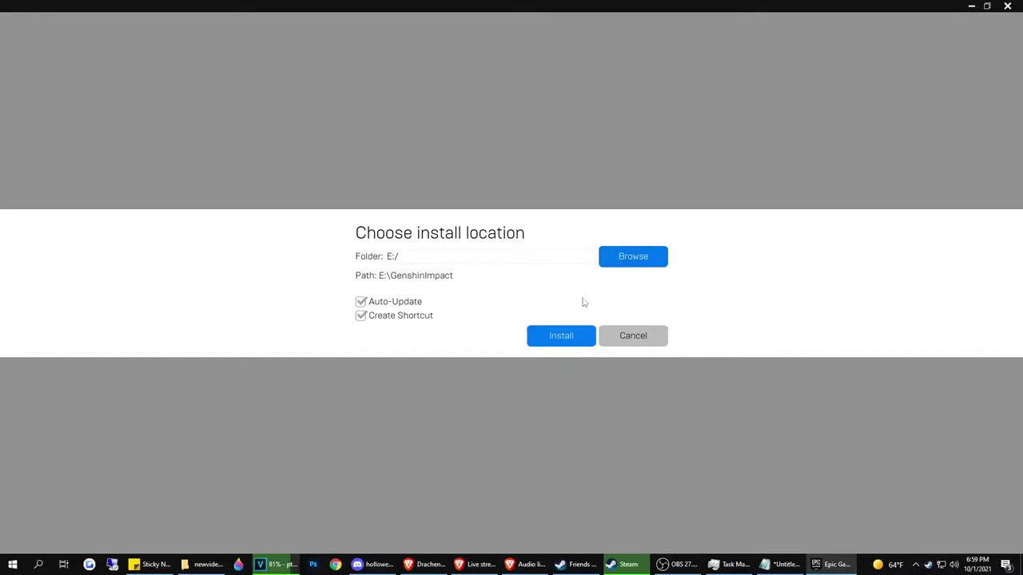
left_click(561, 336)
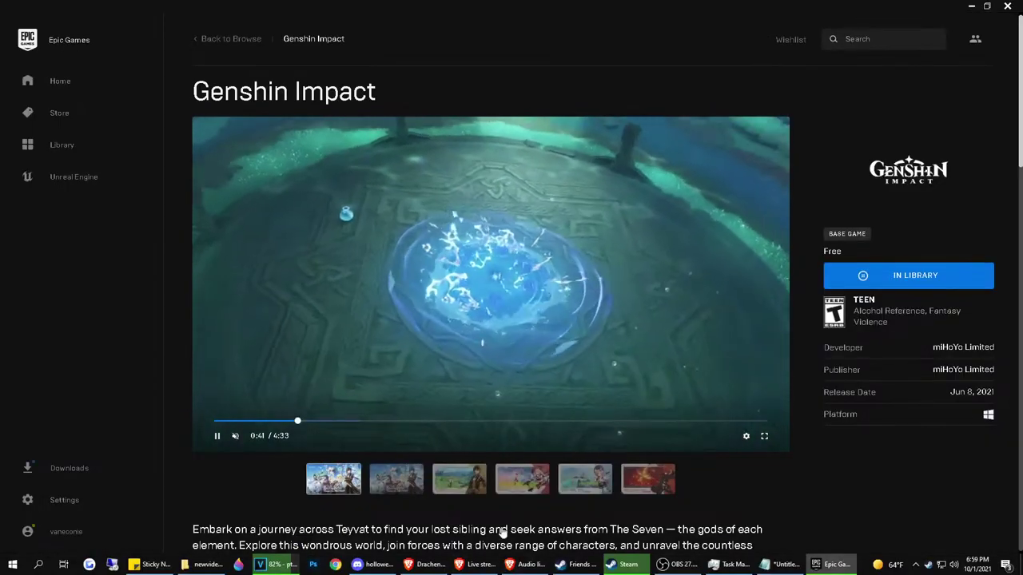
Switch to Brave, search for "epic content gaming tag" in a new tab and look through the related questions and results
left_click(542, 565)
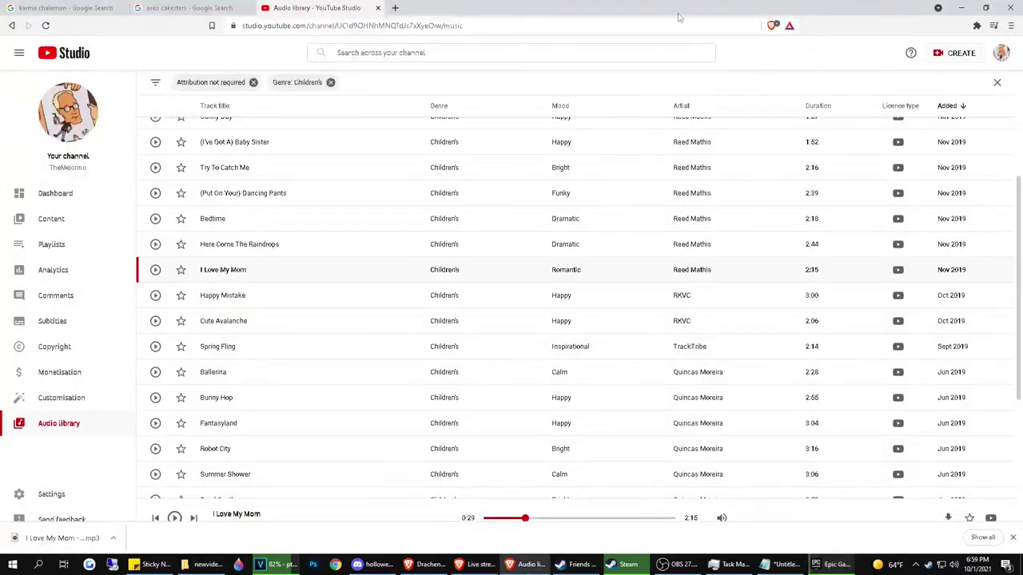
left_click(395, 7)
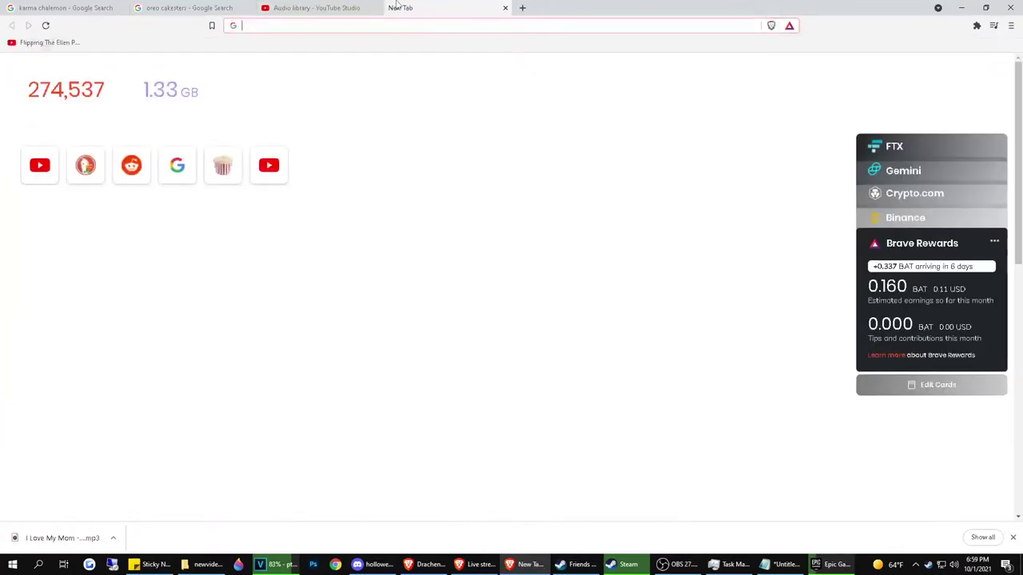
type("epic g")
key("BackSpace")
type("content gaming tag")
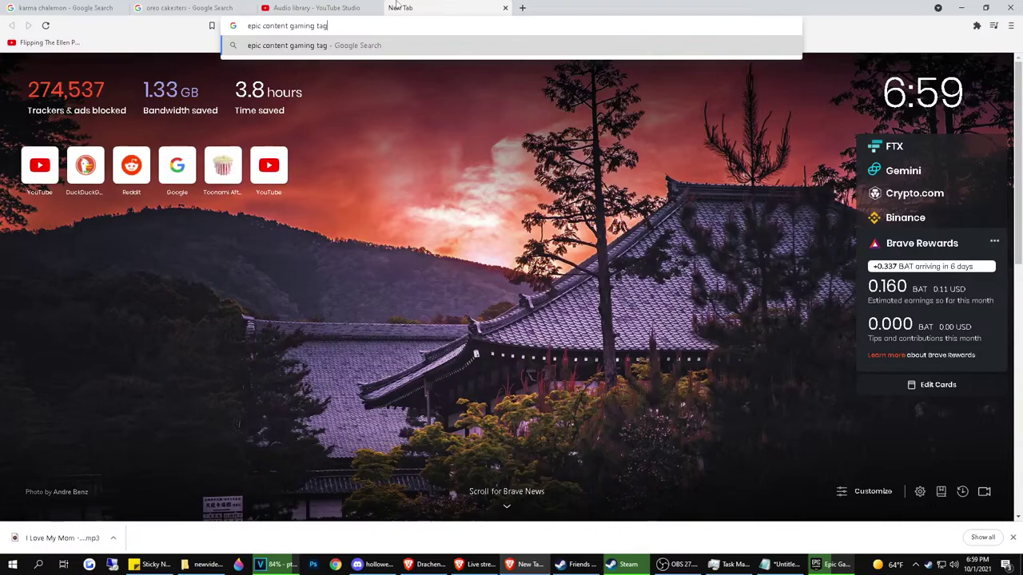
key("Return")
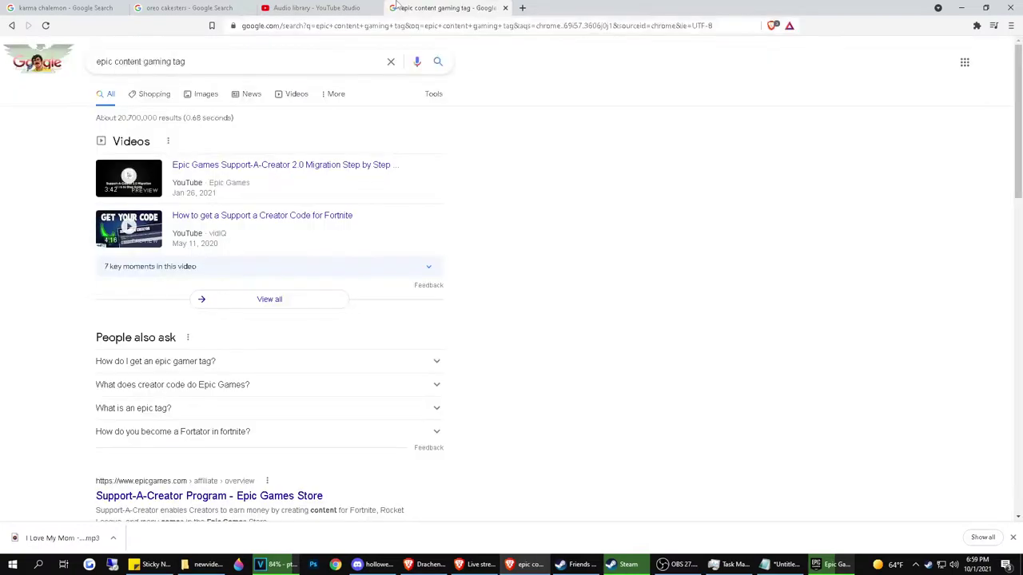
left_click(230, 364)
scroll(240, 384, "down", 5)
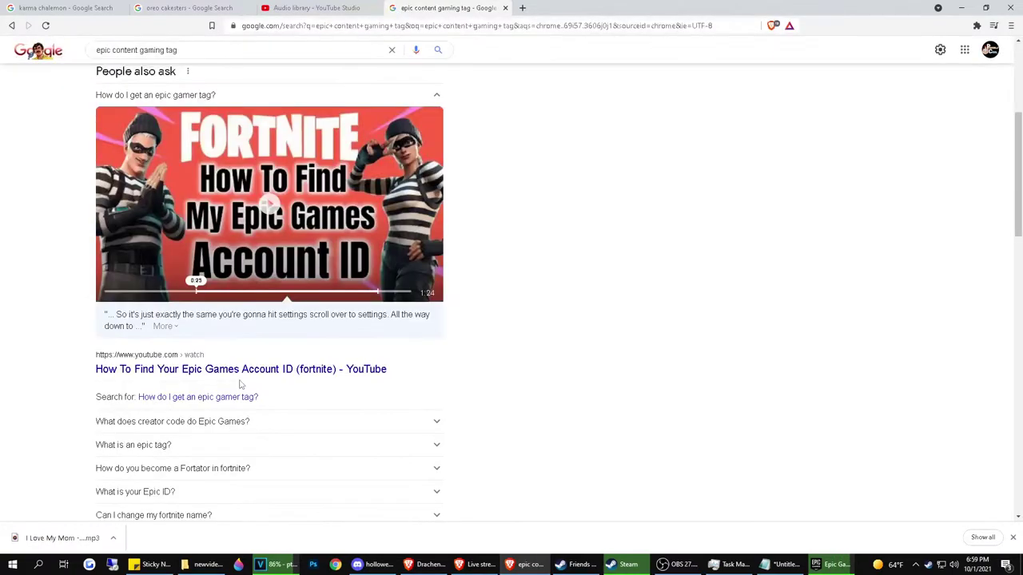
scroll(280, 367, "down", 1)
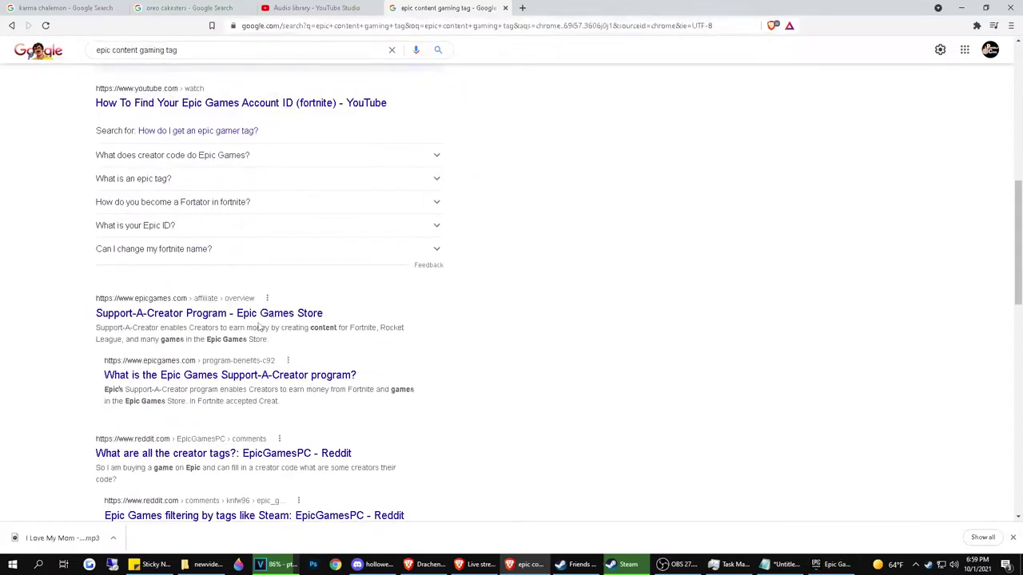
Search for the creator tag "gay-men-kissing", look through the results and close the search tab
left_click(290, 55)
key("ctrl+a")
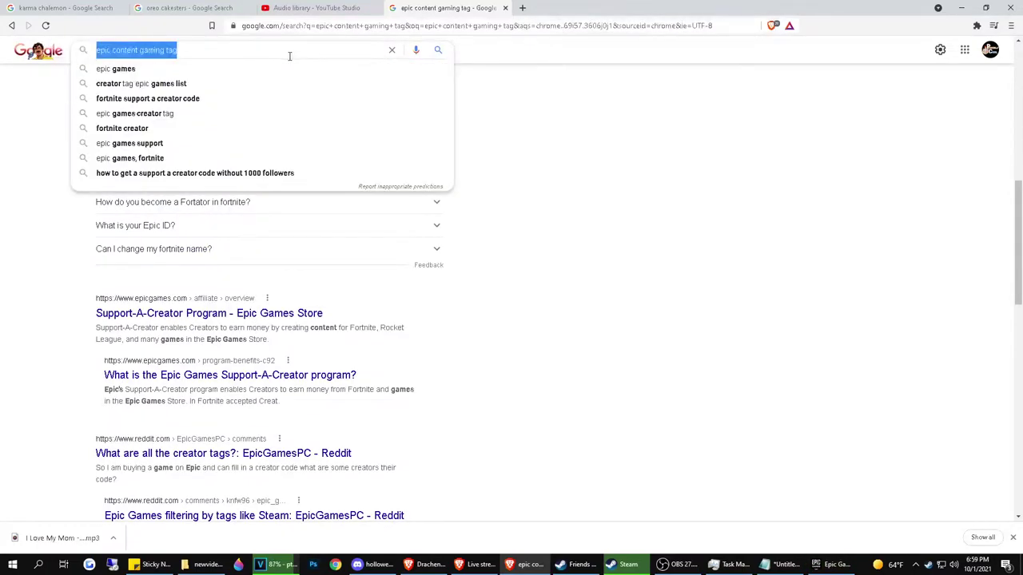
type("gay-me")
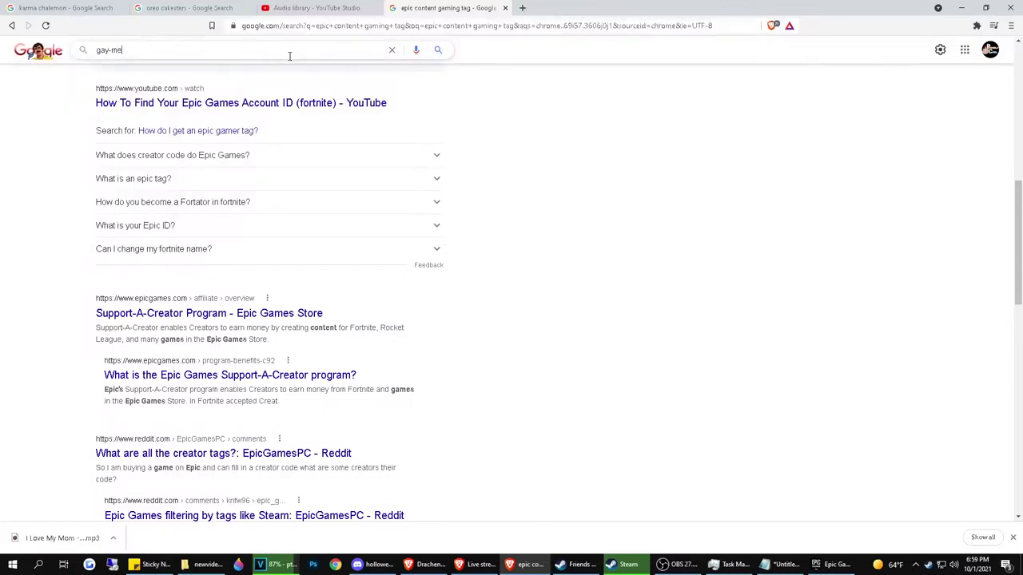
type("n-kissimng")
key("Return")
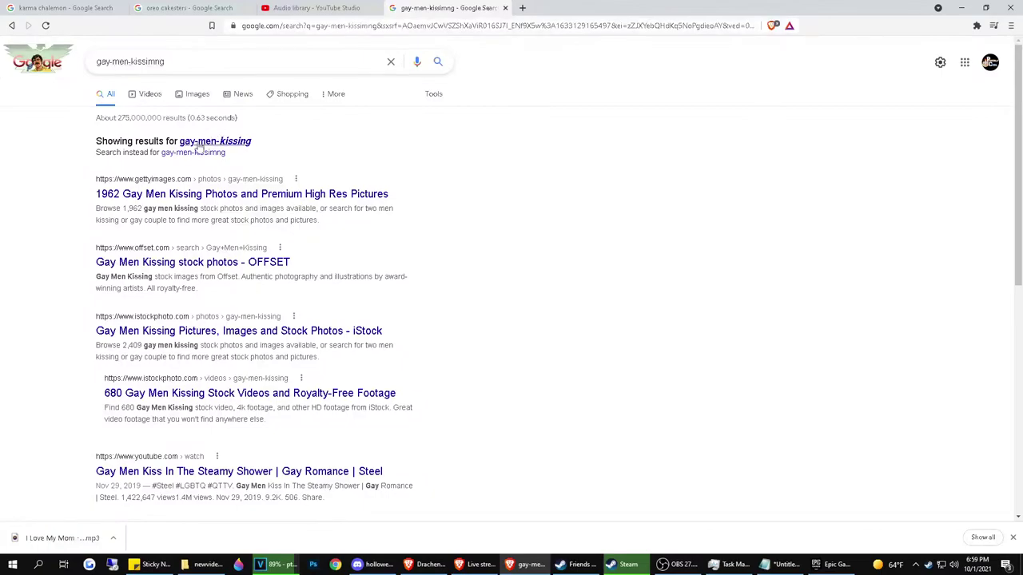
left_click(199, 143)
scroll(355, 197, "down", 4)
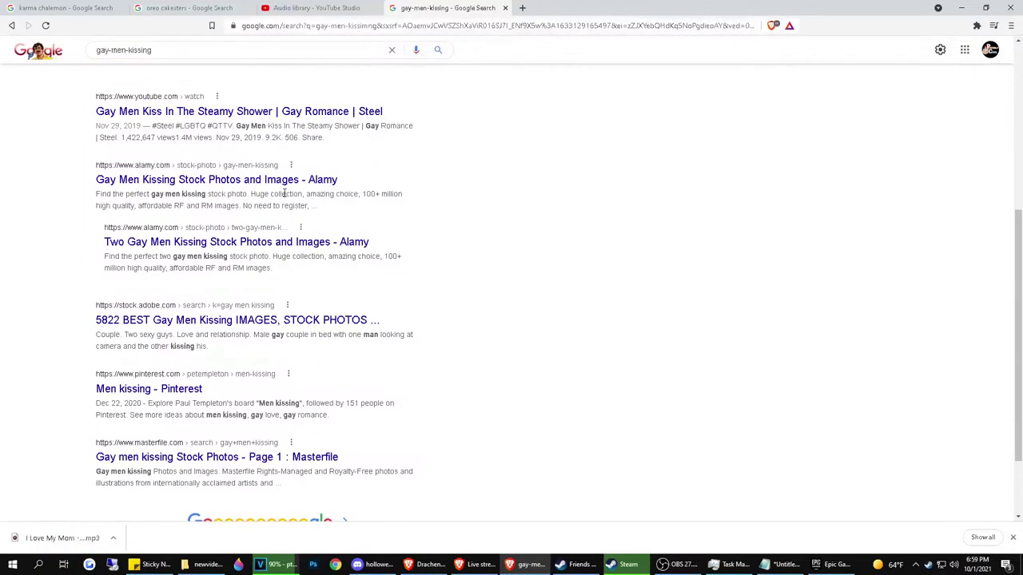
key("ctrl+w")
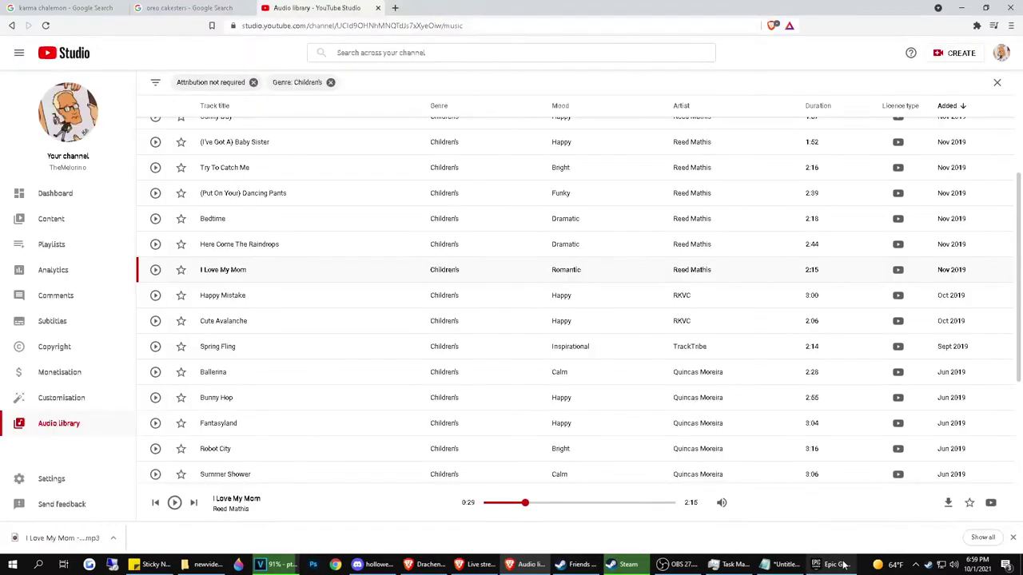
Switch to the Epic Games Launcher and examine the friends list, own profile card and friends settings
left_click(840, 565)
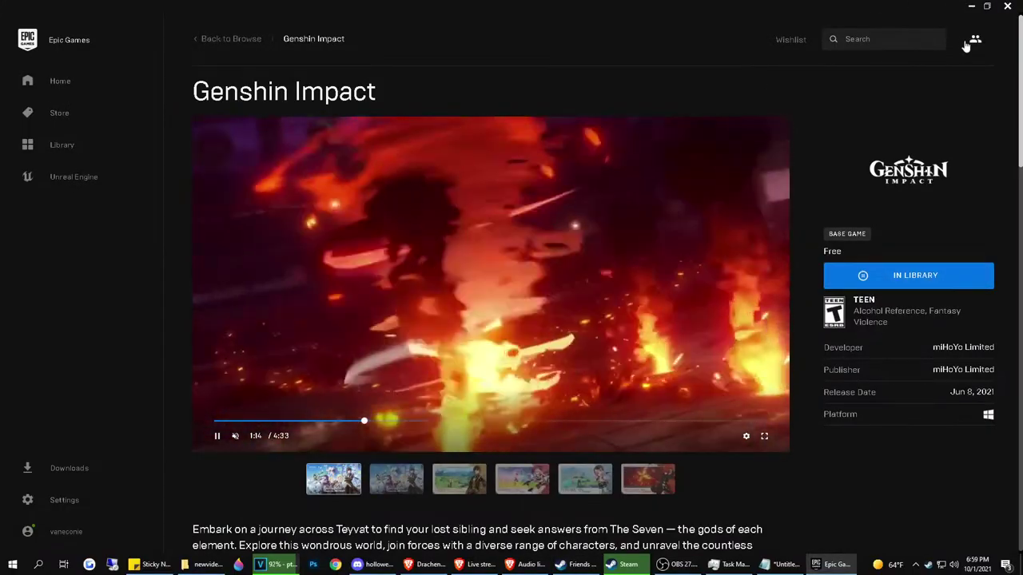
left_click(975, 39)
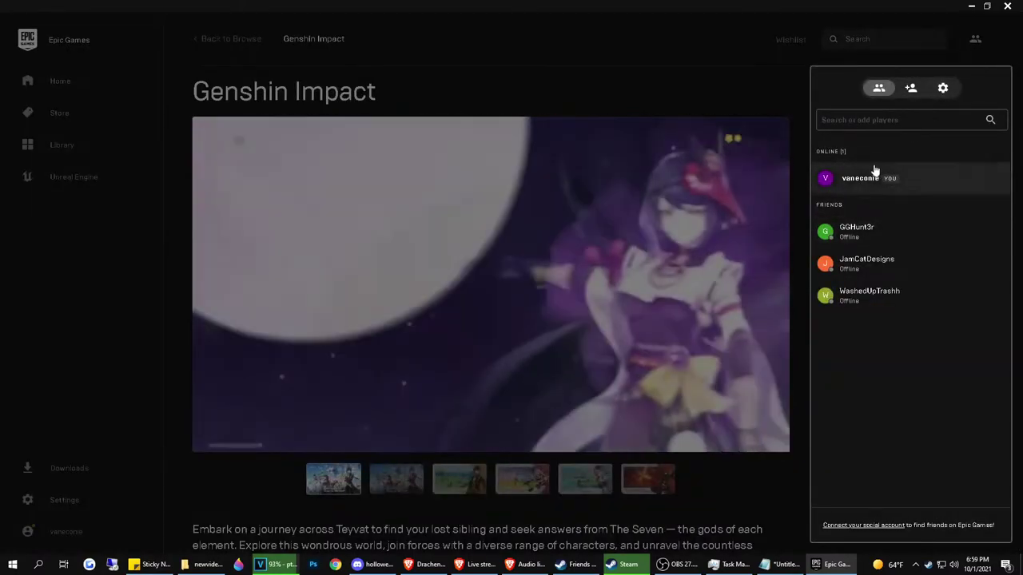
left_click(874, 172)
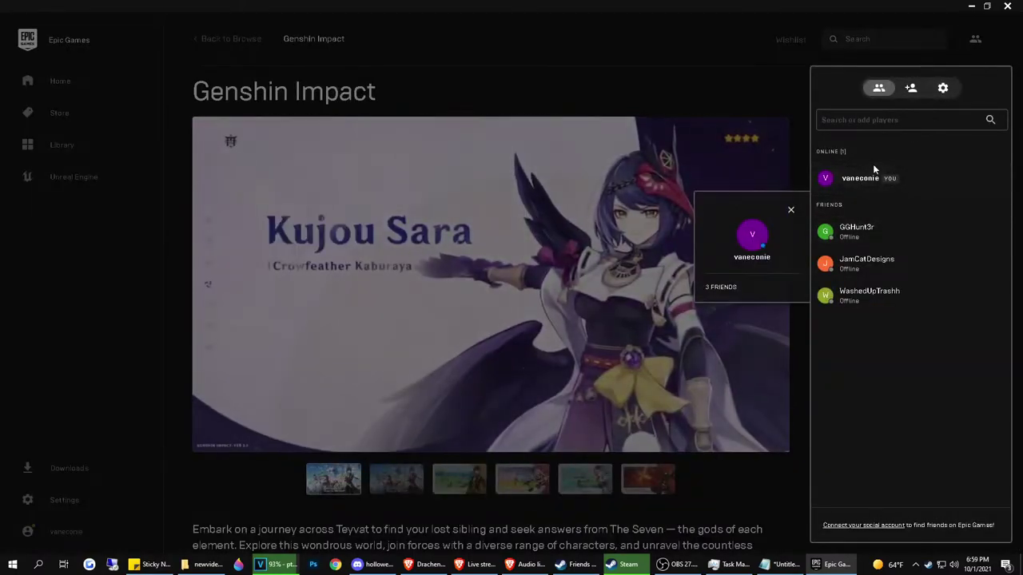
left_click(791, 209)
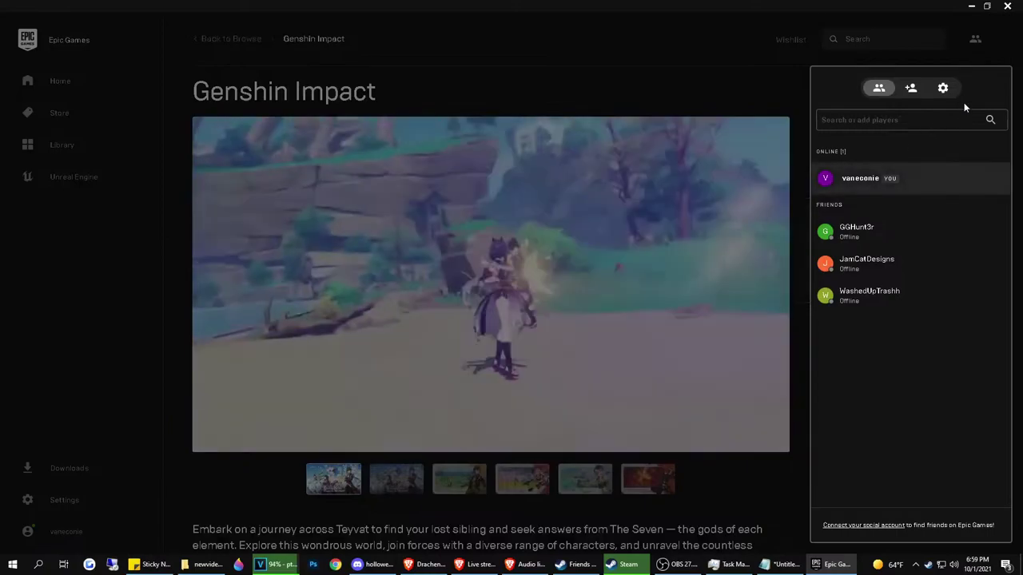
left_click(893, 191)
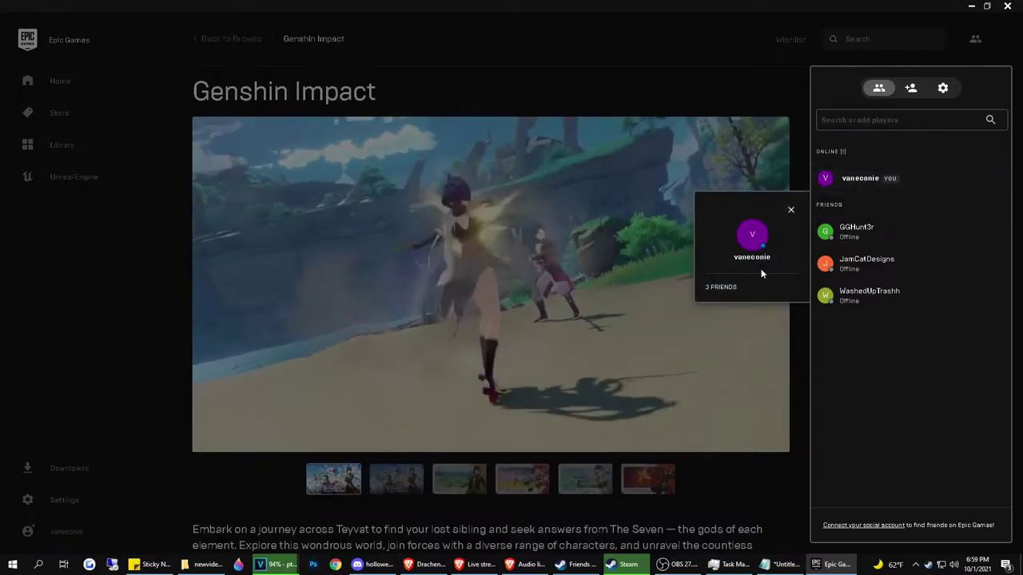
left_click(941, 88)
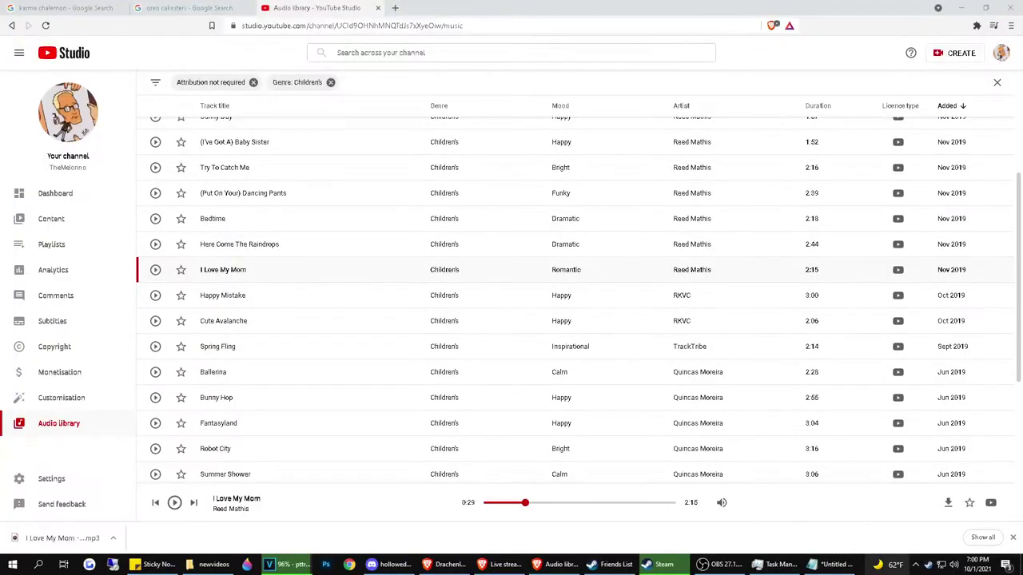
Restore the Epic Games Launcher window, minimize it and switch to the untitled Notepad notes
left_click(916, 565)
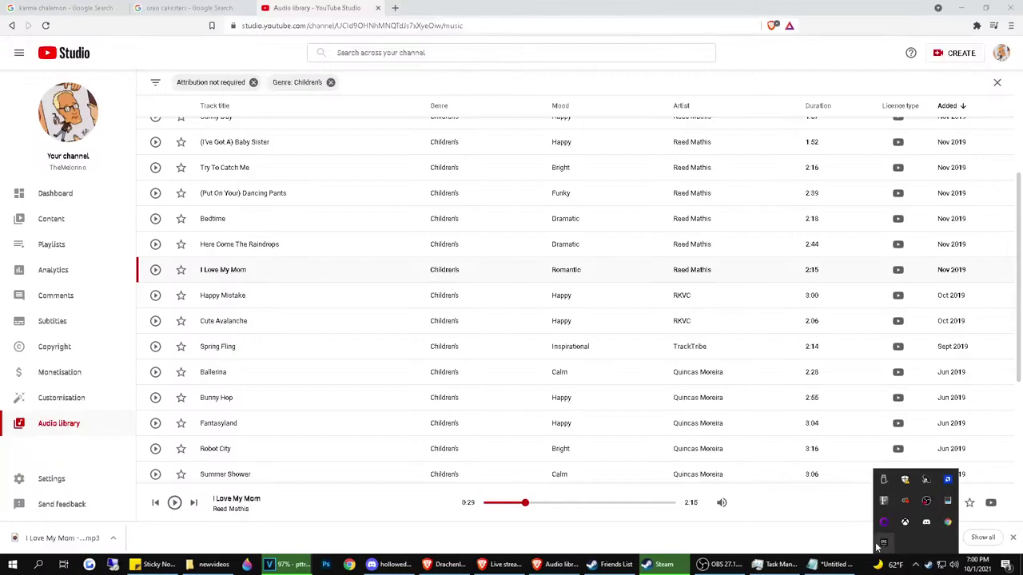
left_click(883, 543)
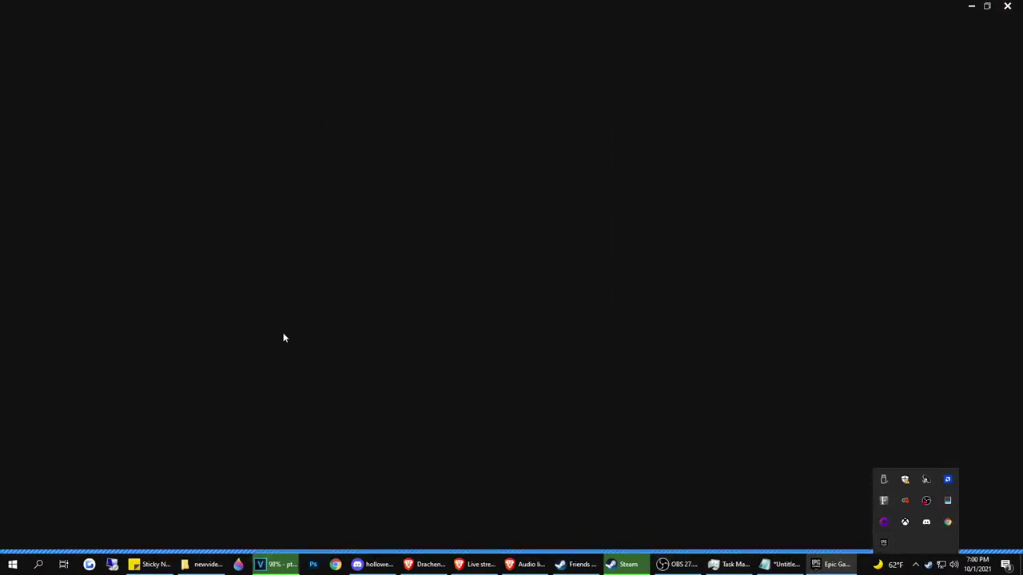
left_click(814, 564)
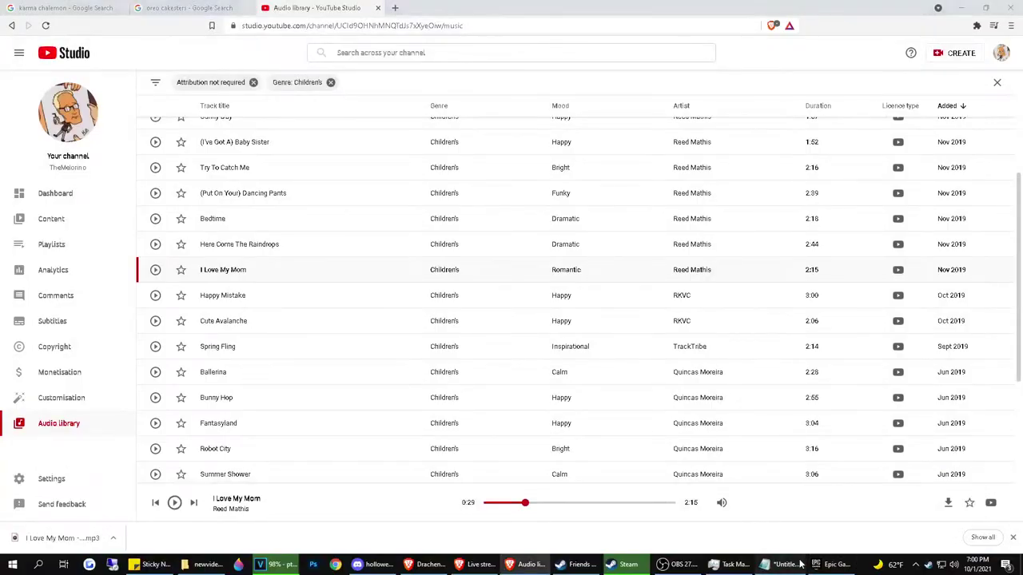
left_click(779, 564)
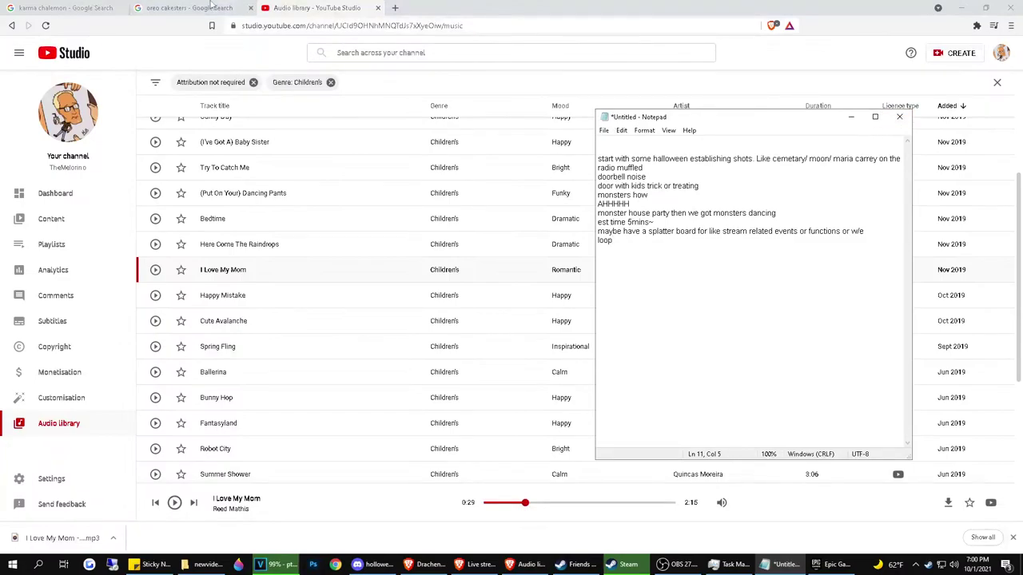
Switch to the Brave window and close its Audio library and oreo cakesters tabs
left_click(287, 5)
left_click(986, 7)
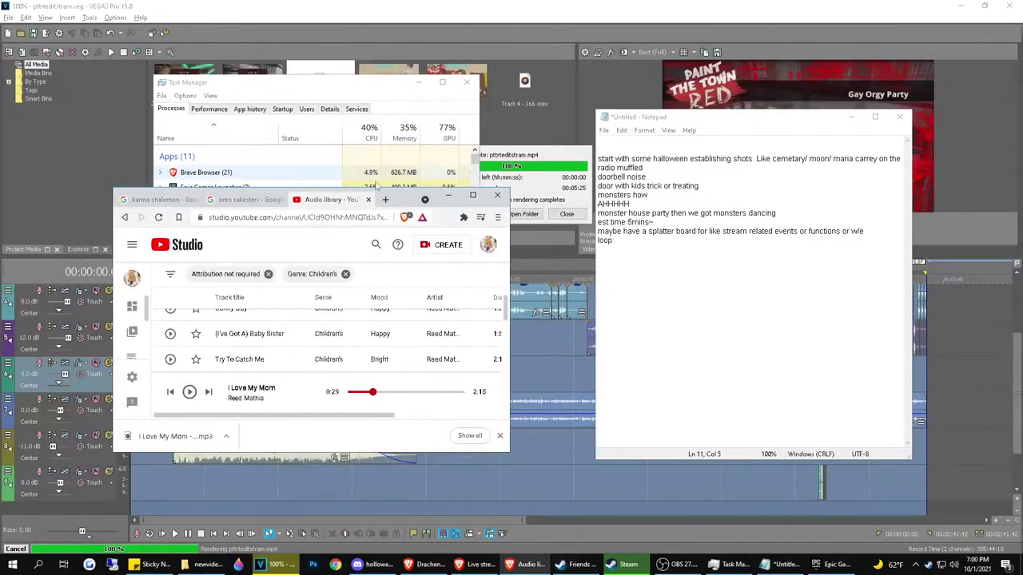
left_click(473, 195)
key("ctrl+Tab")
key("ctrl+Tab")
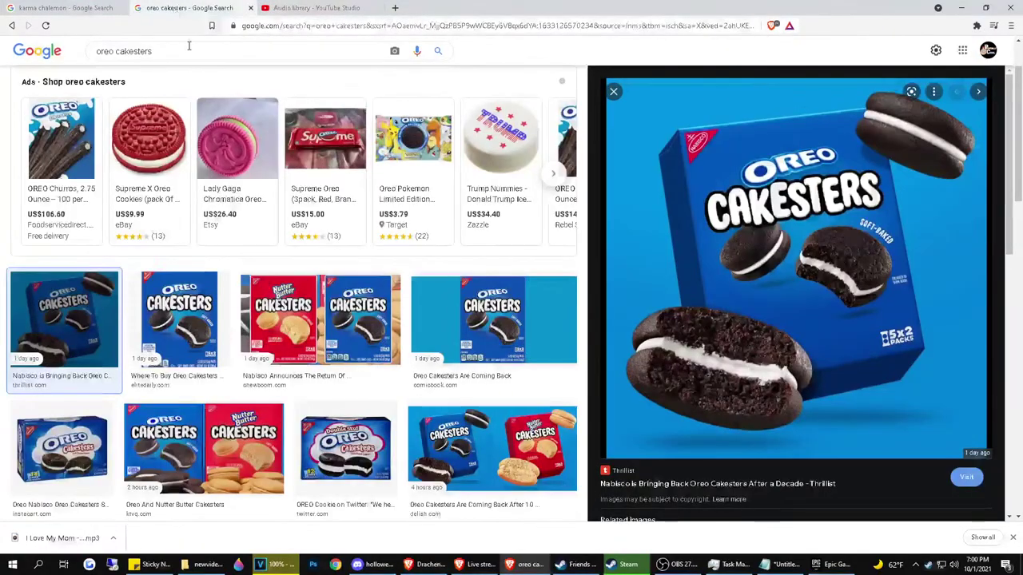
key("ctrl+w")
key("ctrl+w")
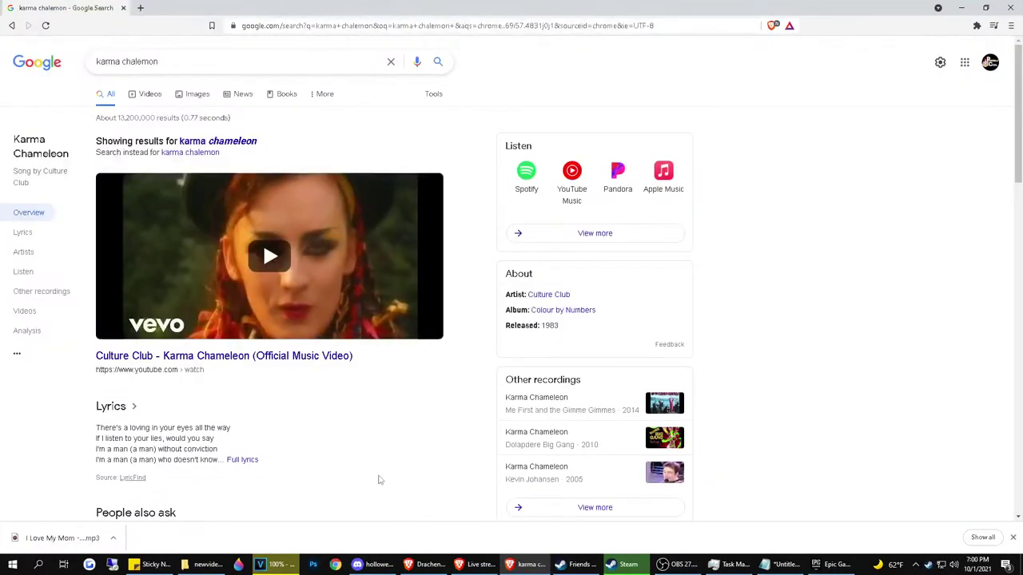
Switch to VEGAS Pro and dismiss the completed render dialog
left_click(271, 564)
left_click(568, 209)
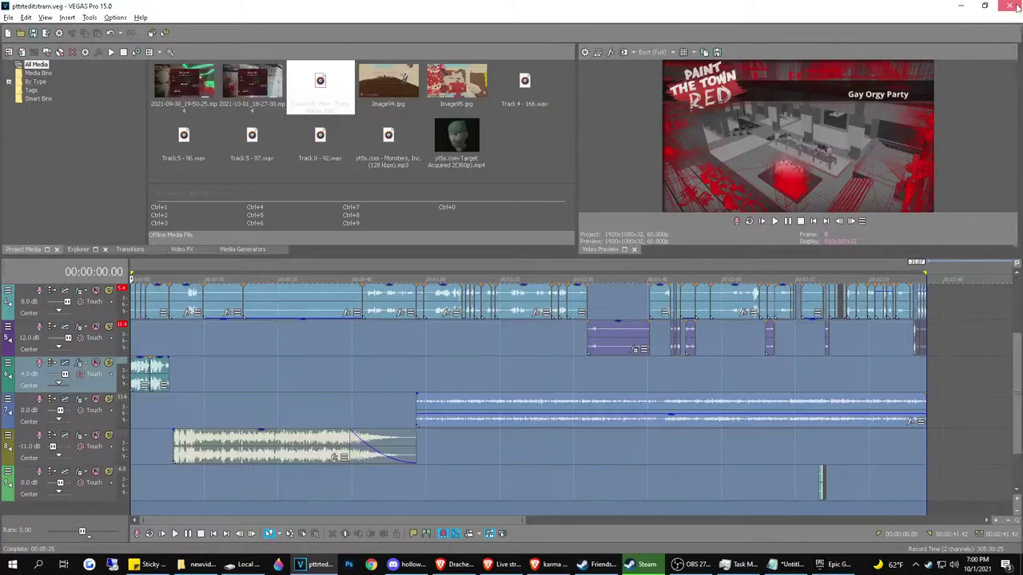
left_click(498, 157)
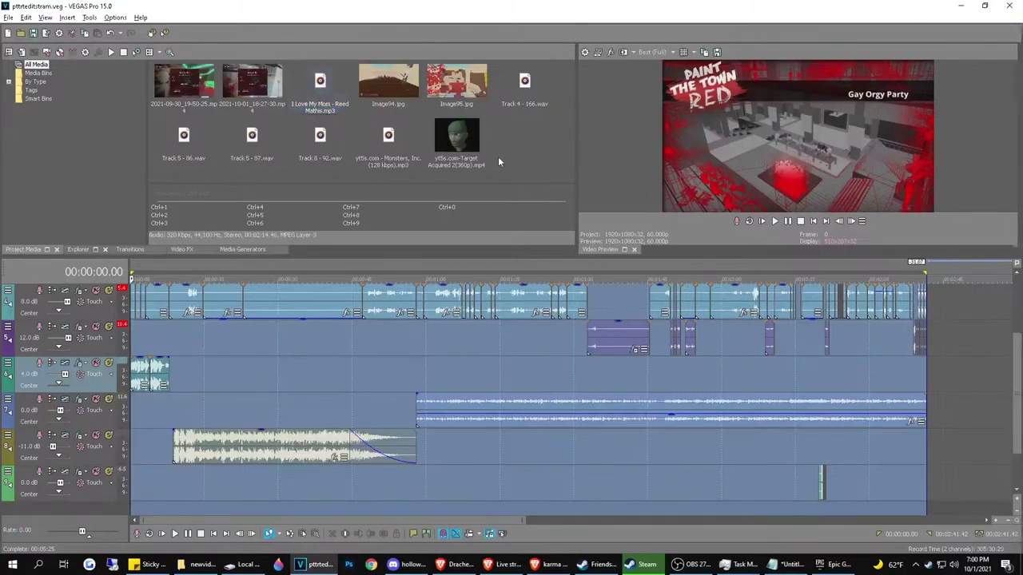
Remove 2021-09-30_19-50-25.mp4 and 2021-10-01_18-27-30.mp4 from the project media along with all their timeline references
left_click_drag(146, 72, 236, 79)
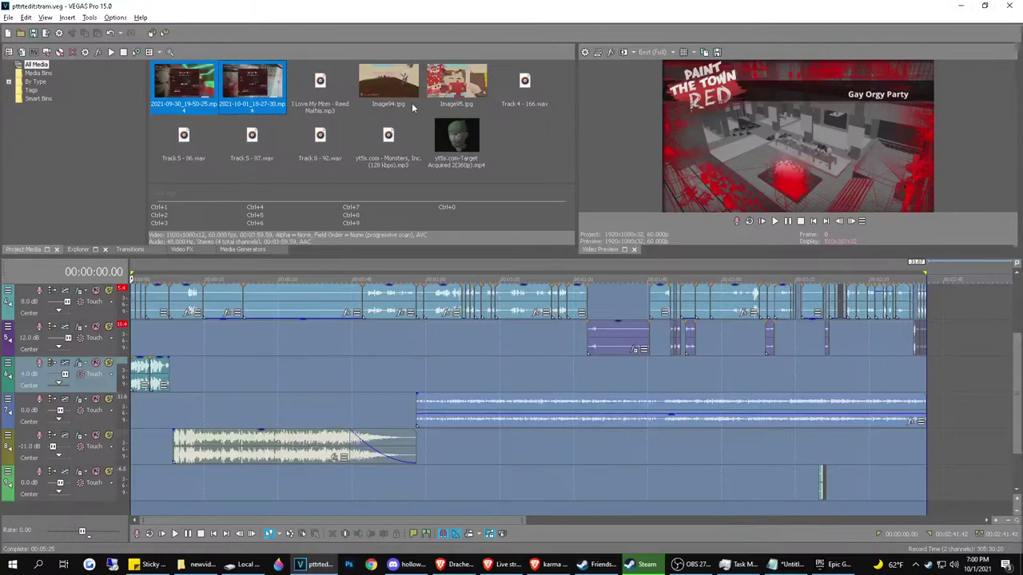
key("Delete")
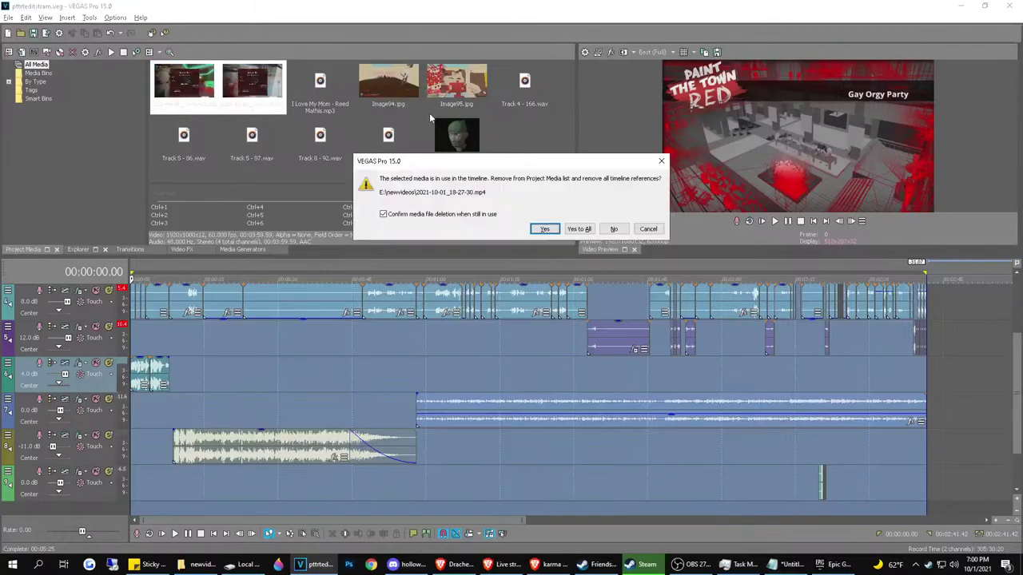
left_click(578, 230)
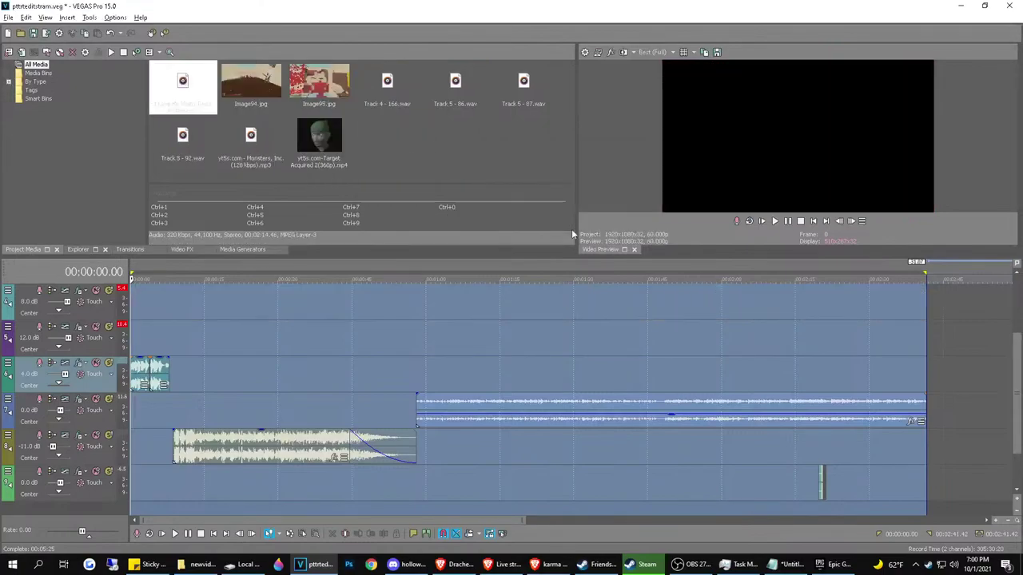
Close VEGAS Pro without saving the project changes and minimize the Brave window
left_click(1004, 5)
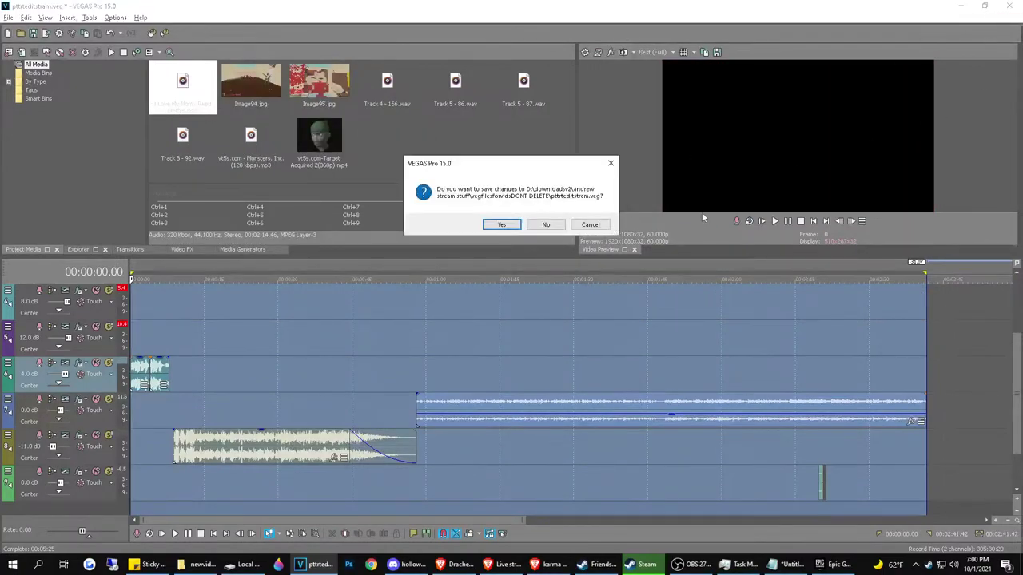
left_click(545, 227)
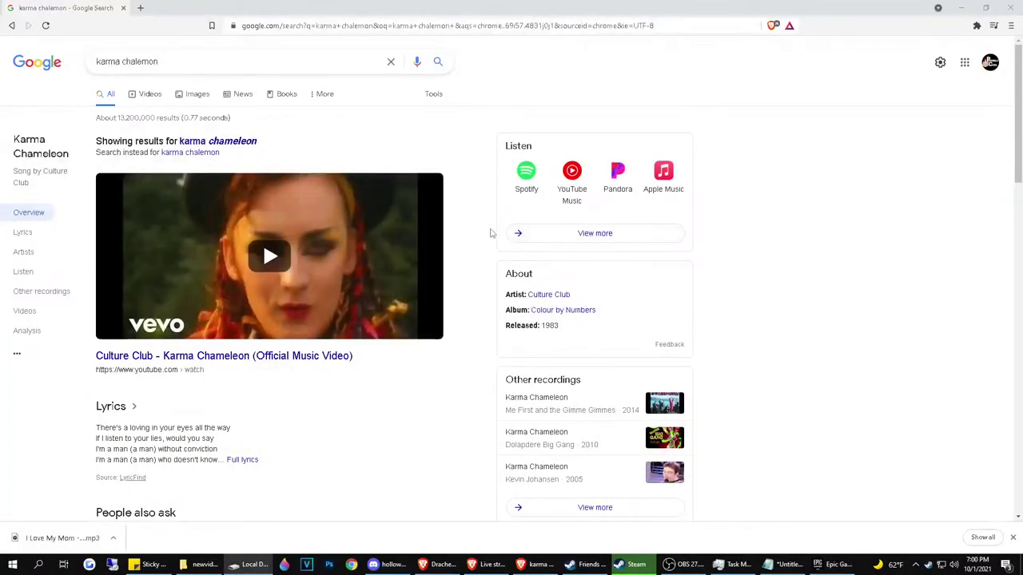
left_click(961, 7)
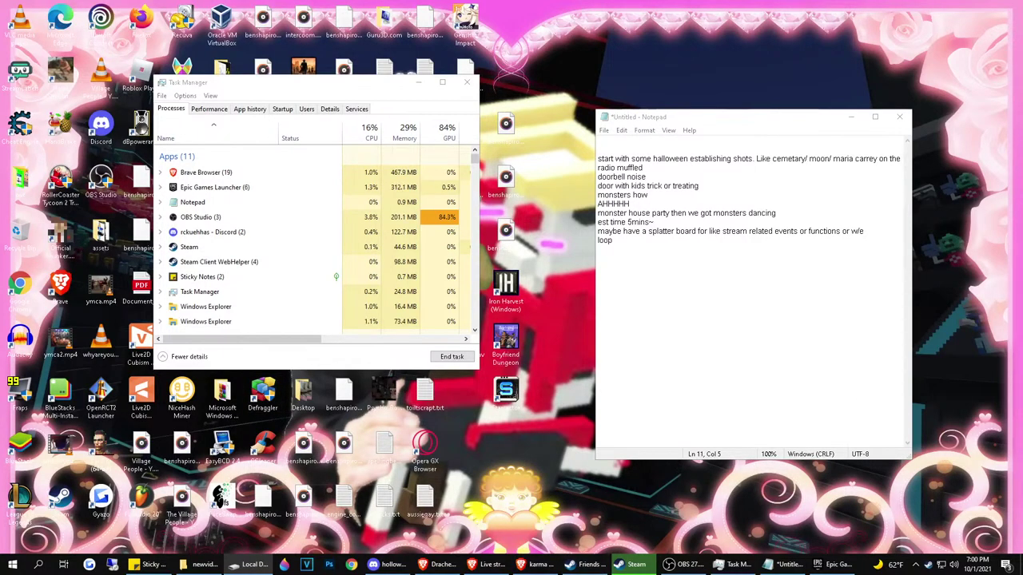
Start a new video upload from the YouTube window and add the rendered pttrteditstram.mp4 to it
left_click(492, 564)
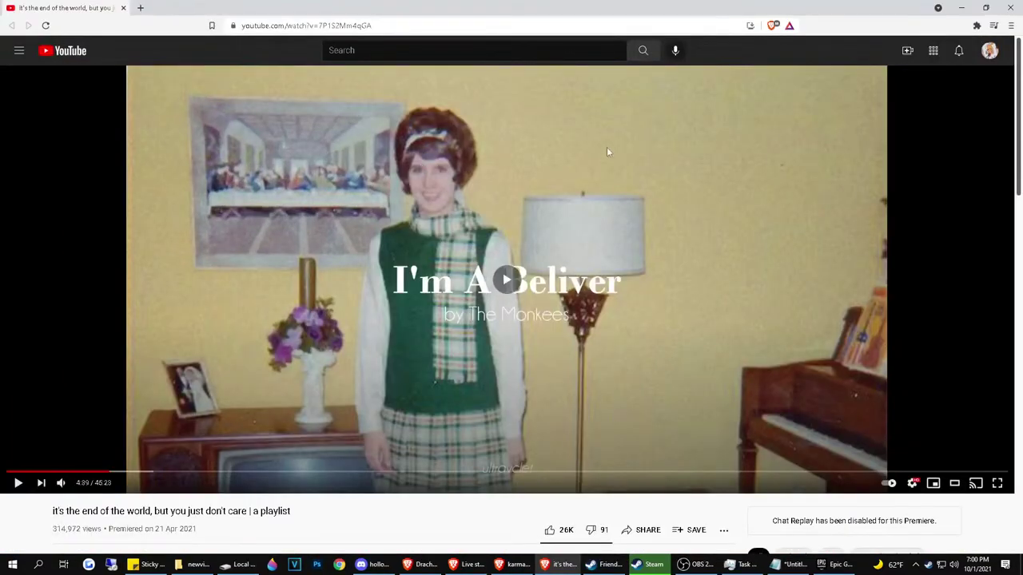
left_click(908, 51)
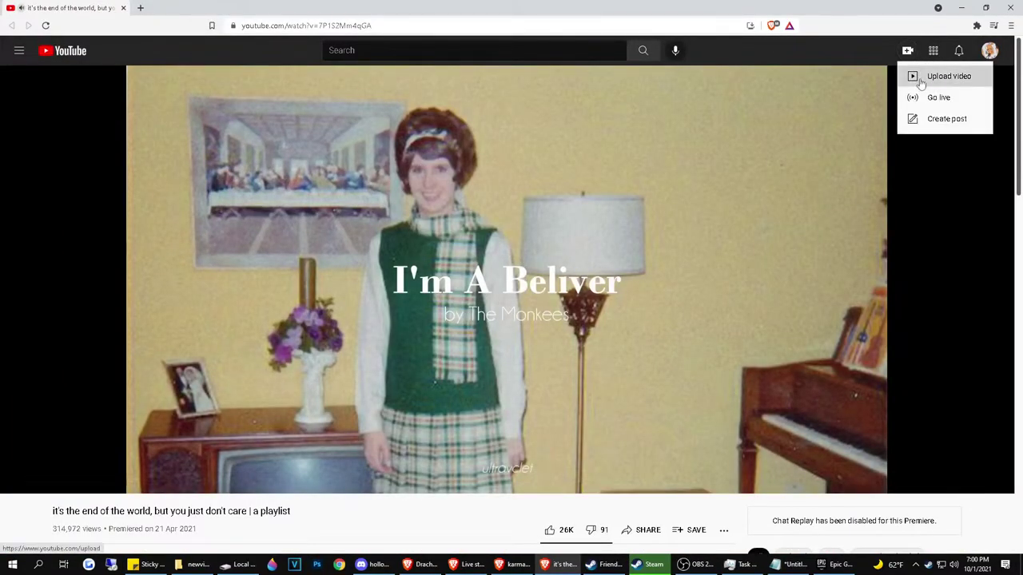
left_click(919, 78)
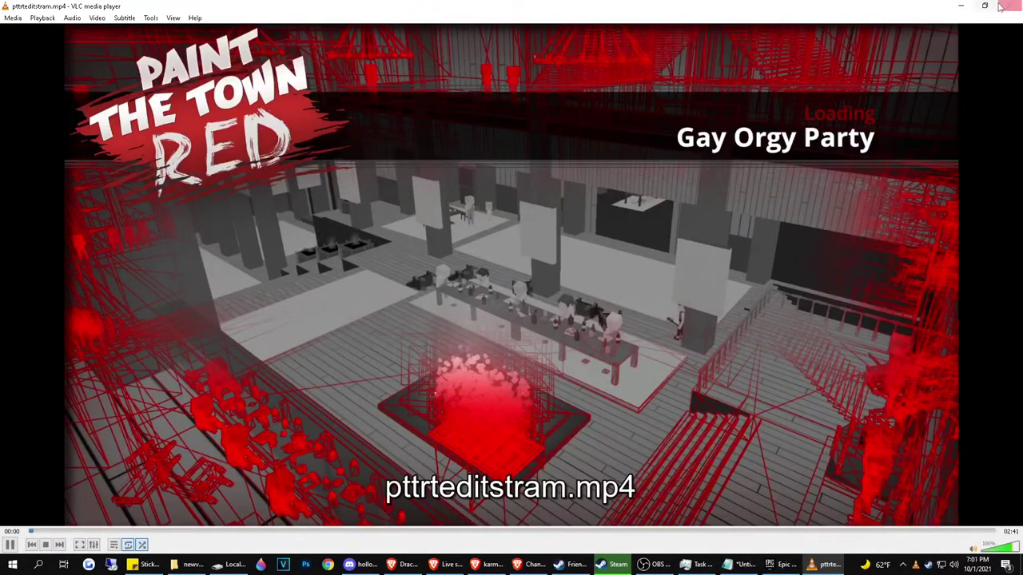
left_click(1000, 7)
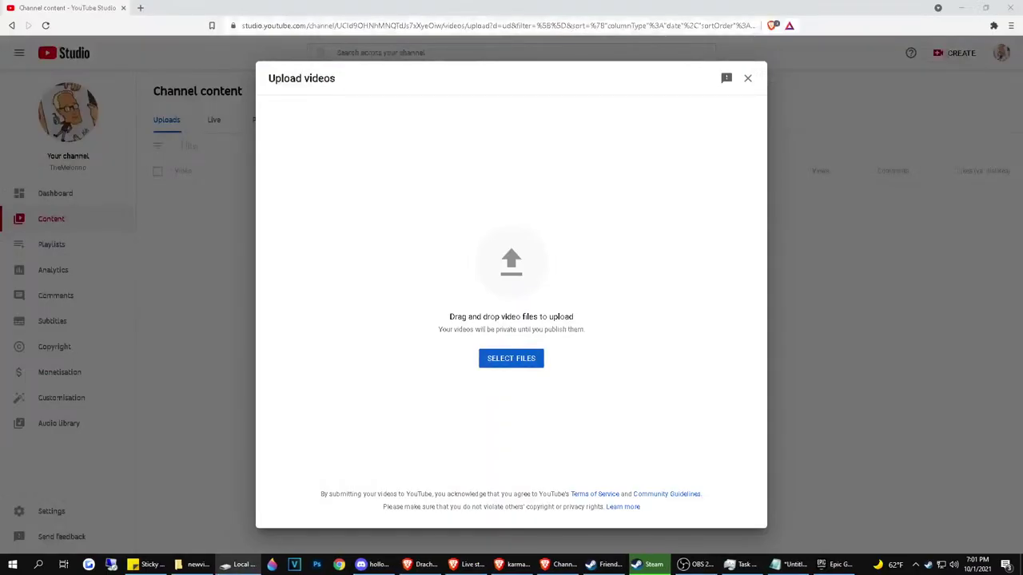
left_click_drag(403, 405, 514, 306)
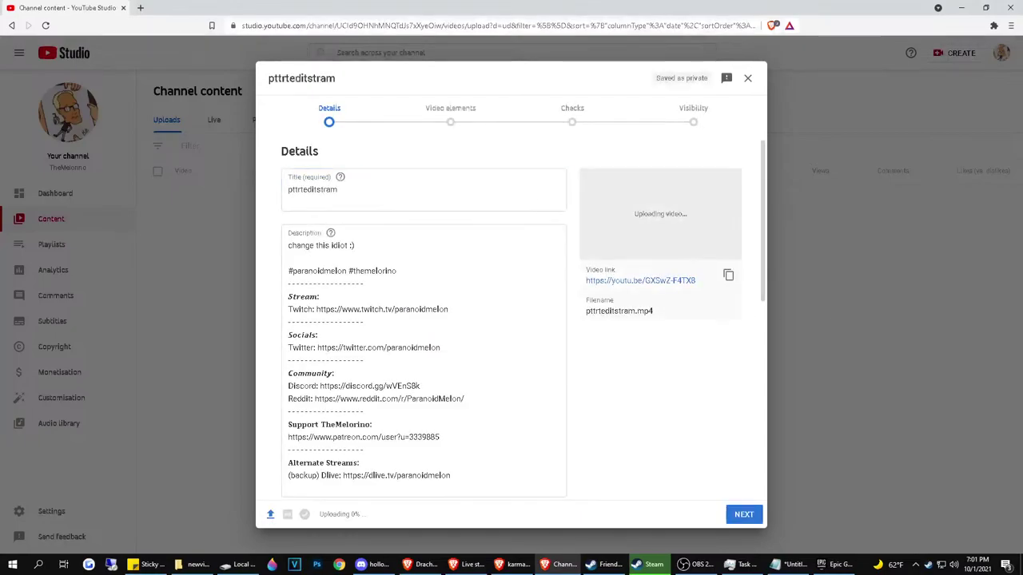
Switch to the file folder, preview 2021-10-01_18-27-30.mp4 in VLC and close the player
key("alt+Tab")
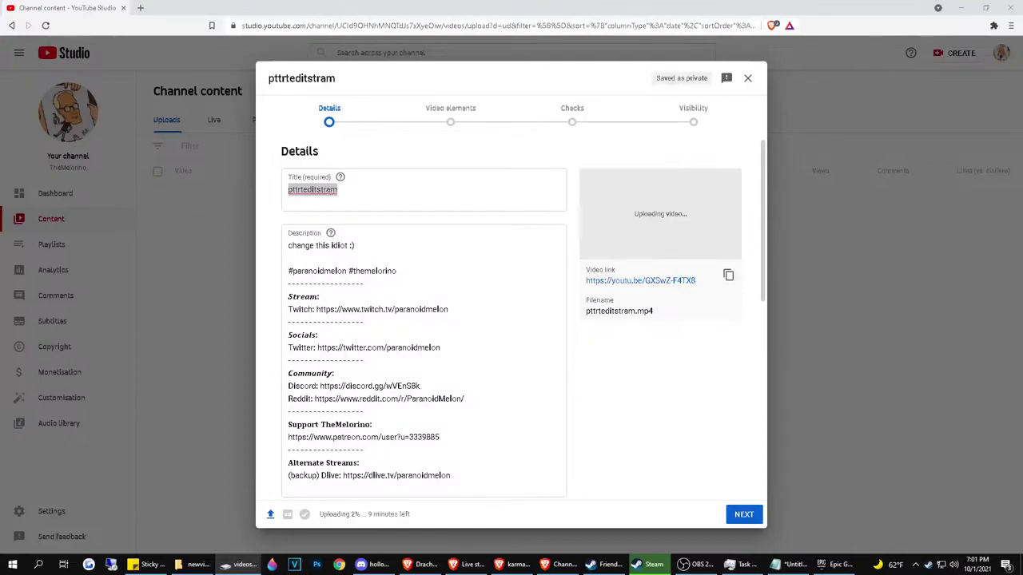
key("Return")
key("Return")
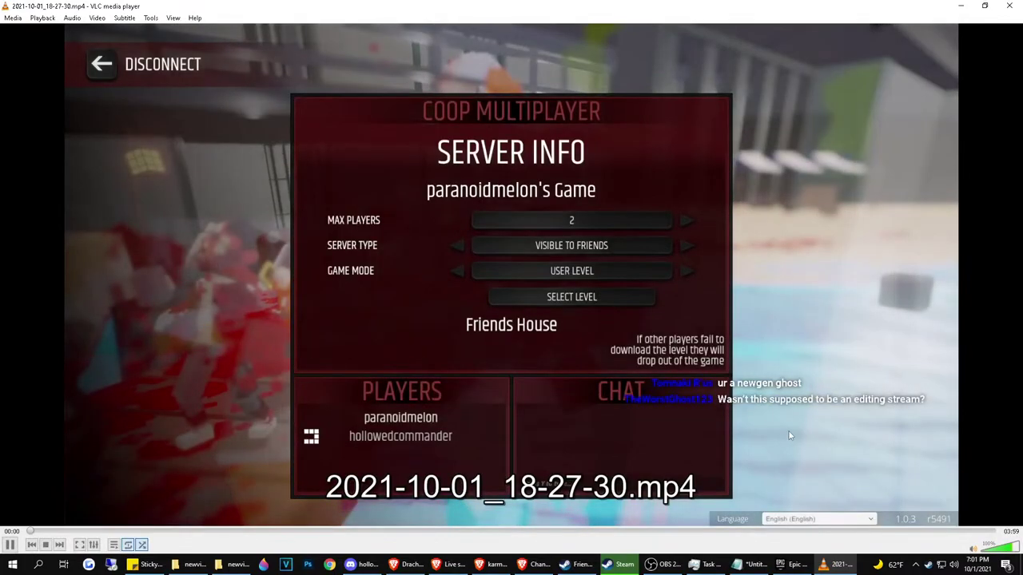
left_click(1009, 5)
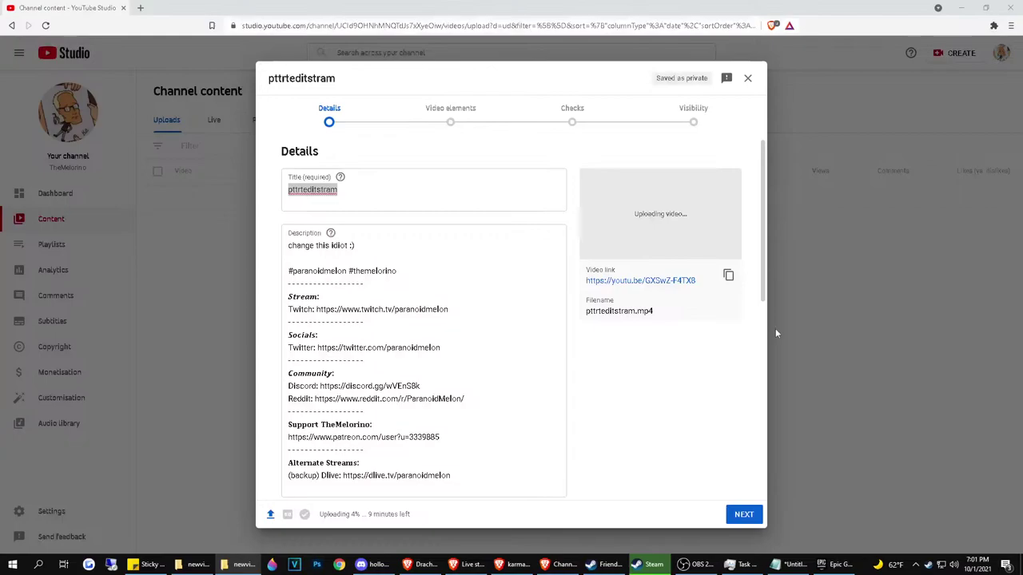
Replace the uploading video's title with "Hollowed"
double_click(323, 190)
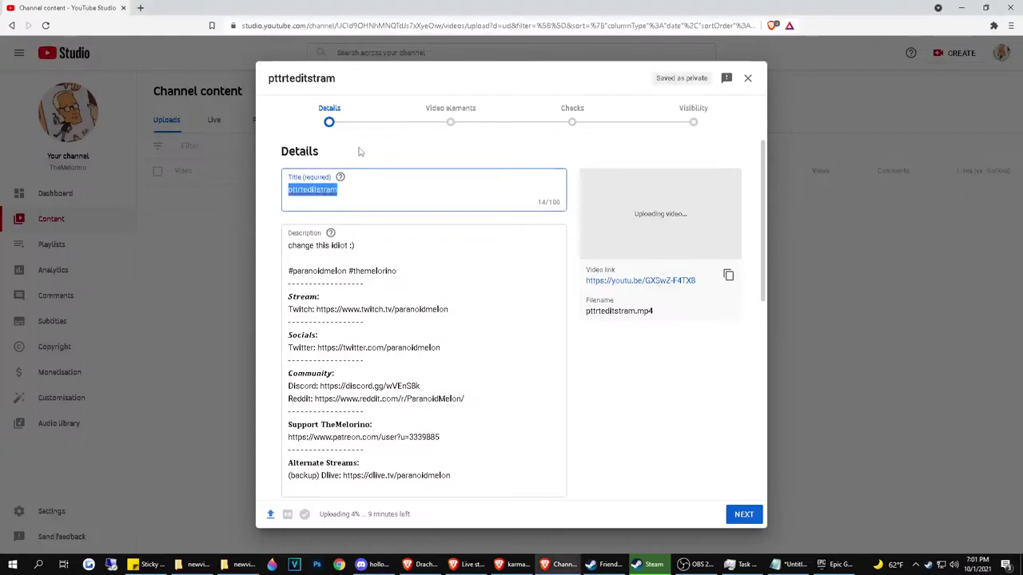
type("Hollowed")
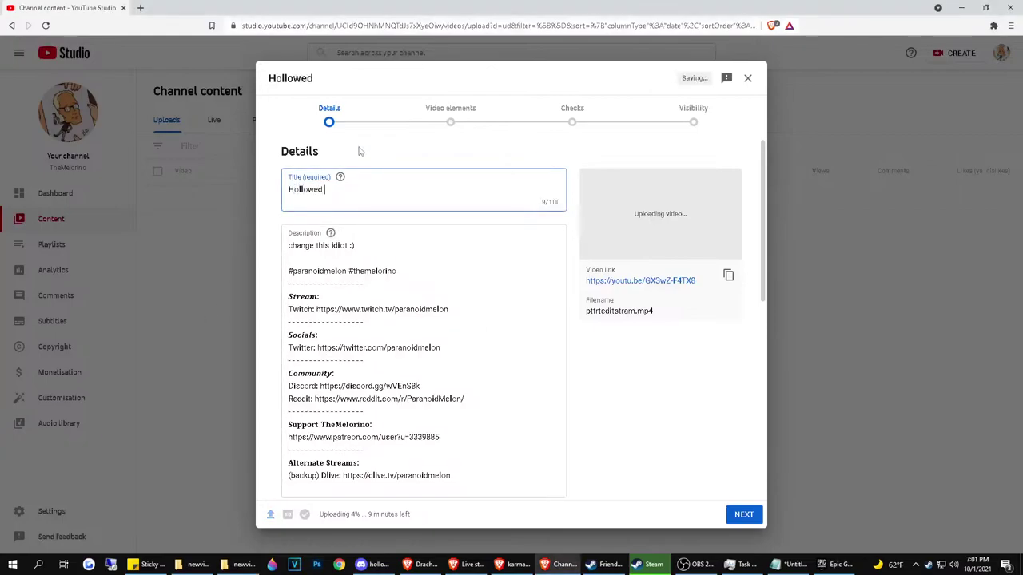
Open youtube.com in a new tab and go to the channel content list in YouTube Studio
key("ctrl+t")
type("youtube.com")
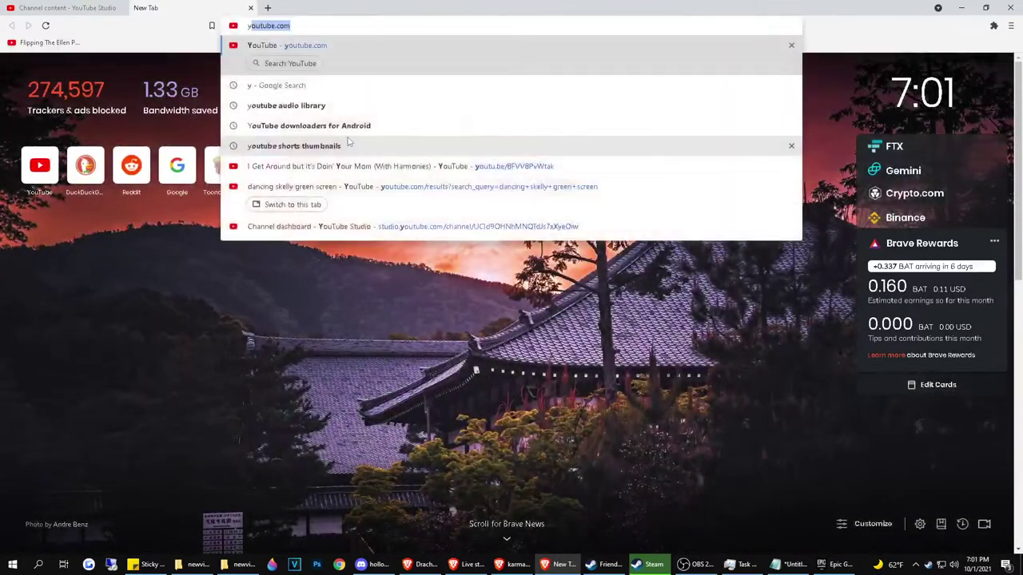
key("Return")
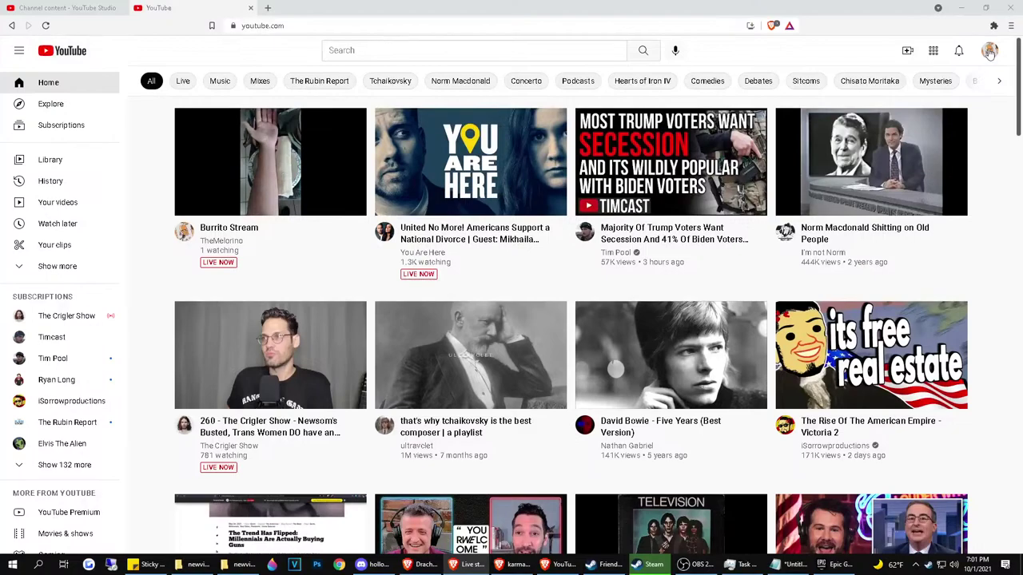
left_click(989, 50)
left_click(909, 163)
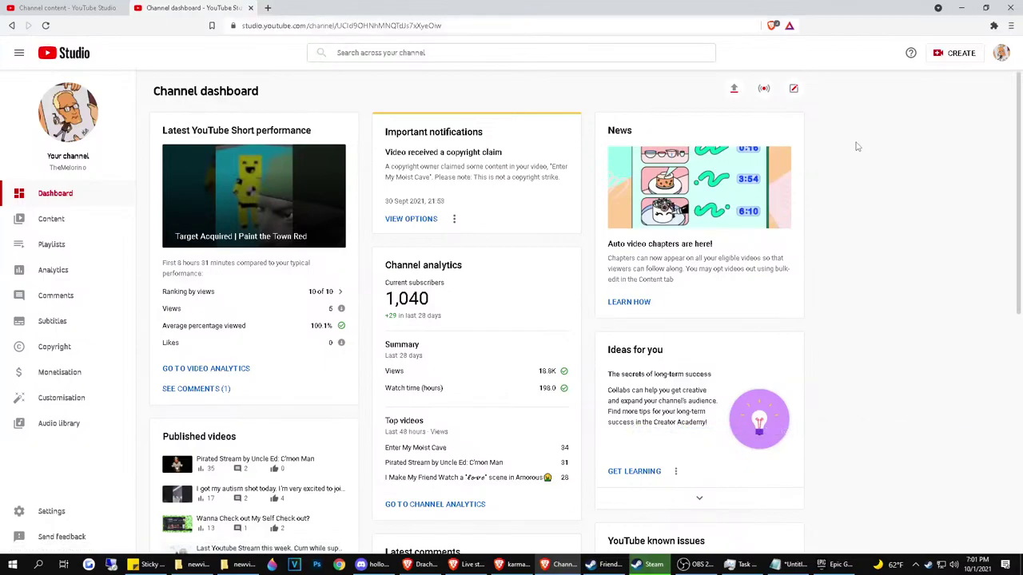
left_click(55, 224)
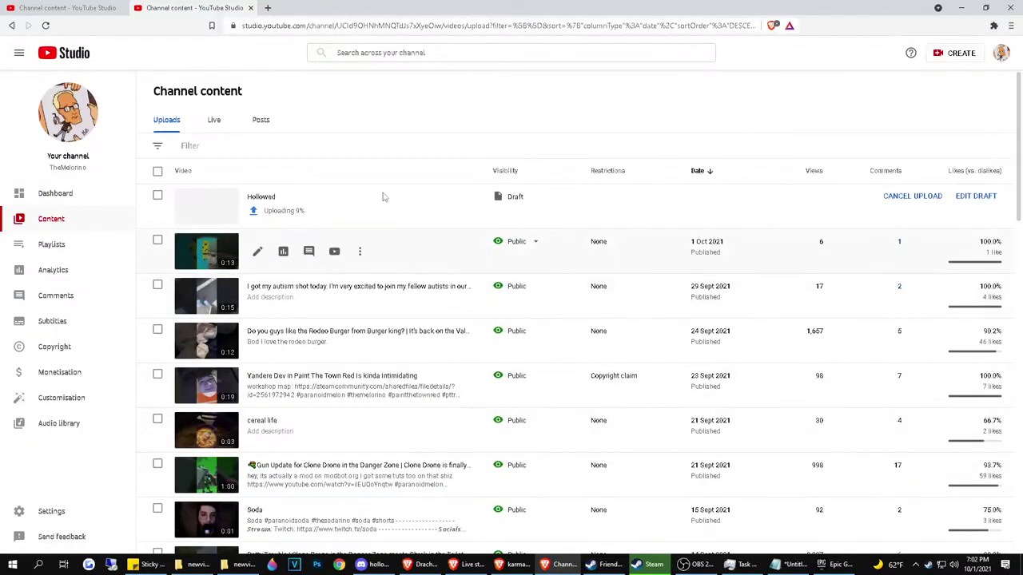
Open the details of the earlier video "Hollowed & Melon Go on a Boob Ride [ Paint the Town Red ]" and copy its title
scroll(443, 503, "down", 5)
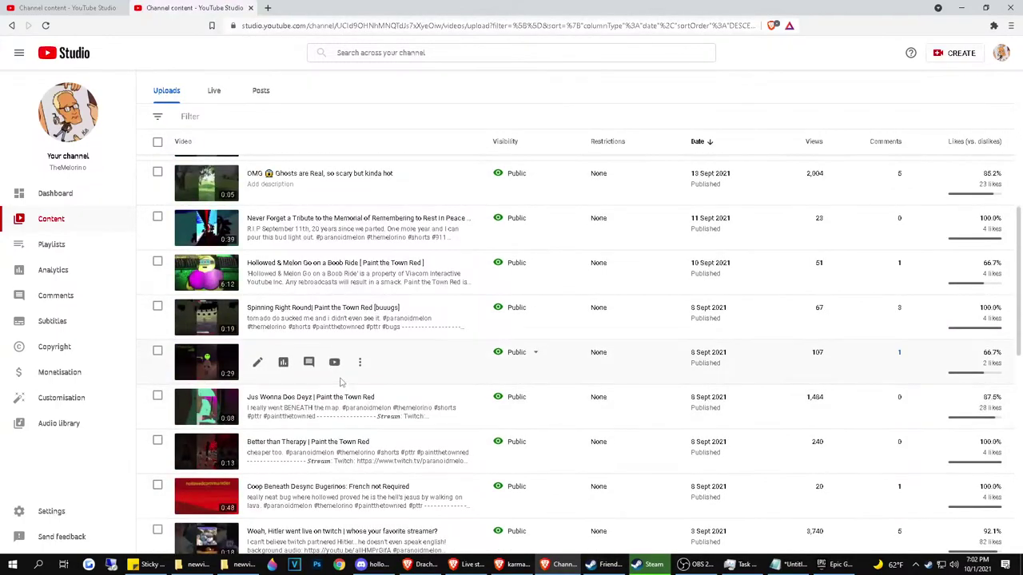
left_click(259, 274)
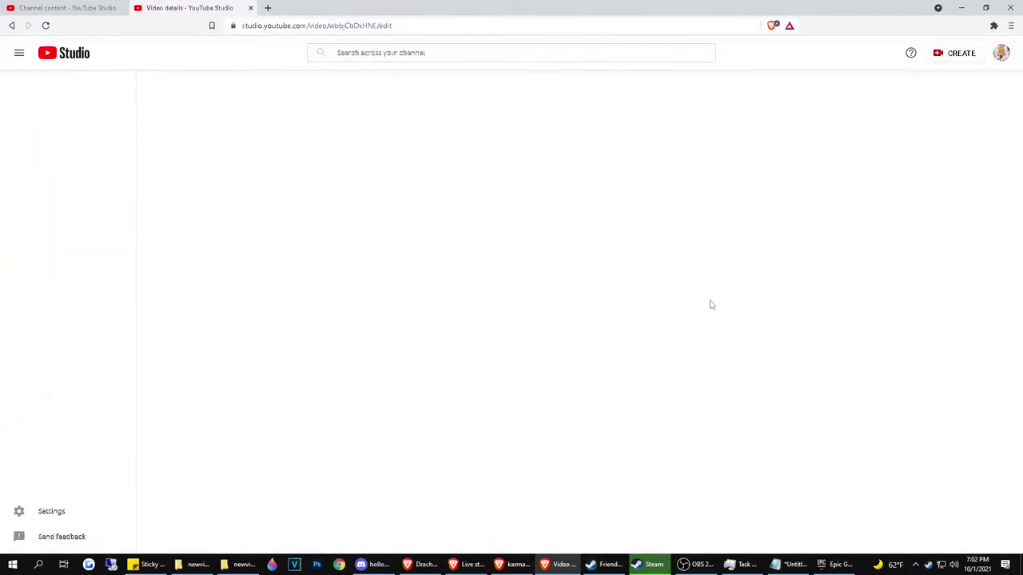
triple_click(350, 146)
key("ctrl+c")
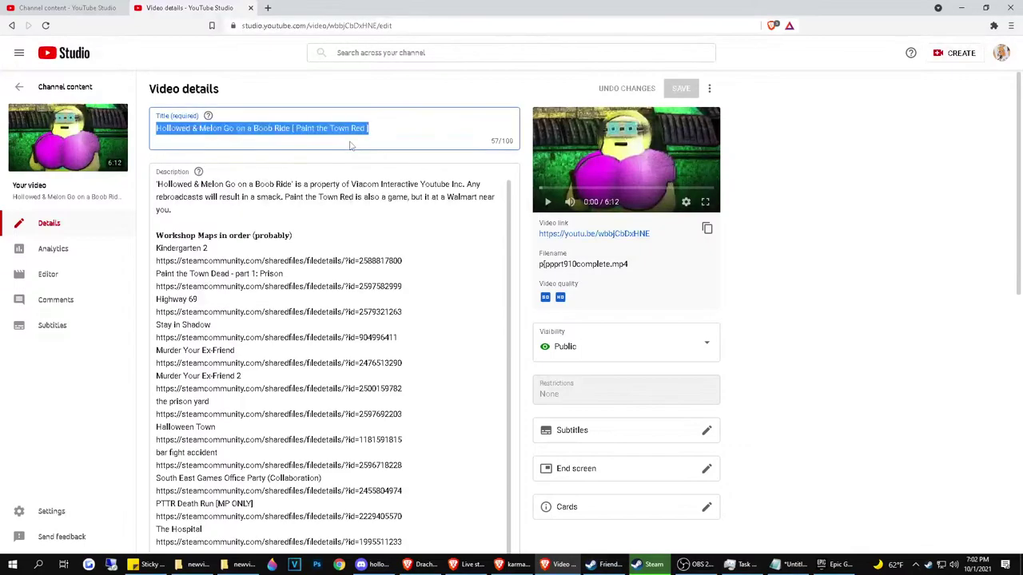
Replace the upload's title with the copied "Hollowed & Melon Go on a Boob Ride [ Paint the Town Red ]" and select its middle wording
left_click(62, 7)
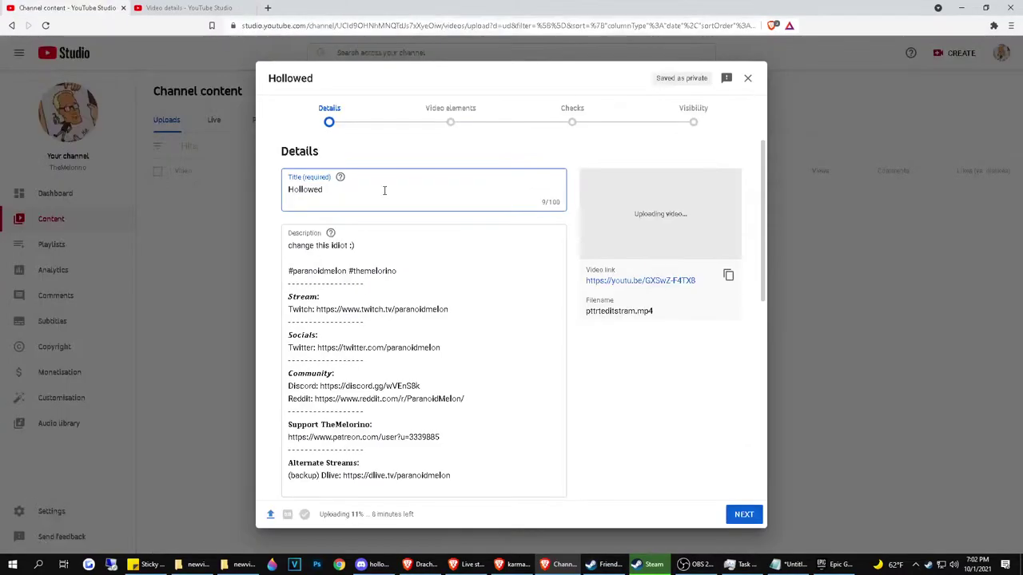
key("ctrl+a")
key("ctrl+v")
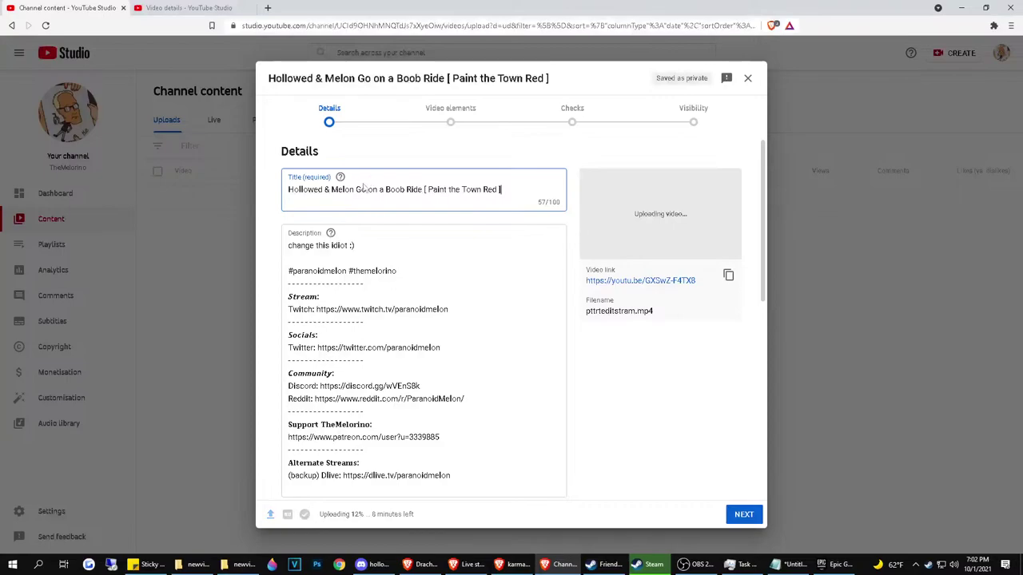
mouse_move(426, 189)
left_mouse_down()
mouse_move(354, 189)
mouse_move(420, 192)
left_mouse_up()
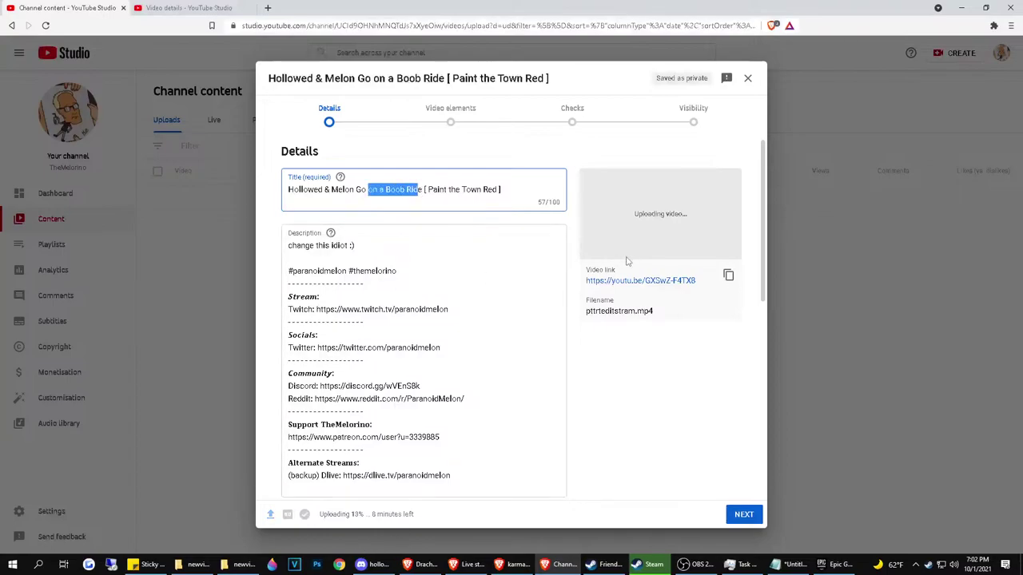
Close the extra folder window, preview pttrteditstram.mp4 in VLC and return to the upload's title field
left_click(240, 565)
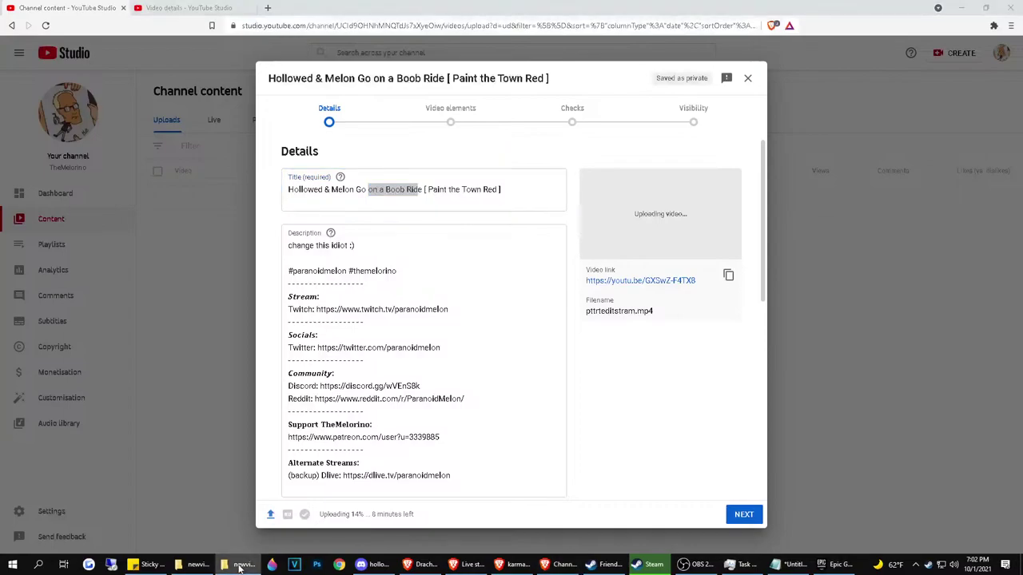
key("alt+F4")
left_click(211, 563)
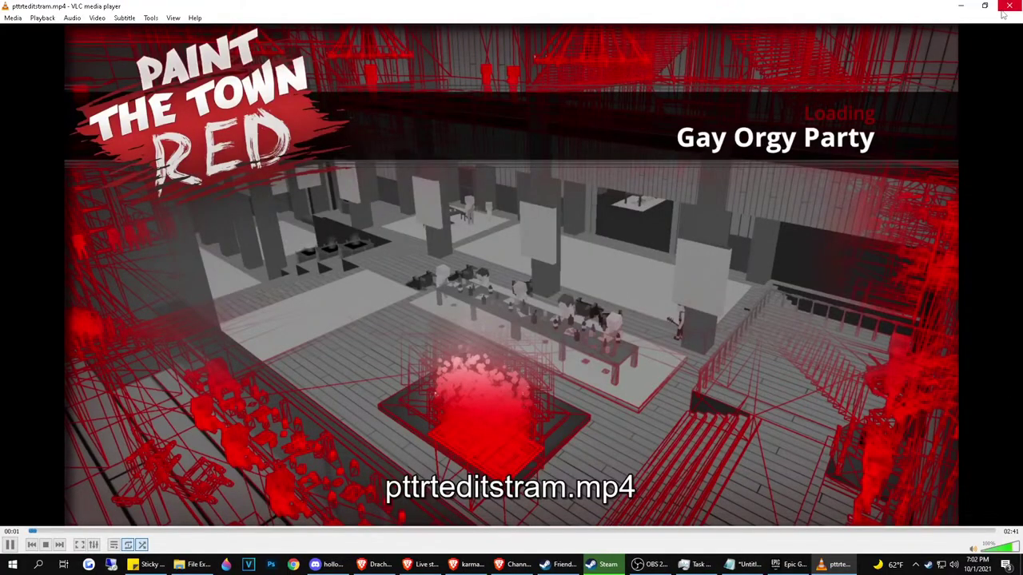
left_click(1008, 6)
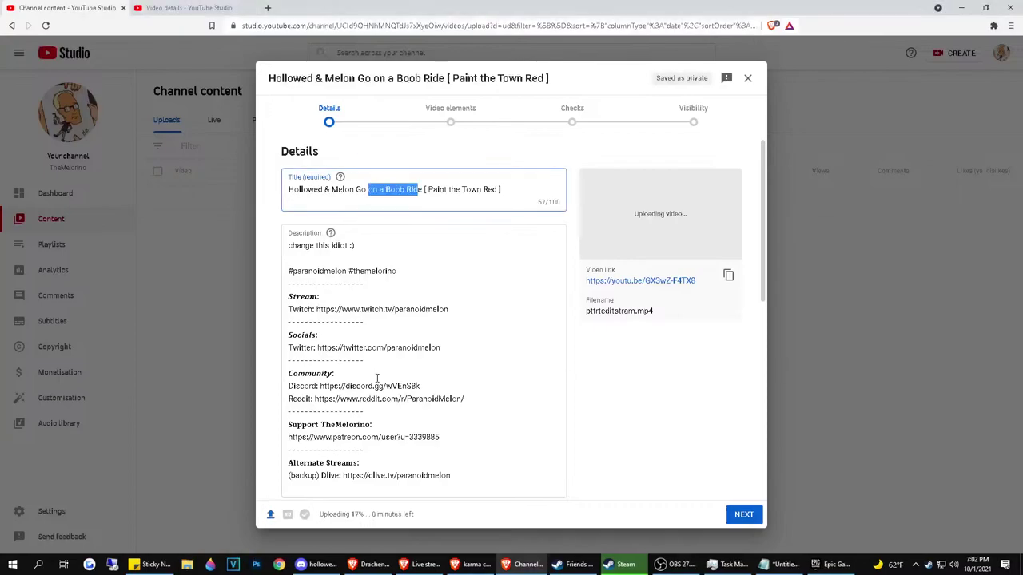
left_click(367, 190)
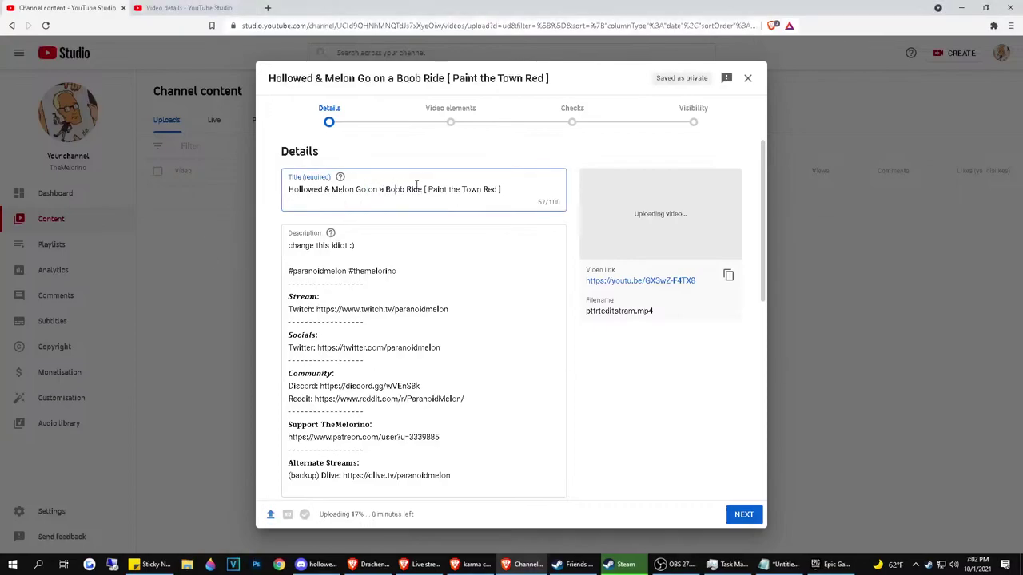
Reword the upload's title to "Hollowed & Melon Go to a Gay Orgy Party [ Paint the Town Red ]"
left_click_drag(424, 189, 369, 186)
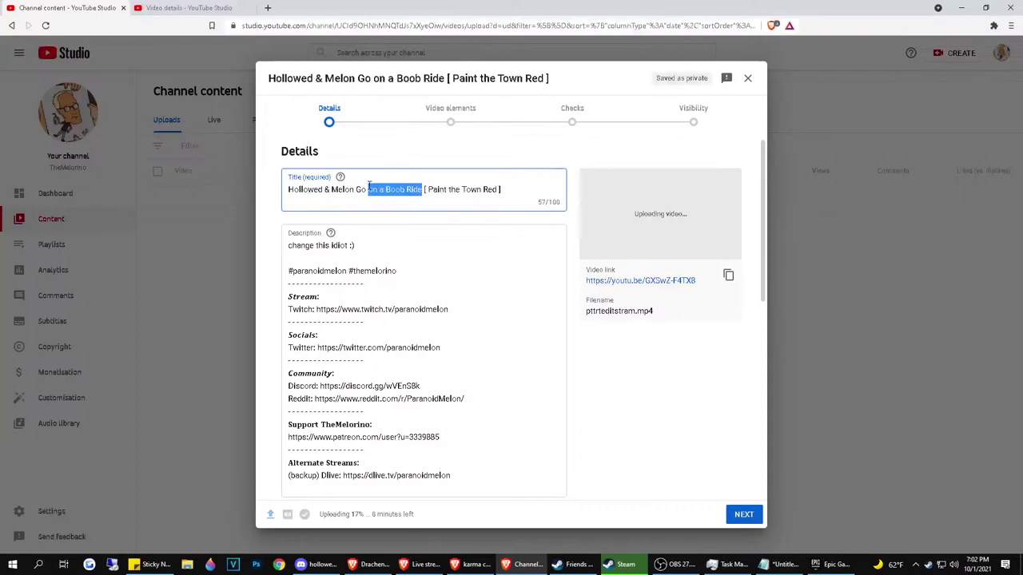
type("to a Gay Org")
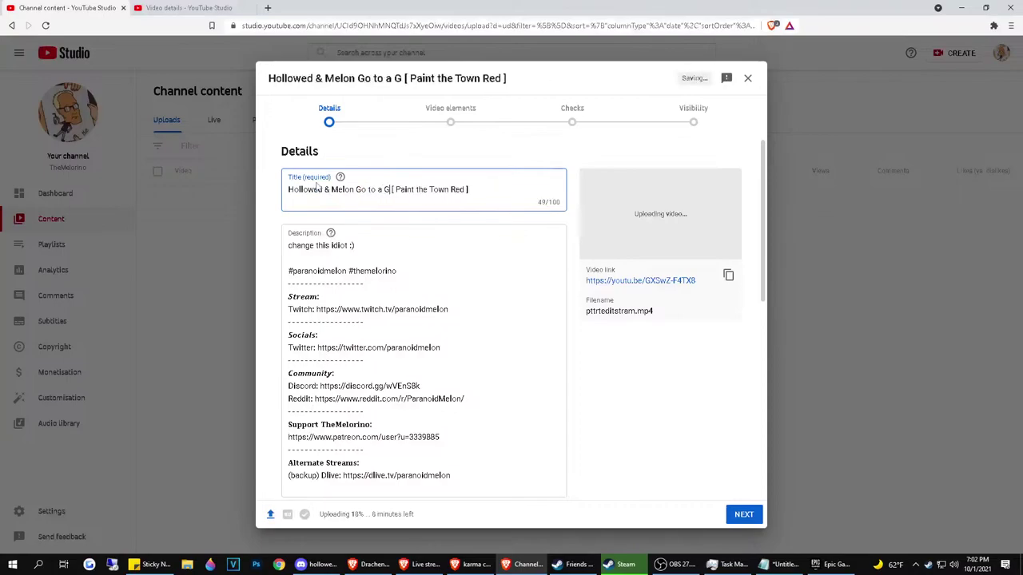
type("y Party")
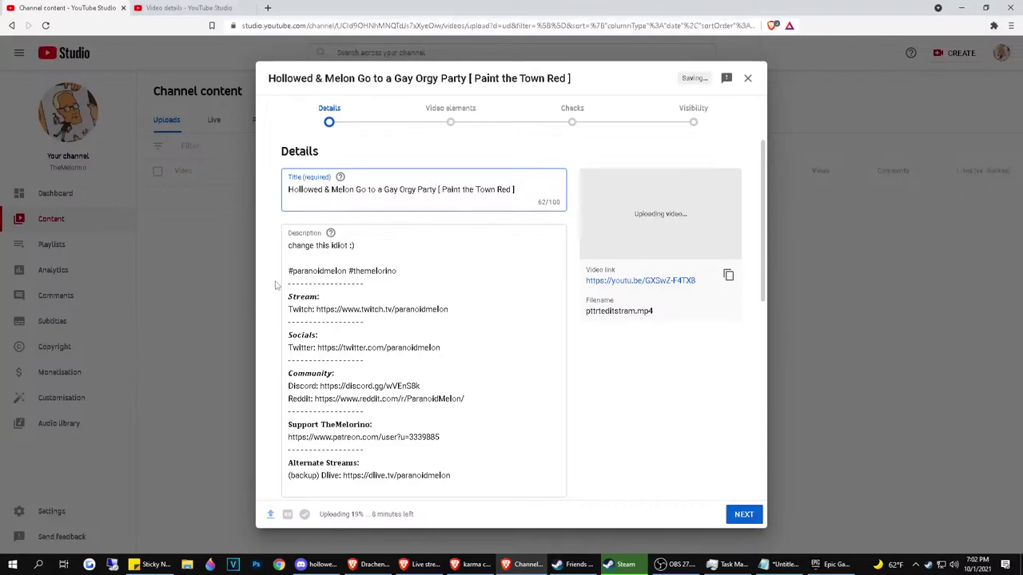
Replace the description's placeholder line with "I dont like descriptions anymore, they remind me of what I feel inside. Nothing." and add the hashtag #paintthetownred
triple_click(325, 246)
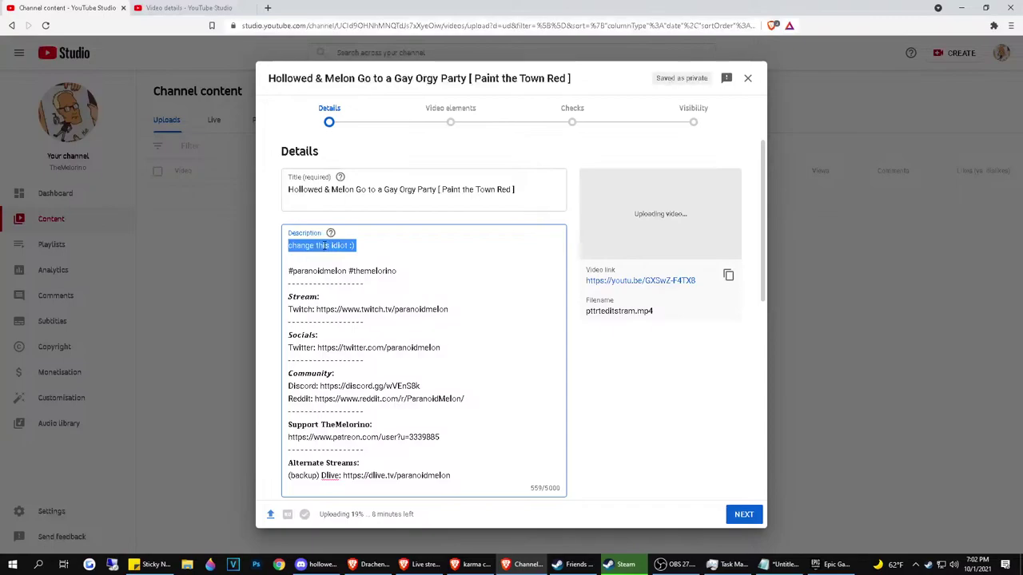
type("I dont l")
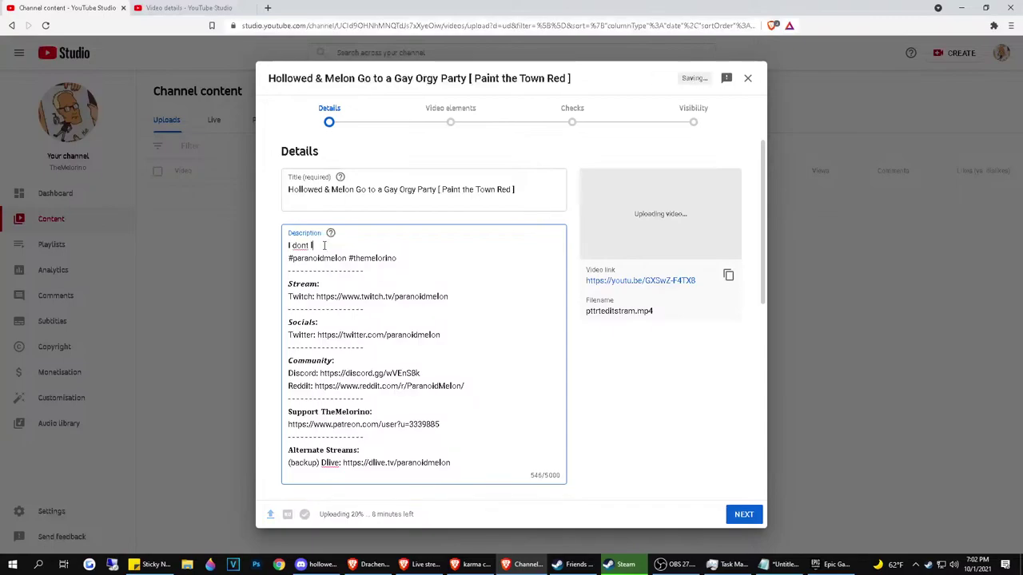
type("ike descriptions anymore, the")
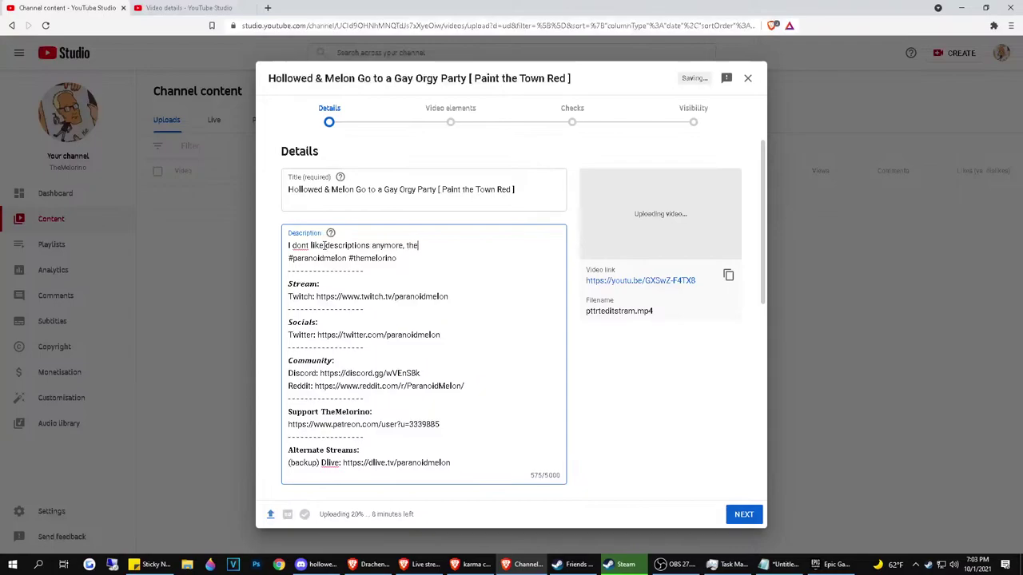
type("y remind me of what I feel insid")
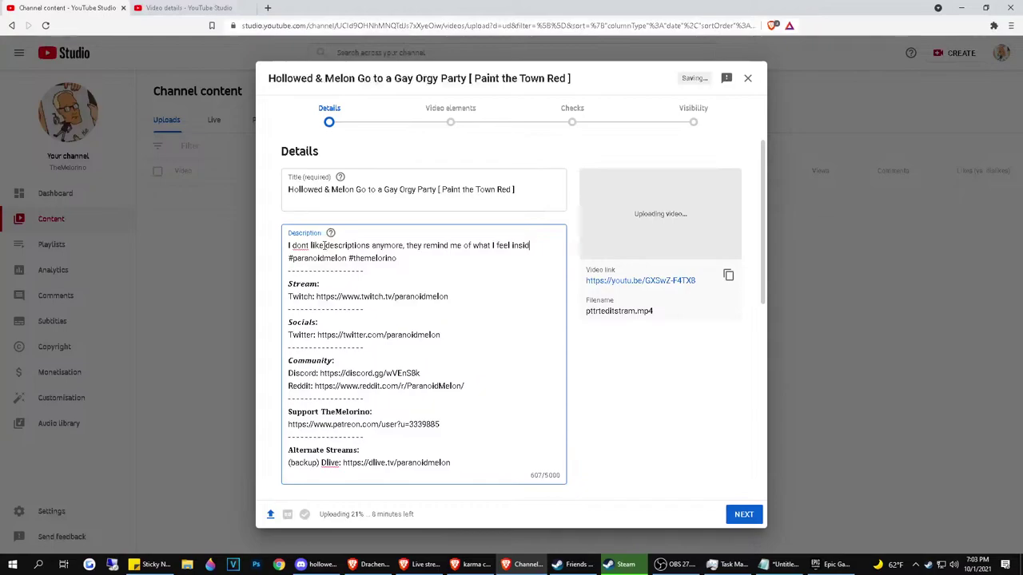
type("e. Nothing.")
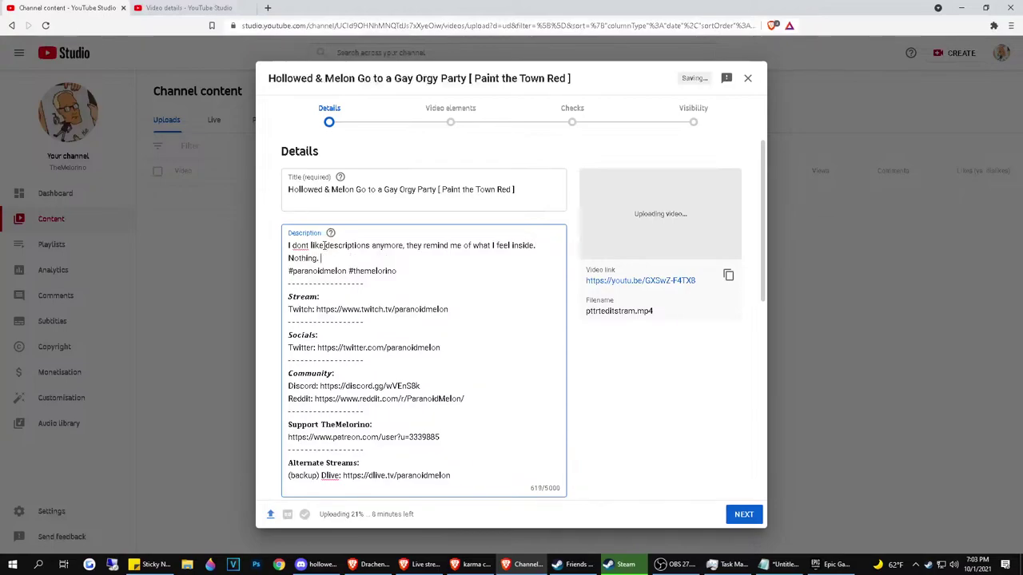
key("Return")
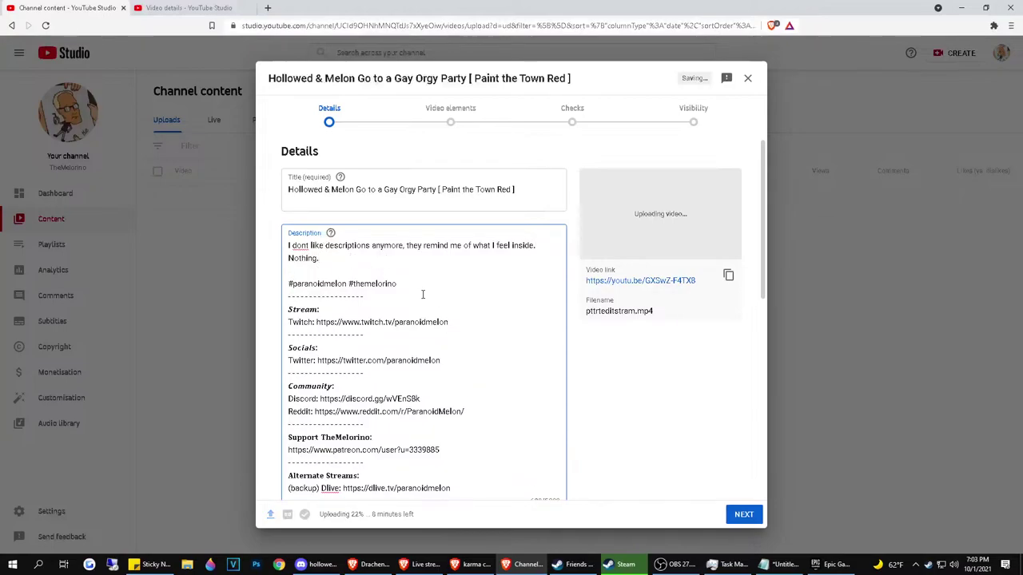
type("#paintthetownred")
Add the upload to the playlist "Hollowed & Melon [Do Something]"
scroll(422, 284, "down", 10)
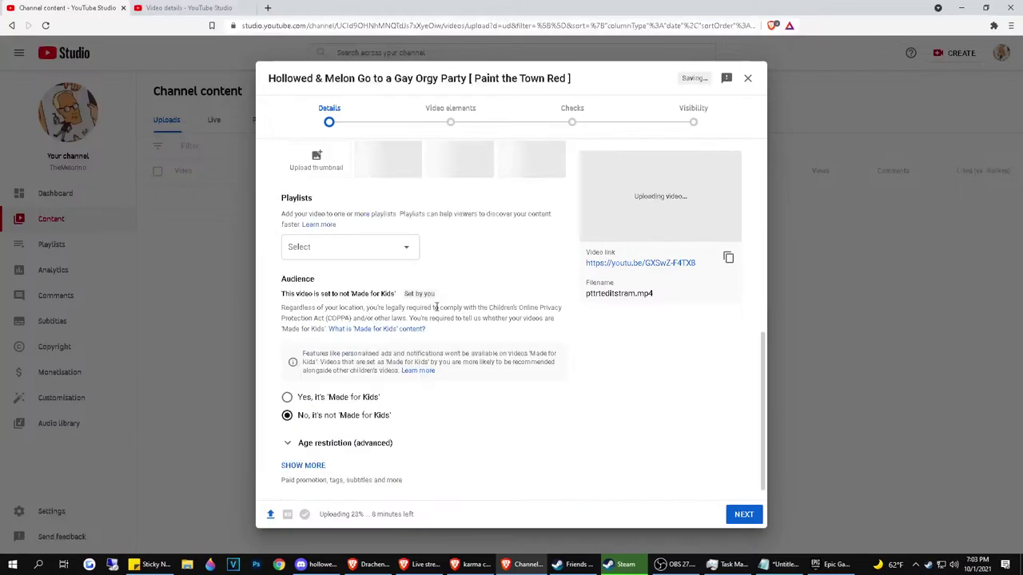
left_click(315, 229)
left_click(387, 288)
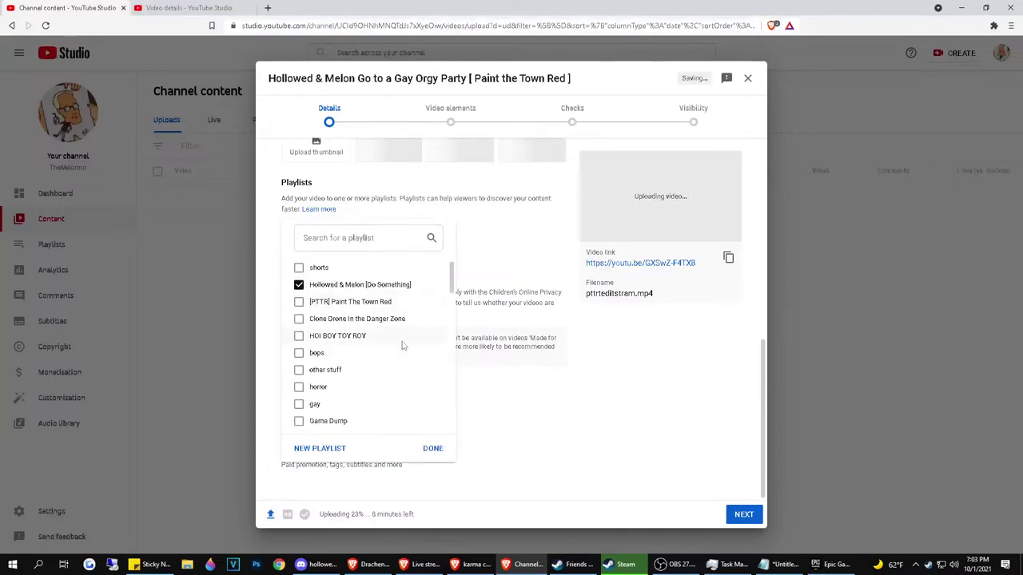
left_click(432, 449)
Add the tags "paint the town red", "pttr", "paint the town red update" and "paint the town red workshop" to the upload
scroll(445, 388, "down", 2)
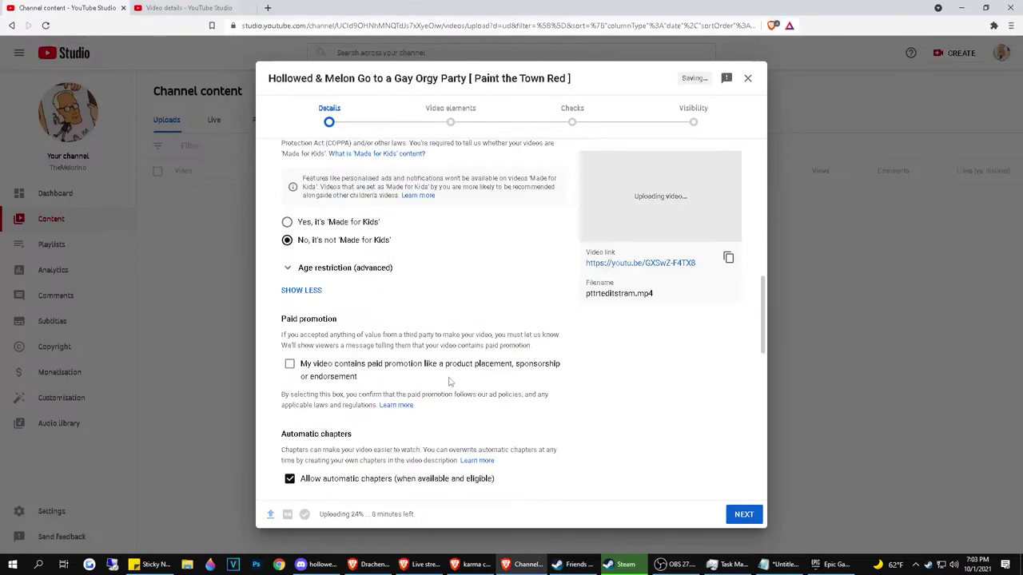
scroll(446, 391, "down", 6)
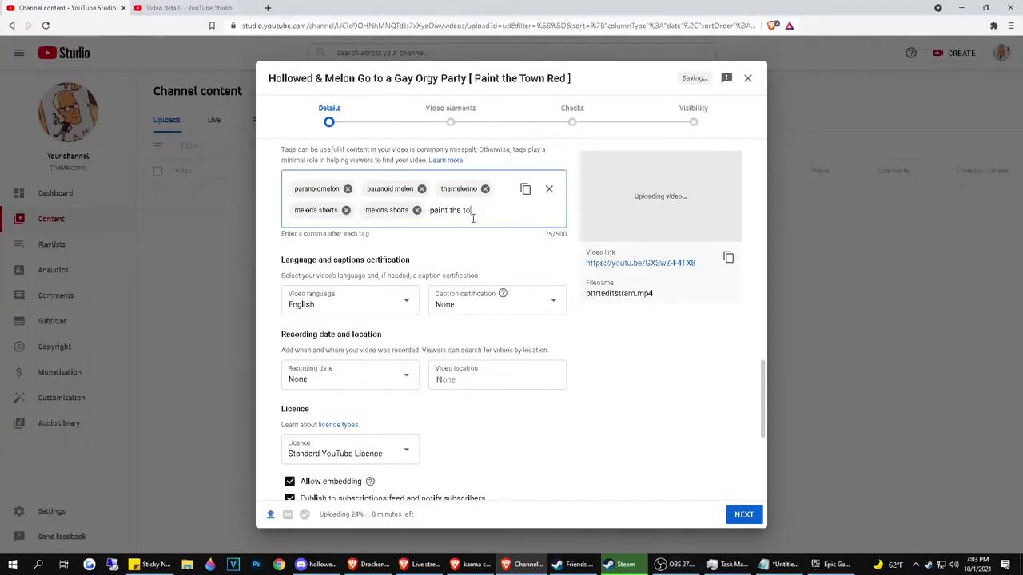
type("d, pttr, ")
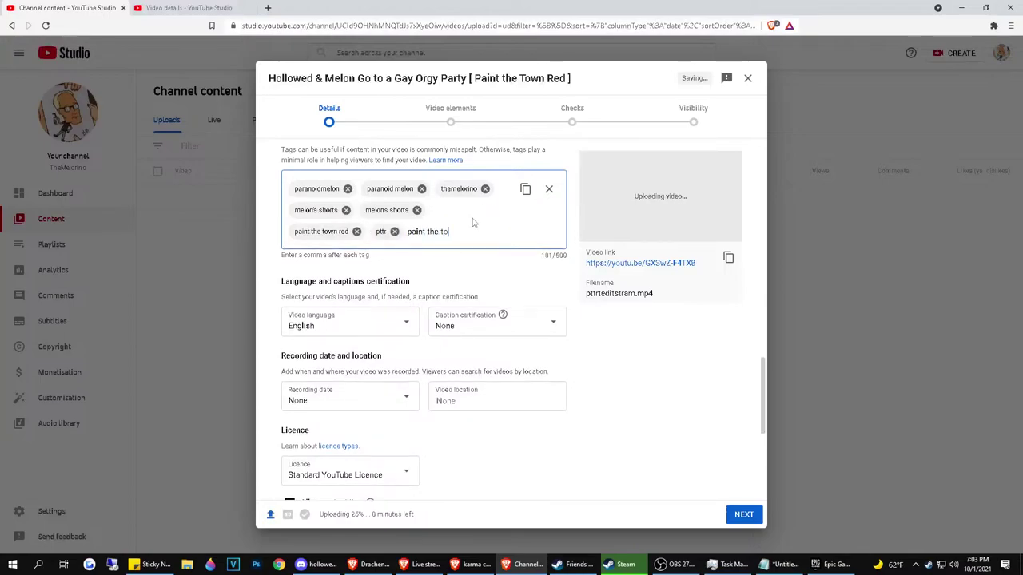
type("paint the town red update, ")
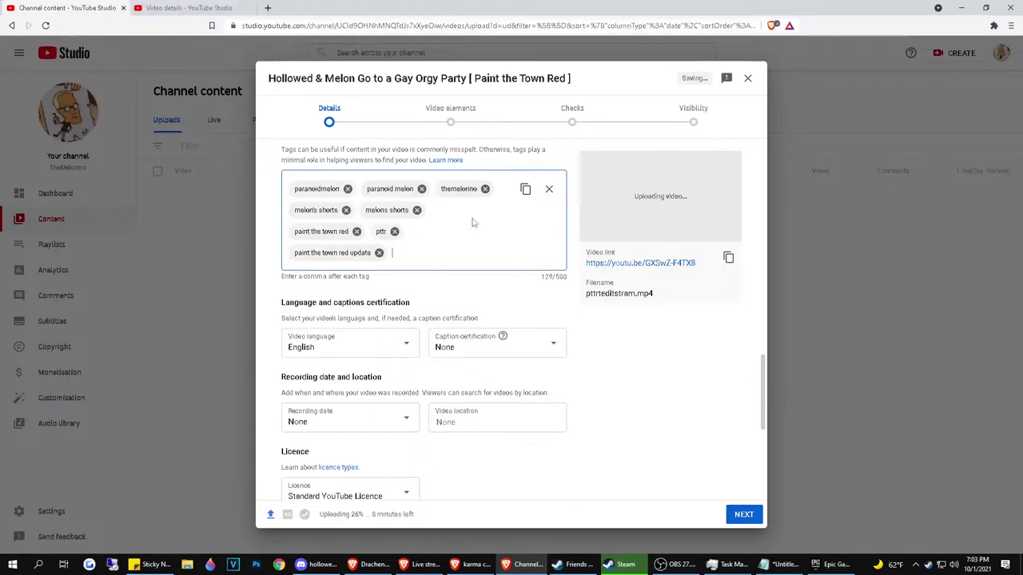
type("paint the town red workshop")
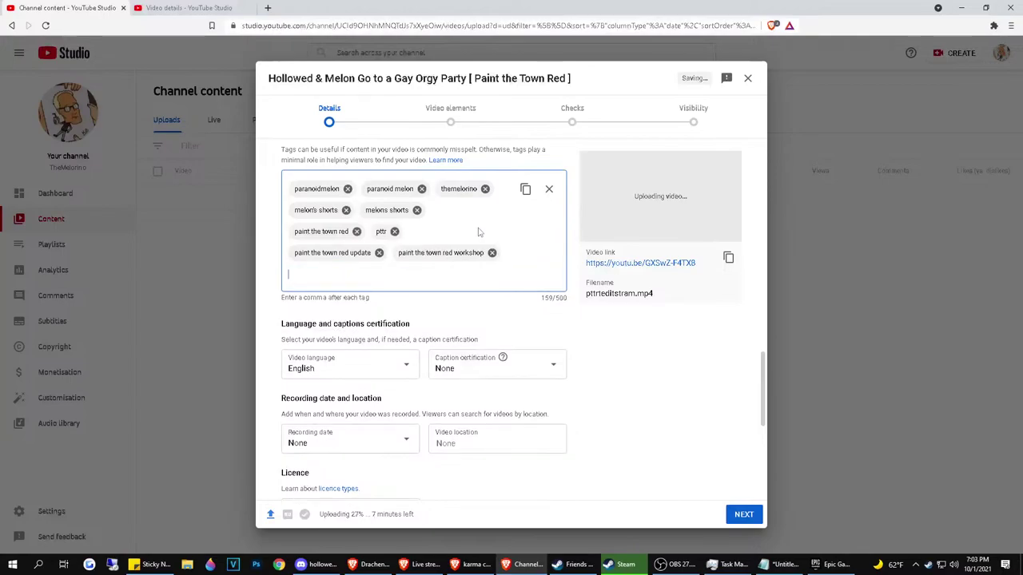
Set the upload's category to Gaming and its game title to Paint the Town Red
scroll(512, 255, "down", 4)
left_click(289, 361)
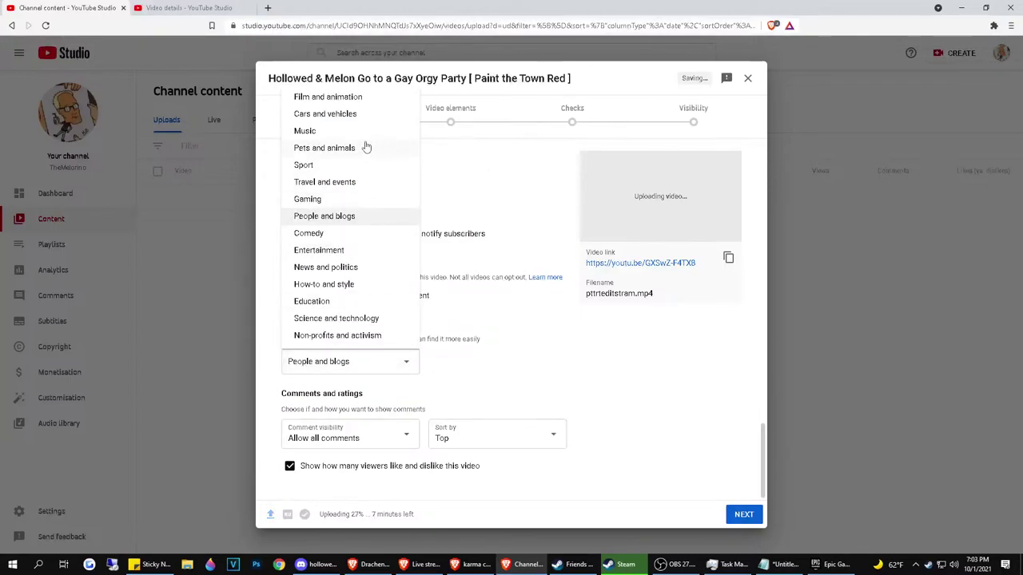
left_click(328, 200)
left_click(369, 400)
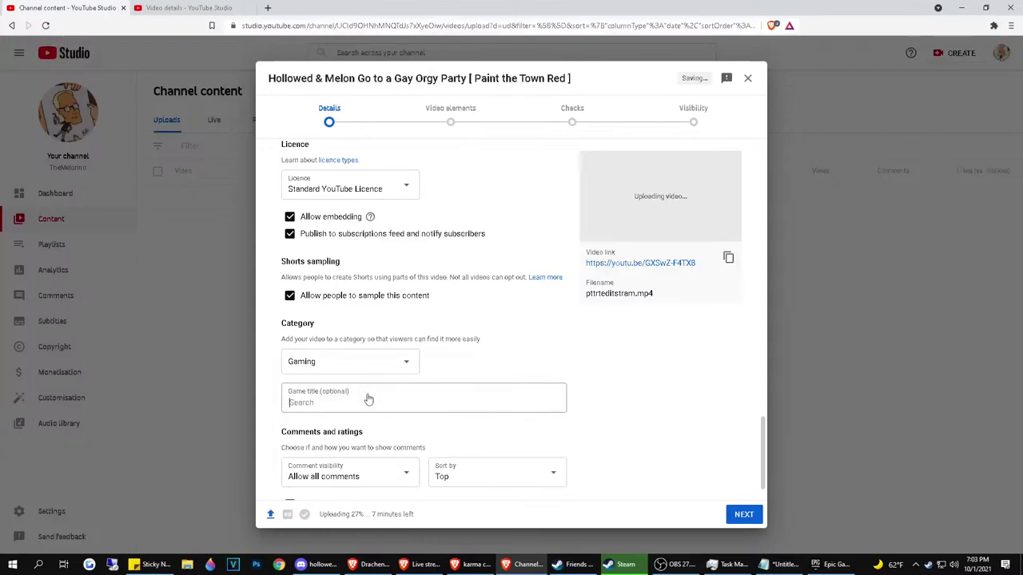
type("paint th")
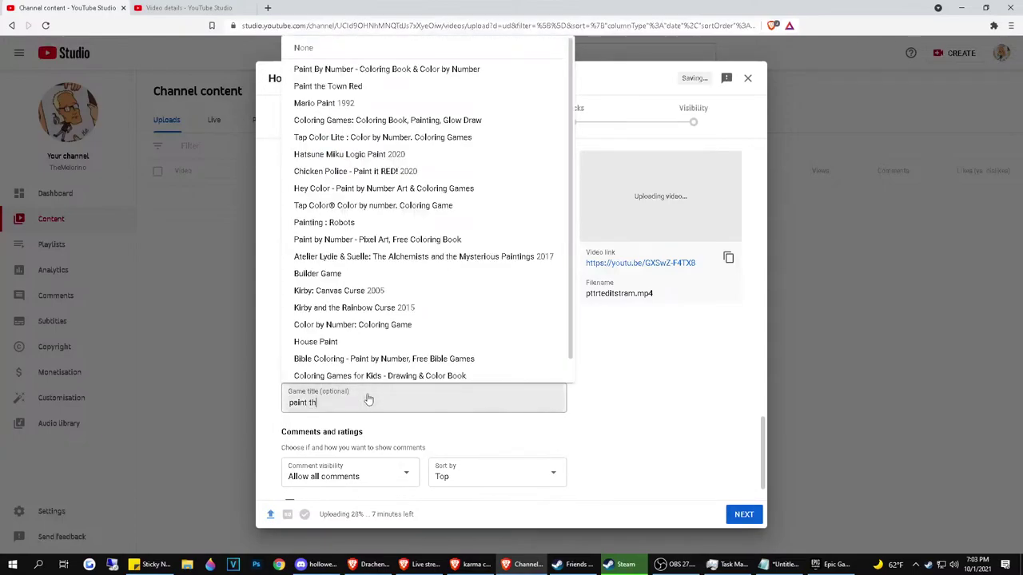
type("e town red")
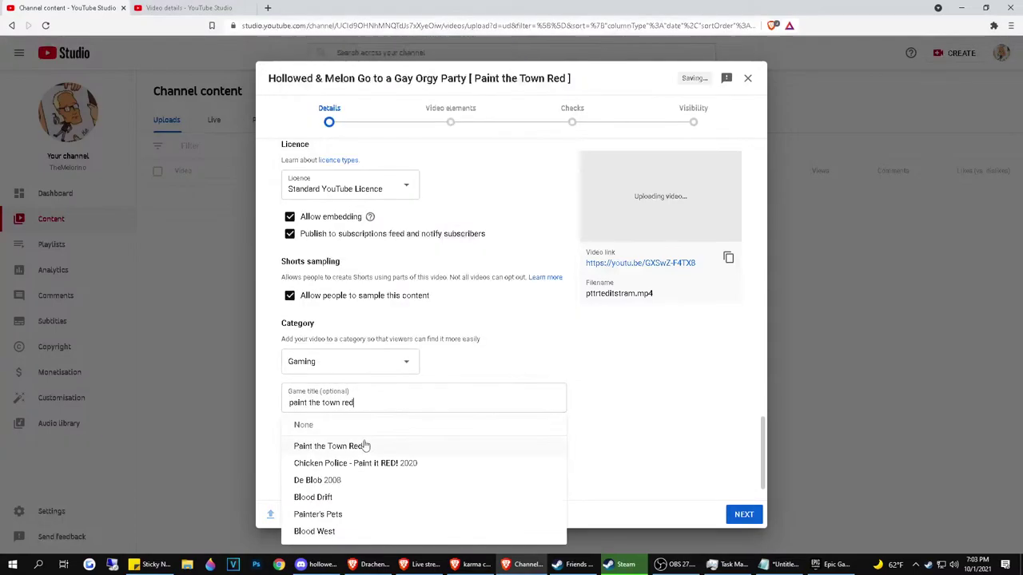
left_click(376, 445)
Pass through the video elements and checks stages without additions and save the upload with unlisted visibility
left_click(738, 516)
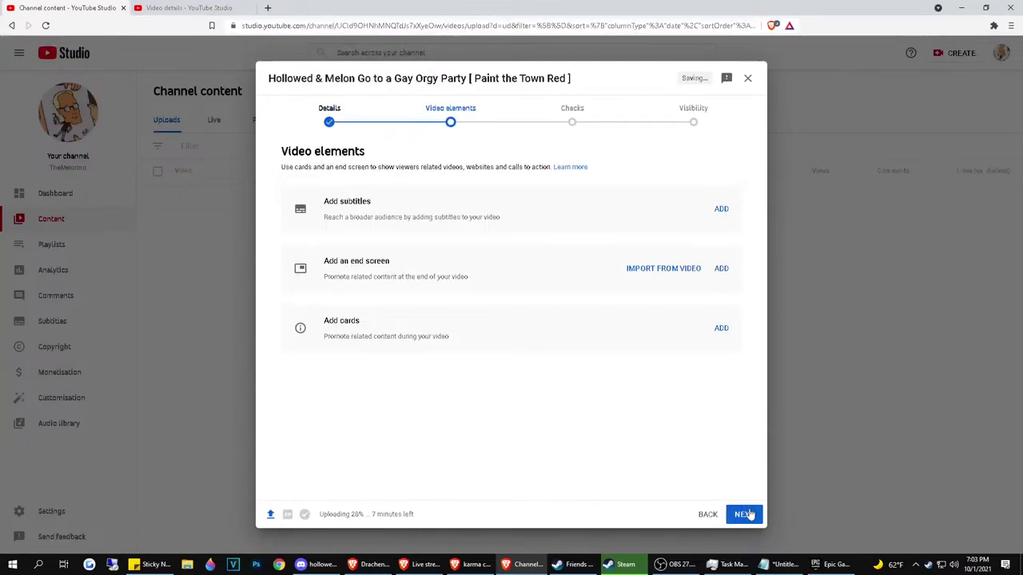
left_click(739, 515)
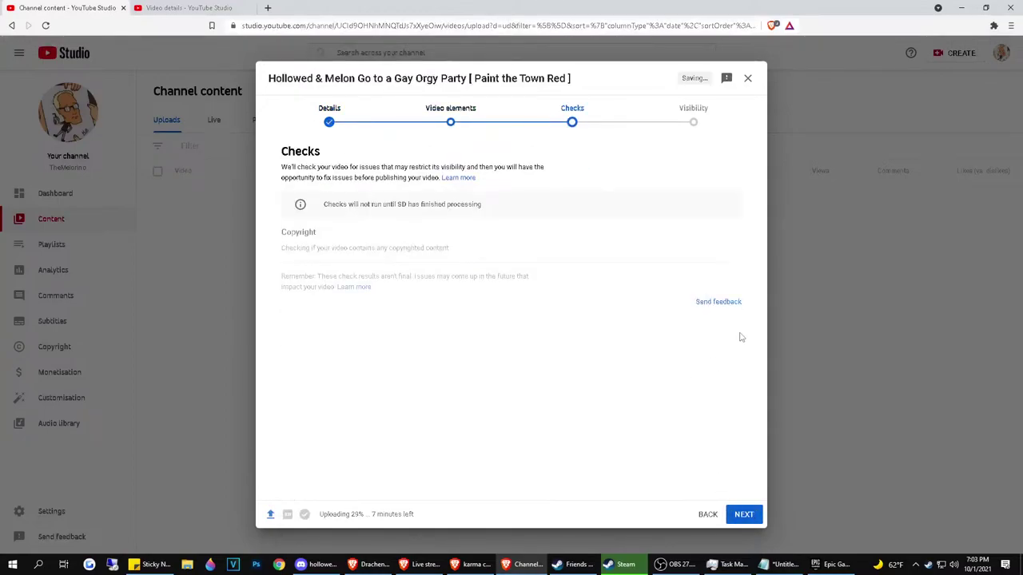
left_click(751, 513)
left_click(751, 516)
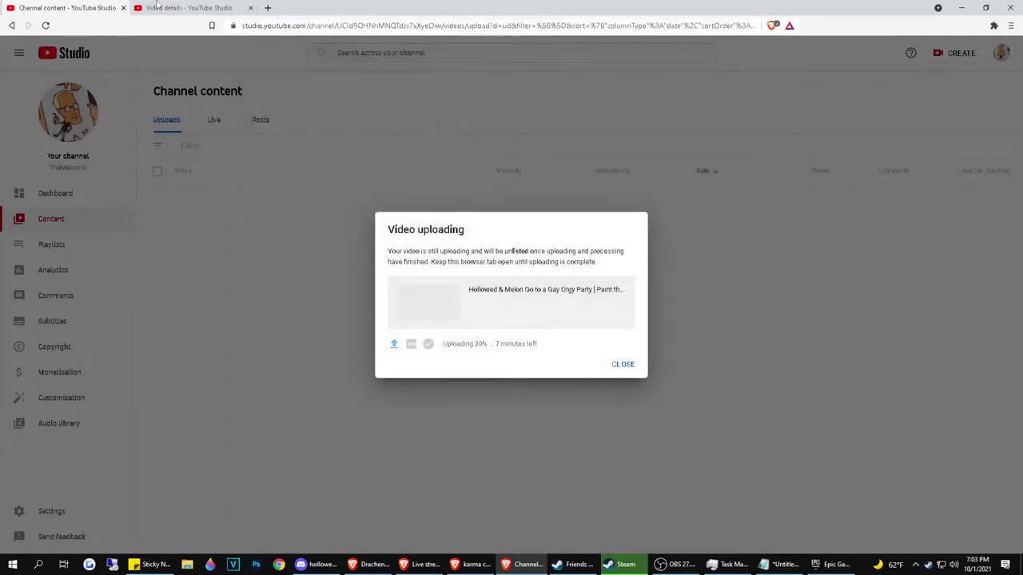
Leave the earlier video's details in the other browser tab and open the channel's list of live streams
left_click(158, 7)
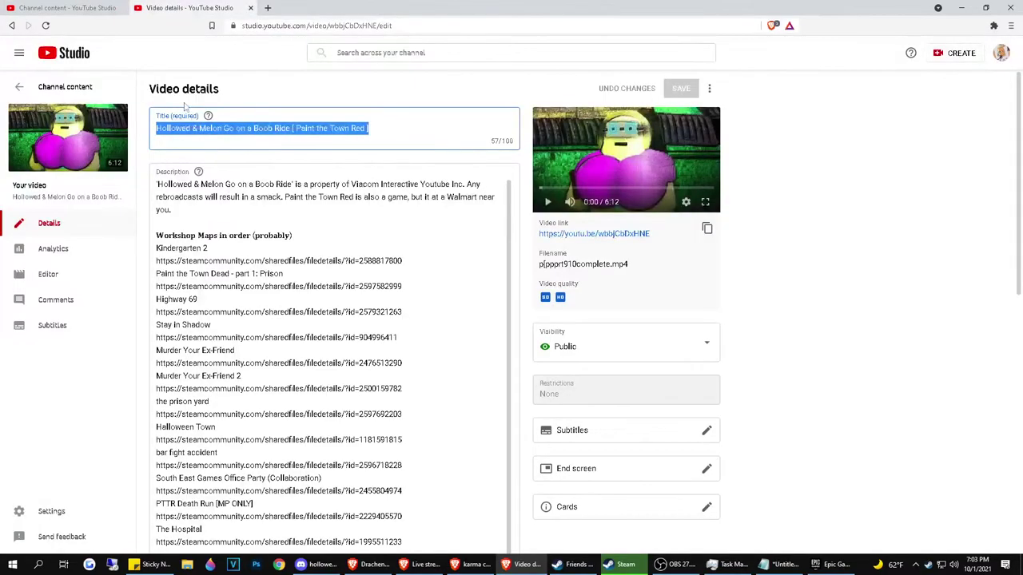
left_click(107, 5)
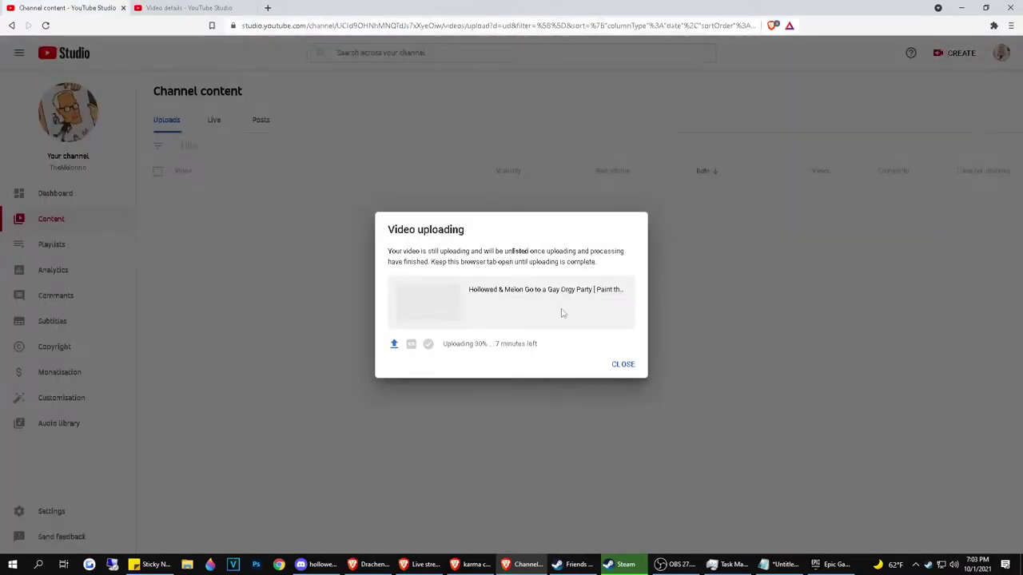
left_click(43, 89)
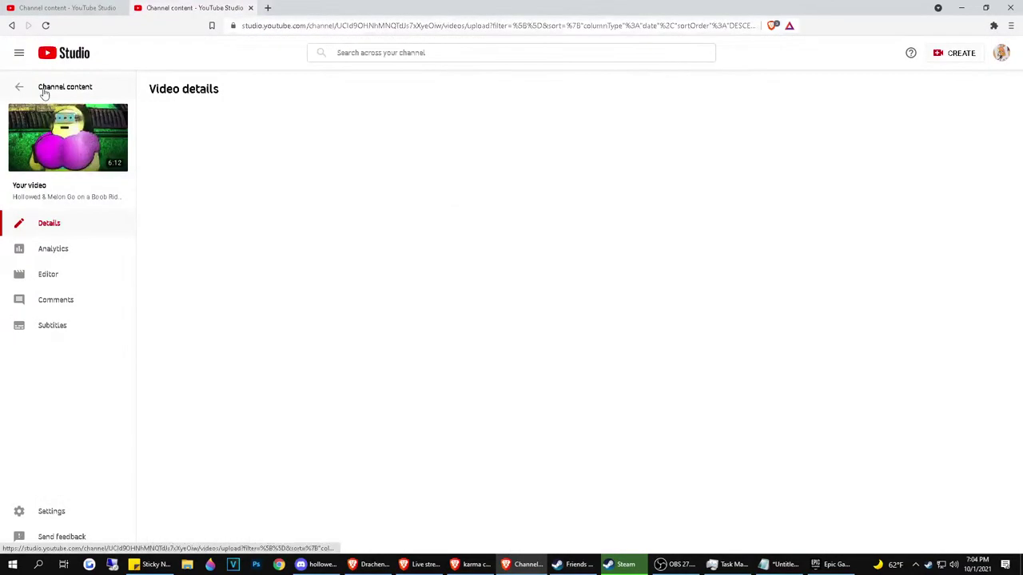
left_click(214, 123)
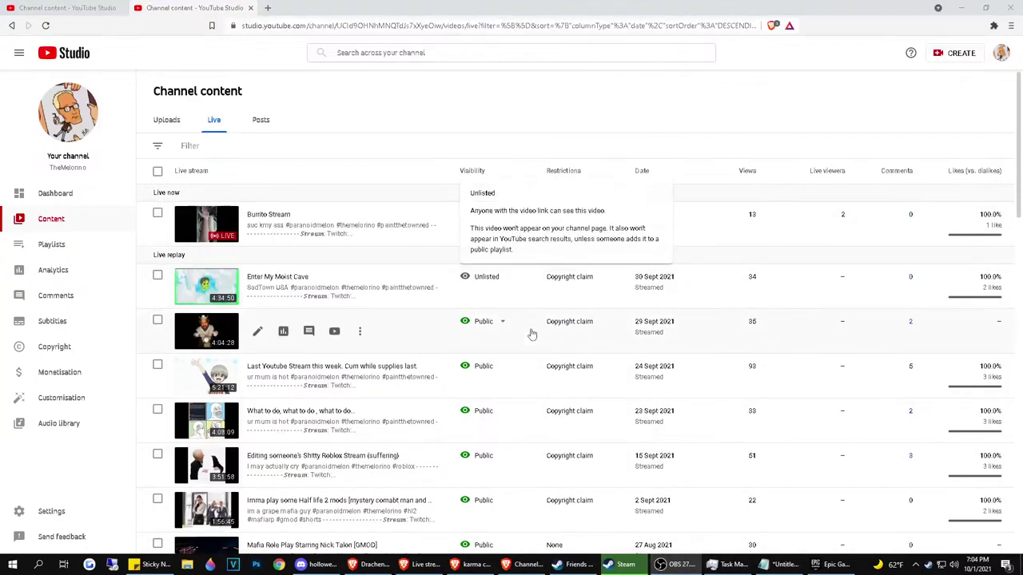
Look through the past live streams and set the visibility of the replay "Enter My Moist Cave" to Public
scroll(527, 328, "down", 3)
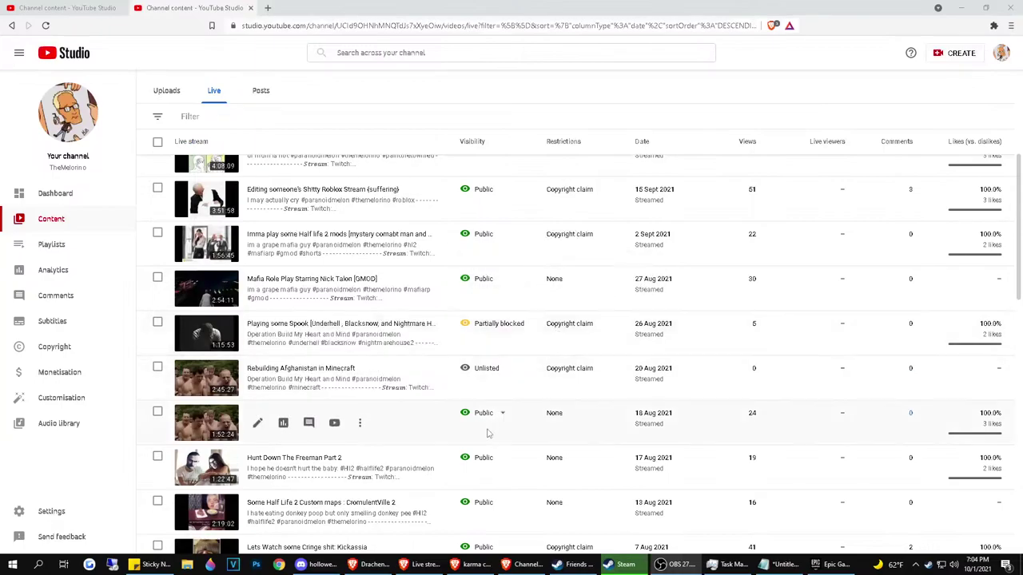
scroll(652, 355, "up", 1)
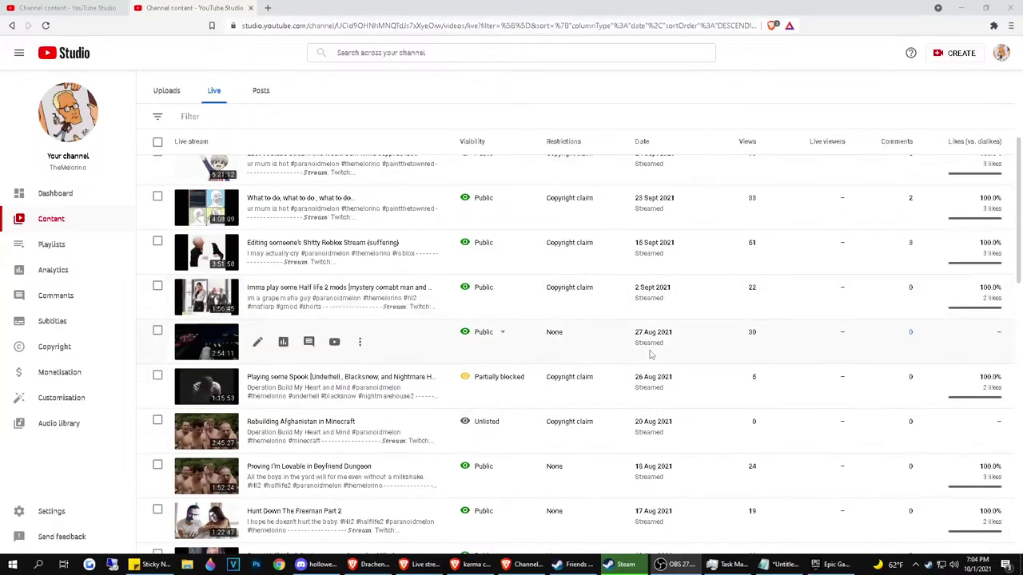
scroll(651, 355, "down", 2)
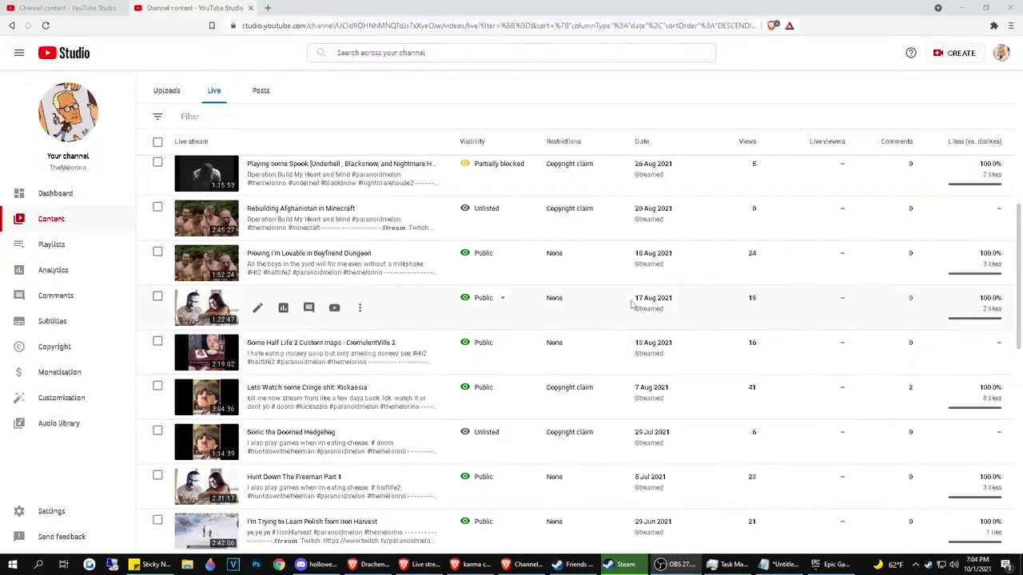
scroll(543, 301, "up", 5)
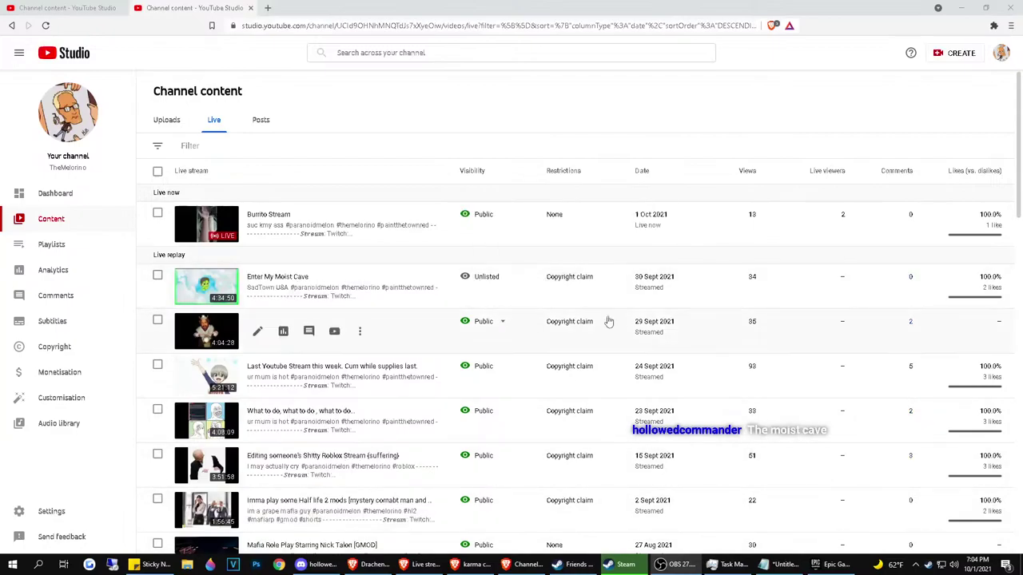
mouse_move(566, 278)
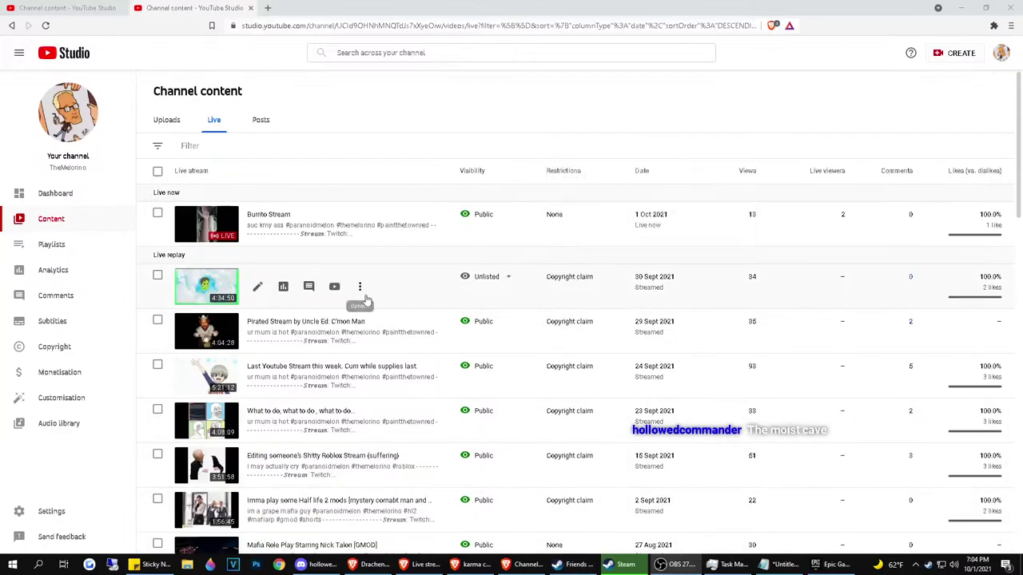
left_click(505, 280)
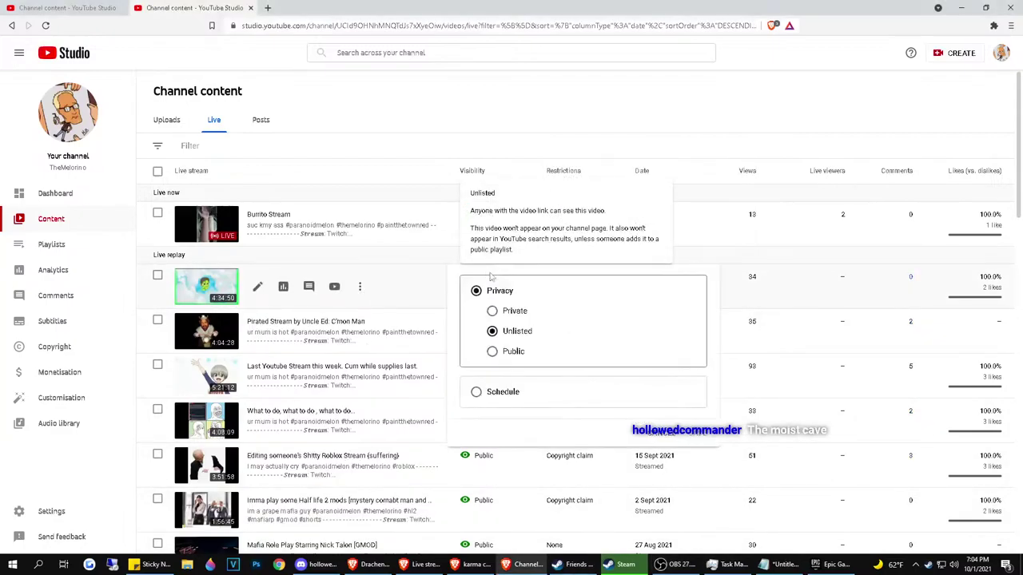
left_click(515, 351)
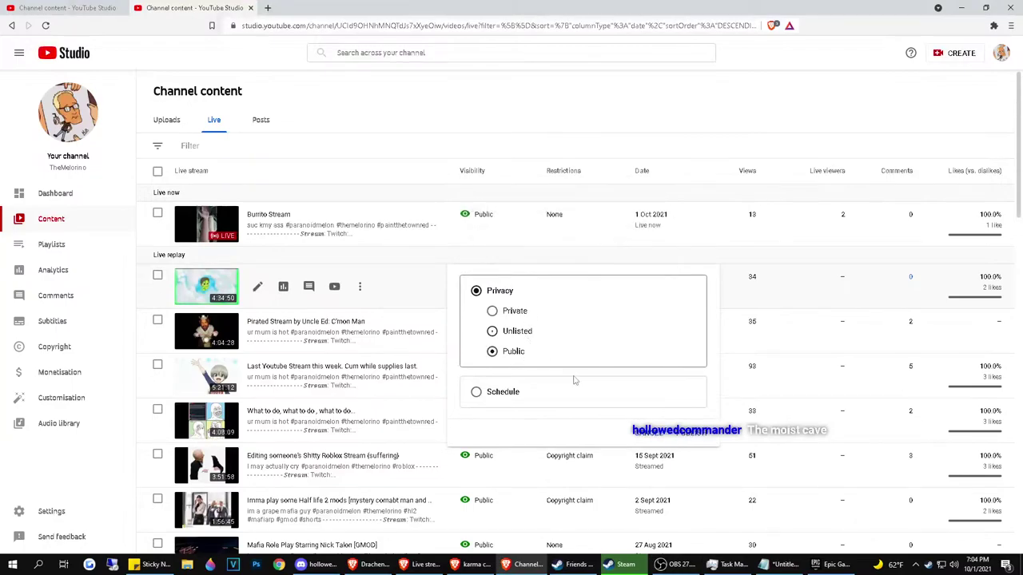
left_click(692, 440)
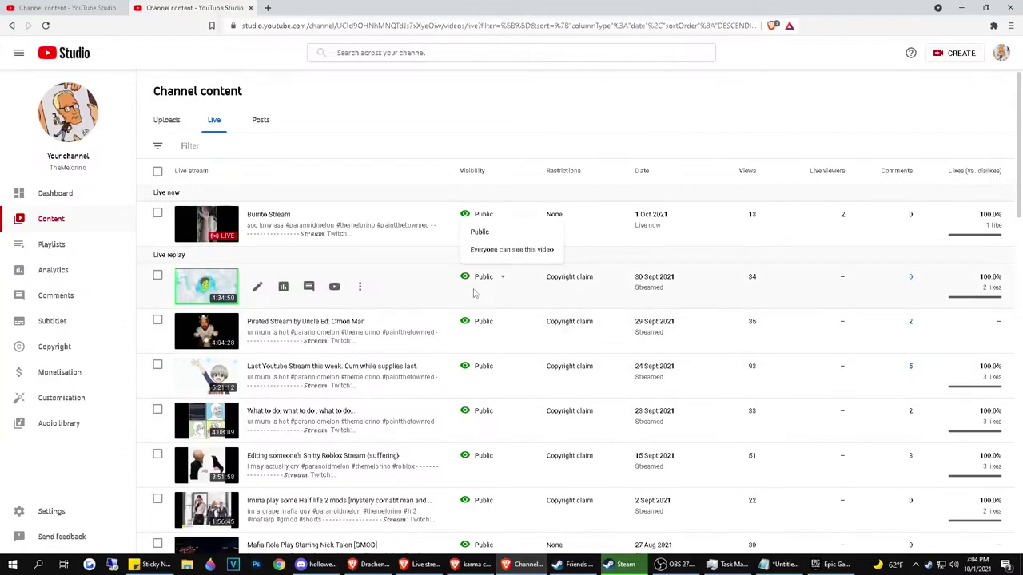
Open the "Enter My Moist Cave" replay in the video editor and preview scenes at various points along its timeline
left_click(256, 287)
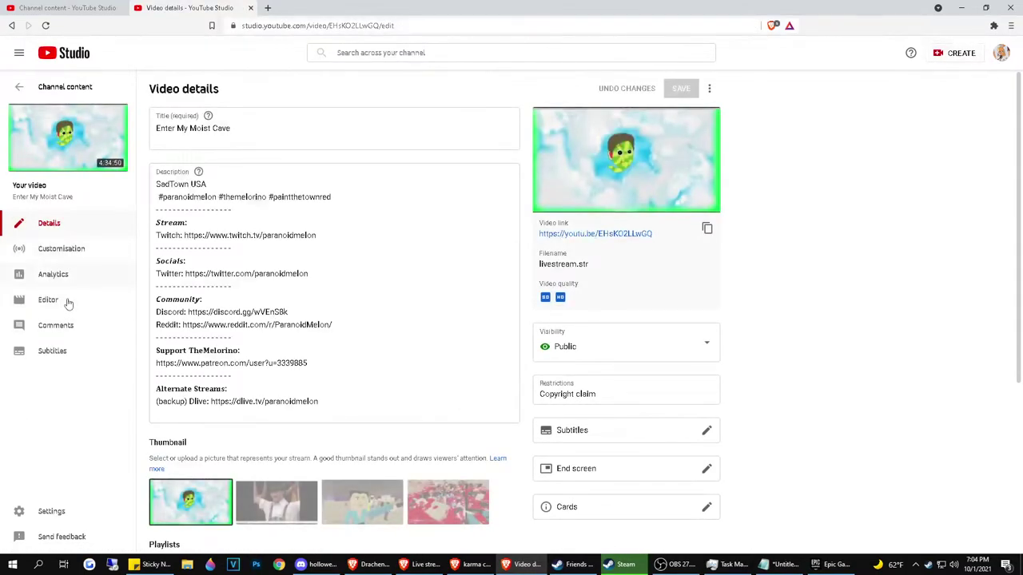
left_click(54, 302)
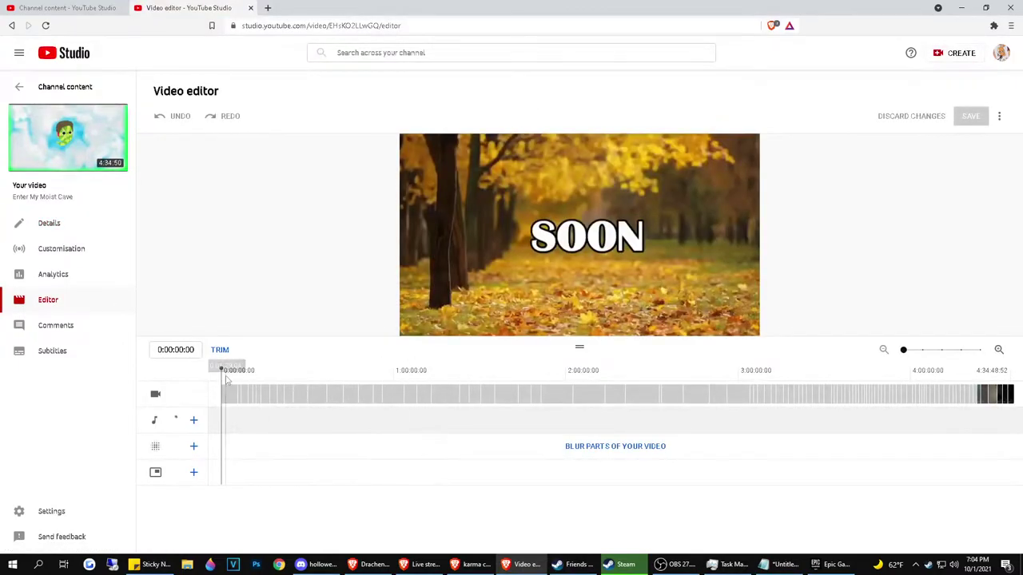
left_click_drag(221, 367, 281, 393)
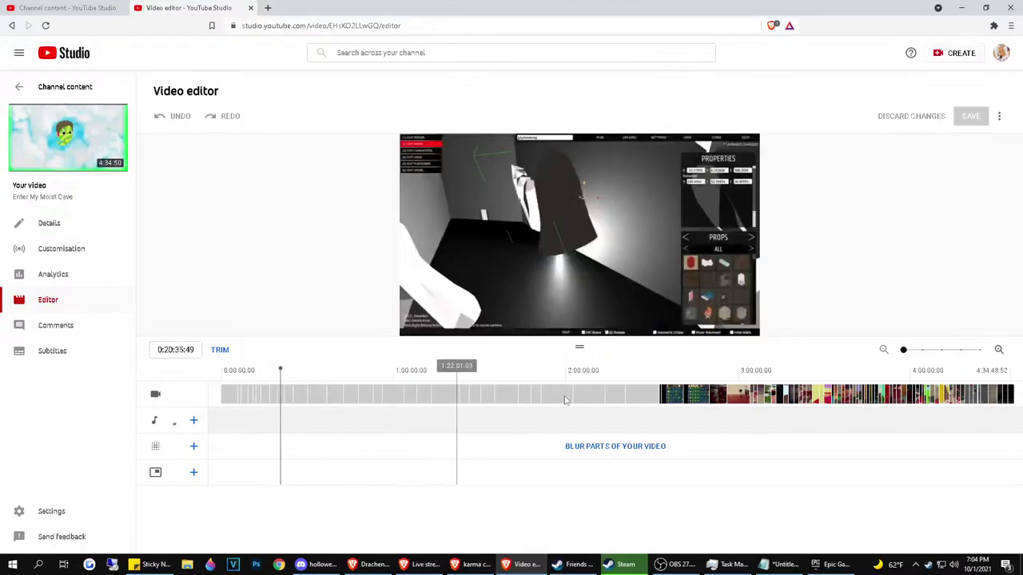
left_click(700, 395)
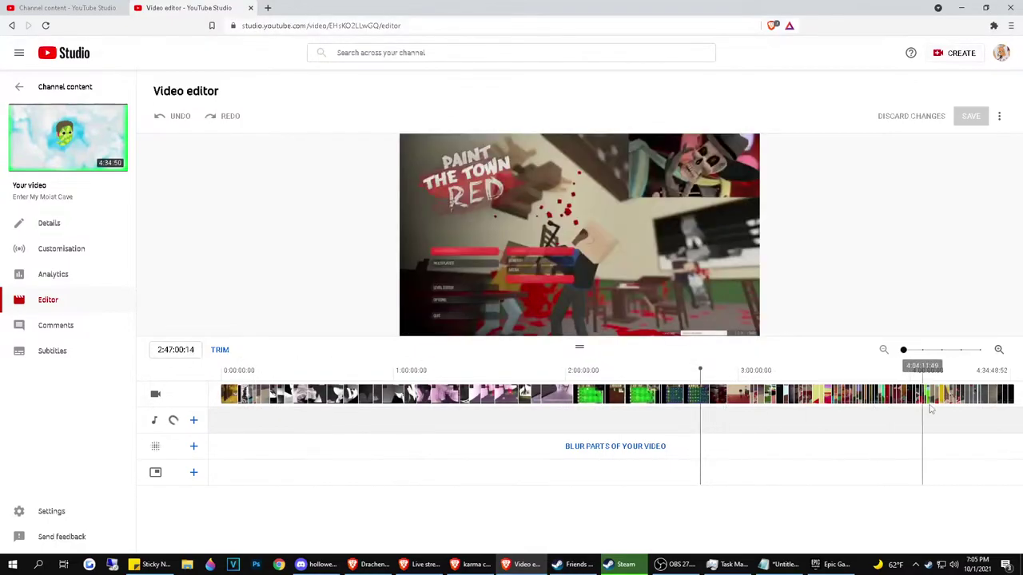
left_click(874, 394)
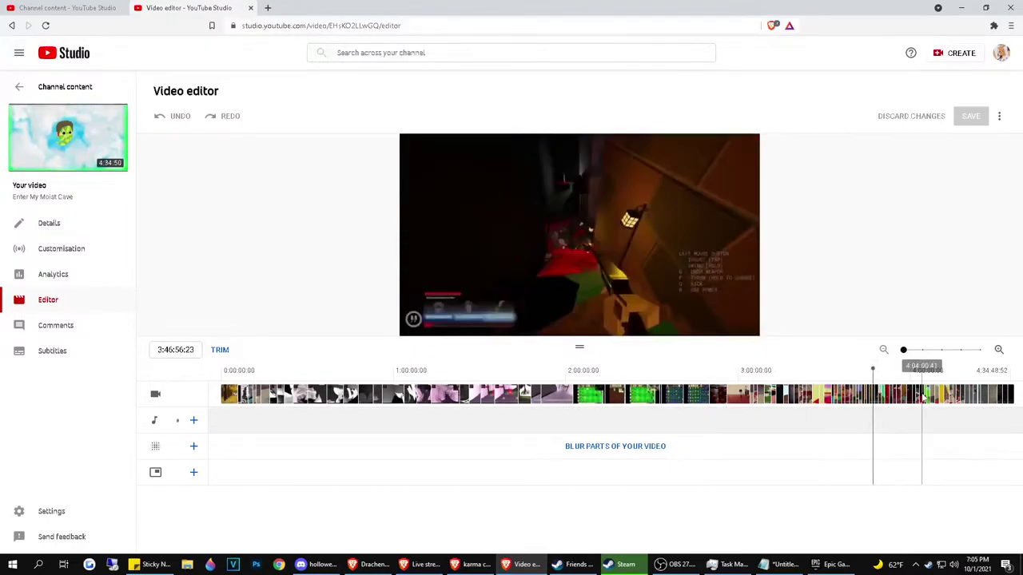
left_click(923, 395)
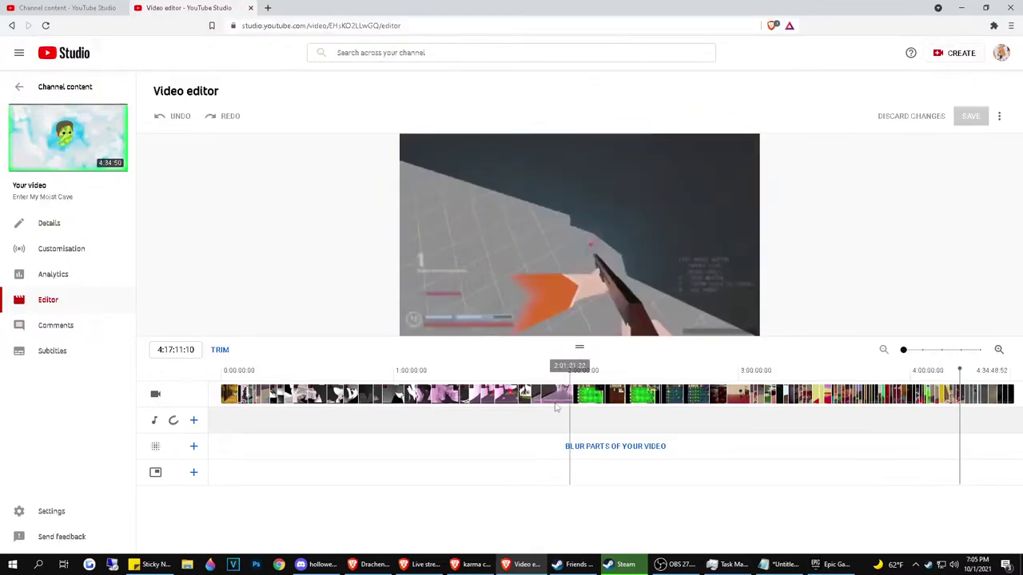
left_click(547, 395)
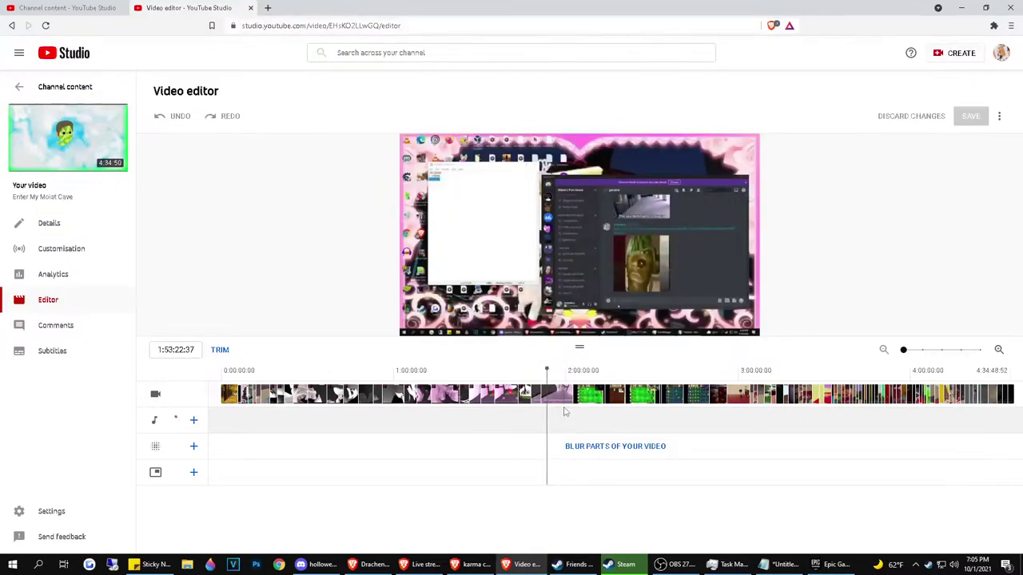
left_click(530, 395)
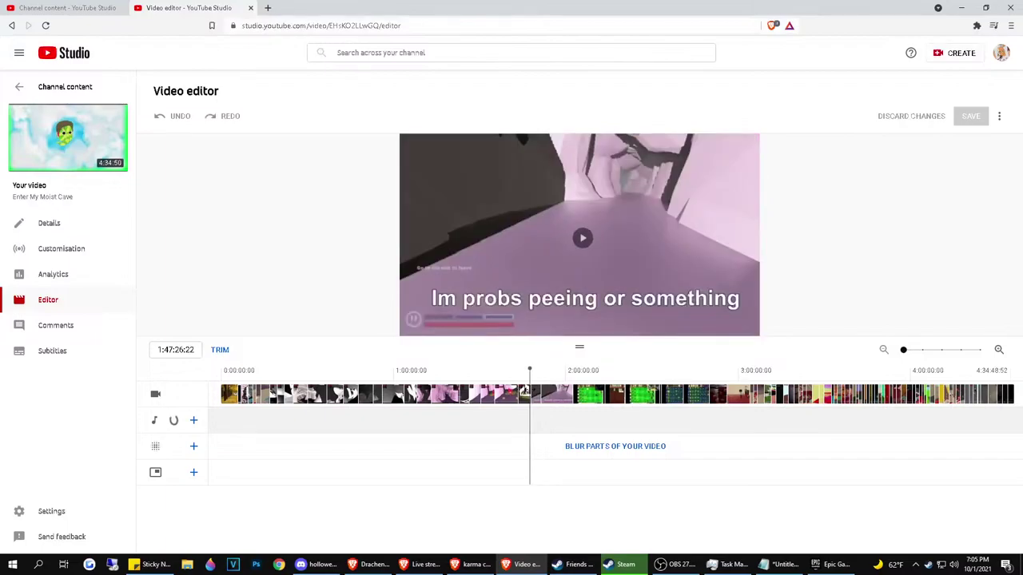
left_click(537, 392)
left_click(559, 392)
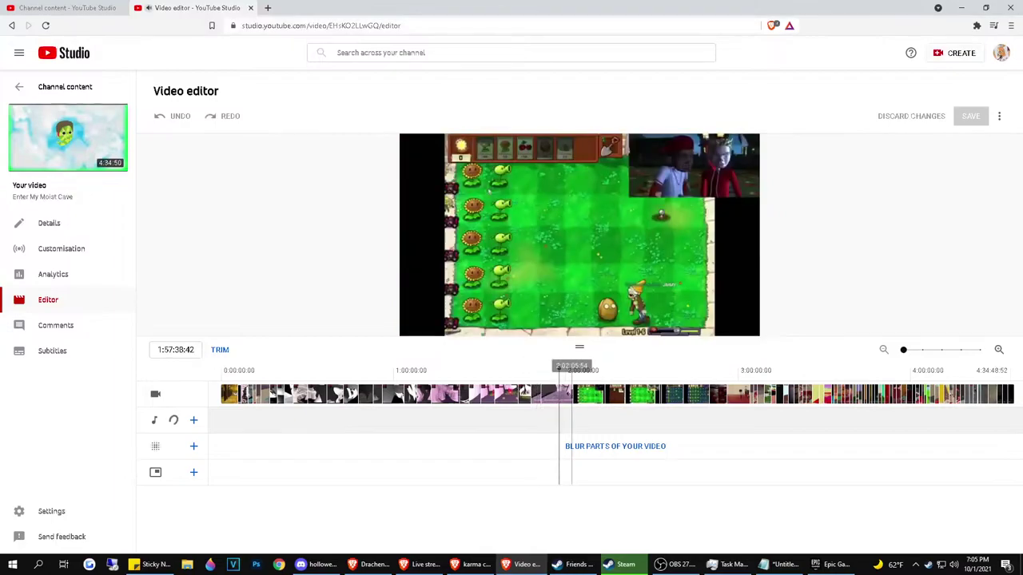
left_click(572, 393)
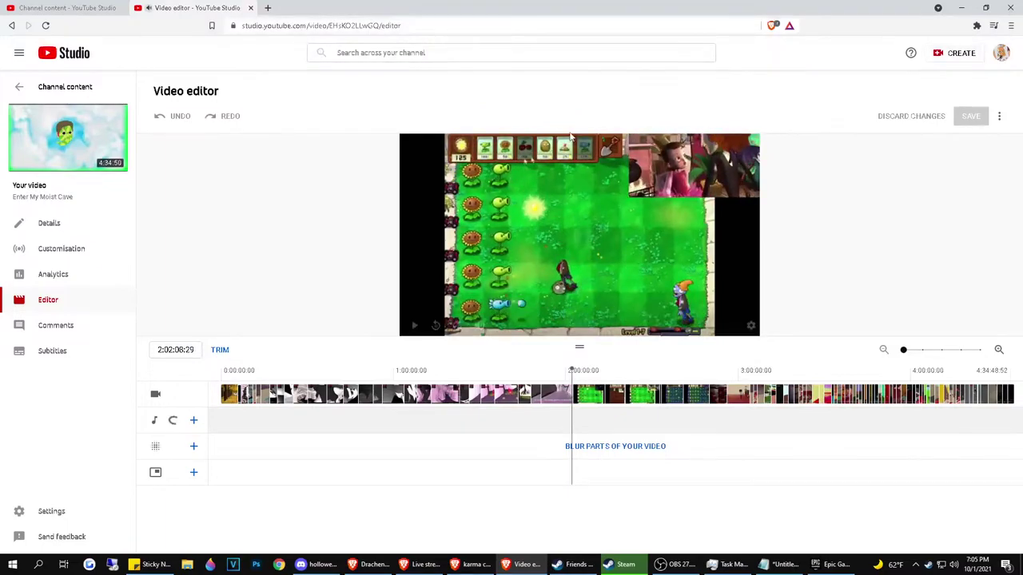
Leave the video editor, return to the channel's list of live streams and look through the past replays
left_click(65, 58)
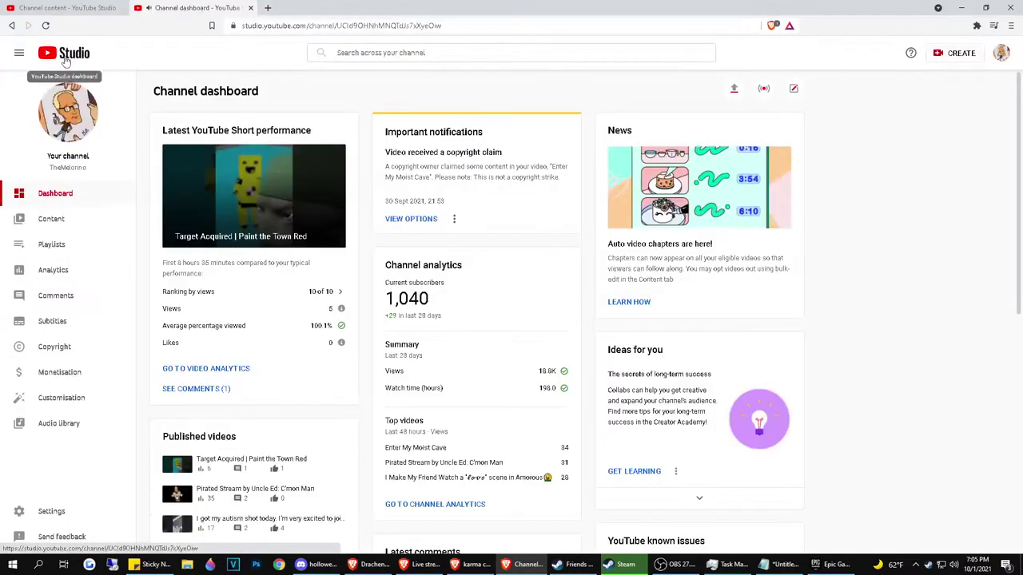
left_click(95, 226)
left_click(94, 226)
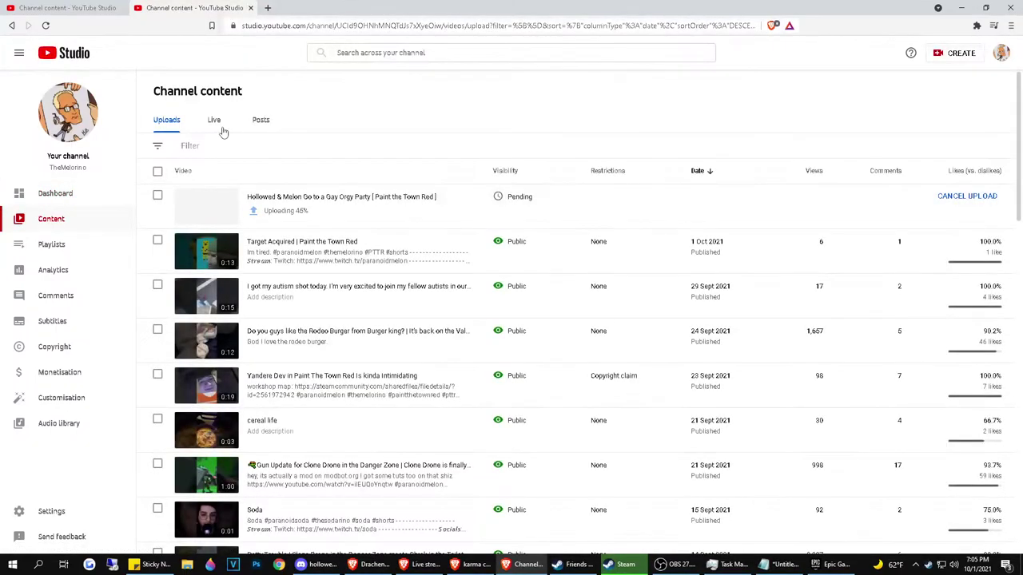
left_click(216, 121)
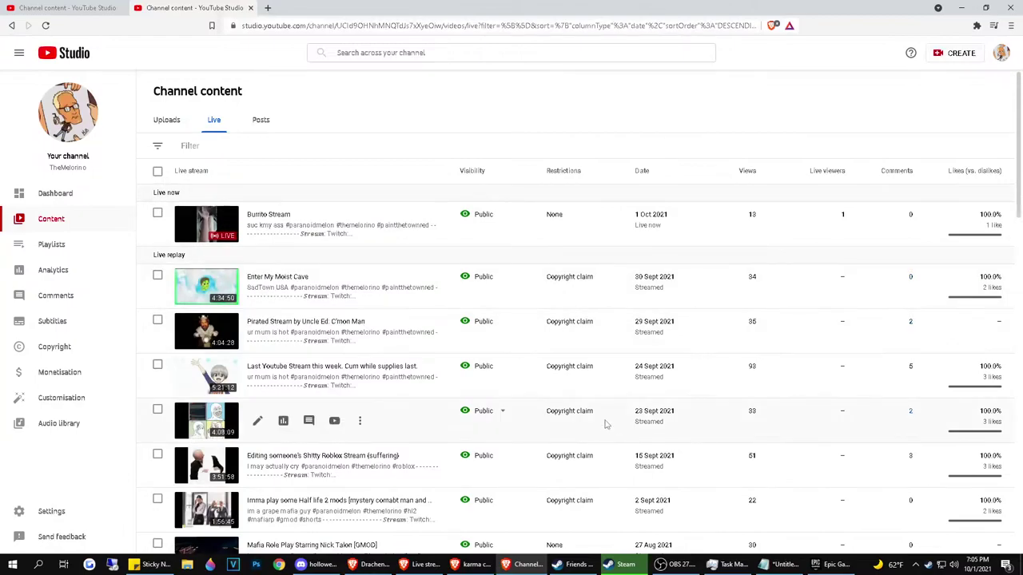
scroll(376, 410, "down", 4)
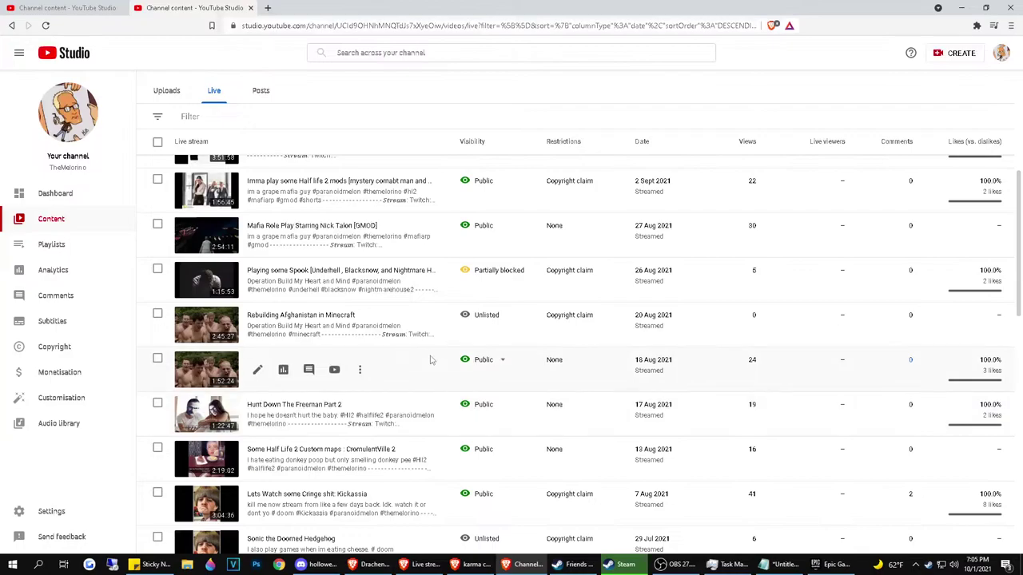
scroll(319, 240, "up", 5)
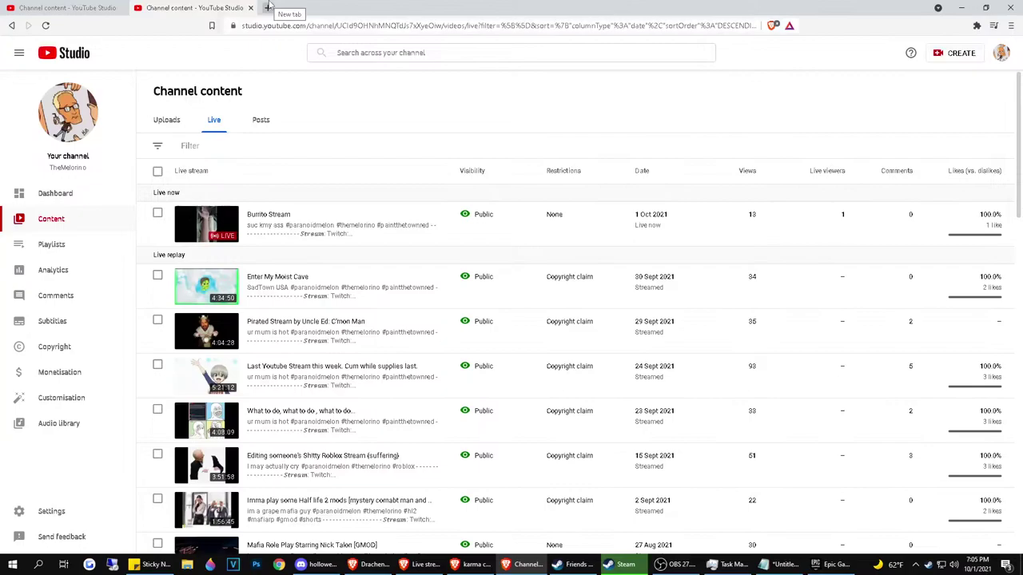
Switch to Google Chrome, open the channel's own YouTube page in a new tab and maximize the browser window
left_click(976, 24)
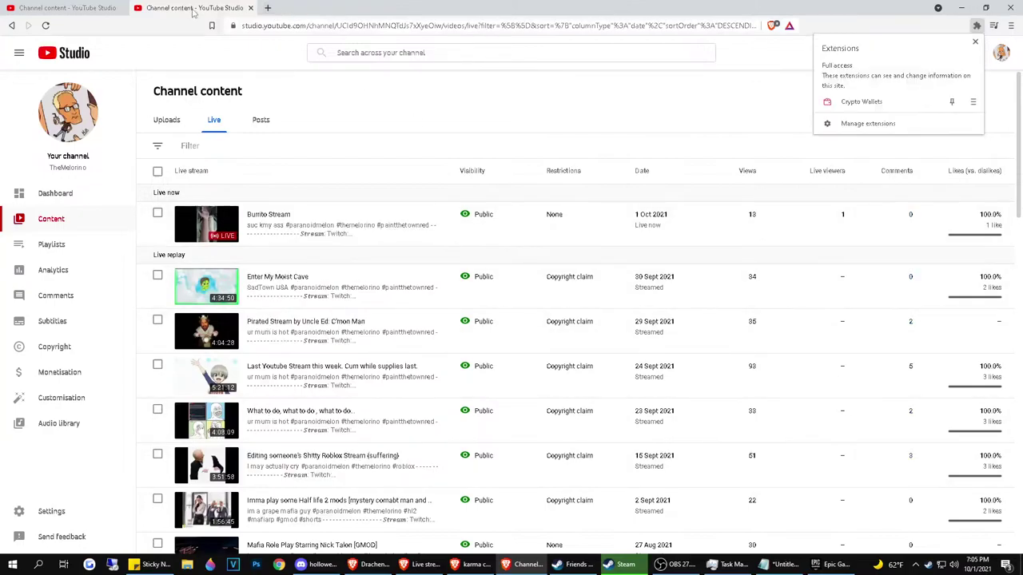
left_click(279, 565)
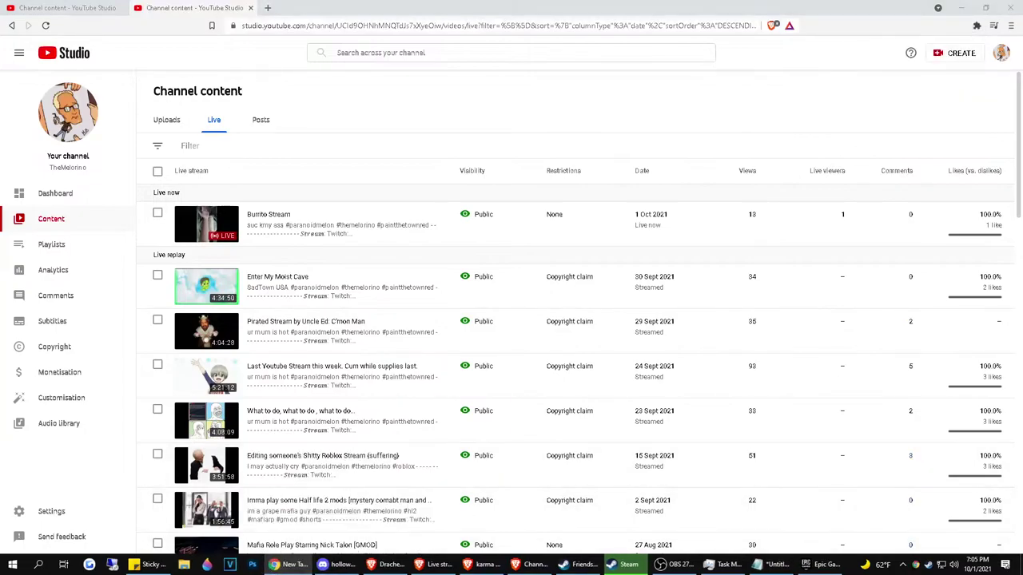
mouse_move(628, 269)
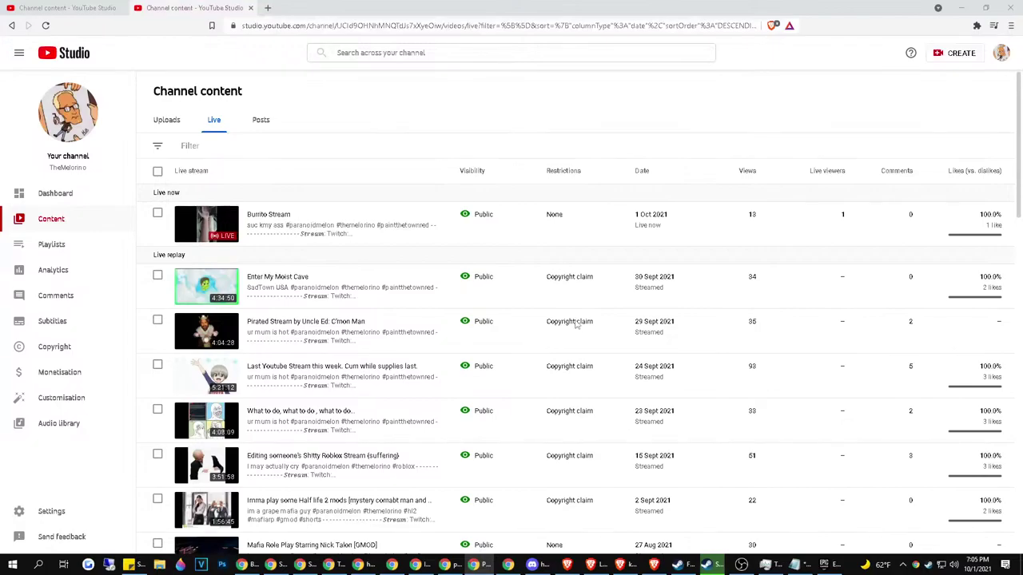
left_click(507, 565)
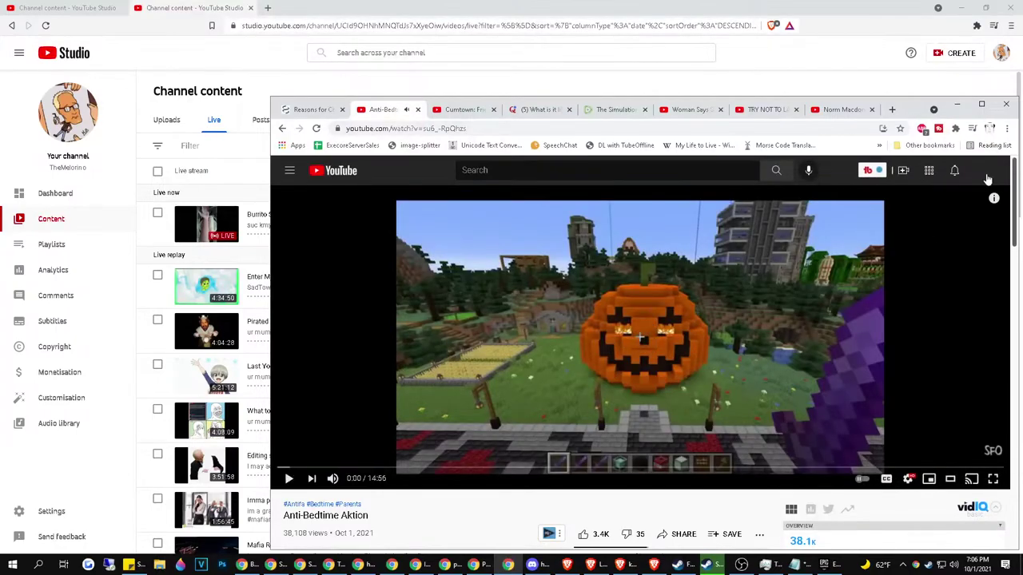
left_click(986, 174)
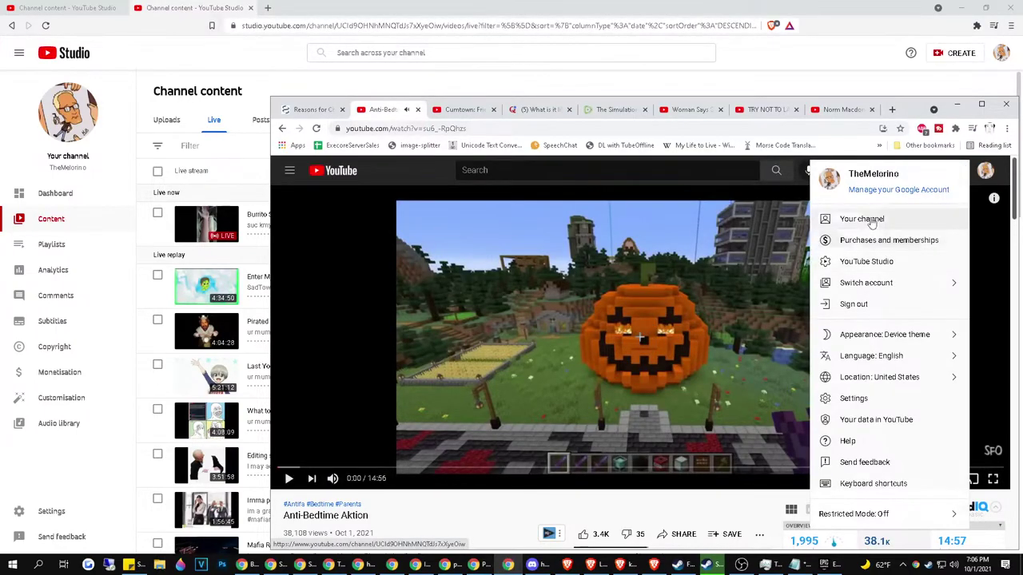
left_click(863, 219)
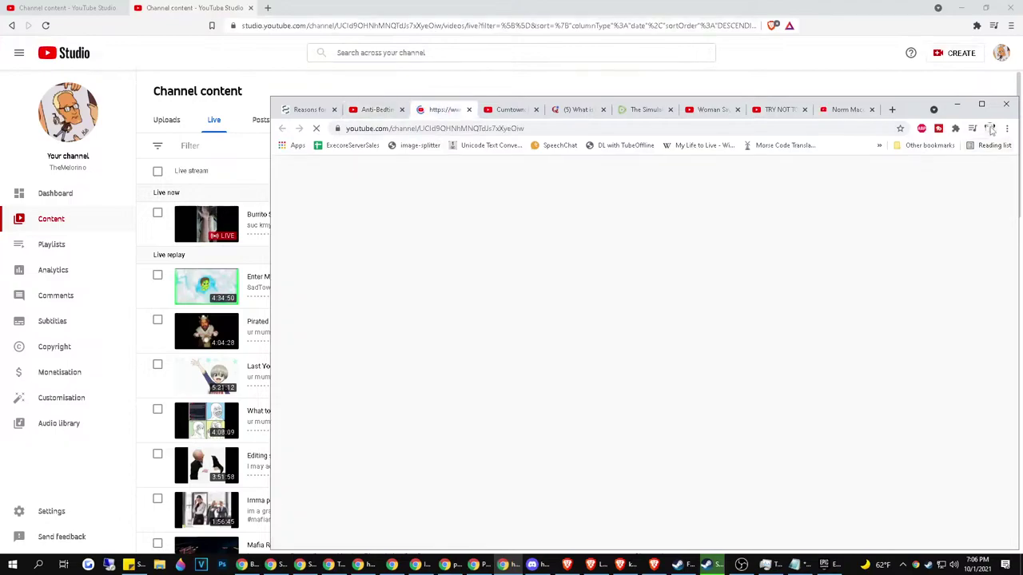
left_click(982, 104)
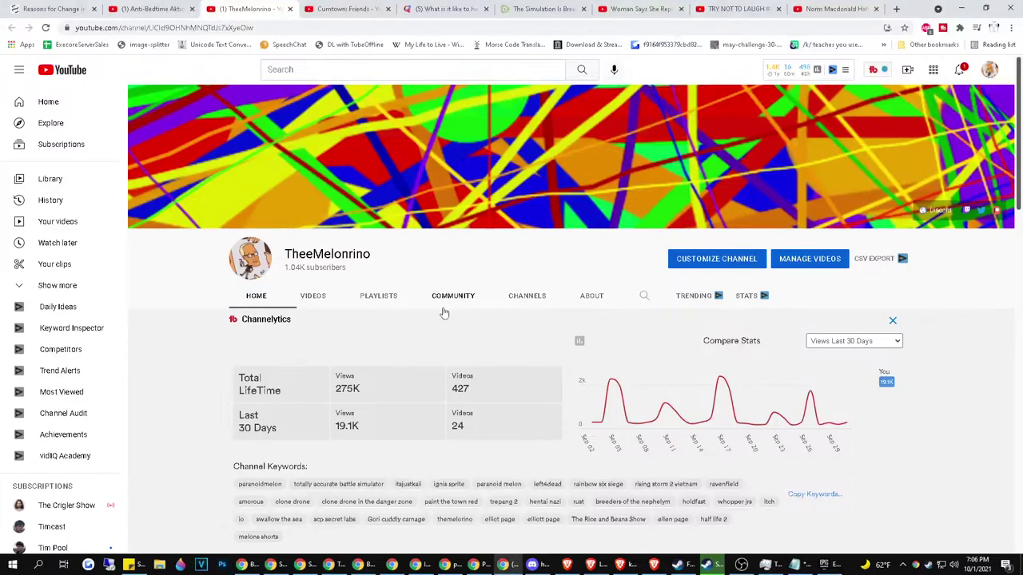
Play all of the channel's uploads and open the full page of the uploads playlist
scroll(440, 311, "down", 4)
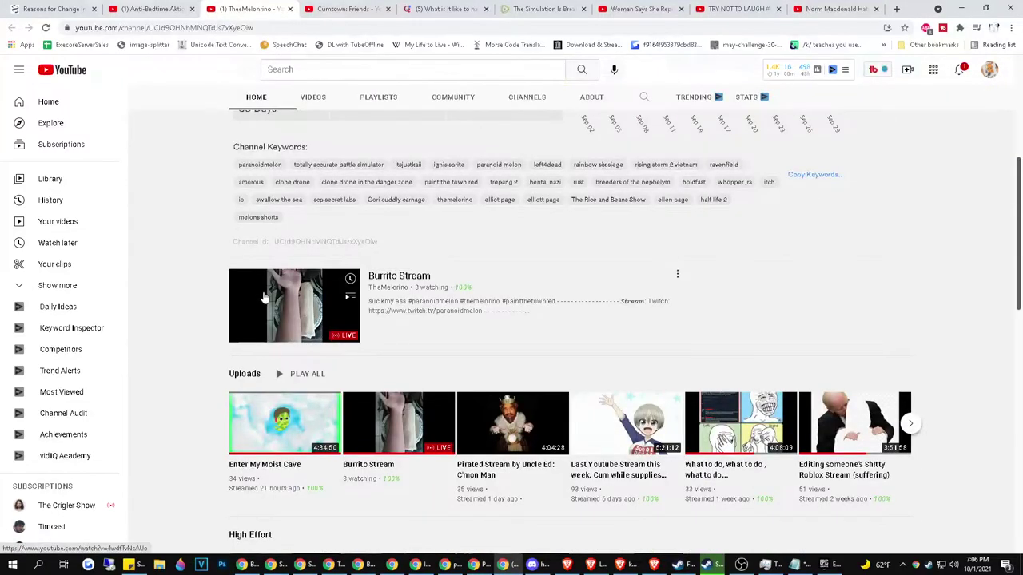
left_click(289, 375)
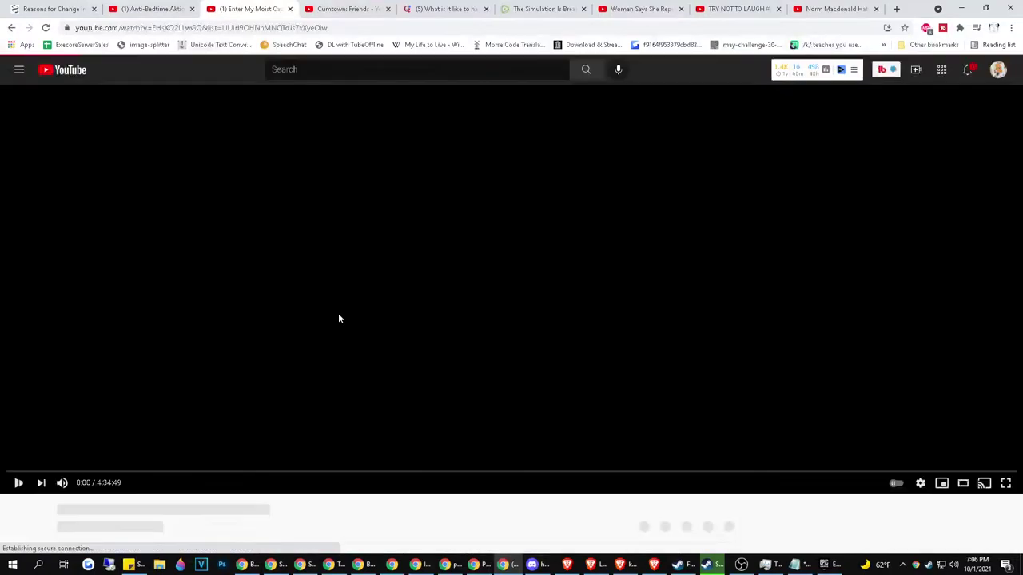
key("alt+Left")
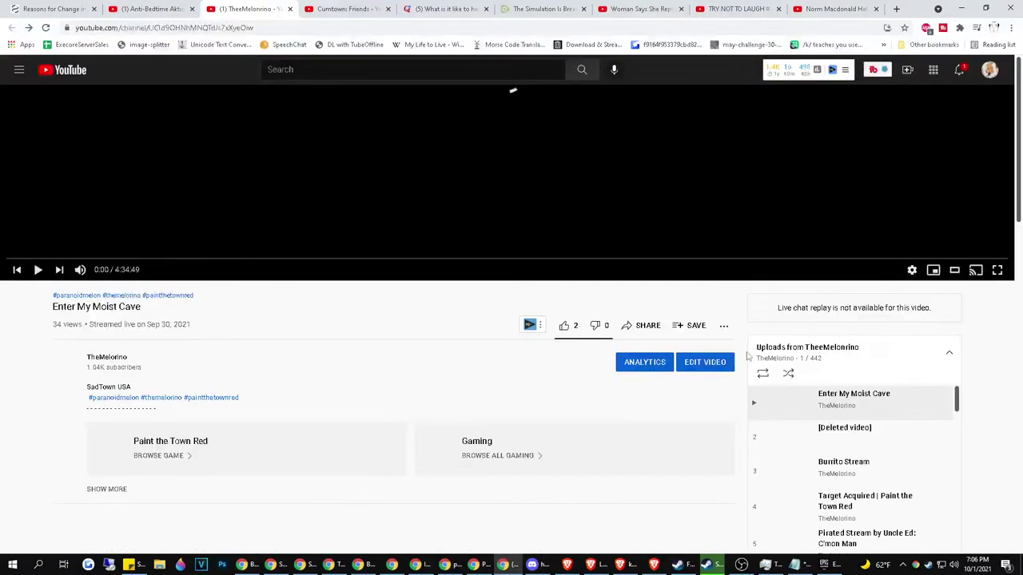
scroll(858, 476, "up", 3)
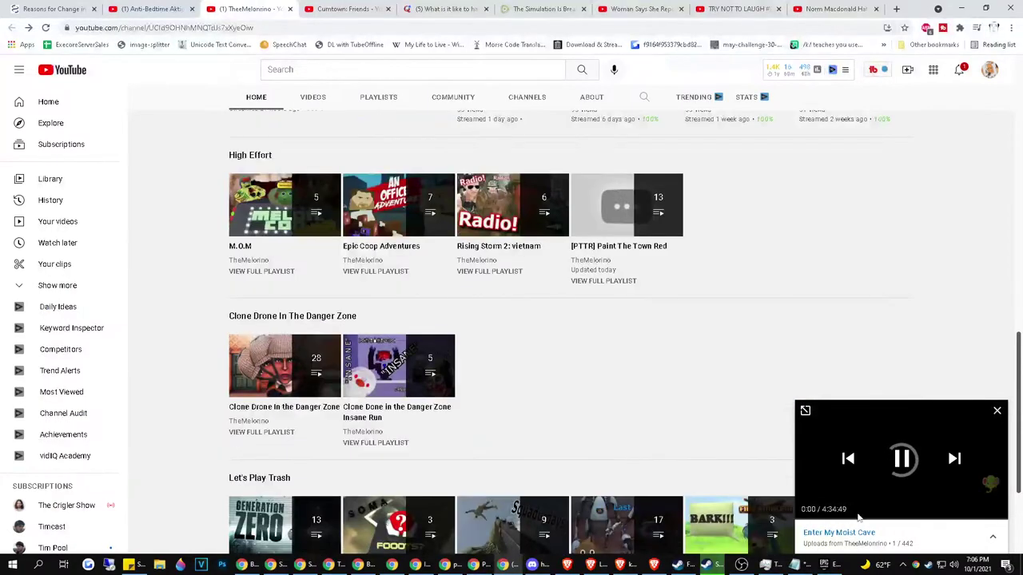
left_click(903, 490)
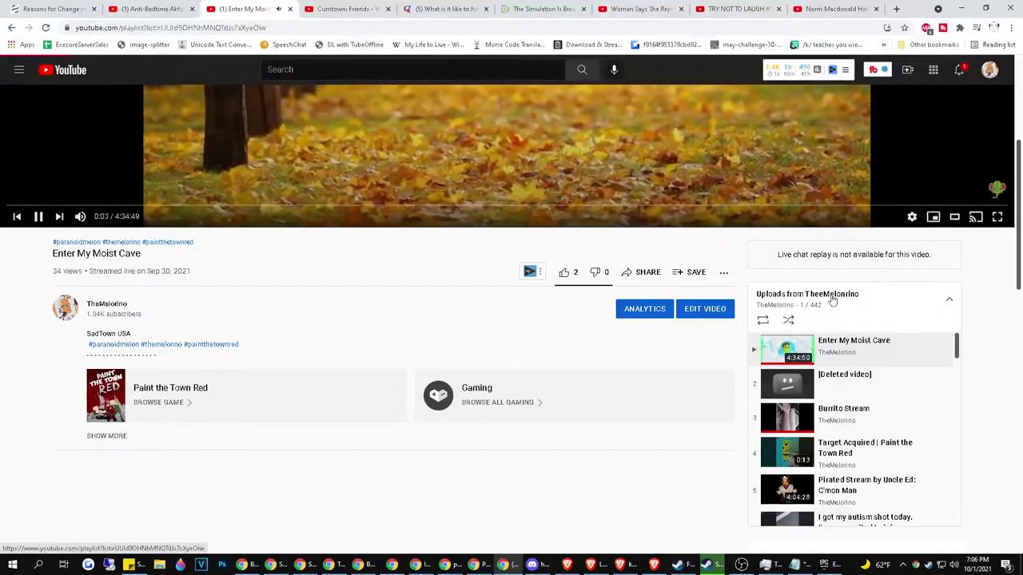
left_click(821, 302)
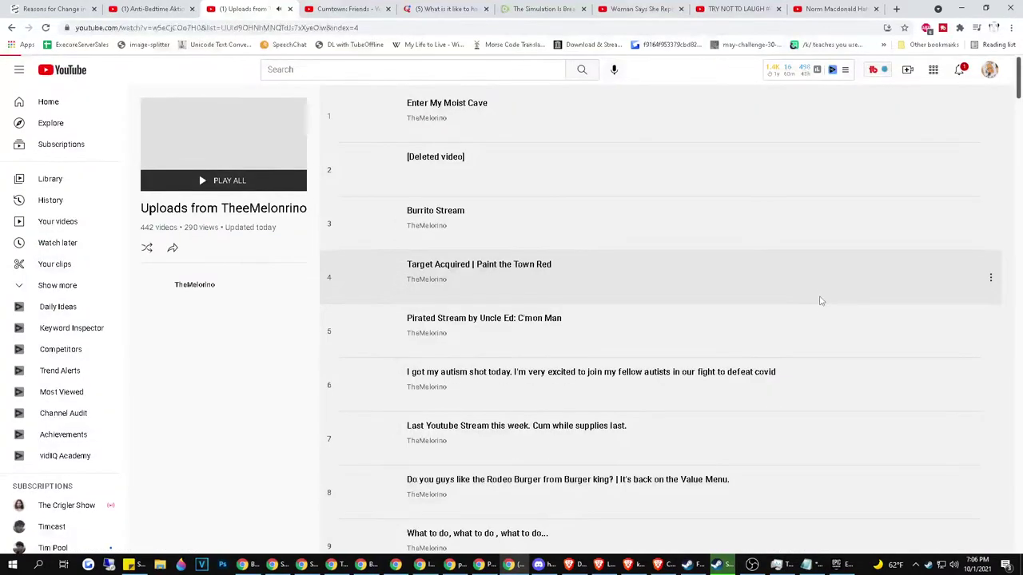
View "Target Acquired | Paint the Town Red" from the uploads playlist, return to the playlist page and close the miniplayer
left_click(550, 267)
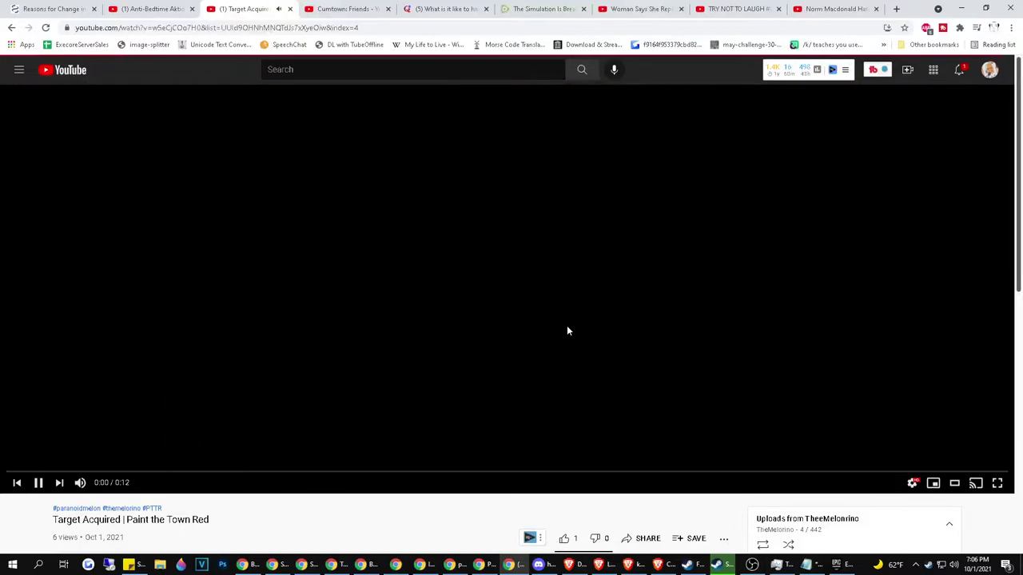
double_click(566, 326)
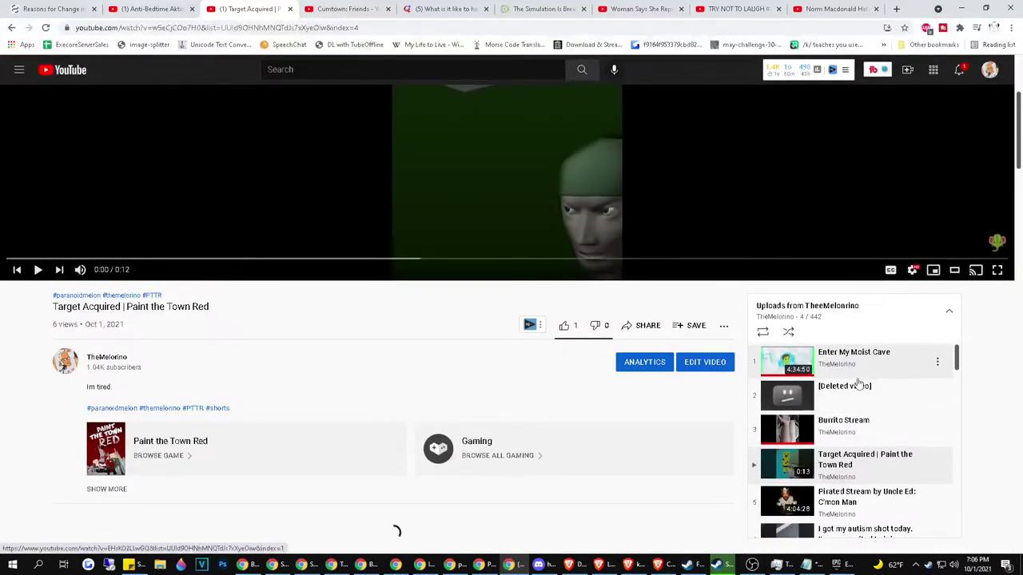
left_click(882, 327)
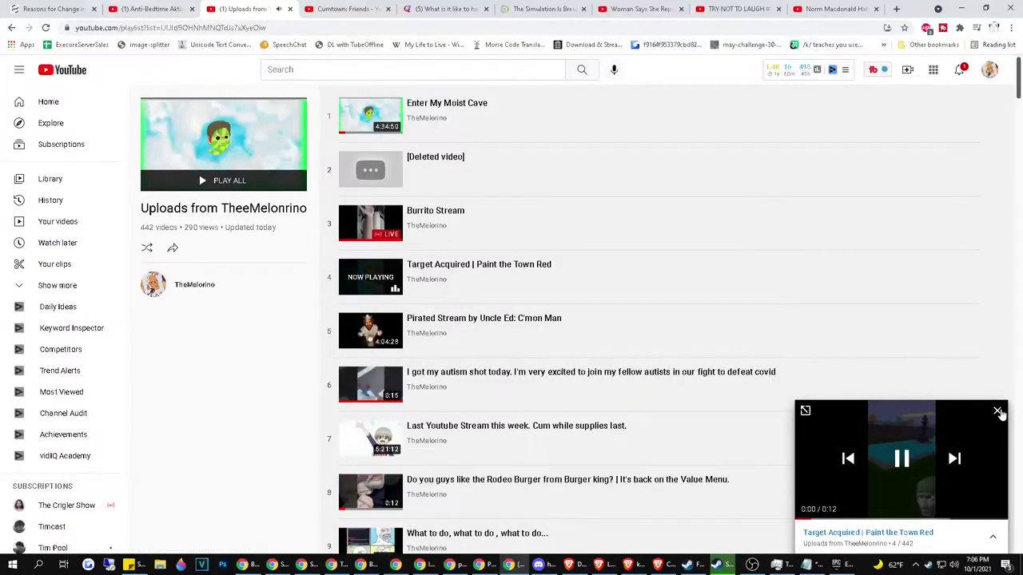
left_click(997, 411)
Look through the videos in the uploads playlist and check the account's YouTube notifications
scroll(653, 251, "down", 1)
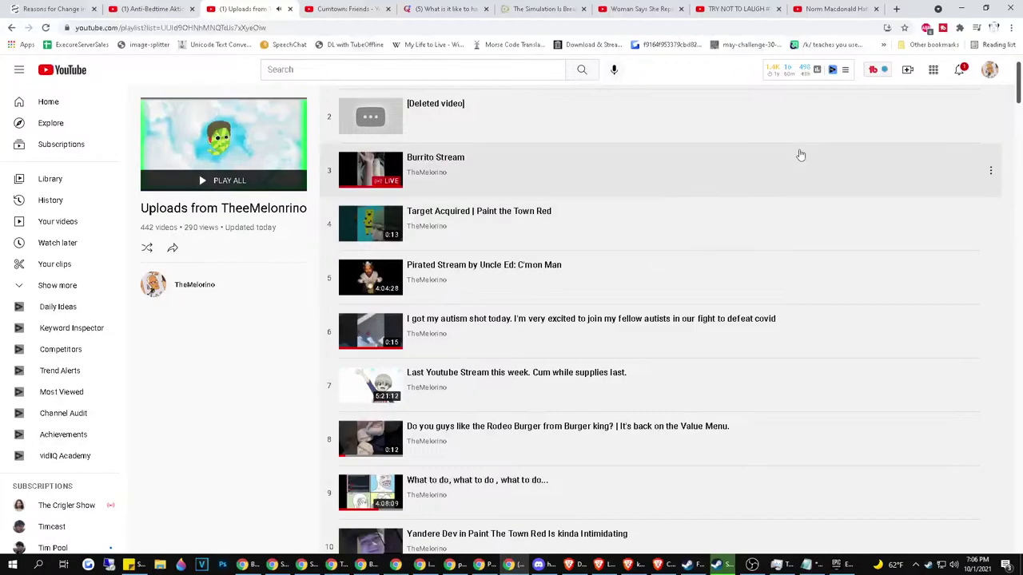
scroll(726, 279, "down", 5)
scroll(726, 280, "up", 5)
scroll(725, 281, "up", 2)
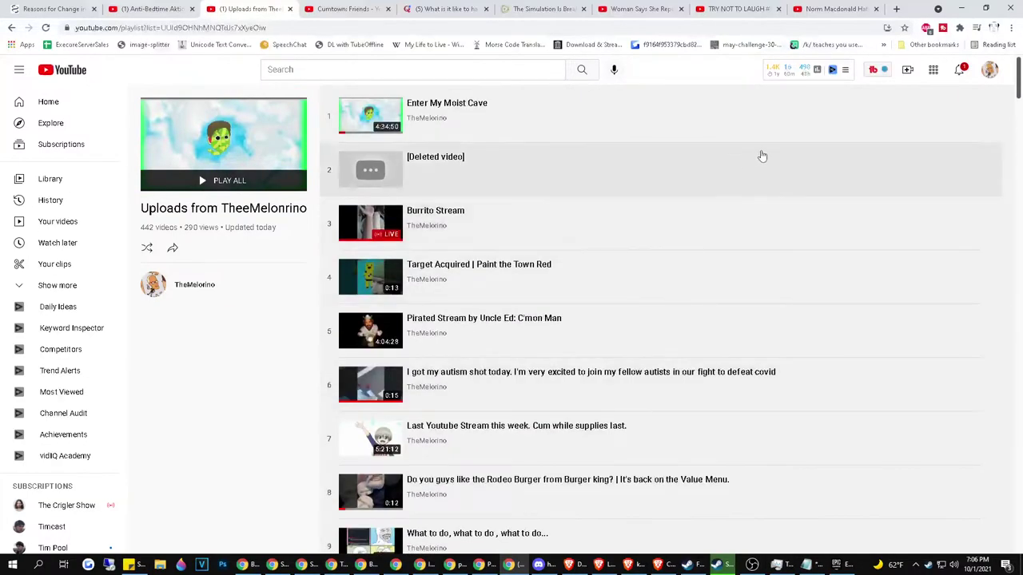
left_click(963, 69)
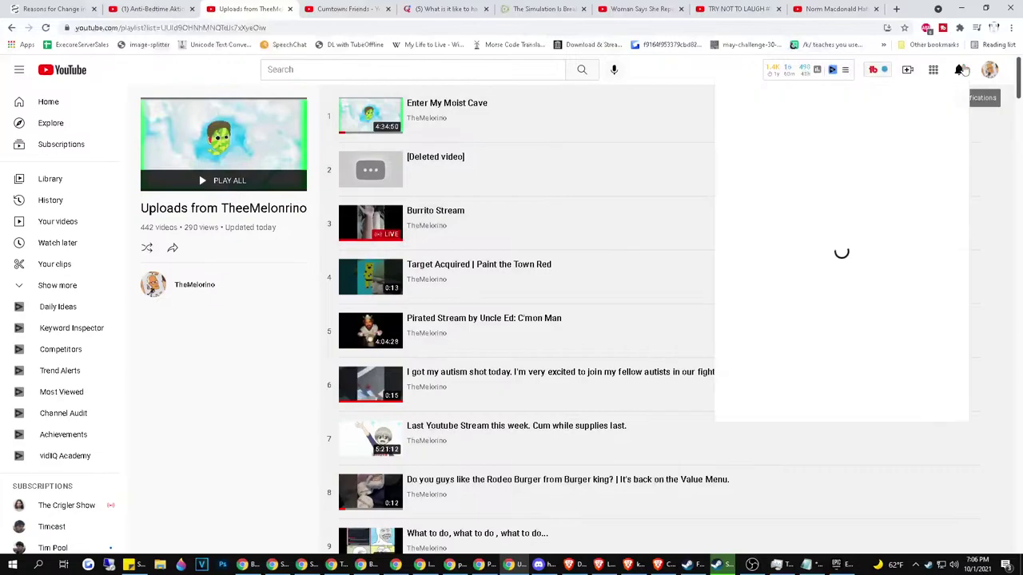
left_click(963, 69)
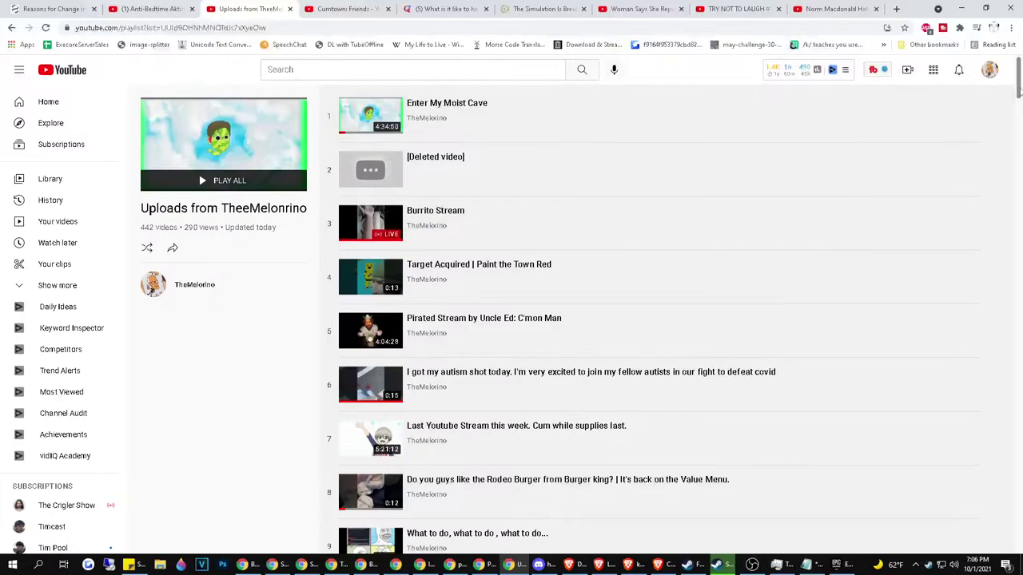
View the Youtube Playlist Duration Calculator extension's Chrome Web Store page, close it and reopen the list of installed extensions
left_click_drag(1018, 91, 975, 36)
left_click(976, 30)
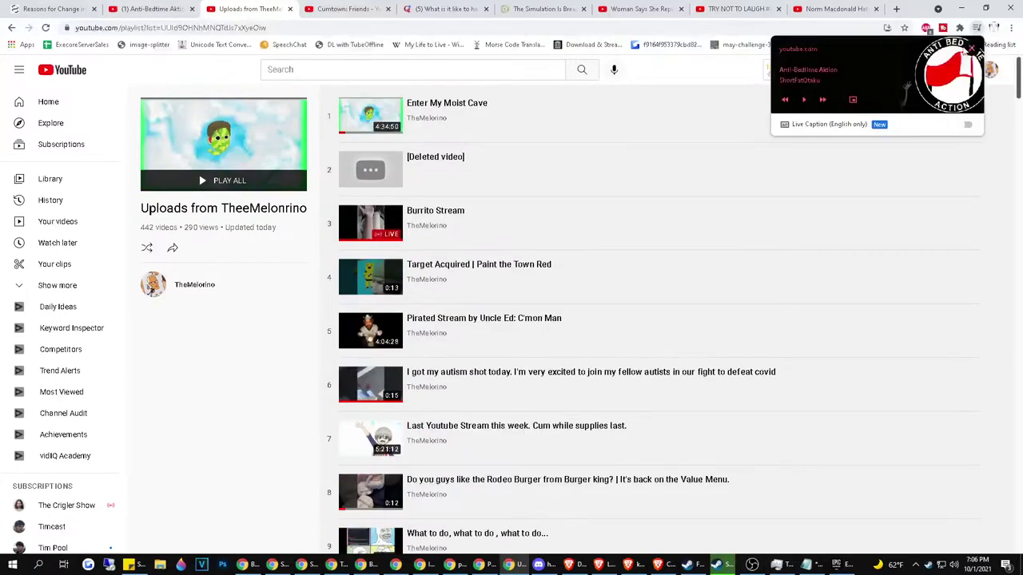
left_click(960, 28)
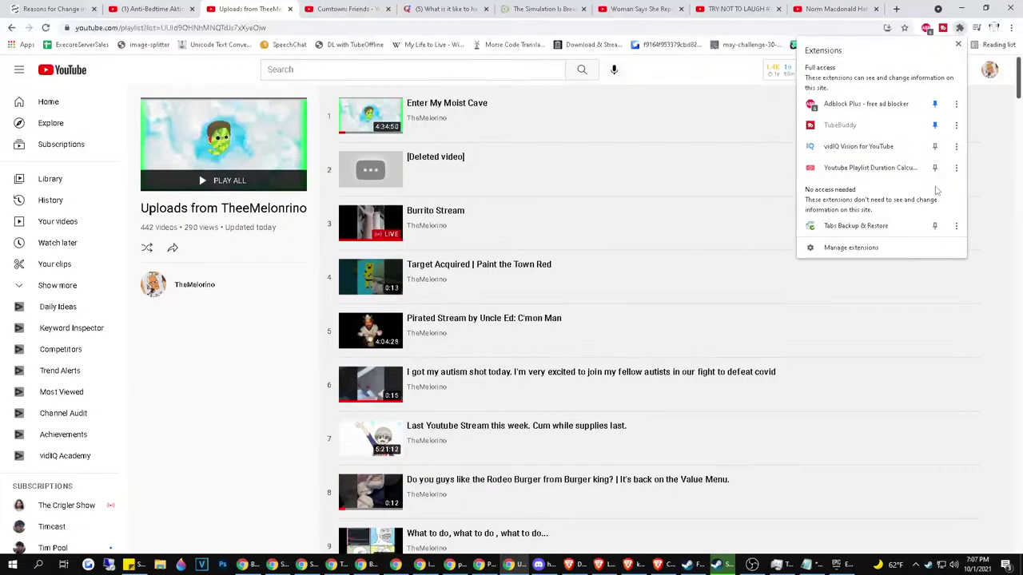
left_click(956, 170)
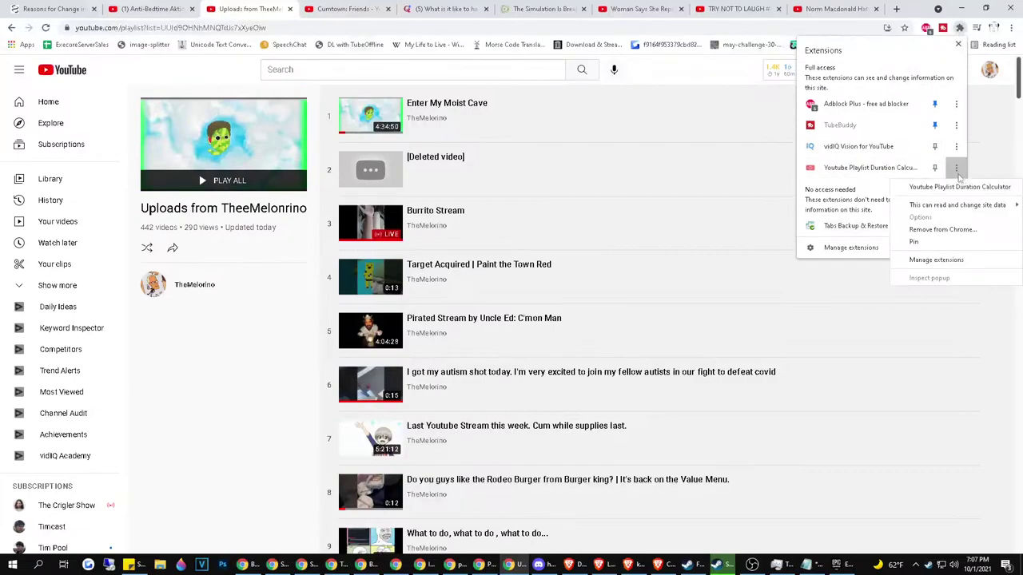
left_click(955, 187)
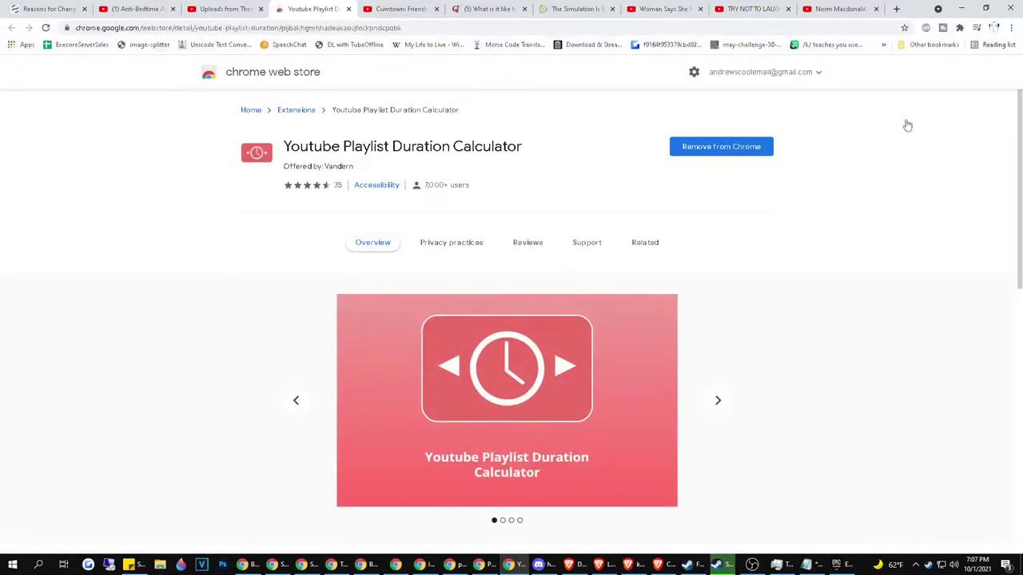
key("ctrl+w")
left_click(960, 28)
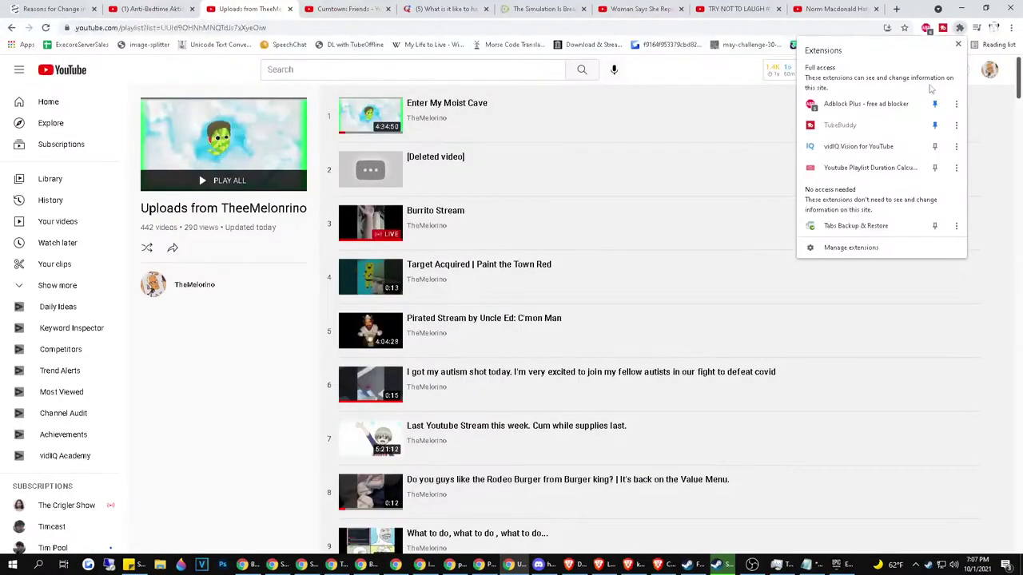
Pin the Youtube Playlist Duration Calculator extension to the browser toolbar and reload the uploads playlist page
left_click(934, 169)
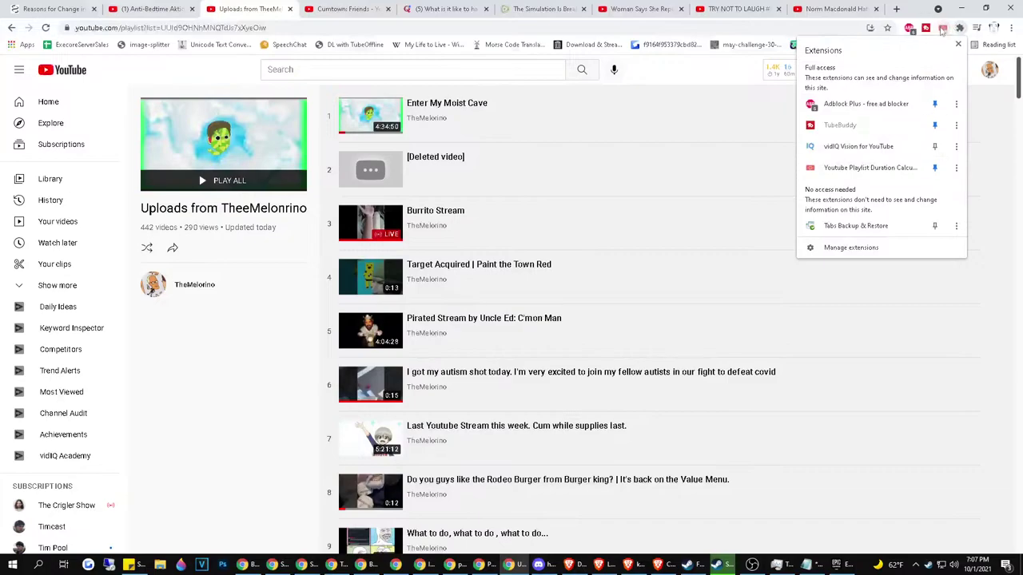
left_click(941, 30)
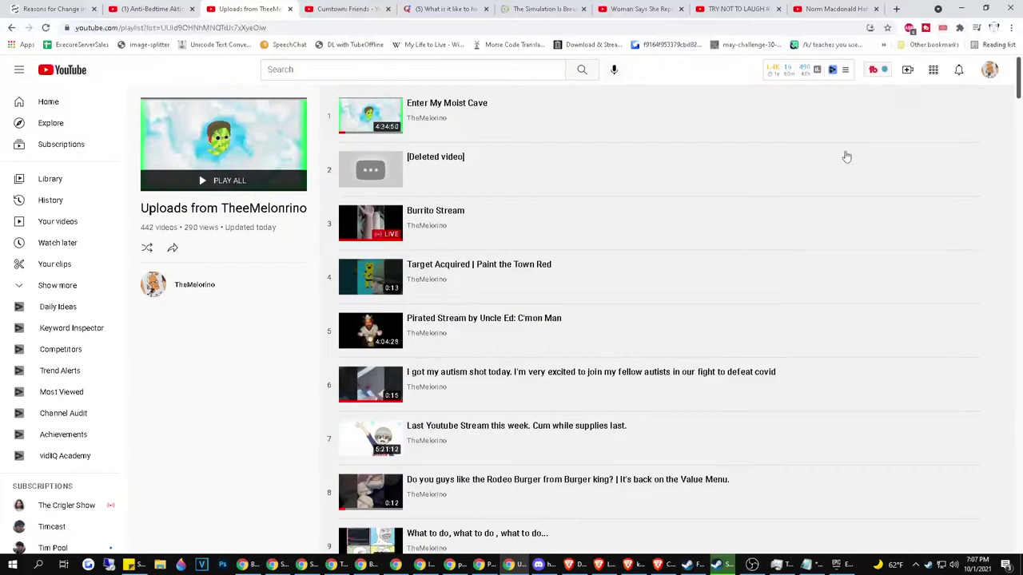
right_click(288, 317)
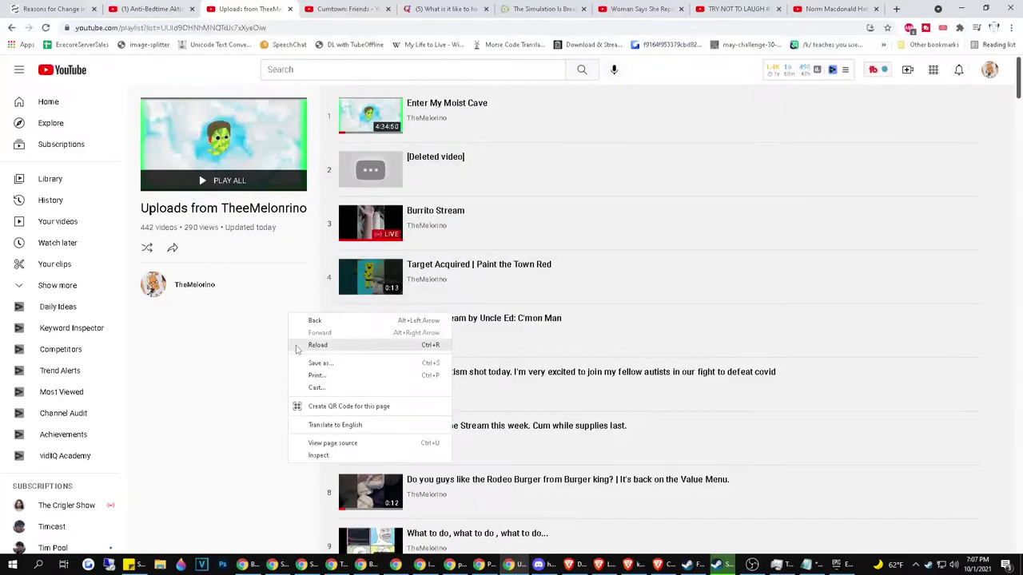
left_click(300, 345)
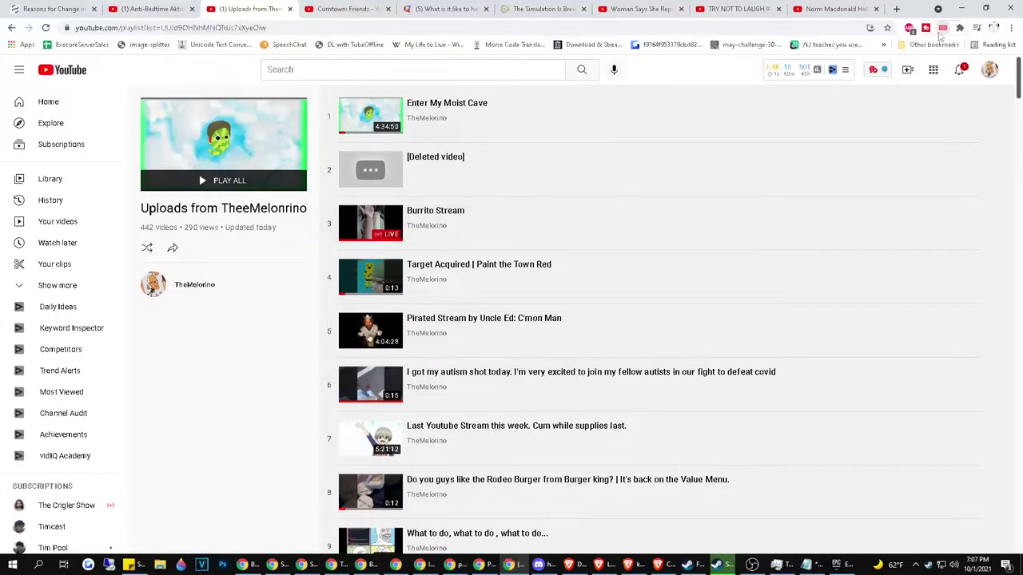
Review the Youtube Playlist Duration Calculator's site access and details on its extension management page, and close that page
right_click(941, 30)
mouse_move(942, 63)
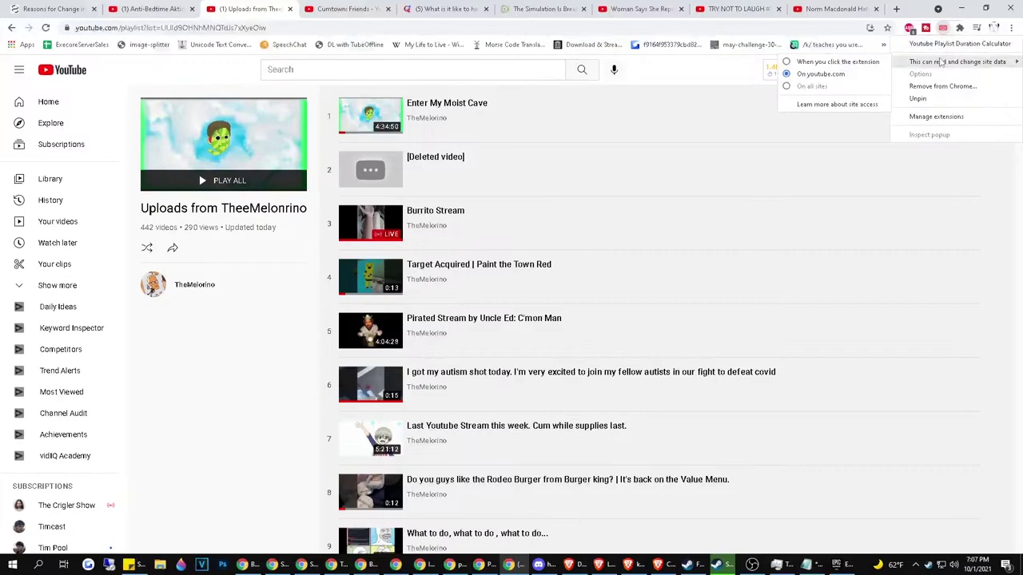
left_click(940, 118)
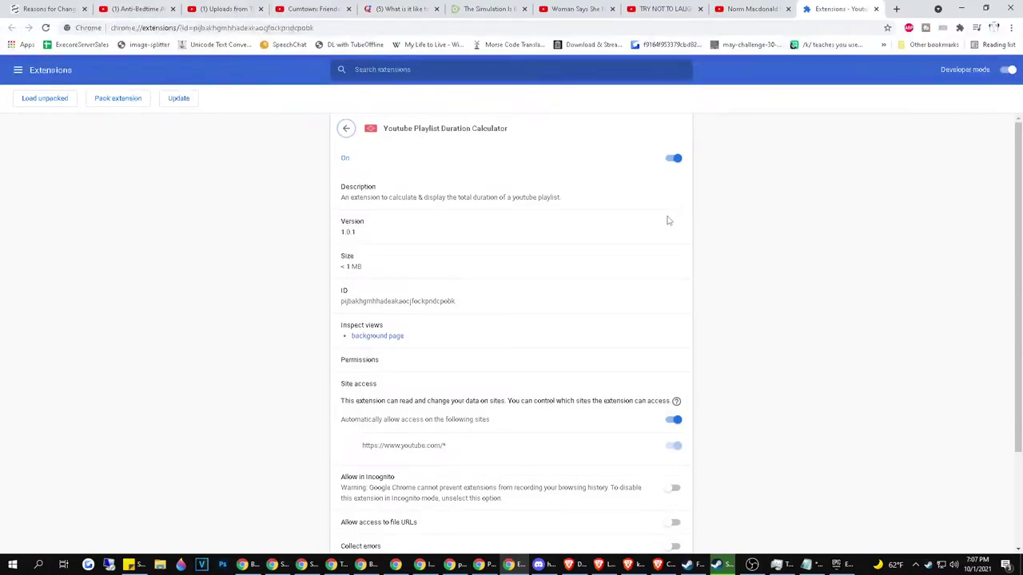
scroll(668, 221, "down", 3)
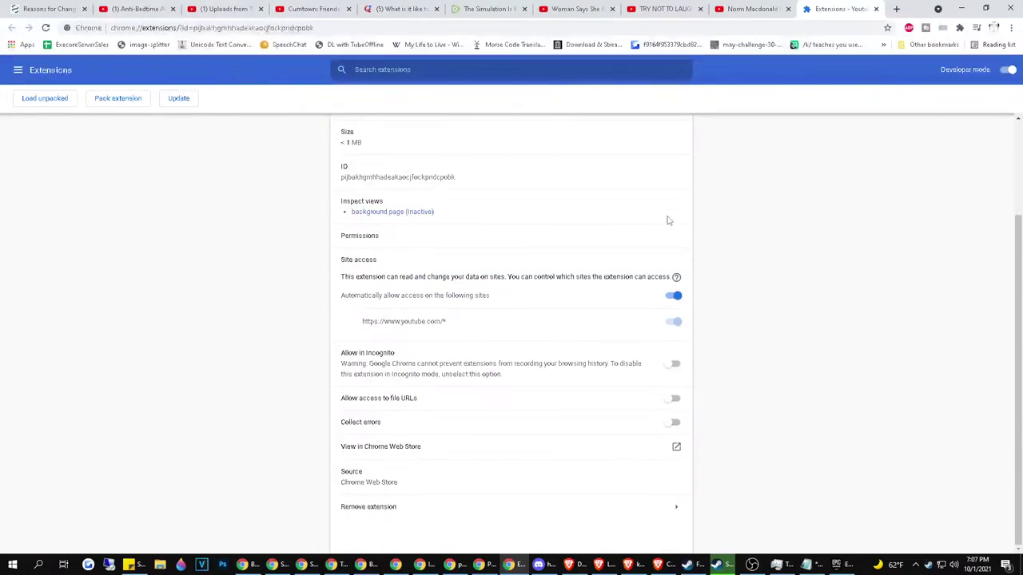
scroll(669, 220, "up", 3)
key("ctrl+w")
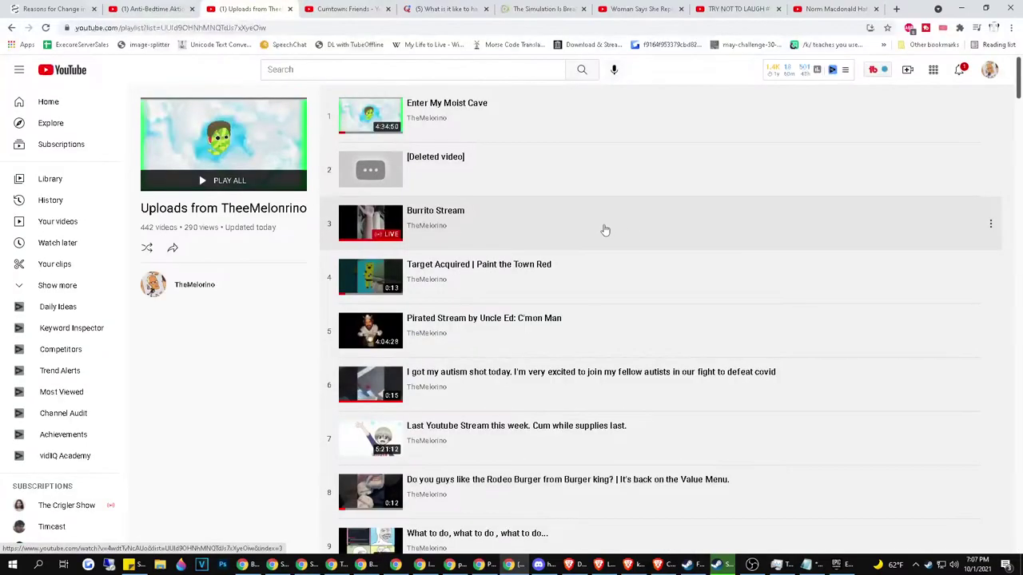
Load the channel's uploads playlist down to about video 300, checking the account notifications along the way
scroll(605, 230, "down", 15)
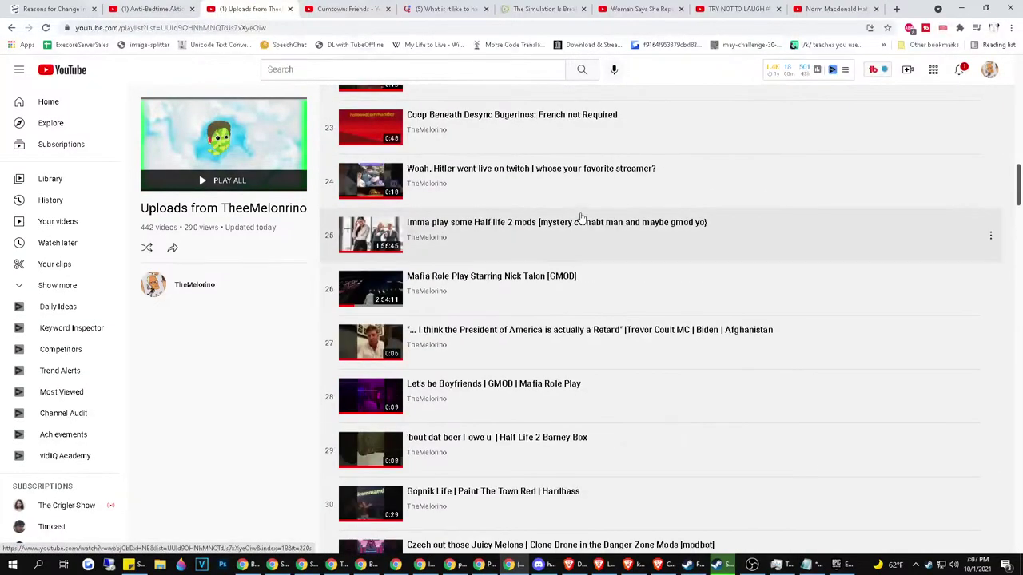
scroll(582, 217, "down", 20)
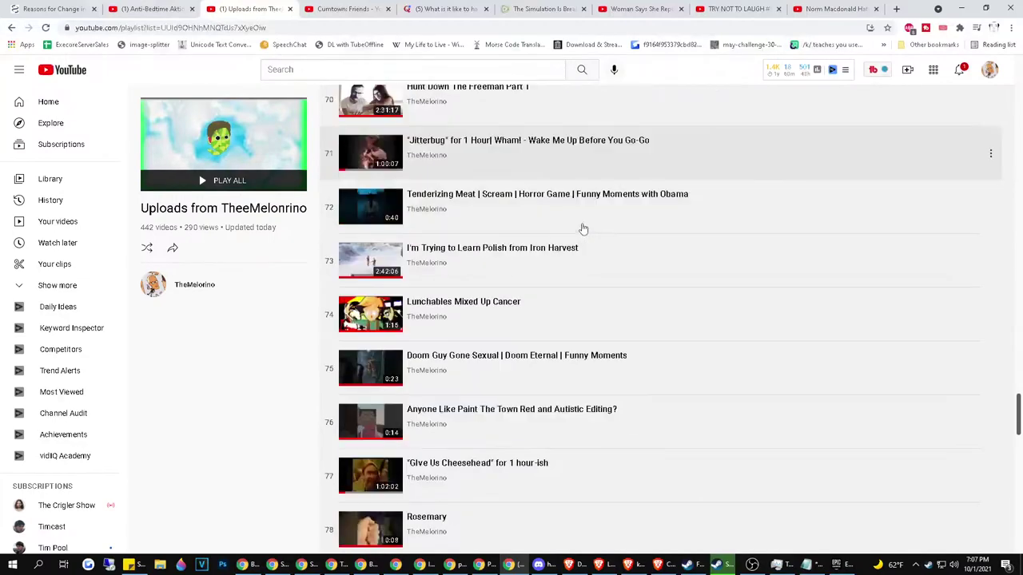
scroll(582, 230, "down", 15)
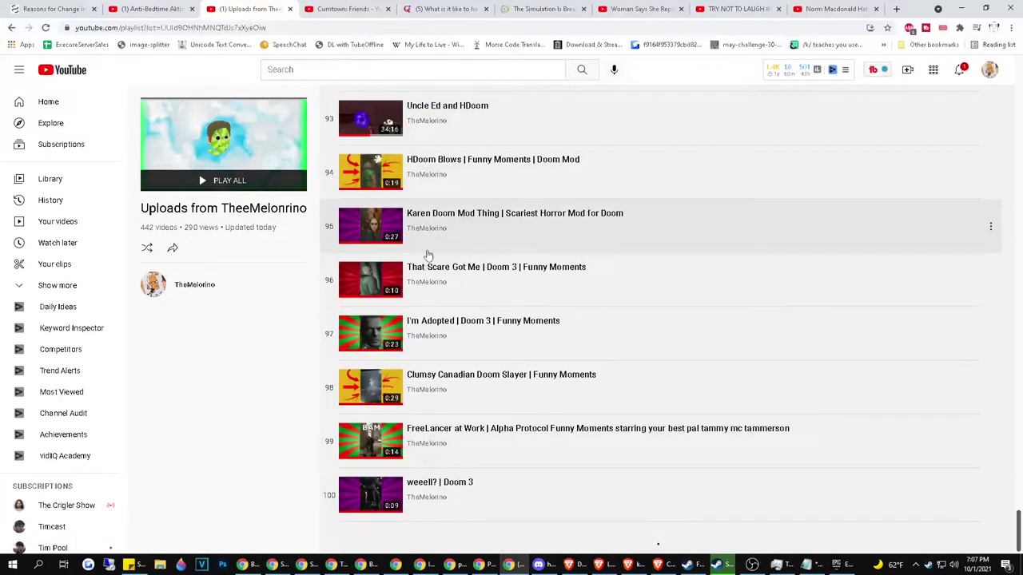
scroll(256, 250, "down", 20)
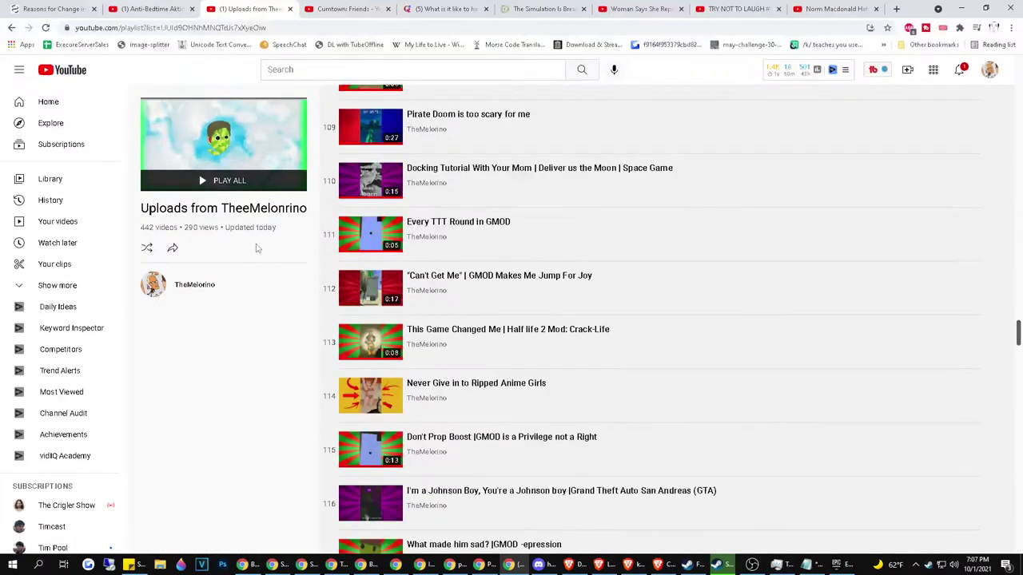
scroll(256, 250, "down", 11)
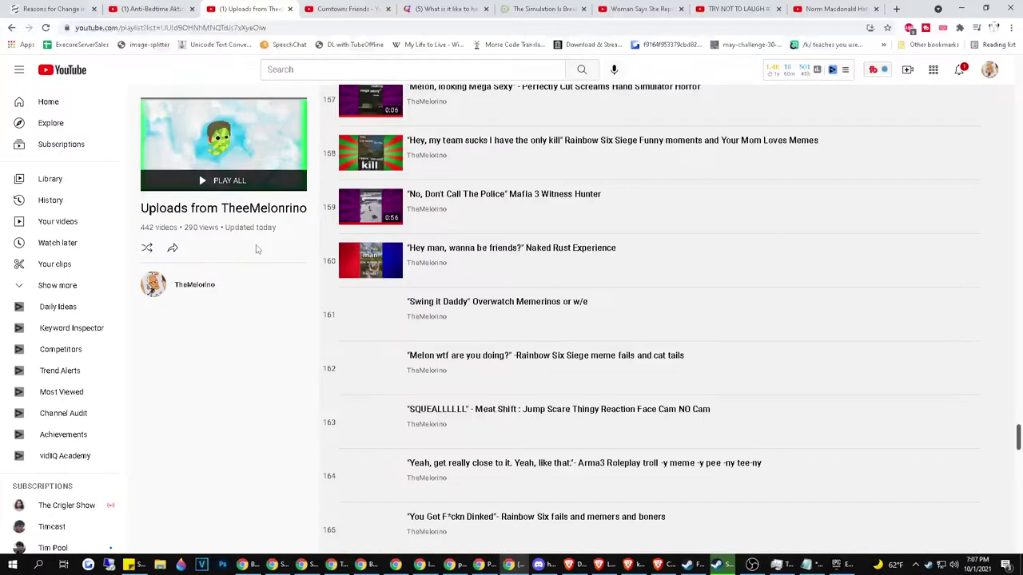
scroll(256, 248, "down", 15)
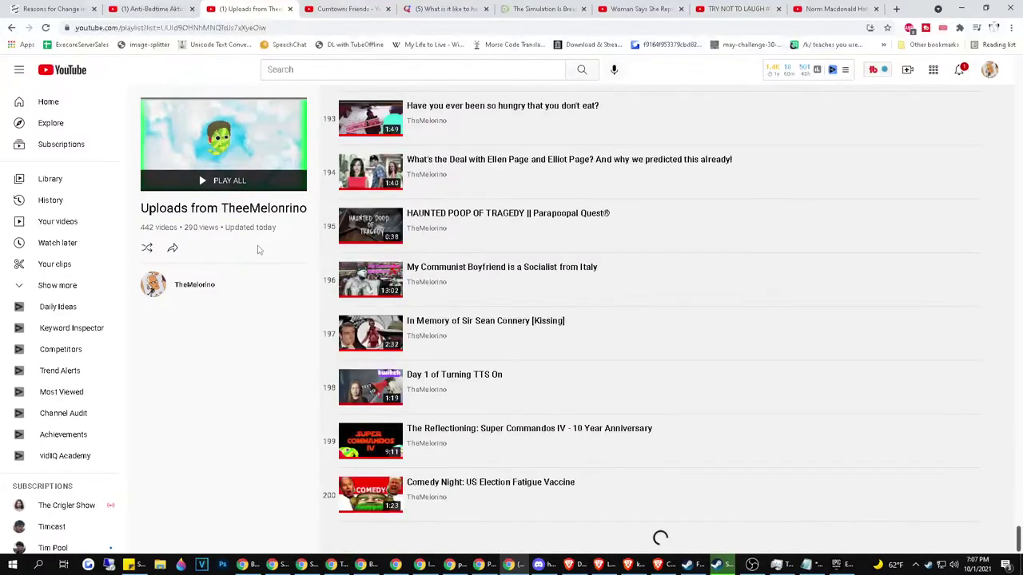
scroll(257, 250, "down", 20)
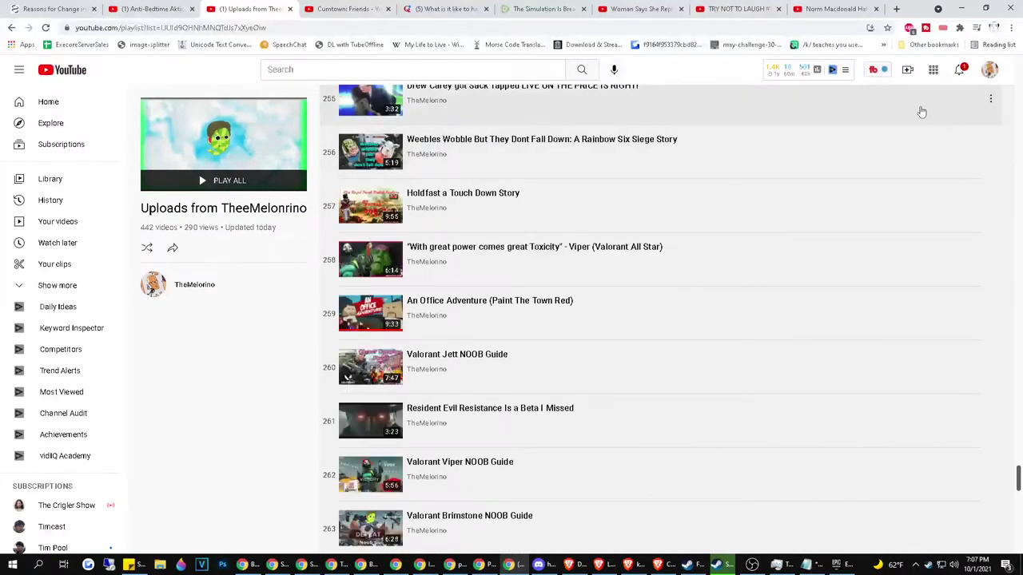
left_click(960, 70)
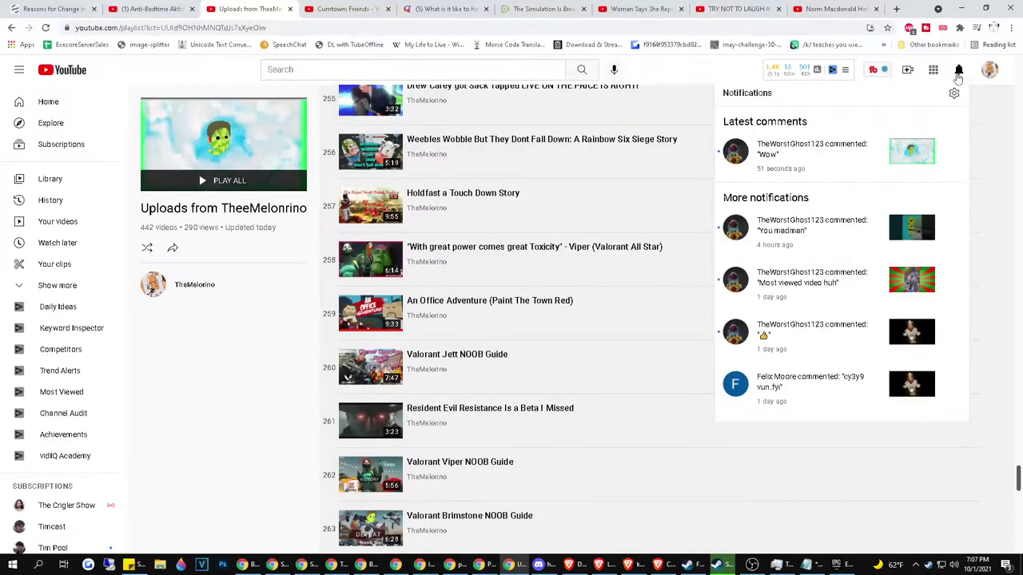
scroll(789, 260, "down", 17)
scroll(790, 260, "down", 5)
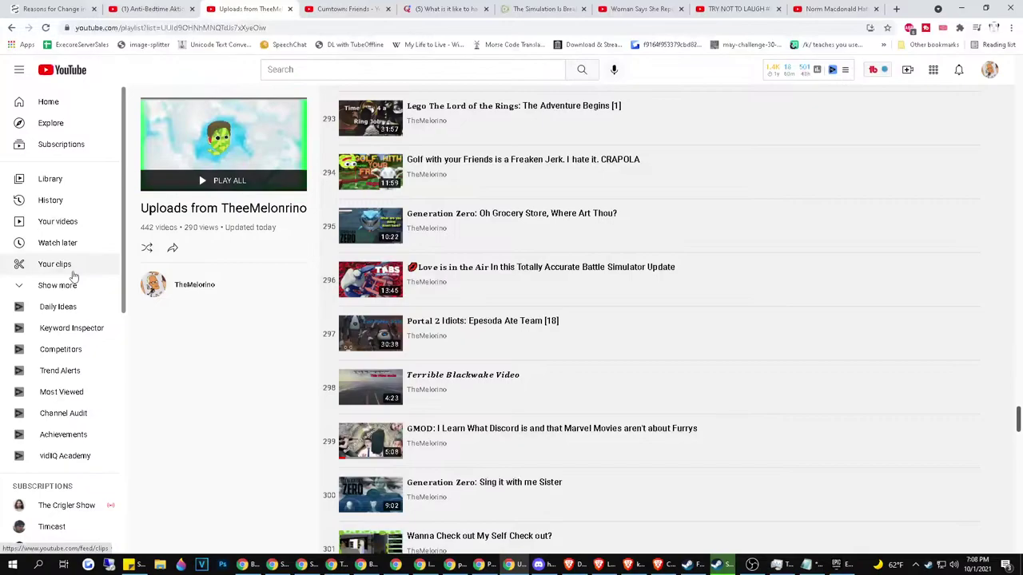
Expand the library's playlist list, open the [PTTR] Paint The Town Red playlist in a new tab and switch to it
scroll(58, 248, "down", 6)
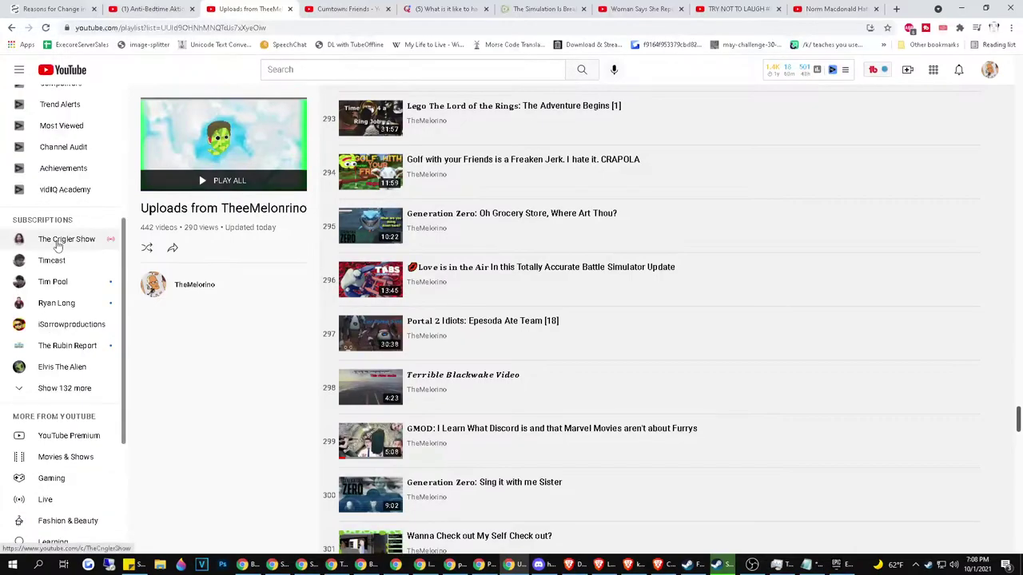
scroll(50, 226, "up", 8)
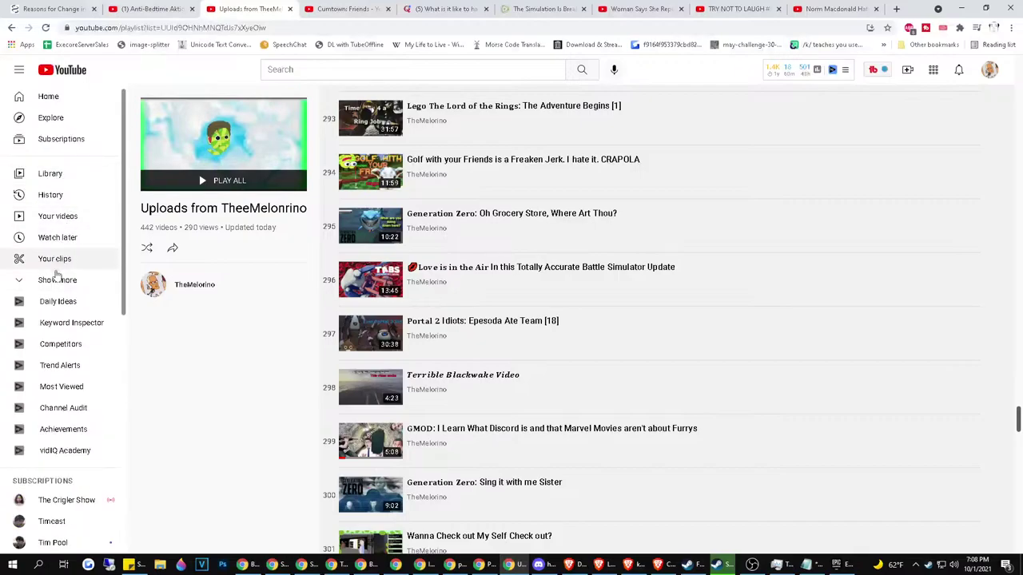
left_click(56, 278)
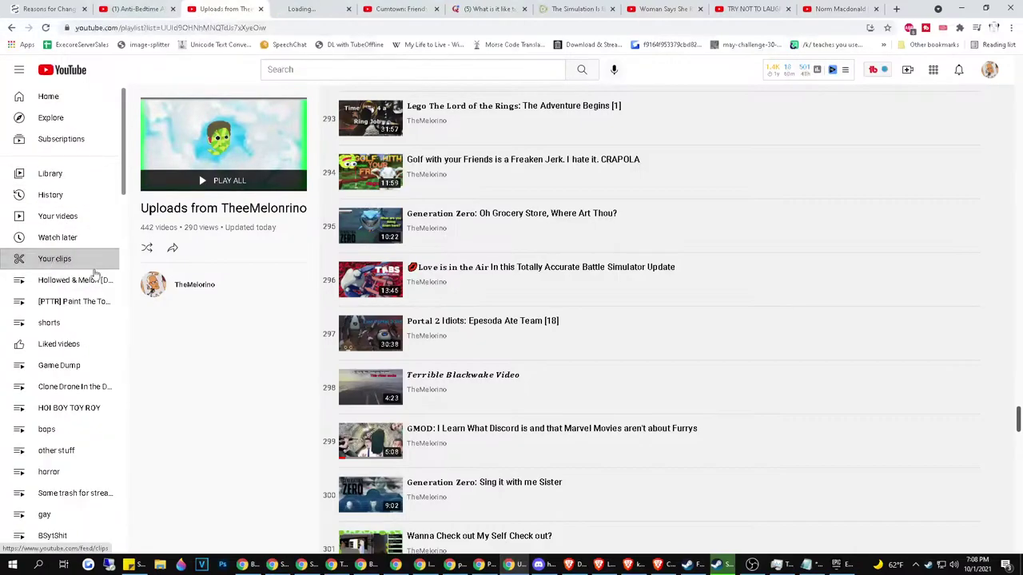
middle_click(97, 279)
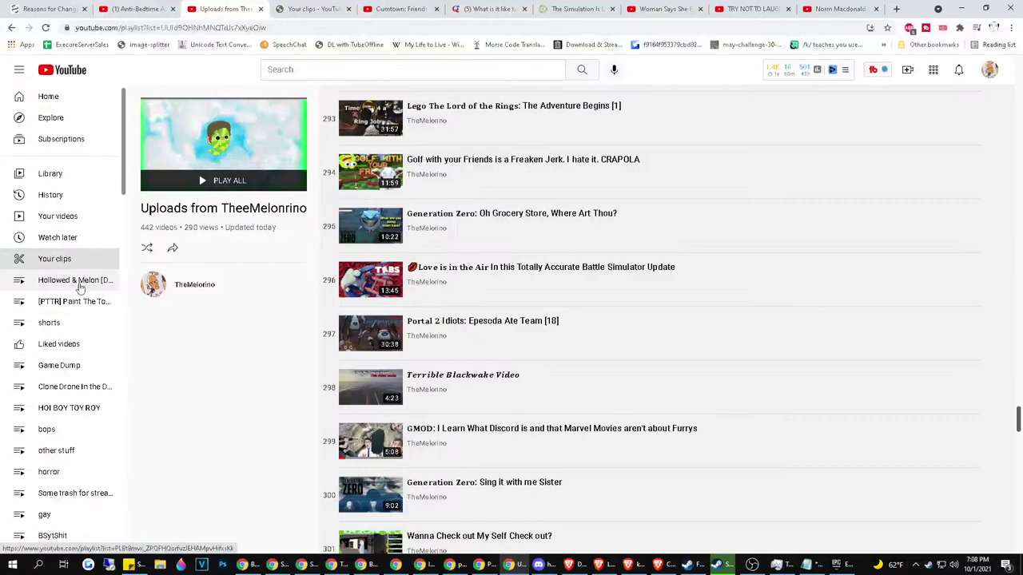
scroll(76, 275, "down", 1)
middle_click(60, 250)
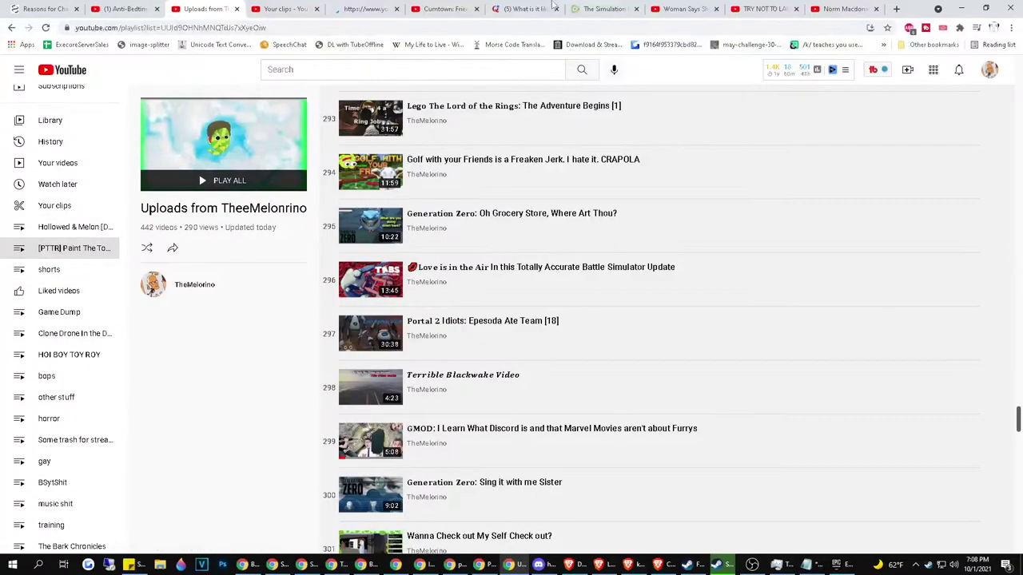
left_click(364, 9)
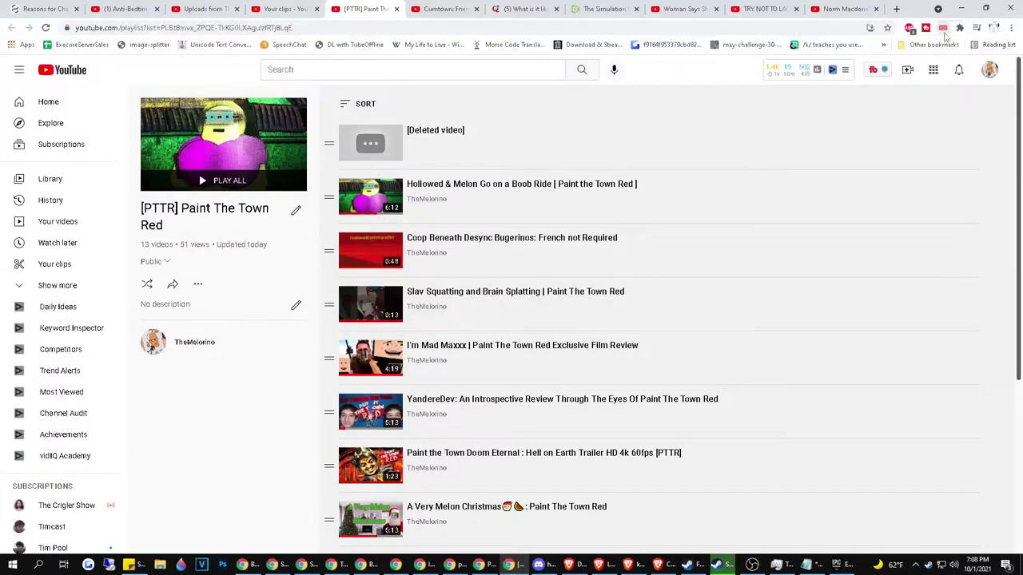
Open the Youtube Playlist Duration Calculator's Chrome Web Store page and expand its full description to read the usage instructions
right_click(945, 35)
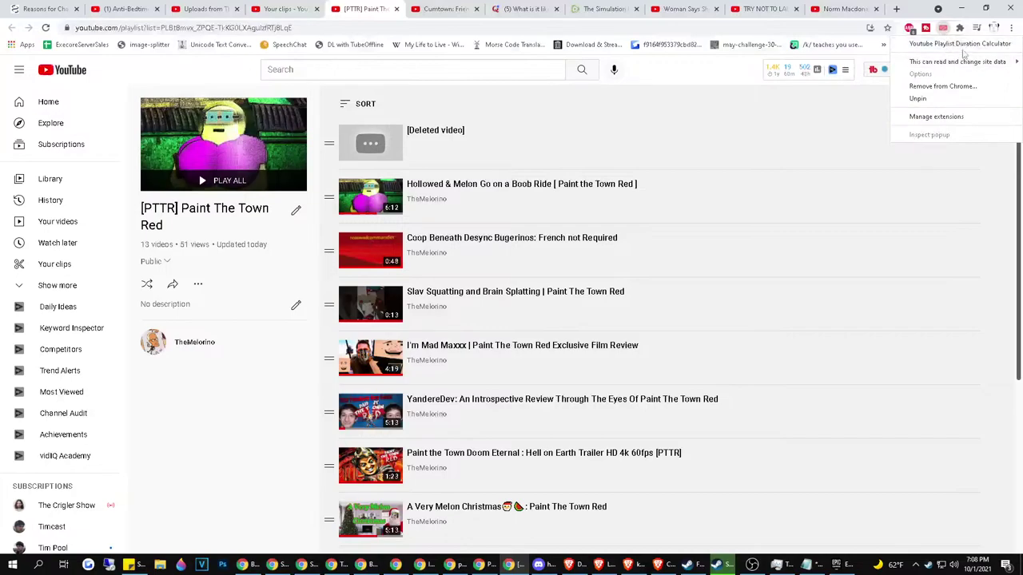
left_click(962, 44)
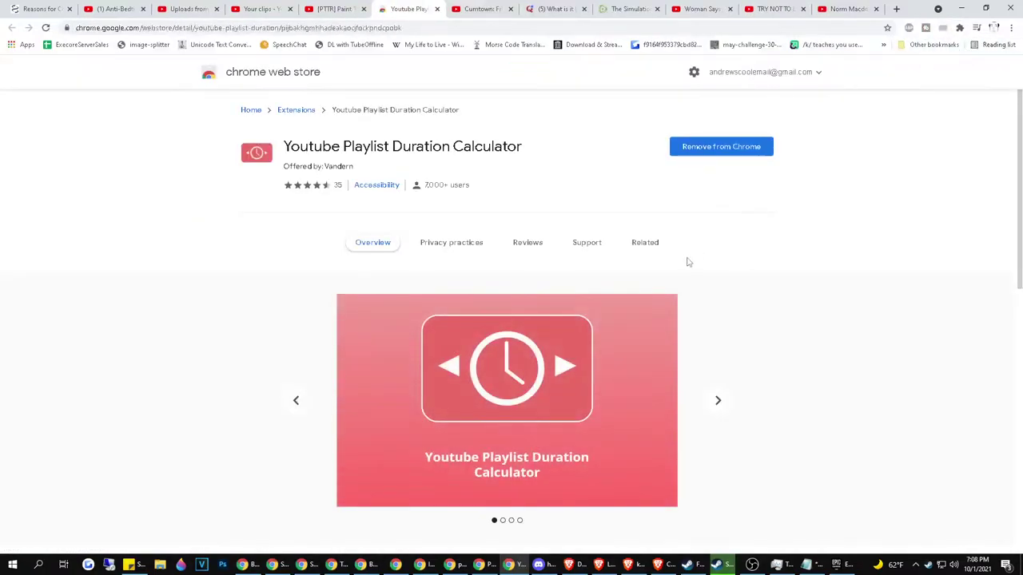
scroll(685, 260, "down", 5)
scroll(686, 259, "down", 3)
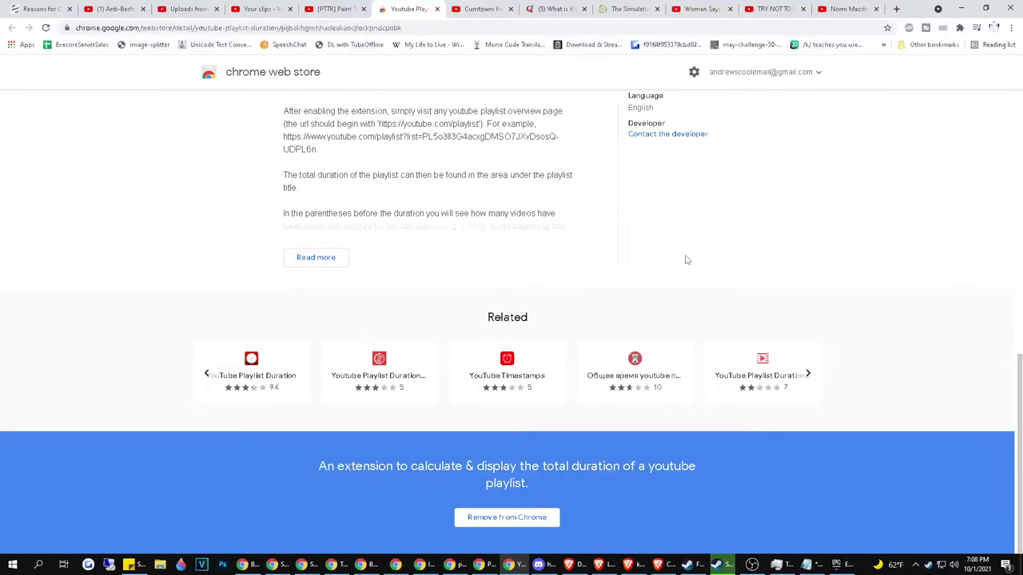
left_click(316, 257)
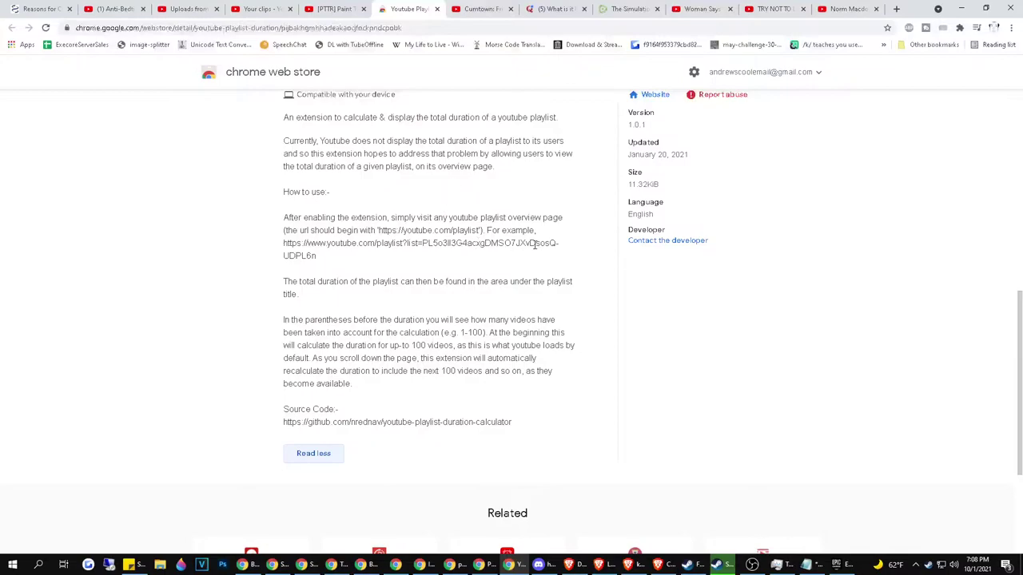
Return to the Paint The Town Red playlist and inspect its title editor and additional options
left_click(356, 7)
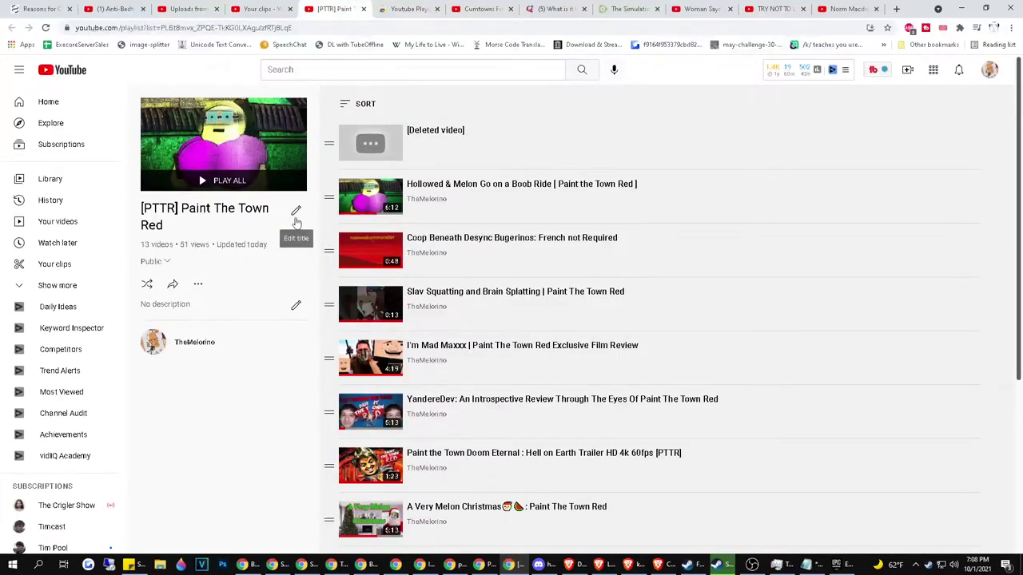
left_click(296, 211)
left_click(198, 299)
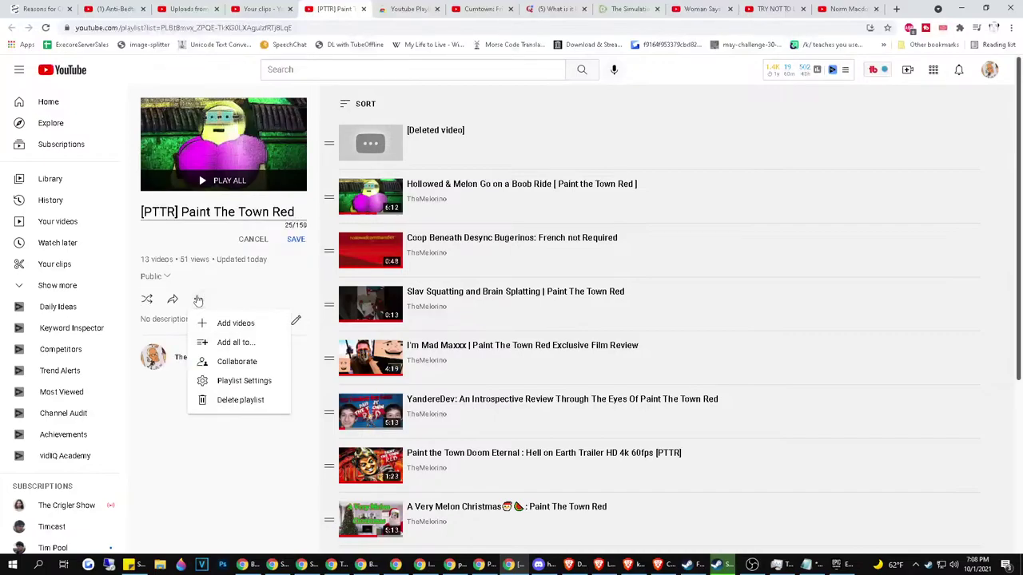
left_click(243, 272)
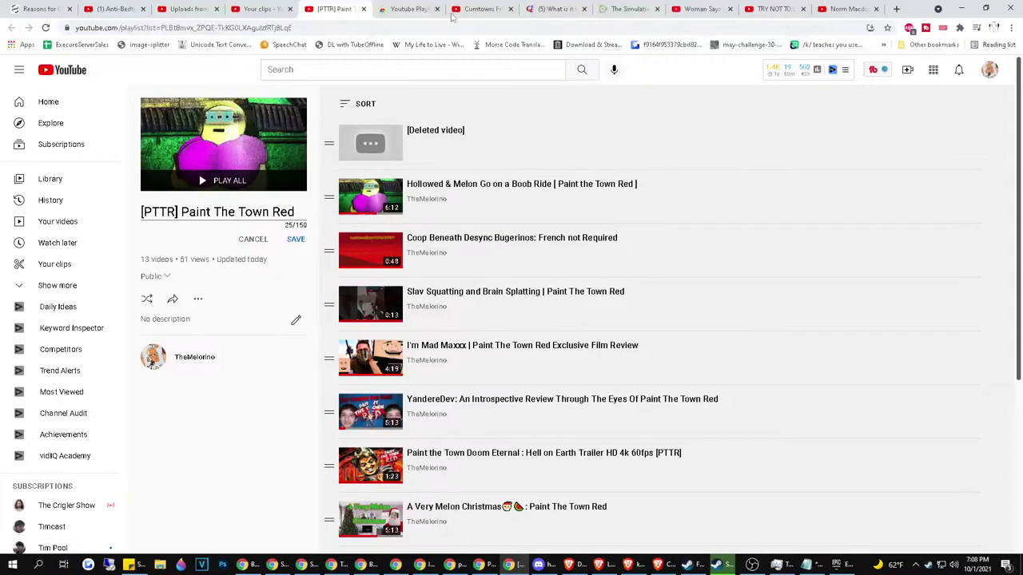
Examine the extension's store screenshots, user reviews and support posts for reports of the playlist duration not showing
left_click(405, 9)
scroll(352, 343, "up", 4)
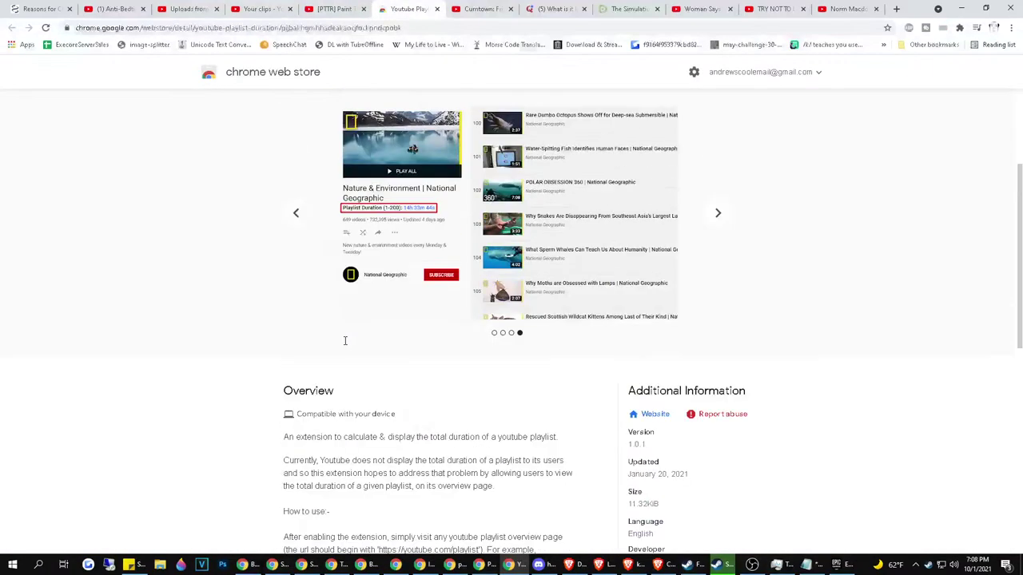
scroll(577, 372, "up", 3)
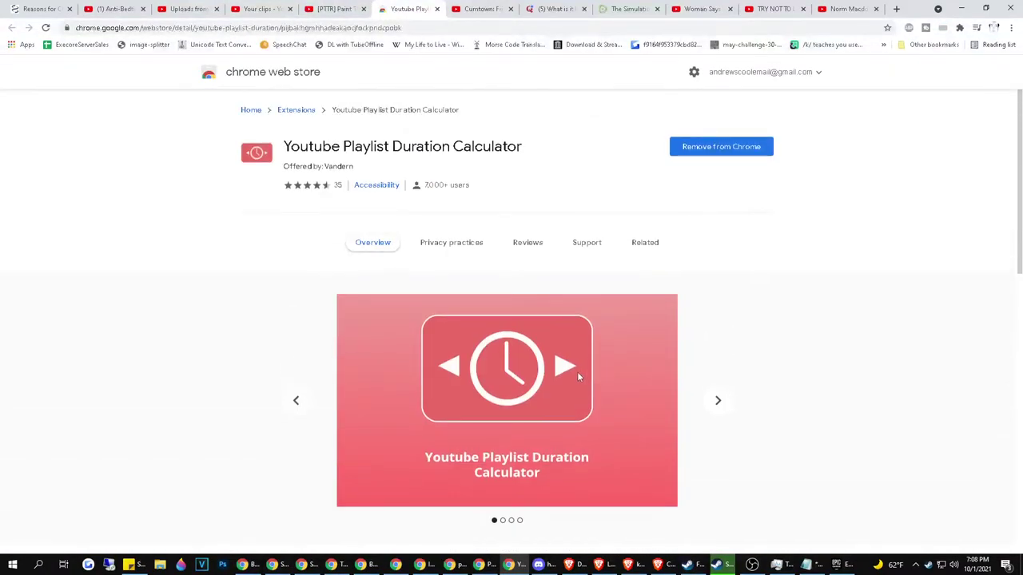
left_click(527, 246)
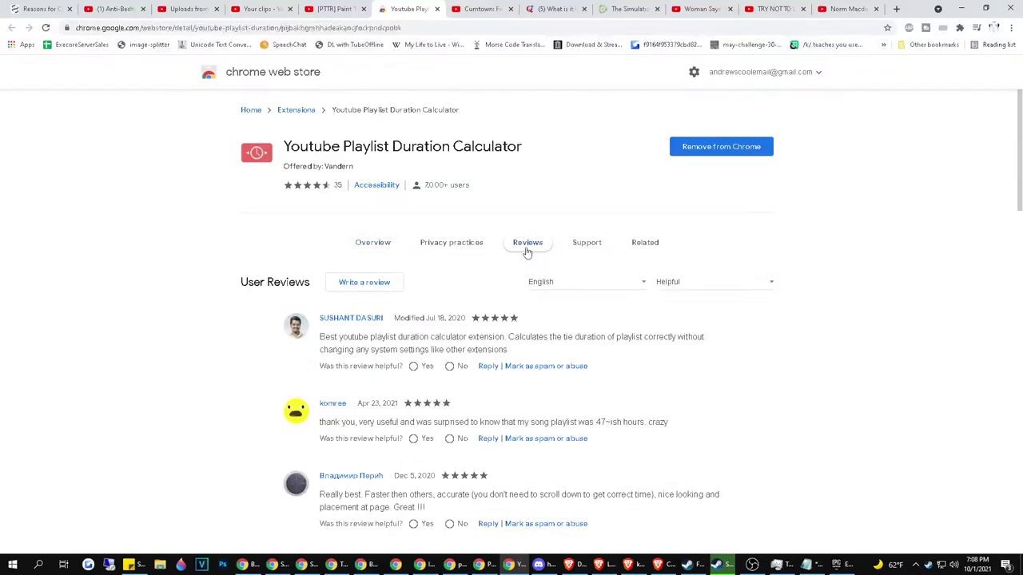
left_click(587, 248)
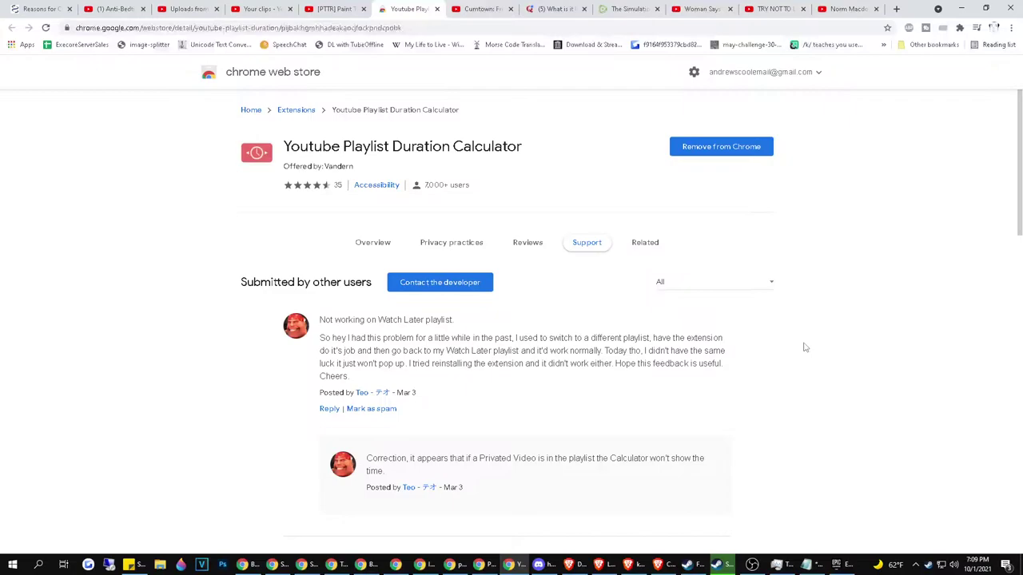
scroll(799, 354, "down", 2)
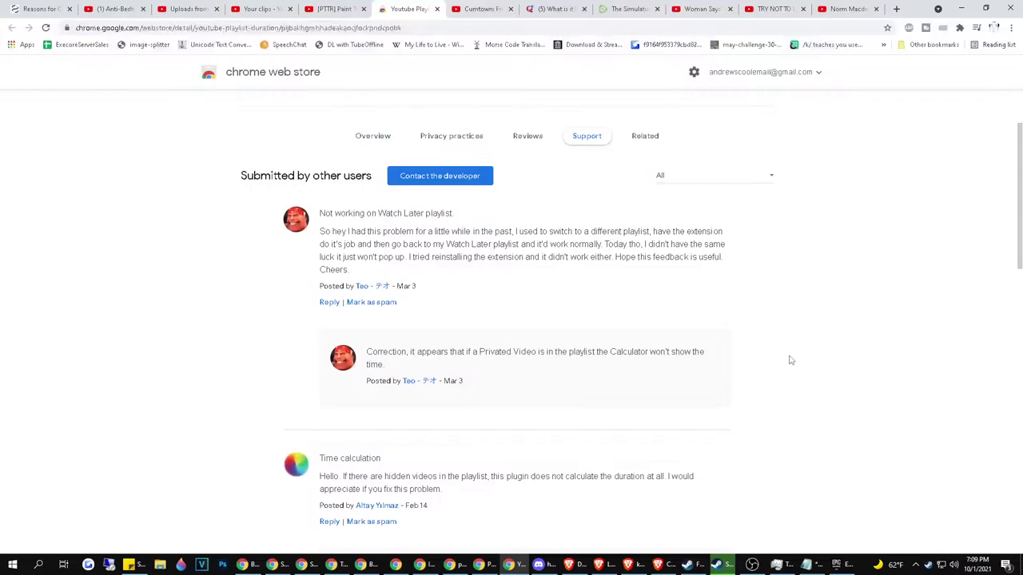
Read the remaining support posts and developer replies on the extension's store page, down to the contact form
scroll(789, 360, "down", 2)
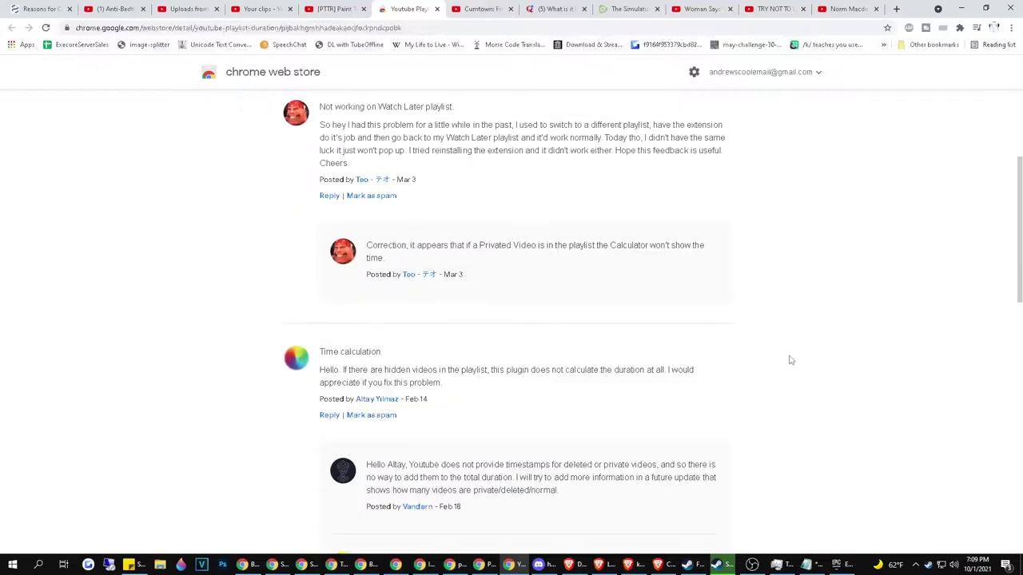
scroll(790, 361, "down", 4)
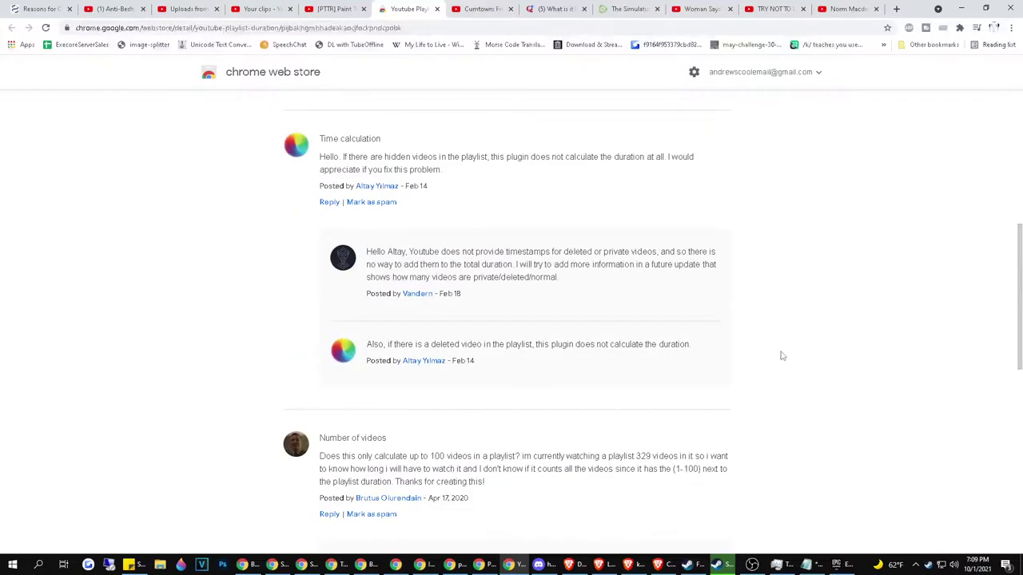
scroll(769, 347, "down", 3)
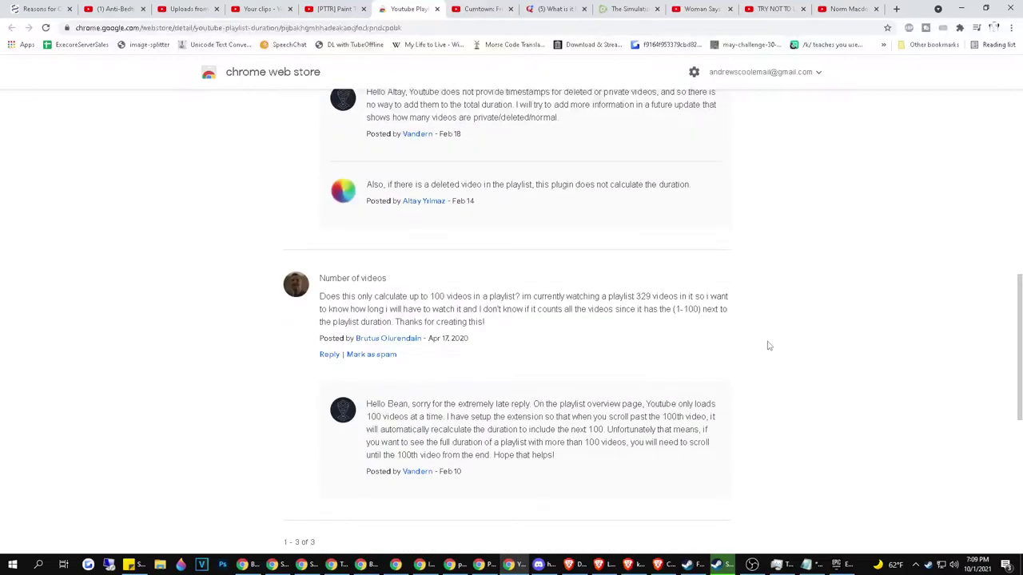
scroll(769, 346, "down", 7)
scroll(769, 346, "up", 4)
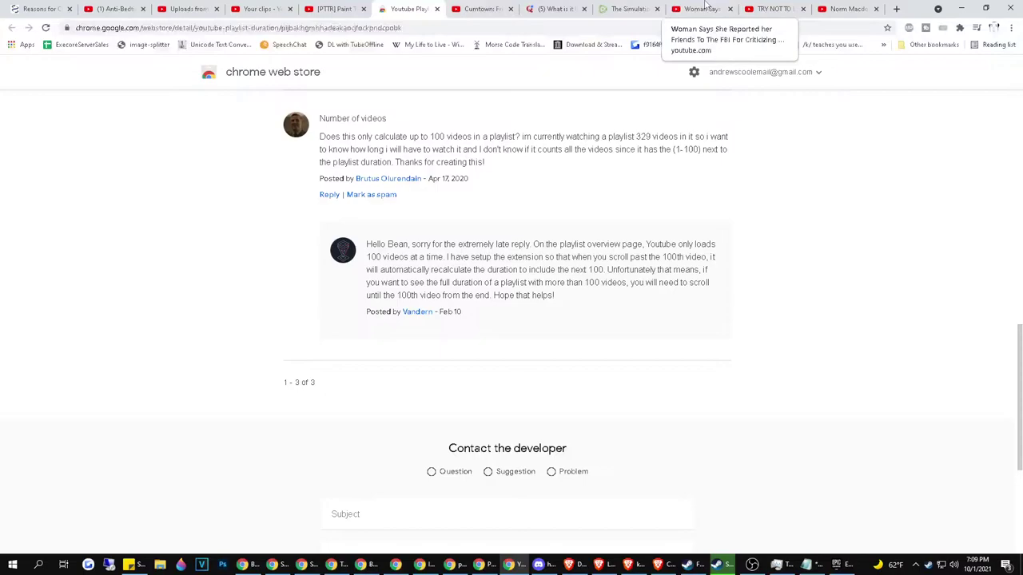
Switch to the channel's uploads playlist and load its videos down to the last entry
left_click(701, 8)
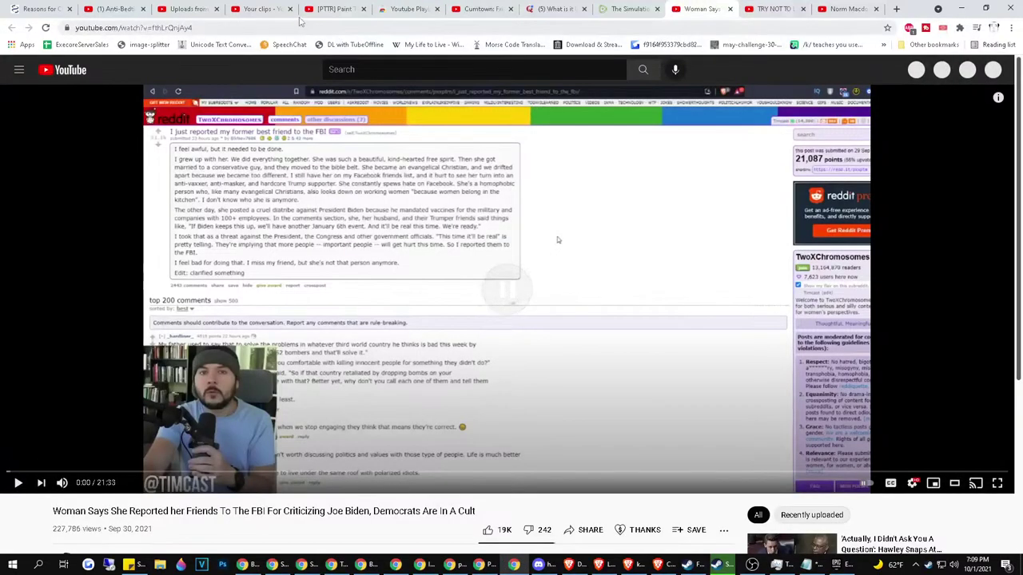
left_click(188, 9)
scroll(596, 400, "down", 20)
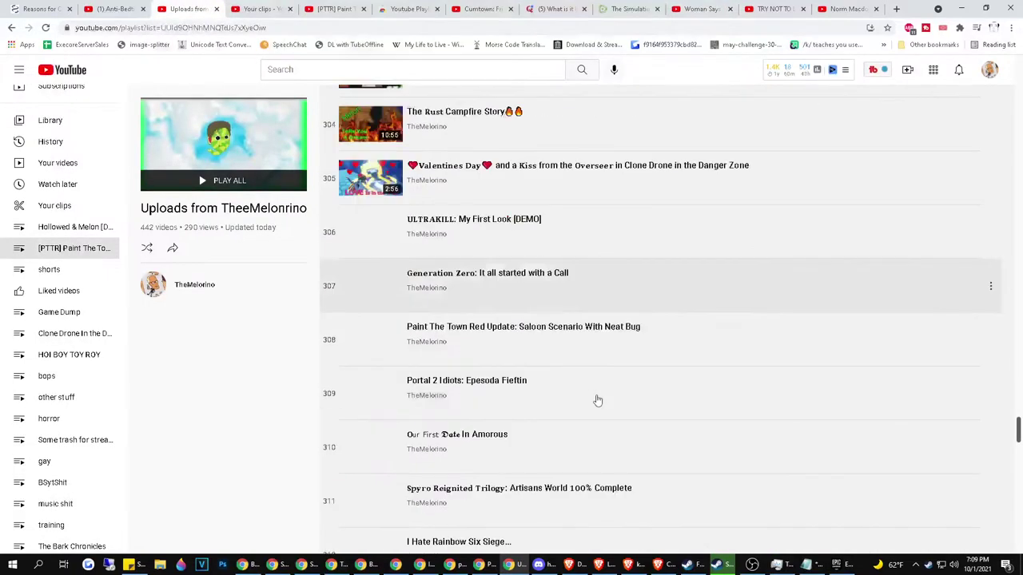
scroll(605, 227, "down", 20)
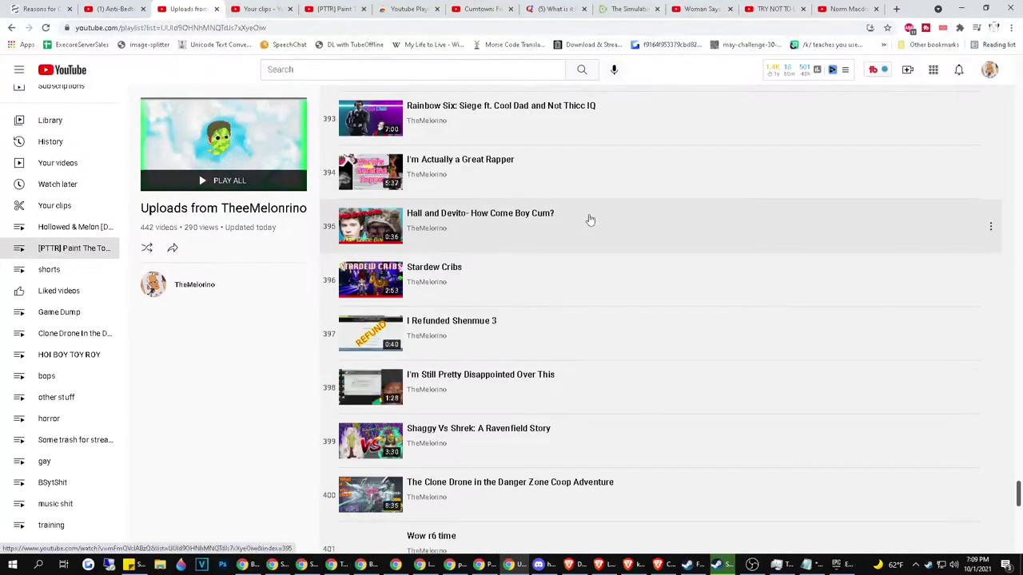
scroll(719, 399, "down", 18)
scroll(726, 364, "down", 7)
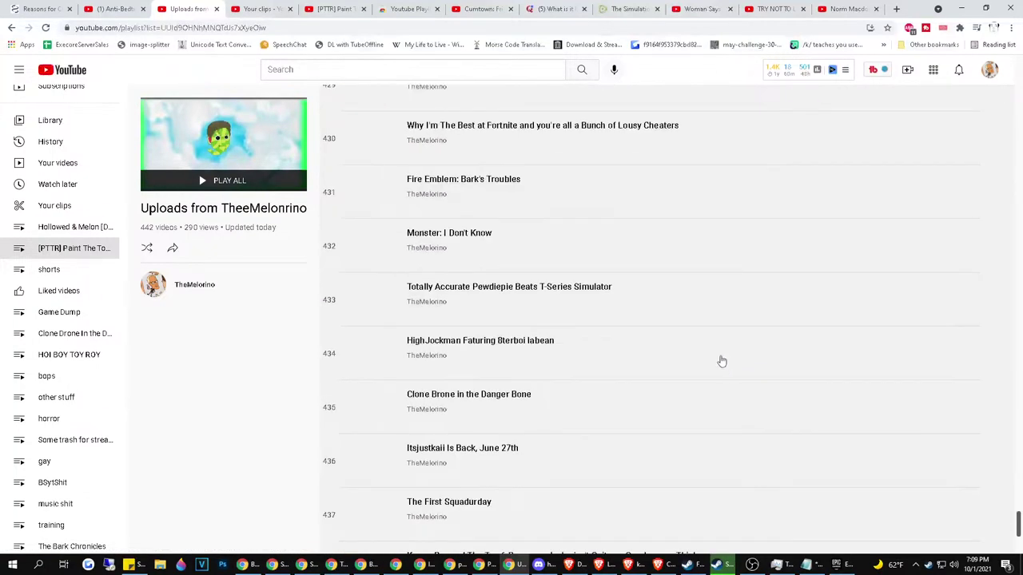
scroll(722, 351, "down", 3)
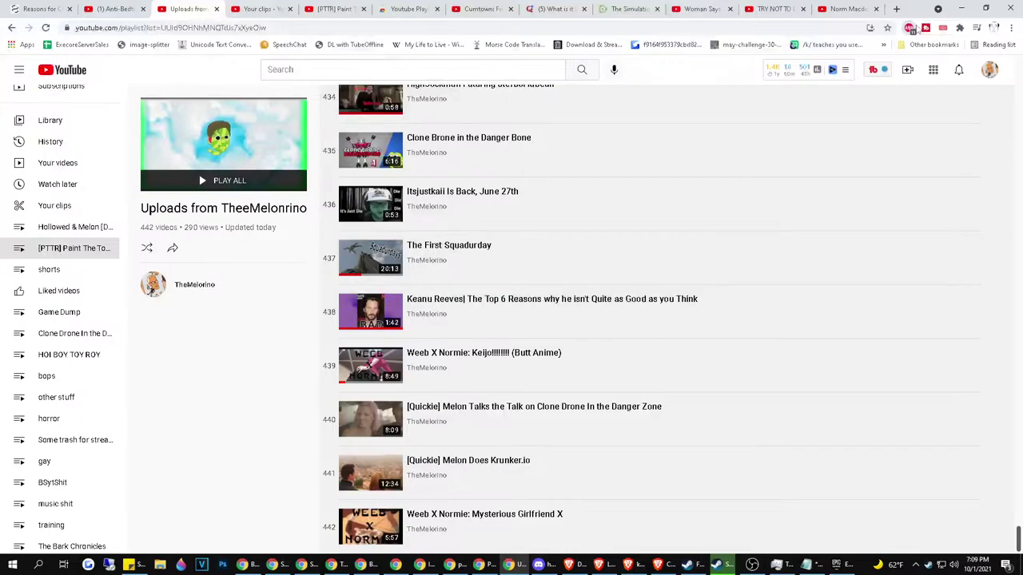
left_click(909, 28)
left_click(896, 95)
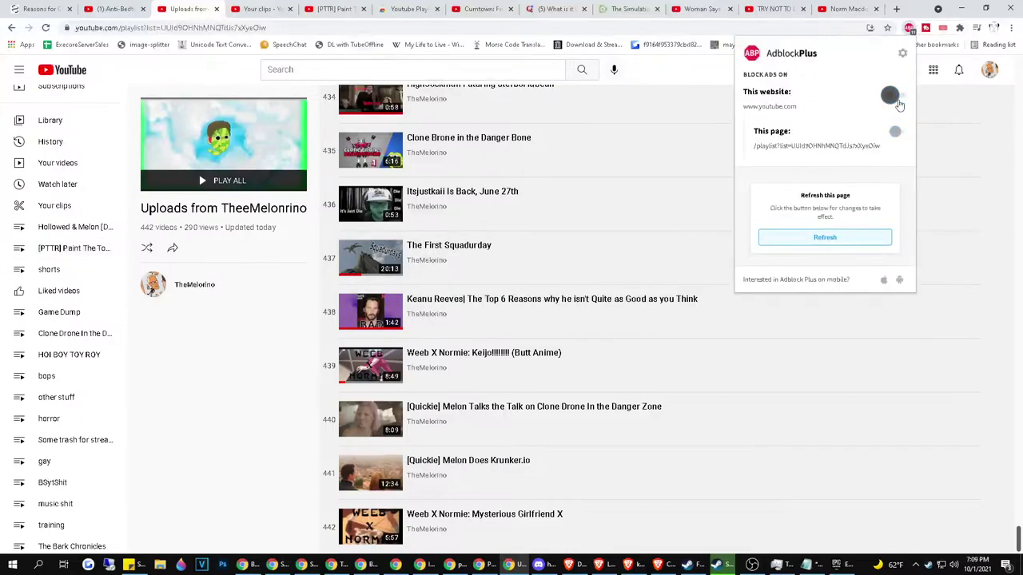
left_click(844, 242)
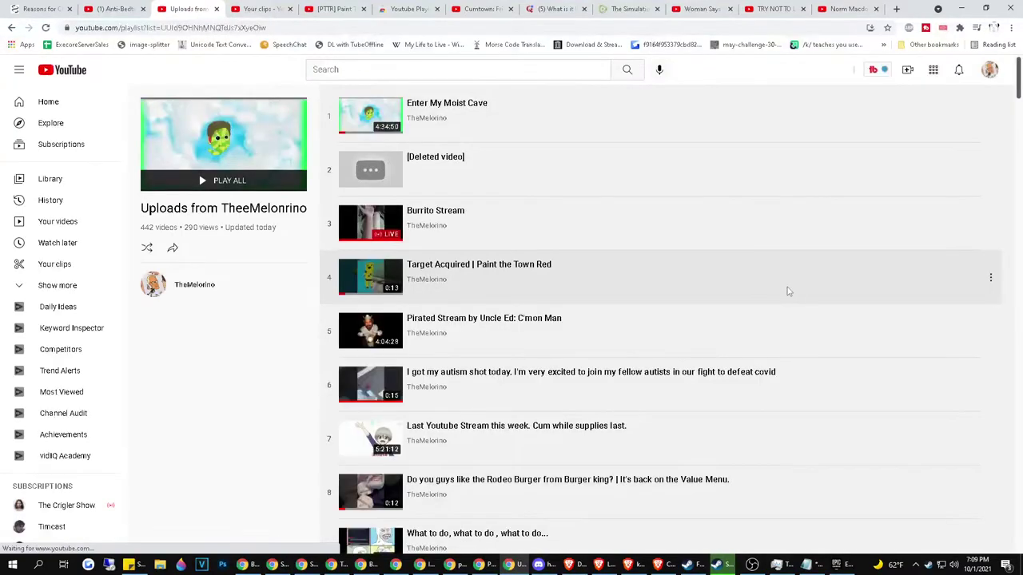
Load the refreshed uploads playlist past its first 200 videos and check for a duration under the title
scroll(799, 289, "down", 20)
scroll(756, 284, "down", 20)
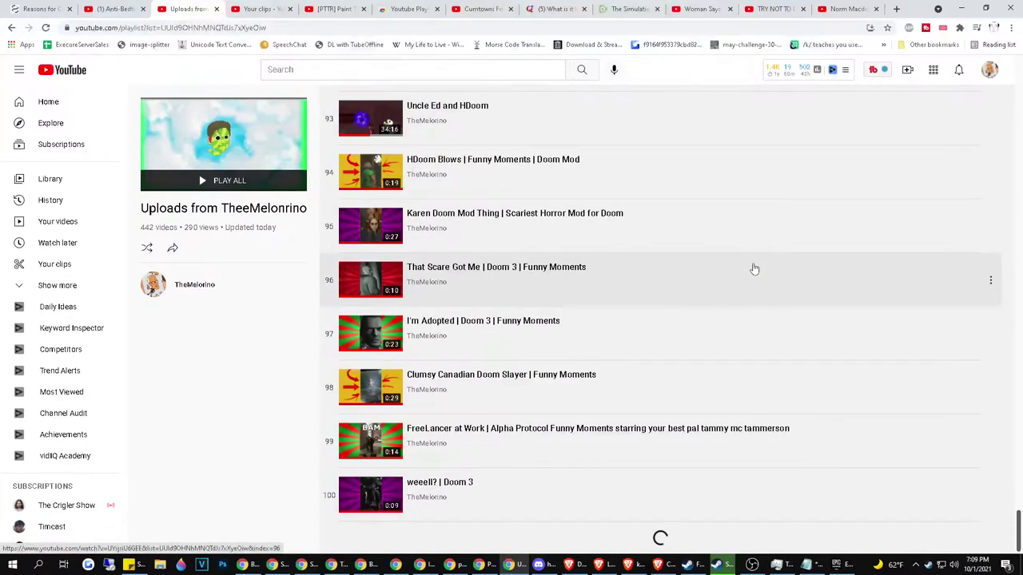
scroll(751, 274, "down", 20)
scroll(741, 273, "down", 20)
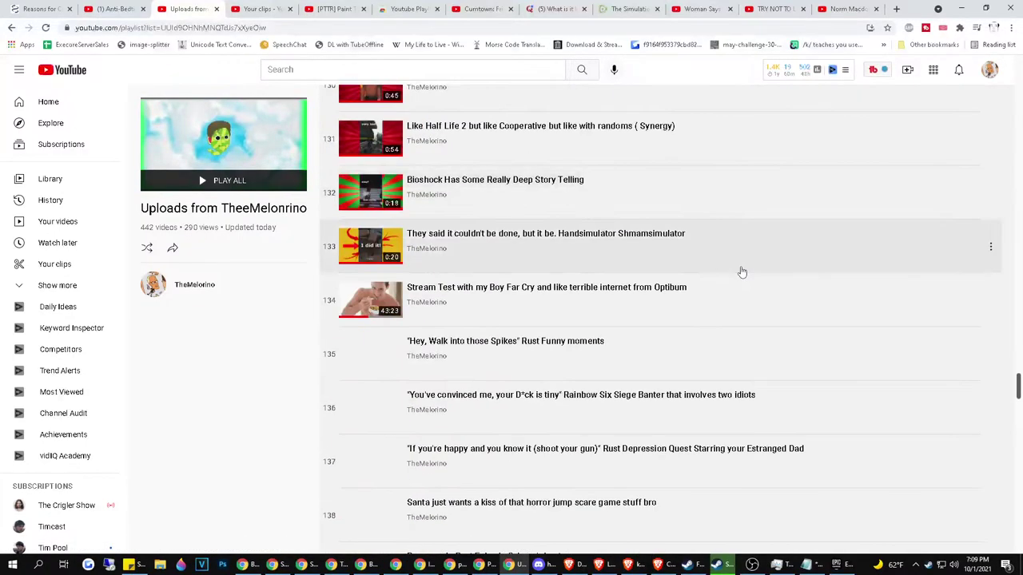
scroll(741, 270, "down", 14)
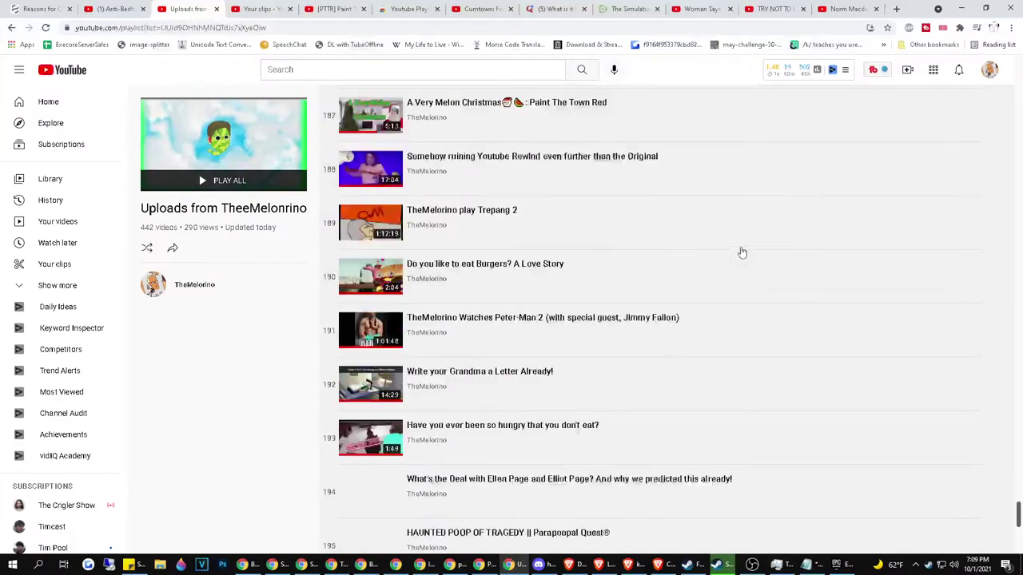
scroll(743, 252, "down", 12)
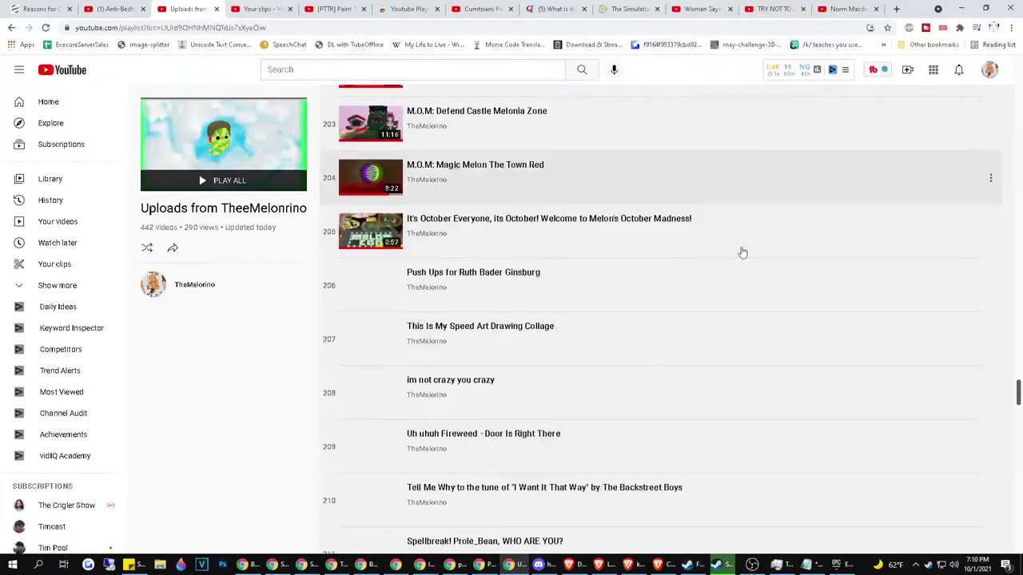
Close the Your clips page, reload the [PTTR] Paint The Town Red playlist and check it for the duration
left_click(259, 6)
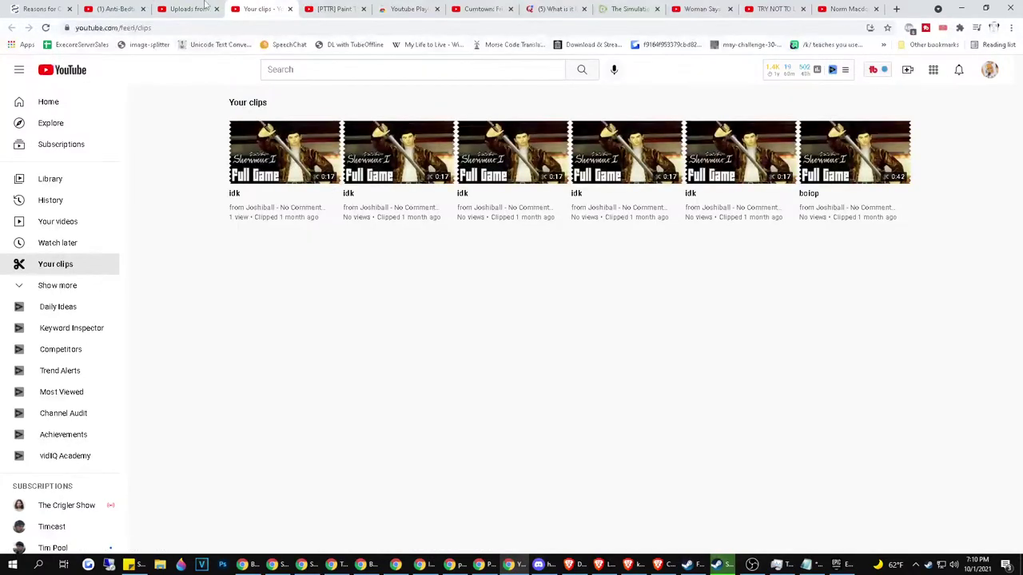
left_click(289, 9)
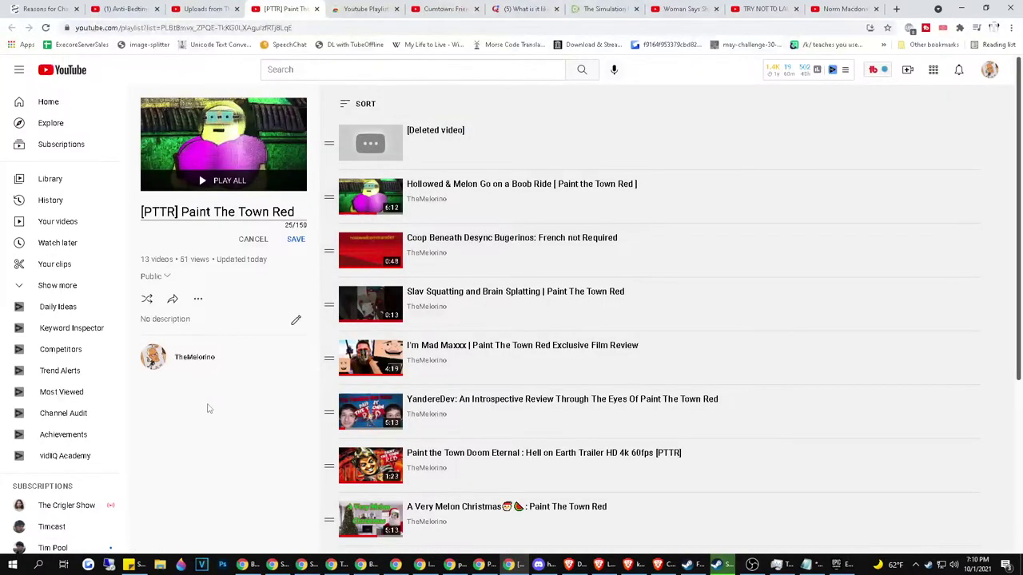
right_click(208, 405)
left_click(274, 284)
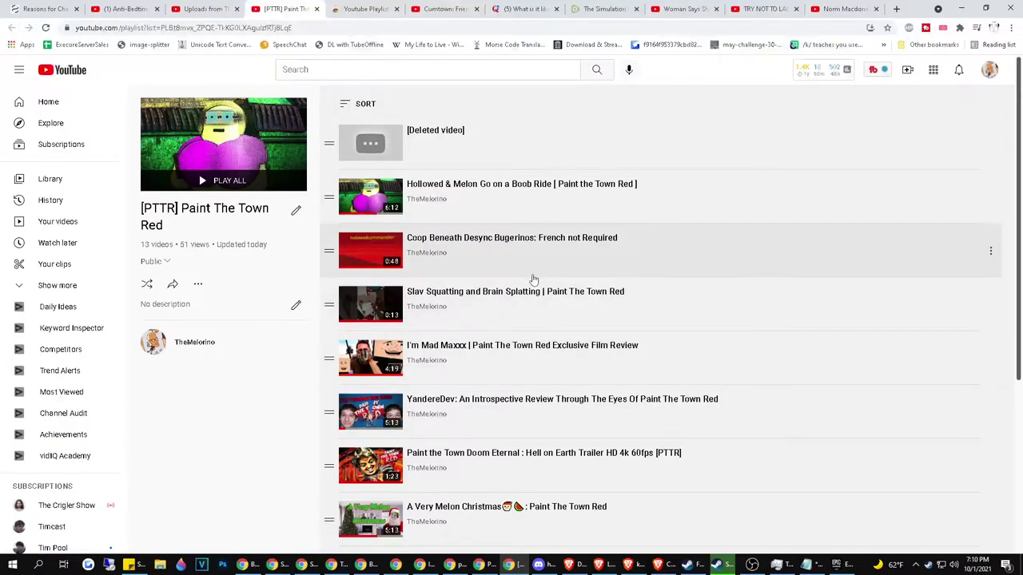
scroll(532, 279, "down", 3)
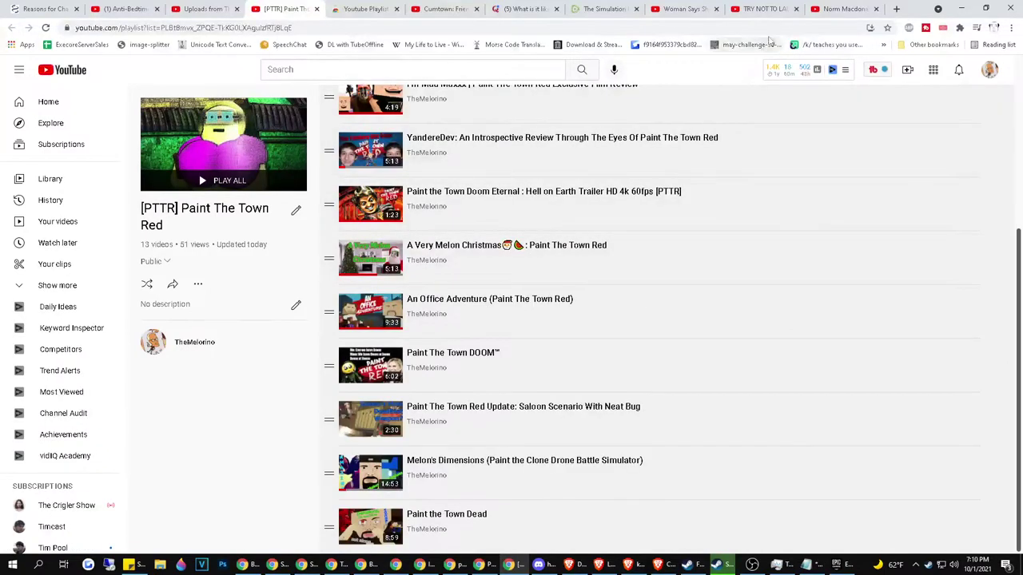
Return to the Youtube Playlist Duration Calculator store page and read through all its user reviews
left_click(604, 8)
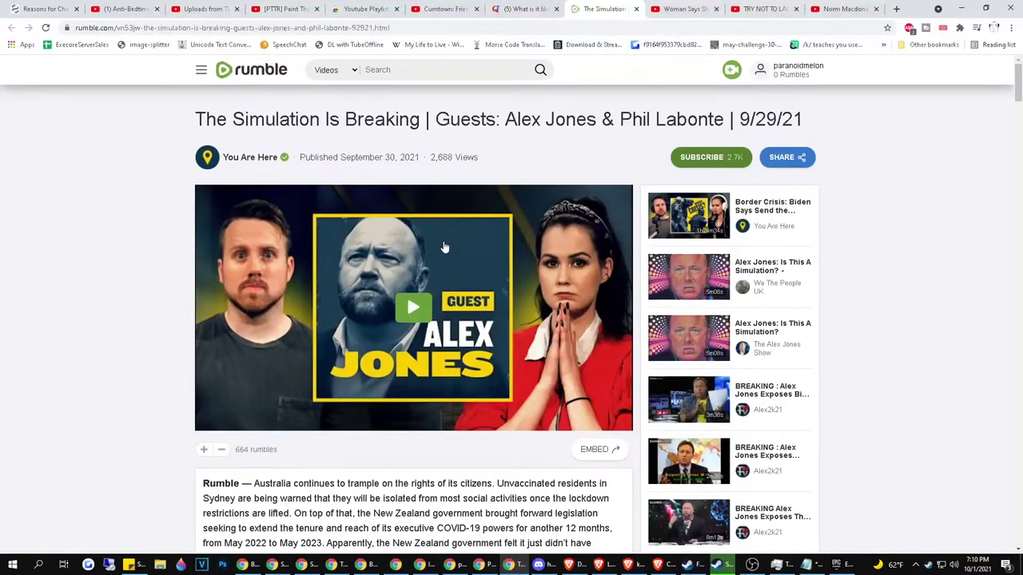
left_click(284, 9)
left_click(356, 9)
scroll(583, 258, "up", 10)
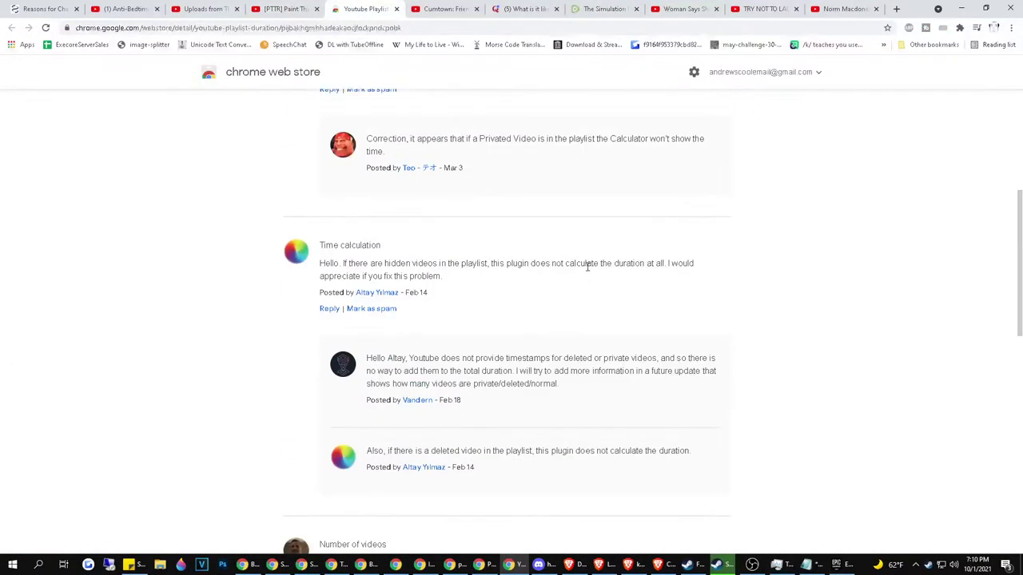
left_click(513, 243)
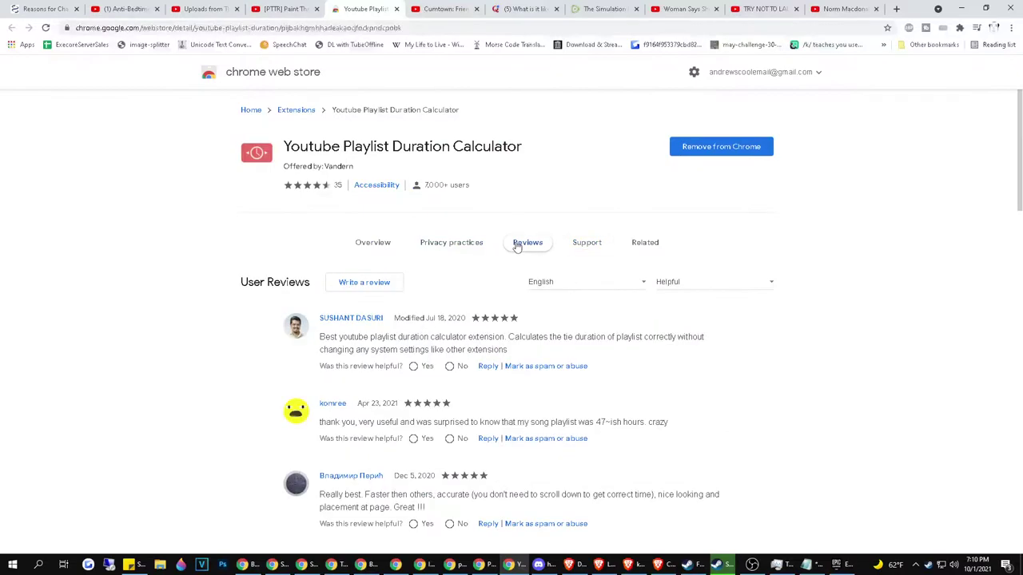
scroll(757, 333, "down", 10)
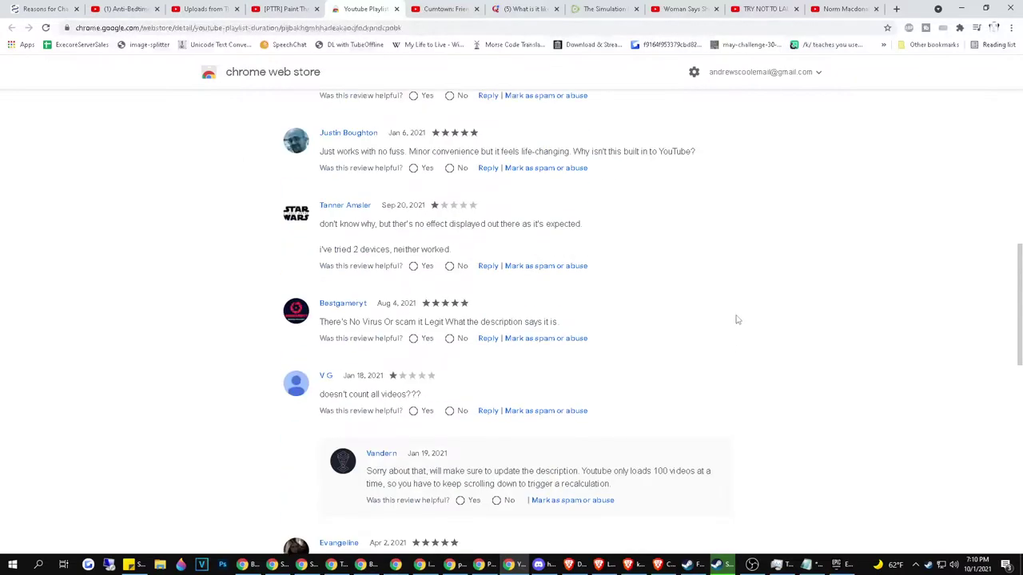
scroll(738, 319, "up", 10)
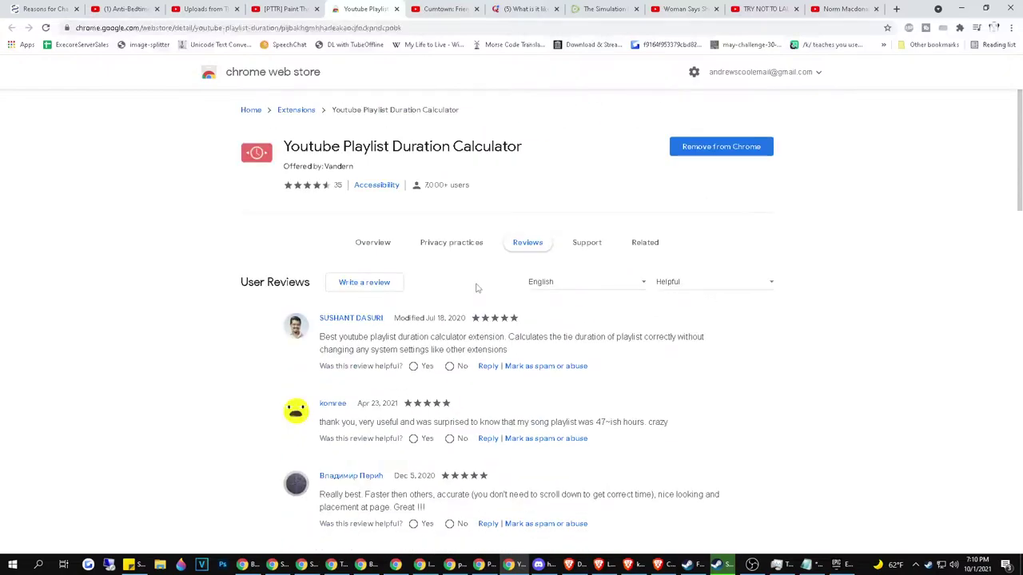
scroll(319, 277, "down", 15)
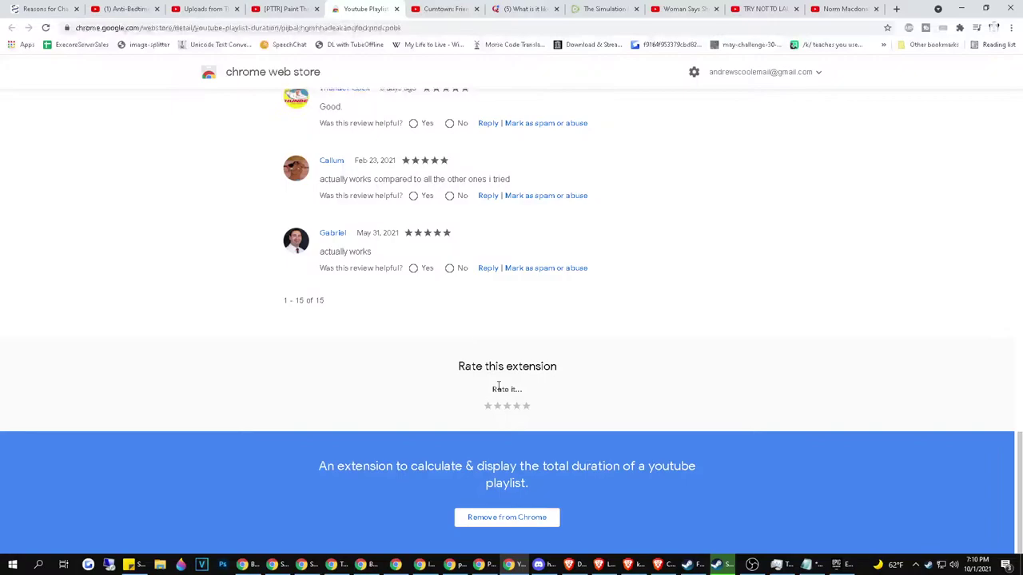
scroll(497, 387, "up", 15)
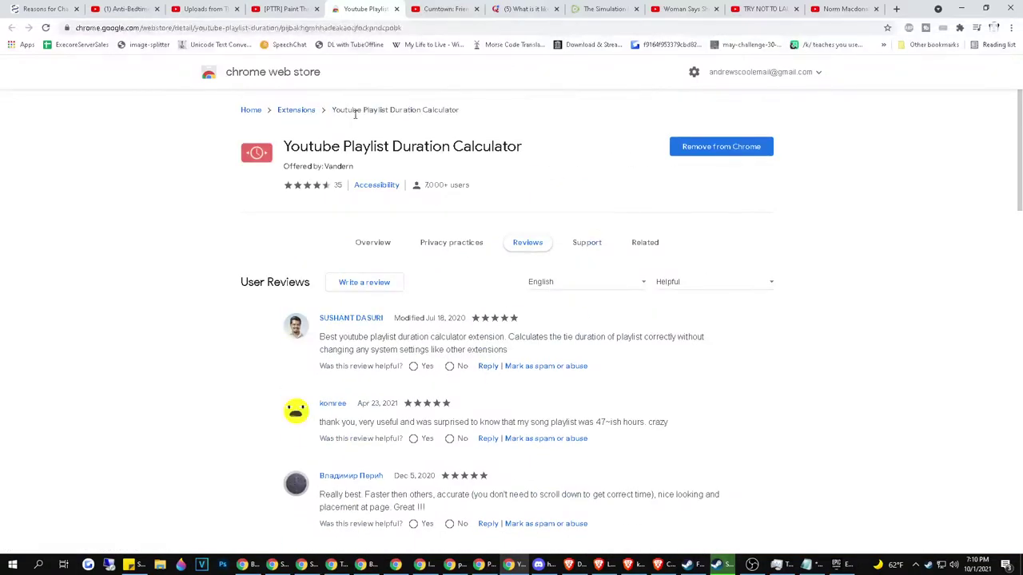
Reread the extension's overview and its how-to-use instructions
left_click(373, 242)
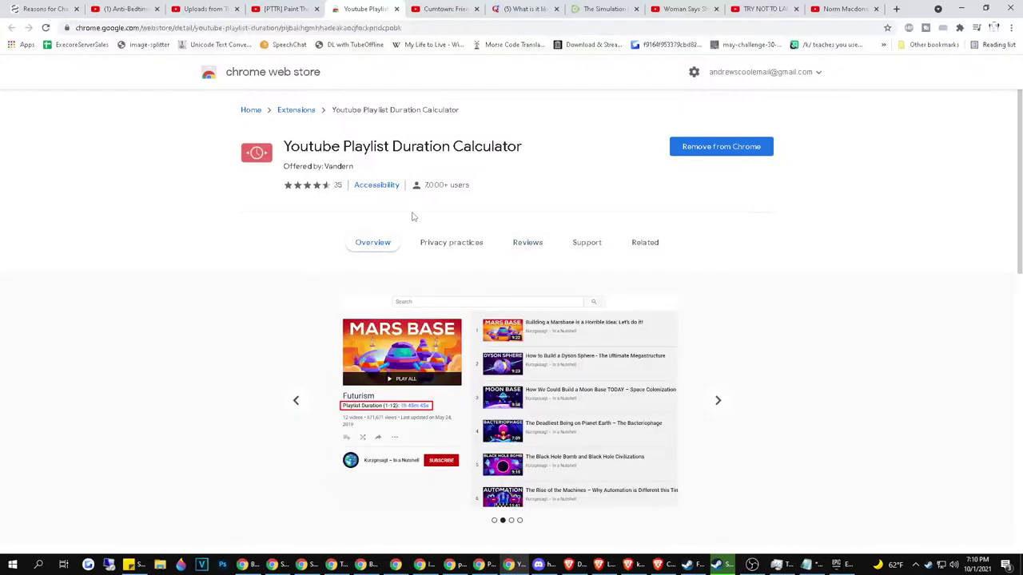
scroll(412, 216, "down", 3)
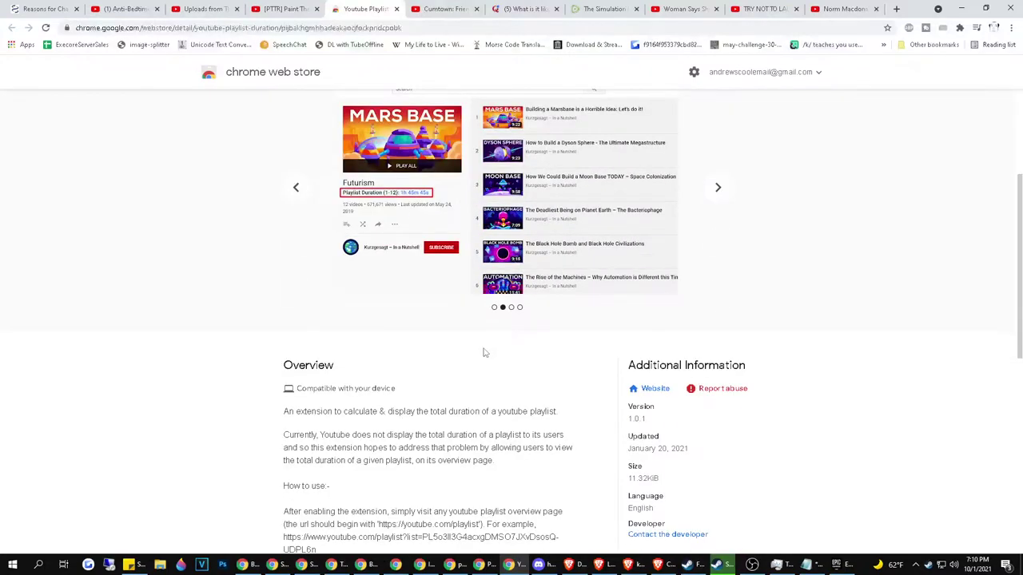
scroll(484, 352, "down", 2)
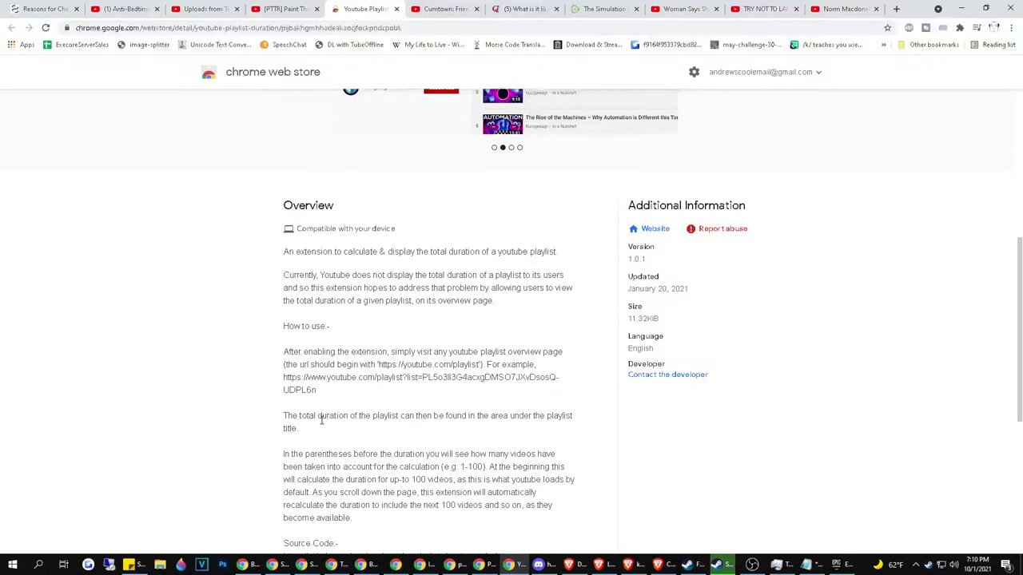
Open the example playlist URL from the usage instructions in a new tab, check it and close that tab
left_click_drag(316, 390, 274, 386)
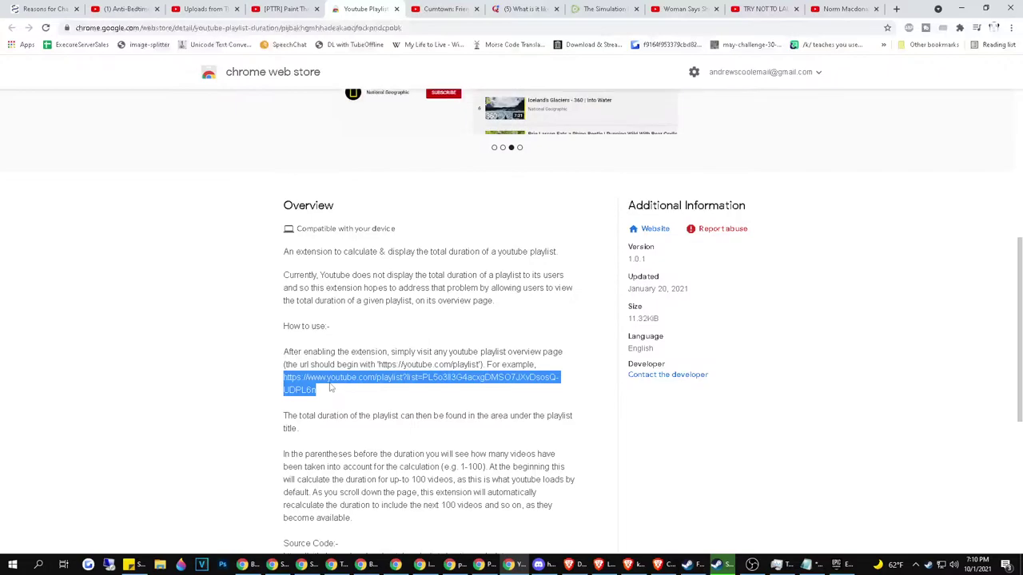
right_click(321, 374)
left_click(387, 400)
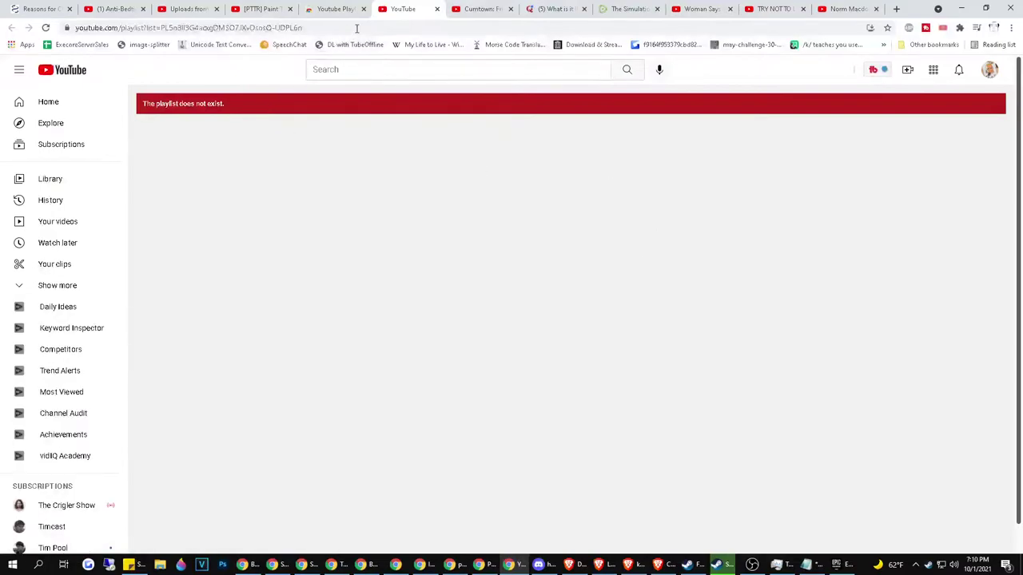
key("ctrl+w")
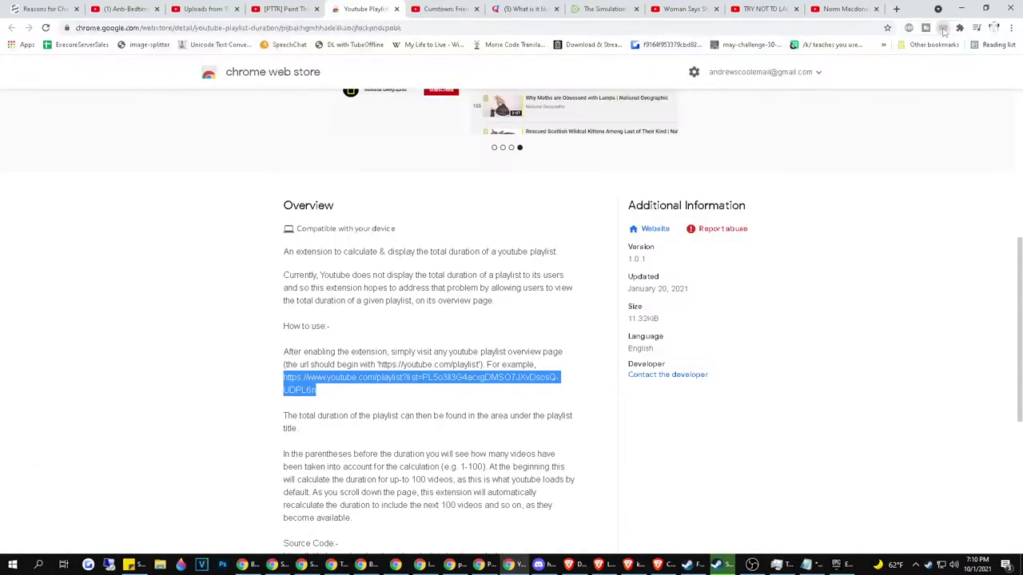
Switch to the channel uploads playlist, open TubeBuddy's extension settings from there and turn the extension off
right_click(943, 28)
left_click(200, 8)
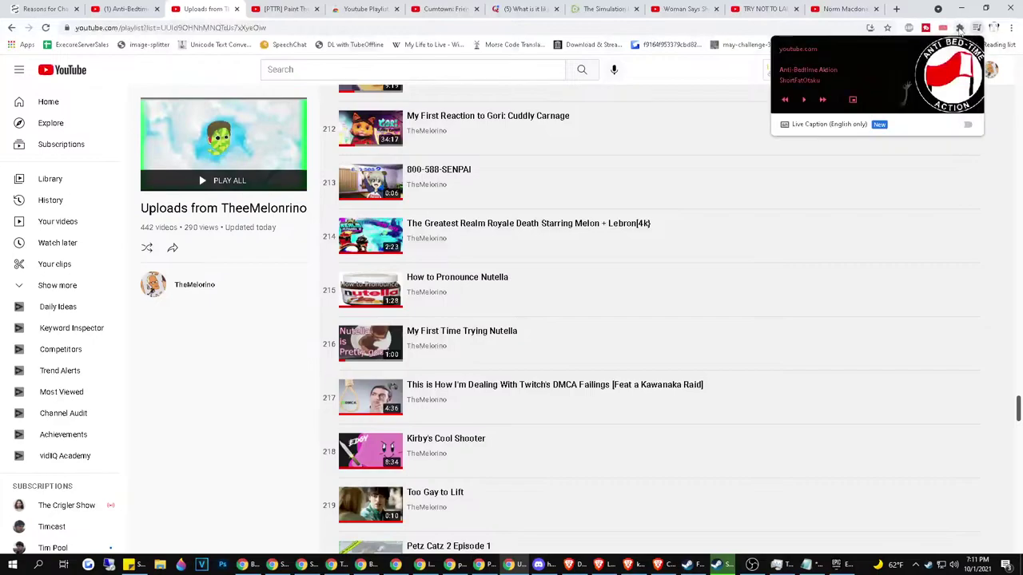
left_click(960, 28)
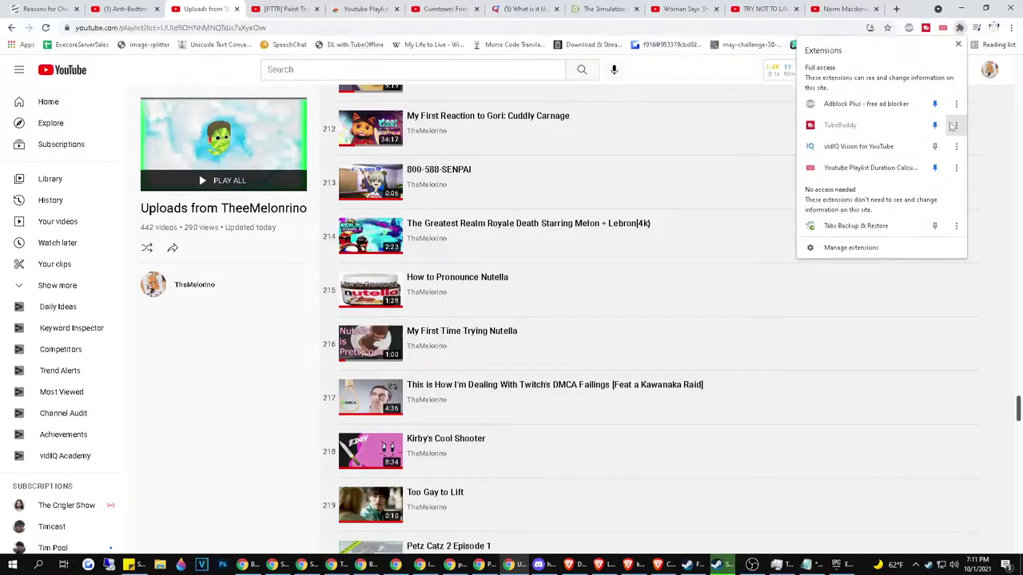
left_click(954, 126)
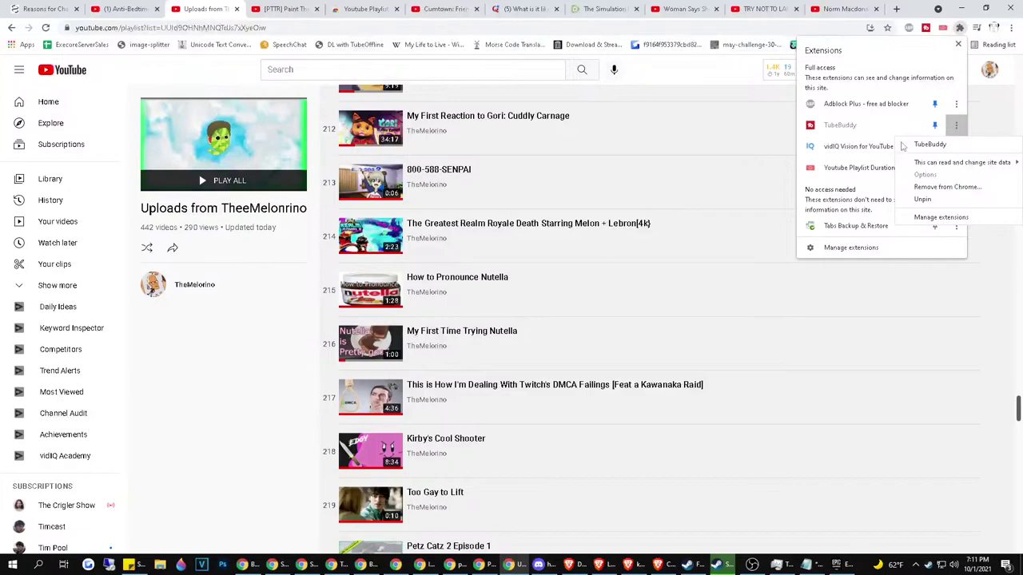
left_click(945, 217)
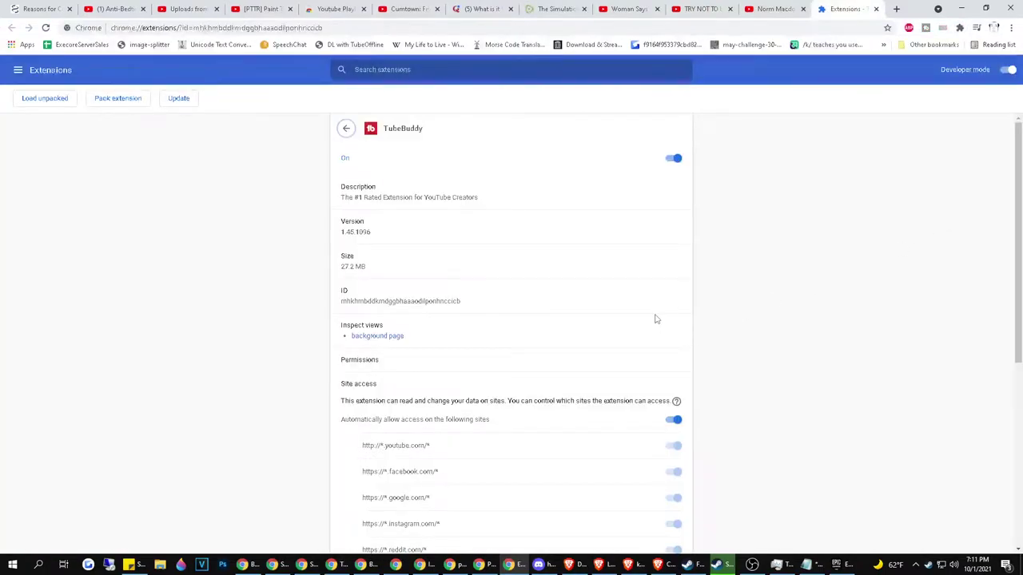
left_click(671, 162)
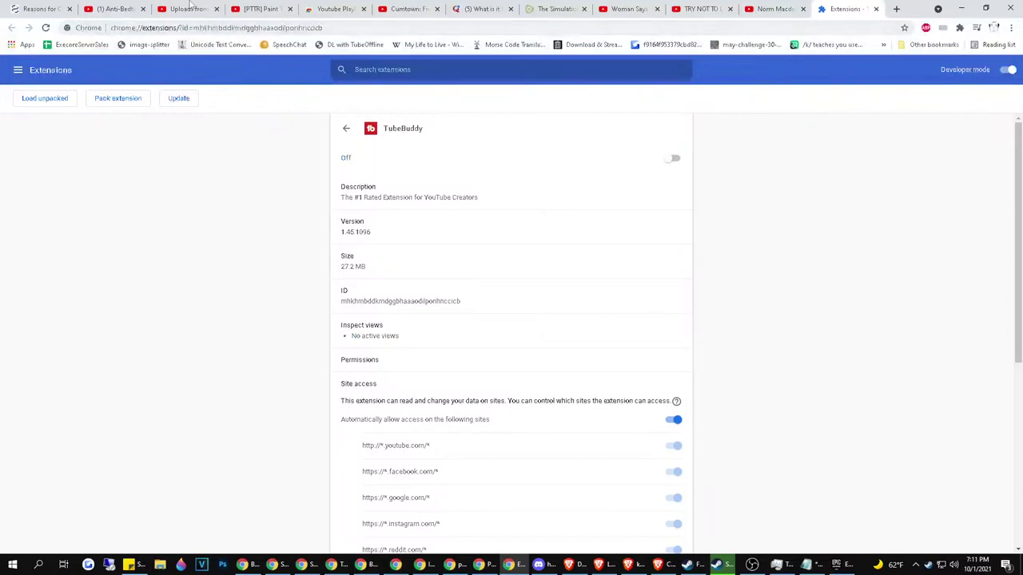
Reload the channel uploads playlist and go through its video list, checking under the title for the total duration
left_click(112, 8)
left_click(192, 8)
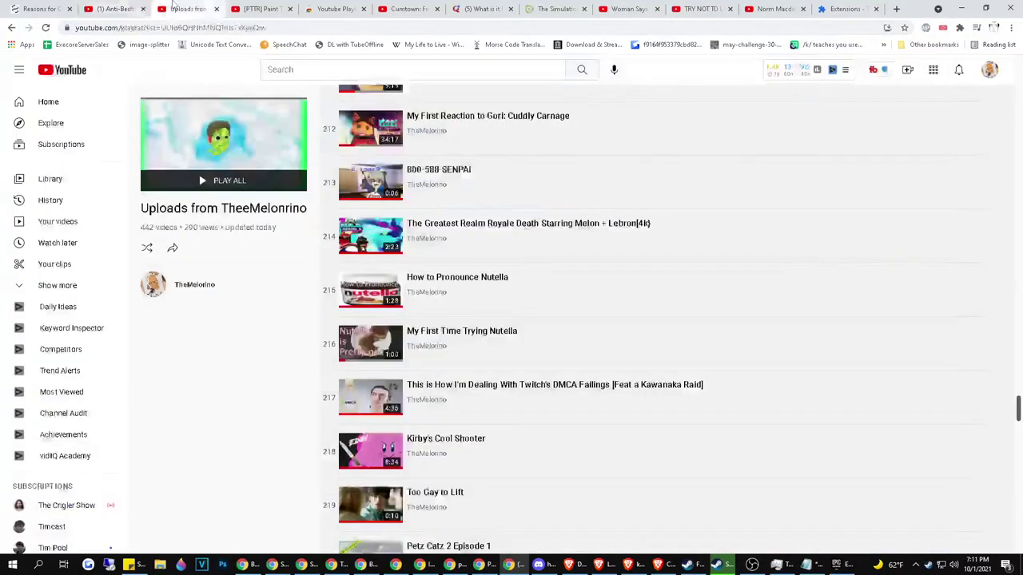
right_click(270, 340)
left_click(280, 372)
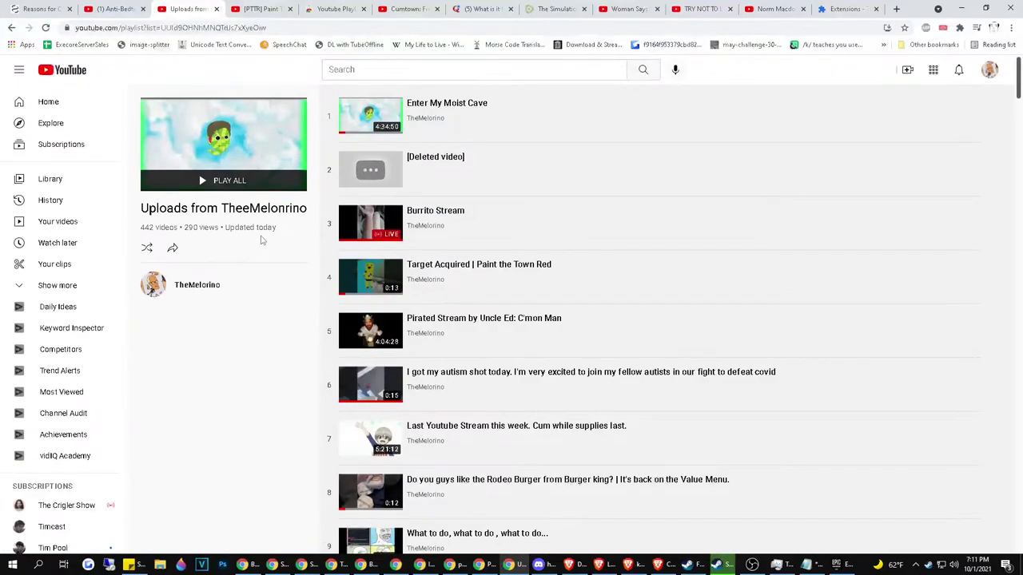
scroll(250, 229, "down", 3)
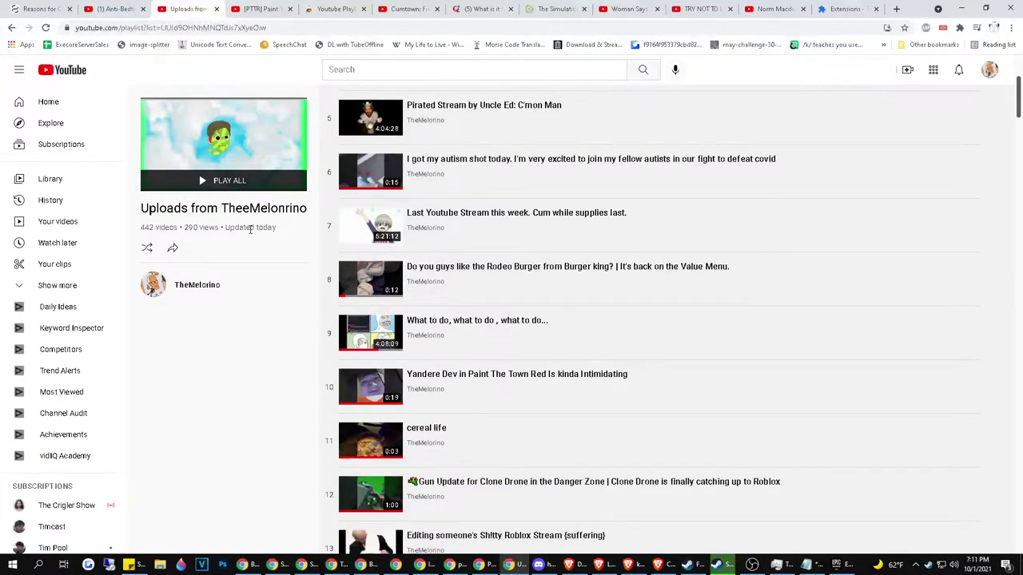
scroll(250, 229, "down", 20)
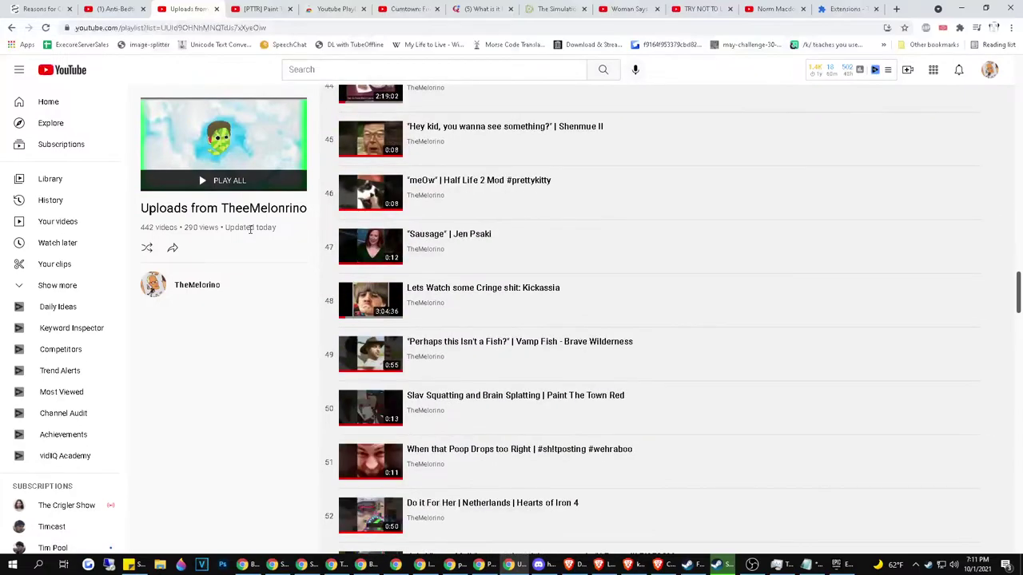
scroll(250, 229, "down", 20)
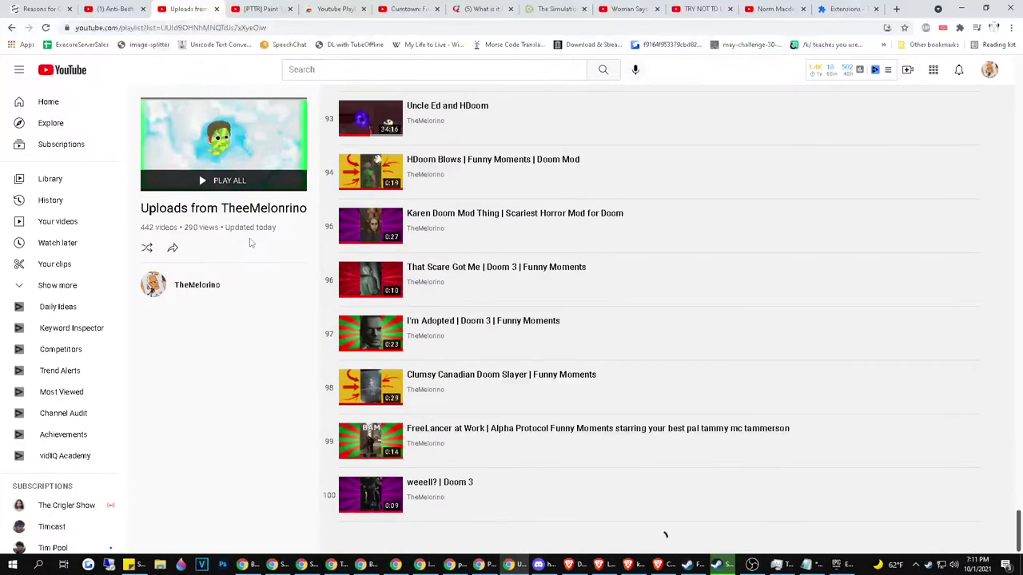
scroll(267, 229, "down", 20)
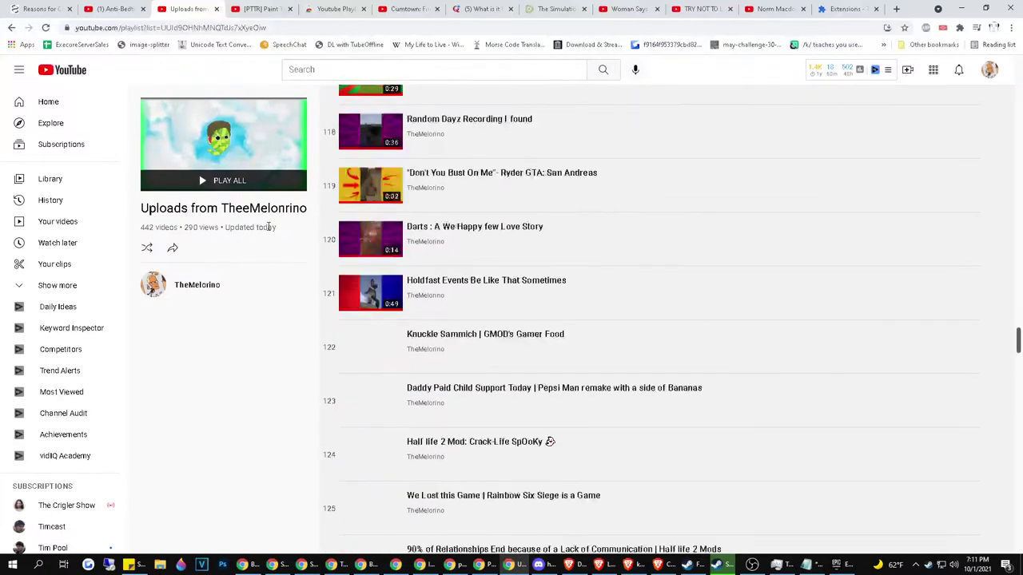
scroll(361, 189, "down", 20)
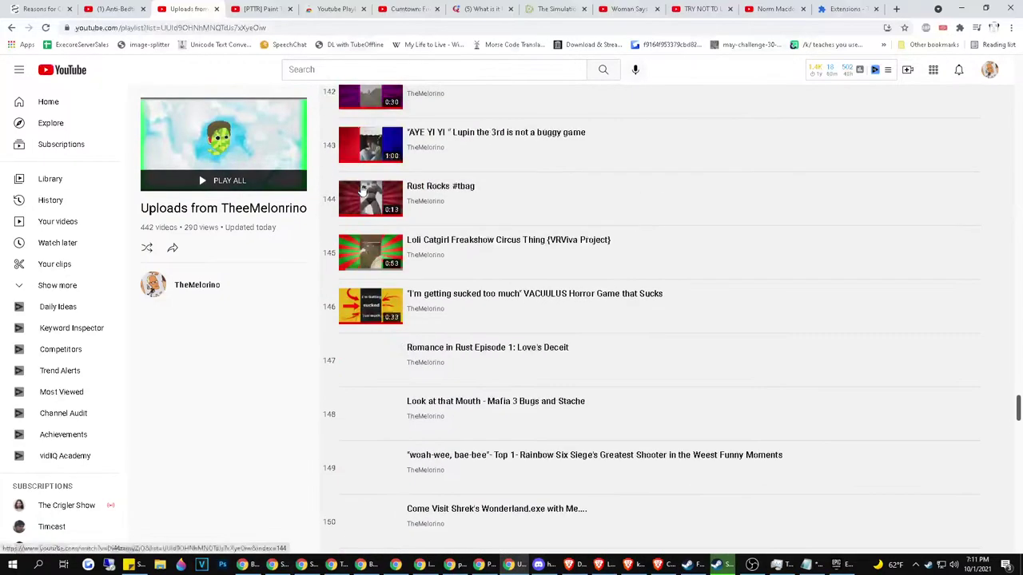
scroll(361, 189, "down", 20)
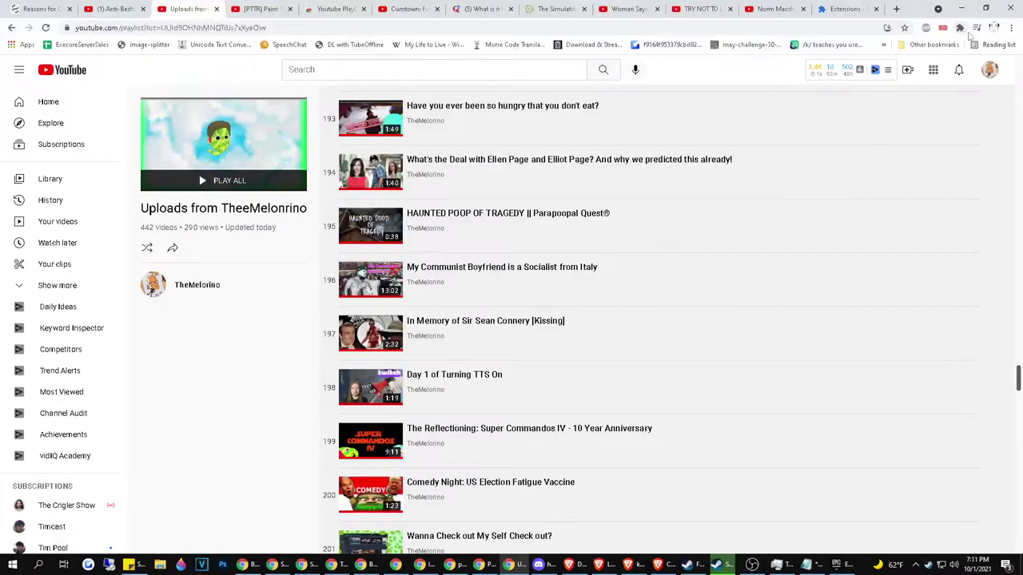
Return to the extension settings and turn off vidIQ Vision for YouTube
left_click(976, 28)
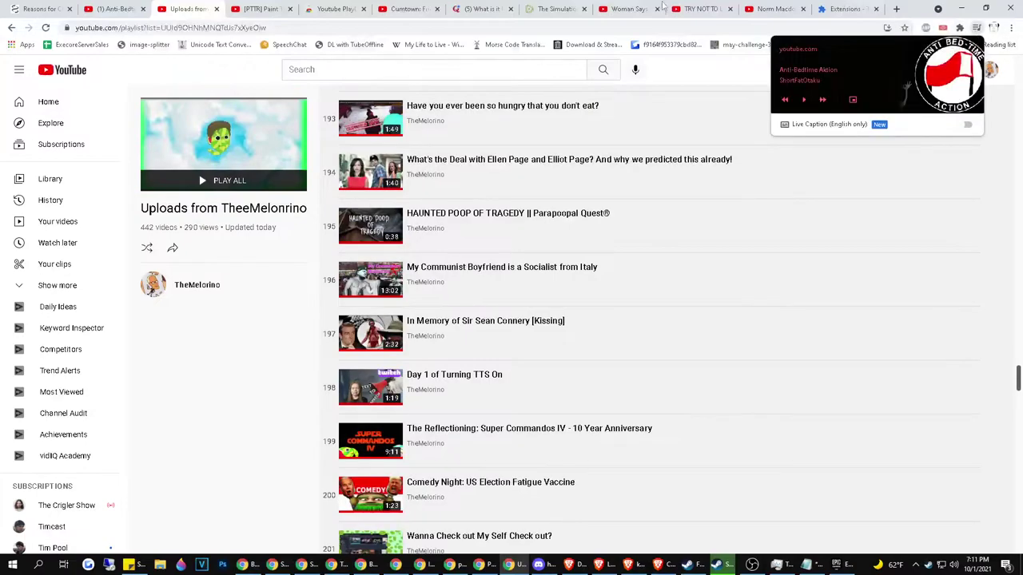
left_click(853, 6)
scroll(578, 261, "down", 3)
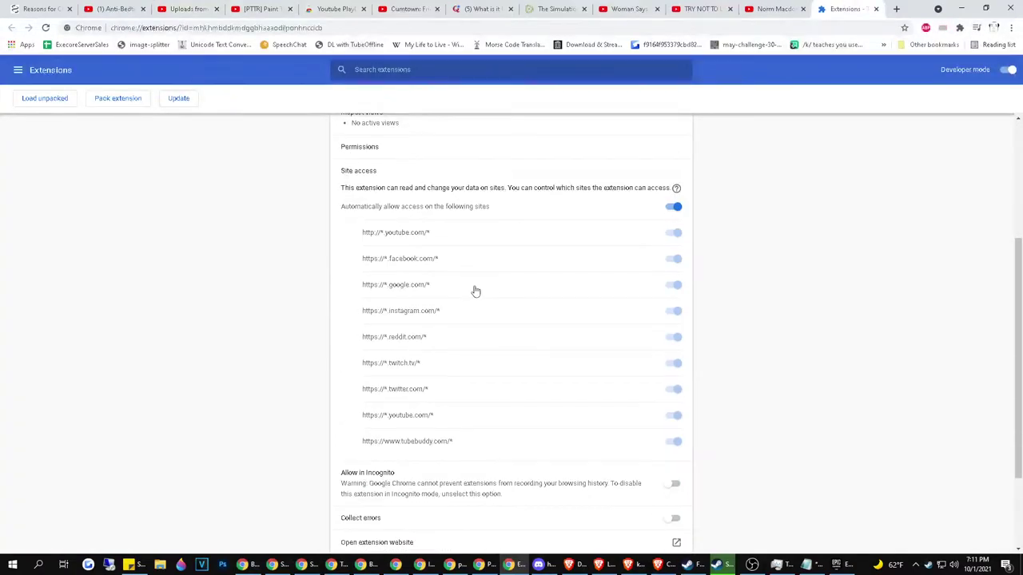
scroll(500, 270, "up", 3)
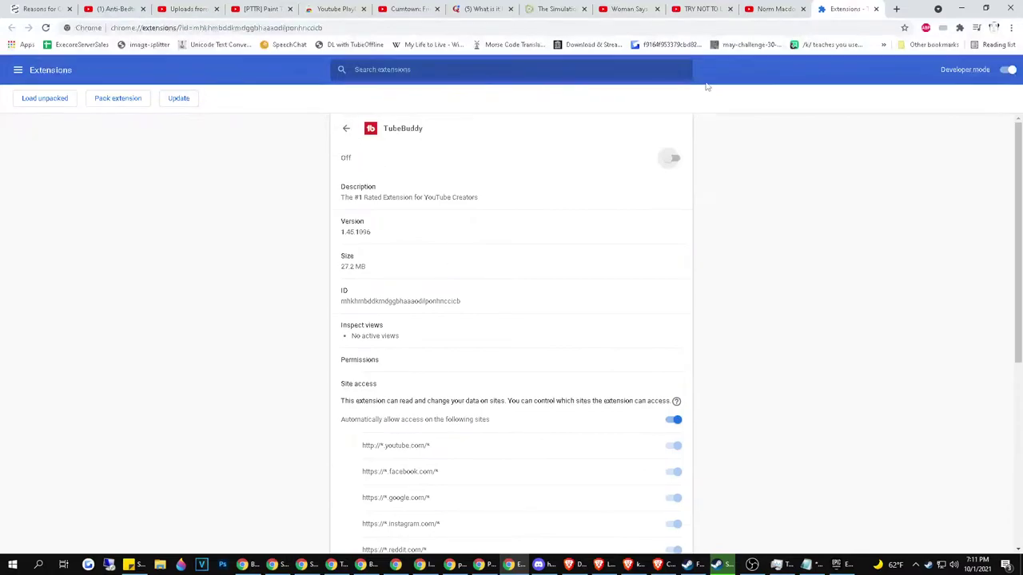
left_click(960, 28)
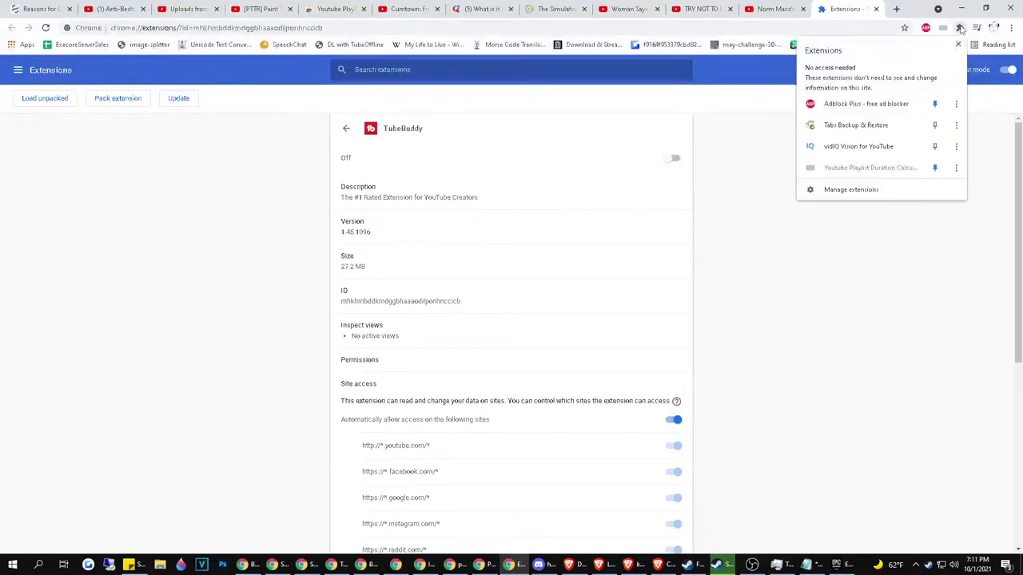
left_click(892, 149)
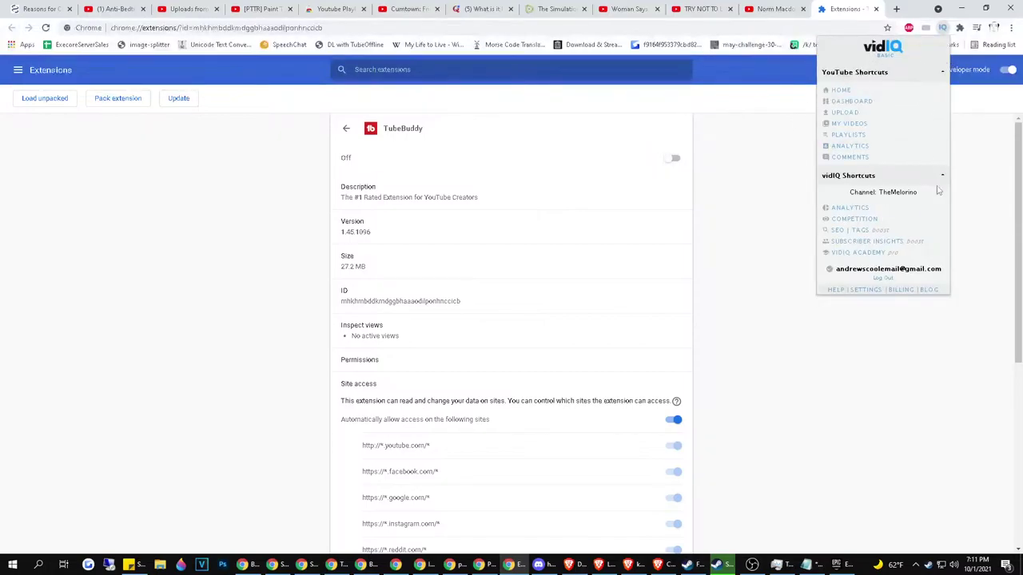
left_click(960, 27)
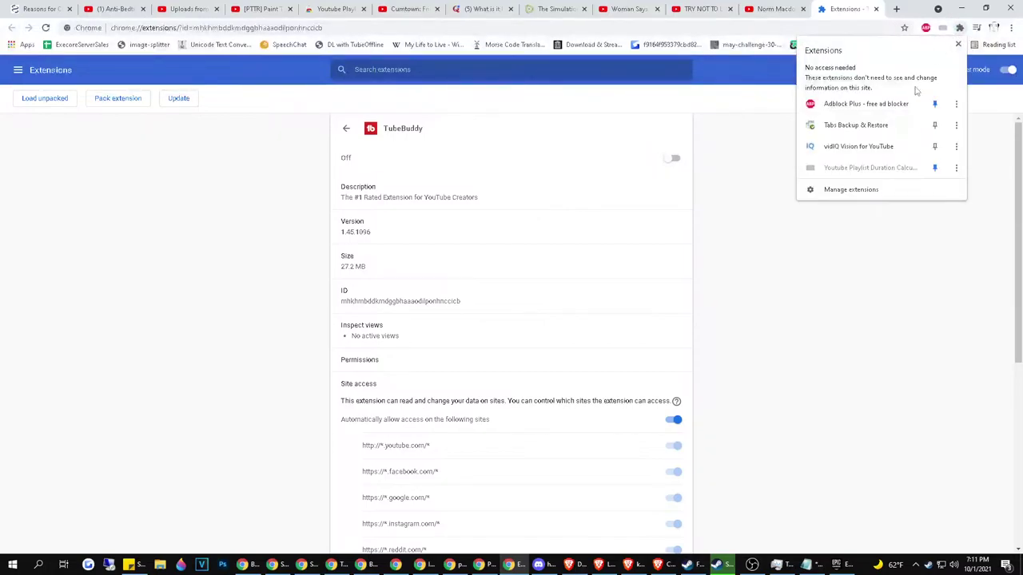
left_click(955, 149)
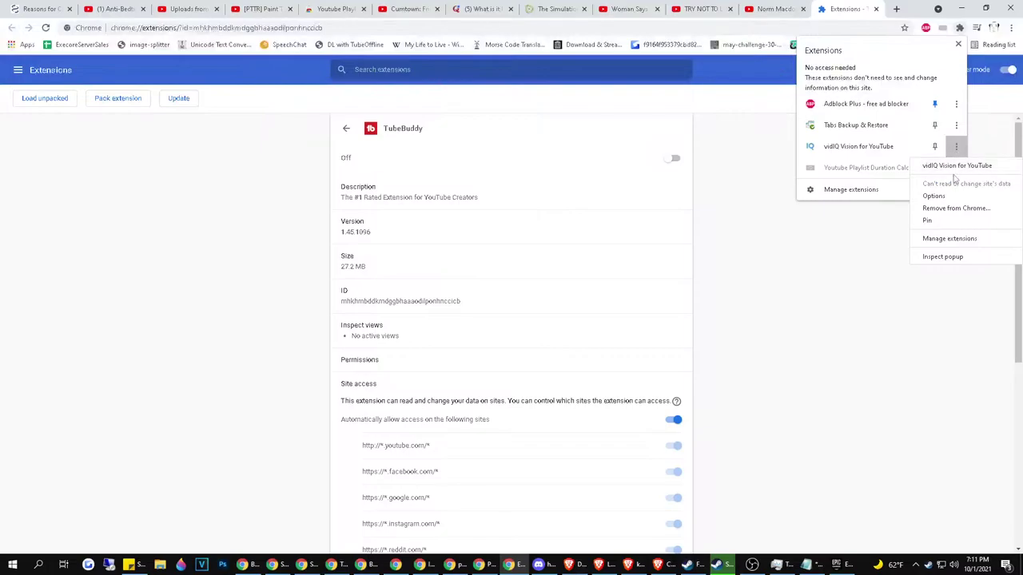
left_click(950, 238)
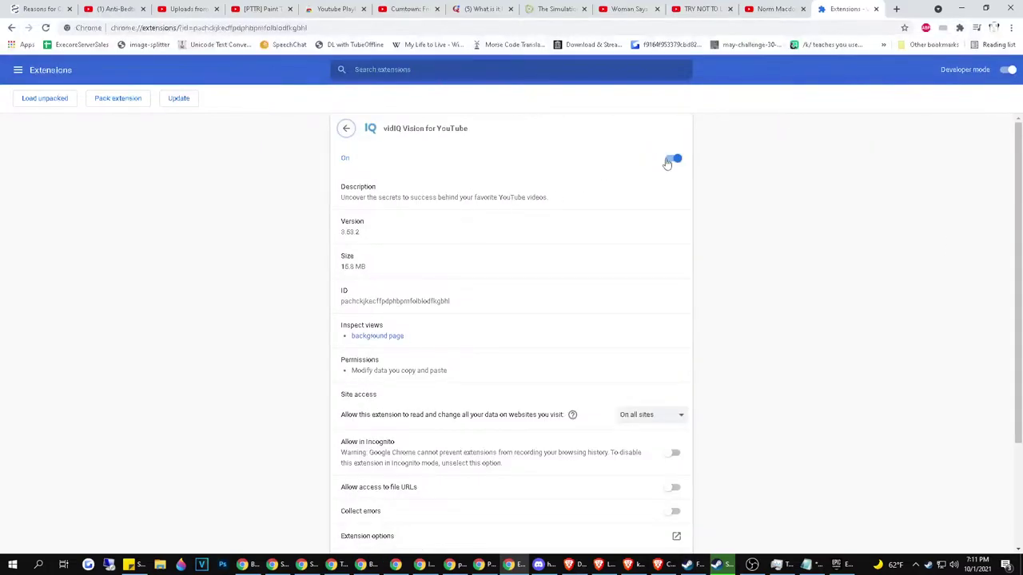
left_click(672, 158)
Reload the channel uploads playlist again and check whether the total duration is displayed
left_click(206, 8)
right_click(244, 313)
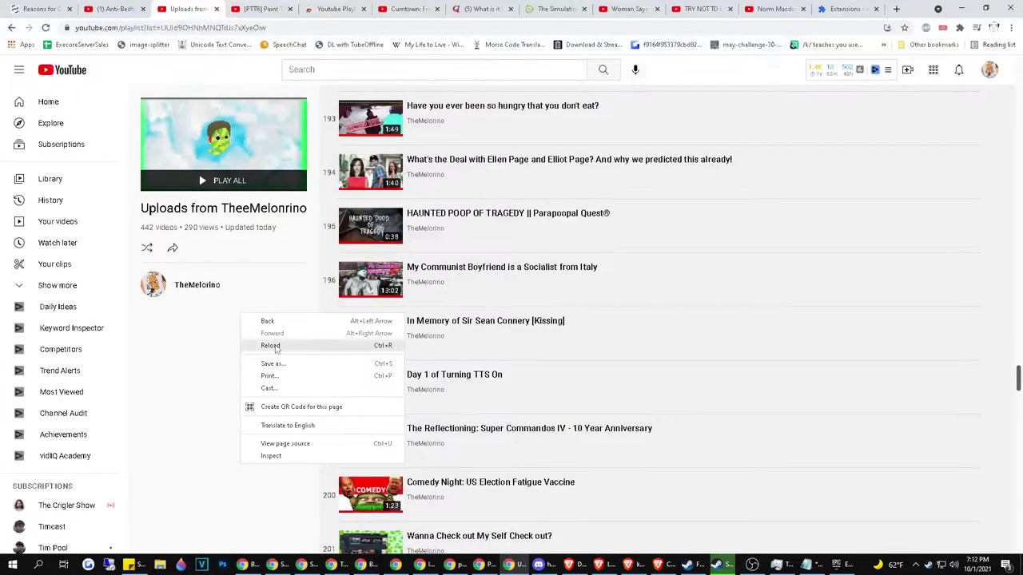
left_click(273, 345)
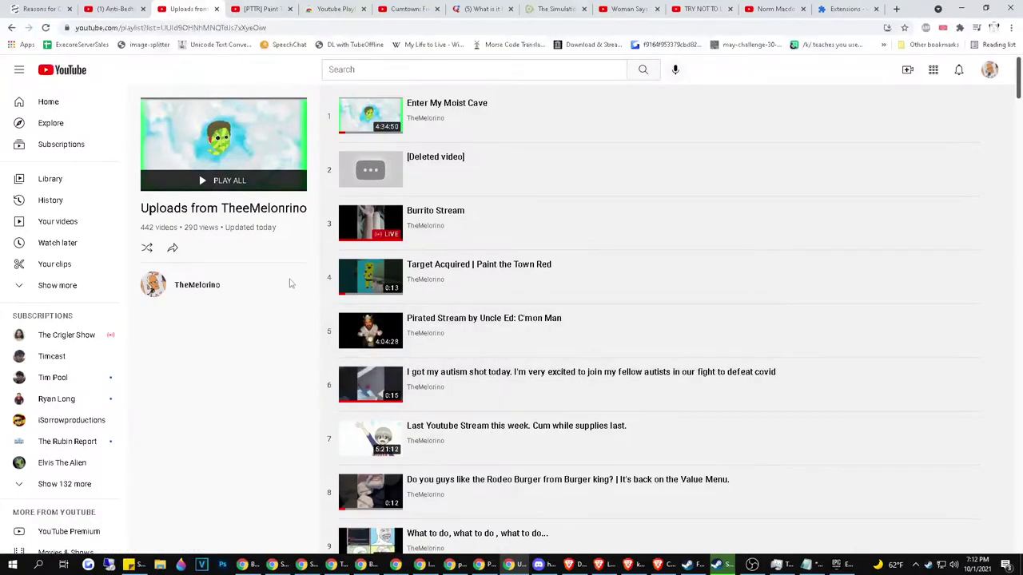
Turn off Adblock Plus and Tabs Backup & Restore in the list of all extensions, and look over the remaining ones
left_click(991, 30)
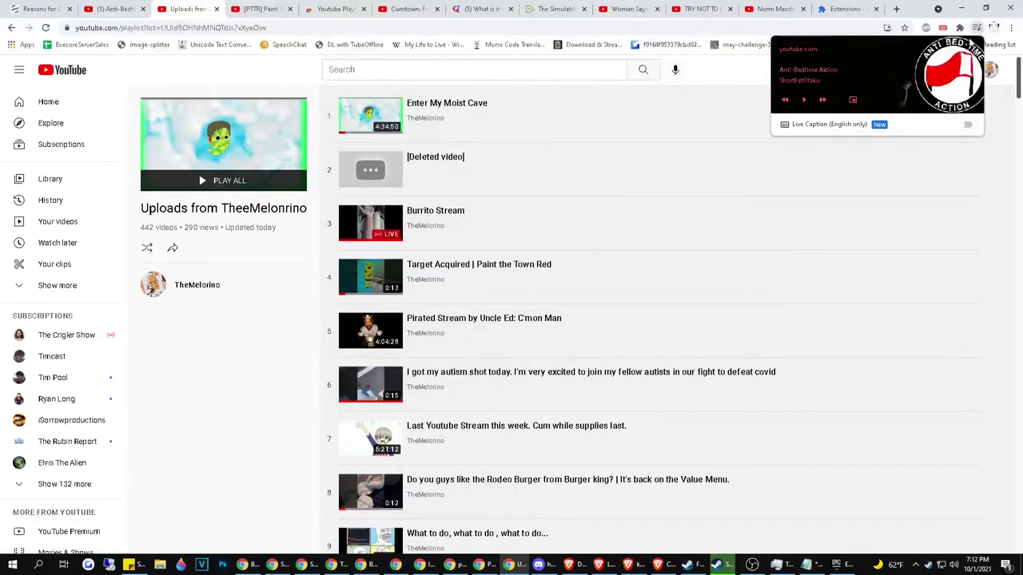
left_click(959, 29)
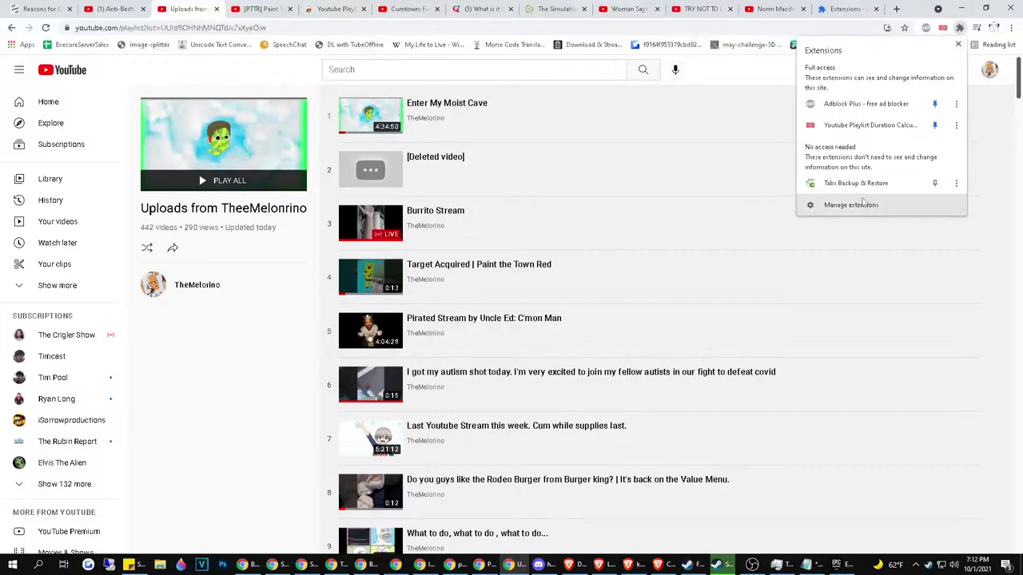
left_click(851, 205)
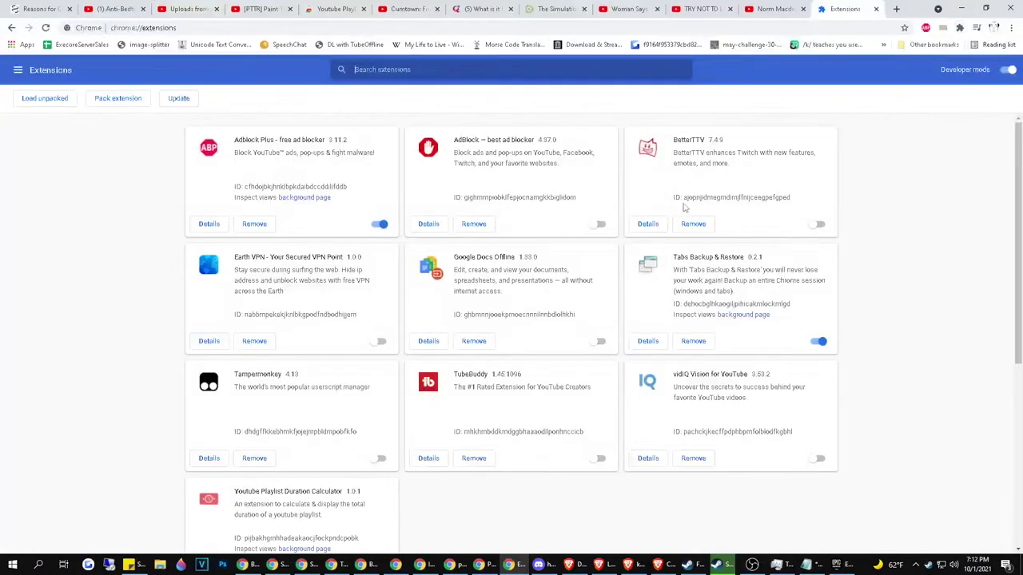
left_click(380, 227)
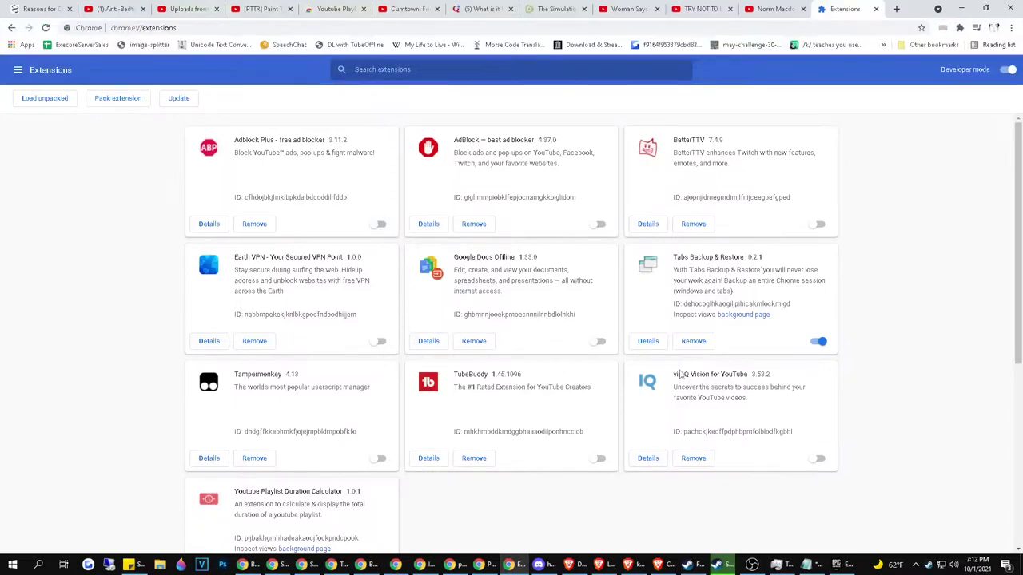
left_click(818, 342)
scroll(737, 324, "down", 2)
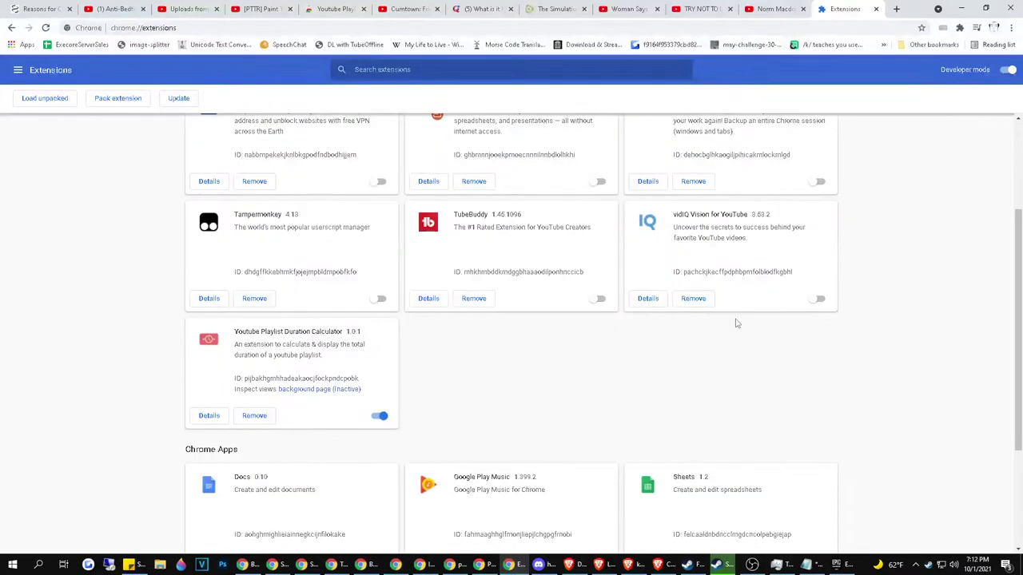
scroll(372, 365, "down", 2)
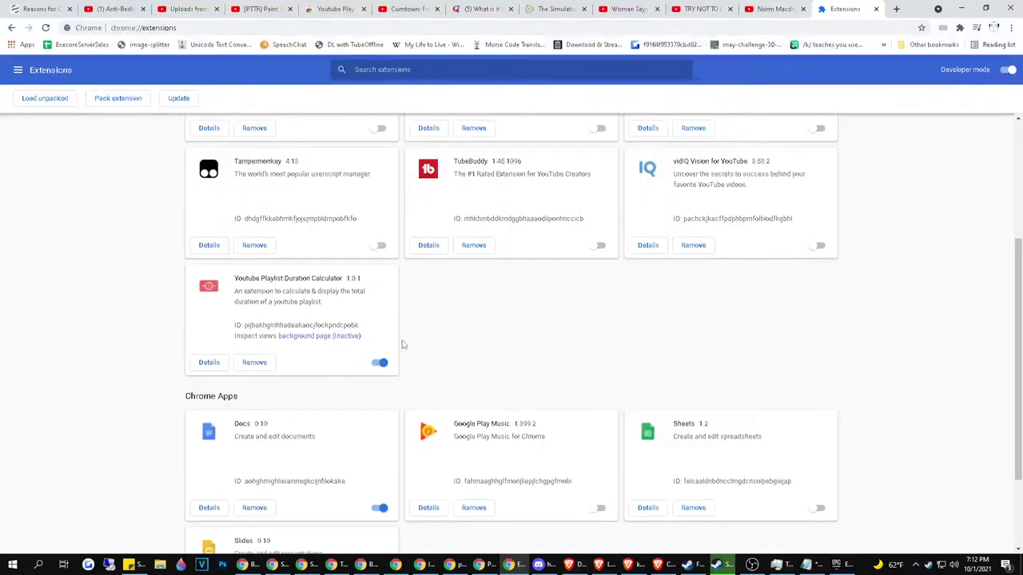
scroll(398, 340, "up", 3)
scroll(389, 327, "up", 1)
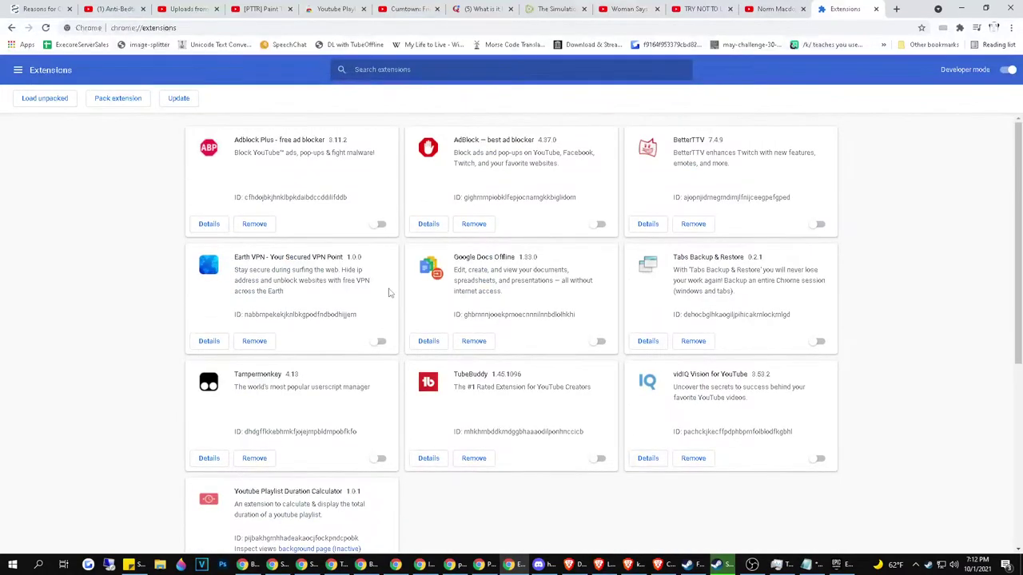
Reload the channel uploads playlist and check the details under its title for the duration
left_click(198, 6)
right_click(192, 382)
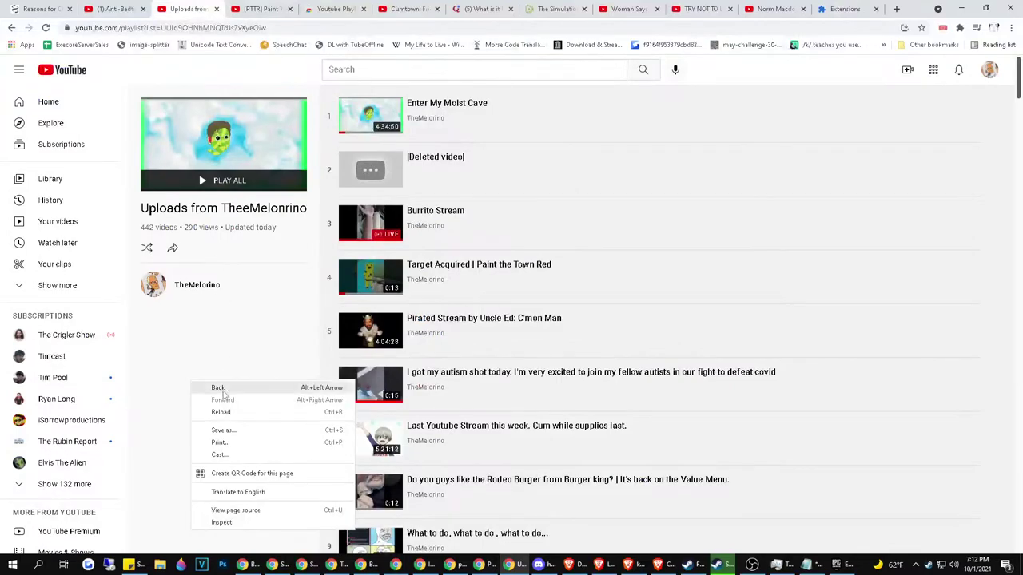
left_click(221, 413)
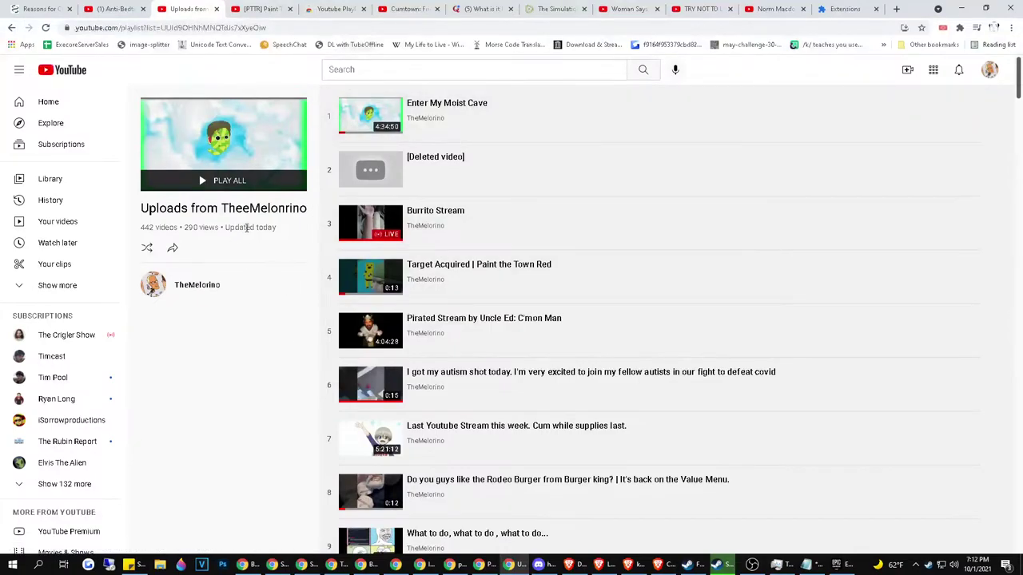
left_click_drag(247, 228, 267, 242)
Reload the [PTTR] Paint The Town Red playlist, check it for the duration and view the account's notifications
left_click(262, 8)
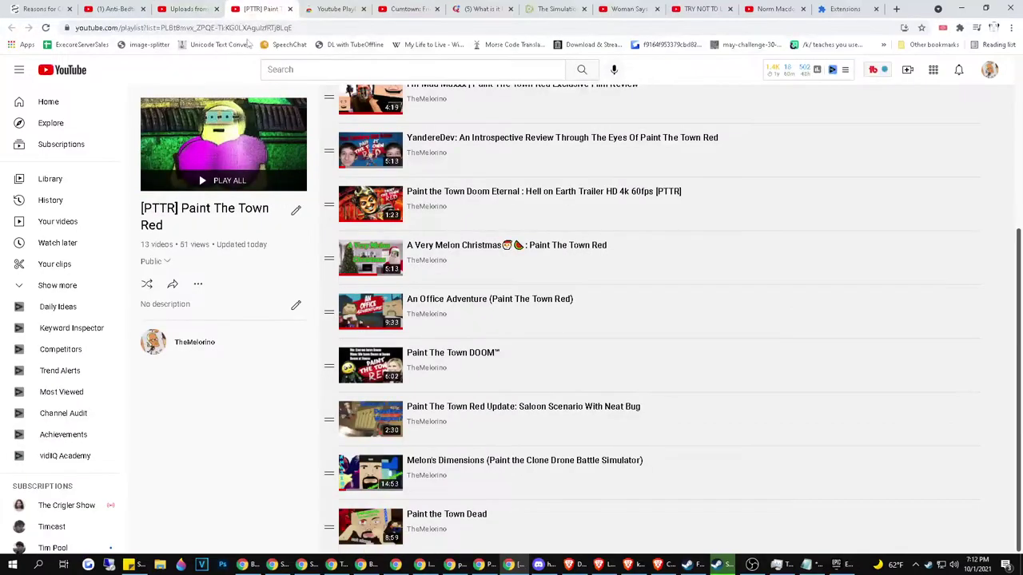
right_click(236, 258)
left_click(275, 287)
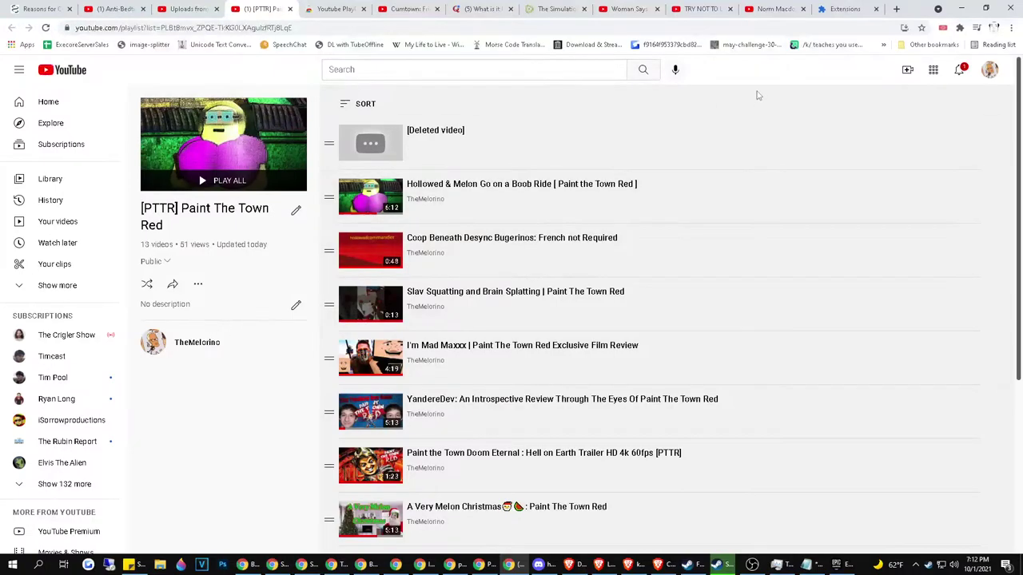
left_click(964, 72)
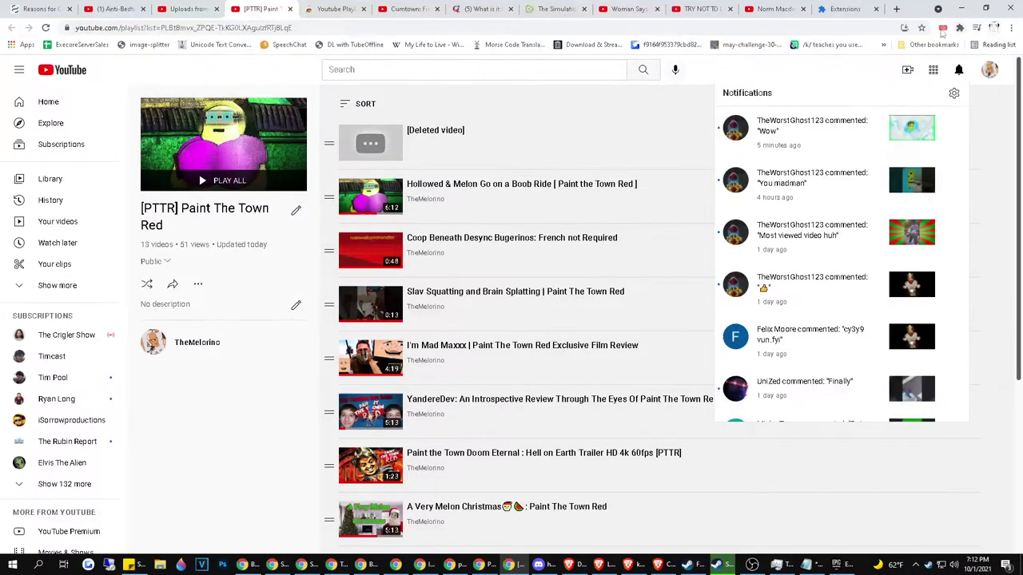
Open the extension management page and turn Adblock Plus, vidIQ Vision for YouTube and TubeBuddy back on
left_click(960, 28)
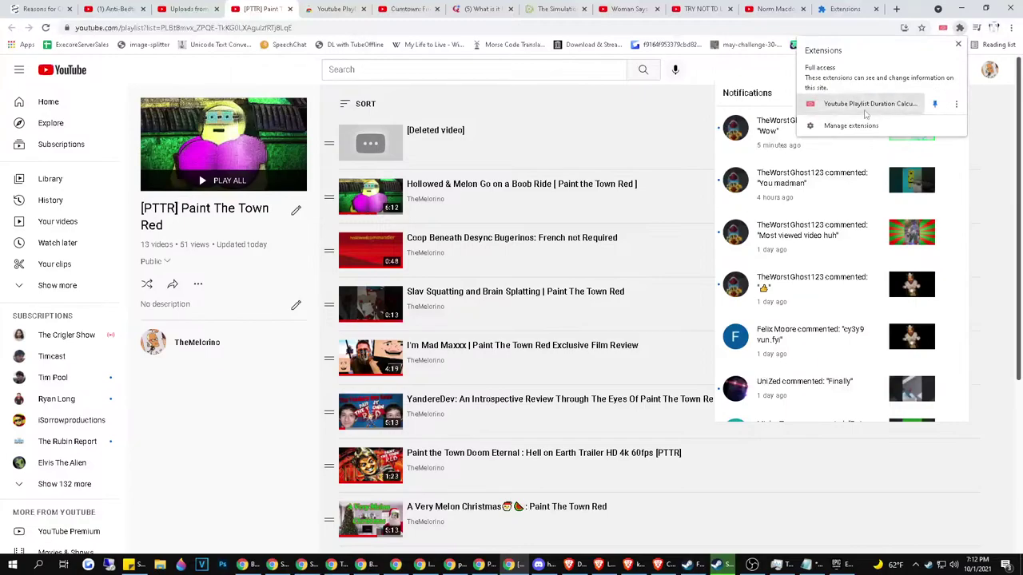
left_click(853, 126)
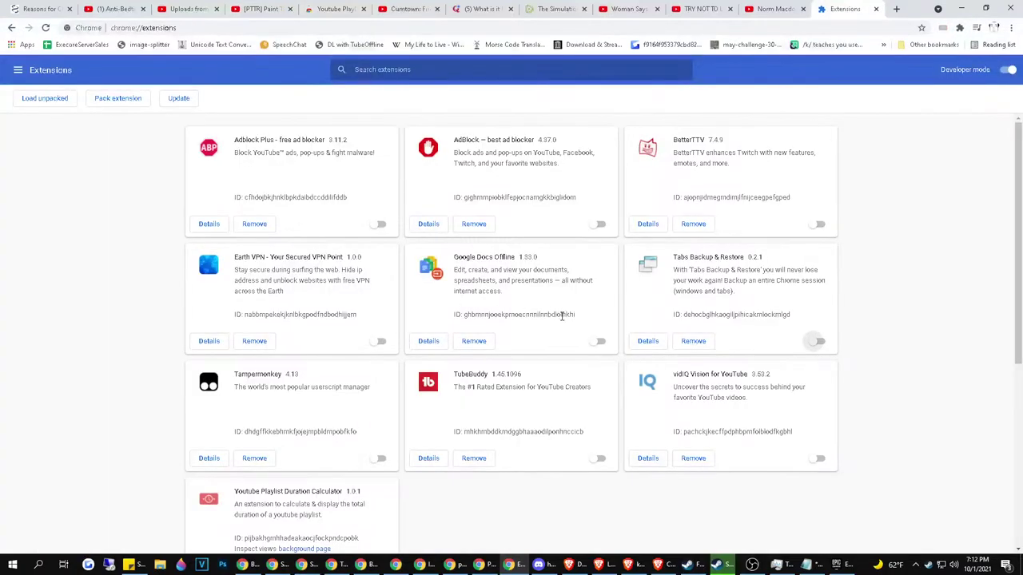
left_click(379, 224)
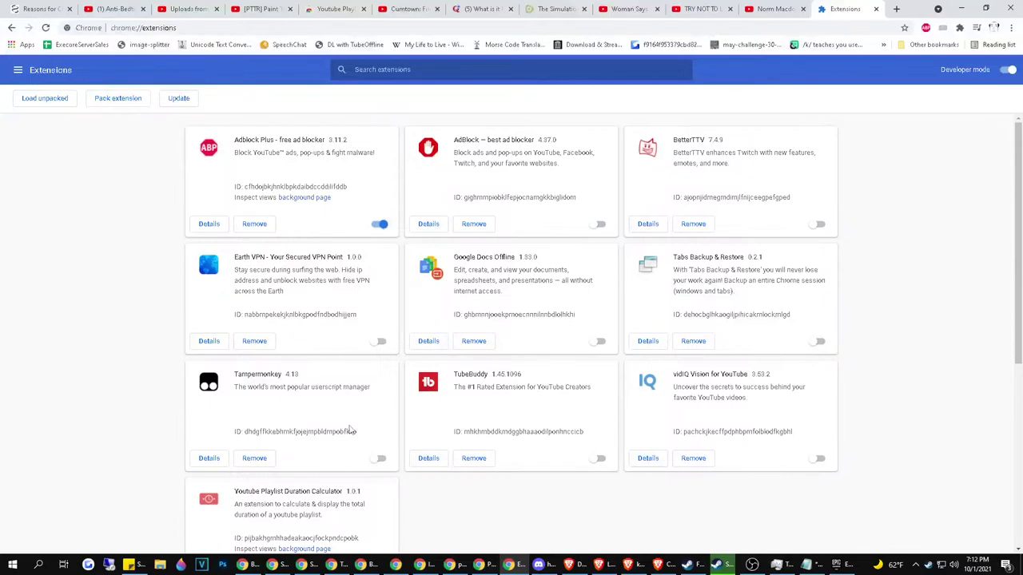
scroll(349, 430, "down", 1)
scroll(359, 408, "down", 2)
scroll(384, 392, "up", 2)
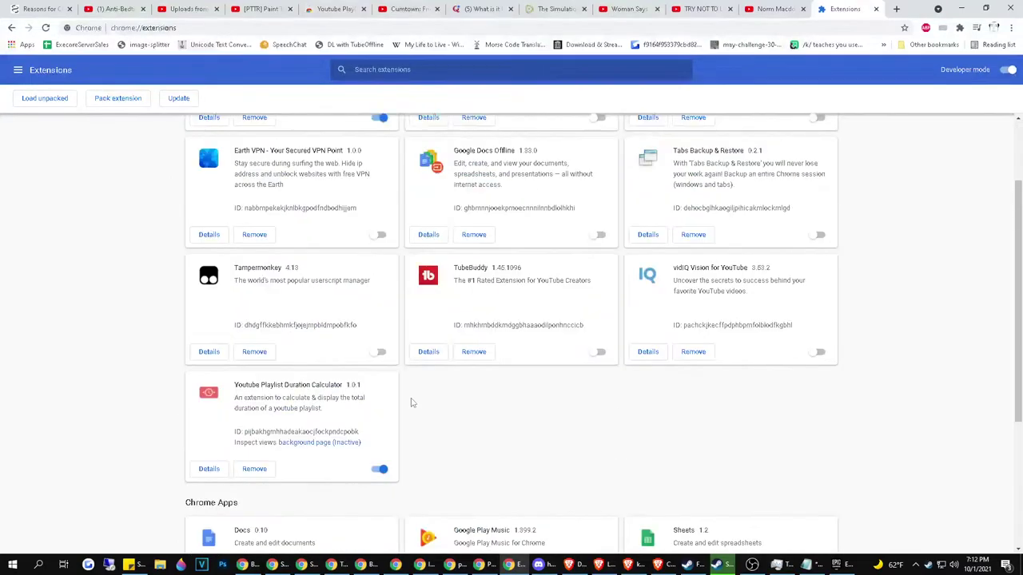
scroll(411, 403, "up", 1)
left_click(822, 461)
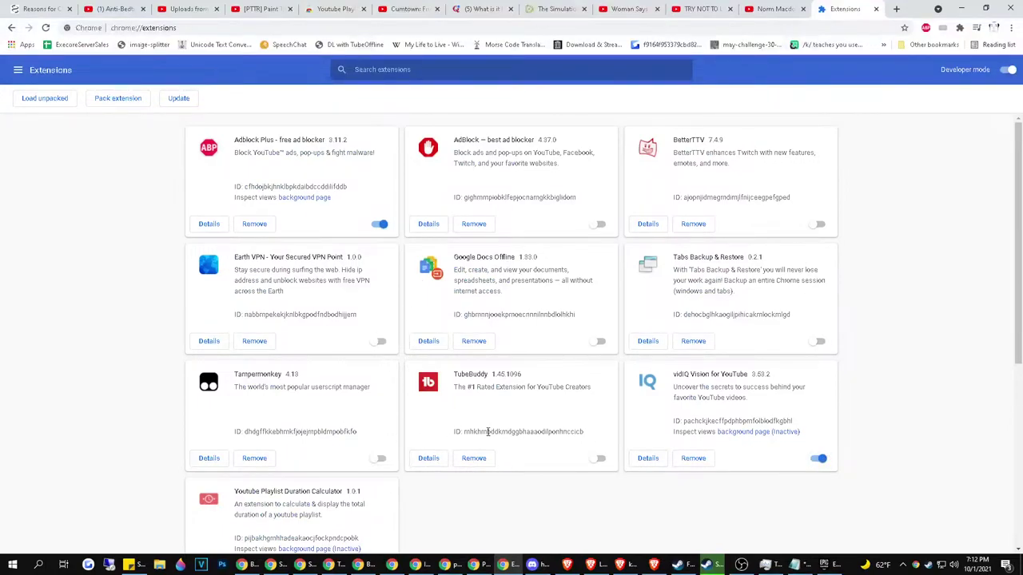
left_click(600, 458)
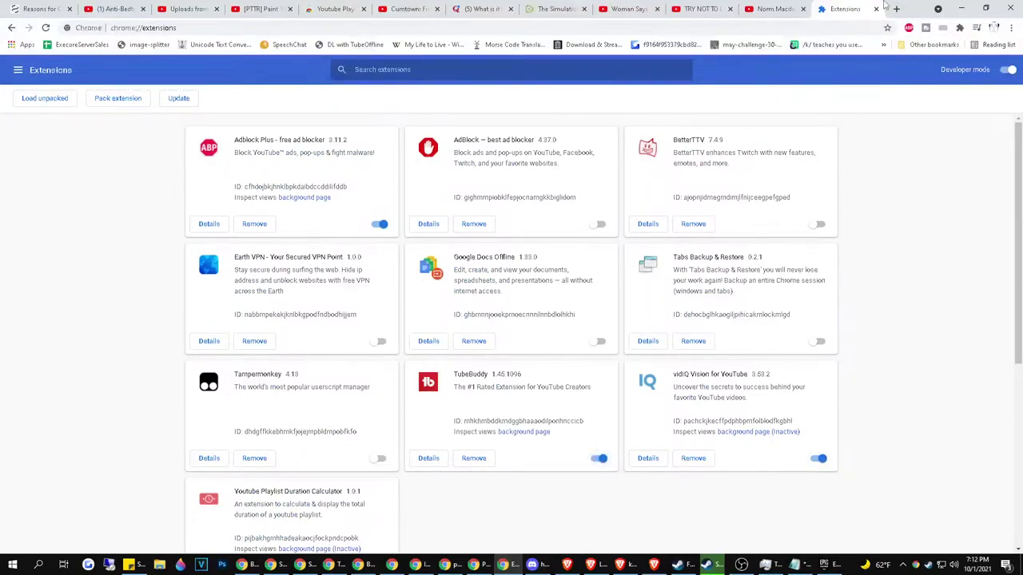
Close the Extensions page and the four tabs before it, from the Norm Macdonald video back to The Simulation
key("ctrl+w")
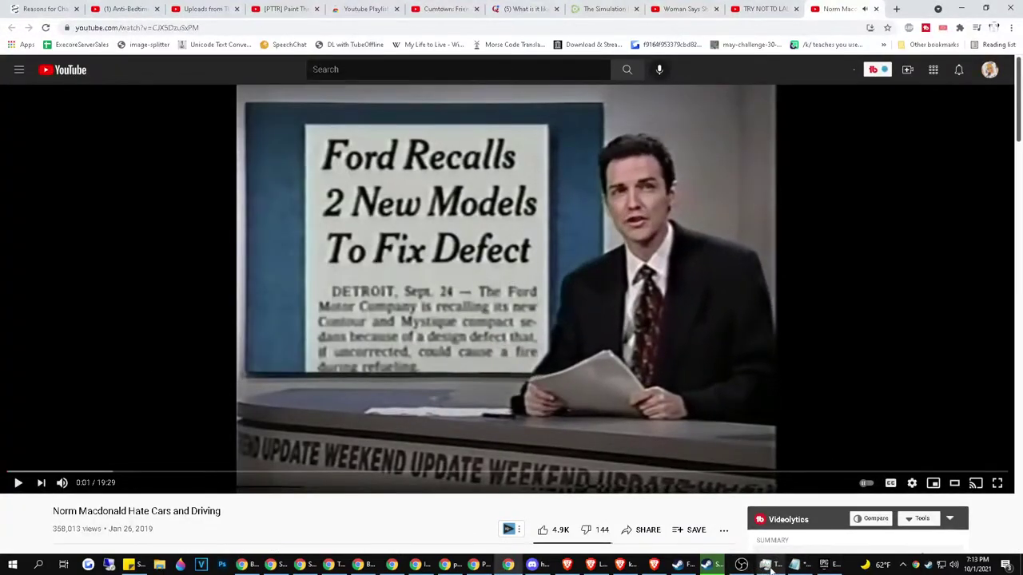
key("ctrl+w")
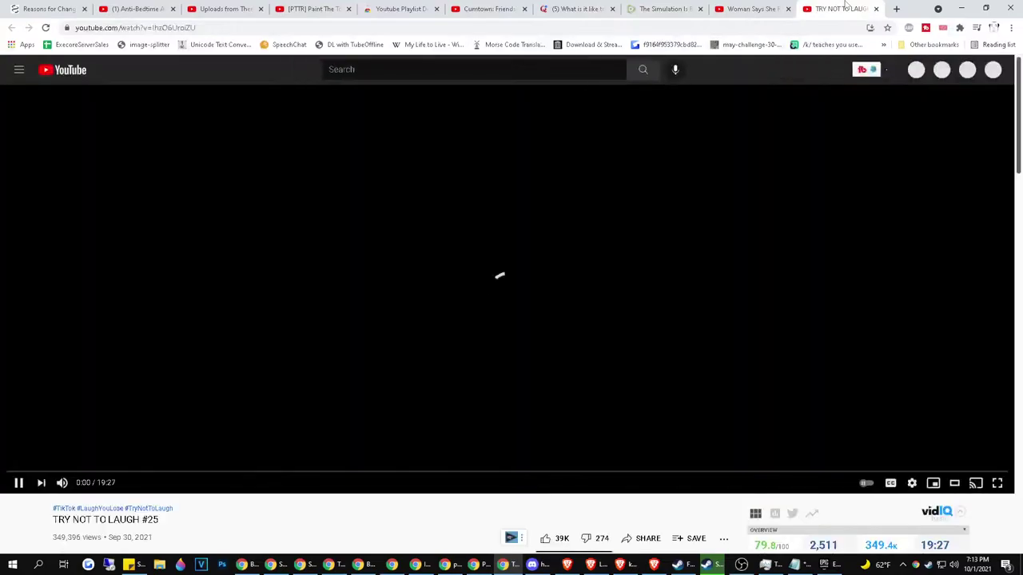
key("ctrl+w")
key("ctrl+w")
key("ctrl+w")
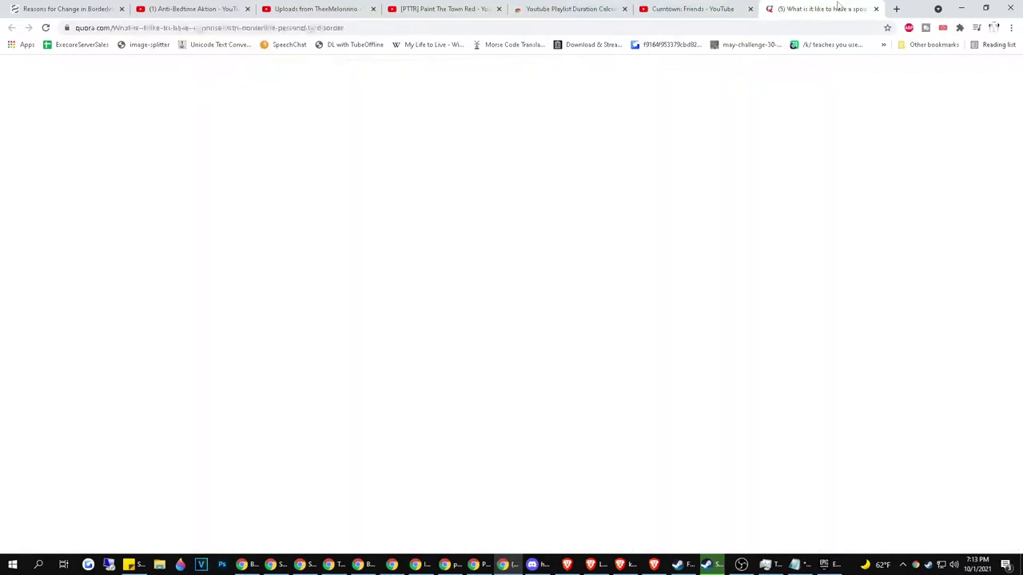
Look at the Youtube Playlist Duration Calculator store page, and end the Google Chrome task in Task Manager
left_click(603, 8)
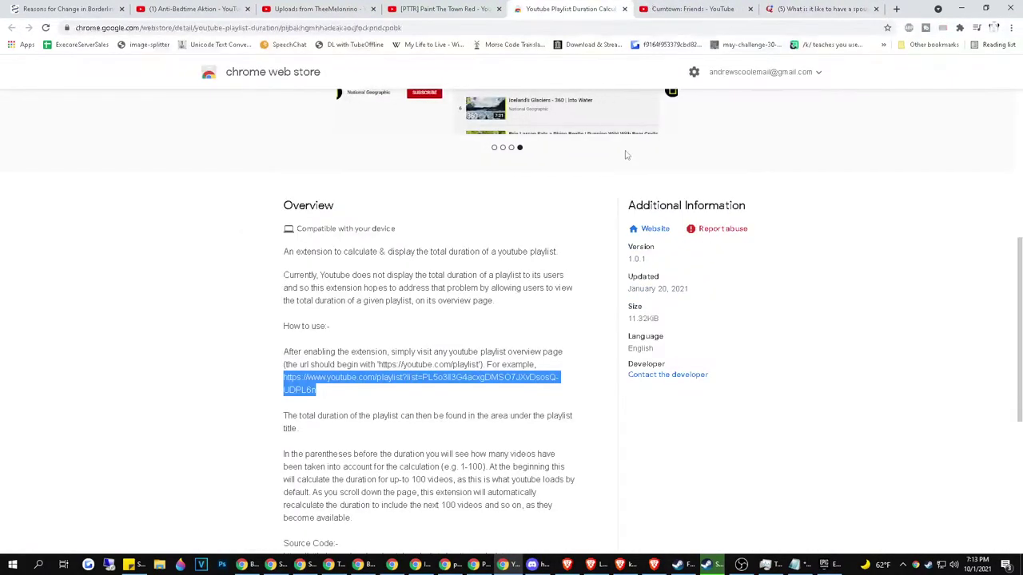
key("ctrl+shift+Escape")
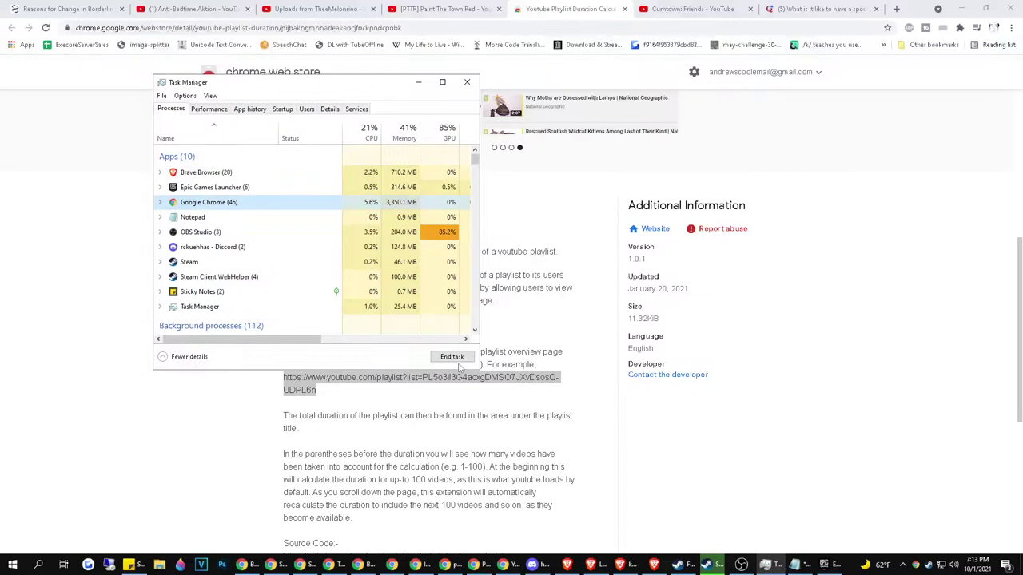
left_click(456, 357)
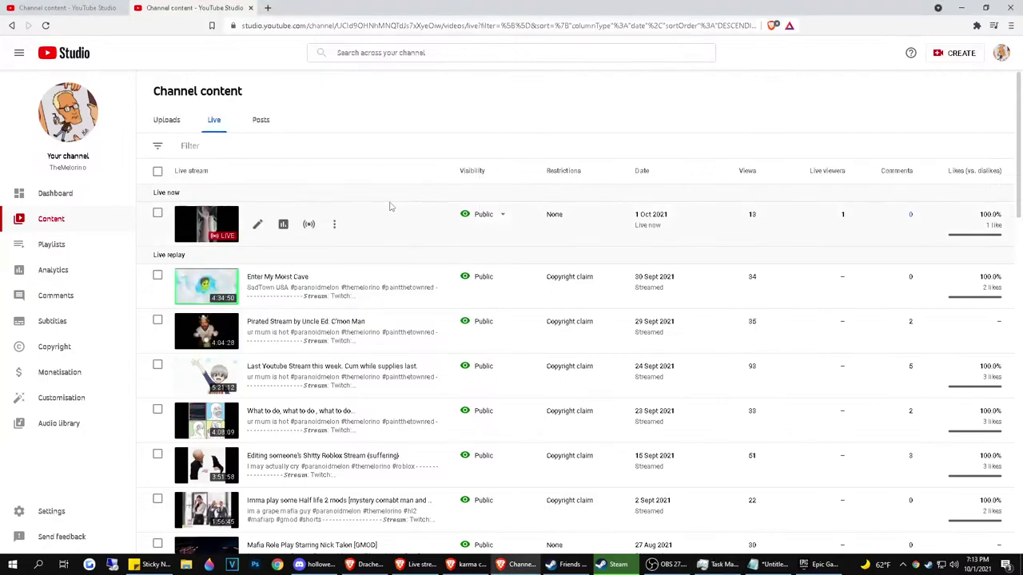
In YouTube Studio, show the channel's uploads and dismiss the video processing notice for the new Paint the Town Red video
left_click(167, 122)
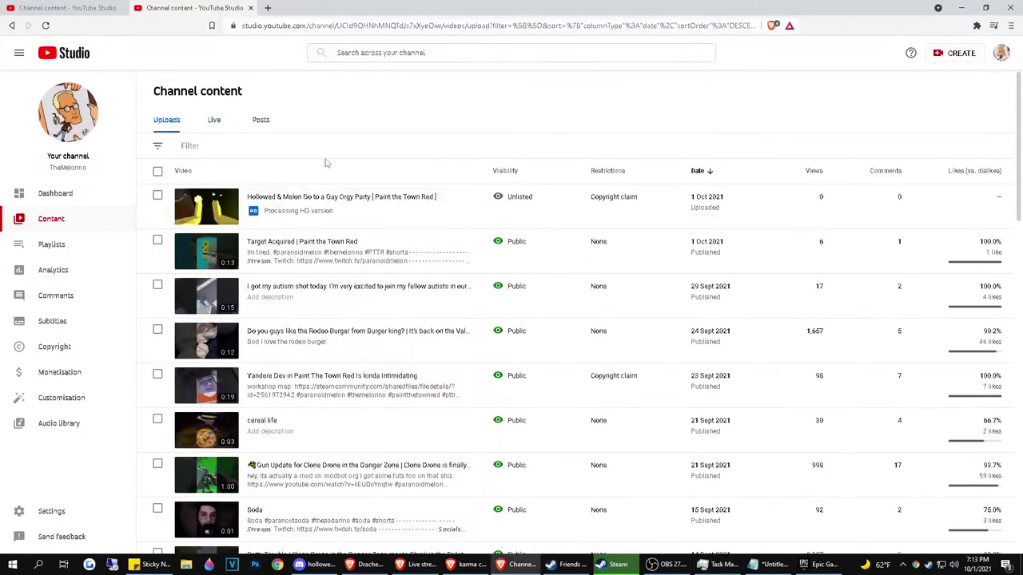
left_click(2, 4)
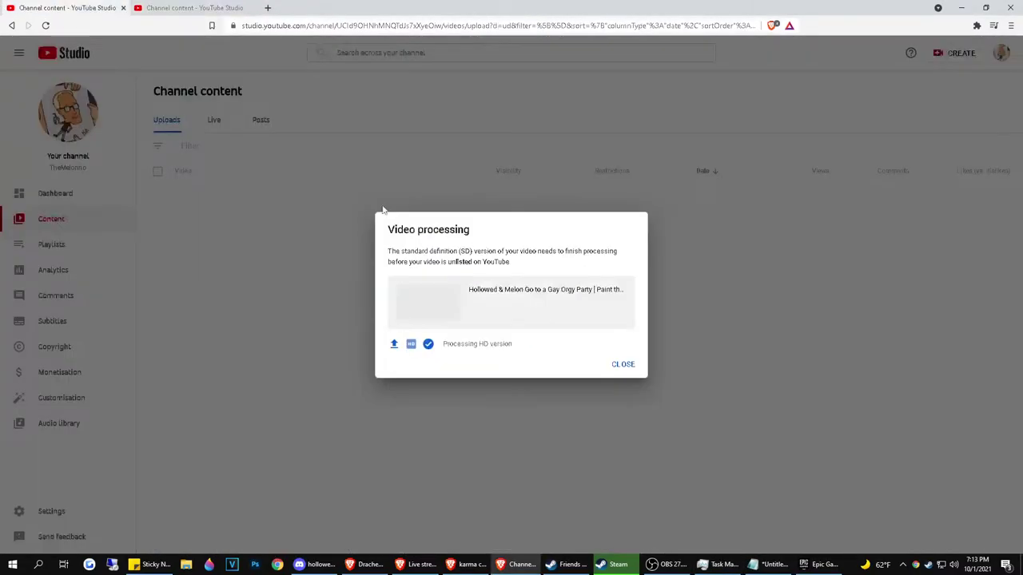
left_click(612, 365)
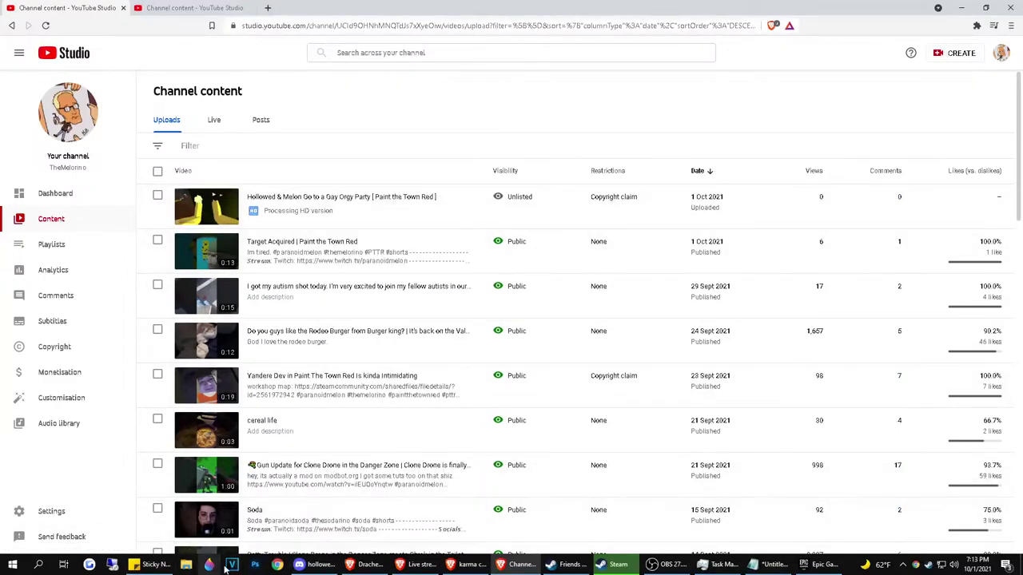
Launch Paint 3D and start a new project
left_click(12, 565)
scroll(232, 464, "down", 3)
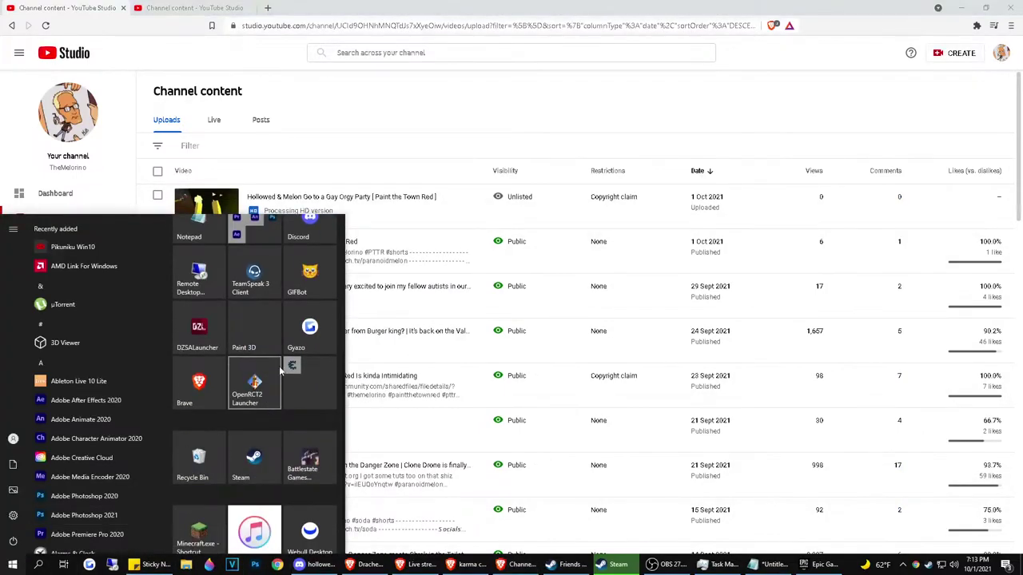
left_click(254, 328)
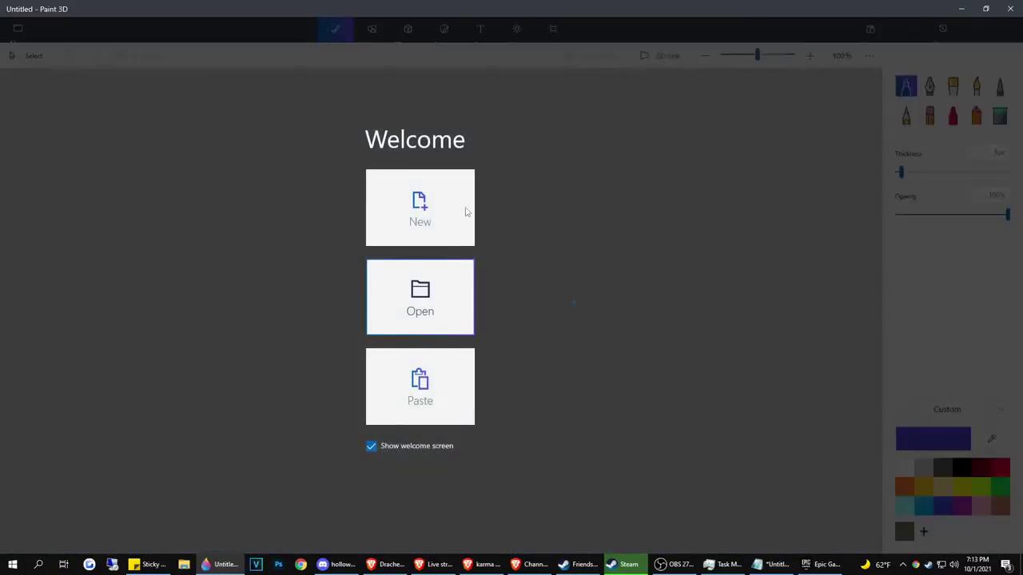
left_click(468, 211)
Resize the canvas to 1920 px wide and 1080 px high
left_click(535, 31)
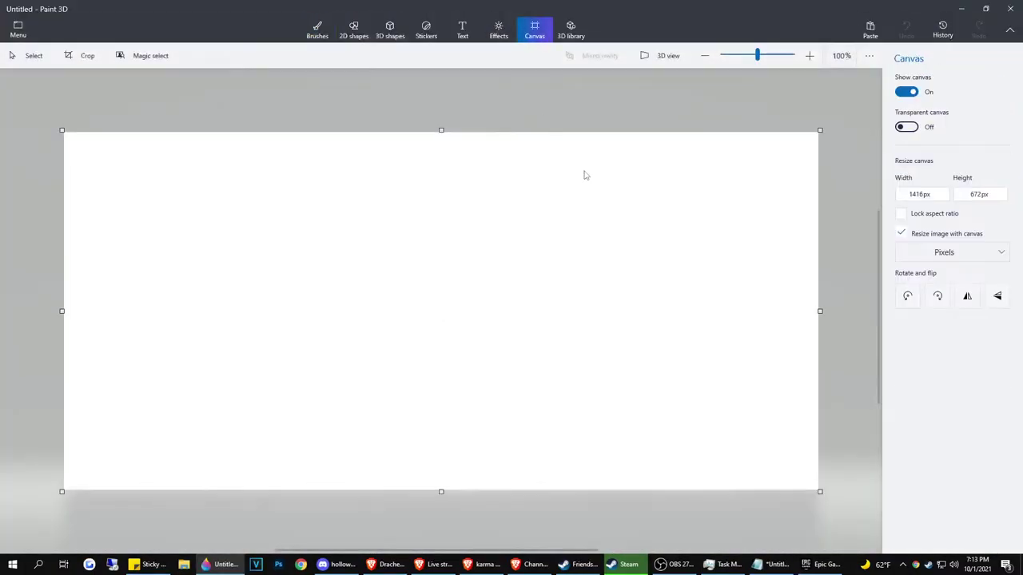
left_click(903, 193)
type("19")
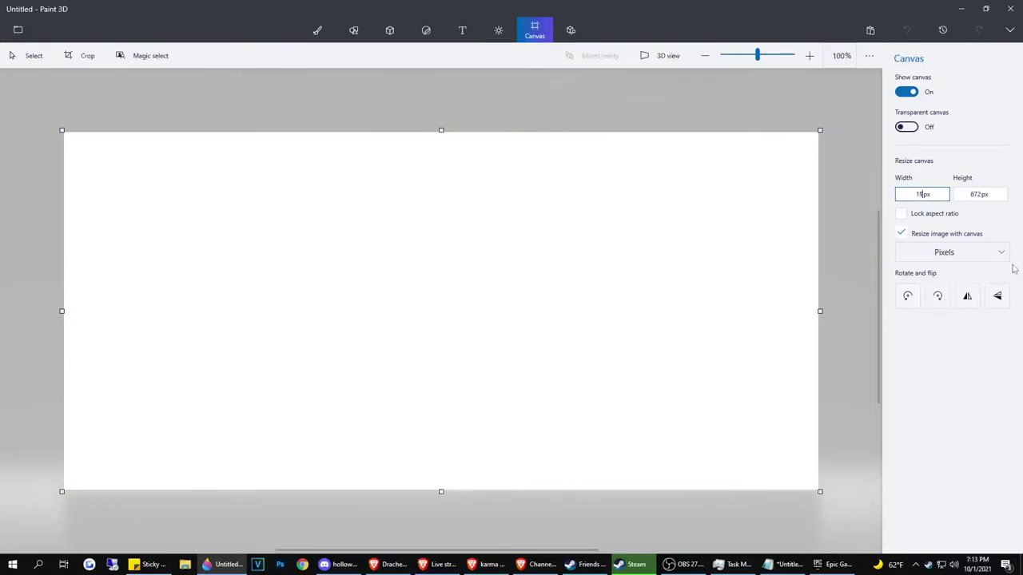
type("20")
key("Tab")
type("1080")
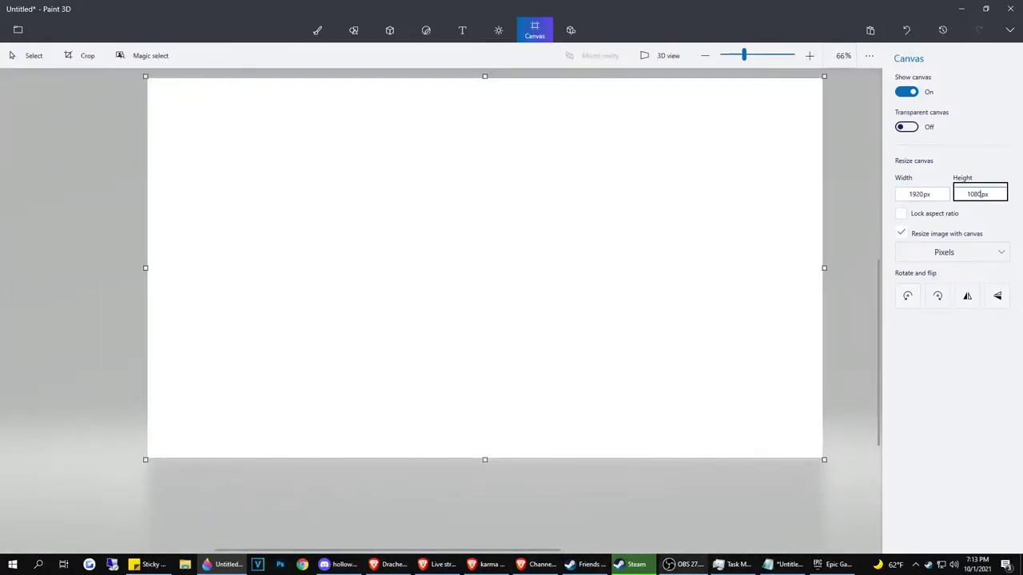
Glance at the channel uploads in Brave, and open the Paint the Town Red Workshop from Steam's Community Activity page
left_click(537, 564)
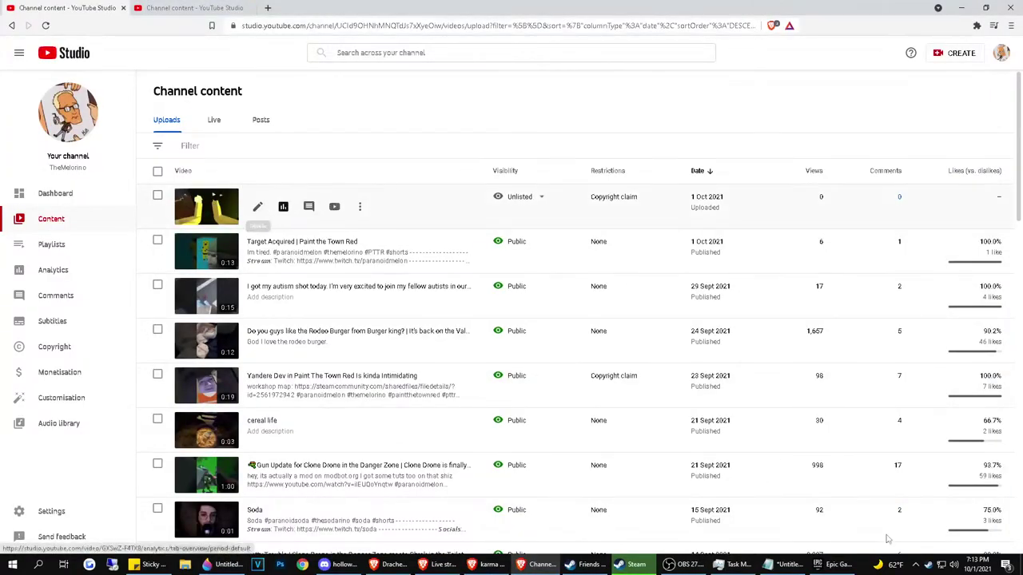
right_click(929, 565)
left_click(960, 498)
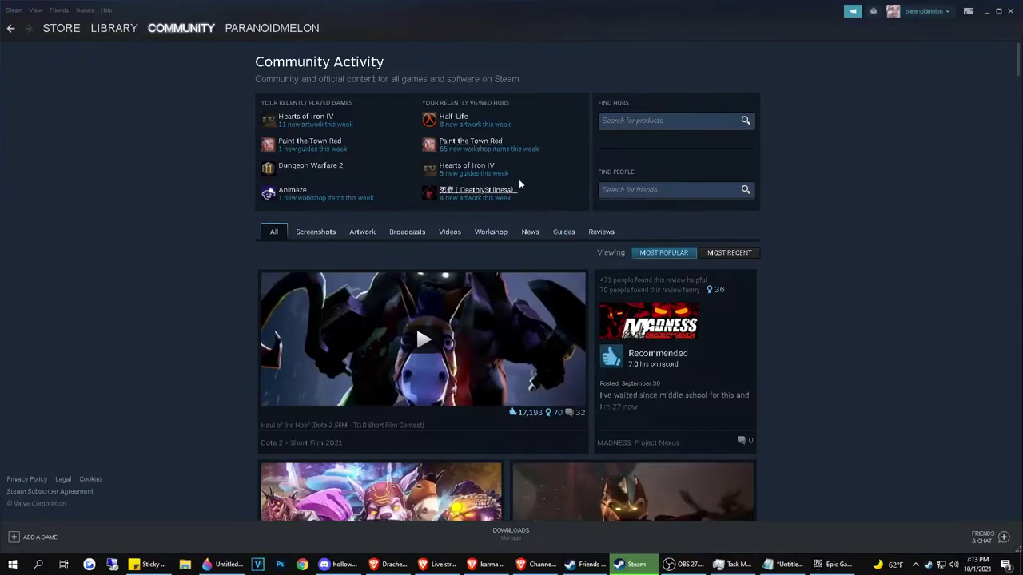
left_click(471, 142)
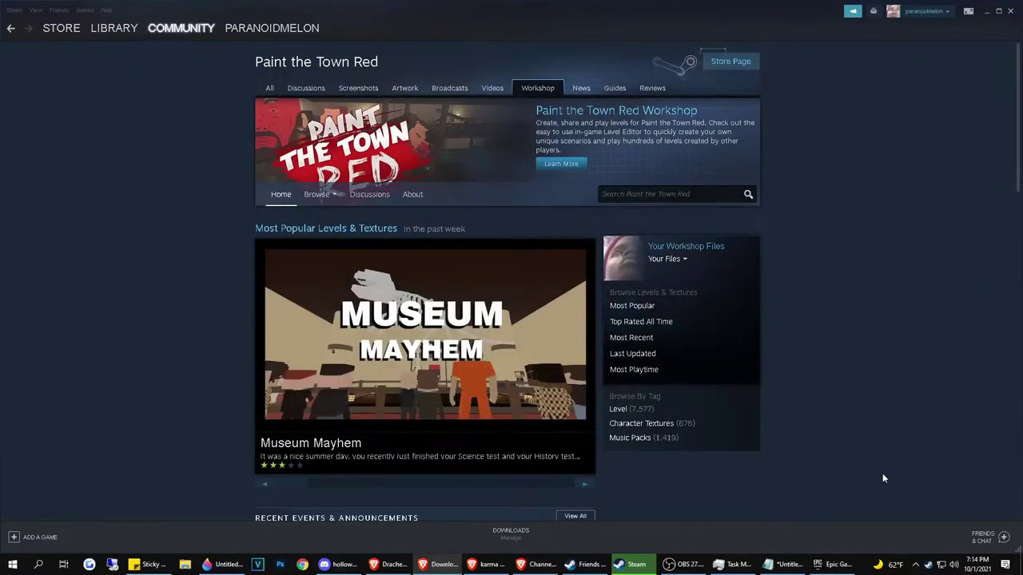
In Brave, return the first tab to the "it's the end of the world, but you just don't care" video and show the channel content tab
left_click(534, 568)
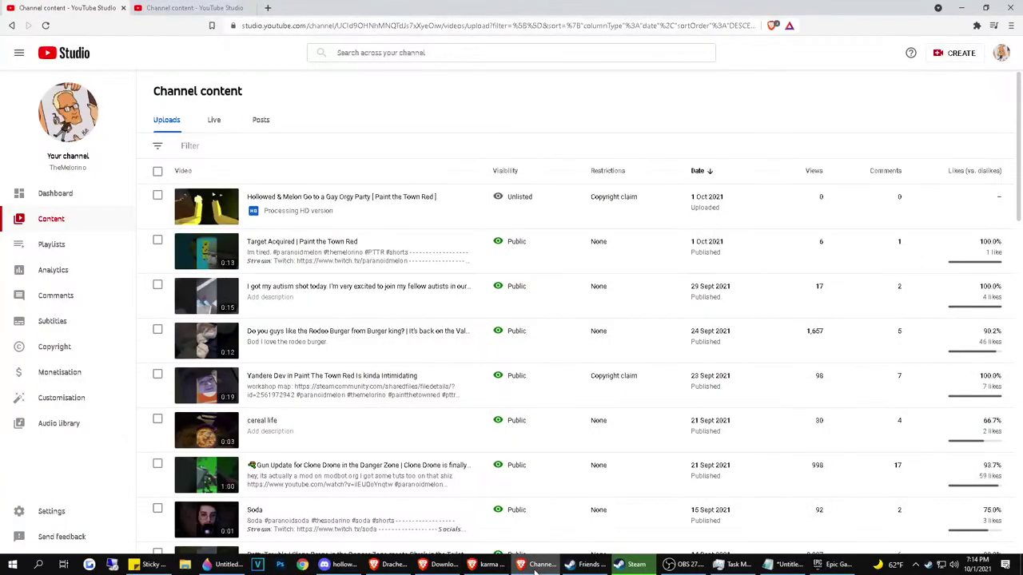
key("alt+Left")
key("alt+Left")
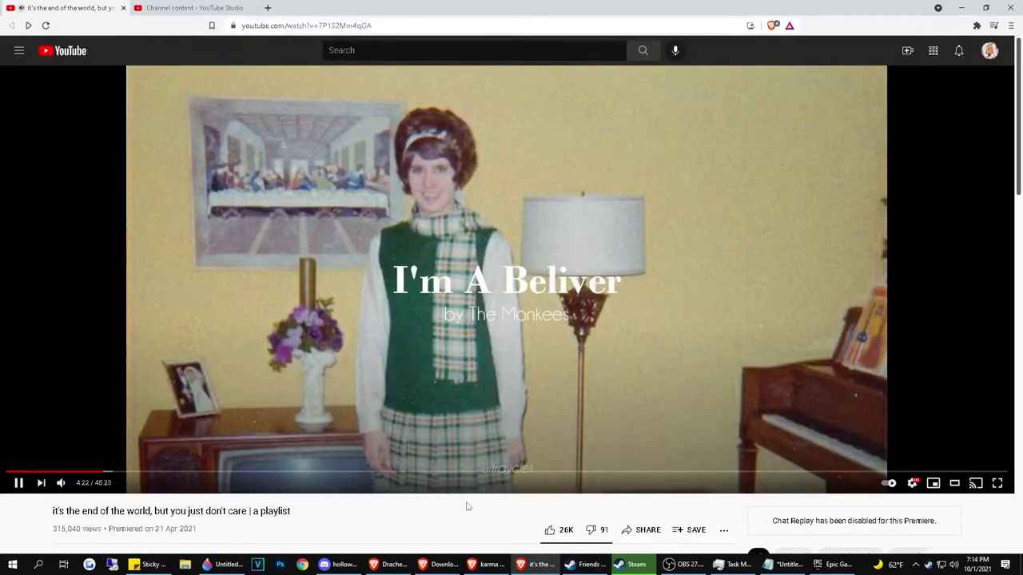
left_click(170, 6)
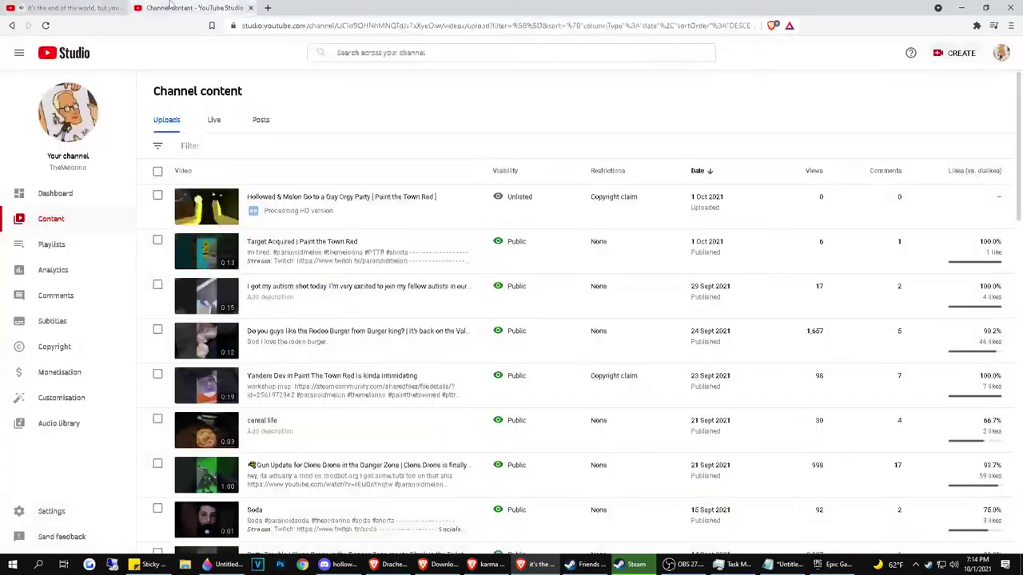
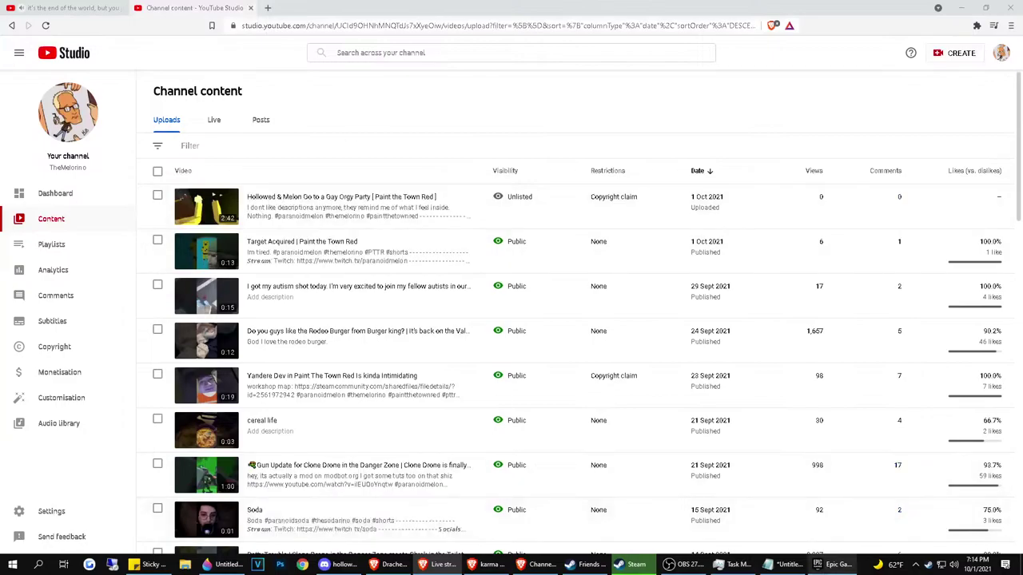
Close the Epic Games Launcher and bring the Paint the Town Red Workshop in Steam back up
right_click(821, 553)
left_click(821, 547)
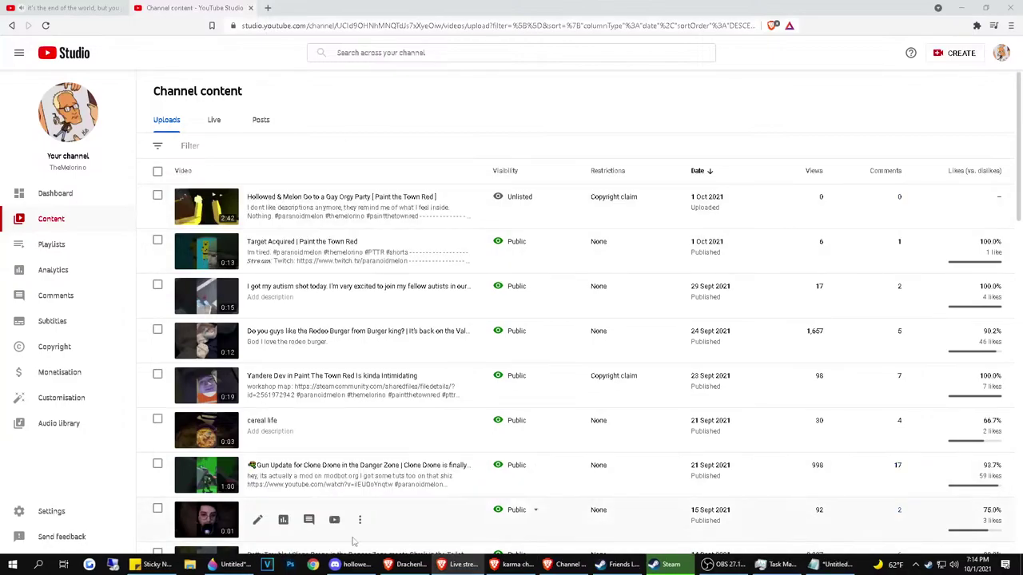
left_click(916, 565)
left_click(951, 494)
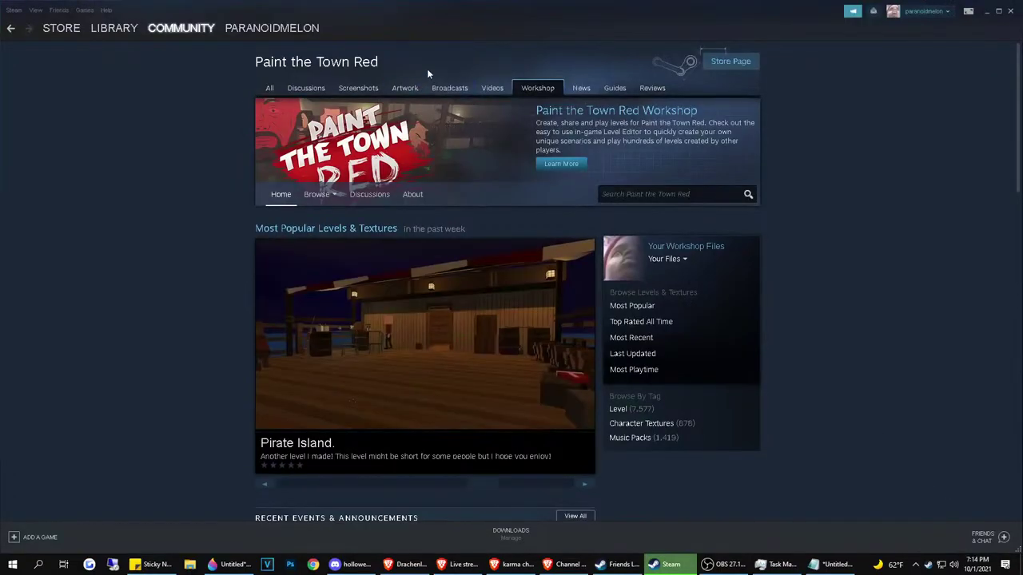
Browse through the Workshop's most popular levels and textures of the past week
key("alt+Left")
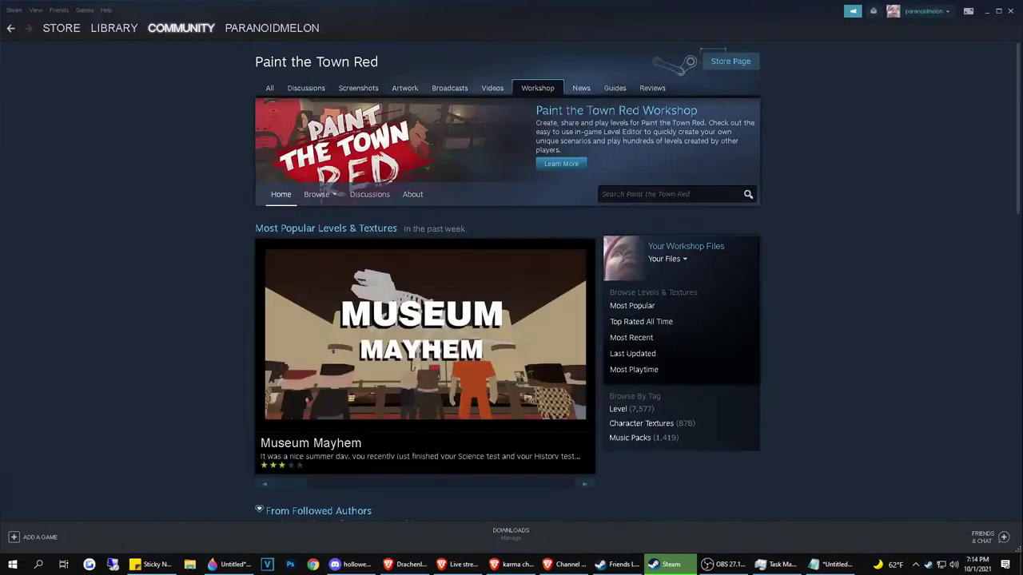
left_click(581, 483)
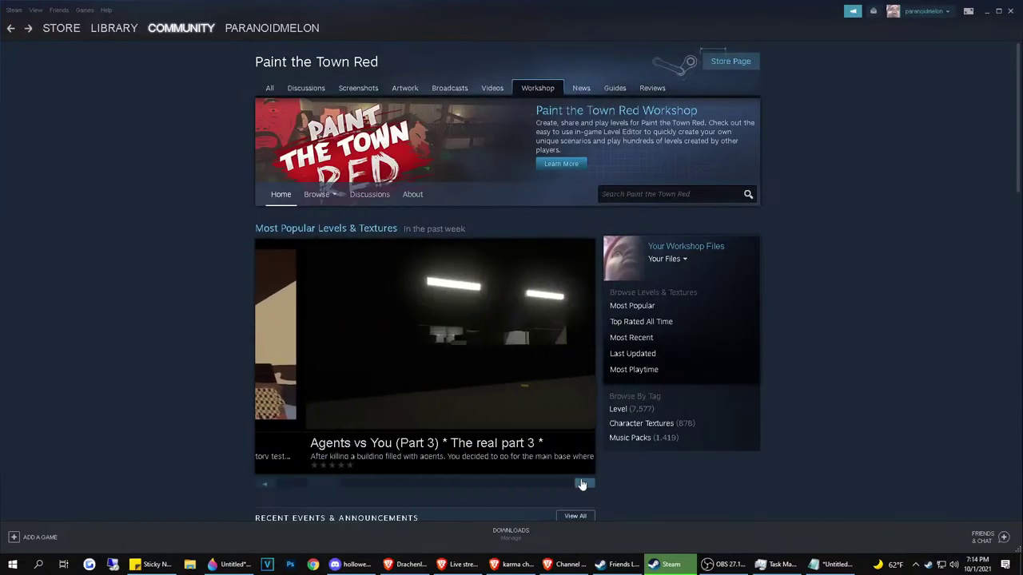
left_click(582, 484)
left_click(581, 485)
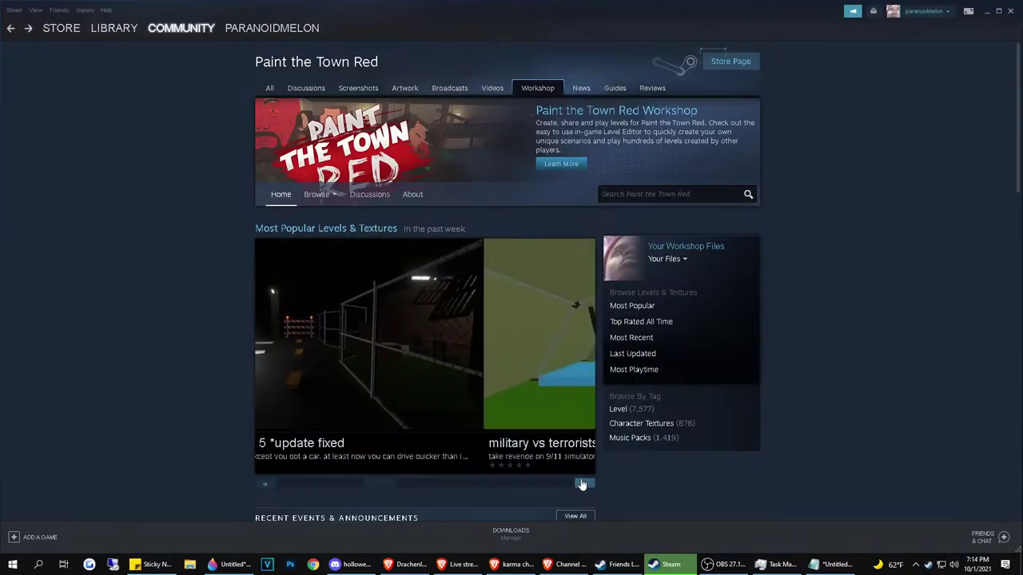
left_click(582, 485)
left_click(581, 484)
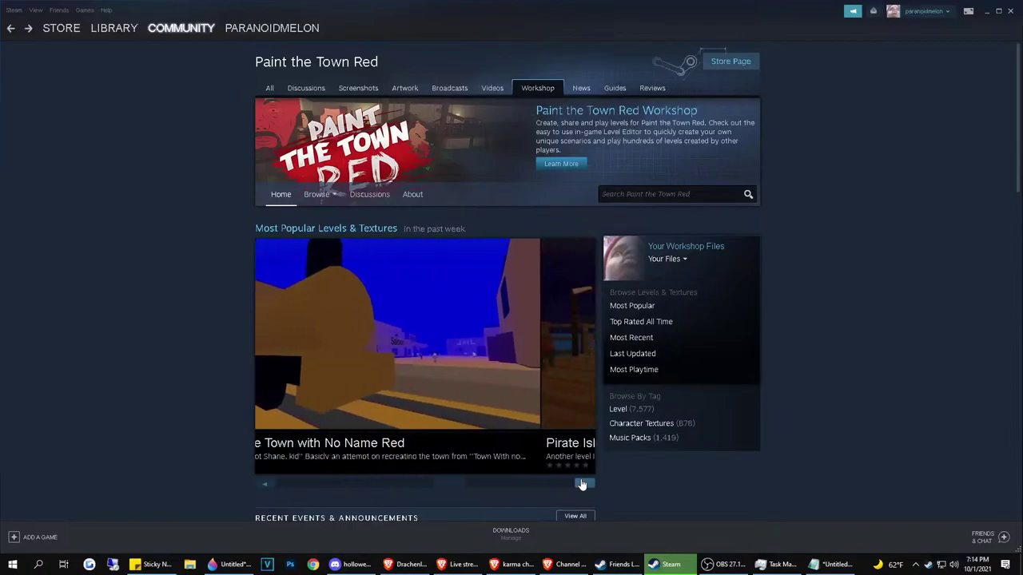
left_click(582, 485)
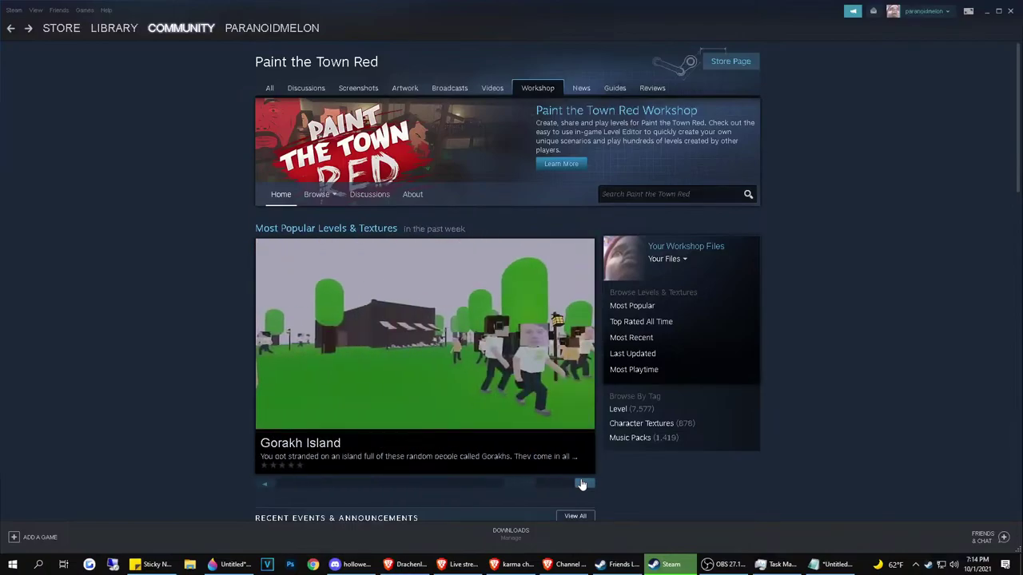
left_click(582, 485)
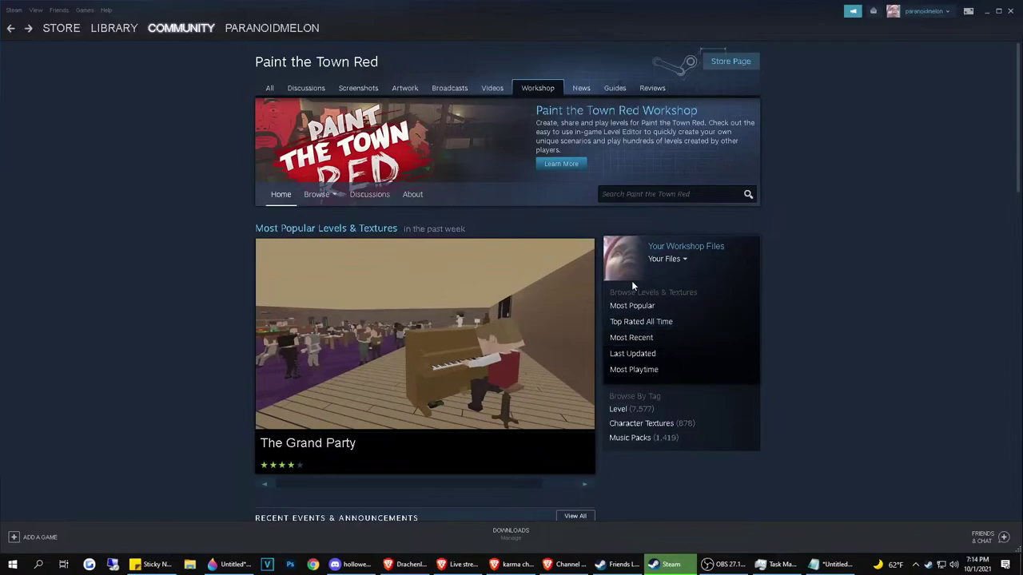
Open the list of subscribed Paint the Town Red Workshop items and check its sort options
left_click(664, 258)
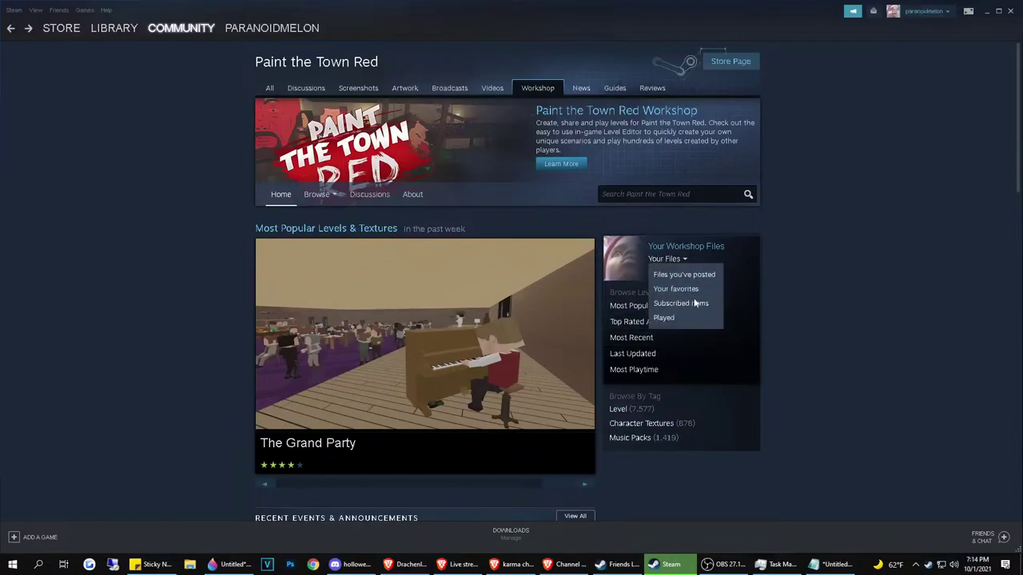
left_click(703, 308)
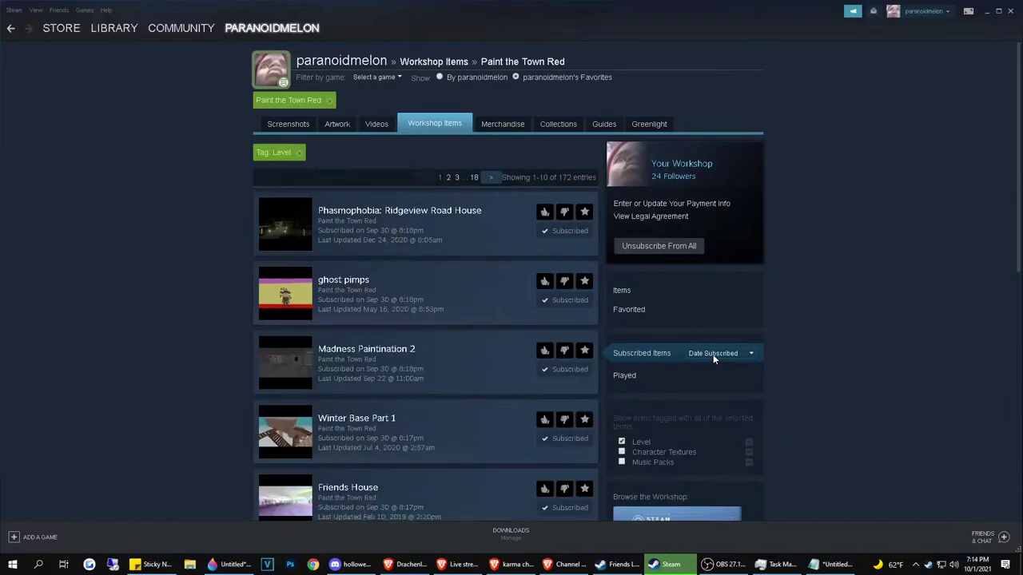
left_click(715, 355)
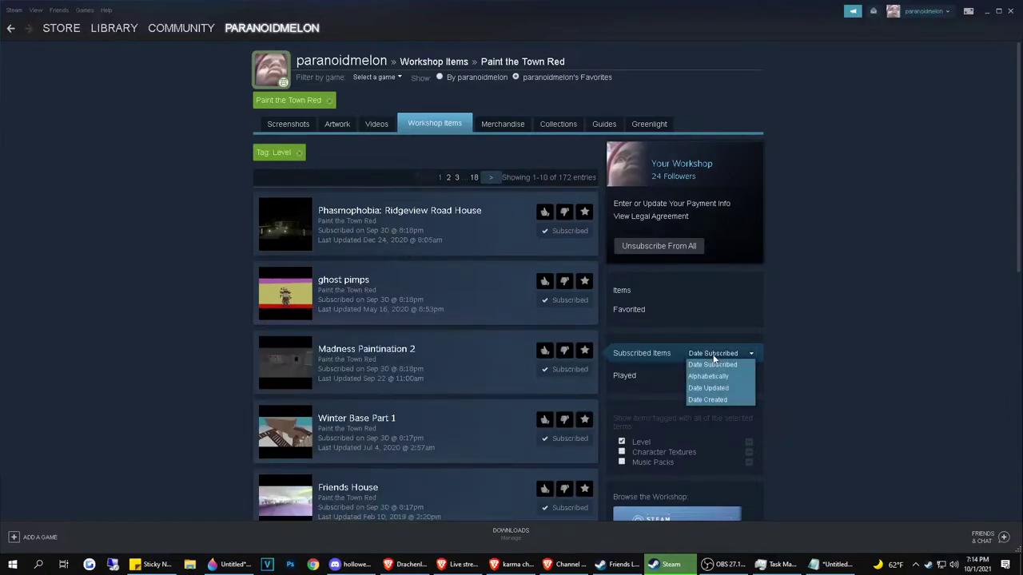
scroll(831, 274, "down", 2)
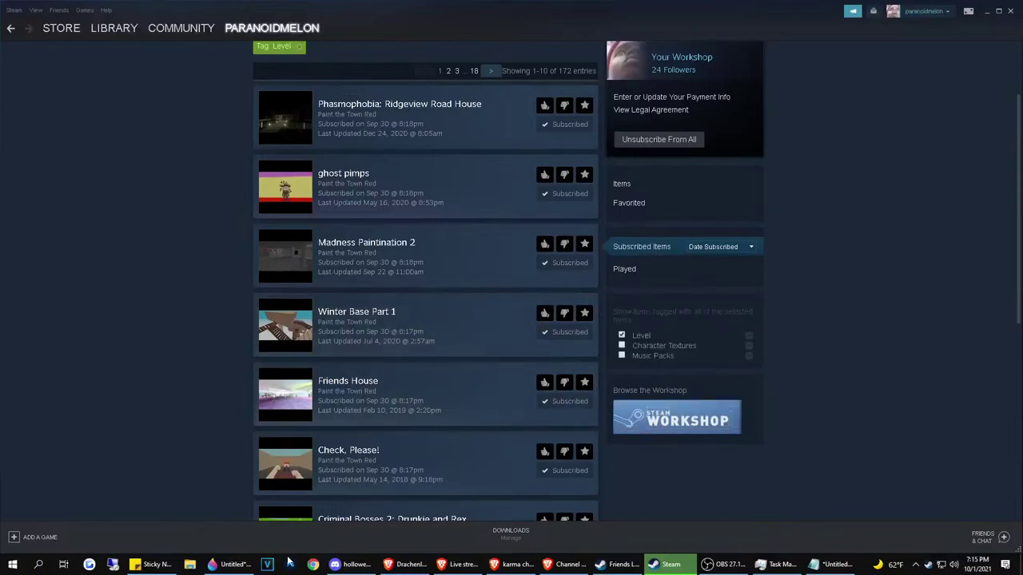
Glance at the Notepad notes and the Madness Paintination 2 level page, and return to the subscribed items in Steam
key("super")
left_click(830, 564)
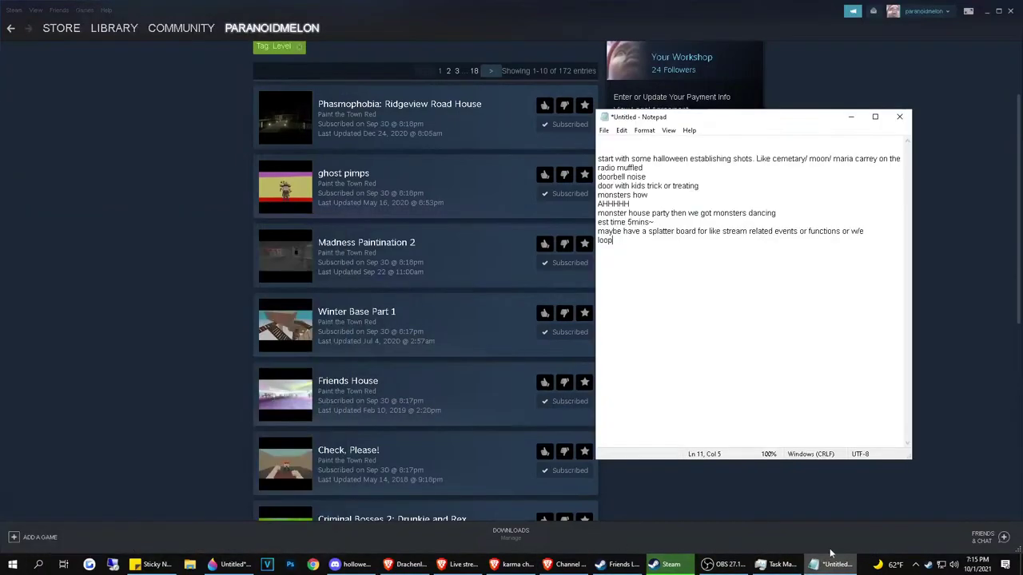
left_click(372, 250)
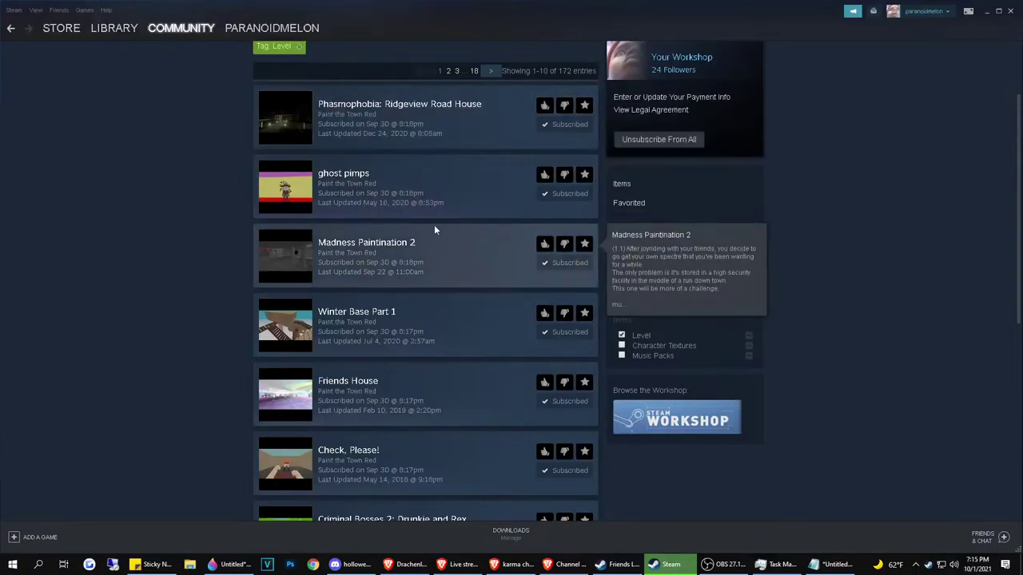
key("alt+Left")
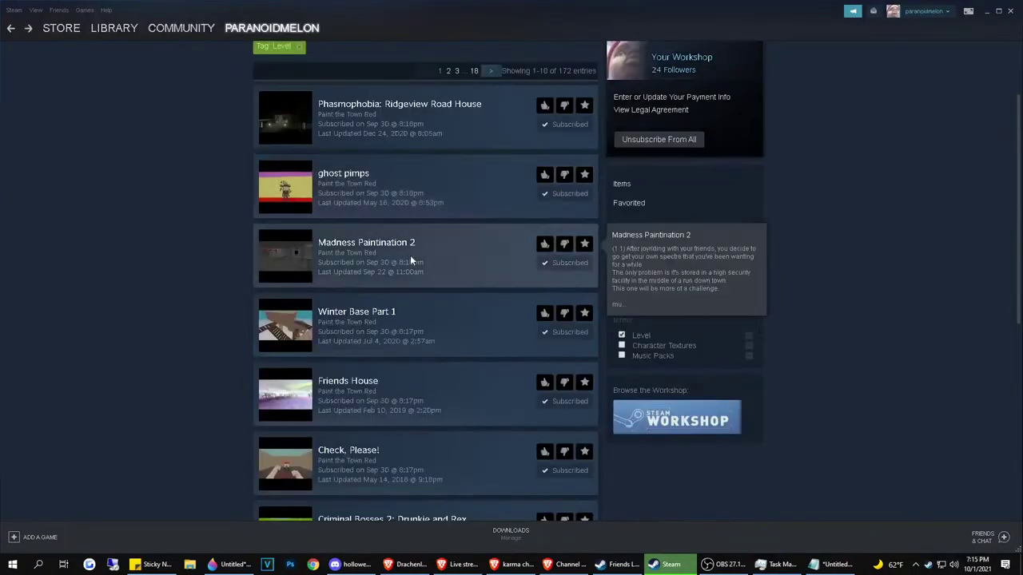
Copy the Winter Base Part 1 page URL into the Notepad notes below "loop", and return to Steam's subscribed items
left_click(377, 312)
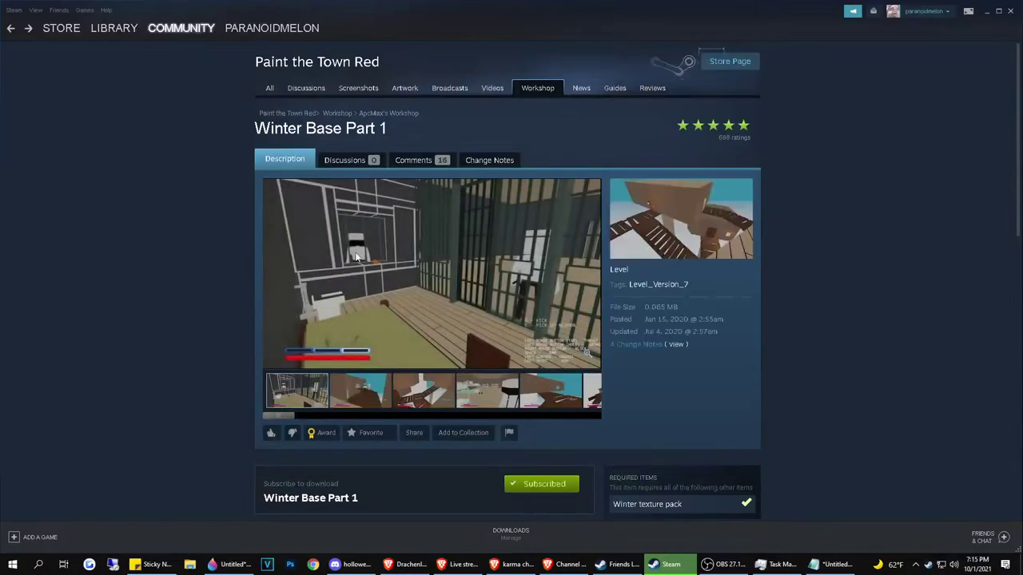
right_click(192, 216)
left_click(223, 272)
left_click(833, 564)
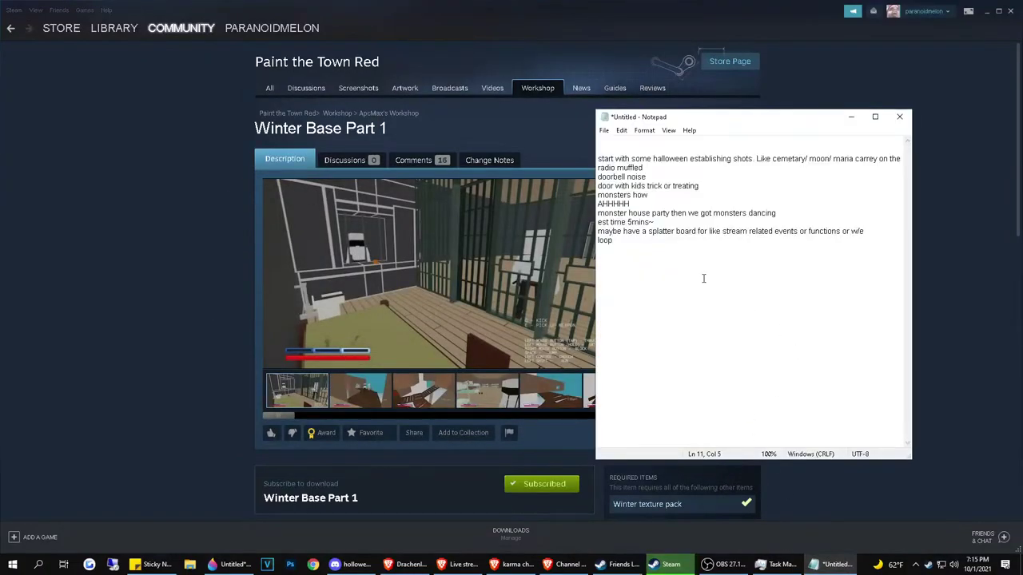
key("ctrl+v")
left_click(81, 276)
key("alt+Left")
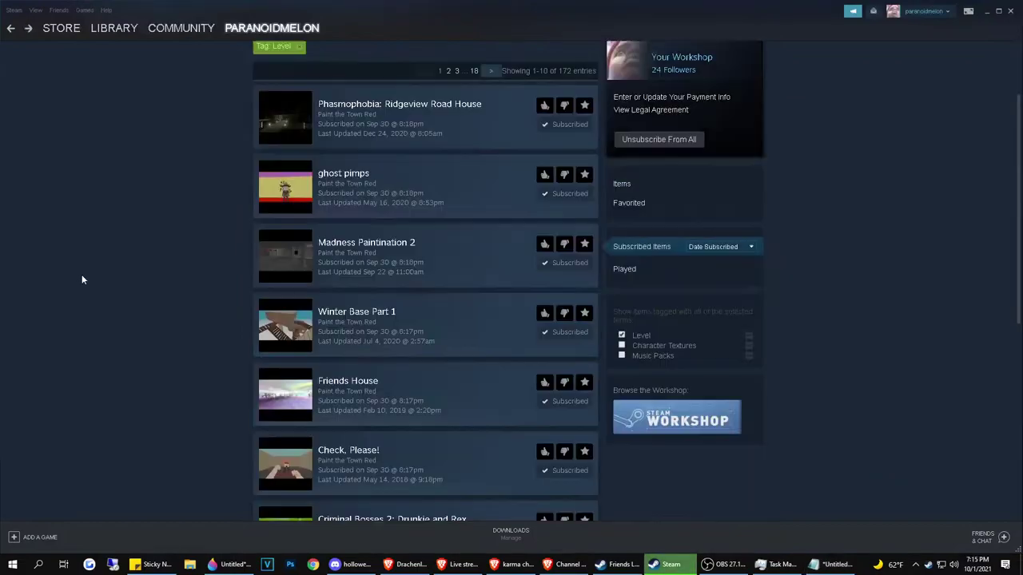
Open the Friends House level in Steam and paste its page URL into Notepad under the first link
scroll(375, 284, "down", 2)
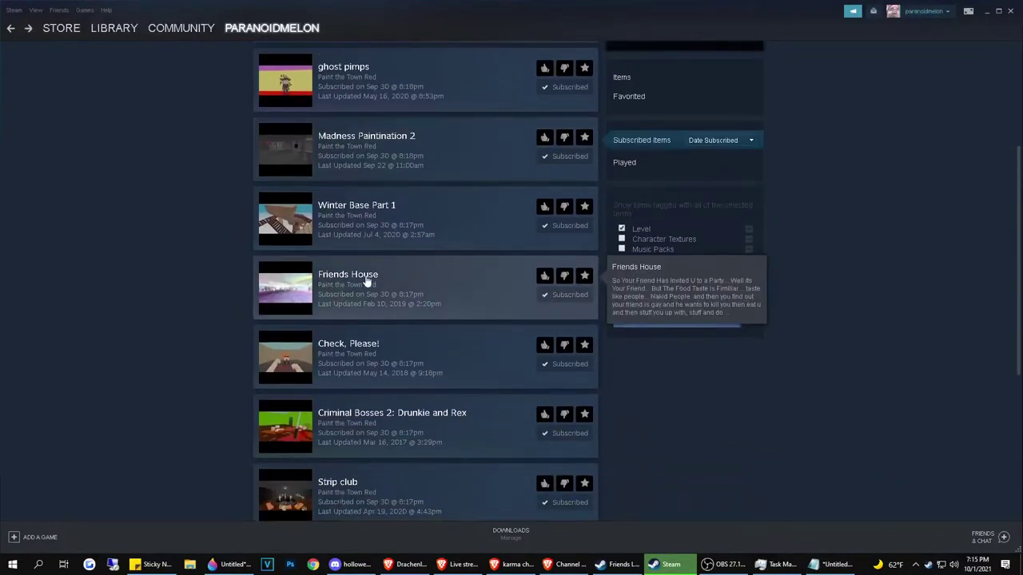
left_click(368, 280)
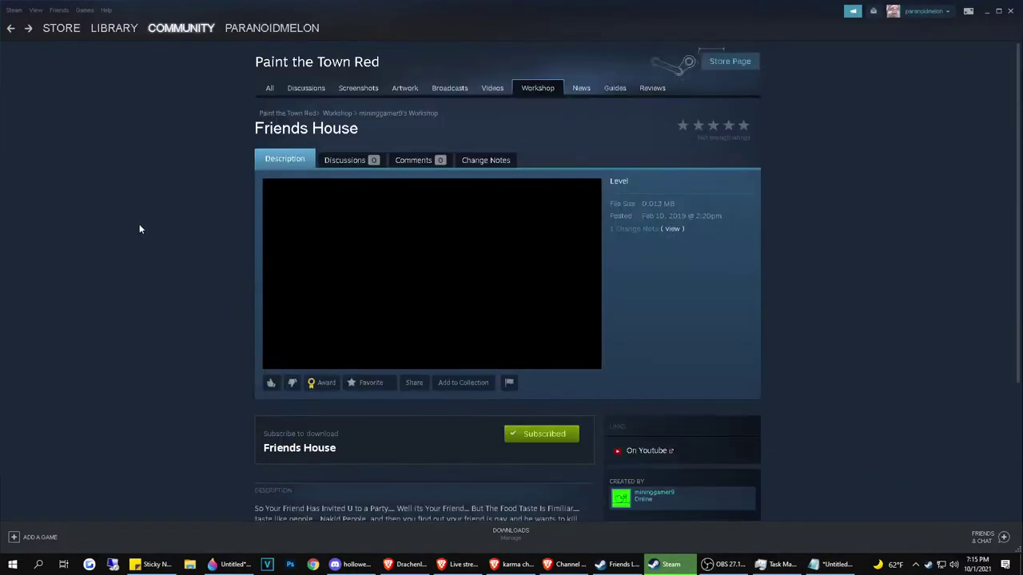
right_click(139, 224)
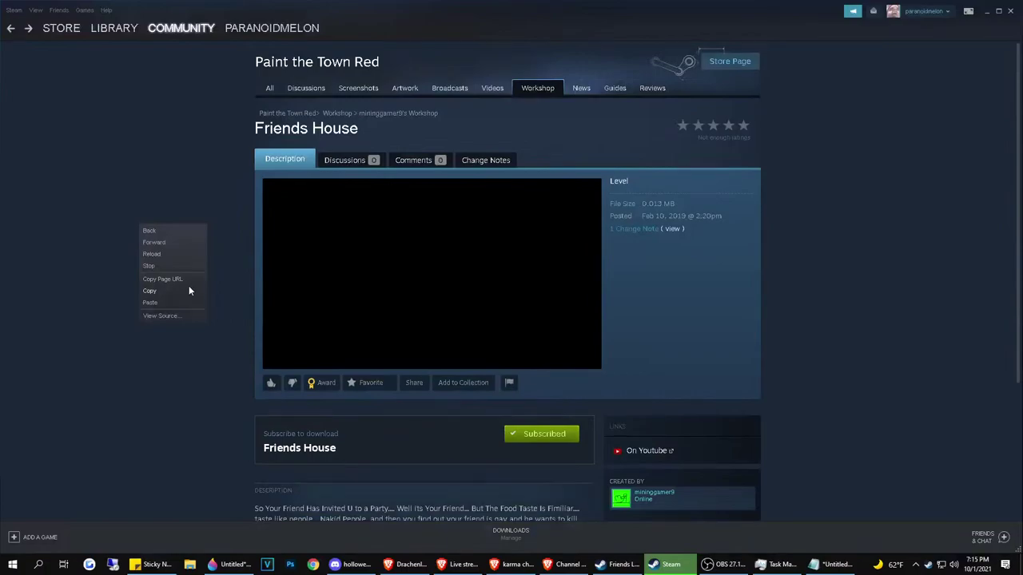
left_click(189, 289)
left_click(831, 564)
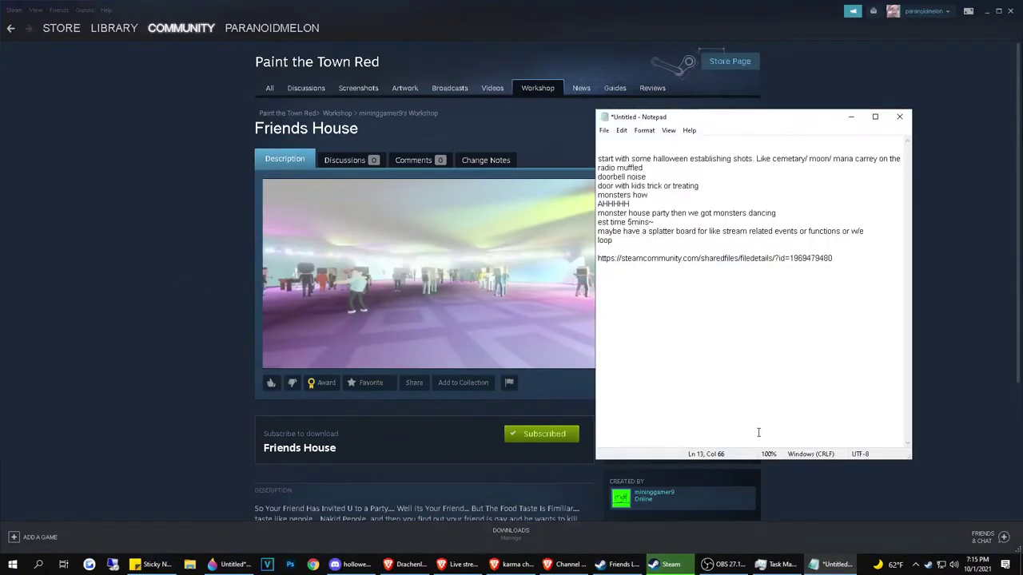
key("ctrl+v")
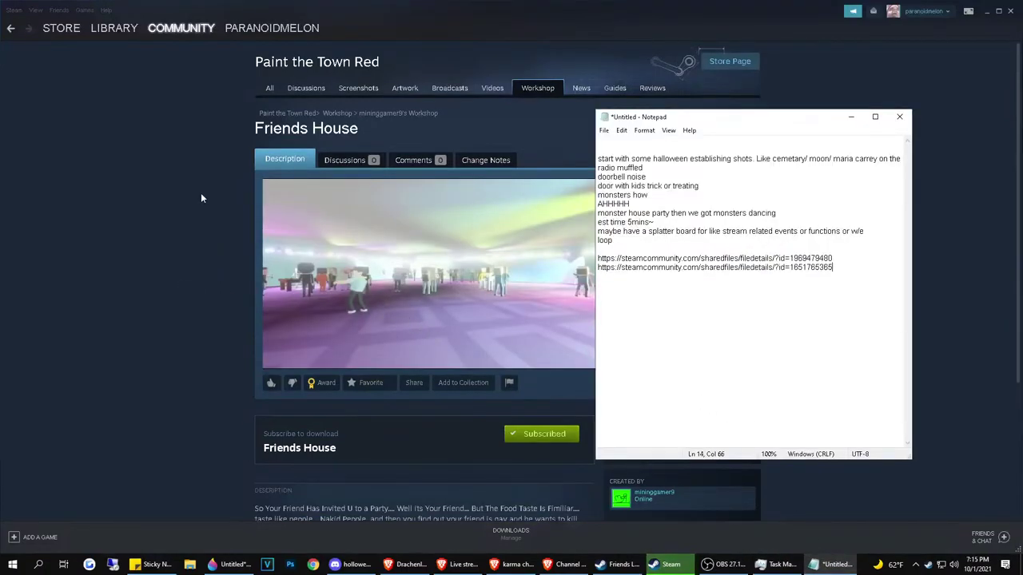
Copy the title "Friends House" into Notepad above its link, and return to the subscribed items in Steam
mouse_move(374, 133)
left_mouse_down()
mouse_move(255, 129)
mouse_move(364, 133)
left_mouse_up()
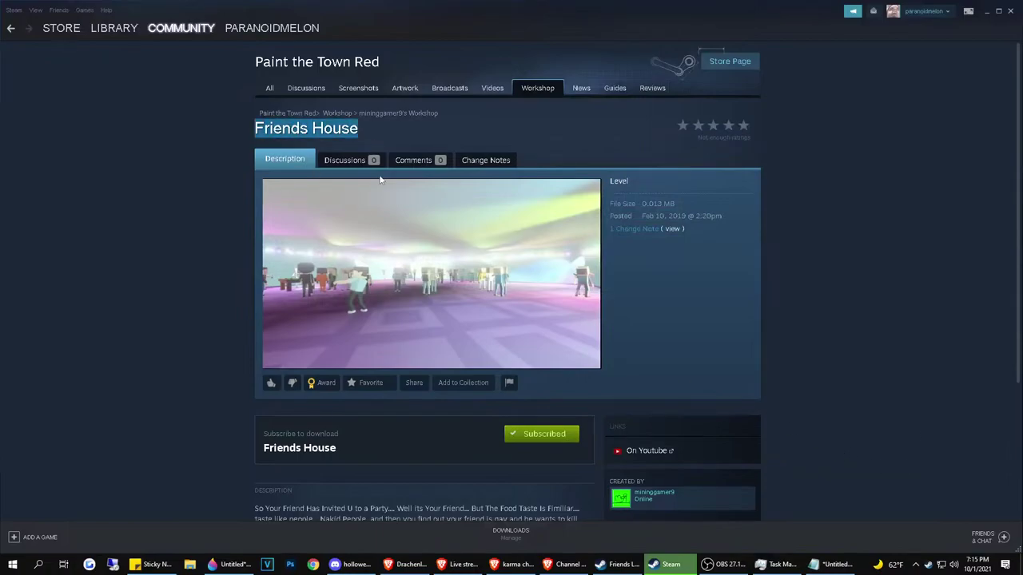
left_click(839, 566)
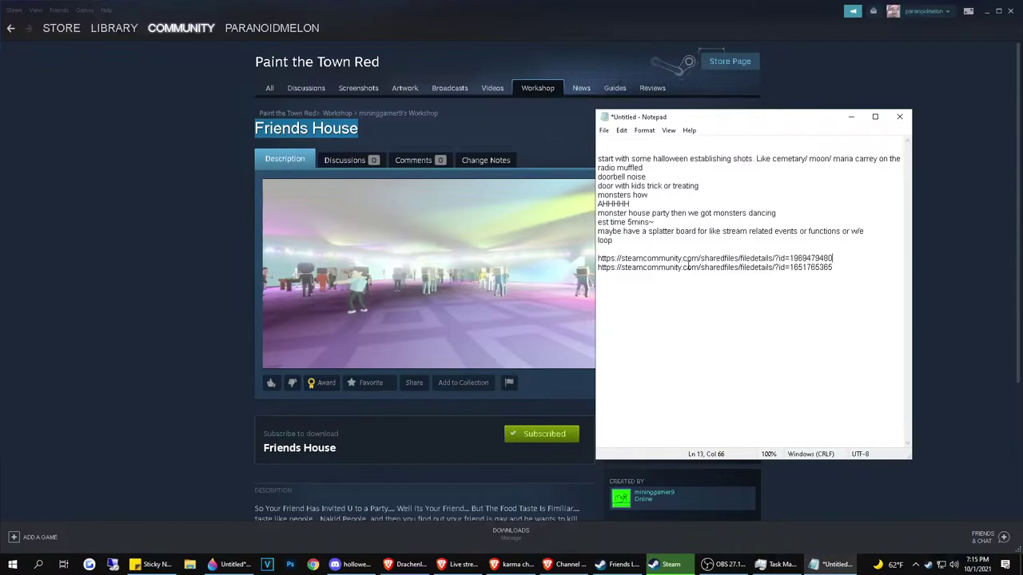
key("Return")
key("ctrl+v")
left_click(167, 270)
key("alt+Left")
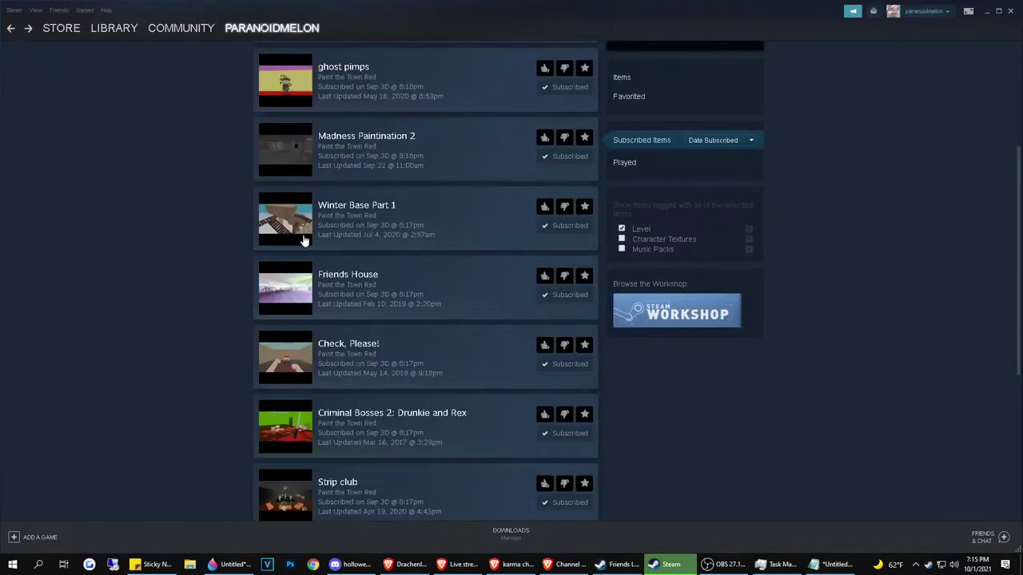
Copy the title "Winter Base Part 1" from its level page into Notepad above its link, and return to Steam's subscribed items
left_click(364, 208)
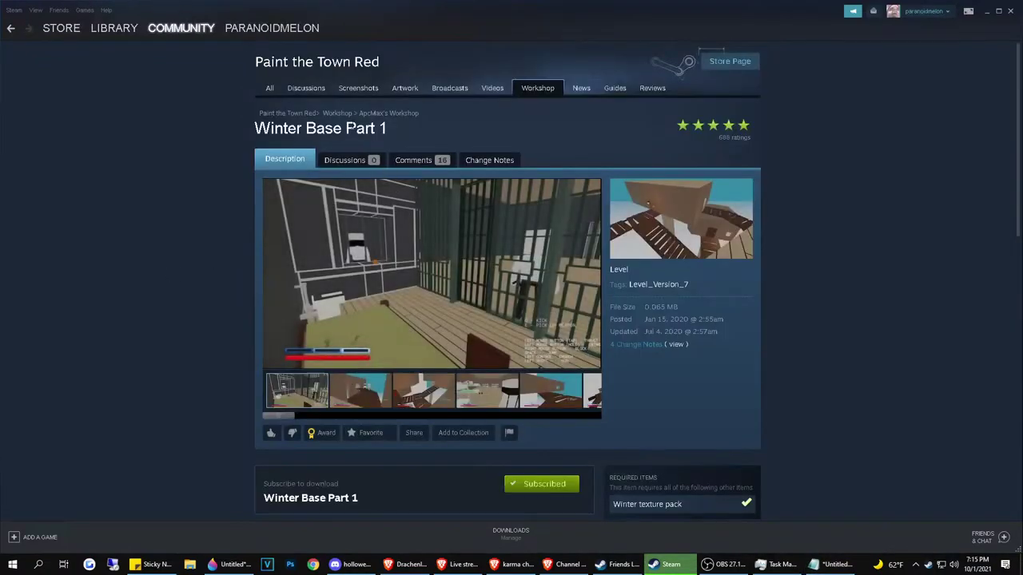
double_click(326, 130)
left_click(337, 113)
key("alt+Left")
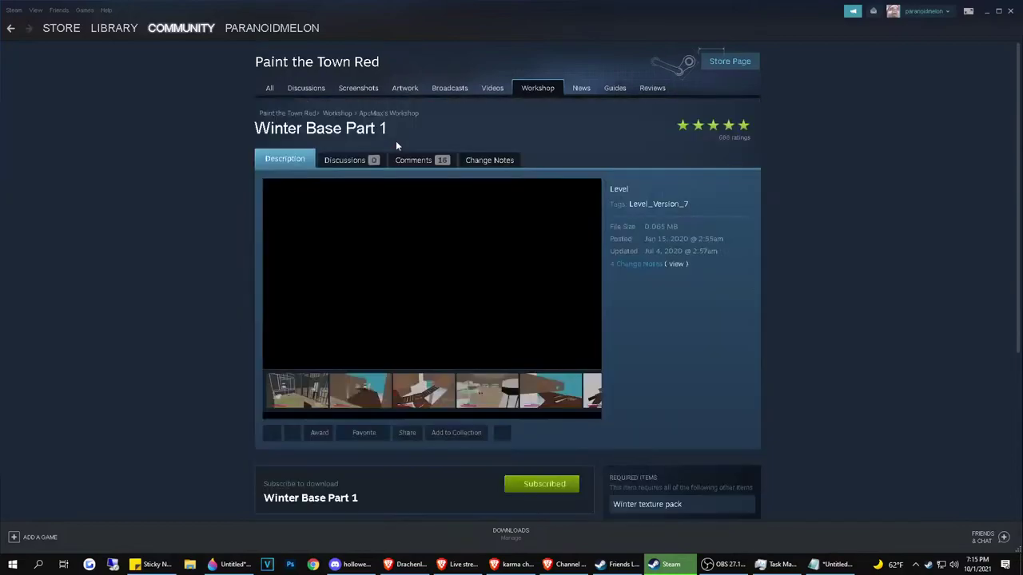
left_click_drag(389, 129, 248, 128)
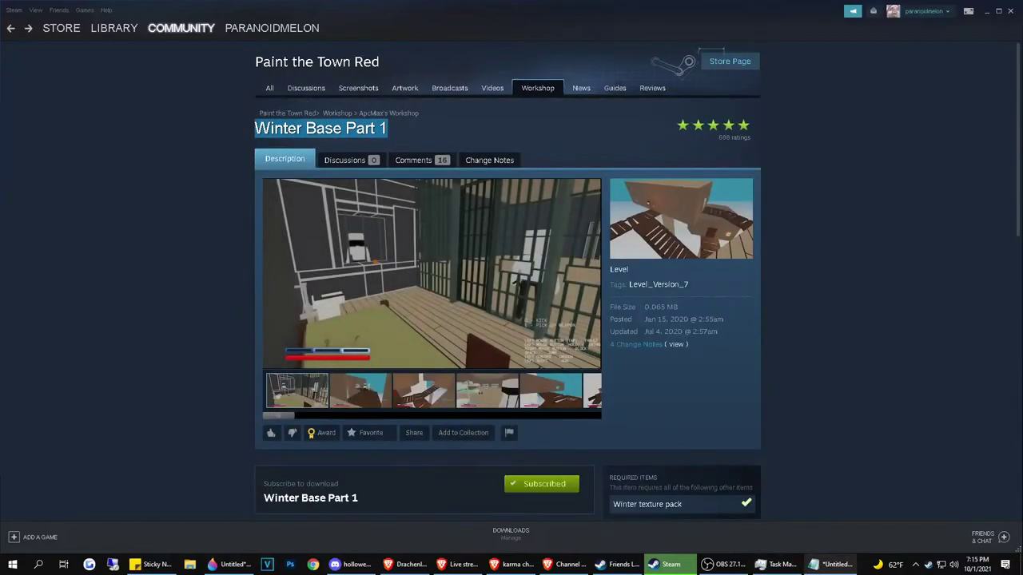
key("alt+Tab")
key("ctrl+v")
left_click(62, 286)
key("alt+Left")
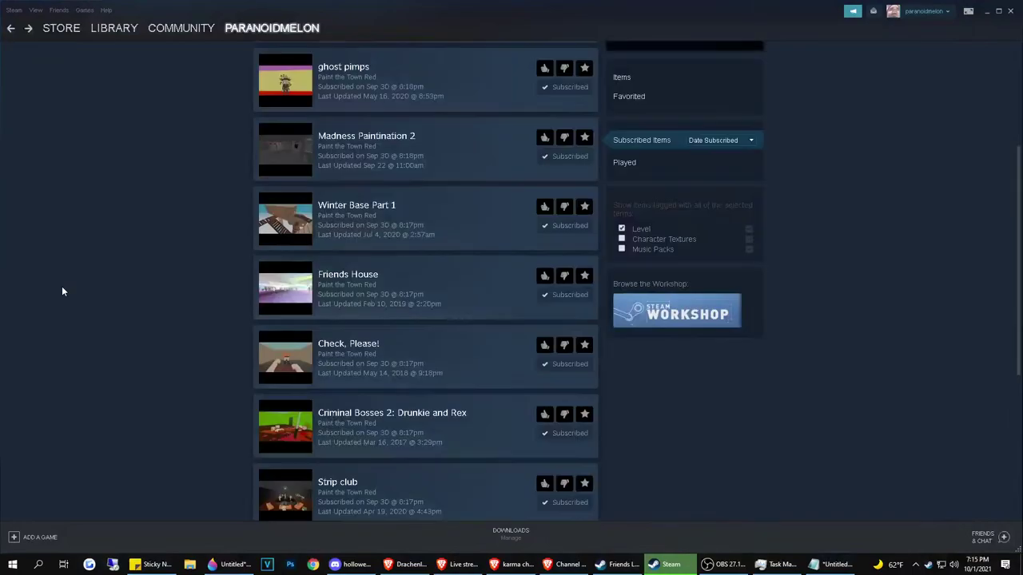
Open the Check, Please! level and copy its title into Notepad below the Friends House link
left_click(381, 337)
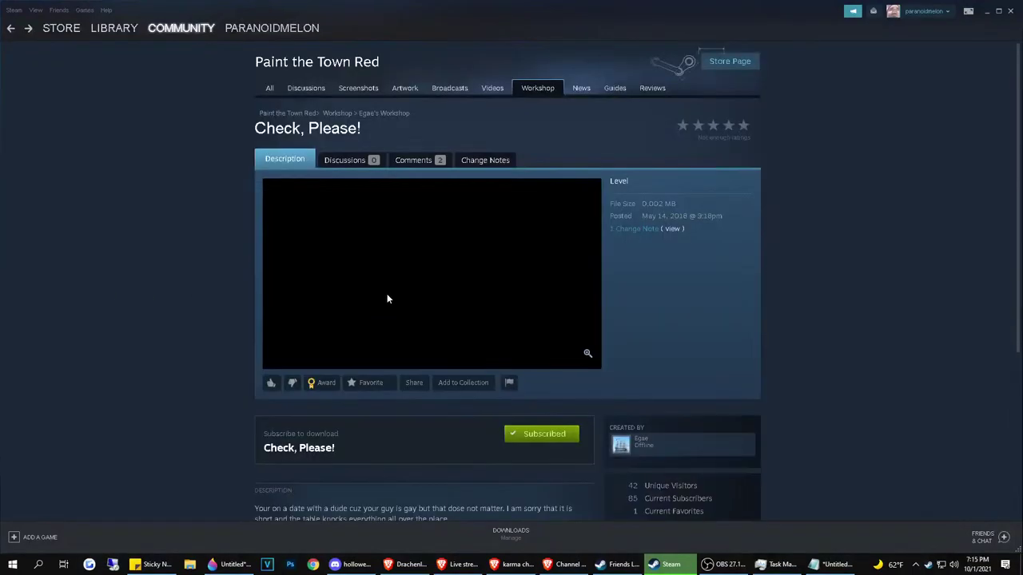
left_click_drag(374, 129, 249, 129)
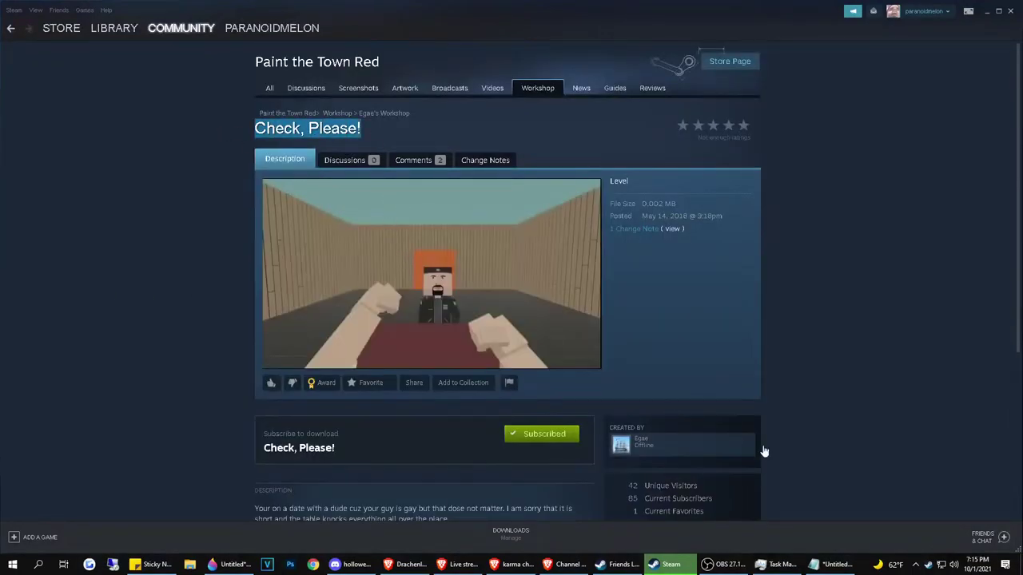
left_click(831, 564)
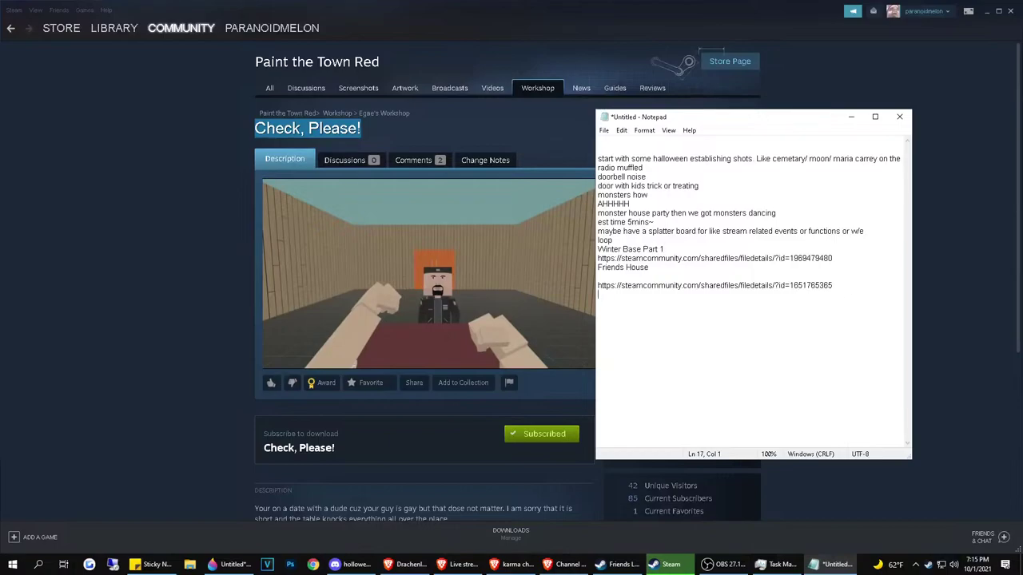
Paste the Check, Please! page URL under its title in Notepad, and return to the subscribed items in Steam
right_click(79, 294)
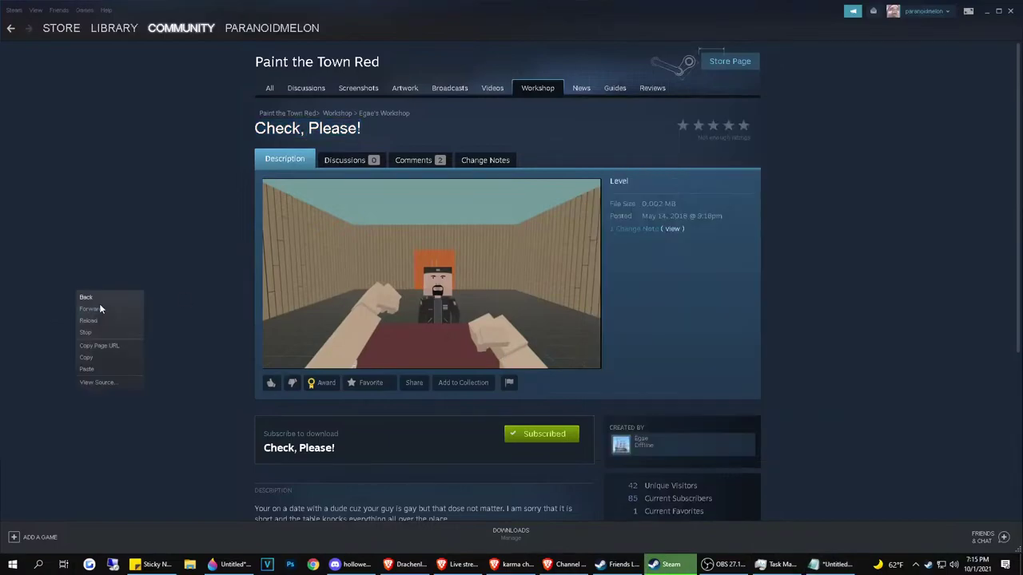
left_click(100, 346)
left_click(831, 565)
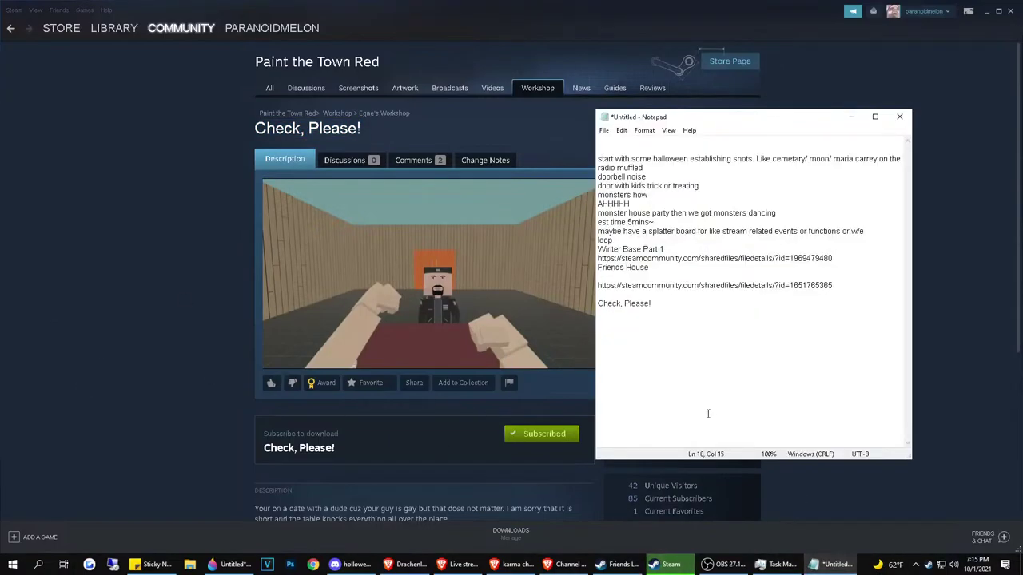
key("ctrl+v")
left_click(203, 257)
key("alt+Left")
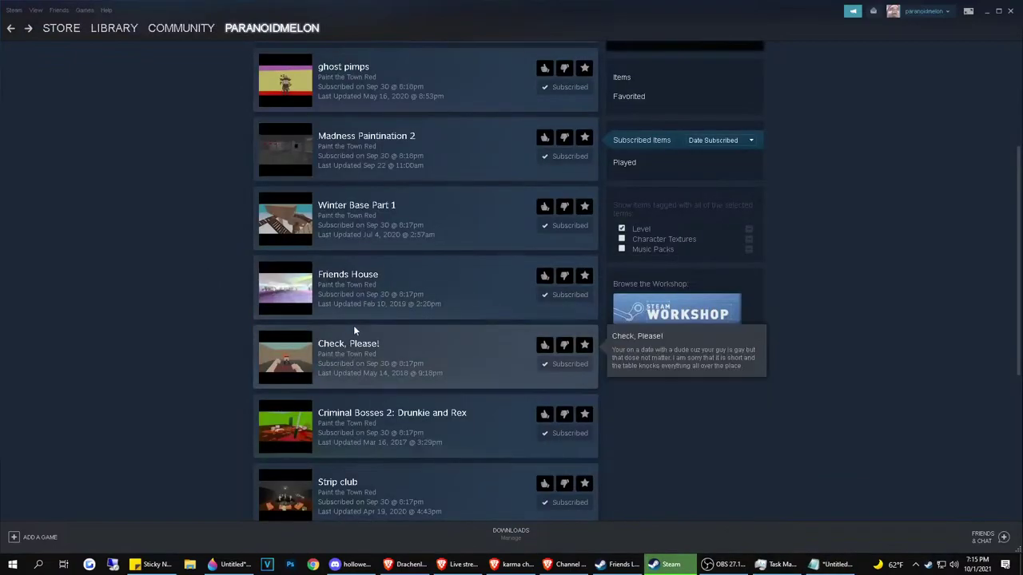
Open the Criminal Bosses 2: Drunkie and Rex level and paste its page URL at the end of the Notepad notes
scroll(353, 325, "down", 1)
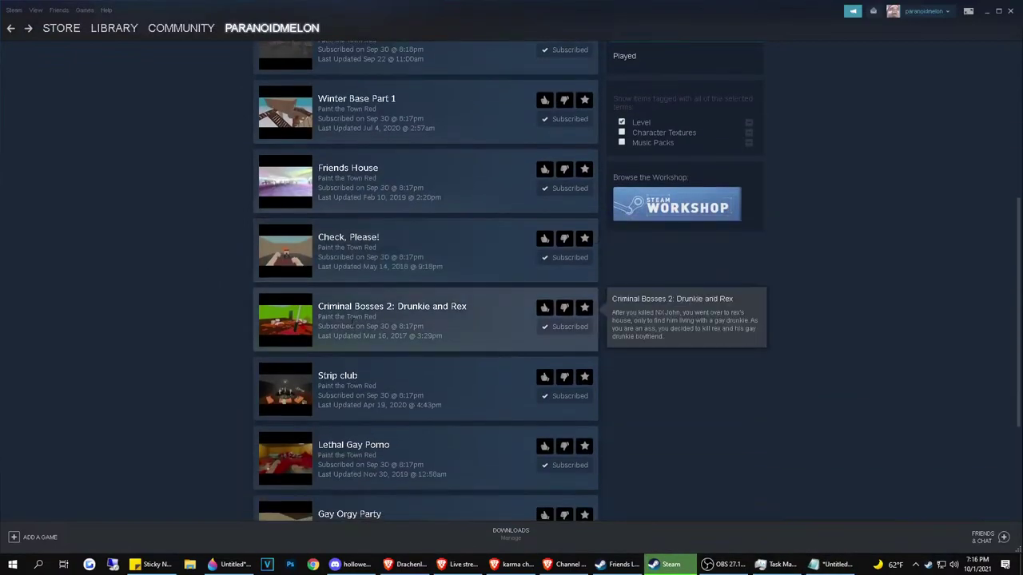
scroll(376, 316, "down", 2)
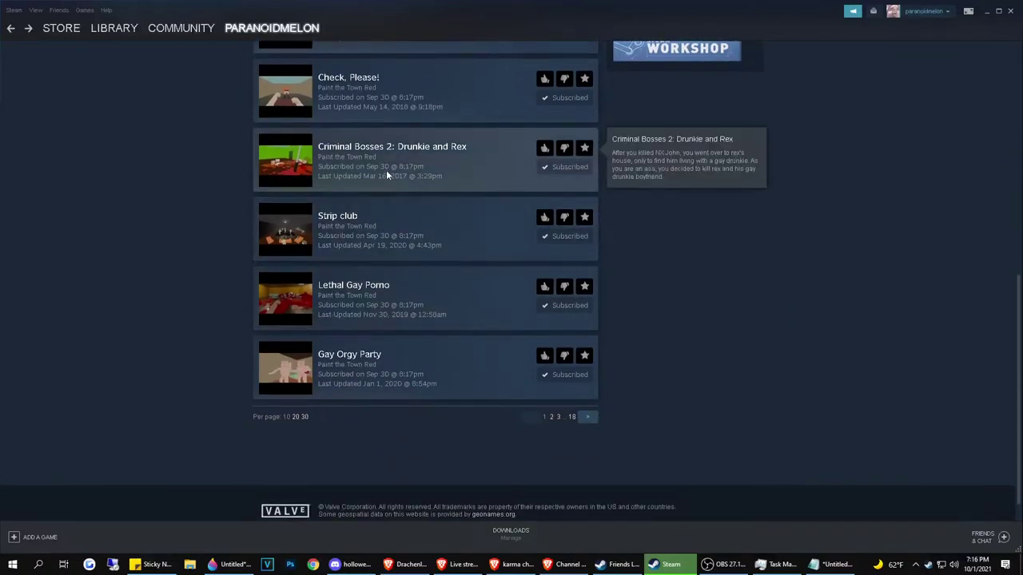
left_click(389, 149)
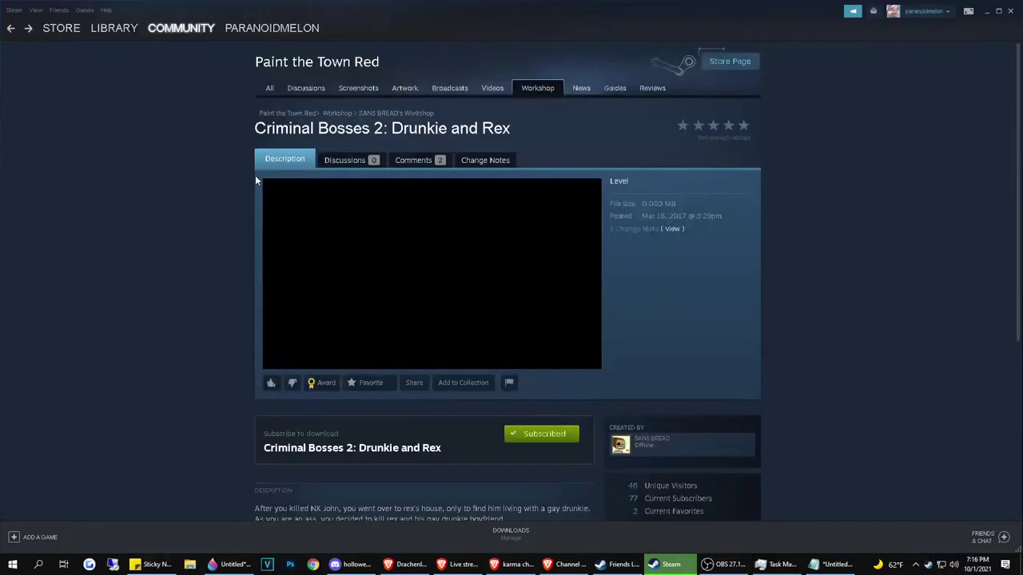
right_click(179, 180)
left_click(231, 232)
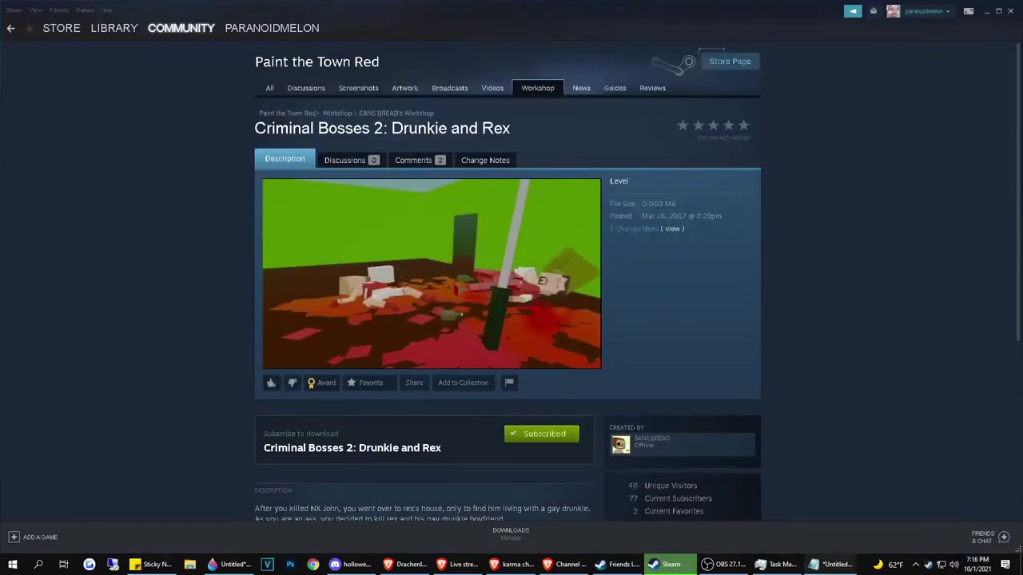
left_click(831, 565)
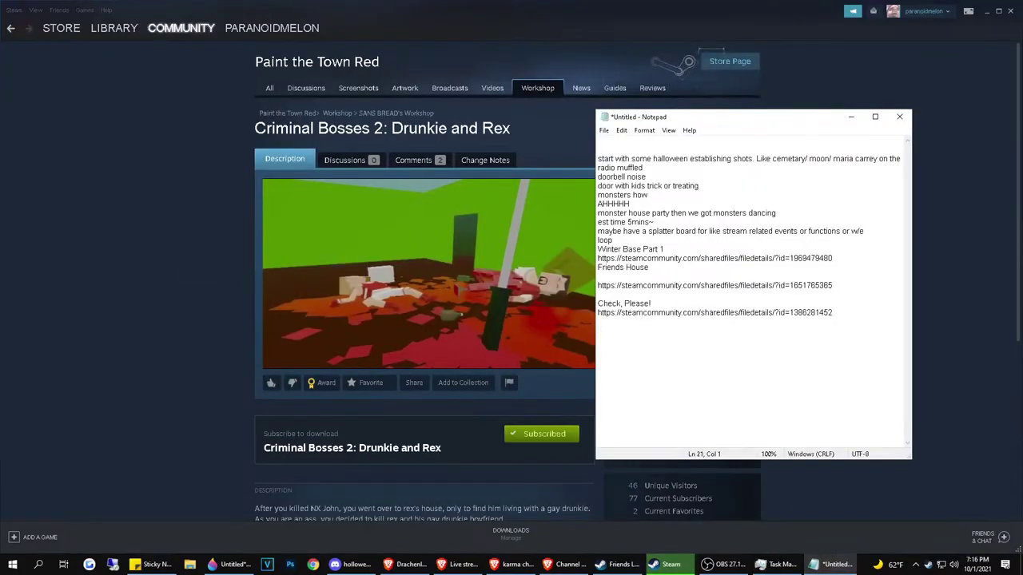
type("https://steamcommunity.com/sharedfiles/filedetails/?id=869822052")
Copy the title "Criminal Bosses 2: Drunkie and Rex" into Notepad above its link, and return to Steam's subscribed items
left_click(420, 129)
triple_click(420, 128)
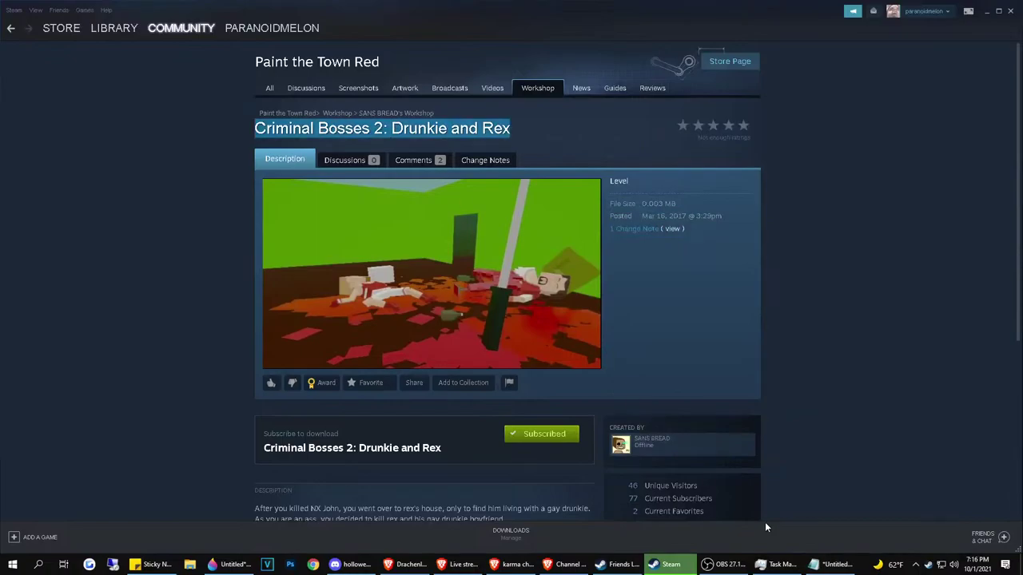
left_click(831, 564)
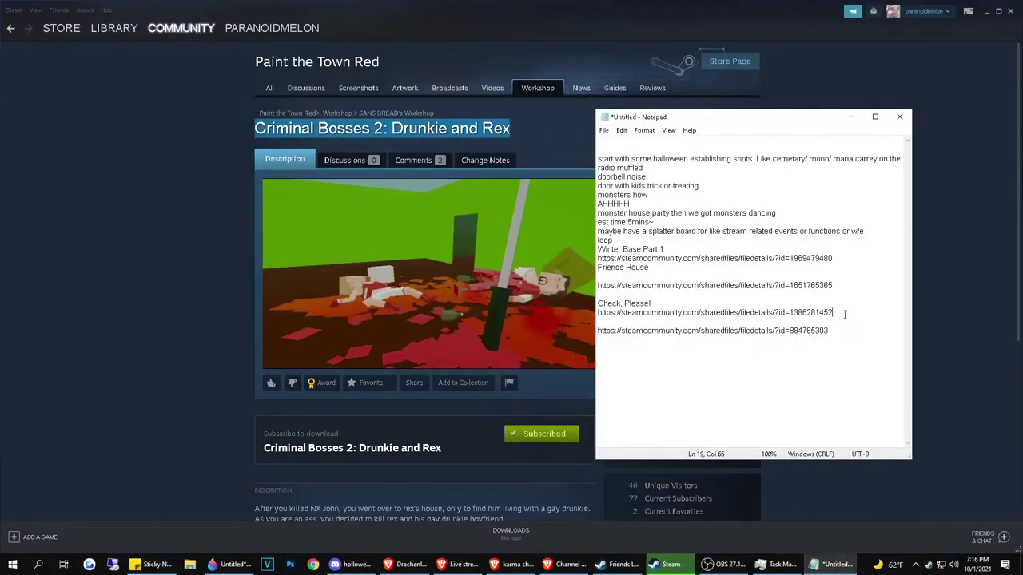
key("Return")
key("Return")
type("Criminal Bosses 2: Drunkie and Rex")
left_click(232, 248)
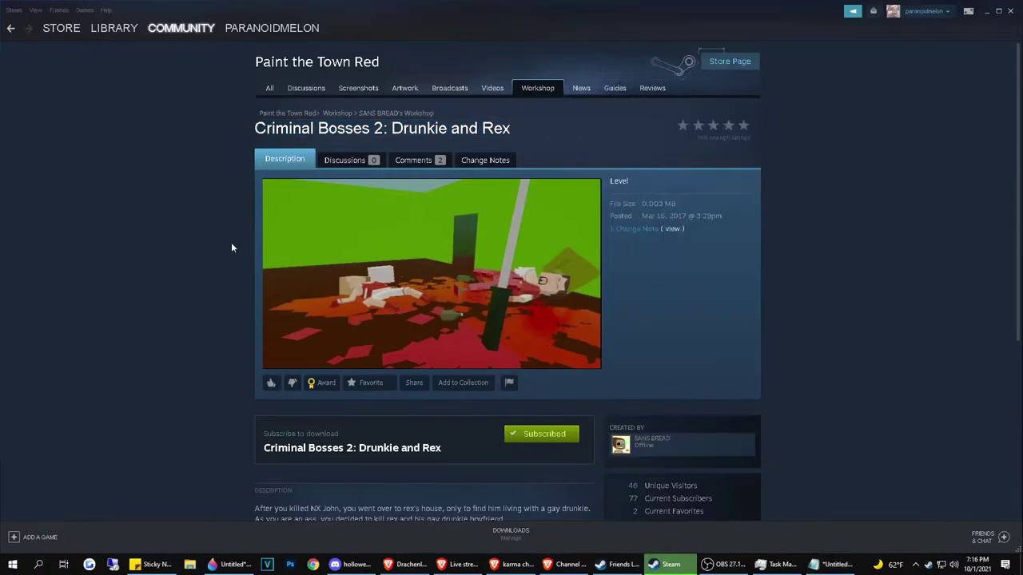
key("alt+Left")
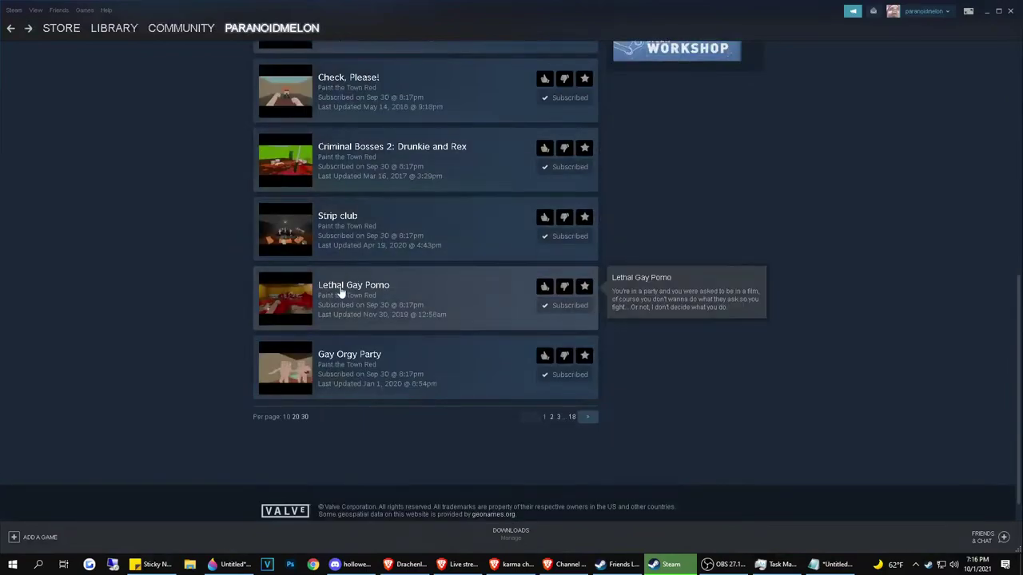
Open the Strip club level and paste its page URL at the end of the Notepad notes
left_click(336, 216)
right_click(62, 190)
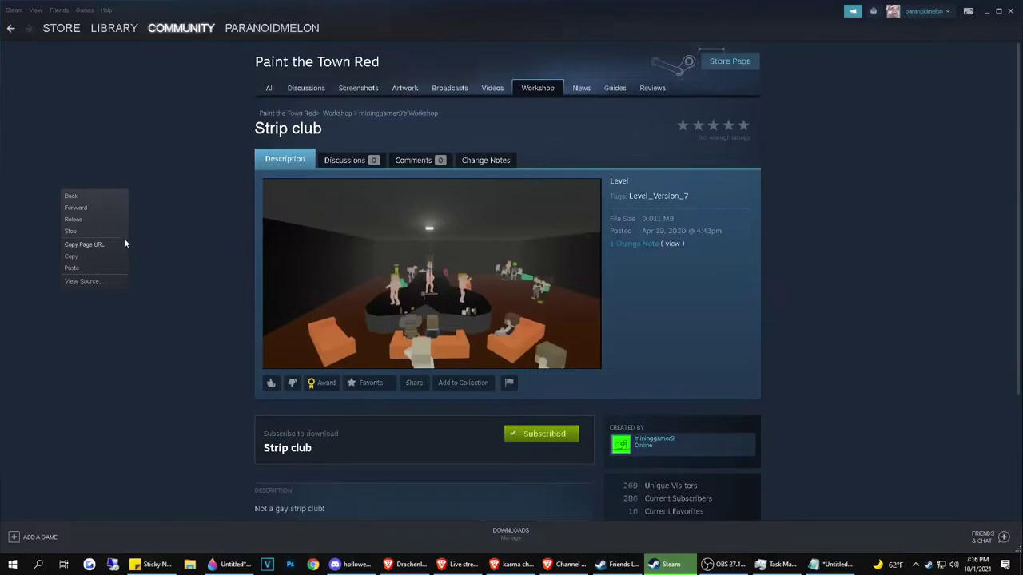
left_click(79, 243)
left_click(831, 564)
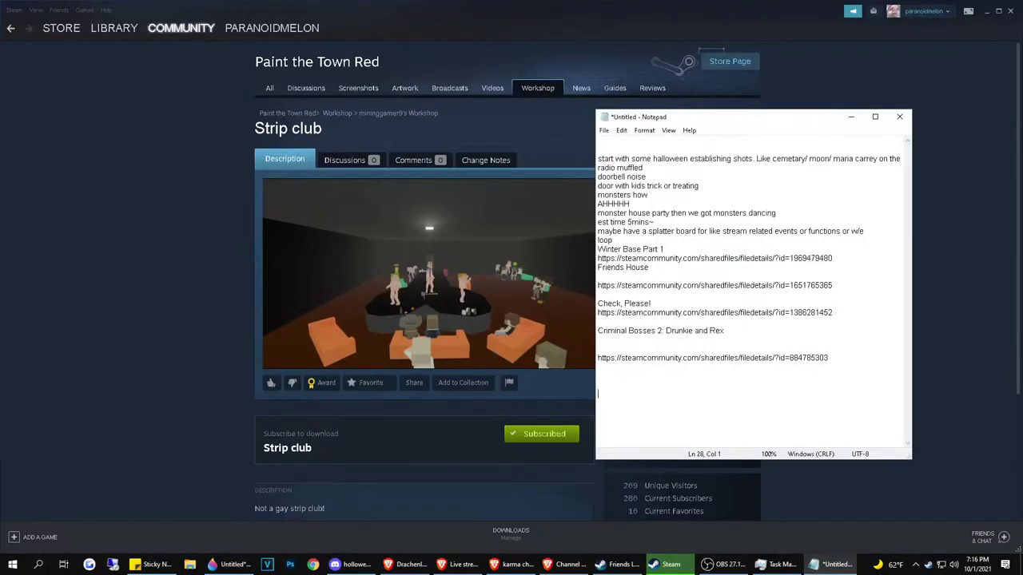
key("ctrl+v")
Copy the title "Strip club" from its level page into Notepad above its link, and return to Steam's subscribed items
triple_click(288, 129)
left_click(832, 564)
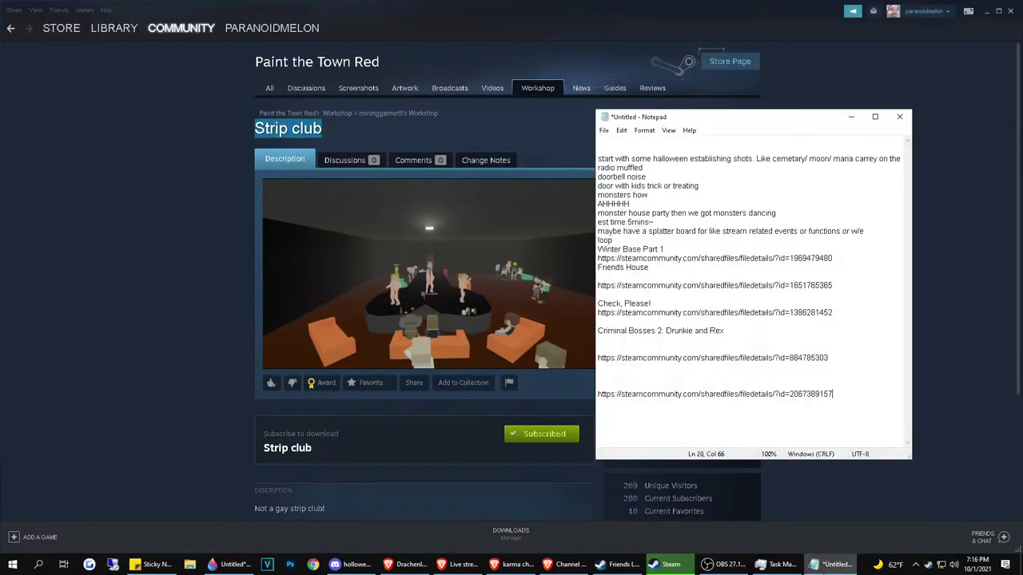
left_click(604, 372)
key("ctrl+v")
left_click(190, 349)
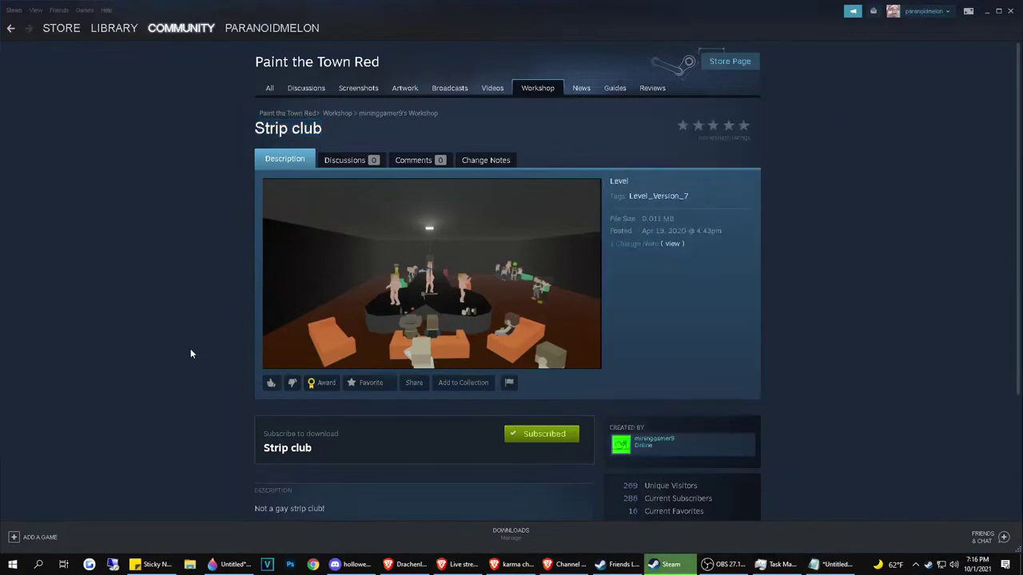
key("alt+Left")
Open the Lethal Gay Porno level and copy its title into Notepad below the Strip club link
left_click(361, 288)
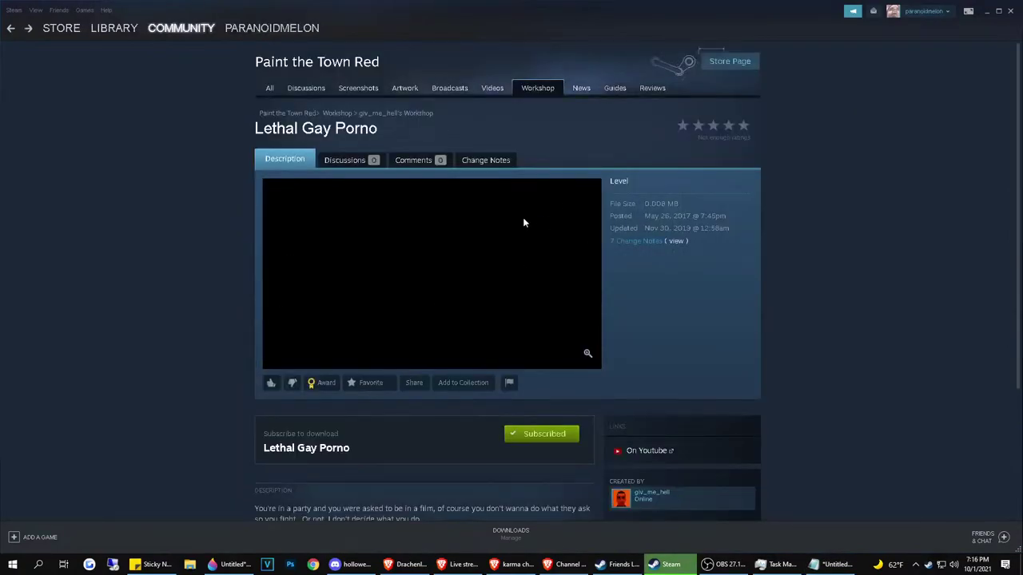
triple_click(387, 130)
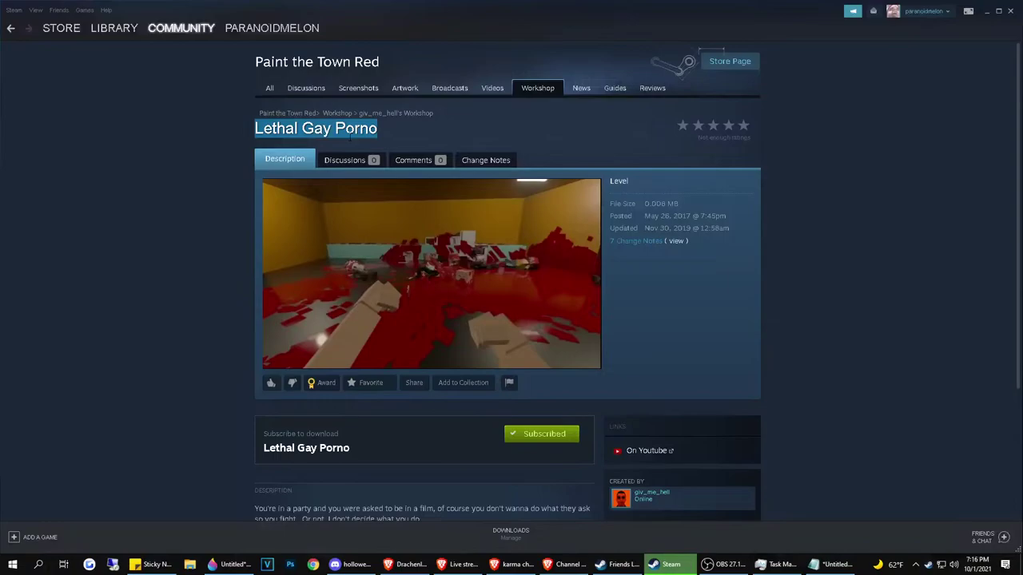
left_click(831, 564)
key("ctrl+v")
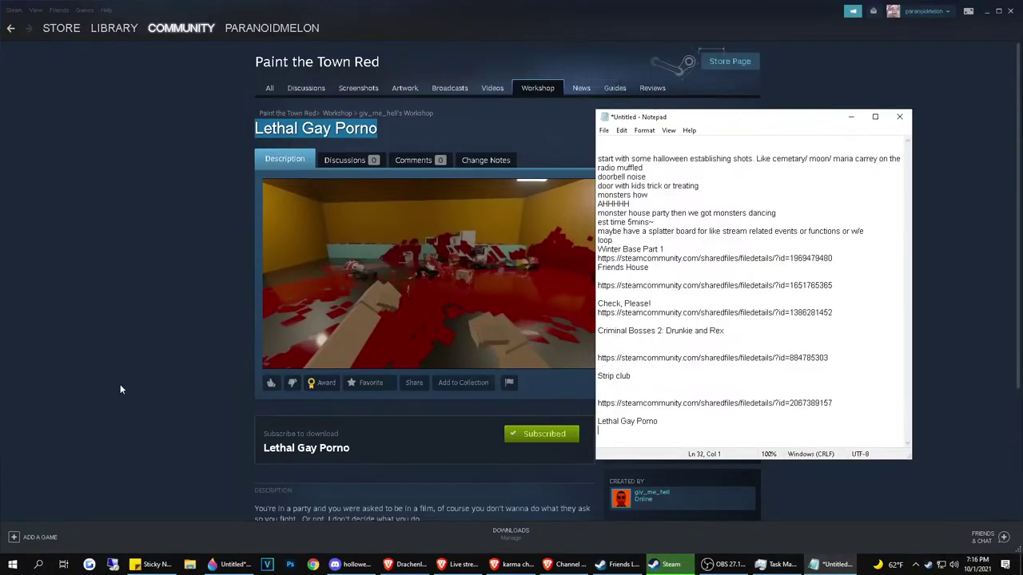
Paste the Lethal Gay Porno page URL under its title in Notepad, and return to the subscribed items in Steam
right_click(126, 385)
left_click(156, 434)
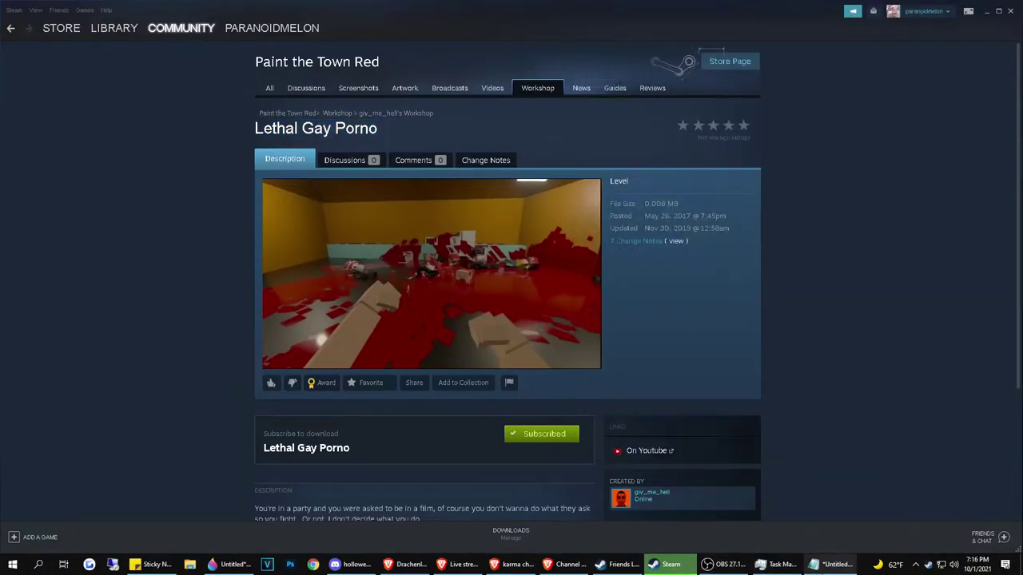
left_click(814, 565)
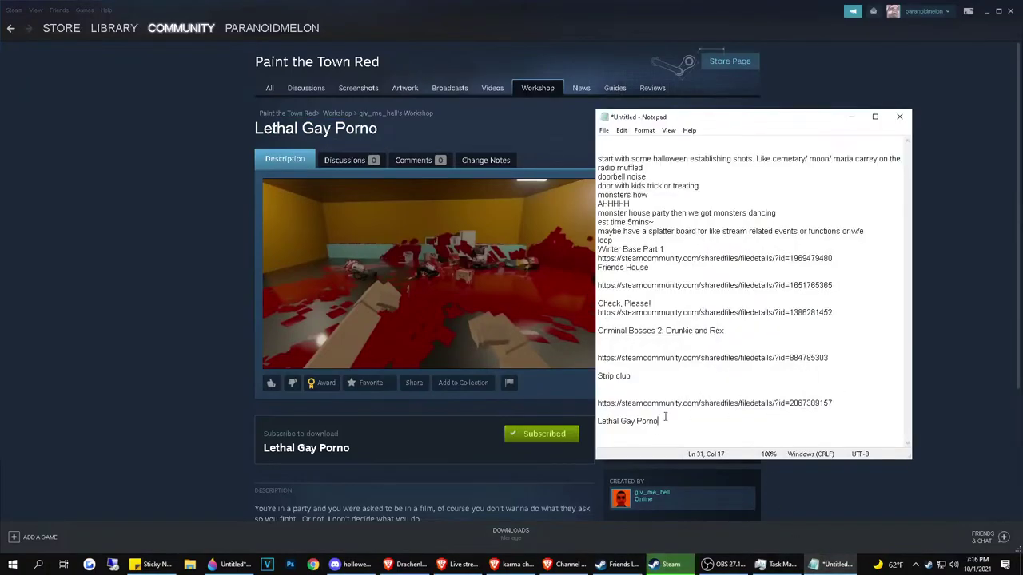
key("Return")
key("alt+Left")
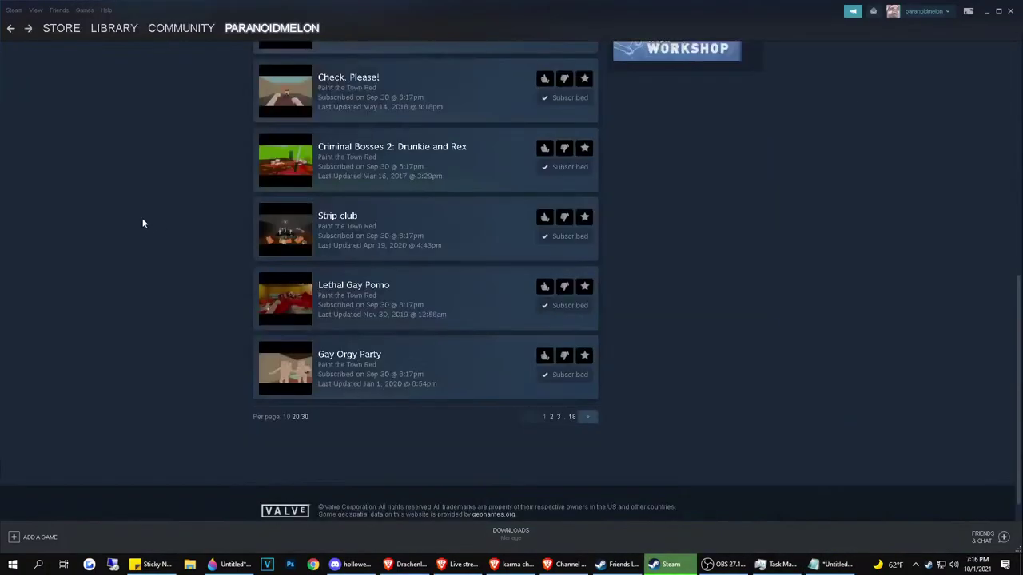
Open the Gay Orgy Party level and copy its title into Notepad below the Lethal Gay Porno link
left_click(392, 354)
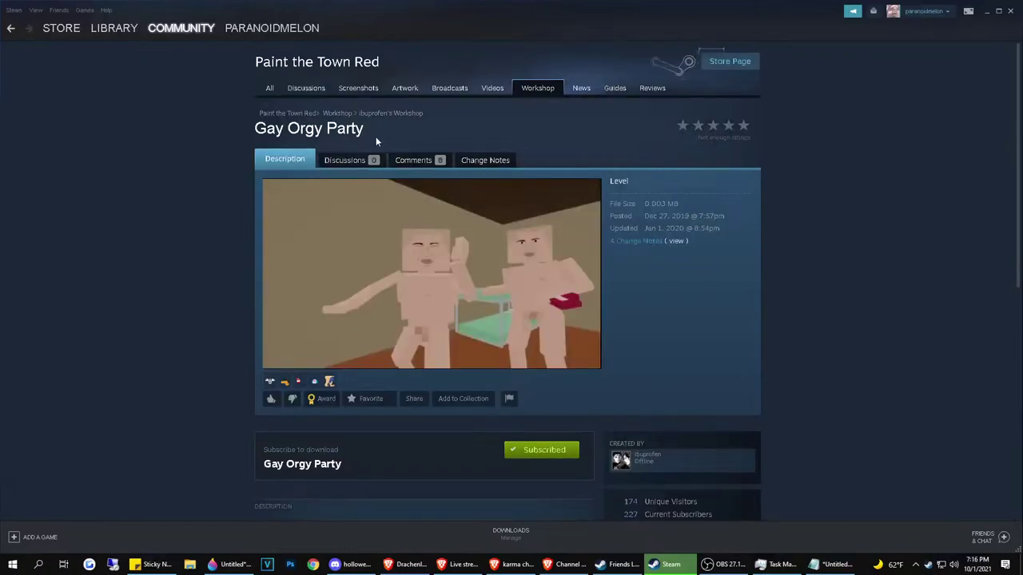
triple_click(366, 134)
left_click(831, 564)
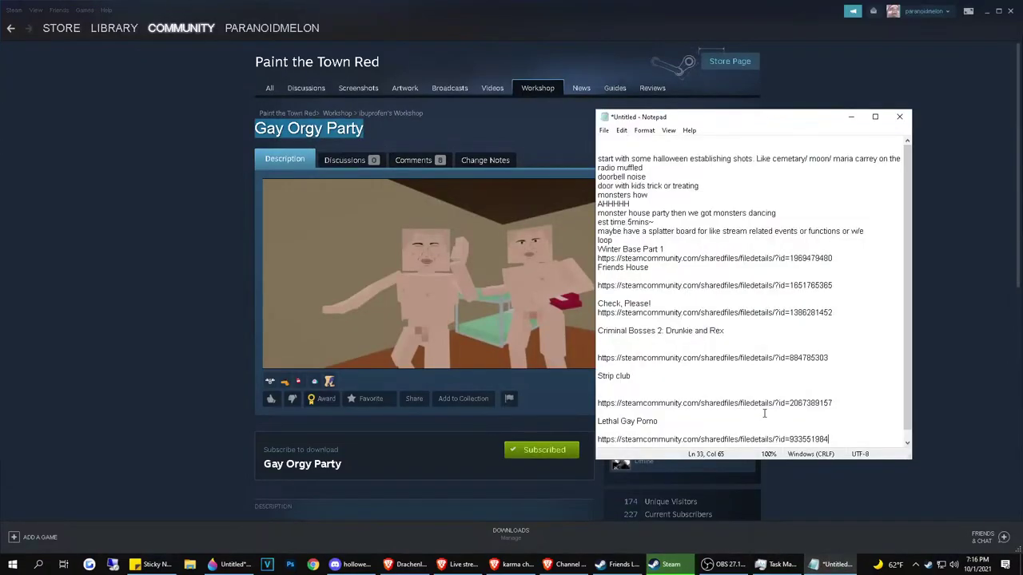
key("Return")
key("Return")
key("ctrl+v")
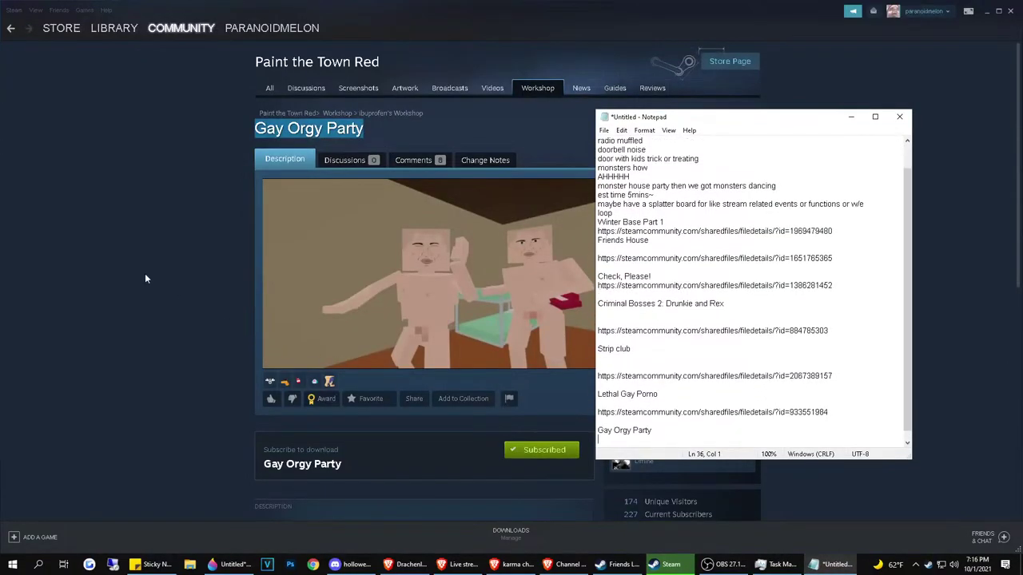
Paste the Gay Orgy Party page URL under its title in Notepad
right_click(85, 235)
left_click(115, 290)
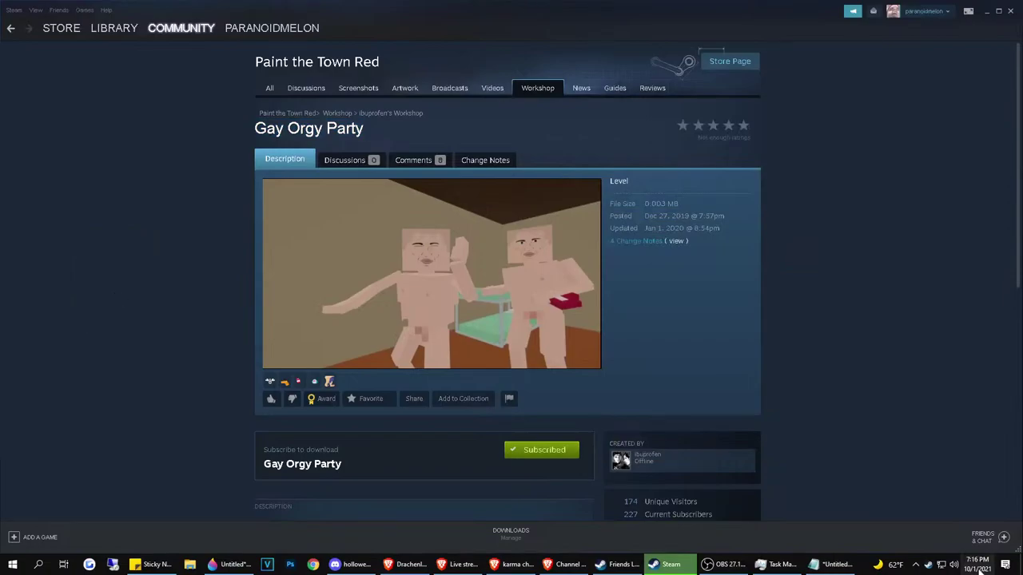
left_click(831, 565)
key("Return")
key("ctrl+v")
Cut the whole list of level titles and links, starting at "Winter Base Part 1", out of the Notepad notes
key("ctrl+a")
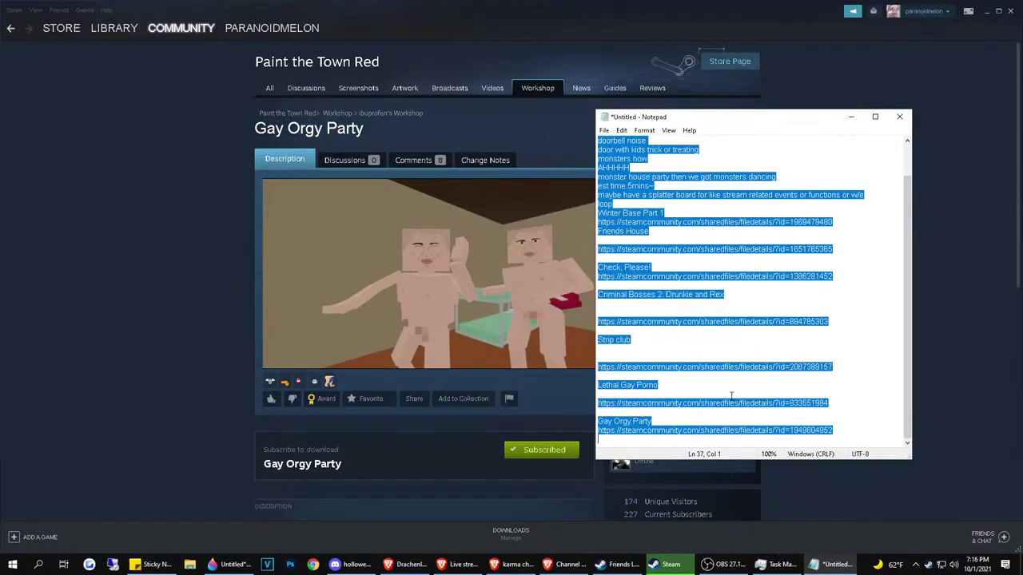
left_click(704, 329)
left_click_drag(597, 210, 695, 548)
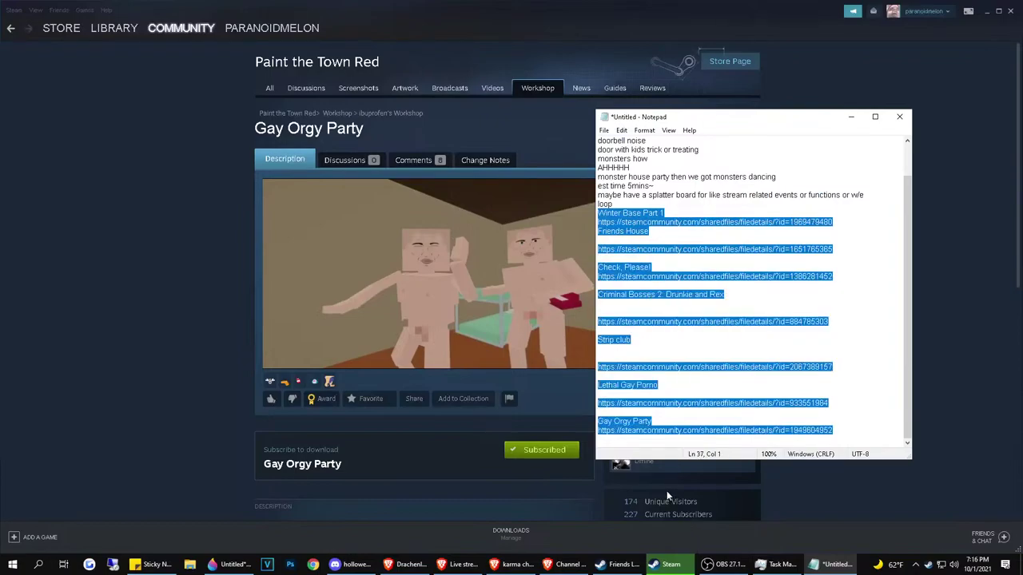
key("ctrl+x")
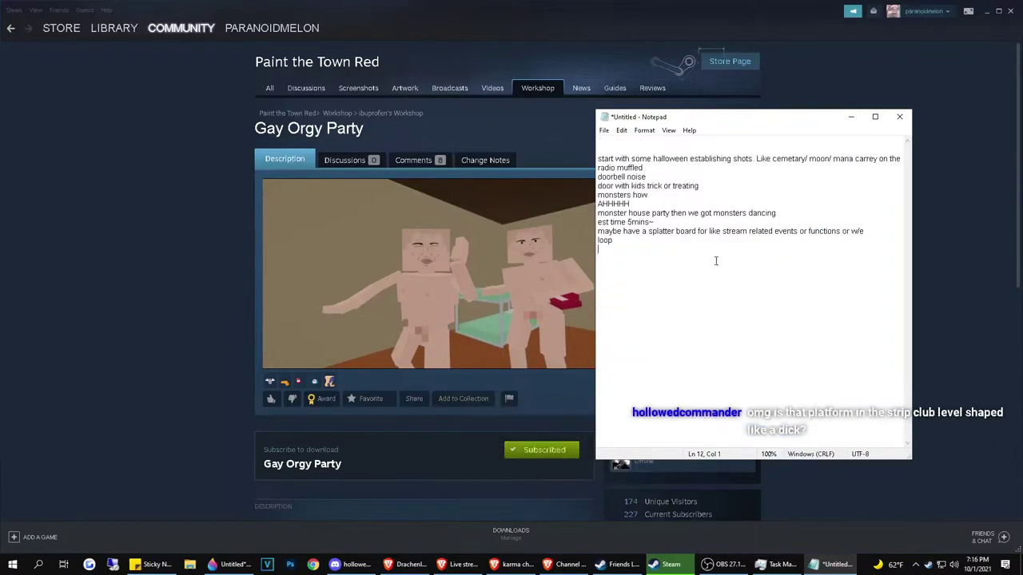
Go back to Steam's subscribed items and open the Strip club level page to examine its preview image
left_click(210, 337)
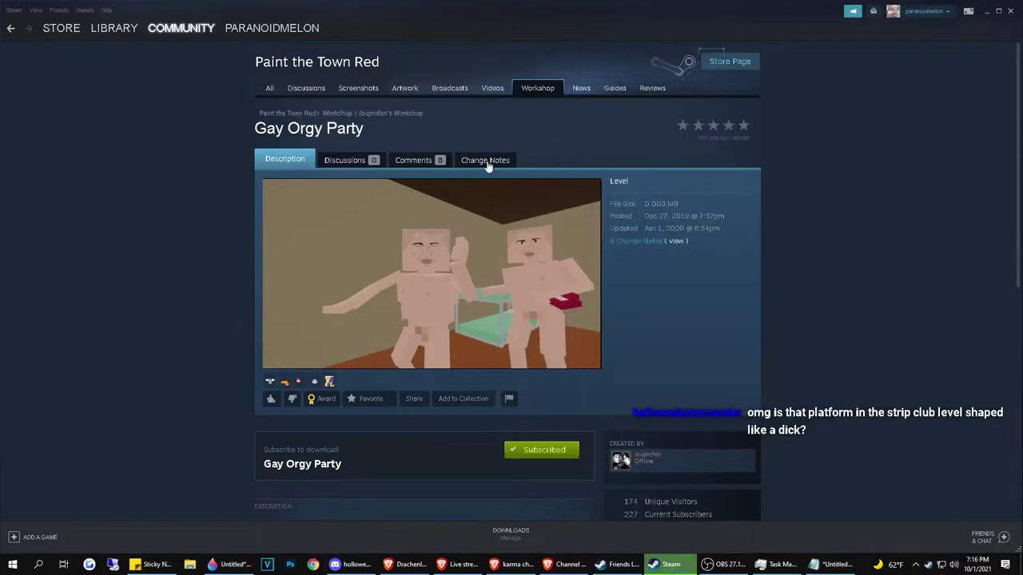
left_click(617, 566)
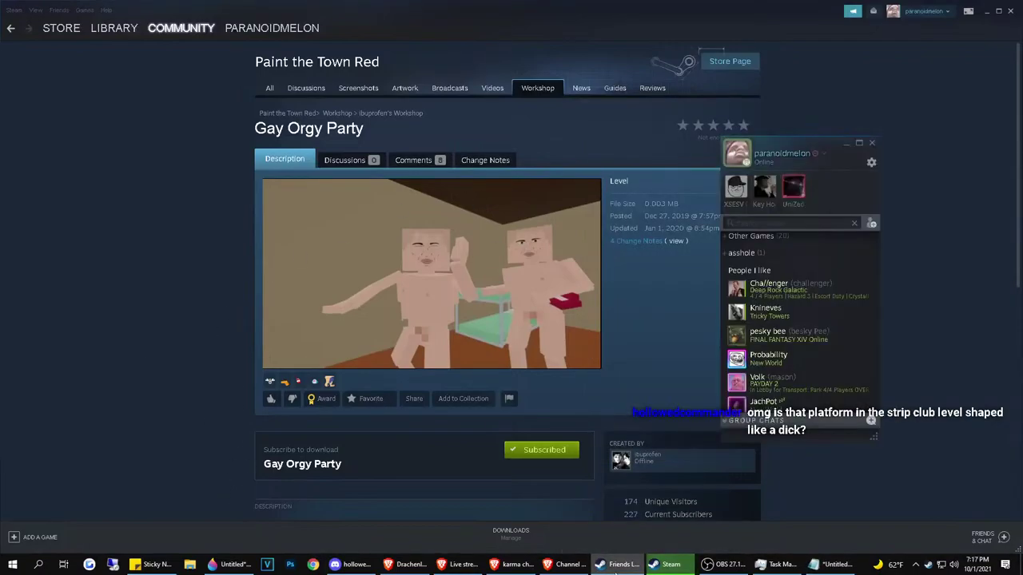
left_click(617, 568)
left_click(566, 566)
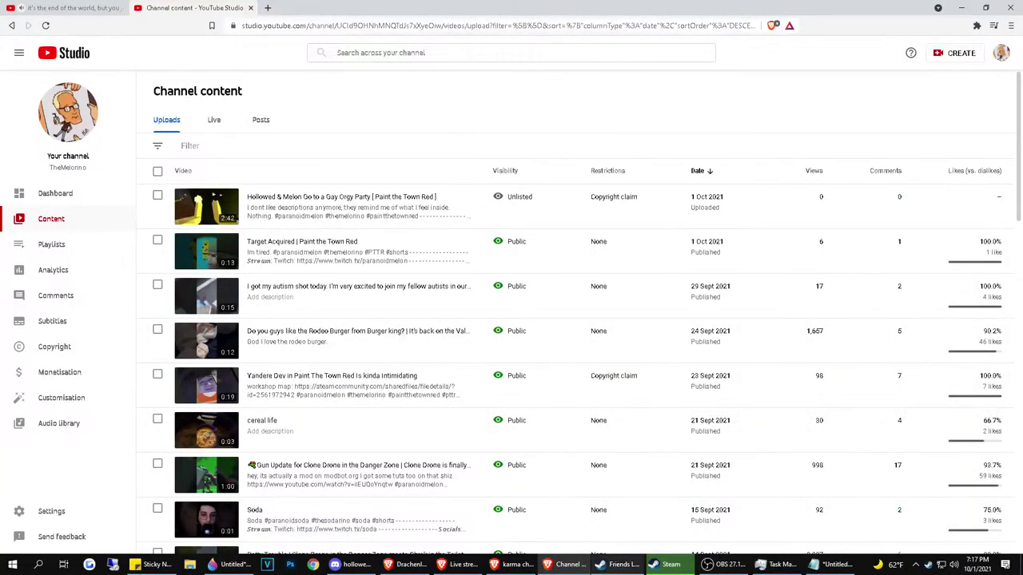
left_click(670, 565)
key("alt+Left")
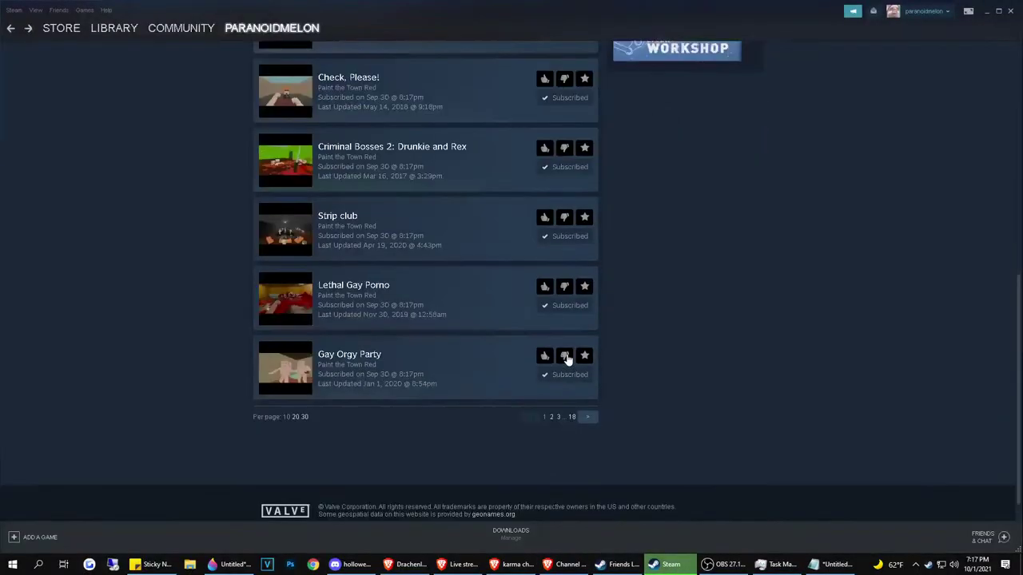
scroll(486, 253, "up", 1)
scroll(480, 254, "up", 2)
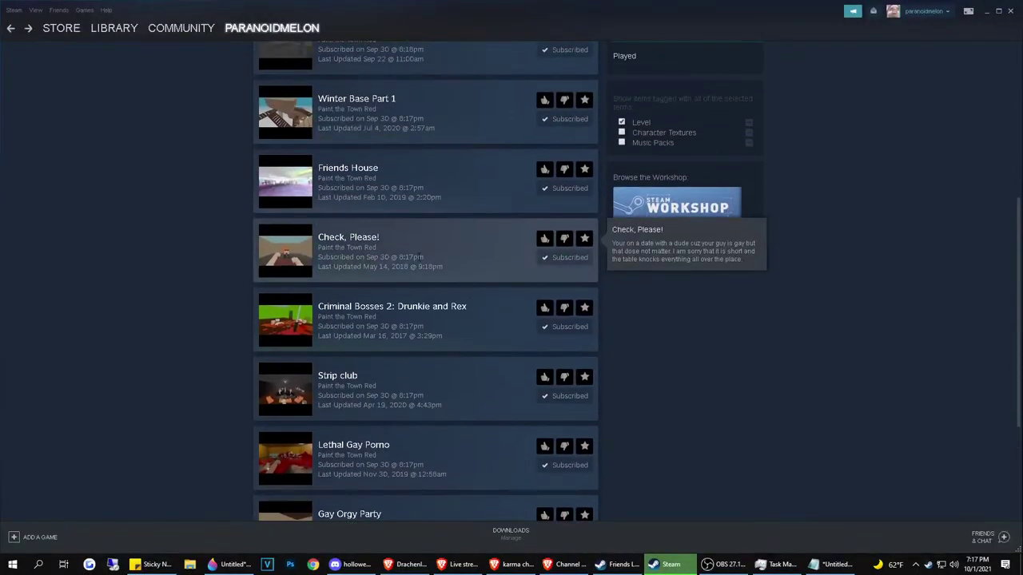
left_click(400, 389)
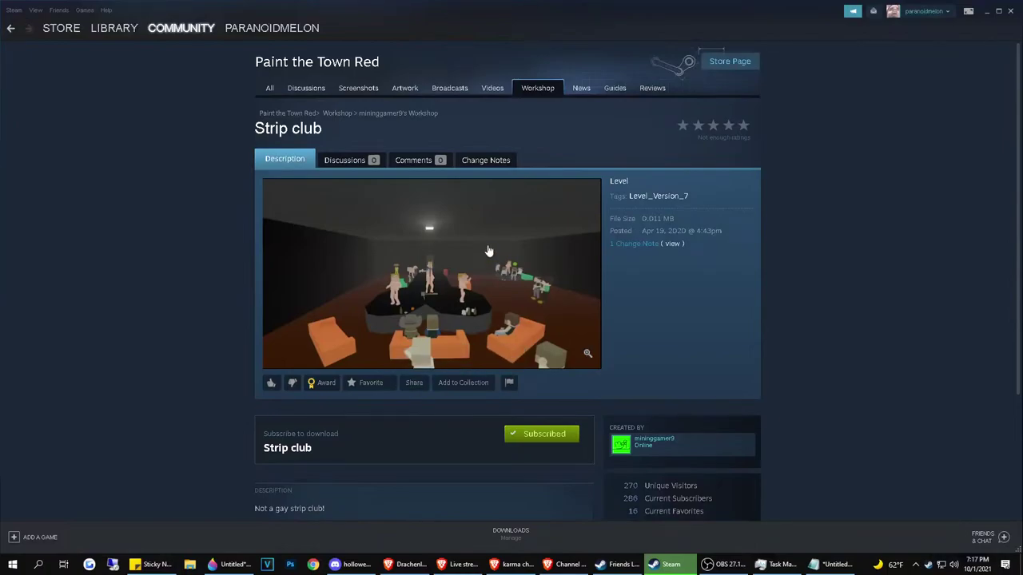
Open the unlisted Paint the Town Red video's details in YouTube Studio and paste the level list below the description's first line
left_click(564, 564)
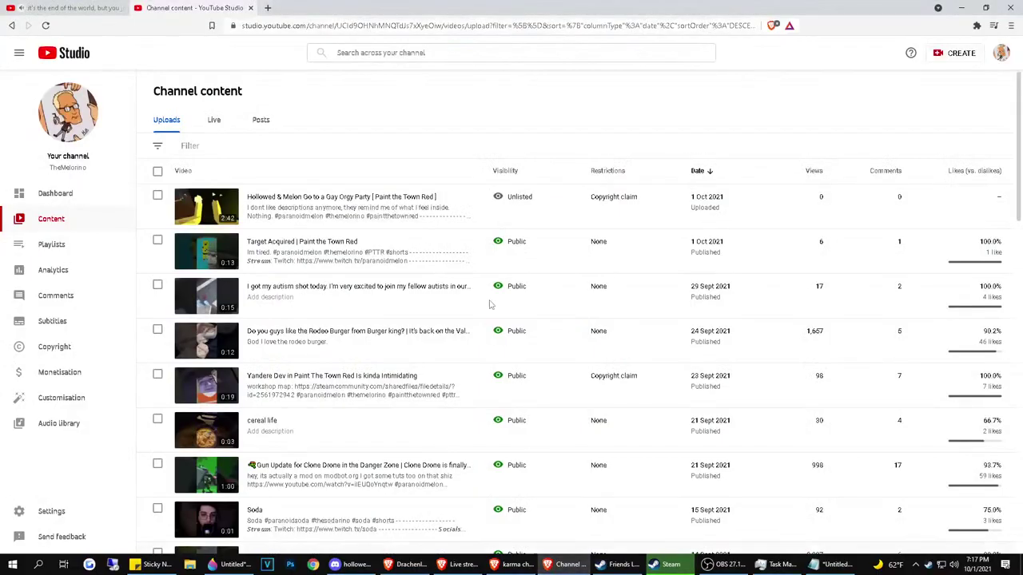
left_click(254, 204)
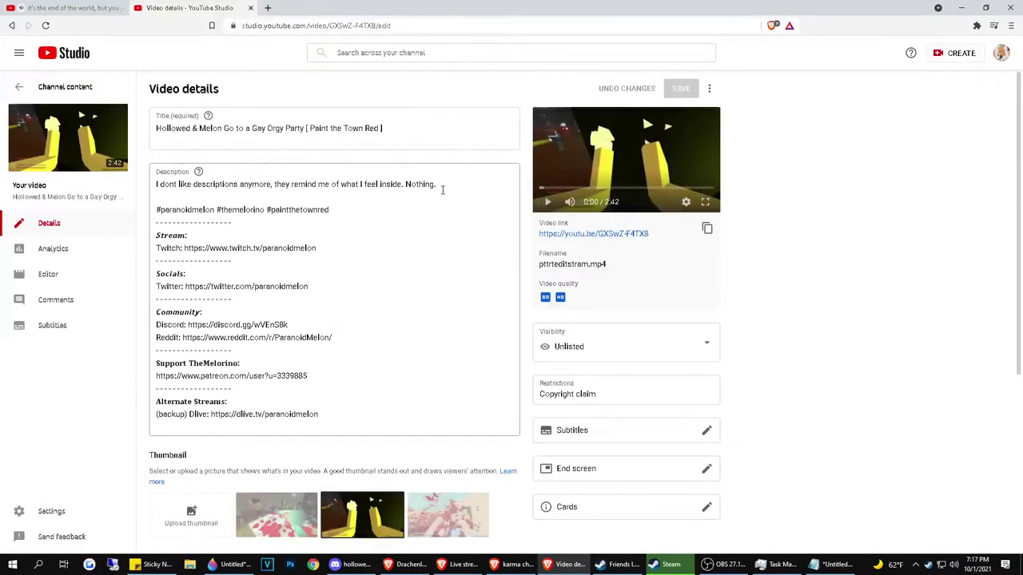
left_click(448, 184)
key("Return")
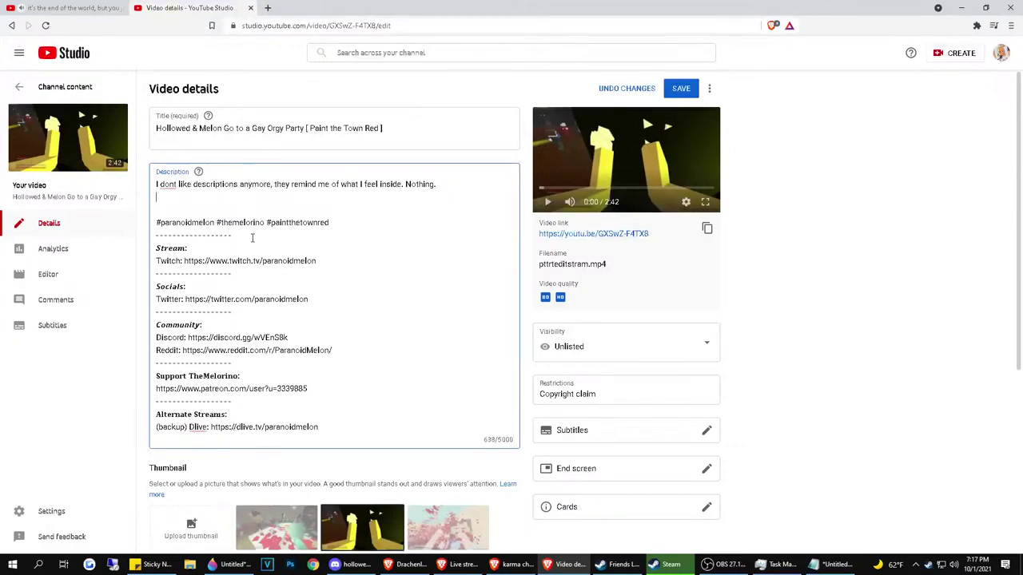
key("ctrl+v")
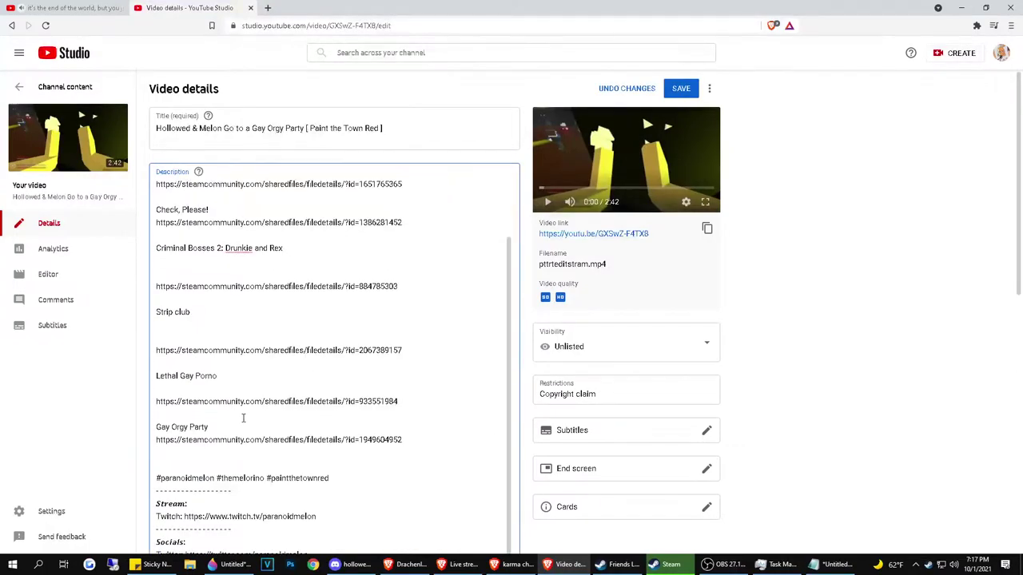
Remove the blank lines from the "Friends House" entry through "Criminal Bosses 2: Drunkie and Rex", and add one blank line above "Winter Base Part 1"
scroll(258, 331, "up", 2)
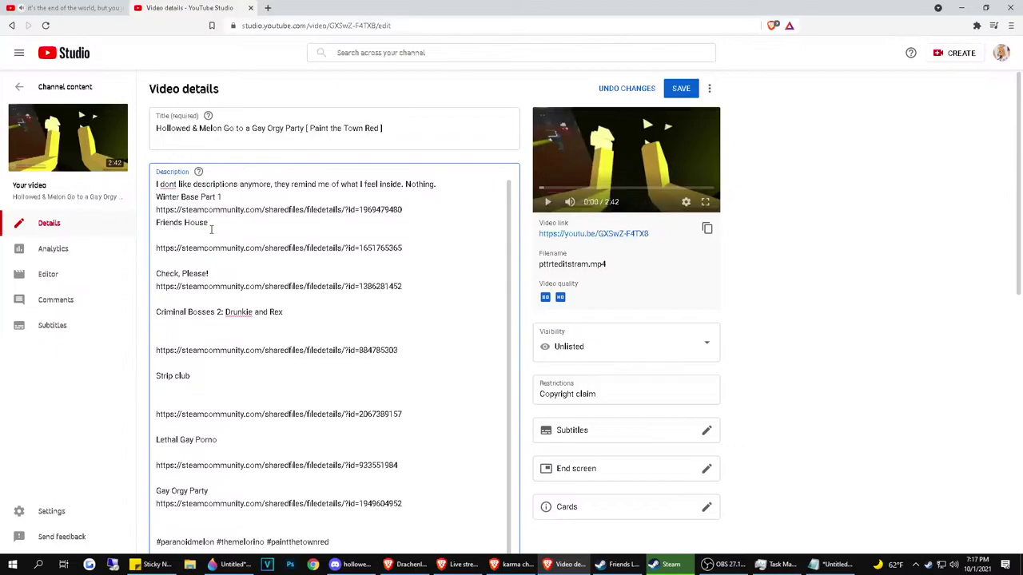
key("Delete")
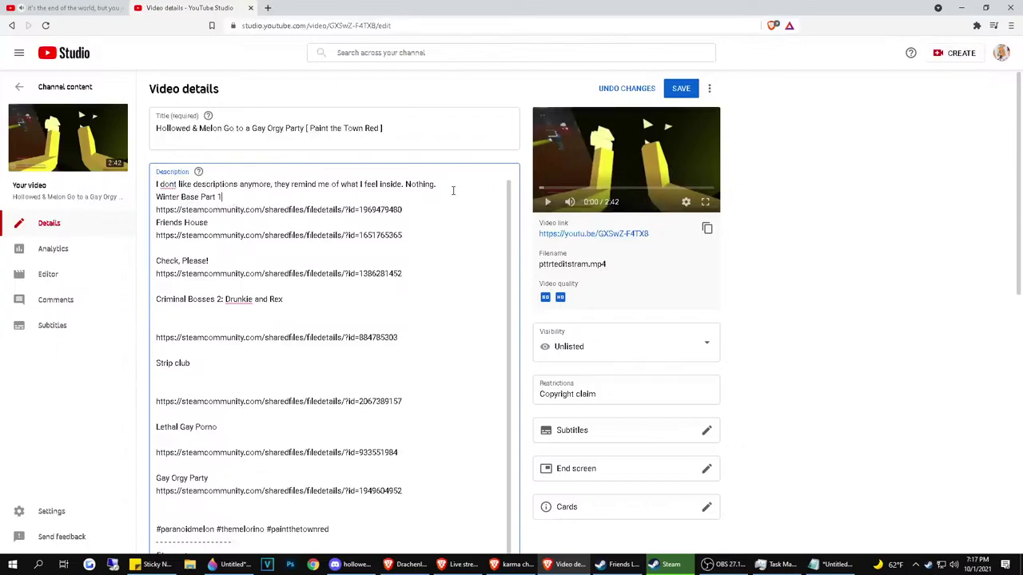
left_click(447, 186)
key("Return")
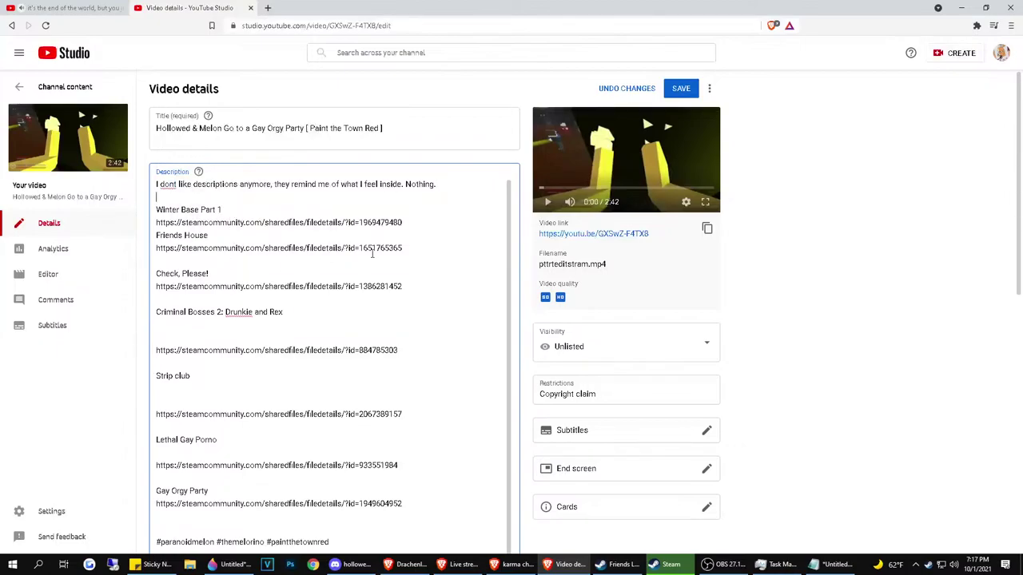
key("Delete")
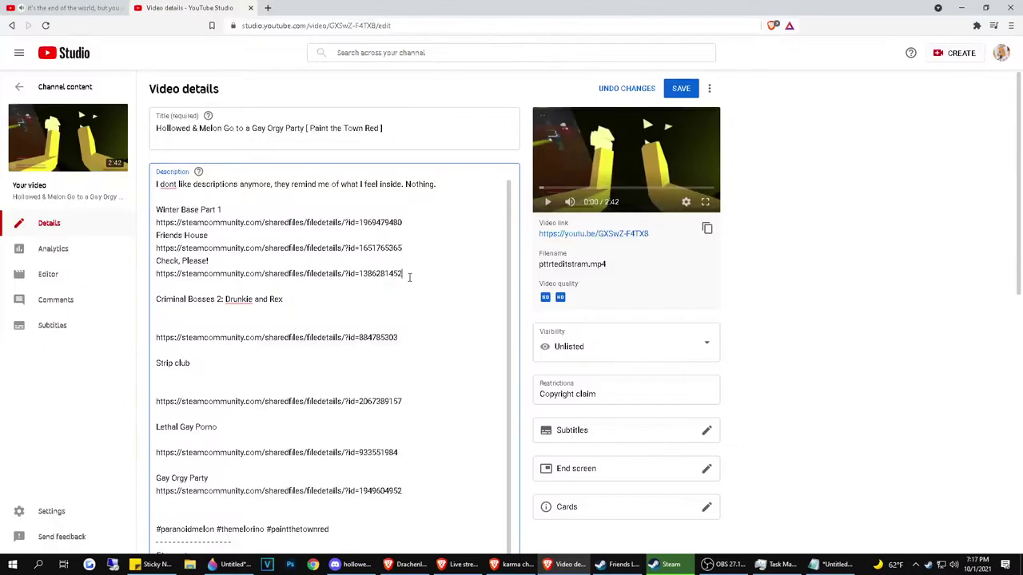
key("Delete")
key("Down")
key("Delete")
key("Delete")
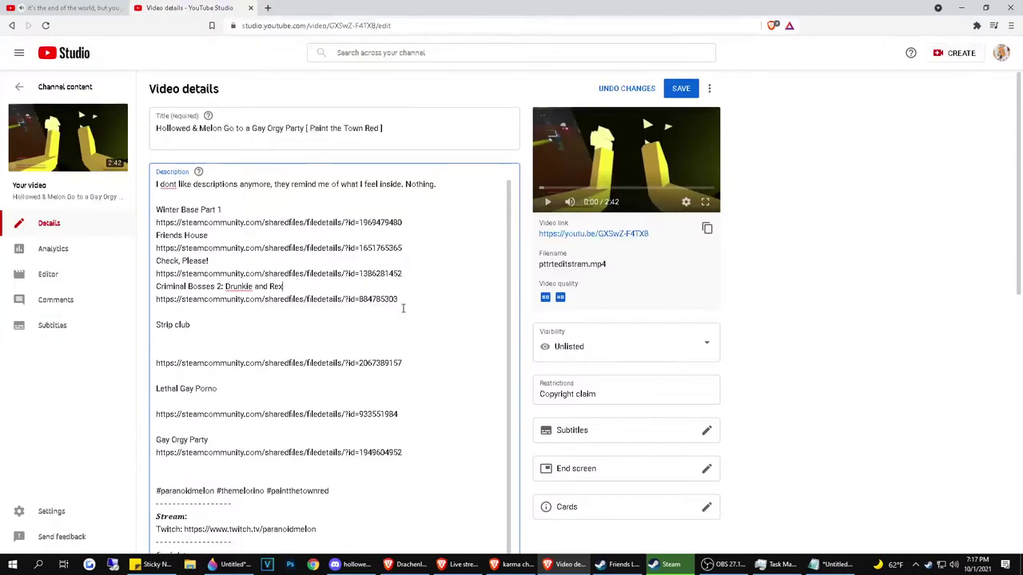
Remove the remaining blank lines in the description's level list, from before "Strip club" down to "Gay Orgy Party"
key("Down")
key("Delete")
key("Down")
key("Delete")
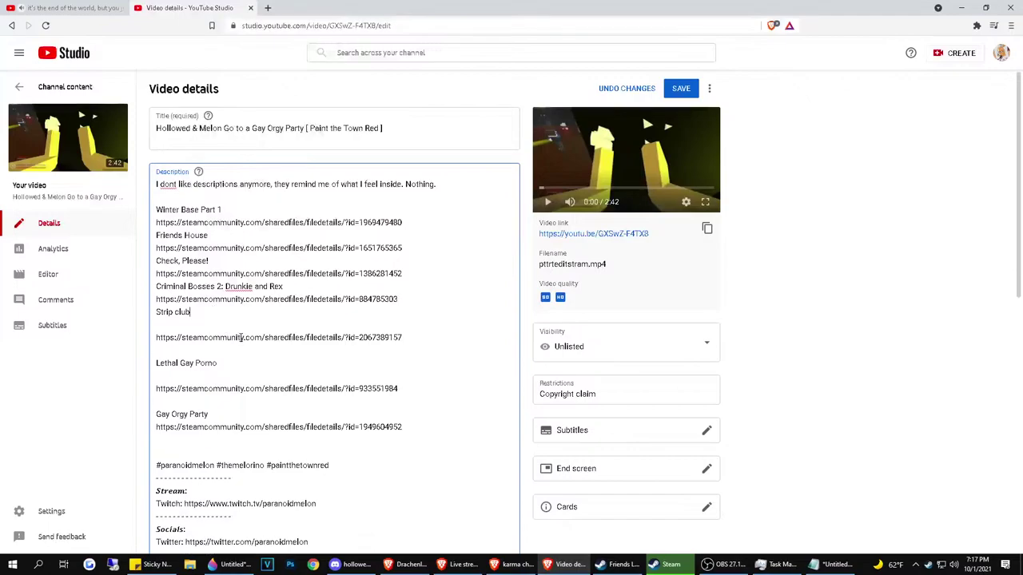
key("Delete")
left_click(413, 326)
key("Delete")
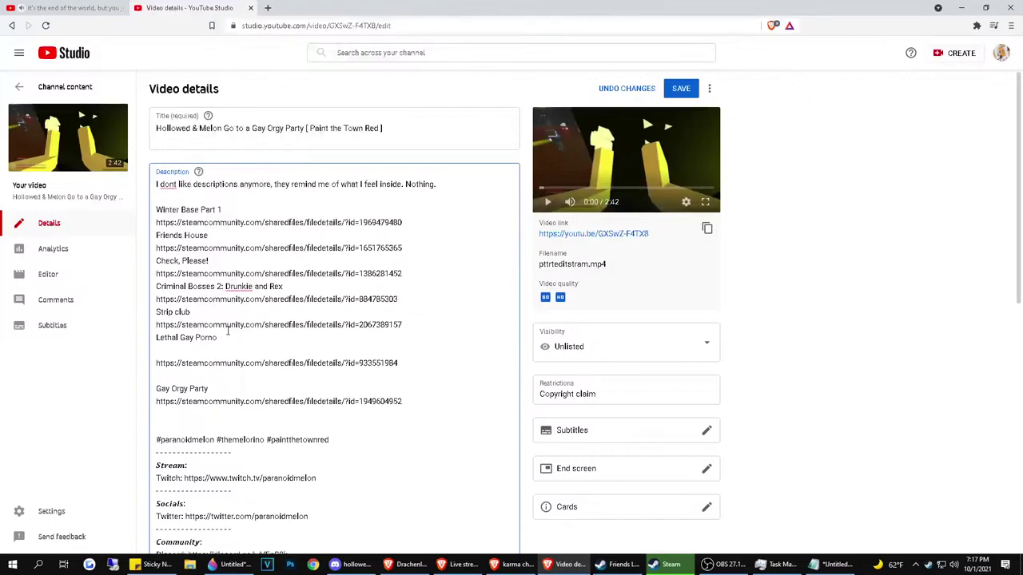
left_click(228, 331)
key("Delete")
key("Delete")
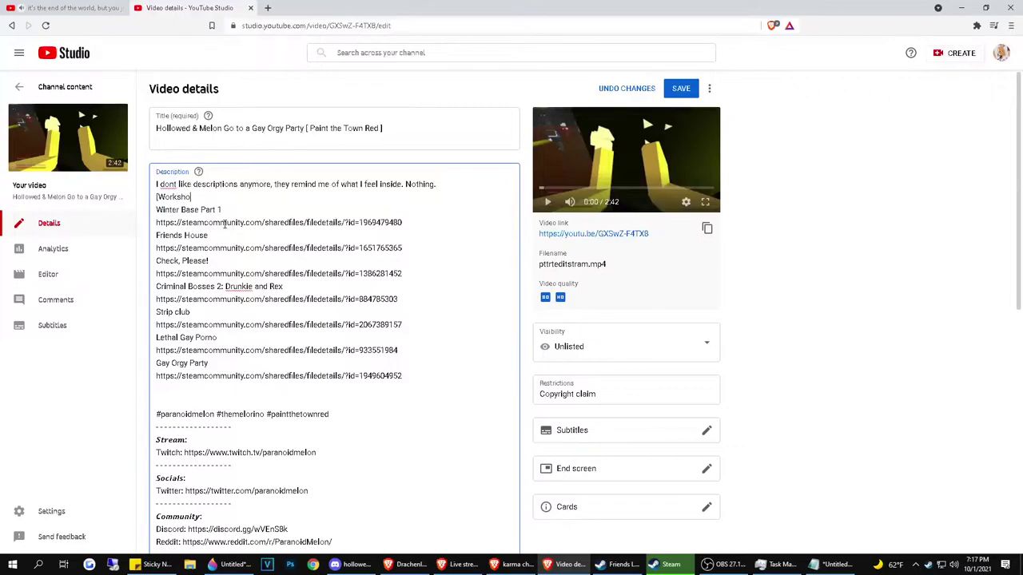
Enter the heading "[Workshop maps in some order probs?]" above "Winter Base Part 1" and save the video details
type("p maps in some order probs?")
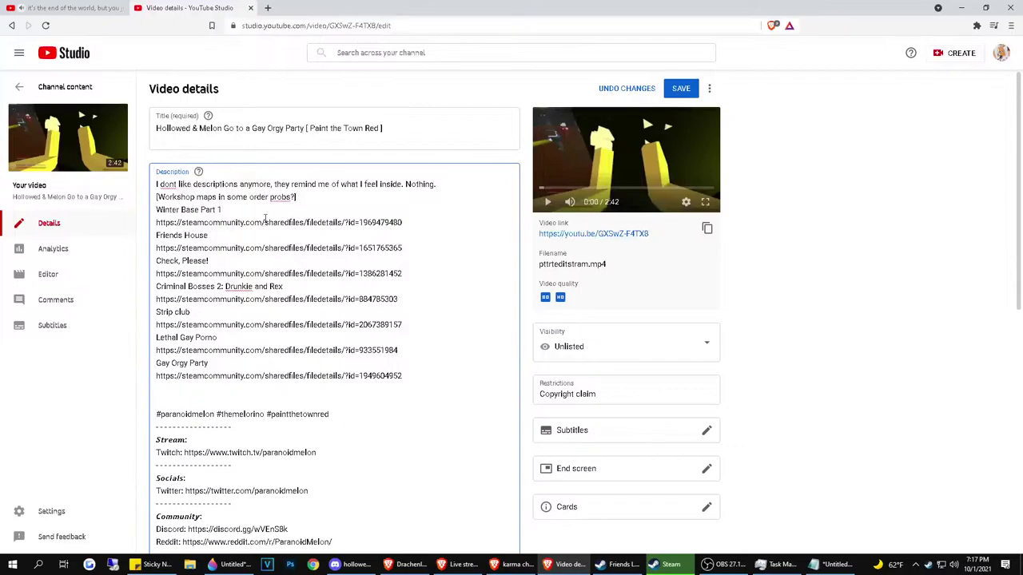
left_click(681, 88)
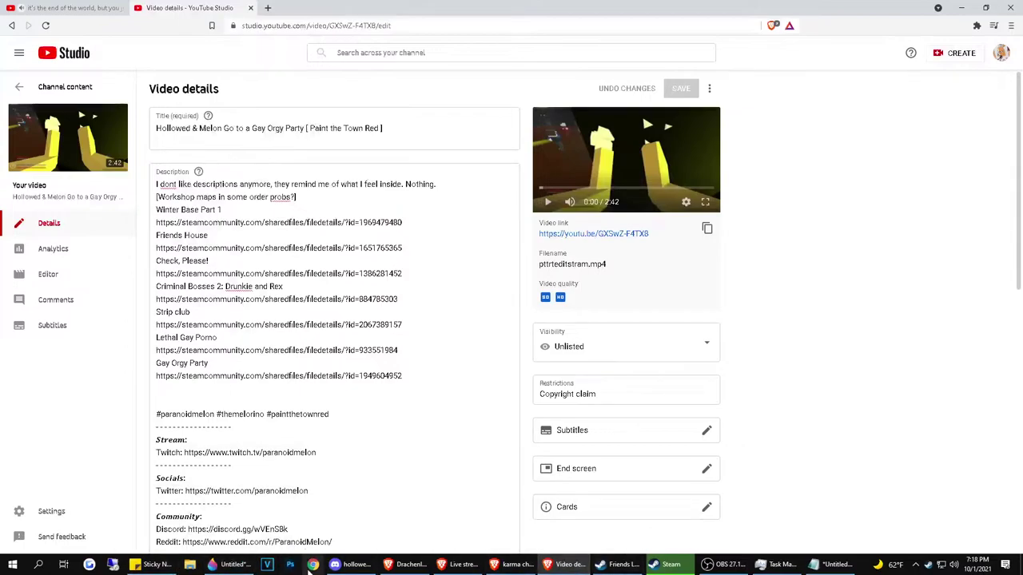
Open pttrteditstram.mp4 in VLC and skim through the footage to about 01:53
left_click(190, 565)
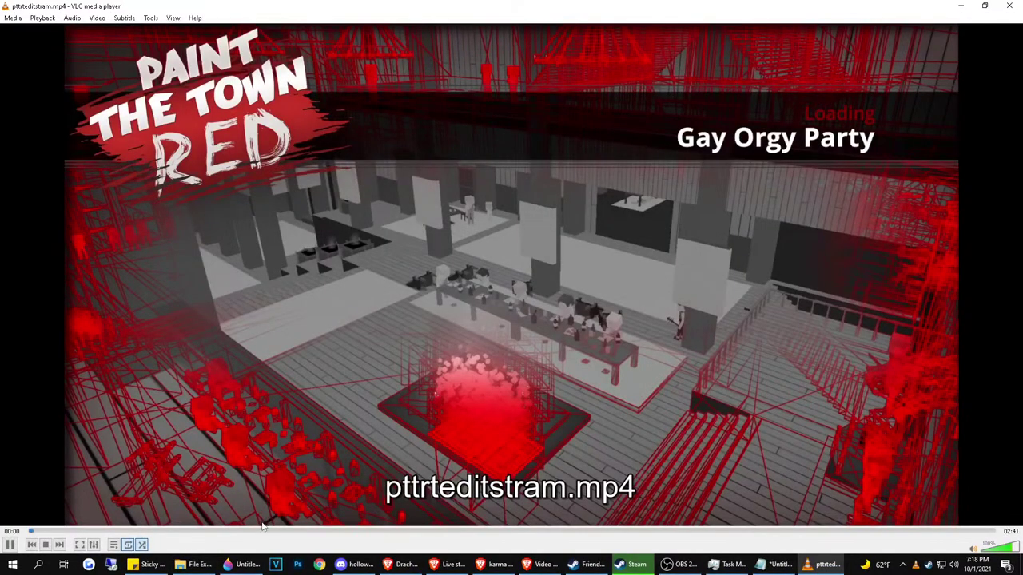
left_click(232, 531)
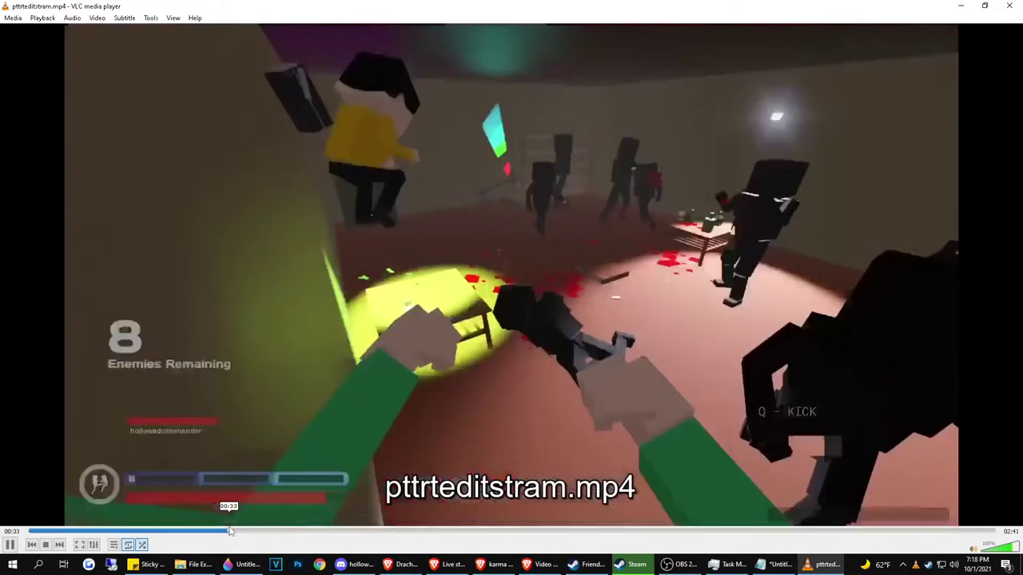
right_click(231, 527)
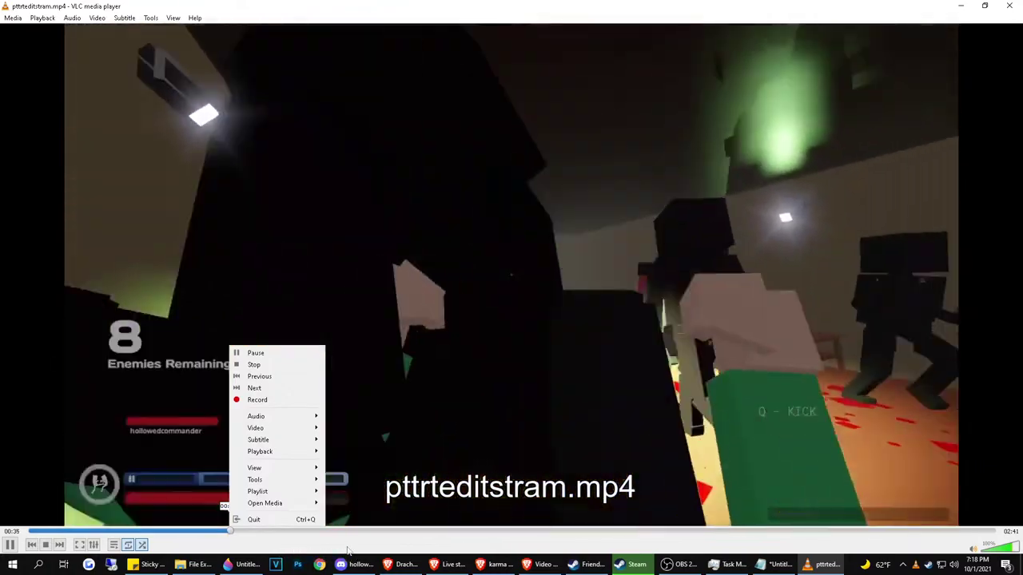
left_click(358, 539)
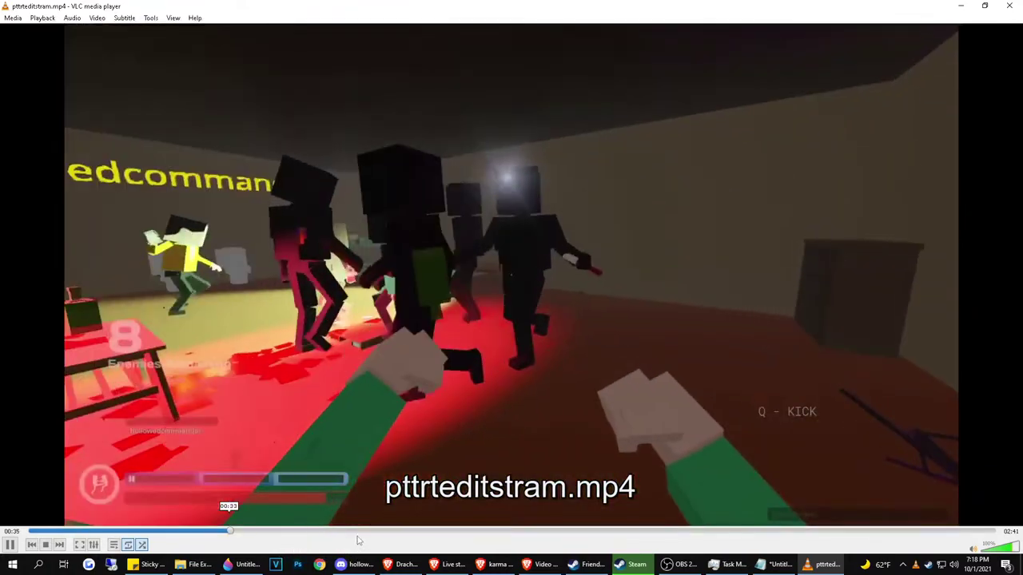
left_click(360, 530)
left_click_drag(361, 527, 703, 518)
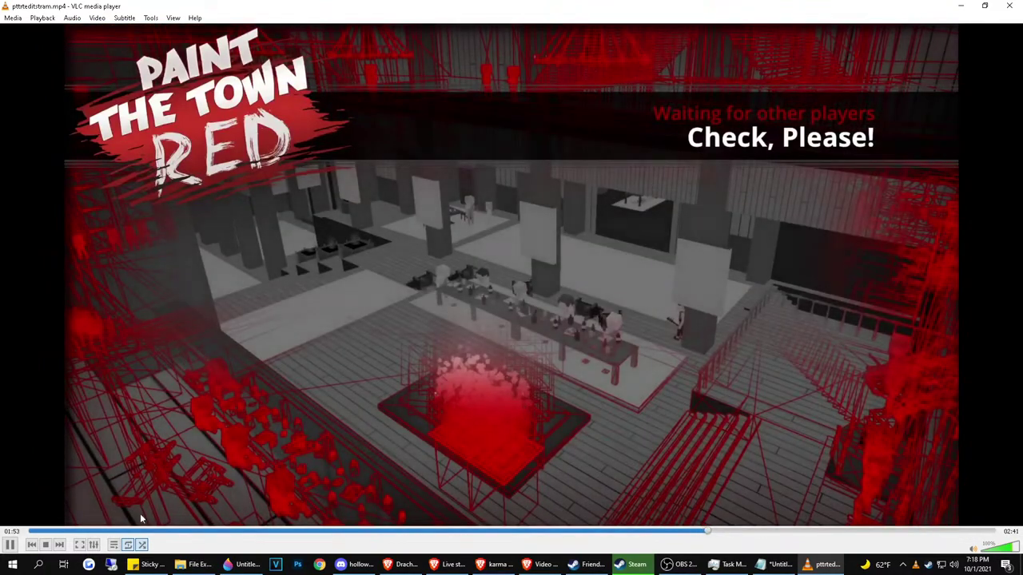
Pause the video and seek to the frame at 02:18 with blocks exploding around the player's hands
left_click(9, 544)
left_click(795, 532)
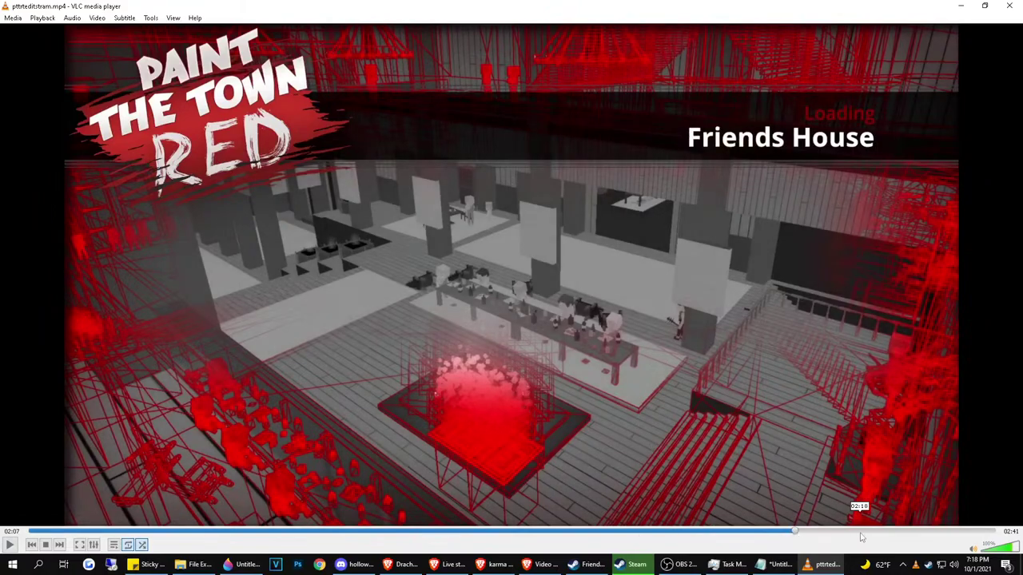
left_click(861, 534)
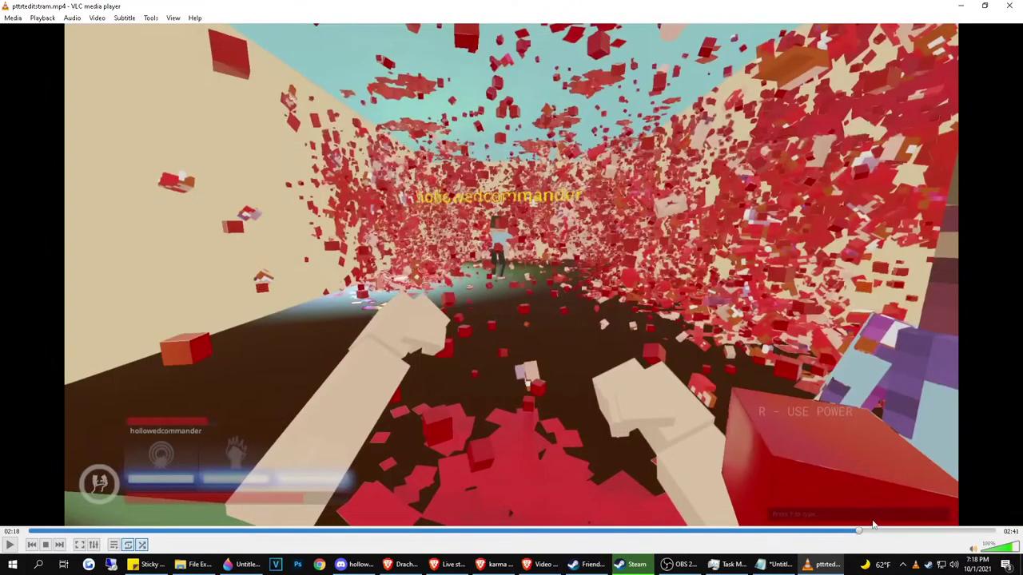
left_click(452, 564)
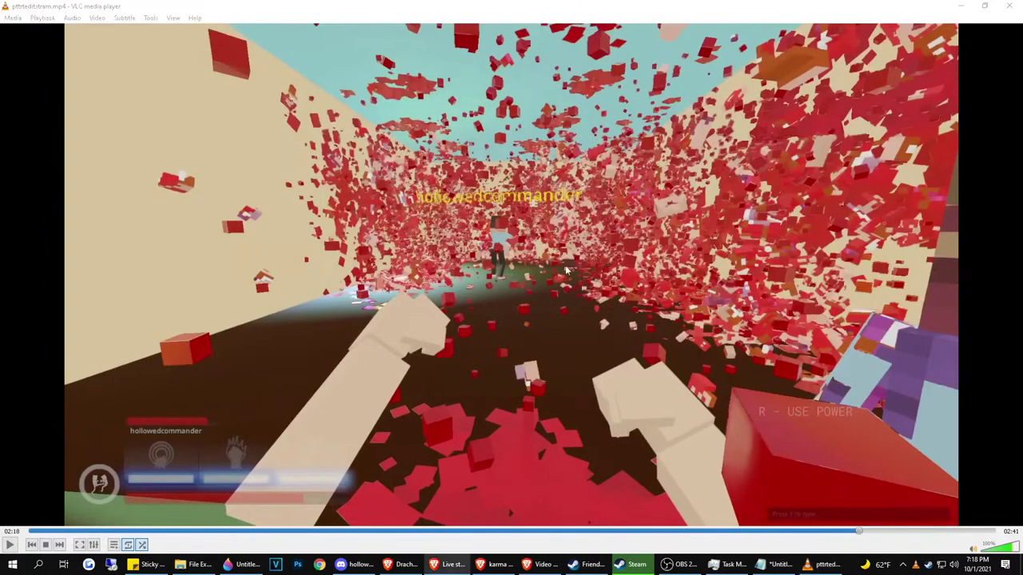
left_click(879, 534)
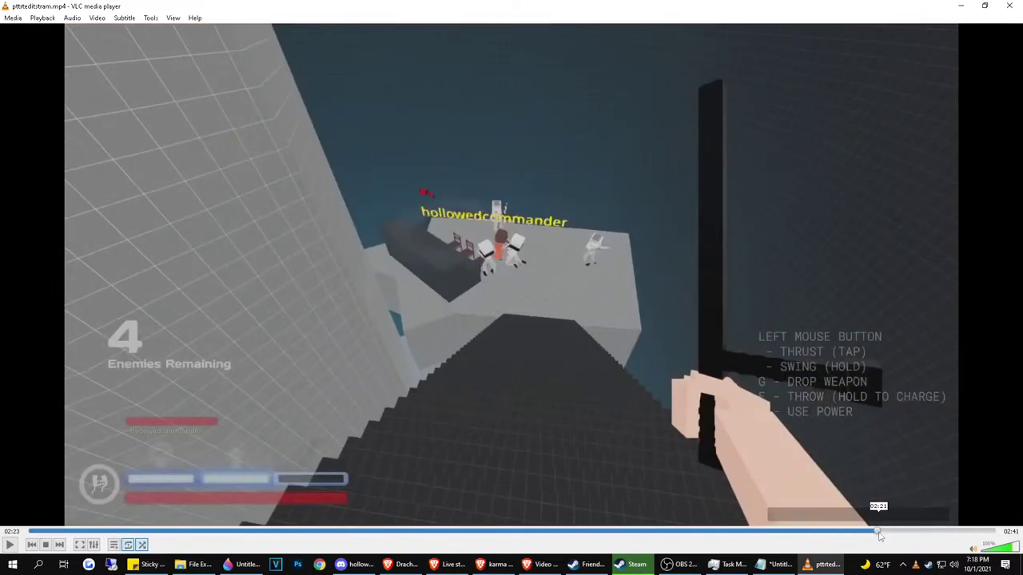
left_click_drag(879, 534, 857, 543)
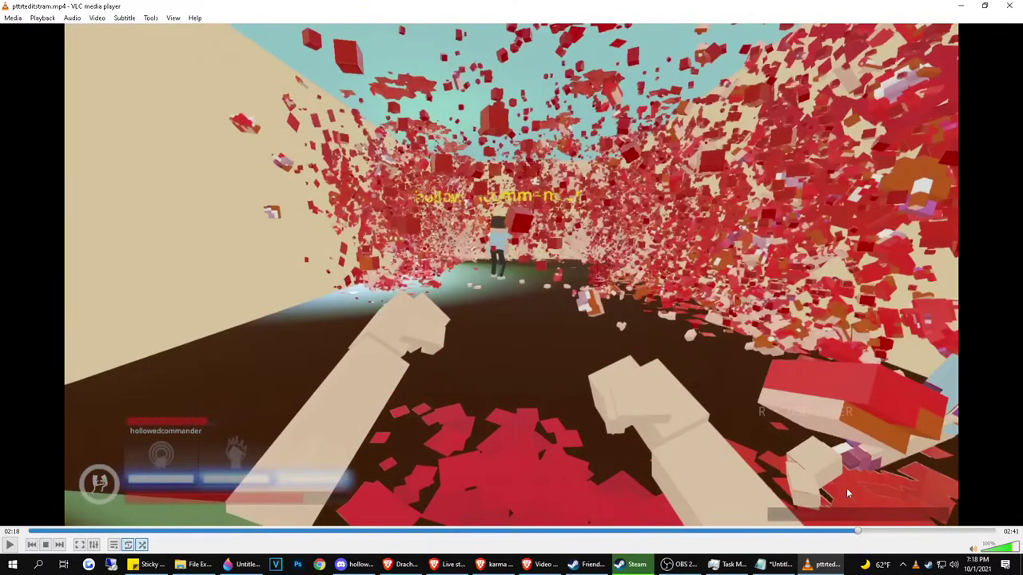
key("Right")
key("Left")
left_click(851, 539)
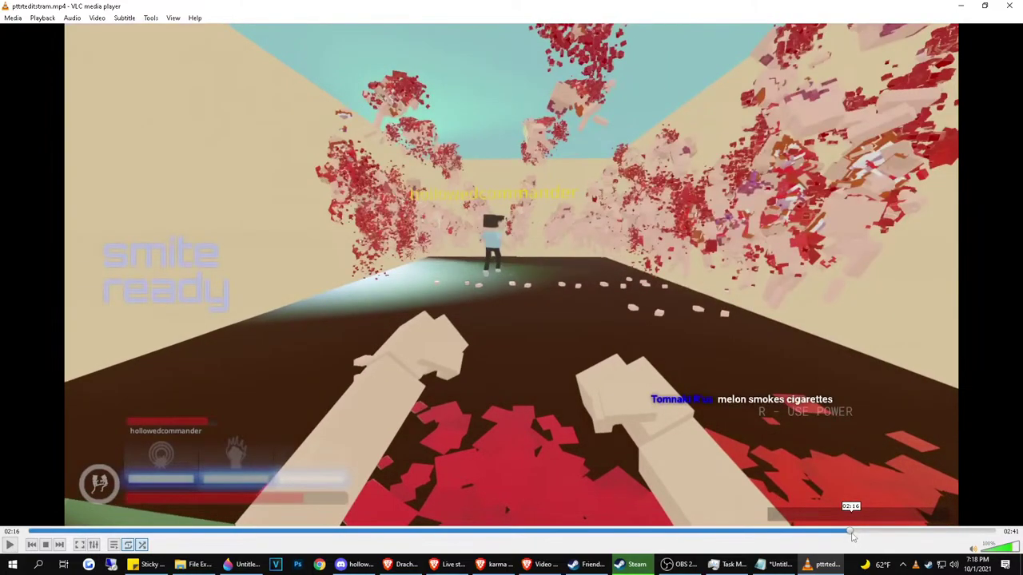
left_click_drag(852, 536, 862, 540)
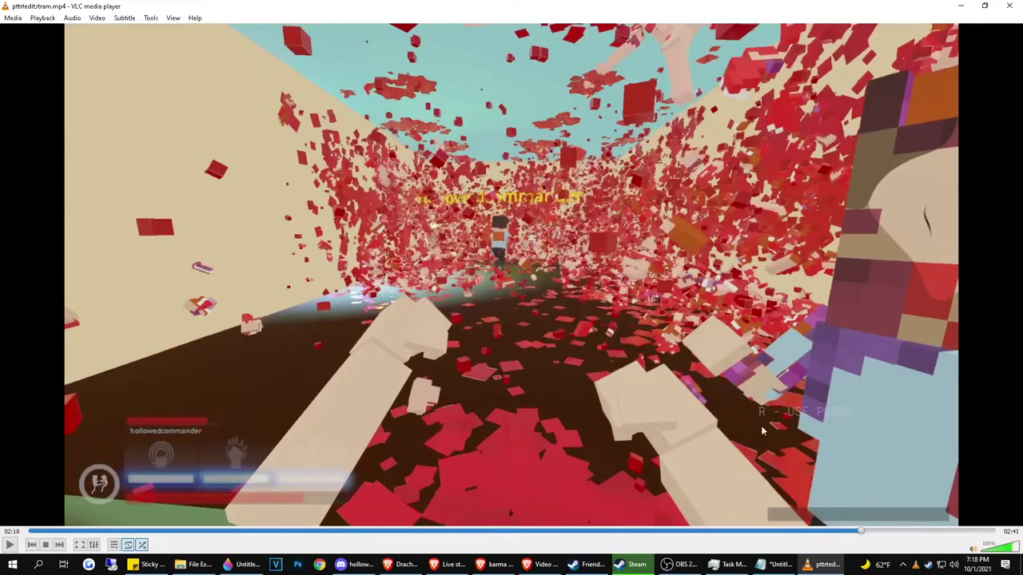
Take a snapshot of the paused video frame
left_click(173, 18)
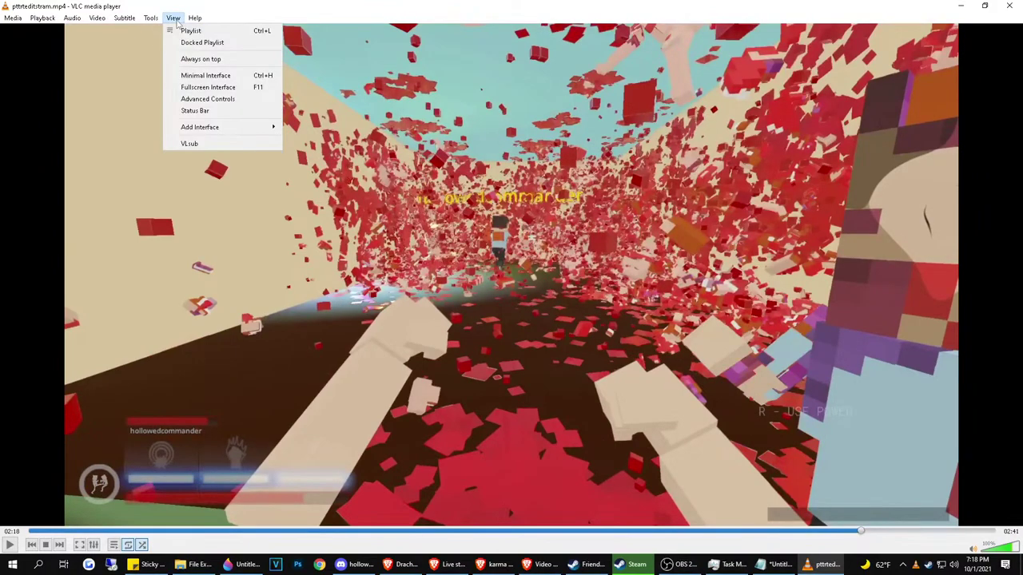
right_click(418, 243)
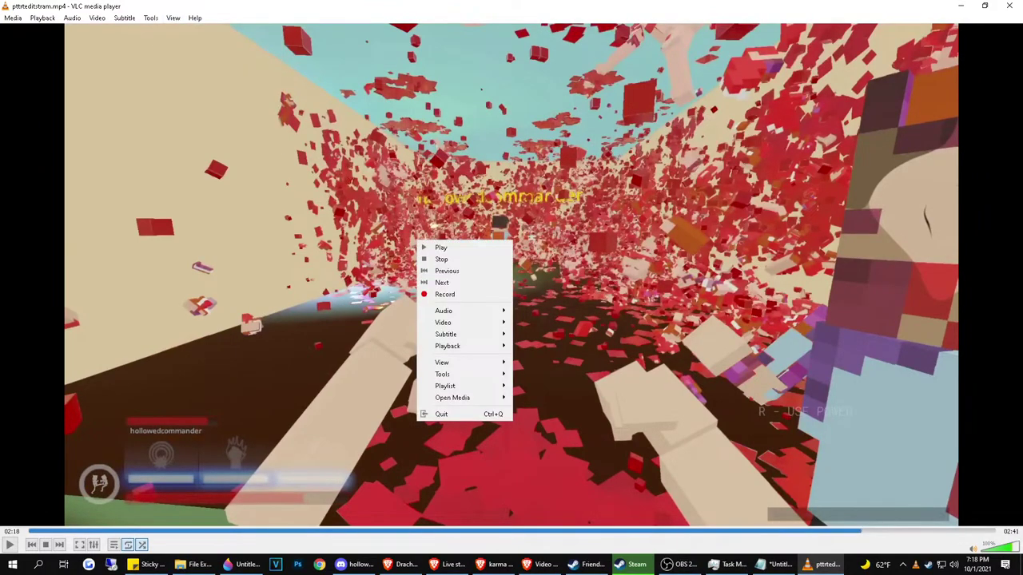
left_click(247, 3)
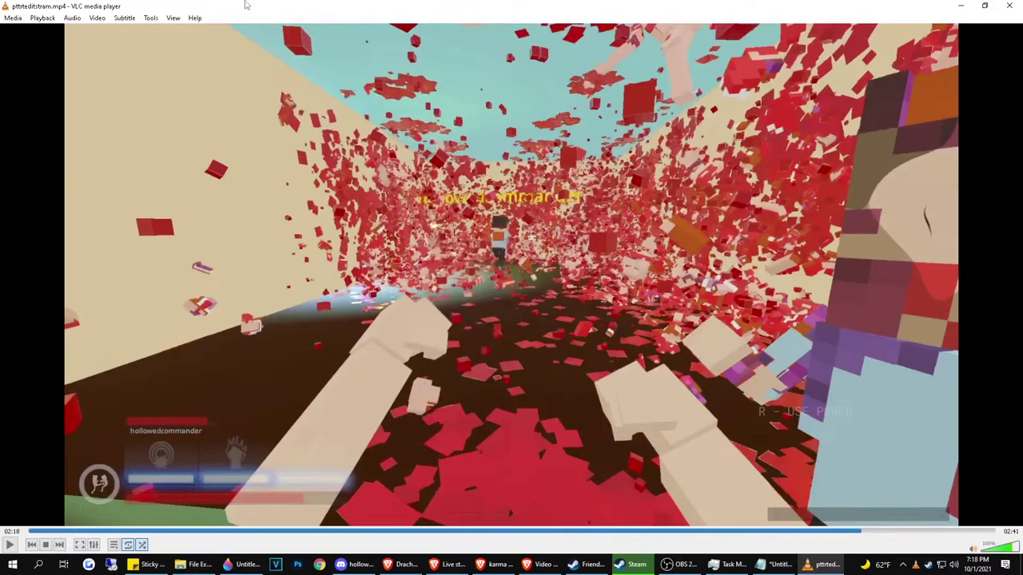
left_click(96, 19)
left_click(124, 155)
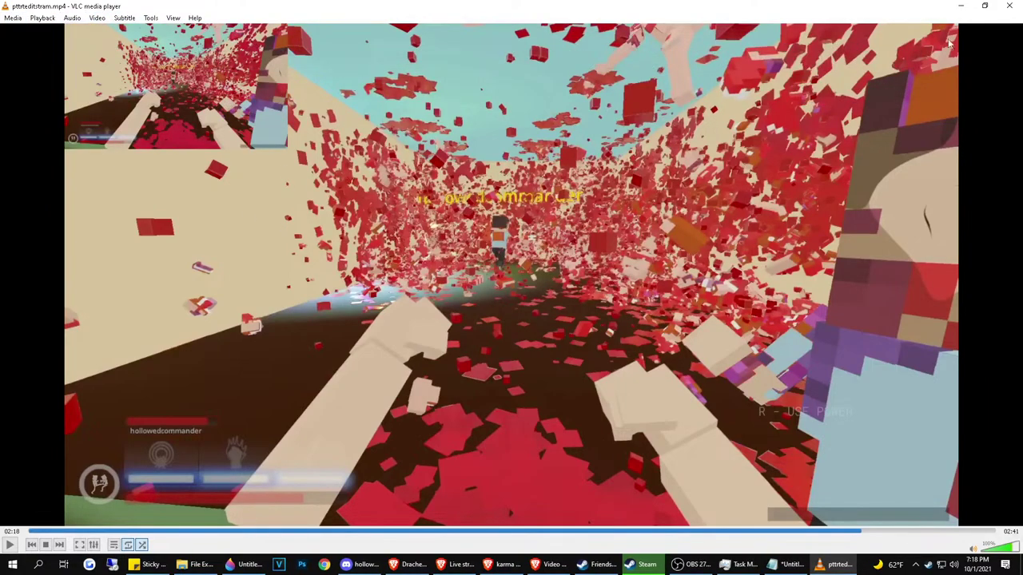
left_click(961, 6)
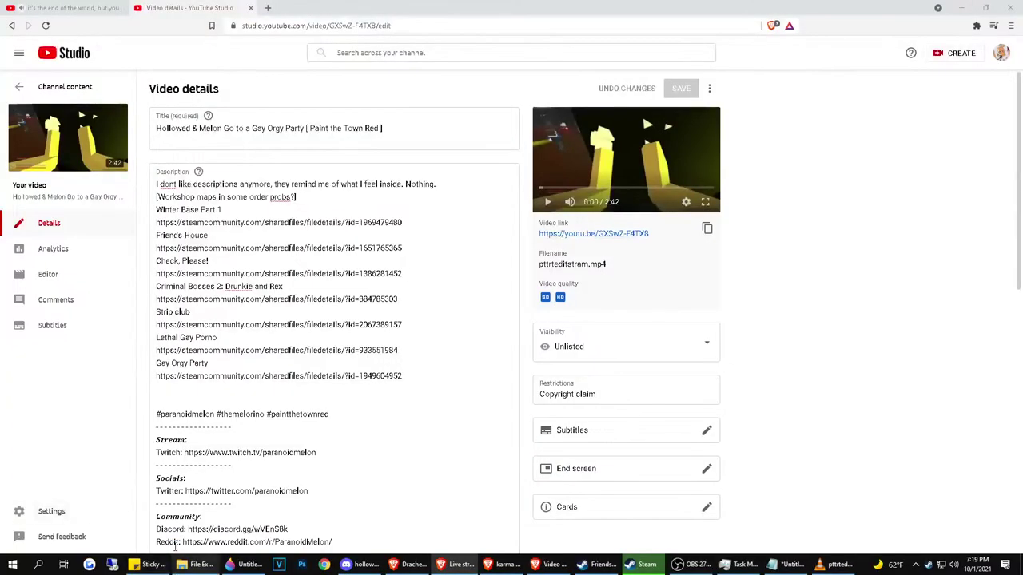
left_click(240, 564)
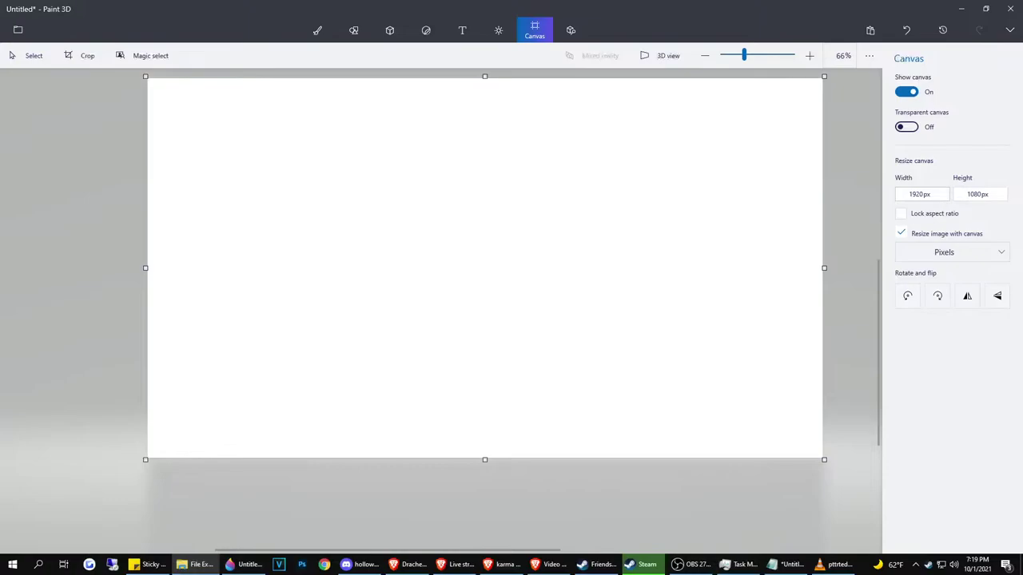
left_click(831, 564)
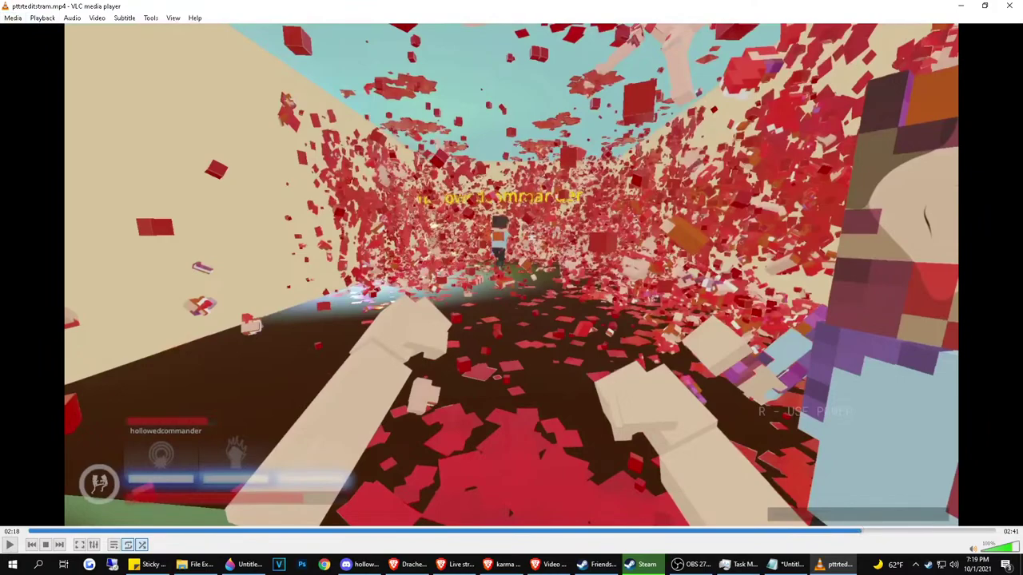
left_click(13, 19)
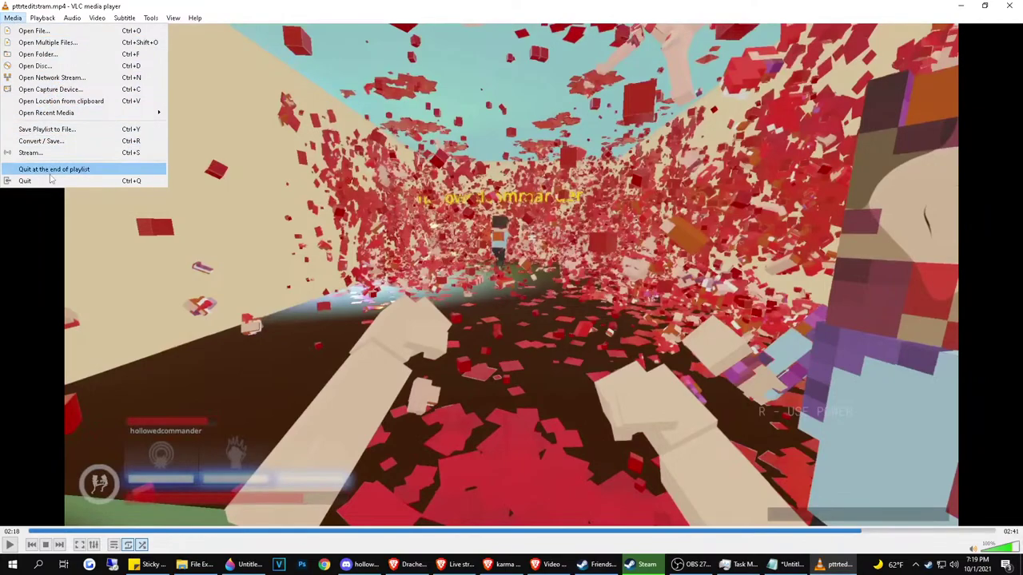
left_click(56, 56)
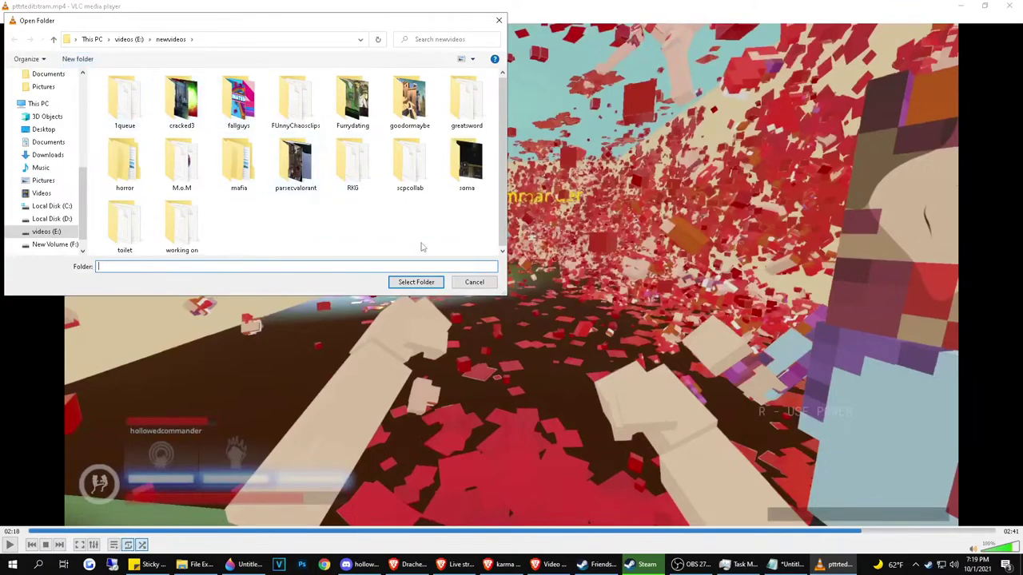
left_click(474, 282)
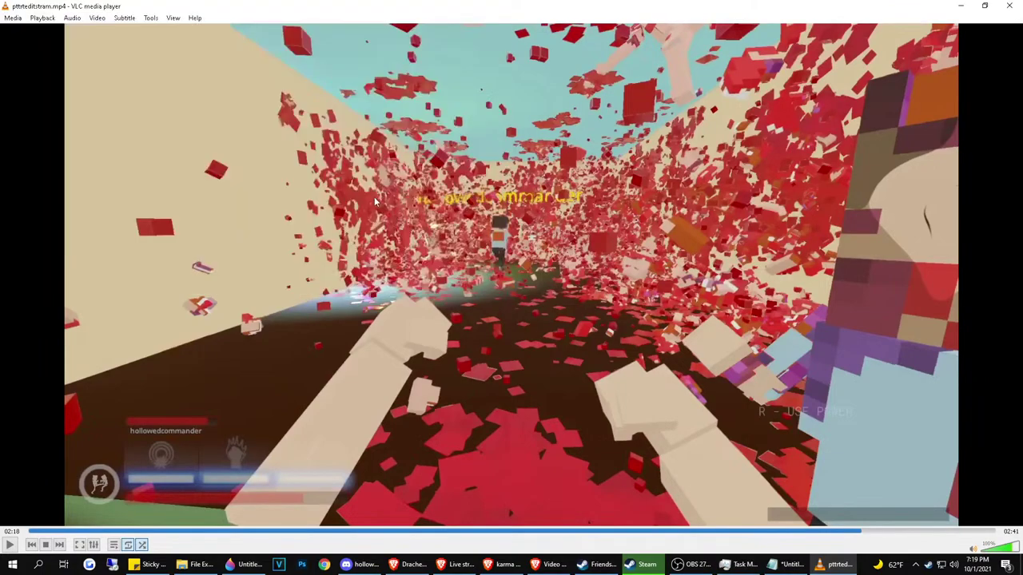
Take another snapshot of the paused frame and paste the image onto the 1920 × 1080 px canvas in Paint 3D
left_click(97, 17)
left_click(120, 156)
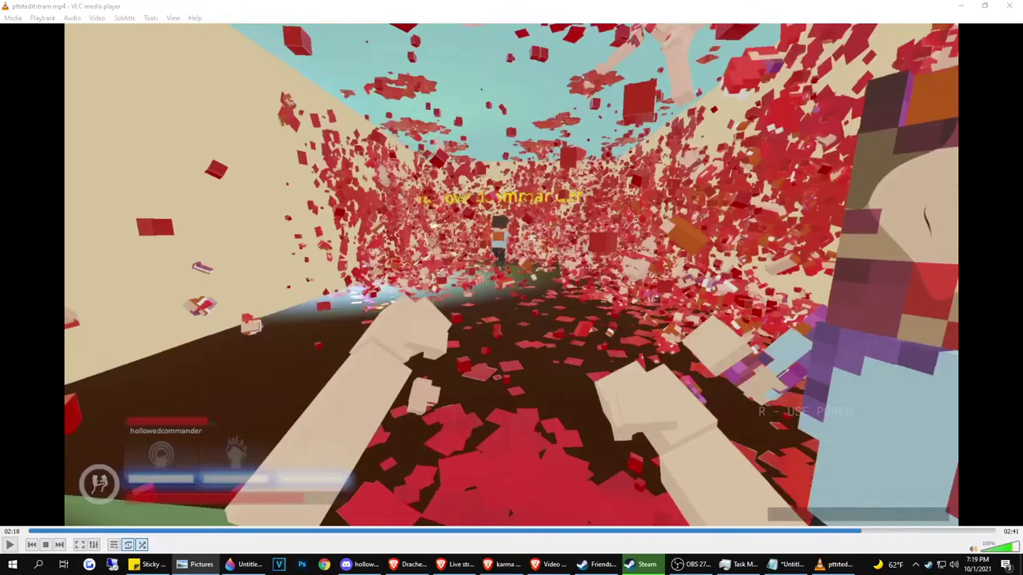
mouse_move(1022, 393)
left_mouse_down()
mouse_move(833, 393)
mouse_move(357, 425)
mouse_move(218, 564)
mouse_move(240, 563)
left_mouse_up()
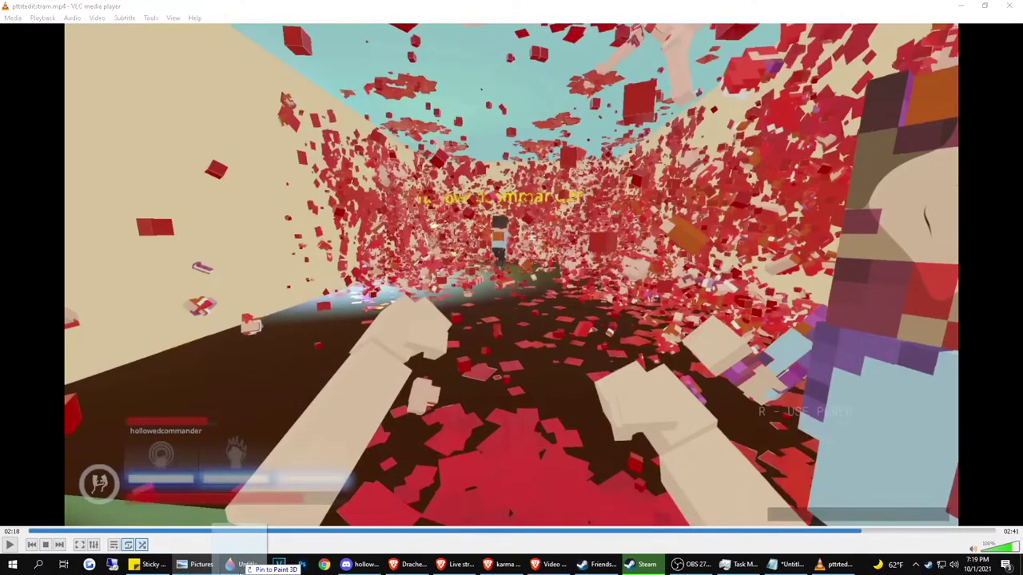
left_click(240, 568)
key("ctrl+v")
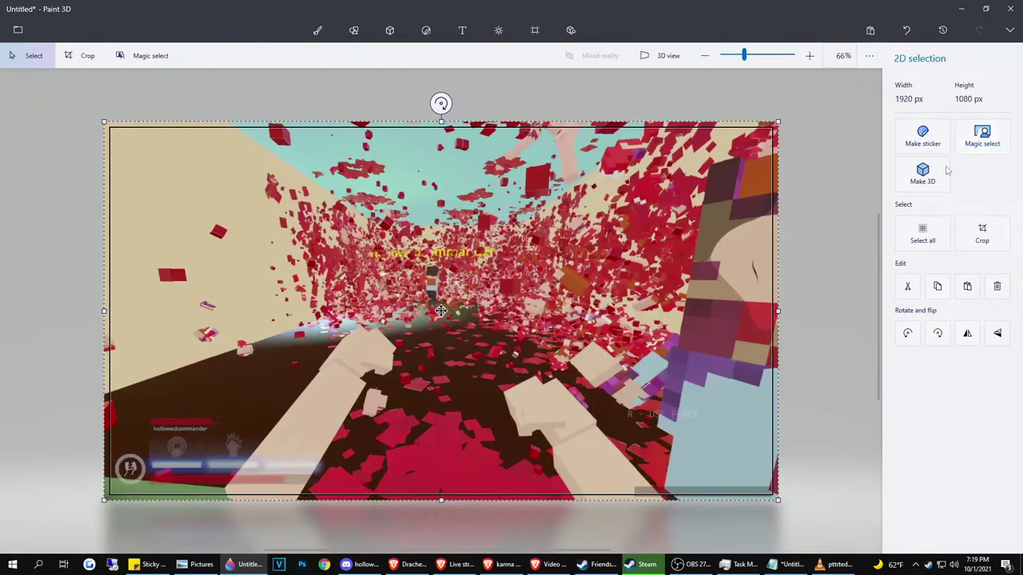
Make the pasted snapshot a 3D object, enlarge it beyond the canvas edges, centre it over the canvas and show the canvas settings
left_click(940, 176)
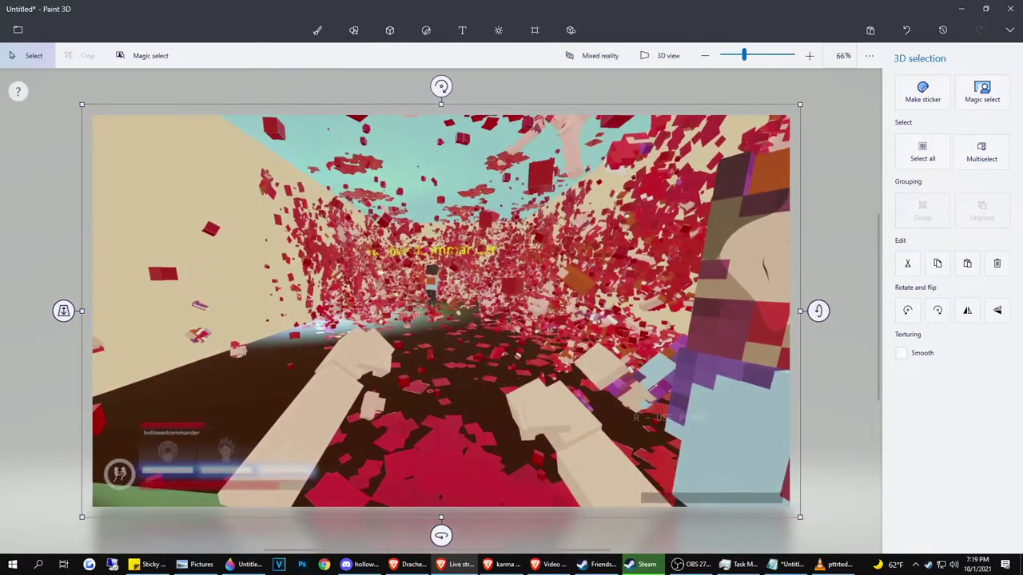
scroll(743, 294, "down", 2)
scroll(506, 337, "up", 1)
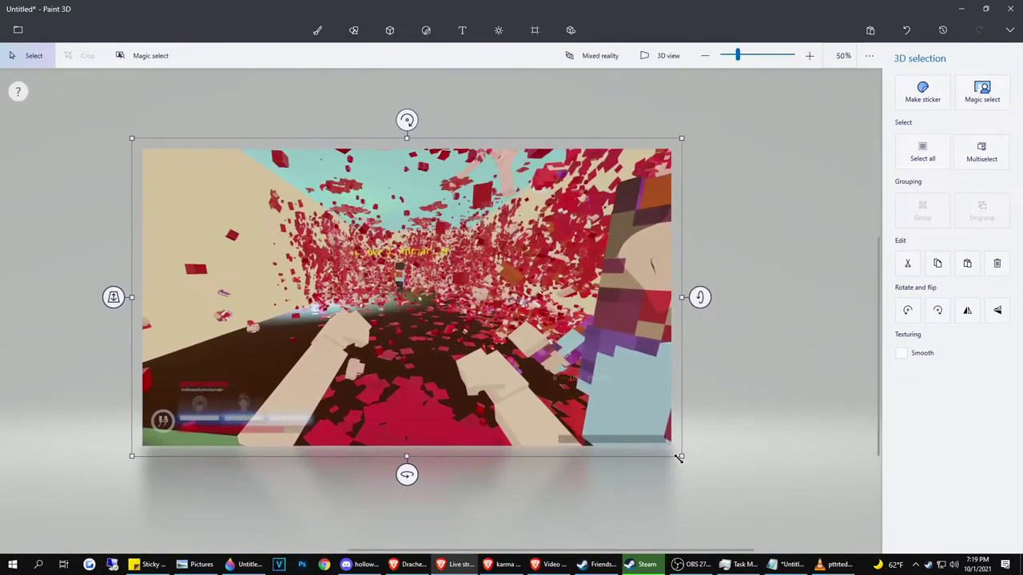
left_click_drag(678, 459, 880, 565)
left_click_drag(589, 379, 540, 343)
left_click(534, 30)
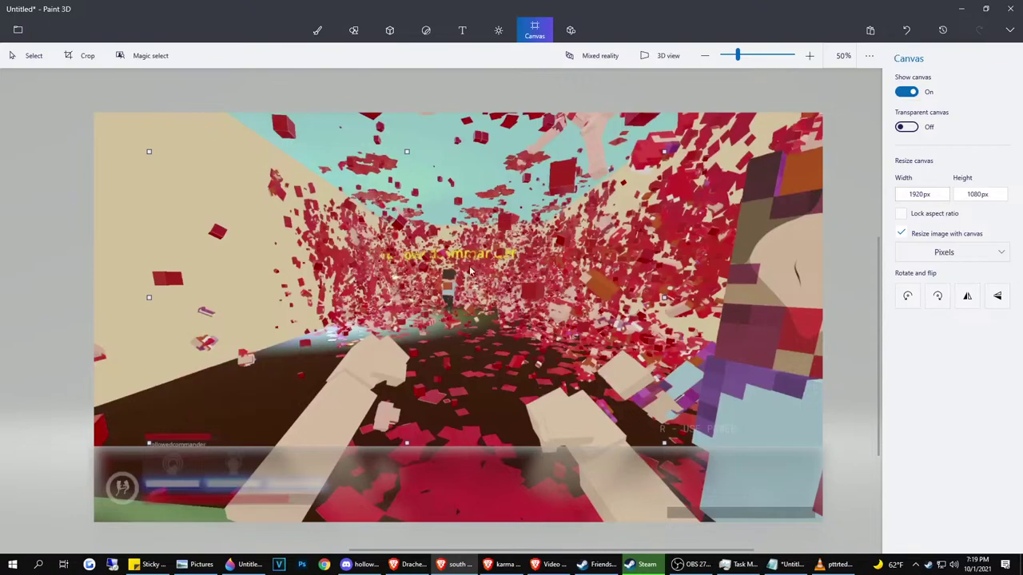
Paste the copied cartoon image and start a Magic select on it, narrowing the focus area to the seated man
key("ctrl+v")
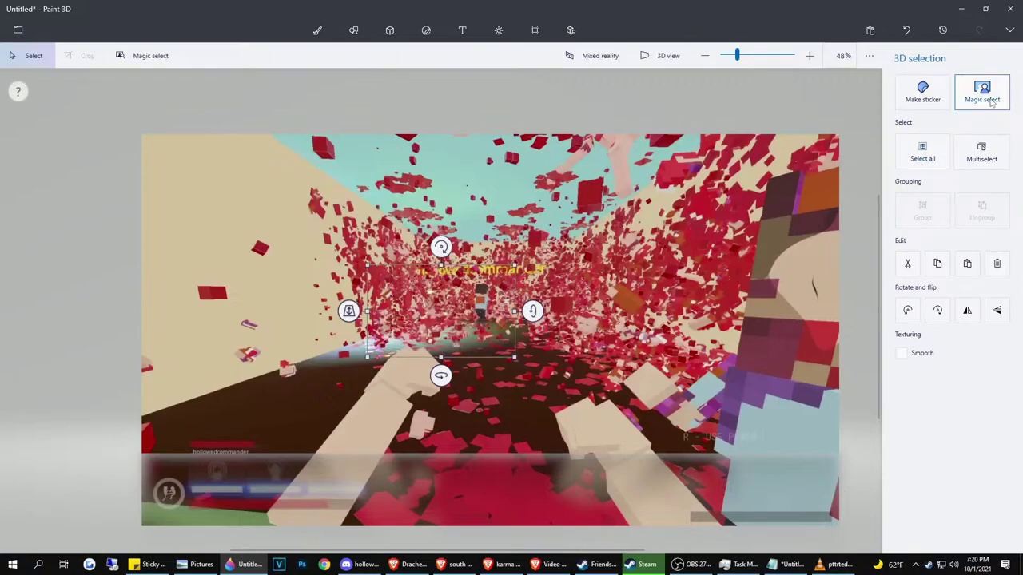
left_click(982, 91)
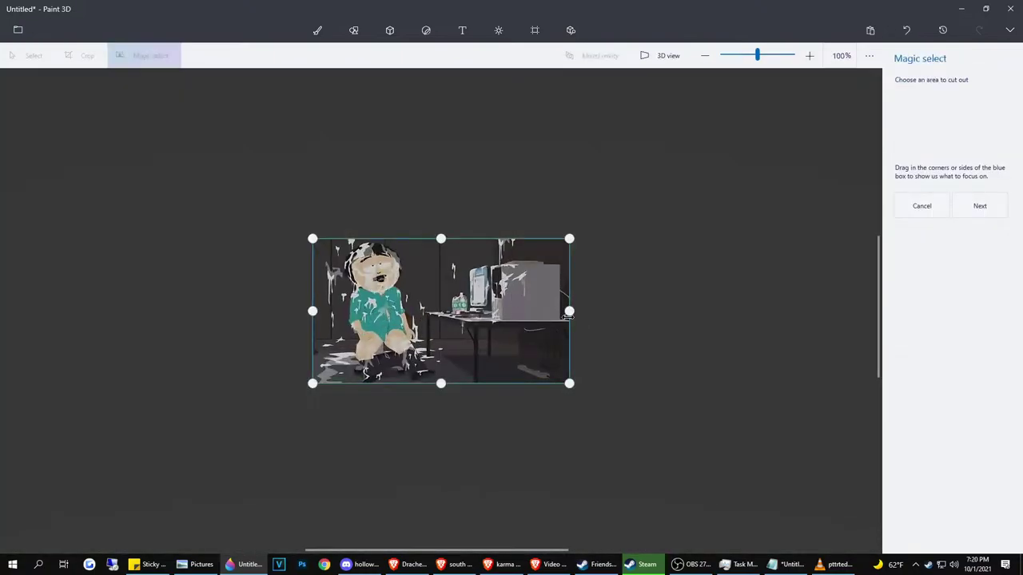
left_click_drag(567, 316, 436, 341)
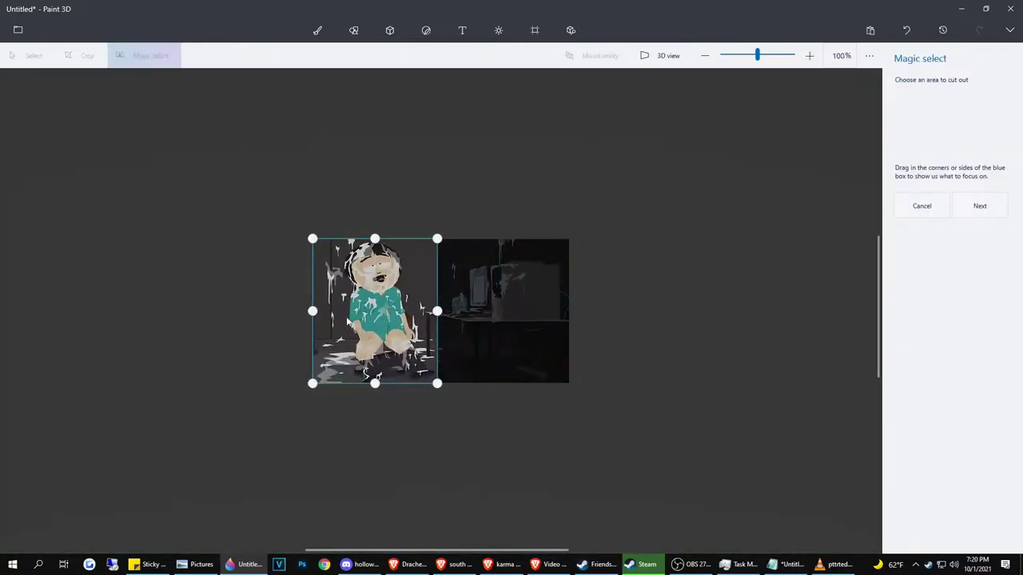
left_click_drag(303, 312, 328, 315)
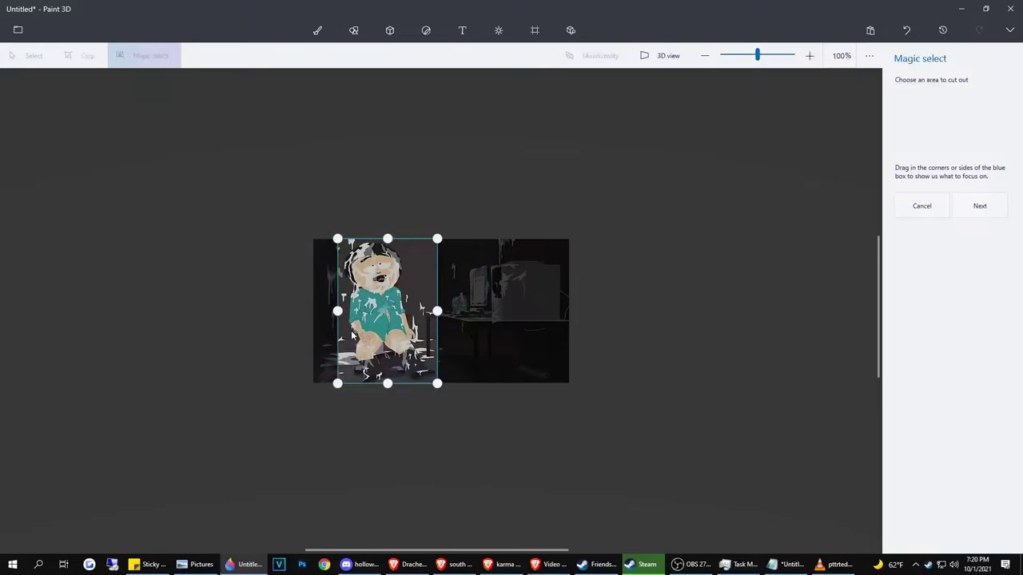
left_click(973, 214)
Add the man's hair, lower legs, shoes and the chair areas beside his body to the Magic select cutout
scroll(403, 327, "up", 5)
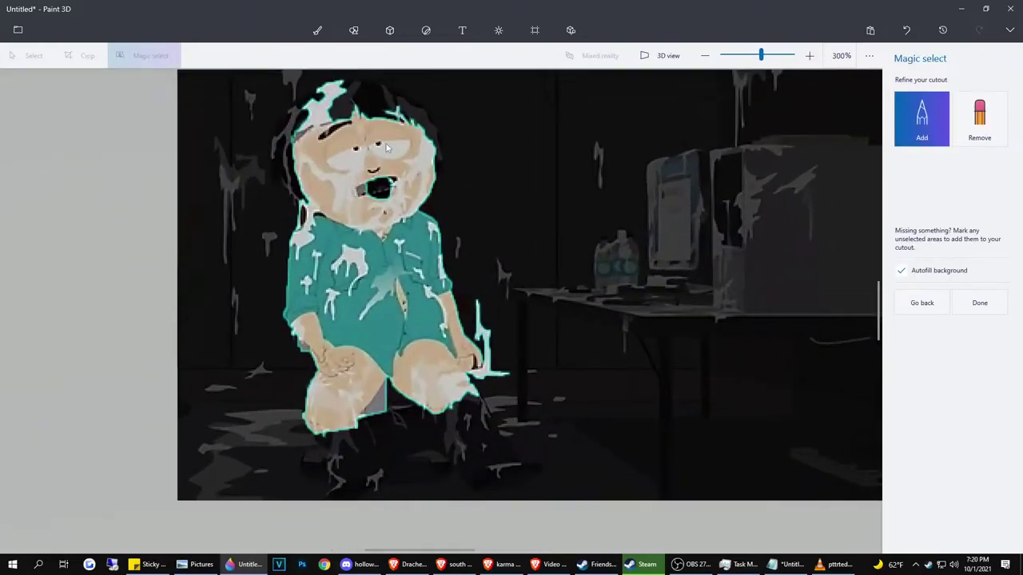
left_click_drag(290, 185, 368, 355)
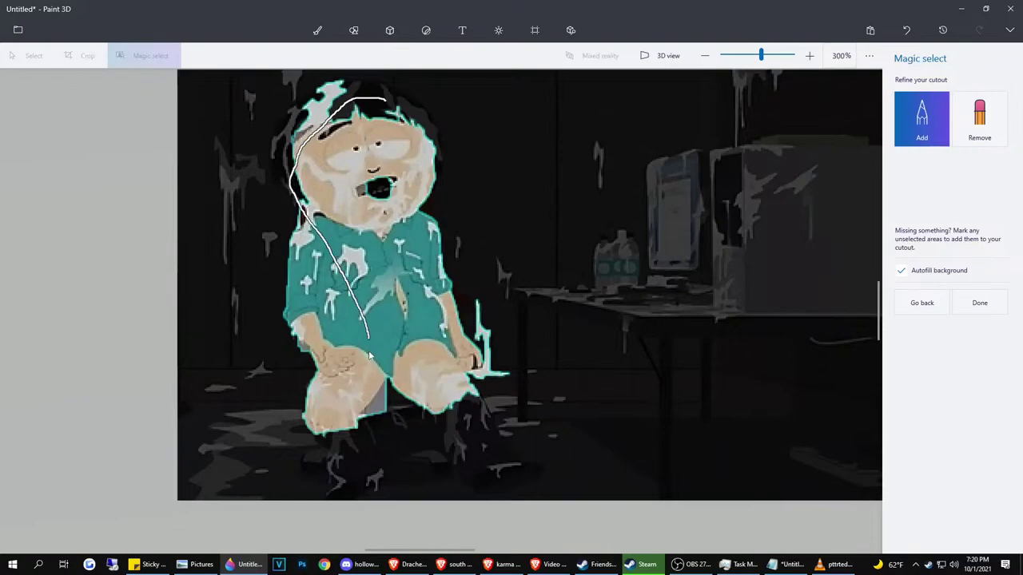
mouse_move(390, 430)
left_mouse_down()
mouse_move(460, 436)
mouse_move(490, 455)
mouse_move(413, 276)
mouse_move(406, 190)
mouse_move(418, 144)
left_mouse_up()
left_click_drag(300, 135, 302, 138)
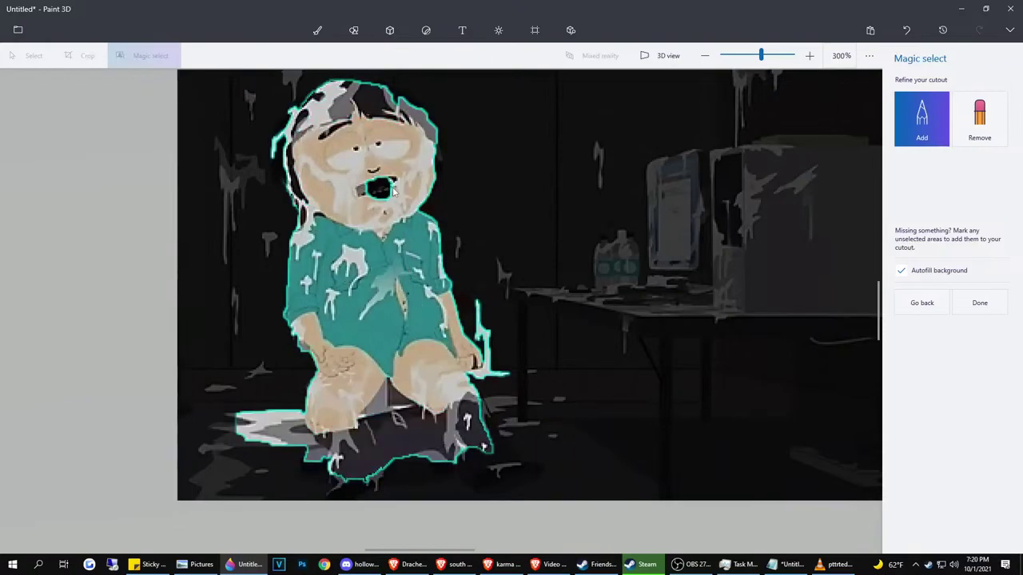
left_click_drag(354, 462, 354, 491)
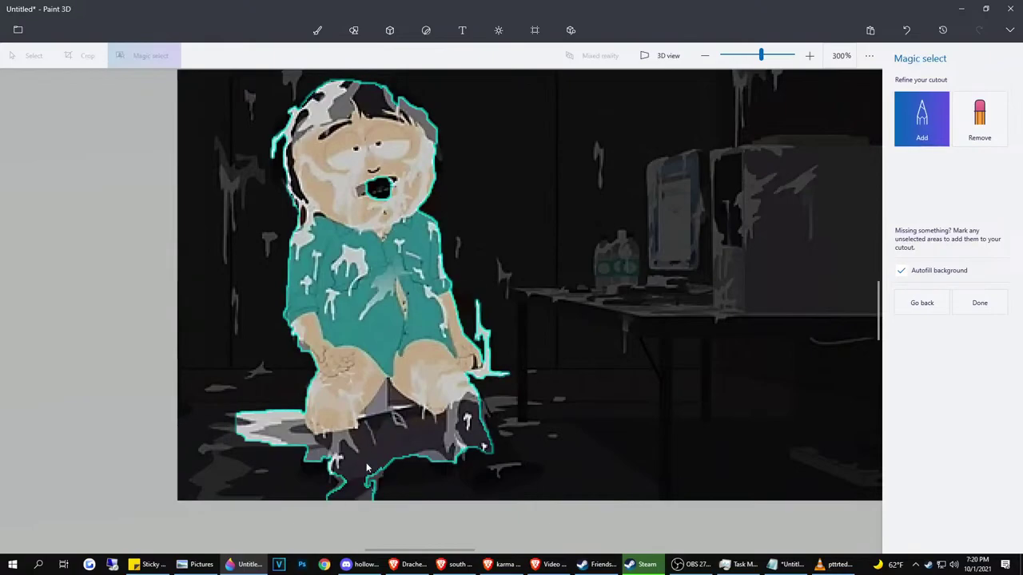
mouse_move(476, 444)
left_mouse_down()
mouse_move(518, 488)
mouse_move(541, 486)
mouse_move(534, 454)
left_mouse_up()
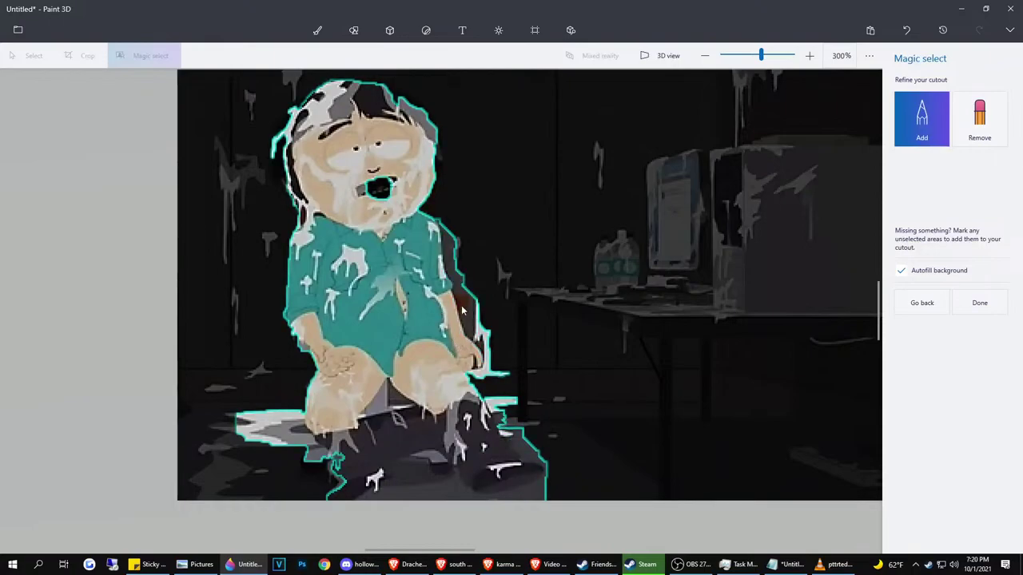
left_click_drag(322, 289, 321, 320)
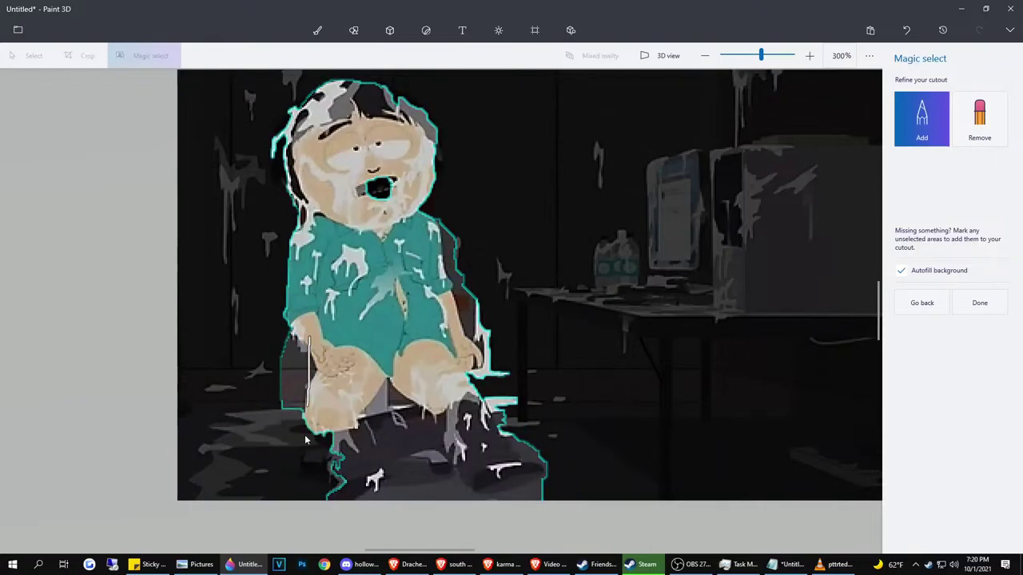
mouse_move(337, 418)
left_mouse_down()
mouse_move(316, 446)
mouse_move(309, 507)
left_mouse_up()
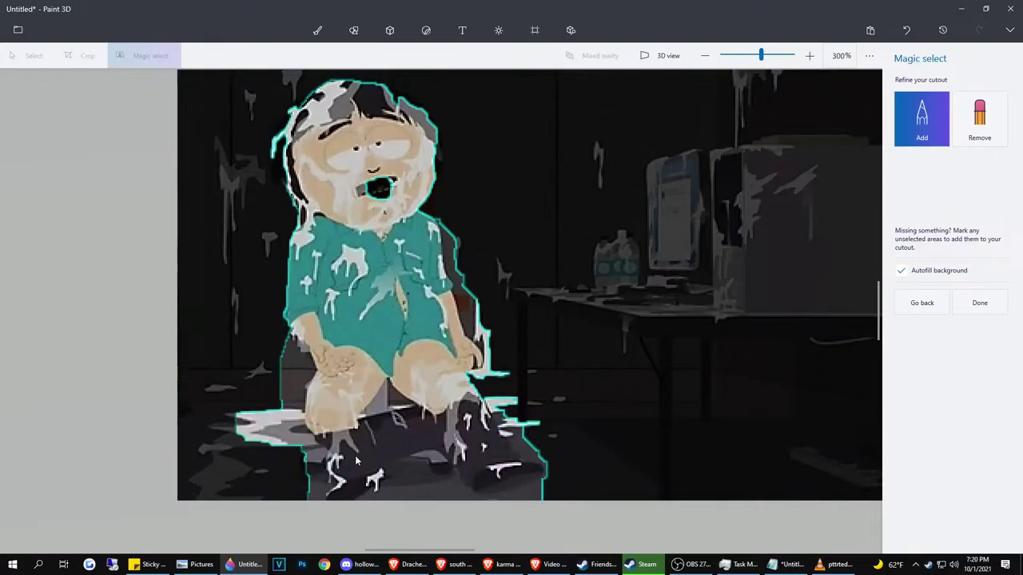
Add the mouth, the outer edges of the head and the area beside the knee and shoe to the cutout
left_click(379, 188)
mouse_move(377, 88)
left_mouse_down()
mouse_move(436, 91)
mouse_move(428, 123)
left_mouse_up()
left_click_drag(331, 81, 282, 118)
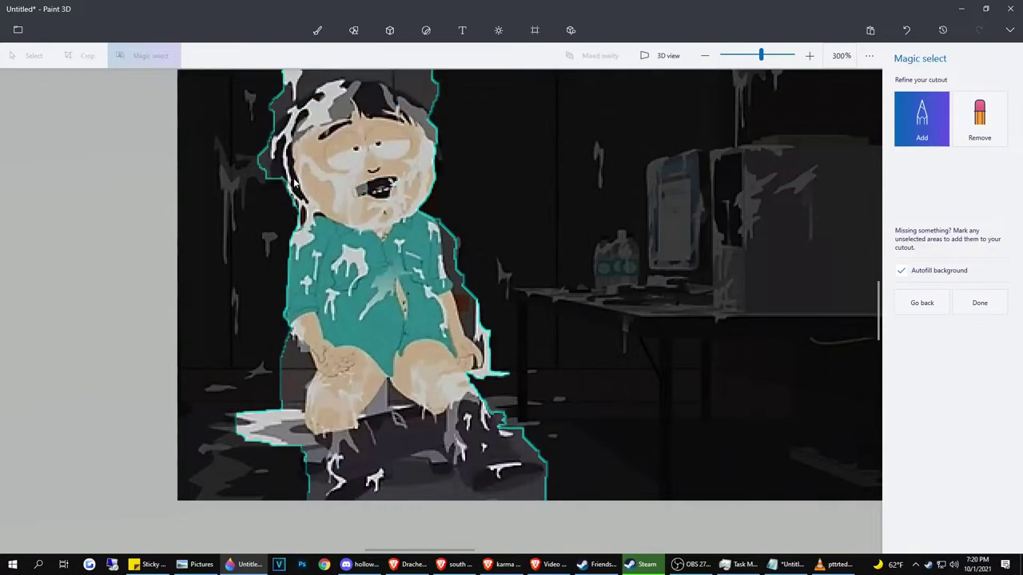
left_click_drag(290, 178, 291, 218)
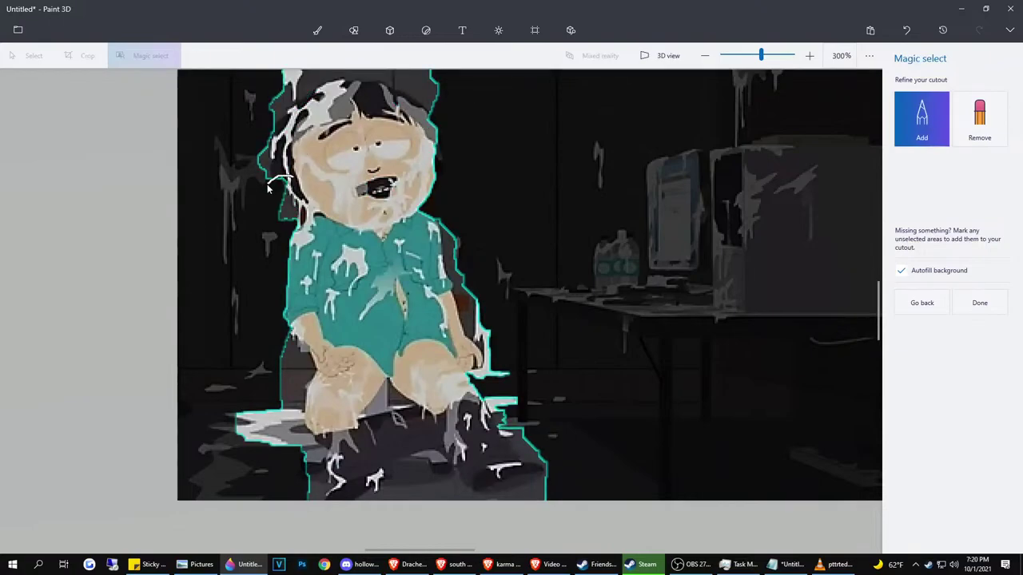
left_click_drag(424, 98, 428, 150)
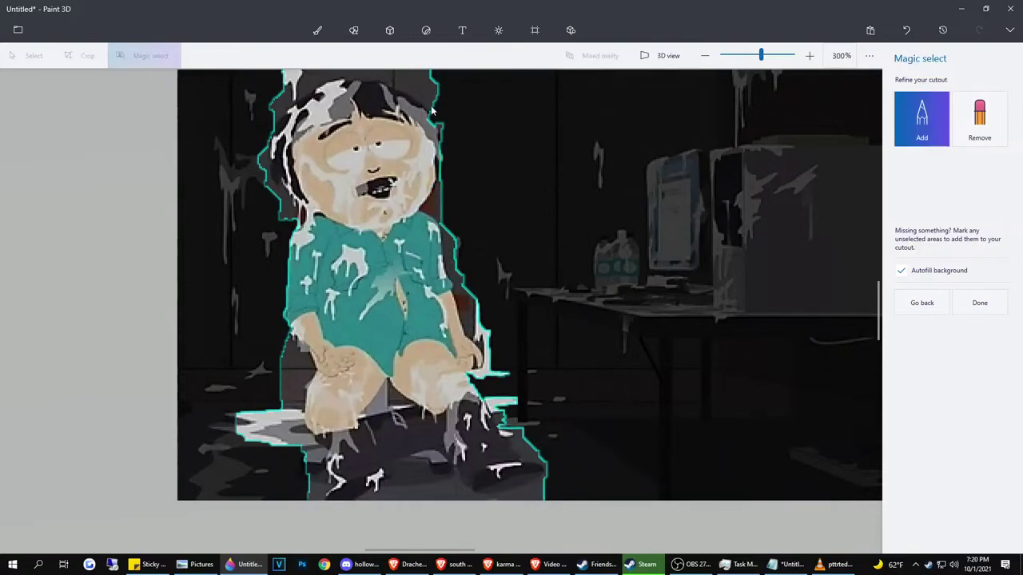
left_click_drag(479, 344, 542, 422)
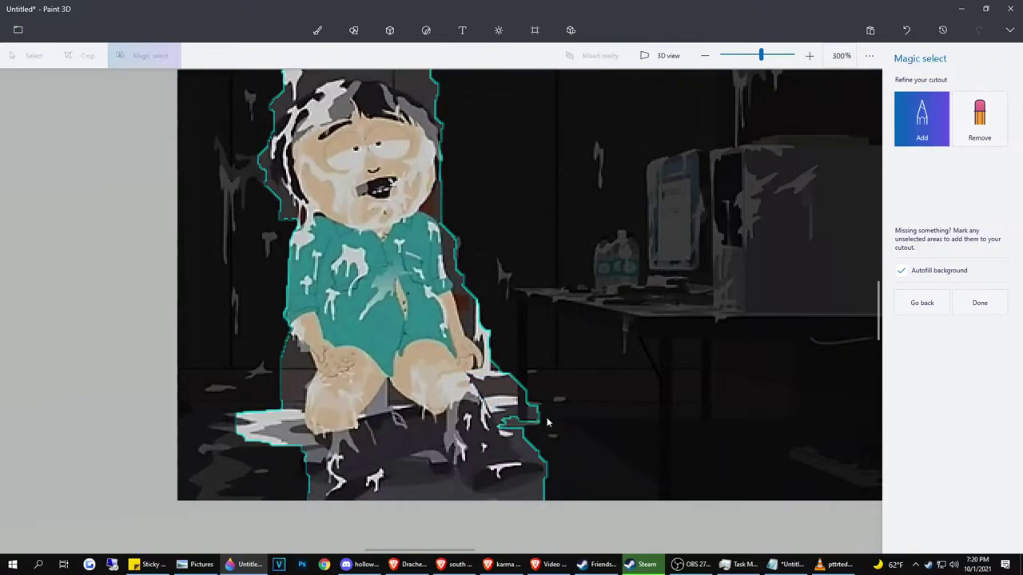
Complete the Magic select cutout, enlarge the cut-out man and place him between the two hands in the snapshot
left_click(979, 303)
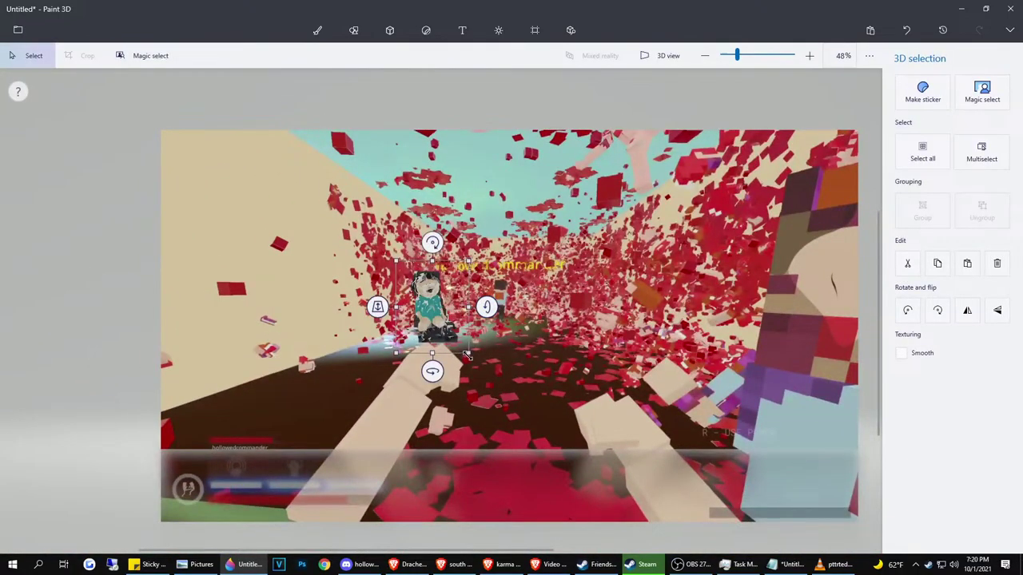
left_click_drag(468, 356, 551, 468)
left_click_drag(441, 344, 466, 340)
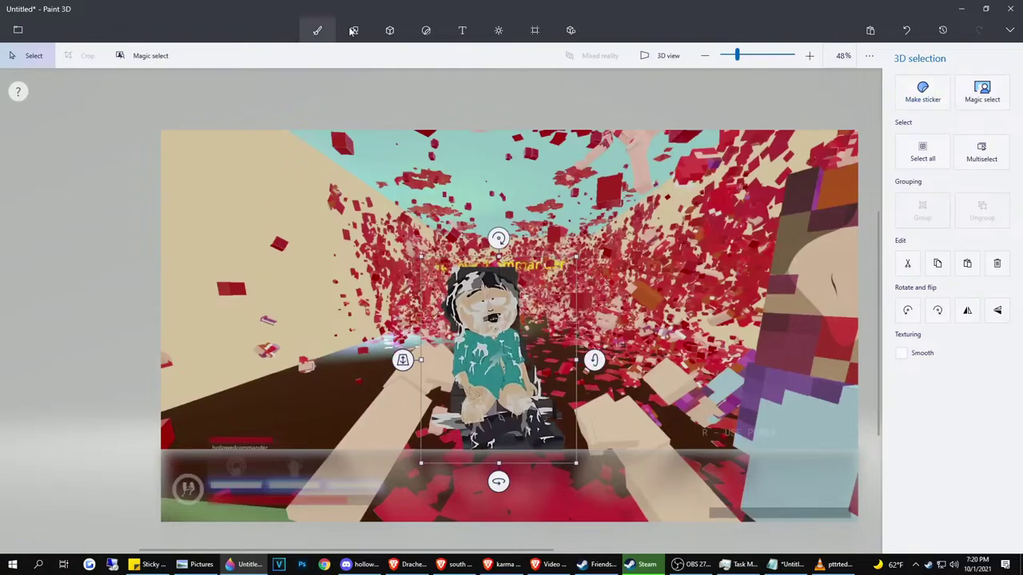
Try to erase the dark background above the man's head with the 25 px eraser, and undo the erasing
left_click(318, 30)
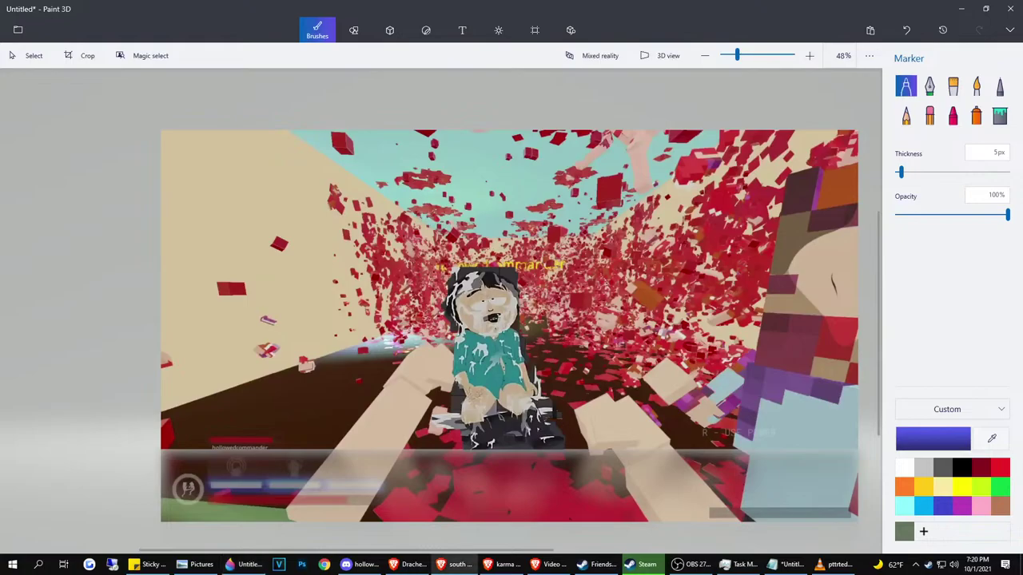
scroll(494, 376, "up", 2)
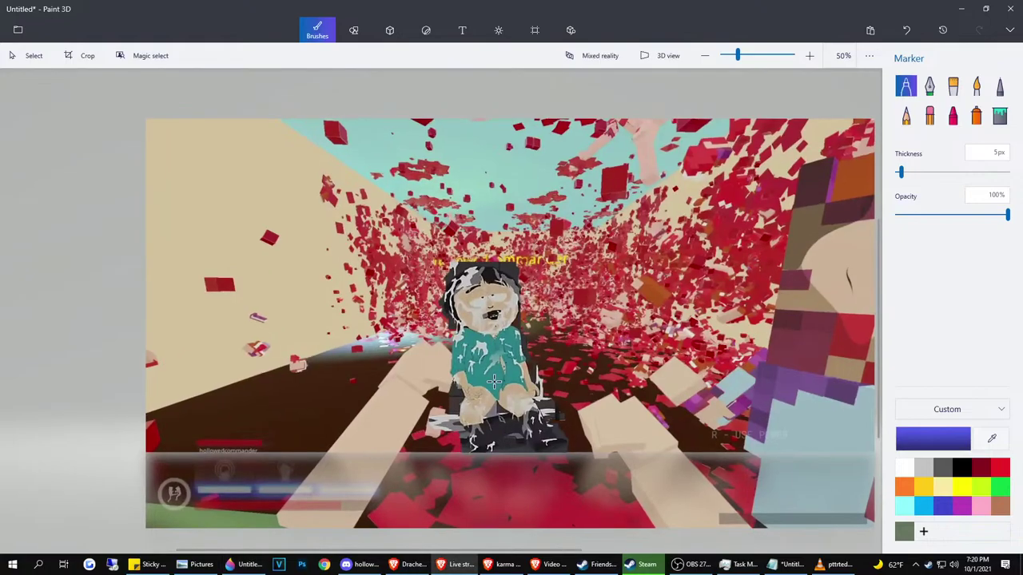
left_click(930, 116)
scroll(519, 212, "up", 5)
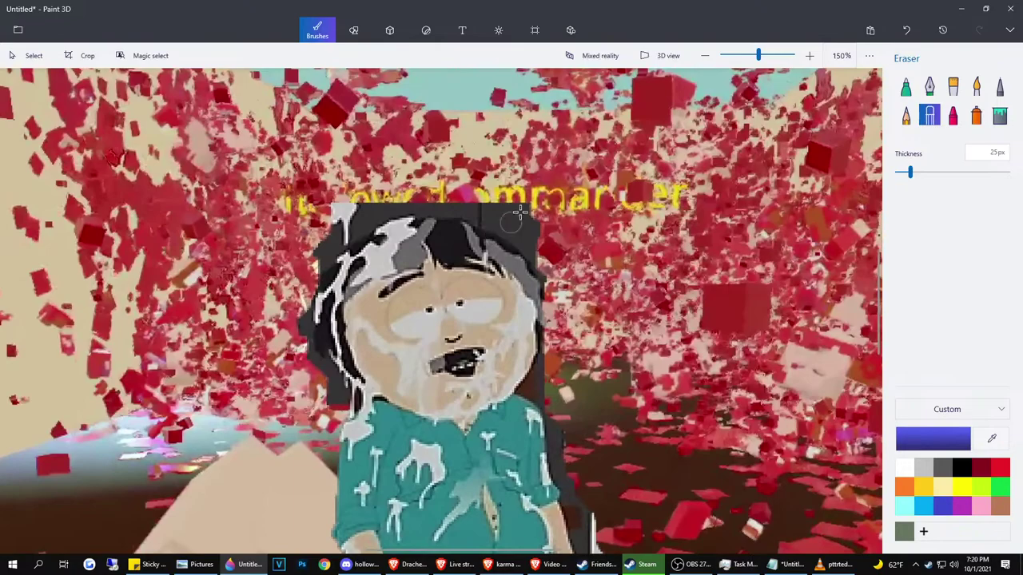
scroll(519, 212, "up", 2)
left_click(462, 200)
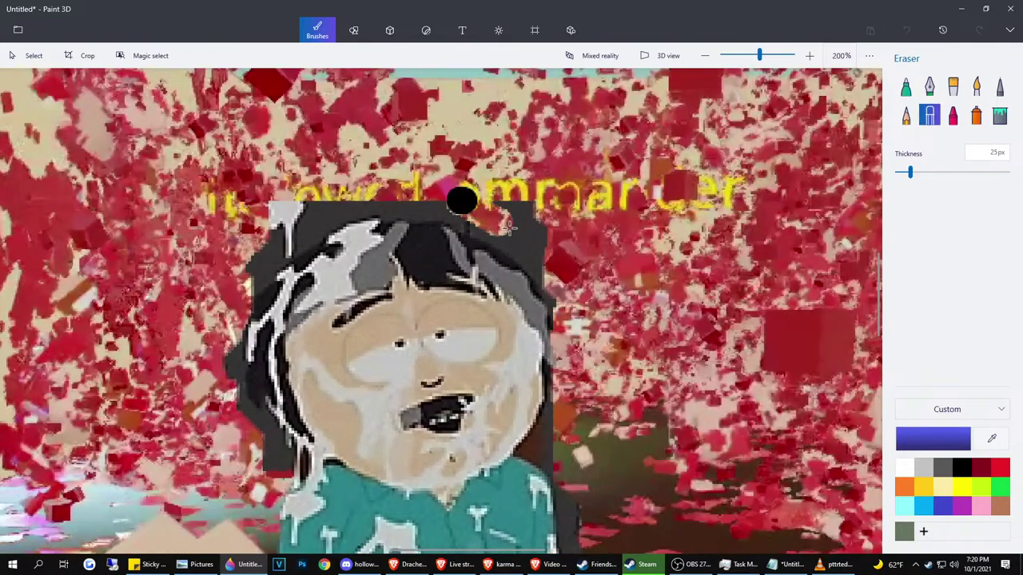
mouse_move(495, 192)
left_mouse_down()
mouse_move(546, 222)
mouse_move(459, 188)
left_mouse_up()
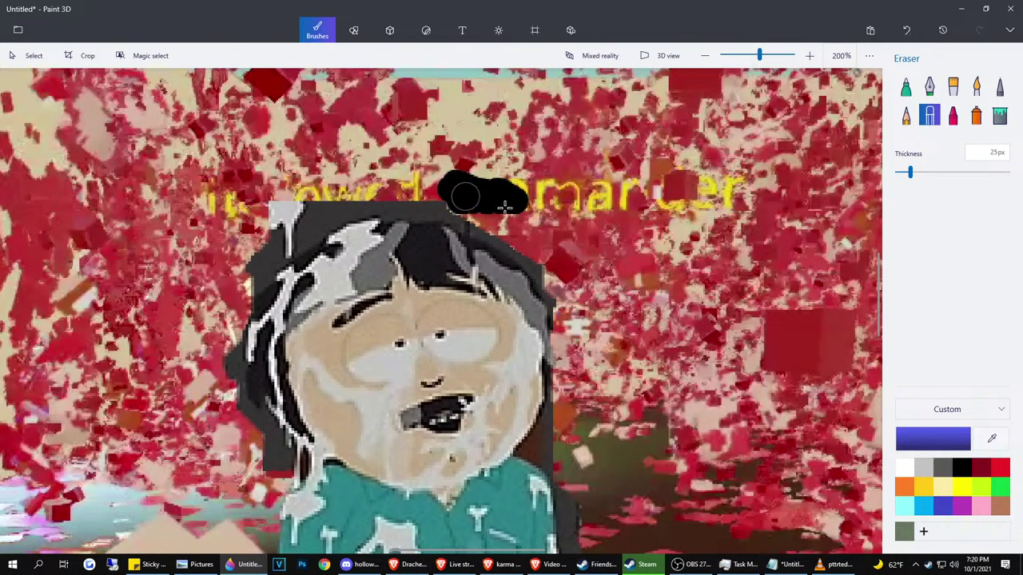
scroll(520, 213, "down", 3)
key("ctrl+z")
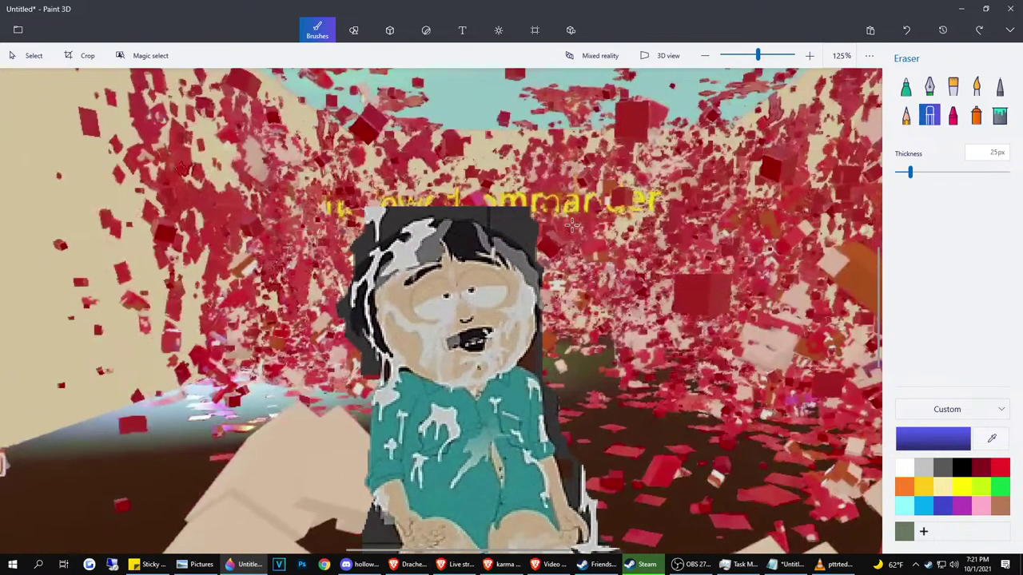
Move the cut-out man off the snapshot into the empty workspace beside its left edge
scroll(502, 246, "down", 3)
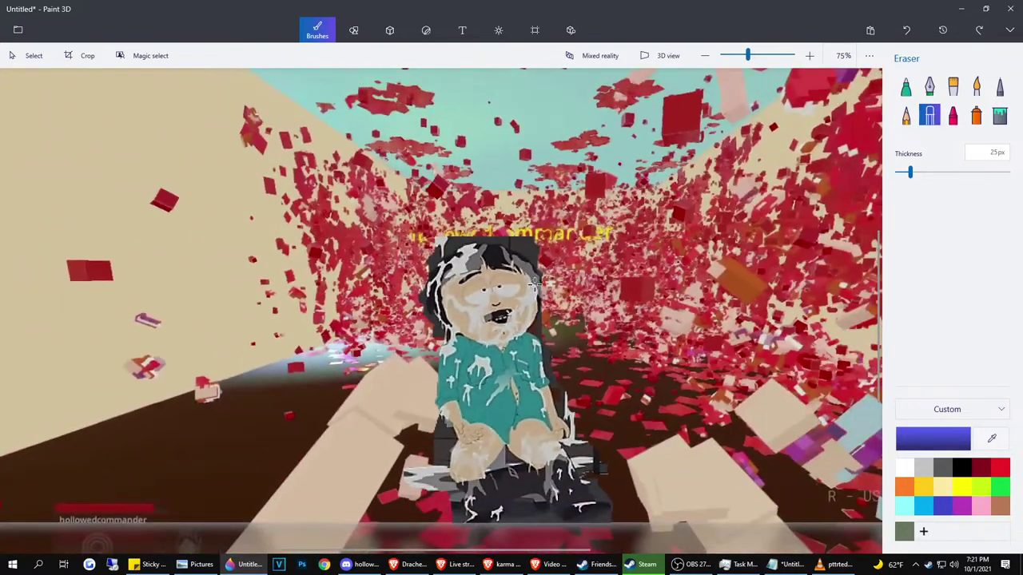
scroll(364, 192, "down", 2)
left_click(32, 55)
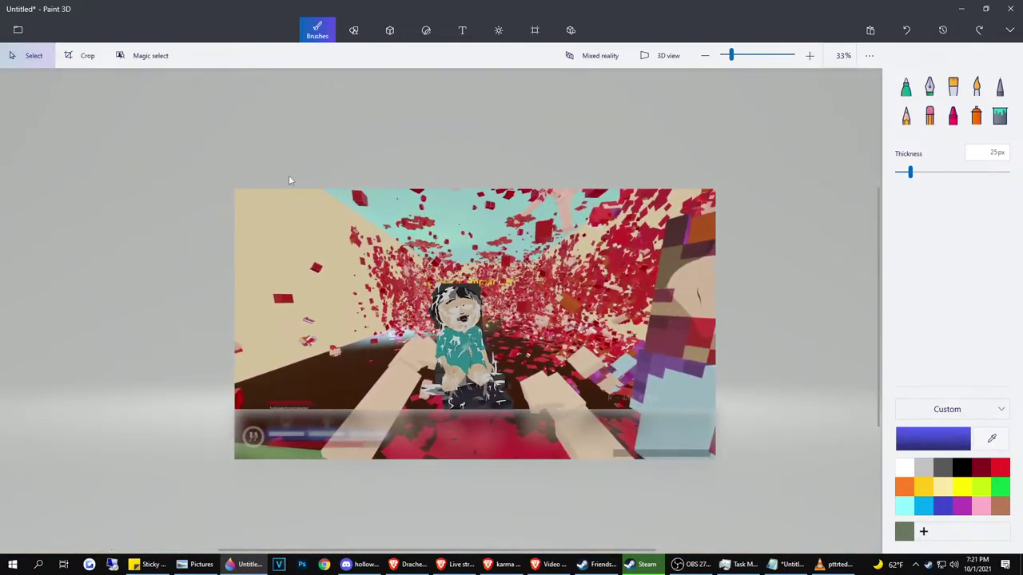
left_click(459, 326)
left_click_drag(459, 325, 141, 301)
scroll(154, 279, "up", 2)
scroll(155, 280, "up", 1)
left_click(139, 182)
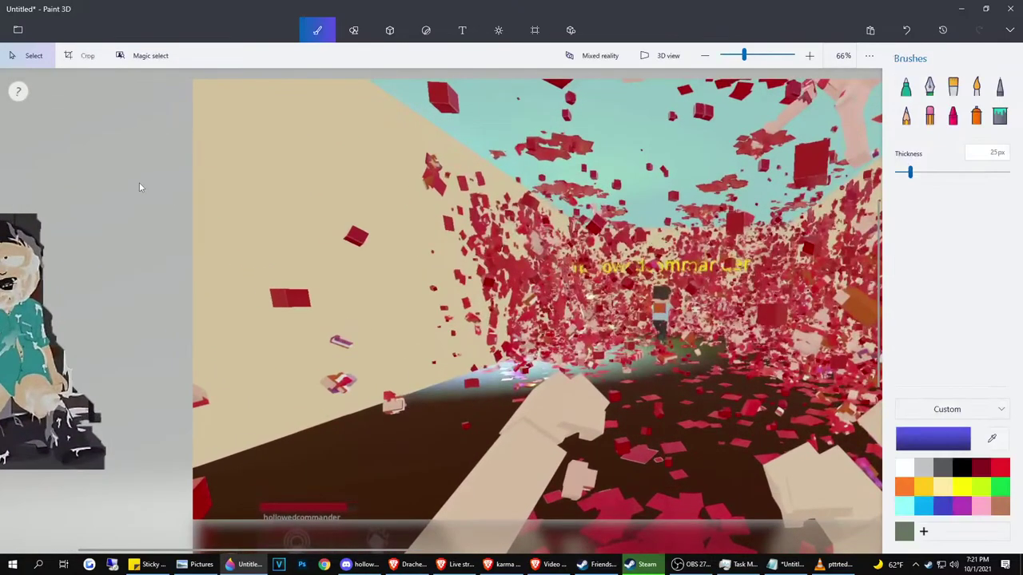
mouse_move(132, 181)
left_mouse_down()
mouse_move(248, 181)
mouse_move(128, 184)
left_mouse_up()
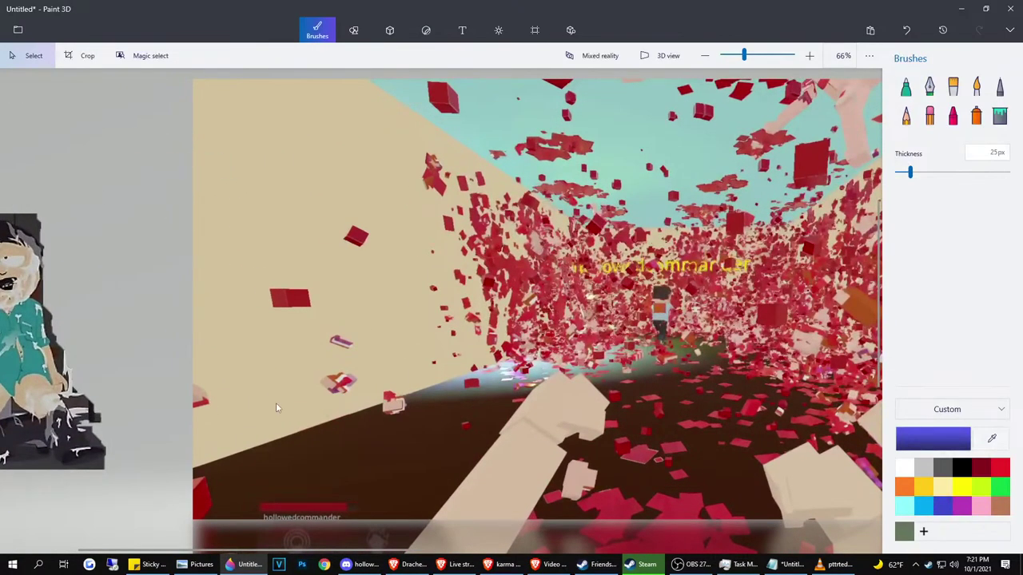
left_click_drag(101, 549, 2, 551)
left_click(64, 318)
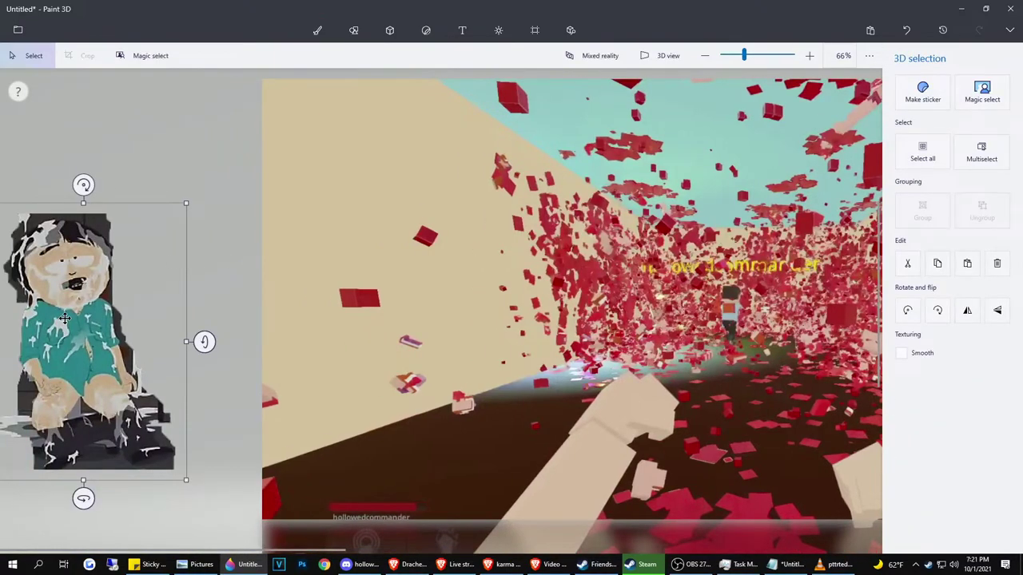
left_click_drag(63, 318, 139, 307)
Erase the dark background above the man's head and along the right side of his hair with the 25 px eraser
left_click(317, 30)
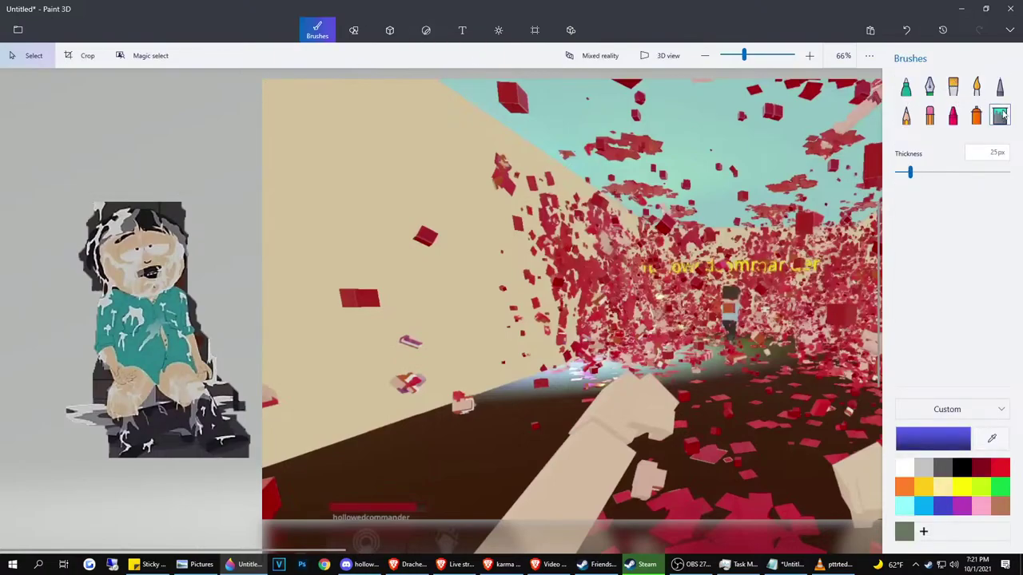
left_click(930, 116)
scroll(117, 153, "up", 5)
scroll(142, 249, "up", 5)
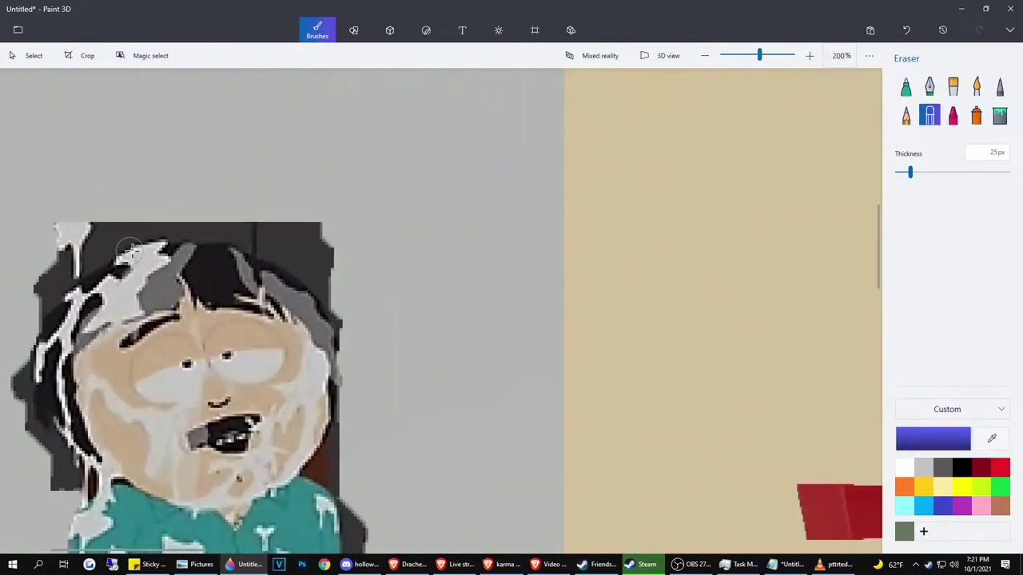
mouse_move(274, 222)
left_mouse_down()
mouse_move(456, 285)
mouse_move(351, 212)
left_mouse_up()
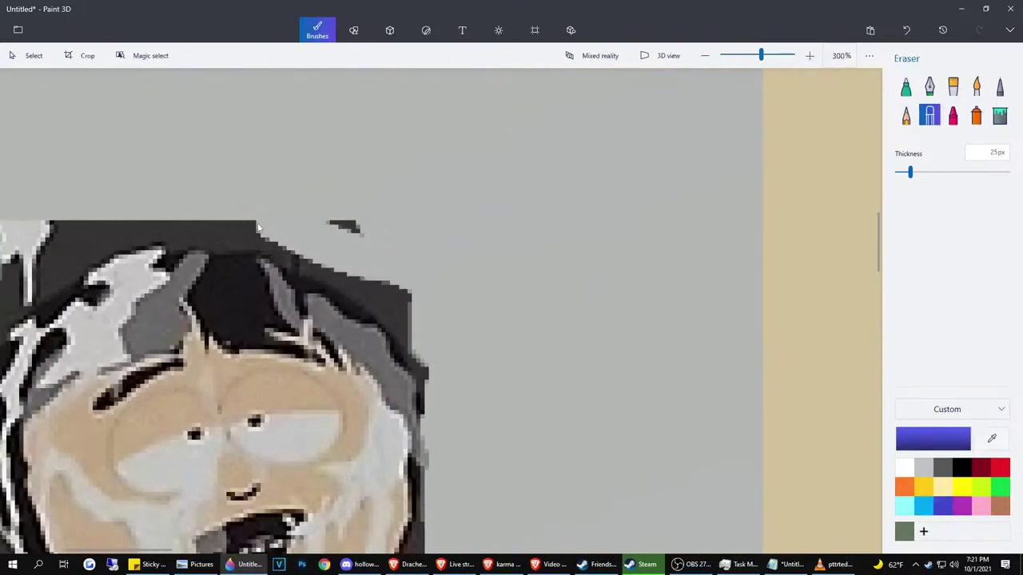
mouse_move(250, 224)
left_mouse_down()
mouse_move(375, 278)
mouse_move(452, 344)
left_mouse_up()
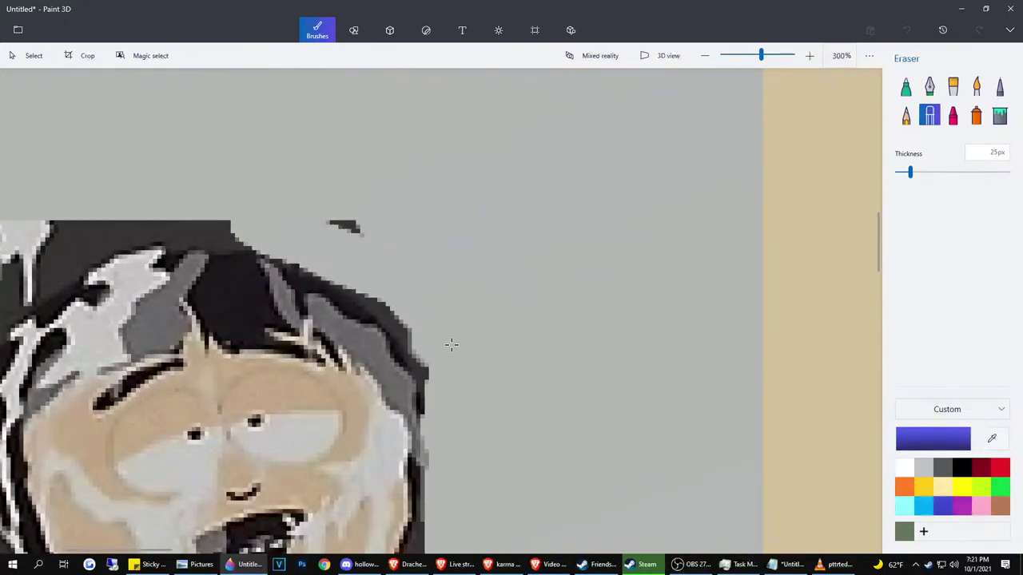
mouse_move(436, 382)
left_mouse_down()
mouse_move(380, 296)
mouse_move(223, 222)
mouse_move(82, 221)
mouse_move(6, 238)
left_mouse_up()
scroll(128, 200, "down", 4)
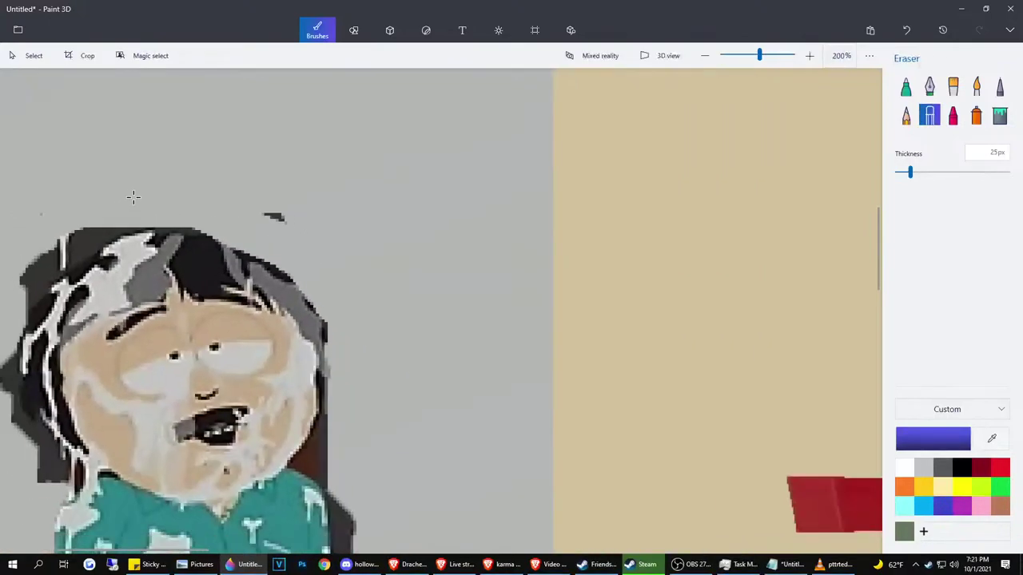
Erase the dark background between the man's right-hand cheek and shoulder, reducing the eraser thickness to 17 px for the remnants
scroll(256, 324, "up", 8)
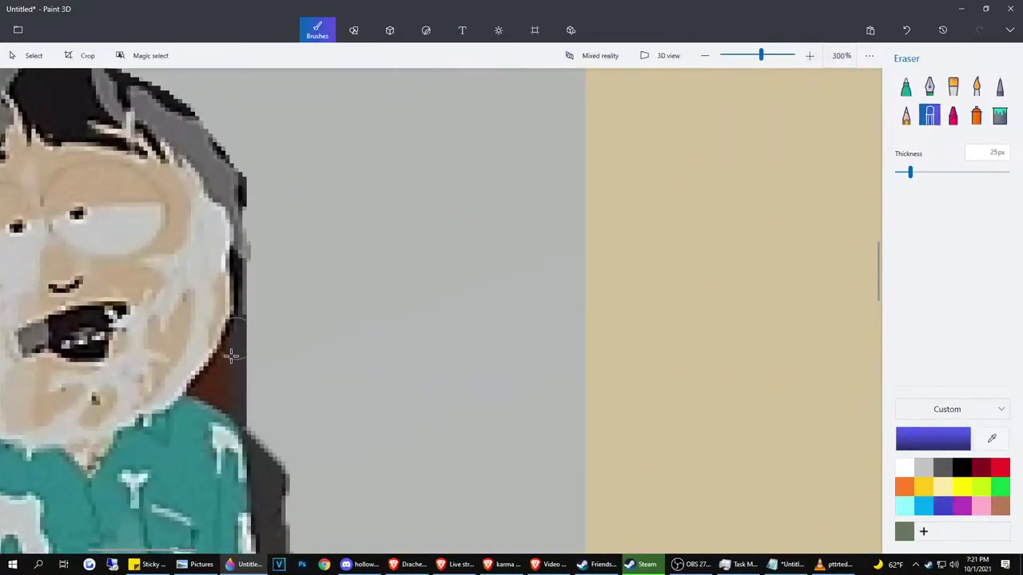
left_click_drag(251, 302, 248, 329)
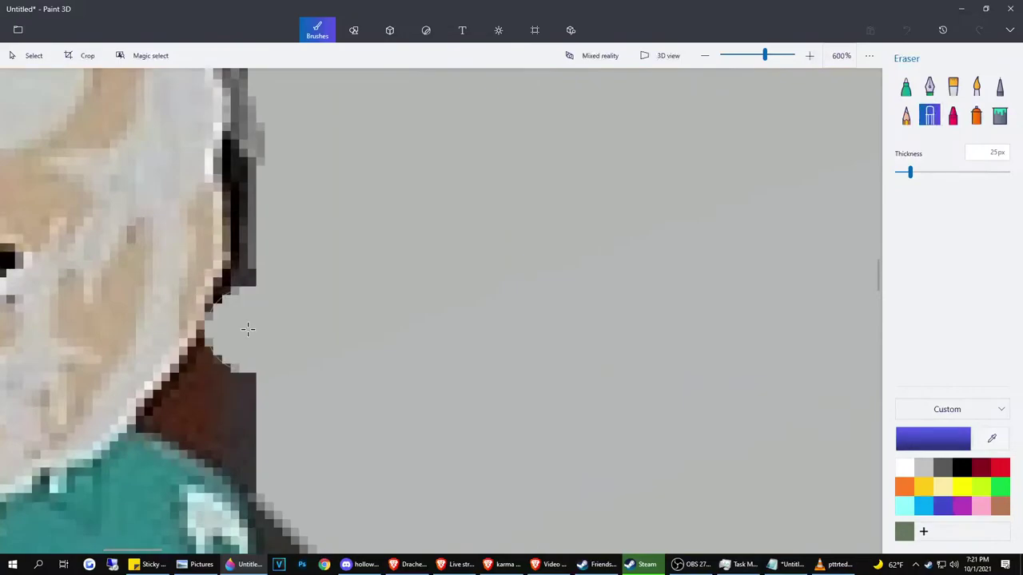
mouse_move(253, 412)
left_mouse_down()
mouse_move(229, 382)
mouse_move(212, 387)
mouse_move(206, 411)
mouse_move(227, 437)
left_mouse_up()
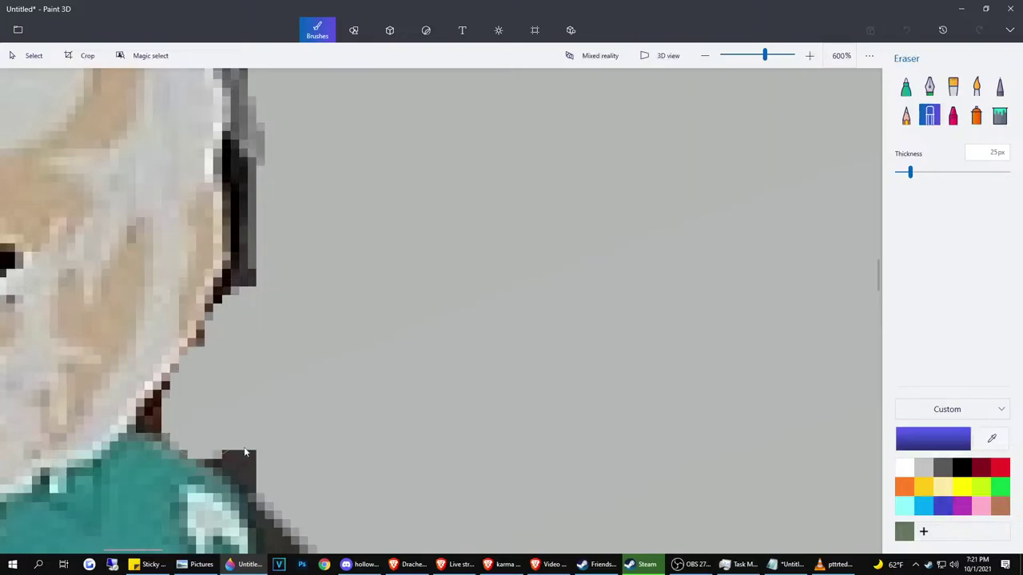
right_click(274, 399)
left_click(902, 179)
left_click(900, 173)
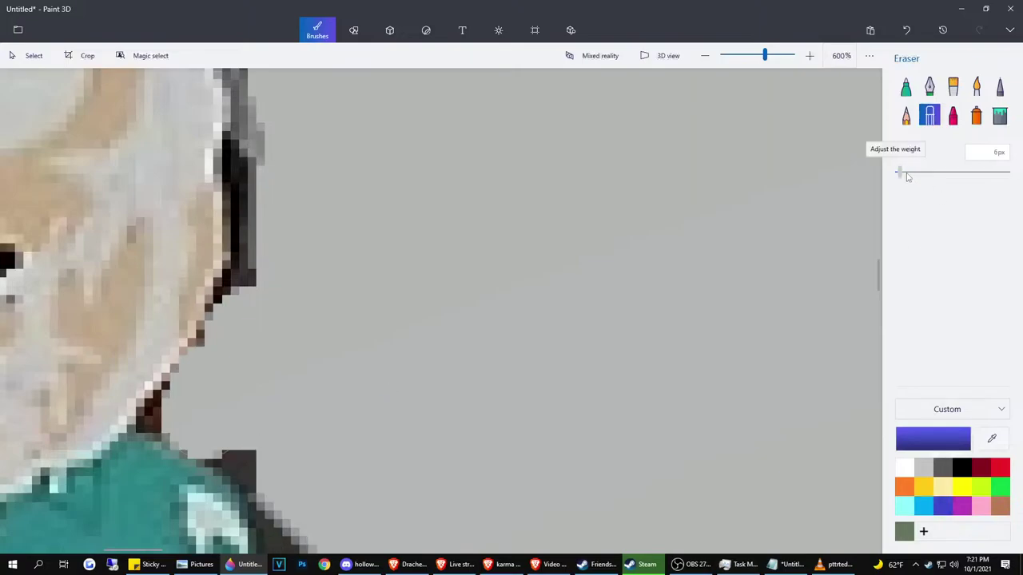
left_click(158, 421)
left_click_drag(225, 454, 256, 469)
scroll(264, 379, "down", 2)
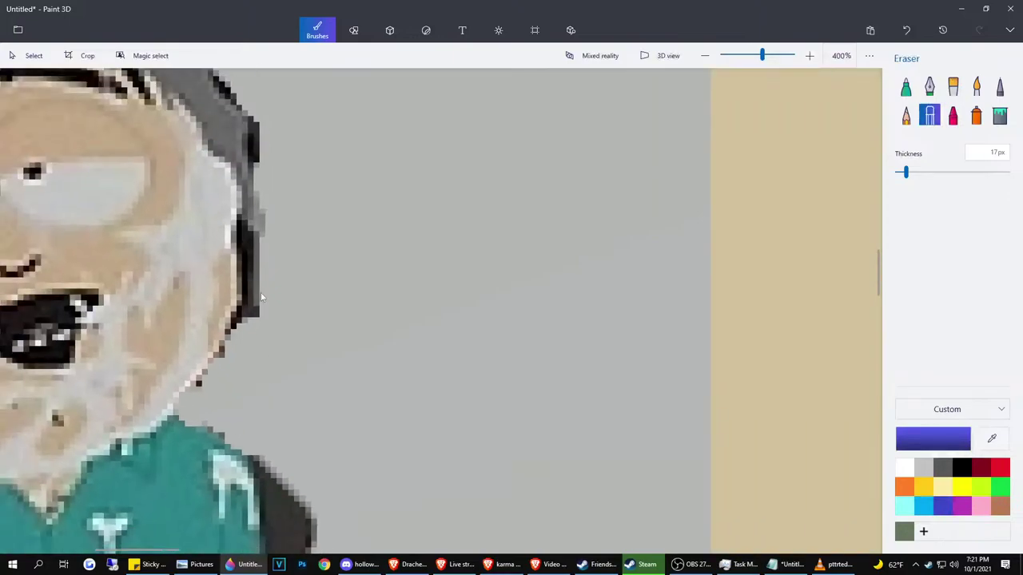
Set the eraser thickness to 10 px and erase the dark background along the upper left edge of the man's hair
scroll(262, 292, "down", 5)
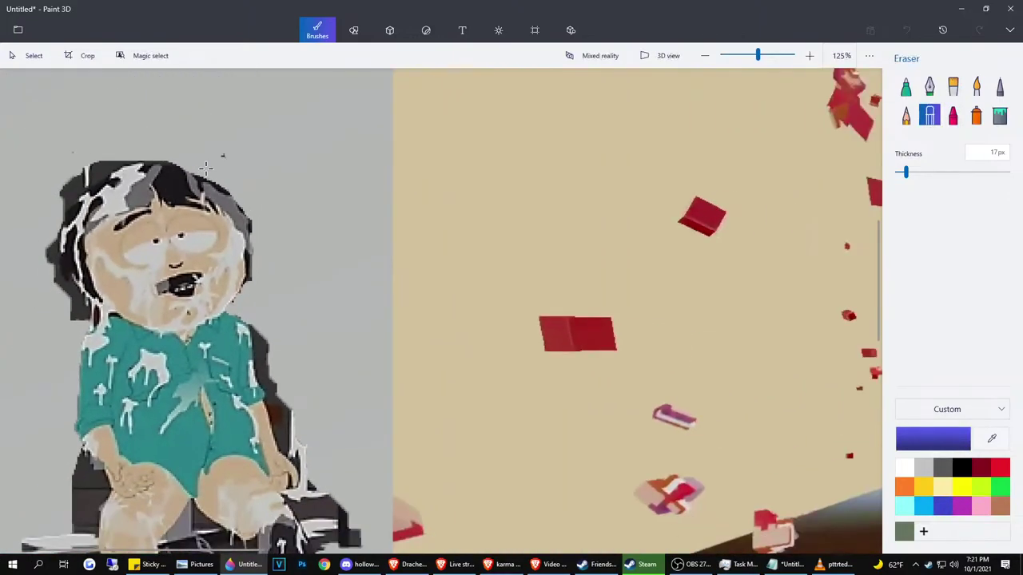
scroll(63, 167, "up", 7)
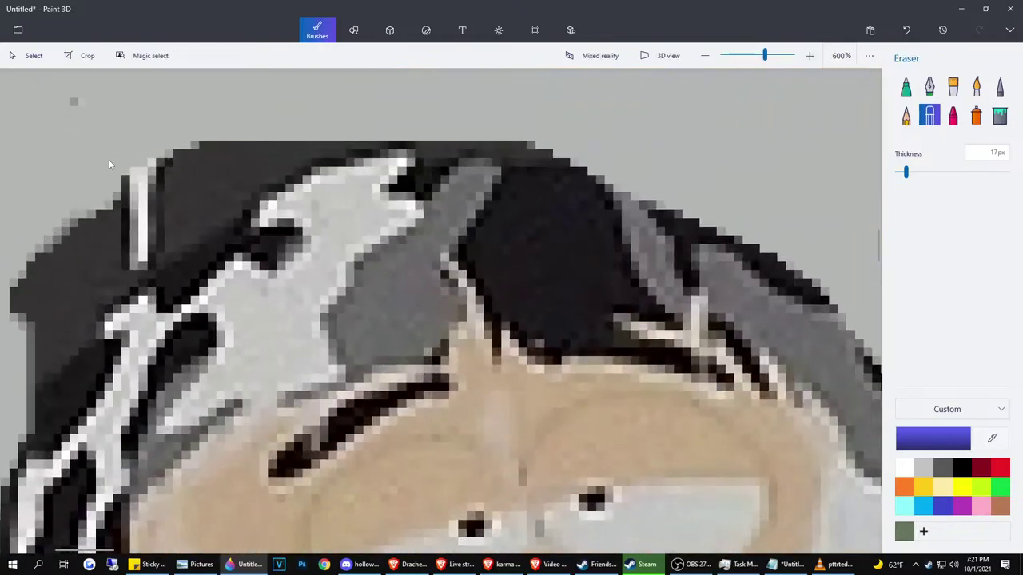
right_click(109, 164)
left_click(924, 173)
left_click(921, 172)
left_click_drag(164, 167, 191, 154)
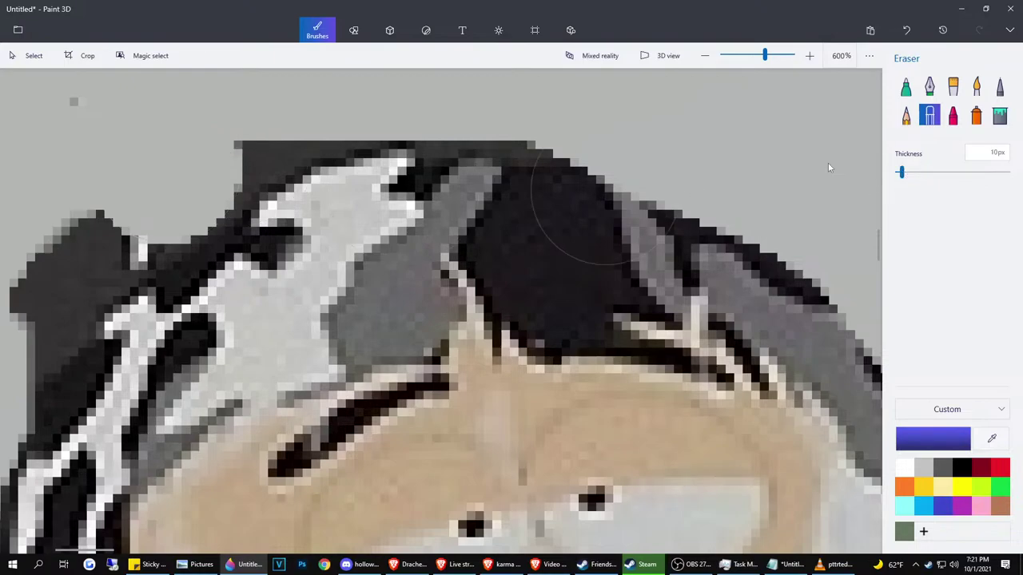
mouse_move(248, 154)
left_mouse_down()
mouse_move(304, 154)
mouse_move(214, 191)
left_mouse_up()
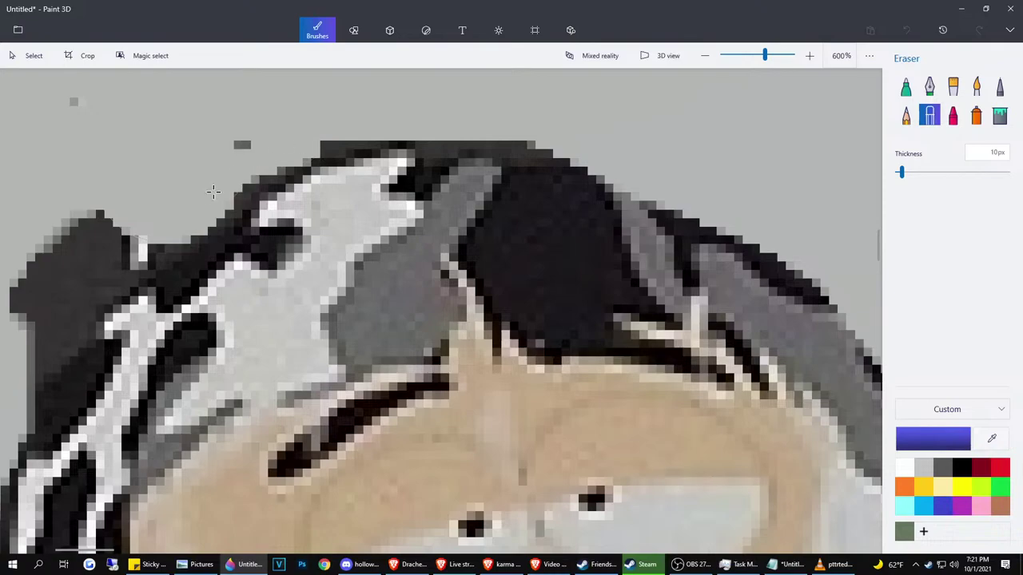
mouse_move(247, 144)
left_mouse_down()
mouse_move(75, 249)
mouse_move(117, 198)
mouse_move(21, 298)
mouse_move(77, 280)
mouse_move(127, 241)
mouse_move(80, 280)
mouse_move(170, 241)
mouse_move(21, 370)
mouse_move(64, 317)
mouse_move(32, 301)
mouse_move(11, 326)
left_mouse_up()
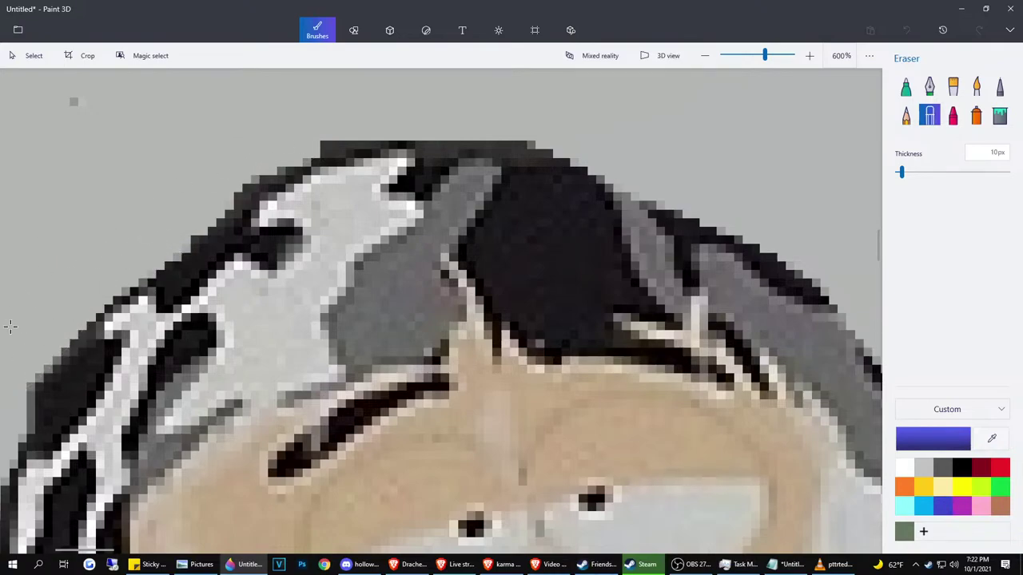
Erase the dark background along the left side of the man's head down to his collar
scroll(75, 202, "down", 4)
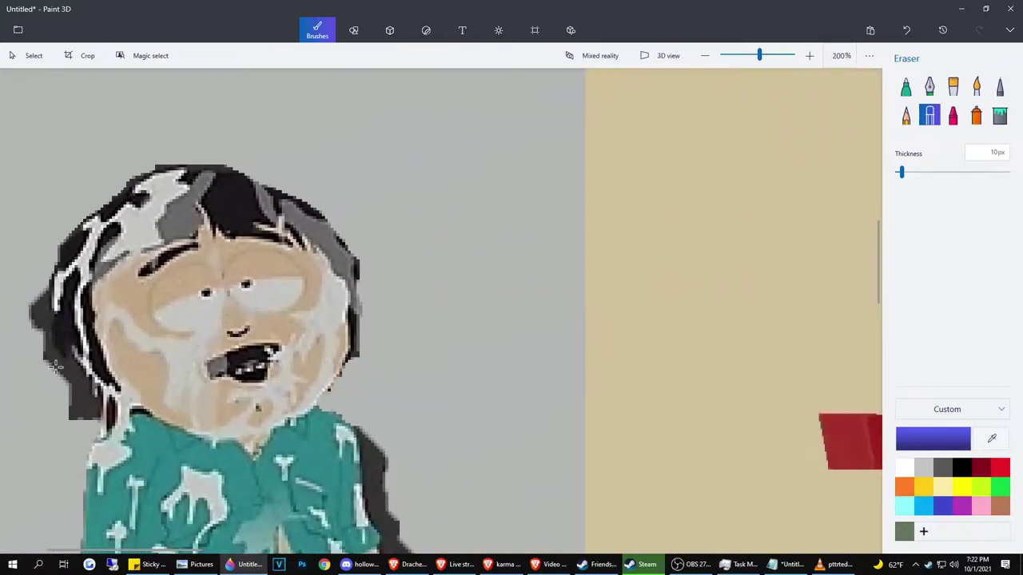
scroll(56, 368, "up", 4)
mouse_move(42, 228)
left_mouse_down()
mouse_move(62, 146)
mouse_move(56, 258)
mouse_move(41, 179)
mouse_move(2, 264)
mouse_move(26, 181)
mouse_move(38, 265)
mouse_move(67, 173)
mouse_move(59, 217)
mouse_move(87, 382)
mouse_move(64, 221)
mouse_move(129, 418)
mouse_move(151, 432)
mouse_move(99, 351)
mouse_move(217, 493)
mouse_move(209, 534)
mouse_move(167, 527)
mouse_move(160, 463)
left_mouse_up()
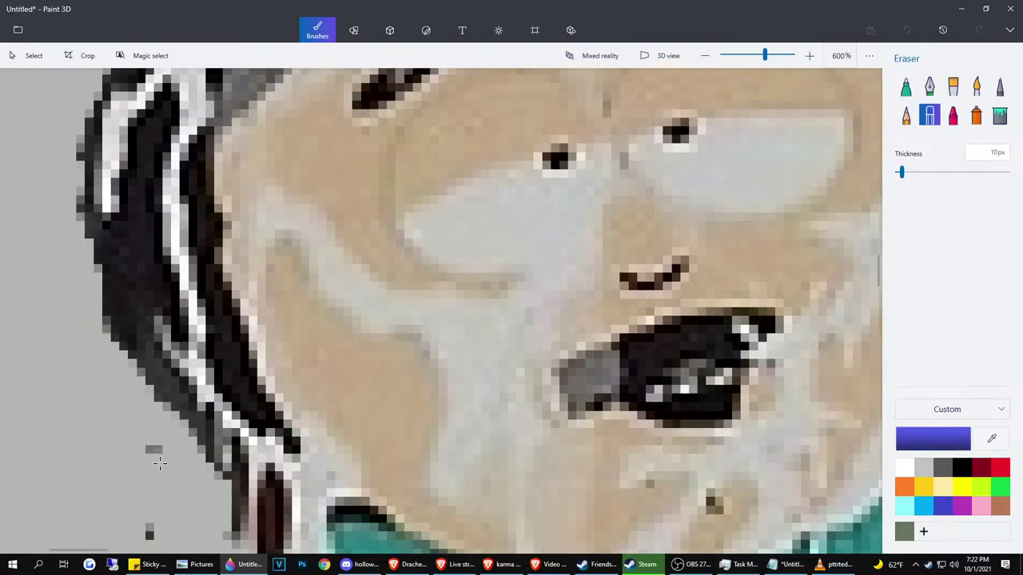
left_click_drag(150, 541, 236, 540)
scroll(191, 480, "down", 5)
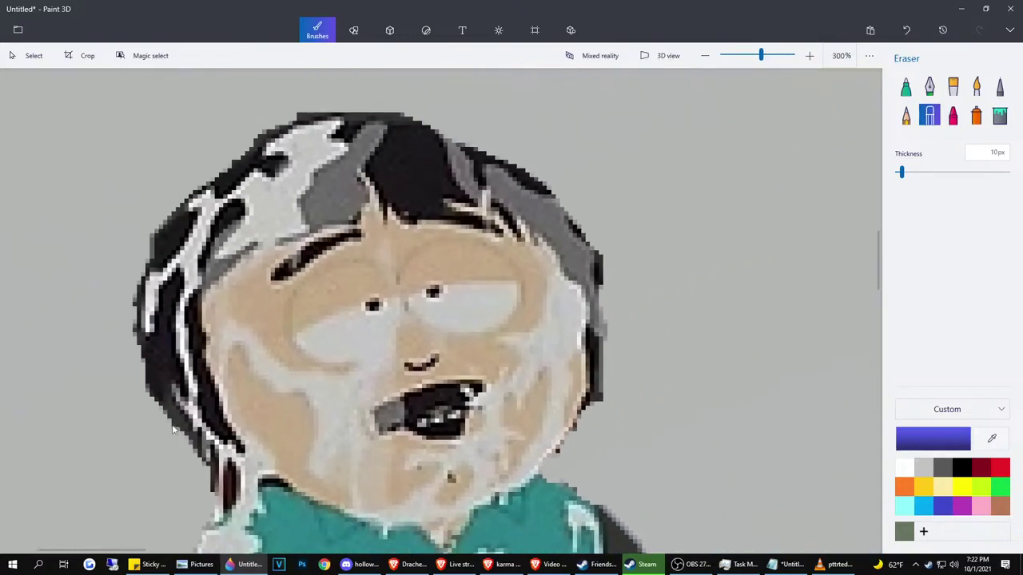
Erase the dark chair area beside the man's left-hand forearm and upper thigh with the 10 px eraser
scroll(164, 461, "down", 6)
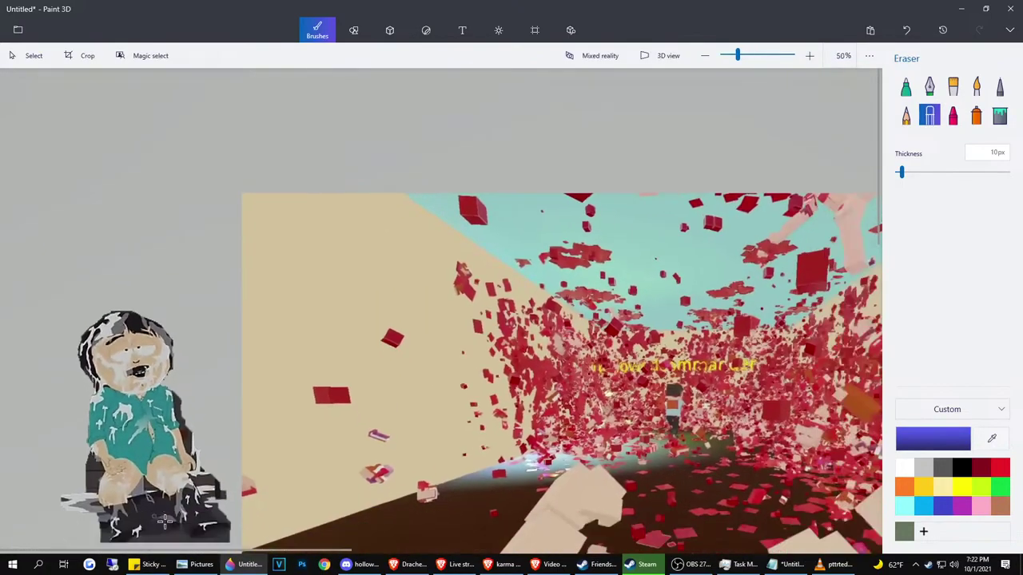
scroll(120, 489, "up", 8)
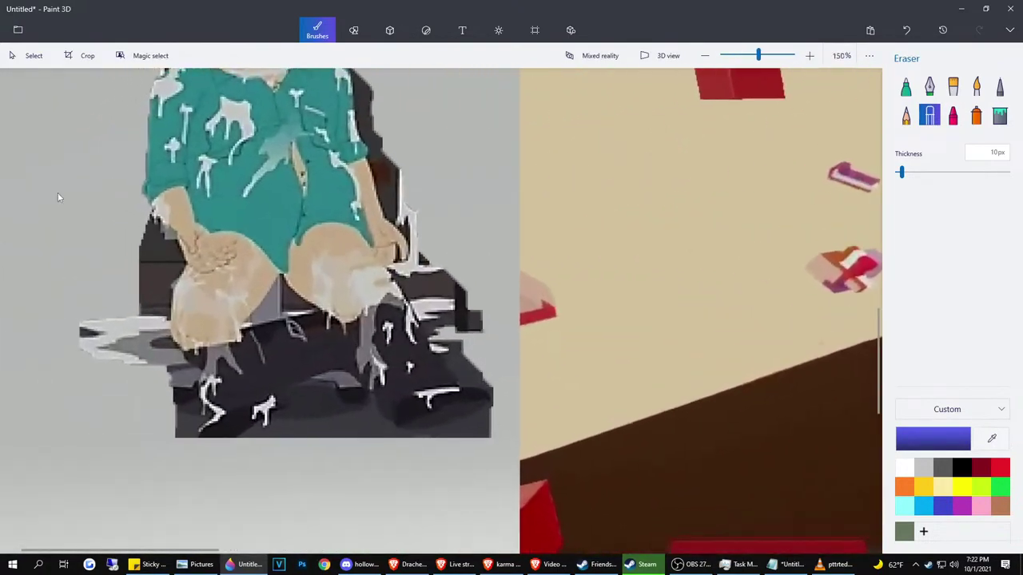
scroll(160, 287, "up", 2)
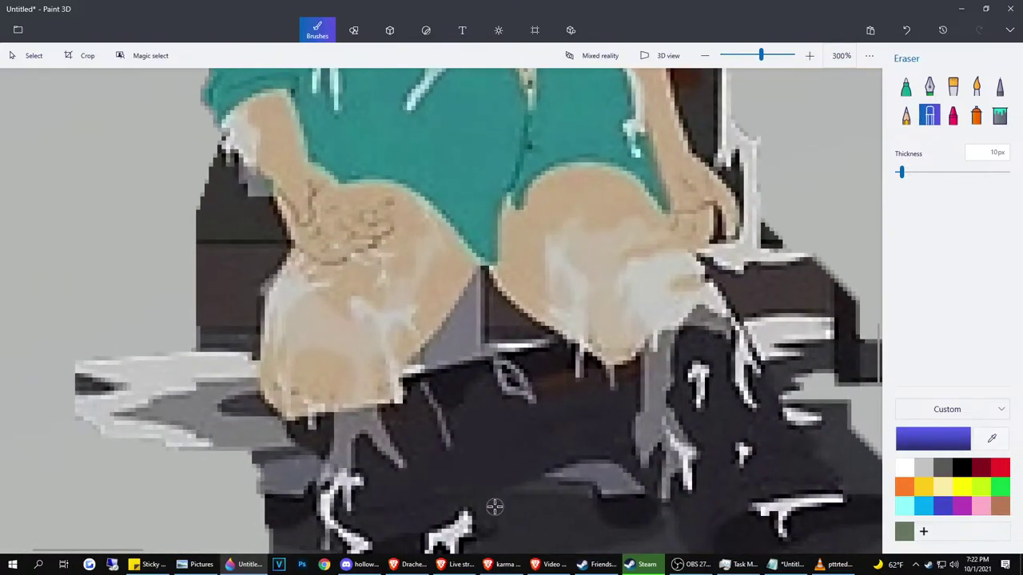
scroll(493, 505, "down", 2)
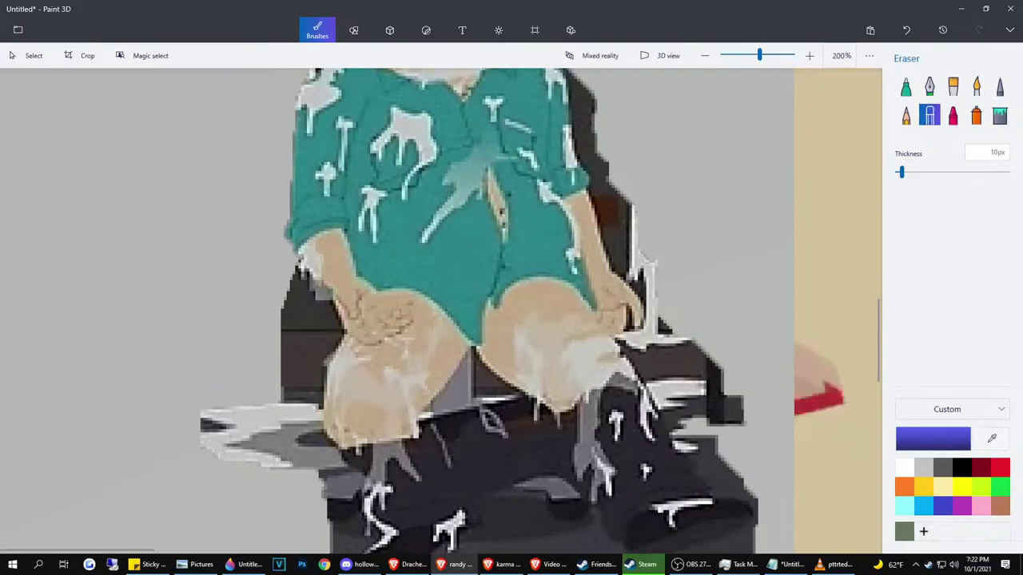
scroll(101, 317, "up", 5)
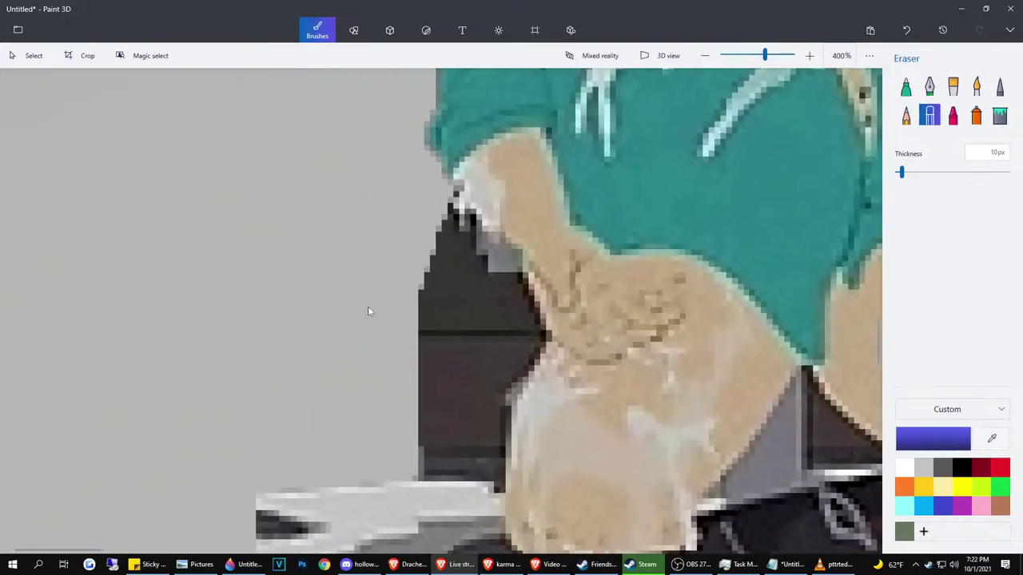
mouse_move(499, 190)
left_mouse_down()
mouse_move(489, 322)
mouse_move(495, 205)
mouse_move(526, 215)
mouse_move(585, 331)
mouse_move(575, 387)
mouse_move(535, 465)
mouse_move(536, 236)
mouse_move(528, 318)
mouse_move(490, 321)
mouse_move(442, 200)
mouse_move(479, 284)
mouse_move(483, 553)
mouse_move(495, 397)
mouse_move(507, 373)
mouse_move(487, 486)
mouse_move(563, 374)
mouse_move(582, 300)
mouse_move(576, 259)
mouse_move(599, 355)
mouse_move(590, 316)
mouse_move(594, 375)
mouse_move(574, 385)
mouse_move(535, 541)
mouse_move(558, 486)
mouse_move(510, 360)
left_mouse_up()
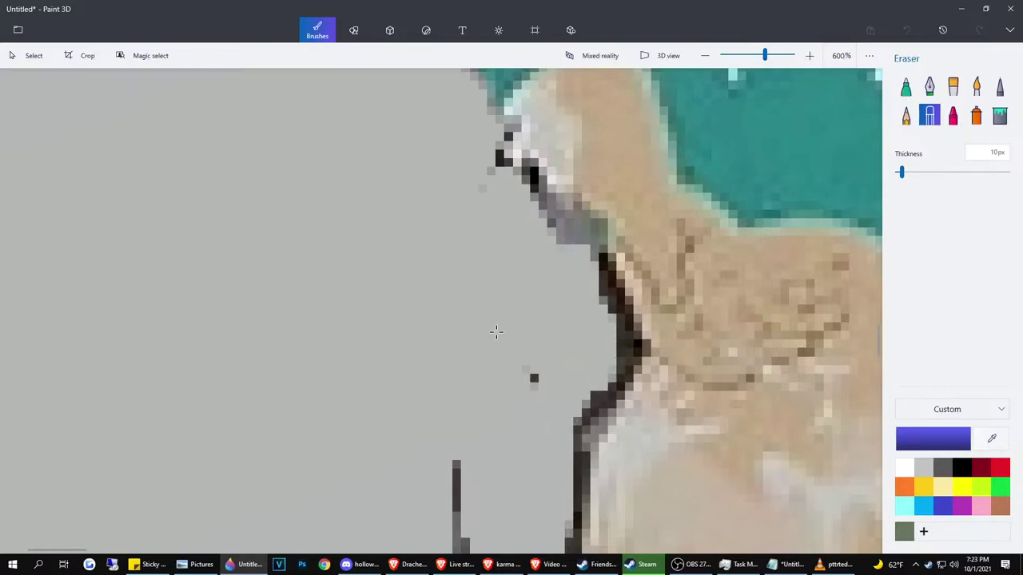
Erase the grey and white puddle beside the man's left-hand knee, including the stray remnants around it
scroll(457, 250, "down", 3)
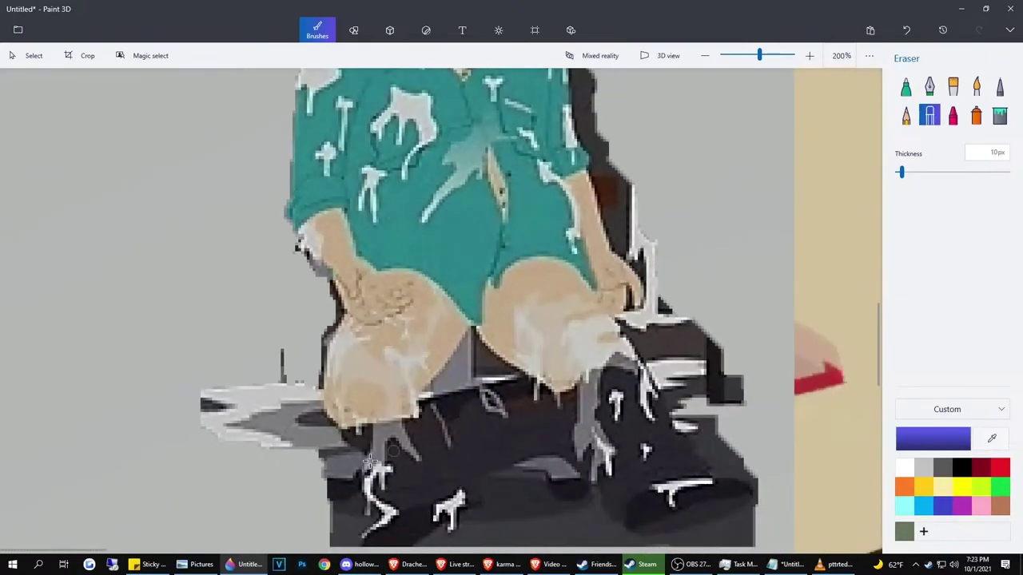
scroll(320, 448, "up", 3)
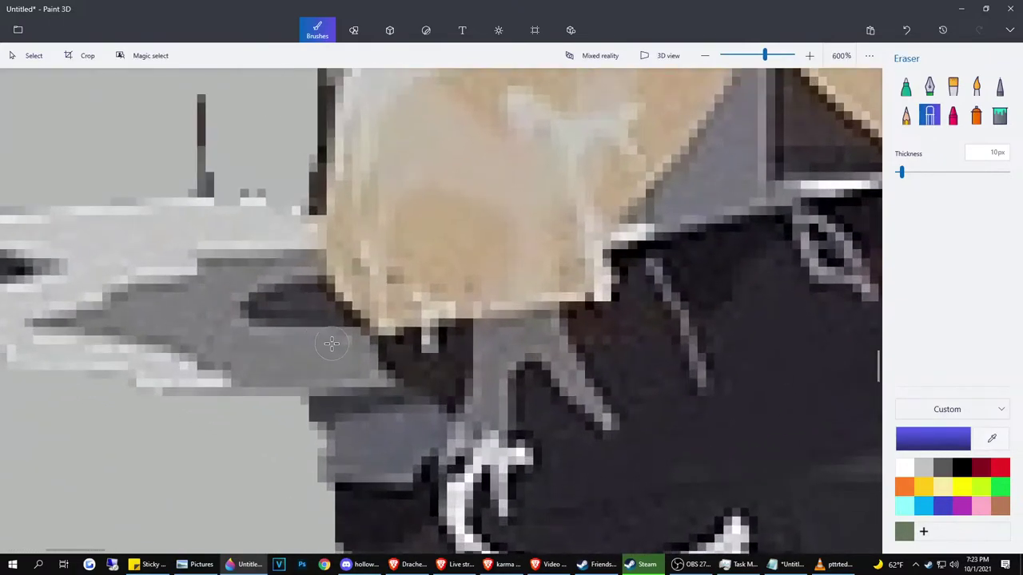
mouse_move(332, 343)
left_mouse_down()
mouse_move(406, 425)
mouse_move(408, 445)
mouse_move(364, 490)
mouse_move(352, 431)
mouse_move(306, 335)
mouse_move(326, 479)
mouse_move(112, 205)
mouse_move(134, 230)
mouse_move(97, 324)
mouse_move(2, 365)
mouse_move(7, 245)
mouse_move(68, 206)
mouse_move(17, 298)
mouse_move(50, 328)
mouse_move(28, 254)
mouse_move(62, 214)
mouse_move(220, 97)
mouse_move(192, 287)
mouse_move(189, 430)
mouse_move(178, 160)
mouse_move(156, 392)
mouse_move(149, 298)
mouse_move(156, 421)
mouse_move(124, 277)
mouse_move(125, 415)
left_mouse_up()
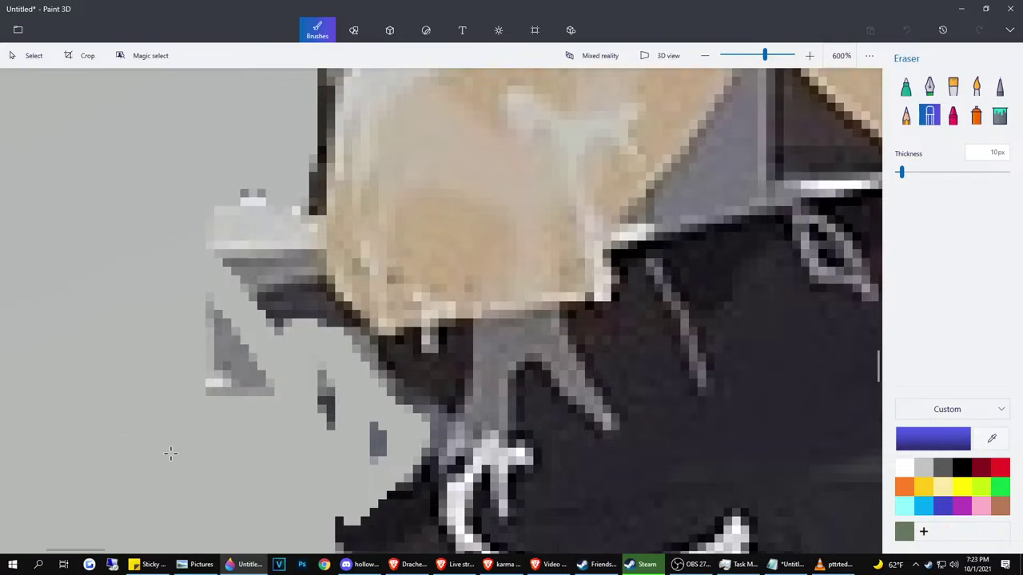
mouse_move(170, 454)
left_mouse_down()
mouse_move(258, 284)
mouse_move(260, 172)
mouse_move(235, 346)
mouse_move(231, 147)
left_mouse_up()
left_click_drag(284, 191, 280, 217)
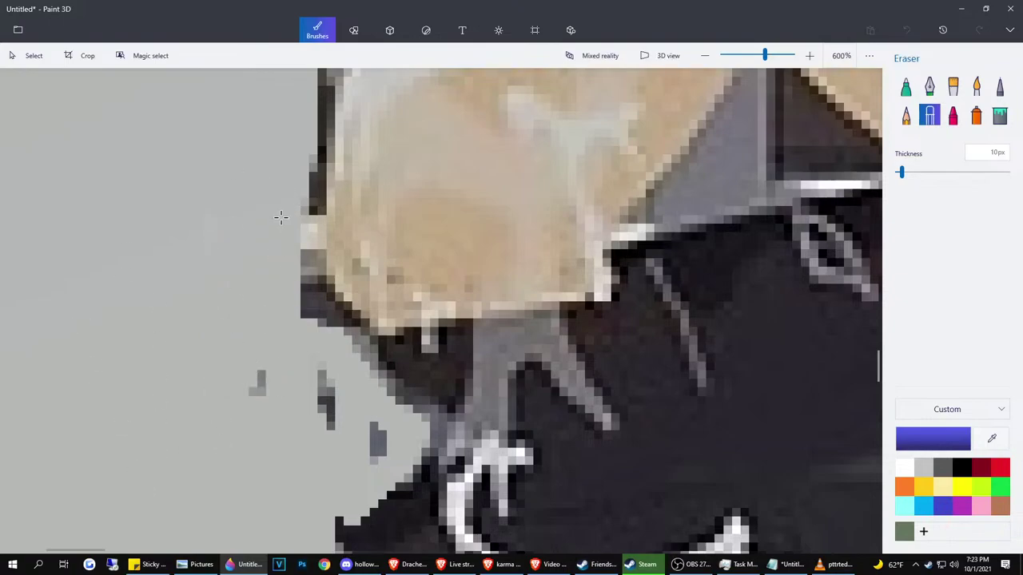
mouse_move(300, 180)
left_mouse_down()
mouse_move(301, 308)
mouse_move(323, 330)
mouse_move(330, 400)
mouse_move(306, 384)
mouse_move(228, 403)
left_mouse_up()
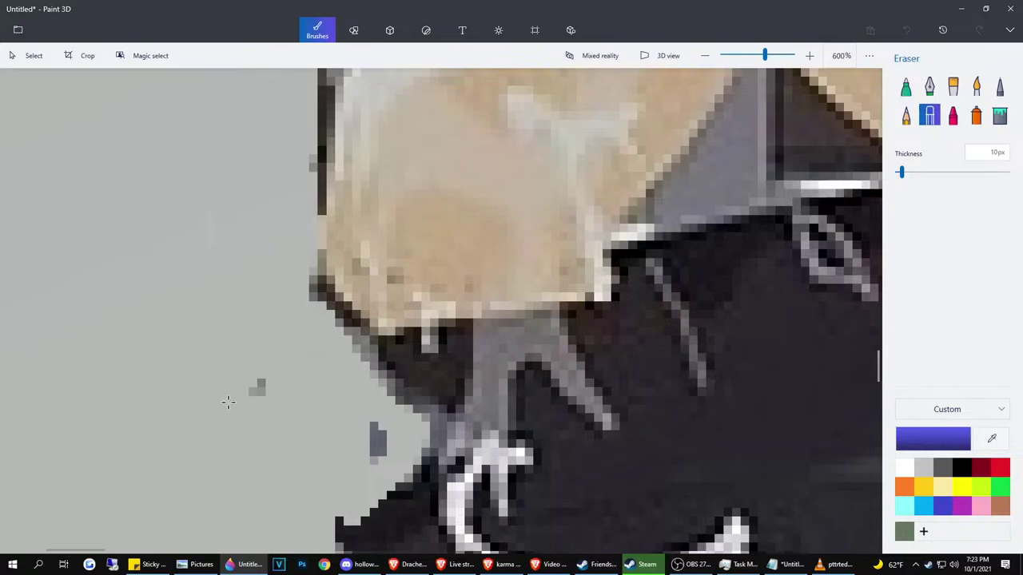
left_click_drag(364, 453, 356, 436)
Erase the leftover puddle specks and the dark floor around the outer edge of the left-hand shoe
scroll(357, 436, "down", 5)
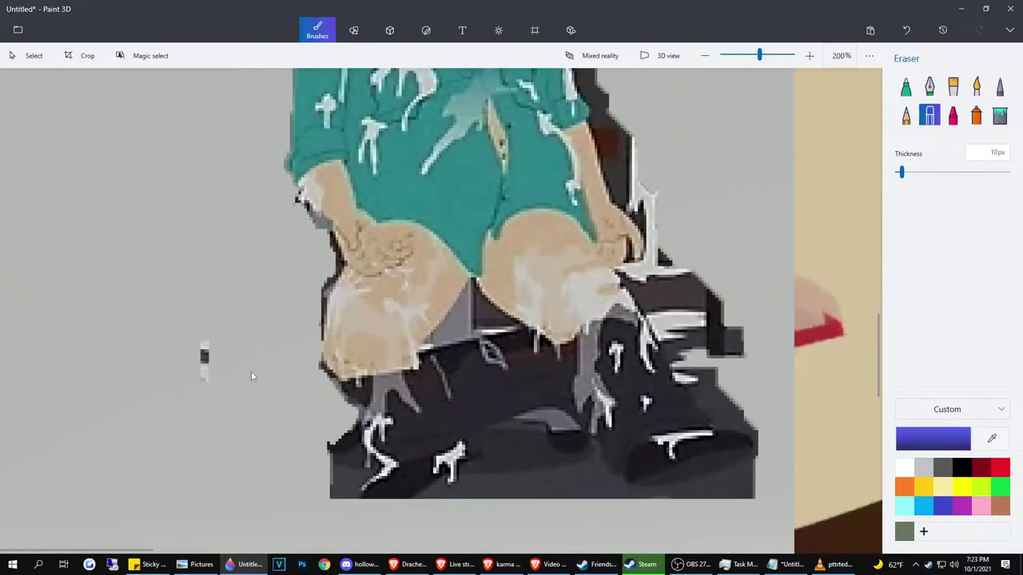
scroll(299, 484, "up", 5)
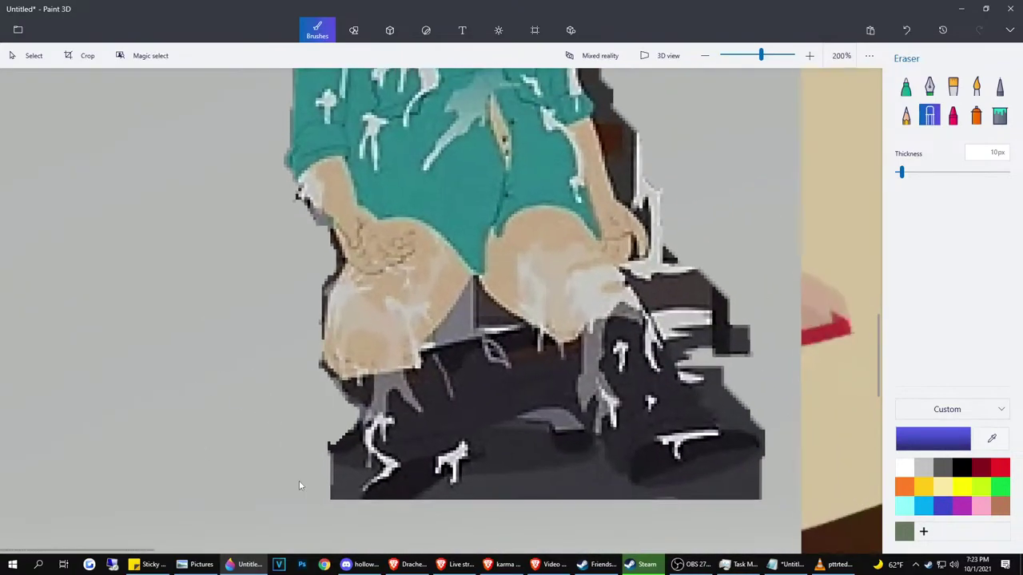
mouse_move(451, 480)
left_mouse_down()
mouse_move(335, 566)
mouse_move(383, 427)
mouse_move(376, 471)
mouse_move(389, 439)
mouse_move(389, 378)
mouse_move(390, 447)
mouse_move(411, 391)
mouse_move(379, 416)
mouse_move(370, 371)
mouse_move(436, 443)
mouse_move(405, 452)
mouse_move(463, 464)
mouse_move(390, 549)
mouse_move(404, 445)
mouse_move(352, 424)
left_mouse_up()
scroll(361, 421, "down", 3)
scroll(361, 421, "down", 1)
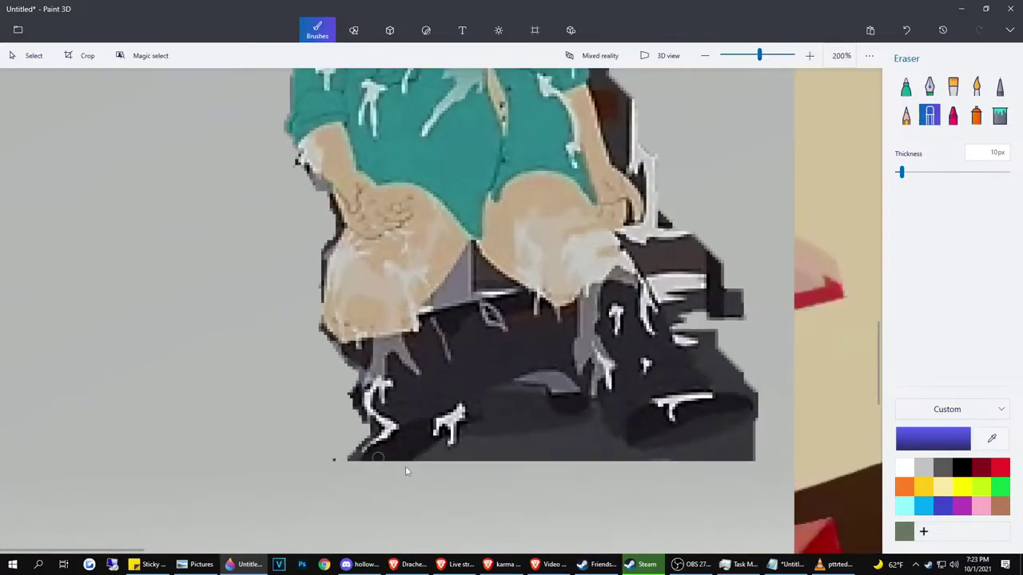
Remove the stray speck beside the left-hand shoe and erase the dark floor between the two shoes
scroll(418, 460, "up", 1)
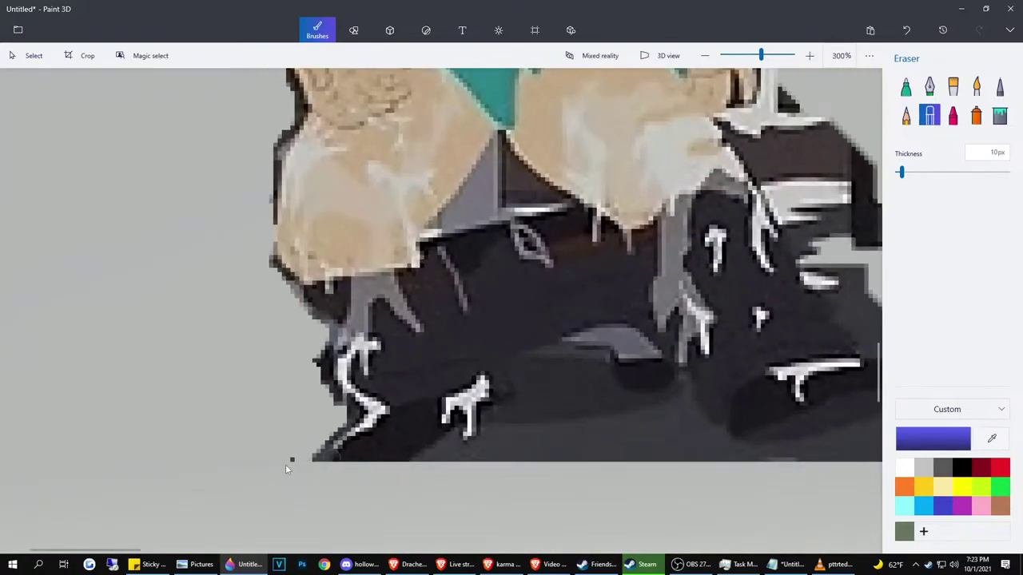
scroll(450, 458, "up", 1)
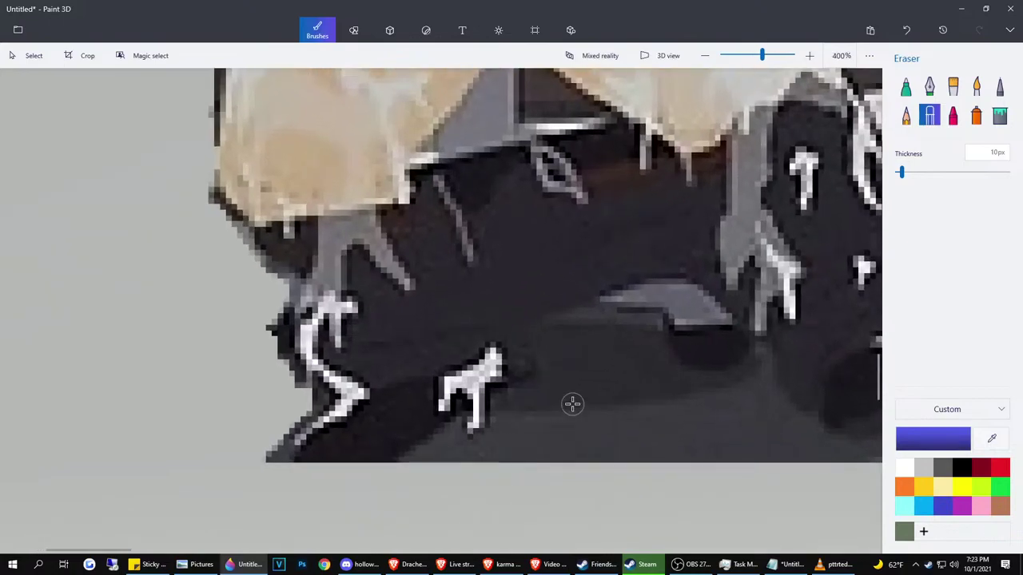
mouse_move(510, 425)
left_mouse_down()
mouse_move(642, 434)
mouse_move(754, 406)
mouse_move(839, 487)
mouse_move(722, 458)
mouse_move(628, 470)
mouse_move(800, 453)
mouse_move(737, 425)
mouse_move(669, 448)
mouse_move(432, 461)
mouse_move(448, 448)
mouse_move(498, 437)
left_mouse_up()
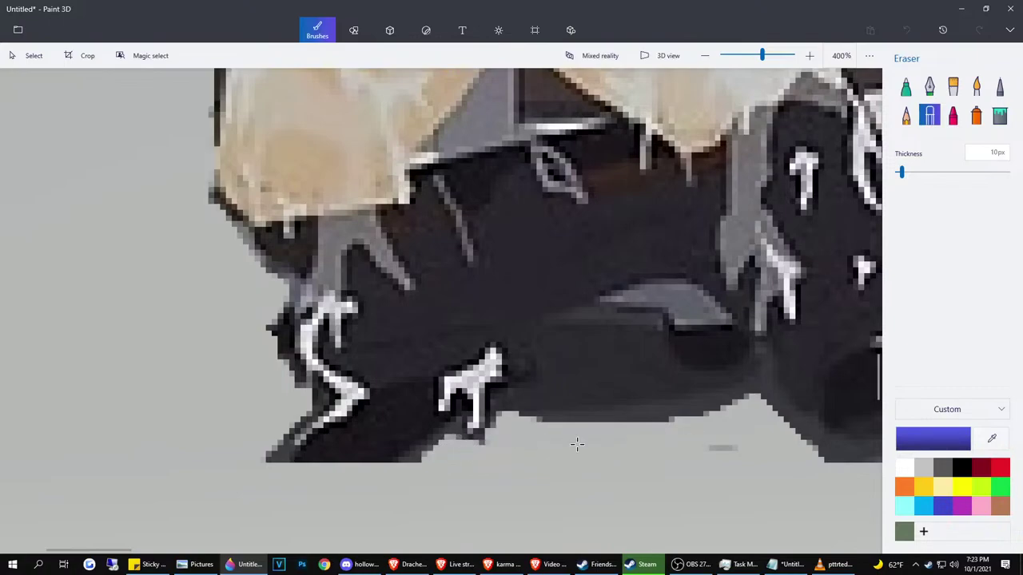
Erase the dark floor beneath the trousers between the two legs and along the inner edge of the right-hand shoe
mouse_move(605, 382)
left_mouse_down()
mouse_move(553, 420)
mouse_move(595, 385)
mouse_move(590, 350)
mouse_move(646, 348)
mouse_move(697, 396)
mouse_move(766, 393)
mouse_move(657, 430)
mouse_move(714, 406)
mouse_move(610, 370)
mouse_move(638, 366)
mouse_move(623, 360)
mouse_move(560, 439)
mouse_move(614, 375)
mouse_move(660, 399)
mouse_move(617, 423)
mouse_move(594, 412)
mouse_move(671, 416)
left_mouse_up()
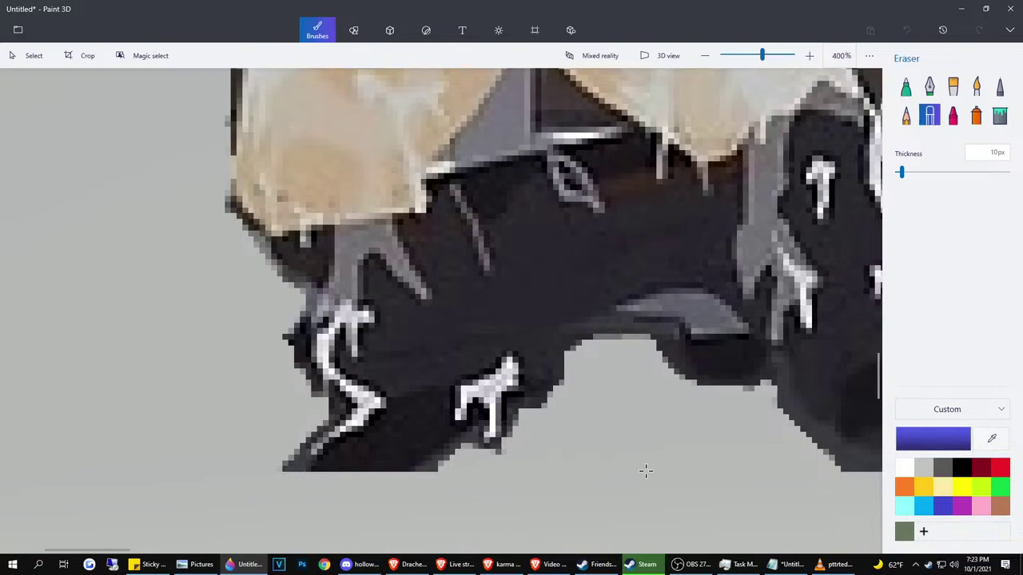
scroll(646, 471, "up", 2)
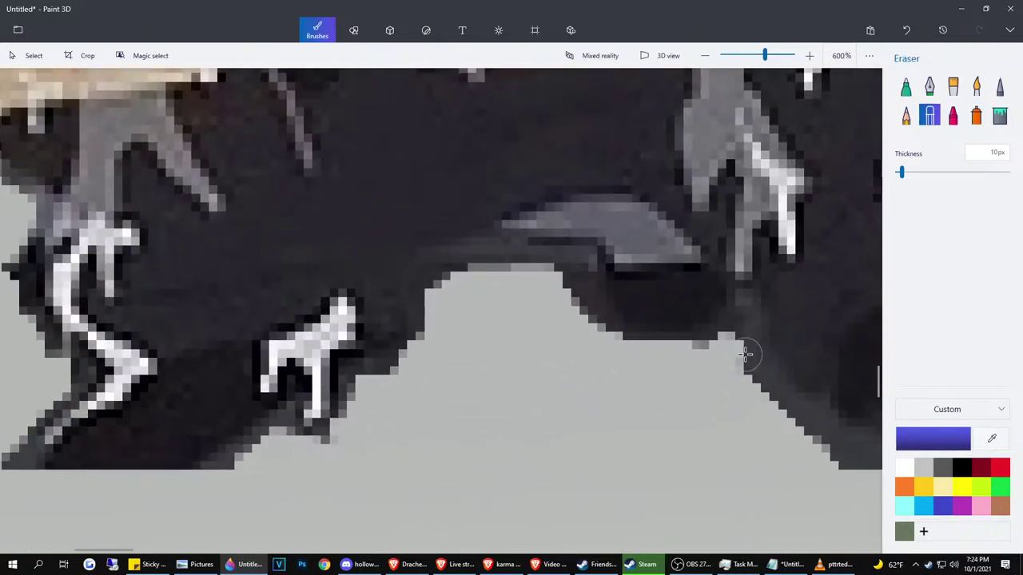
left_click_drag(745, 354, 831, 432)
scroll(752, 396, "down", 3)
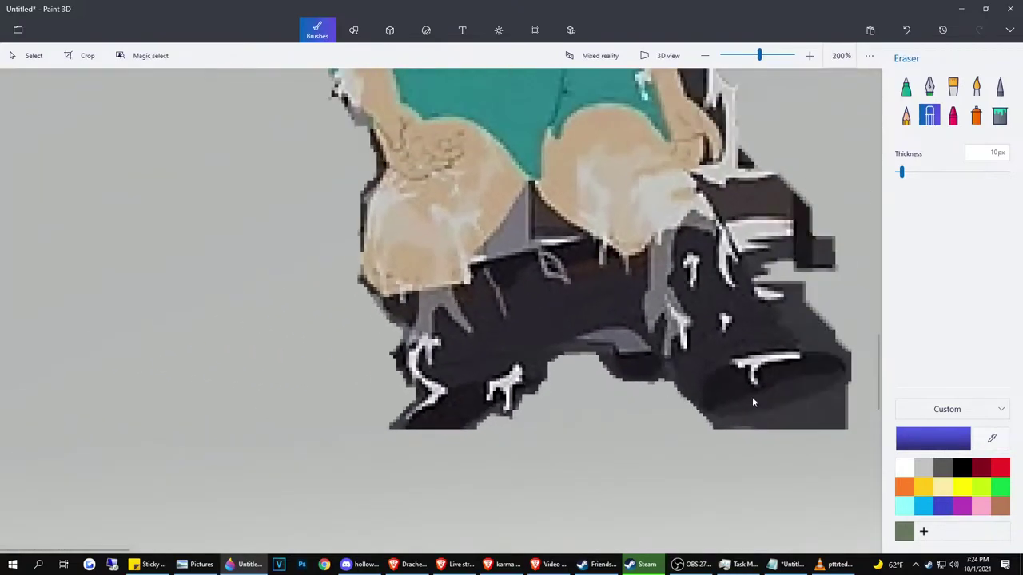
scroll(752, 397, "up", 4)
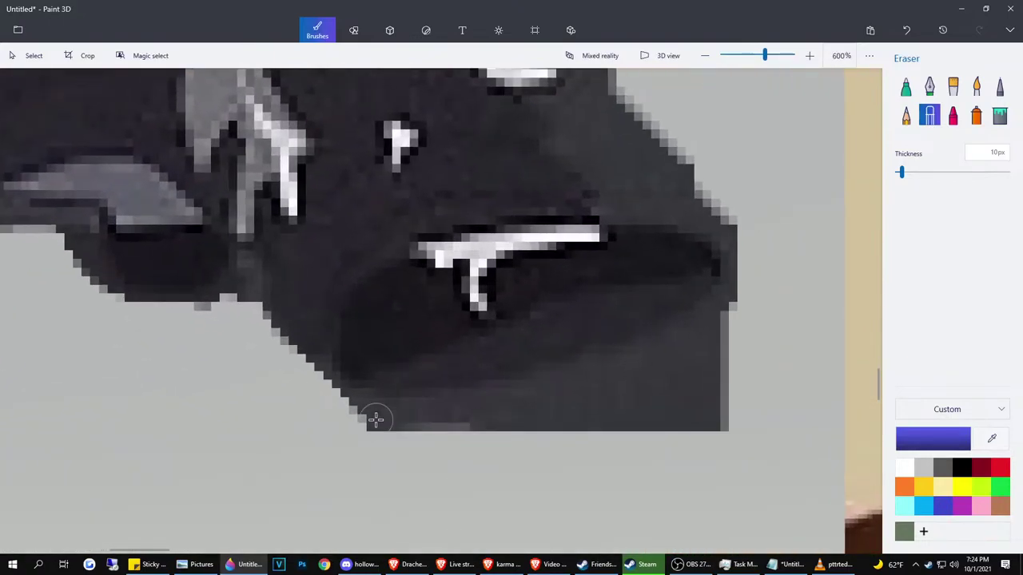
mouse_move(375, 420)
left_mouse_down()
mouse_move(438, 438)
mouse_move(537, 439)
mouse_move(728, 362)
mouse_move(727, 330)
mouse_move(690, 354)
mouse_move(497, 397)
left_mouse_up()
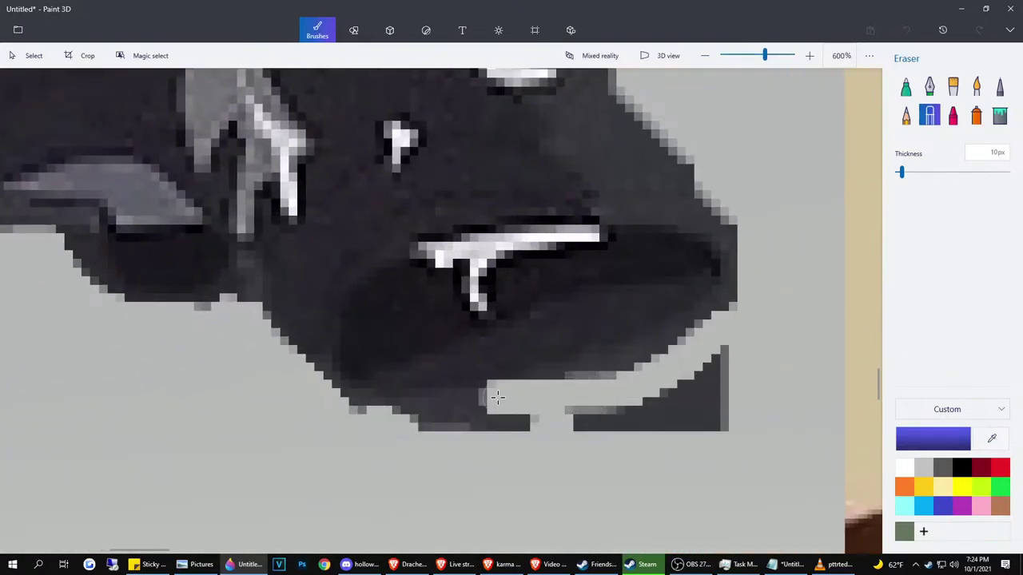
key("ctrl+z")
mouse_move(713, 329)
left_mouse_down()
mouse_move(608, 380)
mouse_move(431, 411)
mouse_move(479, 420)
mouse_move(762, 400)
mouse_move(778, 351)
mouse_move(642, 381)
mouse_move(676, 378)
mouse_move(513, 377)
mouse_move(579, 387)
mouse_move(625, 362)
mouse_move(520, 392)
left_mouse_up()
key("ctrl+z")
key("ctrl+z")
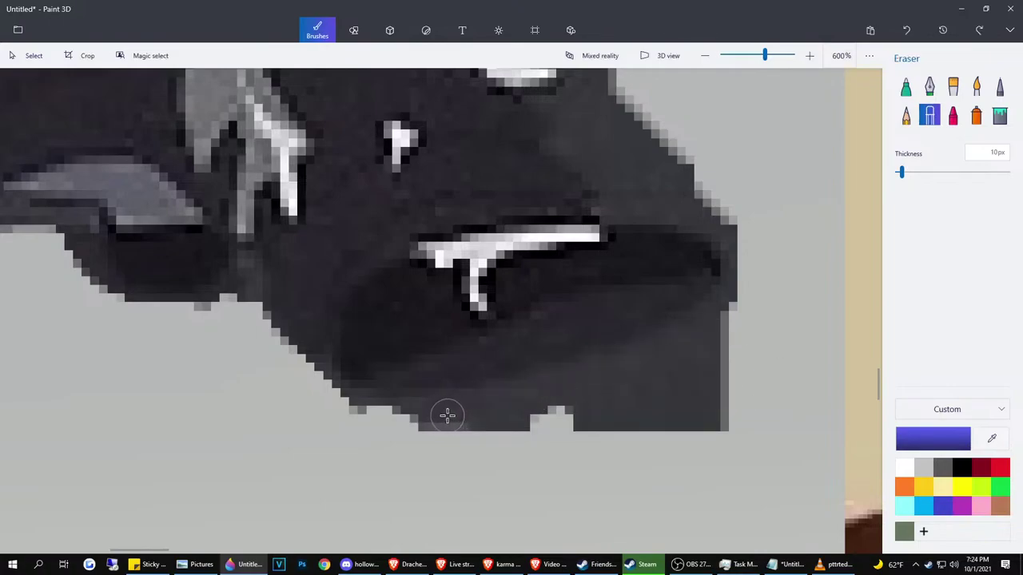
Erase the dark floor beneath the sole of the right-hand shoe and above its toe, following the shoe's outline up to the trouser leg
mouse_move(447, 415)
left_mouse_down()
mouse_move(671, 338)
mouse_move(748, 288)
mouse_move(744, 393)
mouse_move(726, 362)
mouse_move(723, 392)
mouse_move(715, 341)
mouse_move(692, 435)
mouse_move(697, 335)
mouse_move(625, 448)
mouse_move(576, 406)
mouse_move(540, 430)
left_mouse_up()
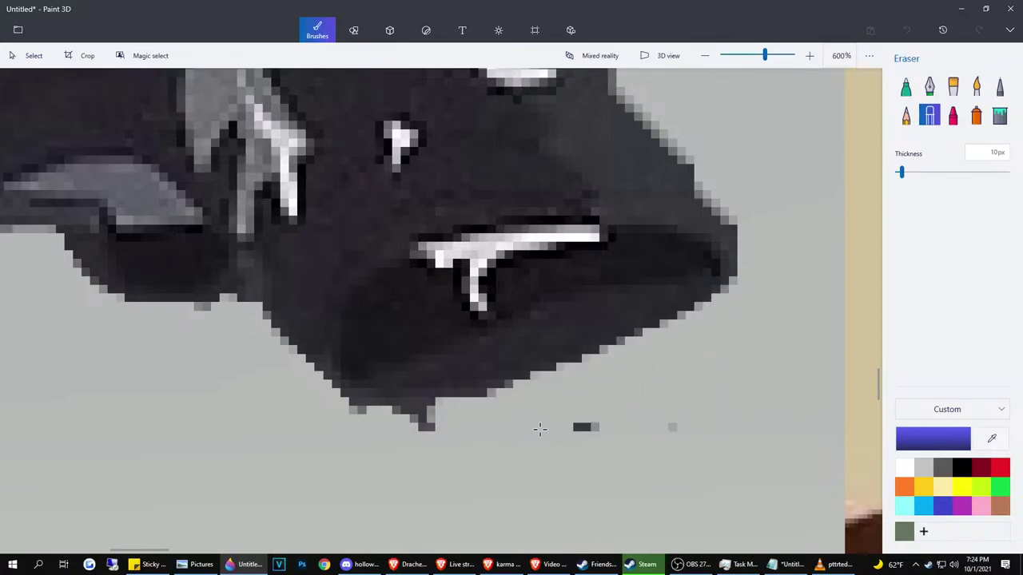
left_click_drag(429, 409, 357, 407)
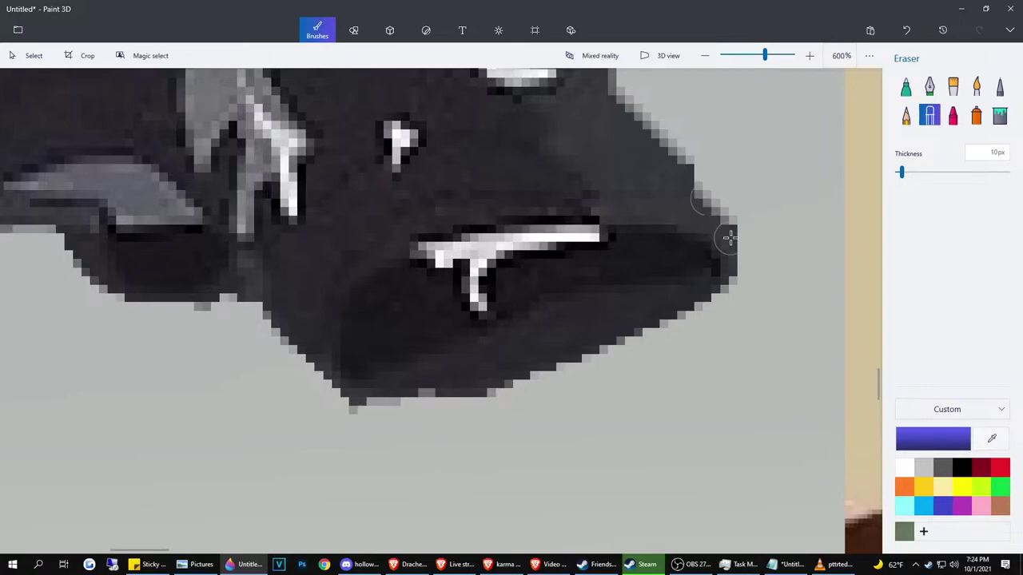
mouse_move(734, 226)
left_mouse_down()
mouse_move(633, 187)
mouse_move(589, 141)
left_mouse_up()
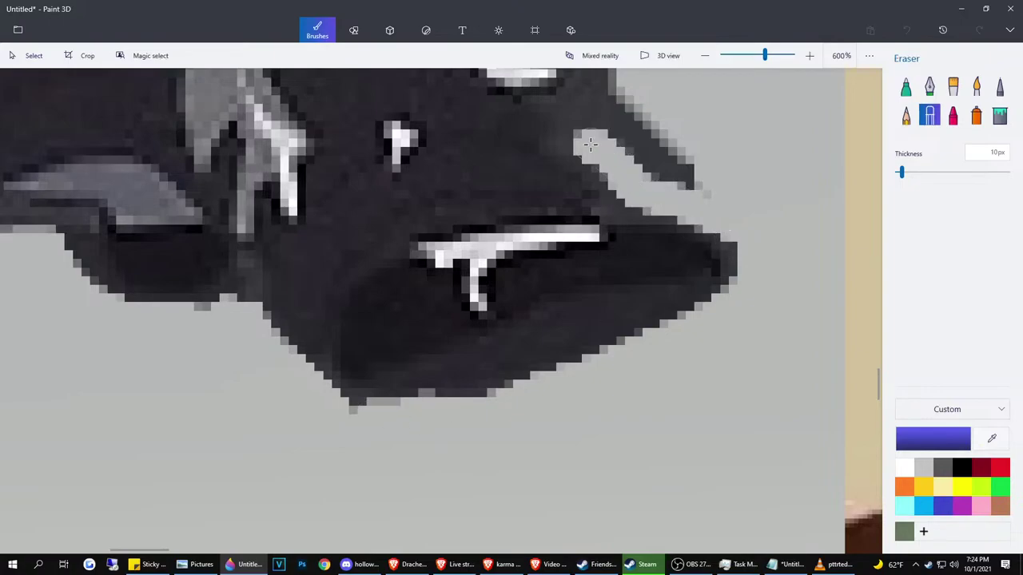
scroll(589, 141, "down", 2)
scroll(616, 122, "down", 5)
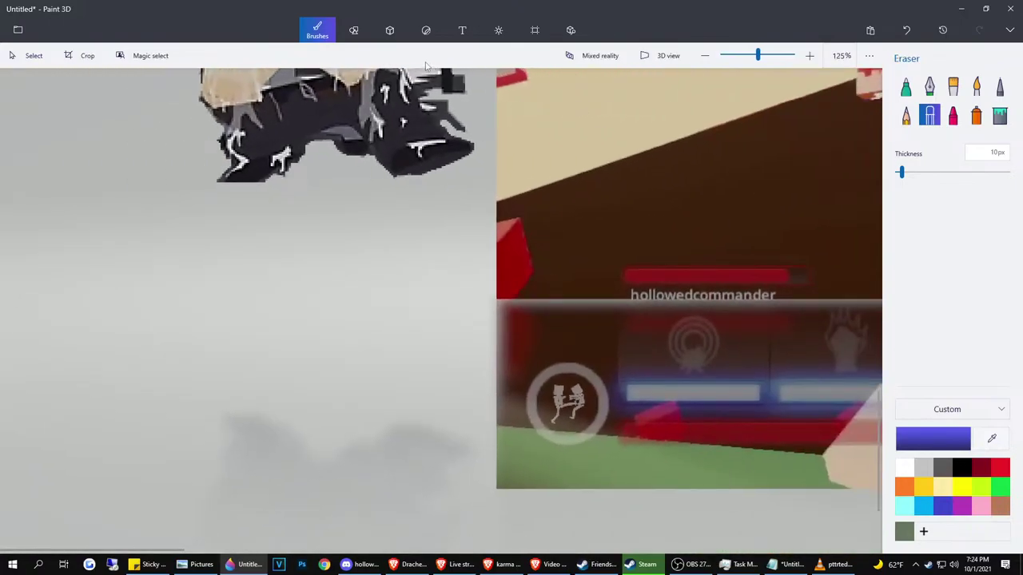
scroll(454, 93, "up", 5)
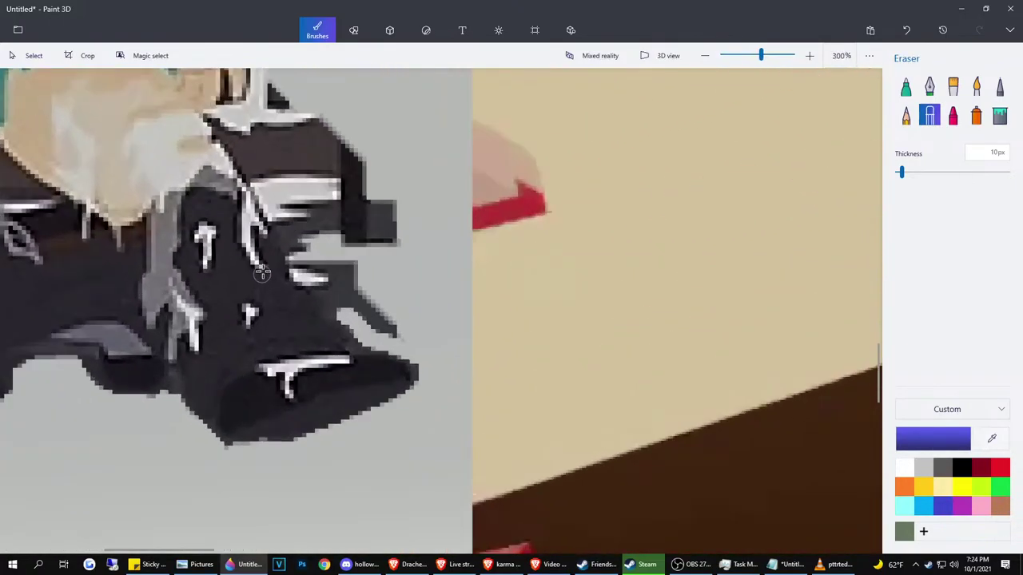
scroll(263, 273, "up", 2)
mouse_move(349, 286)
left_mouse_down()
mouse_move(391, 338)
mouse_move(501, 392)
mouse_move(469, 329)
mouse_move(392, 255)
mouse_move(437, 311)
mouse_move(448, 265)
mouse_move(458, 326)
mouse_move(352, 242)
mouse_move(389, 308)
mouse_move(535, 404)
left_mouse_up()
Erase the dark chair and floor blocks sticking out beside the right-hand knee and trouser leg
scroll(504, 286, "down", 2)
scroll(504, 286, "down", 1)
scroll(439, 151, "up", 1)
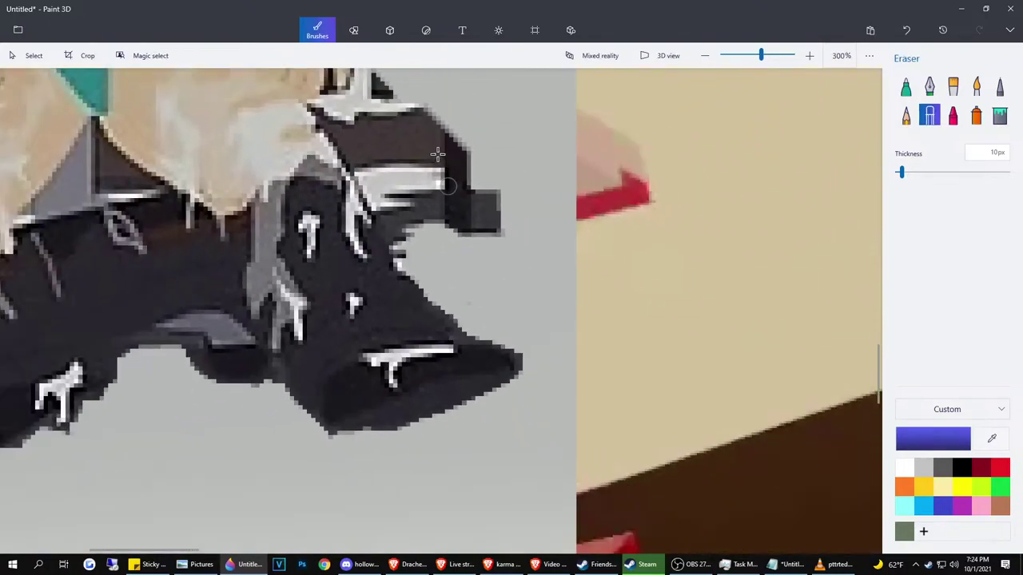
scroll(435, 148, "down", 1)
scroll(435, 148, "up", 1)
scroll(434, 147, "down", 1)
left_click_drag(435, 147, 448, 328)
mouse_move(586, 351)
left_mouse_down()
mouse_move(572, 228)
mouse_move(554, 309)
mouse_move(517, 279)
mouse_move(505, 175)
mouse_move(531, 317)
mouse_move(458, 118)
mouse_move(457, 236)
mouse_move(453, 197)
mouse_move(466, 300)
mouse_move(472, 139)
mouse_move(485, 202)
mouse_move(480, 137)
mouse_move(486, 327)
mouse_move(488, 266)
mouse_move(538, 324)
left_mouse_up()
left_click_drag(569, 255, 564, 304)
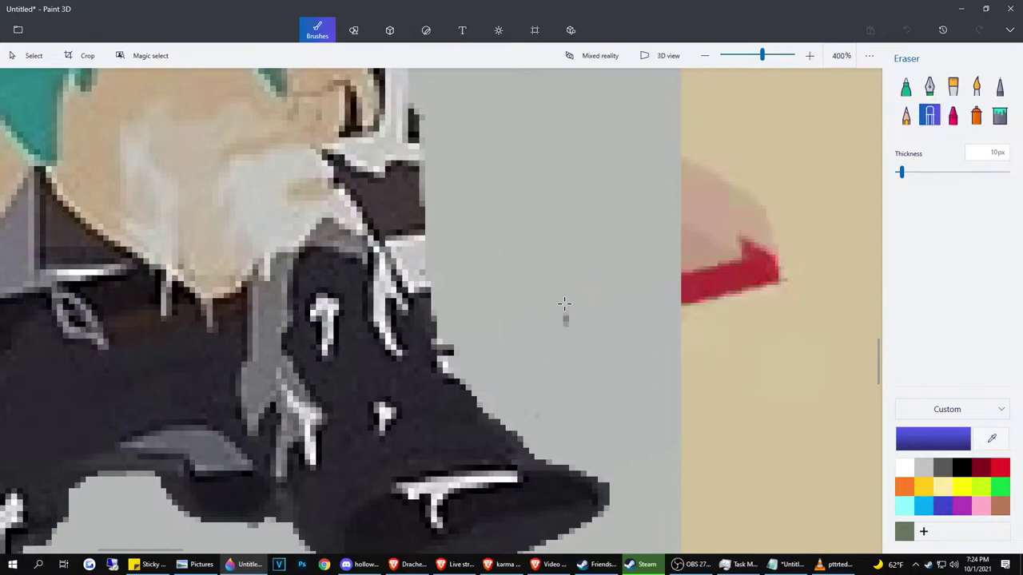
Erase the remaining white and brown patches between the right-hand trouser leg and the hand above it
mouse_move(427, 262)
left_mouse_down()
mouse_move(375, 179)
mouse_move(352, 168)
mouse_move(458, 352)
left_mouse_up()
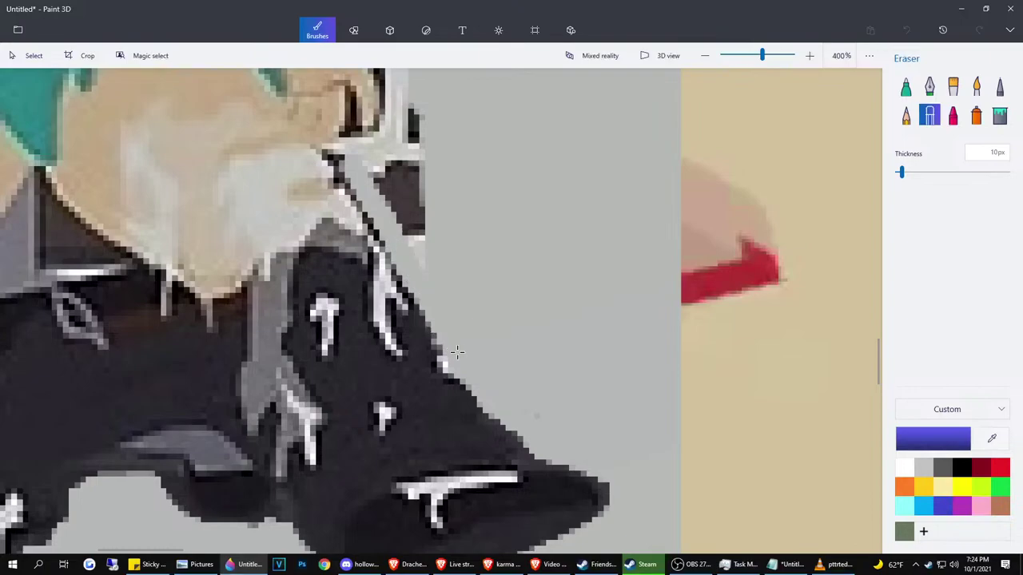
left_click_drag(370, 154, 420, 122)
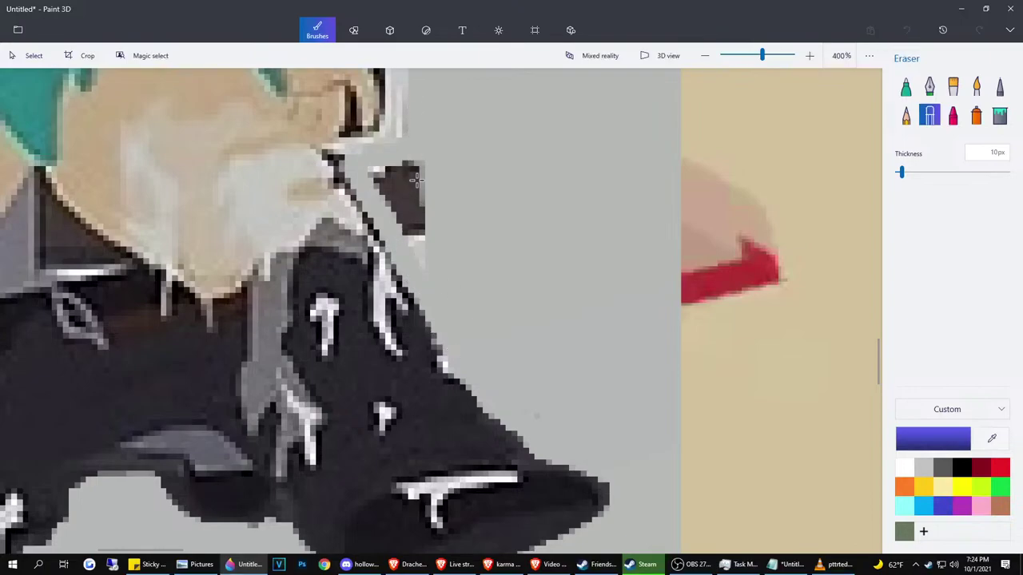
mouse_move(415, 180)
left_mouse_down()
mouse_move(370, 173)
mouse_move(426, 250)
mouse_move(388, 152)
mouse_move(409, 253)
left_mouse_up()
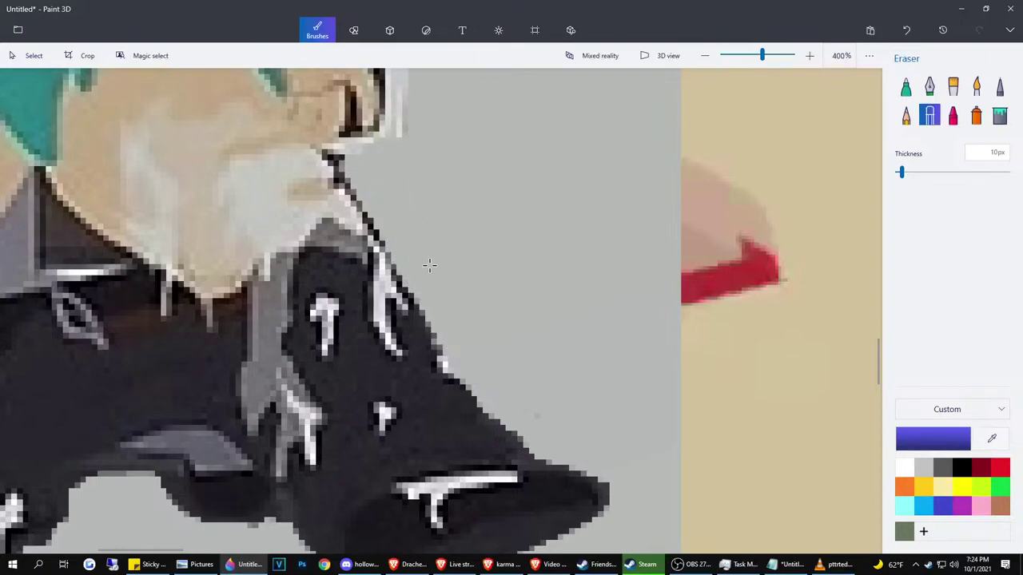
Erase the dark chair strip, white splashes and stray specks along the outer edge of the right-hand forearm and hand
scroll(430, 265, "down", 5)
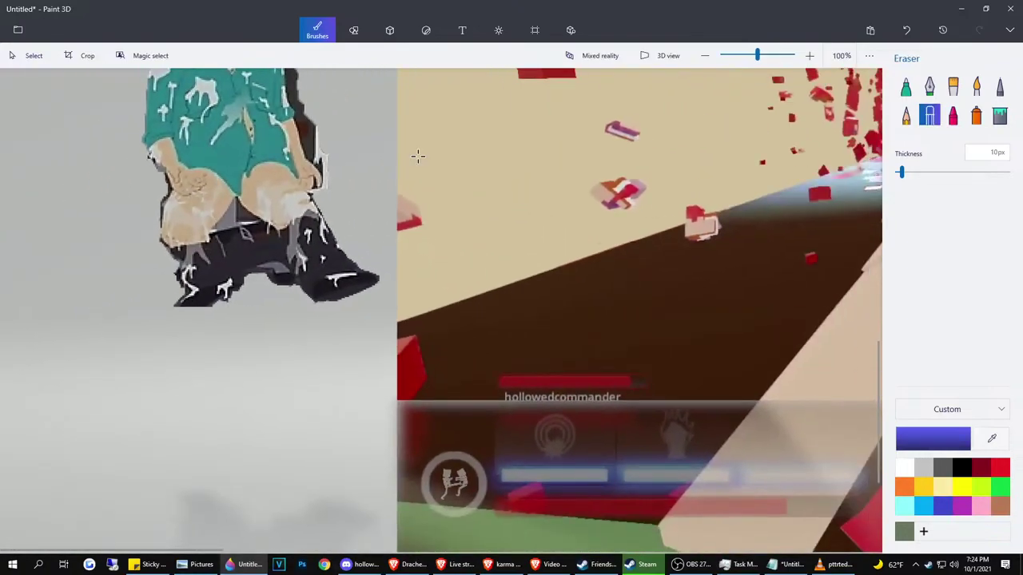
scroll(417, 157, "up", 5)
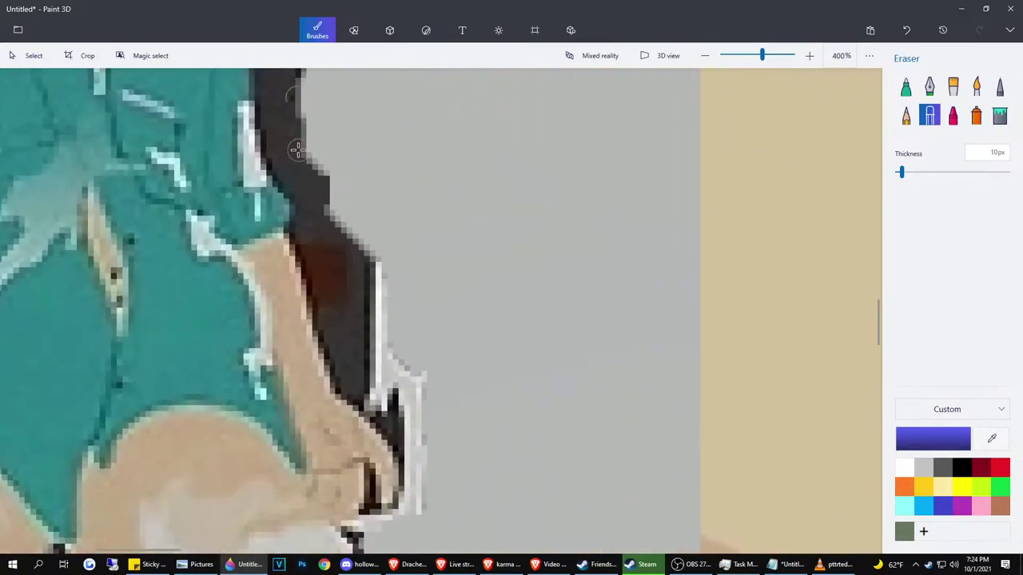
mouse_move(296, 99)
left_mouse_down()
mouse_move(281, 135)
mouse_move(332, 254)
mouse_move(343, 262)
mouse_move(372, 253)
mouse_move(323, 181)
mouse_move(299, 118)
left_mouse_up()
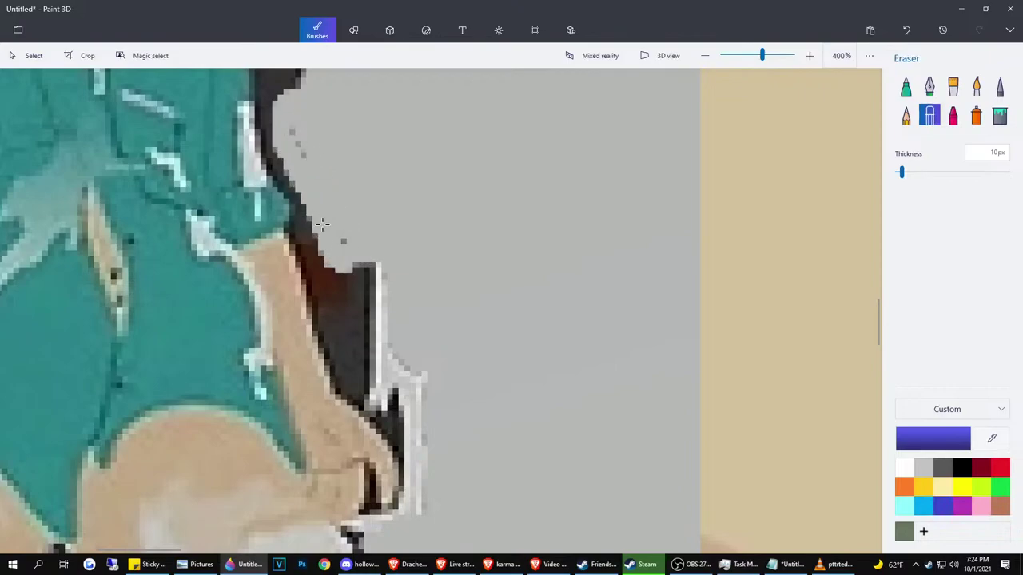
mouse_move(308, 225)
left_mouse_down()
mouse_move(363, 350)
mouse_move(364, 273)
mouse_move(363, 350)
mouse_move(365, 253)
mouse_move(365, 364)
mouse_move(353, 369)
mouse_move(293, 180)
mouse_move(286, 72)
left_mouse_up()
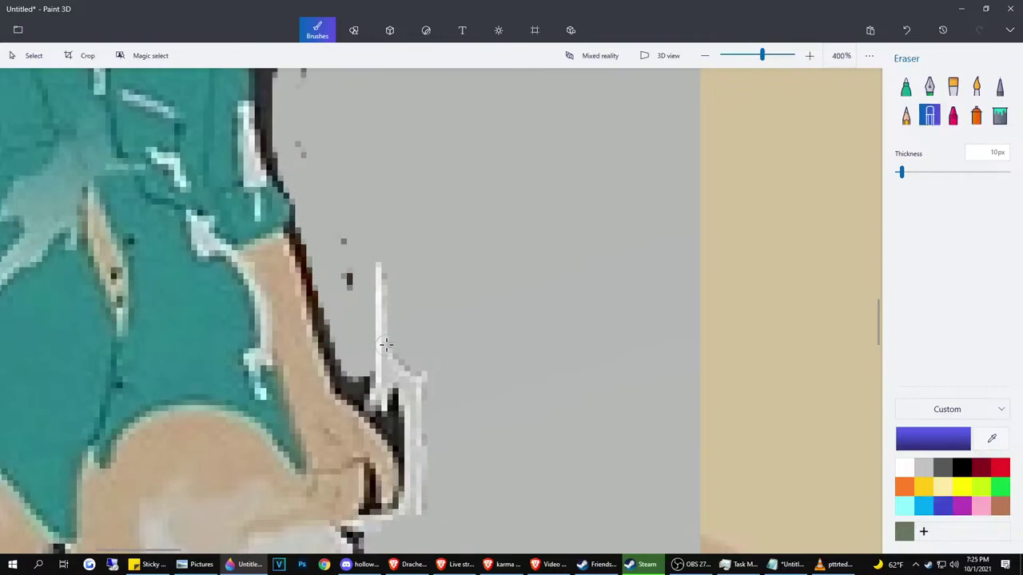
mouse_move(382, 266)
left_mouse_down()
mouse_move(372, 334)
mouse_move(393, 353)
mouse_move(390, 312)
mouse_move(377, 366)
mouse_move(411, 368)
mouse_move(417, 521)
left_mouse_up()
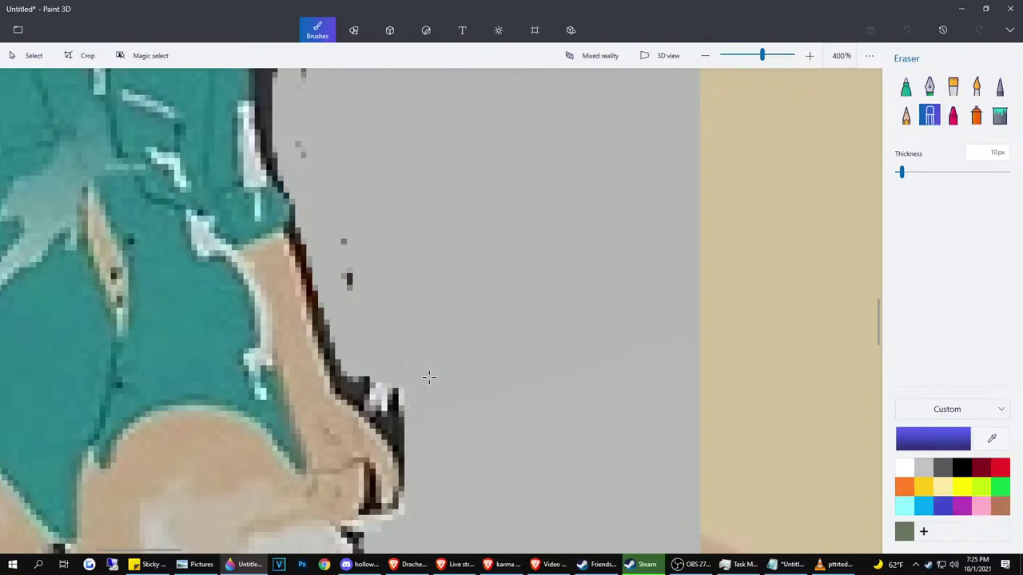
mouse_move(407, 432)
left_mouse_down()
mouse_move(368, 379)
mouse_move(401, 413)
left_mouse_up()
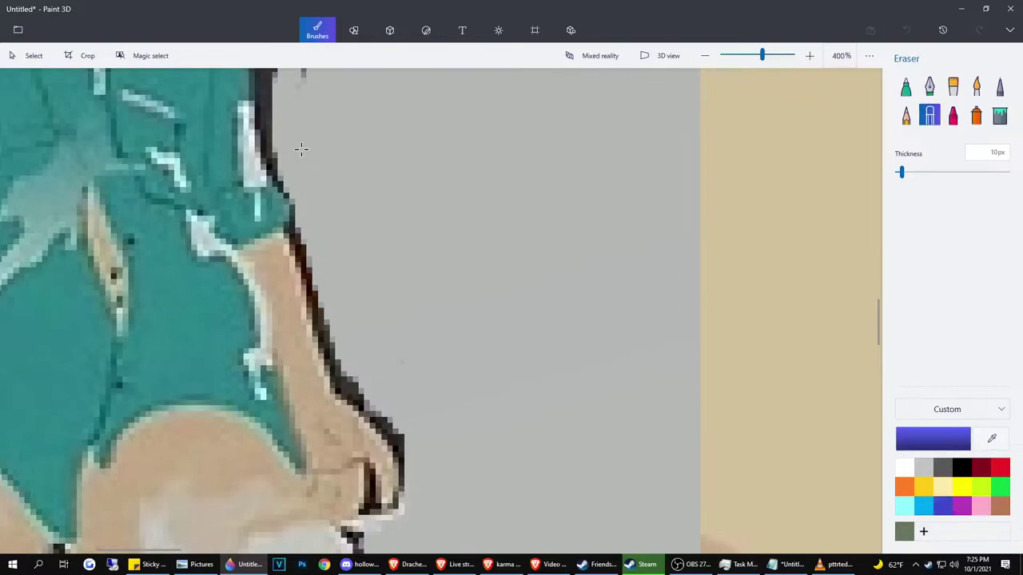
Erase the leftover dark chair back beside the right-hand shoulder and trim the dark fringe along the sleeve
scroll(302, 134, "down", 5)
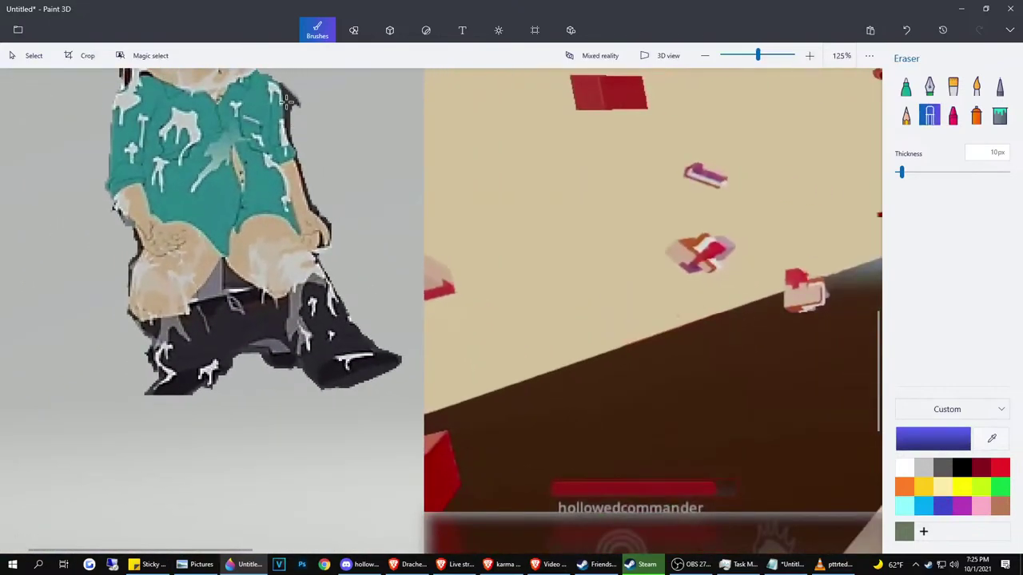
scroll(155, 156, "up", 3)
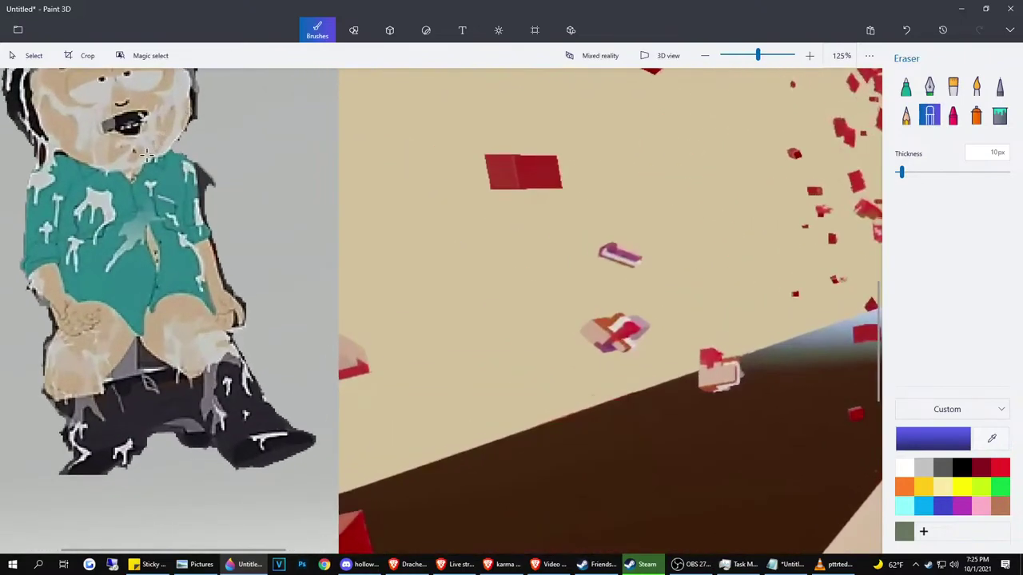
scroll(156, 156, "up", 2)
left_click_drag(286, 206, 291, 302)
key("ctrl+z")
mouse_move(303, 216)
left_mouse_down()
mouse_move(299, 280)
mouse_move(319, 247)
left_mouse_up()
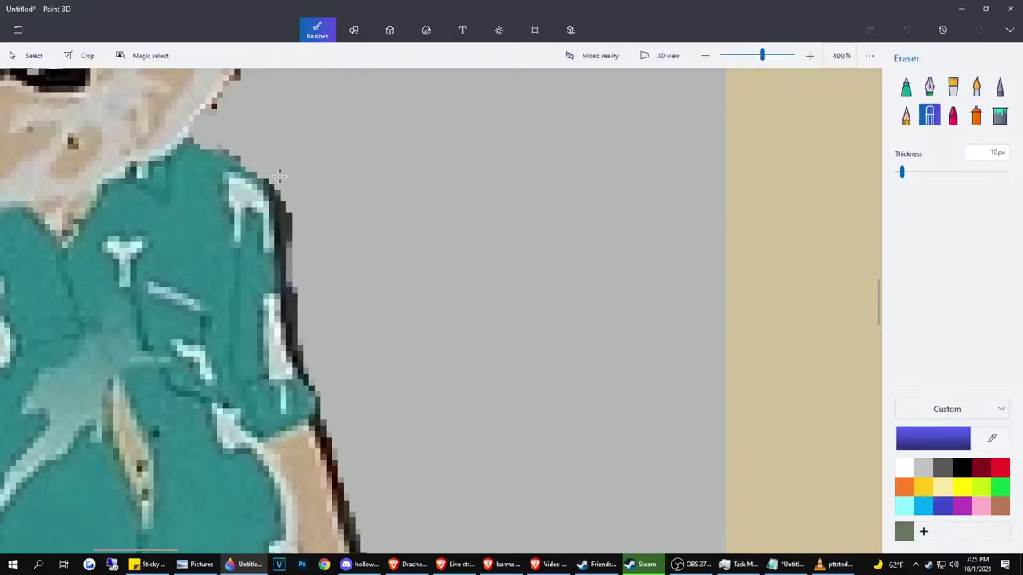
left_click_drag(279, 175, 309, 317)
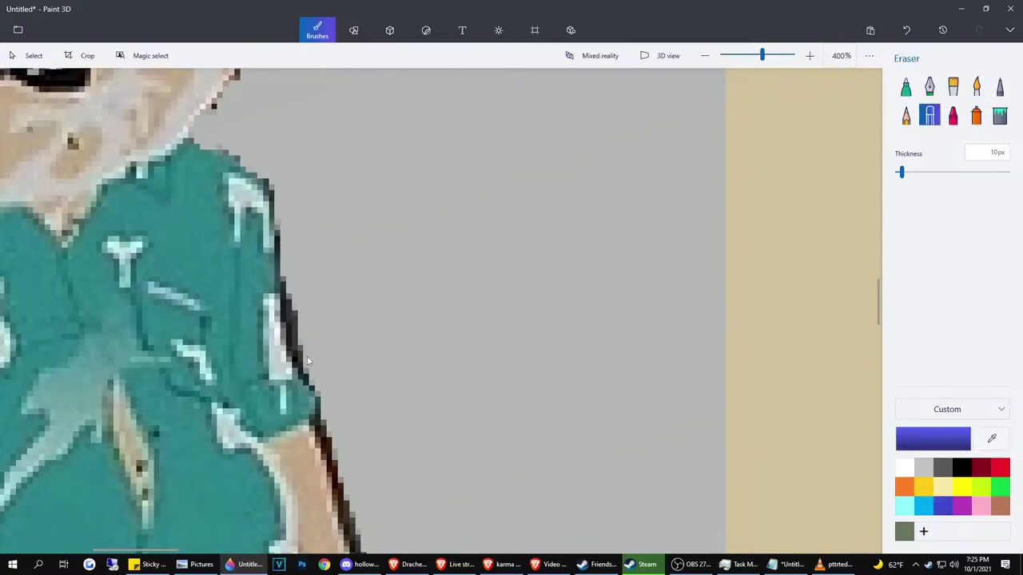
left_click_drag(305, 357, 300, 354)
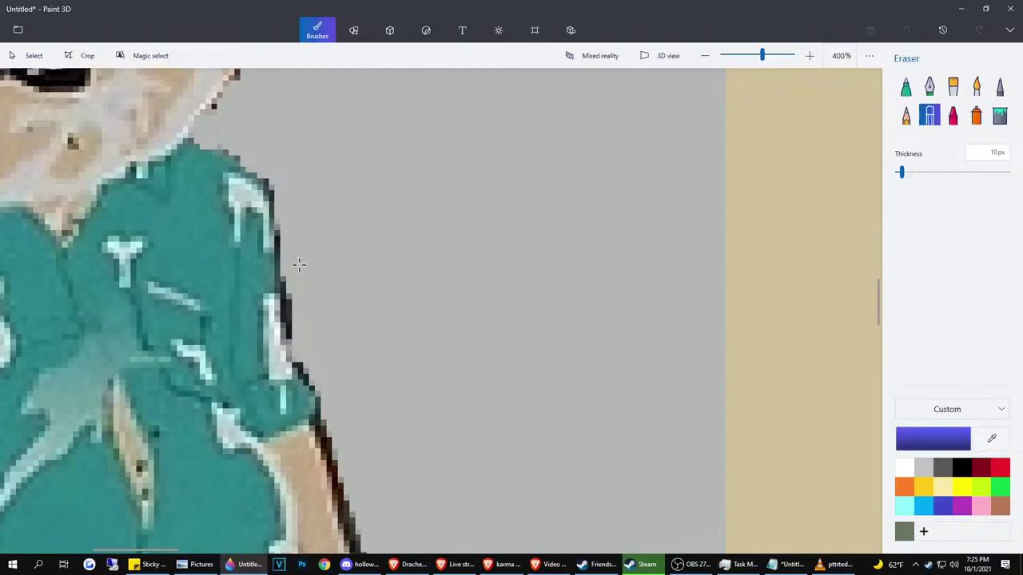
Select the cleaned-up cartoon man and move him onto the middle of the gameplay snapshot
scroll(299, 264, "down", 10)
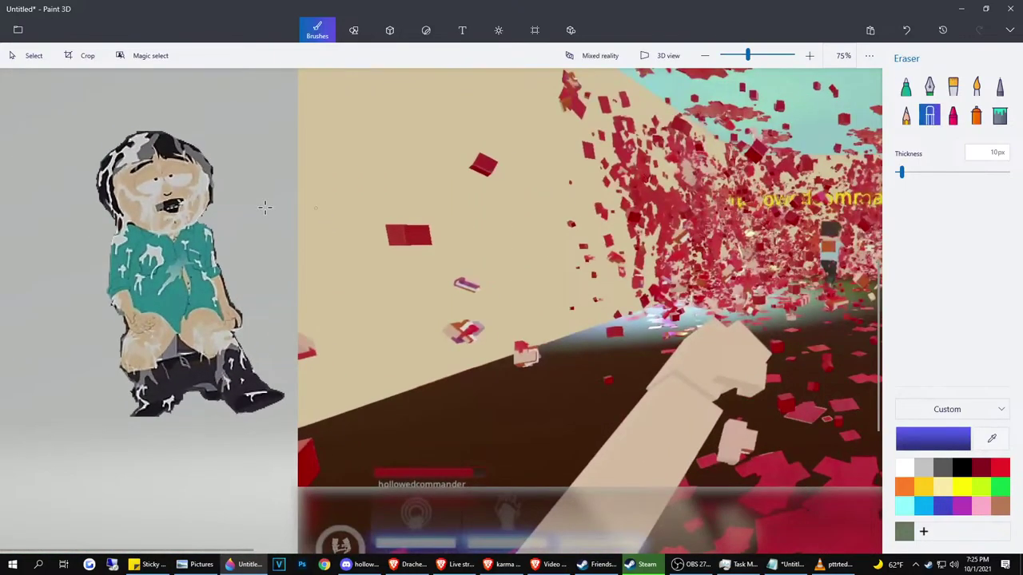
scroll(265, 207, "down", 2)
left_click(20, 56)
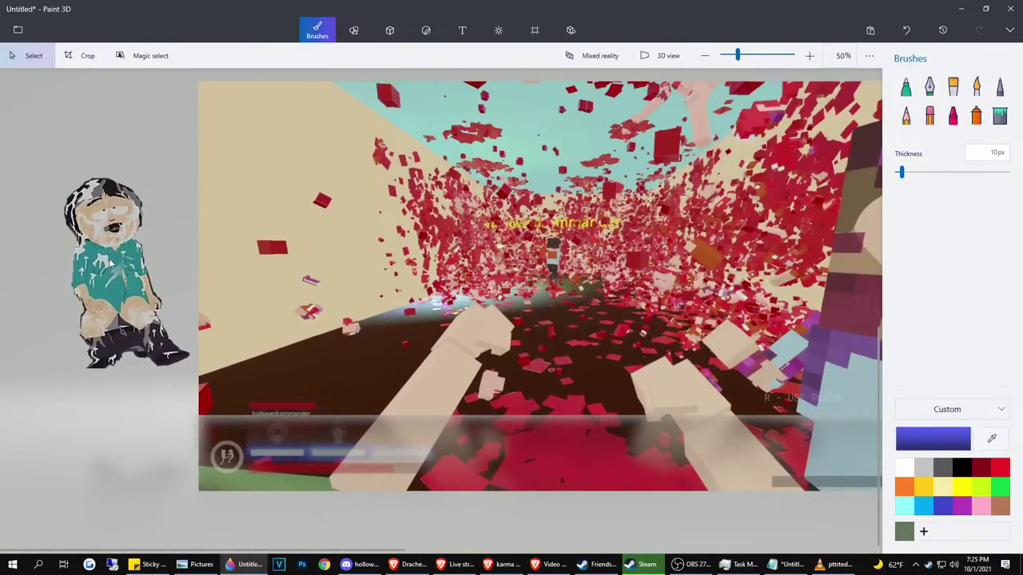
left_click_drag(112, 264, 557, 289)
scroll(573, 350, "down", 2)
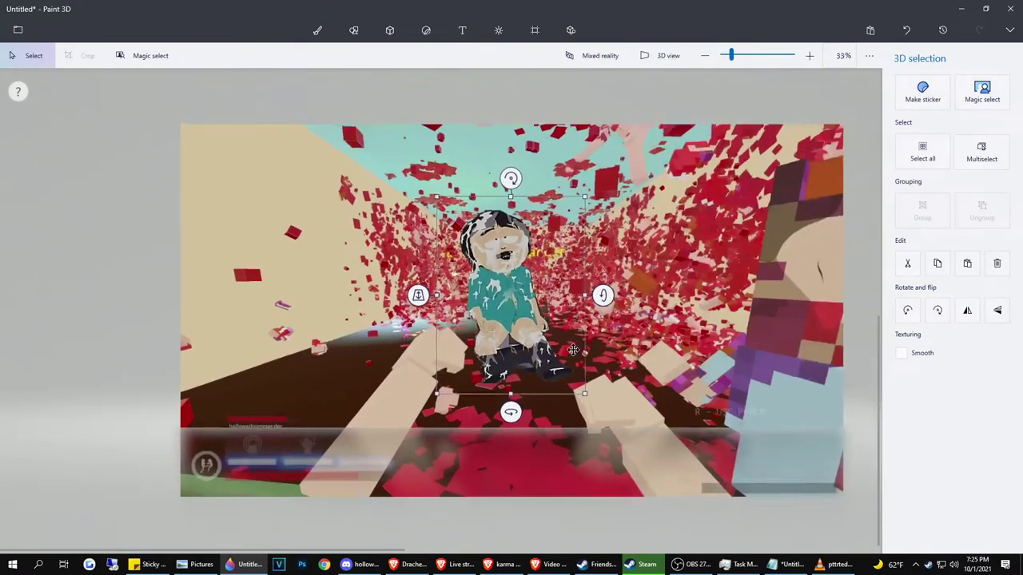
Enlarge the gameplay snapshot and reposition it behind the man so it extends past every edge of the 1920 × 1080 px canvas
left_click(535, 29)
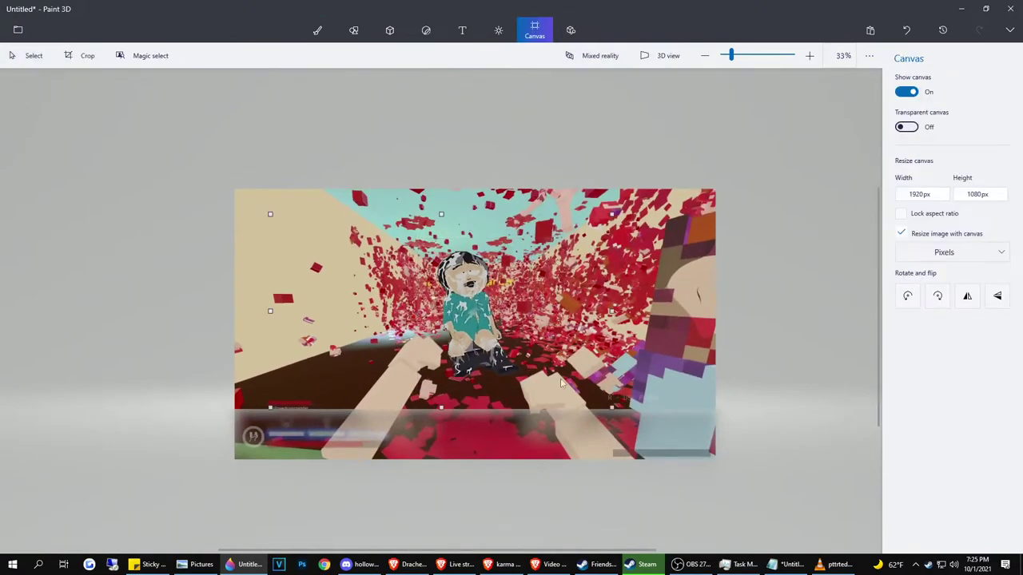
scroll(634, 377, "down", 1)
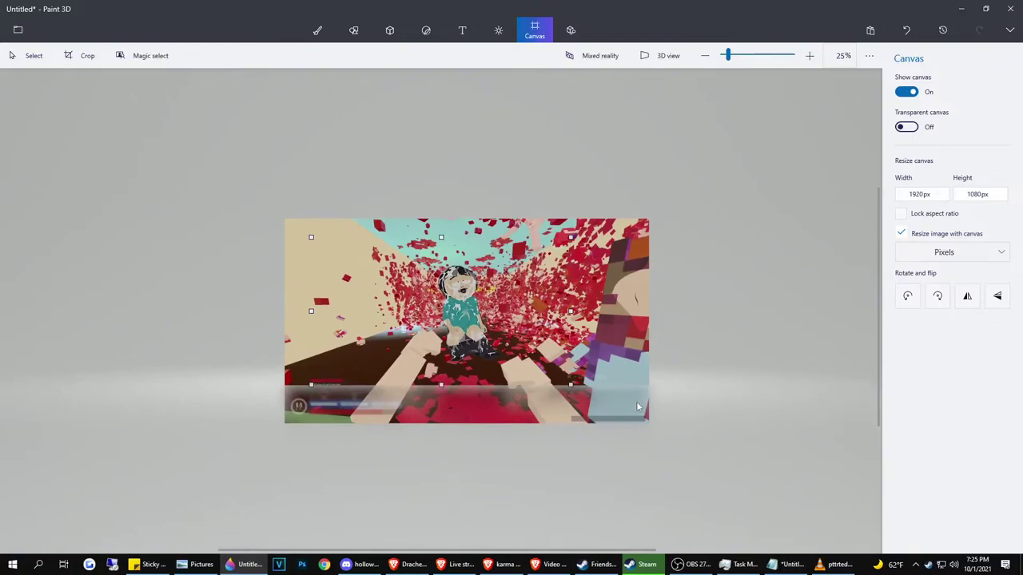
left_click(637, 406)
left_click_drag(655, 432, 776, 567)
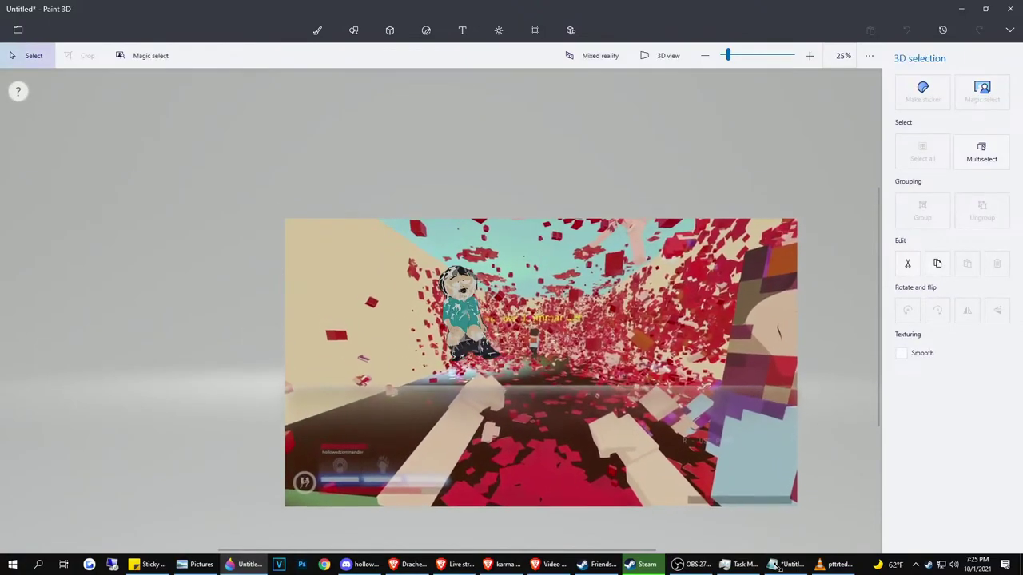
left_click_drag(650, 461, 574, 467)
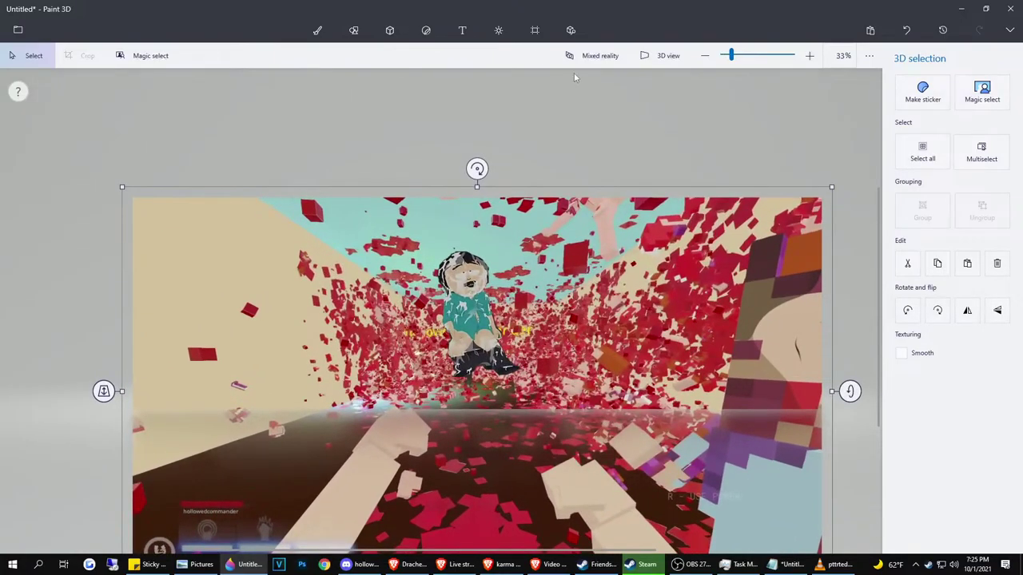
left_click(535, 30)
scroll(465, 437, "down", 3)
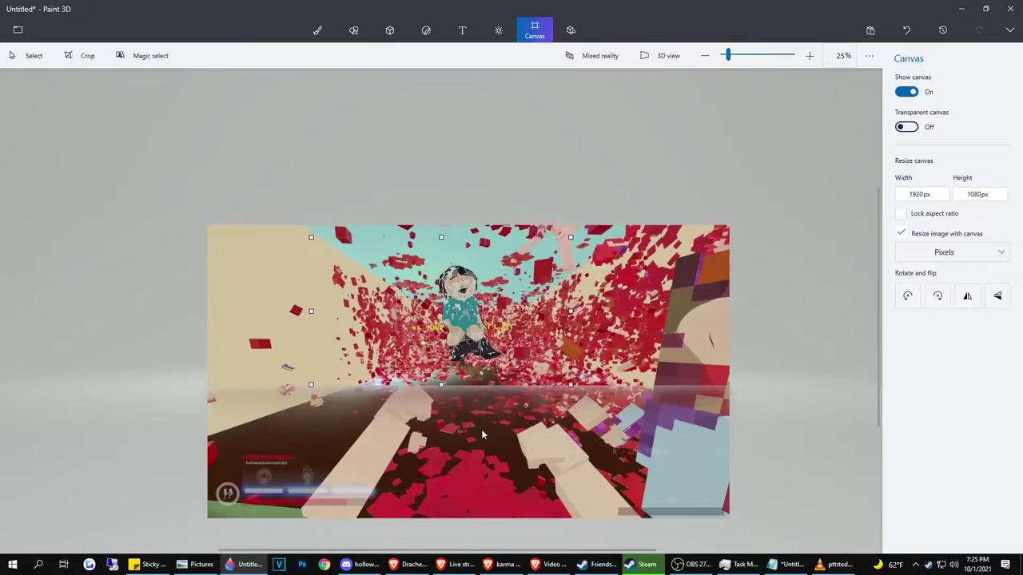
Shift the gameplay snapshot slightly left and move the man down to the near end of the corridor
left_click_drag(513, 444, 490, 444)
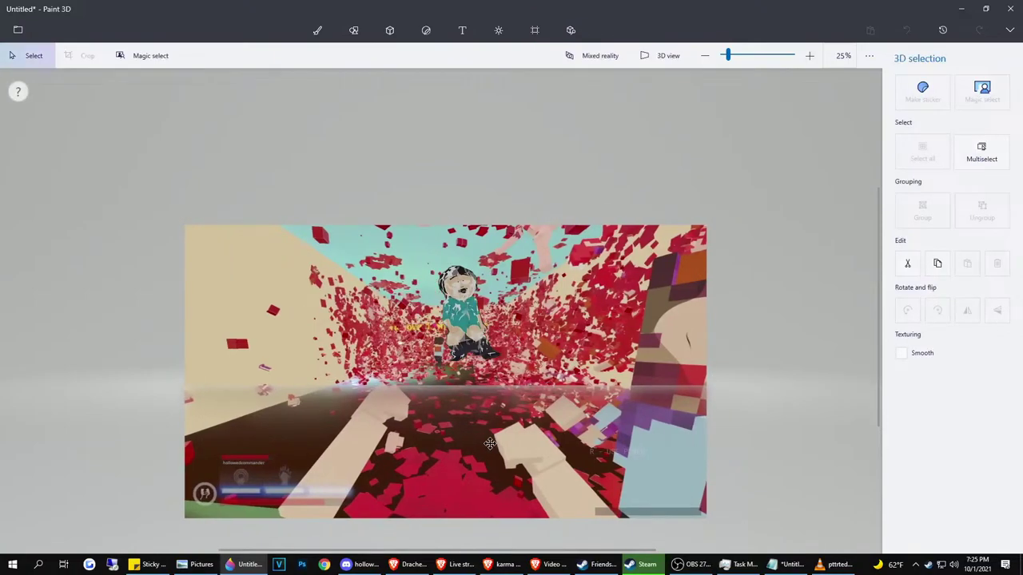
left_click(533, 30)
left_click(477, 260)
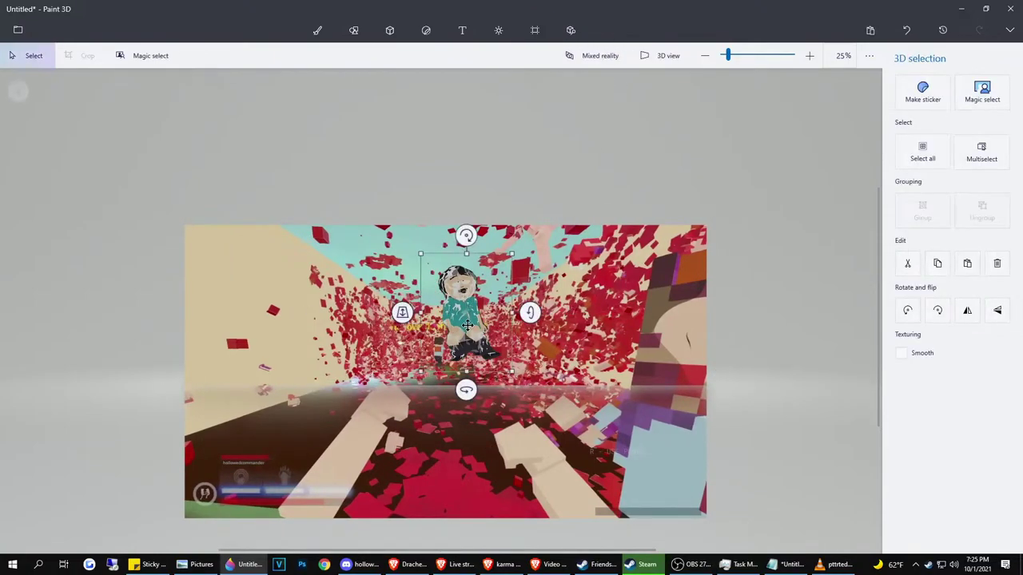
left_click_drag(466, 326, 440, 375)
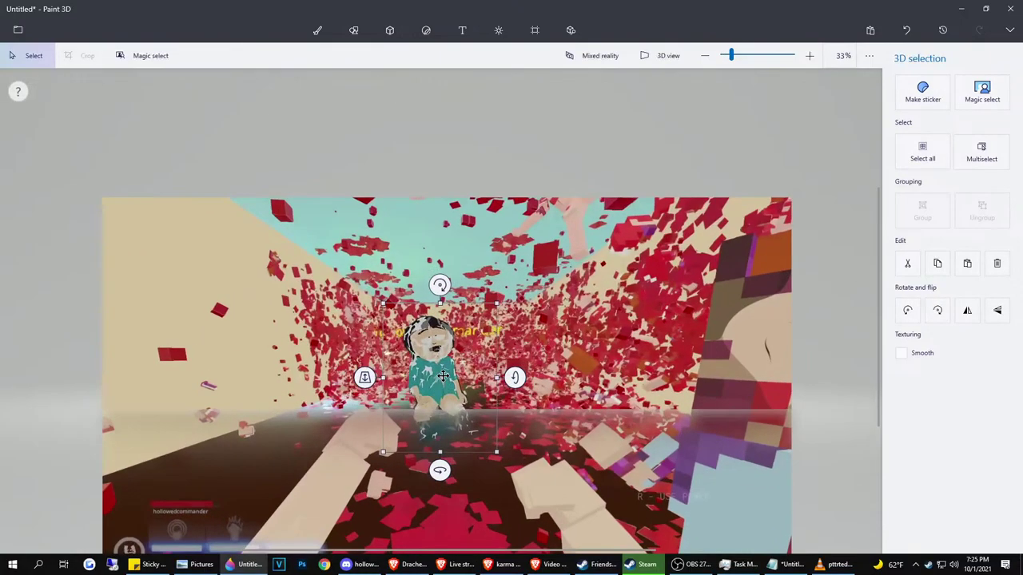
Enlarge the man slightly from his upper corner, keeping his lower edge in place
scroll(441, 376, "up", 3)
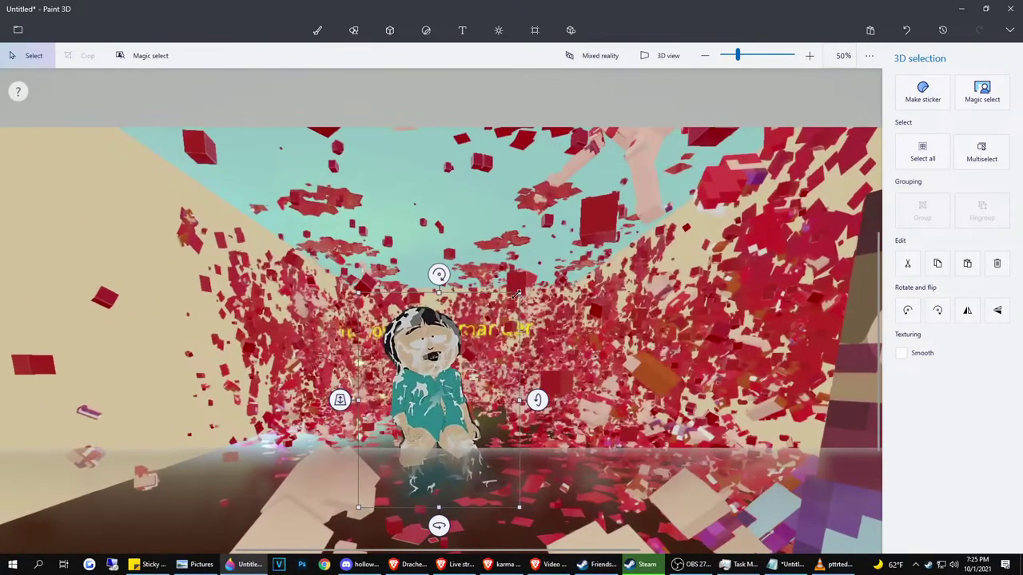
left_click_drag(516, 296, 539, 265)
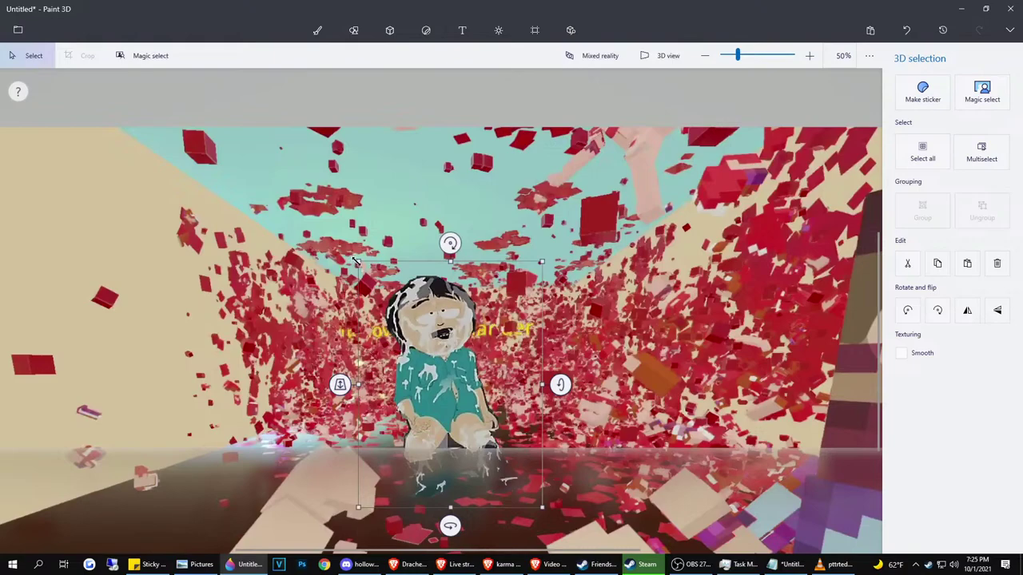
scroll(355, 262, "down", 3)
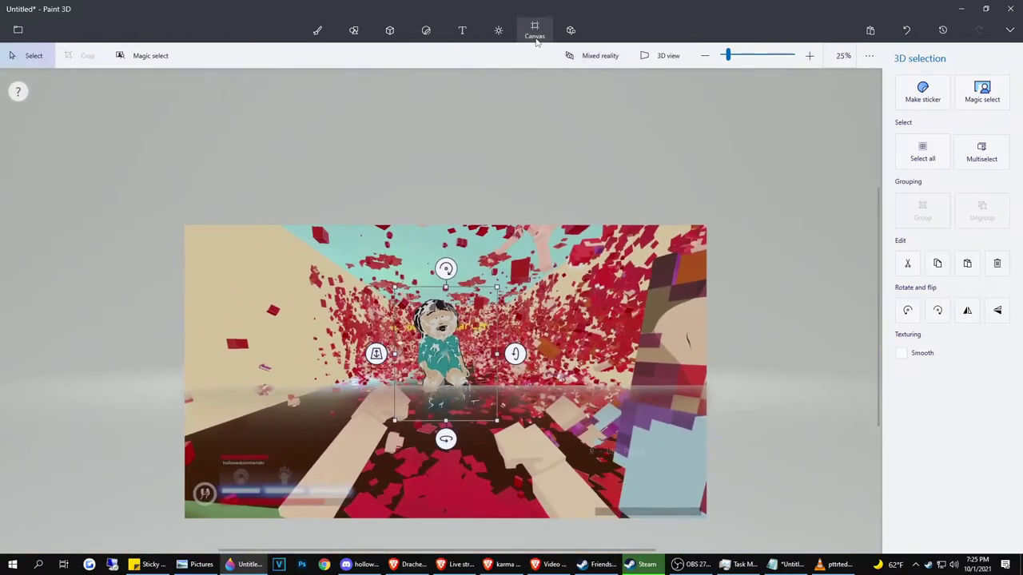
left_click(535, 29)
Move the gameplay snapshot up behind the man so he sits on the dark floor between the player's arms
scroll(502, 355, "up", 1)
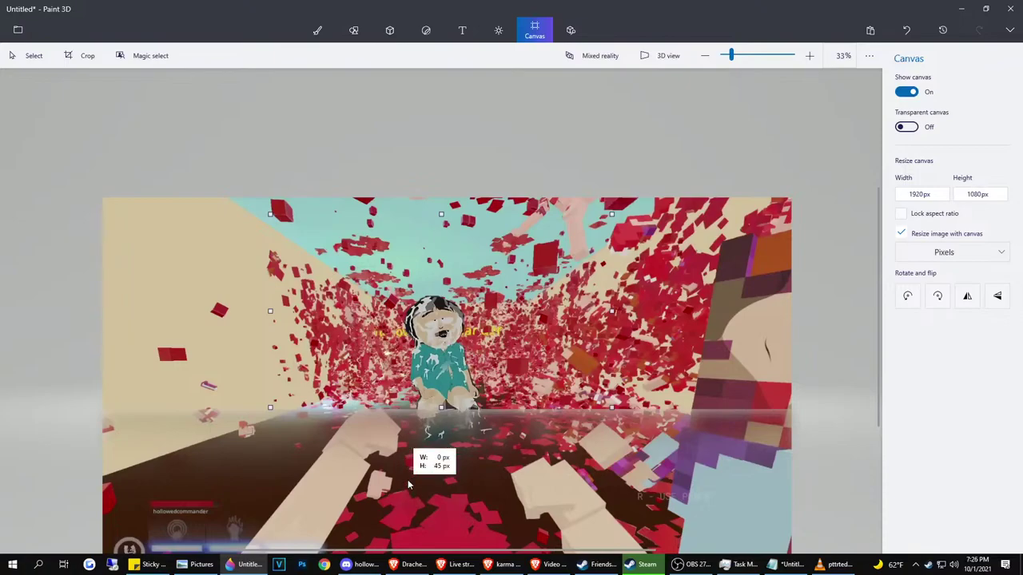
left_click(504, 329)
scroll(475, 396, "down", 2)
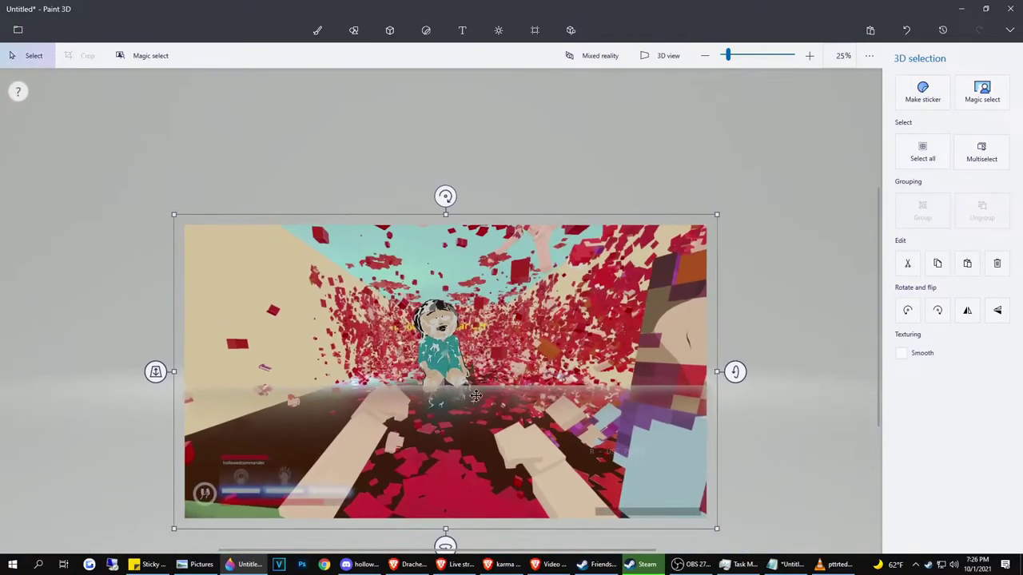
left_click_drag(448, 490, 447, 437)
left_click(535, 29)
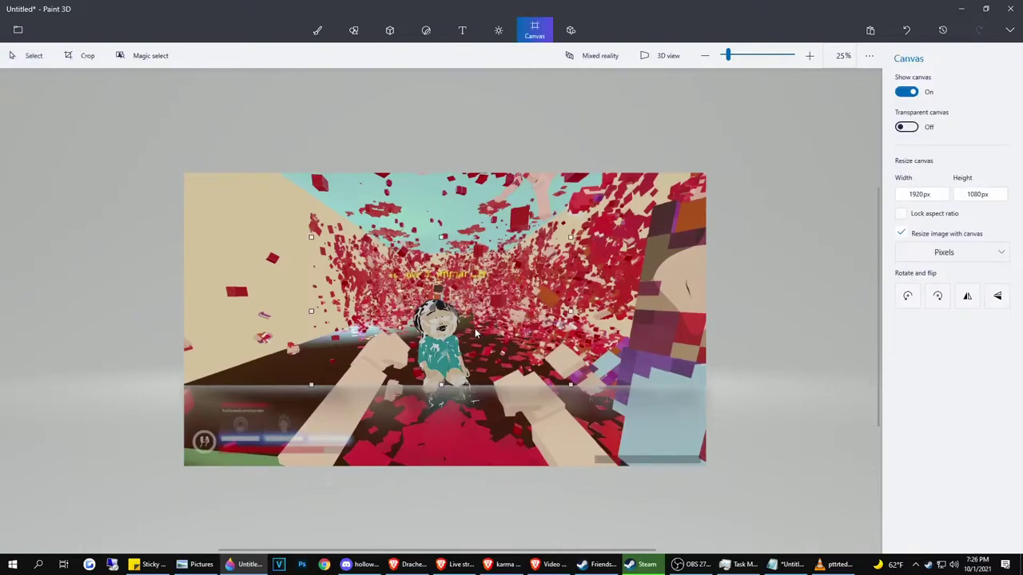
scroll(475, 330, "up", 2)
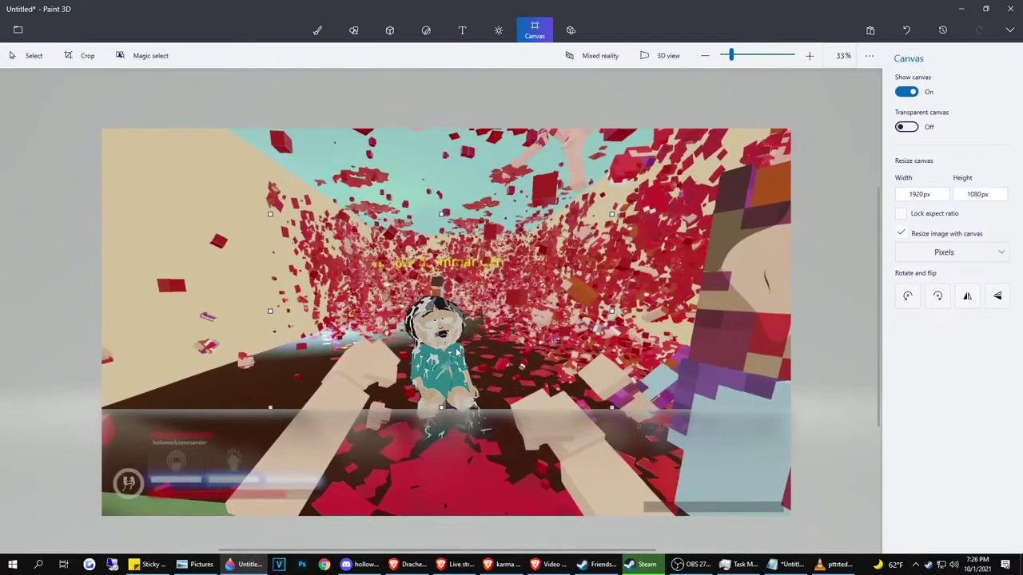
Move the man up and slightly left, and check his placement against the canvas
left_click_drag(457, 352, 431, 318)
left_click(437, 97)
scroll(410, 286, "up", 5)
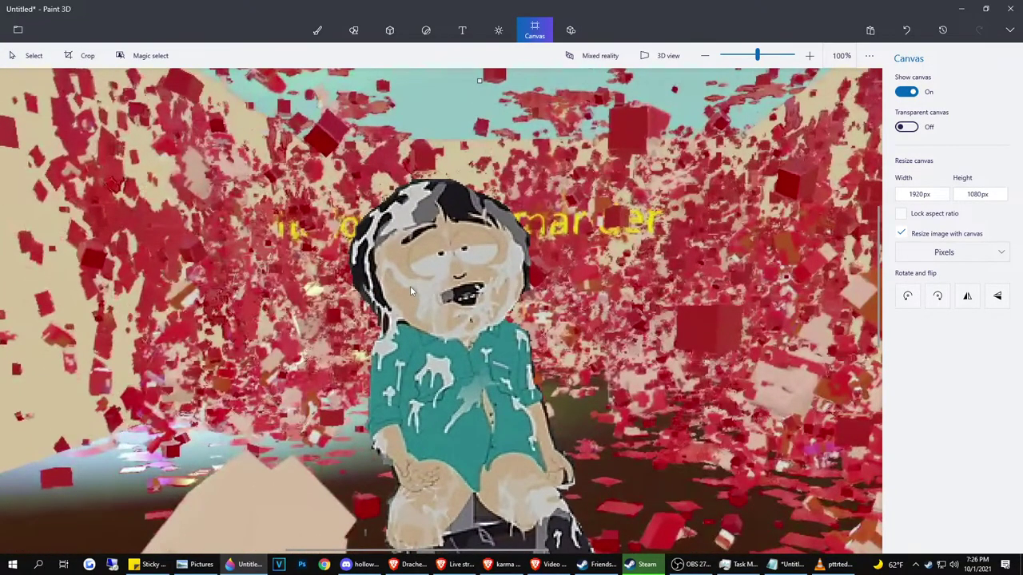
scroll(410, 287, "down", 4)
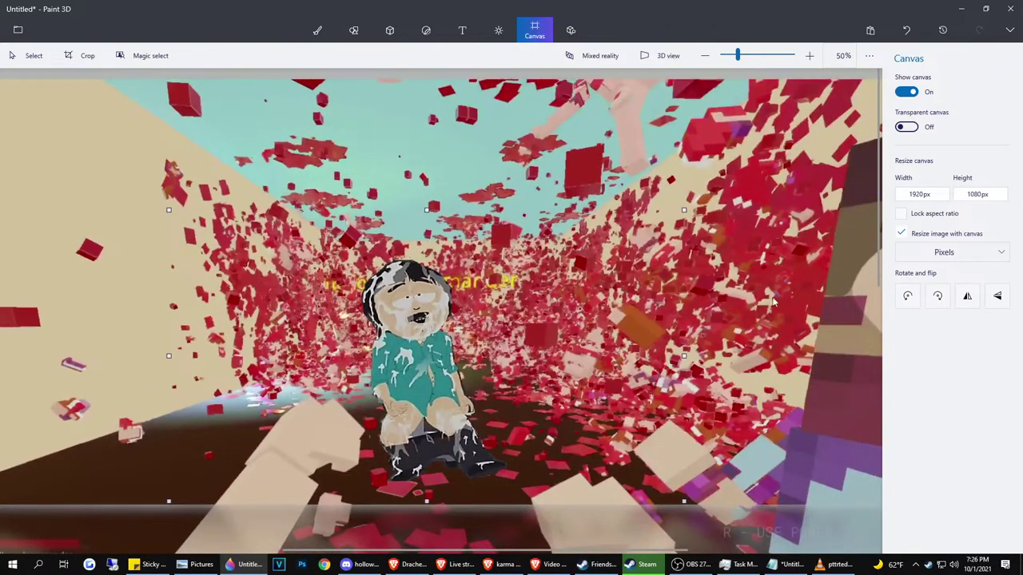
scroll(772, 298, "down", 2)
Cut the scene out of the gameplay snapshot with Magic select, leaving both of the player's arms out of the cut-out
left_click(765, 278)
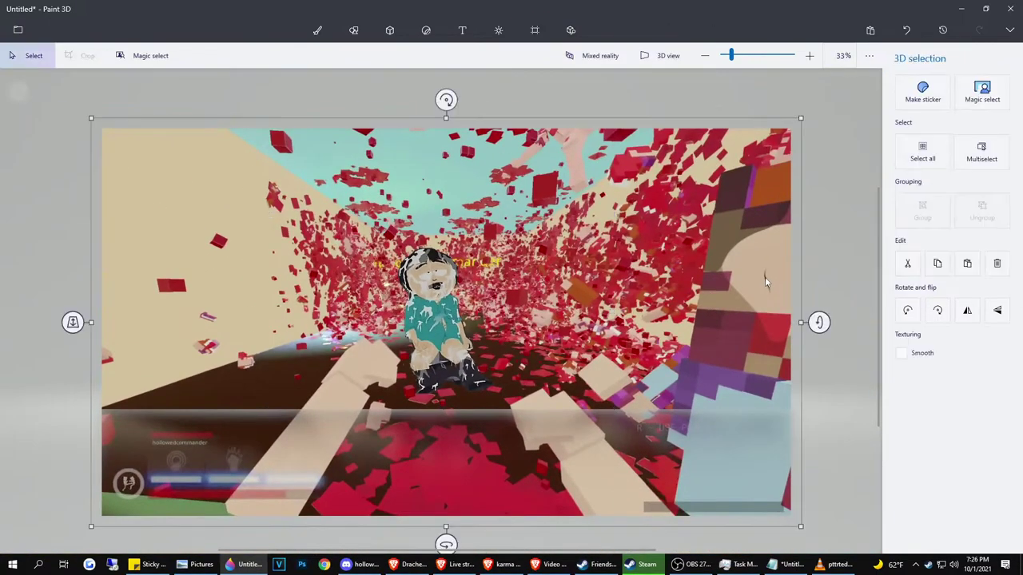
left_click(983, 92)
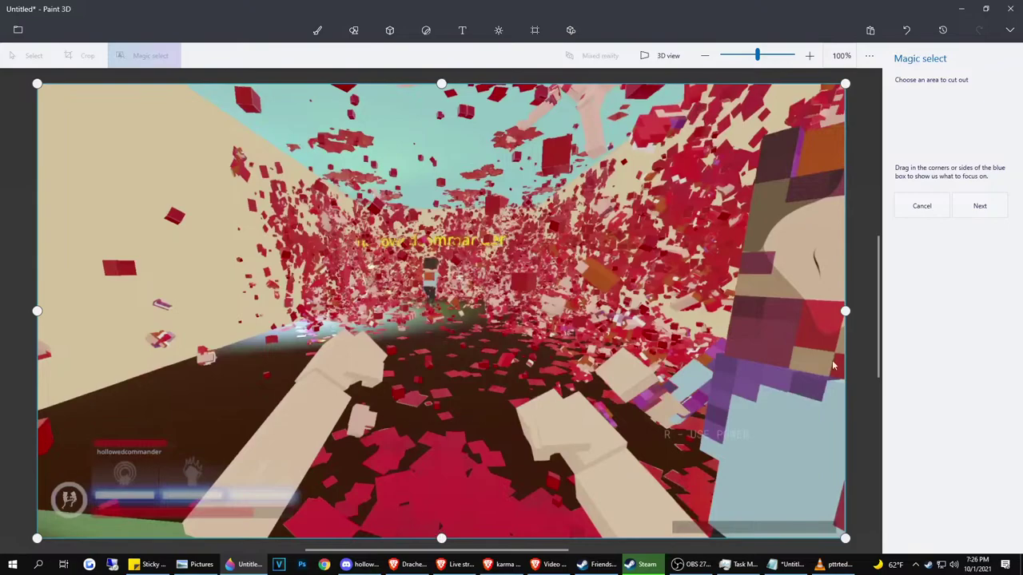
left_click(982, 207)
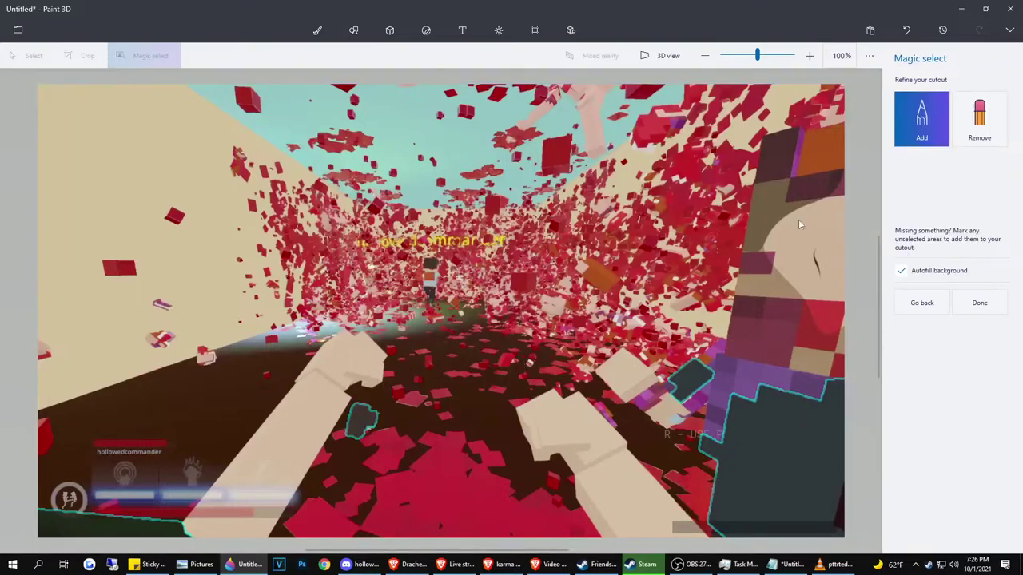
left_click(981, 128)
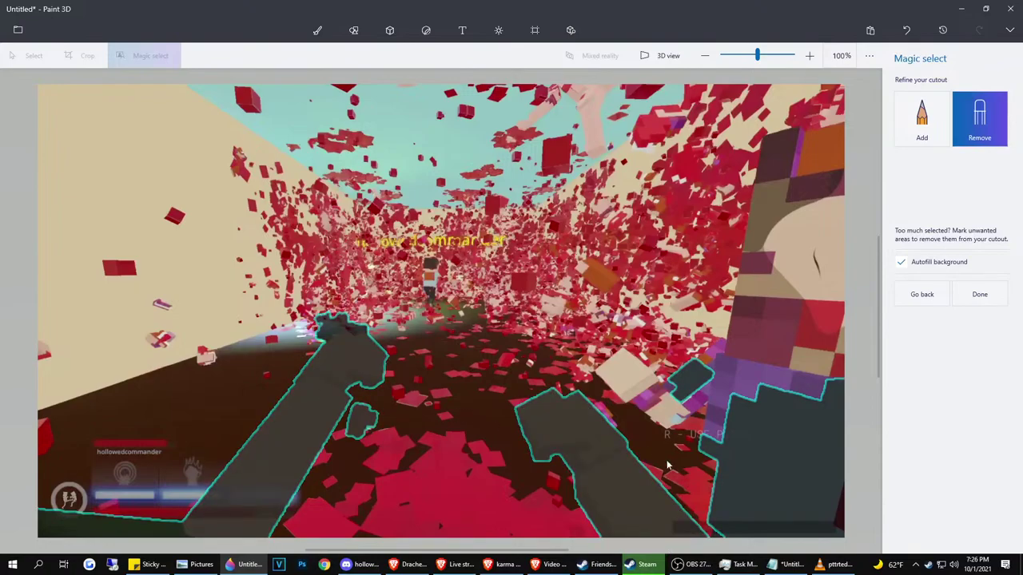
scroll(664, 402, "down", 2)
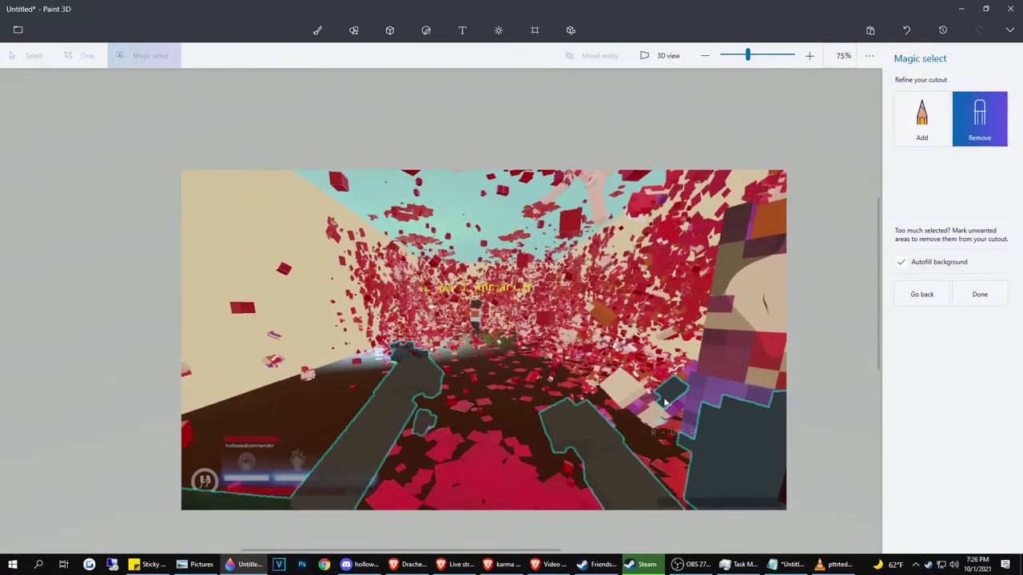
left_click(989, 295)
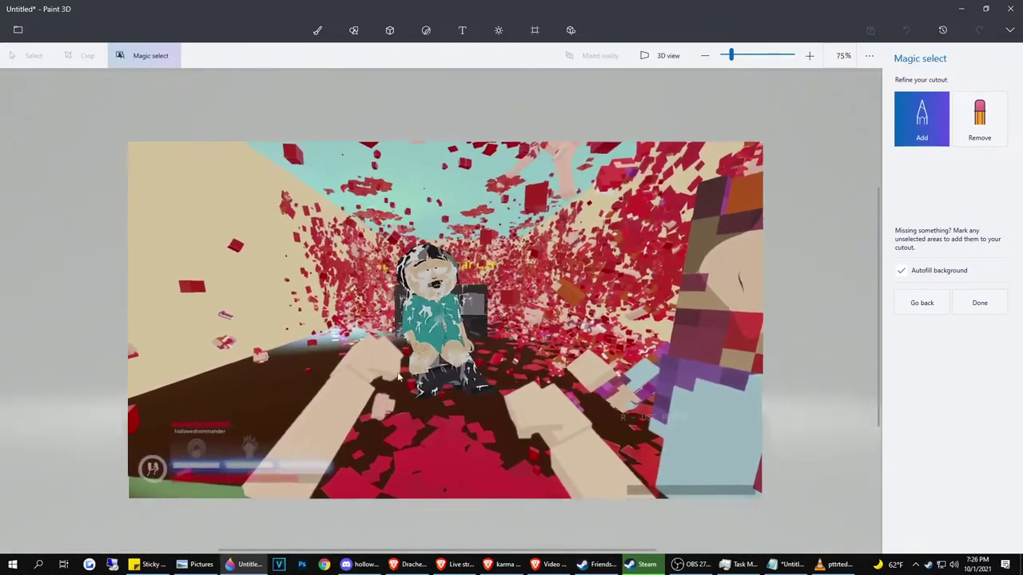
Move the auto-filled background layer off to the left of the cut-out scene and leave it selected
scroll(323, 419, "down", 5)
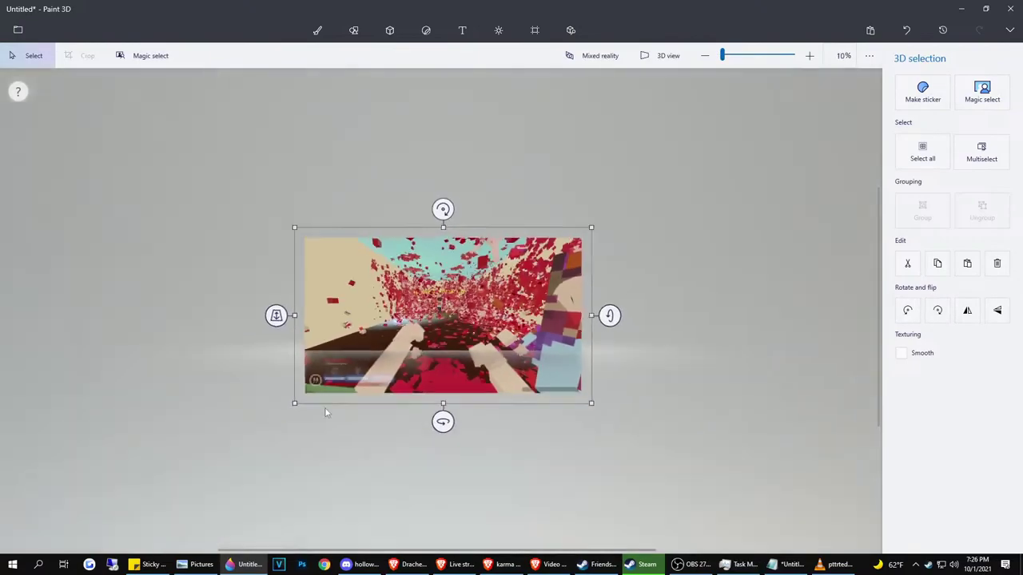
left_click_drag(431, 360, 204, 368)
scroll(198, 369, "up", 3)
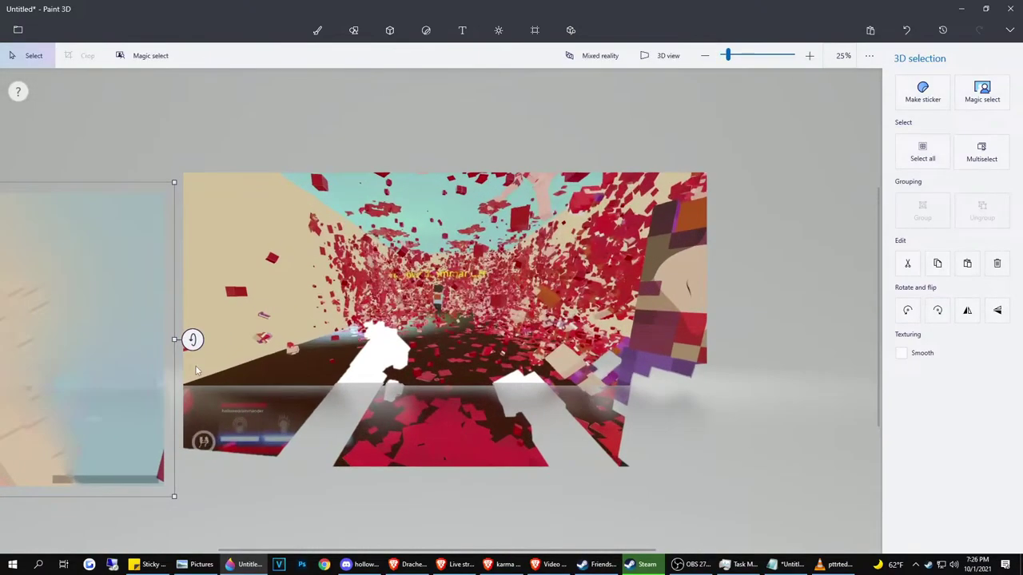
scroll(198, 369, "down", 4)
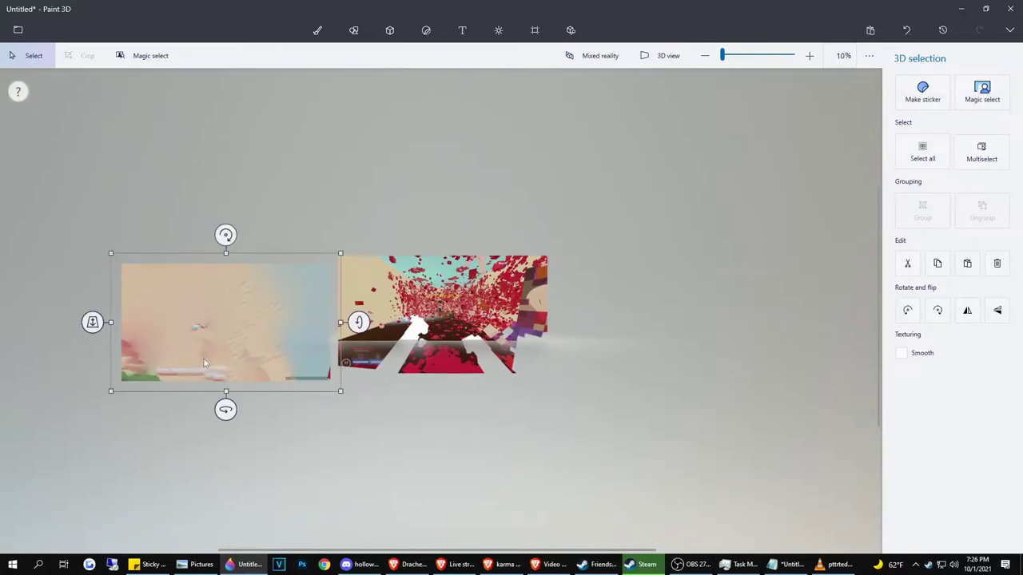
scroll(204, 362, "up", 3)
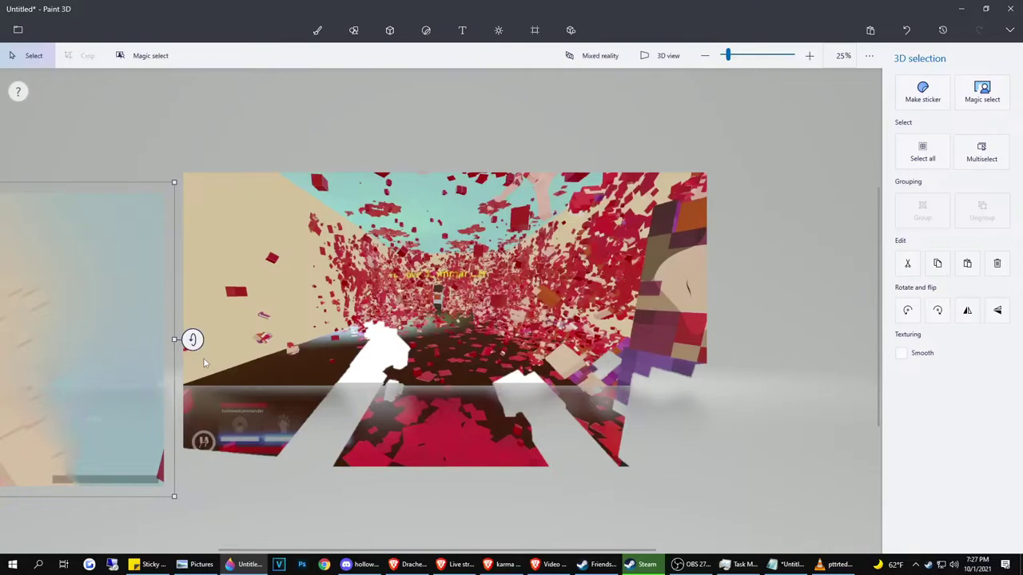
left_click_drag(205, 359, 344, 360)
scroll(248, 360, "down", 3)
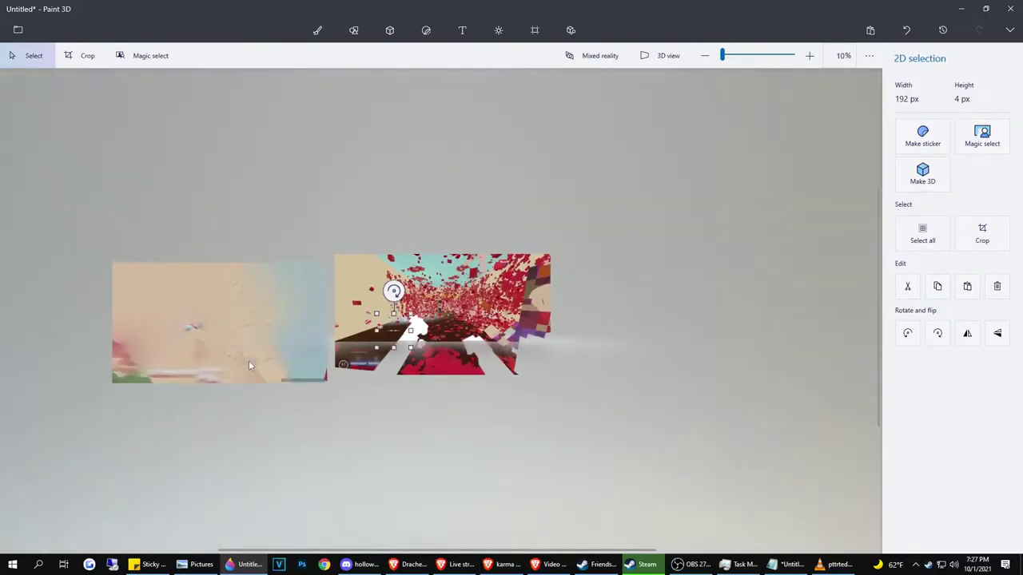
left_click(217, 352)
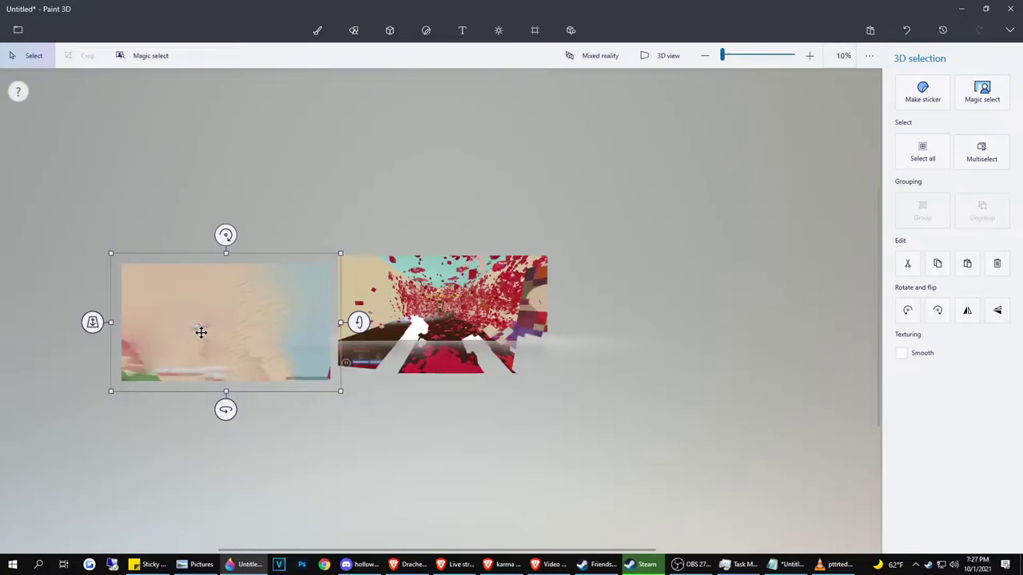
Undo the Magic select cut-out and the man's last move
key("Delete")
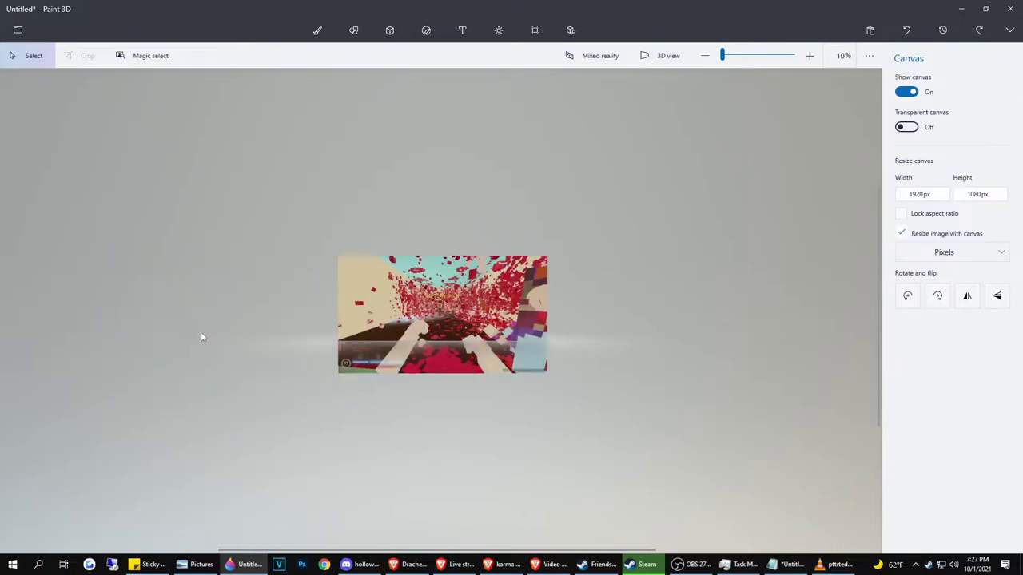
scroll(400, 328, "up", 3)
scroll(499, 319, "down", 1)
left_click(499, 319)
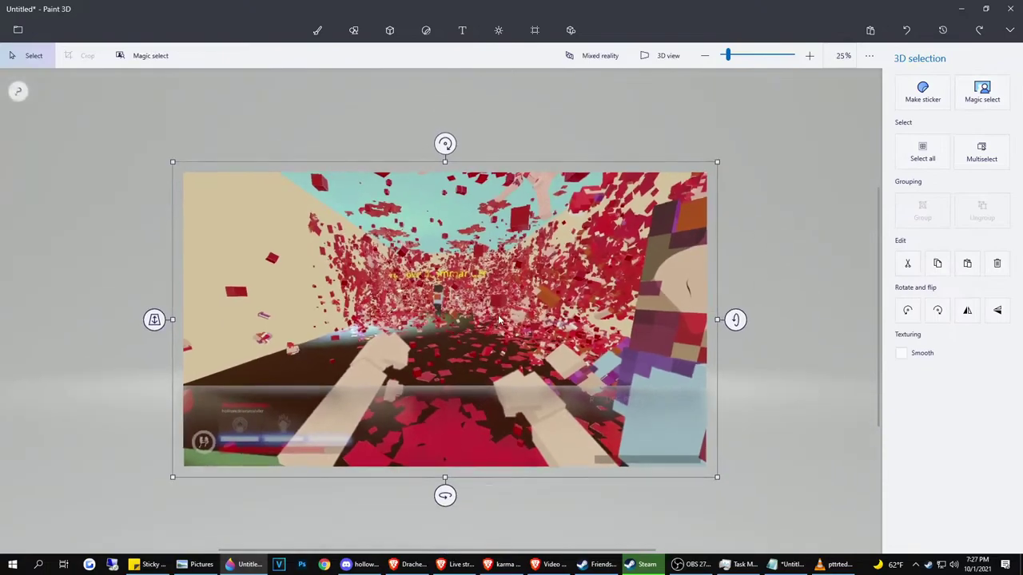
left_click_drag(444, 314, 463, 325)
key("ctrl+z")
key("ctrl+z")
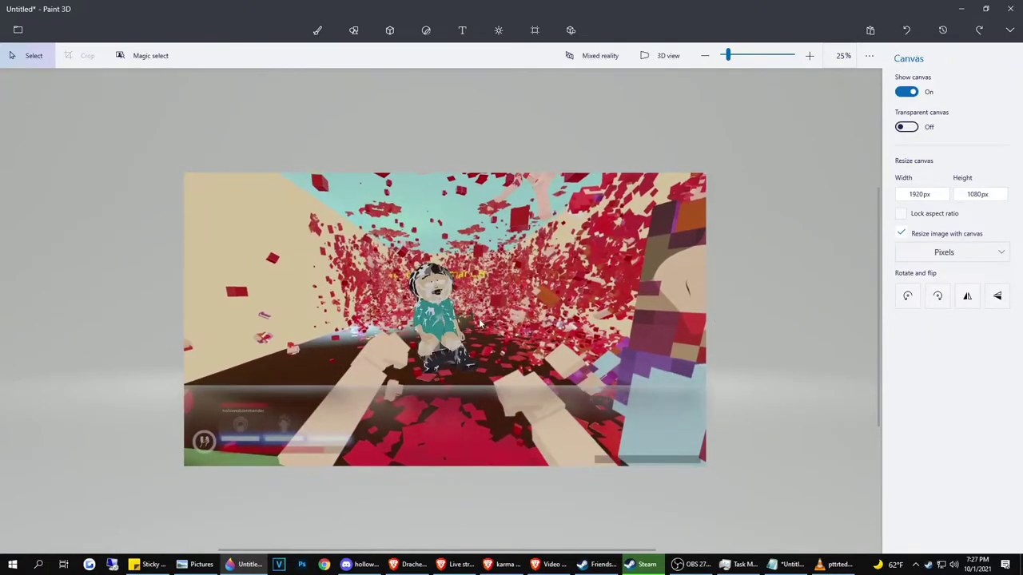
left_click(548, 323)
left_click_drag(408, 415, 416, 412)
key("ctrl+z")
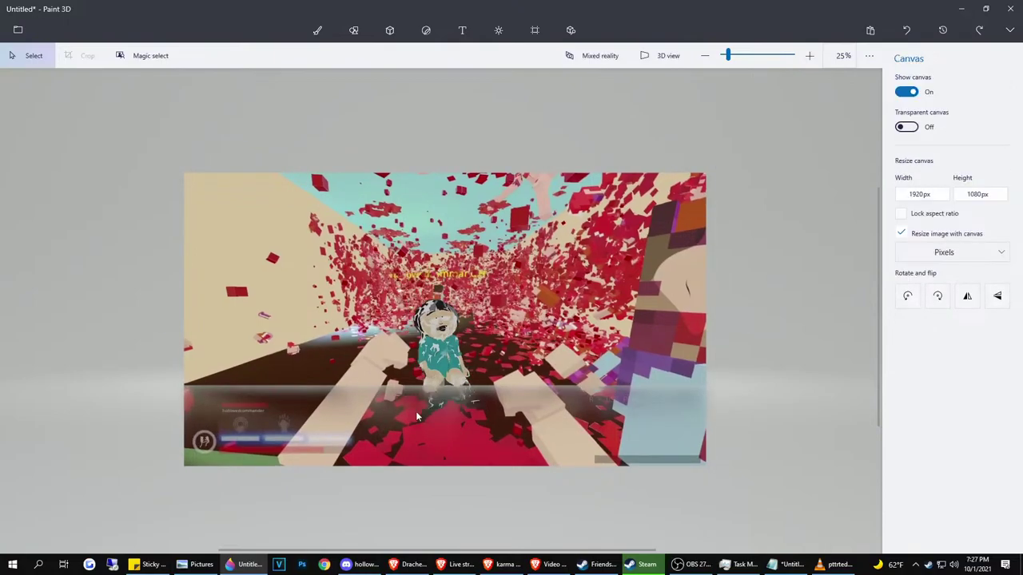
Start a Magic select cut-out of the whole gameplay snapshot and mark the back and left walls for removal
left_click(483, 322)
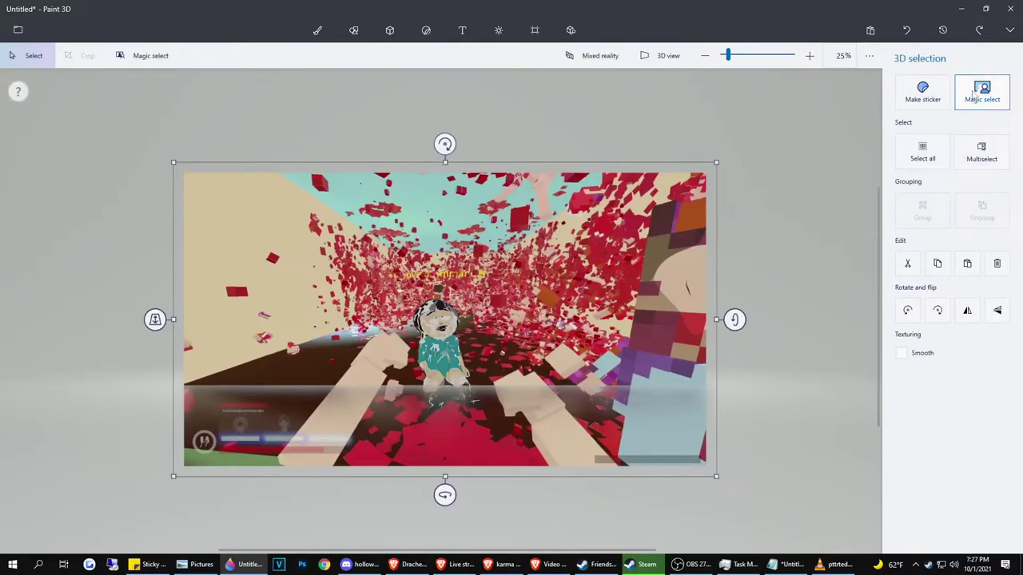
left_click(982, 91)
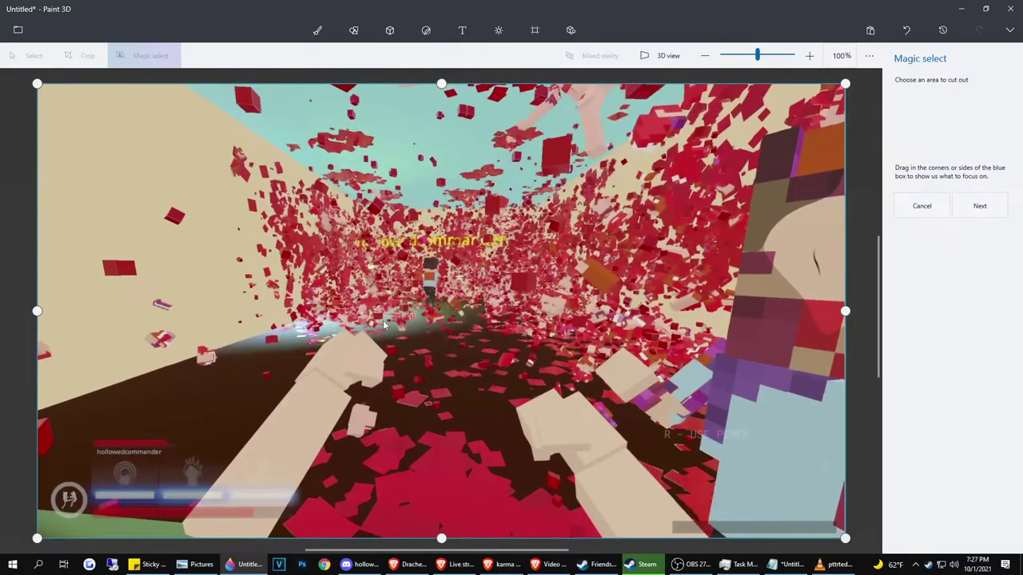
left_click(976, 208)
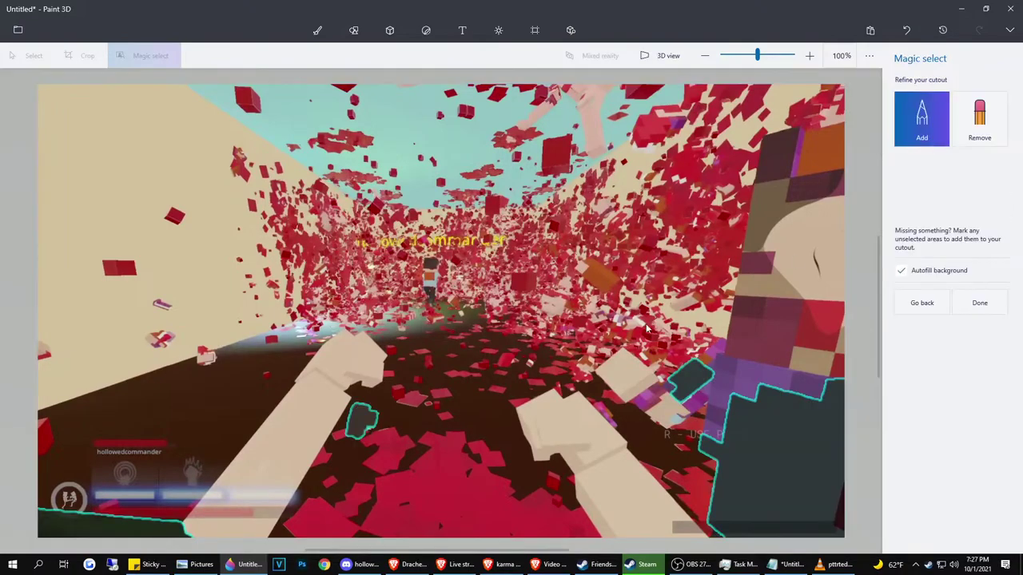
left_click(989, 135)
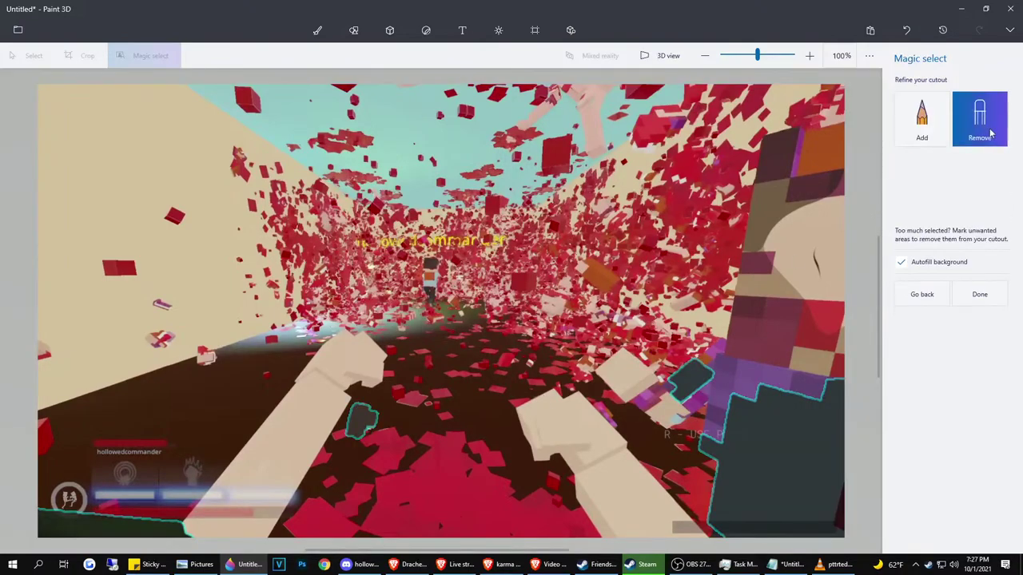
mouse_move(667, 242)
left_mouse_down()
mouse_move(502, 248)
mouse_move(354, 295)
left_mouse_up()
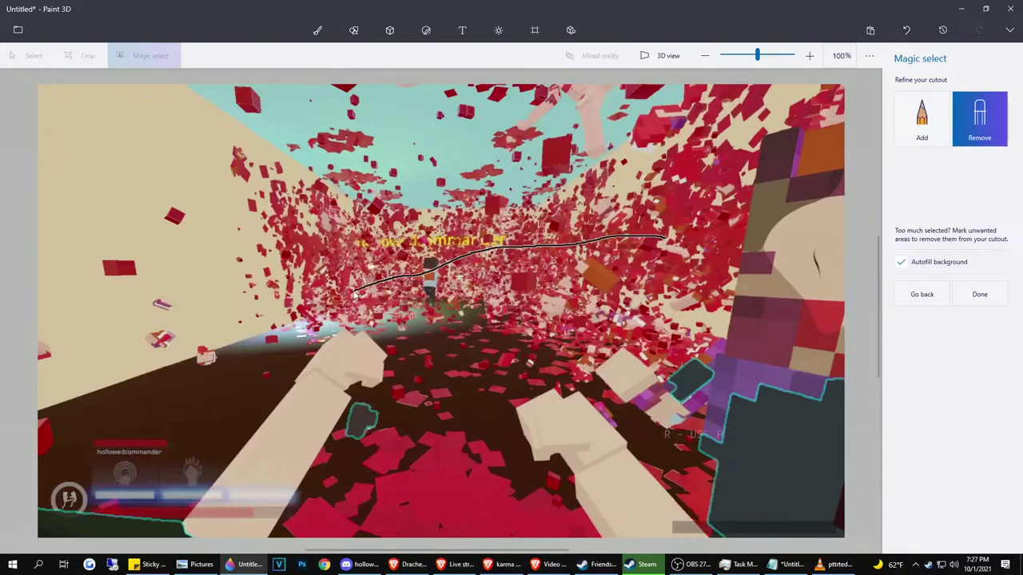
mouse_move(266, 360)
left_mouse_down()
mouse_move(218, 124)
mouse_move(133, 303)
mouse_move(282, 164)
mouse_move(407, 123)
mouse_move(191, 243)
mouse_move(587, 95)
mouse_move(846, 103)
mouse_move(767, 332)
mouse_move(819, 485)
mouse_move(601, 265)
mouse_move(629, 383)
mouse_move(728, 482)
mouse_move(310, 168)
mouse_move(407, 195)
left_mouse_up()
mouse_move(358, 165)
left_mouse_down()
mouse_move(75, 381)
mouse_move(187, 72)
mouse_move(172, 454)
mouse_move(2, 548)
mouse_move(185, 371)
left_mouse_up()
Mark the floor, debris and walls around both of the player's arms for removal from the Magic select cut-out
left_click_drag(458, 300, 373, 523)
left_click_drag(338, 307, 209, 462)
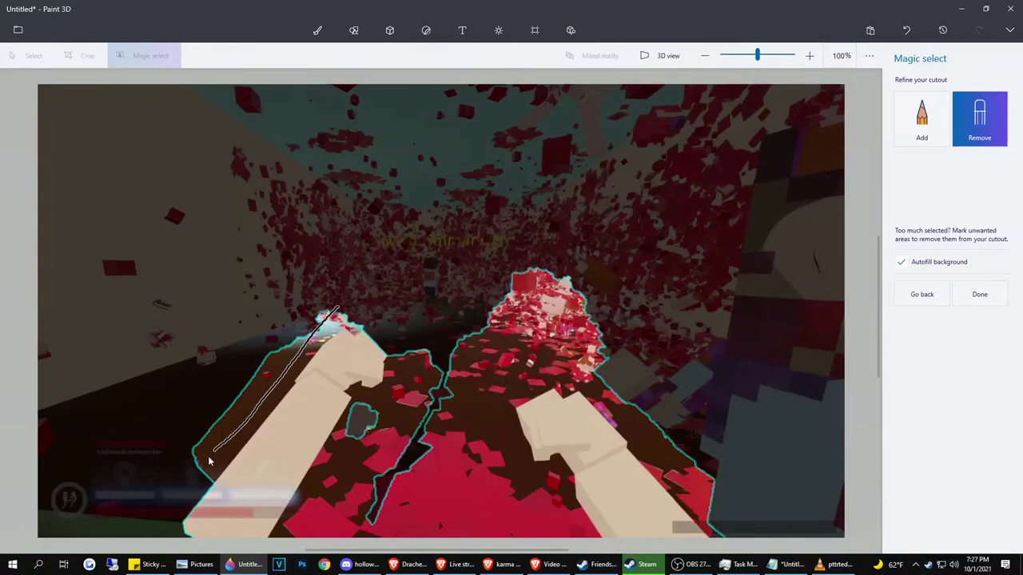
mouse_move(559, 282)
left_mouse_down()
mouse_move(744, 528)
mouse_move(361, 544)
left_mouse_up()
mouse_move(516, 333)
left_mouse_down()
mouse_move(514, 381)
mouse_move(452, 527)
mouse_move(491, 479)
left_mouse_up()
left_click_drag(523, 136, 814, 158)
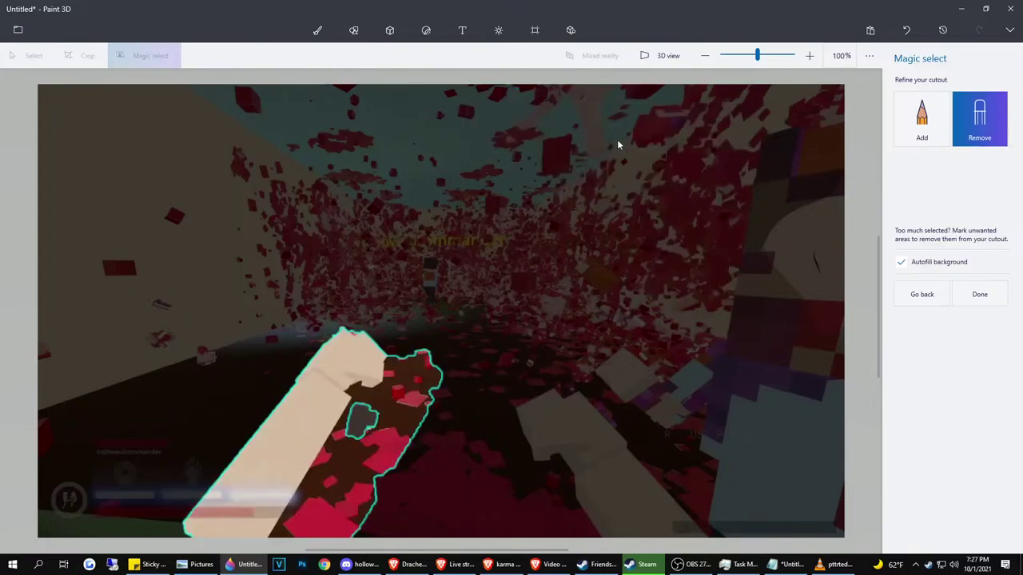
left_click_drag(457, 374, 340, 531)
left_click_drag(429, 350, 317, 541)
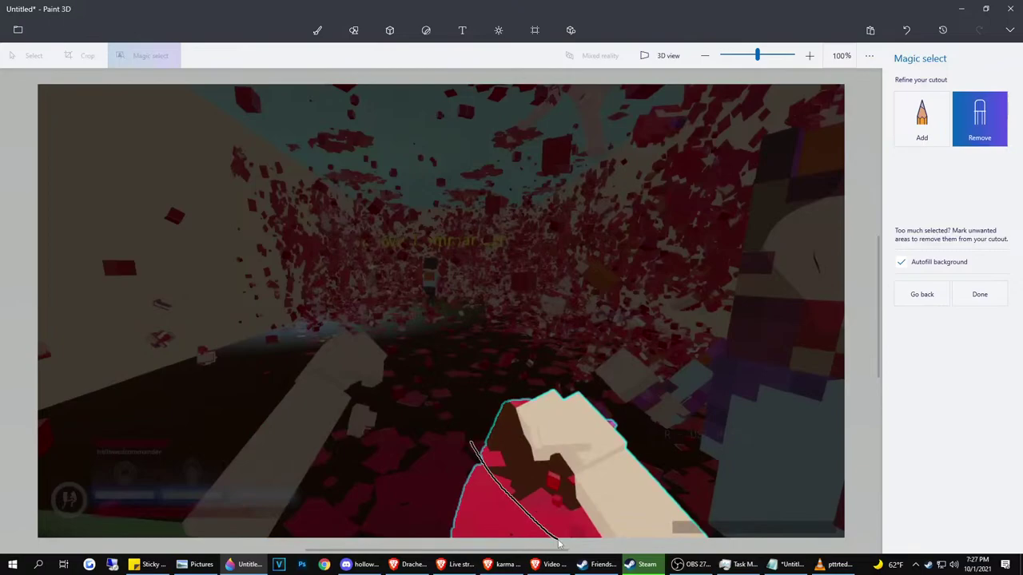
Add the player's right arm back to the Magic select cut-out and finish it with the background autofilled
left_click(906, 129)
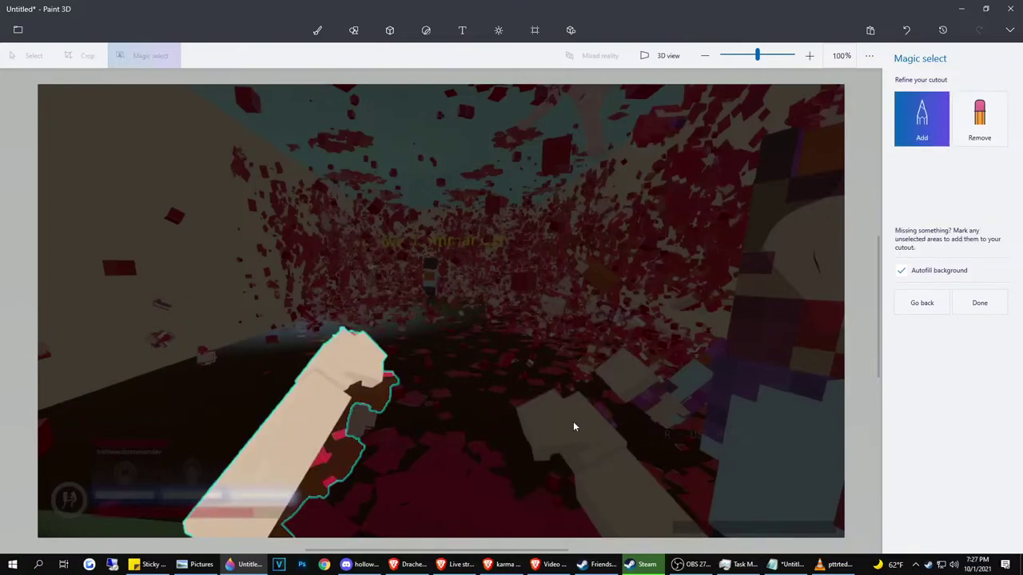
left_click_drag(573, 425, 647, 531)
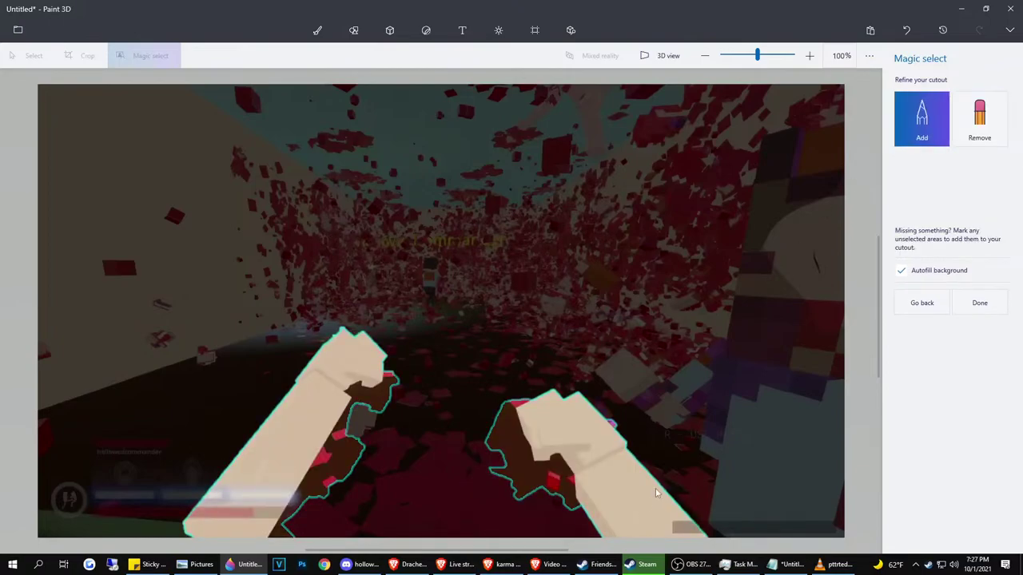
left_click(989, 307)
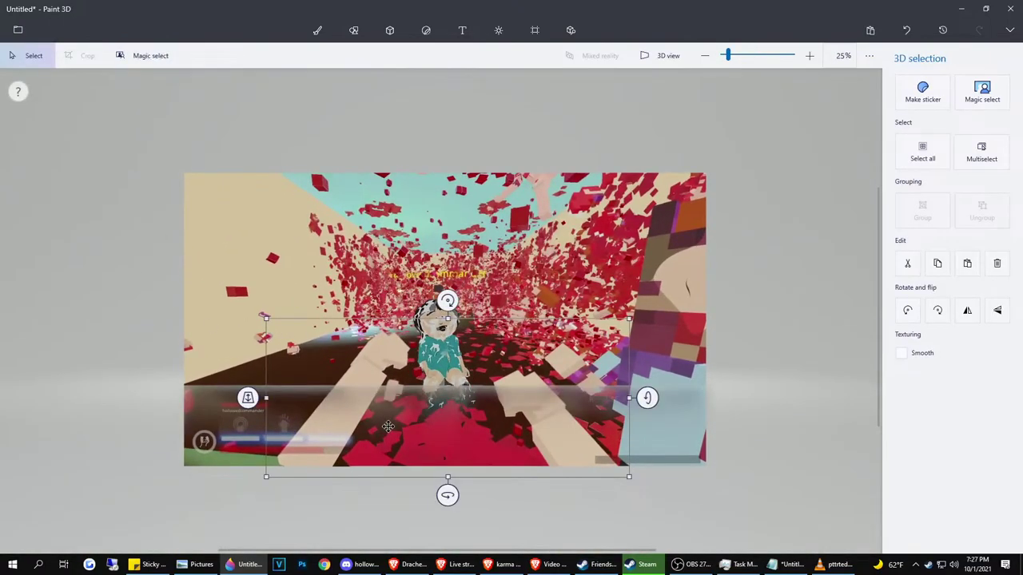
Pull the cut-out arms away from the gameplay snapshot and delete them
left_click(393, 504)
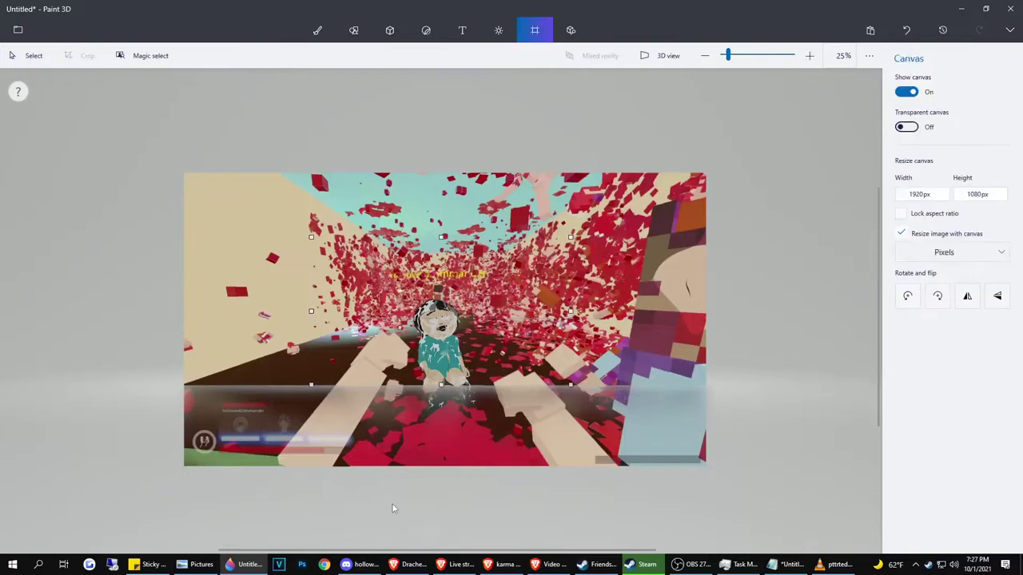
left_click(358, 395)
left_click_drag(358, 394, 710, 521)
key("Delete")
Move the cartoon man up and slightly left so his feet sit on the dark floor of the scene
scroll(348, 337, "up", 2)
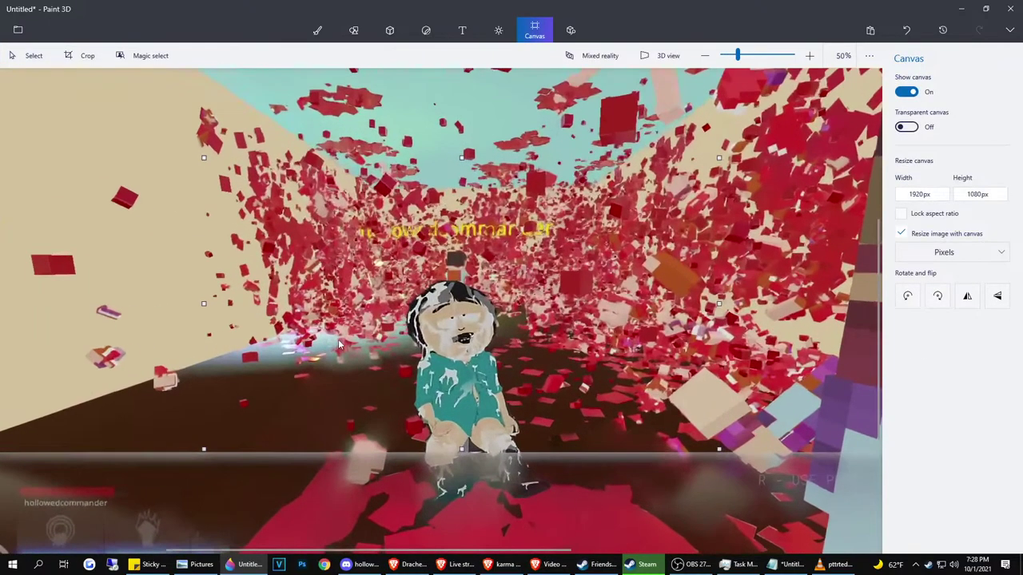
scroll(351, 343, "down", 1)
left_click(436, 360)
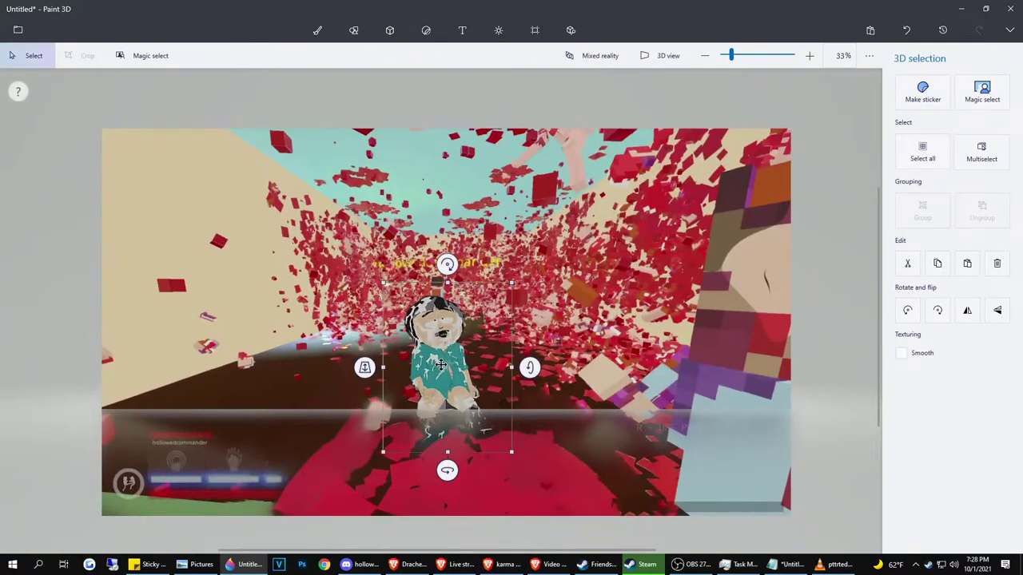
left_click_drag(436, 360, 423, 319)
left_click(347, 438)
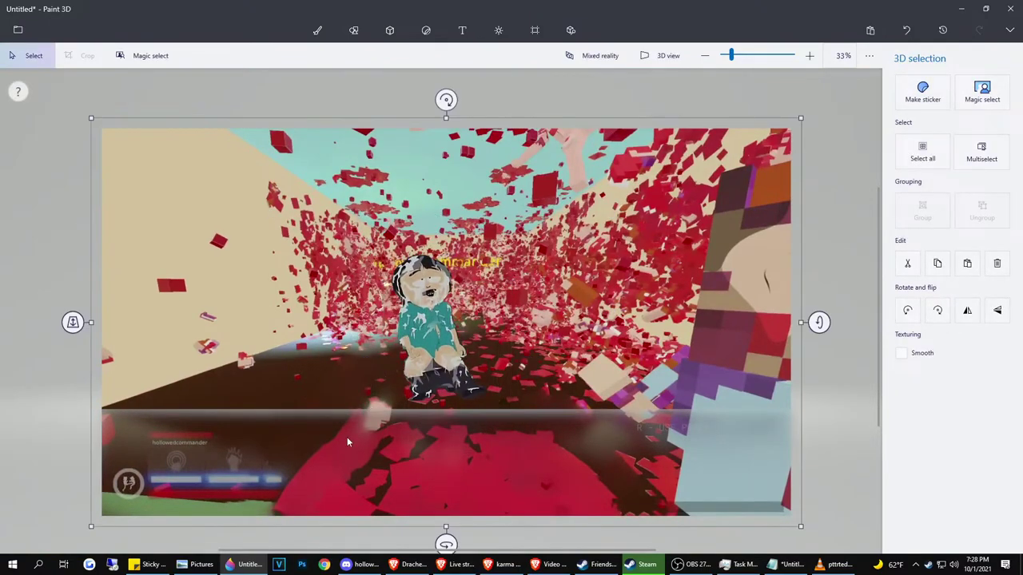
scroll(363, 390, "down", 1)
scroll(379, 368, "up", 2)
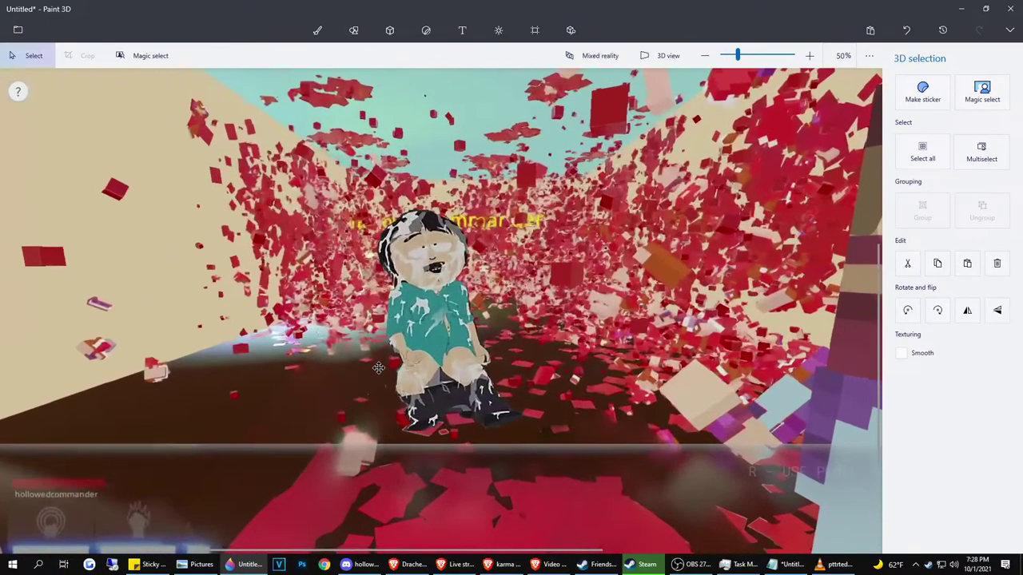
Shift the cartoon man right and slightly up within the gameplay snapshot
left_click(535, 30)
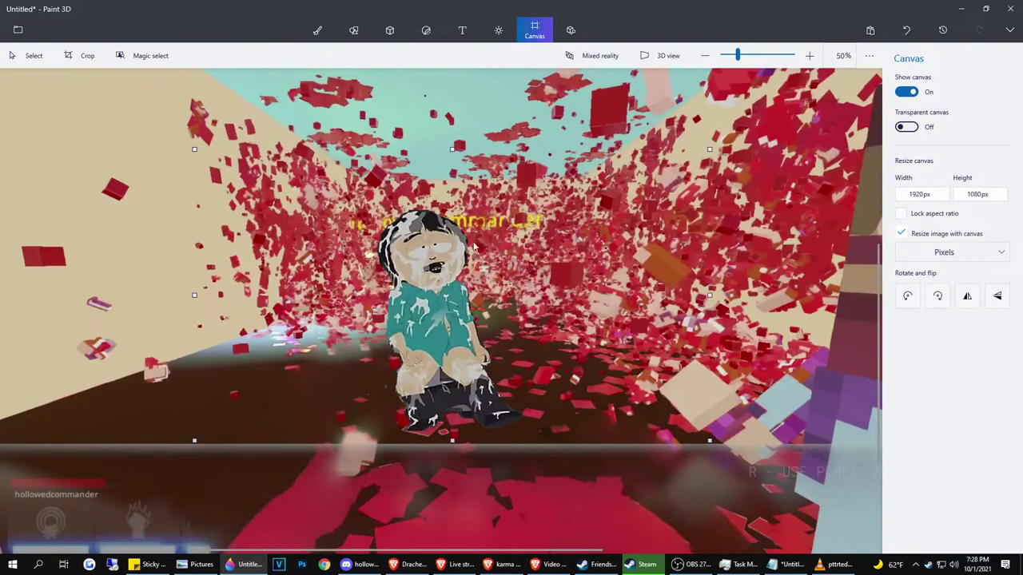
scroll(473, 247, "up", 2)
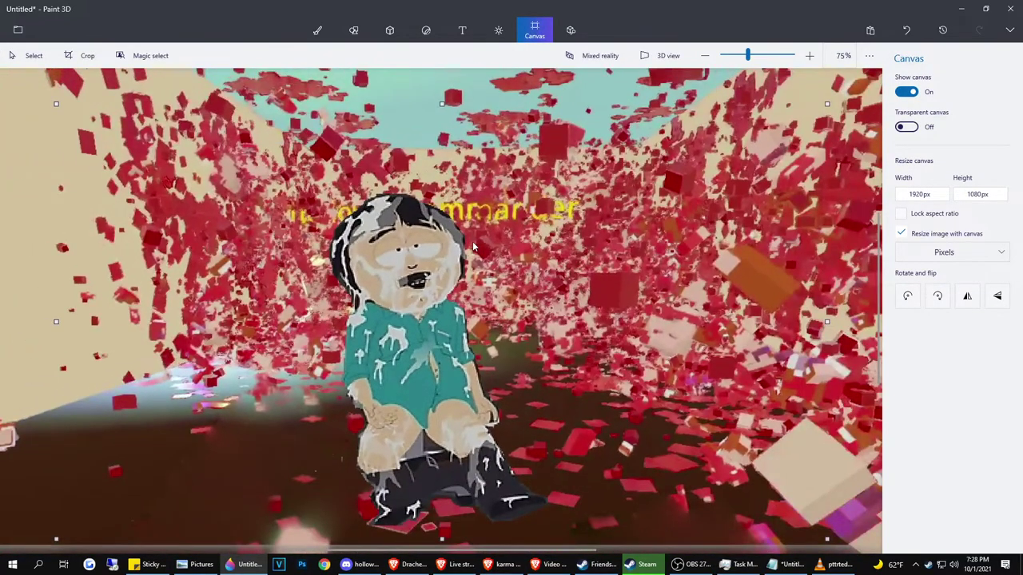
left_click(426, 349)
left_click_drag(426, 349, 483, 334)
scroll(484, 334, "down", 4)
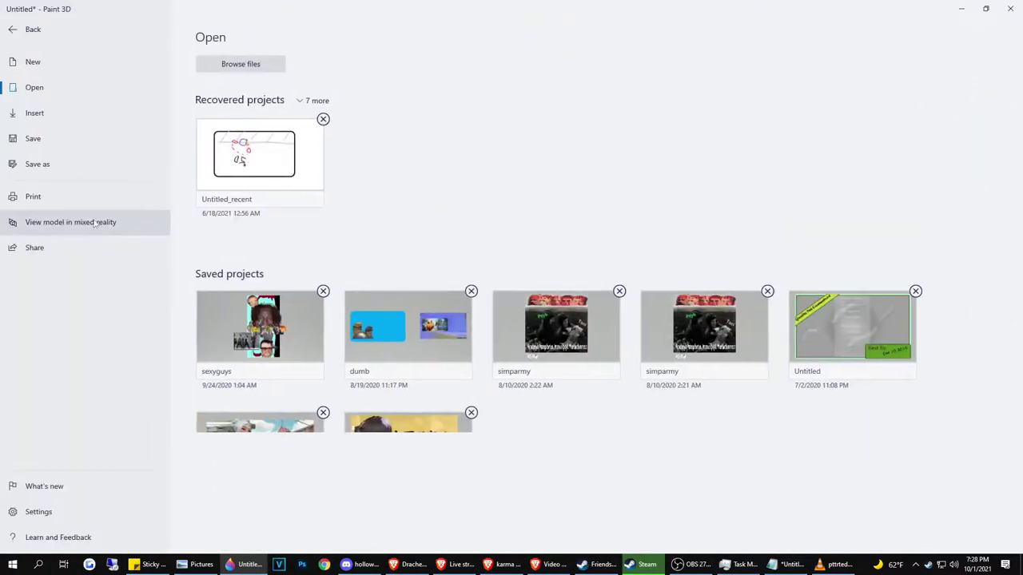
Save the picture as a 1920 x 1080 px PNG image with transparency, using a file name starting with "hollowedstripcu"
left_click(40, 164)
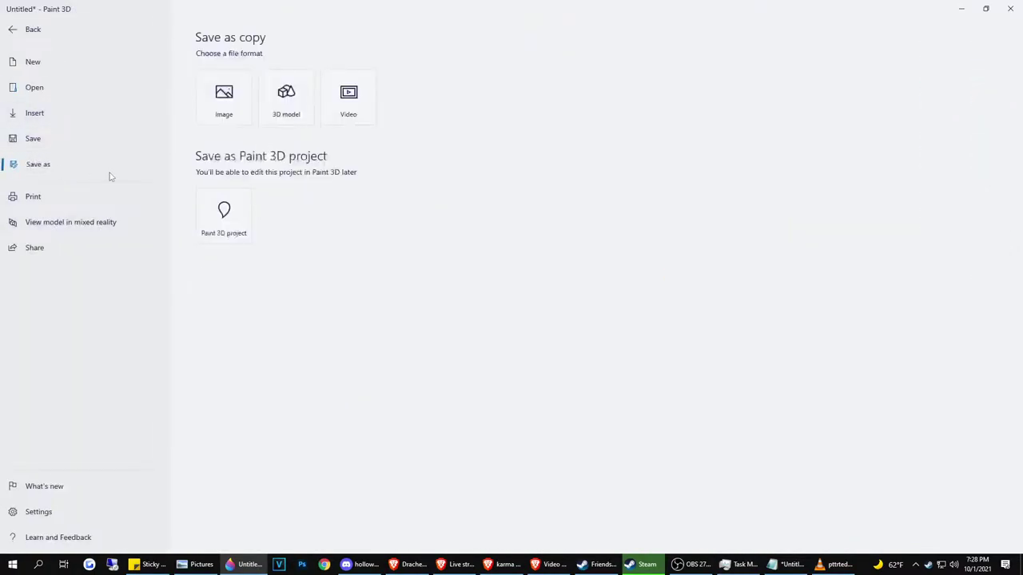
left_click(237, 100)
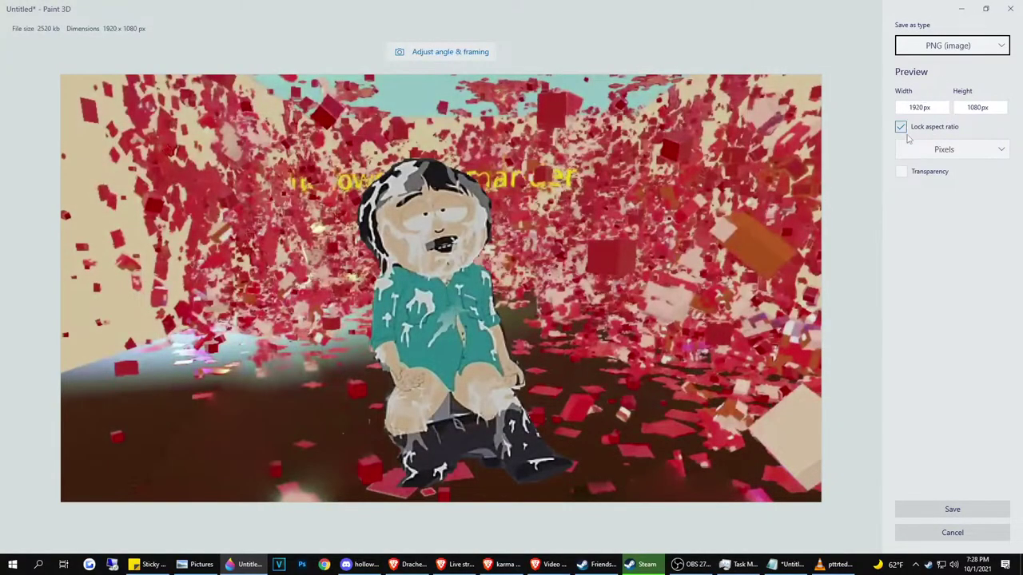
left_click(911, 171)
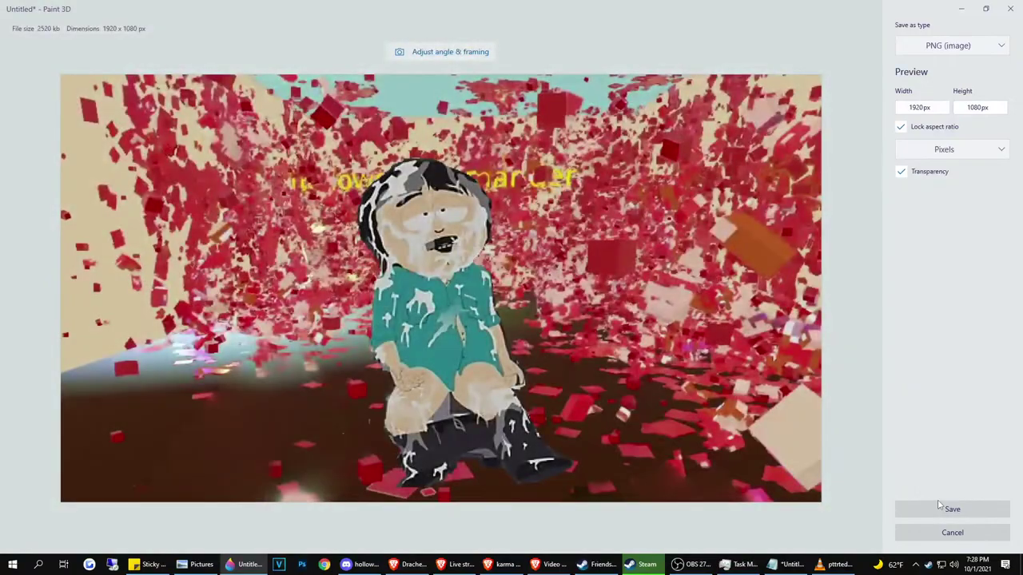
left_click(939, 506)
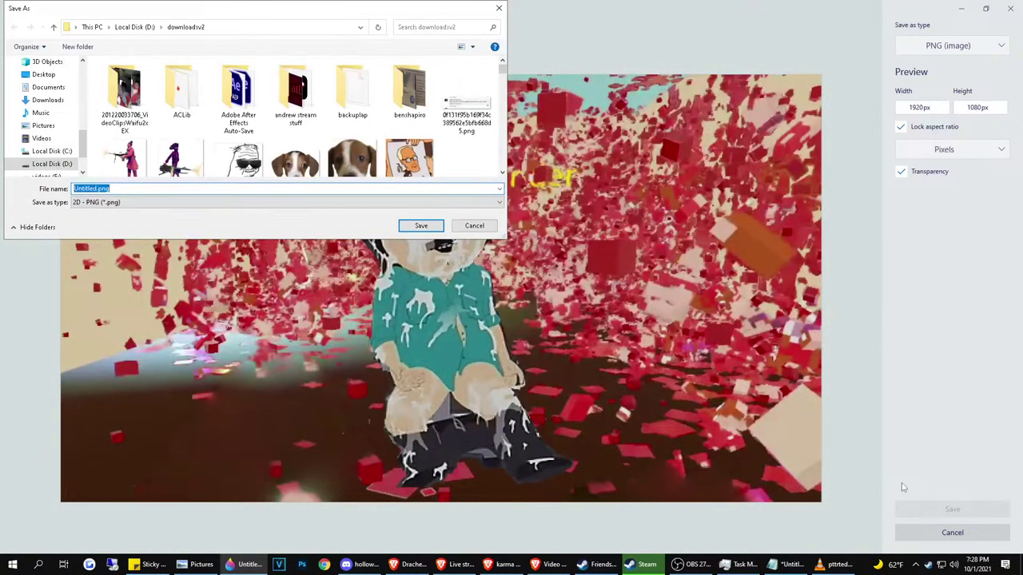
type("h")
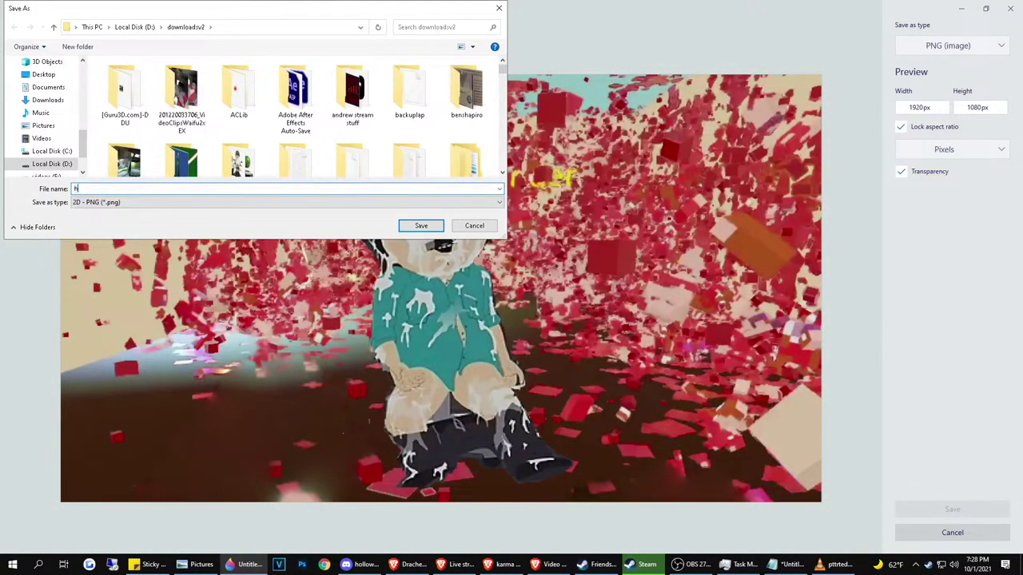
type("ollowedstreampic")
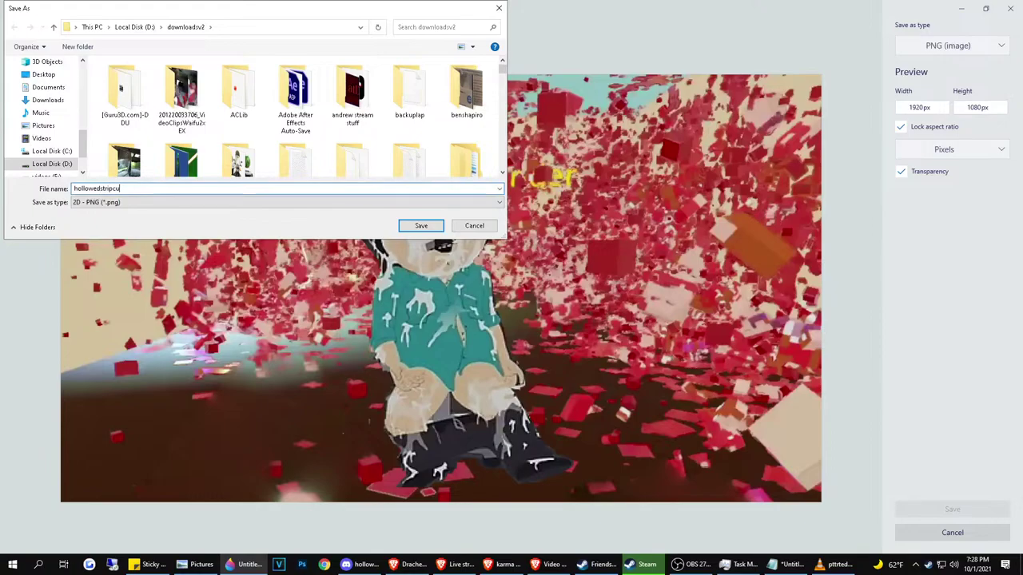
key("Return")
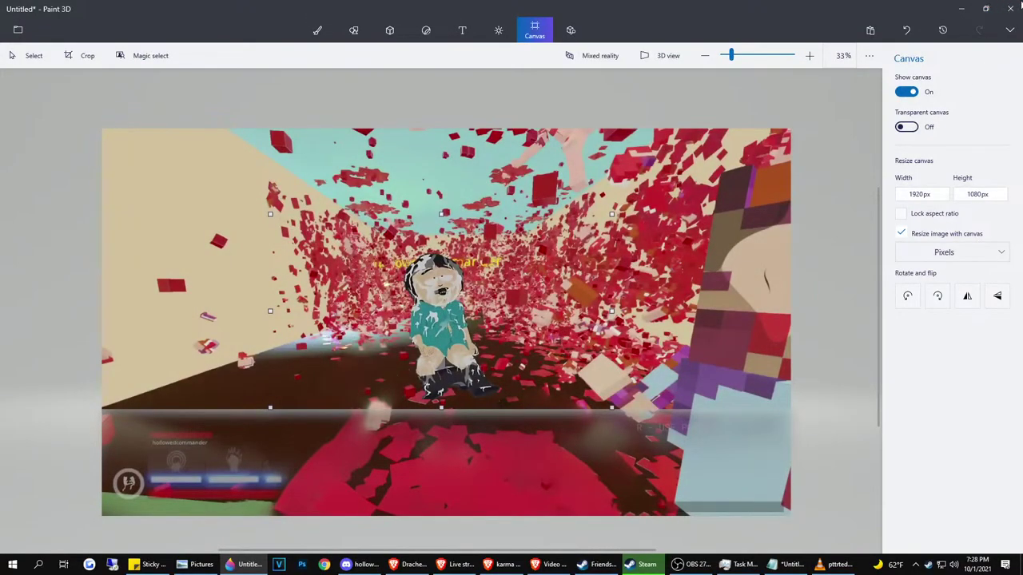
Close Paint 3D, launch VEGAS Pro and close the VLC media player
left_click(1016, 7)
left_click(488, 306)
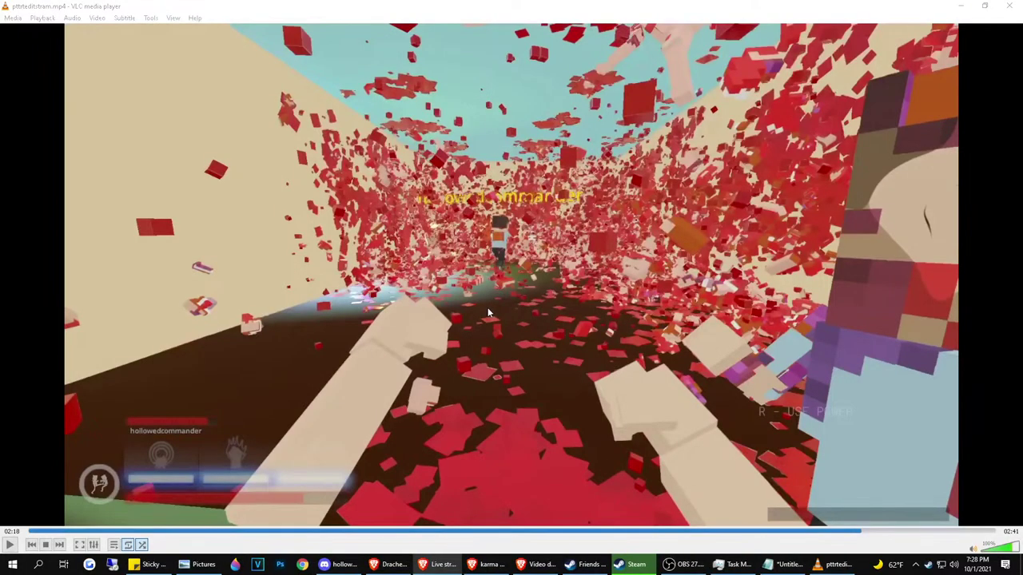
left_click(257, 564)
left_click(1011, 7)
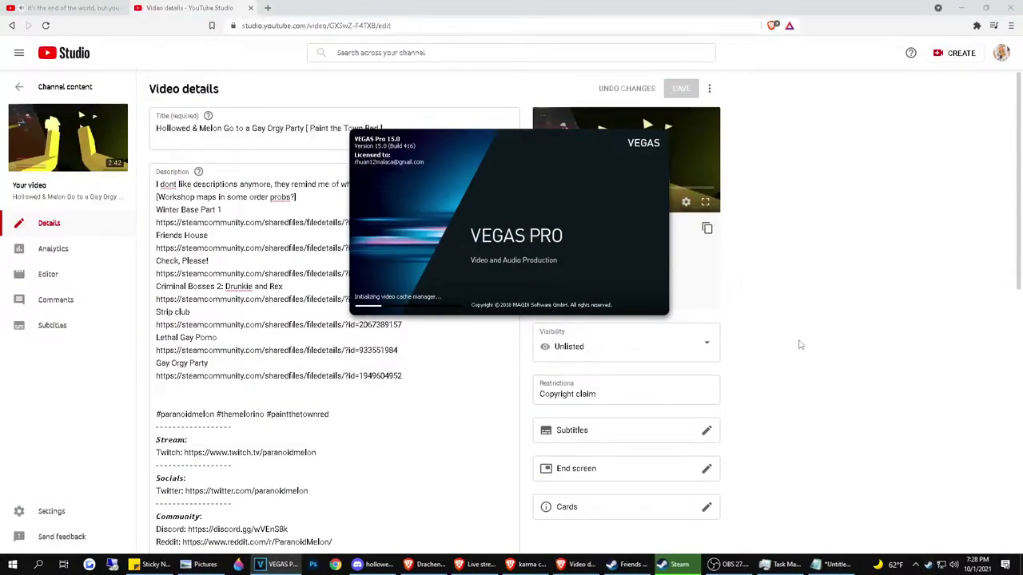
Open the pttrteditstram.veg project in VEGAS Pro, ignoring all missing files and leaving them offline
left_click(833, 564)
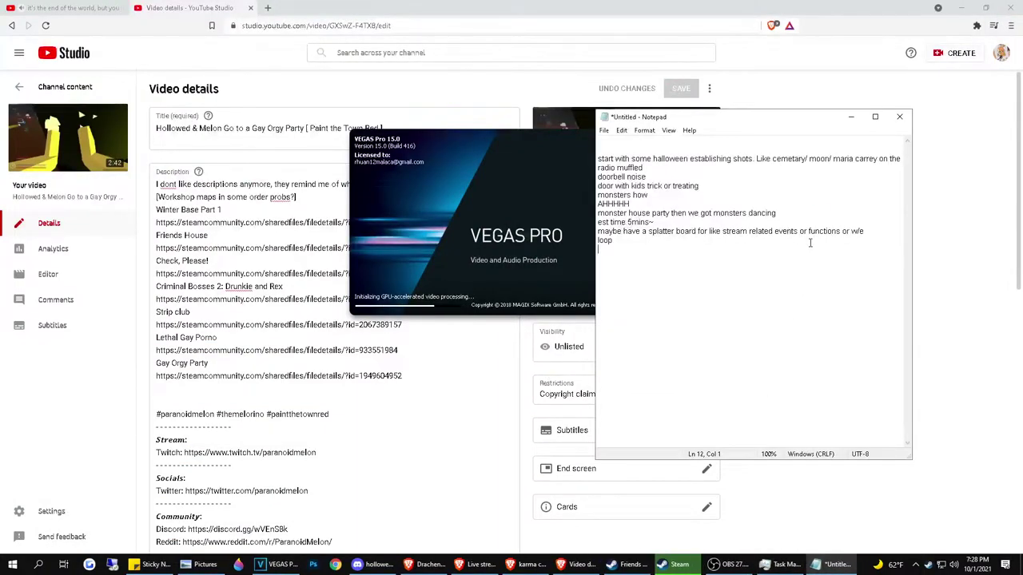
left_click(851, 117)
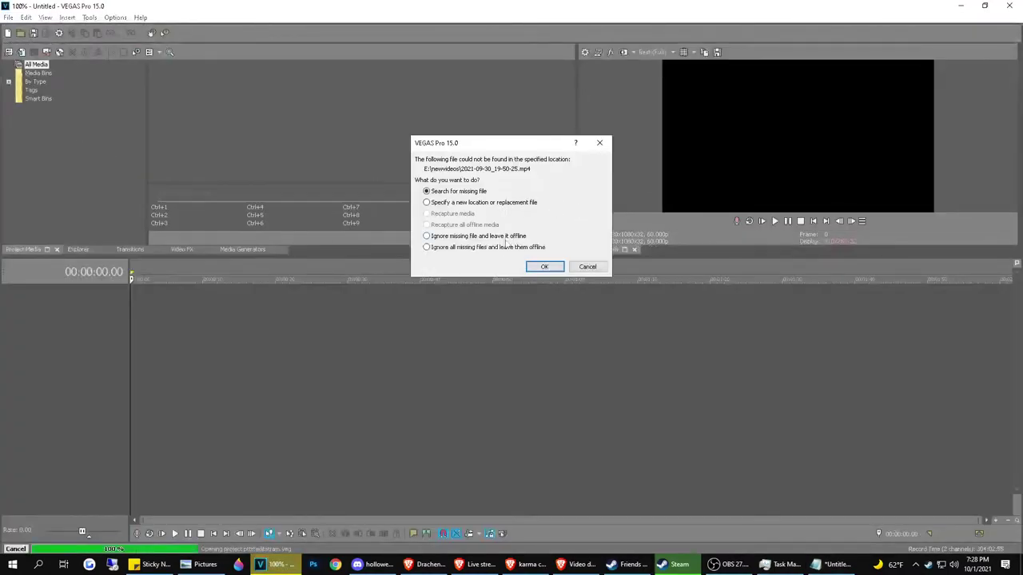
left_click(504, 247)
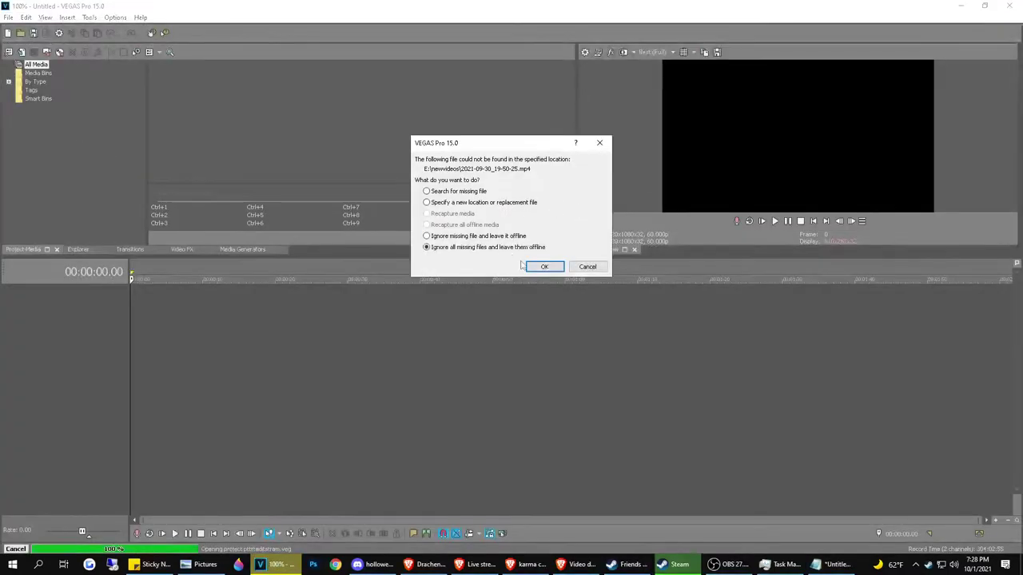
left_click(545, 266)
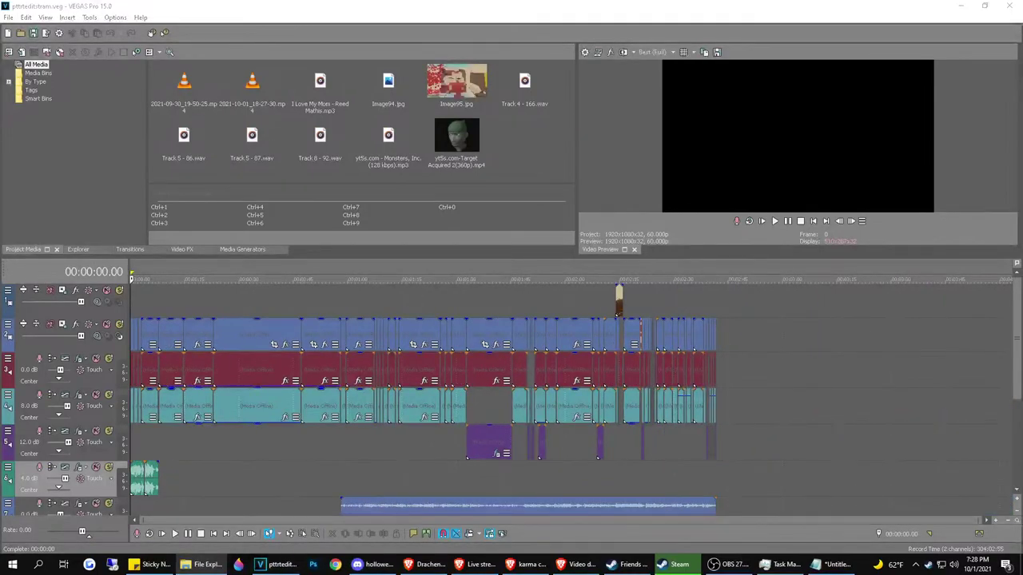
Place the saved PNG picture on the second video track, past the end of the existing clips
left_click_drag(821, 370, 840, 340)
double_click(843, 336)
scroll(840, 304, "up", 7)
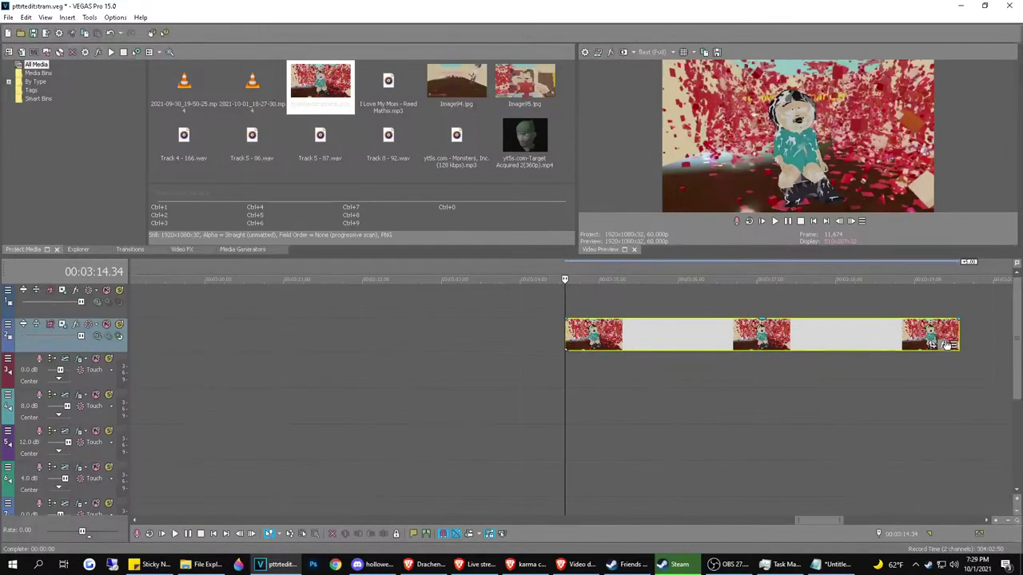
Try to apply the HitFilm Vibrance effect to the picture event, and decline to send the problem report
left_click(931, 344)
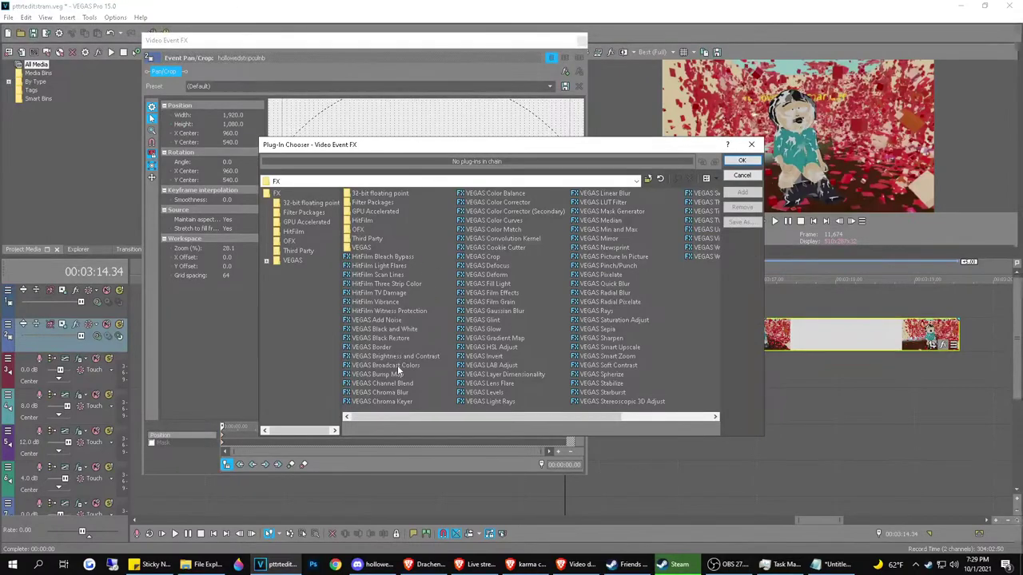
left_click(443, 302)
left_click(741, 193)
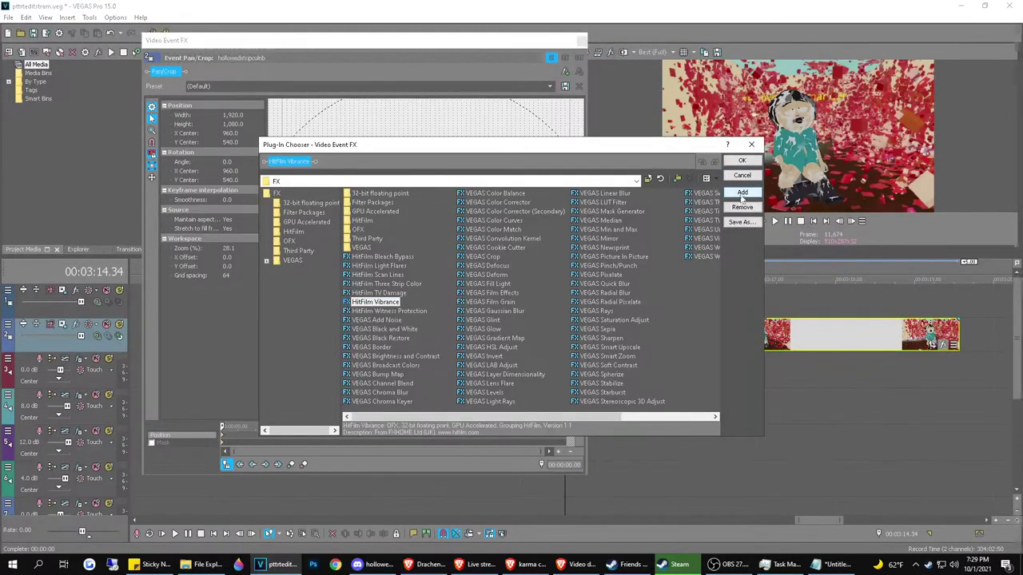
left_click(741, 161)
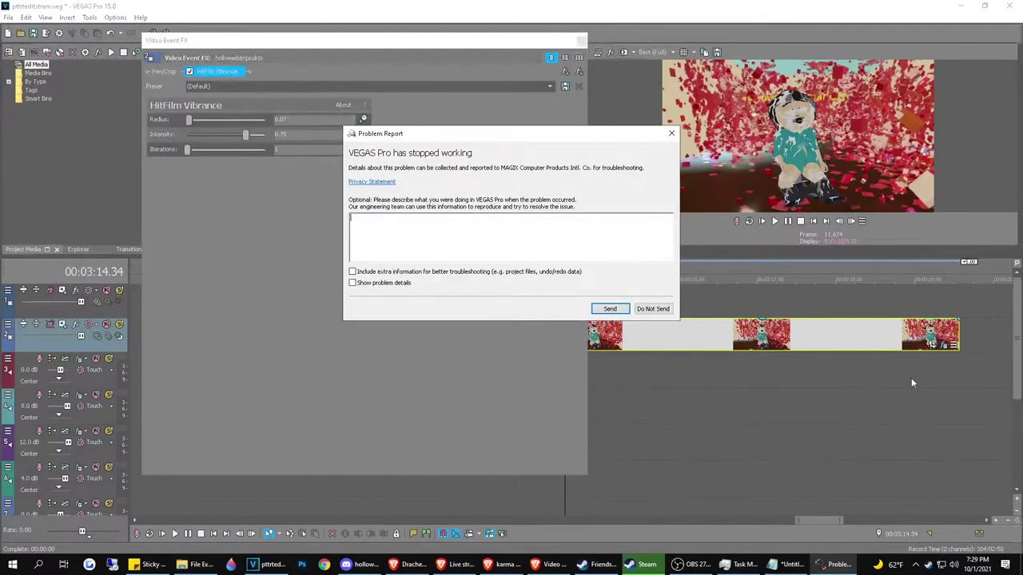
left_click(652, 308)
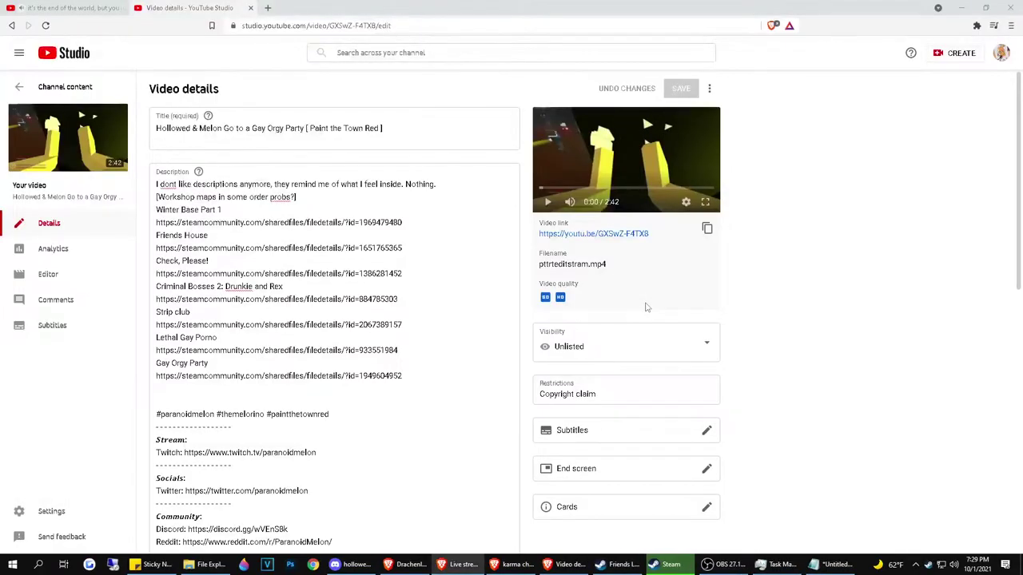
Relaunch VEGAS Pro and place the saved PNG picture at the start of an empty project's timeline
left_click(268, 565)
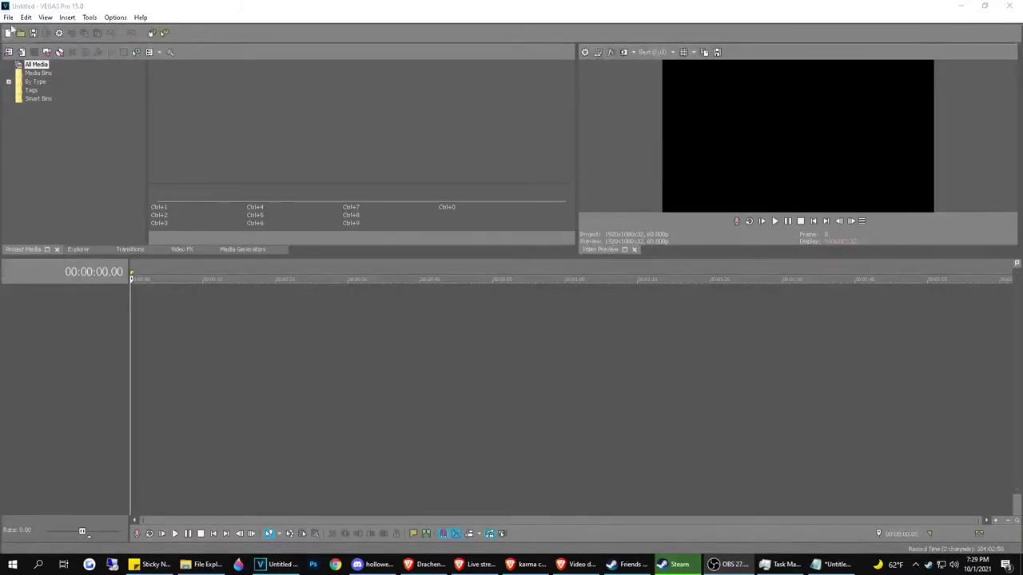
left_click(209, 564)
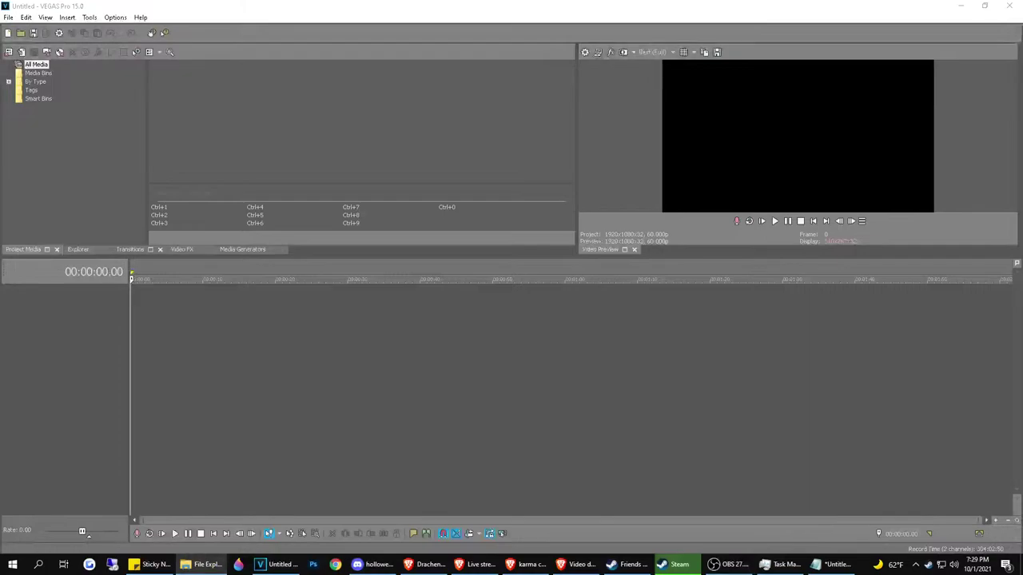
left_click_drag(823, 433, 63, 413)
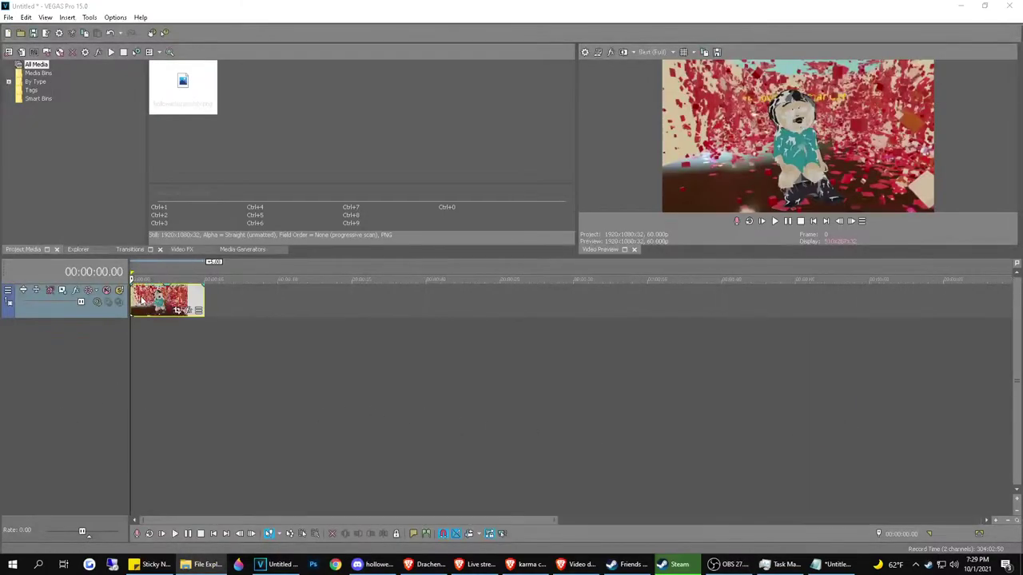
Try to apply HitFilm Vibrance to the picture in the empty project, and dismiss the problem report without sending it
left_click(706, 311)
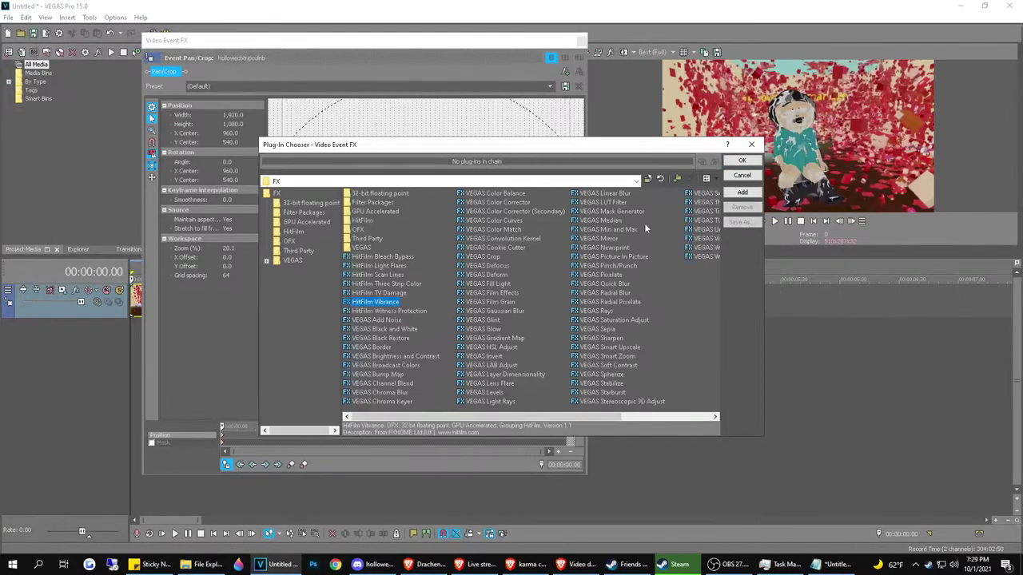
left_click(740, 161)
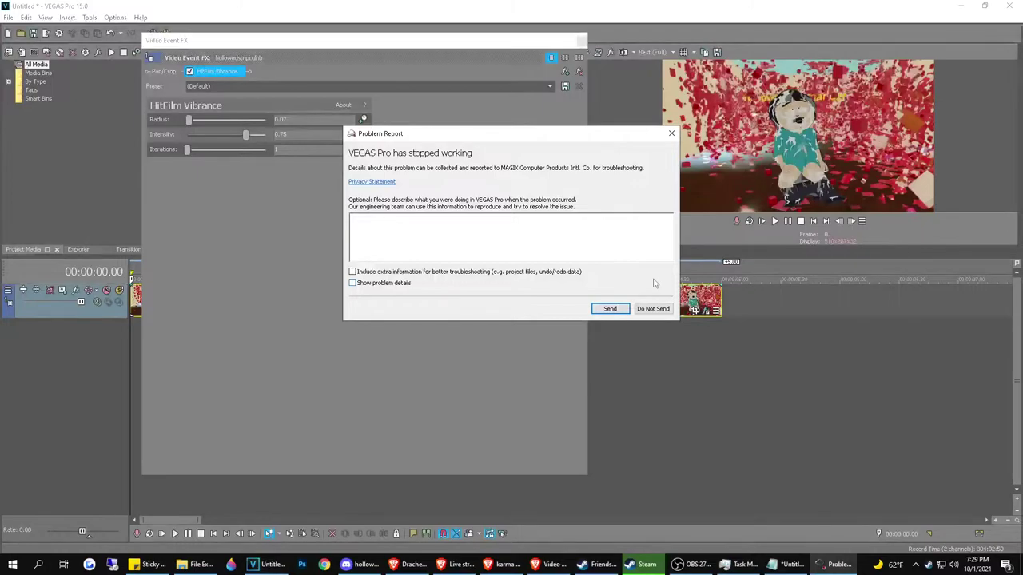
left_click(643, 311)
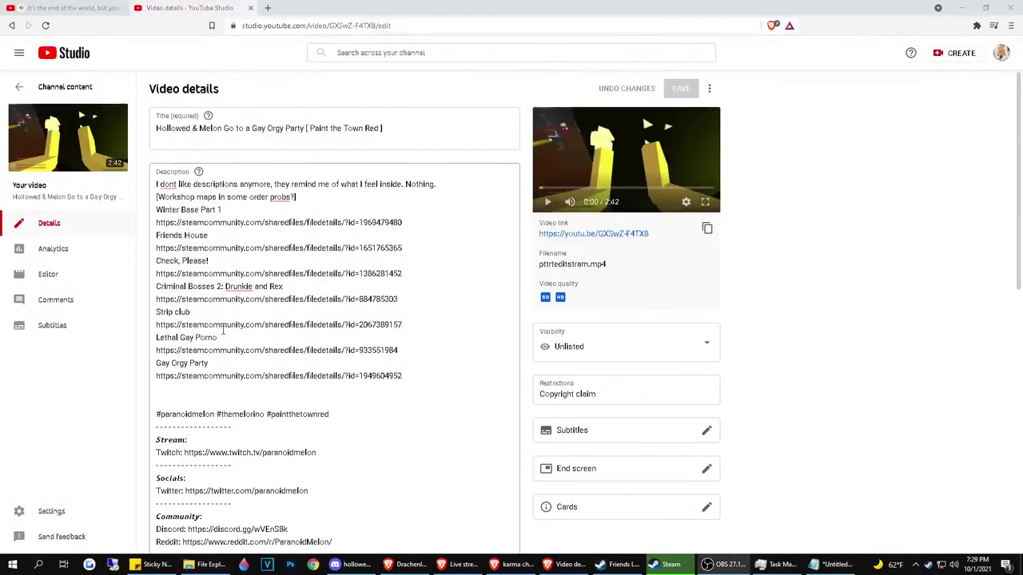
left_click(13, 564)
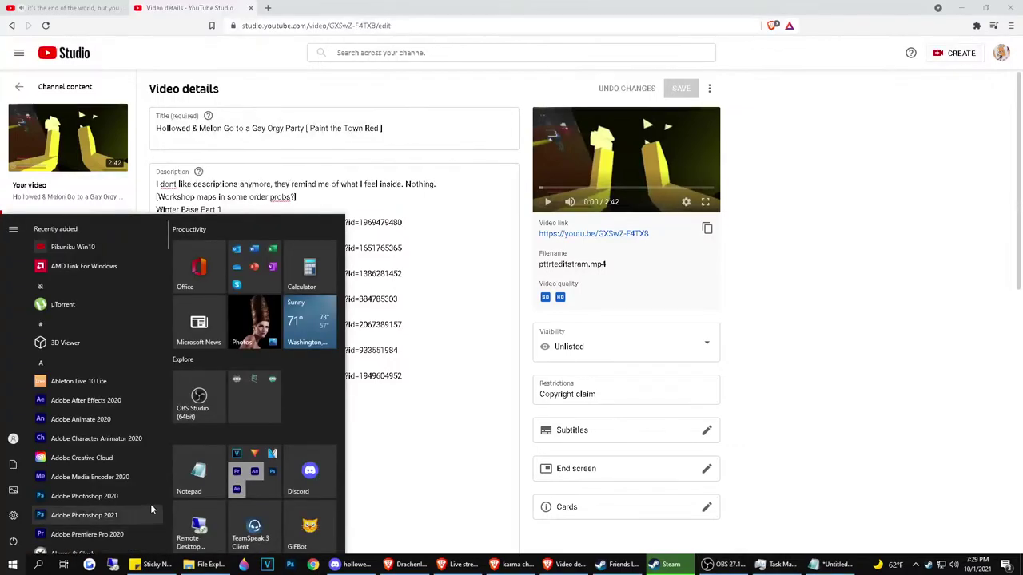
left_click(842, 179)
scroll(842, 182, "down", 5)
scroll(842, 182, "down", 3)
scroll(503, 205, "up", 7)
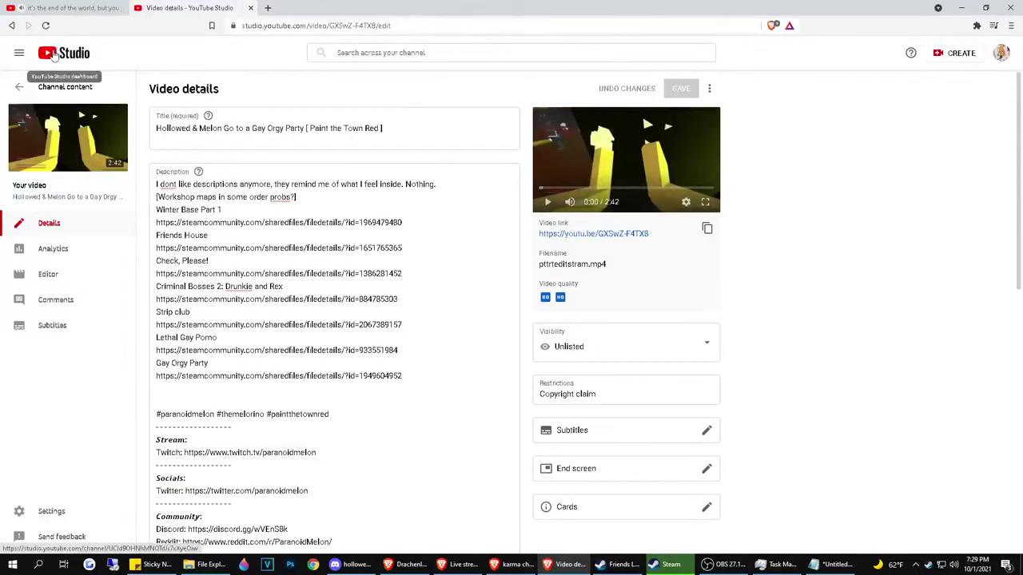
left_click(460, 565)
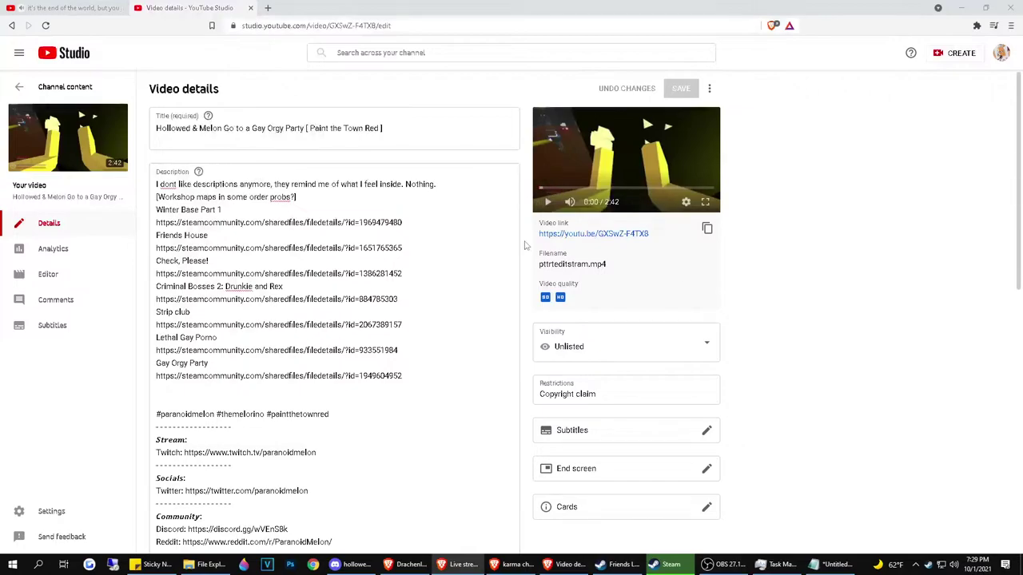
Switch to Task Manager and check the resource usage of the running processes, including OBS Studio
left_click(779, 564)
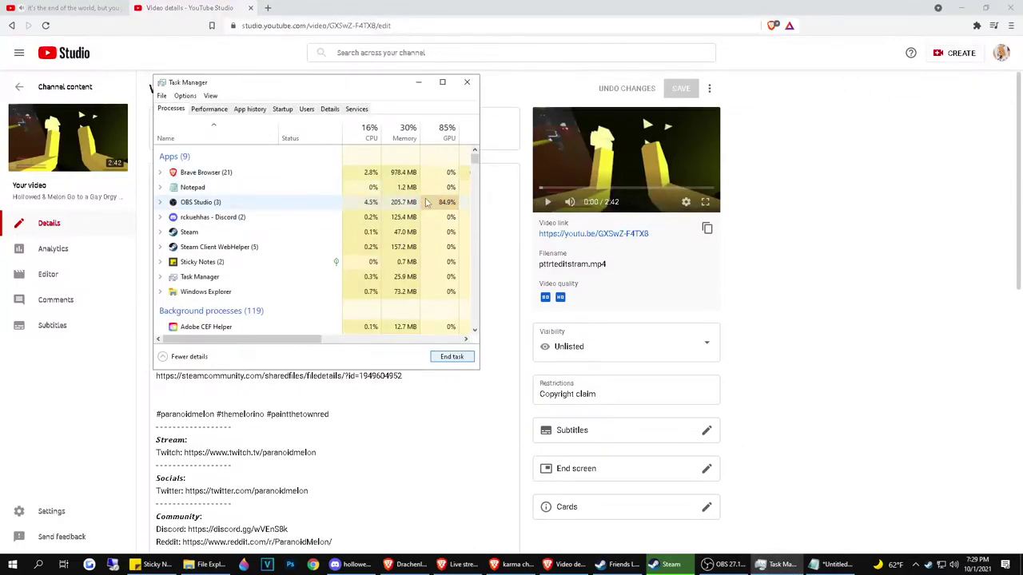
left_click(426, 202)
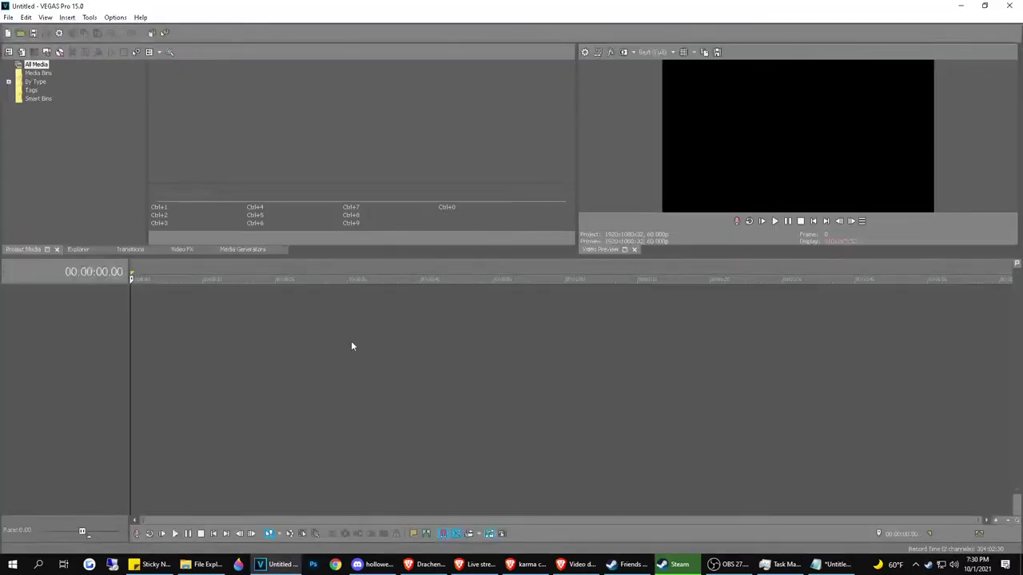
Place the saved PNG picture from File Explorer at the start of the new VEGAS Pro project's timeline
left_click(216, 564)
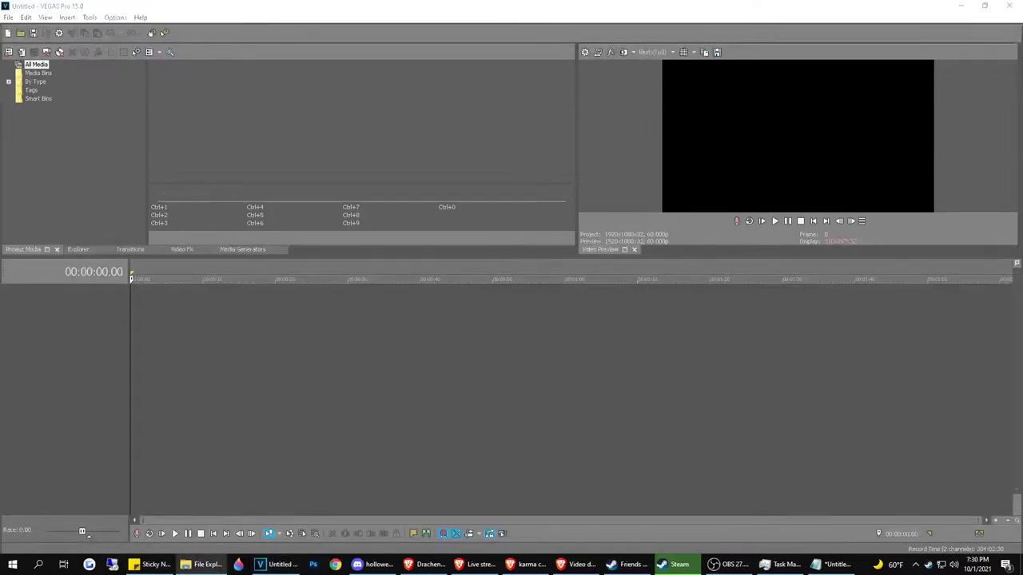
left_click_drag(446, 378, 72, 347)
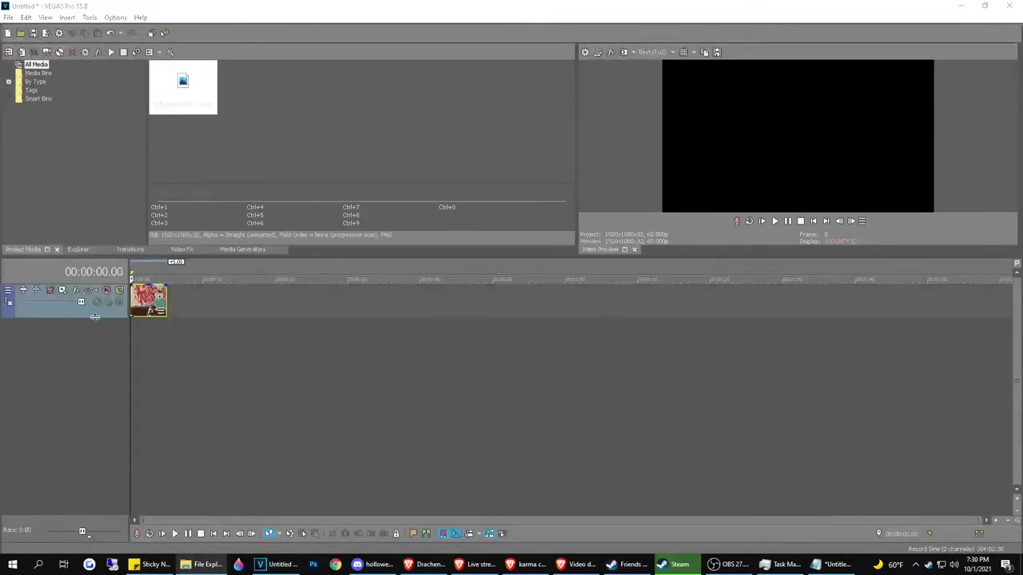
left_click(130, 293)
scroll(231, 275, "up", 6)
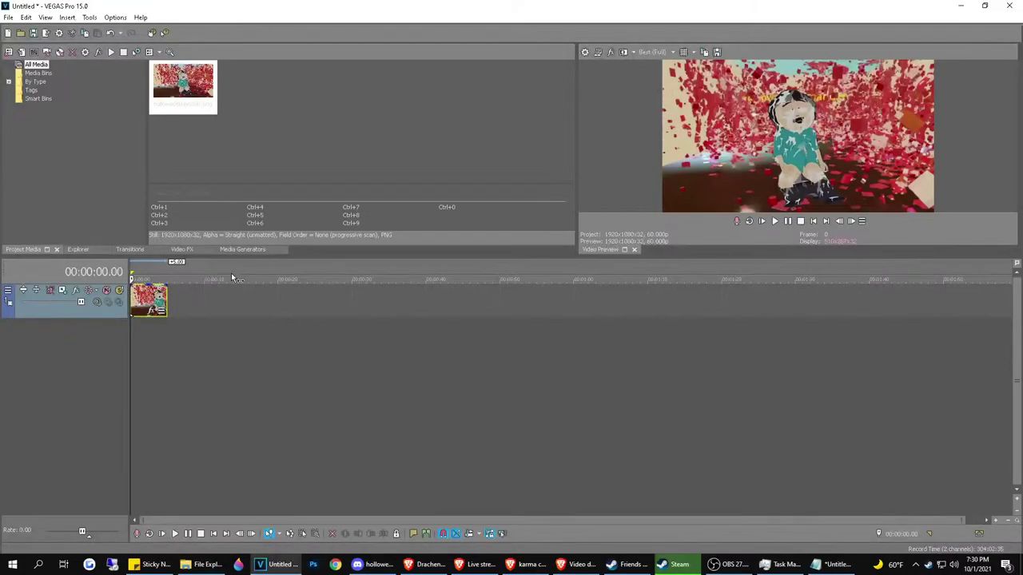
Insert a video track above the picture and add text media reading "Hollowed" at the start of it
right_click(91, 307)
left_click(128, 329)
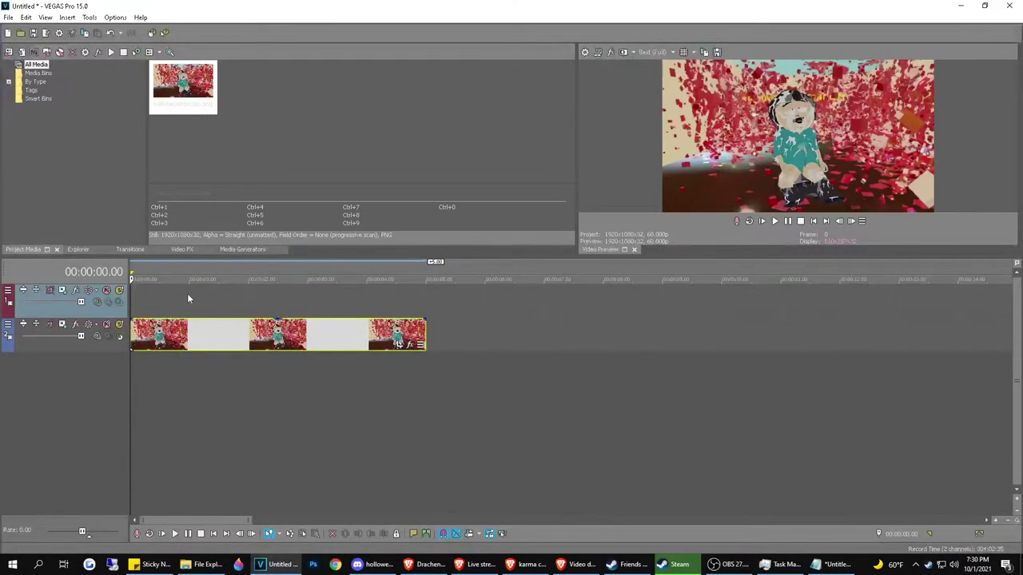
right_click(153, 306)
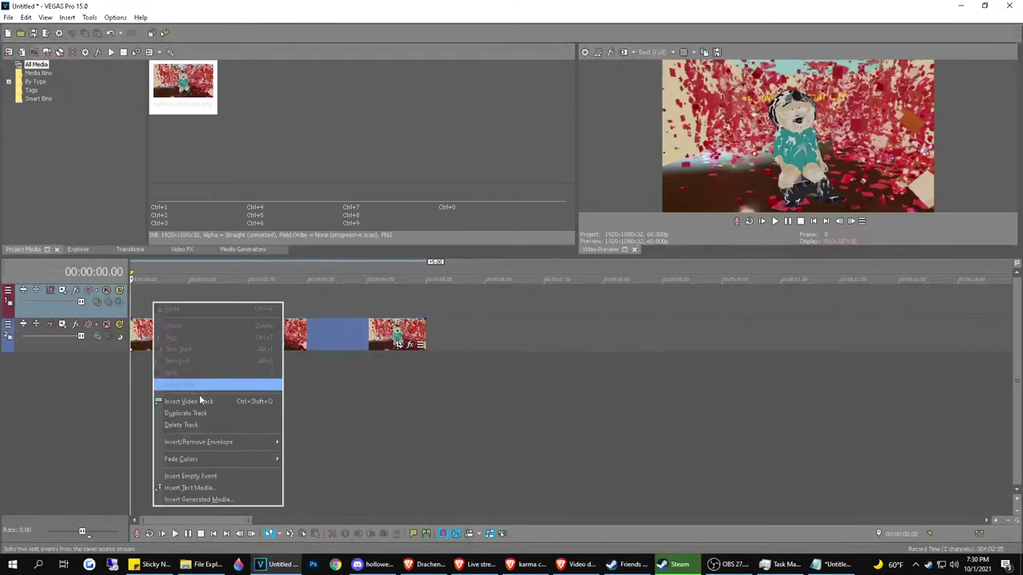
left_click(192, 488)
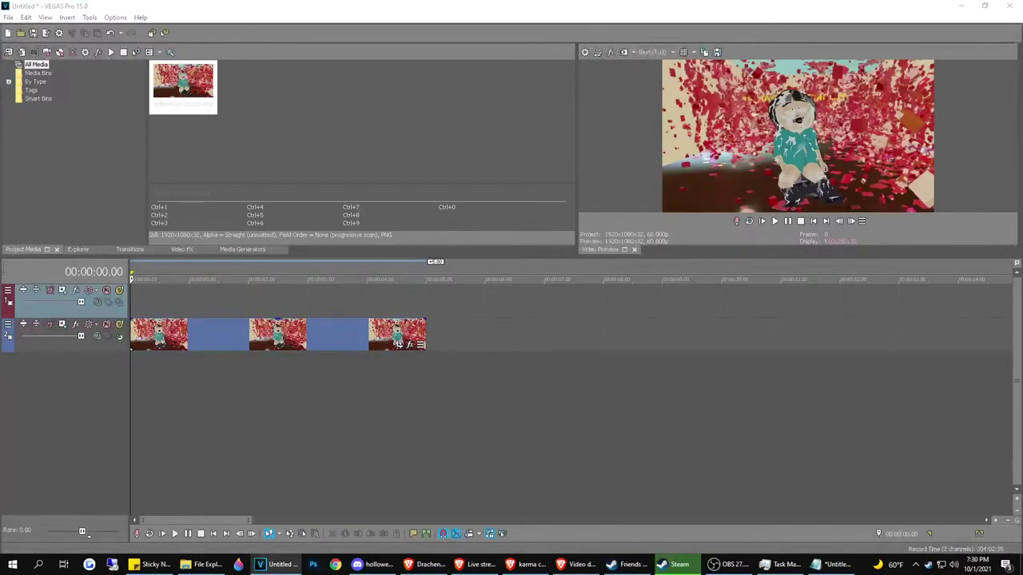
type("Hollowed")
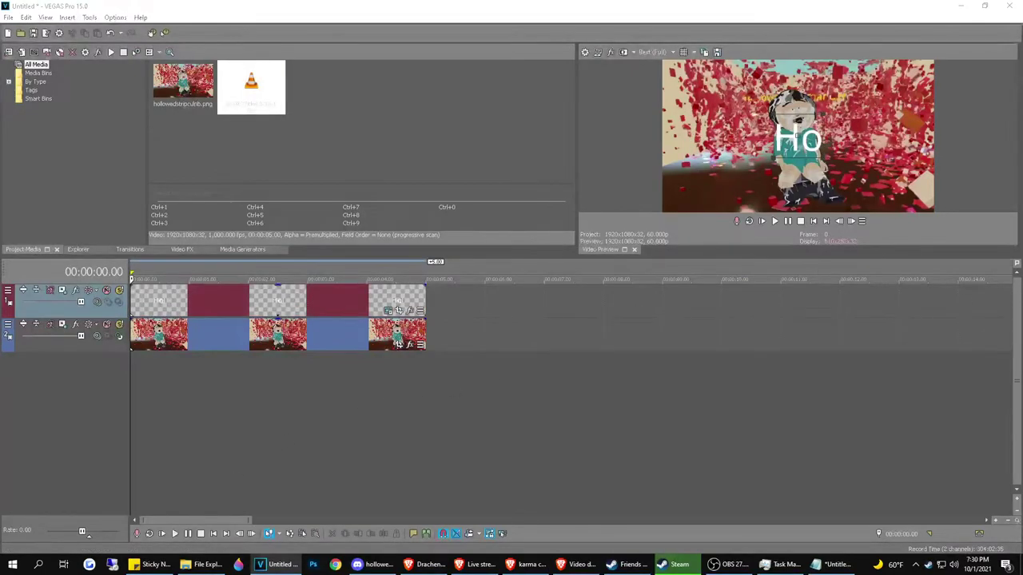
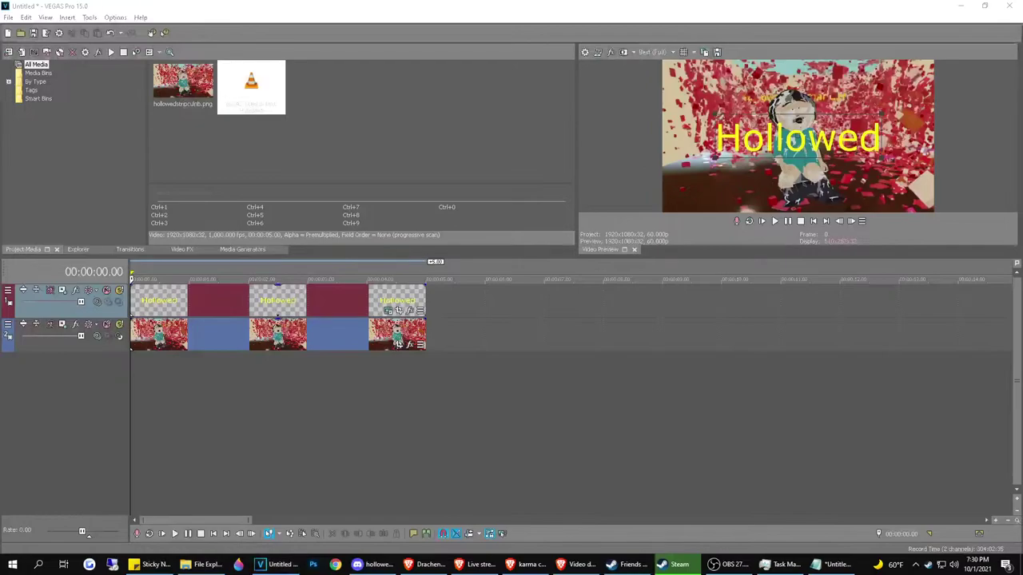
Shrink the yellow "Hollowed" title with its dark outline and place it above the figure's head near the picture's upper edge
left_click(717, 113)
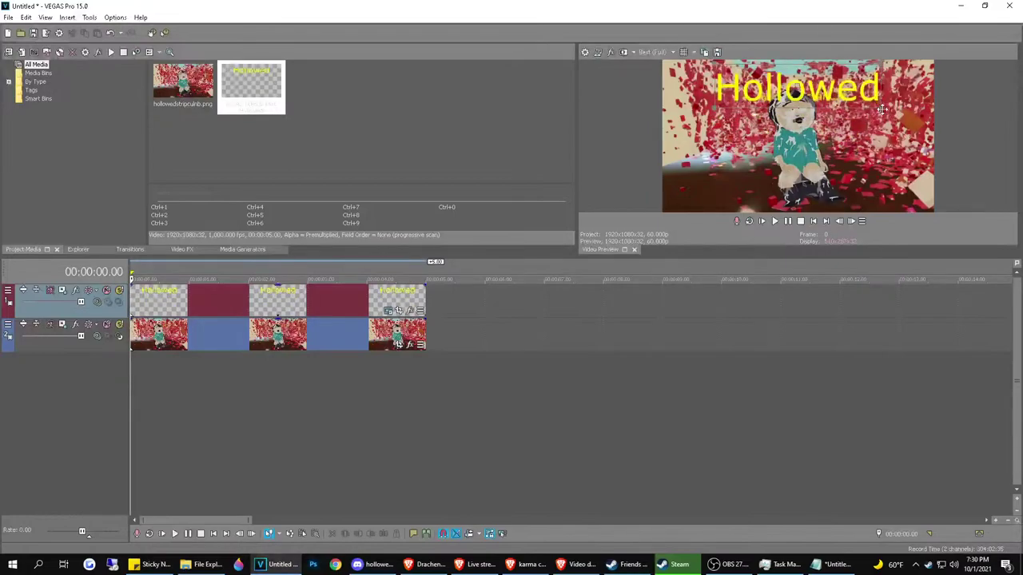
left_click_drag(881, 108, 841, 87)
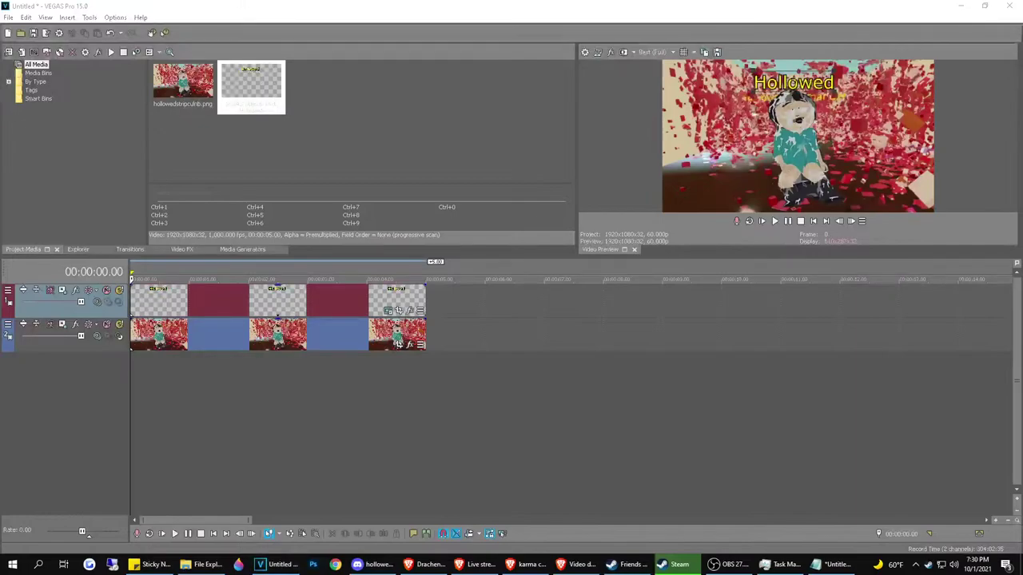
left_click(833, 93)
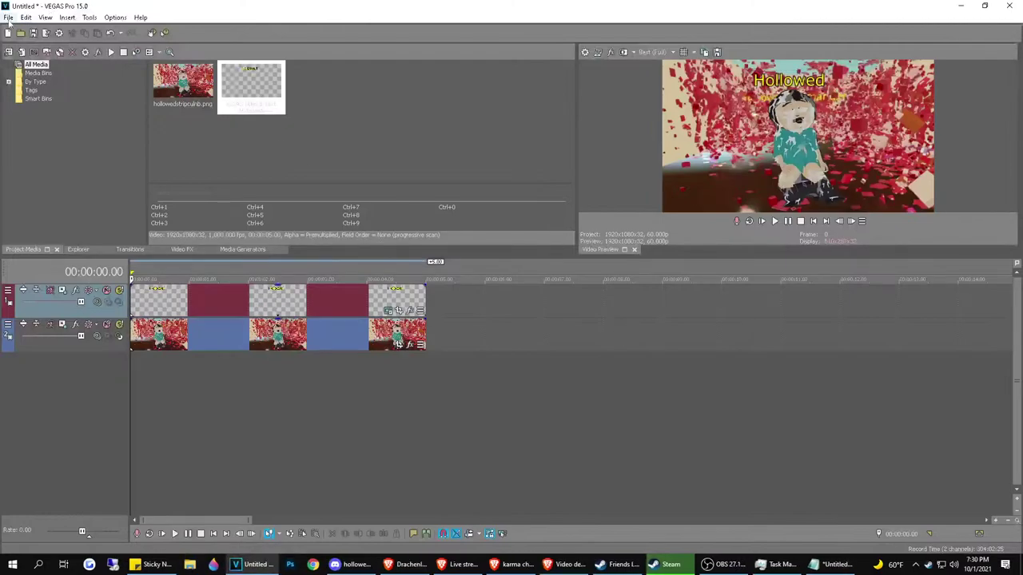
Save a snapshot of the preview as Image96.jpg and place it on the upper track after the title
left_click(717, 52)
left_click(634, 331)
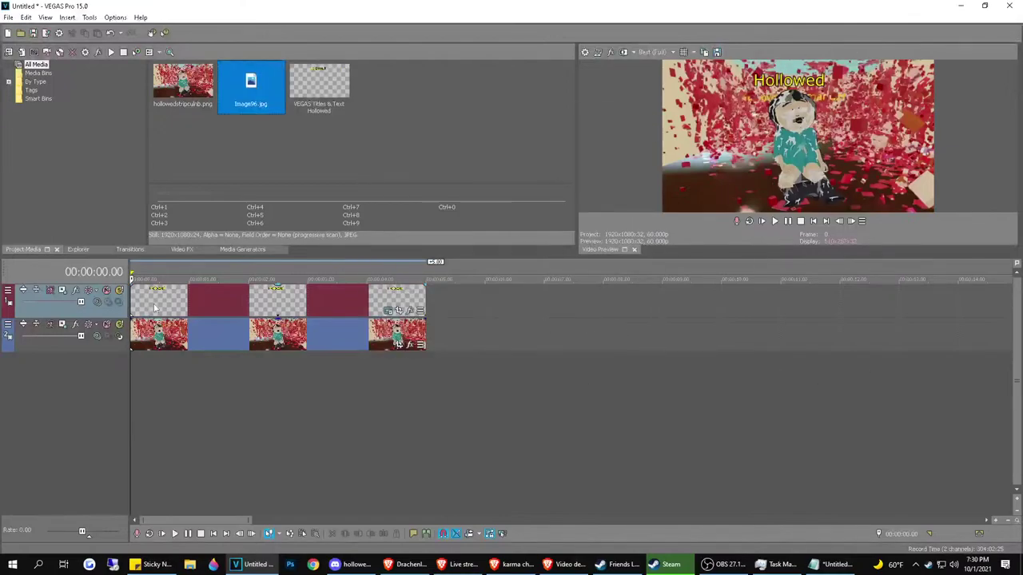
left_click_drag(263, 103, 459, 301)
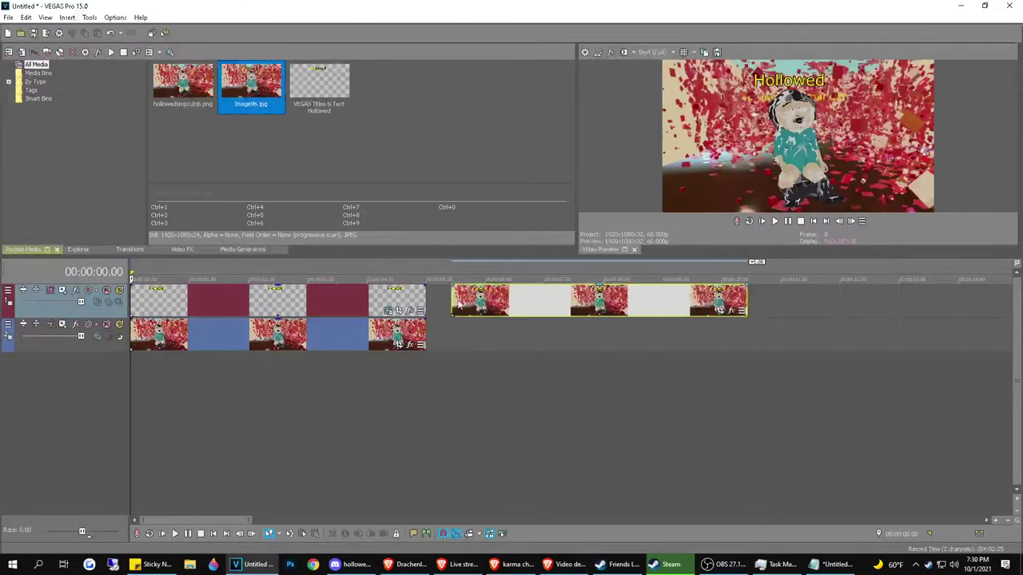
Try to apply the HitFilm Vibrance effect to the Image96.jpg snapshot on the timeline
left_click(708, 312)
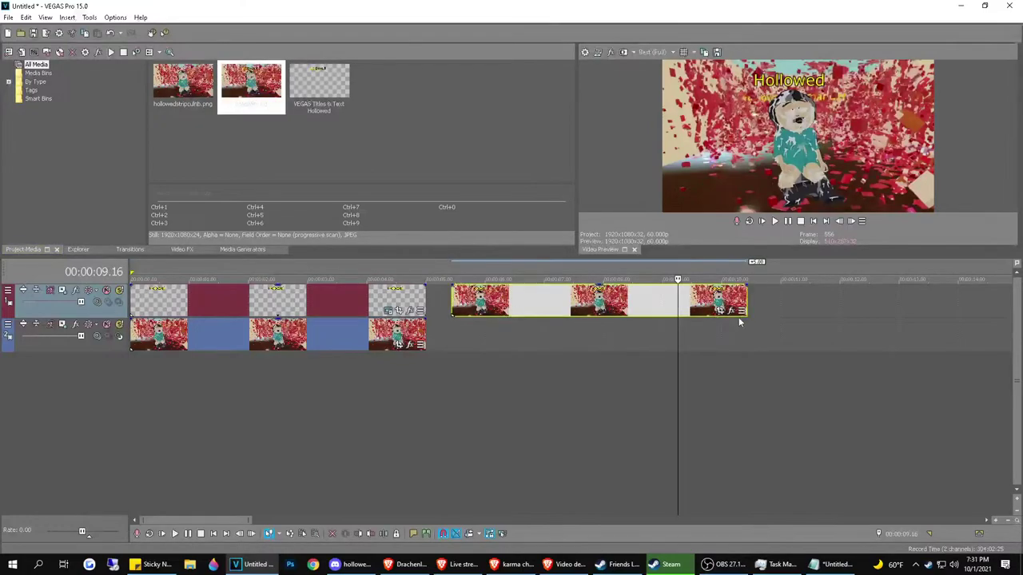
left_click(730, 311)
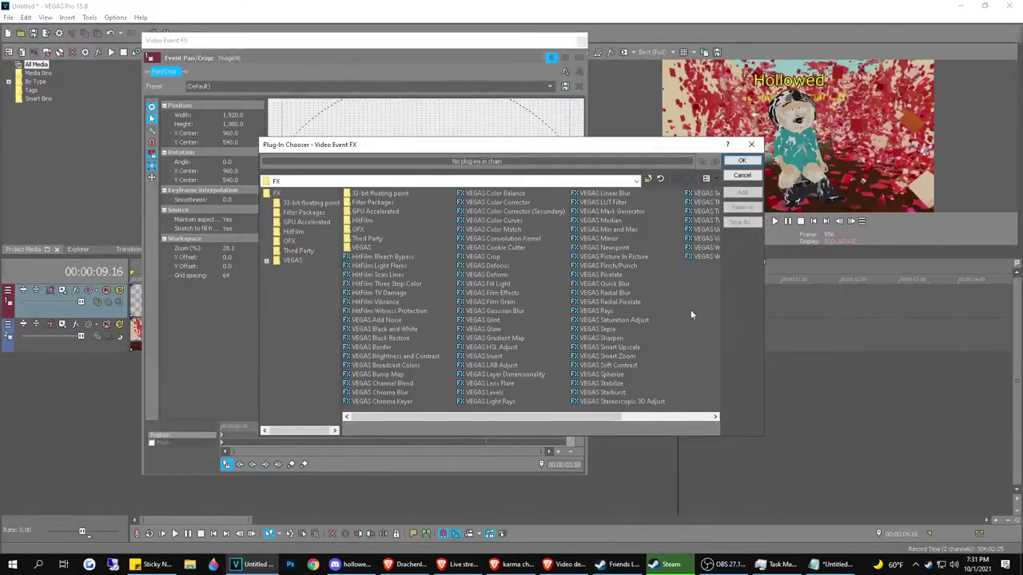
left_click(372, 303)
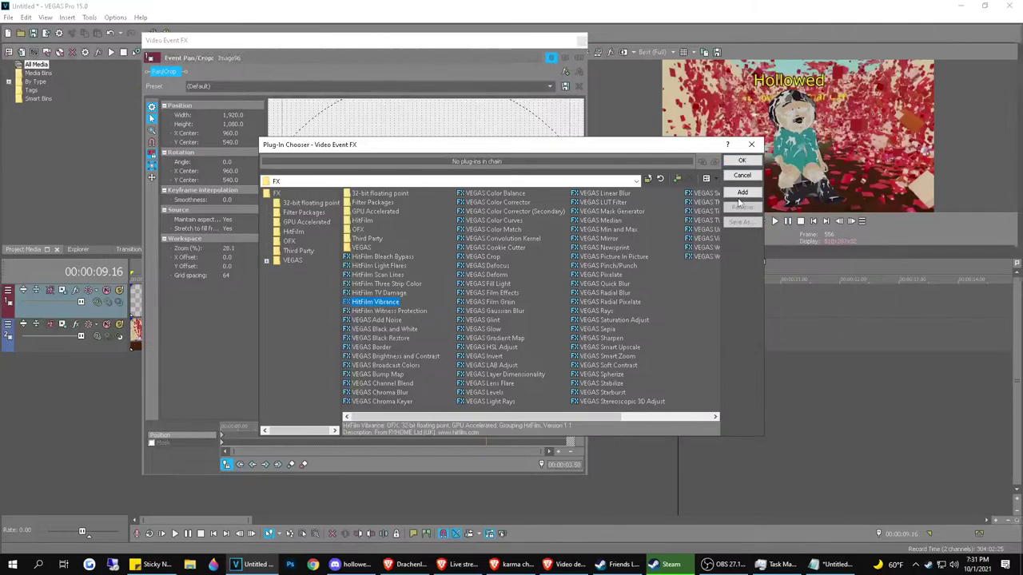
left_click(741, 194)
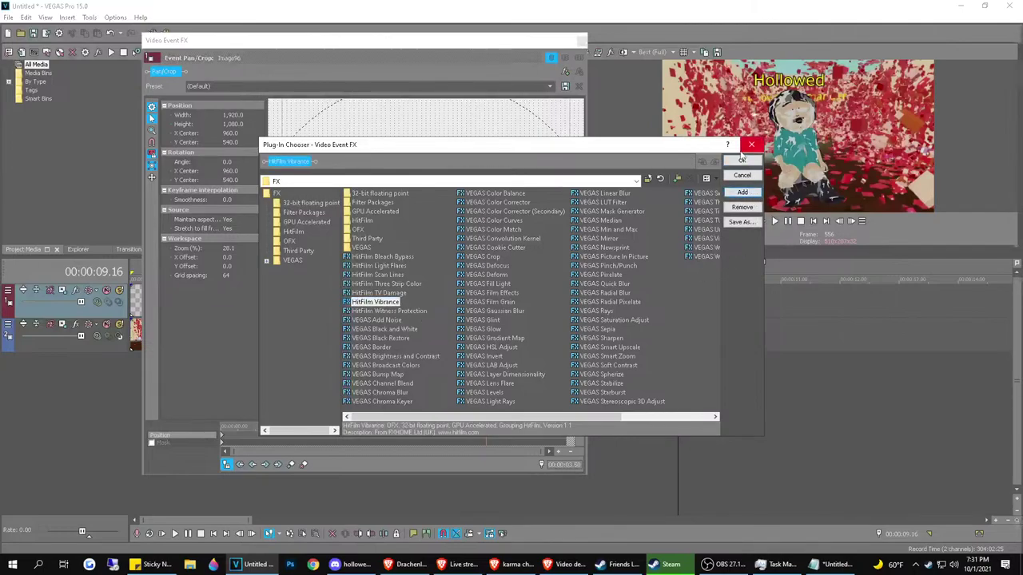
left_click(741, 160)
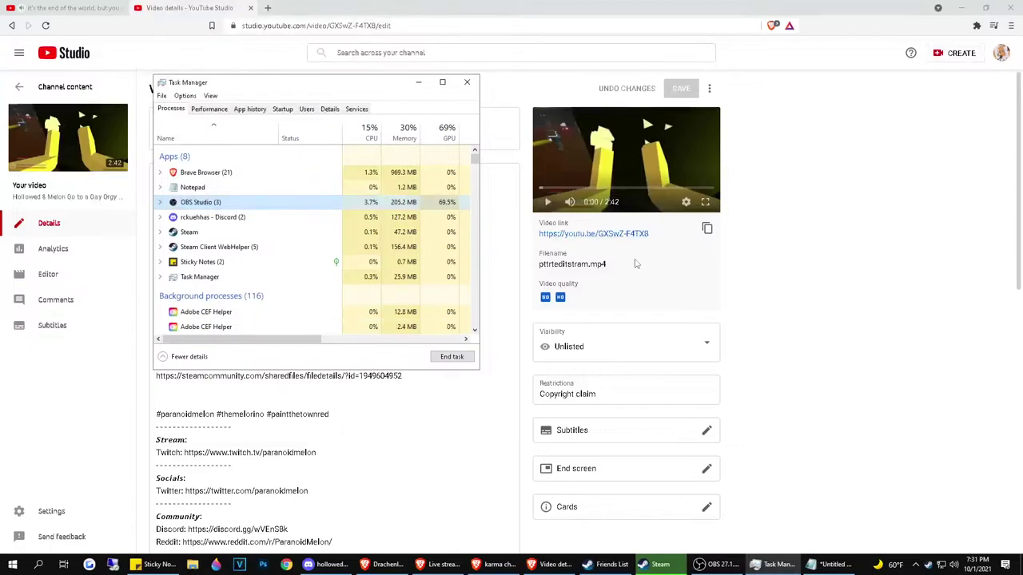
Switch to the browser and look through the channel dashboard in YouTube Studio
left_click(841, 156)
left_click(4, 8)
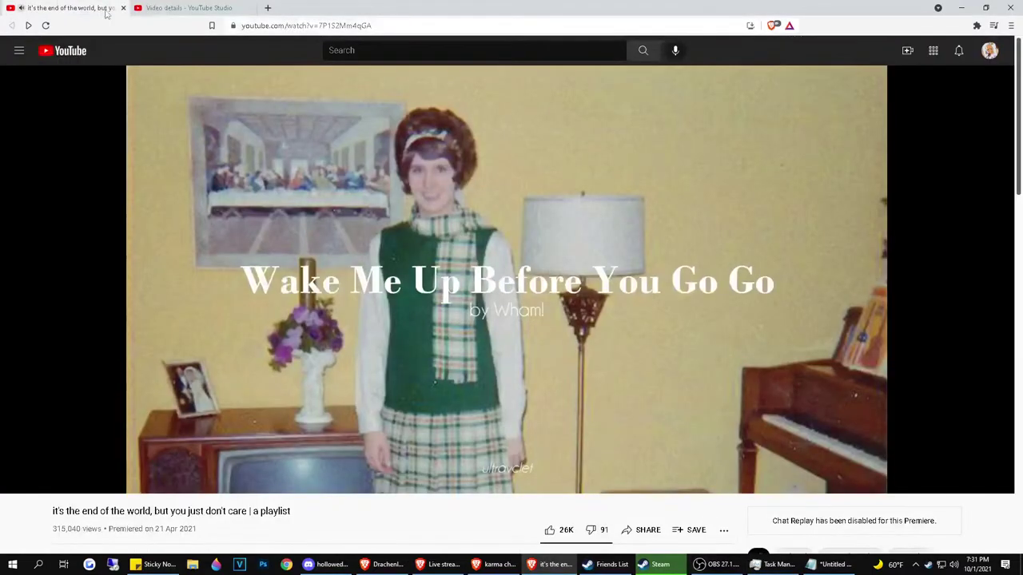
left_click(244, 7)
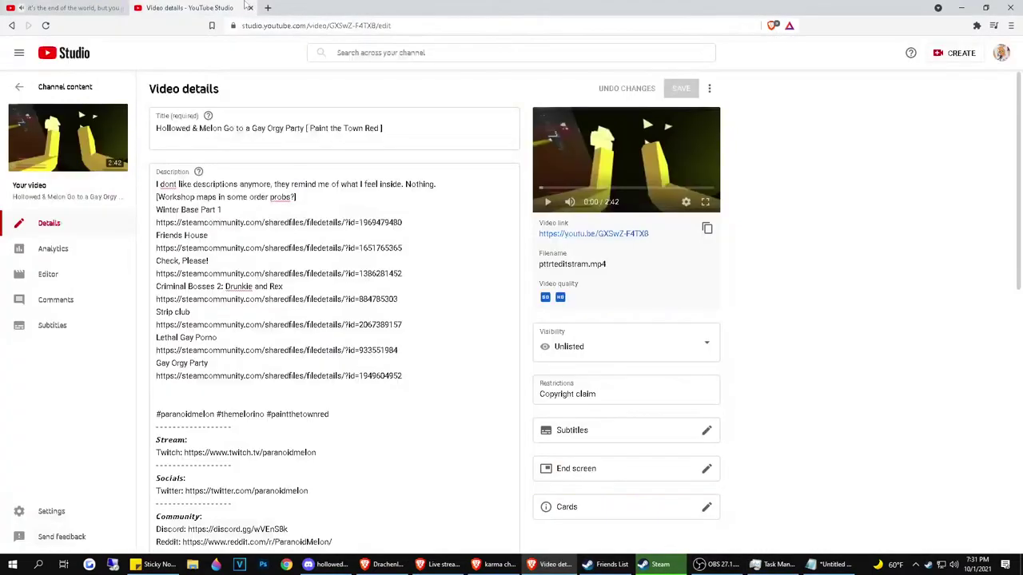
left_click(74, 56)
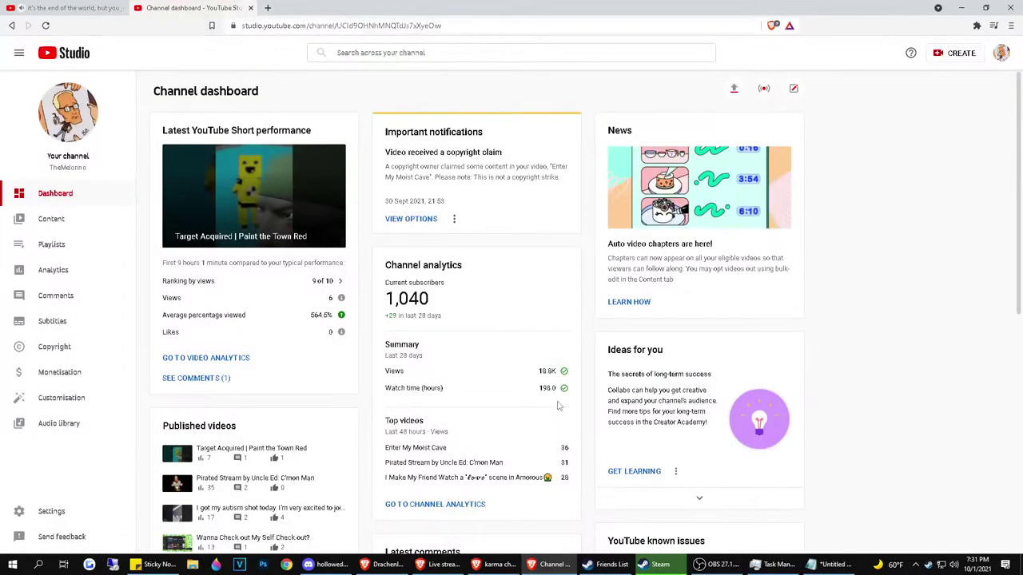
scroll(558, 406, "down", 3)
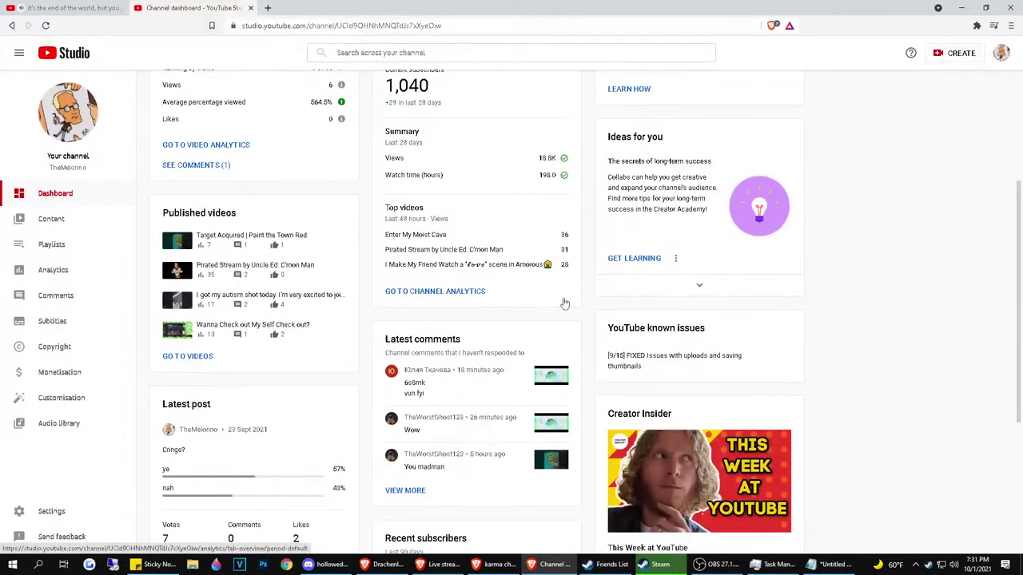
scroll(563, 304, "down", 1)
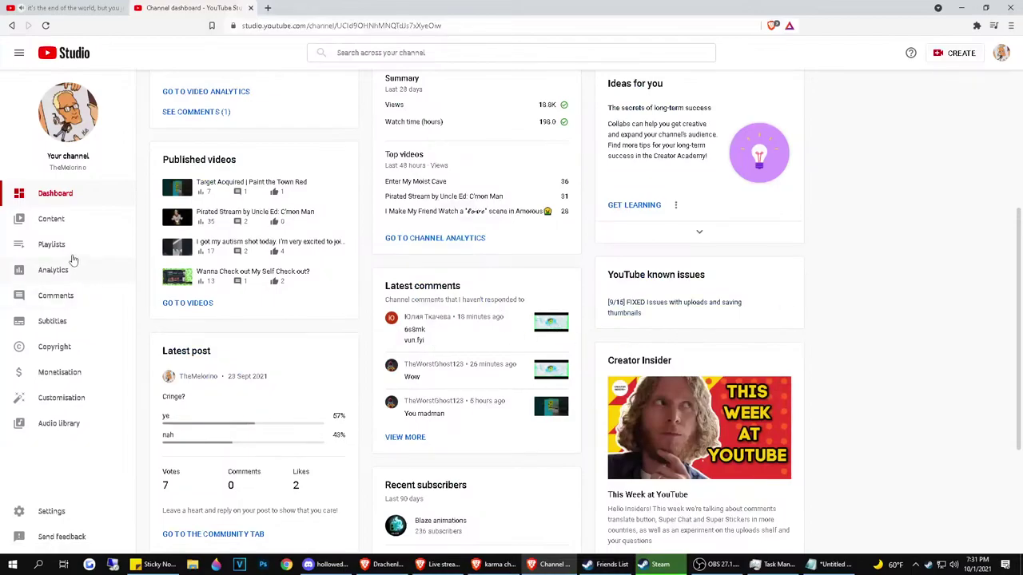
Open the channel's comments and check the channel page of the newest commenter
left_click(54, 297)
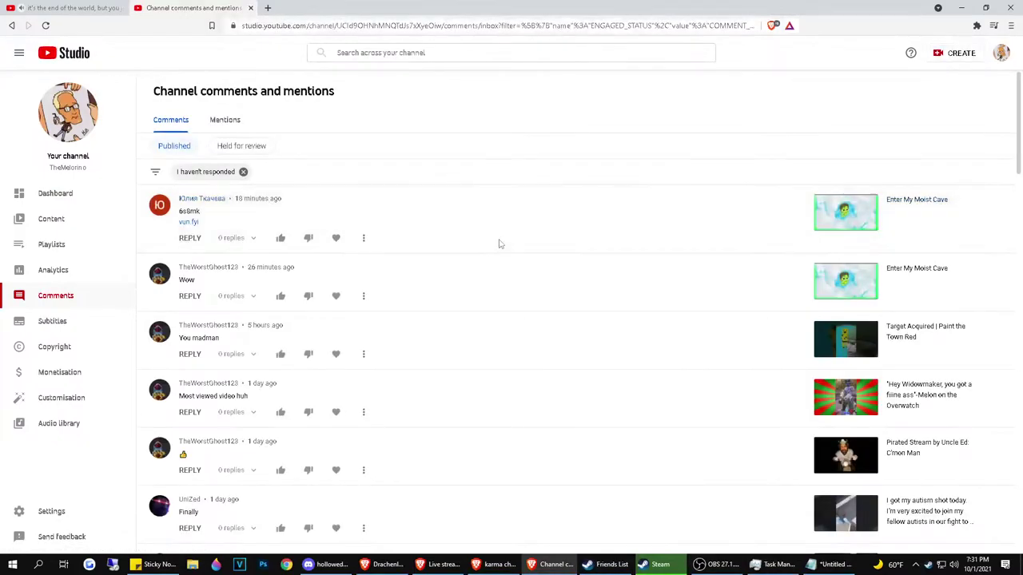
left_click(195, 204)
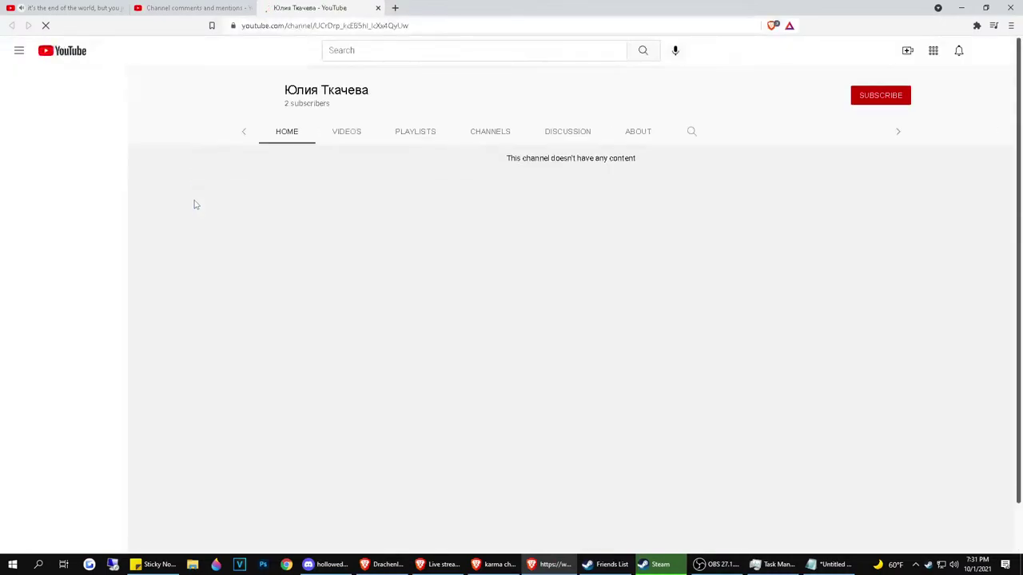
key("ctrl+w")
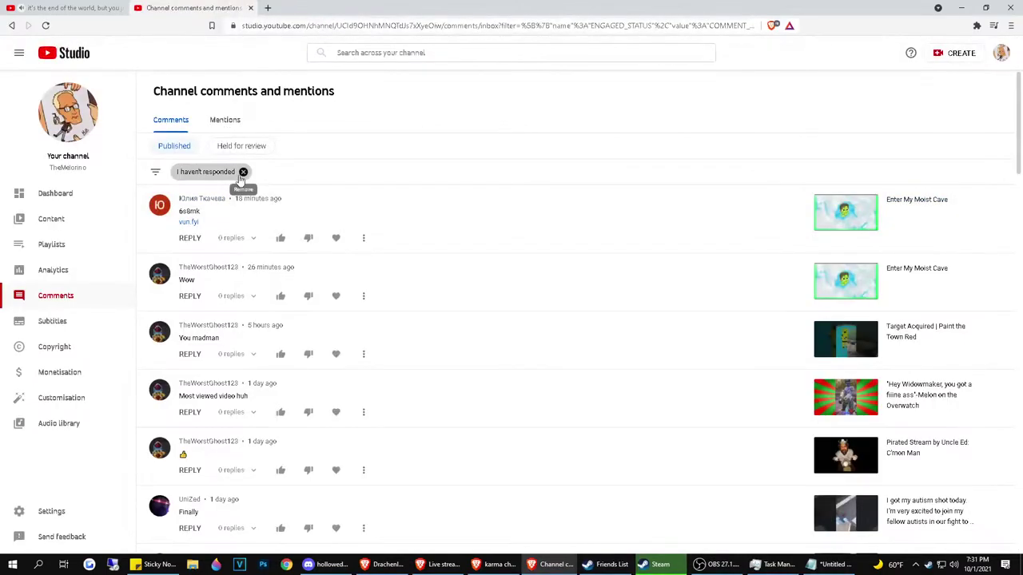
Report the newest comment on "Enter My Moist Cave" as unwanted commercial content or spam
left_click(240, 146)
left_click(363, 238)
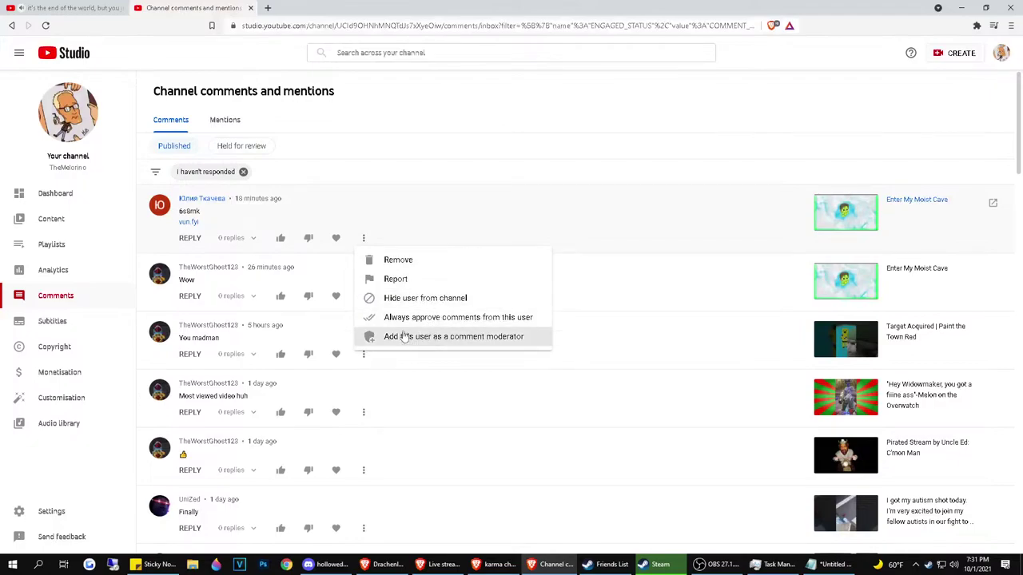
left_click(420, 281)
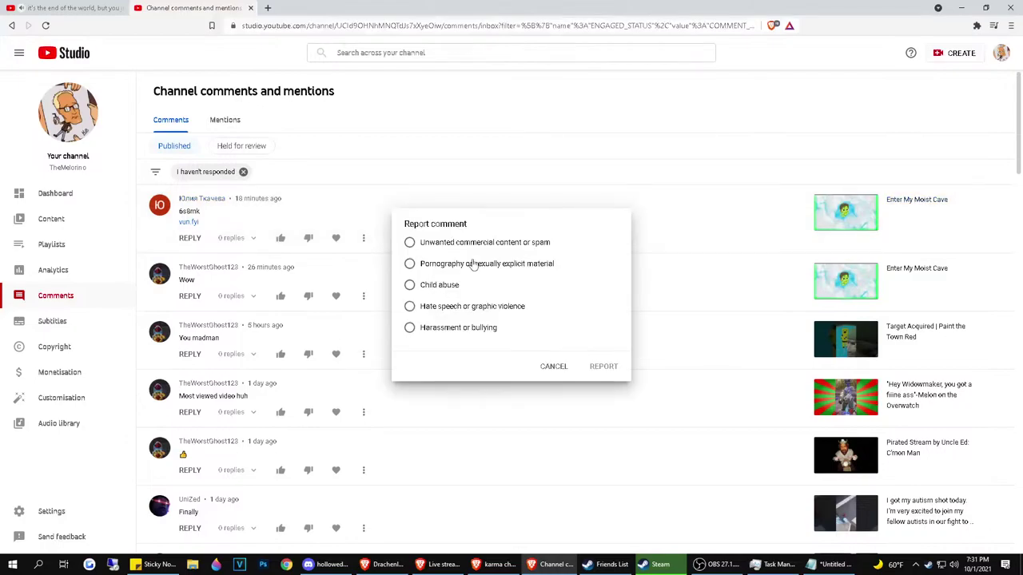
left_click(511, 244)
left_click(592, 371)
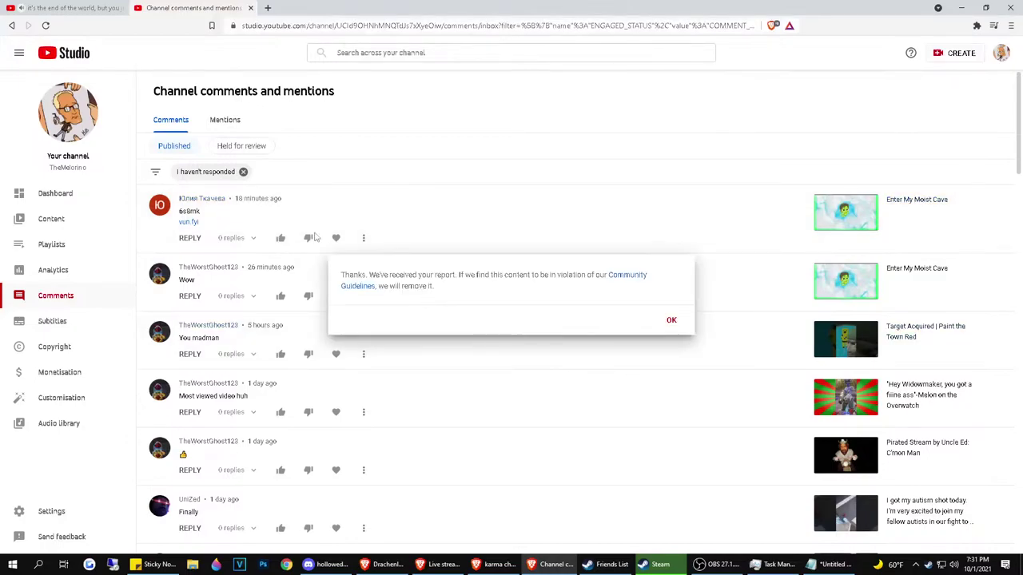
left_click(671, 321)
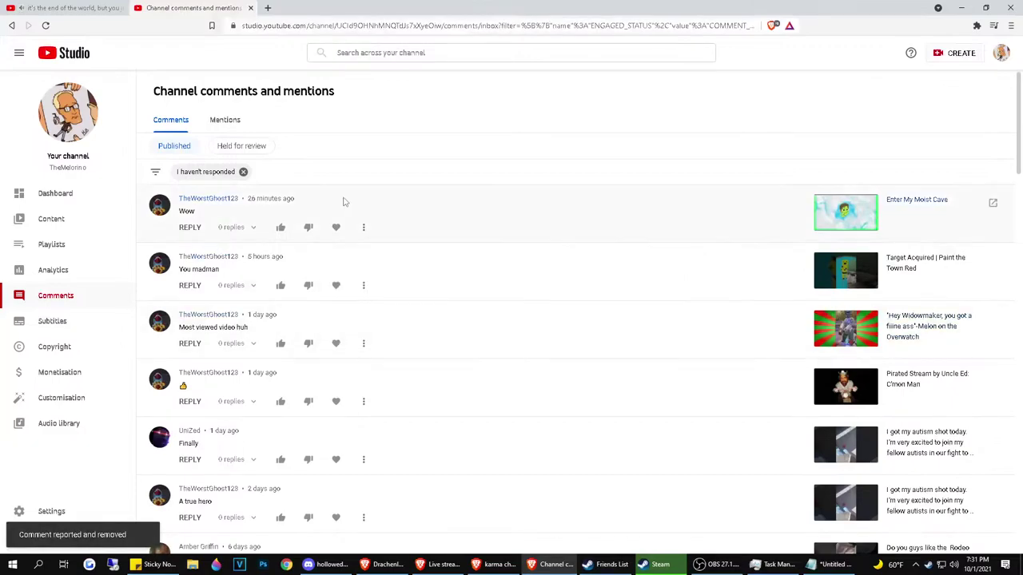
Review the YouTube Studio channel dashboard again and close its tab
left_click(86, 193)
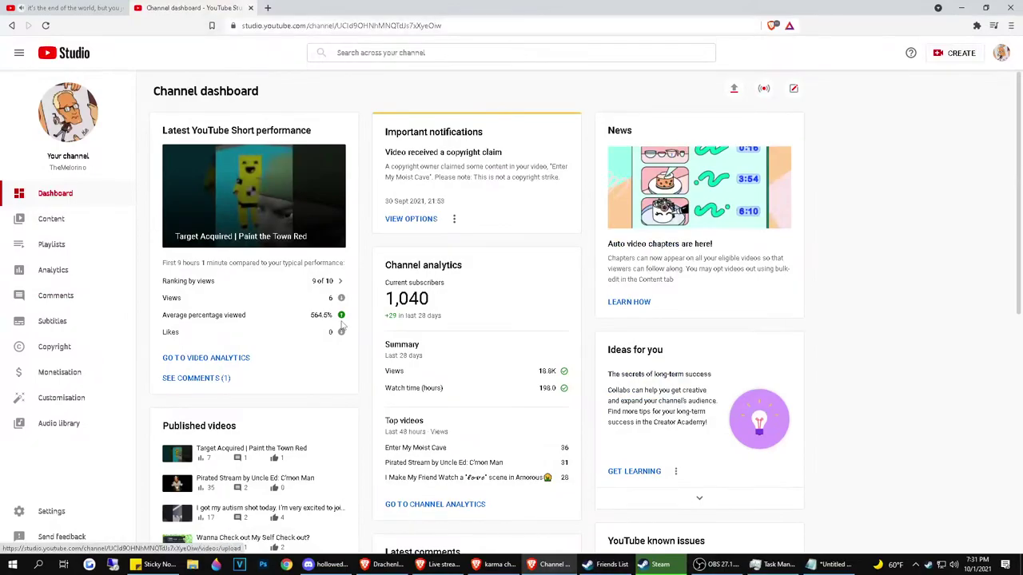
scroll(306, 362, "down", 1)
scroll(308, 356, "down", 3)
scroll(325, 336, "up", 5)
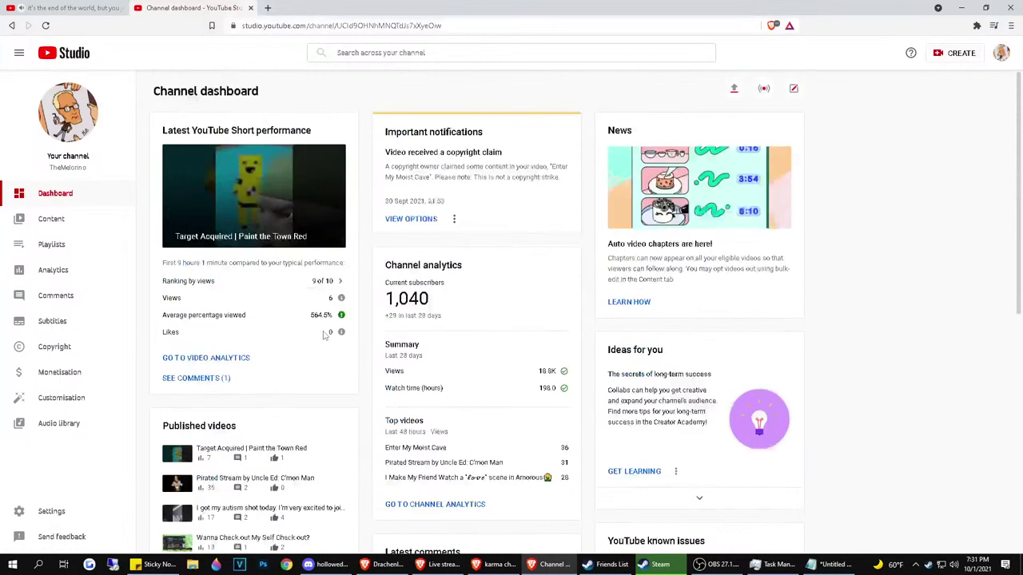
middle_click(190, 3)
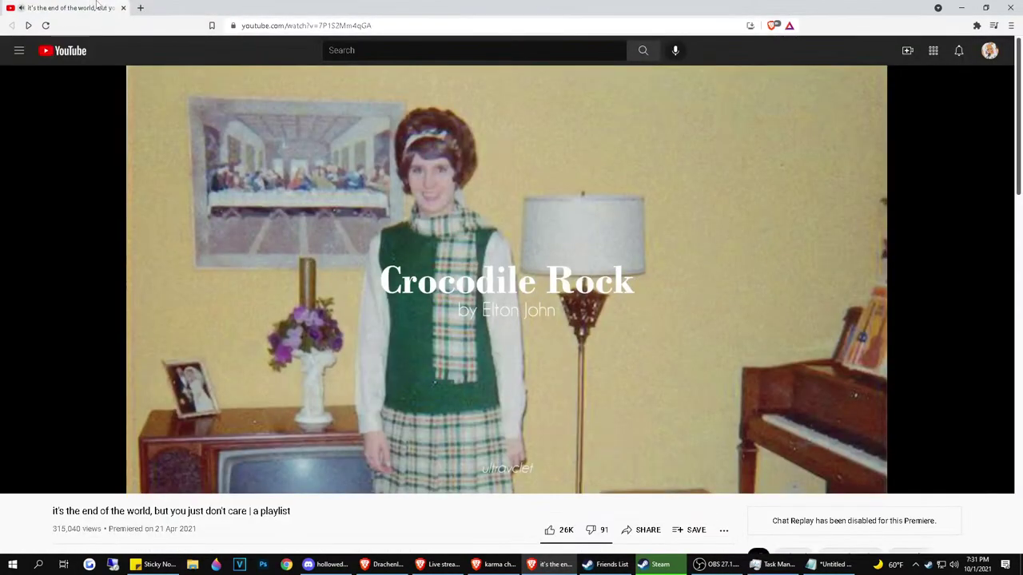
Move the playlist browser window off the screen and close the Steam window showing the Strip club workshop page
left_click_drag(97, 6, 0, 6)
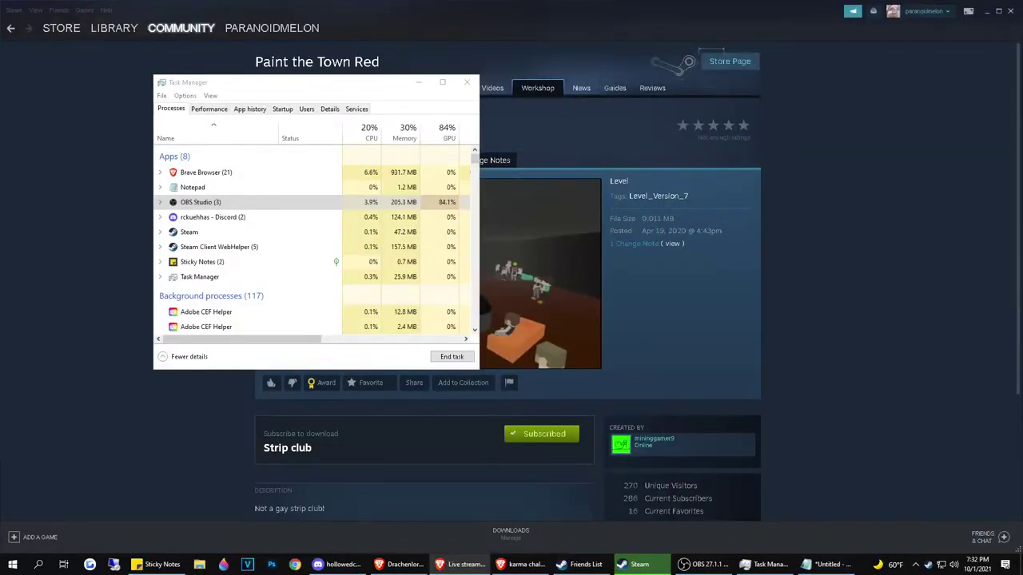
left_click(1010, 13)
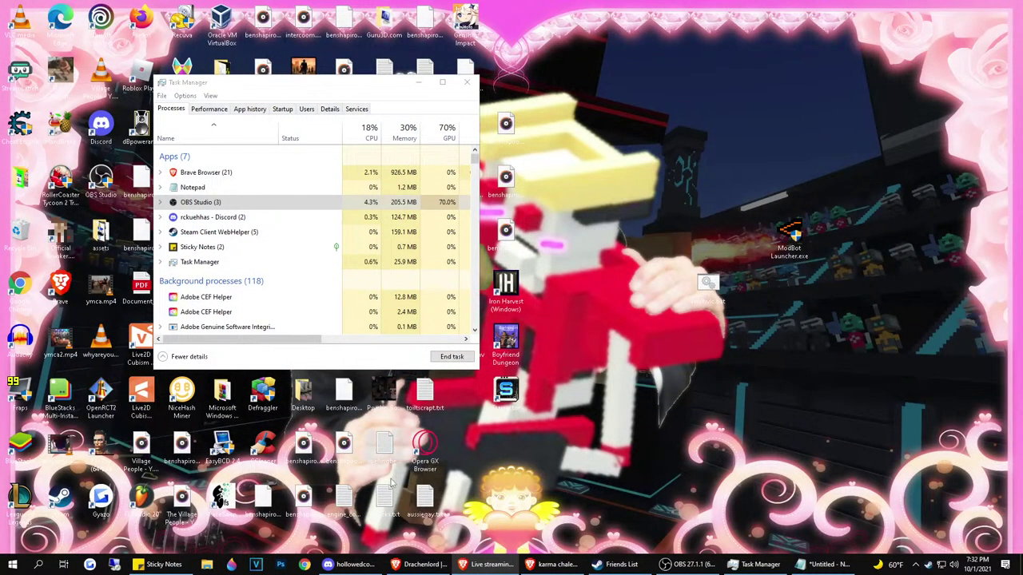
Open the Epic Games launcher and start Paint the Town Red through Steam
left_click(916, 565)
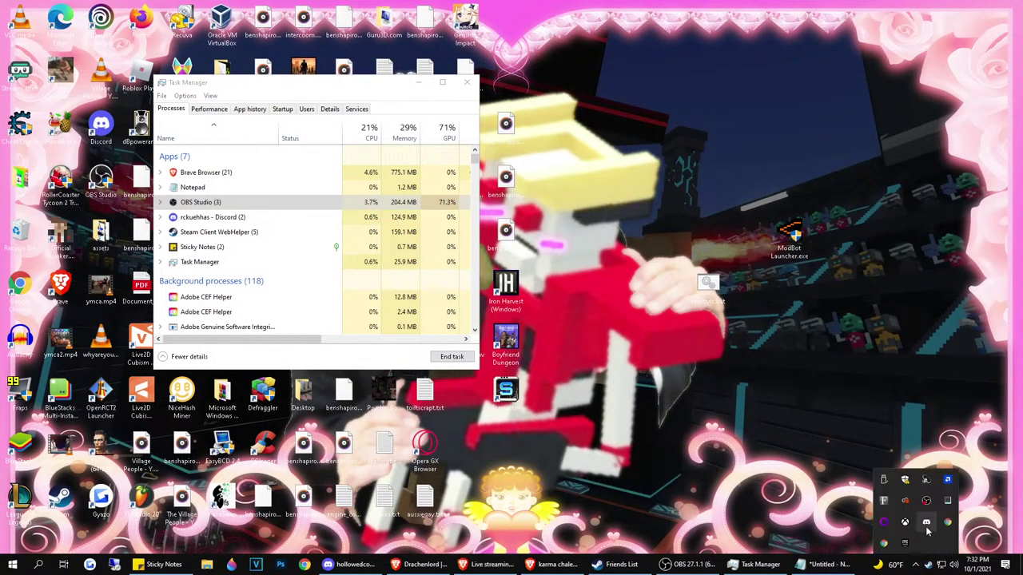
left_click(886, 545)
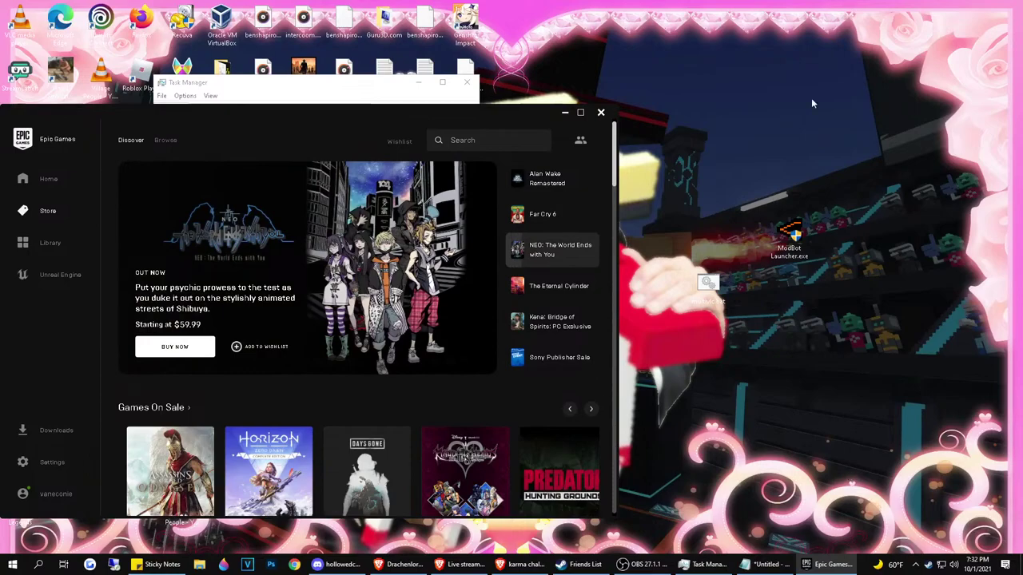
right_click(927, 564)
left_click(967, 412)
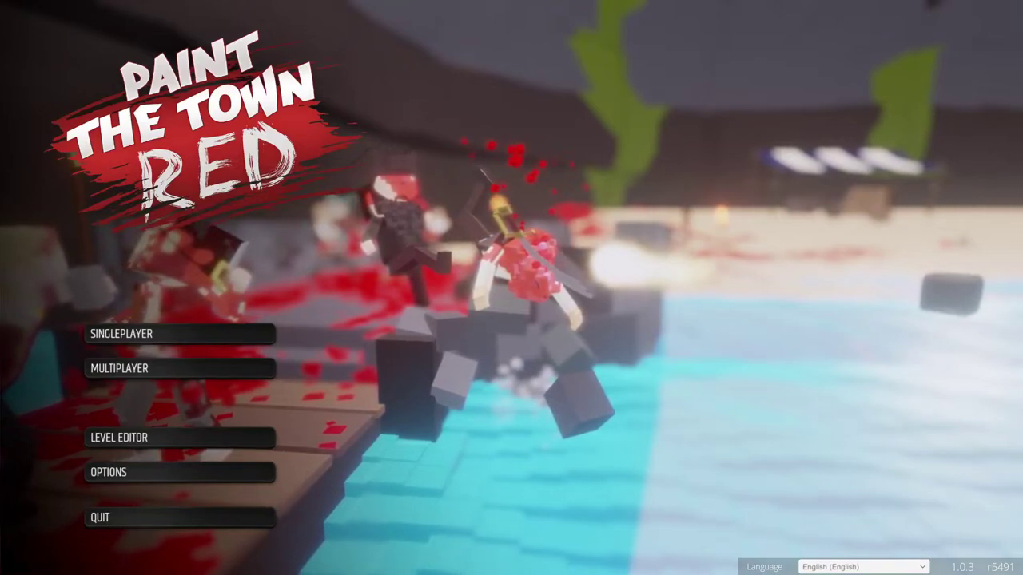
Open the level editor and load the current save of the level SUCKINGMYDICK
key("Down")
key("Return")
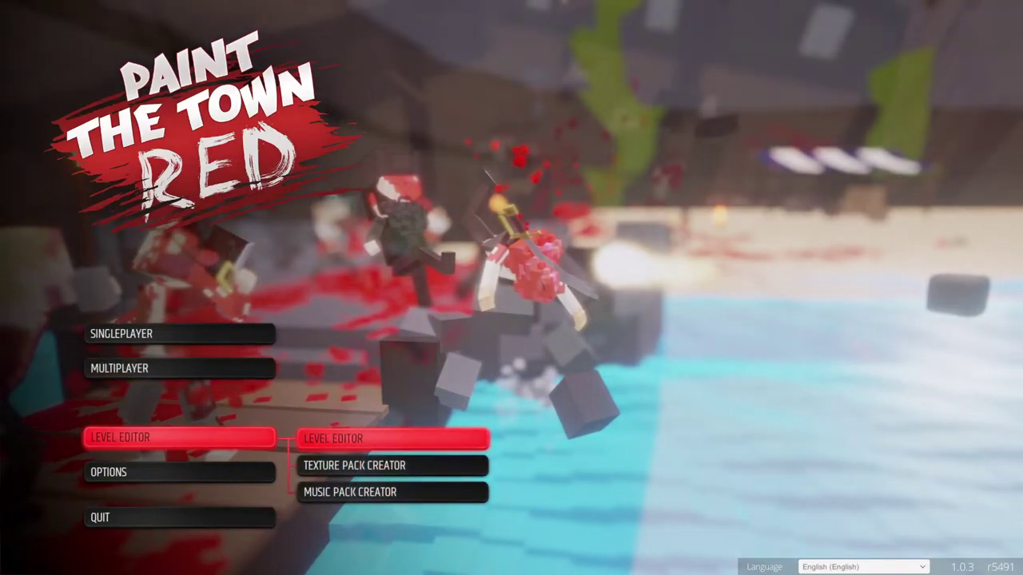
left_click(391, 438)
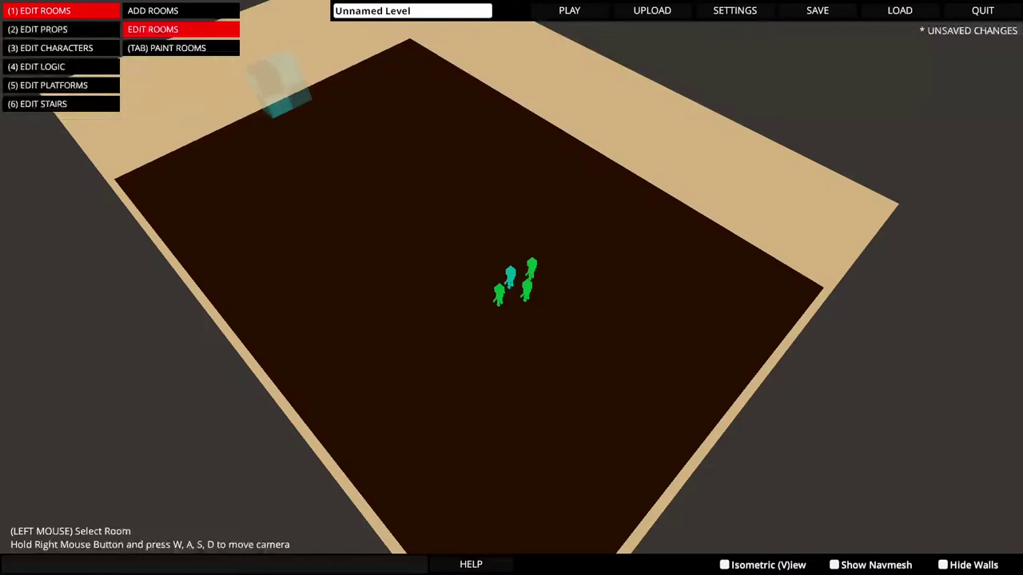
left_click(899, 11)
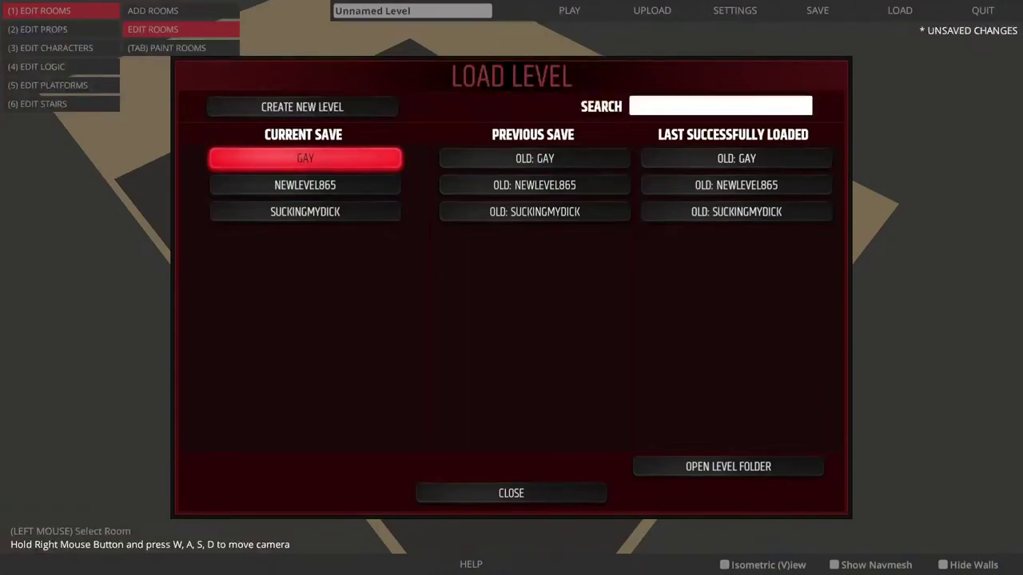
left_click(305, 211)
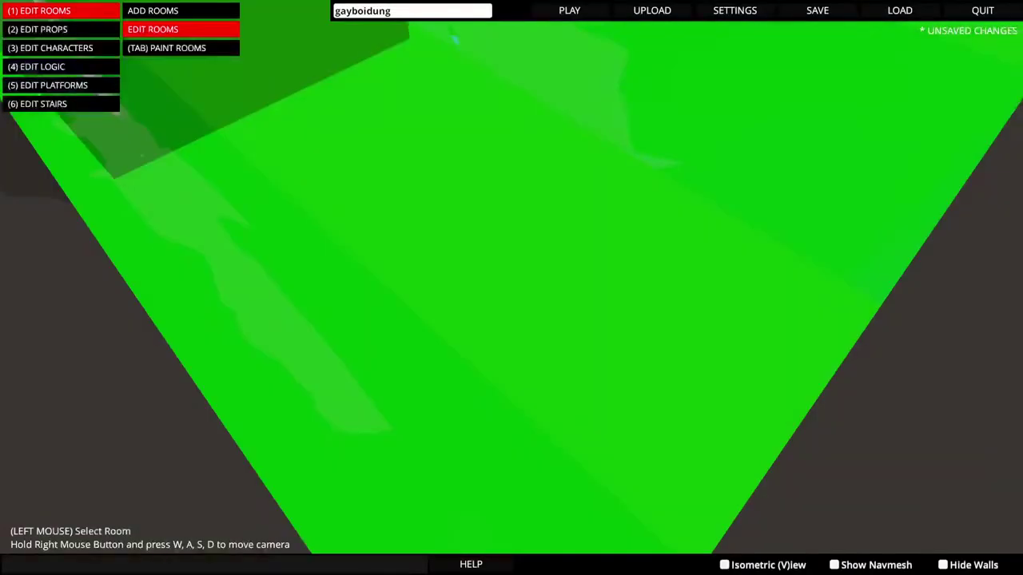
Switch to prop editing and examine the cave level's outer rock shell from above and from the side
scroll(512, 287, "down", 3)
key("s")
key("w")
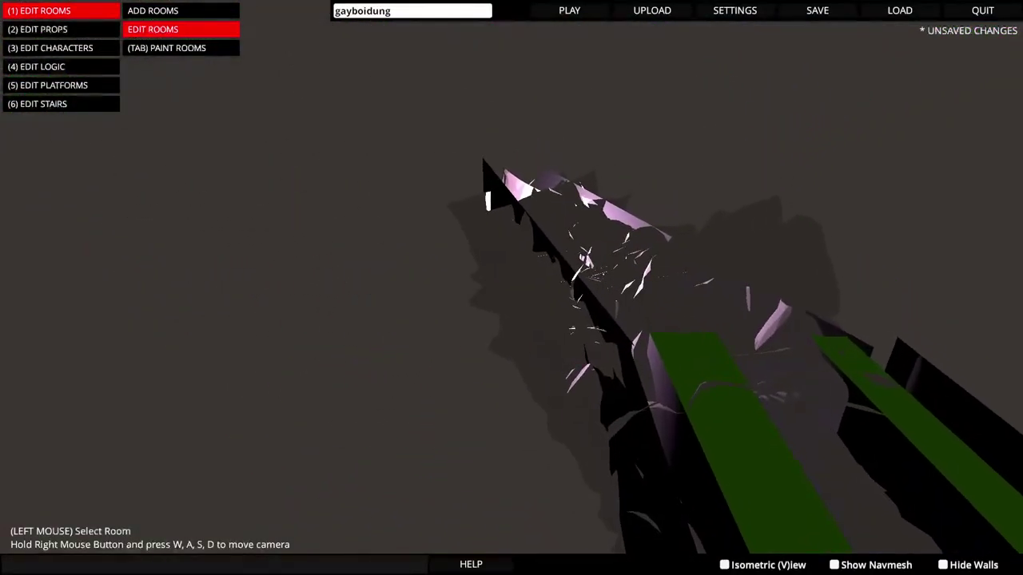
key("w")
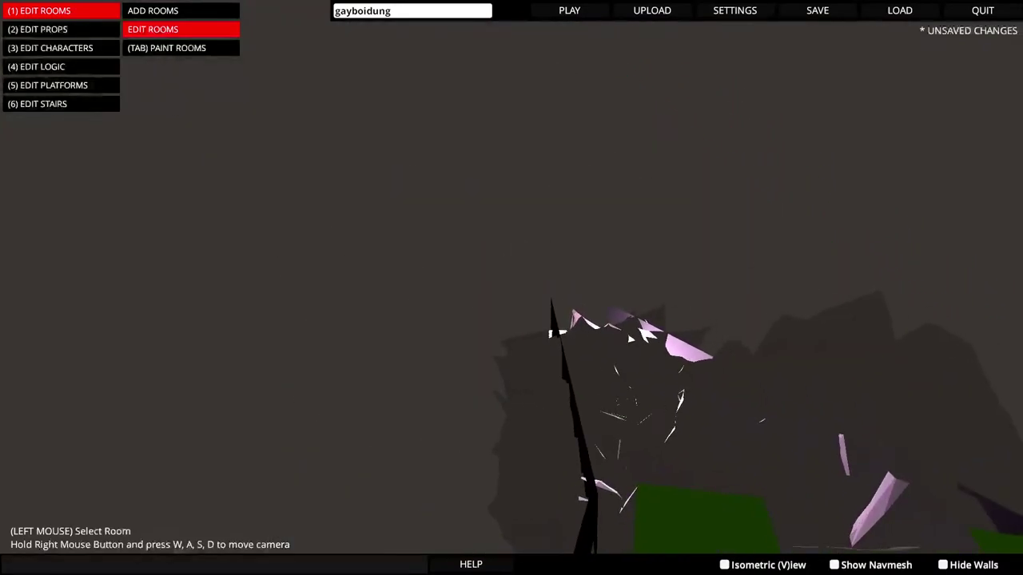
key("2")
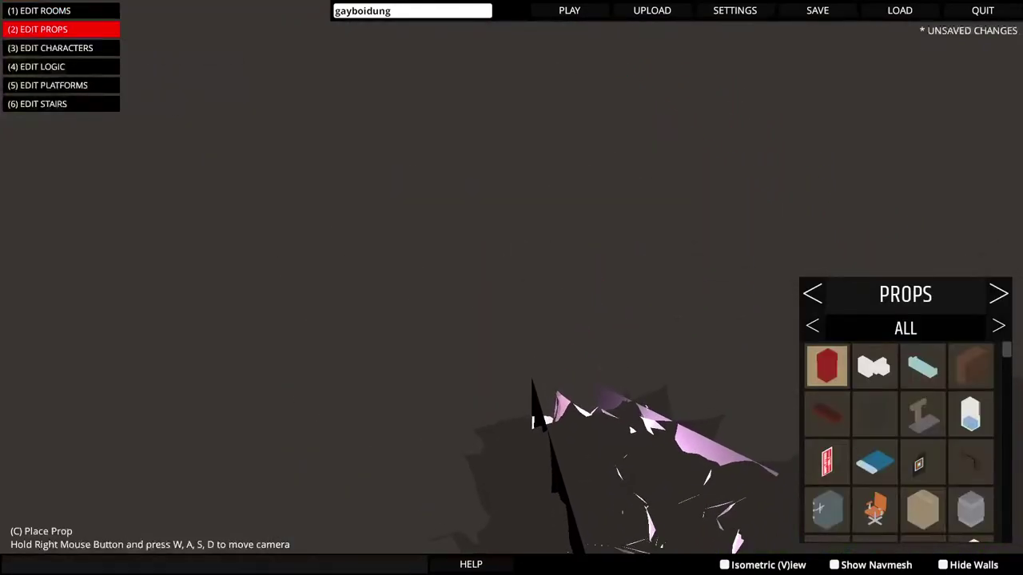
key("w")
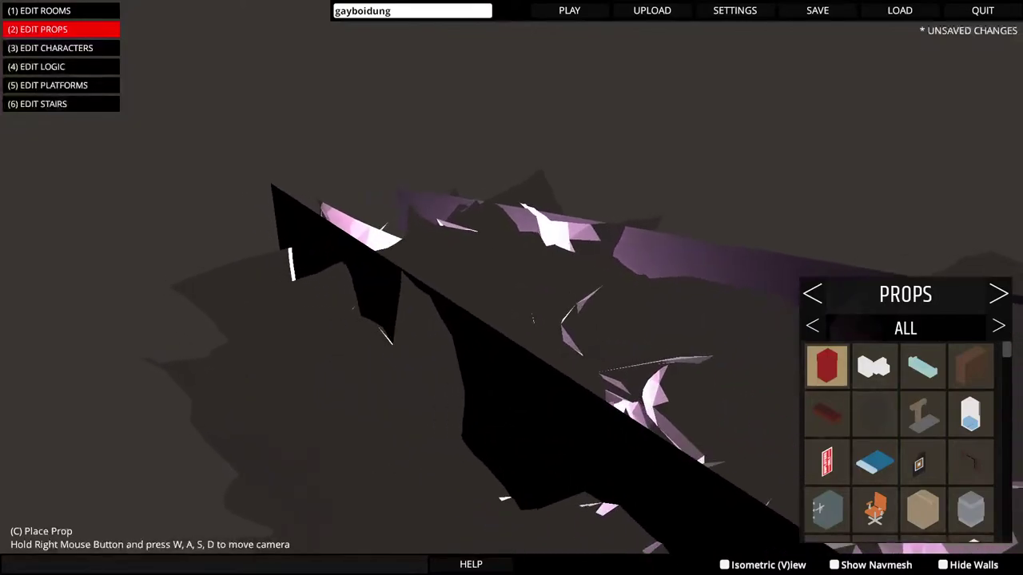
key("w")
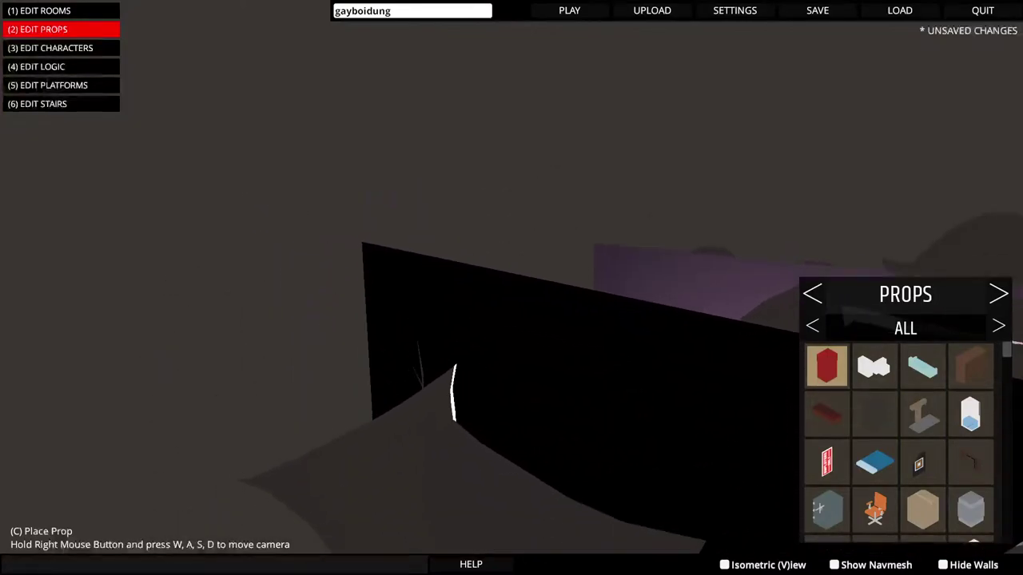
key("w")
key("a")
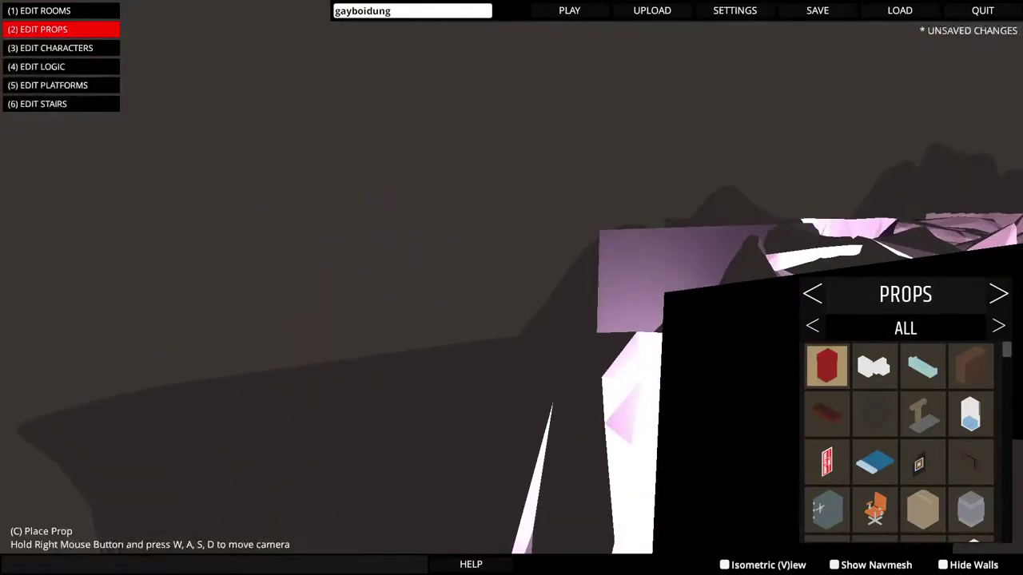
key("s")
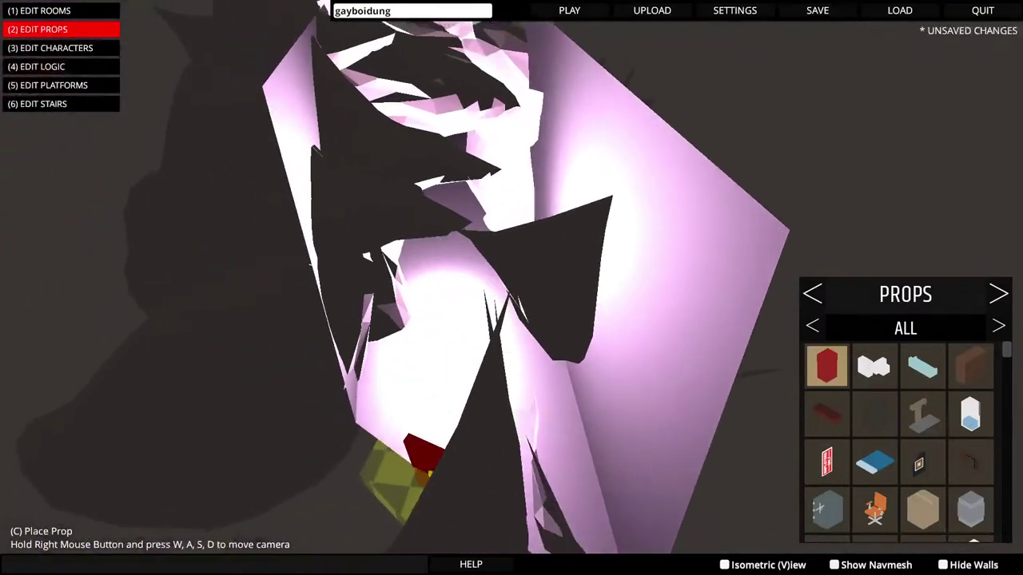
Inspect the pink rock tunnel from the red door inward, checking its walls and ceiling for gaps
key("w")
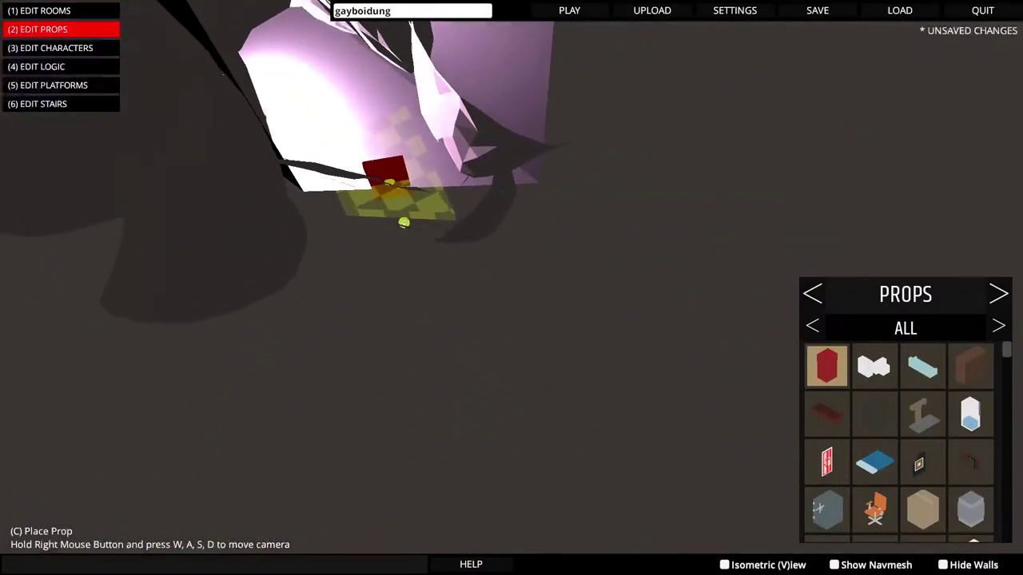
key("w")
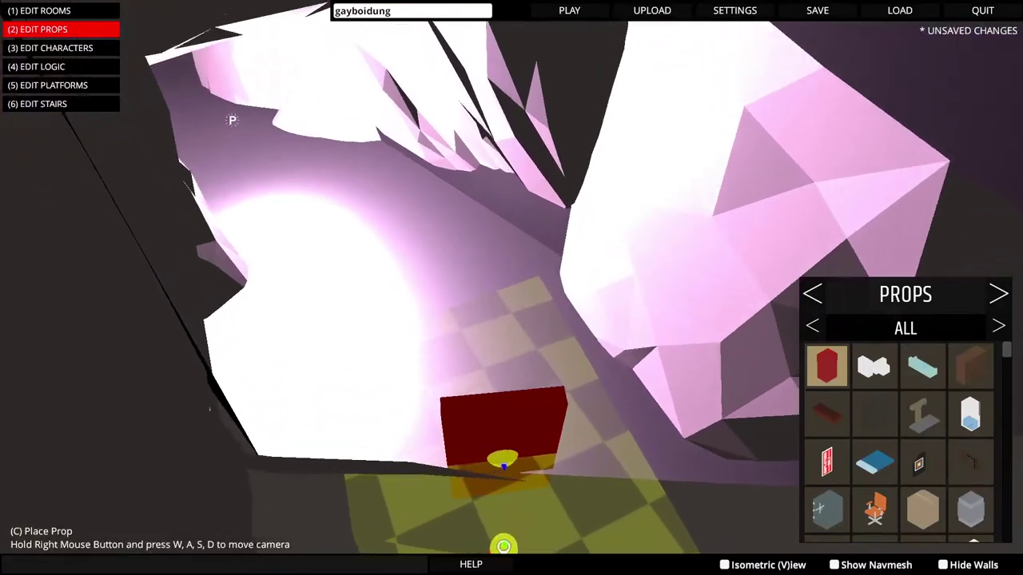
key("w")
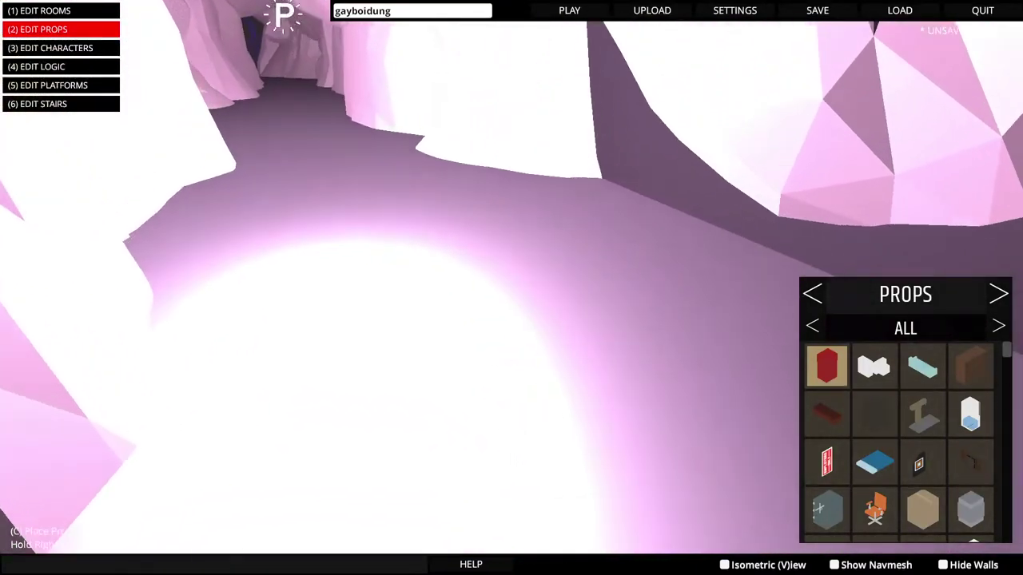
key("s")
key("w")
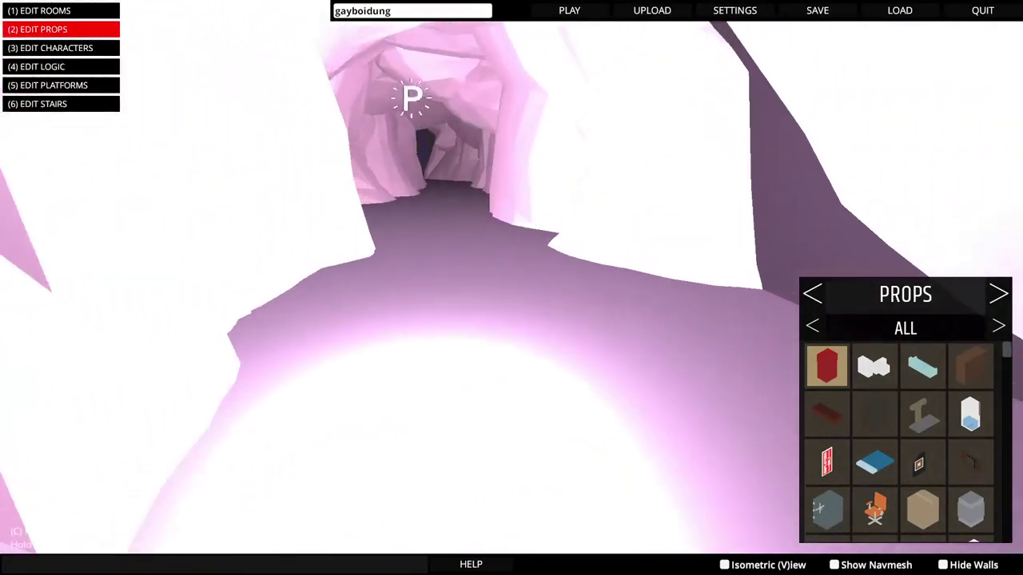
key("w")
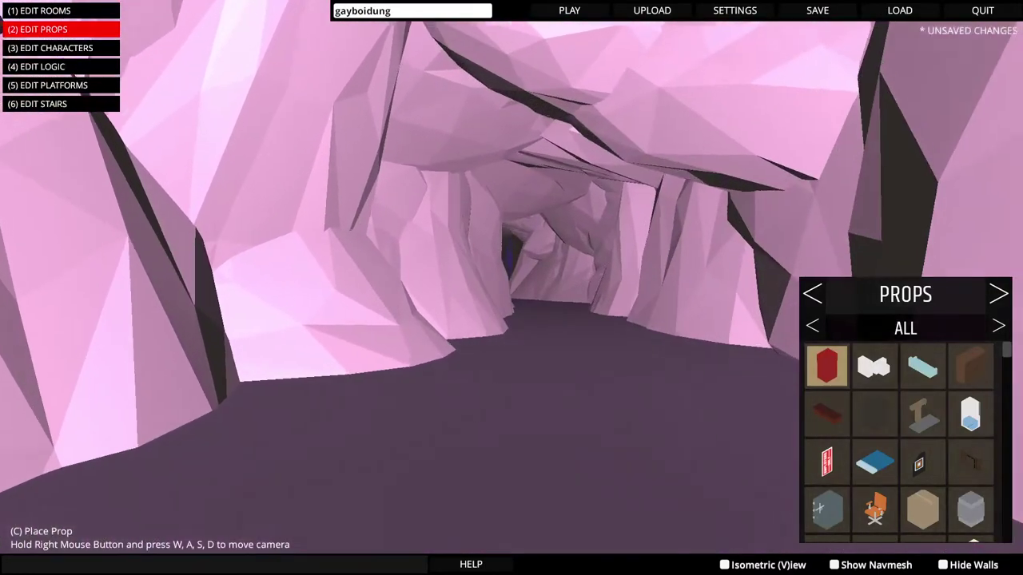
key("w")
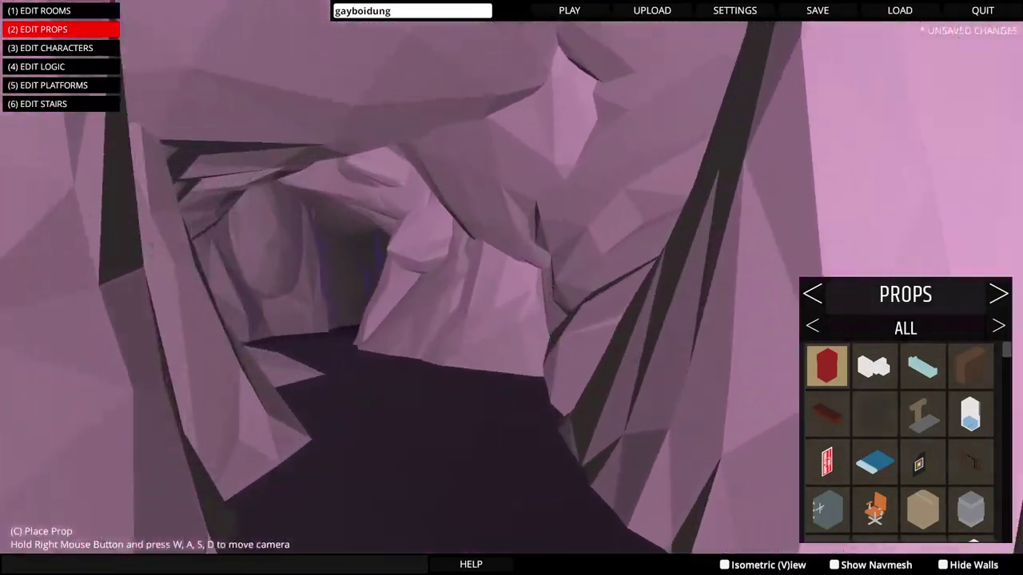
key("w")
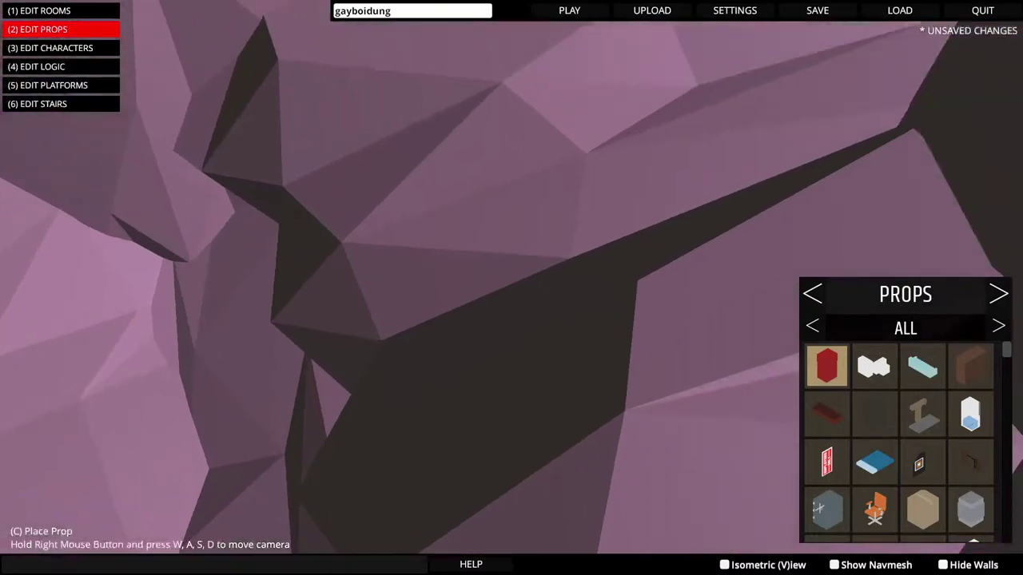
Select the rock prop in the tunnel ceiling and move it along the X axis to about -18.95
key("w")
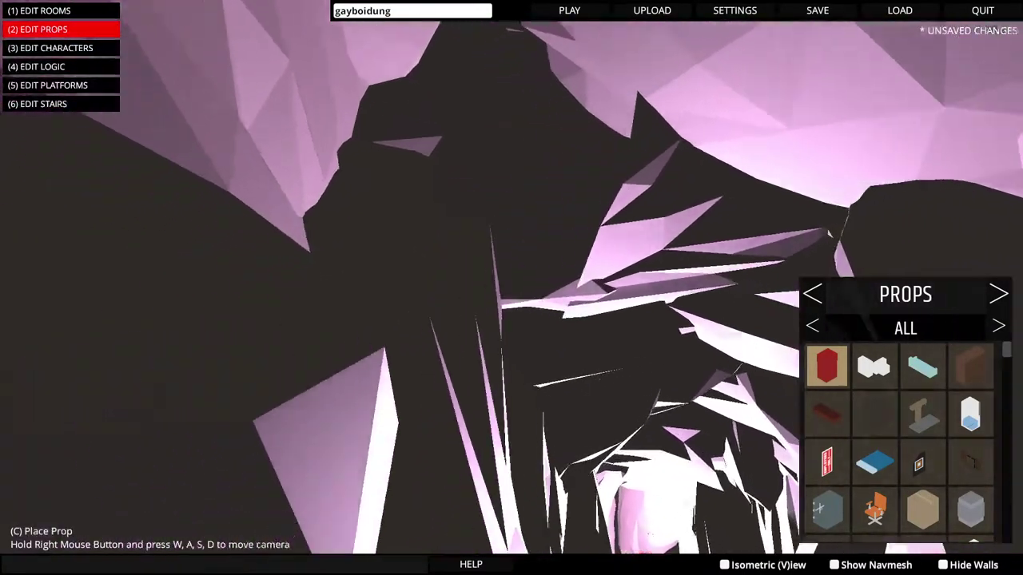
key("w")
key("s")
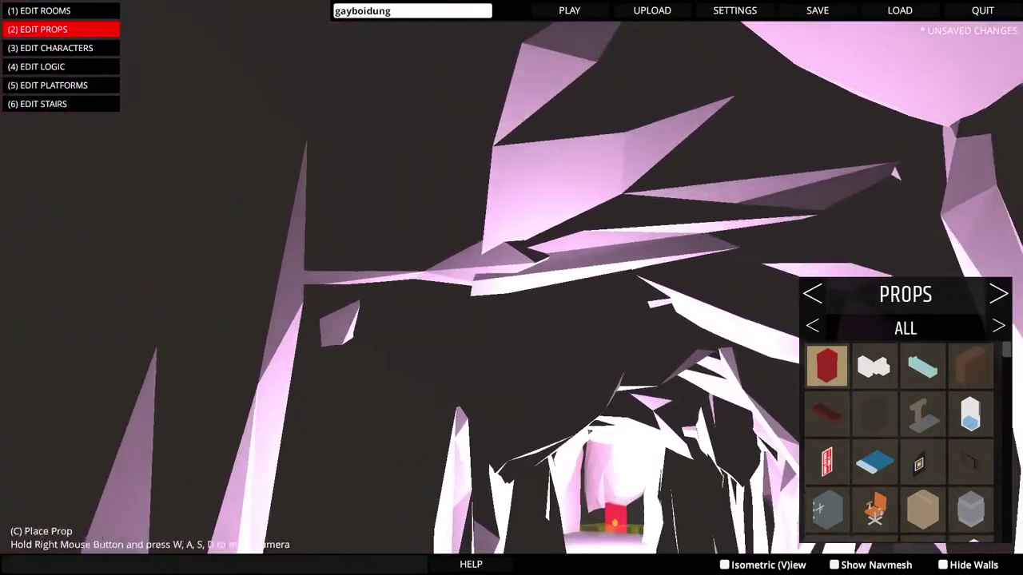
key("s")
key("w")
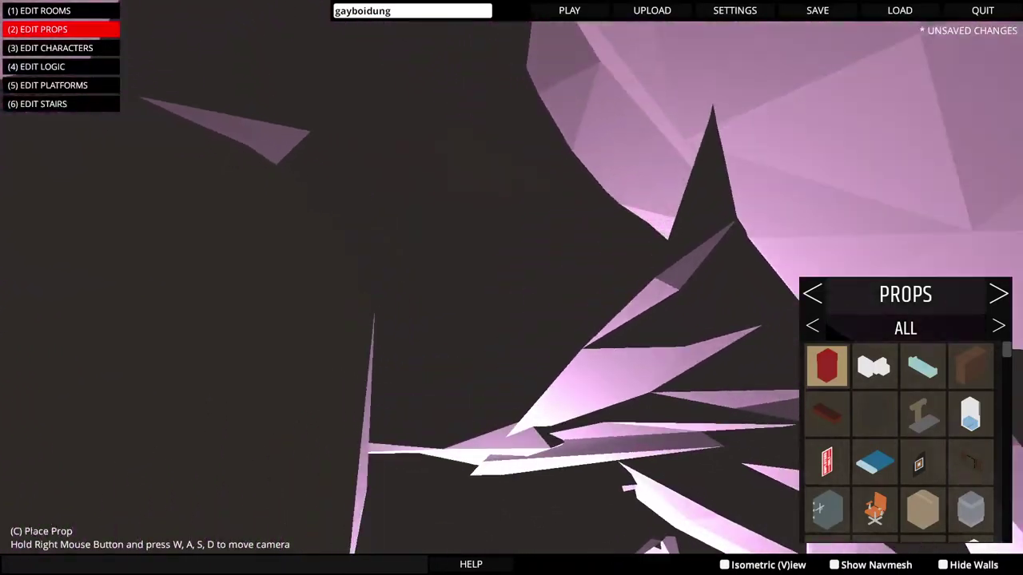
key("s")
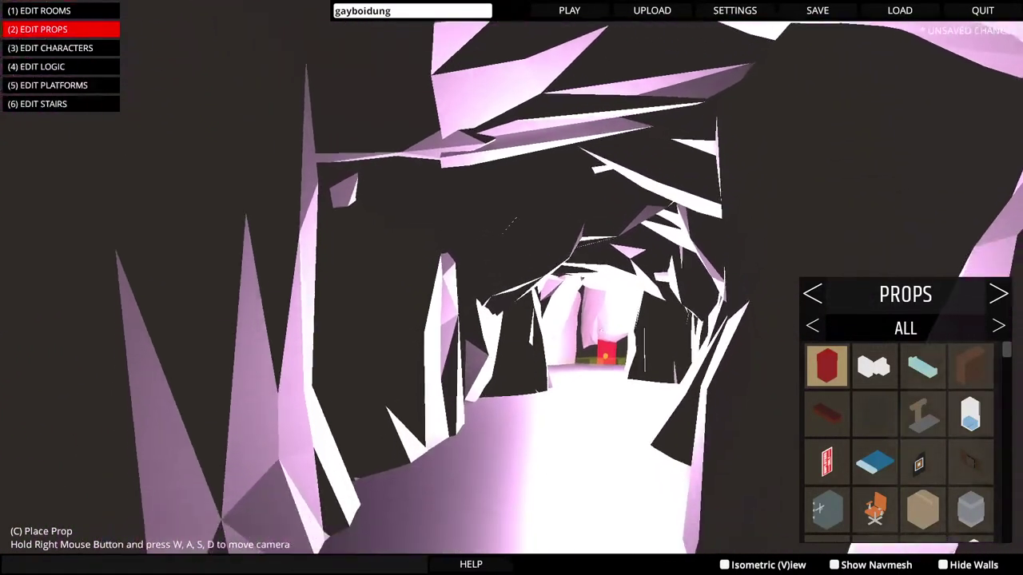
key("c")
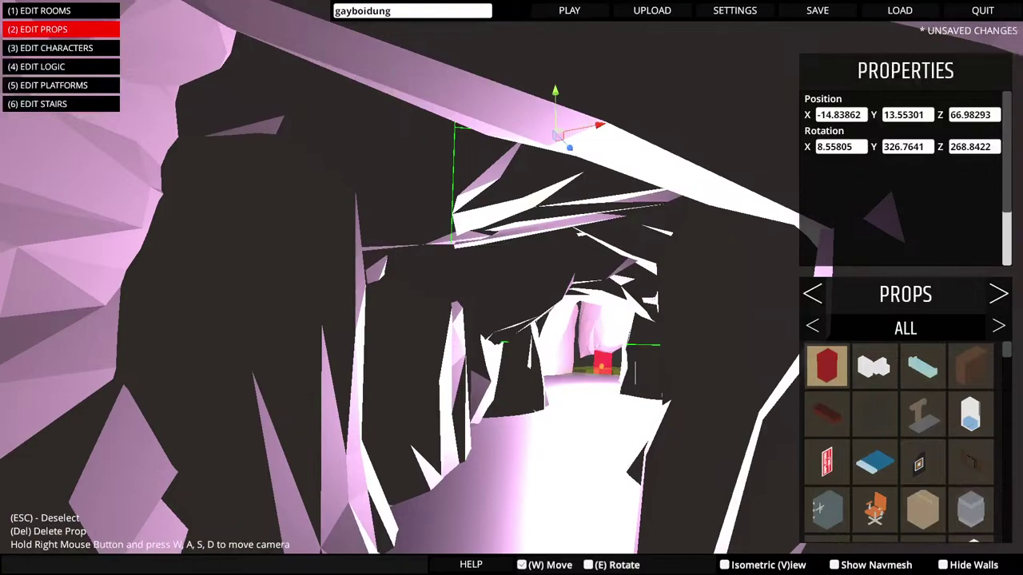
key("w")
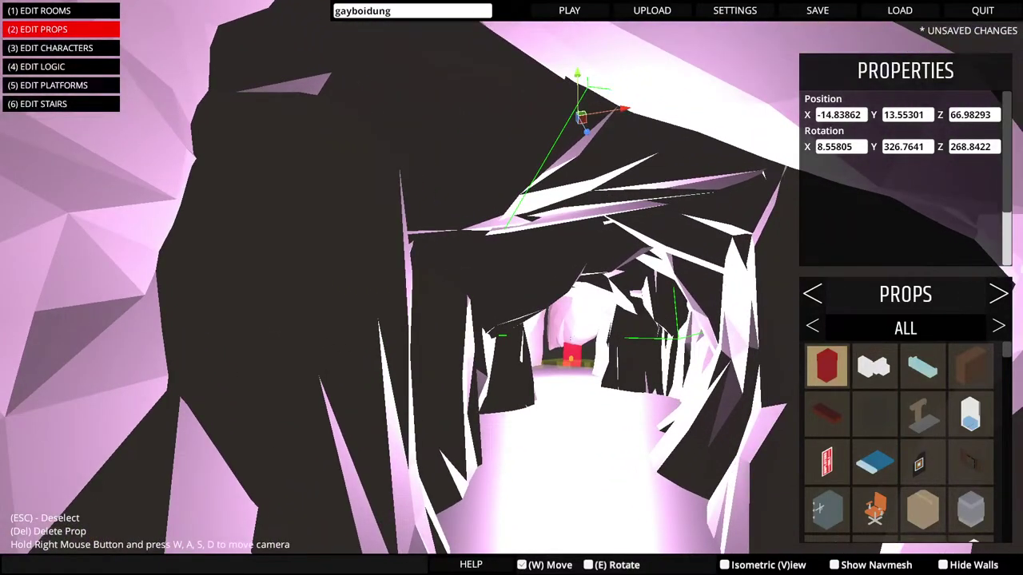
left_click_drag(624, 109, 526, 124)
key("w")
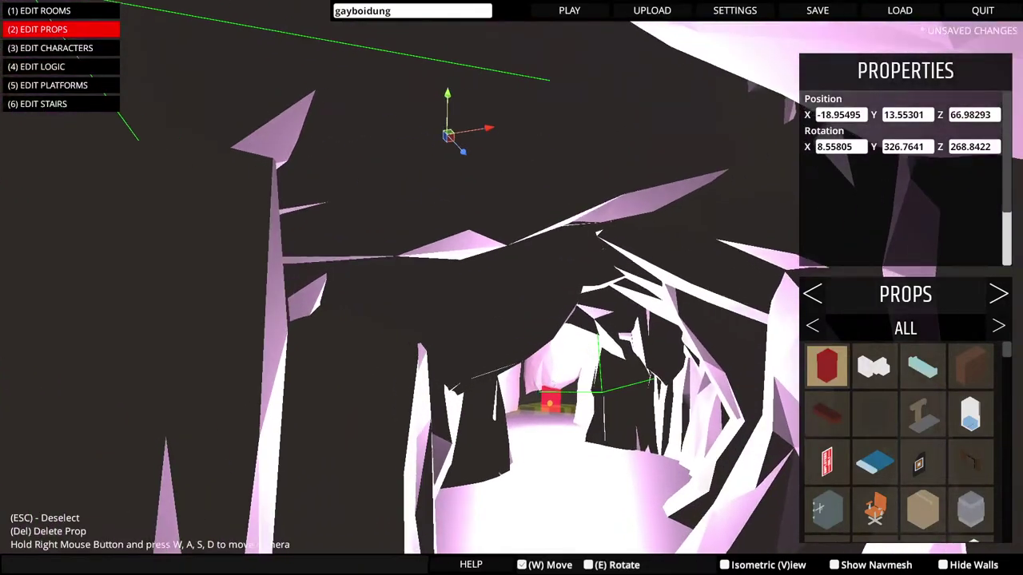
key("s")
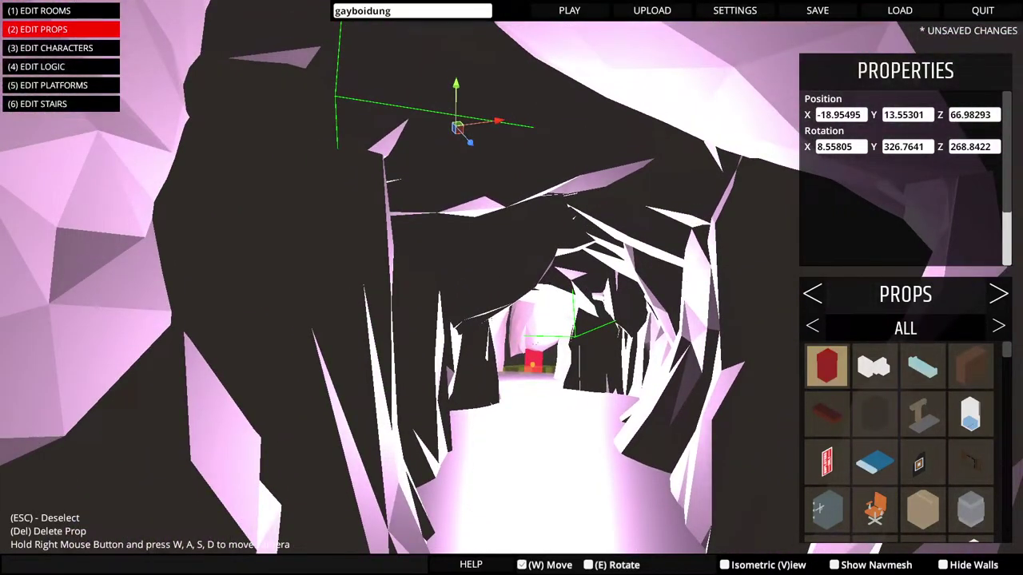
Duplicate the ceiling rock, rotate the copy to about 334.13, 23.18, 121.58 and move it to about X -10.04
key("ctrl+d")
key("e")
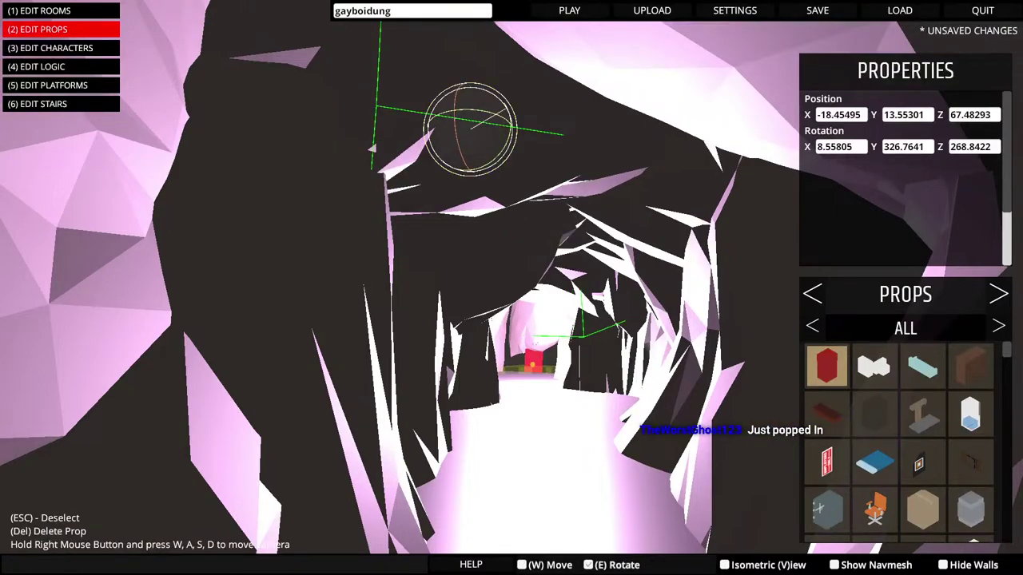
left_click_drag(507, 108, 451, 166)
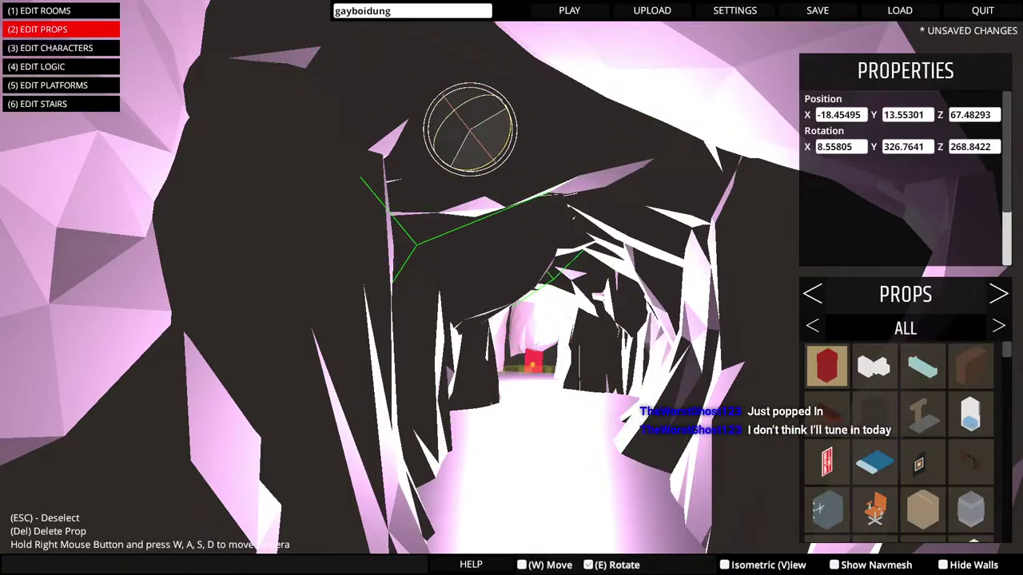
key("w")
left_click_drag(508, 123, 709, 99)
right_click(709, 99)
key("w")
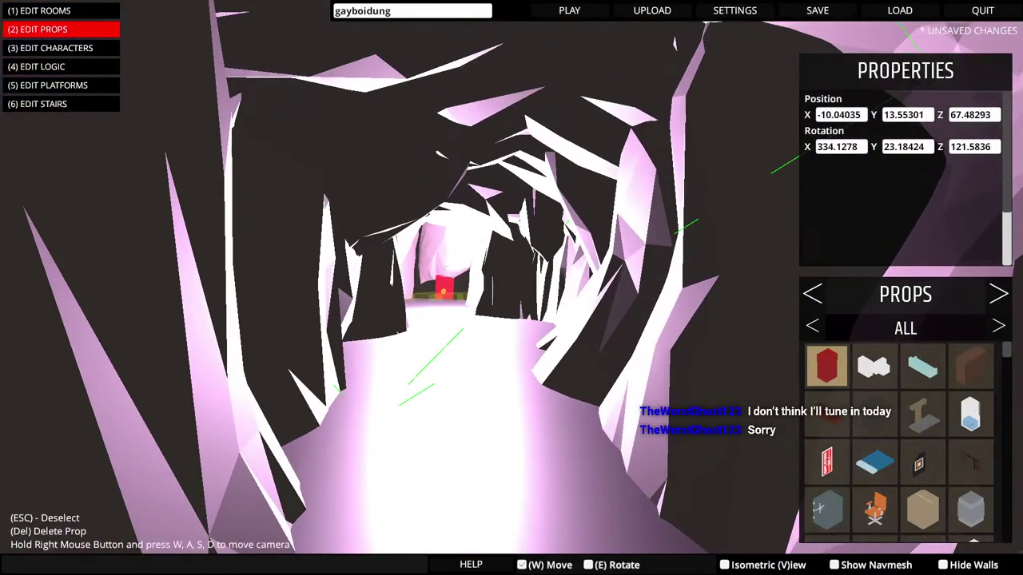
Play-test the level in normal mode and run through the dark tunnel to the pink-lit section, checking the walls and ceiling for gaps
key("p")
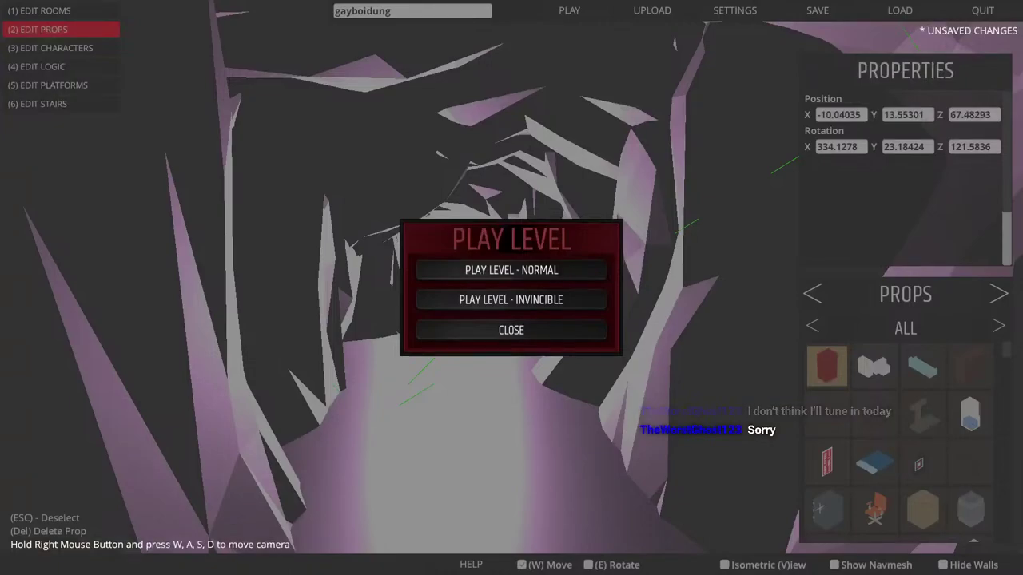
left_click(510, 270)
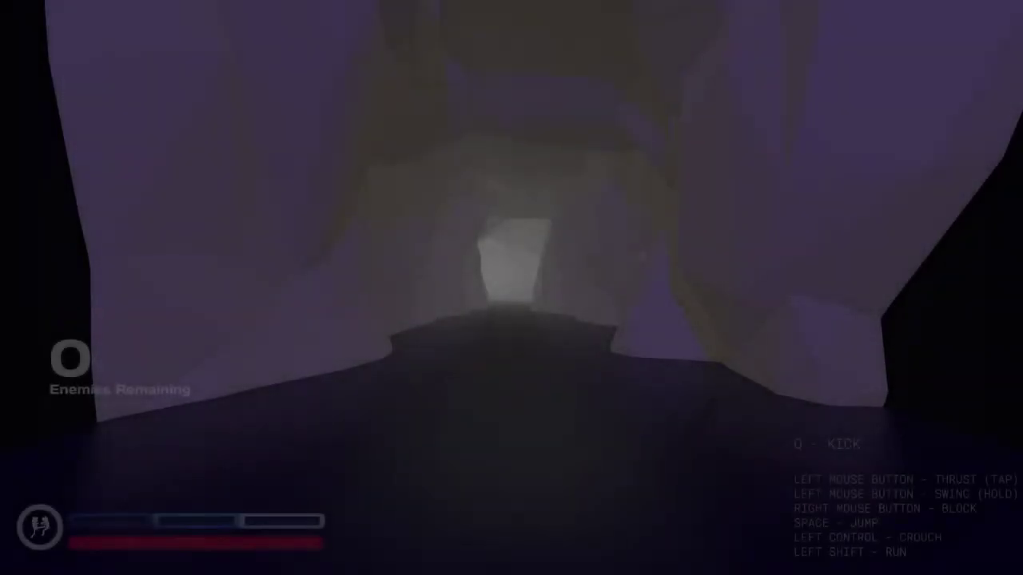
key("w")
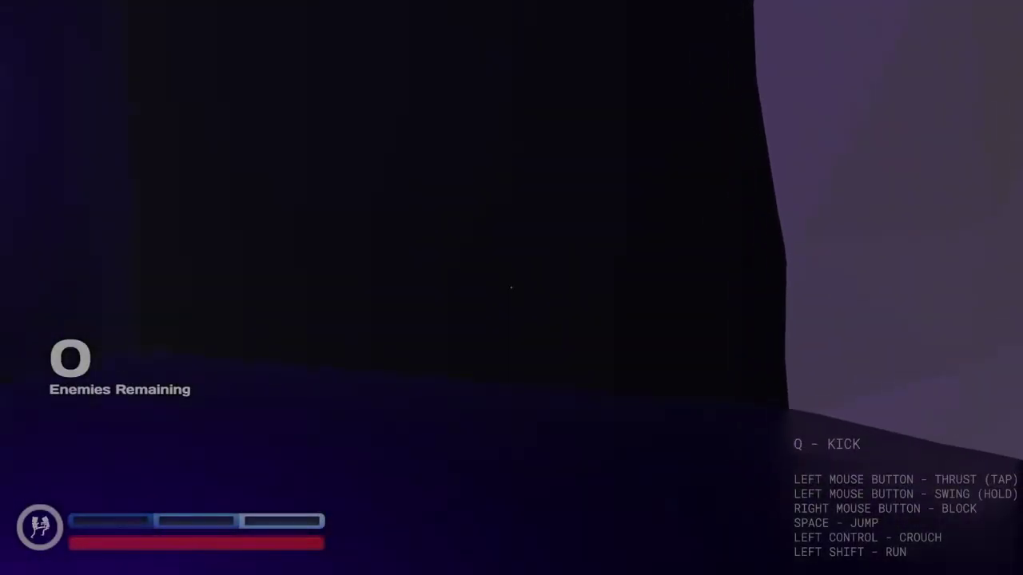
key("shift+w")
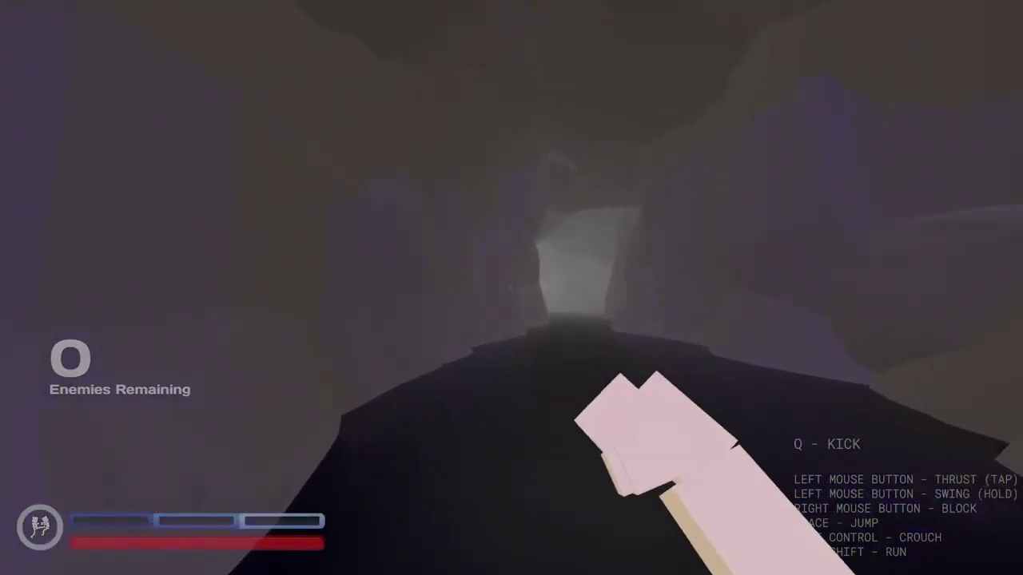
left_click(512, 287)
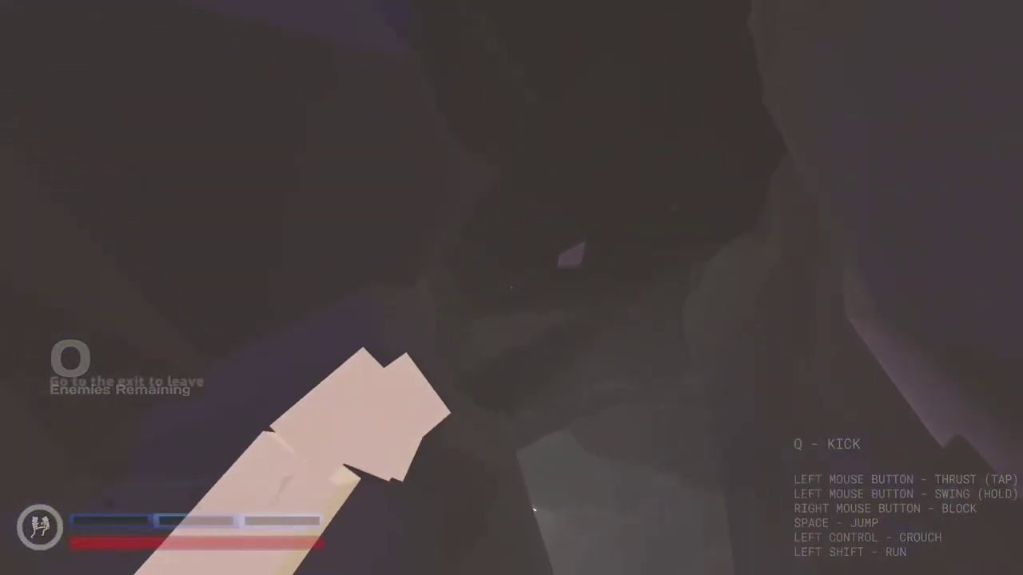
key("w")
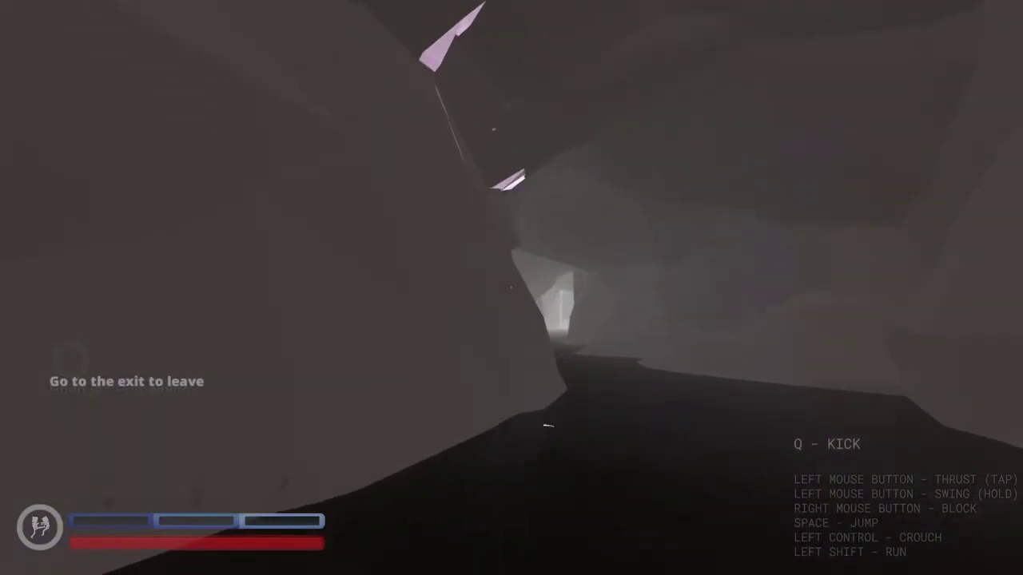
key("w")
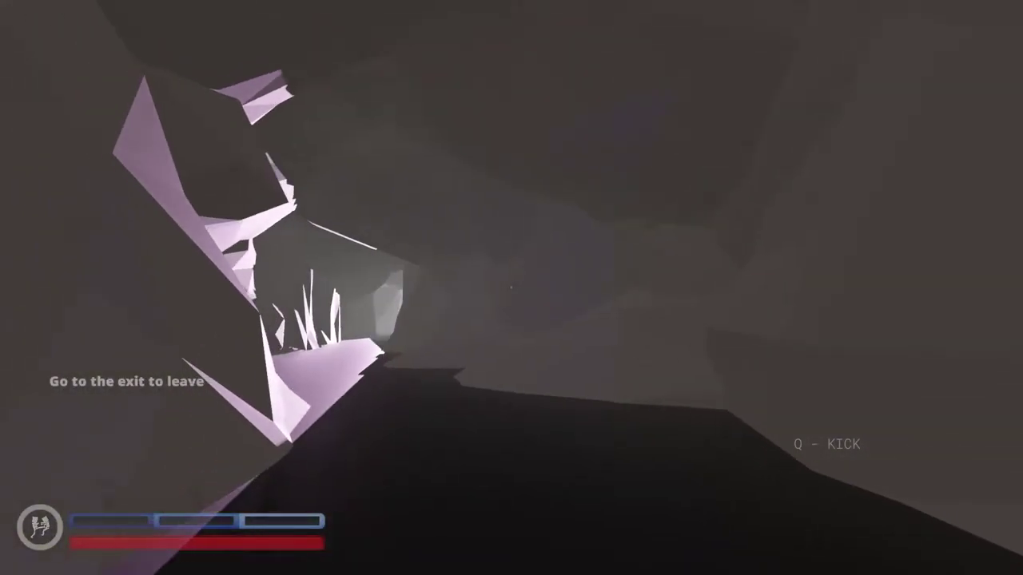
key("w")
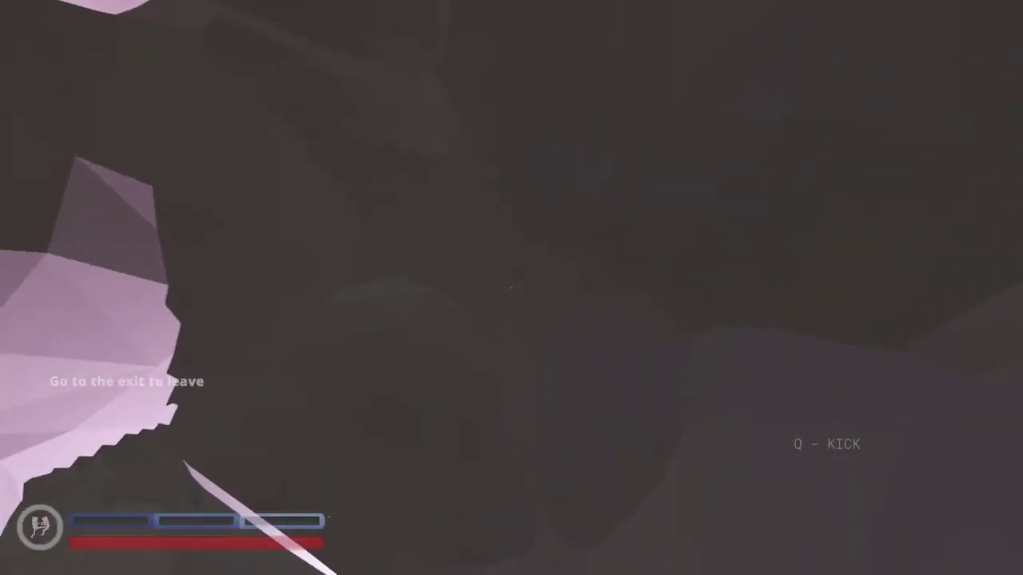
key("w")
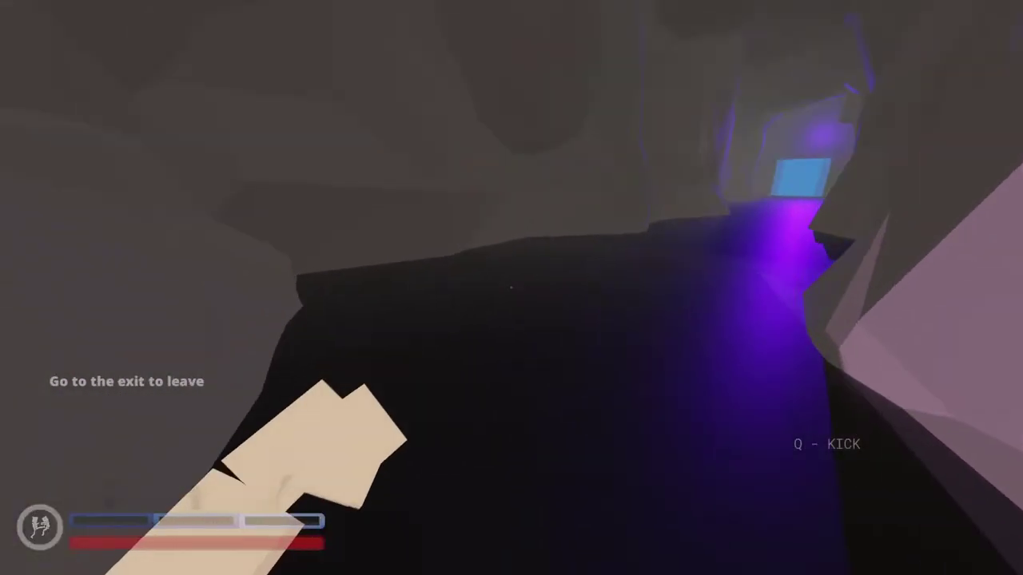
key("w")
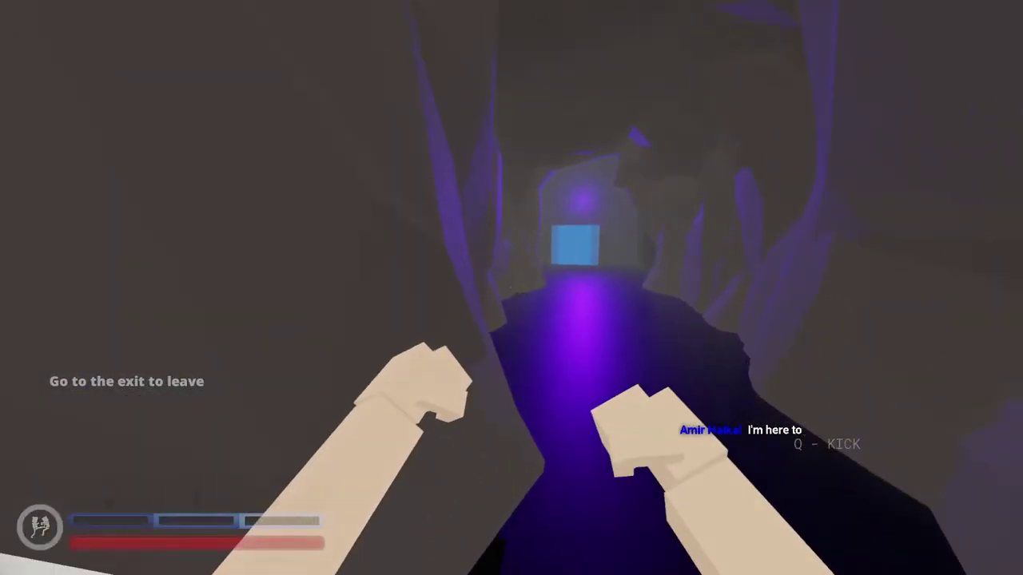
Walk the dark tunnel again into the pink rock section, examining the ceiling where the rocks meet
key("w")
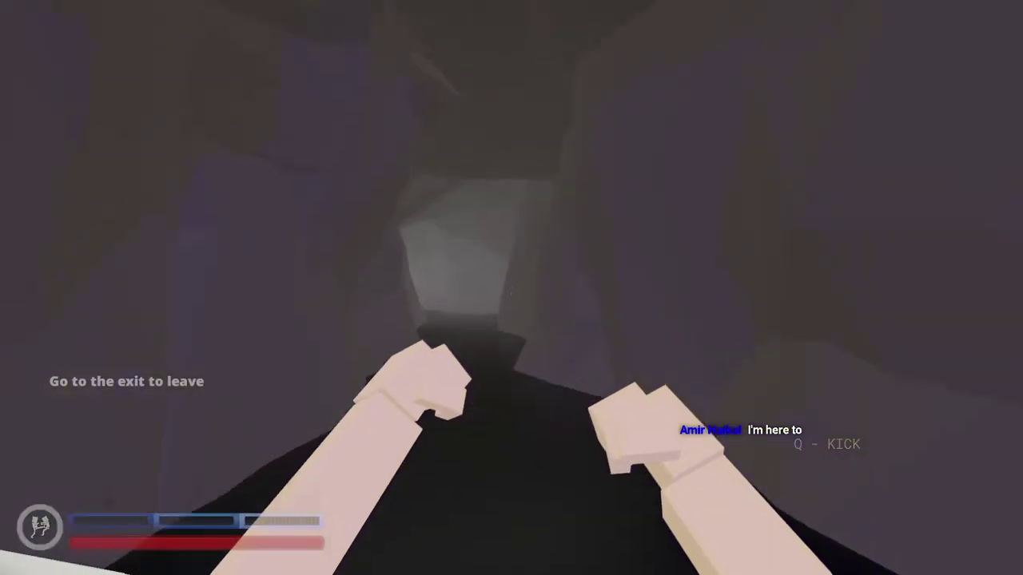
key("w")
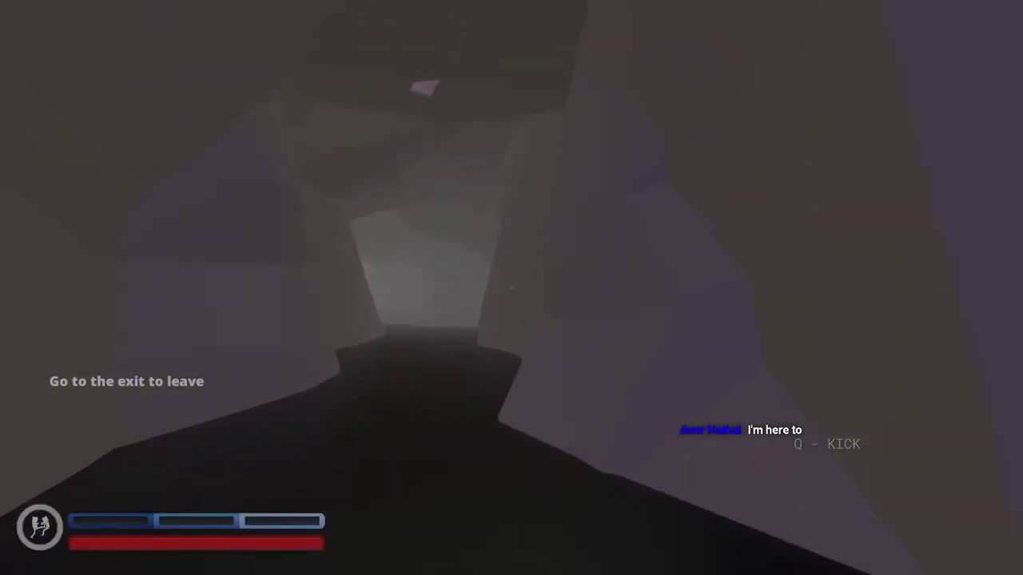
key("w")
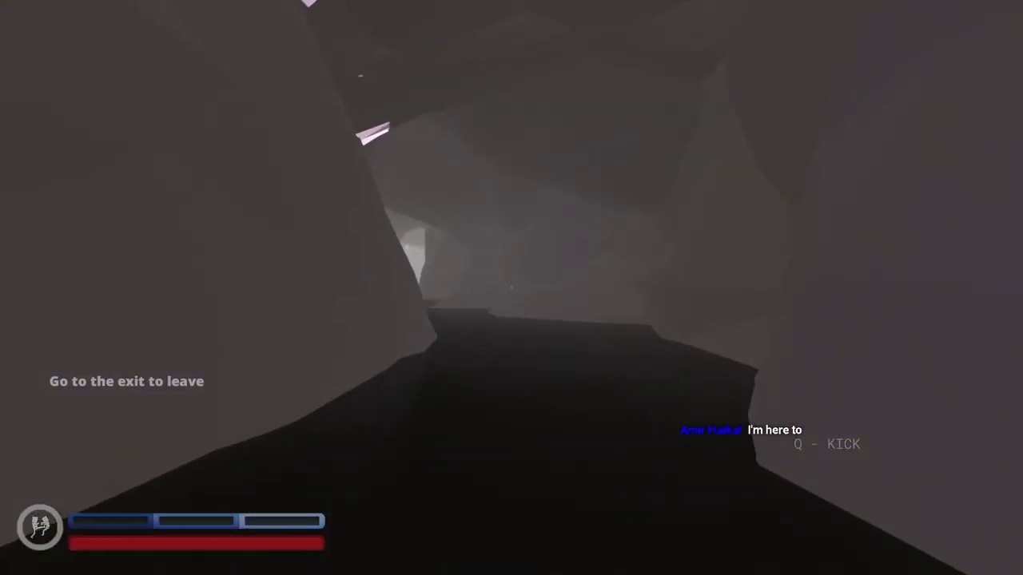
key("w")
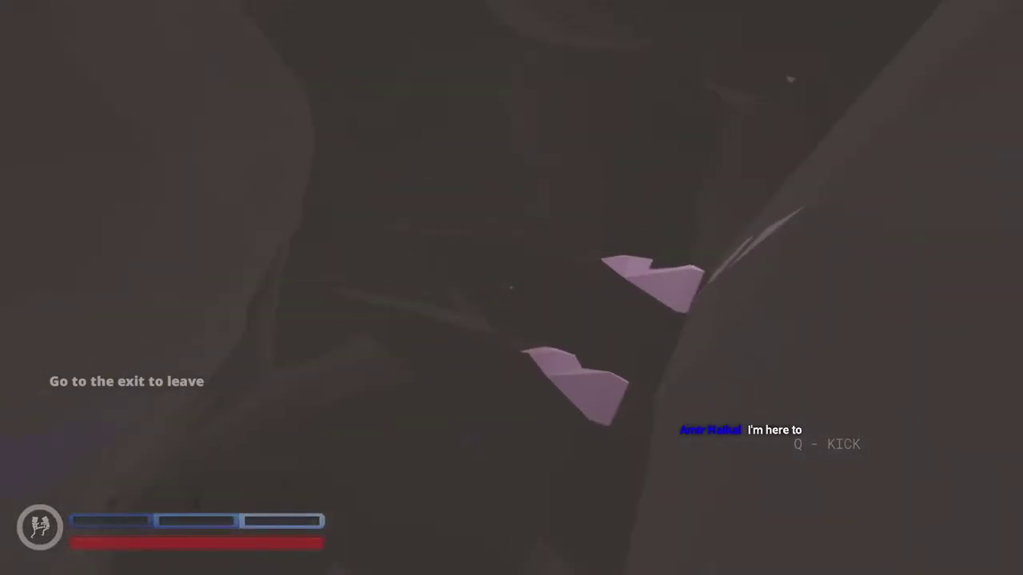
key("w")
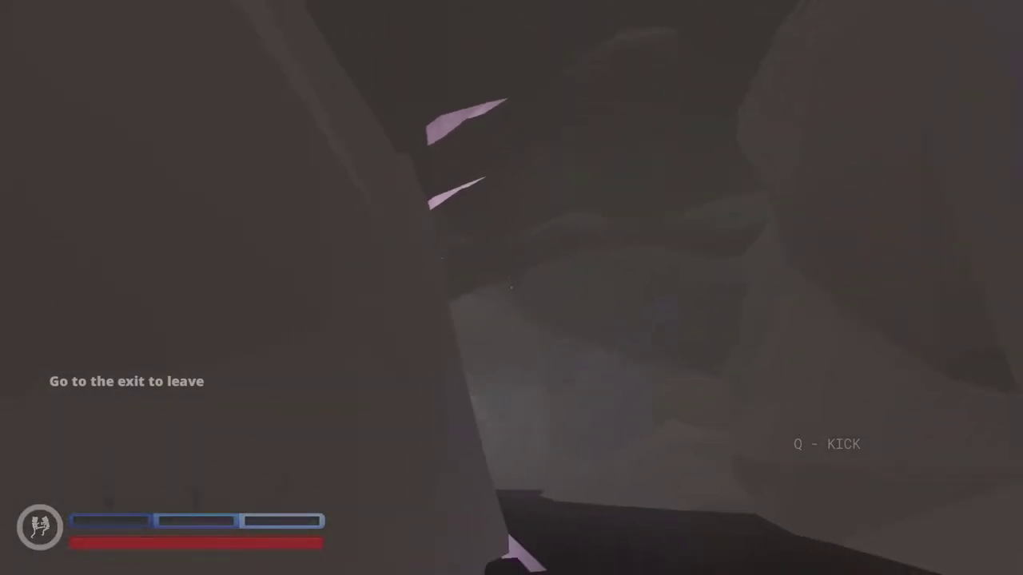
key("w")
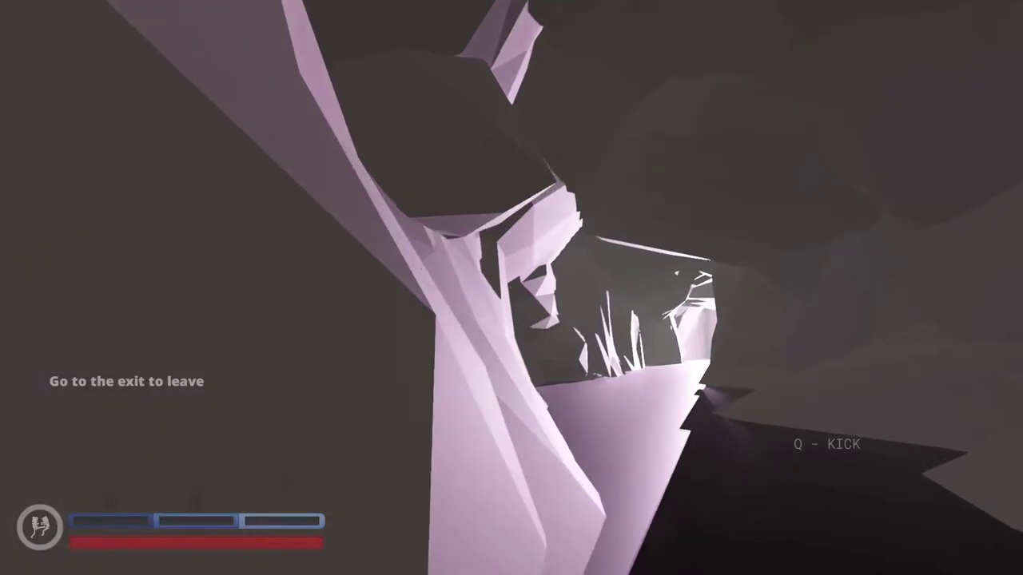
key("w")
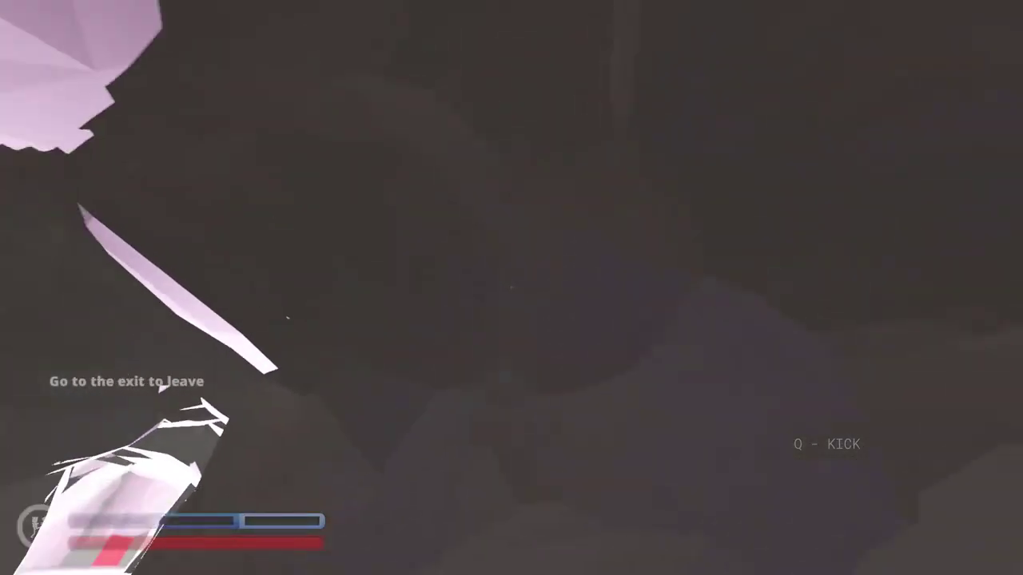
key("w")
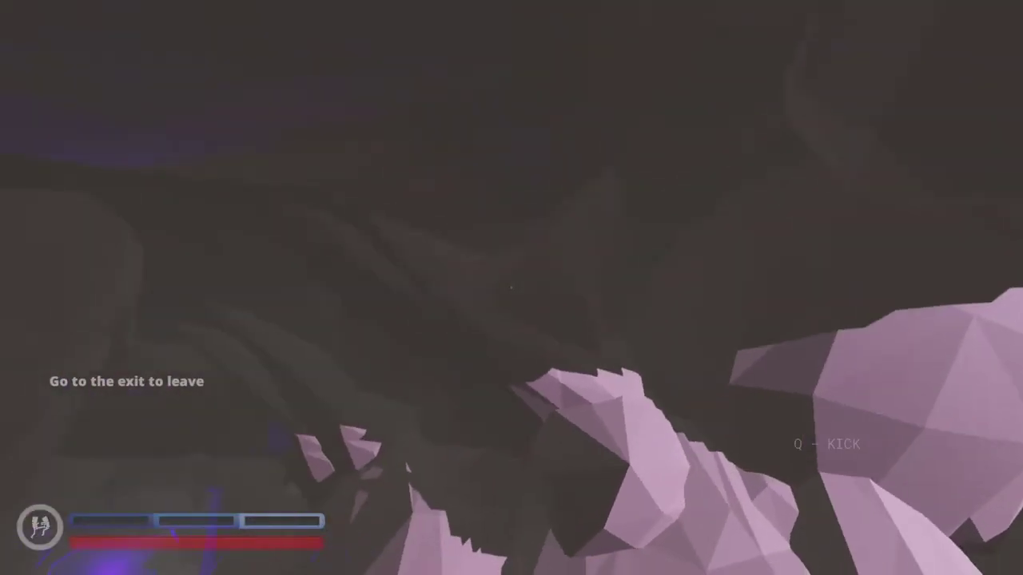
key("w")
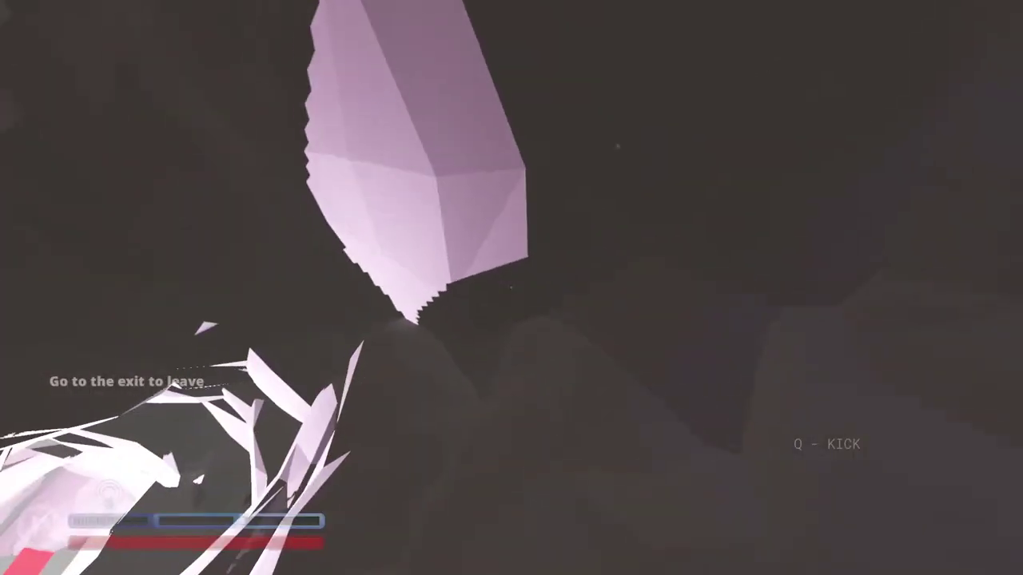
key("w")
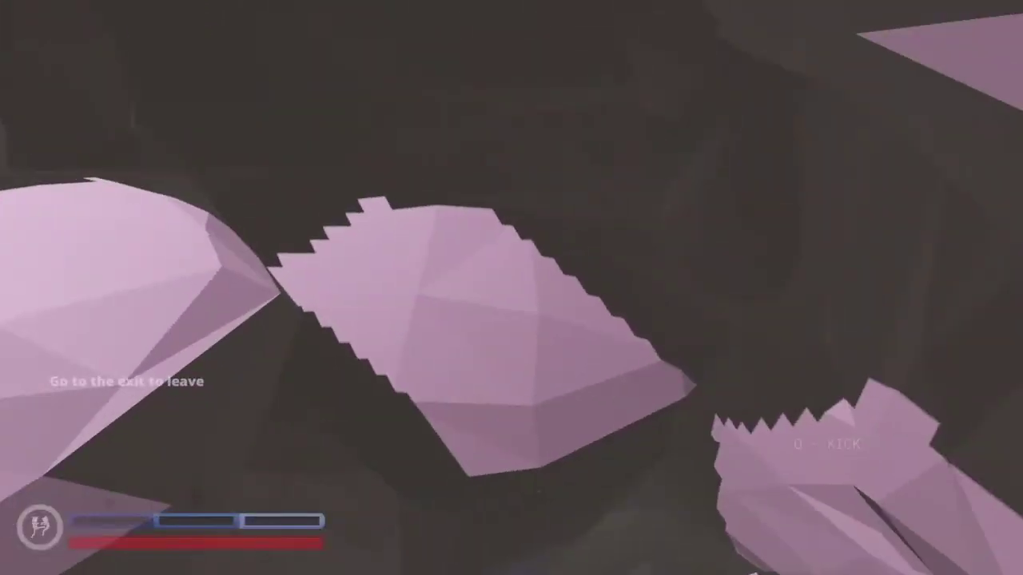
key("w")
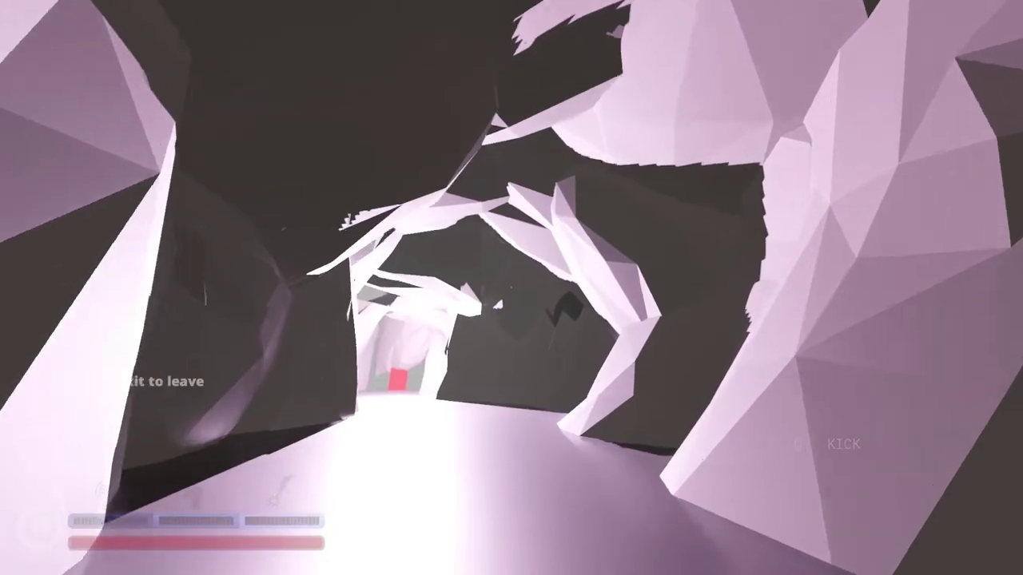
Follow the pink rock tunnel to the red block and inspect the open end around it
key("w")
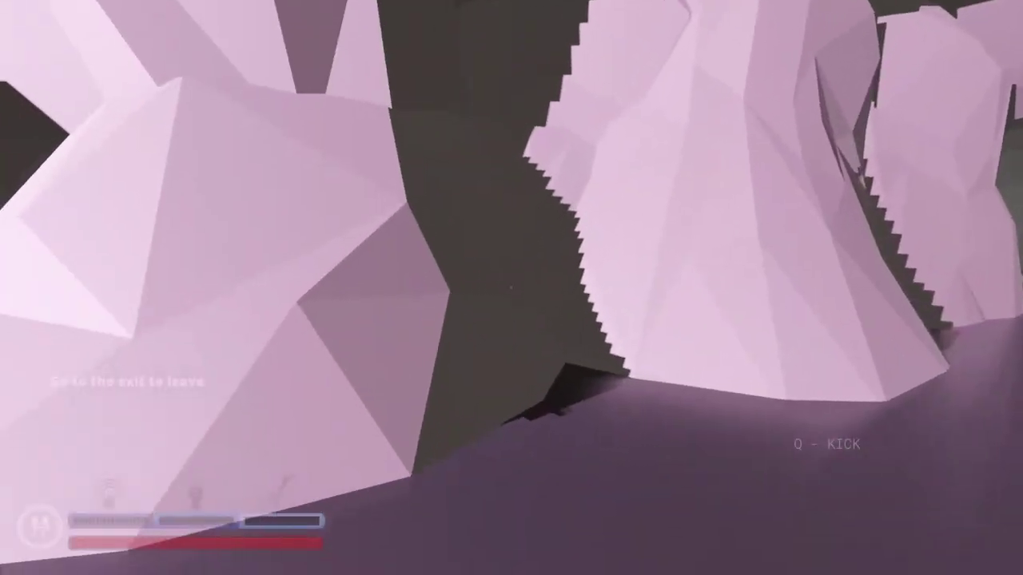
key("w")
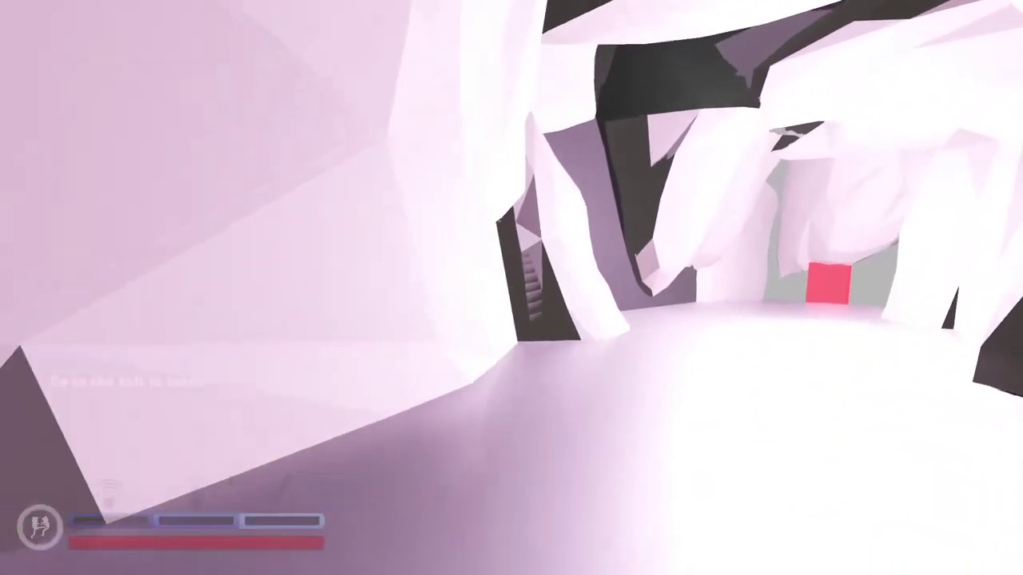
key("w")
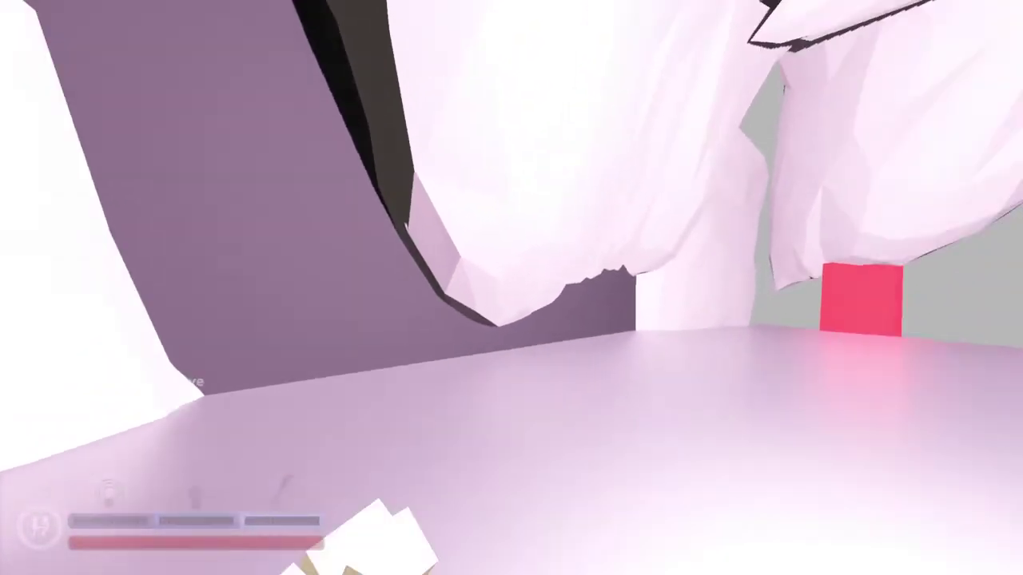
key("w")
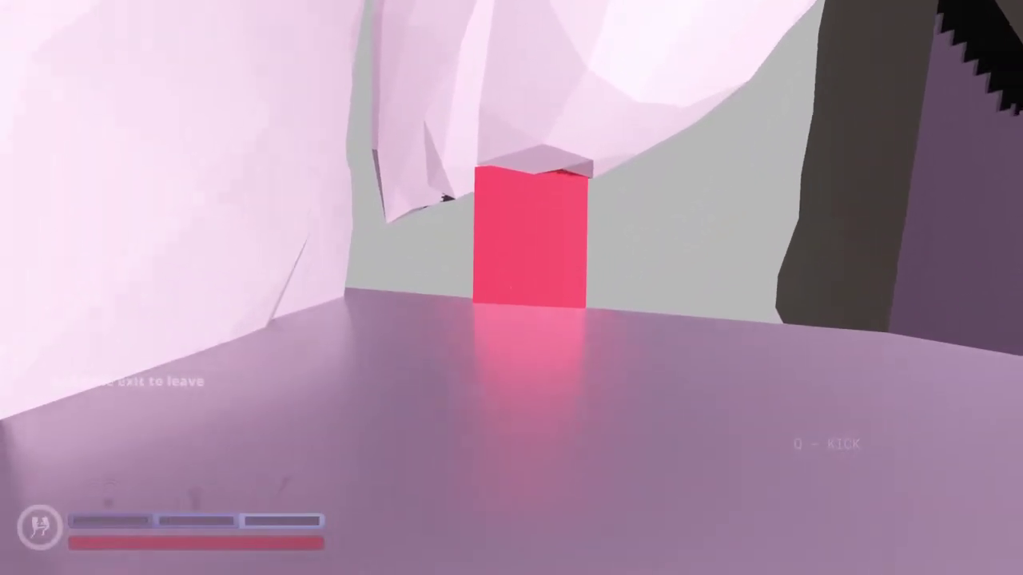
key("w")
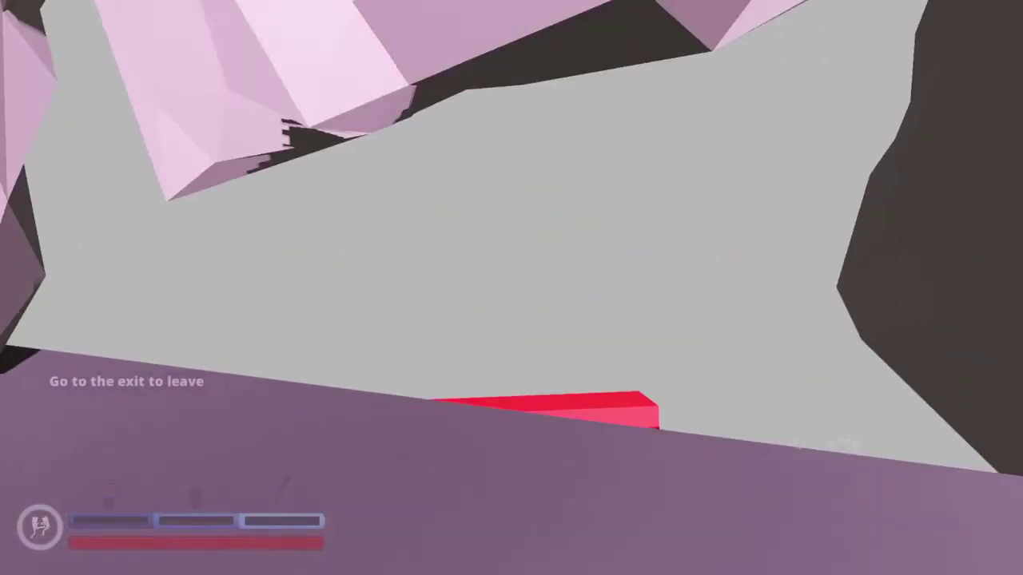
key("w")
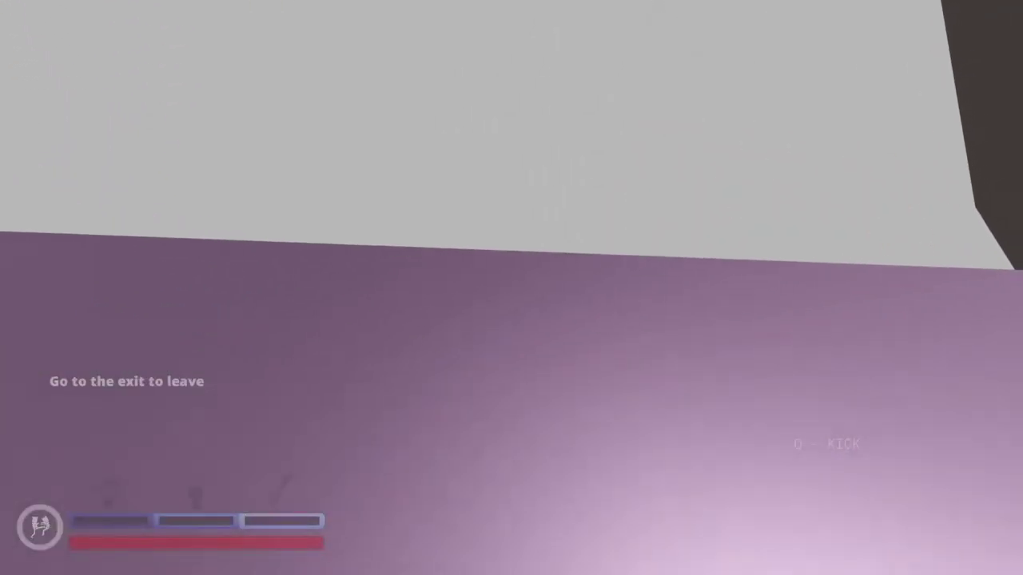
key("w")
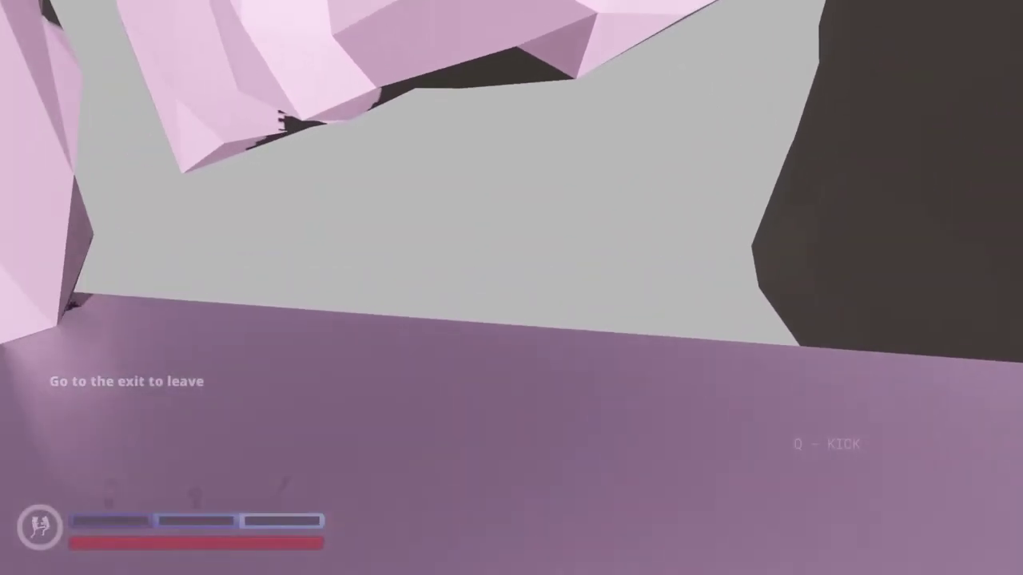
Drop off the floor's edge beside the red block to end the play-test, and return to the level editor
key("w")
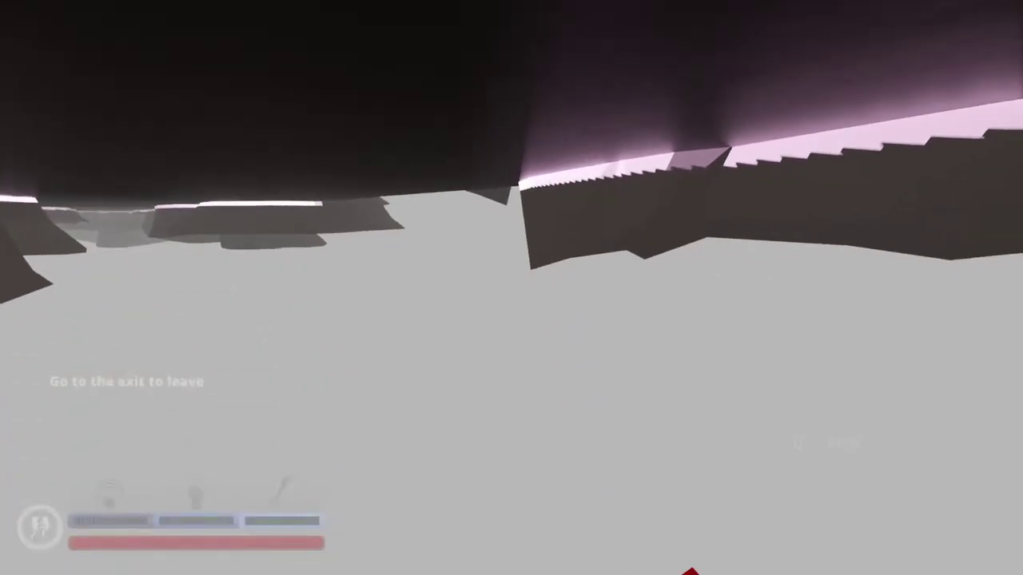
key("space")
key("w")
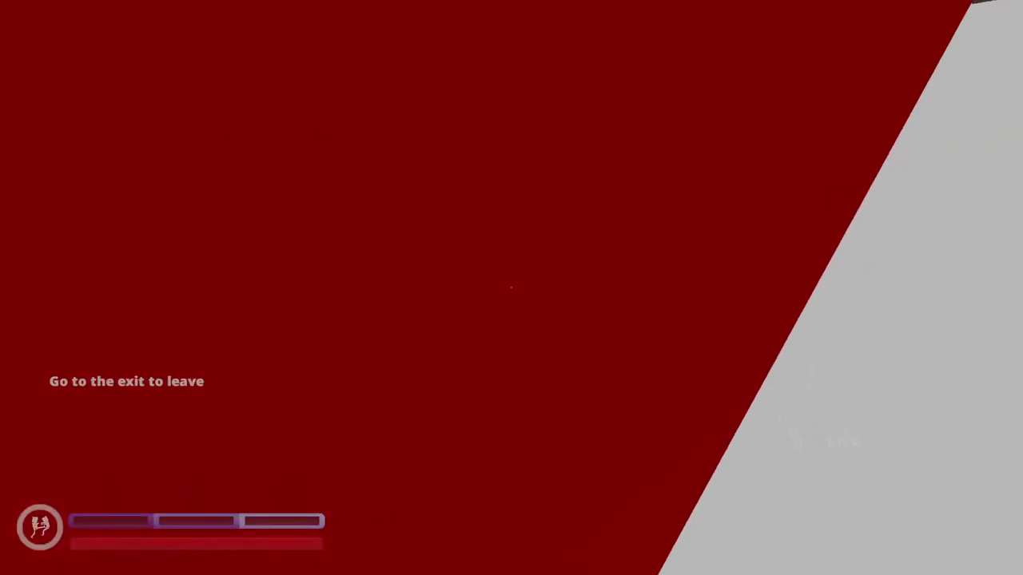
key("s")
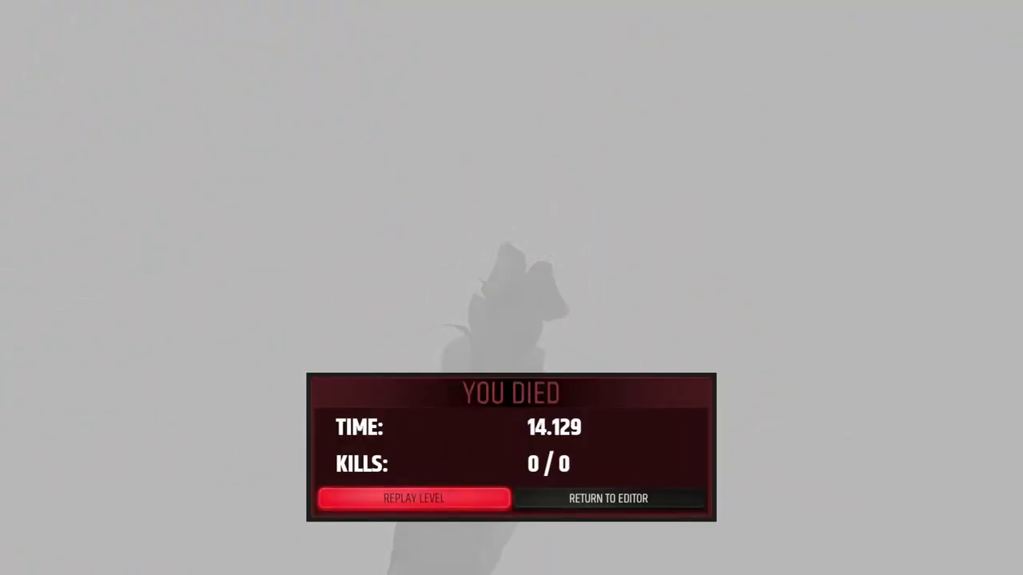
key("Right")
key("Return")
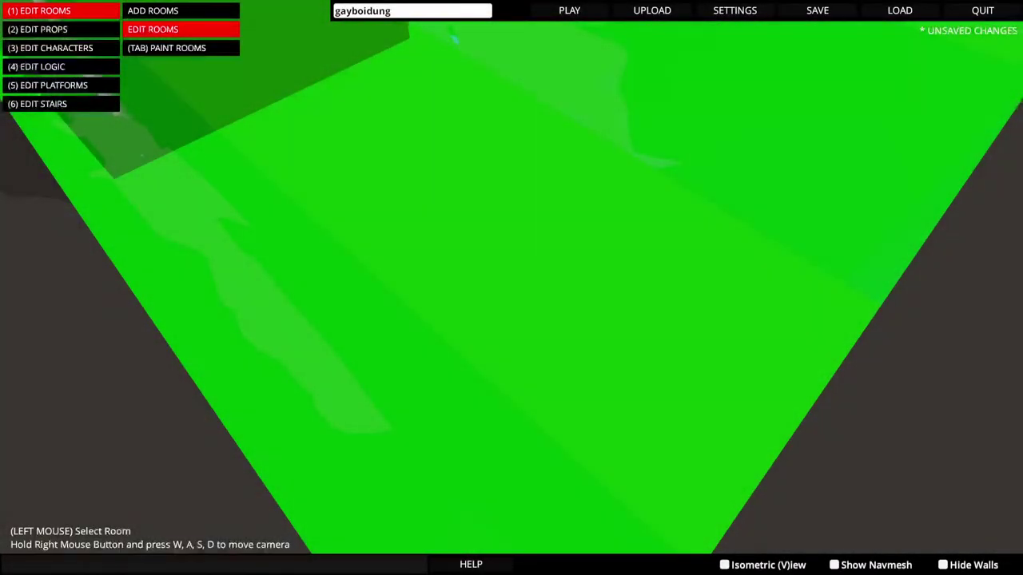
Switch to prop editing and save the level, overwriting the current "cavemap" file
key("2")
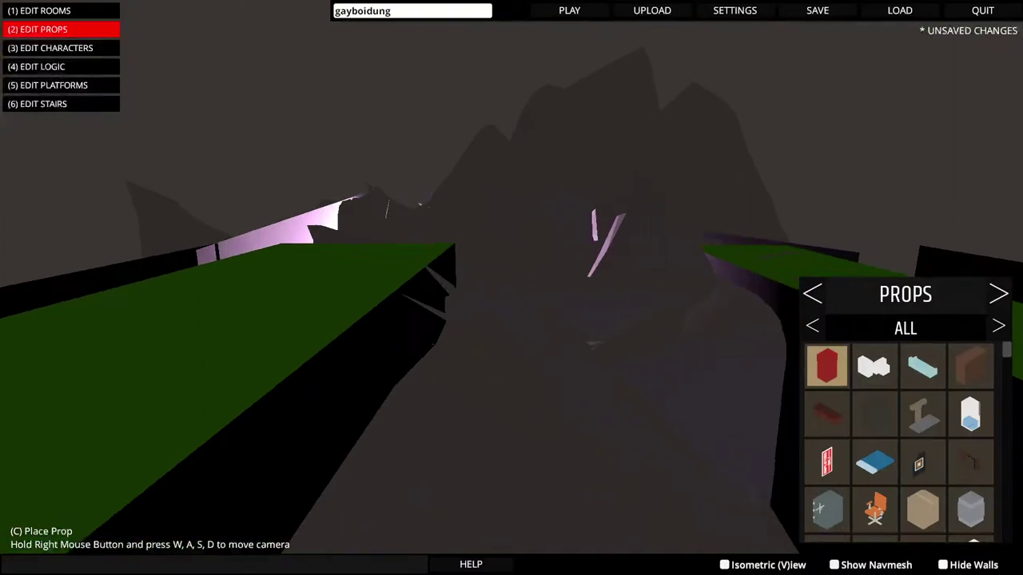
key("ctrl+s")
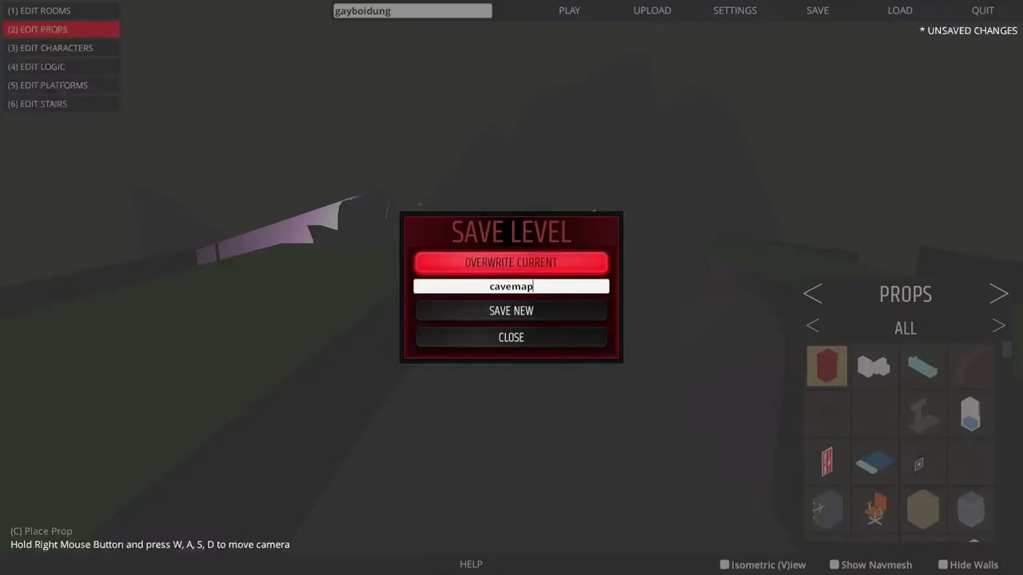
left_click(593, 340)
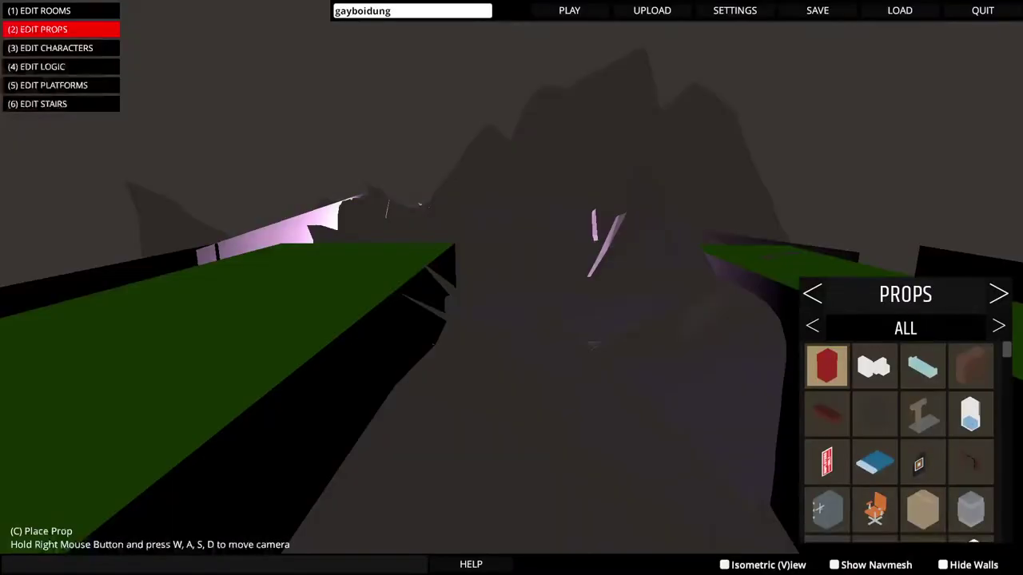
Fly through the cave from the outside into the pink rock section, examining the walls and ceiling for gaps
key("w")
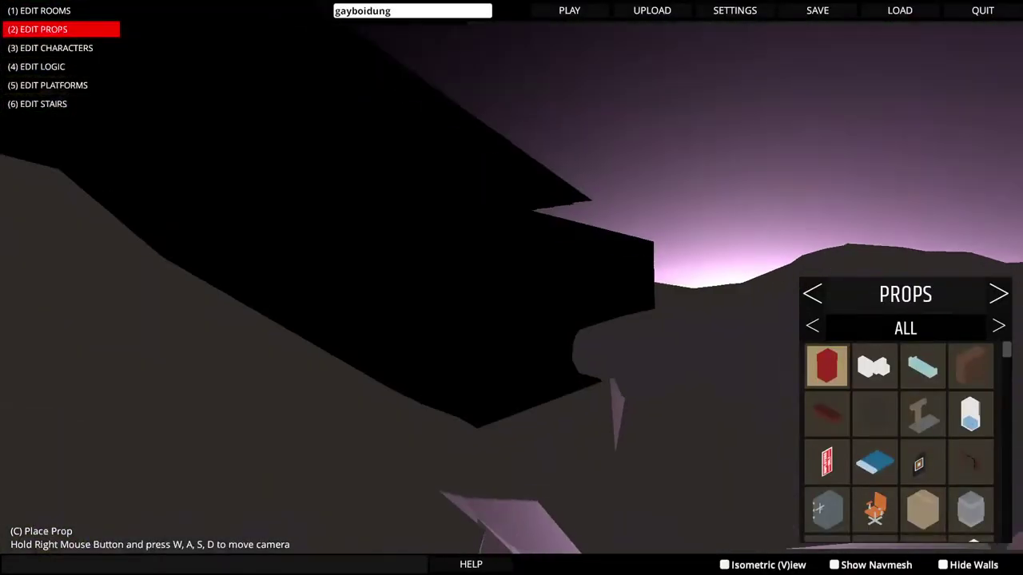
key("w")
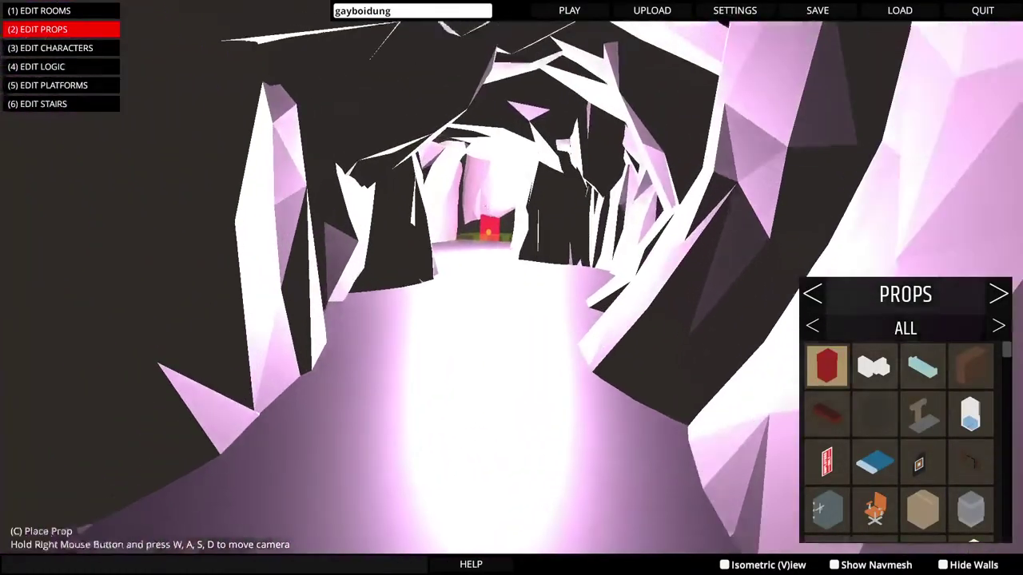
key("w")
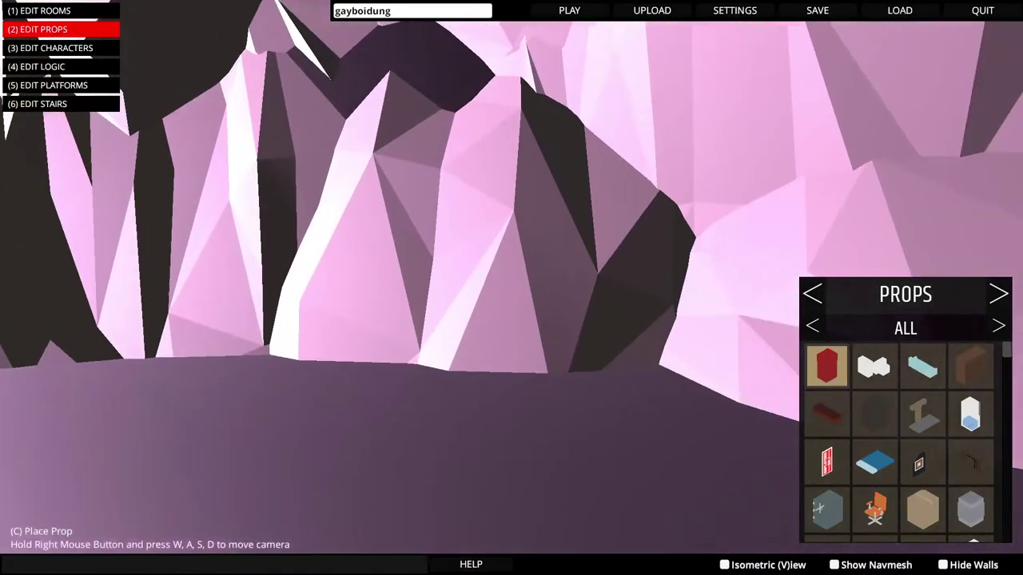
key("w")
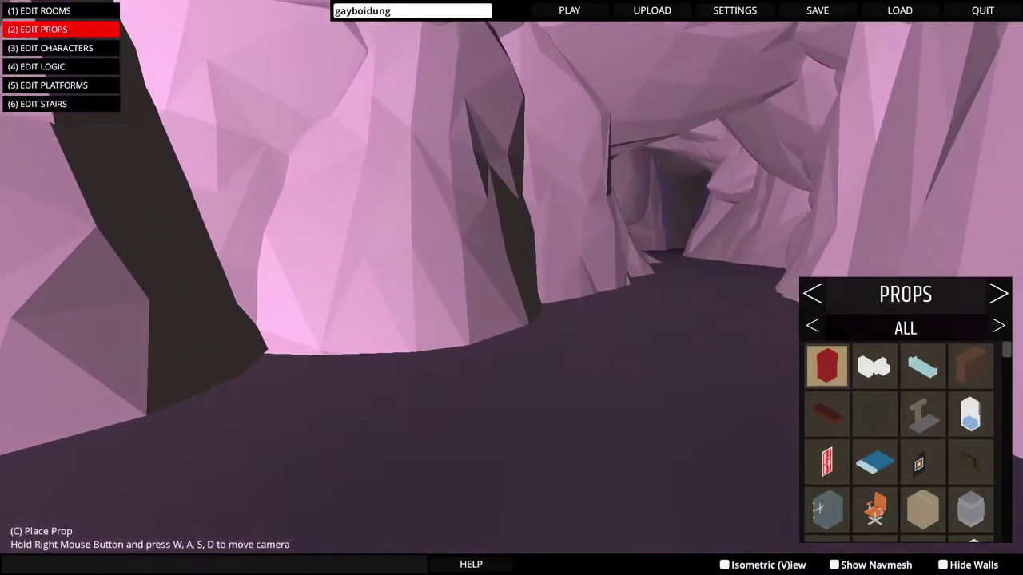
key("w")
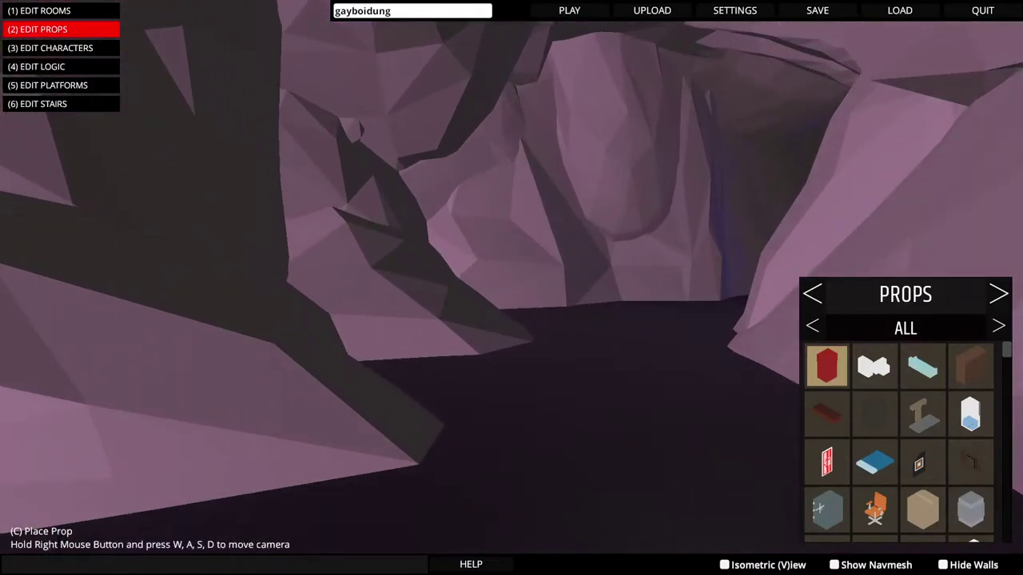
key("w")
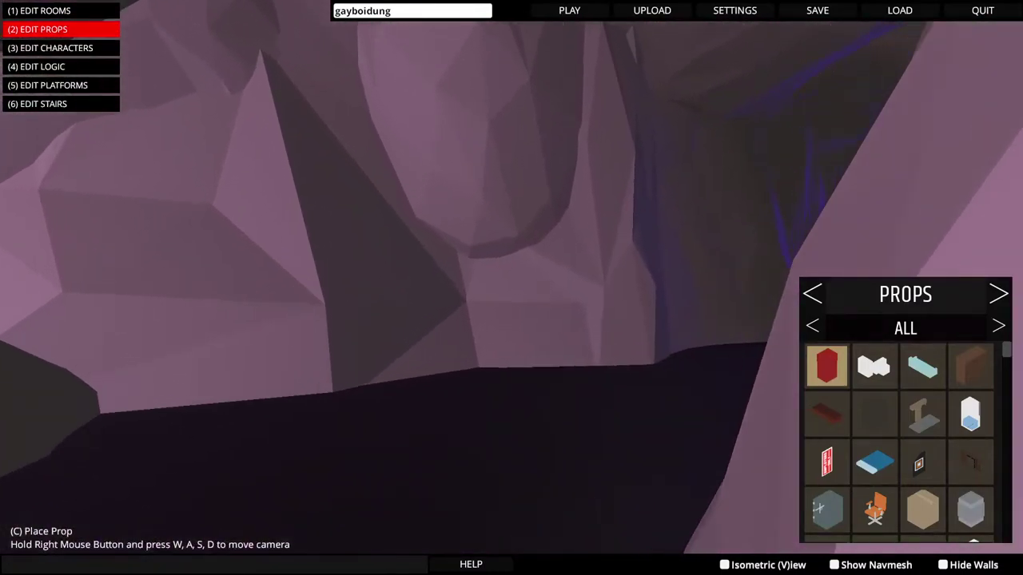
key("w")
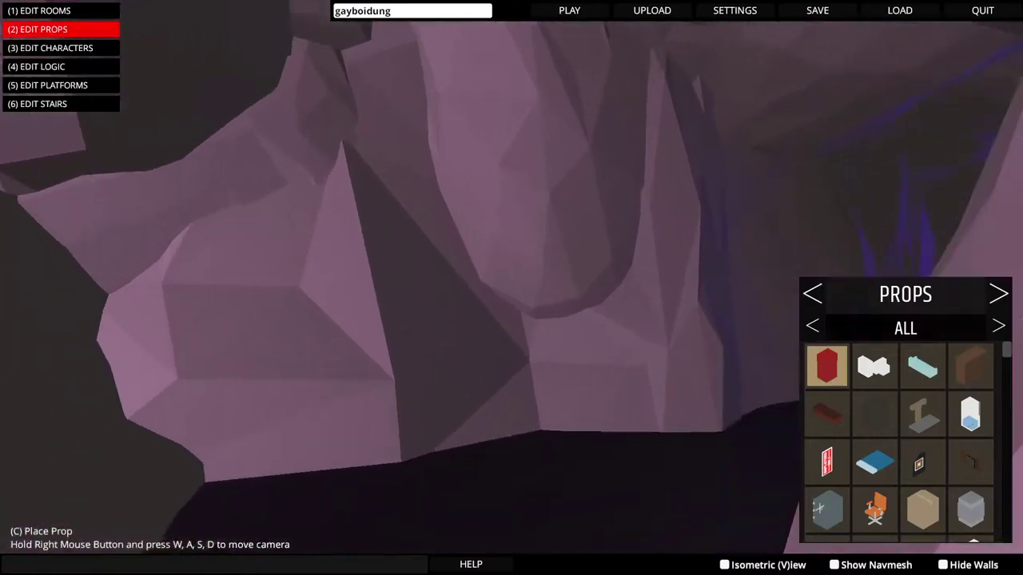
key("w")
key("w")
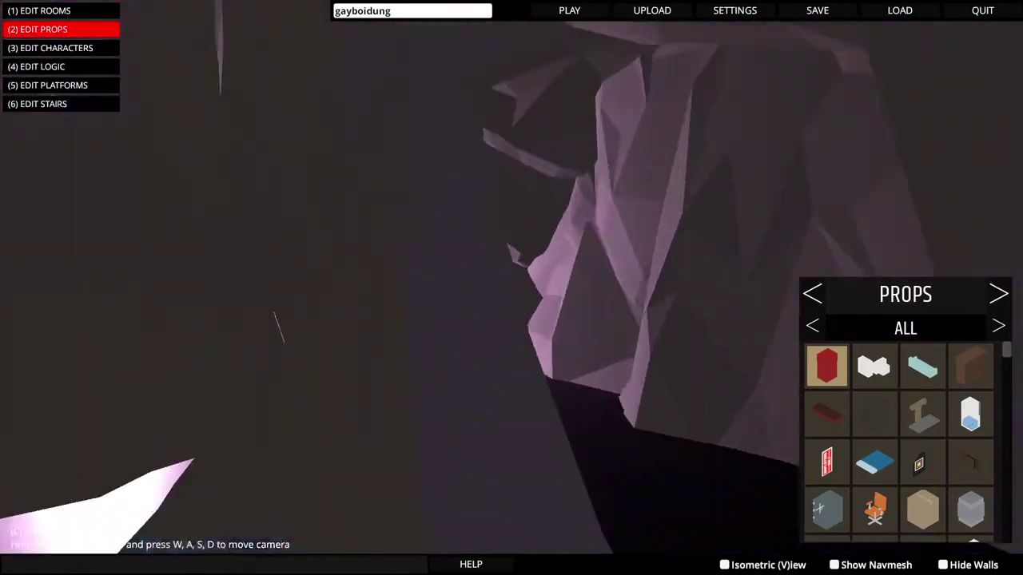
Duplicate the pink wall rock directly below the dark gap between the wall and the ceiling
key("w")
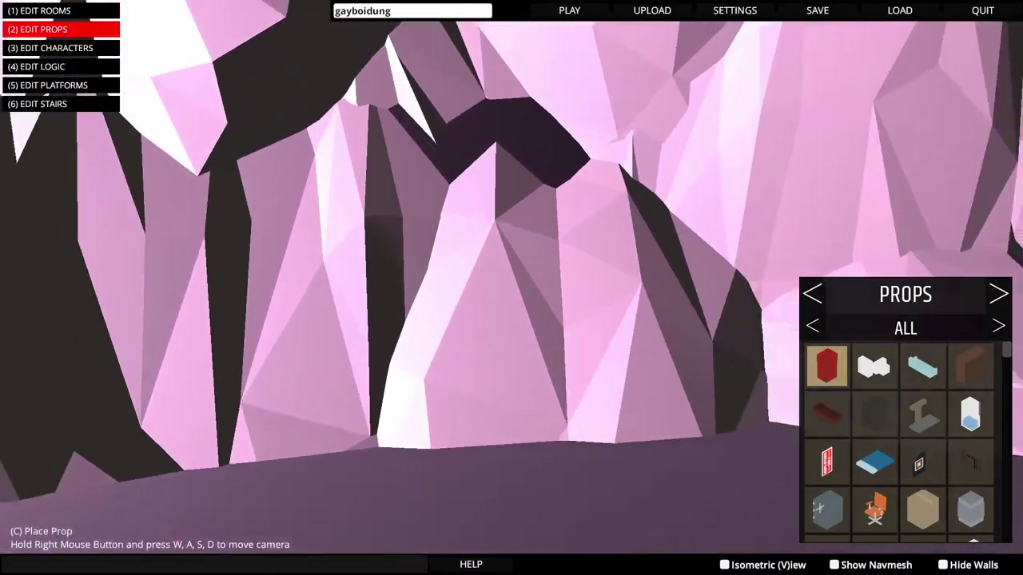
key("s")
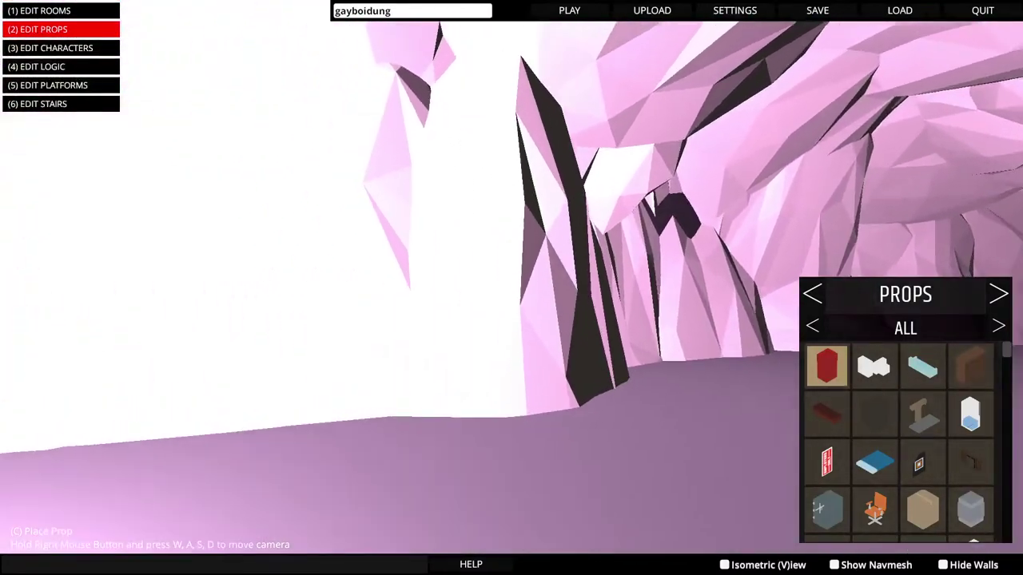
key("w")
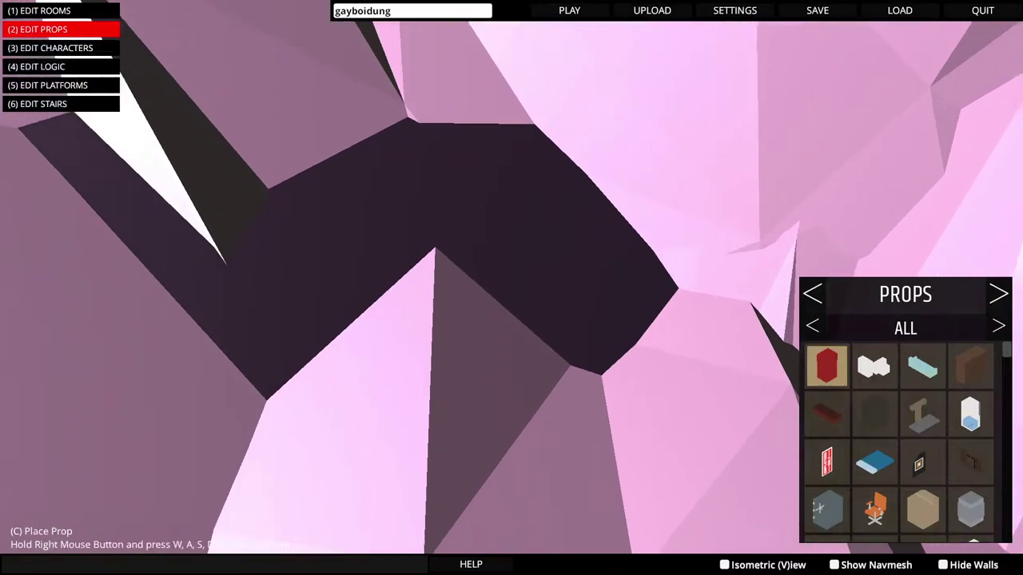
key("s")
left_click(459, 530)
key("s")
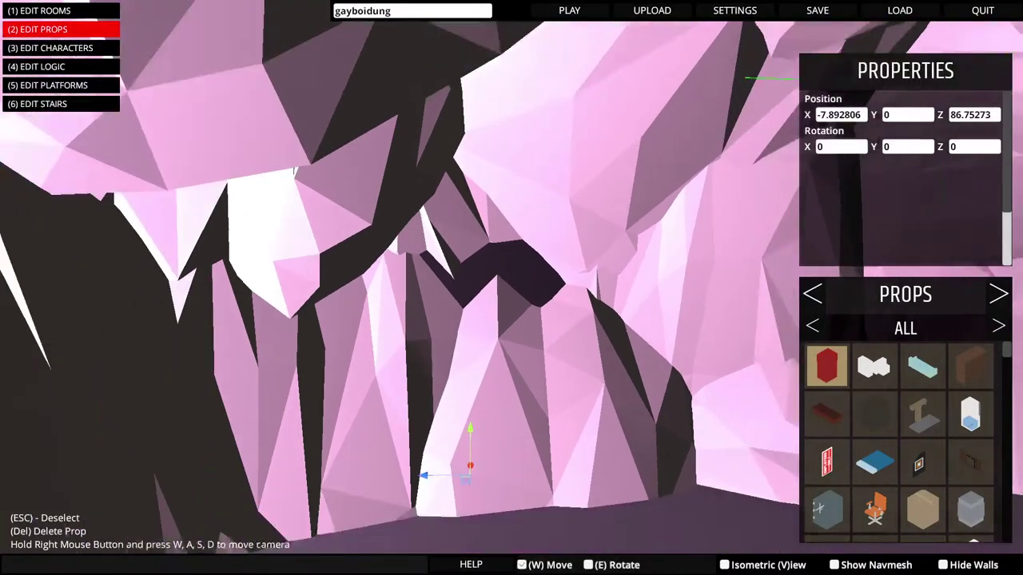
key("s")
key("w")
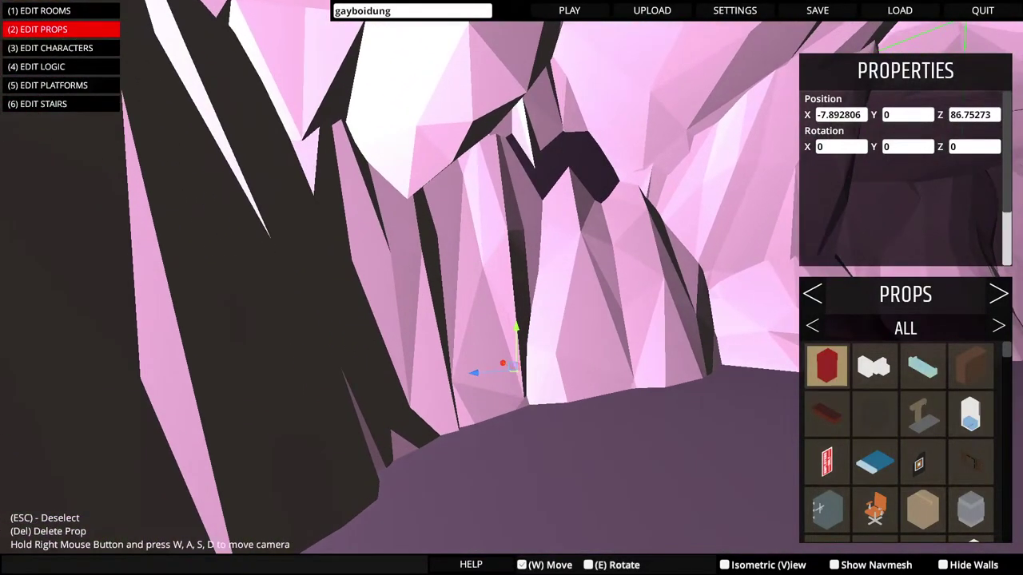
key("d")
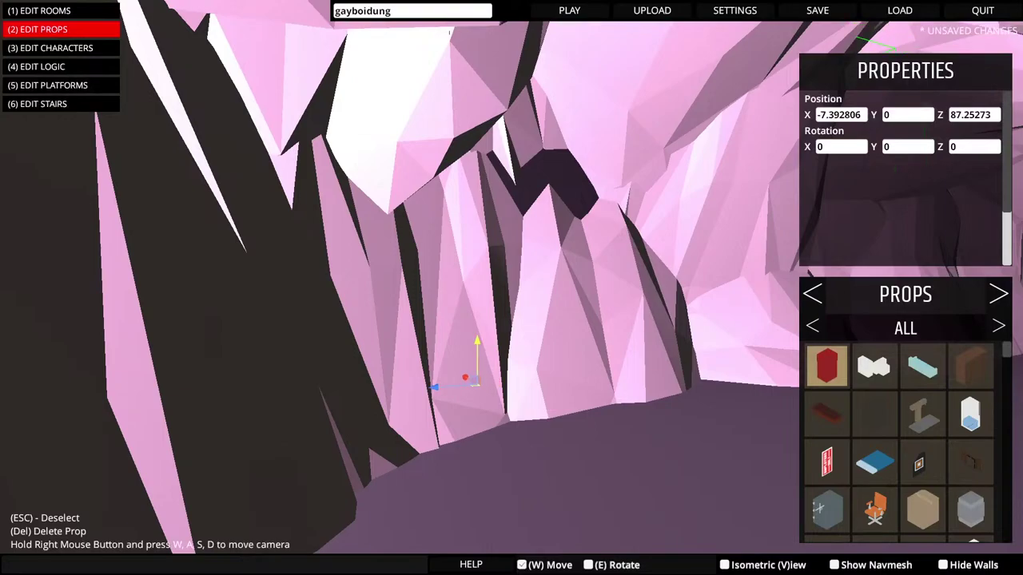
Raise the copied rock to Y about 8.07, rotate it about 31 degrees around Z, and shift it to Z about 87.92 over the gap
left_click_drag(477, 344, 477, 98)
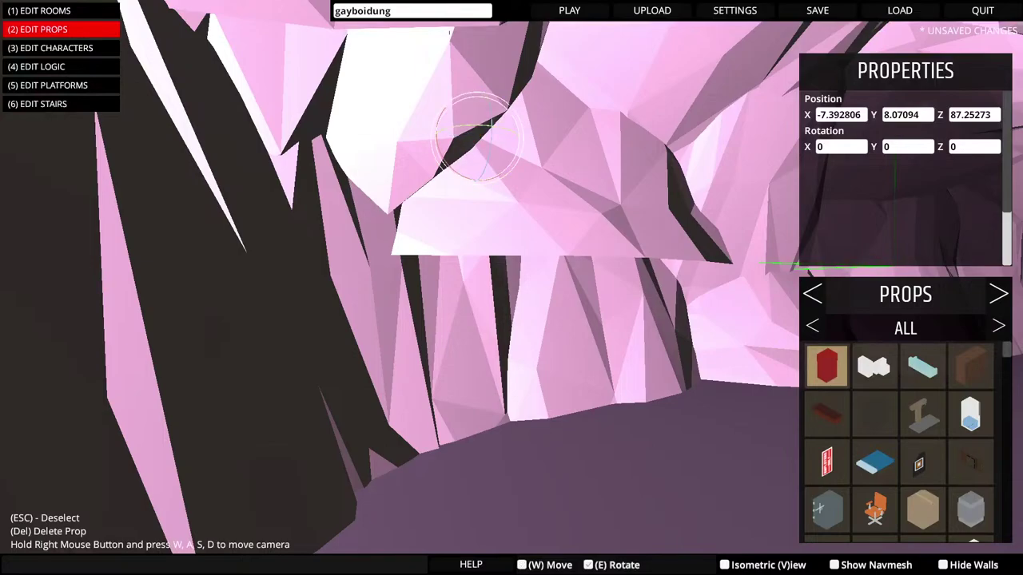
left_click_drag(491, 124, 491, 150)
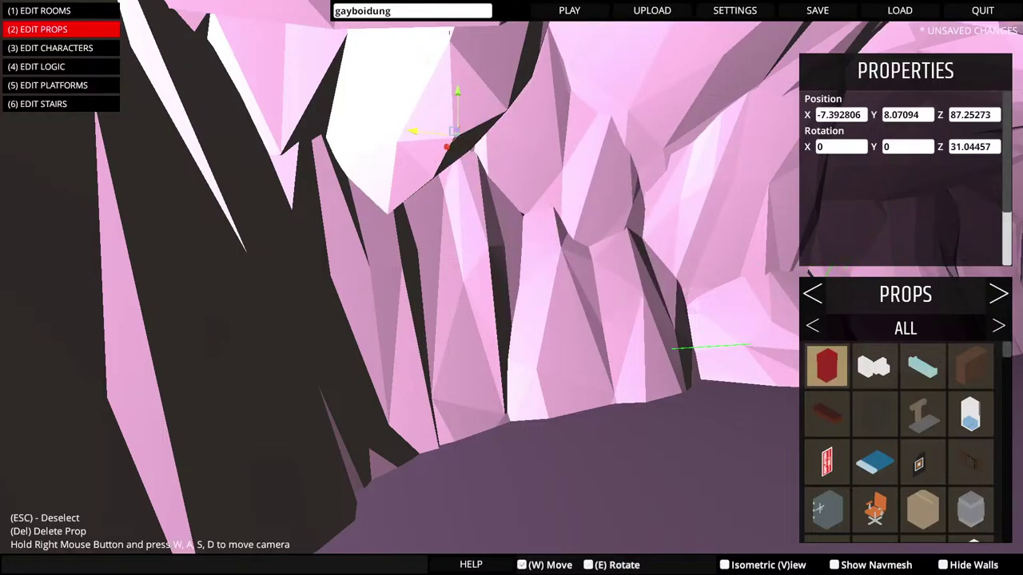
key("w")
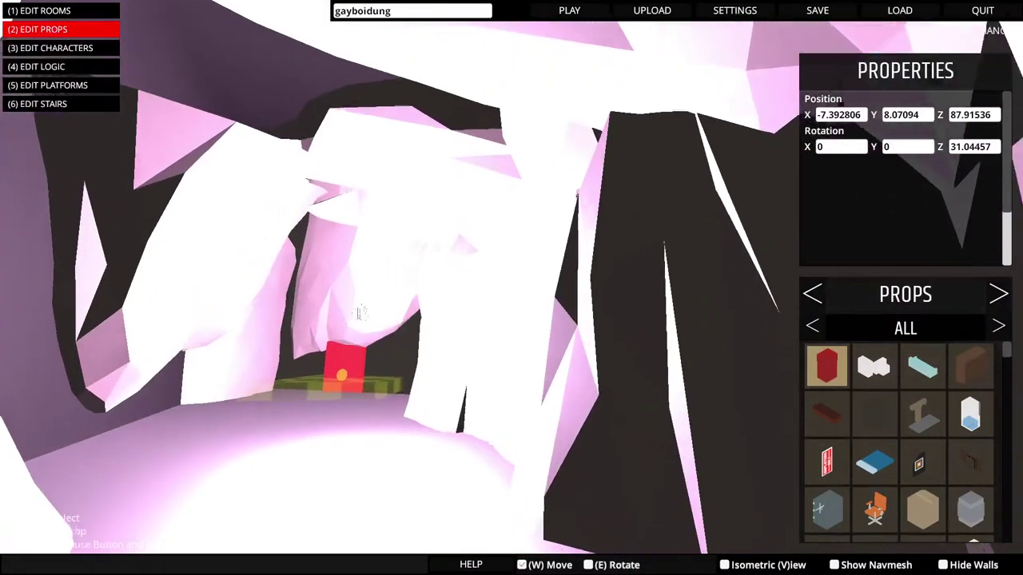
Make the point light near the red block white (255, 255, 255) and set its range to 40
key("w")
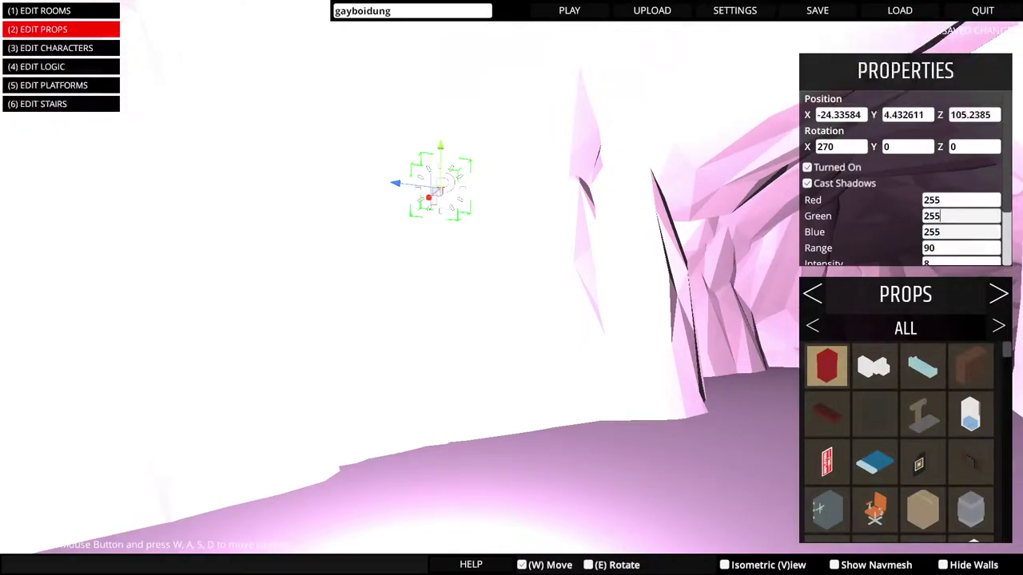
left_click(959, 248)
key("w")
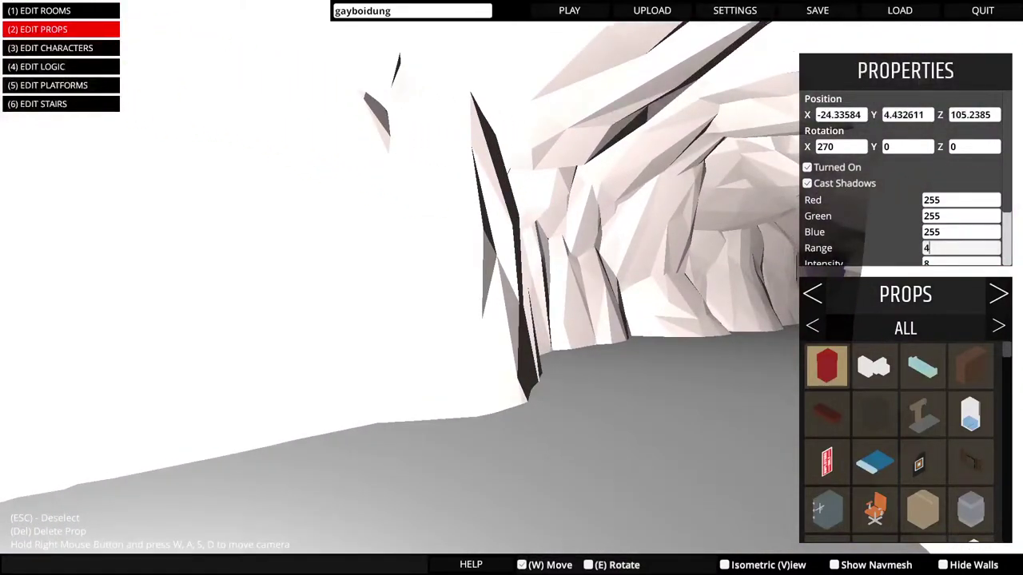
key("Return")
key("w")
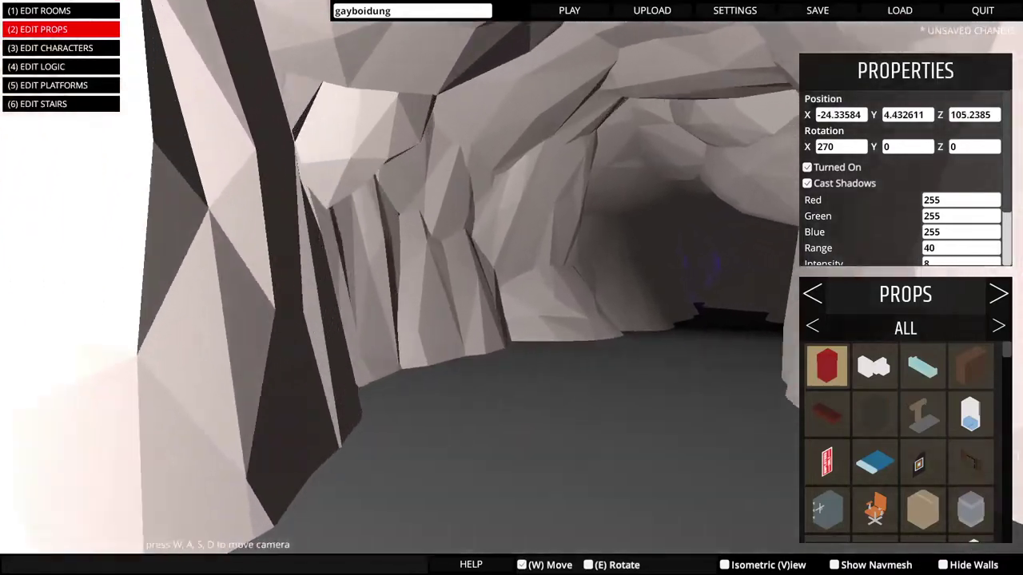
Move the point light near the red block along X to about -26.85 and set its range to 20
key("s")
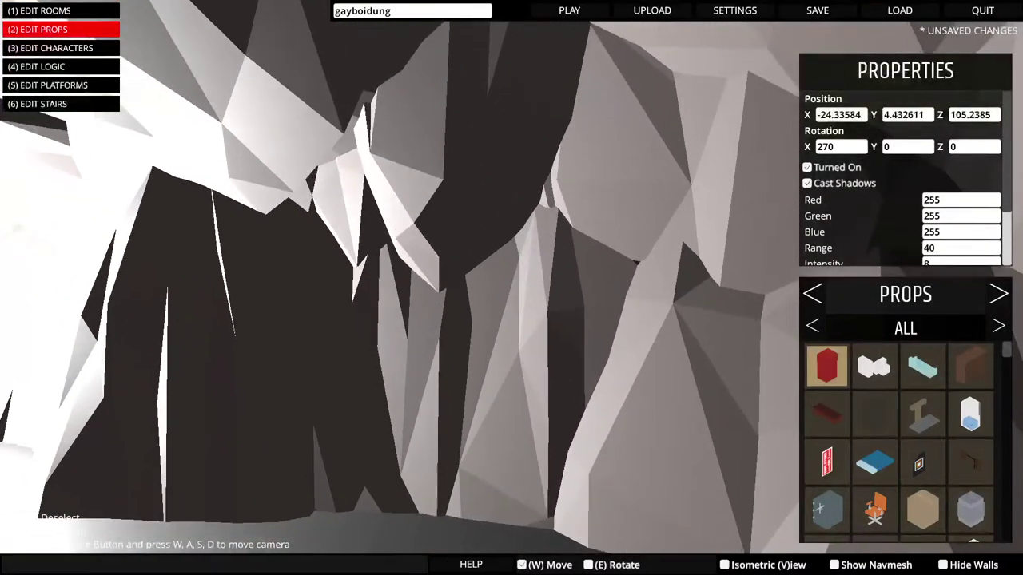
key("w")
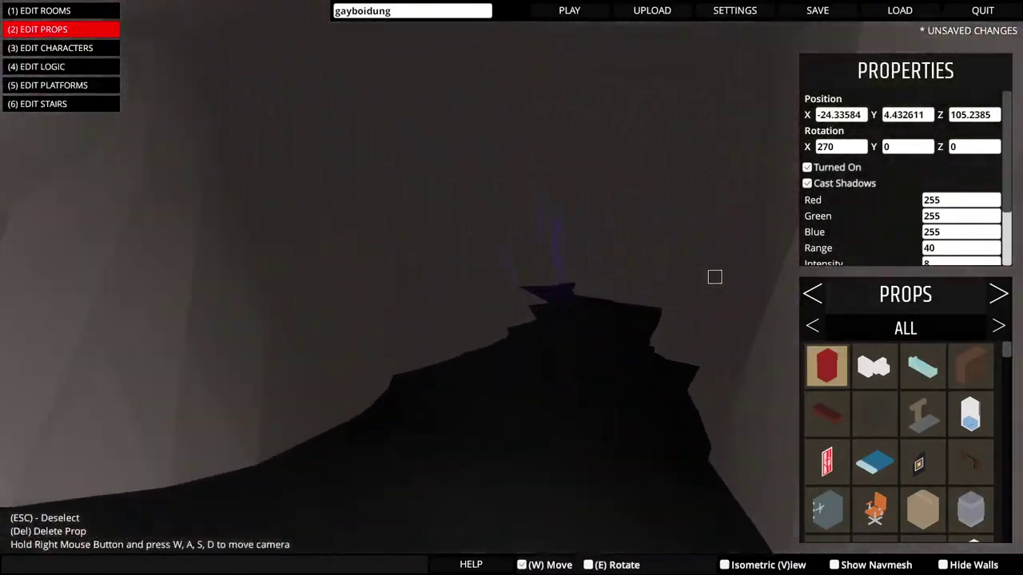
key("w")
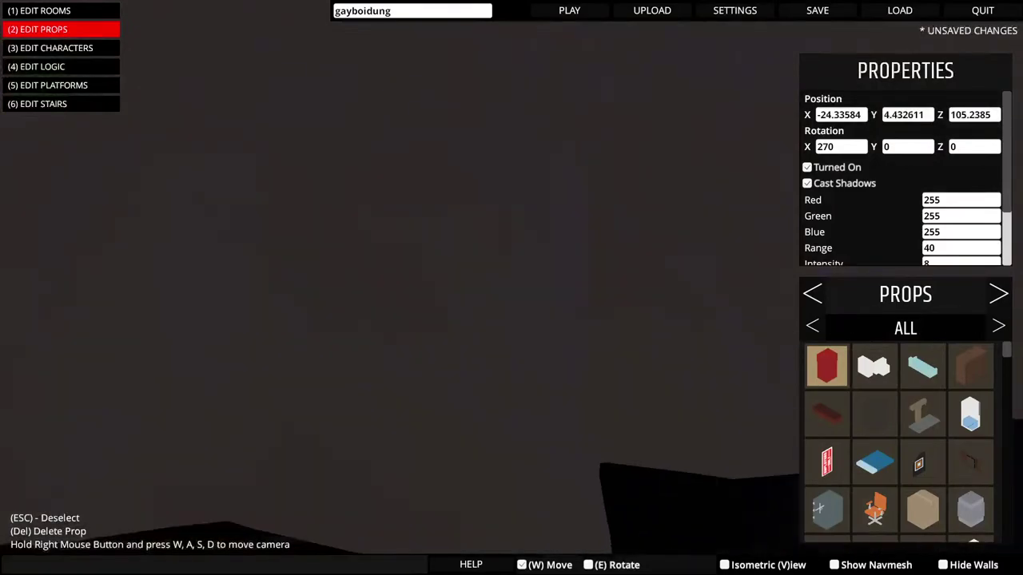
key("w")
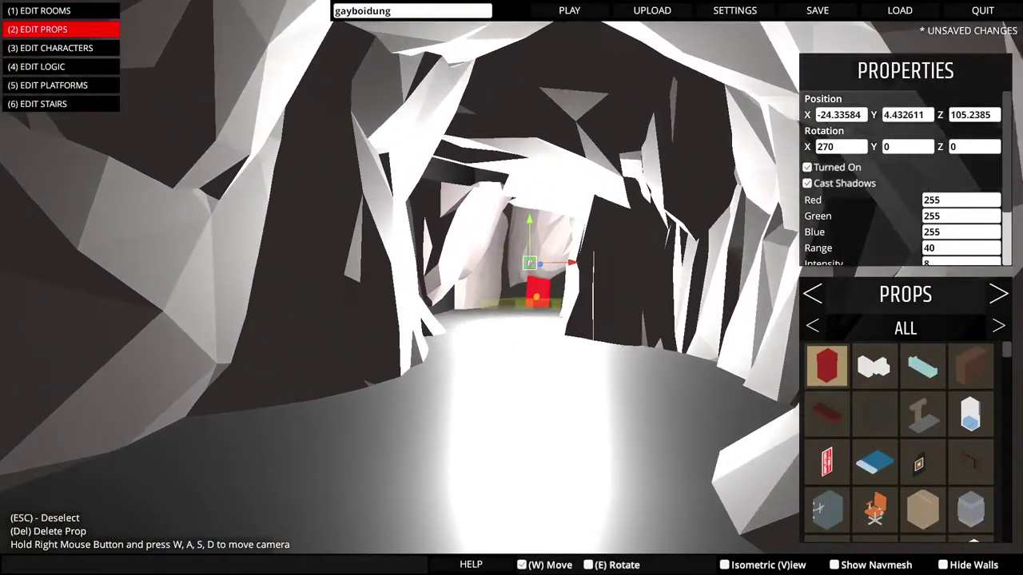
key("w")
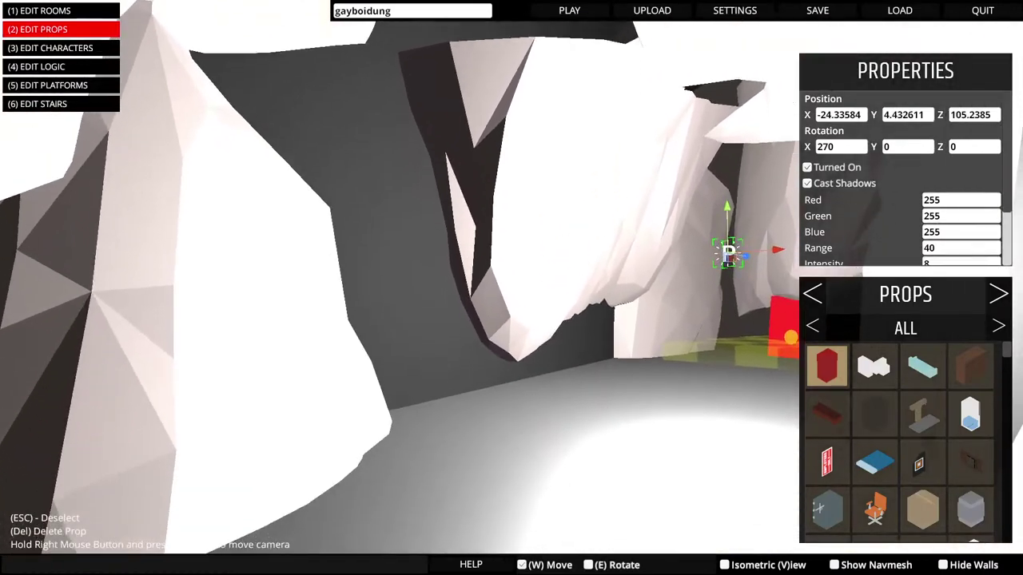
key("w")
key("a")
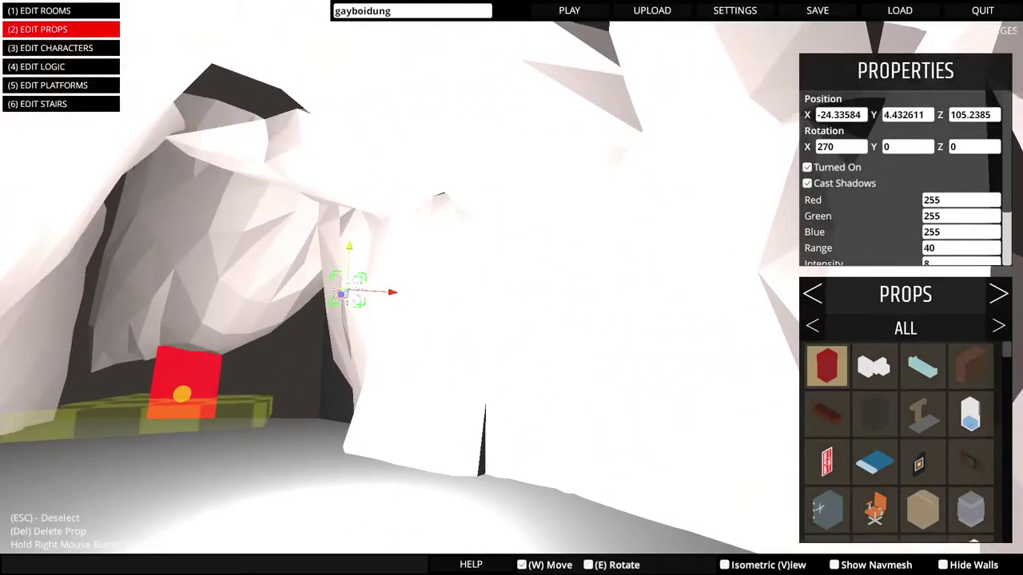
key("d")
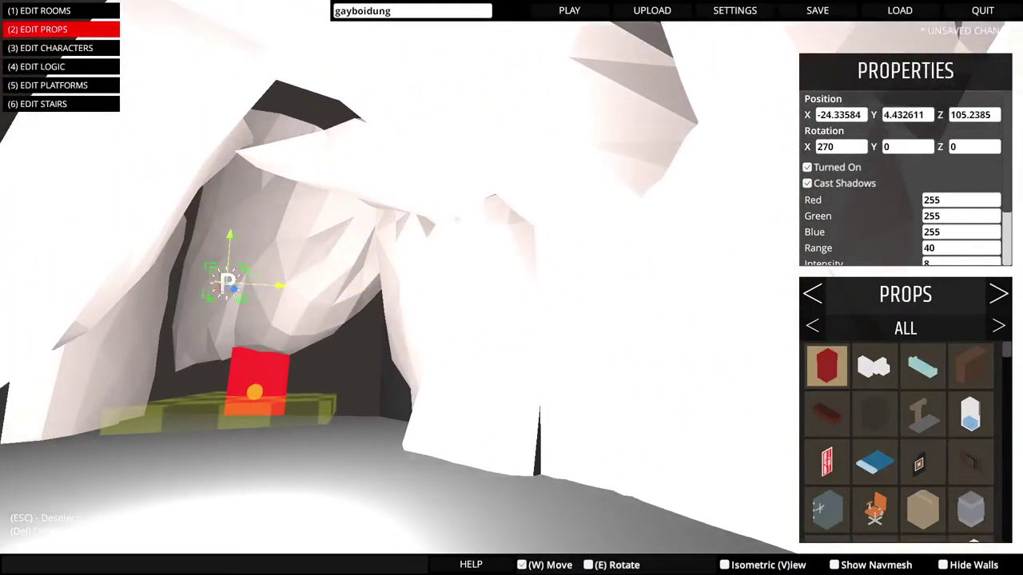
left_click_drag(254, 285, 334, 288)
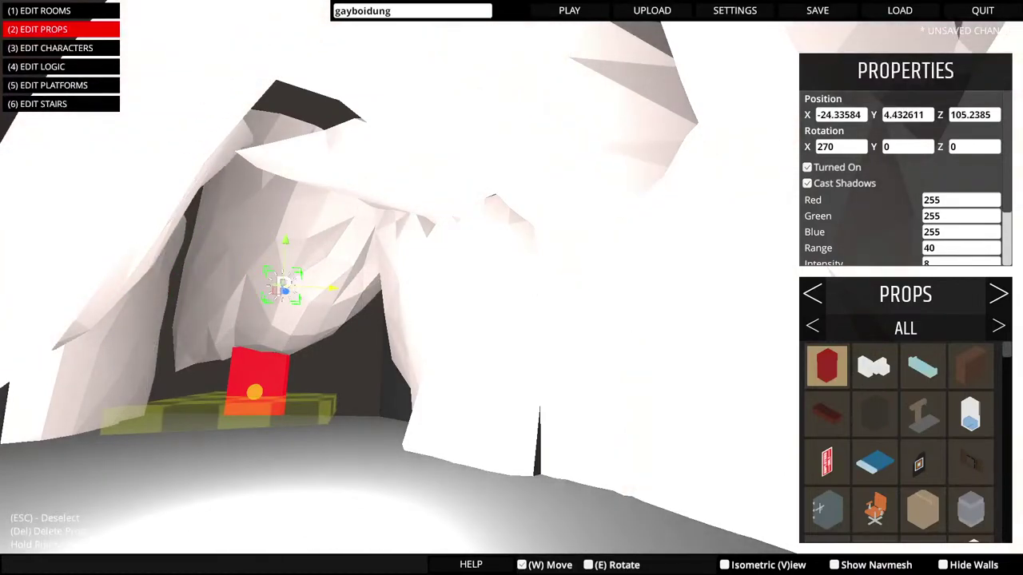
type("2")
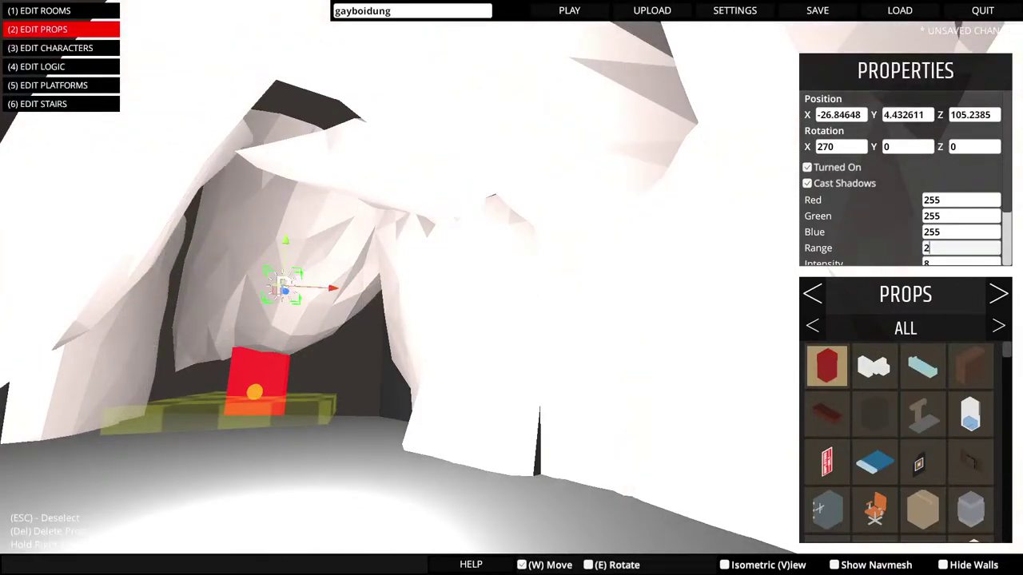
type("0")
key("Return")
Duplicate the floor-standing wall rock beside the dark gap and lower the copy to Y about -2.86
key("w")
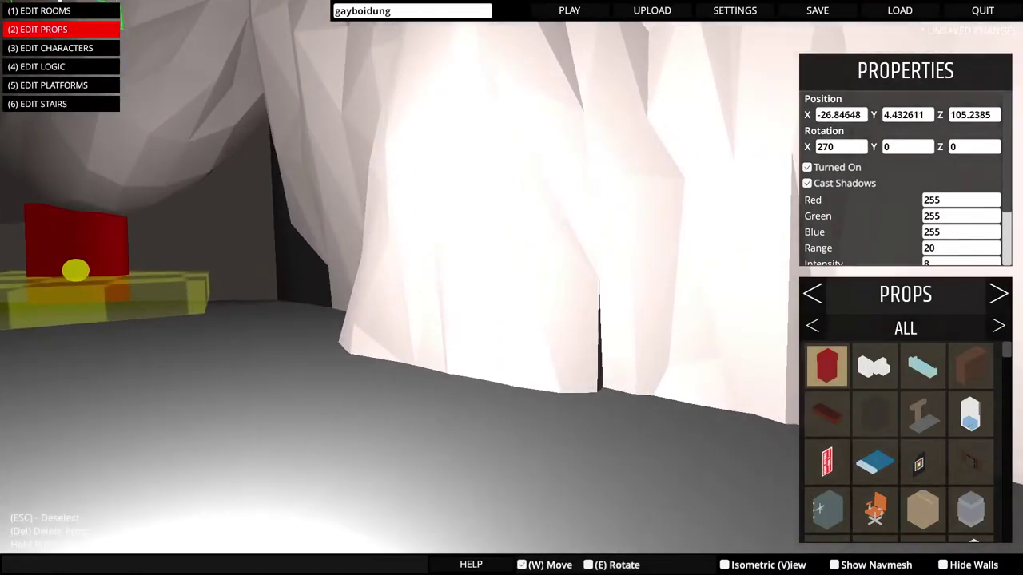
key("s")
key("w")
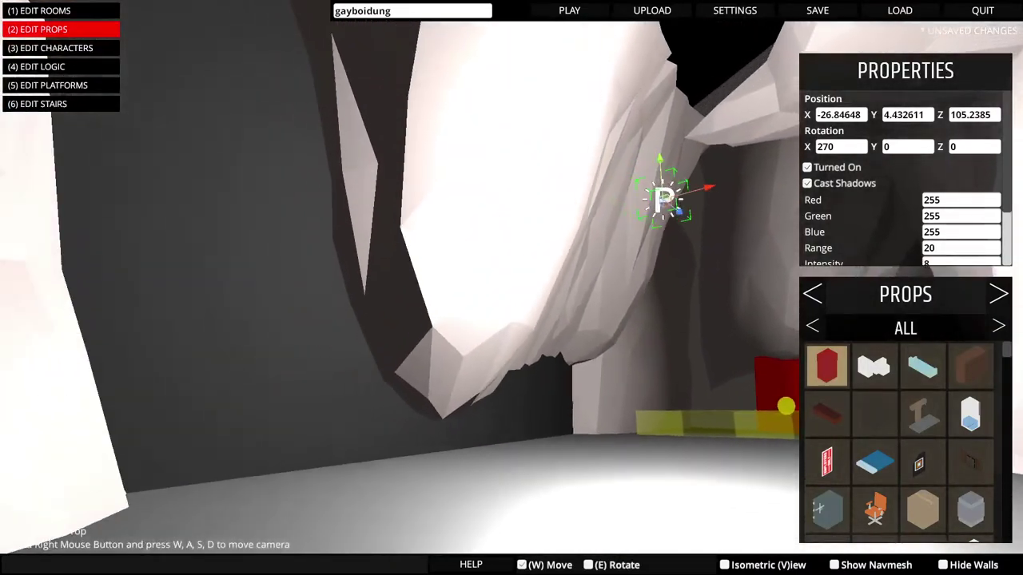
key("s")
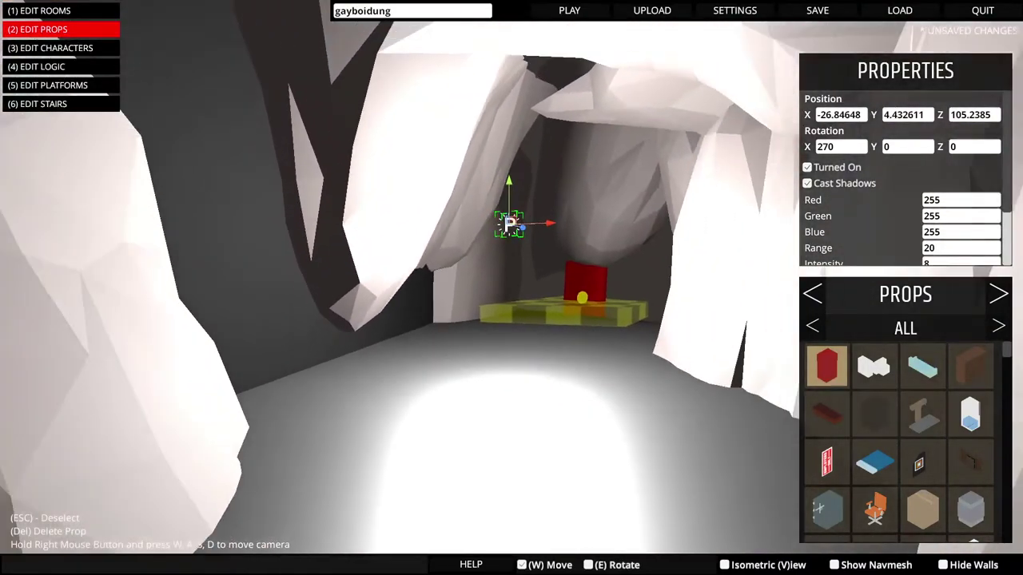
key("d")
key("s")
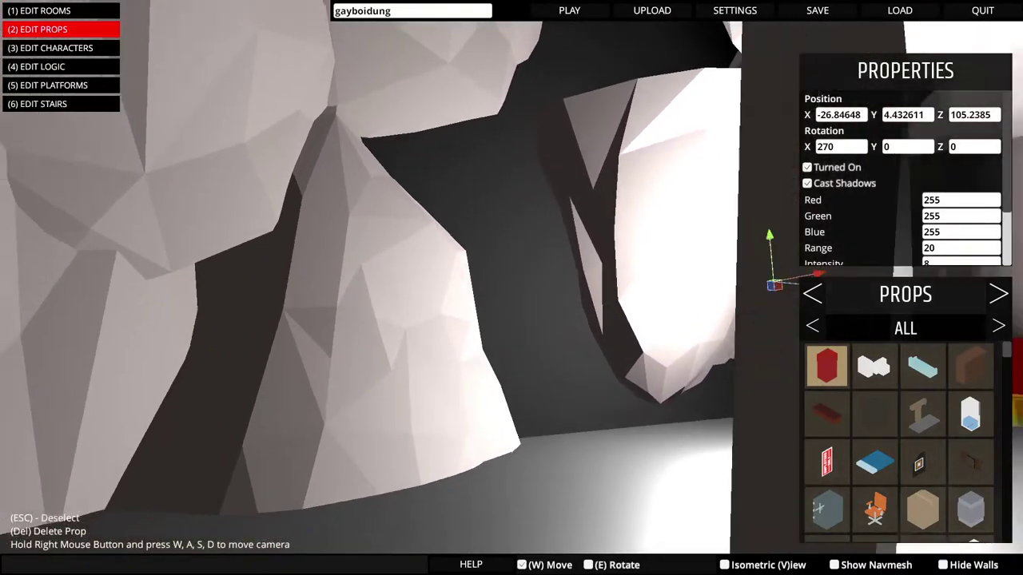
key("a")
left_click_drag(240, 548, 271, 550)
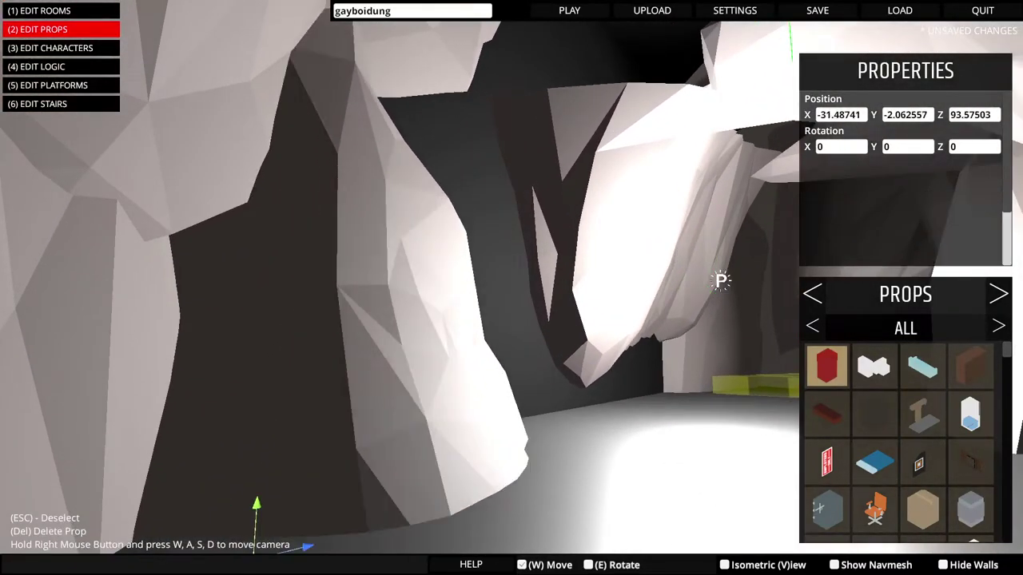
key("s")
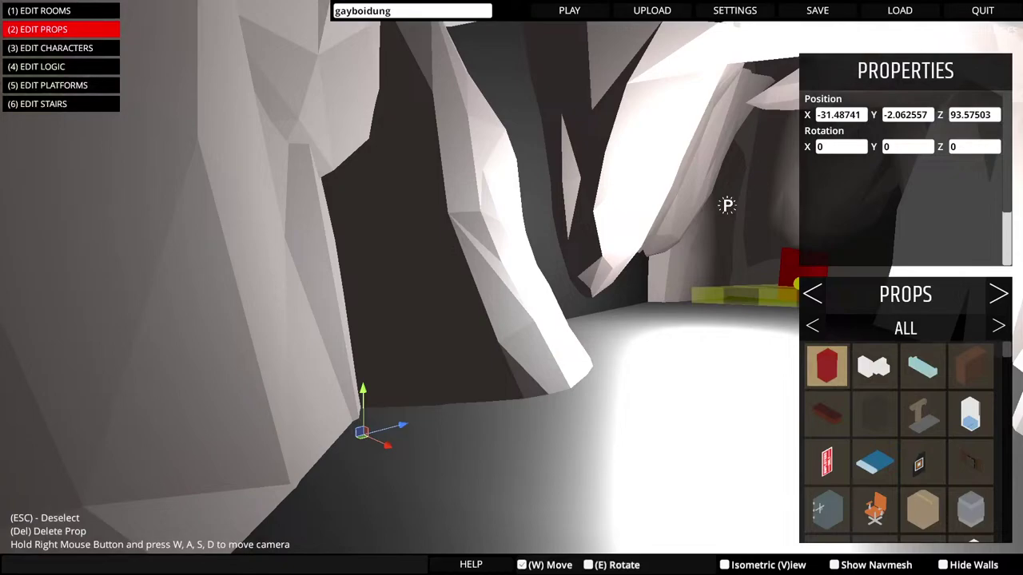
key("s")
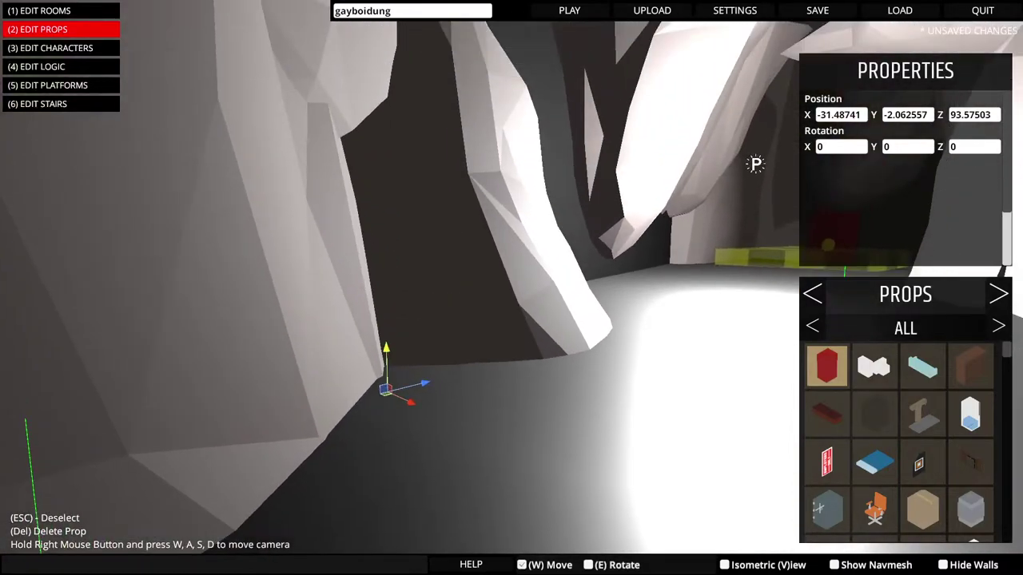
left_click_drag(386, 348, 386, 377)
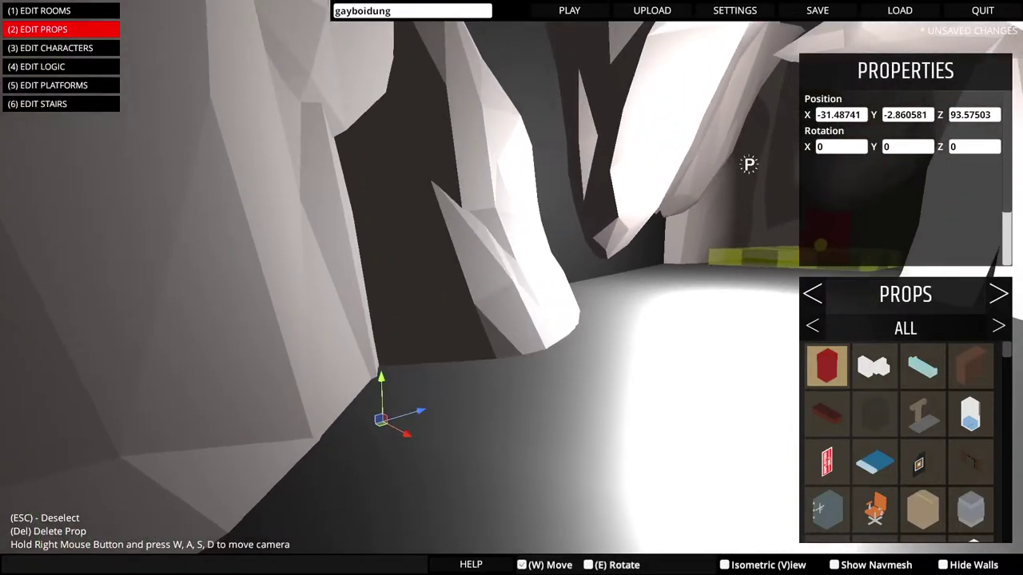
Shift the copied floor-standing rock along the wall to Z about 99.15 and rotate it about 57.6 degrees around Y
key("d")
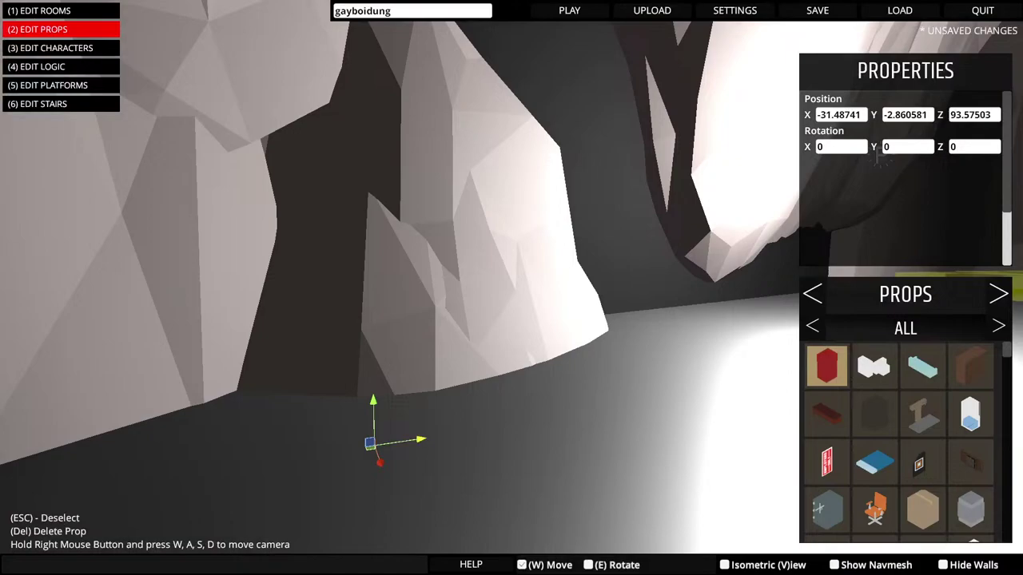
left_click_drag(421, 439, 607, 411)
right_click(606, 411)
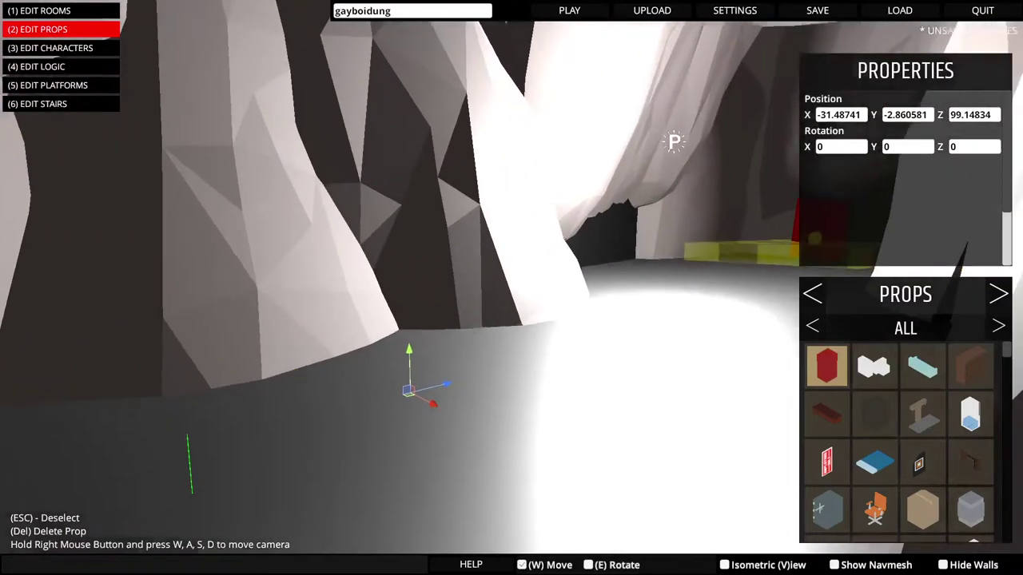
key("w")
key("e")
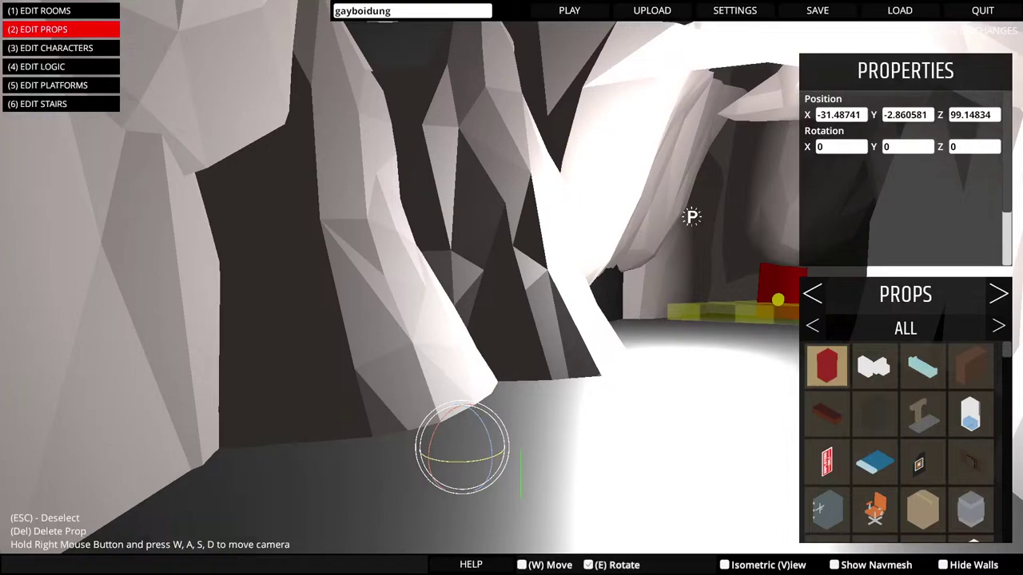
left_click_drag(504, 449, 476, 461)
right_click(475, 461)
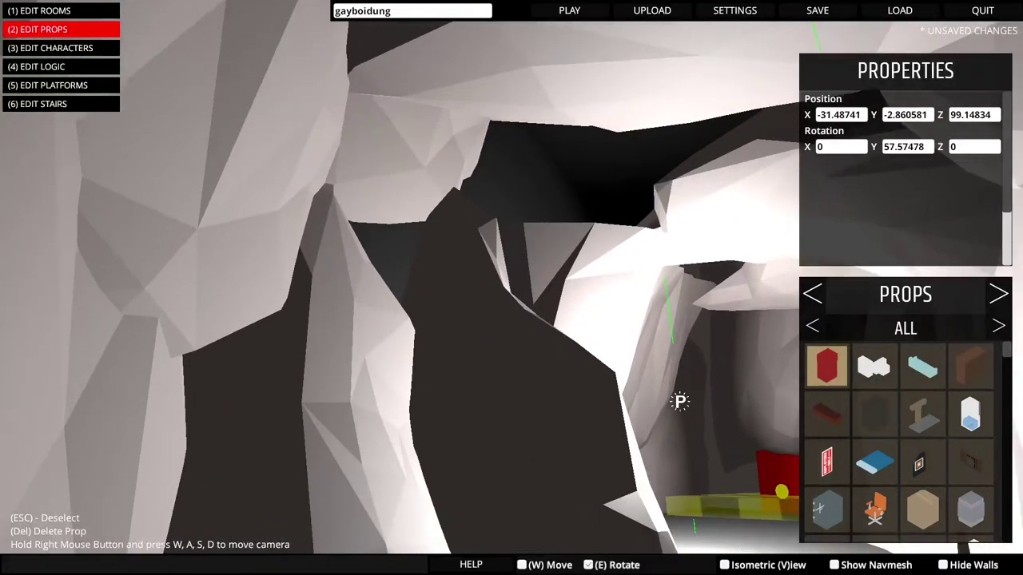
Duplicate the upper wall rock above the dark openings and shift the copy to Z about 105.74
key("w")
key("s")
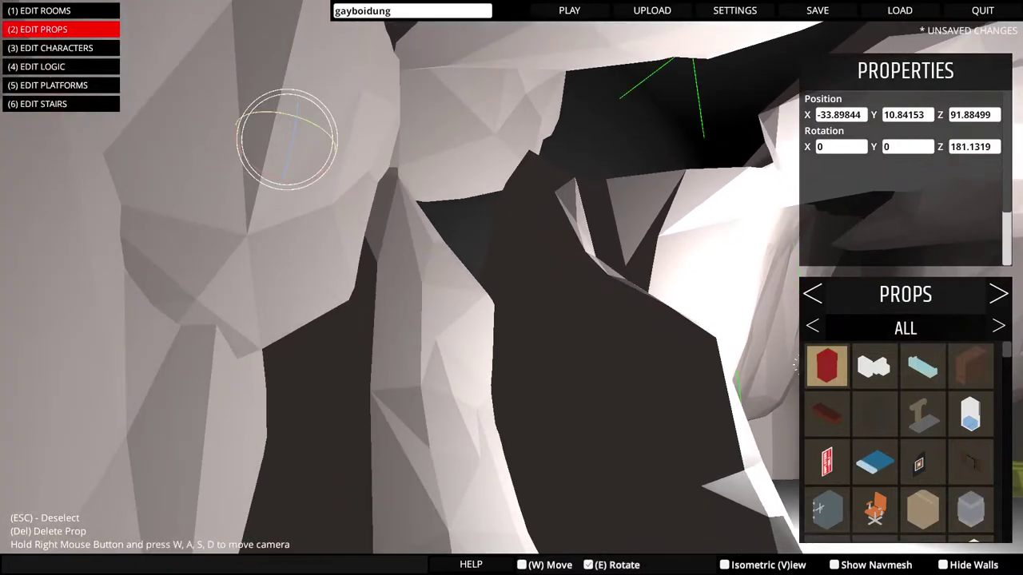
key("ctrl+d")
key("s")
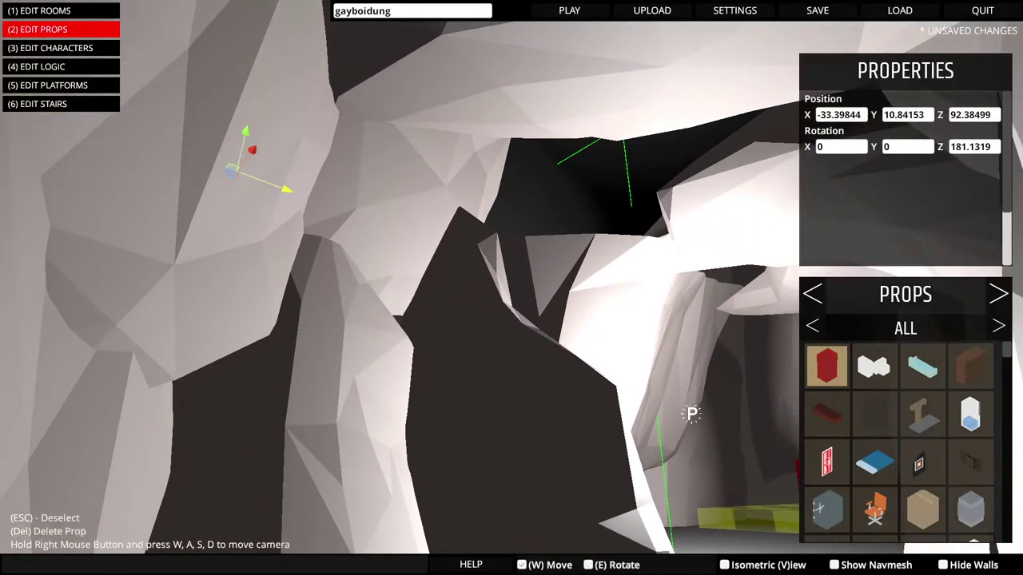
left_click_drag(284, 189, 572, 296)
key("s")
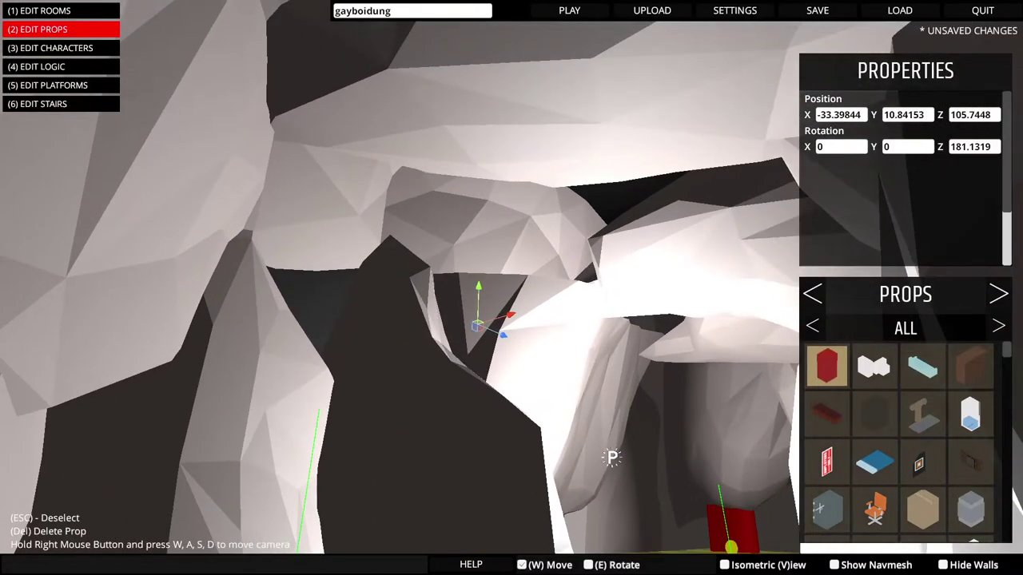
Duplicate the shifted upper rock and move the new copy to X about -34.08 and Z about 95.60
key("a")
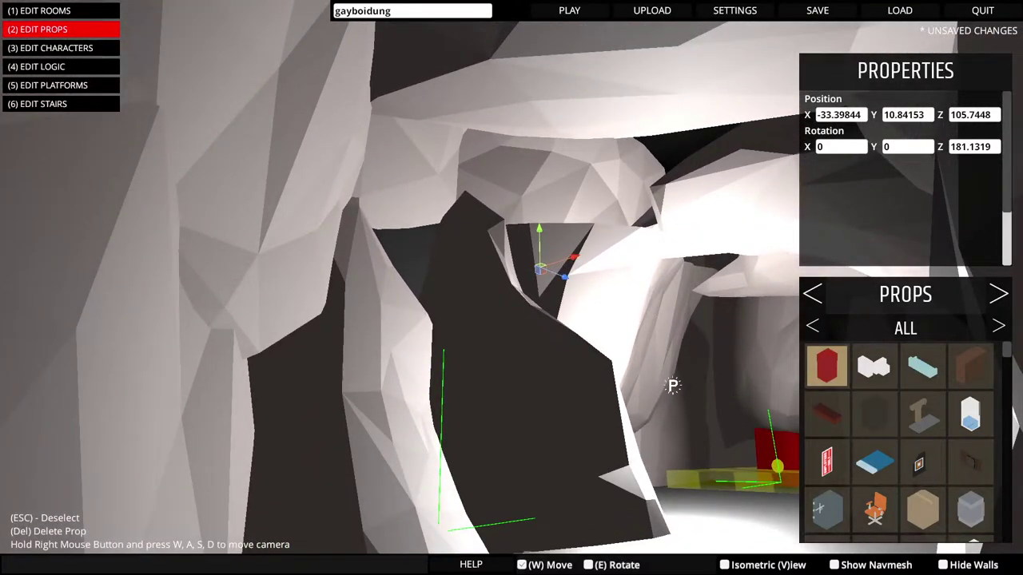
left_click_drag(541, 266, 556, 266)
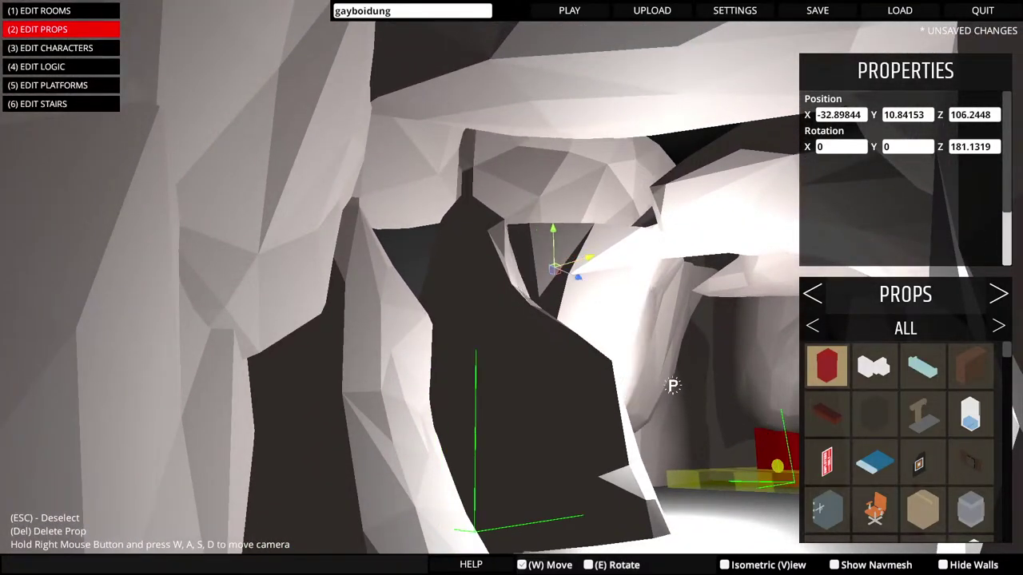
key("d")
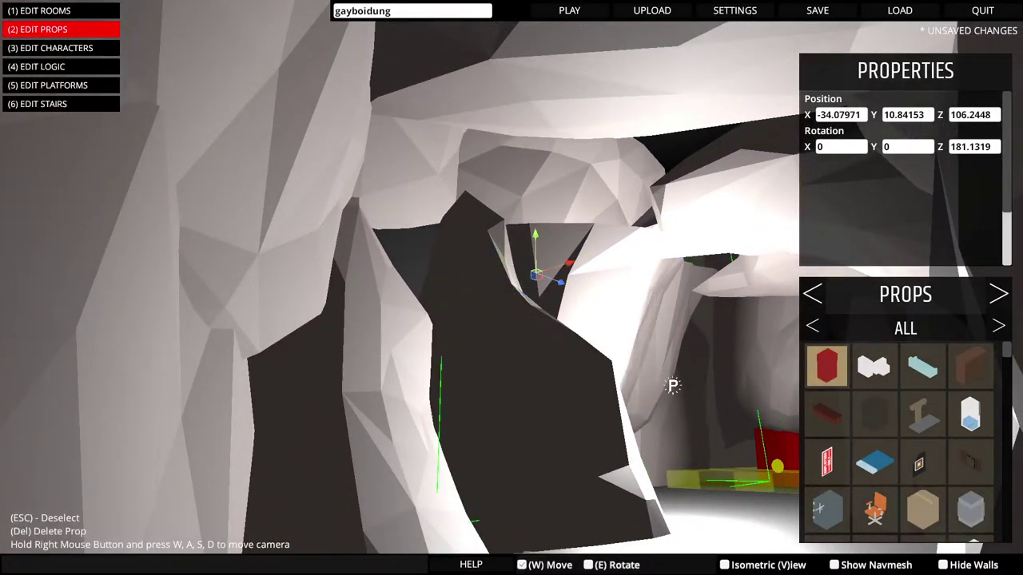
left_click_drag(559, 283, 384, 214)
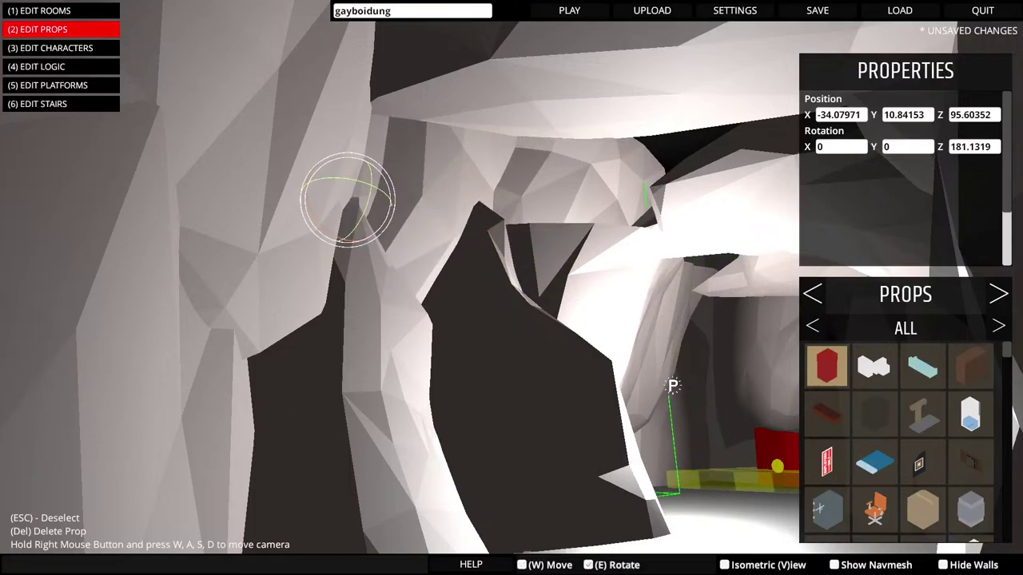
Rotate the new upper rock copy to about 149.4 degrees around Z and lower it to Y about 9.11
left_click_drag(370, 176, 369, 197)
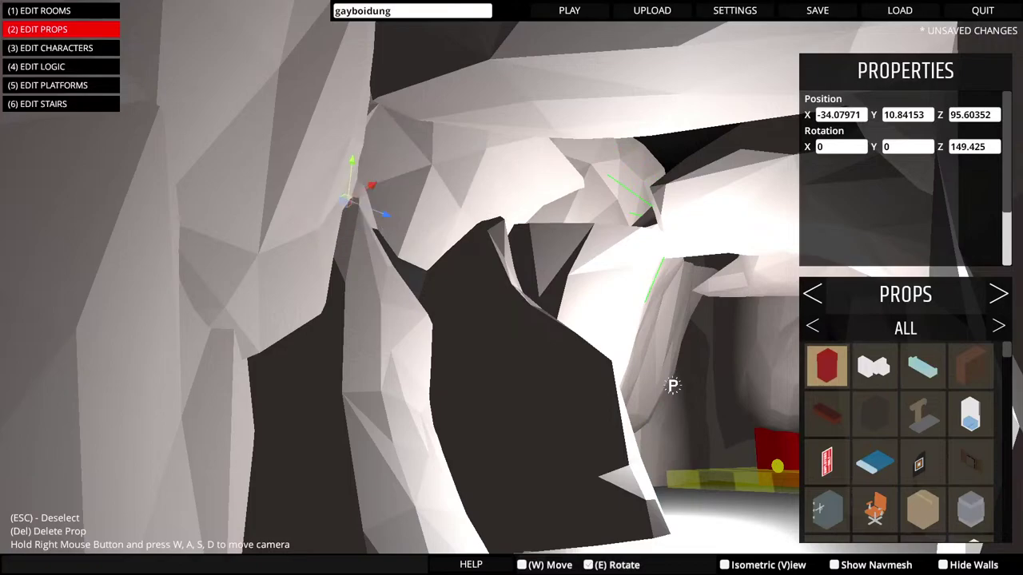
key("w")
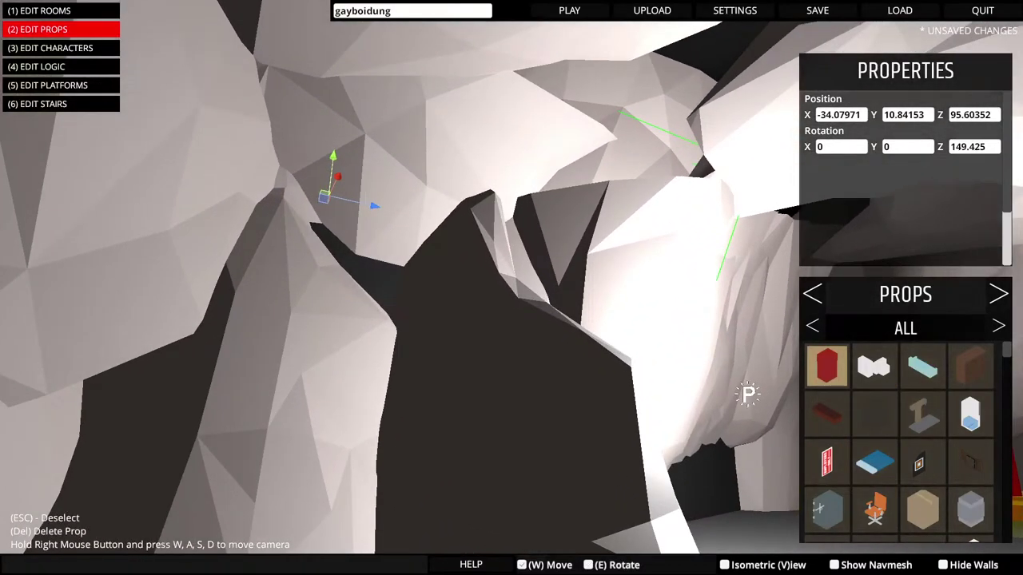
left_click_drag(333, 160, 328, 204)
key("s")
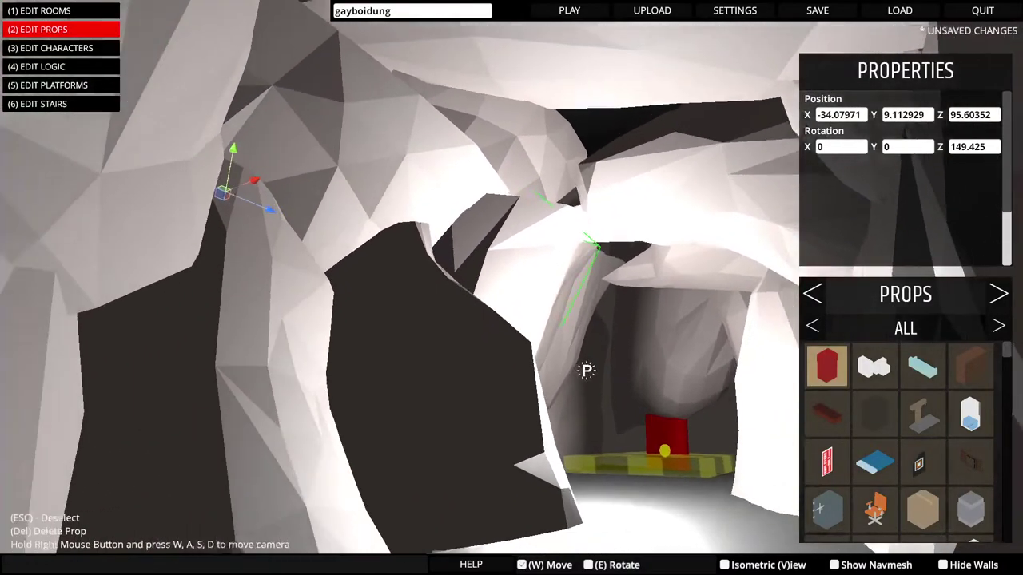
key("s")
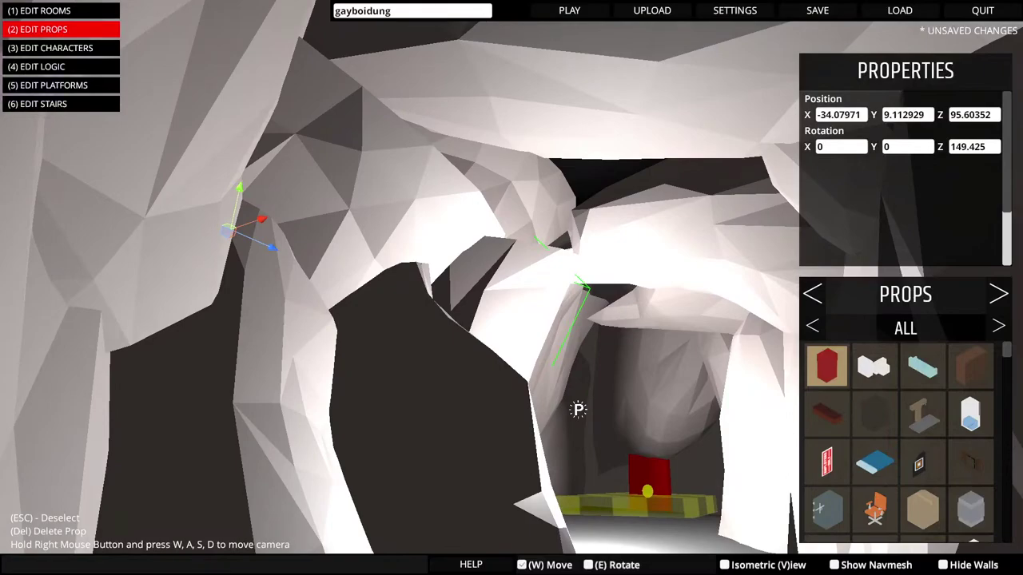
Duplicate the tilted upper rock with a Z rotation of about 159.6 degrees, placing the copy at X about -31.49 and Z about 96.62
left_click_drag(230, 229, 255, 232)
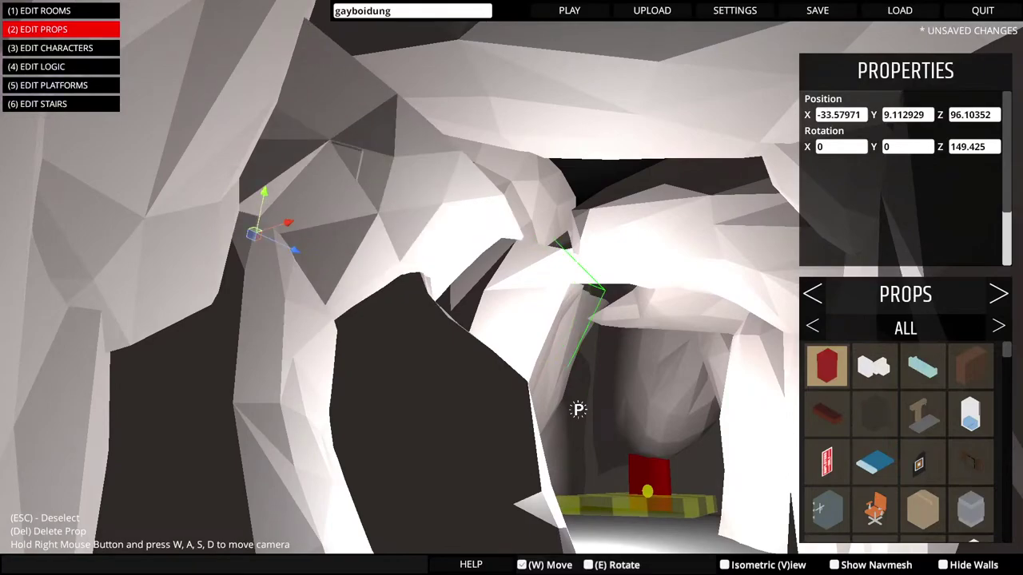
left_click_drag(287, 209, 285, 203)
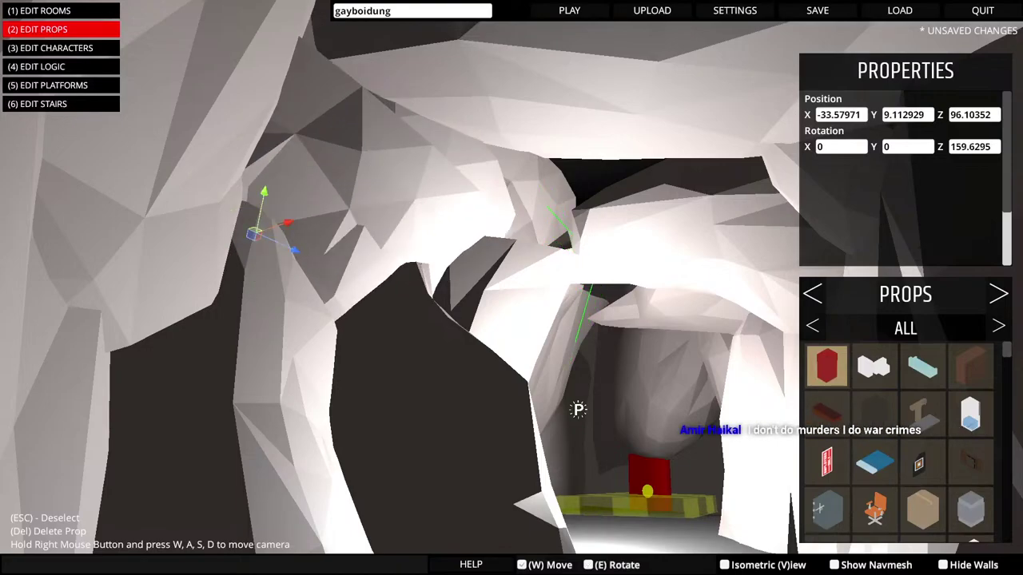
key("Right")
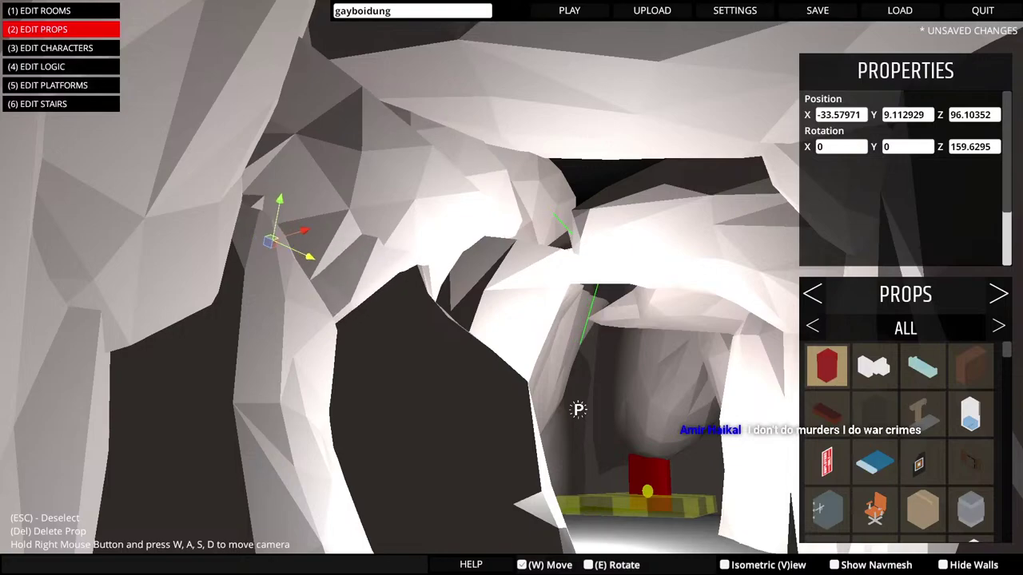
left_click_drag(303, 229, 342, 217)
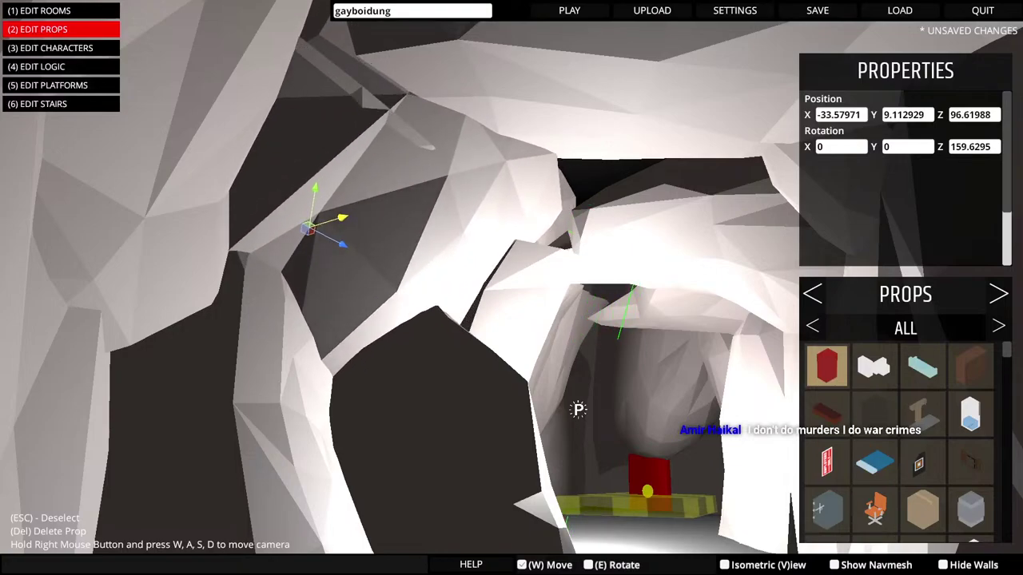
key("Right")
Duplicate the newly placed upper rock and rotate the copy to about 1.7 degrees around X and 24.5 degrees around Y
key("w")
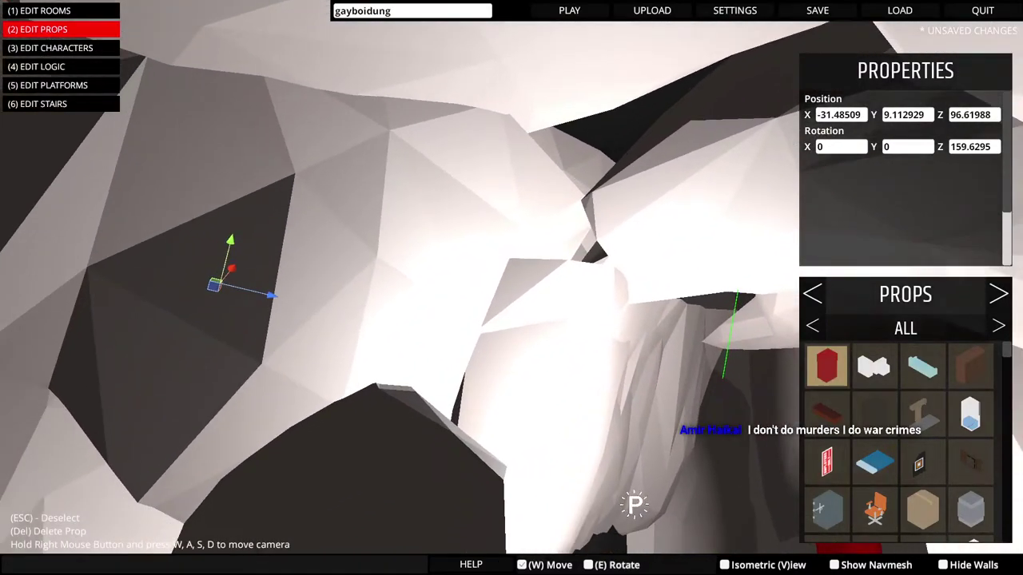
key("s")
key("s")
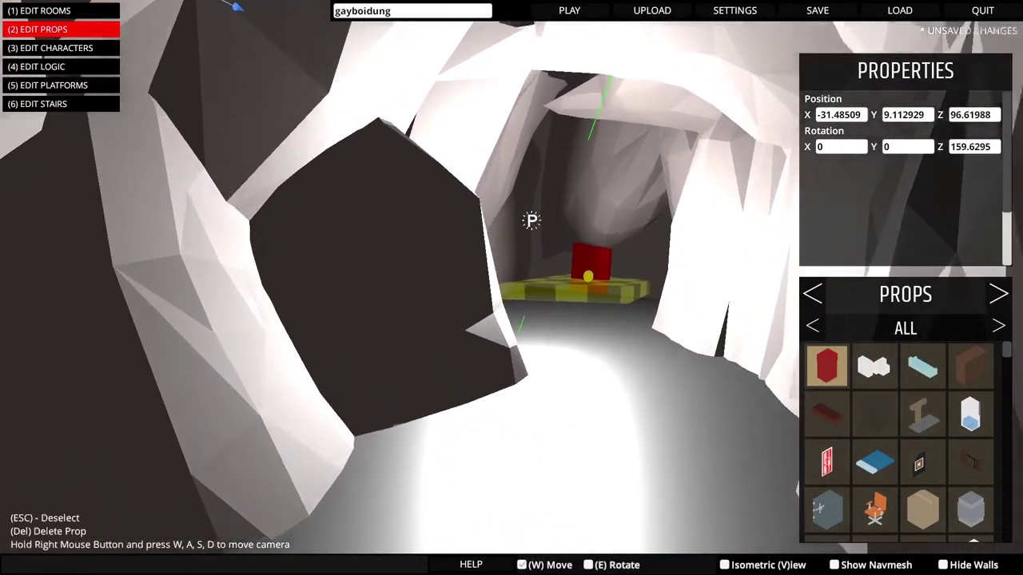
key("w")
key("s")
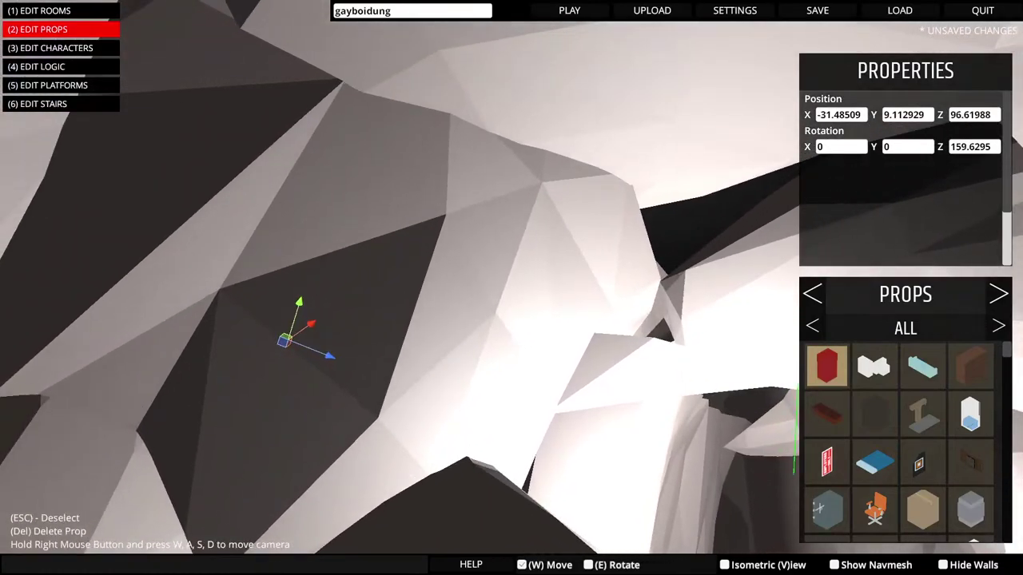
key("ctrl+d")
key("s")
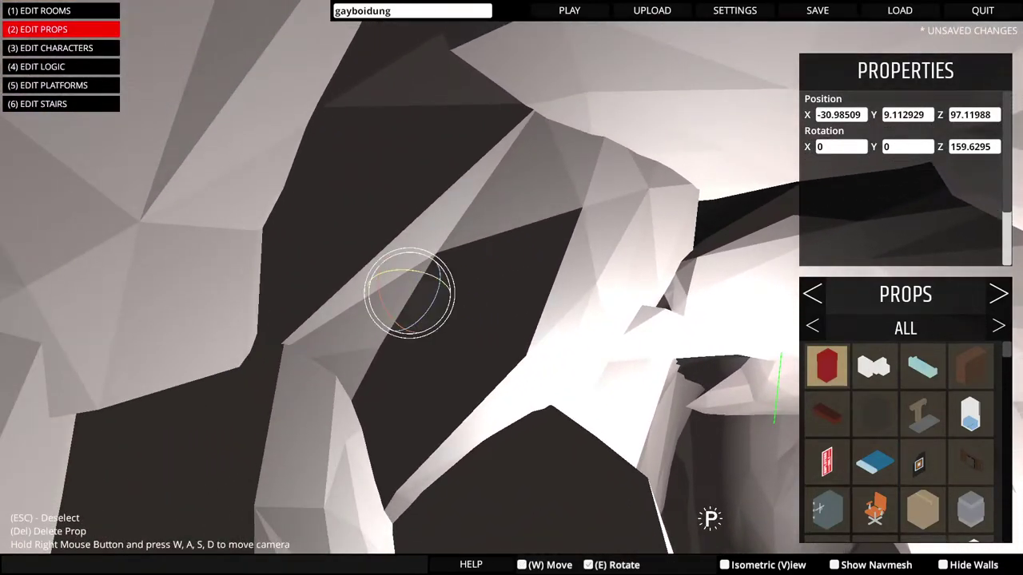
left_click_drag(424, 273, 405, 271)
key("d")
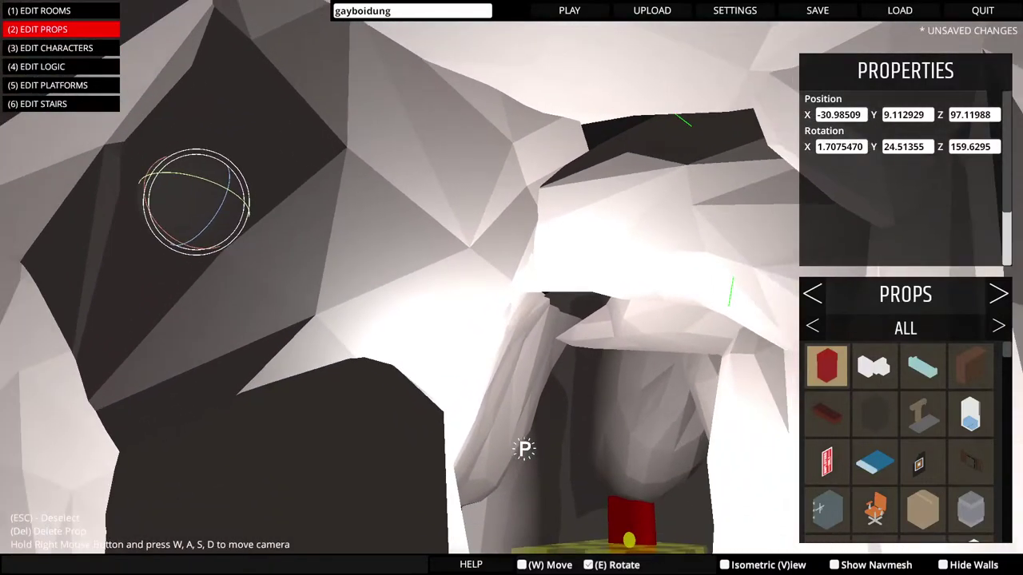
Shift the rotated upper rock copy along the wall to Z about 102.16
key("s")
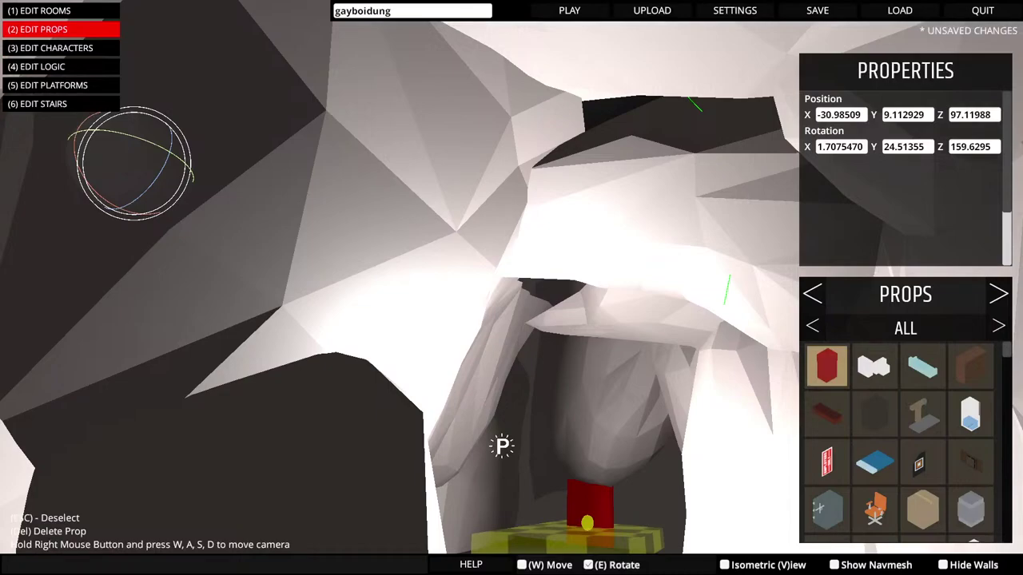
key("w")
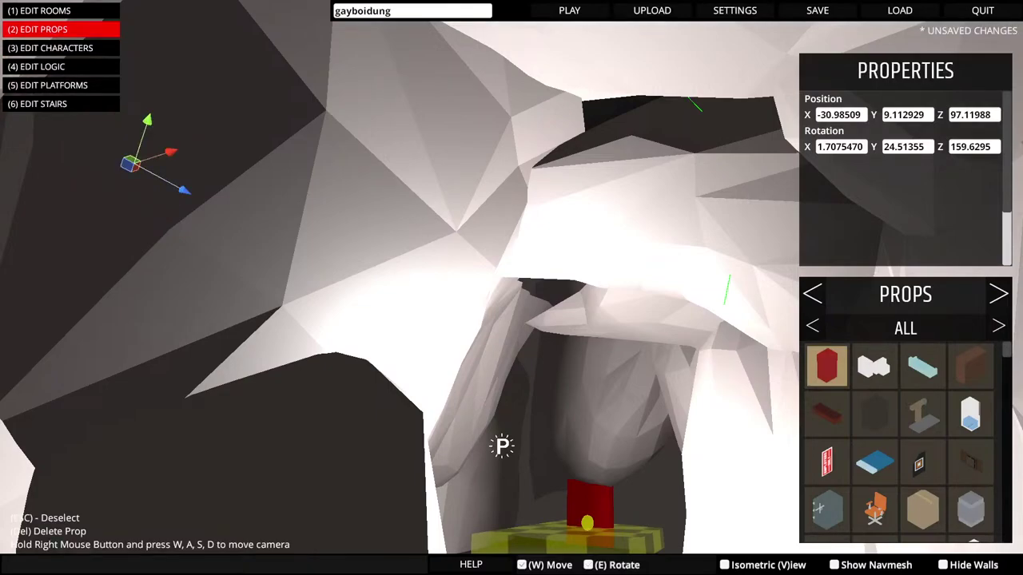
left_click_drag(184, 190, 350, 280)
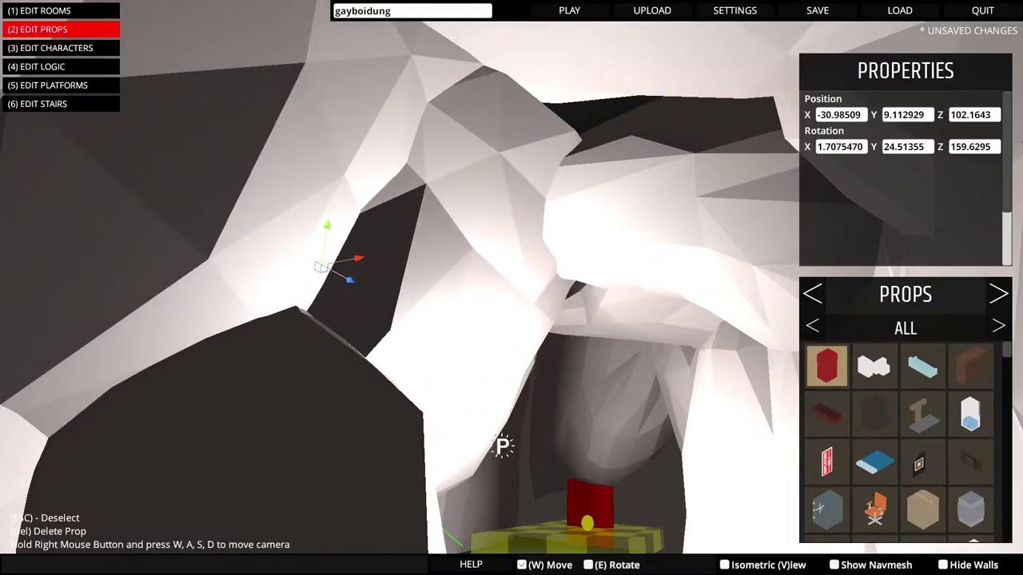
Raise the rotated upper rock copy to Y about 10.85 and check the tunnel wall around it
left_click_drag(327, 226, 333, 183)
key("s")
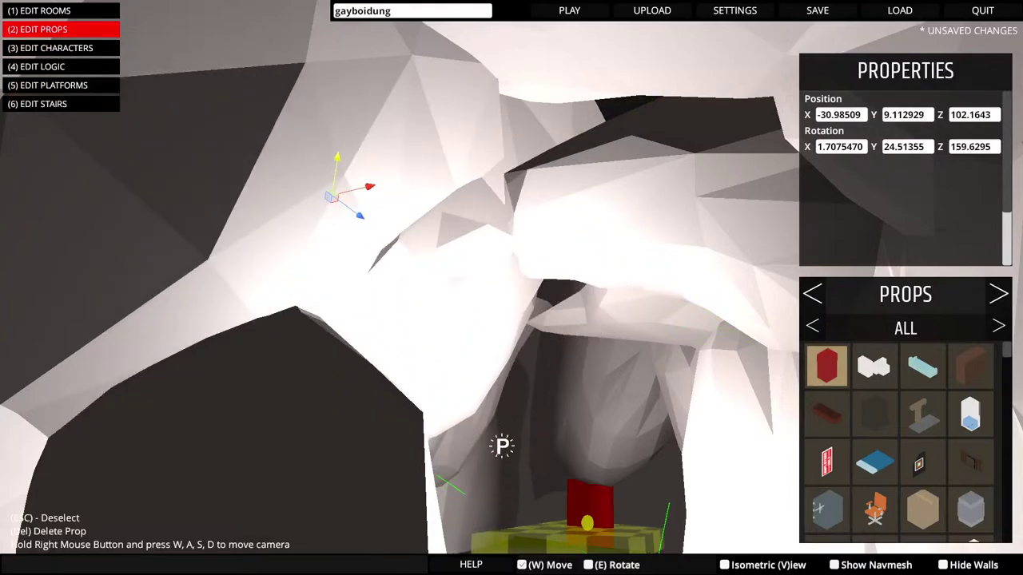
left_click_drag(339, 152, 333, 191)
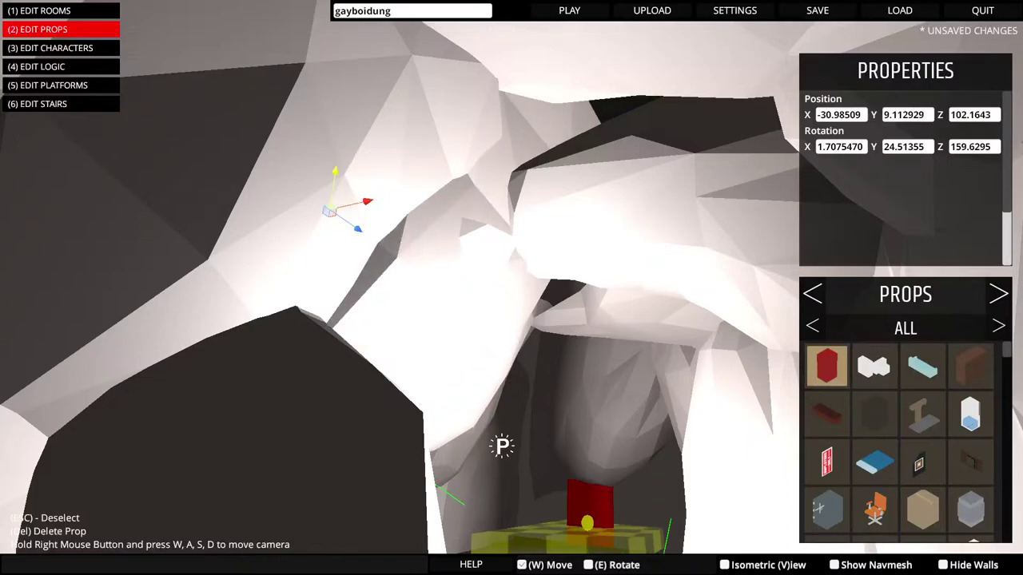
key("w")
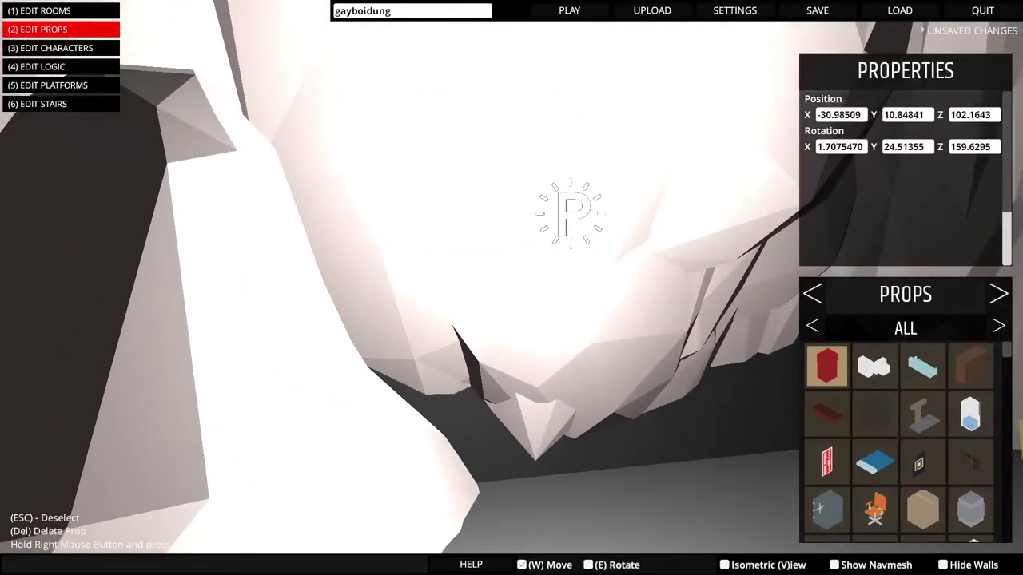
key("s")
key("w")
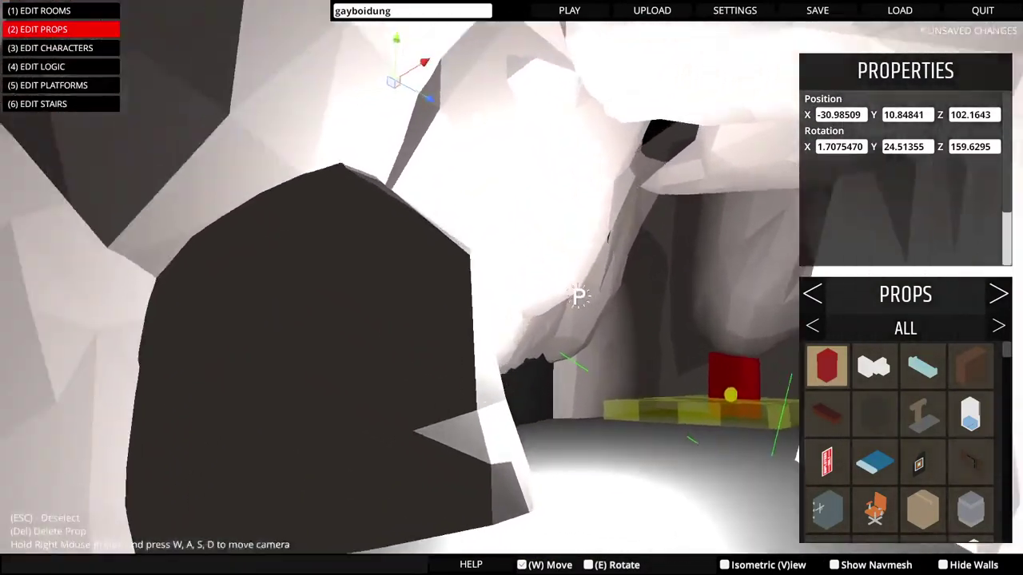
key("s")
key("d")
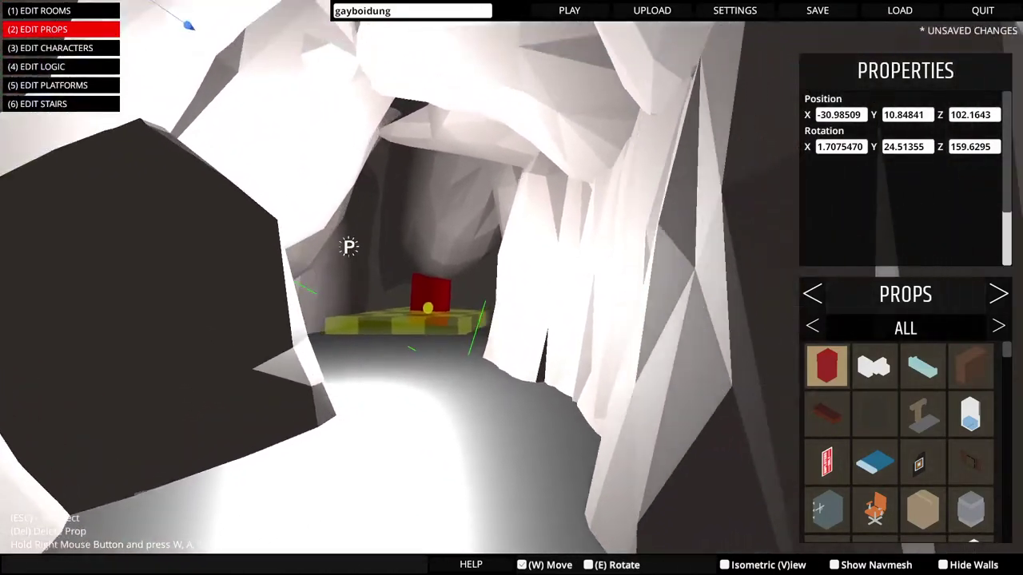
key("w")
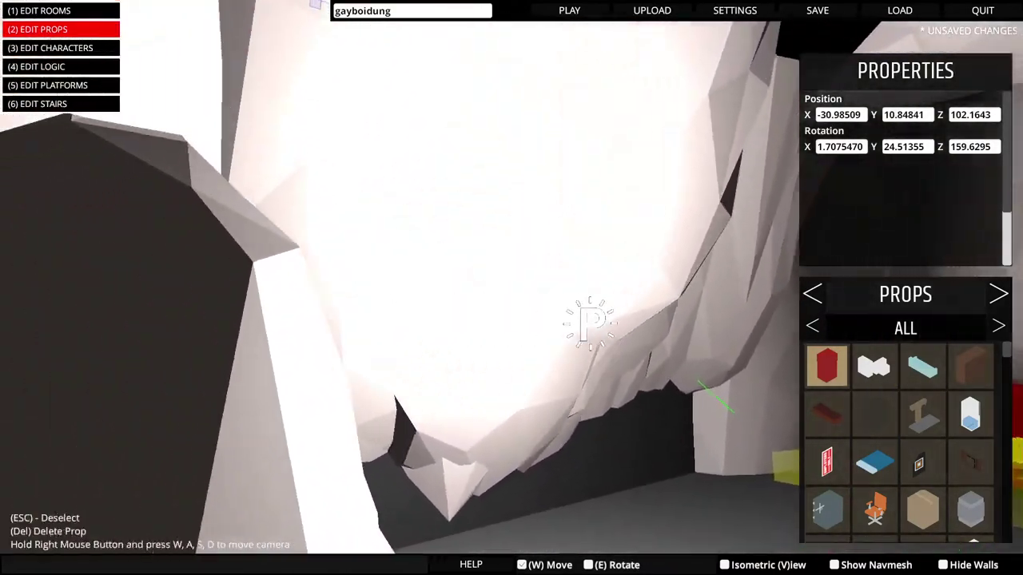
key("s")
Duplicate the raised rock, rotating the copy to about 350, 22.5 and 182.5 degrees and placing it at X about -31.89, Z about 105.58
left_click_drag(347, 135, 372, 137)
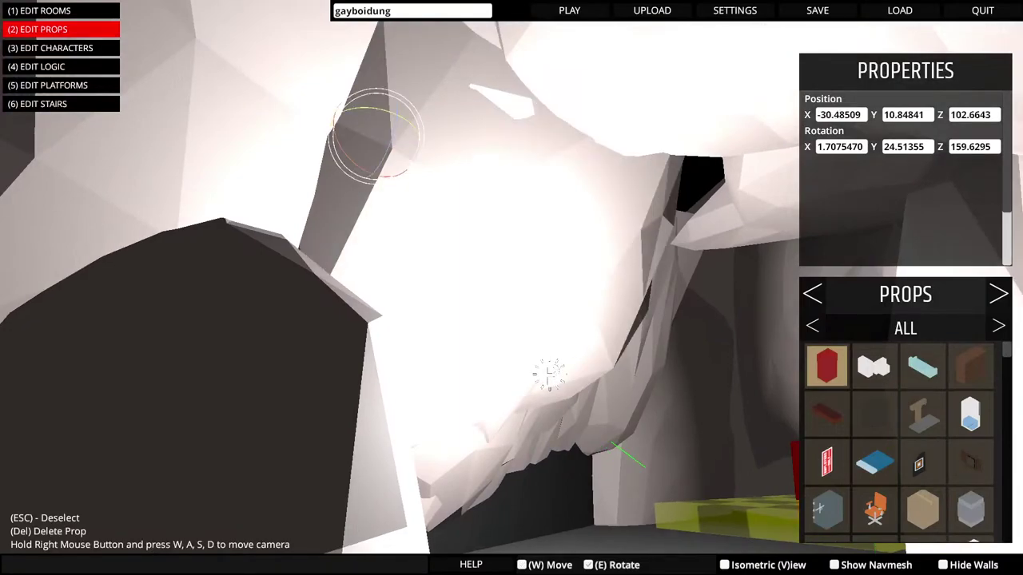
left_click_drag(397, 114, 398, 100)
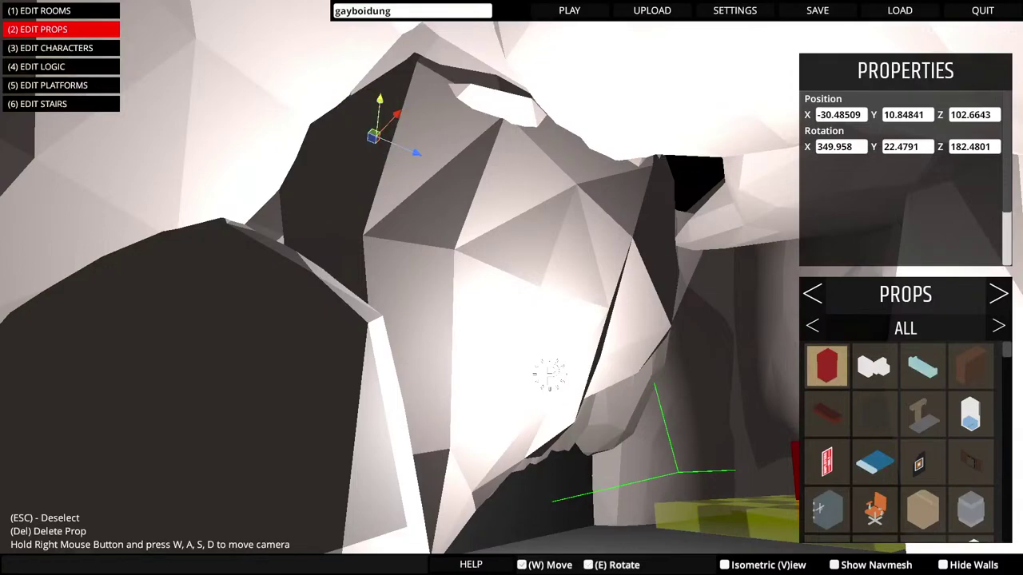
left_click_drag(379, 100, 375, 146)
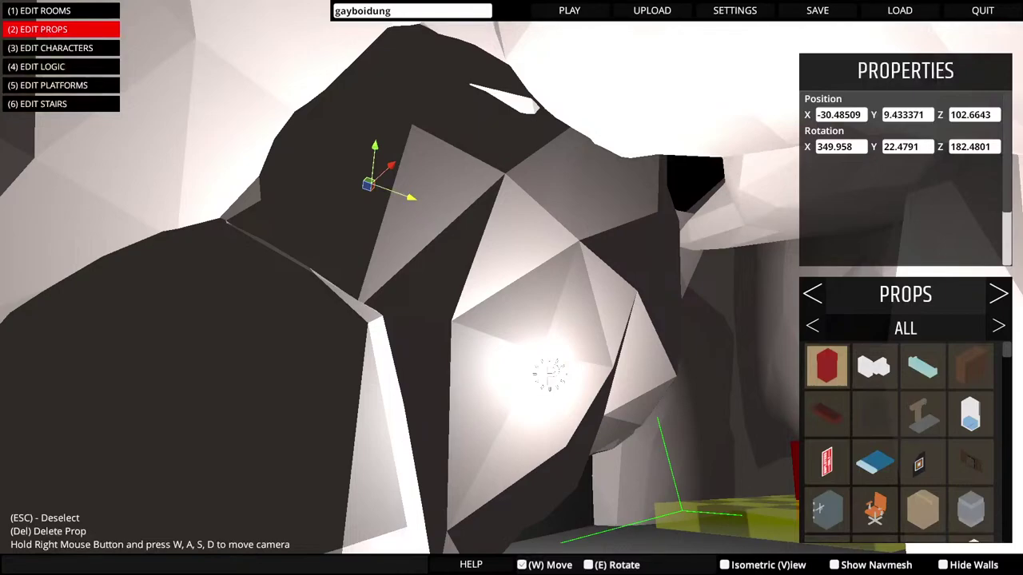
left_click_drag(410, 198, 301, 159)
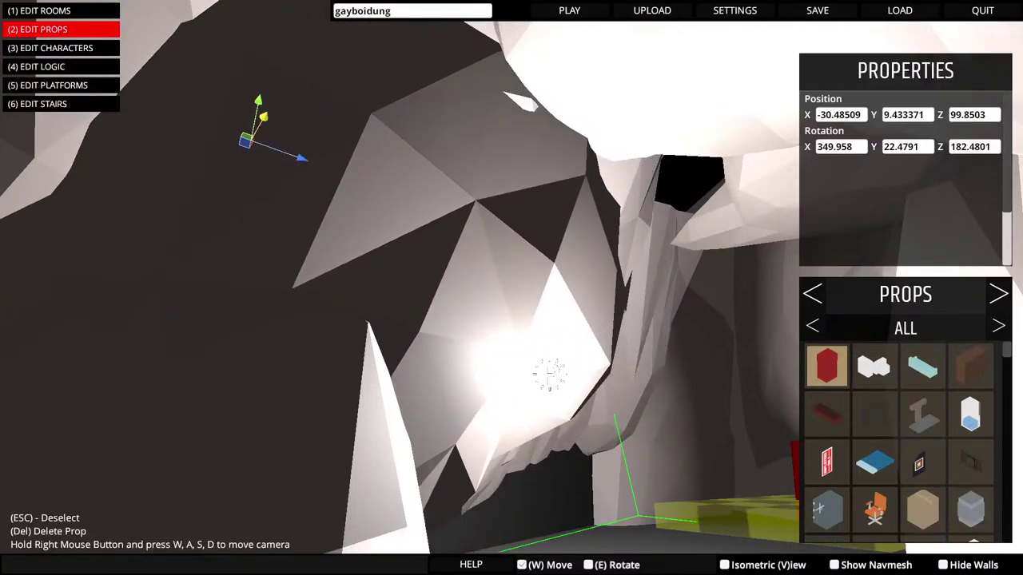
left_click_drag(264, 117, 247, 146)
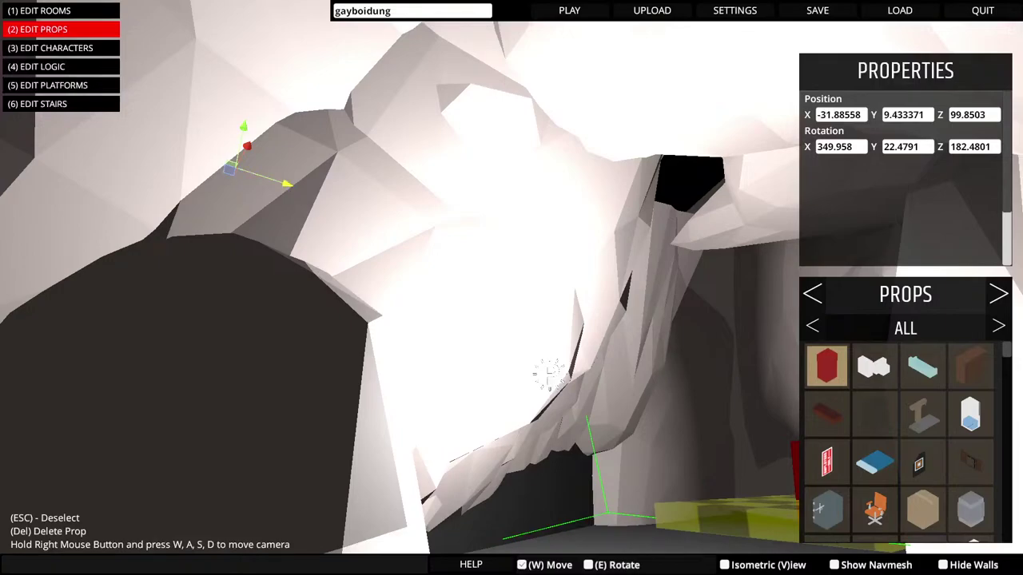
key("a")
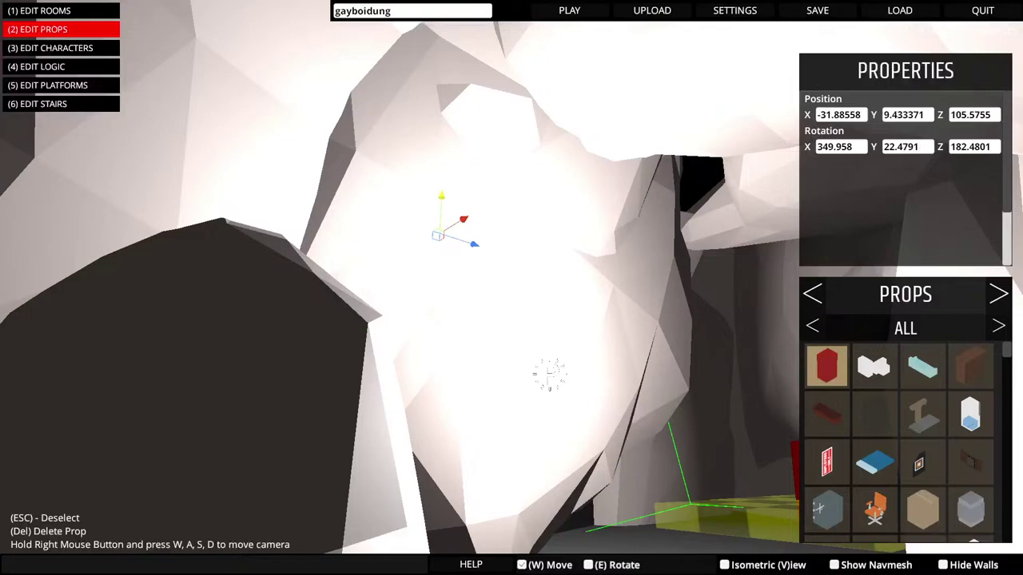
Lower the new rock copy to Y about 4.36 and rotate it to about 345.5, 20 and 194.2 degrees
left_click_drag(441, 199, 433, 357)
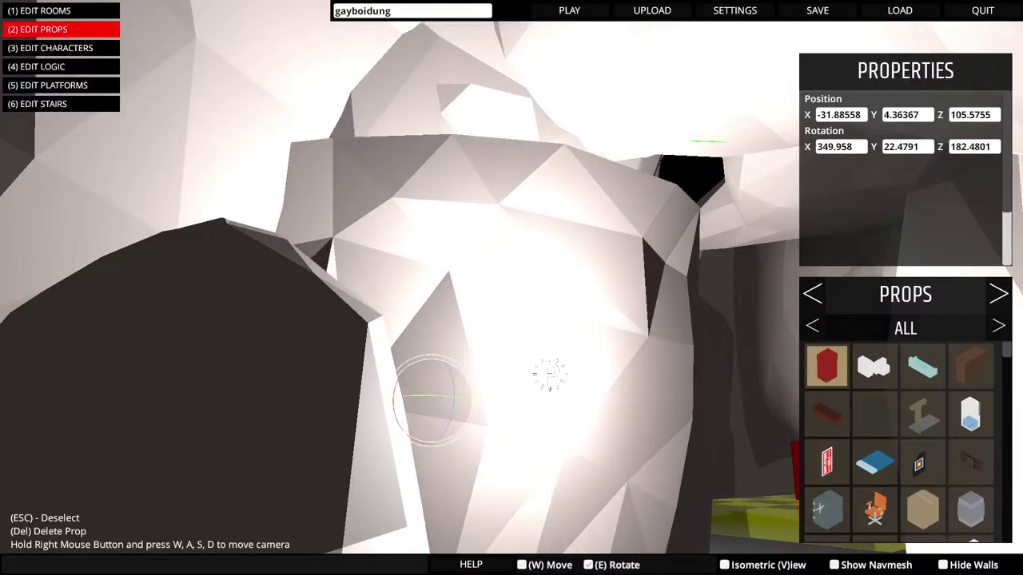
left_click_drag(454, 396, 452, 375)
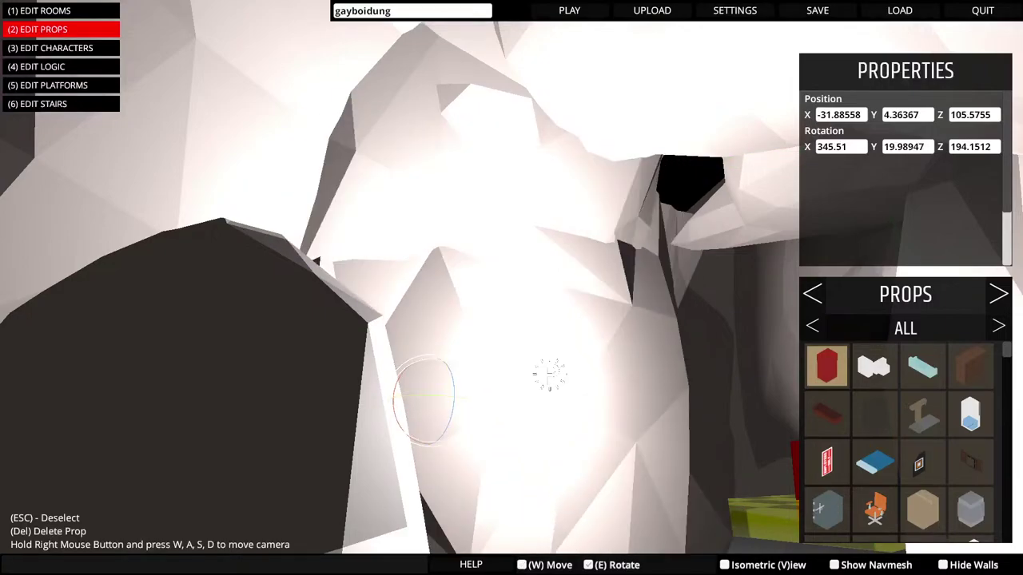
key("a")
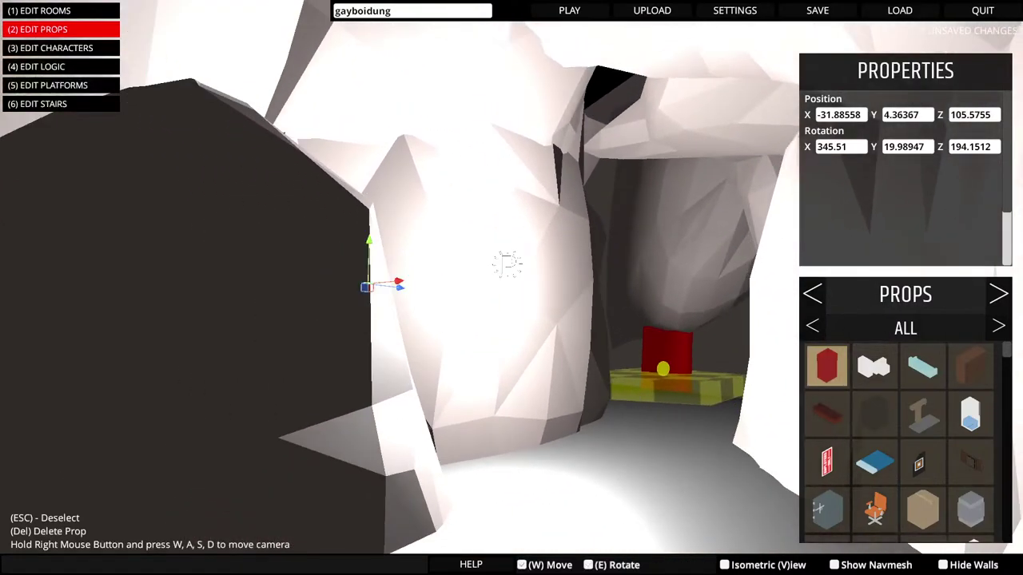
Set the lowered rock copy back into the wall at X about -34.07 and Z about 103.98
key("d")
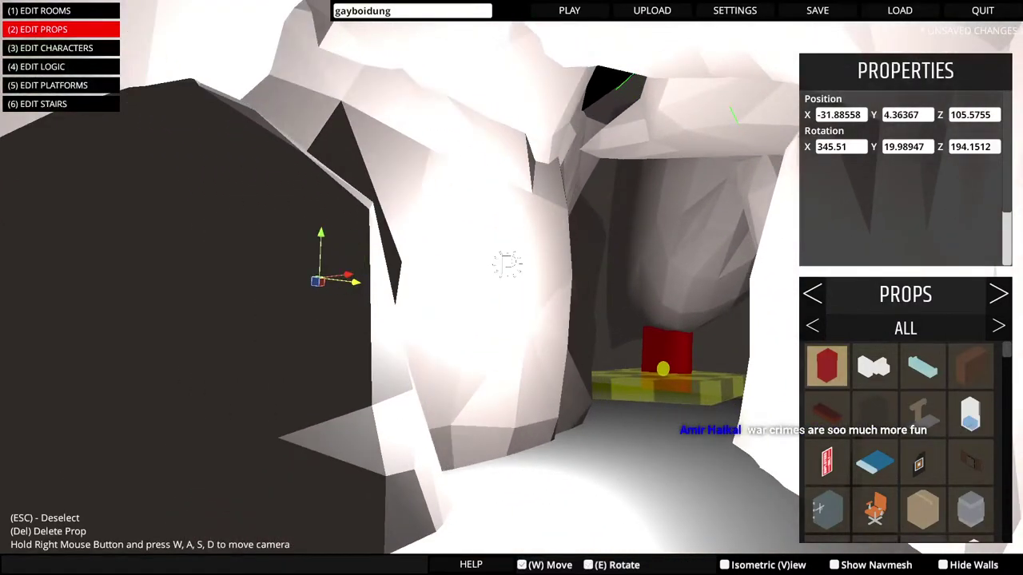
key("d")
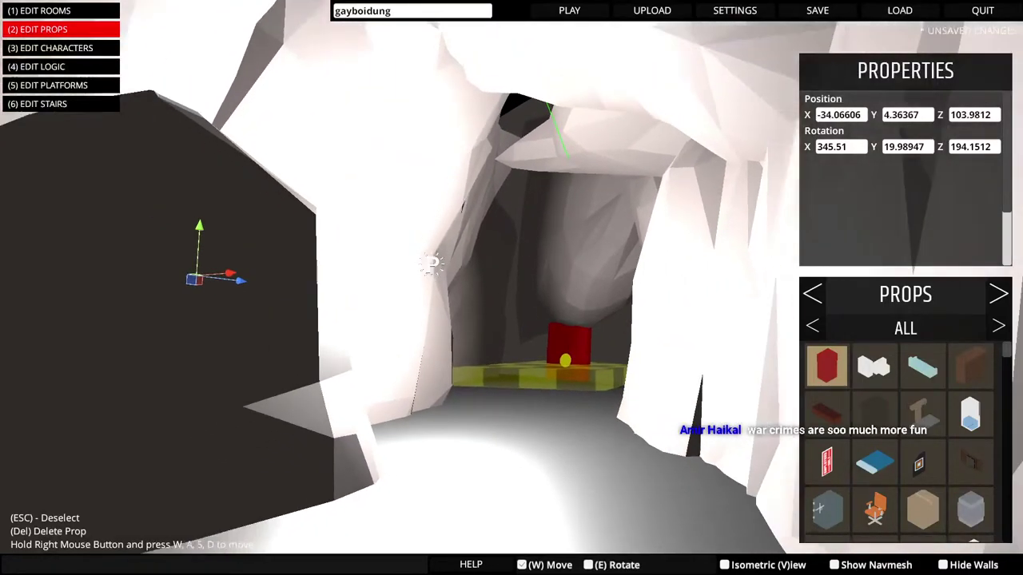
key("d")
Shift the unrotated floor-level prop farther along the dark tunnel to X about -8.05
key("a")
key("w")
key("w")
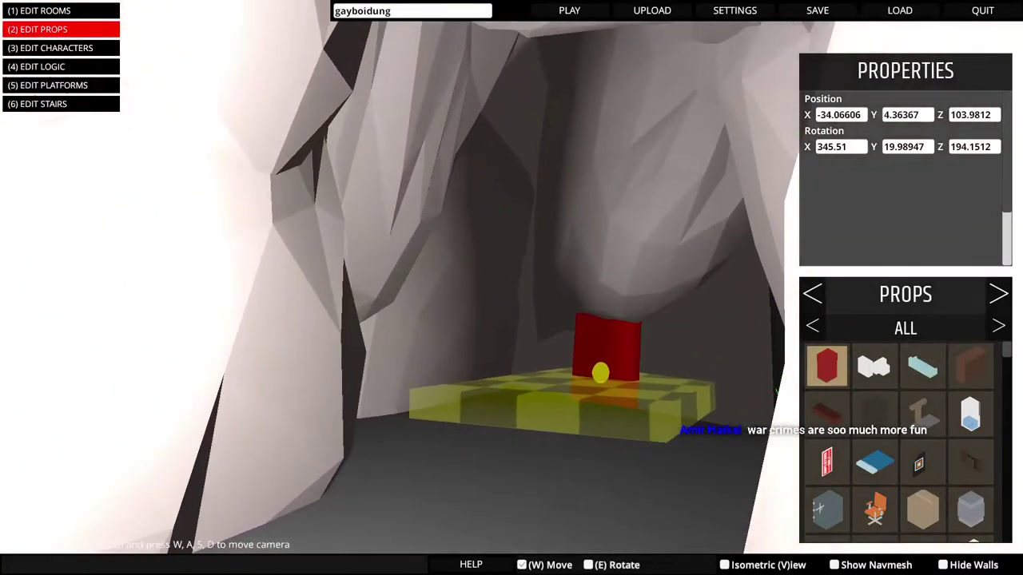
key("w")
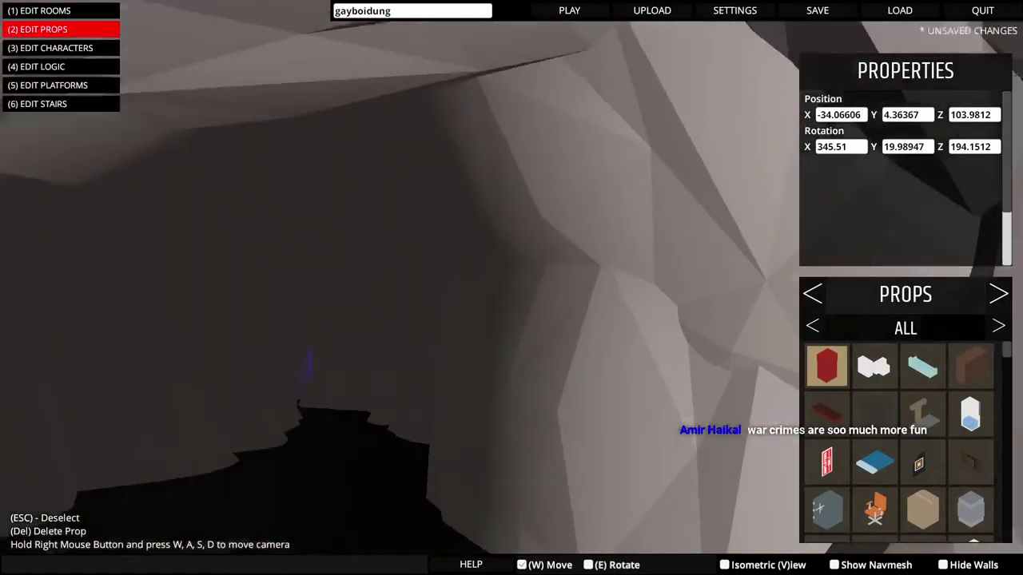
key("w")
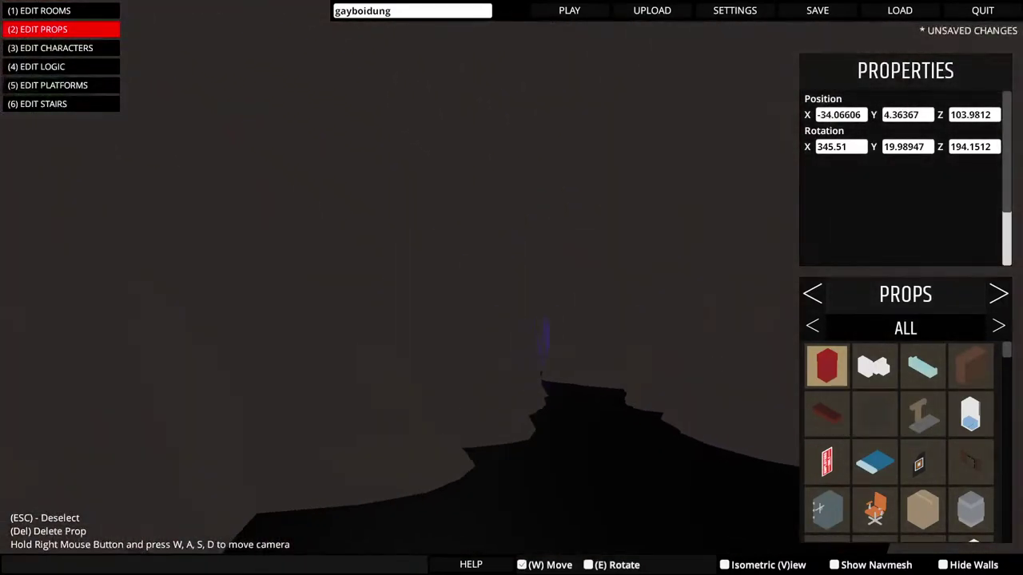
key("w")
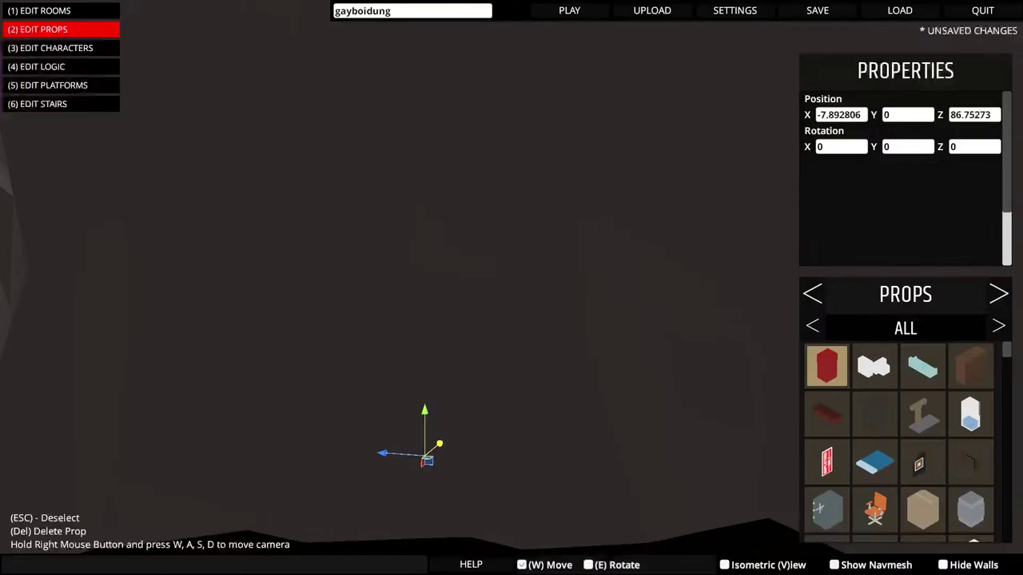
key("w")
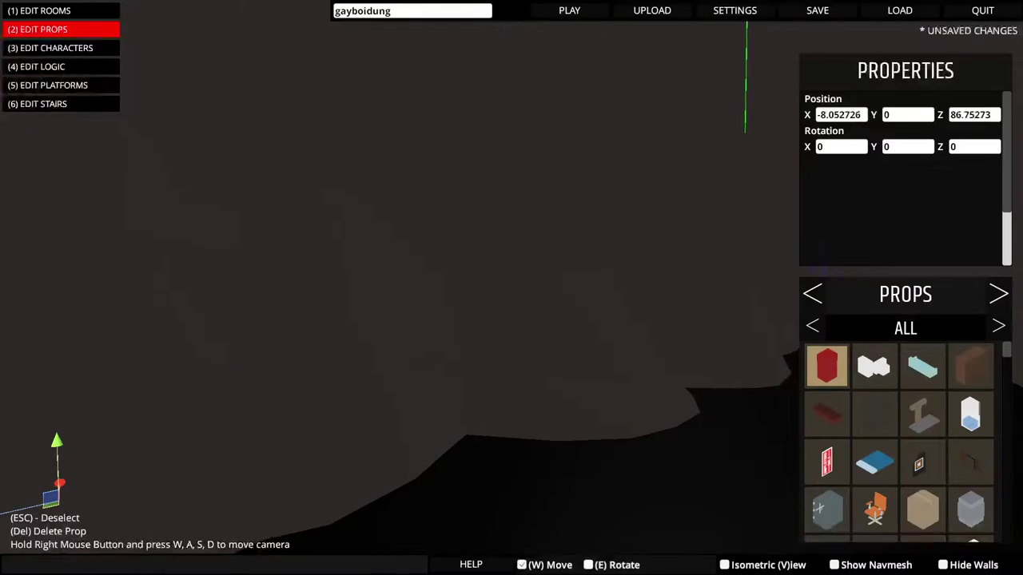
key("w")
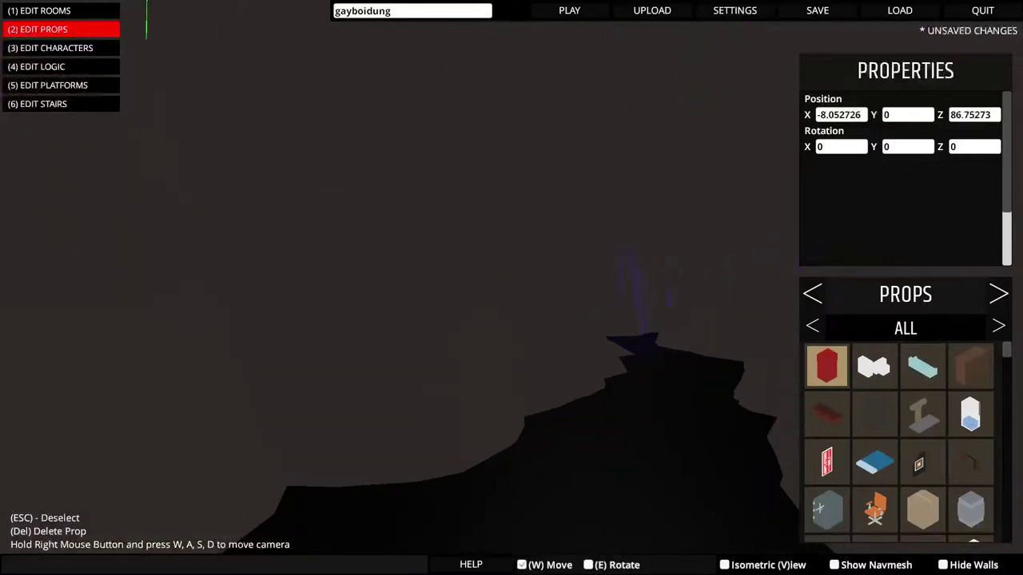
Save the level over the current cavemap file and start a playtest
key("ctrl+s")
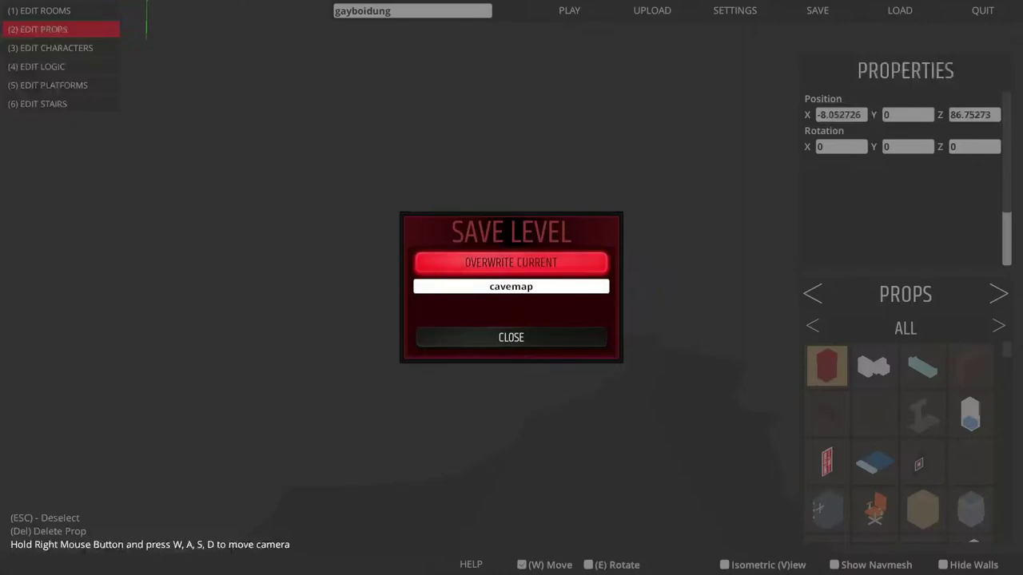
key("Return")
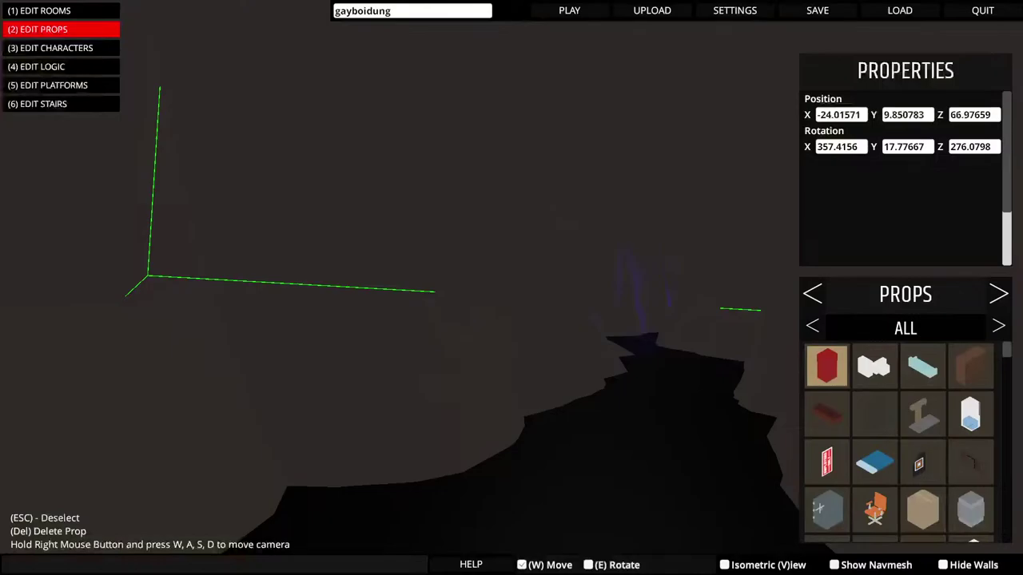
left_click(569, 10)
left_click(512, 270)
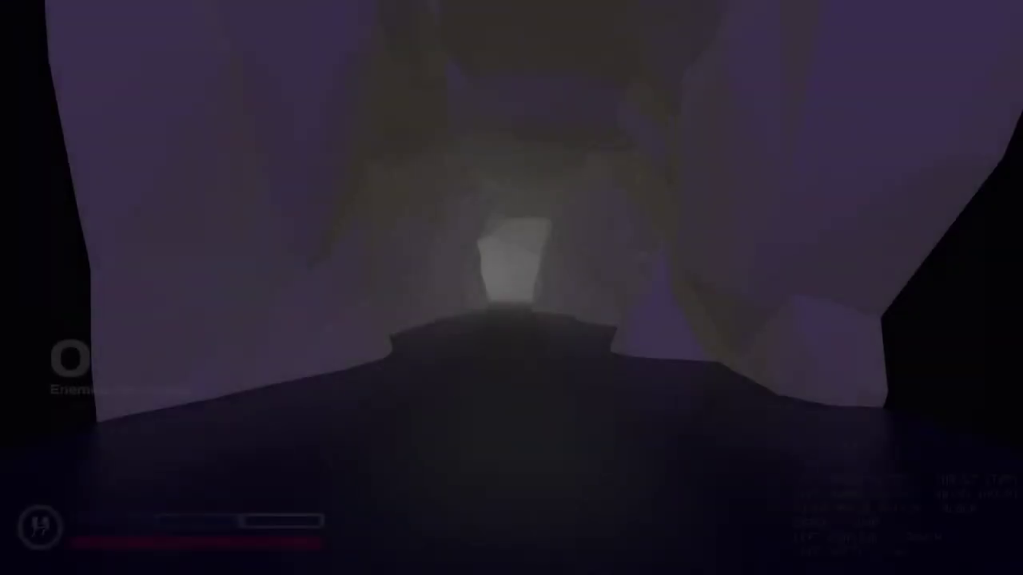
Walk through the cave in the playtest to examine the rock walls, ceiling and lighting along the tunnel
key("w")
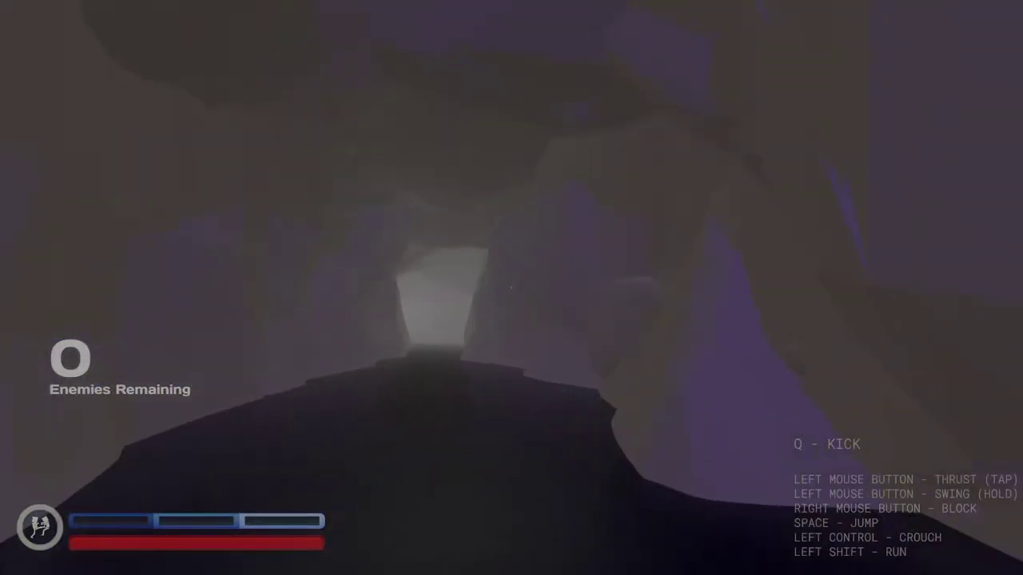
key("w")
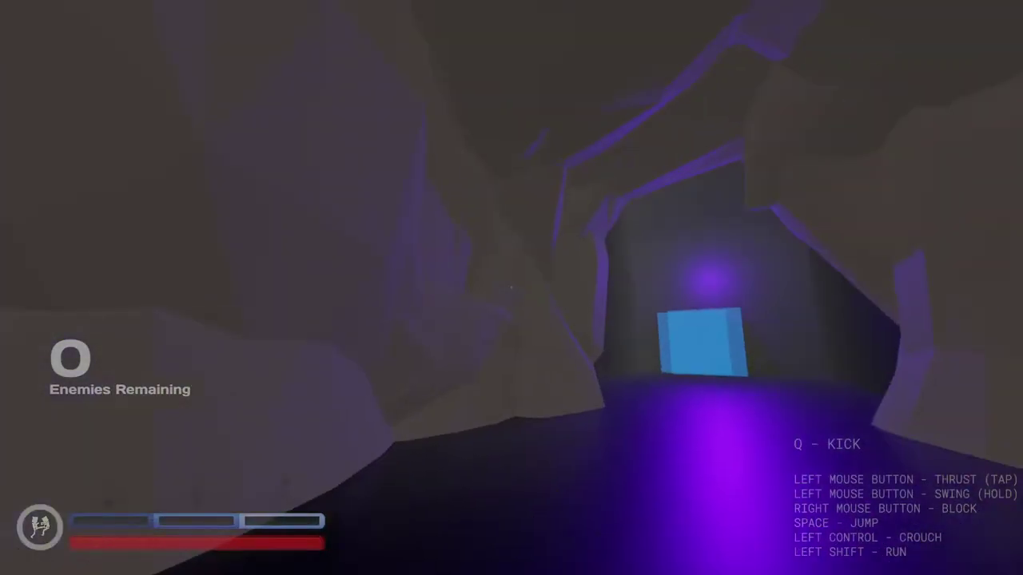
key("w")
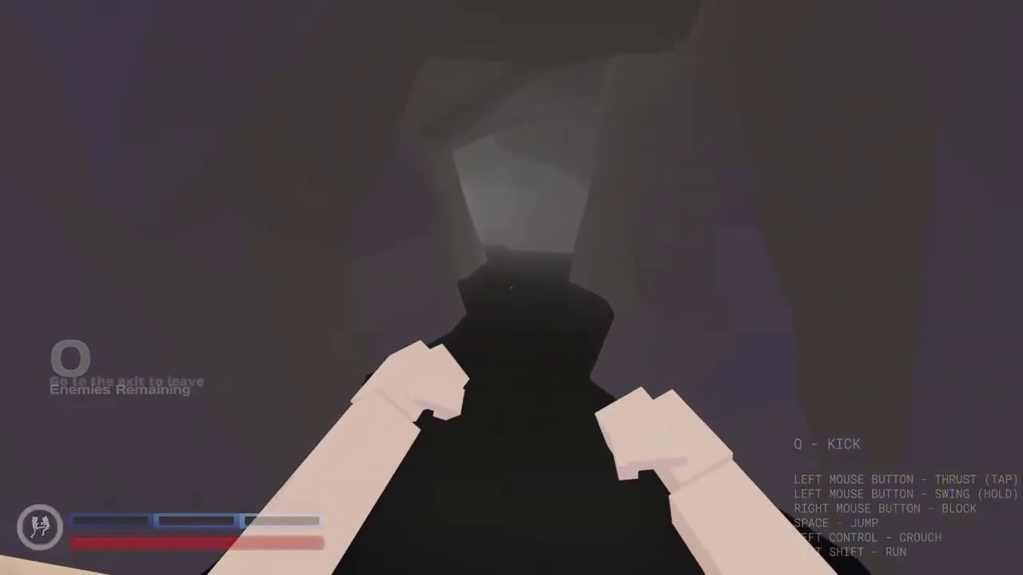
key("w")
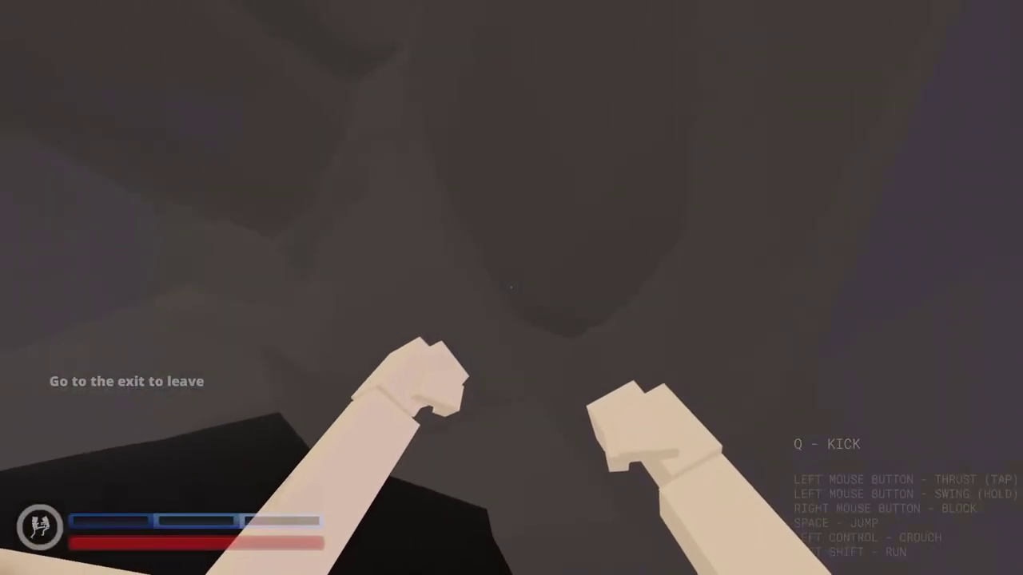
key("w")
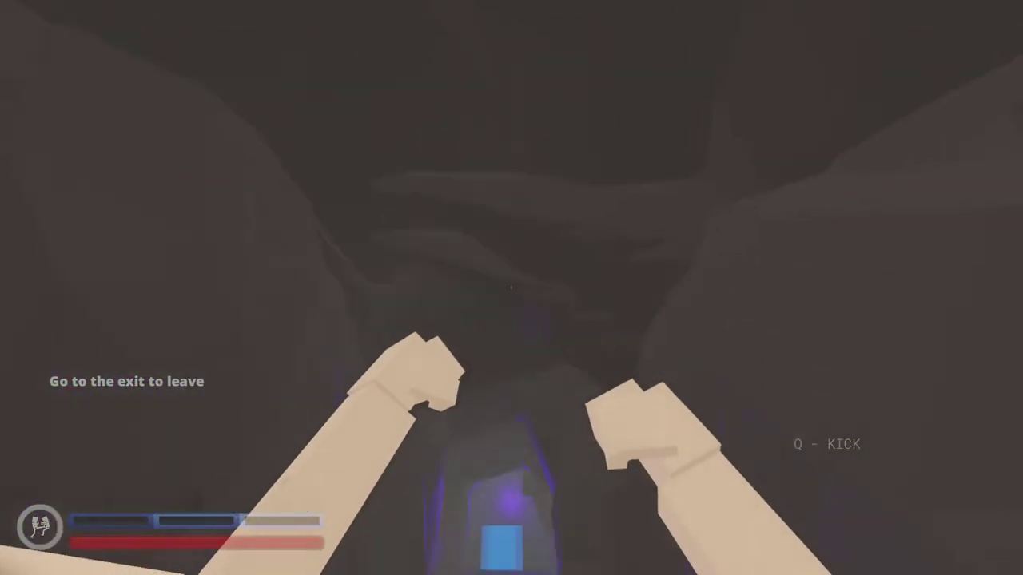
key("w")
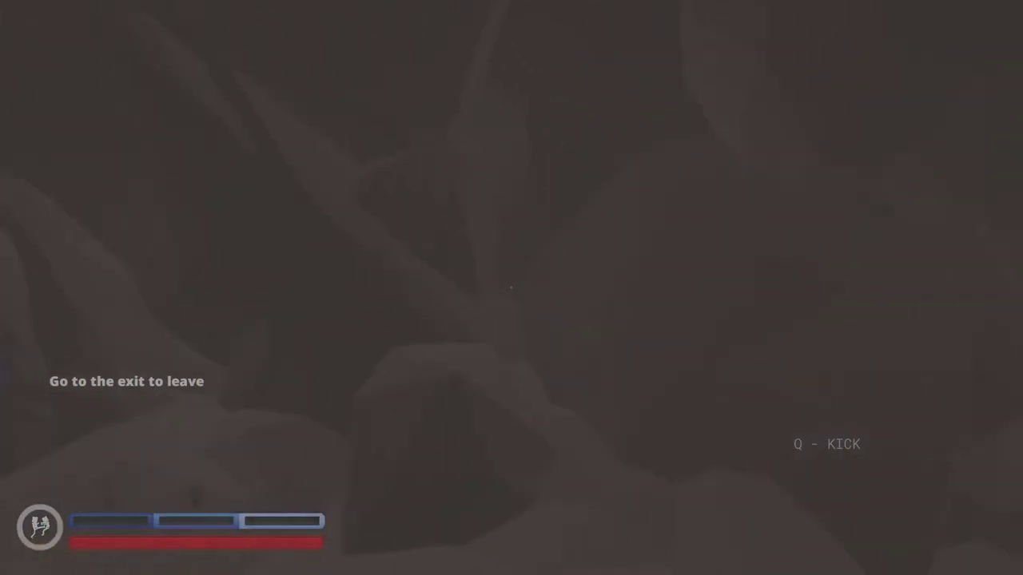
key("w")
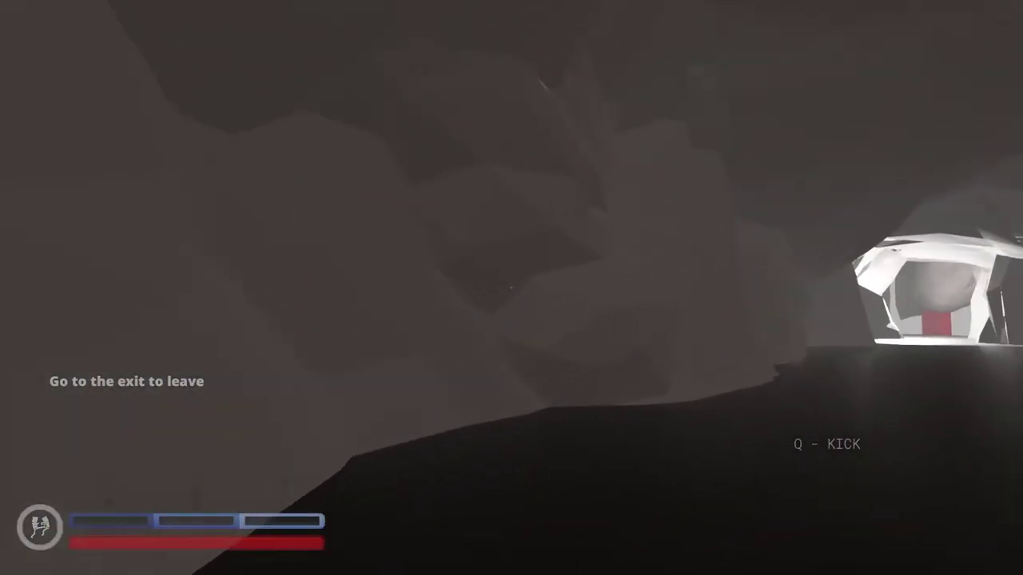
key("w")
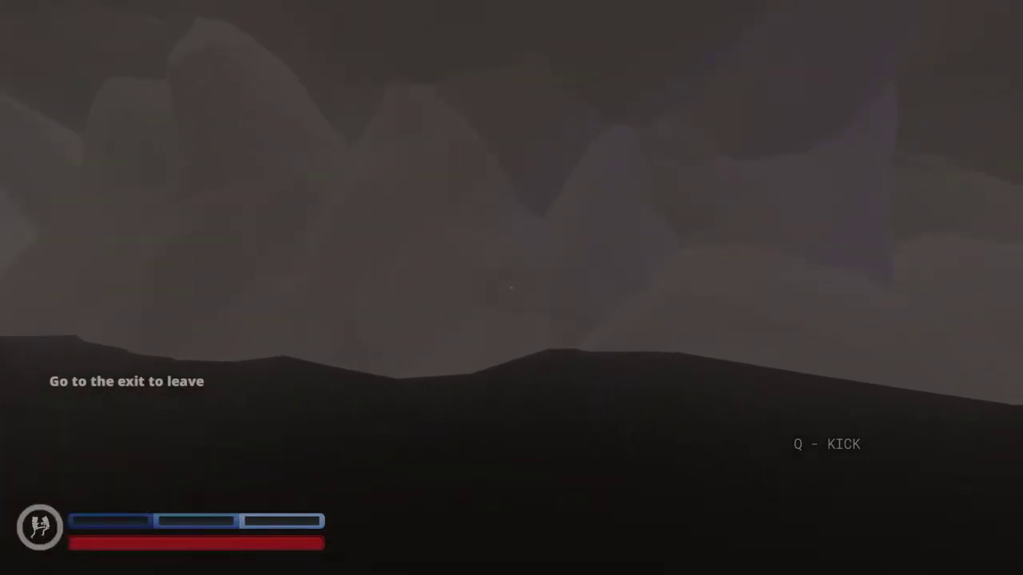
key("w")
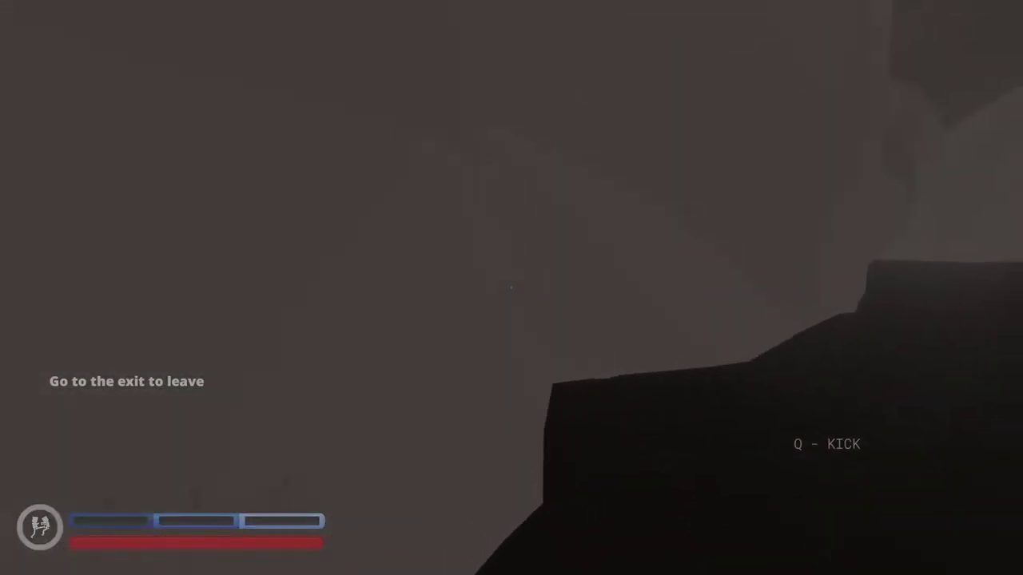
Walk the playtest's dark tunnel toward the brightly lit section, examining the side walls and where they meet the floor
key("w")
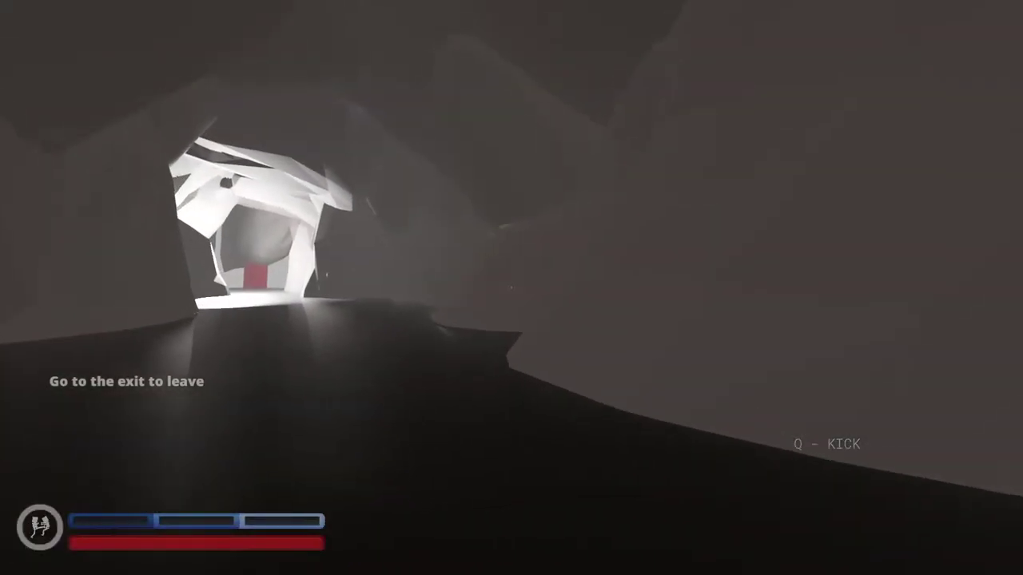
key("w")
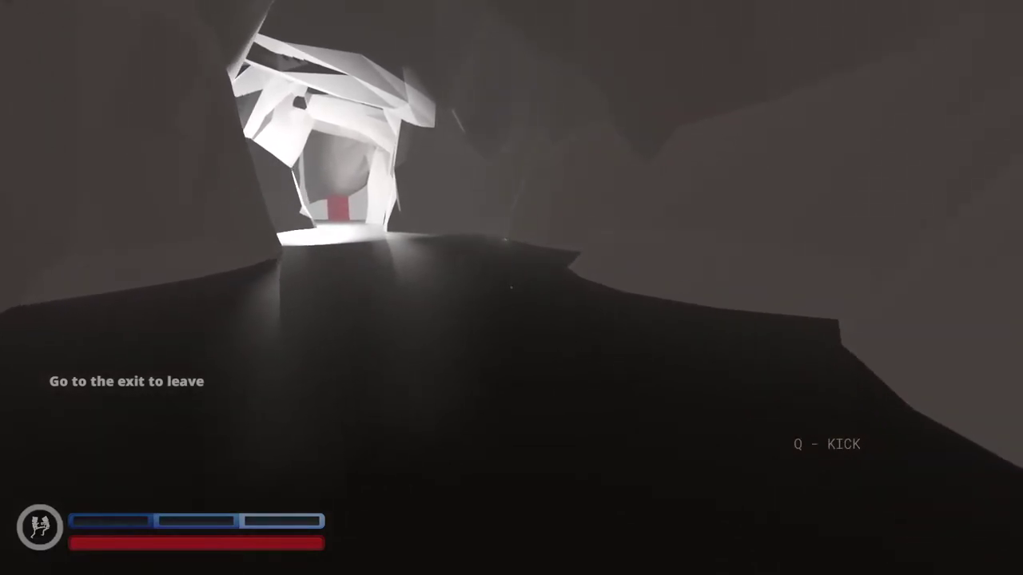
key("d")
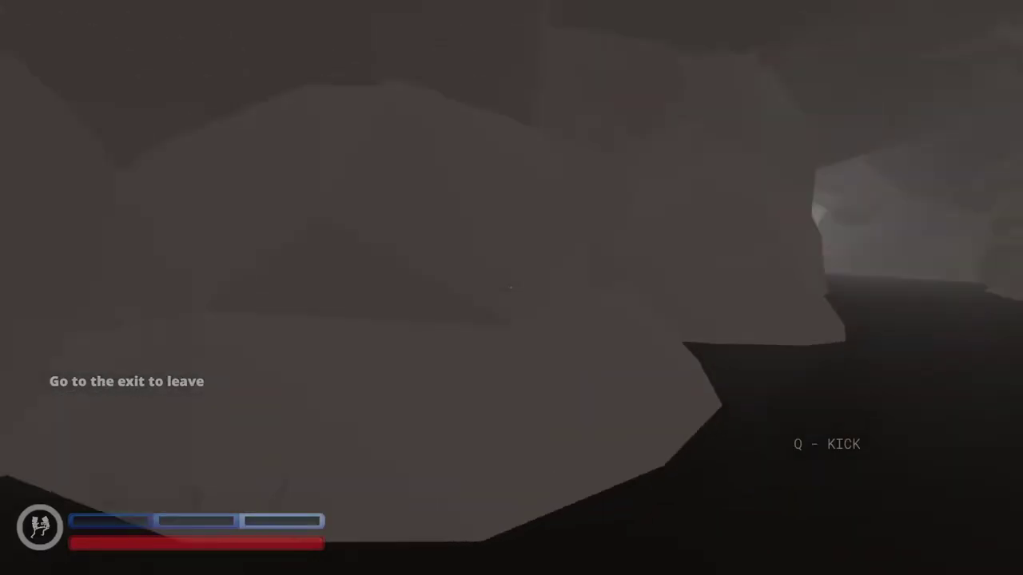
key("w")
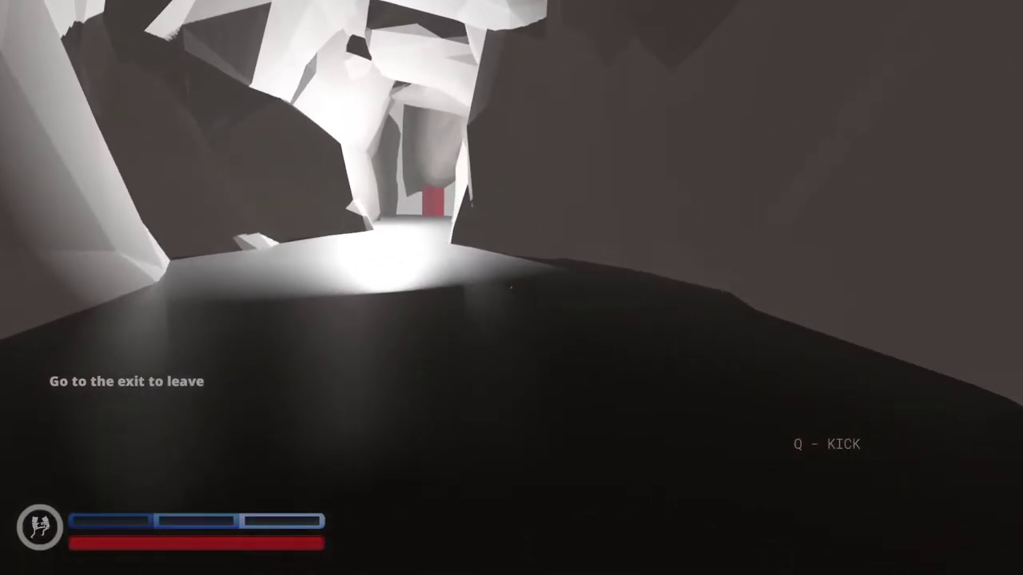
key("w")
key("d")
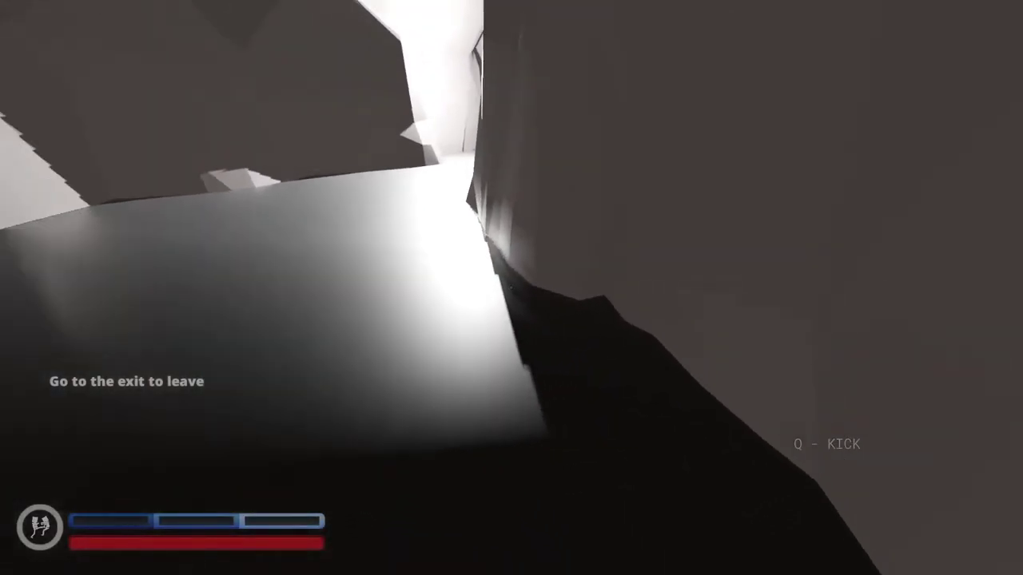
key("s")
key("w")
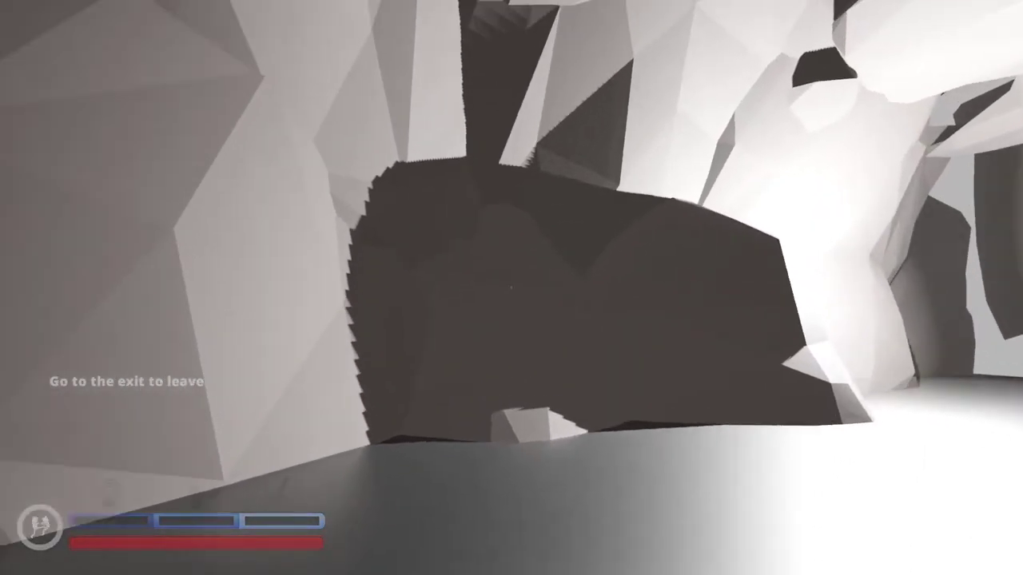
Examine the gaps between rocks in the lit section's walls and ceiling and around the red exit
key("w")
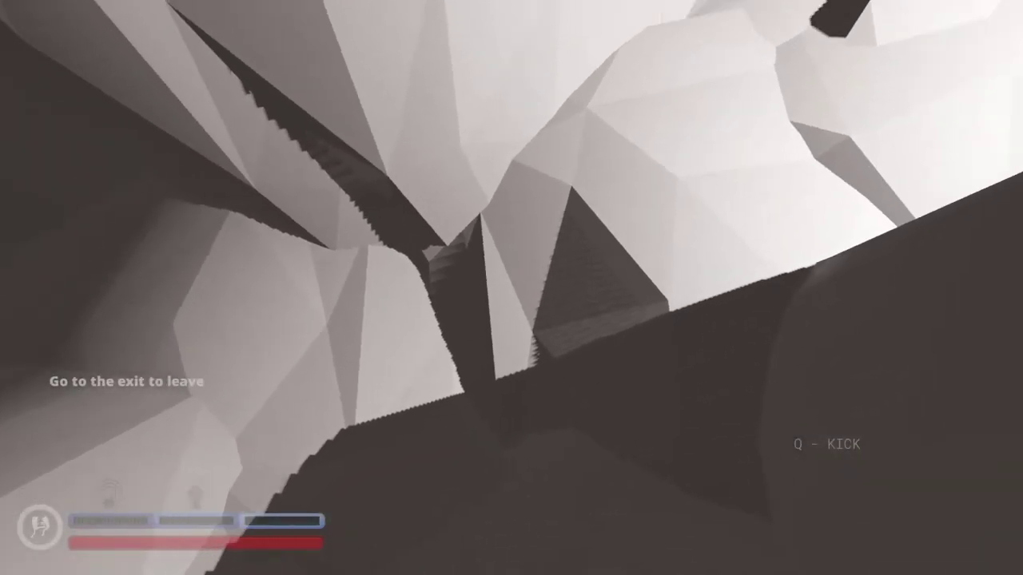
key("d")
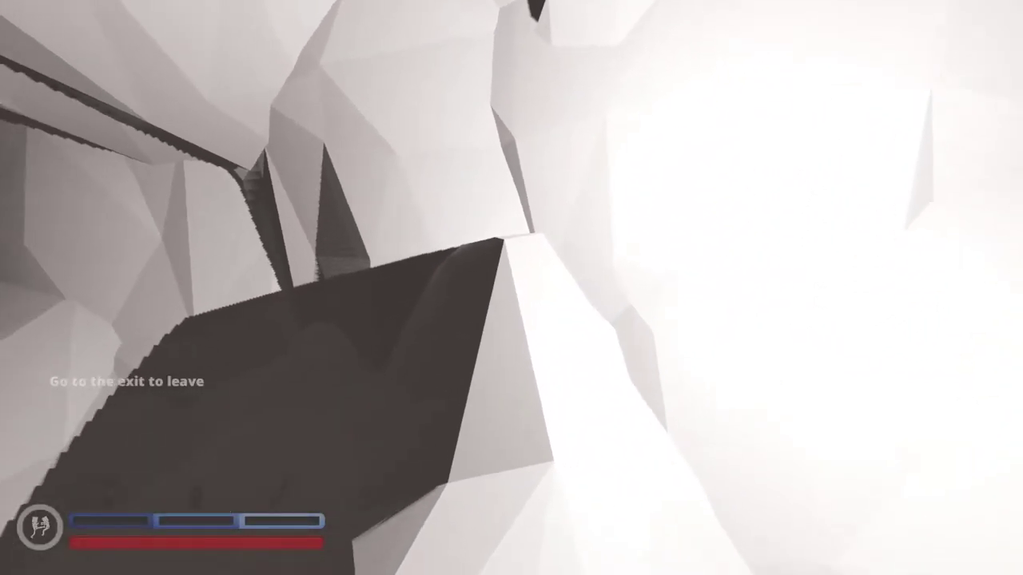
key("a")
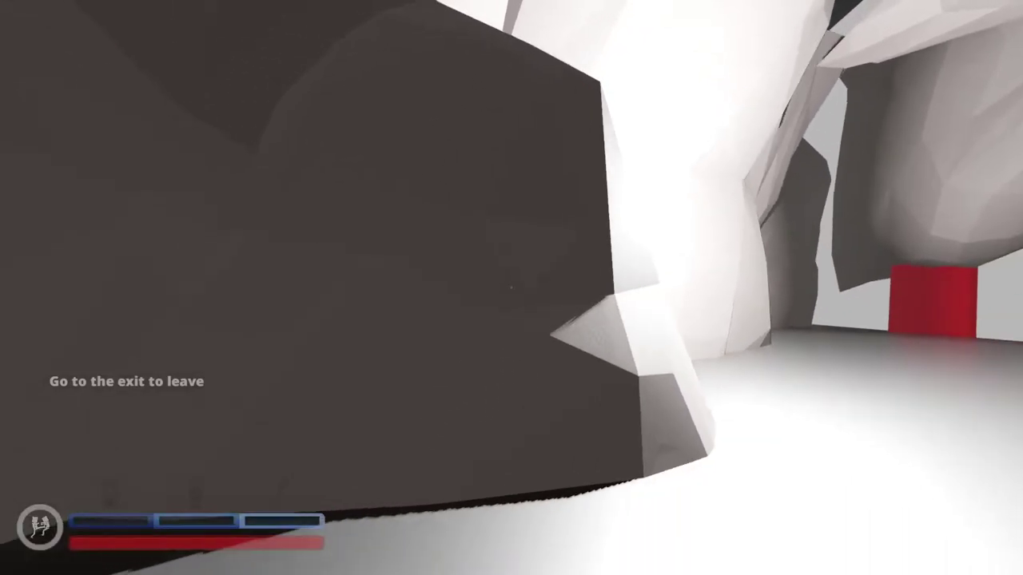
key("d")
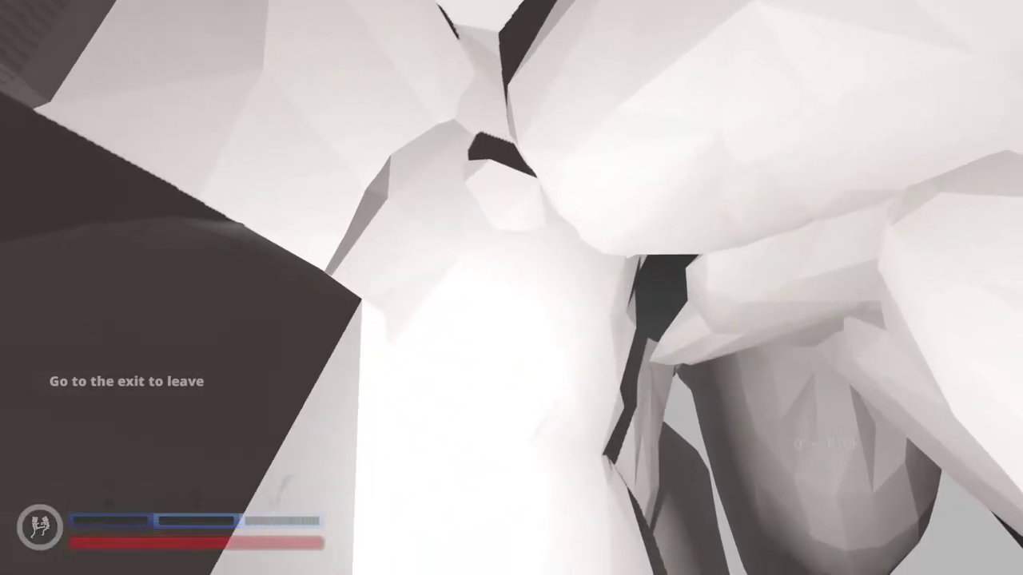
key("a")
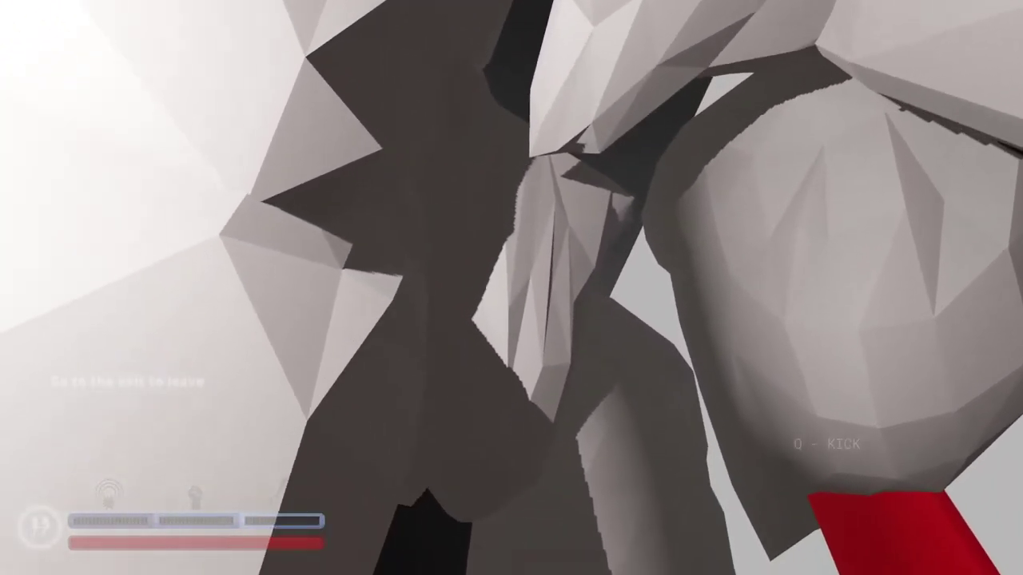
key("d")
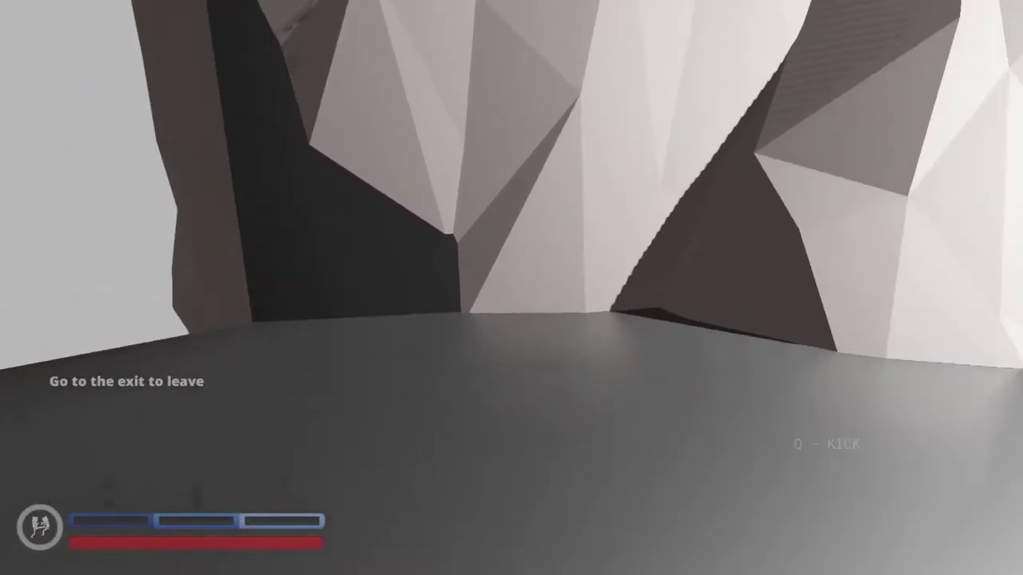
key("w")
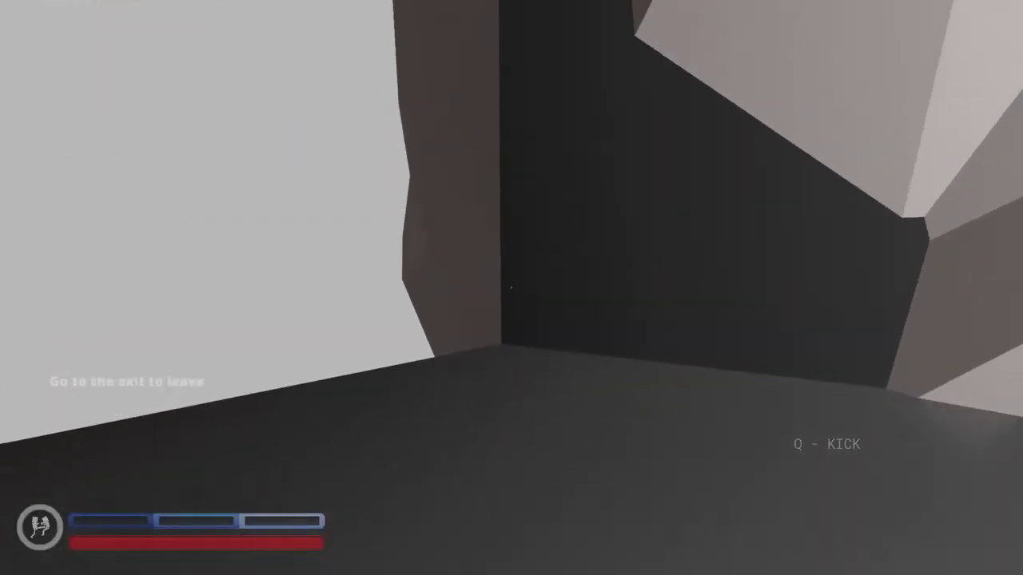
key("w")
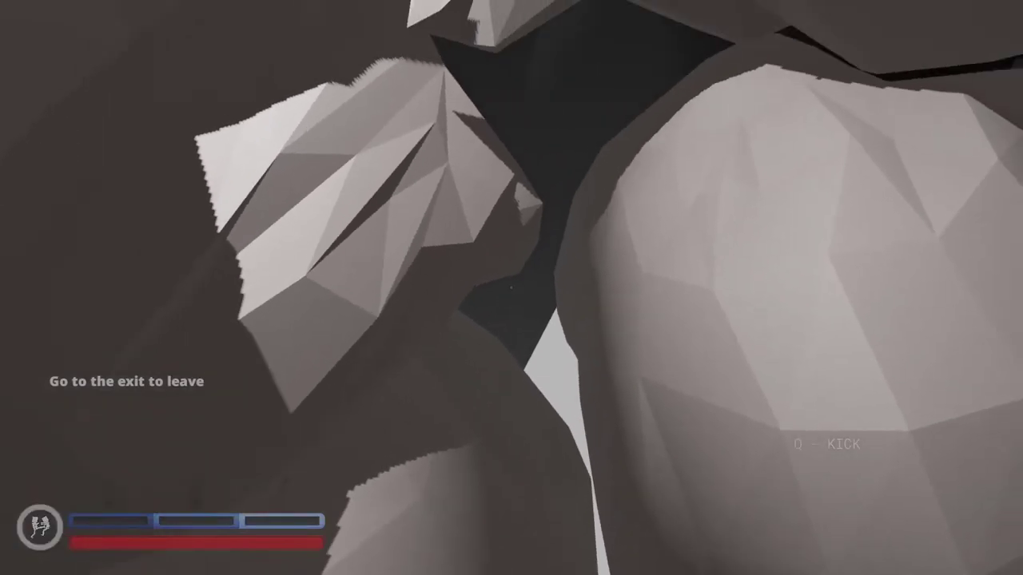
key("w")
key("w")
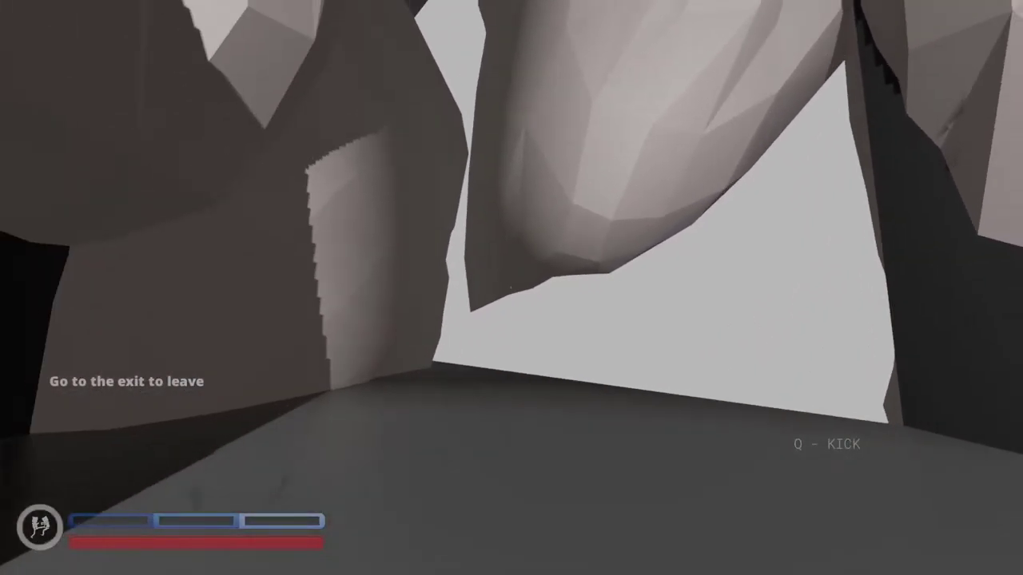
End the playtest, return to the level editor and switch to prop editing
key("q")
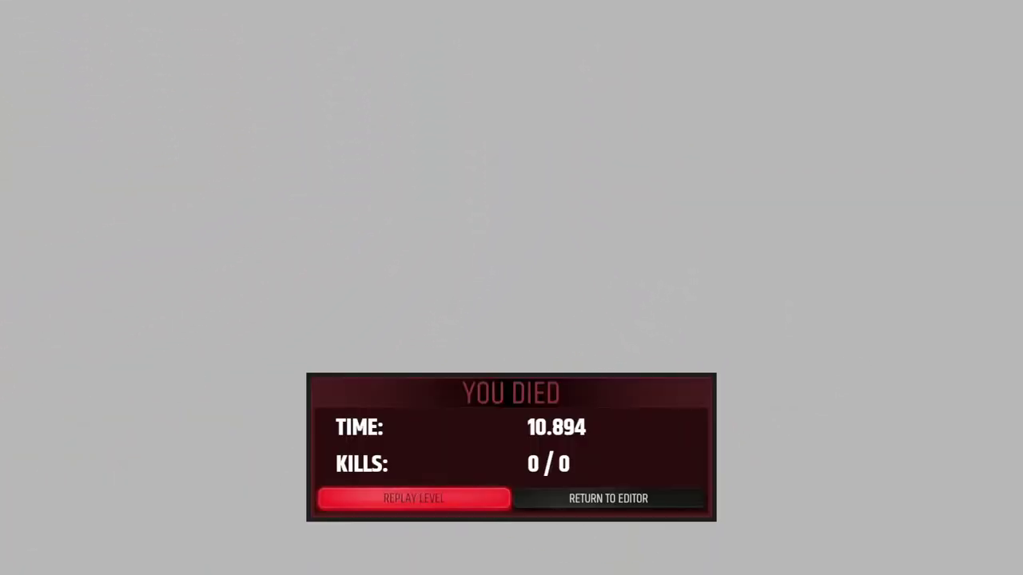
key("Right")
key("Return")
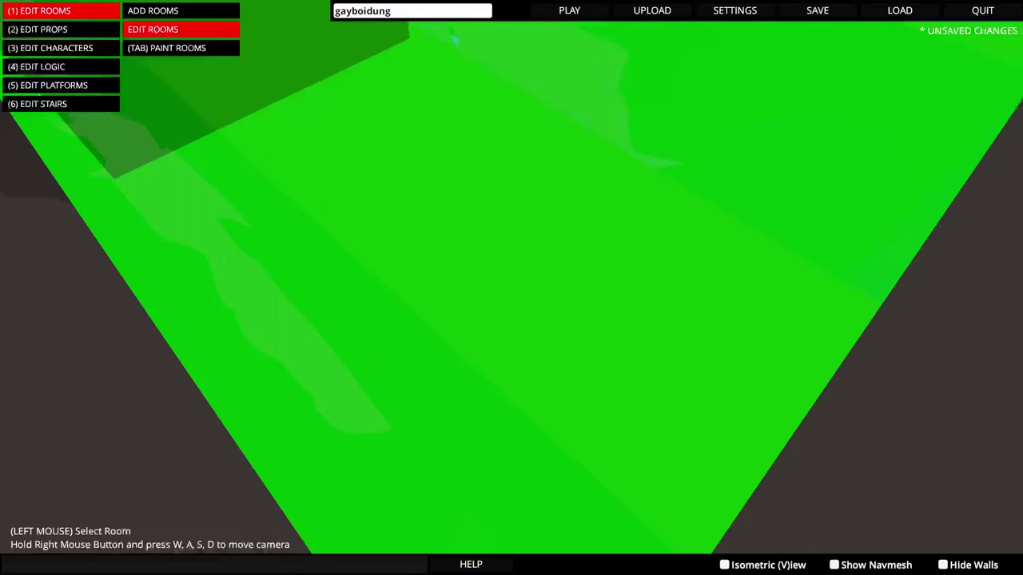
key("2")
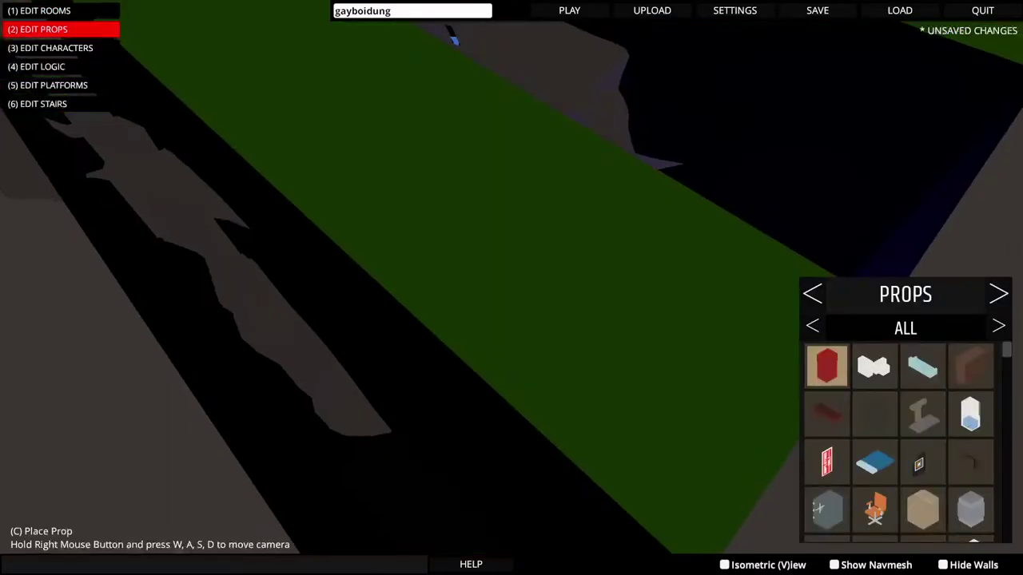
Place a pointed rock from the Beneath props in front of the dark wall rock in the lit section
key("w")
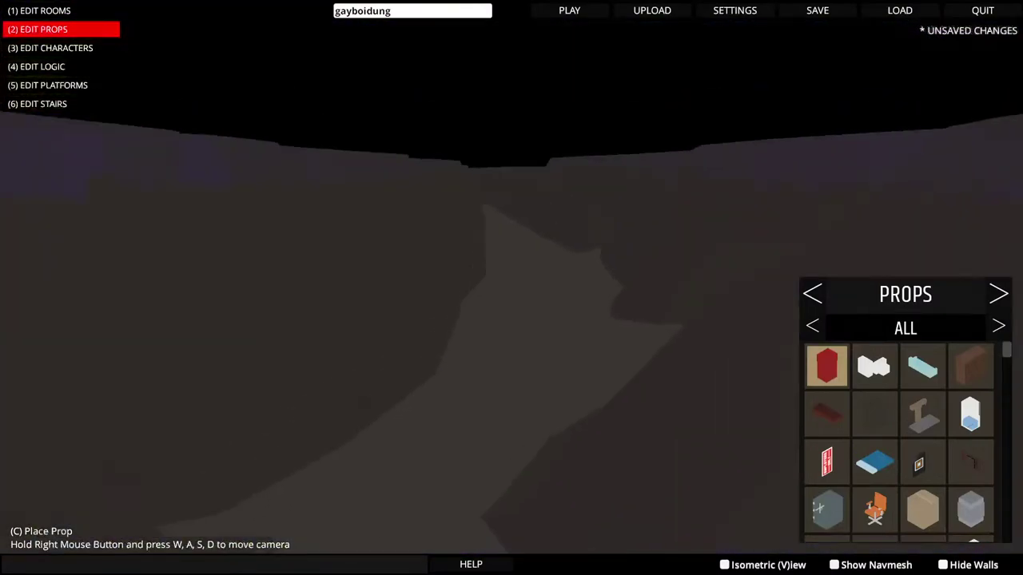
key("w")
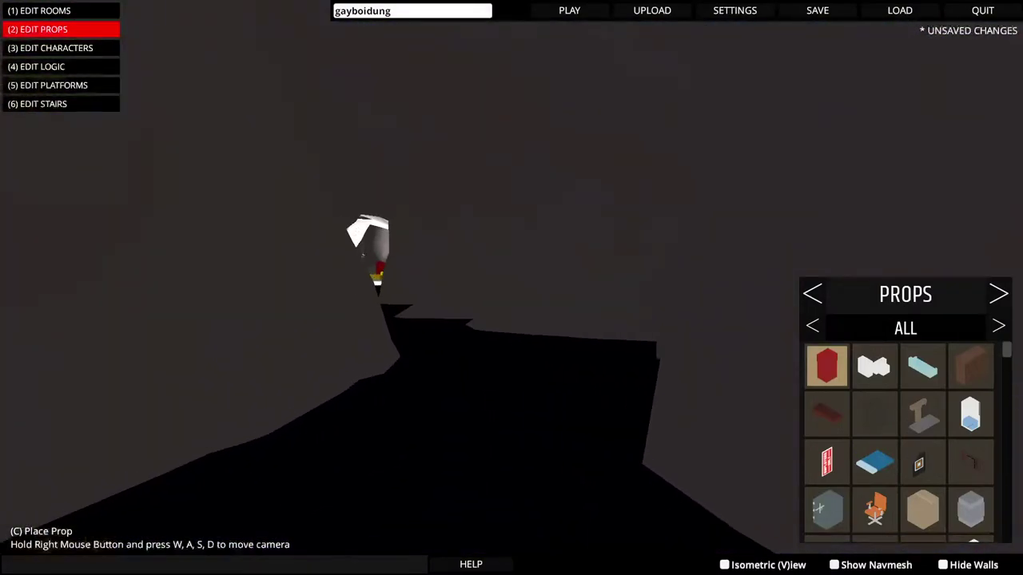
key("w")
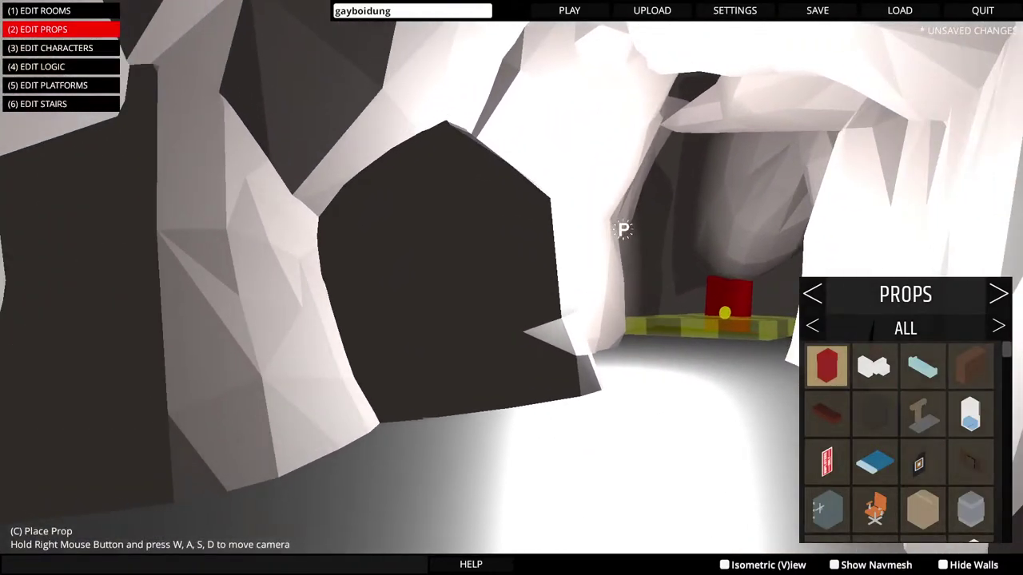
left_click(812, 326)
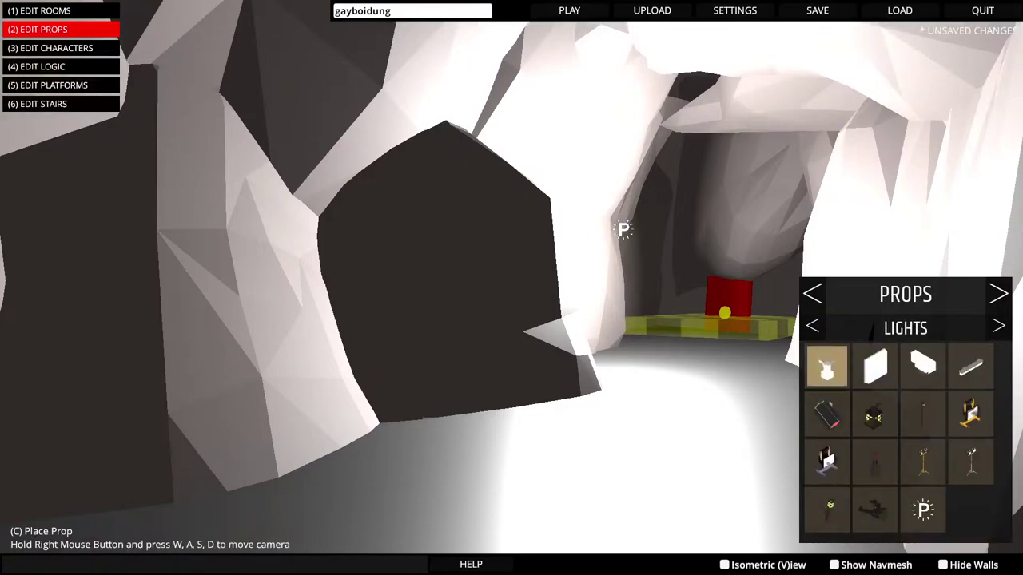
left_click(812, 326)
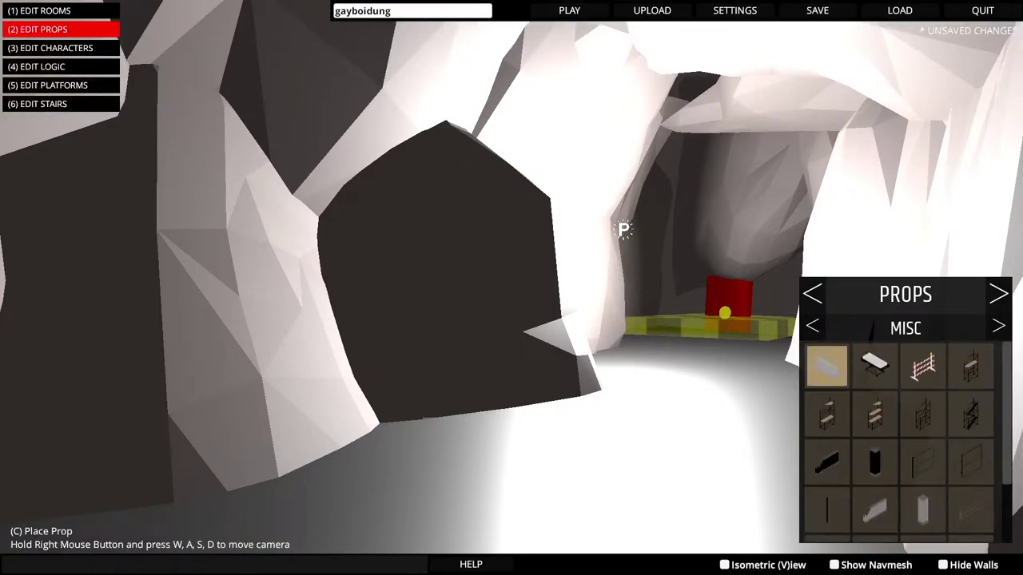
left_click(812, 326)
scroll(907, 443, "down", 10)
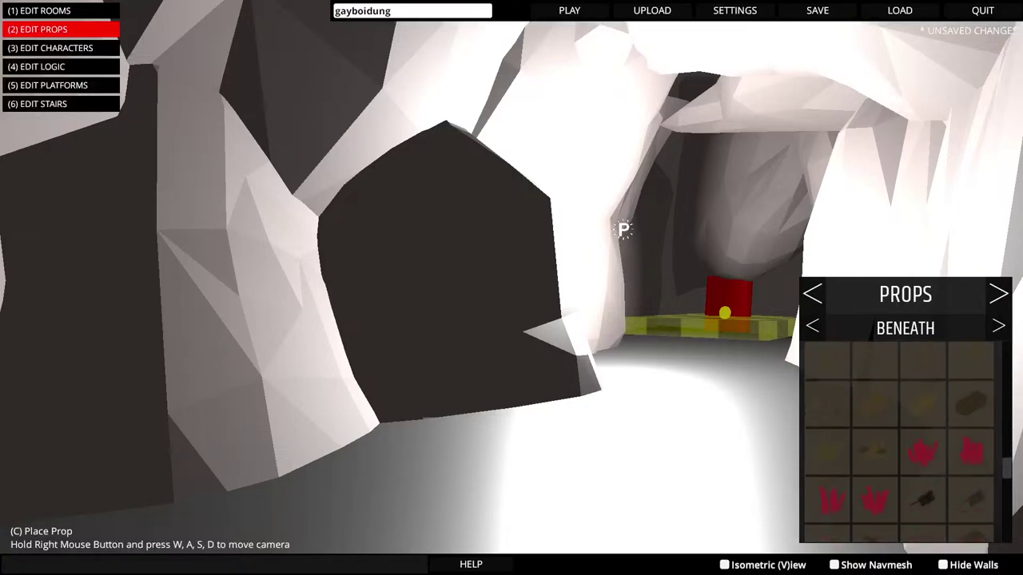
scroll(899, 443, "up", 5)
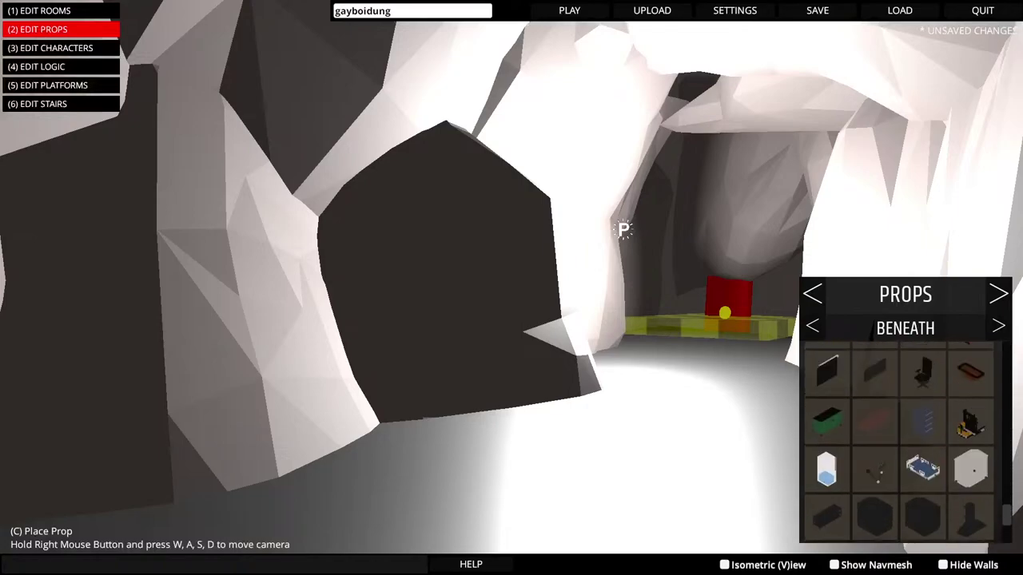
left_click(923, 457)
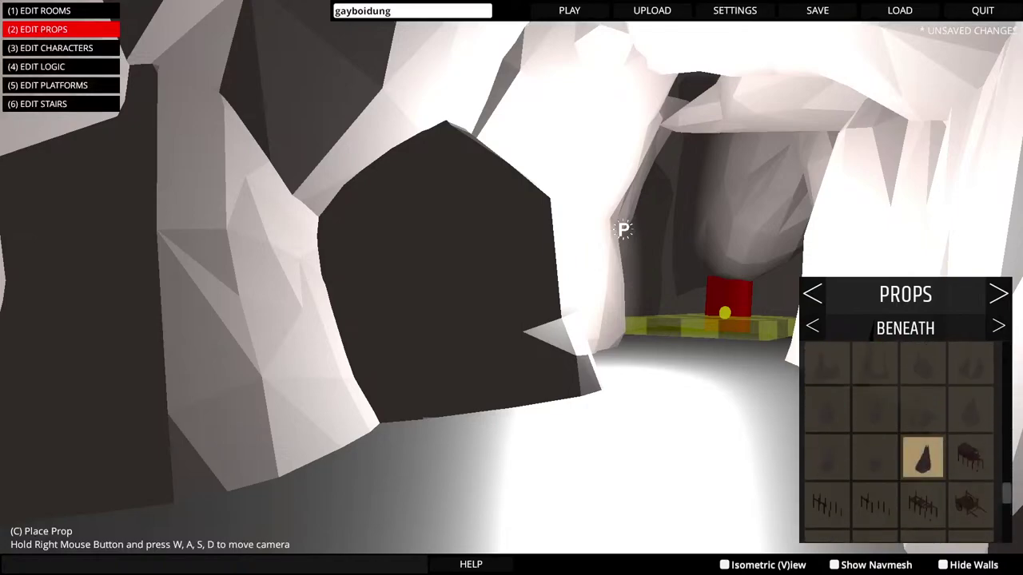
key("c")
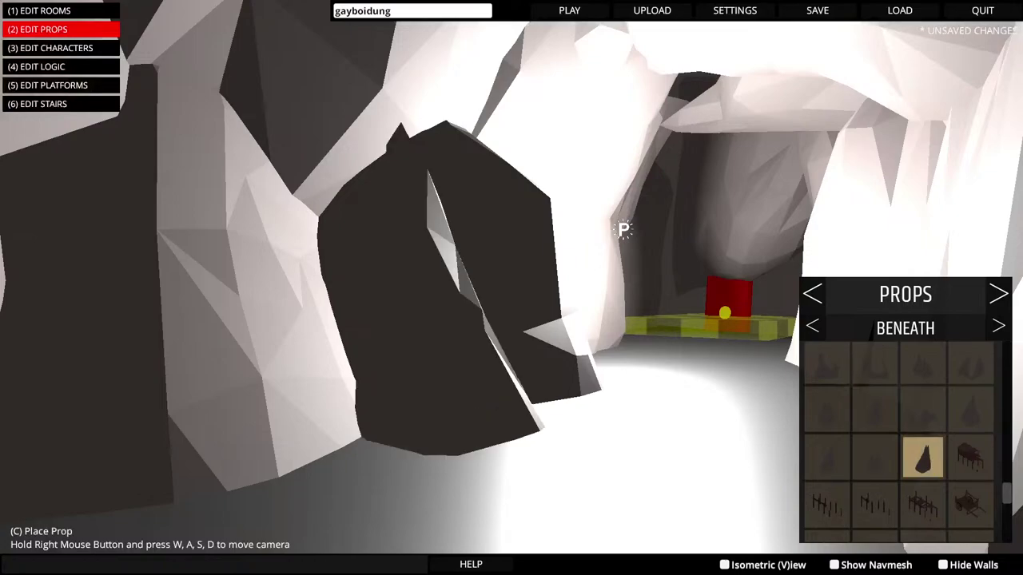
Move the new pointed rock into the wall to X about -28.41 and Z about 101.20, raised to Y about 6.46
key("w")
left_click(416, 368)
key("s")
key("a")
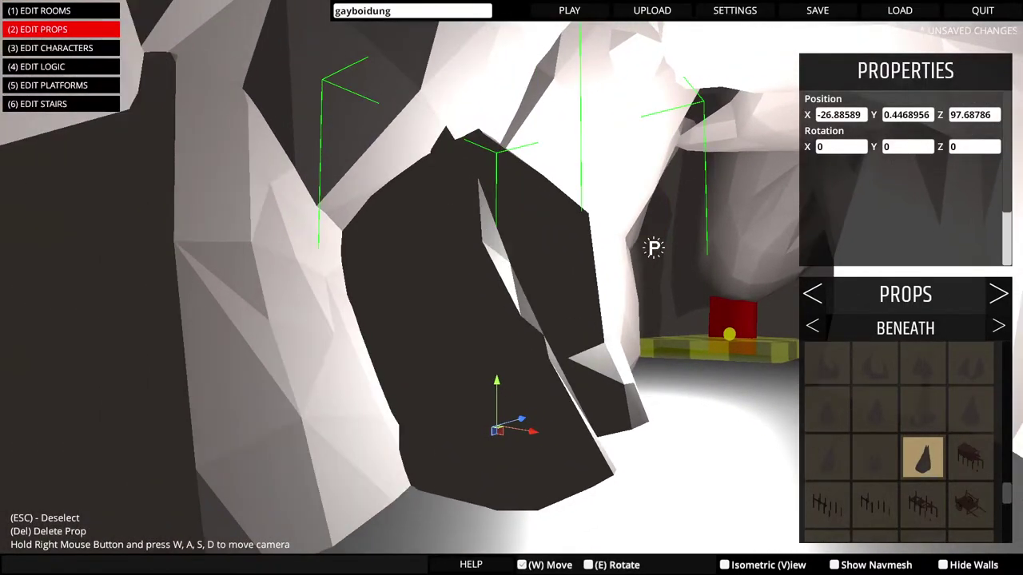
left_click_drag(521, 419, 574, 397)
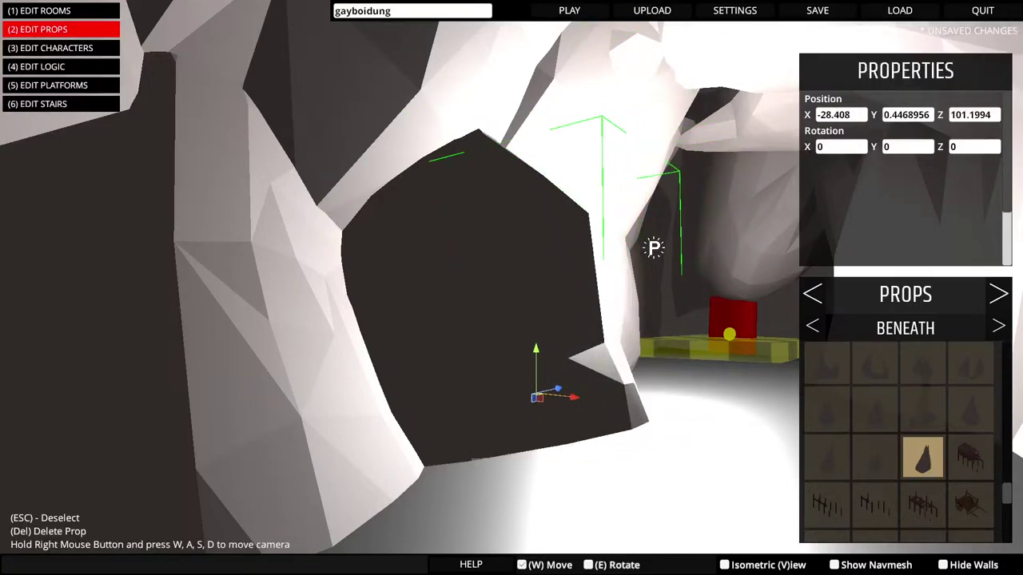
left_click_drag(536, 349, 536, 112)
Tilt the raised pointed rock to a Z rotation of about 323.41
key("w")
key("d")
key("s")
key("a")
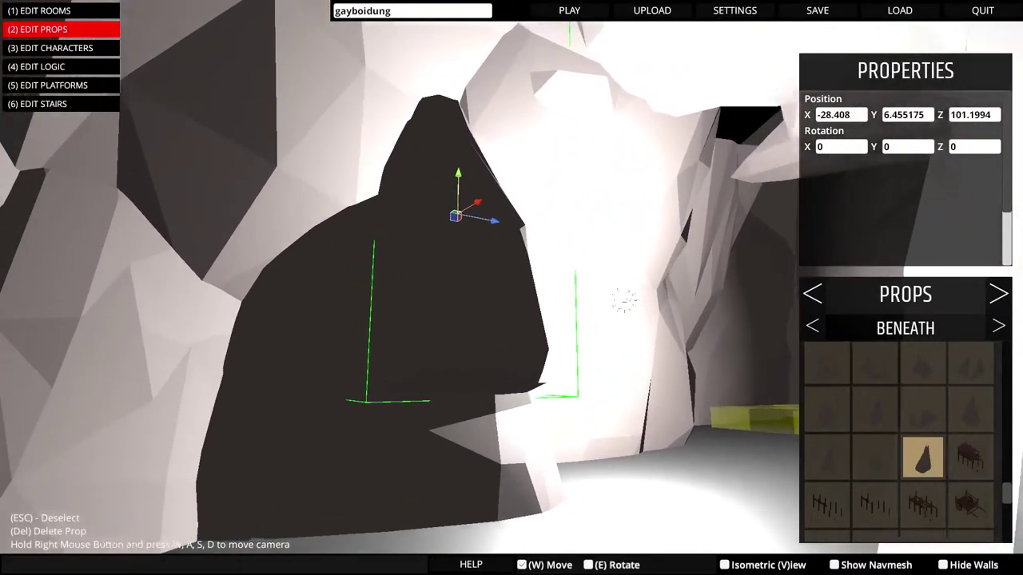
key("w")
key("e")
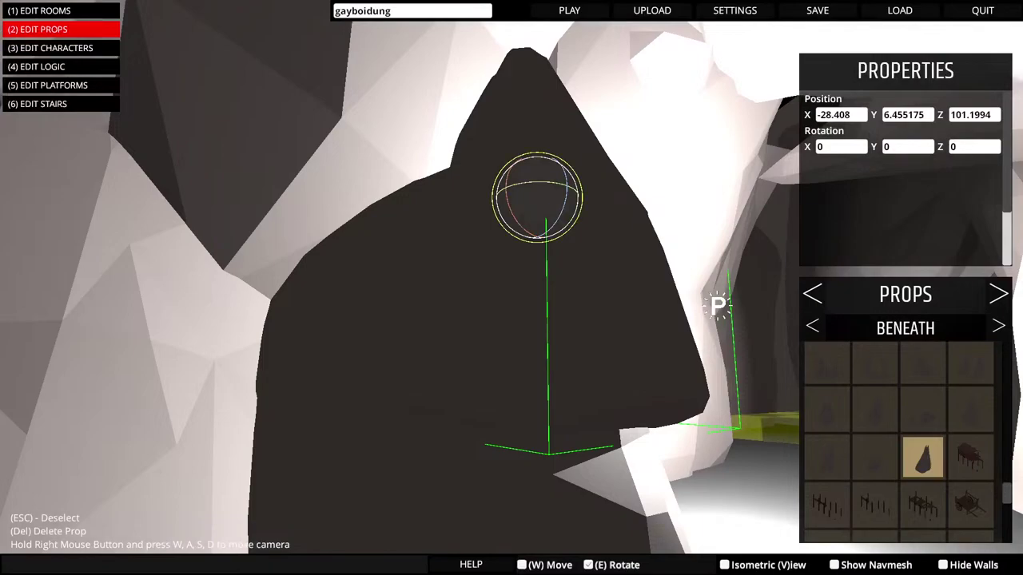
left_click_drag(566, 180, 569, 207)
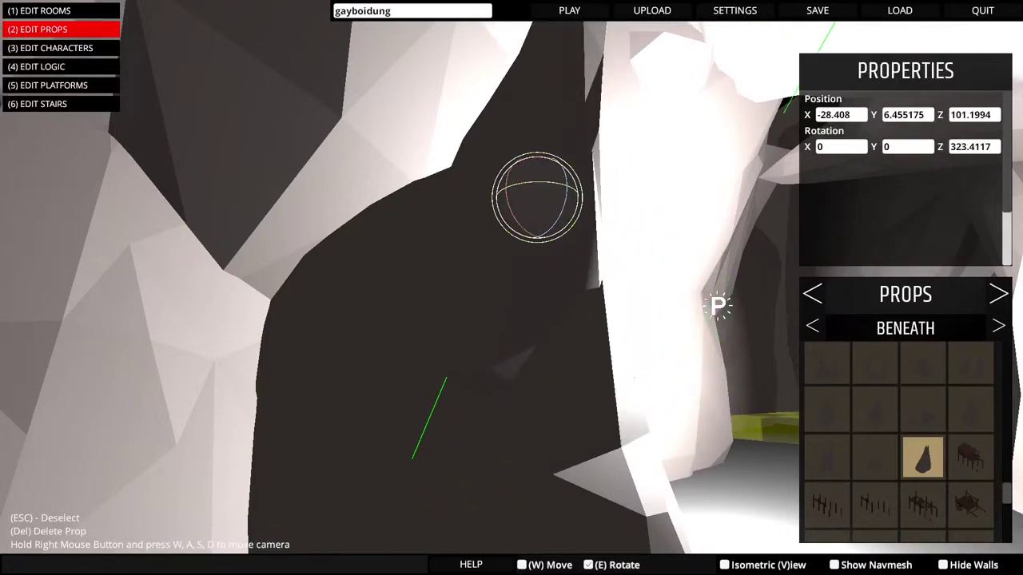
Push the tilted rock deeper into the wall to X about -29.61
key("s")
key("w")
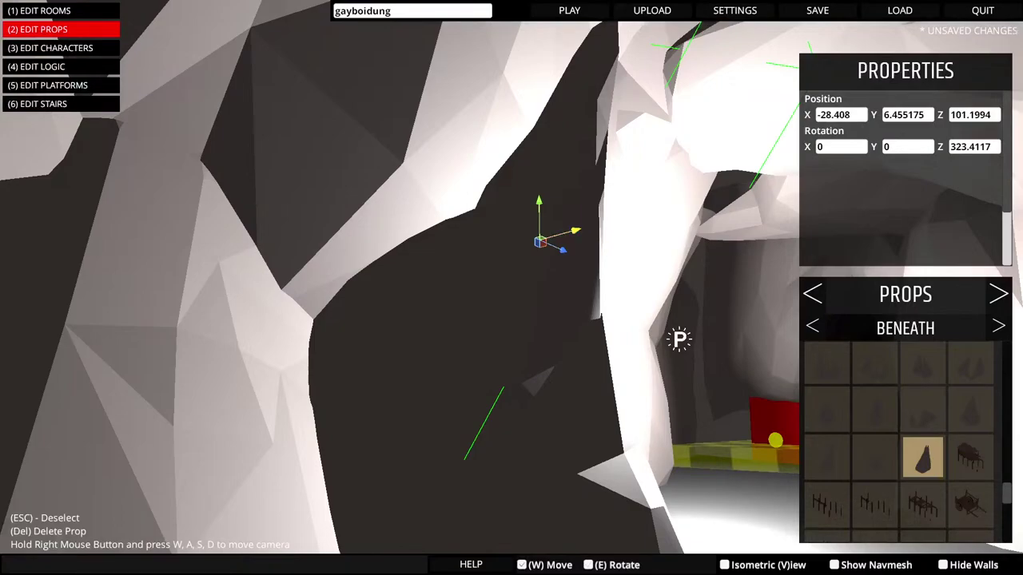
left_click_drag(572, 231, 532, 241)
key("w")
key("a")
key("s")
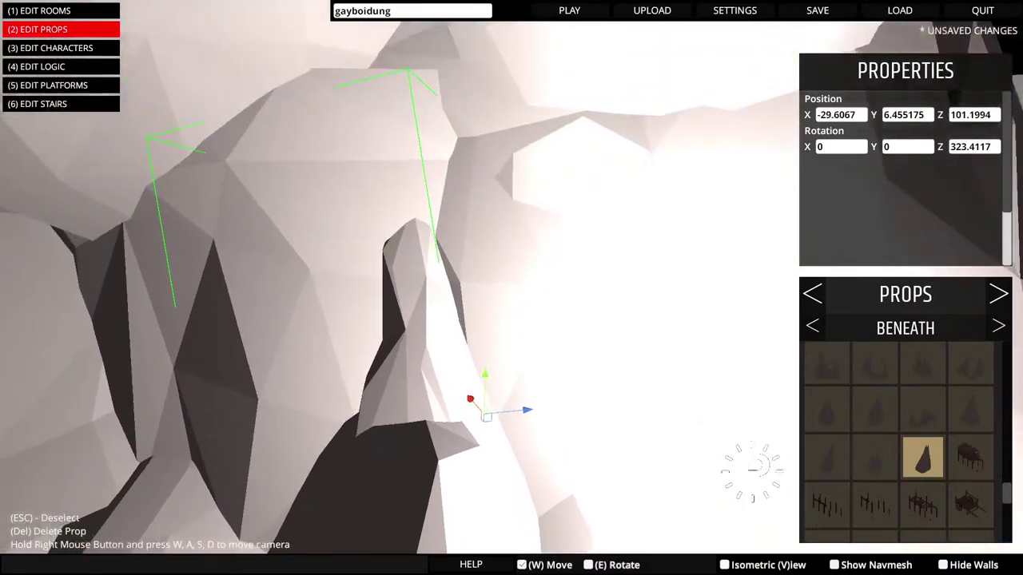
key("w")
key("w")
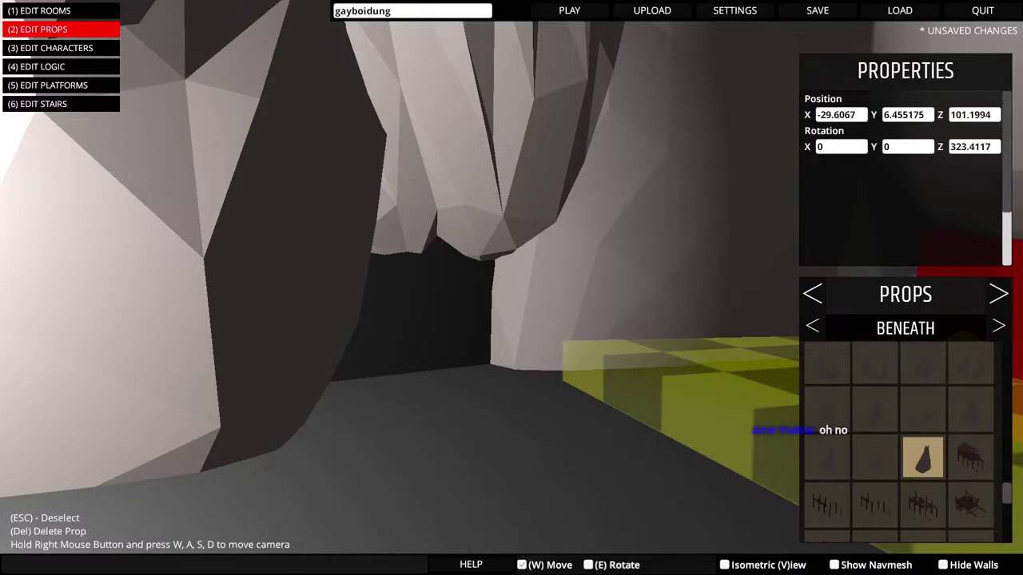
Place a pointed rock on the floor before the dark gap at X about -33.50 and shift it to Z about 113.61
left_click(436, 397)
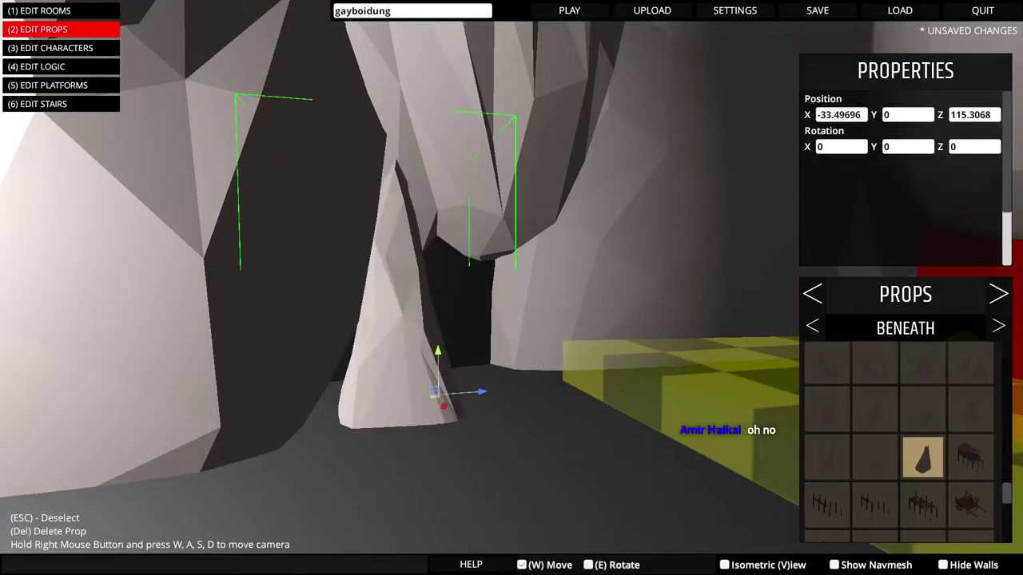
key("w")
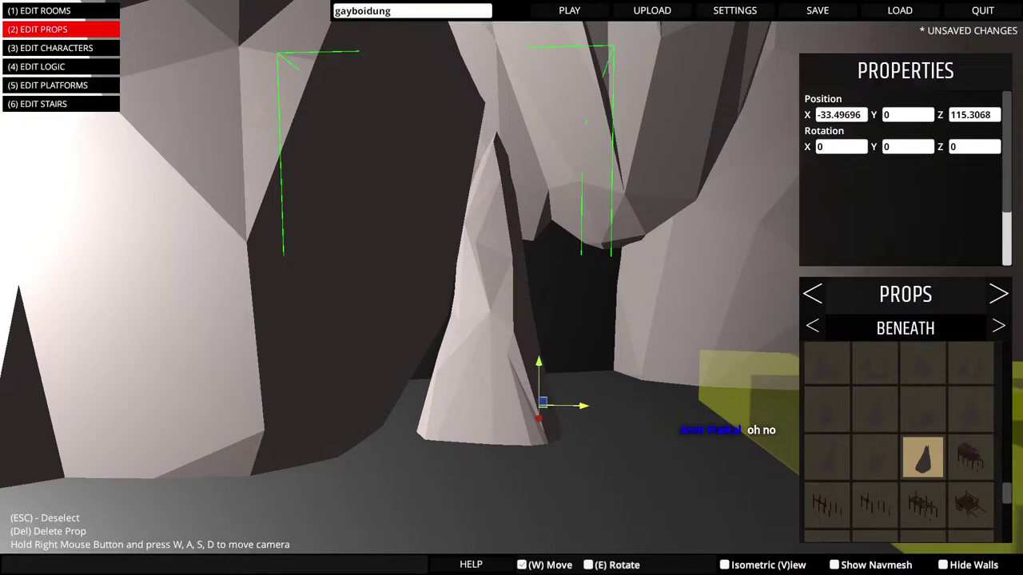
left_click_drag(571, 406, 478, 406)
key("s")
key("d")
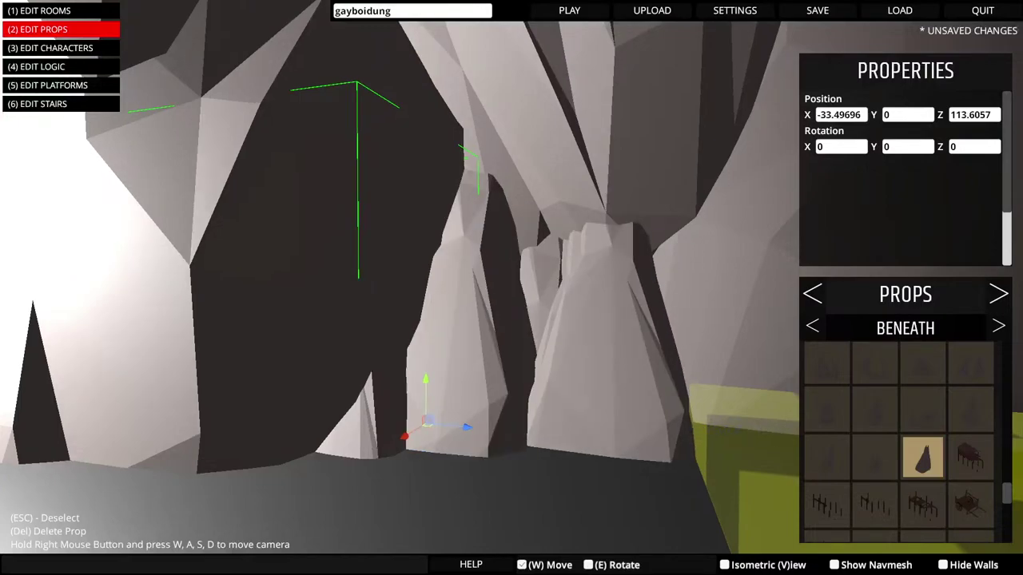
Place another pointed rock in the high opening between the walls at X about -30.57, Y about 12.66 and Z about 121.26
key("w")
key("w")
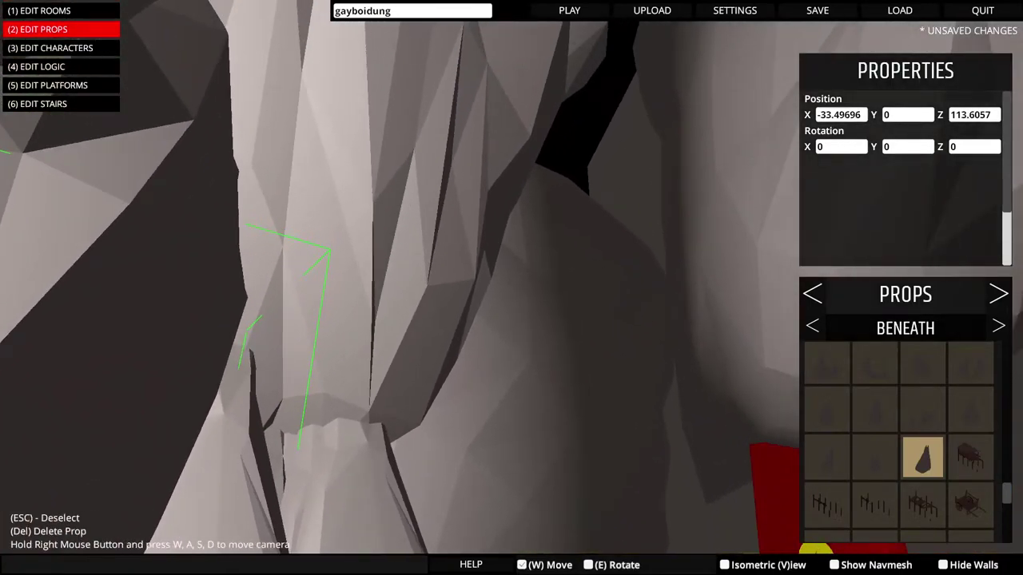
key("w")
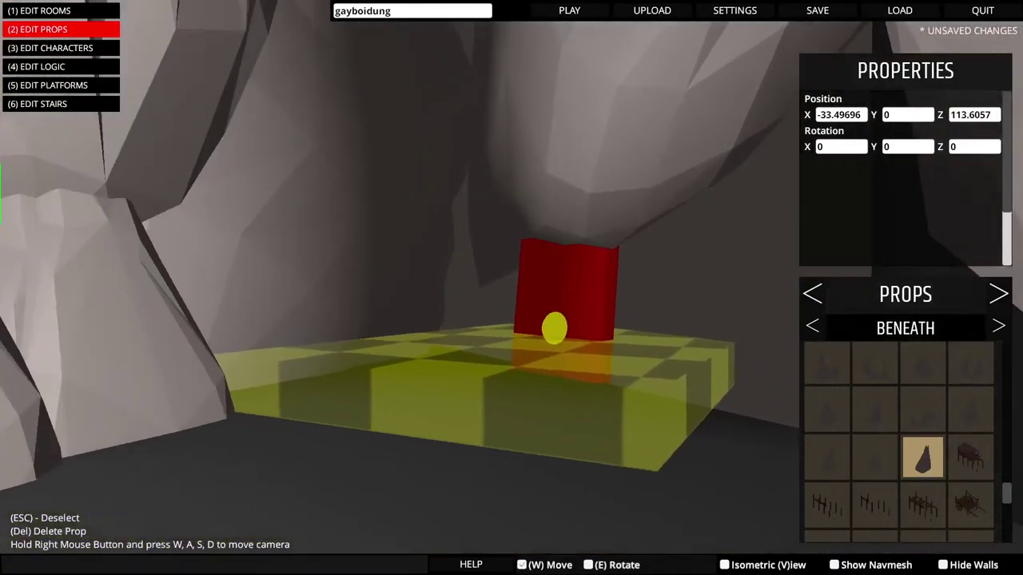
key("w")
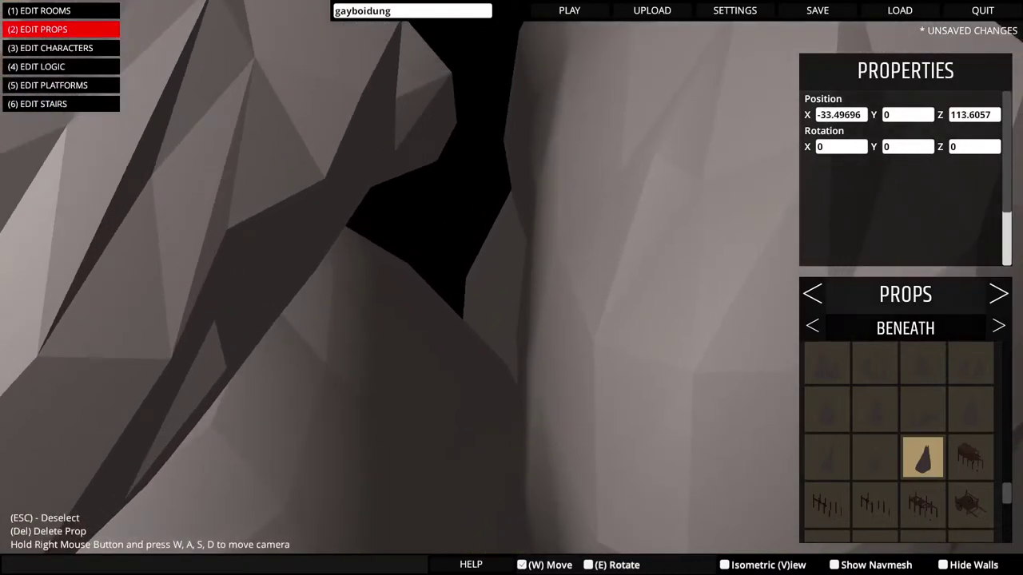
key("w")
key("w")
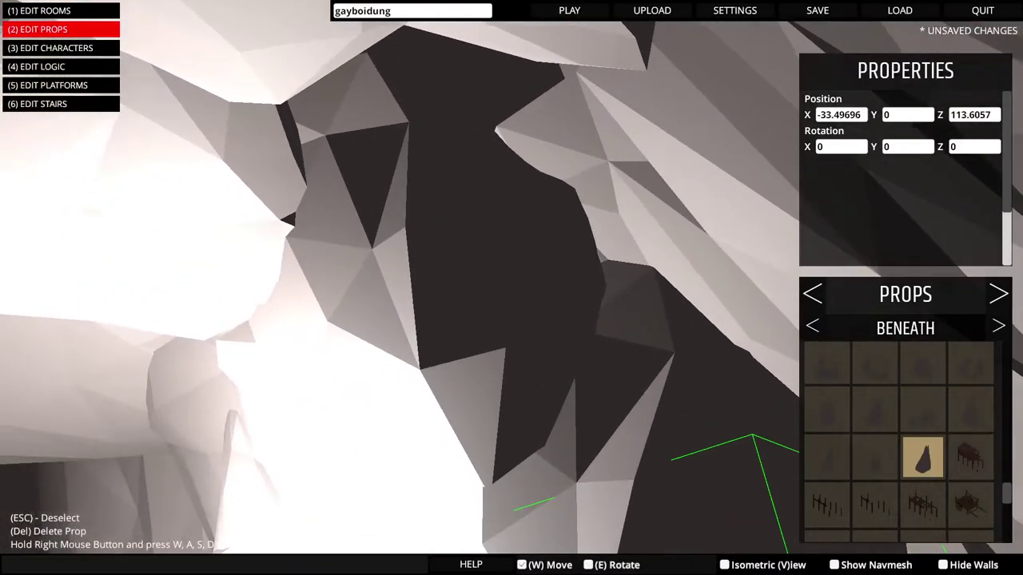
key("w")
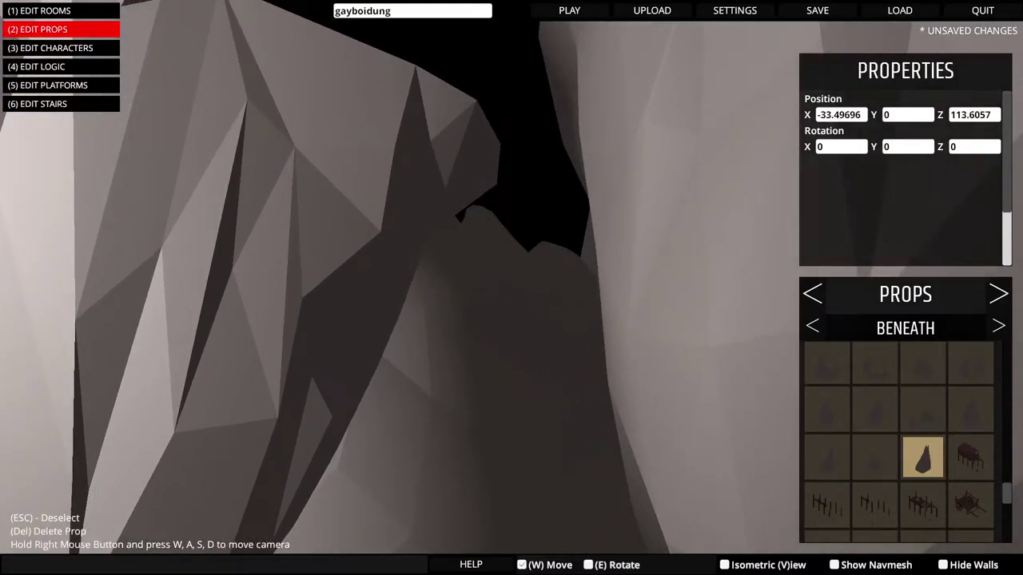
key("s")
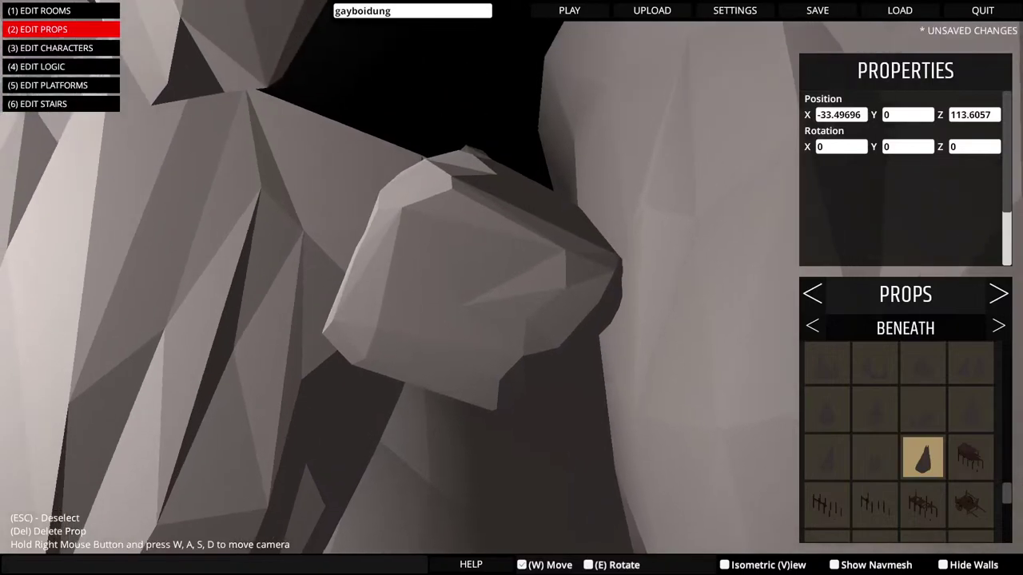
key("s")
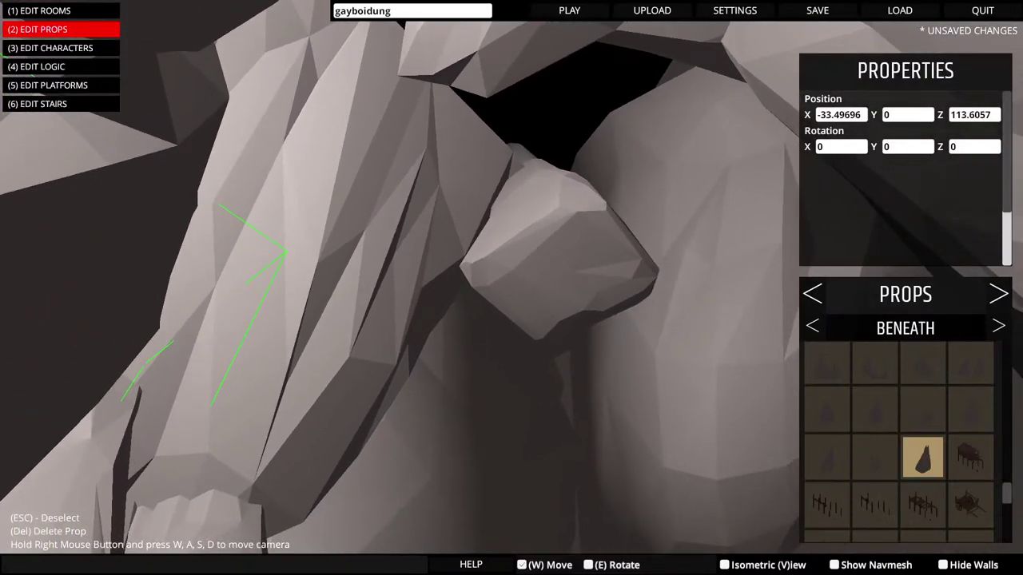
left_click(537, 235)
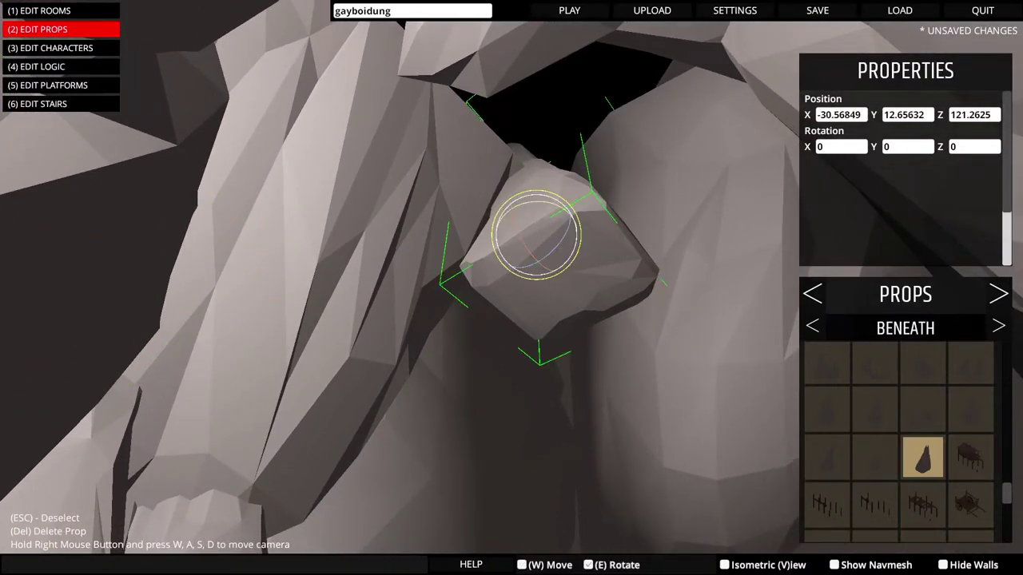
Tilt the pointed rock in the high opening to a Z rotation of about 247.79
key("w")
key("e")
left_click_drag(571, 218, 515, 275)
Duplicate the tilted rock and carry the copy on to X about -28.07 and Z about 123.76
key("ctrl+d")
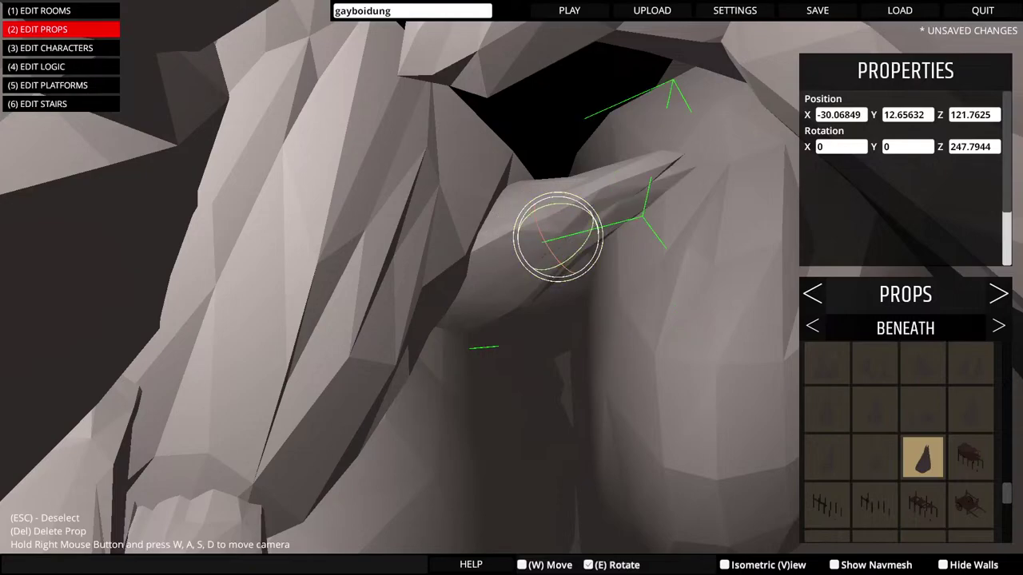
key("Up")
key("Up")
key("Up")
key("Up")
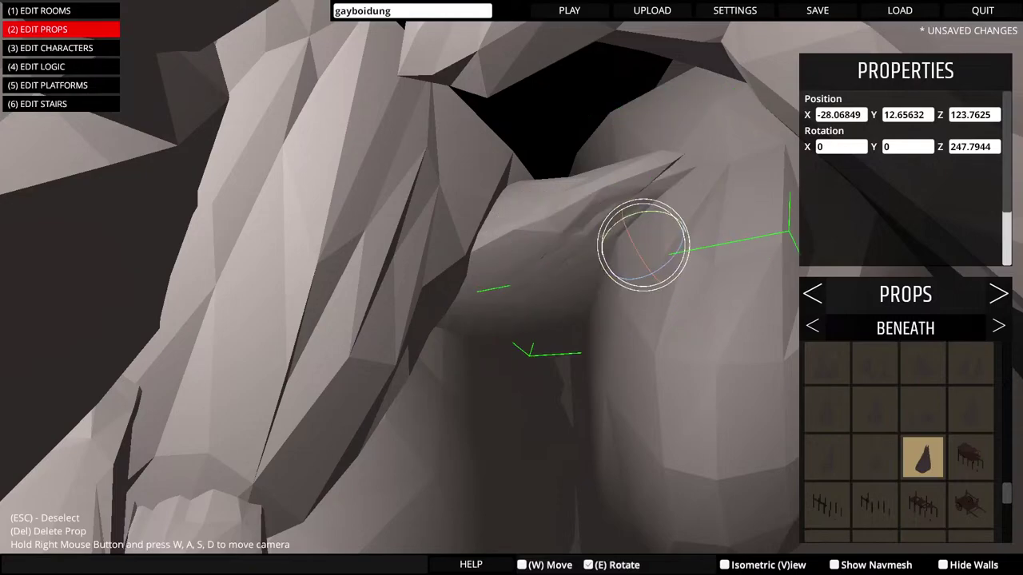
Add the short two-pointed Beneath rock beside the tilted one, at X about -29.09, Y about 12.10 and Z about 119.56
left_click_drag(512, 287, 512, 197)
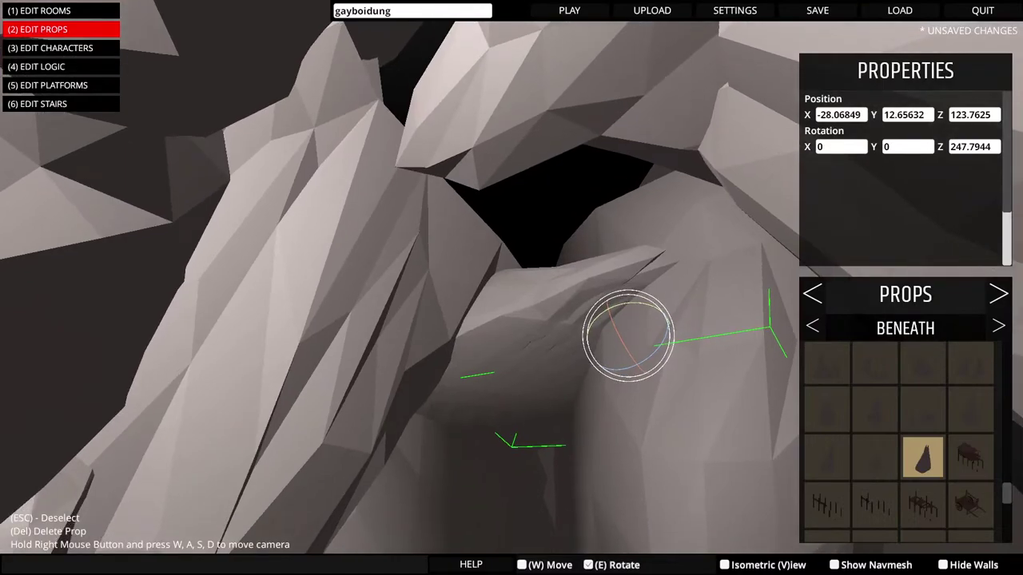
left_click(875, 458)
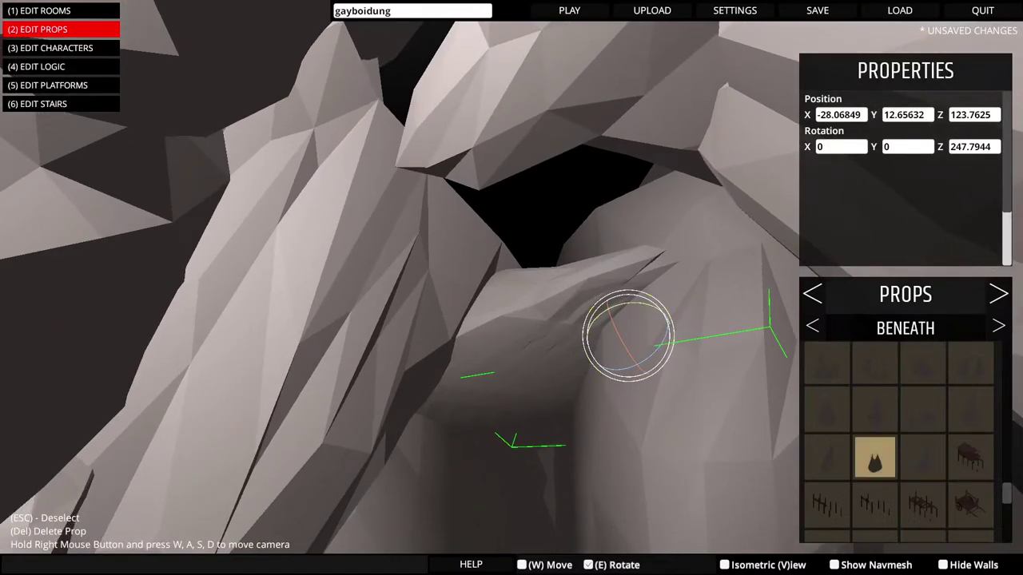
key("Down")
key("Down")
key("Down")
key("Down")
key("Down")
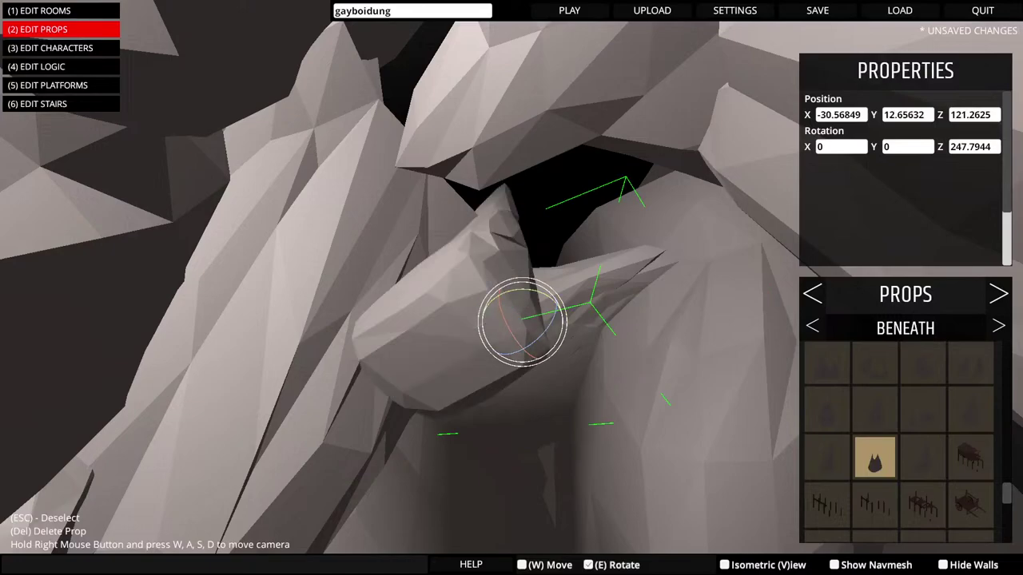
key("a")
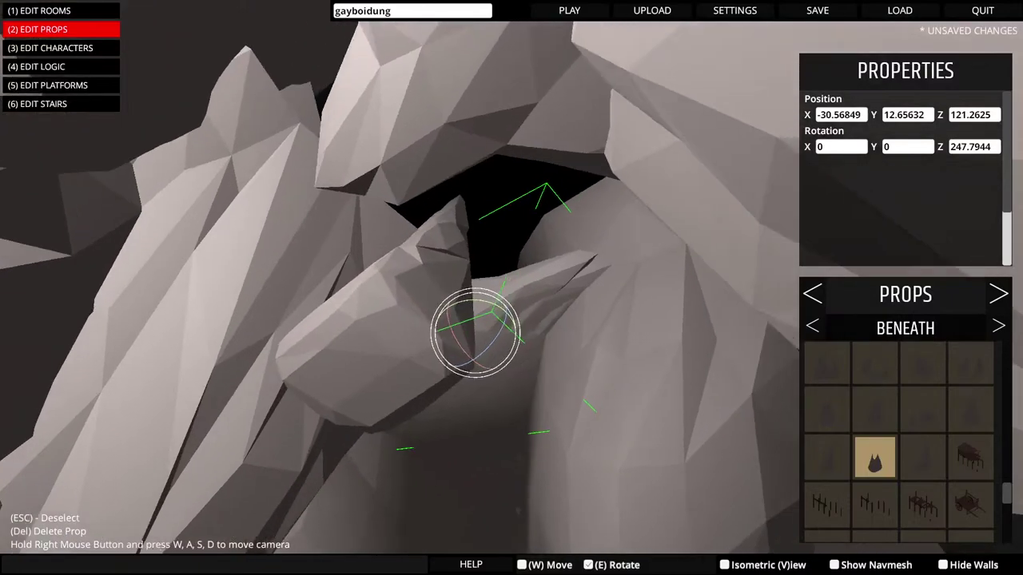
key("w")
left_click(335, 280)
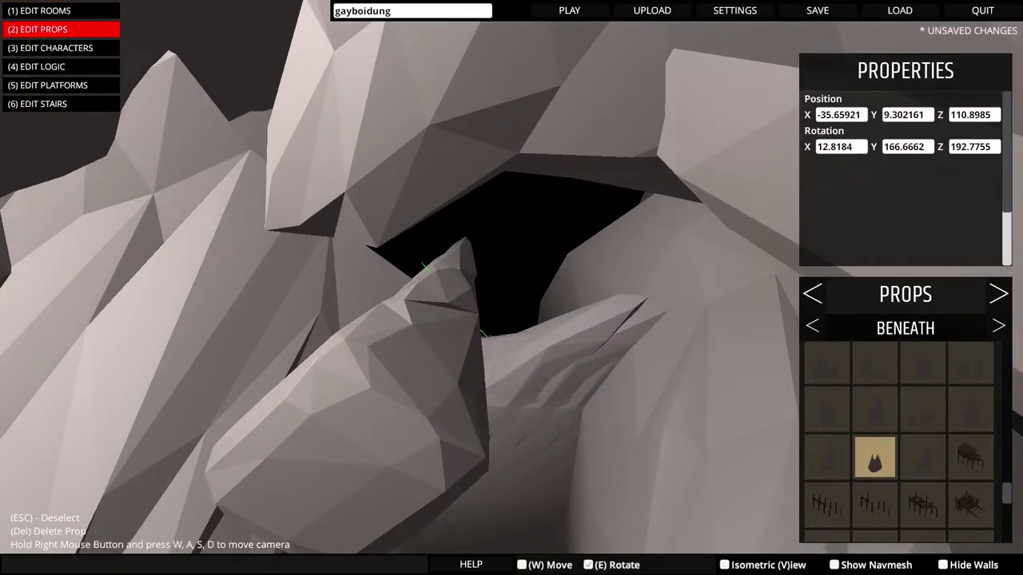
key("s")
left_click(512, 304)
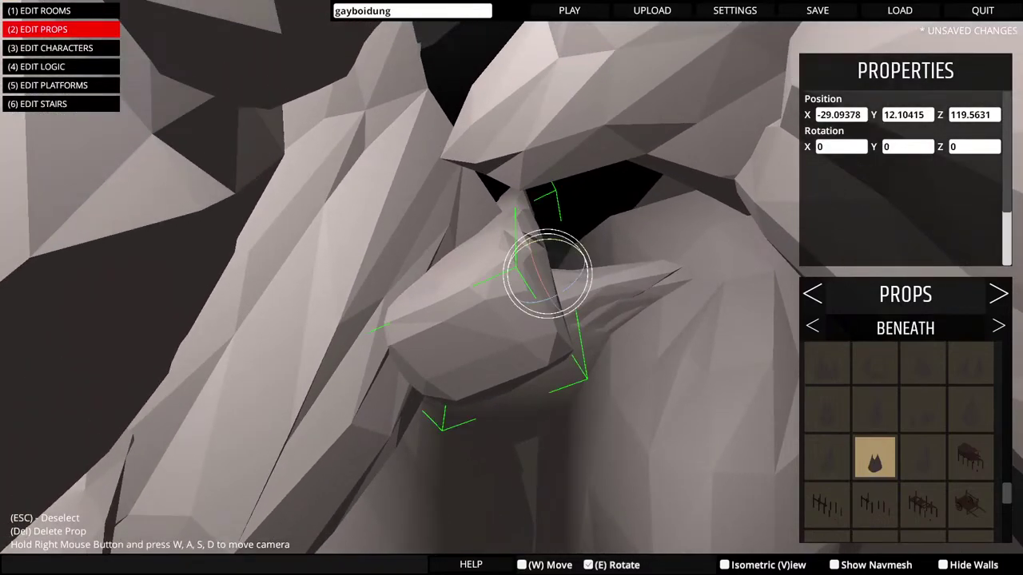
Tilt the two-pointed rock across the opening to a Z rotation of about 270.45
key("w")
key("e")
key("w")
left_click_drag(567, 288, 544, 297)
right_click(544, 298)
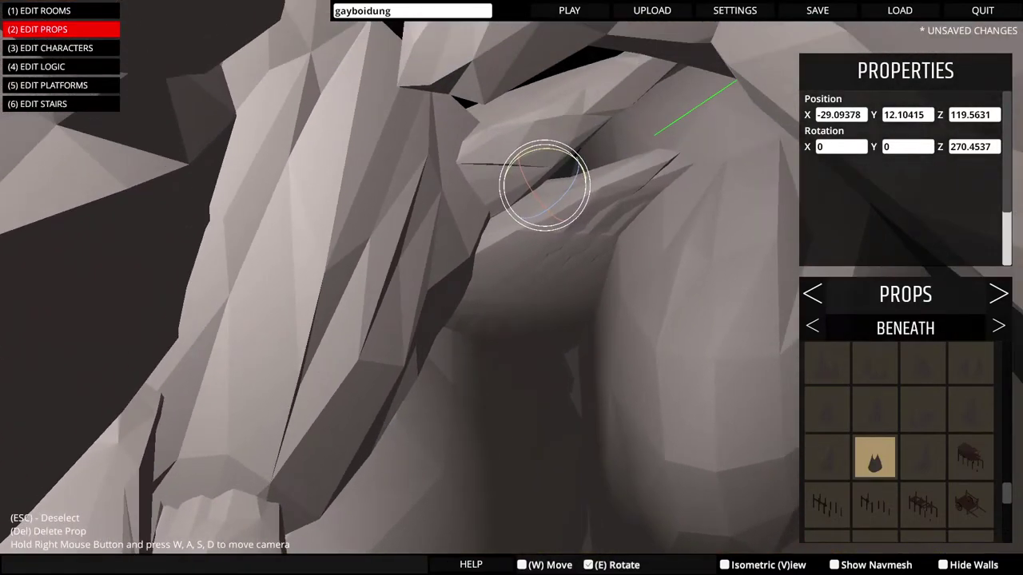
Rotate the pointed rock copy below it to about X -6.83, Y 51.72 and Z 226.08
left_click(562, 238)
key("w")
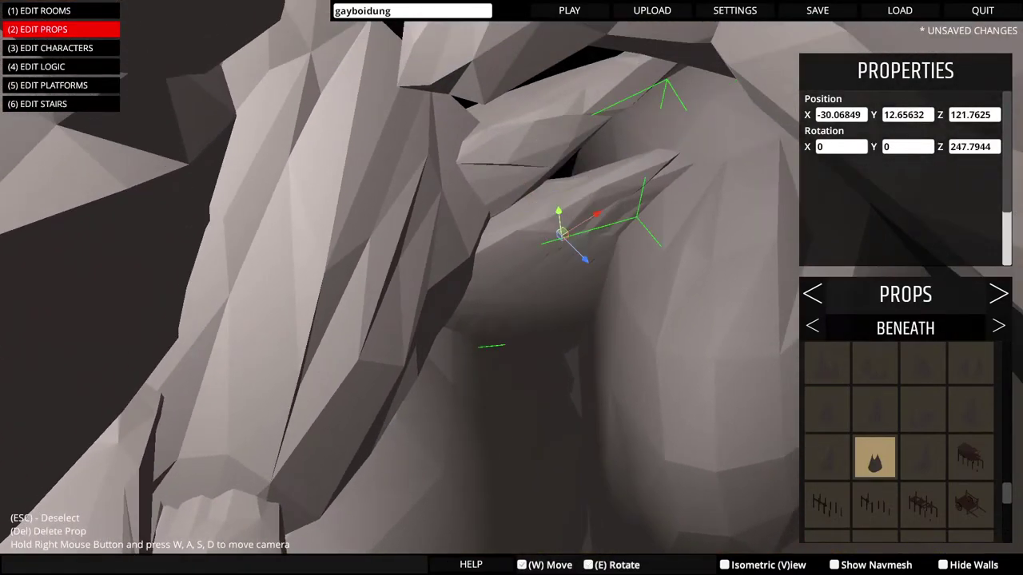
key("e")
left_click_drag(590, 245, 574, 265)
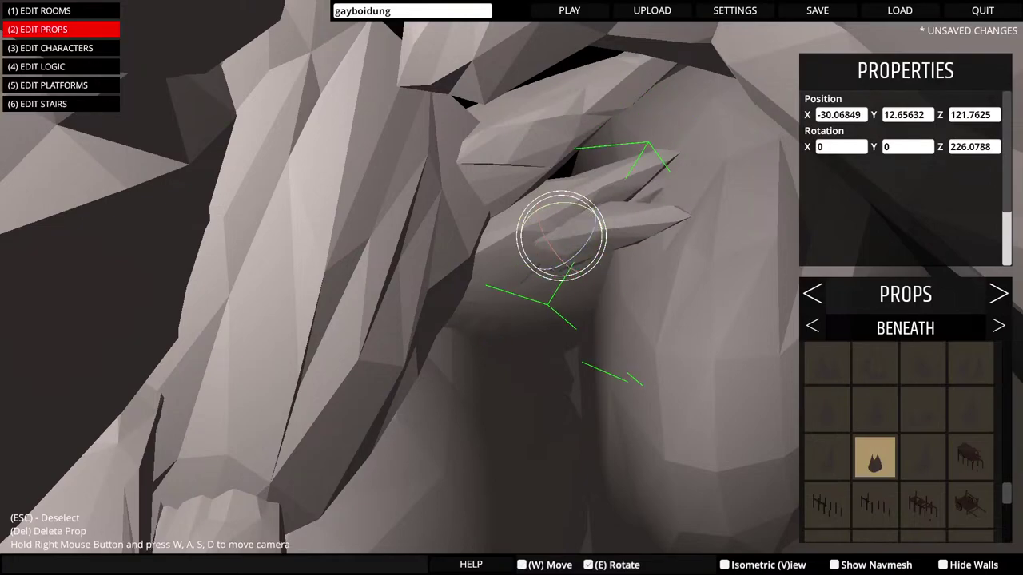
left_click_drag(575, 203, 538, 210)
Duplicate the large hanging rock above the red block and move the copy to X about -37.70
right_click(538, 211)
key("w")
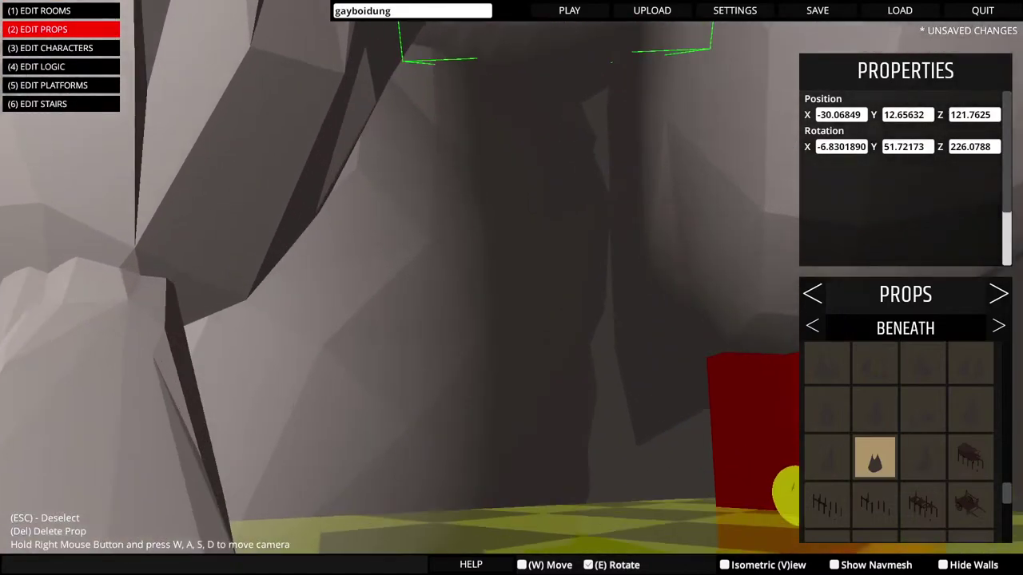
key("s")
key("s")
key("w")
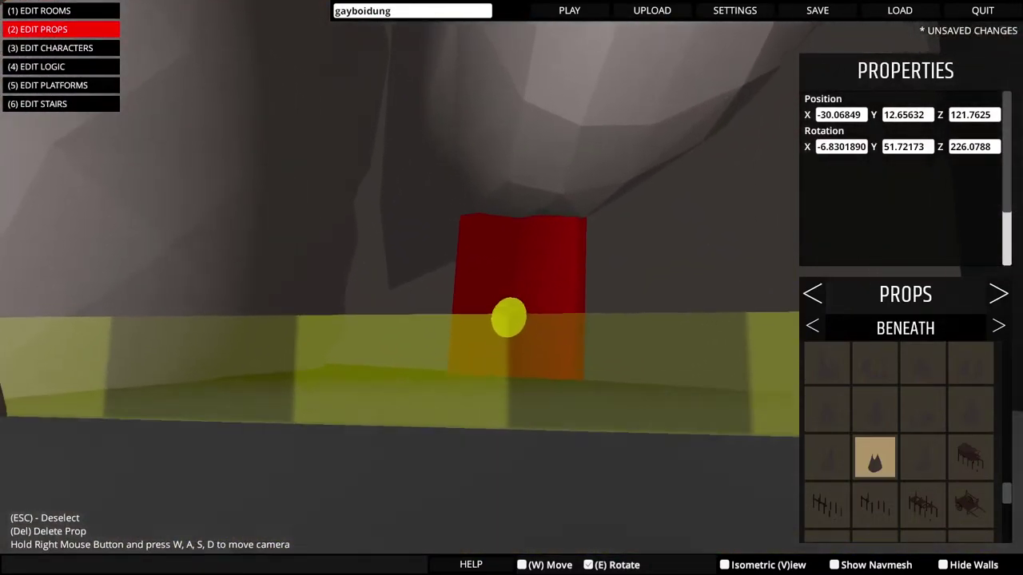
key("s")
left_click(601, 139)
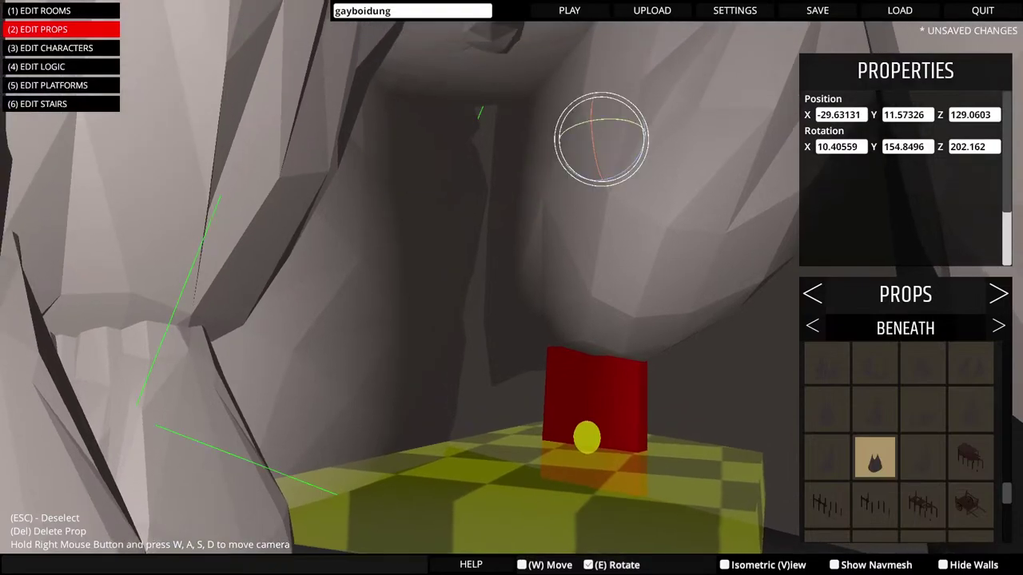
key("ctrl+d")
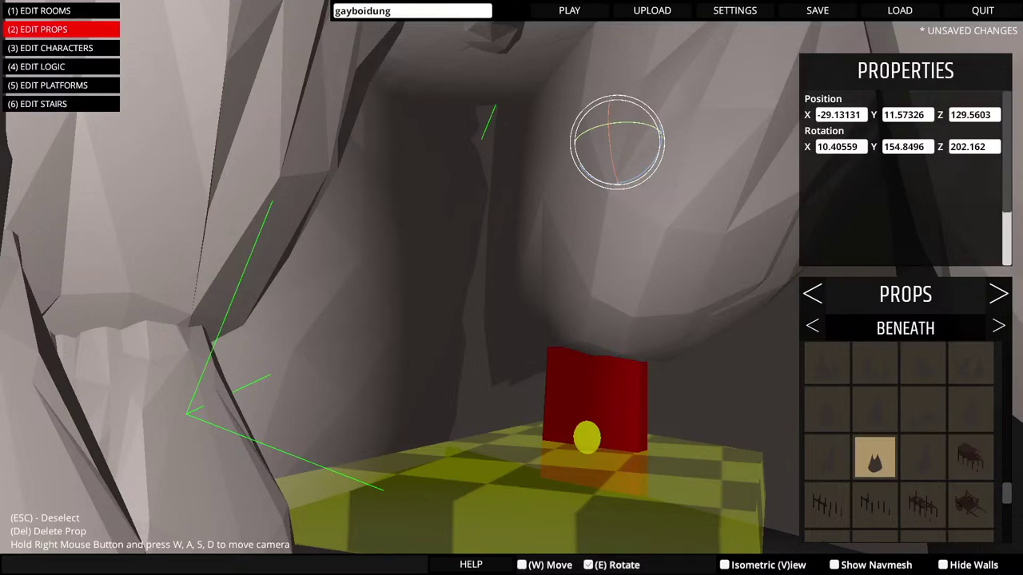
key("w")
left_click_drag(663, 134, 466, 168)
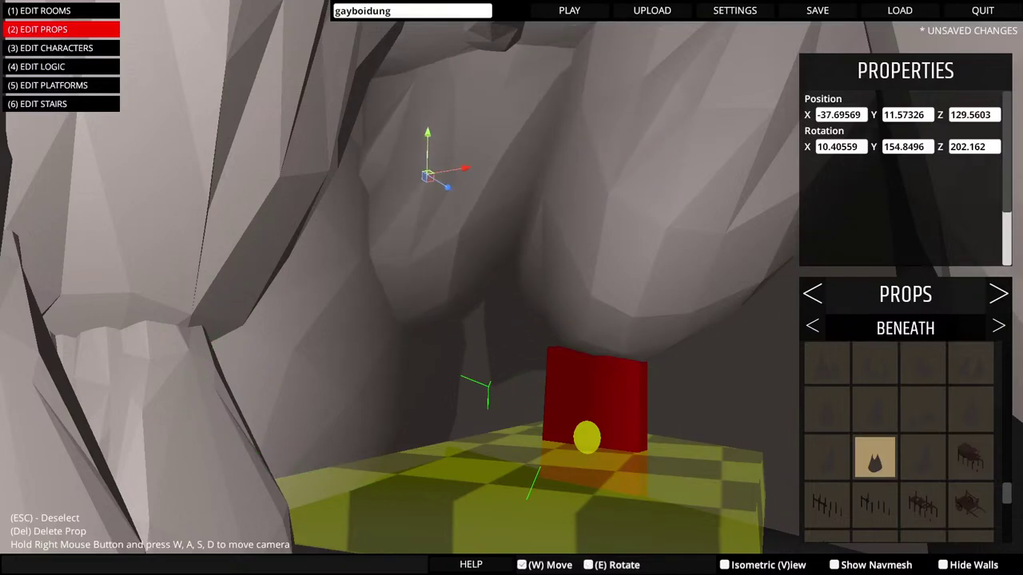
Rotate the hanging rock copy to about X 26.94, Y 152.04 and Z 193.48
key("e")
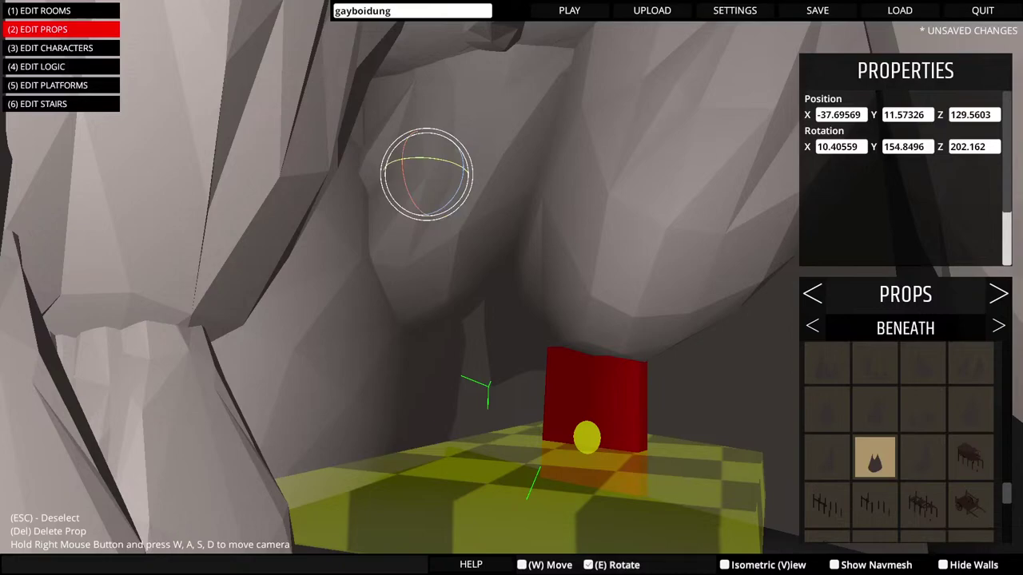
left_click_drag(404, 149, 401, 171)
key("s")
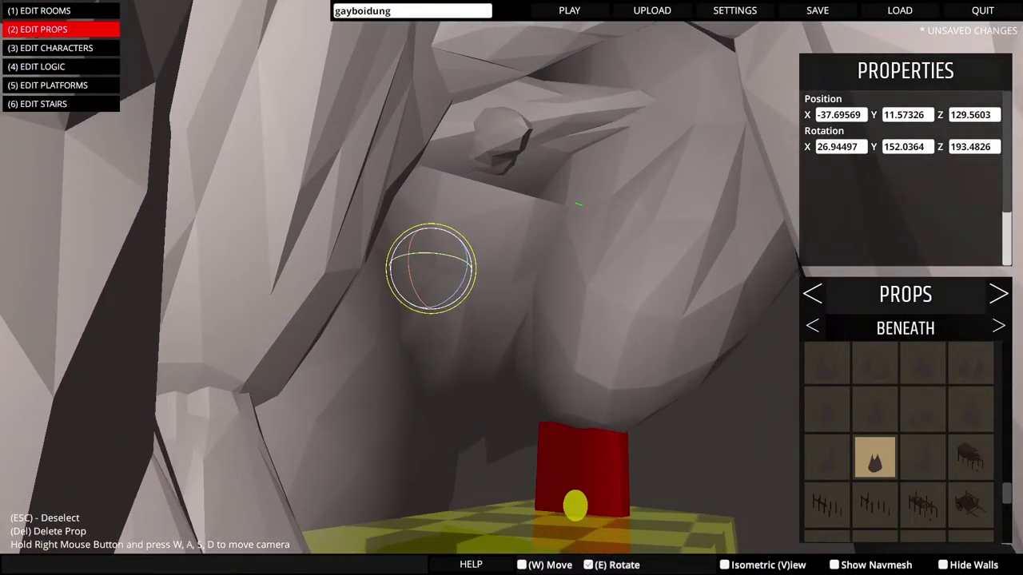
Shift the hanging rock copy to Z about 127.82 and raise it toward the remaining gap
key("w")
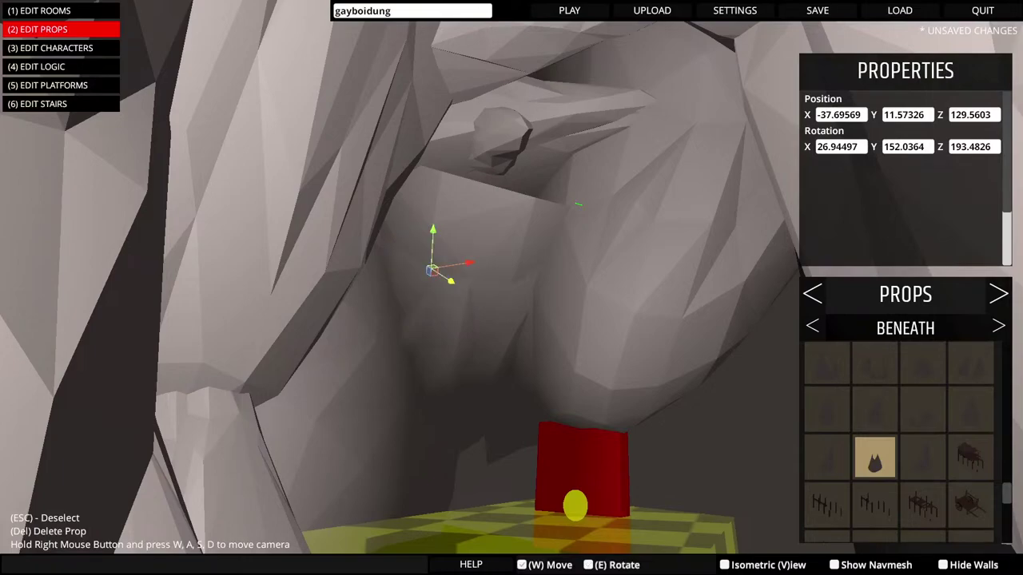
left_click_drag(450, 281, 434, 270)
right_click(434, 269)
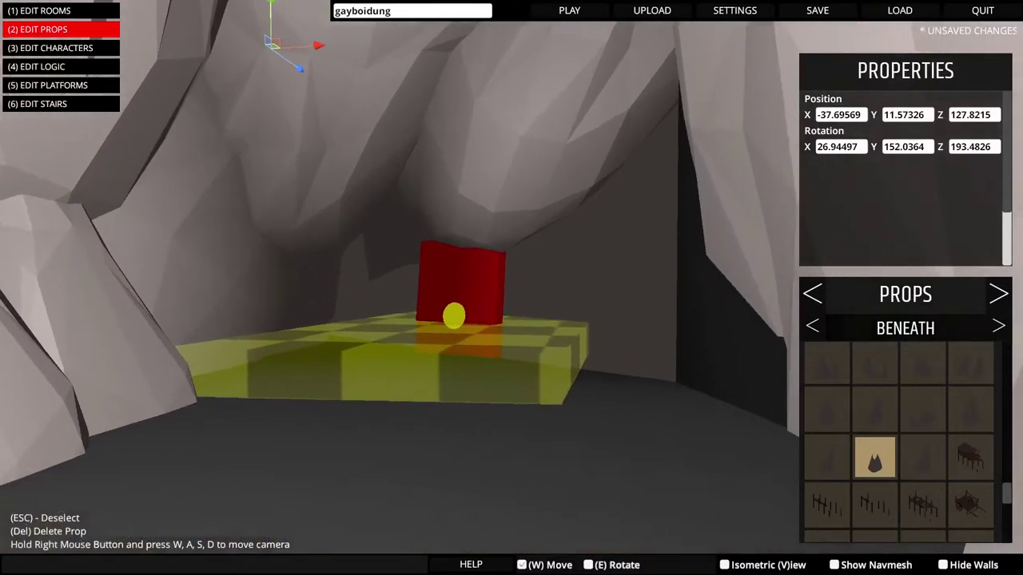
key("w")
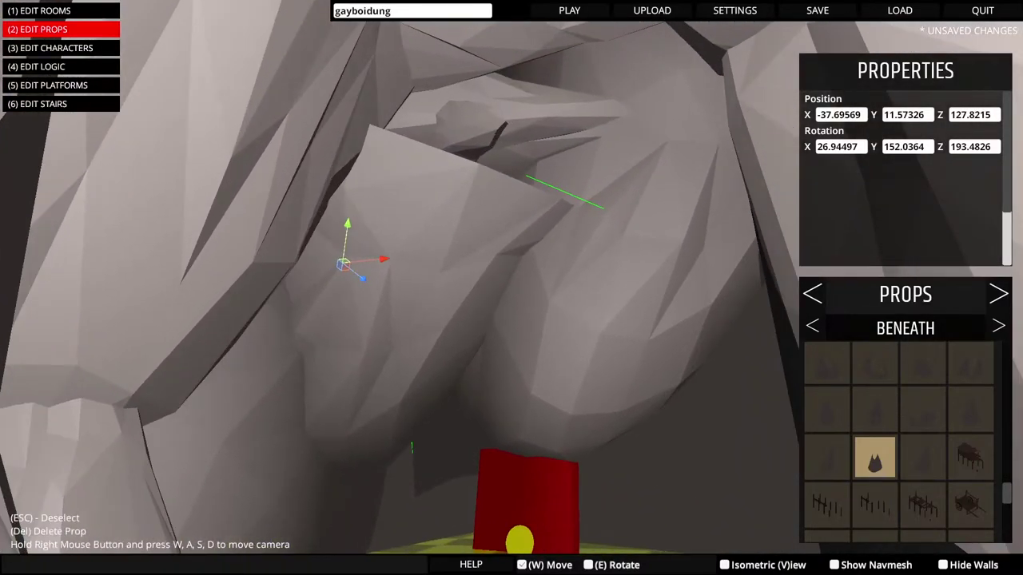
left_click_drag(346, 232, 352, 196)
Rotate the pointed rock protruding above the hanging copy to about X 328.35, Y 67.25 and Z 174.70
left_click(472, 128)
key("e")
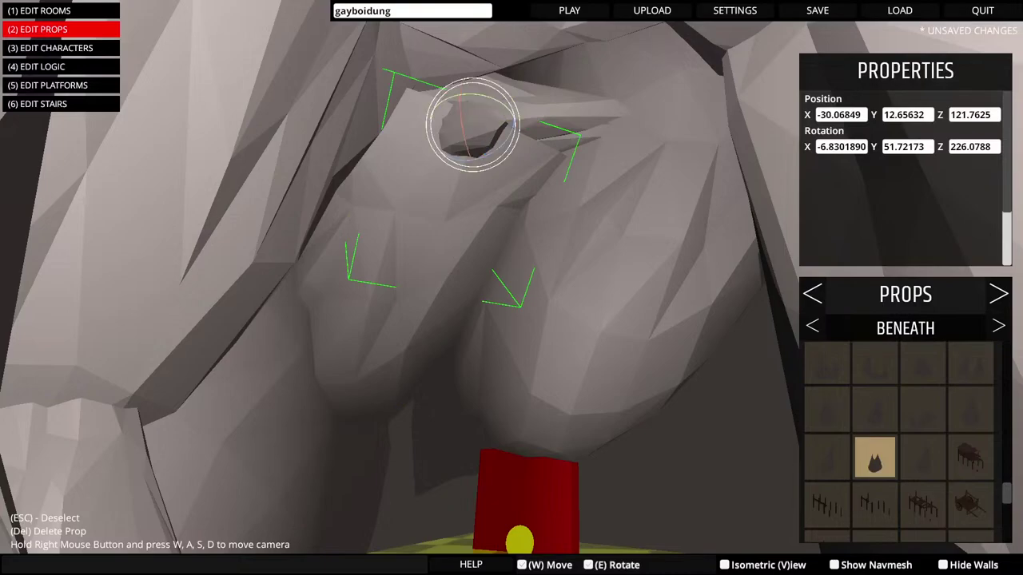
left_click_drag(460, 99, 466, 138)
Duplicate the rock hanging over the cave wall's base, move the copy to Z about 126.23, and rotate it to Y about 90.55
key("a")
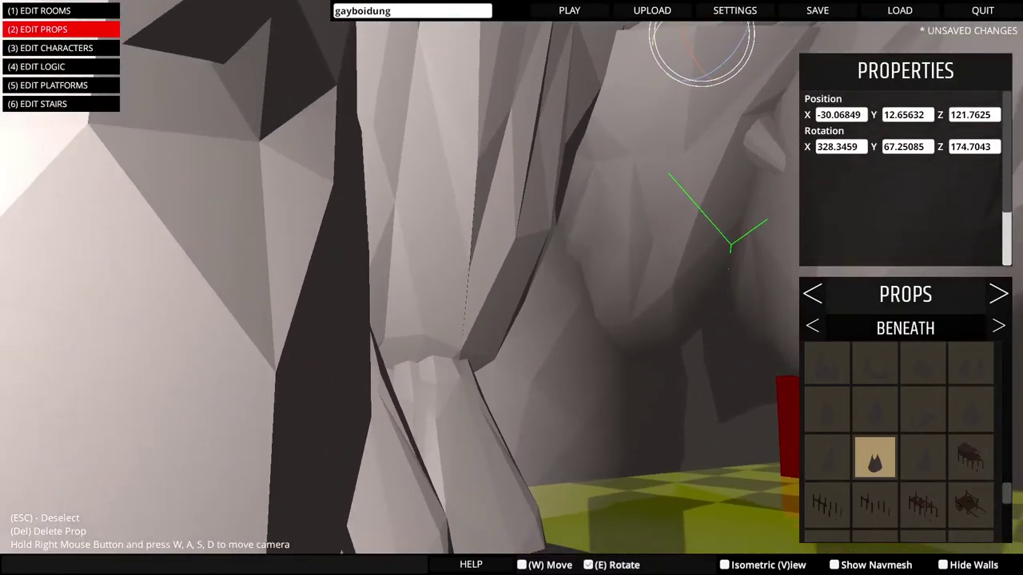
key("s")
left_click(366, 213)
key("ctrl+d")
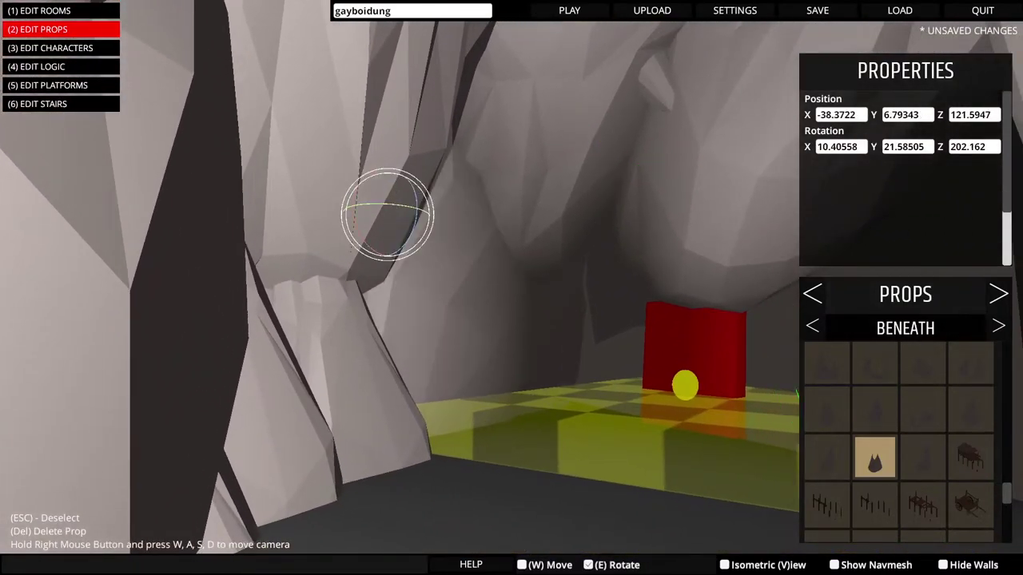
key("w")
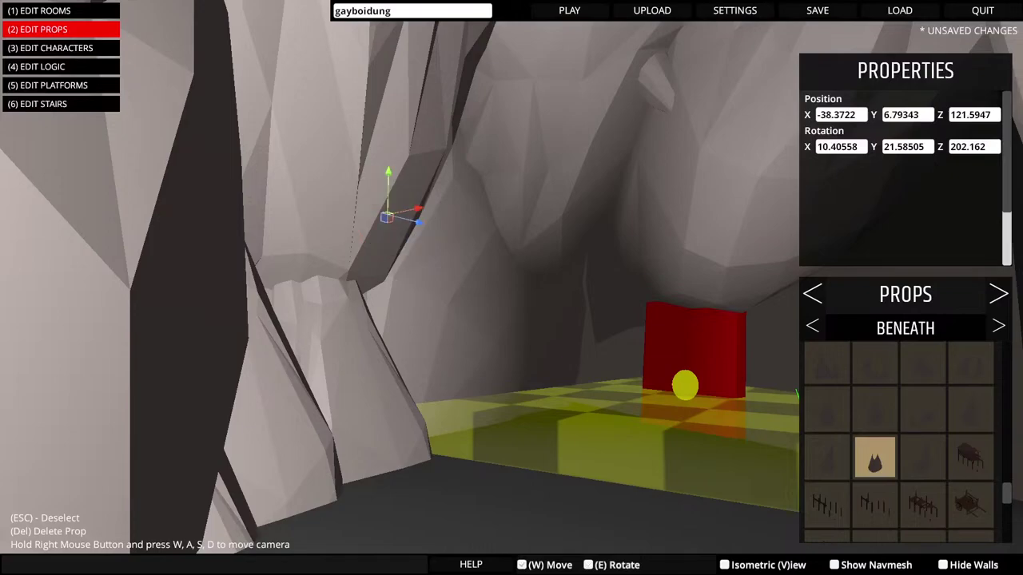
left_click_drag(416, 222, 451, 230)
key("e")
key("w")
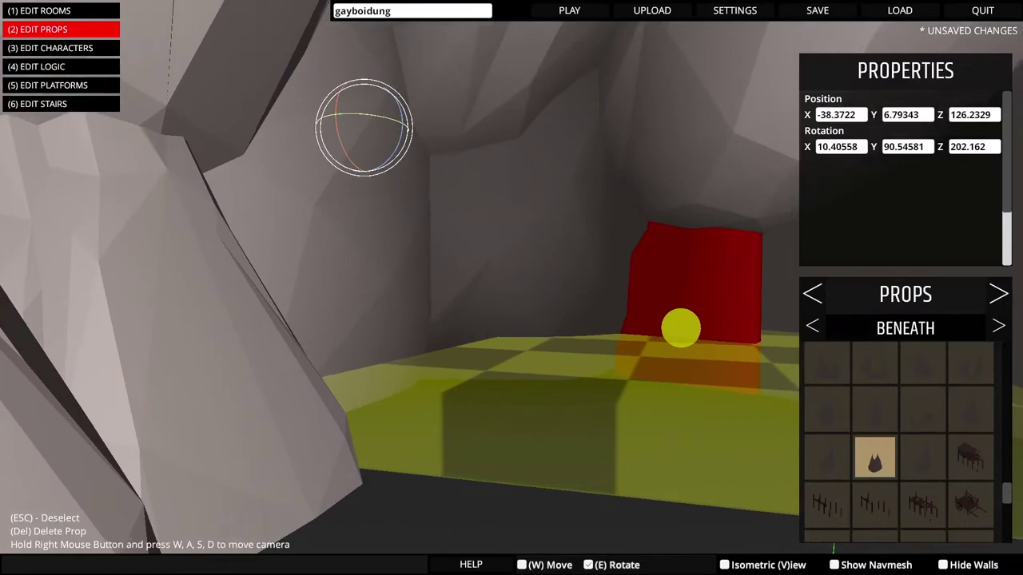
Lower the rotated wall rock copy to Y about 5.47
key("s")
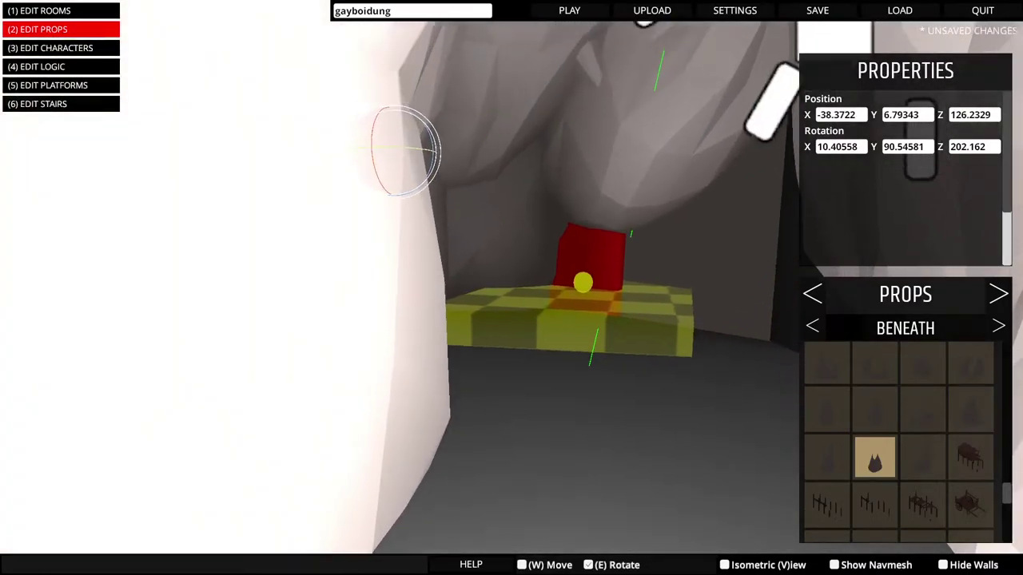
key("w")
key("w")
key("d")
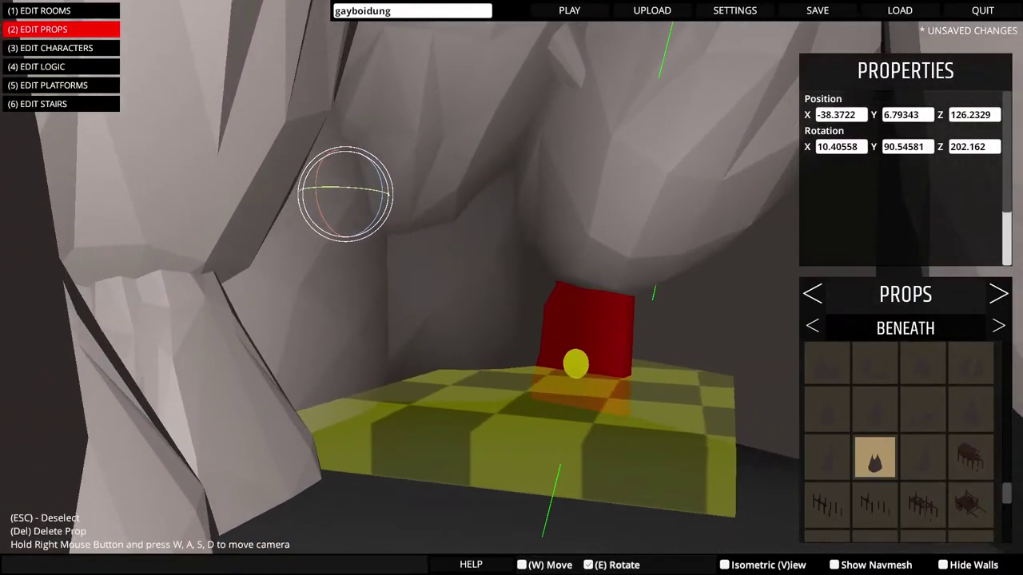
key("w")
left_click_drag(344, 159, 344, 202)
Duplicate the rock on the opposite tunnel wall beside the platform and move the copy to X about -19.13
key("d")
key("a")
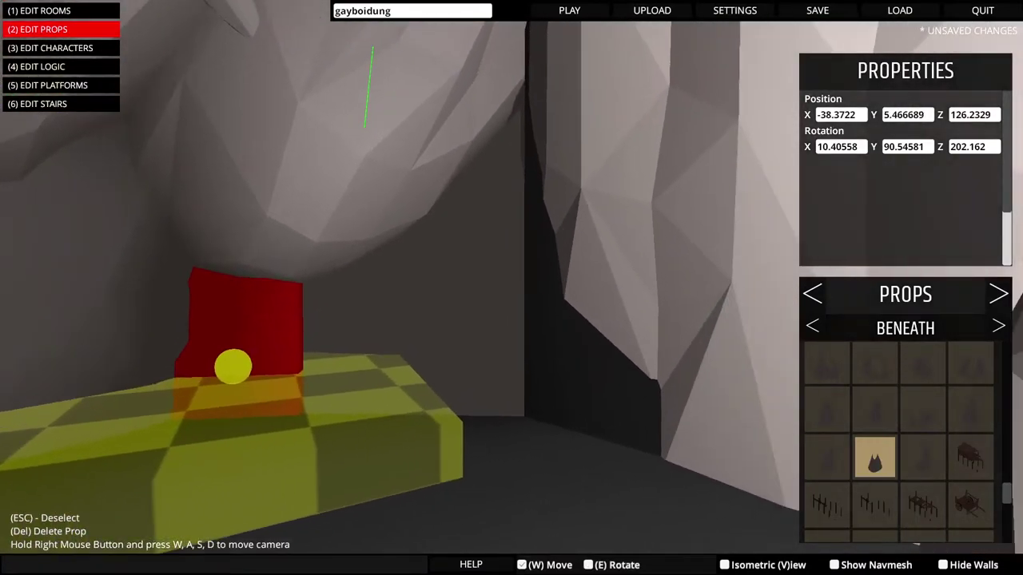
key("s")
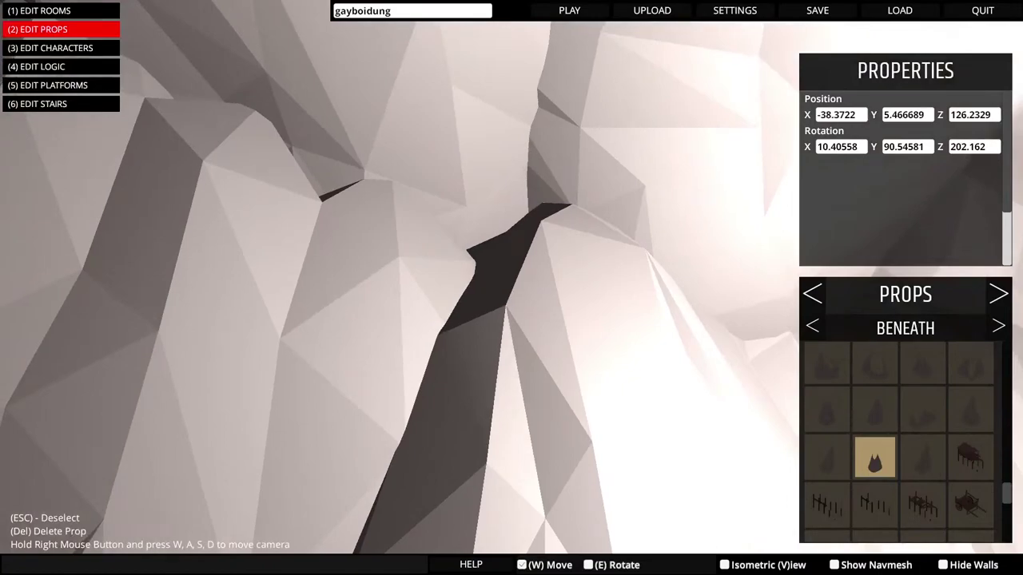
key("w")
key("w")
left_click(625, 284)
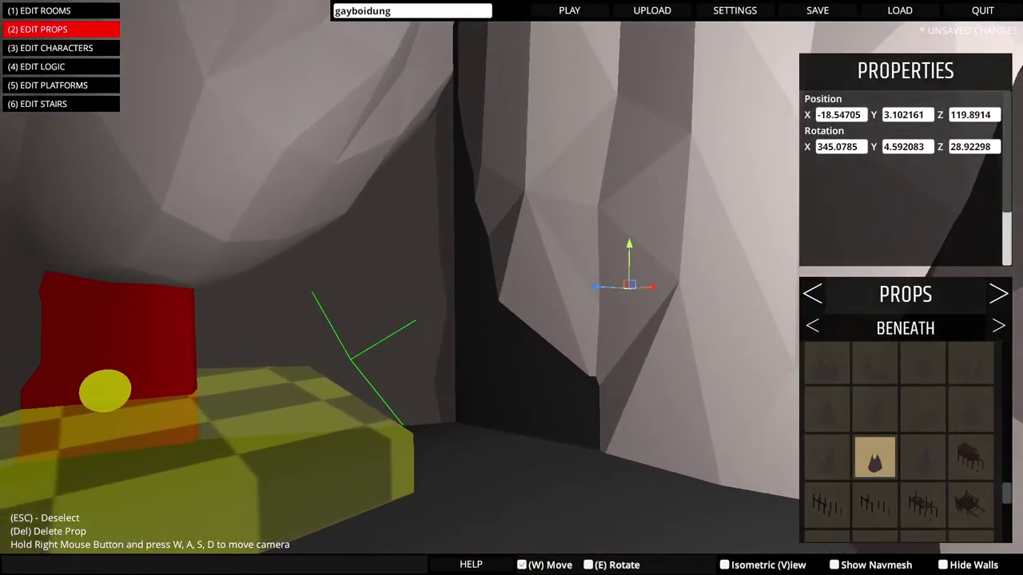
mouse_move(628, 283)
left_mouse_down()
mouse_move(631, 273)
mouse_move(607, 274)
mouse_move(635, 273)
left_mouse_up()
key("s")
key("a")
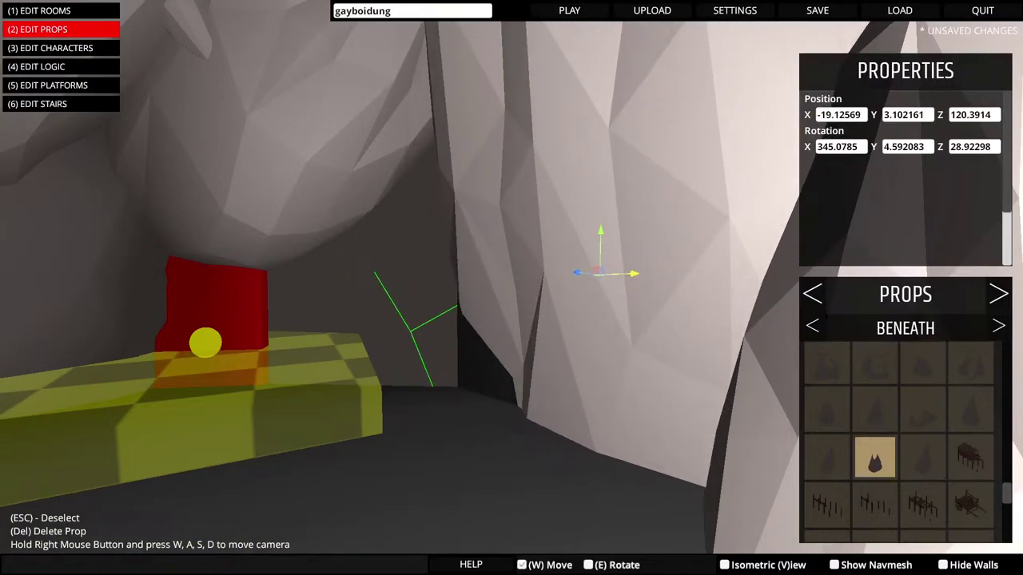
Rotate the opposite wall's rock copy to Y about 328.73 and shift it to Z about 119.64
key("e")
mouse_move(577, 277)
left_mouse_down()
mouse_move(607, 277)
mouse_move(567, 274)
mouse_move(591, 274)
left_mouse_up()
key("w")
right_click(591, 274)
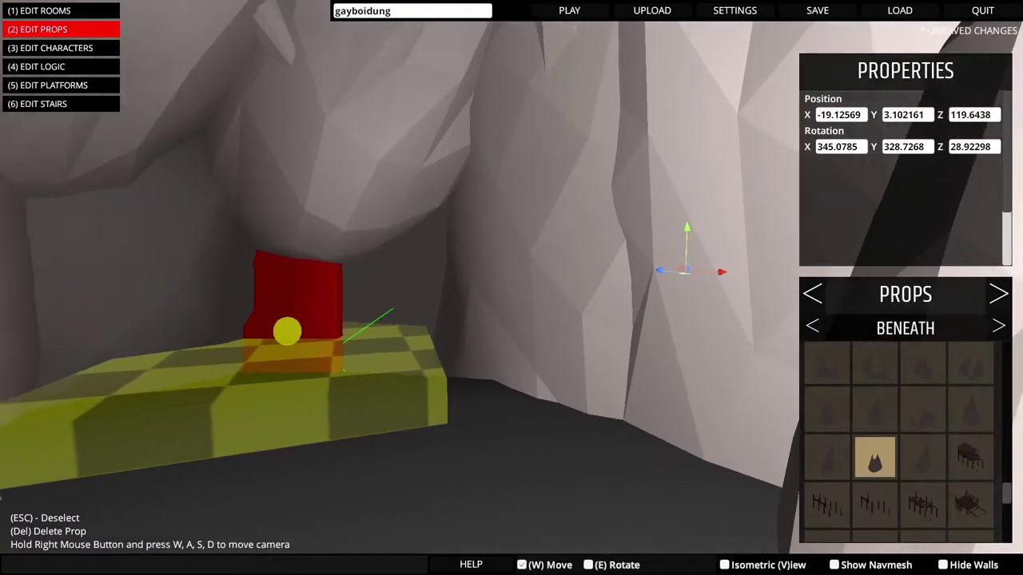
Duplicate the rotated wall rock again and turn the new copy to a Y rotation of about 290.90
key("w")
key("d")
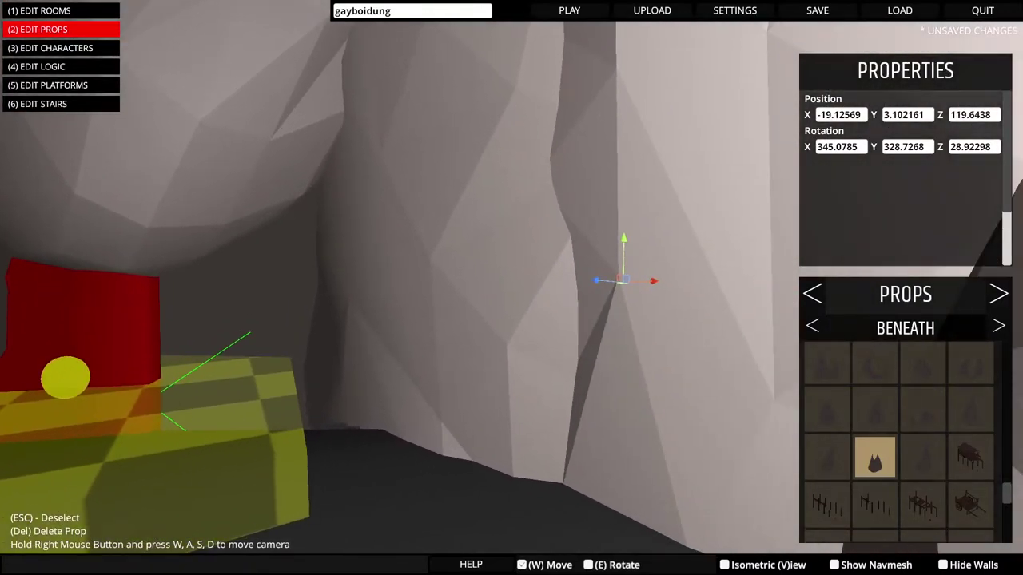
key("e")
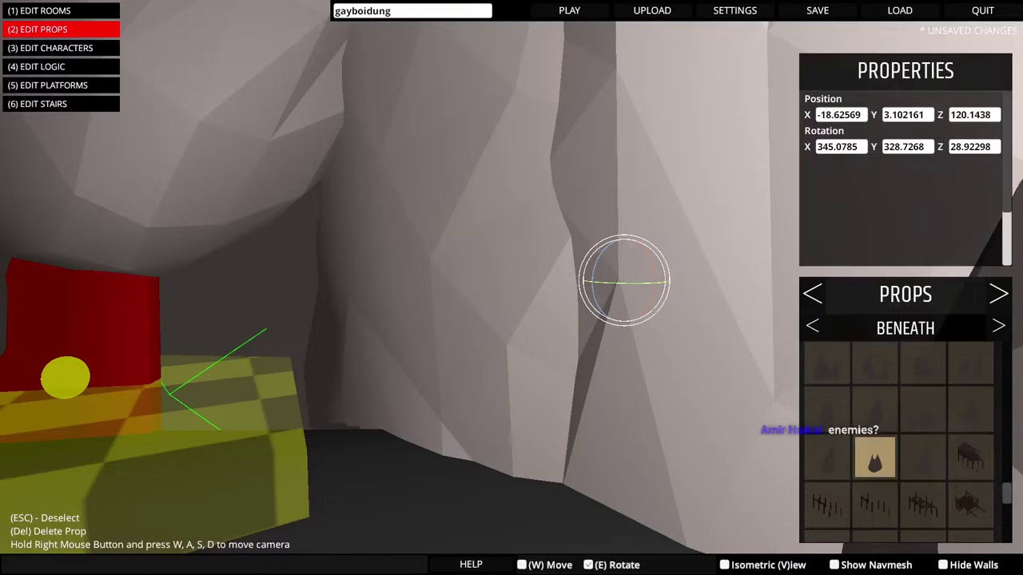
left_click_drag(618, 282, 663, 282)
key("w")
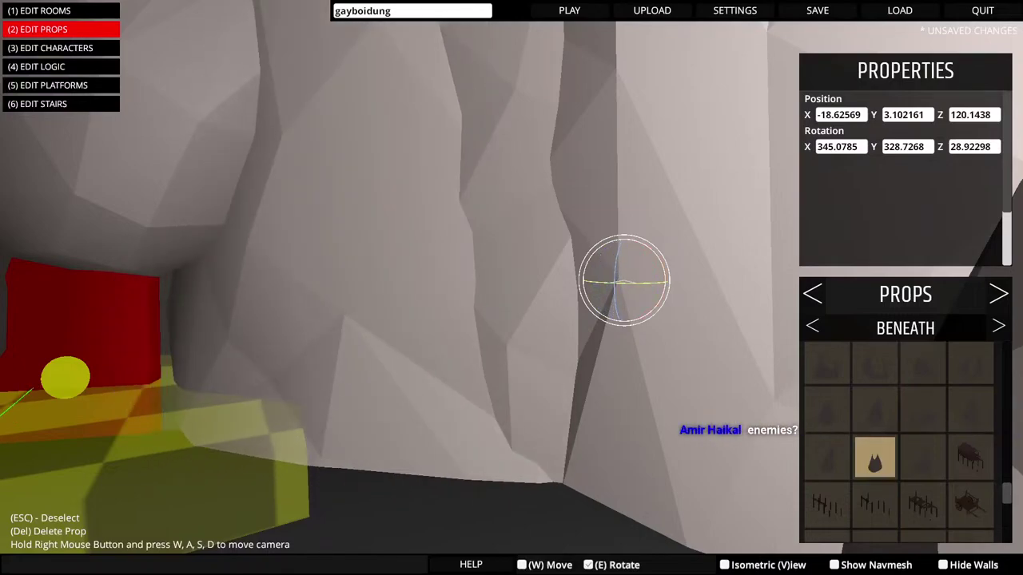
left_click_drag(639, 282, 665, 282)
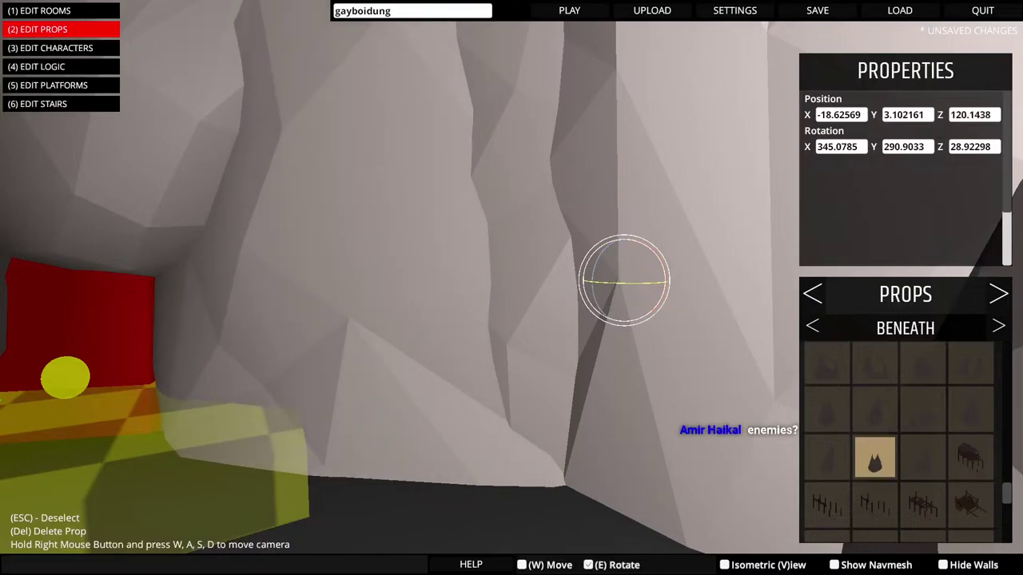
Fine-tune the second wall rock copy's Y rotation to about 289.10
right_click(663, 282)
key("w")
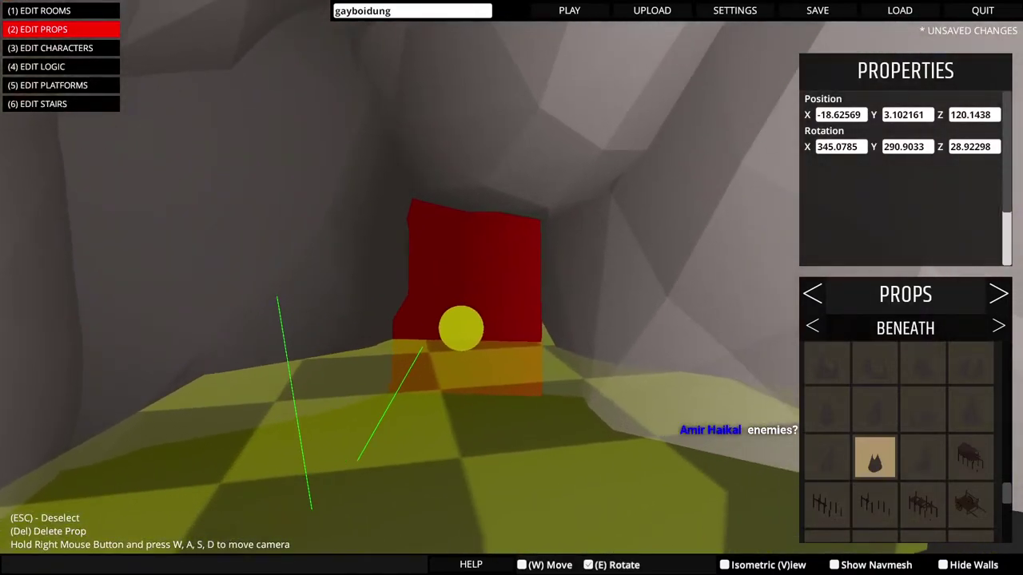
key("w")
key("s")
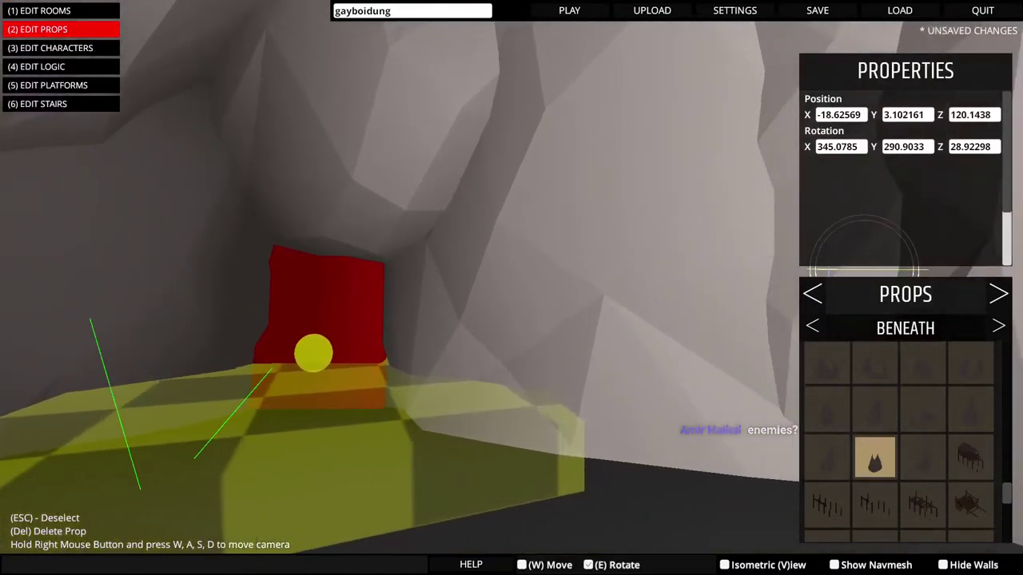
key("a")
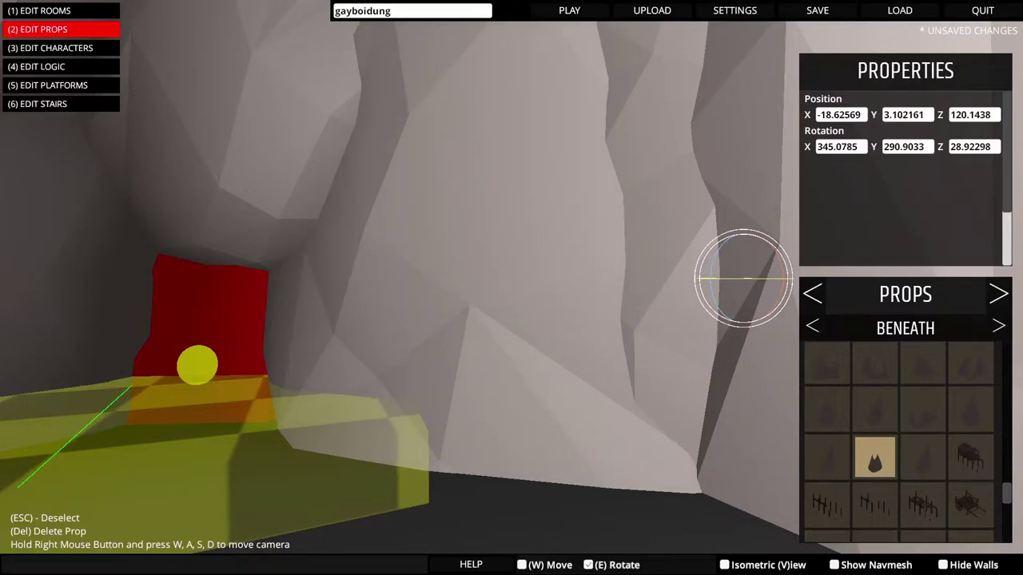
left_click_drag(748, 278, 752, 278)
Lower the second wall rock copy to a Y position of about 1.42
key("w")
key("w")
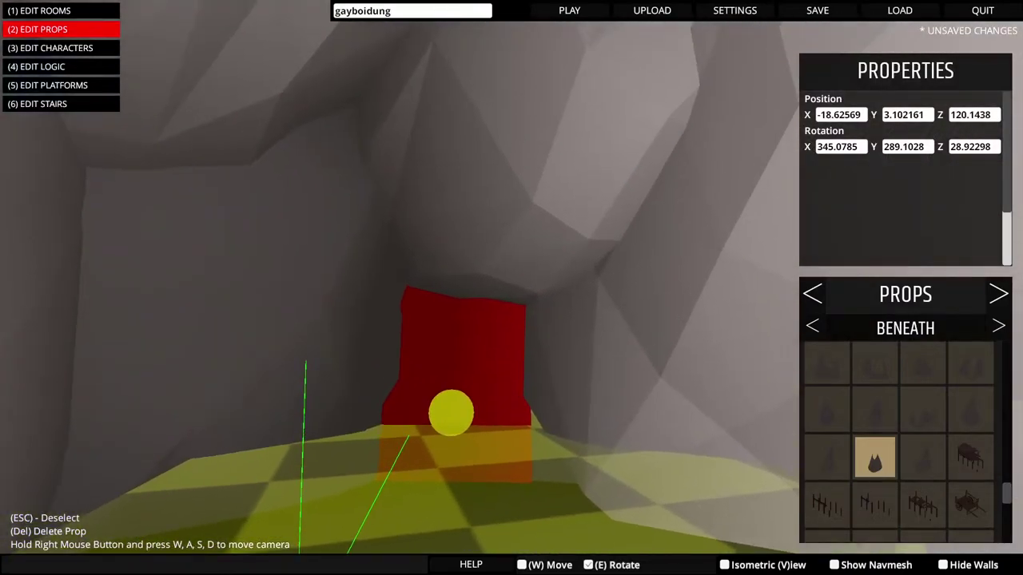
key("s")
key("d")
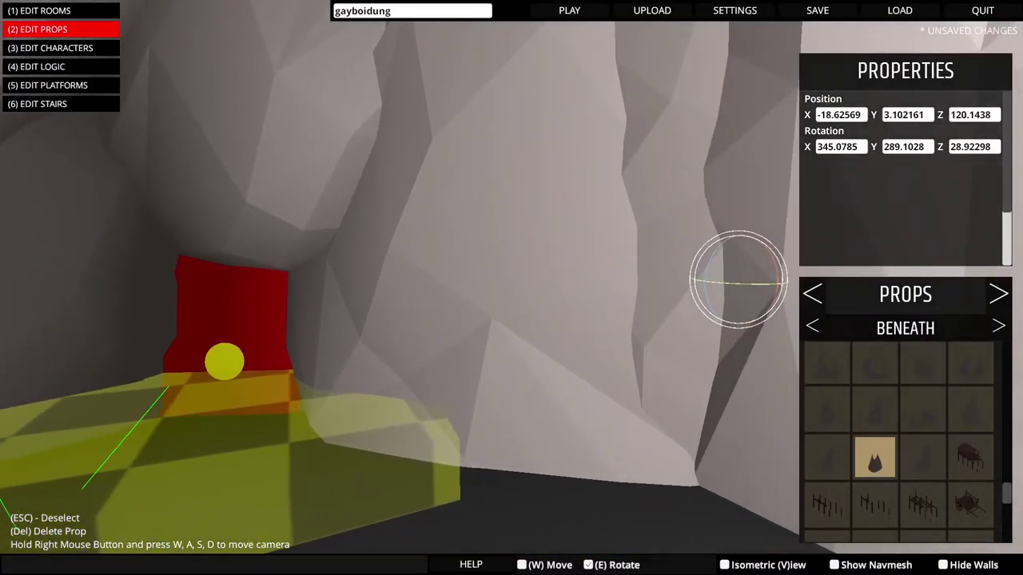
key("w")
left_click_drag(741, 233, 738, 306)
right_click(738, 306)
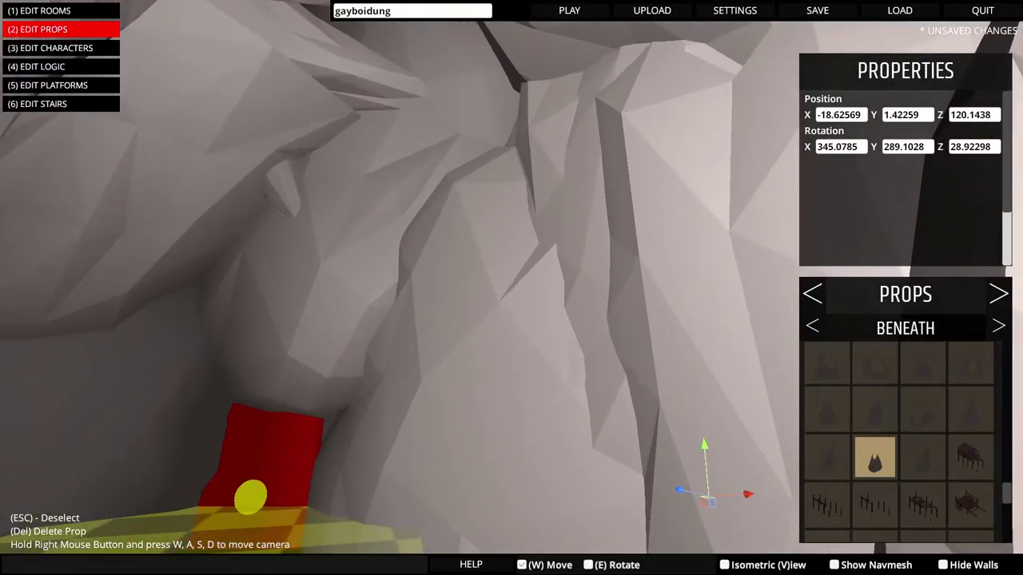
Inspect the tunnel around the platform and push the second wall rock copy along X, deeper into the wall
key("a")
key("s")
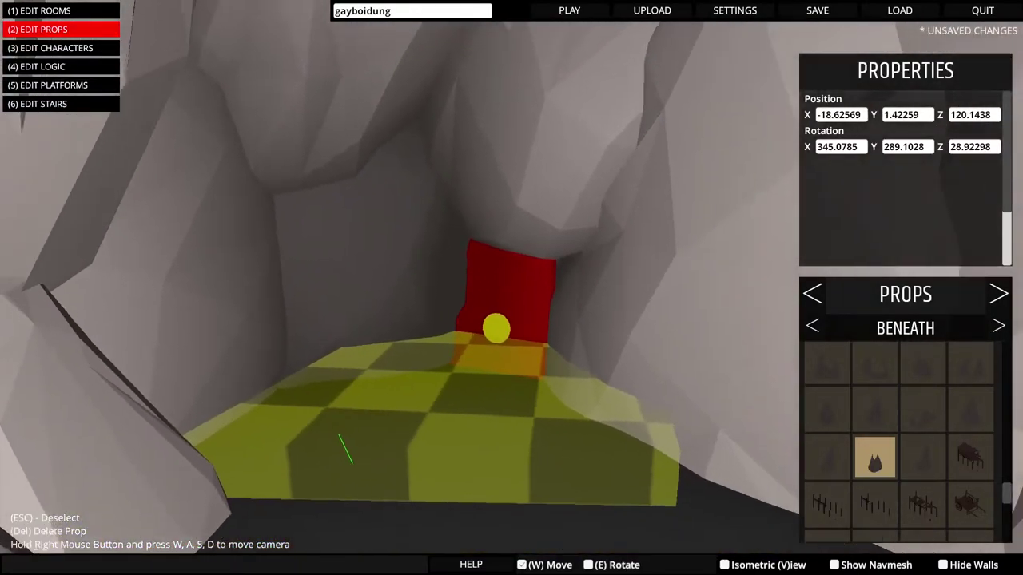
key("w")
key("s")
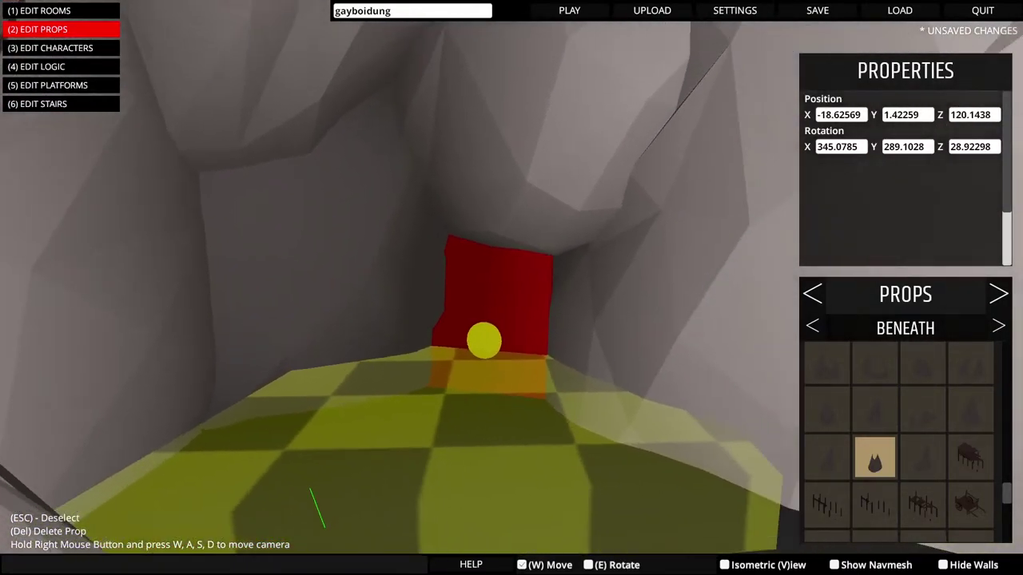
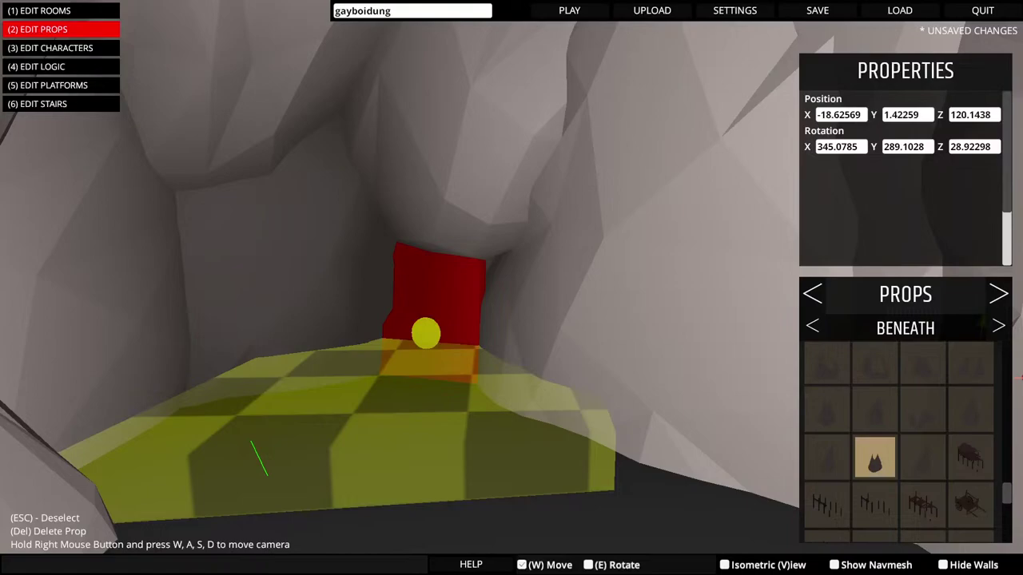
key("s")
key("w")
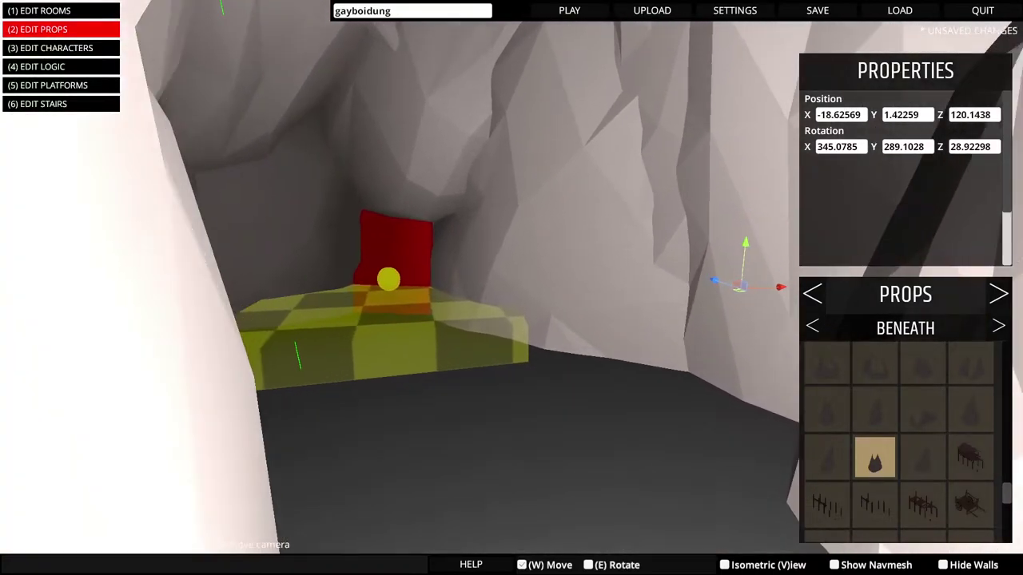
key("s")
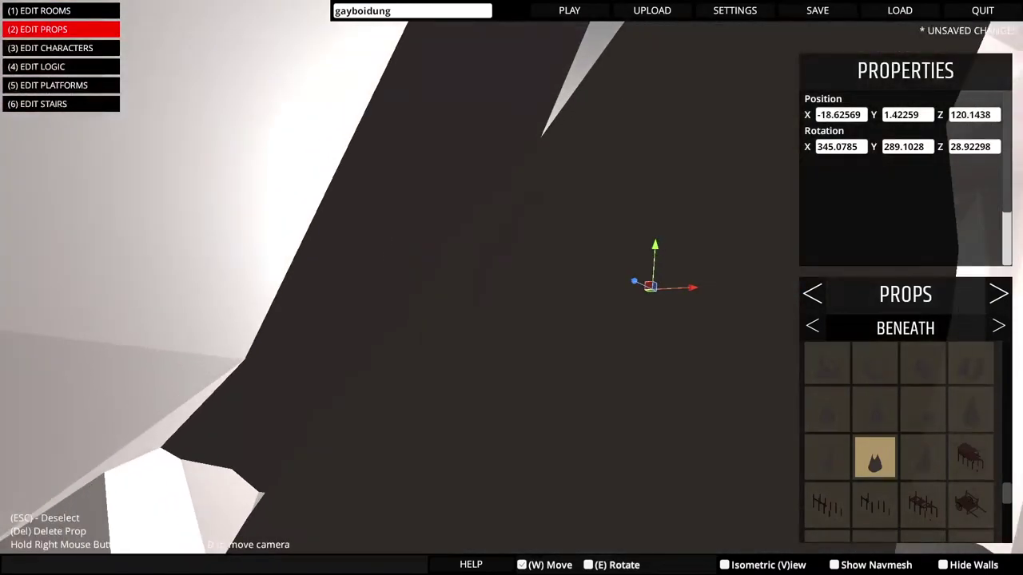
key("w")
key("s")
key("w")
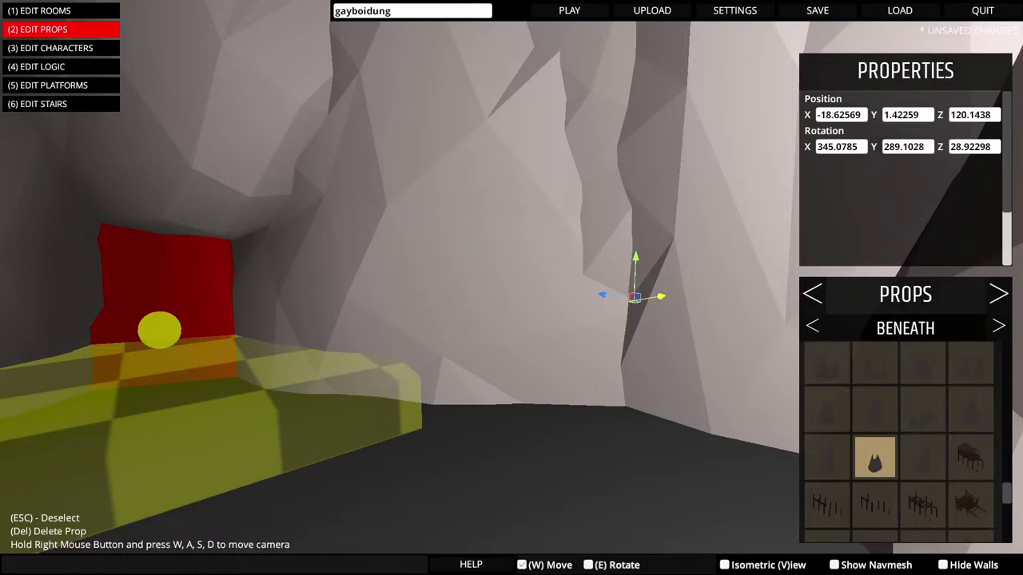
left_click_drag(660, 297, 695, 290)
left_click_drag(488, 430, 457, 444)
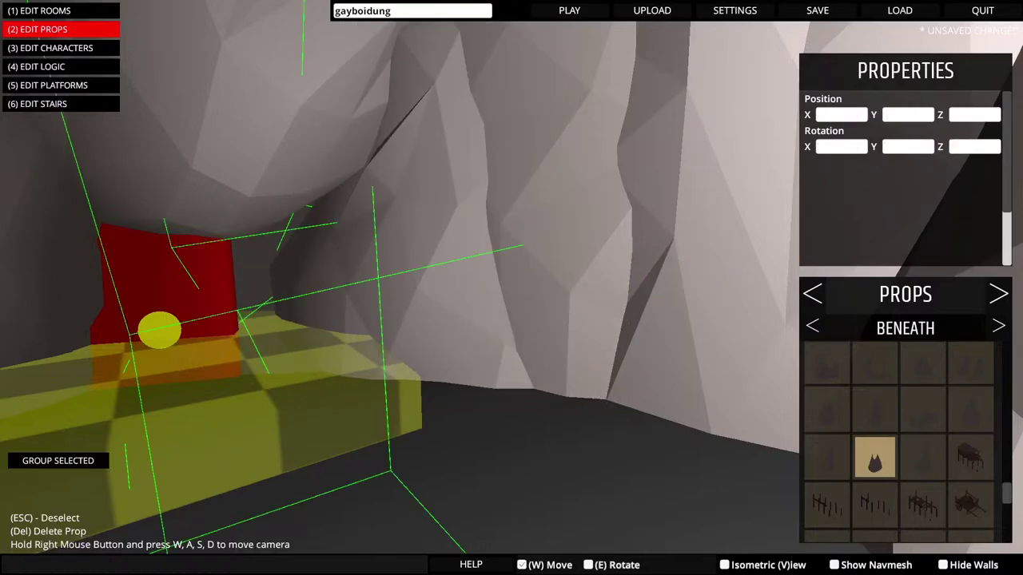
Duplicate the red block at the tunnel's end and move the copy along X toward the gap beside it
key("w")
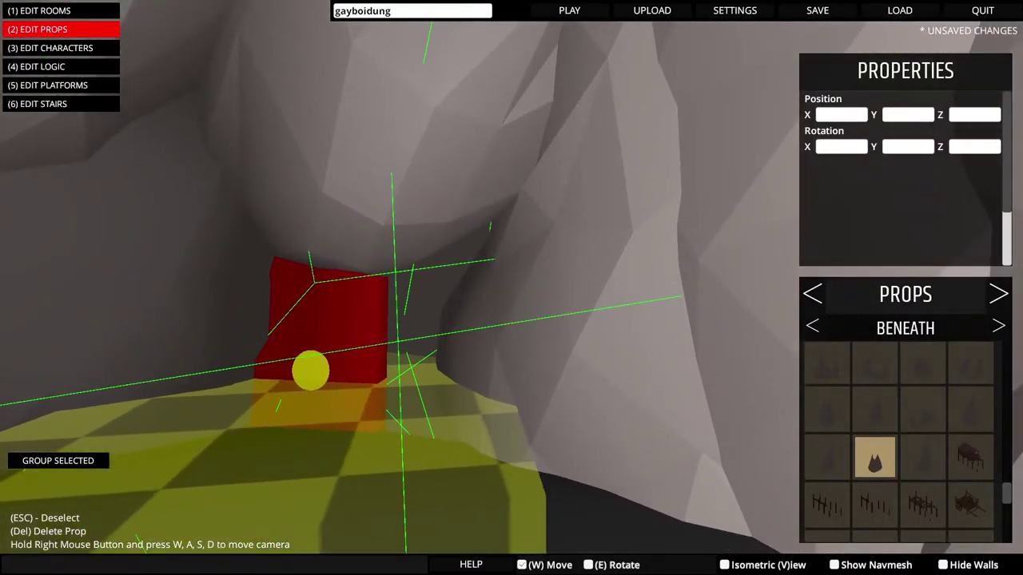
left_click(320, 327)
key("s")
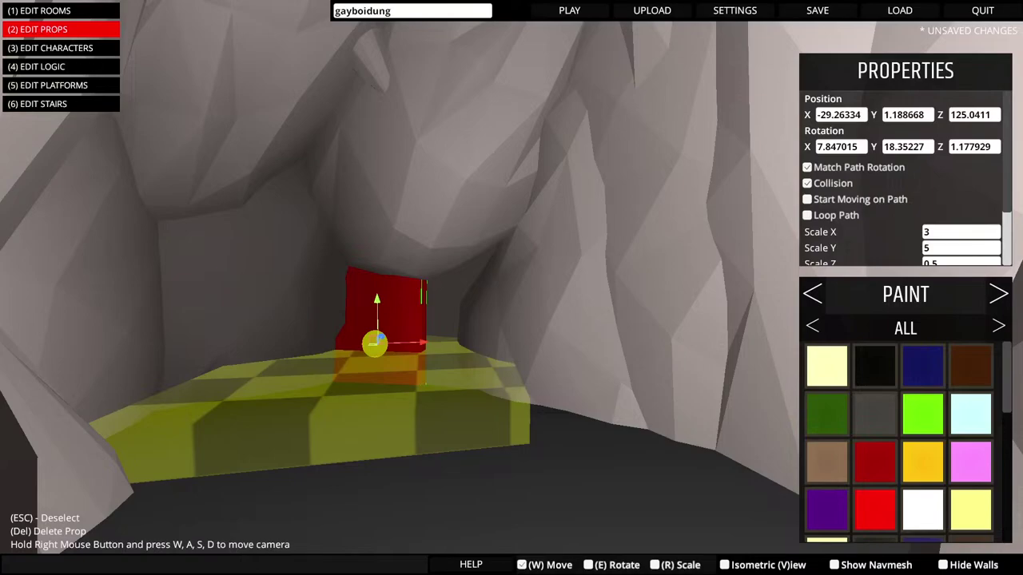
left_click_drag(374, 344, 391, 335)
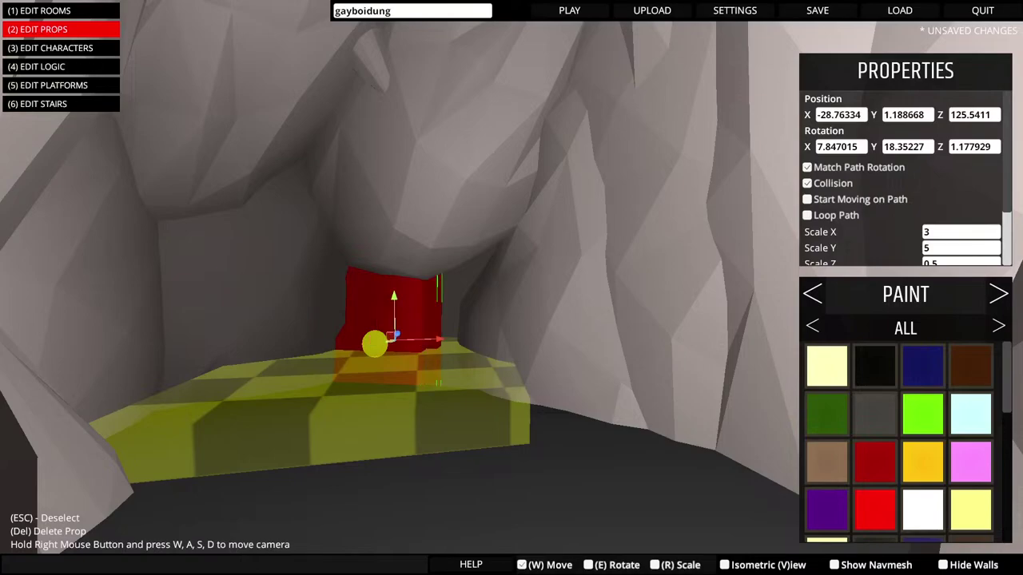
key("w")
key("w")
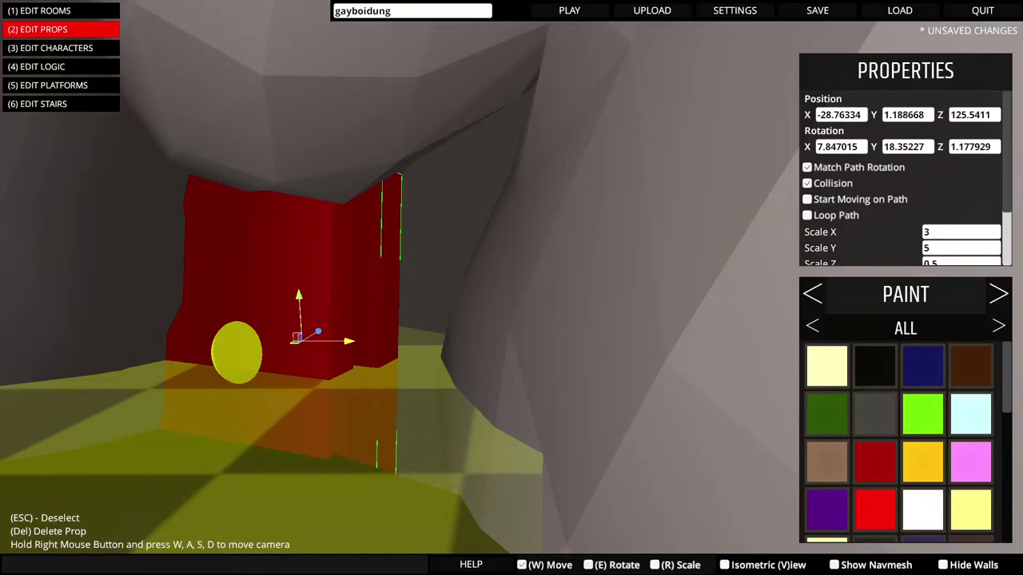
left_click_drag(349, 342, 384, 341)
Compare the original red block's position and rotation values with those of its copy
left_click(280, 288)
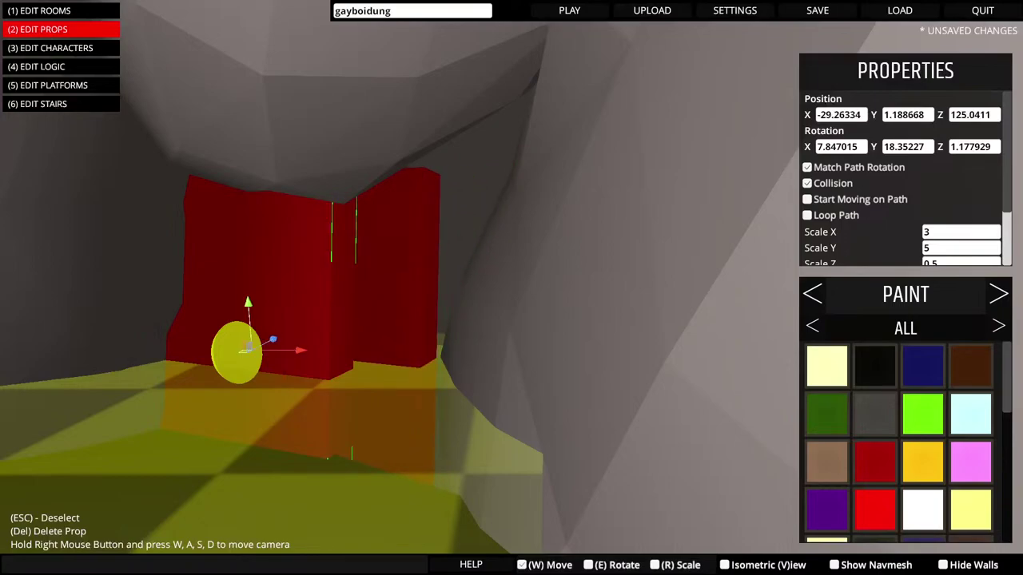
left_click(906, 114)
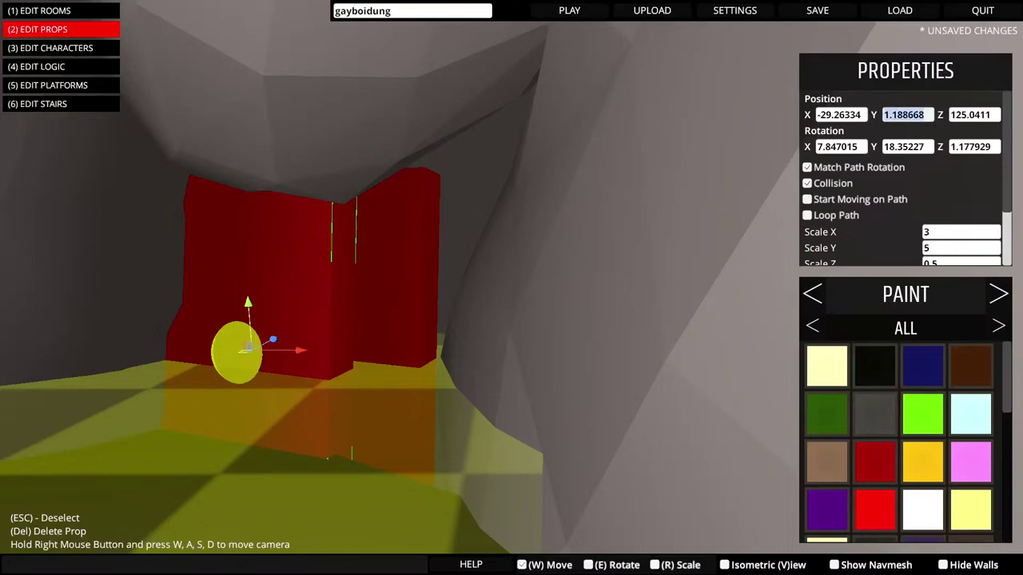
left_click(392, 280)
left_click(279, 287)
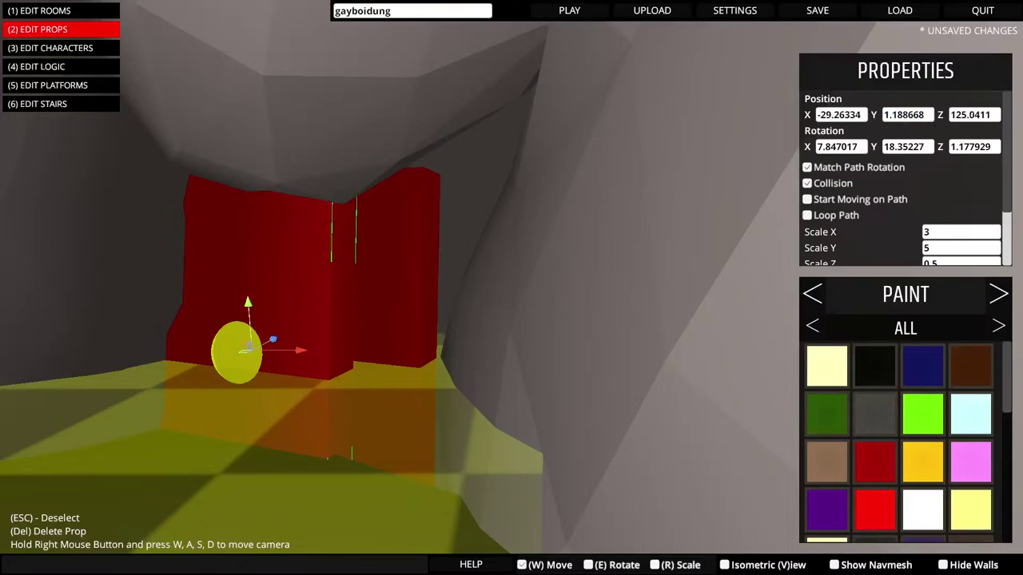
Match the red block copy's Z position to the original block's by setting it to 125.0411
left_click(391, 280)
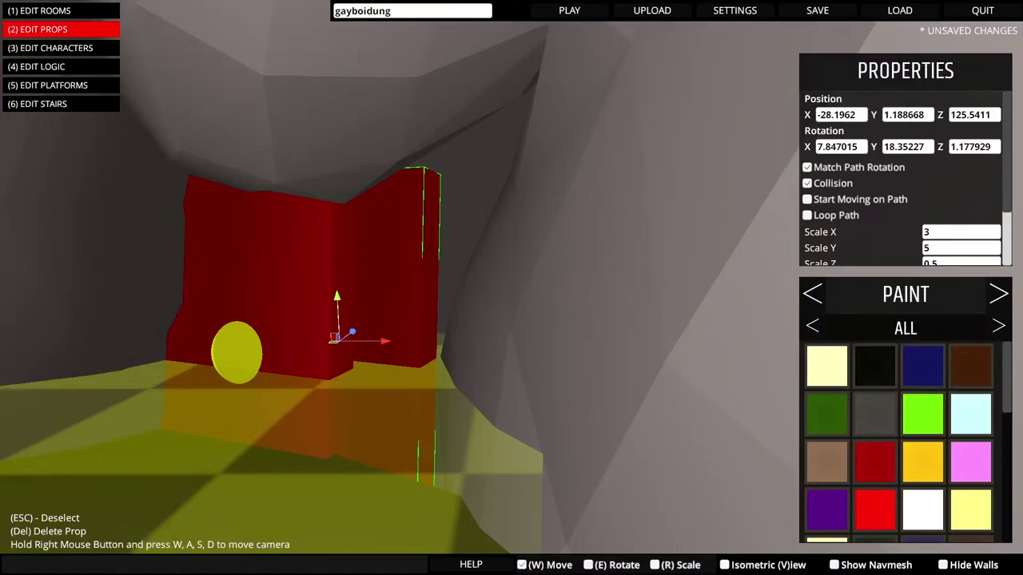
left_click(280, 288)
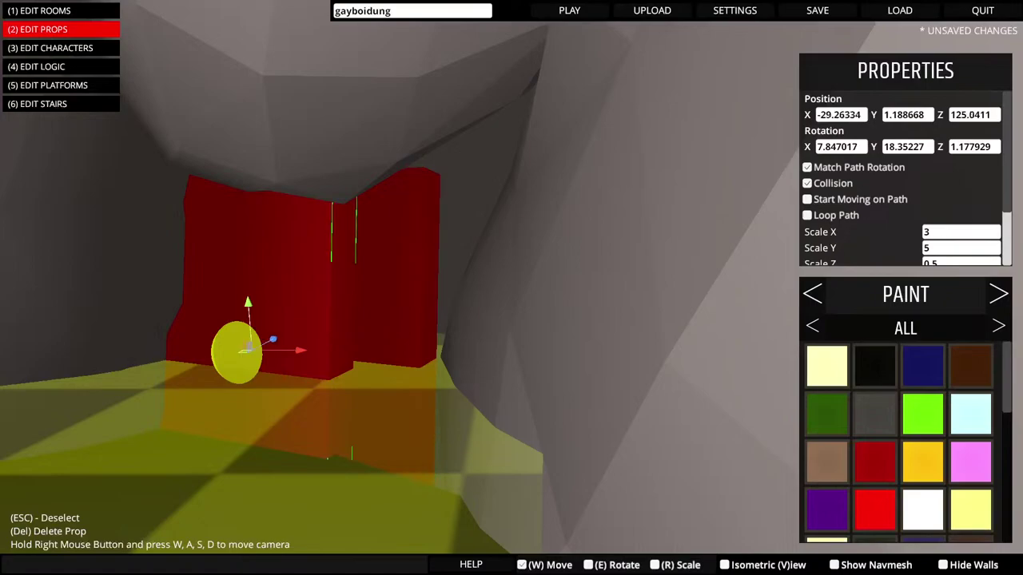
left_click(392, 279)
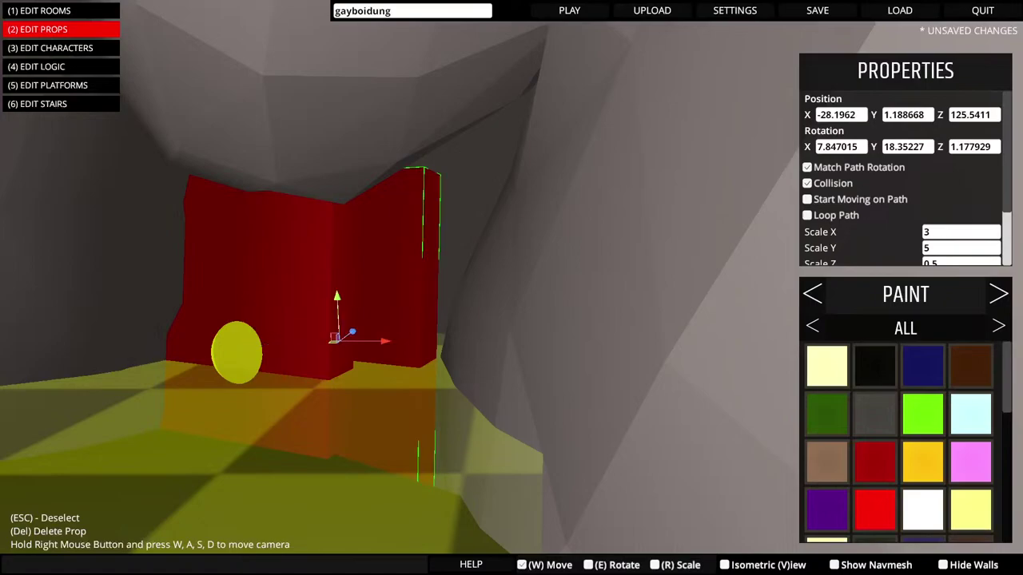
left_click(279, 288)
left_click(973, 114)
key("ctrl+c")
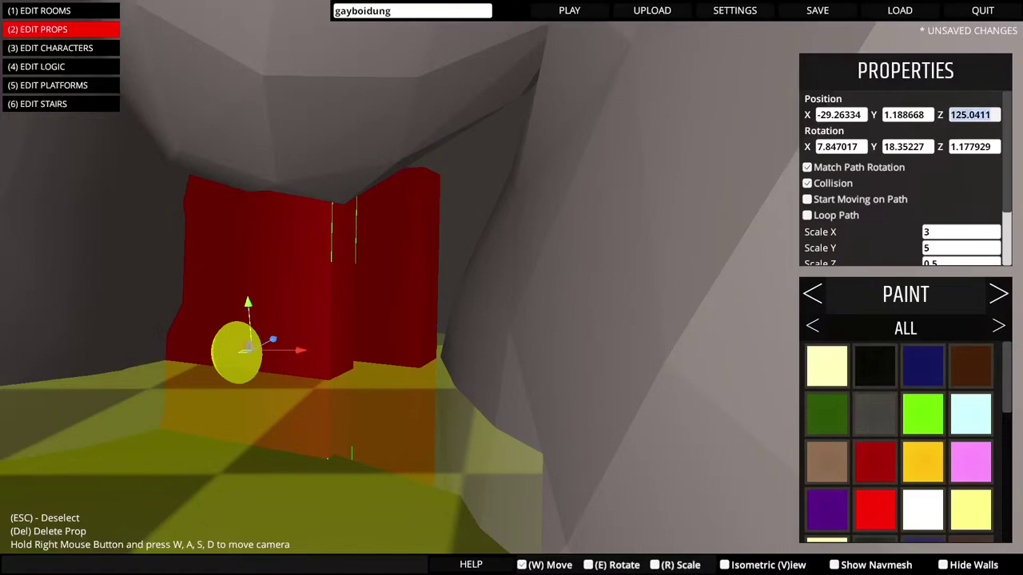
left_click(391, 280)
left_click(973, 114)
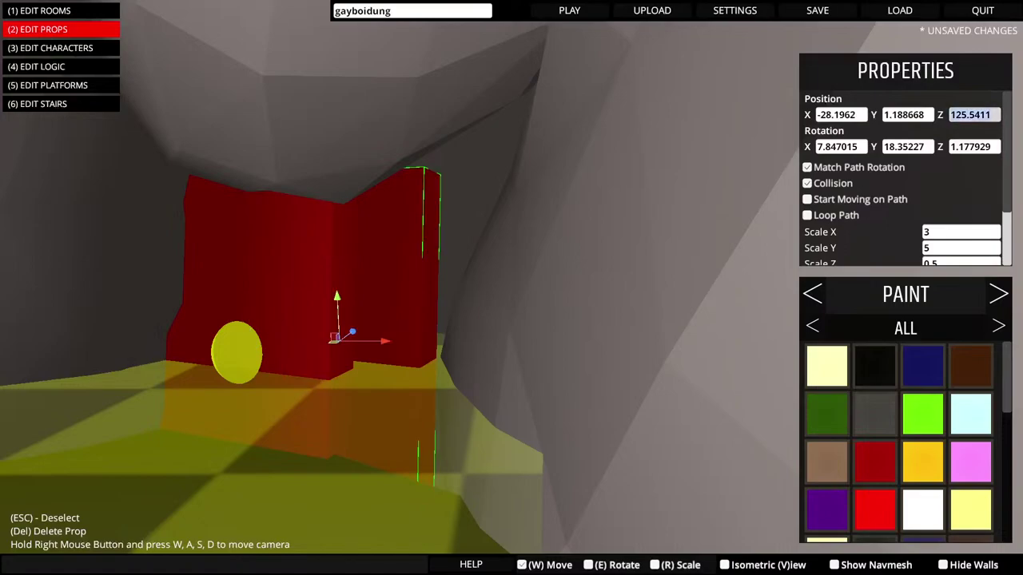
key("ctrl+v")
key("Return")
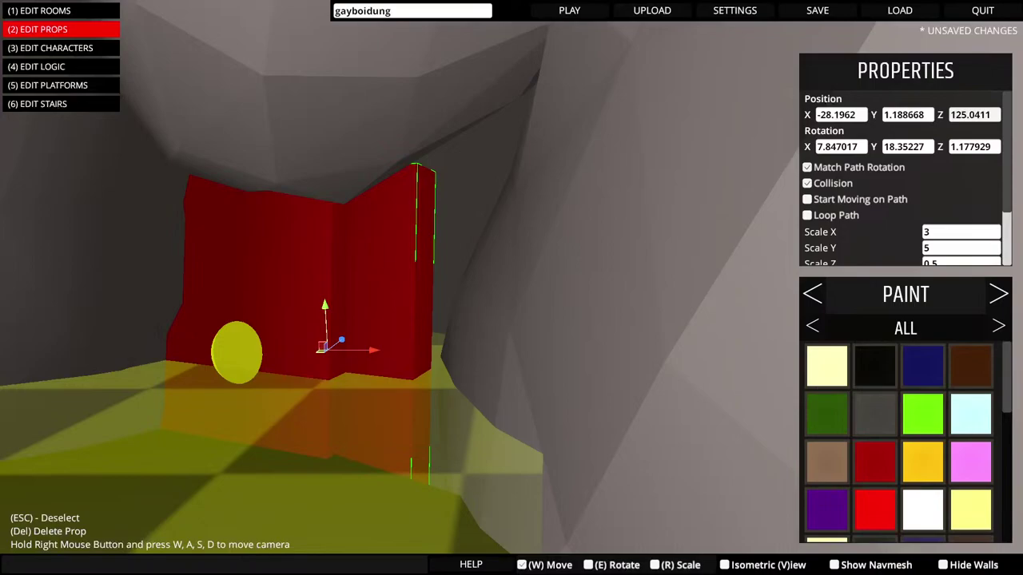
Compare the X rotation of the original red block with that of its copy
left_click(280, 279)
key("ctrl+z")
key("ctrl+y")
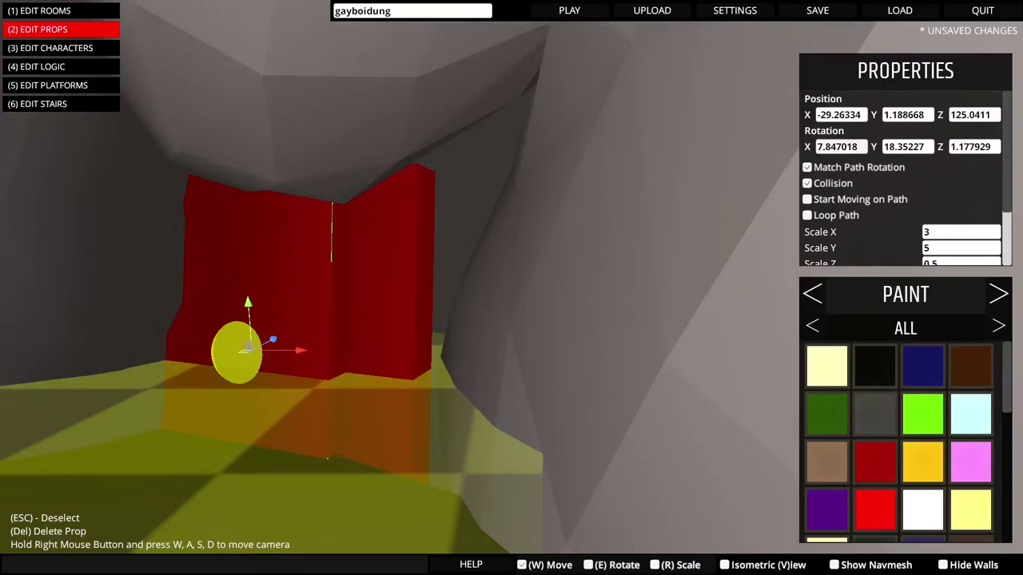
key("ctrl+z")
left_click(840, 147)
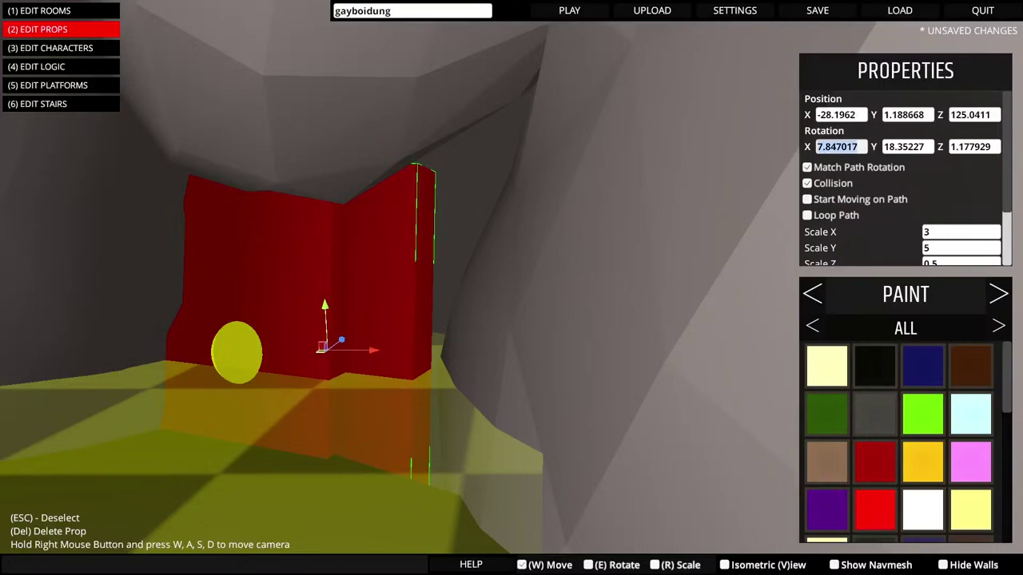
type("7.847018")
key("ctrl+y")
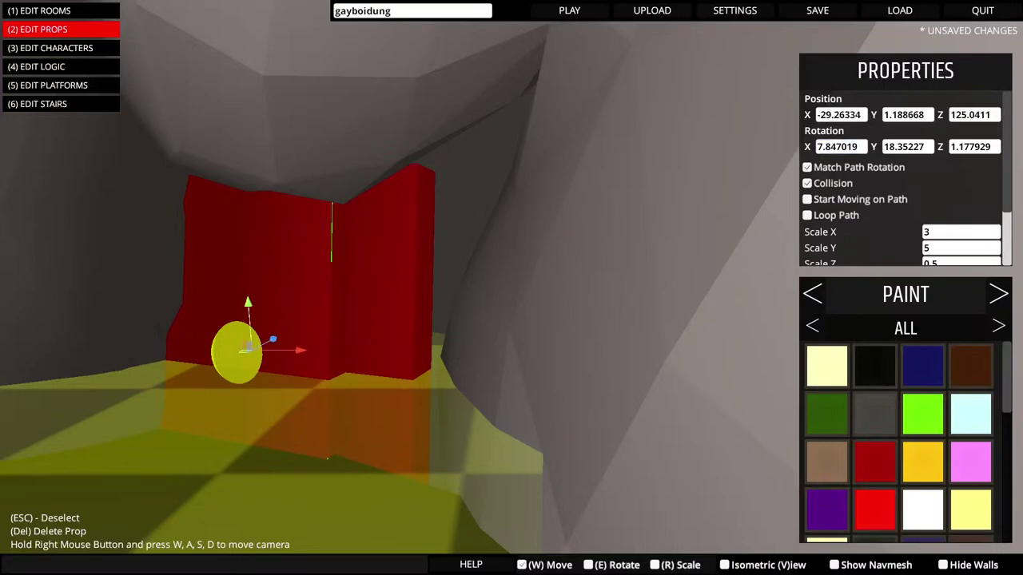
key("ctrl+z")
key("ctrl+y")
key("ctrl+z")
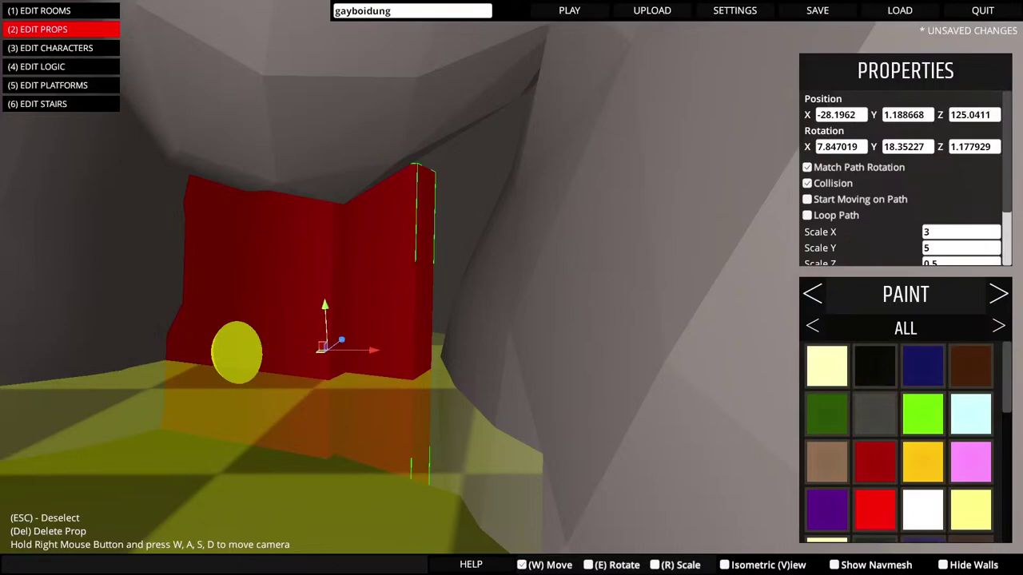
Inspect the joint between the two red blocks from several angles and compare their X positions
key("w")
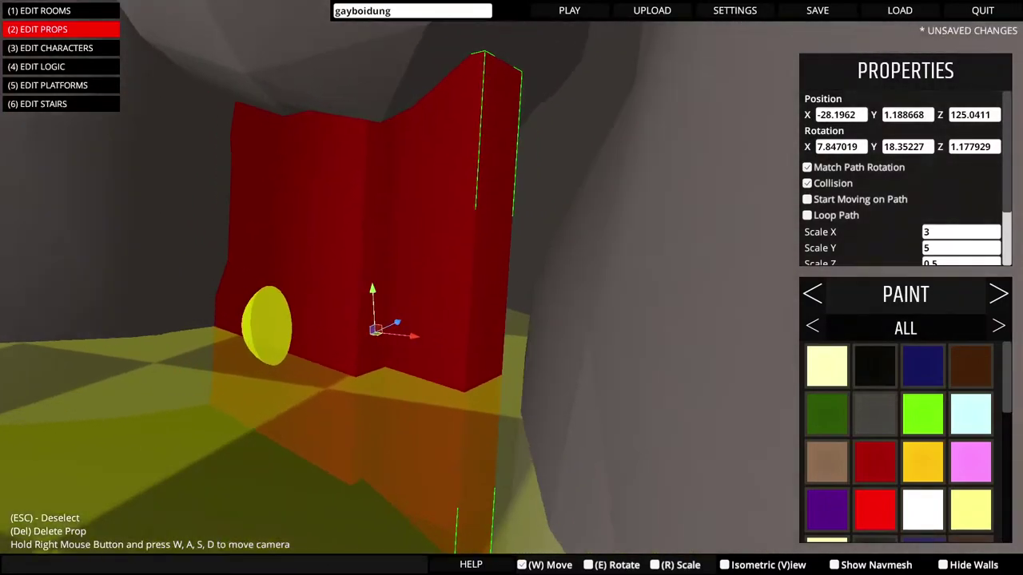
key("a")
key("d")
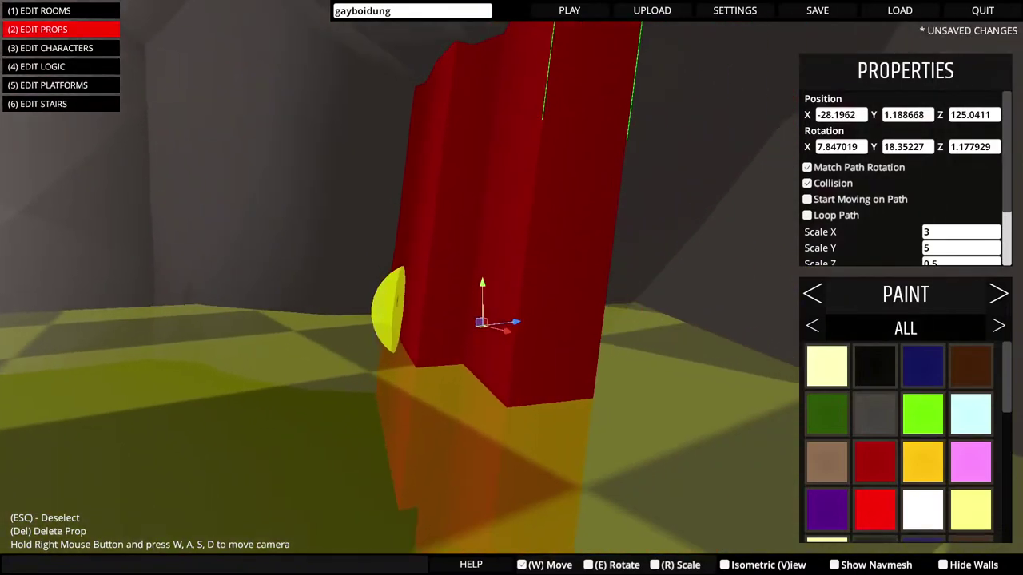
key("a")
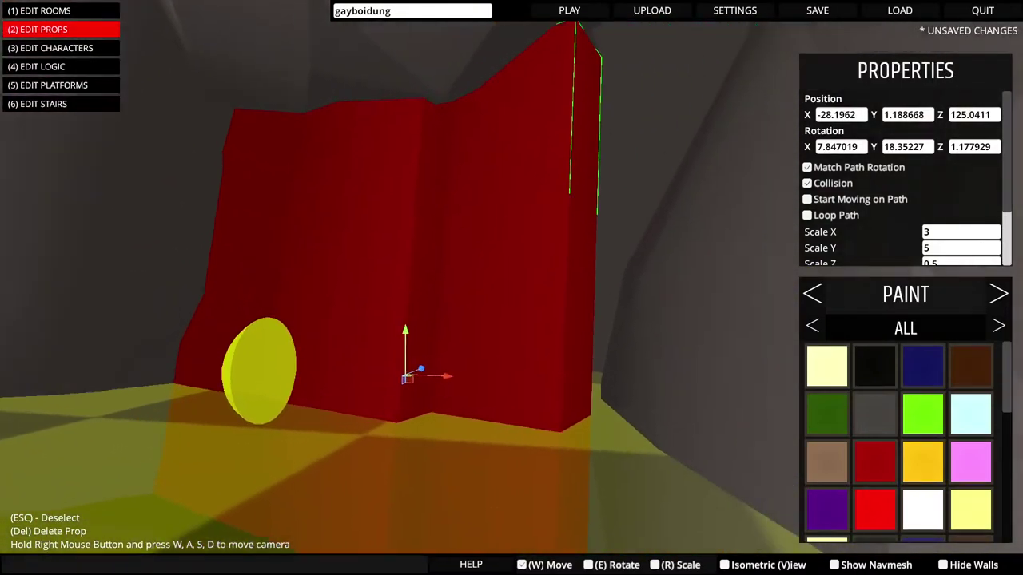
key("s")
left_click(391, 331)
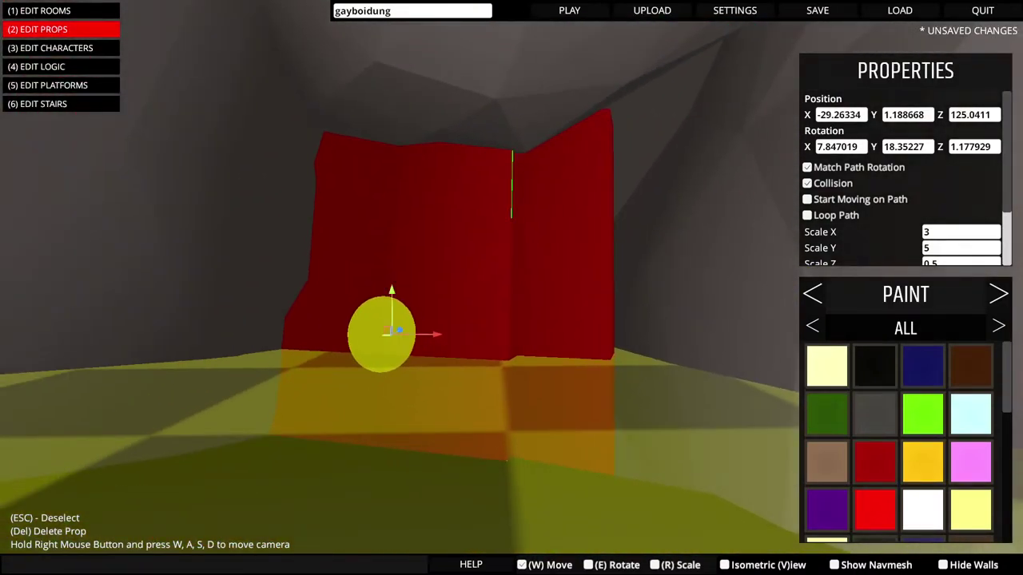
key("ctrl+z")
key("ctrl+y")
key("ctrl+z")
key("ctrl+y")
key("ctrl+z")
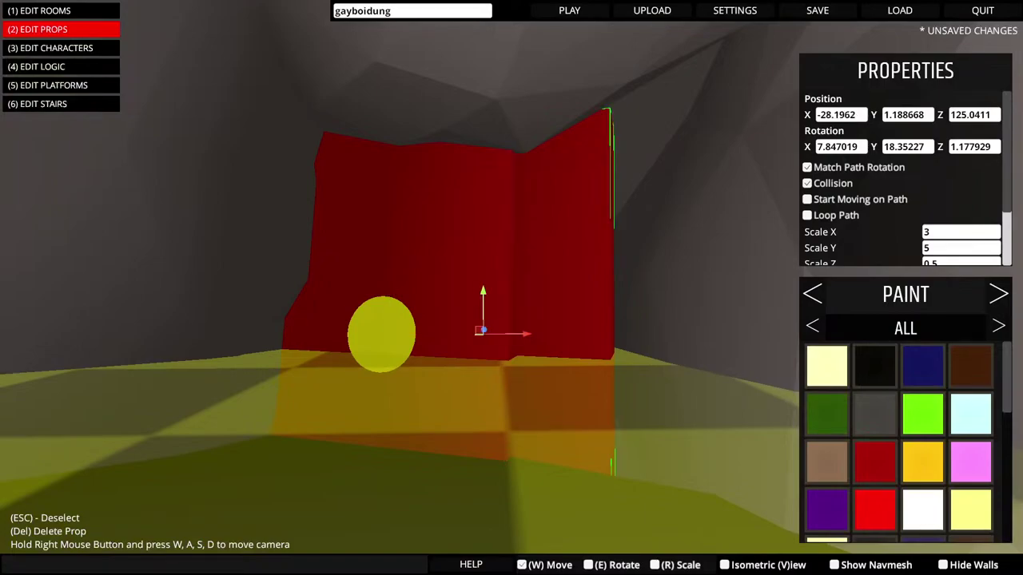
key("ctrl+y")
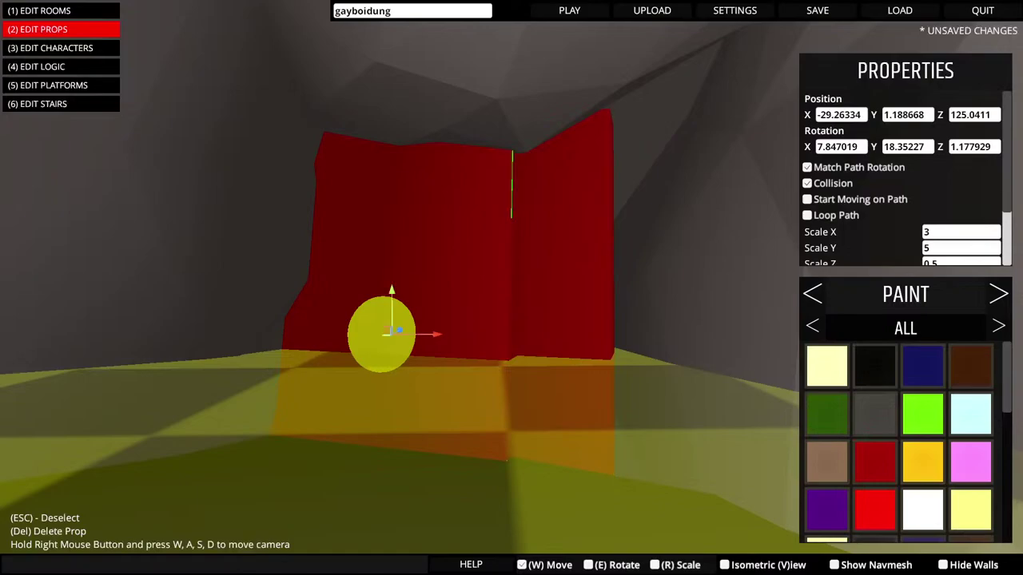
key("ctrl+z")
key("ctrl+y")
Give the red block copy the original block's X position of -29.26334
left_click(840, 115)
key("ctrl+c")
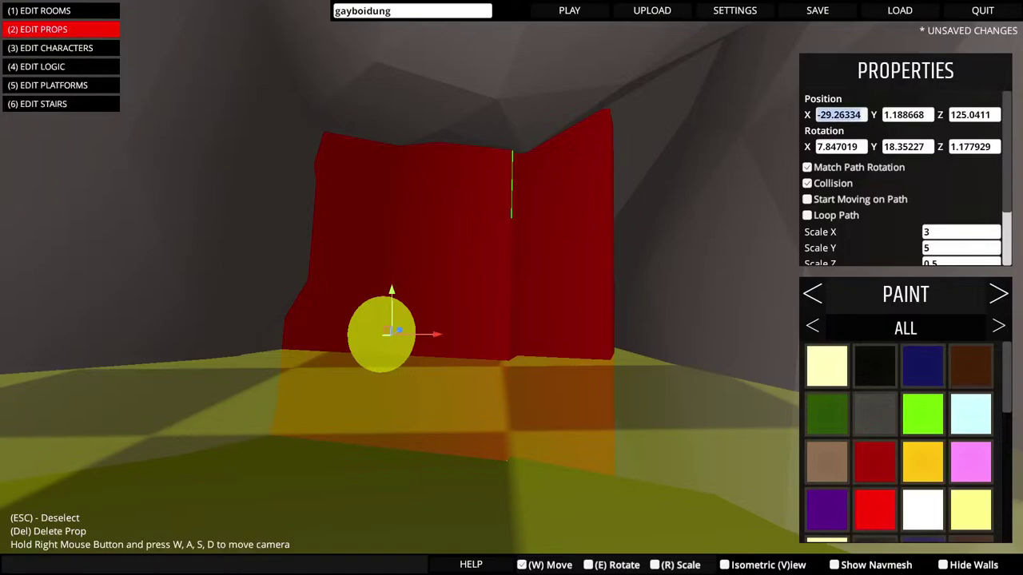
type("-28.1962")
key("Return")
left_click(840, 114)
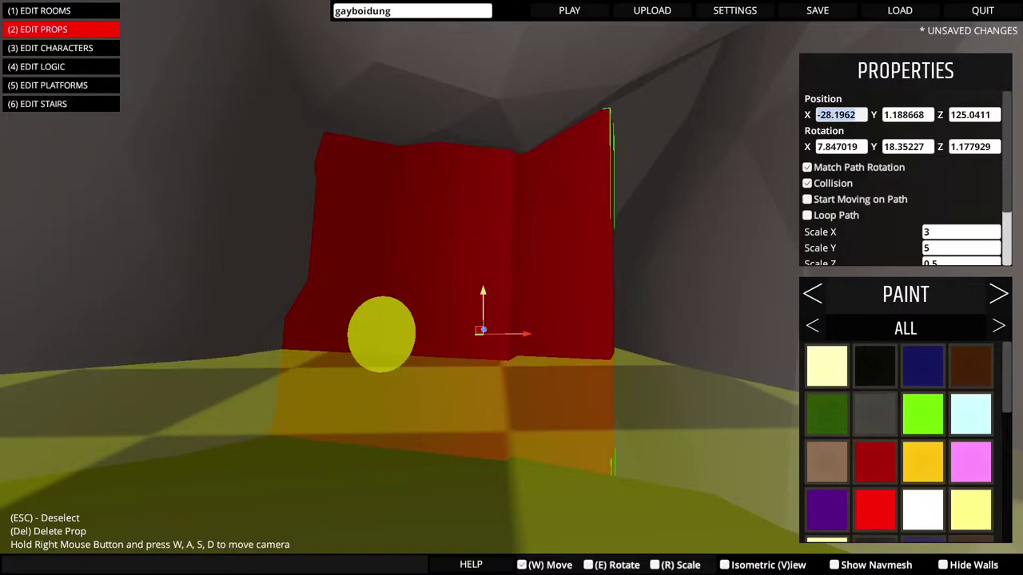
key("ctrl+v")
key("Return")
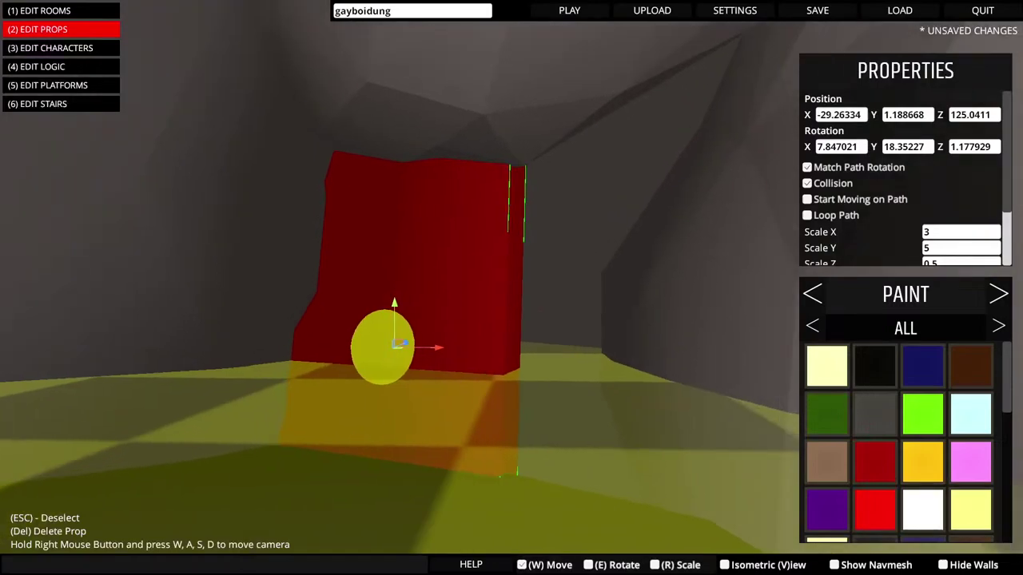
Set the overlapping red block copy's X position to -28 and check its edge against the tunnel wall
key("d")
left_click(840, 115)
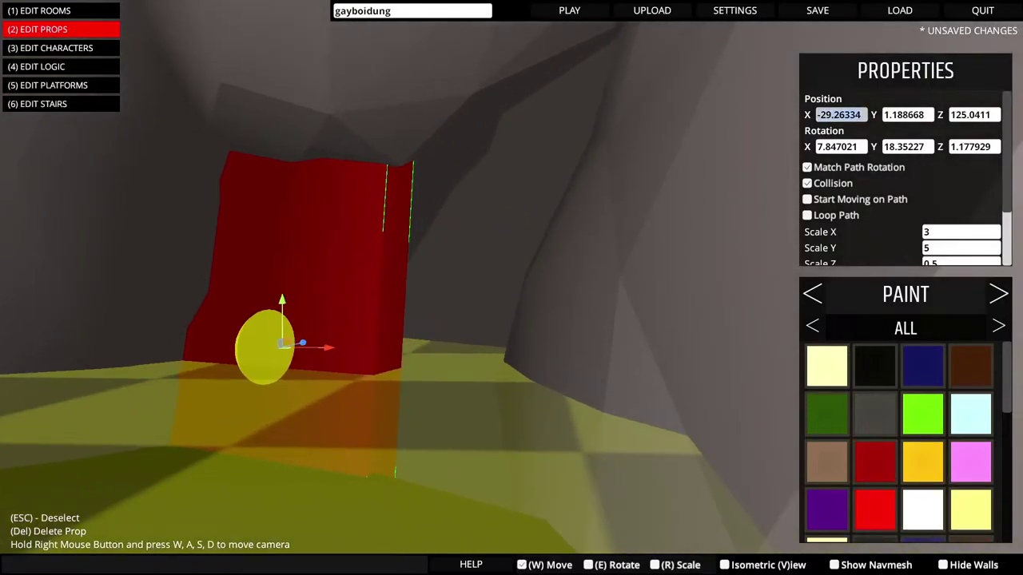
type("-28")
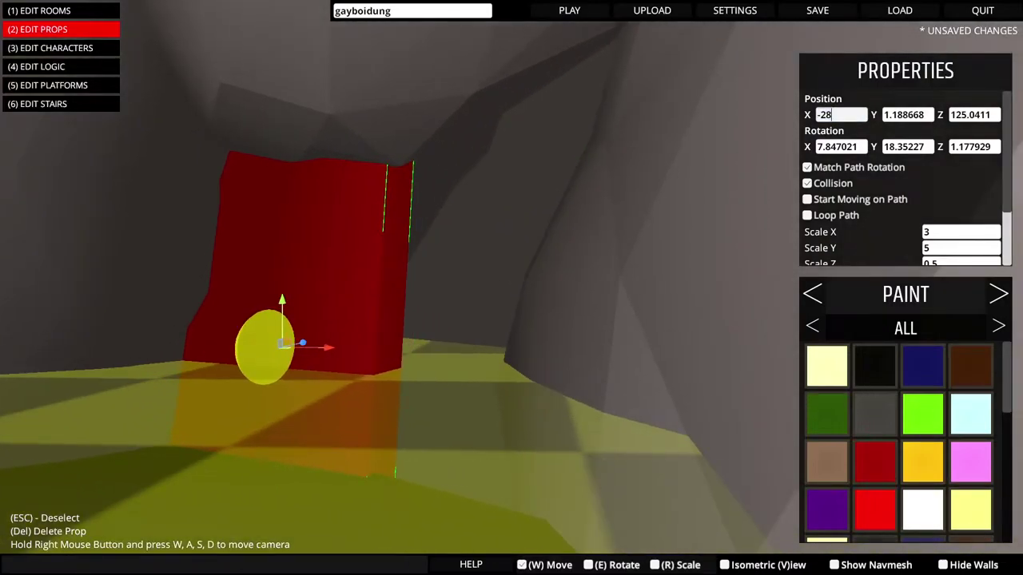
key("Return")
key("w")
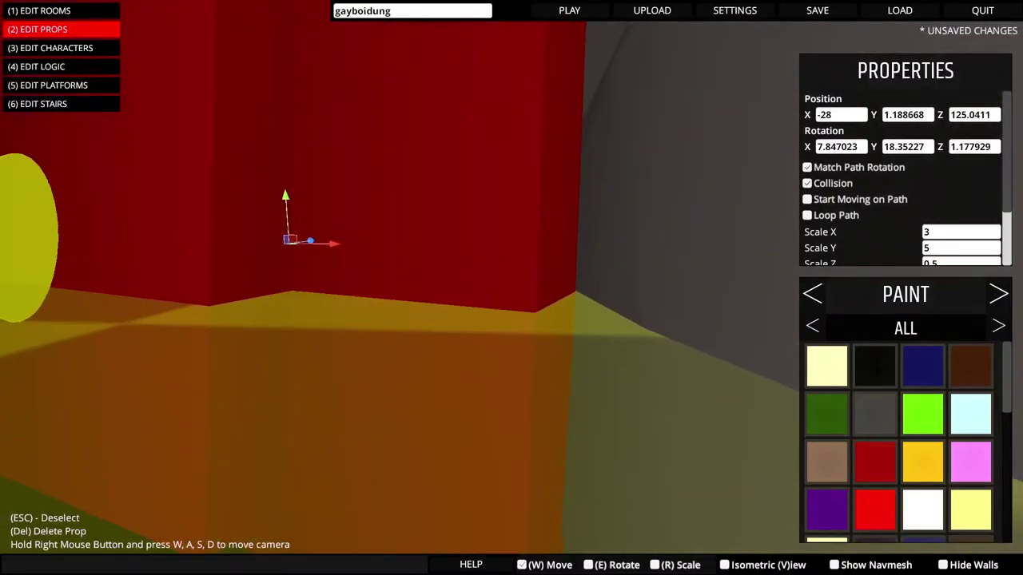
key("w")
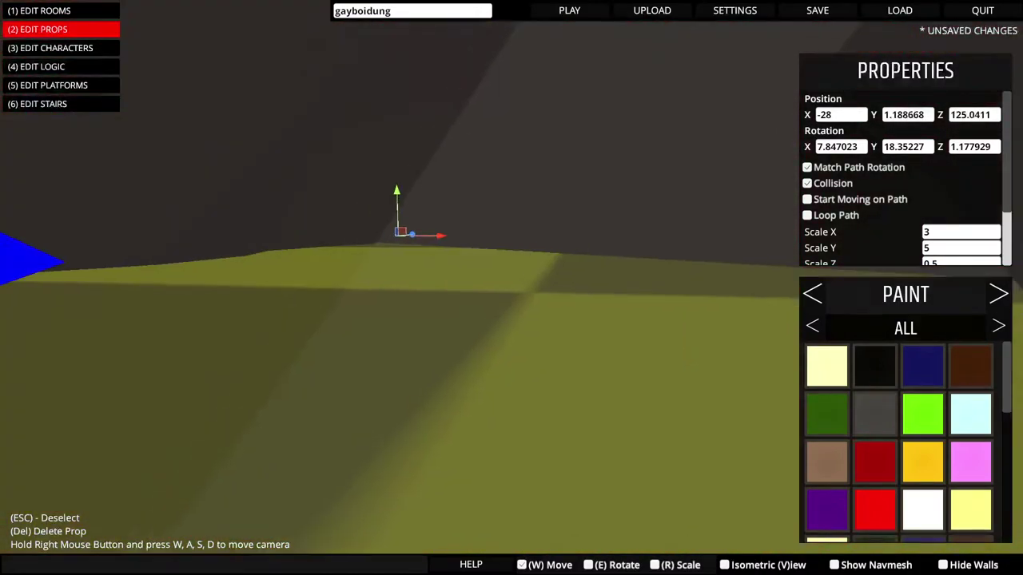
key("s")
key("s")
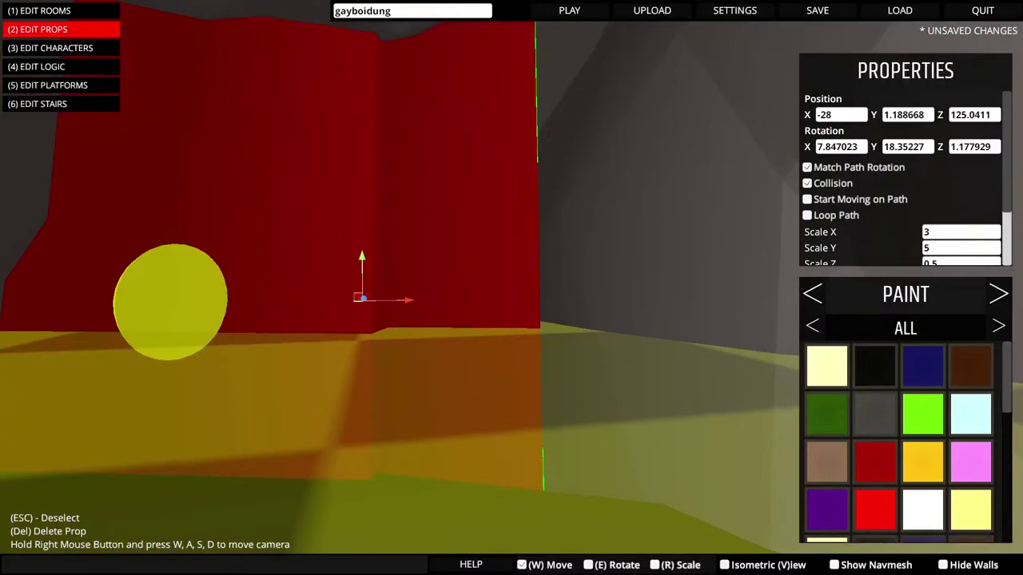
key("w")
key("s")
Check how both red blocks look from farther down the tunnel and review their scale and position values
left_click(464, 304)
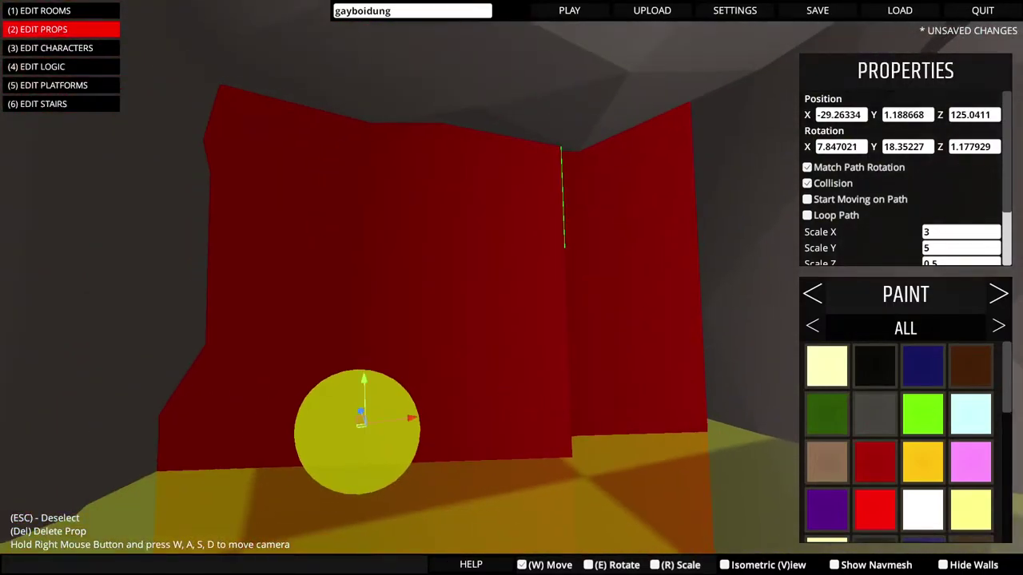
key("s")
key("s")
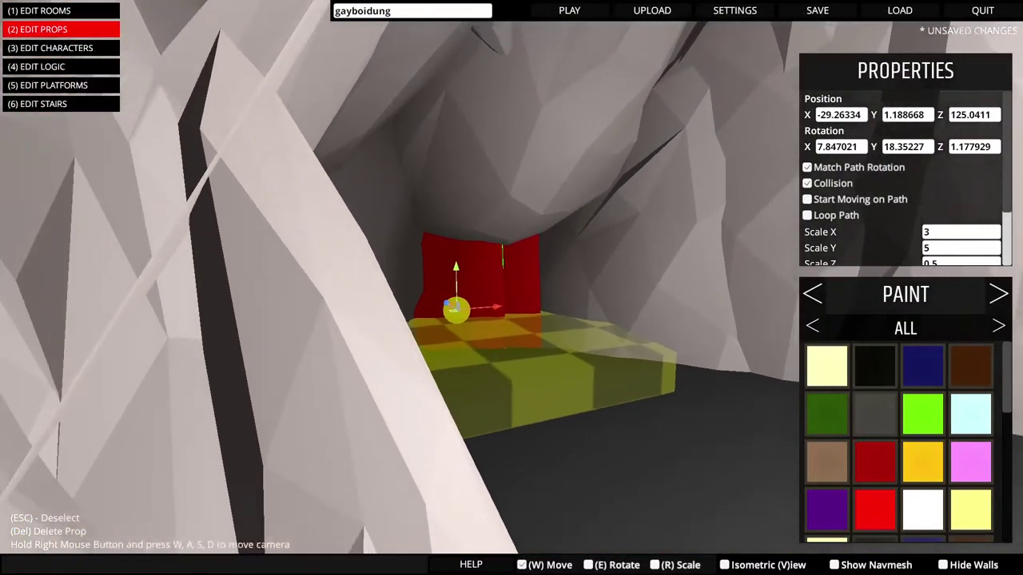
scroll(906, 178, "down", 3)
key("w")
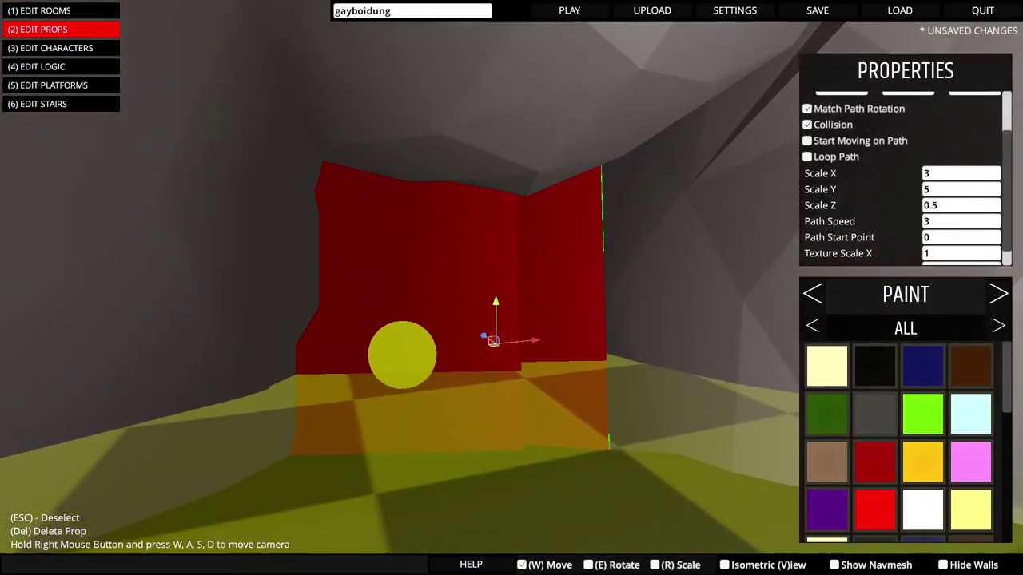
scroll(905, 178, "down", 2)
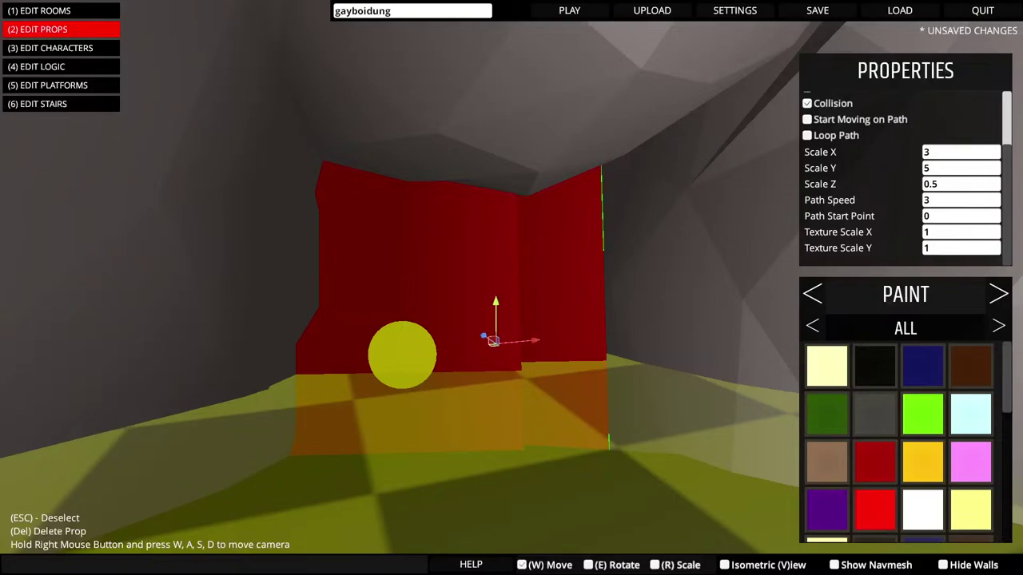
scroll(905, 179, "up", 1)
scroll(907, 178, "up", 1)
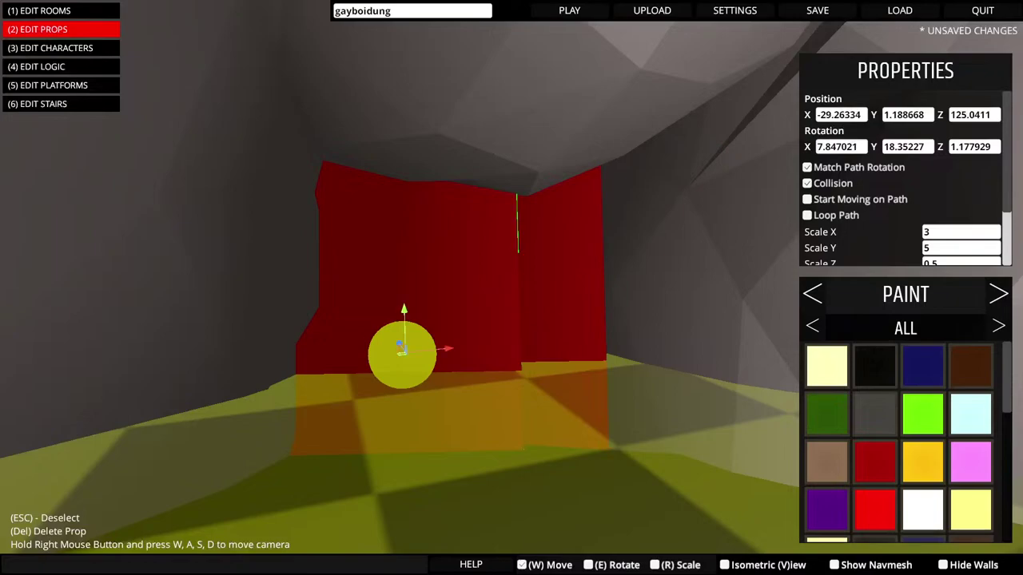
Playtest the level and walk through the dark cave to the red blocks at the end of the lit tunnel
left_click(569, 10)
left_click(512, 270)
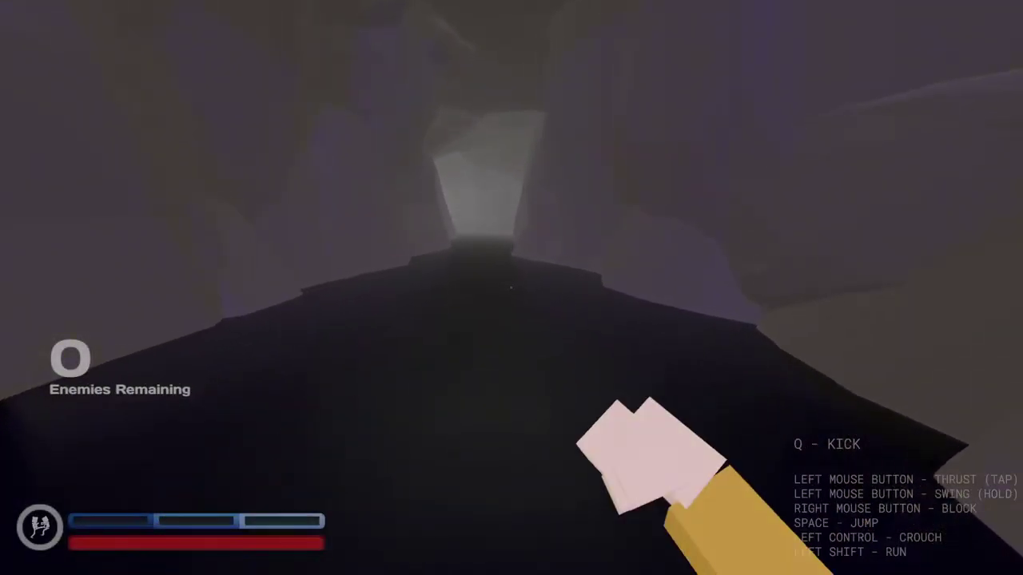
key("w")
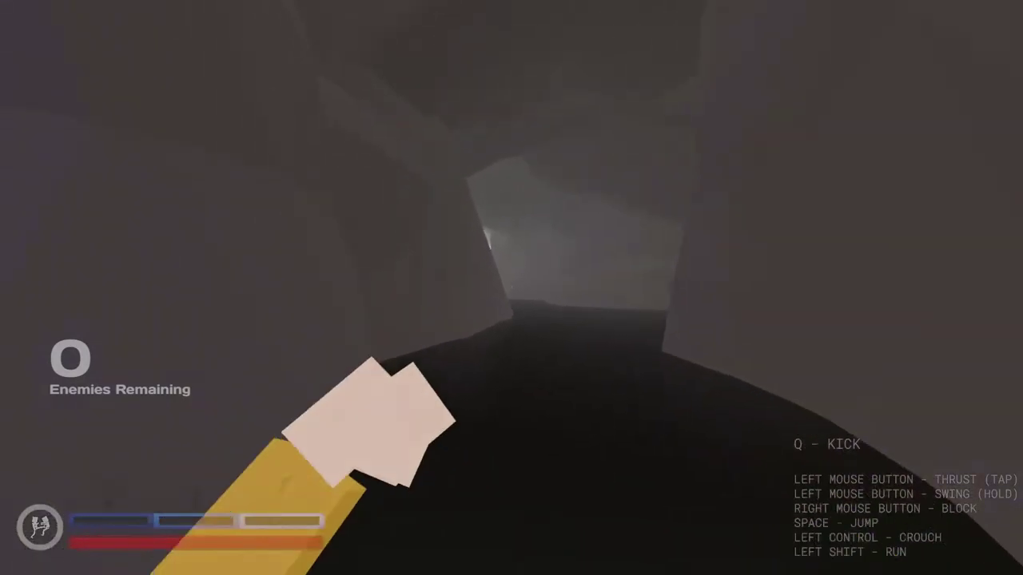
key("w")
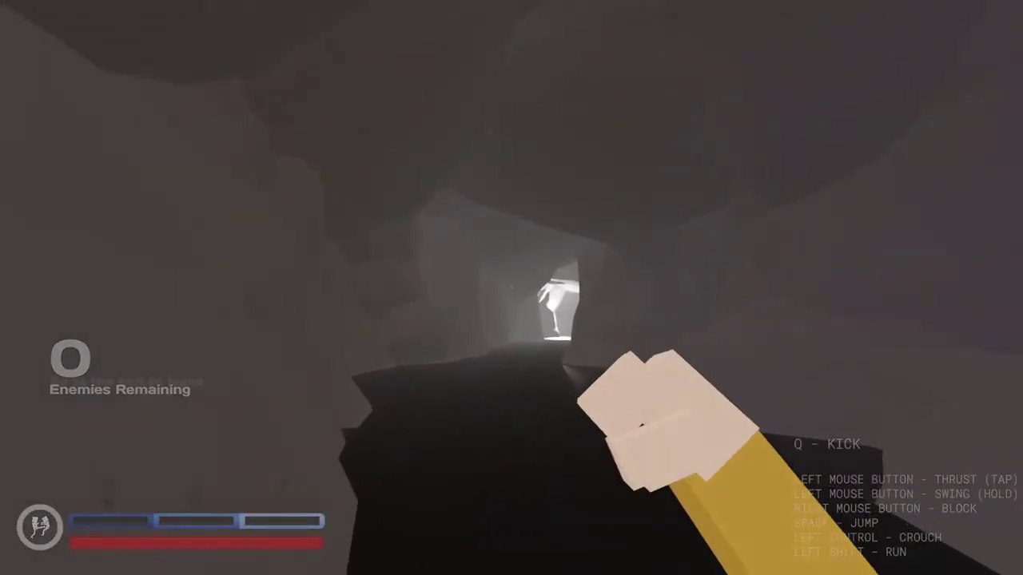
key("w")
key("w")
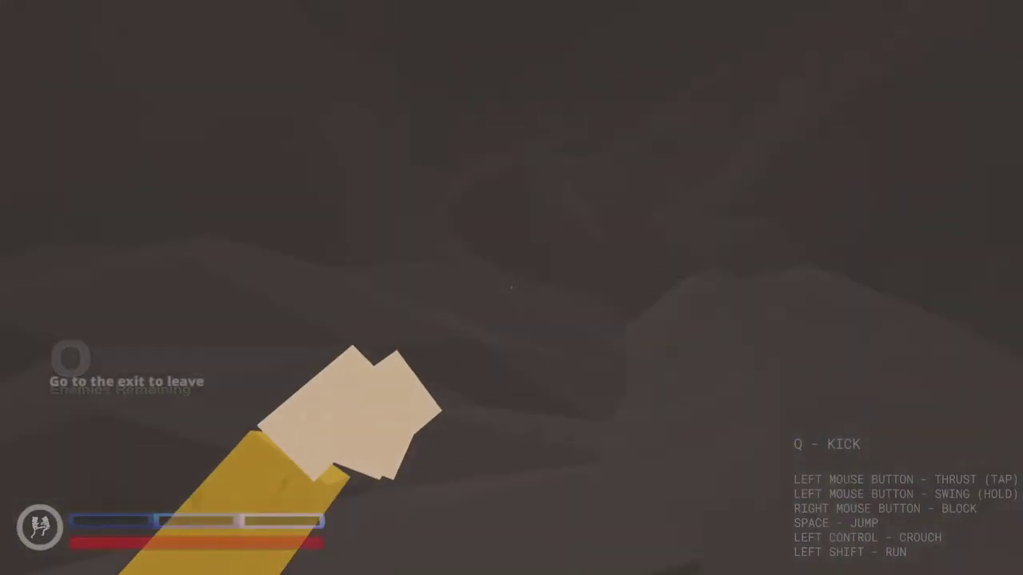
key("w")
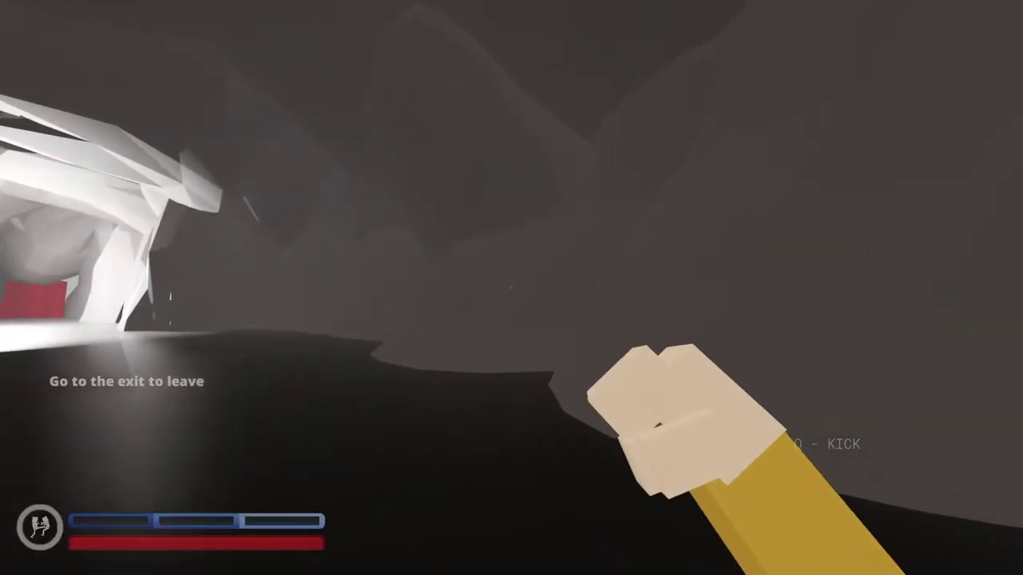
key("w")
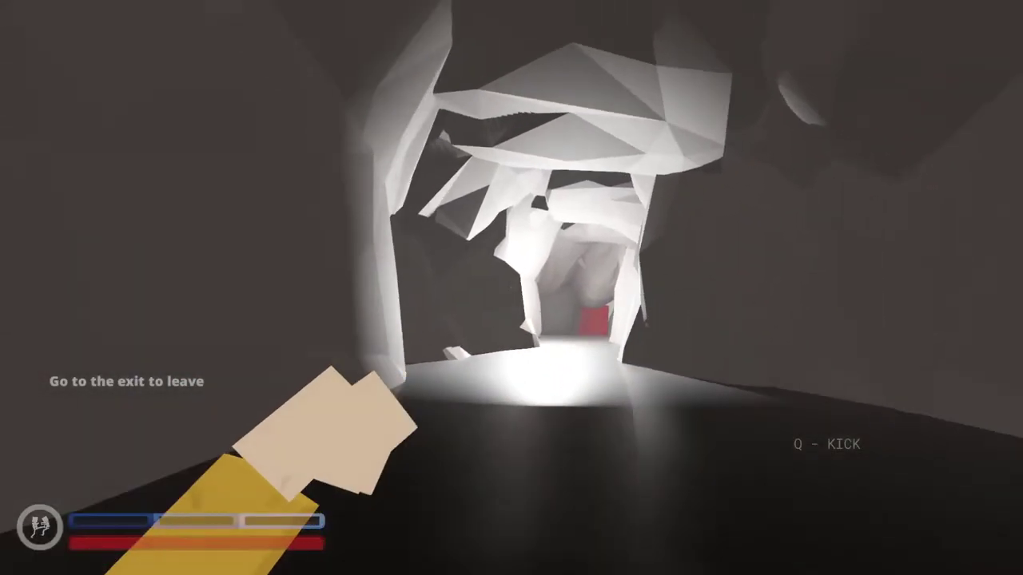
key("w")
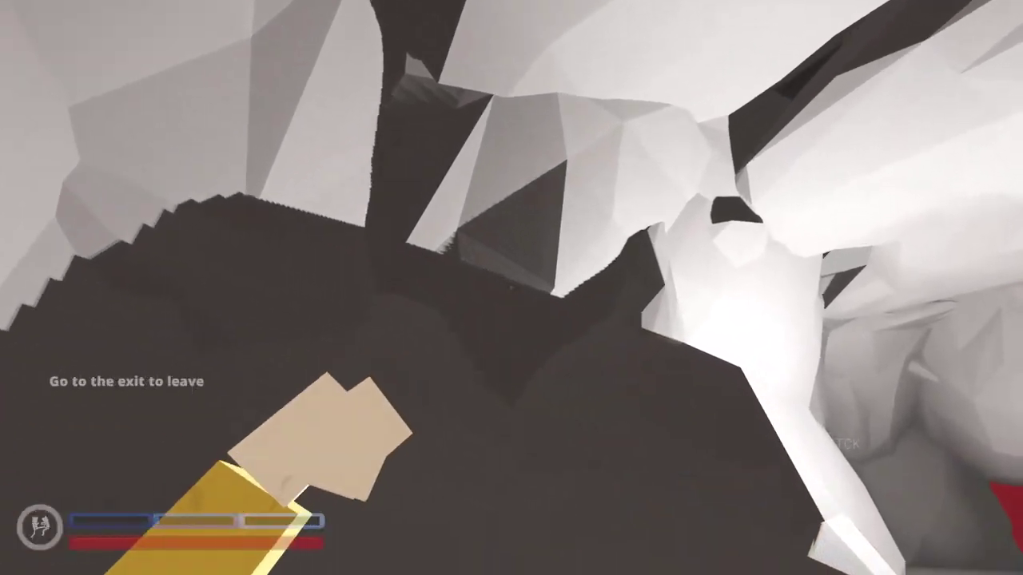
key("w")
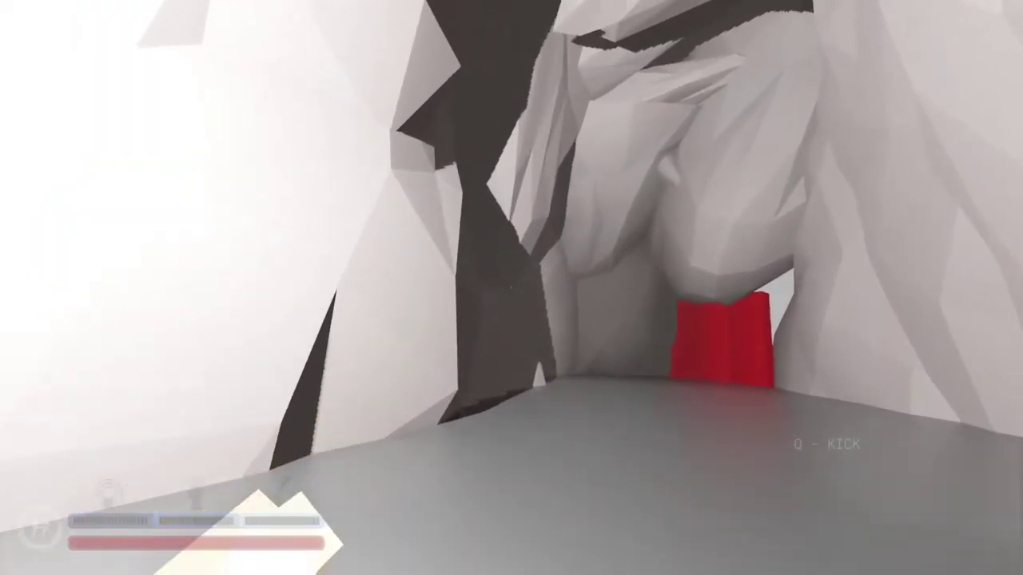
key("w")
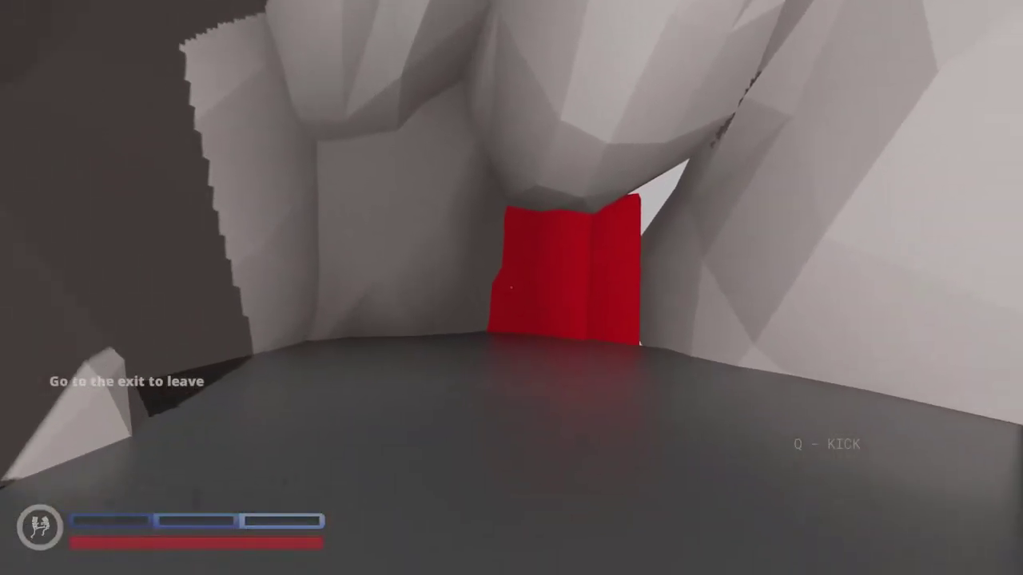
key("w")
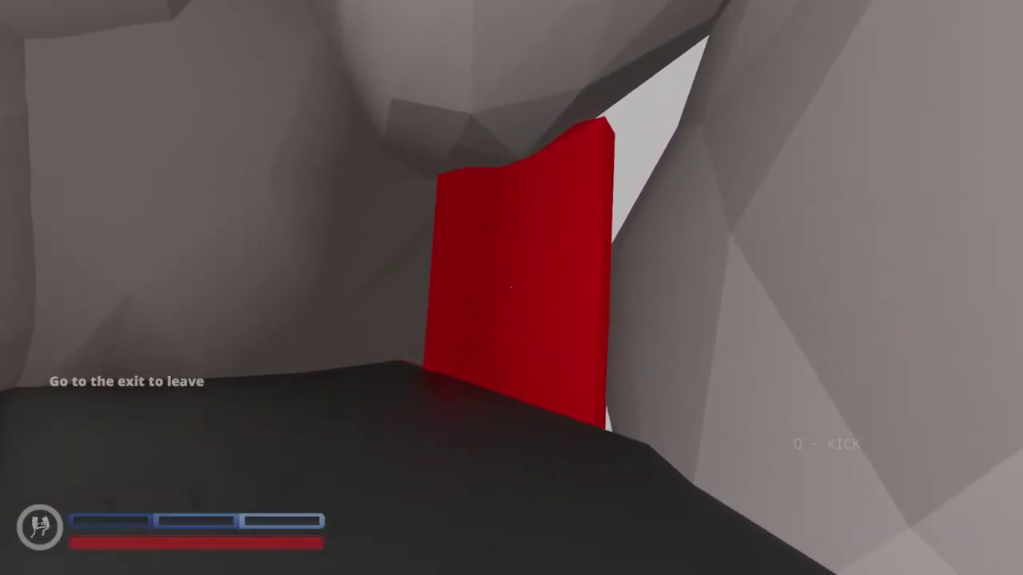
Examine up close how the red blocks fit against the tunnel walls and floor, and return to the level editor
key("s")
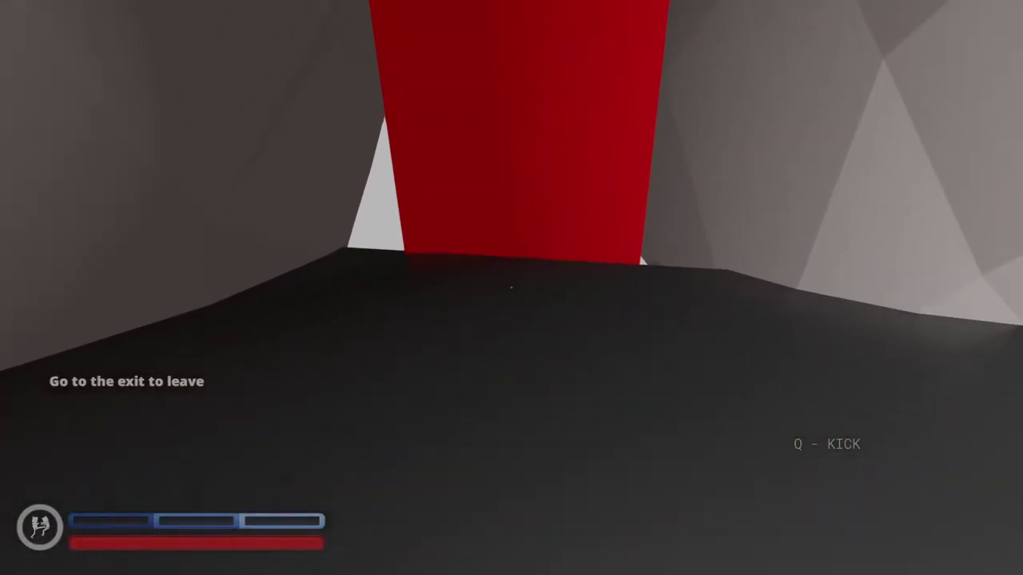
key("w")
key("s")
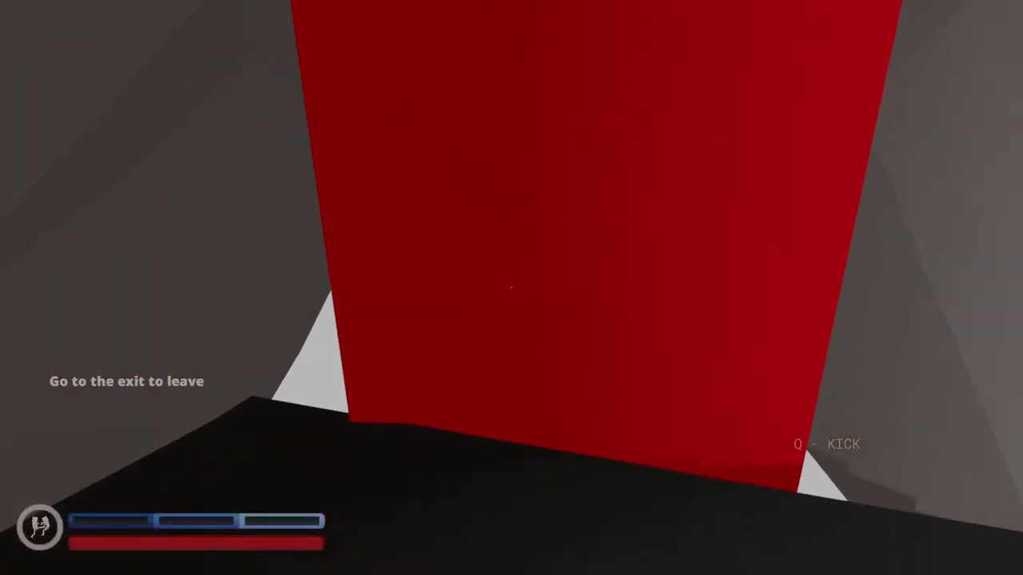
key("w")
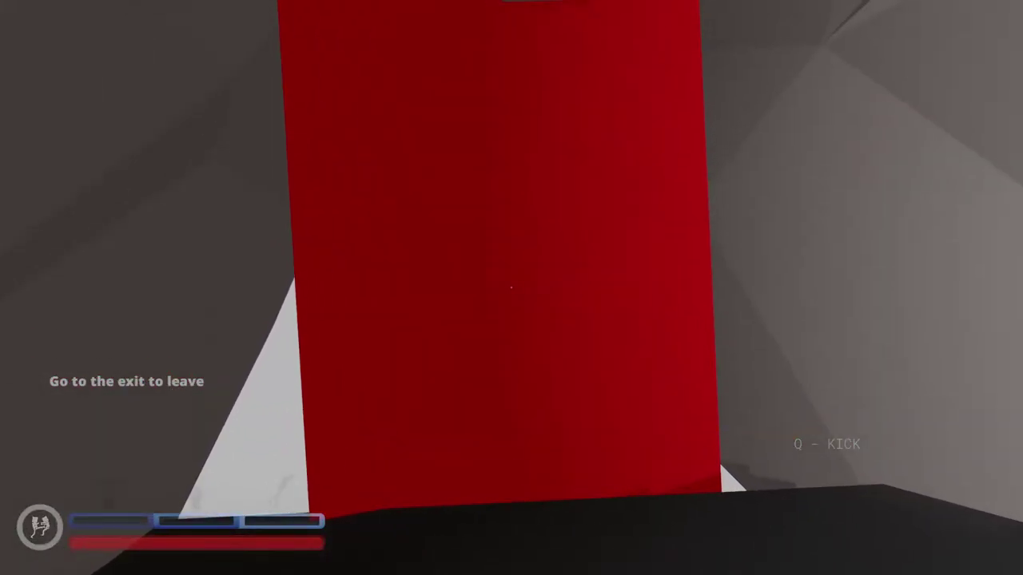
key("Escape")
left_click(160, 489)
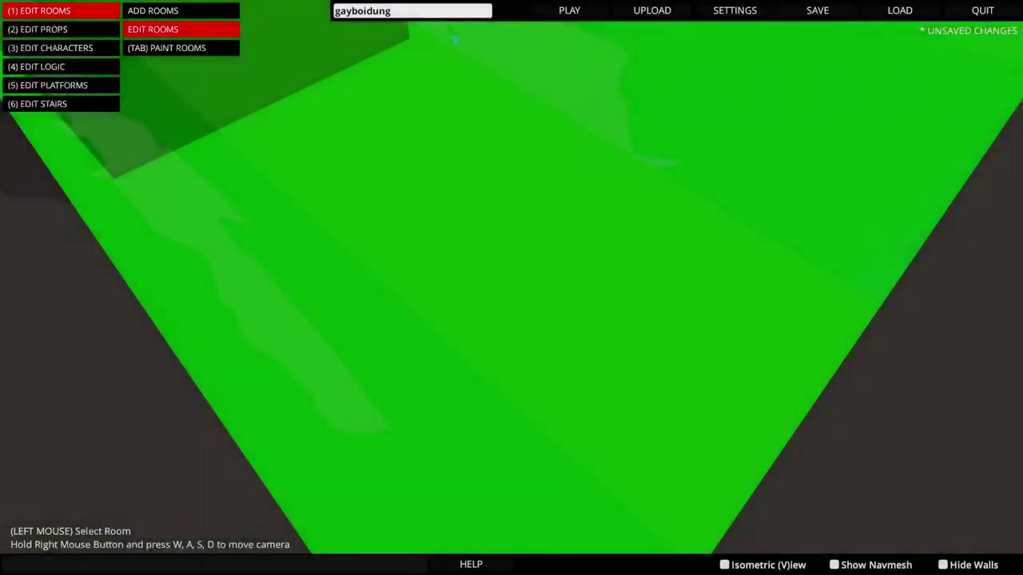
Place two location marker props from the Other category on the tunnel floor in front of the yellow checkered zone
key("2")
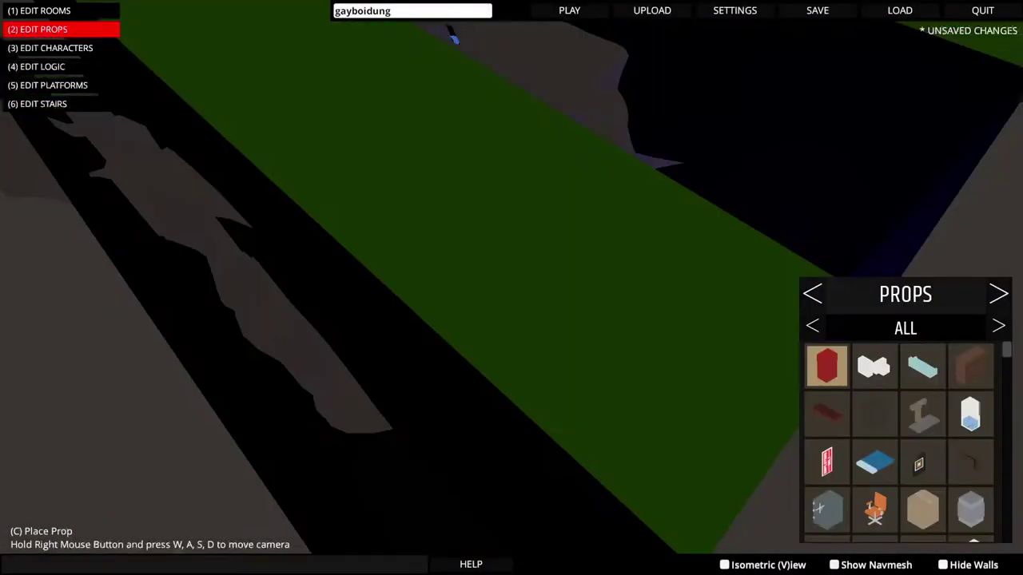
key("w")
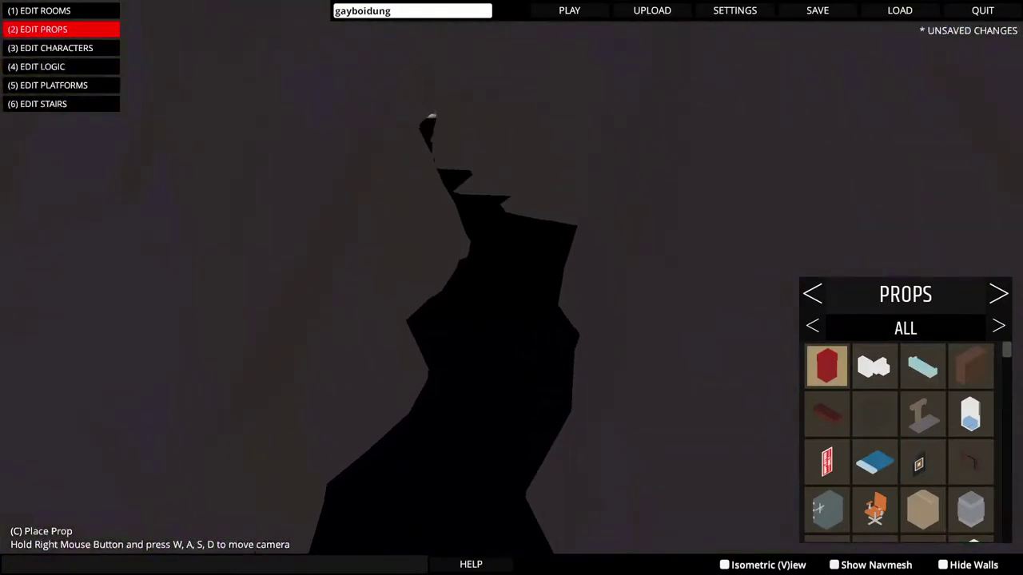
key("w")
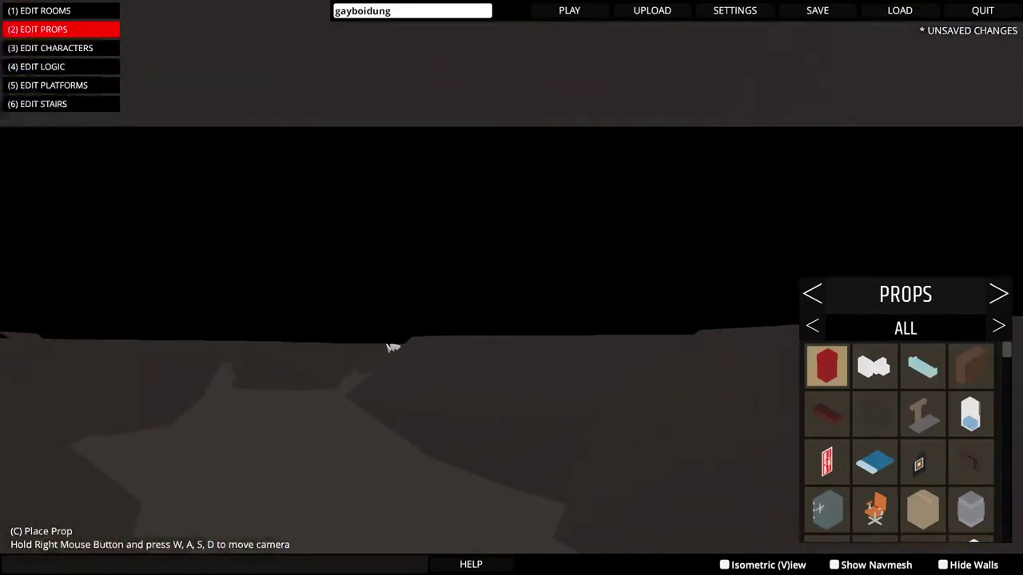
key("w")
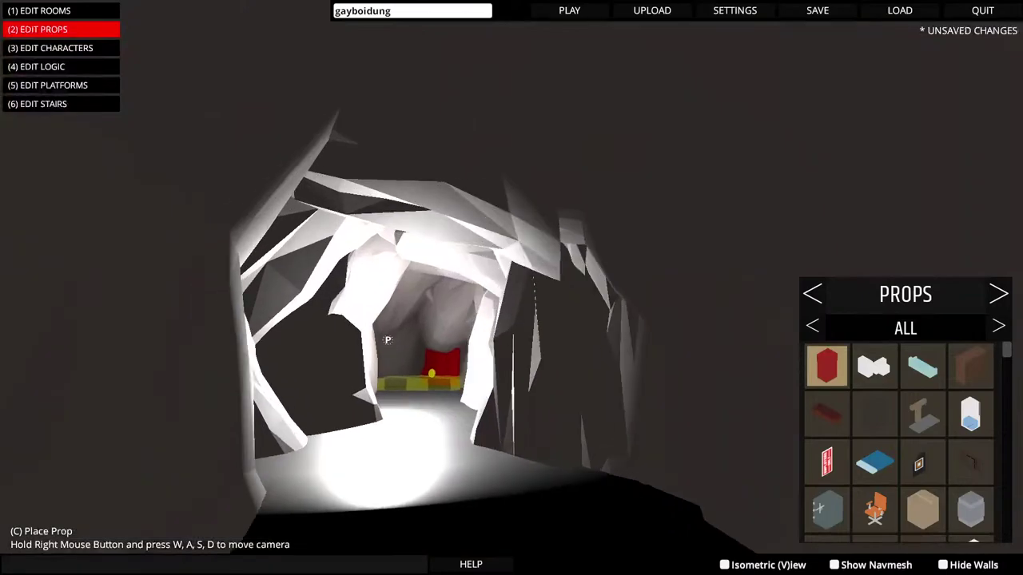
key("w")
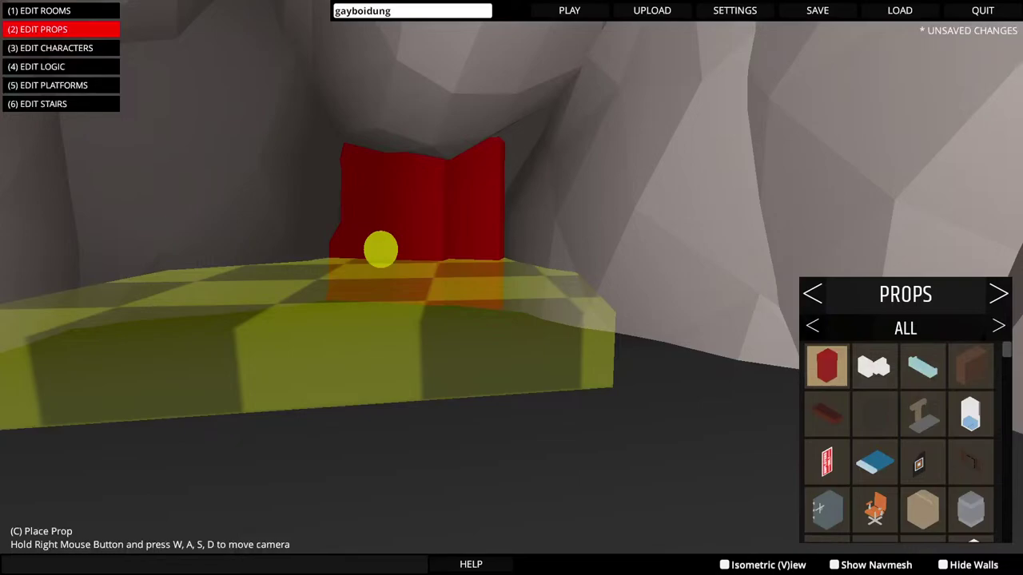
left_click(812, 326)
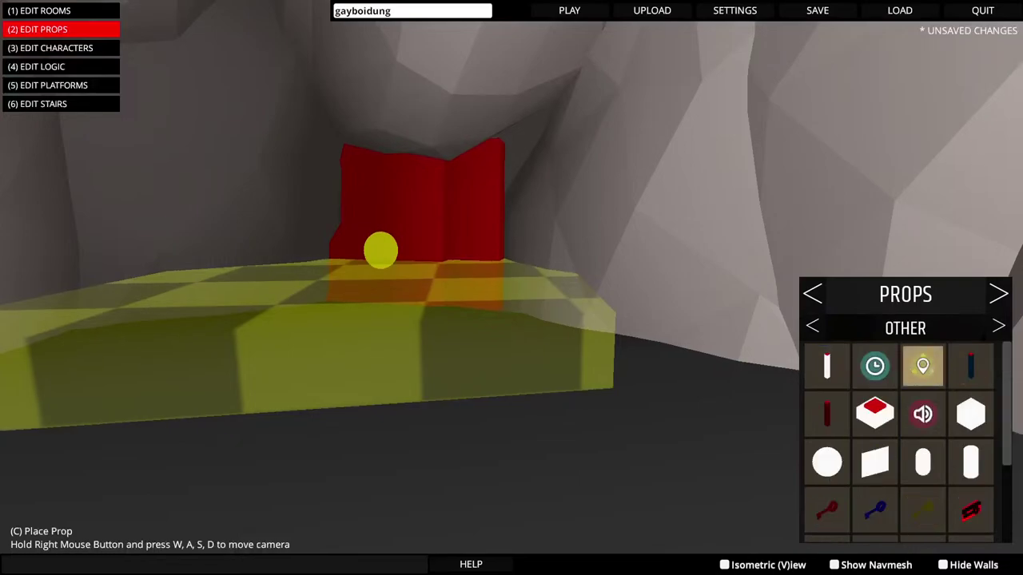
key("e")
key("c")
key("c")
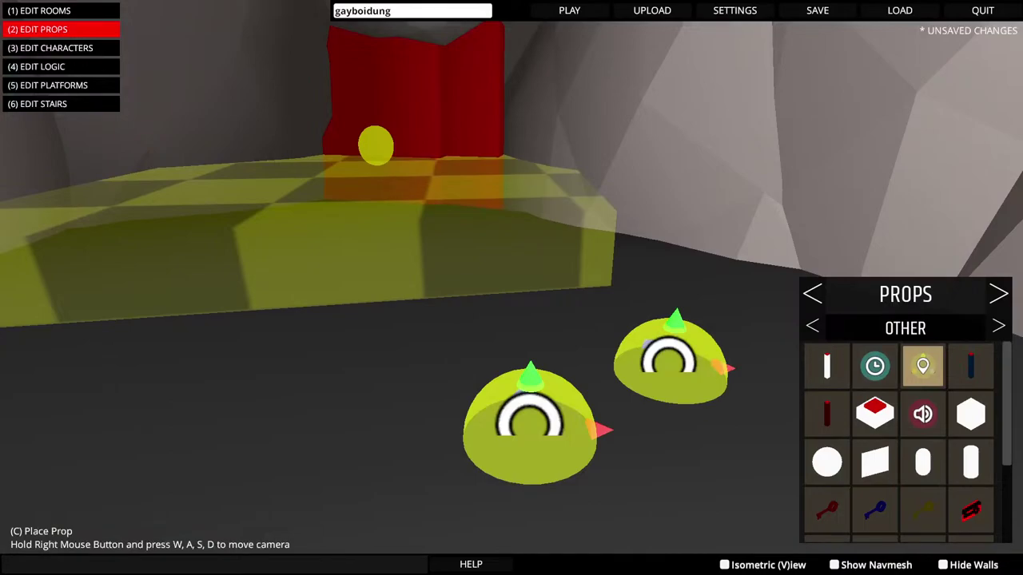
Switch to logic editing at the two location markers on the tunnel floor
key("4")
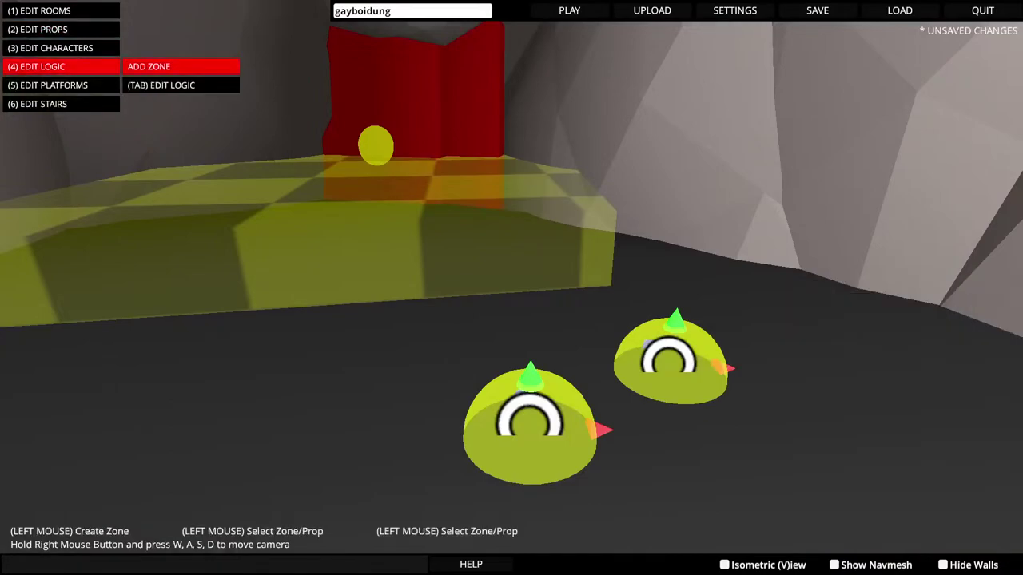